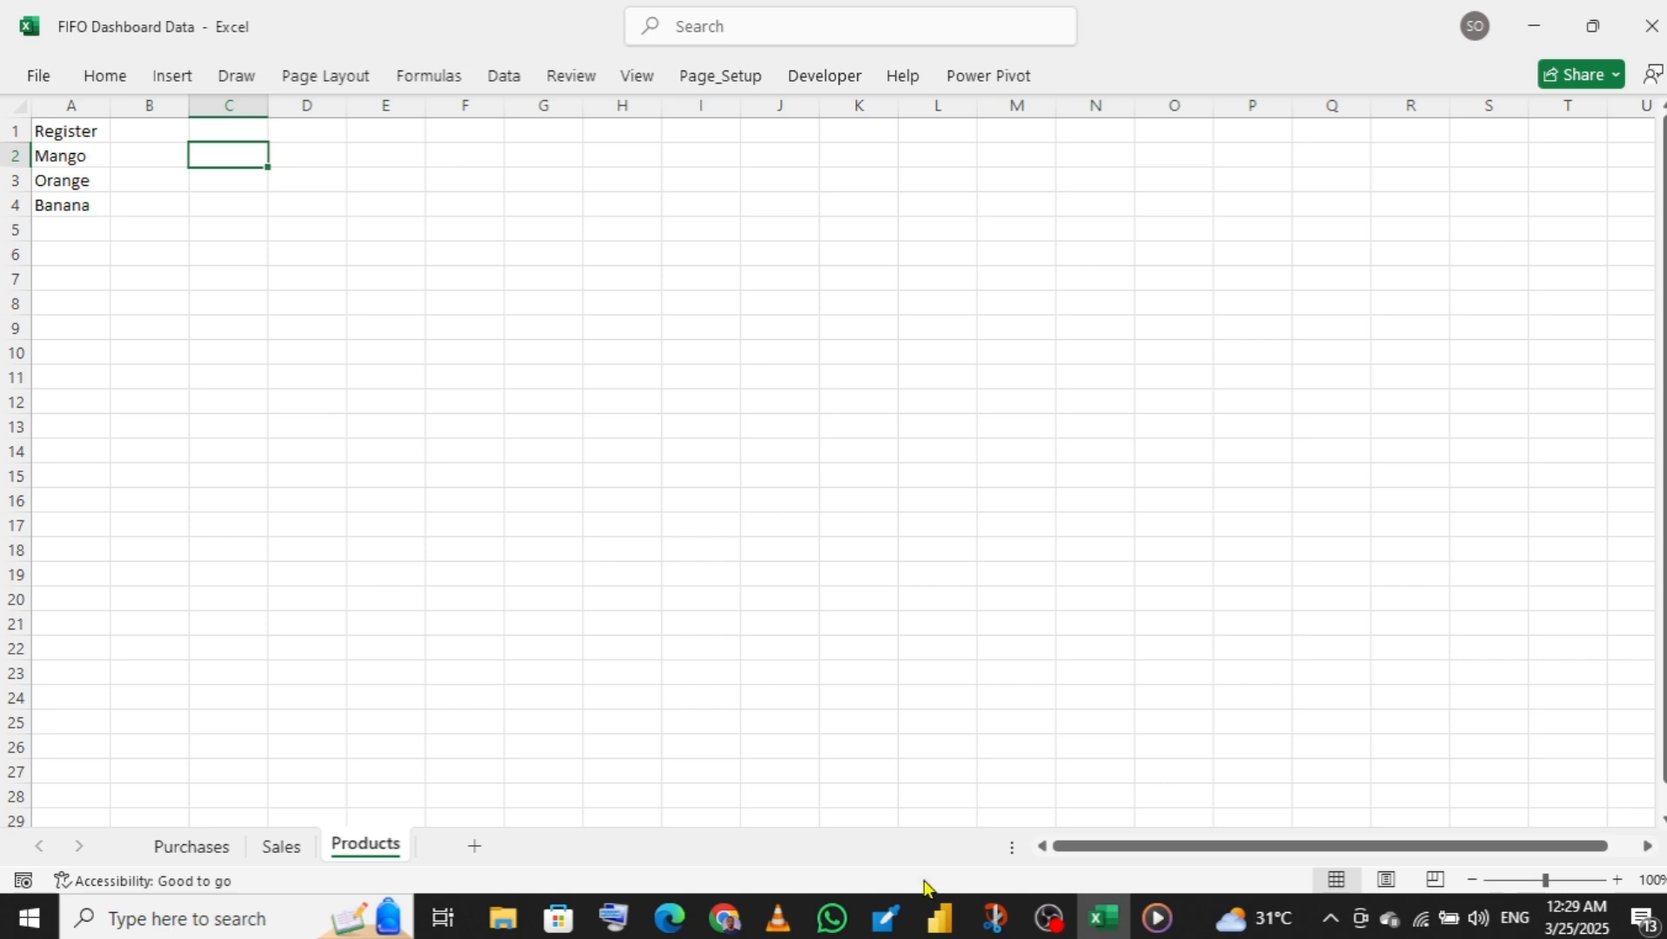
- Switch to Power BI Desktop and open an untitled blank report
{"action": "mouse_move", "coordinate": [939, 915]}
{"action": "left_click", "coordinate": [940, 865]}
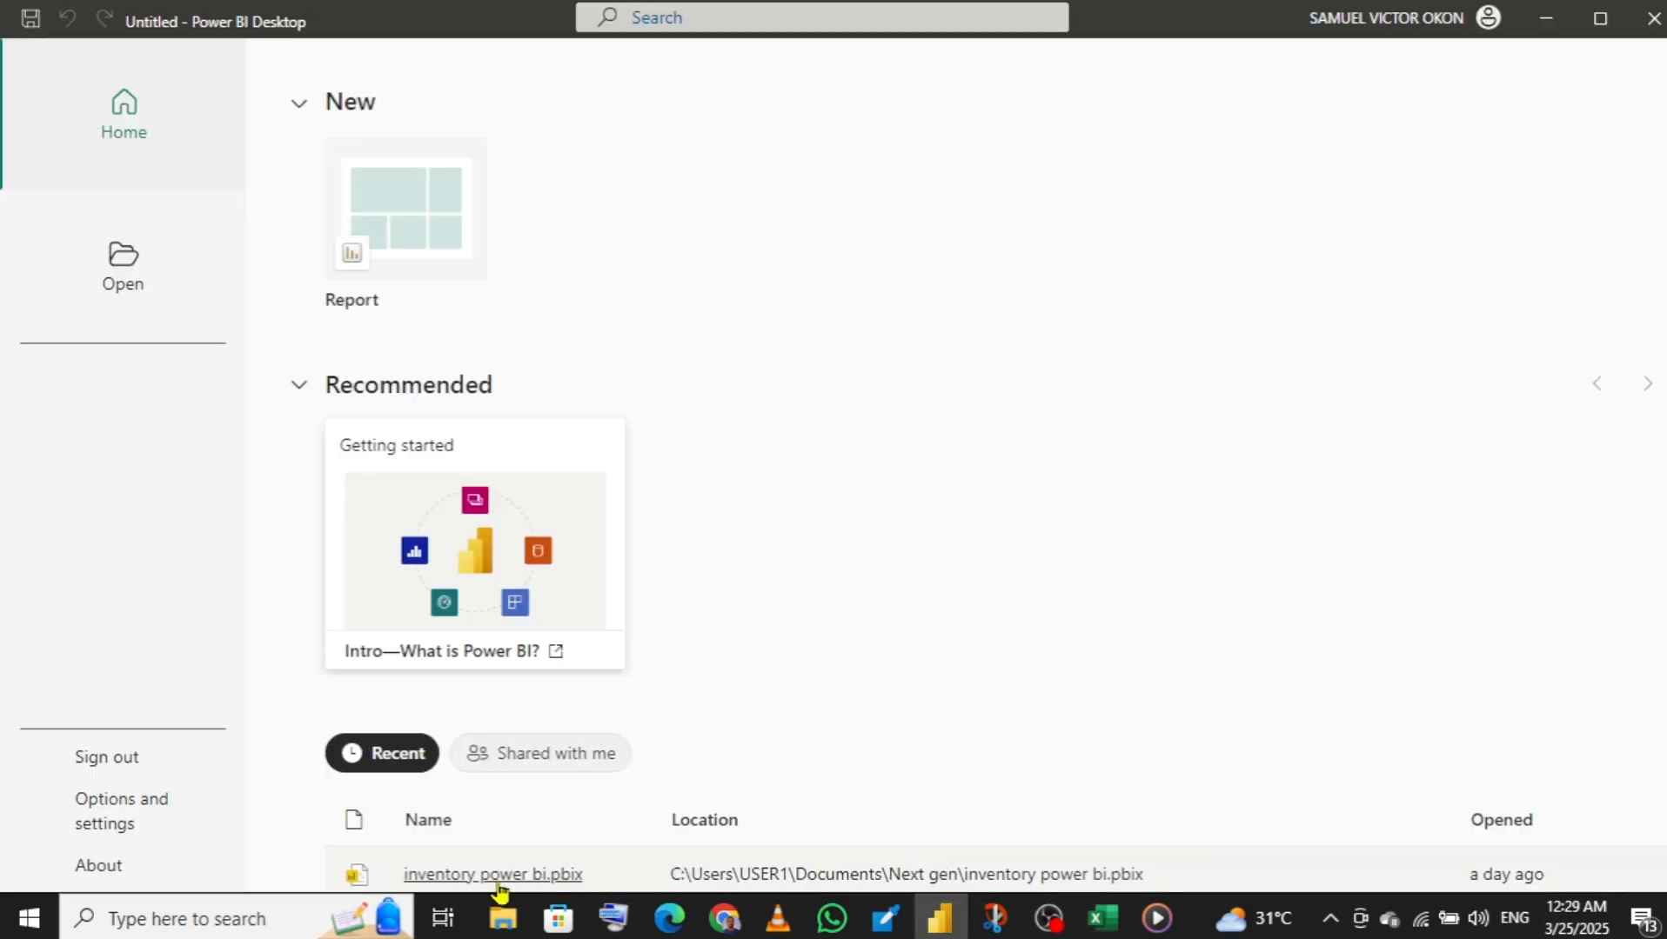
{"action": "left_click", "coordinate": [497, 884]}
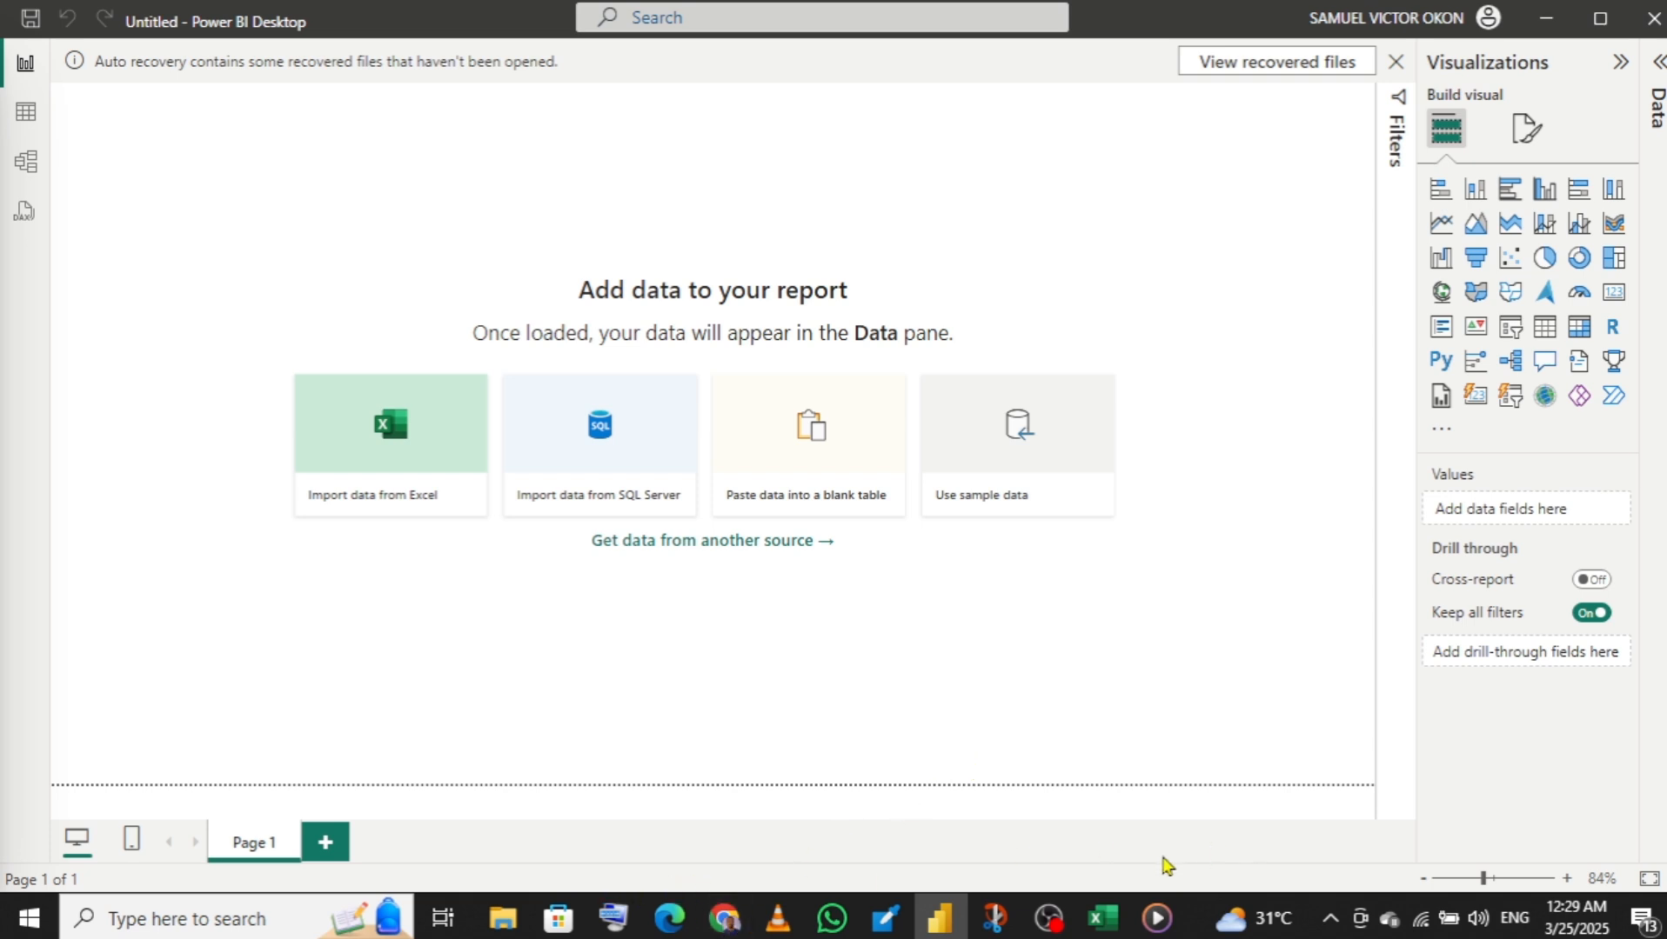
- Switch back to the FIFO Dashboard Data workbook in Excel and display the Purchases sheet
{"action": "mouse_move", "coordinate": [1098, 927]}
{"action": "left_click", "coordinate": [1050, 774]}
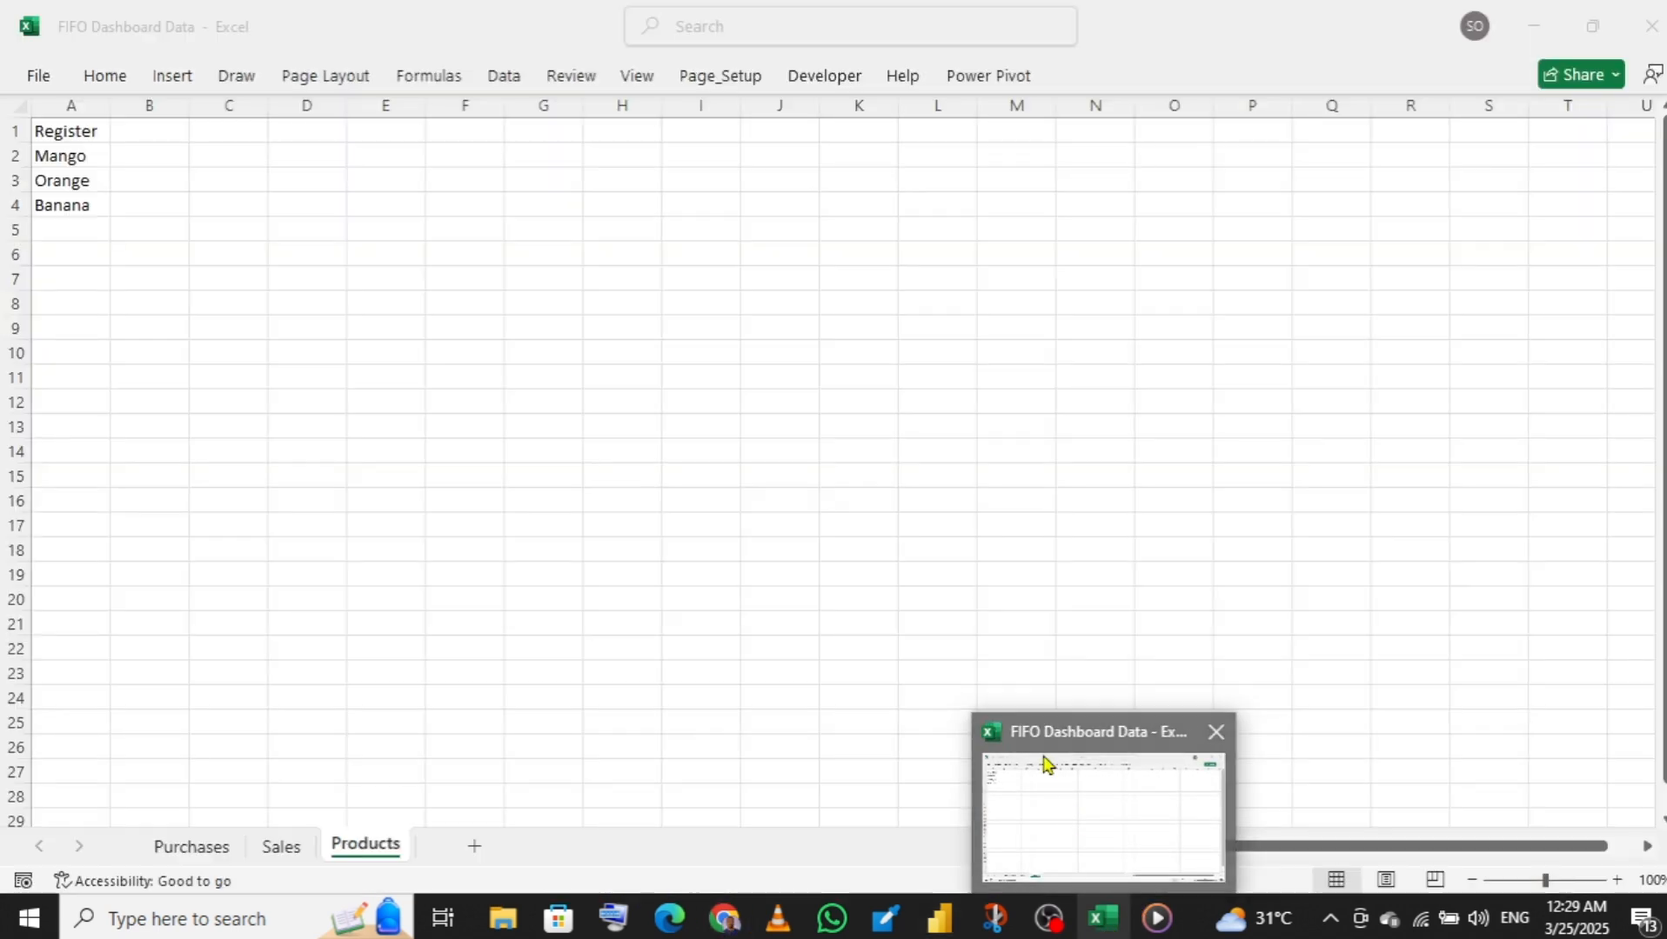
{"action": "left_click", "coordinate": [185, 849]}
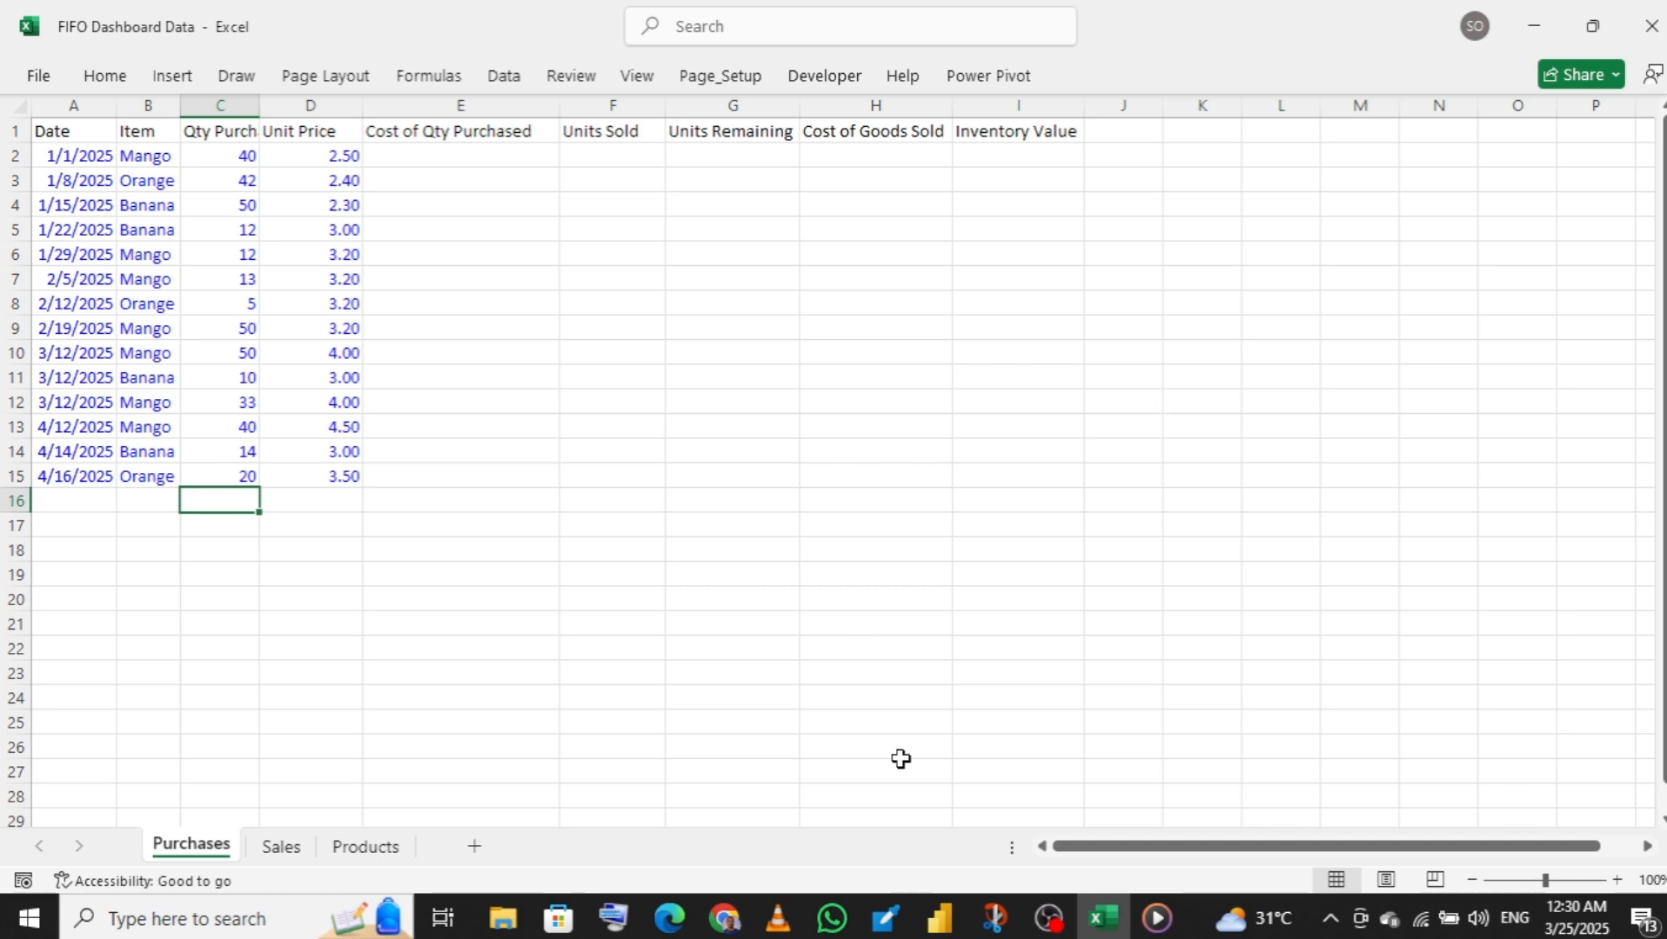
{"action": "mouse_move", "coordinate": [940, 917]}
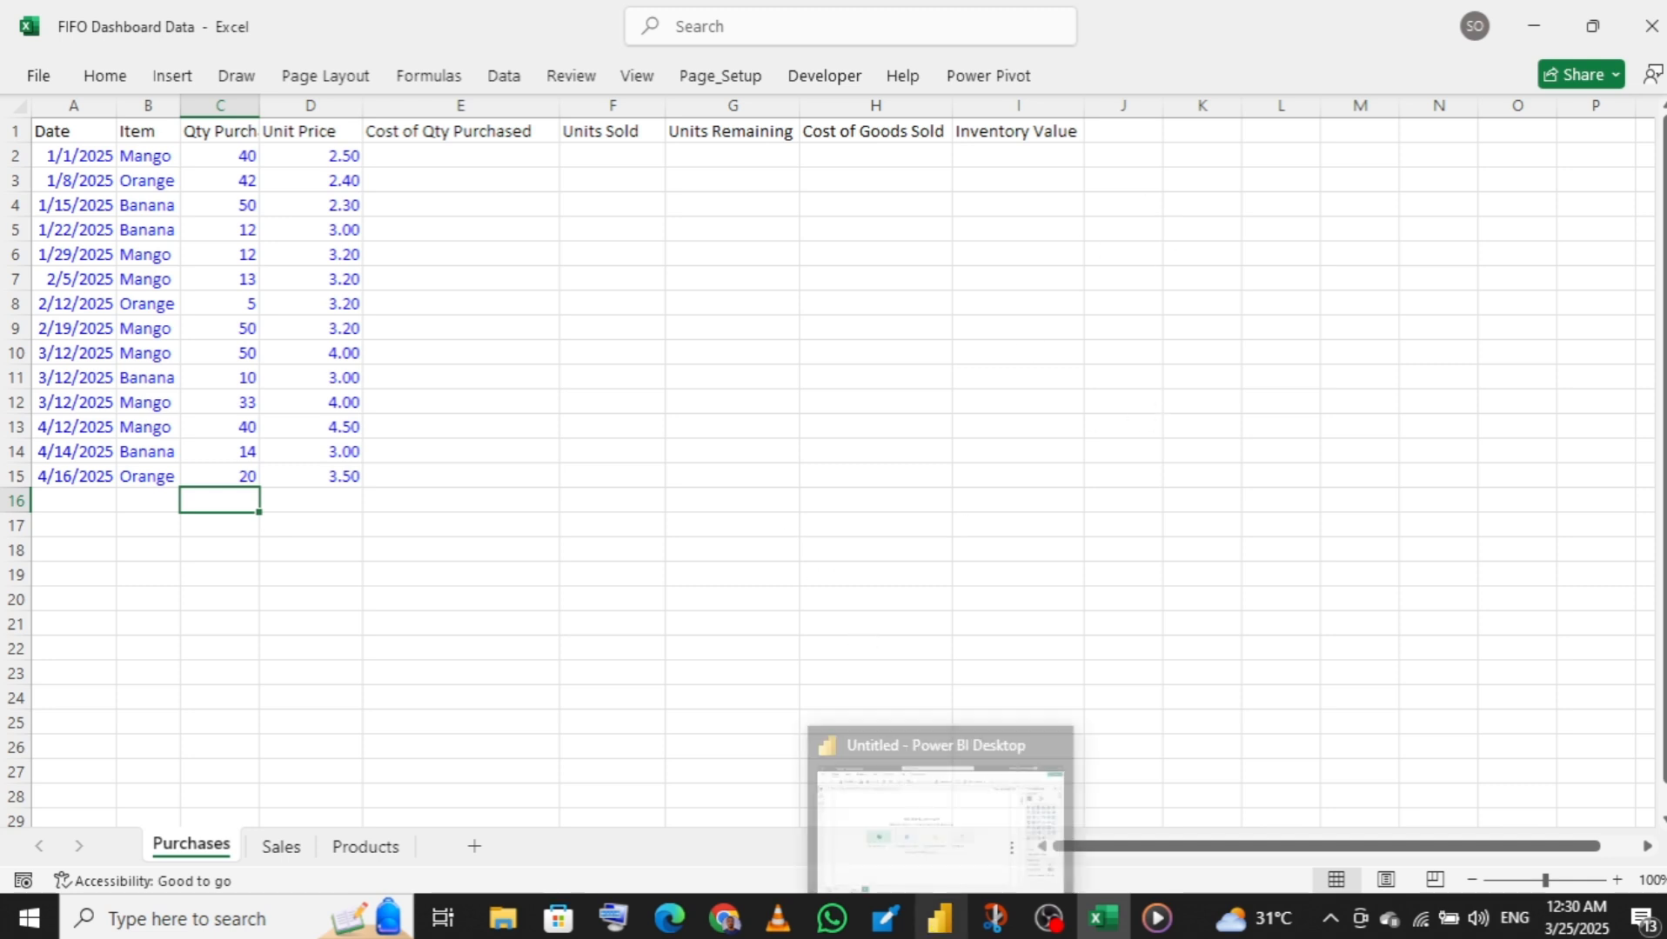
{"action": "left_click", "coordinate": [950, 807]}
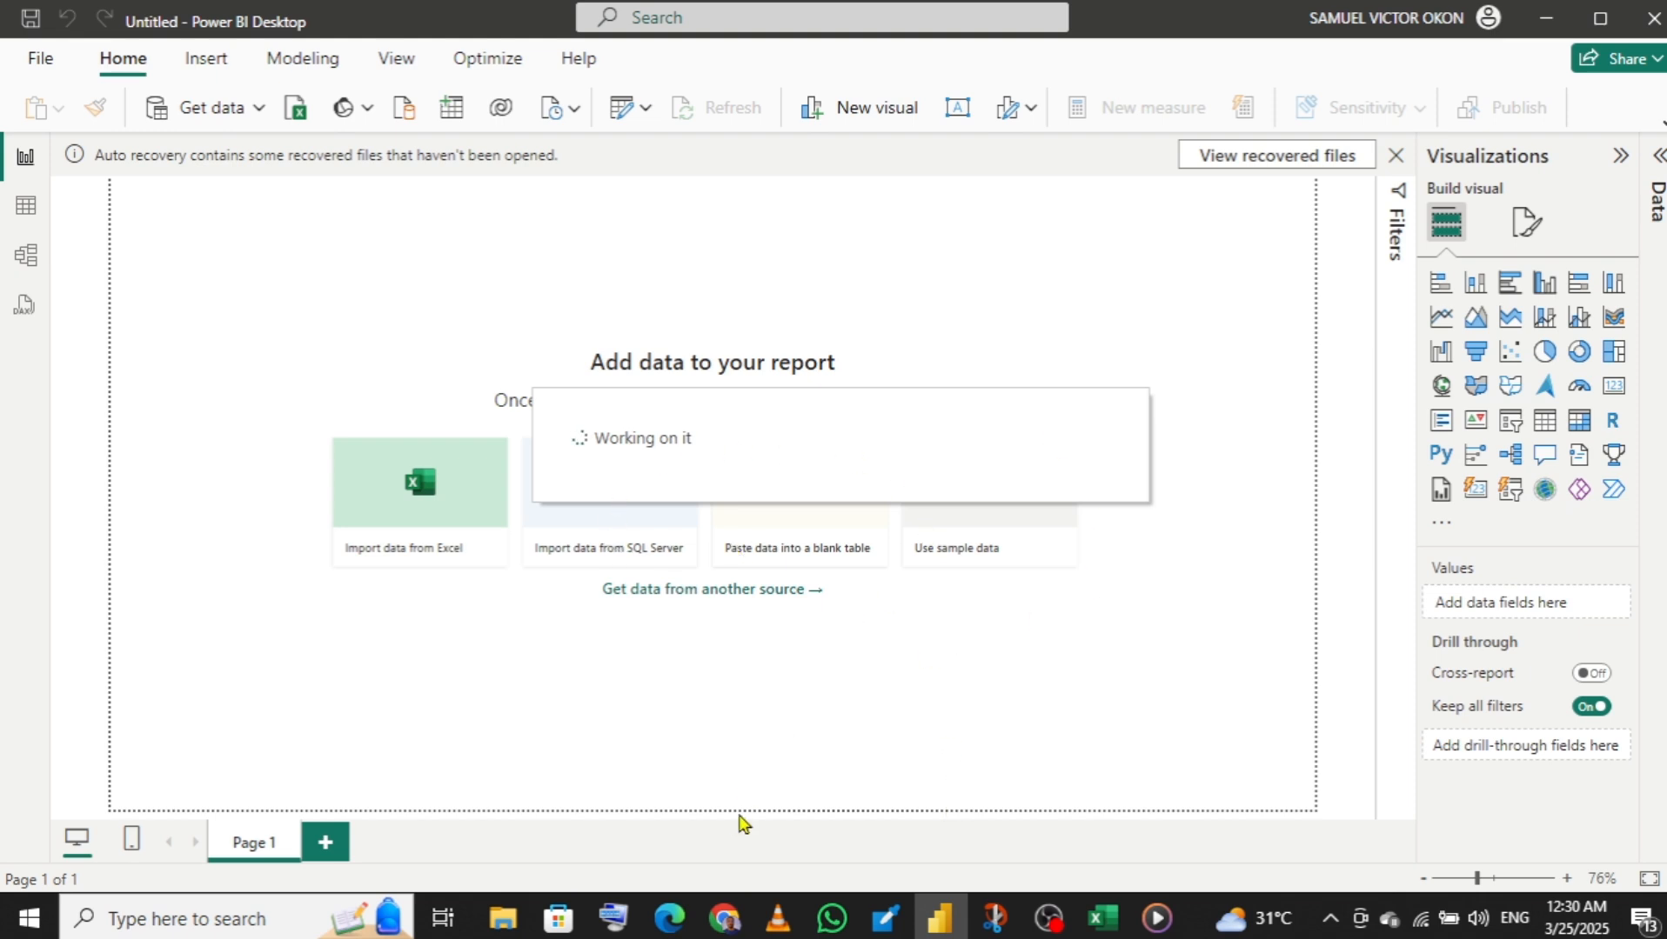
{"action": "mouse_move", "coordinate": [1103, 929]}
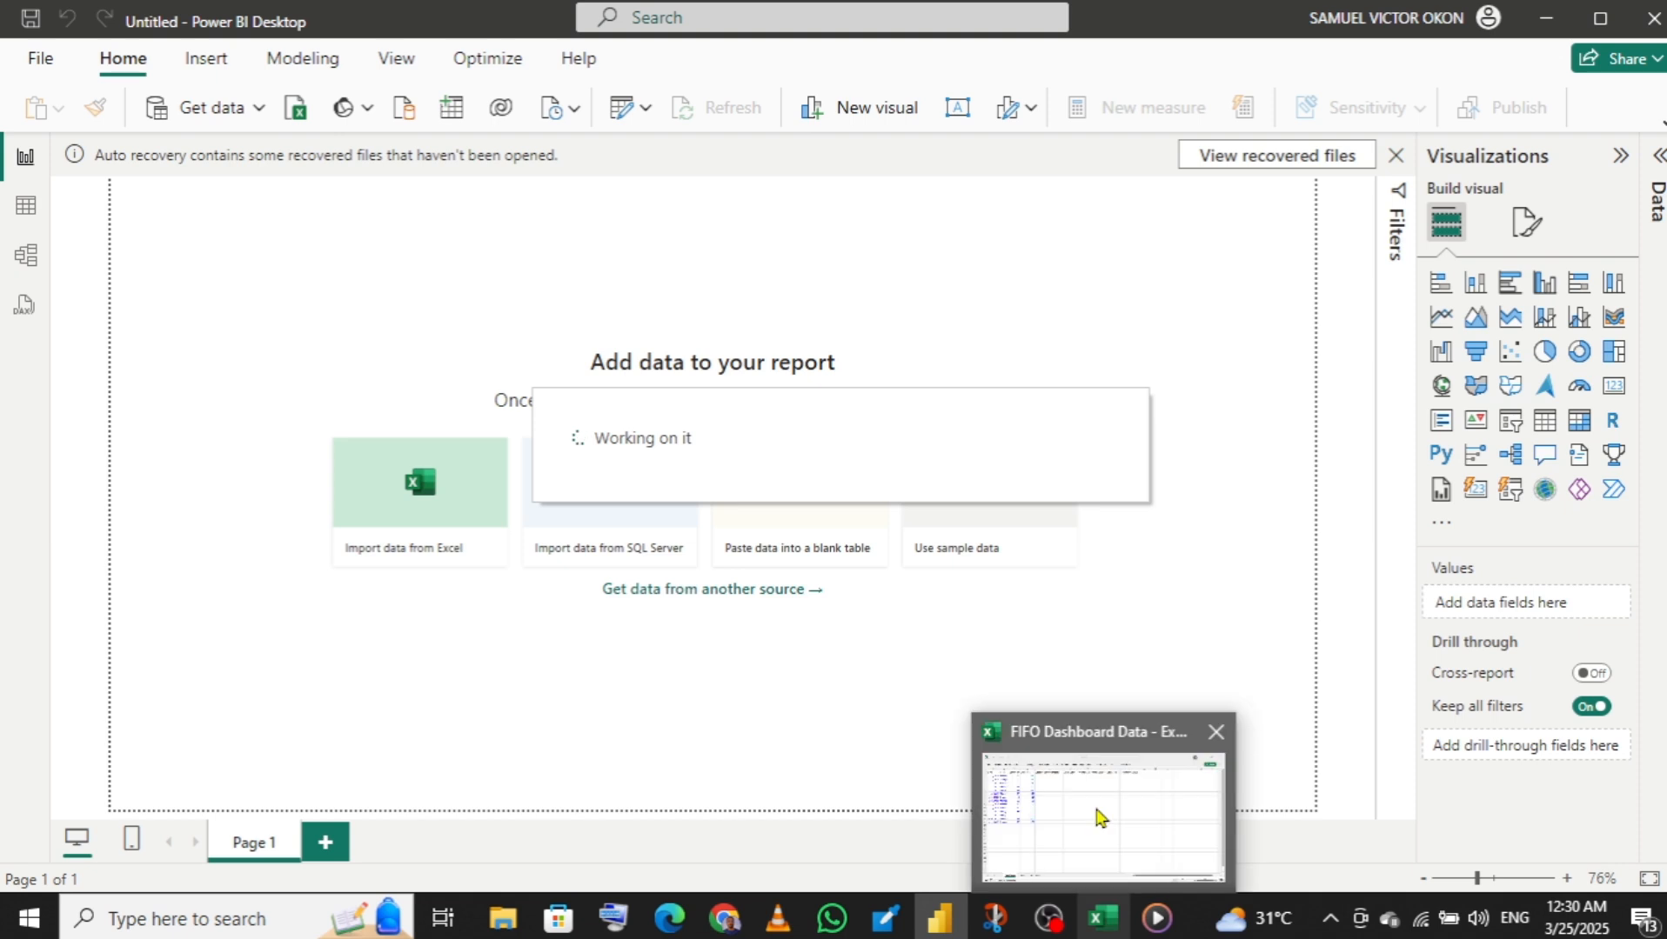
{"action": "left_click", "coordinate": [1096, 817]}
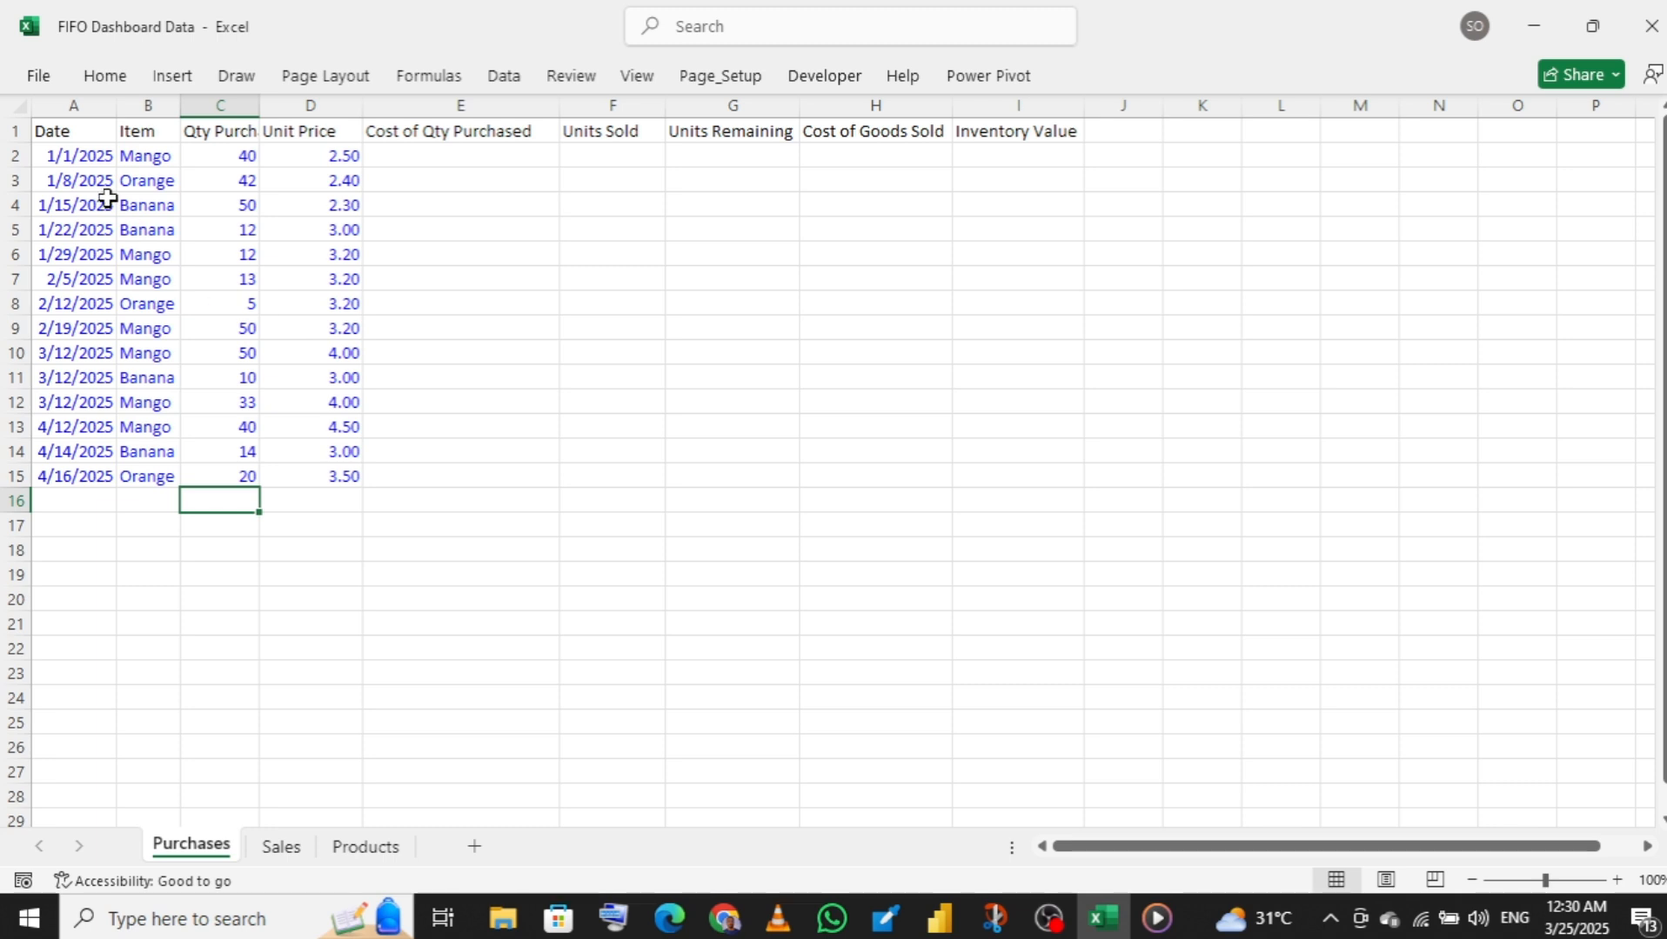
- Convert the Purchases data in A1:I15 into a table with headers
{"action": "left_click", "coordinate": [65, 132]}
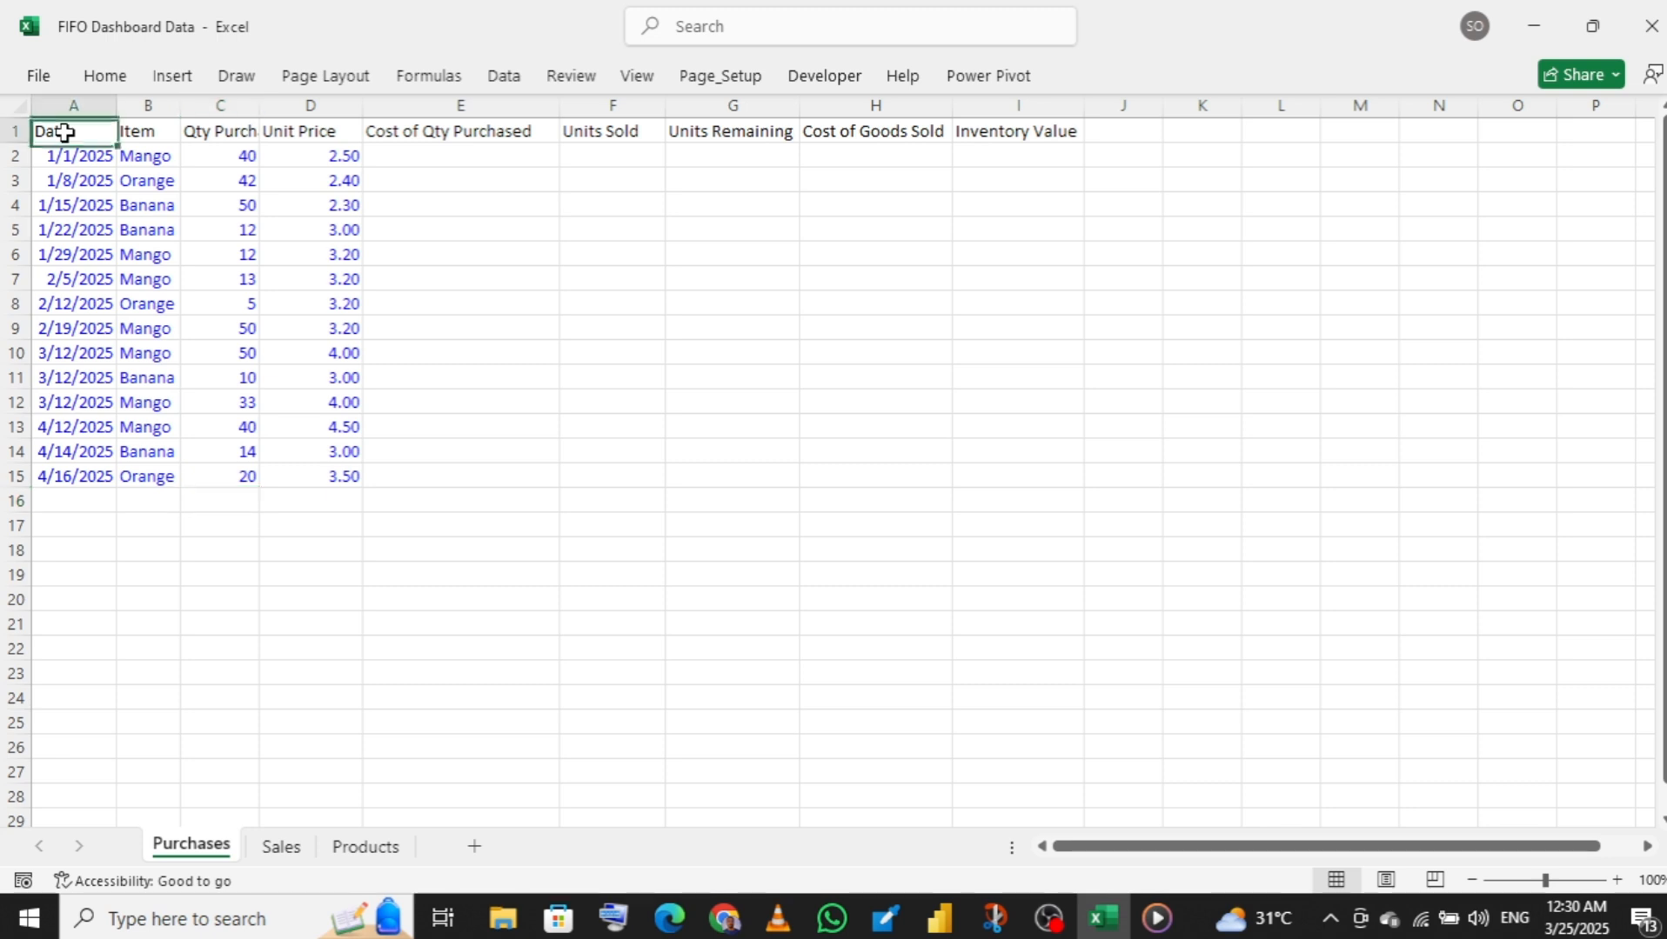
{"action": "left_click_drag", "start_coordinate": [64, 133], "coordinate": [994, 472]}
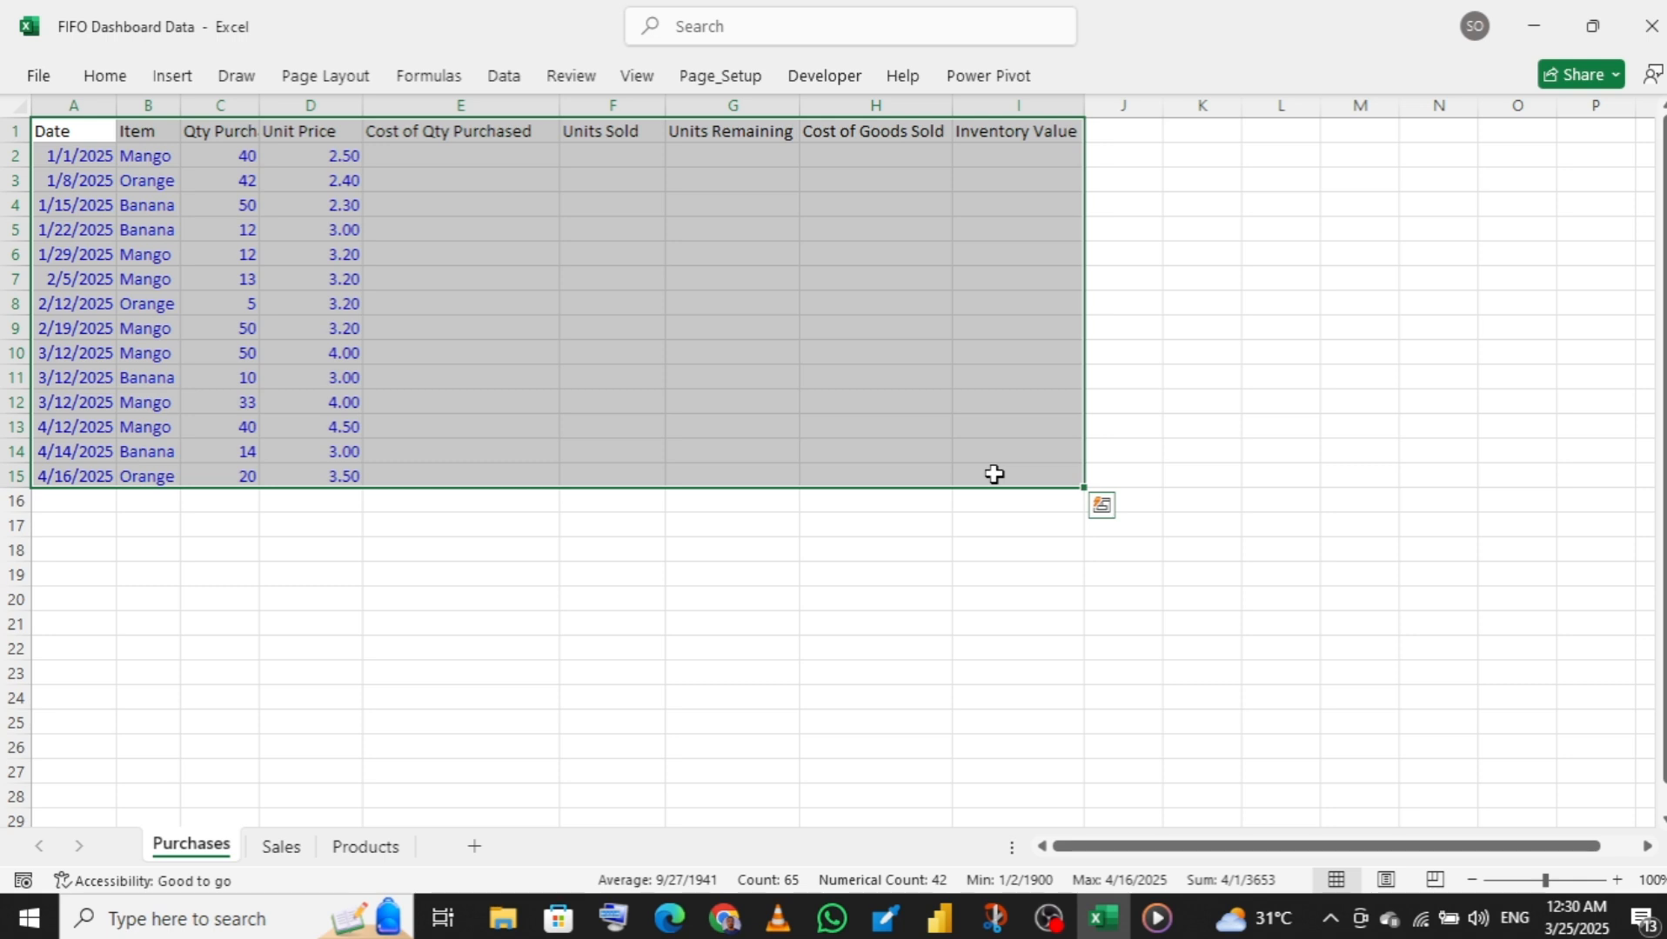
{"action": "key", "text": "ctrl+t"}
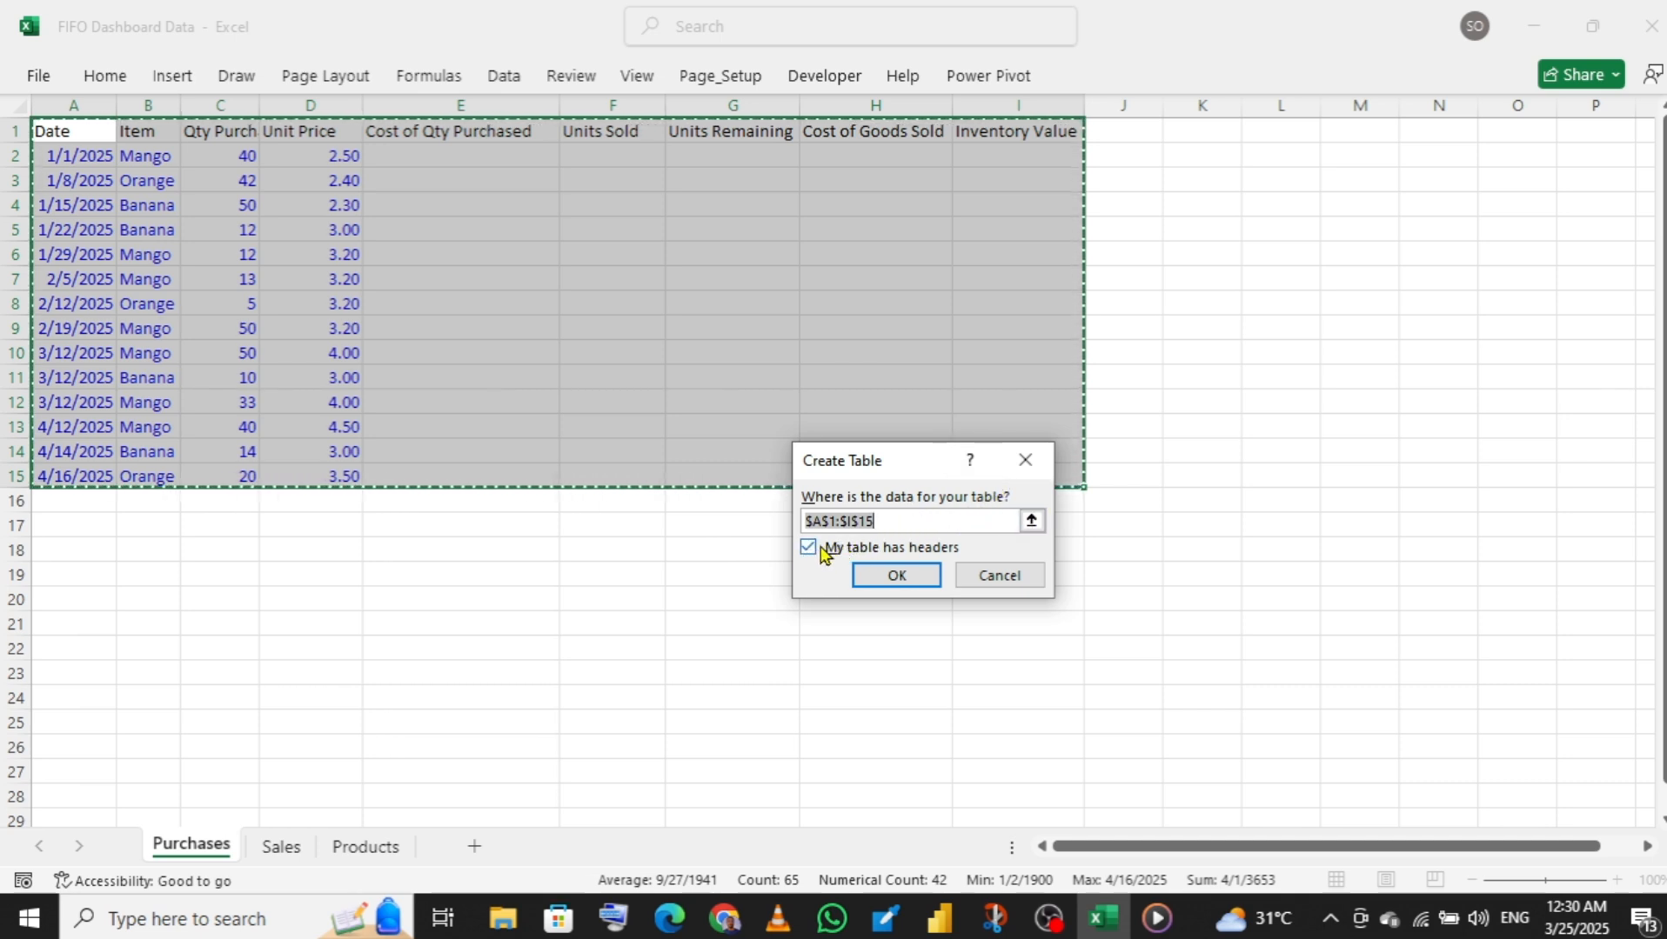
{"action": "left_click", "coordinate": [892, 575]}
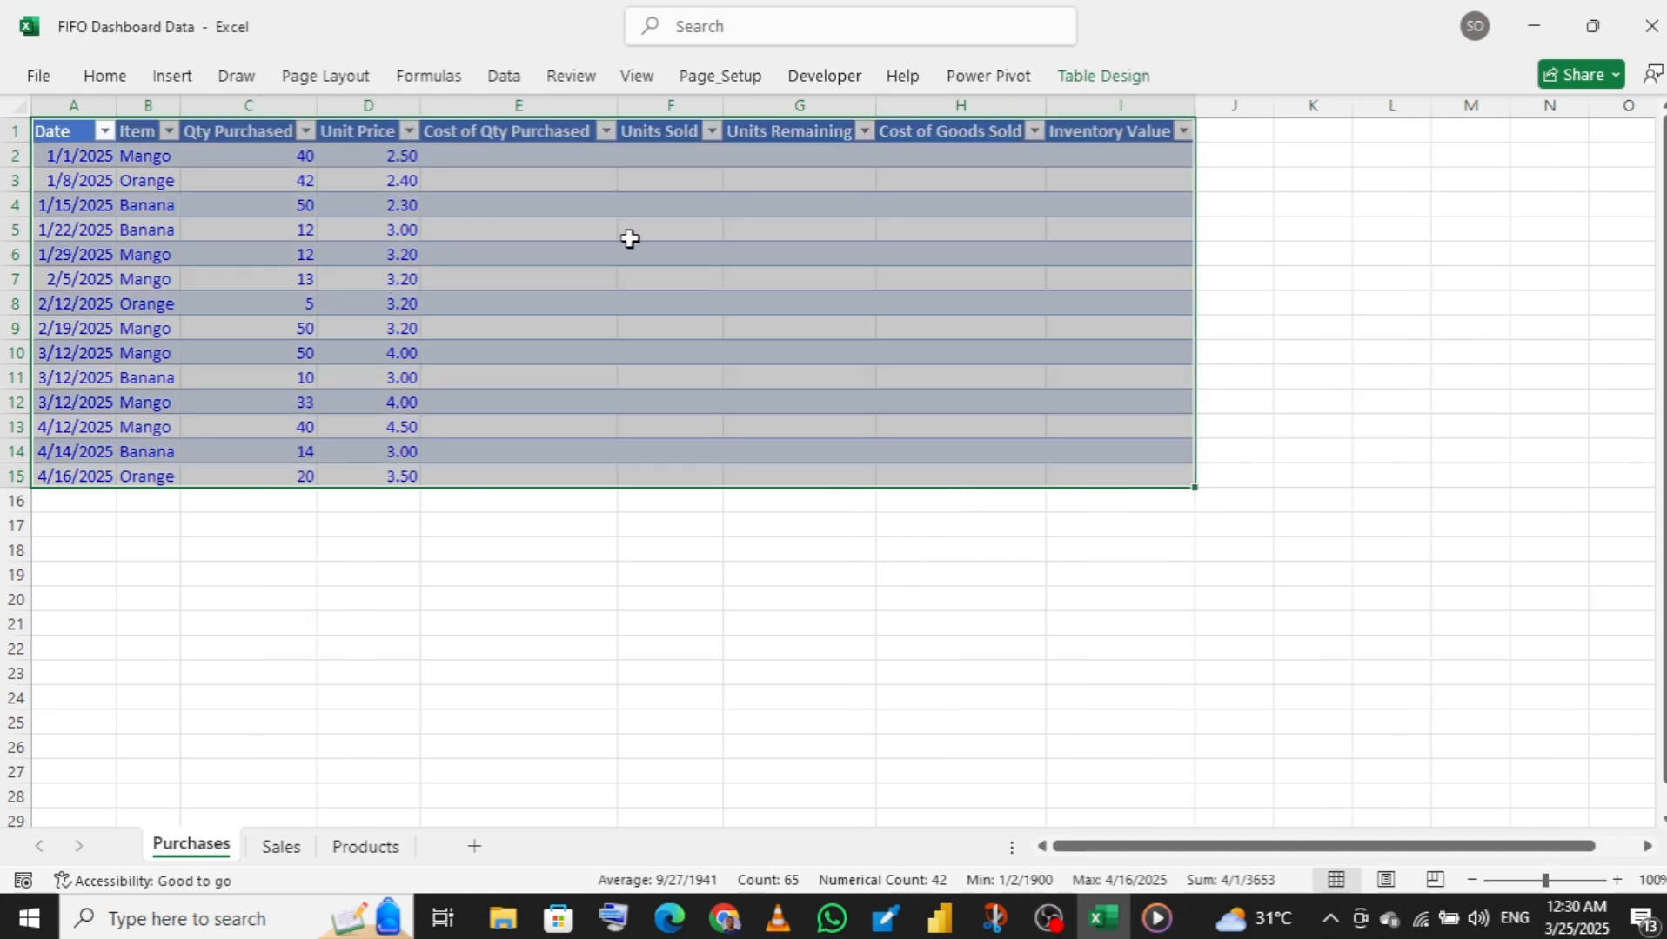
- Convert the data in A1:D11 on the Sales sheet into a table with headers
{"action": "left_click", "coordinate": [280, 850]}
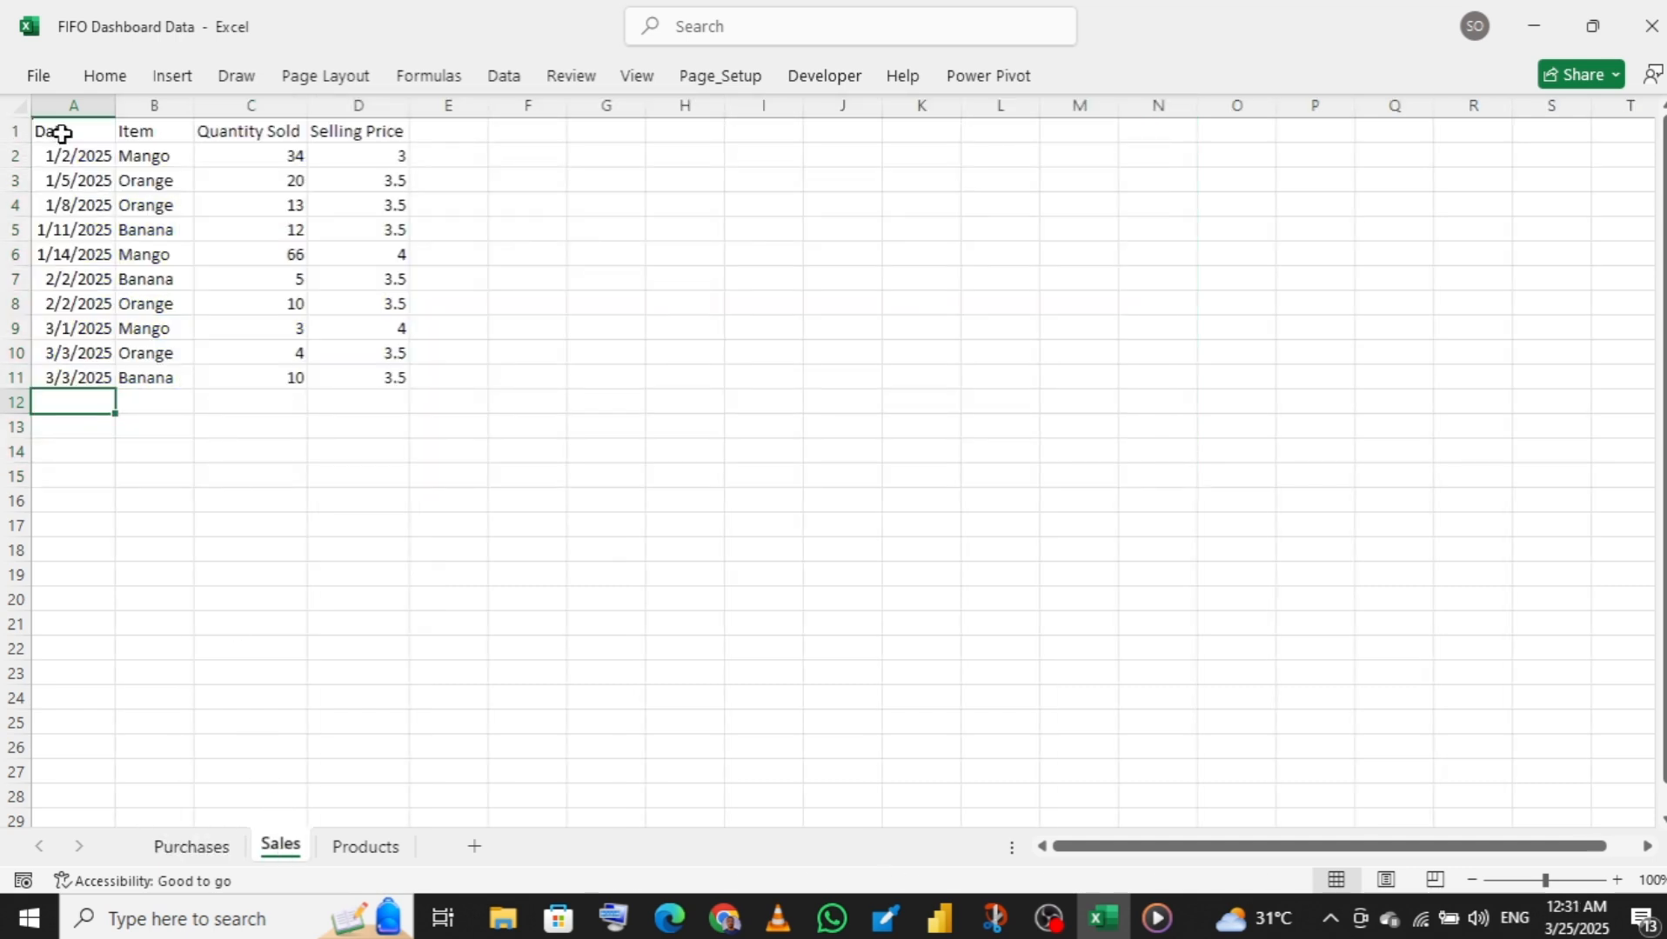
{"action": "left_click_drag", "start_coordinate": [61, 133], "coordinate": [371, 368]}
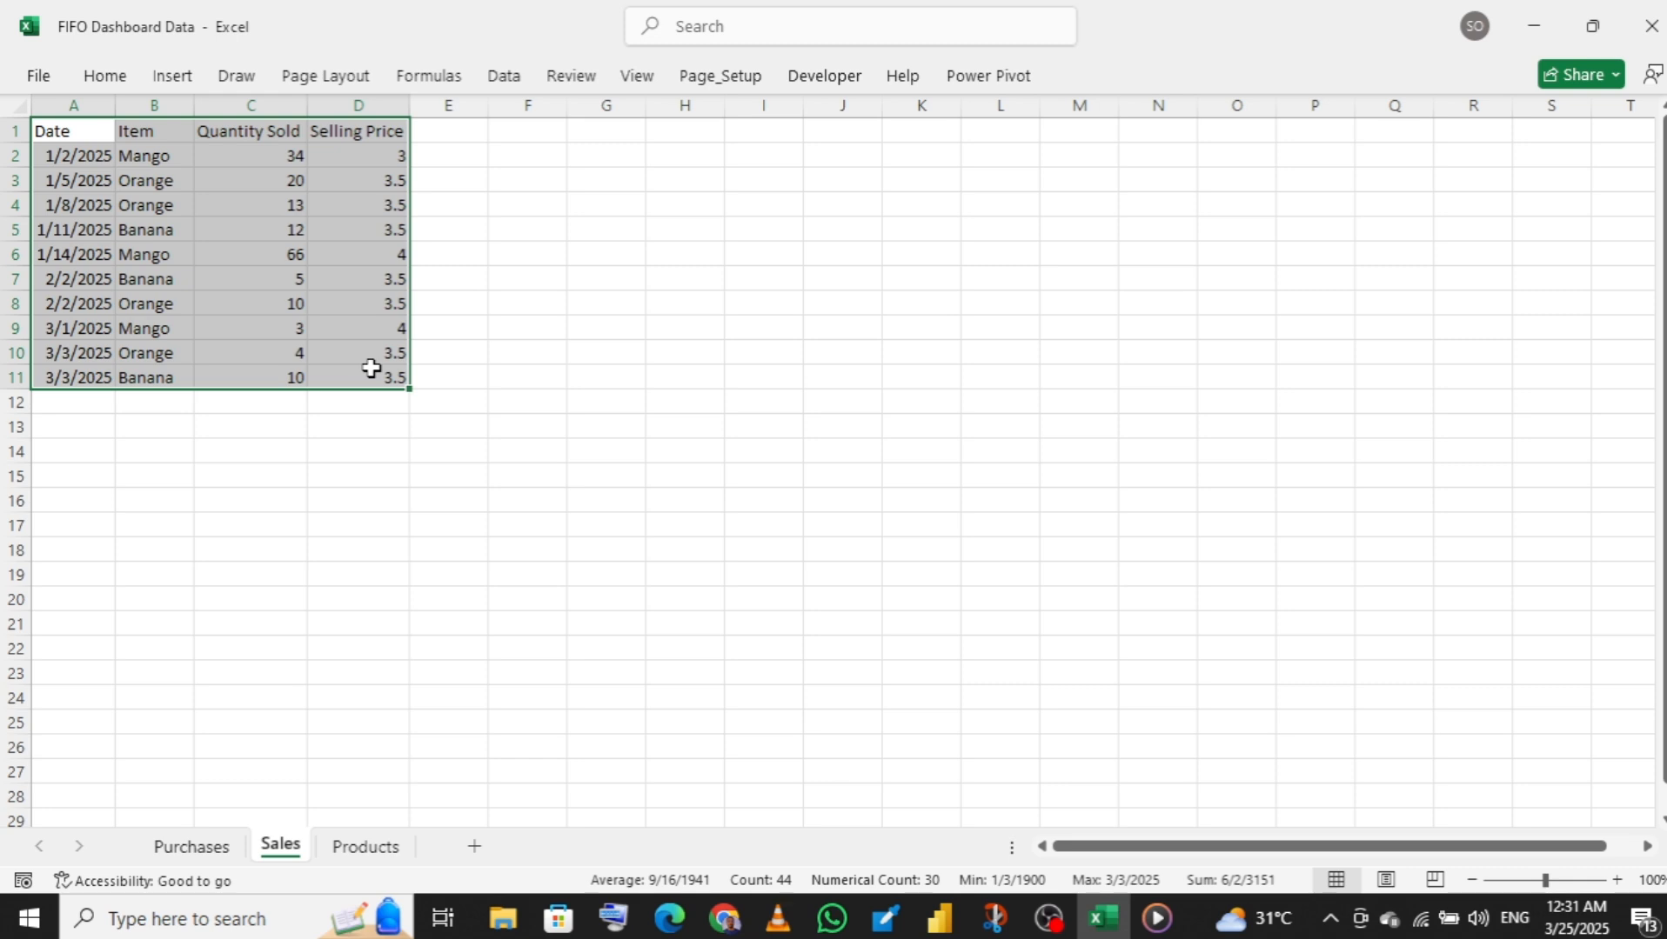
{"action": "key", "text": "ctrl+t"}
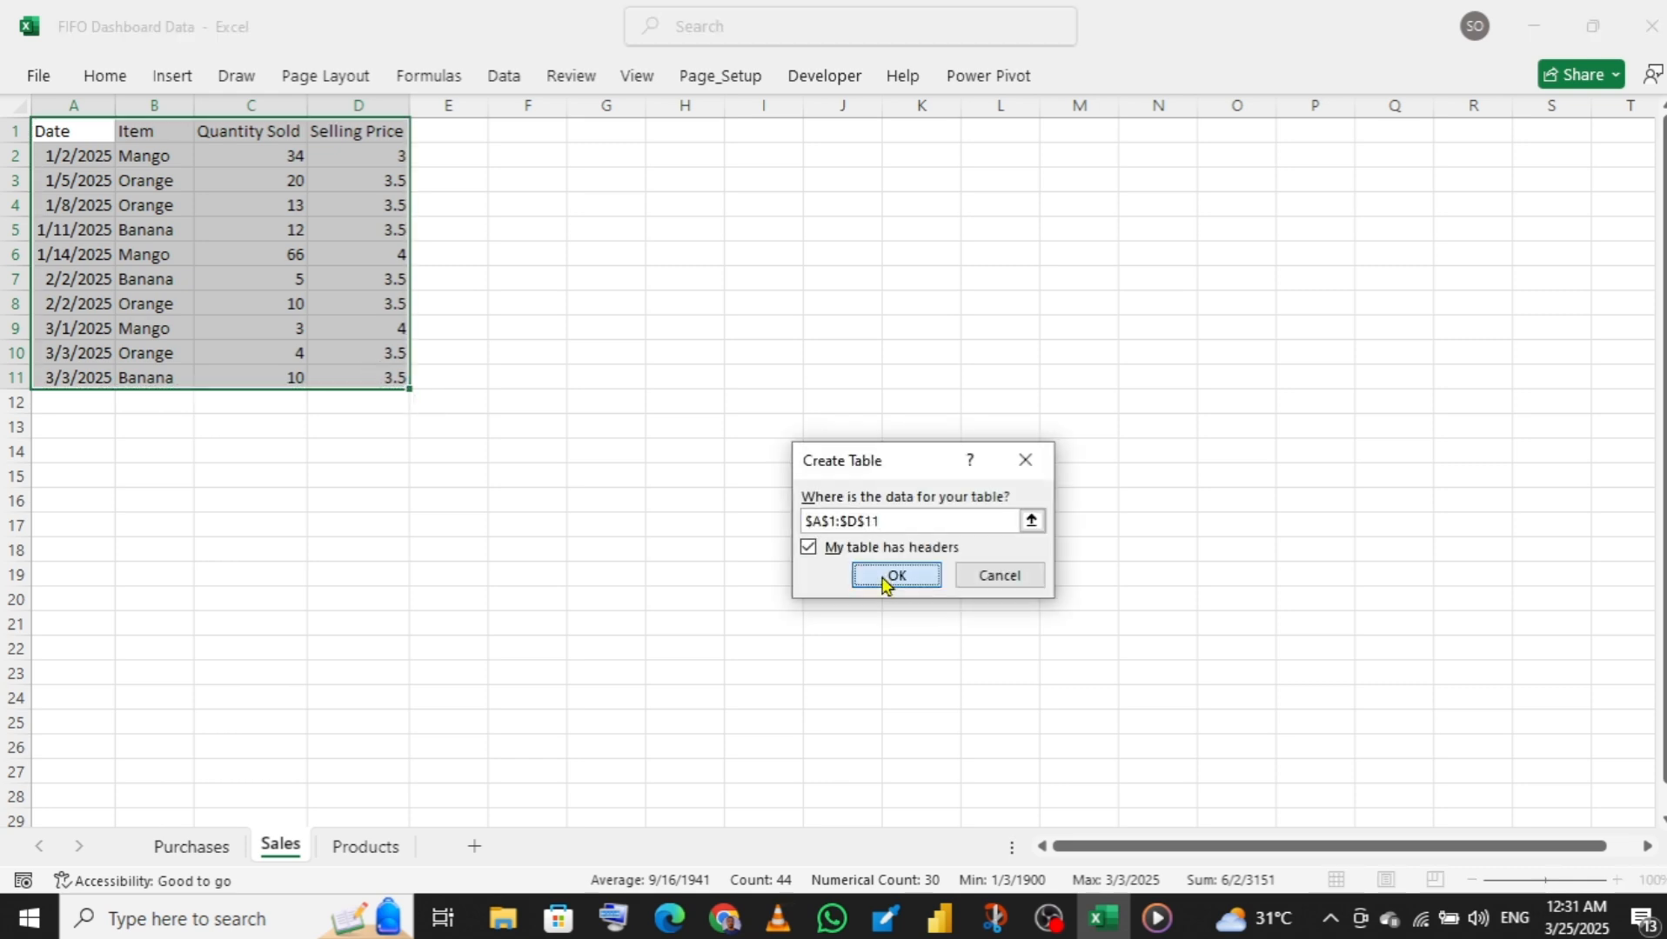
{"action": "left_click", "coordinate": [894, 577]}
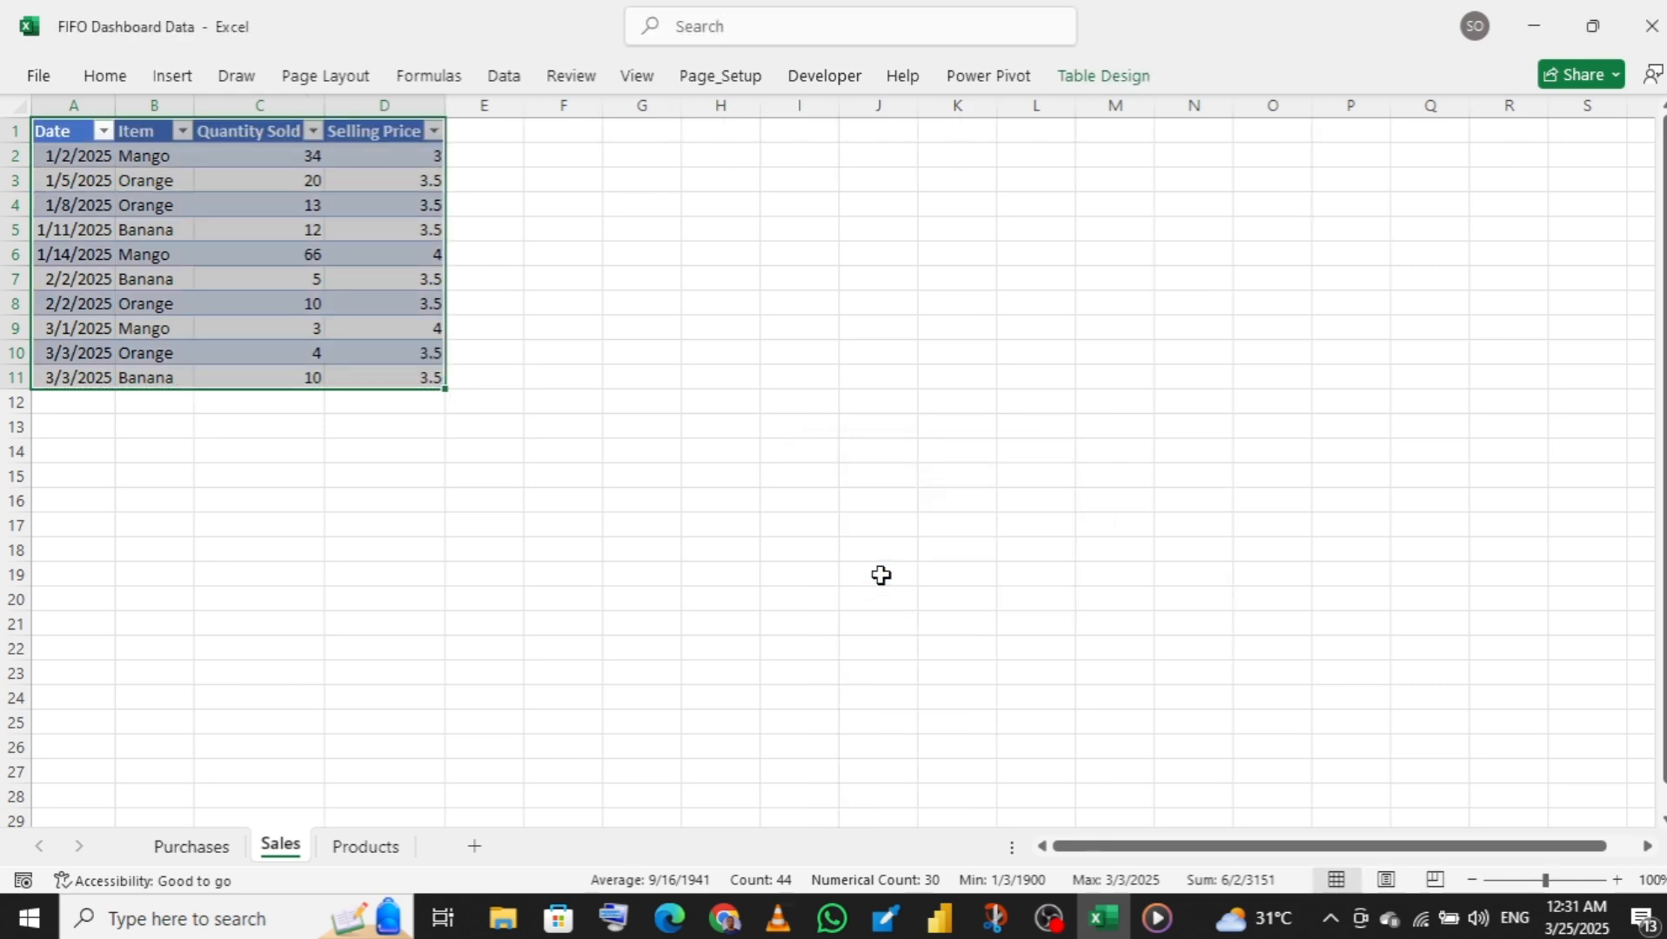
- Convert the product list in A1:A4 on the Products sheet into a table, treating the Register row as the header
{"action": "left_click", "coordinate": [364, 846]}
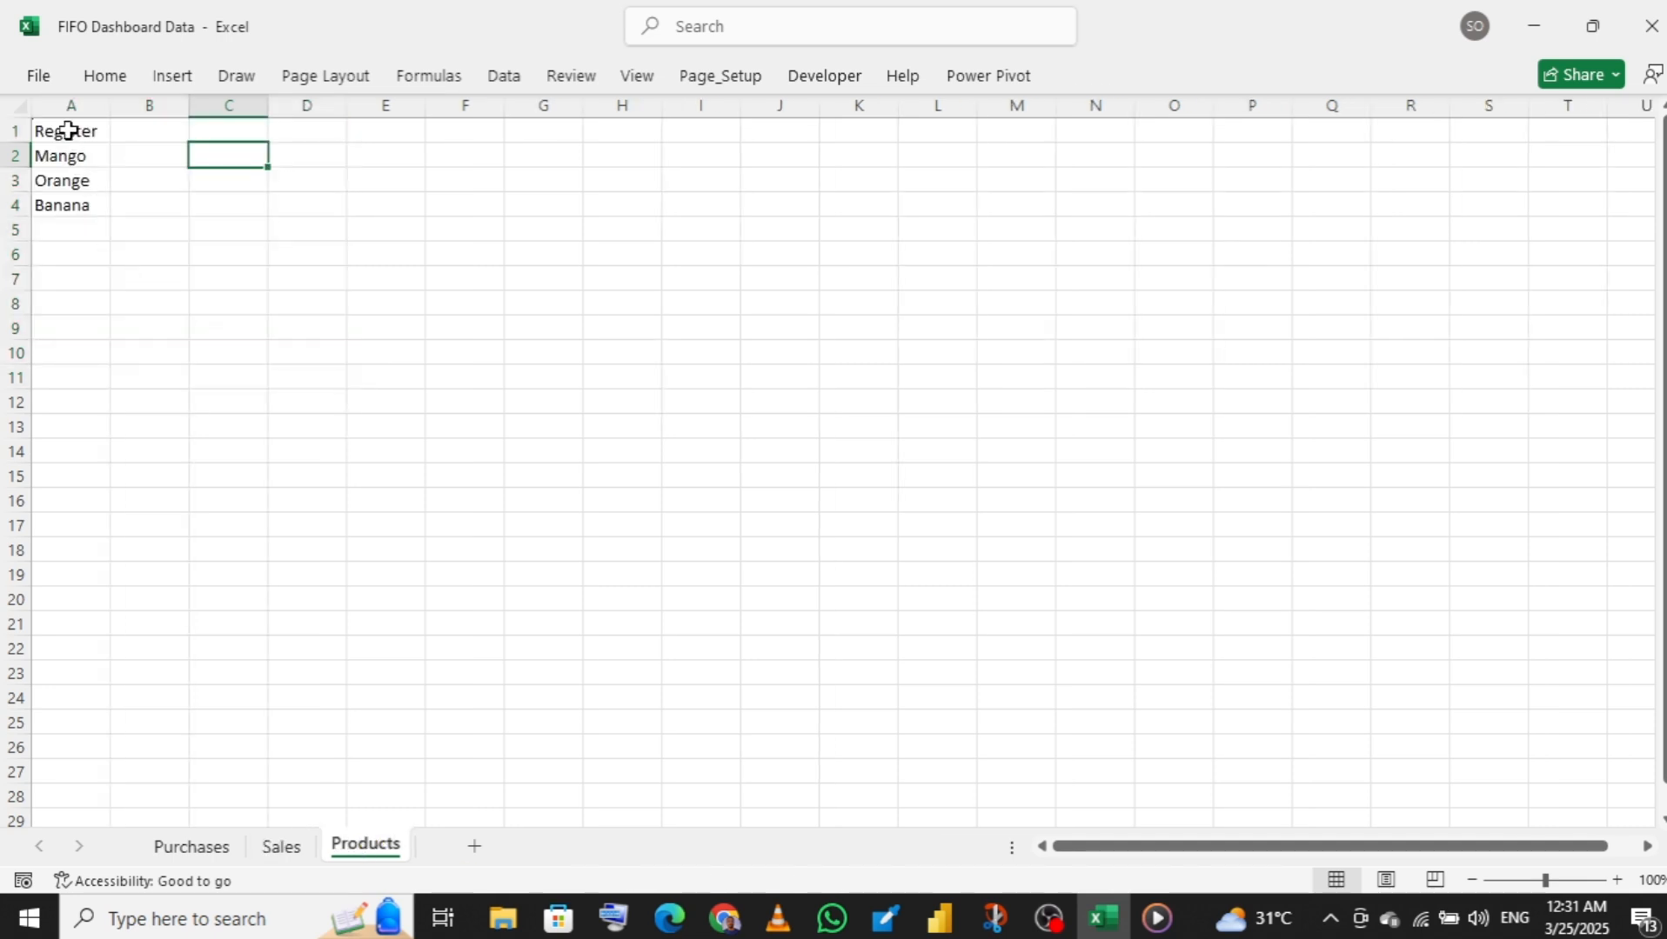
{"action": "left_click_drag", "start_coordinate": [63, 131], "coordinate": [67, 194]}
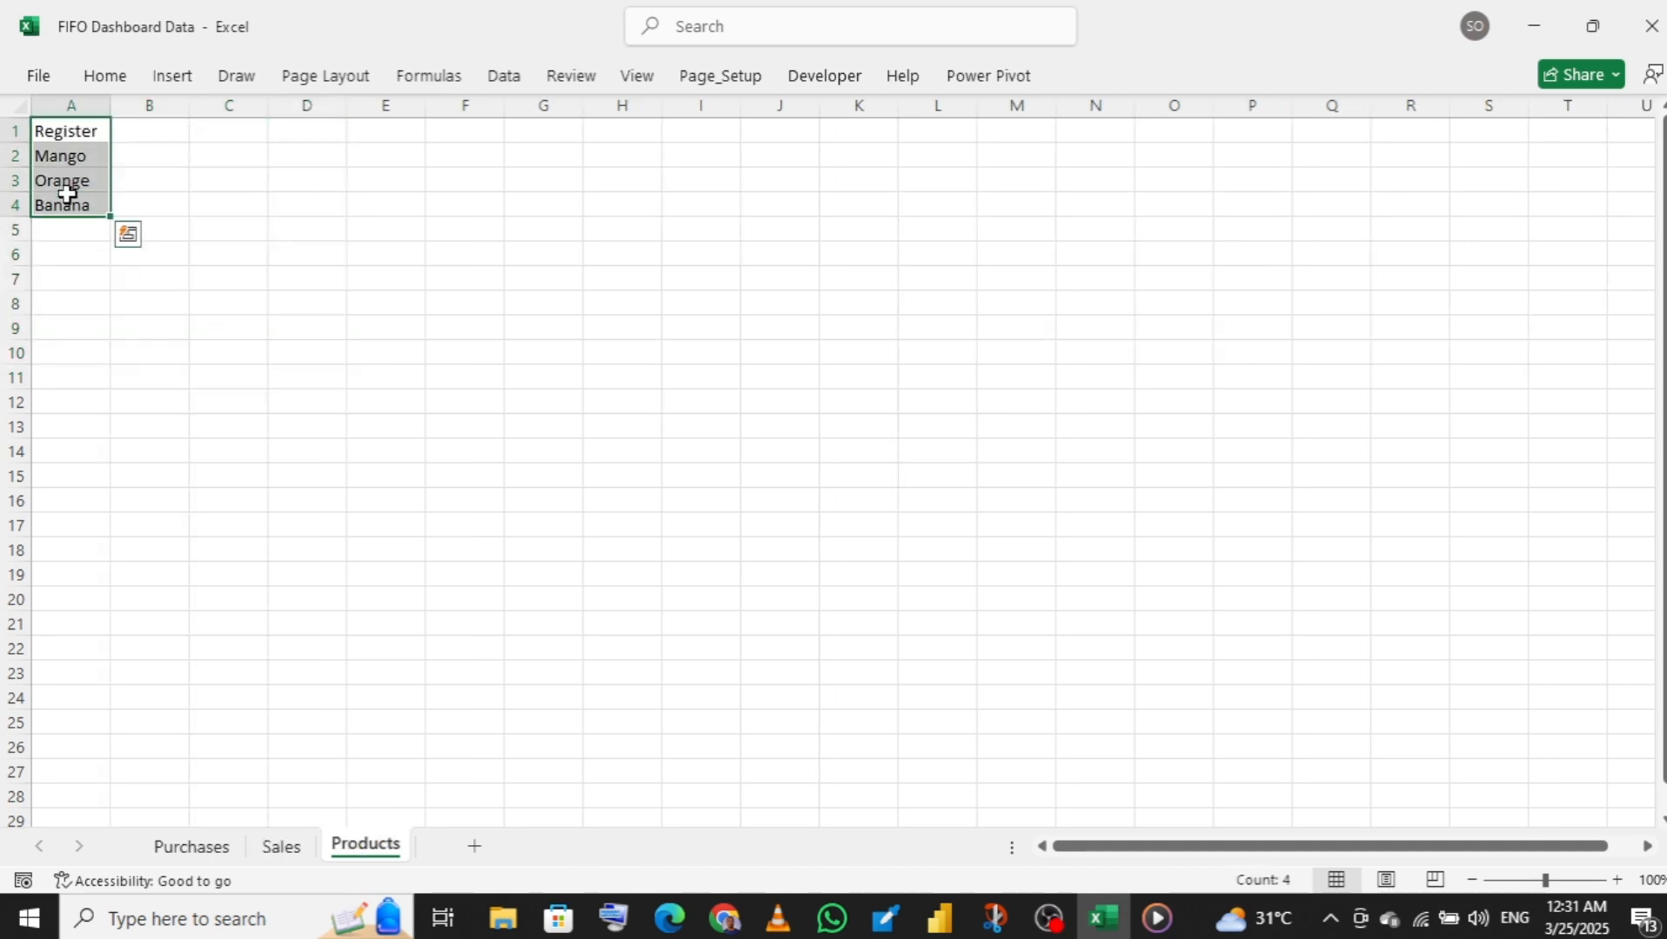
{"action": "key", "text": "ctrl+t"}
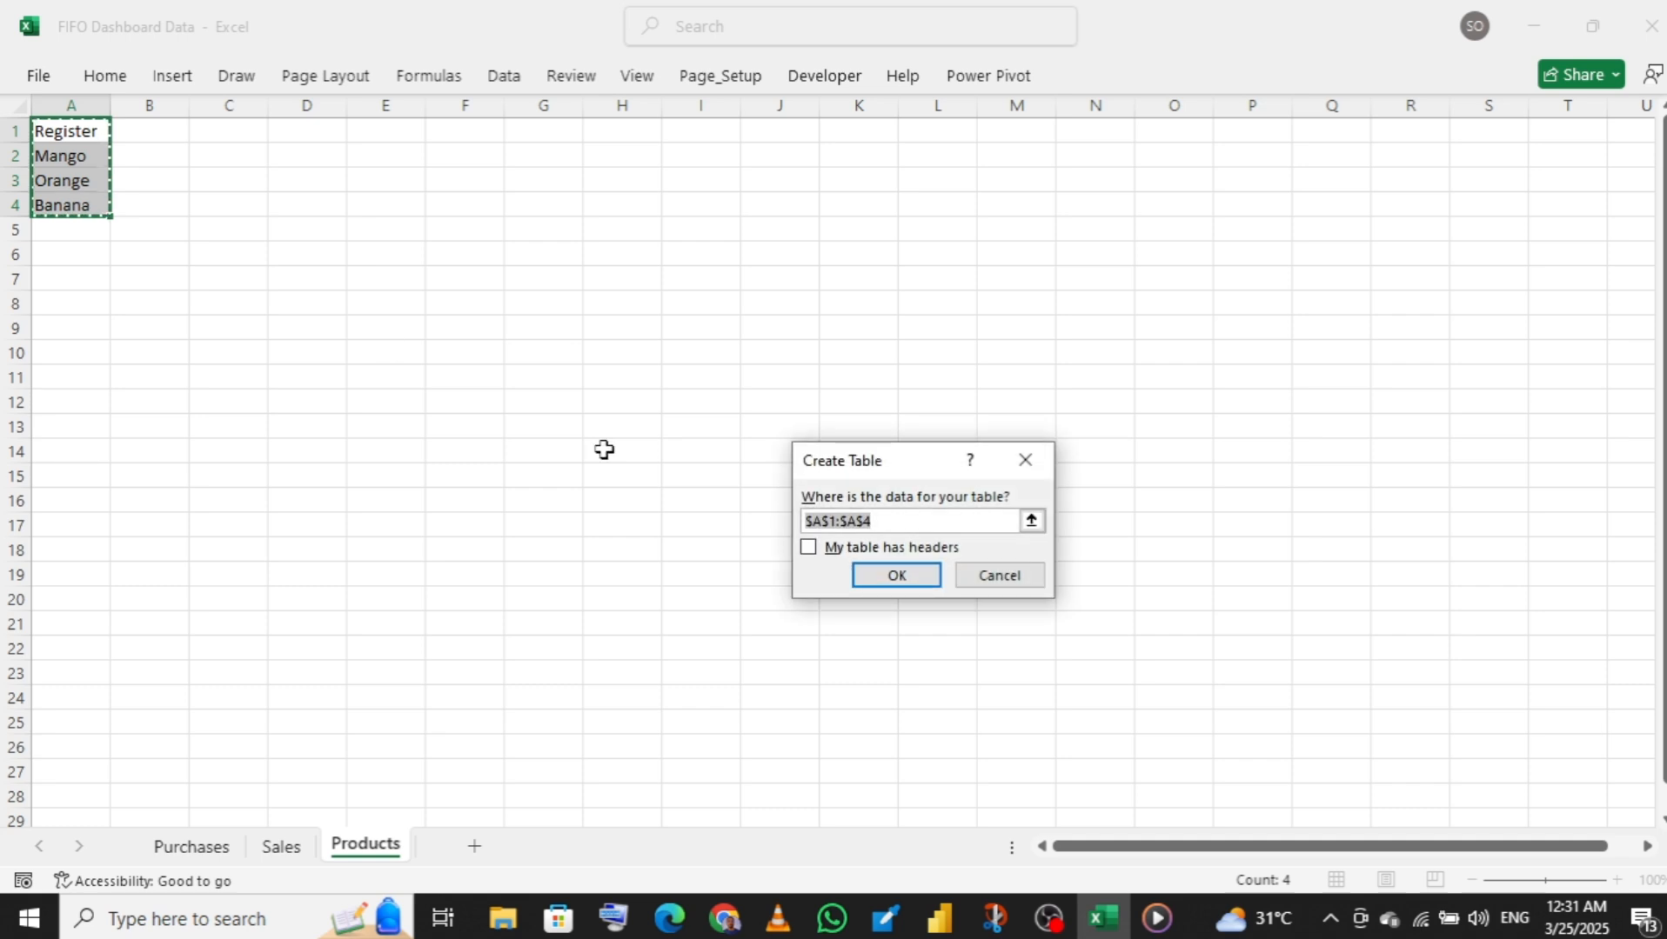
{"action": "left_click", "coordinate": [808, 547]}
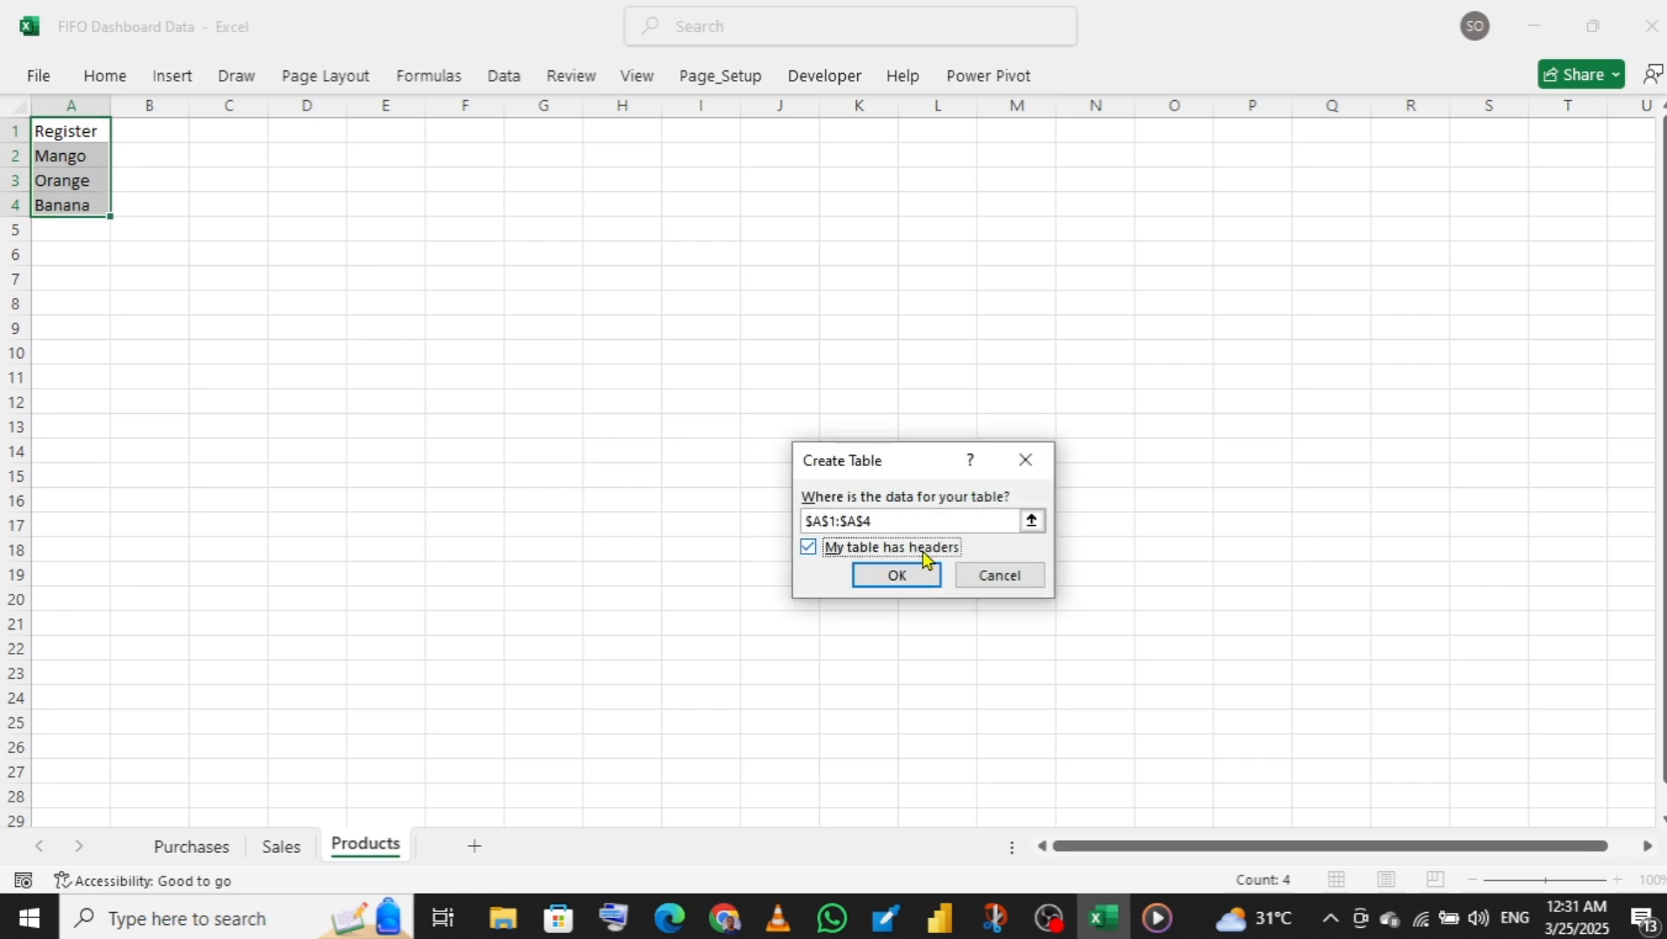
{"action": "left_click", "coordinate": [896, 577]}
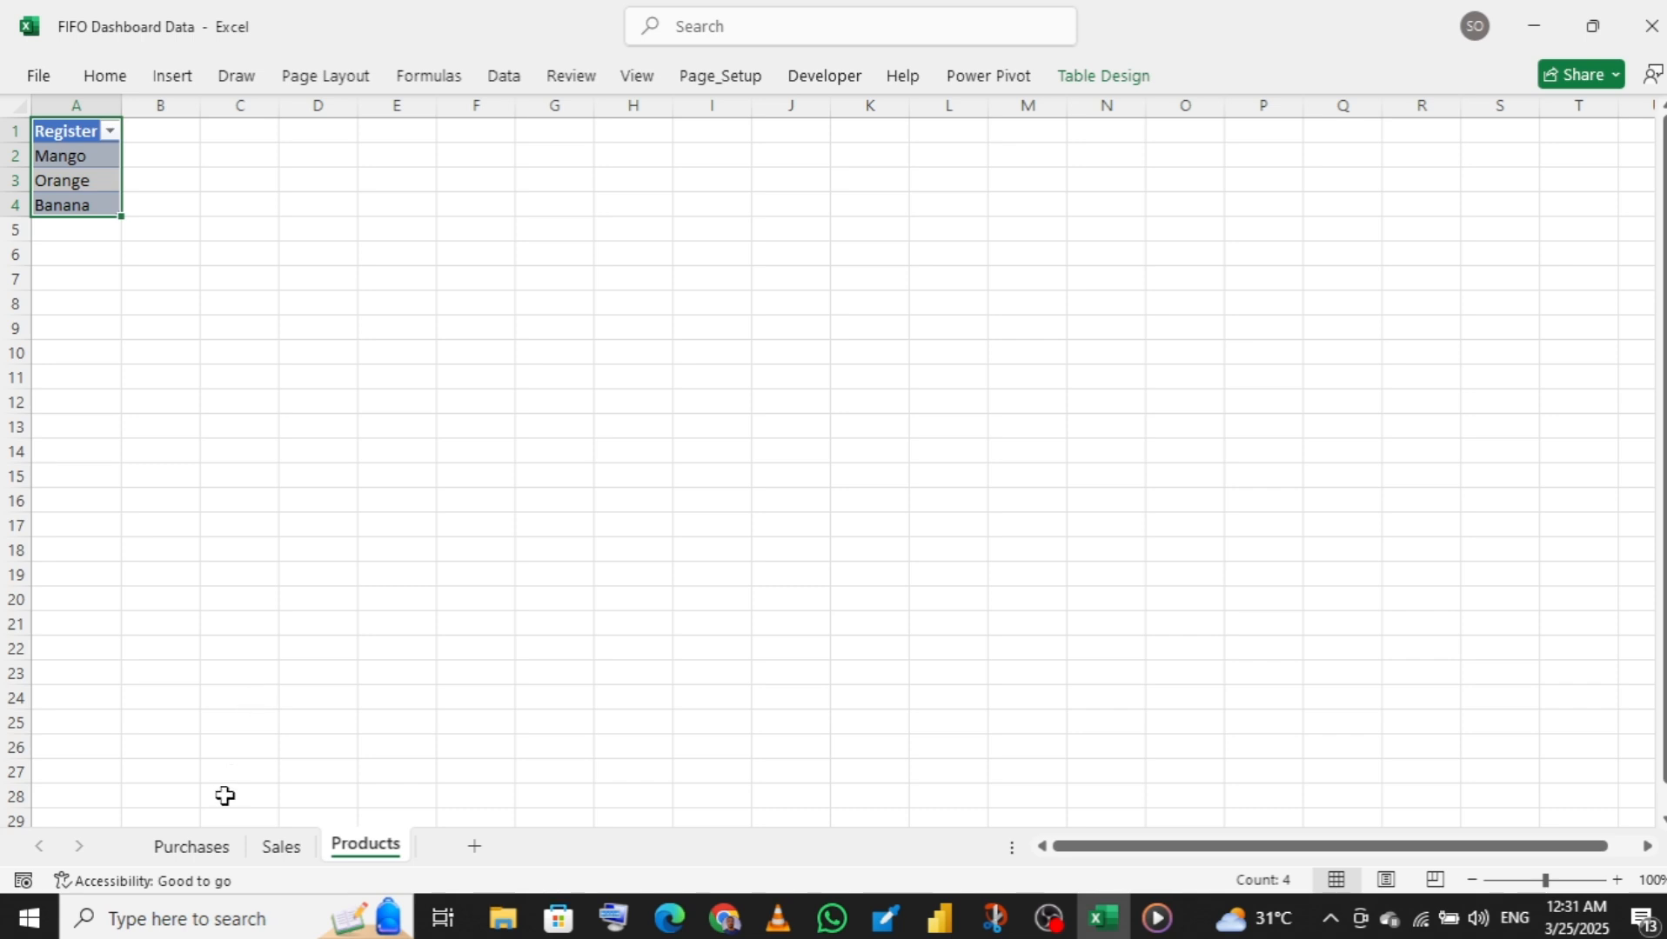
- Name the table on the Purchases sheet Purchases
{"action": "left_click", "coordinate": [181, 858]}
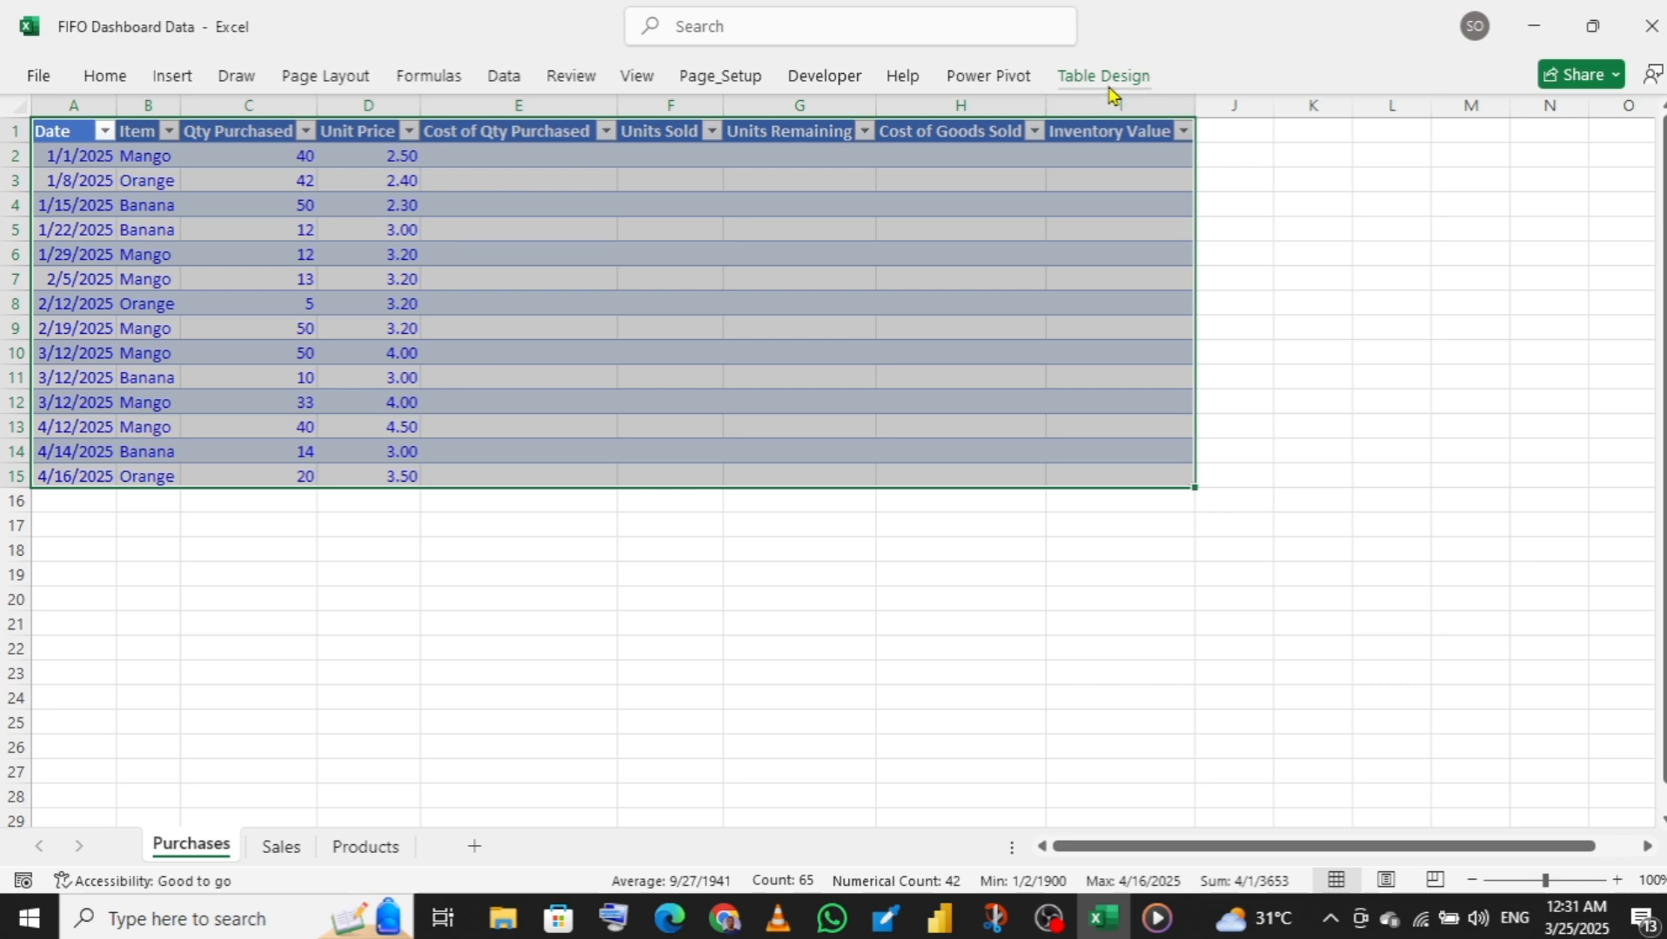
{"action": "left_click", "coordinate": [1111, 93]}
{"action": "left_click", "coordinate": [1108, 87]}
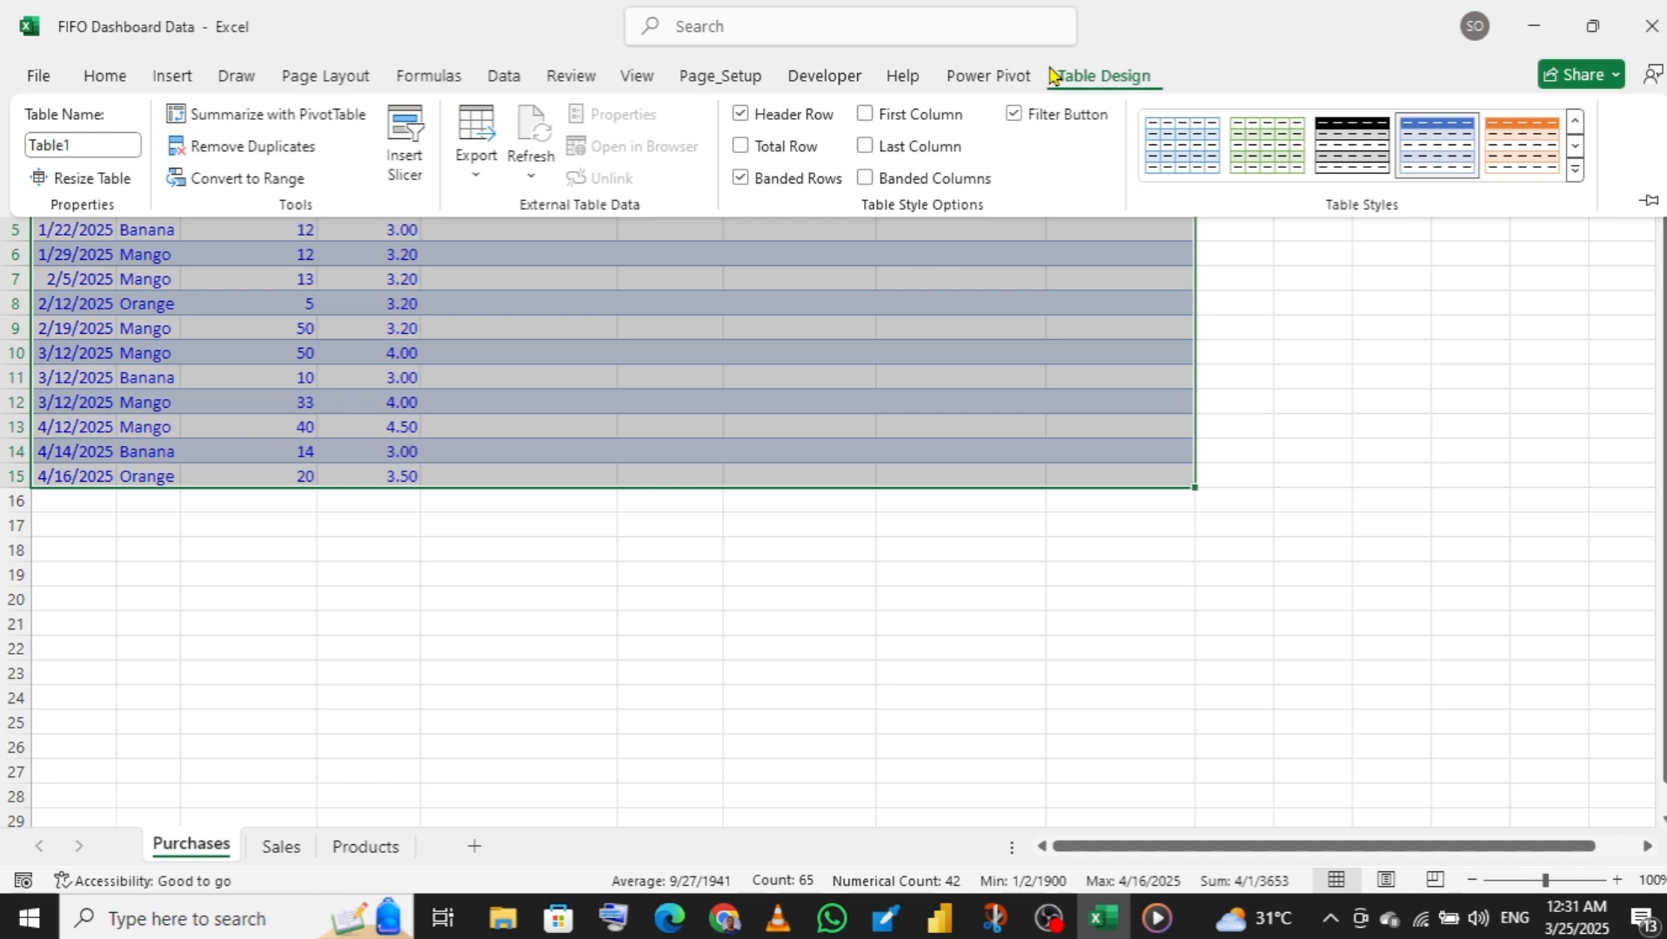
{"action": "left_click", "coordinate": [93, 142]}
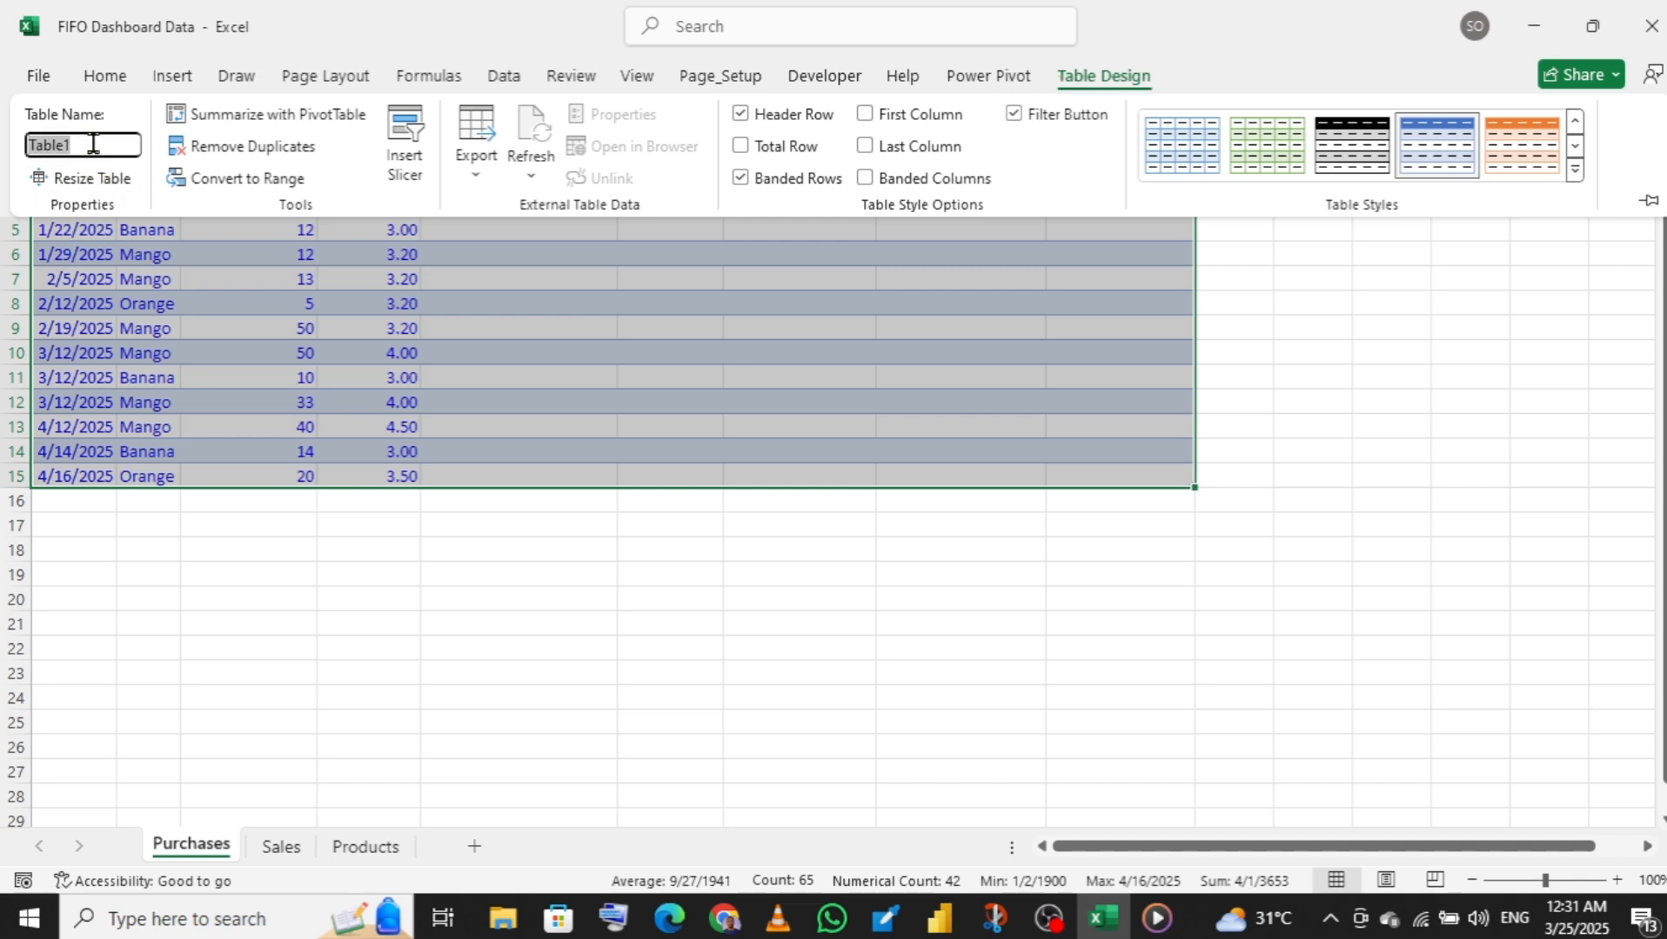
{"action": "type", "text": "Purchases"}
{"action": "key", "text": "Escape"}
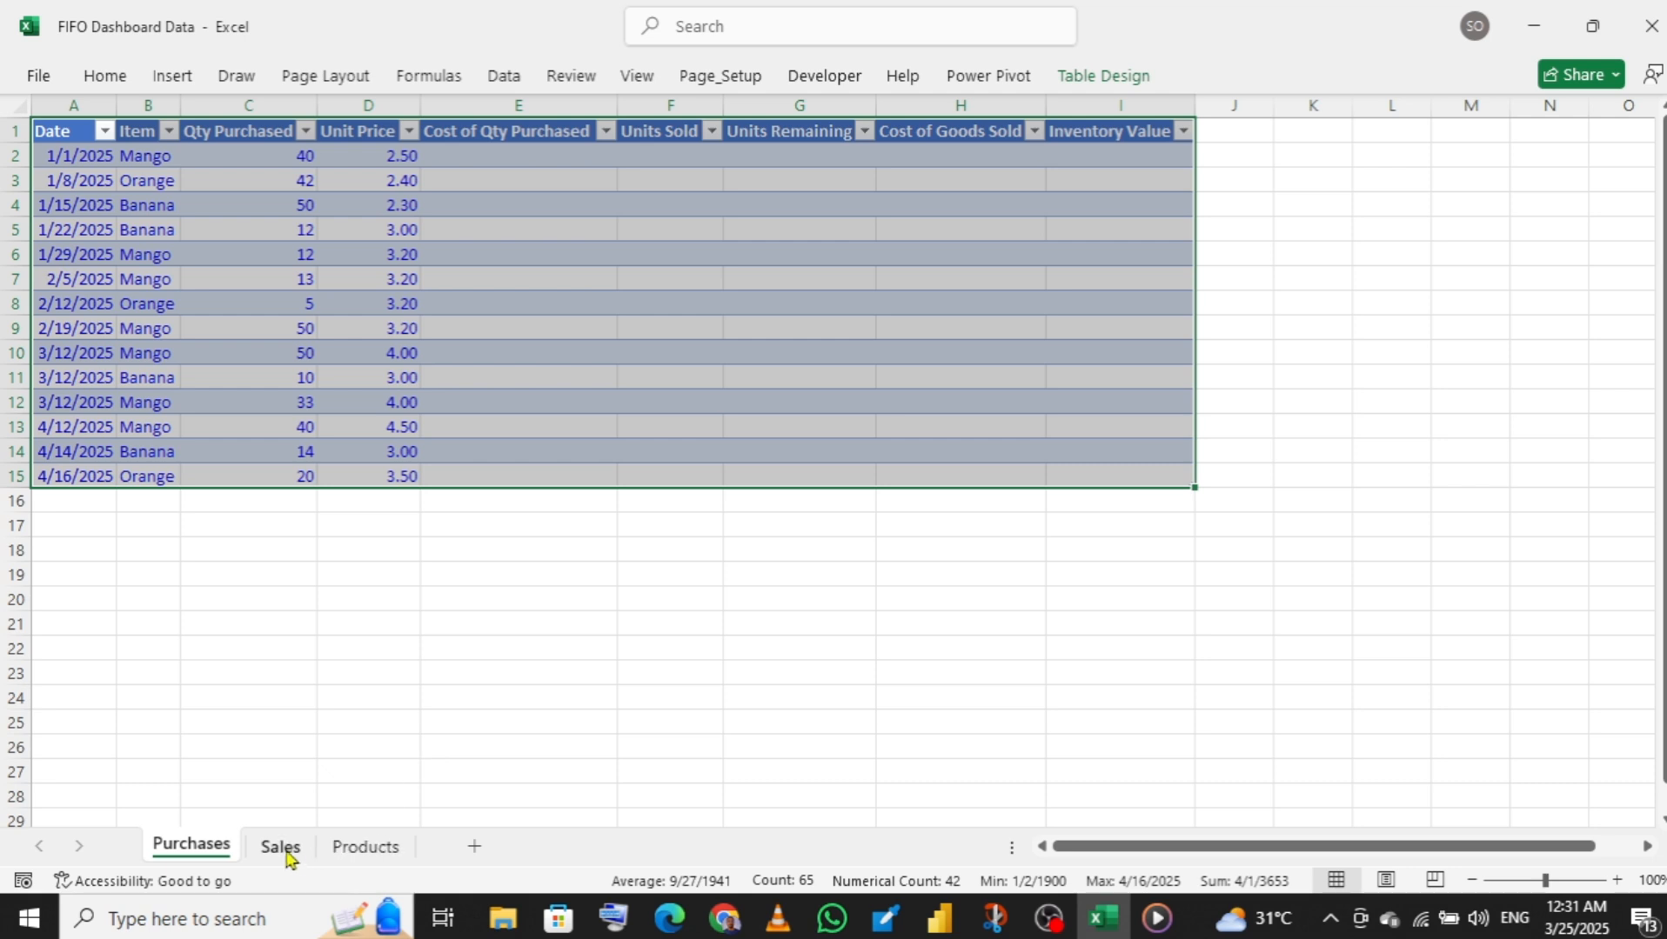
- Rename the table on the Sales sheet
{"action": "left_click", "coordinate": [279, 852]}
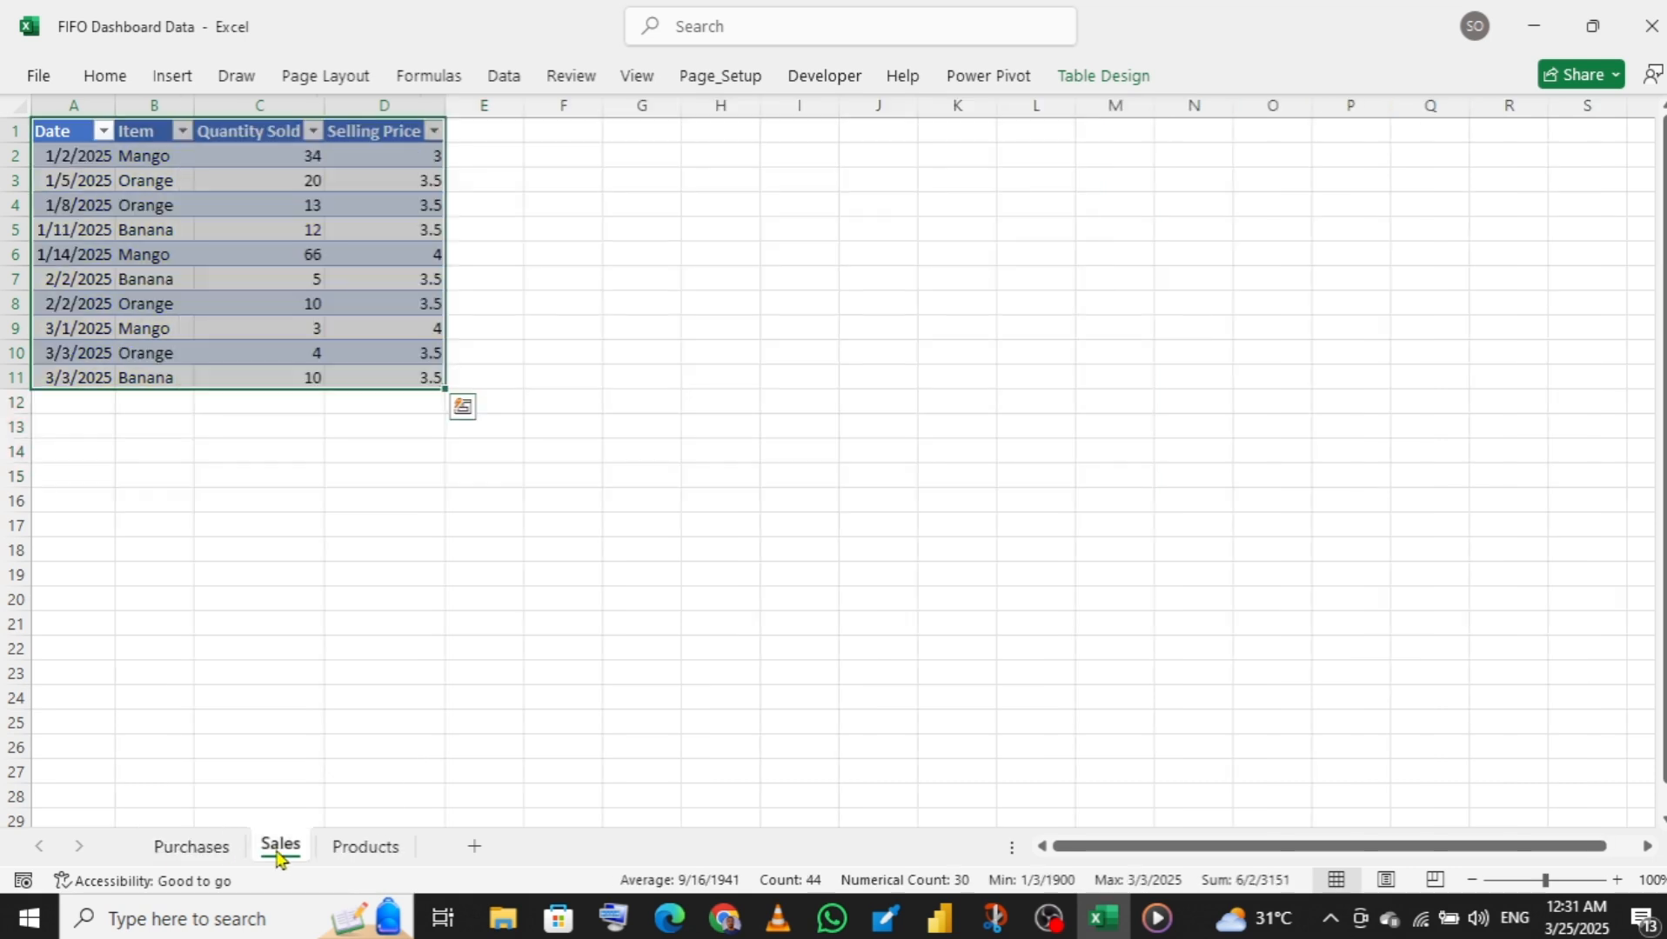
{"action": "left_click", "coordinate": [1113, 78]}
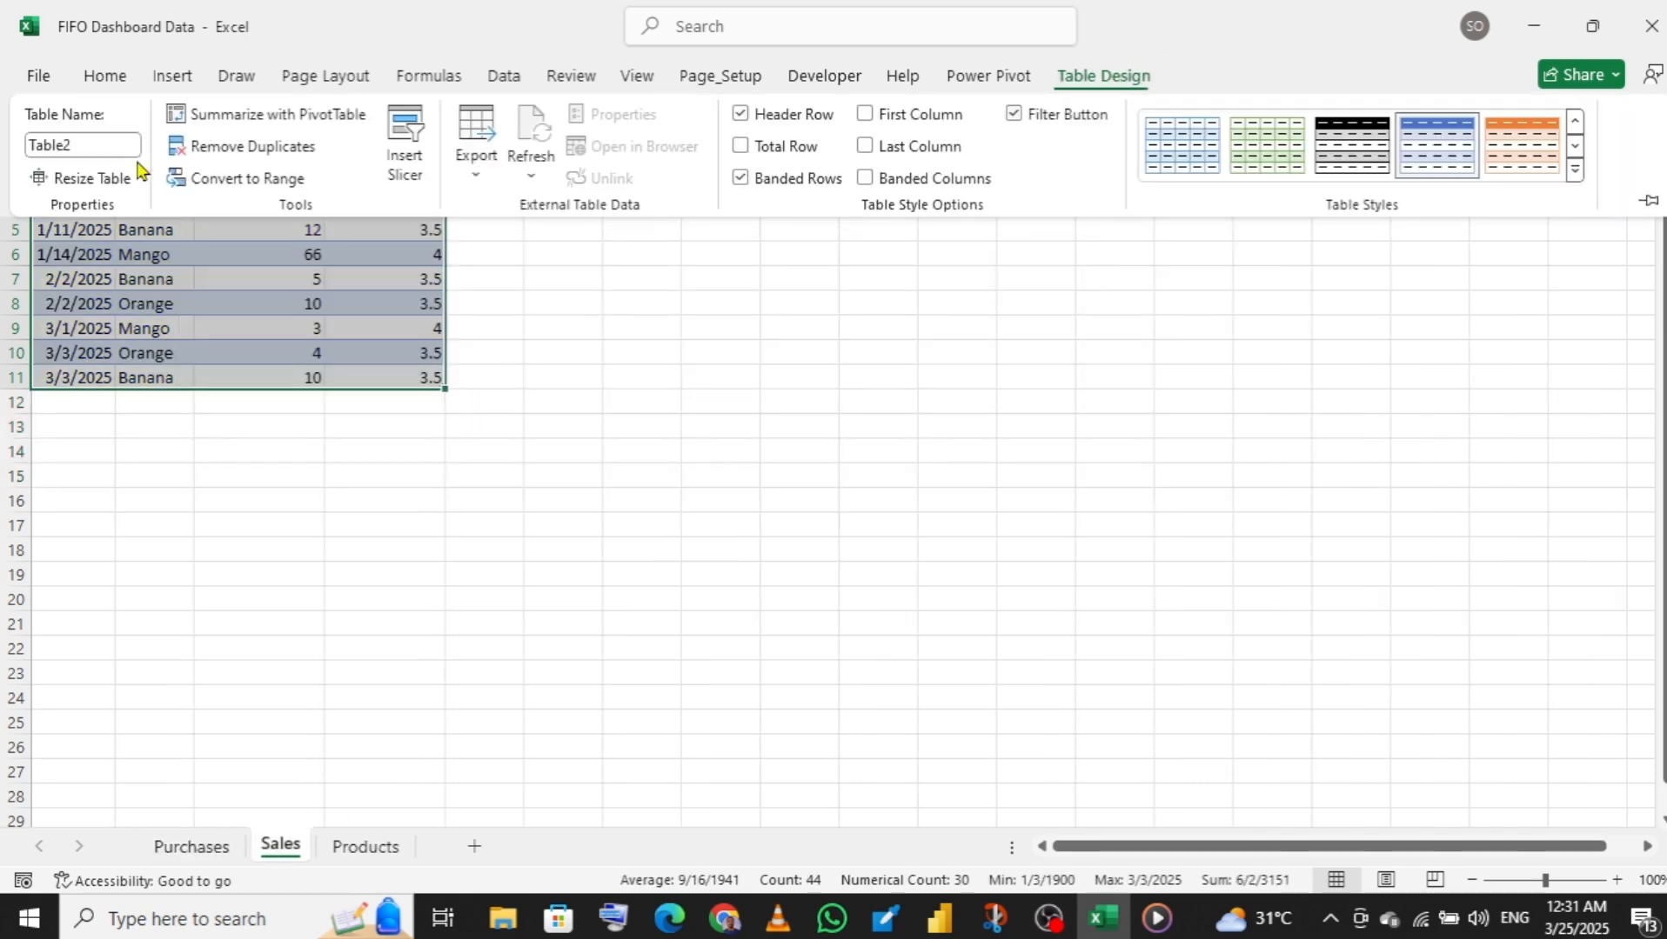
{"action": "left_click", "coordinate": [110, 148]}
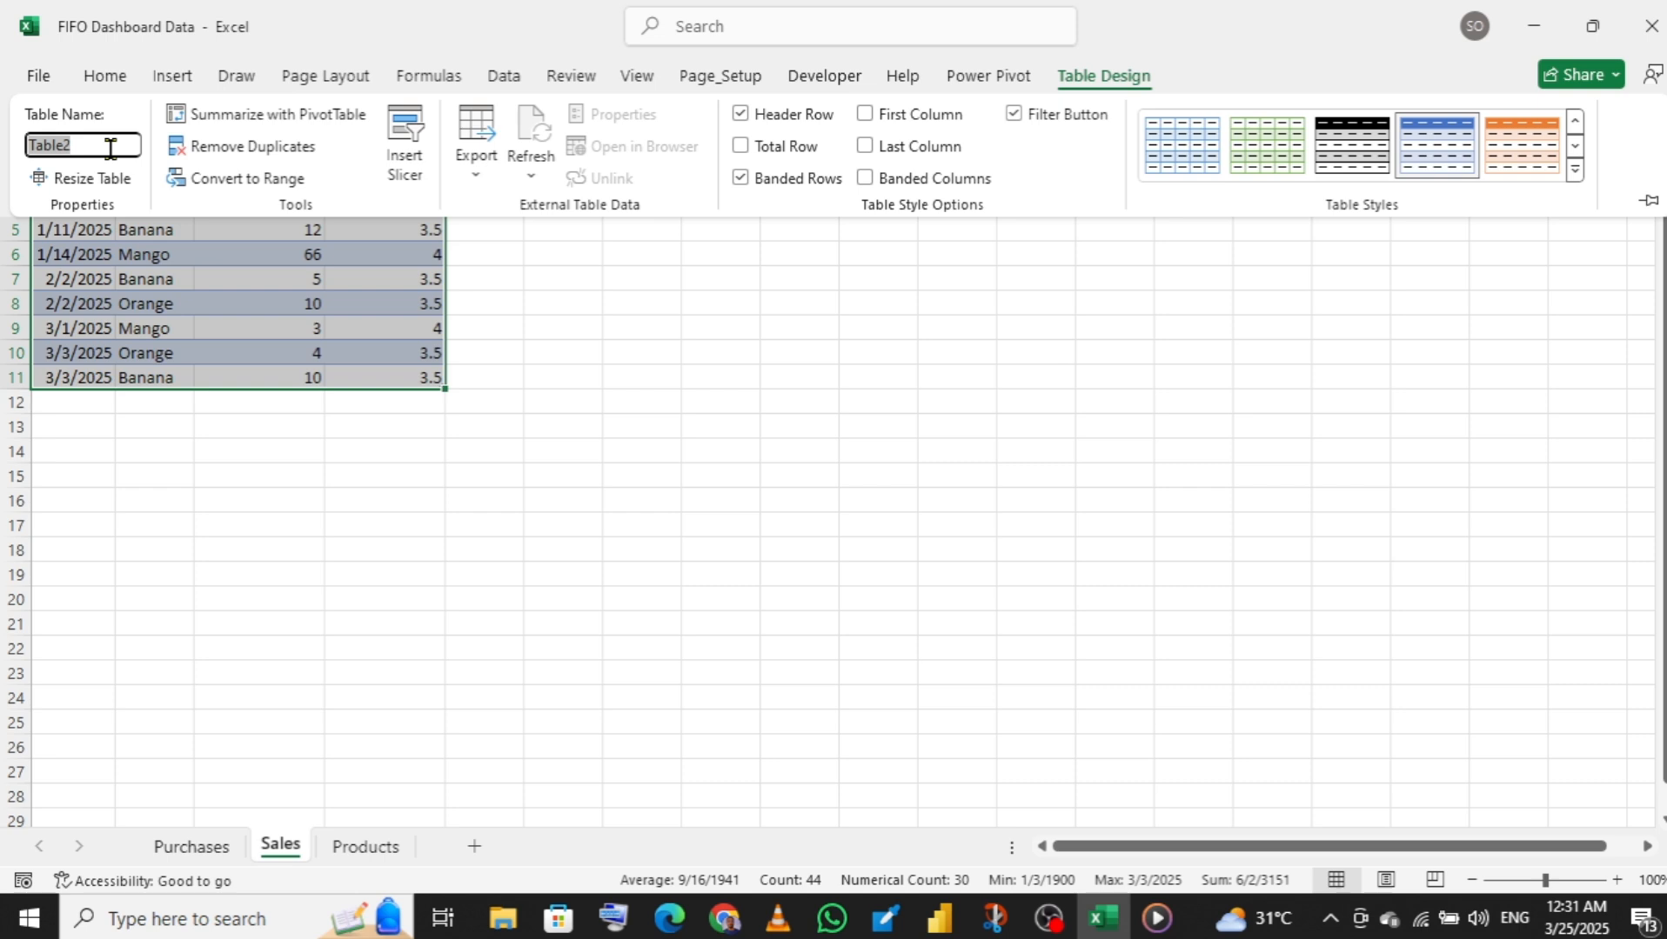
{"action": "type", "text": "S"}
{"action": "key", "text": "Return"}
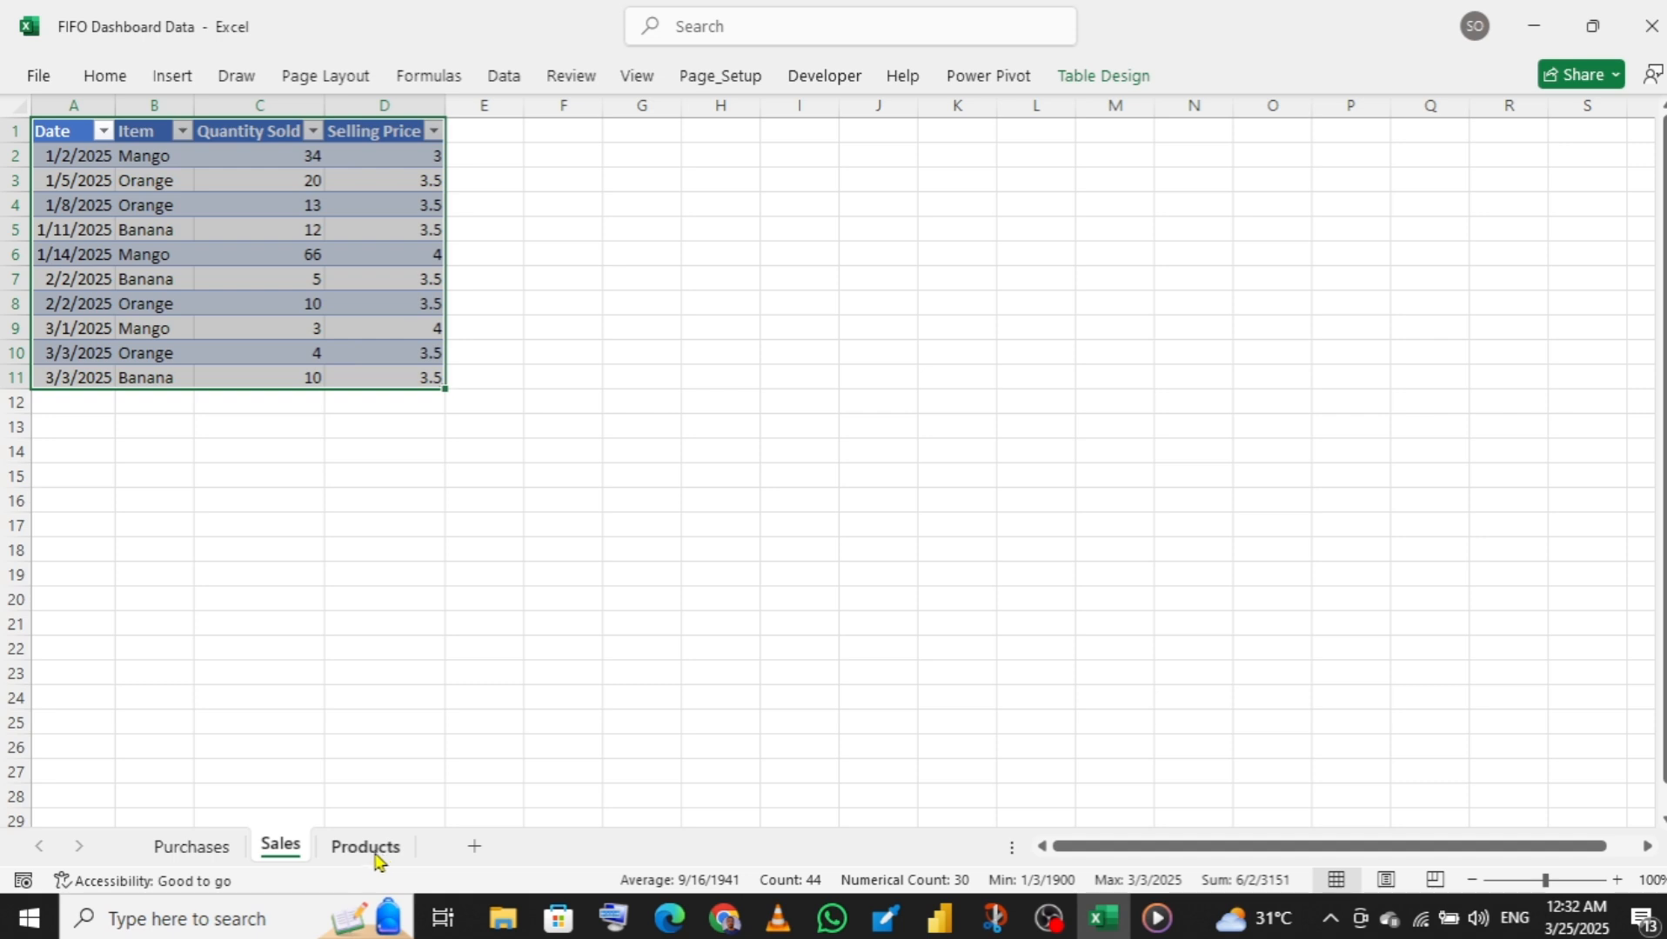
- Name the table on the Products sheet Product
{"action": "left_click", "coordinate": [383, 859]}
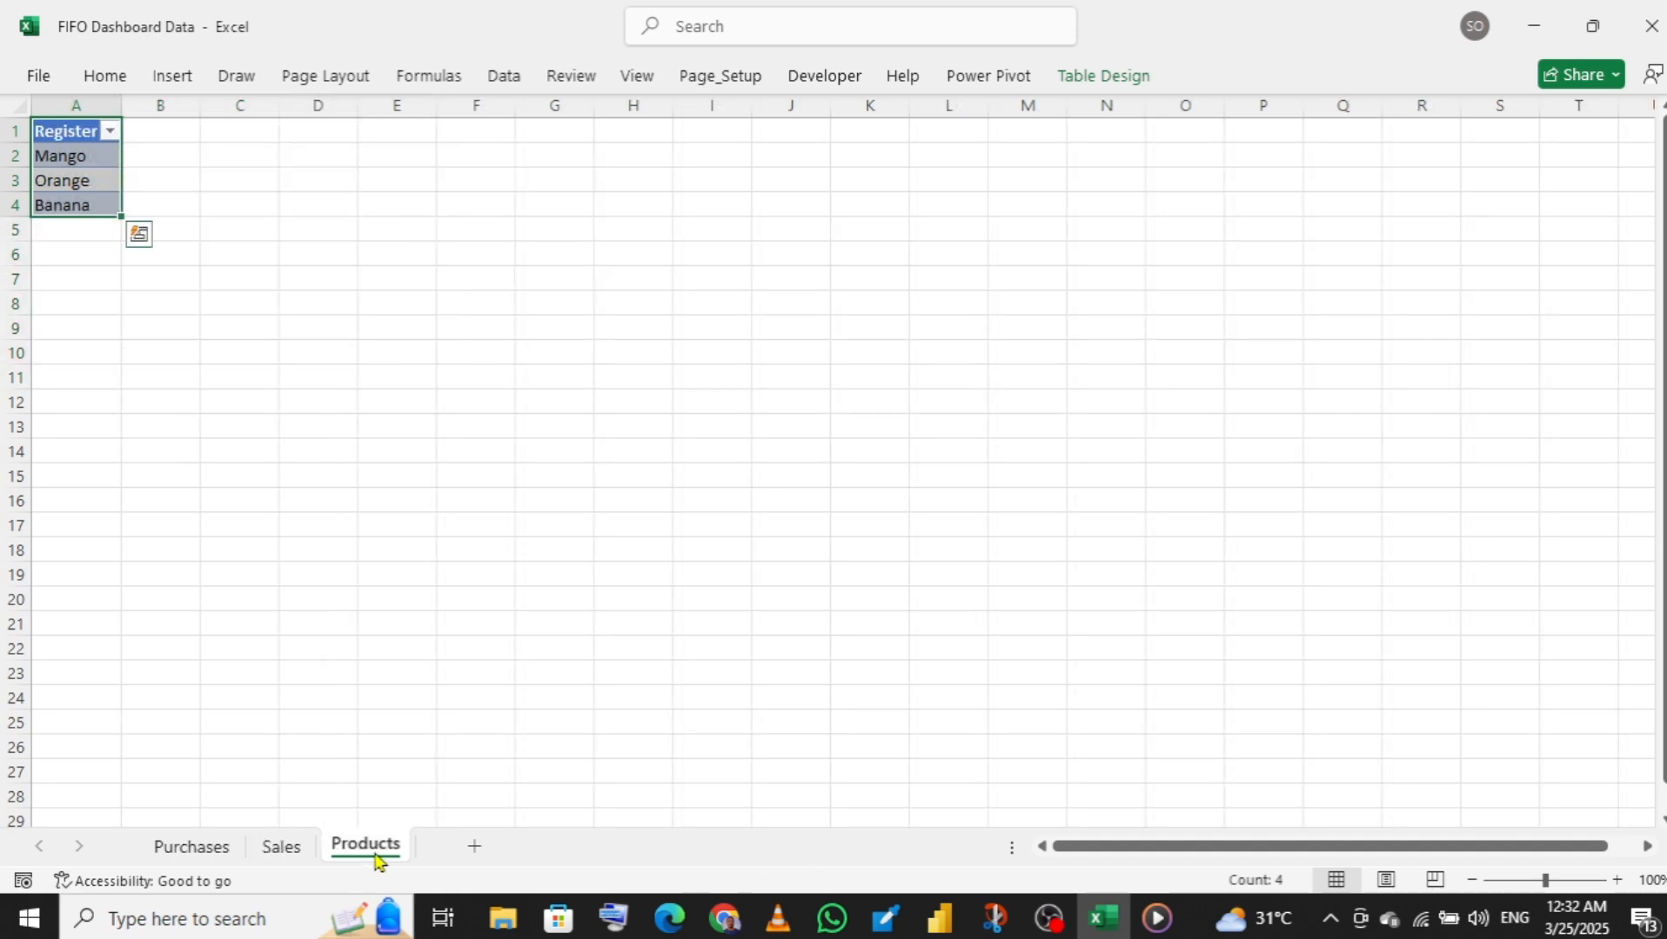
{"action": "left_click", "coordinate": [1098, 79]}
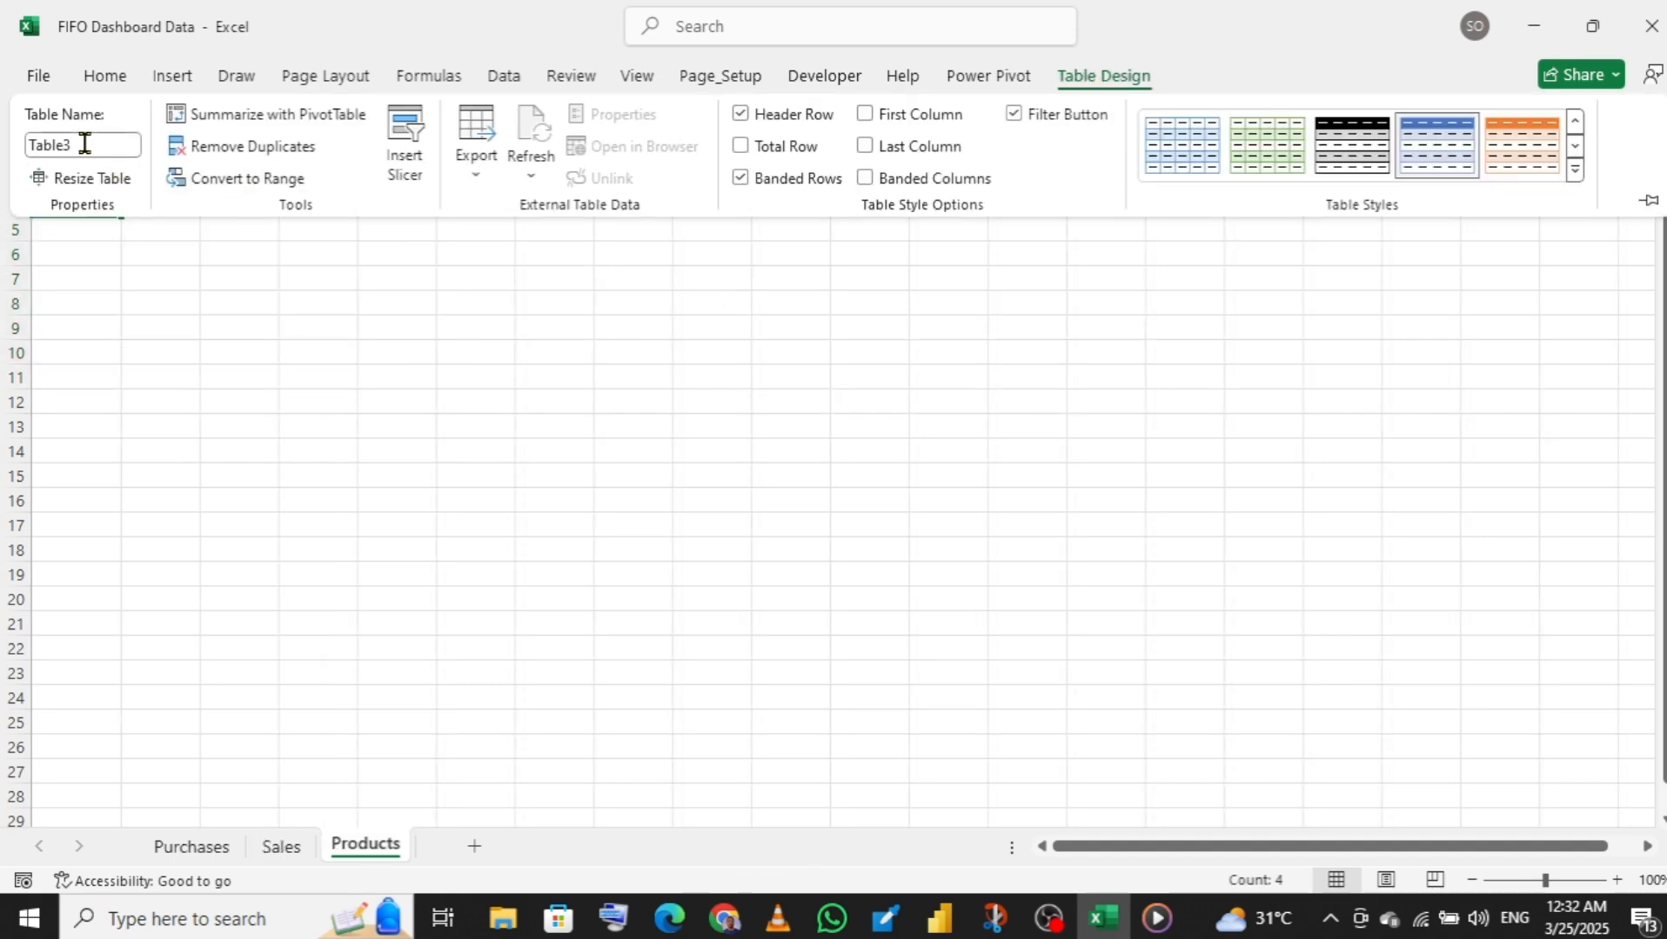
{"action": "left_click", "coordinate": [81, 141]}
{"action": "type", "text": "Product"}
{"action": "key", "text": "Return"}
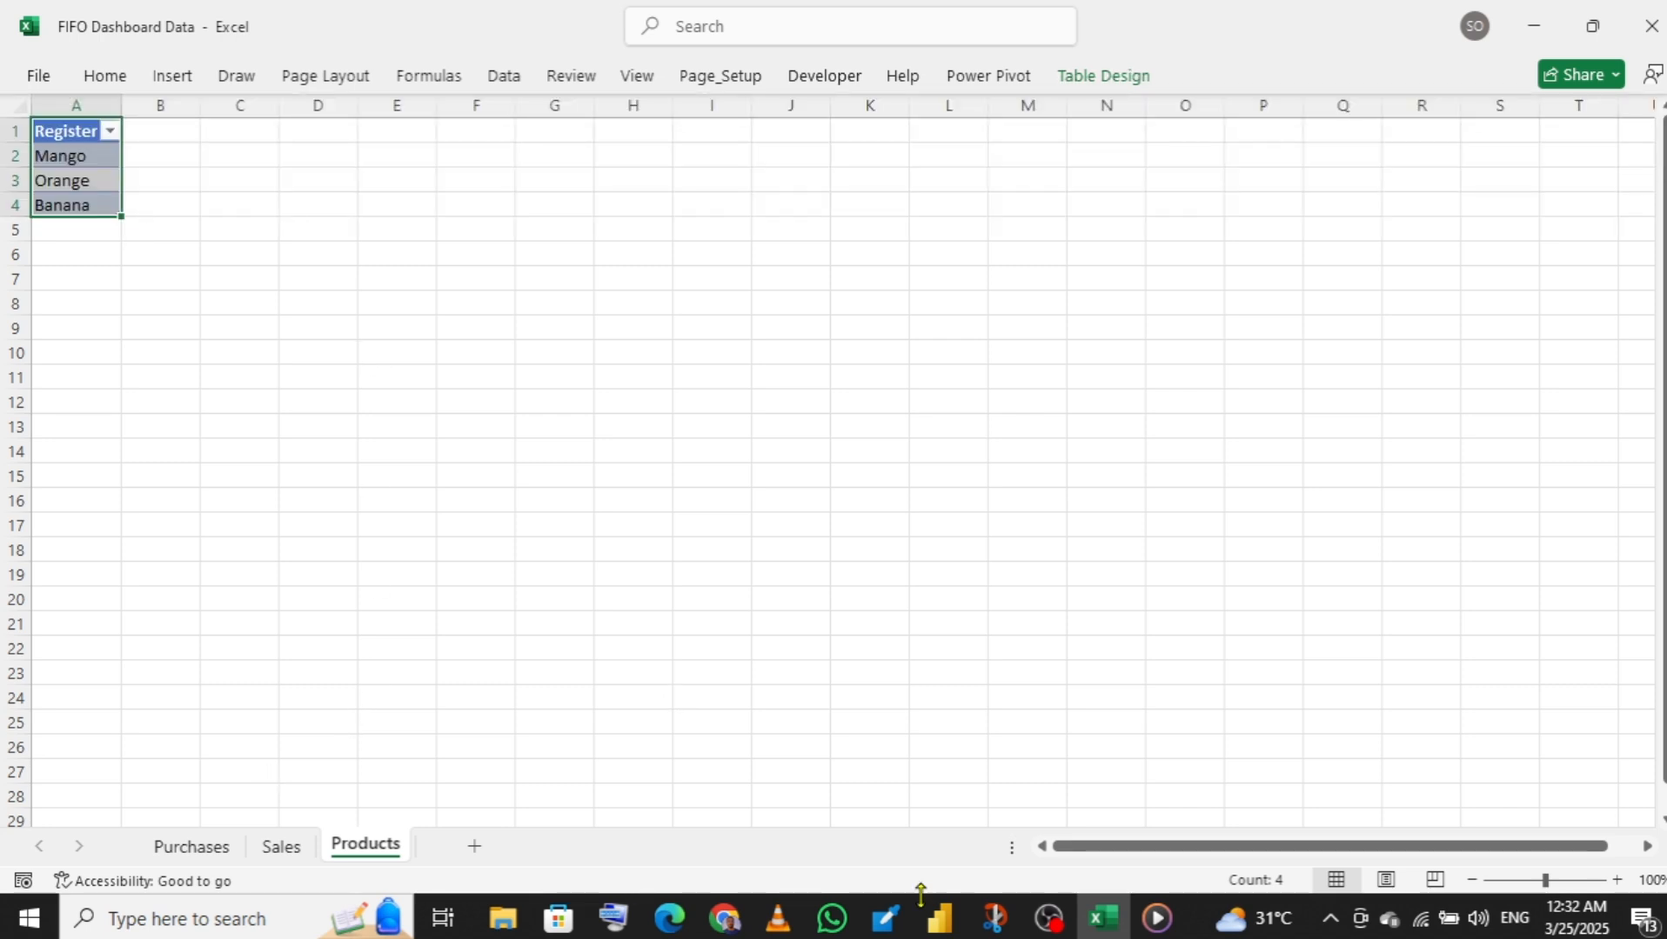
- On the Purchases sheet, calculate Cost of Qty Purchased as Qty Purchased times Unit Price and overwrite the whole column with that formula
{"action": "mouse_move", "coordinate": [932, 929]}
{"action": "mouse_move", "coordinate": [935, 833]}
{"action": "left_click", "coordinate": [169, 849]}
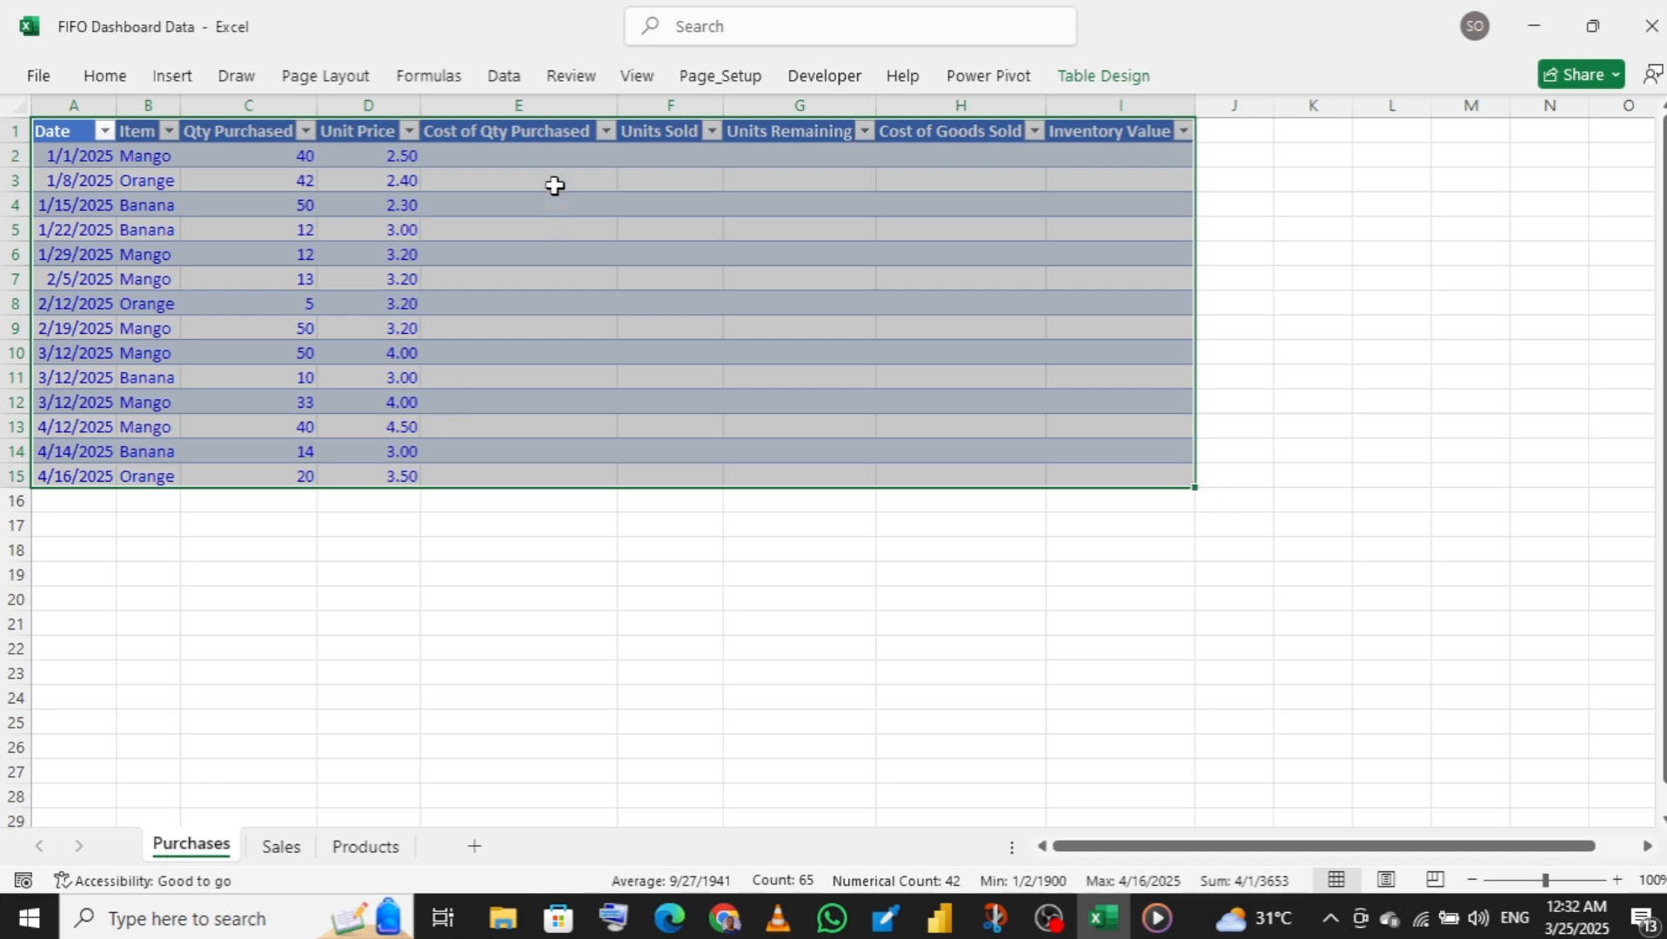
{"action": "left_click", "coordinate": [513, 159]}
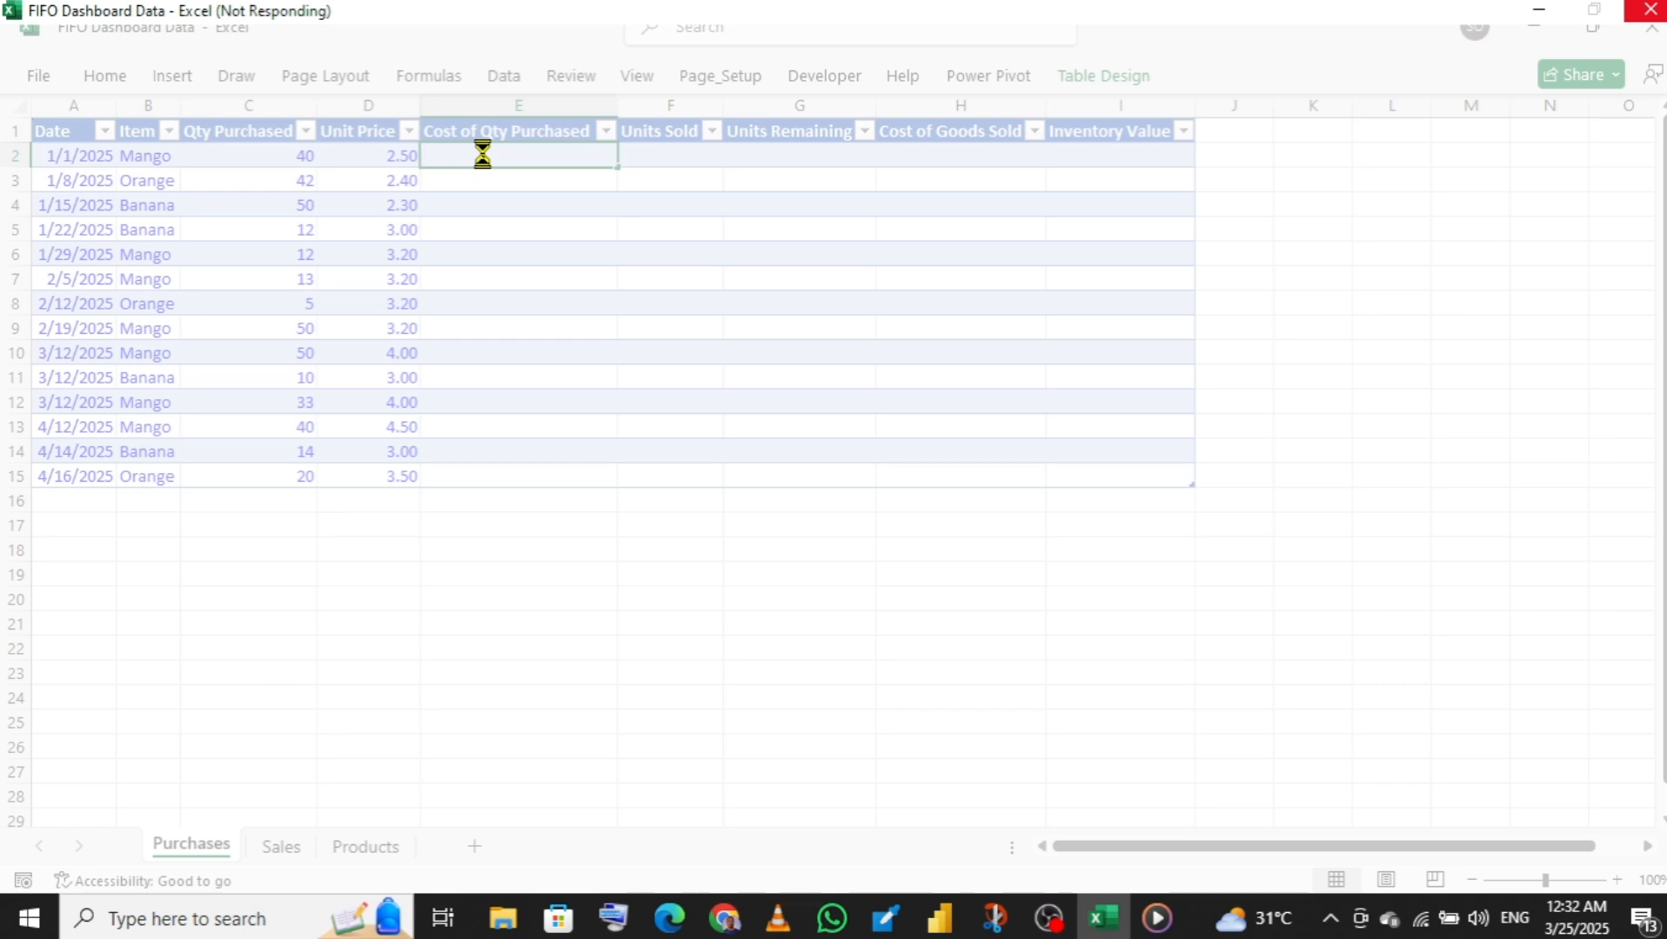
{"action": "type", "text": "="}
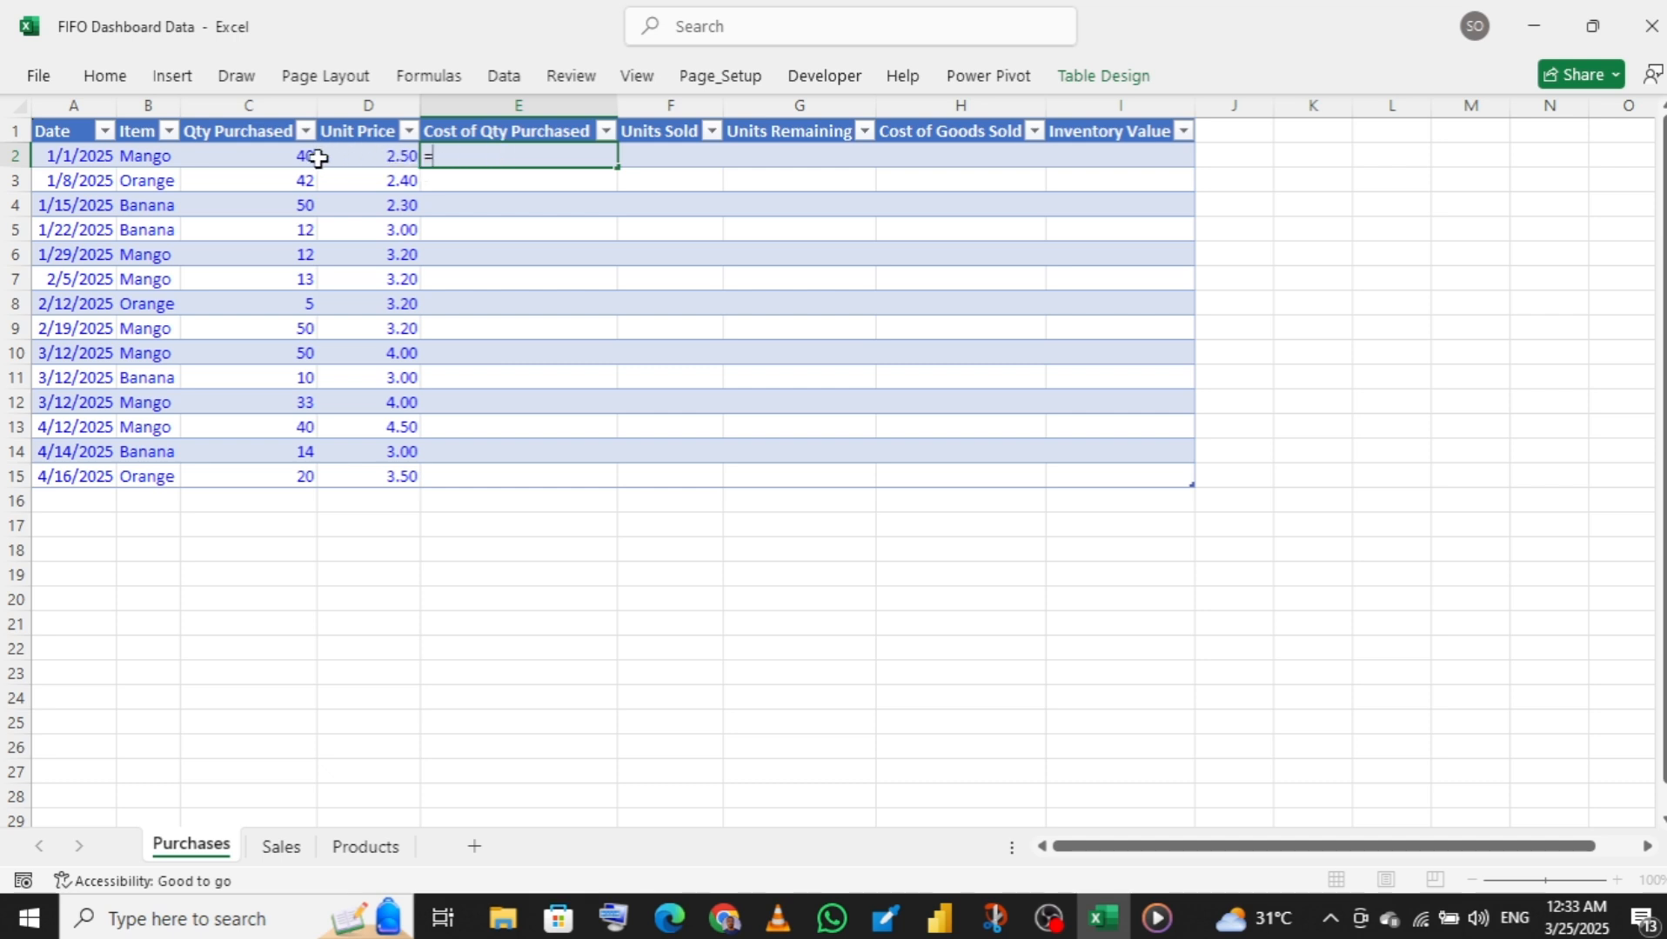
{"action": "left_click", "coordinate": [274, 158]}
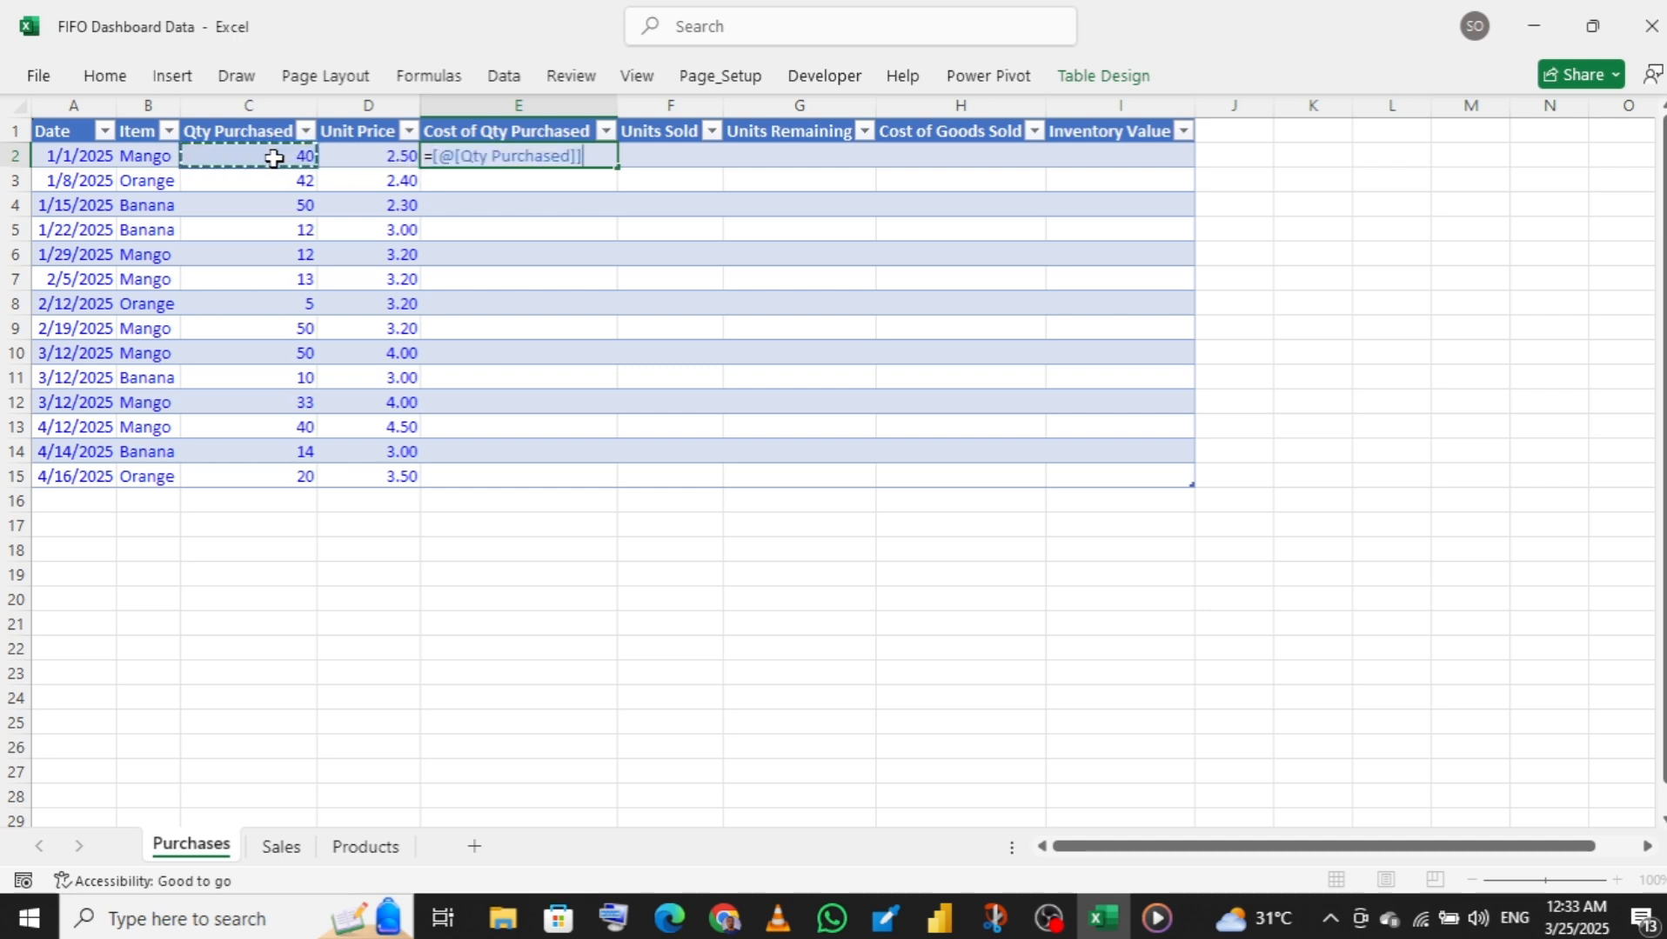
{"action": "type", "text": "*"}
{"action": "left_click", "coordinate": [363, 158]}
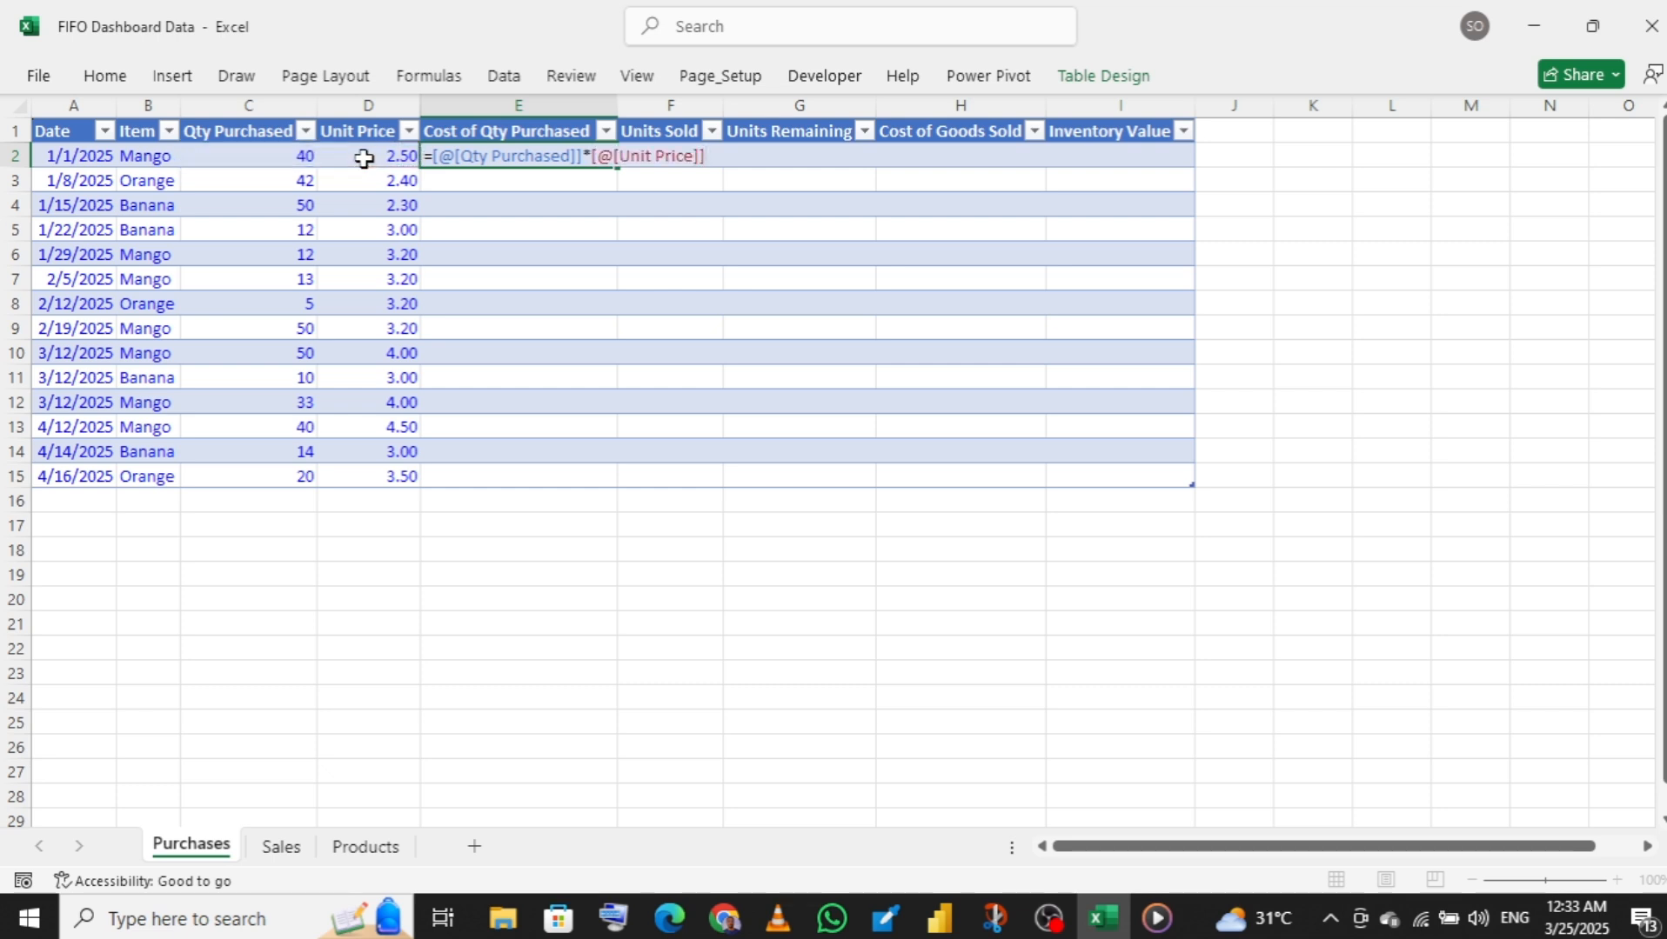
{"action": "key", "text": "Return"}
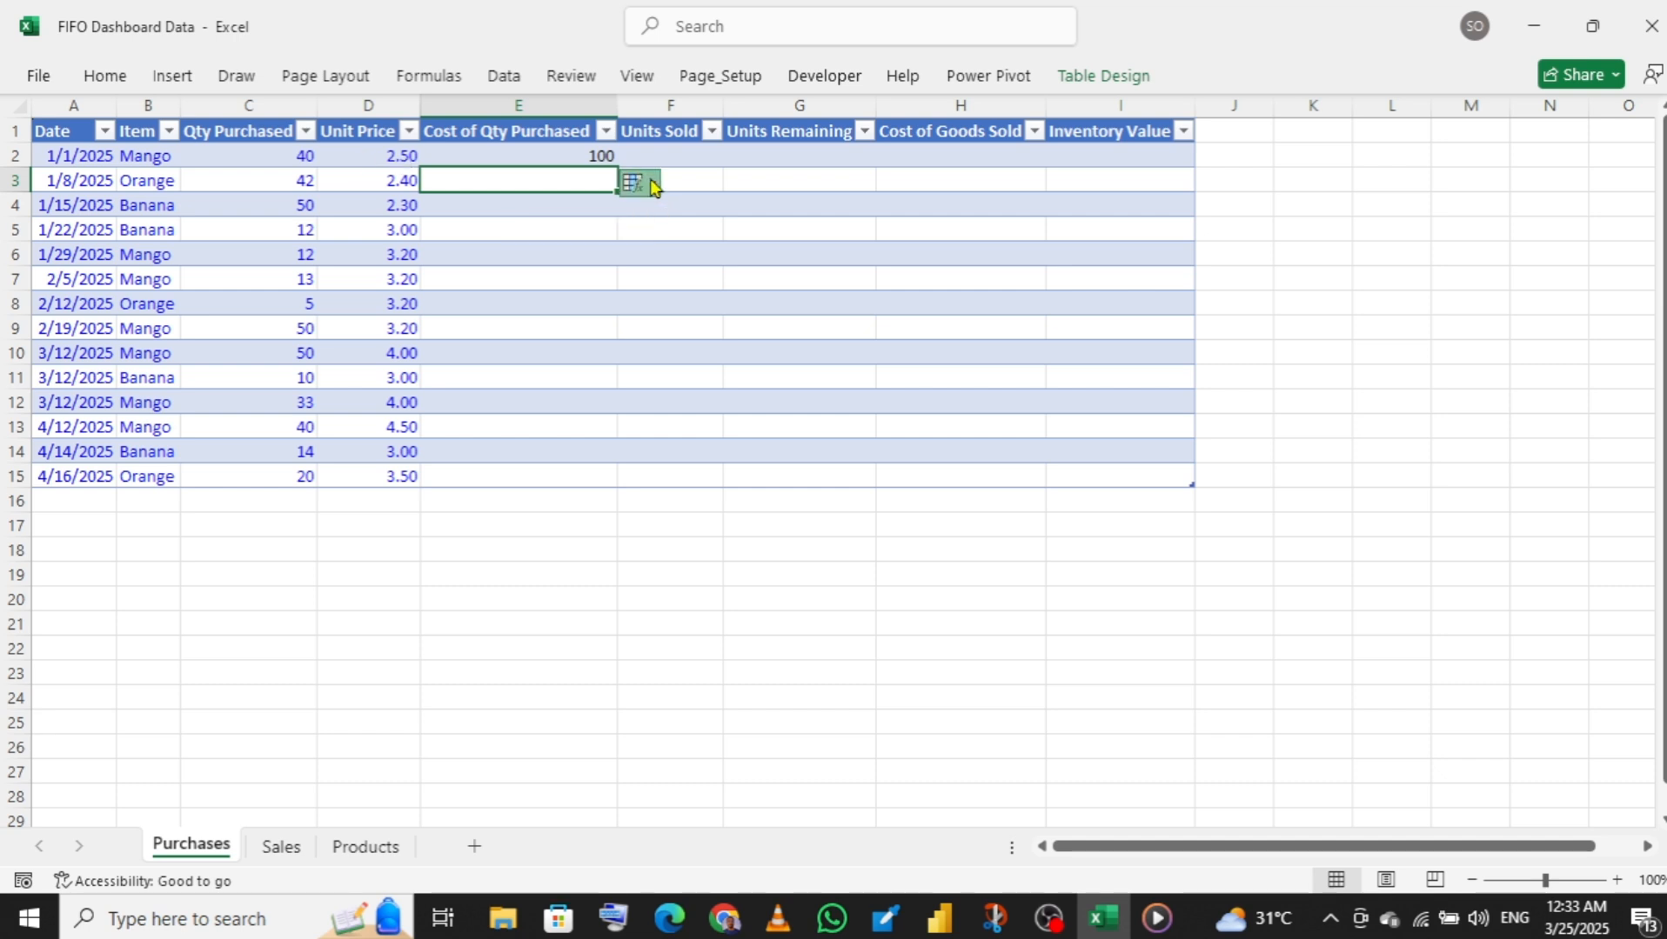
{"action": "left_click", "coordinate": [651, 184]}
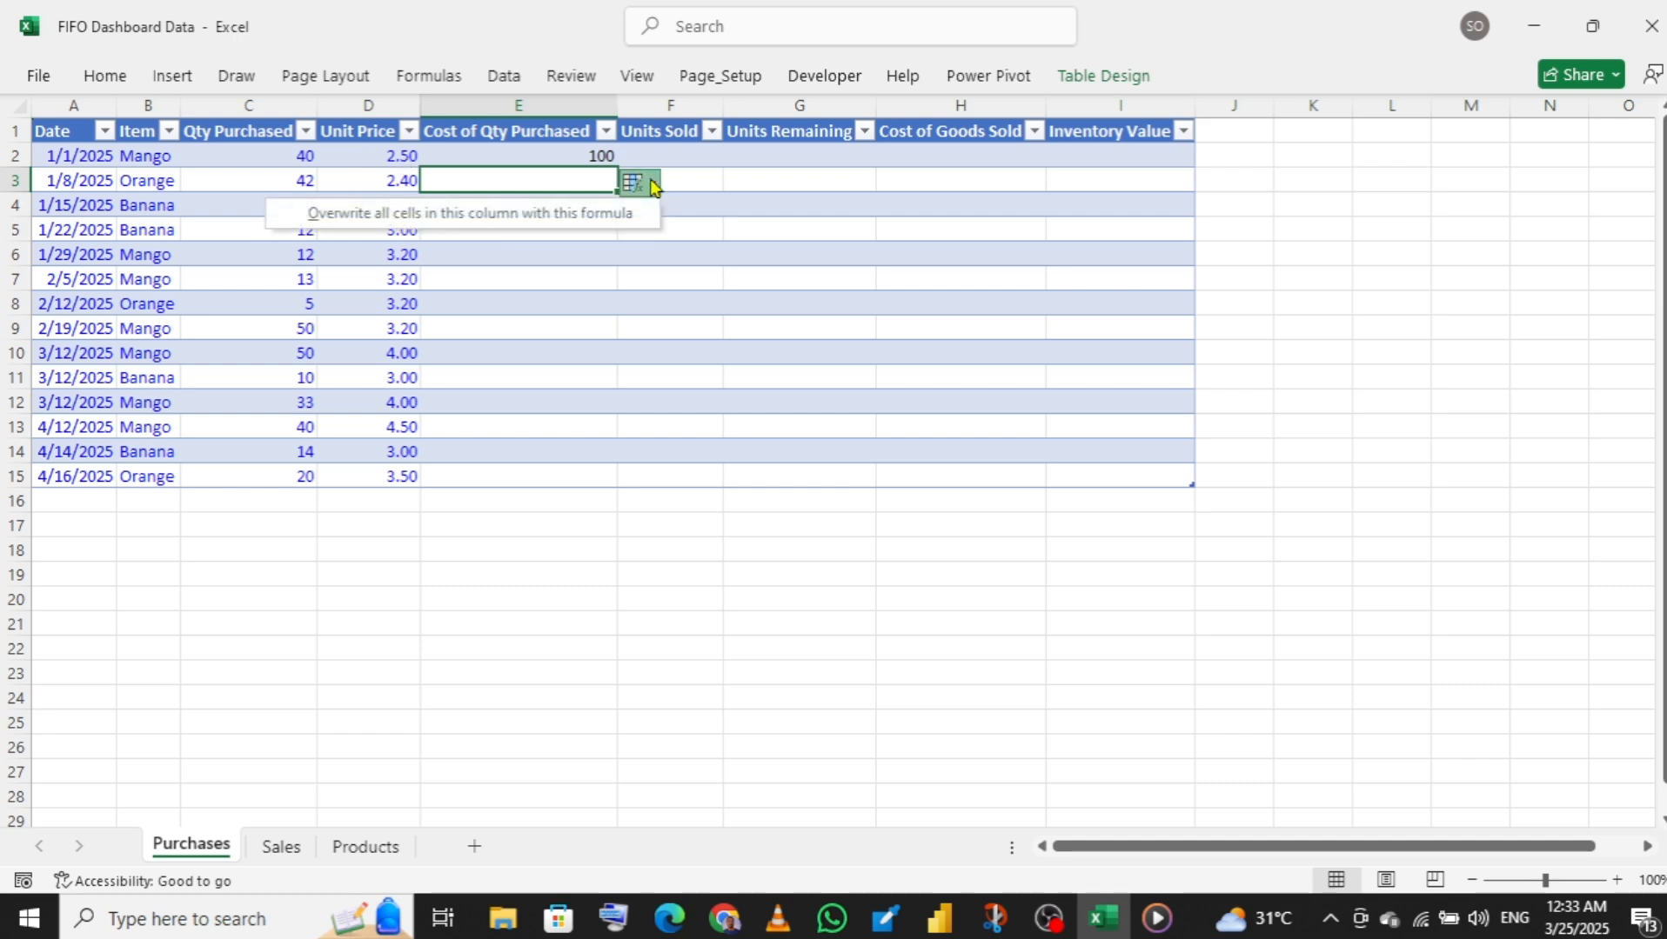
{"action": "left_click", "coordinate": [449, 217]}
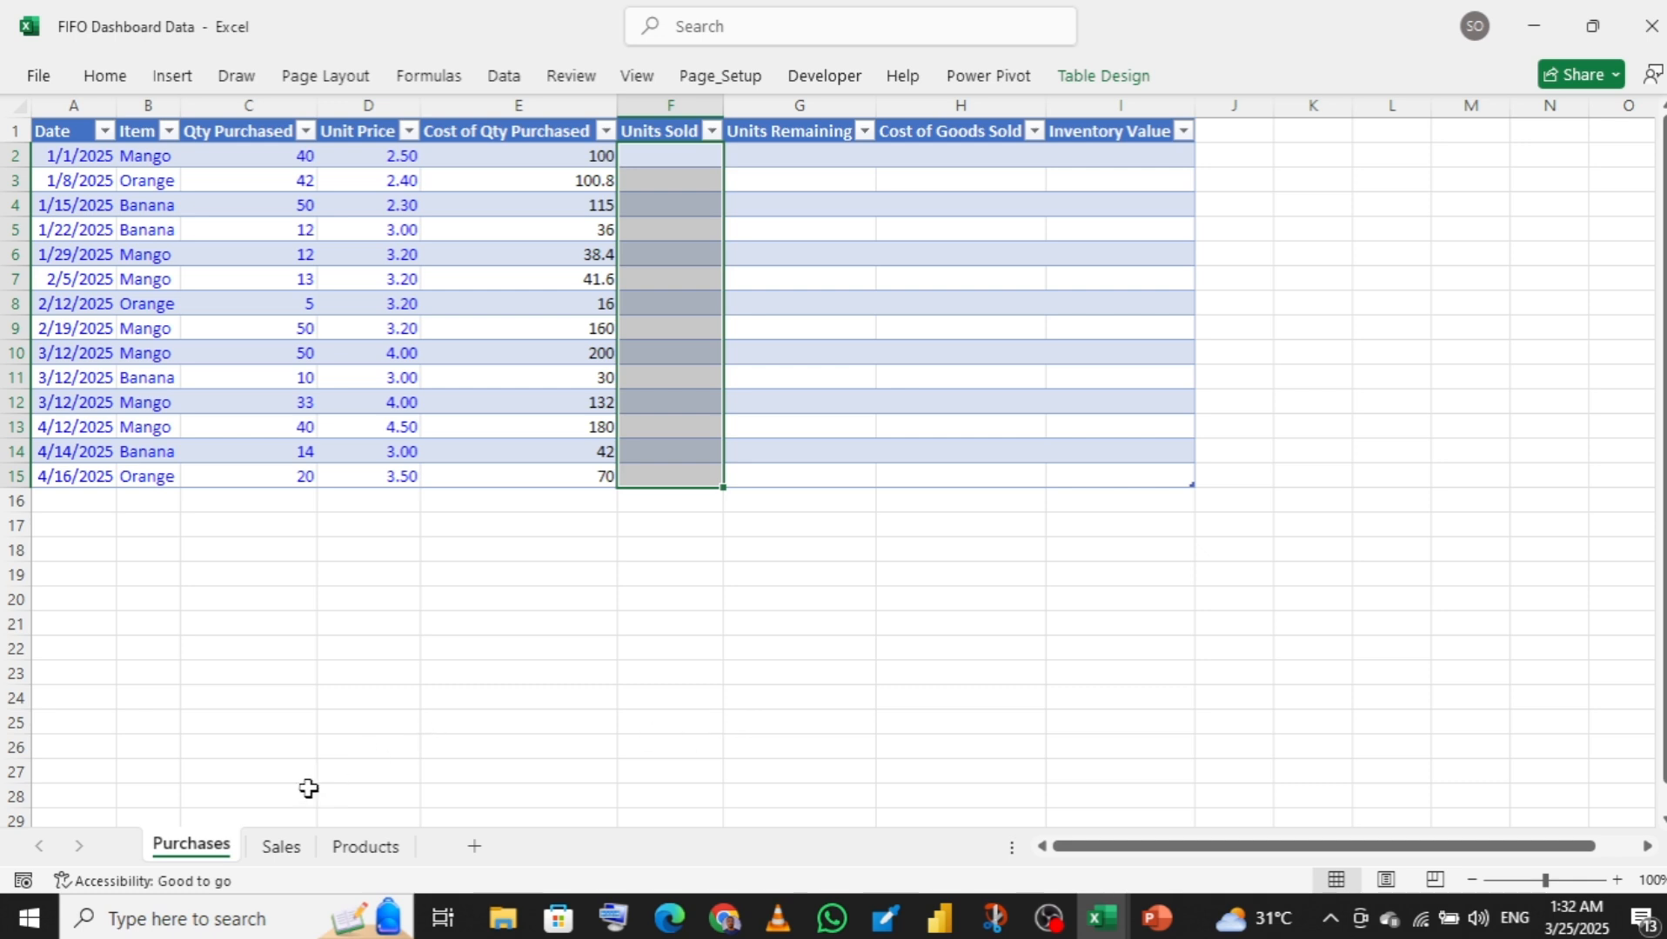
- Check the quantities on the Sales sheet and start a SUMIFS formula in the first Units Sold cell of the Purchases table
{"action": "left_click", "coordinate": [276, 848]}
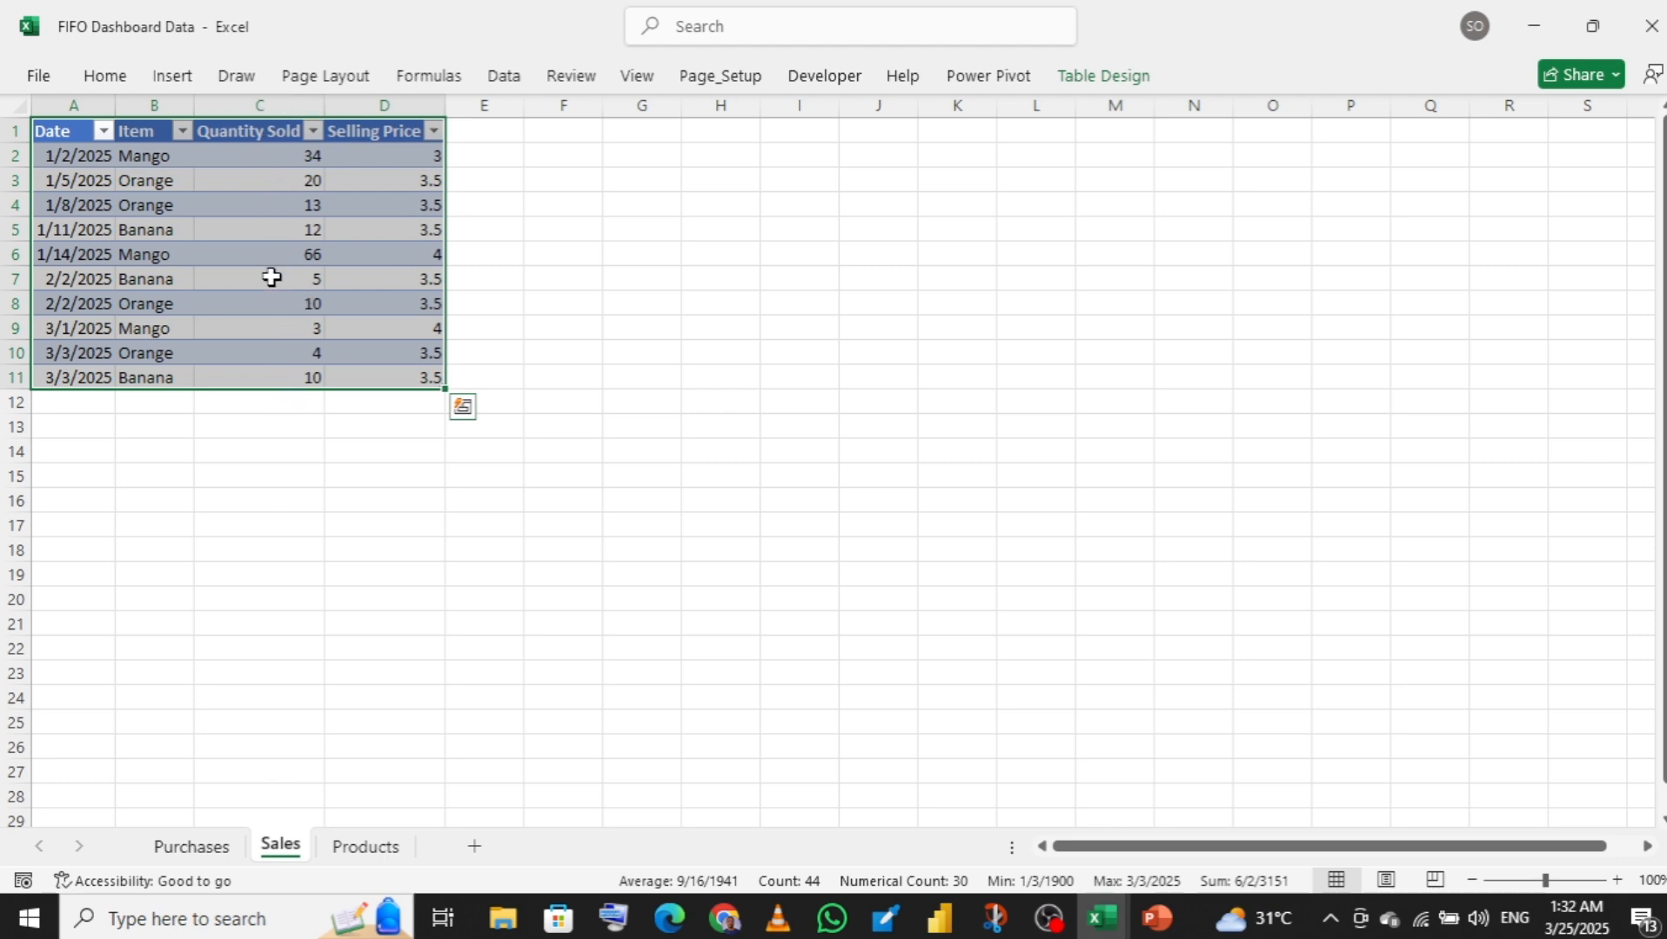
{"action": "left_click", "coordinate": [284, 380]}
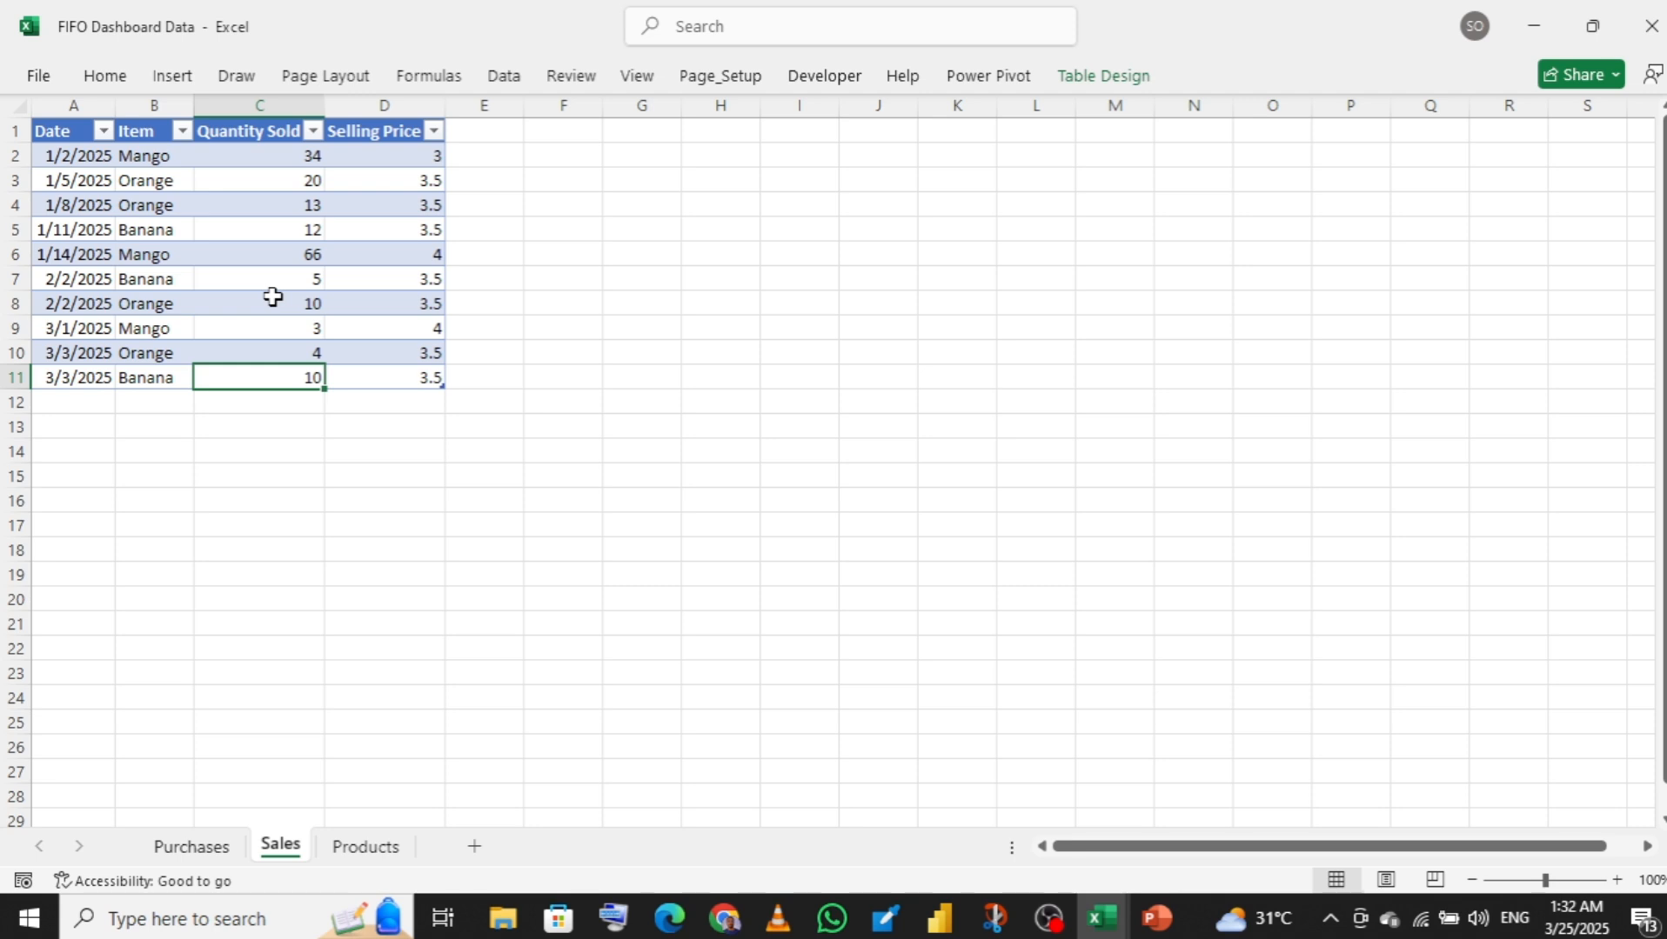
{"action": "left_click", "coordinate": [214, 846]}
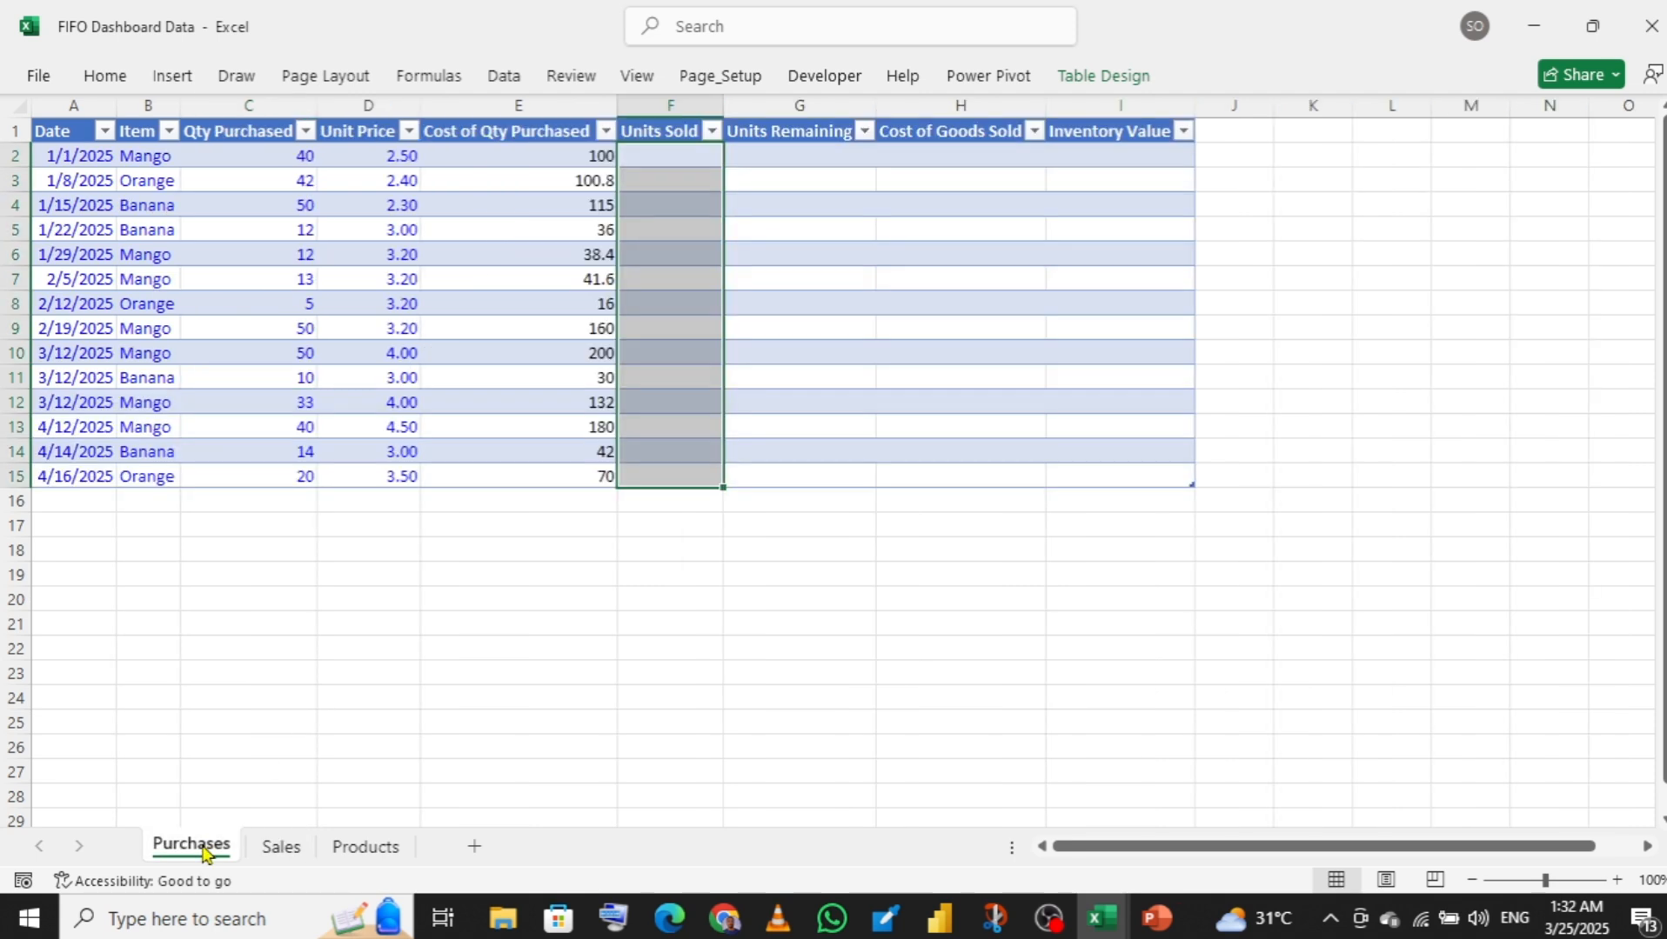
{"action": "left_click", "coordinate": [673, 162]}
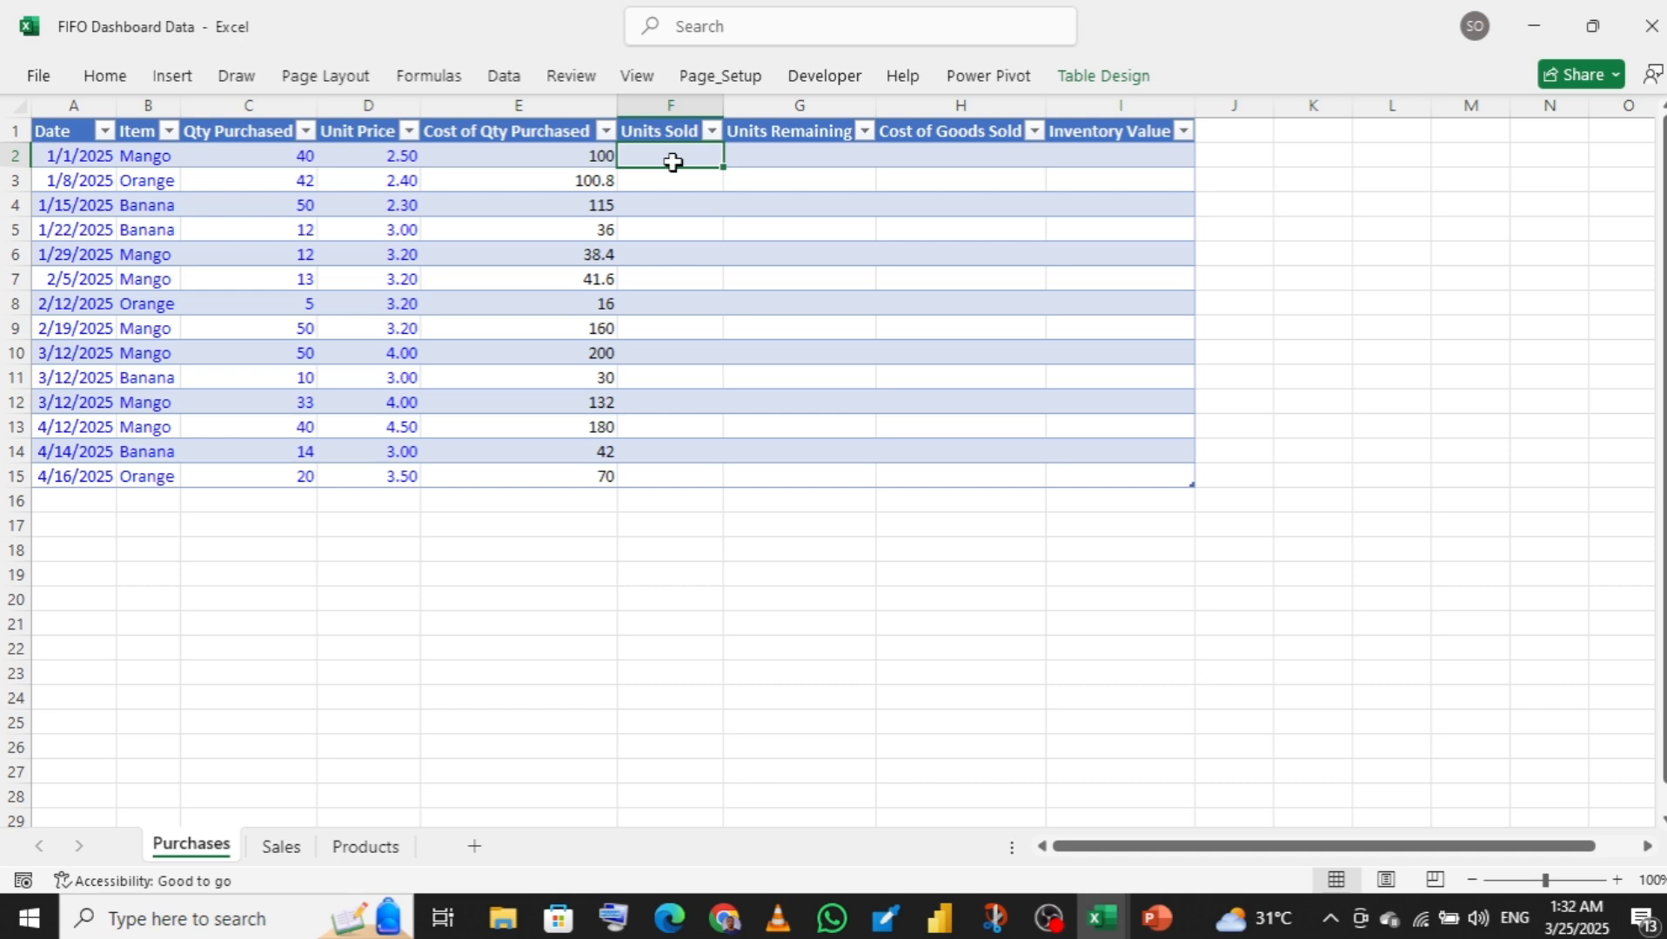
{"action": "type", "text": "="}
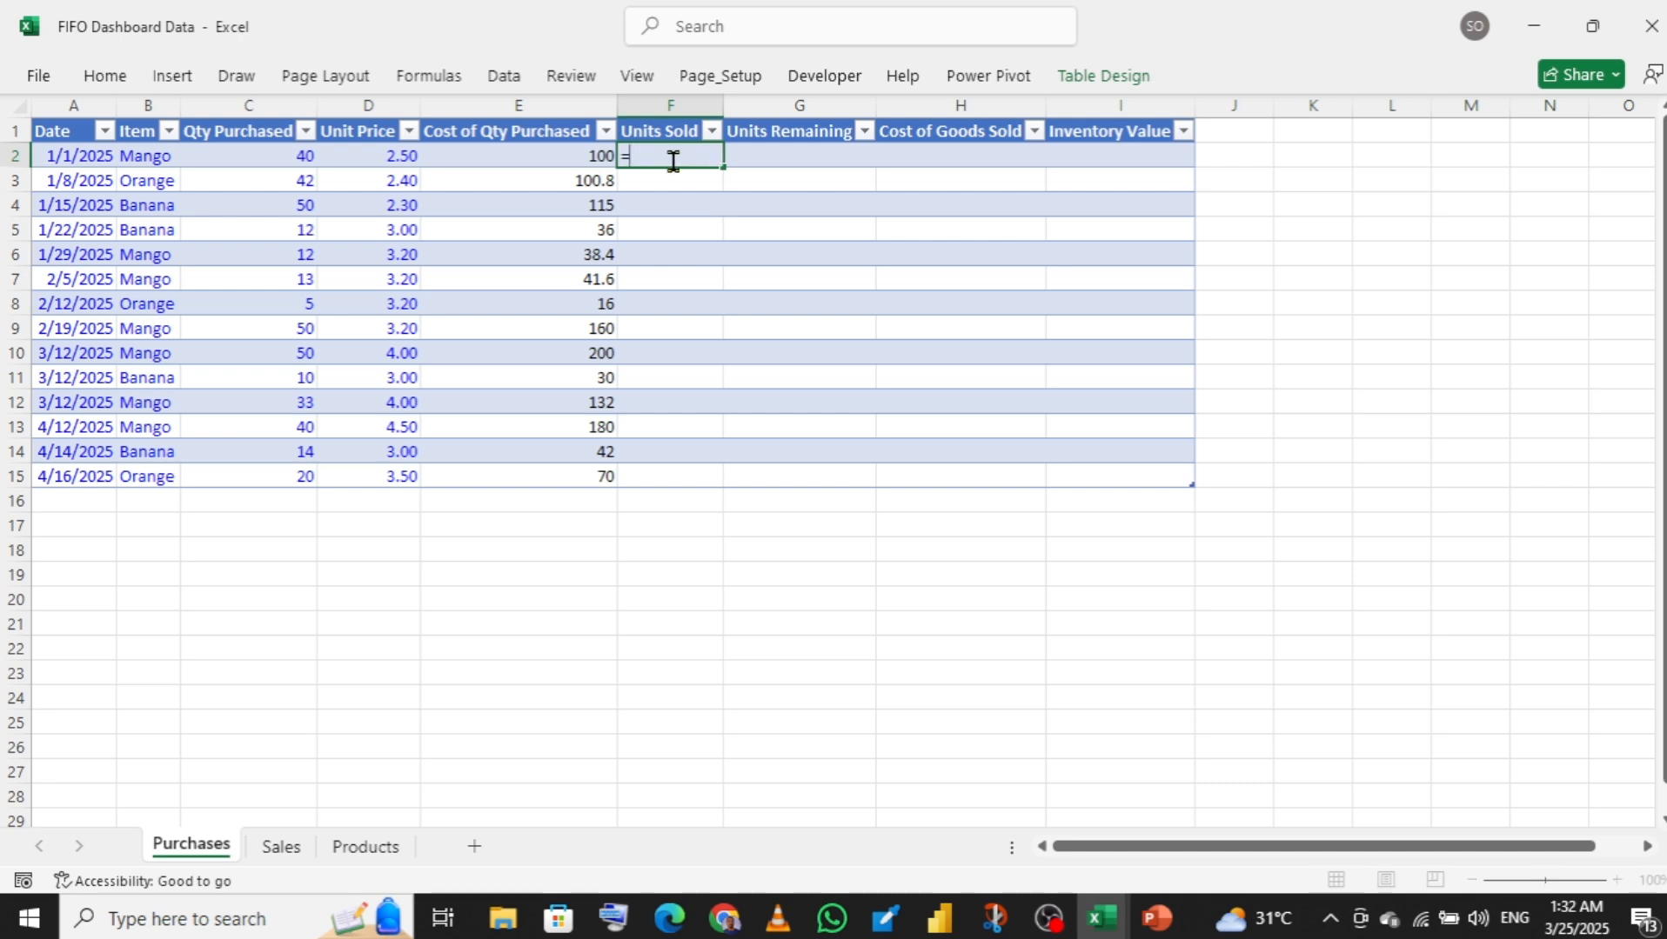
{"action": "type", "text": "sun"}
{"action": "key", "text": "BackSpace"}
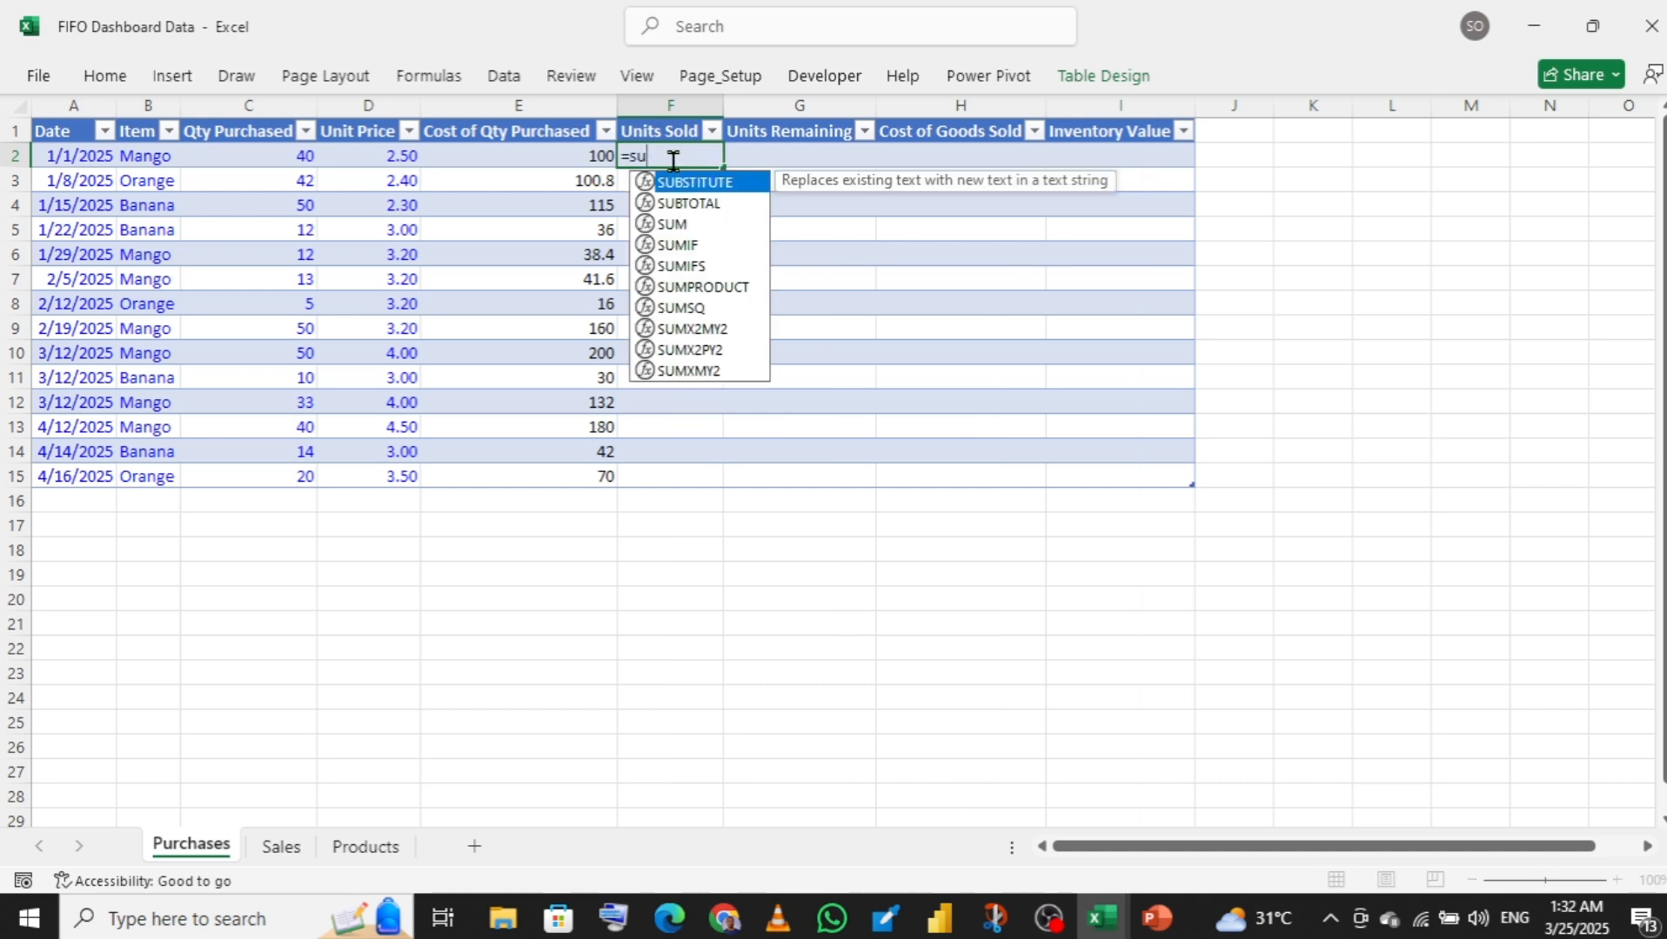
{"action": "type", "text": "m"}
{"action": "key", "text": "Down"}
{"action": "key", "text": "Down"}
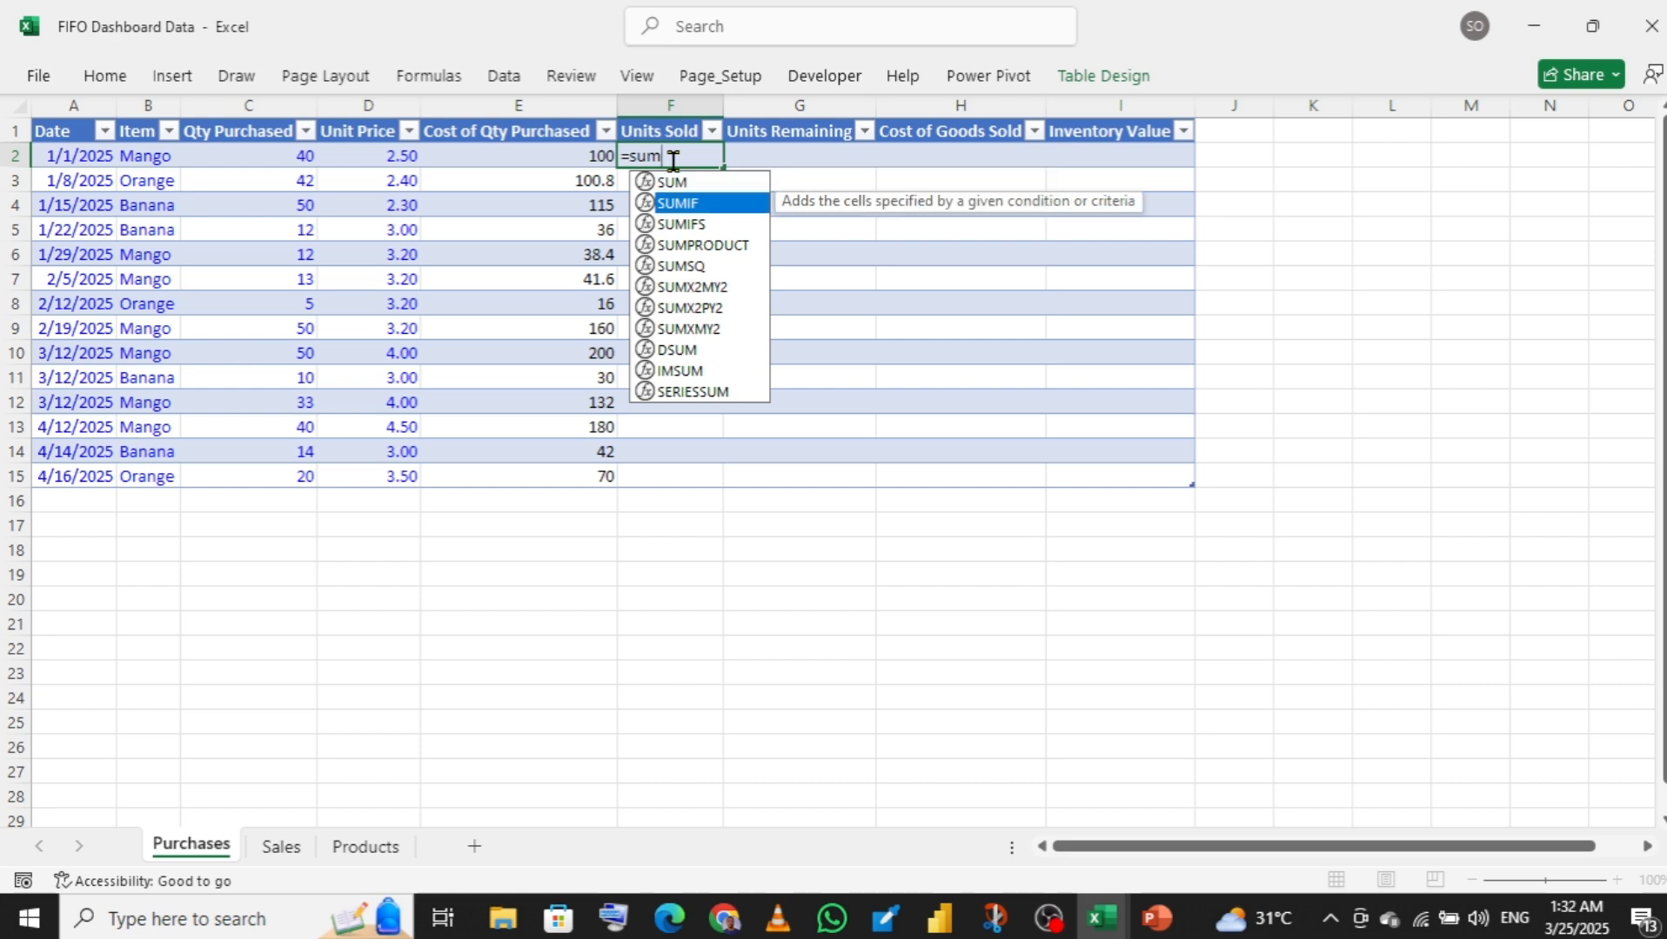
{"action": "key", "text": "Tab"}
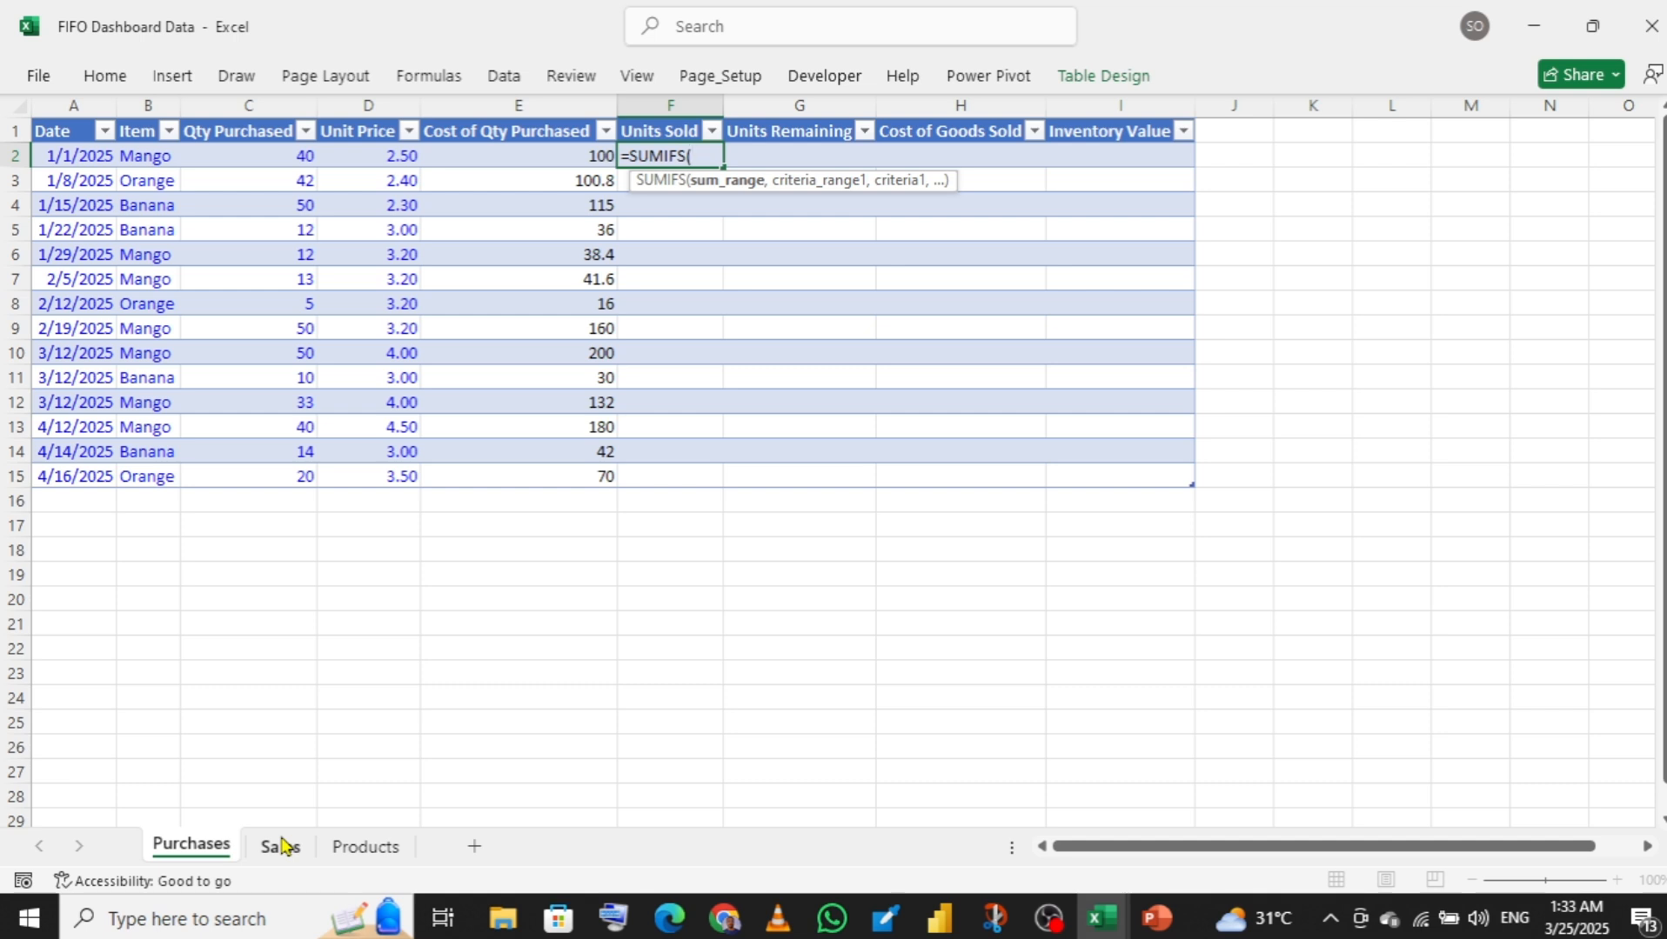
- Use the Quantity Sold column of the Sales table as the sum range of the SUMIFS formula
{"action": "type", "text": "S"}
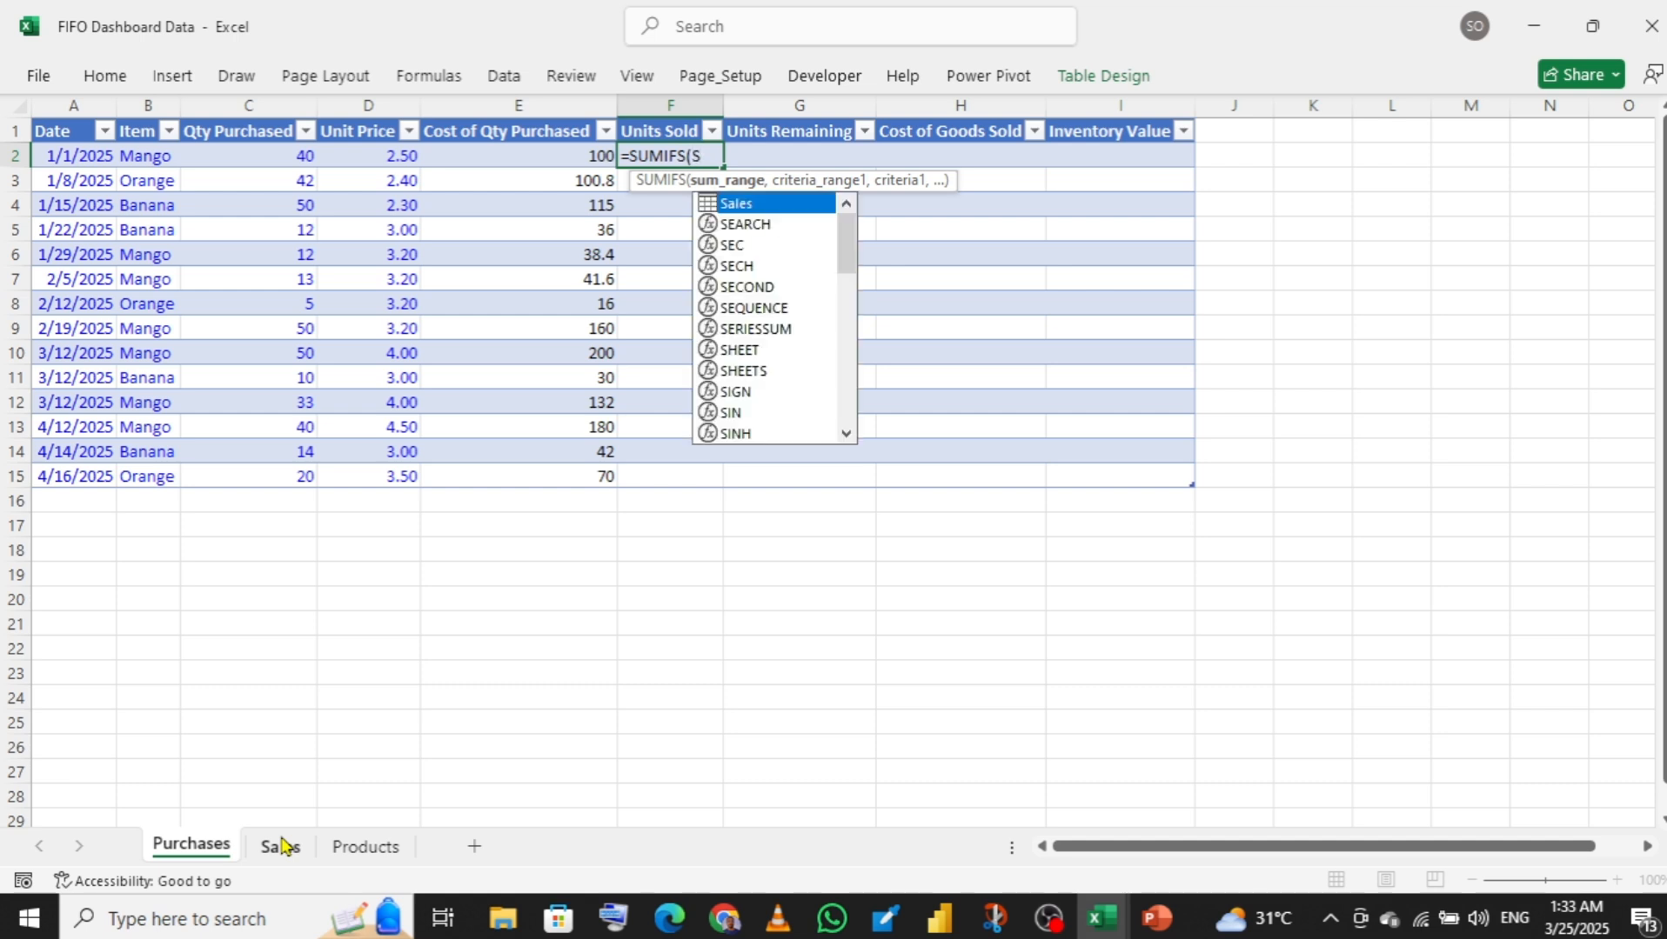
{"action": "key", "text": "Tab"}
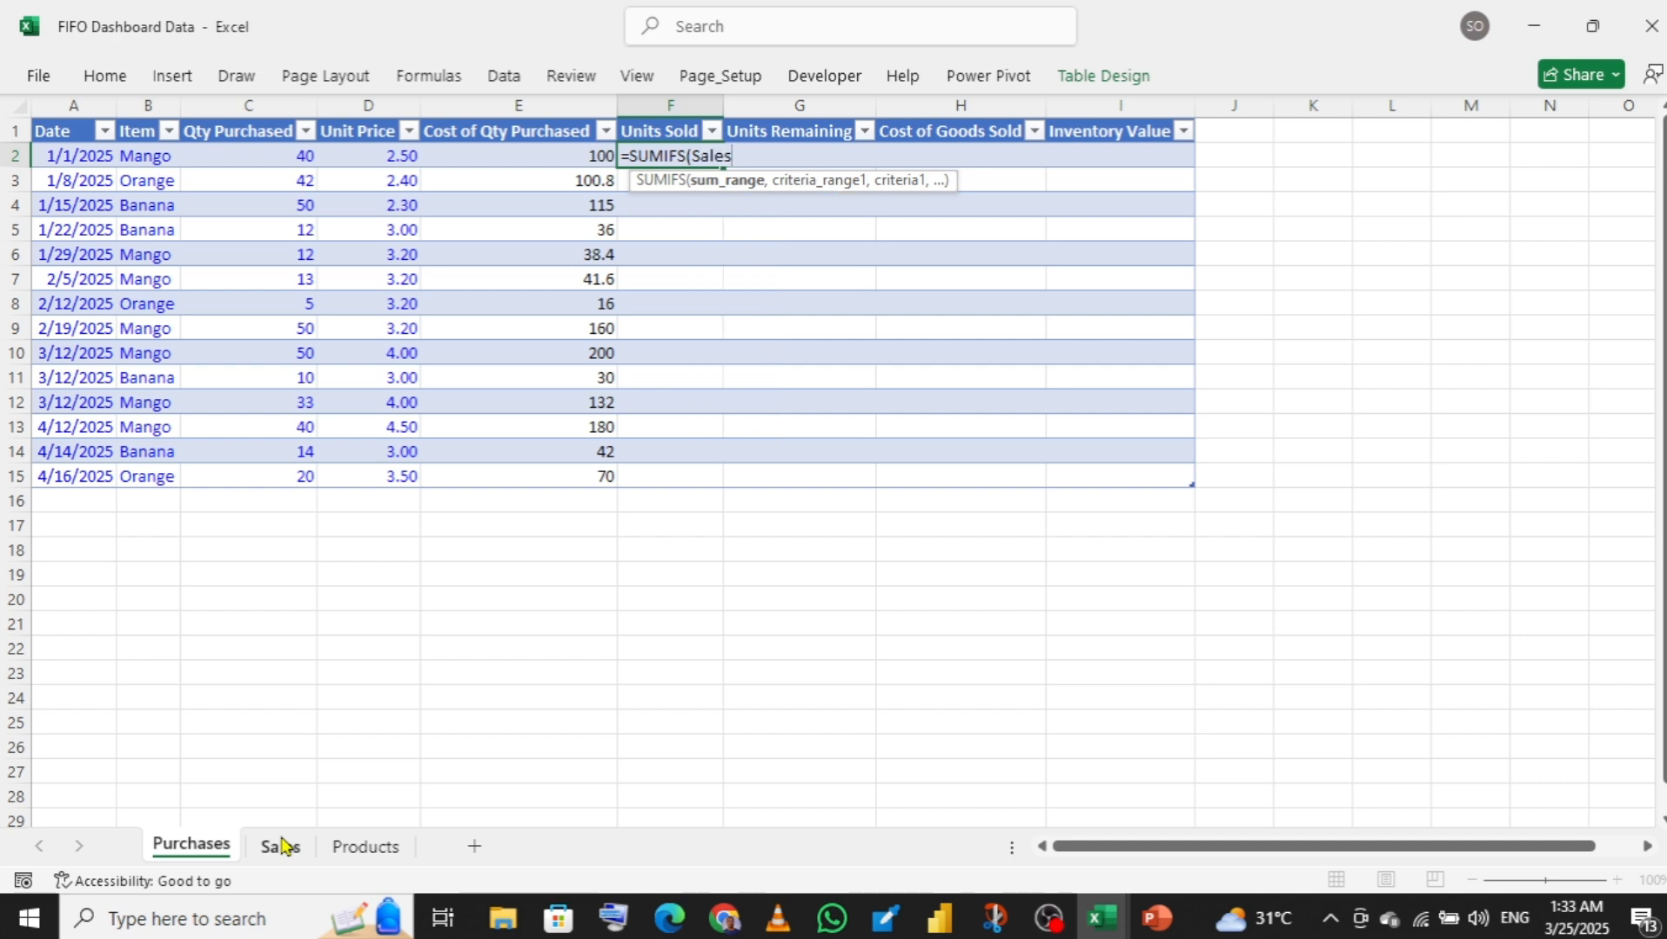
{"action": "type", "text": "["}
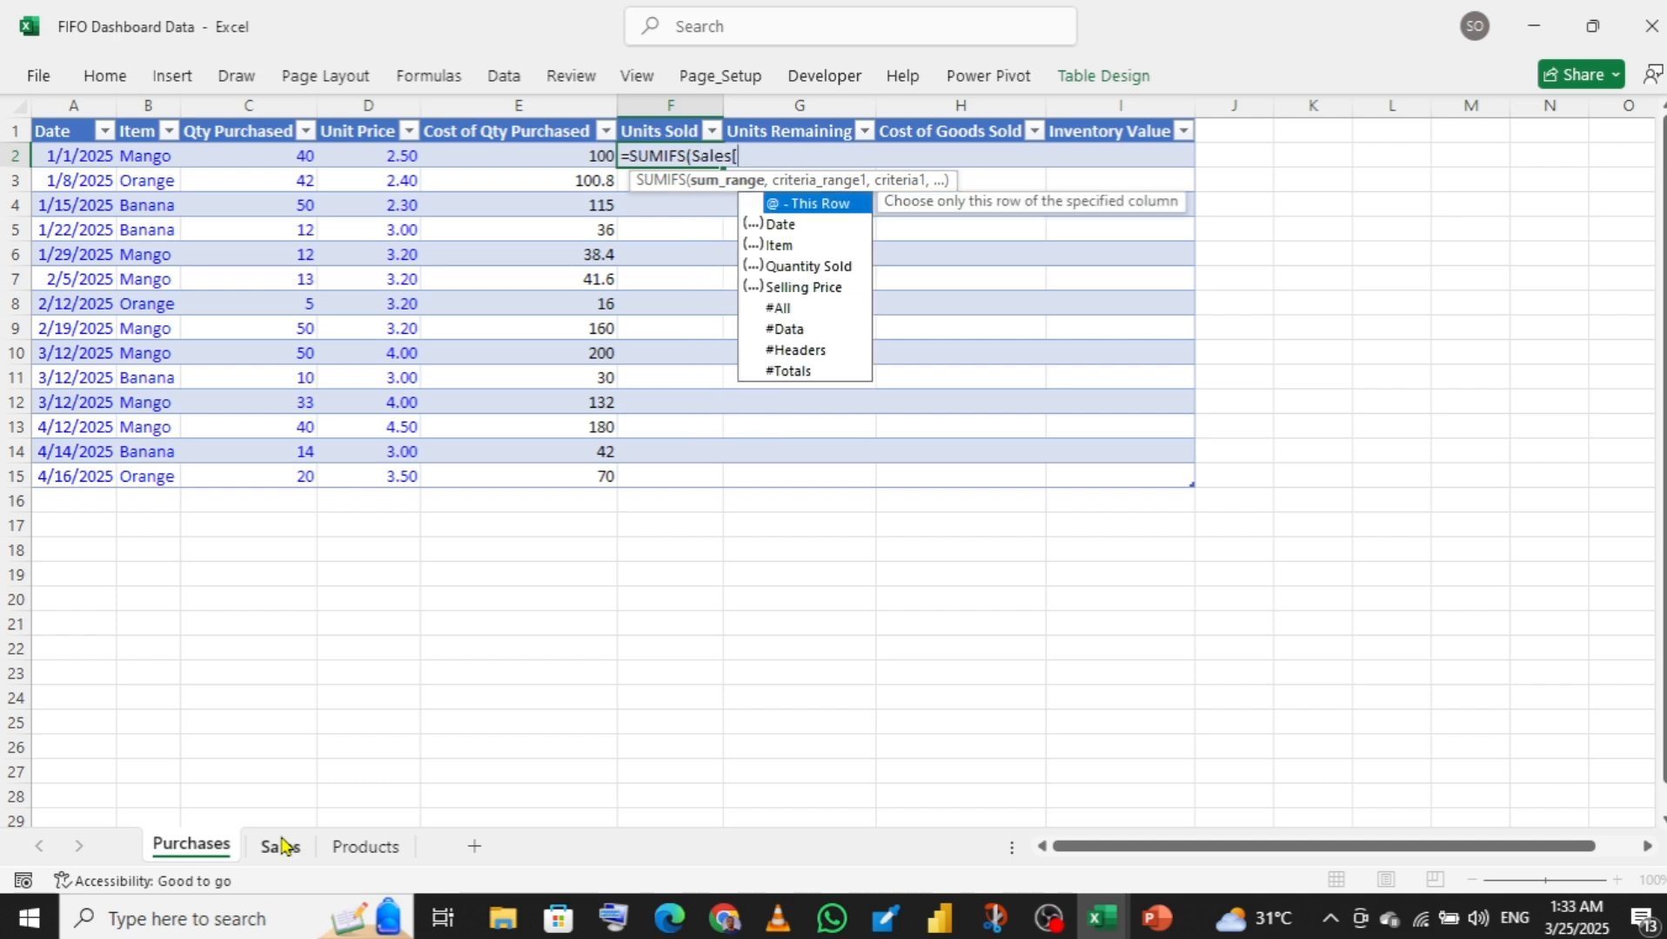
{"action": "key", "text": "Down"}
{"action": "key", "text": "Down"}
{"action": "key", "text": "Down"}
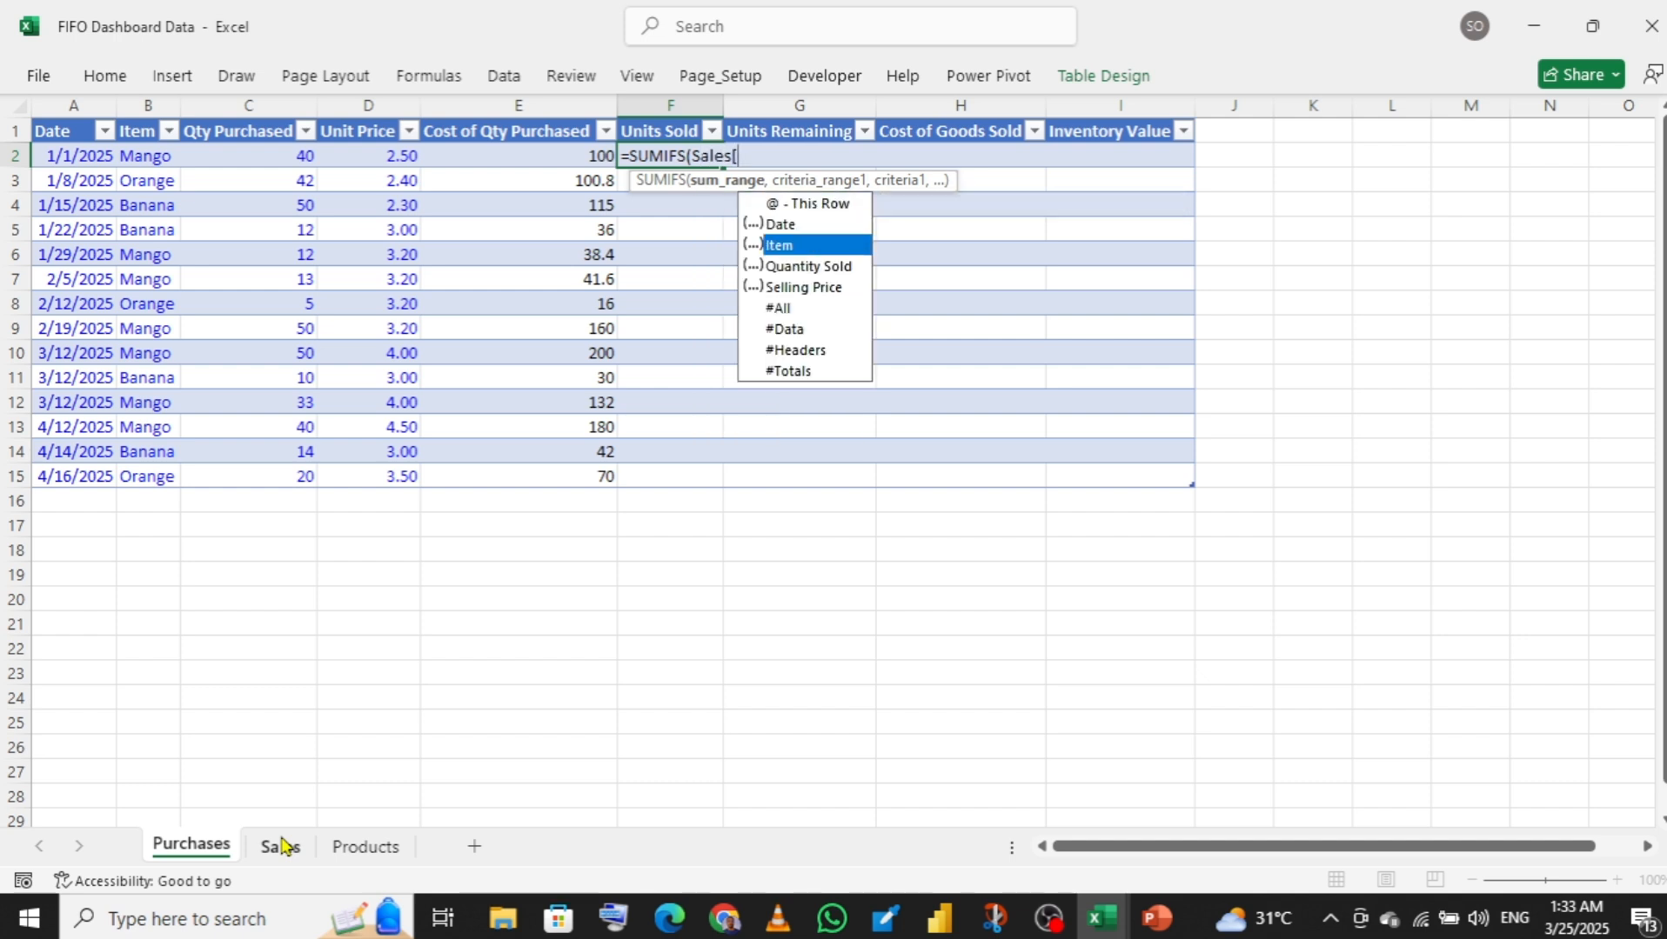
{"action": "key", "text": "Tab"}
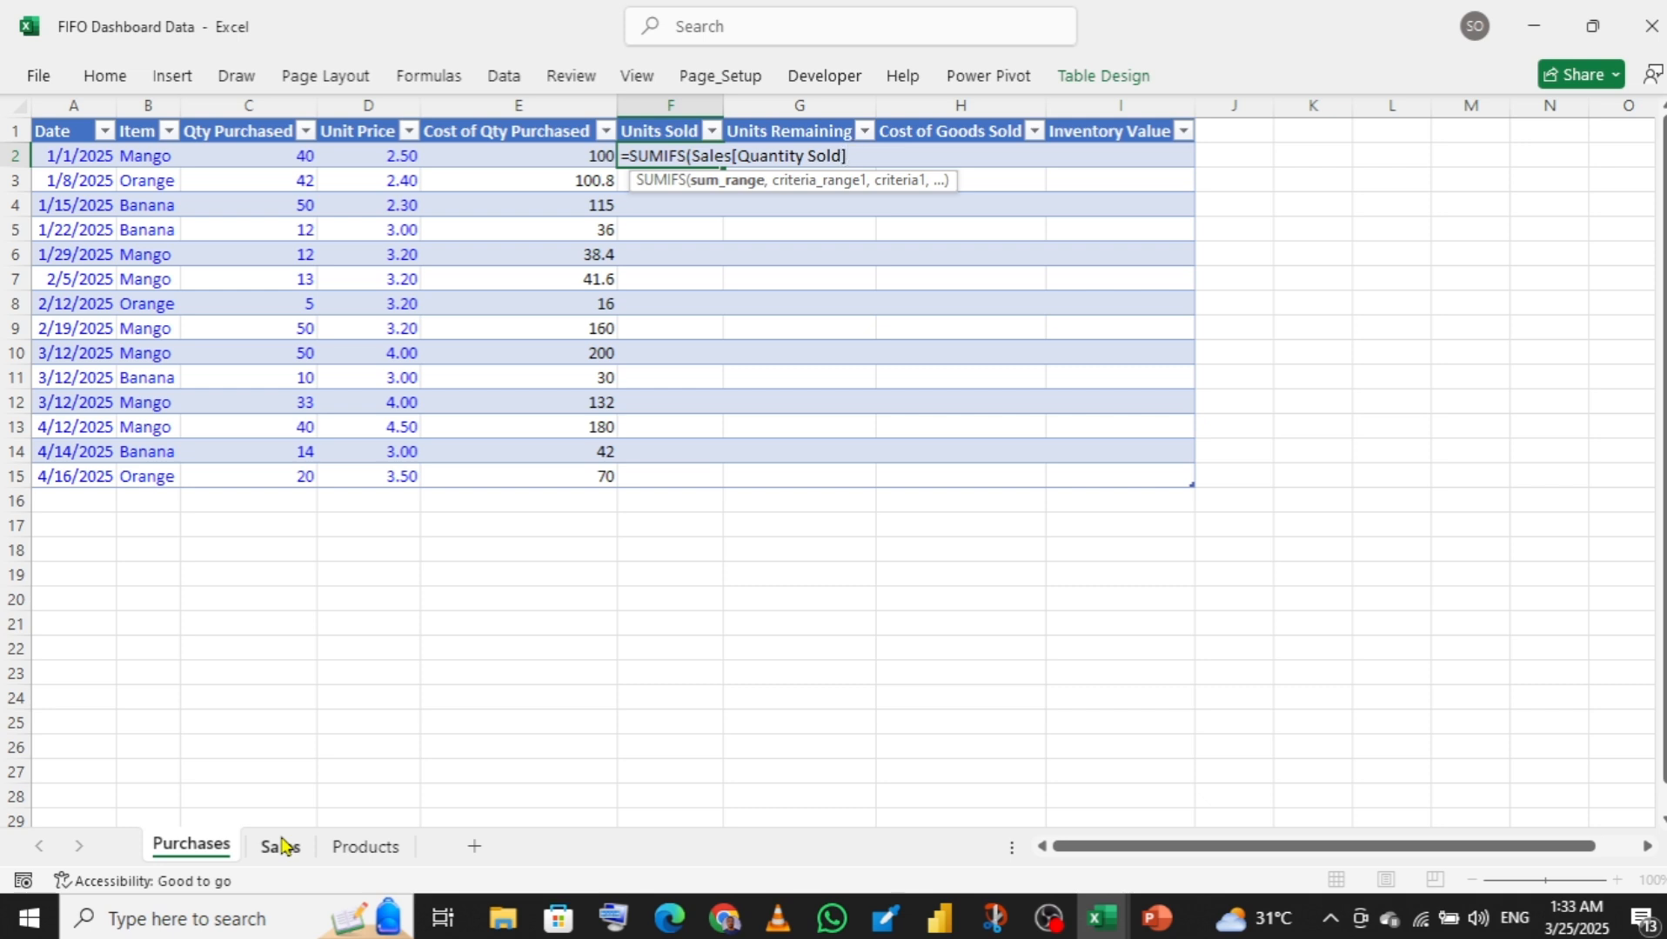
{"action": "type", "text": ","}
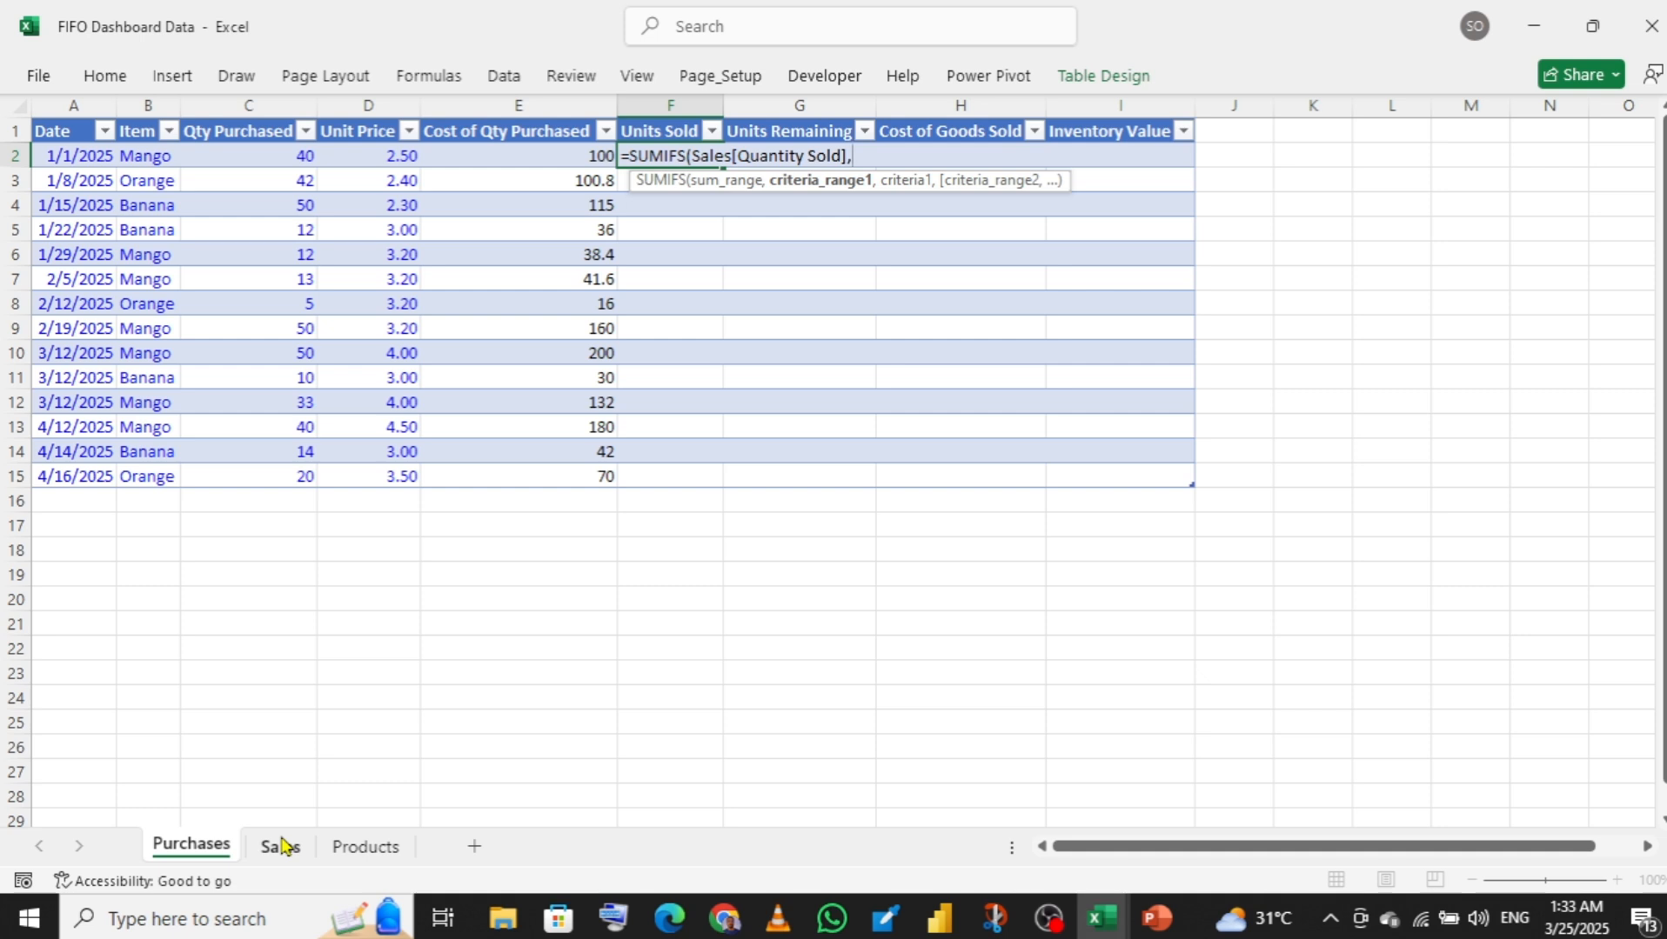
- Complete the SUMIFS by matching Sales[Item] to the current row's Item, and apply the formula to the entire Units Sold column
{"action": "type", "text": "Sa"}
{"action": "key", "text": "Tab"}
{"action": "type", "text": "["}
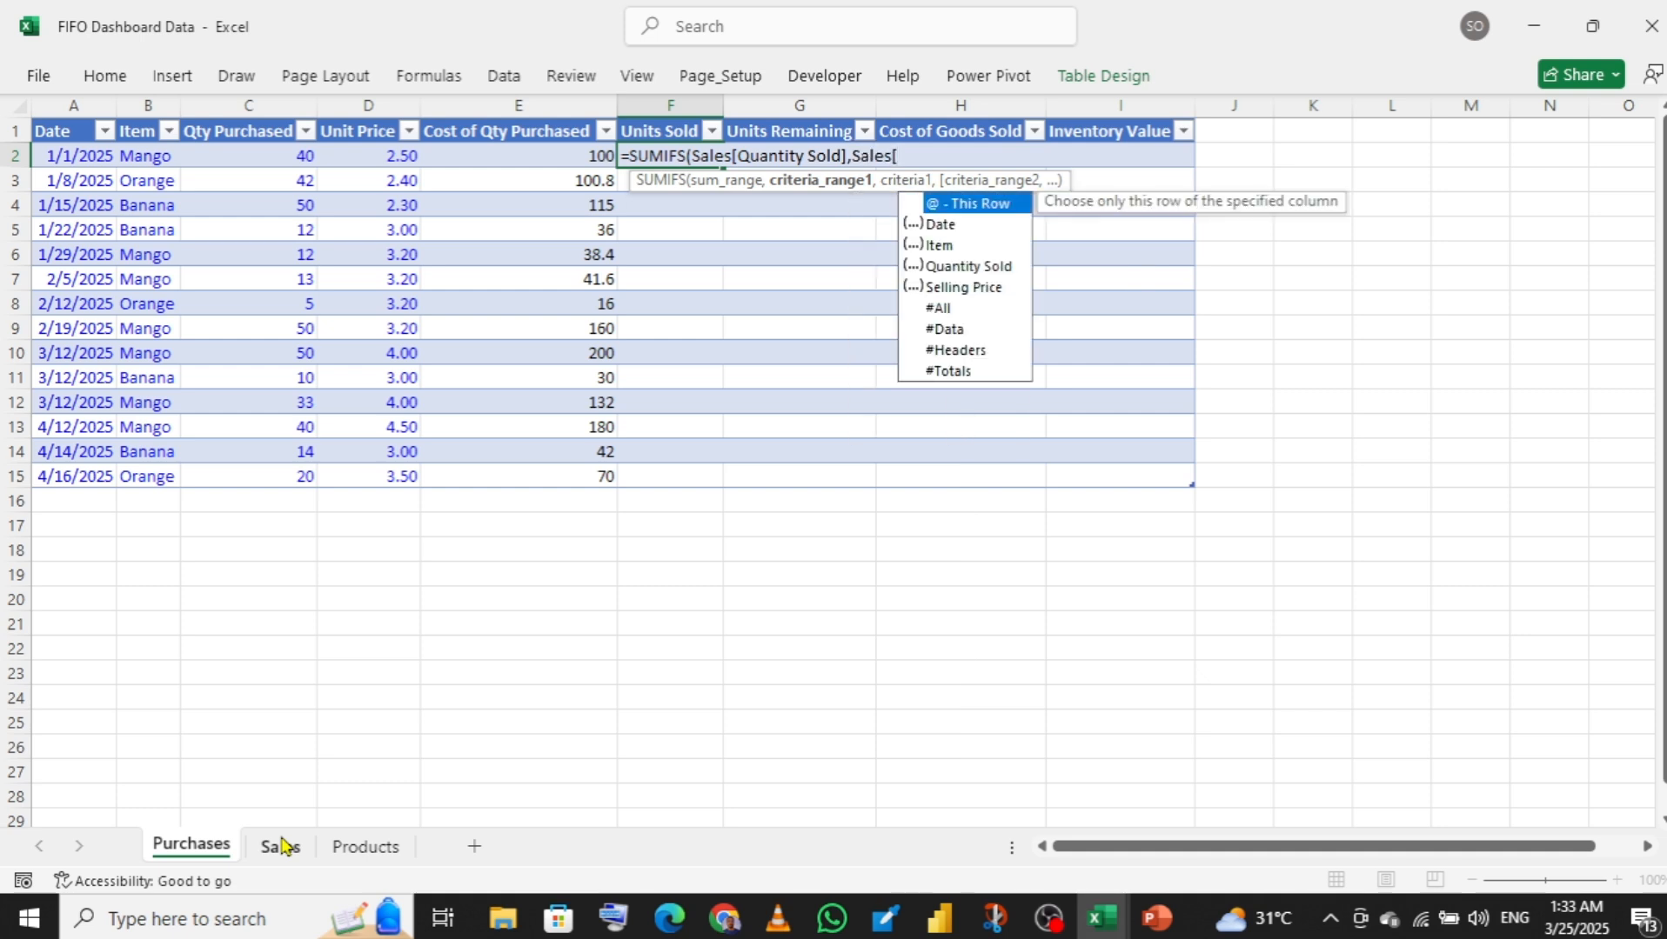
{"action": "type", "text": "I"}
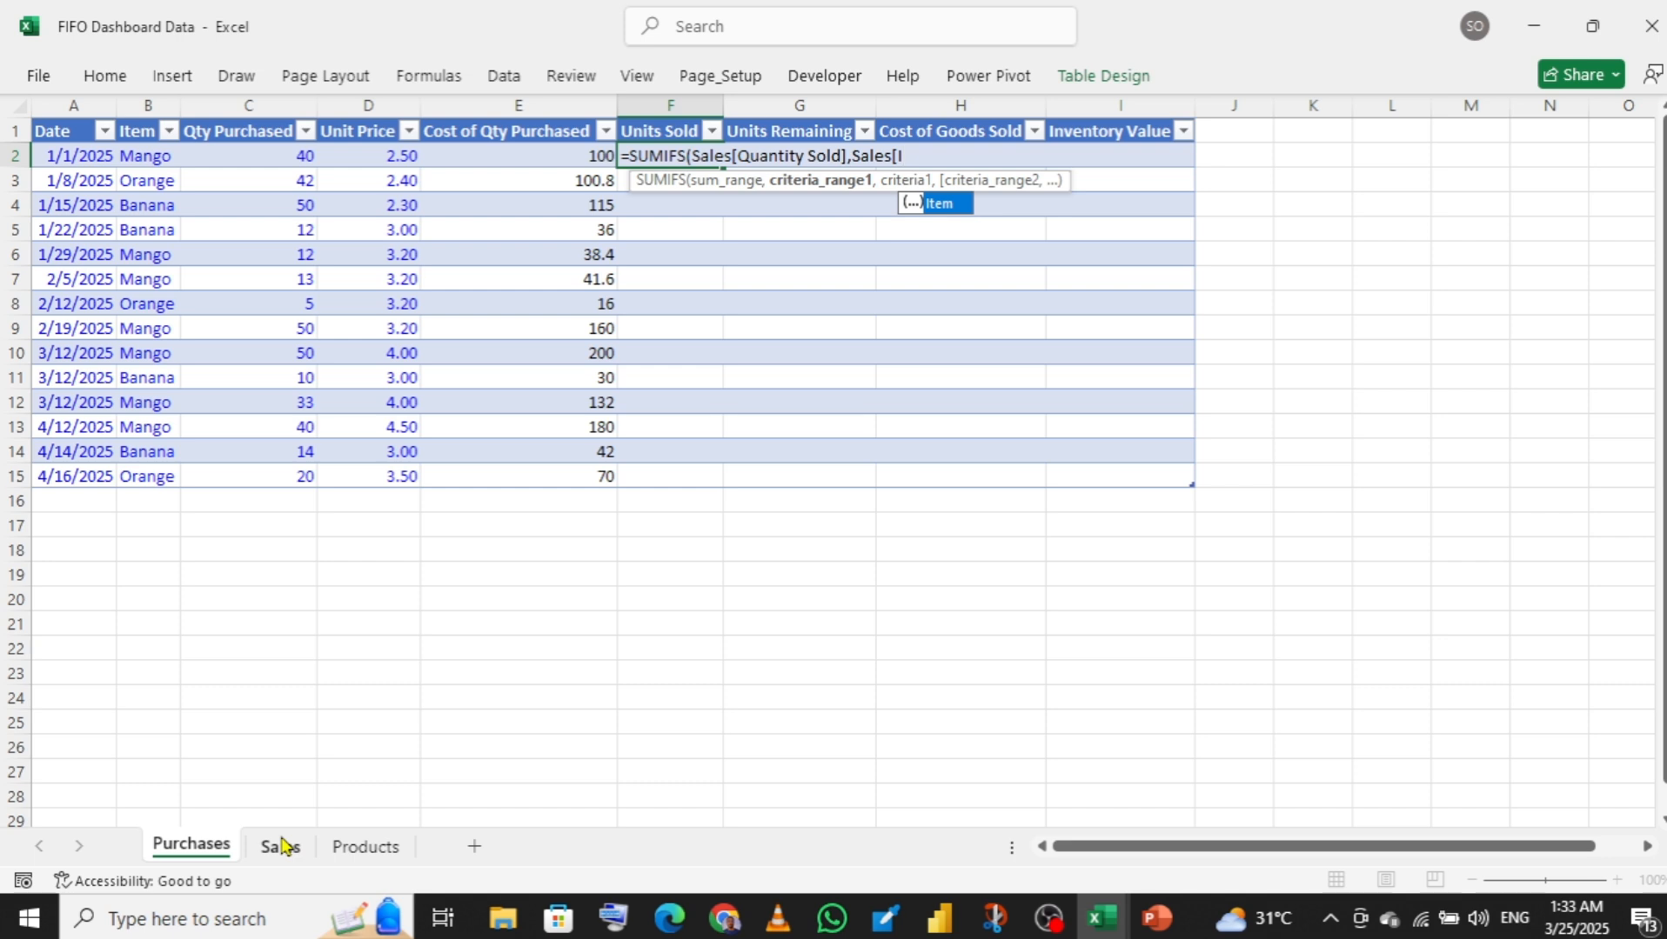
{"action": "key", "text": "Tab"}
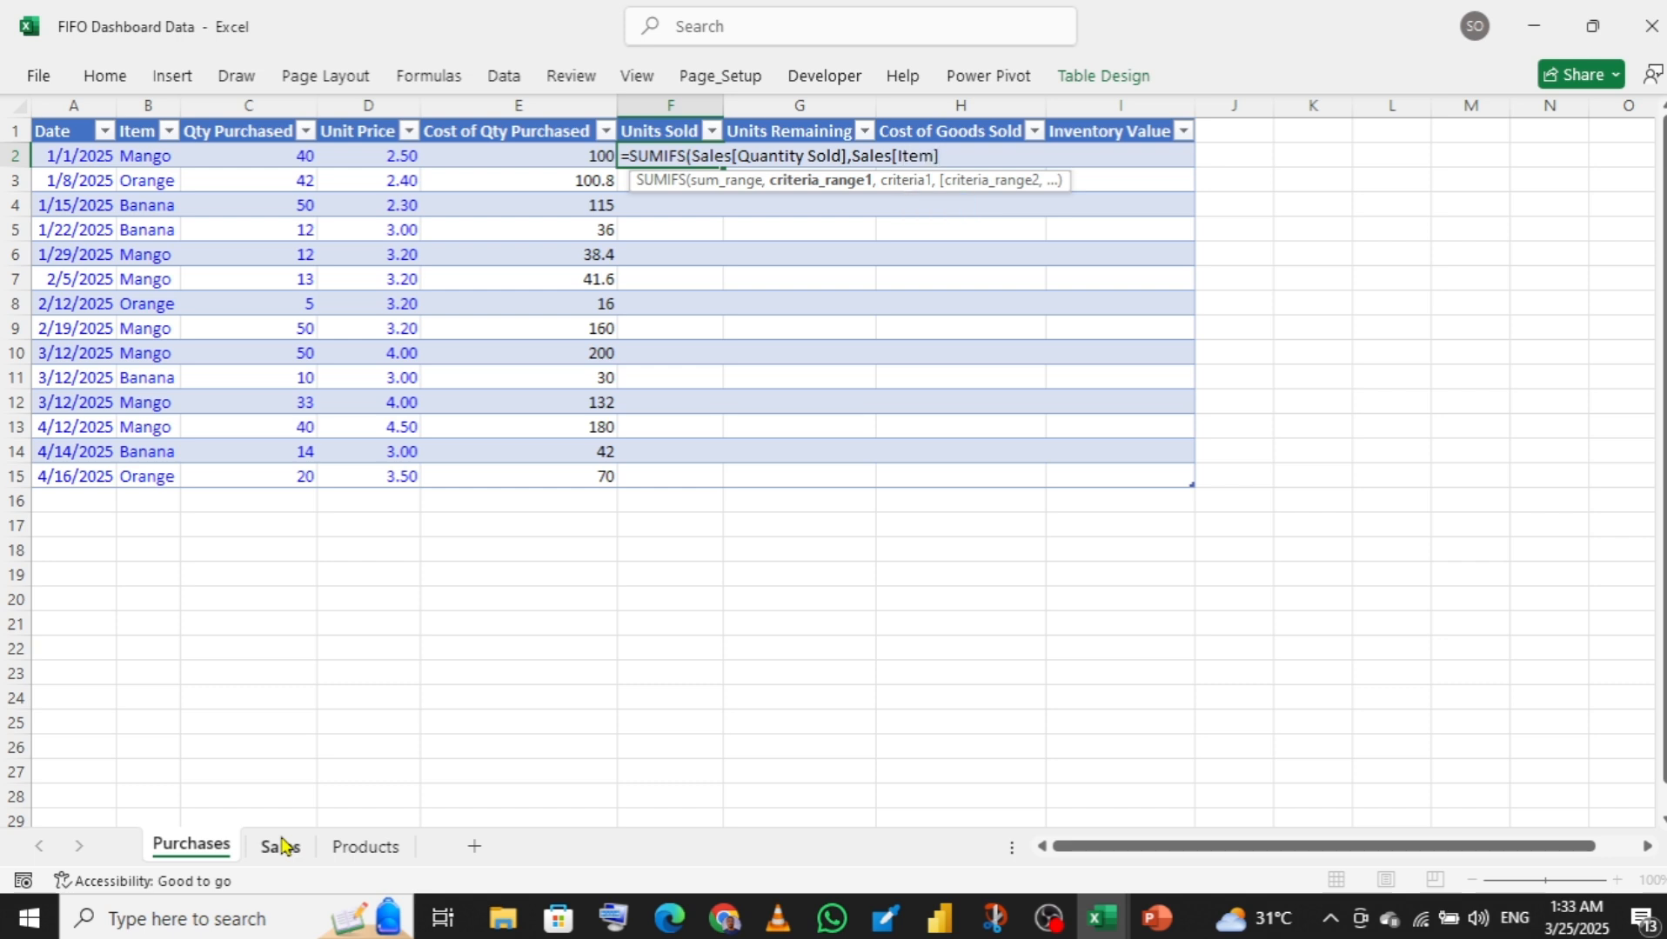
{"action": "type", "text": ","}
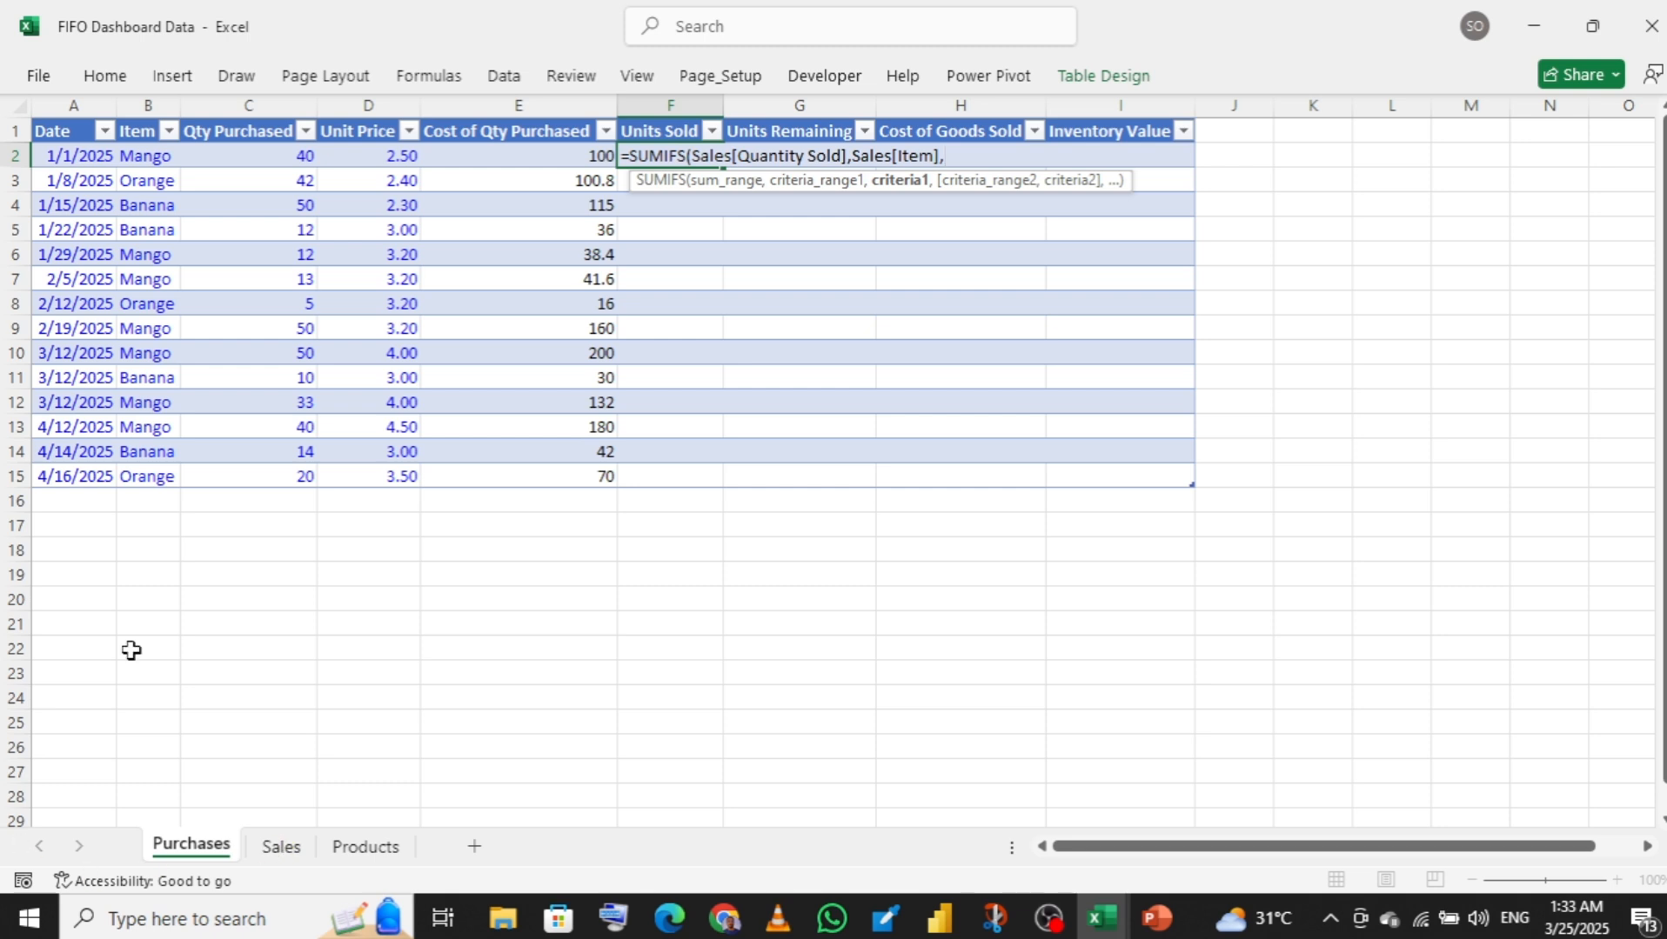
{"action": "left_click", "coordinate": [139, 159]}
{"action": "type", "text": ")"}
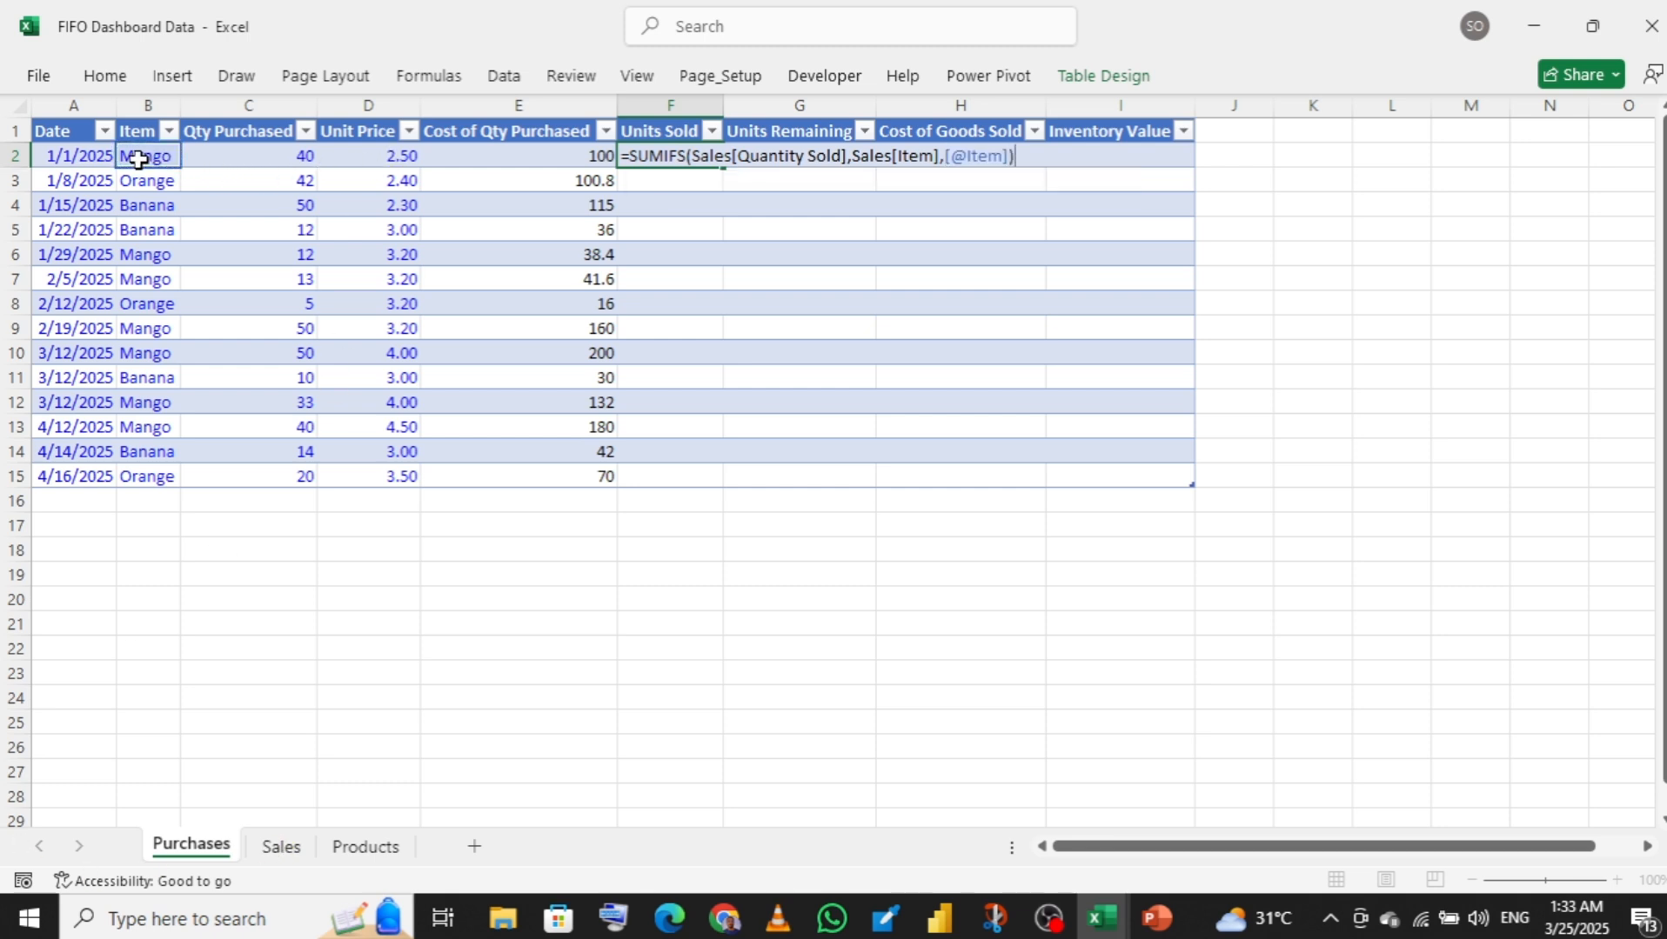
{"action": "key", "text": "Return"}
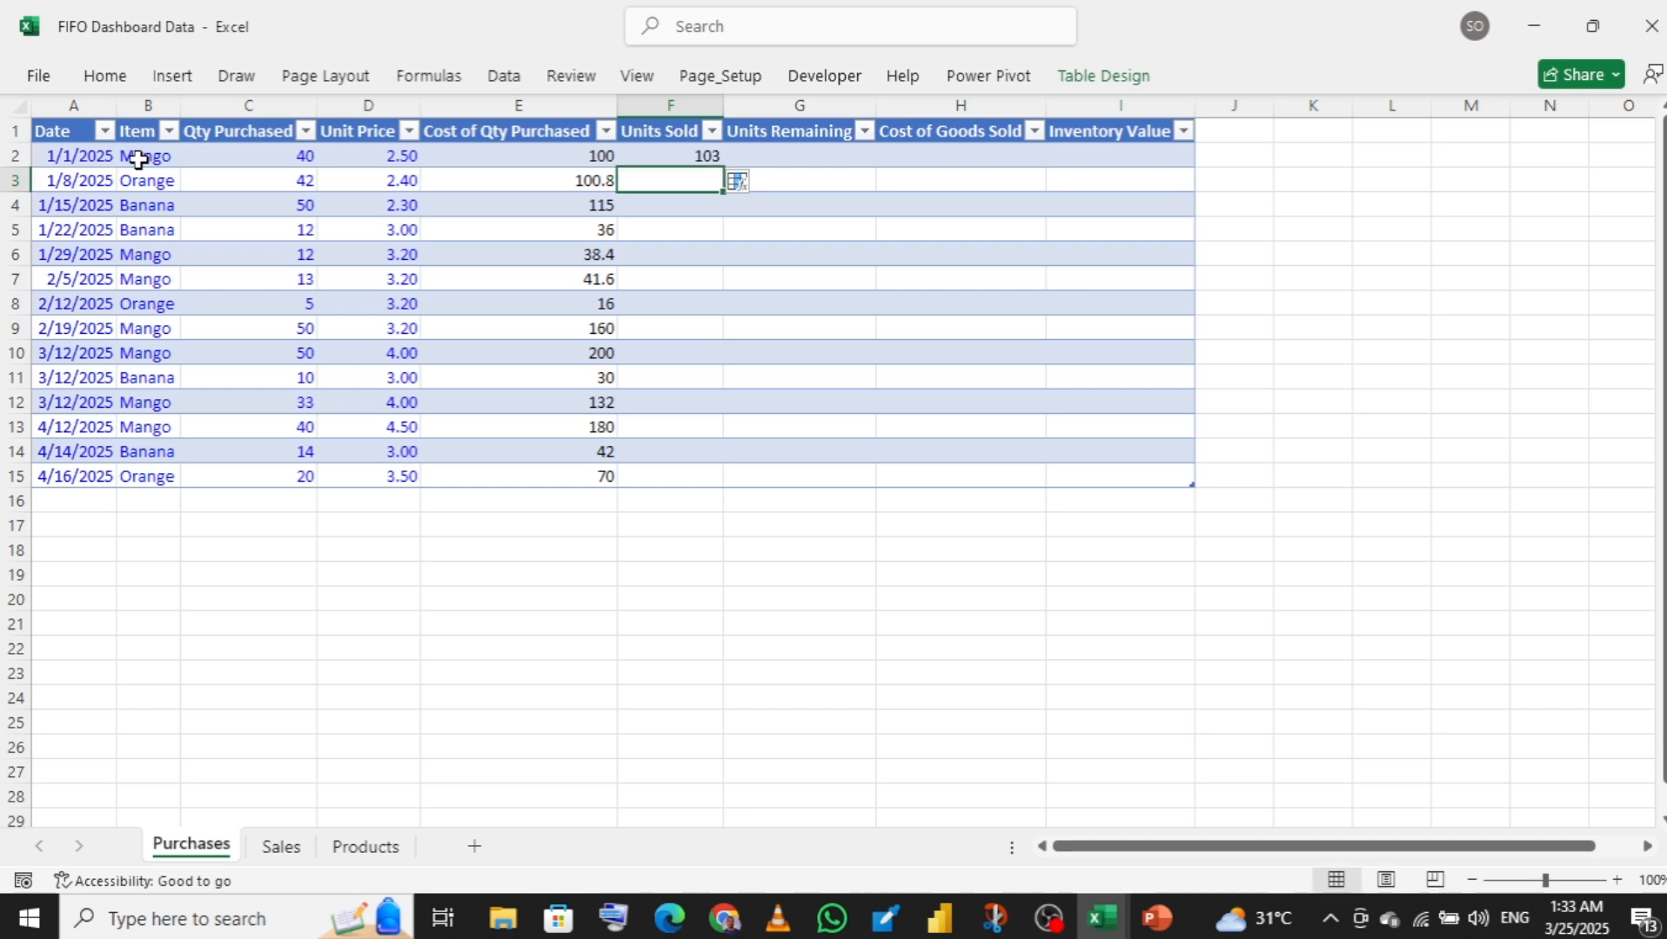
{"action": "left_click", "coordinate": [759, 187]}
{"action": "left_click", "coordinate": [717, 209]}
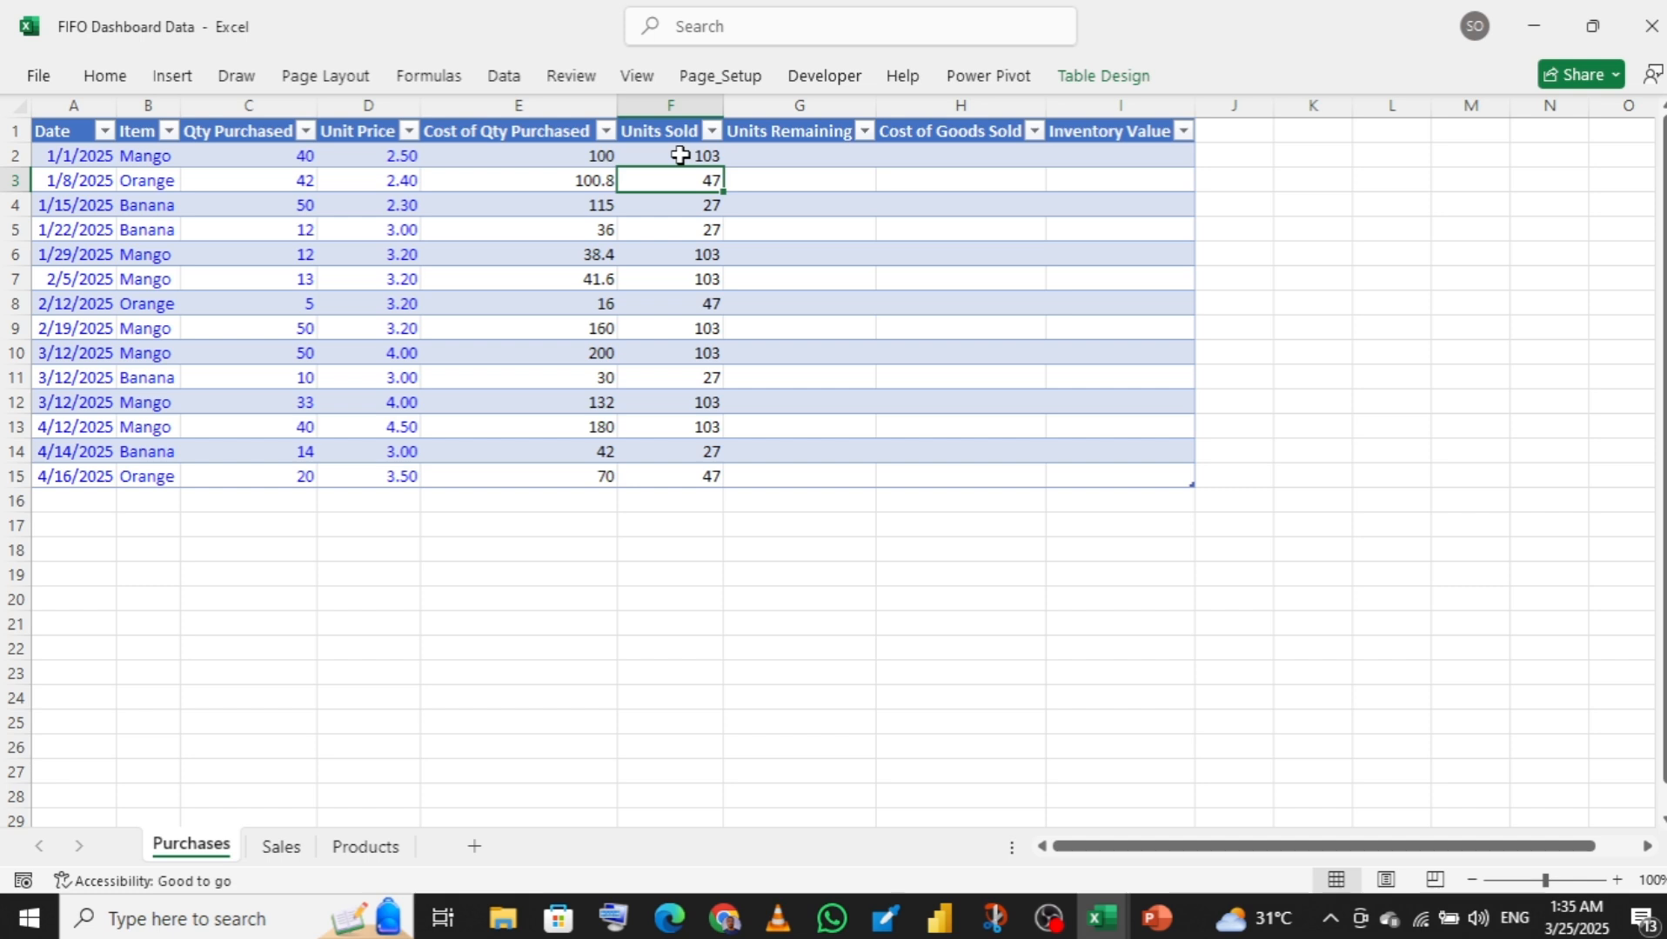
- In the first Units Sold cell, wrap the SUMIFS in a MIN function with the row's Qty Purchased as its first argument
{"action": "double_click", "coordinate": [680, 155]}
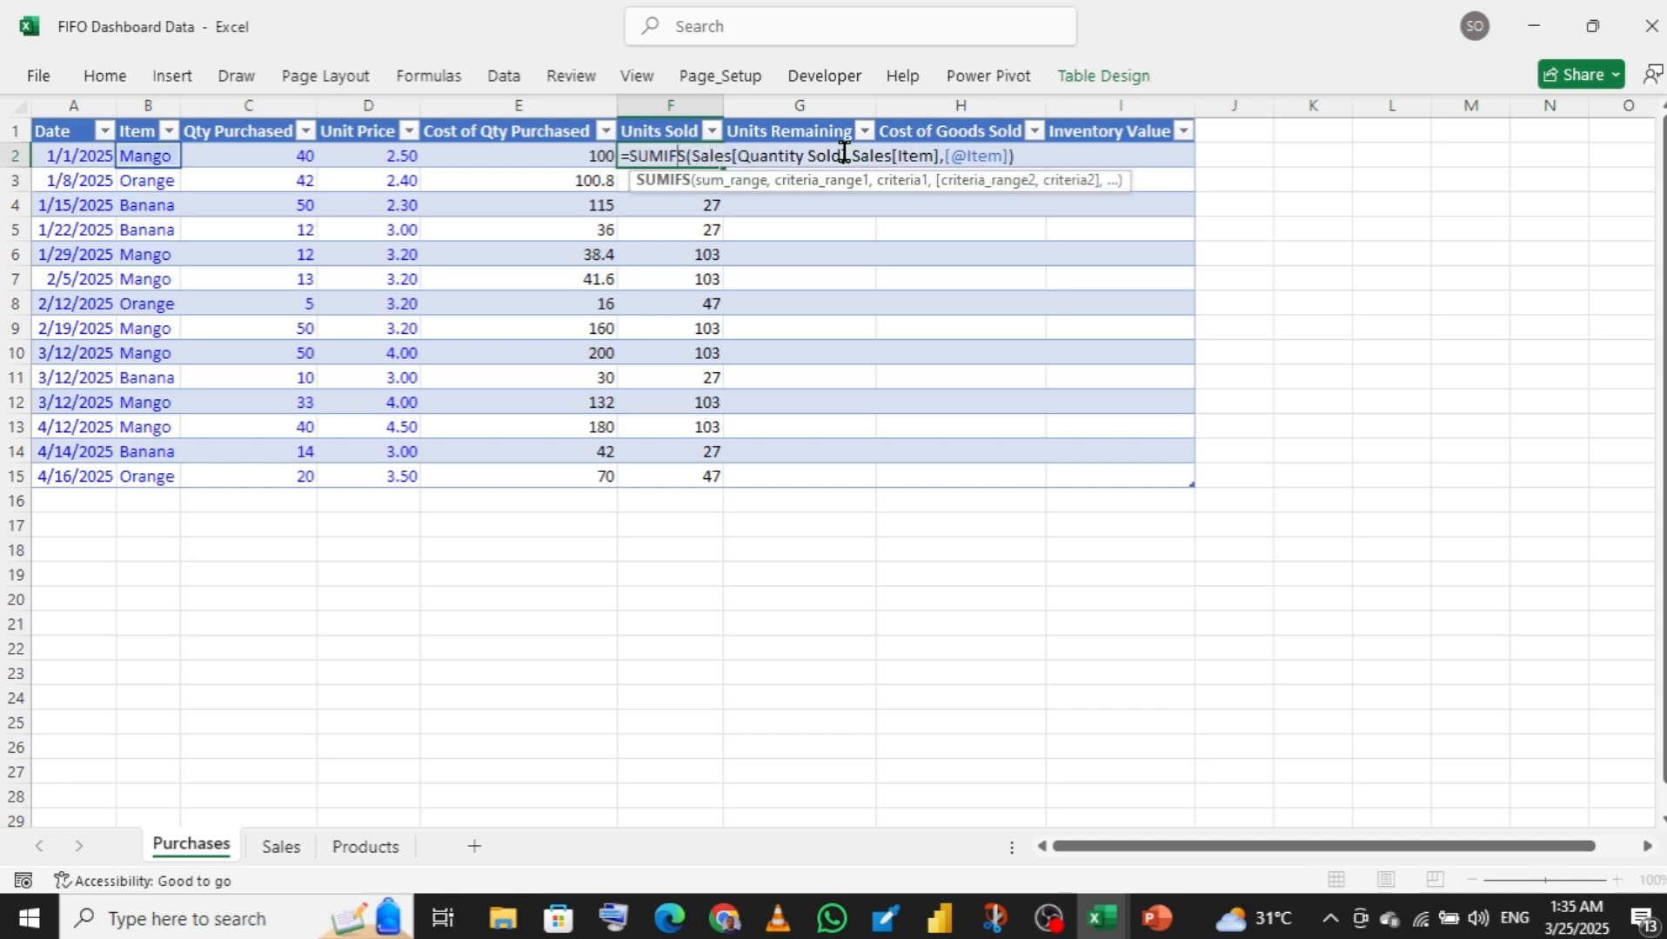
{"action": "left_click", "coordinate": [629, 155]}
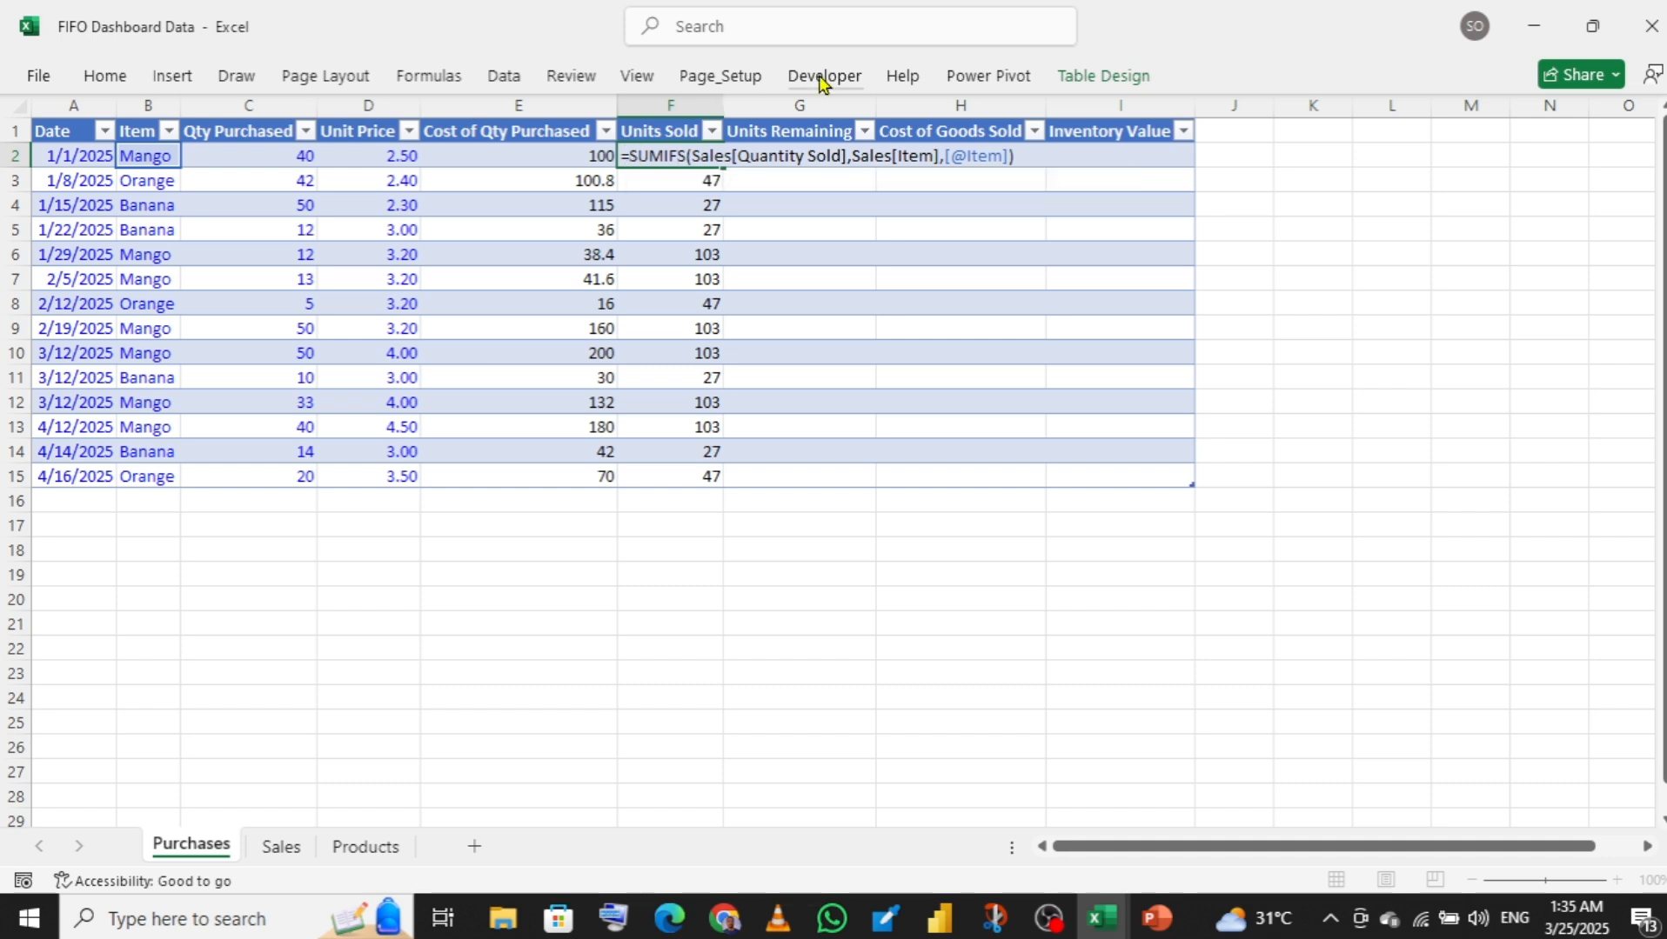
{"action": "type", "text": "mi"}
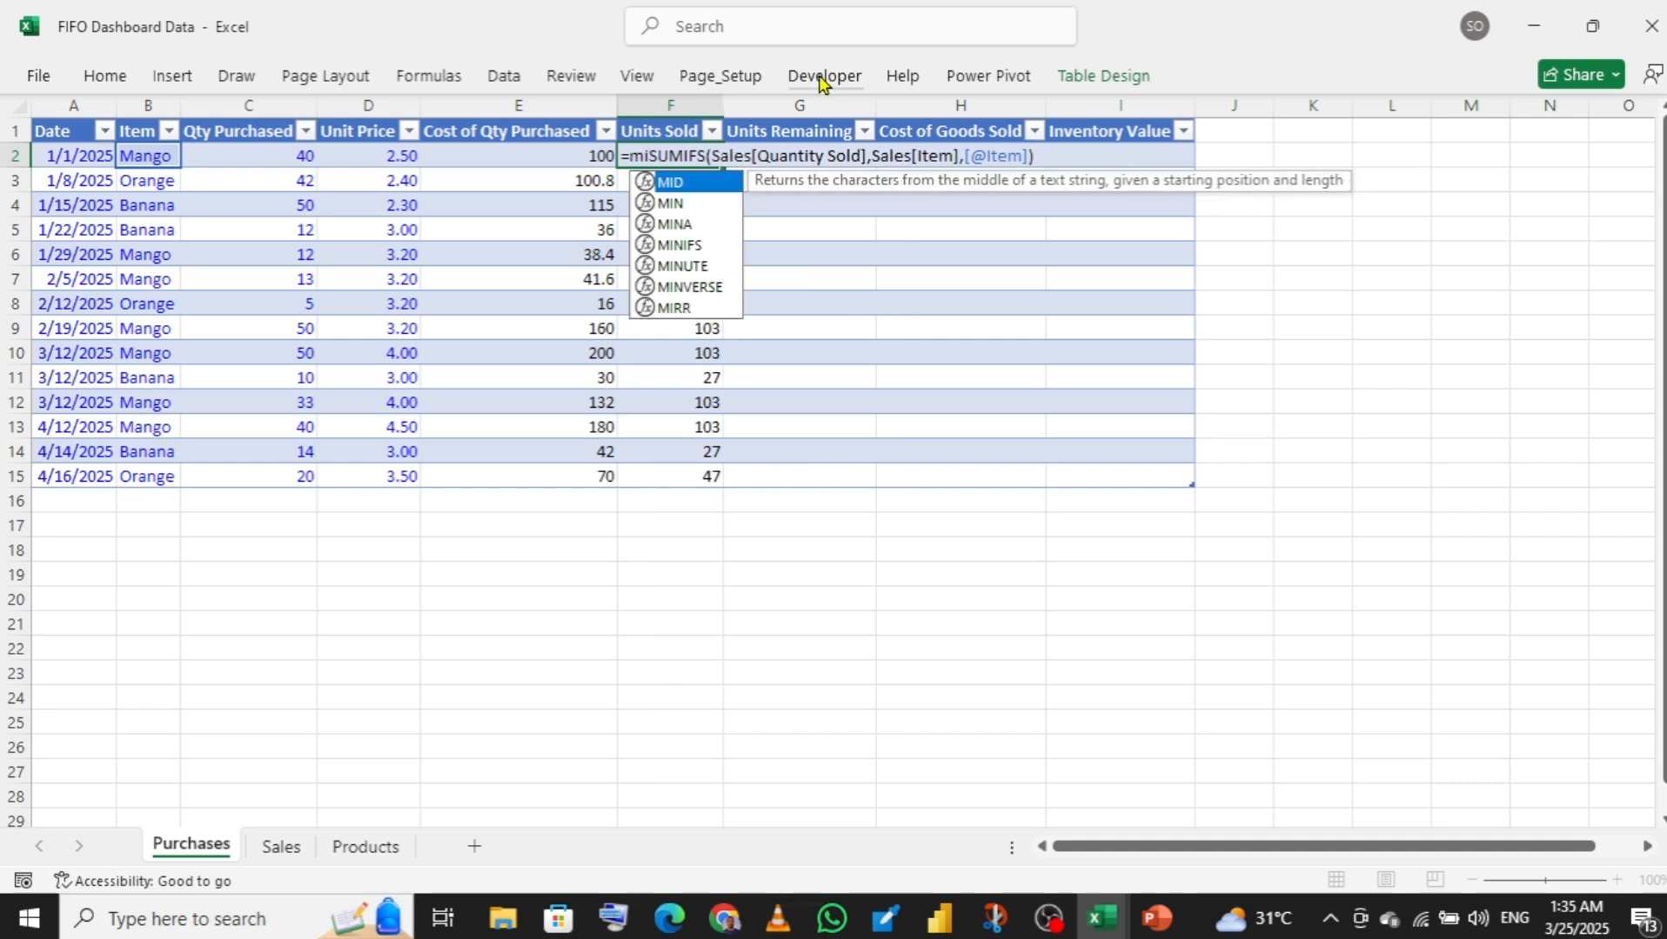
{"action": "type", "text": "n"}
{"action": "key", "text": "Tab"}
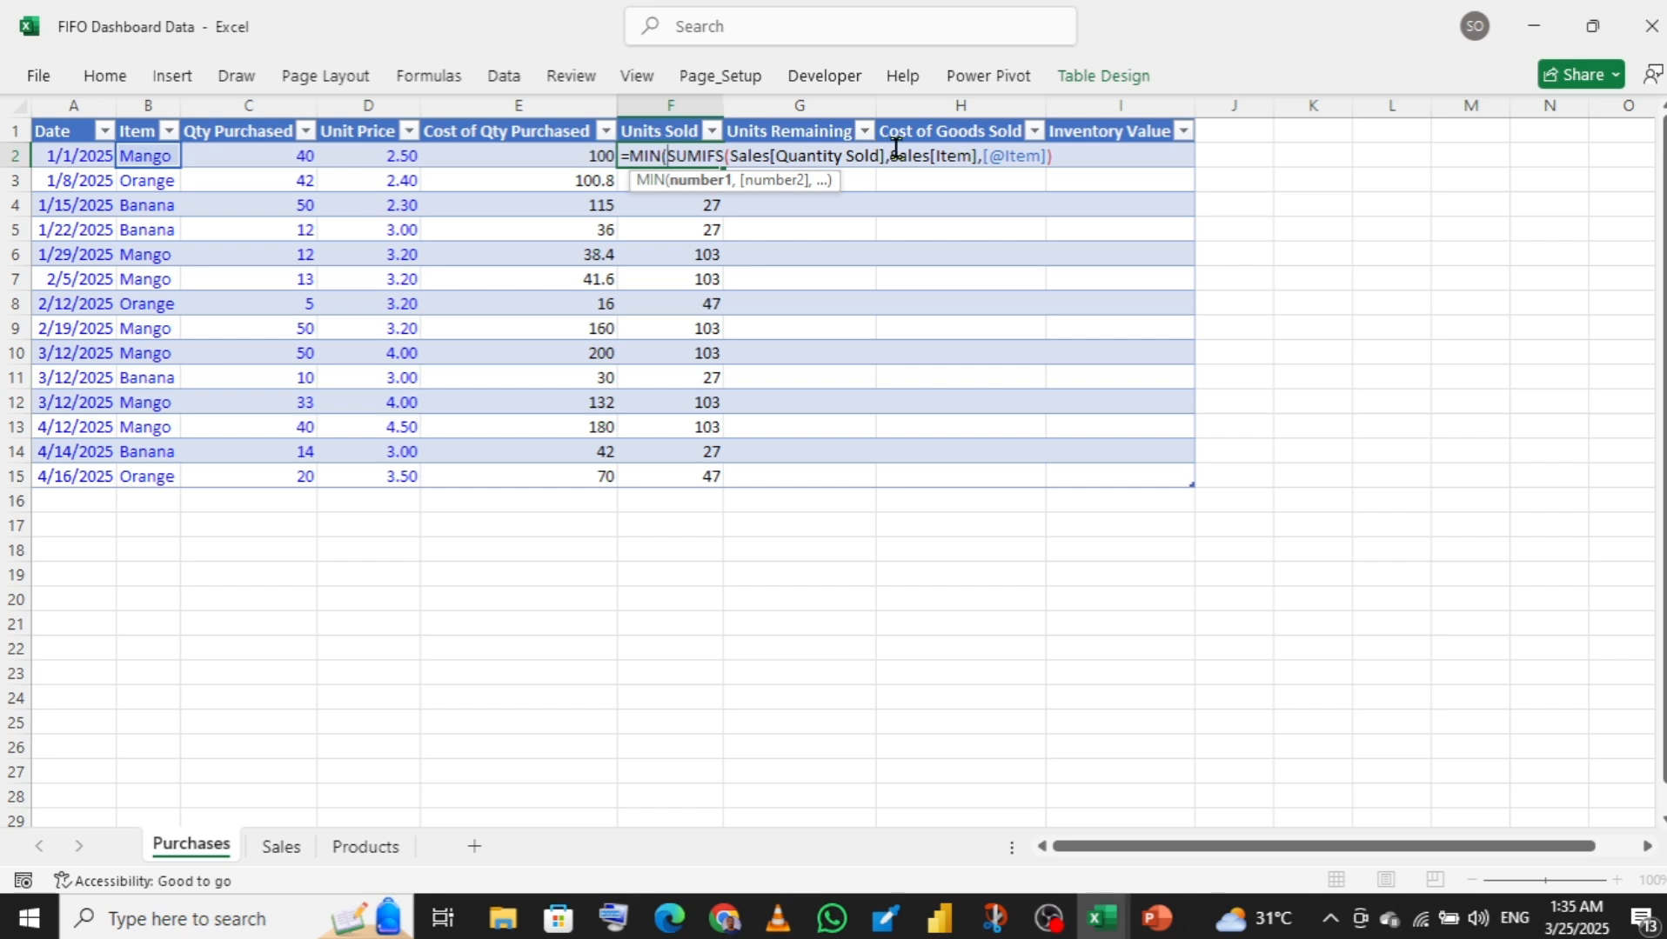
{"action": "left_click", "coordinate": [236, 158]}
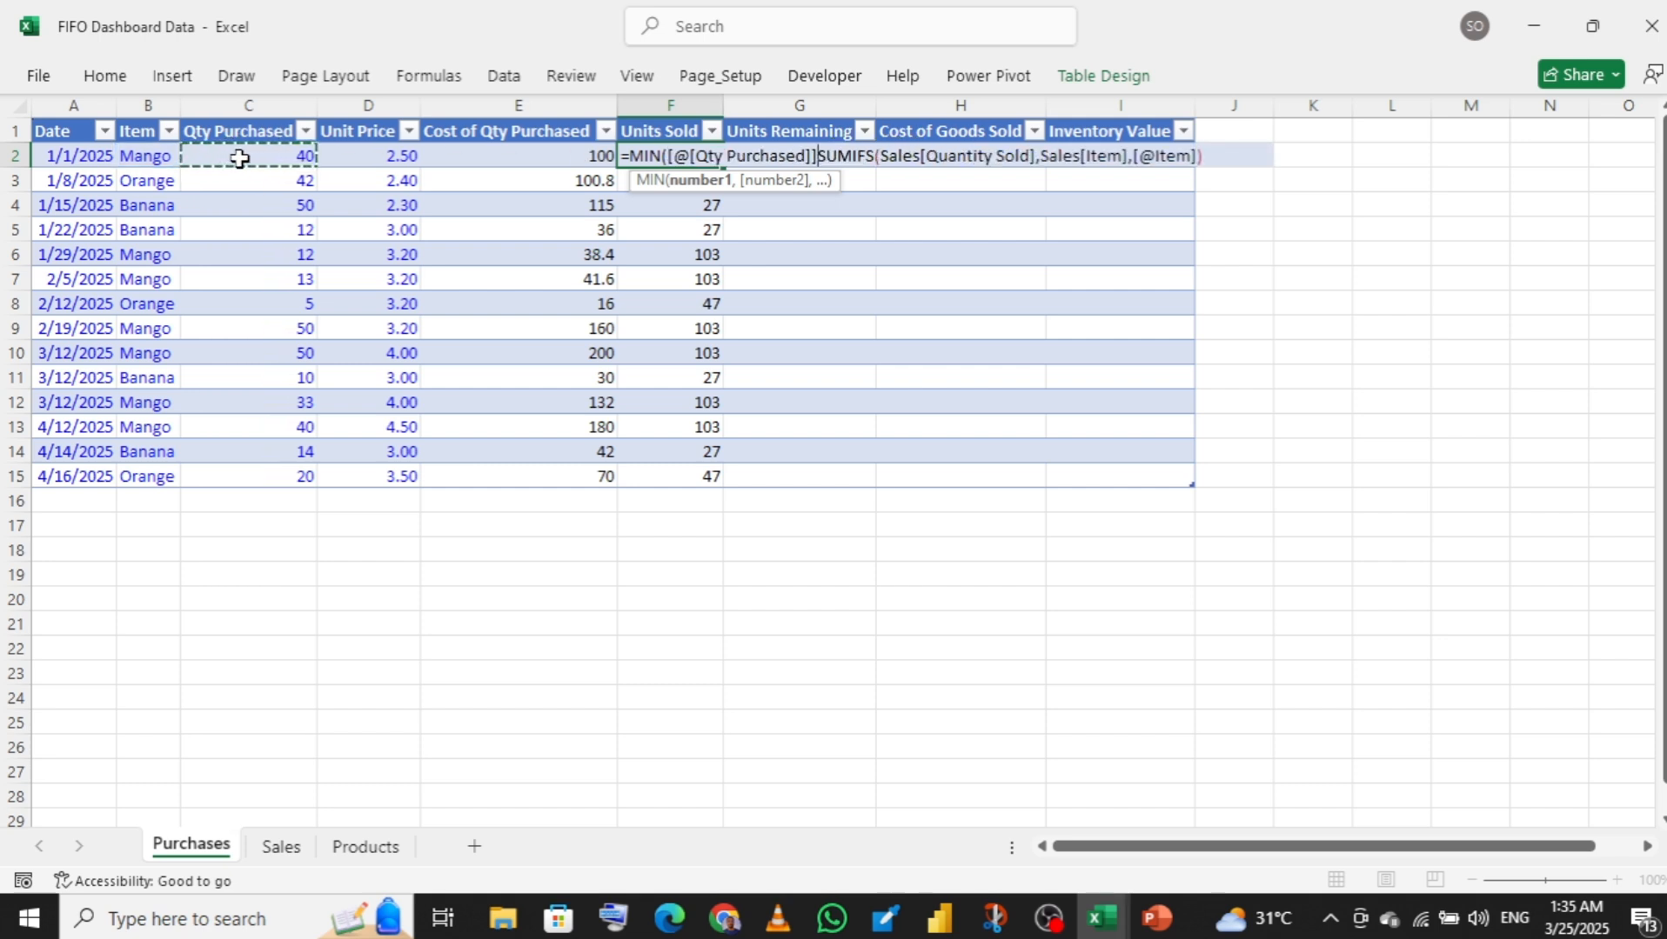
{"action": "type", "text": ","}
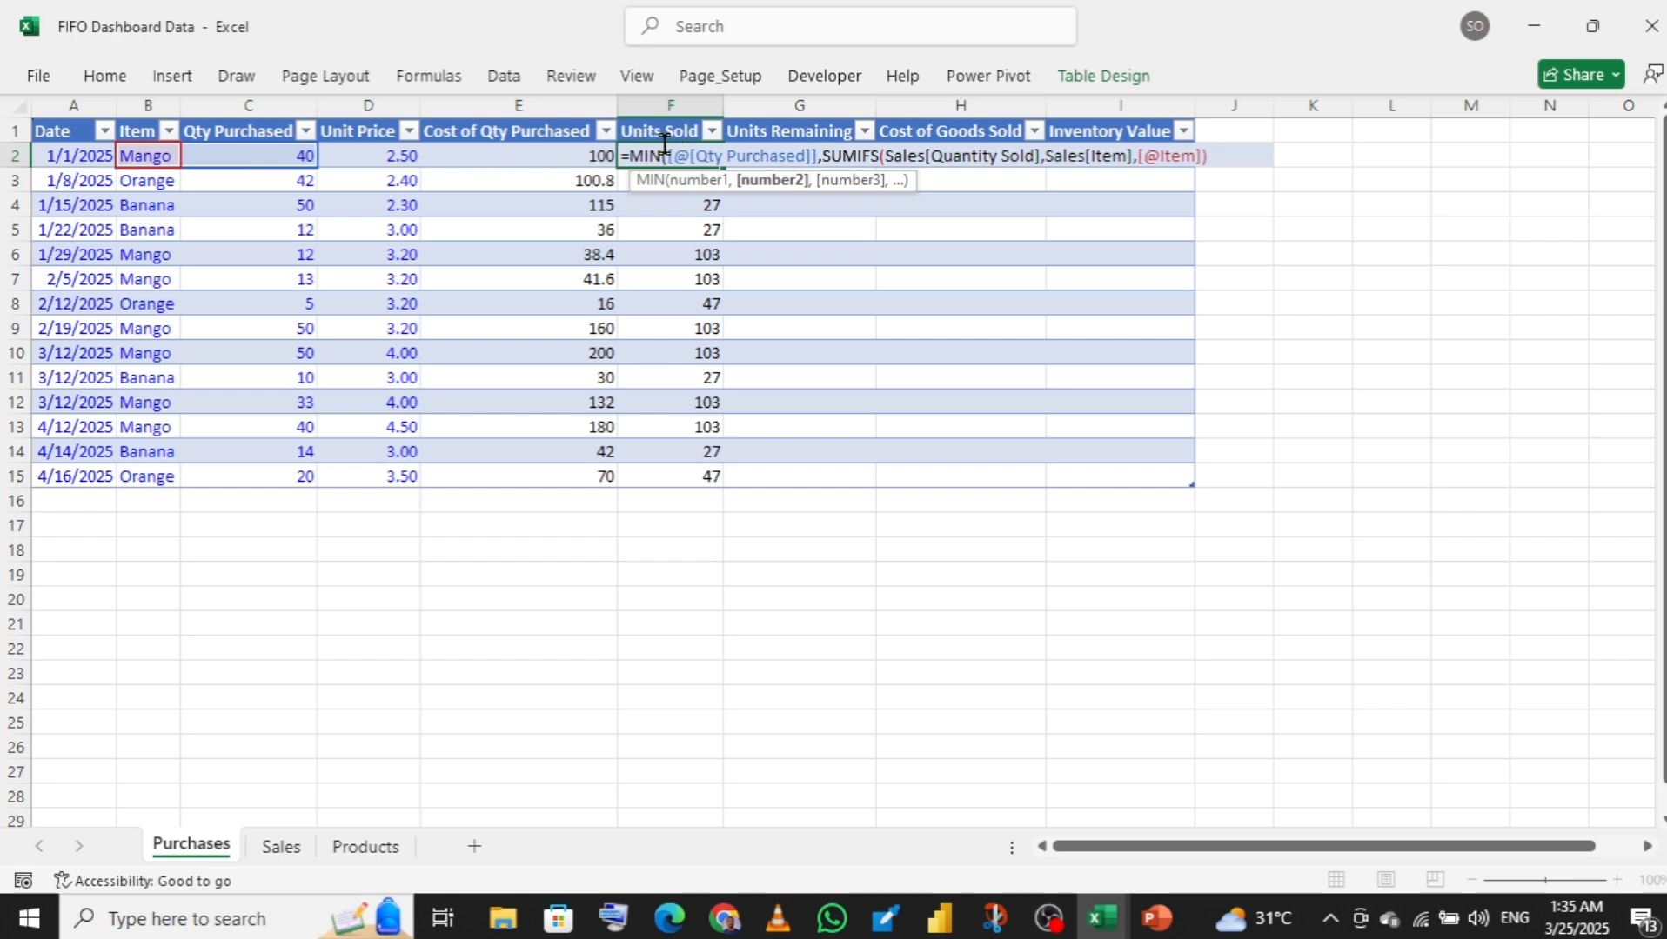
- Close the MIN formula with the missing final parenthesis and overwrite all cells in the Units Sold column with it
{"action": "key", "text": "Return"}
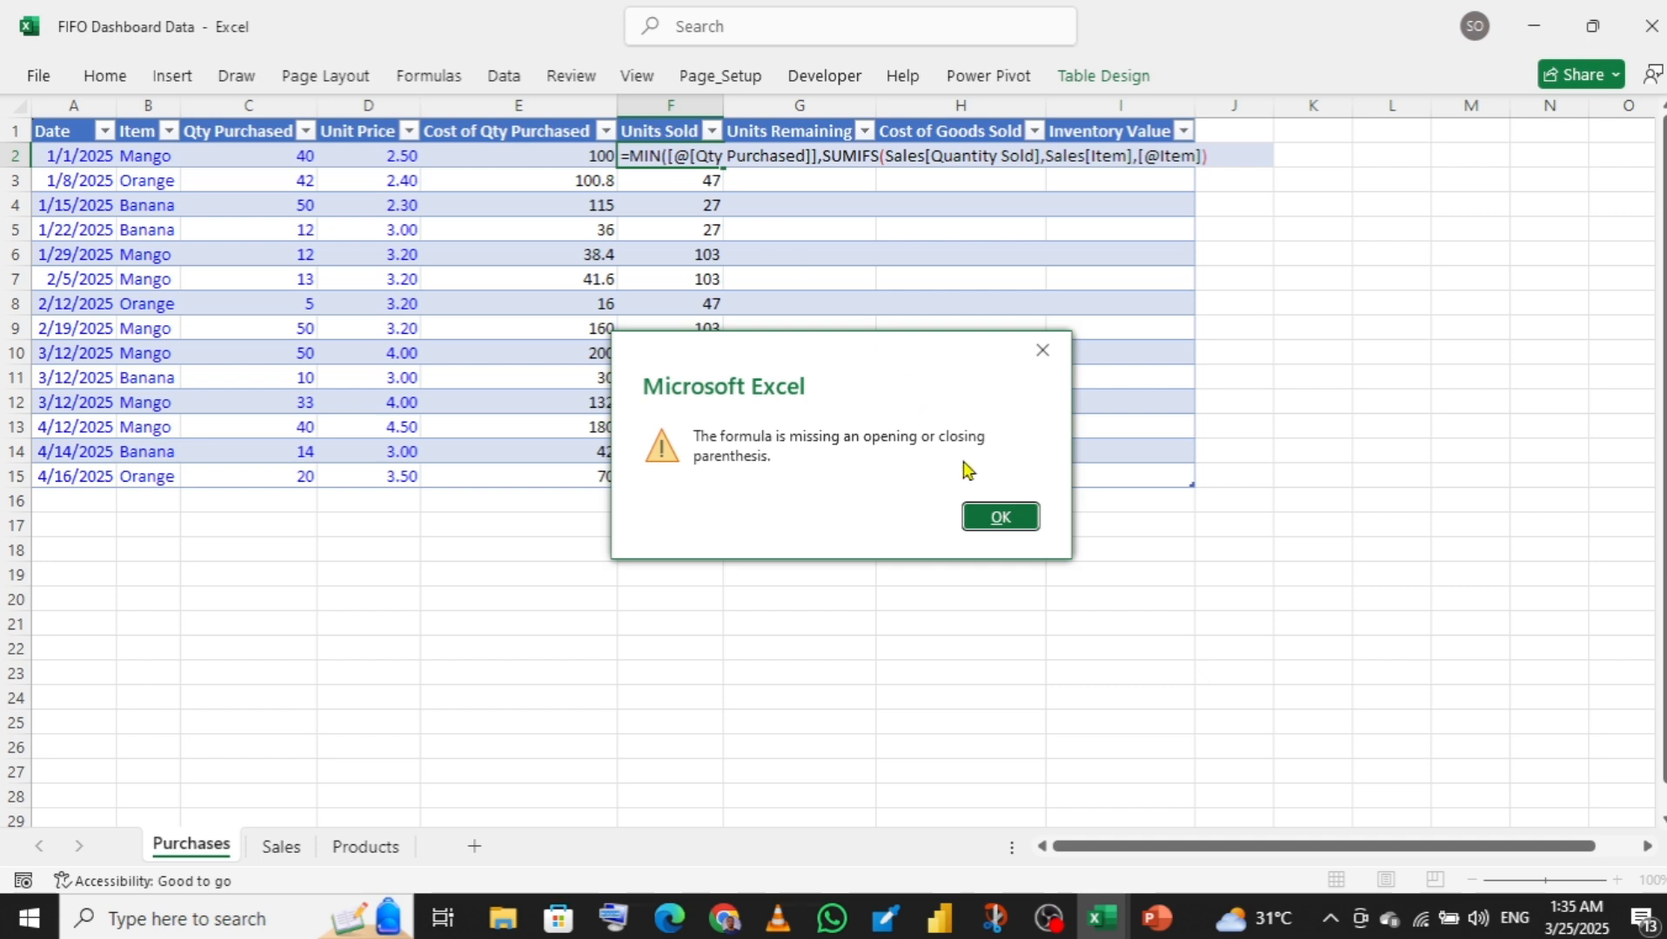
{"action": "left_click", "coordinate": [997, 520]}
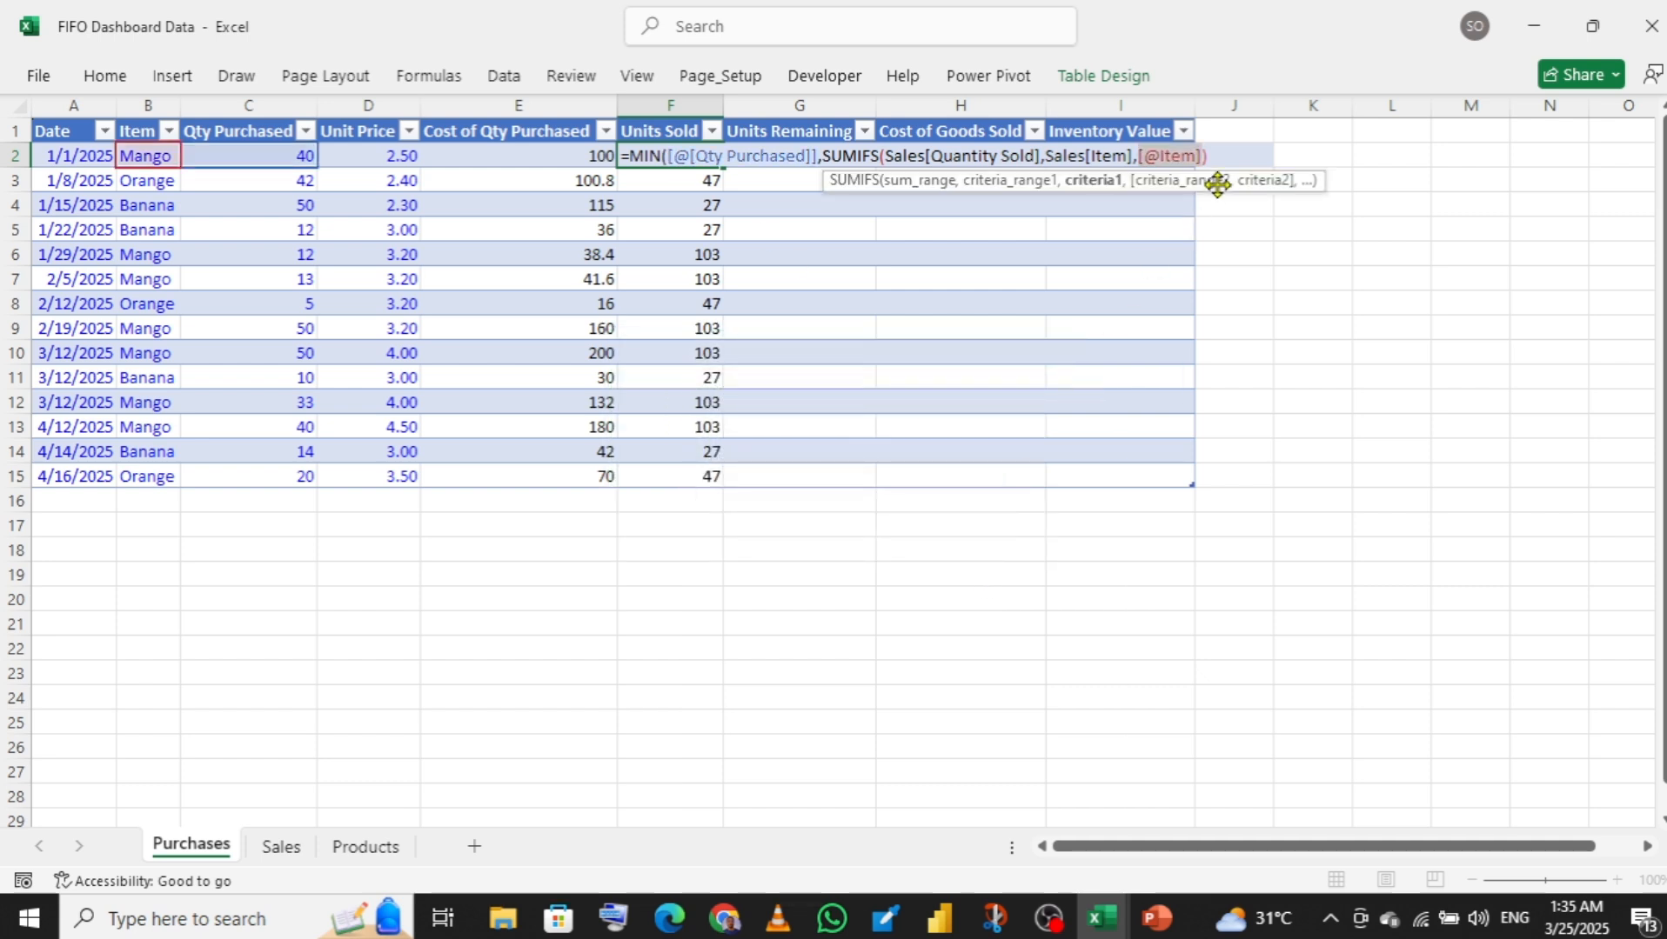
{"action": "left_click", "coordinate": [1224, 148]}
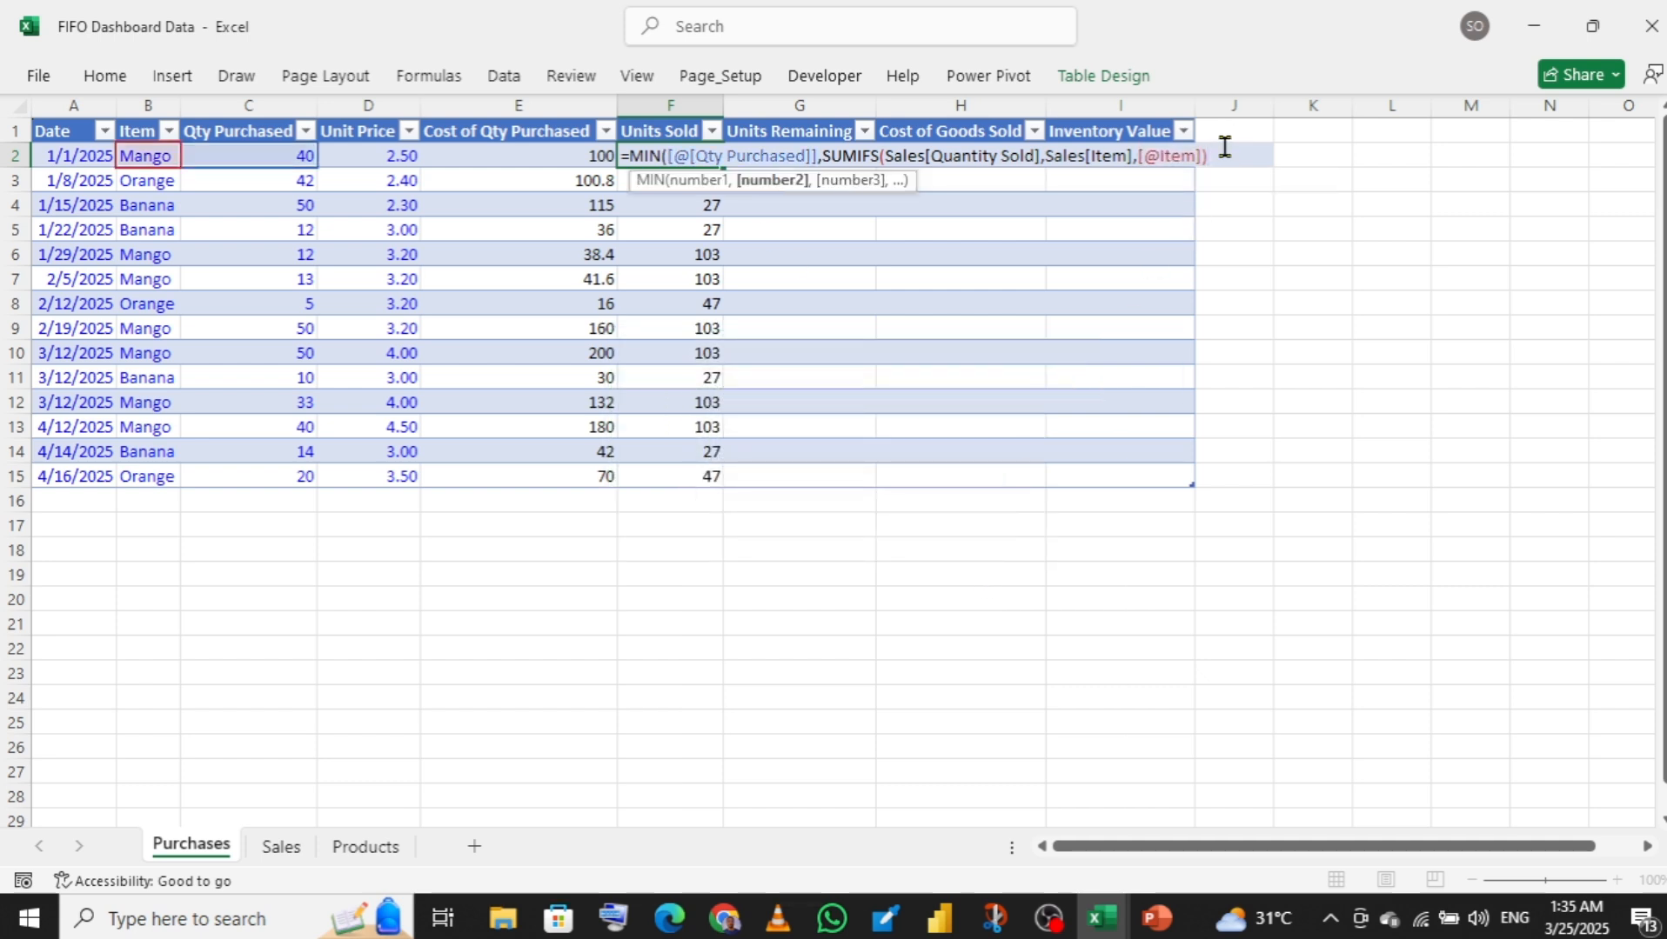
{"action": "type", "text": ")"}
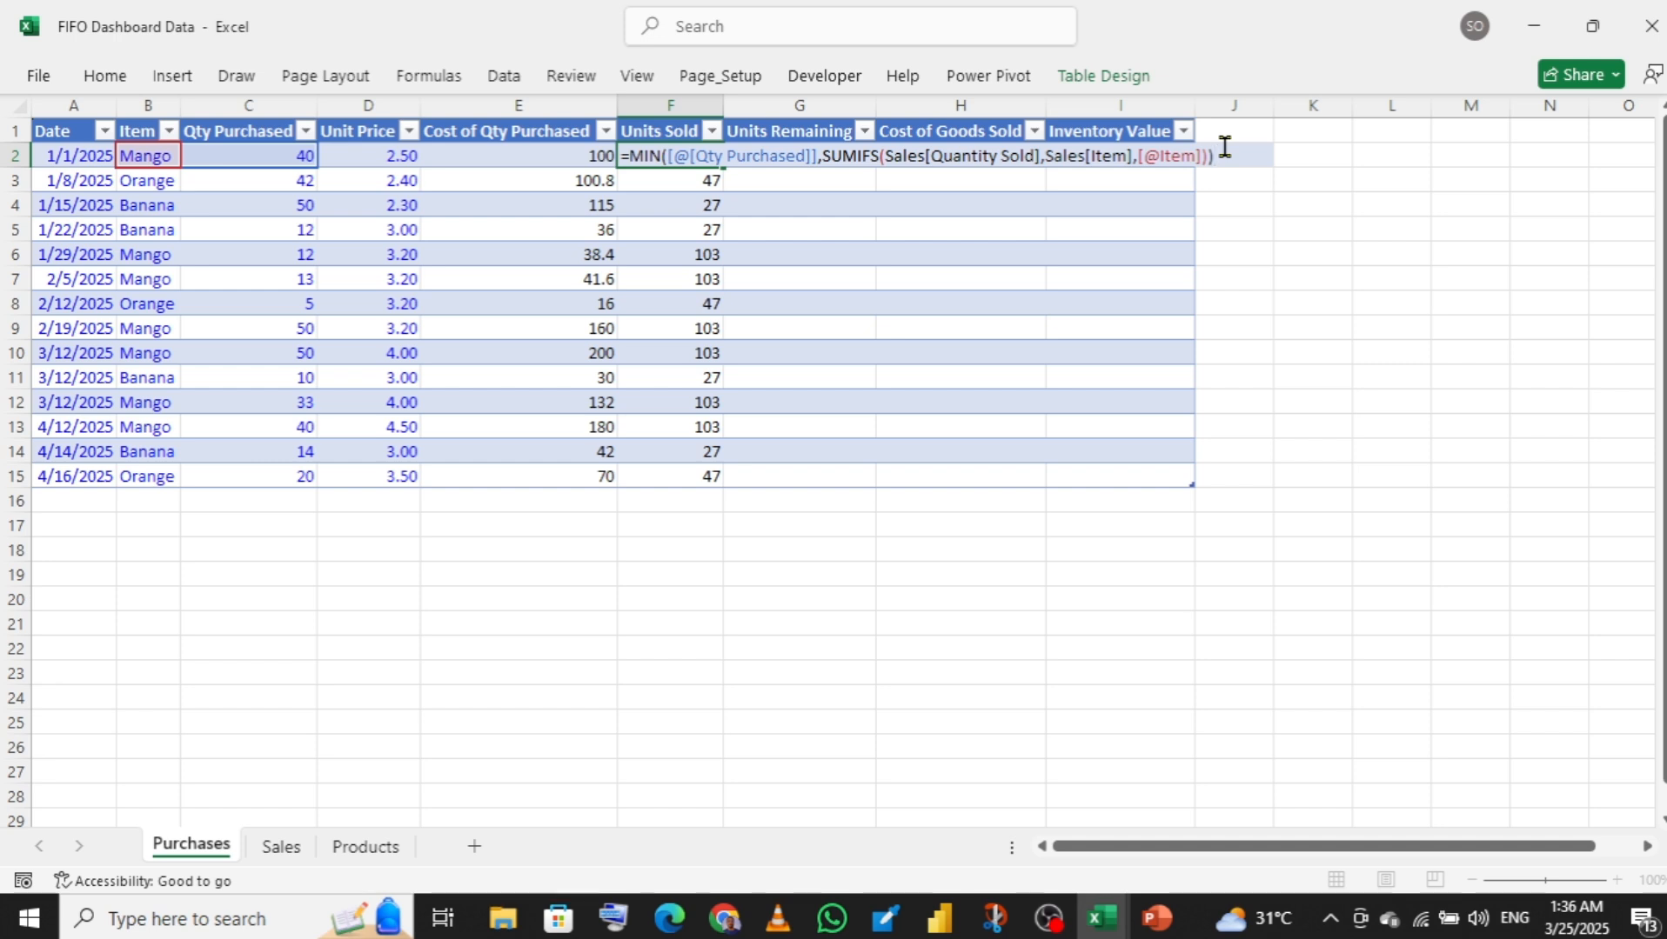
{"action": "key", "text": "Return"}
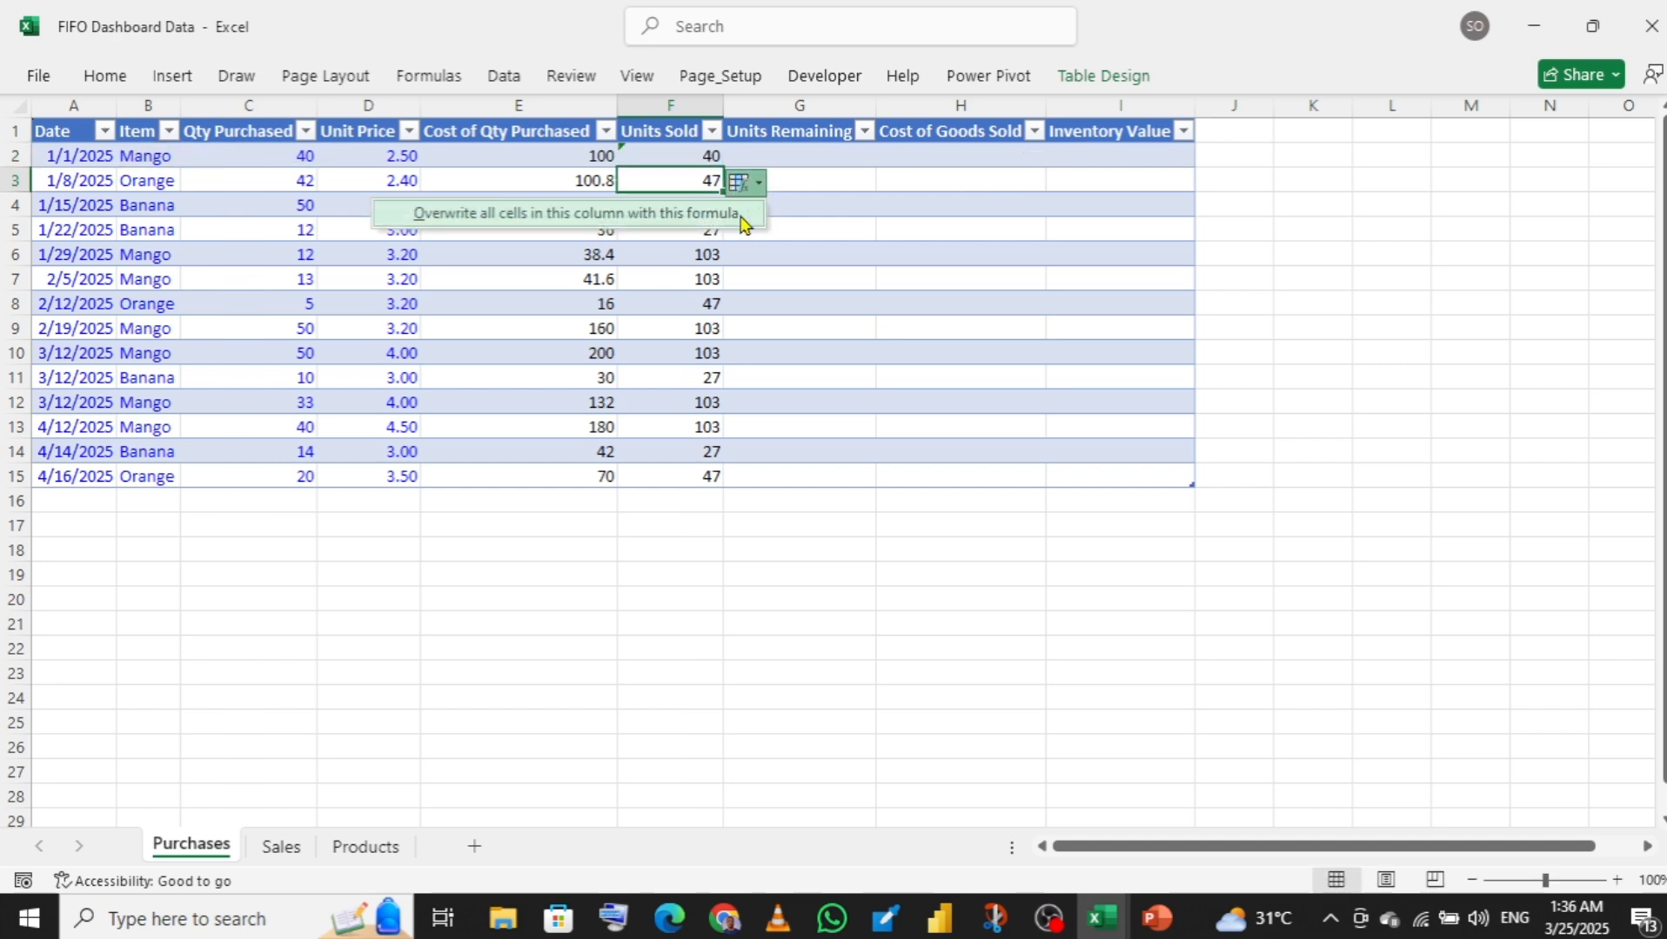
{"action": "left_click", "coordinate": [735, 216]}
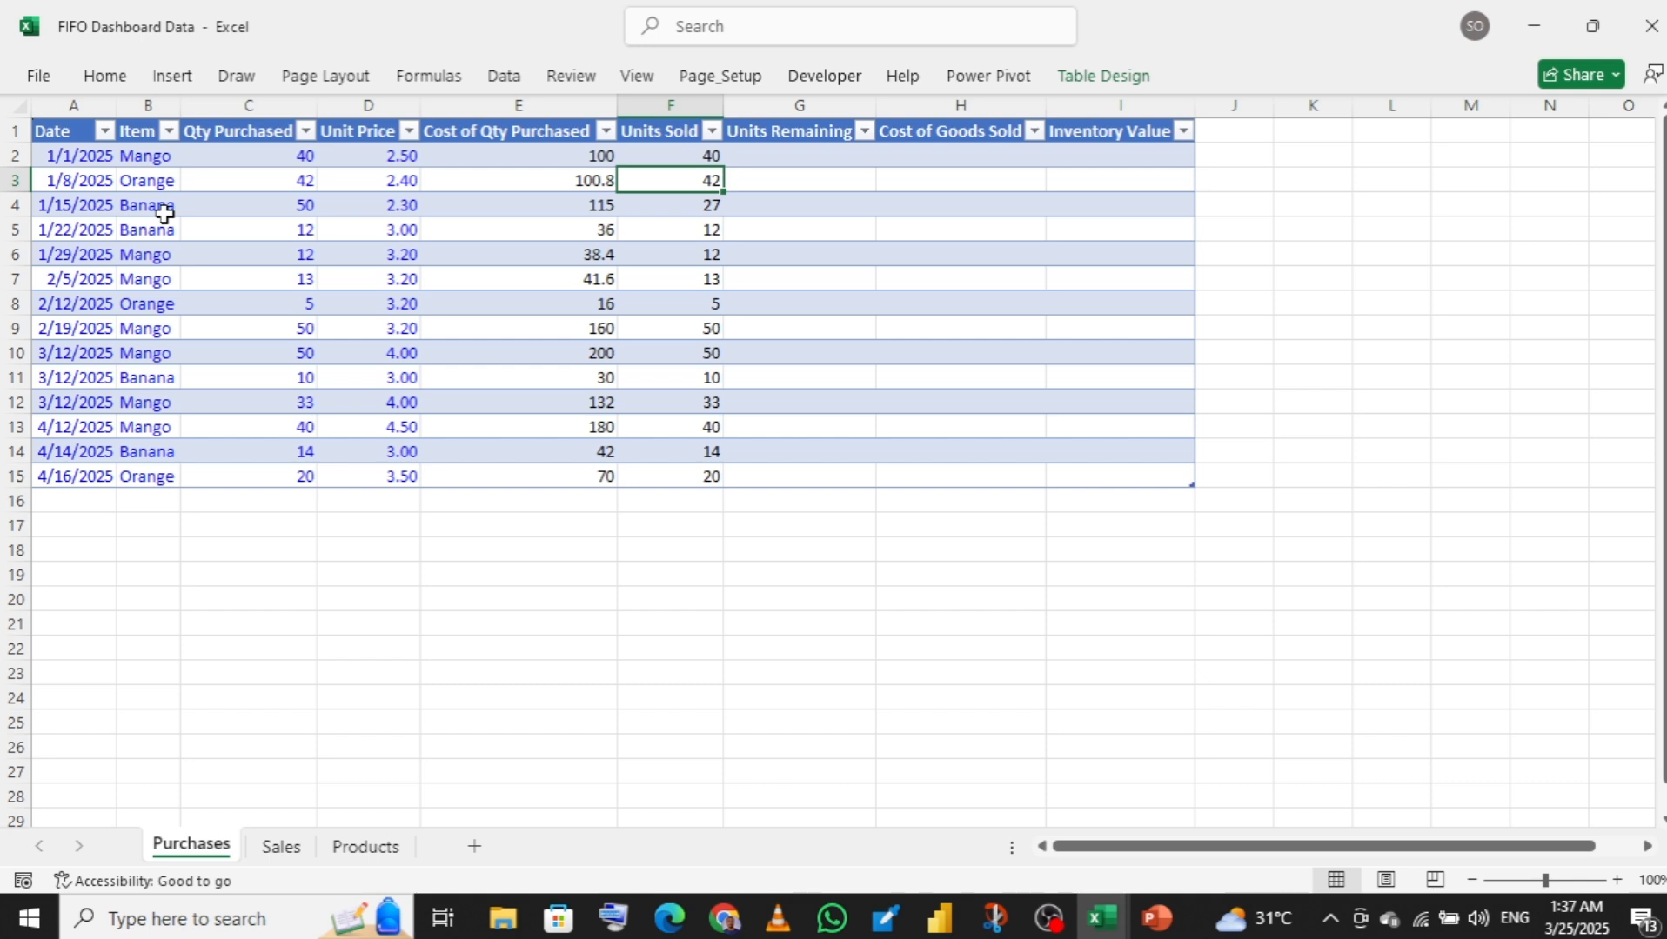
- Edit the first Units Sold formula to subtract a second SUMIFS from the existing SUMIFS inside MIN
{"action": "double_click", "coordinate": [693, 157]}
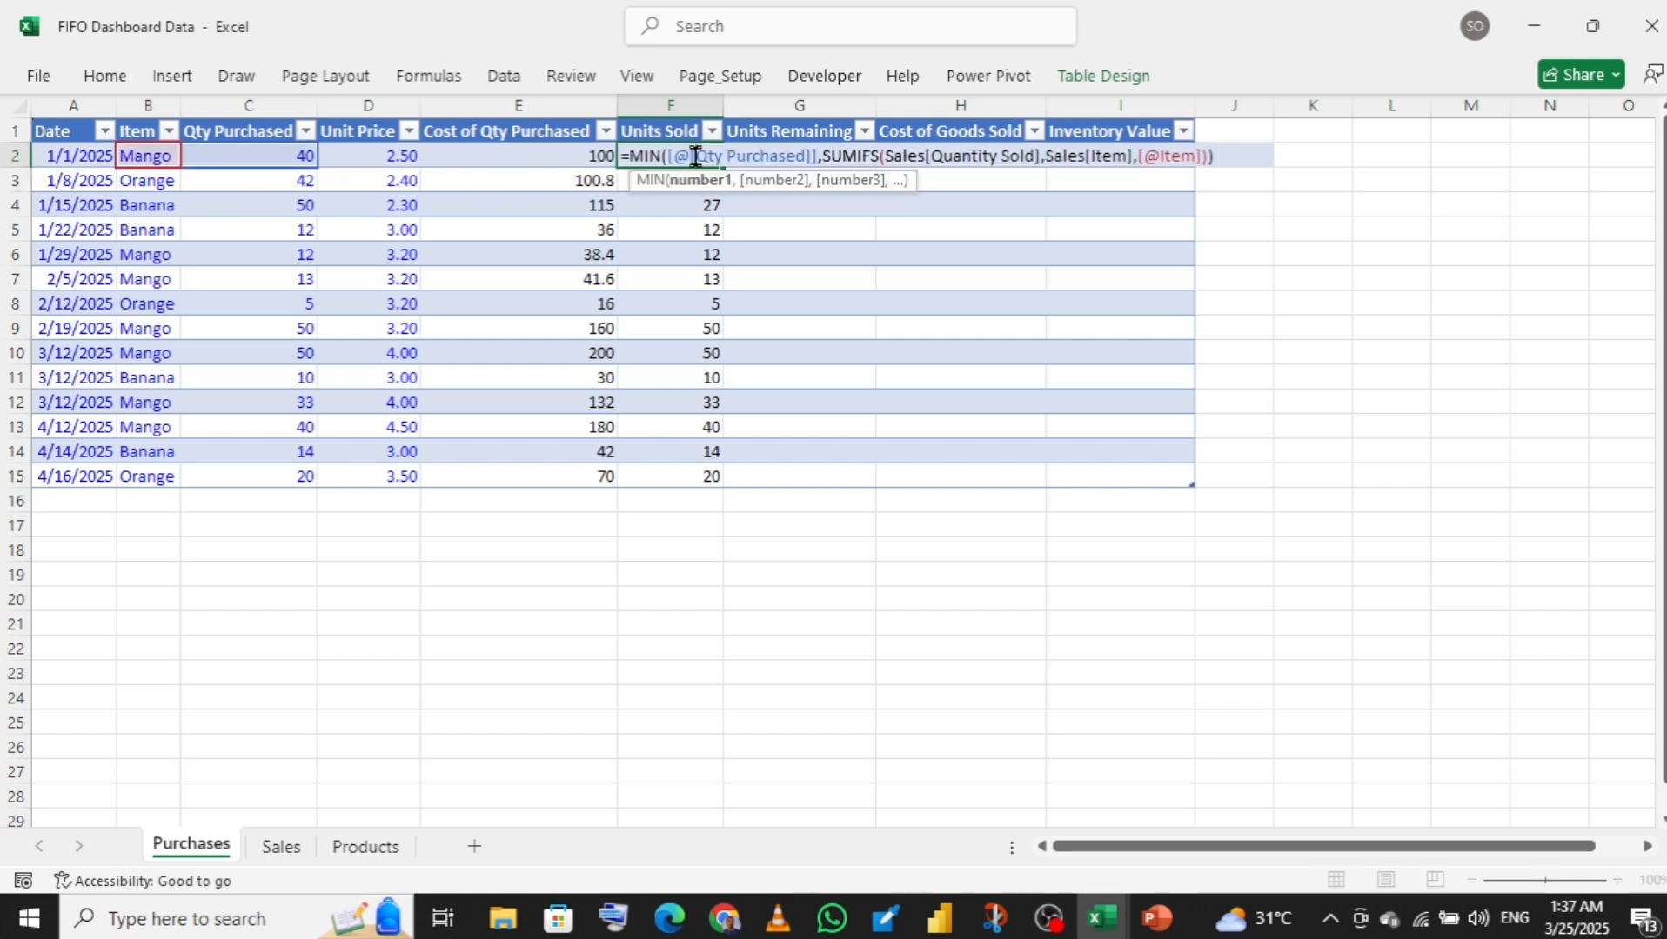
{"action": "left_click", "coordinate": [1207, 155]}
{"action": "type", "text": "-"}
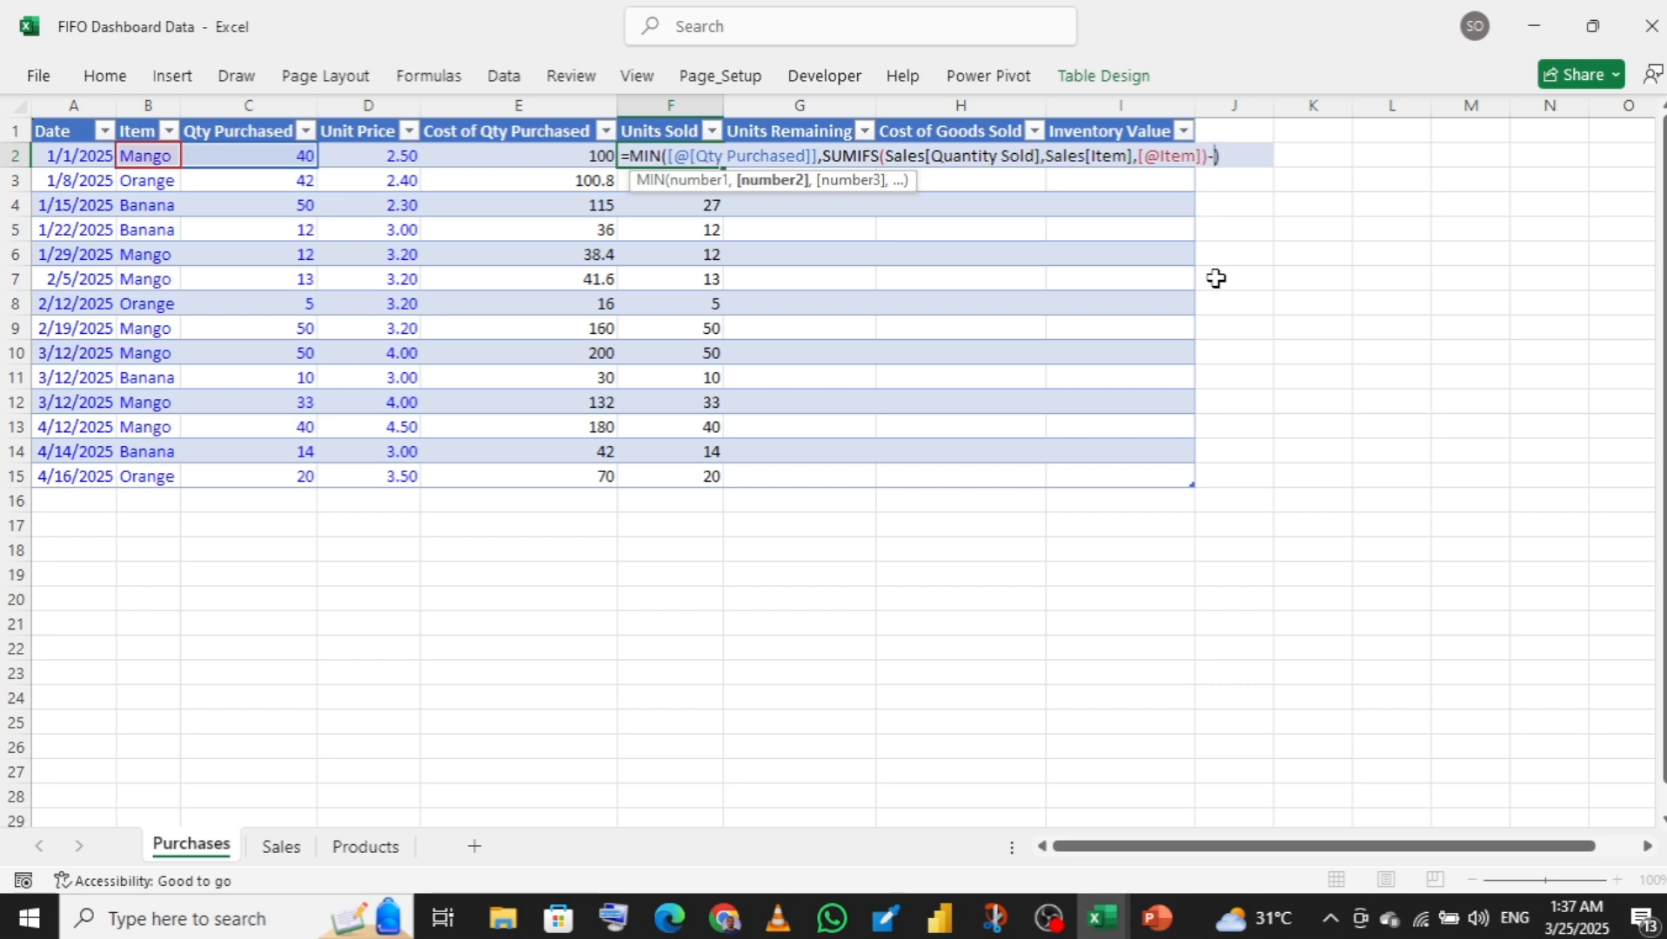
{"action": "type", "text": "sum"}
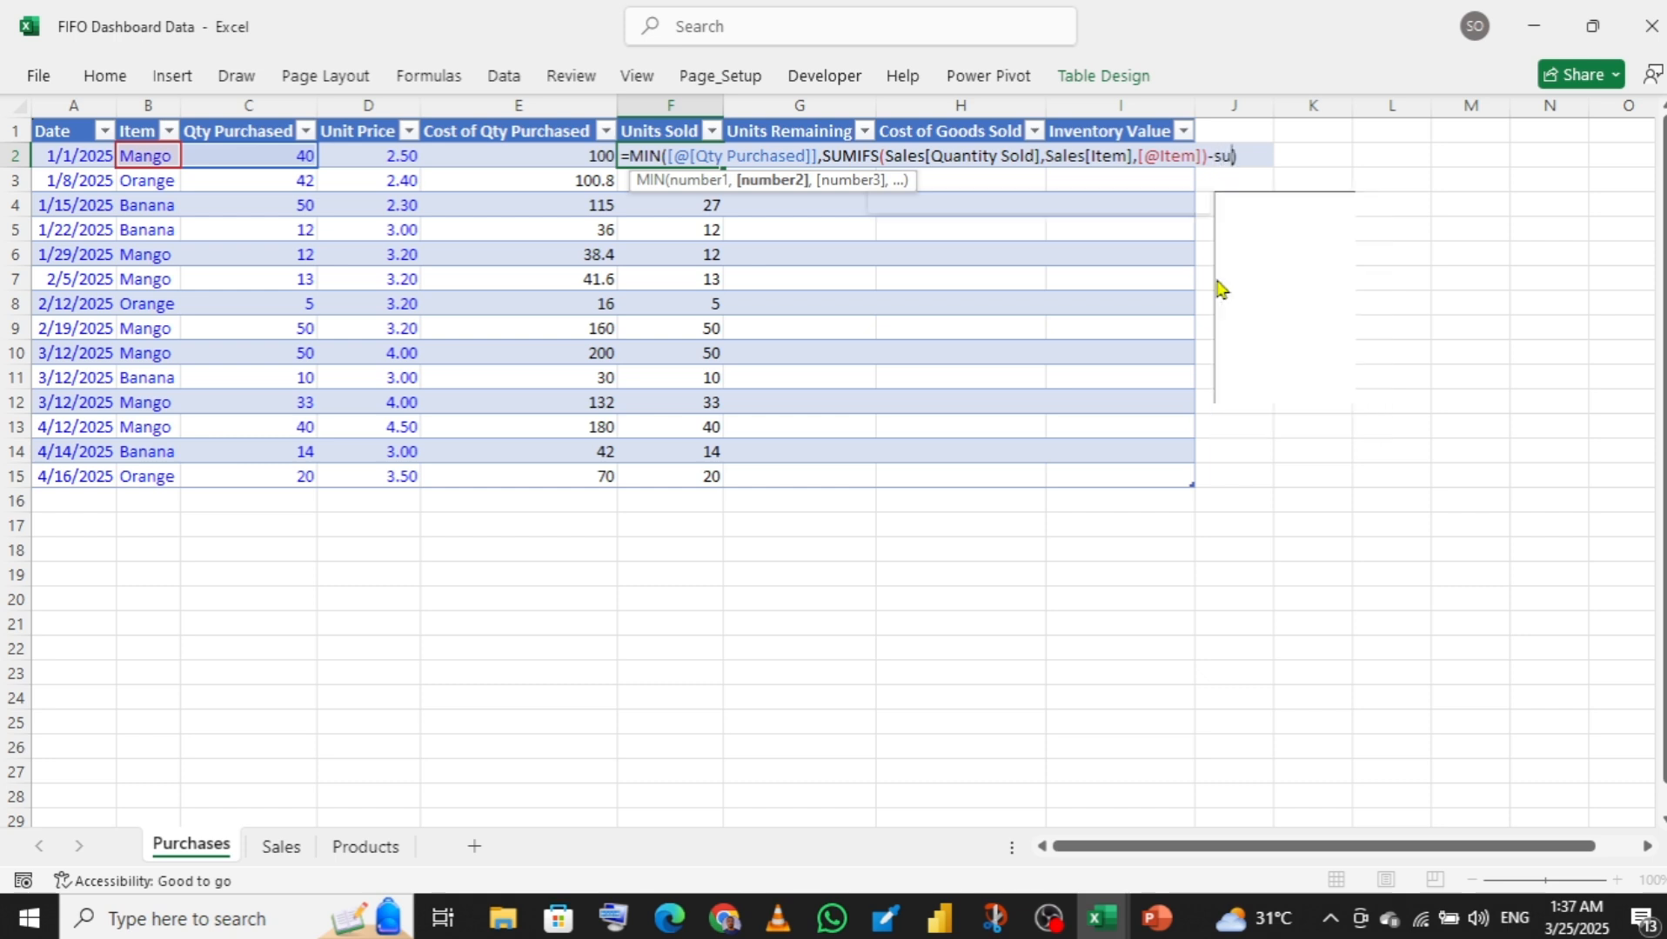
{"action": "type", "text": "if"}
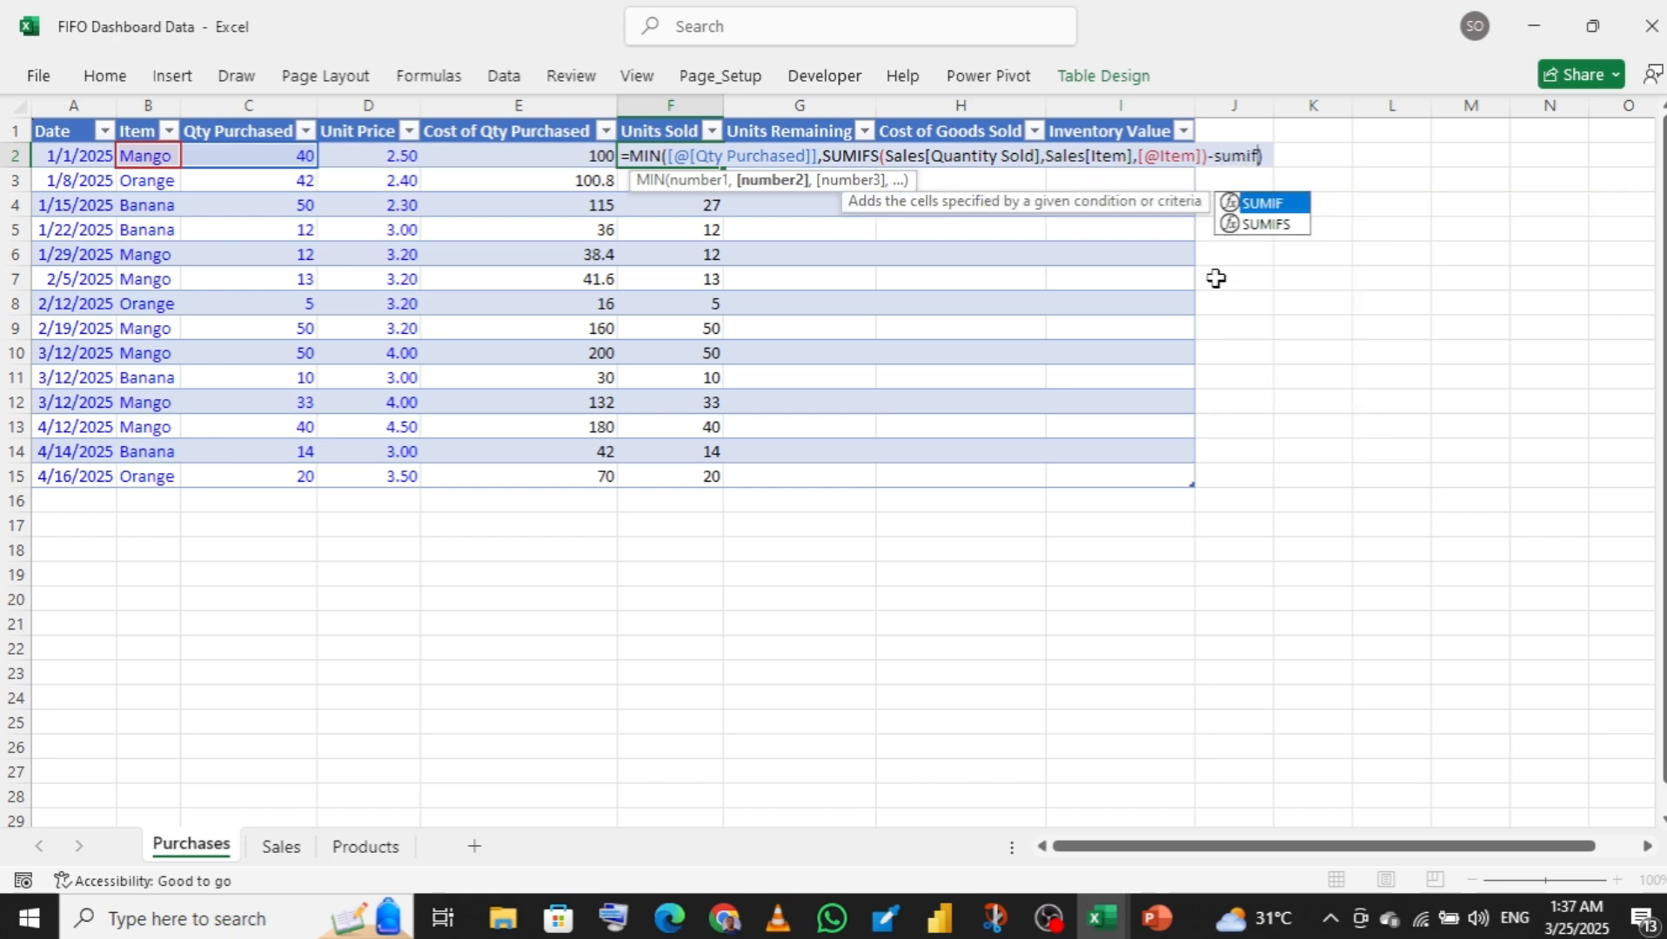
{"action": "key", "text": "Down"}
{"action": "key", "text": "Tab"}
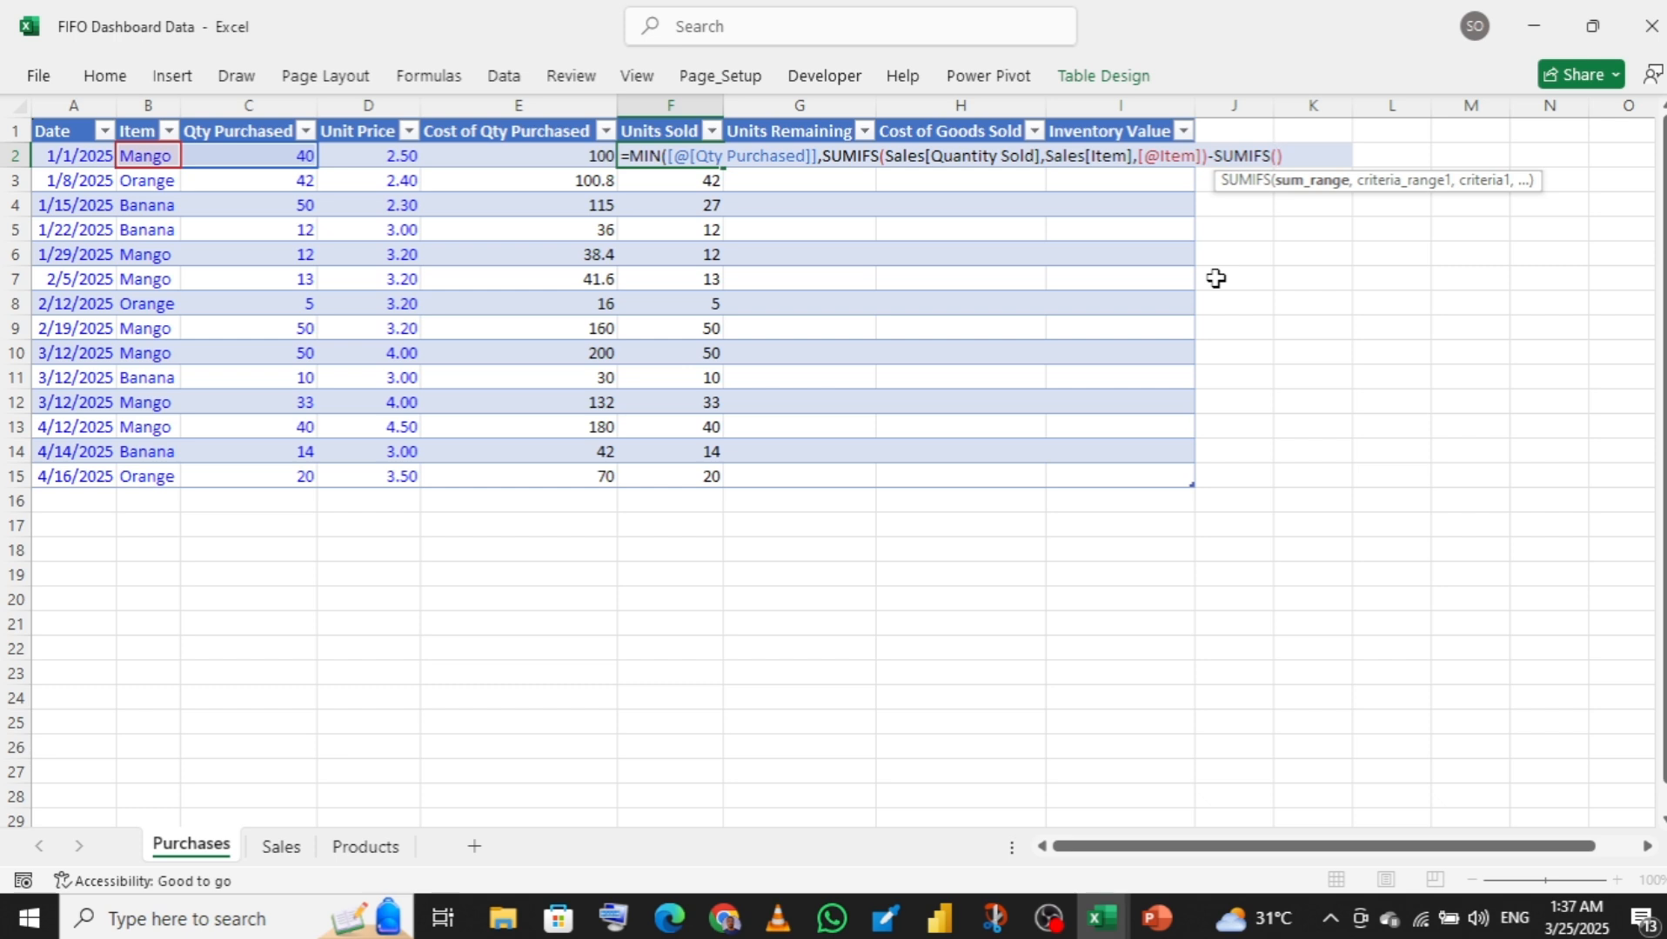
- Enter F$1:F1 as the expanding sum range of the second SUMIFS
{"action": "type", "text": "f"}
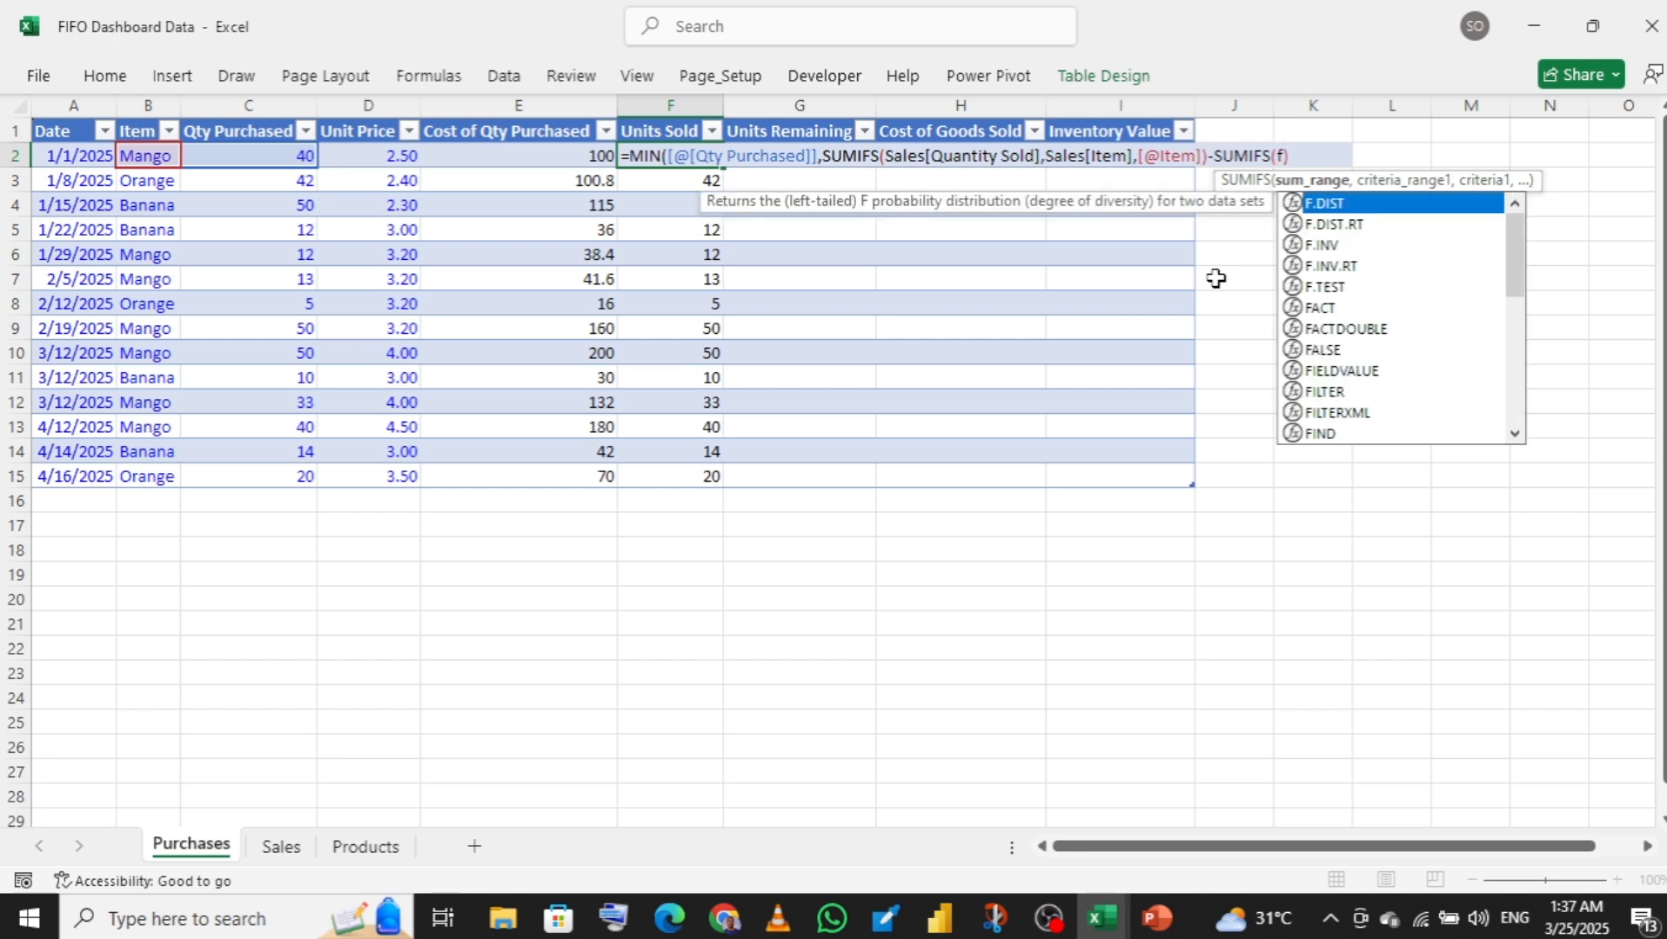
{"action": "key", "text": "Escape"}
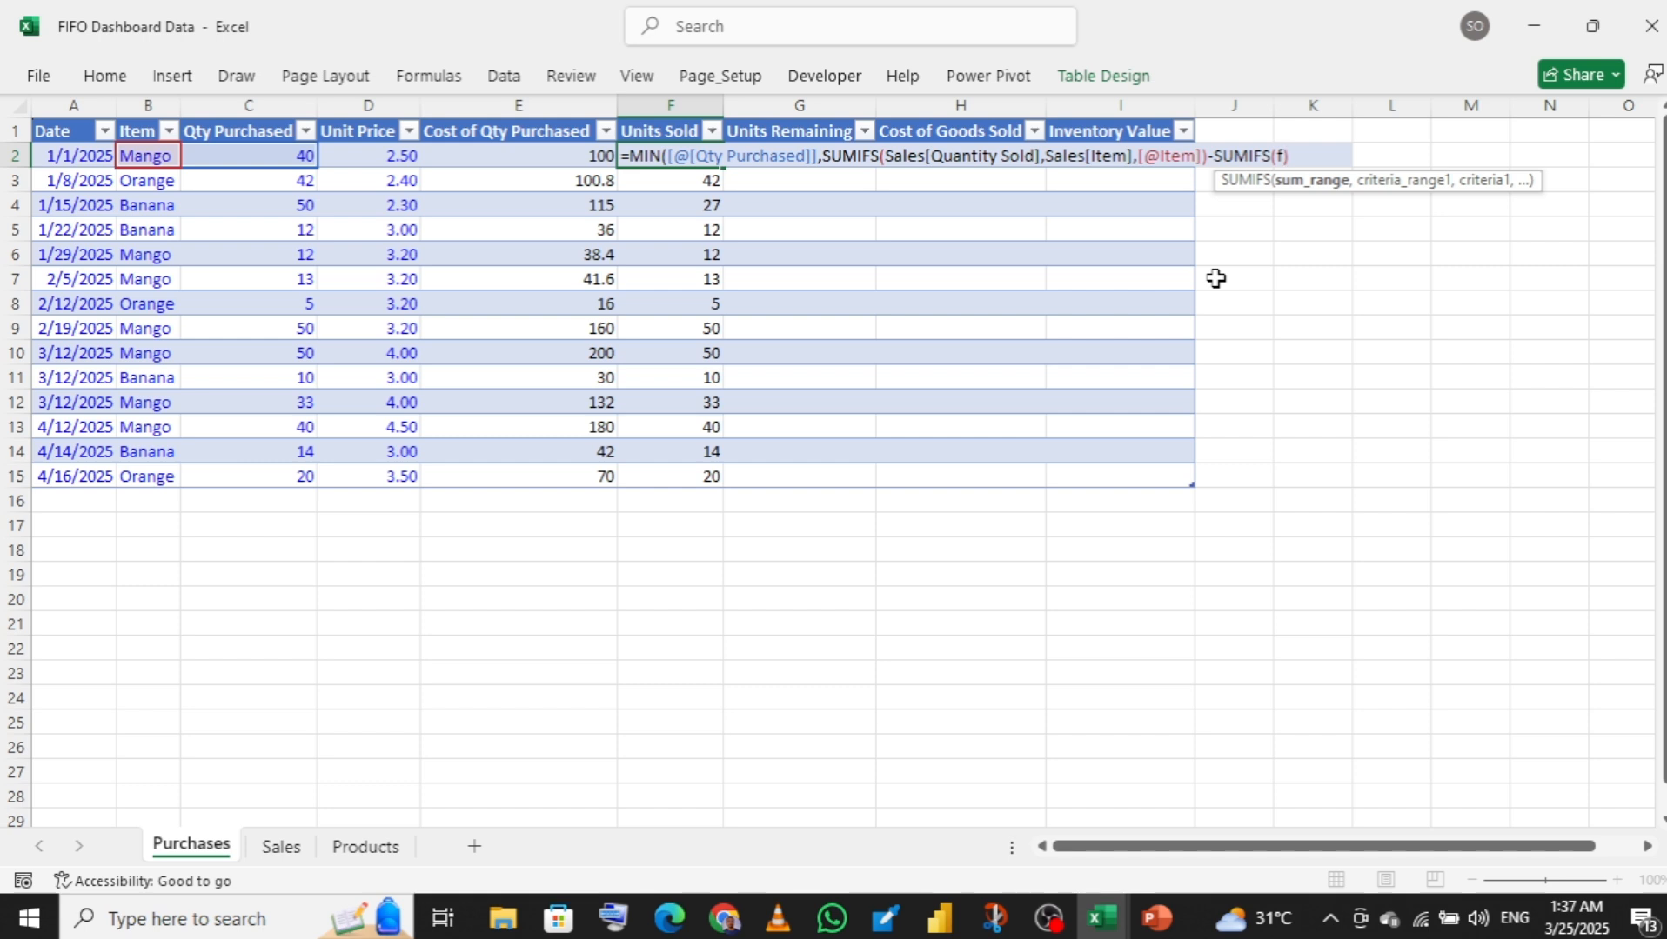
{"action": "key", "text": "BackSpace"}
{"action": "type", "text": "$"}
{"action": "key", "text": "BackSpace"}
{"action": "type", "text": "F"}
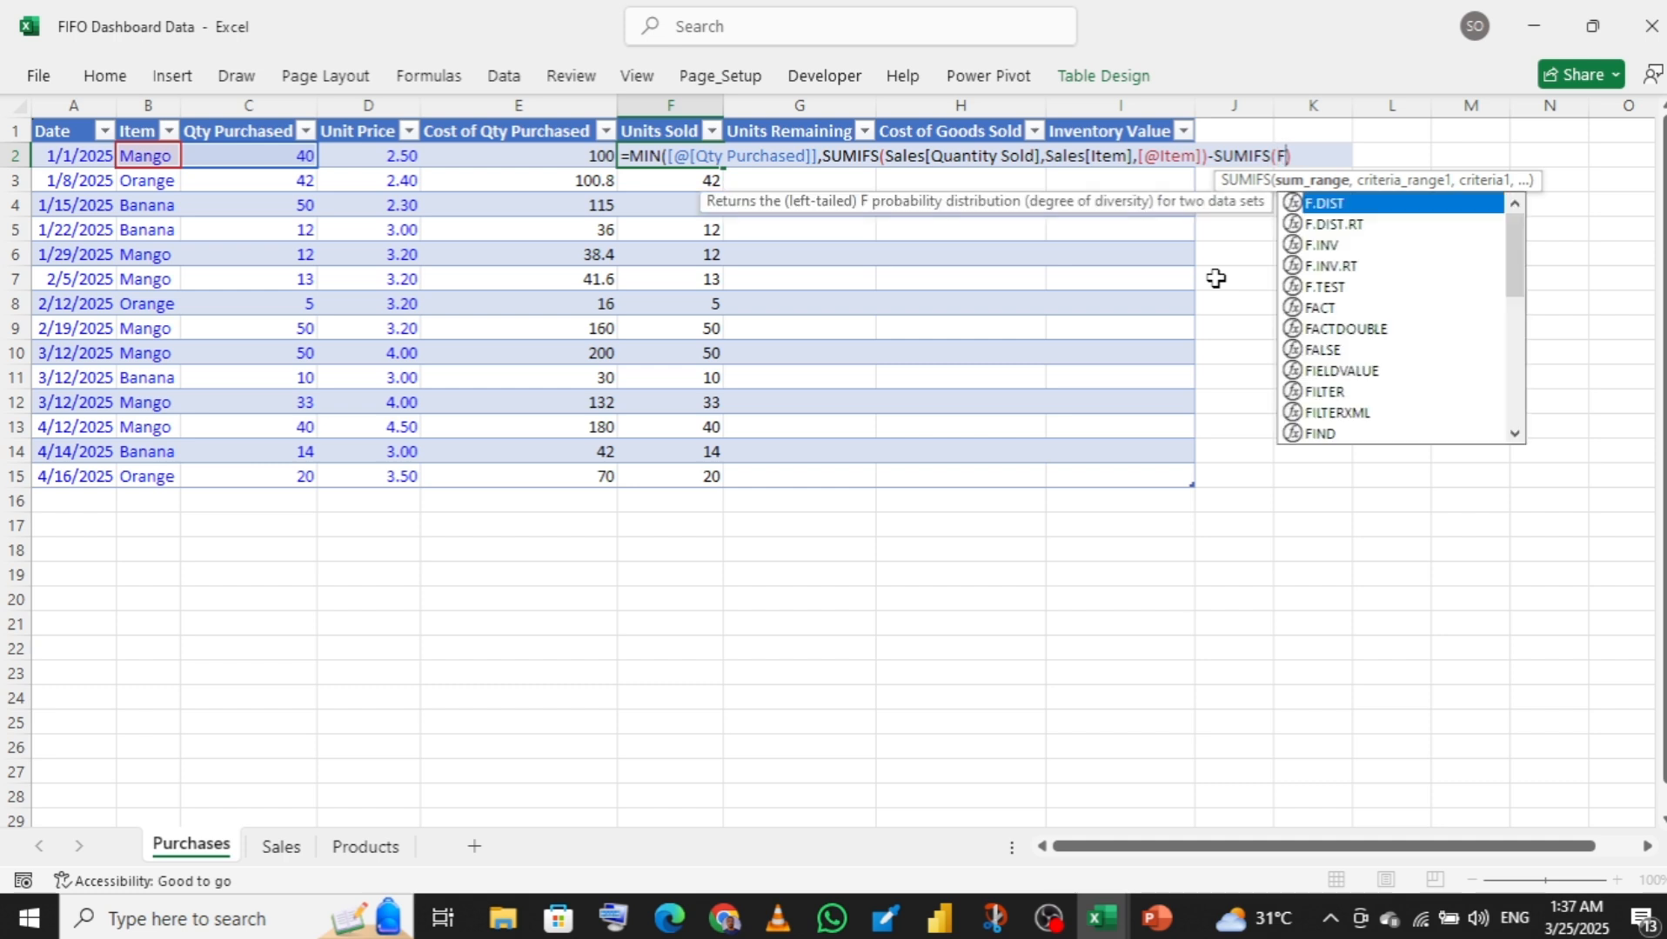
{"action": "type", "text": "$"}
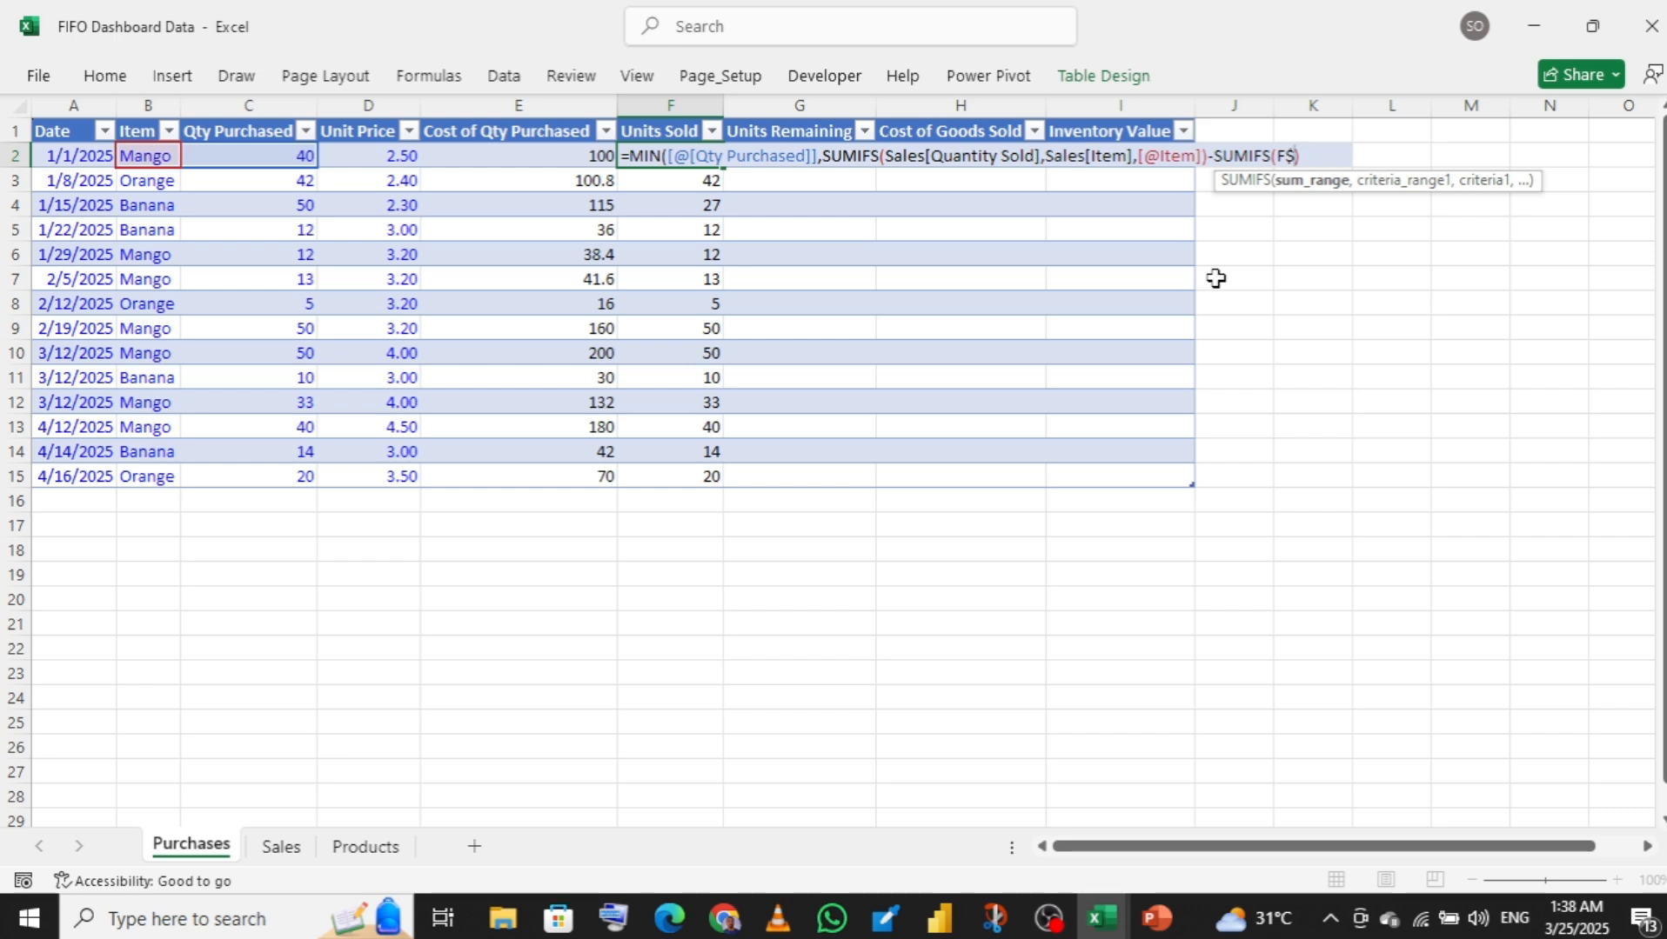
{"action": "type", "text": "1"}
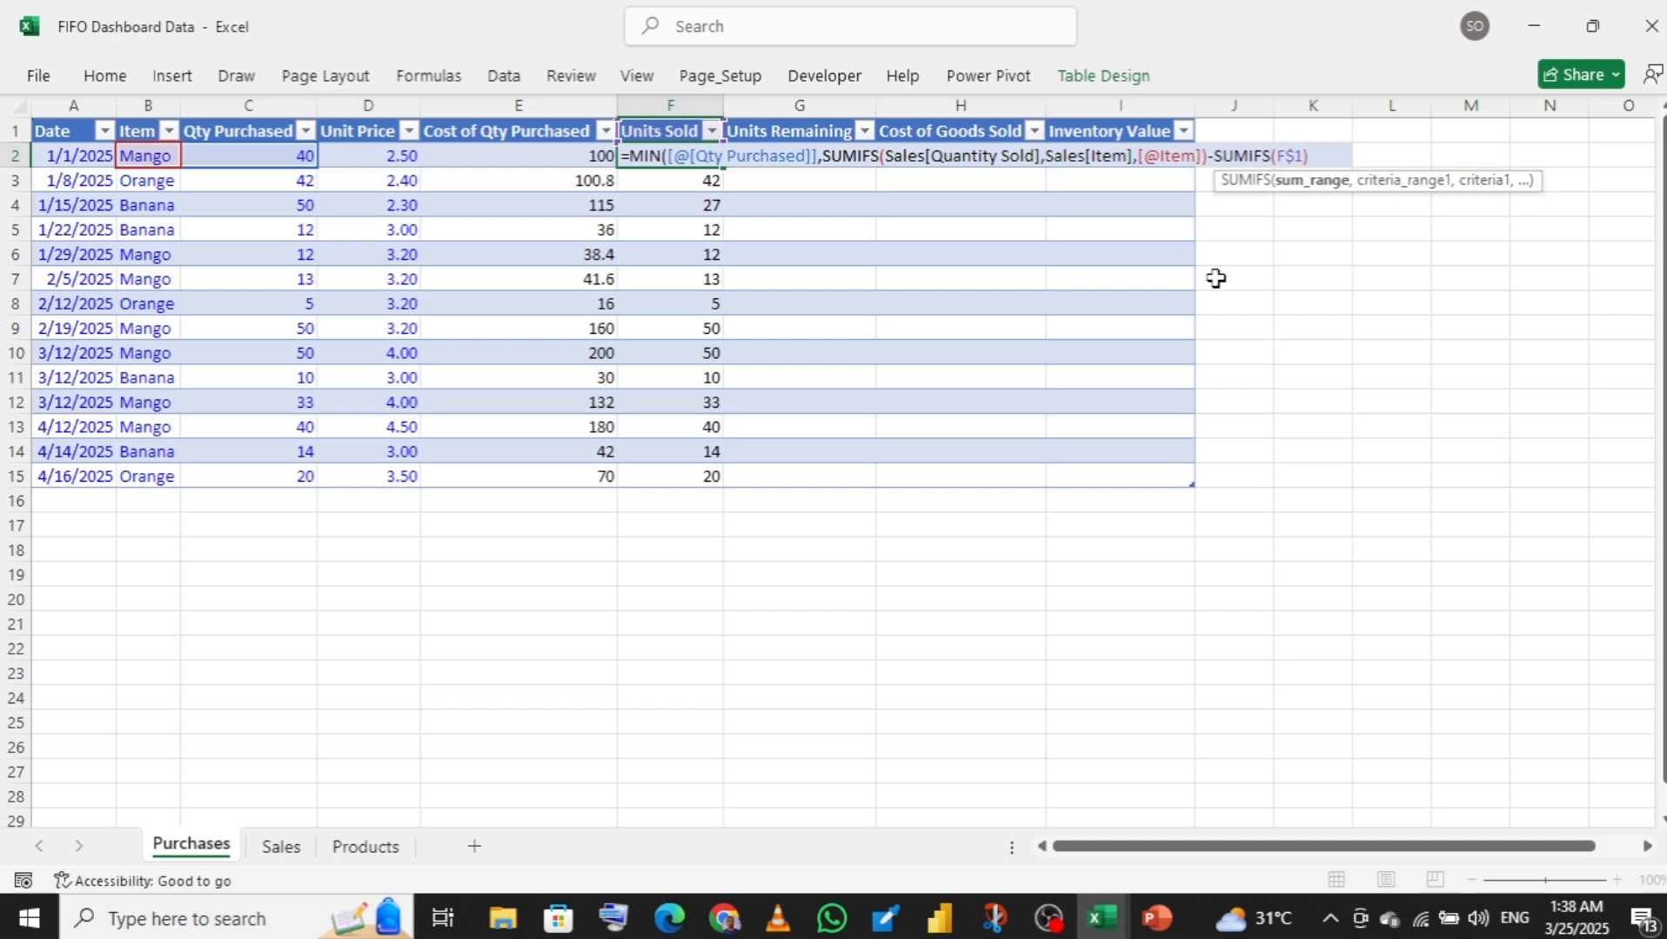
{"action": "type", "text": ":f"}
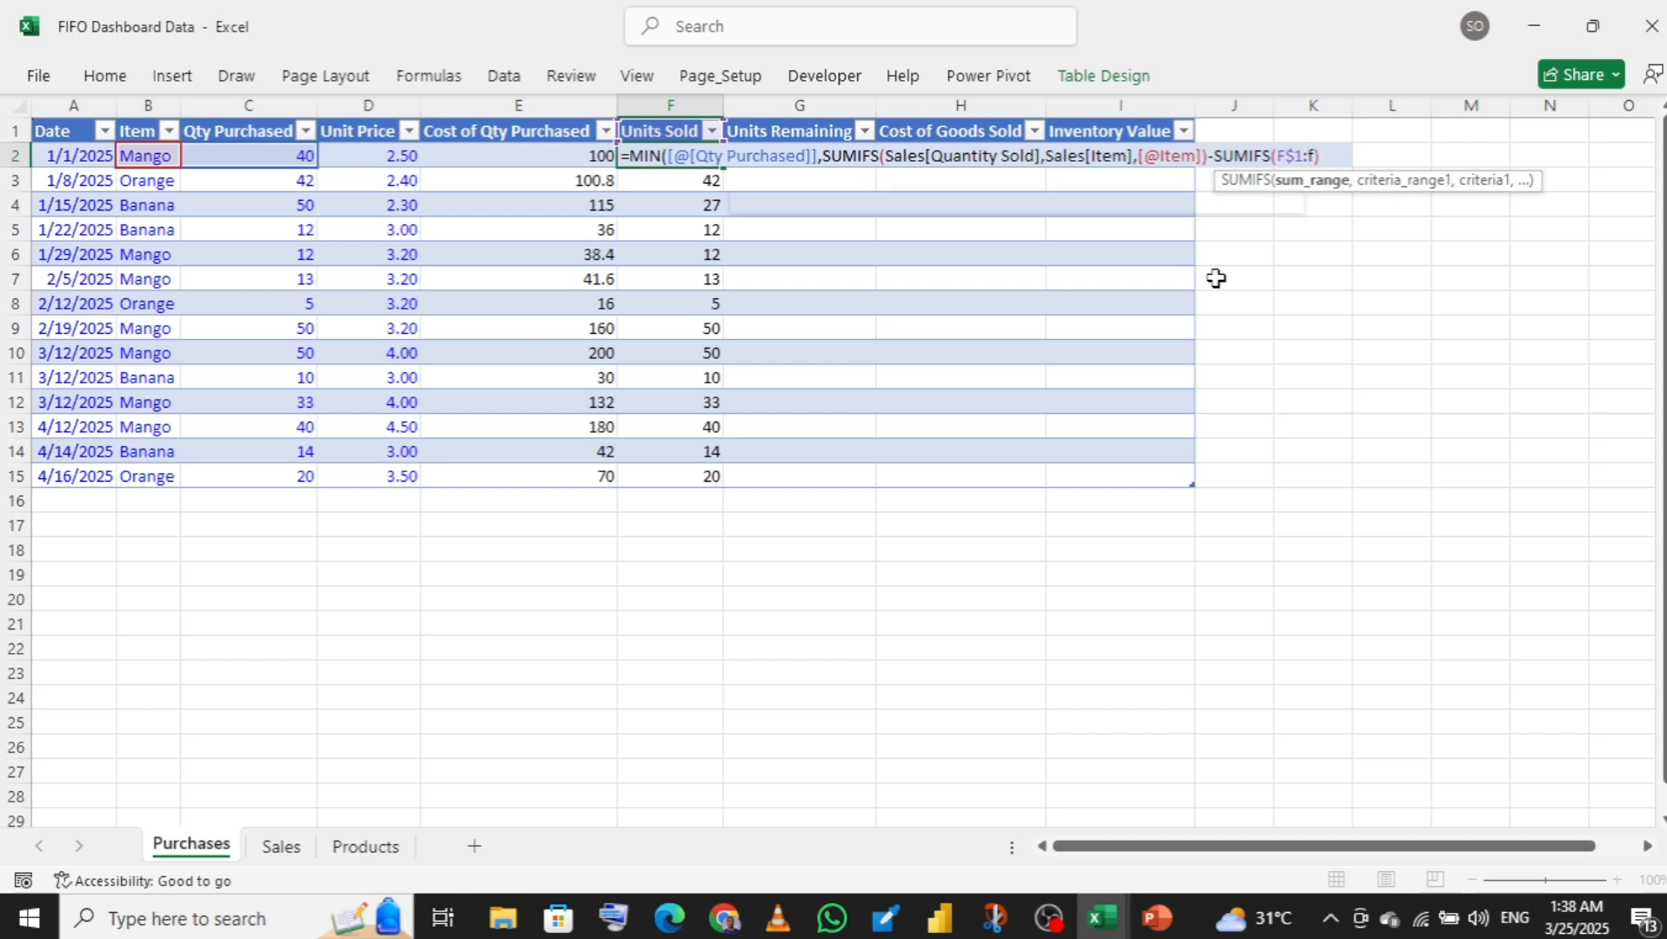
{"action": "key", "text": "BackSpace"}
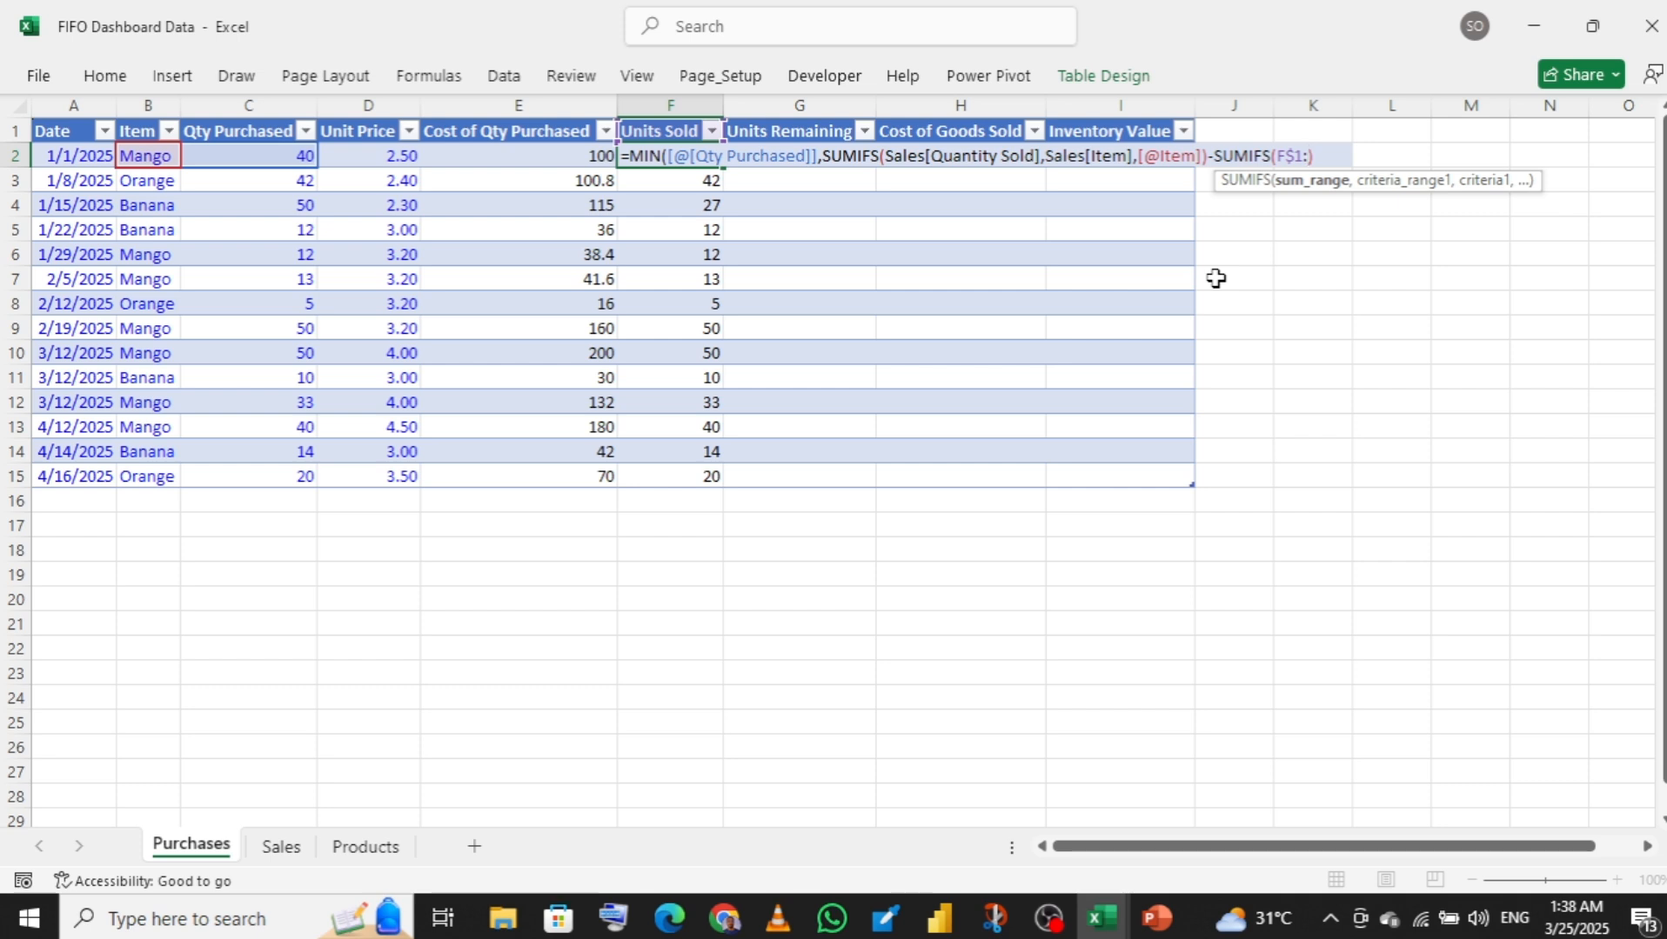
{"action": "type", "text": "F1,"}
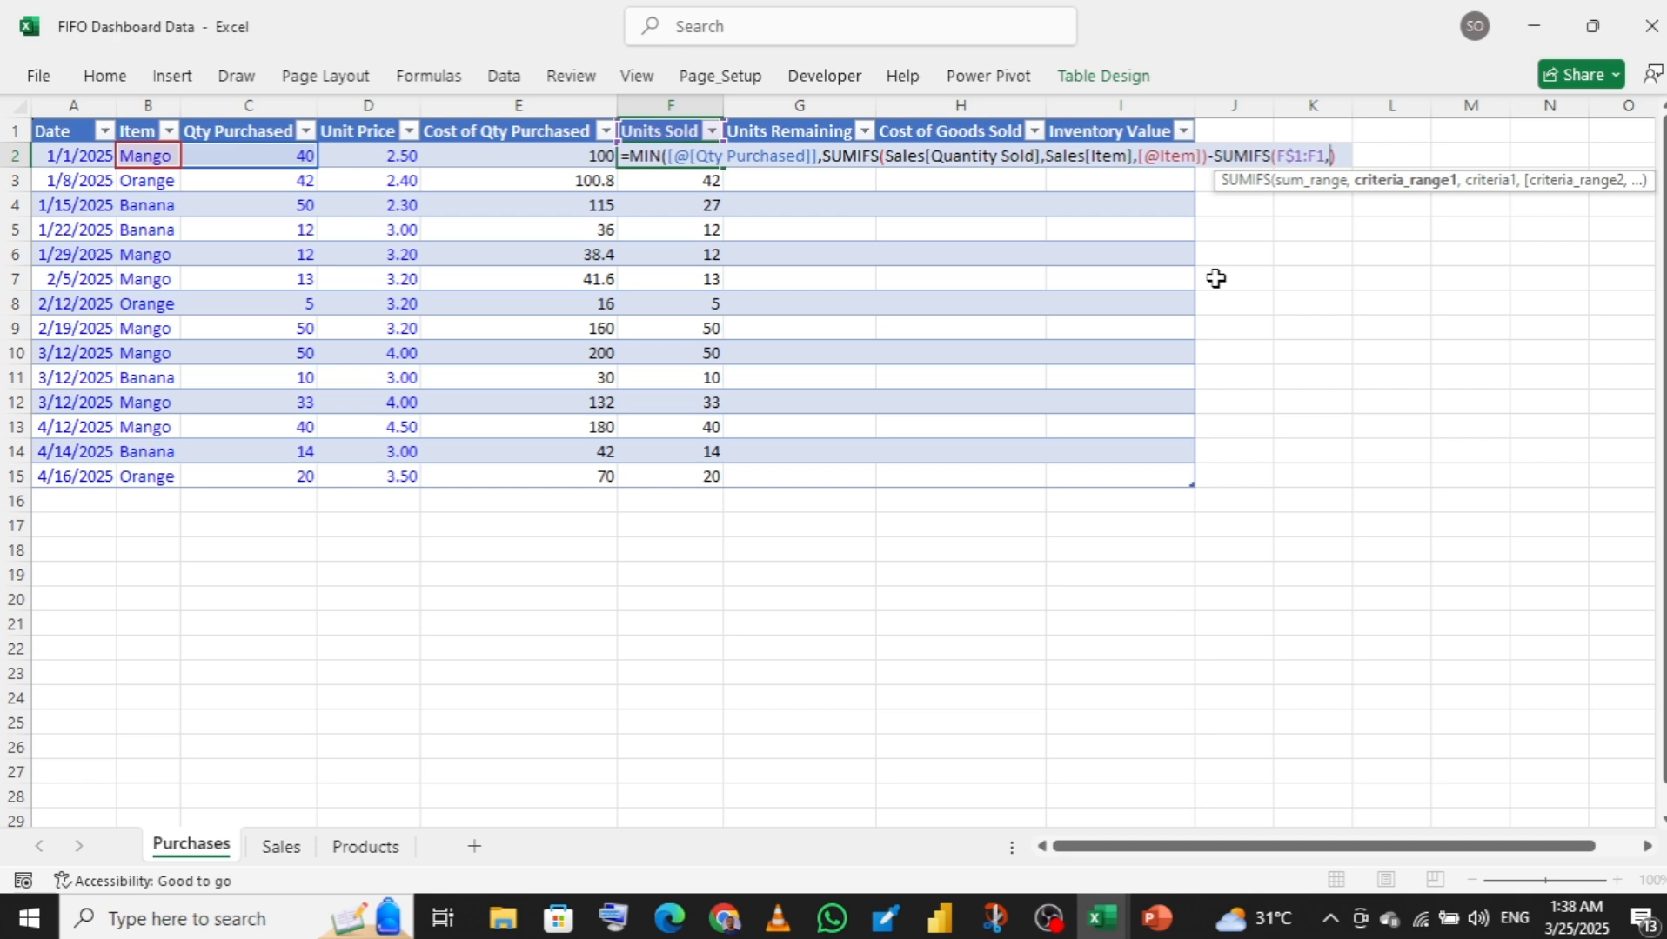
- Give the second SUMIFS the criteria range B$1:B1 and the criterion C2, and close both functions
{"action": "type", "text": "B"}
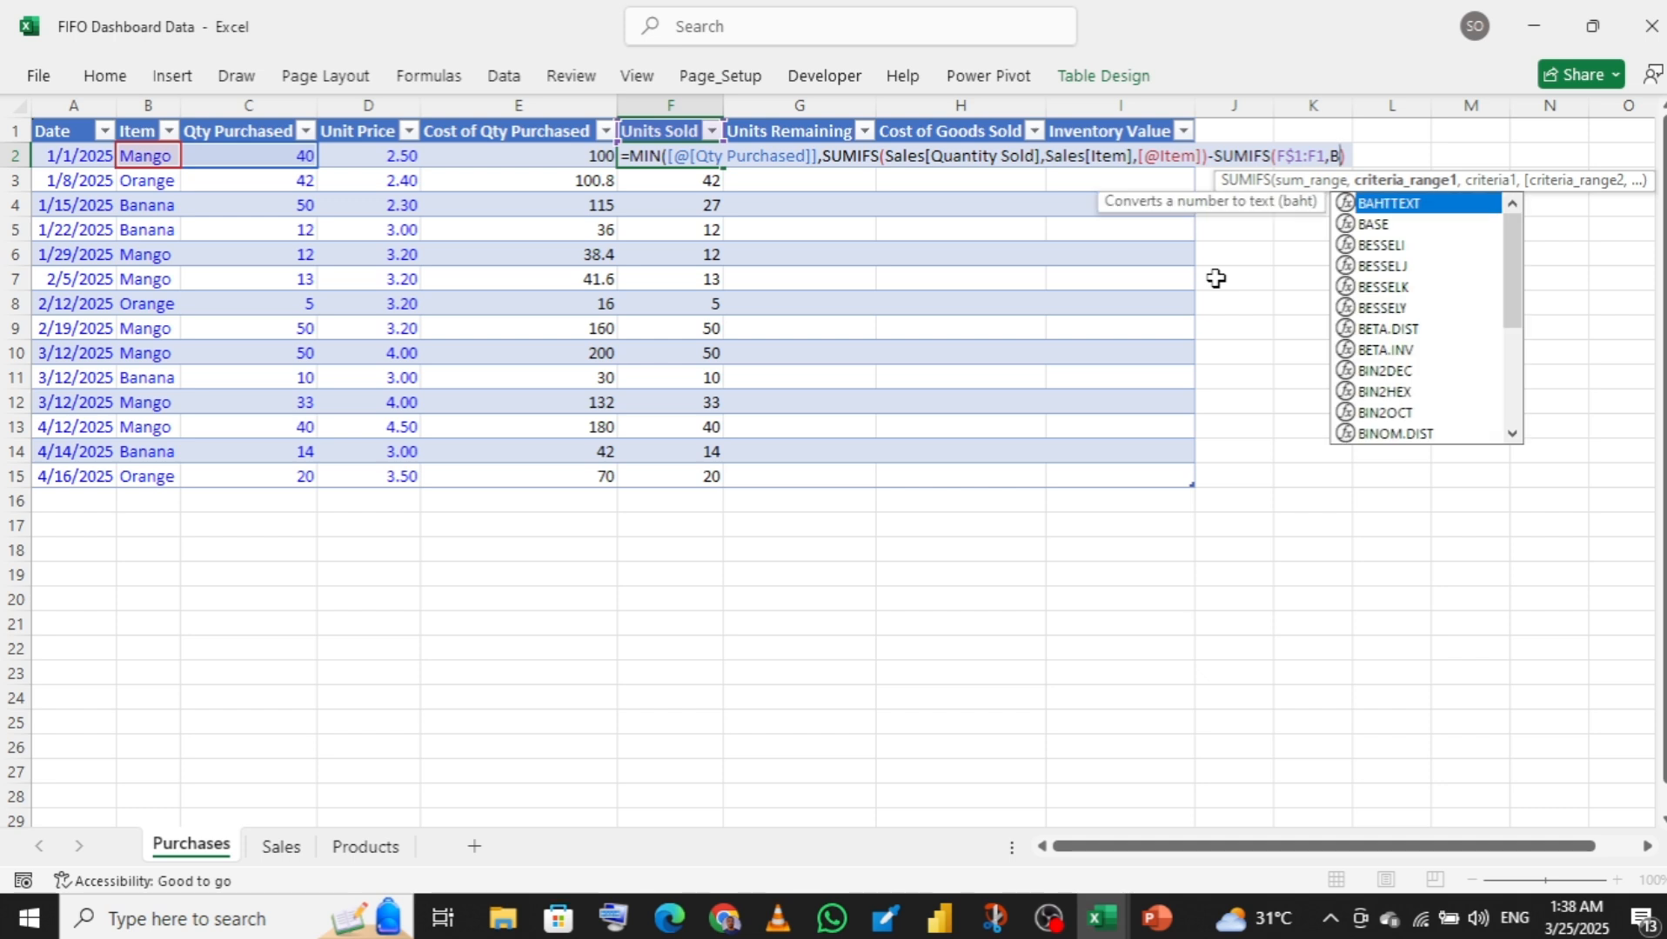
{"action": "type", "text": "$"}
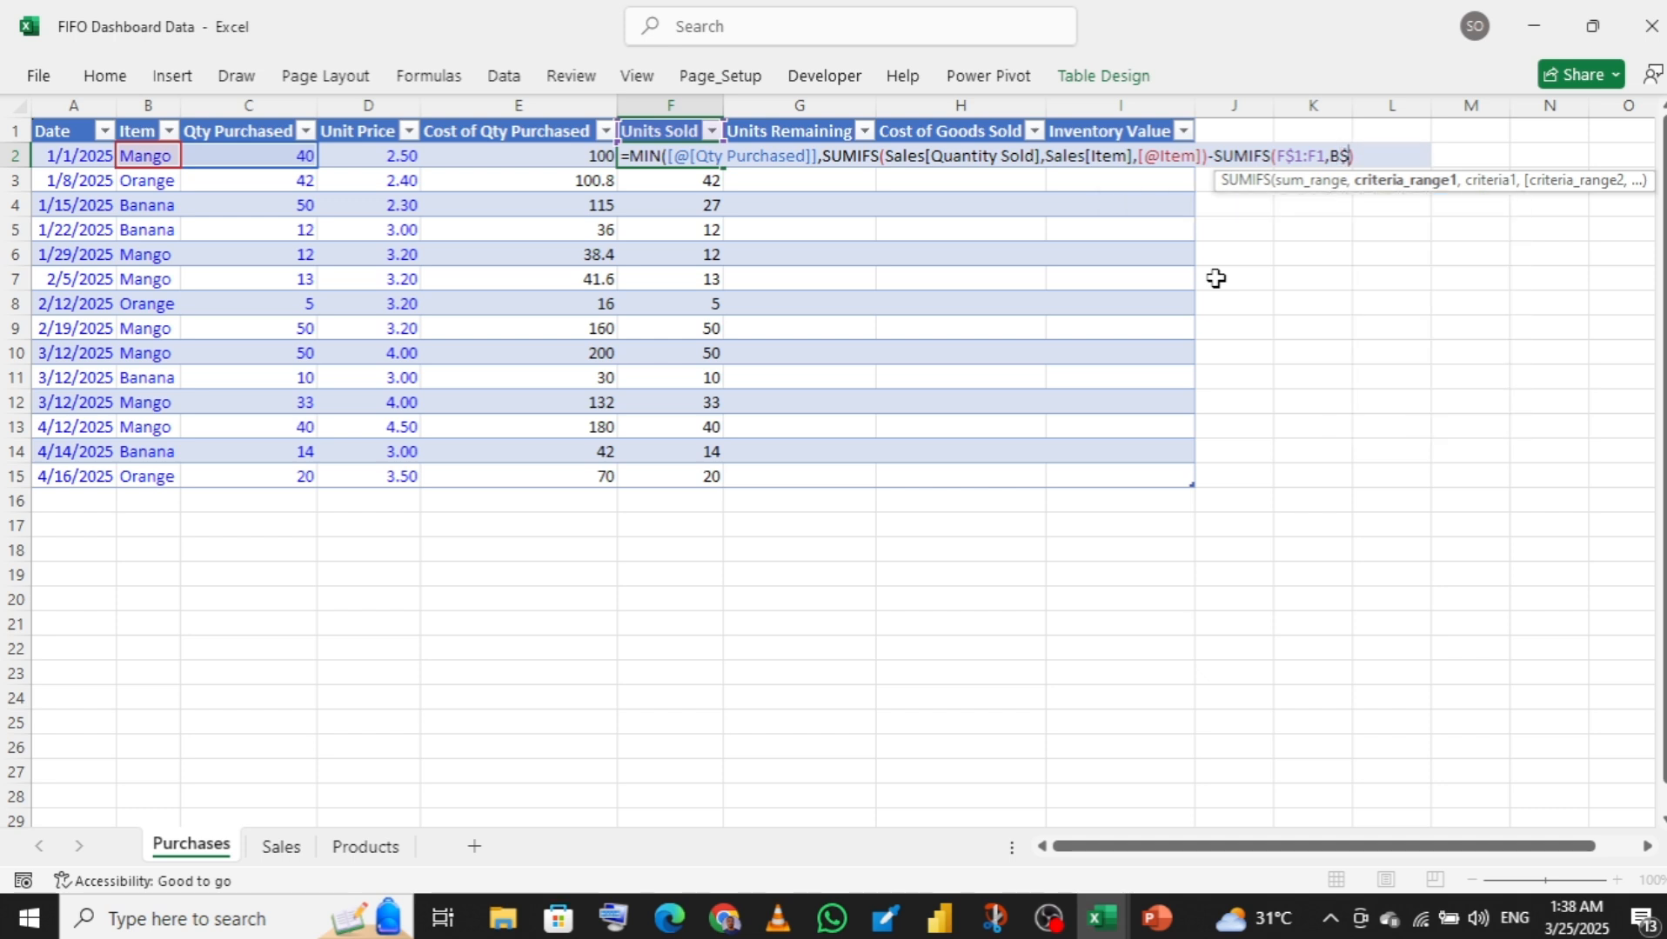
{"action": "type", "text": "1"}
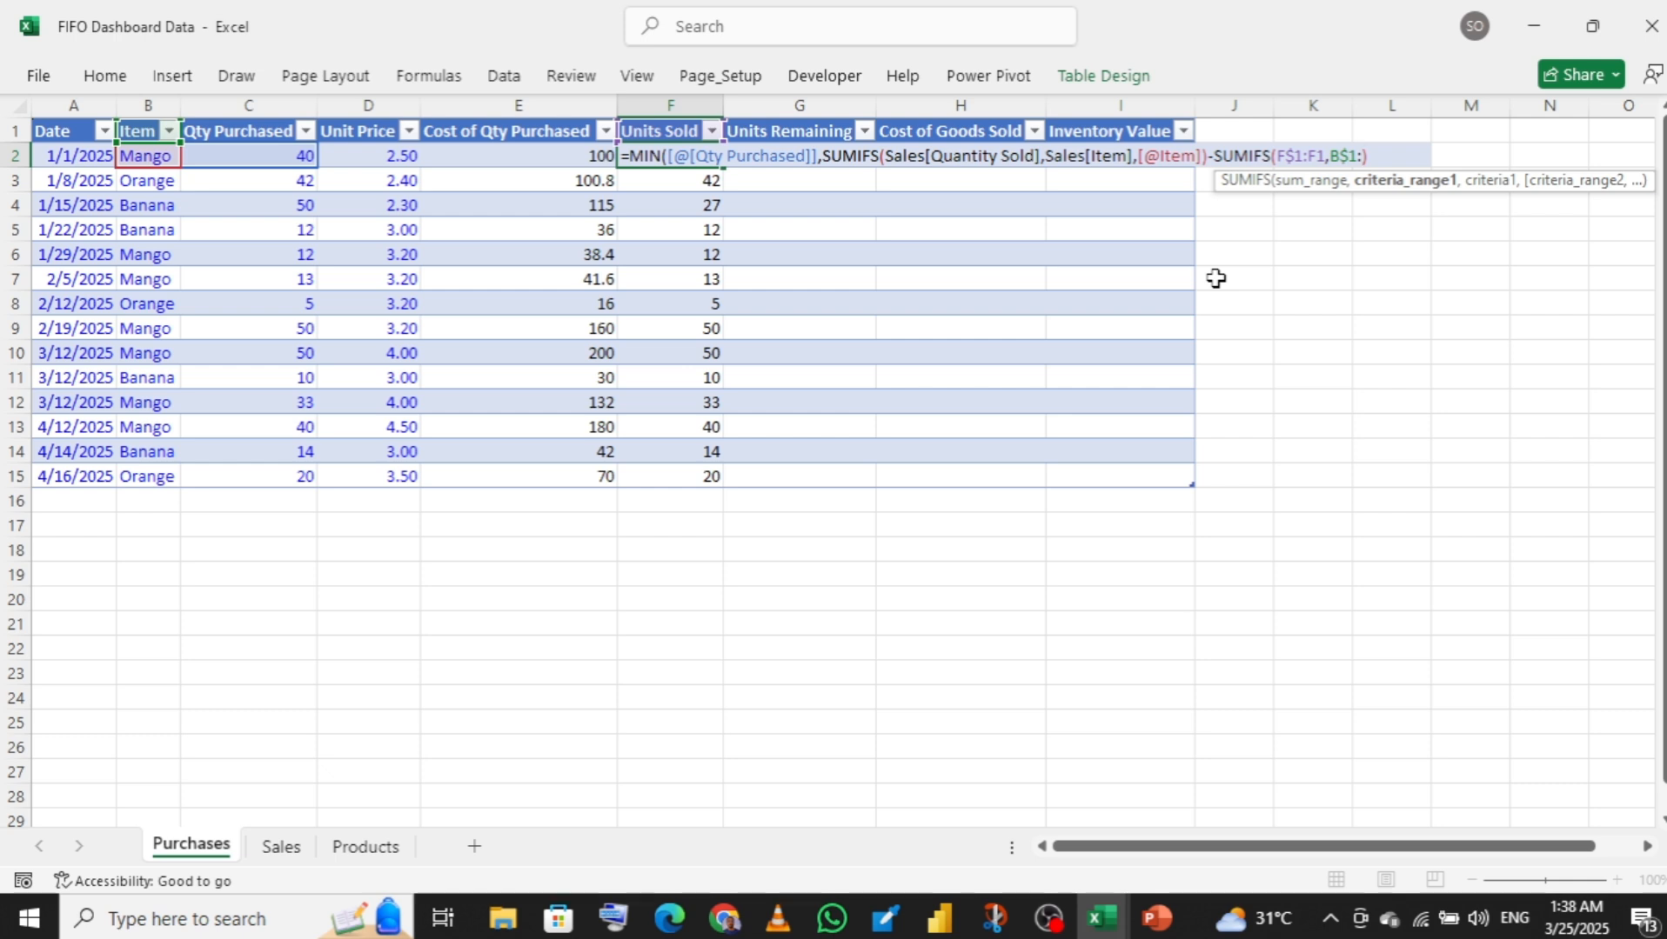
{"action": "type", "text": ":B1,"}
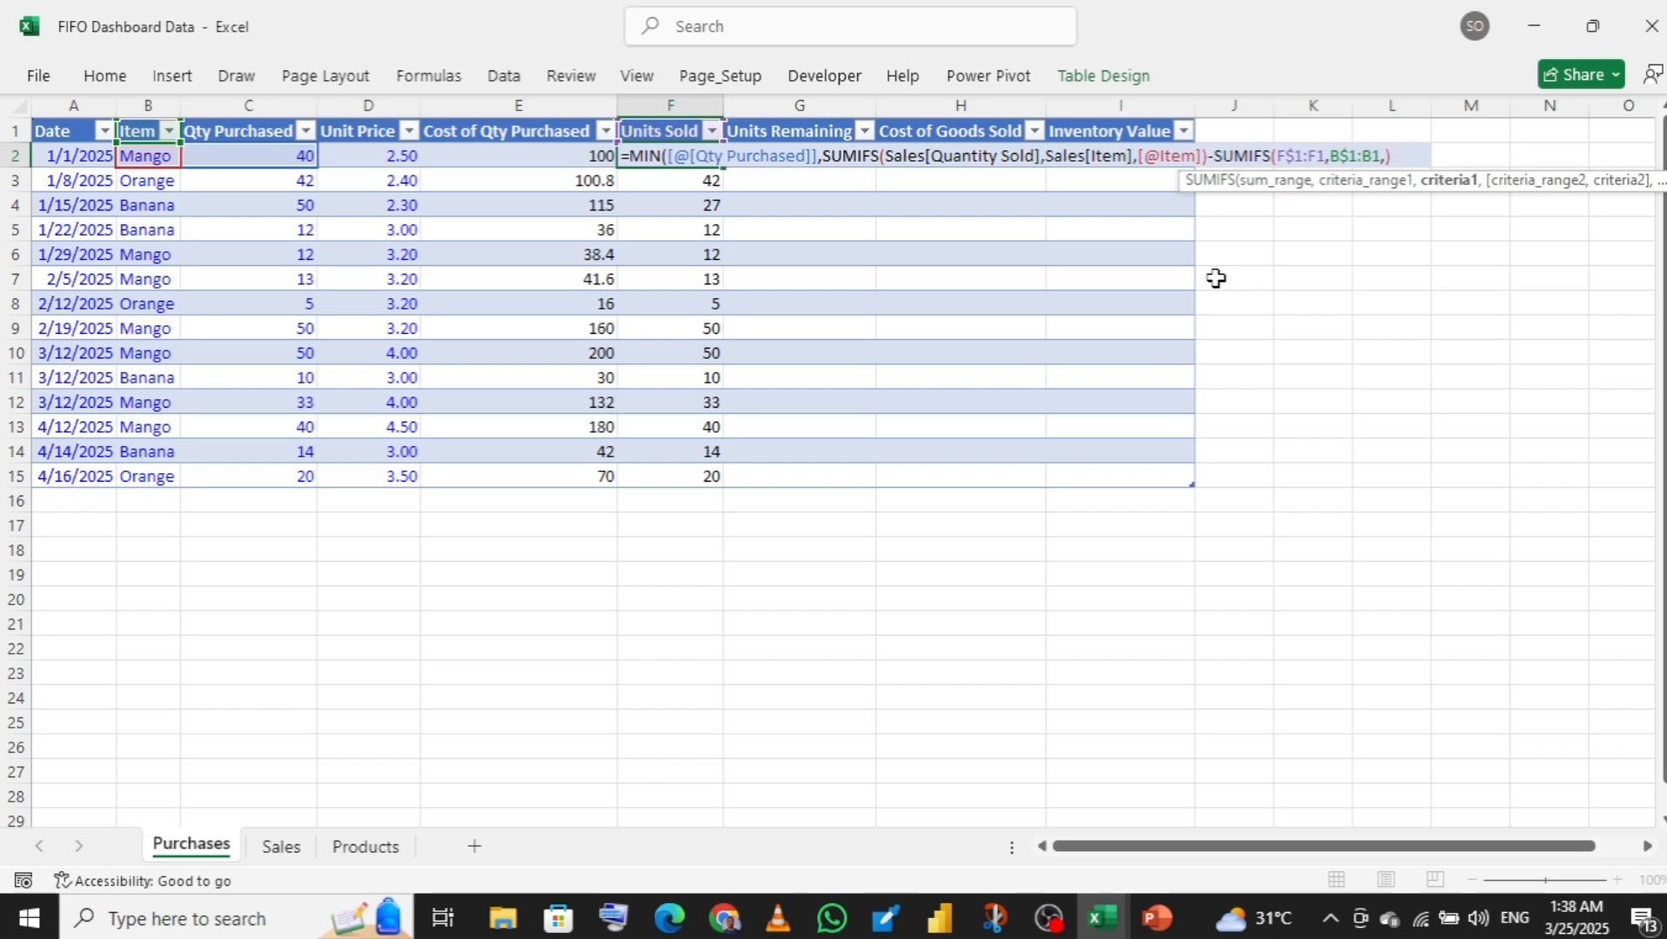
{"action": "type", "text": "C2"}
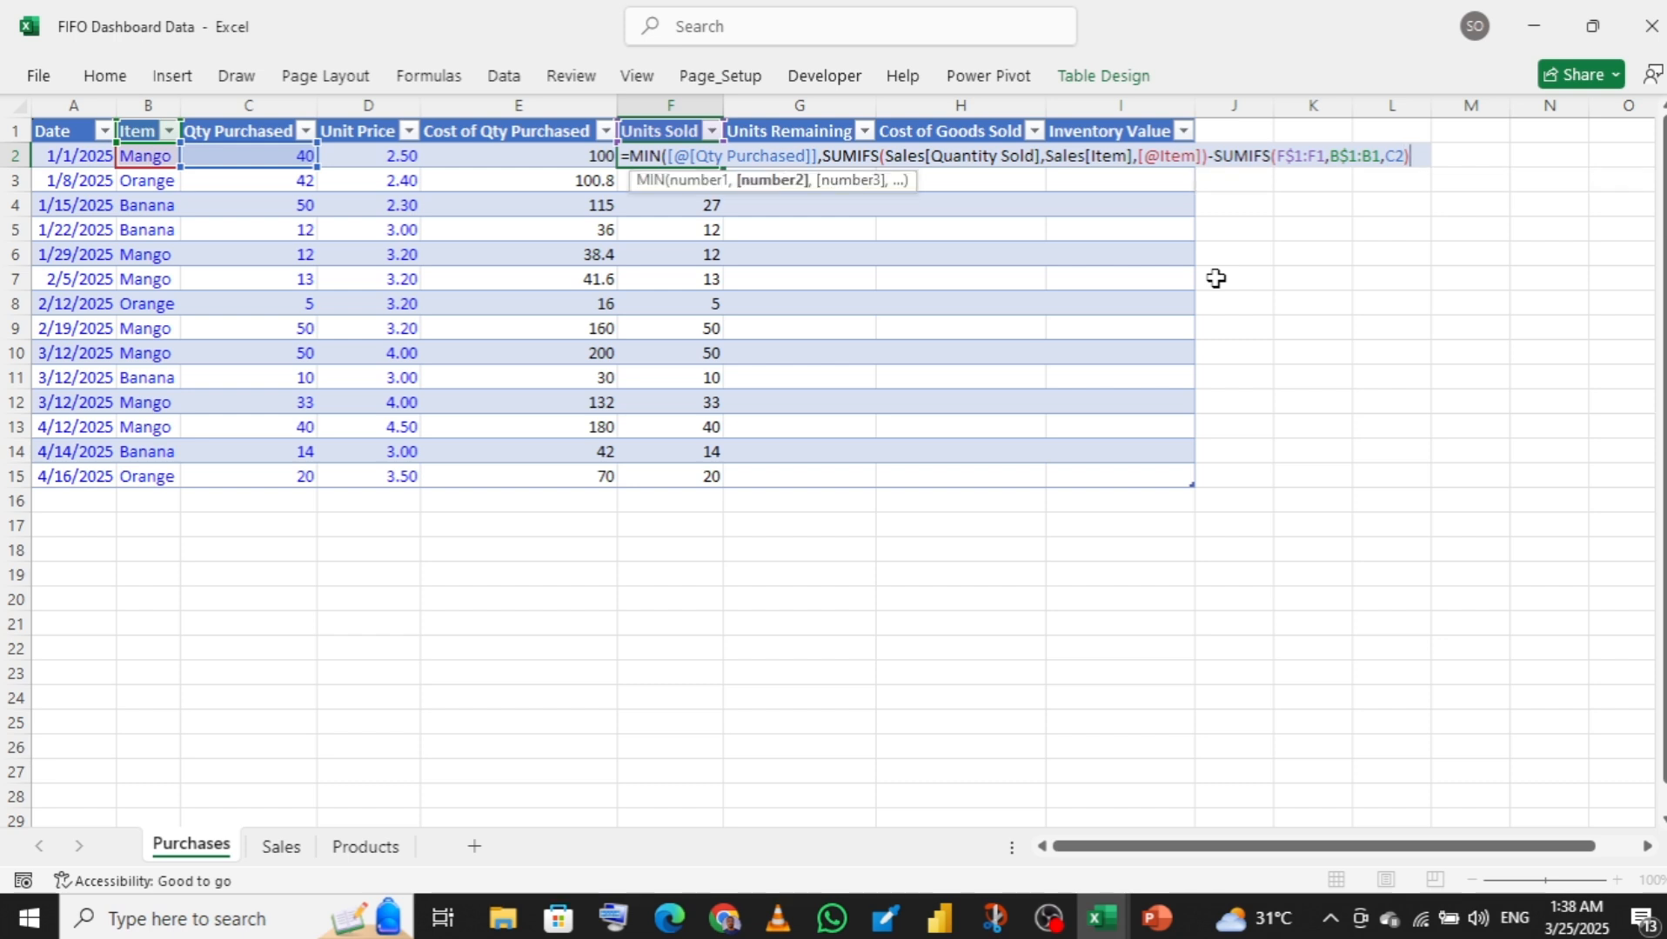
{"action": "type", "text": "))"}
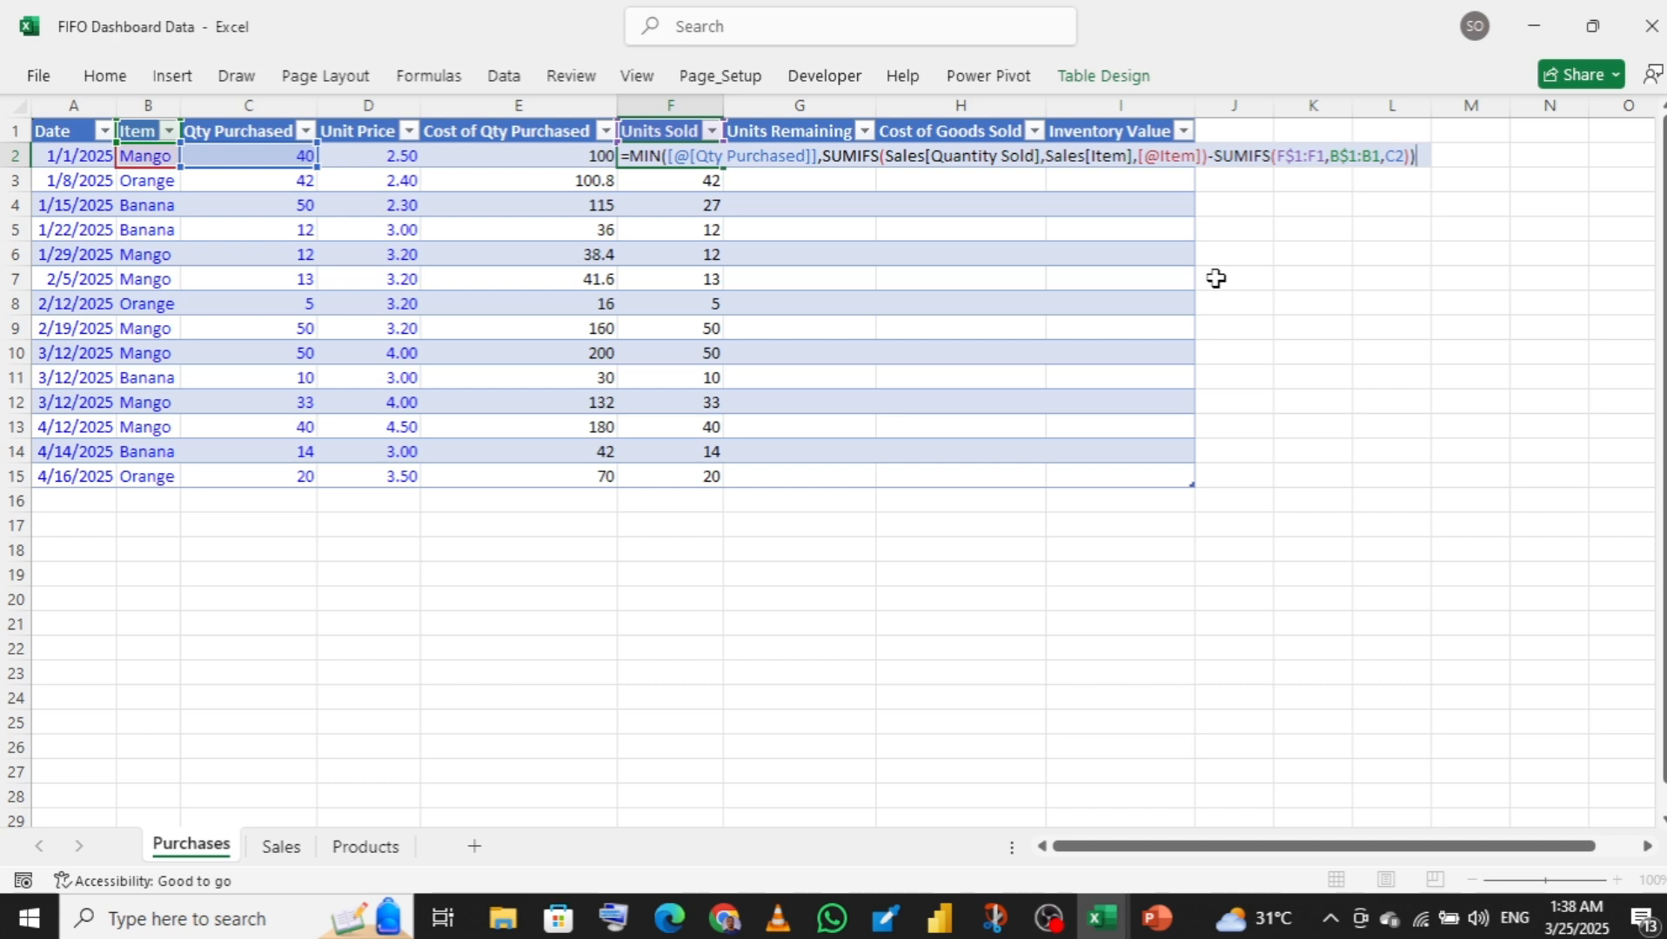
- Commit the extended MIN formula, overwrite the whole Units Sold column with it and go to the column's last row
{"action": "key", "text": "Return"}
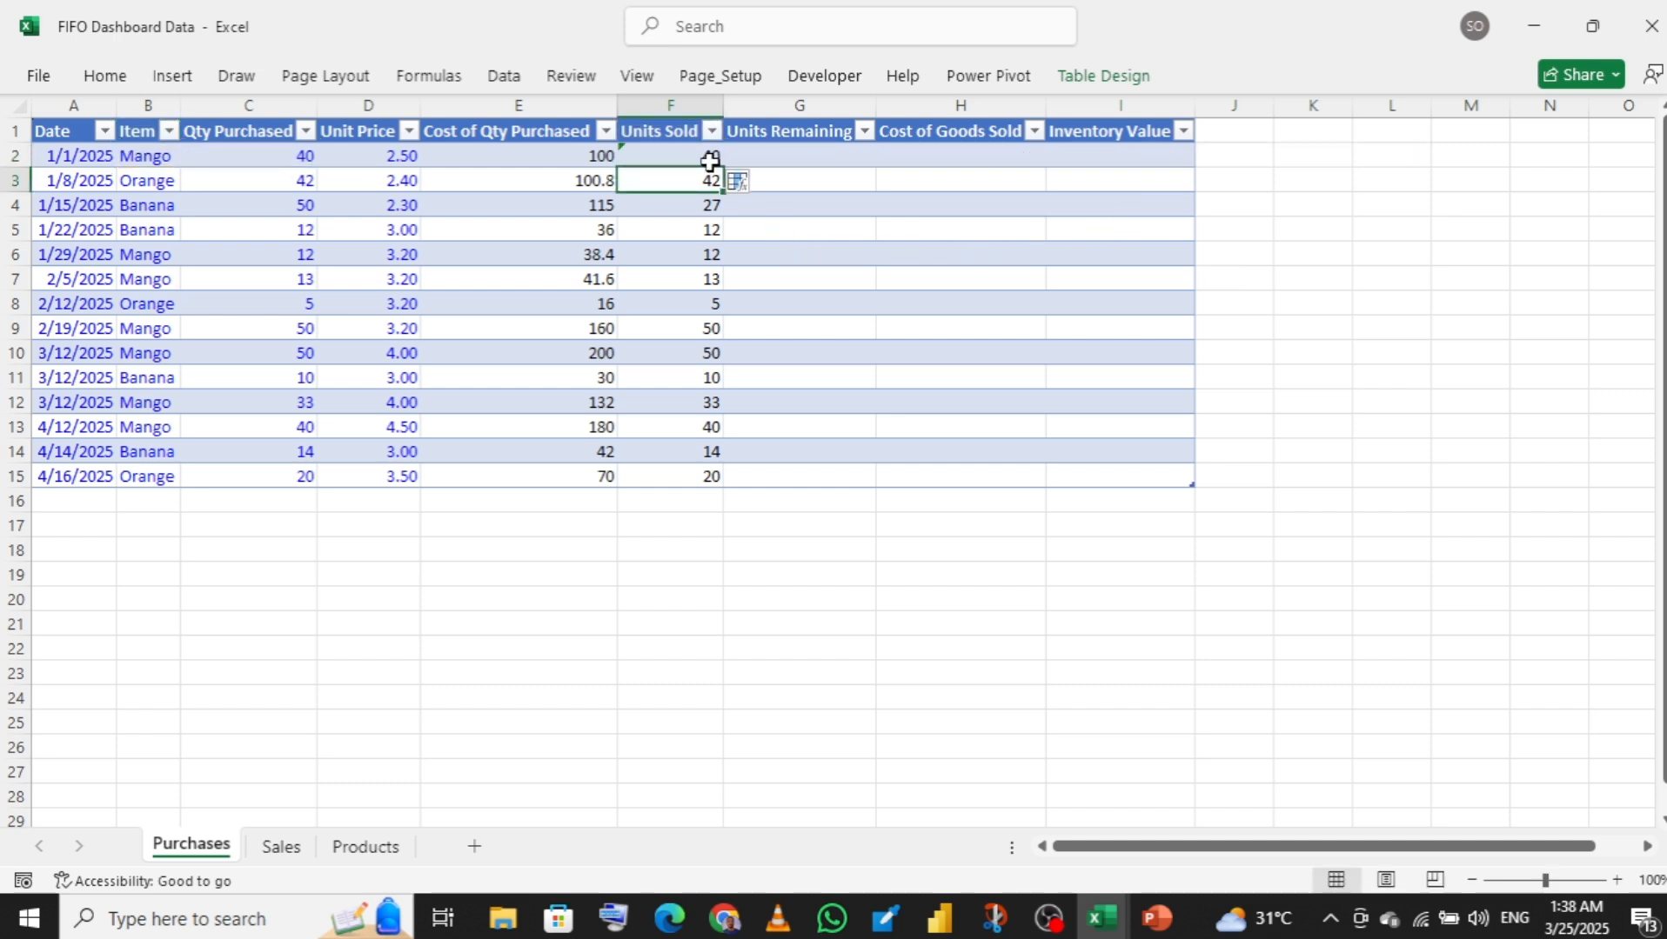
{"action": "left_click", "coordinate": [754, 185]}
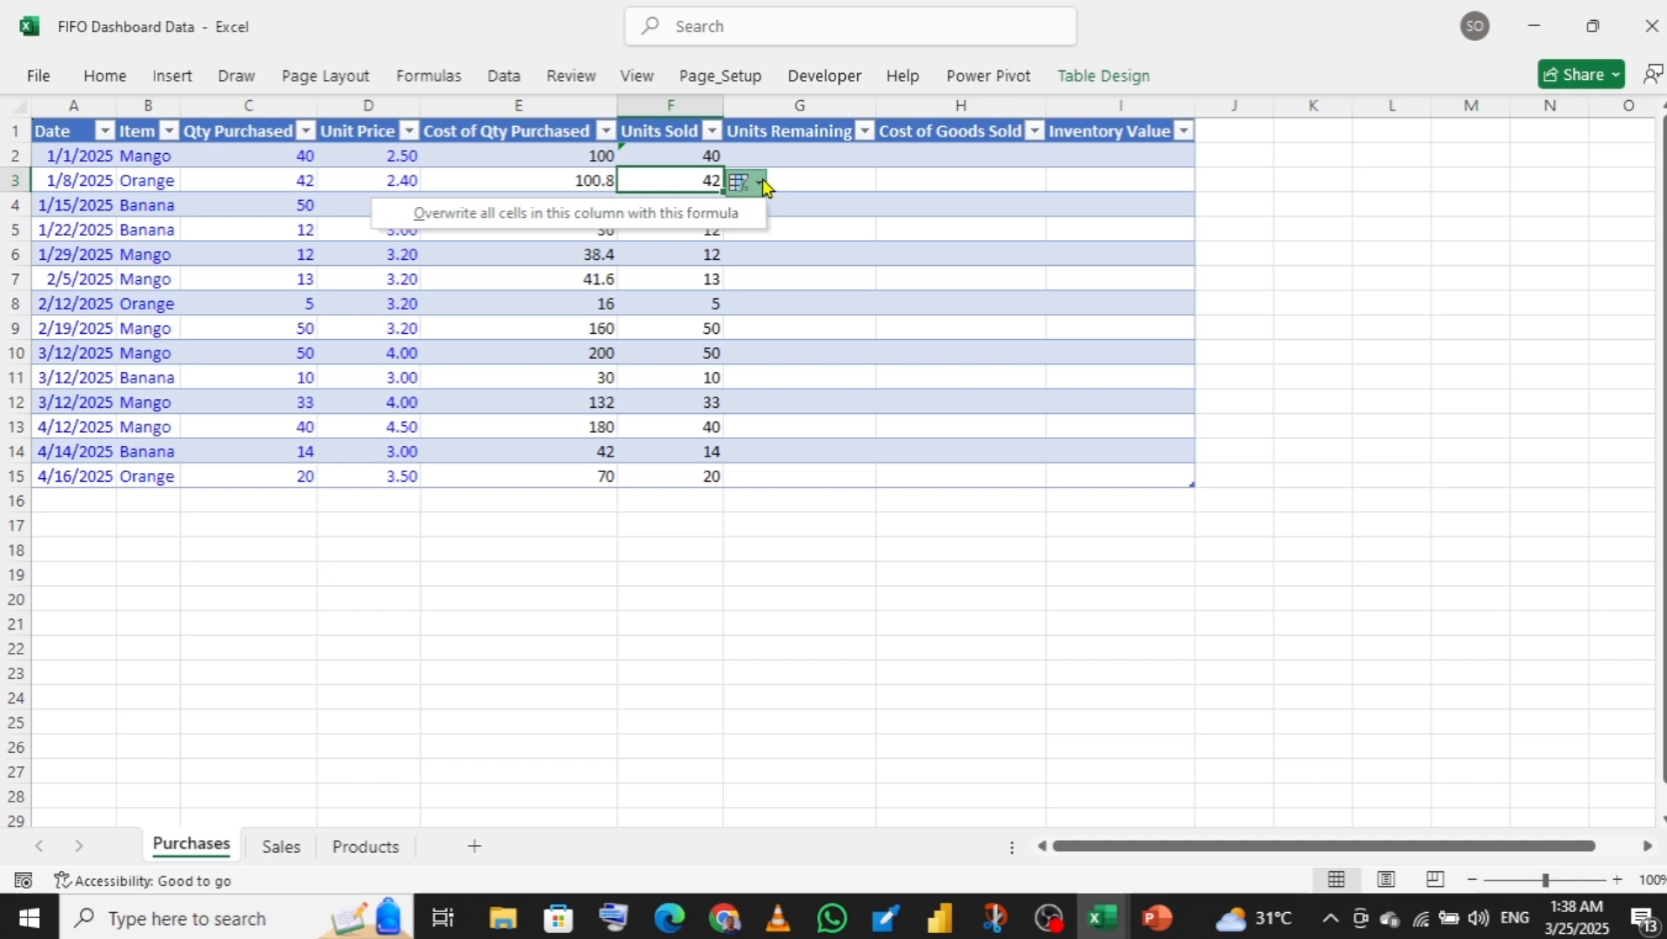
{"action": "left_click", "coordinate": [731, 212]}
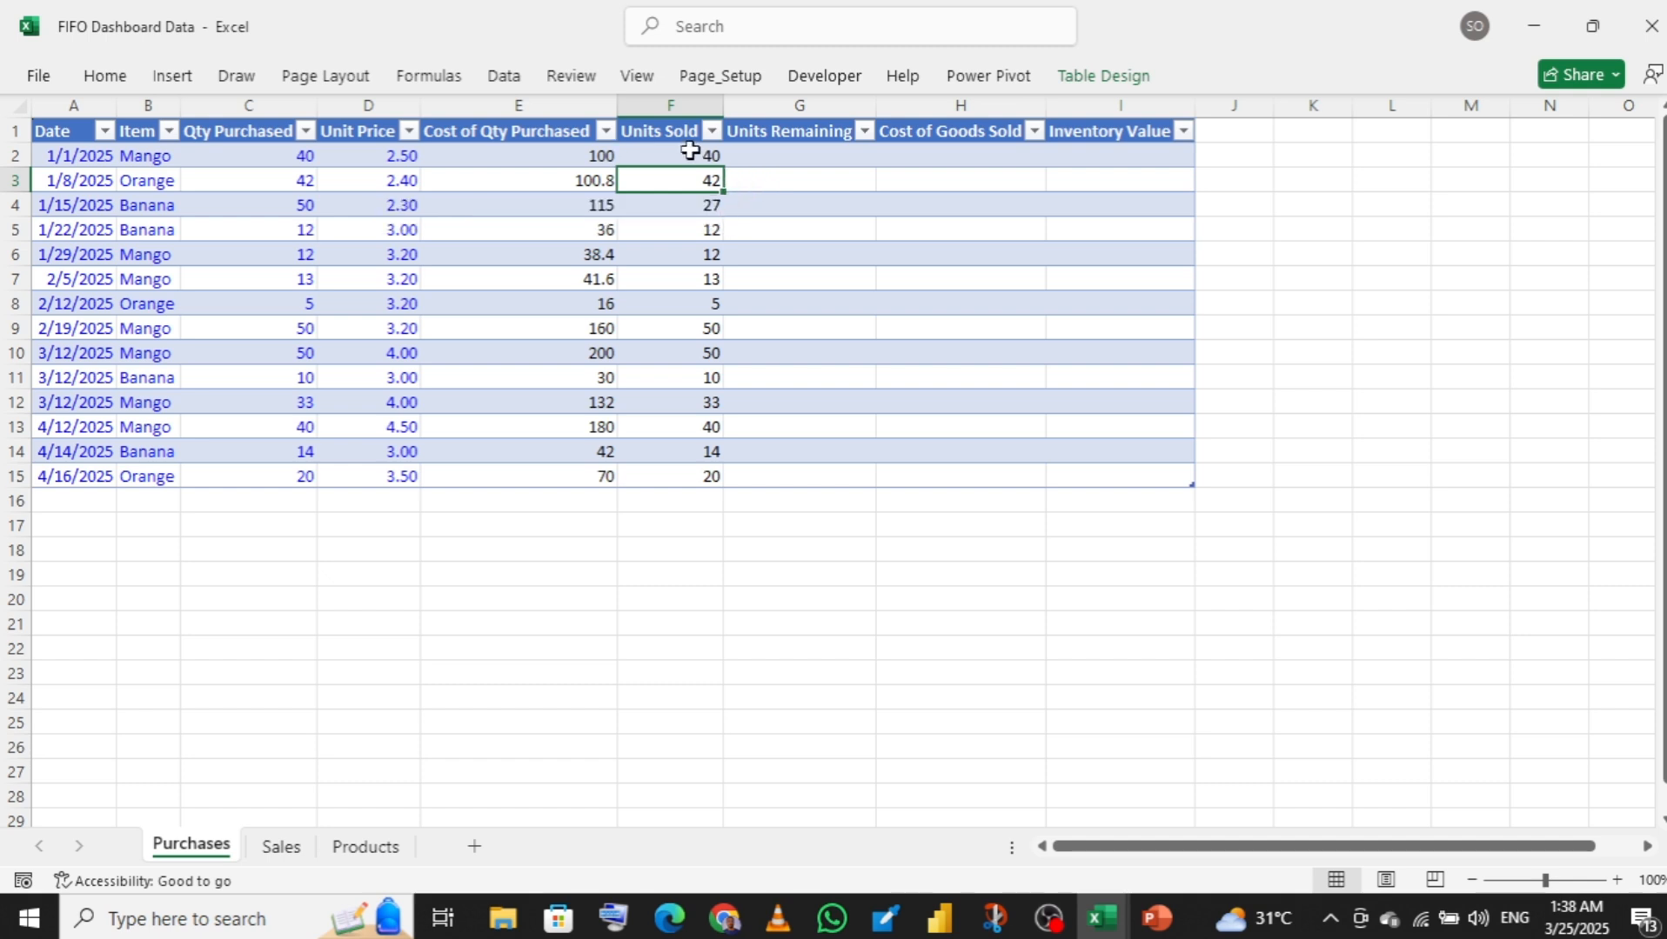
{"action": "key", "text": "ctrl+Down"}
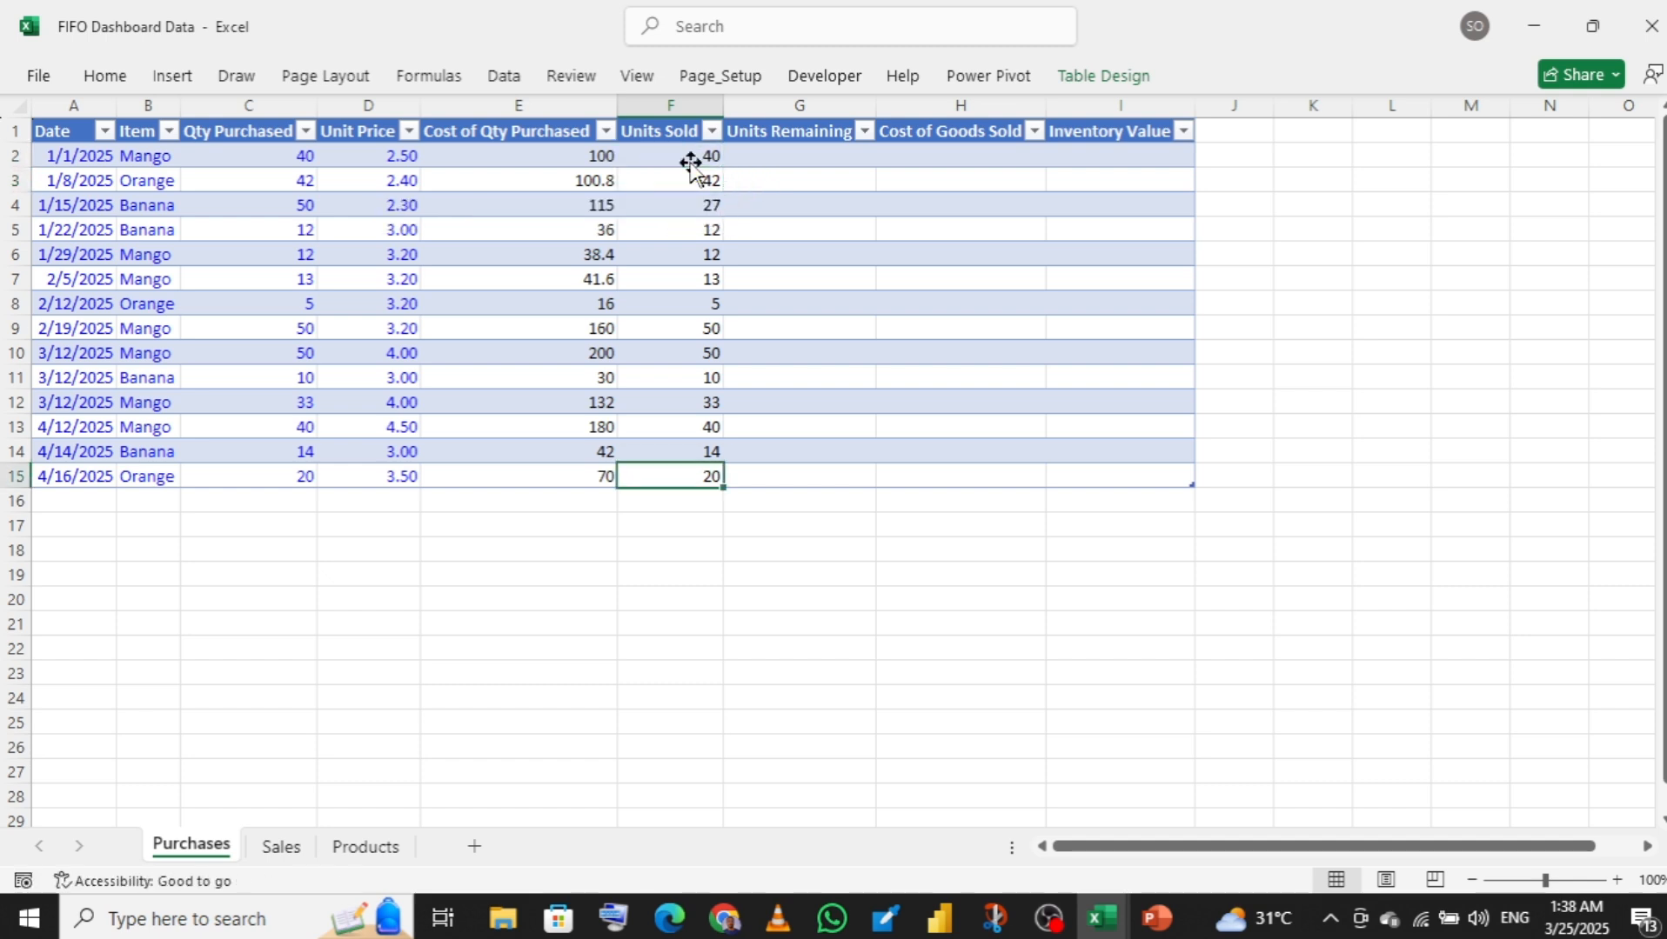
- Change the second SUMIFS criterion in the first Units Sold formula to B2 and overwrite the whole column with the corrected formula
{"action": "double_click", "coordinate": [707, 156]}
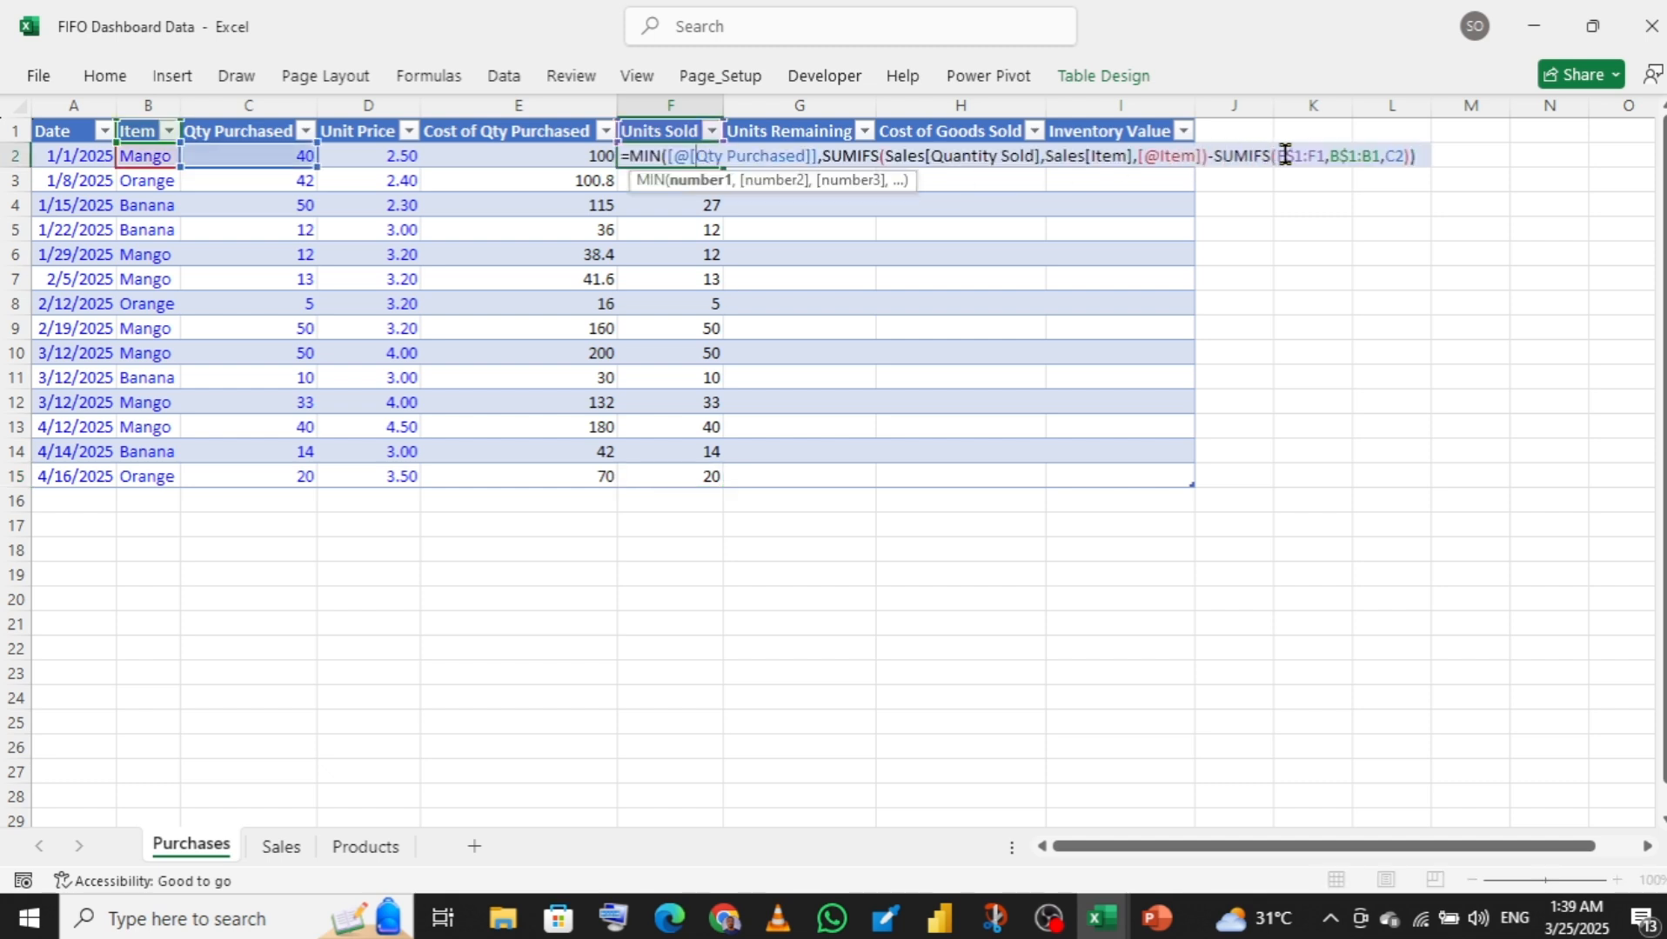
{"action": "left_click", "coordinate": [1393, 154]}
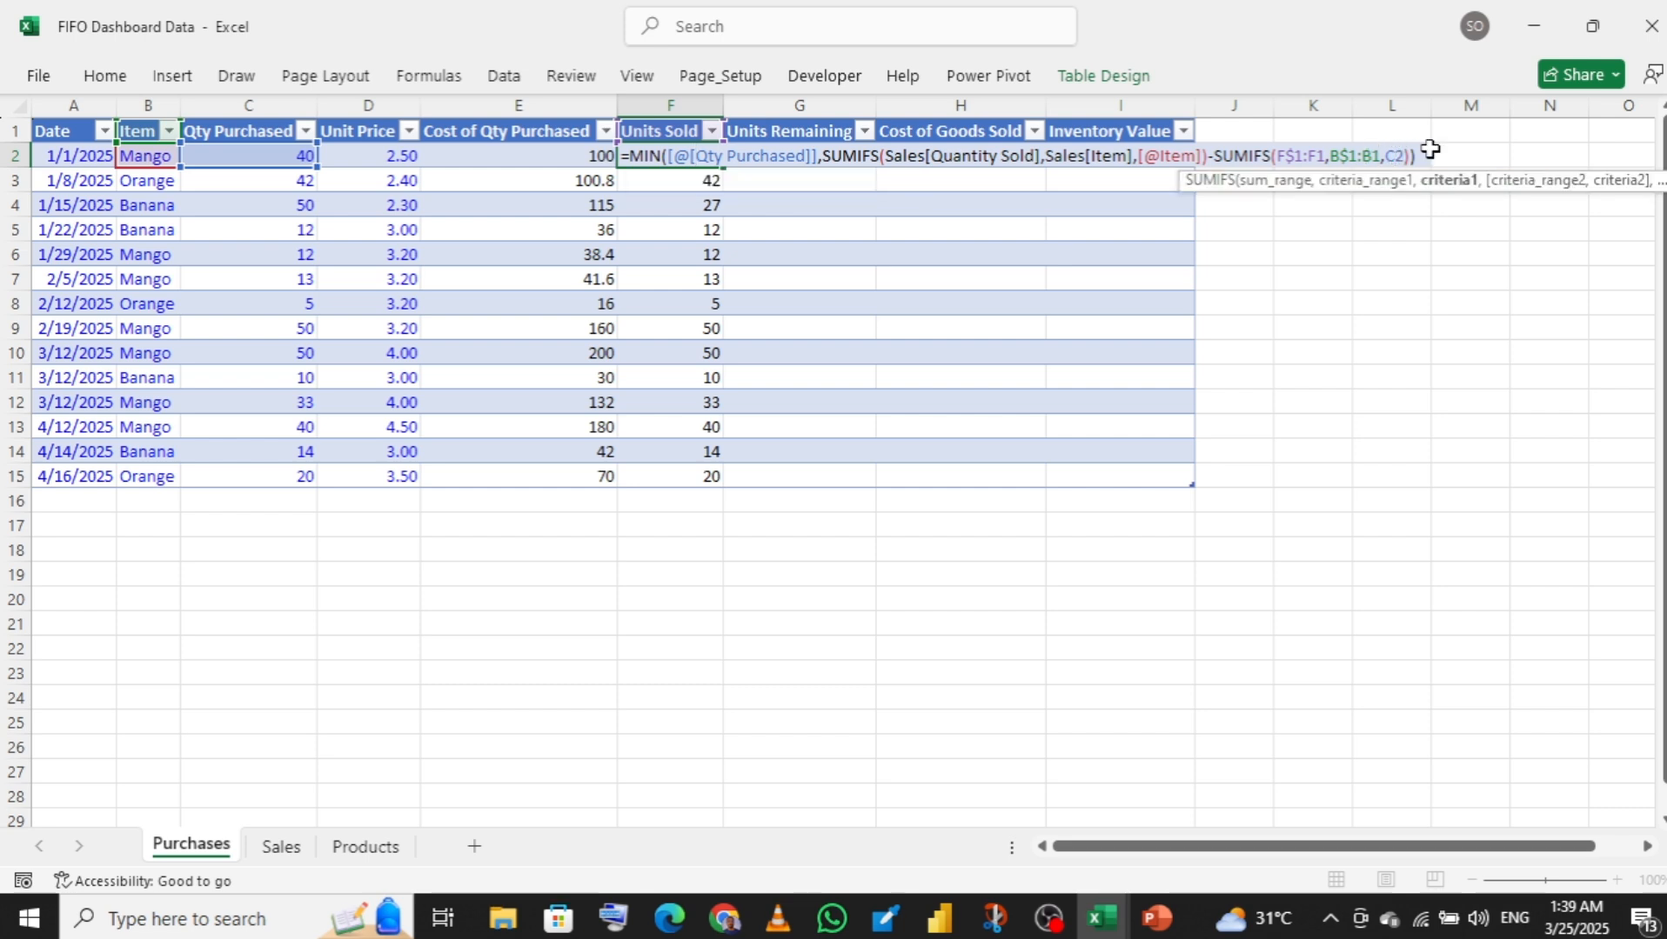
{"action": "key", "text": "BackSpace"}
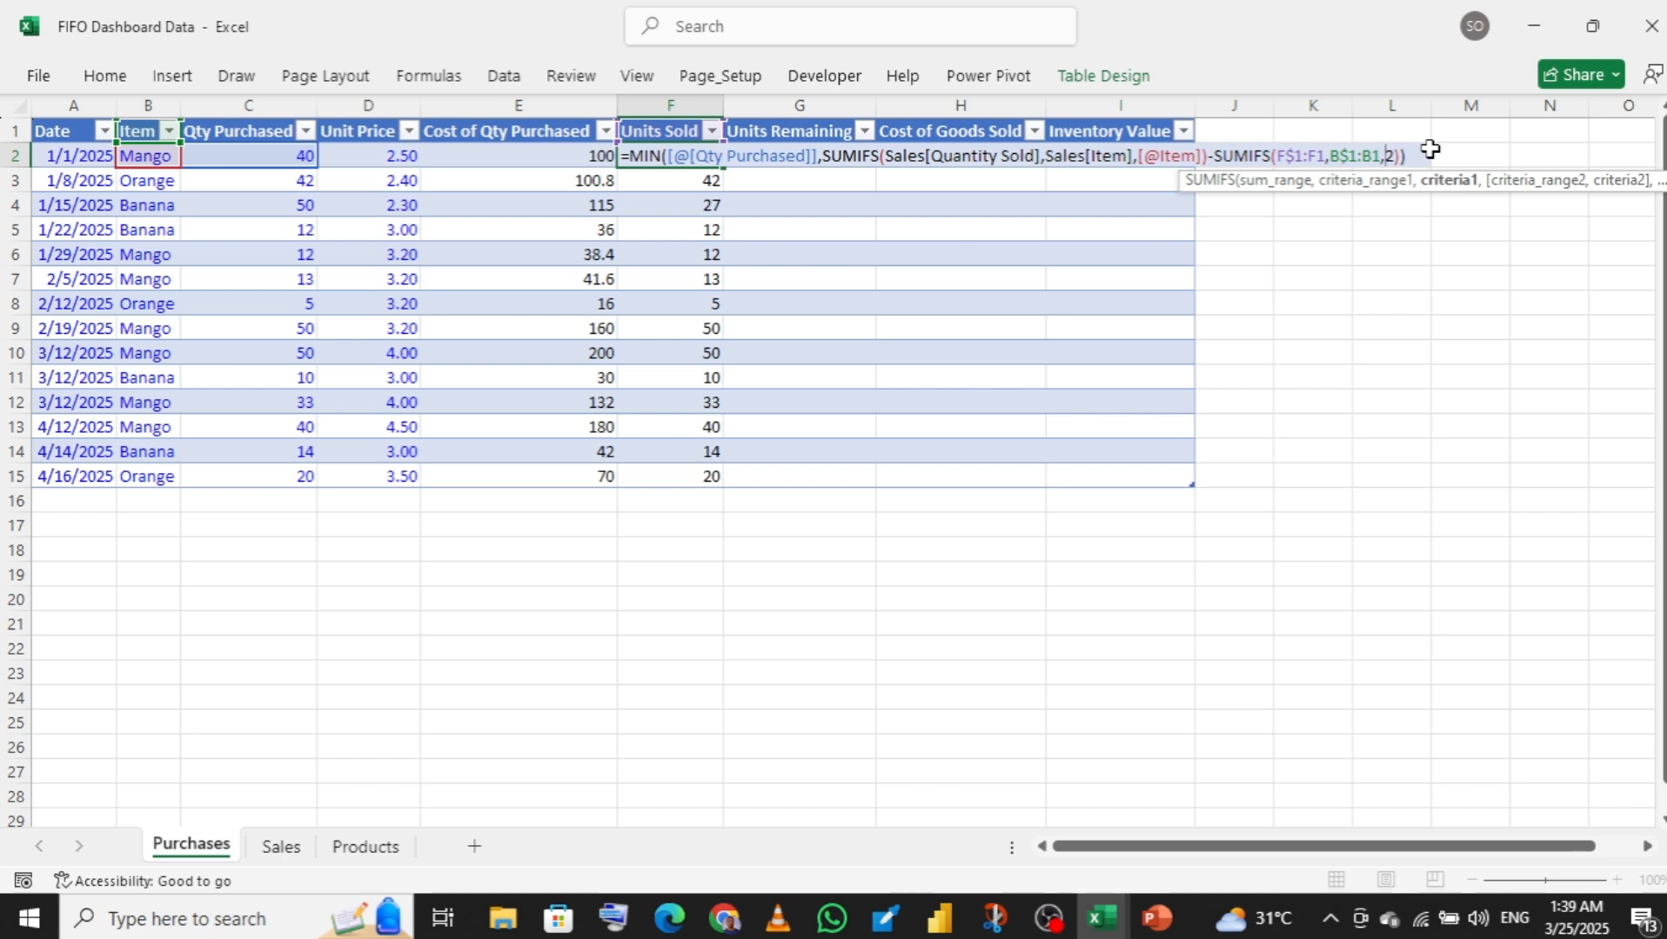
{"action": "type", "text": "B"}
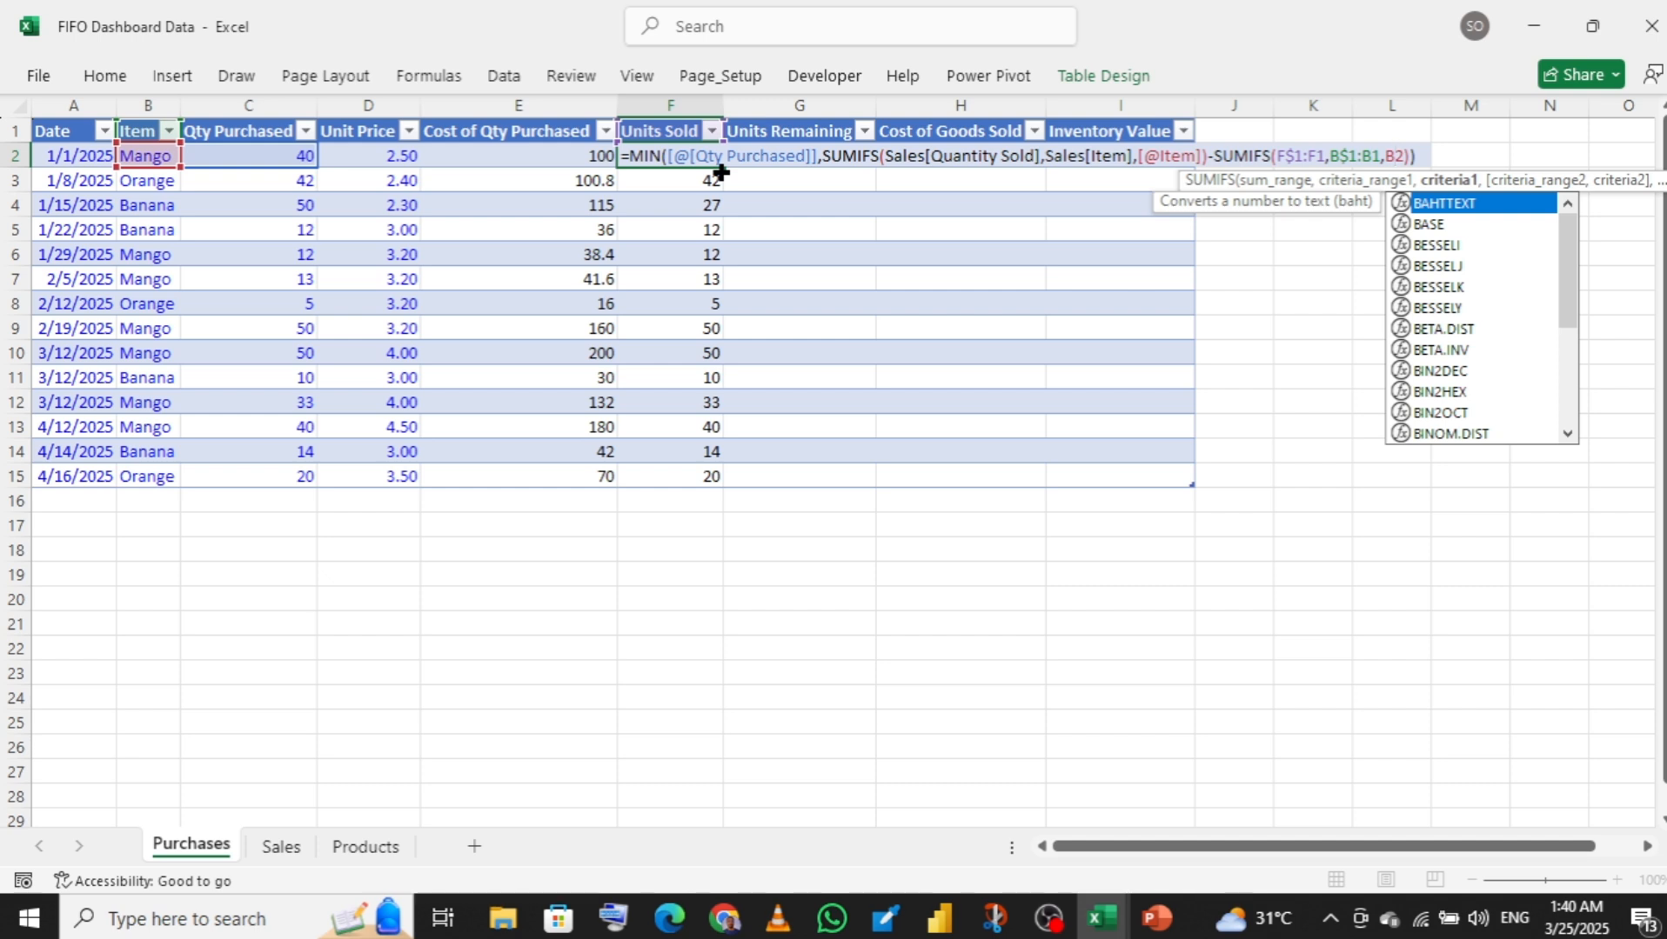
{"action": "key", "text": "Return"}
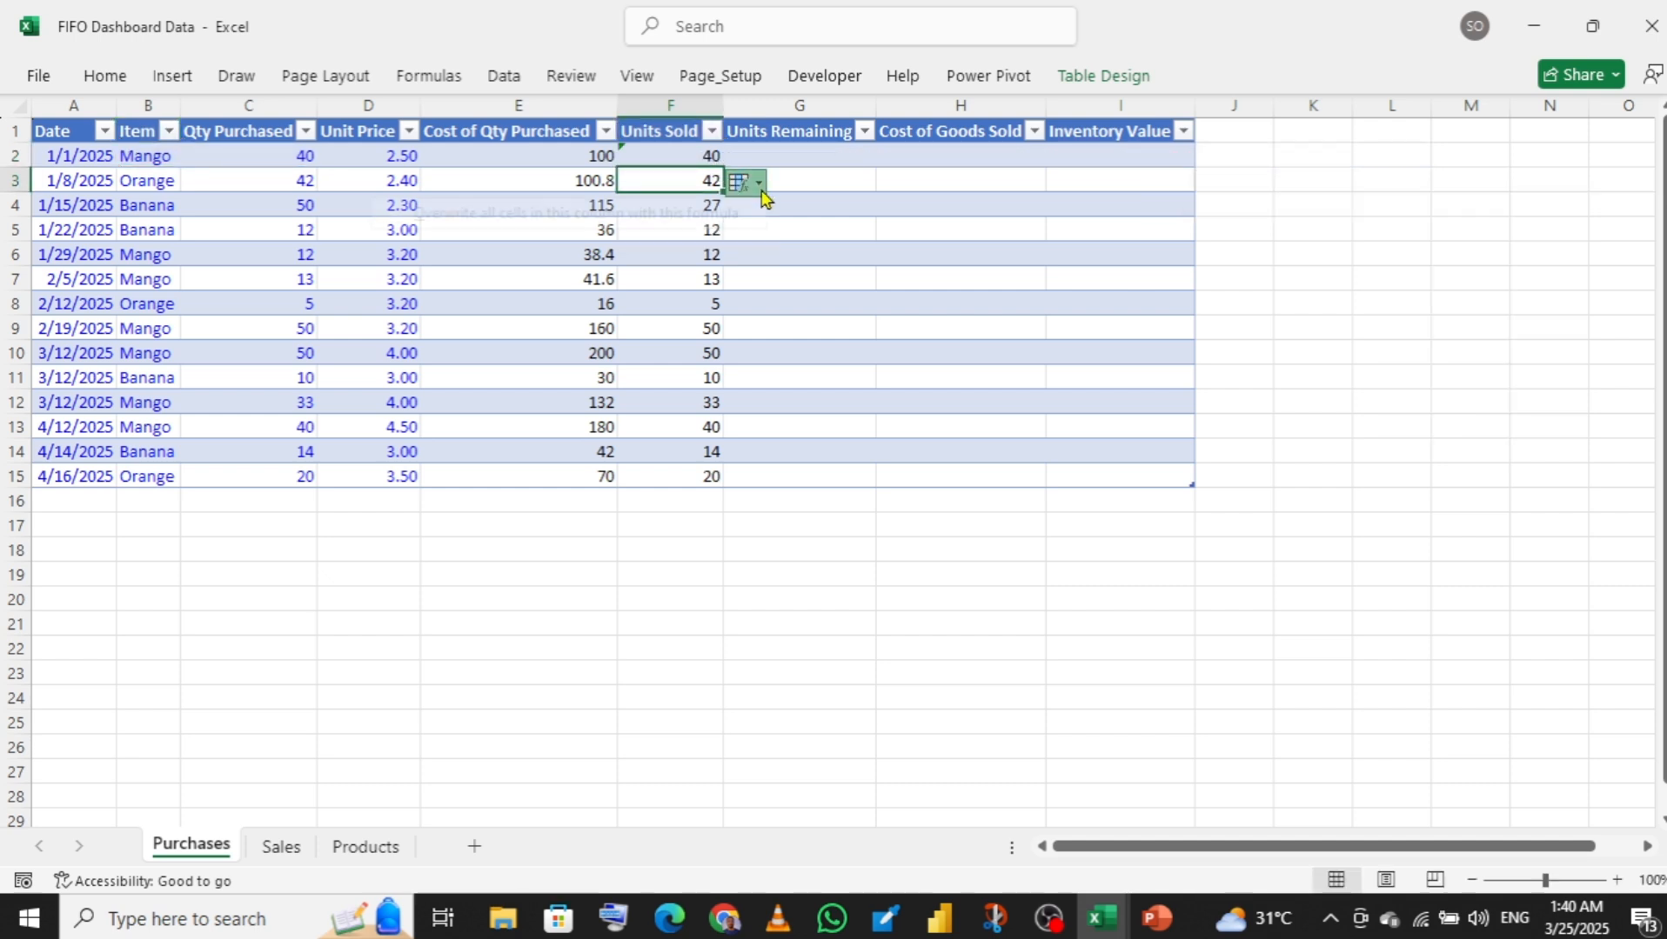
{"action": "left_click", "coordinate": [731, 214]}
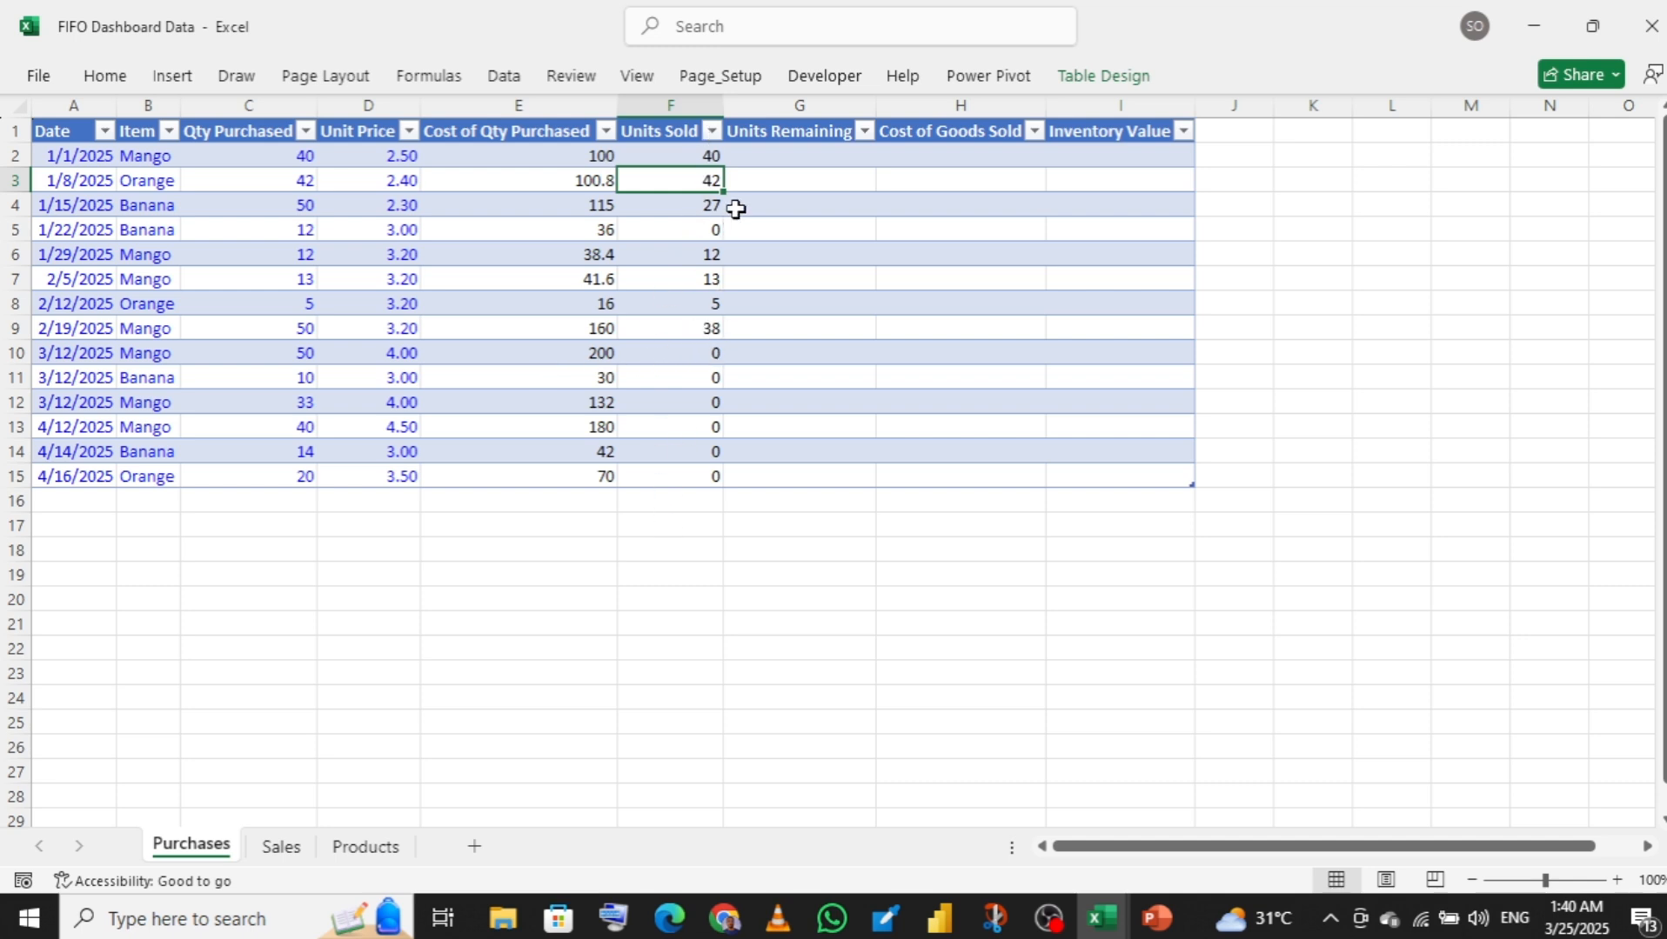
- Calculate Units Remaining as [@[Qty Purchased]]-[@[Units Sold]] and apply the formula to the whole column
{"action": "left_click", "coordinate": [794, 159]}
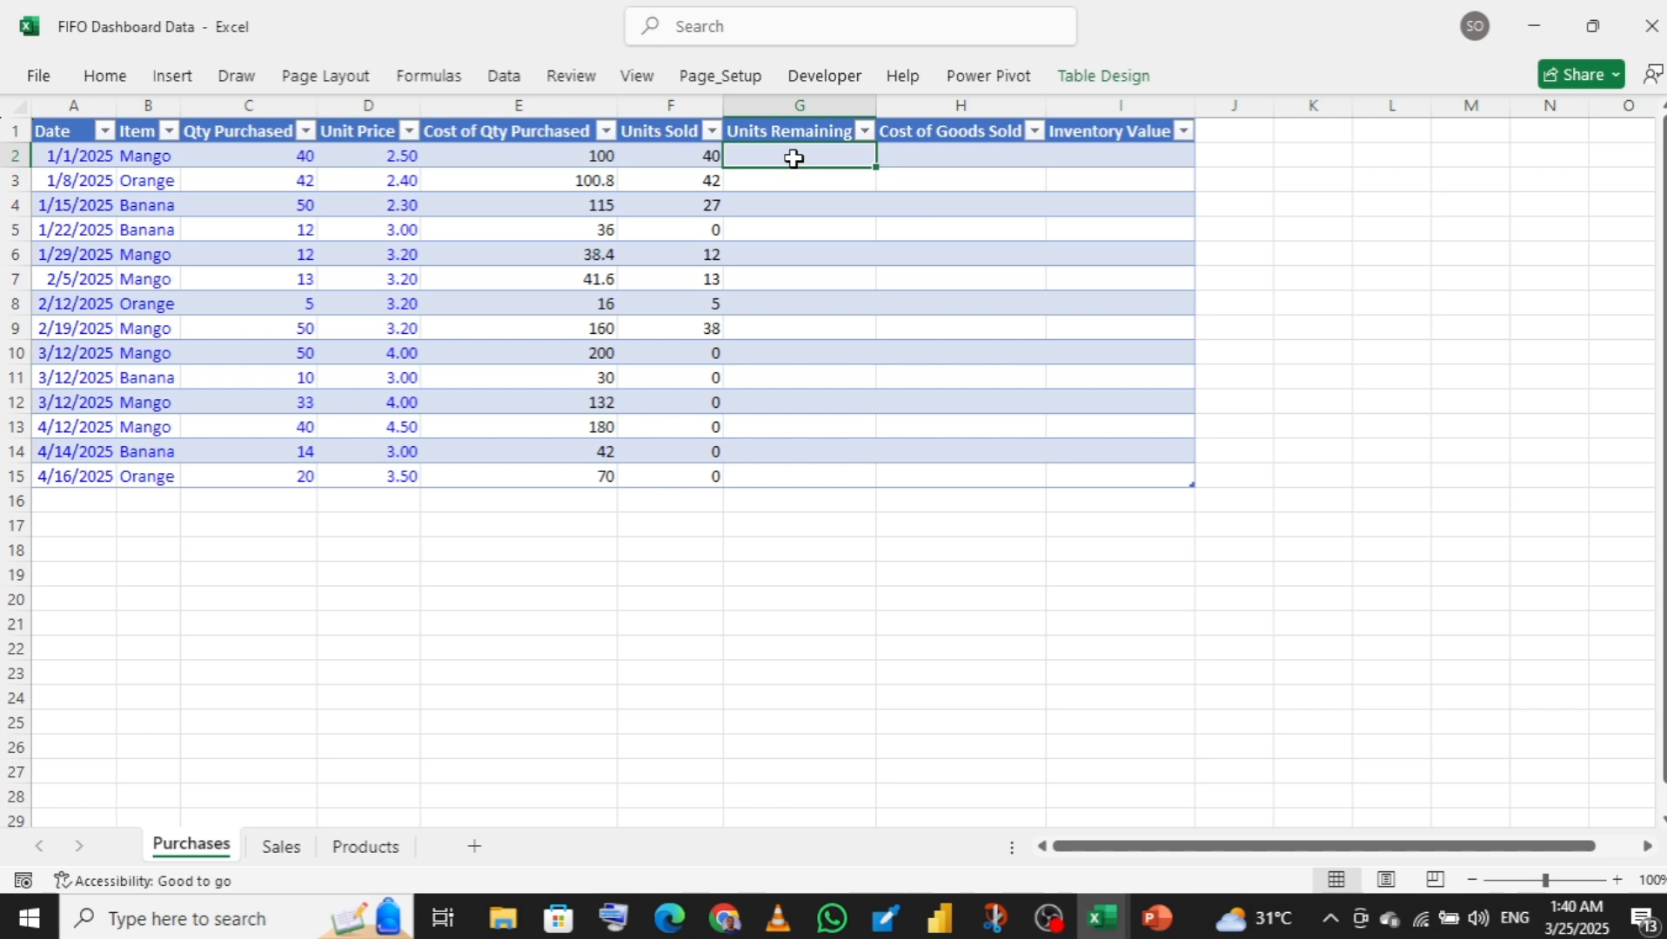
{"action": "type", "text": "="}
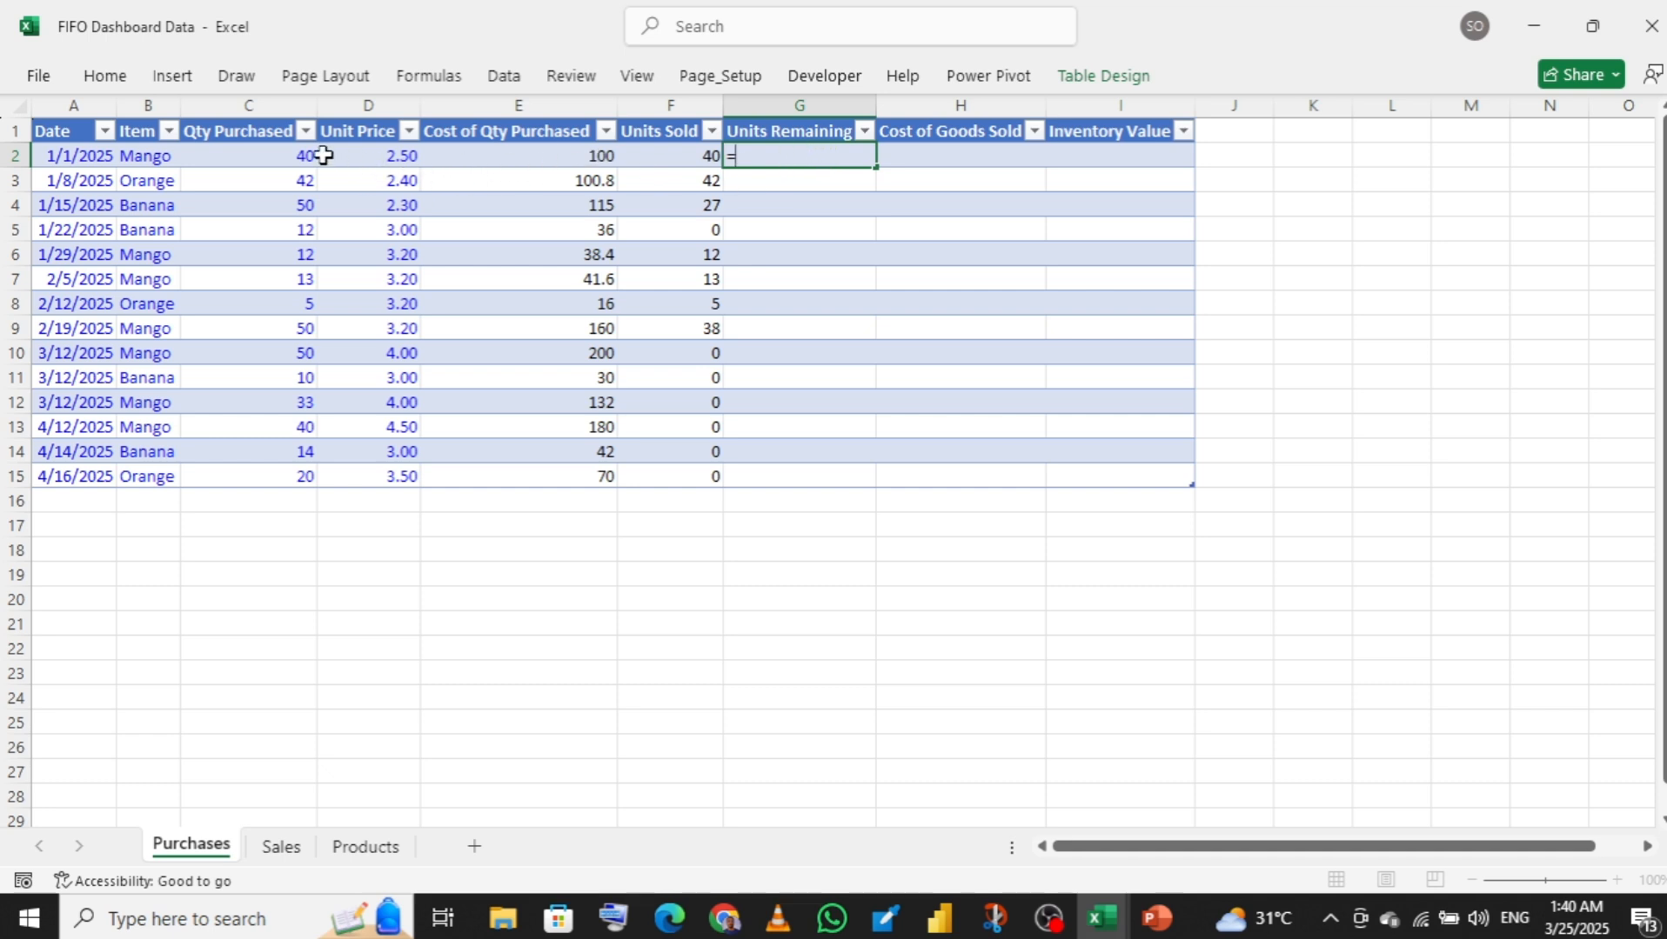
{"action": "left_click", "coordinate": [261, 155]}
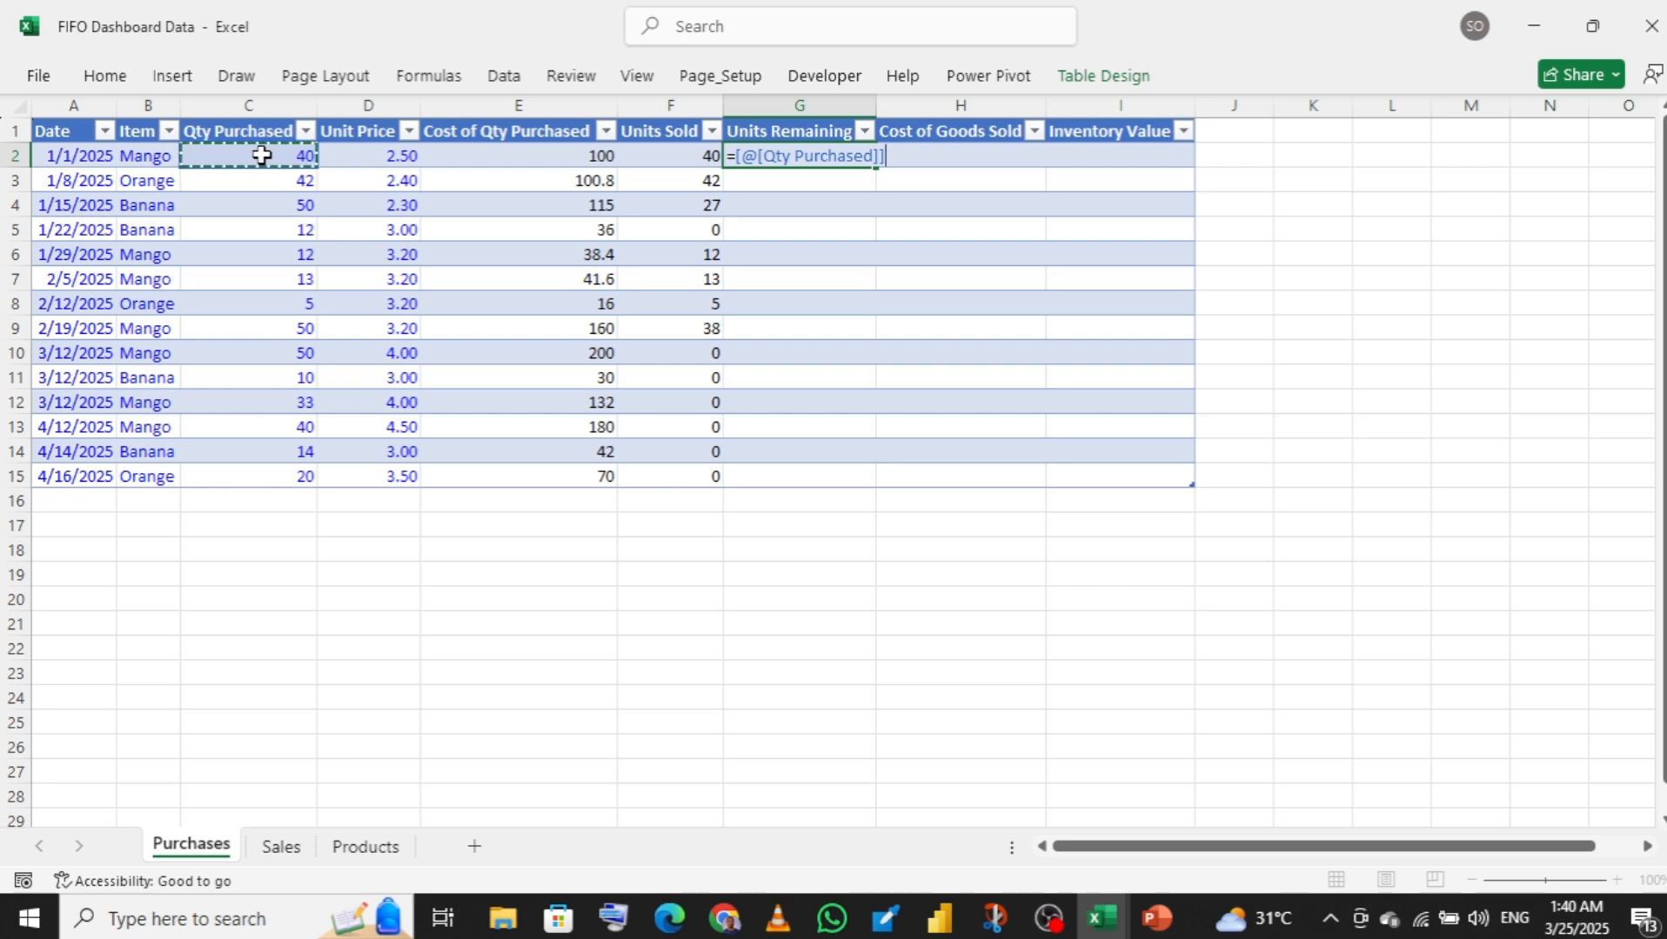
{"action": "type", "text": "-"}
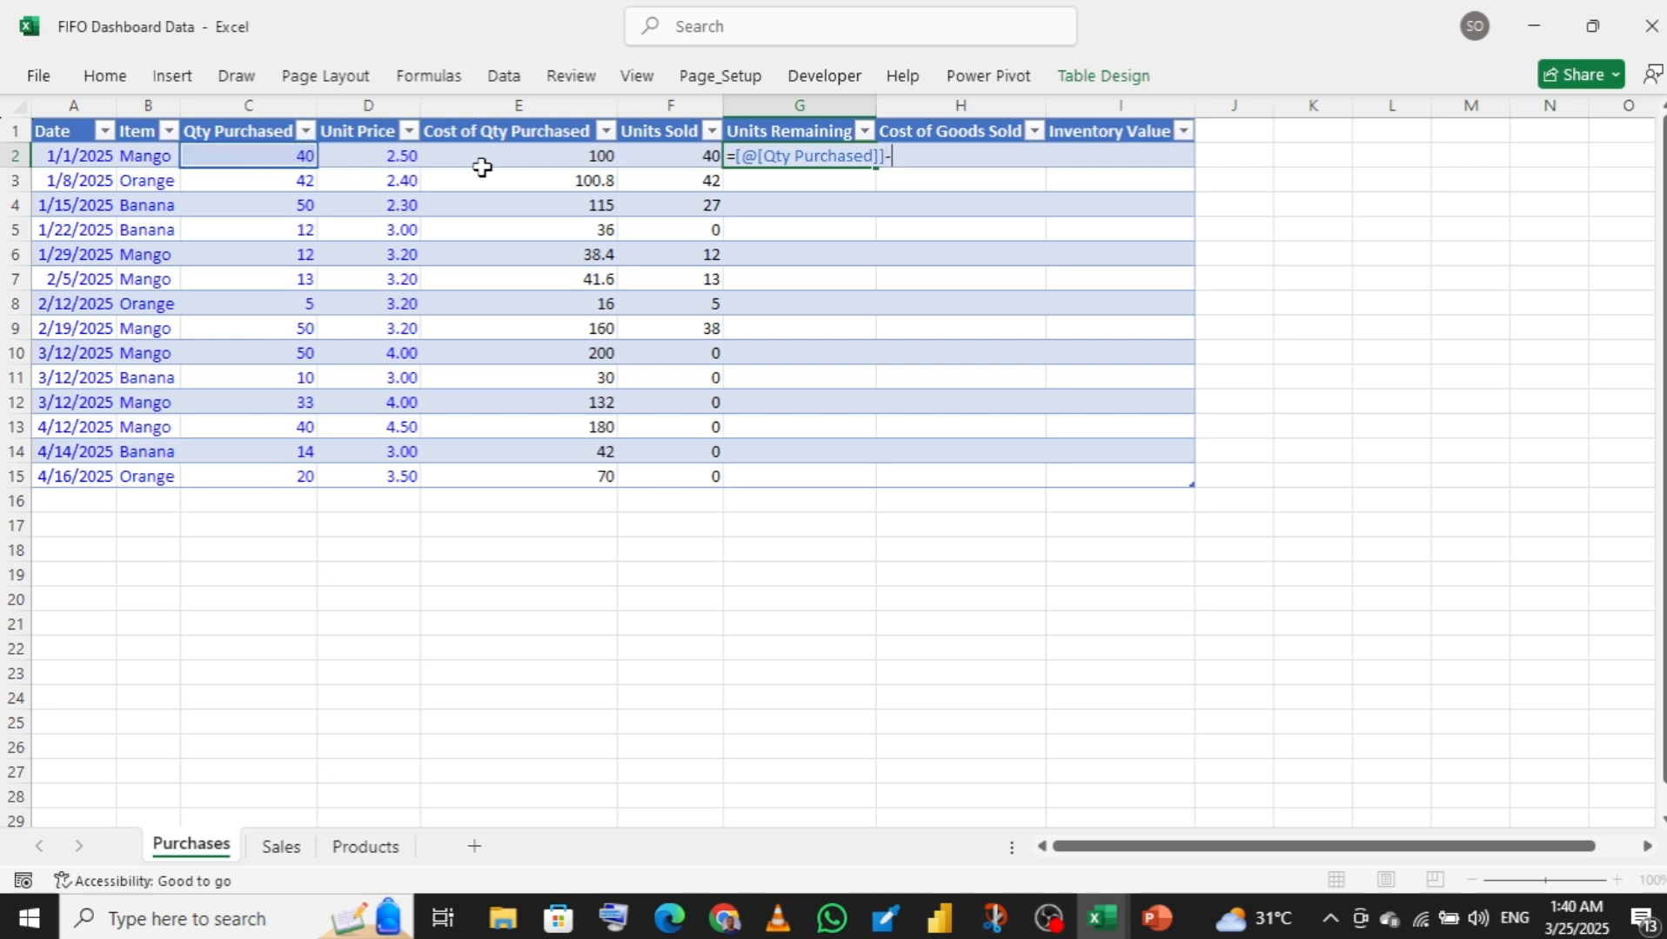
{"action": "left_click", "coordinate": [679, 159]}
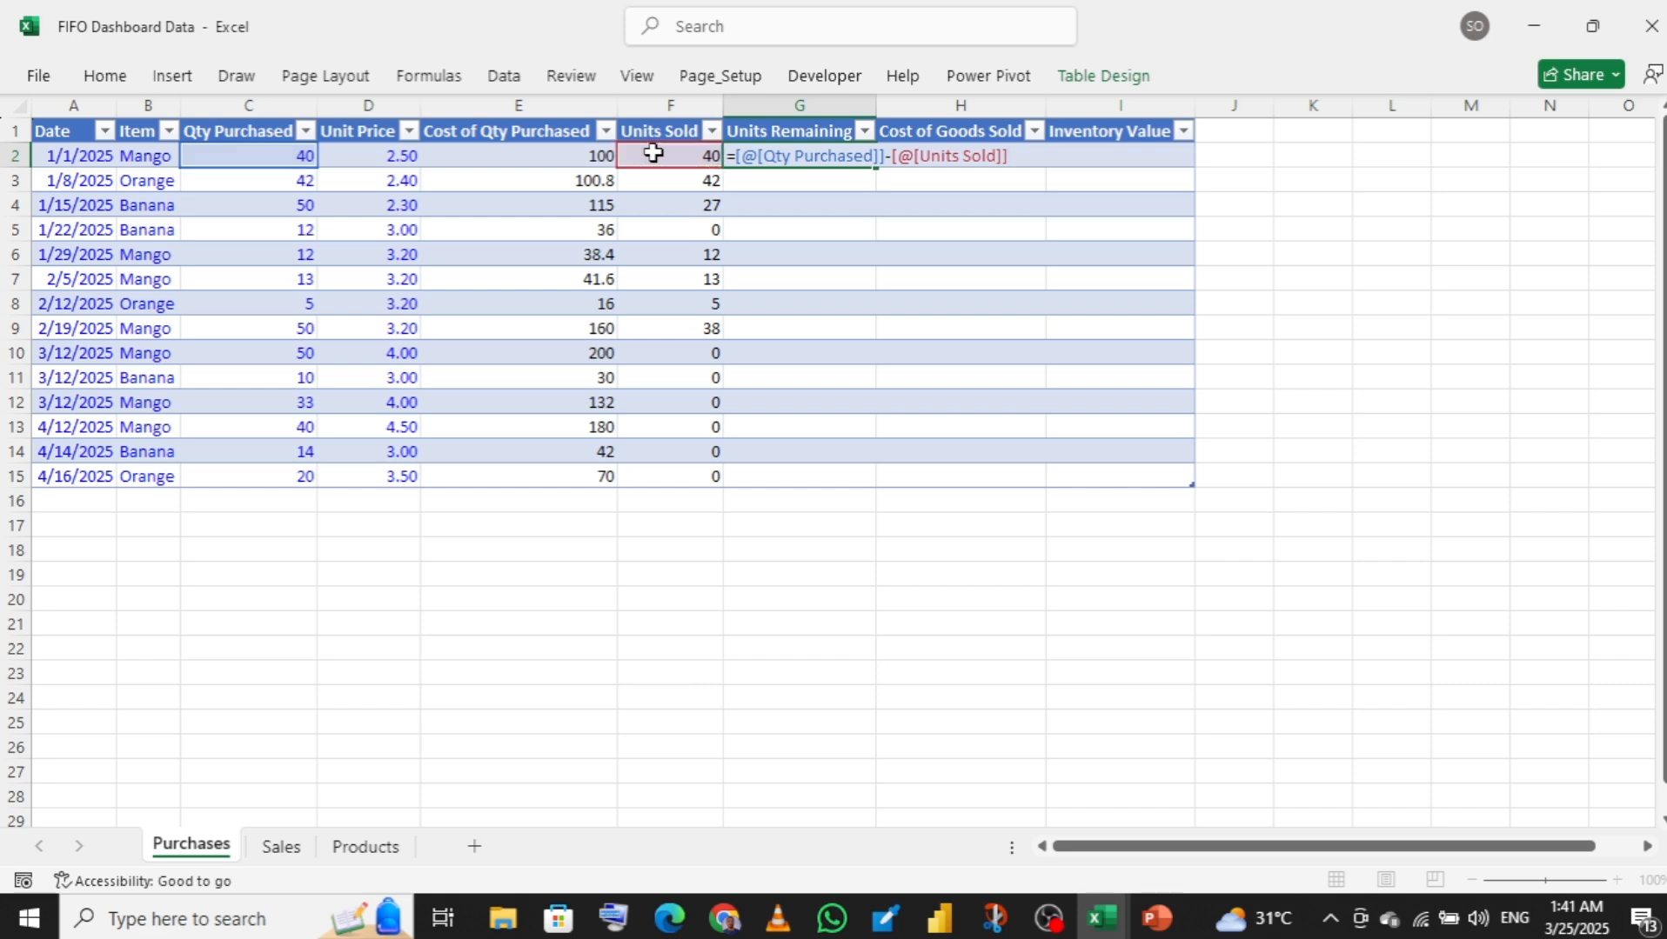
{"action": "key", "text": "Return"}
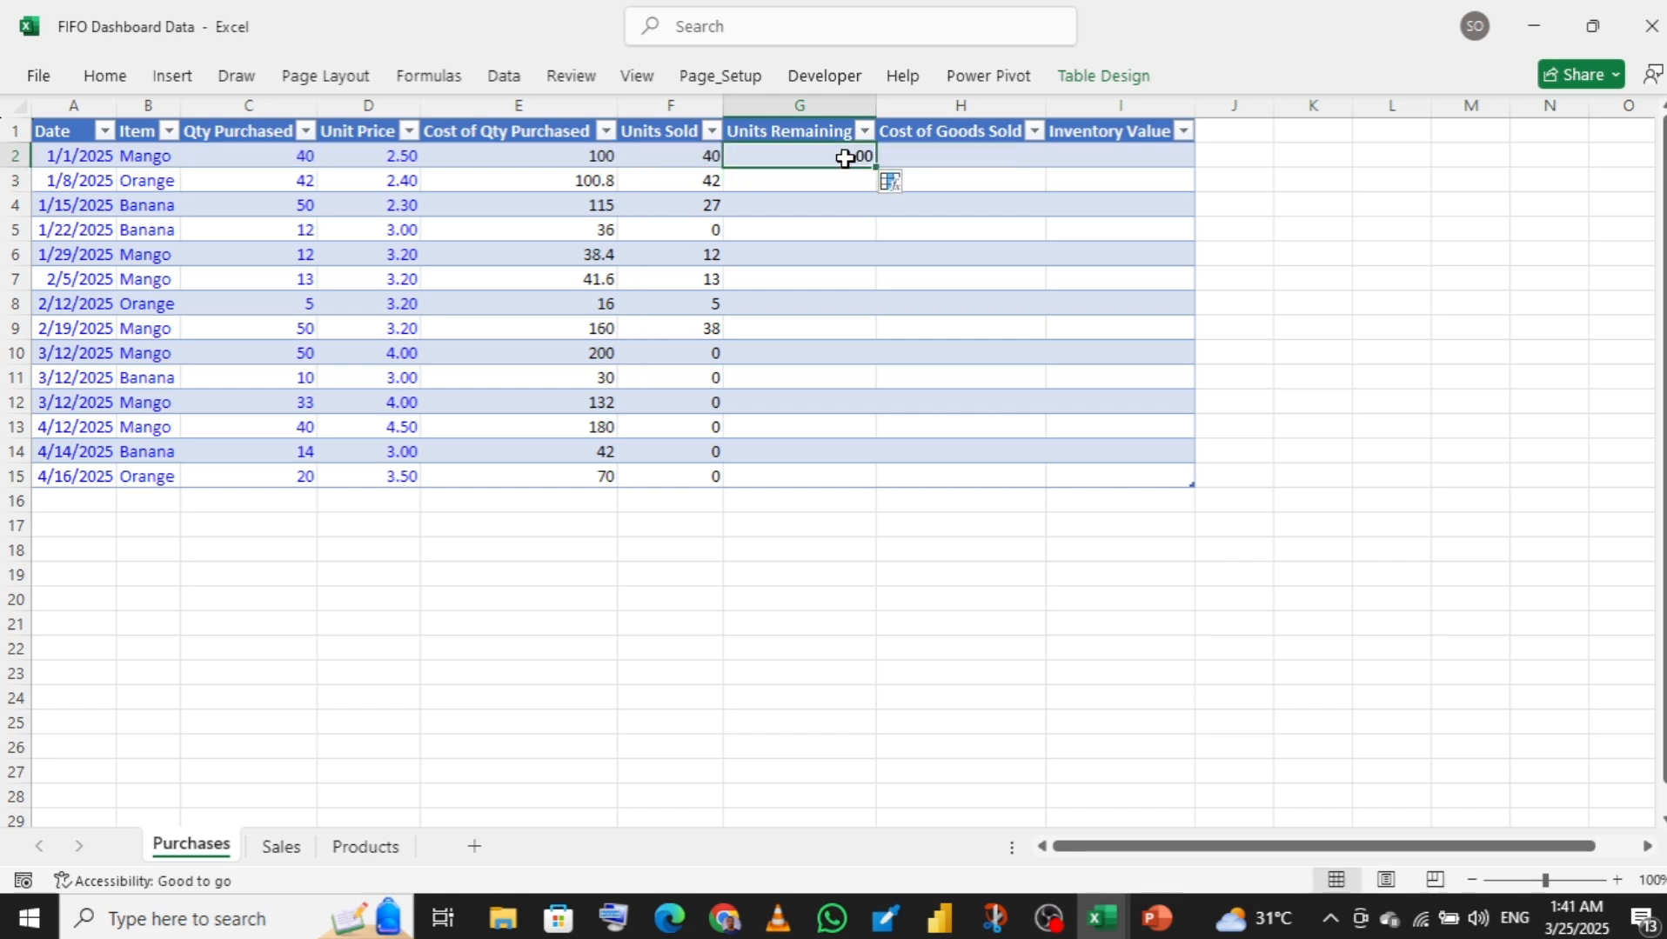
{"action": "left_click", "coordinate": [907, 185]}
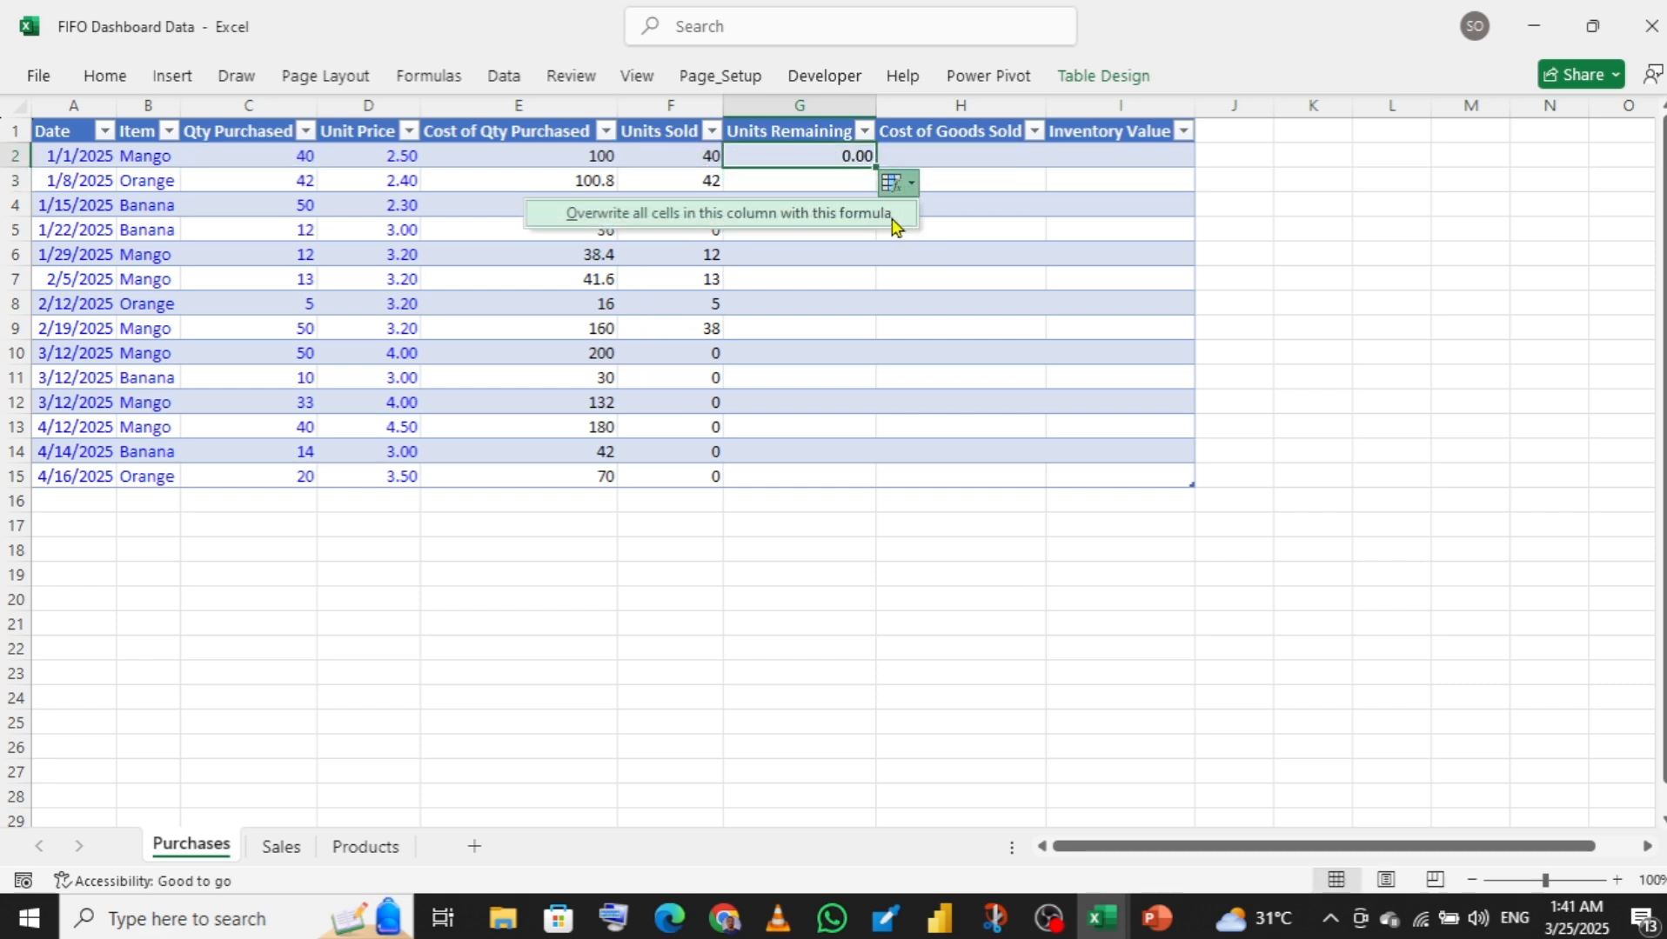
{"action": "left_click", "coordinate": [891, 217]}
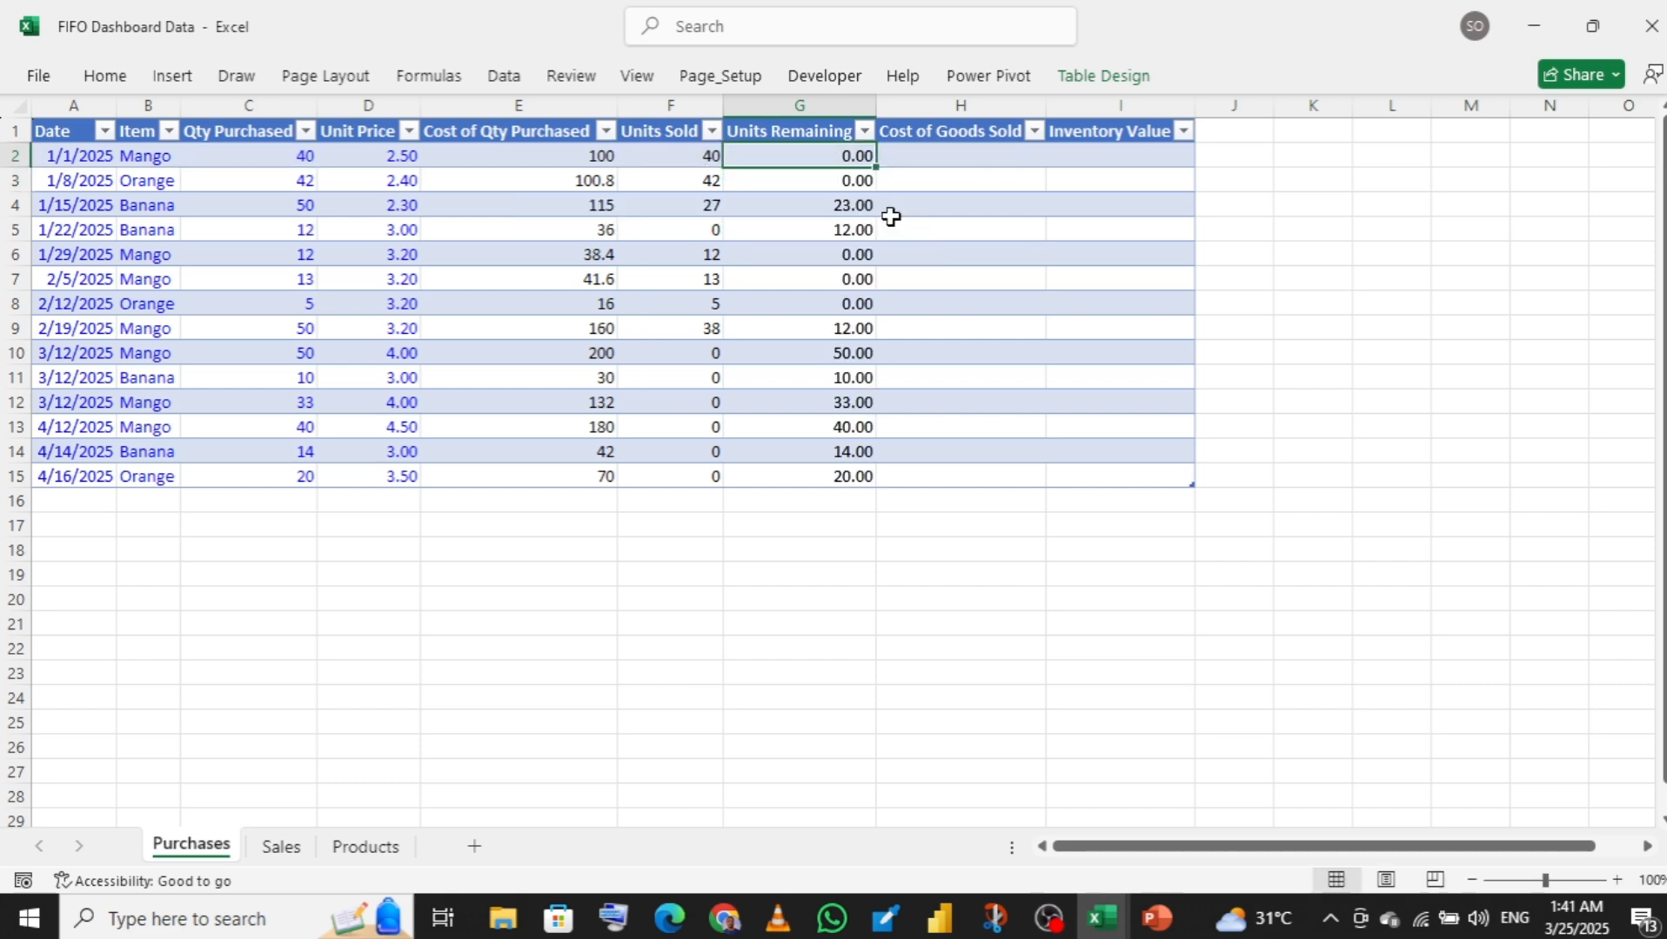
- Calculate Cost of Goods Sold as [@[Unit Price]]*[@[Units Sold]] and apply the formula to the whole column
{"action": "left_click", "coordinate": [946, 153]}
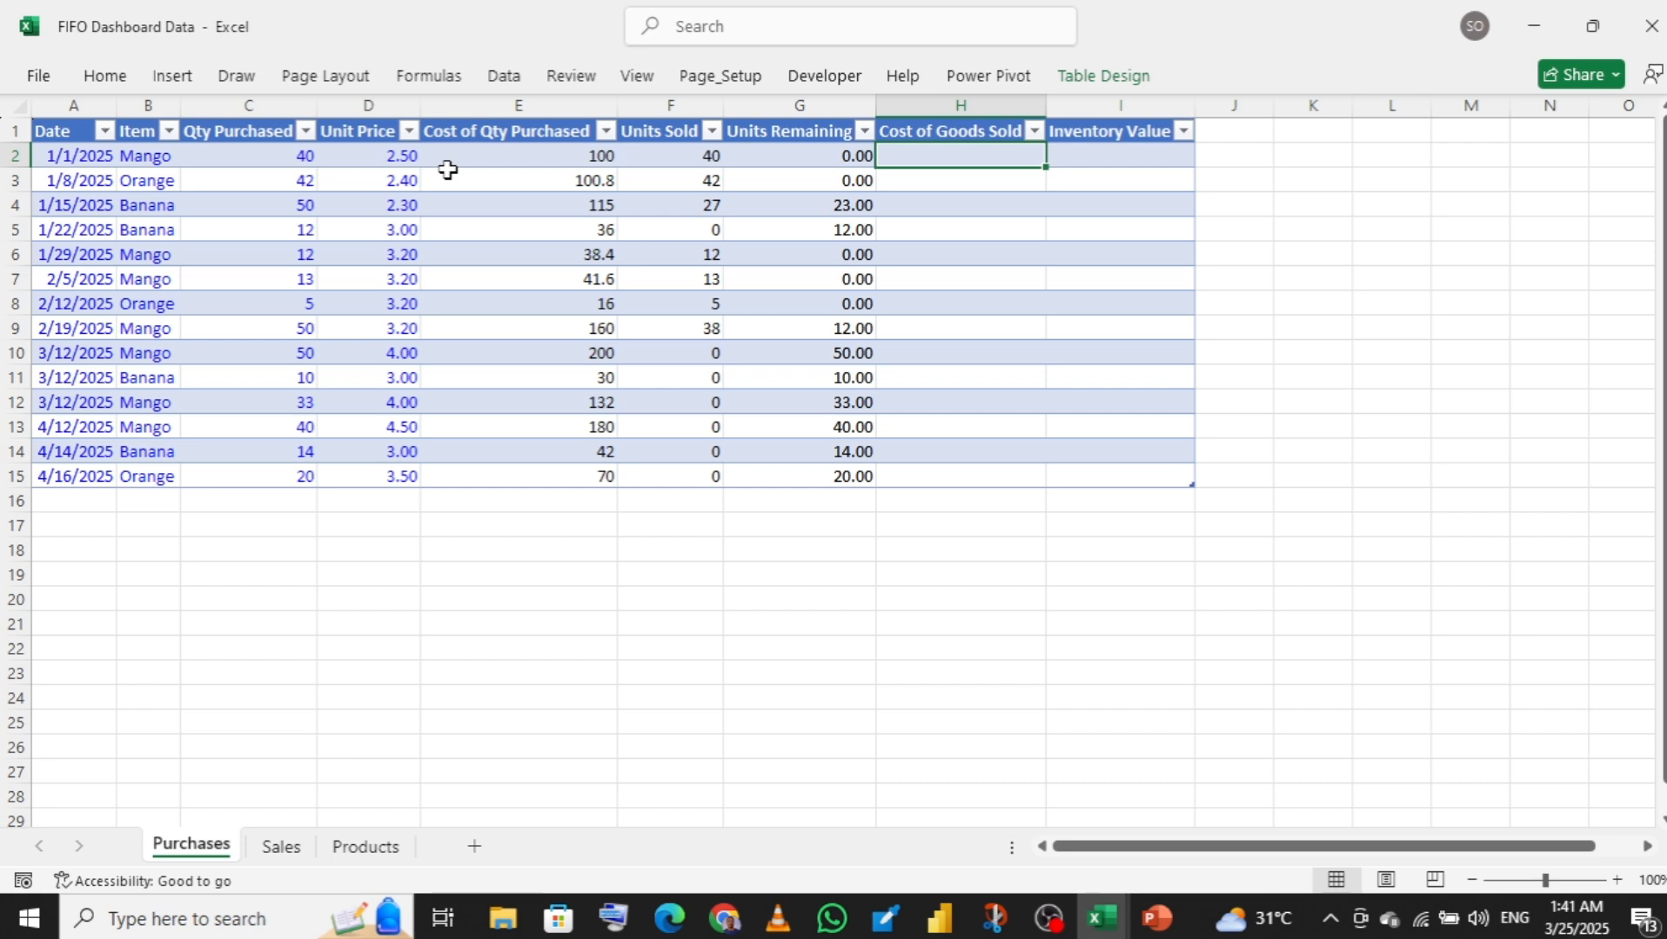
{"action": "type", "text": "="}
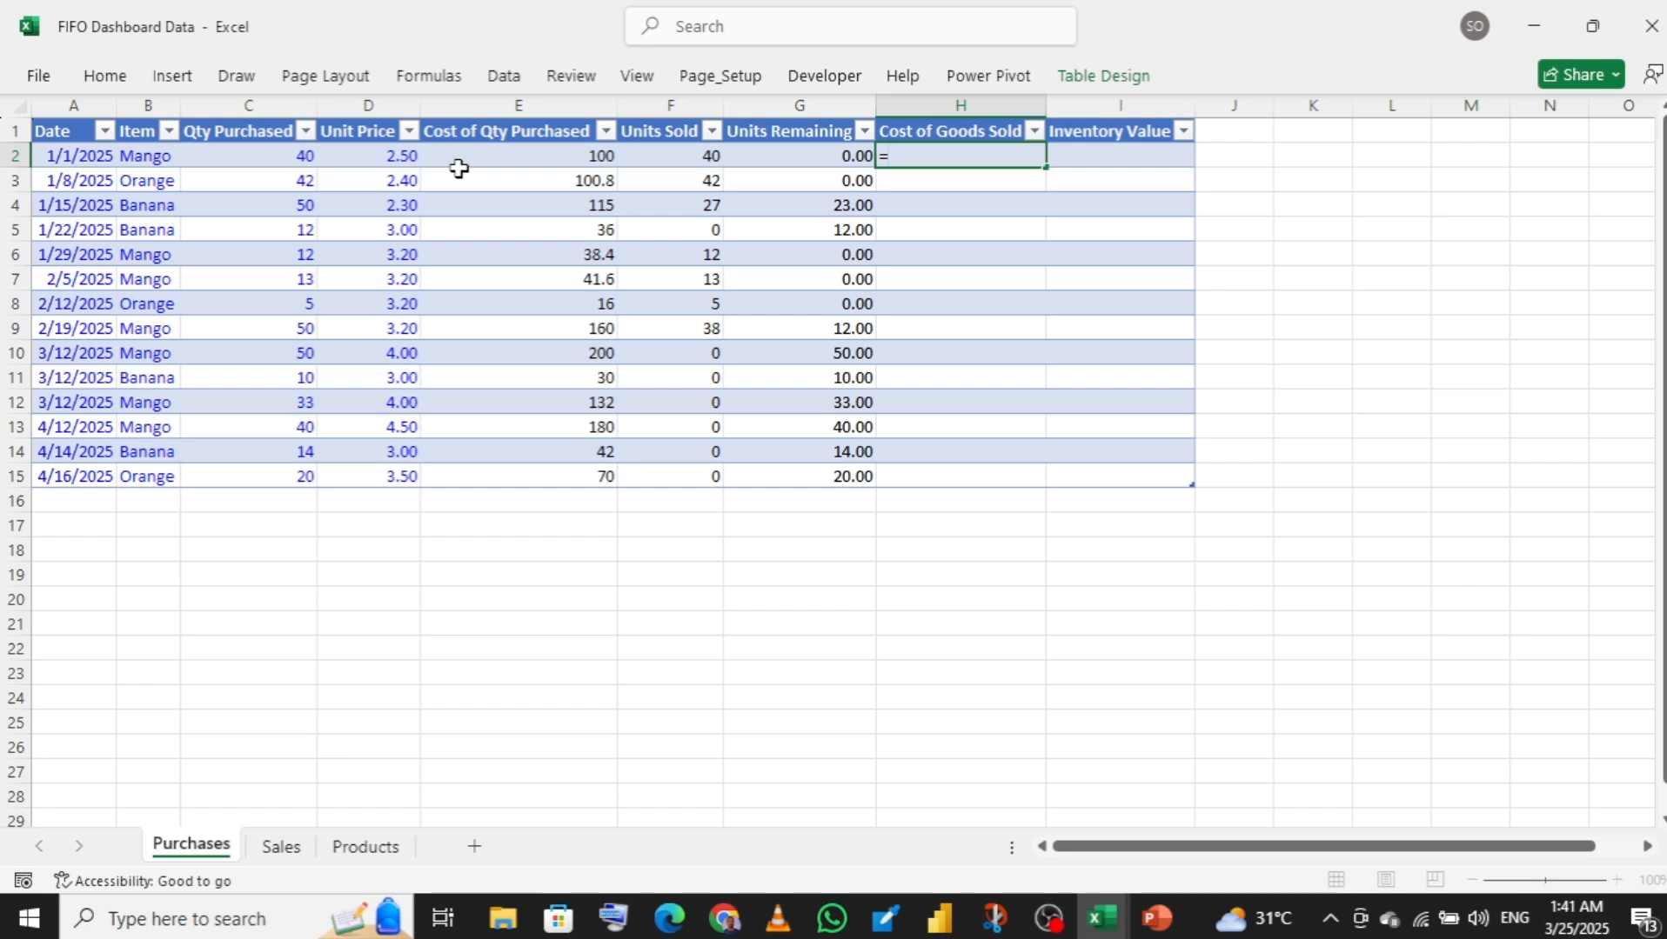
{"action": "left_click", "coordinate": [349, 147]}
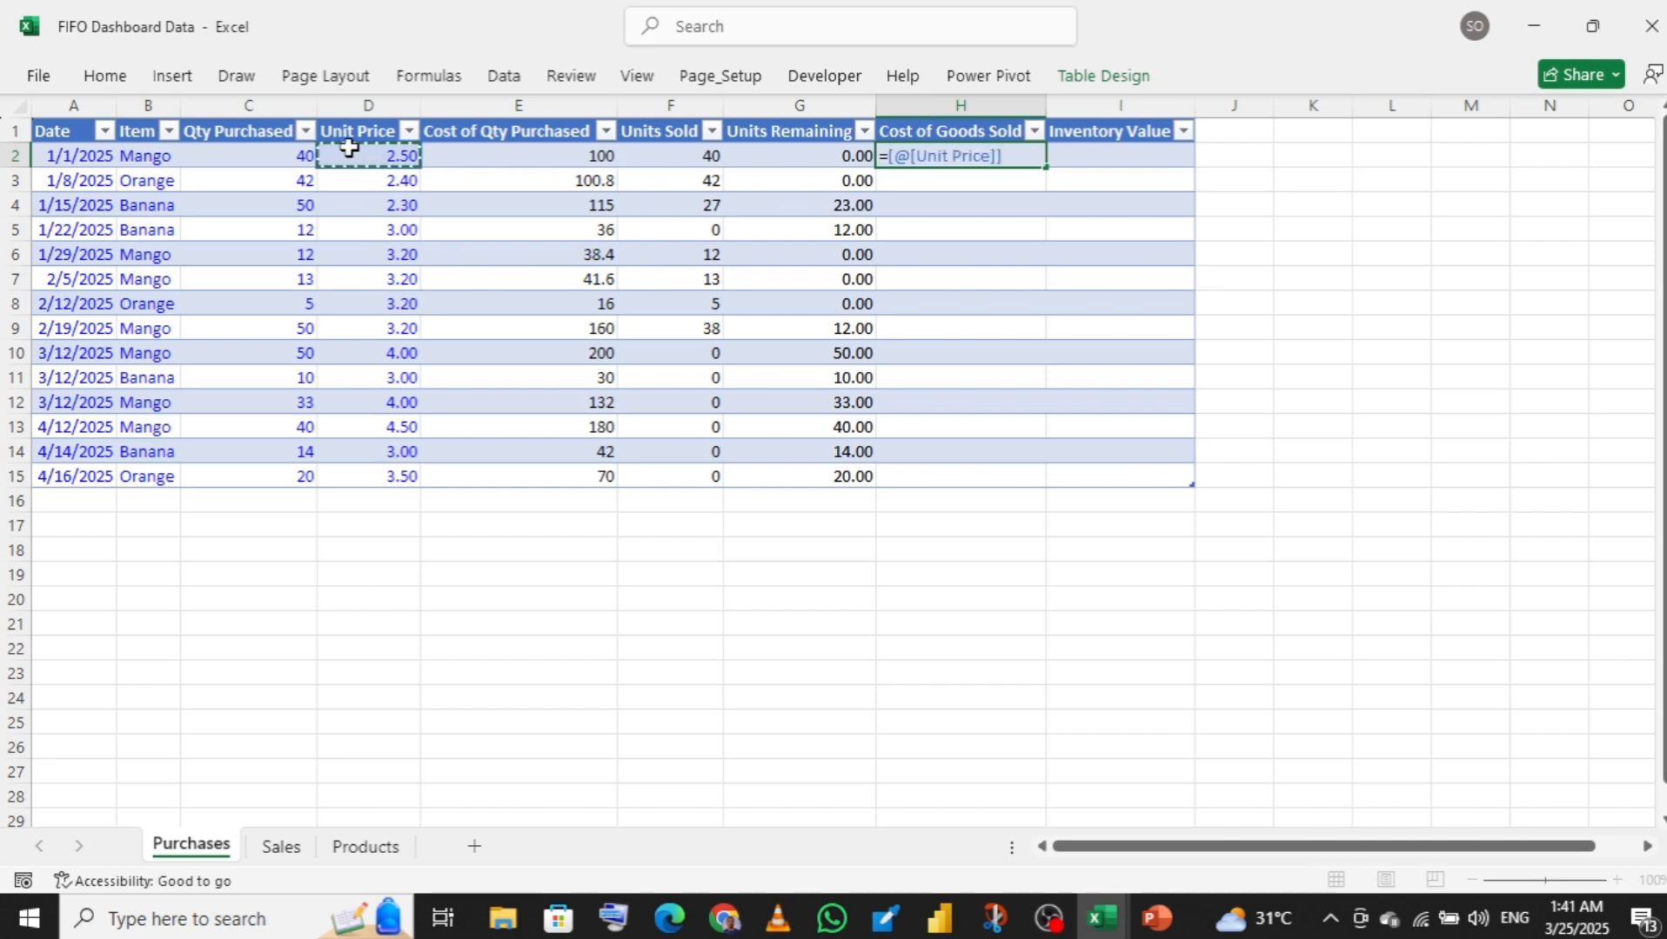
{"action": "type", "text": "*"}
{"action": "left_click", "coordinate": [688, 155]}
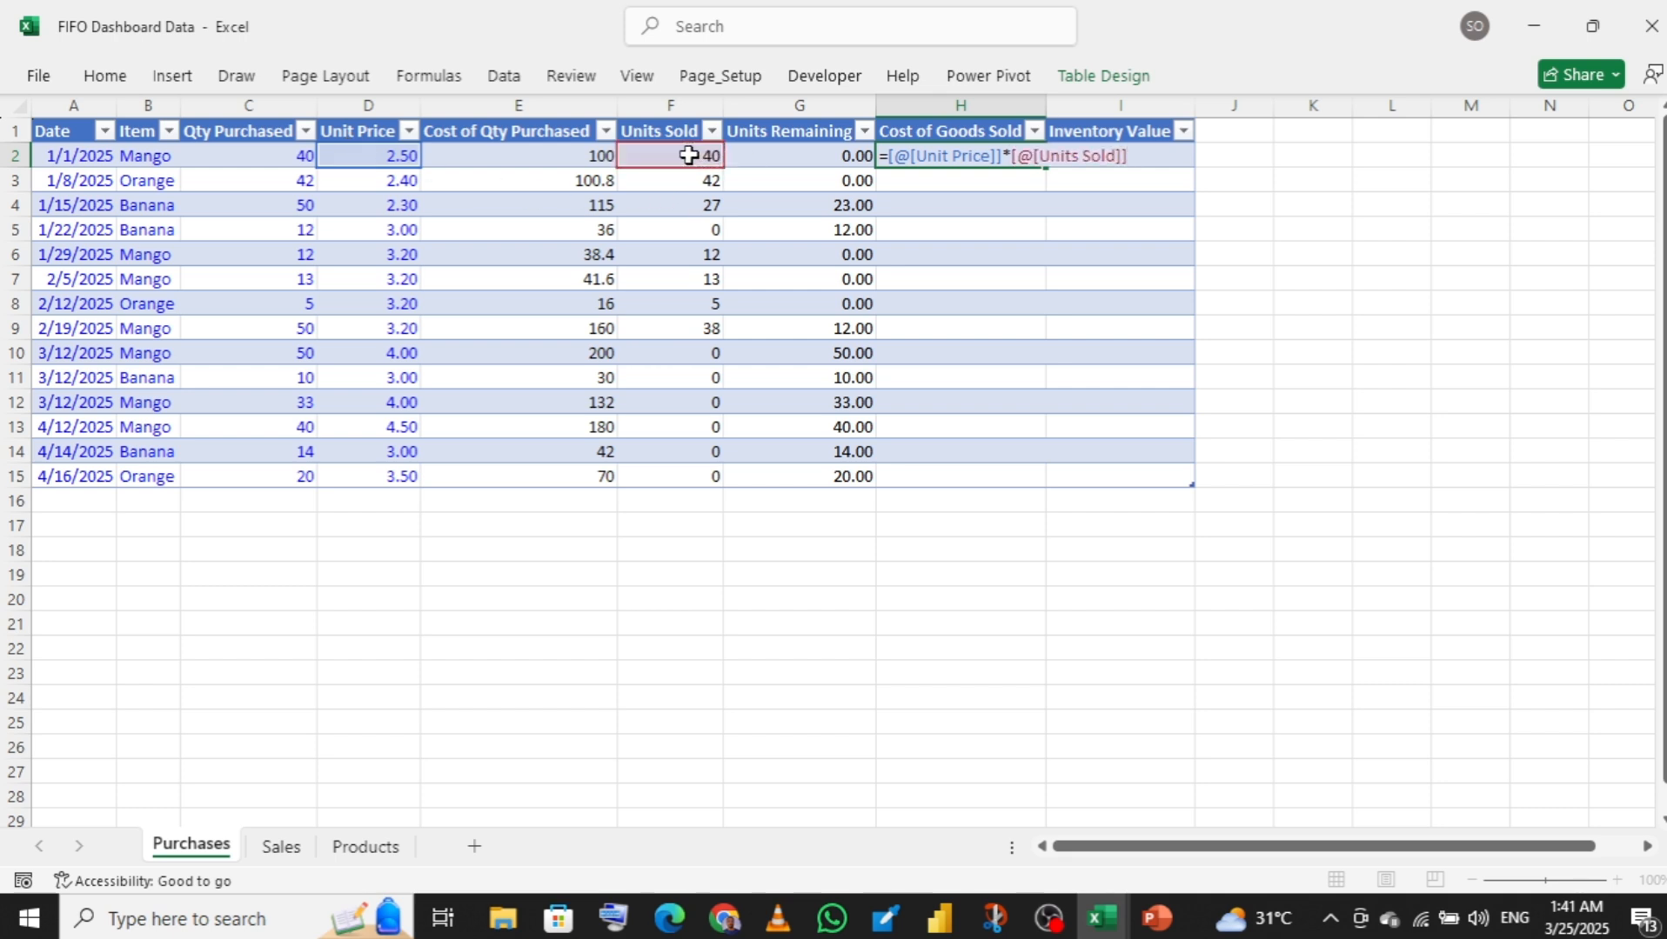
{"action": "key", "text": "Return"}
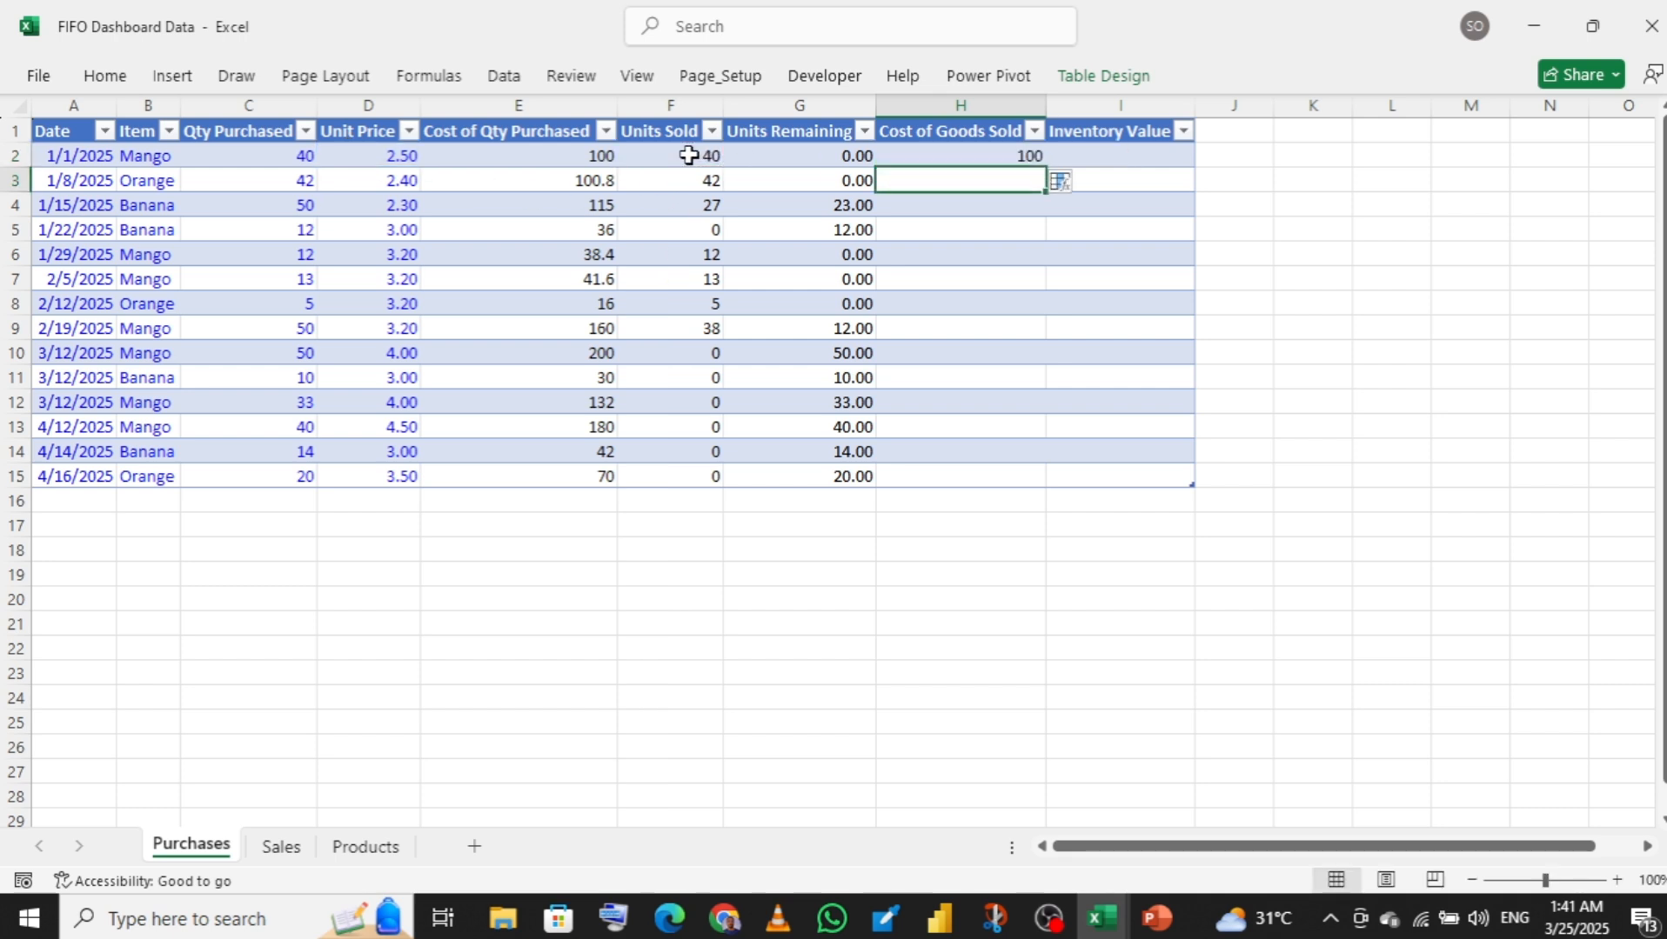
{"action": "left_click", "coordinate": [1077, 188]}
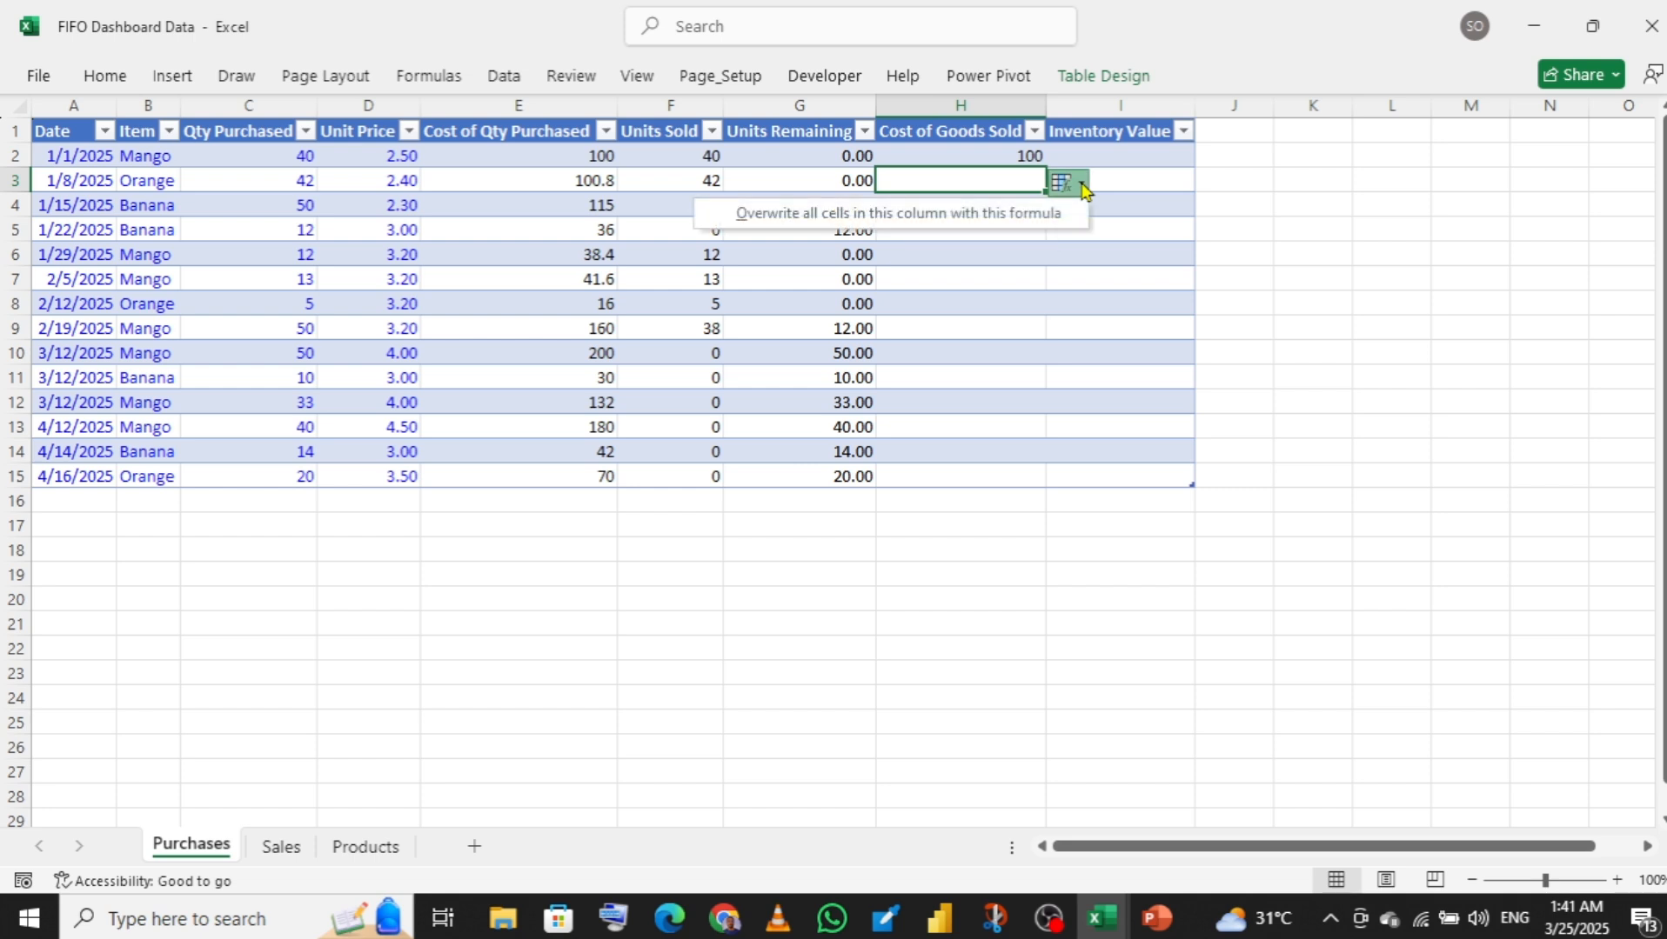
{"action": "left_click", "coordinate": [1030, 211]}
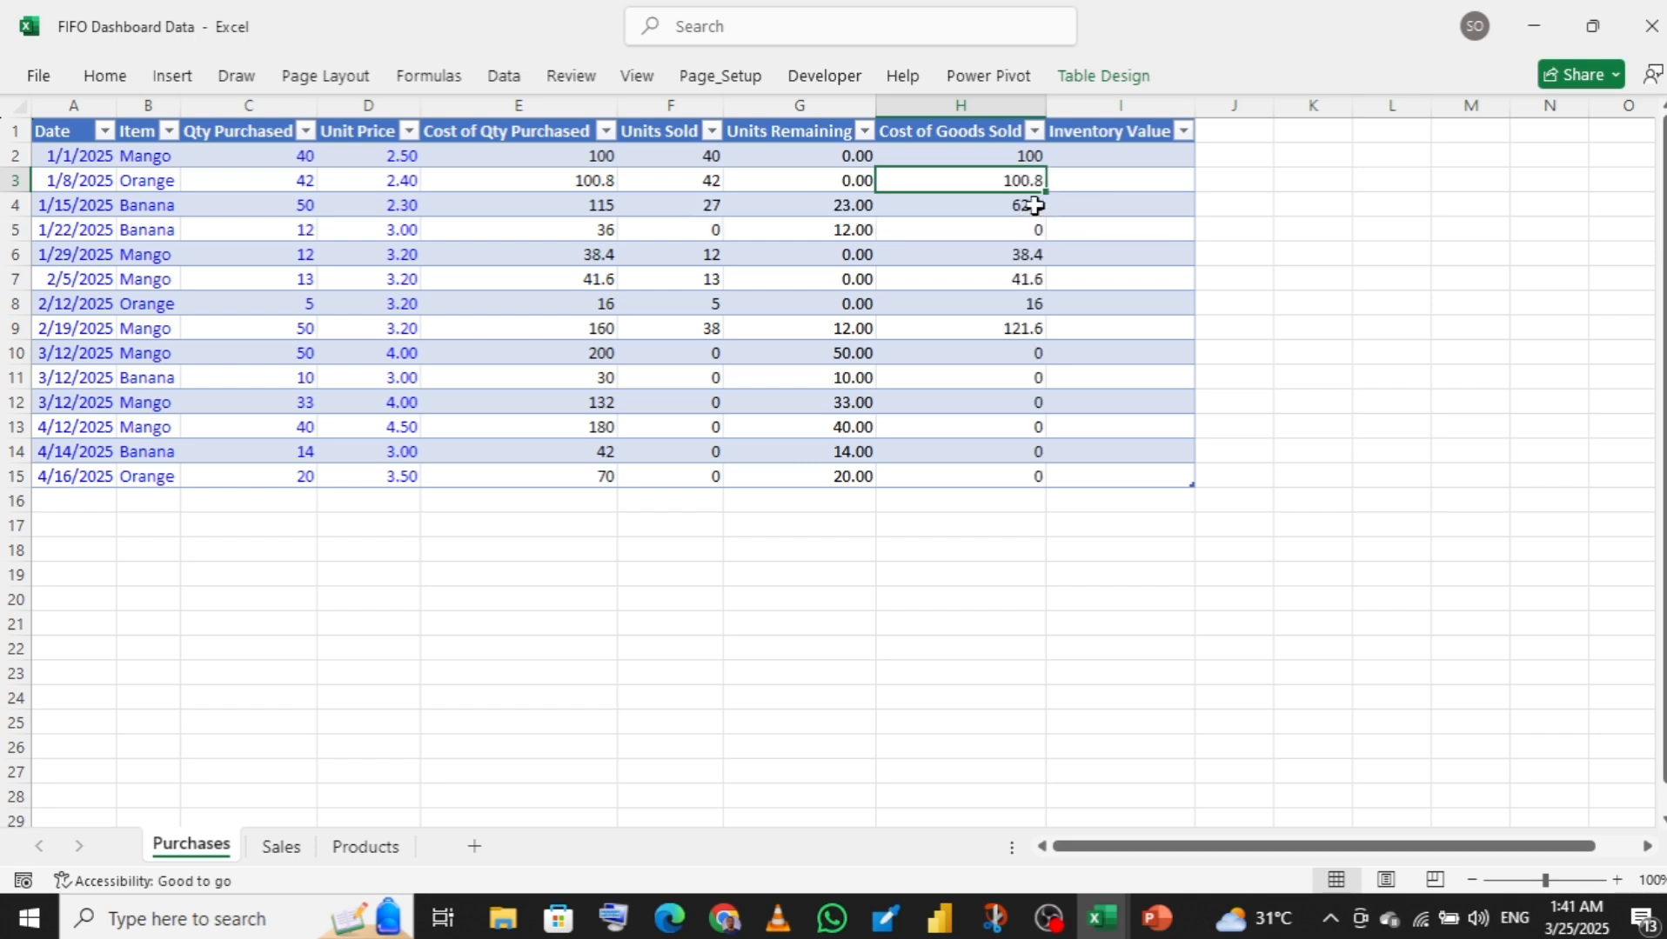
- Calculate Inventory Value as [@[Unit Price]]*[@[Units Remaining]] and apply the formula to the whole column
{"action": "left_click", "coordinate": [1109, 157]}
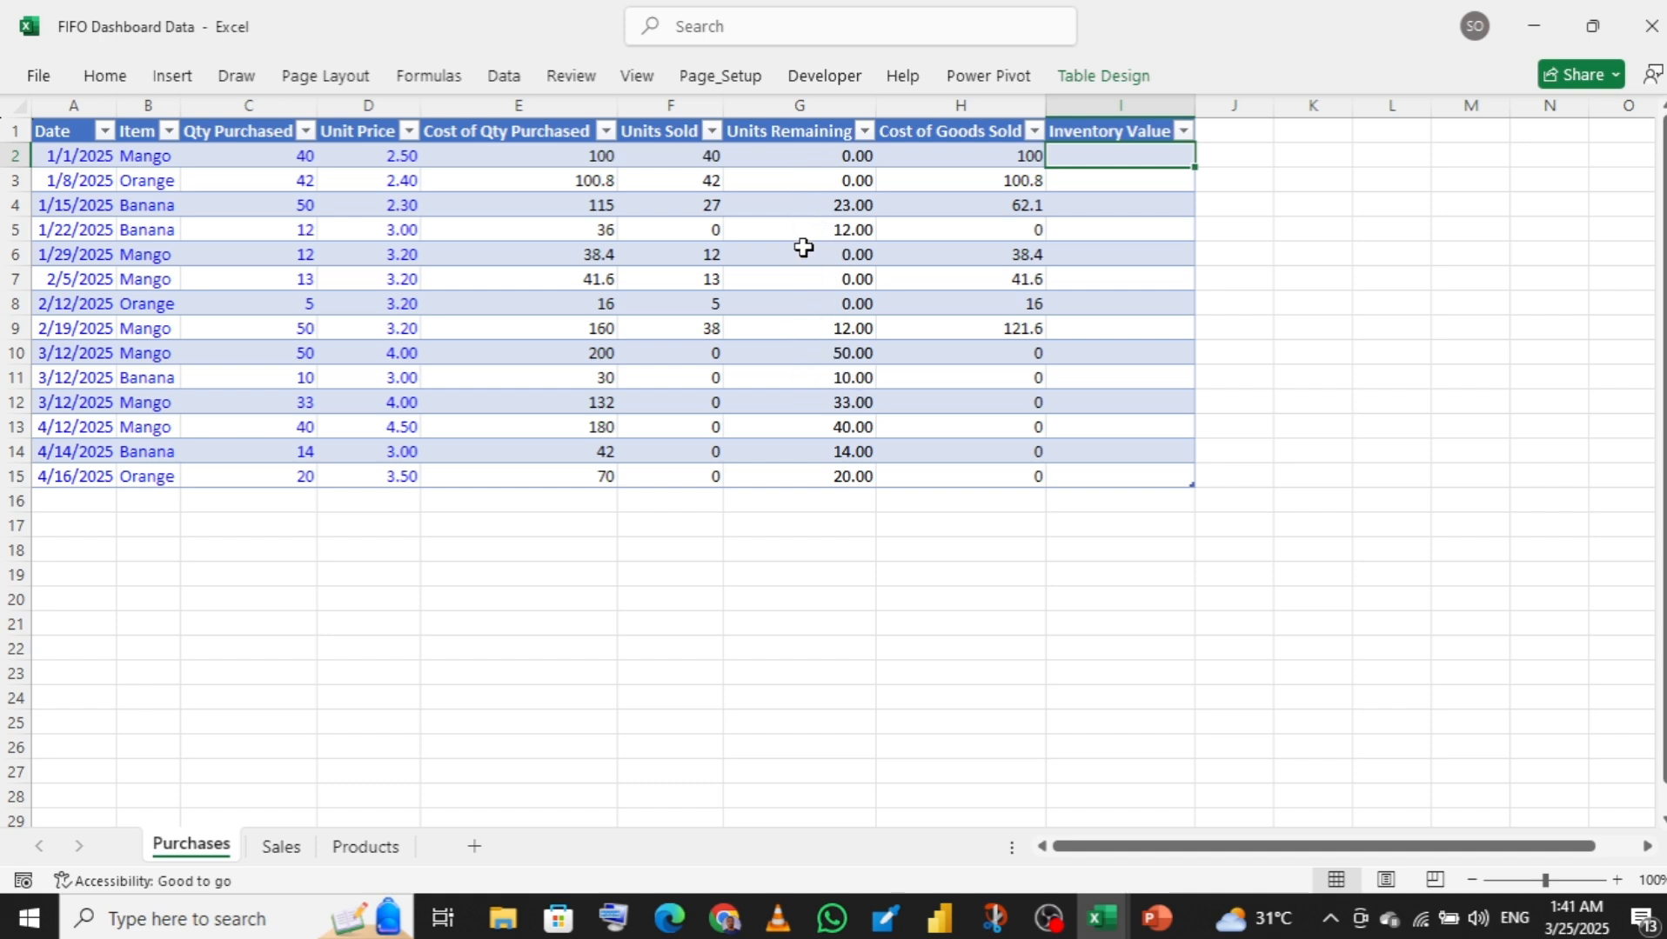
{"action": "type", "text": "="}
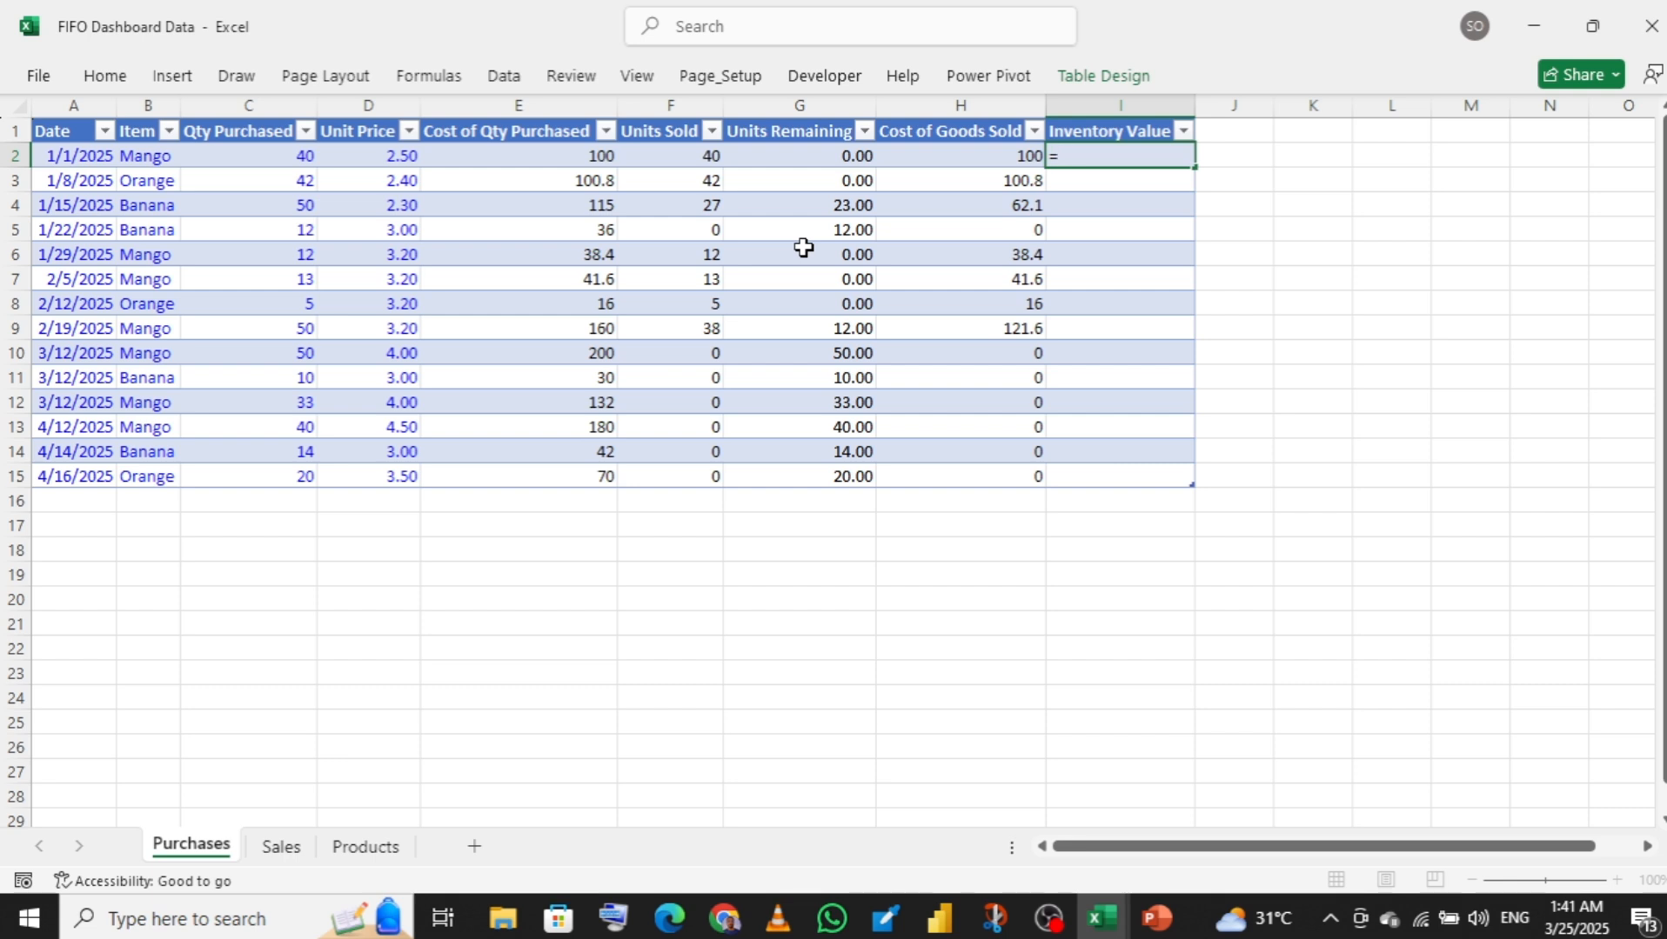
{"action": "left_click", "coordinate": [363, 154]}
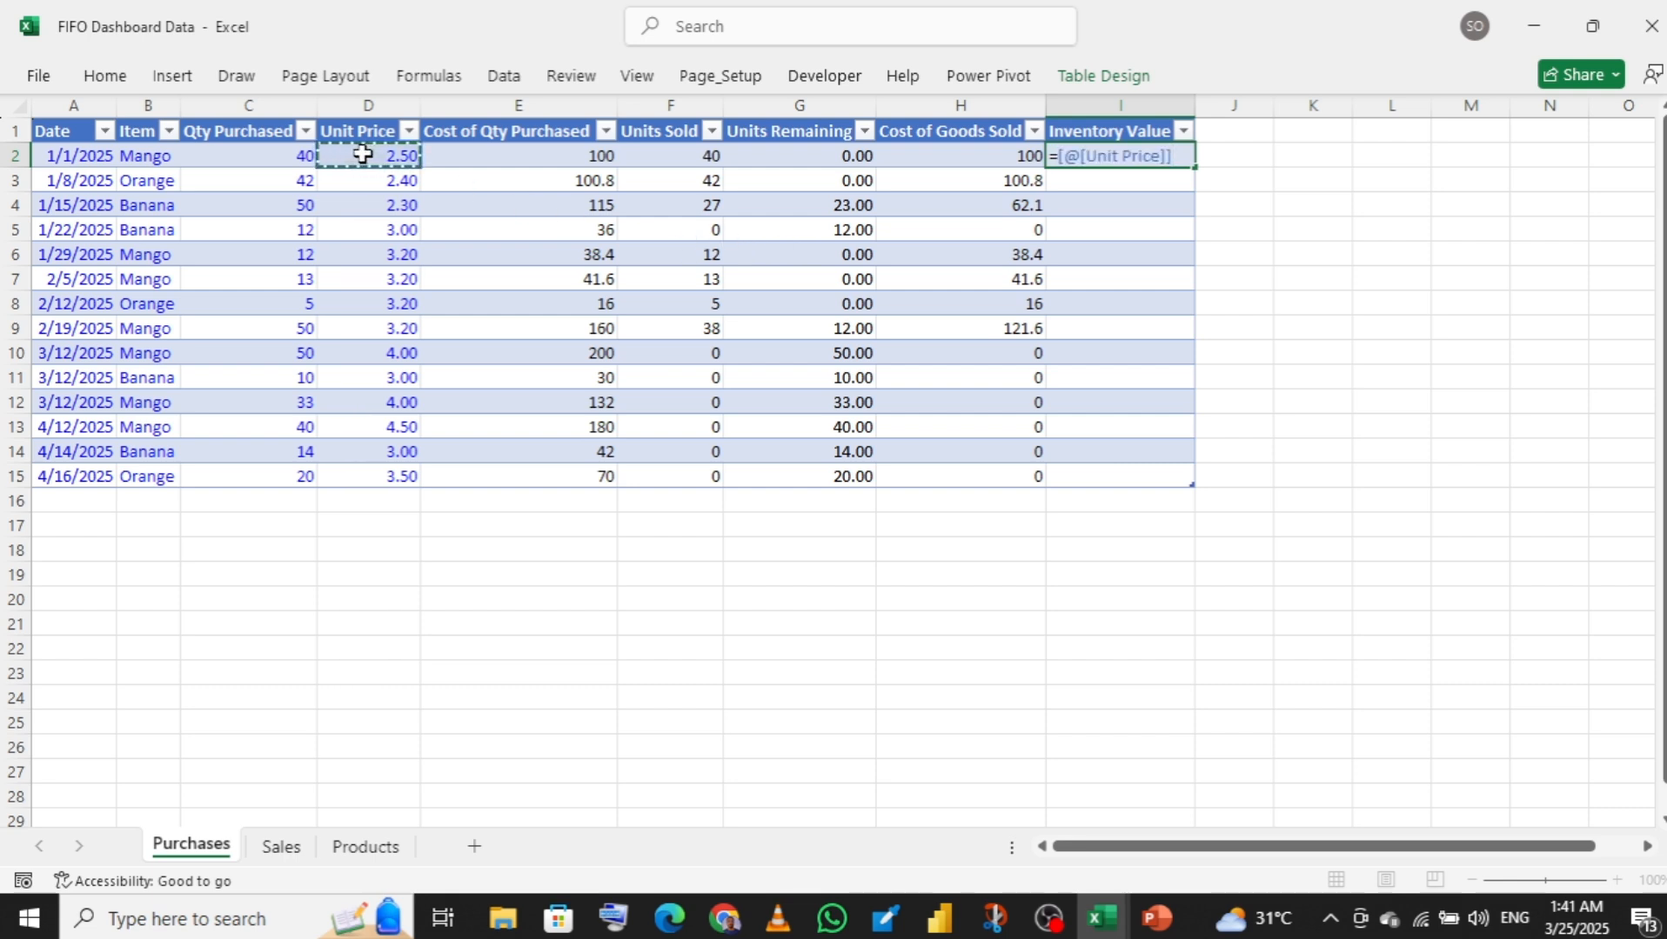
{"action": "type", "text": "*"}
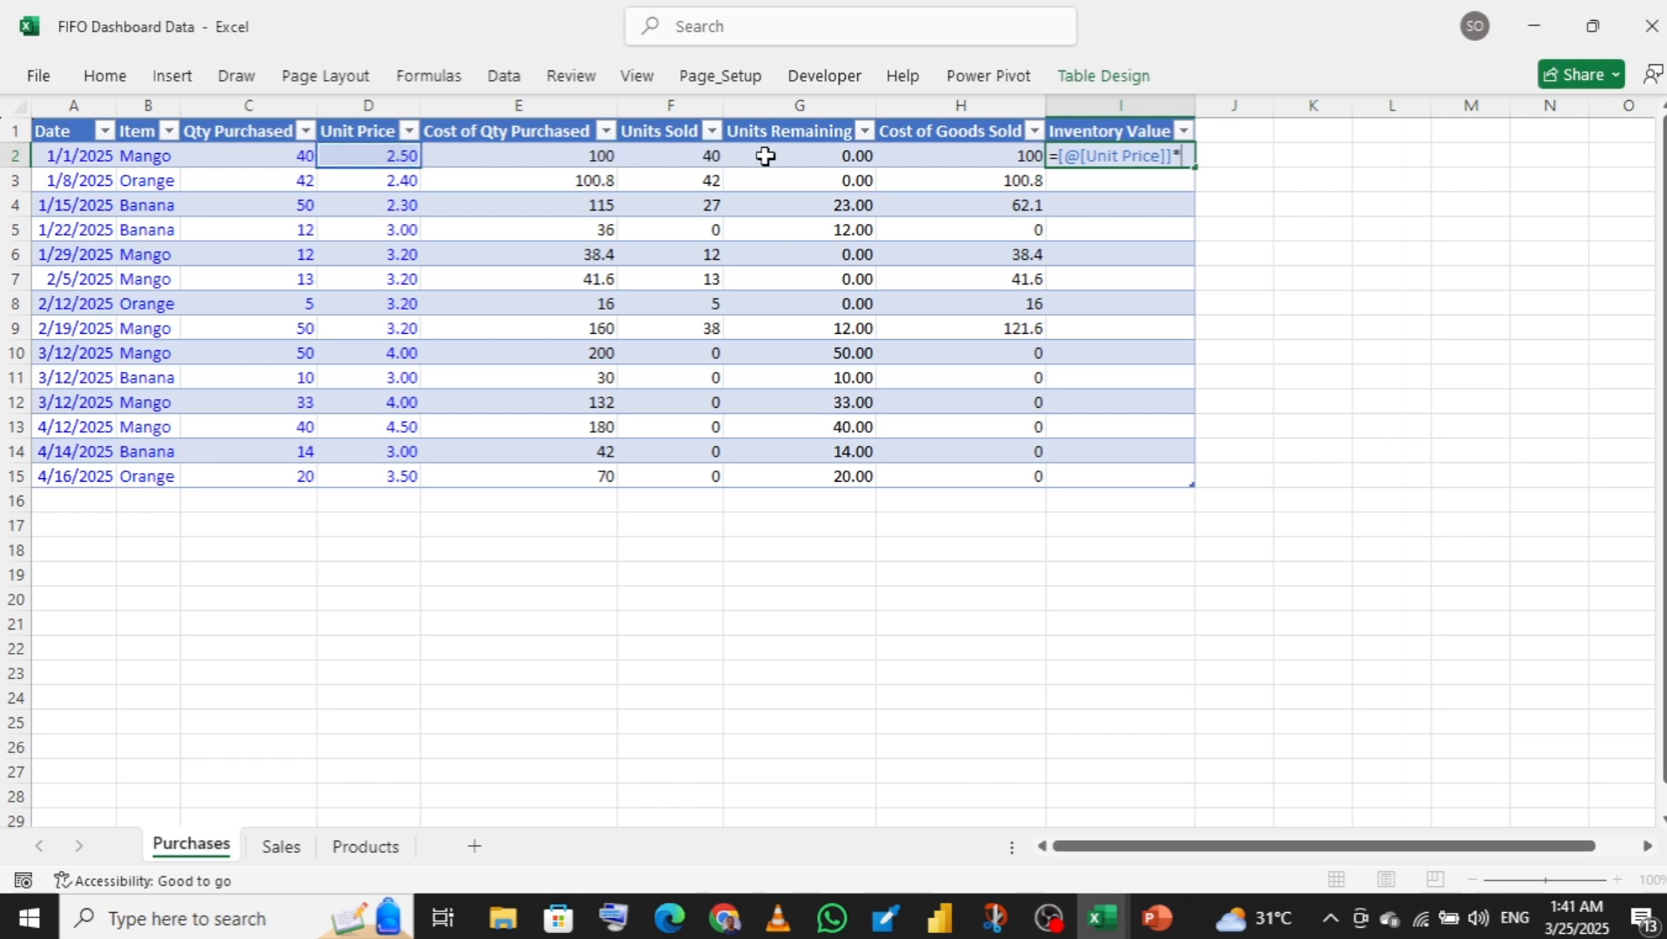
{"action": "left_click", "coordinate": [798, 156]}
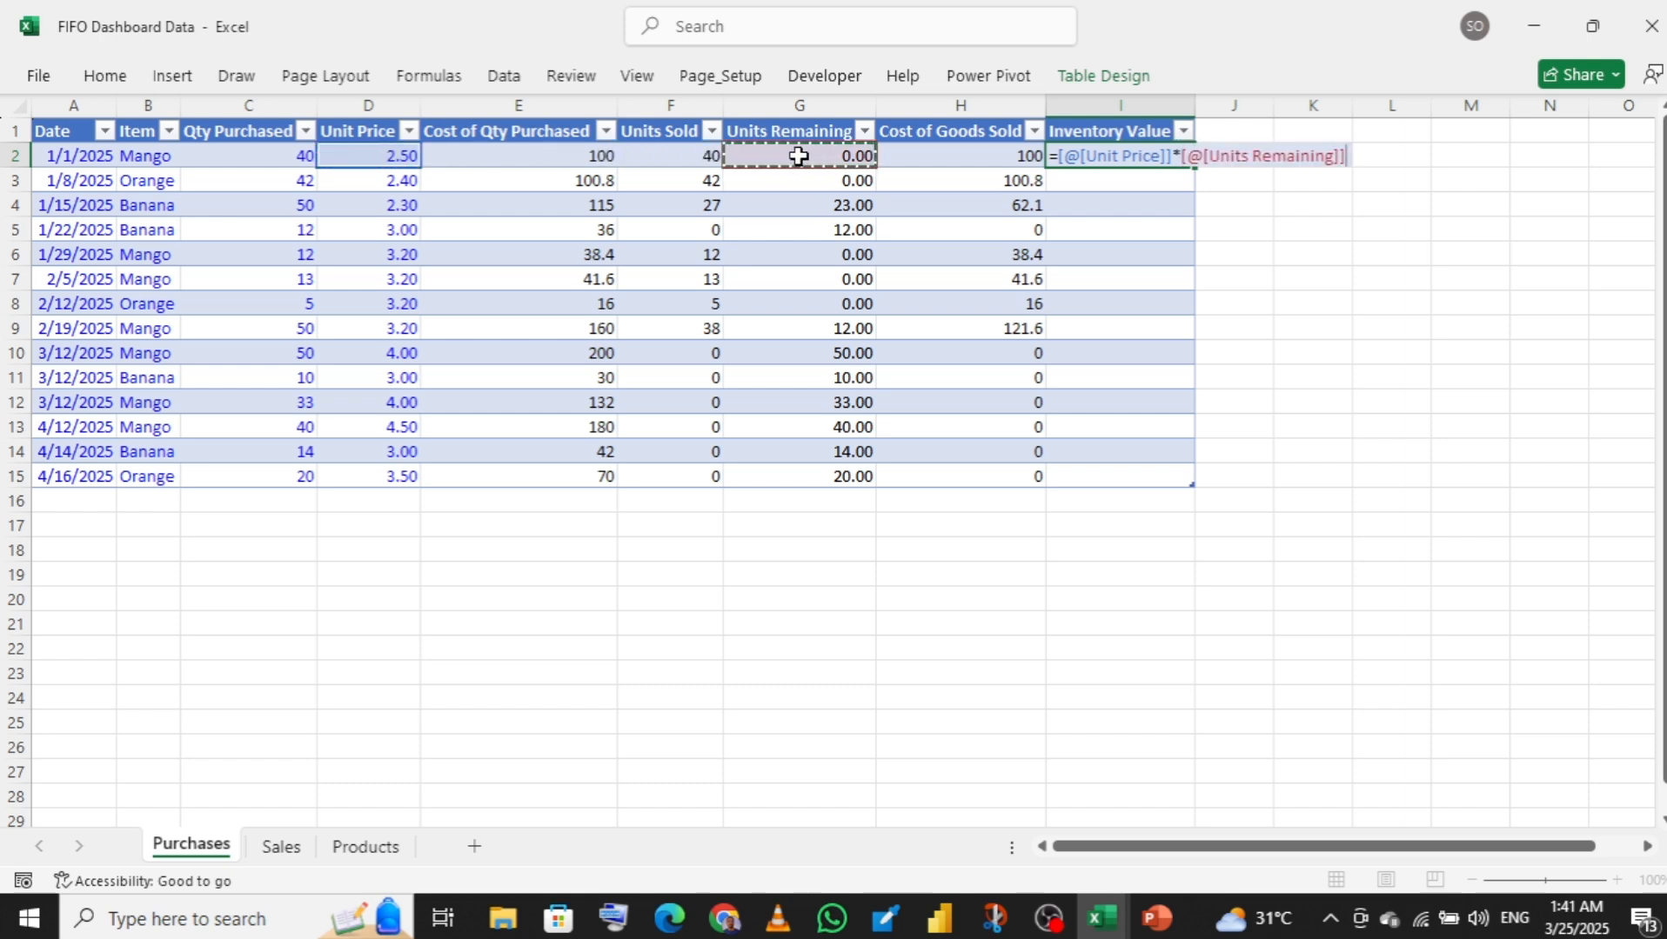
{"action": "key", "text": "Return"}
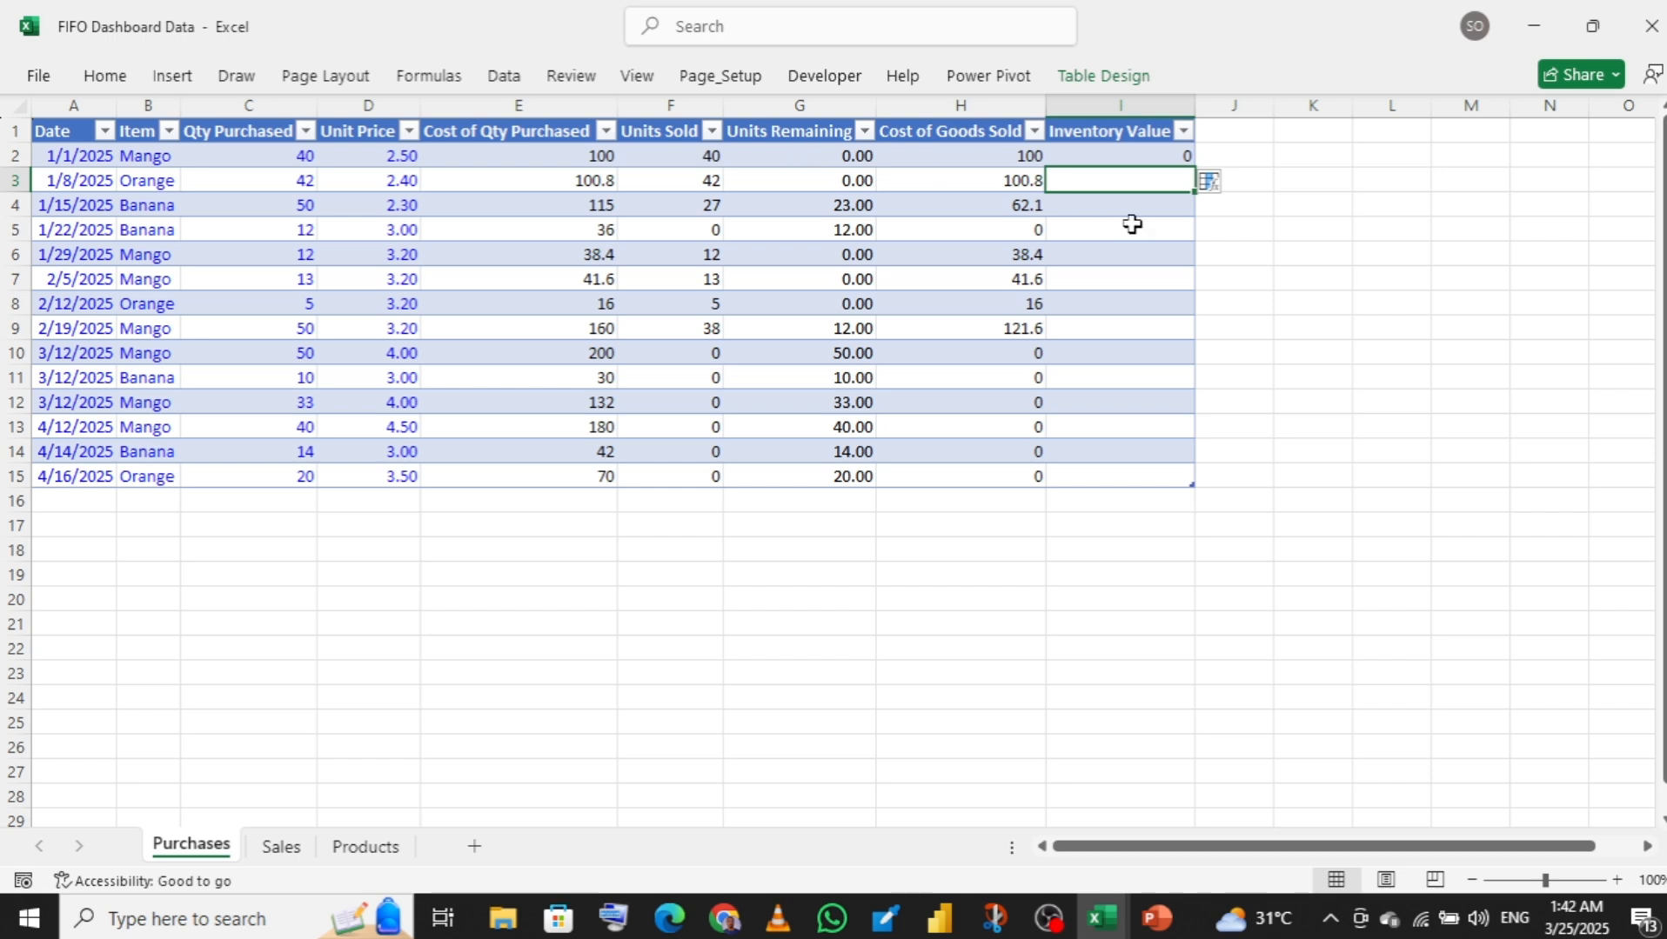
{"action": "left_click", "coordinate": [1222, 188]}
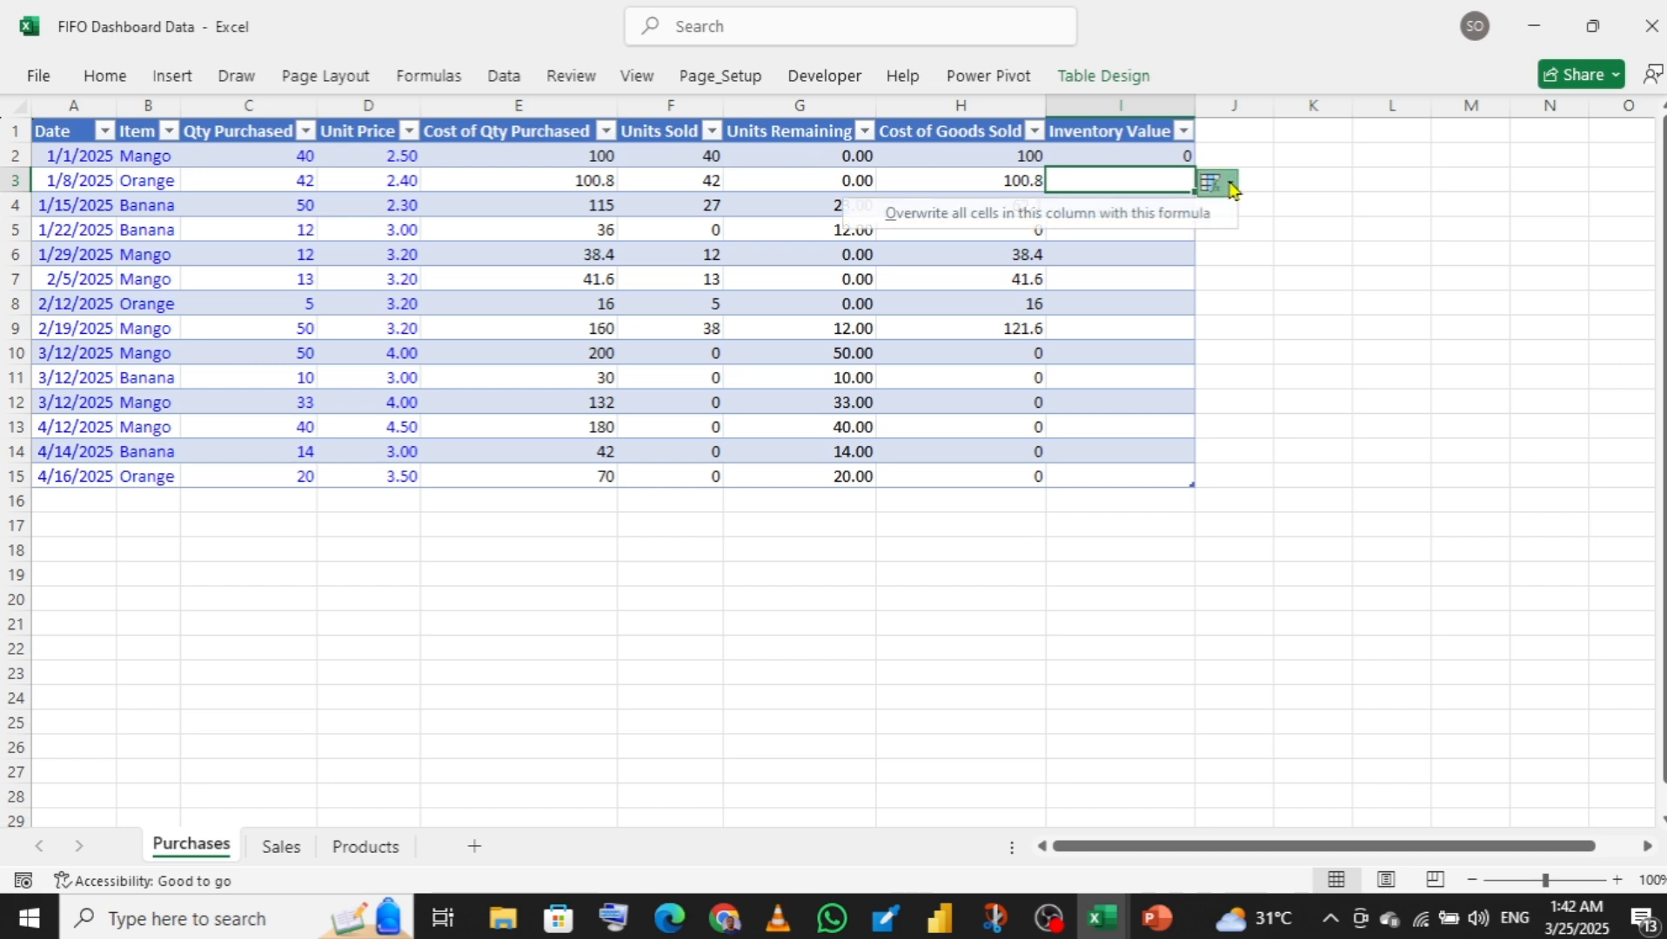
{"action": "left_click", "coordinate": [1176, 209]}
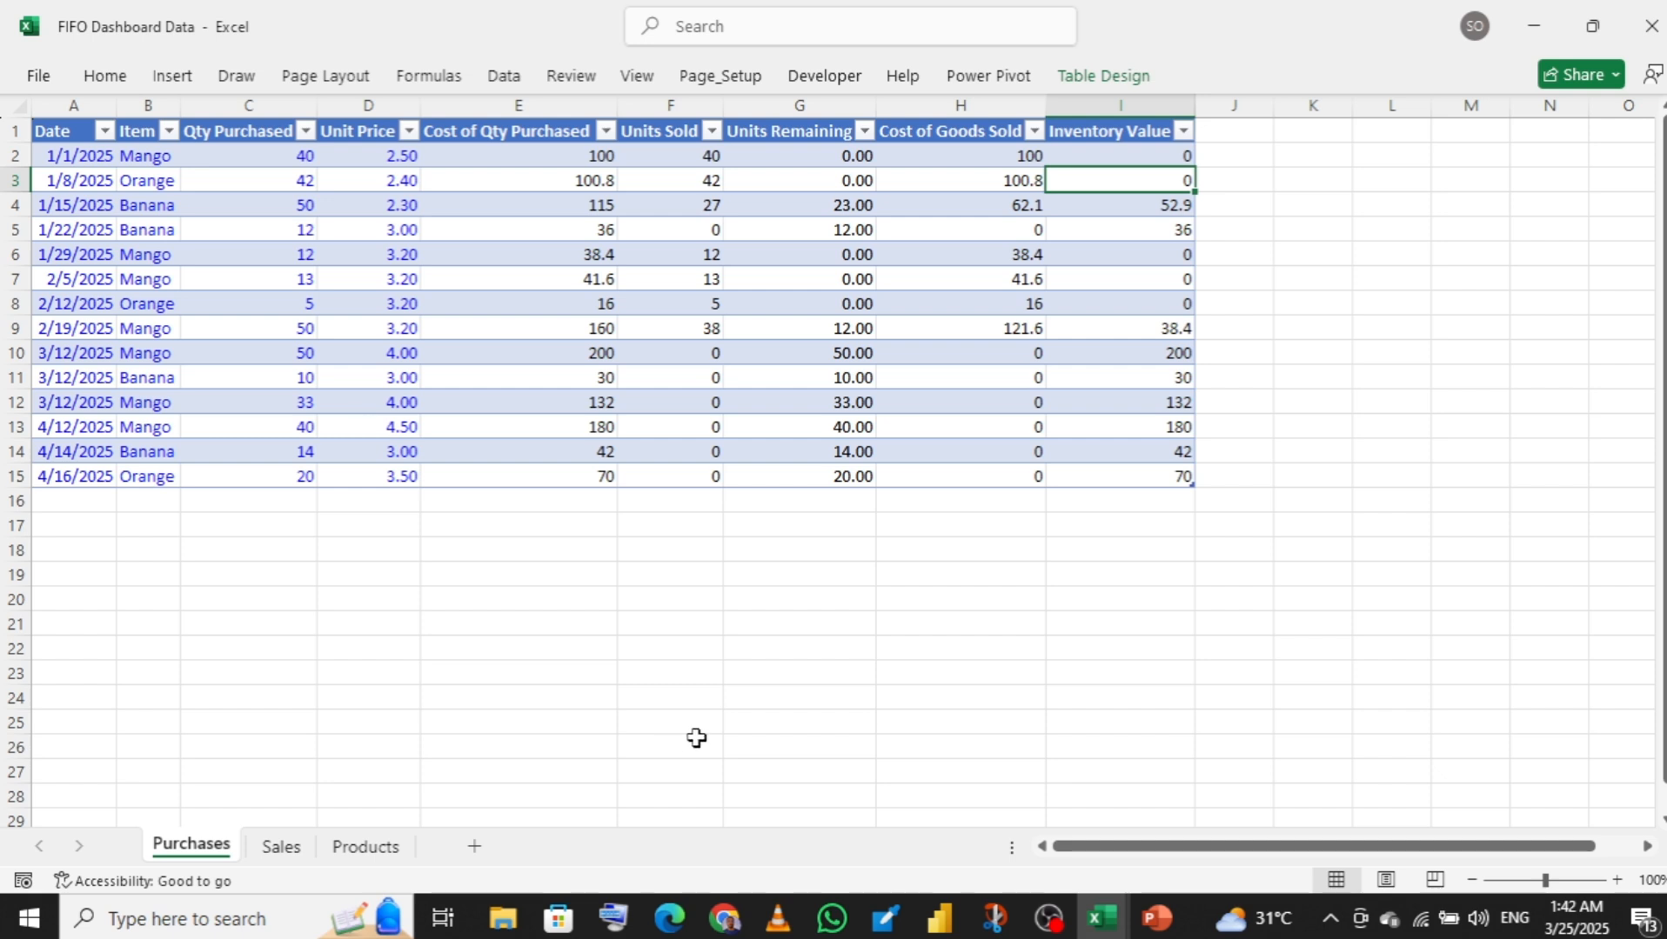
- Switch to the inventory report in Power BI, deselect the doughnut chart and review the FIFO inventory dashboard
{"action": "mouse_move", "coordinate": [938, 913]}
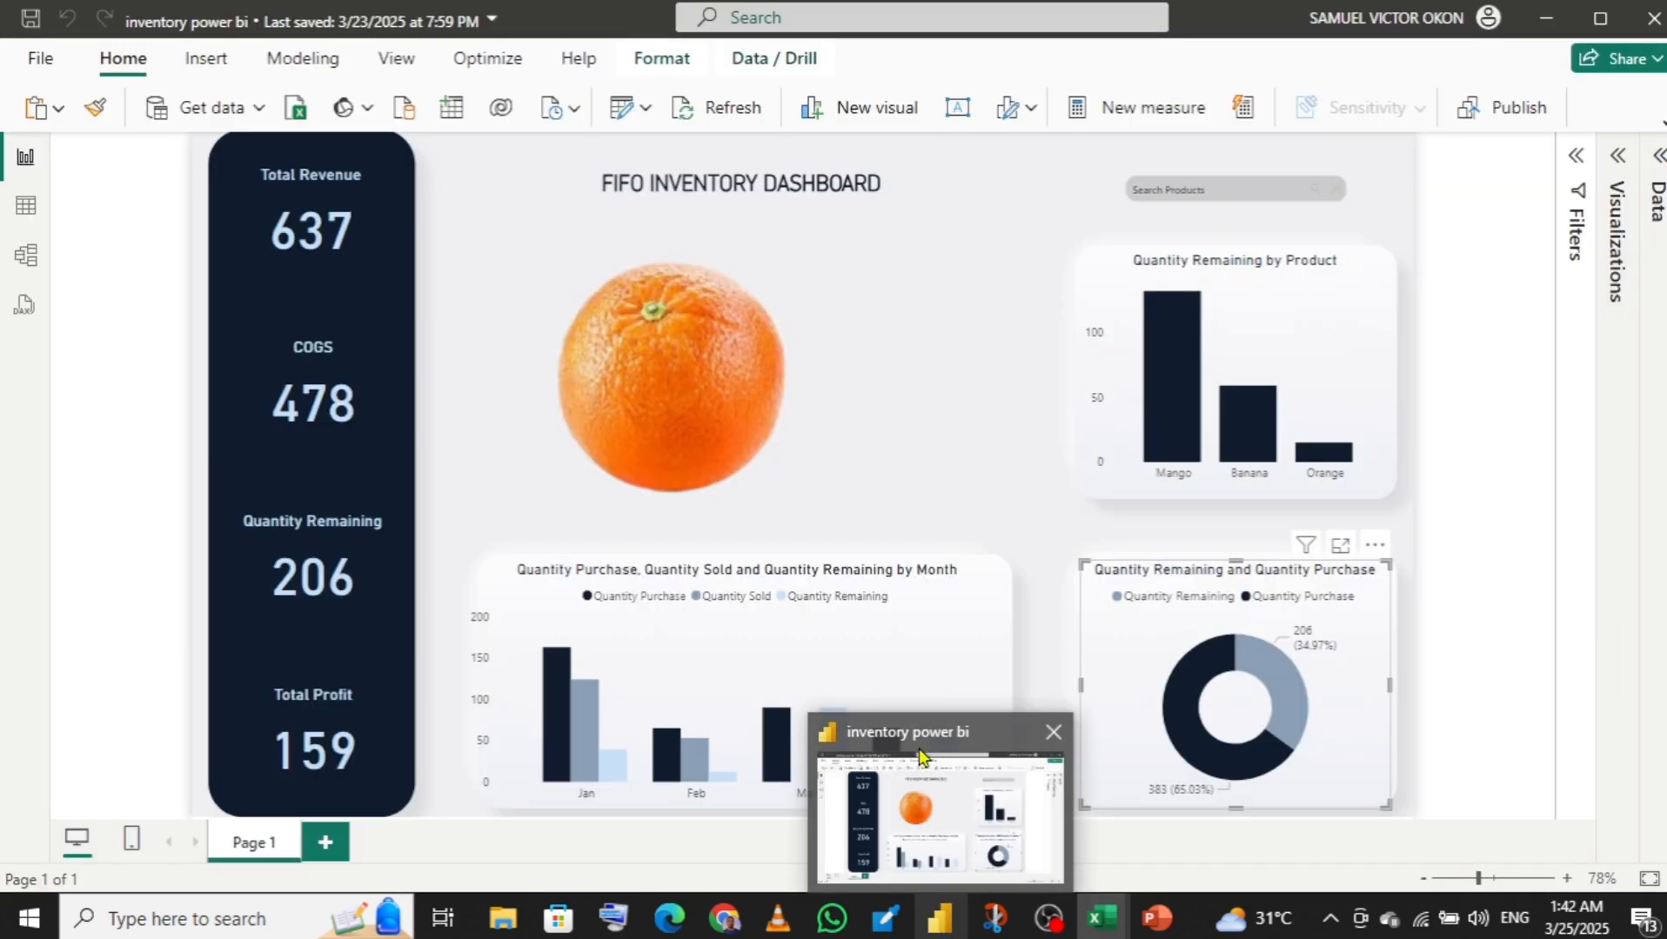
{"action": "left_click", "coordinate": [922, 757]}
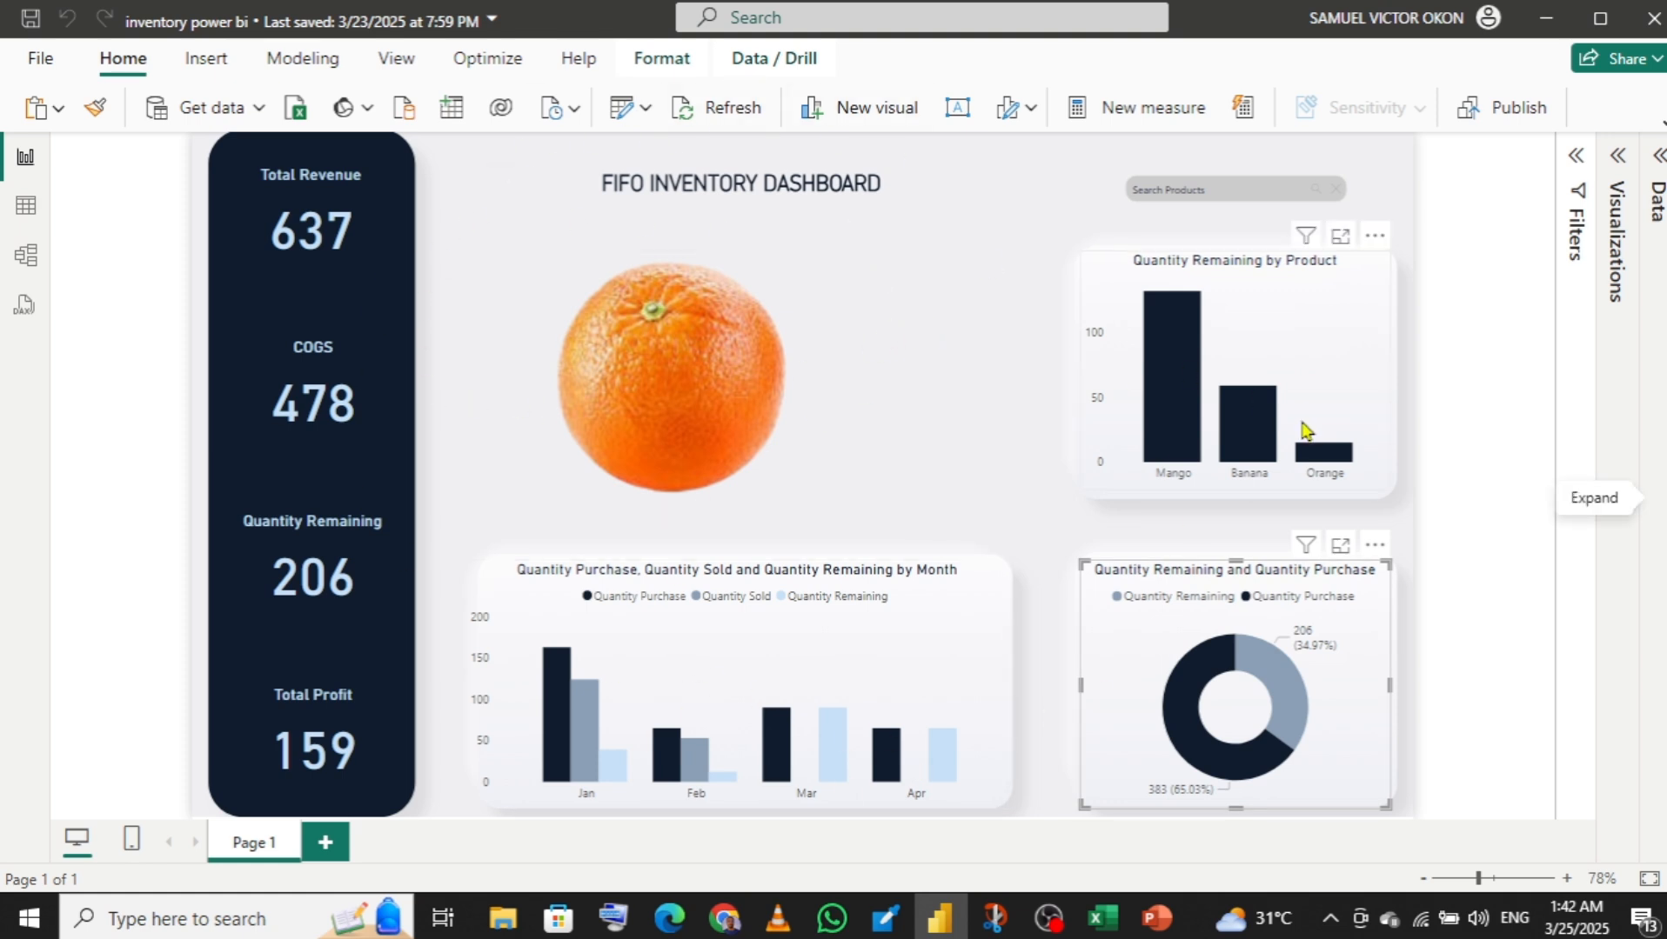
{"action": "left_click", "coordinate": [1035, 451]}
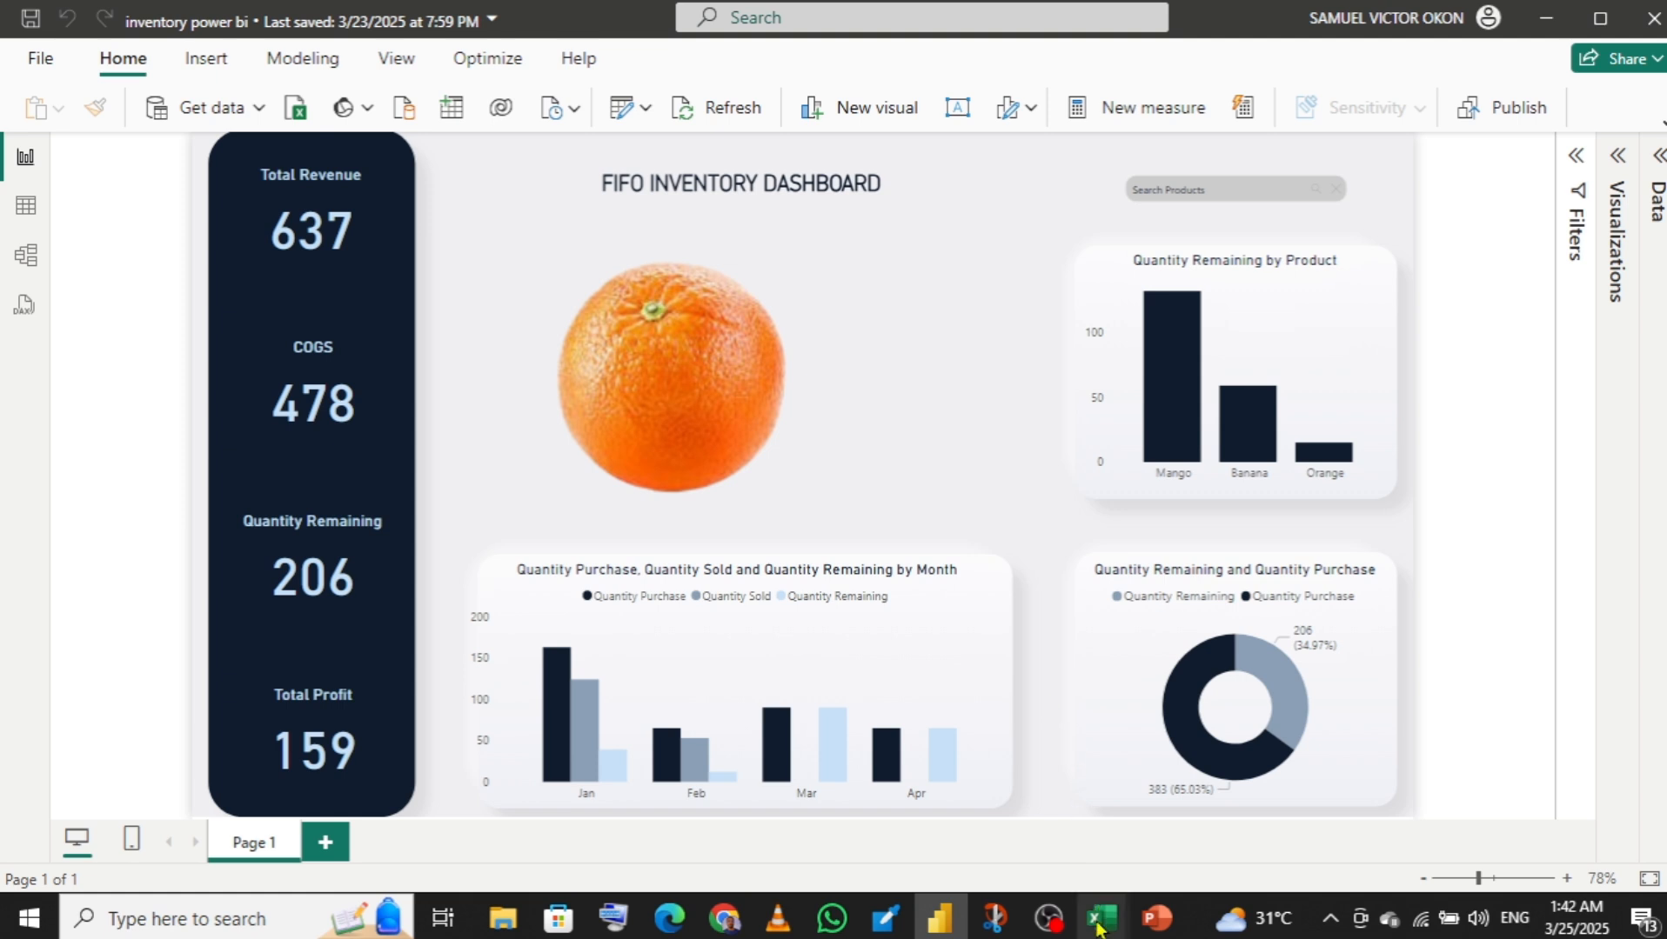
- Switch to the FIFO Dashboard Data workbook in Excel and save it
{"action": "mouse_move", "coordinate": [1098, 929]}
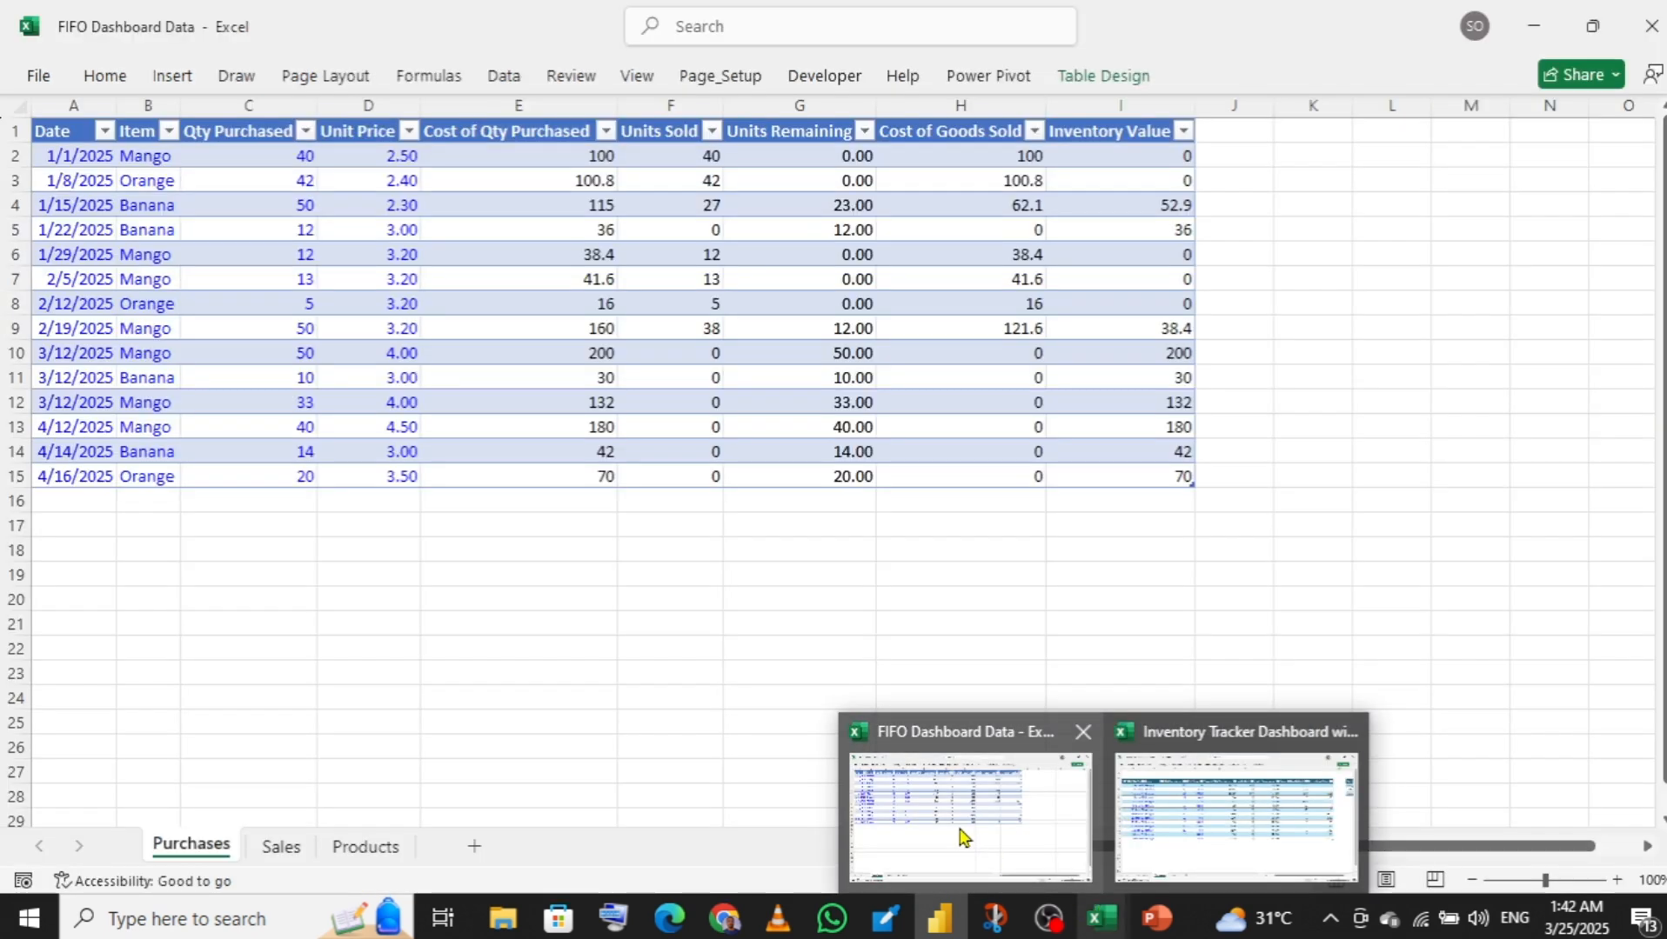
{"action": "left_click", "coordinate": [960, 836]}
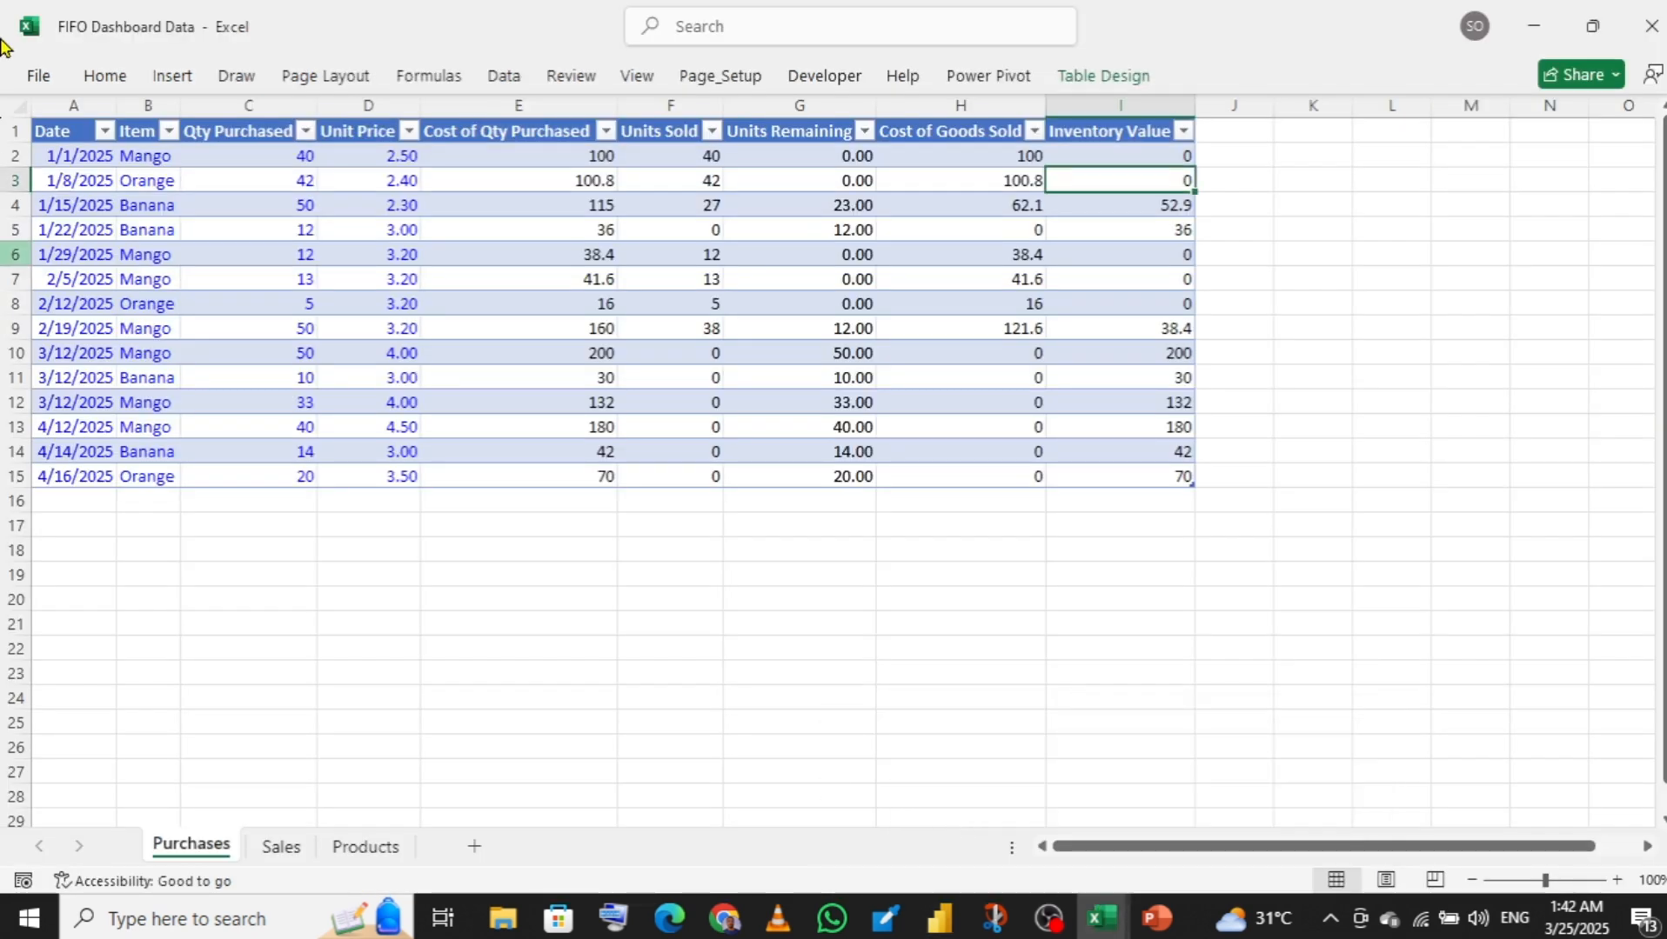
{"action": "left_click", "coordinate": [39, 78]}
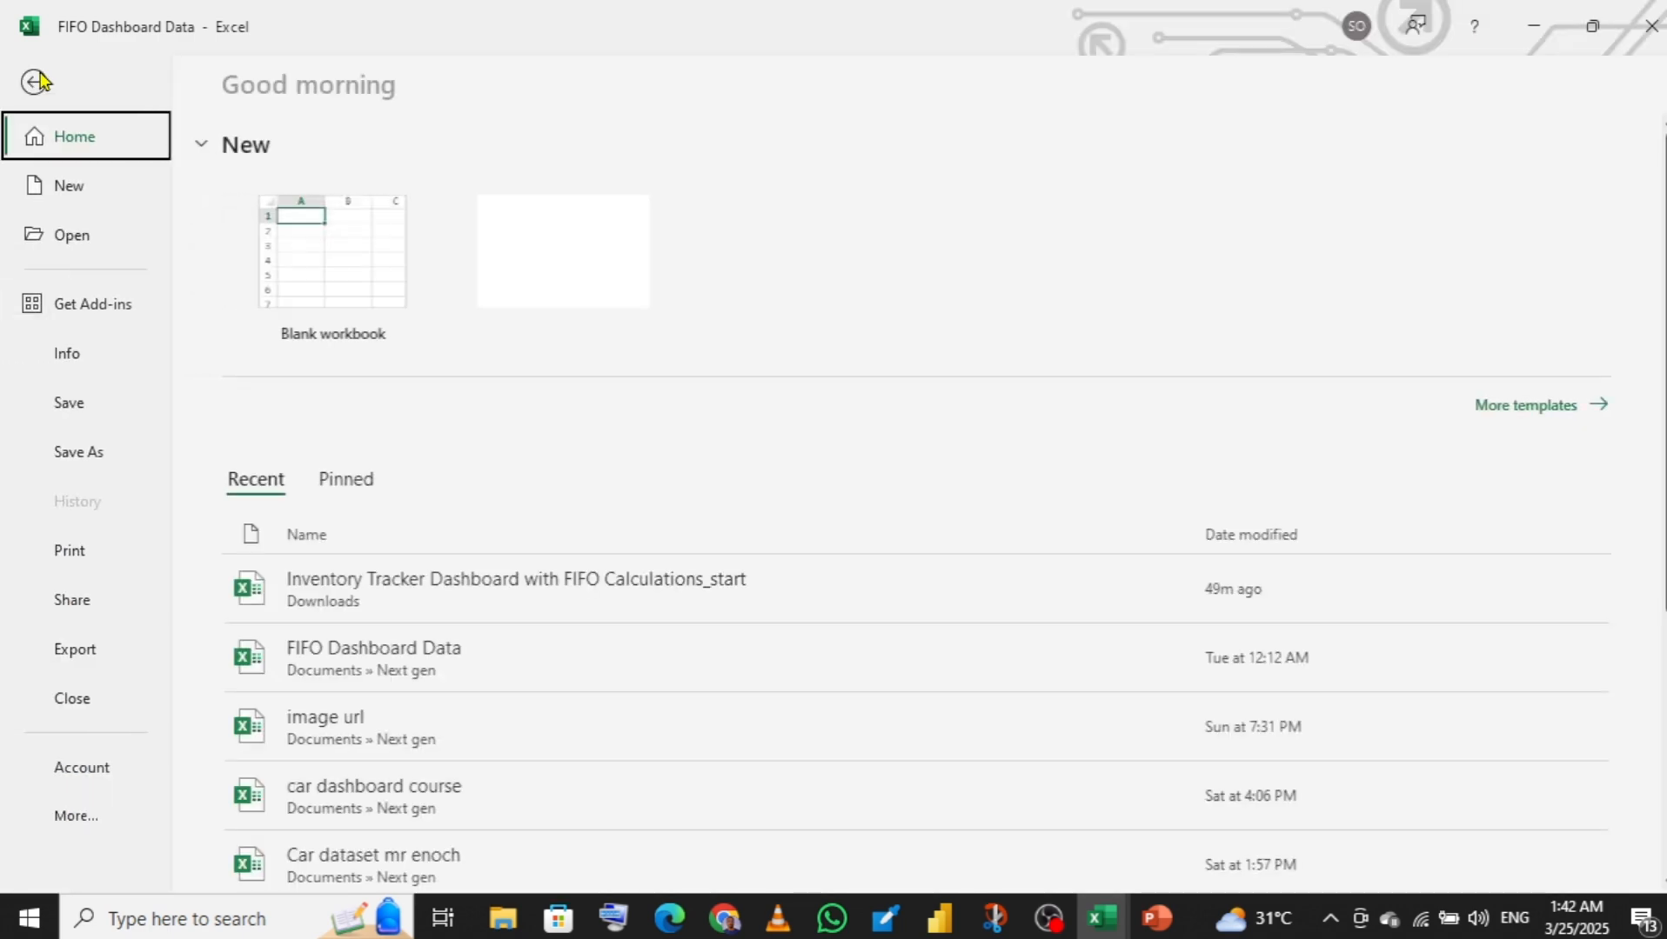
{"action": "left_click", "coordinate": [68, 405]}
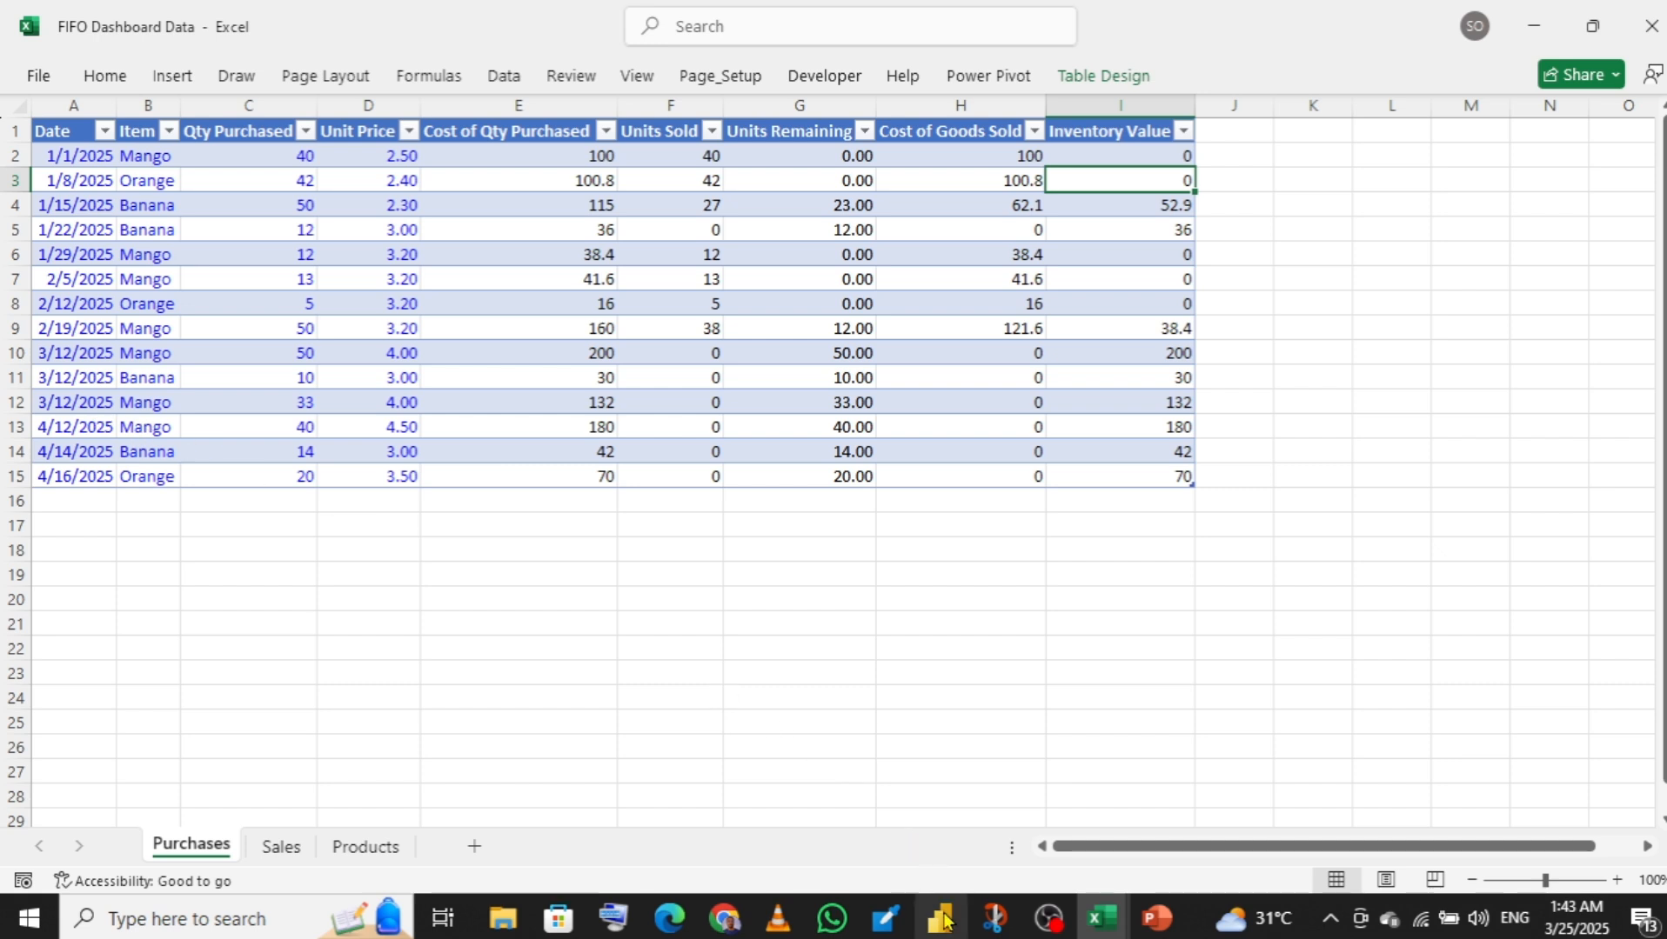
- Switch back to Power BI and create a new blank report
{"action": "mouse_move", "coordinate": [944, 920]}
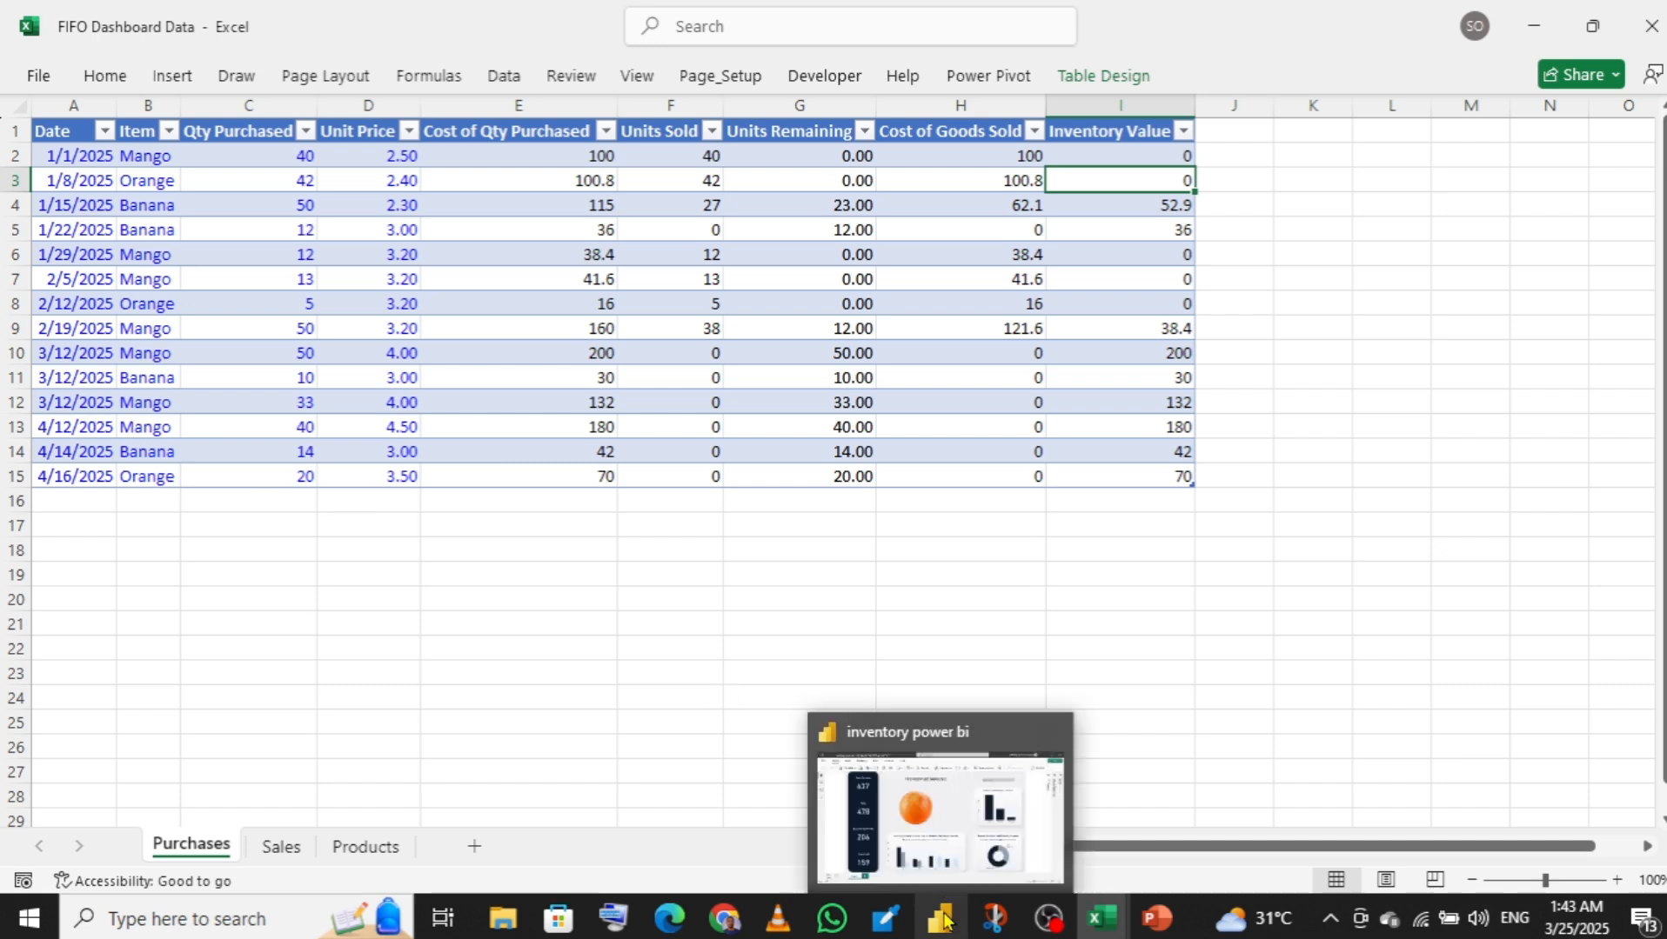
{"action": "left_click", "coordinate": [943, 783]}
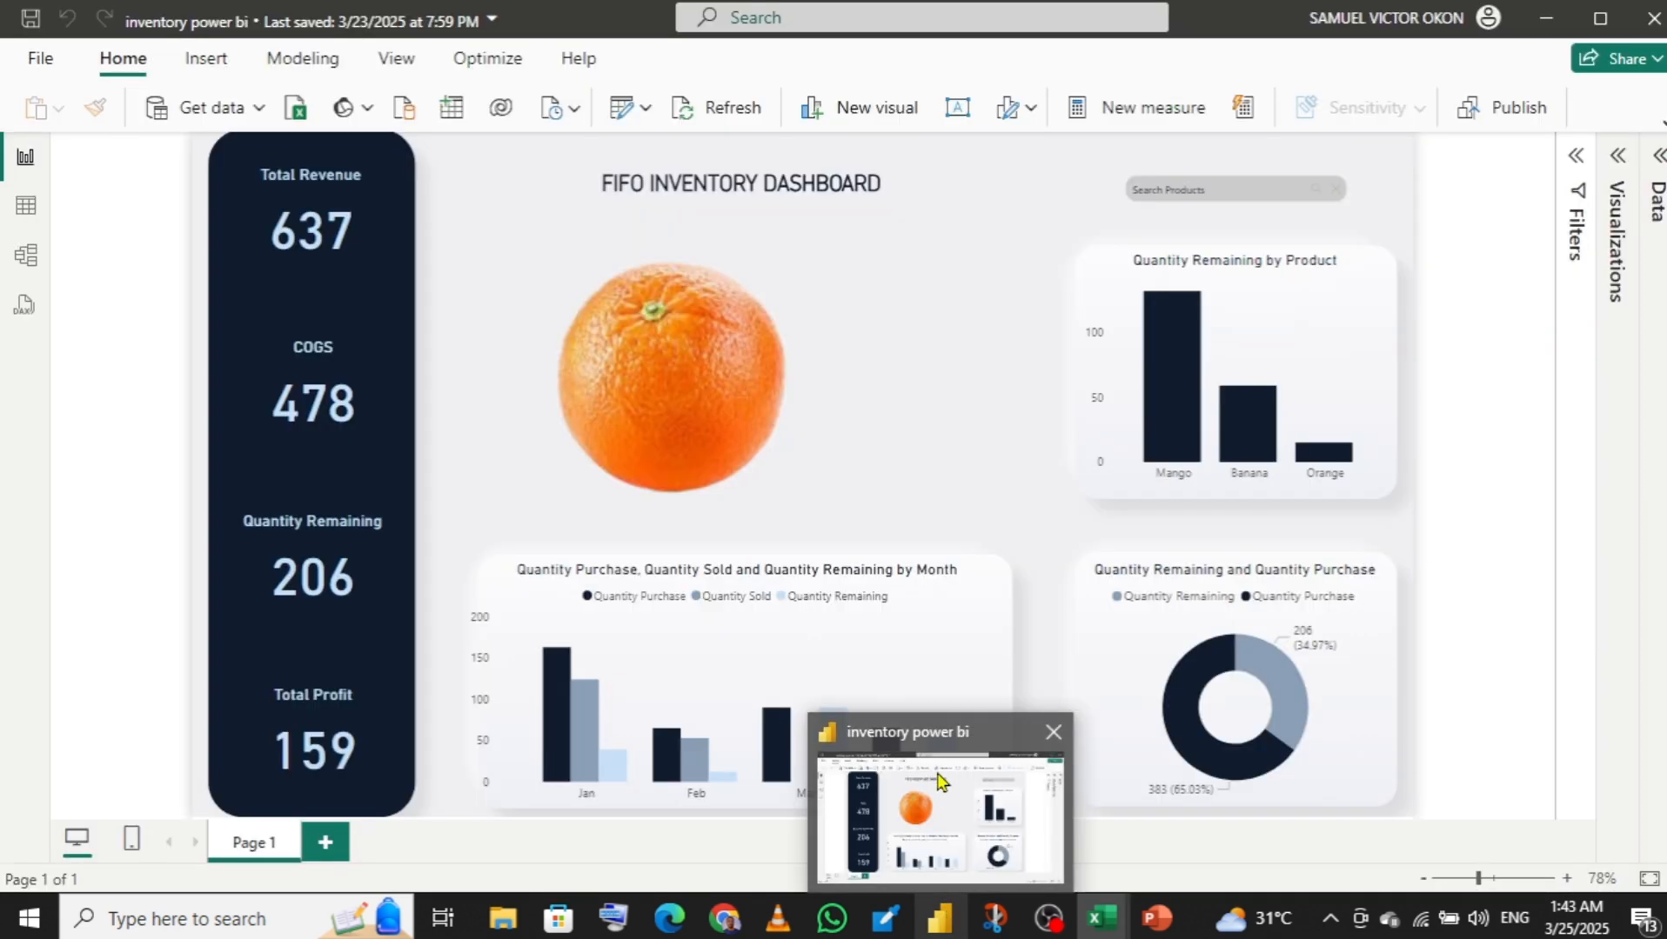
{"action": "left_click", "coordinate": [42, 59]}
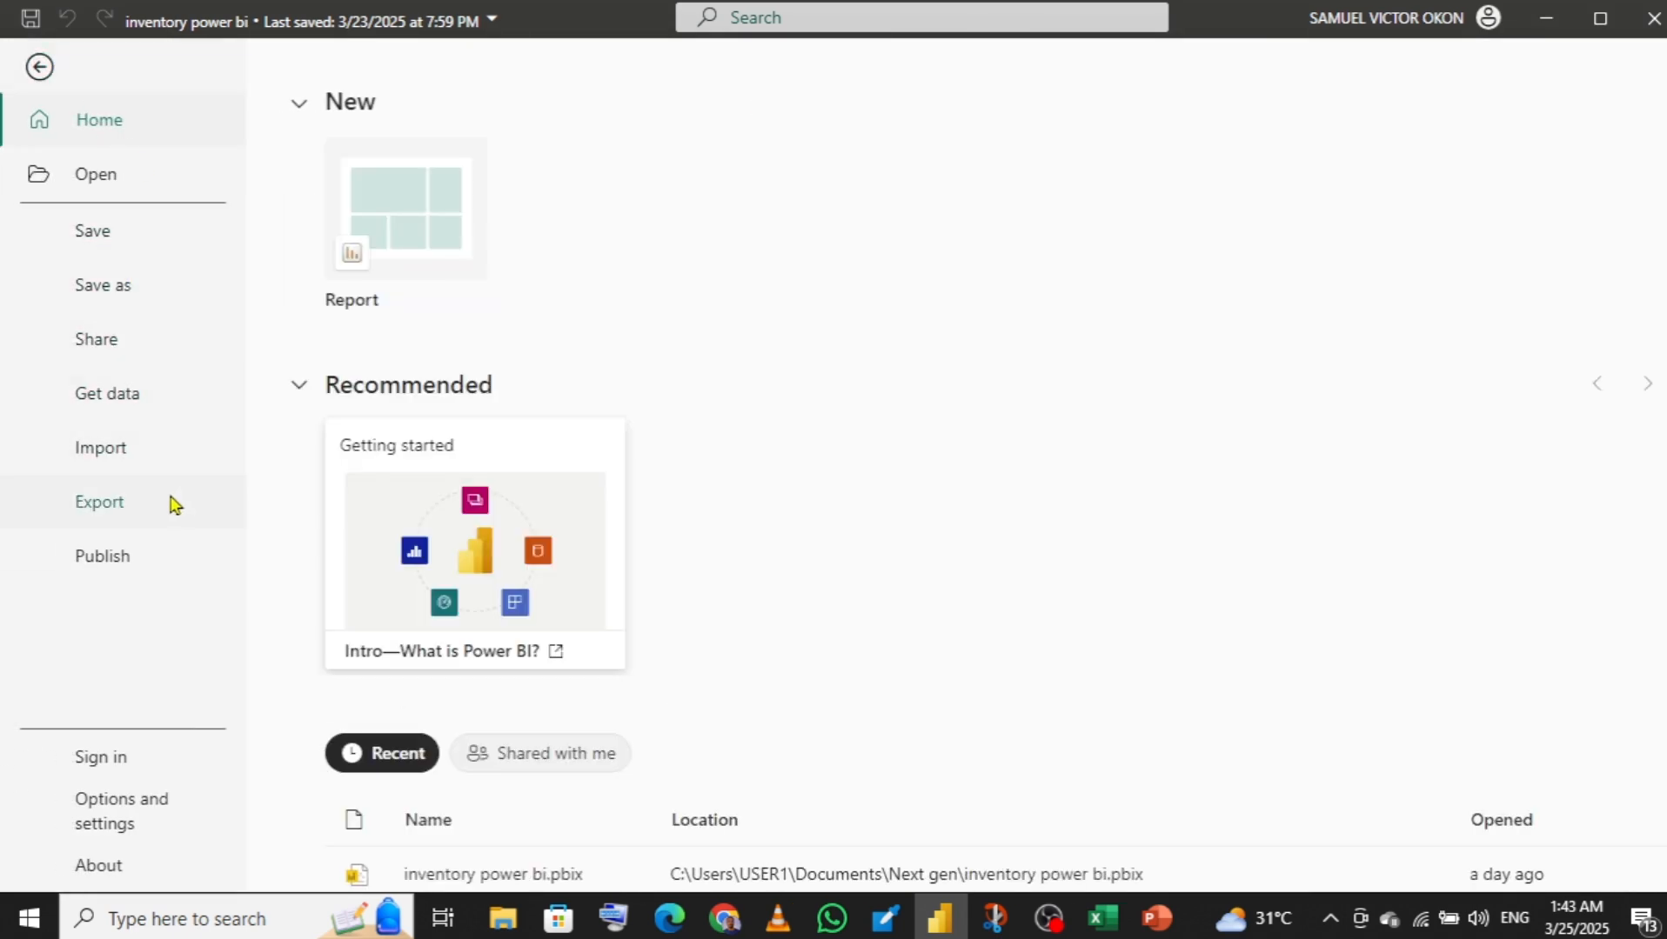
{"action": "left_click", "coordinate": [418, 245]}
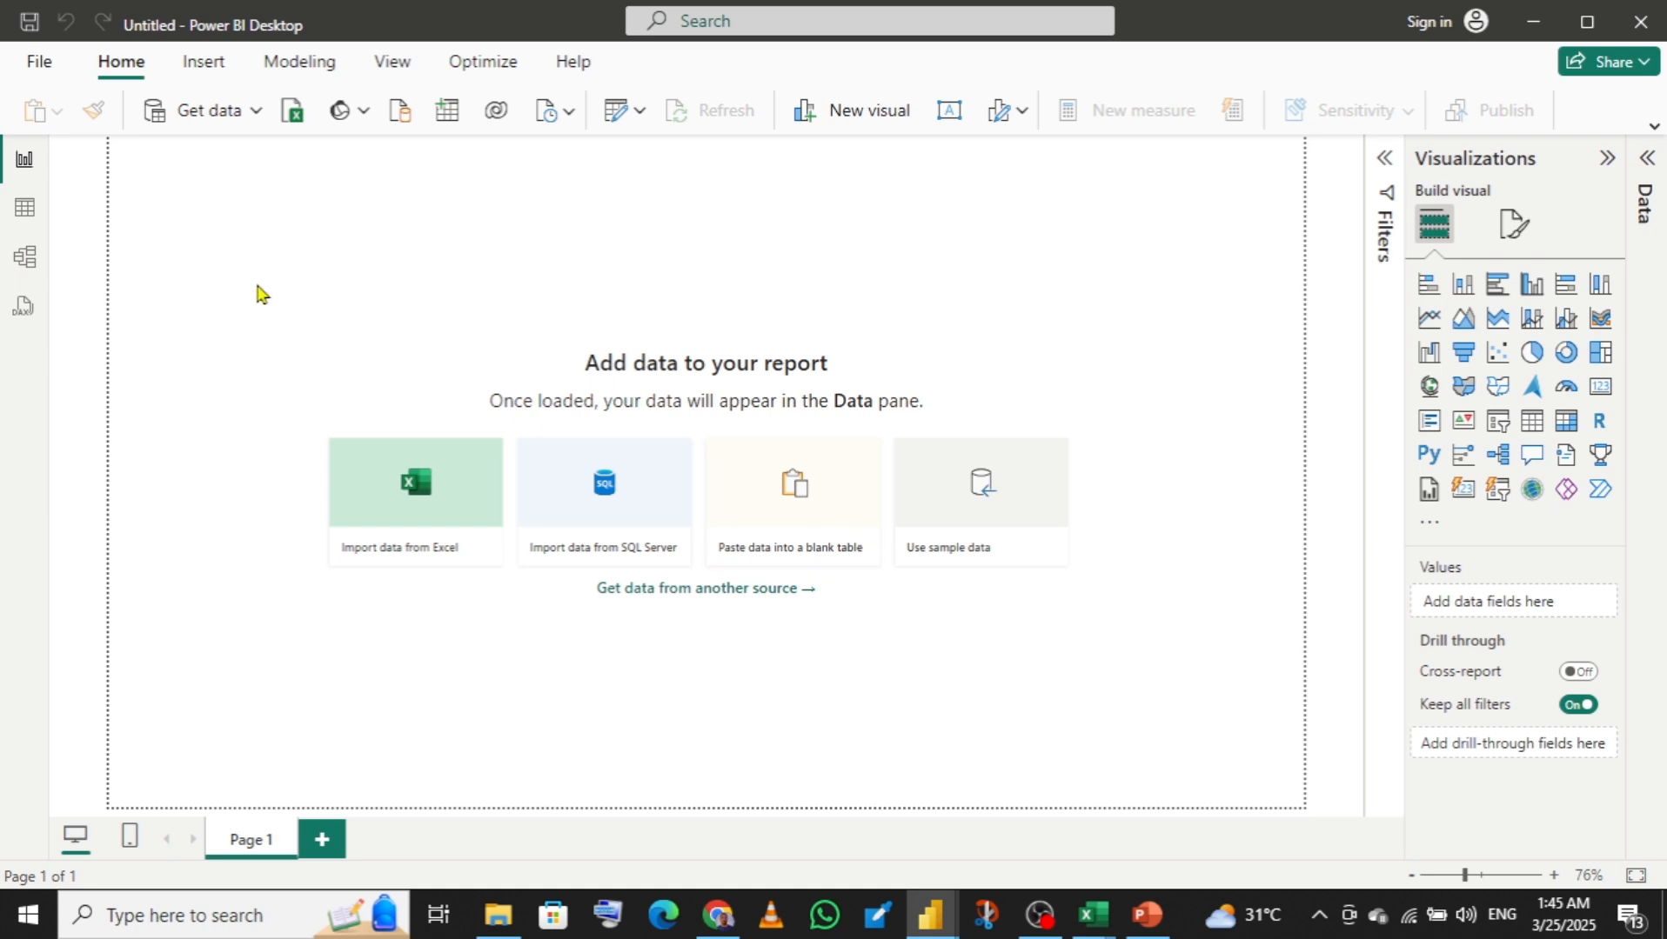
- Connect the report to the Excel workbook FIFO Dashboard Data in the Next gen folder
{"action": "left_click", "coordinate": [257, 119]}
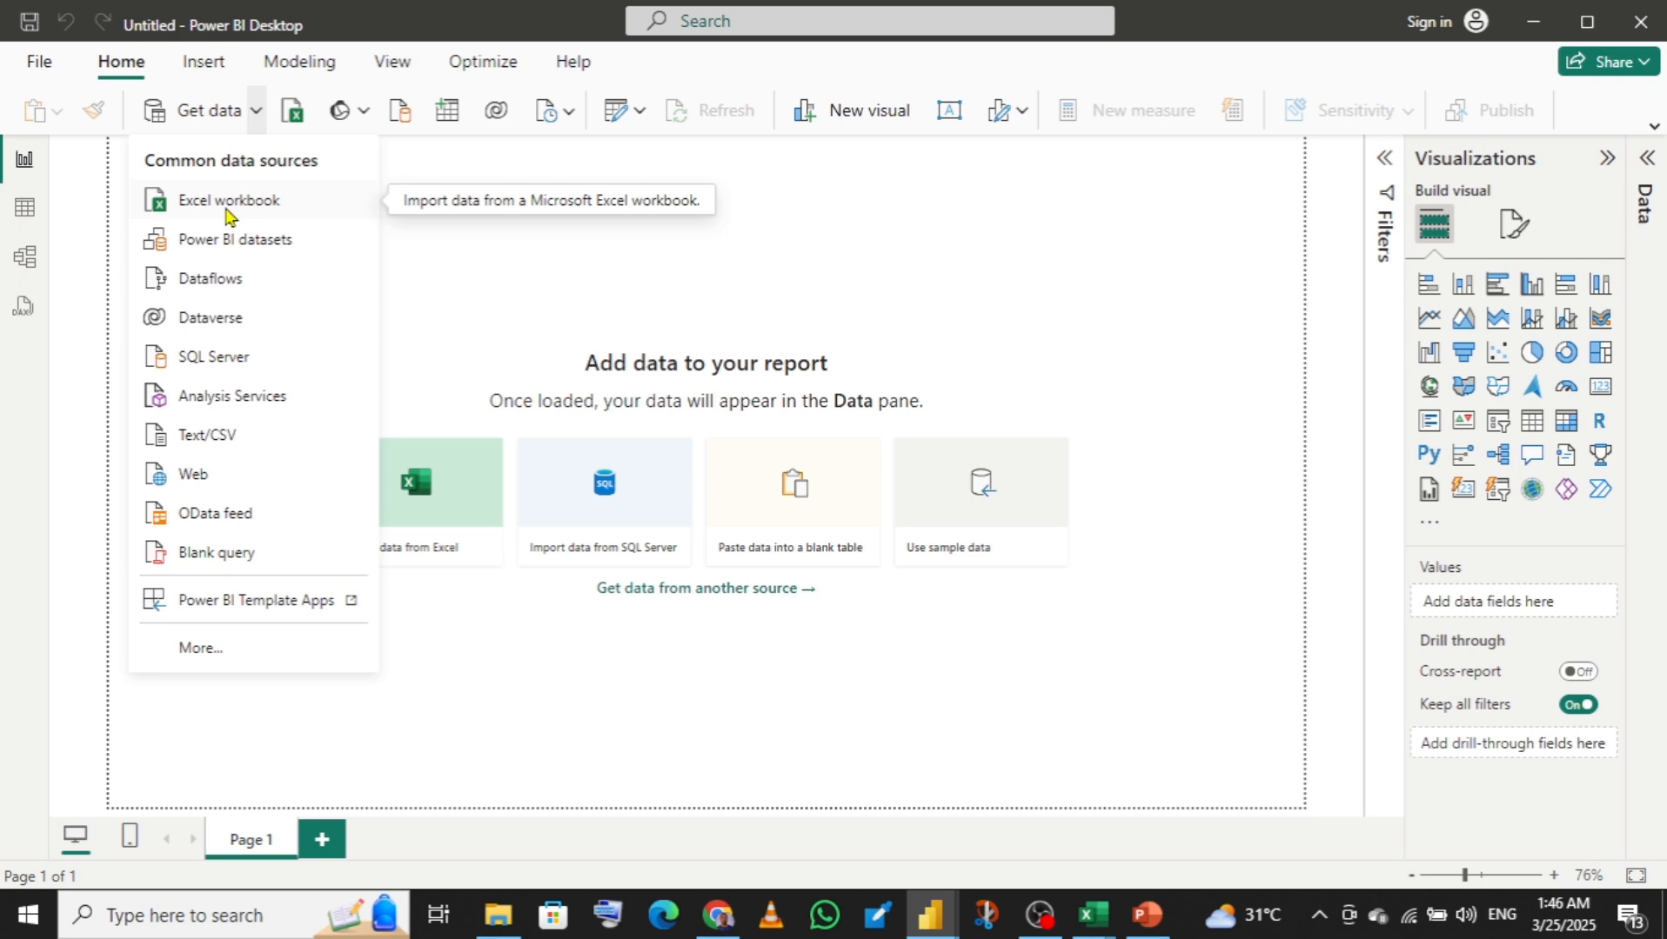
{"action": "key", "text": "Escape"}
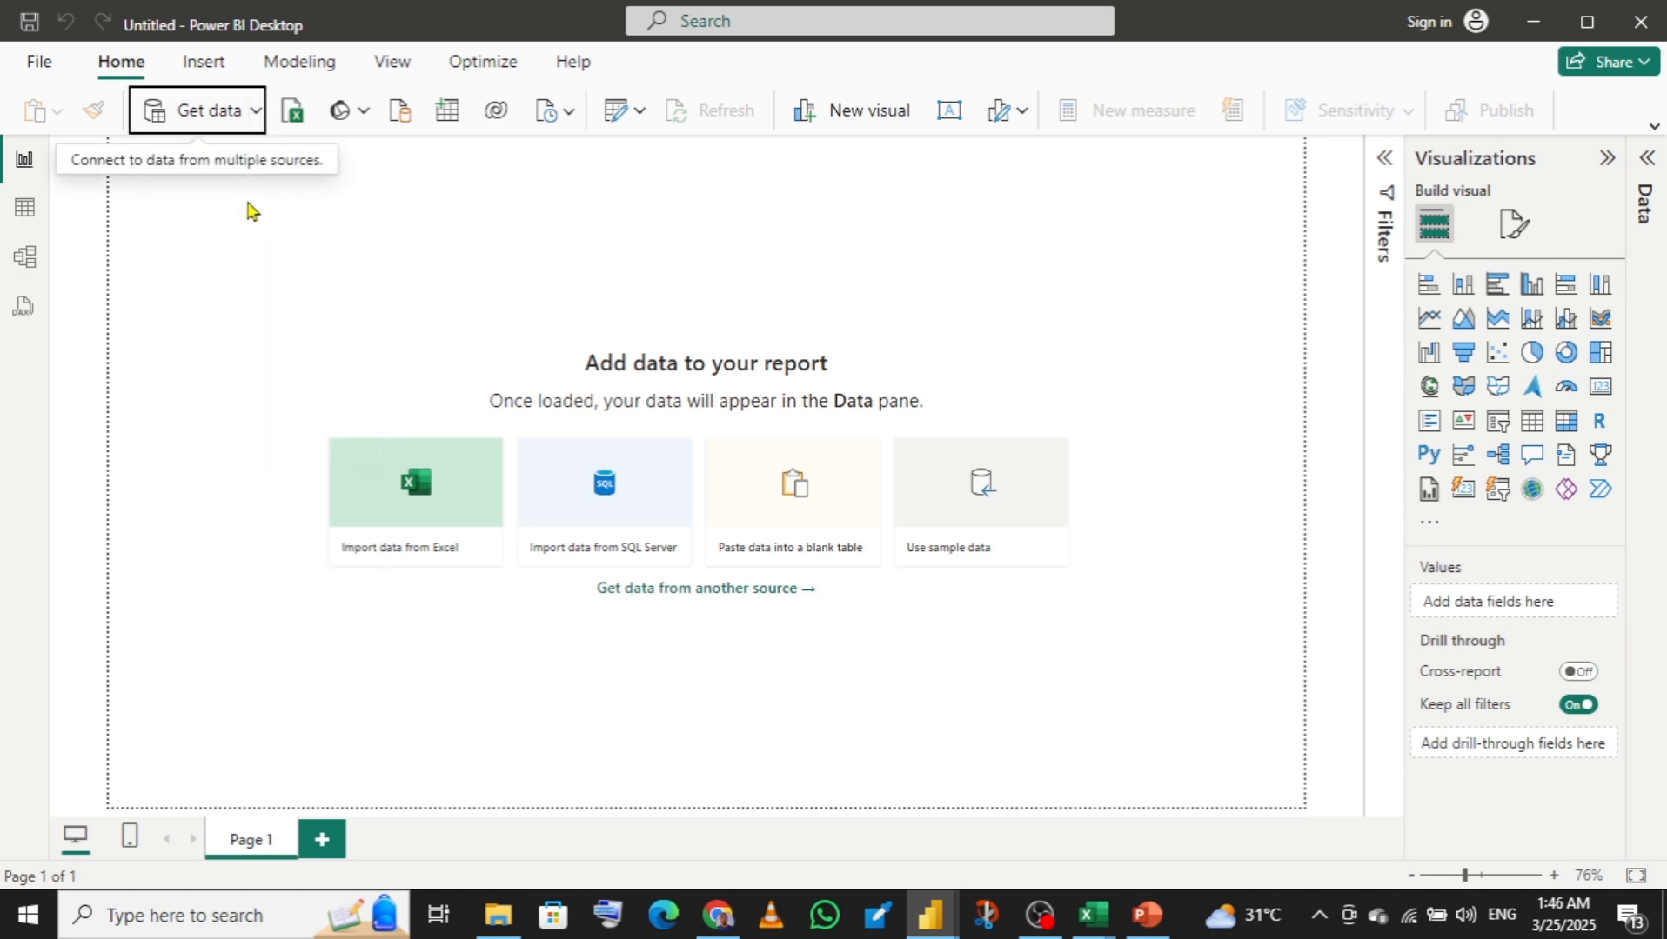
{"action": "left_click", "coordinate": [248, 203]}
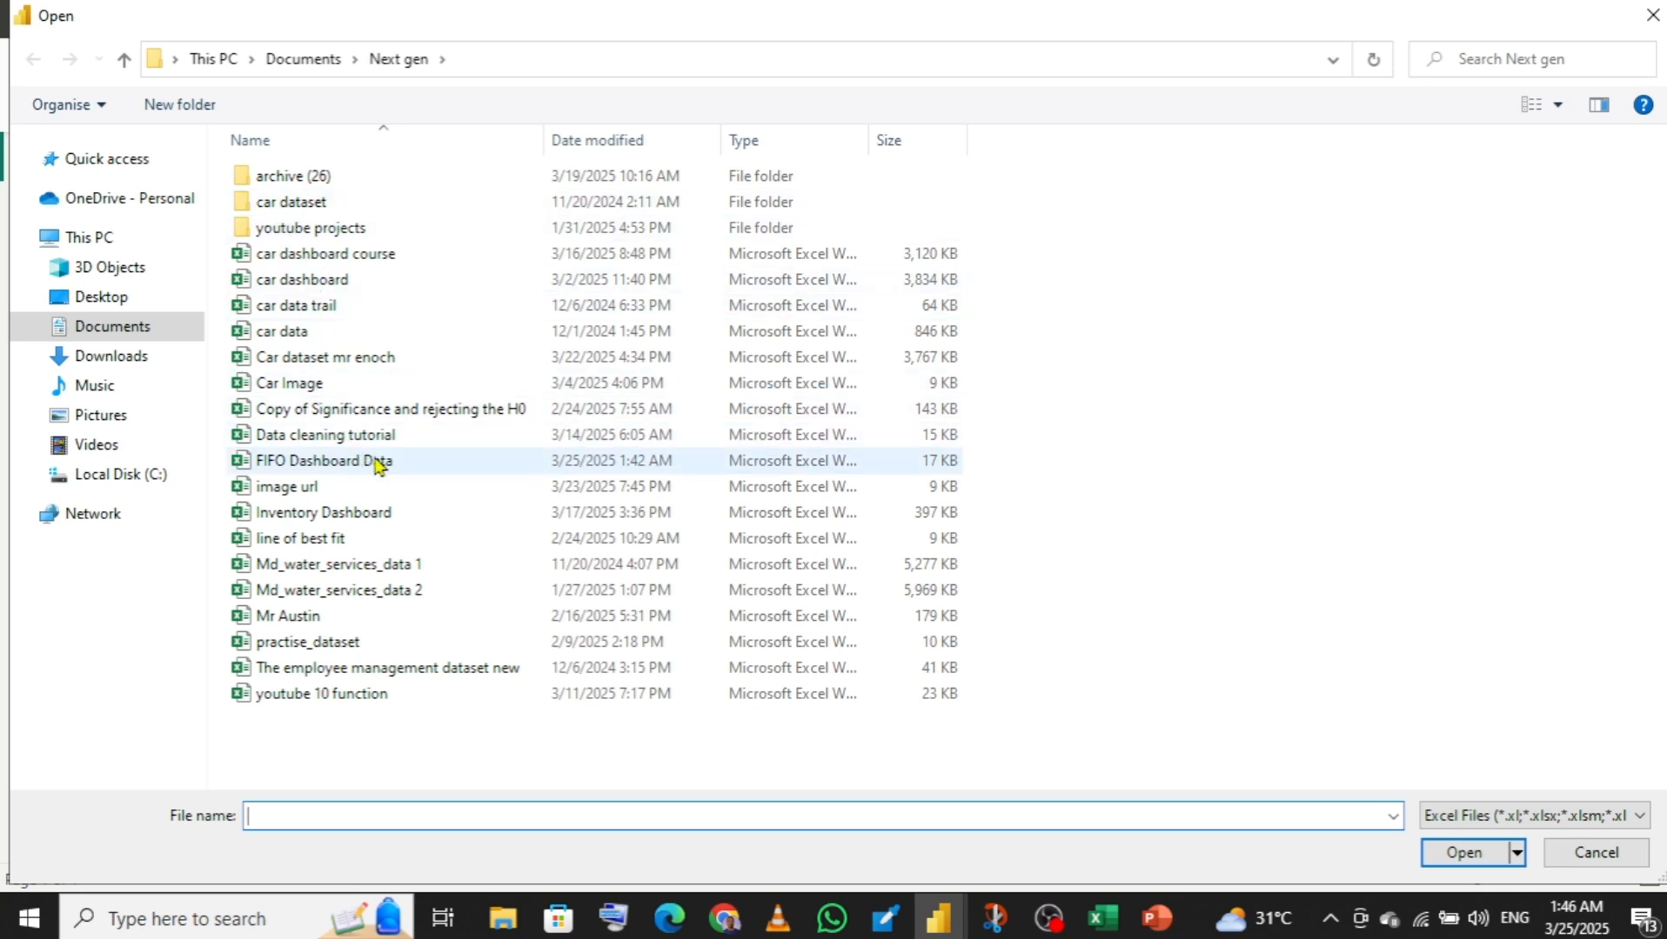
{"action": "left_click", "coordinate": [336, 468]}
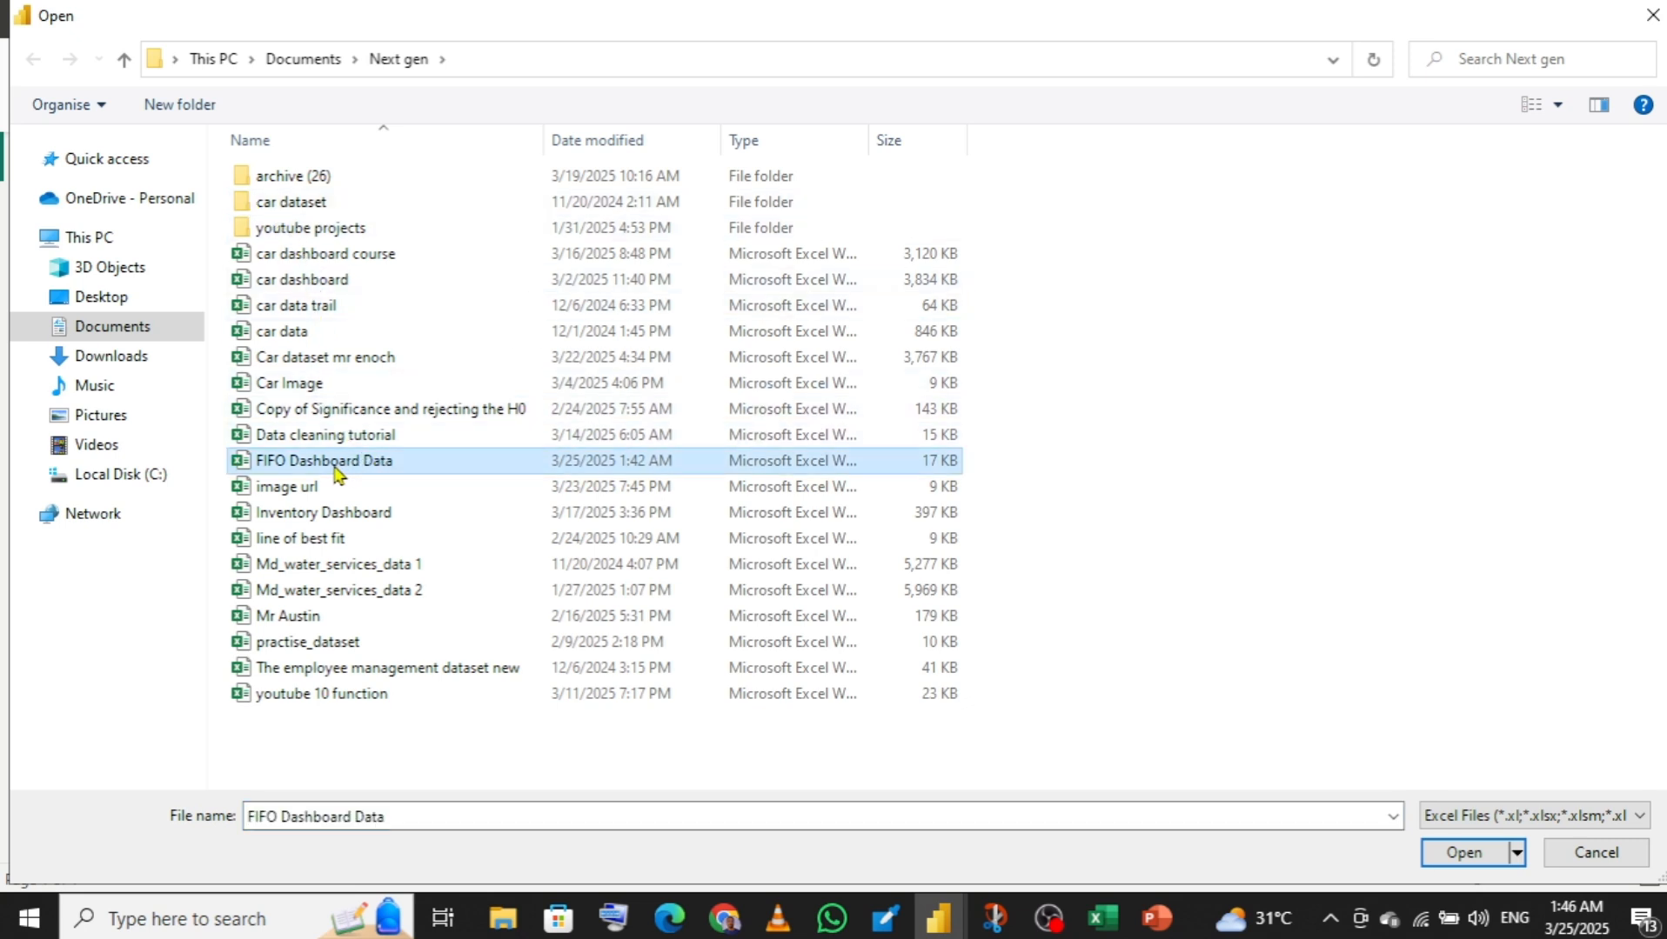
{"action": "left_click", "coordinate": [1468, 855]}
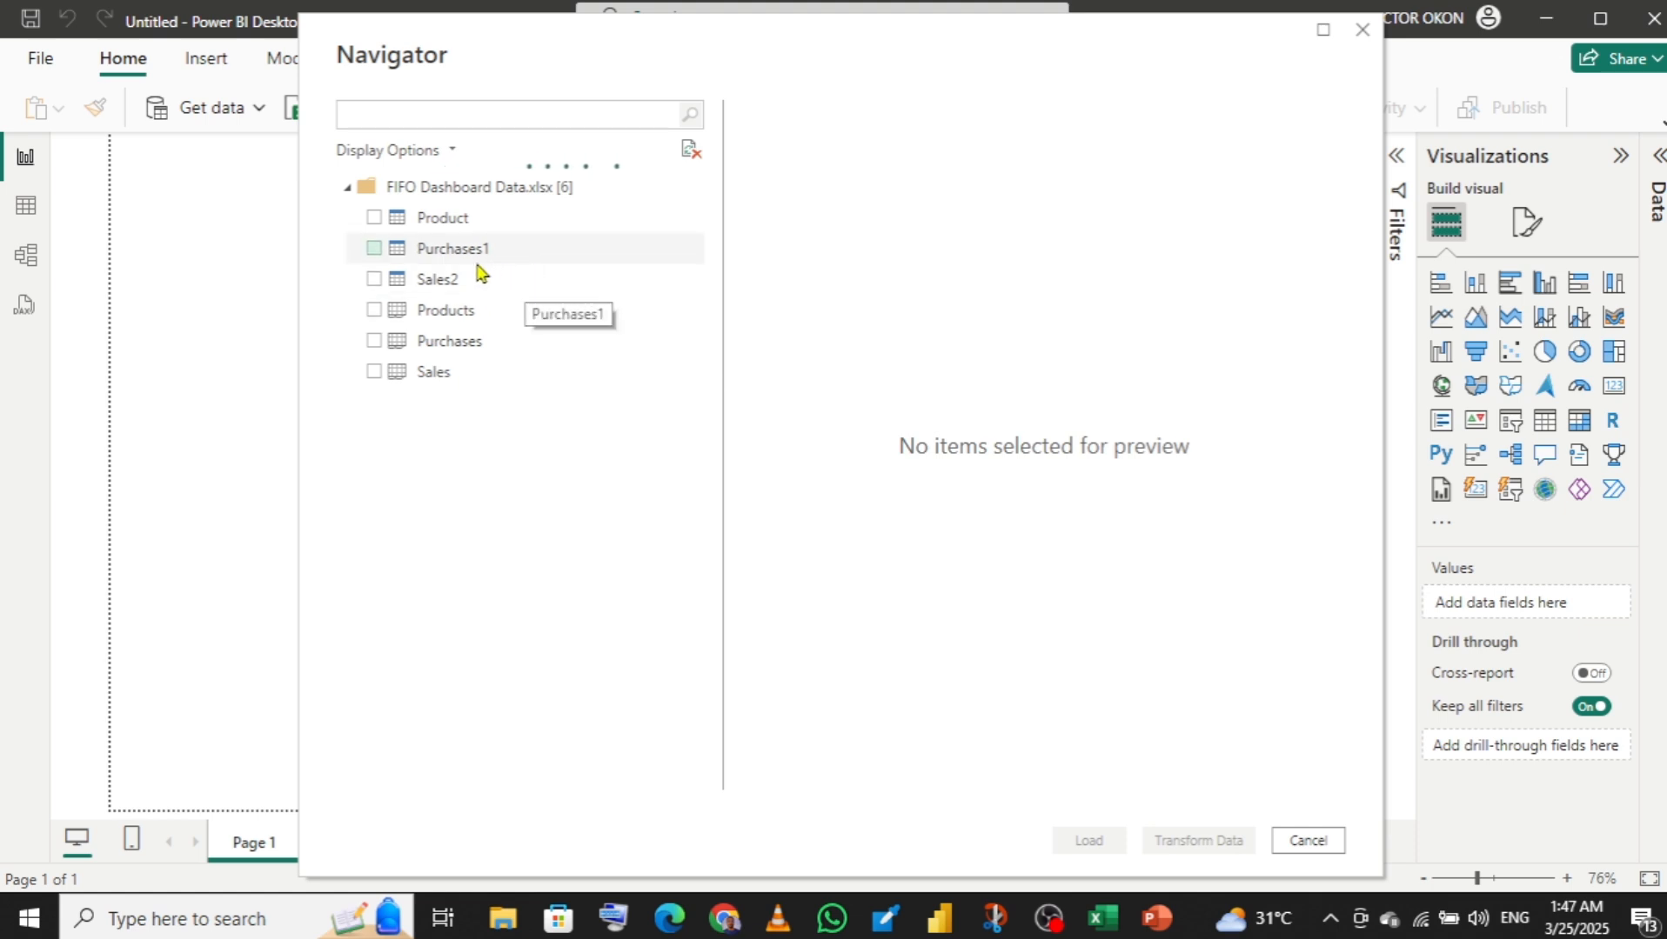
- Open the Product table and the Purchases and Sales sheets in Power Query for transformation, and review all Purchases columns
{"action": "left_click", "coordinate": [375, 218]}
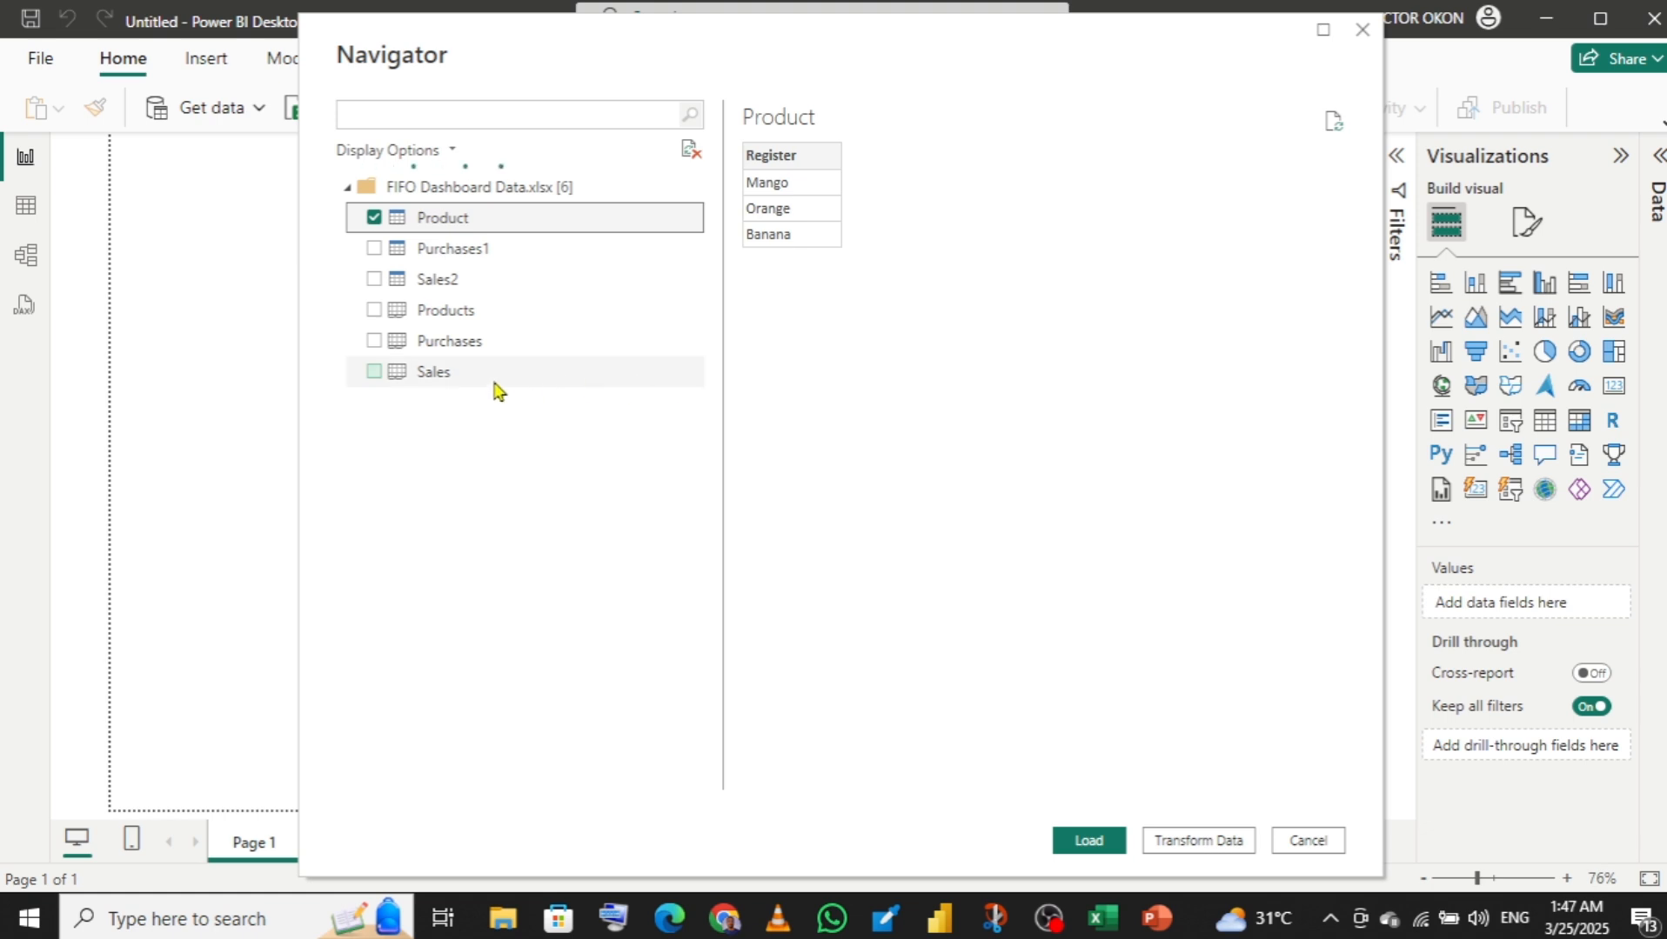
{"action": "left_click", "coordinate": [374, 251]}
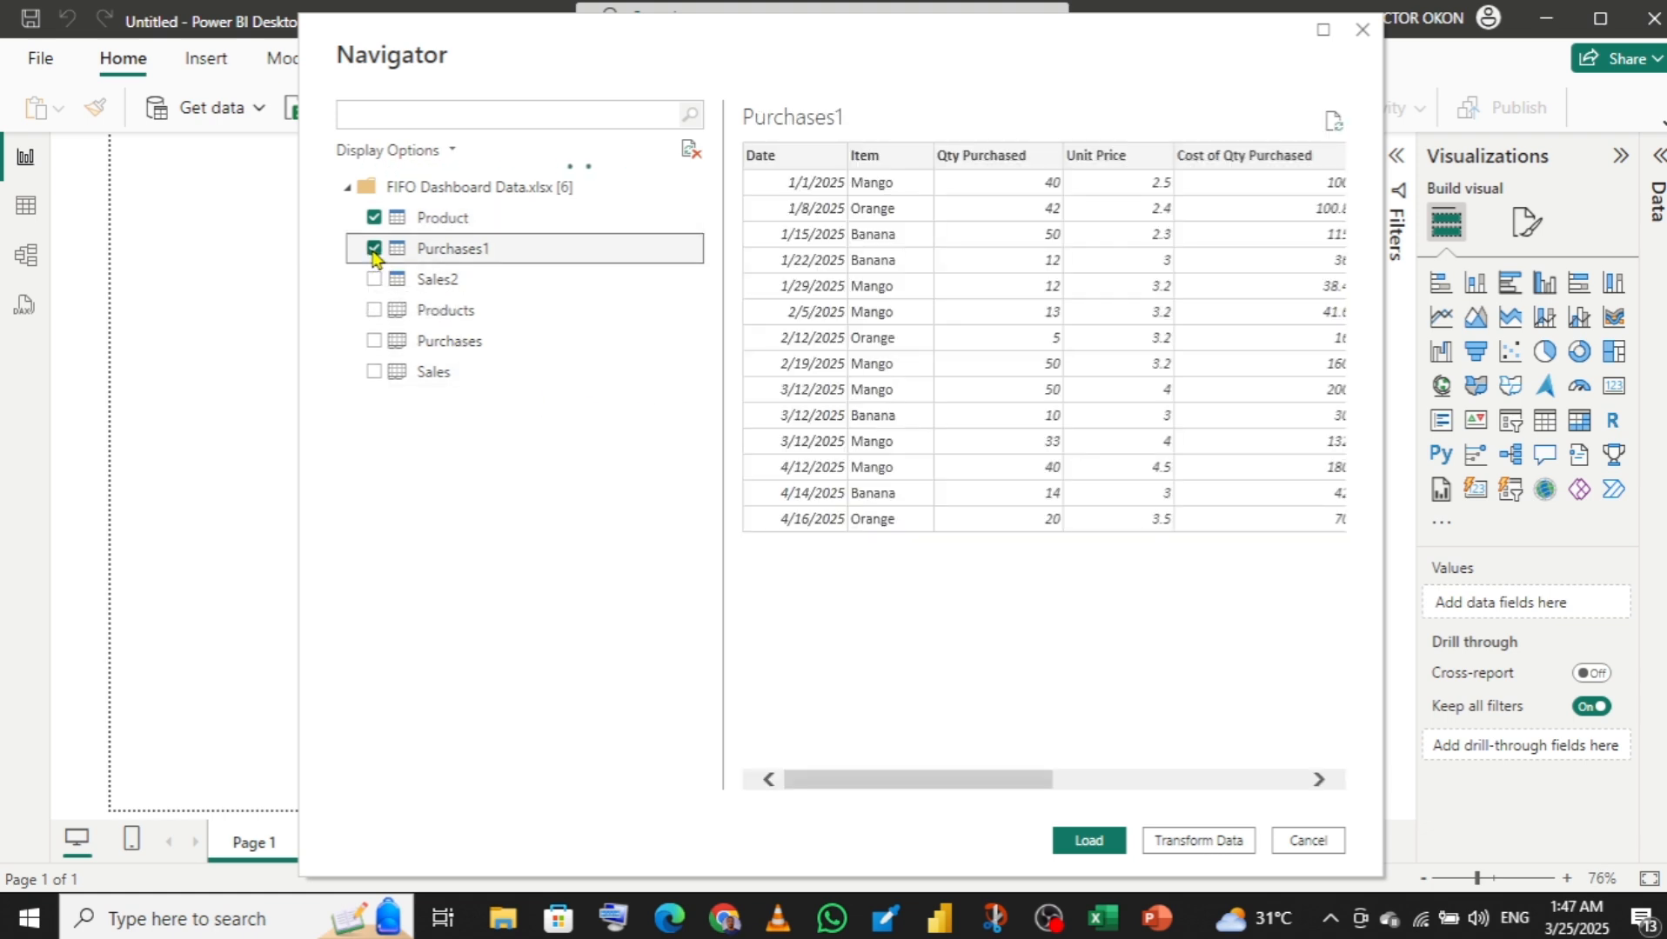
{"action": "left_click", "coordinate": [374, 250]}
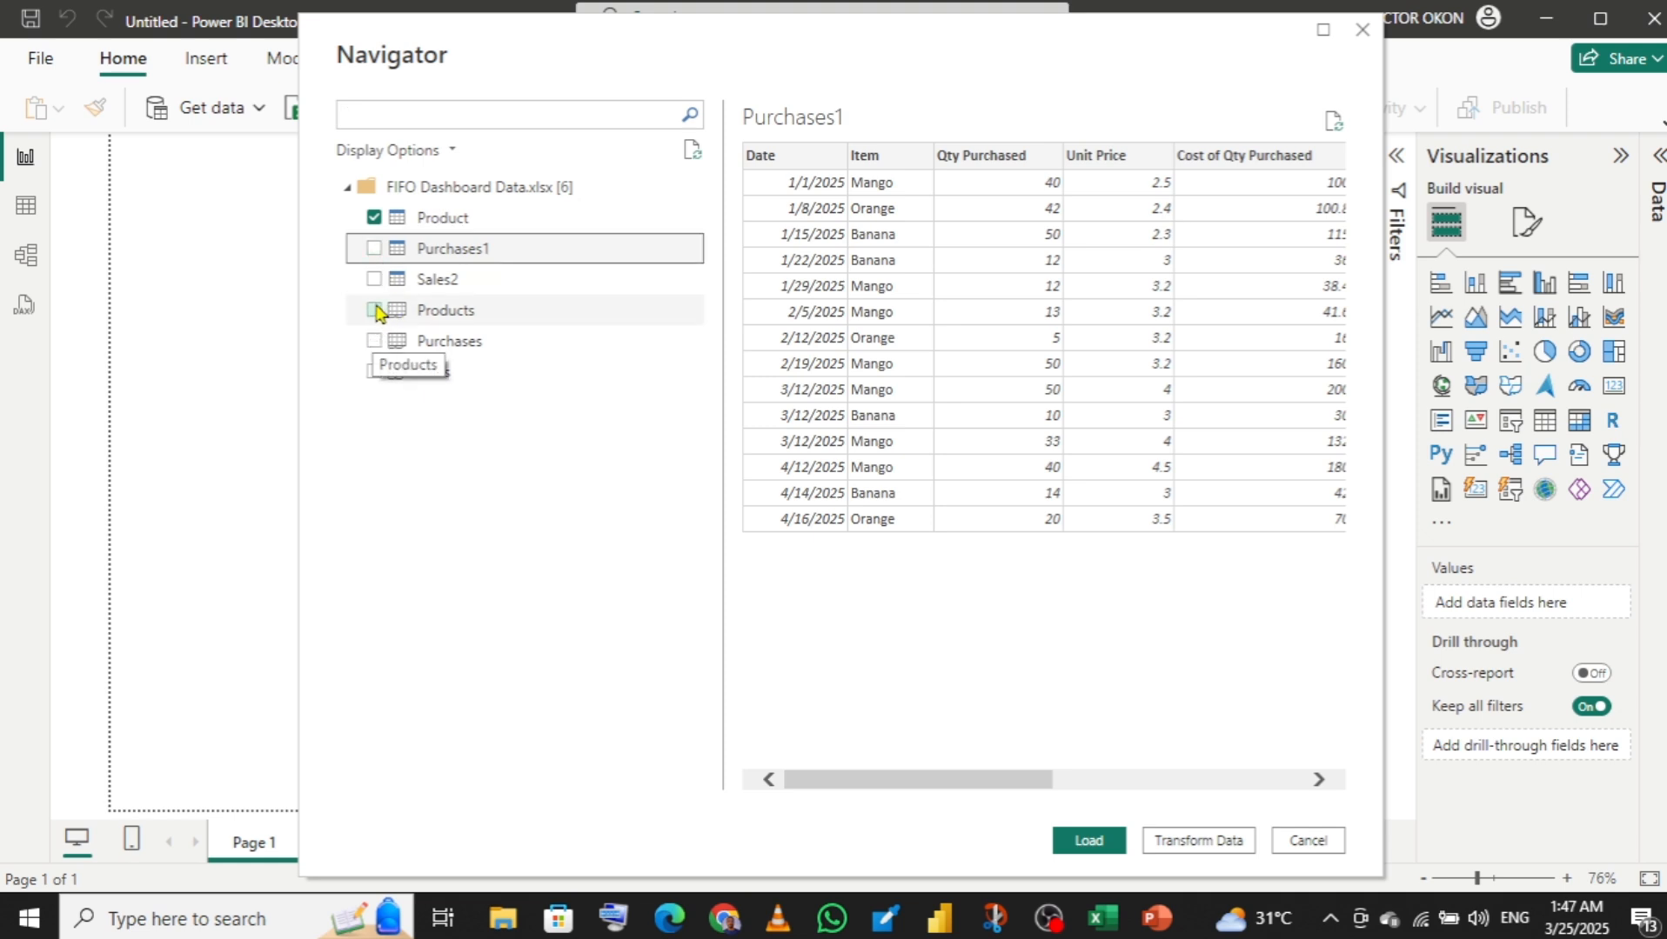
{"action": "left_click", "coordinate": [374, 341]}
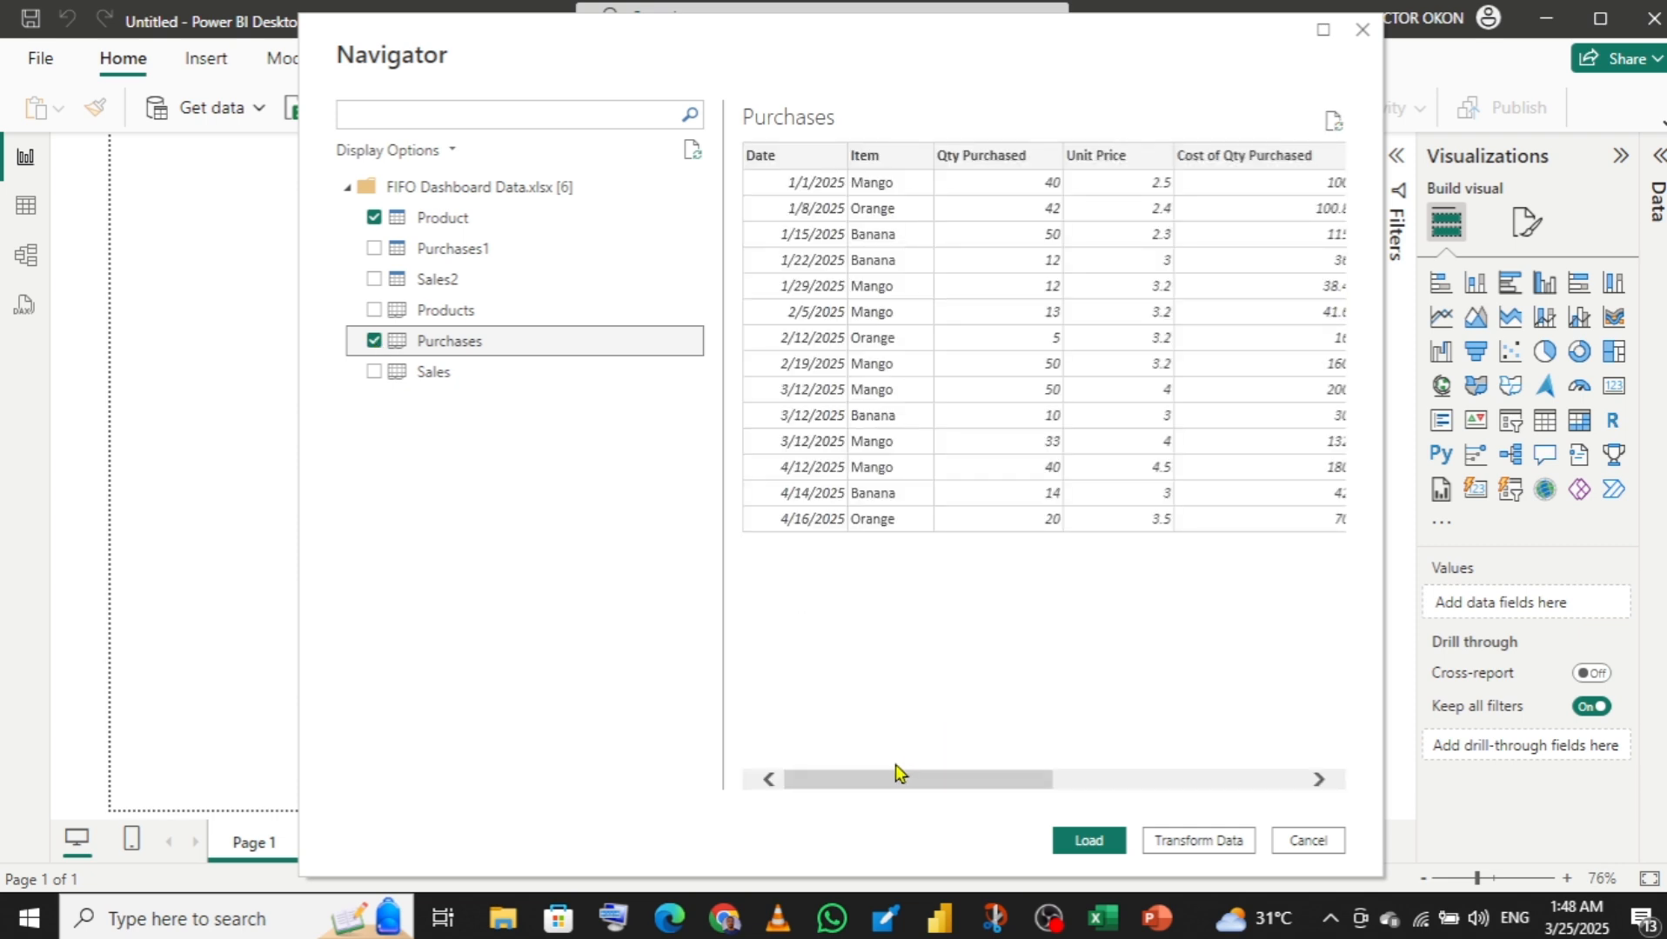
{"action": "left_click_drag", "start_coordinate": [870, 785], "coordinate": [1108, 783]}
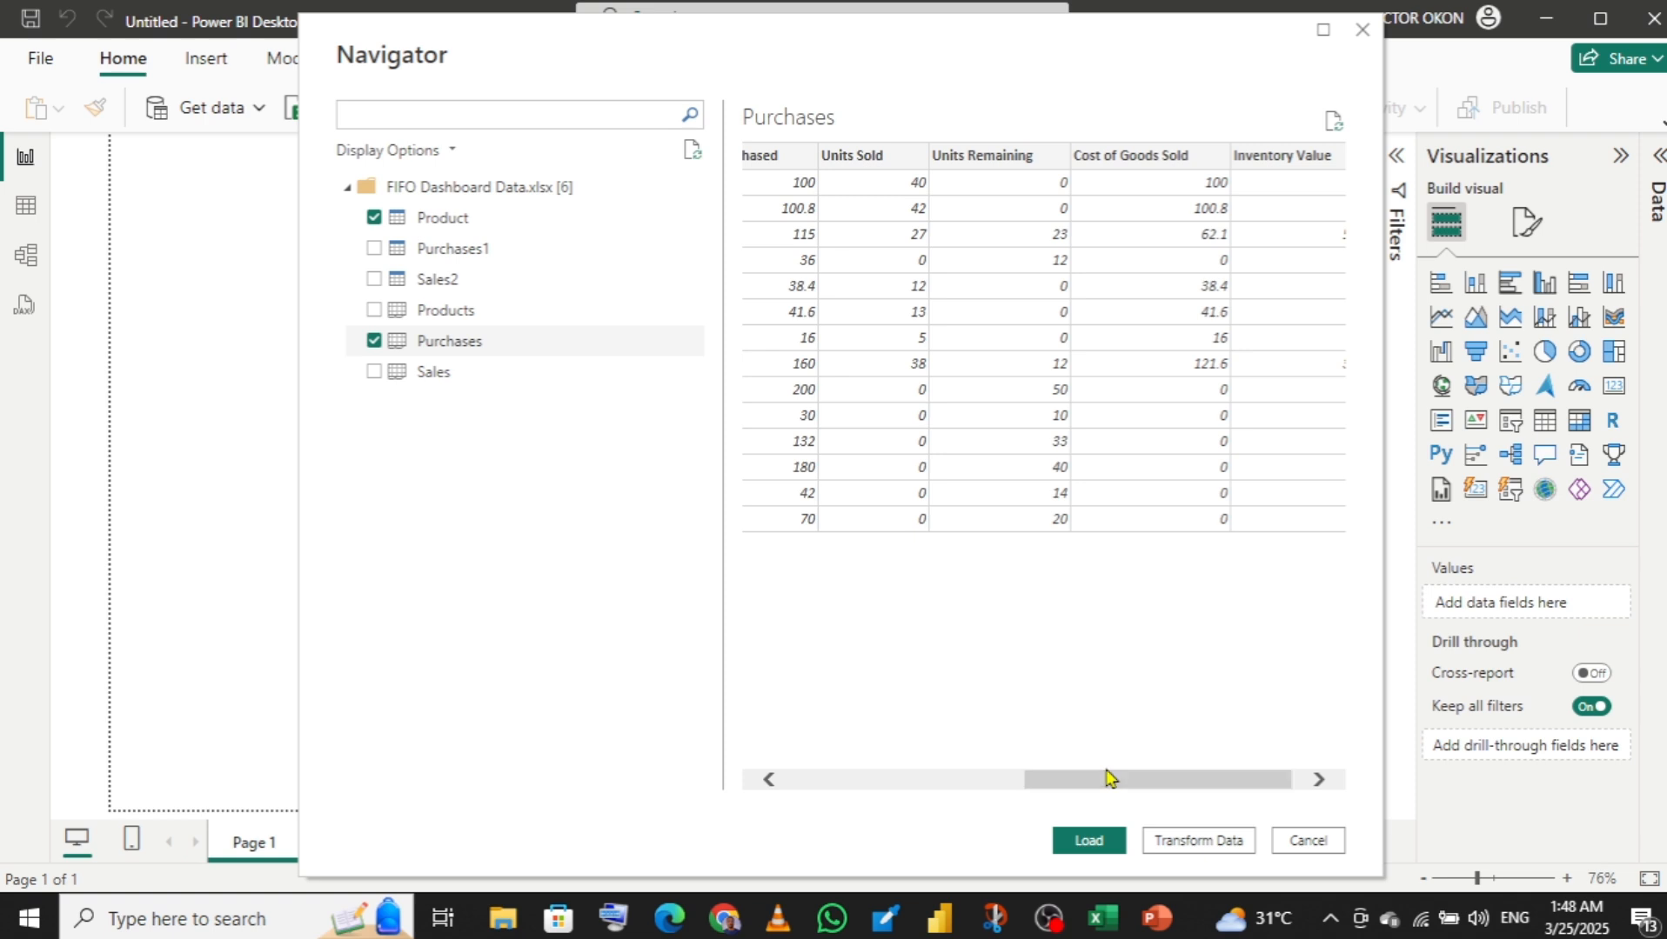
{"action": "left_click", "coordinate": [374, 374]}
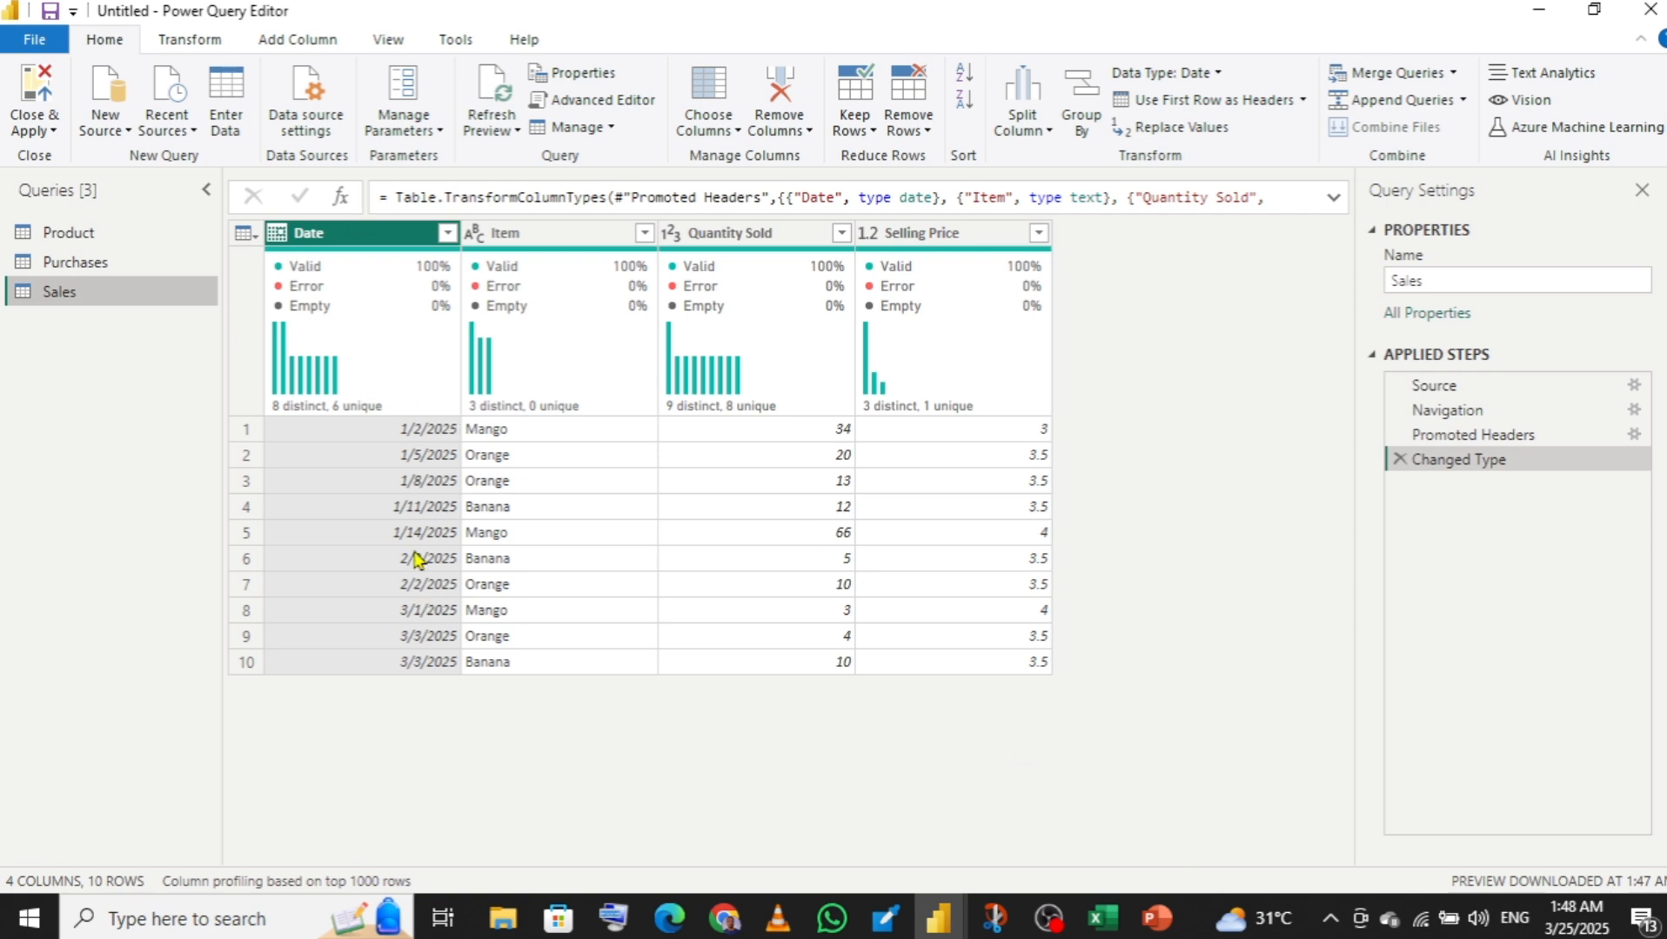
{"action": "left_click", "coordinate": [75, 264]}
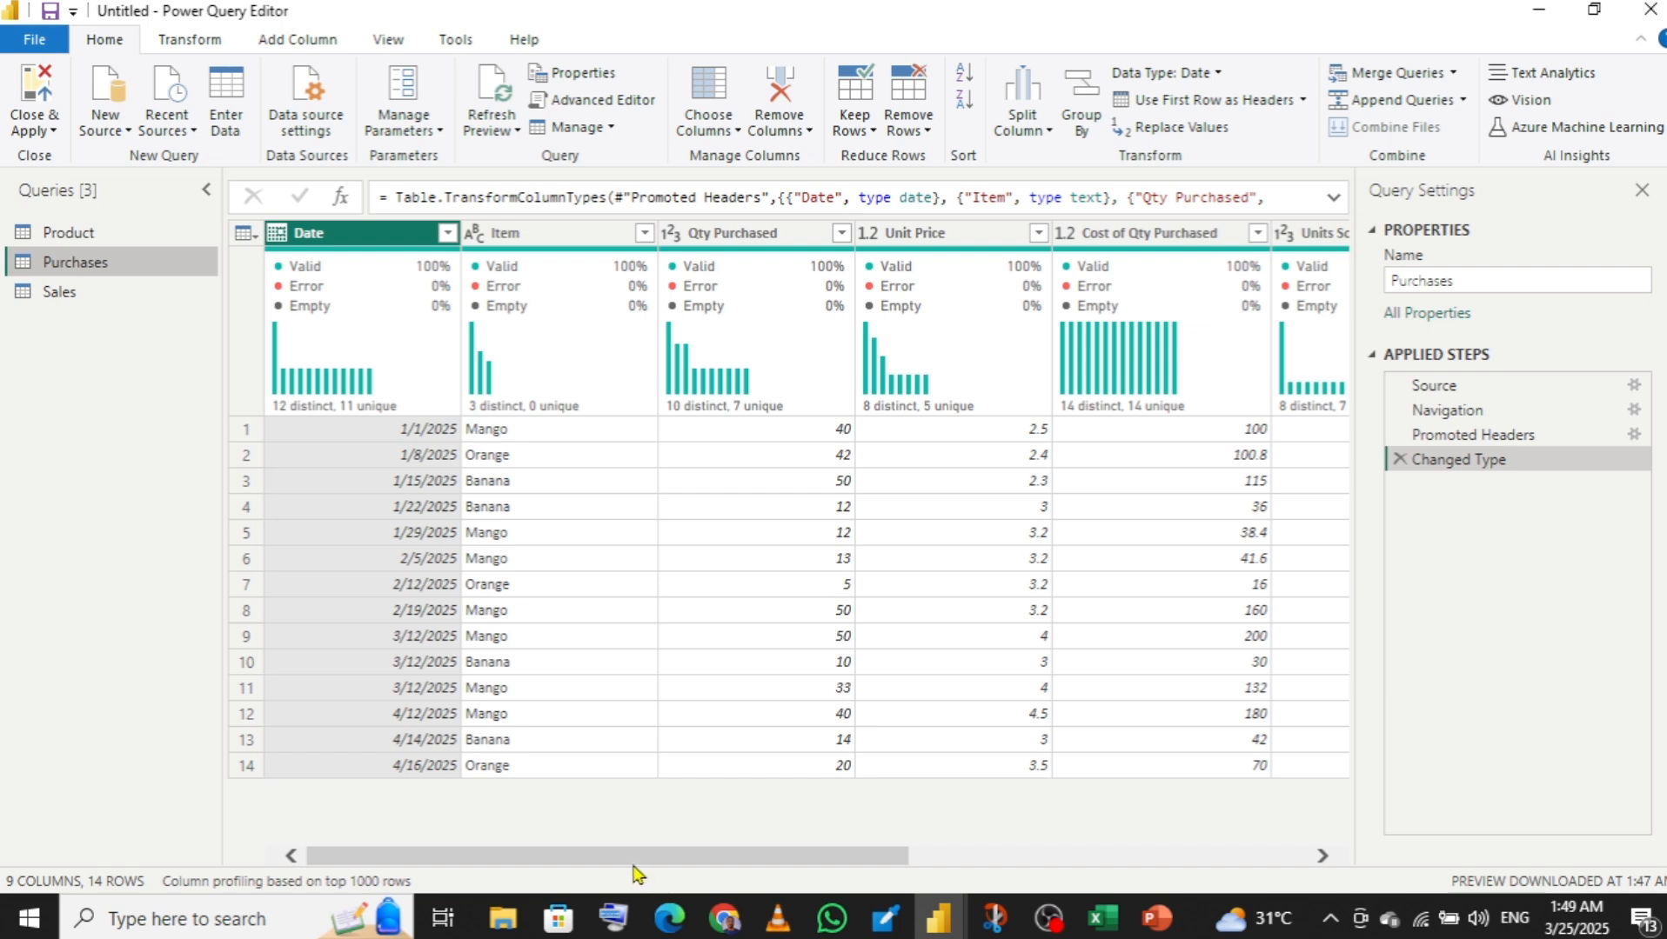
{"action": "left_click_drag", "start_coordinate": [635, 859], "coordinate": [1150, 824]}
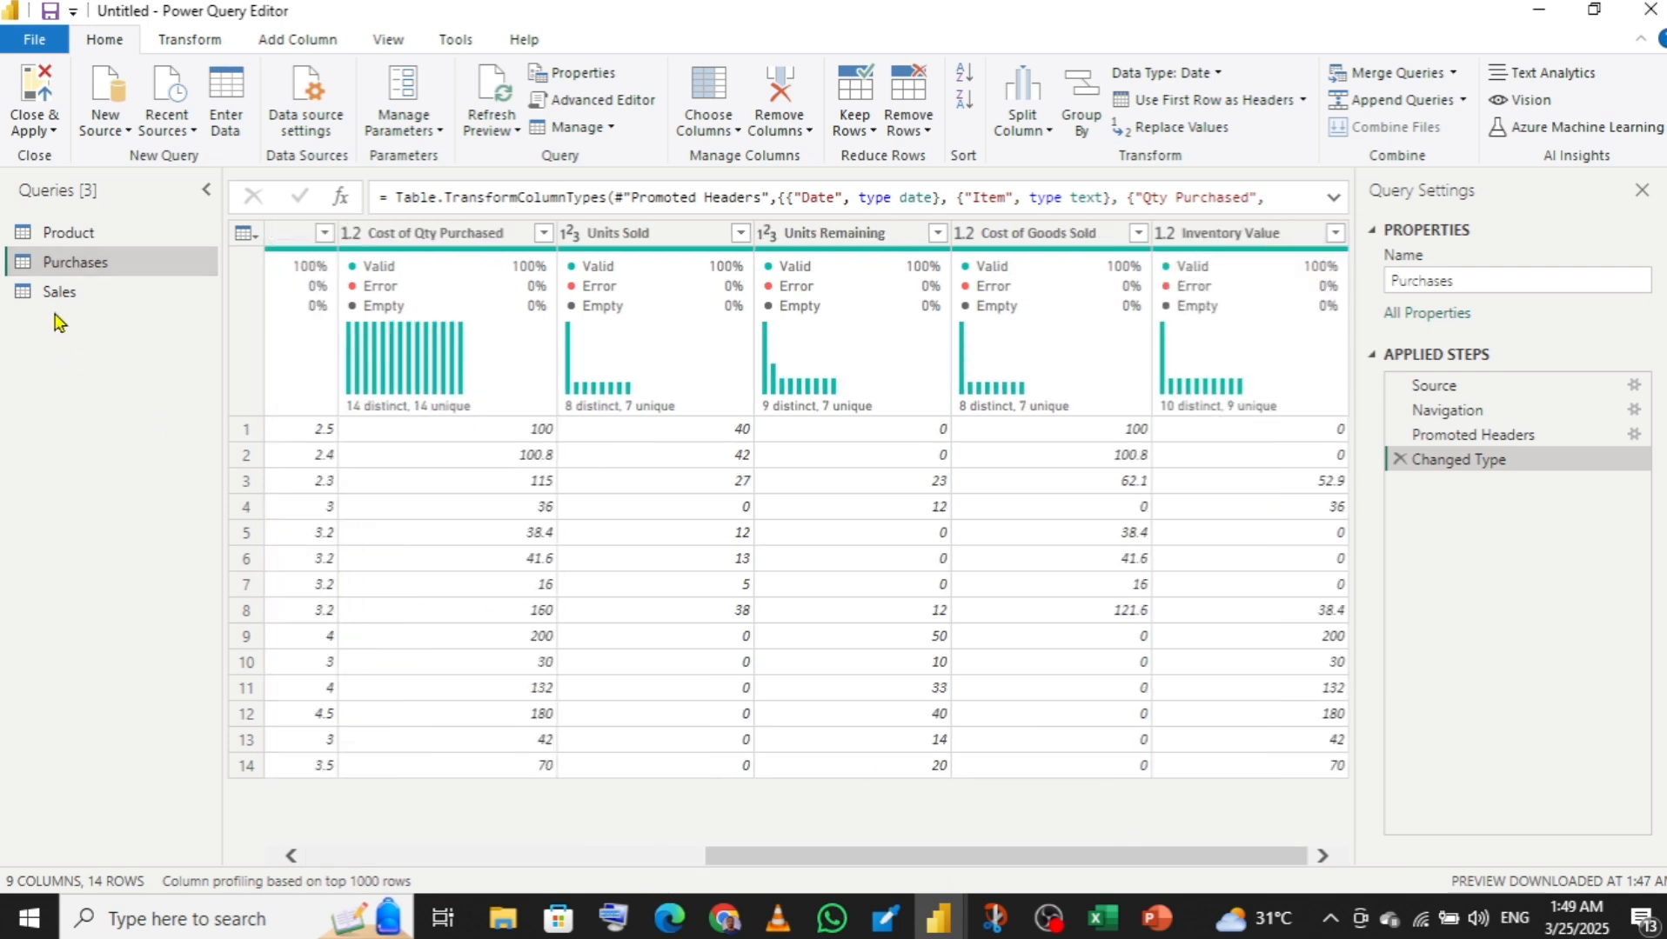
- Rename the Register column of the Product query as Product
{"action": "left_click", "coordinate": [107, 228]}
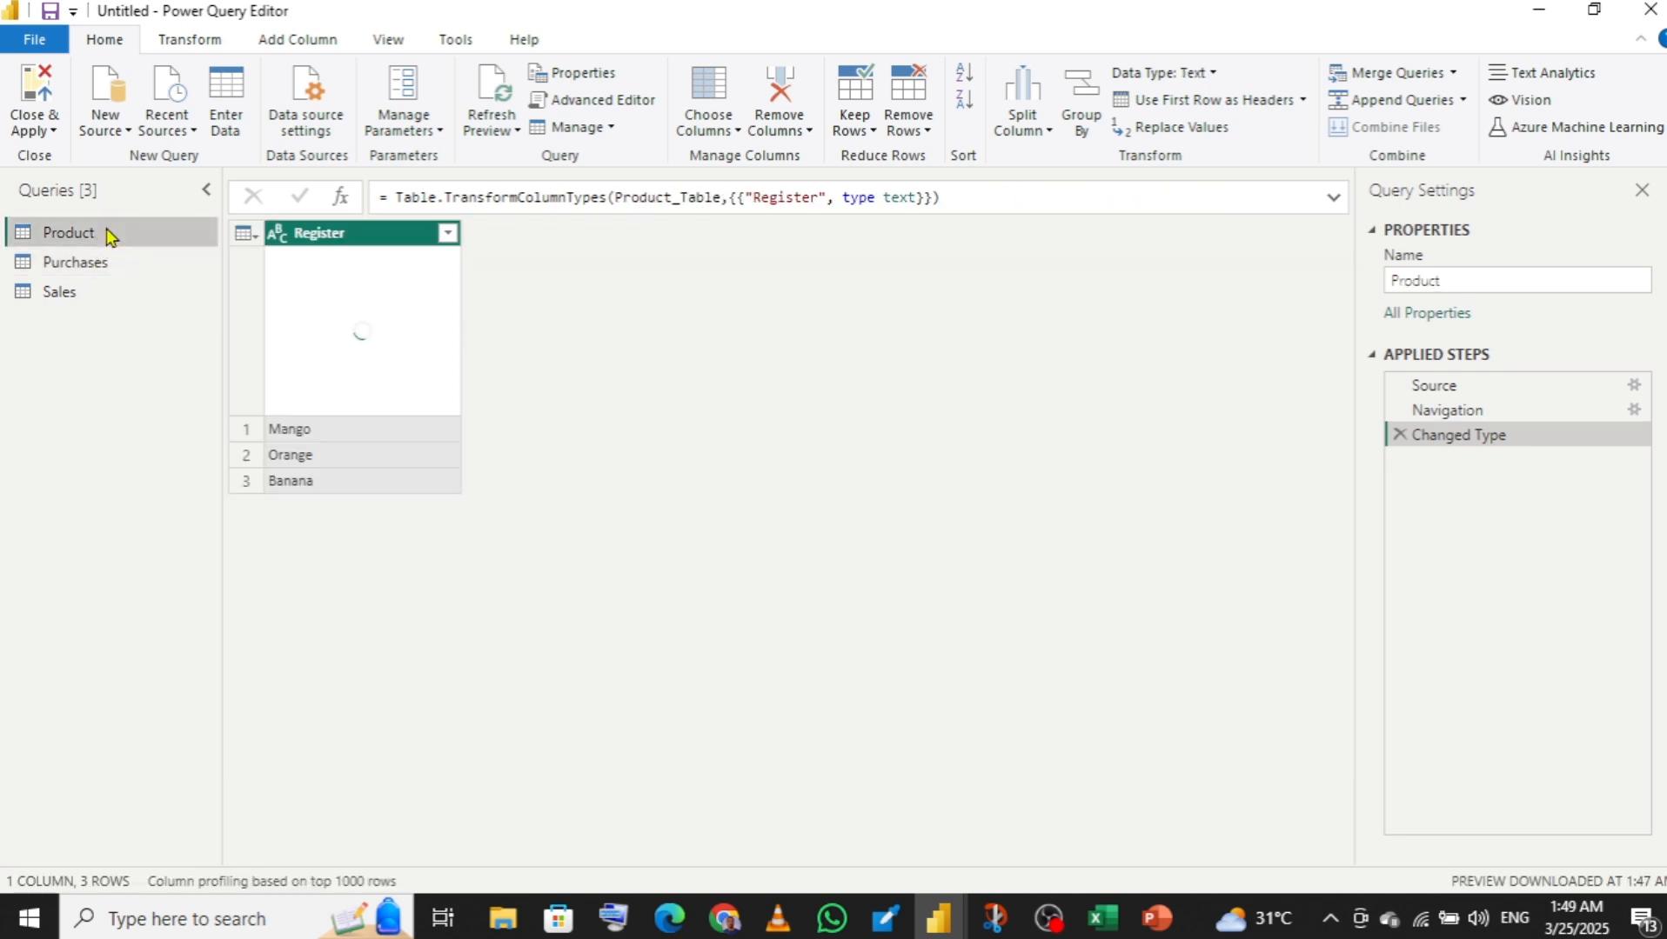
{"action": "double_click", "coordinate": [352, 233]}
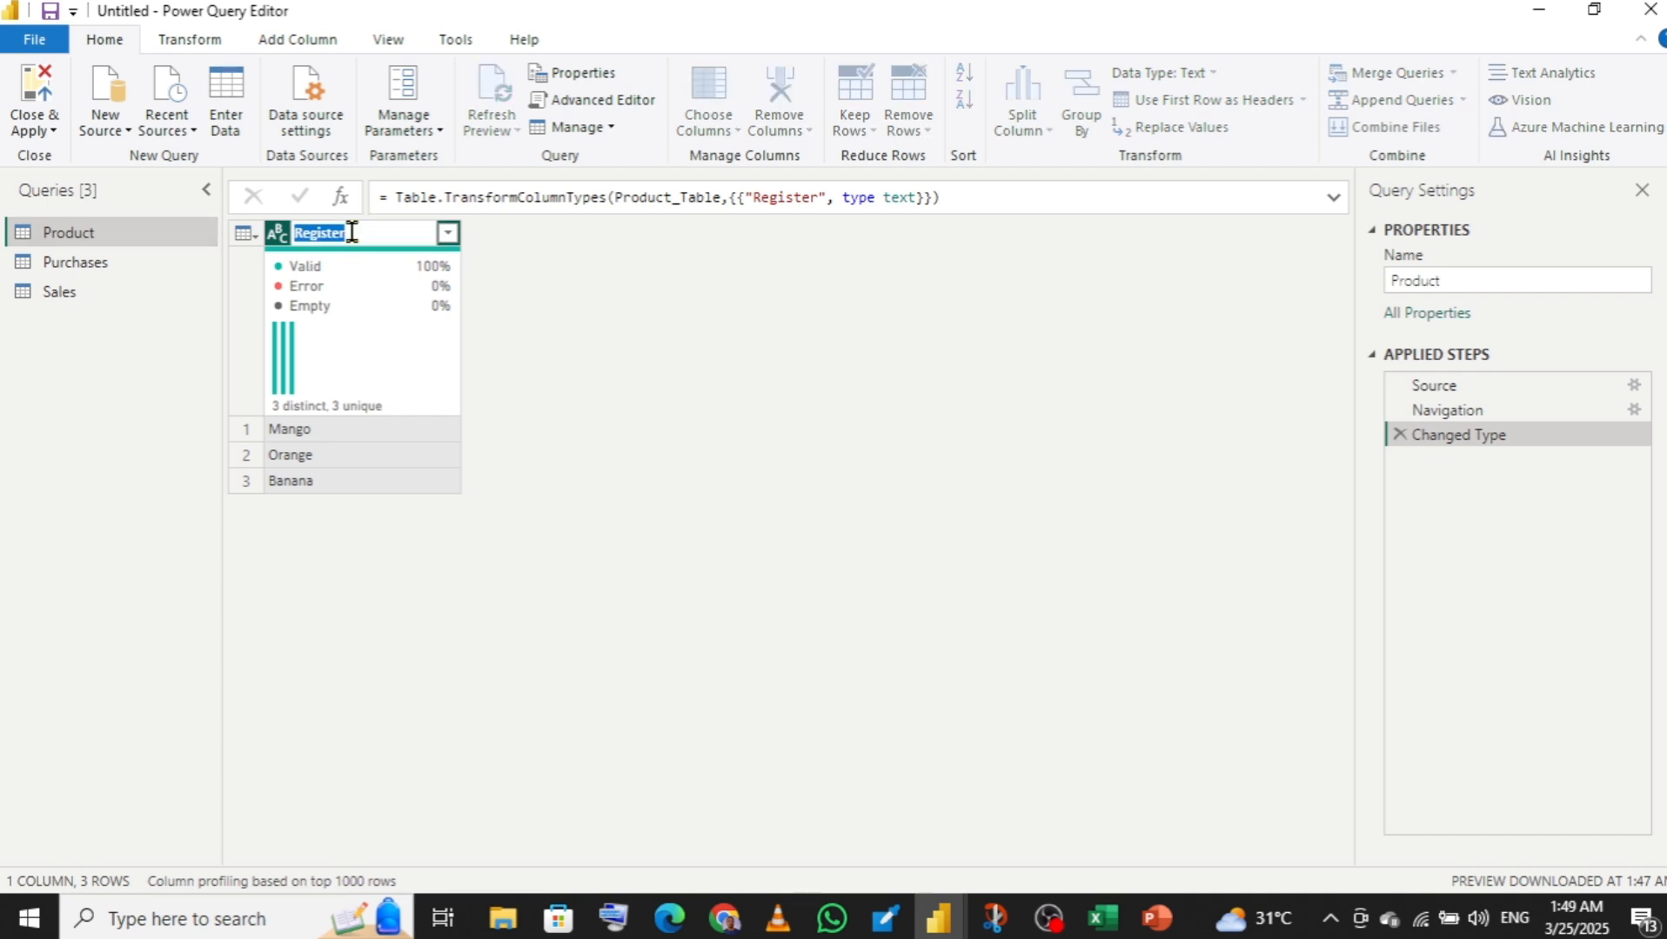
{"action": "type", "text": "P"}
{"action": "key", "text": "BackSpace"}
{"action": "type", "text": "Product"}
{"action": "key", "text": "Return"}
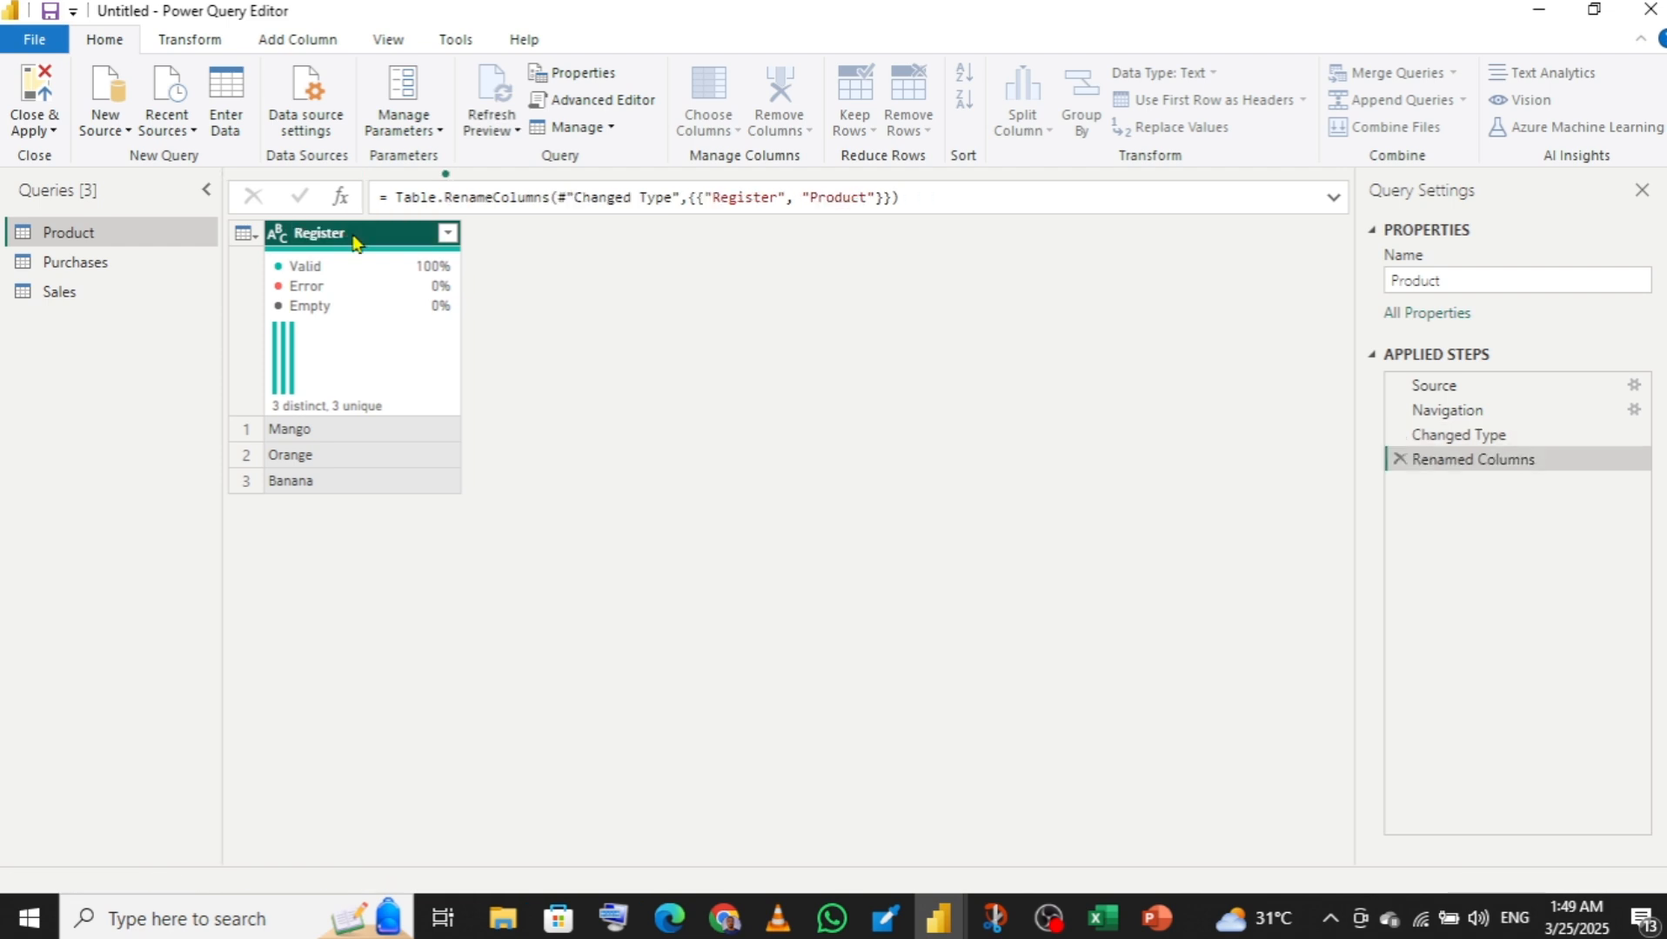
- Rename the Product query's only column as Item to match the Purchases query, and apply the changes to load the data
{"action": "left_click", "coordinate": [61, 266]}
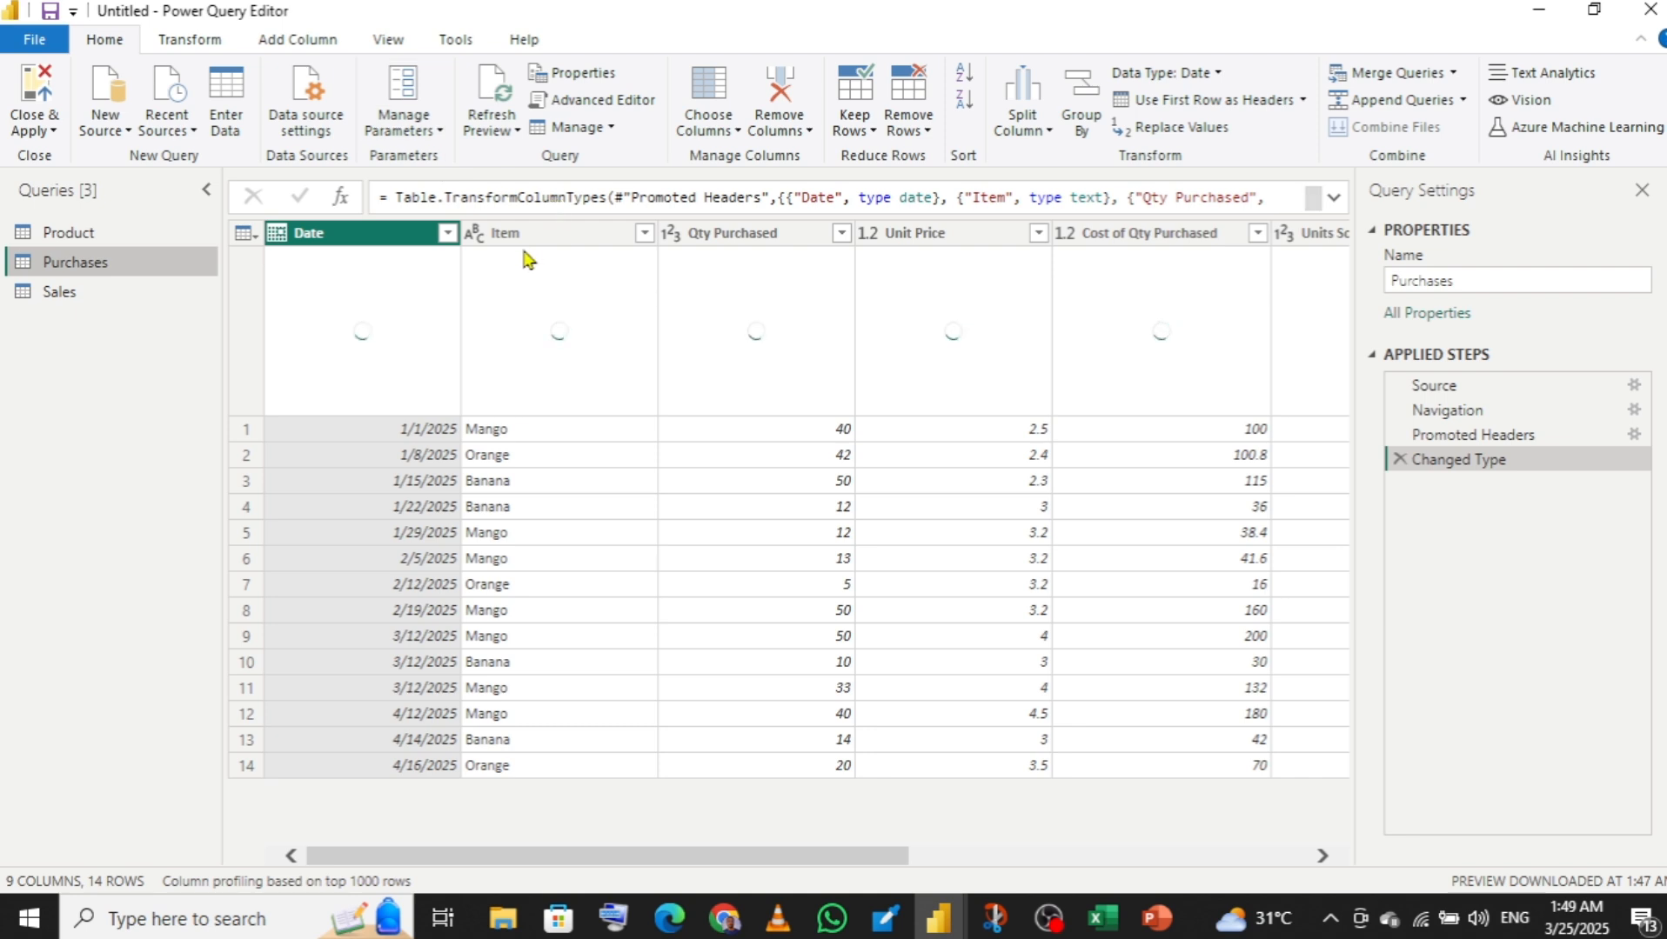
{"action": "left_click", "coordinate": [114, 240]}
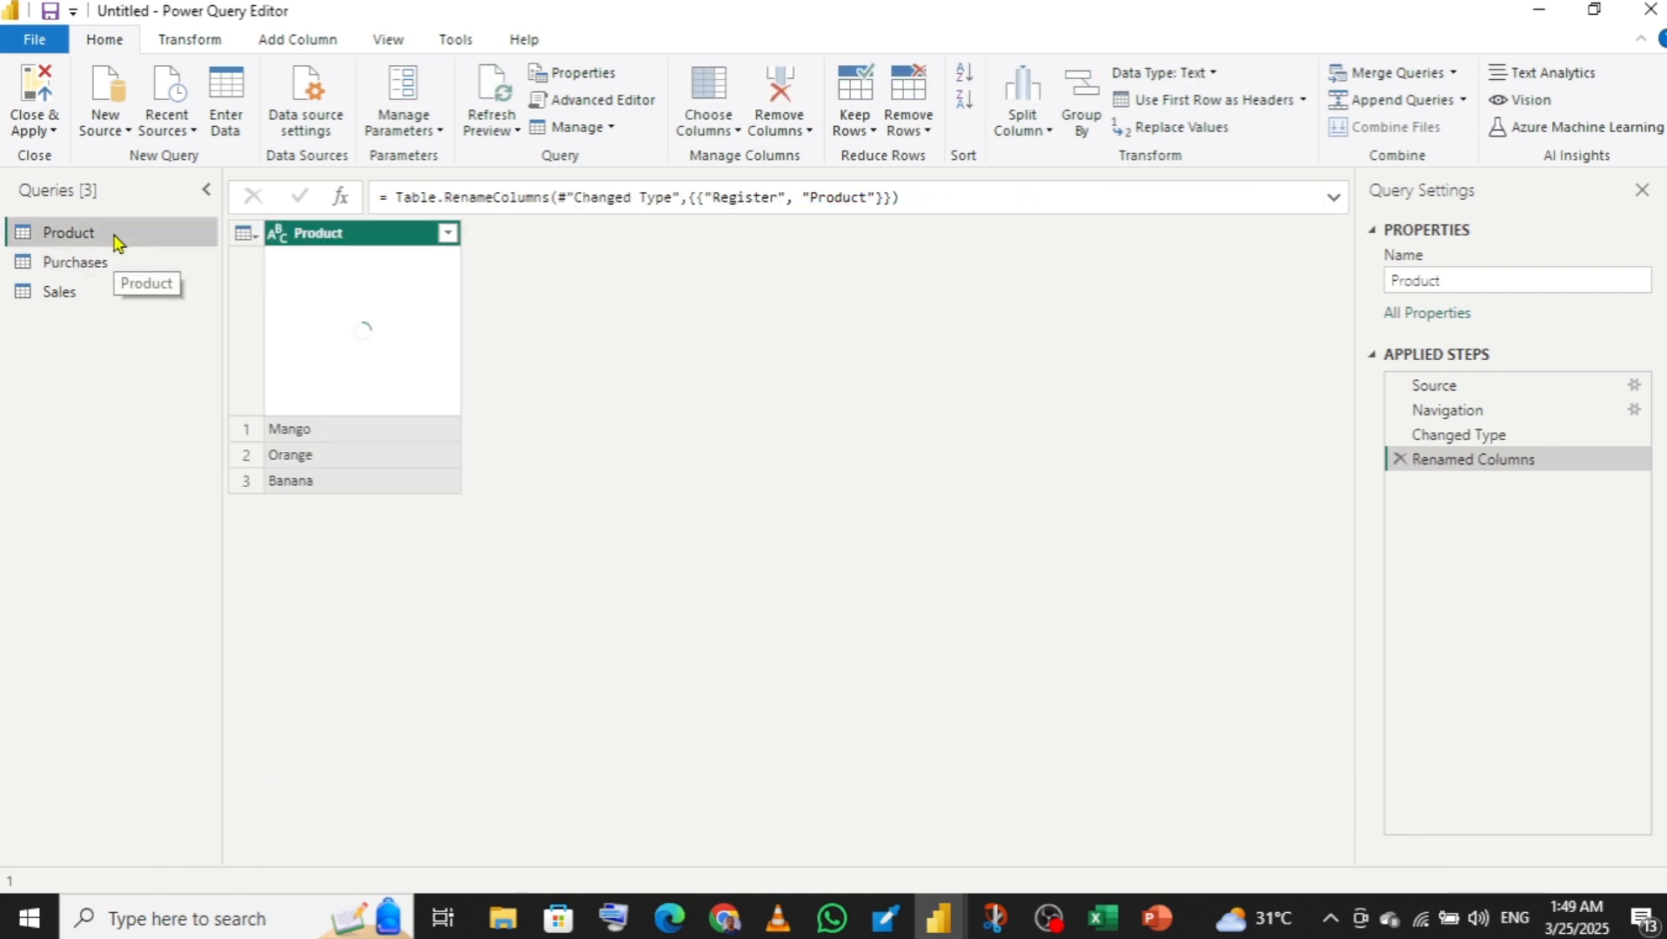
{"action": "double_click", "coordinate": [340, 233]}
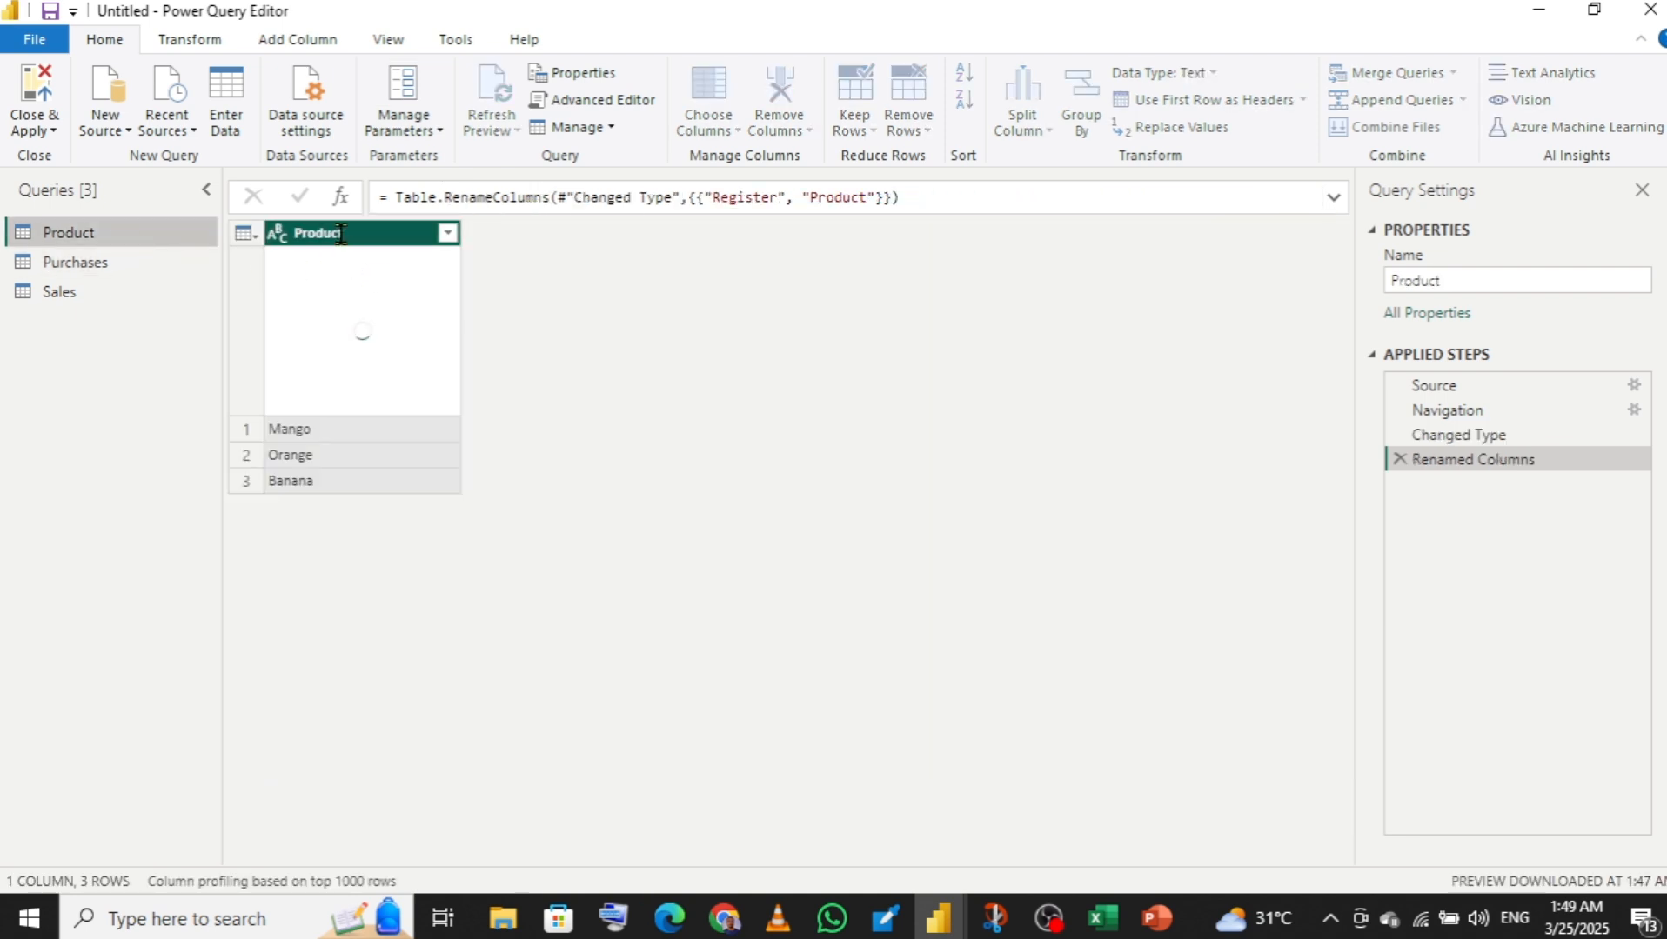
{"action": "type", "text": "Item"}
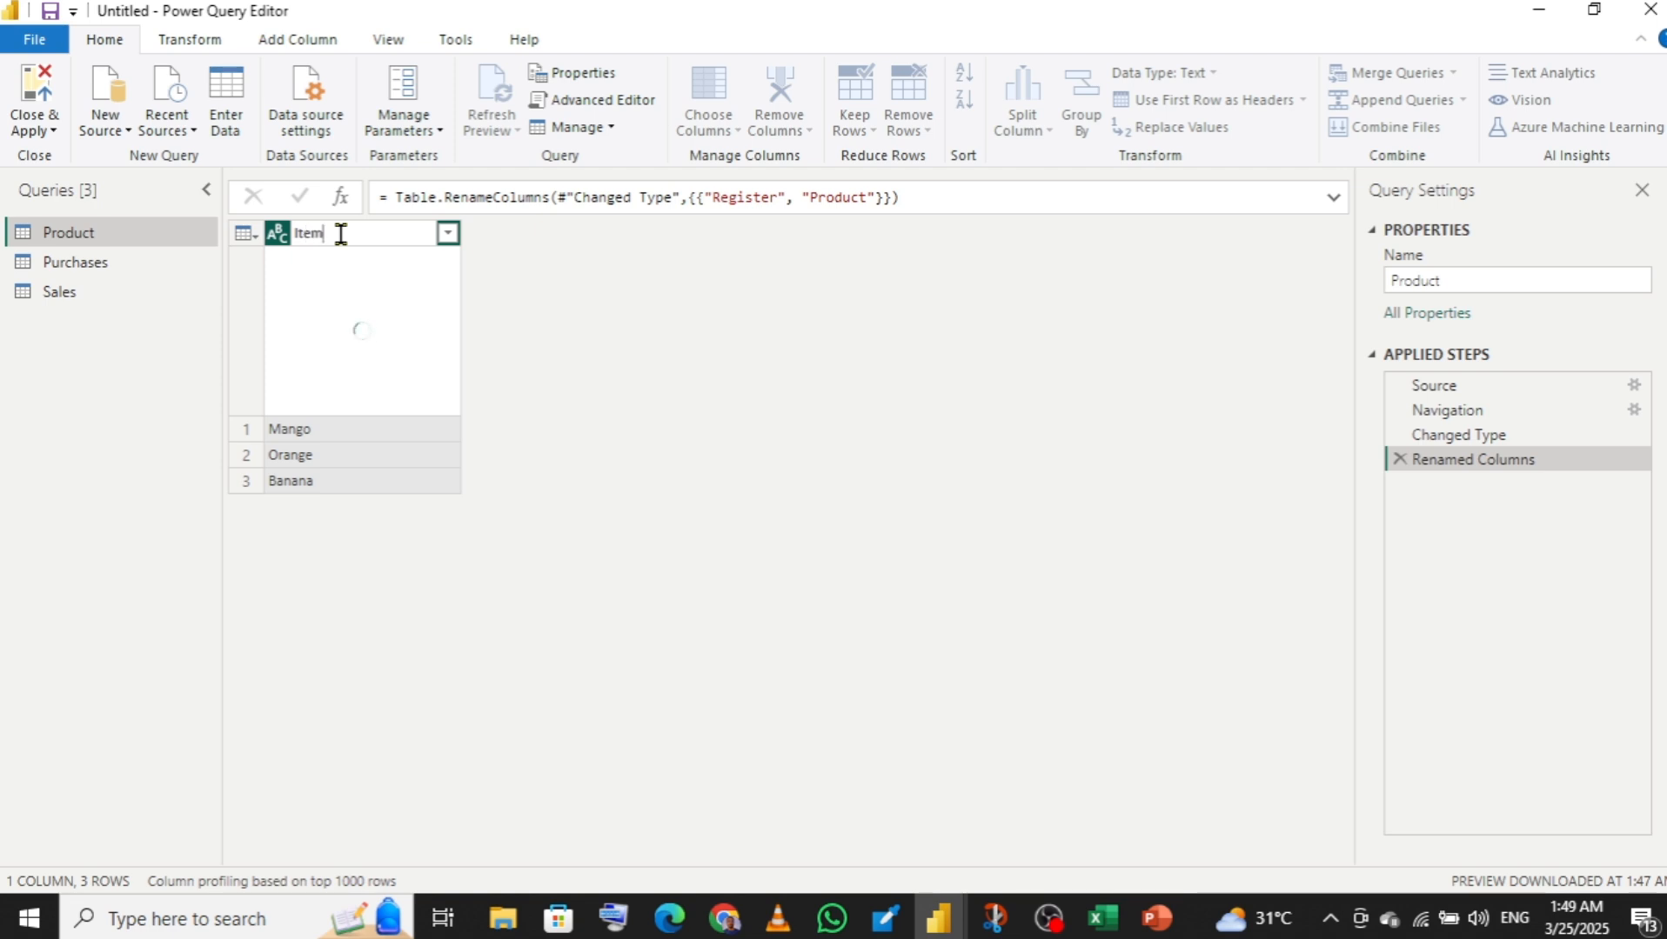
{"action": "key", "text": "Return"}
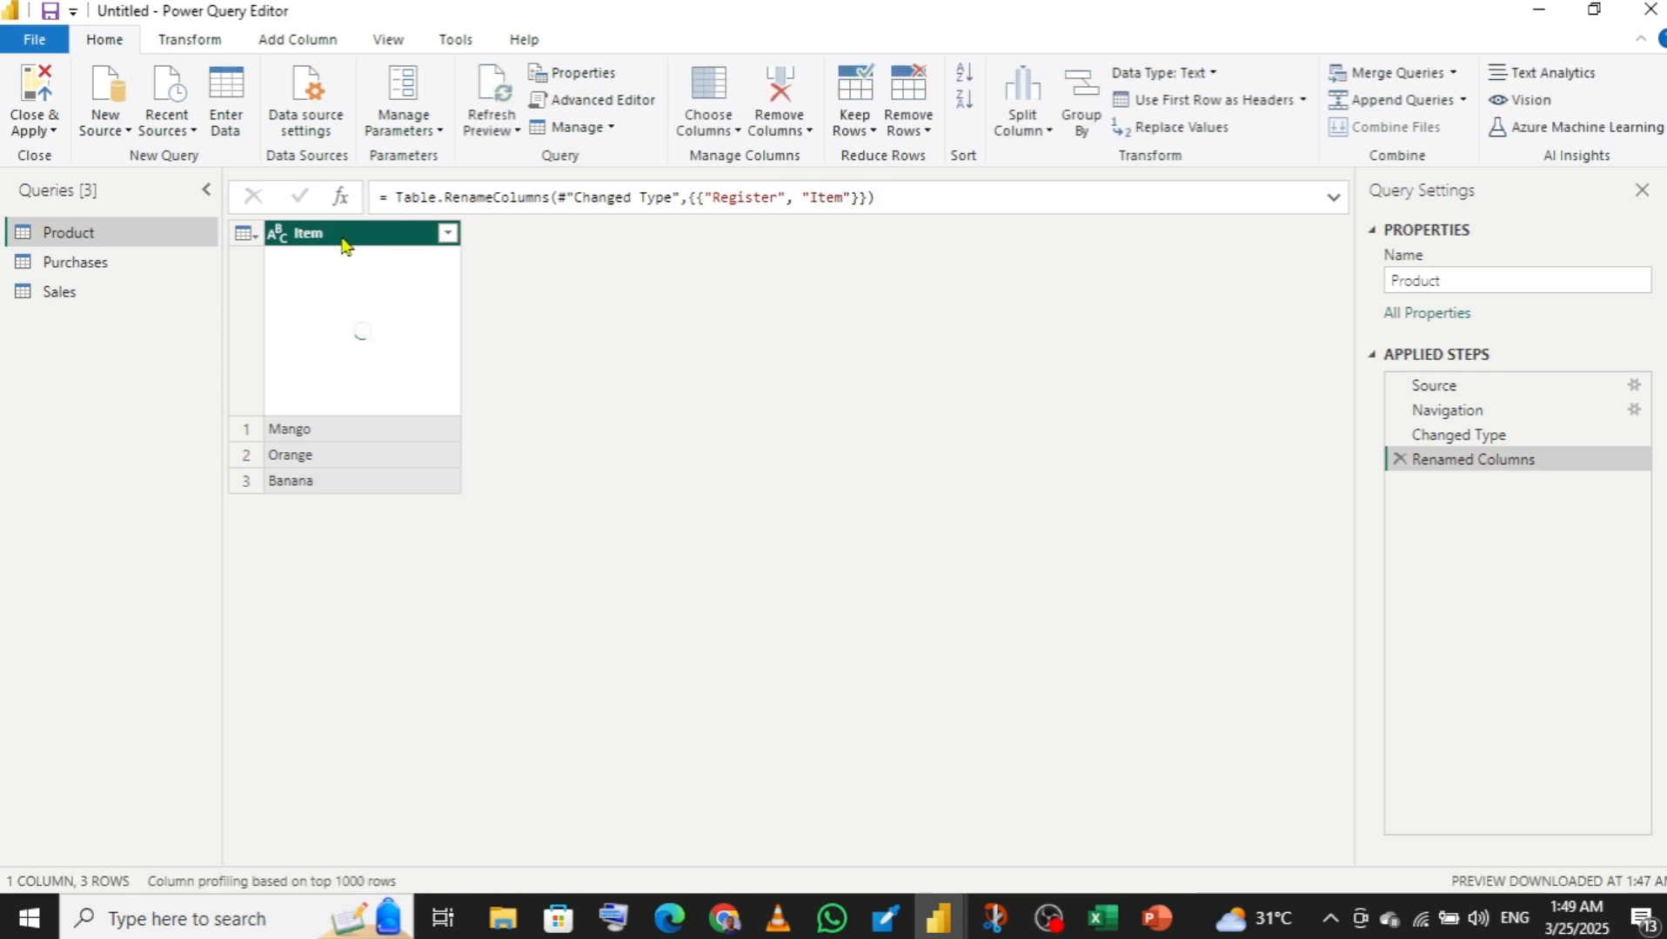
{"action": "left_click", "coordinate": [53, 133]}
{"action": "left_click", "coordinate": [91, 162]}
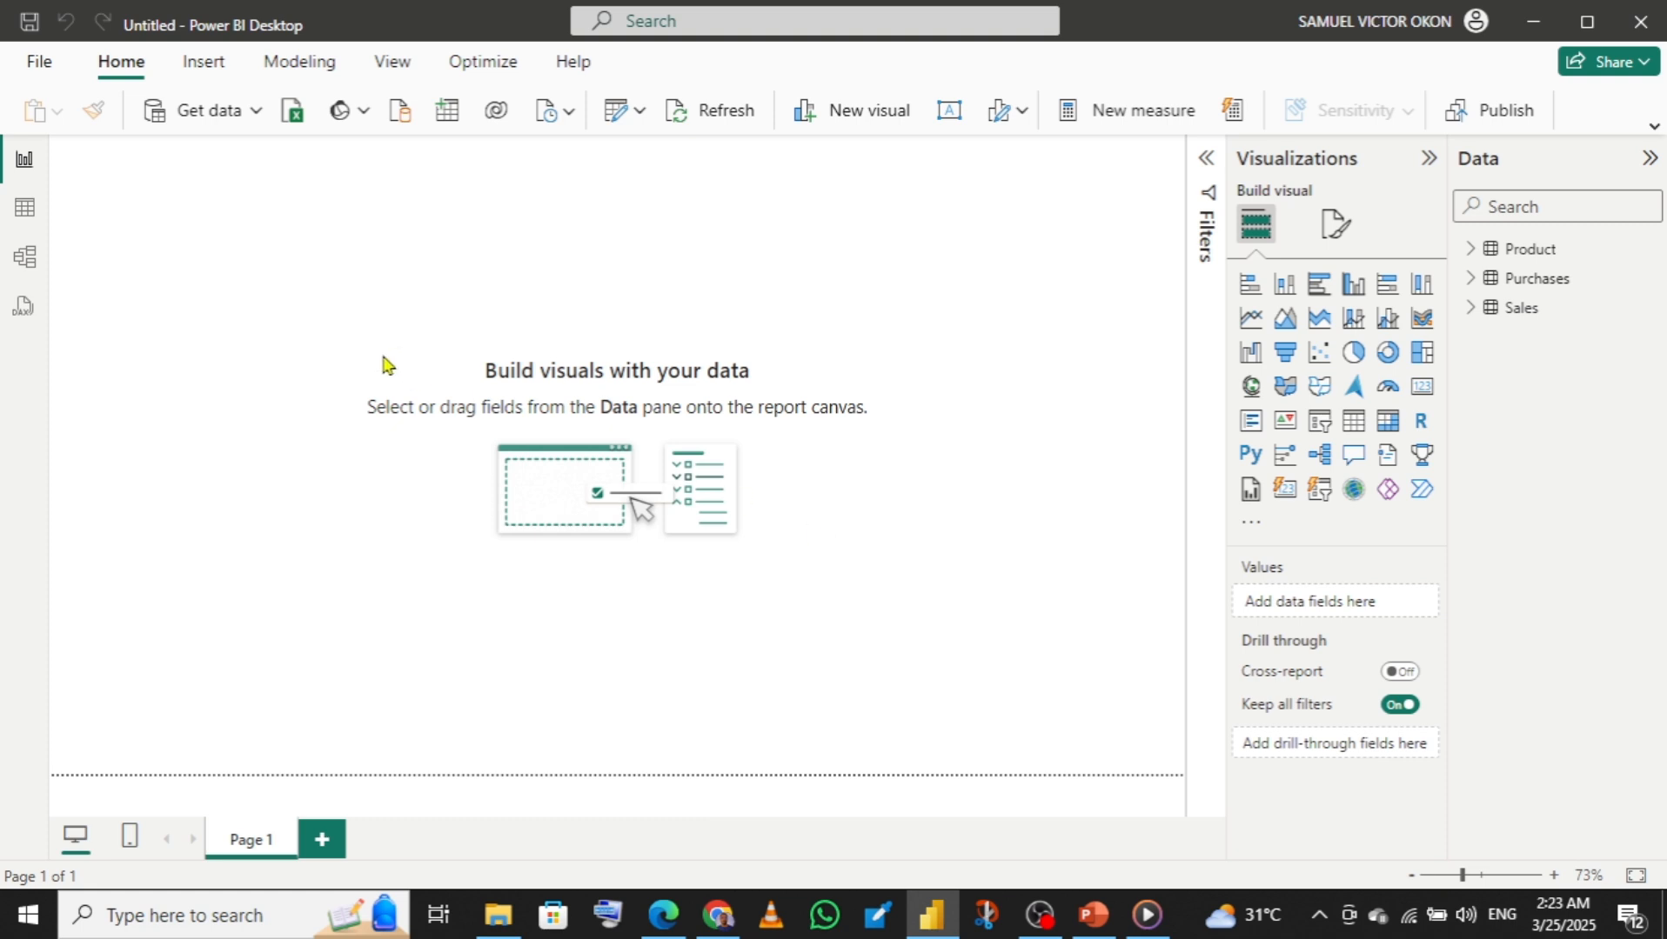
- Show the data model and arrange its tables so that Product sits between Purchases and Sales
{"action": "left_click", "coordinate": [24, 270]}
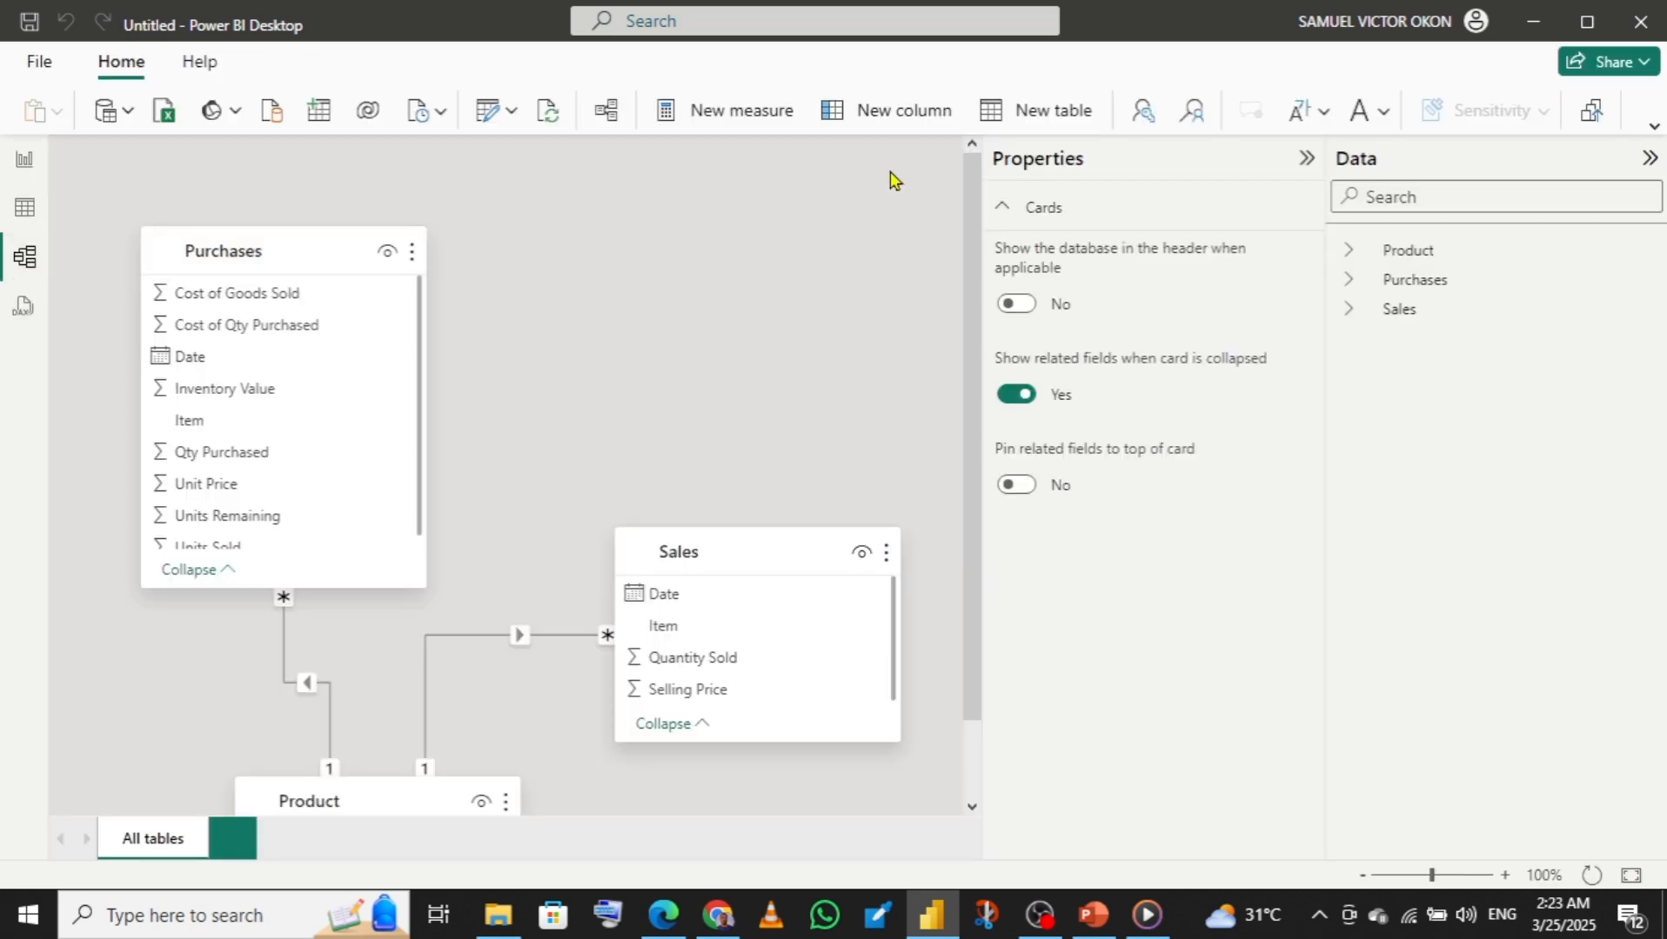
{"action": "left_click", "coordinate": [1307, 160]}
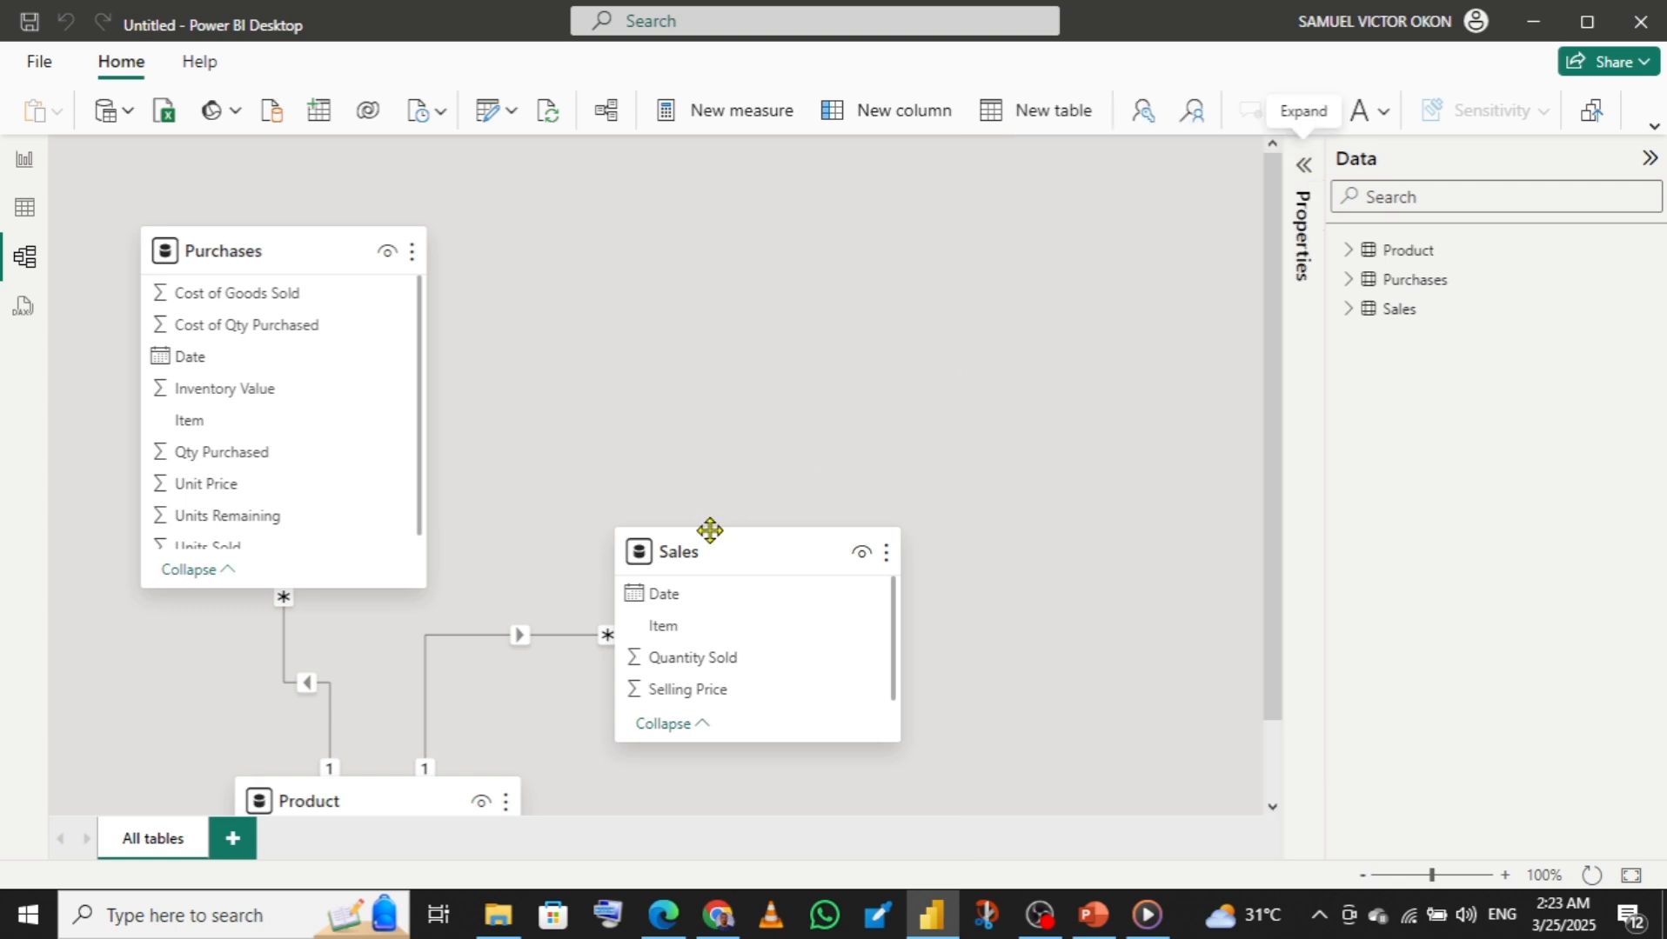
{"action": "mouse_move", "coordinate": [703, 541]}
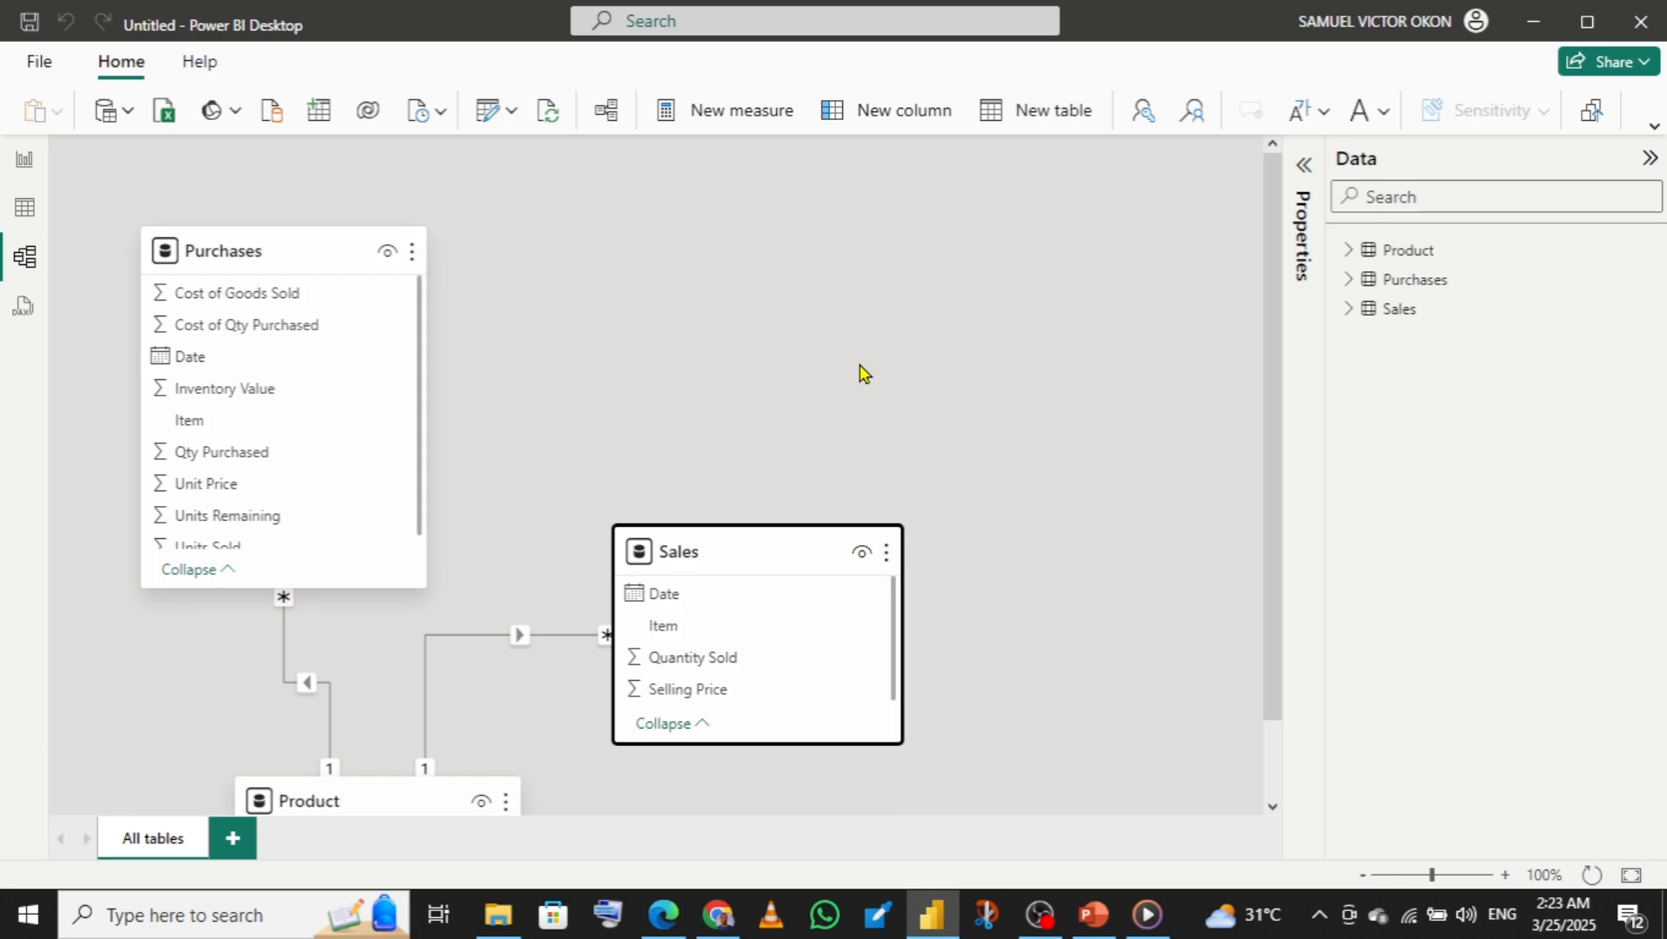
{"action": "left_click_drag", "start_coordinate": [733, 552], "coordinate": [865, 352]}
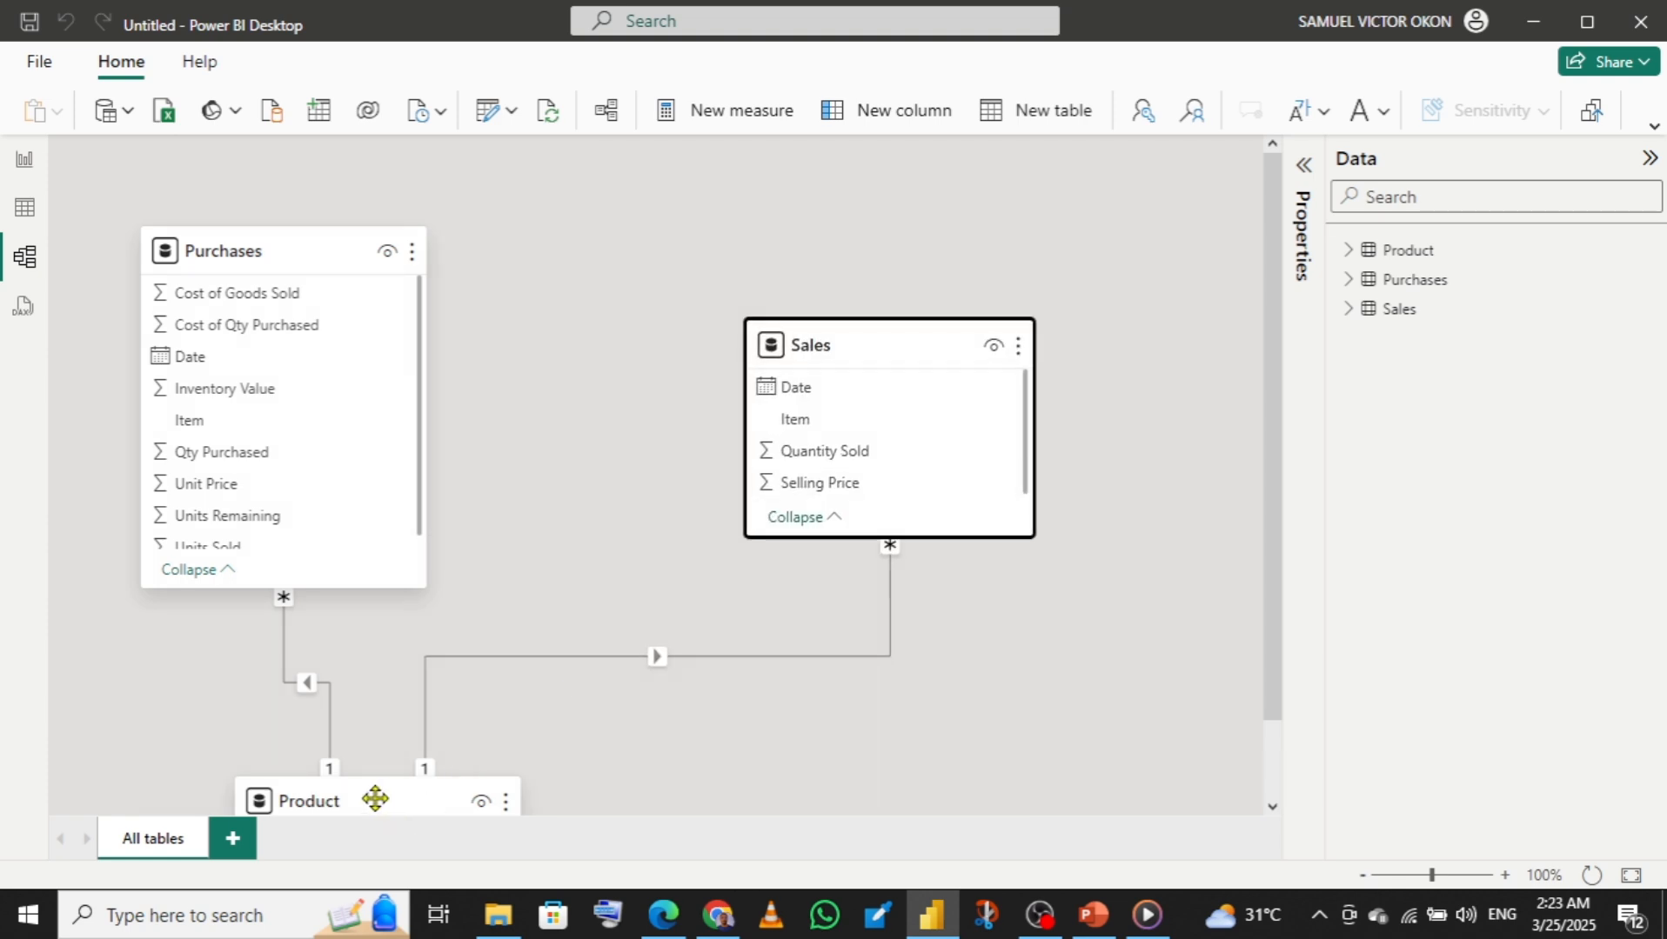
{"action": "left_click_drag", "start_coordinate": [376, 793], "coordinate": [595, 474]}
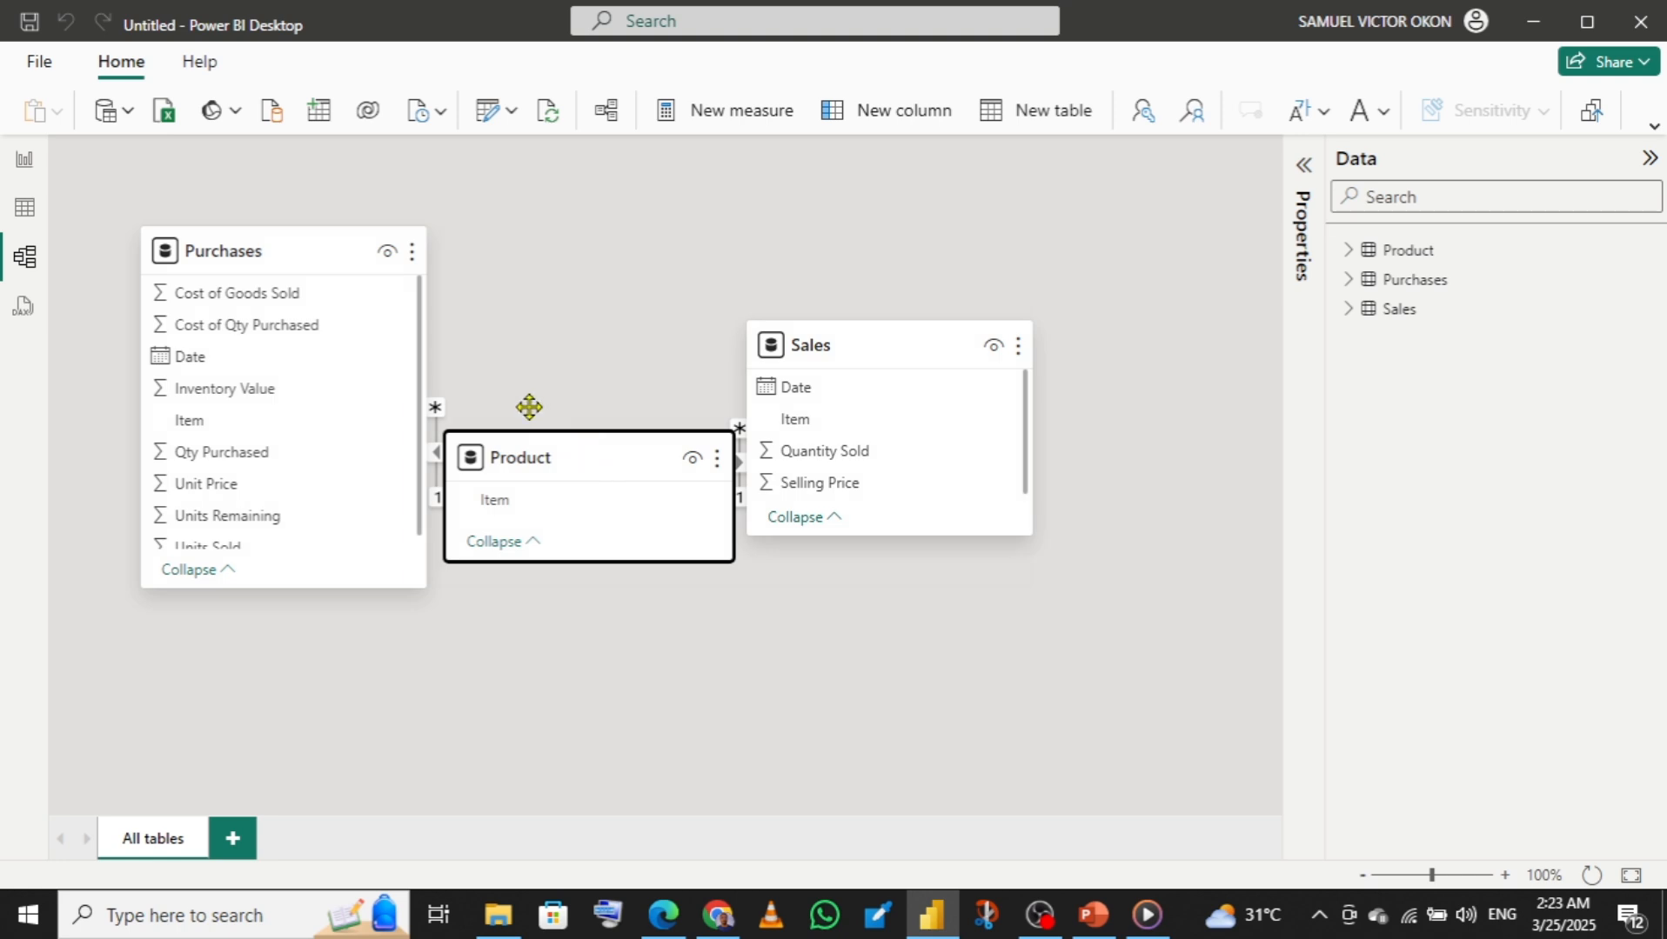
- Space out the model diagram by moving Sales farther from Purchases and centring Product in the gap between them
{"action": "left_click_drag", "start_coordinate": [841, 358], "coordinate": [1020, 323]}
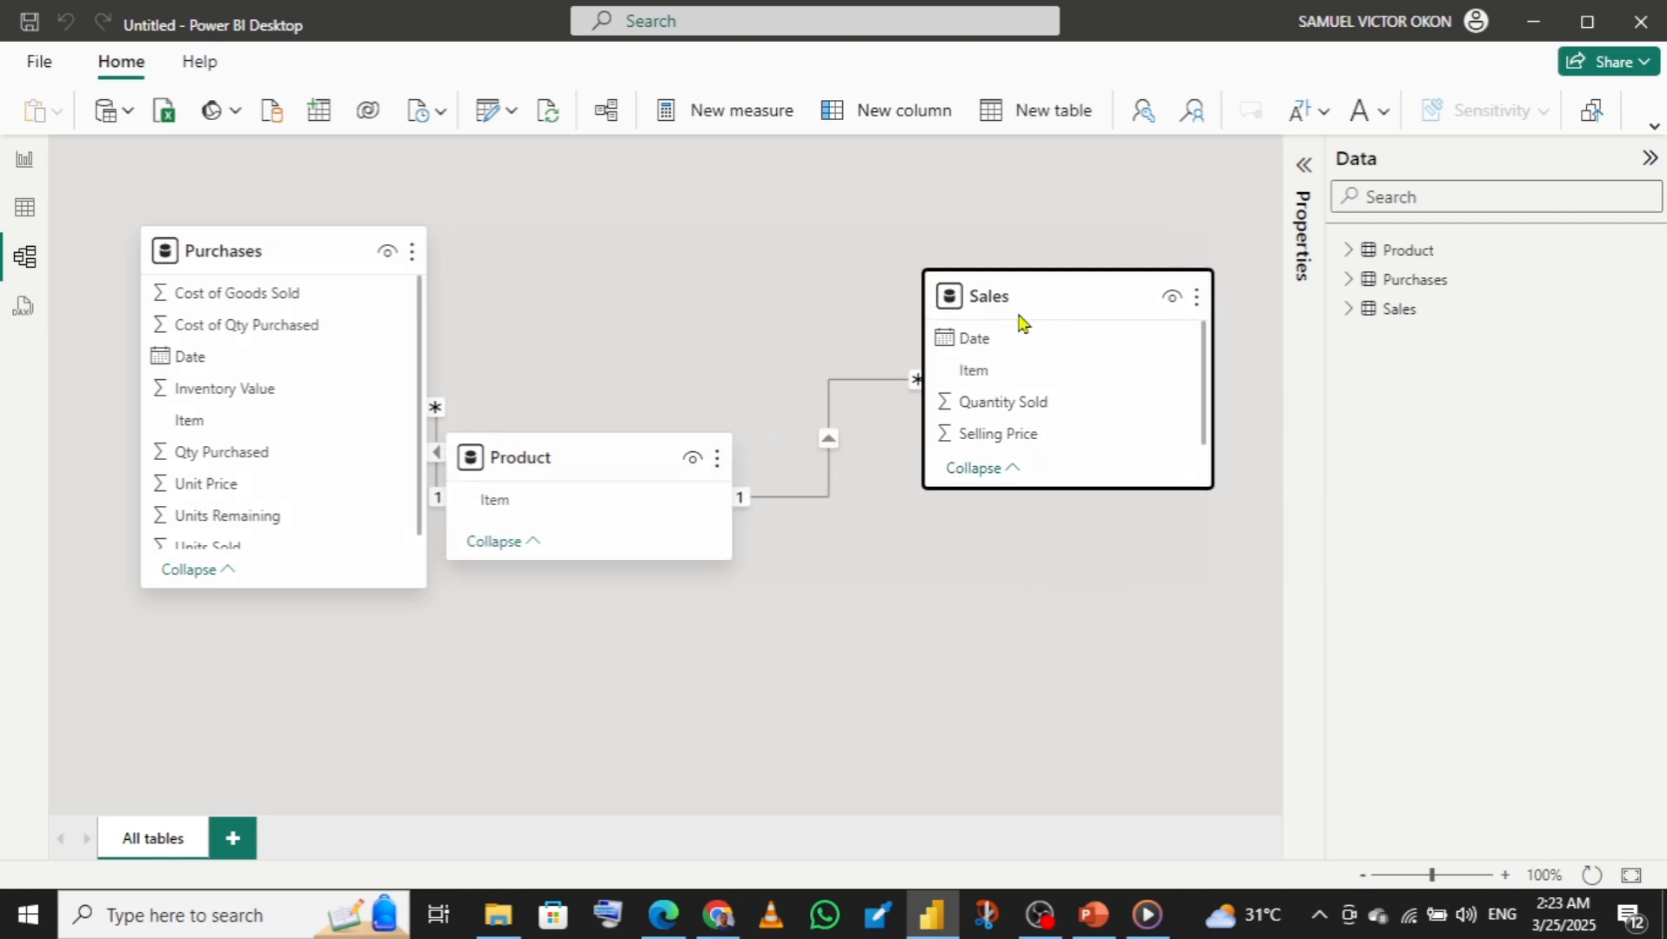
{"action": "left_click_drag", "start_coordinate": [585, 467], "coordinate": [681, 342]}
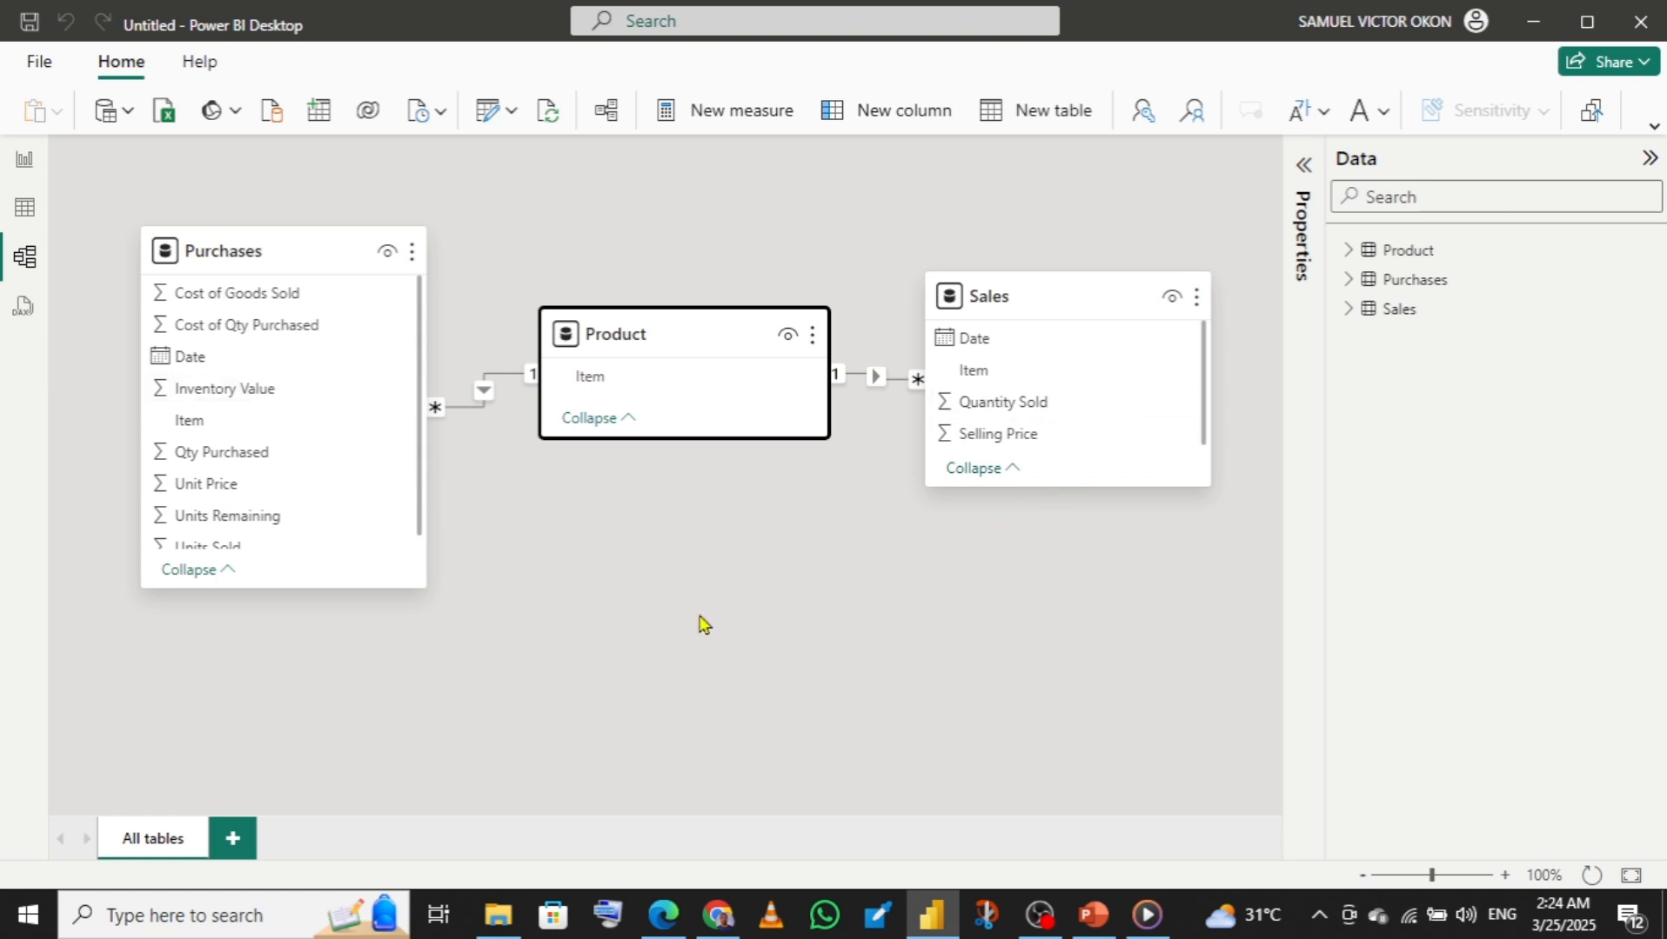
- Reopen the queries in Power Query and examine the Date columns of the Purchases and Sales queries
{"action": "left_click", "coordinate": [513, 118]}
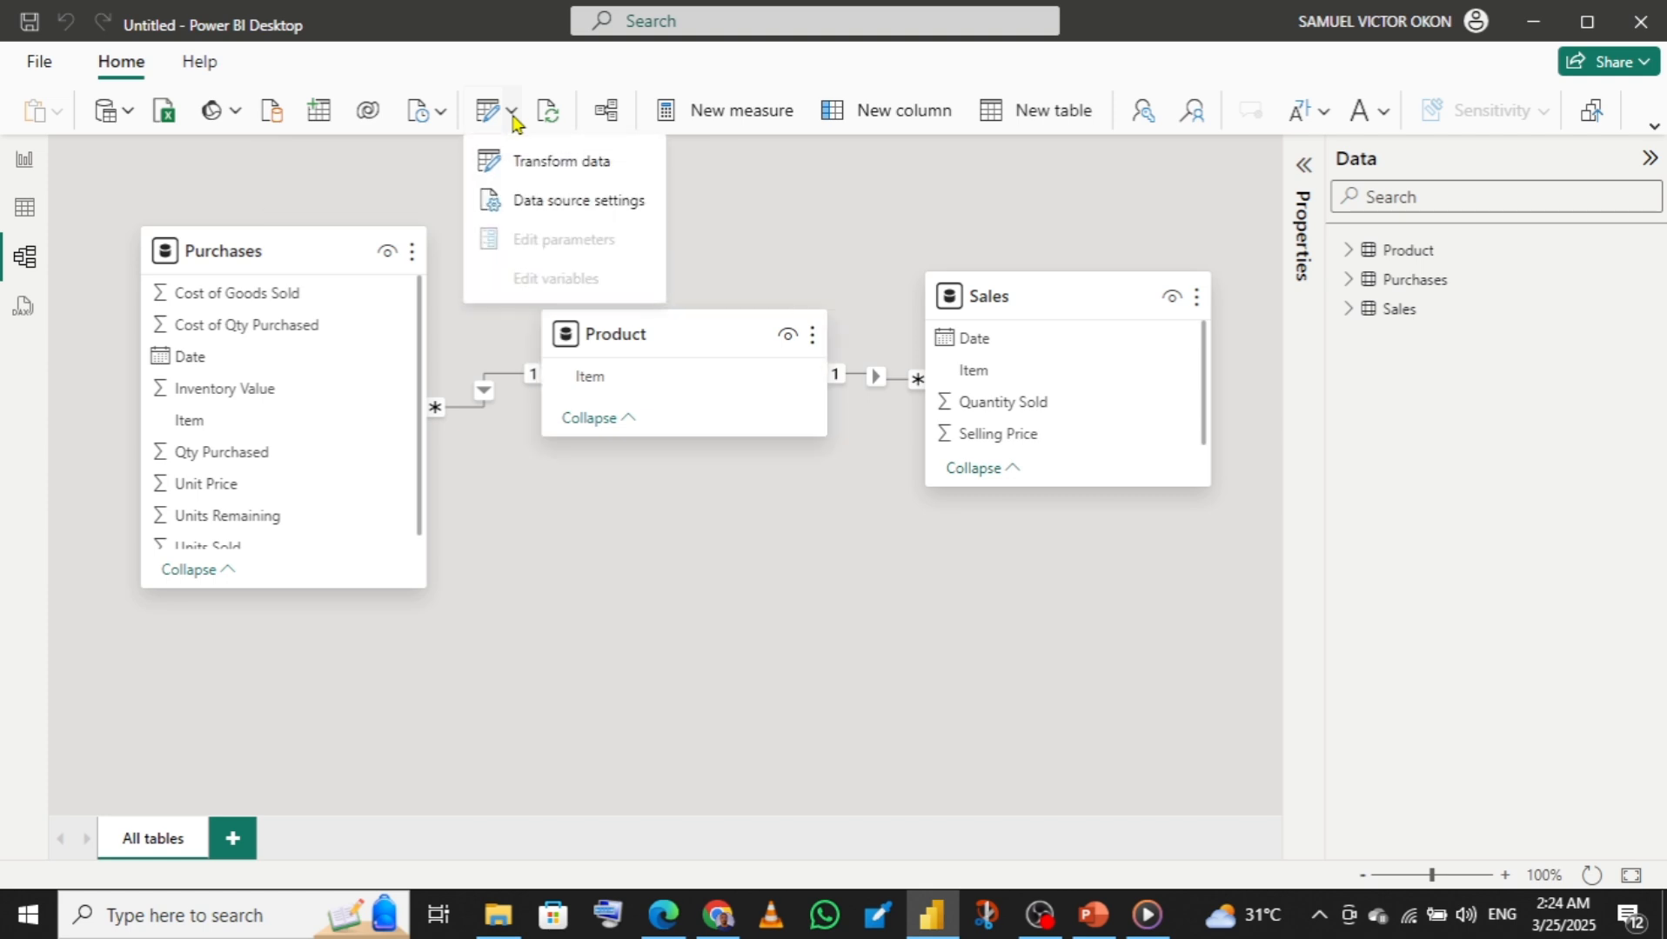
{"action": "left_click", "coordinate": [606, 174]}
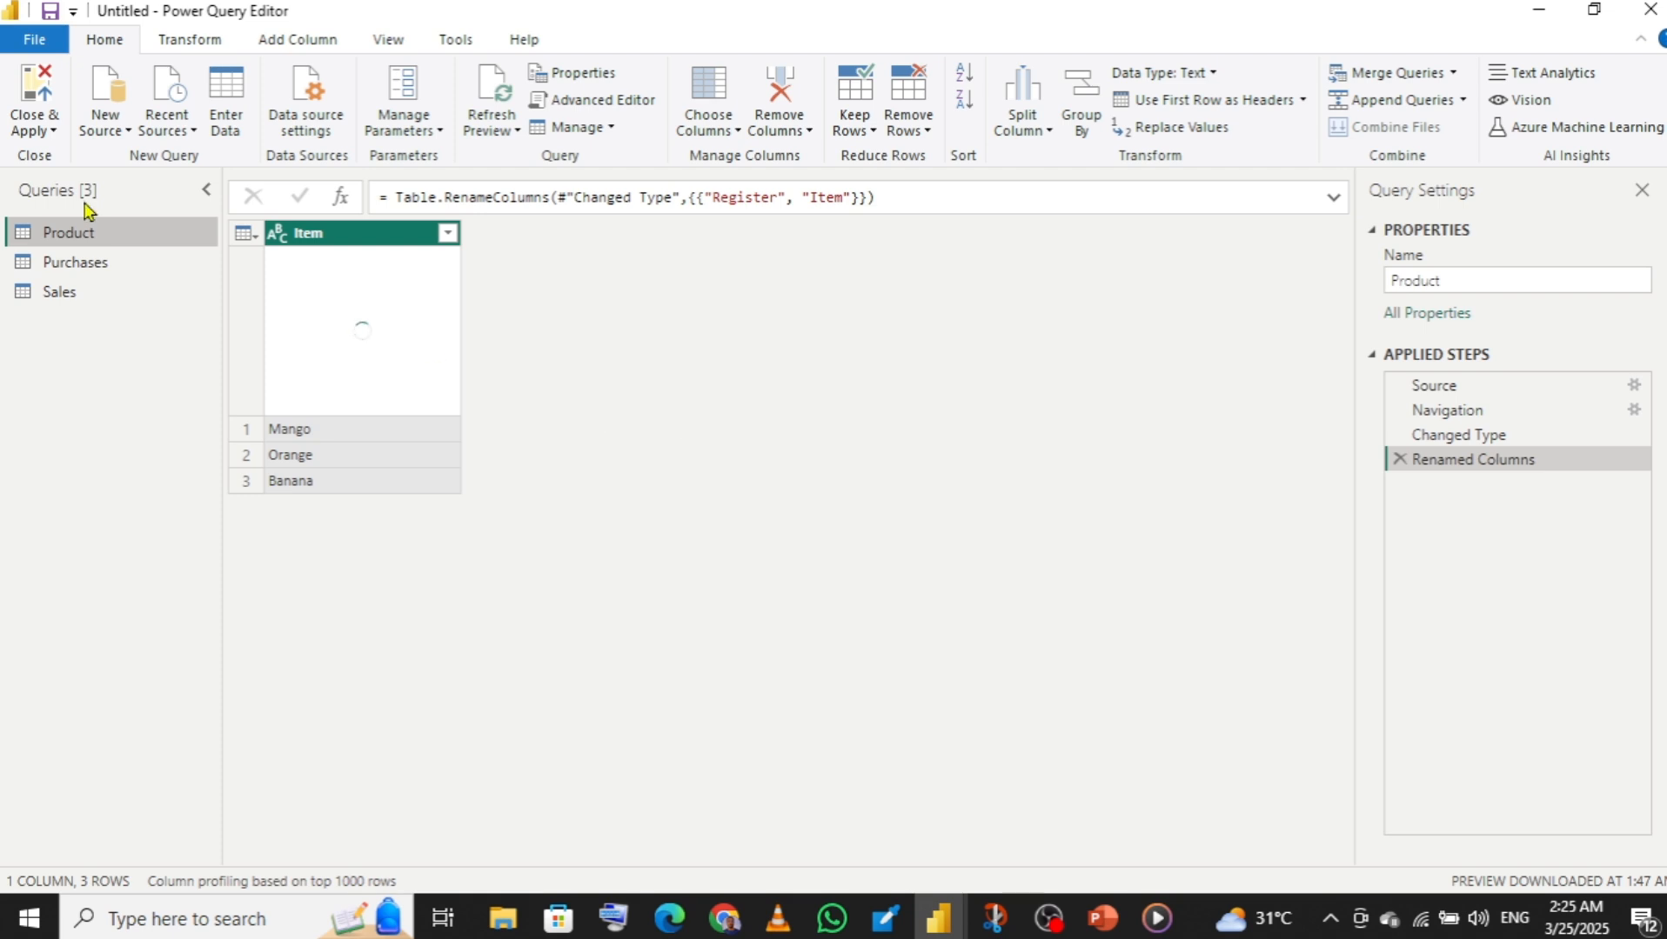
{"action": "left_click", "coordinate": [100, 266]}
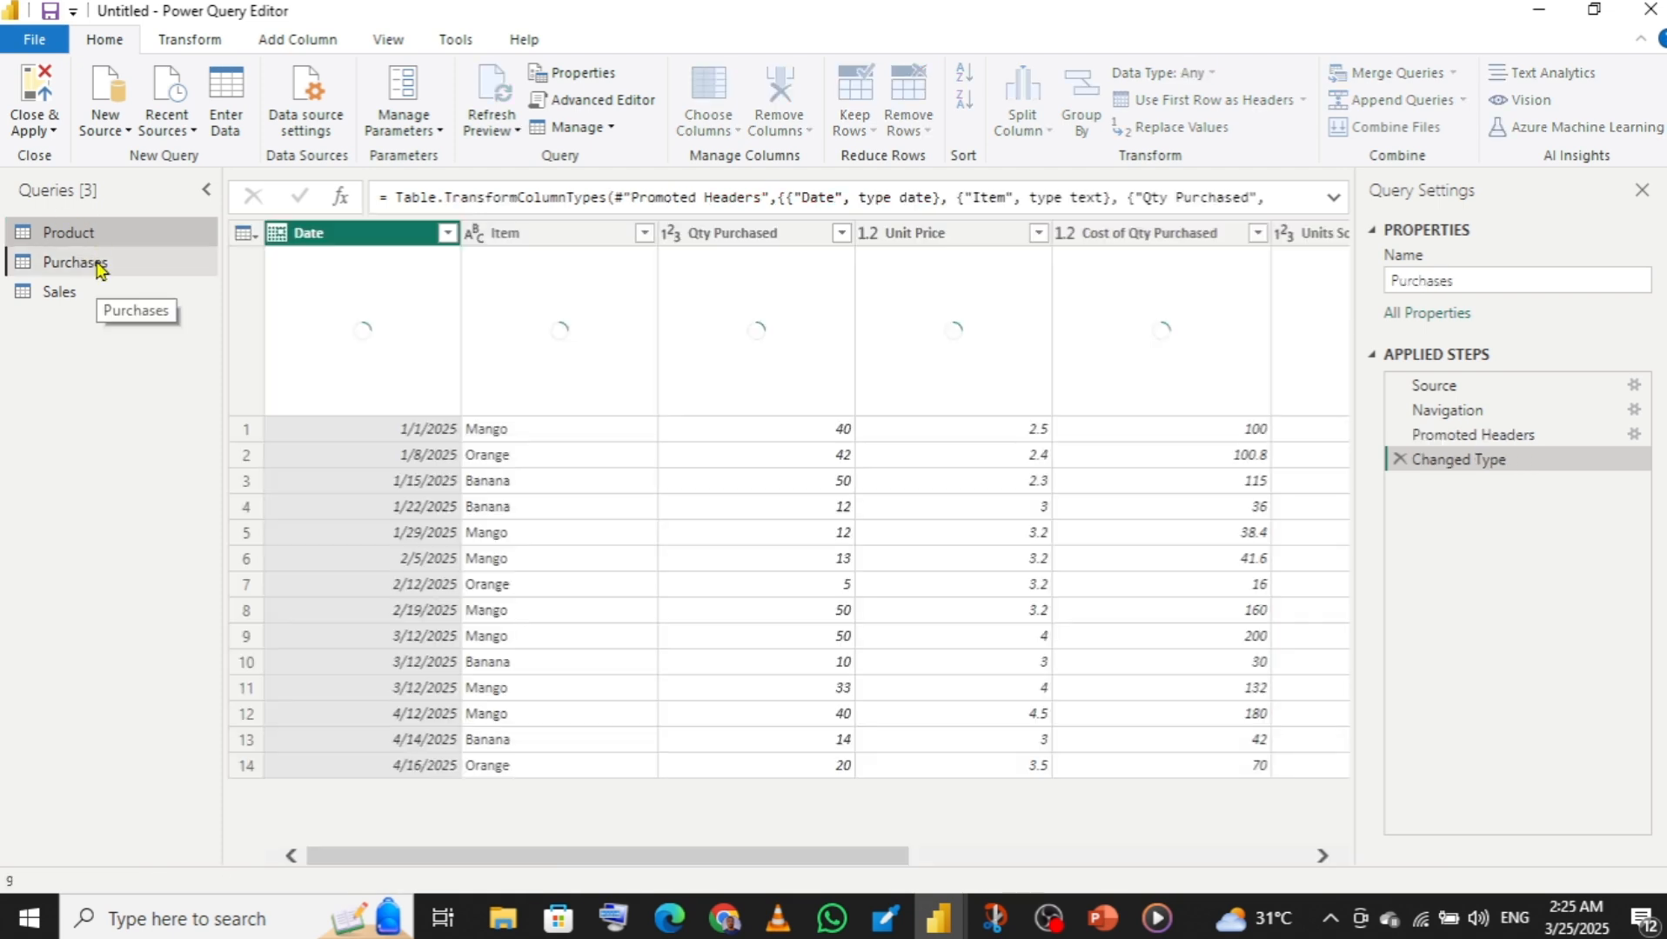
{"action": "left_click", "coordinate": [69, 297]}
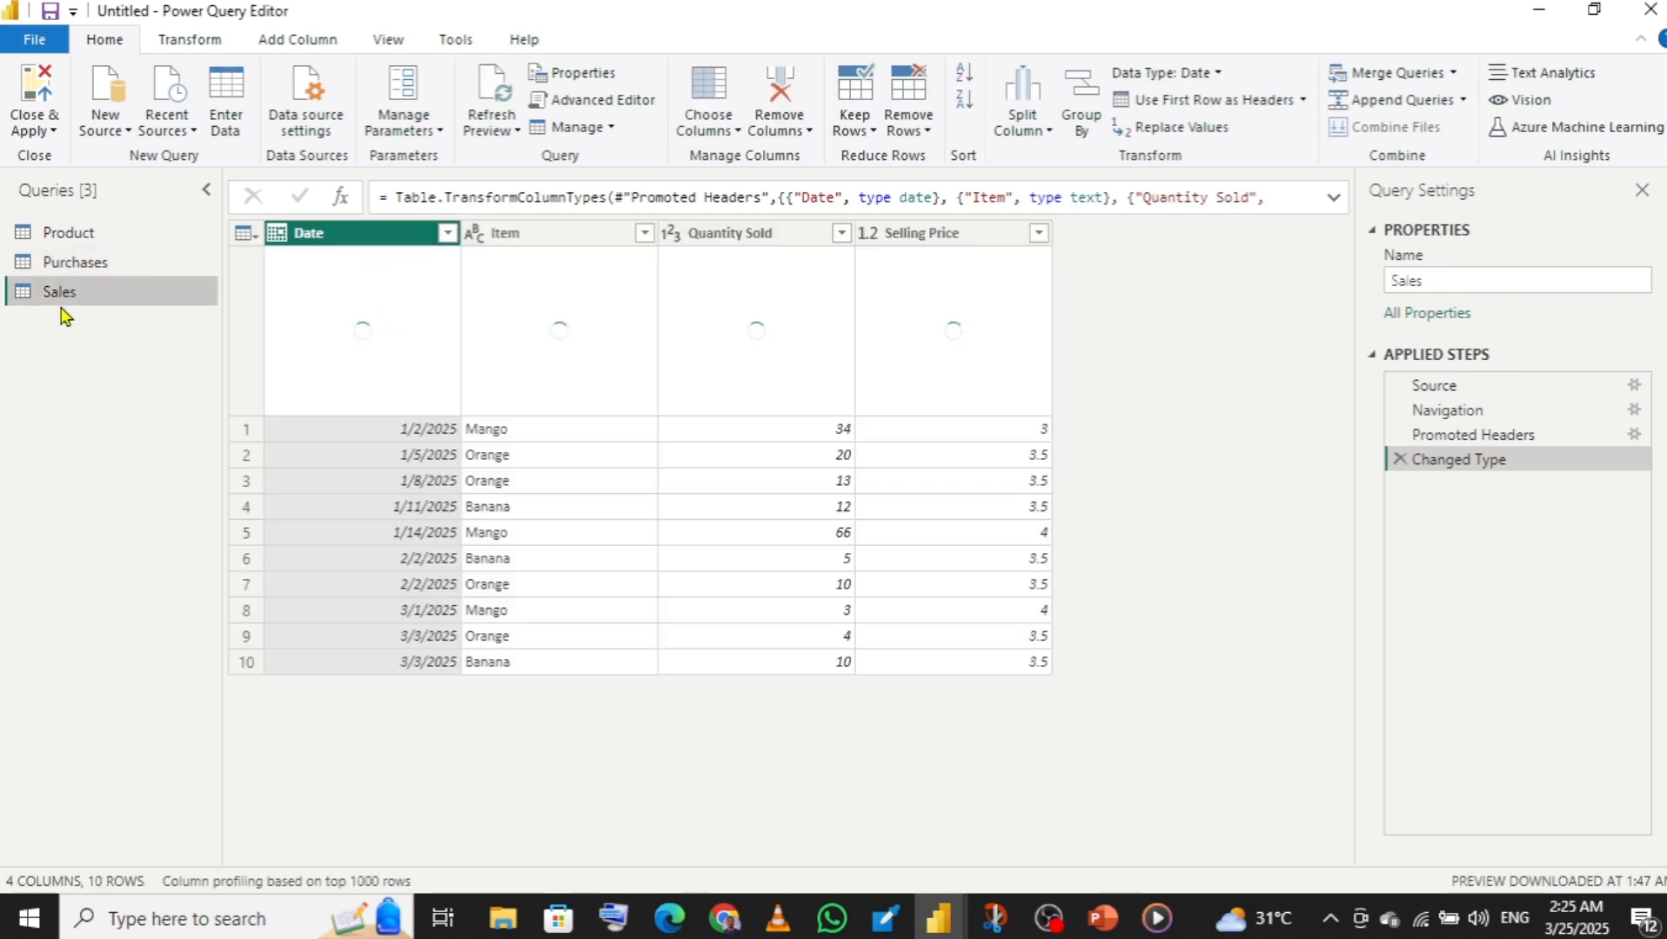
- Duplicate the Purchases query and rename the copy as Purchases Date
{"action": "left_click", "coordinate": [100, 265]}
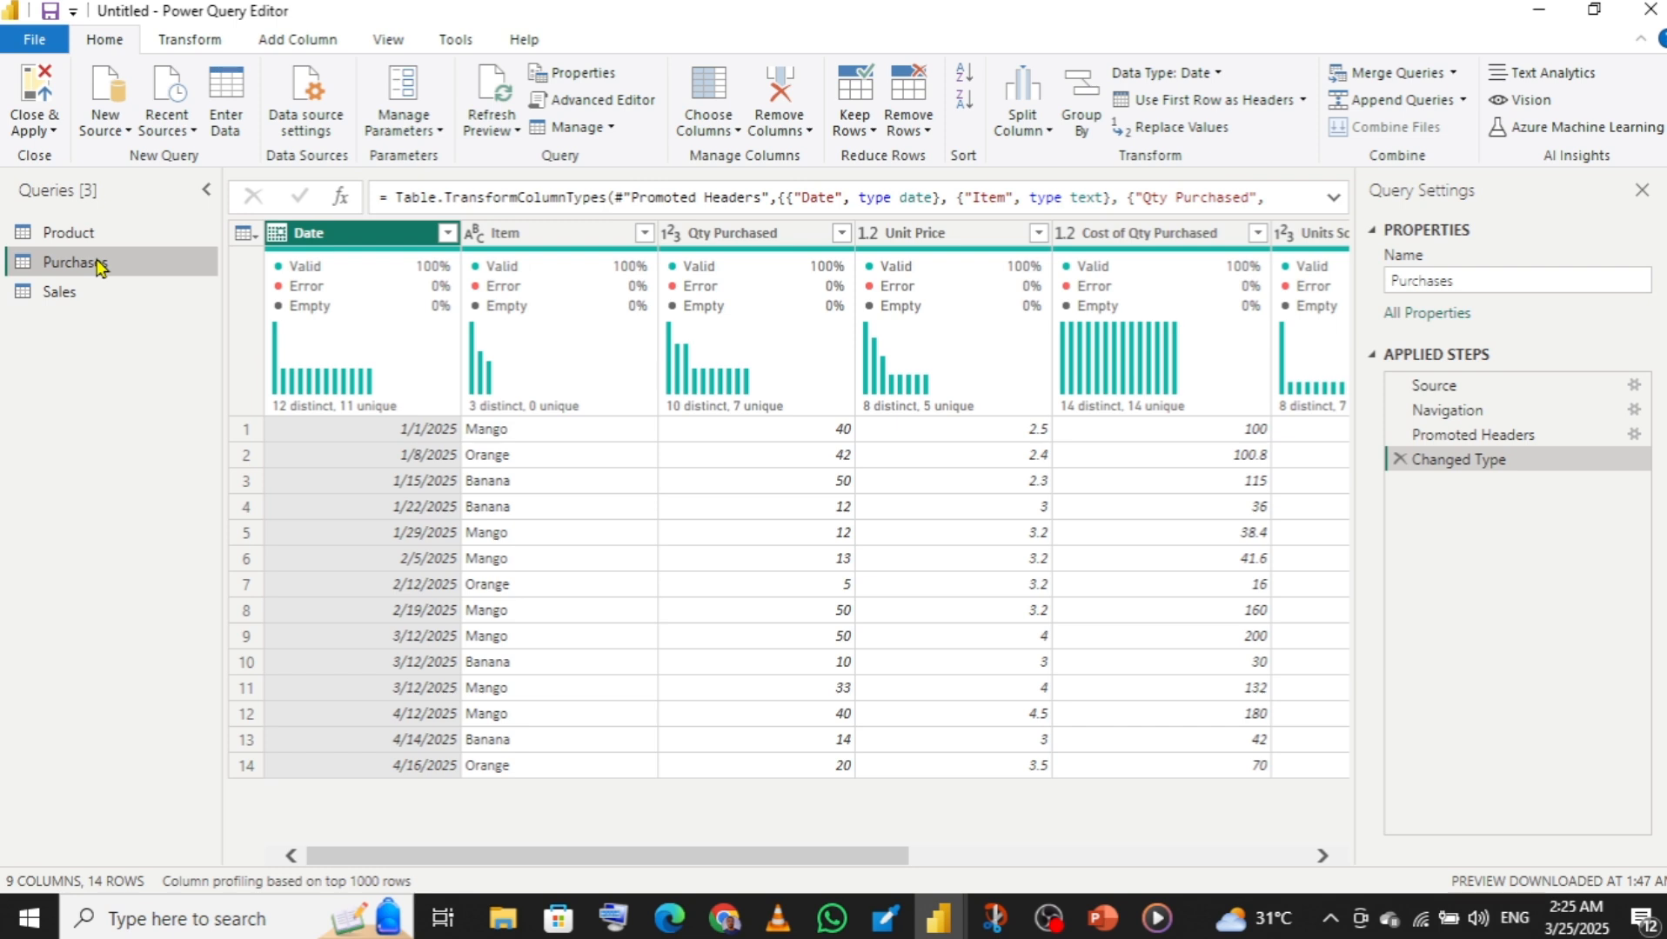
{"action": "right_click", "coordinate": [100, 265]}
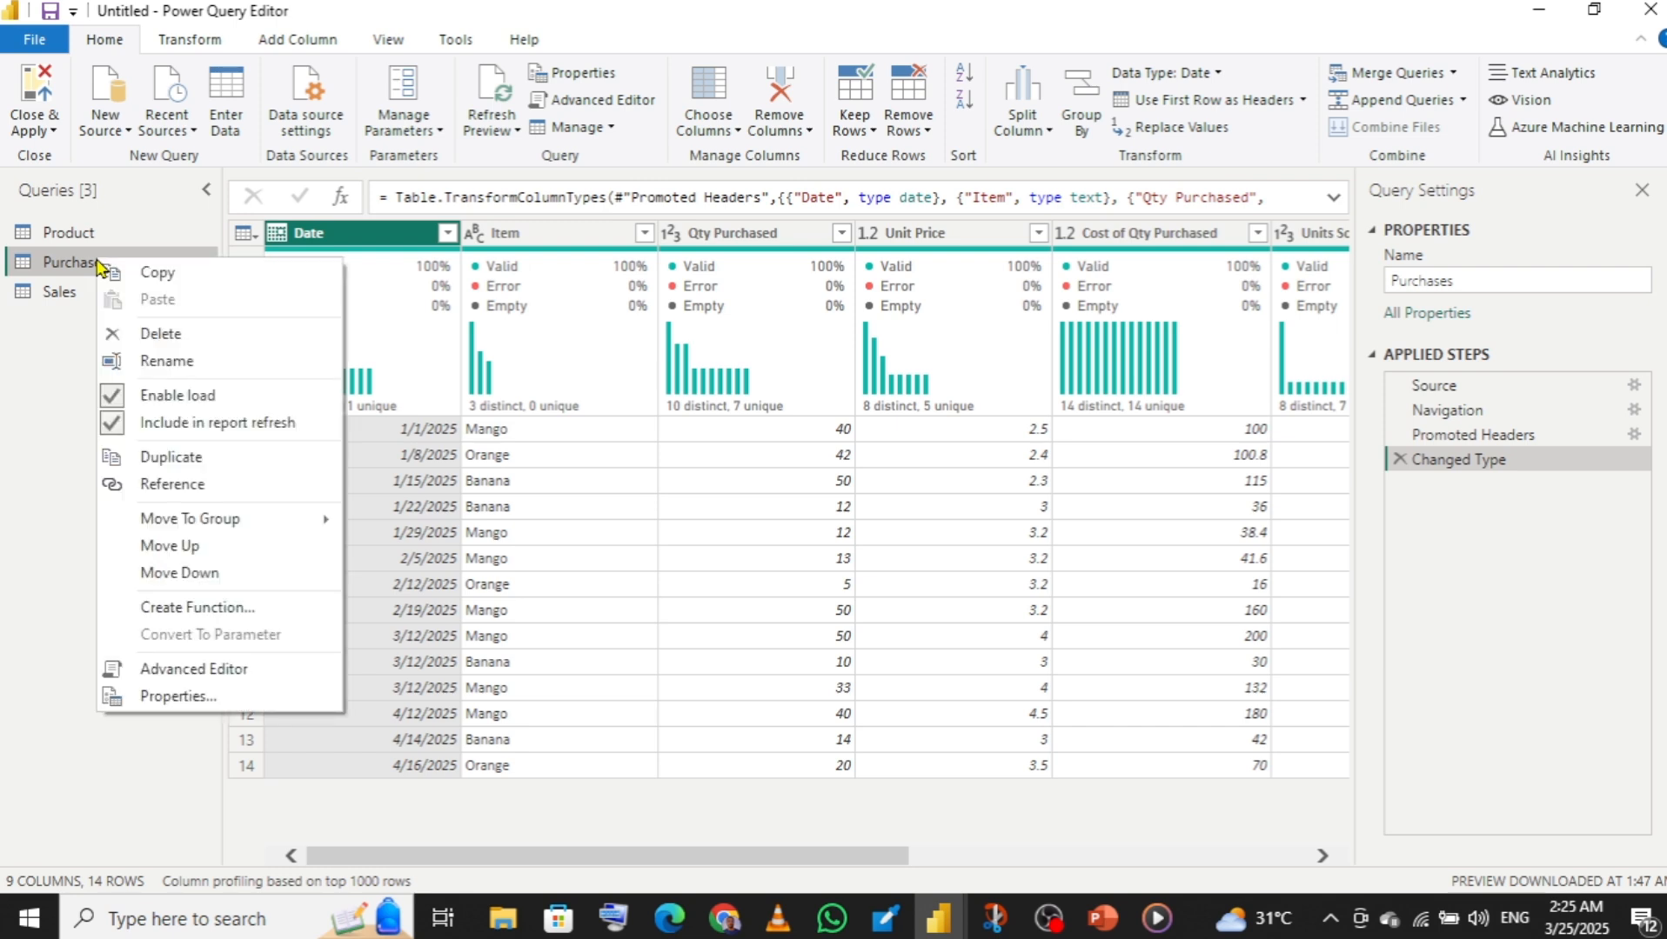
{"action": "left_click", "coordinate": [218, 459]}
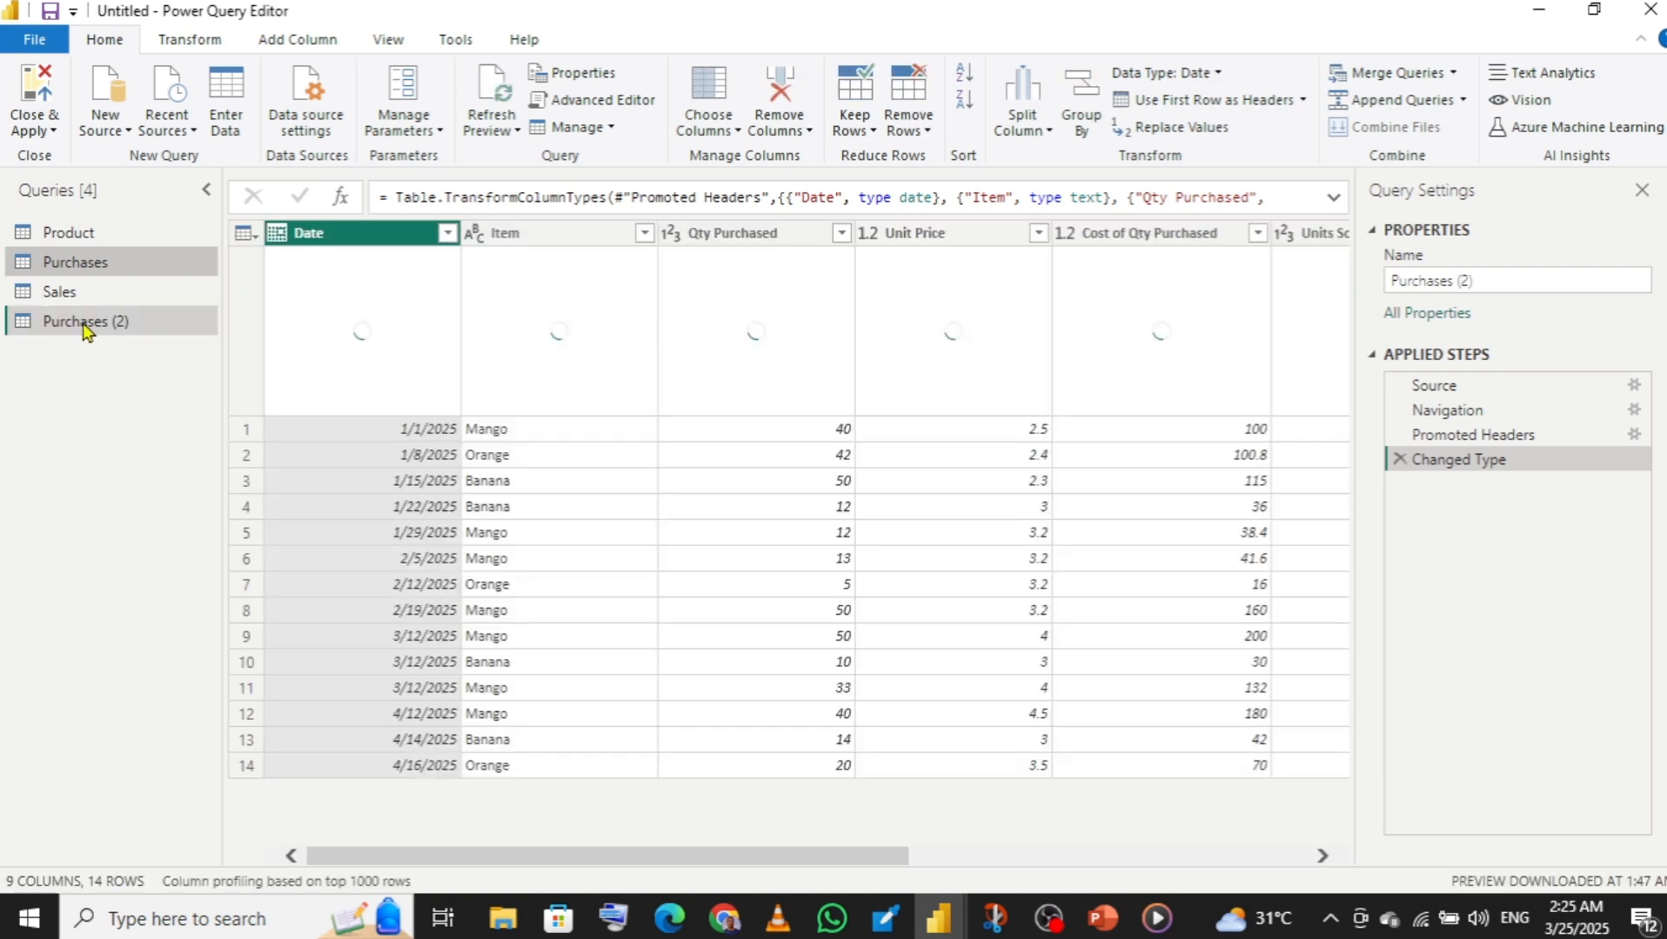
{"action": "double_click", "coordinate": [84, 323]}
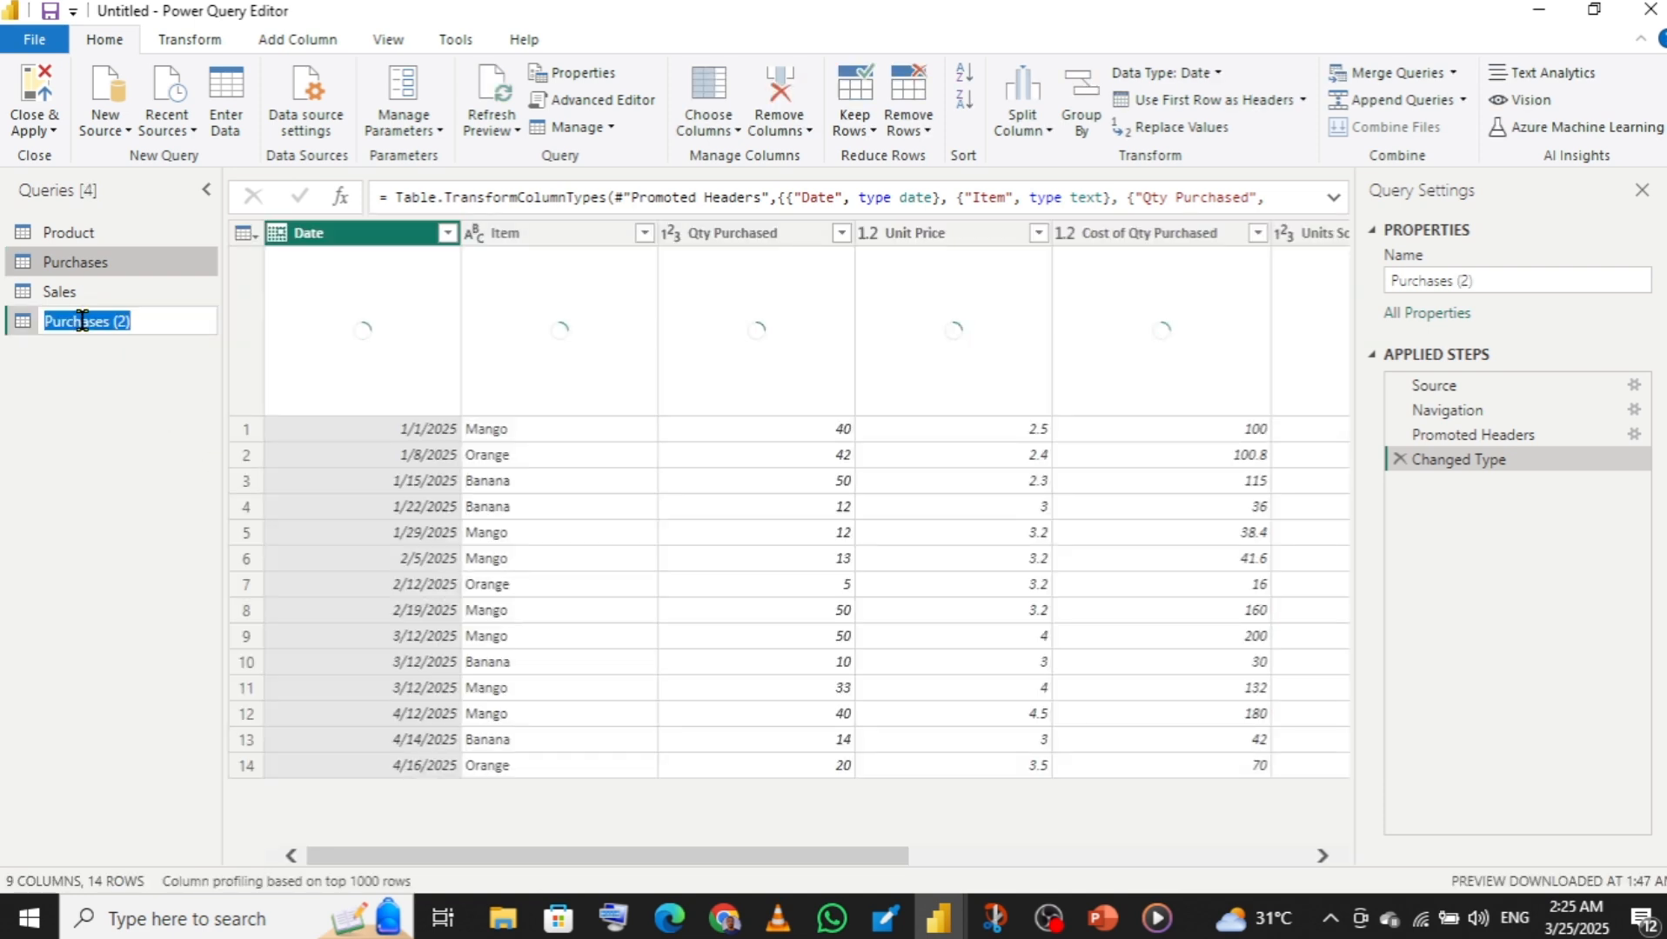
{"action": "left_click", "coordinate": [144, 314]}
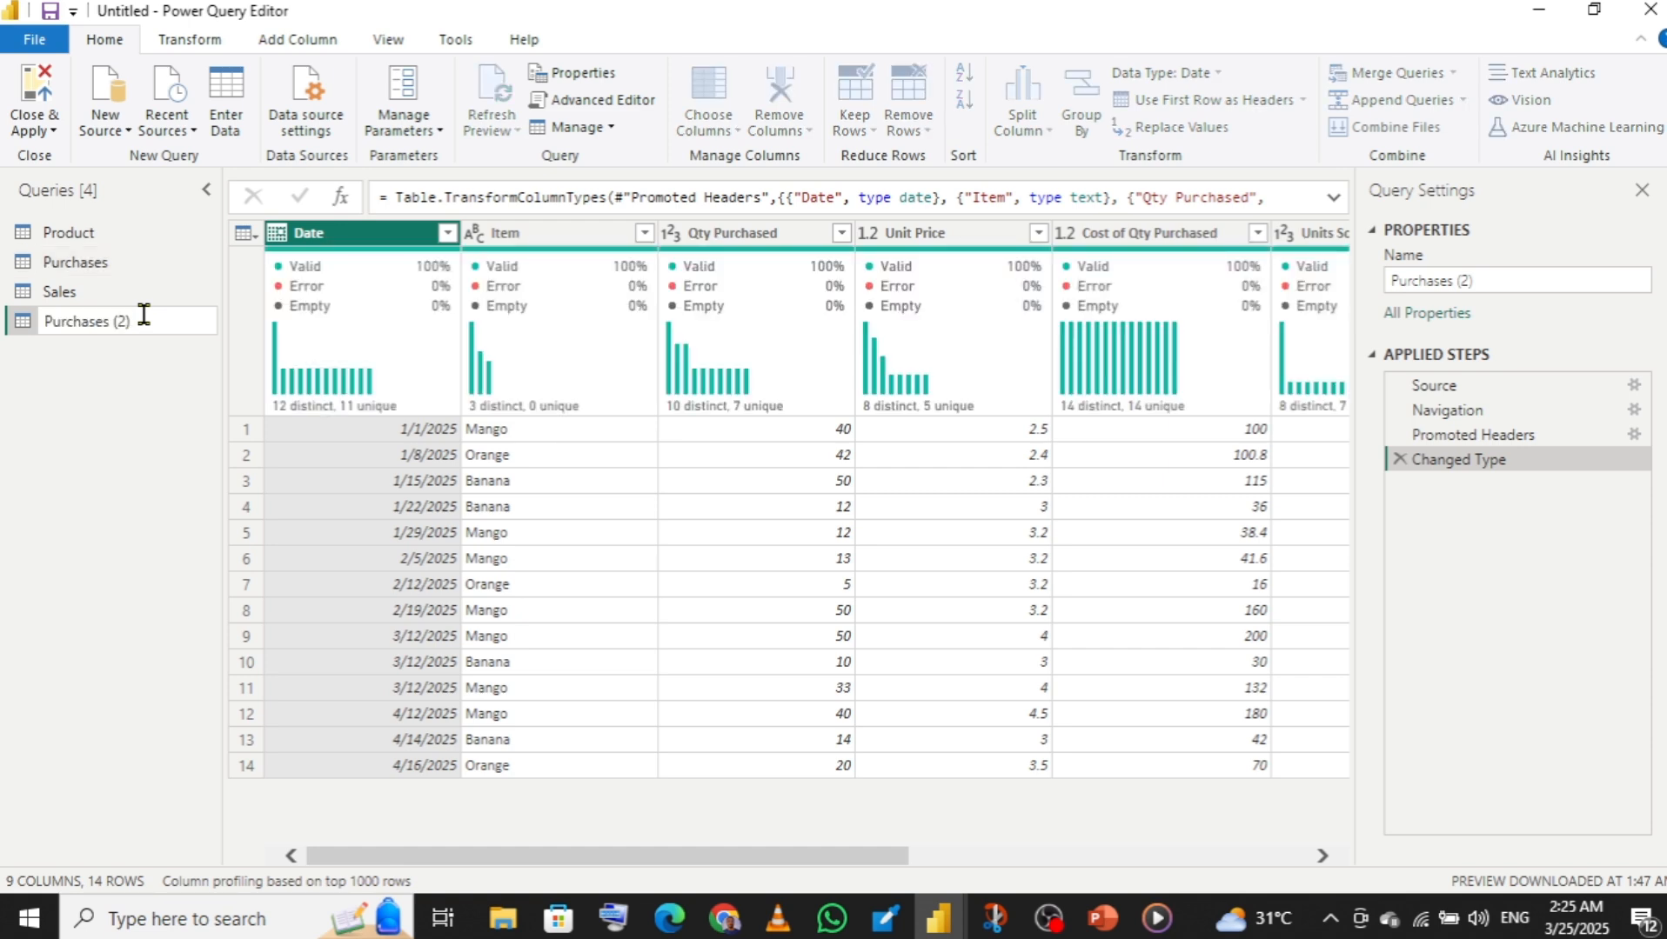
{"action": "key", "text": "BackSpace"}
{"action": "key", "text": "BackSpace"}
{"action": "key", "text": "BackSpace"}
{"action": "key", "text": "Return"}
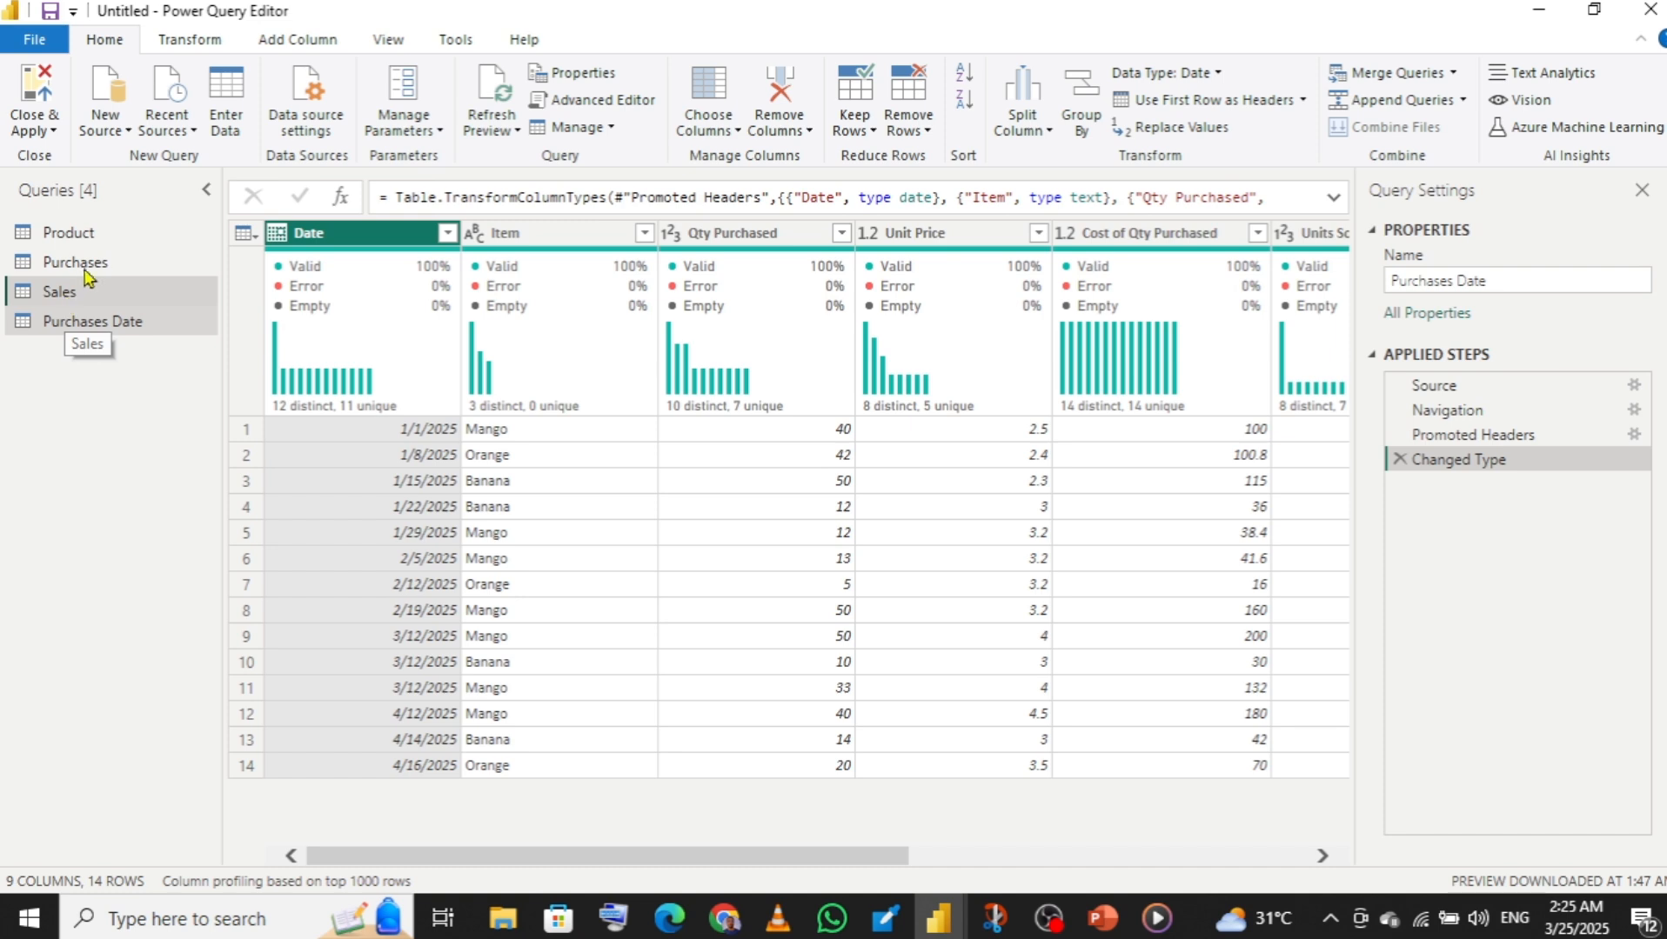
- Duplicate the Sales query and rename the copy as Sales Date
{"action": "left_click", "coordinate": [86, 278]}
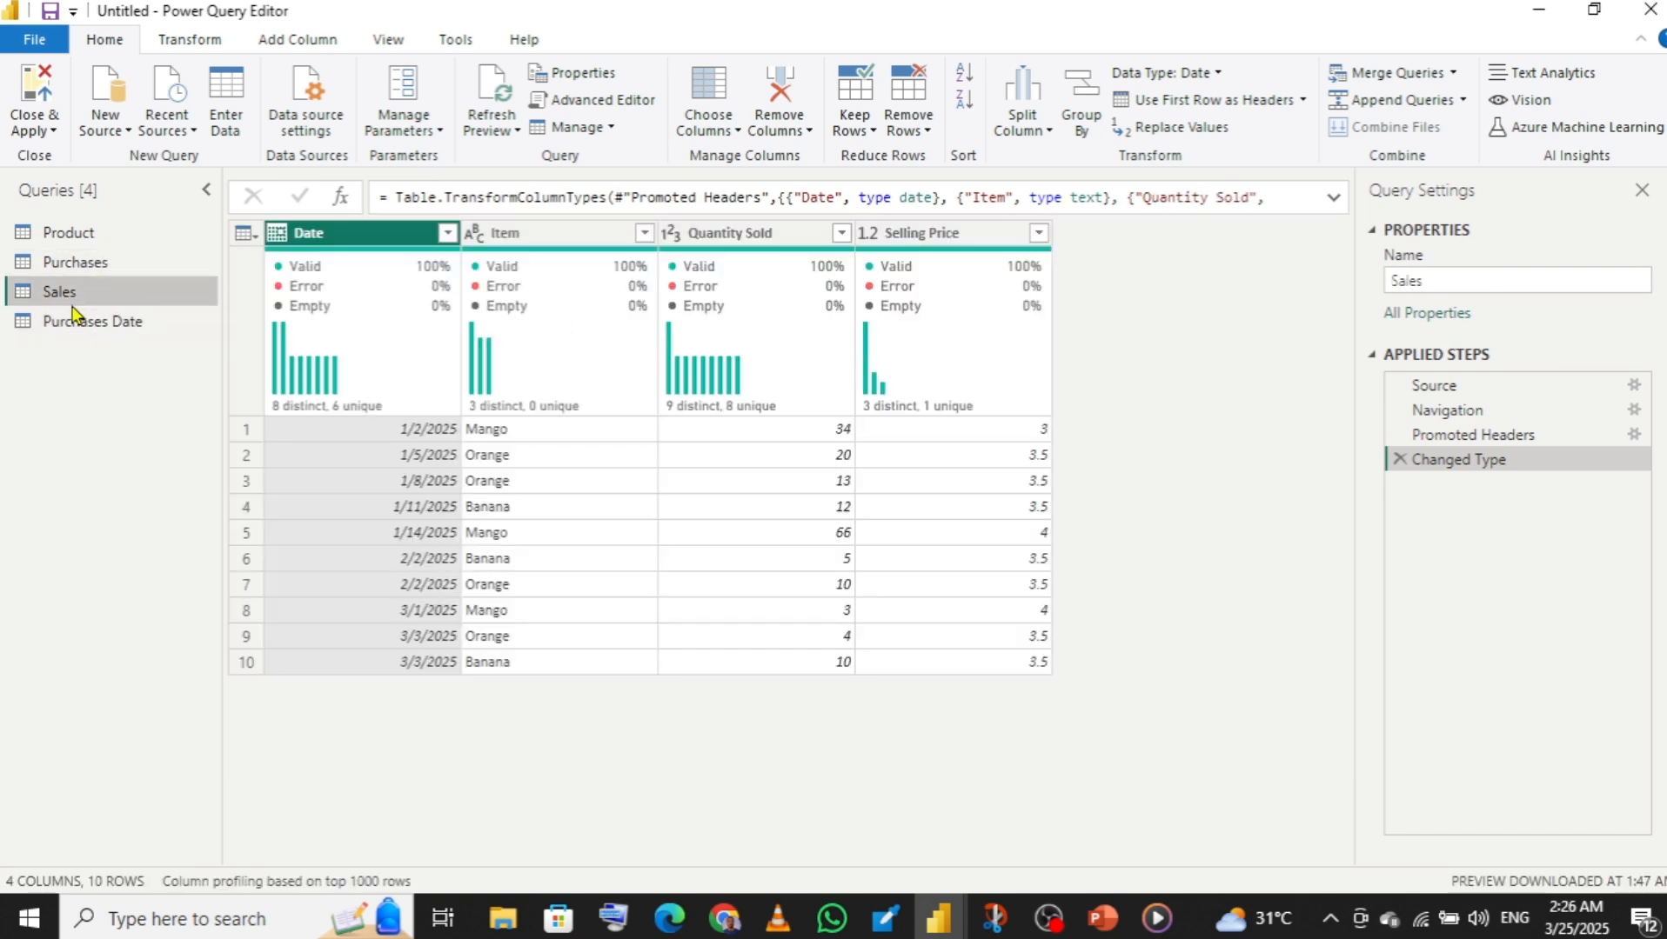
{"action": "right_click", "coordinate": [92, 291]}
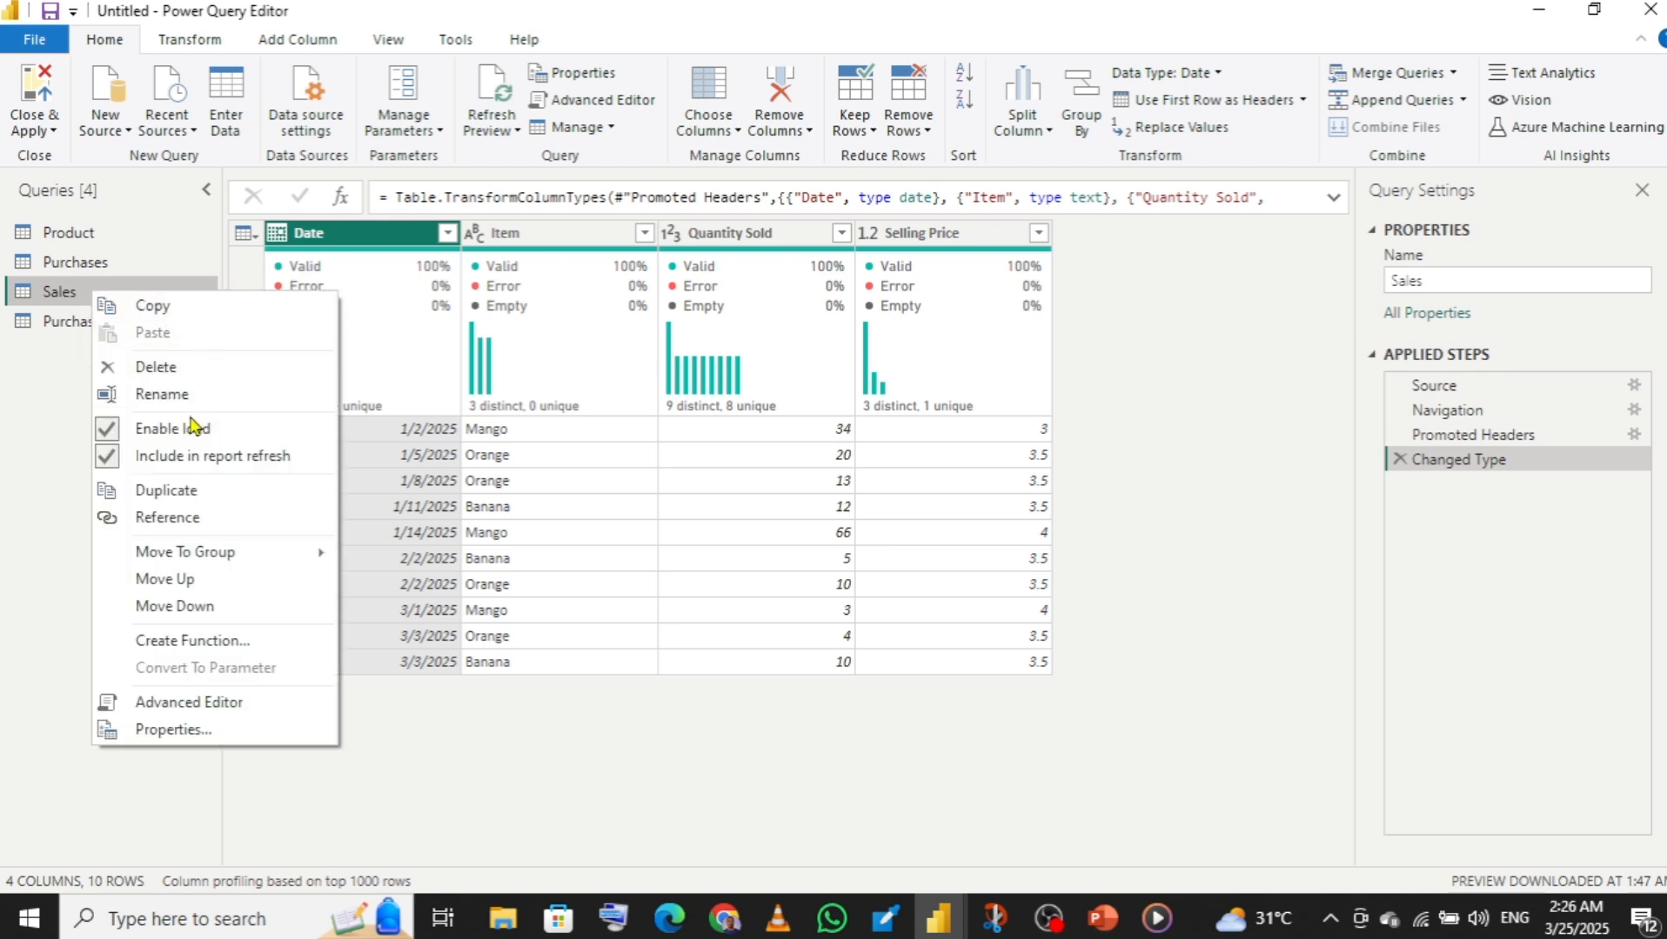
{"action": "left_click", "coordinate": [165, 491]}
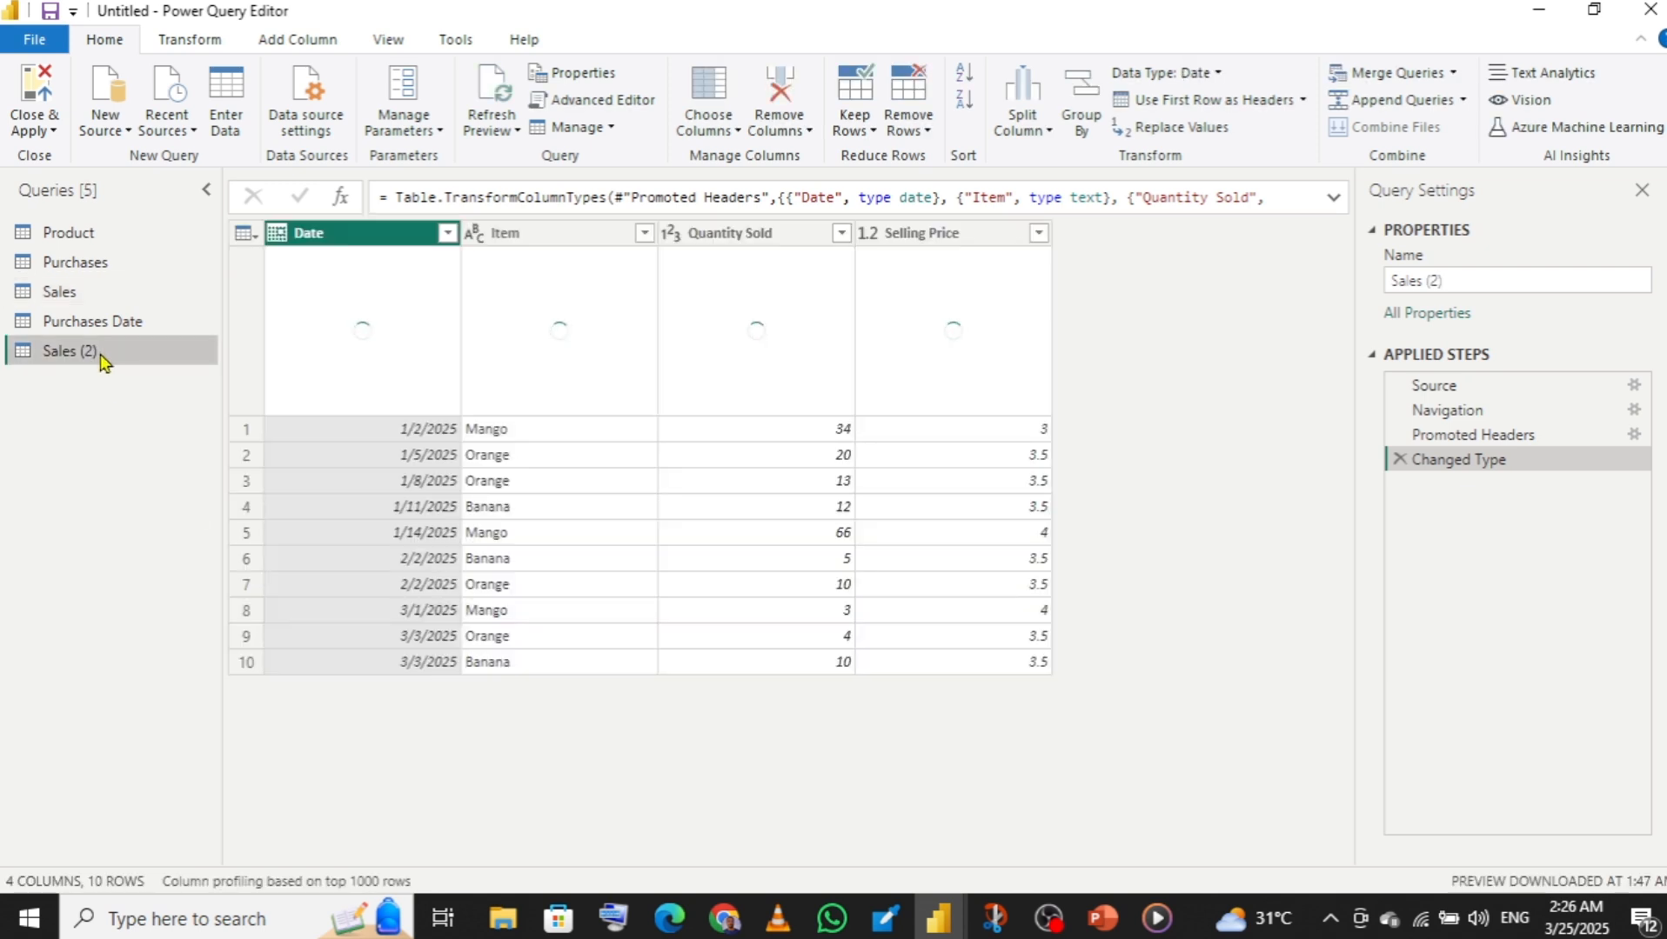
{"action": "double_click", "coordinate": [108, 355]}
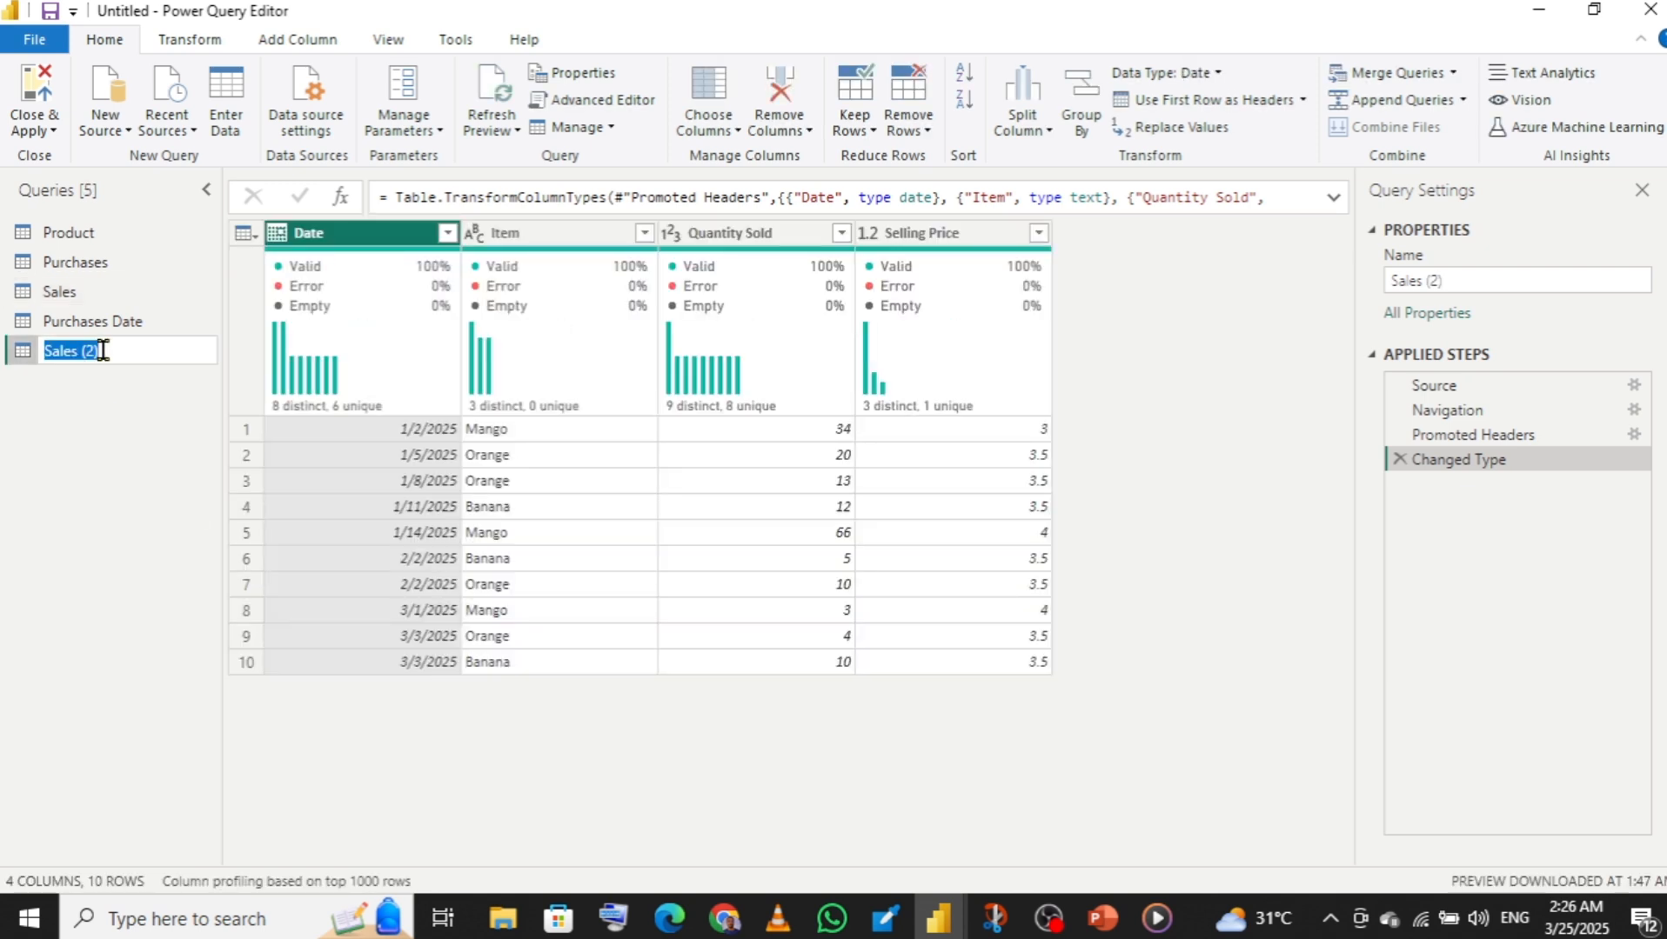
{"action": "left_click", "coordinate": [119, 349]}
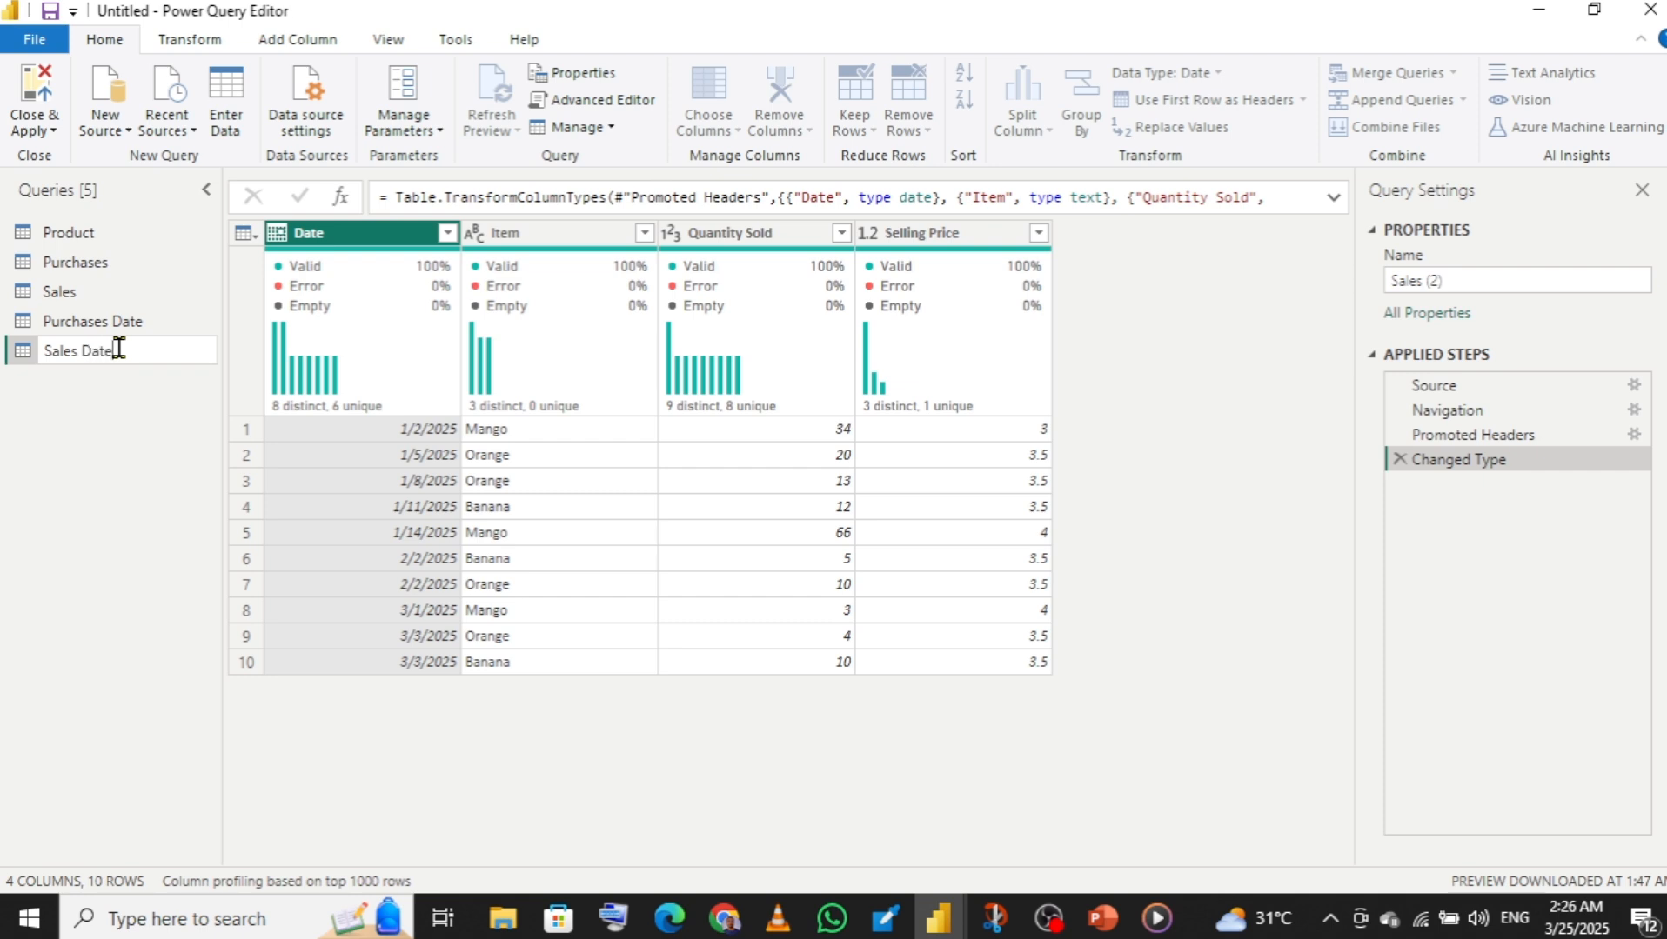
{"action": "key", "text": "Return"}
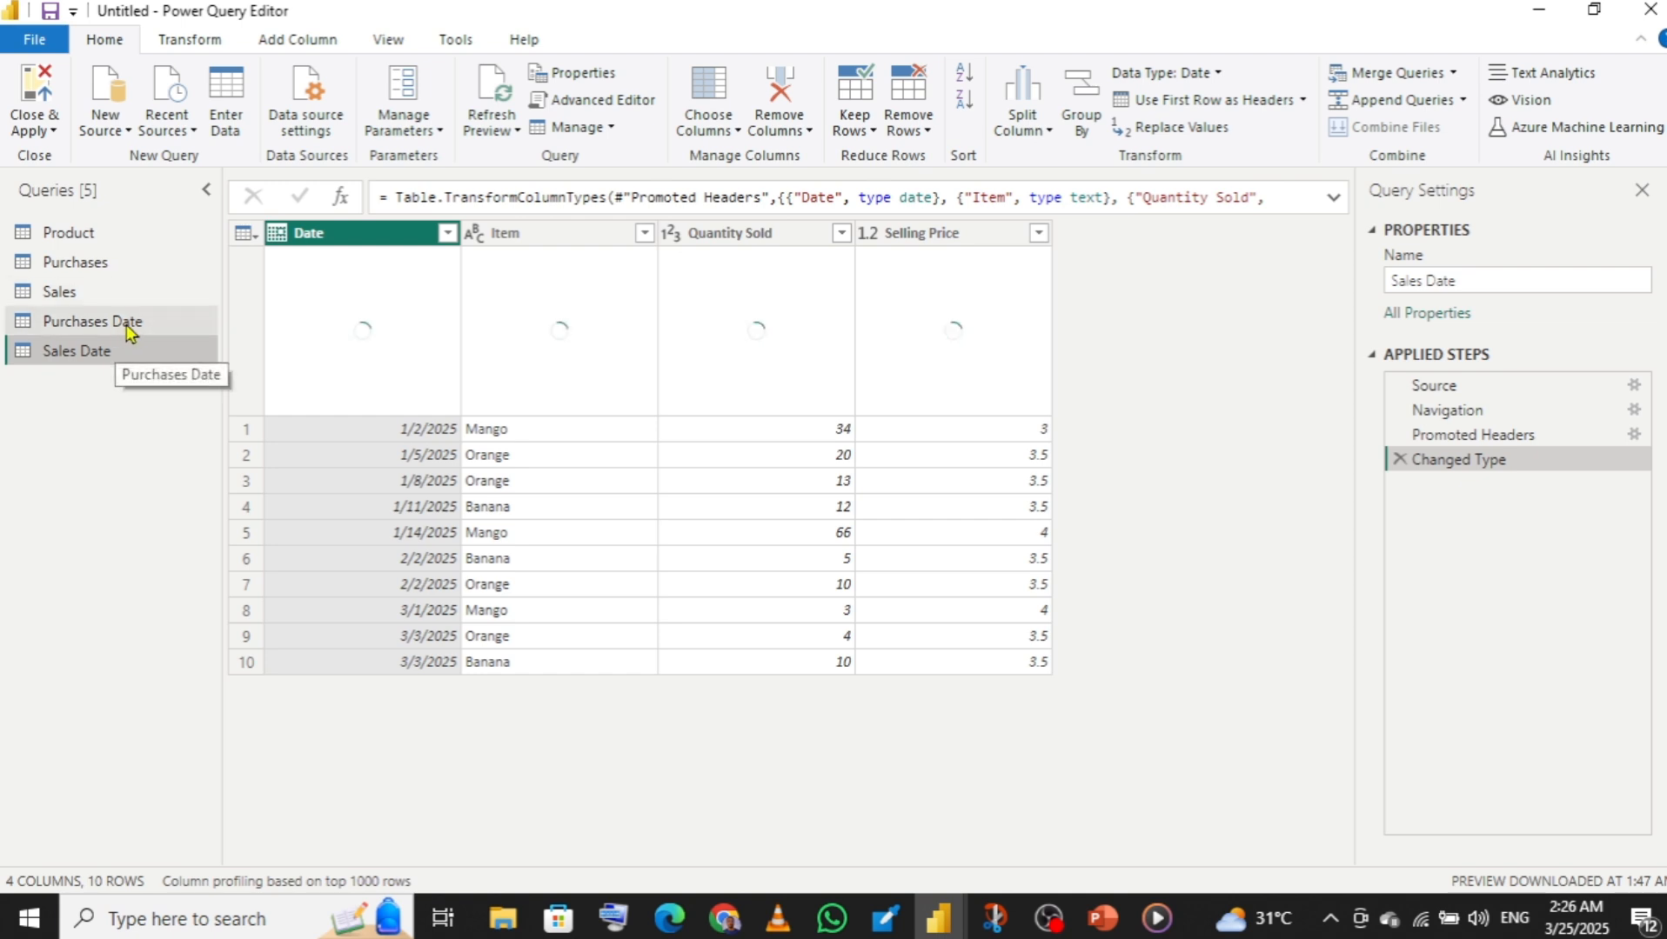
- Remove all columns except Date from the Purchases Date and Sales Date queries, and return to Purchases Date
{"action": "left_click", "coordinate": [128, 329]}
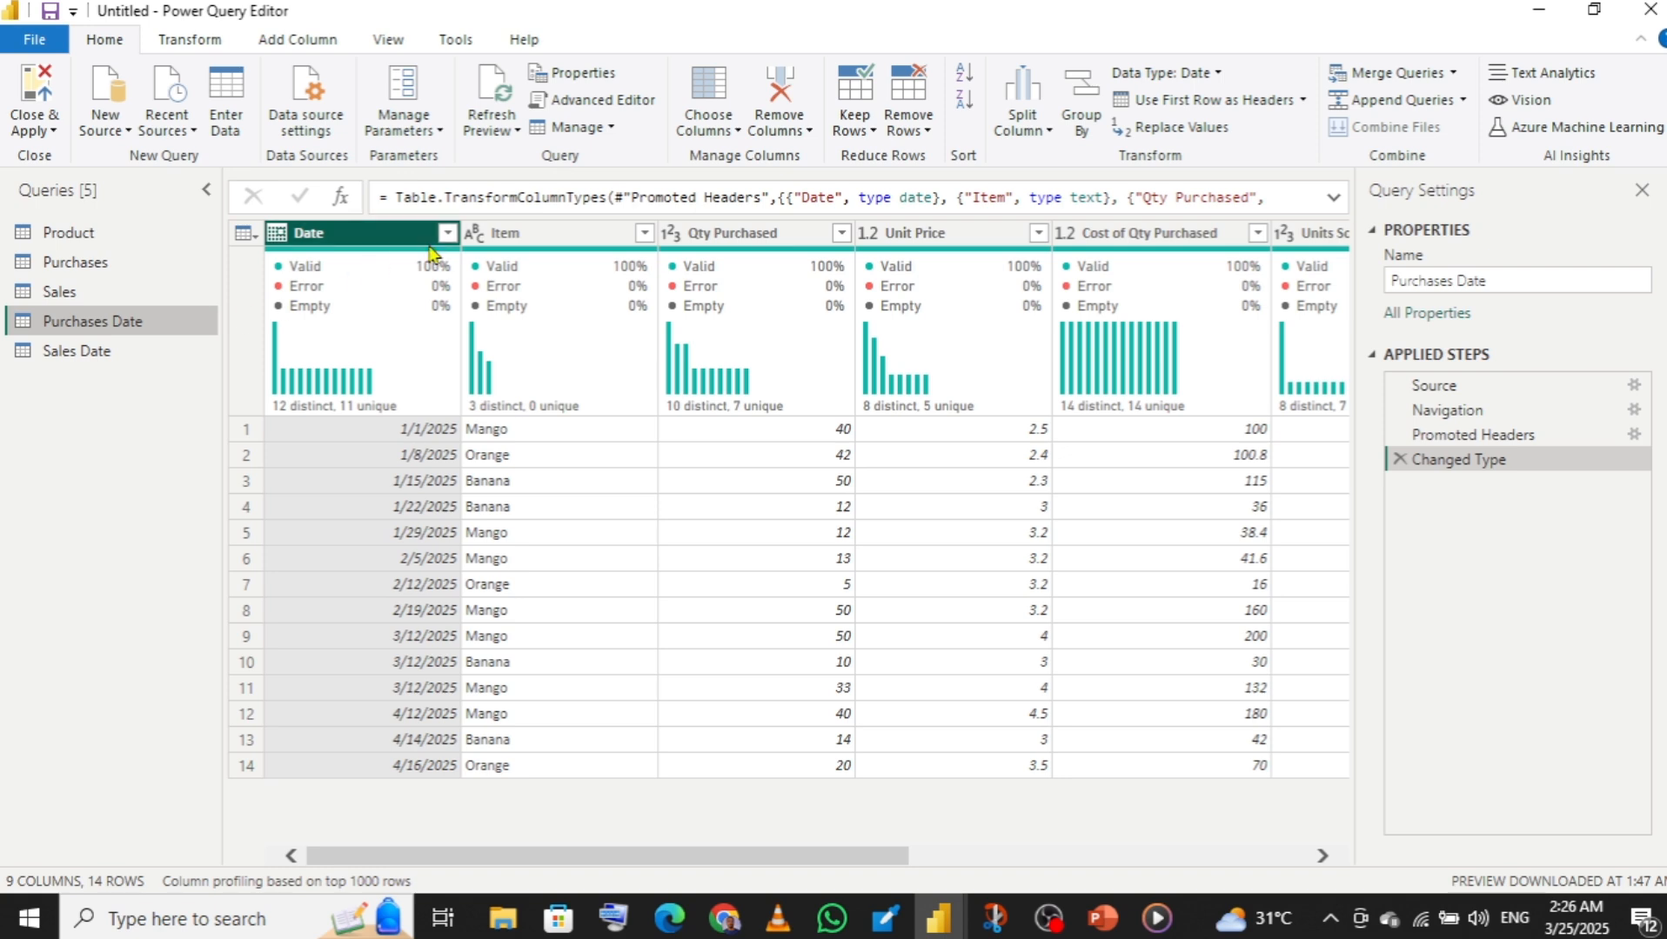
{"action": "right_click", "coordinate": [375, 247]}
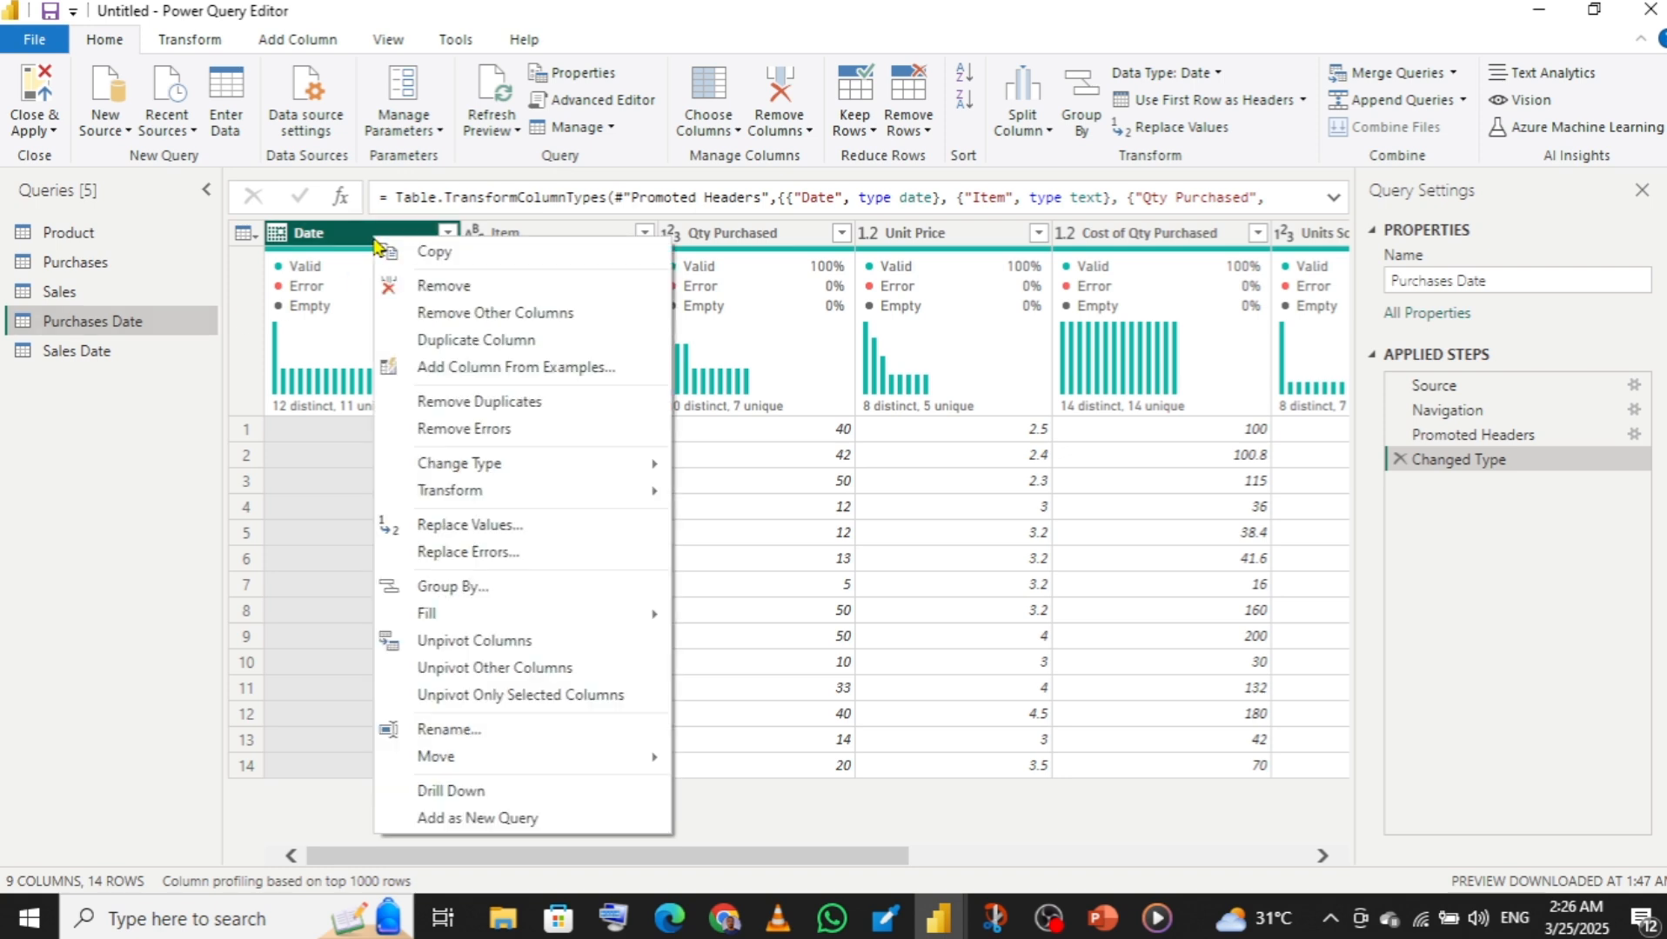
{"action": "left_click", "coordinate": [527, 315]}
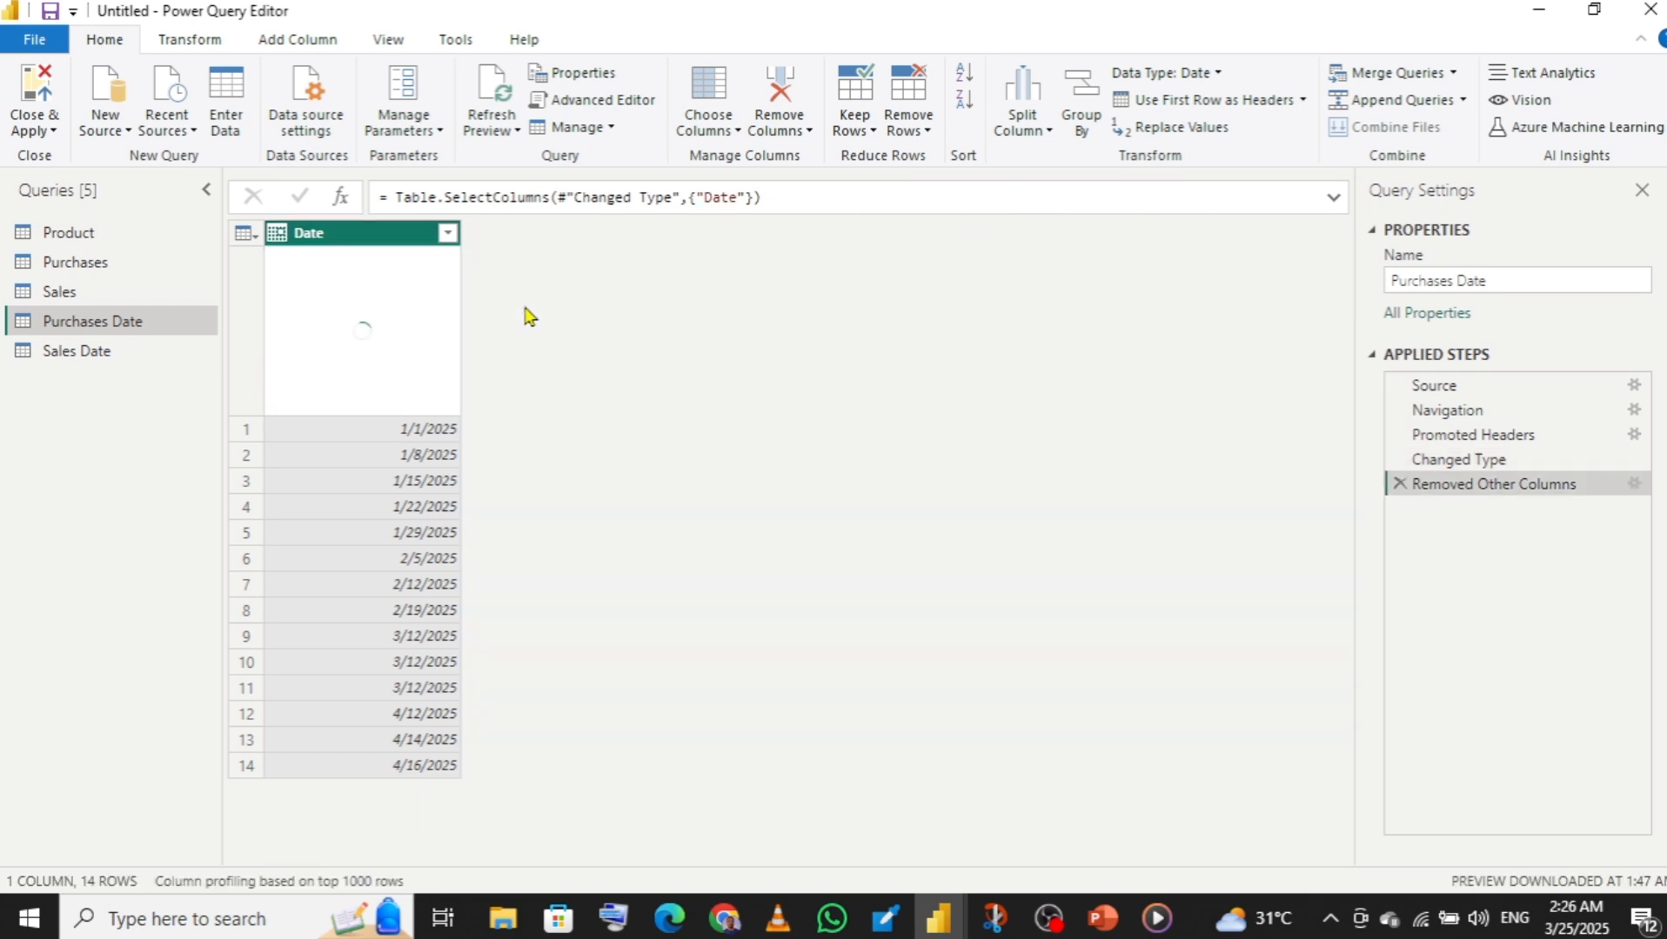
{"action": "left_click", "coordinate": [121, 359]}
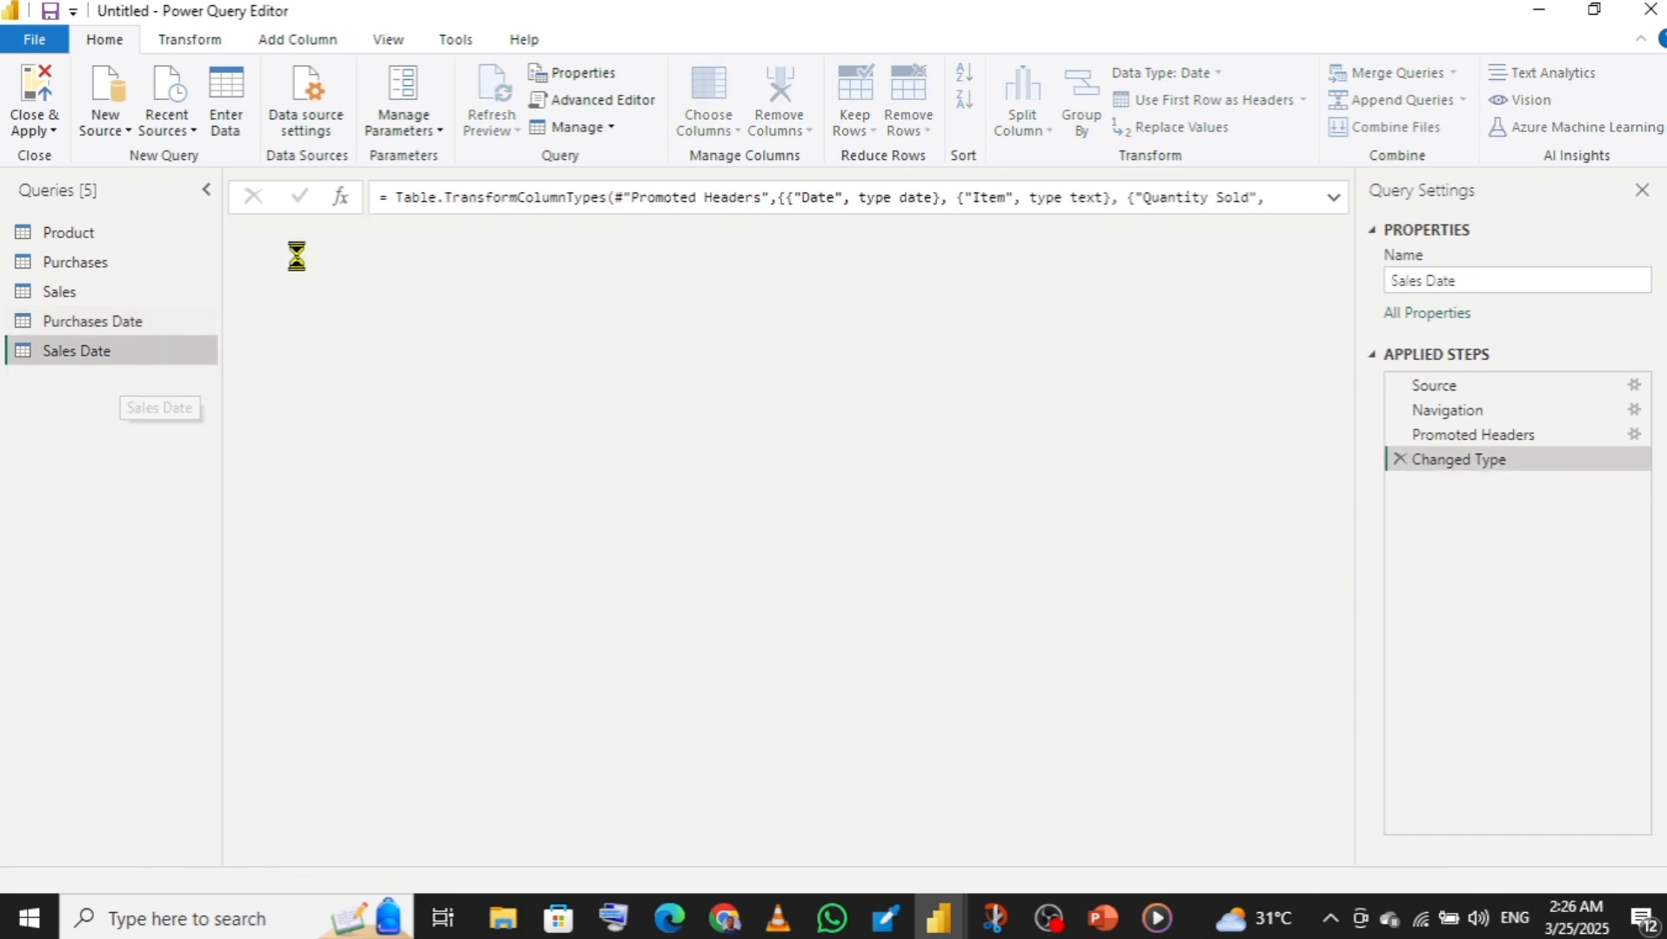
{"action": "left_click", "coordinate": [345, 237]}
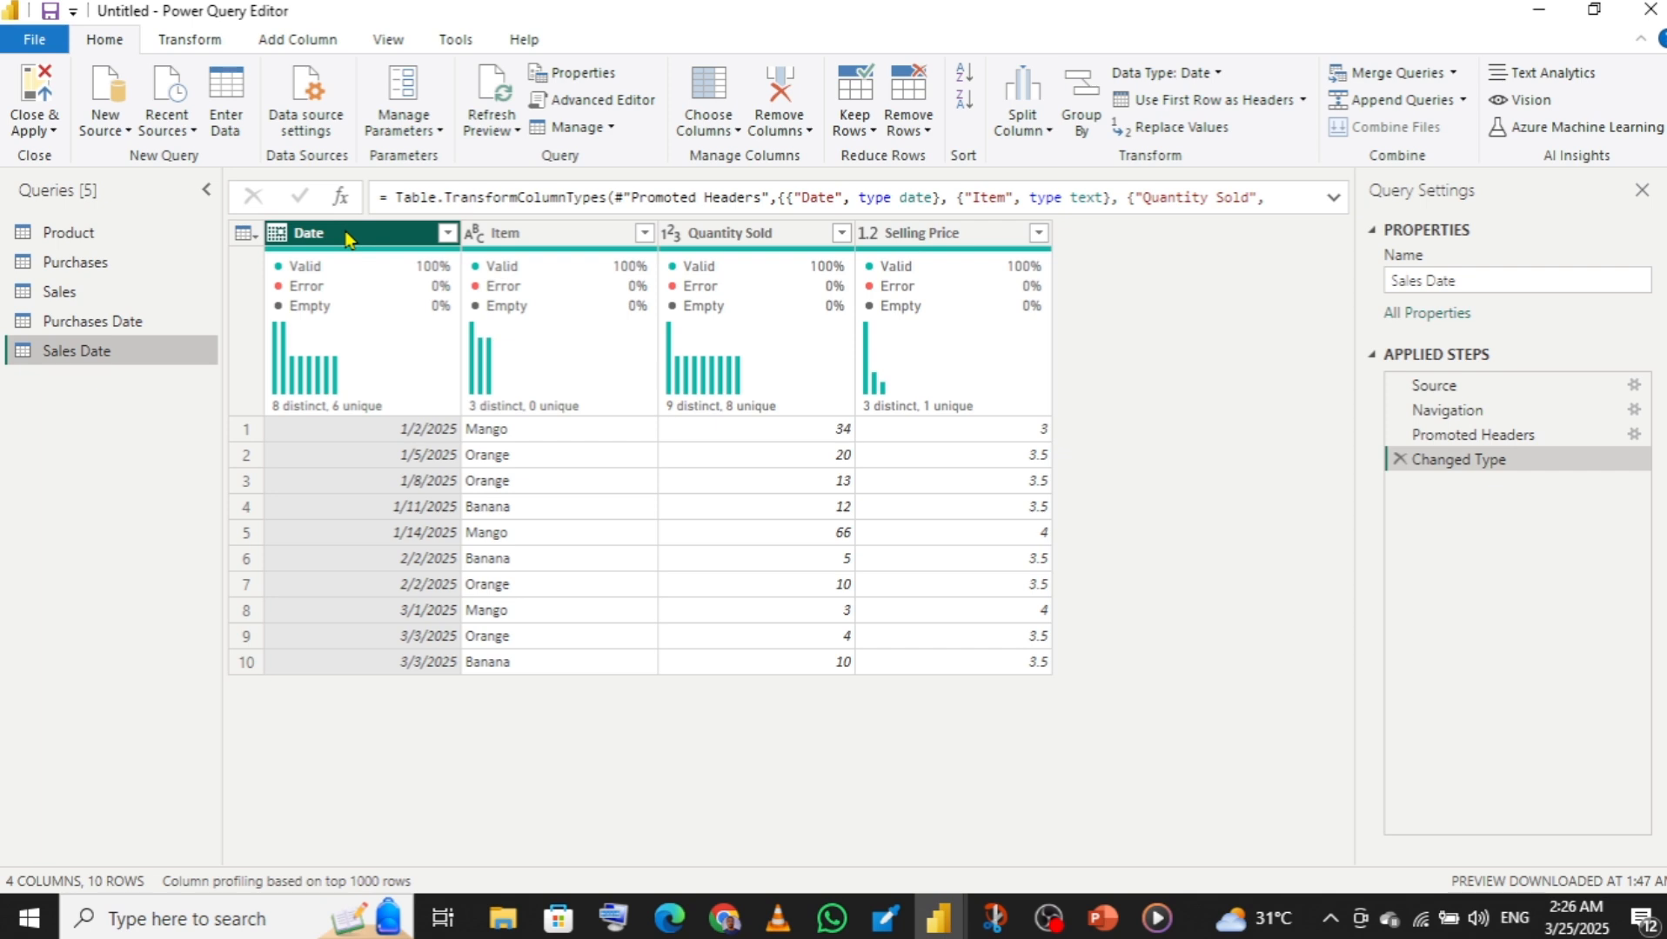
{"action": "right_click", "coordinate": [348, 238]}
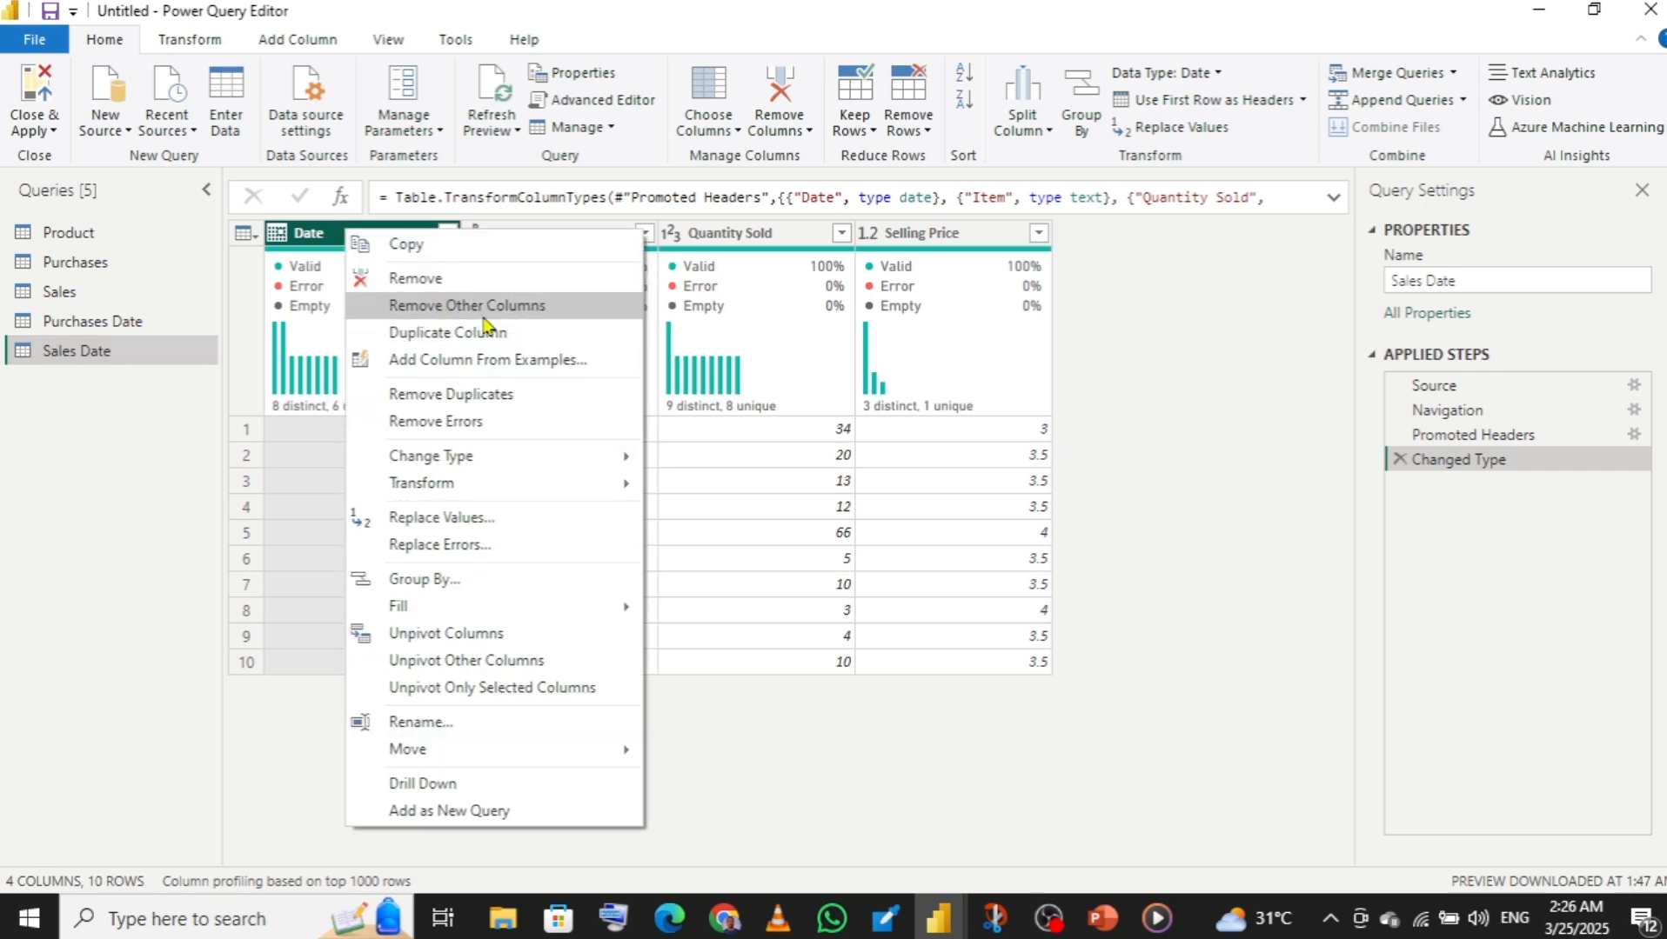
{"action": "left_click", "coordinate": [491, 306]}
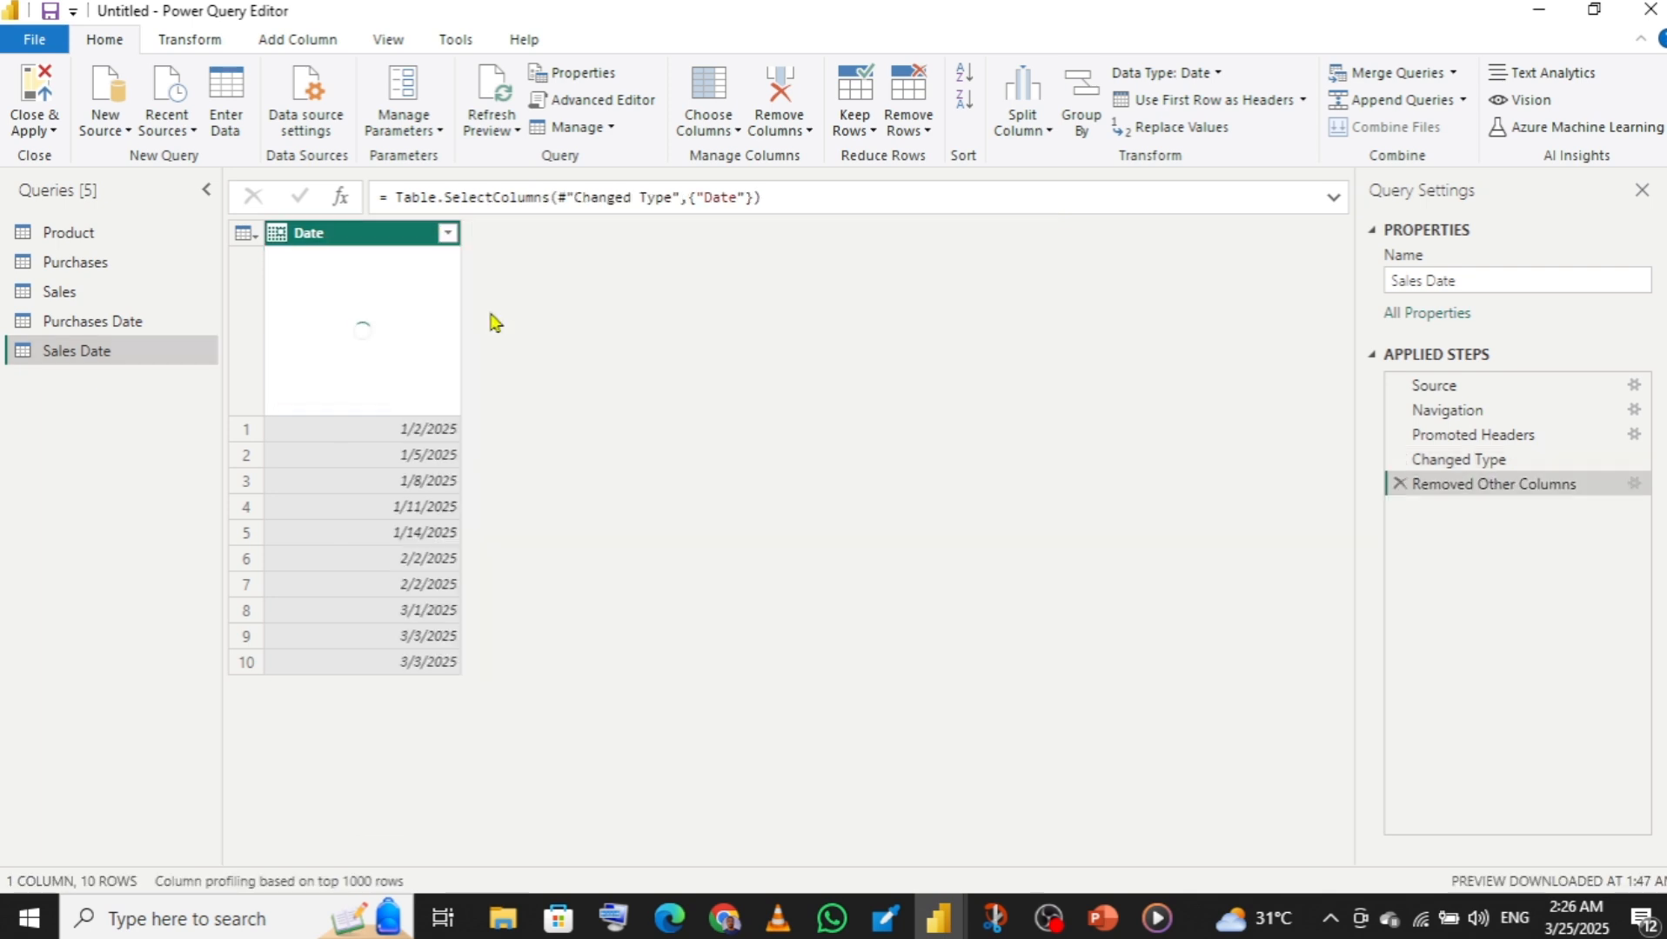
{"action": "left_click", "coordinate": [145, 325]}
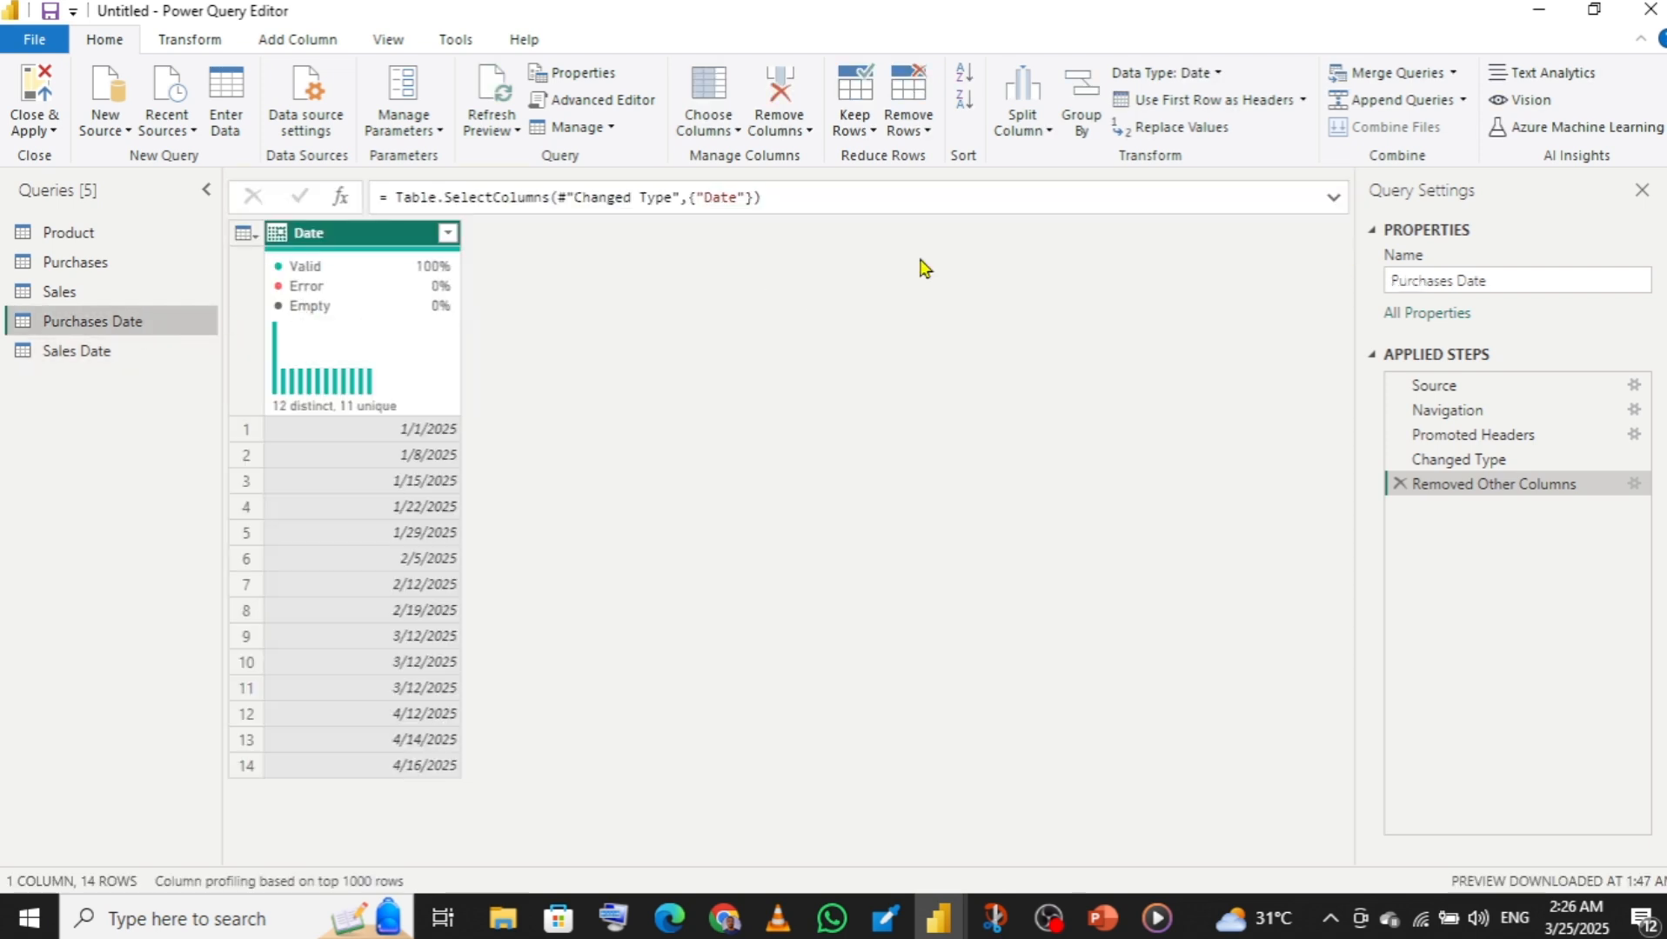
{"action": "left_click", "coordinate": [1463, 102]}
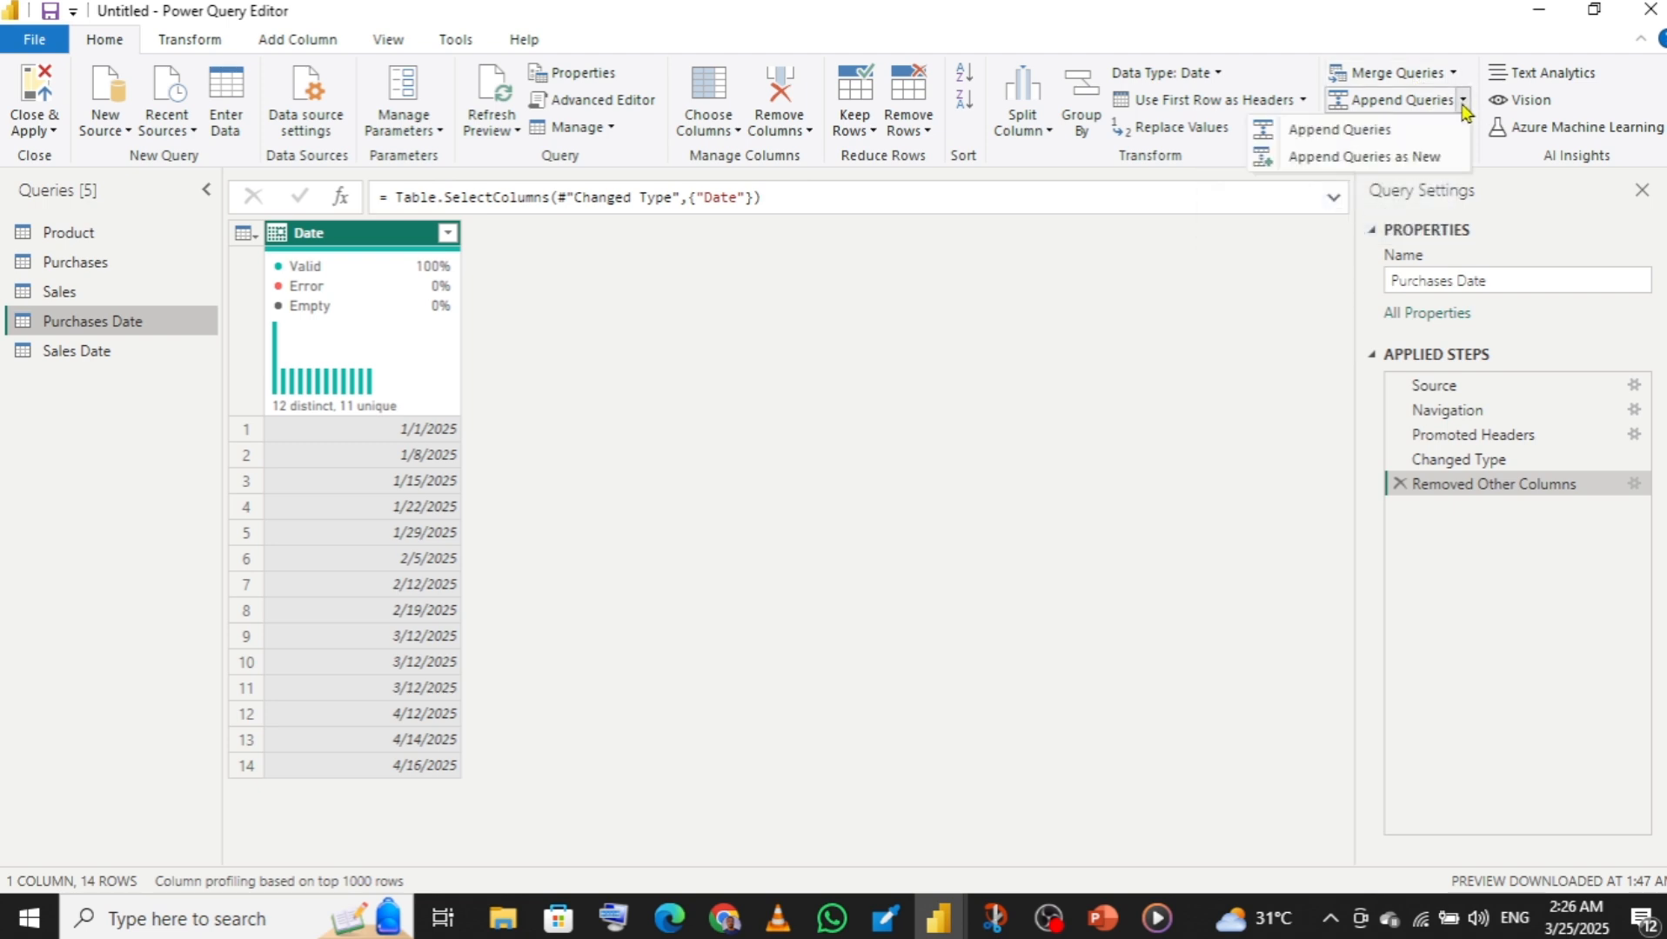
{"action": "left_click", "coordinate": [1354, 138]}
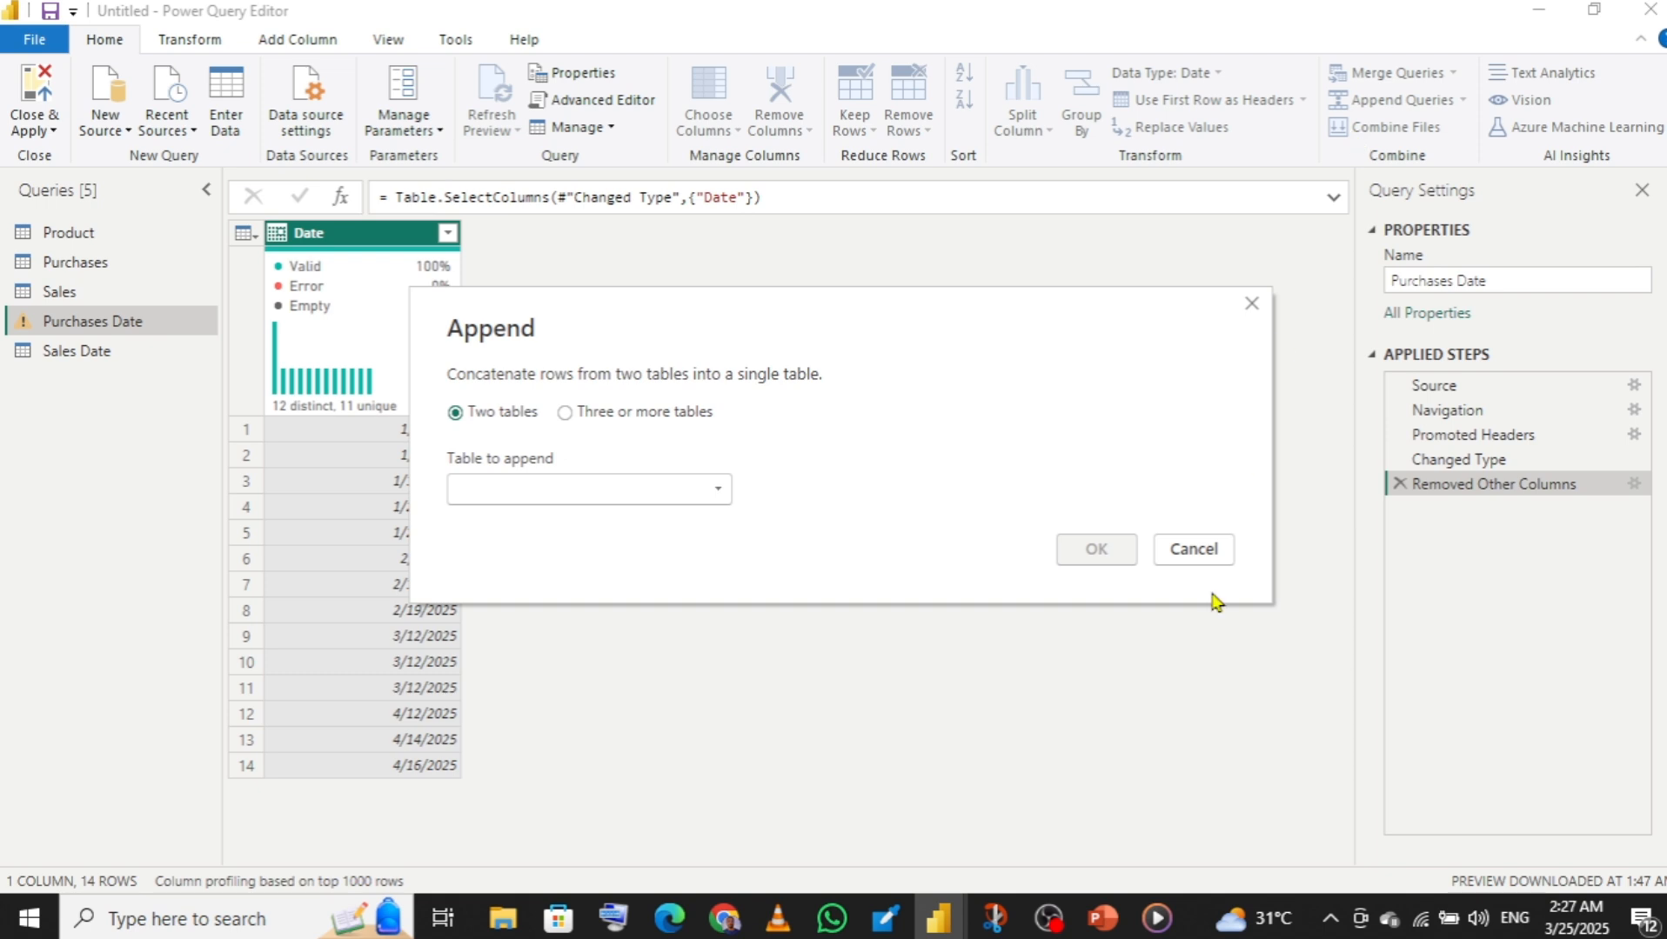
{"action": "left_click", "coordinate": [1194, 549]}
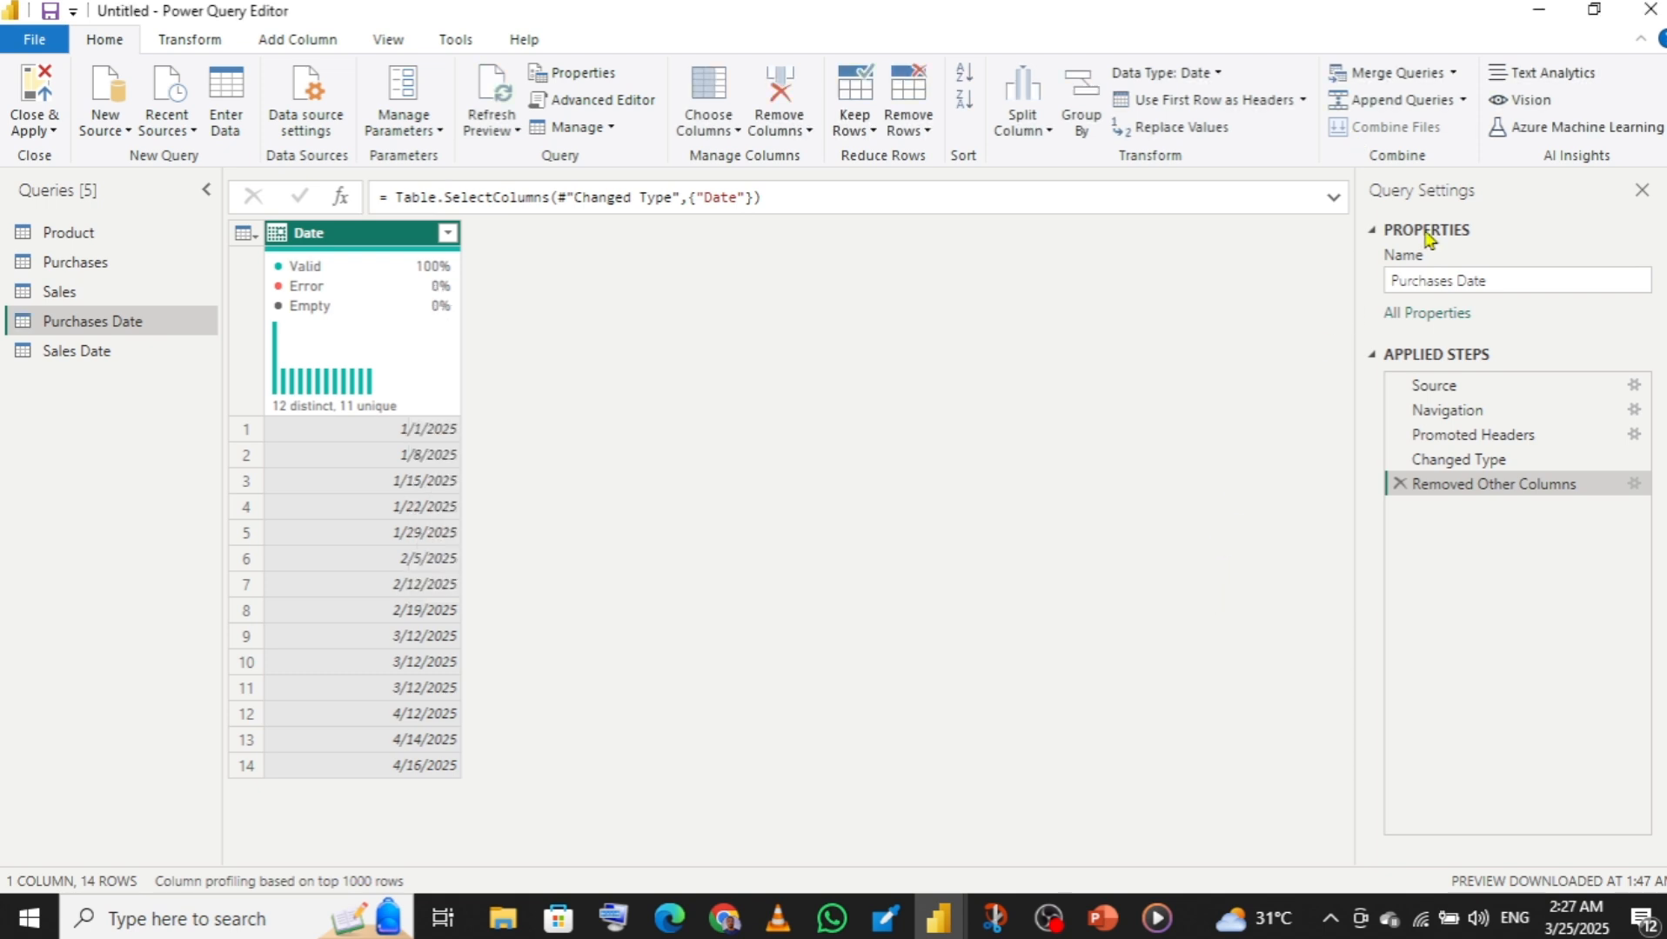
- Append Purchases Date and Sales Date as a new query, with Sales Date as the second table, and check its rows
{"action": "left_click", "coordinate": [1464, 101]}
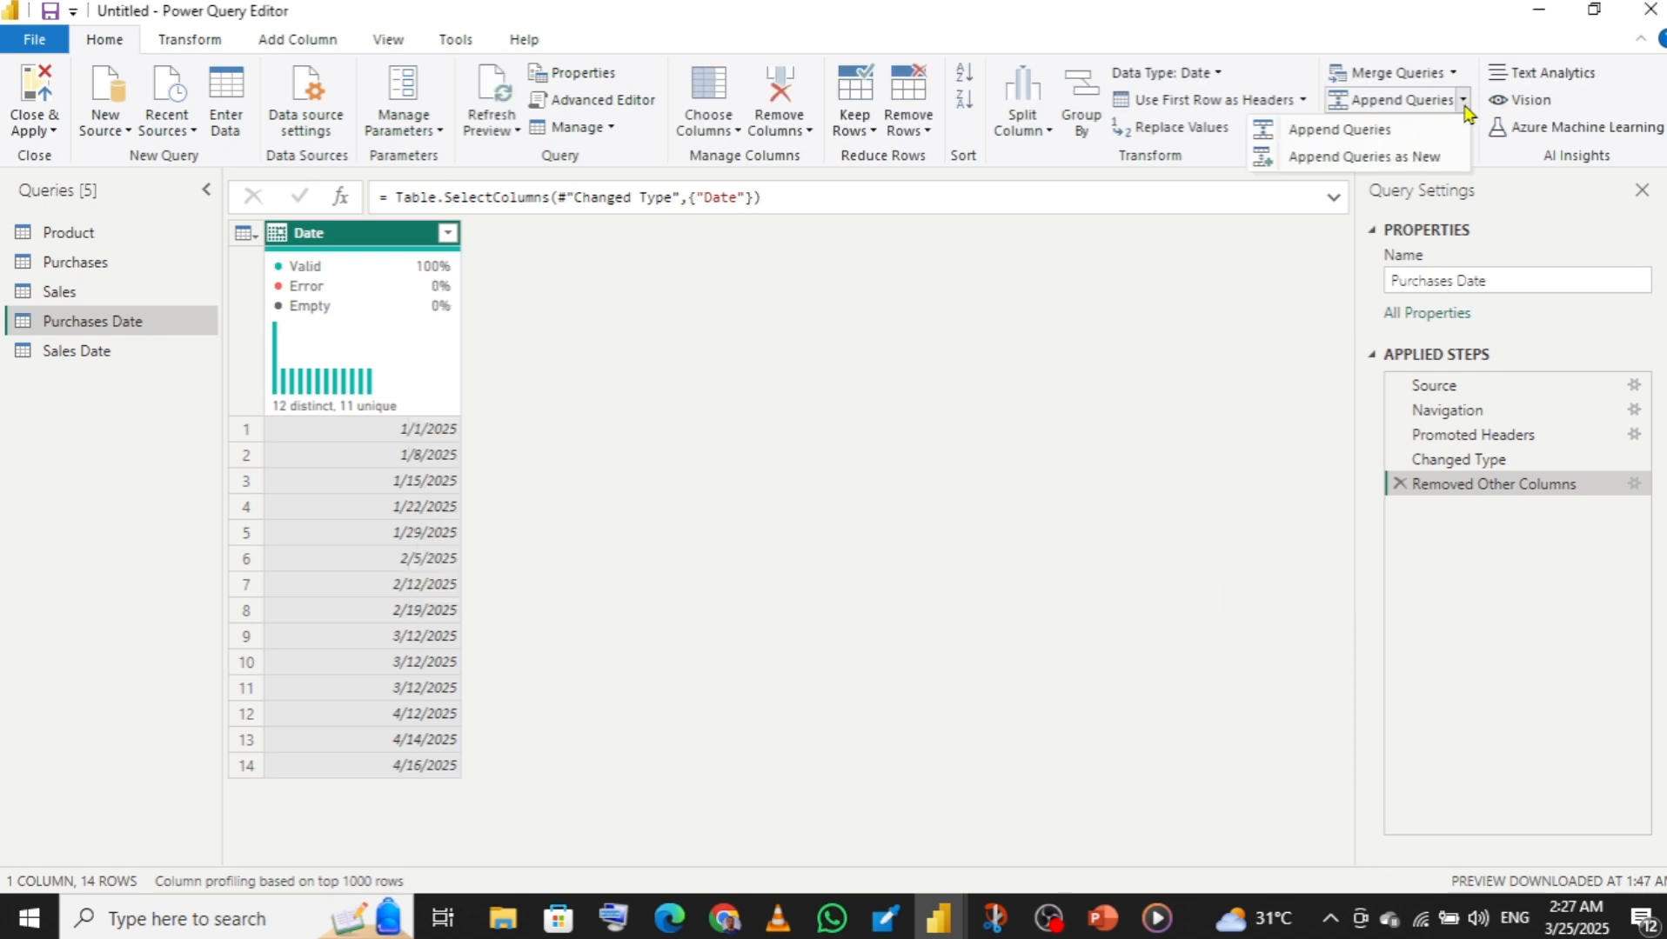
{"action": "left_click", "coordinate": [1356, 160]}
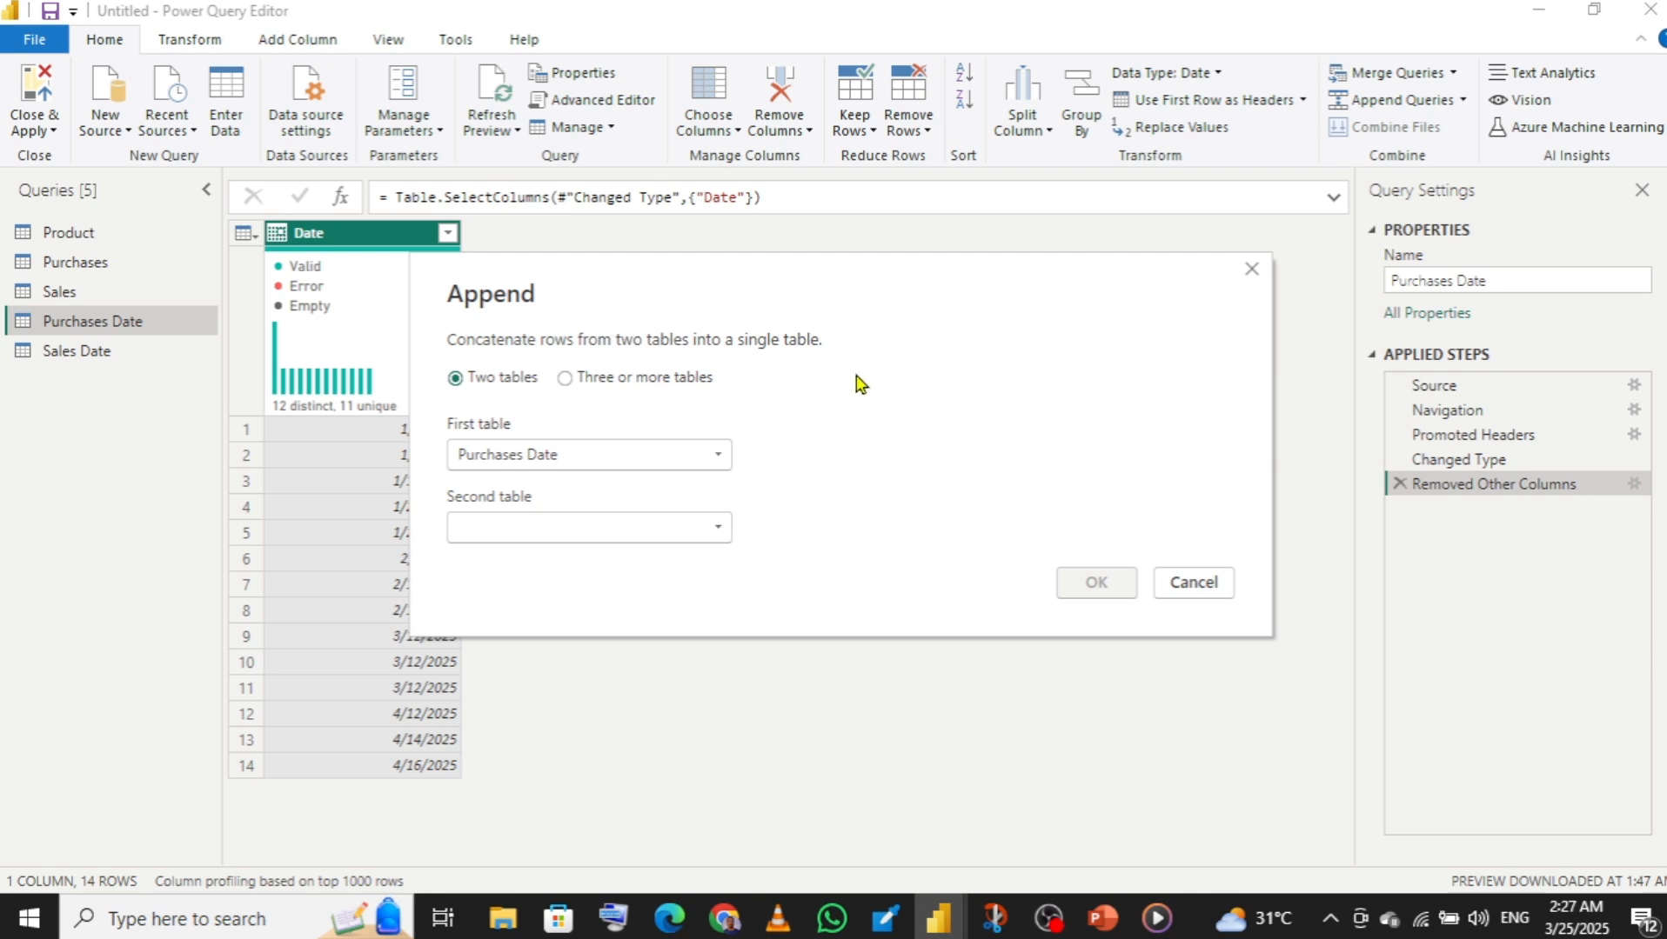
{"action": "left_click", "coordinate": [597, 531]}
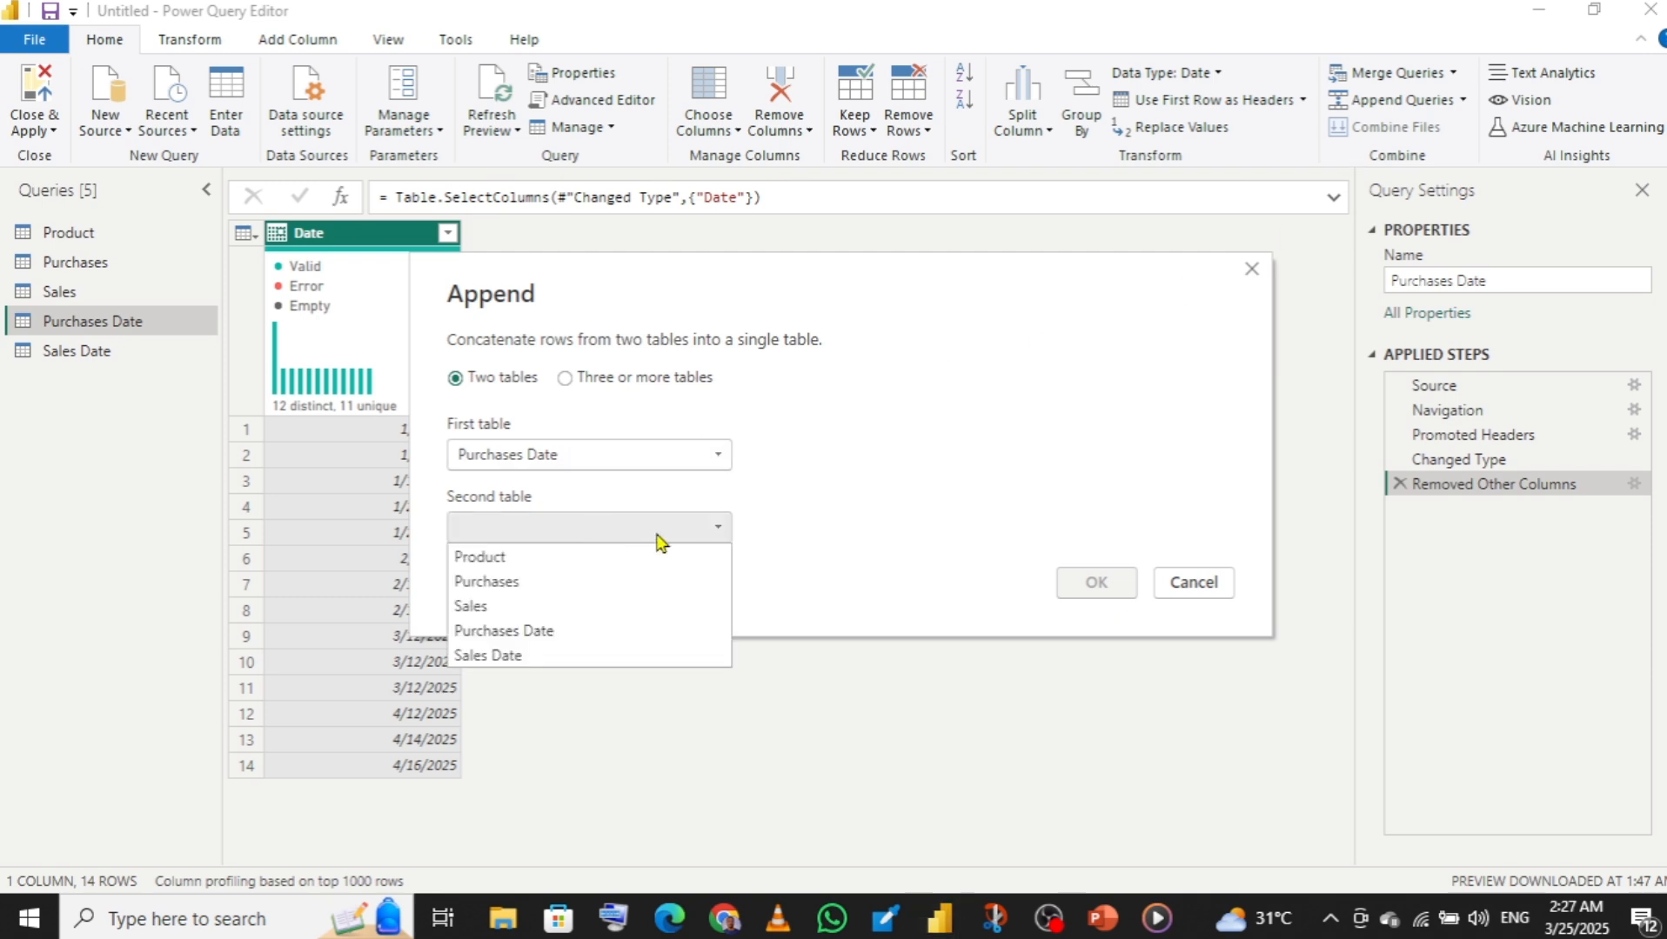
{"action": "left_click", "coordinate": [488, 655]}
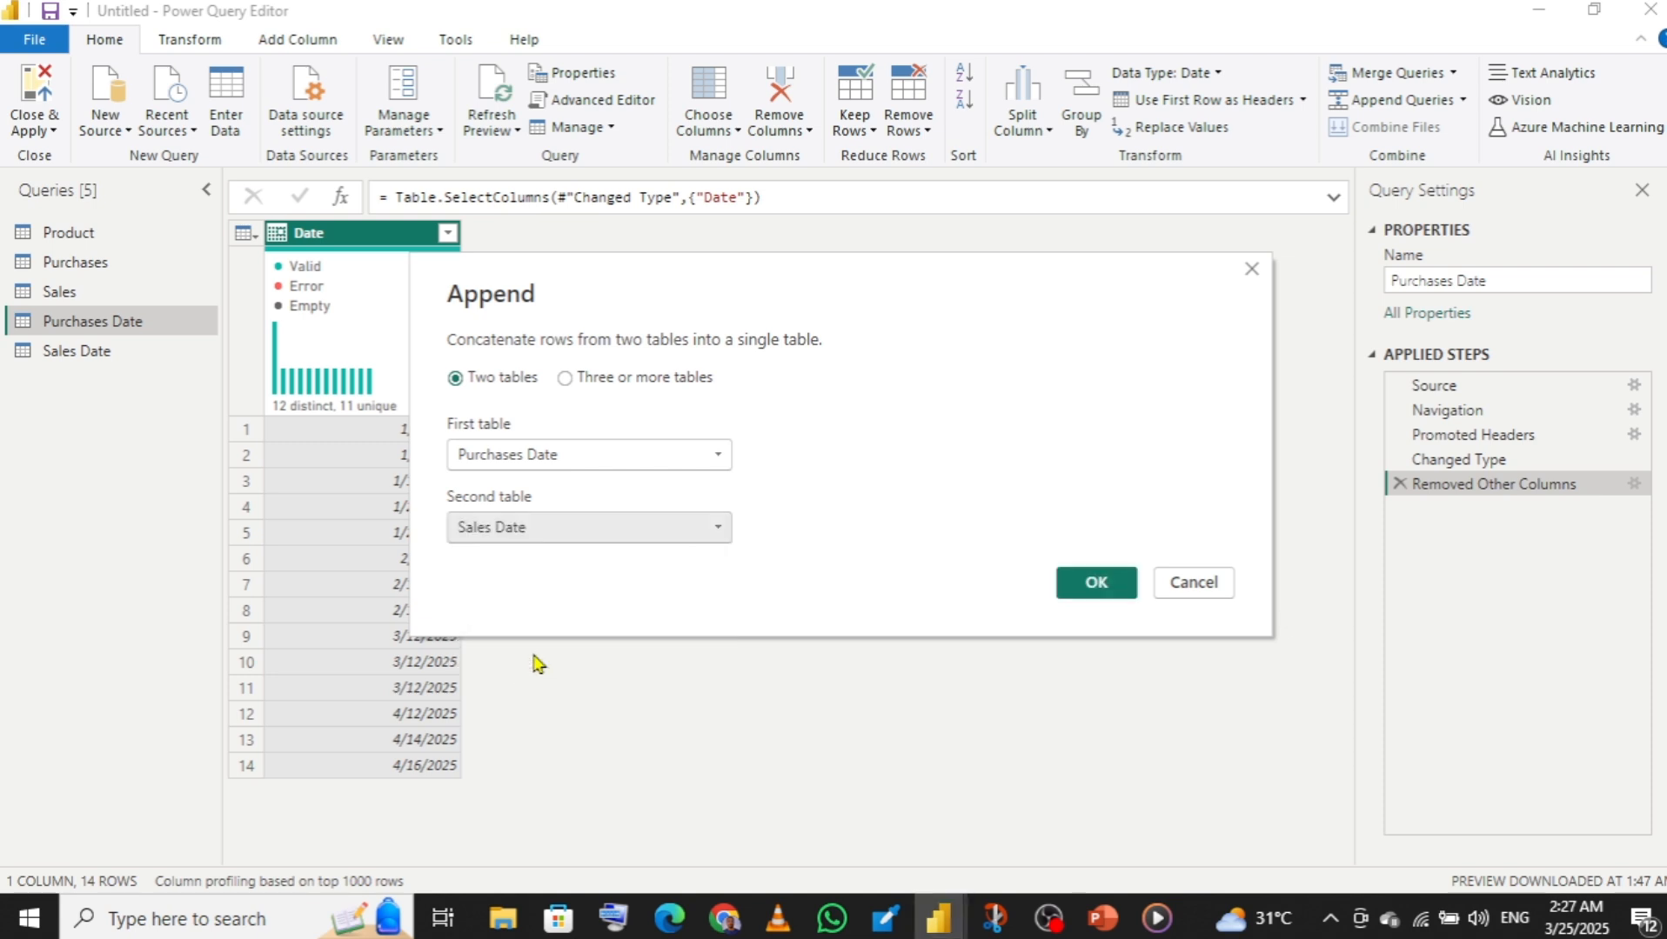
{"action": "left_click", "coordinate": [1090, 585]}
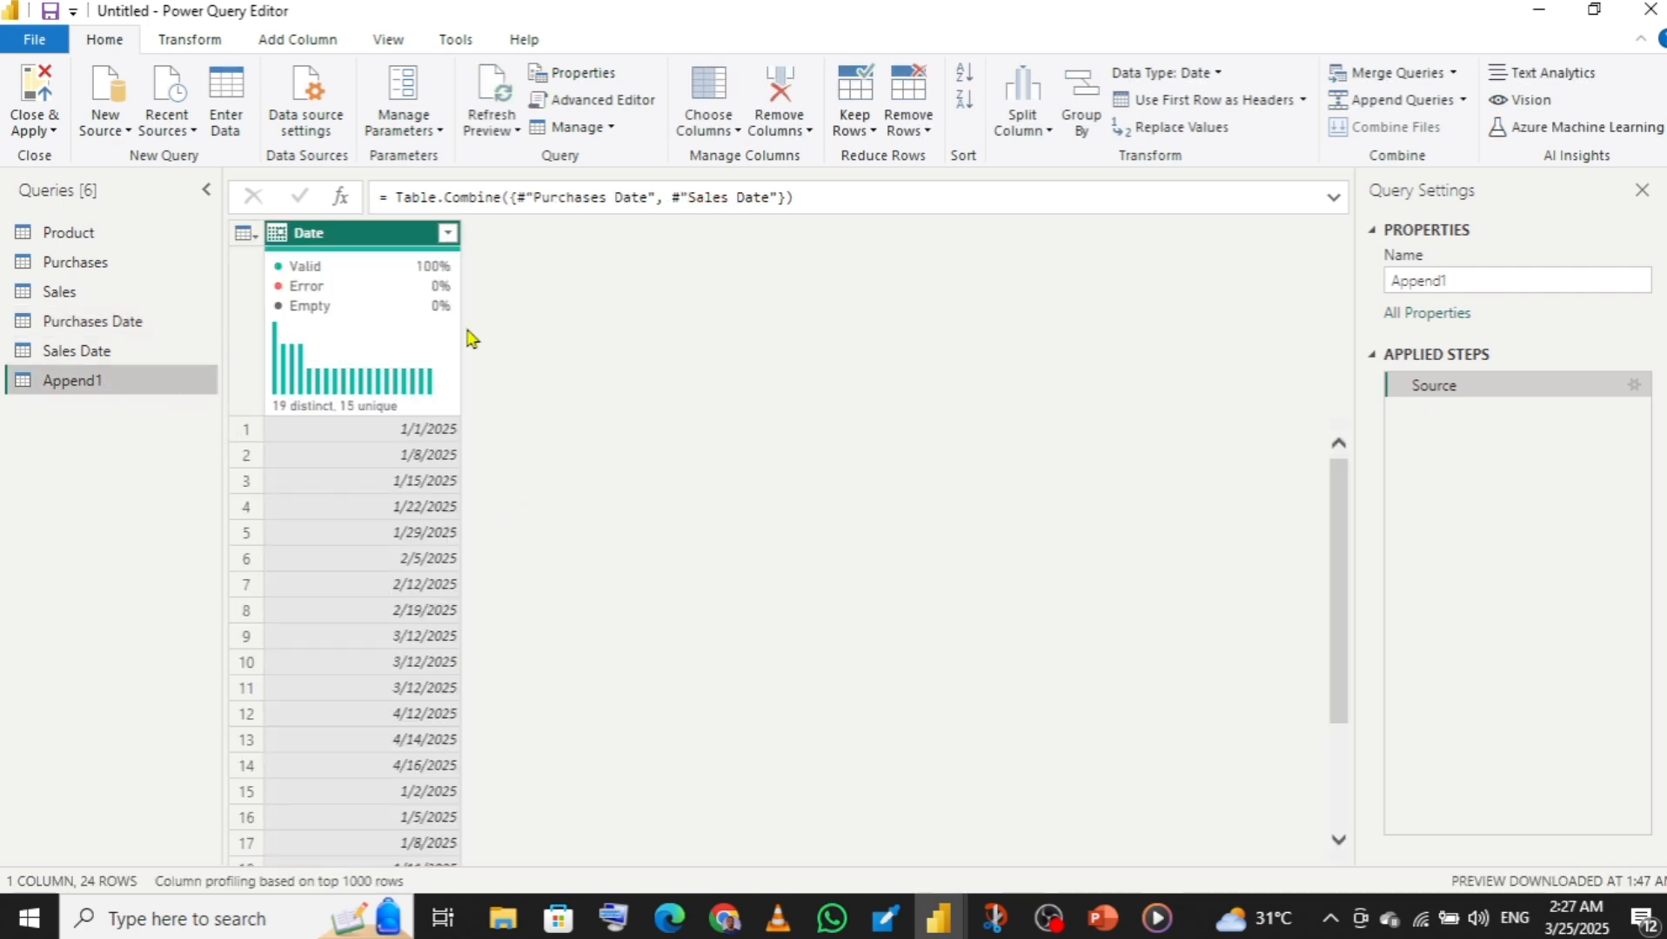
{"action": "mouse_move", "coordinate": [484, 441]}
{"action": "left_click_drag", "start_coordinate": [1336, 607], "coordinate": [1317, 398]}
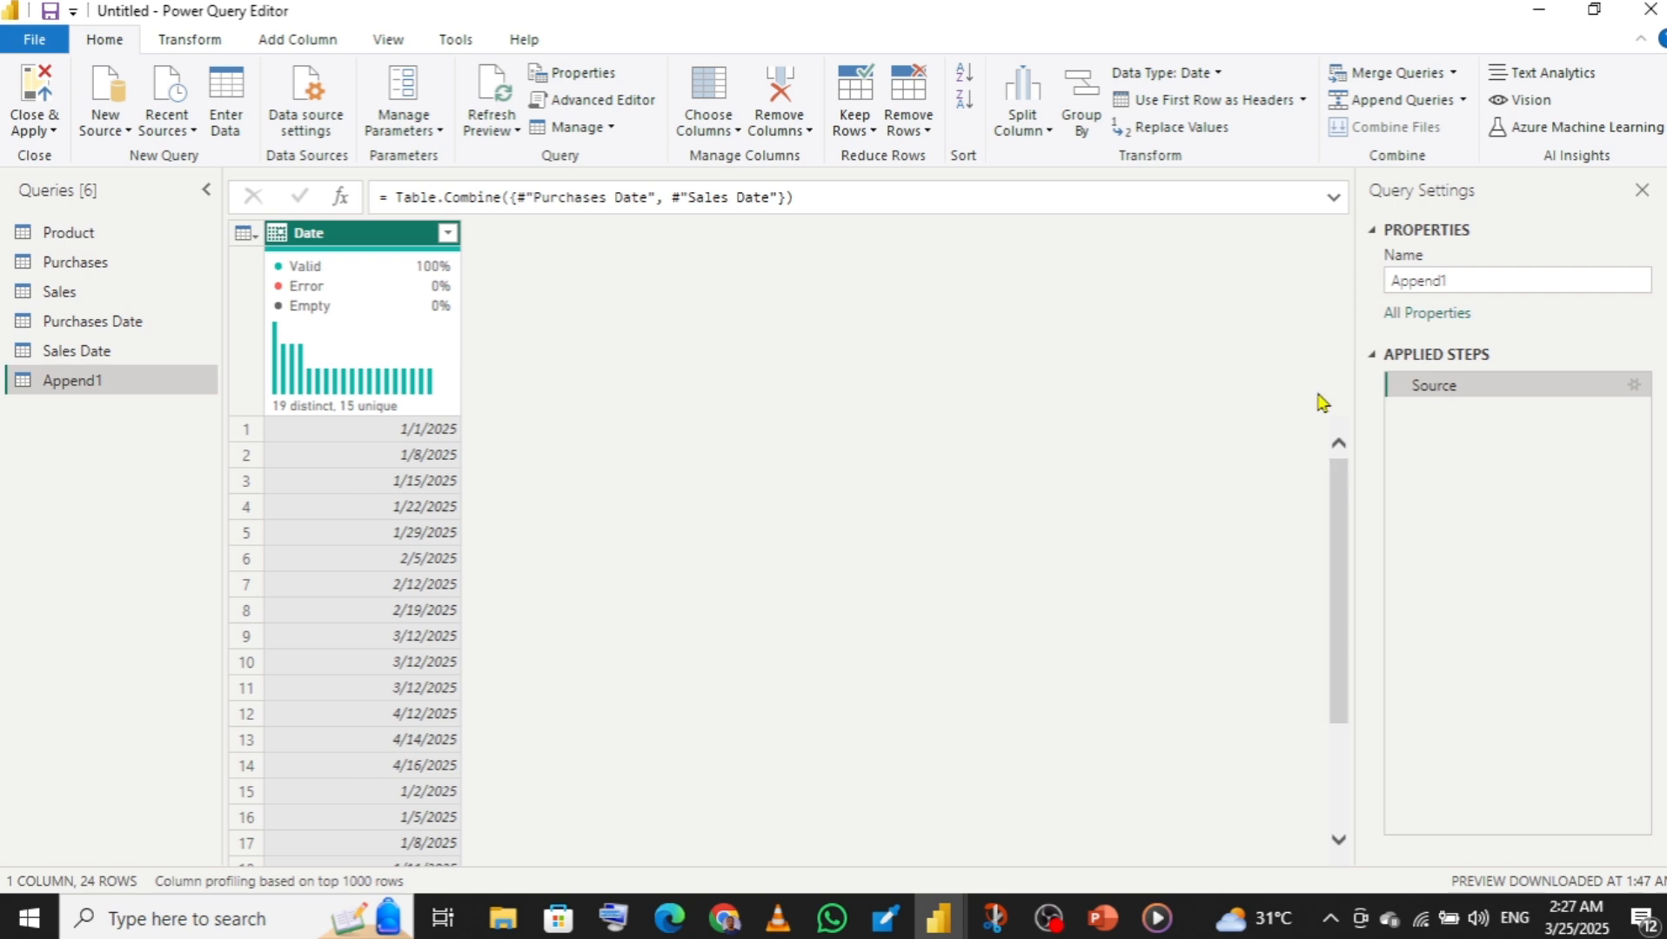
- Rename the appended query as Calendar Table and remove duplicates from its Date column
{"action": "double_click", "coordinate": [105, 382]}
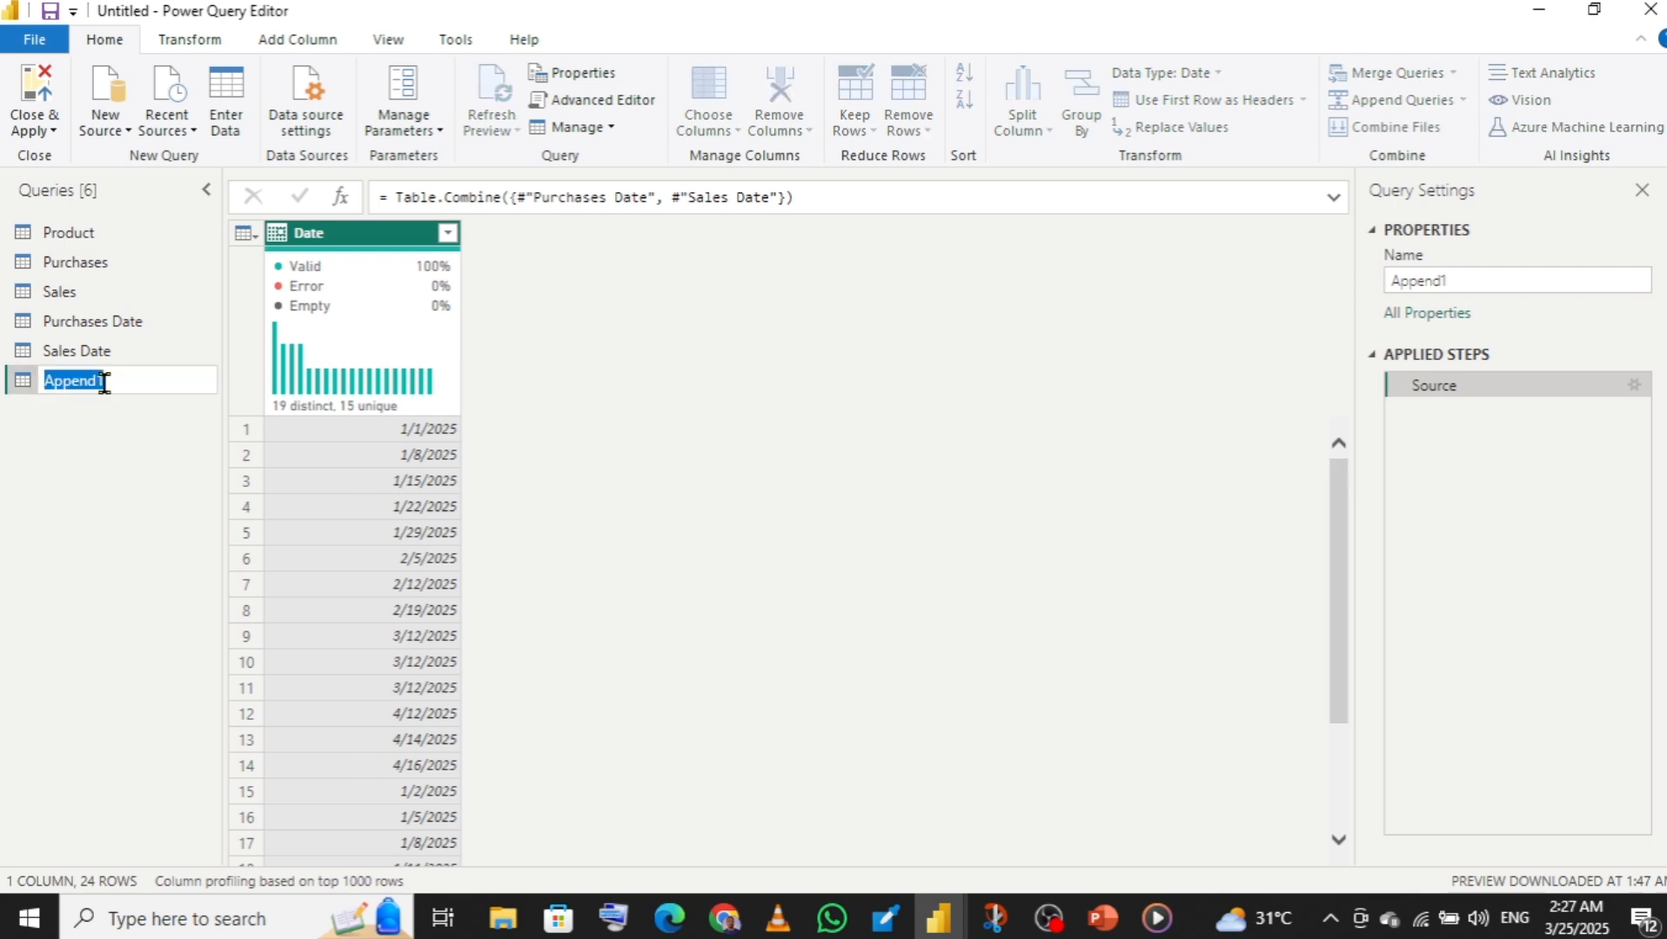
{"action": "type", "text": "Calendar Table"}
{"action": "key", "text": "Return"}
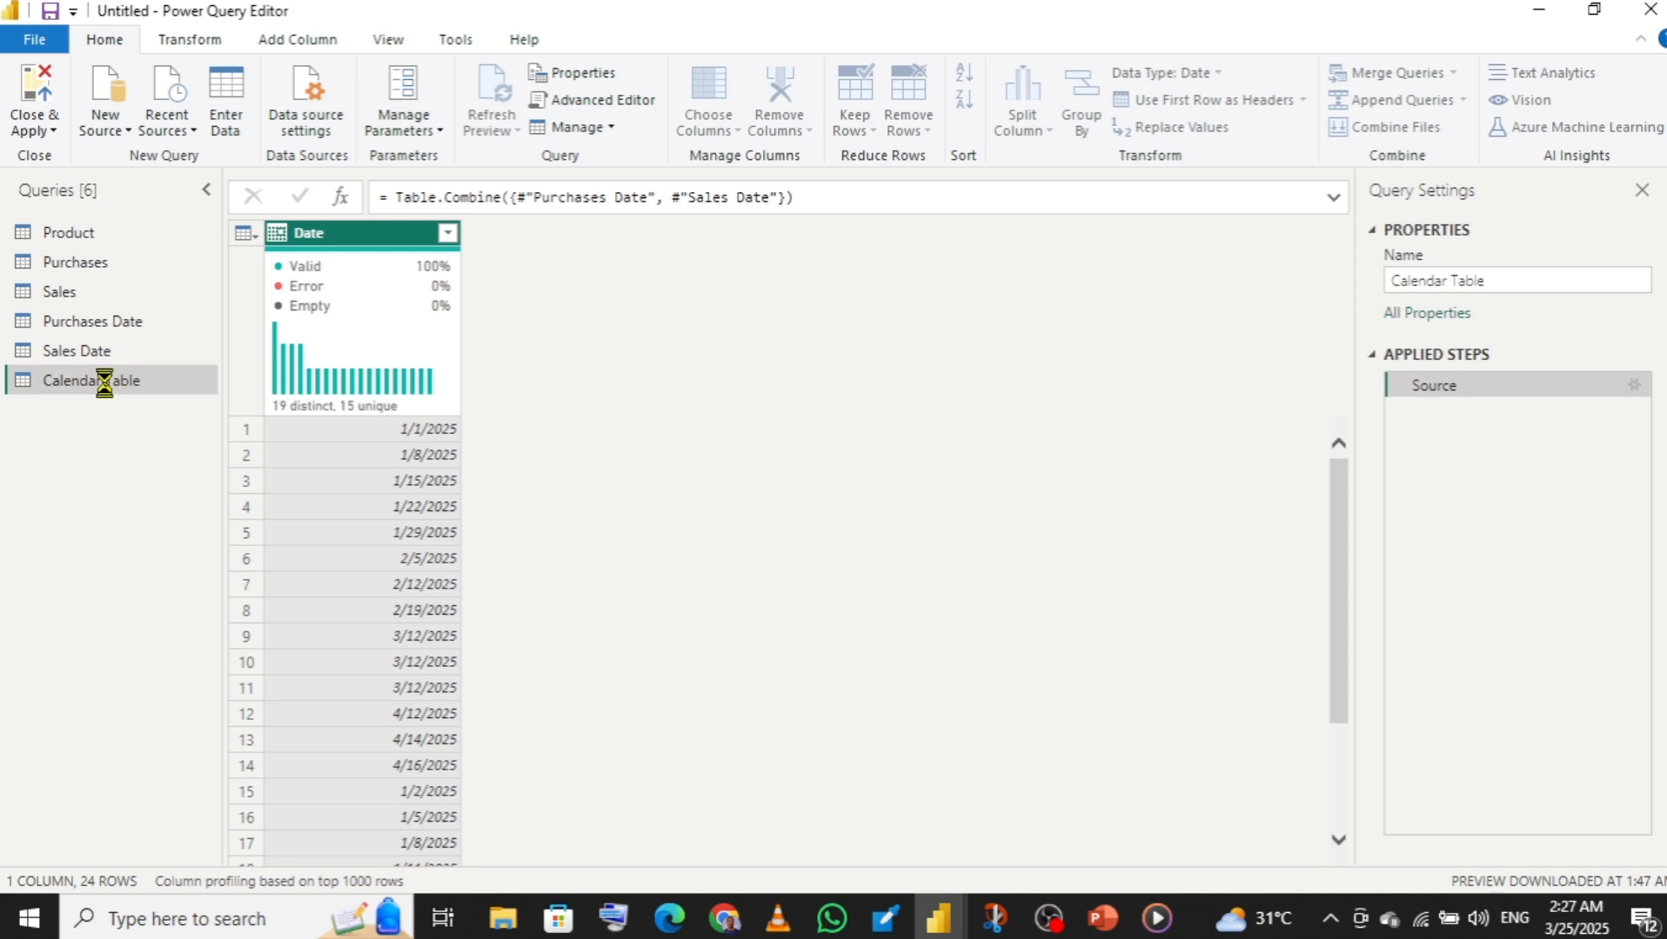
{"action": "right_click", "coordinate": [359, 237]}
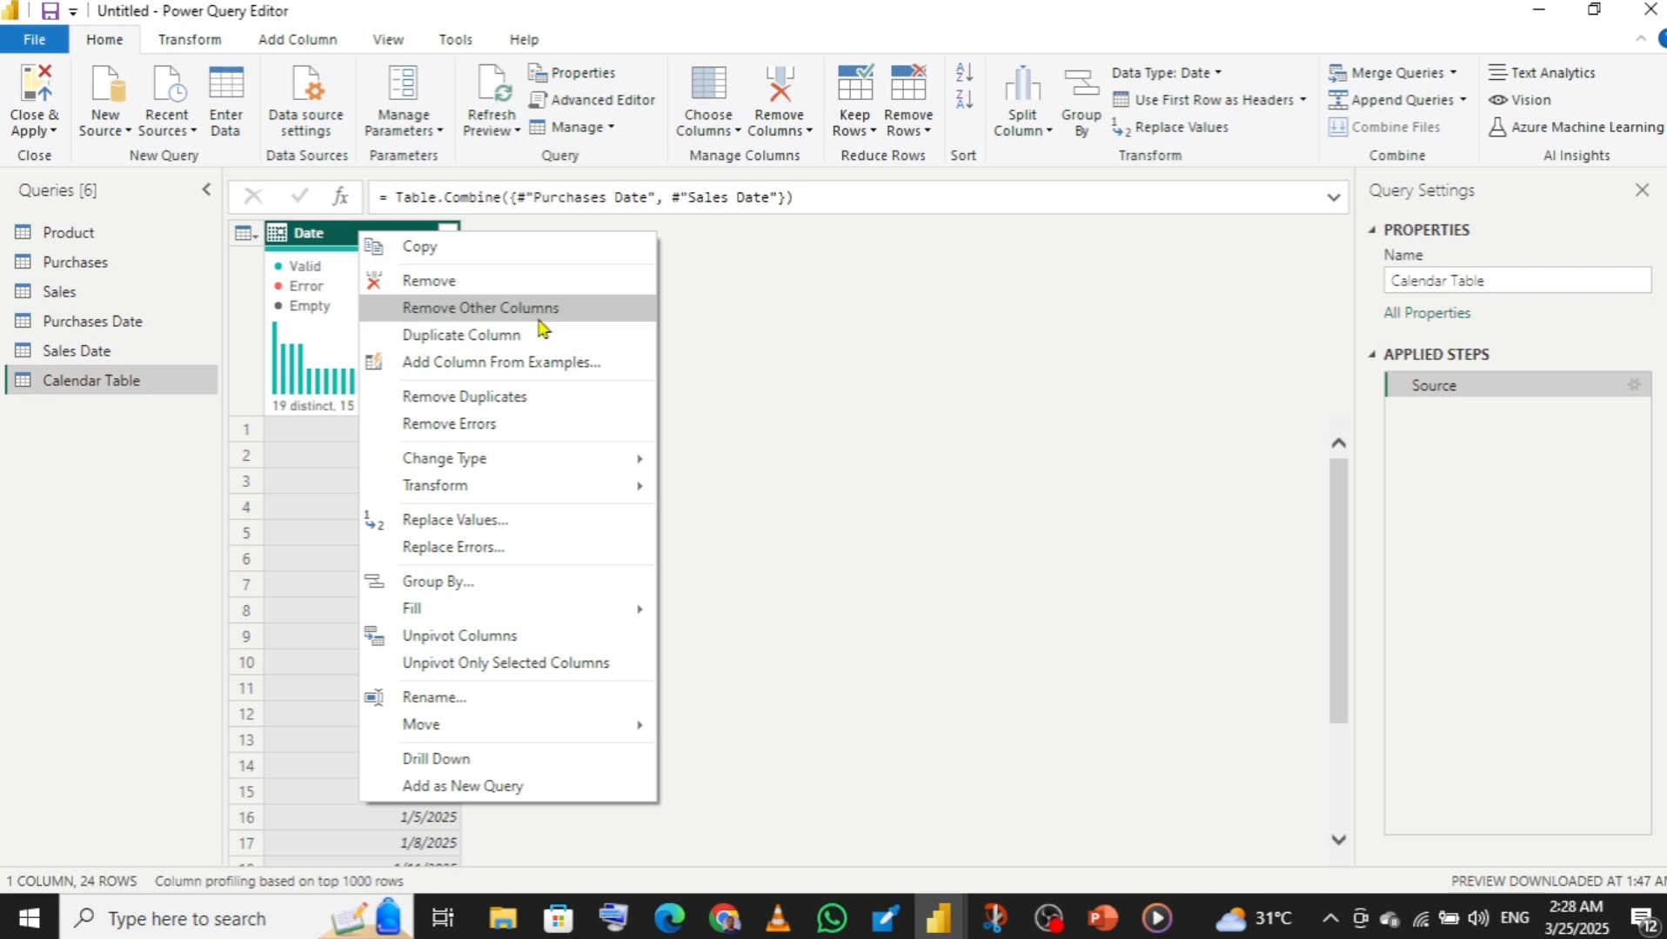
{"action": "left_click", "coordinate": [492, 398]}
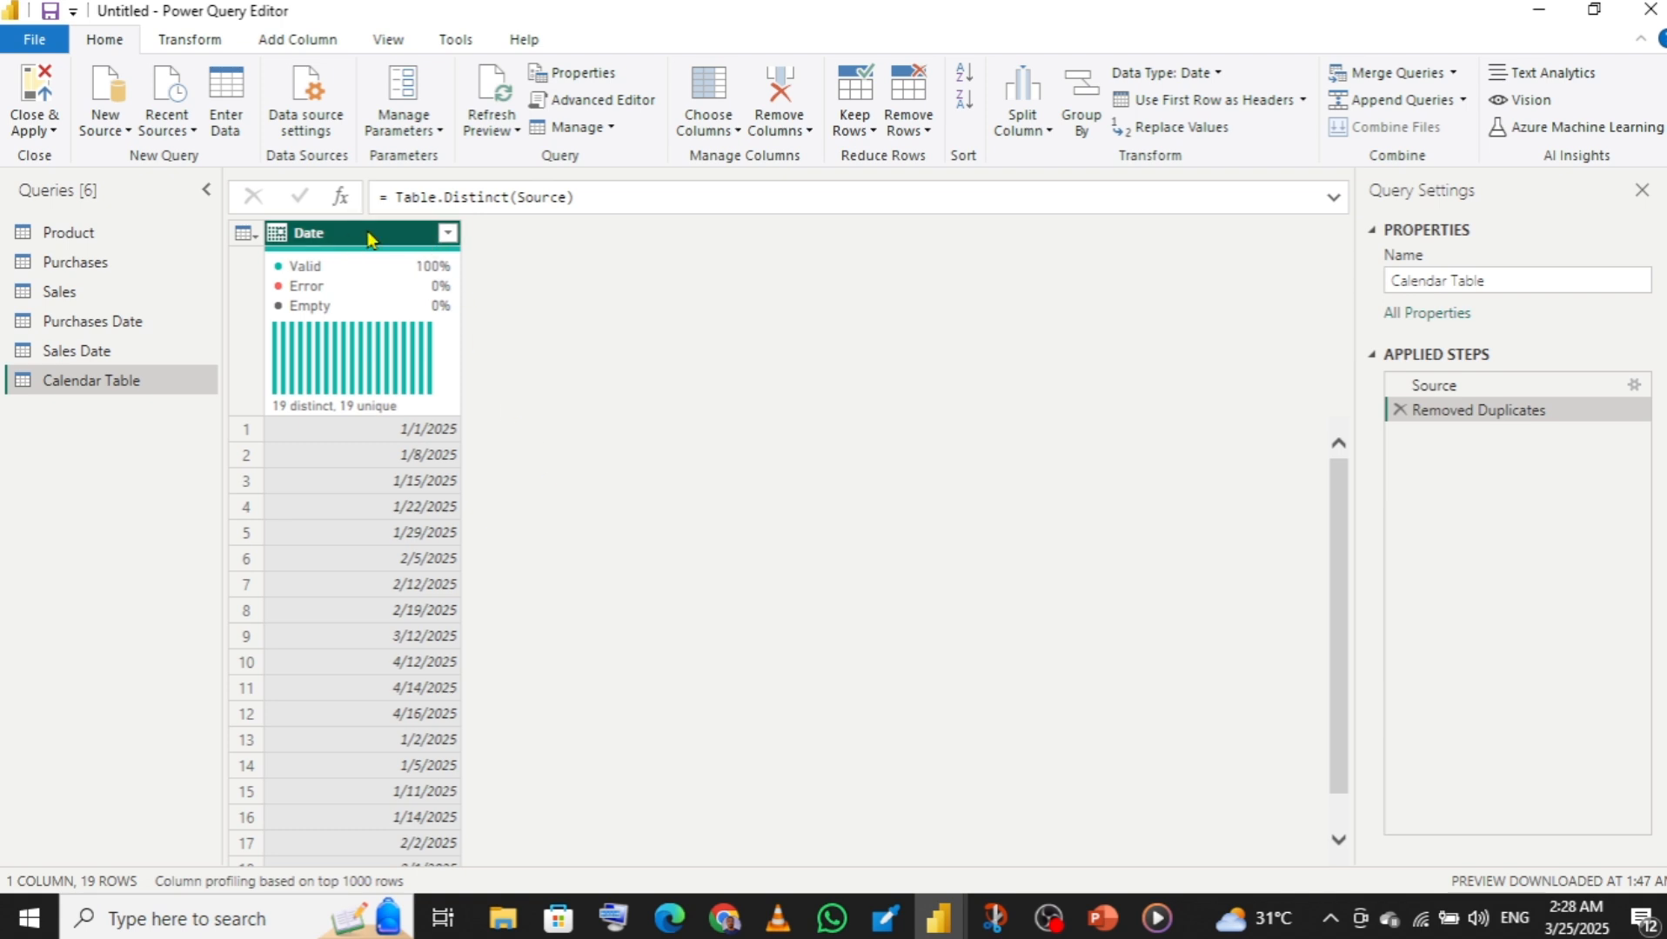
- Add a month name column to Calendar Table based on the Date column
{"action": "left_click", "coordinate": [296, 45]}
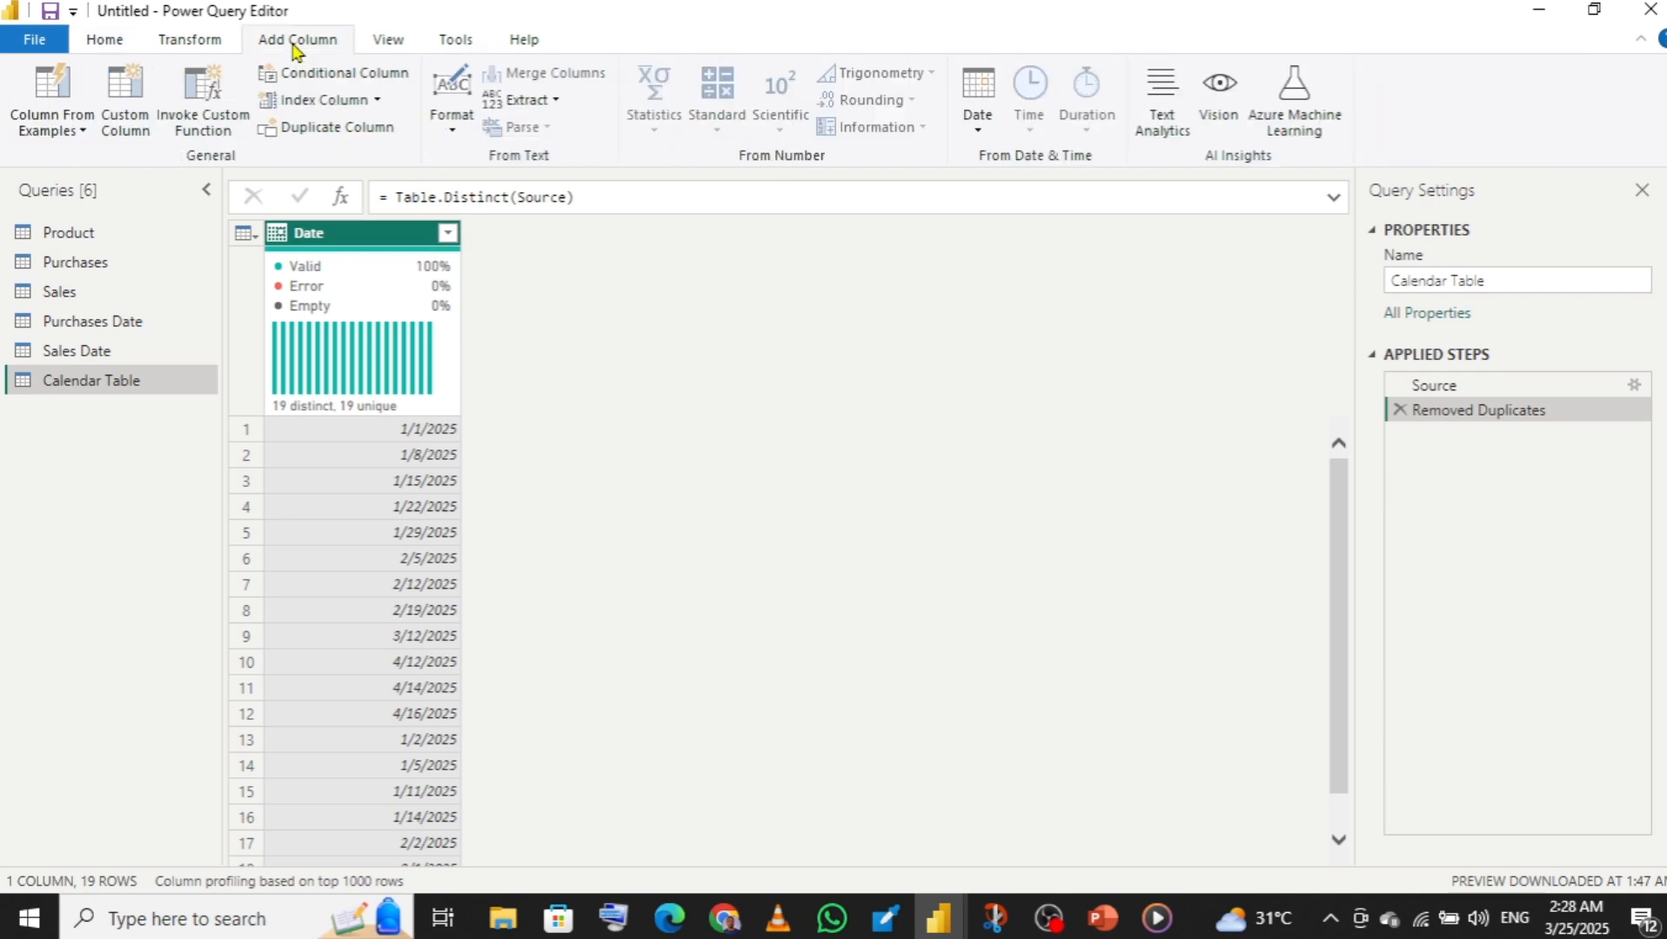
{"action": "left_click", "coordinate": [978, 123]}
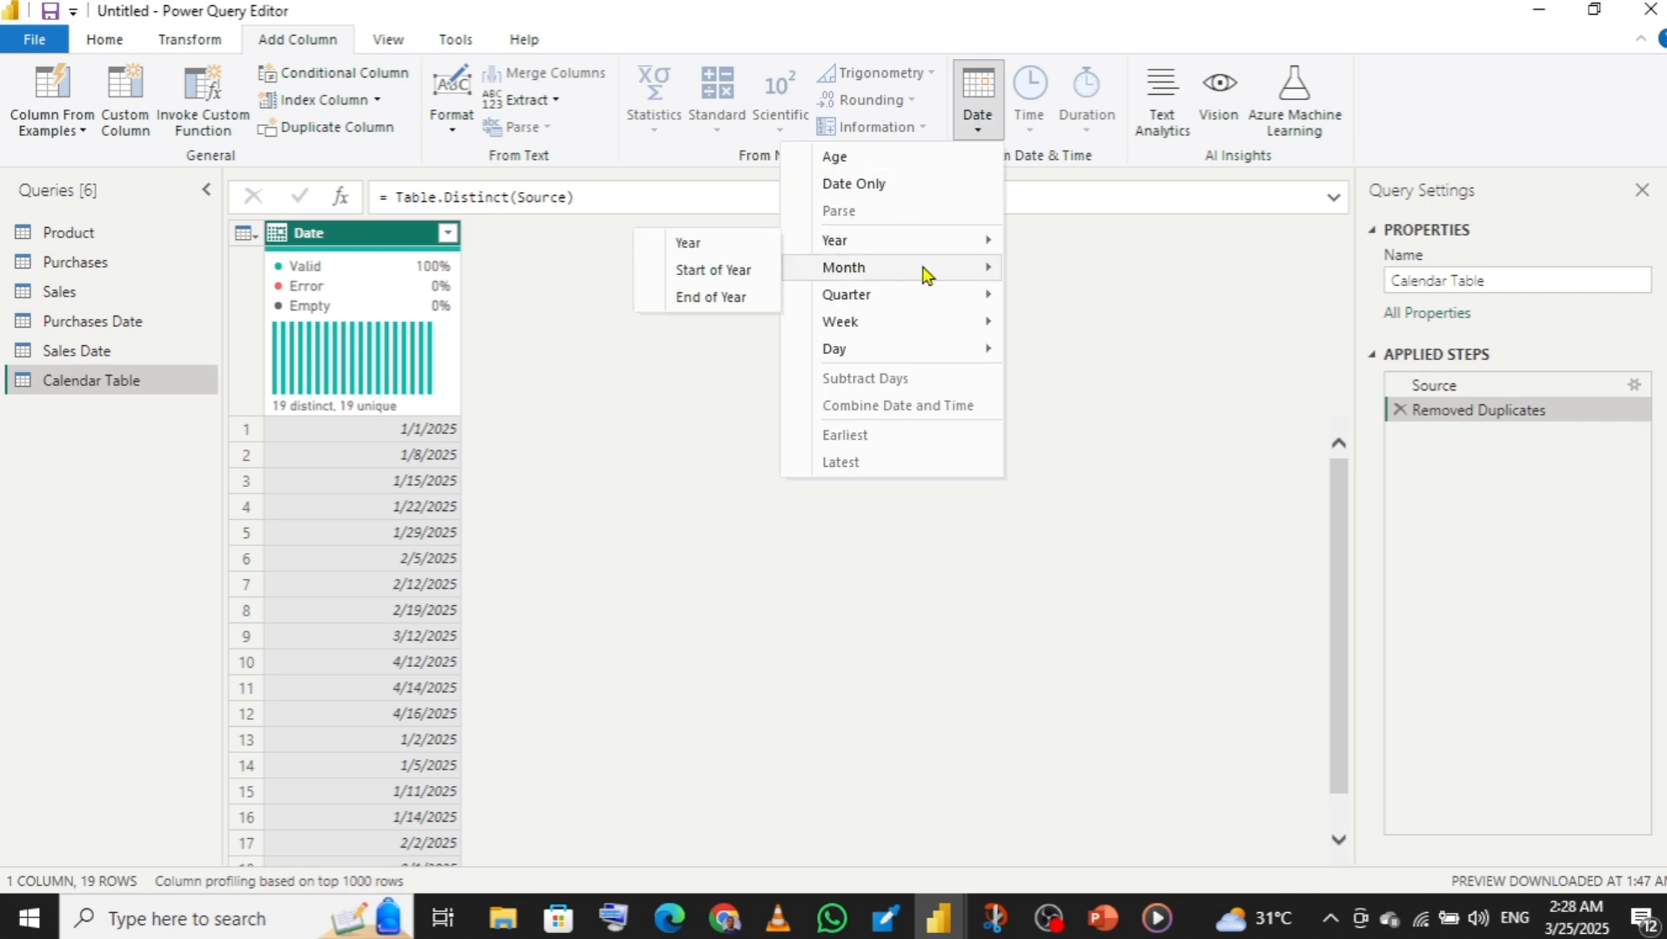
{"action": "mouse_move", "coordinate": [931, 275]}
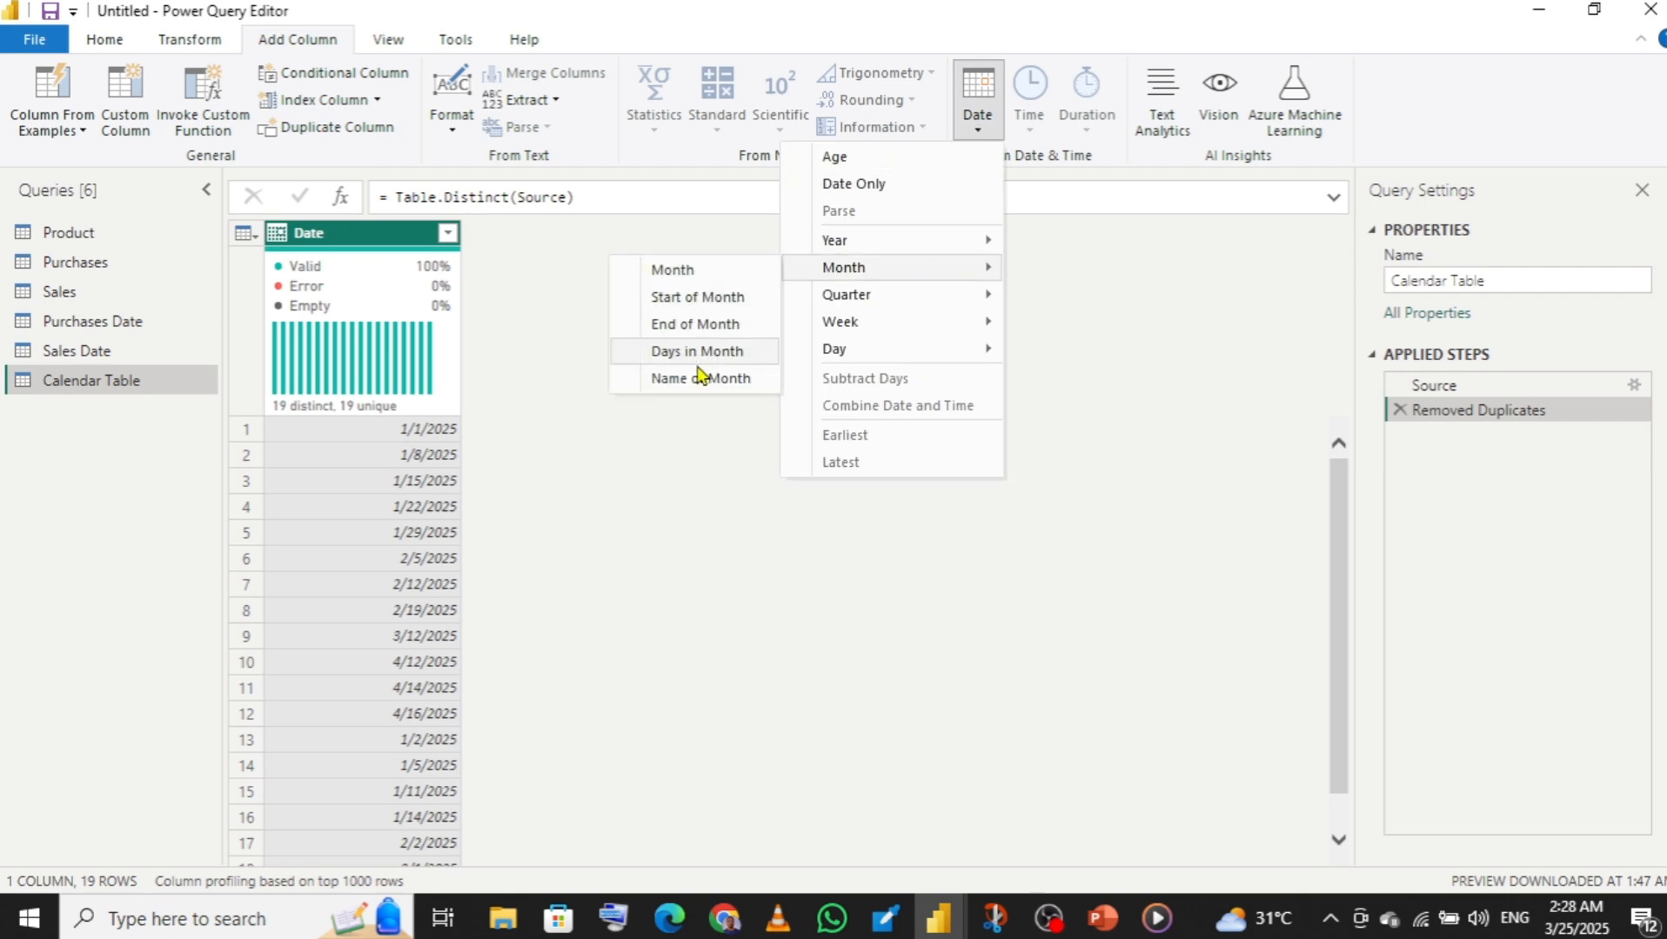
{"action": "left_click", "coordinate": [725, 386]}
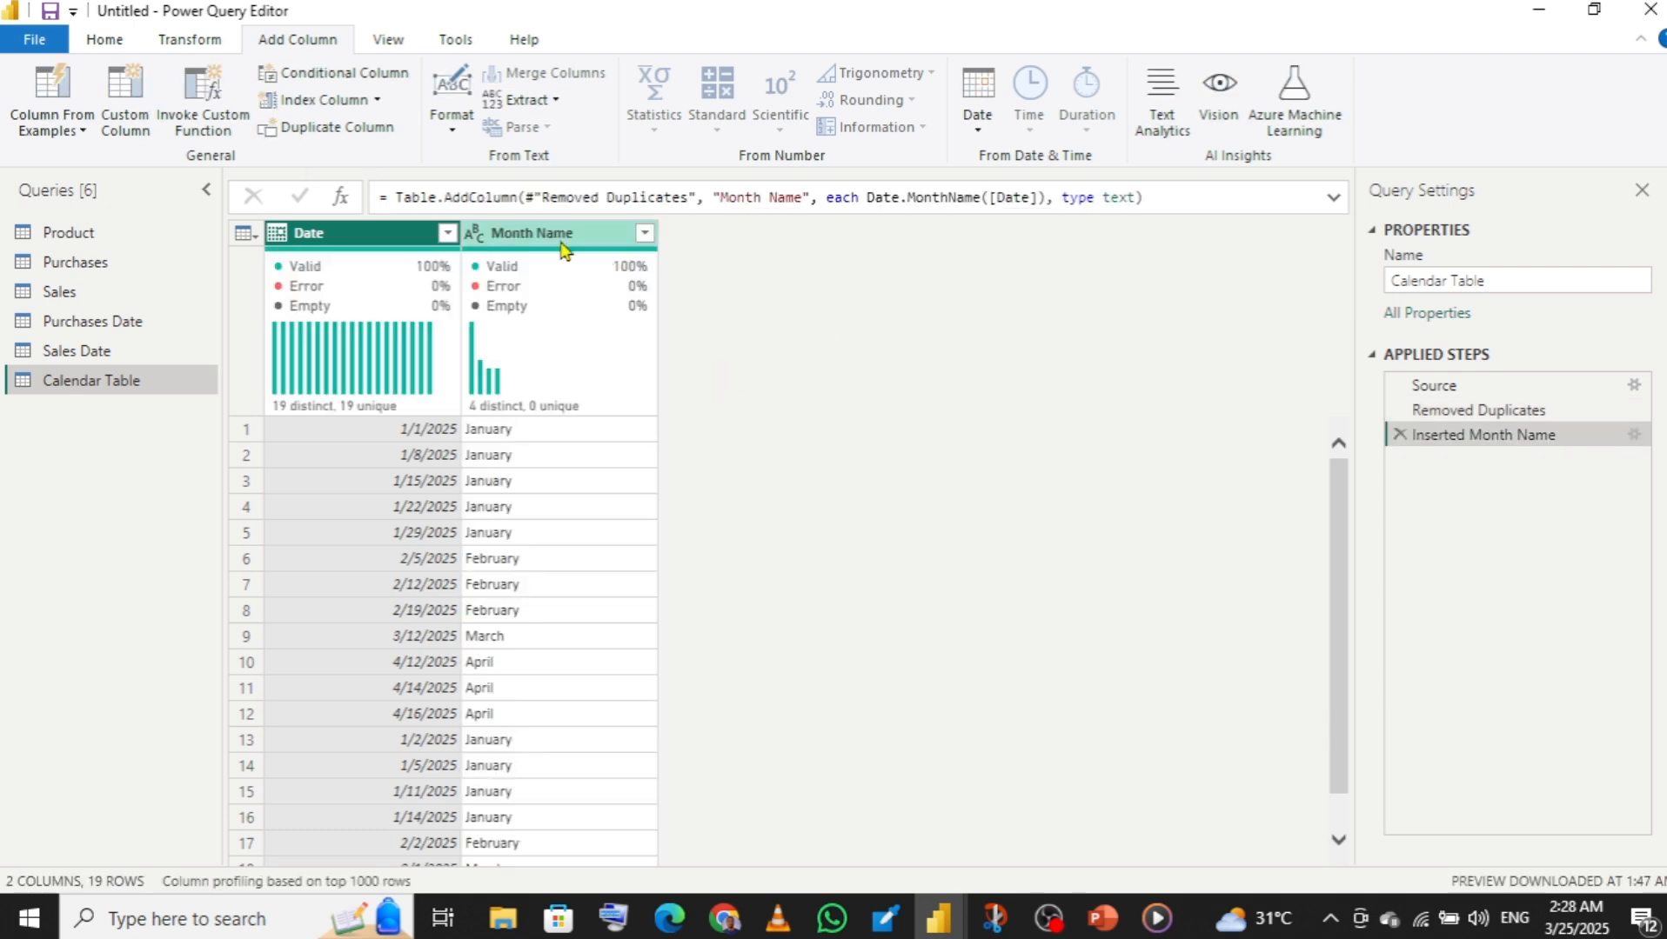
- Shorten the Month Name values in place by extracting only their first 3 characters
{"action": "left_click", "coordinate": [564, 249]}
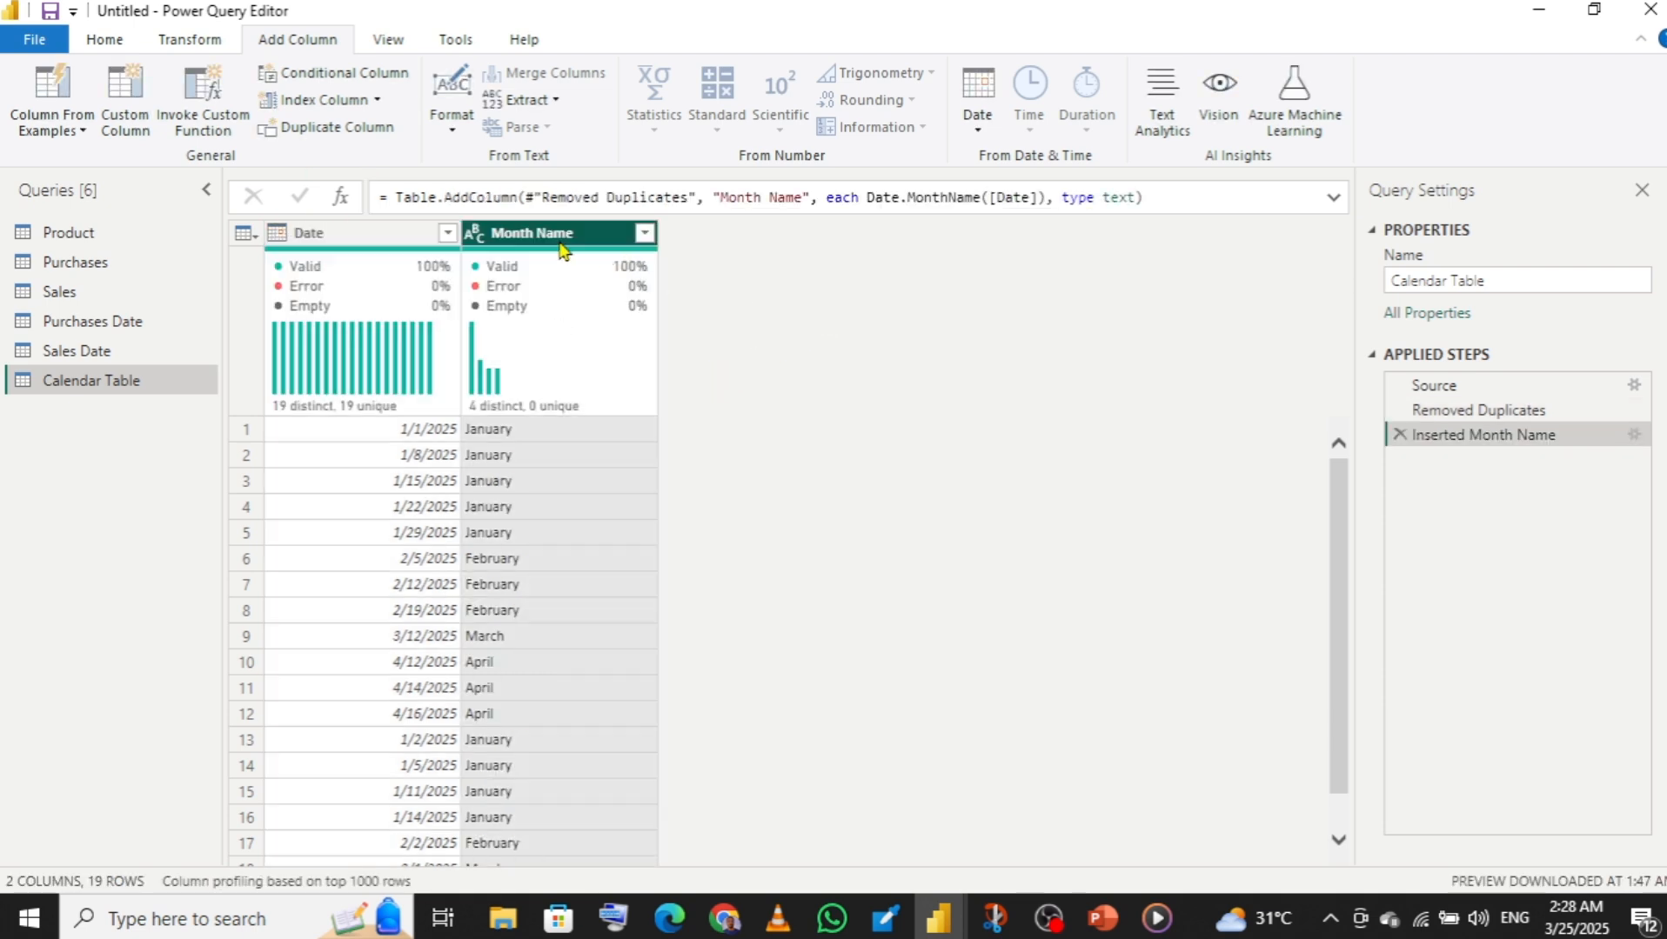
{"action": "left_click", "coordinate": [191, 40]}
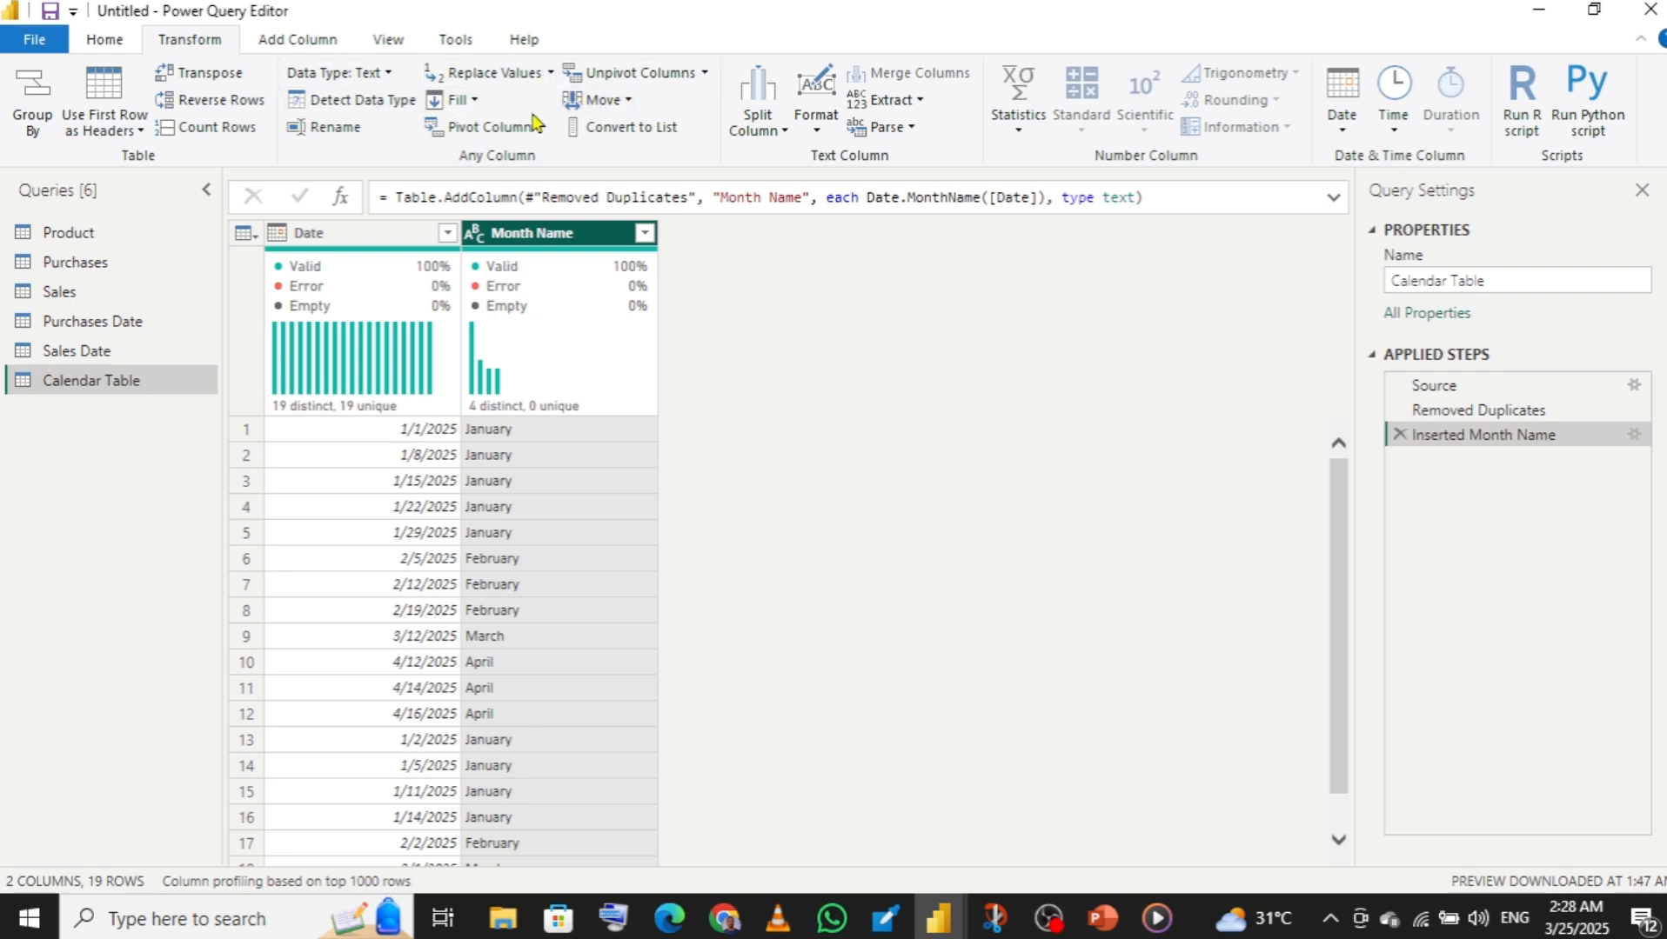
{"action": "left_click", "coordinate": [915, 102]}
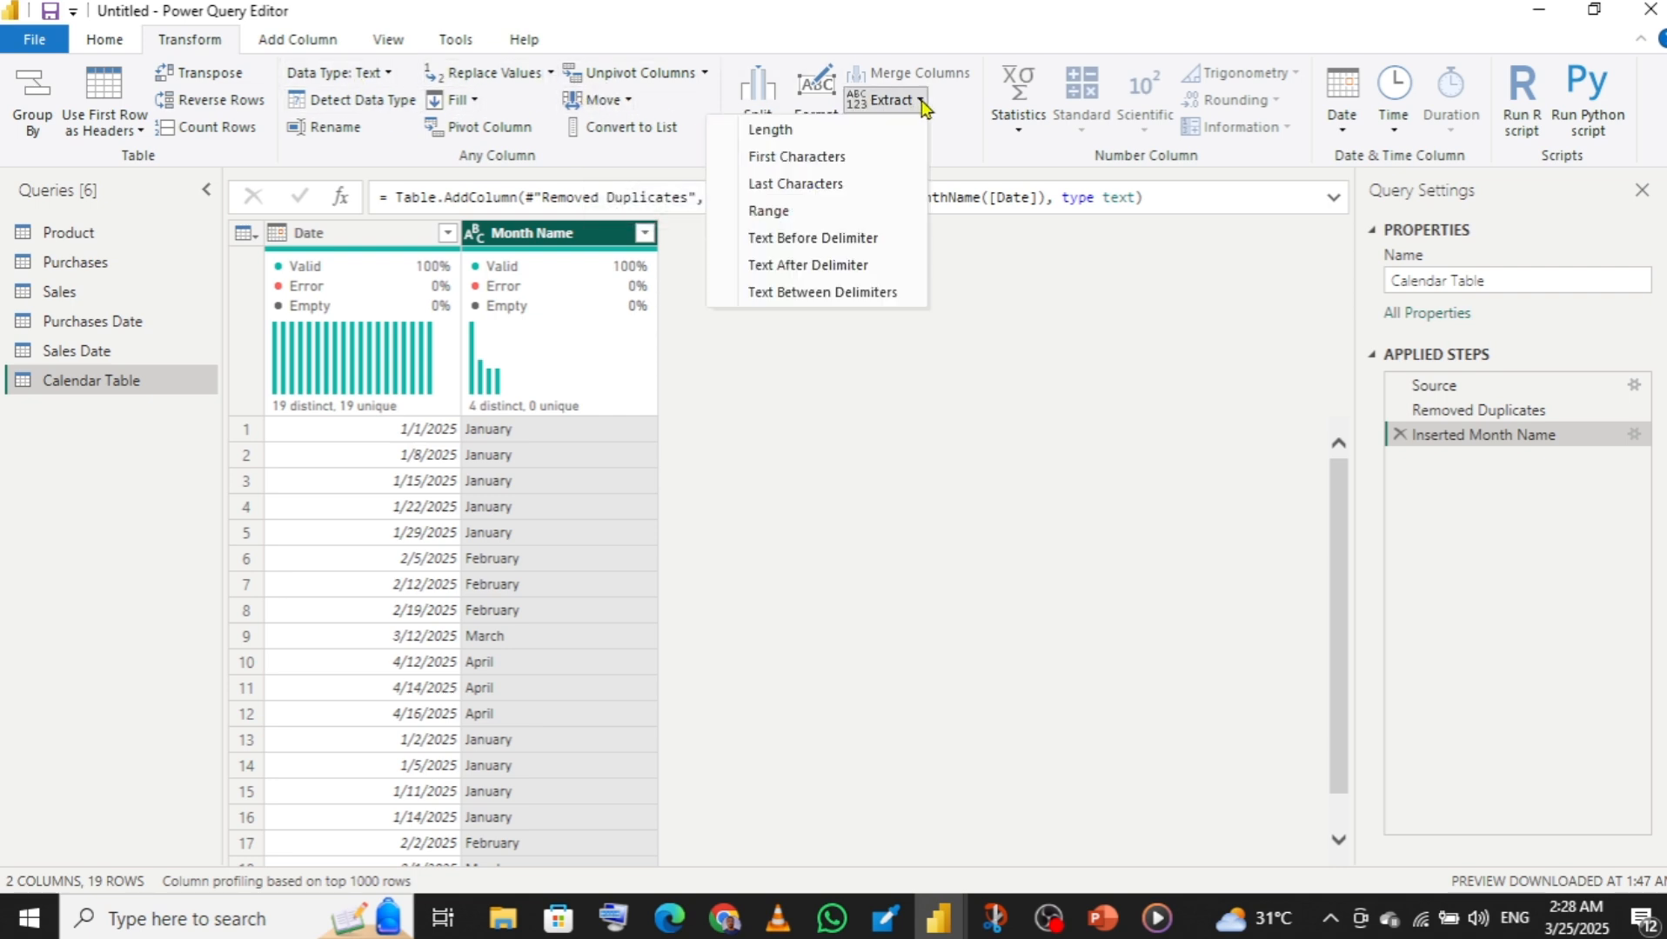
{"action": "left_click", "coordinate": [808, 158]}
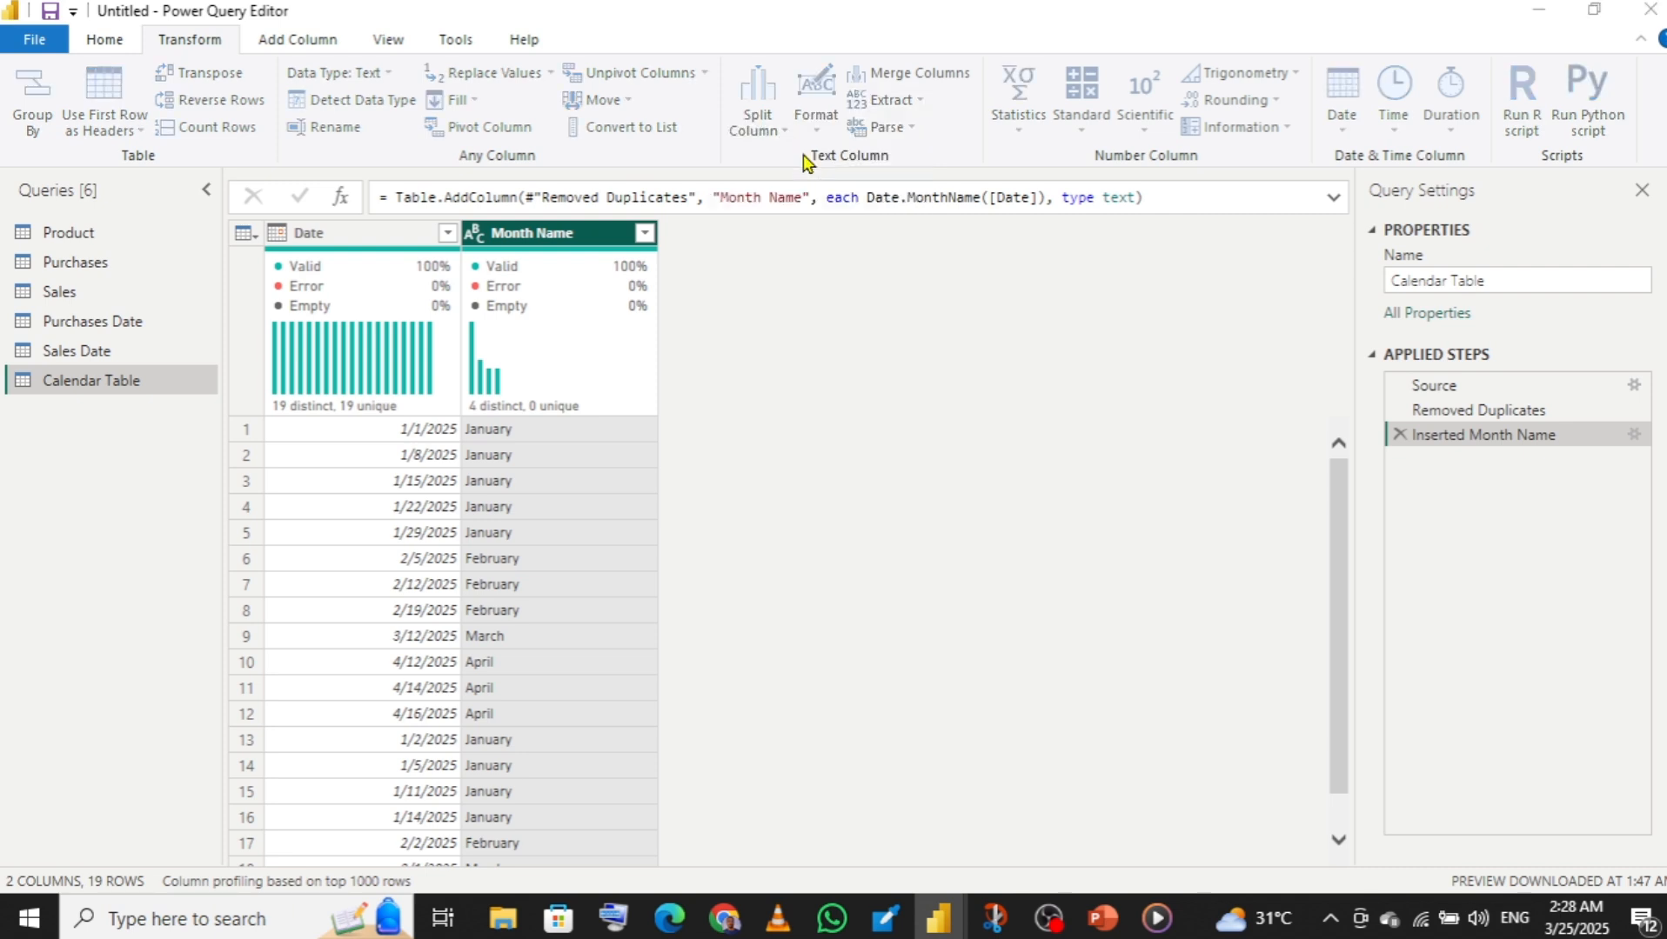
{"action": "type", "text": "3"}
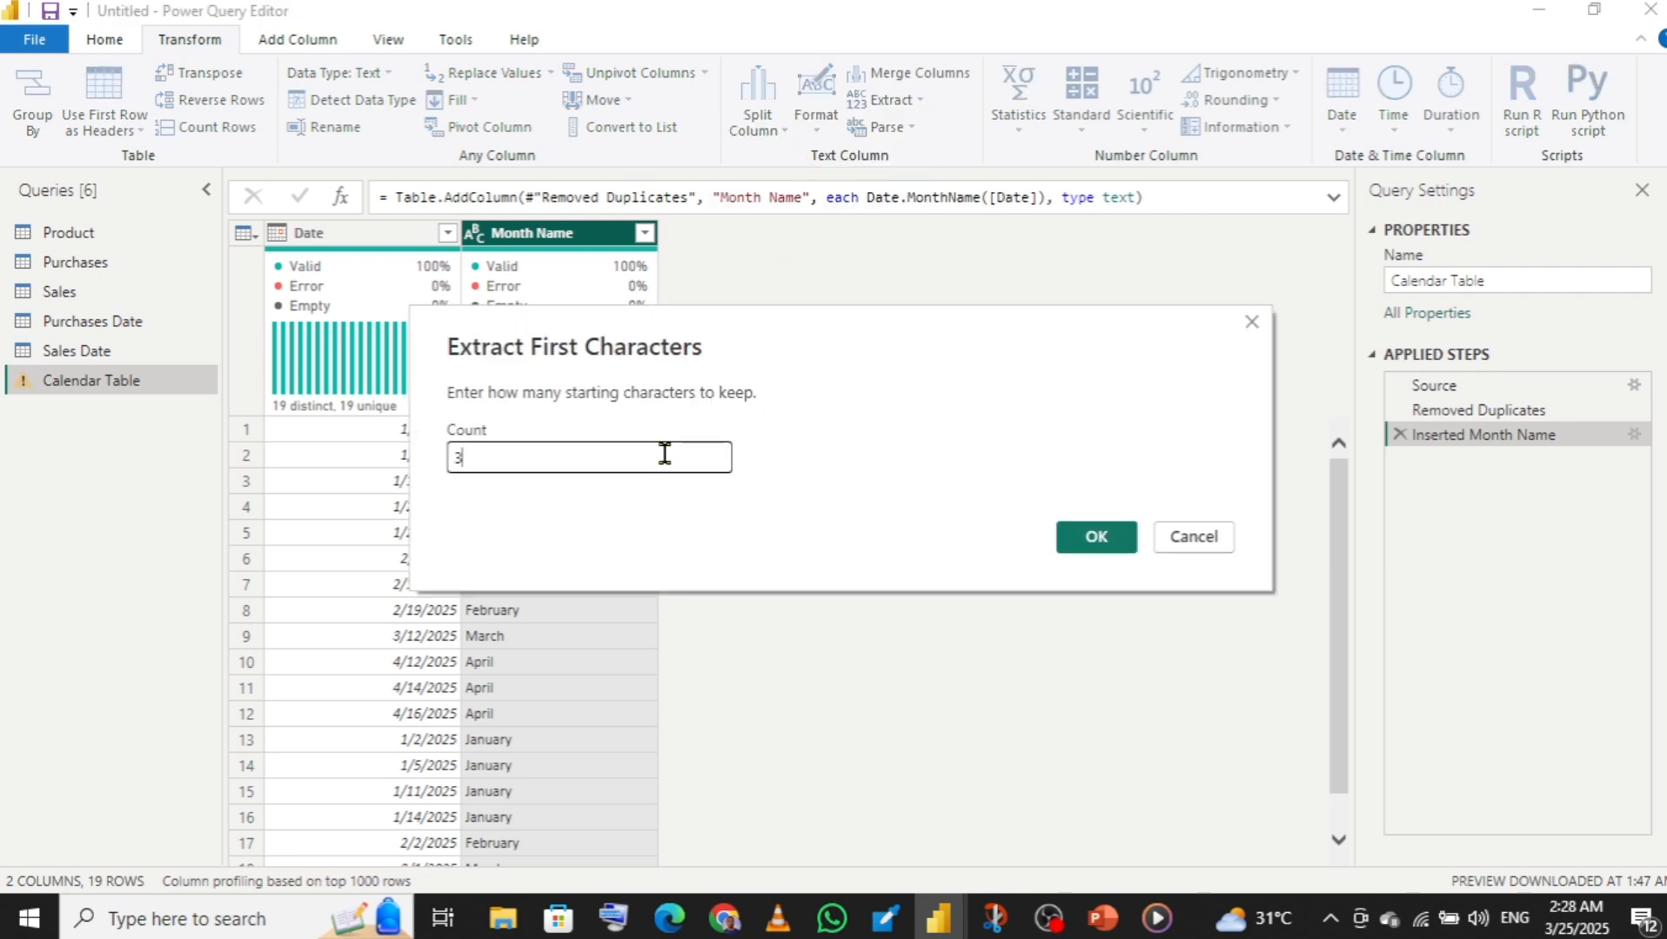
{"action": "left_click", "coordinate": [1079, 534]}
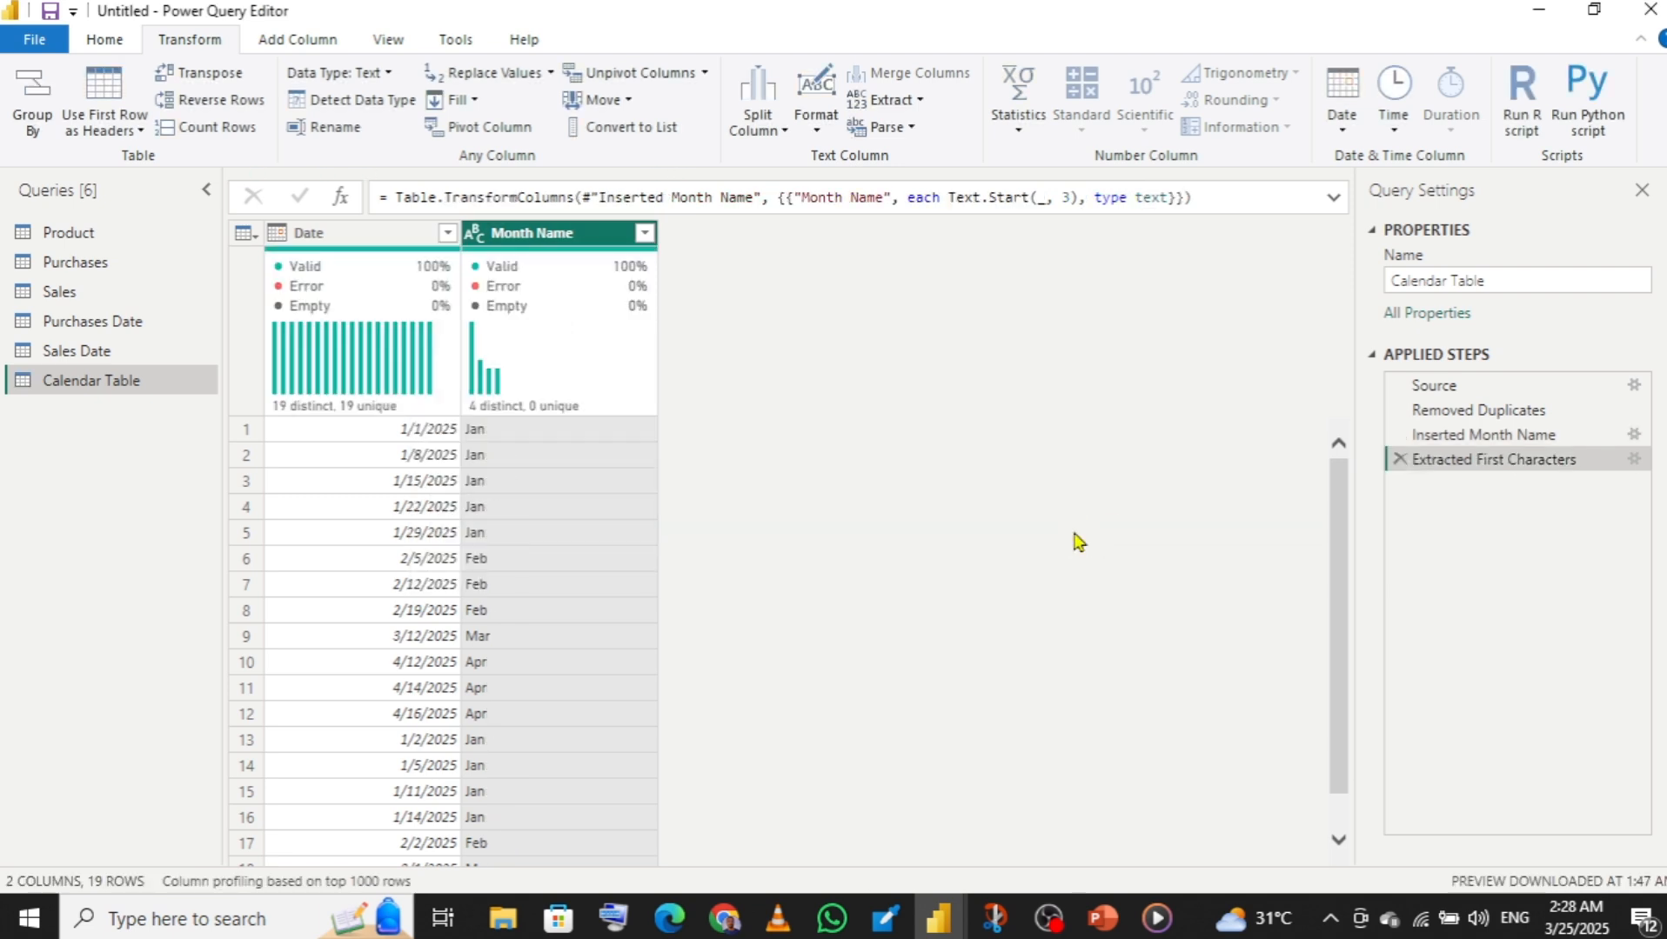
- Add a month number column to Calendar Table based on the Date column
{"action": "left_click", "coordinate": [376, 232]}
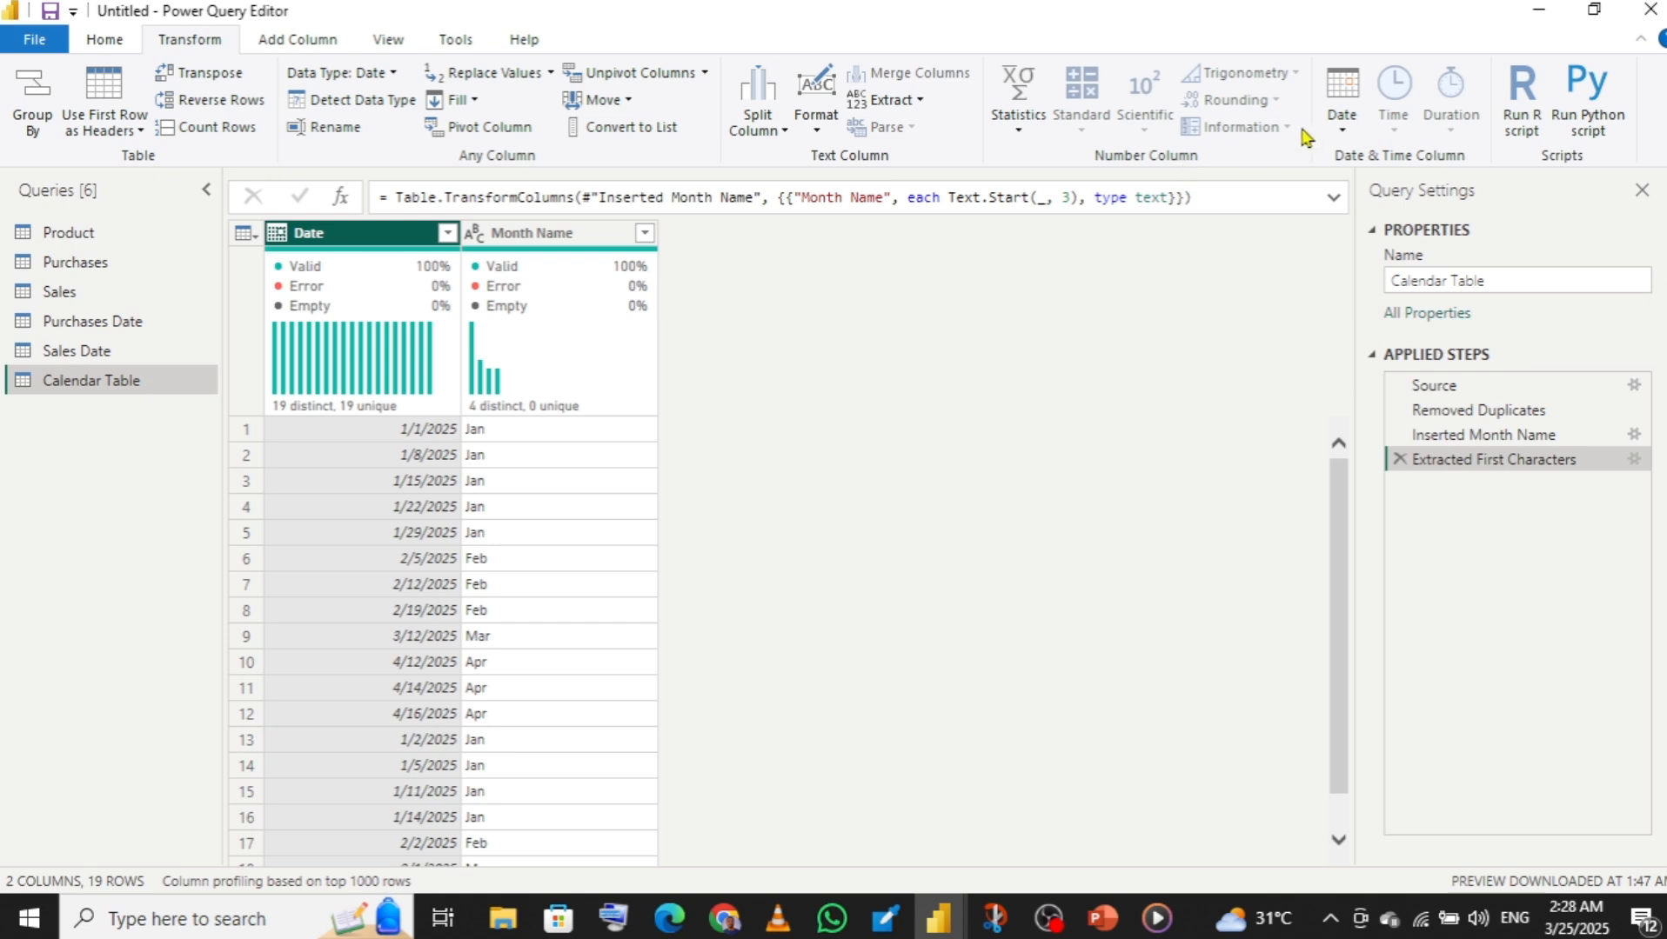
{"action": "left_click", "coordinate": [1336, 128]}
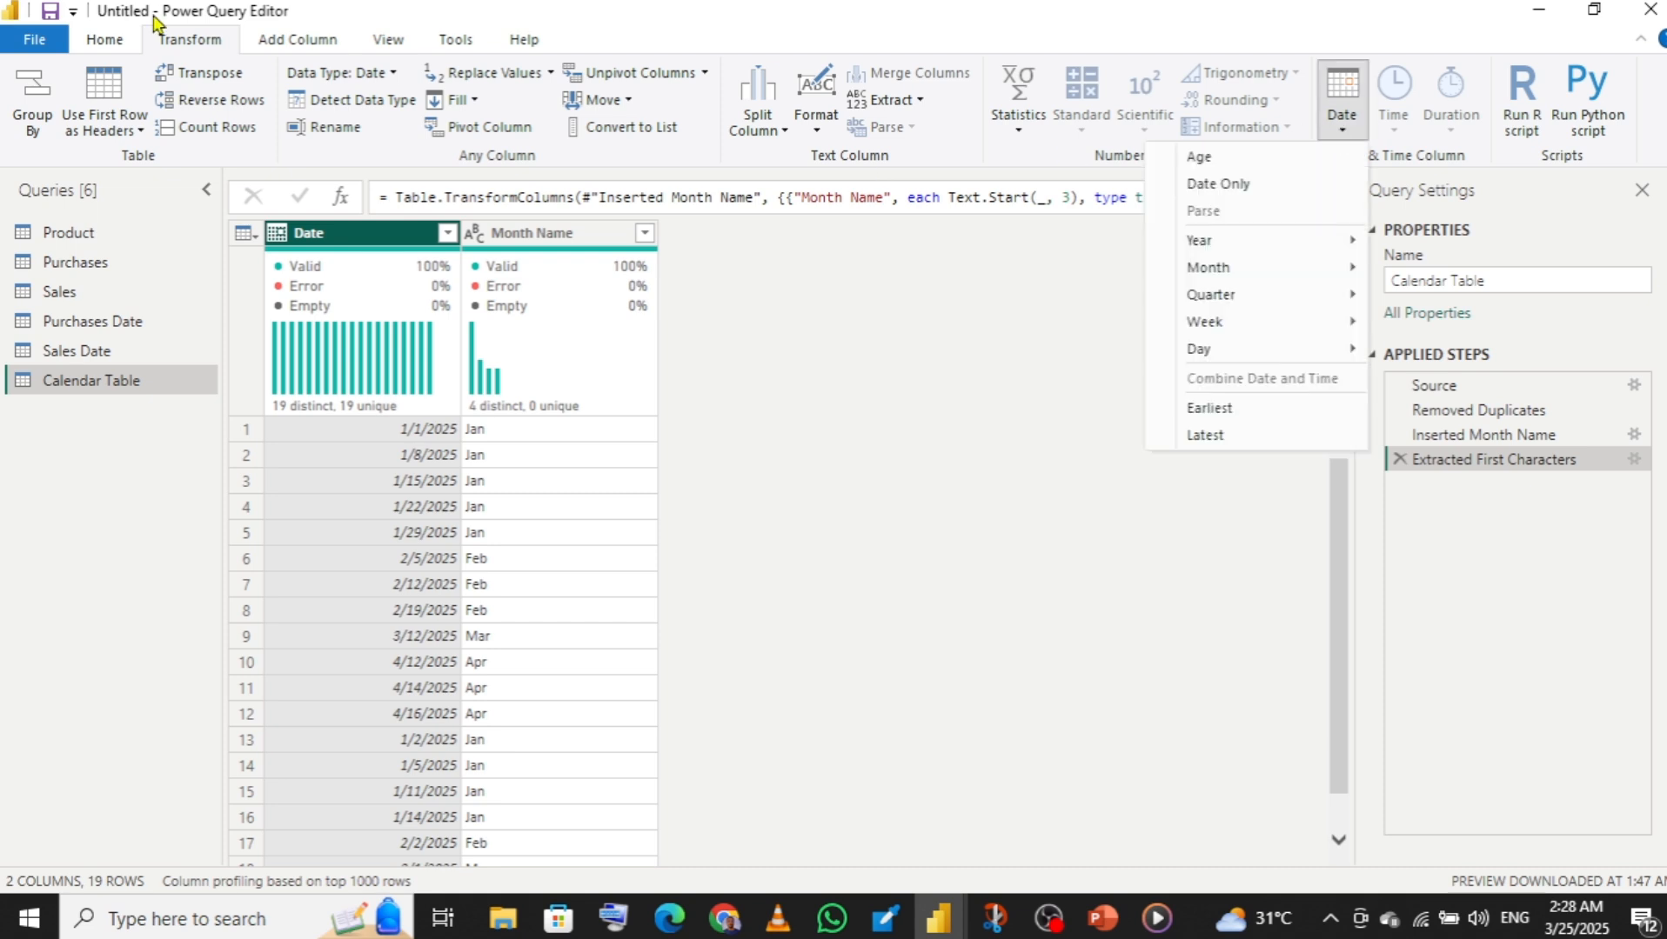
{"action": "left_click", "coordinate": [311, 46]}
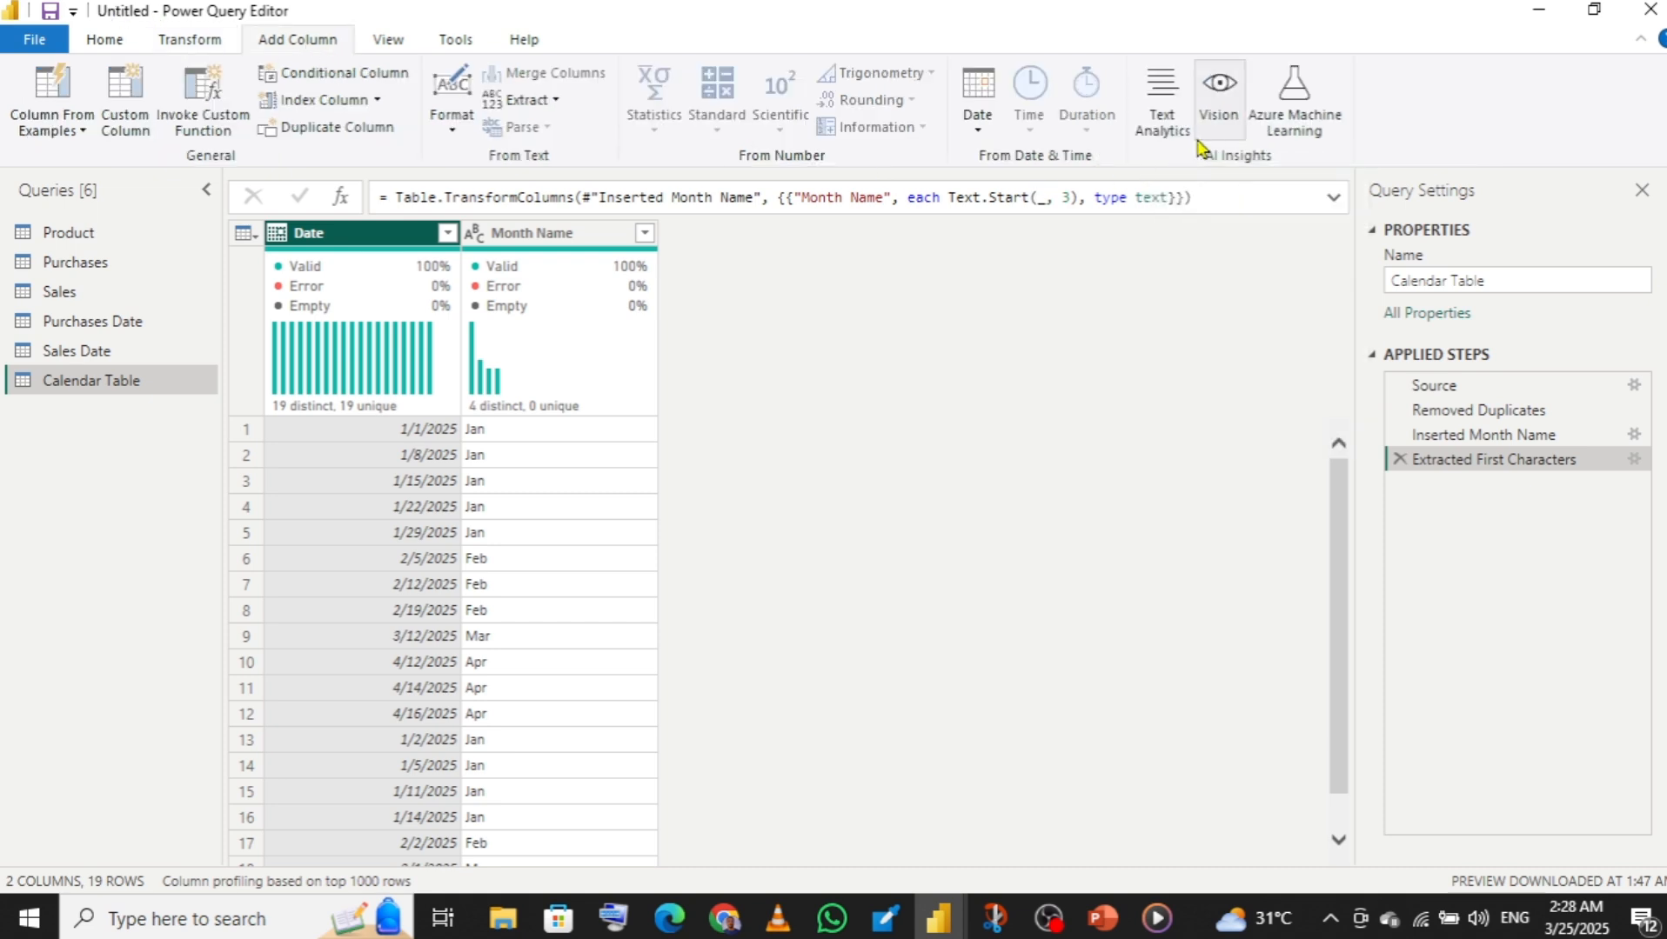
{"action": "left_click", "coordinate": [977, 142]}
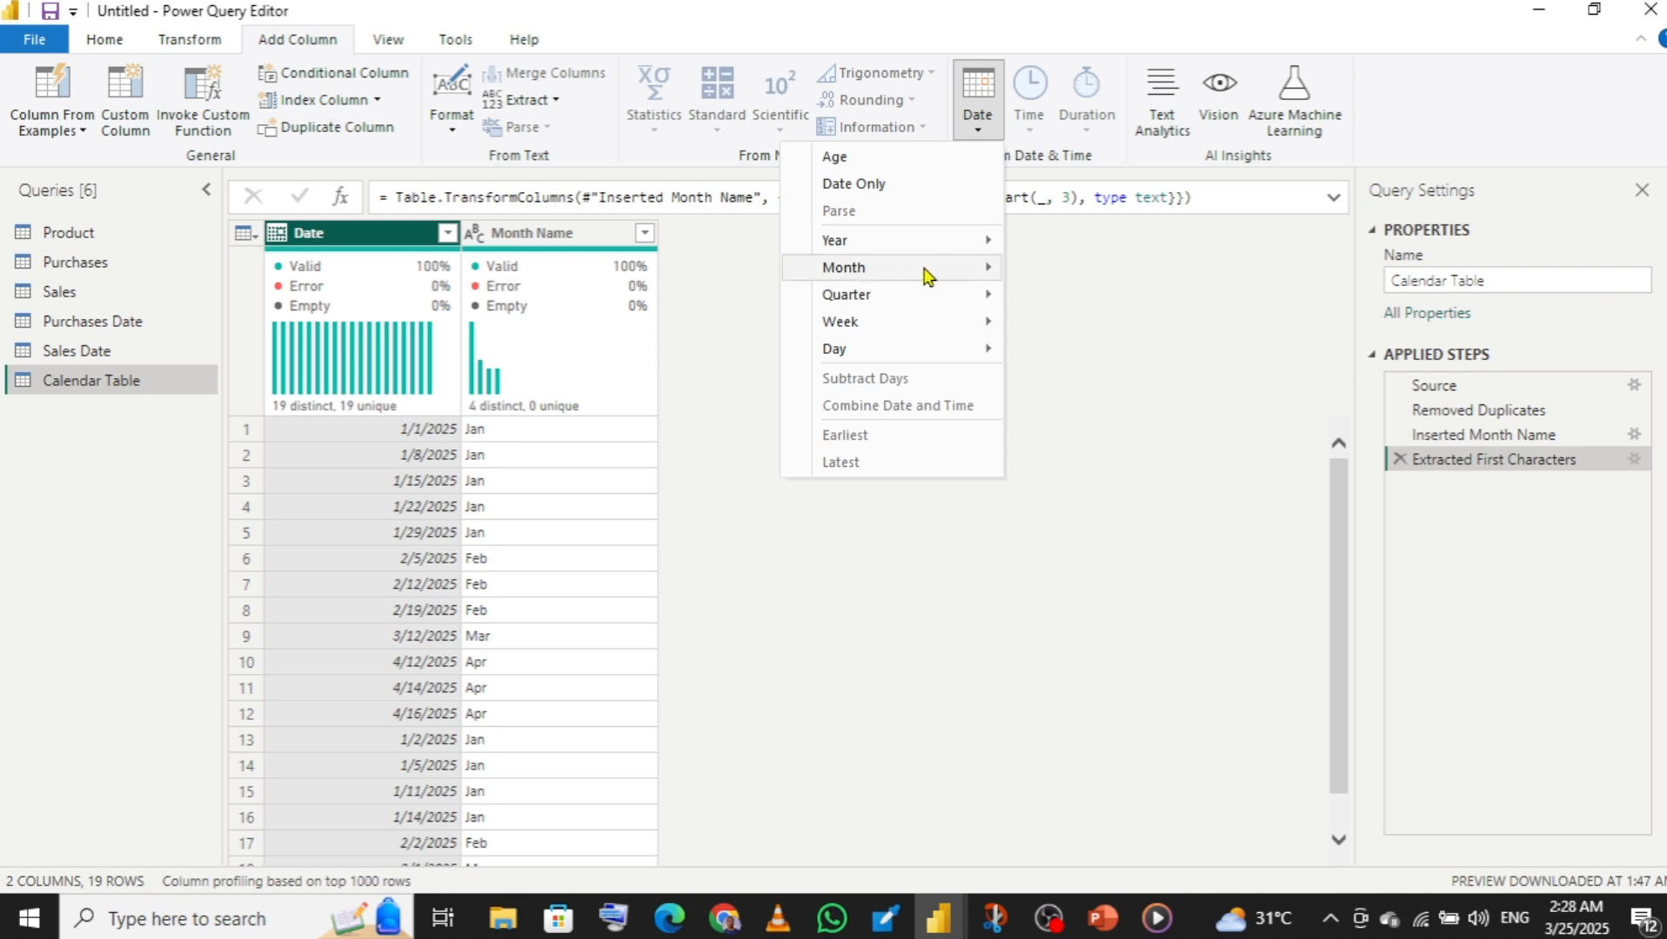
{"action": "mouse_move", "coordinate": [914, 271]}
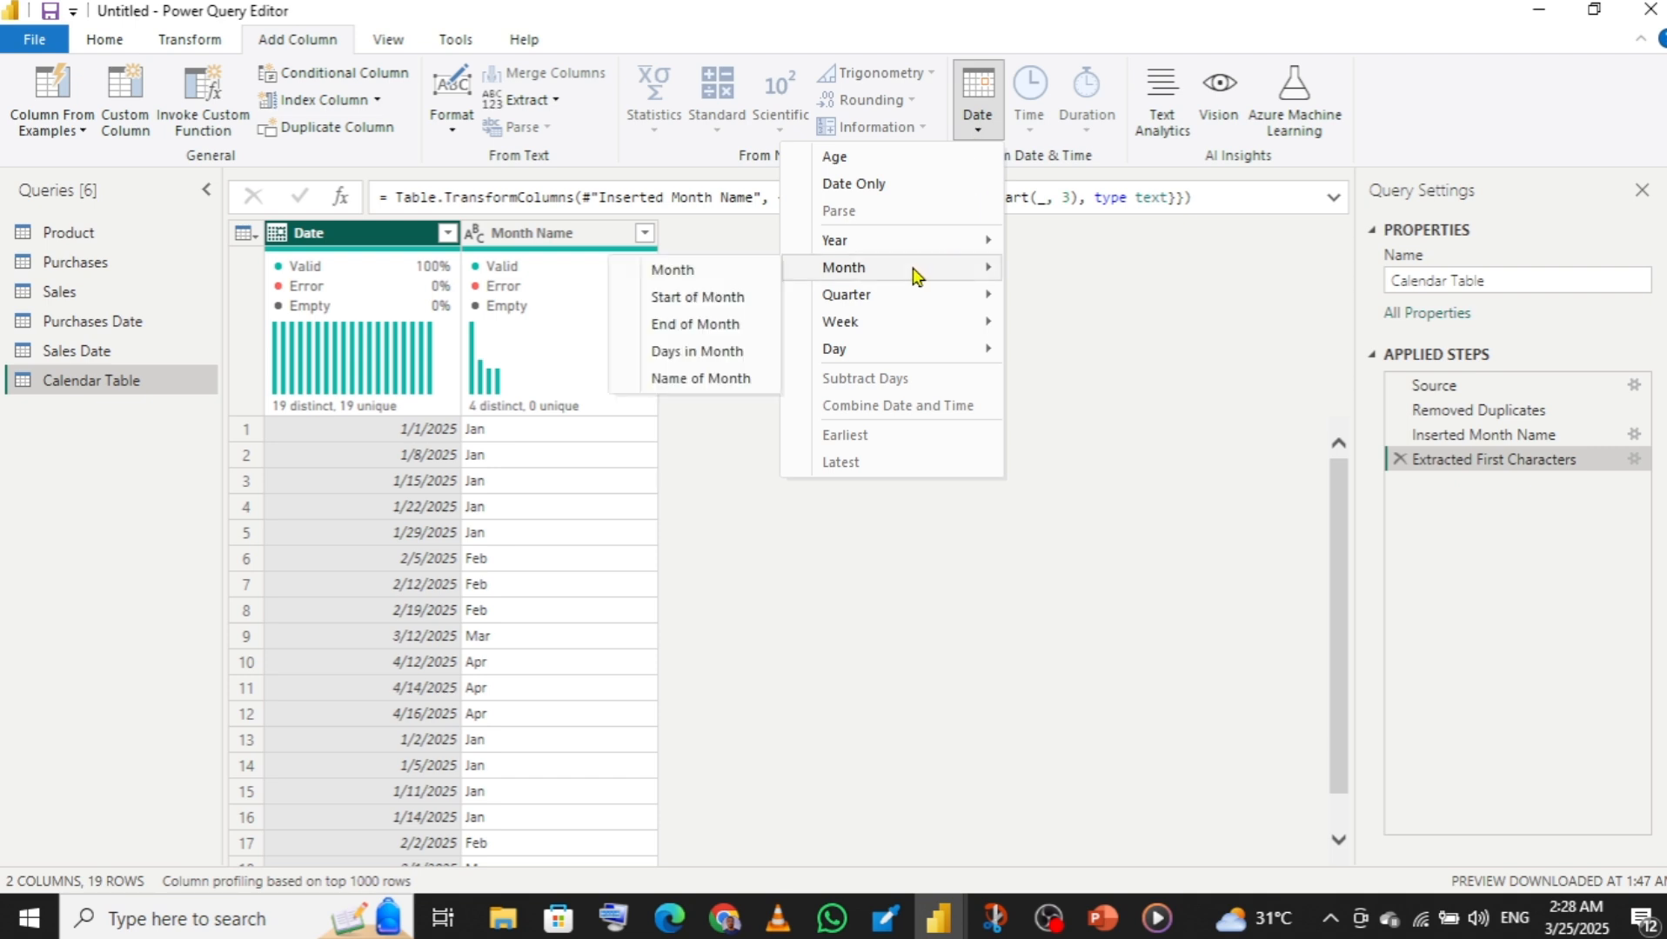
{"action": "left_click", "coordinate": [692, 271]}
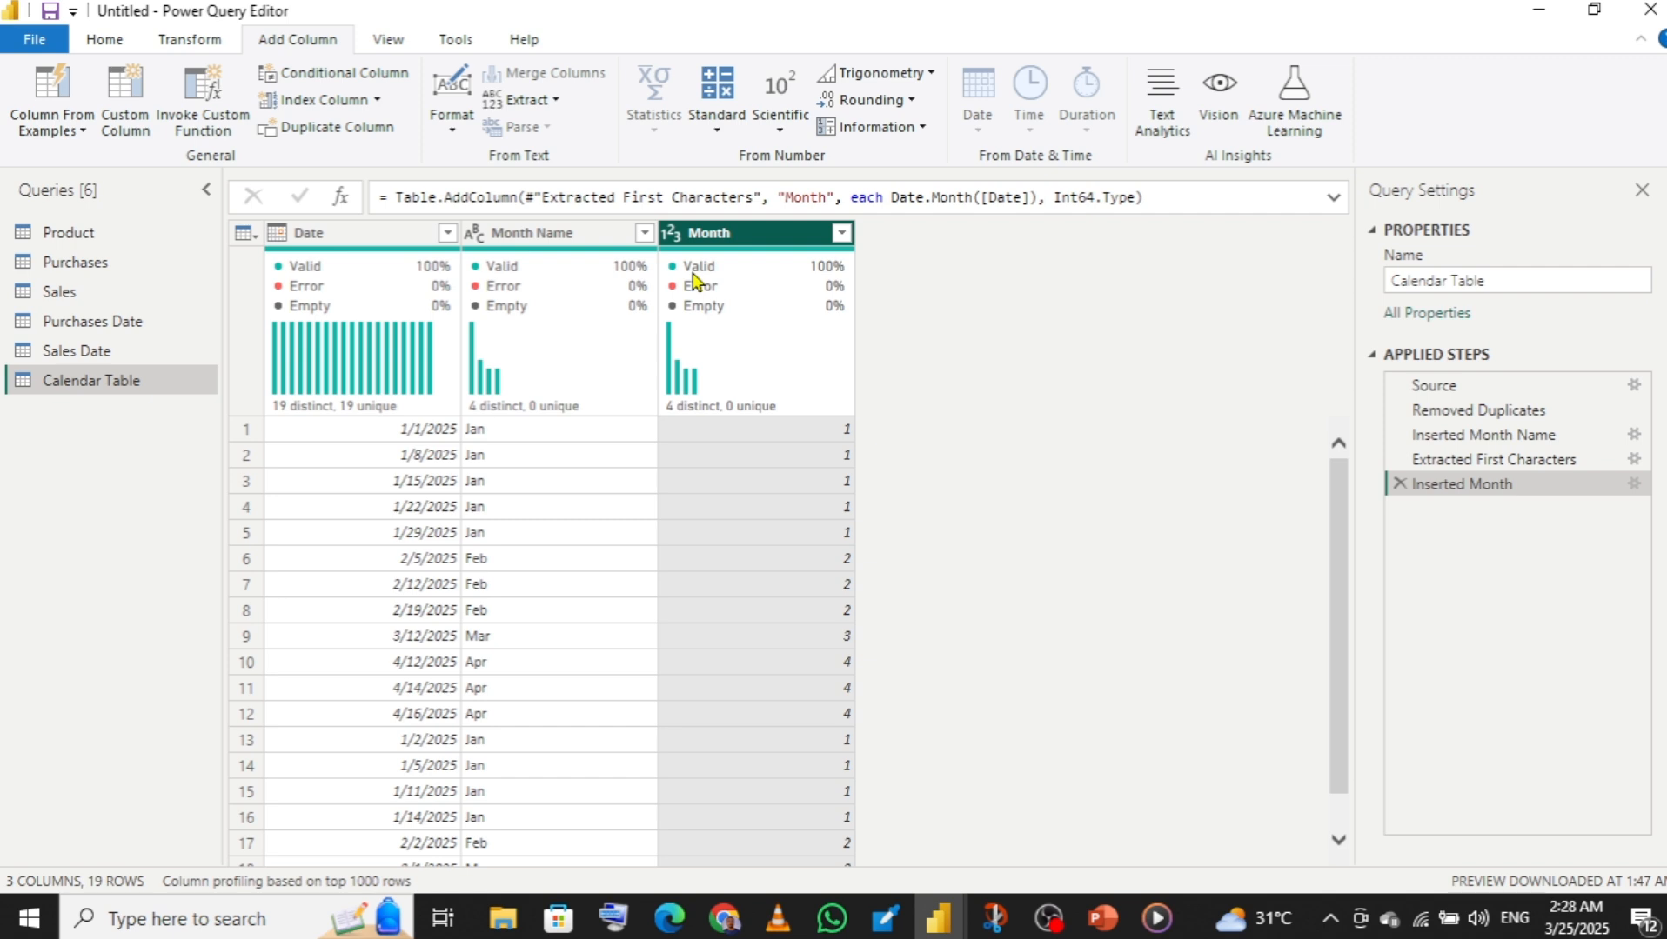
- Disable loading for the Purchases Date and Sales Date queries
{"action": "right_click", "coordinate": [102, 331]}
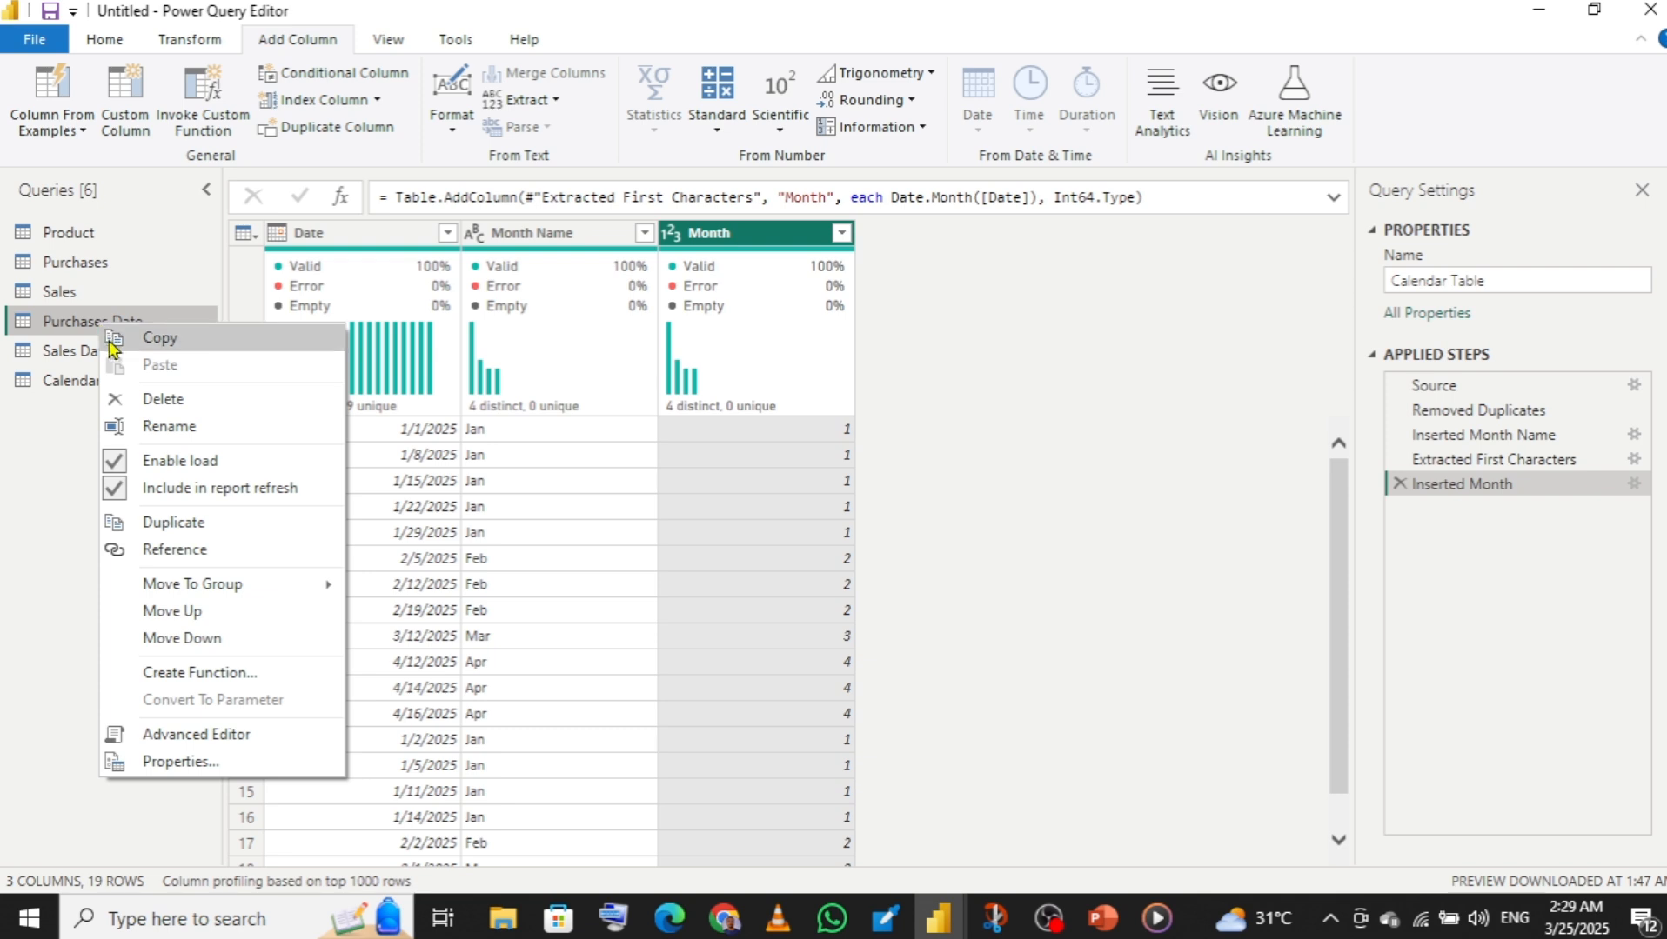
{"action": "left_click", "coordinate": [114, 460]}
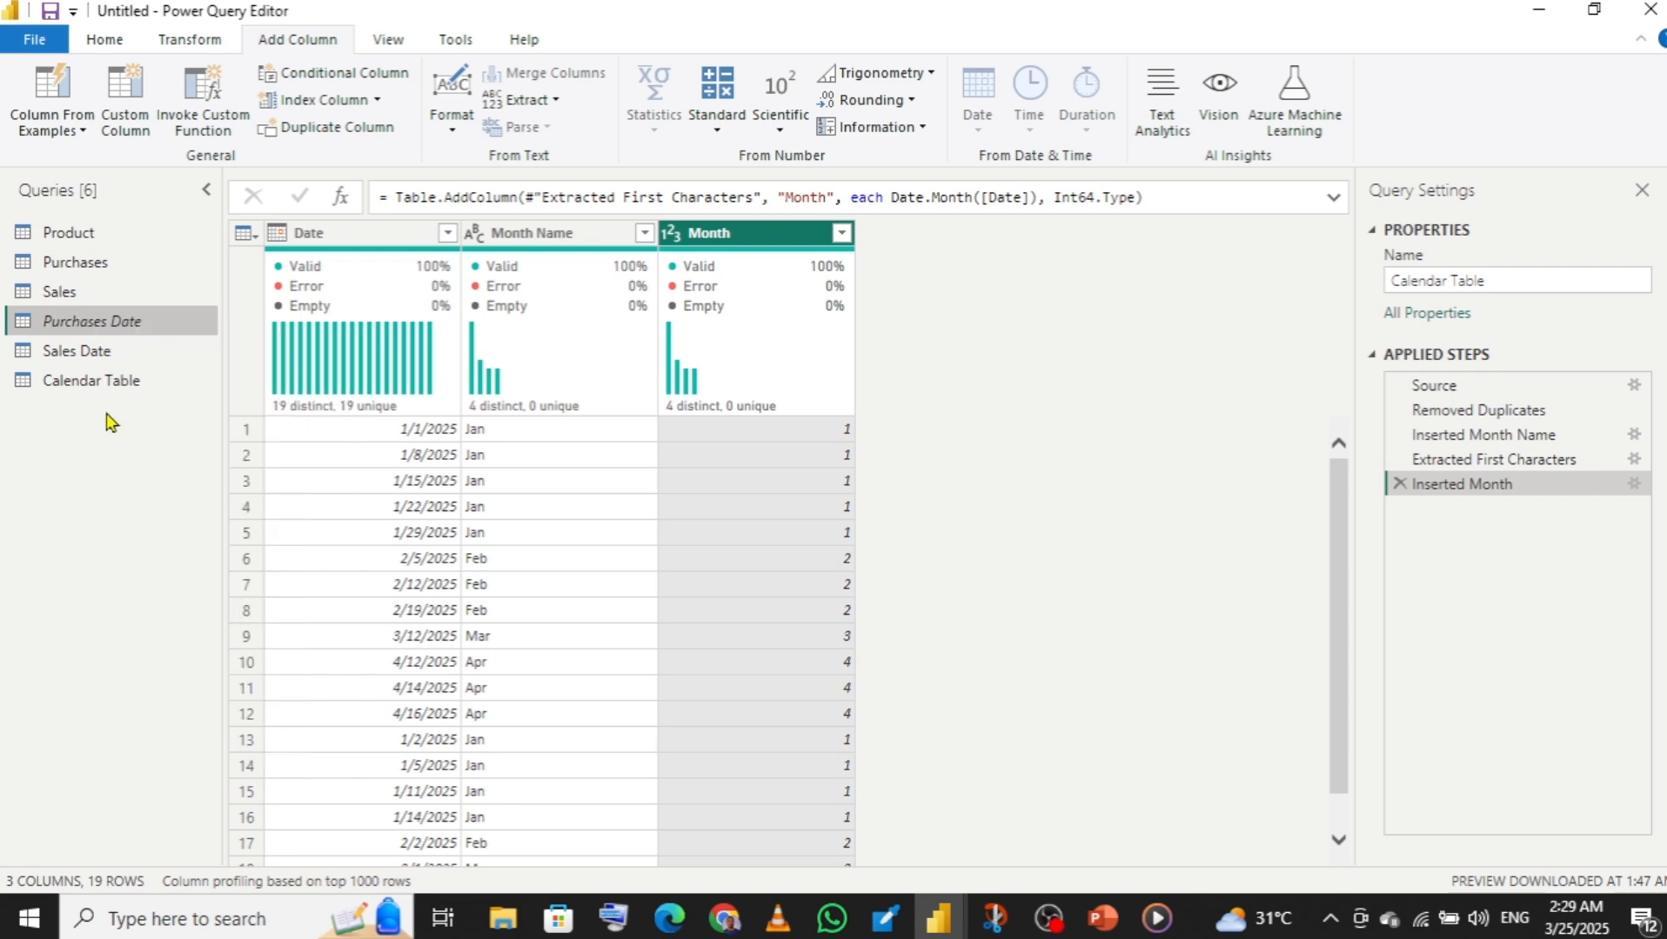
{"action": "left_click", "coordinate": [98, 359]}
{"action": "right_click", "coordinate": [98, 360]}
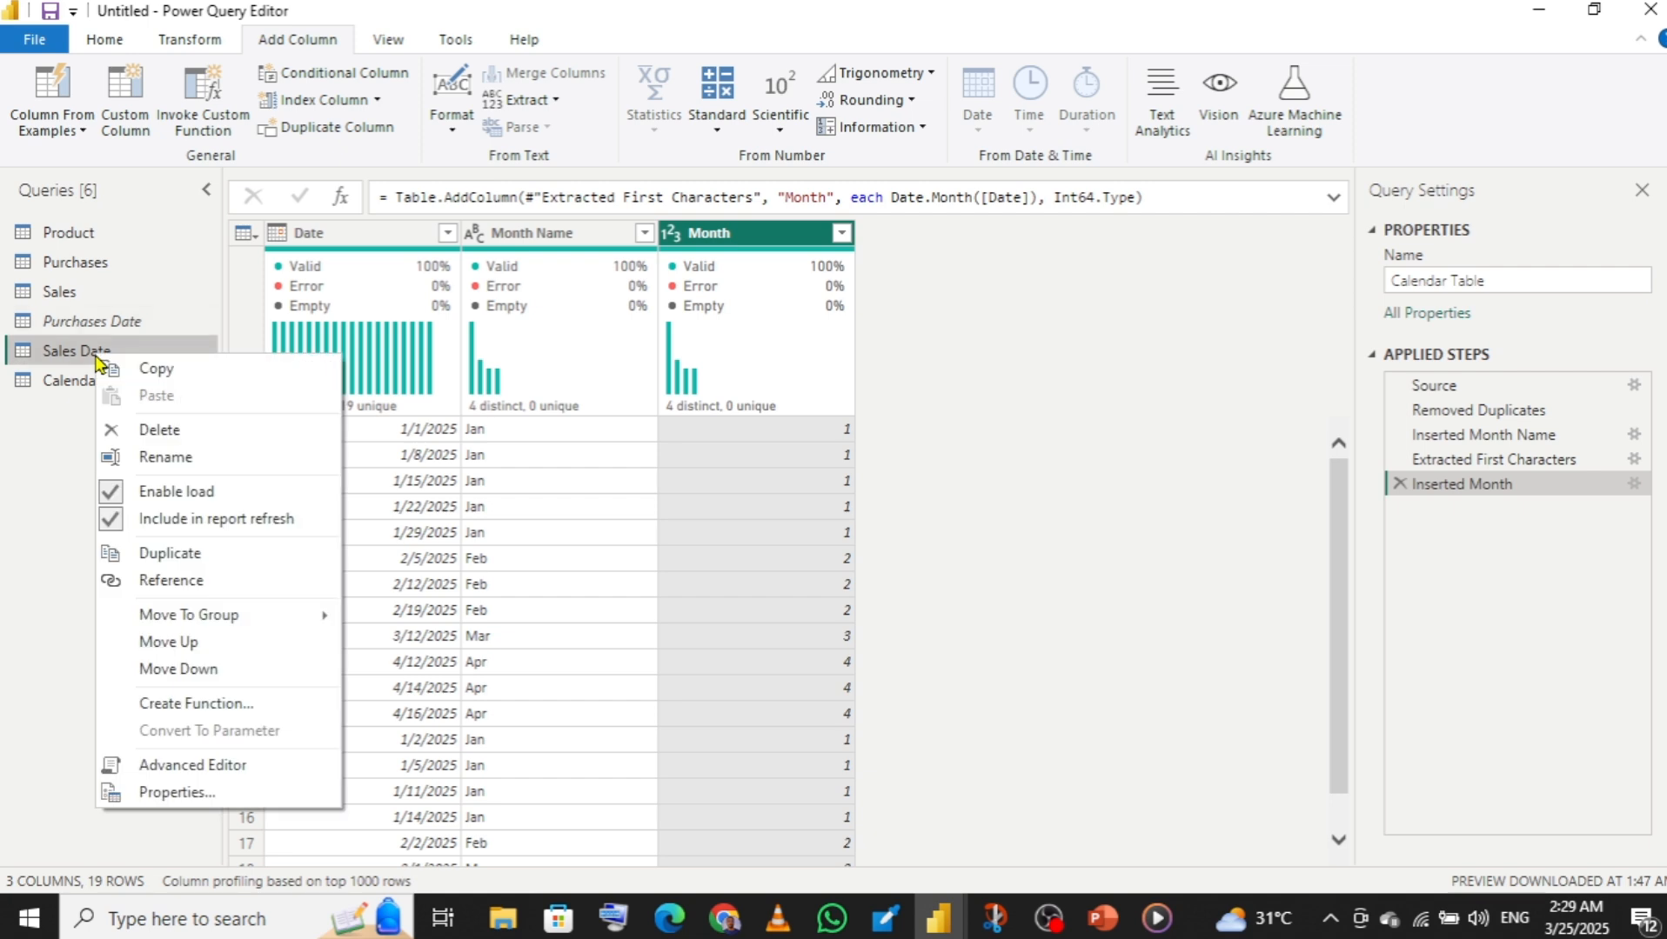
{"action": "left_click", "coordinate": [111, 495]}
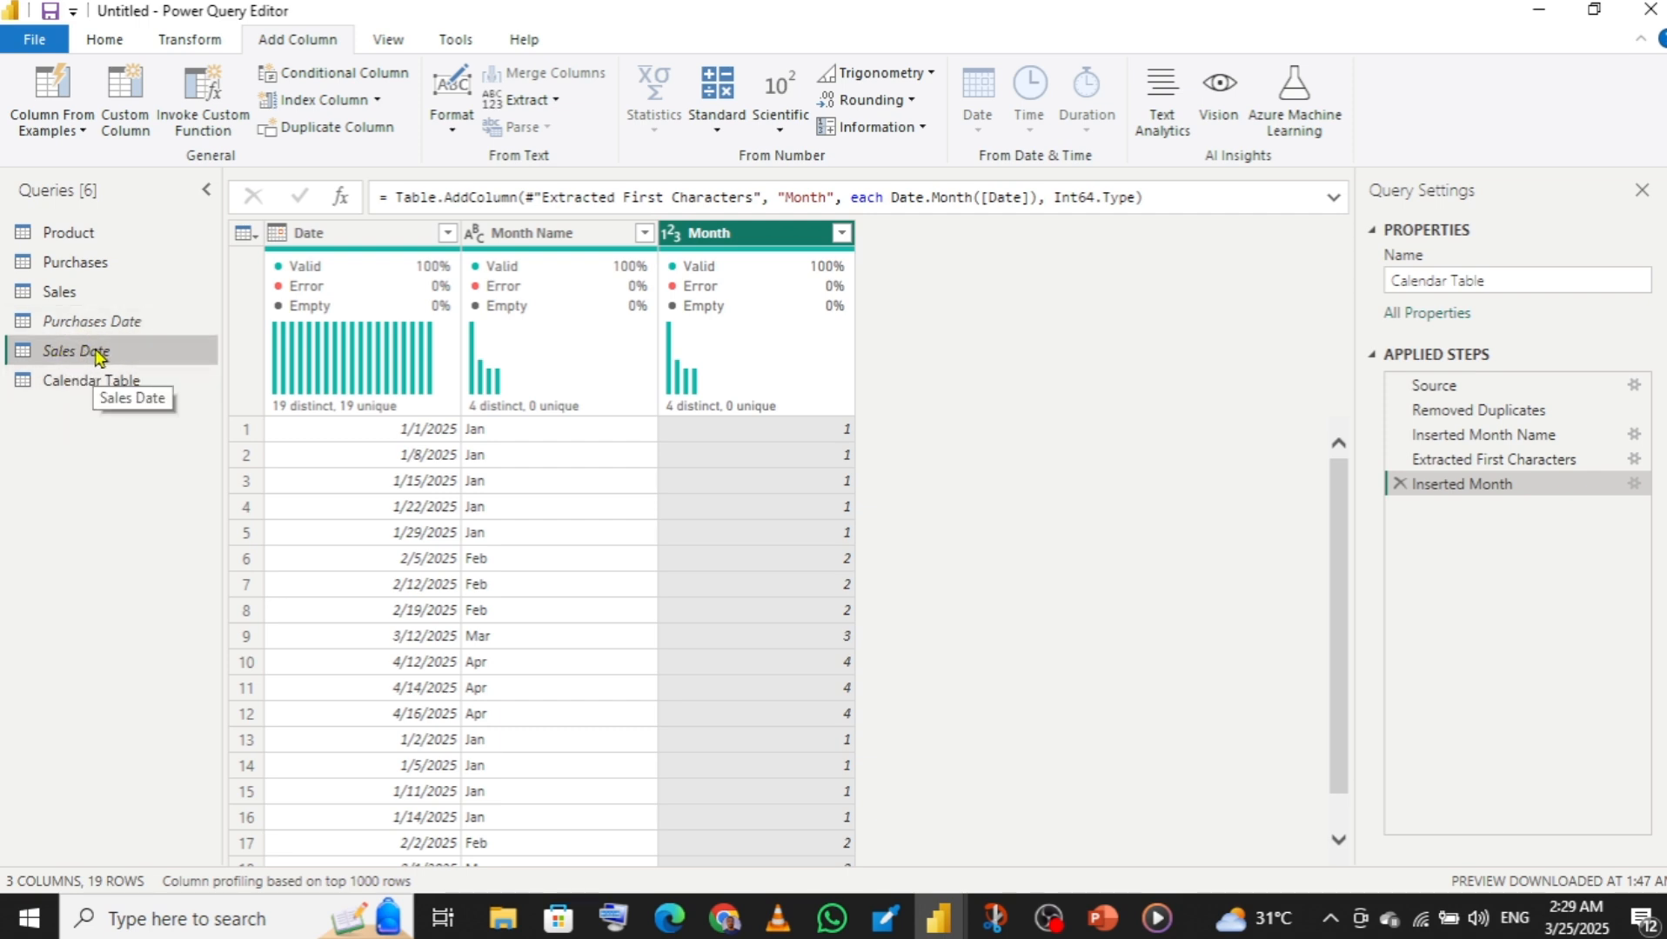
- Apply all query changes to the data model and close the Power Query Editor
{"action": "left_click", "coordinate": [114, 50]}
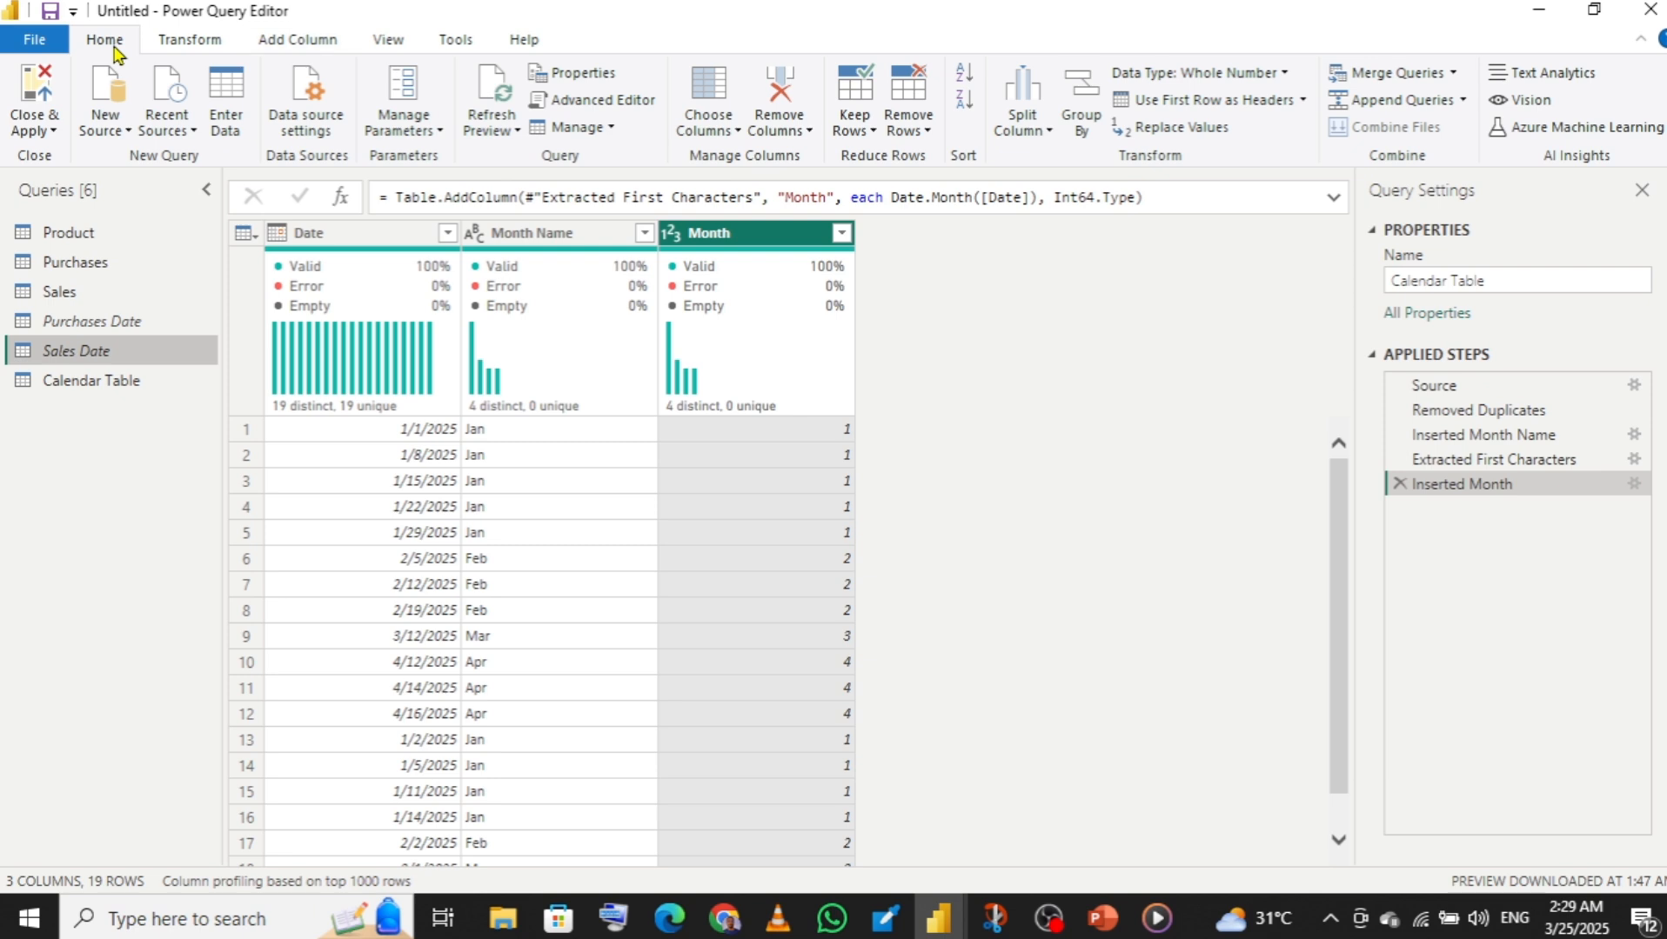
{"action": "left_click", "coordinate": [47, 132]}
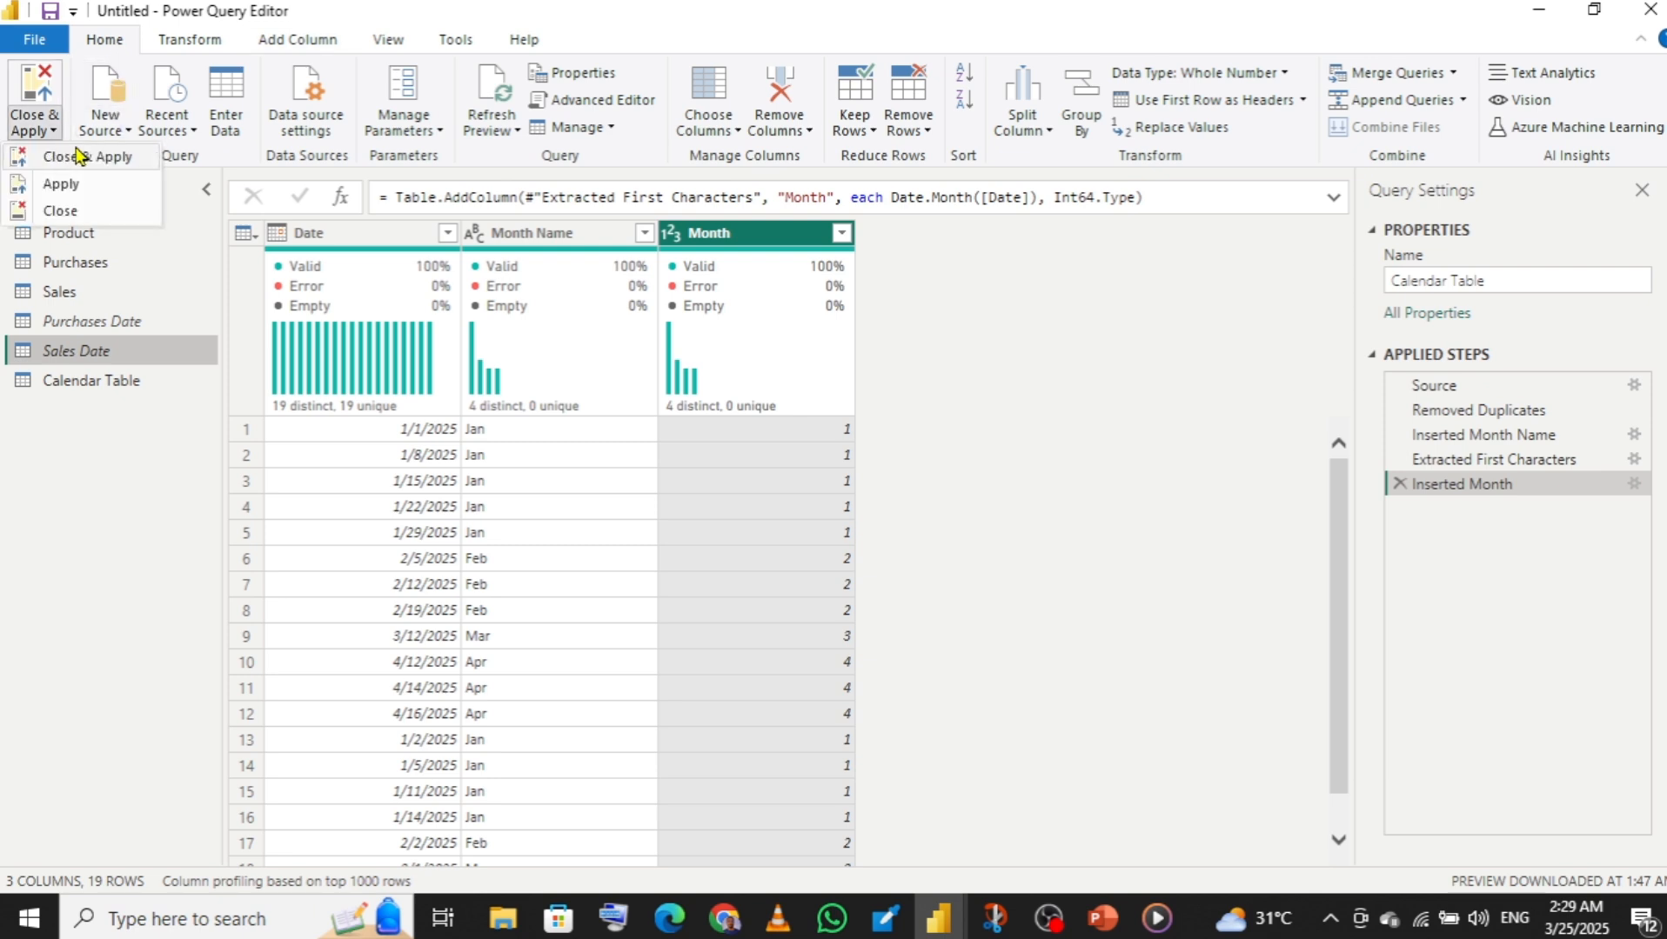
{"action": "left_click", "coordinate": [85, 160]}
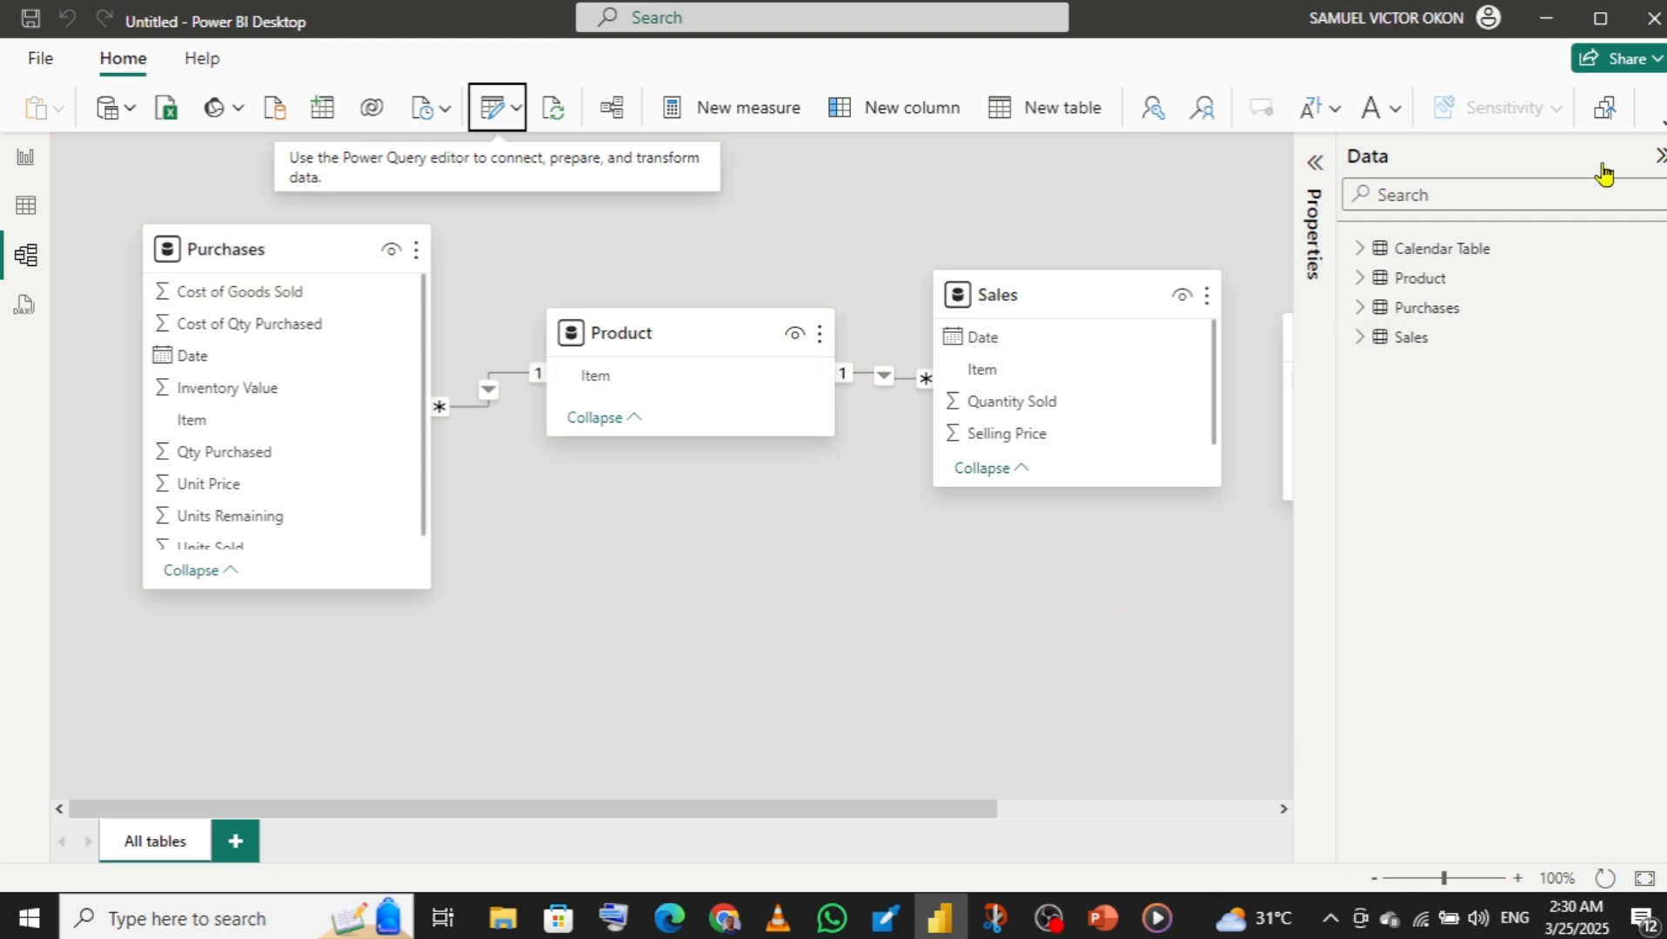
- Arrange Calendar Table beneath Product in the model diagram and relate the Date fields of Purchases and Sales to Calendar Table's Date
{"action": "left_click", "coordinate": [1658, 161]}
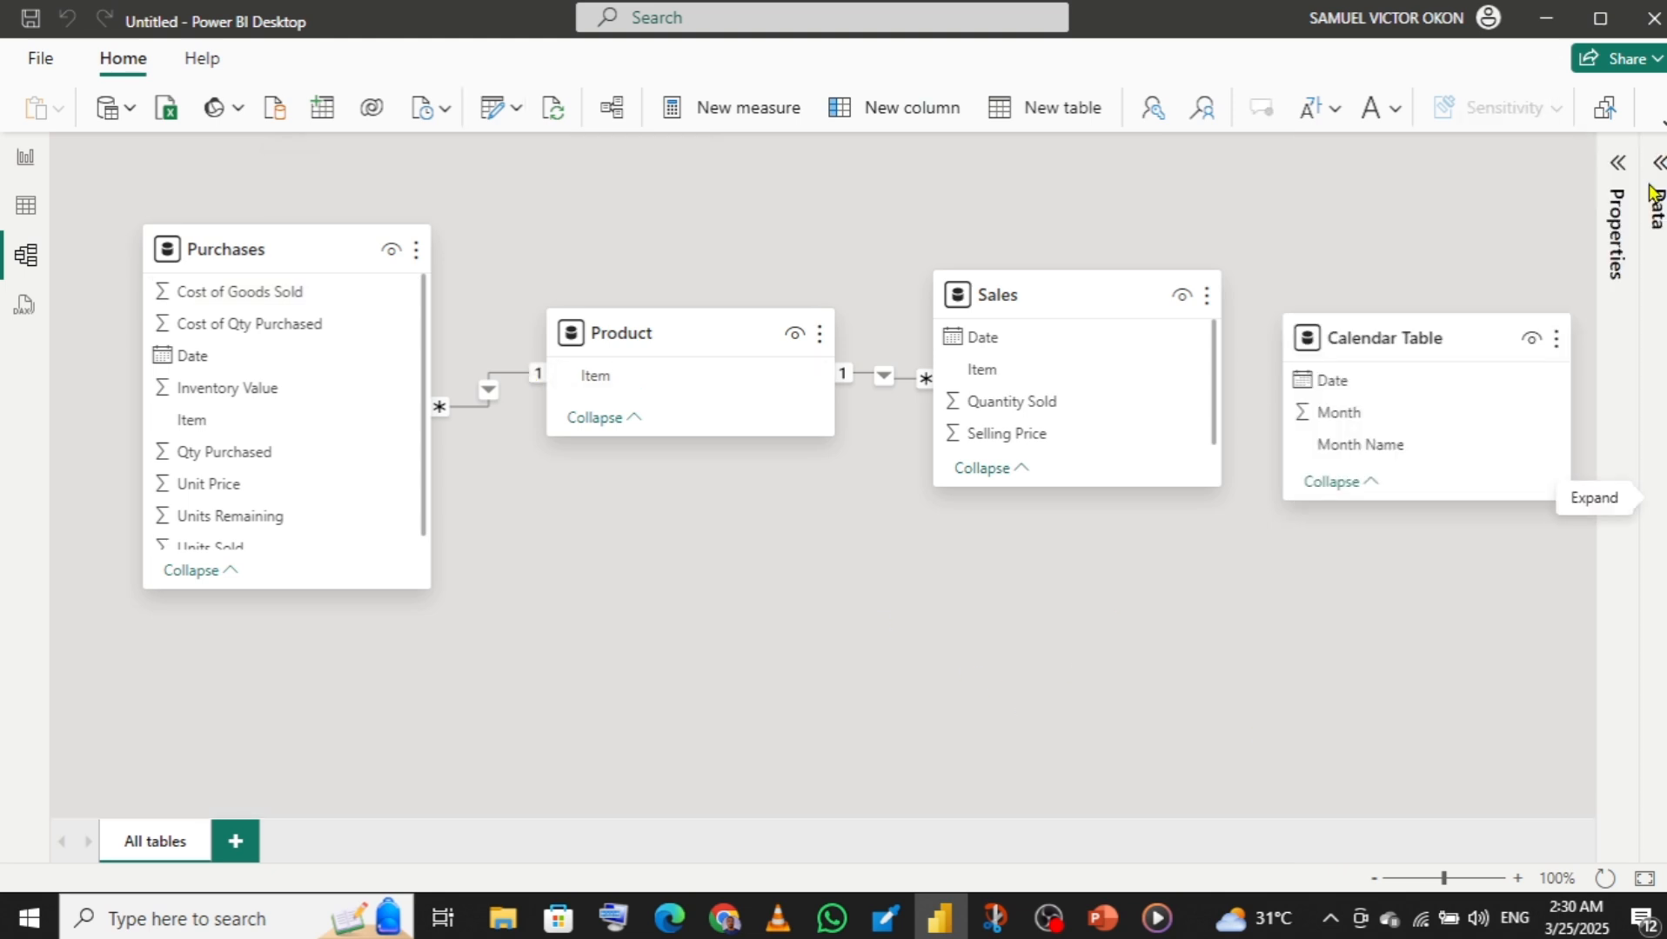
{"action": "left_click_drag", "start_coordinate": [1423, 323], "coordinate": [687, 517]}
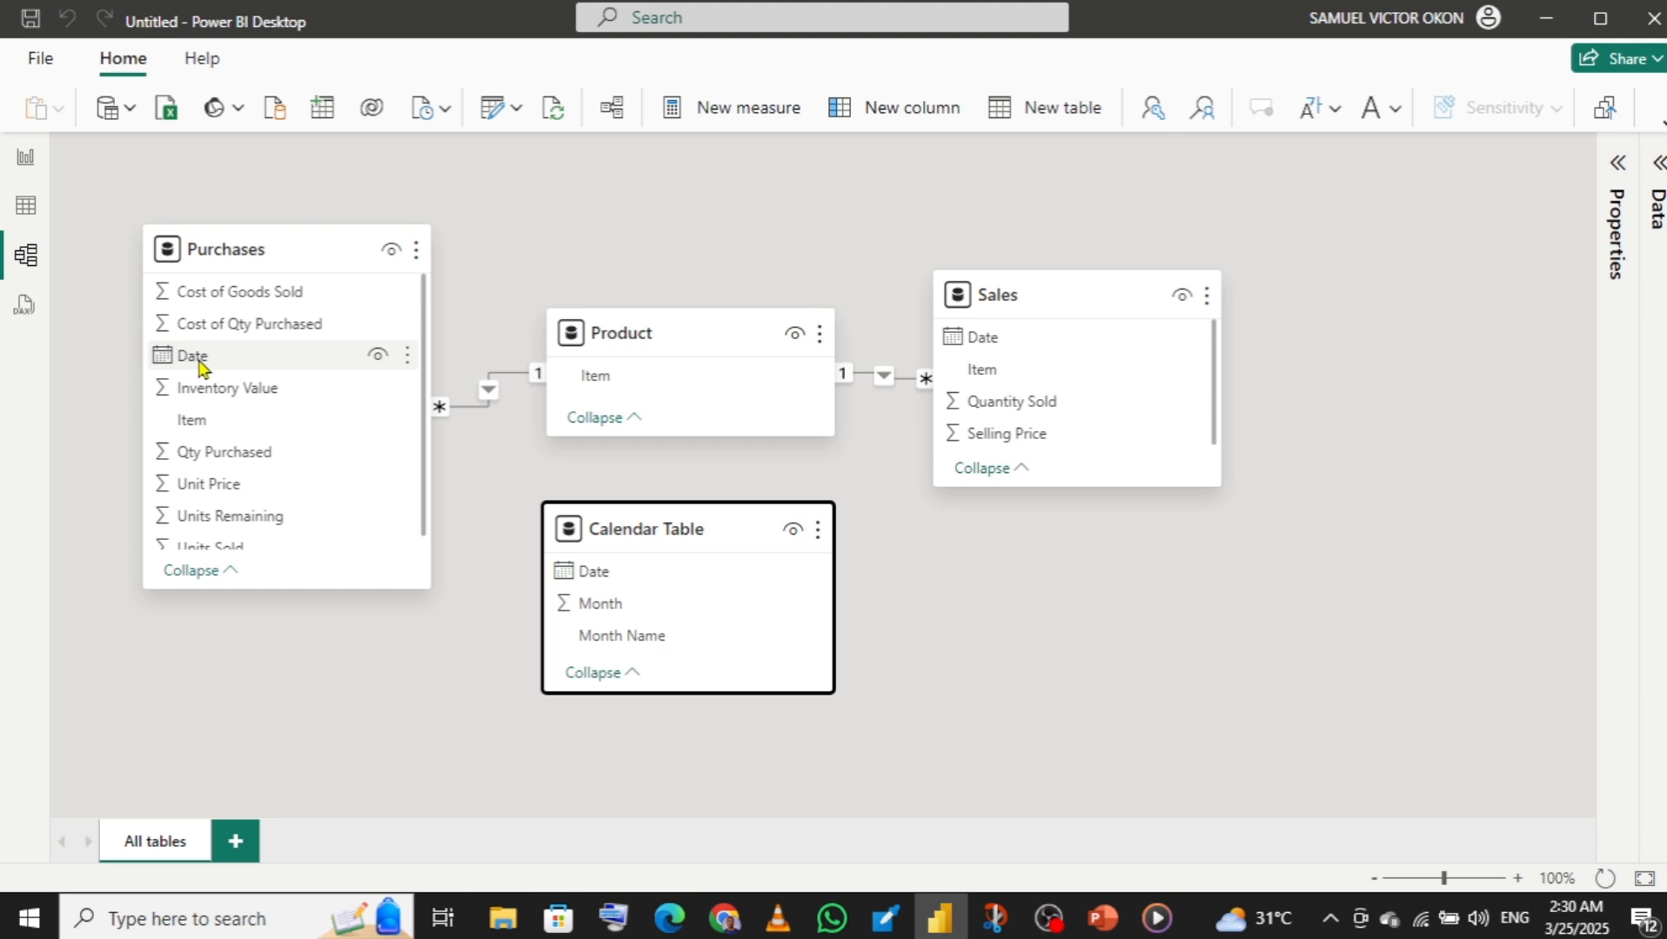
{"action": "left_click_drag", "start_coordinate": [199, 365], "coordinate": [603, 583]}
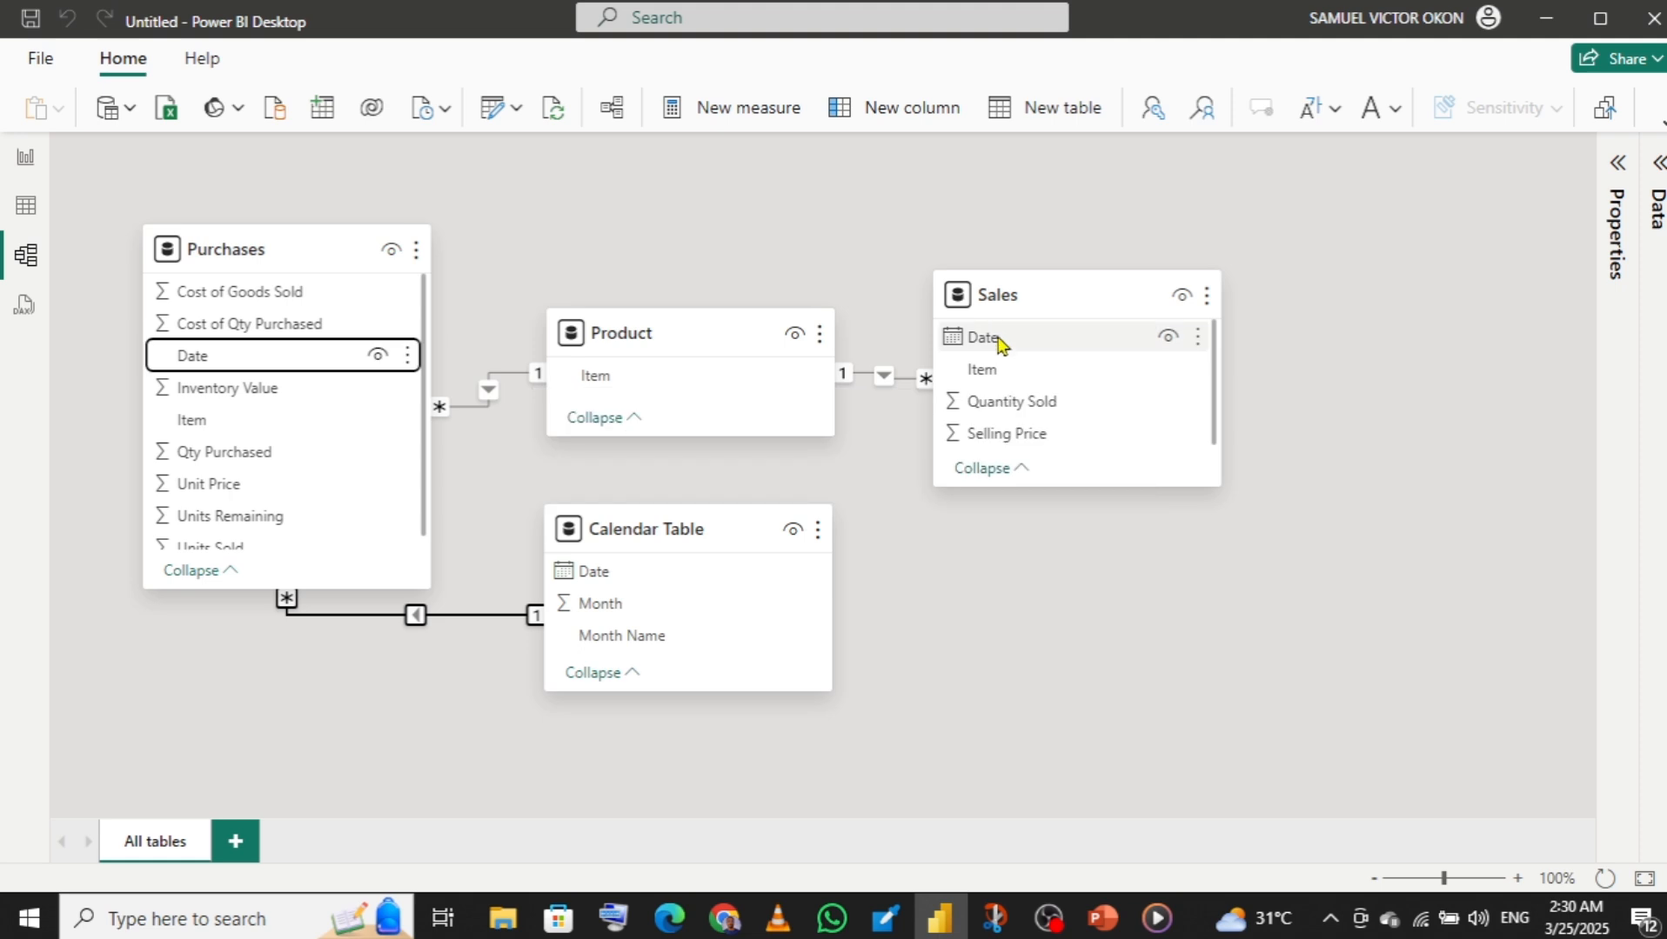
{"action": "left_click_drag", "start_coordinate": [999, 344], "coordinate": [609, 581]}
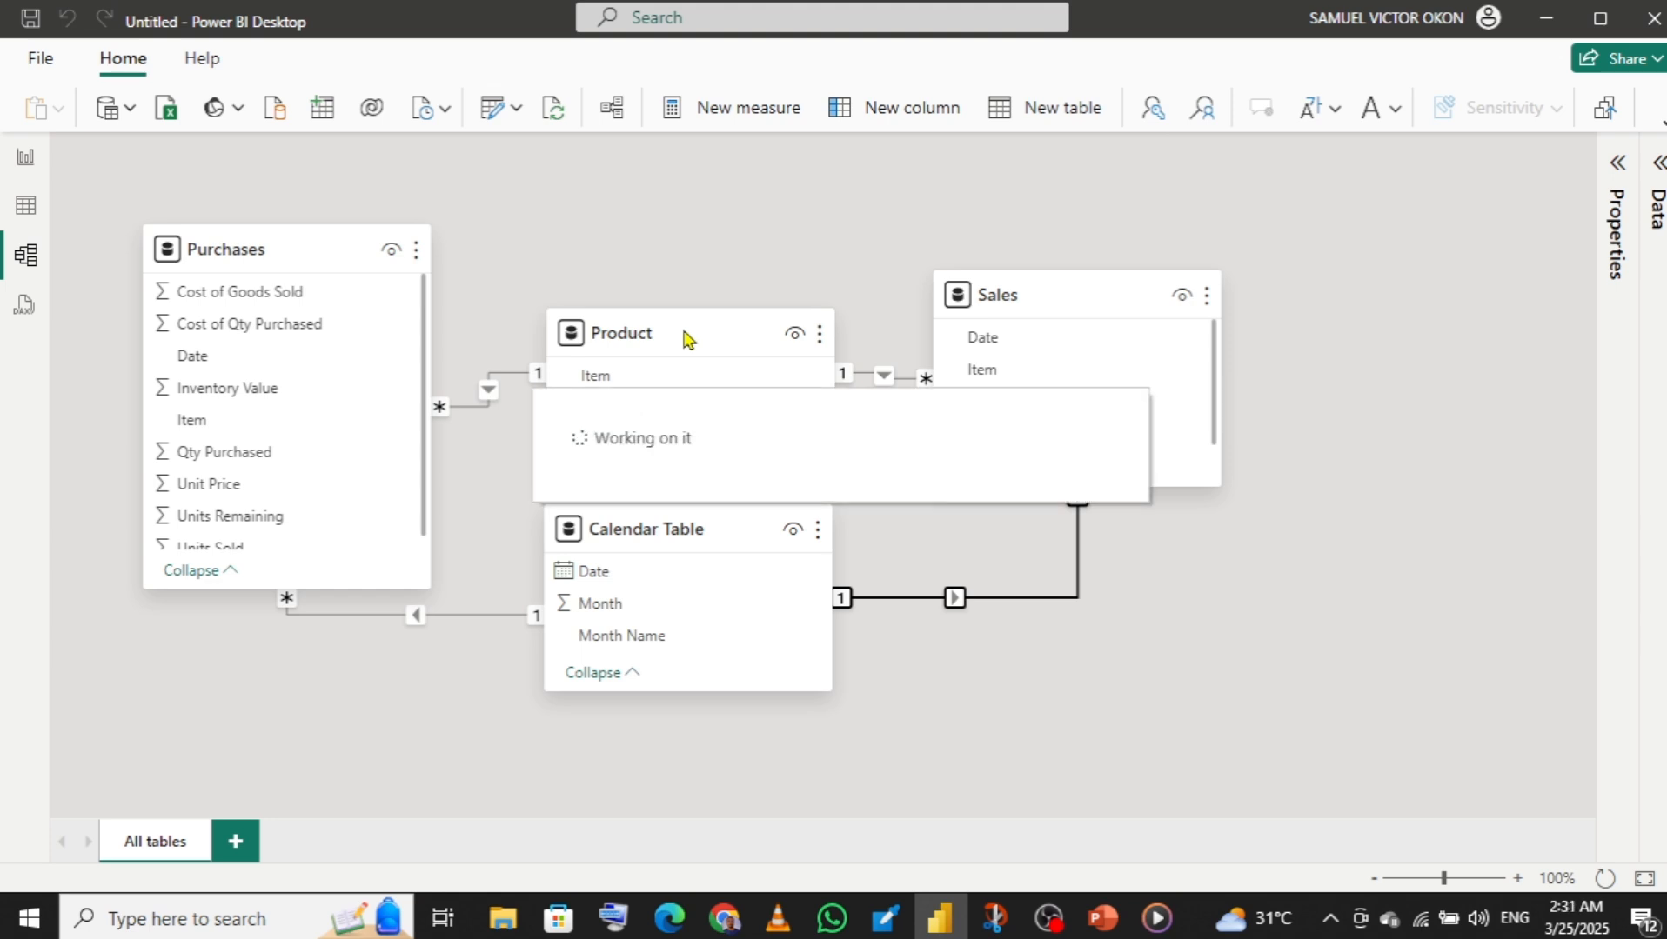
{"action": "left_click_drag", "start_coordinate": [684, 328], "coordinate": [681, 210]}
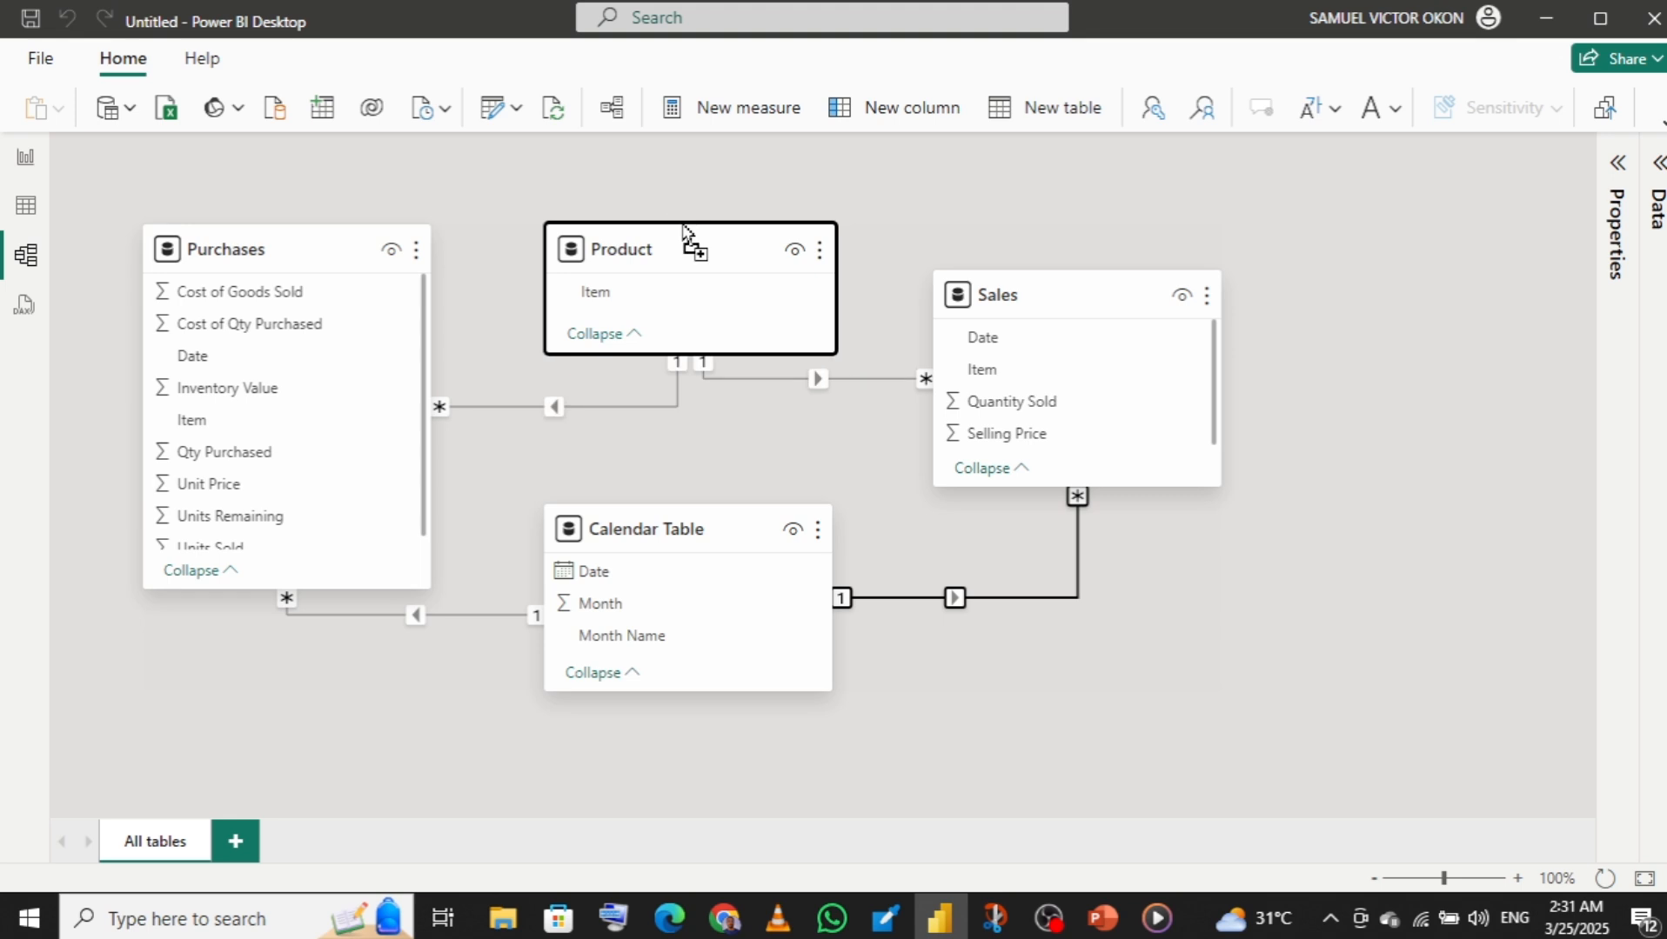
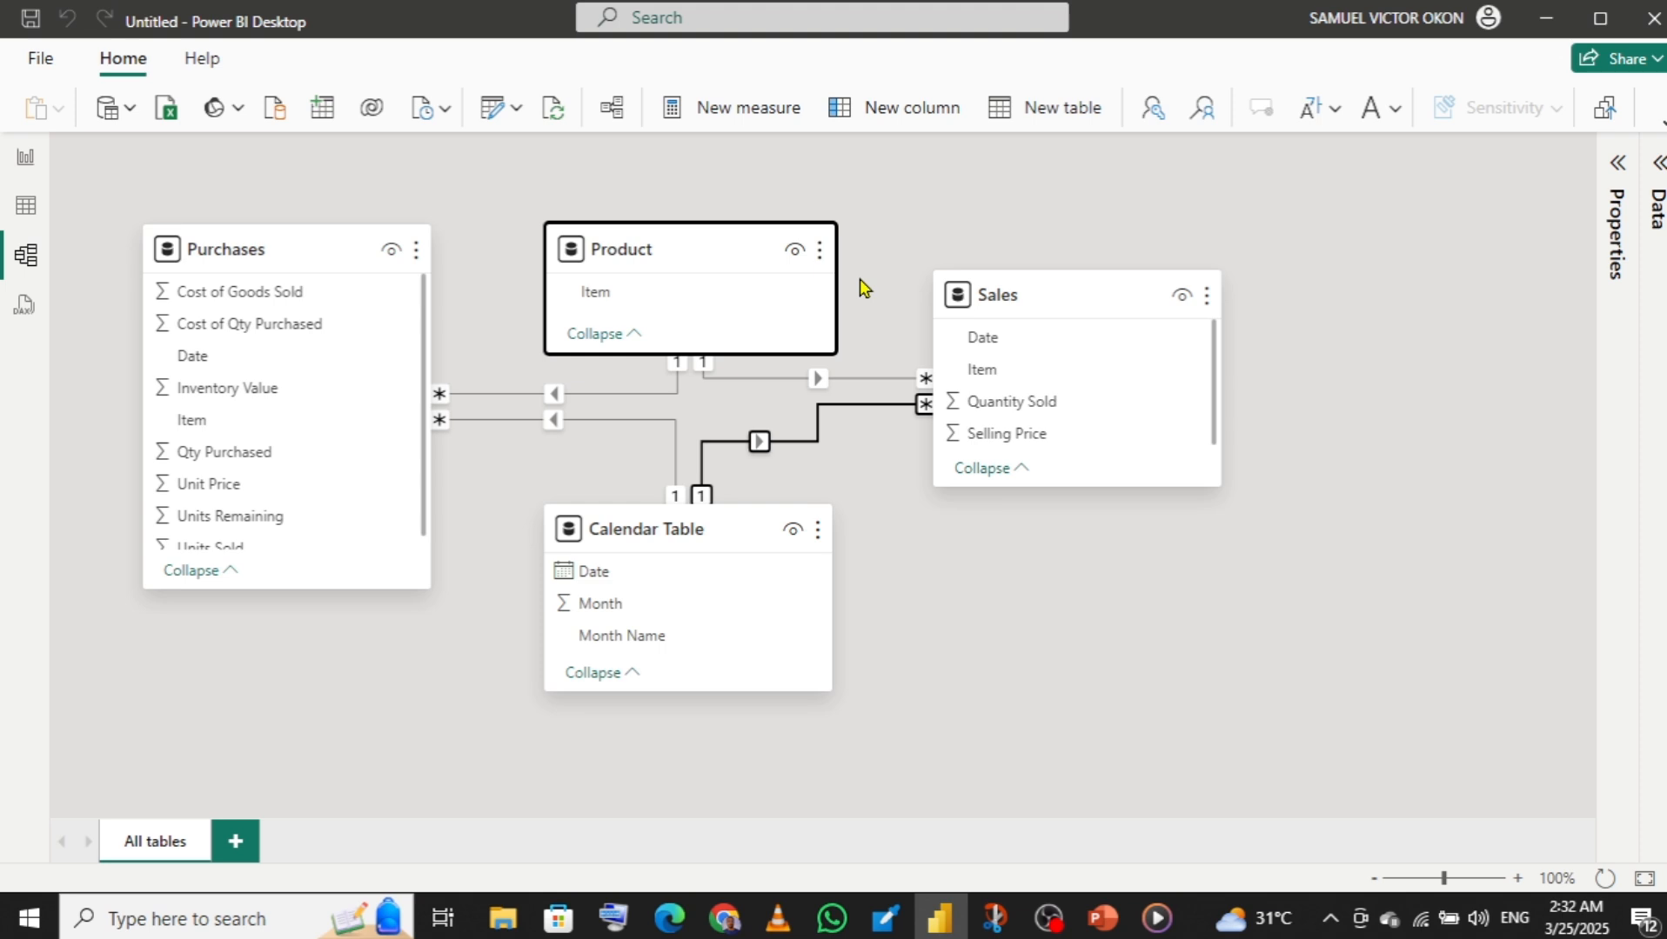
- Return to the report view, create an empty table named Measures Table and load it into the model
{"action": "left_click", "coordinate": [25, 160]}
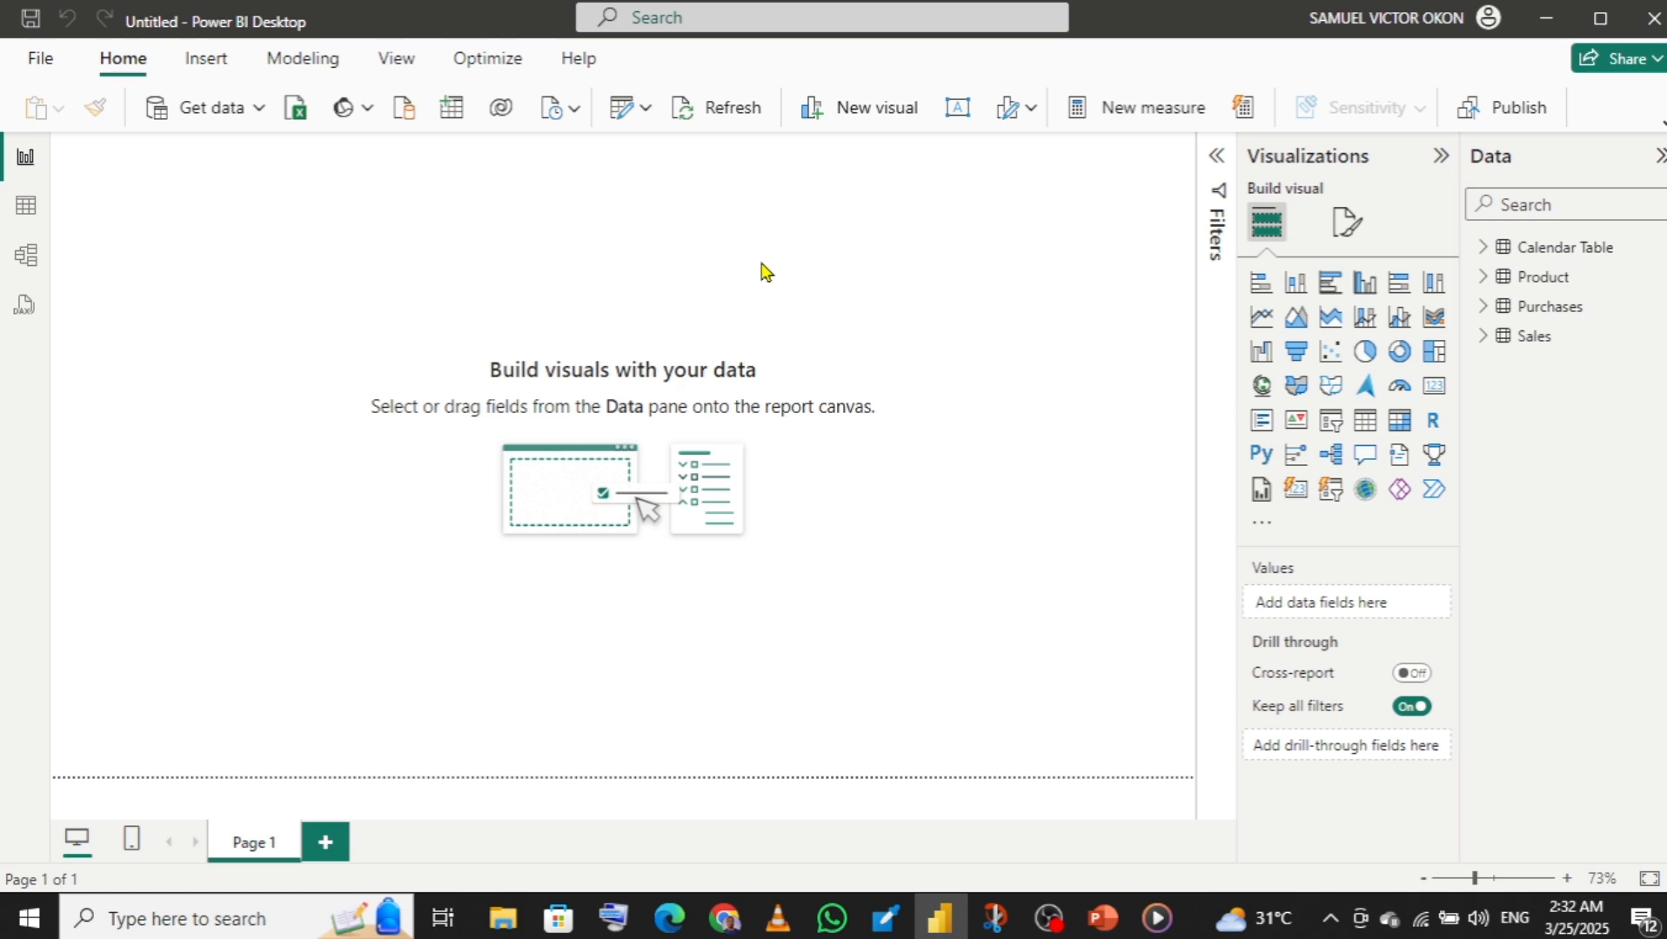
{"action": "left_click", "coordinate": [451, 112]}
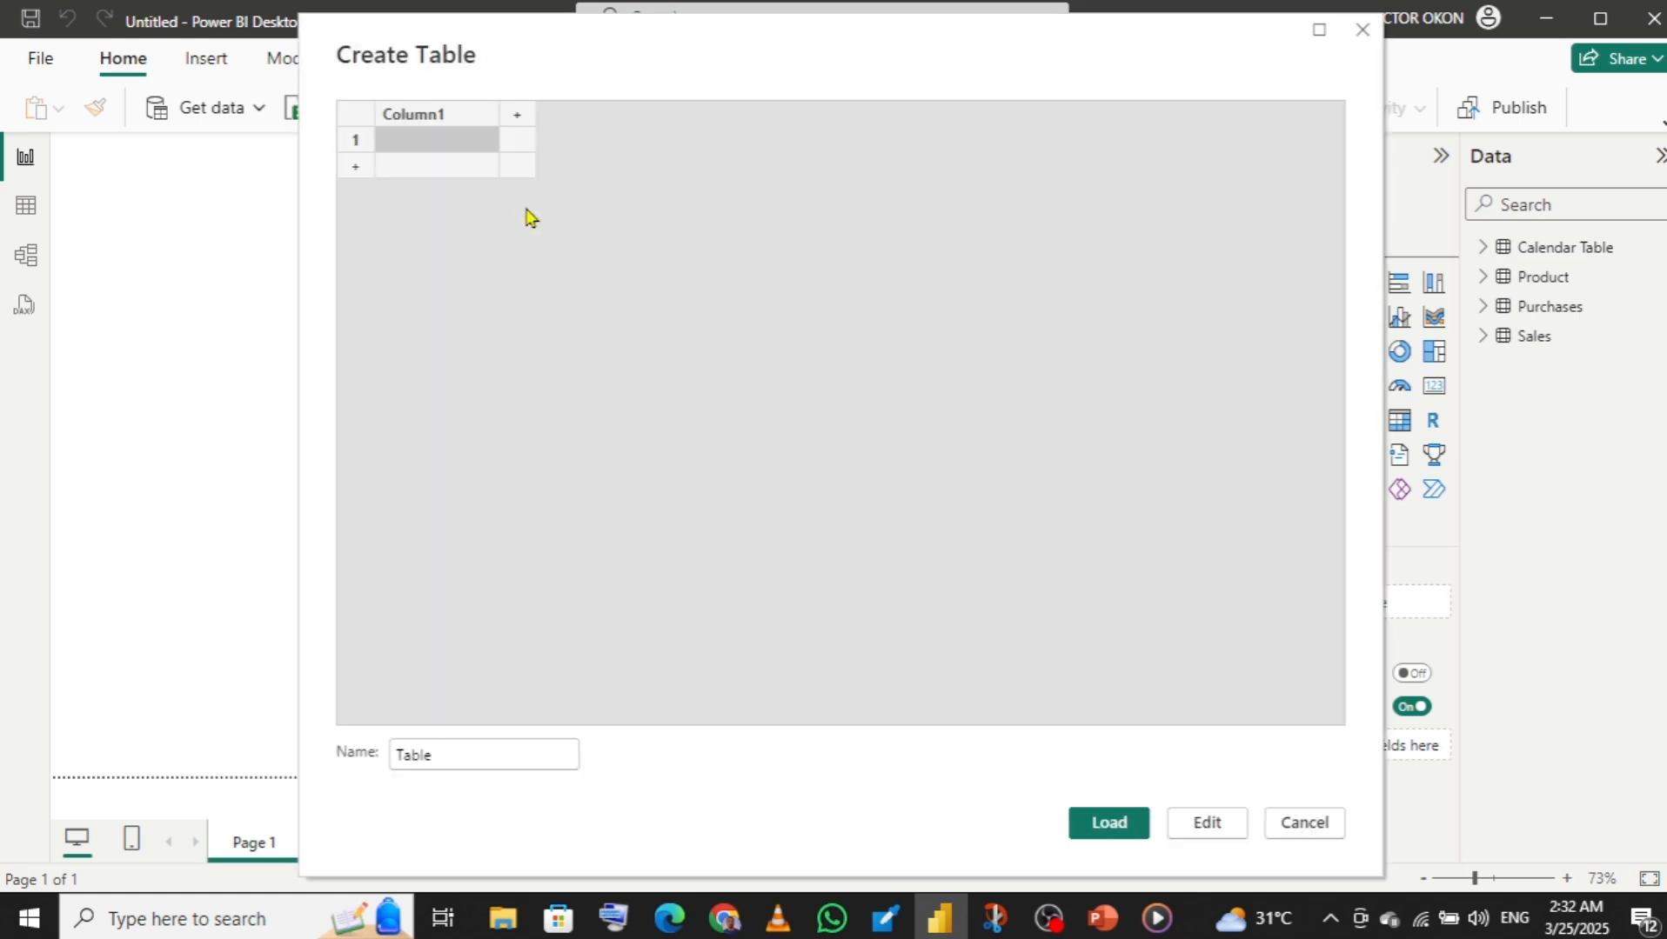
{"action": "left_click", "coordinate": [457, 749]}
{"action": "left_click_drag", "start_coordinate": [457, 749], "coordinate": [365, 770]}
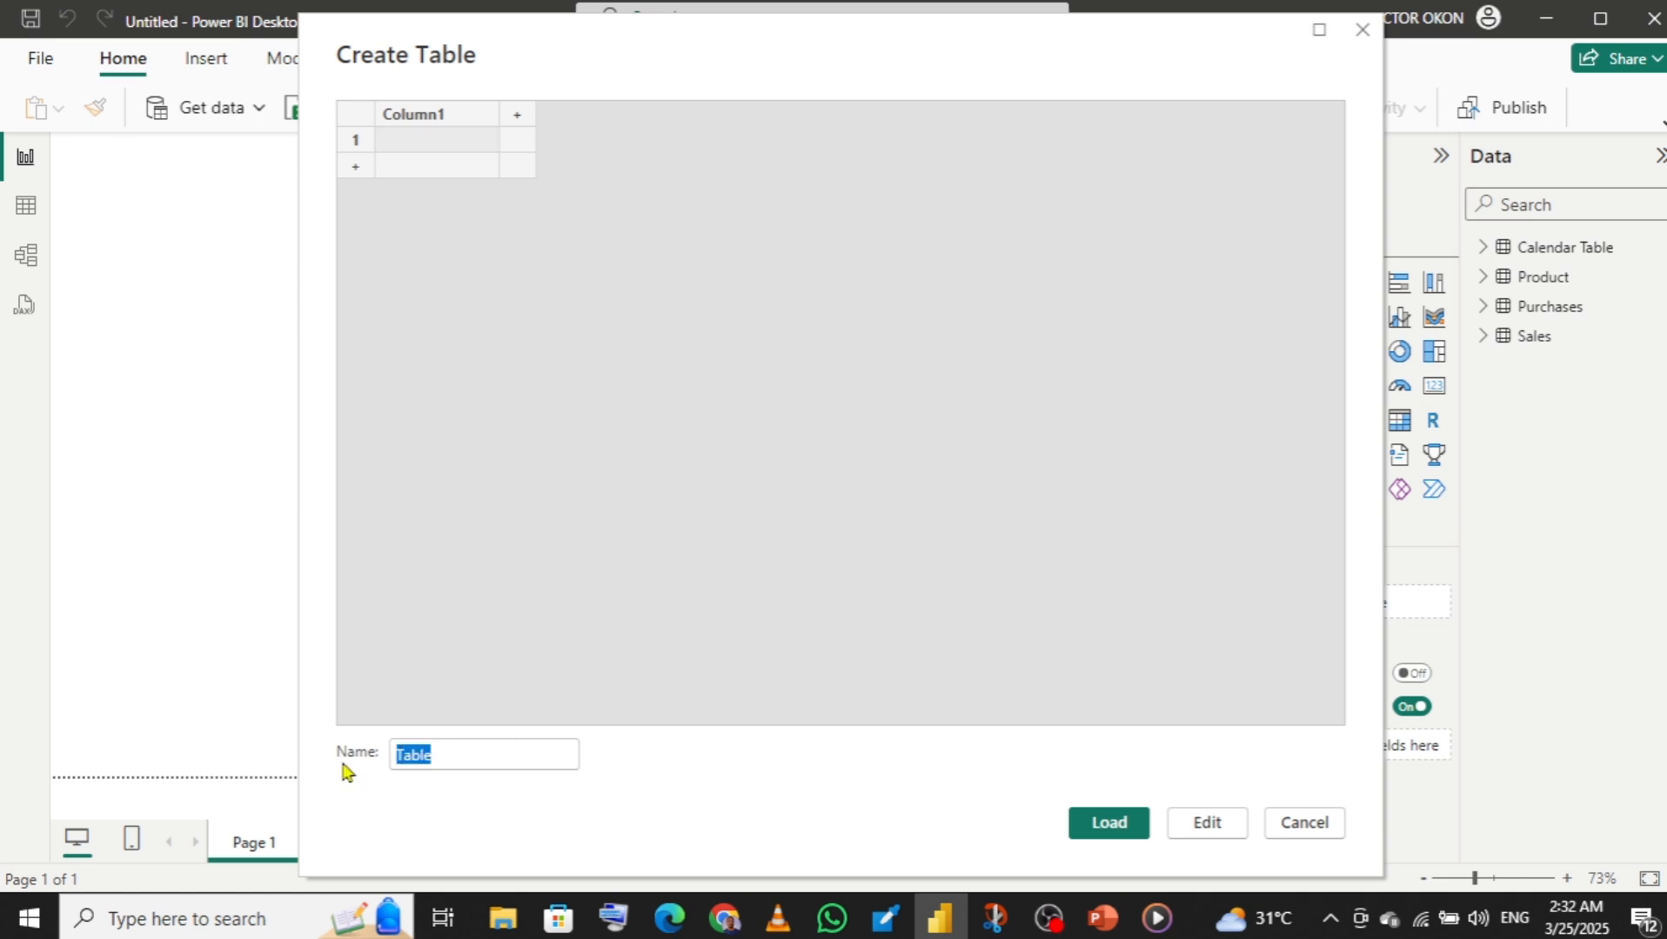
{"action": "type", "text": "Measures"}
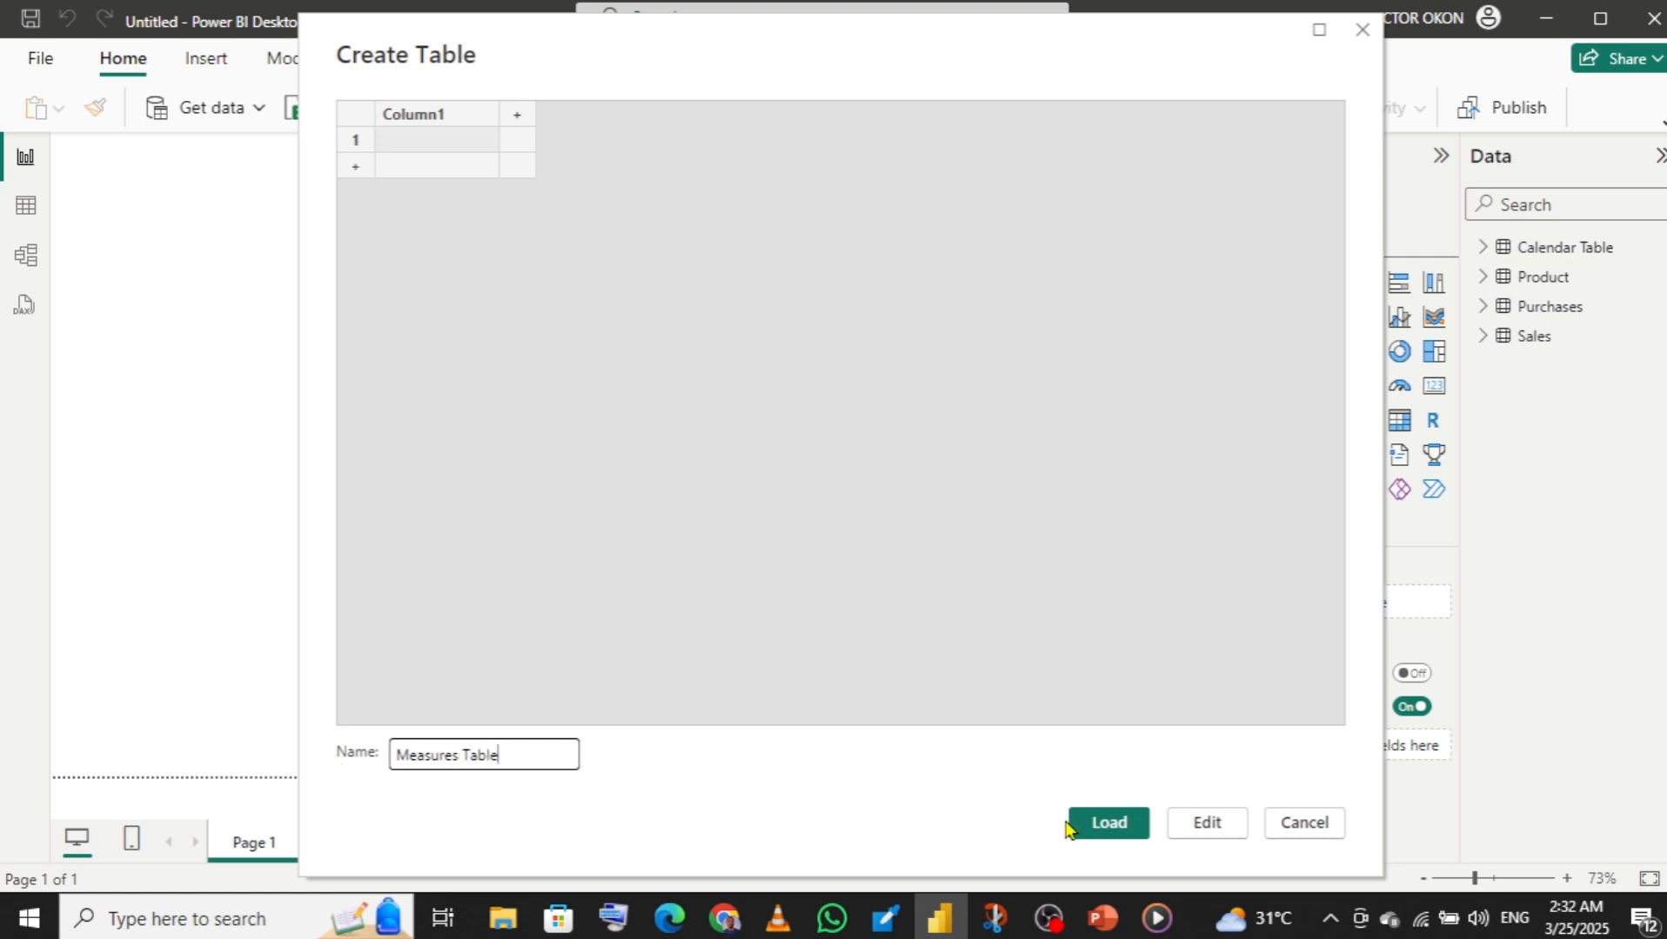
{"action": "left_click", "coordinate": [1101, 822]}
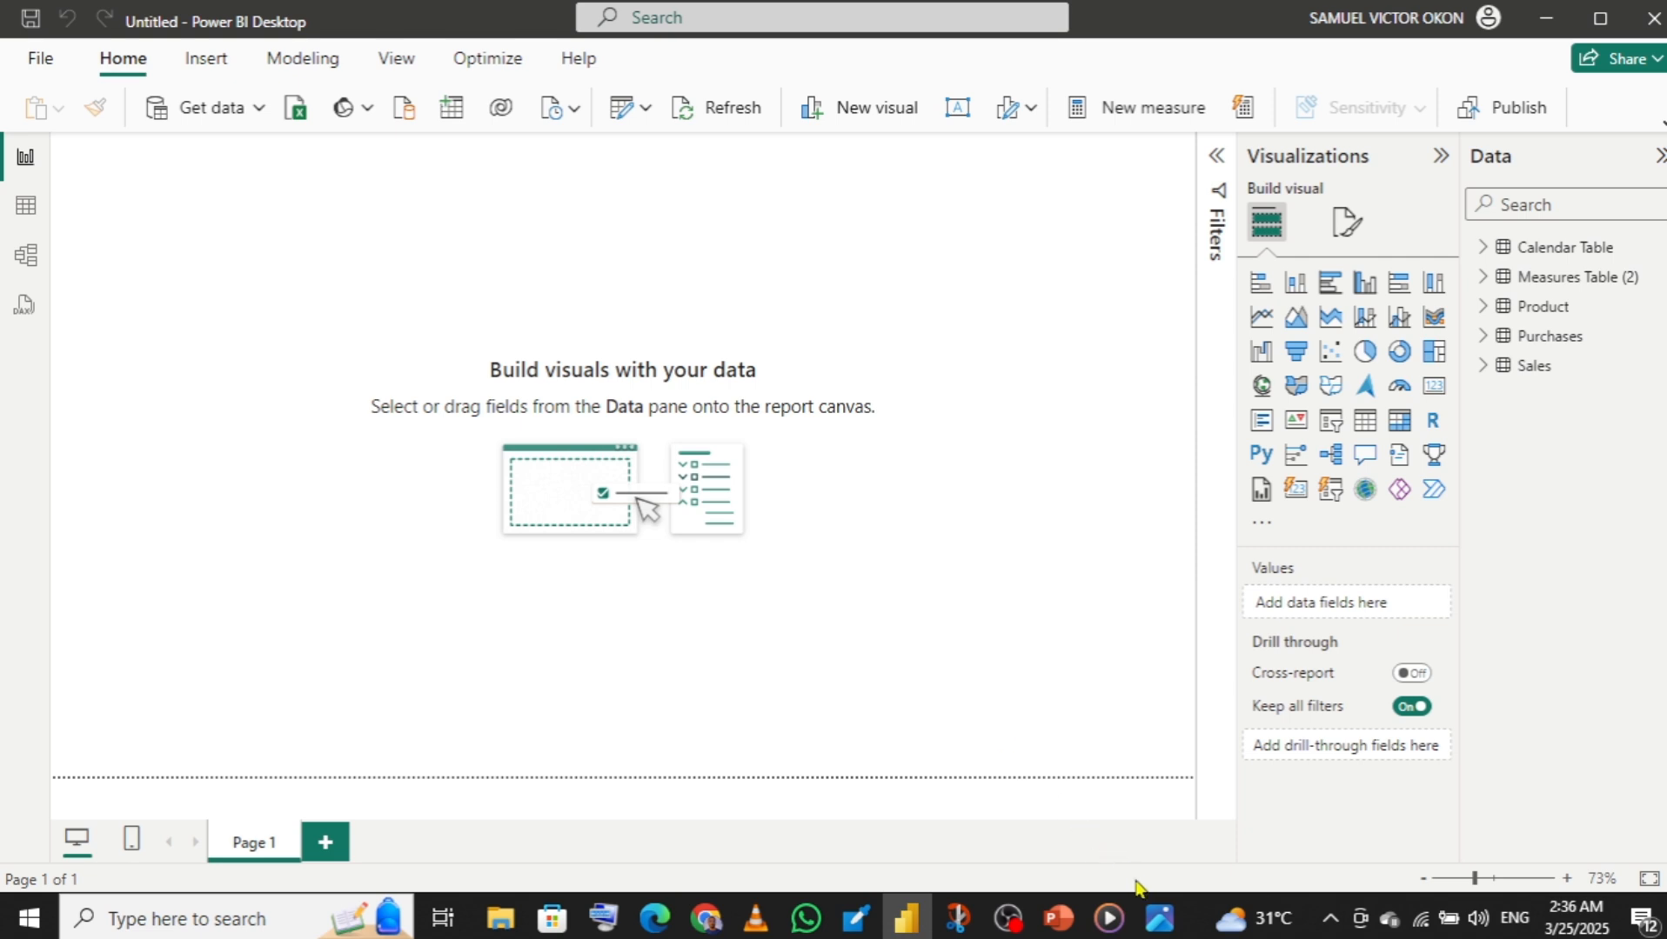
- Check the Dashboard image for reference, examine the Sales table's columns in the table view, and return to the report view
{"action": "mouse_move", "coordinate": [1159, 920]}
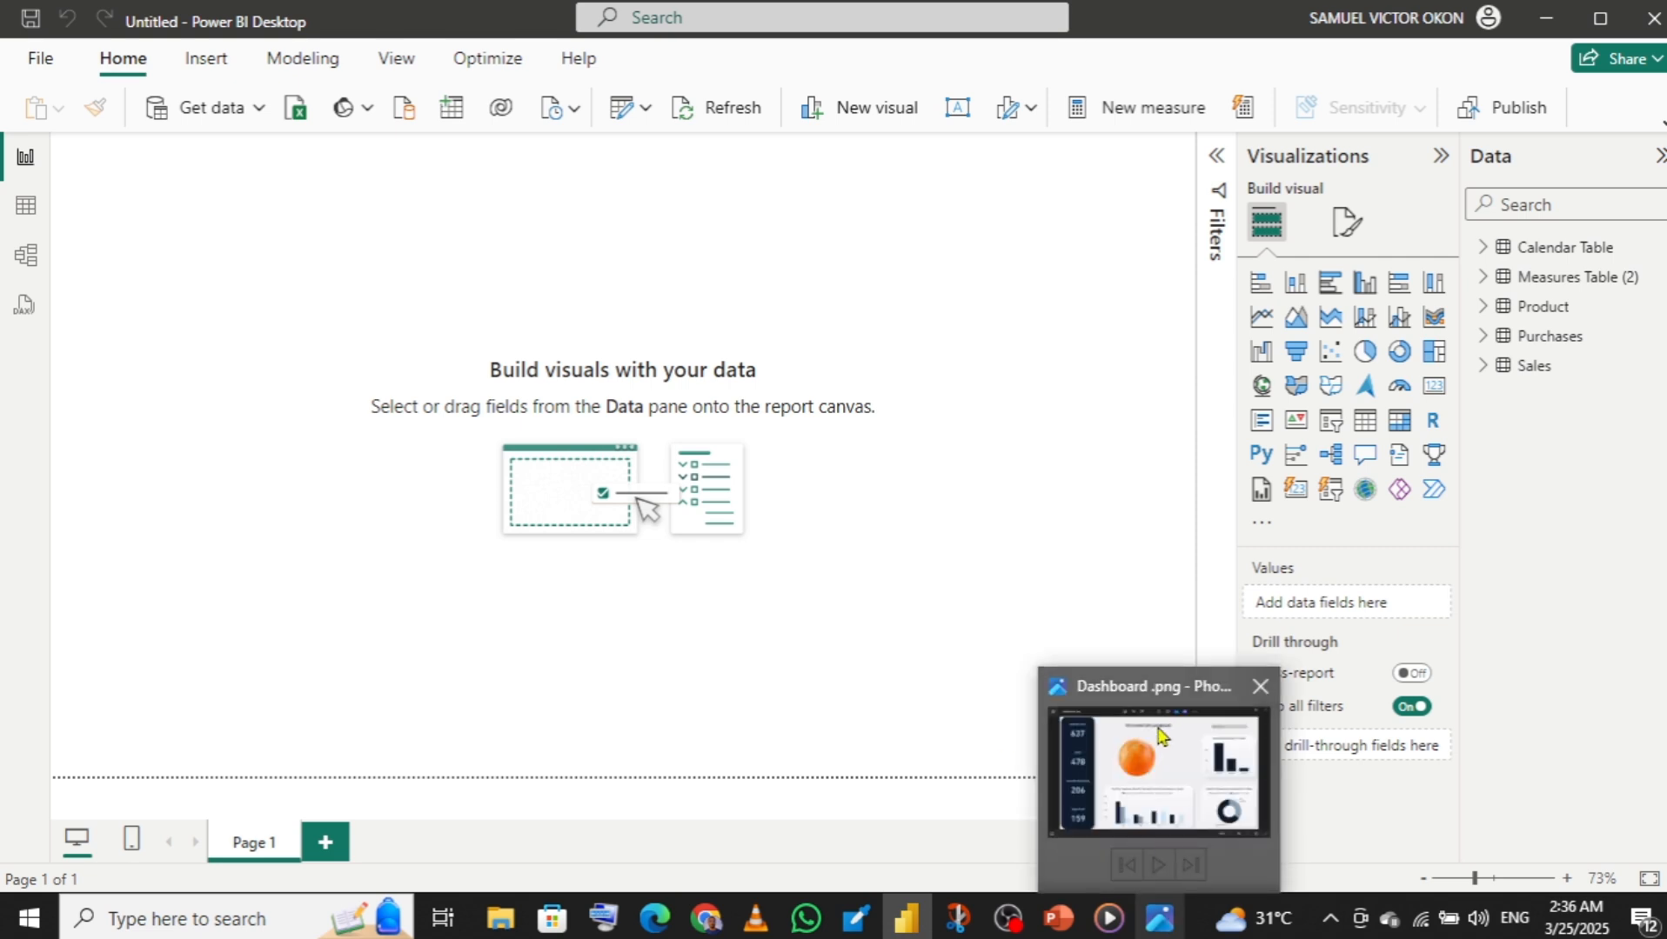
{"action": "mouse_move", "coordinate": [1160, 737]}
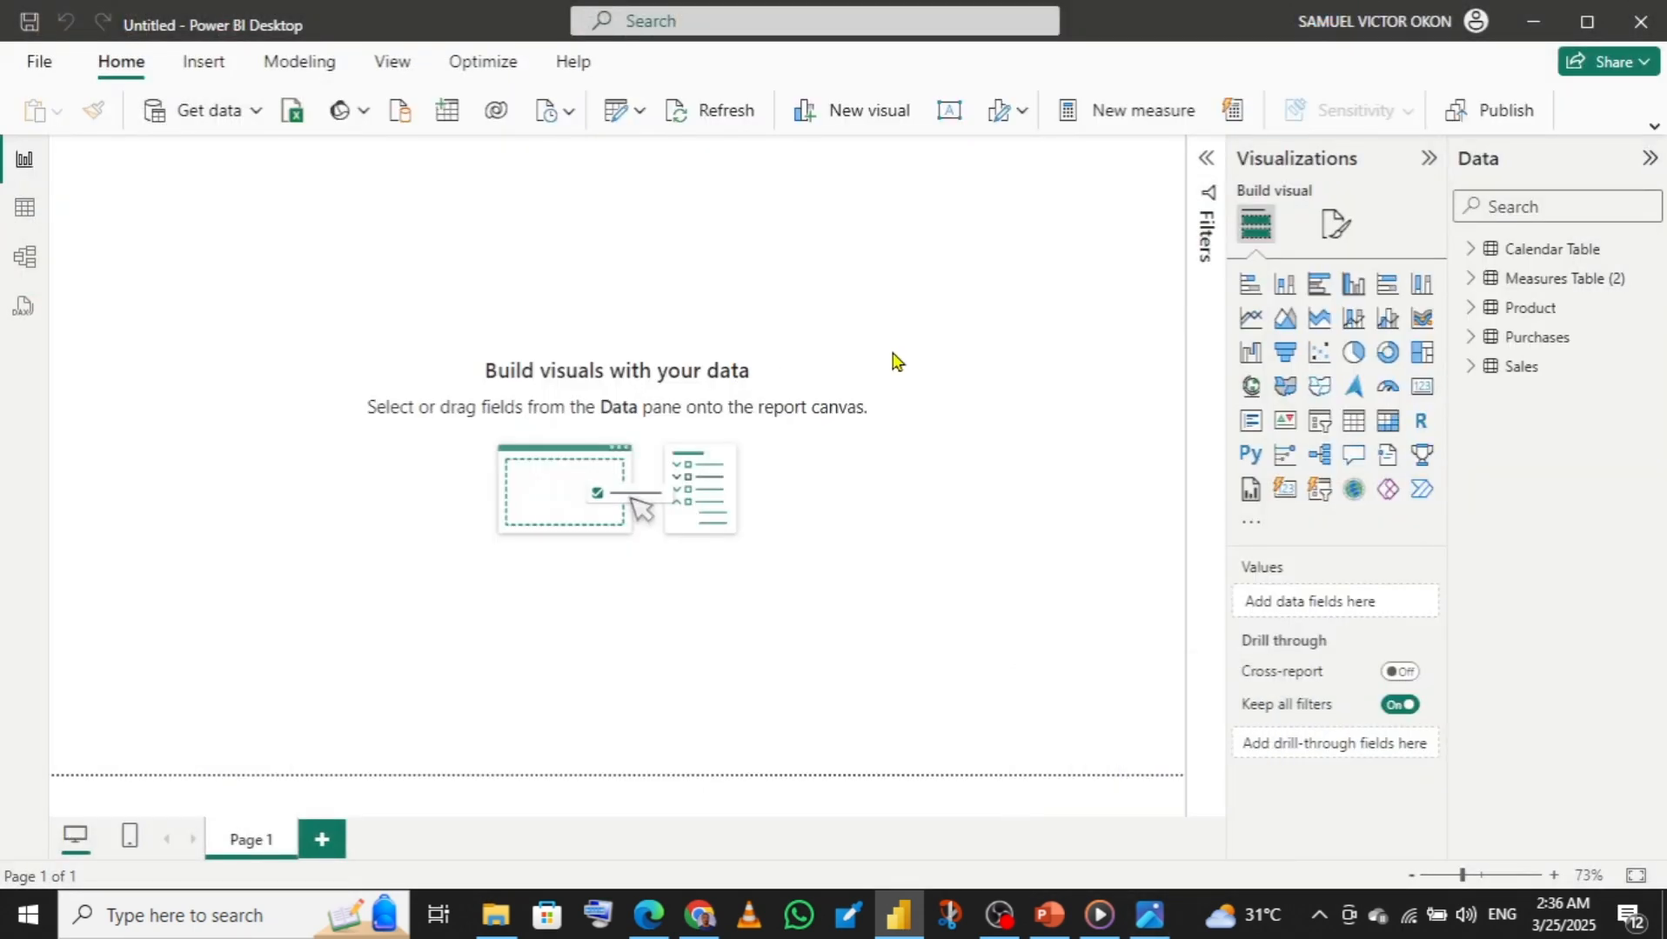
{"action": "left_click", "coordinate": [23, 210]}
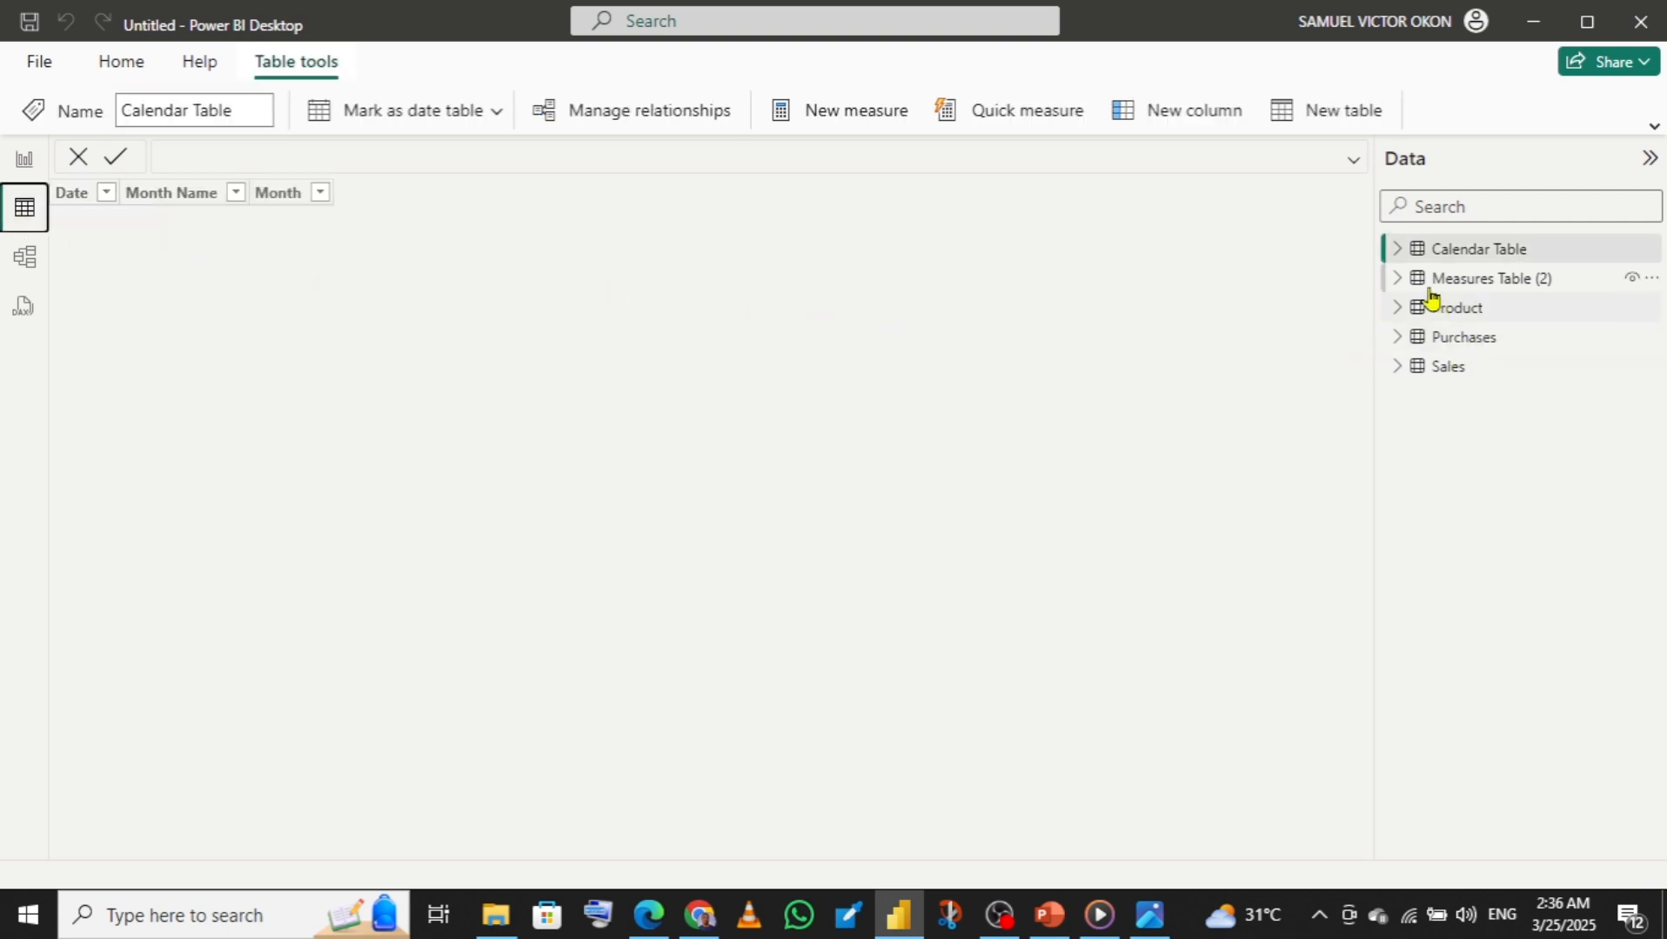
{"action": "left_click", "coordinate": [1445, 370]}
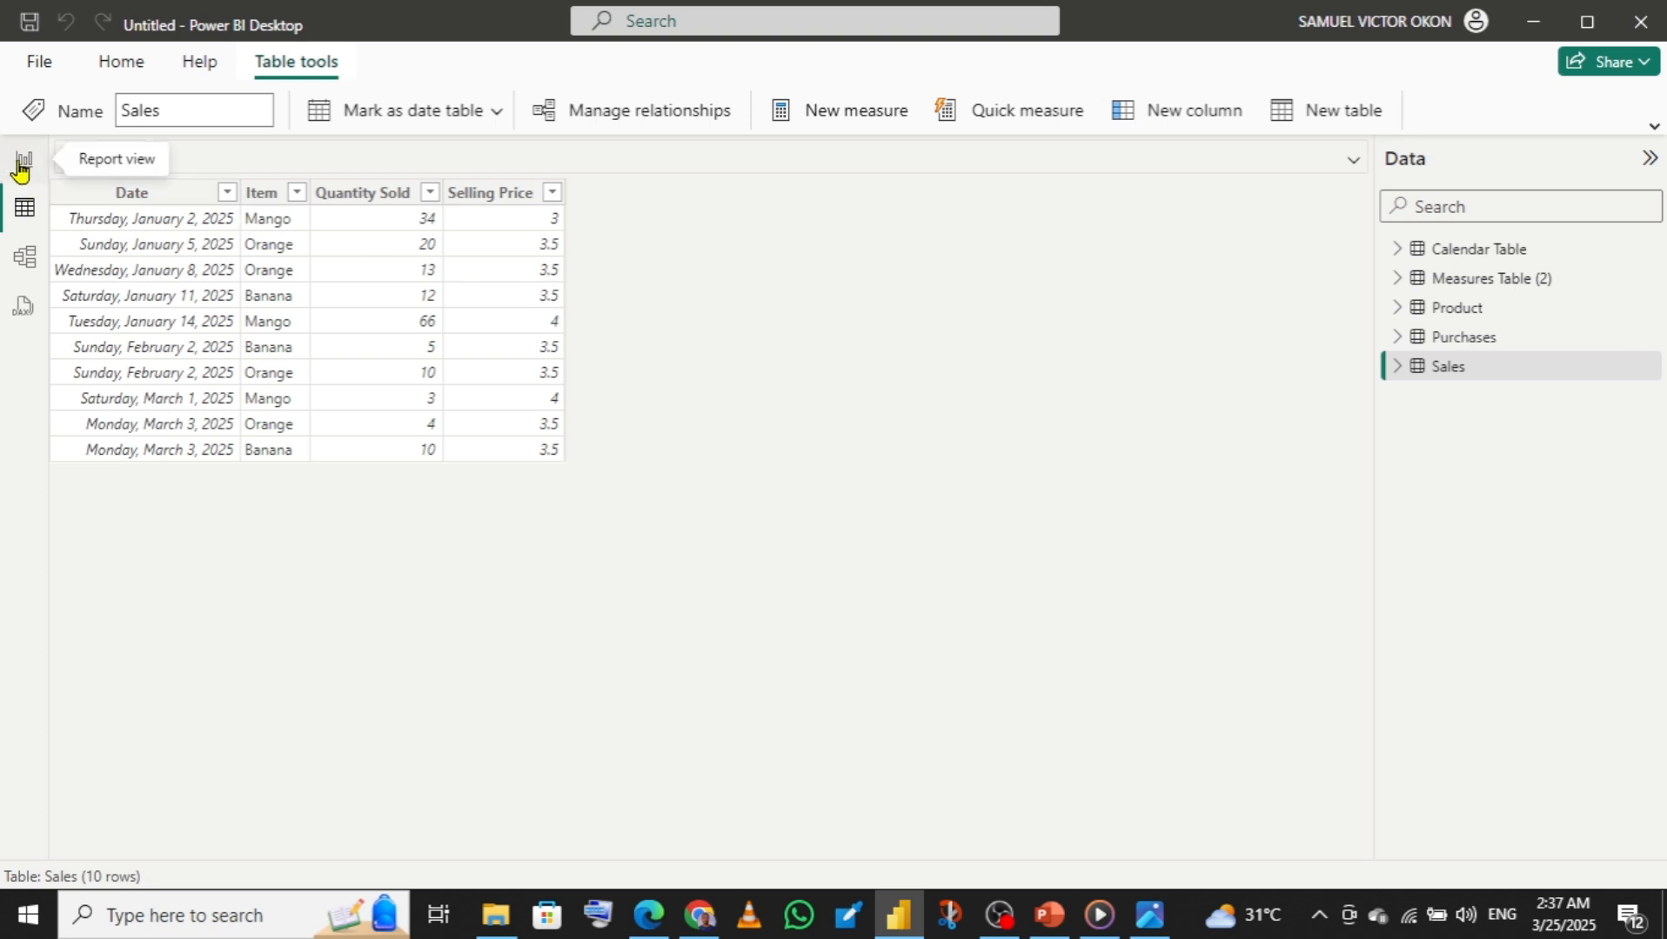
{"action": "left_click", "coordinate": [23, 162]}
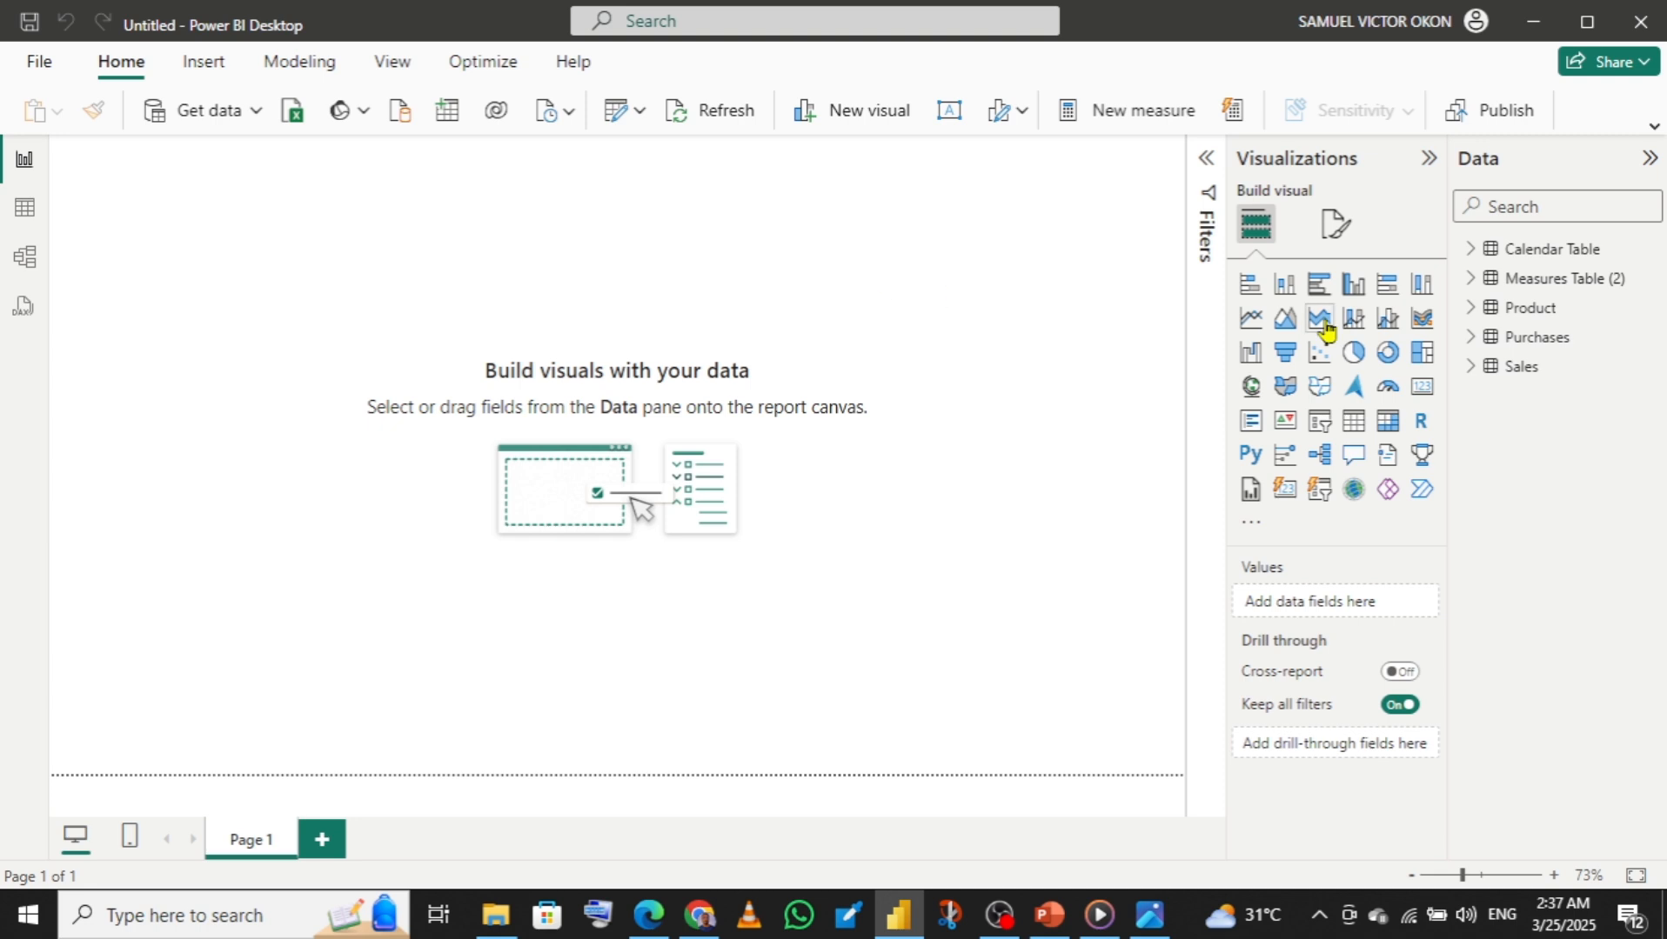
- Start a new measure named Total Revenue in Measures Table (2), using SUMX over the Sales table
{"action": "right_click", "coordinate": [1556, 282]}
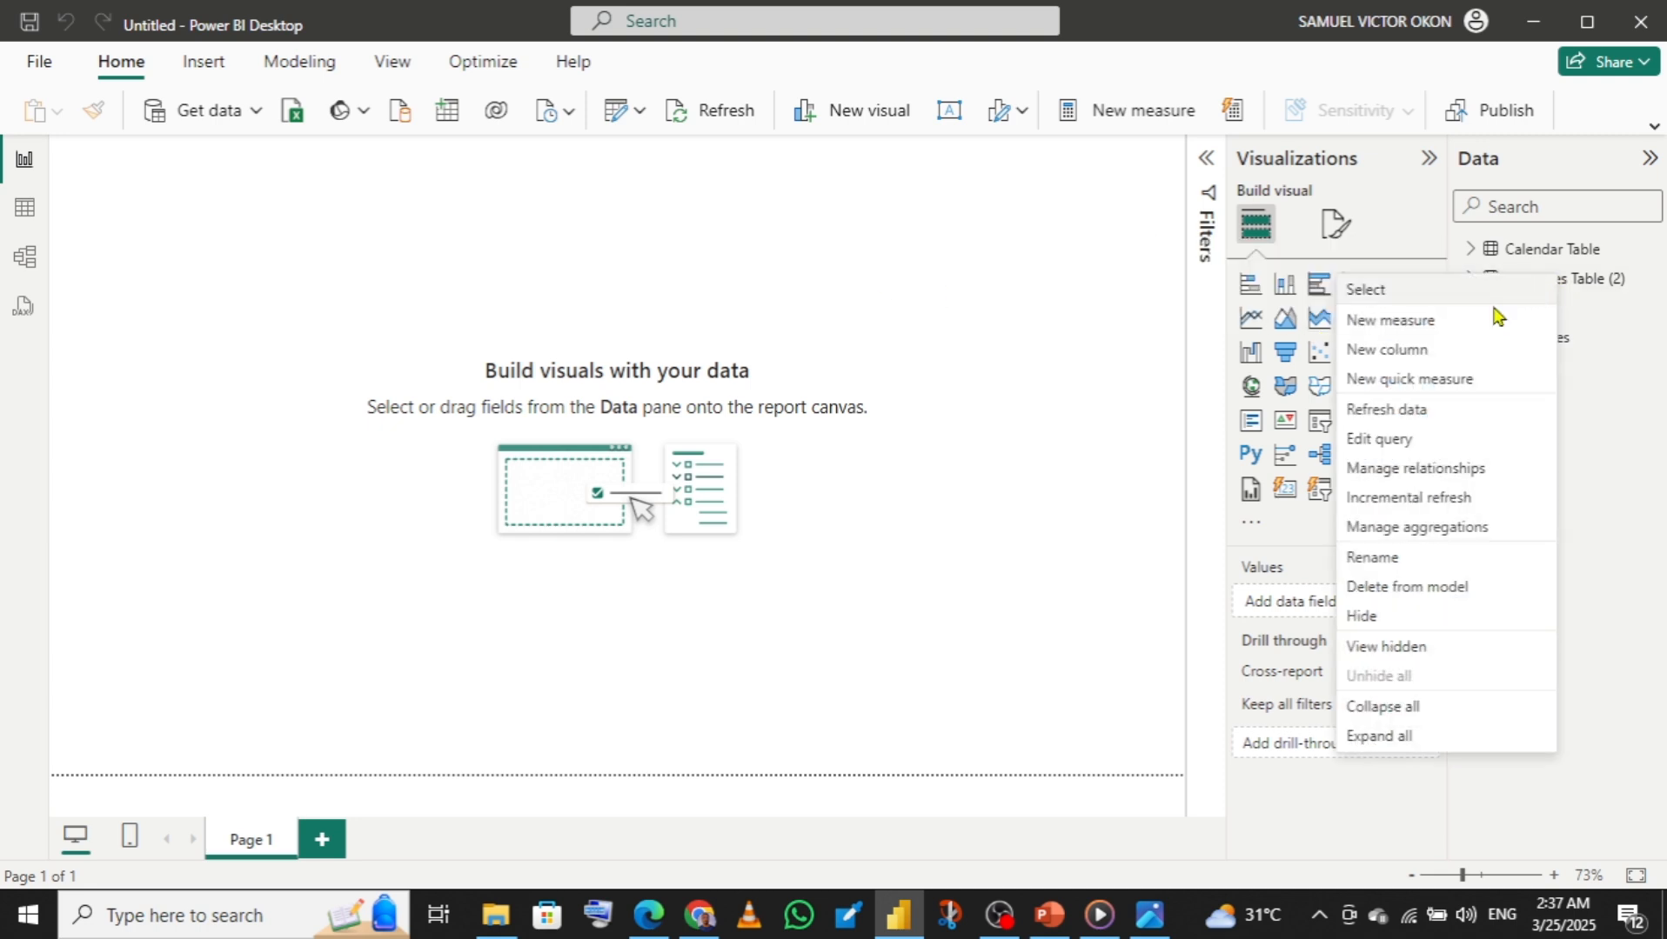
{"action": "left_click", "coordinate": [1429, 321]}
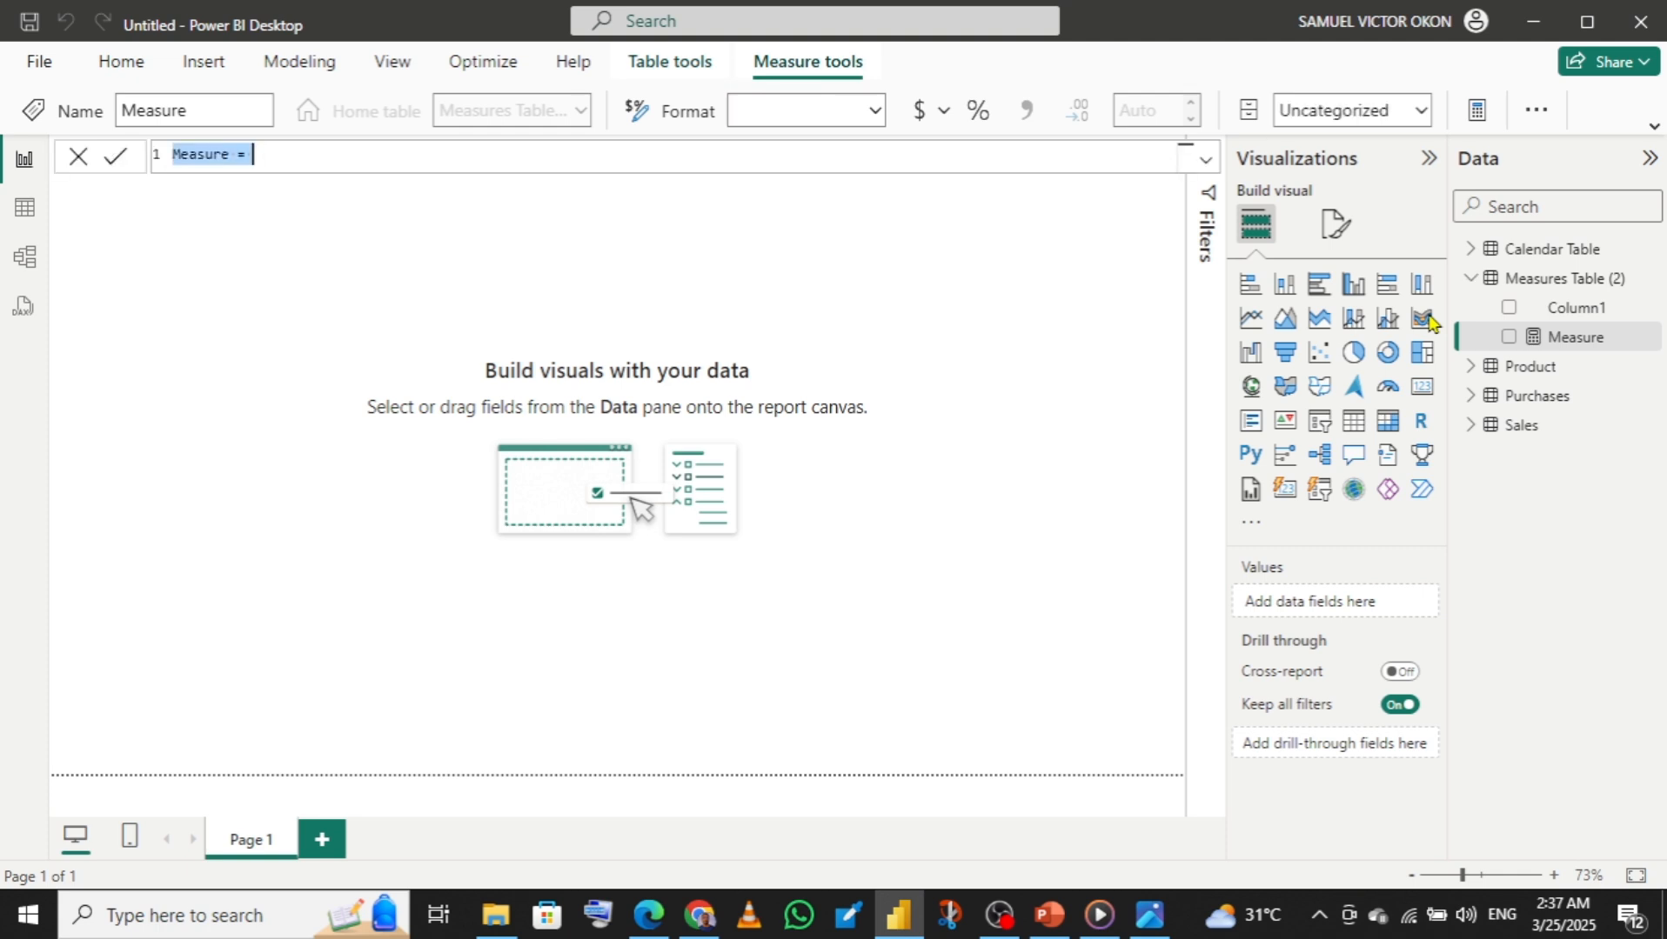
{"action": "type", "text": "Tota"}
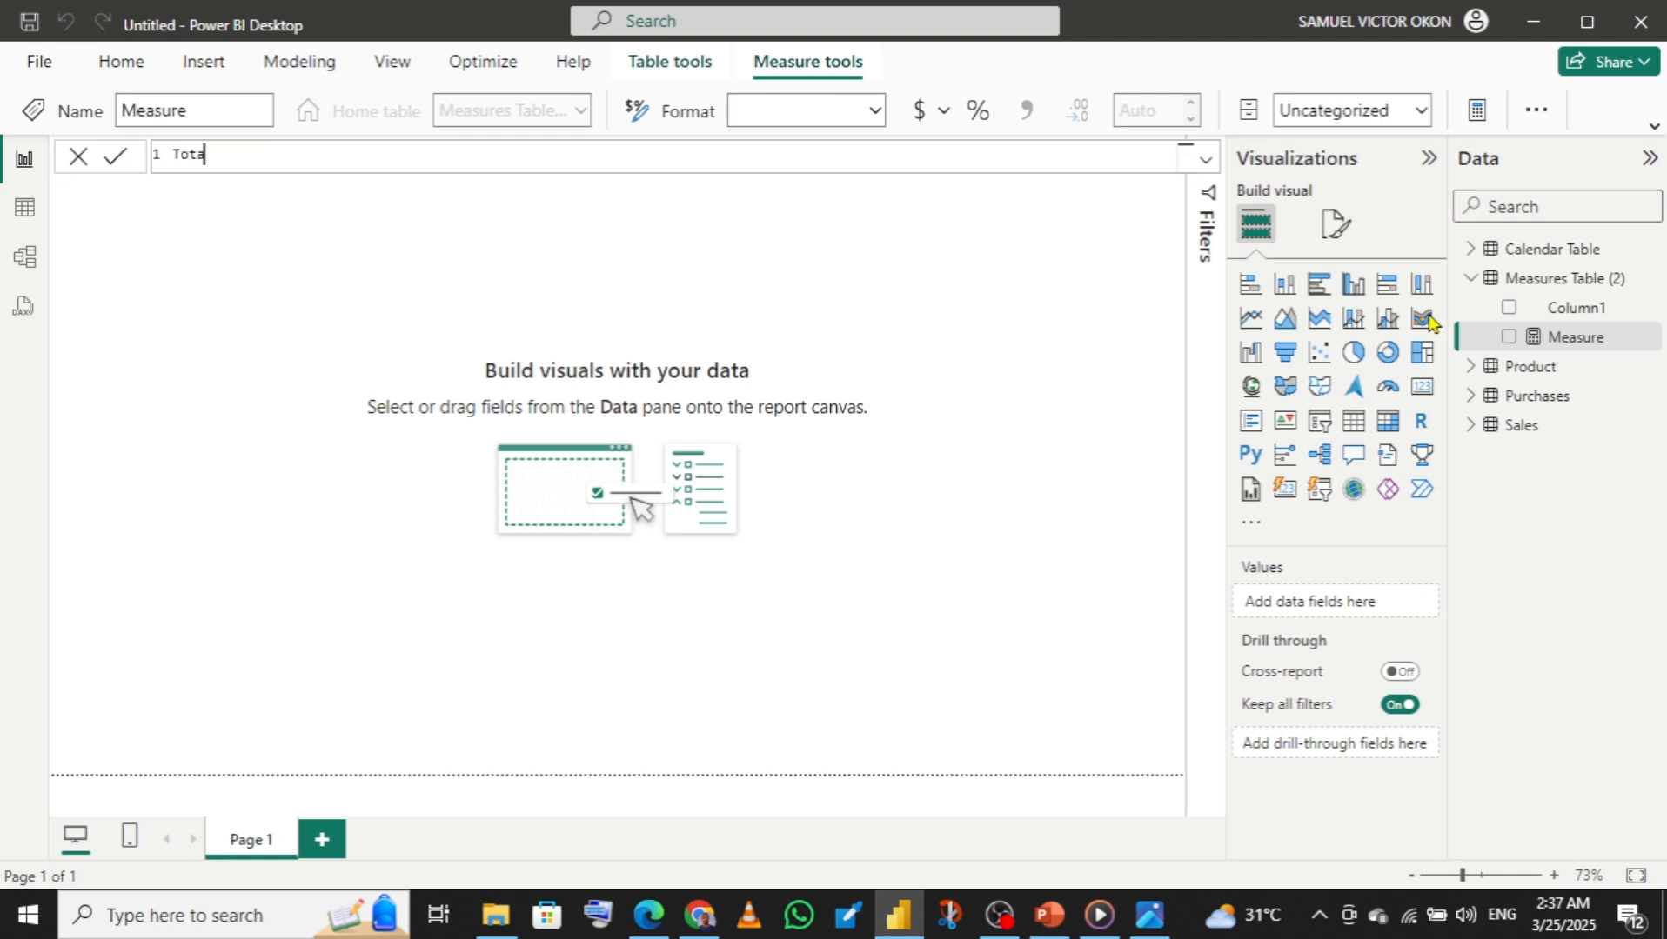
{"action": "type", "text": "l E"}
{"action": "key", "text": "BackSpace"}
{"action": "type", "text": "Revenue = Sum"}
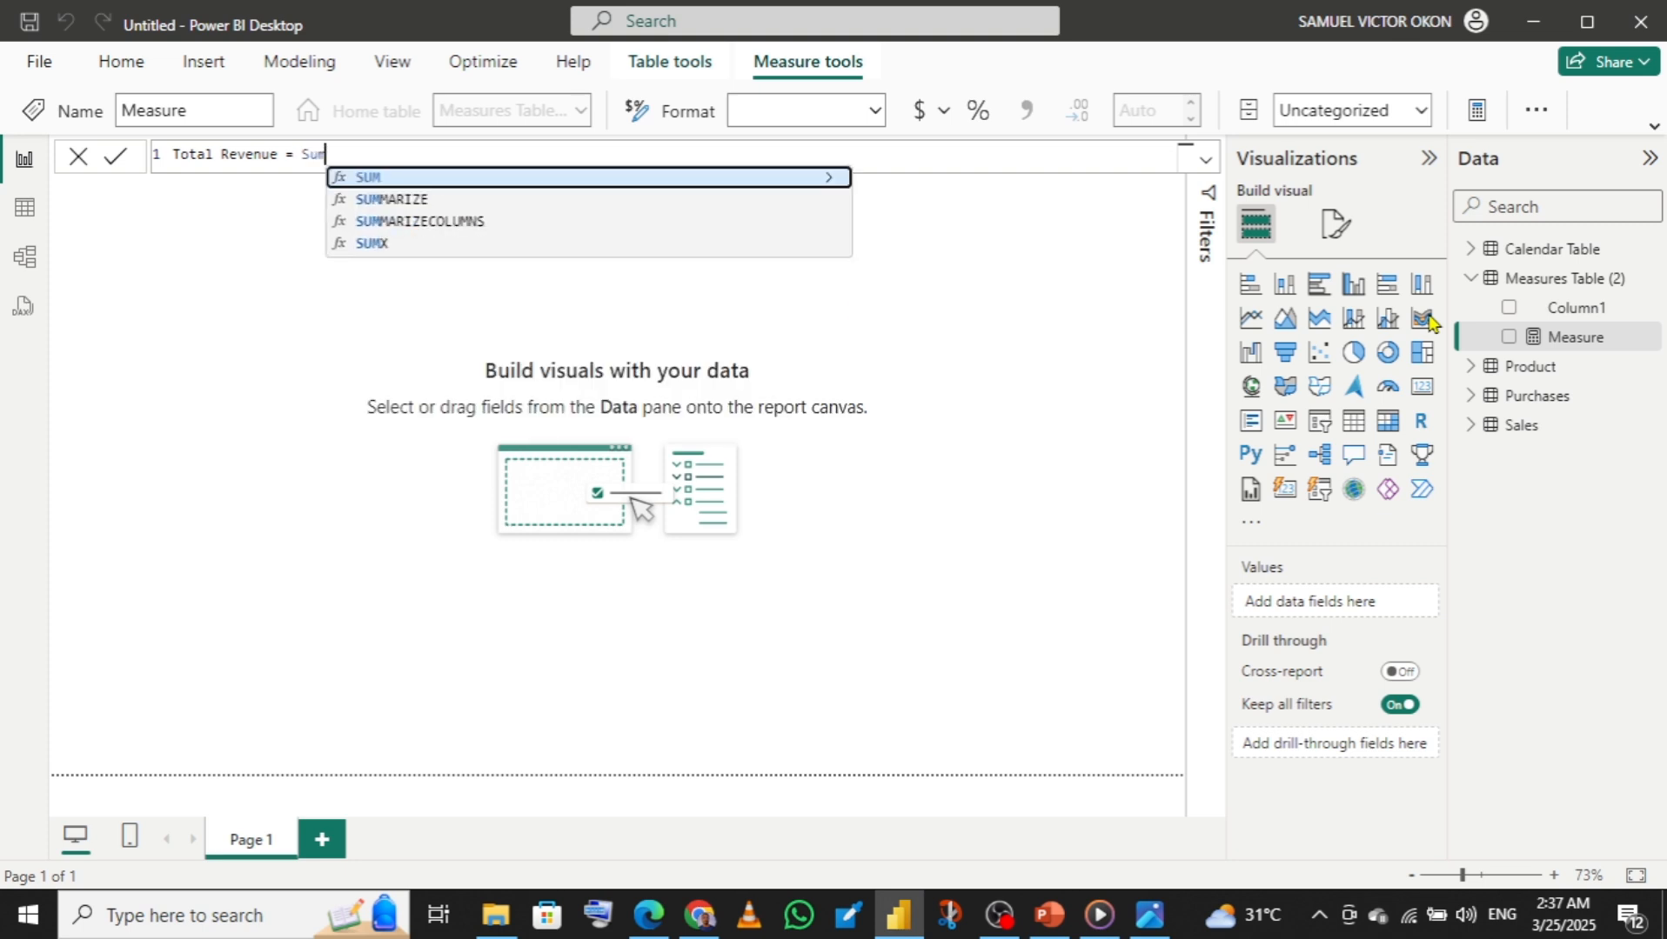
{"action": "type", "text": "x"}
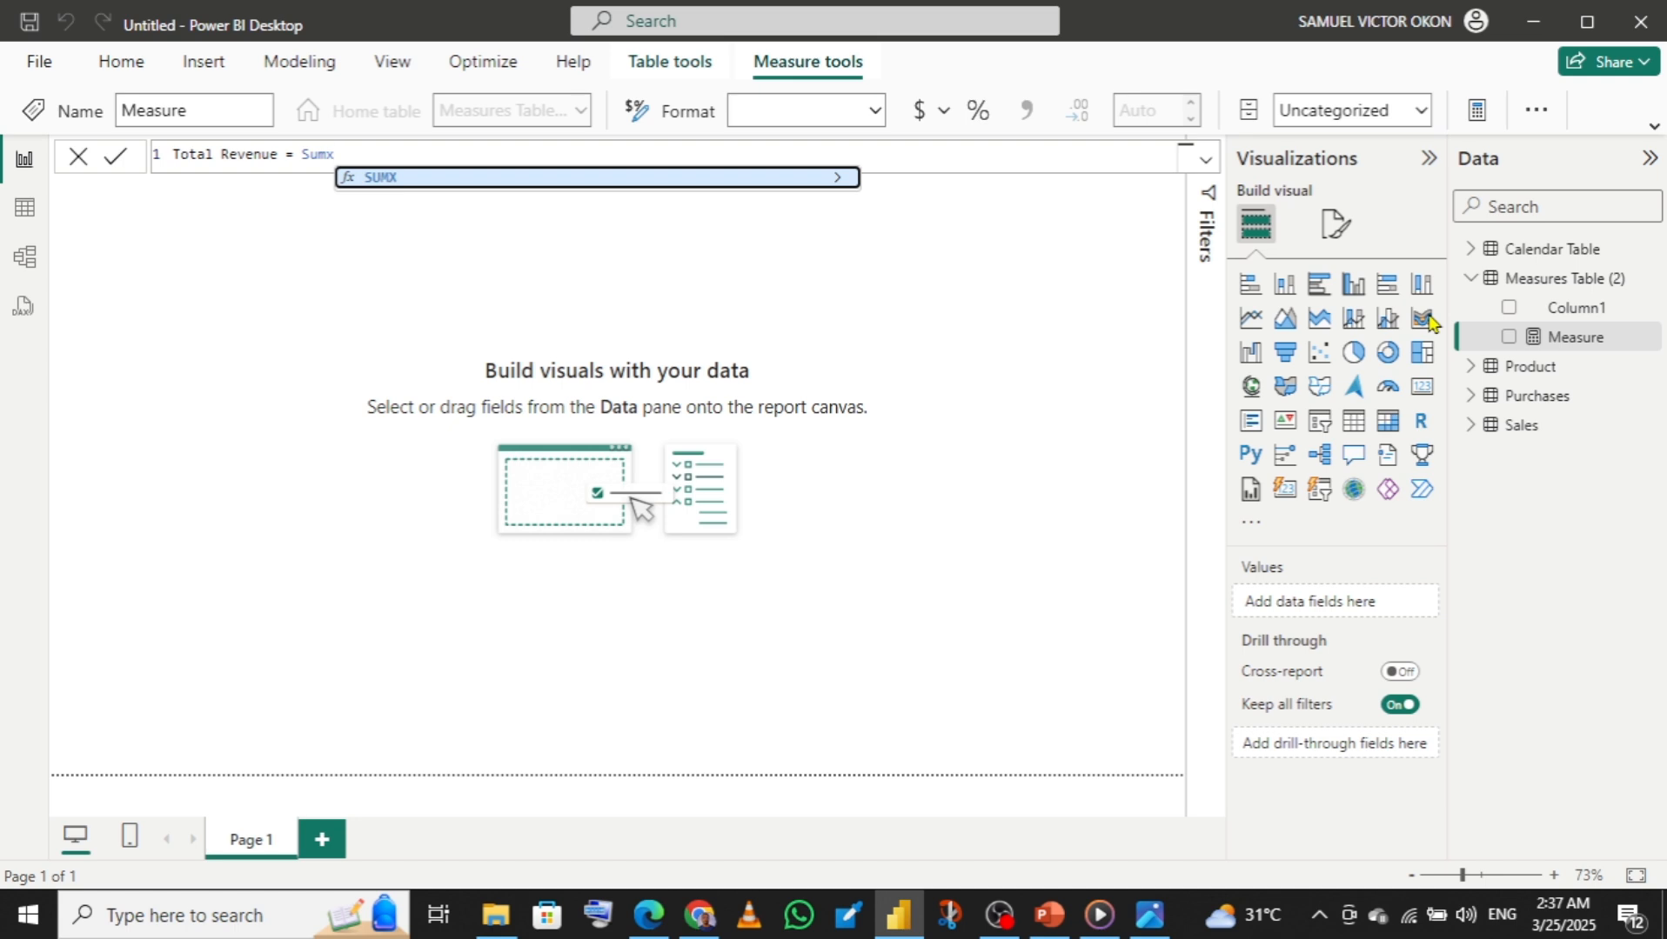
{"action": "key", "text": "Tab"}
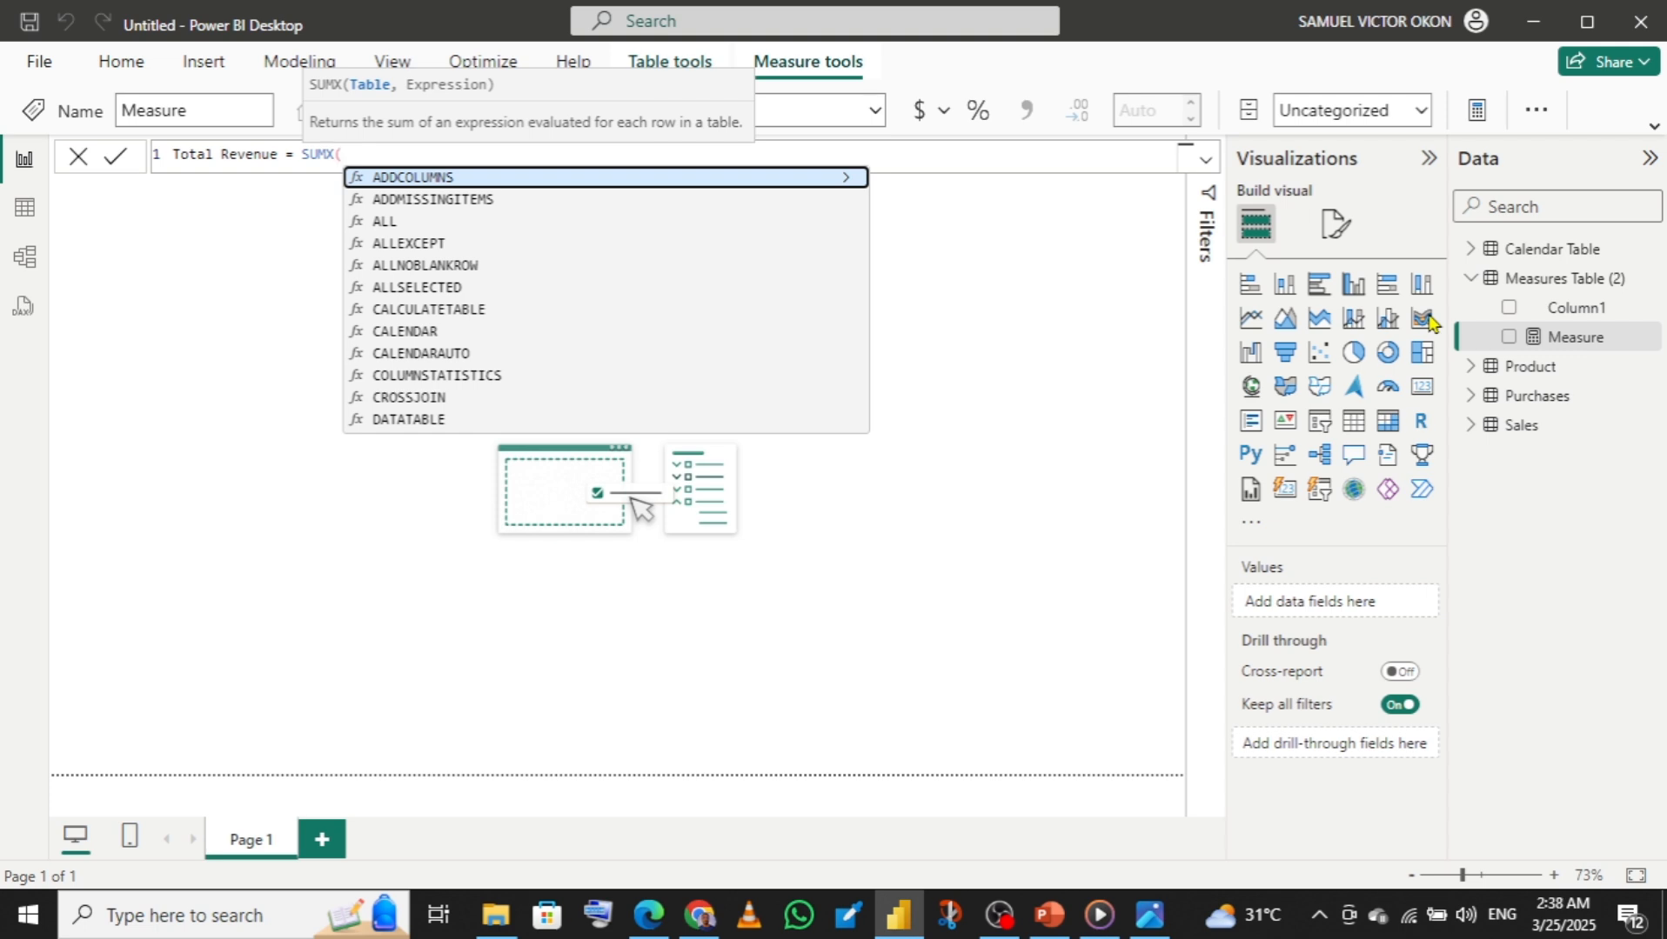
{"action": "type", "text": "Sales"}
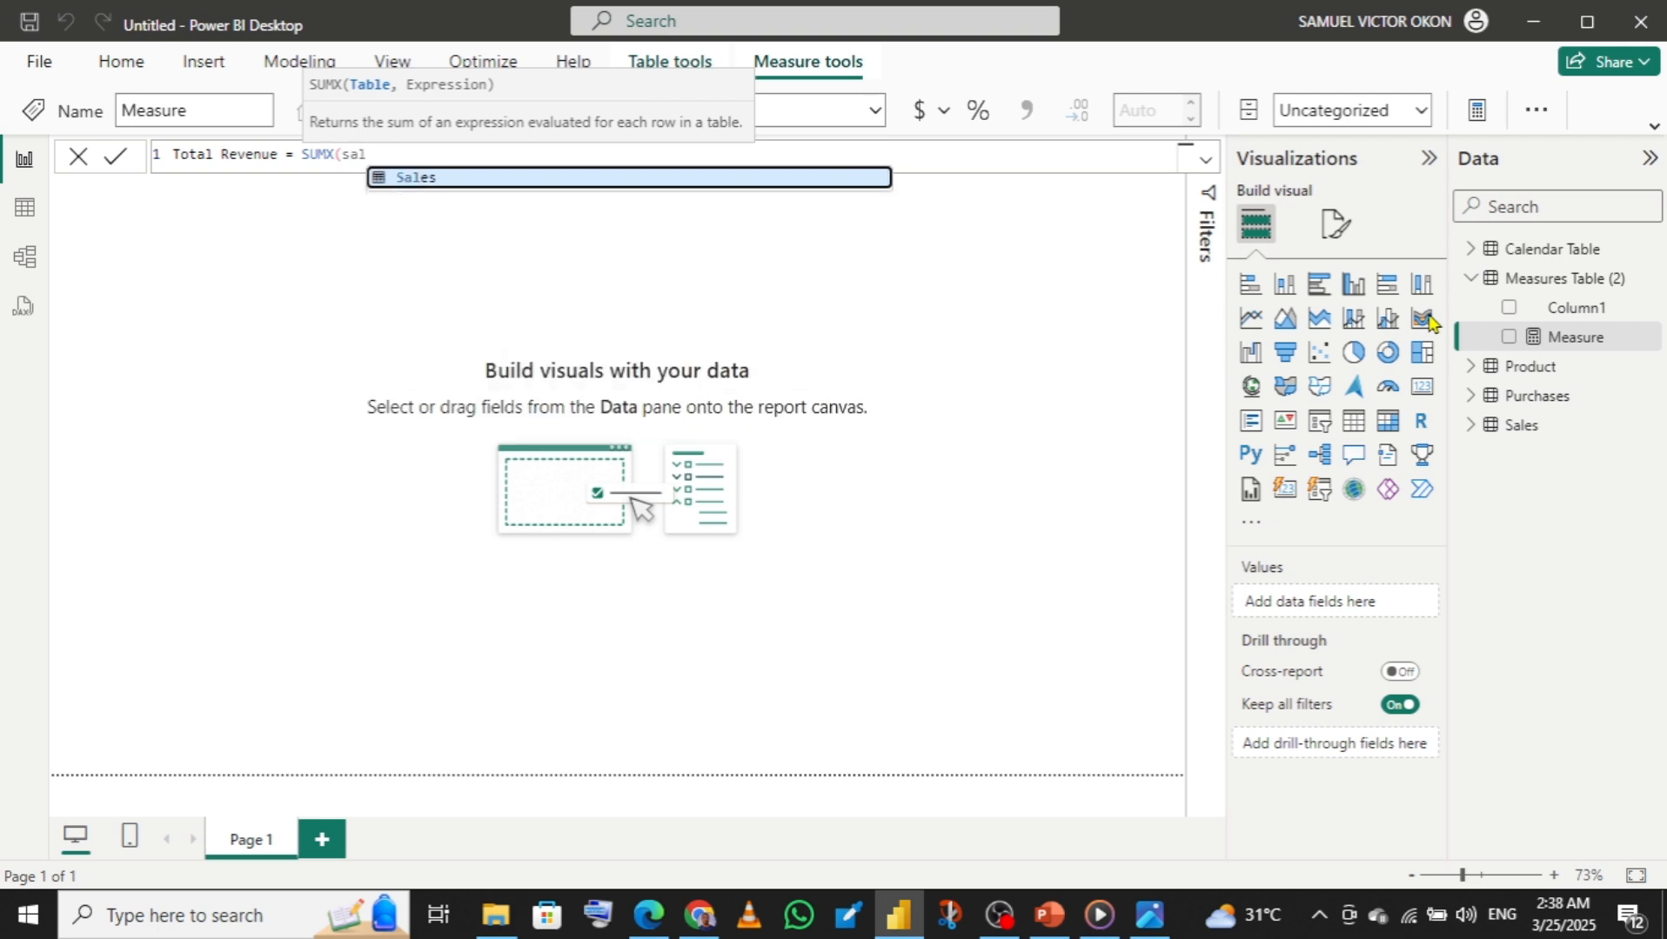
{"action": "type", "text": ","}
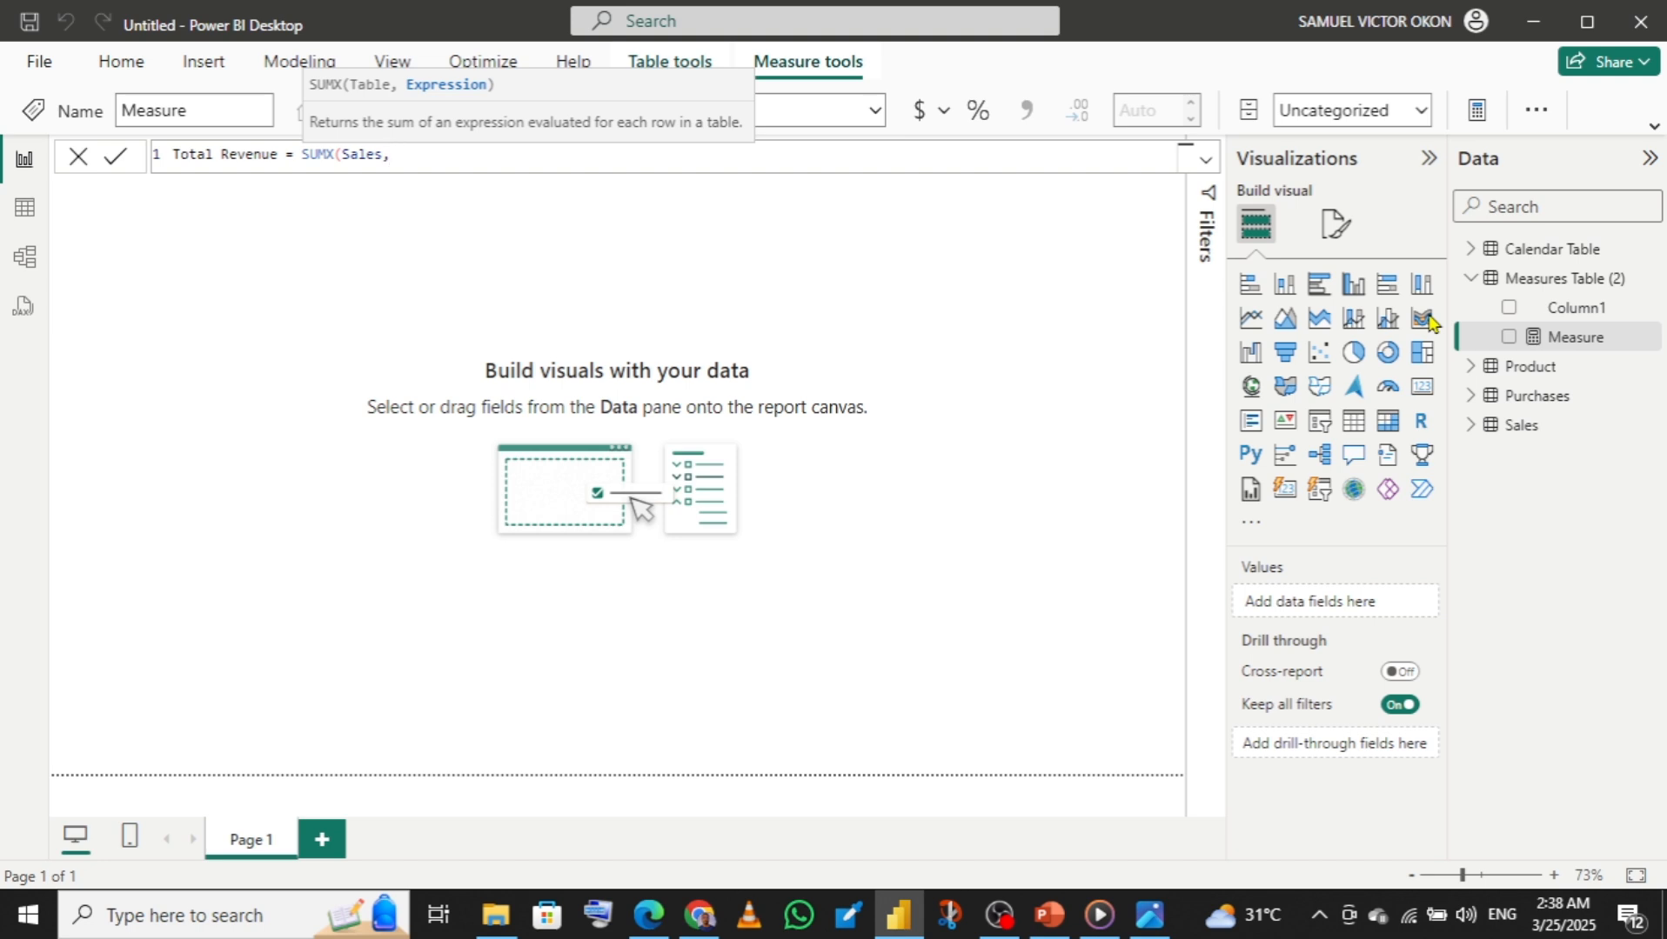
- Complete the Total Revenue formula with the expression Sales[Quantity Sold]*Sales[Selling Price] and commit the measure
{"action": "type", "text": "pro"}
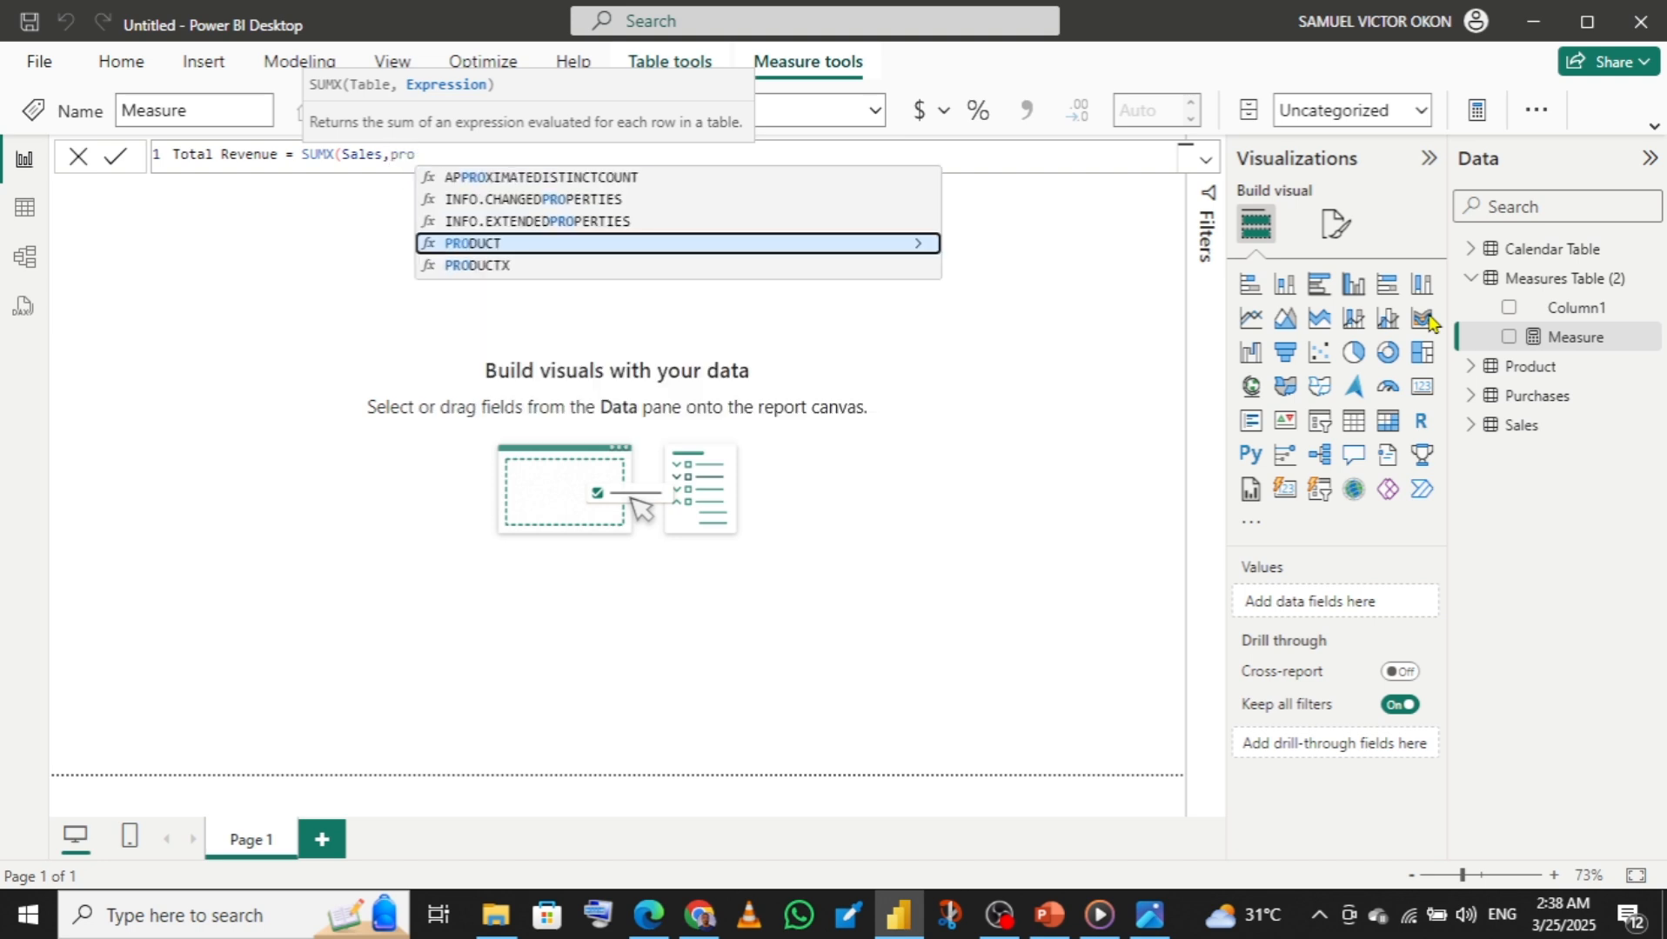
{"action": "key", "text": "BackSpace"}
{"action": "key", "text": "BackSpace"}
{"action": "key", "text": "BackSpace"}
{"action": "type", "text": "Sal"}
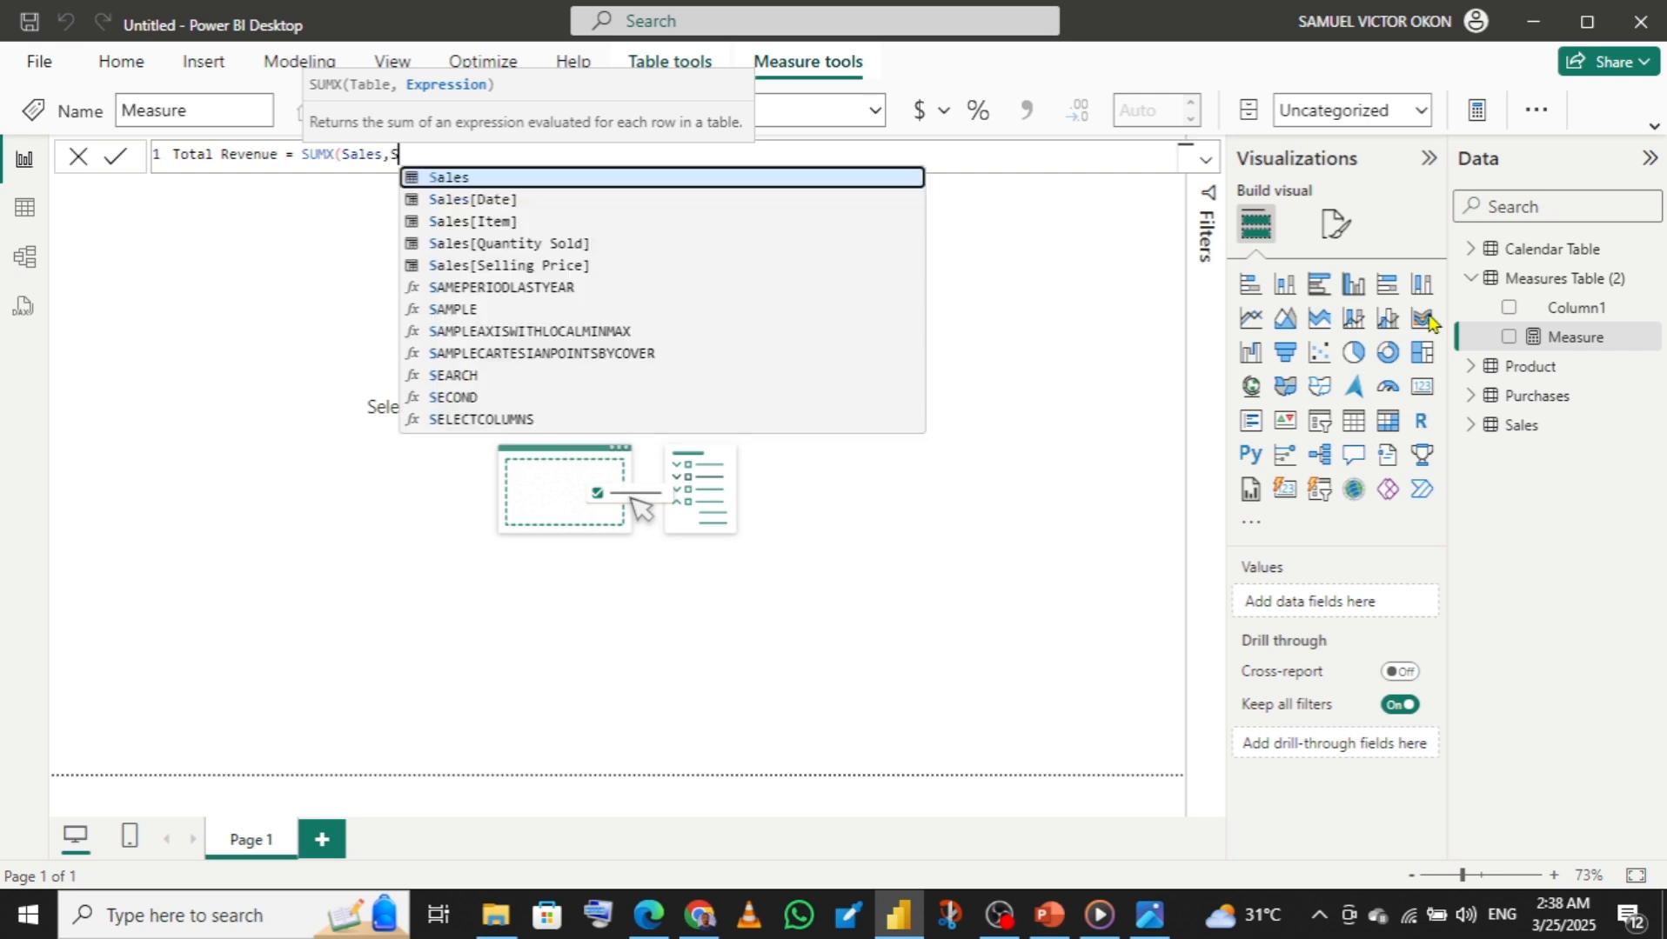
{"action": "key", "text": "Down"}
{"action": "key", "text": "Down"}
{"action": "key", "text": "Down"}
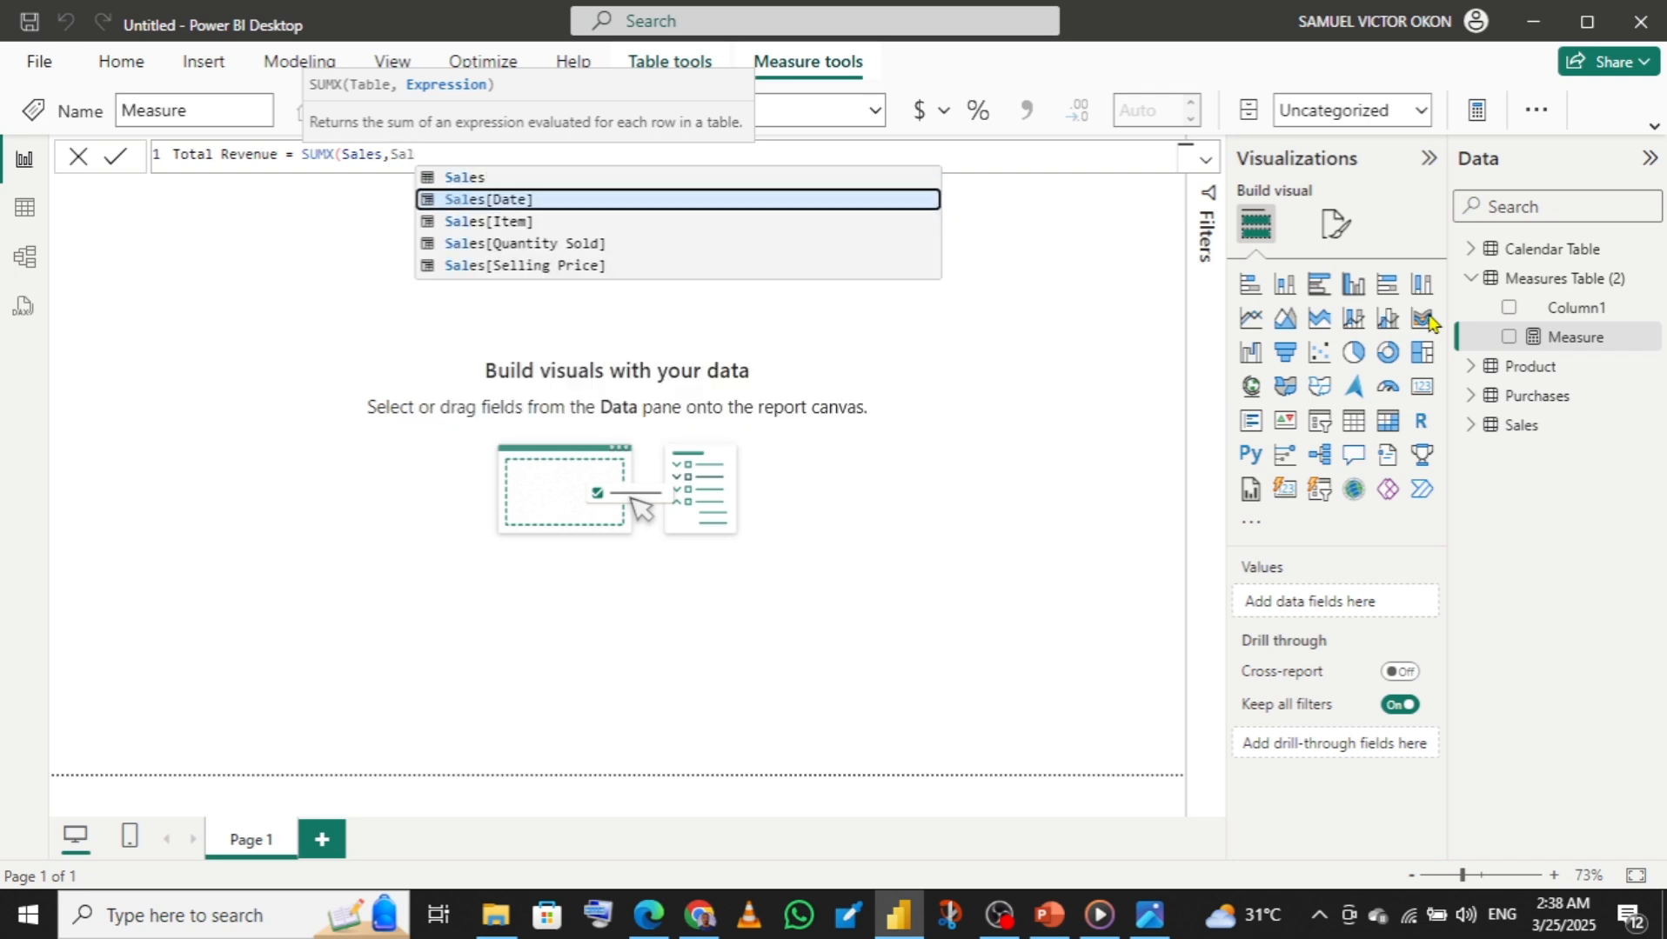
{"action": "key", "text": "Tab"}
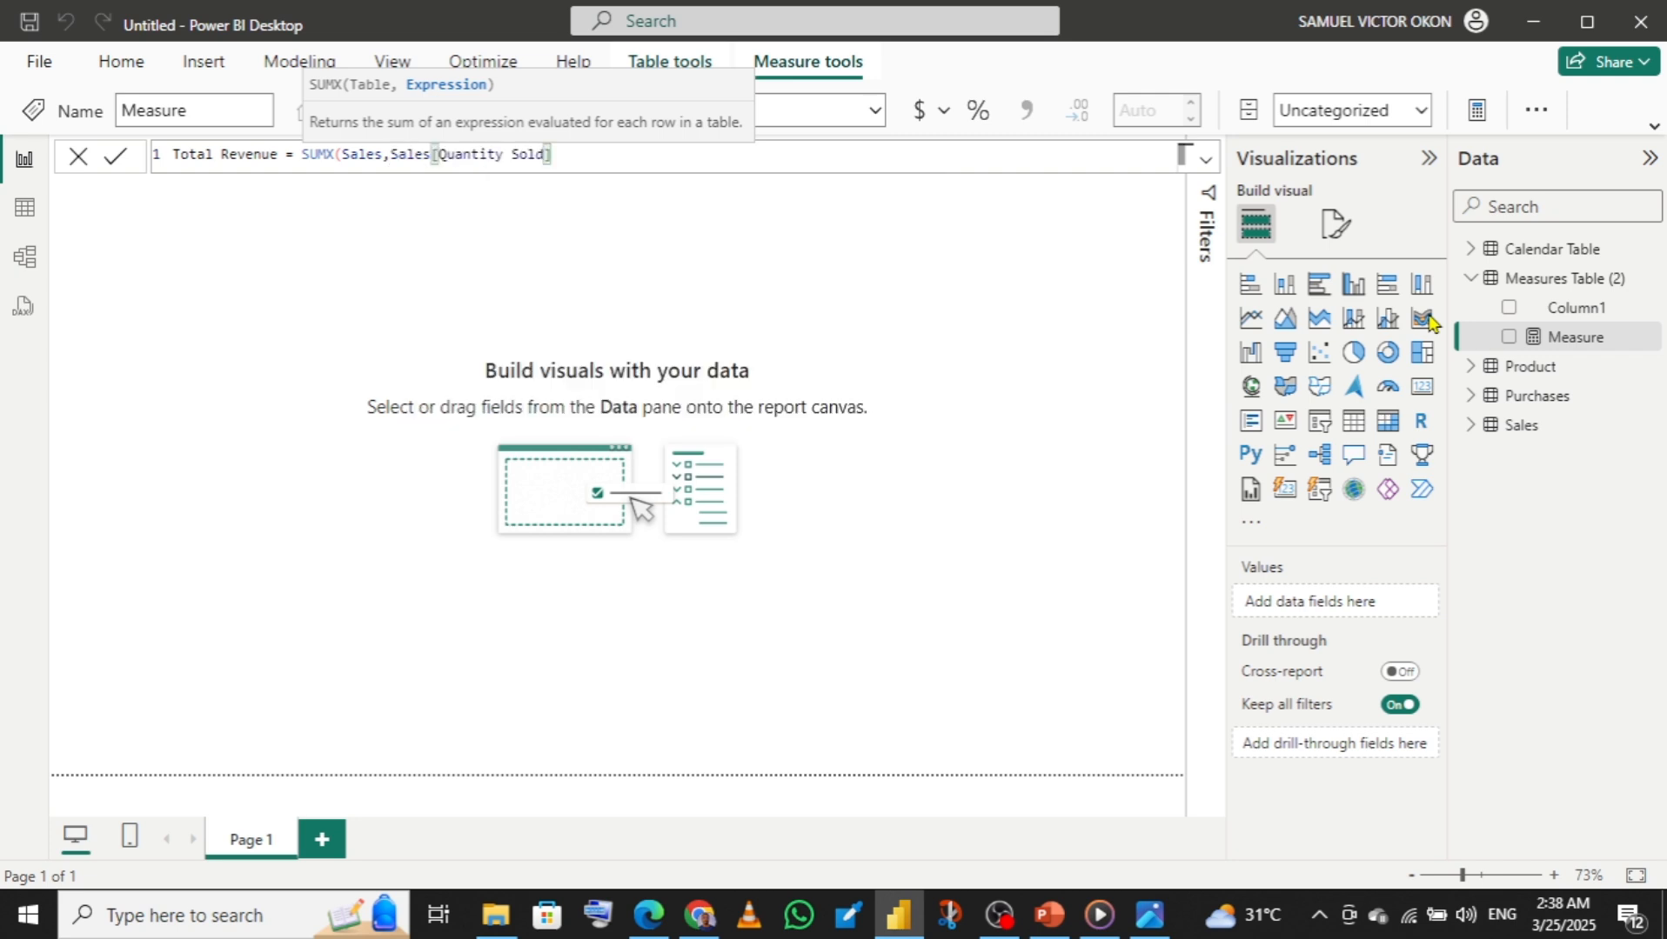
{"action": "type", "text": "*sal"}
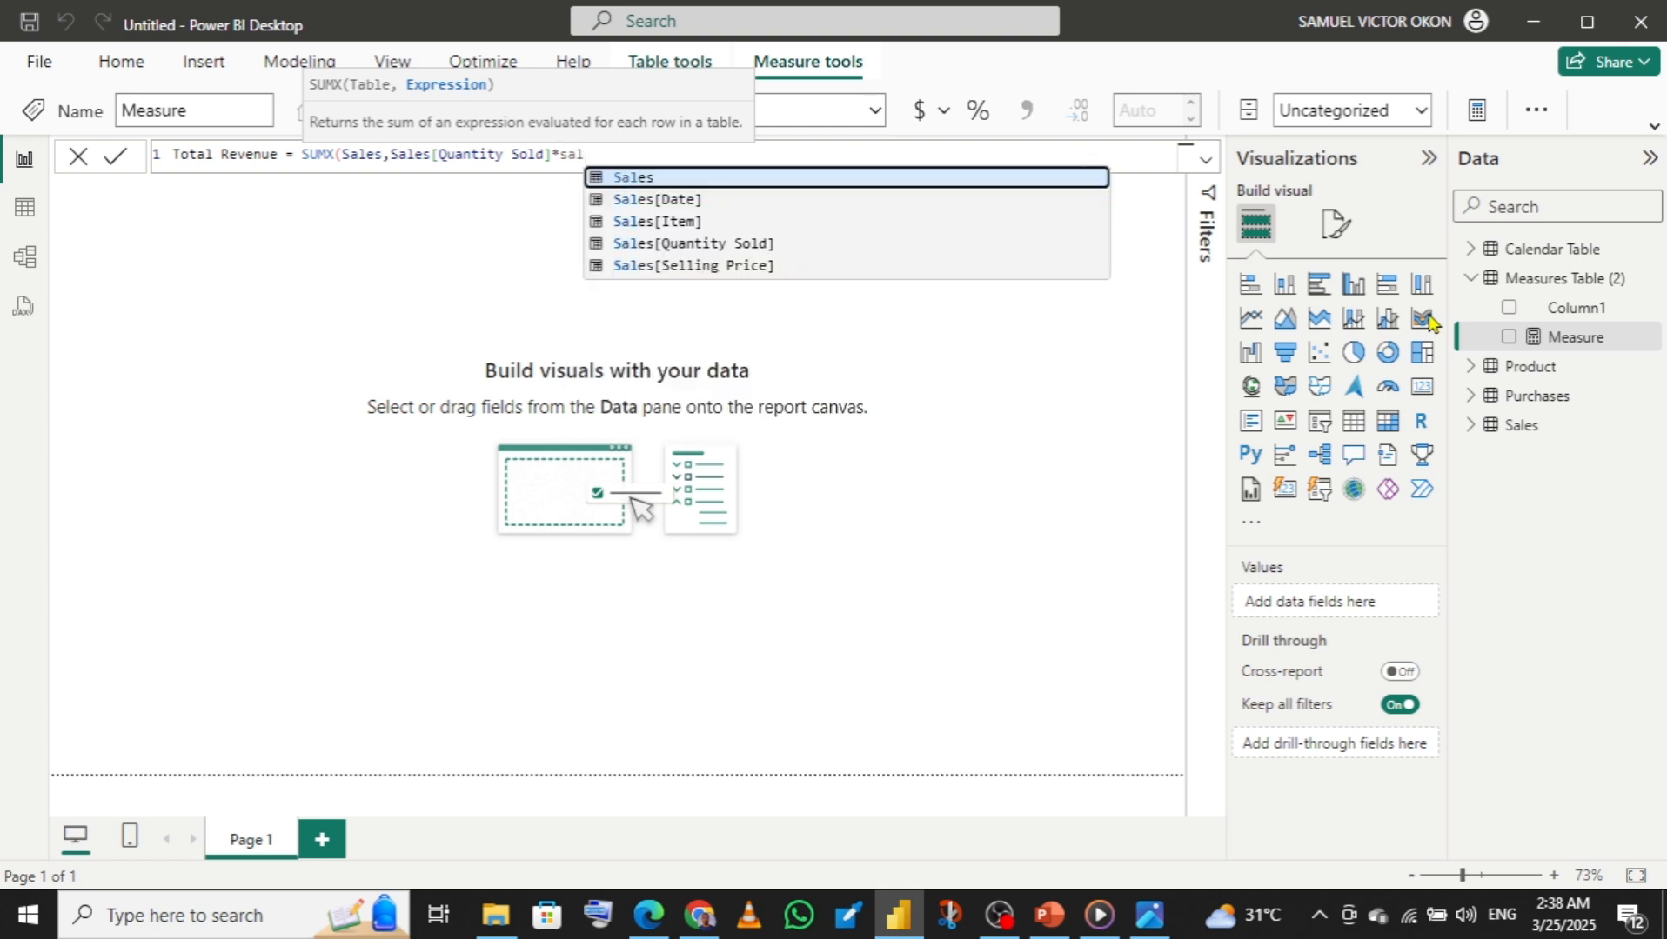
{"action": "key", "text": "Down"}
{"action": "key", "text": "Down"}
{"action": "key", "text": "Down"}
{"action": "key", "text": "Down"}
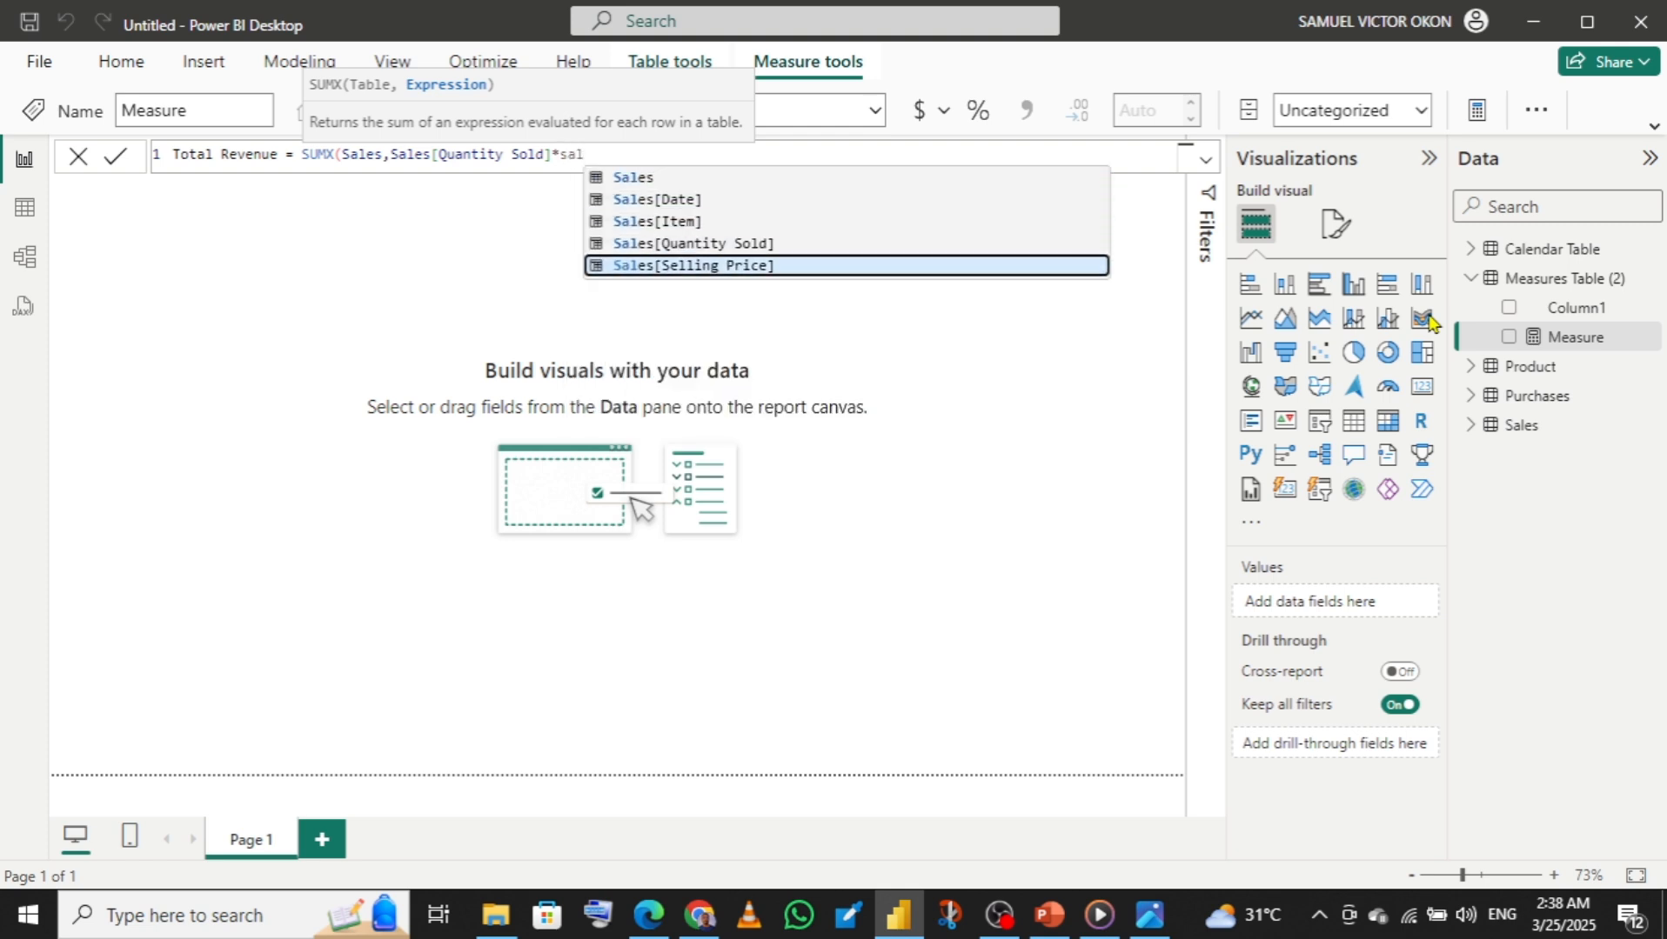
{"action": "key", "text": "Tab"}
{"action": "type", "text": ")"}
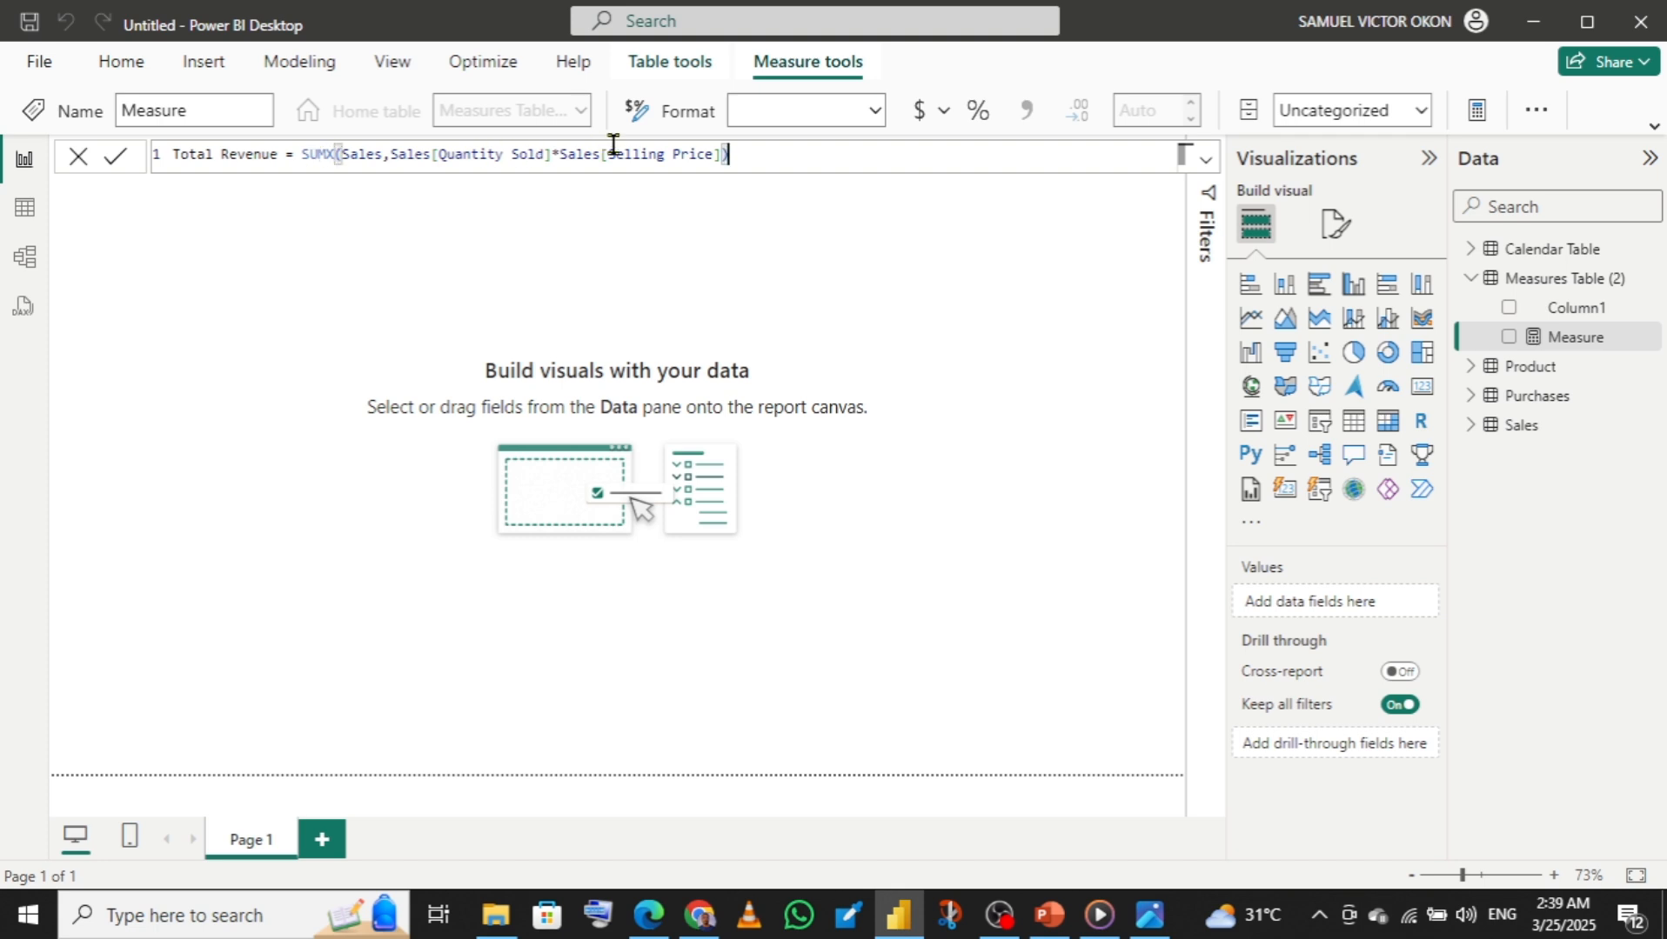
{"action": "key", "text": "Return"}
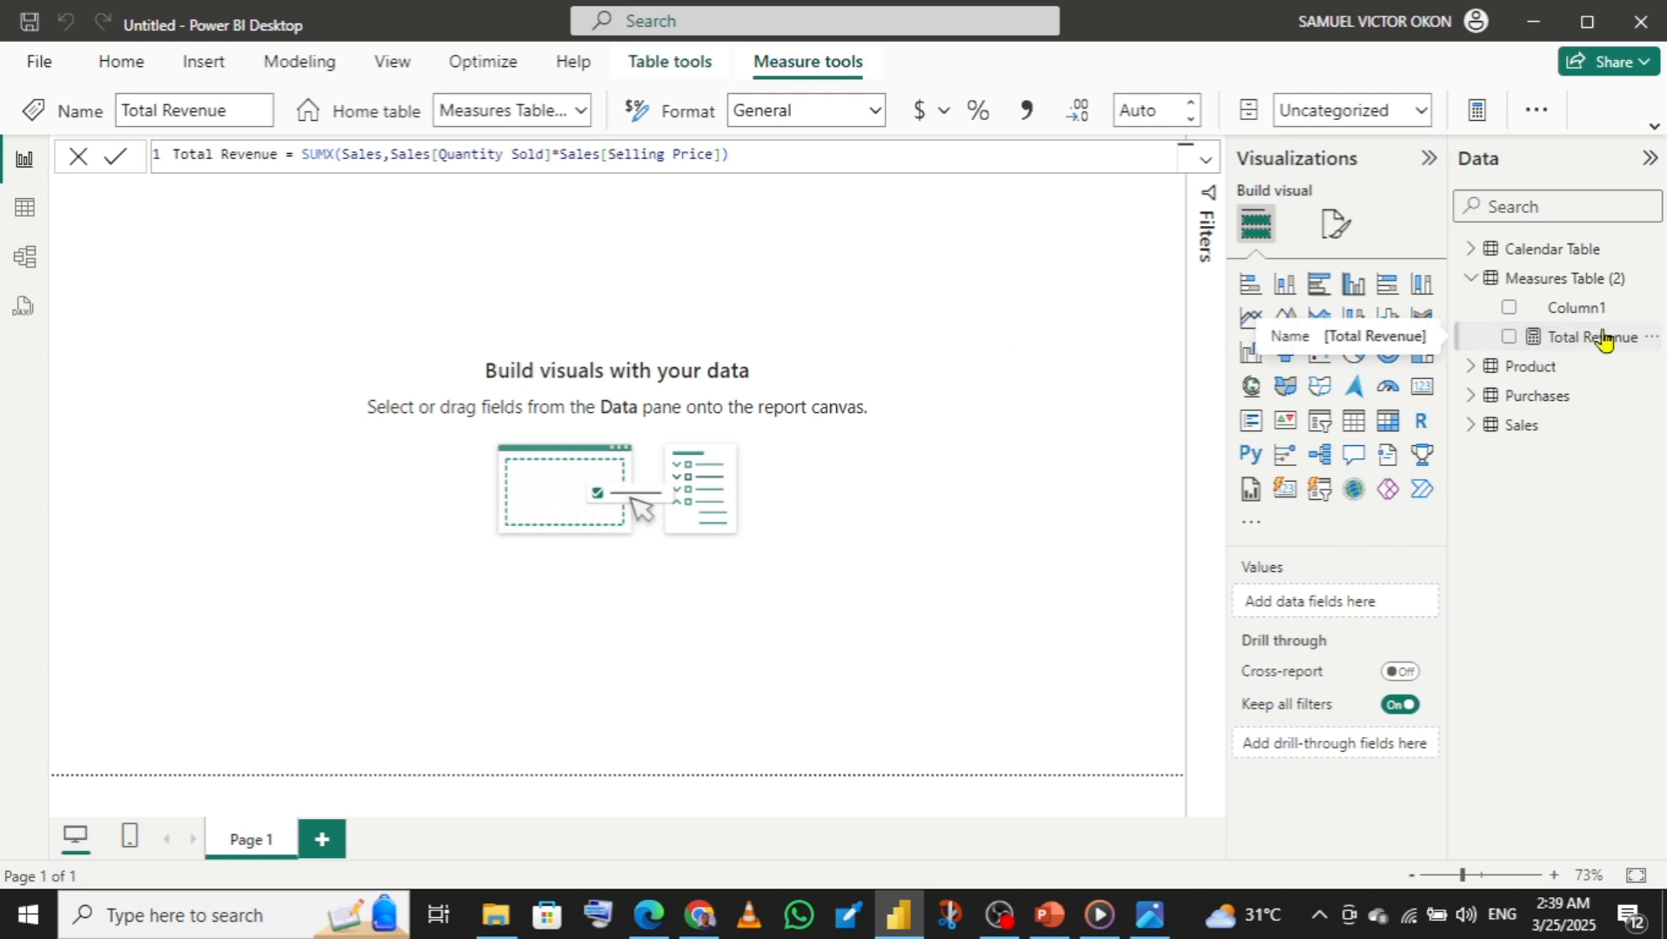
- Delete the placeholder column Column1 from Measures Table (2)
{"action": "right_click", "coordinate": [1568, 310]}
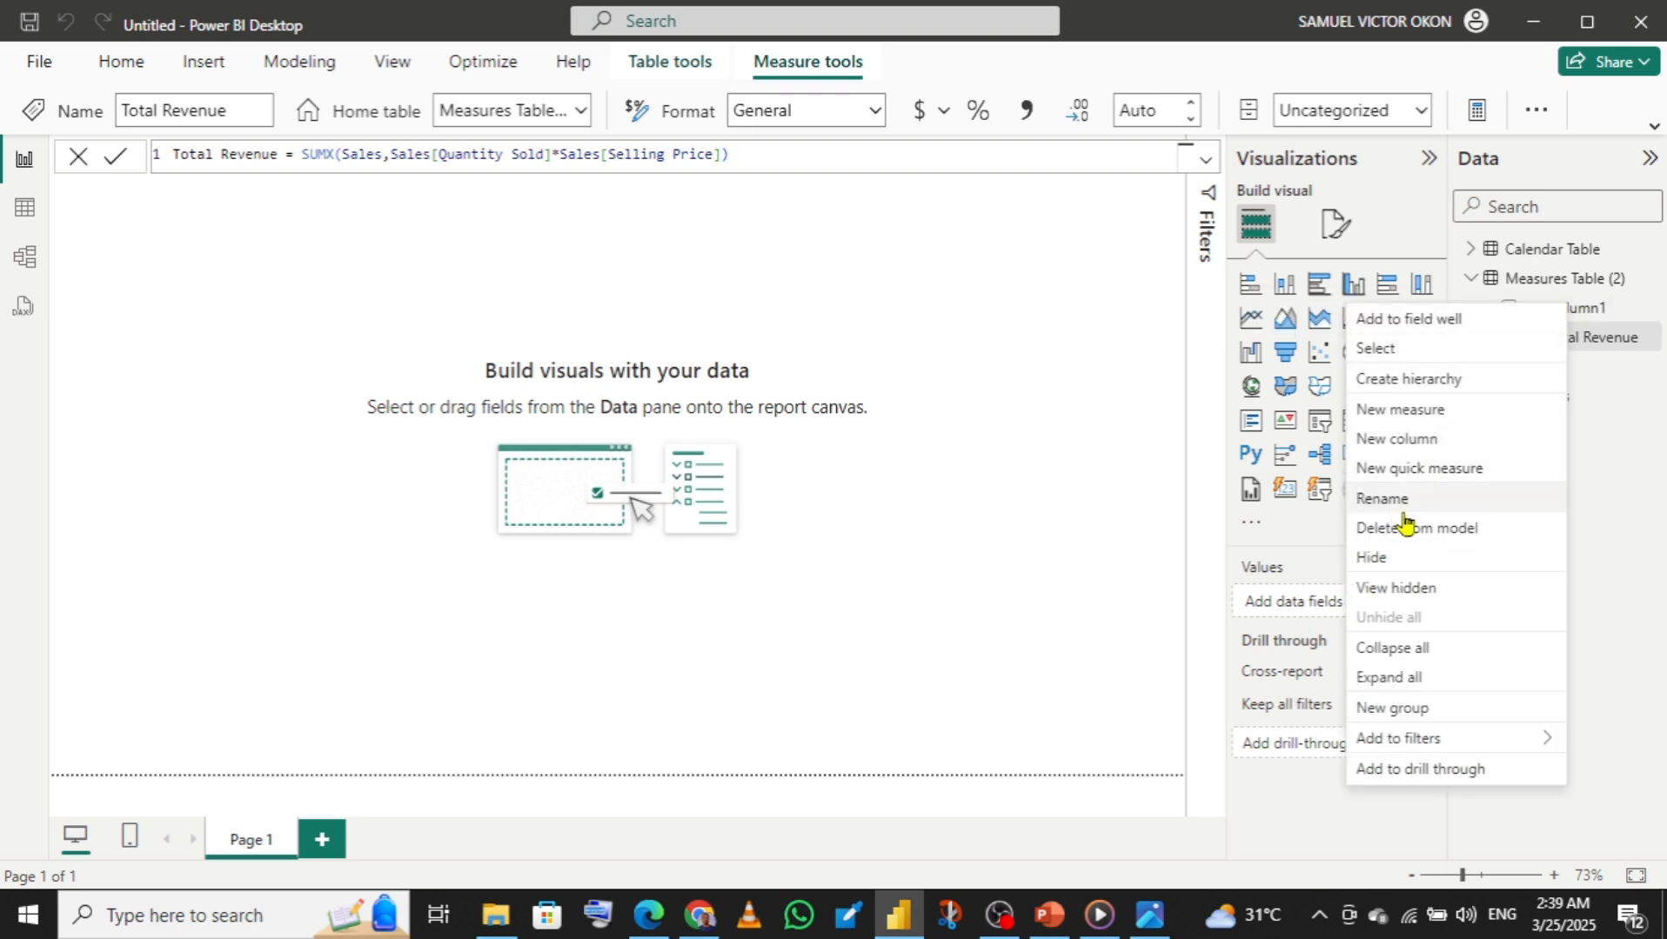
{"action": "left_click", "coordinate": [1446, 529]}
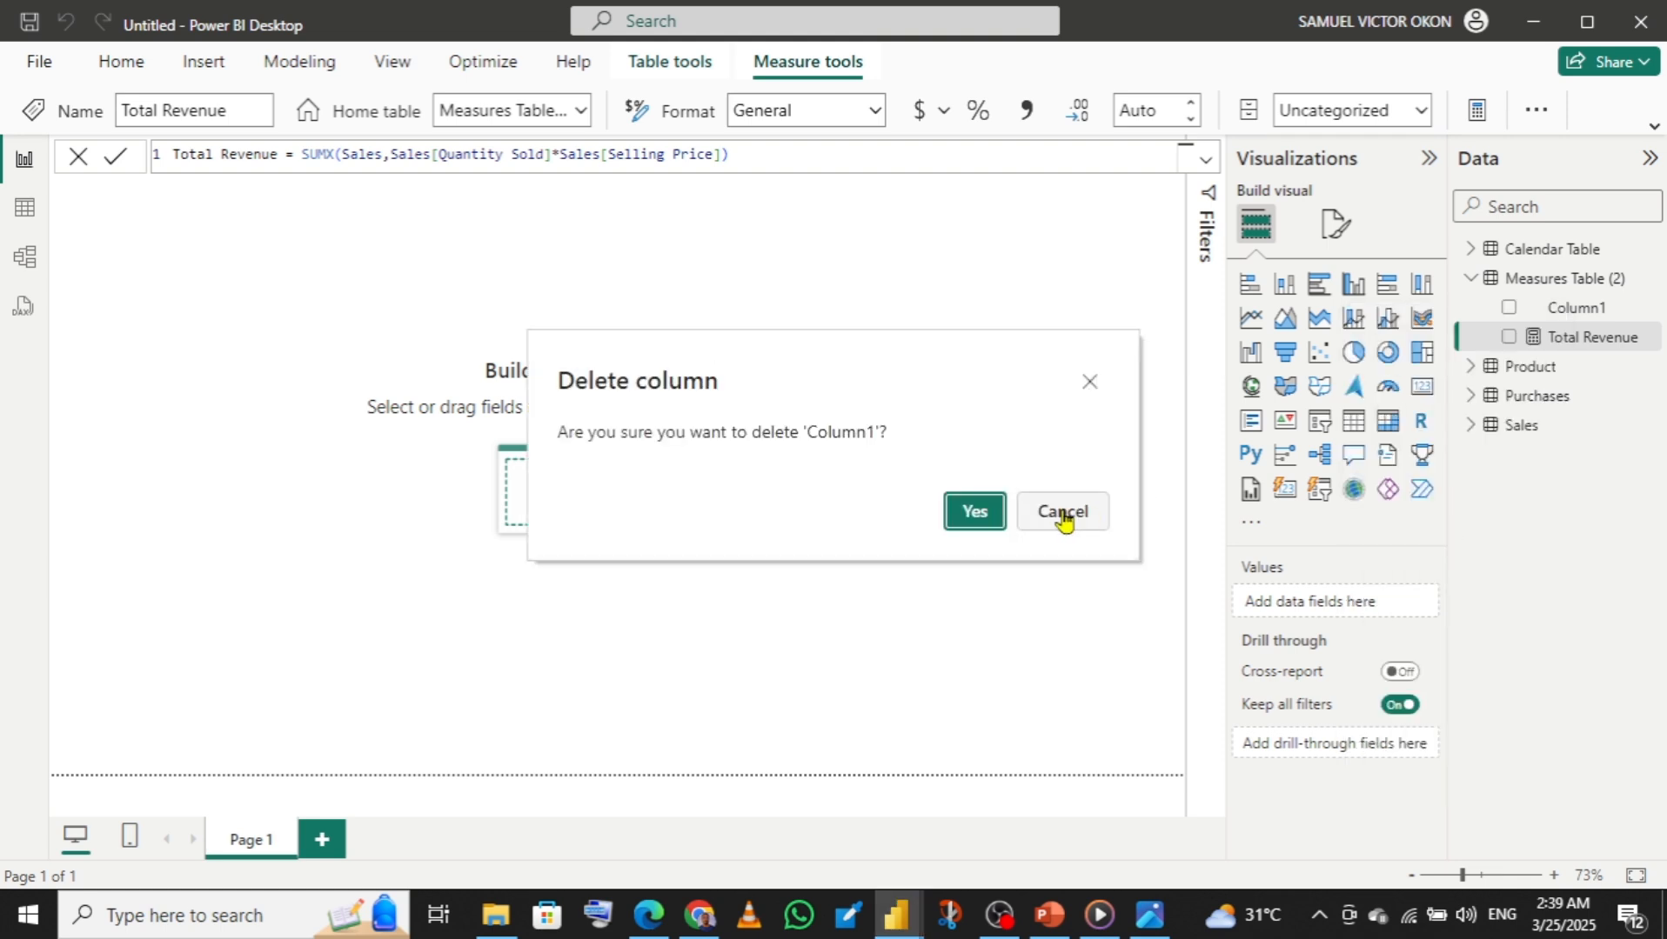
{"action": "left_click", "coordinate": [976, 513]}
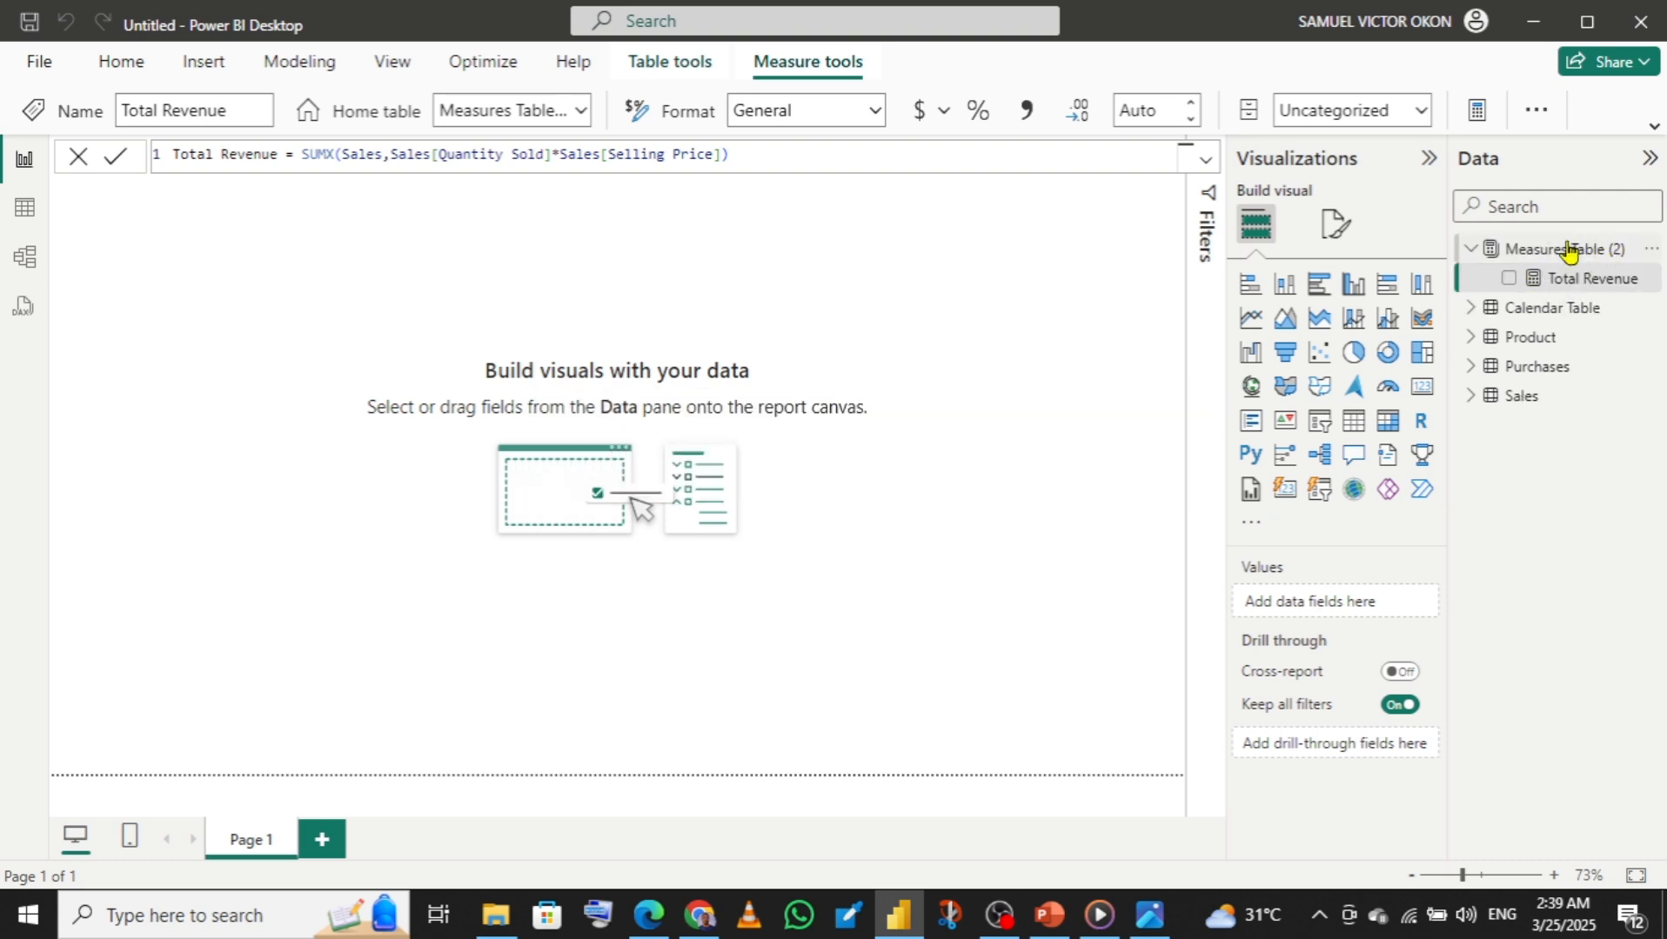
- Try to rename Measures Table (2) to Measures Table
{"action": "right_click", "coordinate": [1567, 250]}
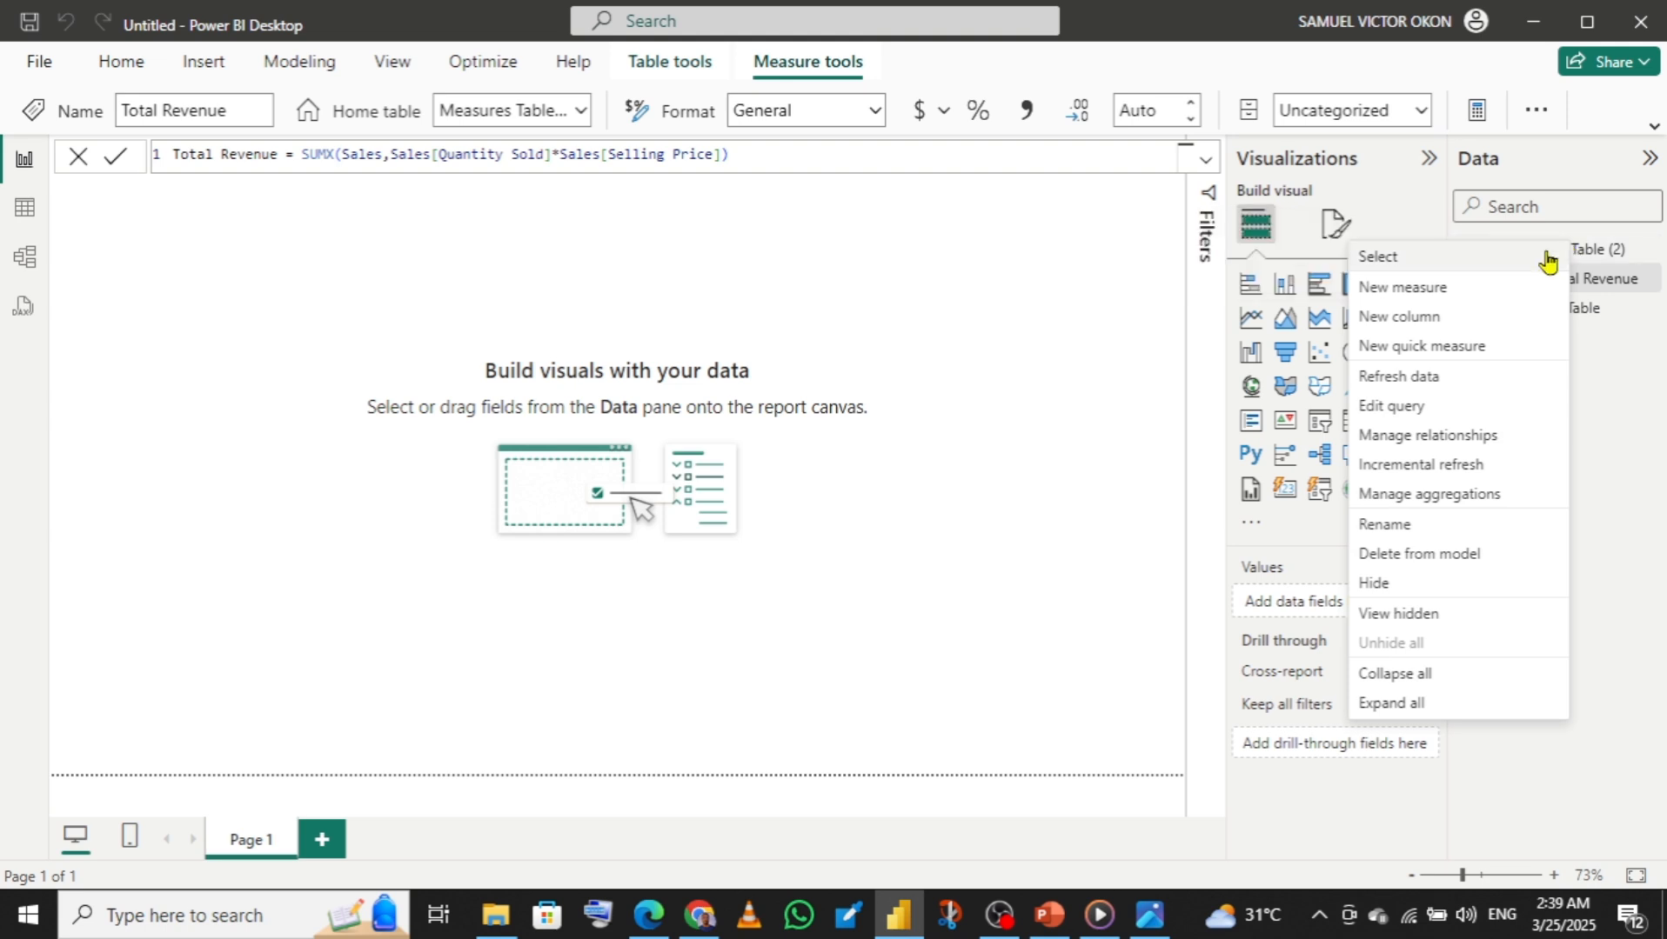
{"action": "left_click", "coordinate": [1385, 525]}
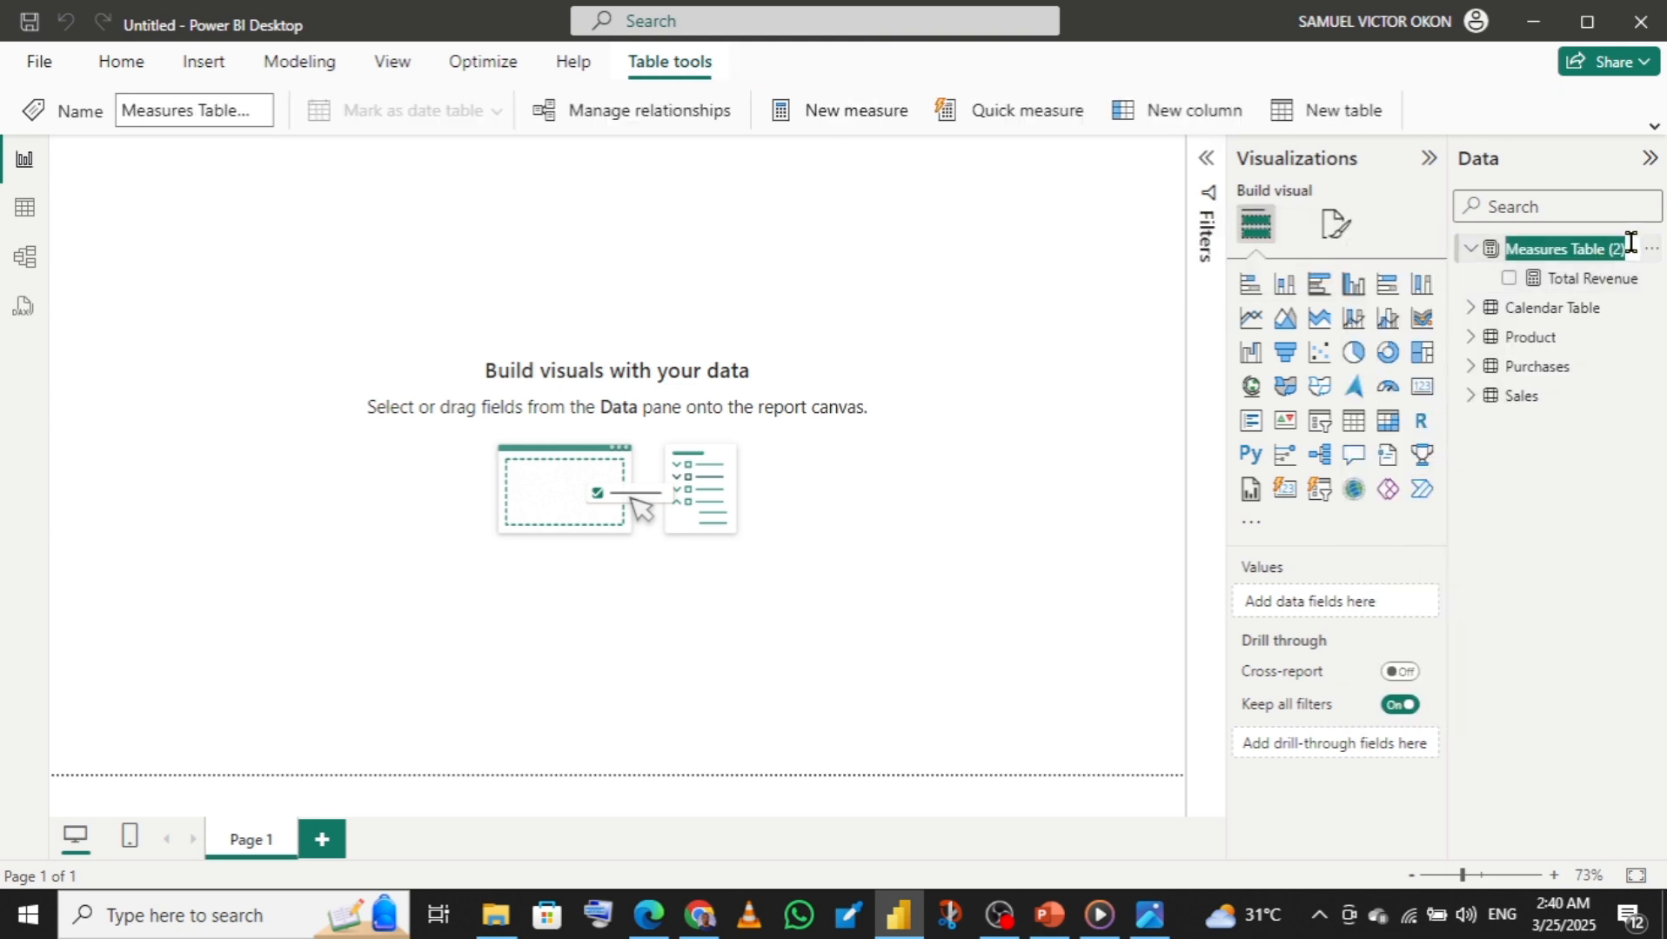
{"action": "key", "text": "Return"}
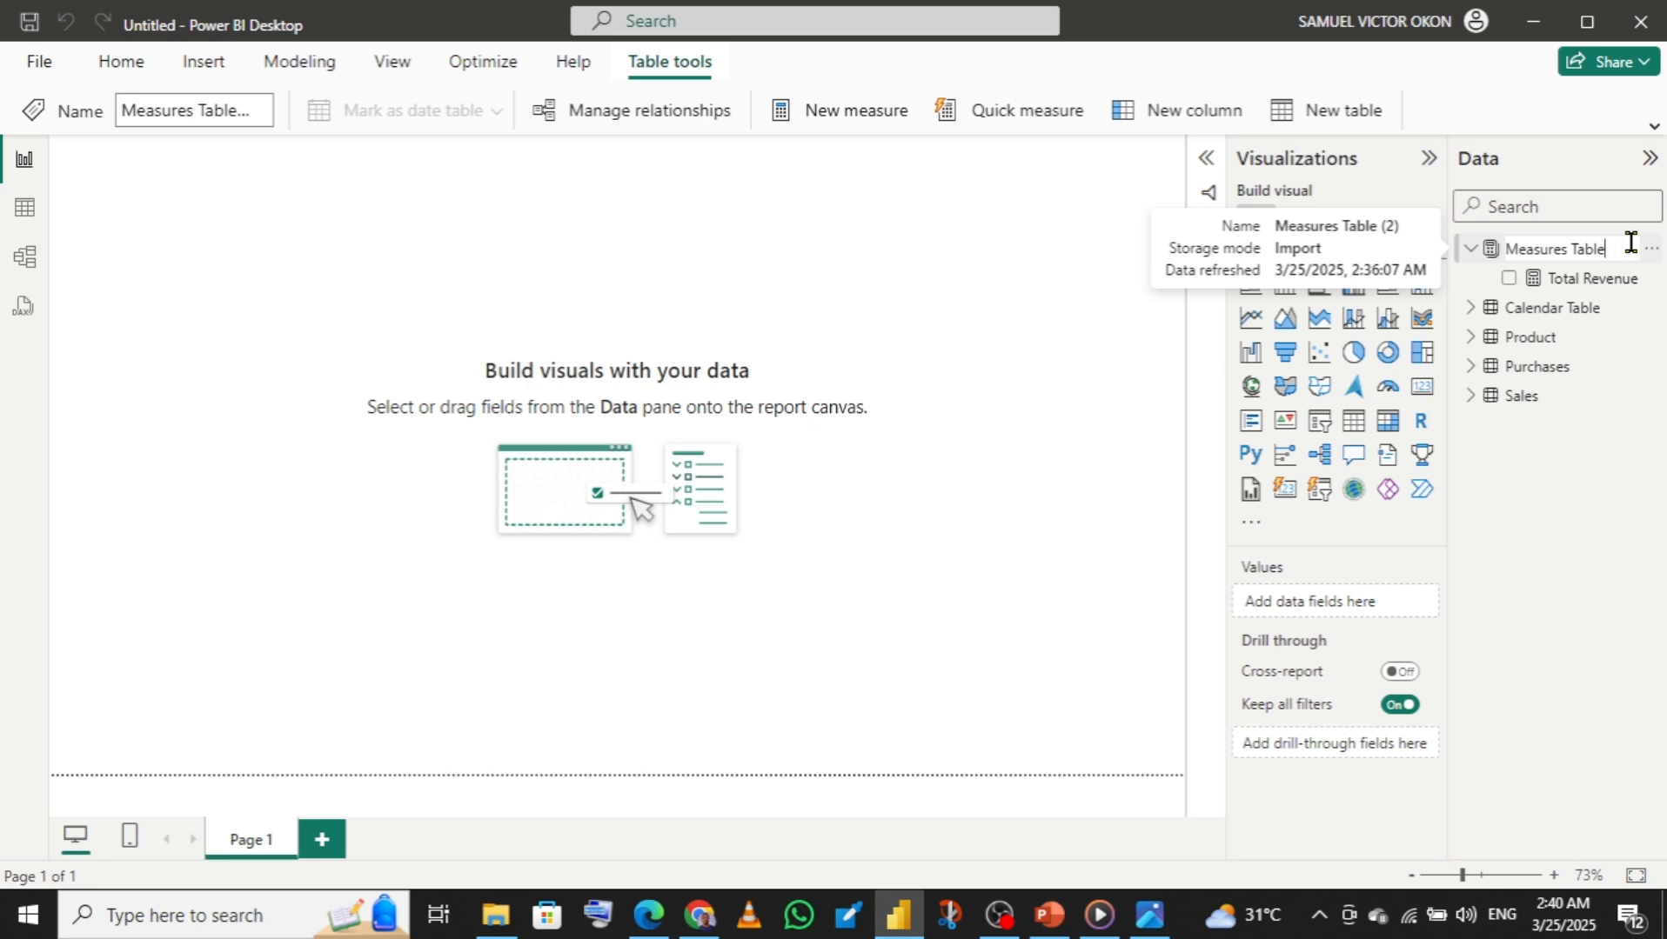
{"action": "key", "text": "Return"}
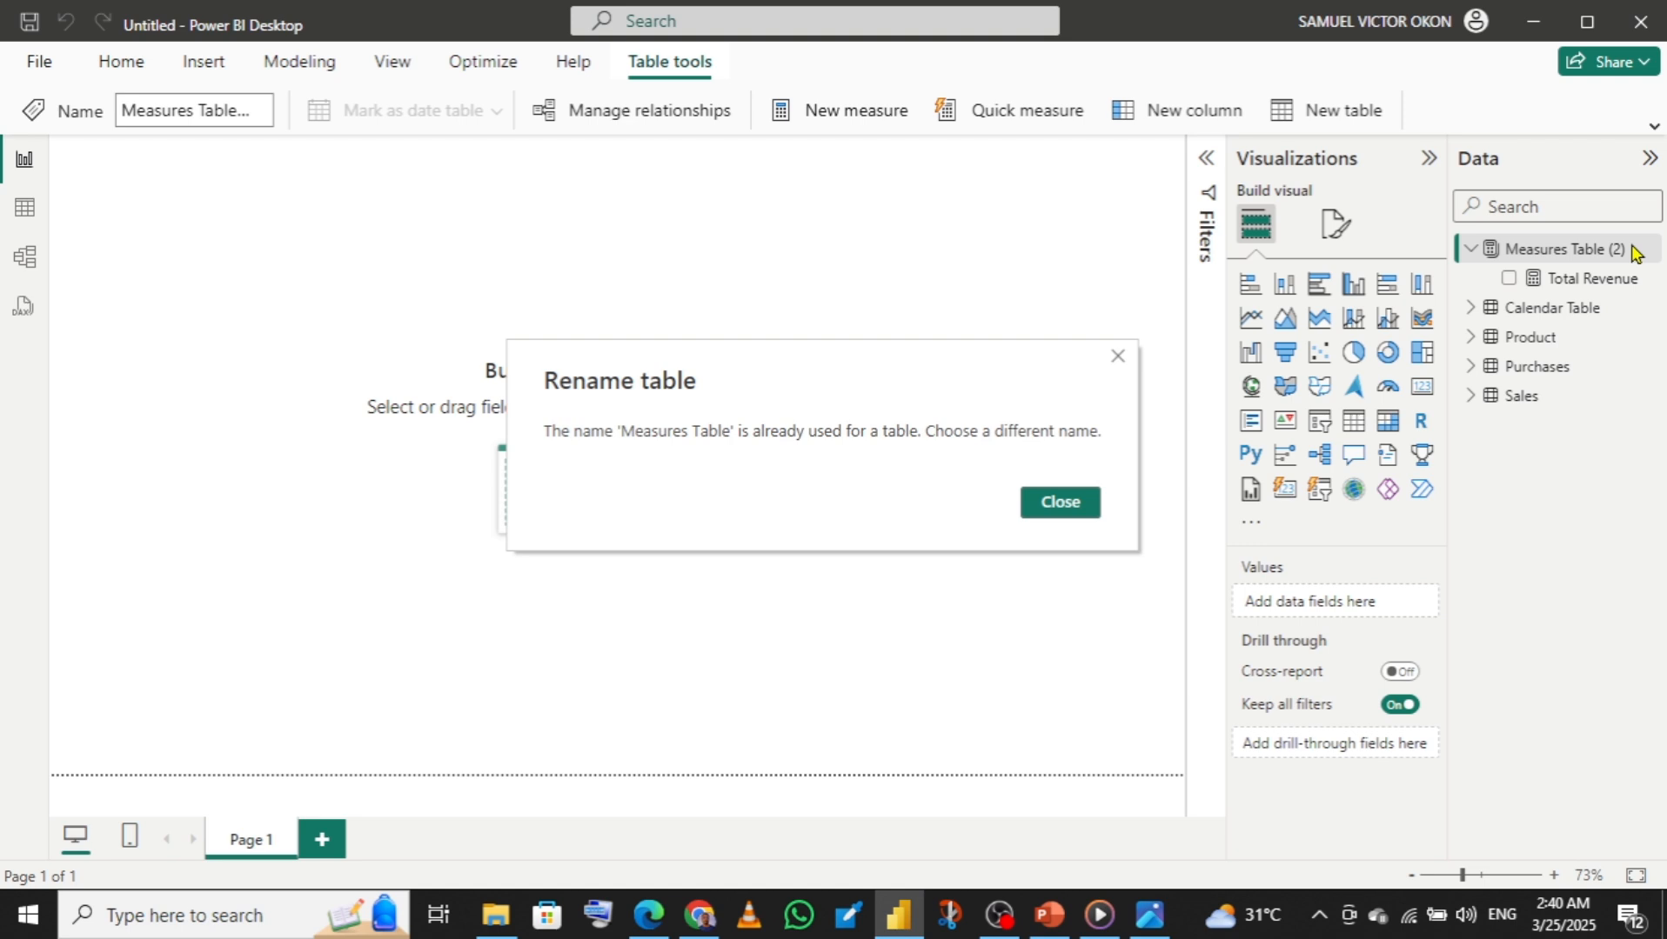
{"action": "left_click", "coordinate": [1061, 509]}
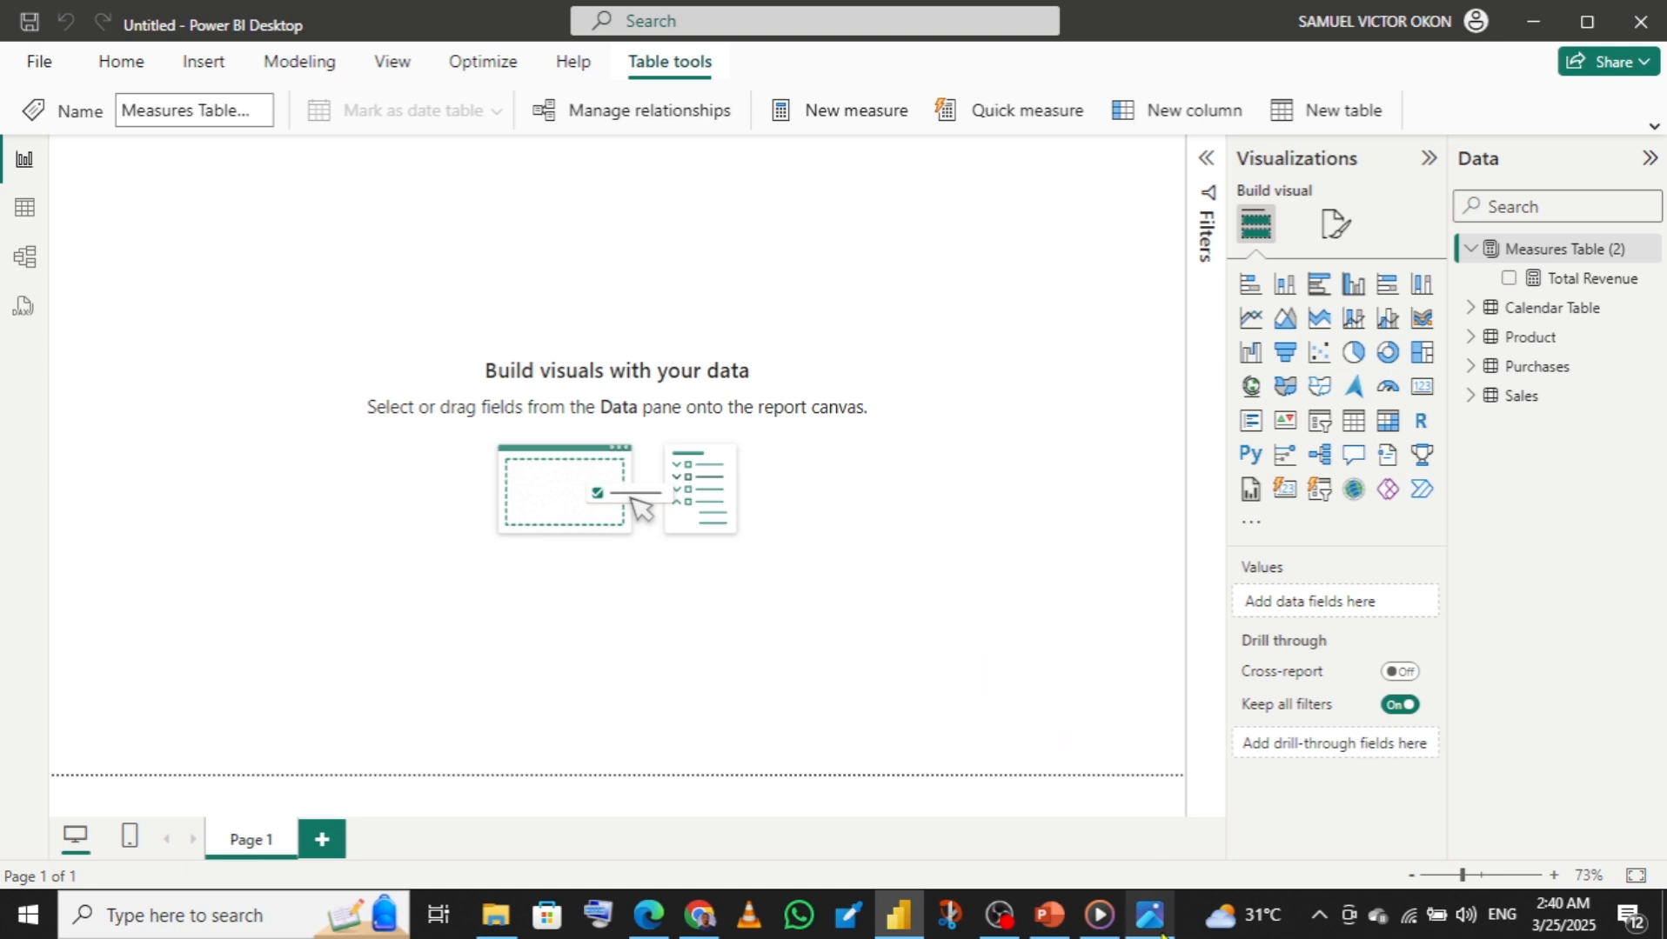
- Look at the Dashboard image again to check which measures and visuals it uses
{"action": "left_click", "coordinate": [1159, 799]}
{"action": "mouse_move", "coordinate": [1160, 799]}
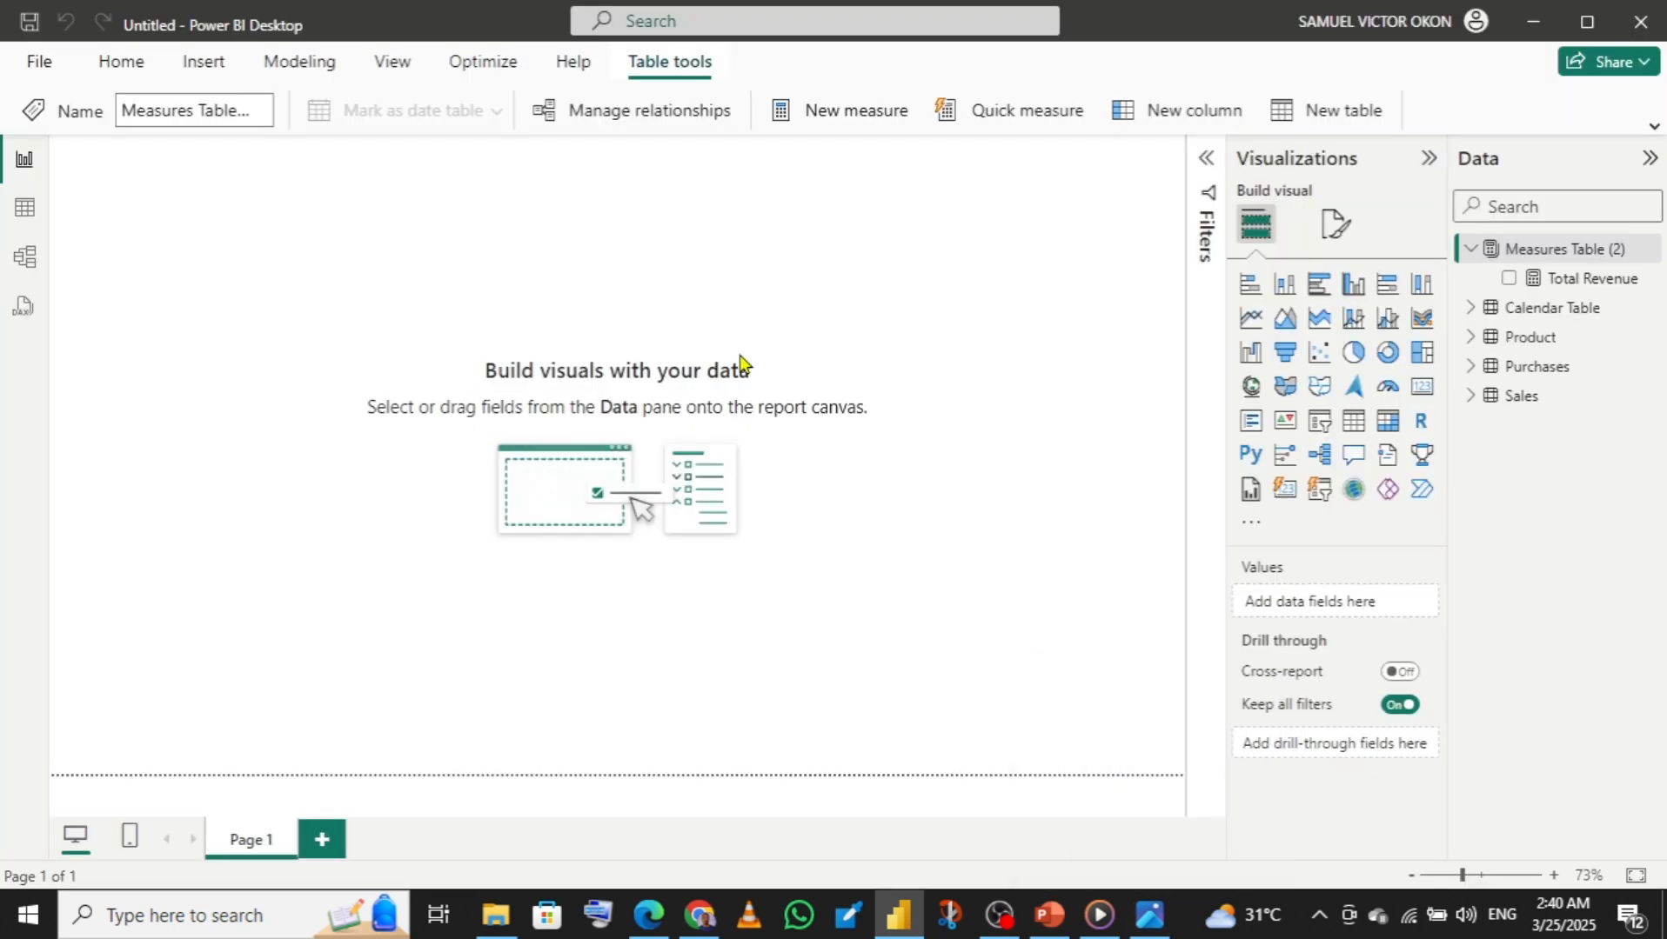
- Create a measure in the Purchases table with the formula COGS = SUM(Purchases[Cost of Goods Sold]) and commit it
{"action": "left_click", "coordinate": [20, 214]}
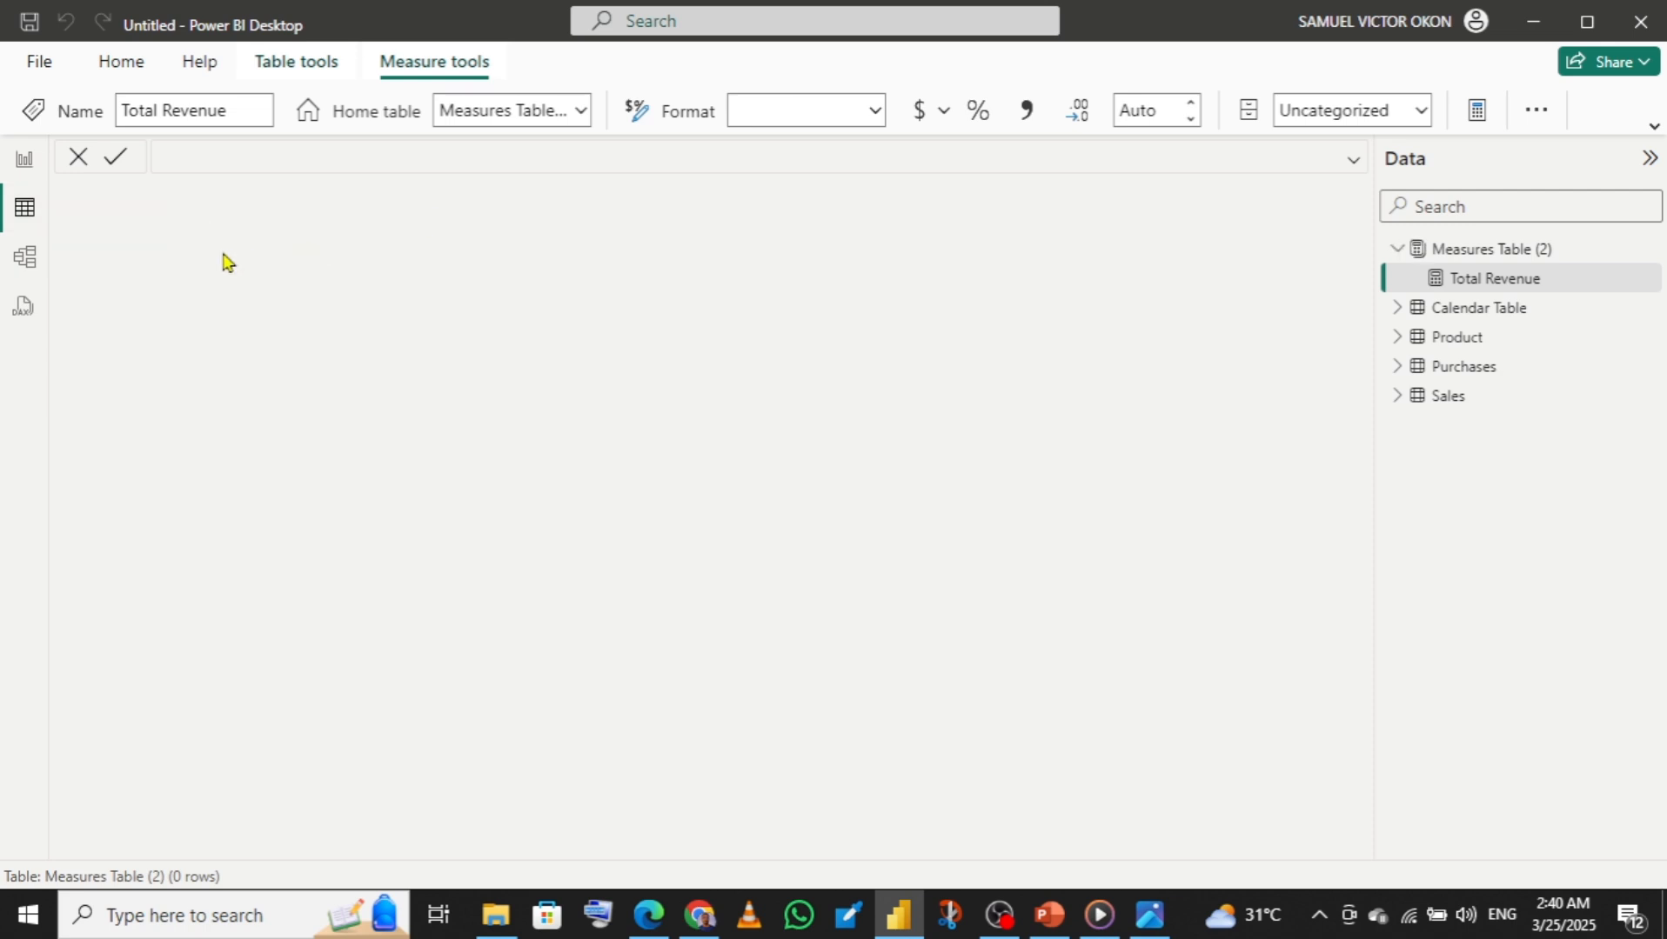
{"action": "left_click", "coordinate": [1459, 372]}
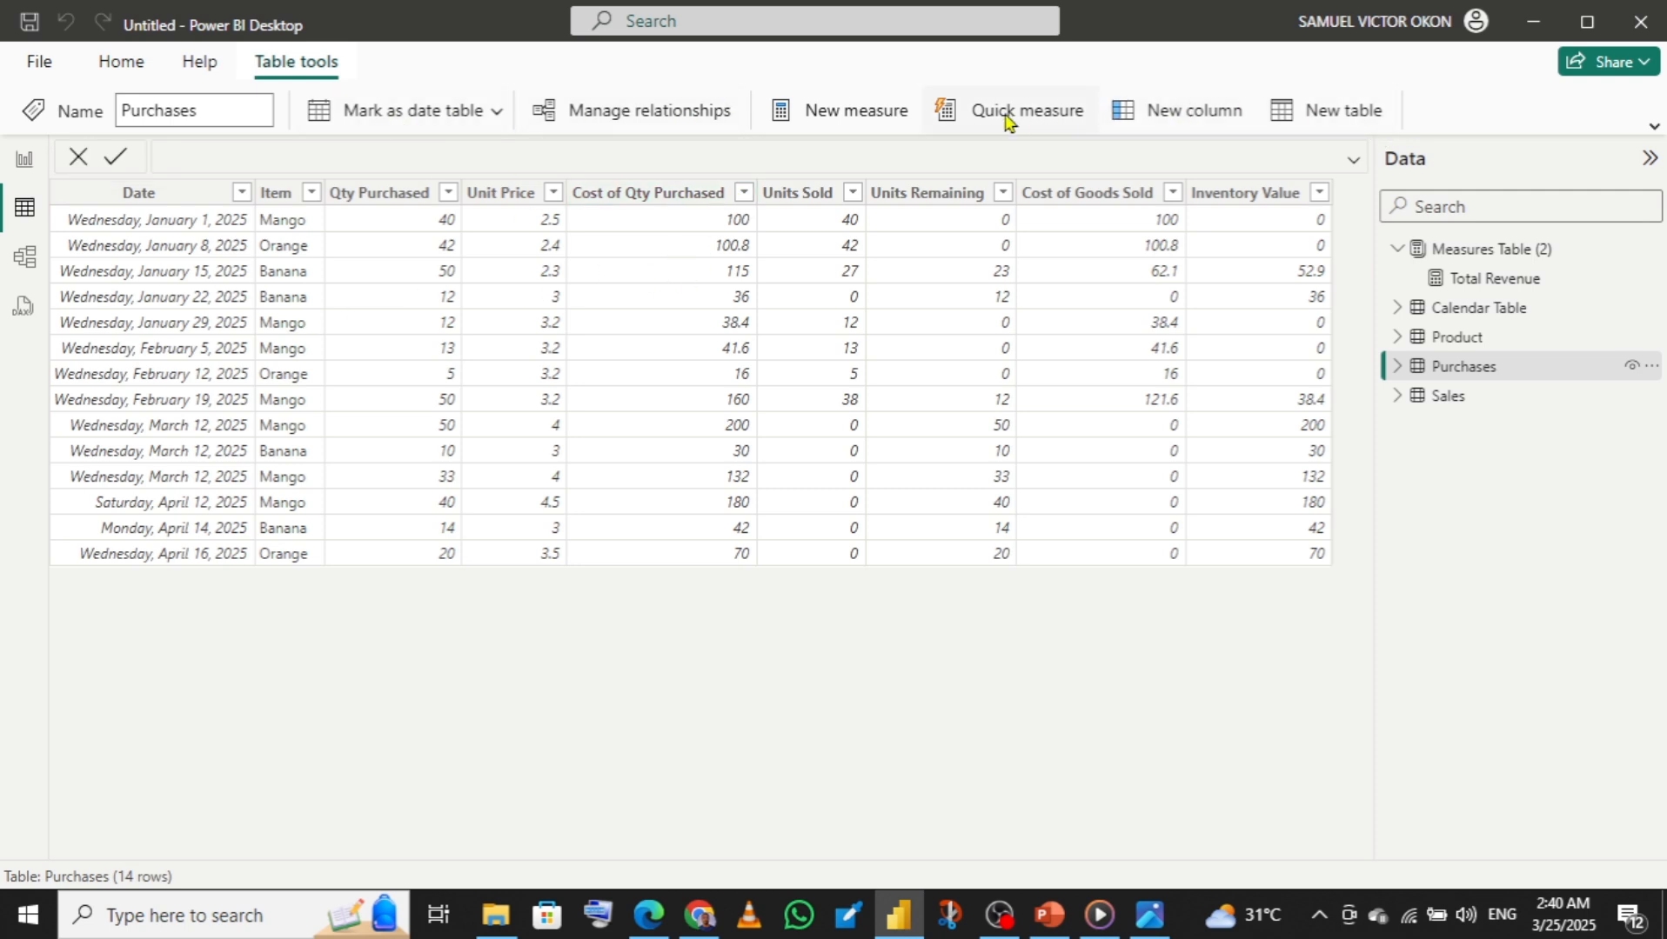
{"action": "left_click", "coordinate": [816, 108]}
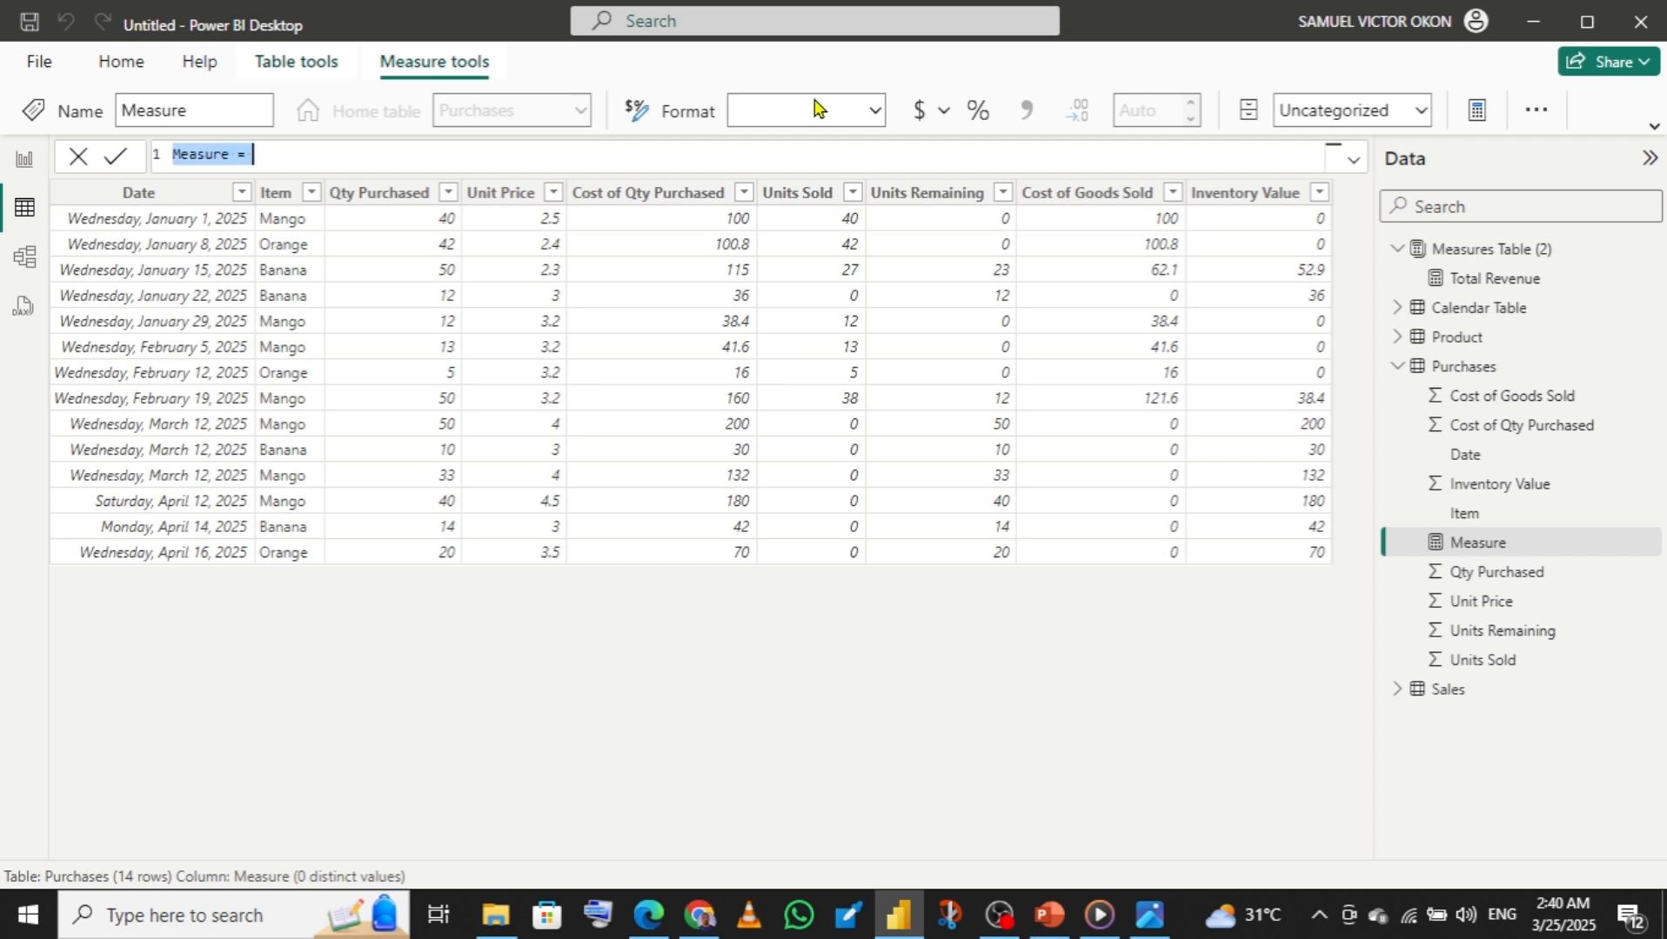
{"action": "type", "text": "CO"}
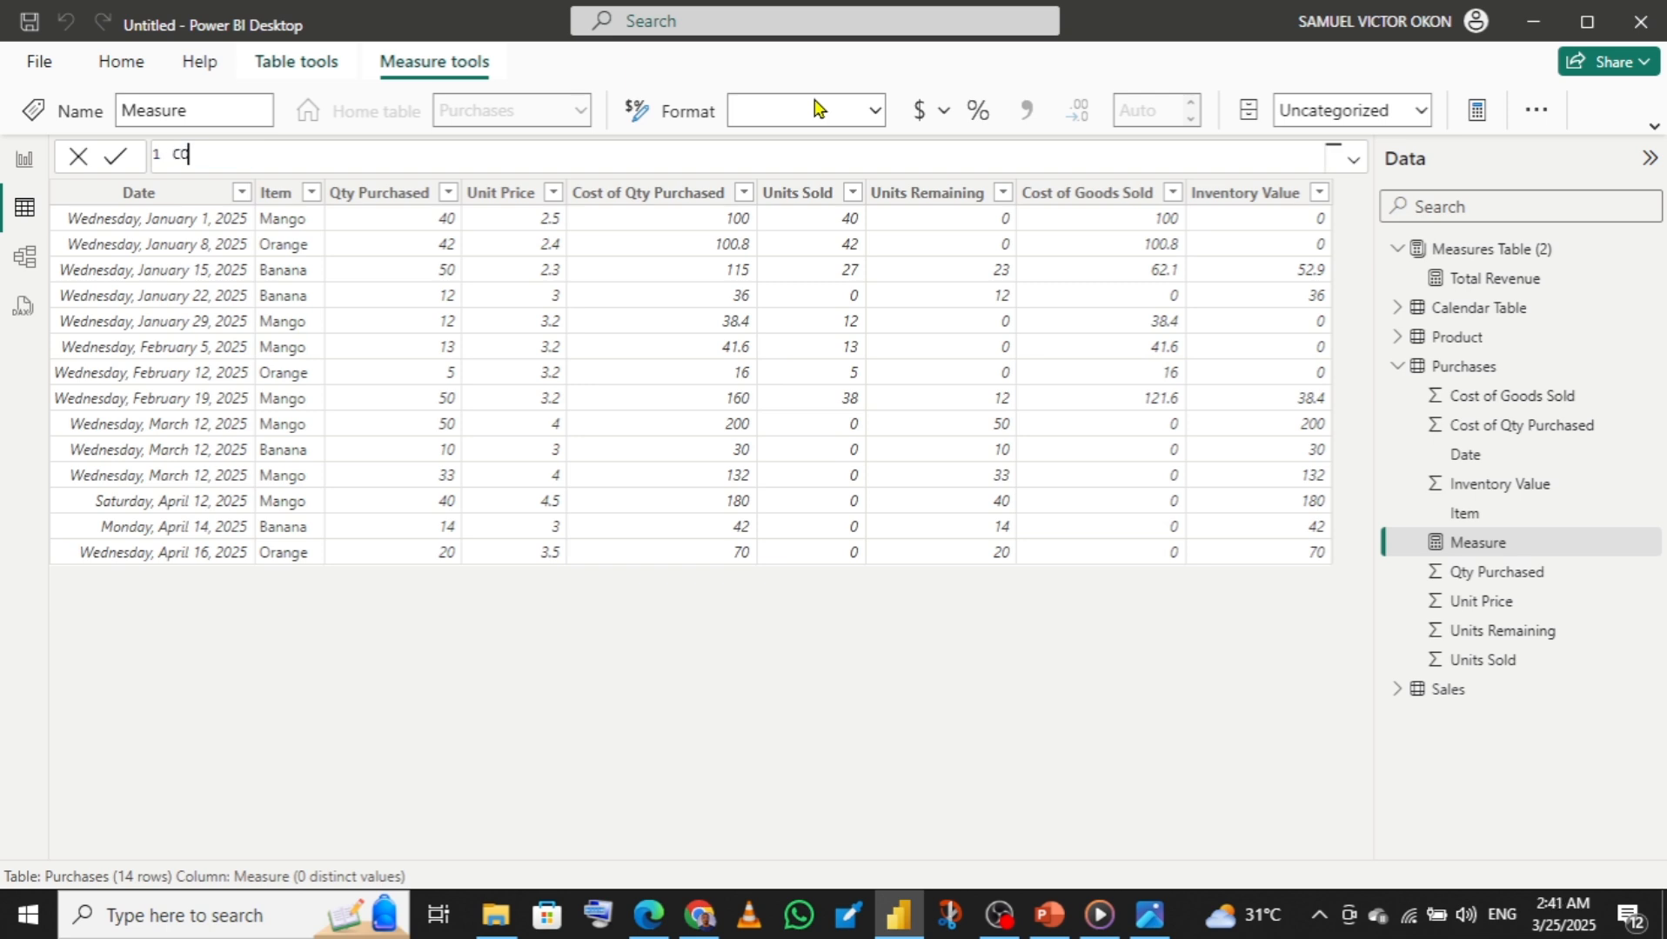
{"action": "type", "text": "GS = sum"}
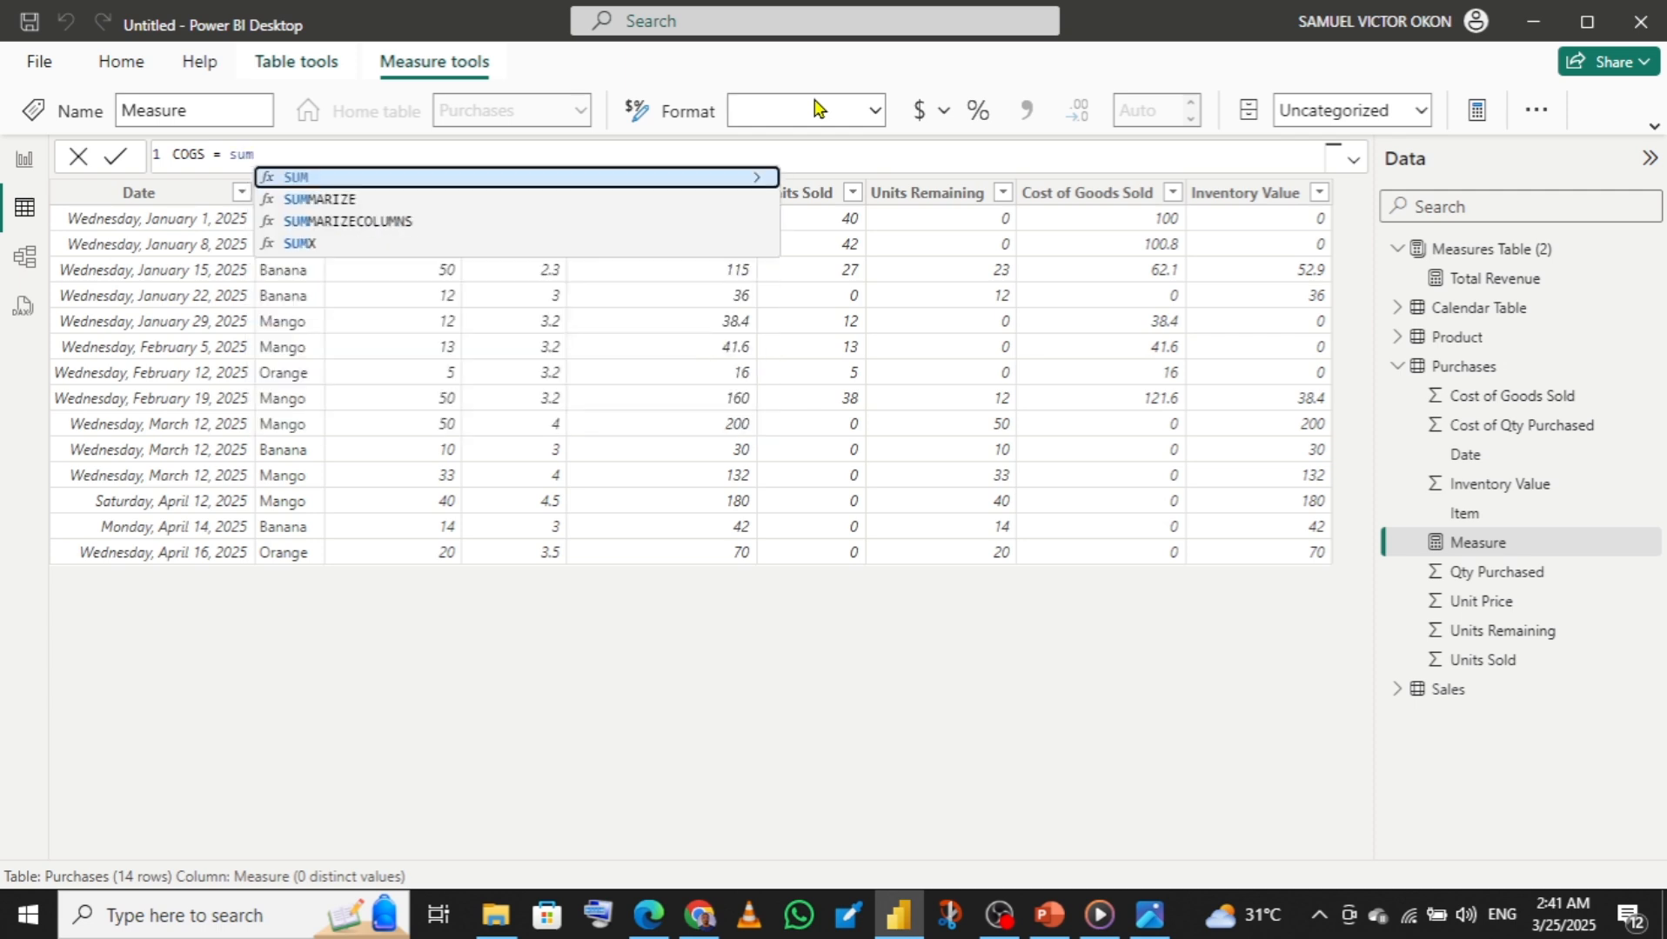
{"action": "key", "text": "Tab"}
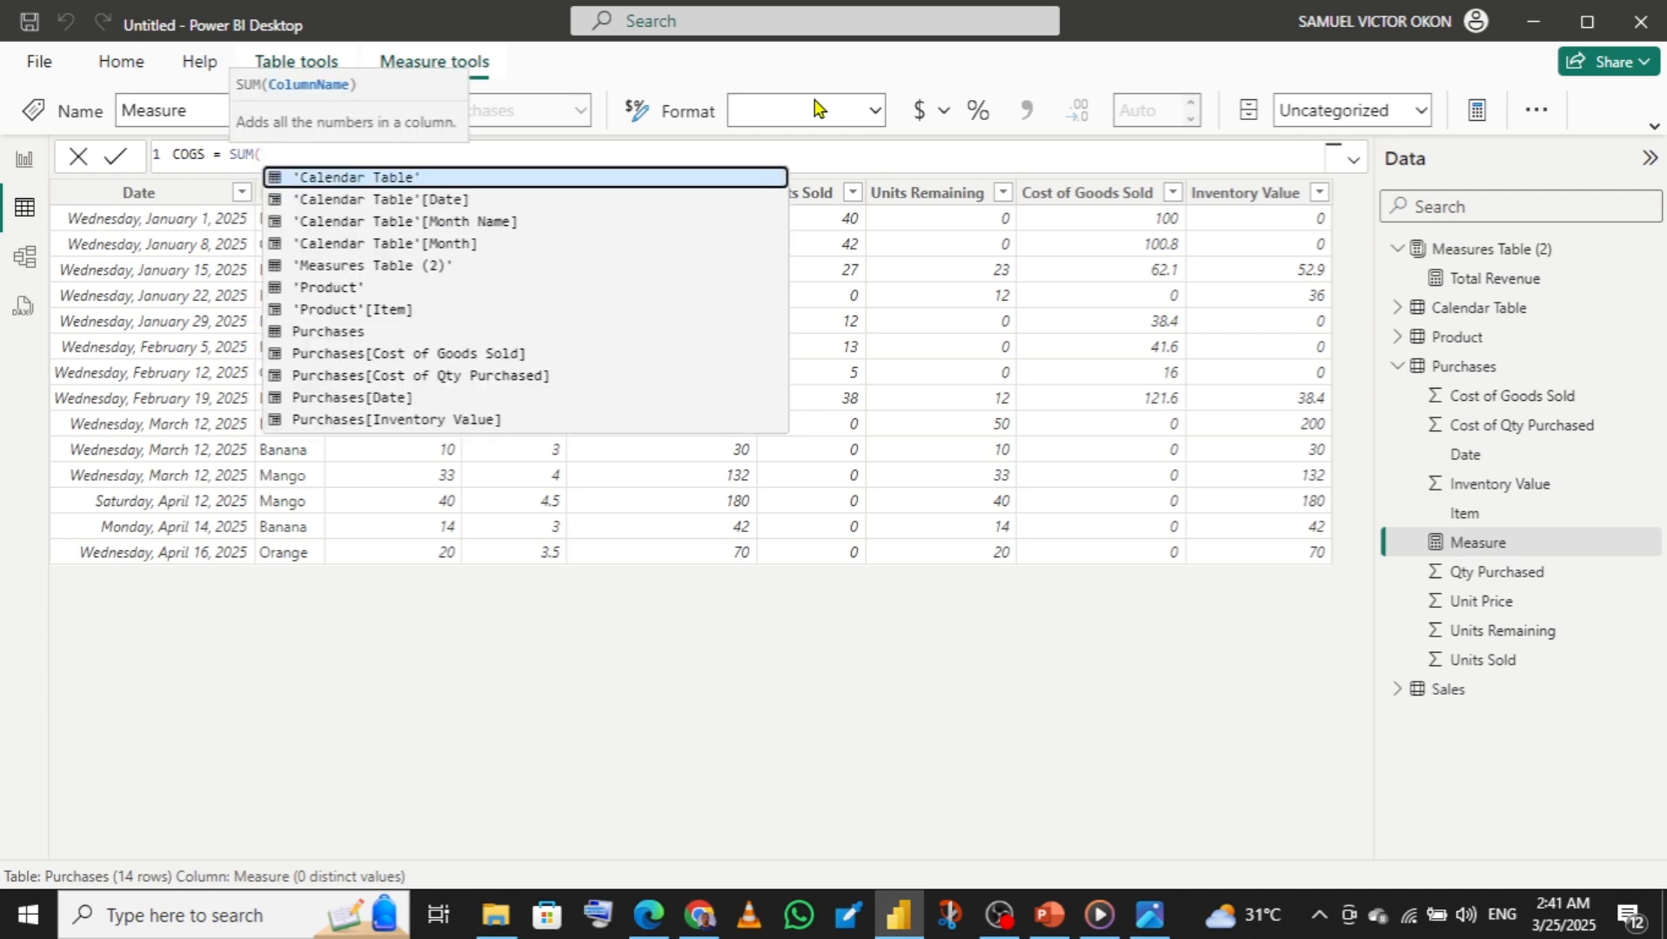
{"action": "type", "text": "cost"}
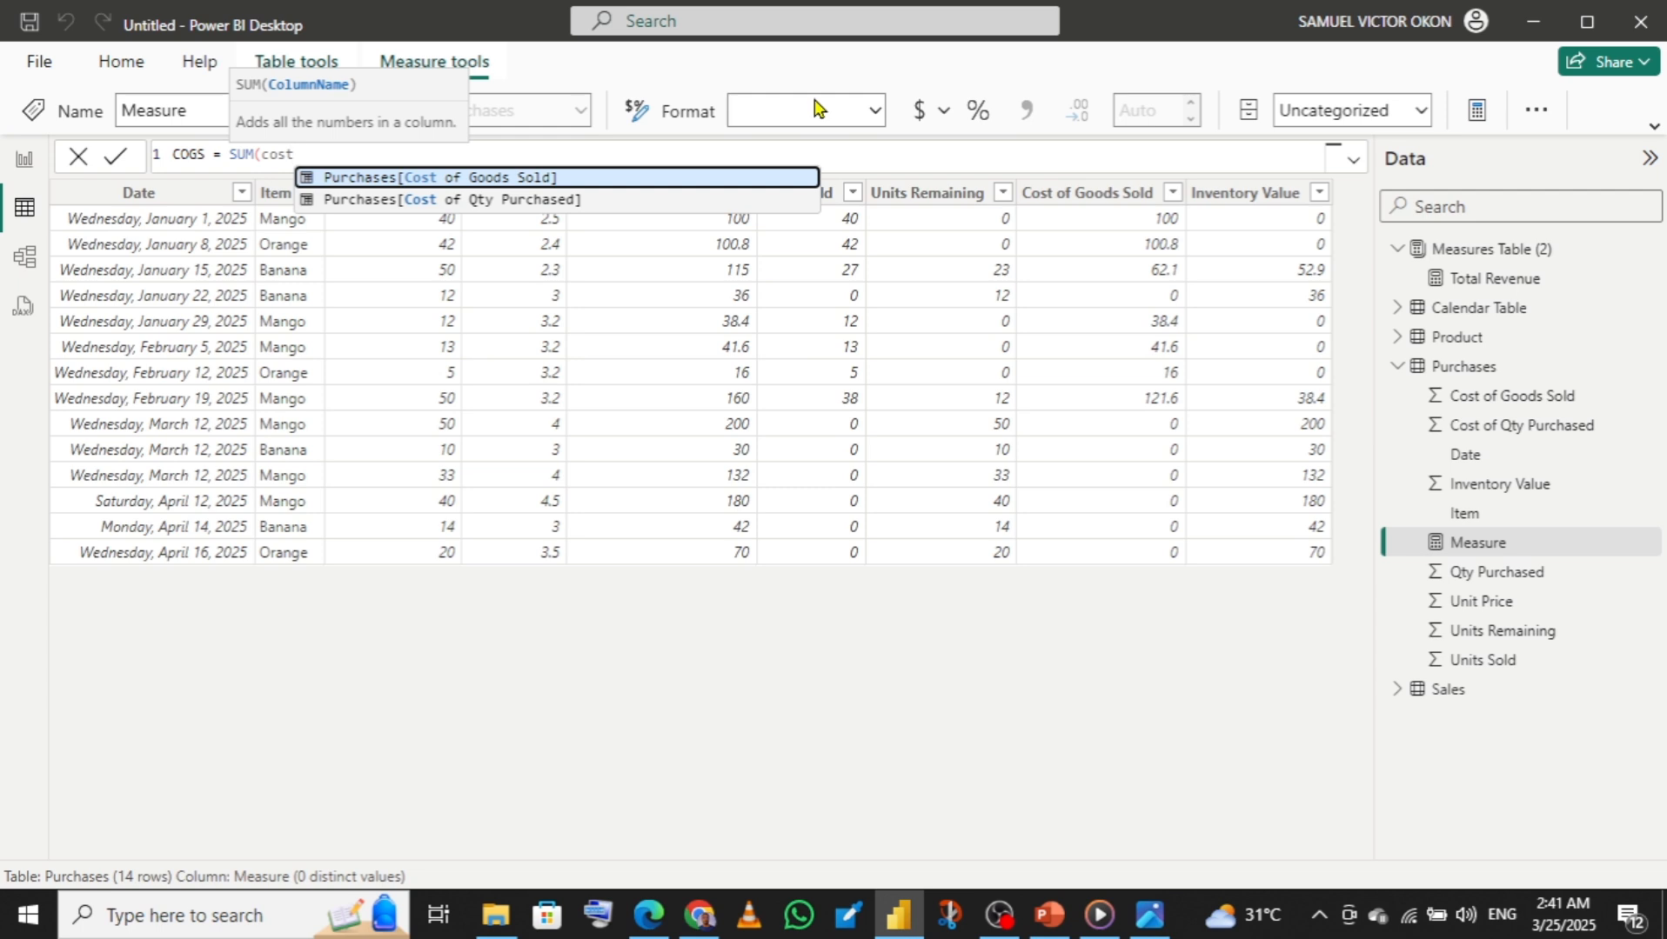
{"action": "key", "text": "Tab"}
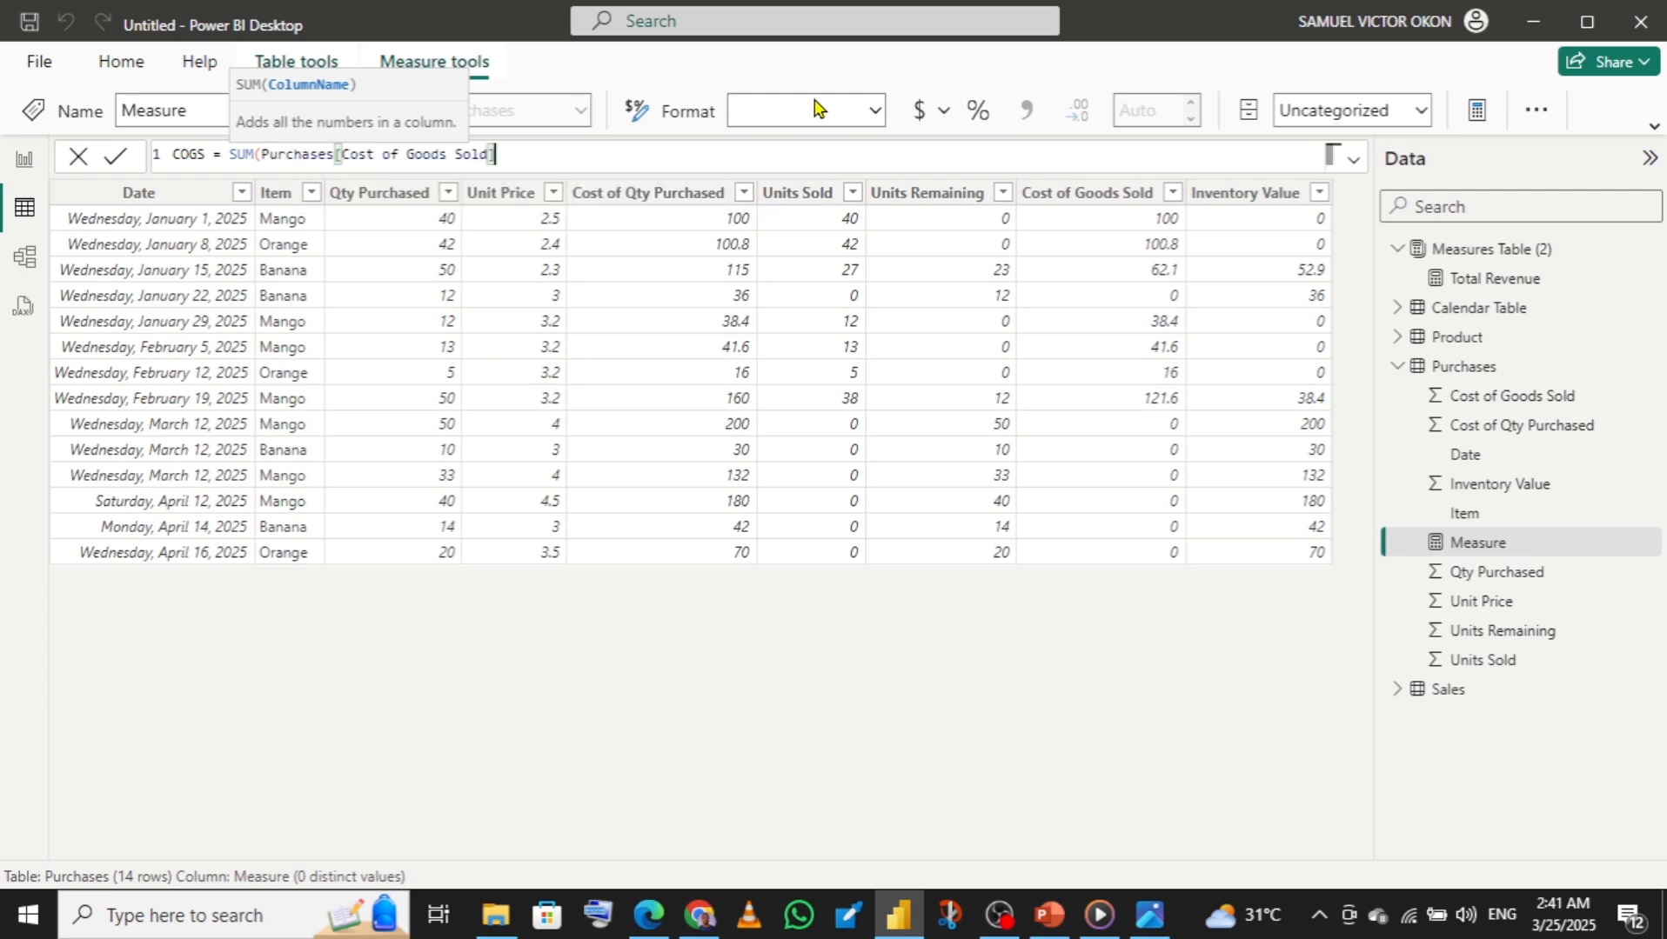
{"action": "type", "text": ")"}
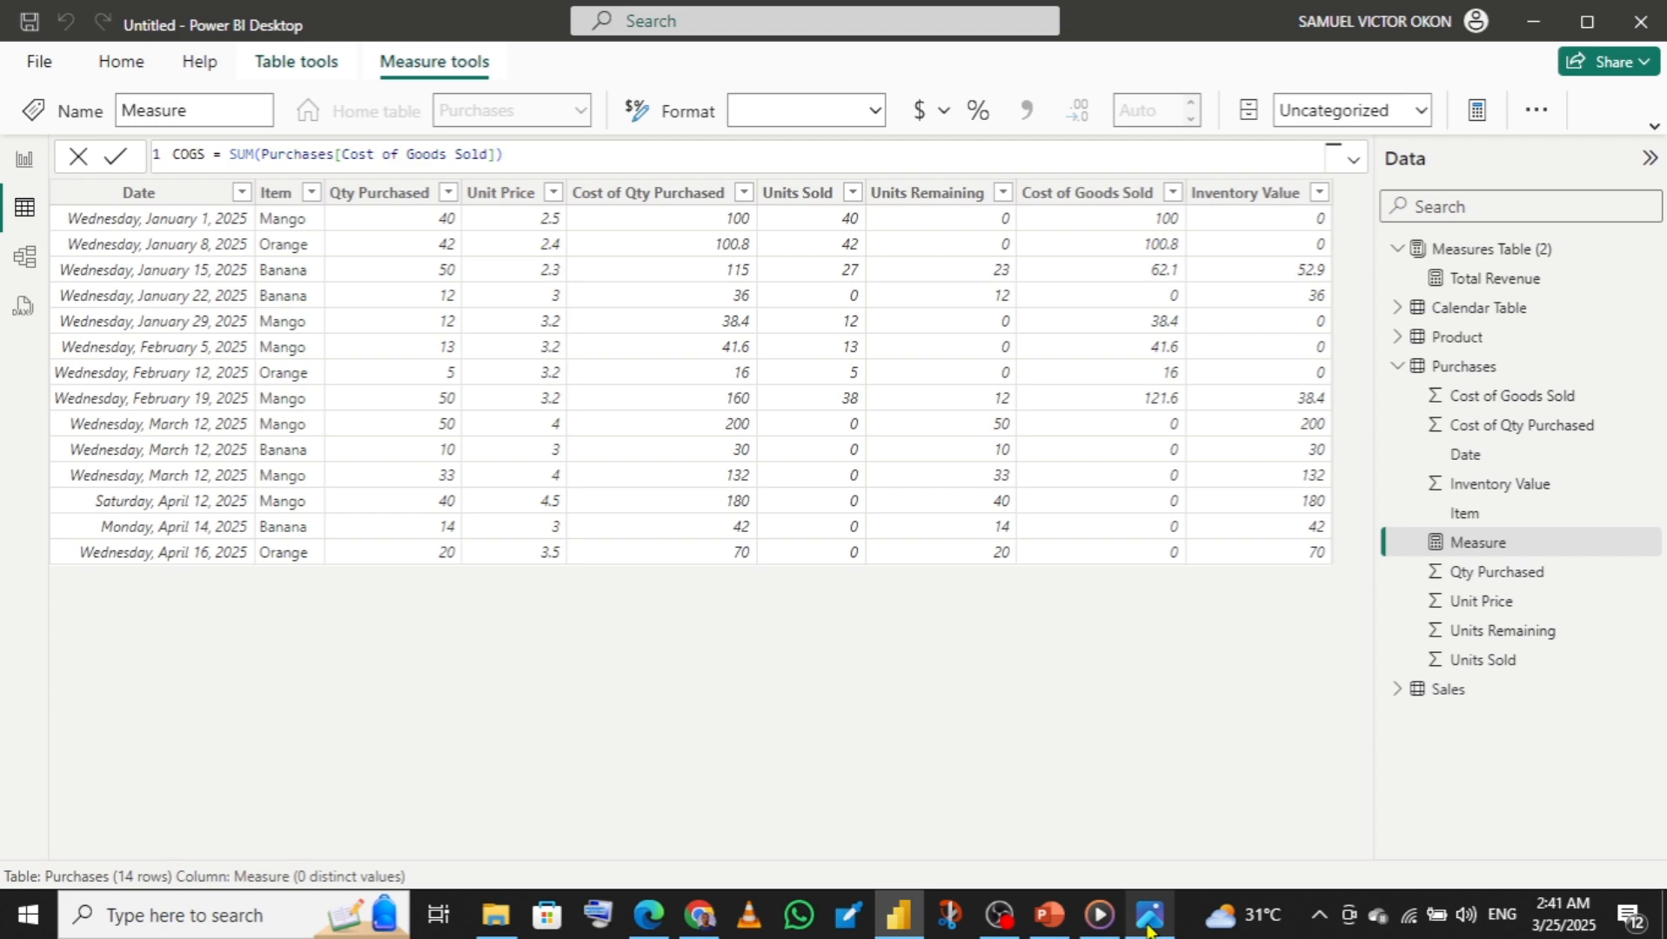
{"action": "mouse_move", "coordinate": [1148, 929]}
{"action": "mouse_move", "coordinate": [1142, 777]}
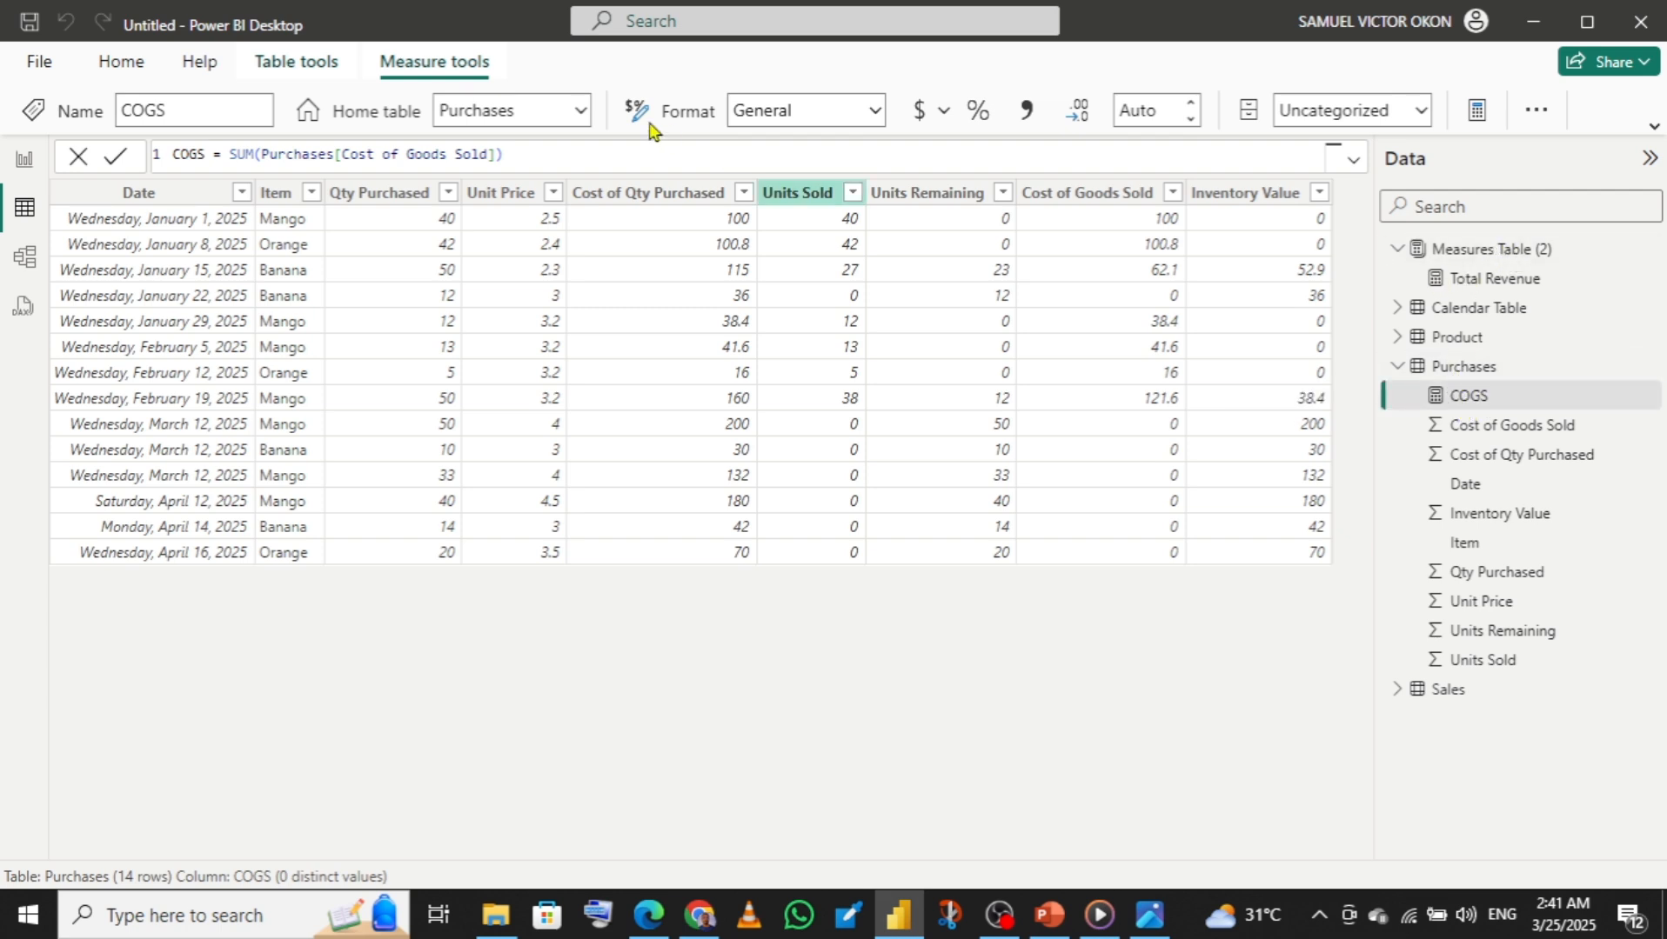
- Open the home table choices for the COGS measure
{"action": "left_click", "coordinate": [580, 111]}
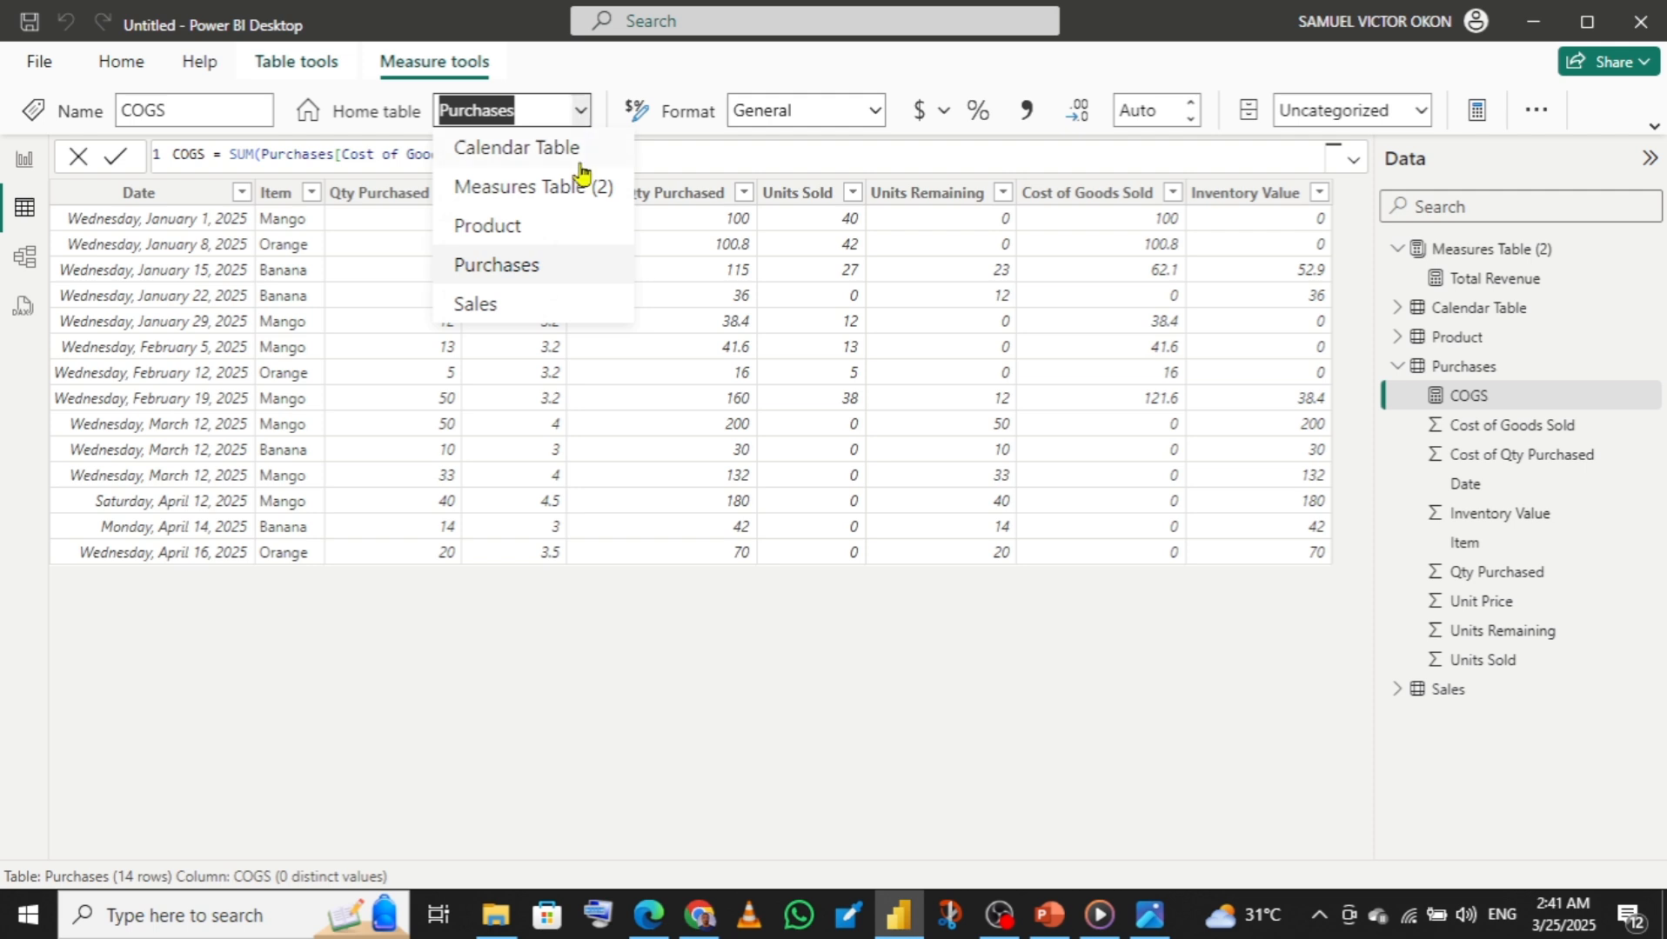
- Move the COGS measure to Measures Table (2) and start a new measure there named Quantity Remaining
{"action": "left_click", "coordinate": [516, 199]}
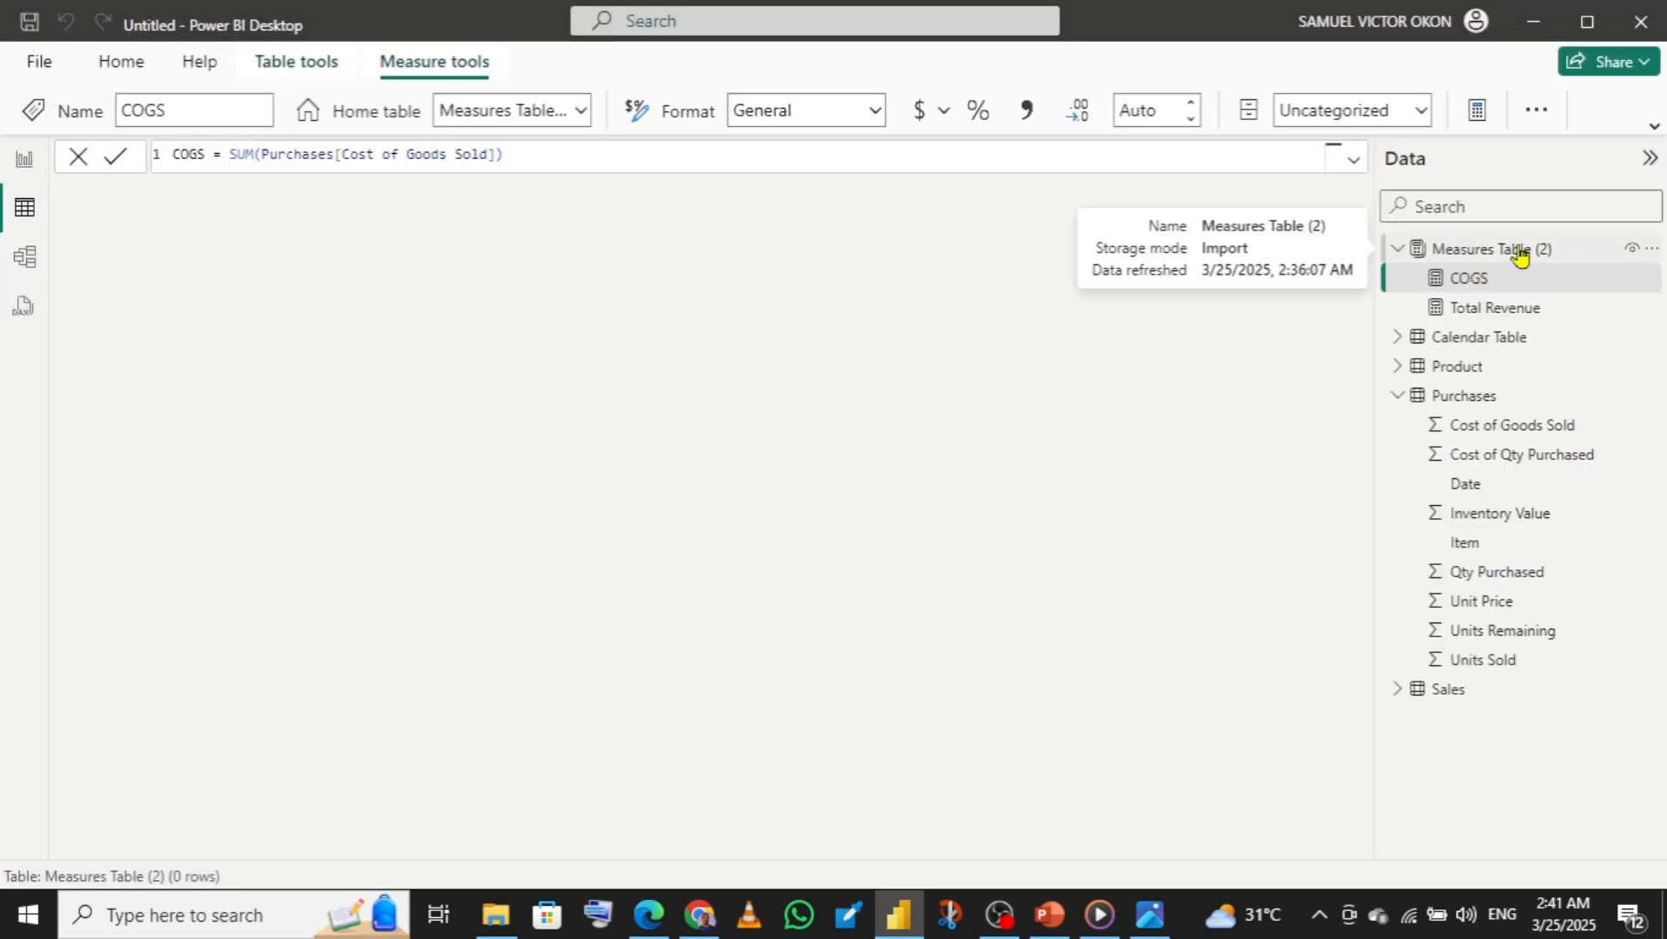
{"action": "right_click", "coordinate": [1522, 251]}
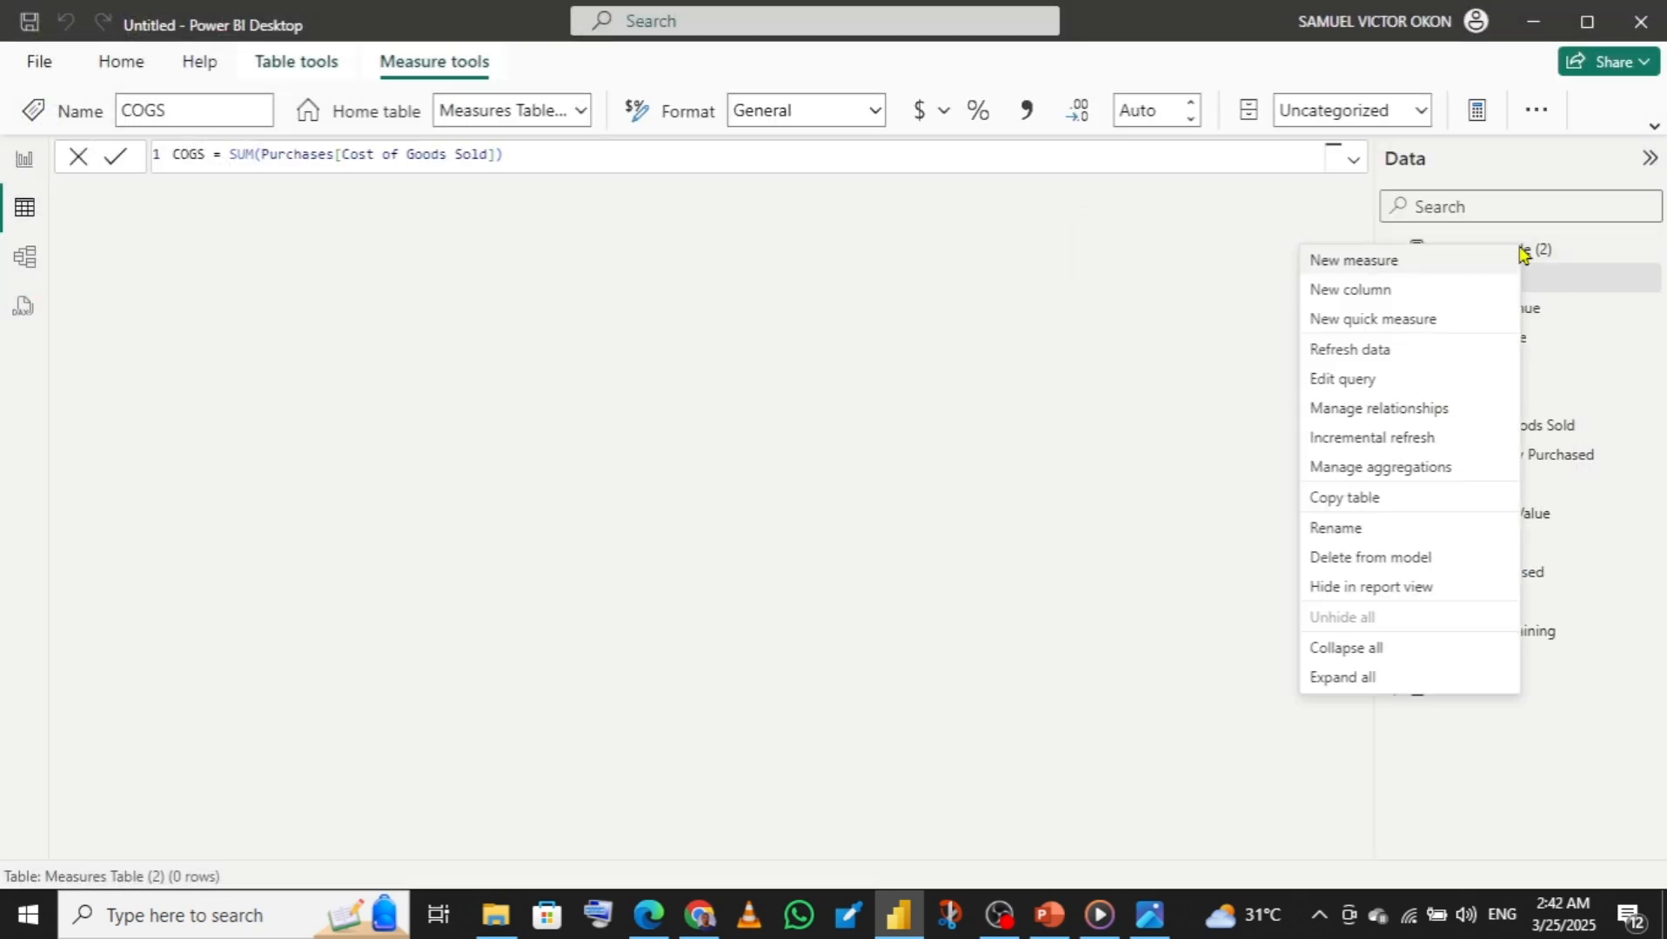
{"action": "left_click", "coordinate": [1371, 260]}
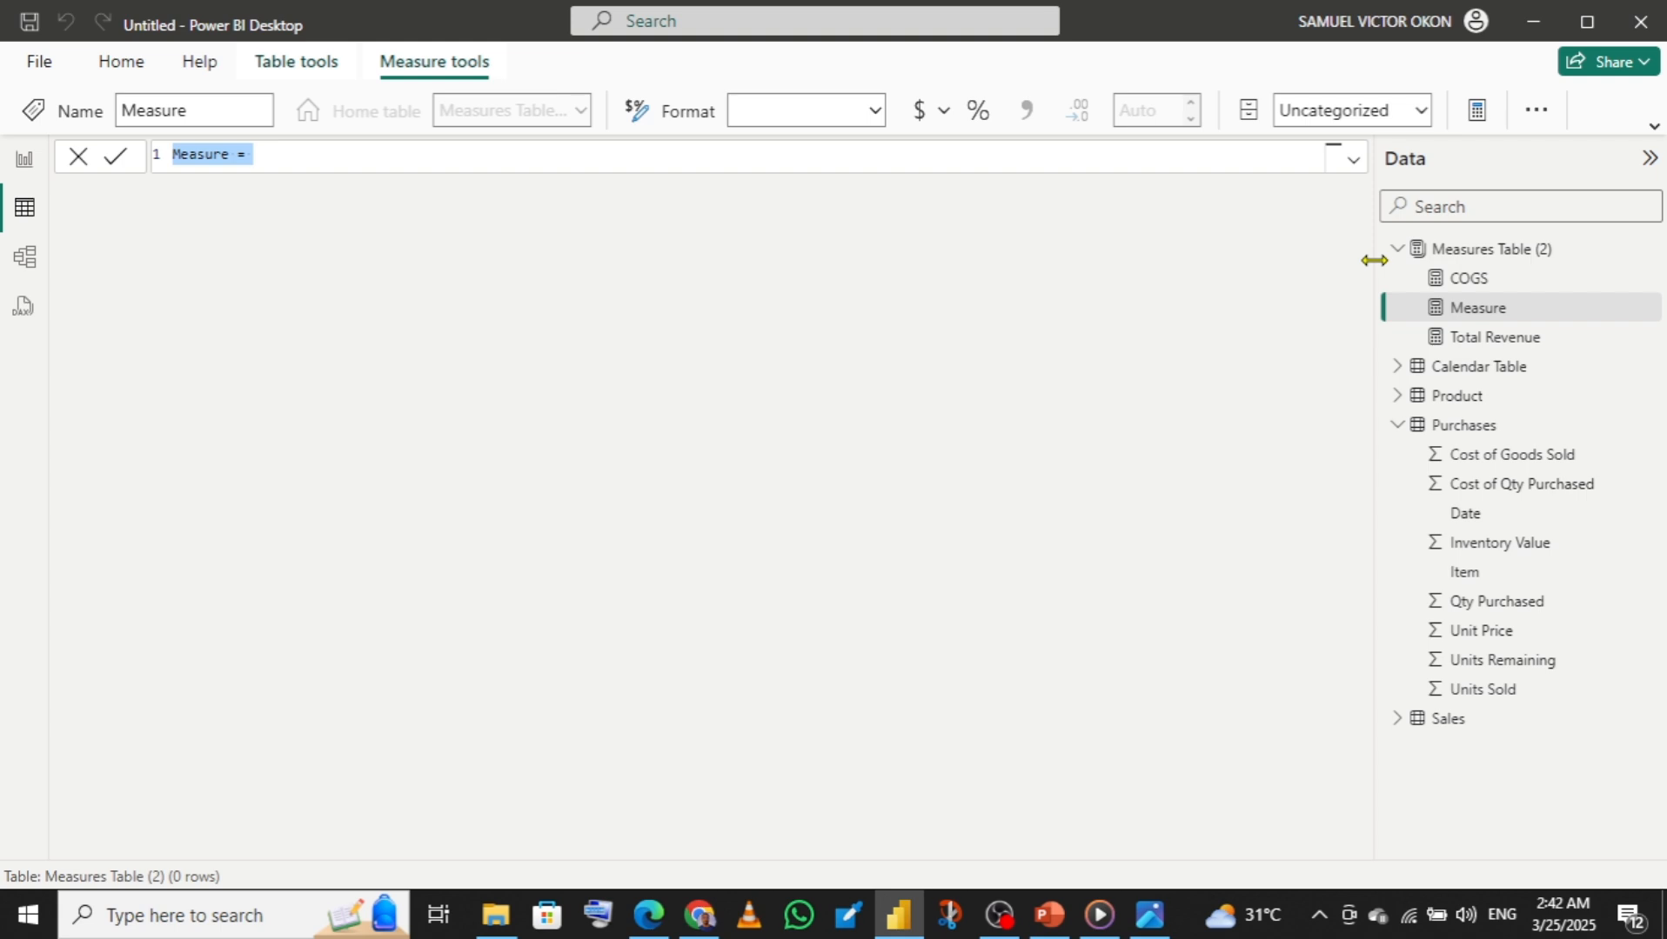
{"action": "type", "text": "Quan"}
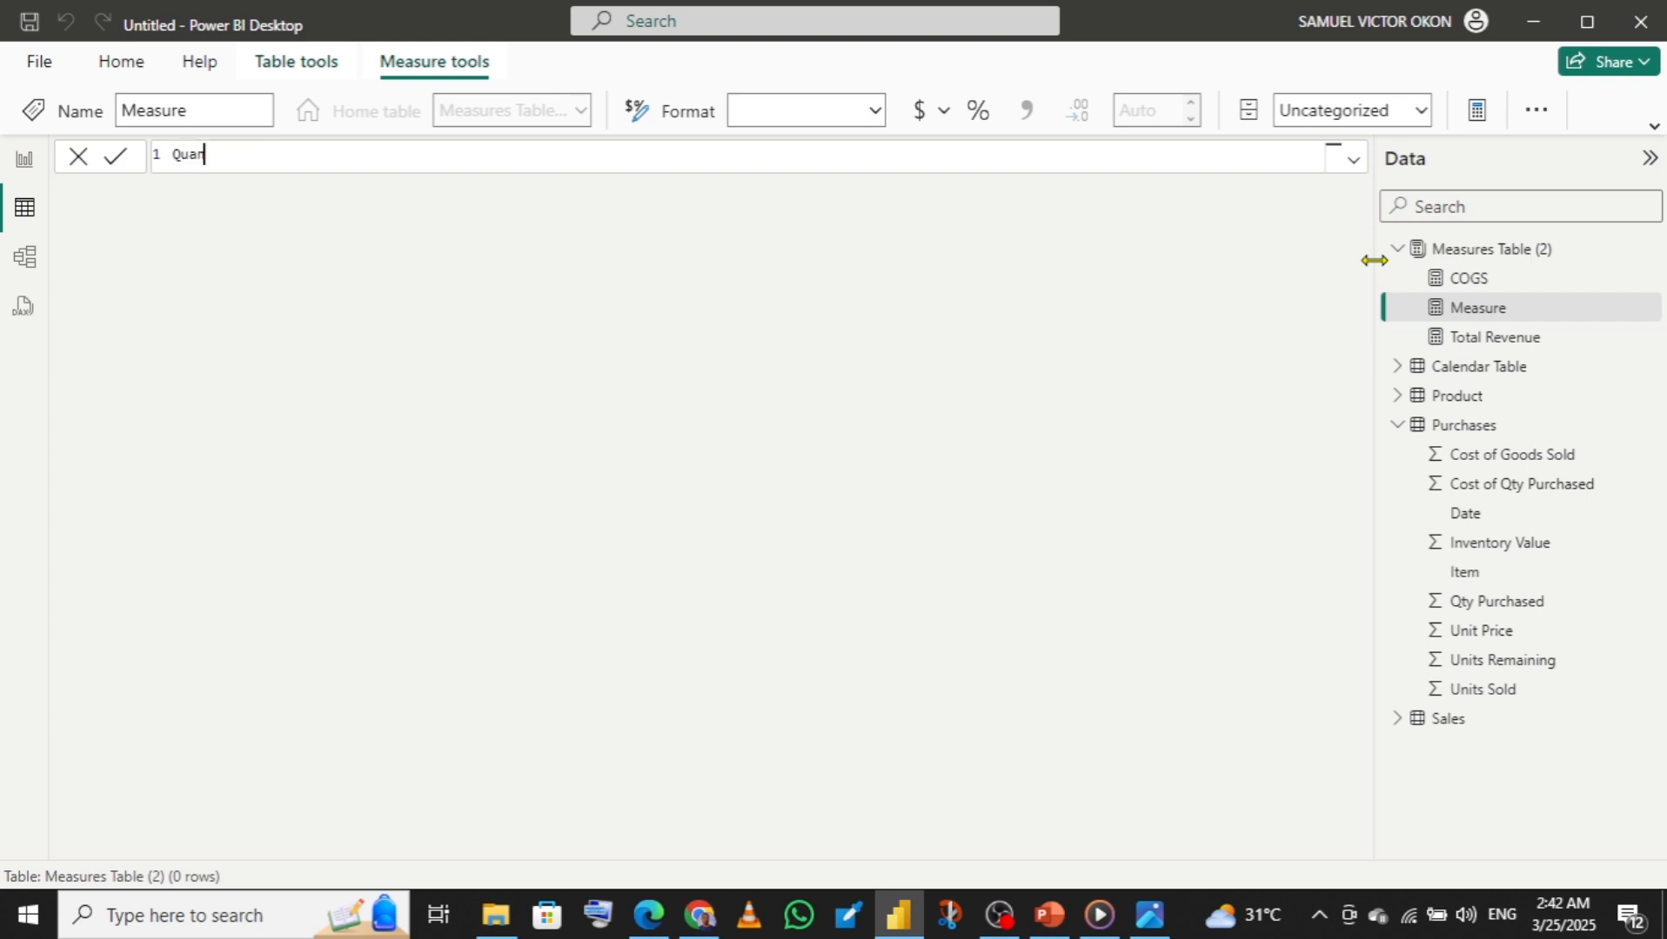
{"action": "type", "text": "ti"}
{"action": "type", "text": "ty "}
{"action": "type", "text": "Reme"}
{"action": "type", "text": "a"}
{"action": "type", "text": "ining "}
{"action": "type", "text": "= "}
- Define the Quantity Remaining measure as SUM(Purchases[Units Remaining]) and commit it
{"action": "type", "text": "sum"}
{"action": "type", "text": "(q"}
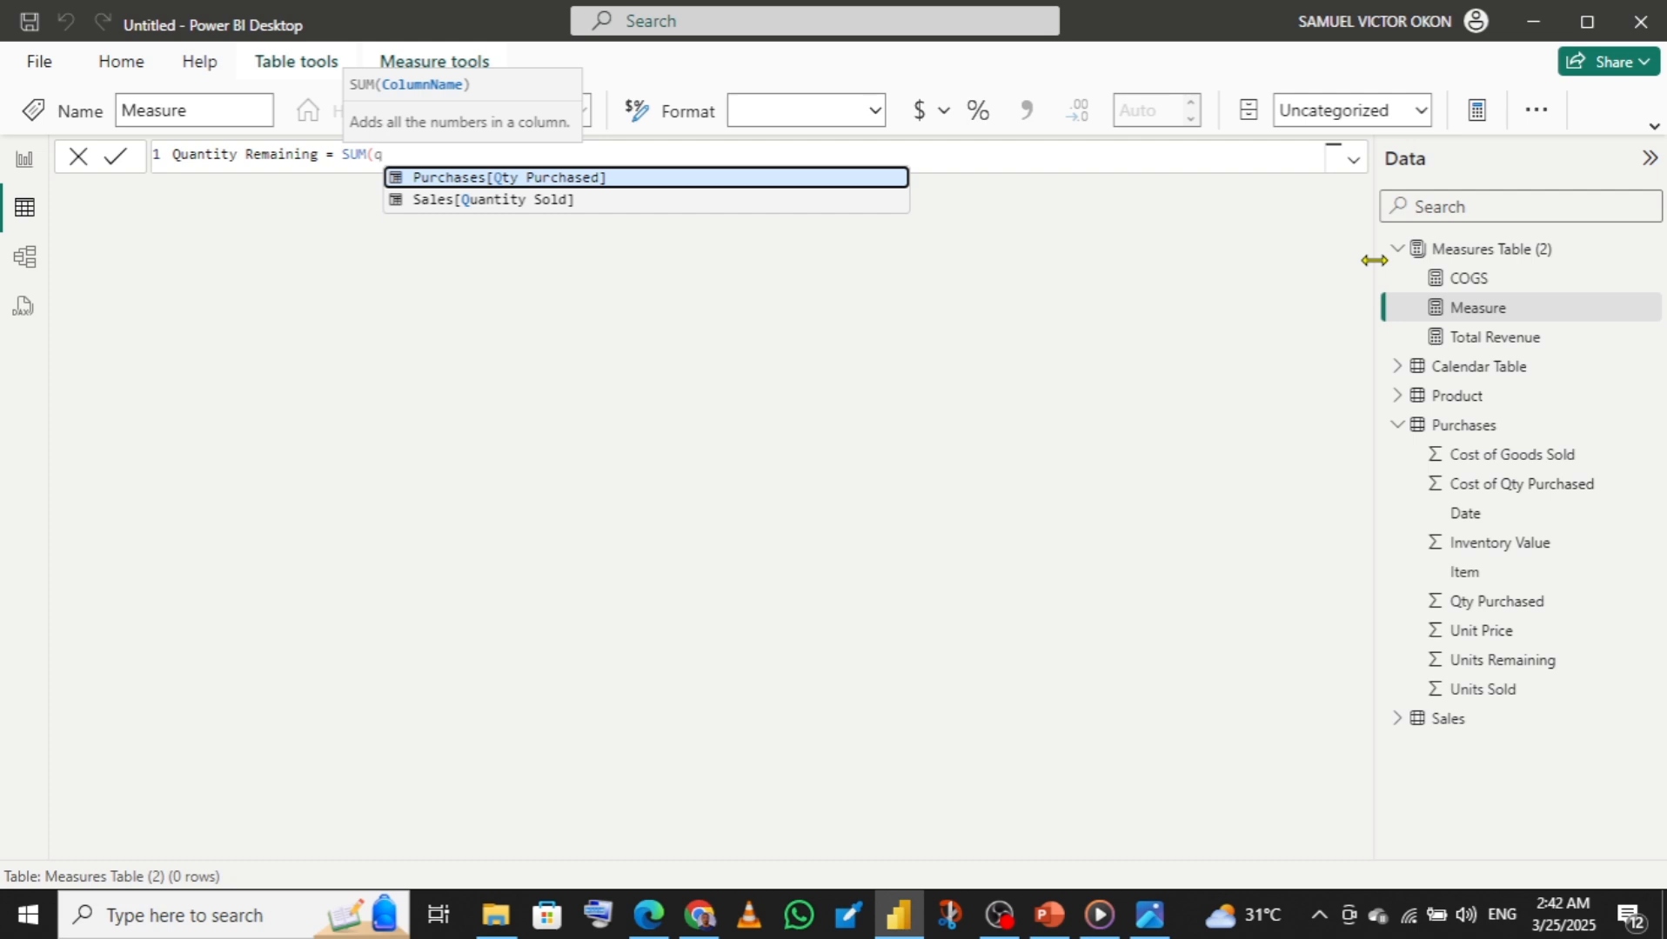
{"action": "key", "text": "BackSpace"}
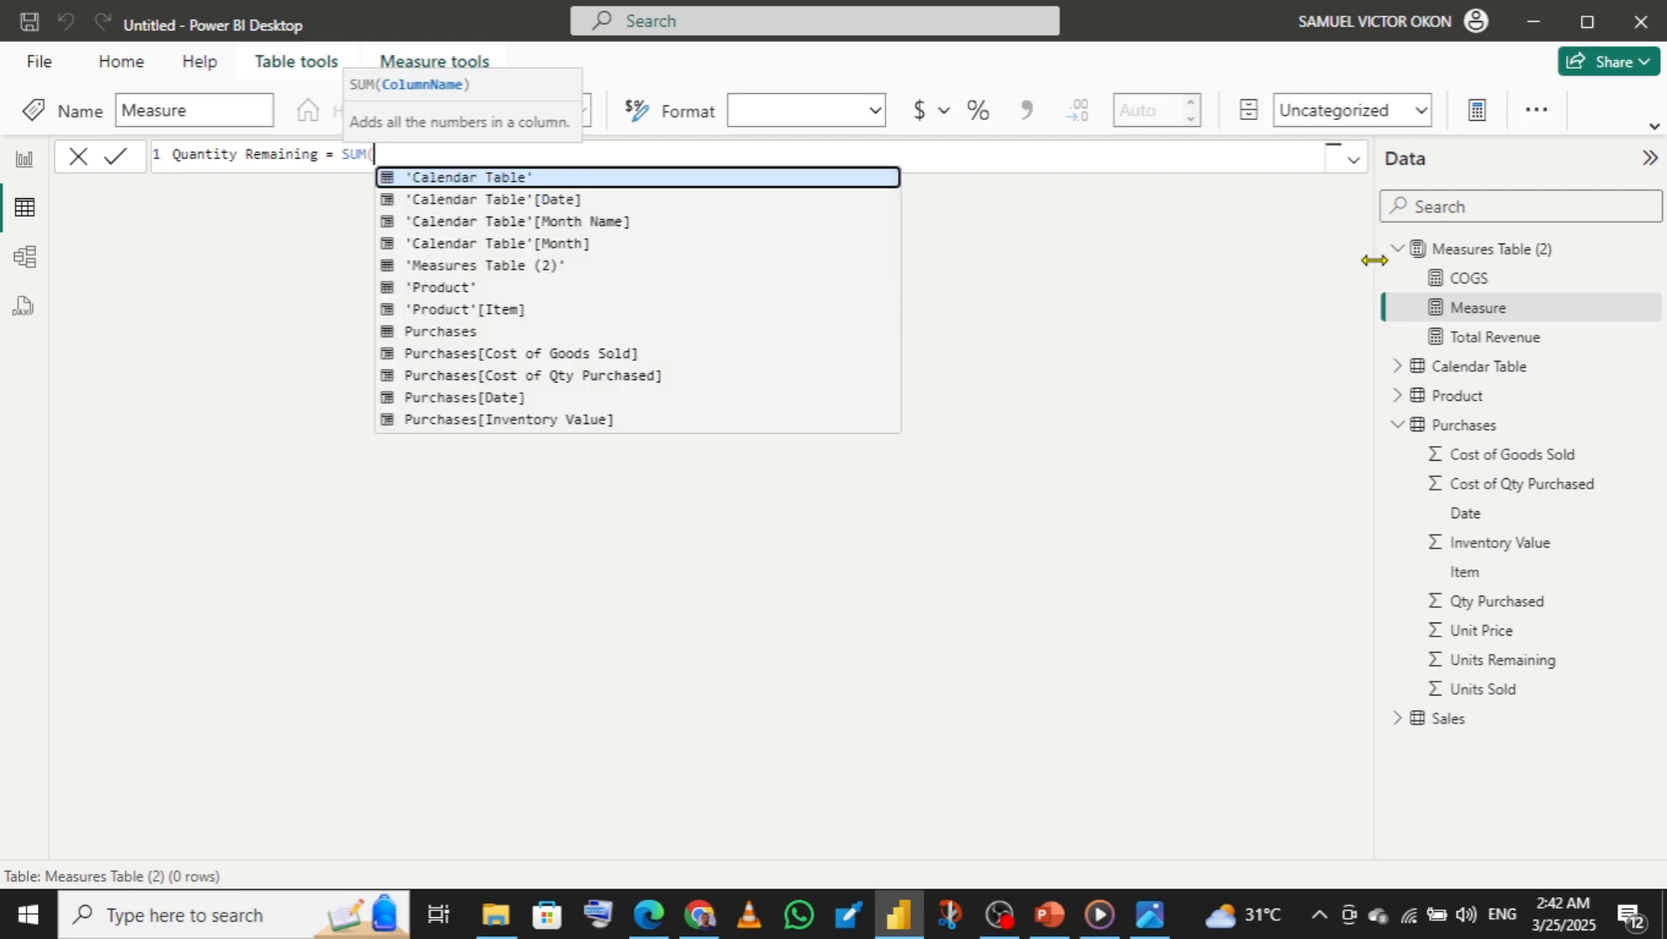
{"action": "type", "text": "qt"}
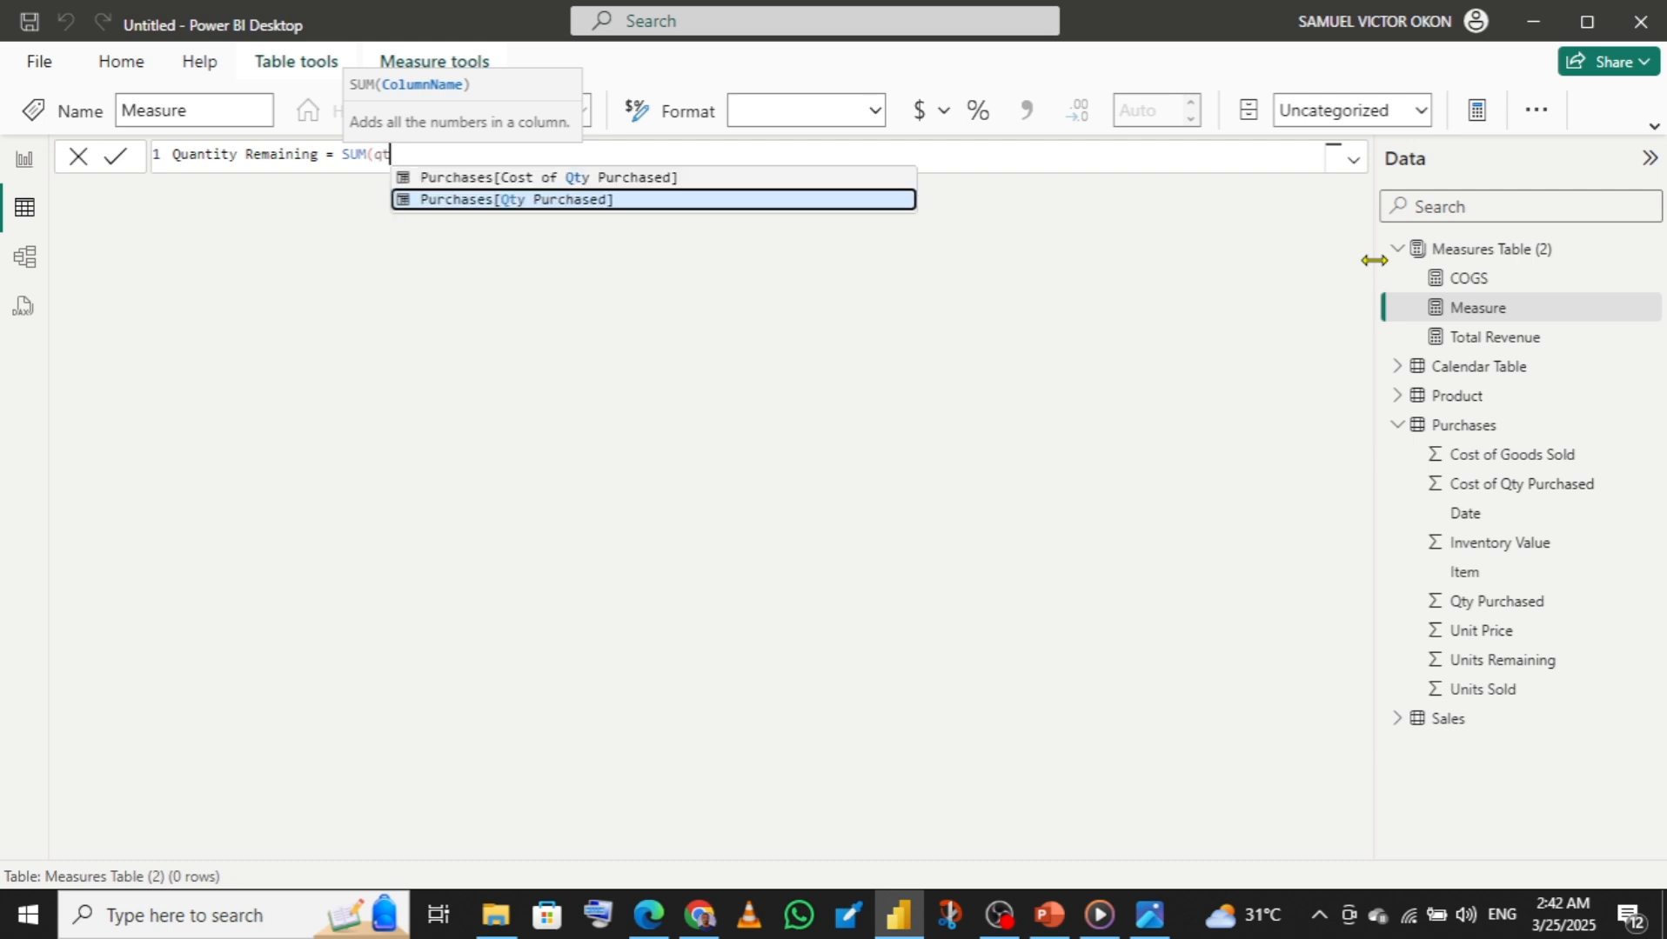
{"action": "key", "text": "BackSpace"}
{"action": "key", "text": "BackSpace"}
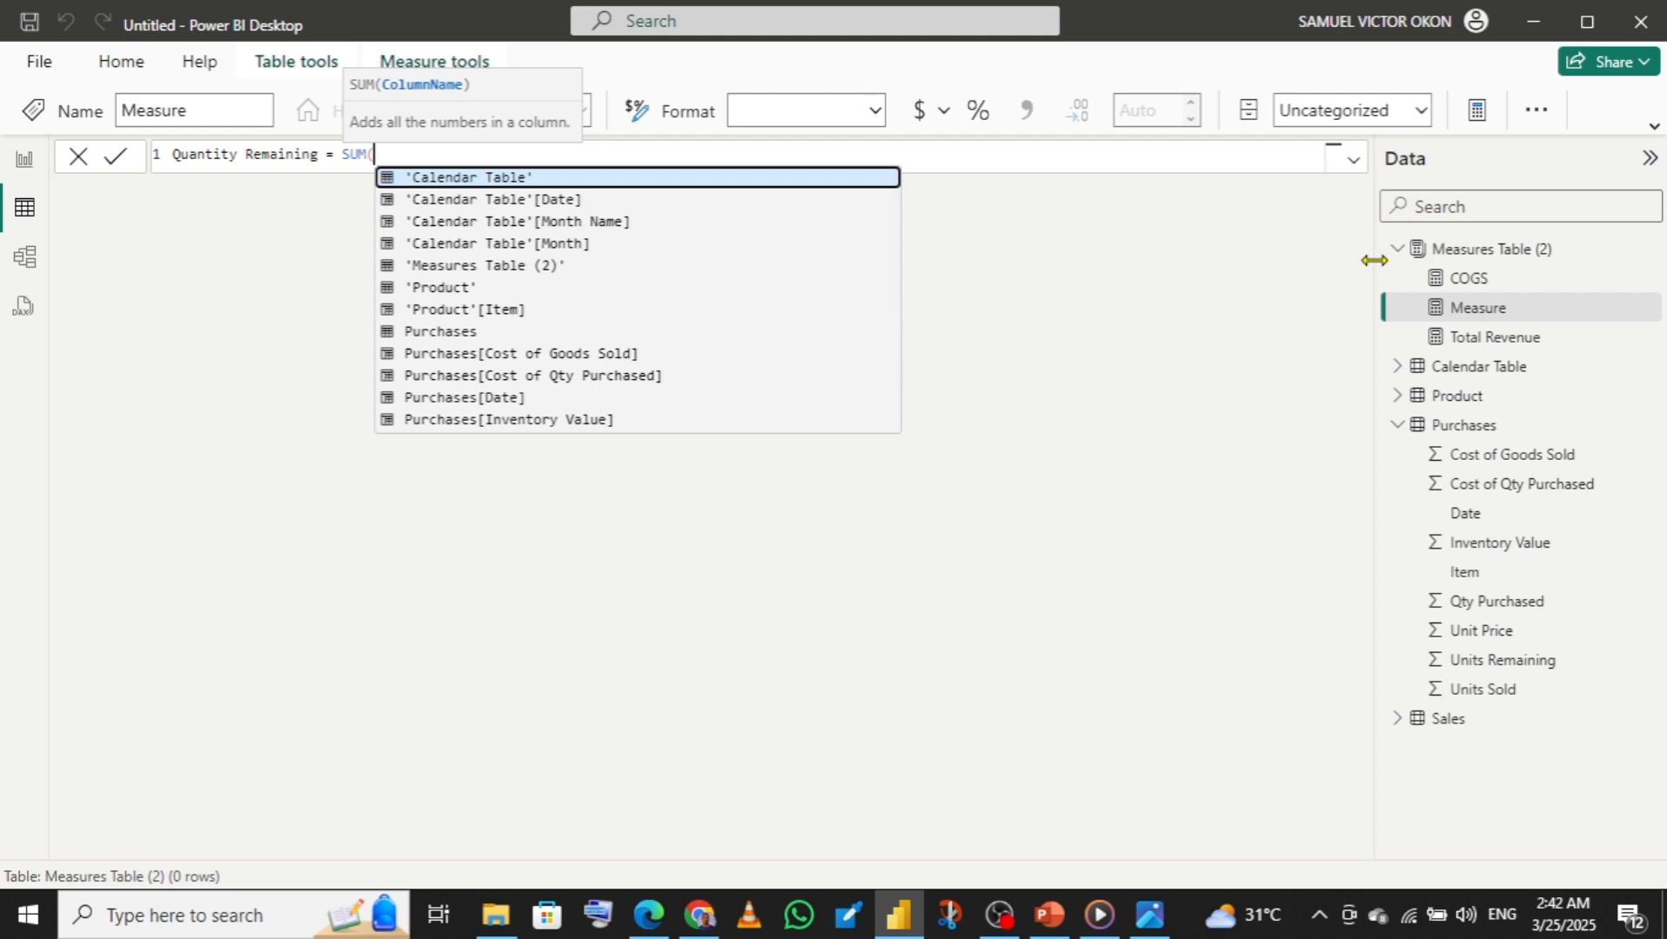
{"action": "type", "text": "un"}
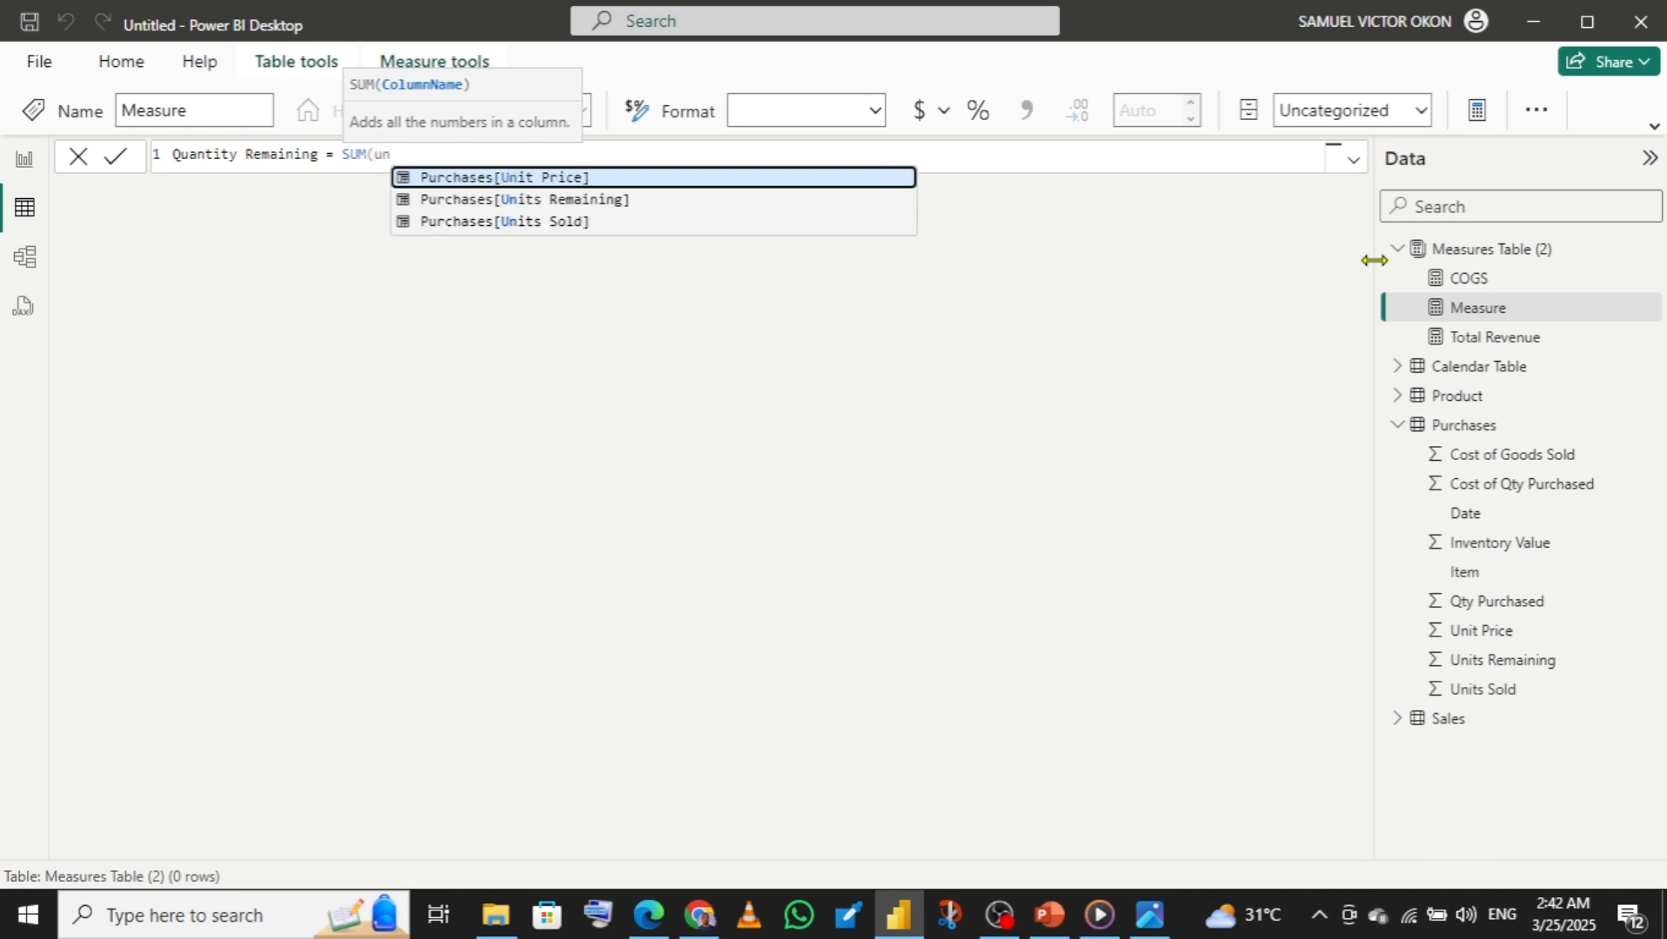
{"action": "key", "text": "Down"}
{"action": "key", "text": "Down"}
{"action": "key", "text": "Up"}
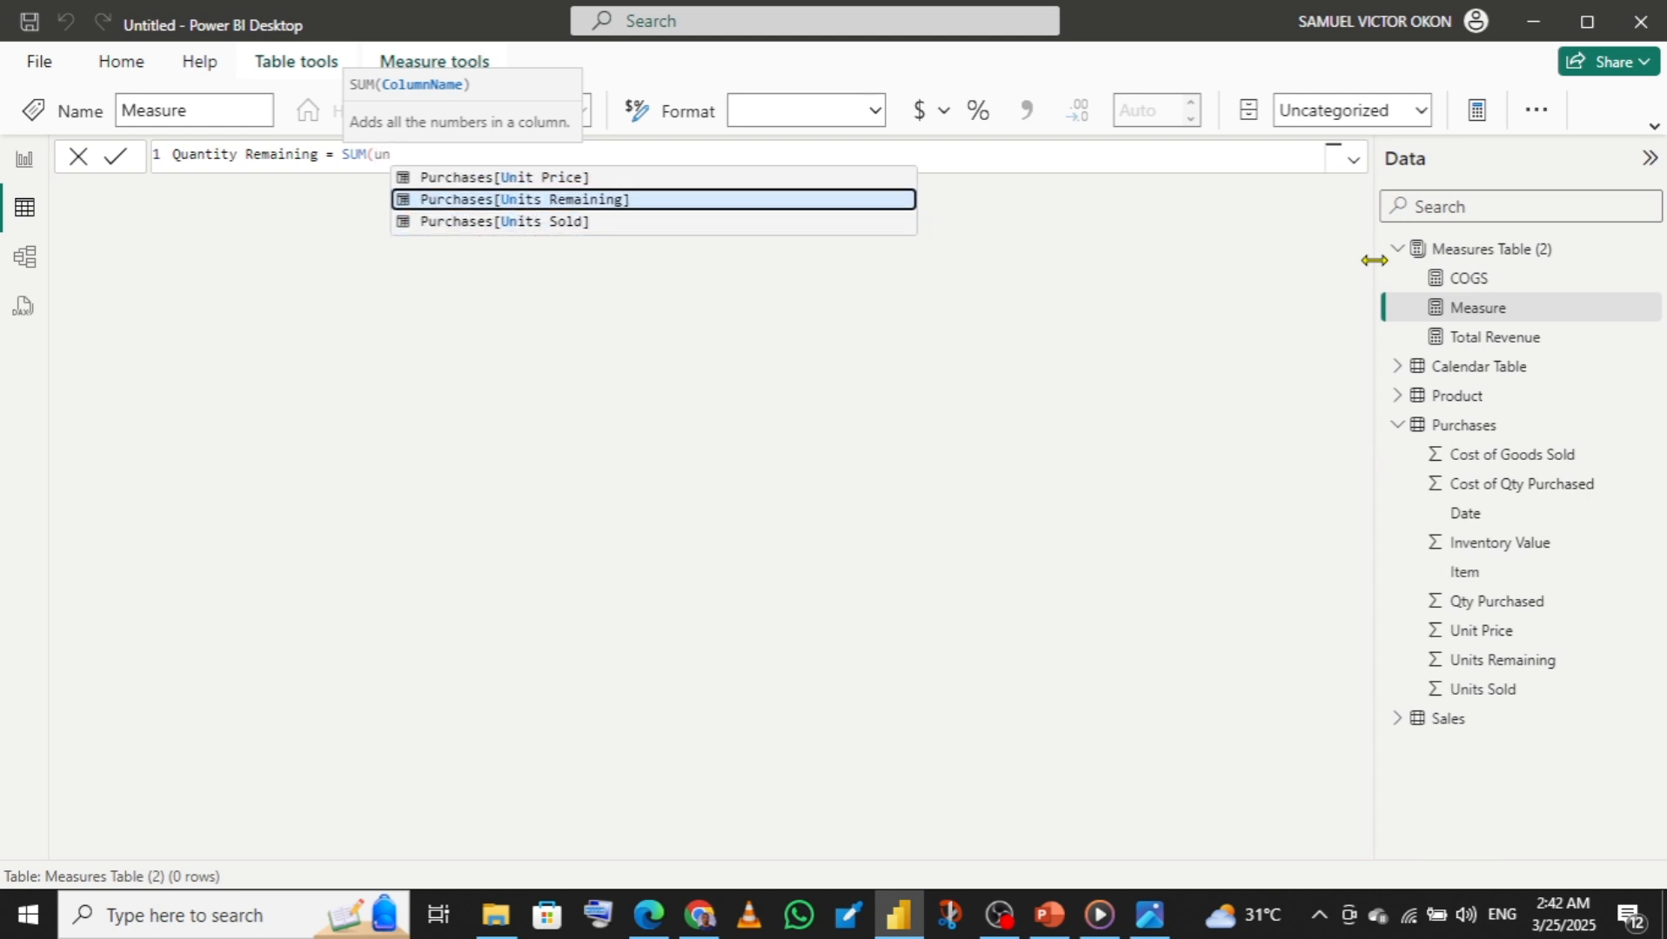
{"action": "key", "text": "Tab"}
{"action": "type", "text": ")"}
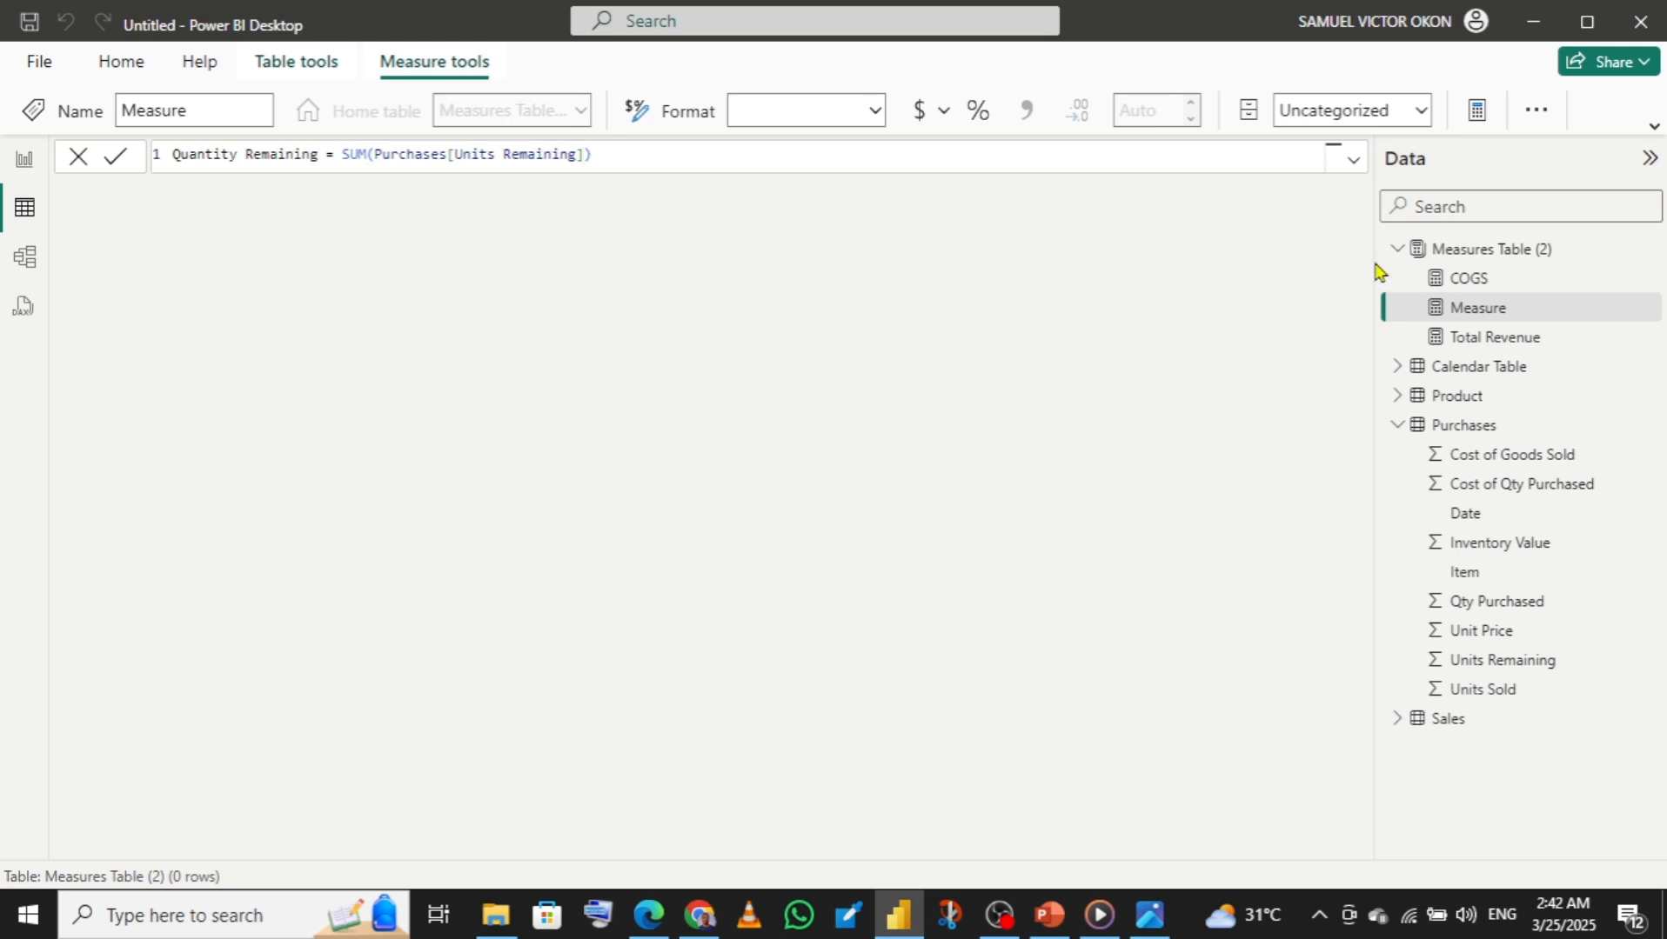
{"action": "key", "text": "Return"}
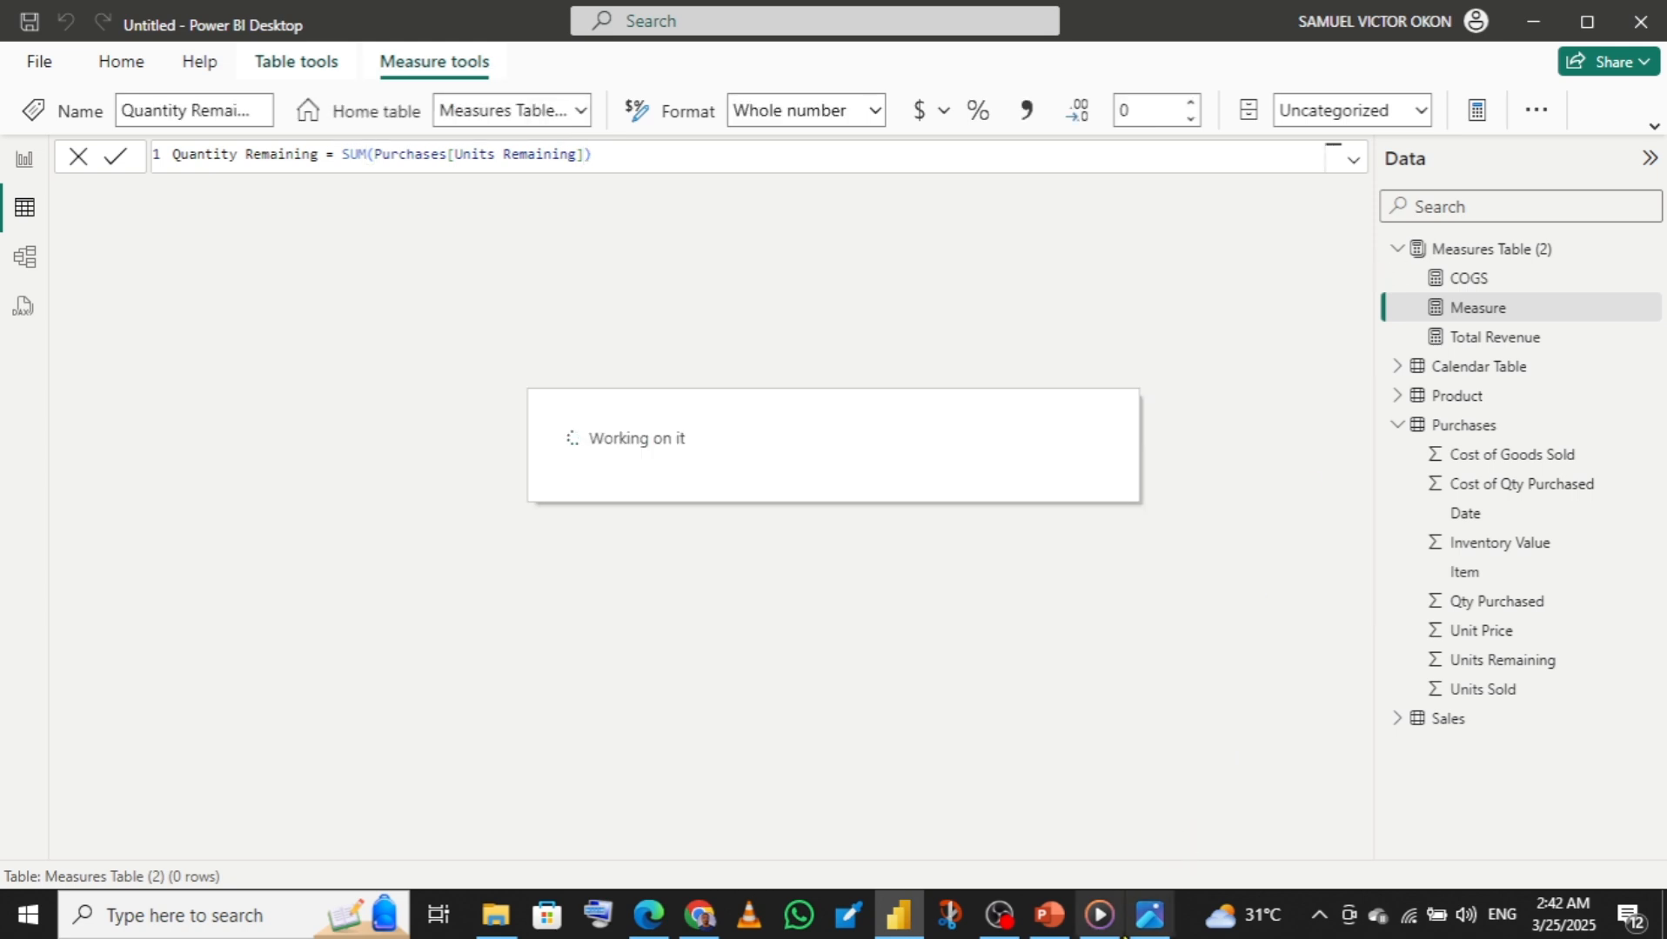
- Add a measure named Total Profit to Measures Table (2) and begin its formula with [Total Revenue]
{"action": "mouse_move", "coordinate": [1148, 933]}
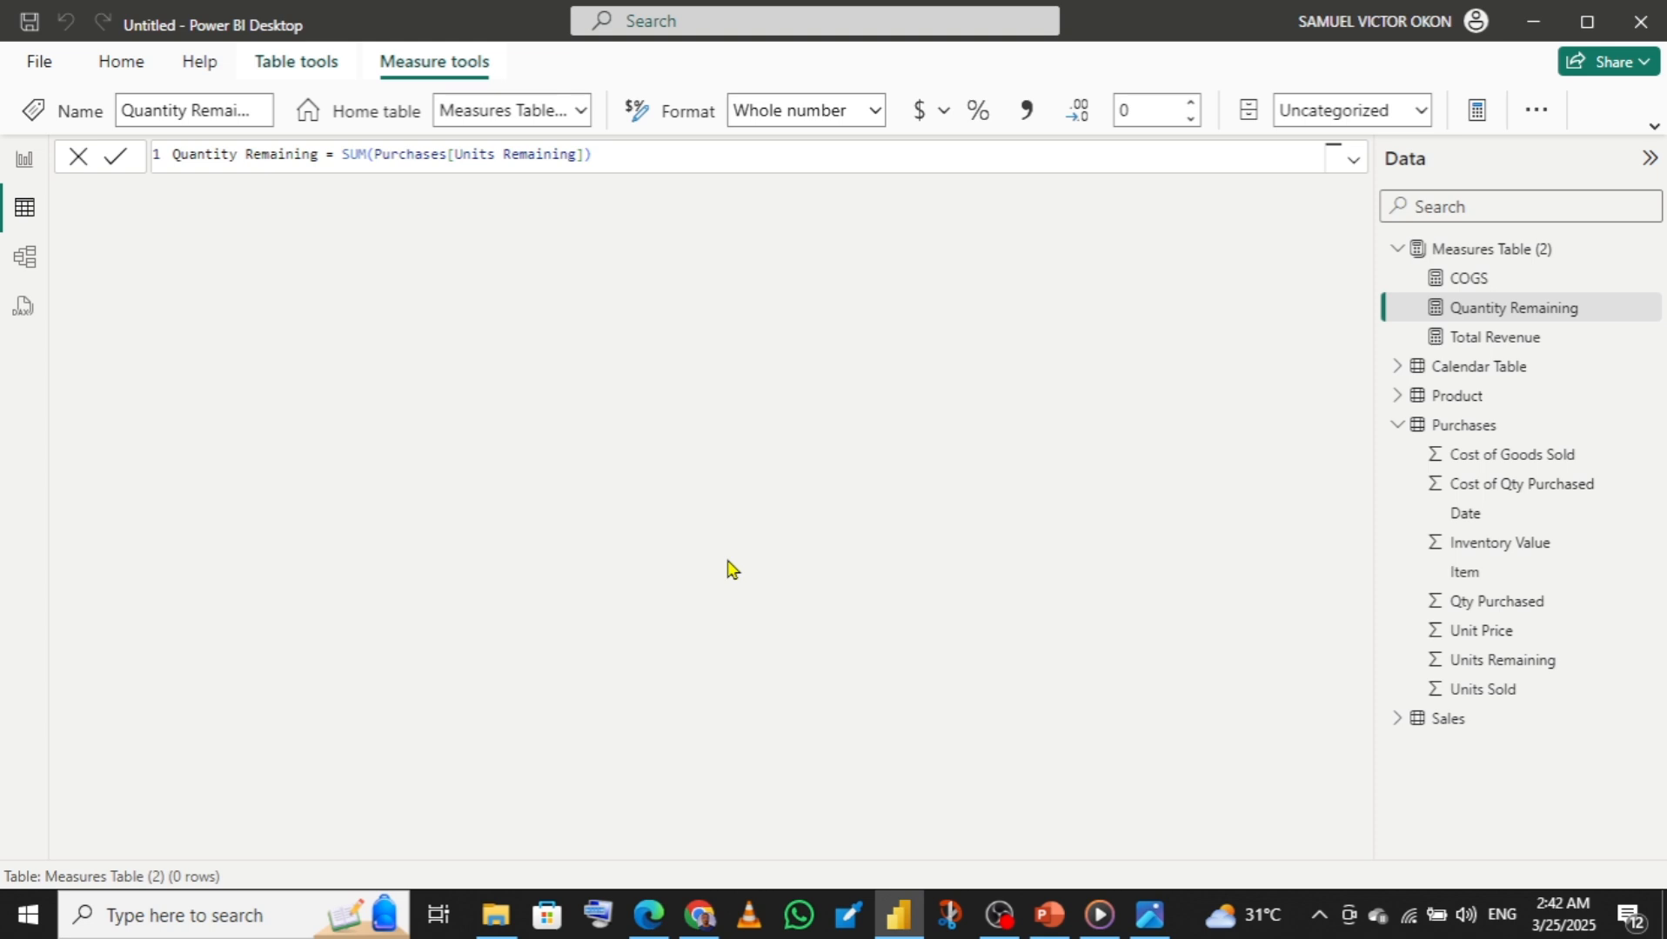
{"action": "right_click", "coordinate": [1472, 257]}
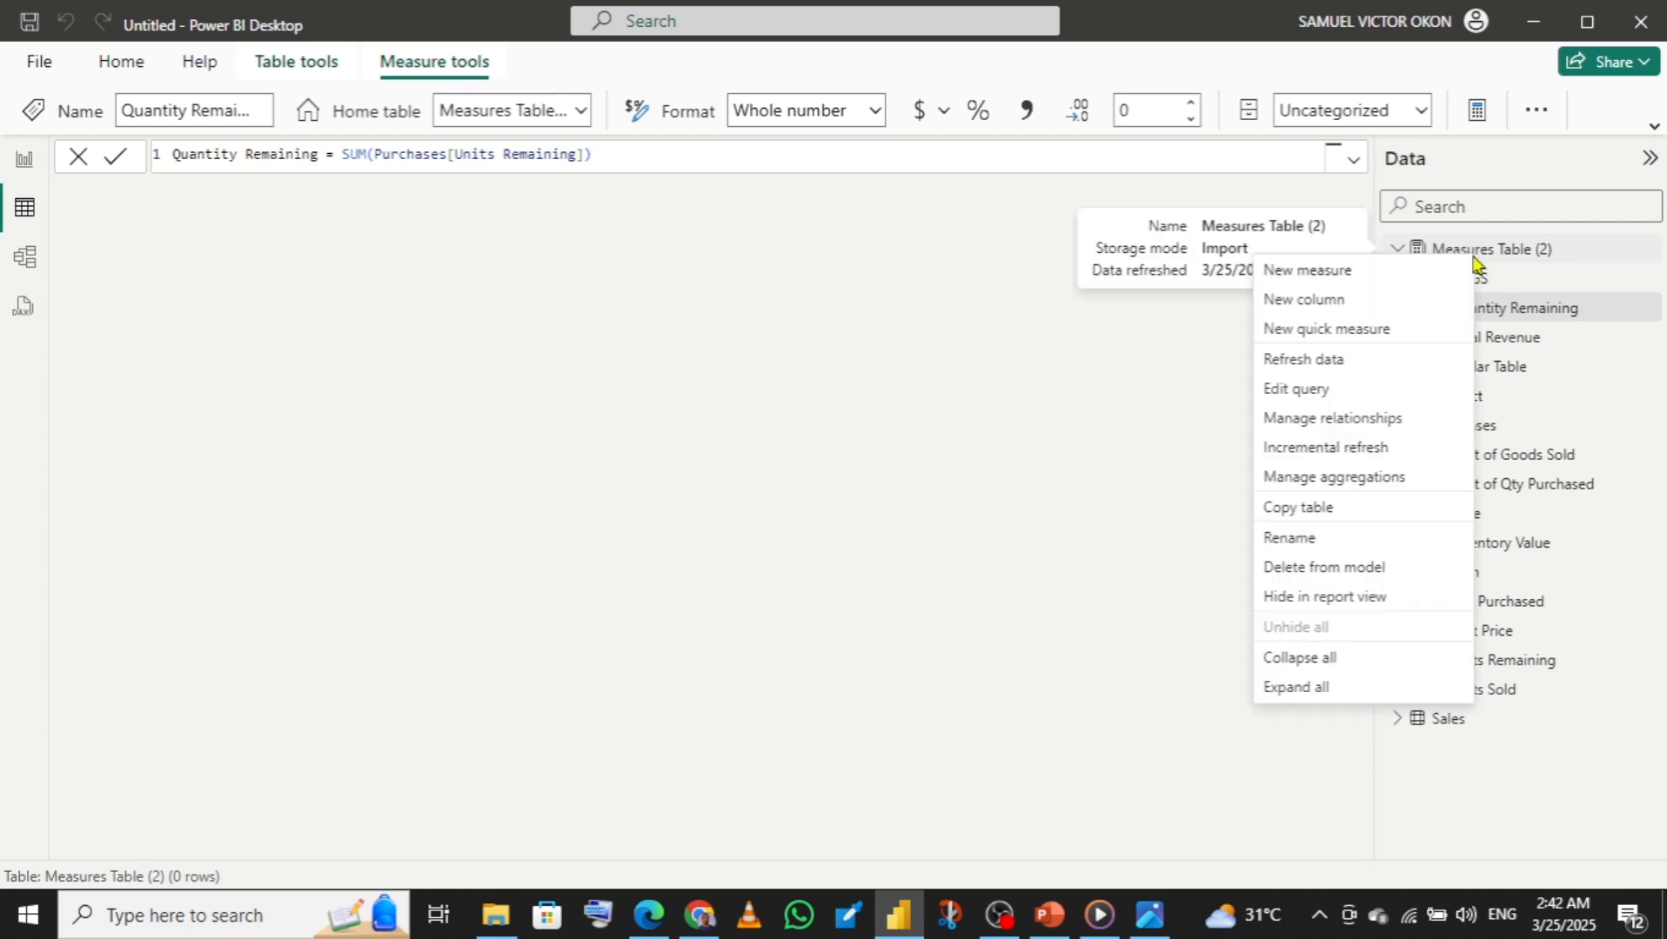
{"action": "left_click", "coordinate": [1342, 272]}
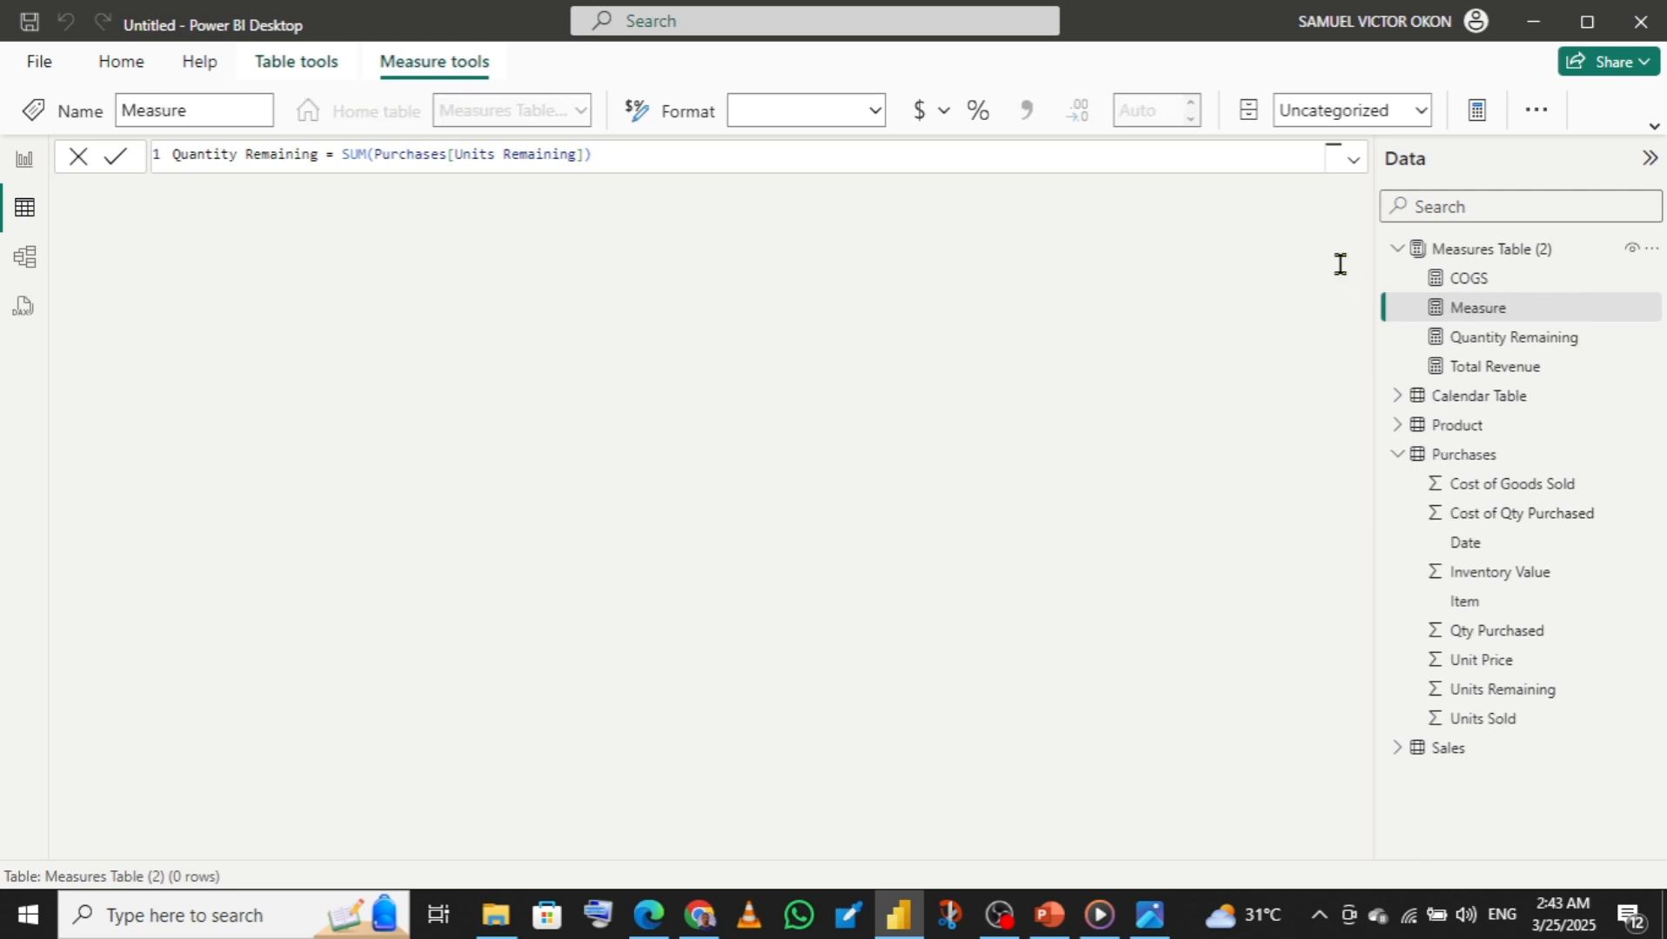
{"action": "type", "text": "Tot"}
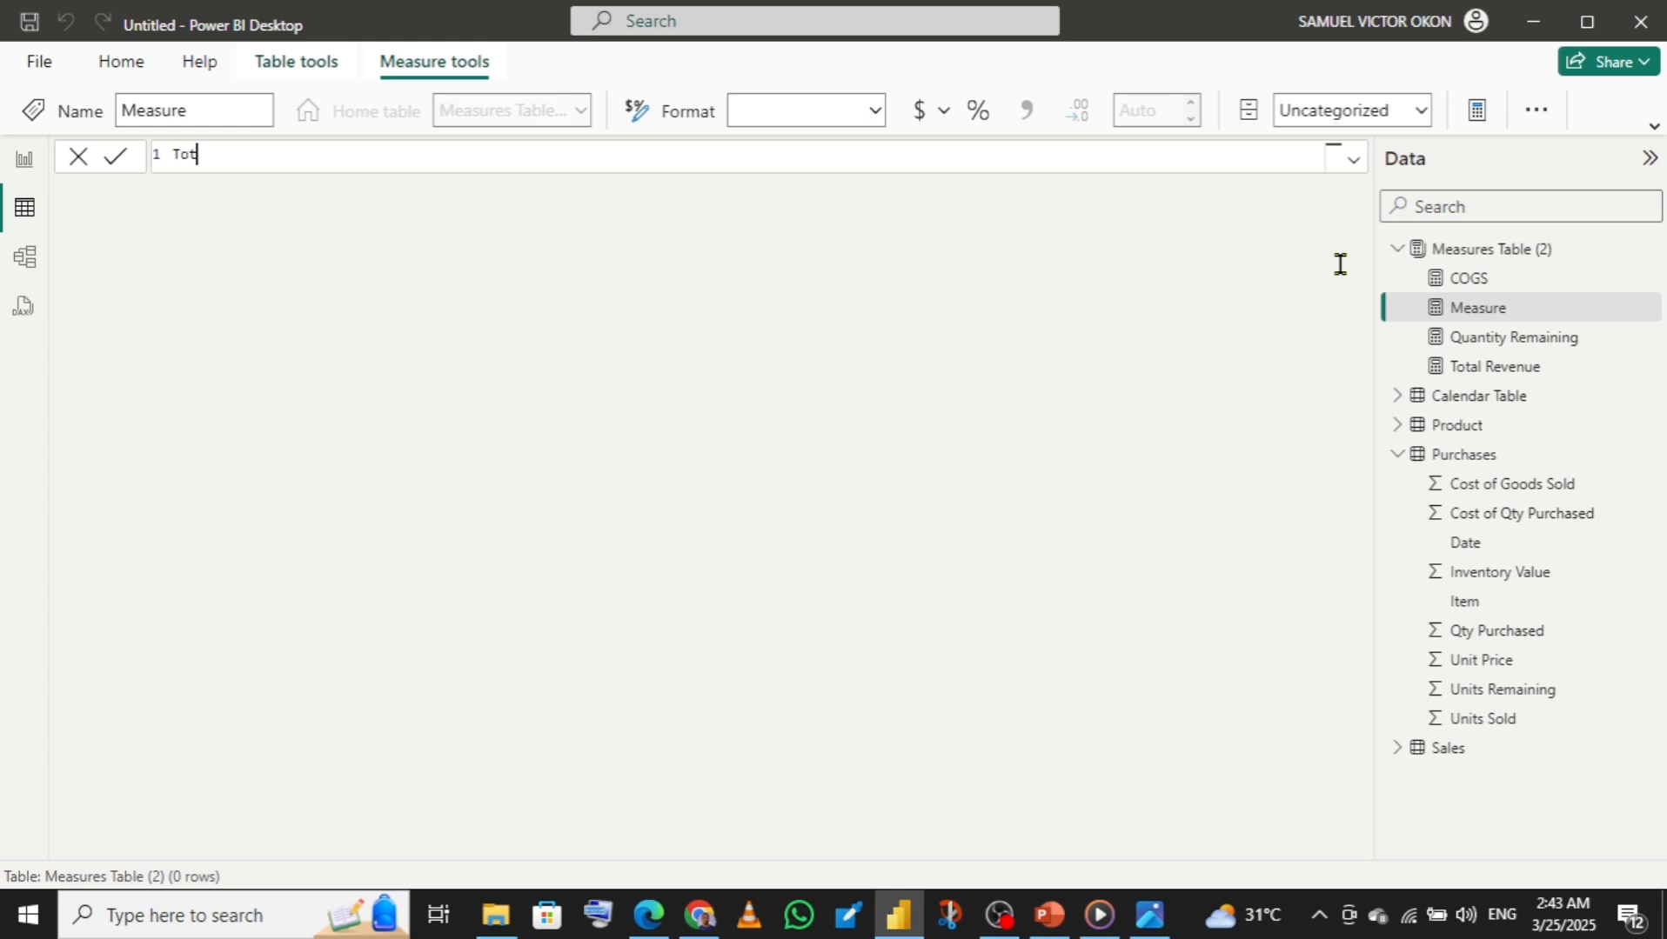
{"action": "type", "text": "al Profit "}
{"action": "type", "text": "= "}
{"action": "type", "text": "tota"}
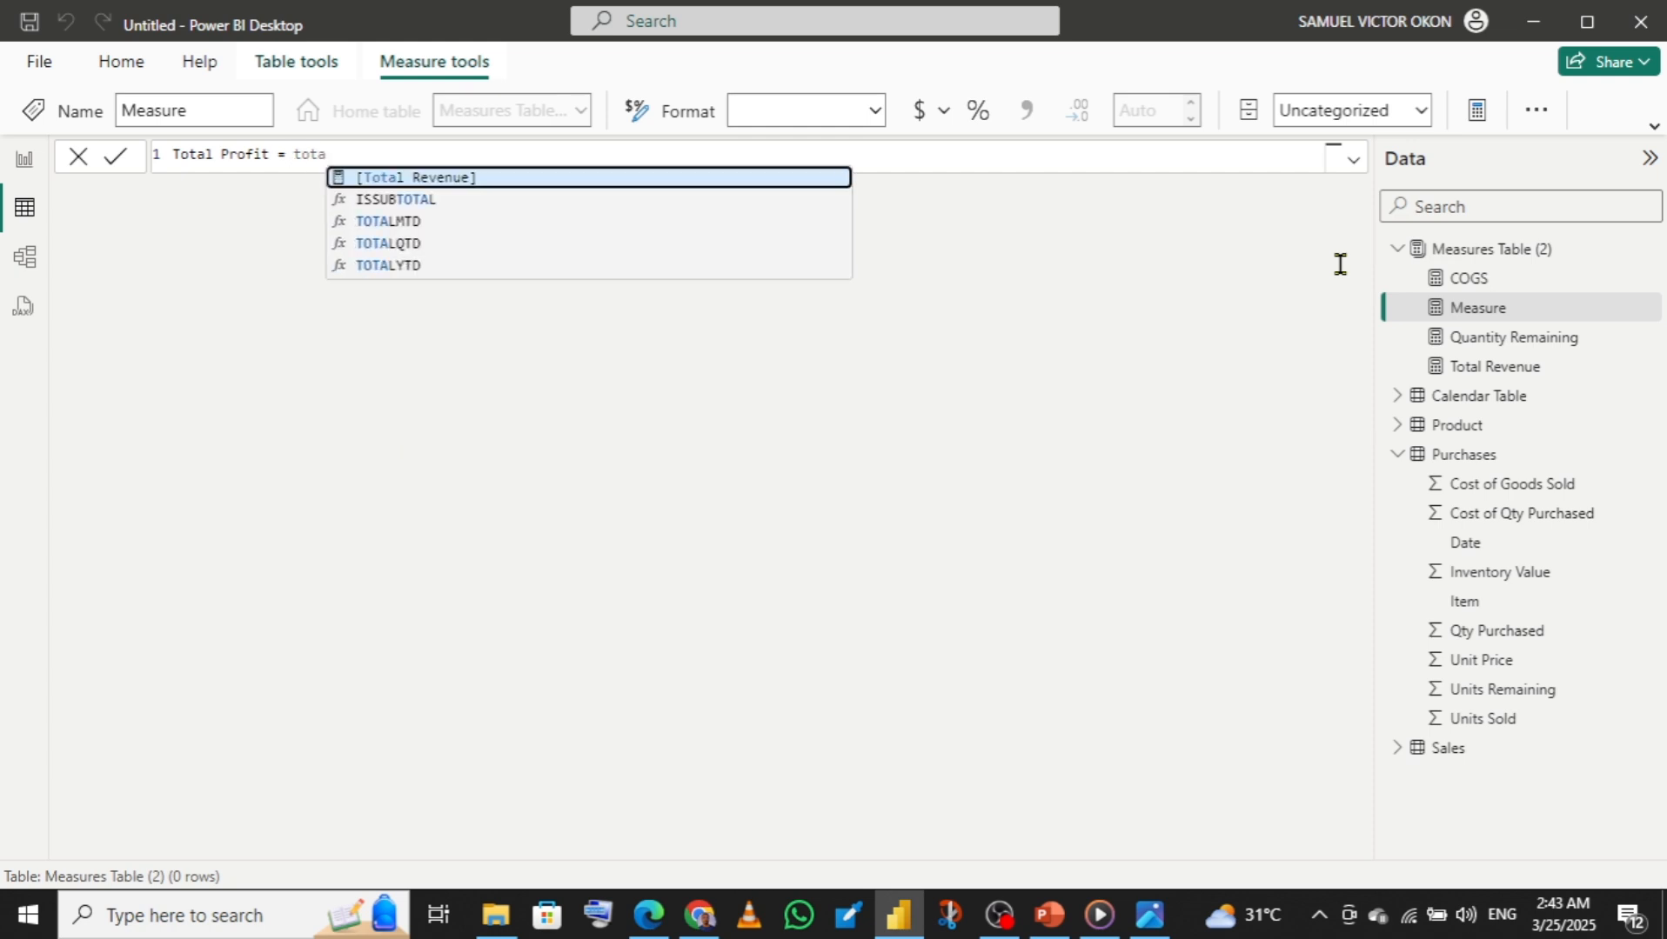
{"action": "key", "text": "Tab"}
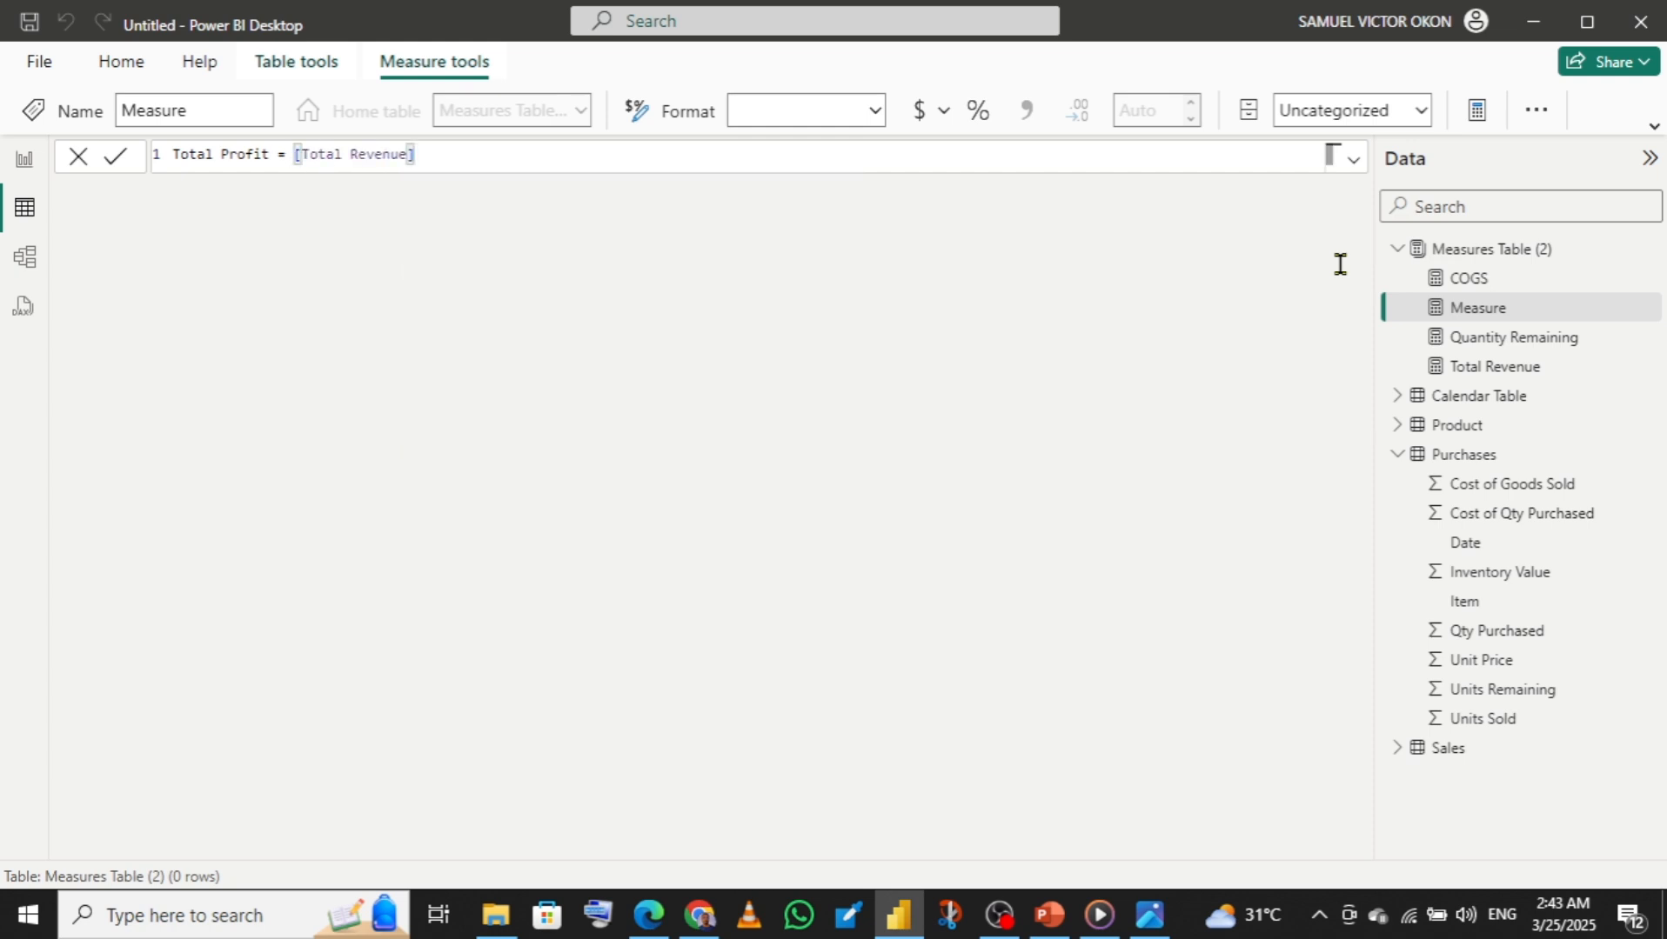
- Subtract [COGS] from [Total Revenue] in the Total Profit formula and commit the measure
{"action": "type", "text": "-cos"}
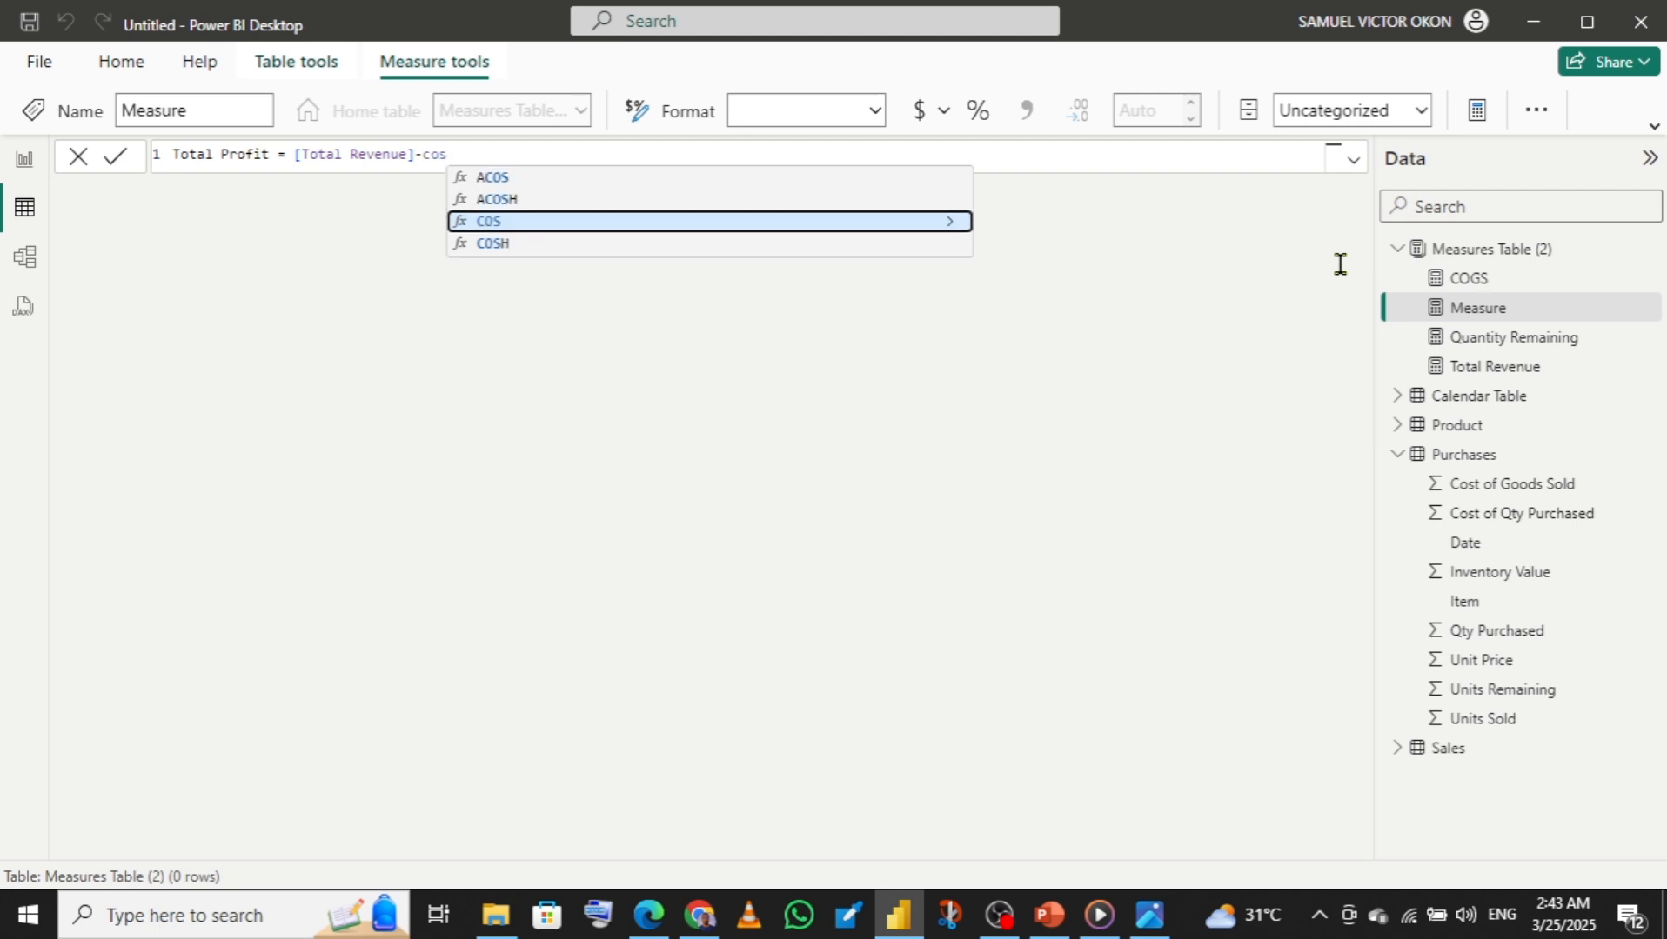
{"action": "key", "text": "BackSpace"}
{"action": "key", "text": "BackSpace"}
{"action": "key", "text": "BackSpace"}
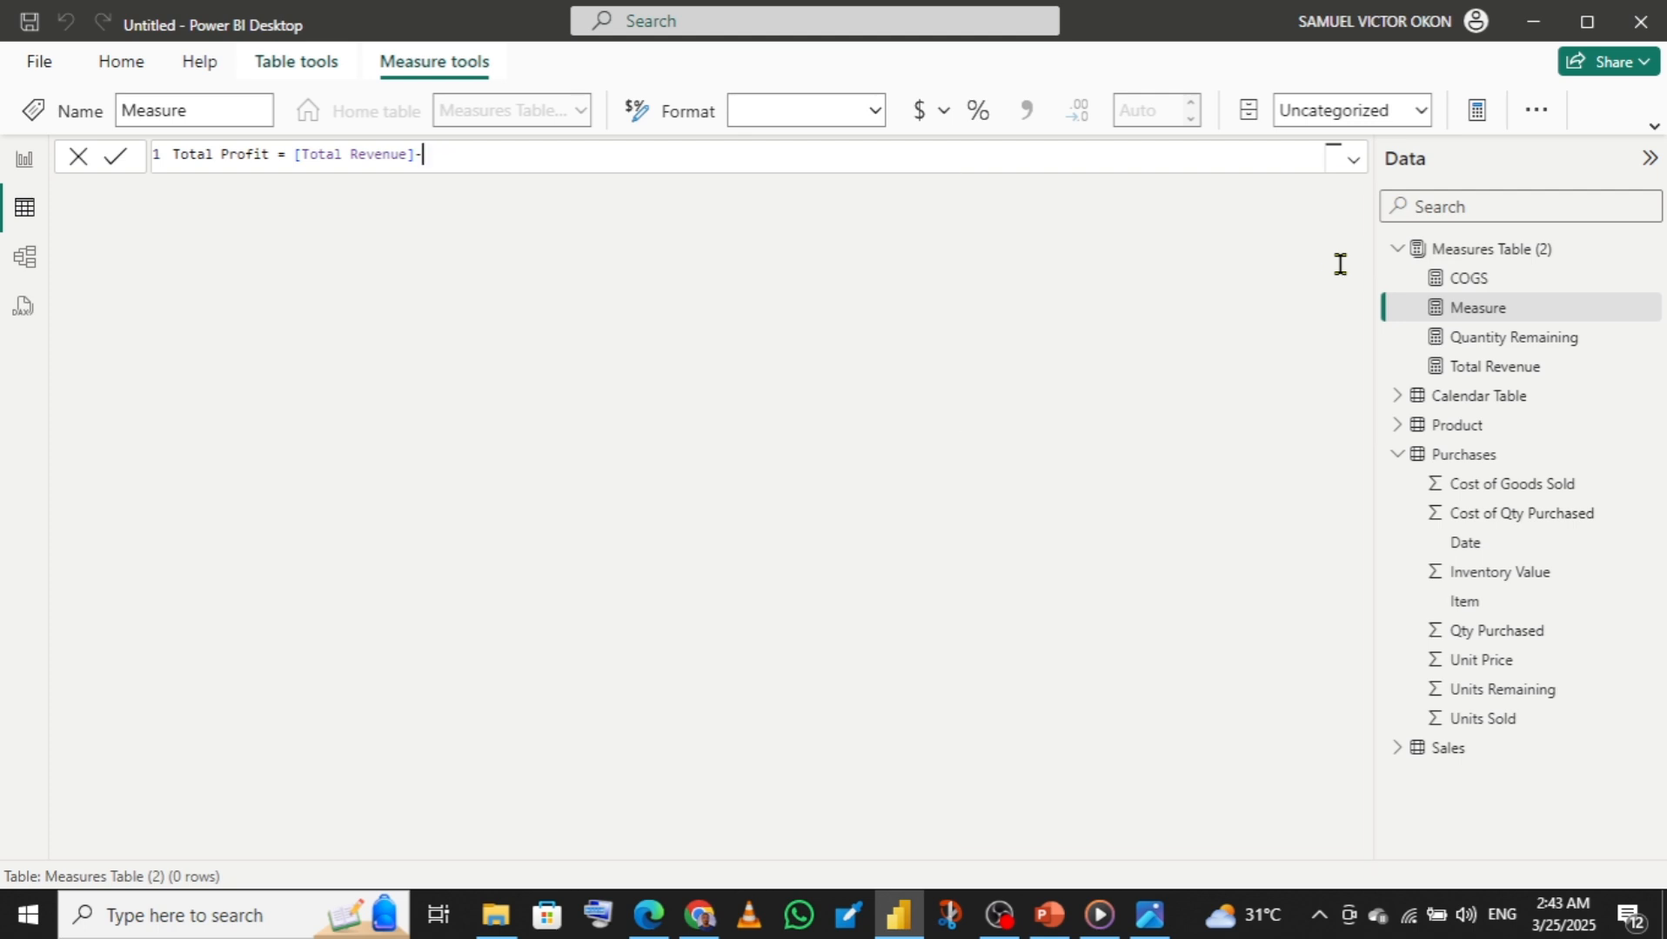
{"action": "type", "text": "C"}
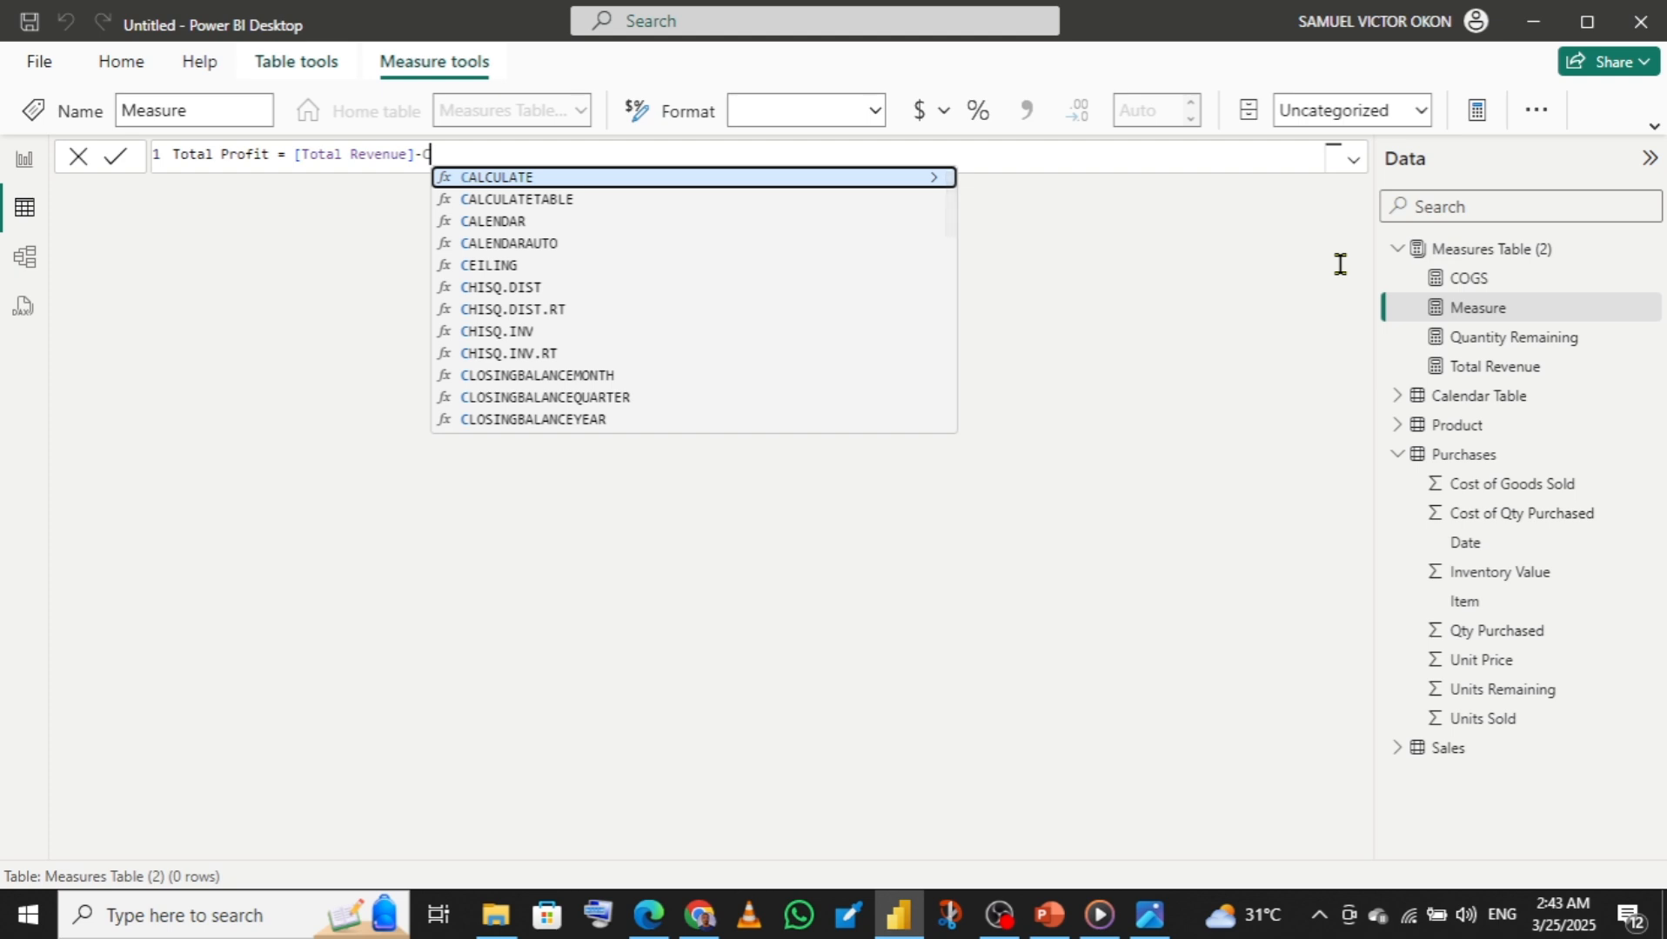
{"action": "type", "text": "o"}
{"action": "key", "text": "BackSpace"}
{"action": "key", "text": "BackSpace"}
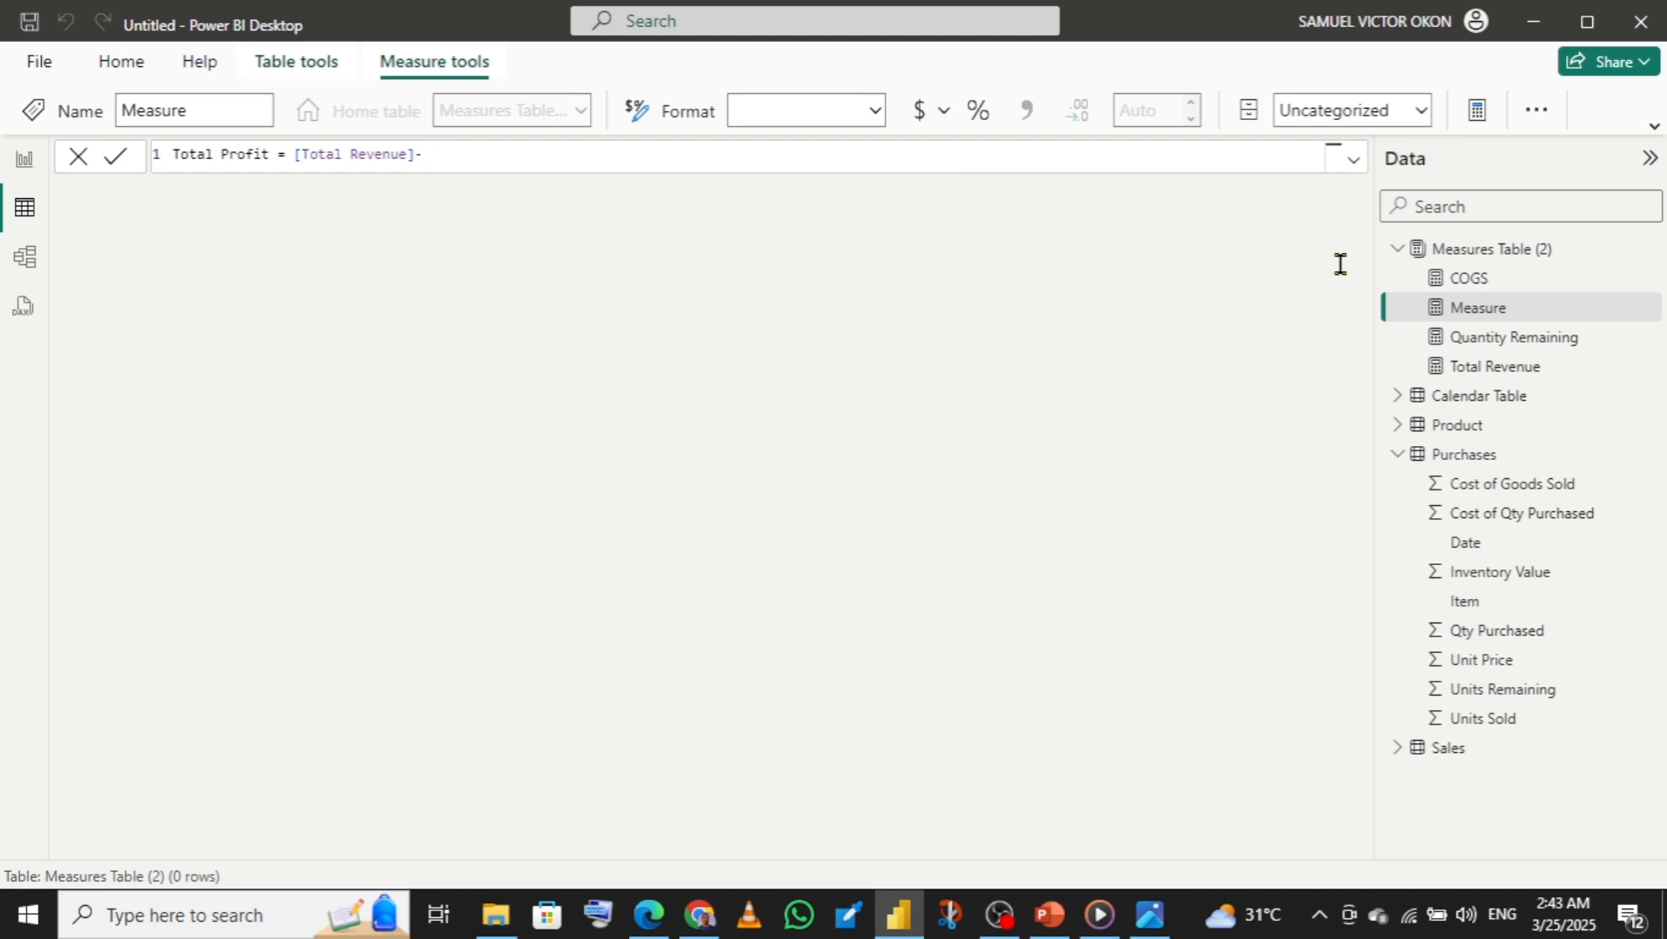
{"action": "type", "text": "["}
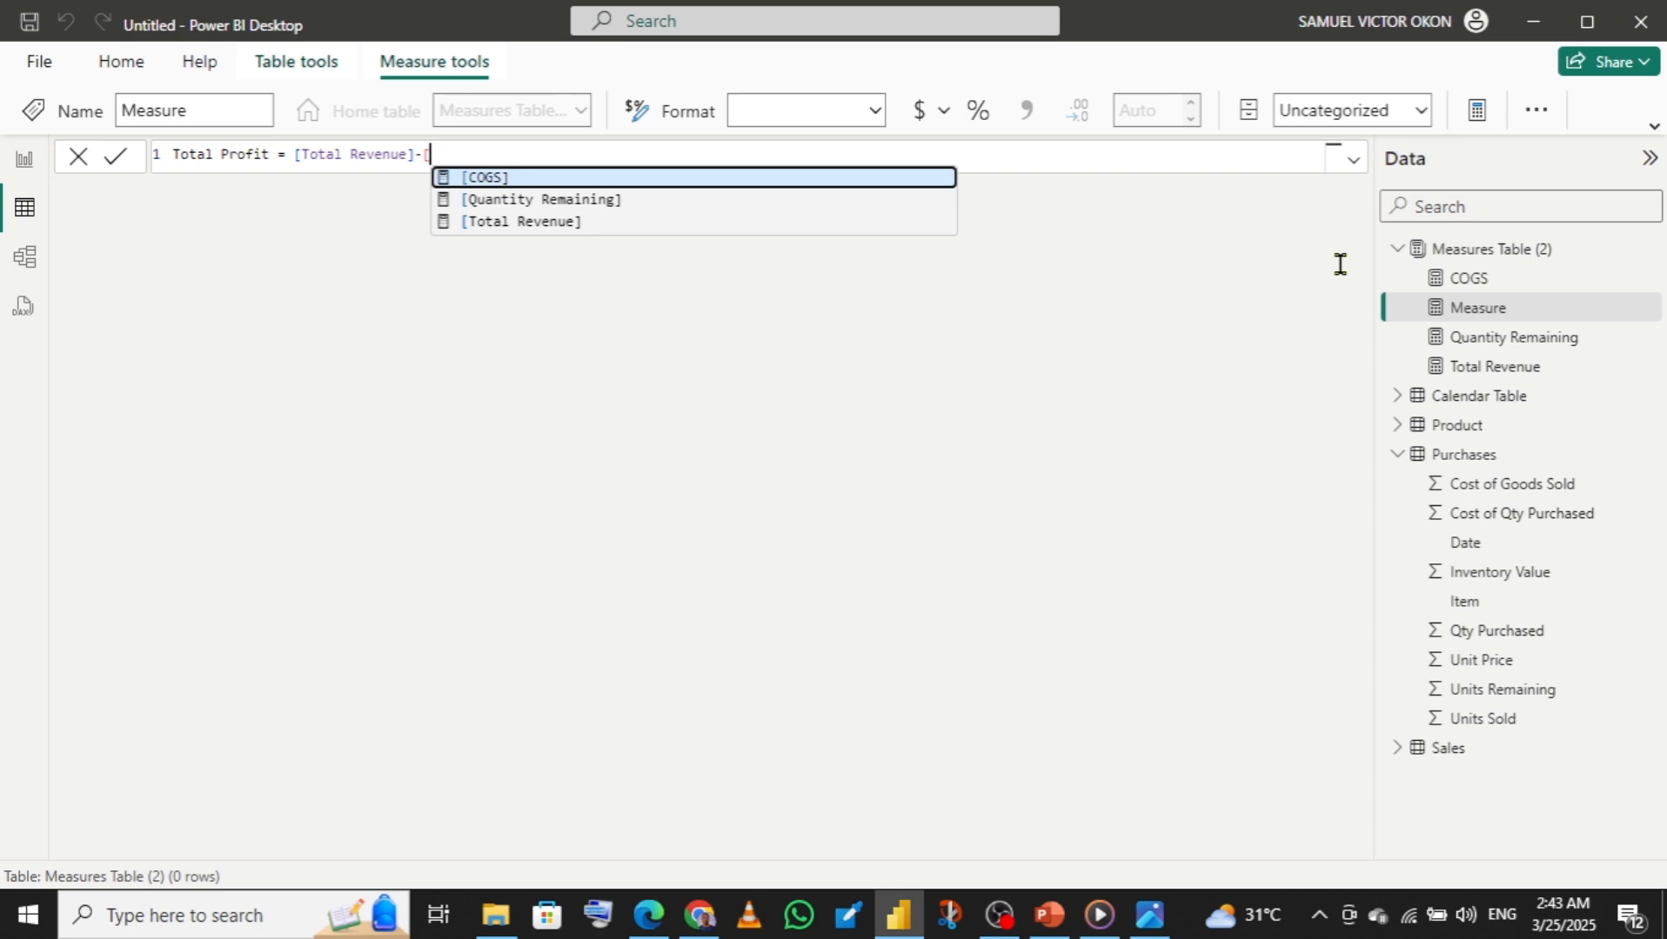
{"action": "key", "text": "Tab"}
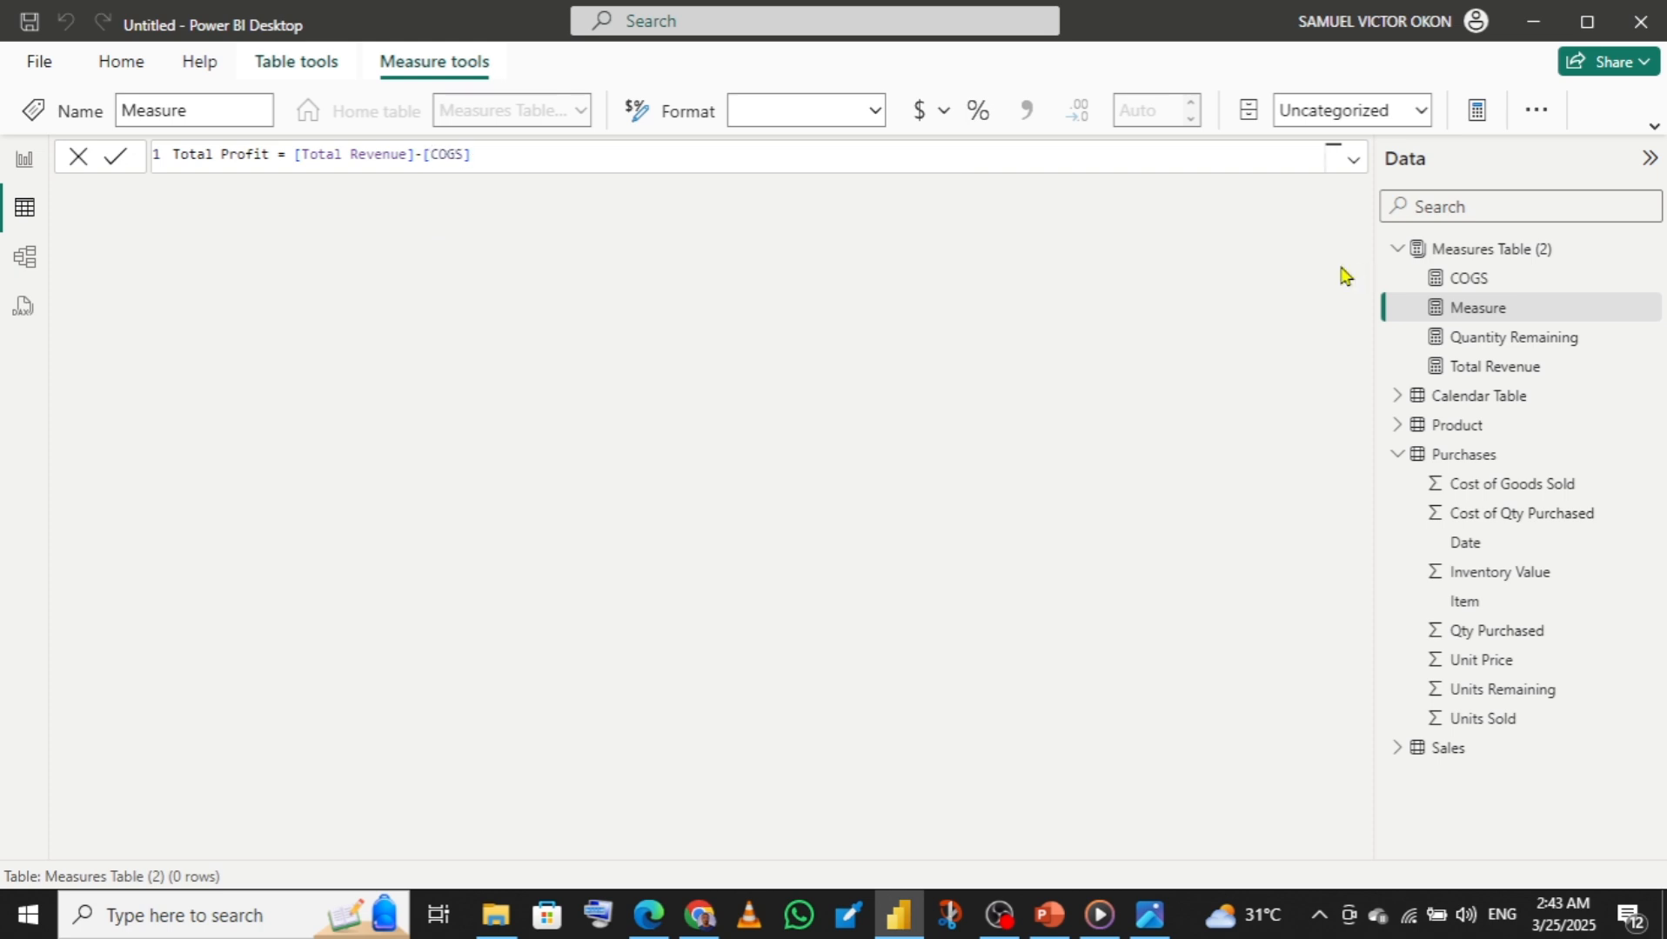
{"action": "key", "text": "Return"}
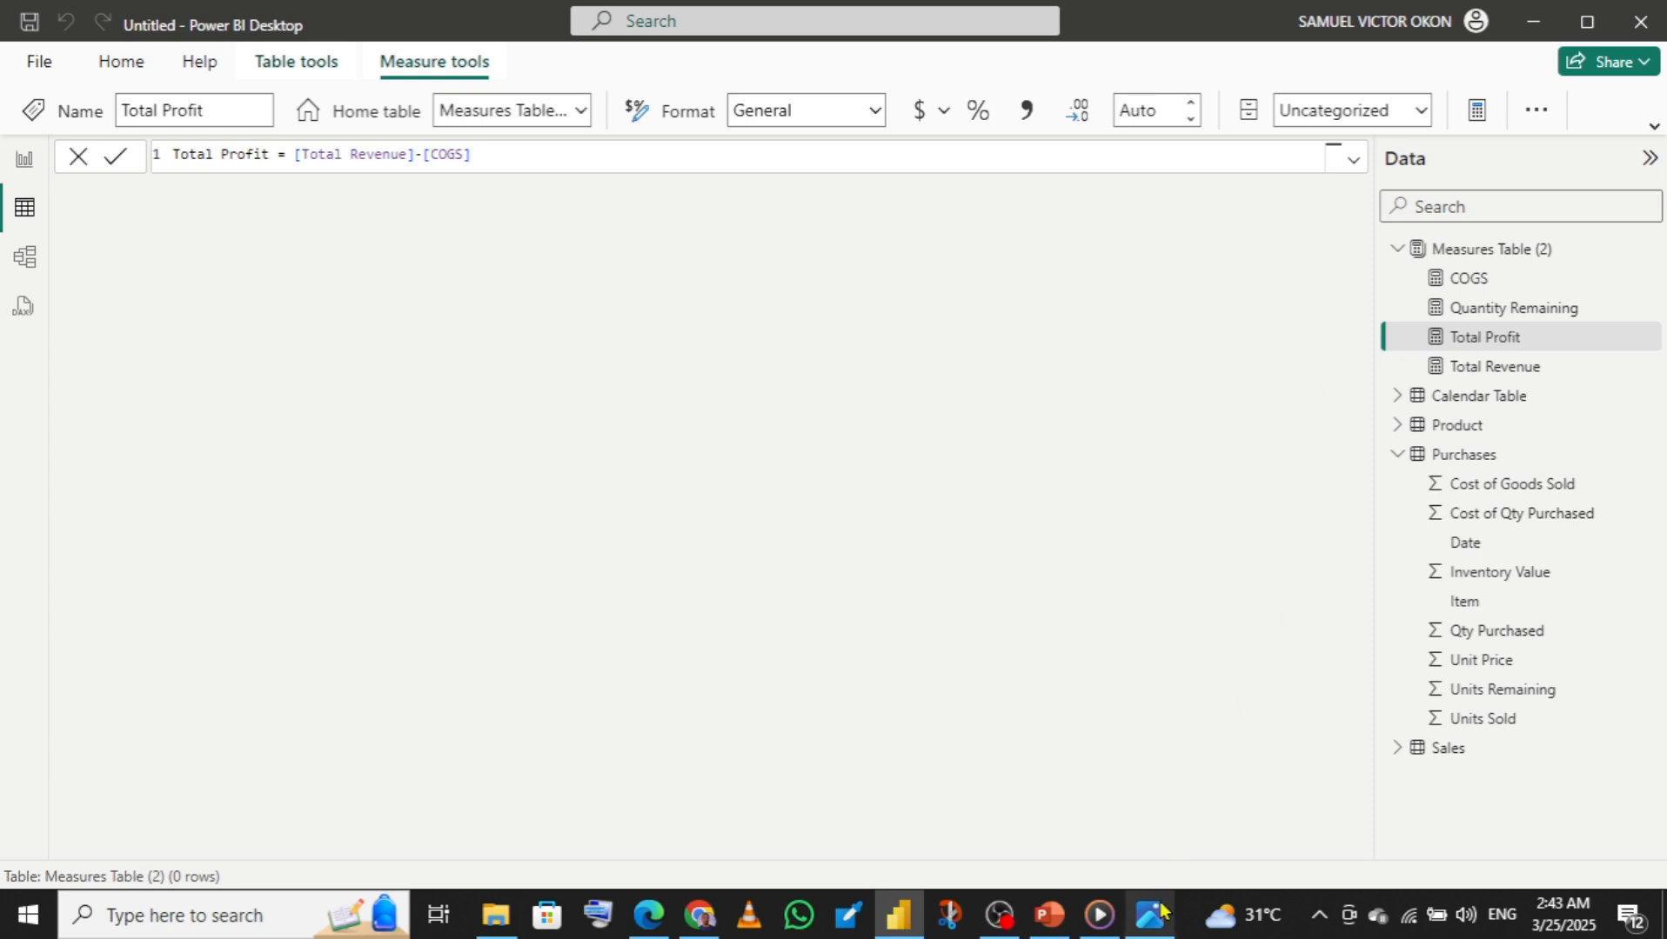
- Switch to Photos to examine the metrics and charts in Dashboard .png, and return to Power BI Desktop
{"action": "mouse_move", "coordinate": [1162, 910]}
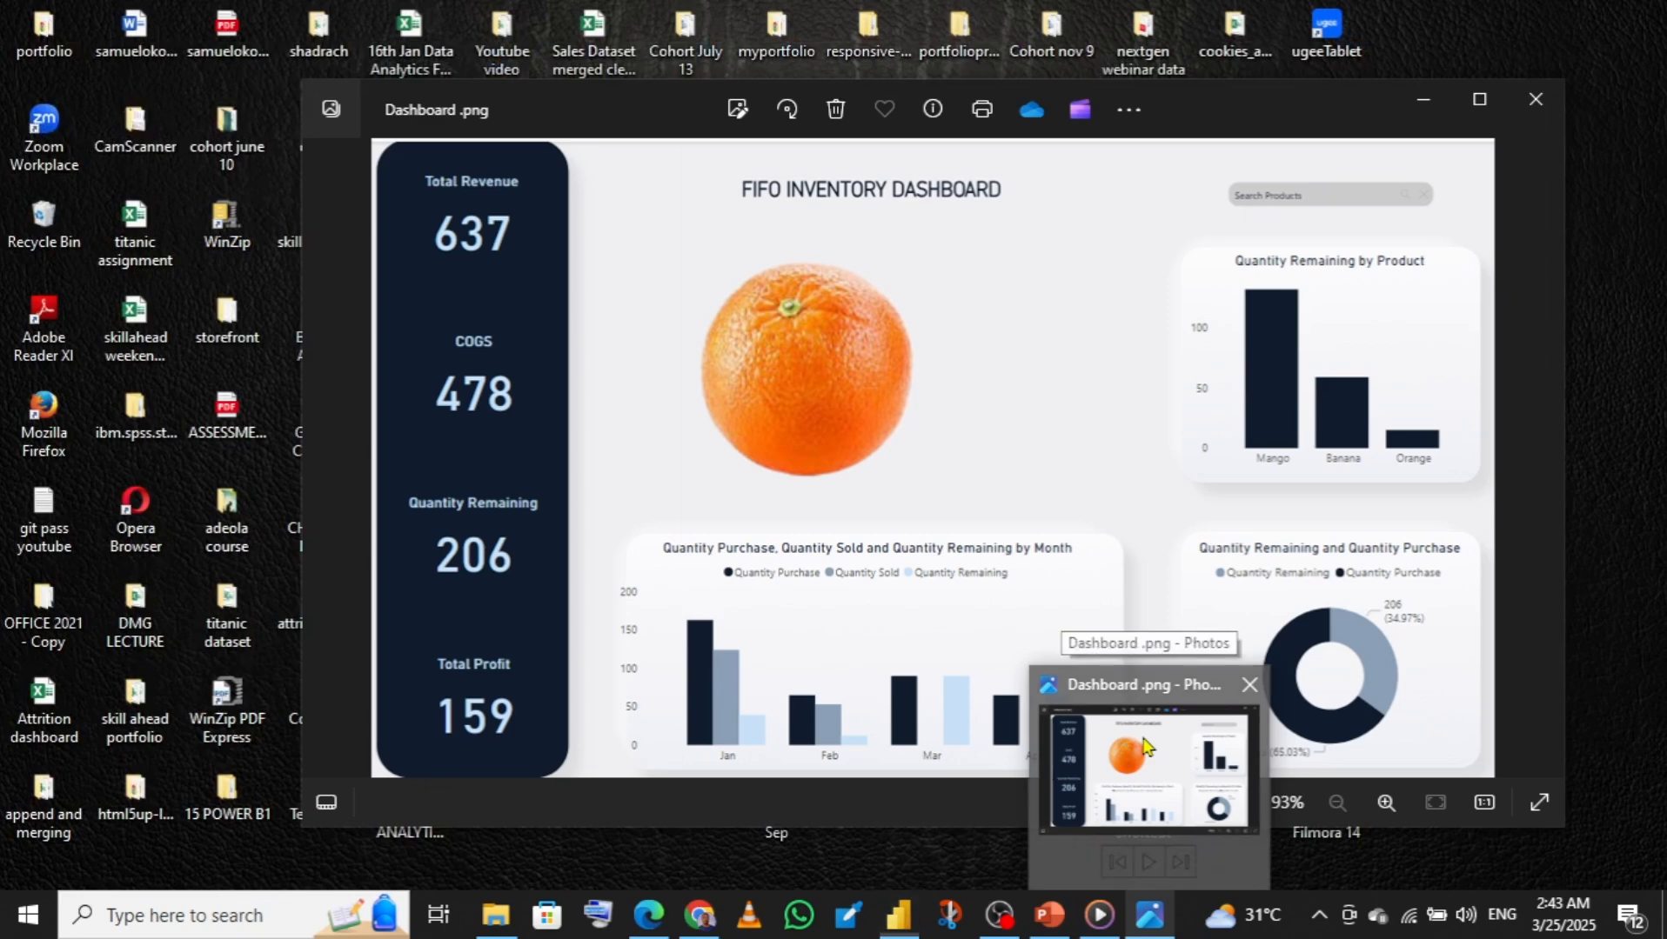
{"action": "left_click", "coordinate": [1148, 766]}
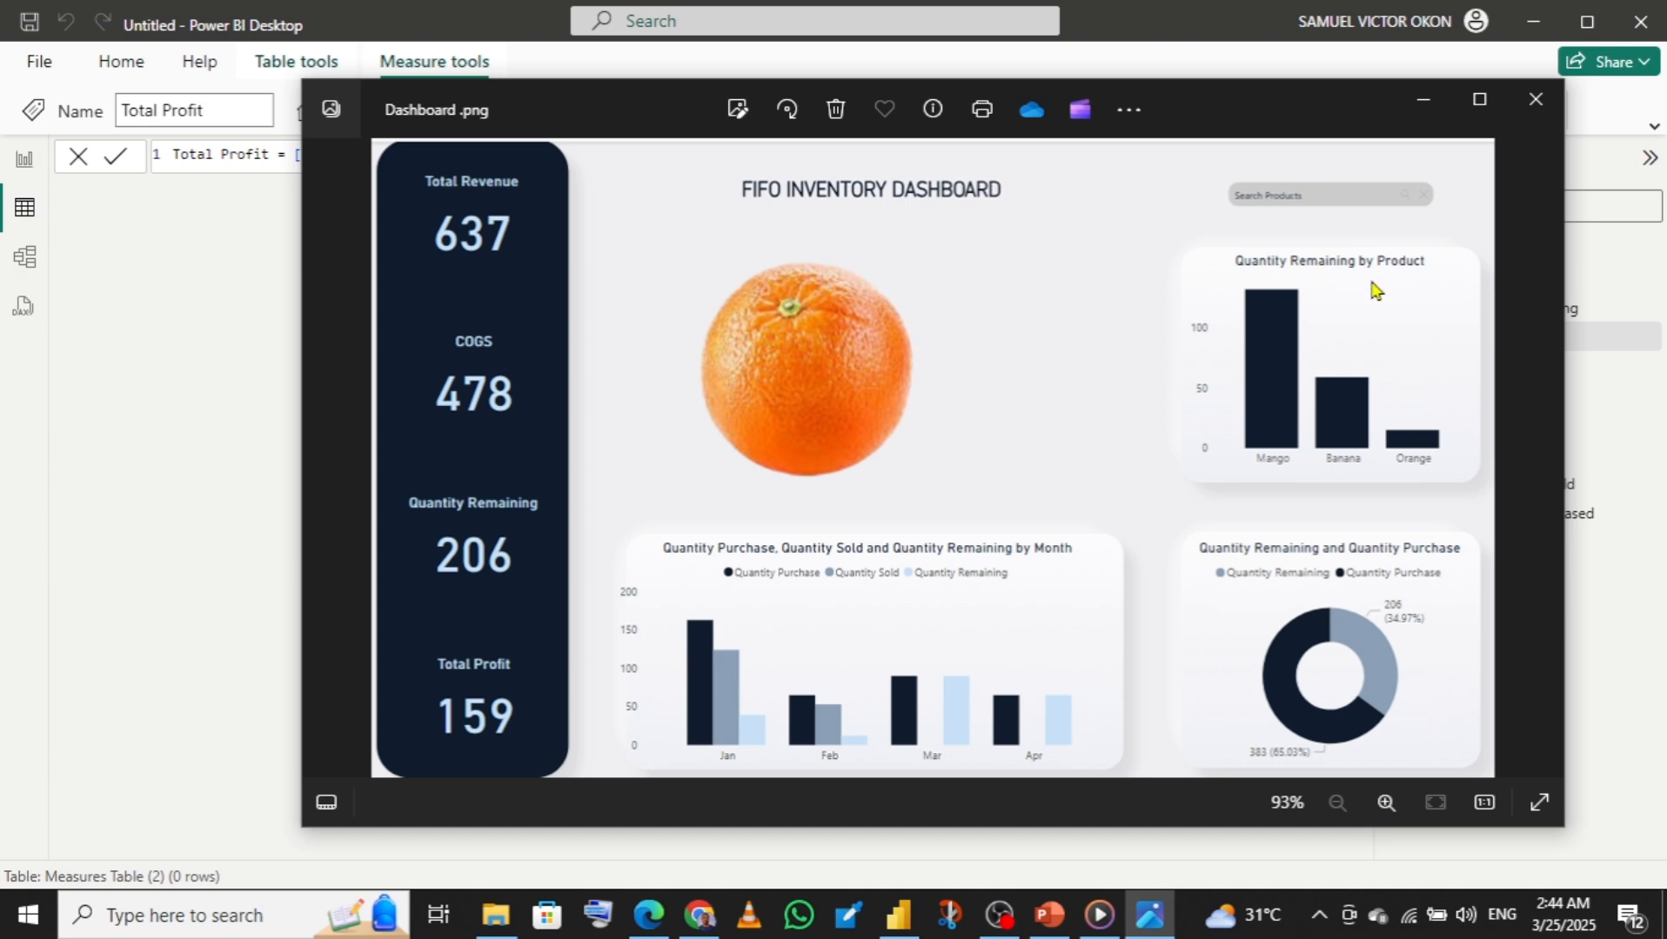
{"action": "left_click", "coordinate": [188, 438]}
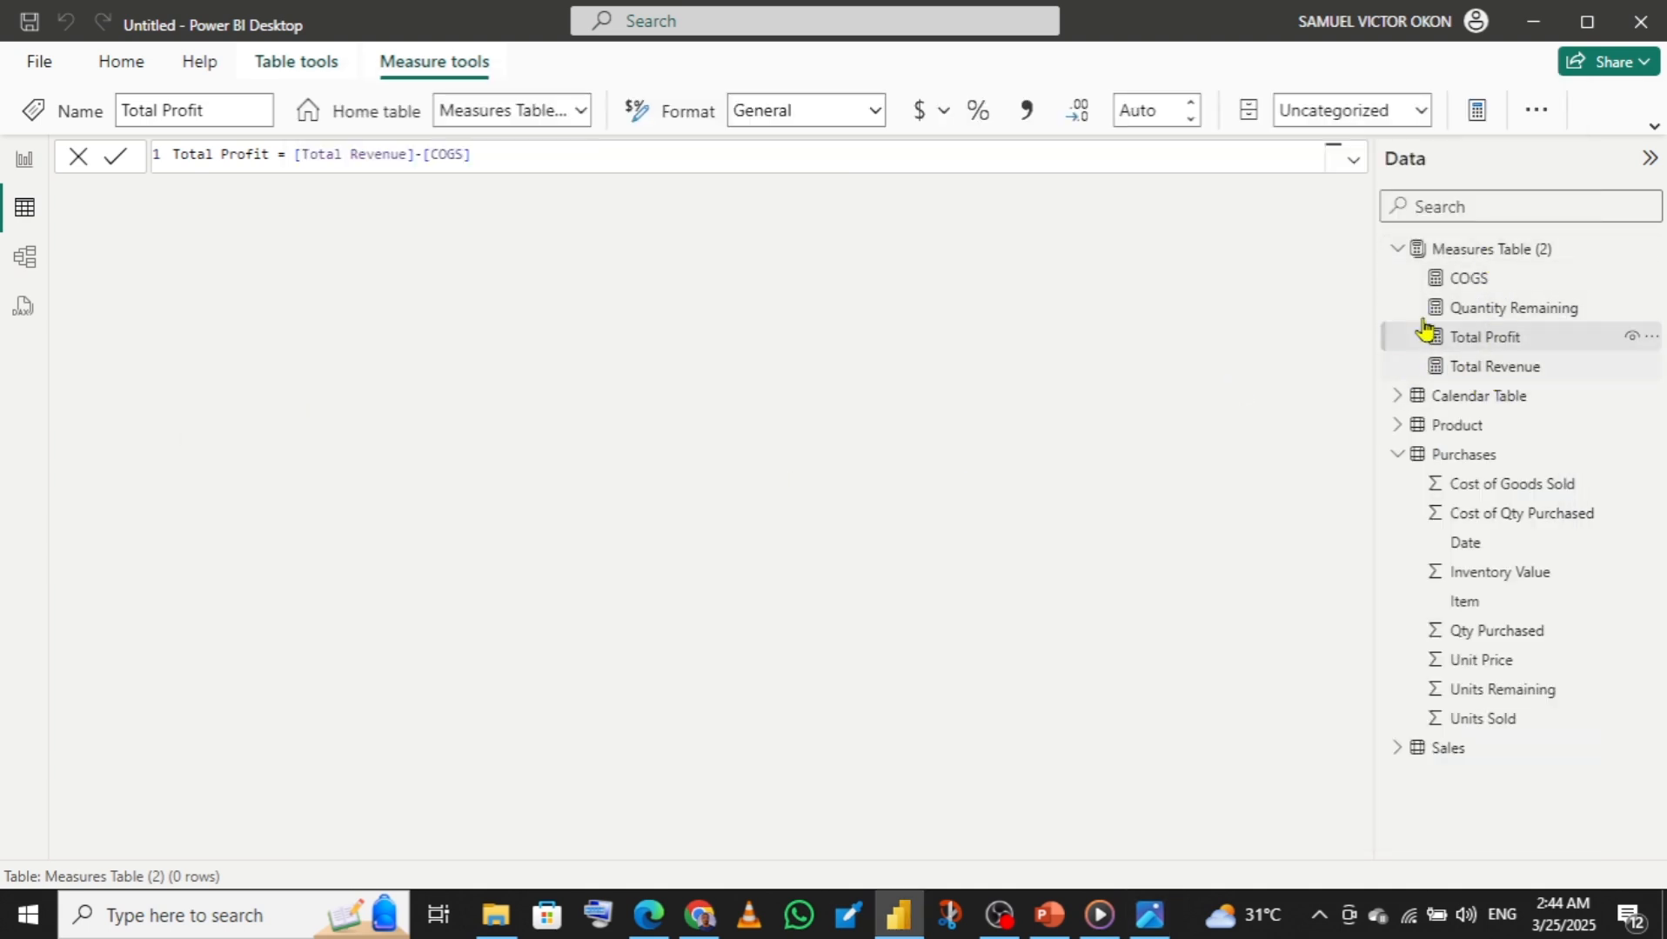
- Add a new measure named Total Quantity Purchased to Measures Table (2)
{"action": "right_click", "coordinate": [1464, 252]}
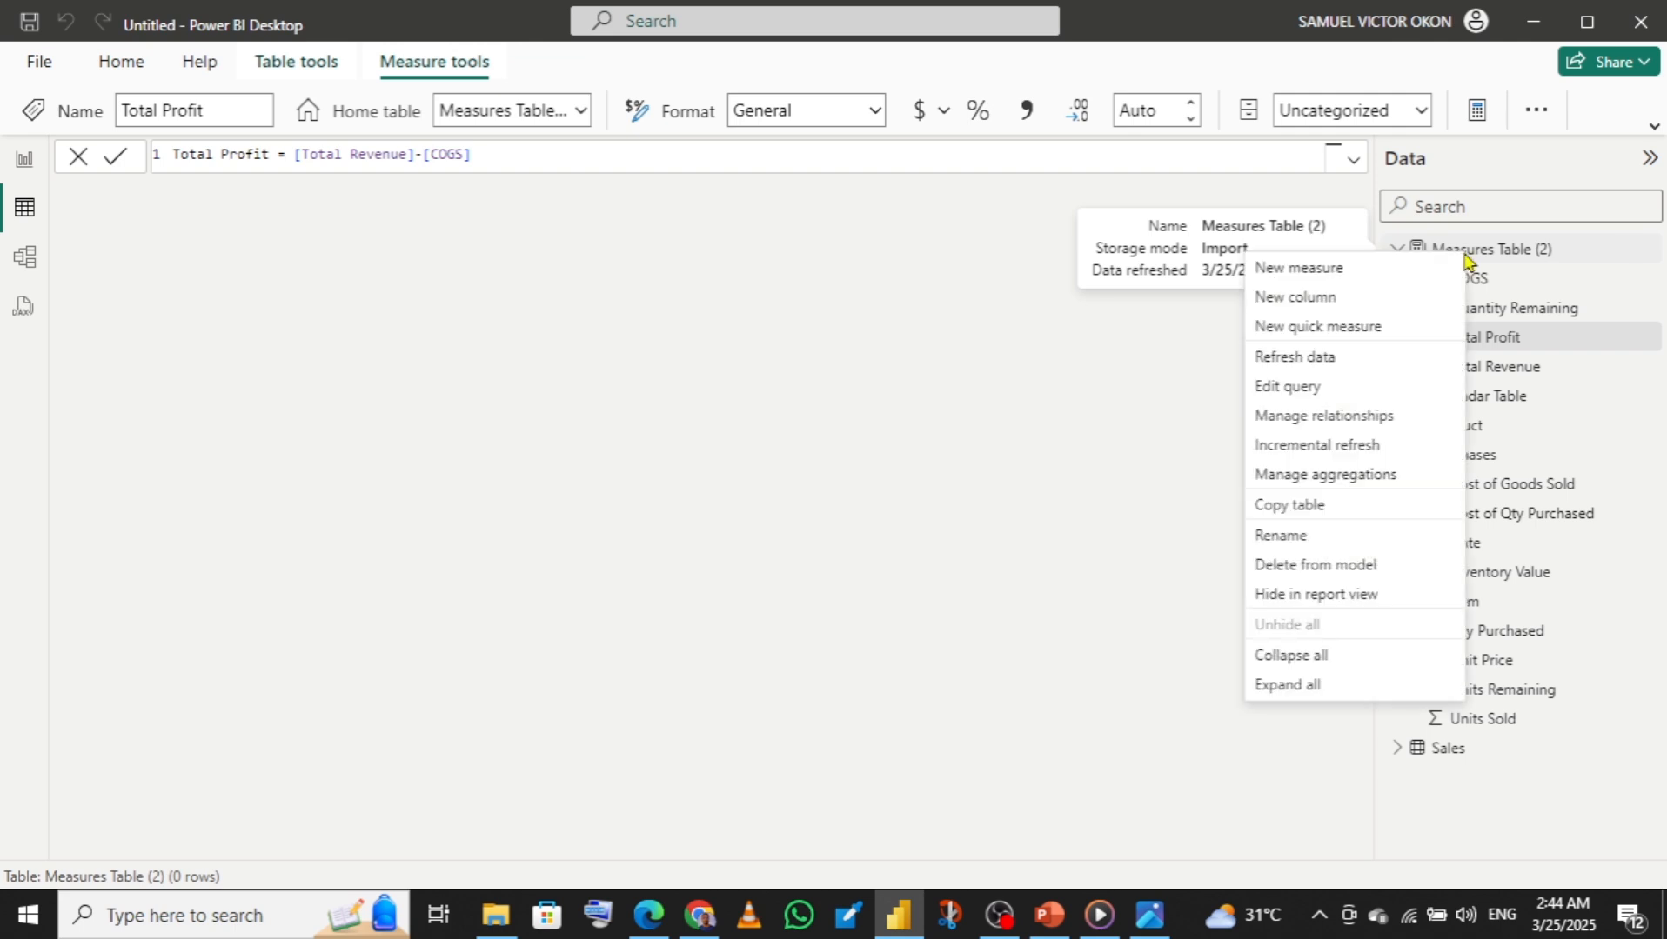
{"action": "left_click", "coordinate": [1324, 270]}
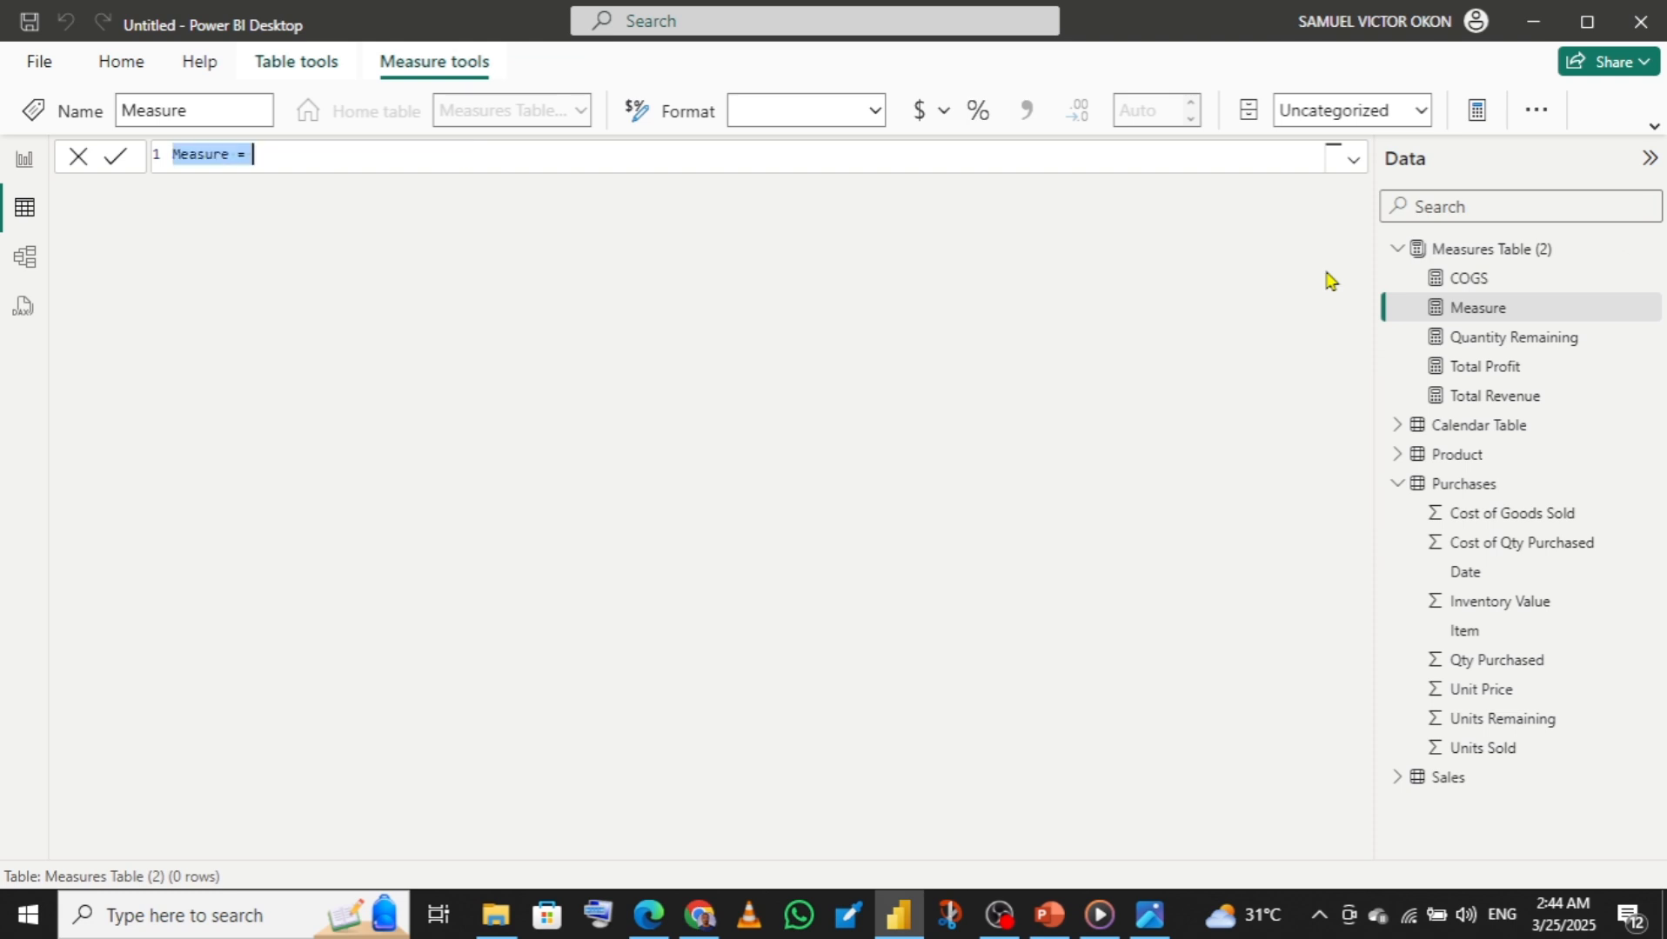
{"action": "type", "text": "T"}
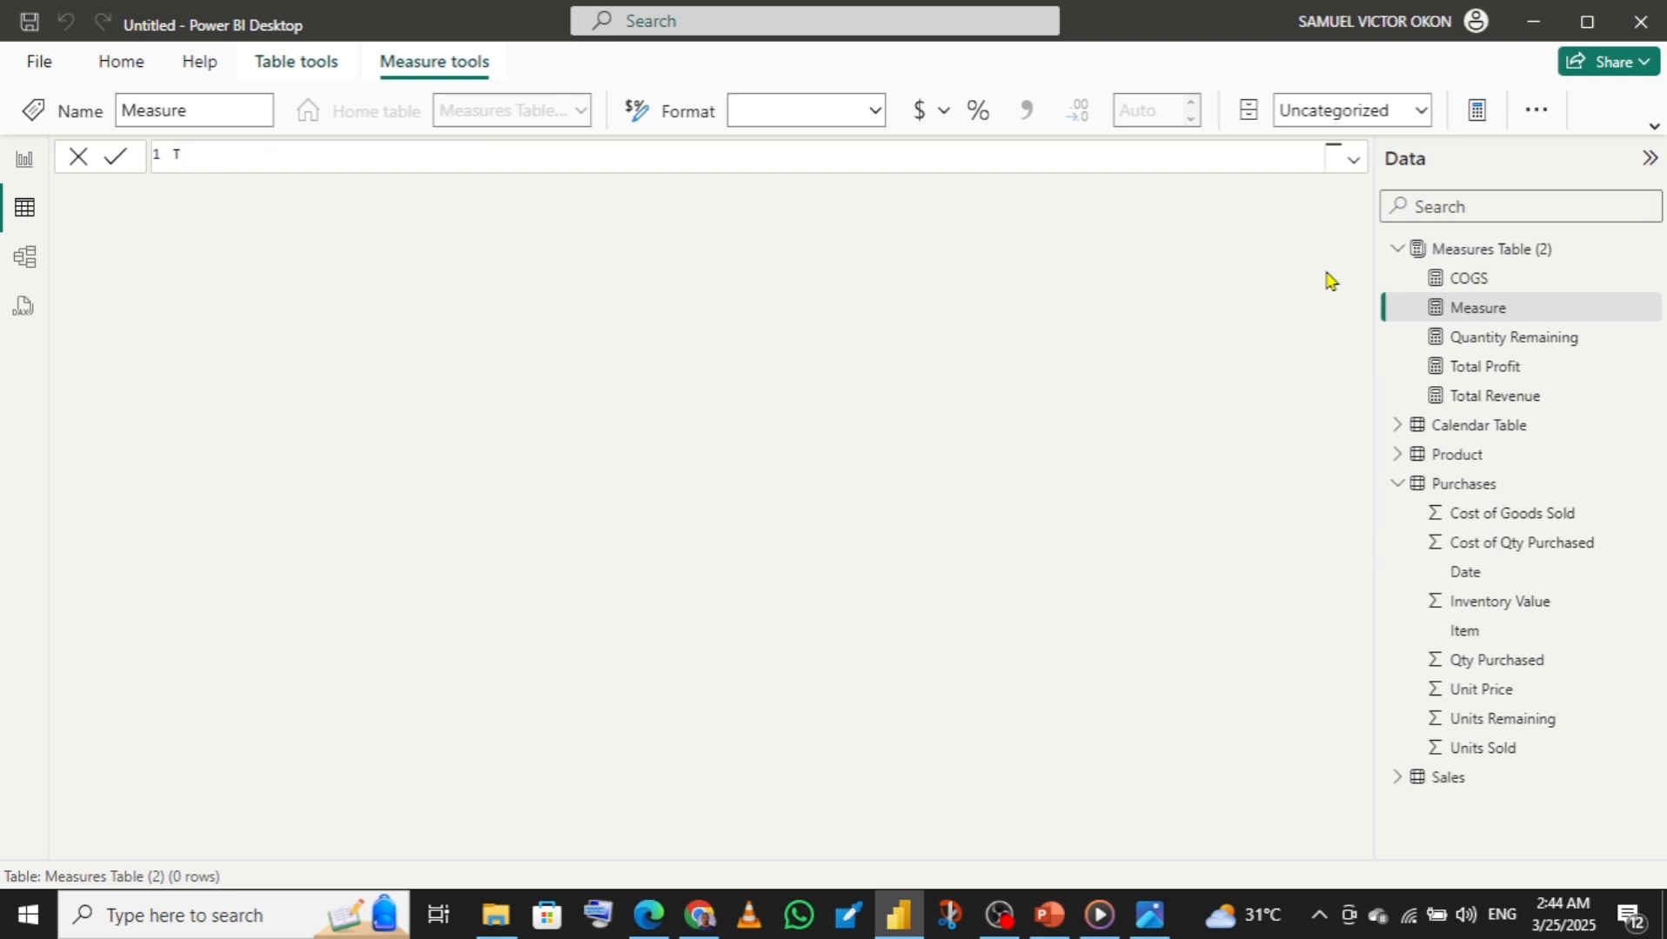
{"action": "type", "text": "otal Qa"}
{"action": "key", "text": "BackSpace"}
{"action": "type", "text": "ua"}
{"action": "key", "text": "BackSpace"}
{"action": "key", "text": "BackSpace"}
{"action": "type", "text": "uantity Purchased ="}
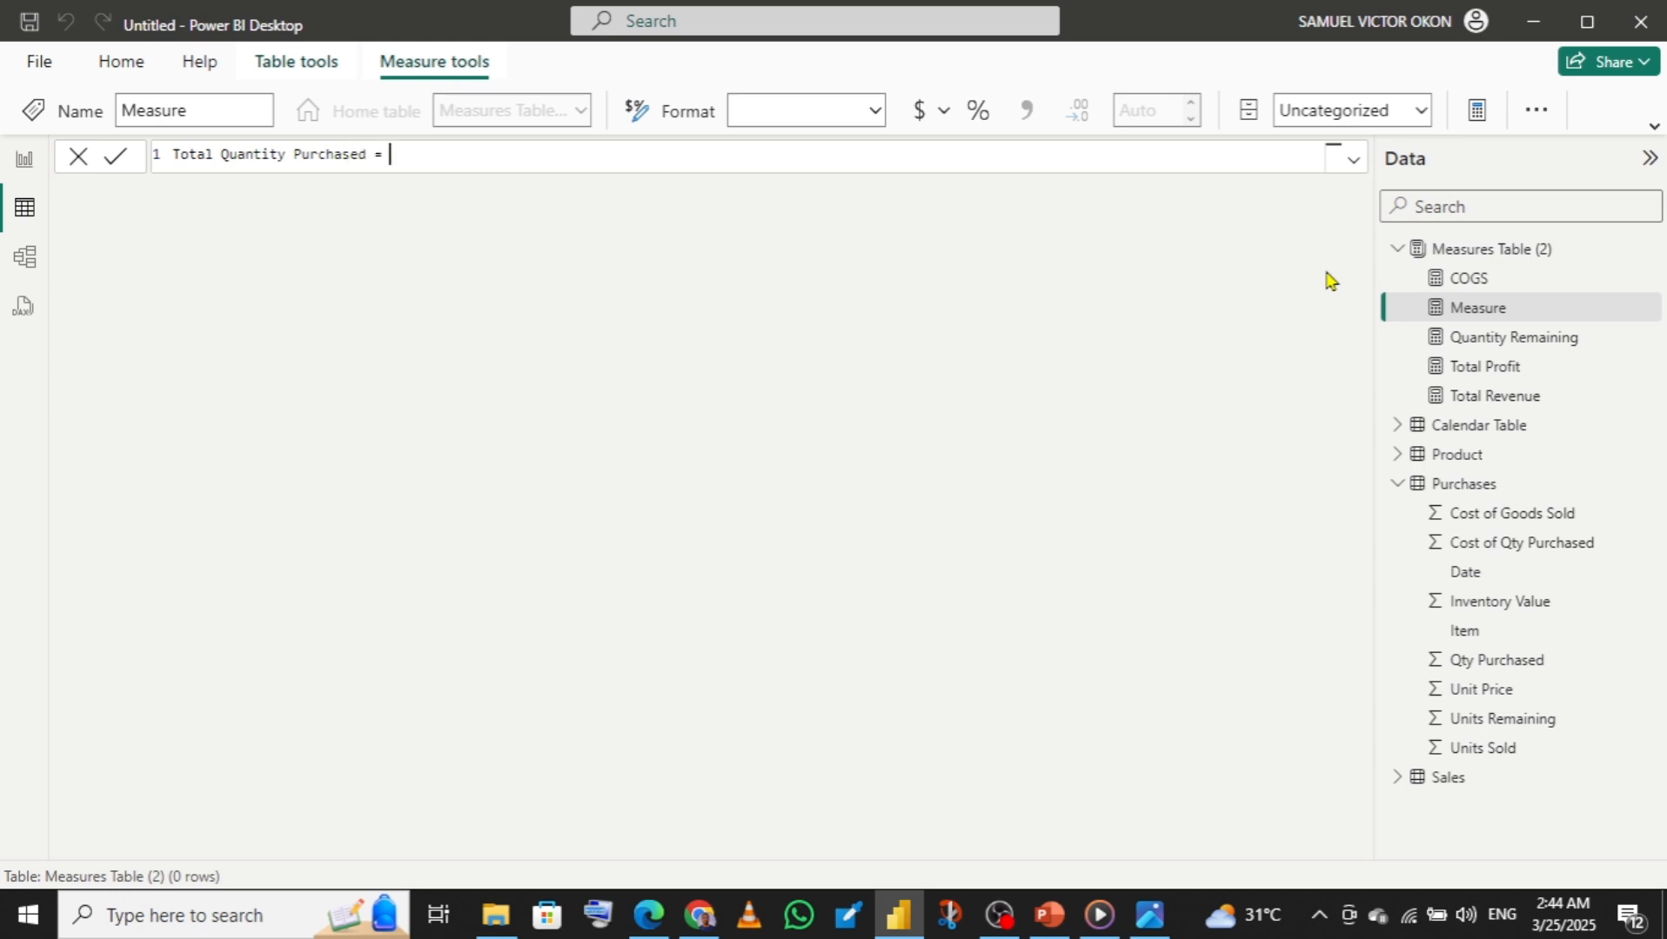
- Define Total Quantity Purchased as the SUM of Purchases[Qty Purchased] and commit the measure
{"action": "type", "text": " sum"}
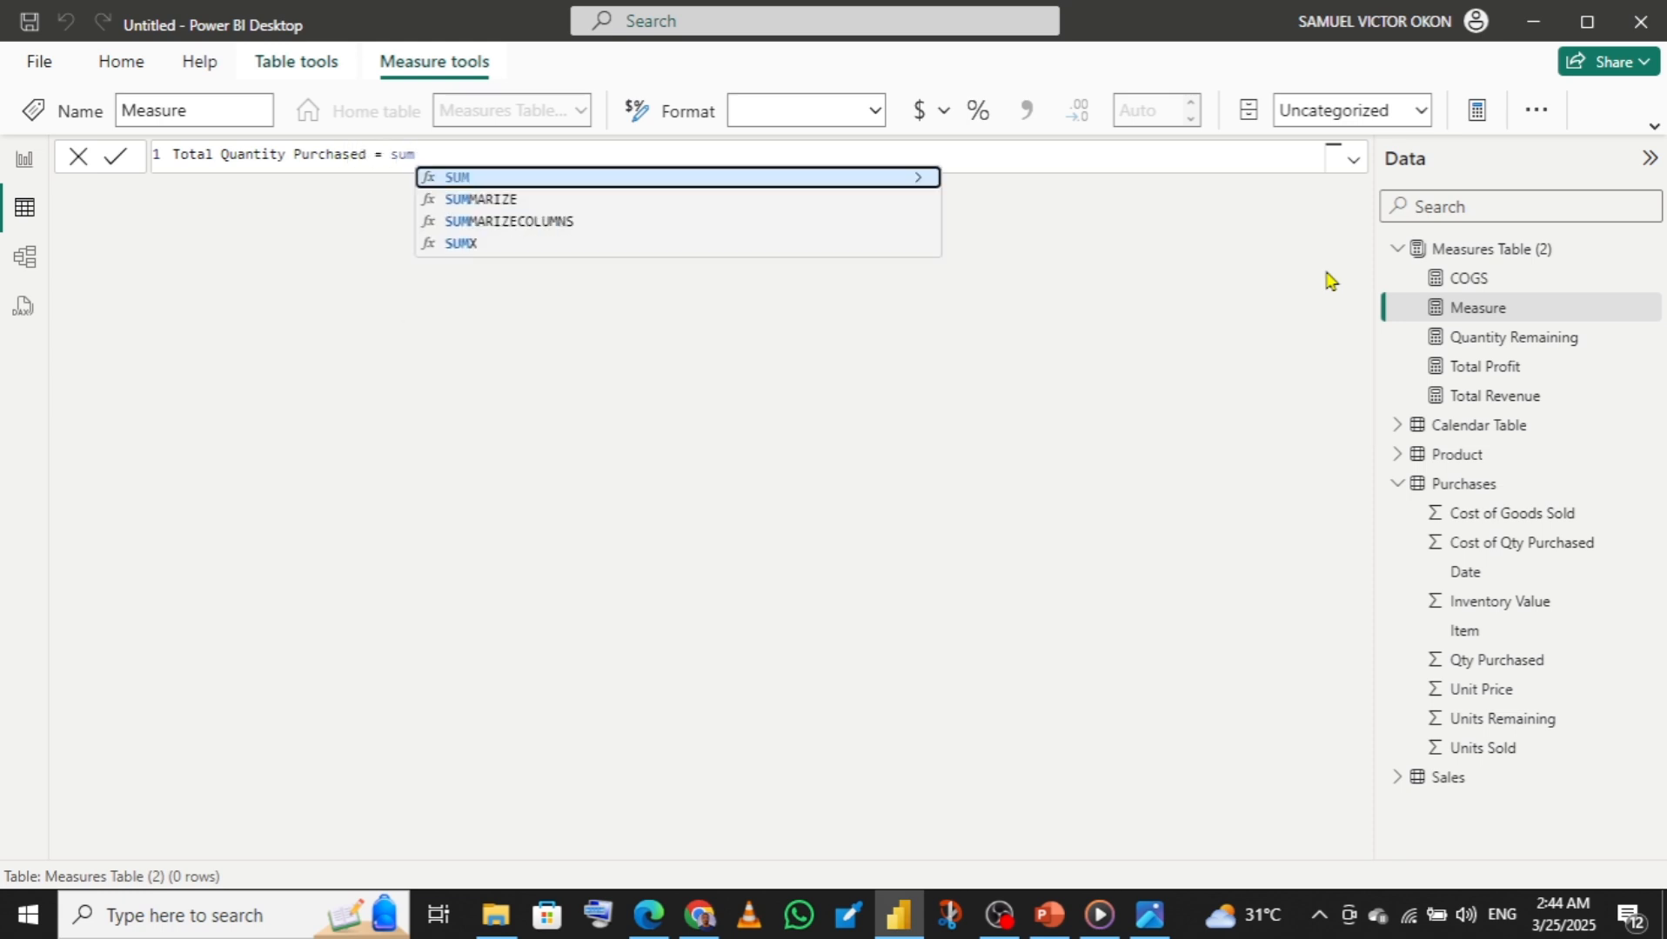
{"action": "type", "text": "(qu"}
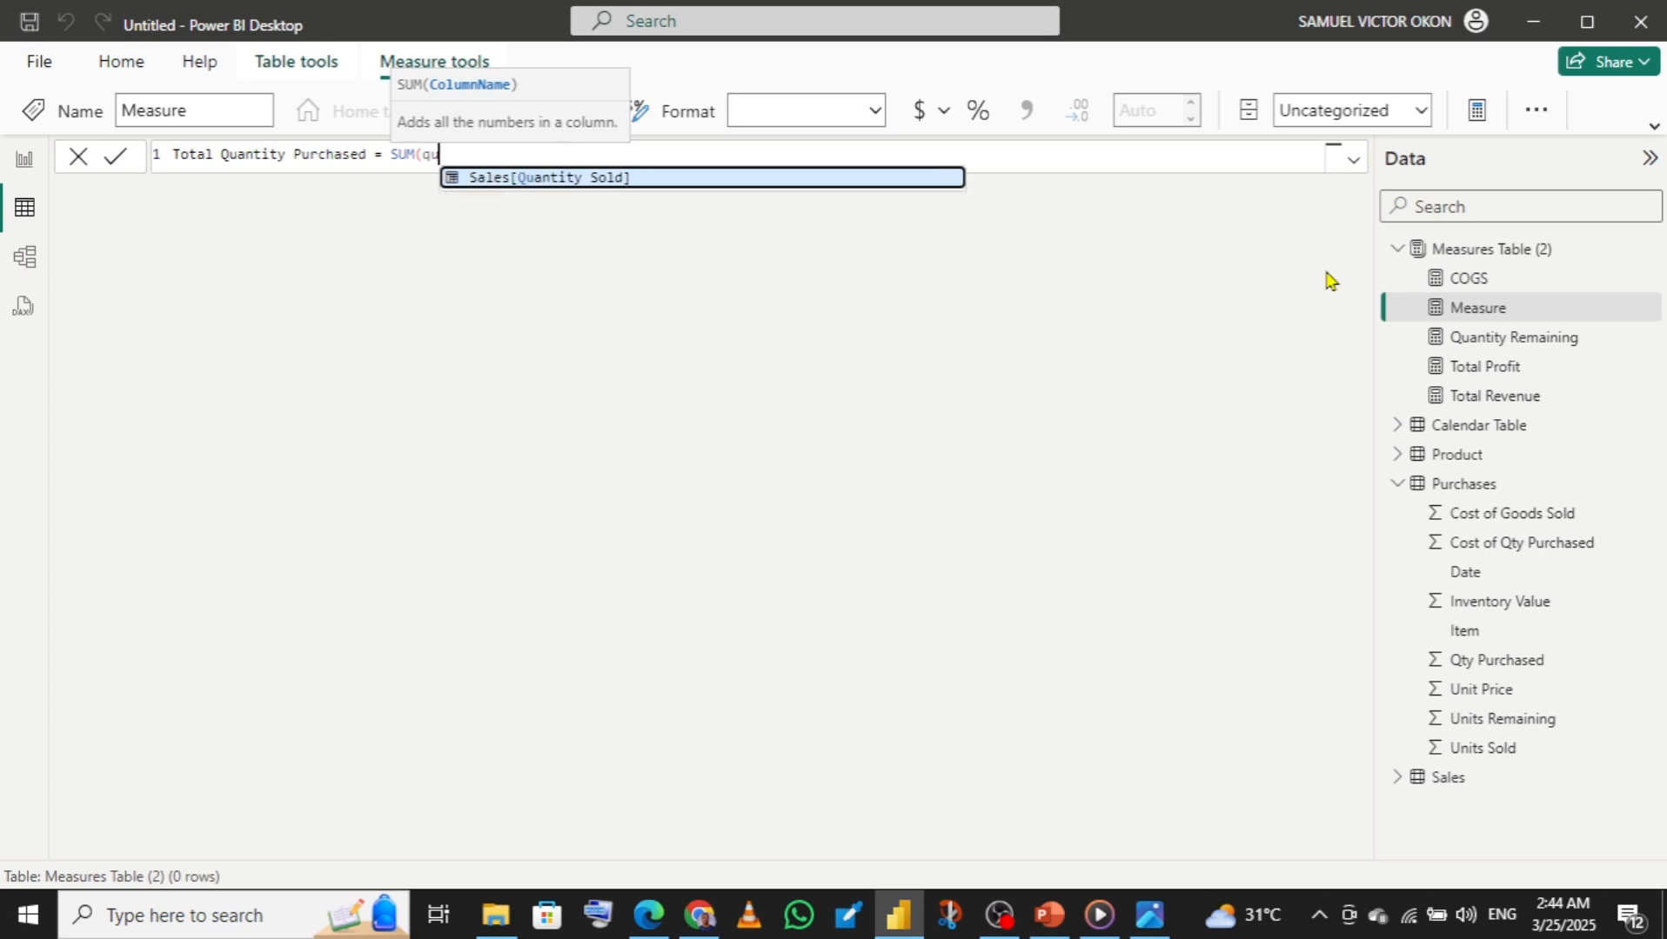
{"action": "key", "text": "BackSpace"}
{"action": "key", "text": "BackSpace"}
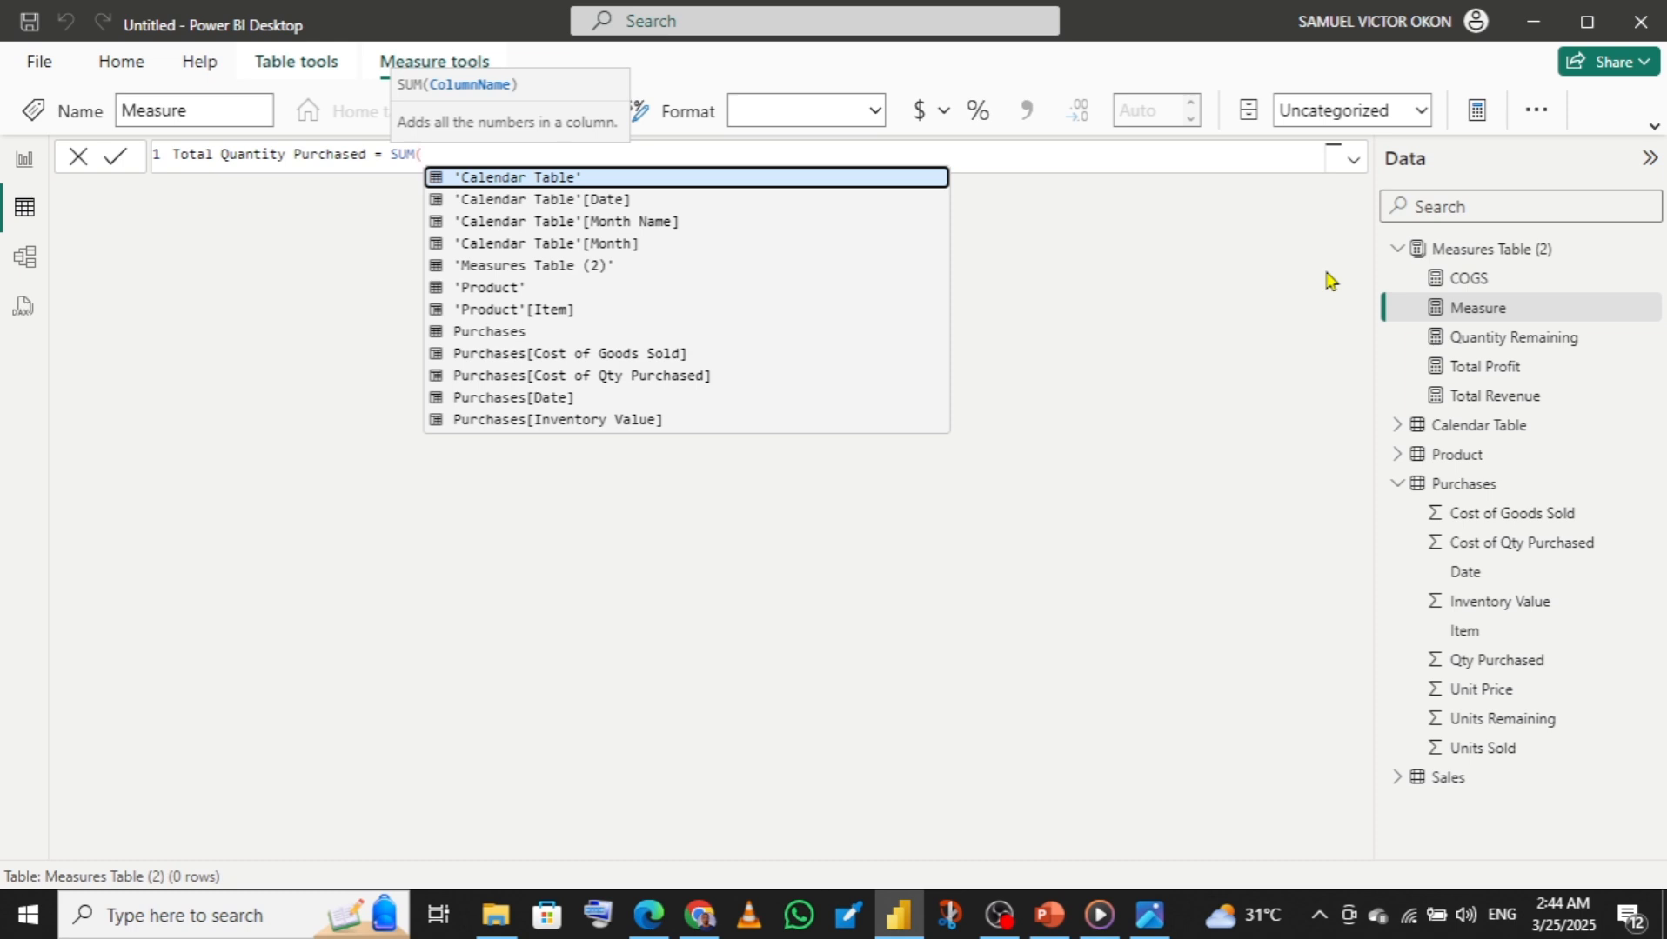
{"action": "type", "text": "qty"}
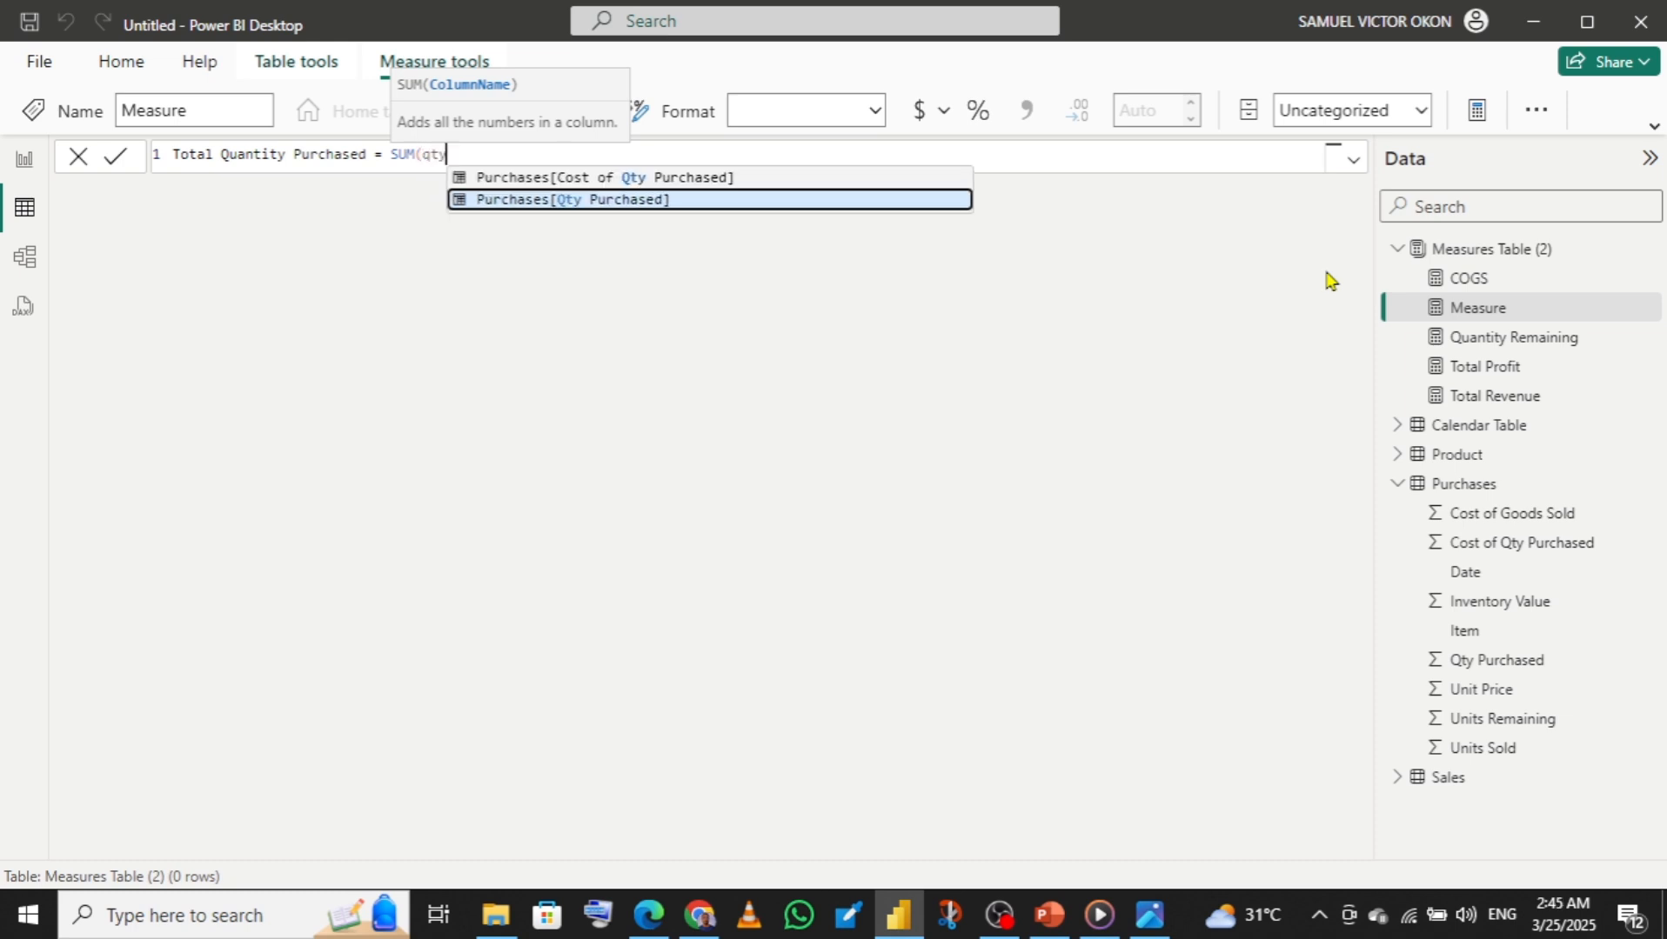
{"action": "key", "text": "Tab"}
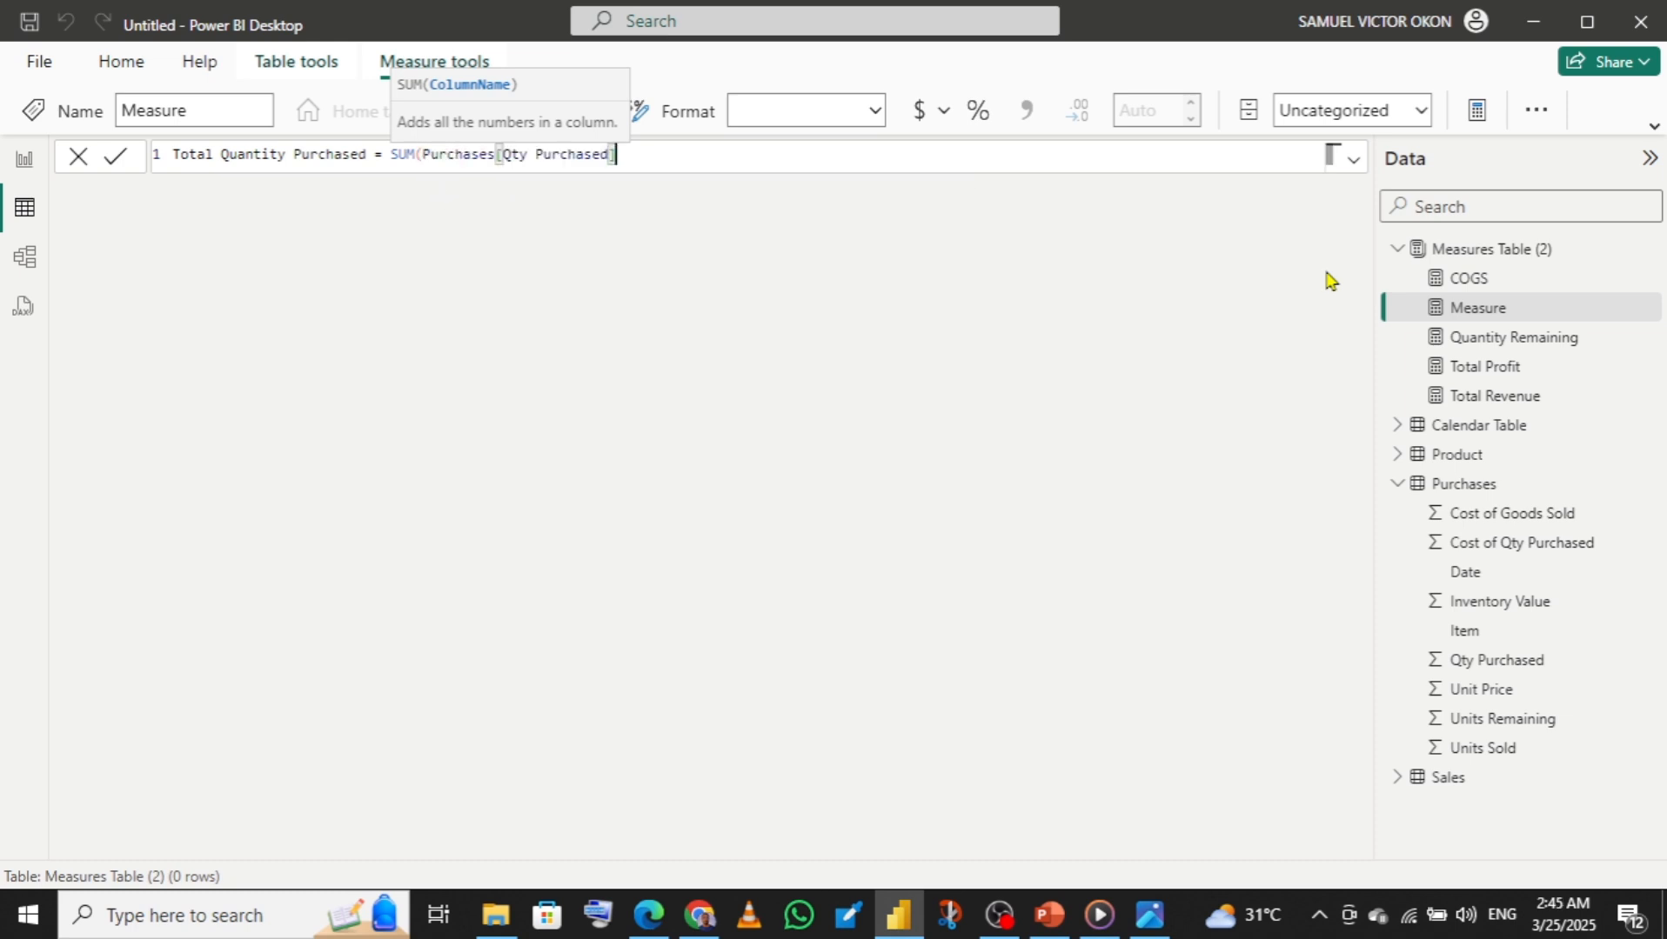
{"action": "type", "text": ")"}
{"action": "key", "text": "Return"}
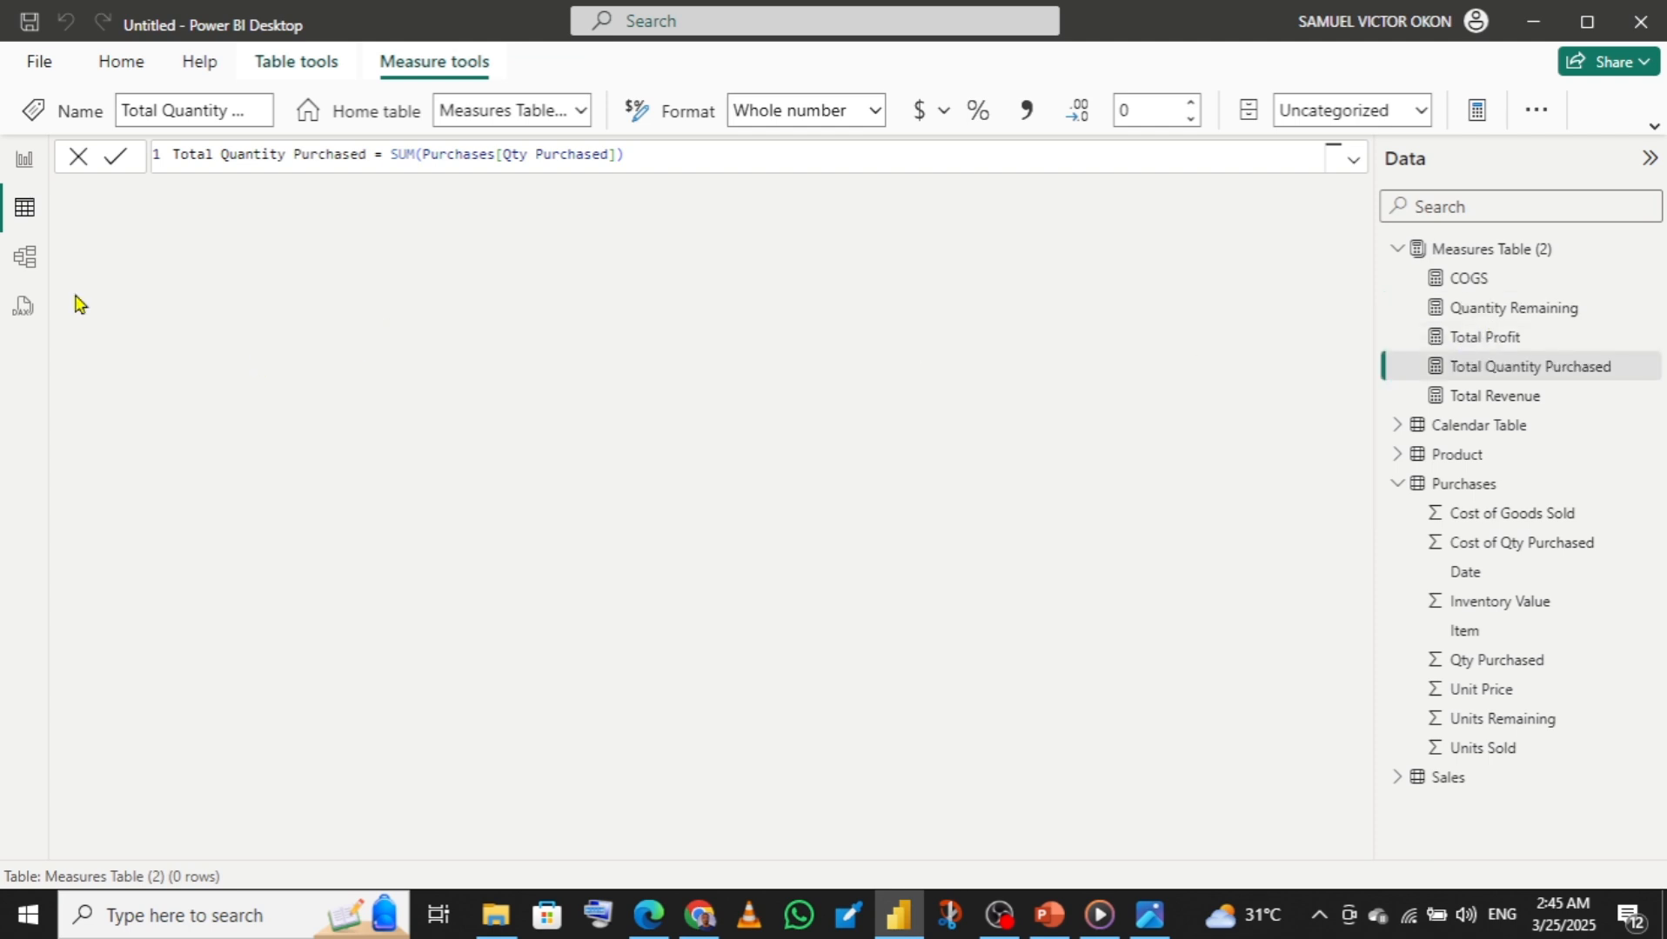
- Go to the report view and switch to Photos to examine the layout in Dashboard .png
{"action": "left_click", "coordinate": [22, 163]}
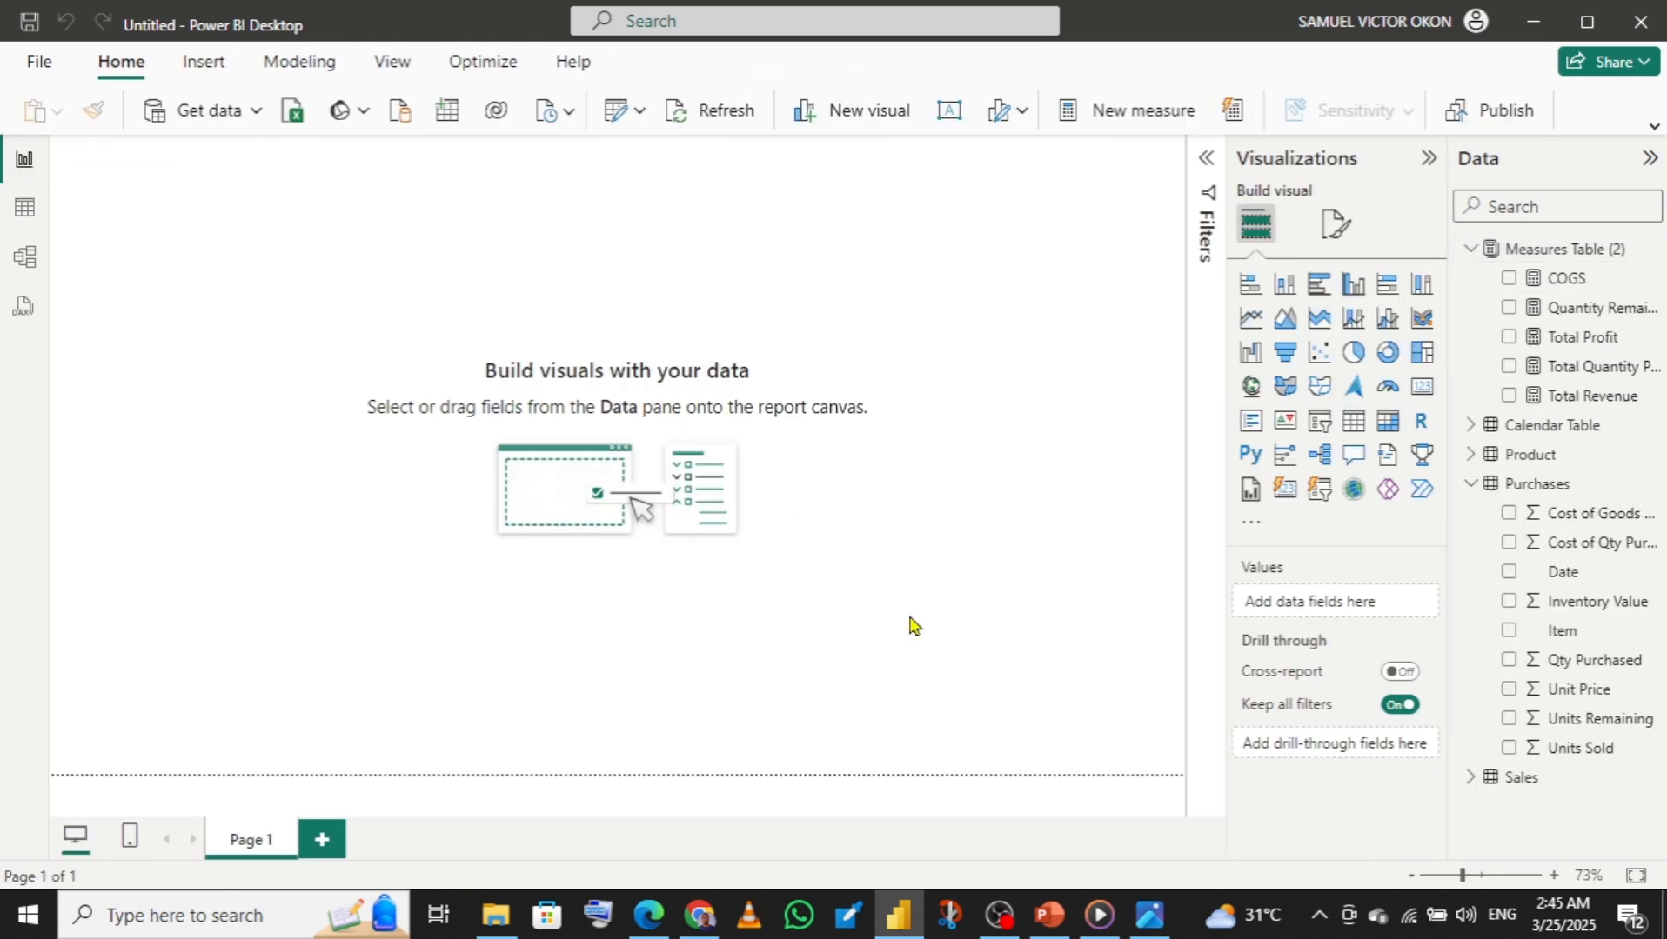
{"action": "mouse_move", "coordinate": [1160, 915]}
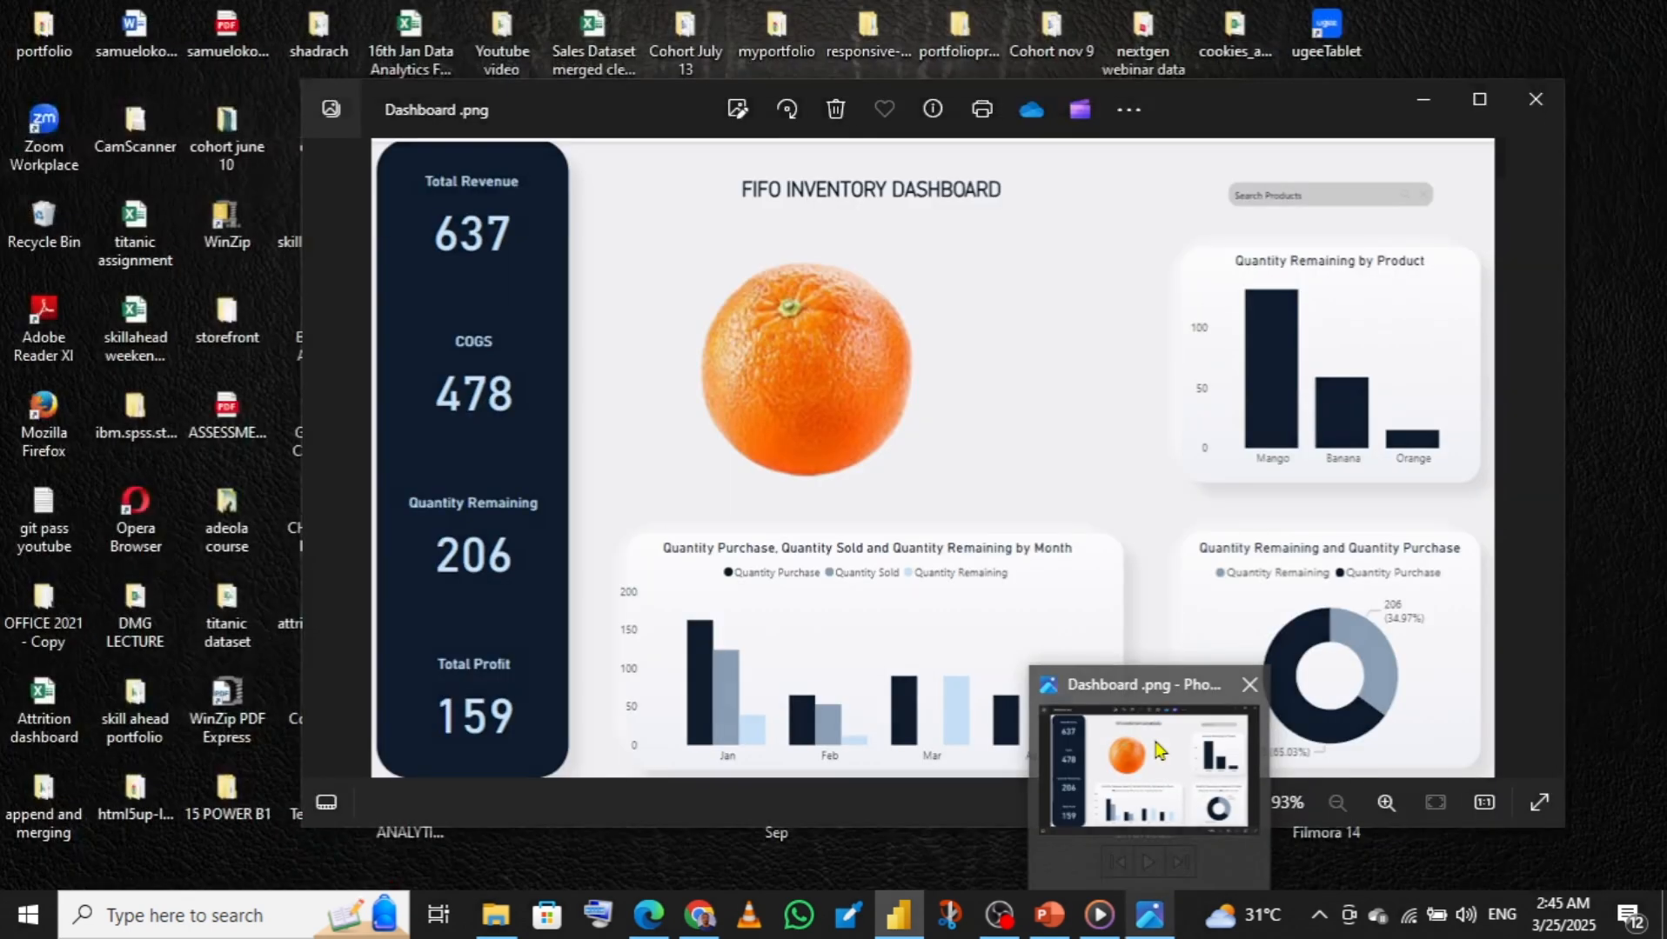
{"action": "left_click", "coordinate": [1155, 741]}
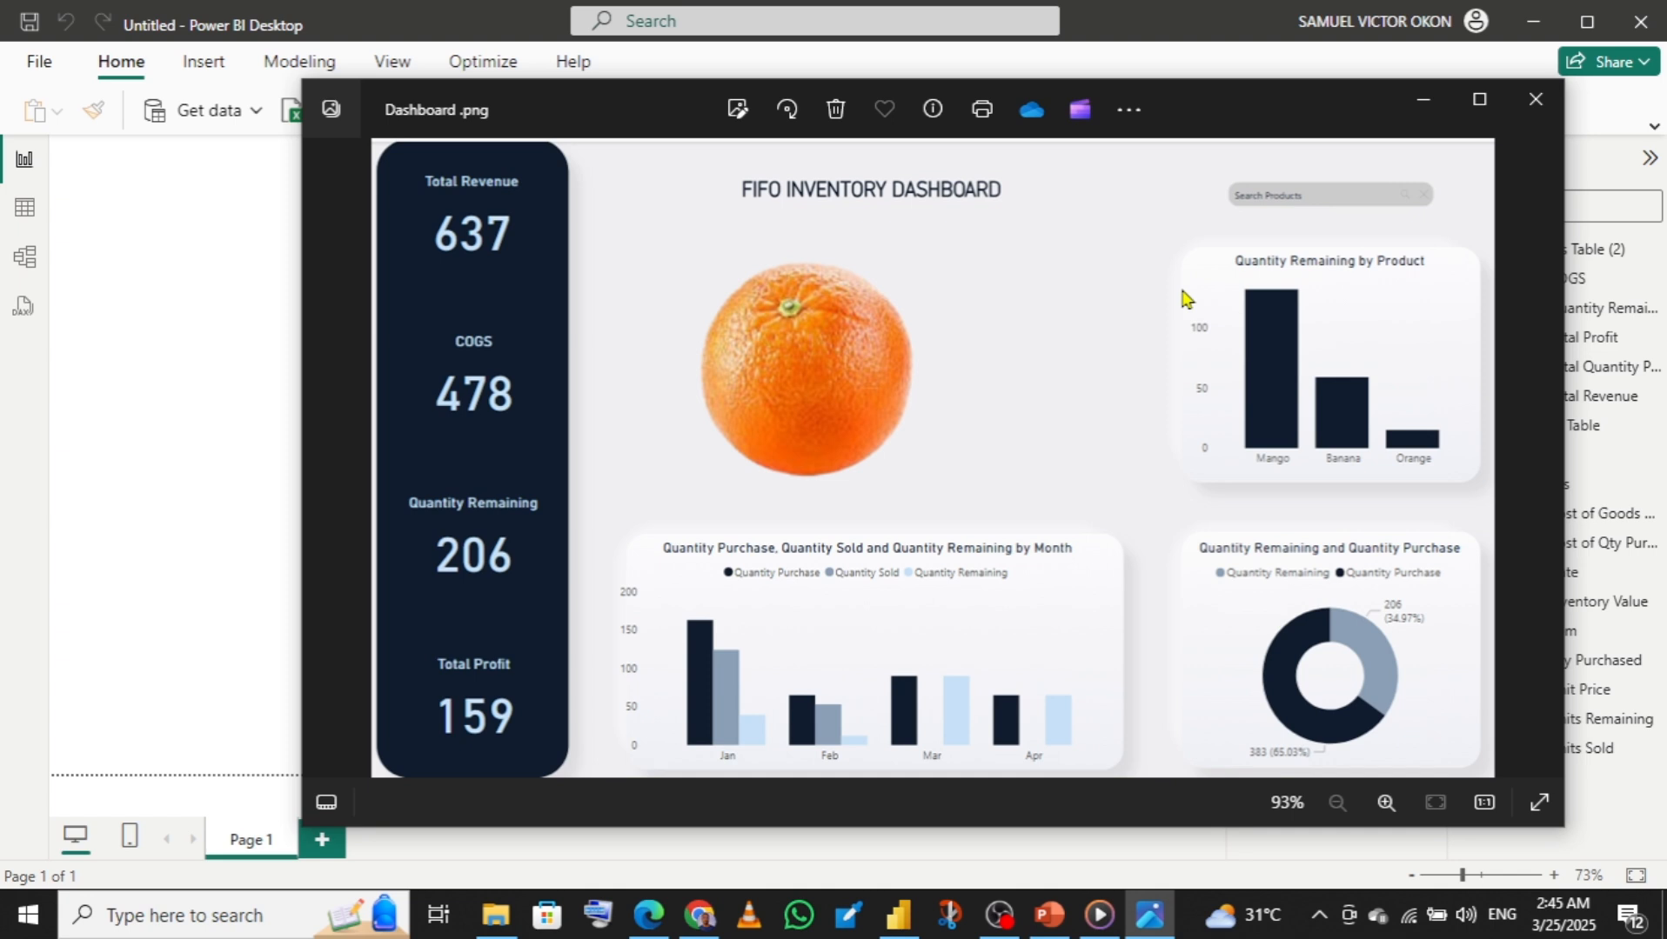
- Switch to PowerPoint and start saving a copy of the carsalestemplate presentation to a browsed location
{"action": "left_click", "coordinate": [1046, 918]}
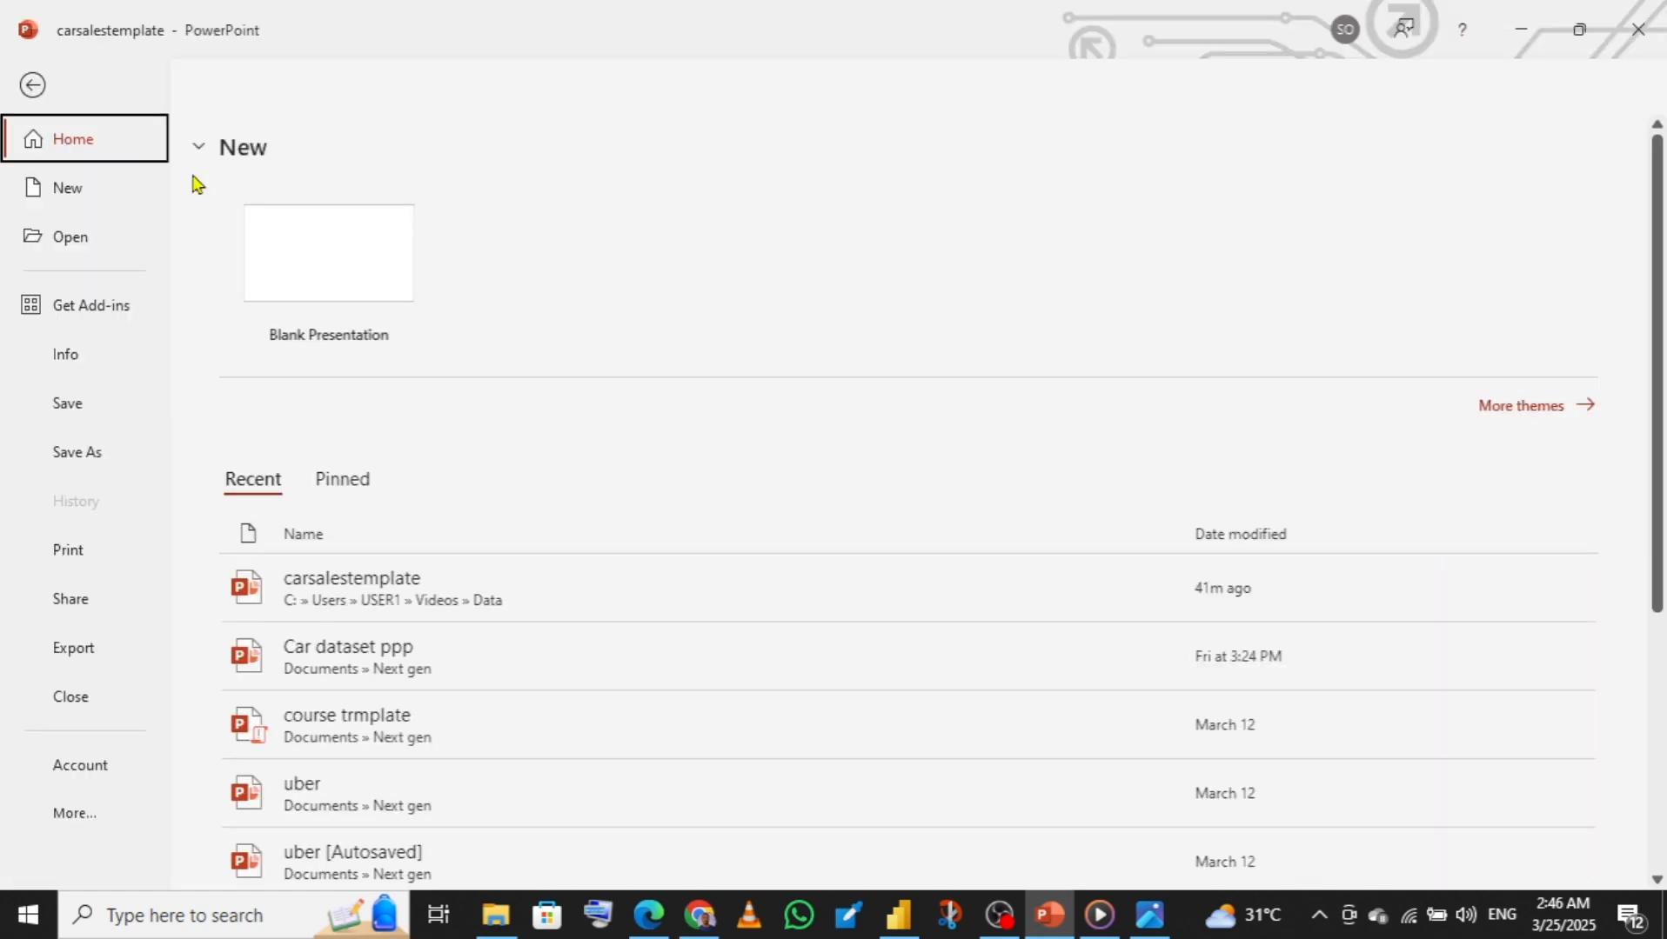
{"action": "key", "text": "Escape"}
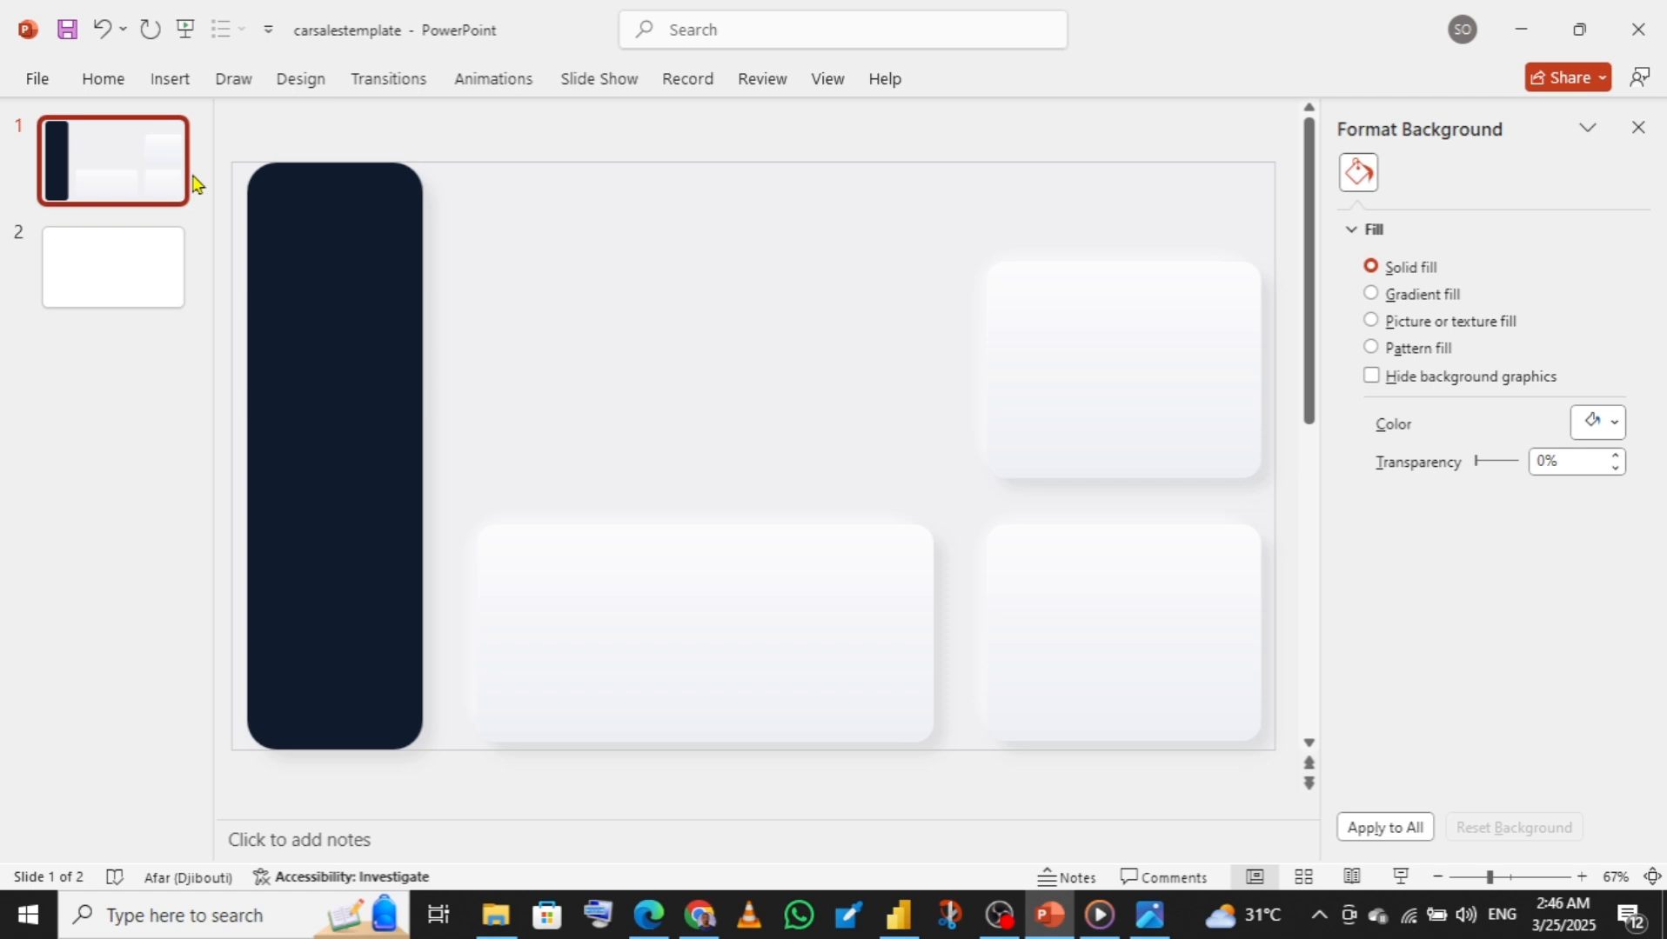
{"action": "left_click", "coordinate": [32, 80]}
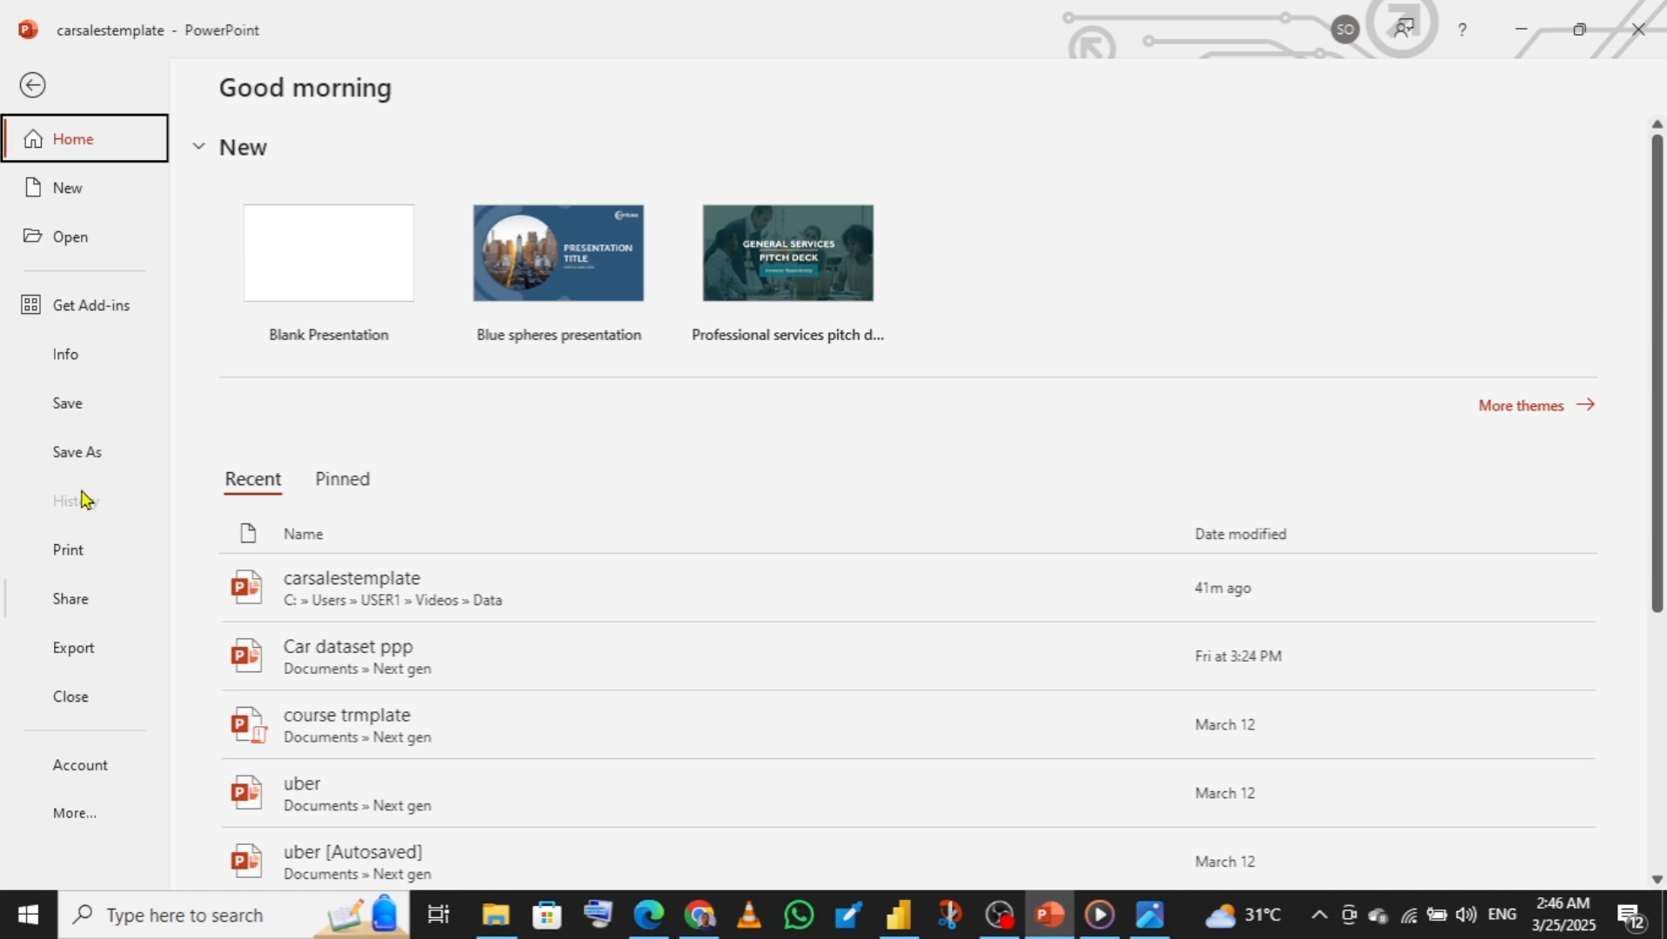
{"action": "left_click", "coordinate": [77, 454]}
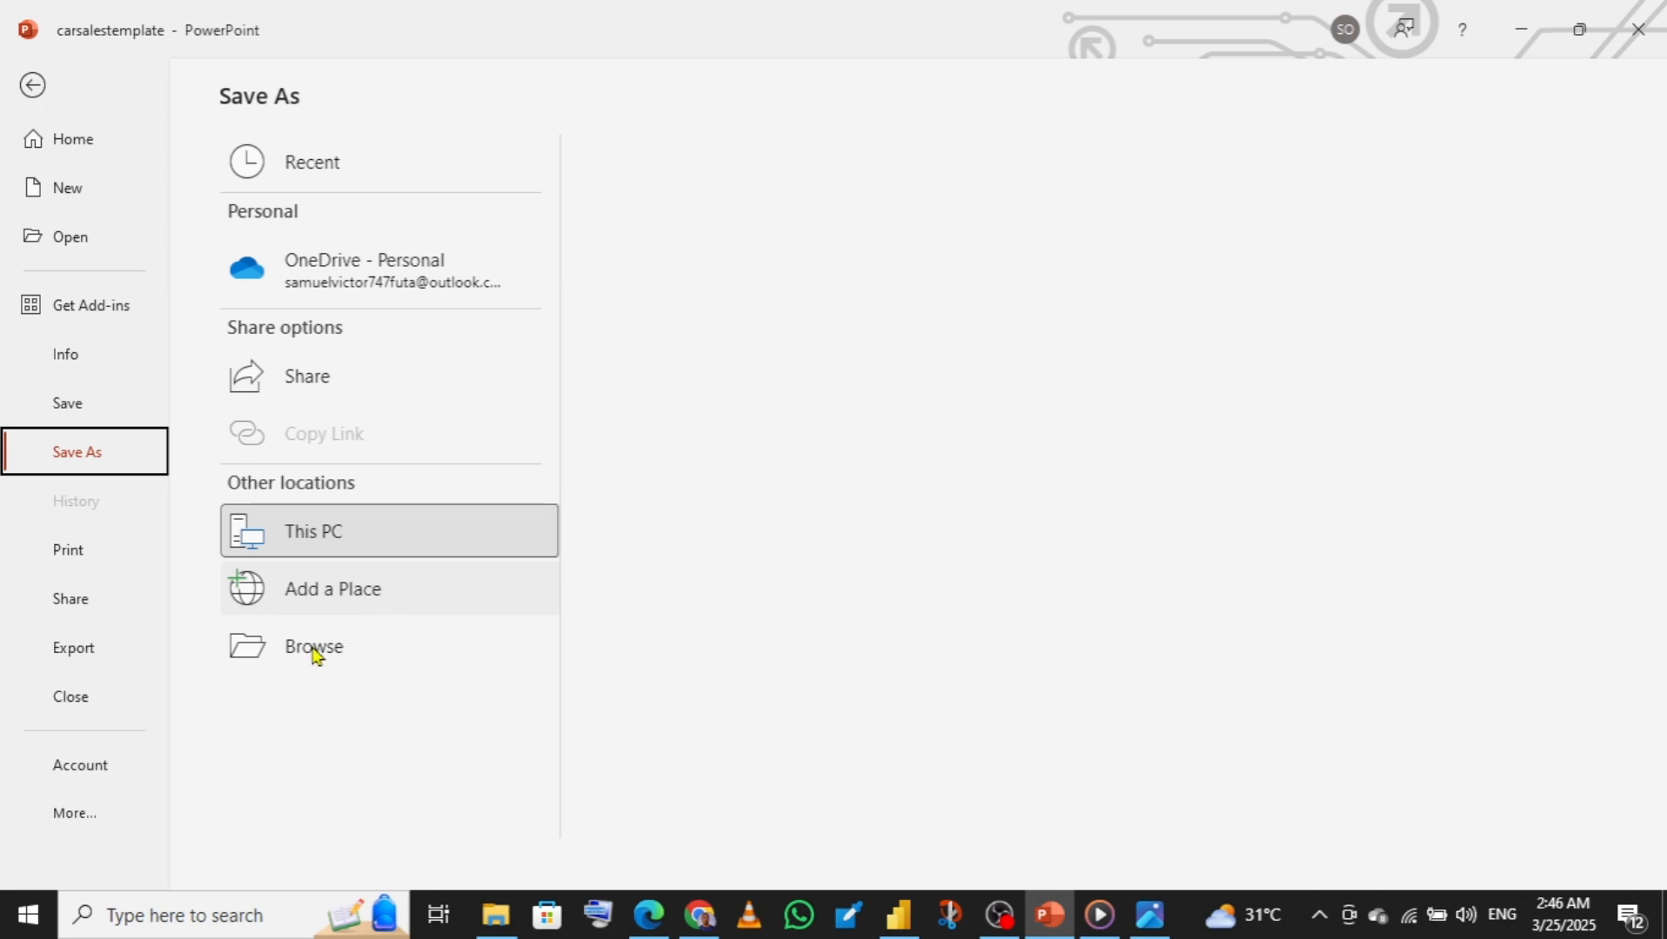
{"action": "left_click", "coordinate": [323, 659]}
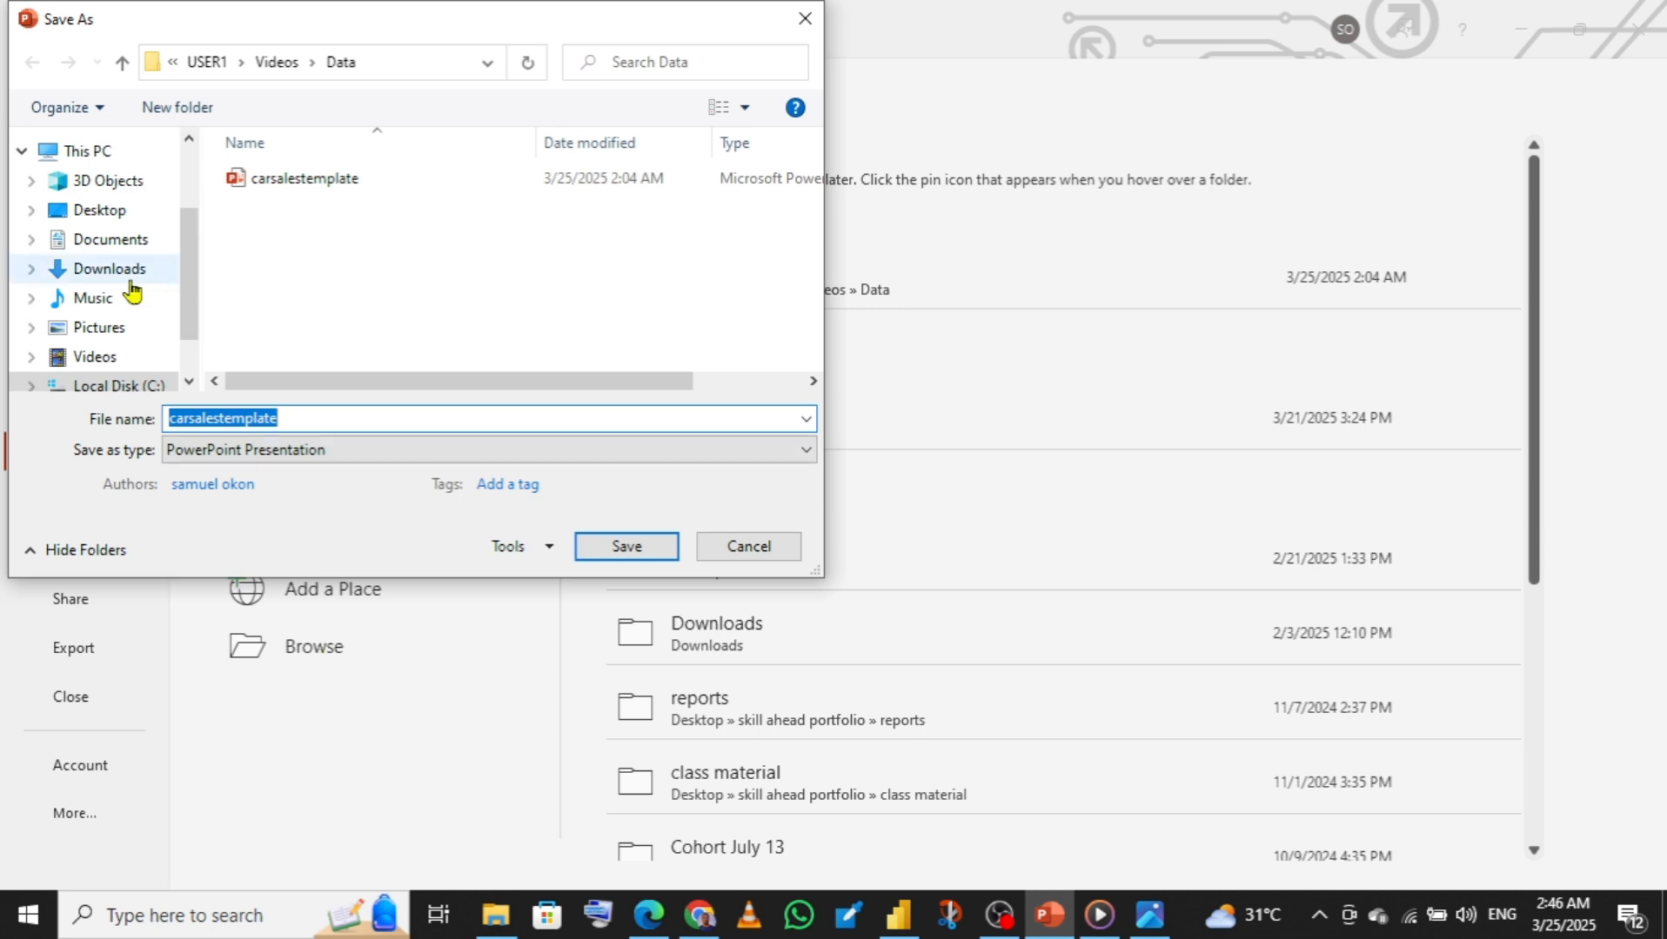
- Choose the Next gen folder in Documents as the save location
{"action": "mouse_move", "coordinate": [190, 270]}
{"action": "left_mouse_down"}
{"action": "mouse_move", "coordinate": [196, 346]}
{"action": "mouse_move", "coordinate": [193, 242]}
{"action": "left_mouse_up"}
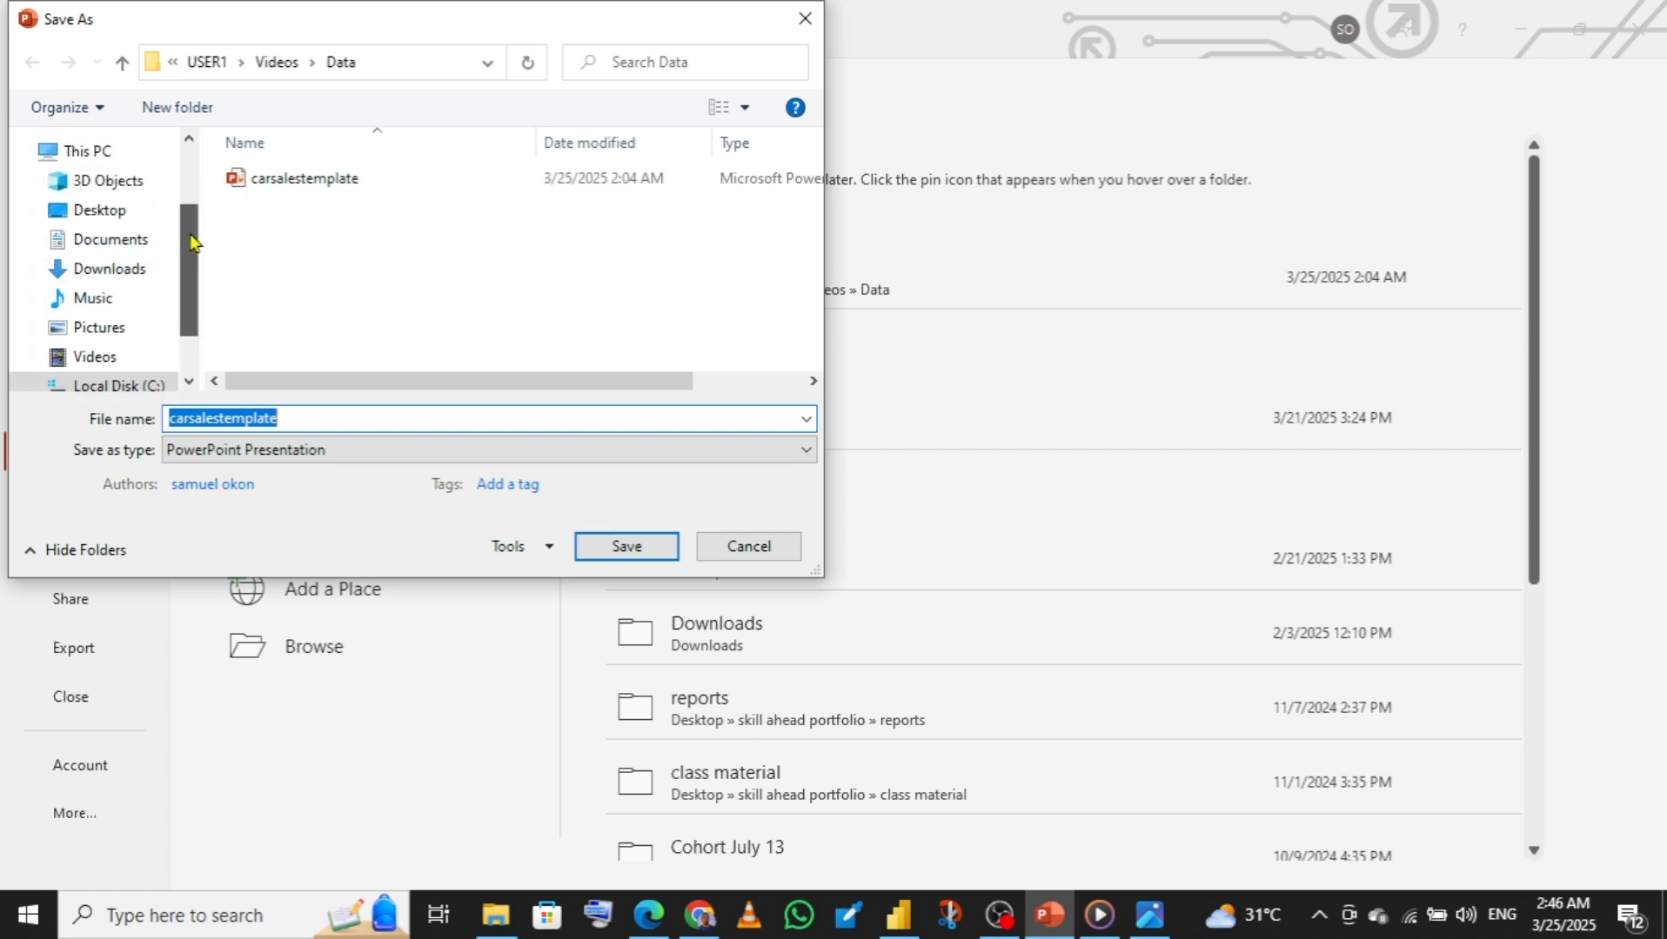
{"action": "left_click", "coordinate": [111, 252]}
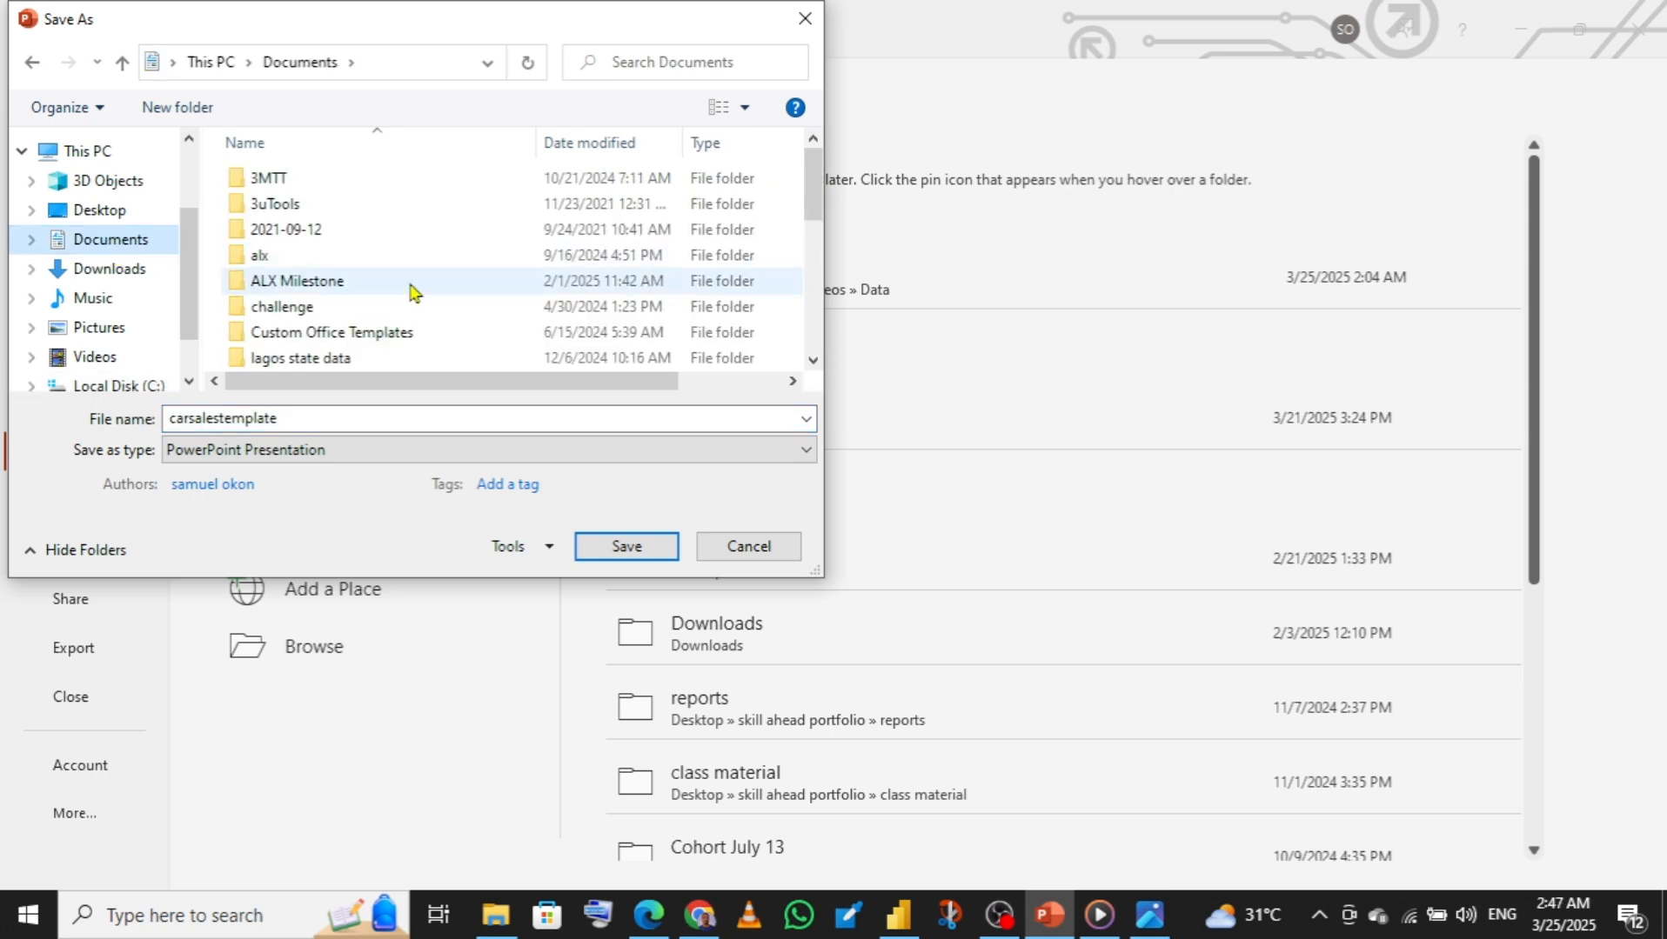
{"action": "left_click_drag", "start_coordinate": [815, 186], "coordinate": [826, 255]}
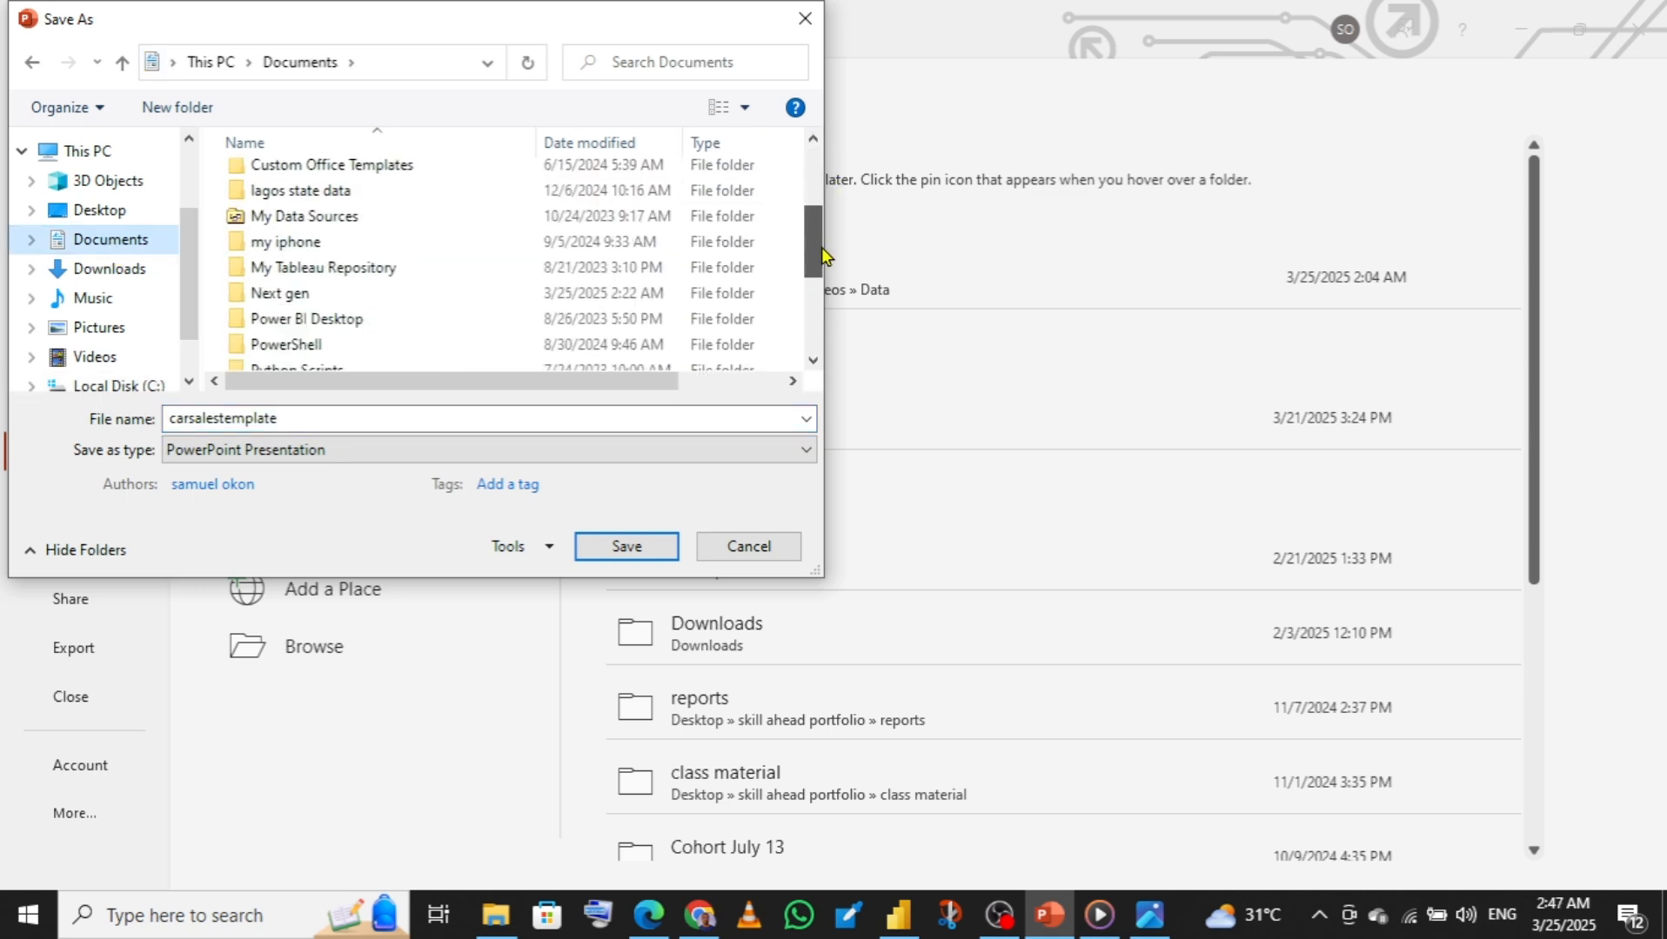
{"action": "left_click", "coordinate": [368, 300]}
{"action": "double_click", "coordinate": [366, 302]}
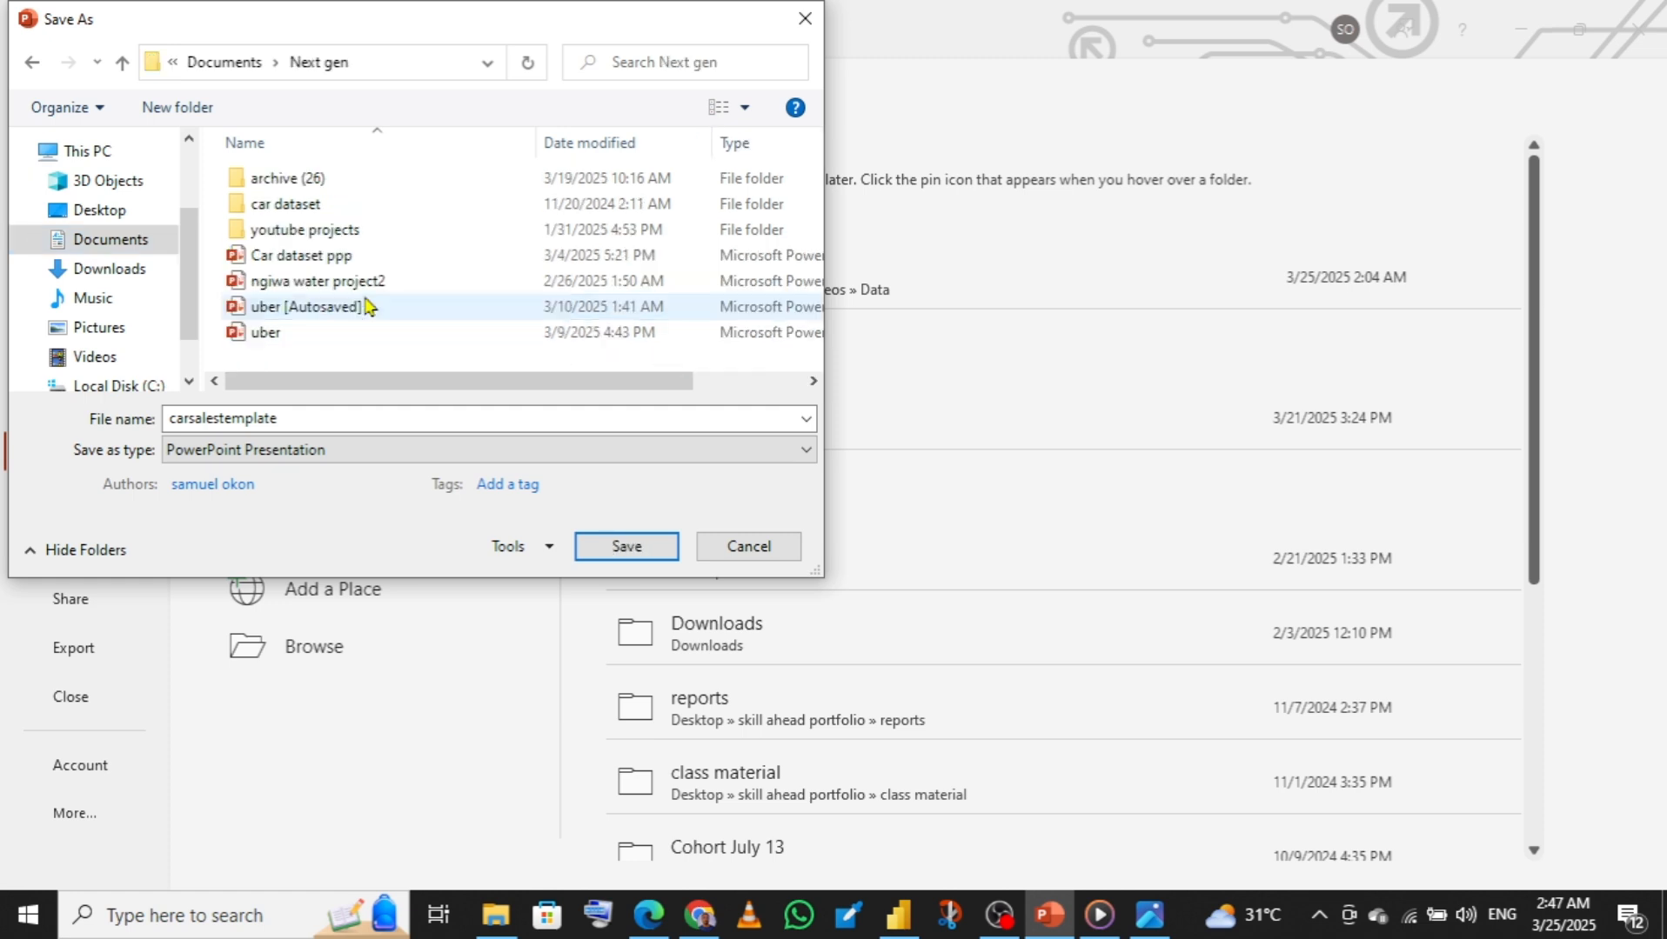
- Export only the current slide in Scalable Vector Graphics Format with the file name carsalestemplatesale
{"action": "left_click", "coordinate": [295, 448]}
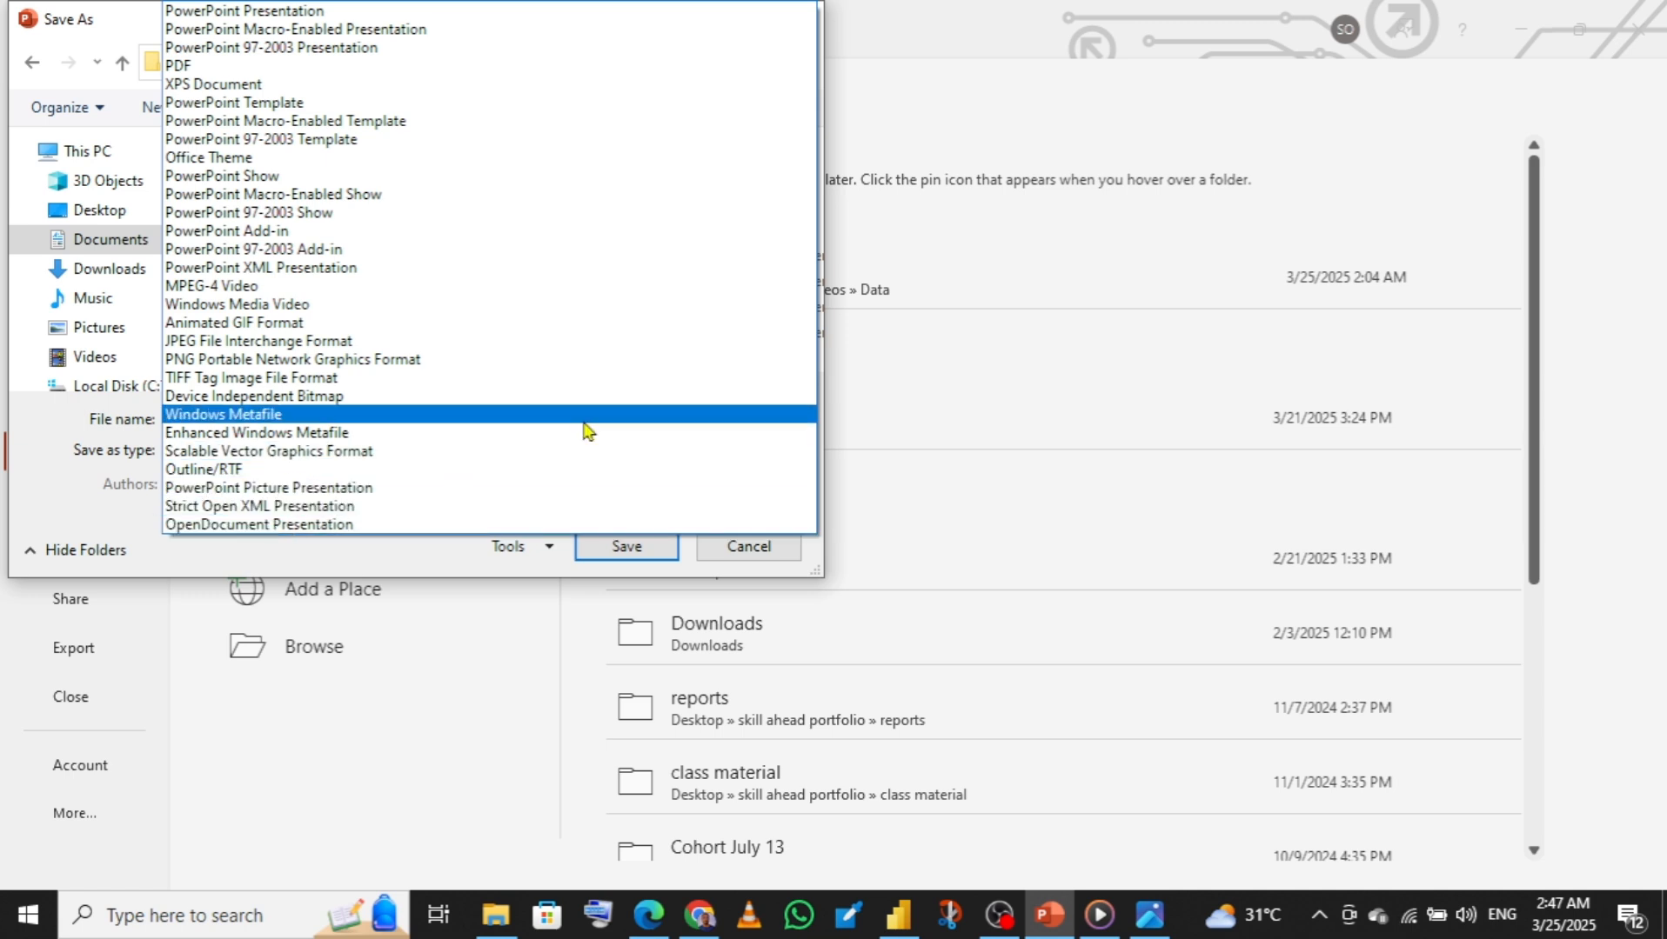
{"action": "left_click", "coordinate": [396, 452]}
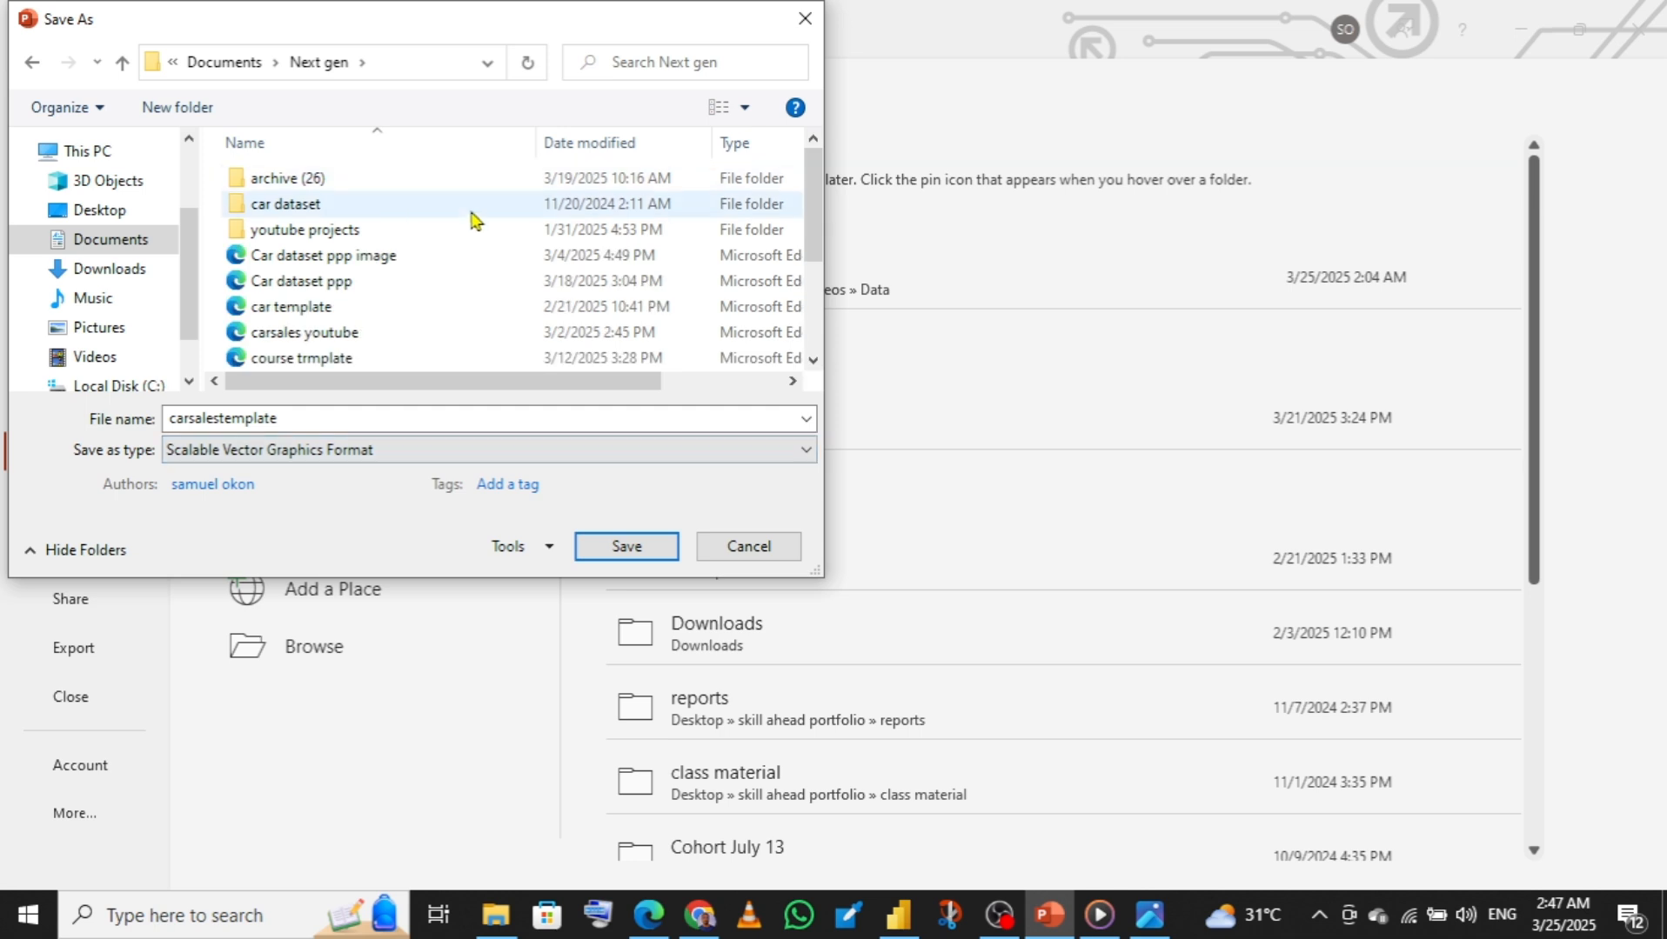
{"action": "left_click", "coordinate": [310, 419]}
{"action": "double_click", "coordinate": [306, 416]}
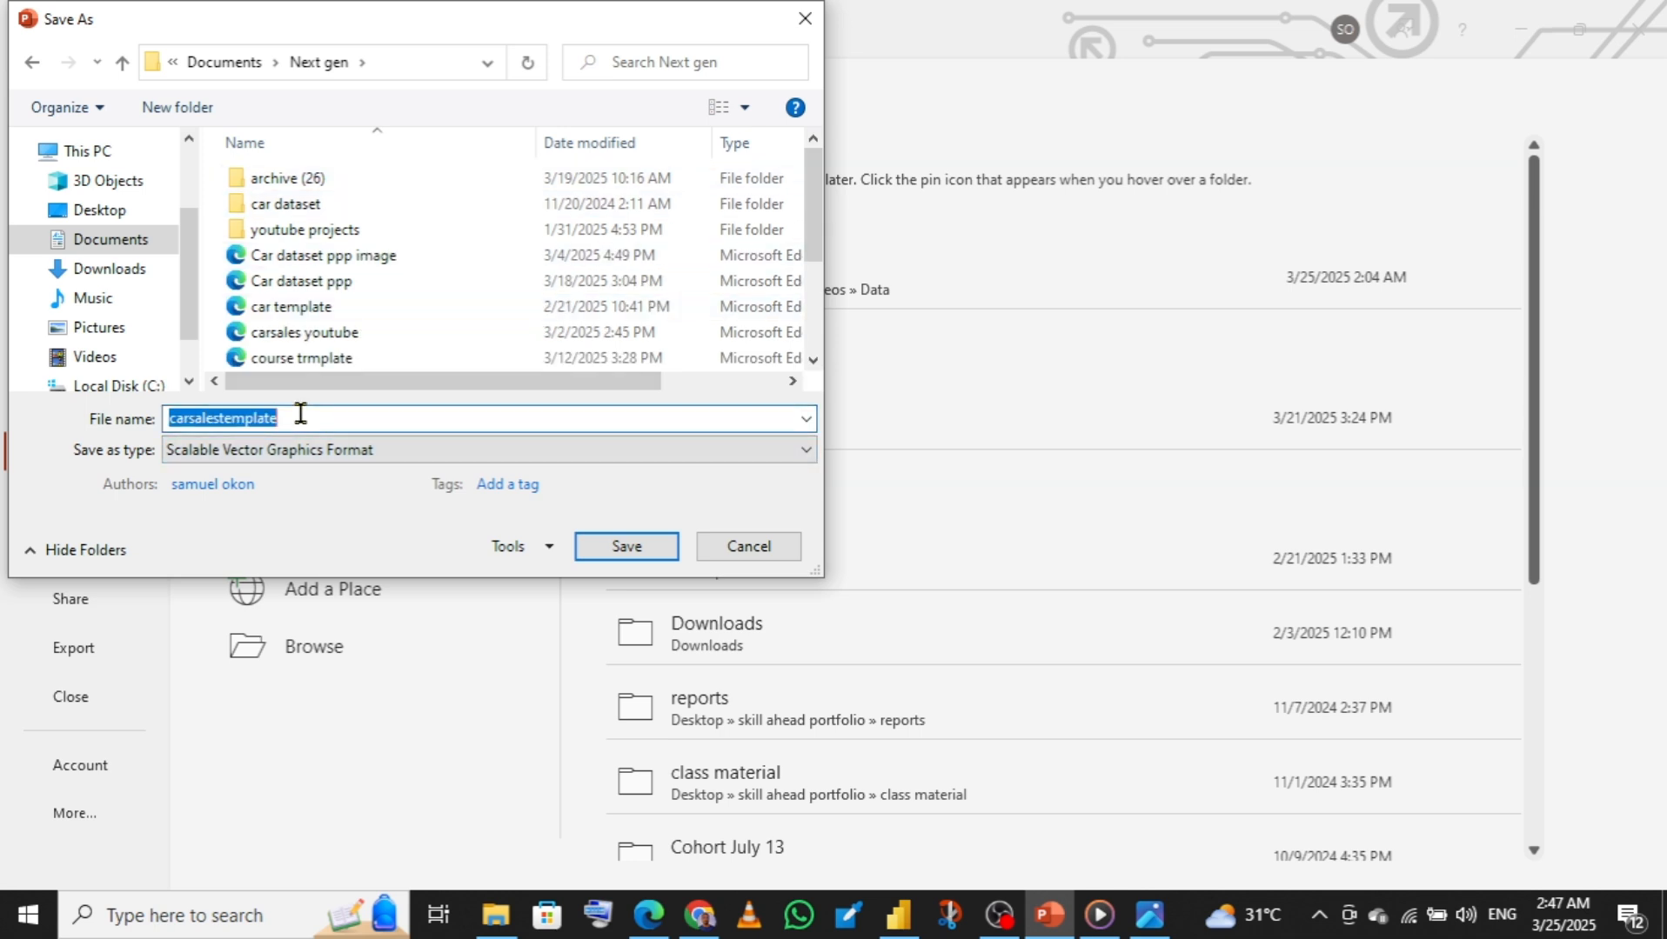
{"action": "left_click", "coordinate": [300, 415]}
{"action": "type", "text": "sale"}
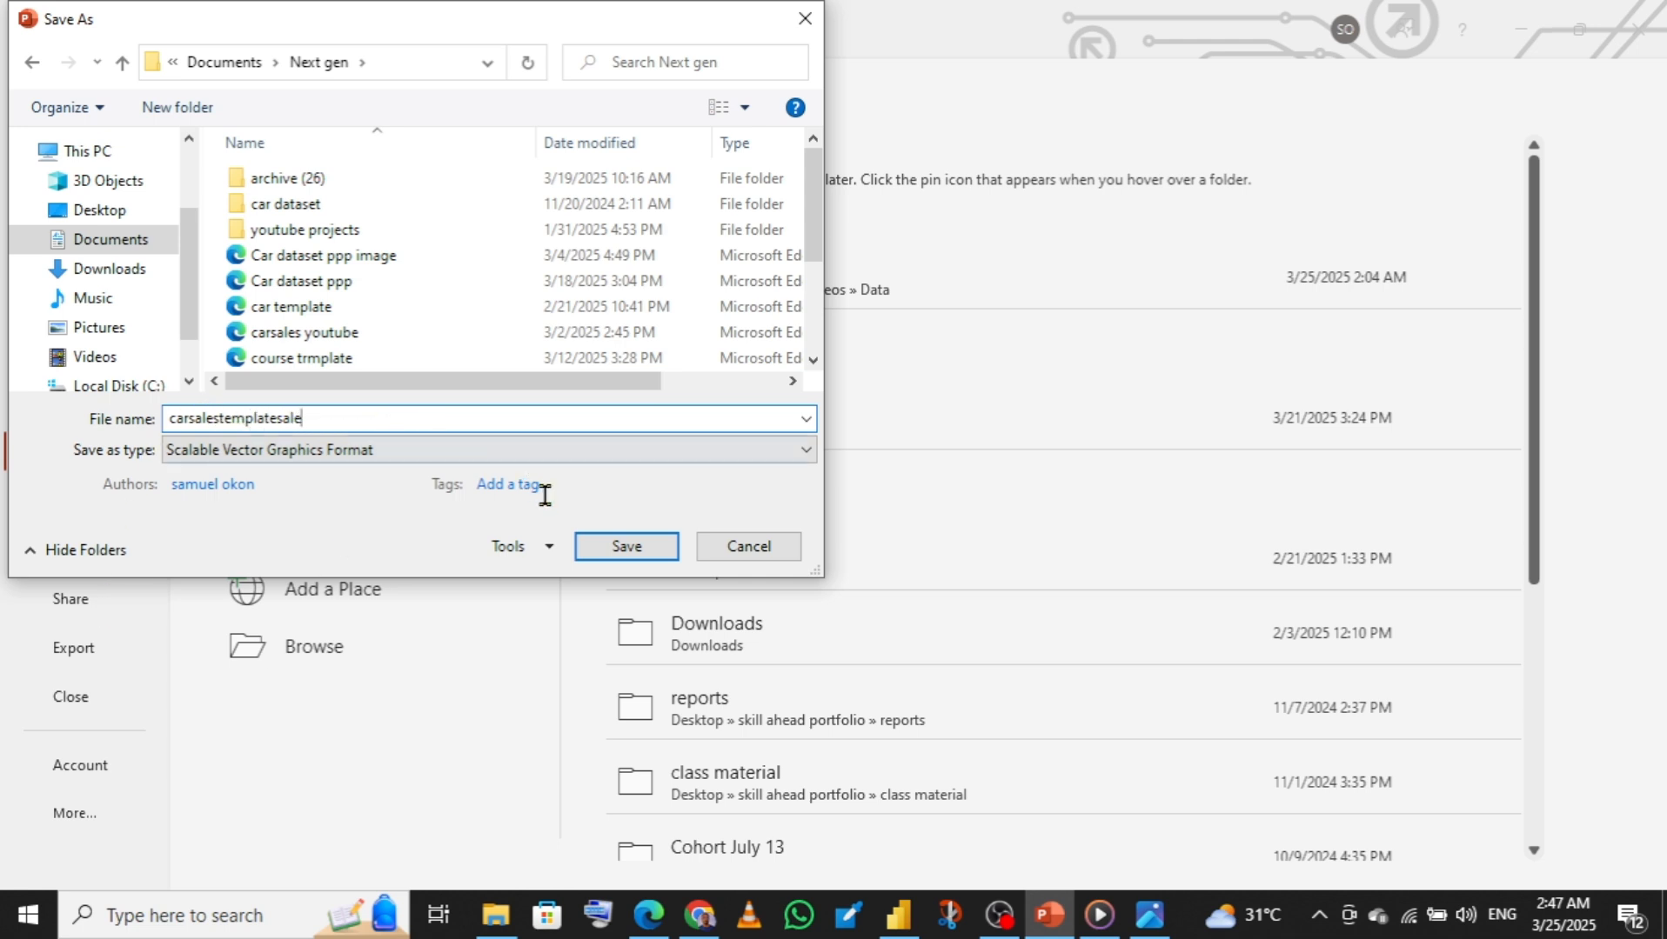
{"action": "left_click", "coordinate": [599, 554]}
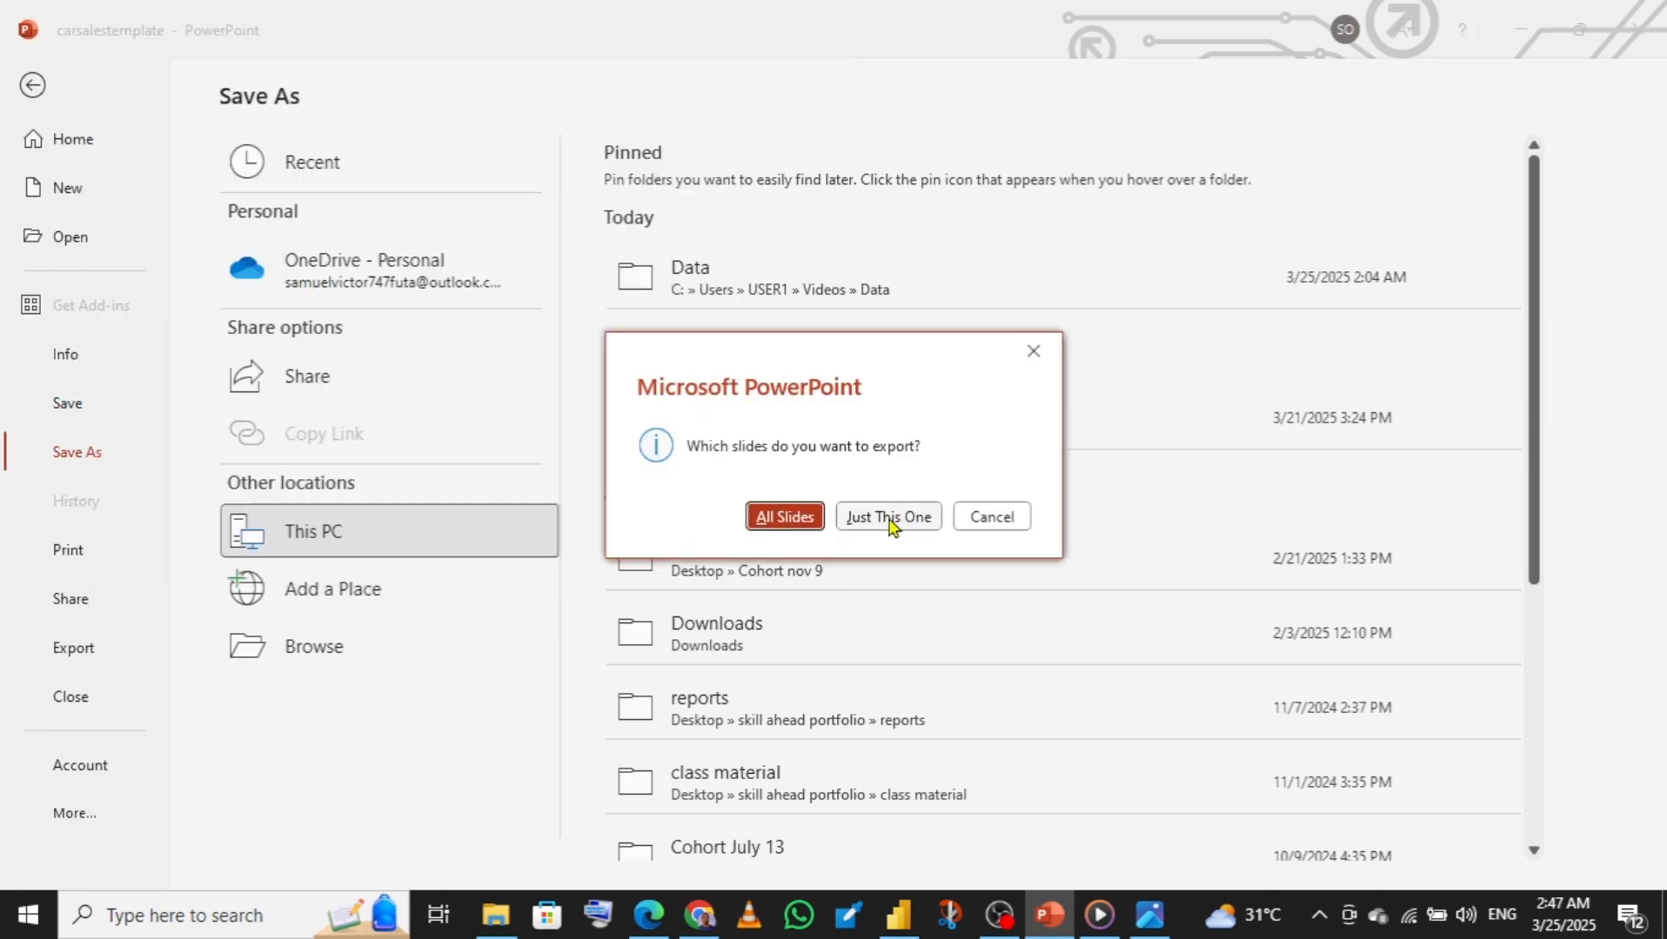
{"action": "left_click", "coordinate": [891, 525]}
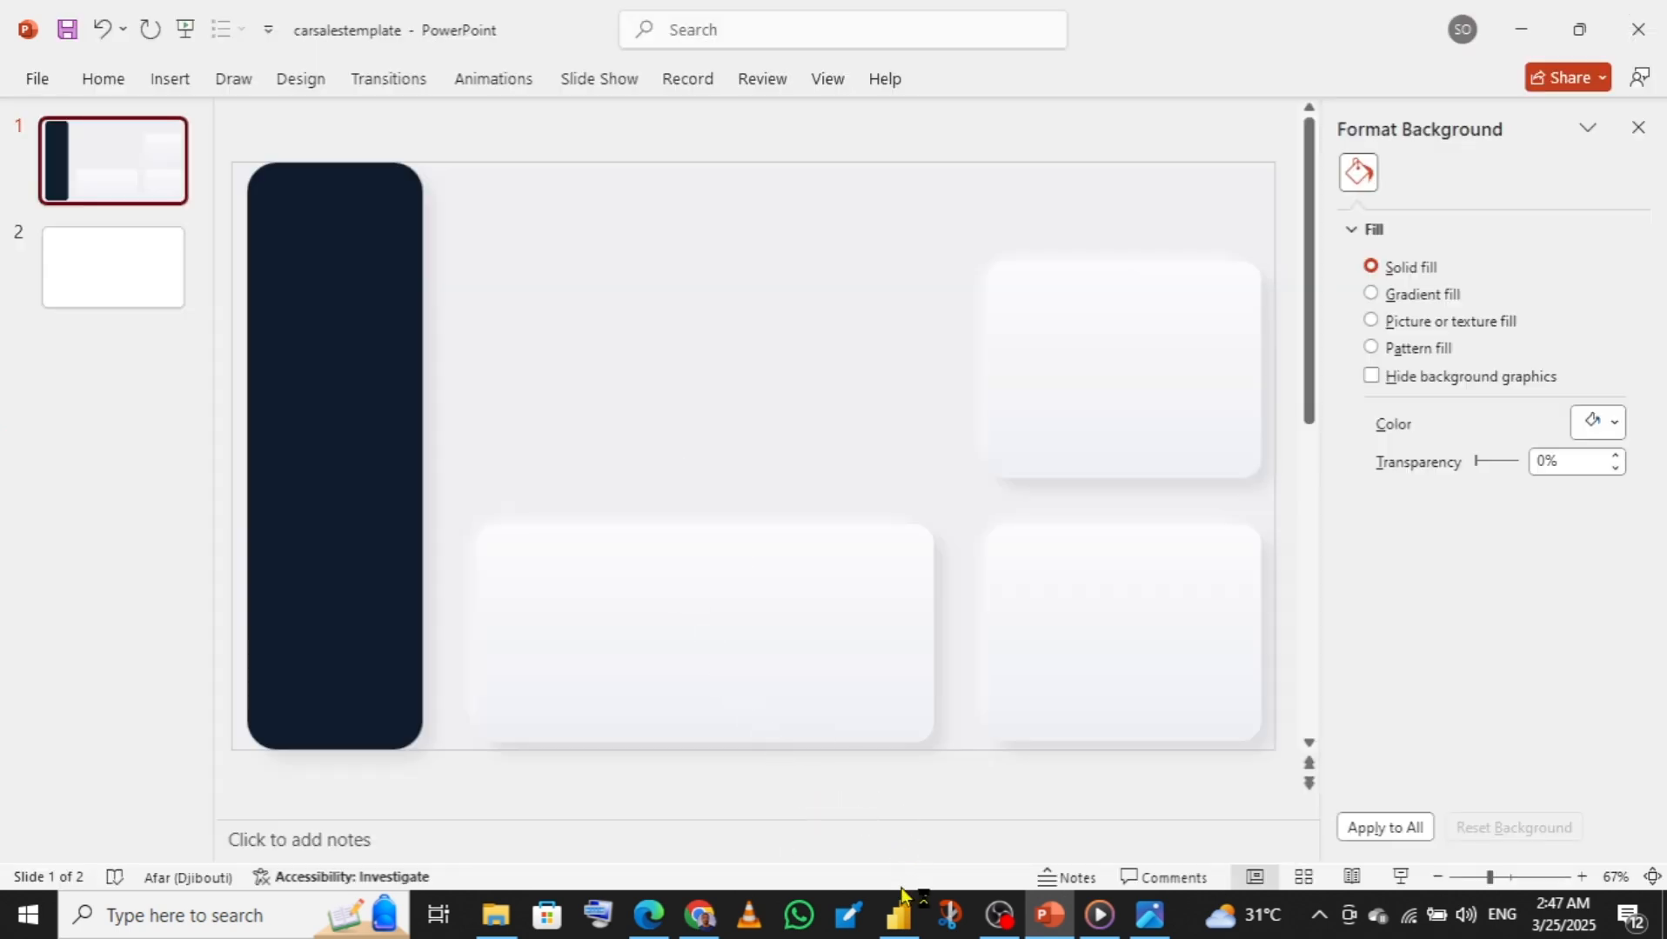
- Switch to Power BI Desktop and start browsing for an image for the report page's canvas background
{"action": "left_click", "coordinate": [901, 911]}
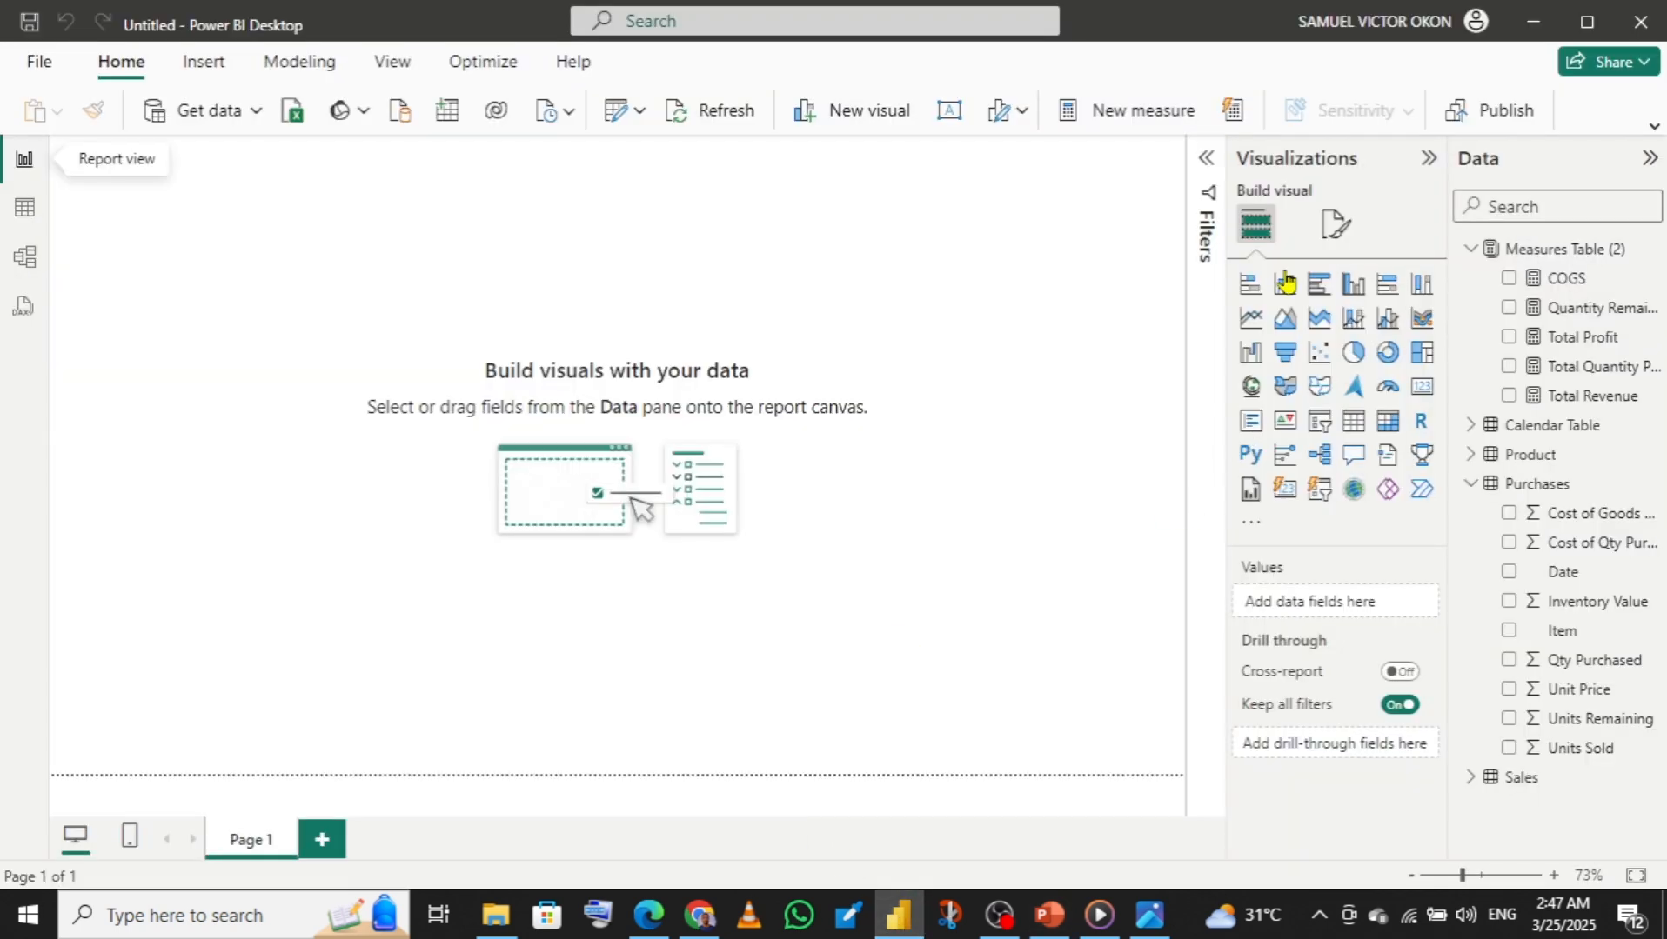
{"action": "left_click", "coordinate": [1333, 227]}
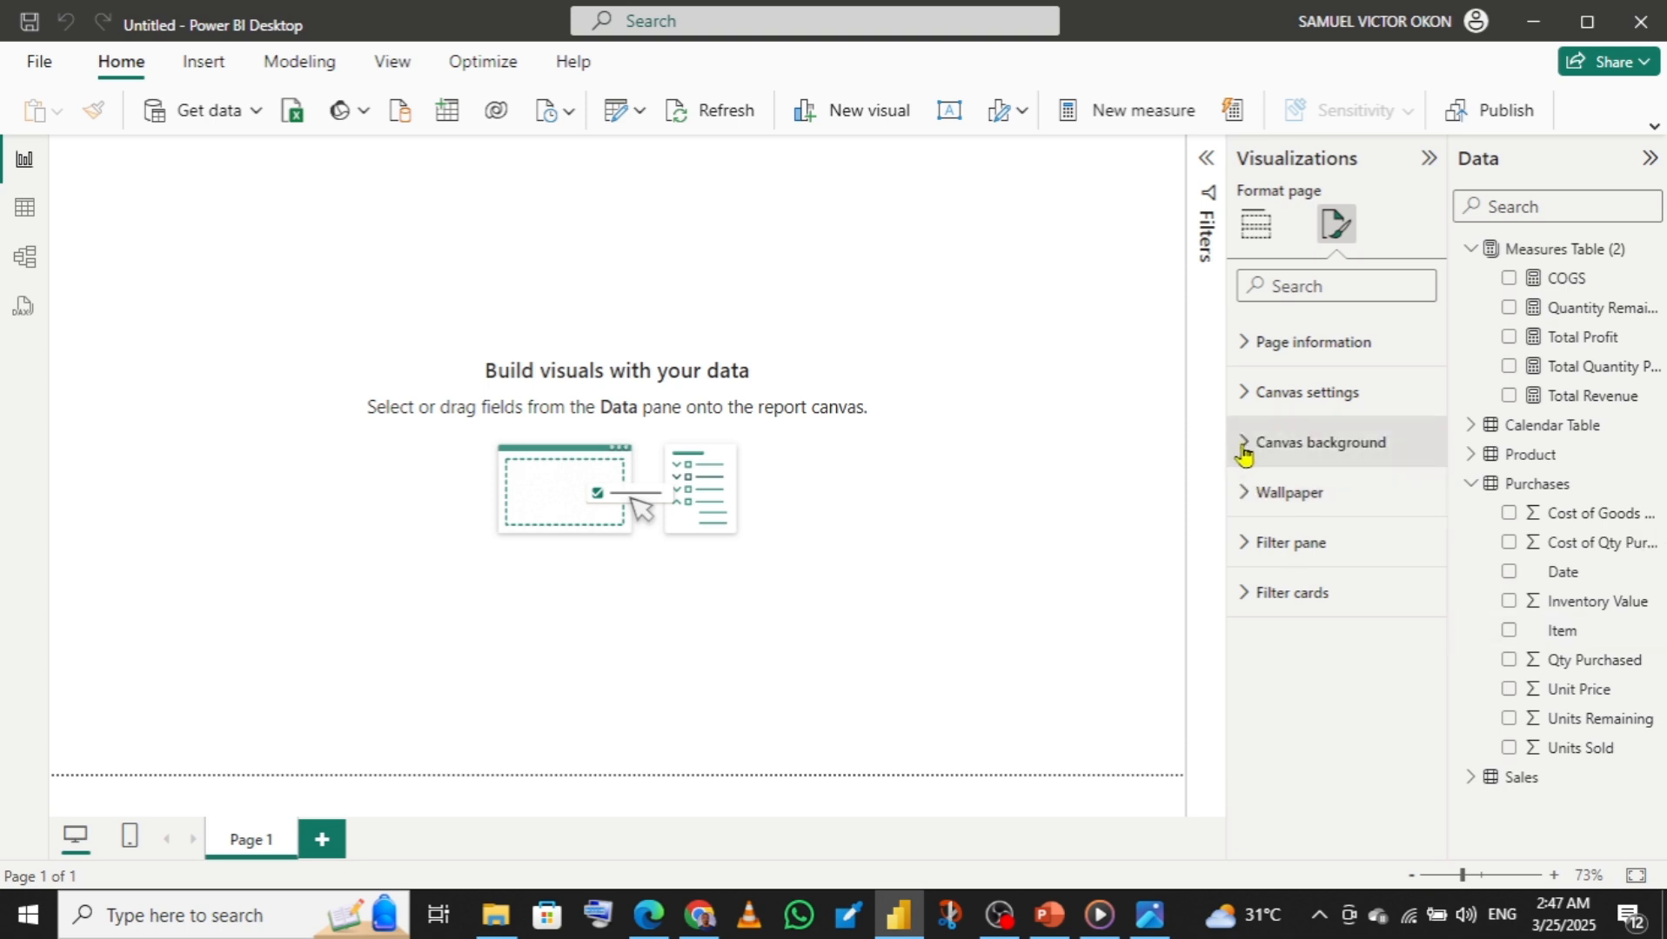
{"action": "left_click", "coordinate": [1245, 447]}
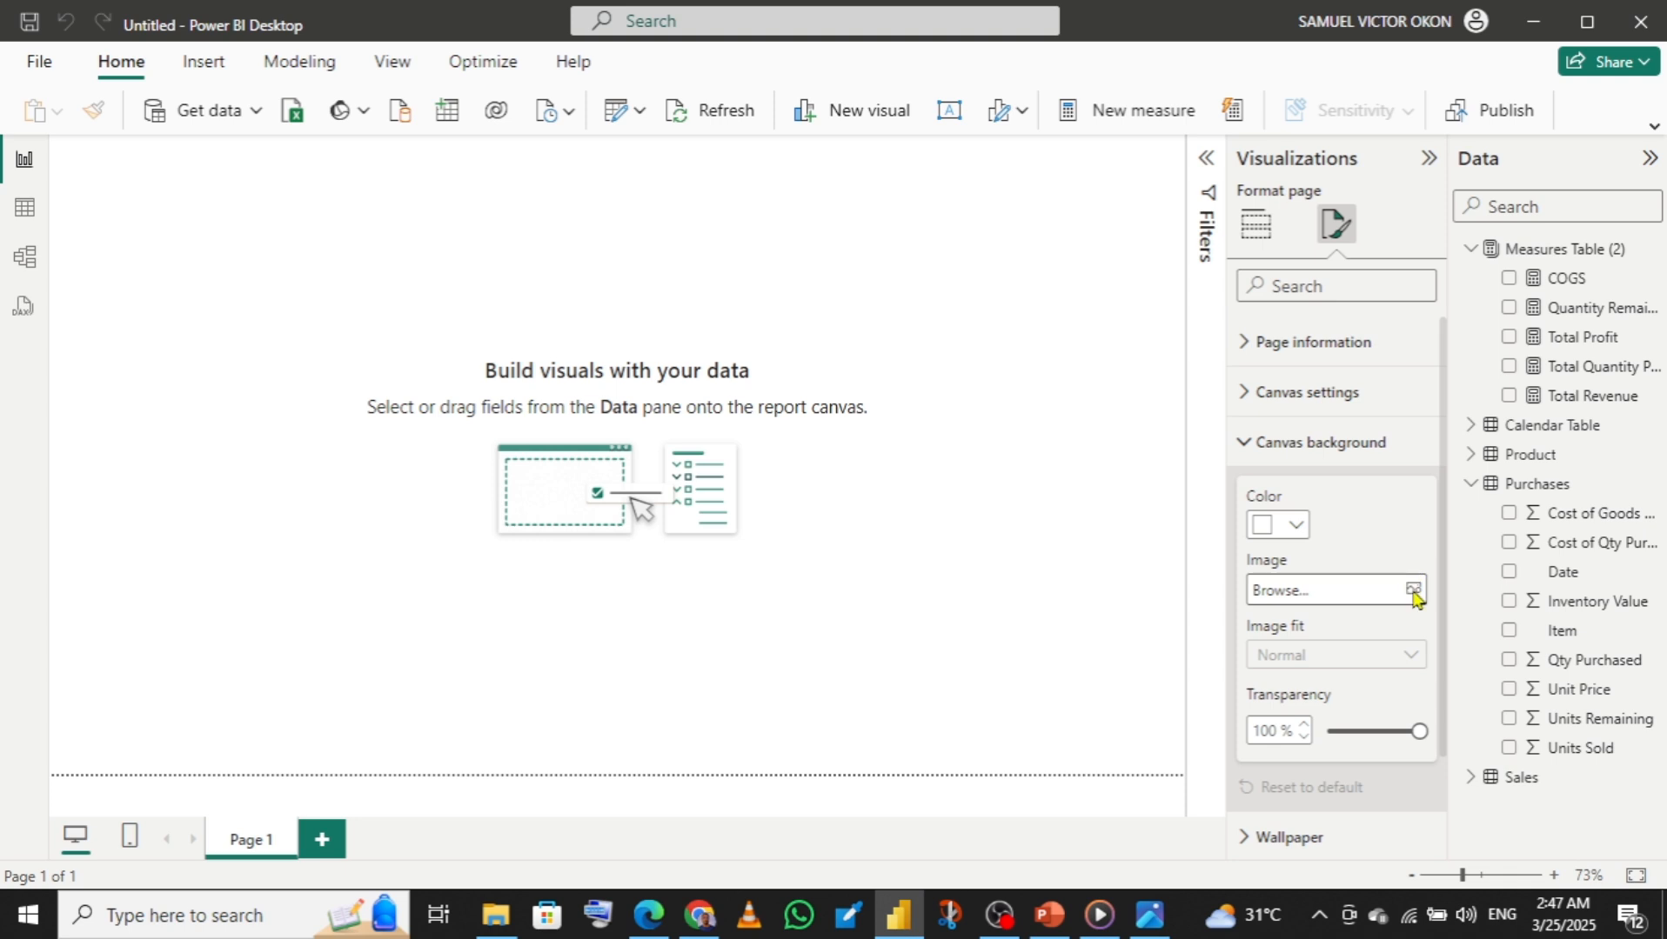
{"action": "left_click", "coordinate": [1412, 592]}
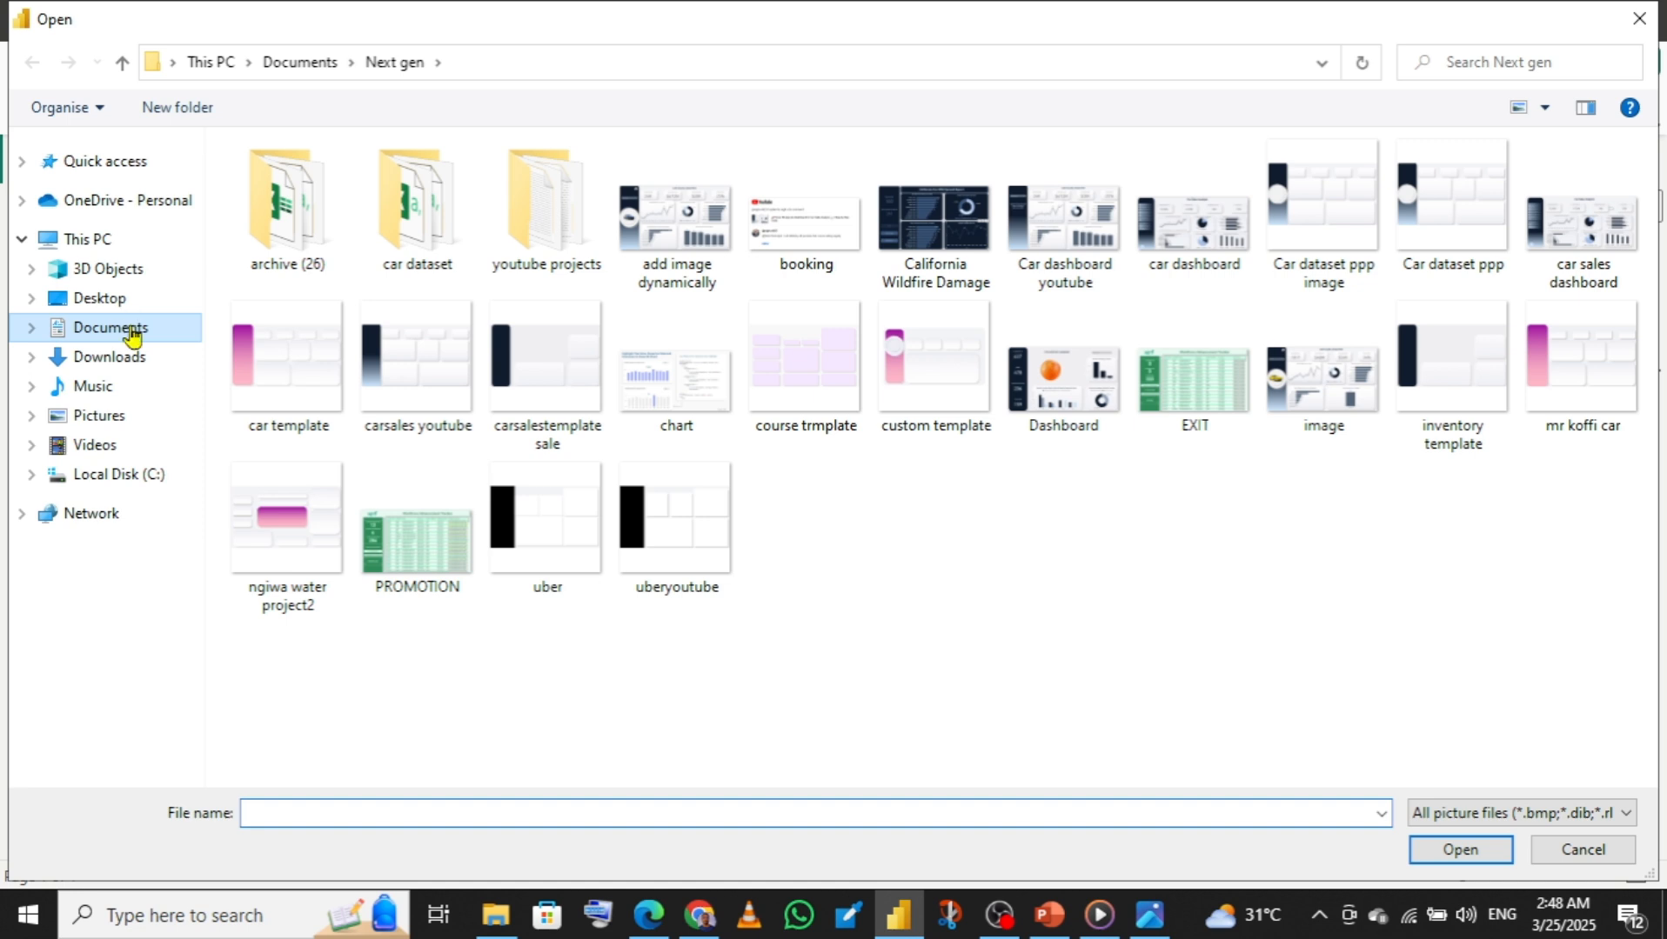
- Use carsalestemplatesale from the Next gen folder in Documents as the canvas background image and set its transparency to 0%
{"action": "left_click", "coordinate": [199, 327]}
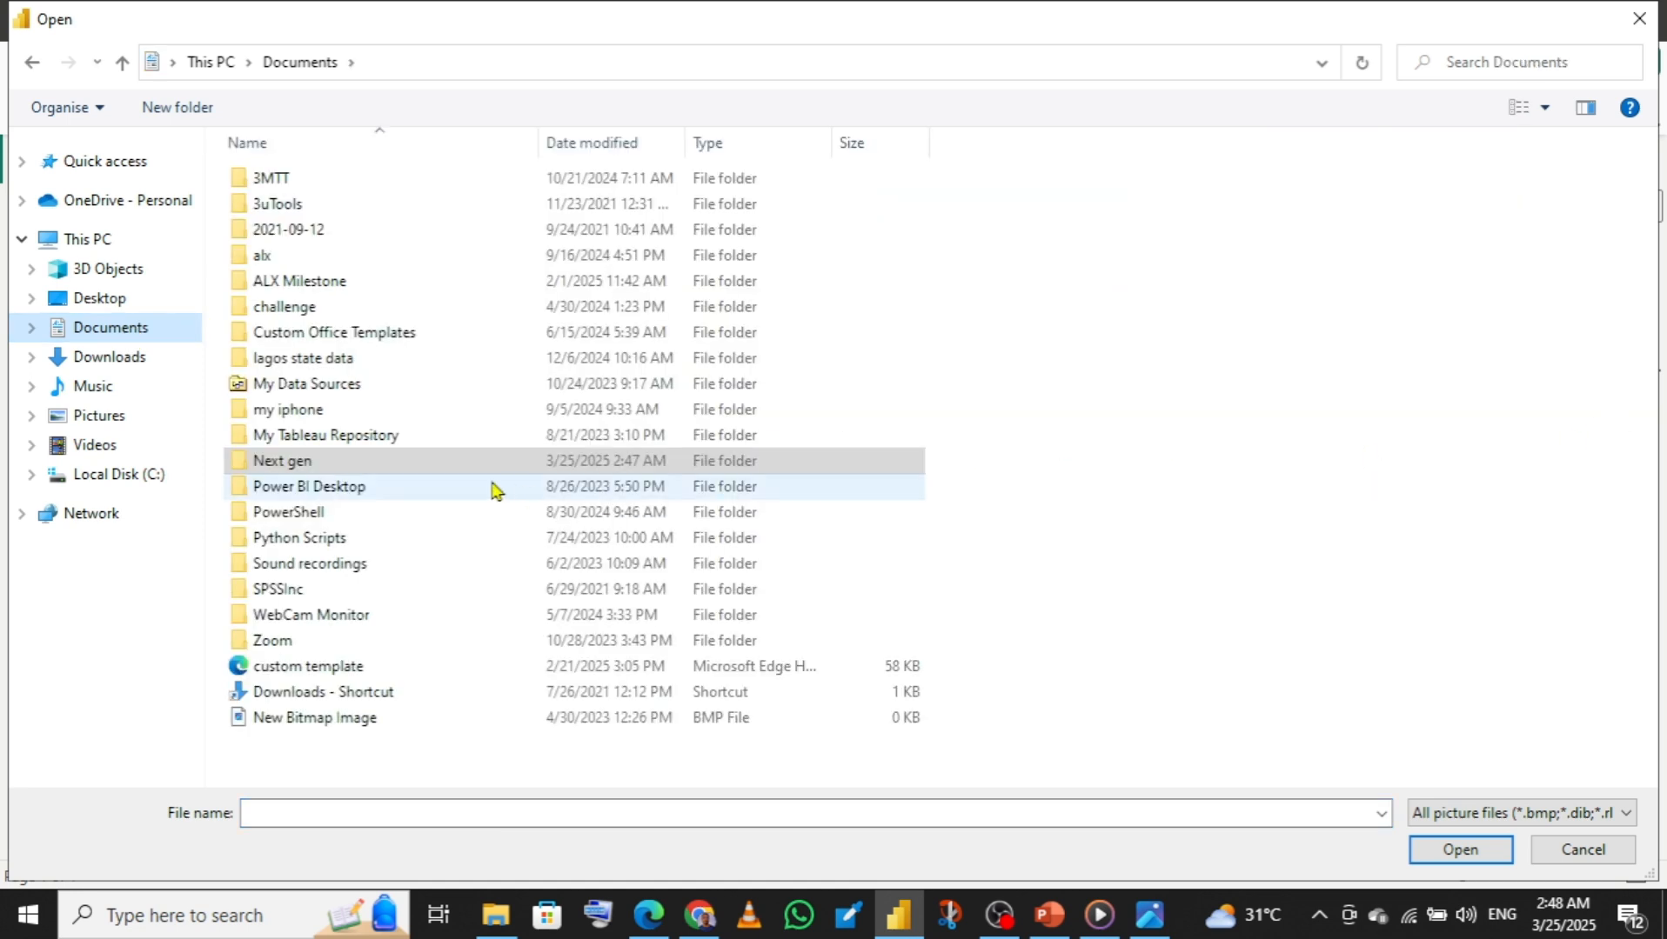
{"action": "left_click", "coordinate": [436, 472]}
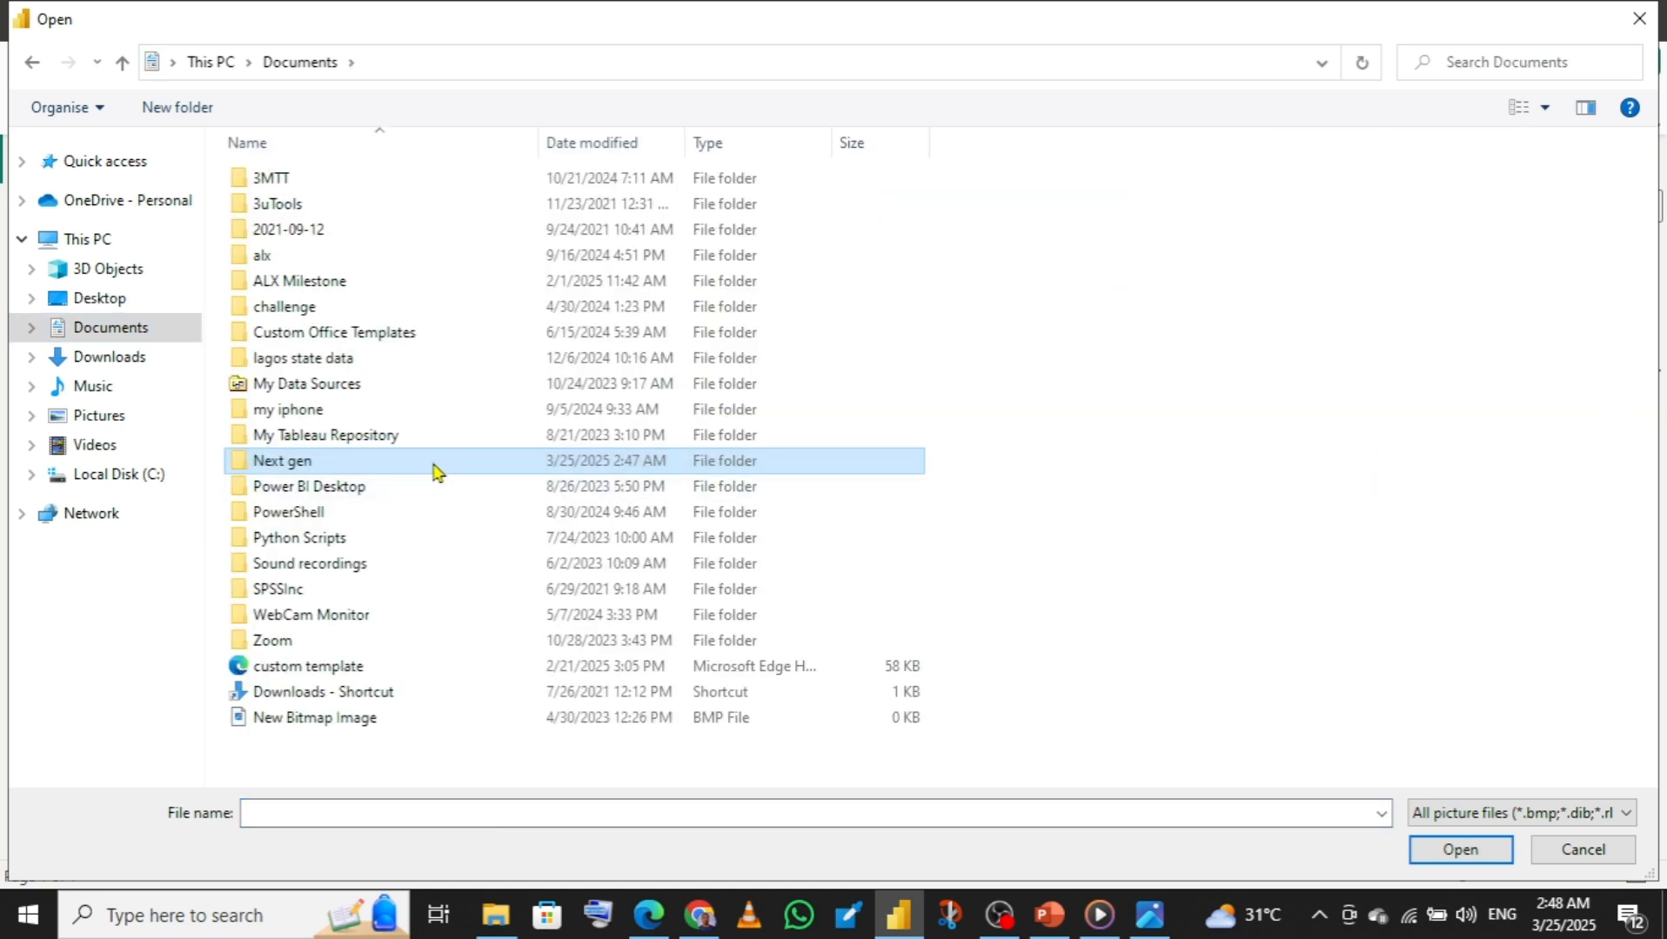
{"action": "double_click", "coordinate": [436, 472]}
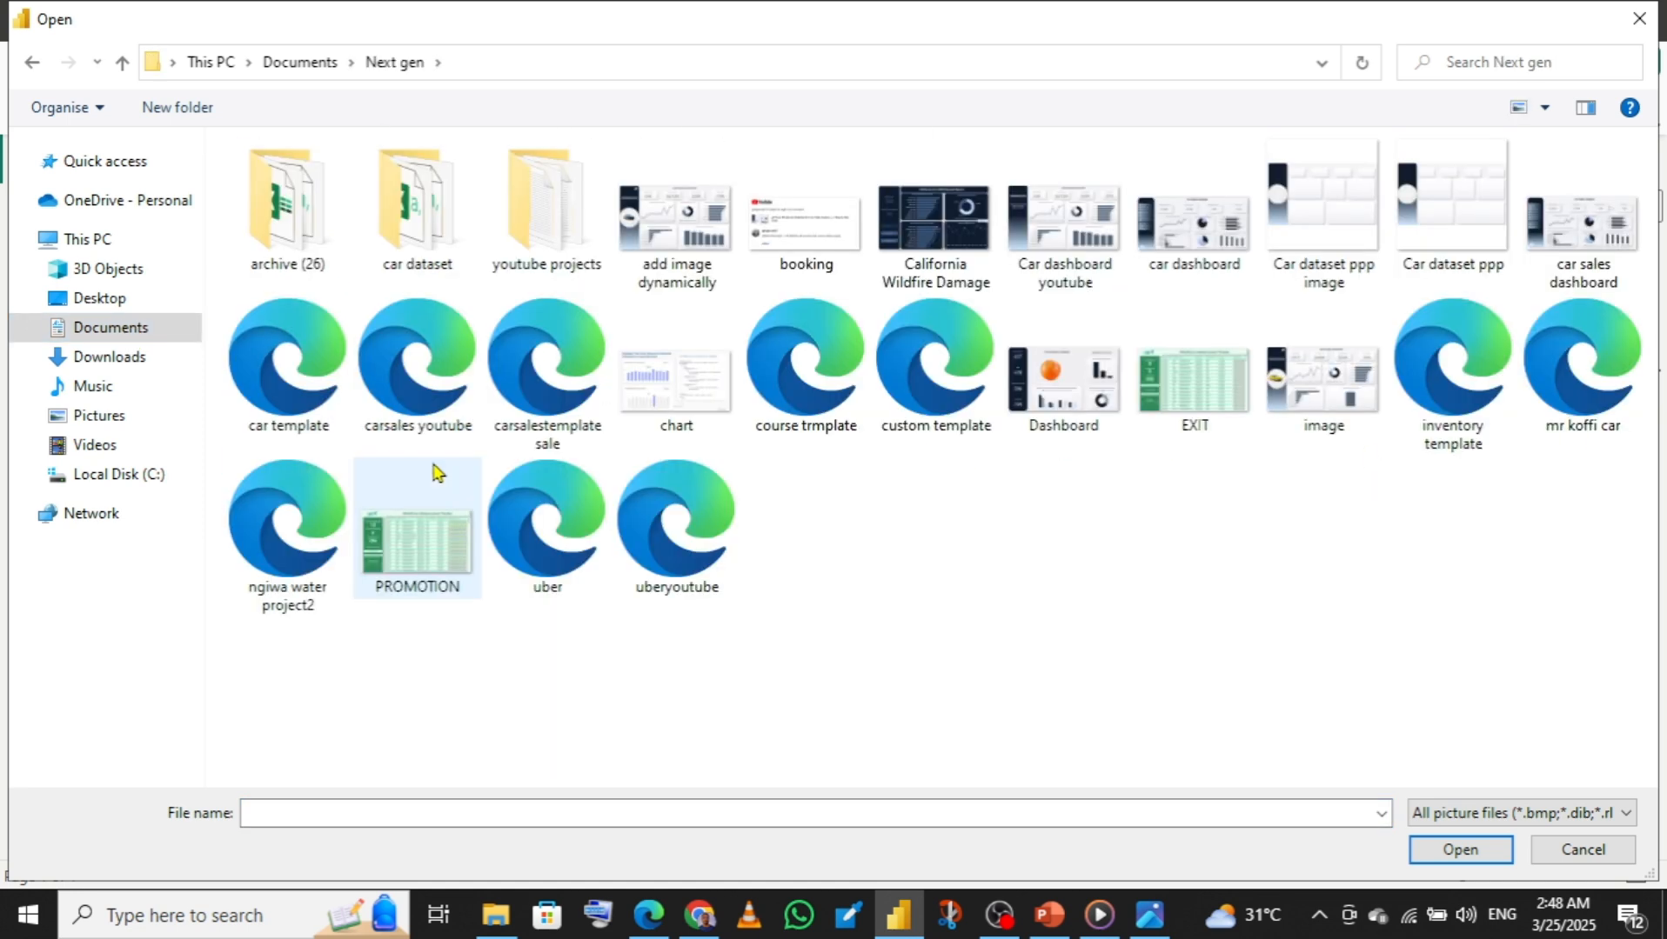
{"action": "left_click", "coordinate": [562, 369]}
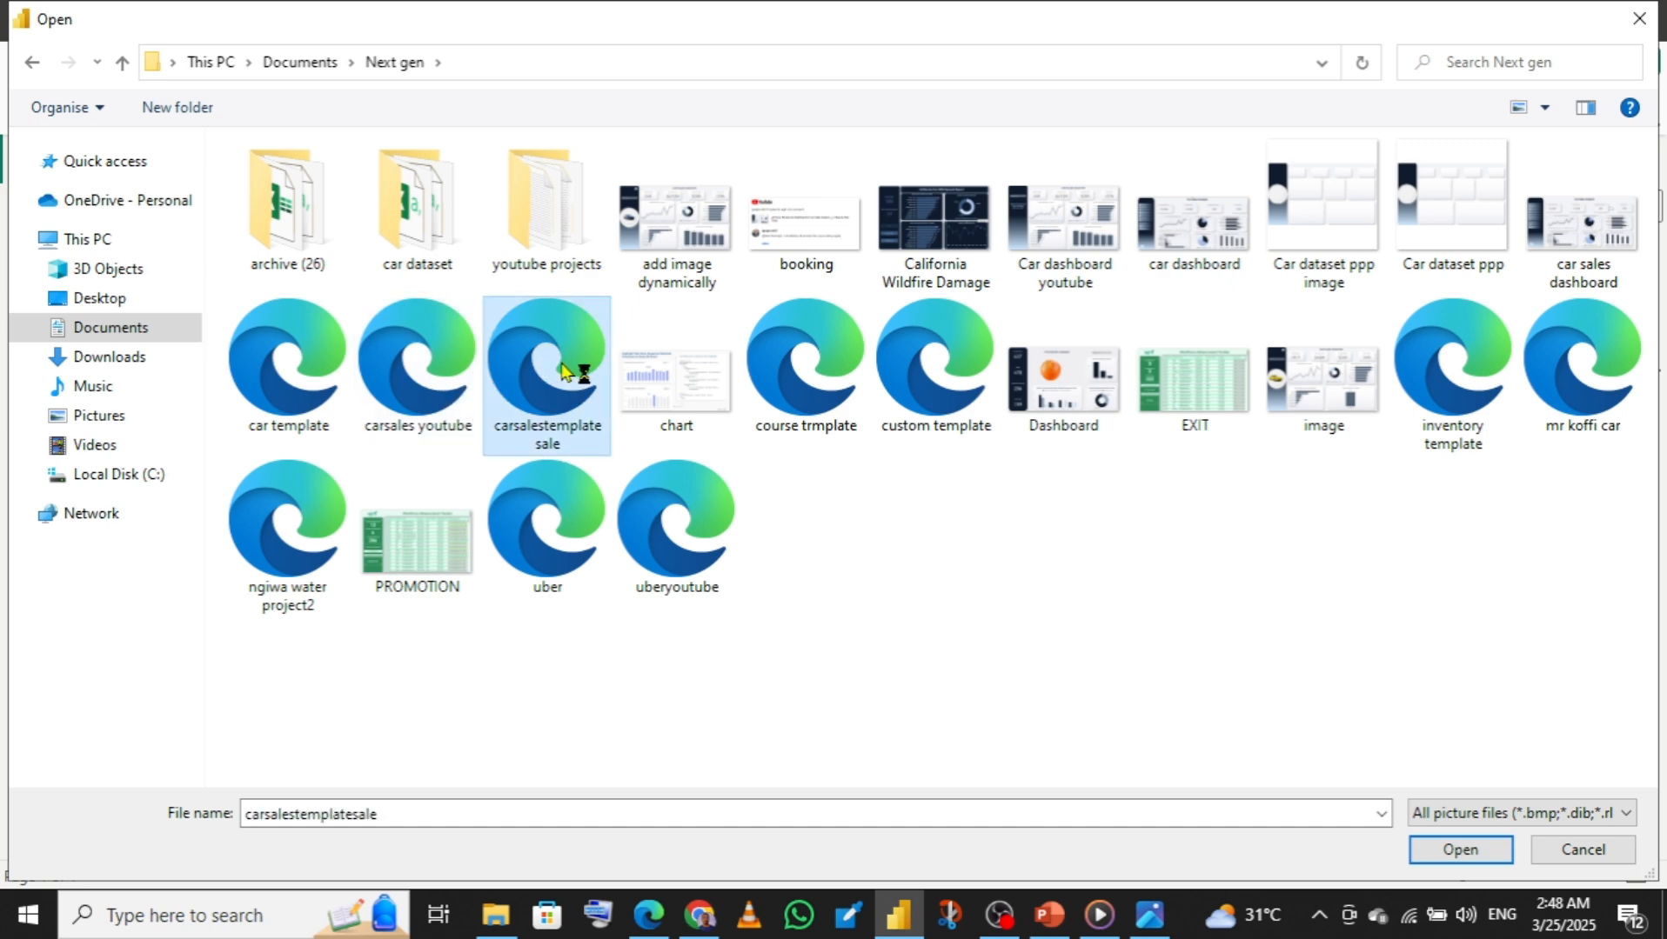
{"action": "left_click", "coordinate": [1458, 852]}
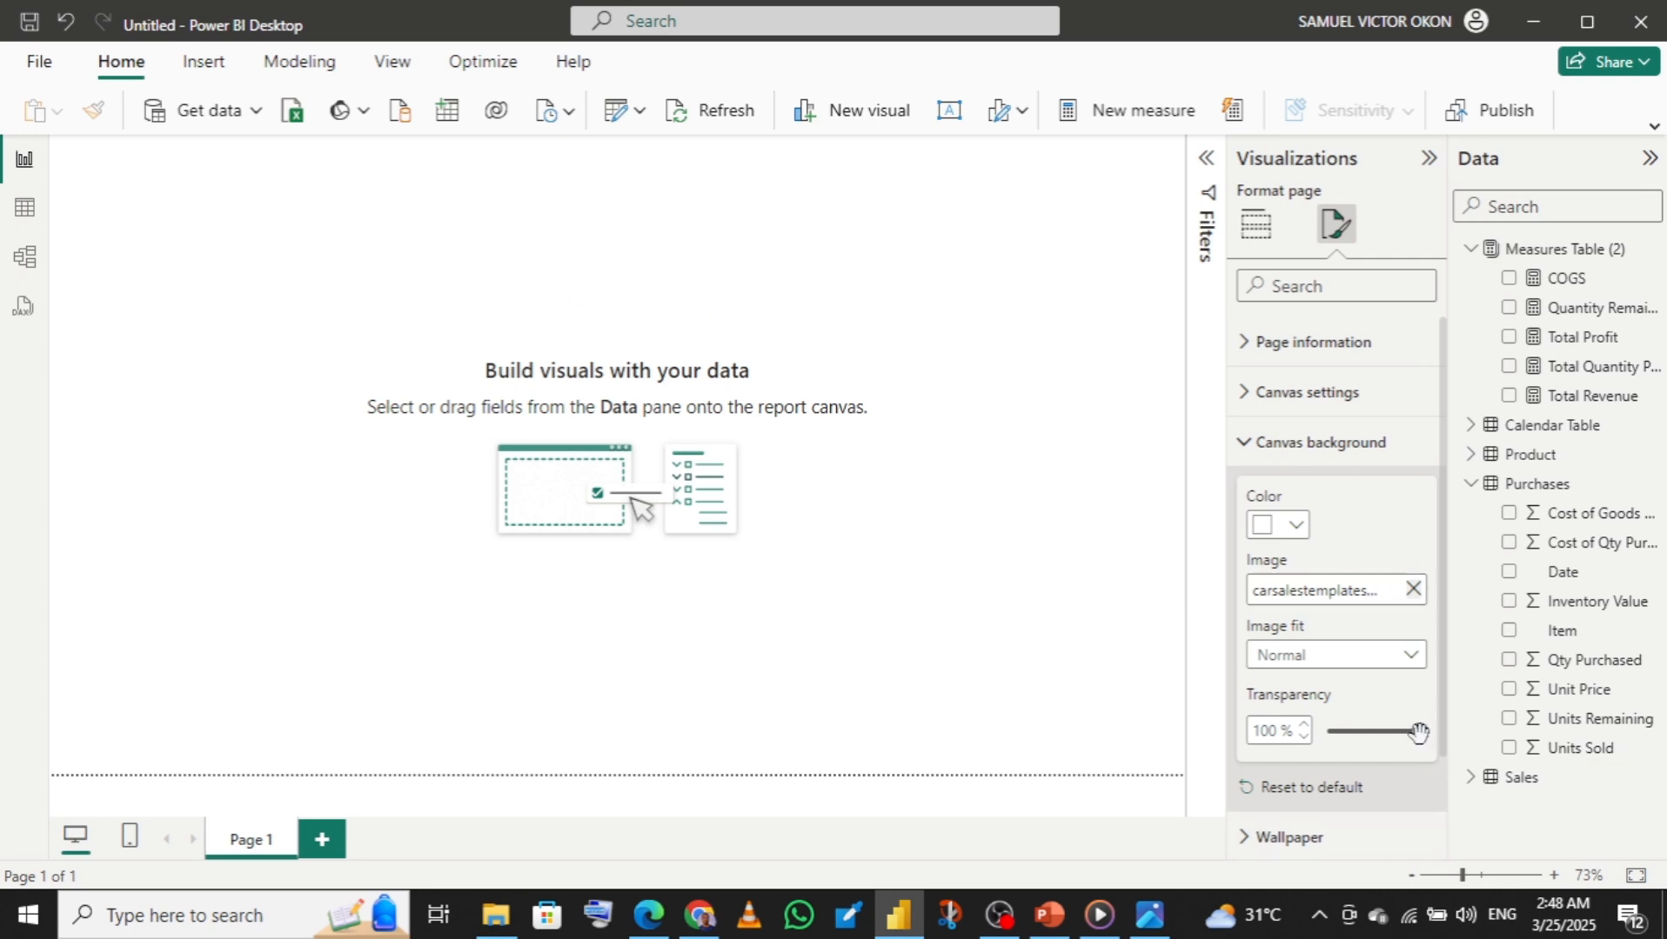
{"action": "left_click_drag", "start_coordinate": [1419, 730], "coordinate": [1302, 748]}
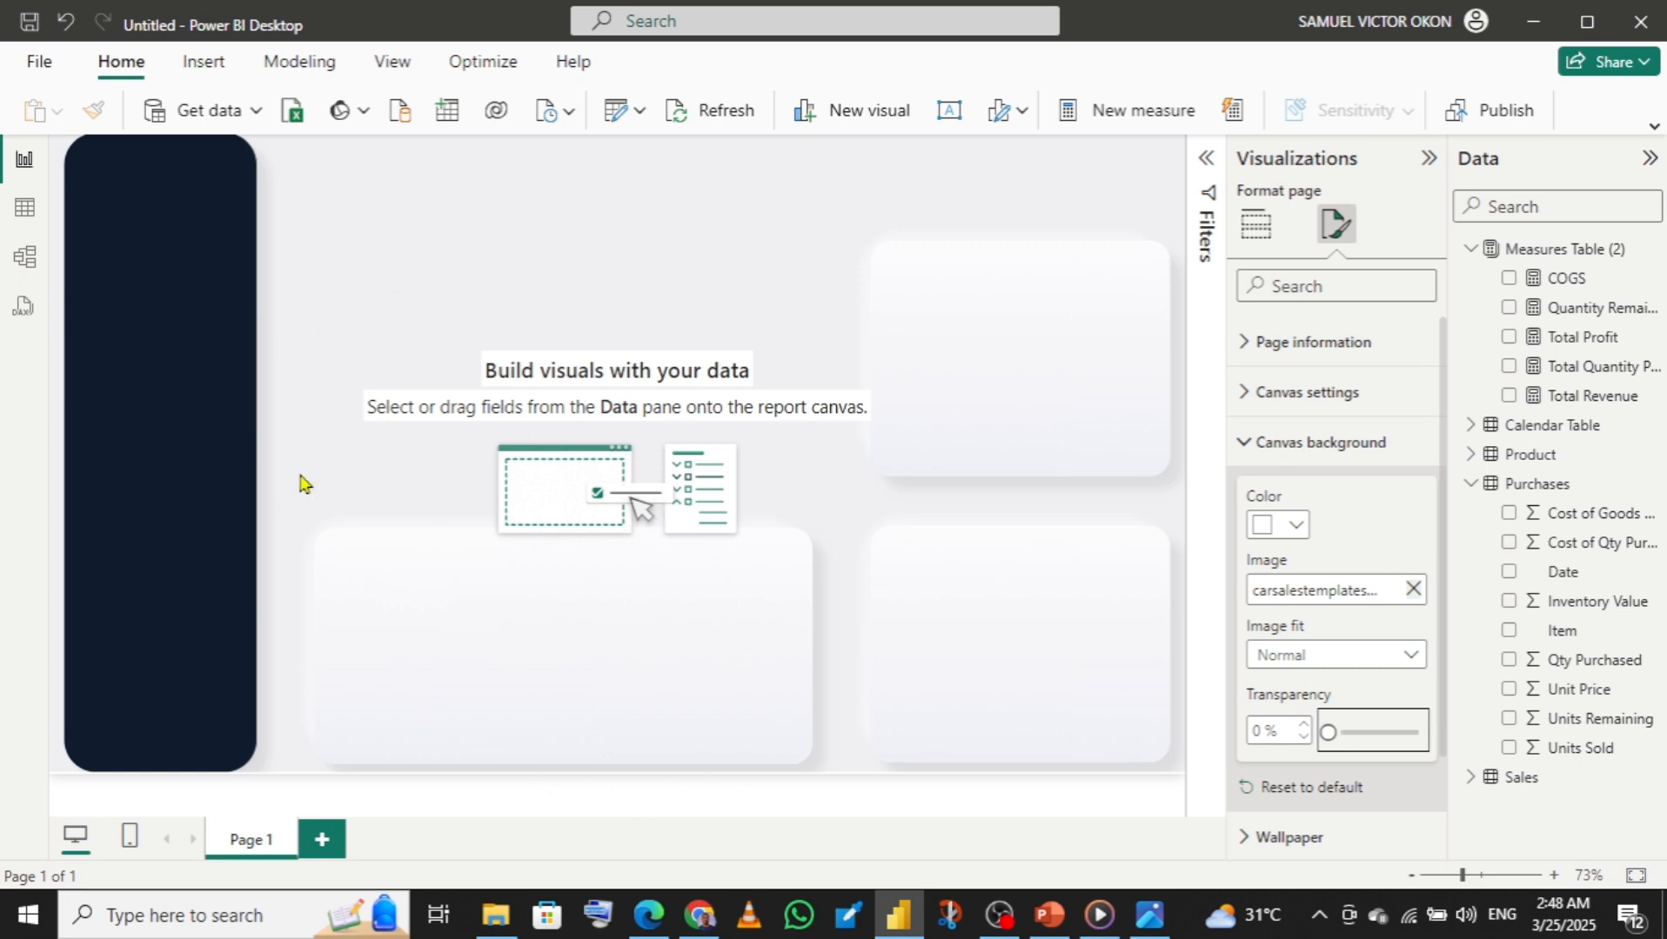
{"action": "left_click", "coordinate": [1431, 159]}
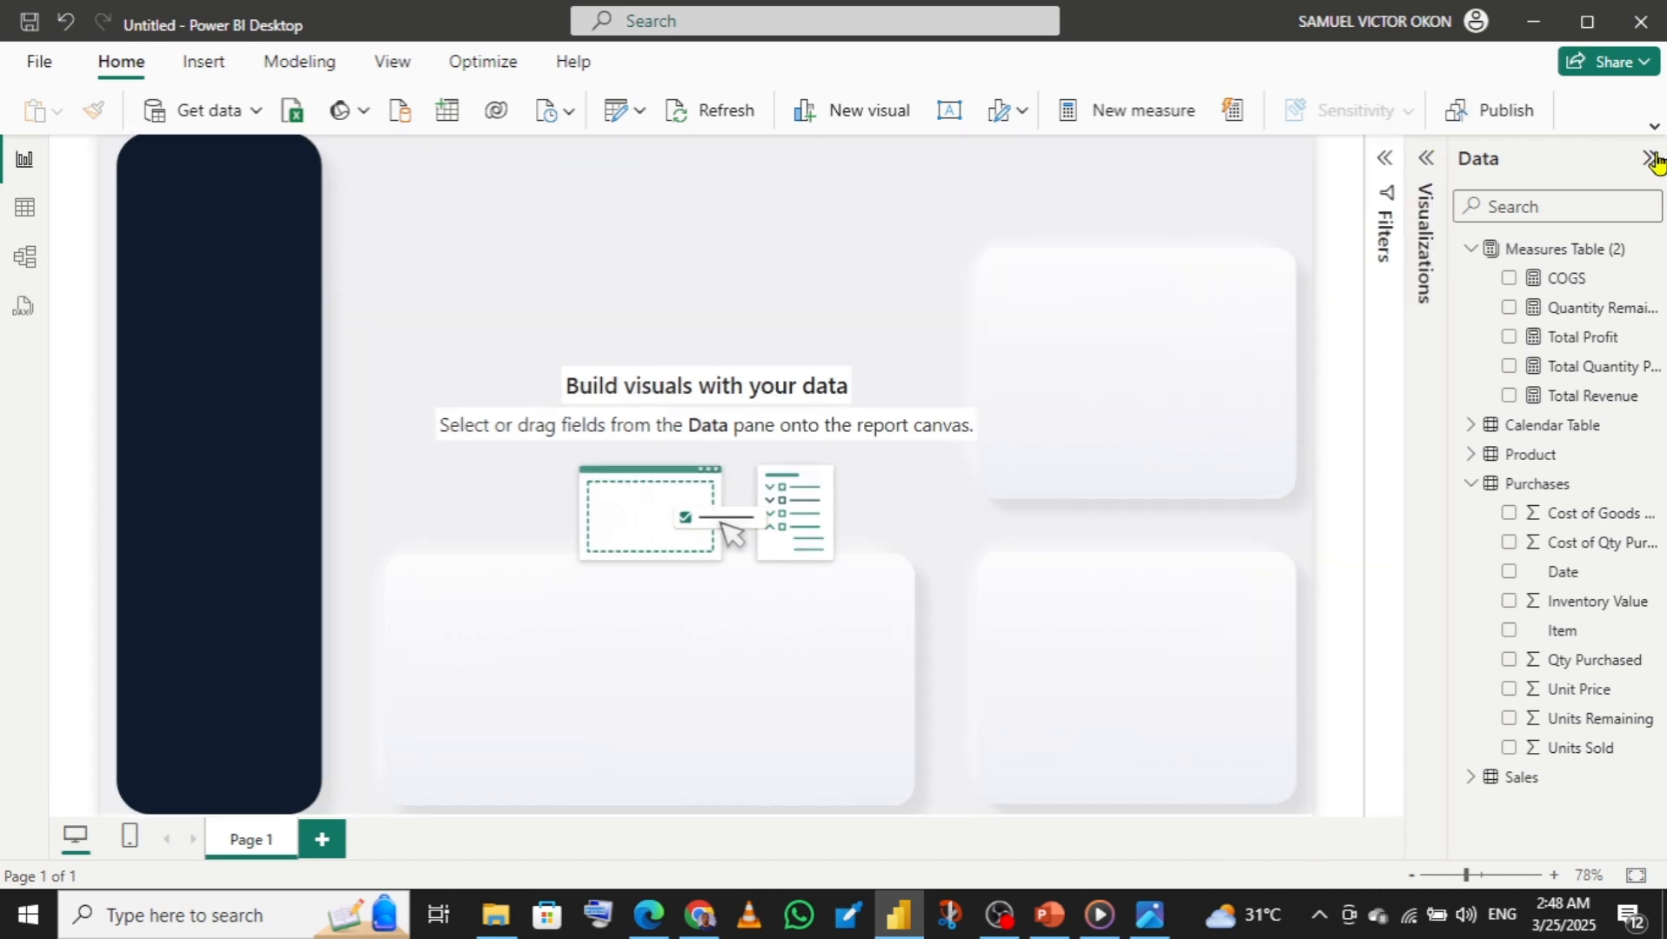
- Add a card visual to the page, shrink it to fit inside the dark sidebar, and place it near the sidebar's upper end
{"action": "left_click", "coordinate": [1650, 161]}
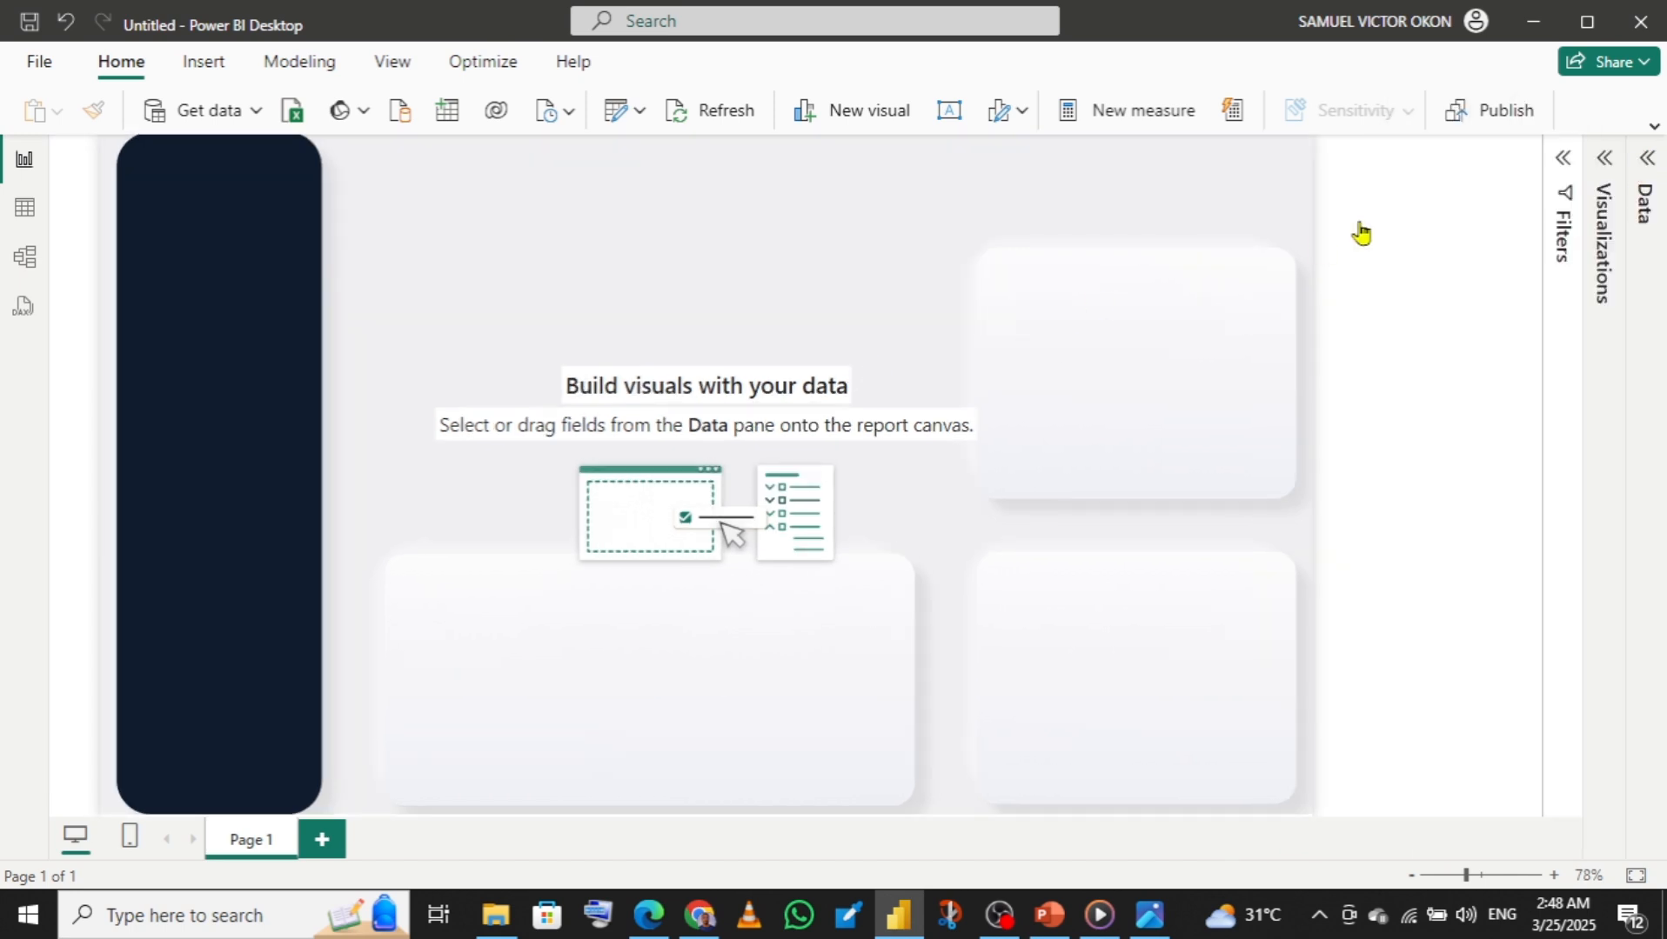
{"action": "left_click", "coordinate": [1605, 162]}
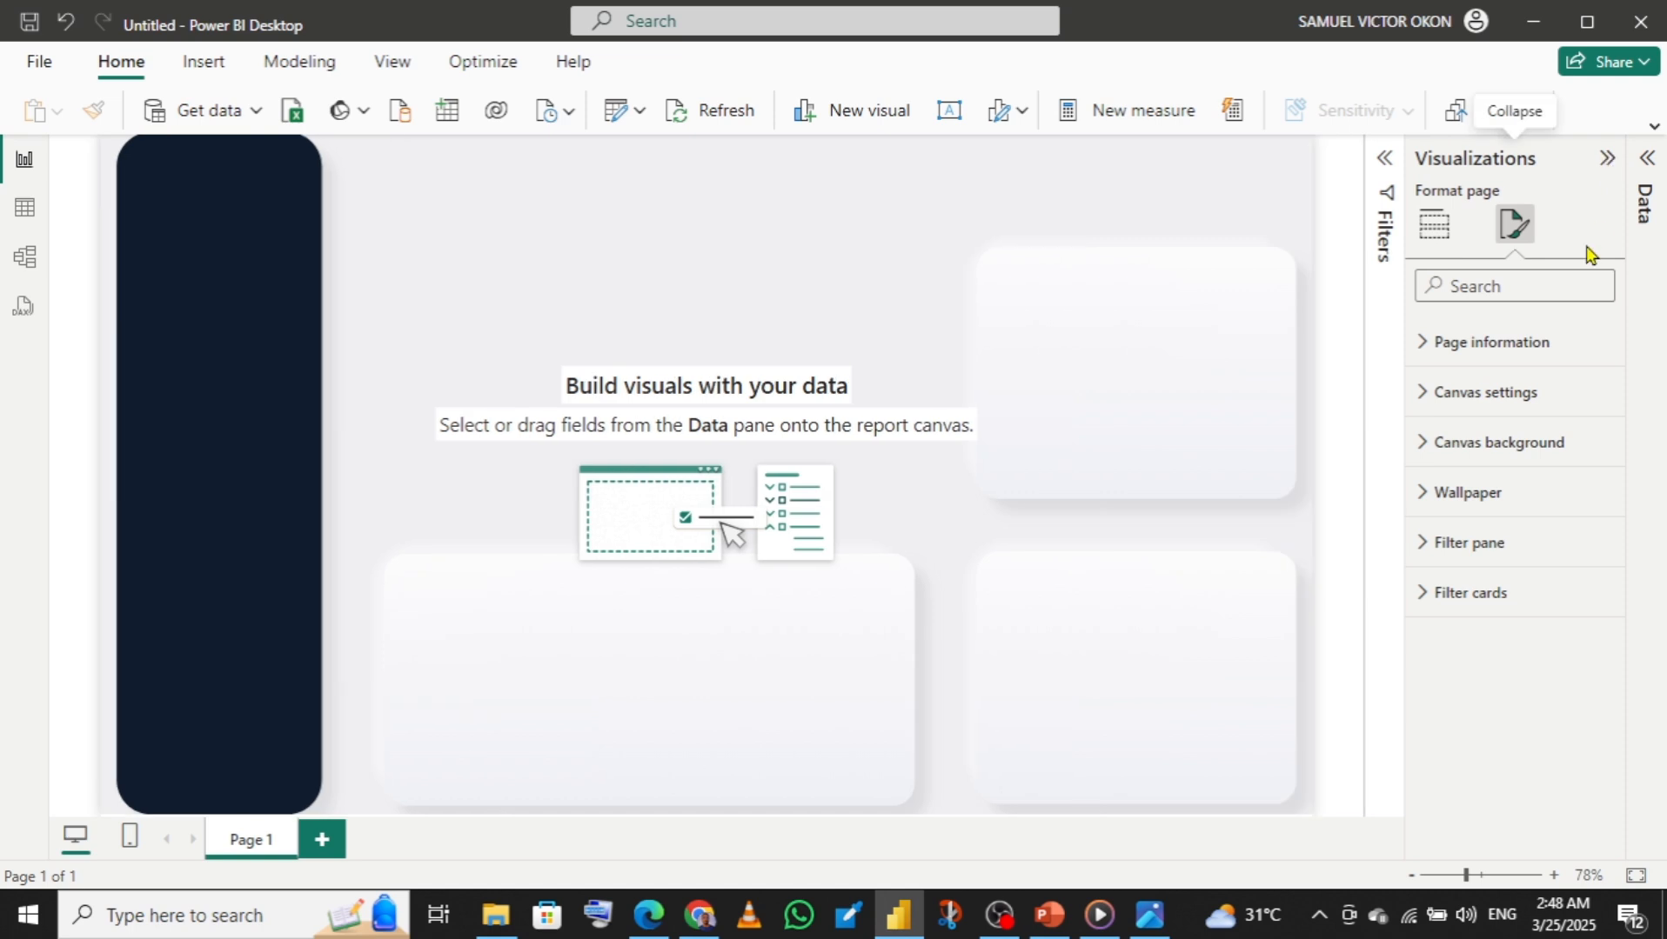
{"action": "left_click", "coordinate": [1434, 225]}
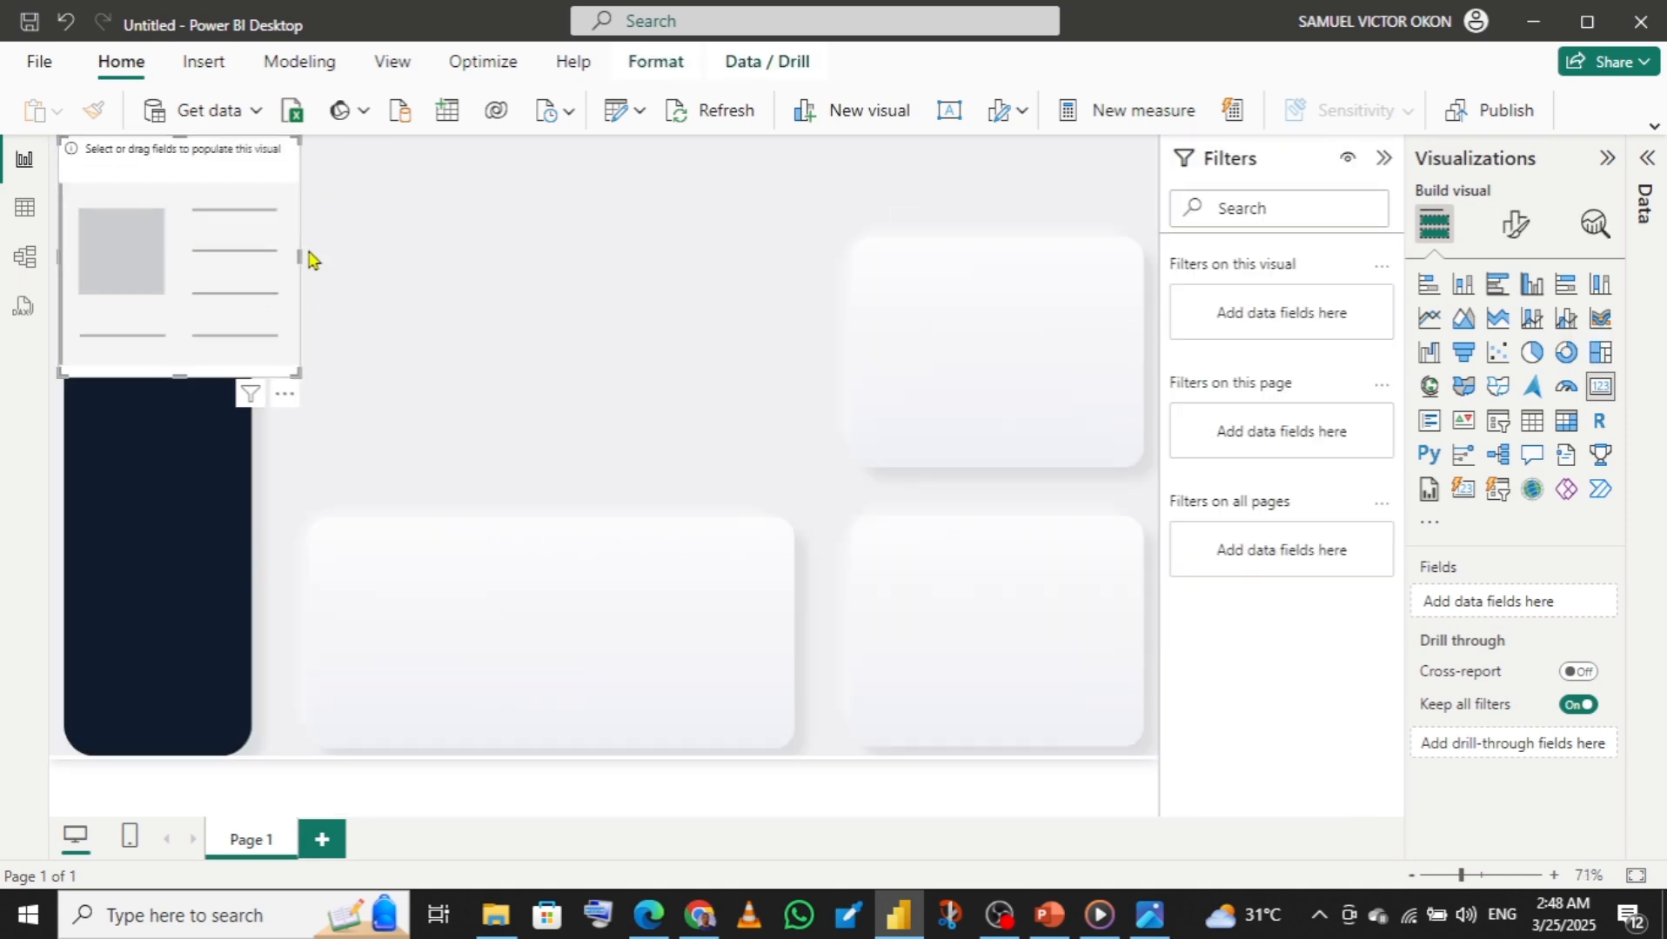
{"action": "left_click_drag", "start_coordinate": [299, 256], "coordinate": [243, 255]}
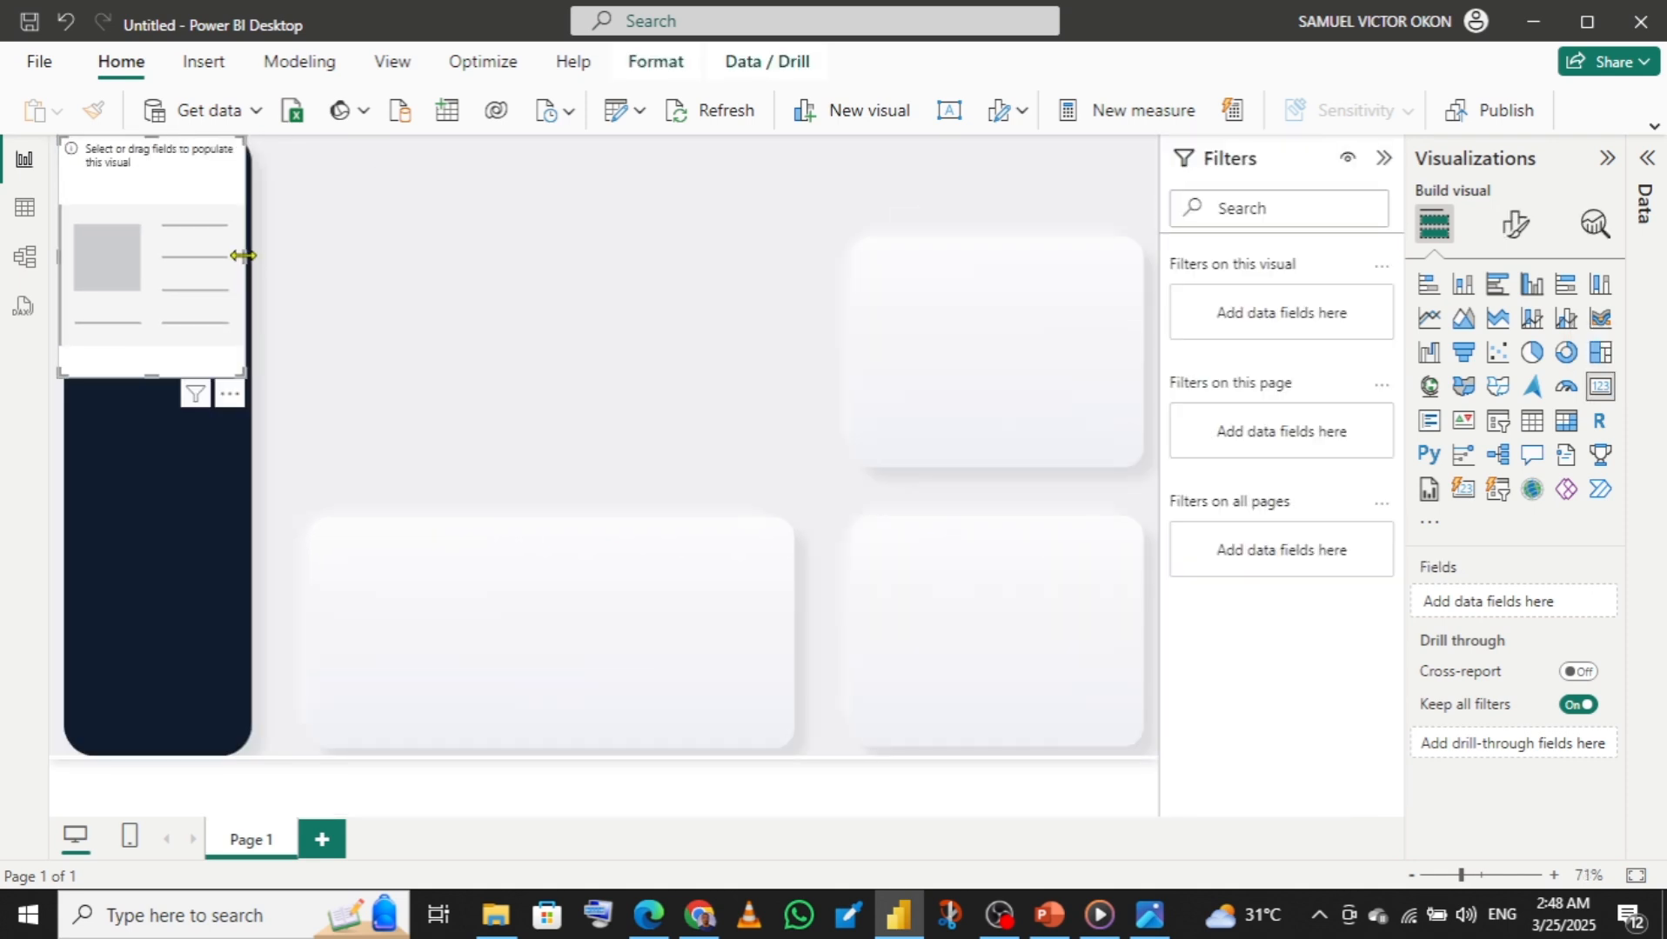
{"action": "left_click_drag", "start_coordinate": [58, 257], "coordinate": [85, 268]}
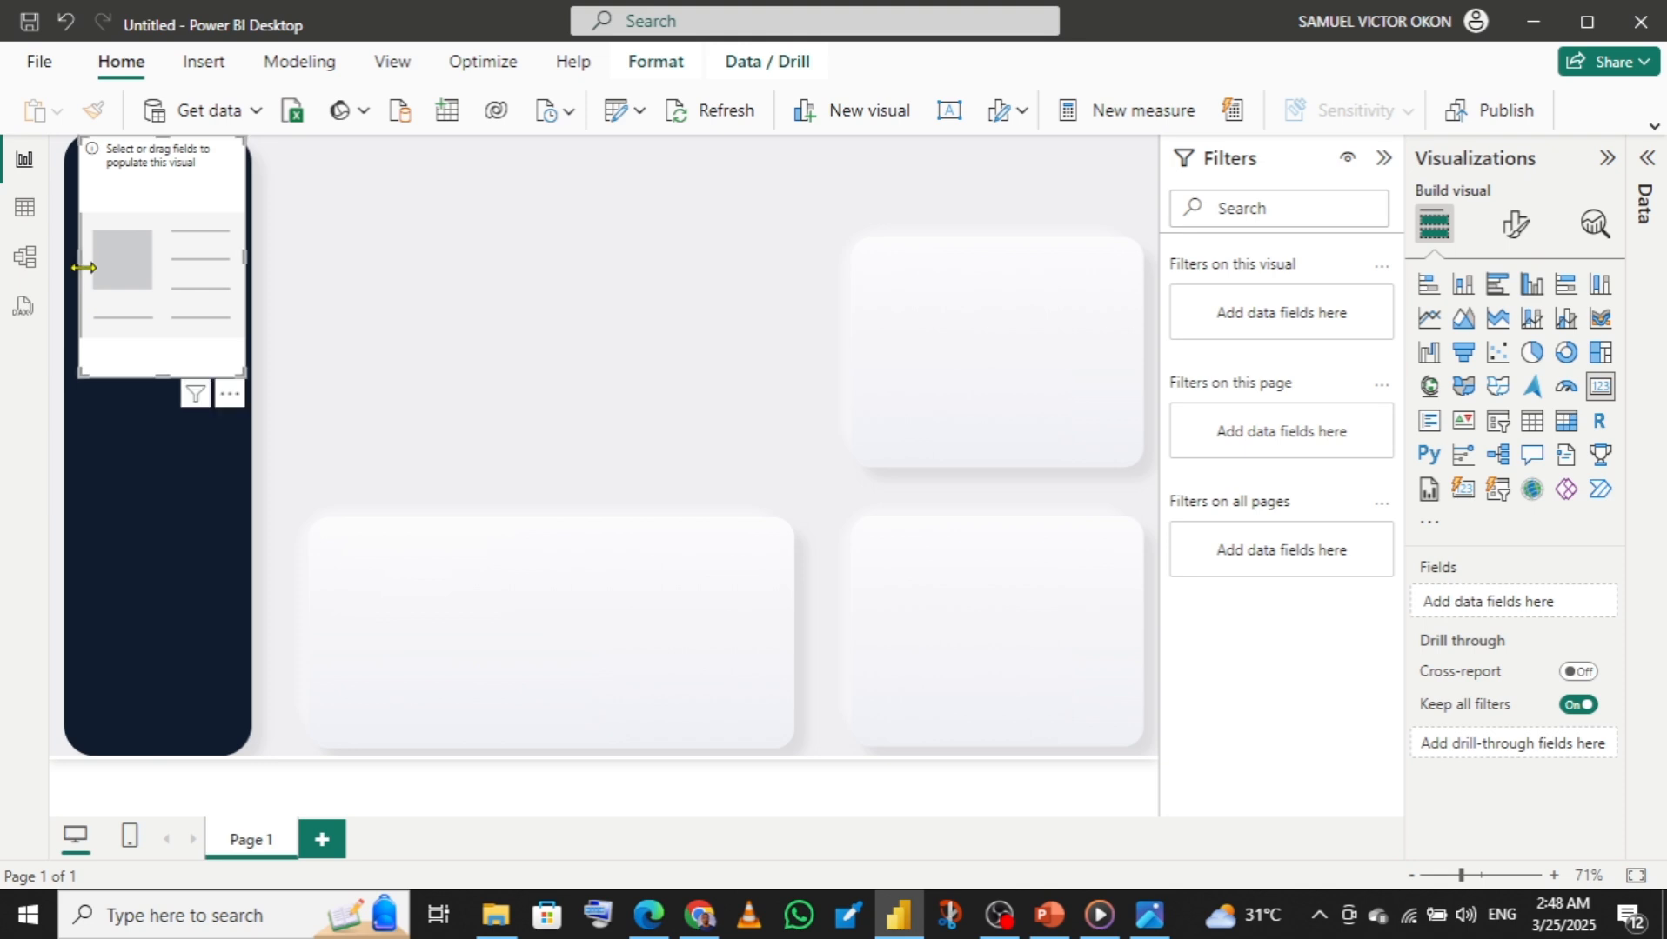
{"action": "left_click_drag", "start_coordinate": [160, 373], "coordinate": [148, 241]}
{"action": "left_click_drag", "start_coordinate": [155, 170], "coordinate": [150, 219]}
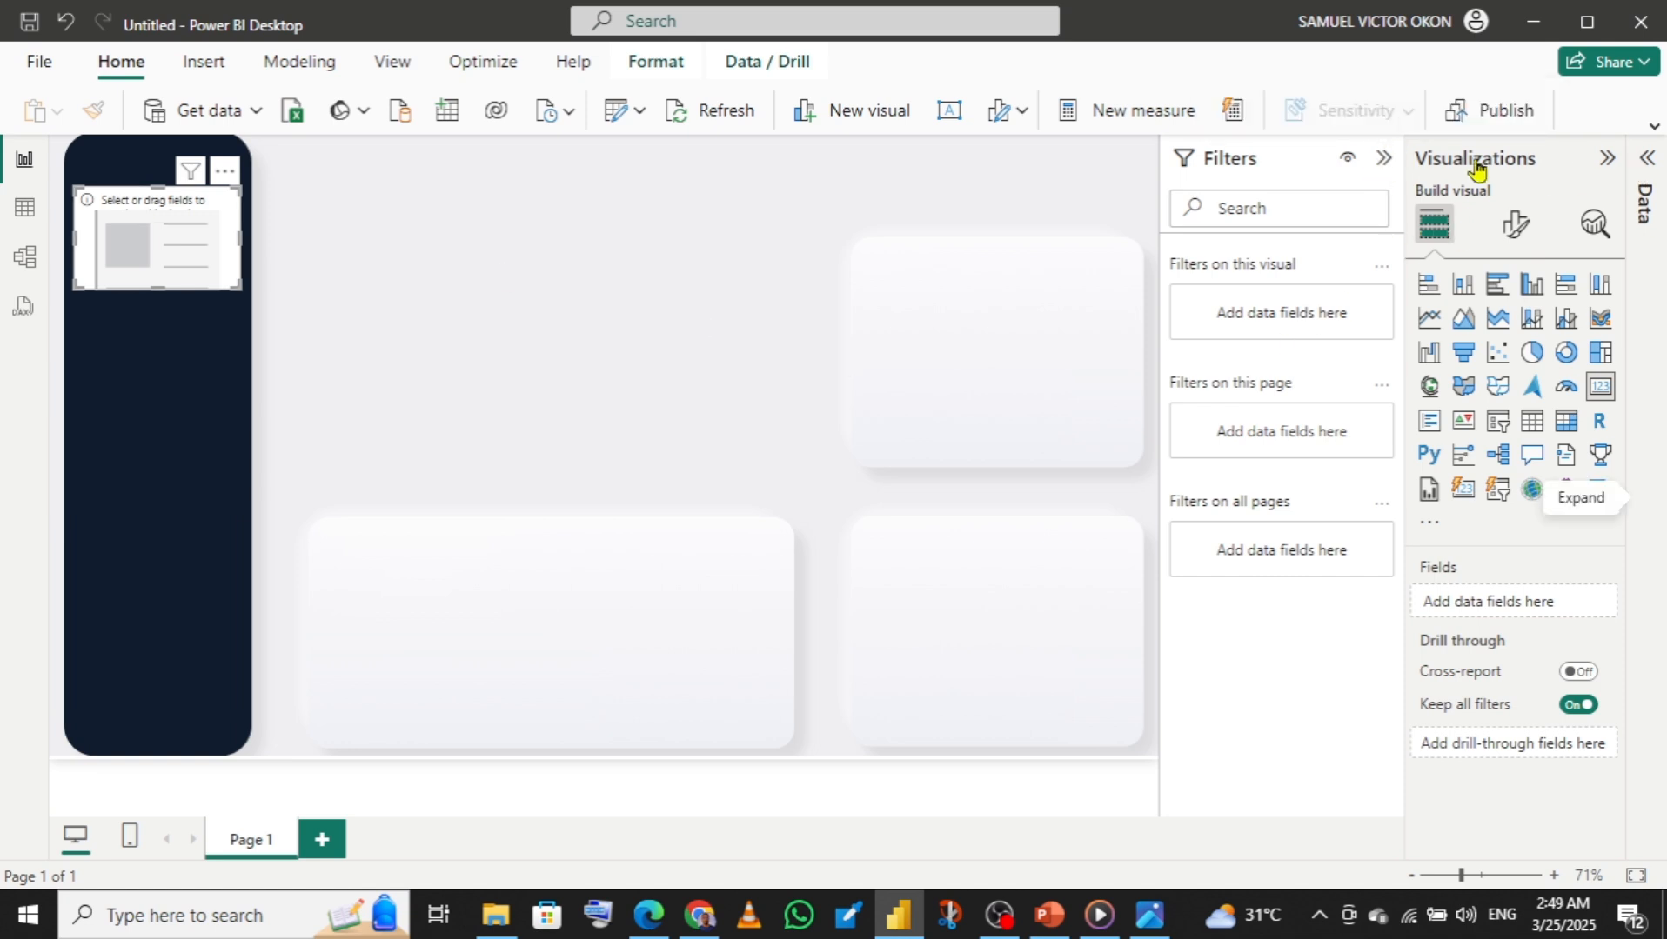
- Fill the sidebar card with the Total Revenue measure from the Measures Table
{"action": "left_click", "coordinate": [1382, 161]}
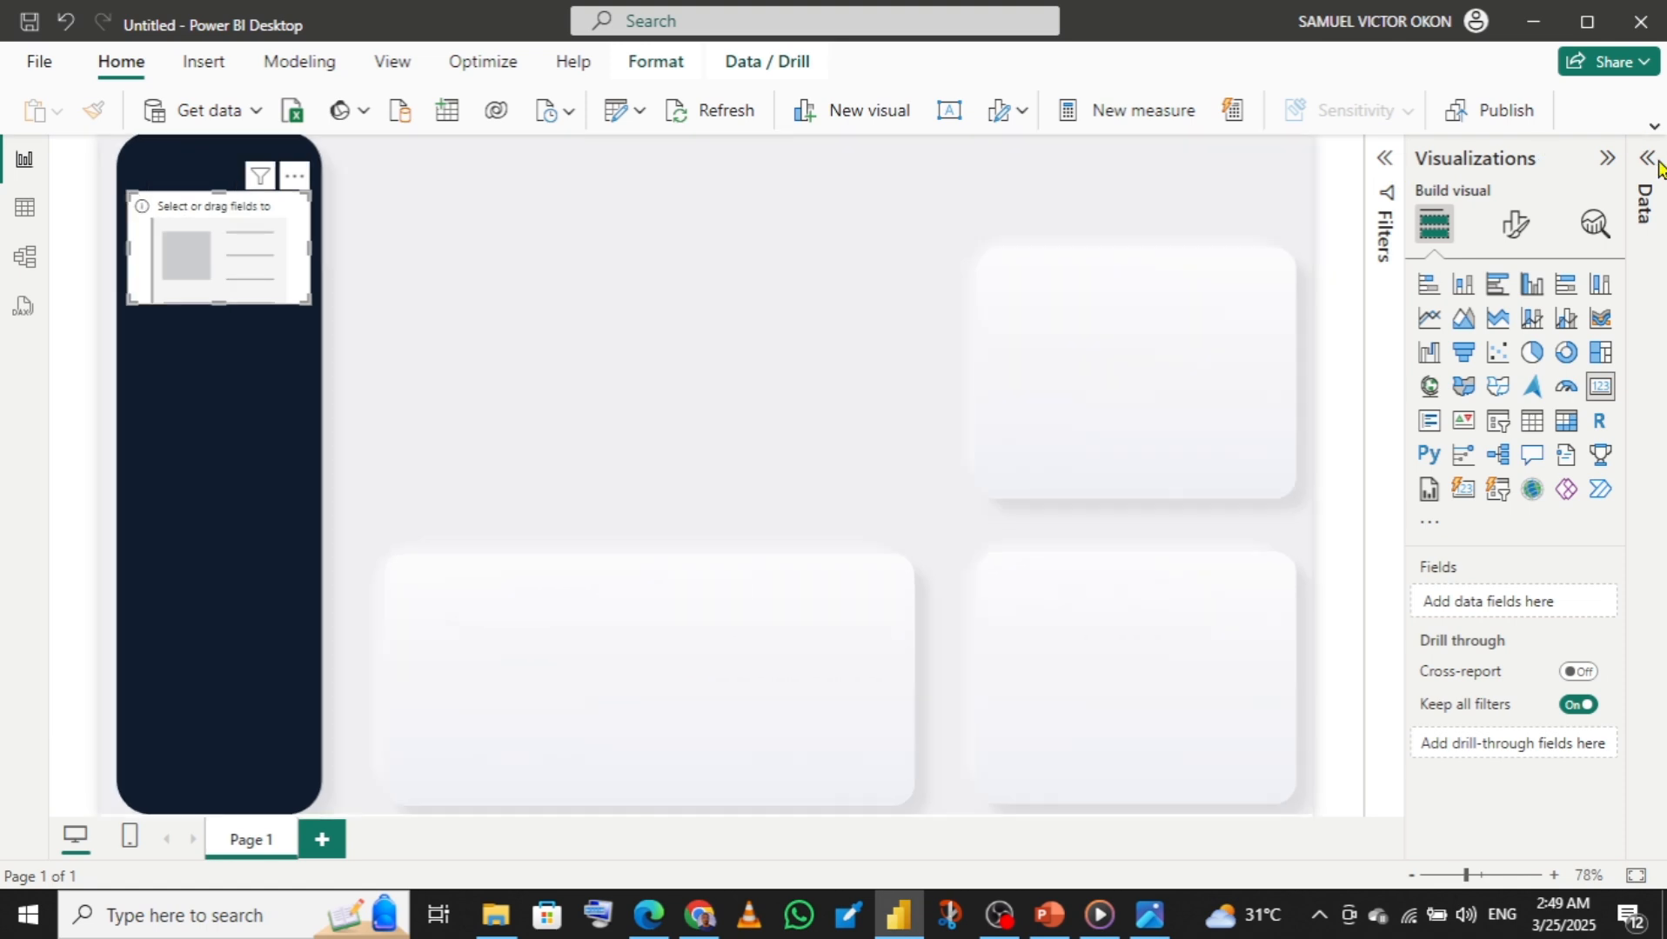
{"action": "left_click", "coordinate": [1646, 159]}
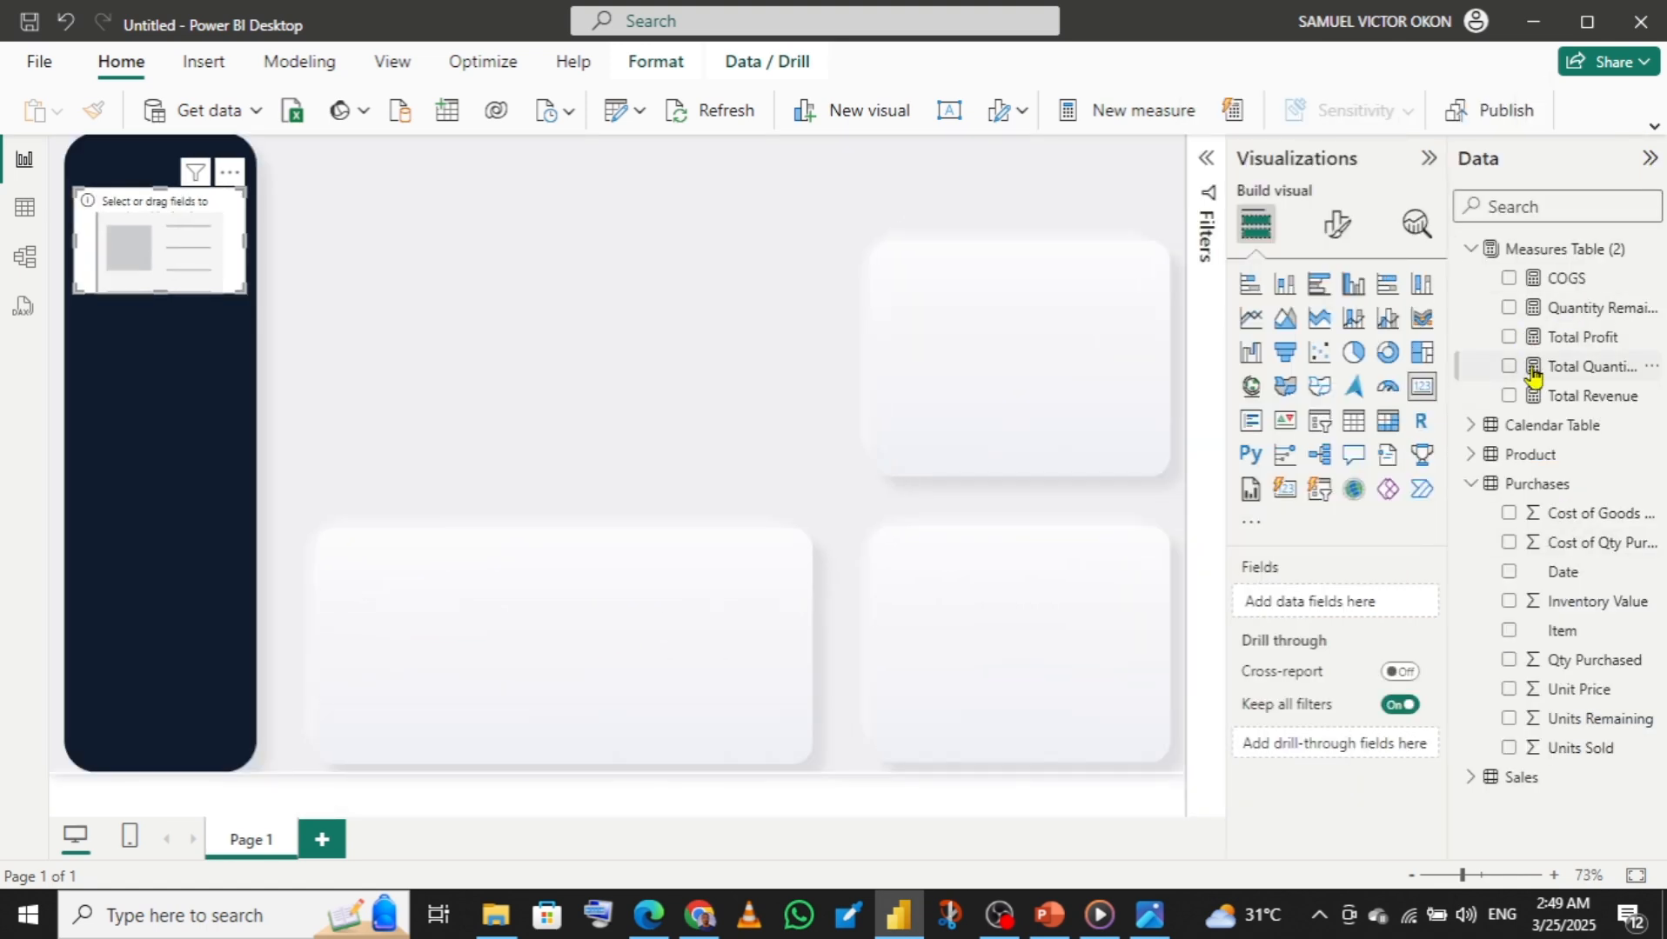
{"action": "left_click_drag", "start_coordinate": [1508, 404], "coordinate": [1338, 614]}
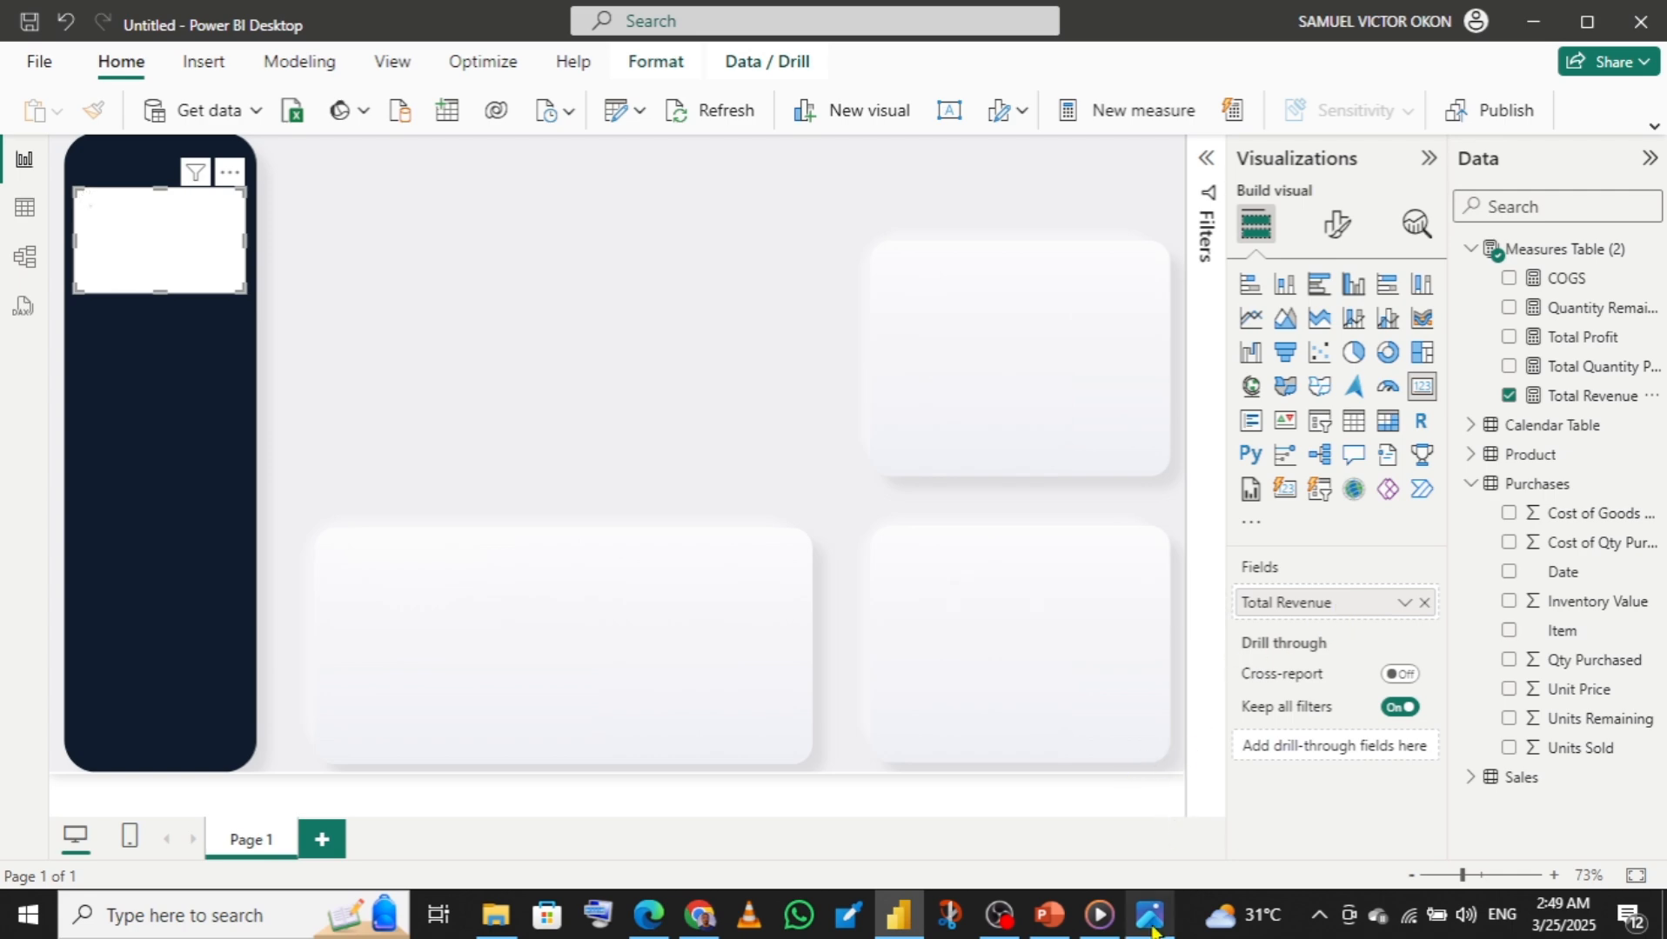
- Switch to Dashboard.png, sample the light blue of the Total Revenue figure with Color Picker, and copy its HEX code c8e0f7
{"action": "mouse_move", "coordinate": [1151, 929]}
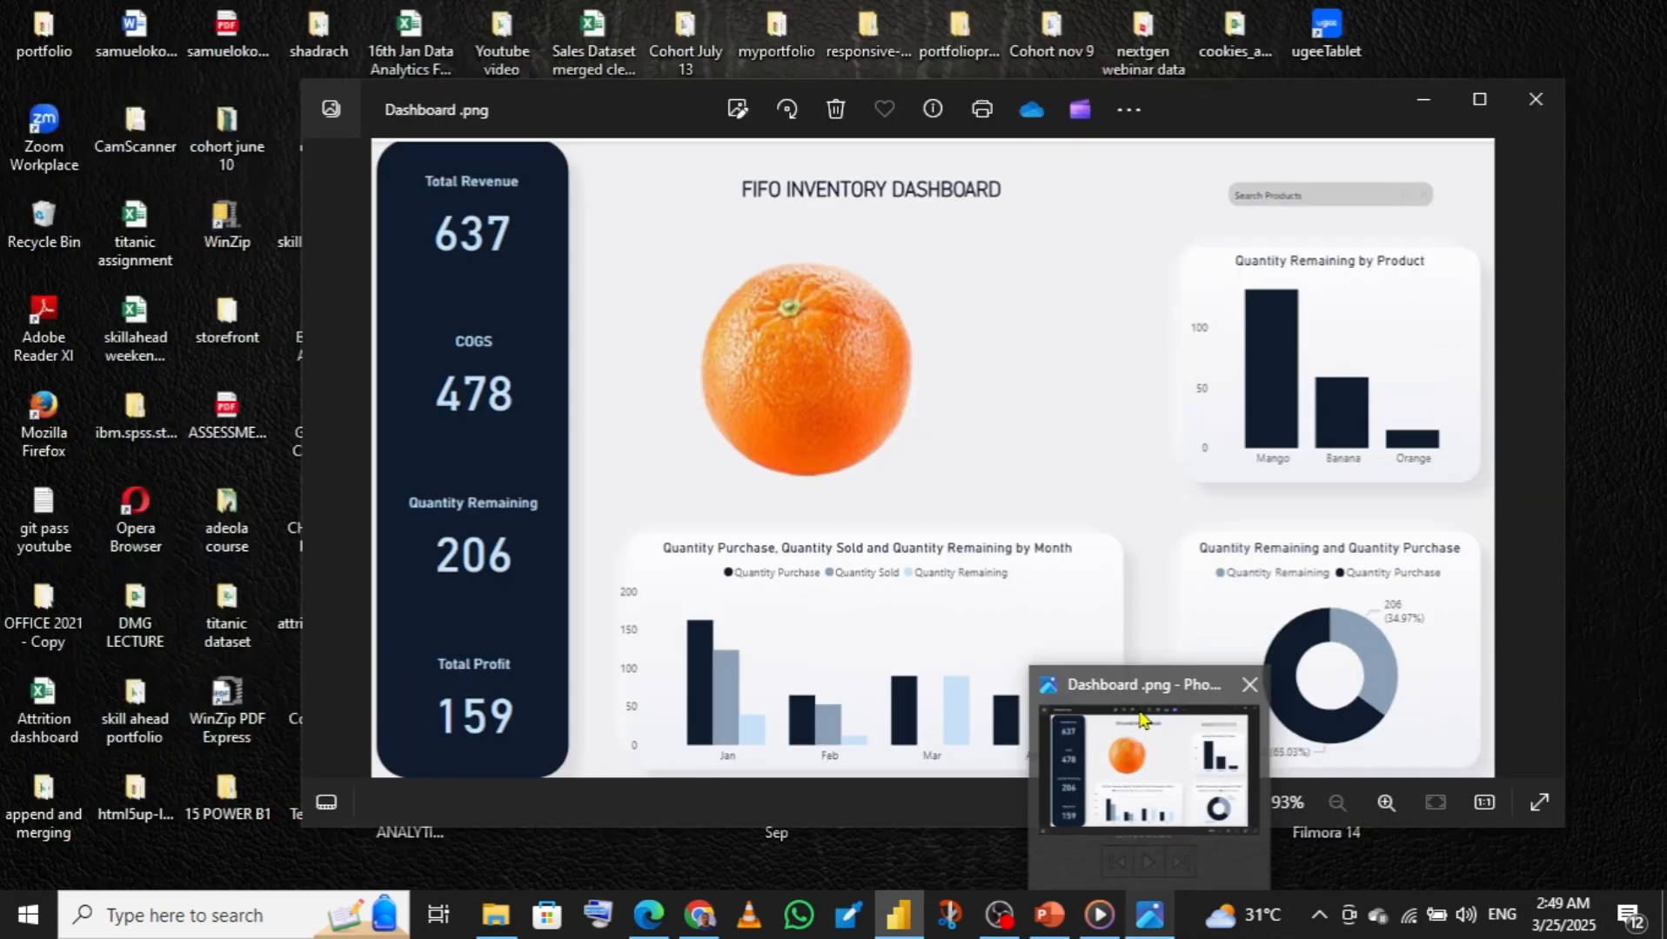
{"action": "left_click", "coordinate": [1143, 750]}
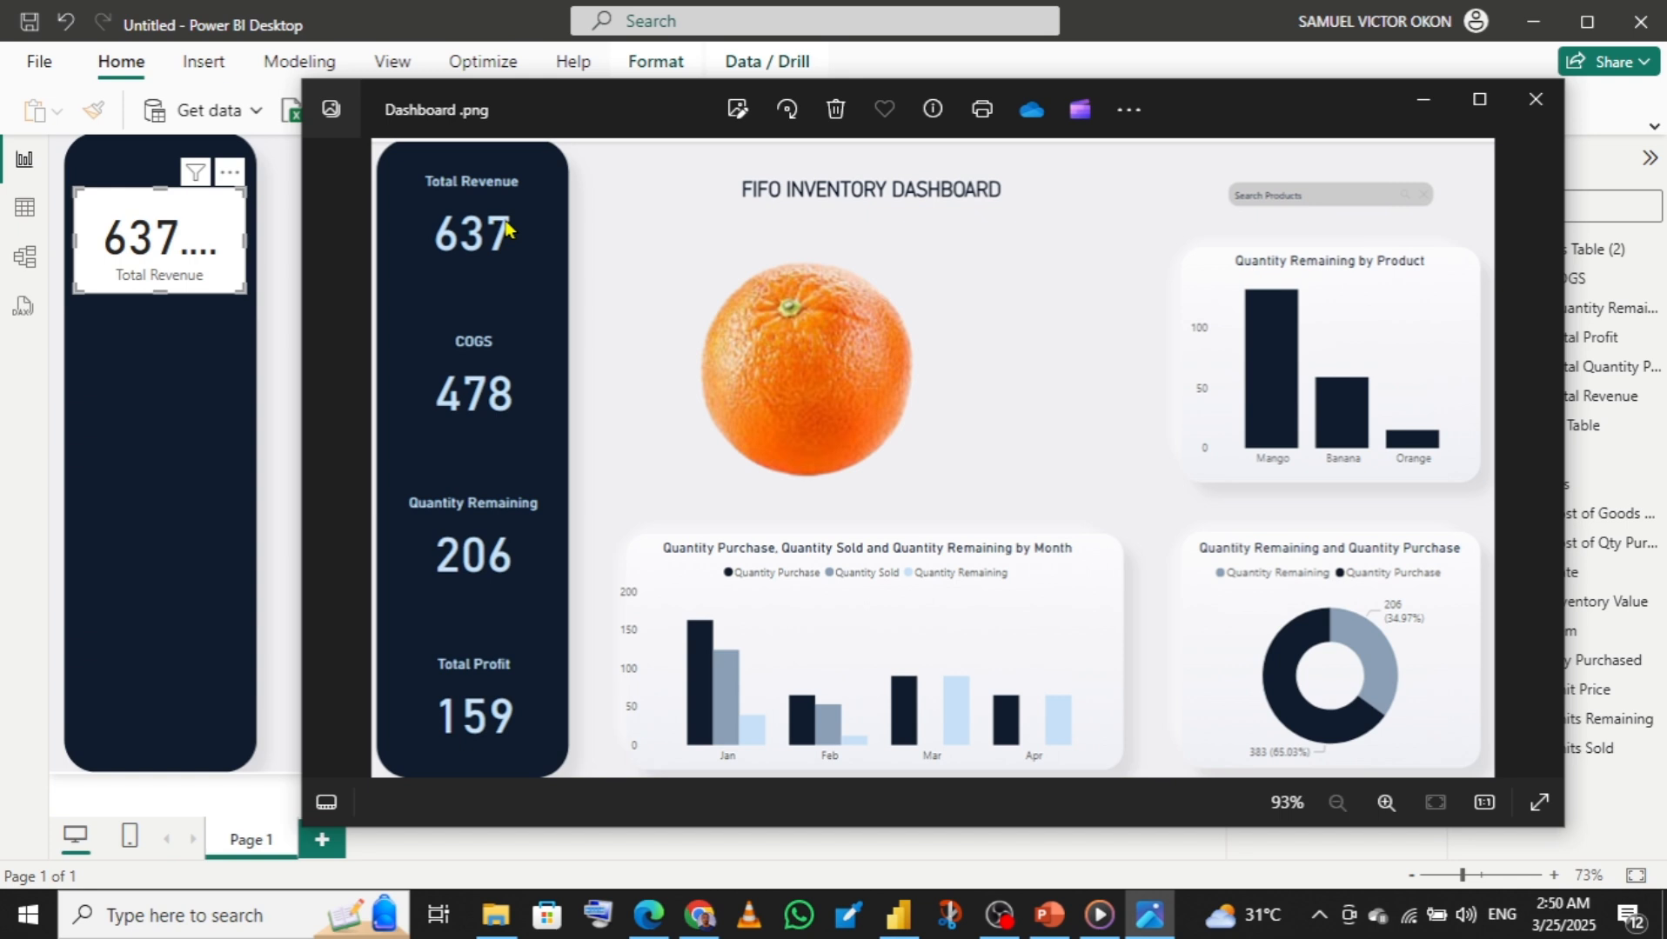
{"action": "scroll", "coordinate": [506, 228], "scroll_direction": "up", "scroll_amount": 3}
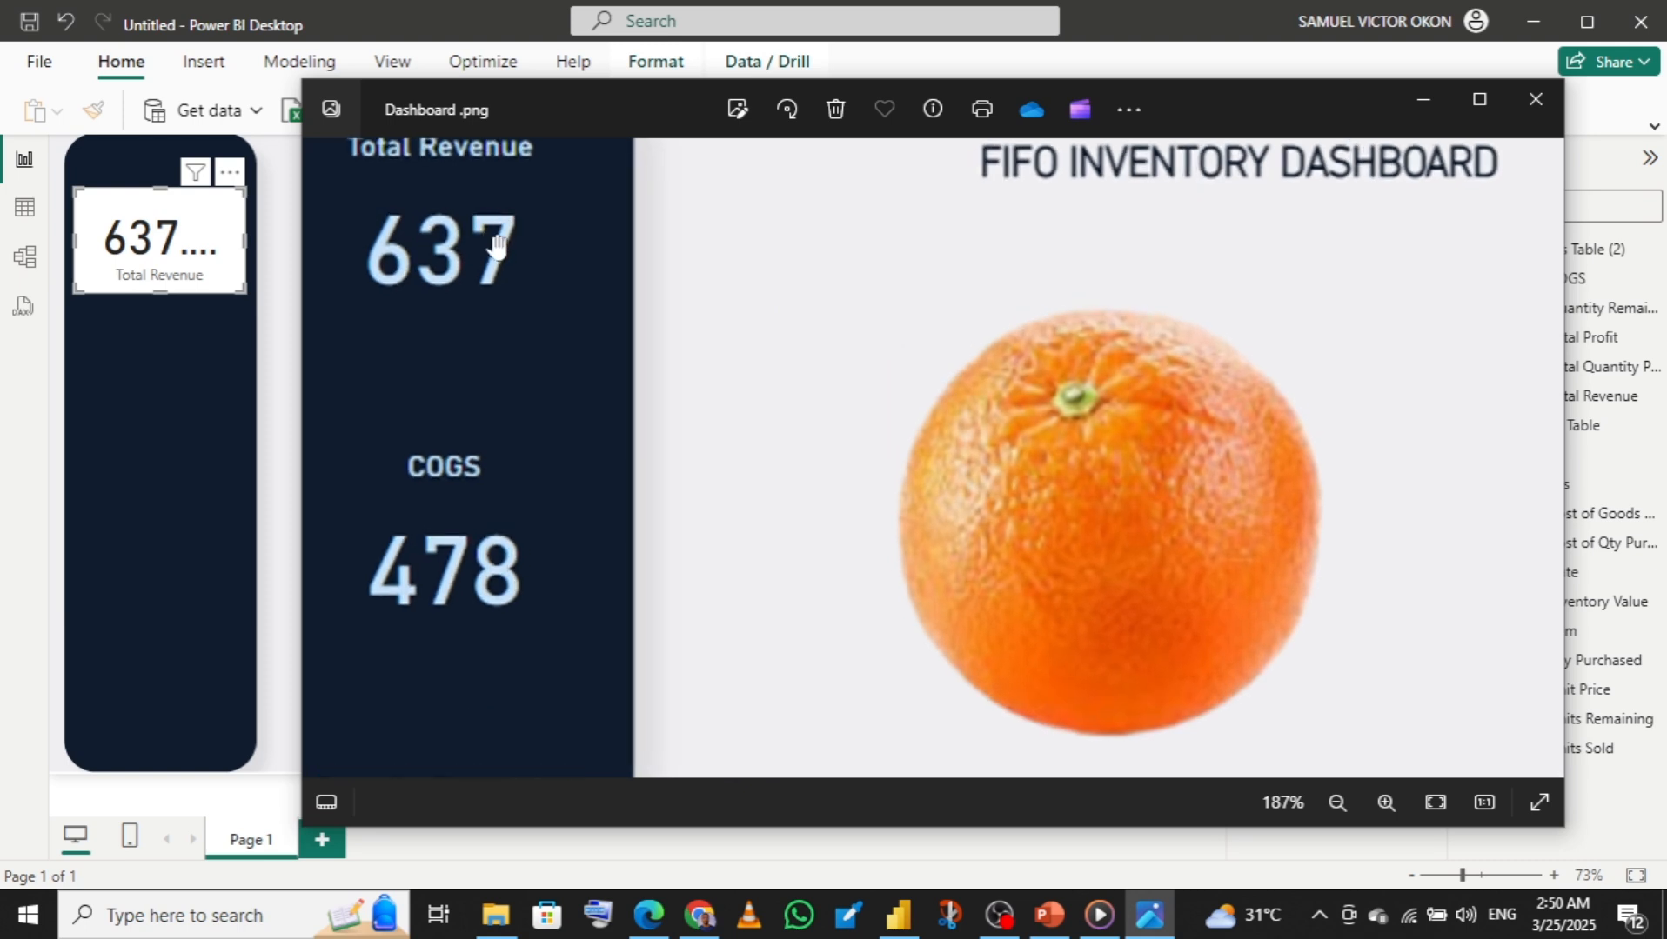
{"action": "scroll", "coordinate": [506, 224], "scroll_direction": "down", "scroll_amount": 3}
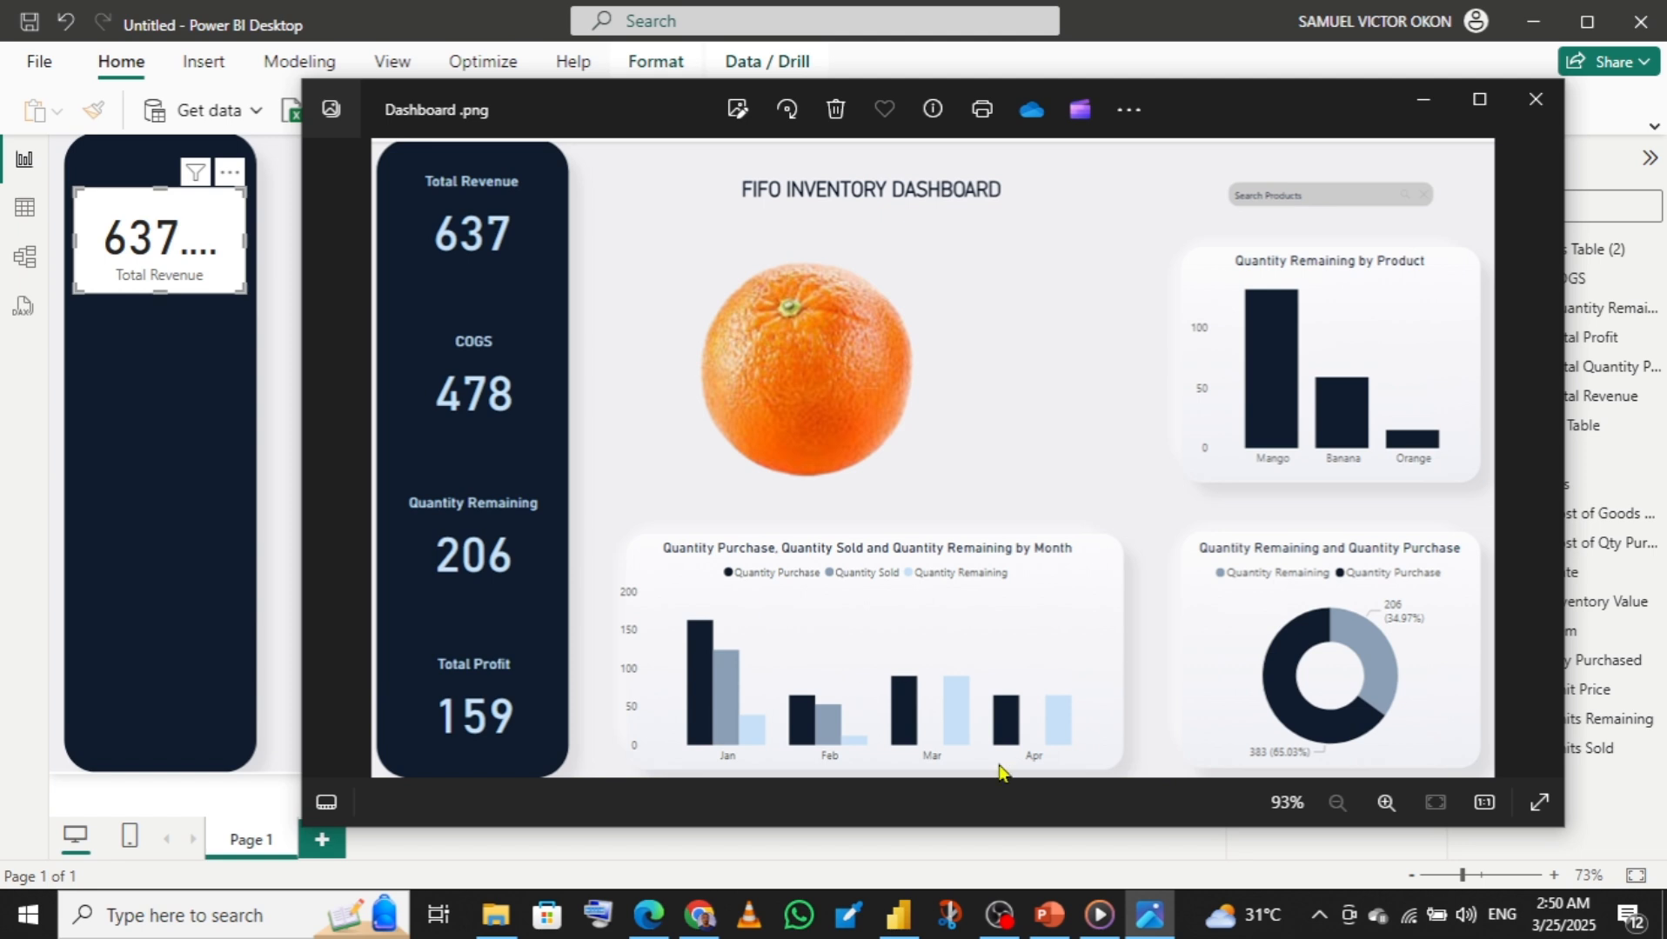
{"action": "left_click", "coordinate": [848, 920]}
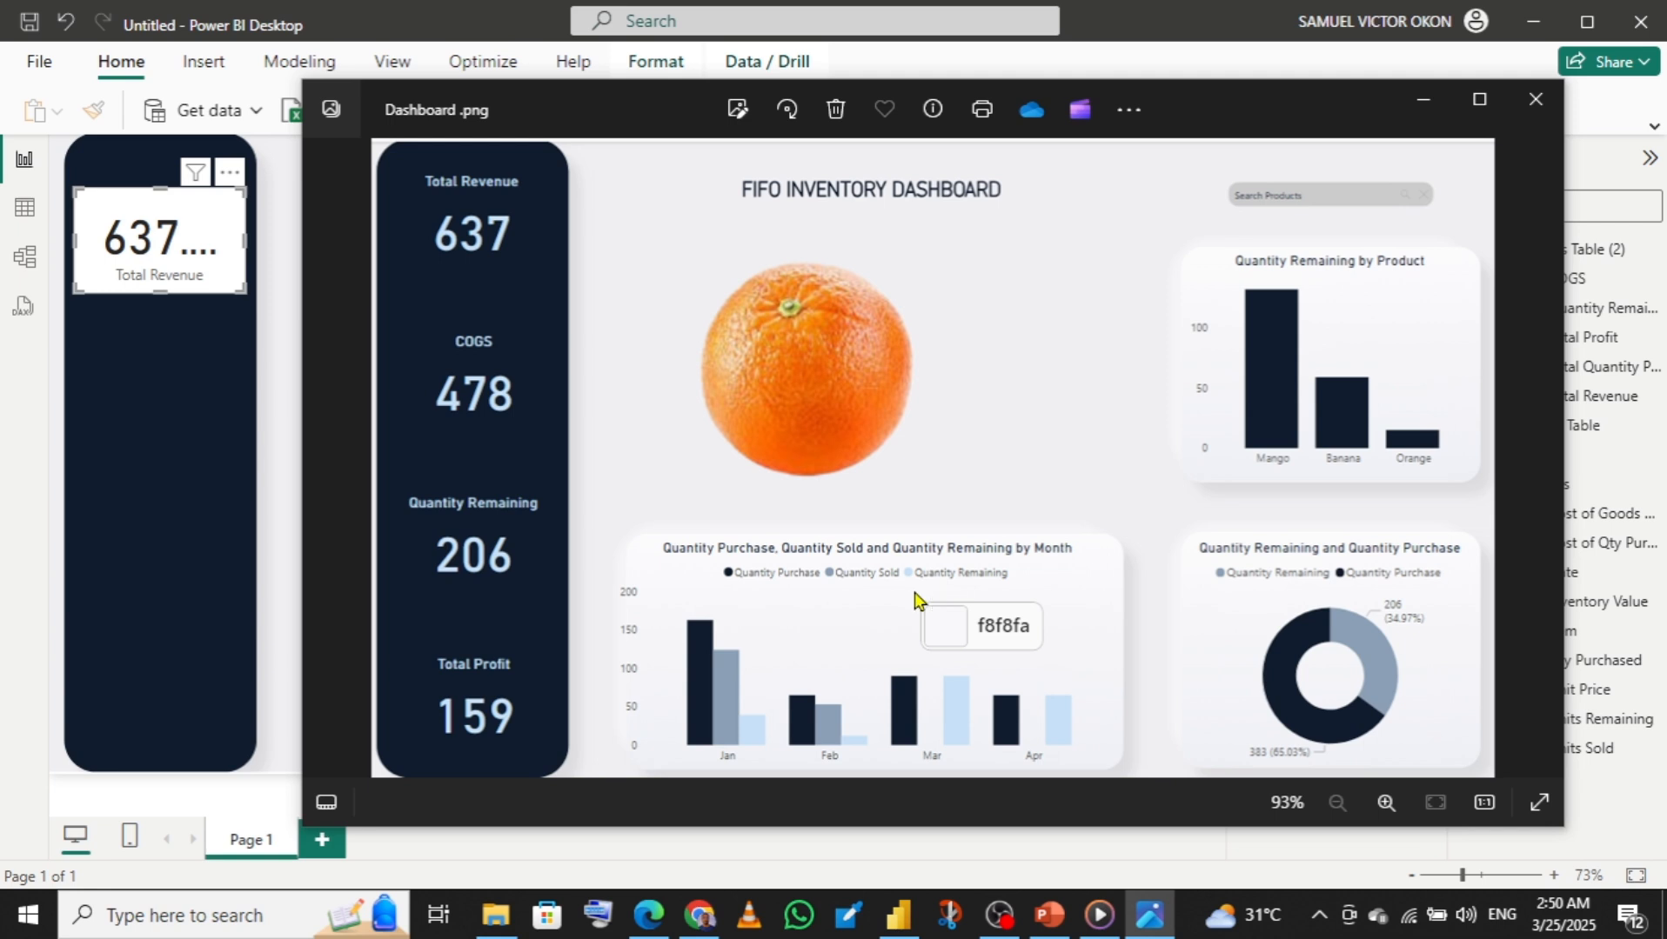
{"action": "left_click", "coordinate": [449, 237]}
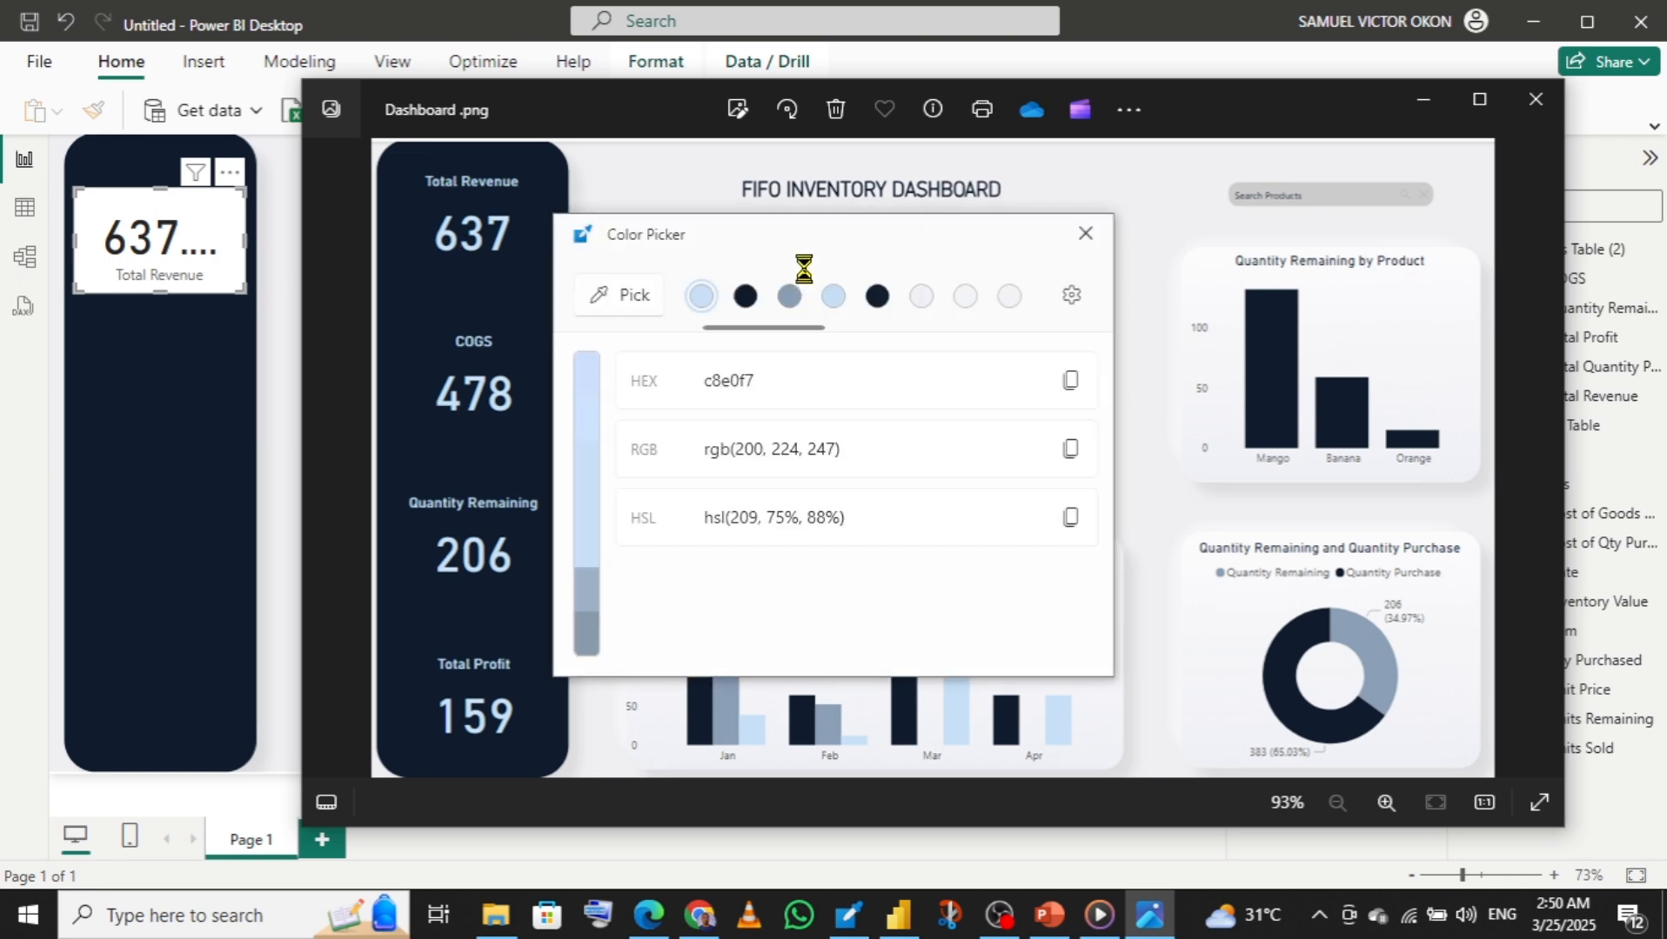
{"action": "left_click", "coordinate": [1069, 384]}
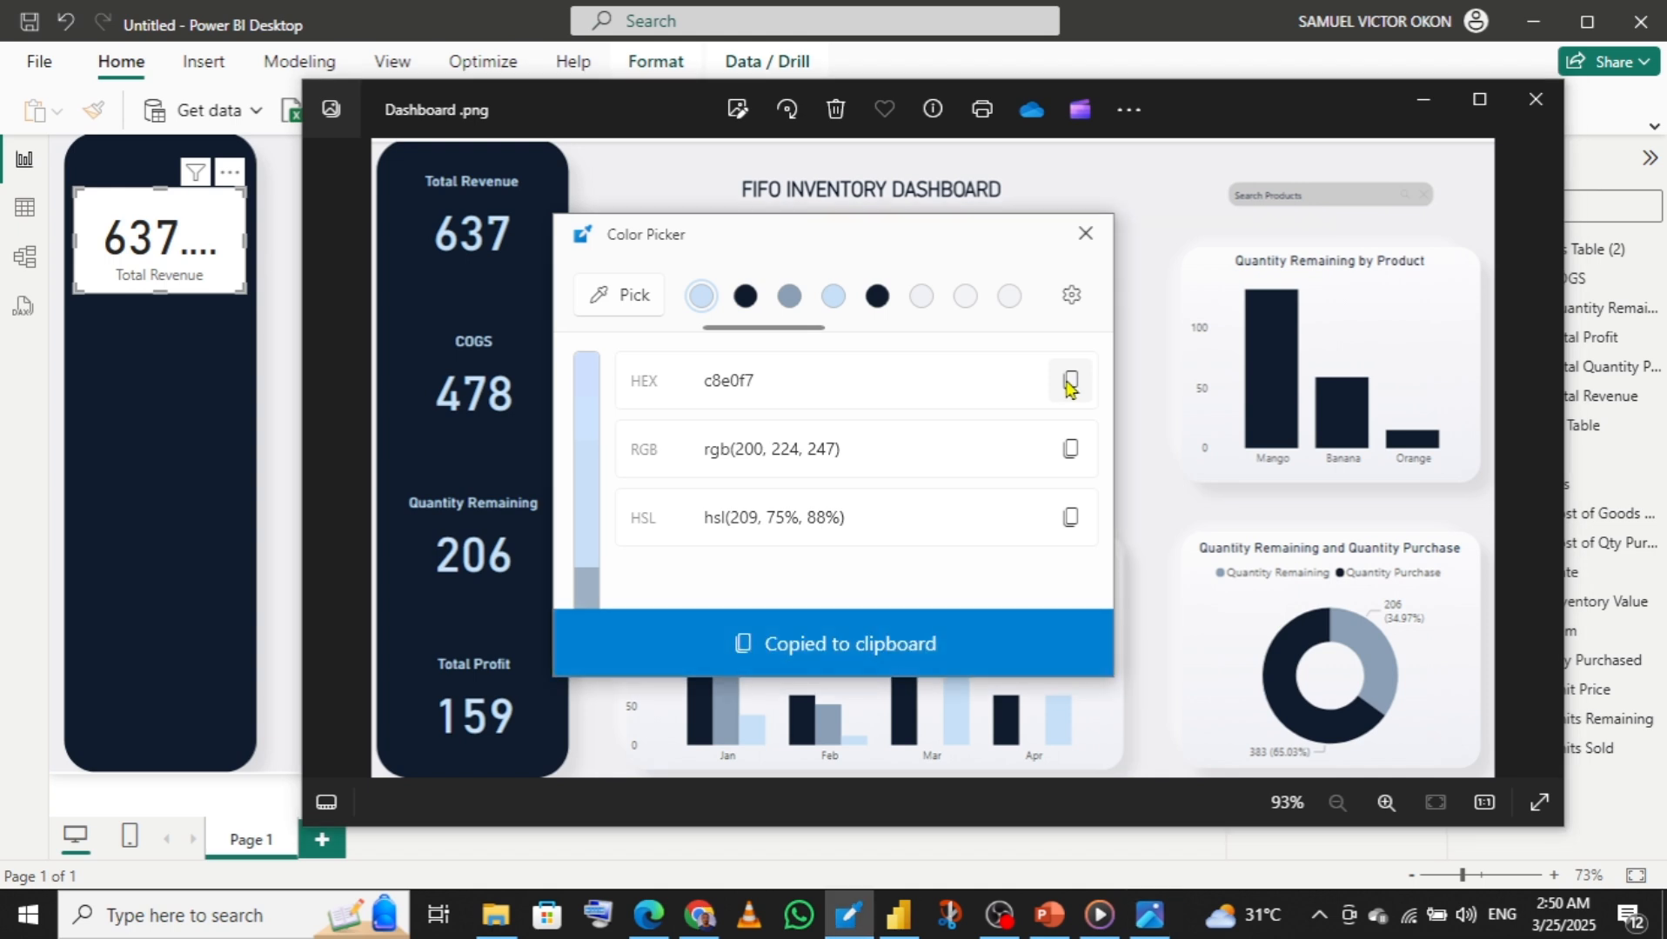
{"action": "left_click", "coordinate": [1085, 235]}
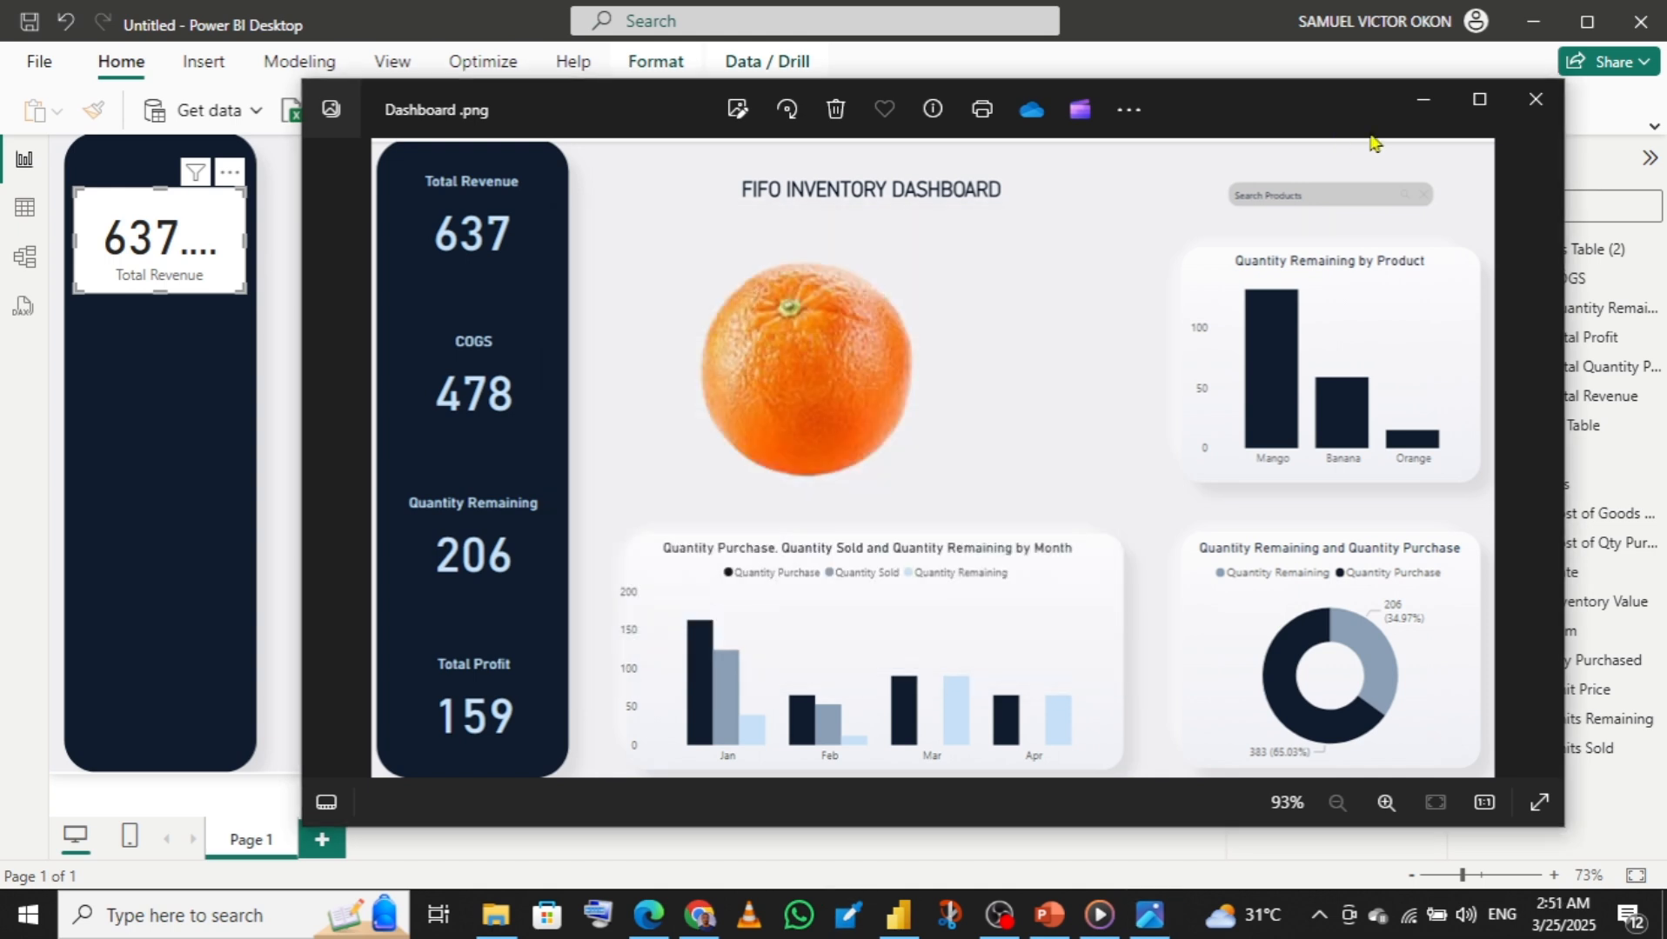
{"action": "left_click", "coordinate": [1421, 106]}
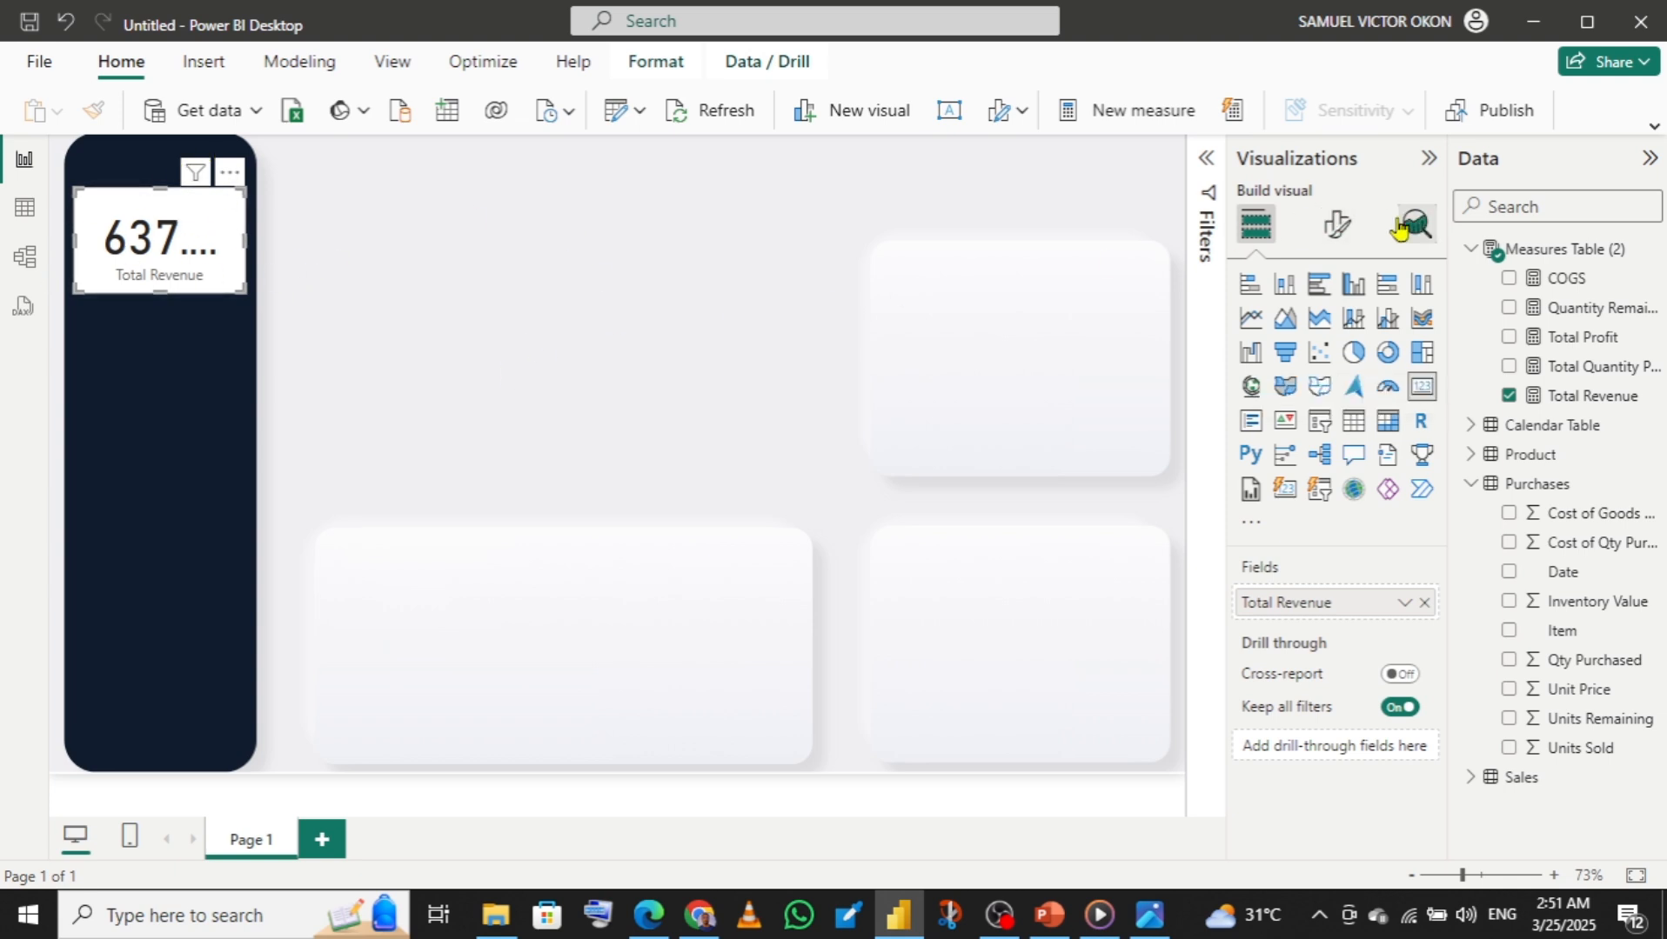
- Turn off the Total Revenue card's category label in Power BI Desktop and set its callout value color to #C8E0F7
{"action": "left_click", "coordinate": [1339, 228]}
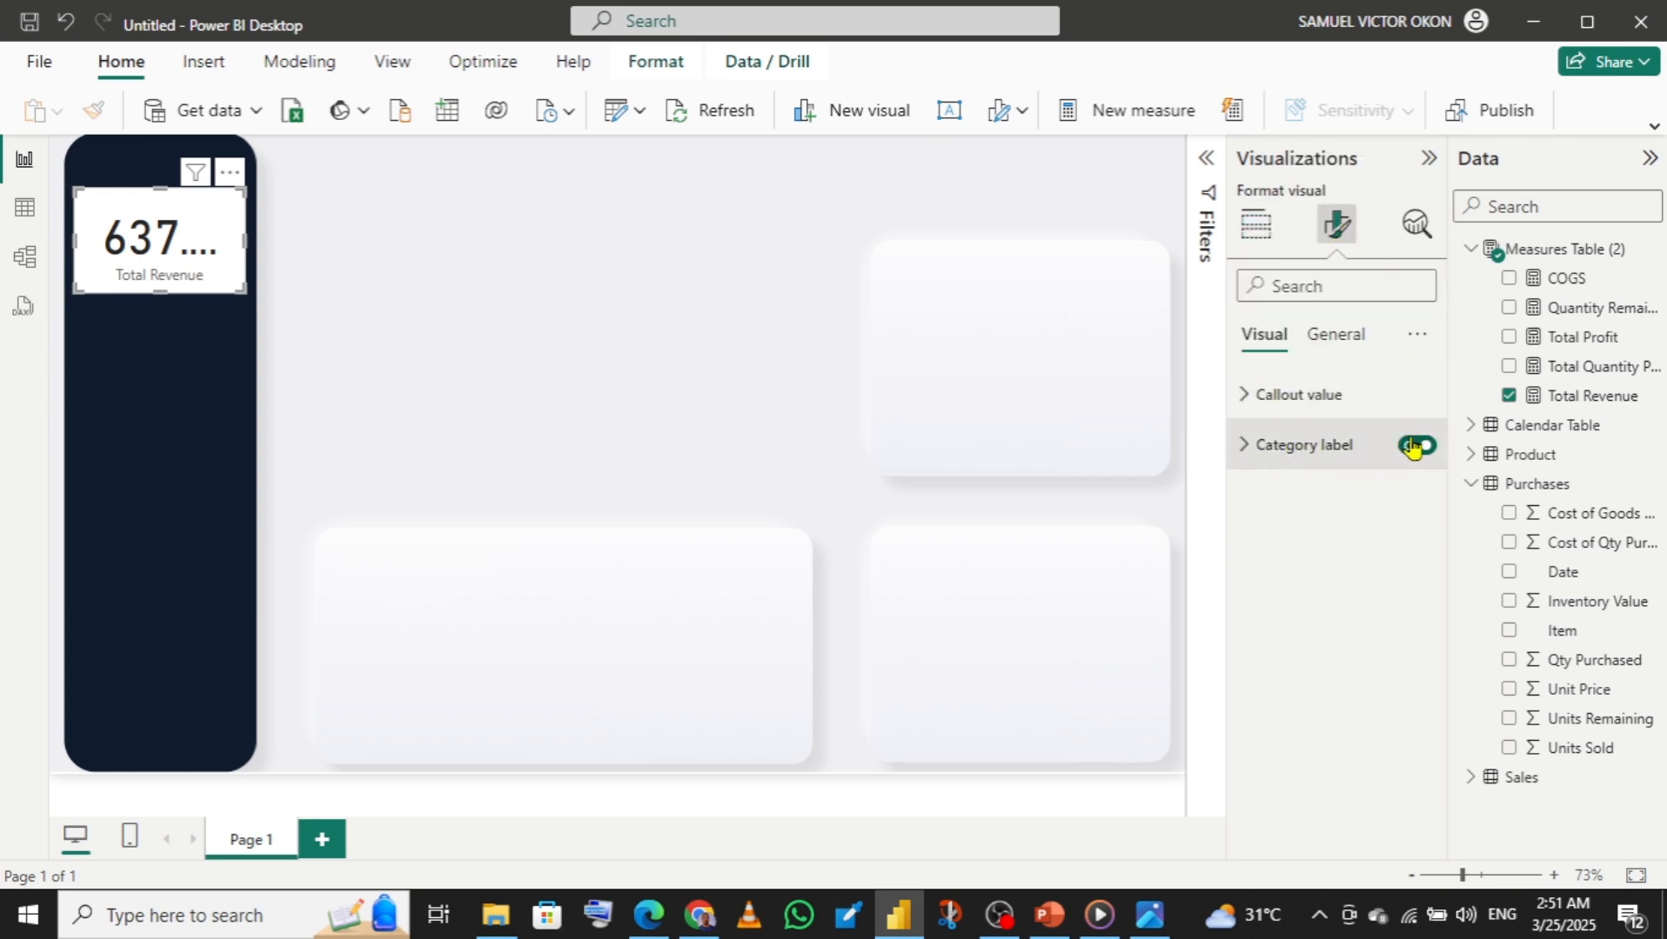
{"action": "left_click", "coordinate": [1415, 446]}
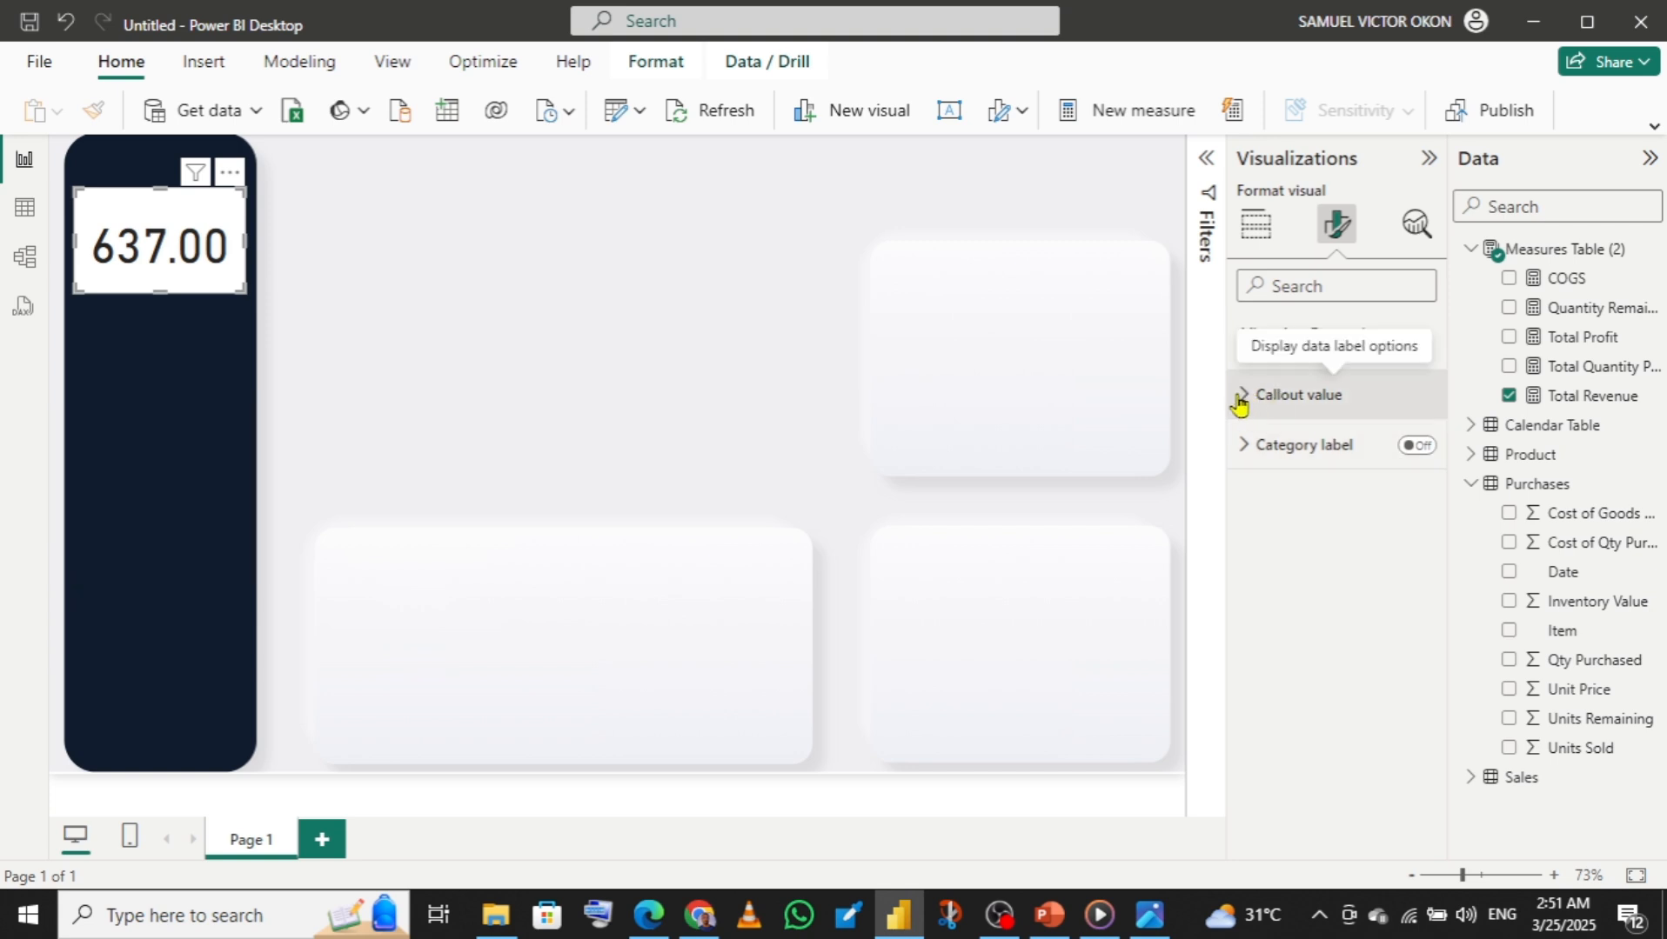
{"action": "left_click", "coordinate": [1247, 397]}
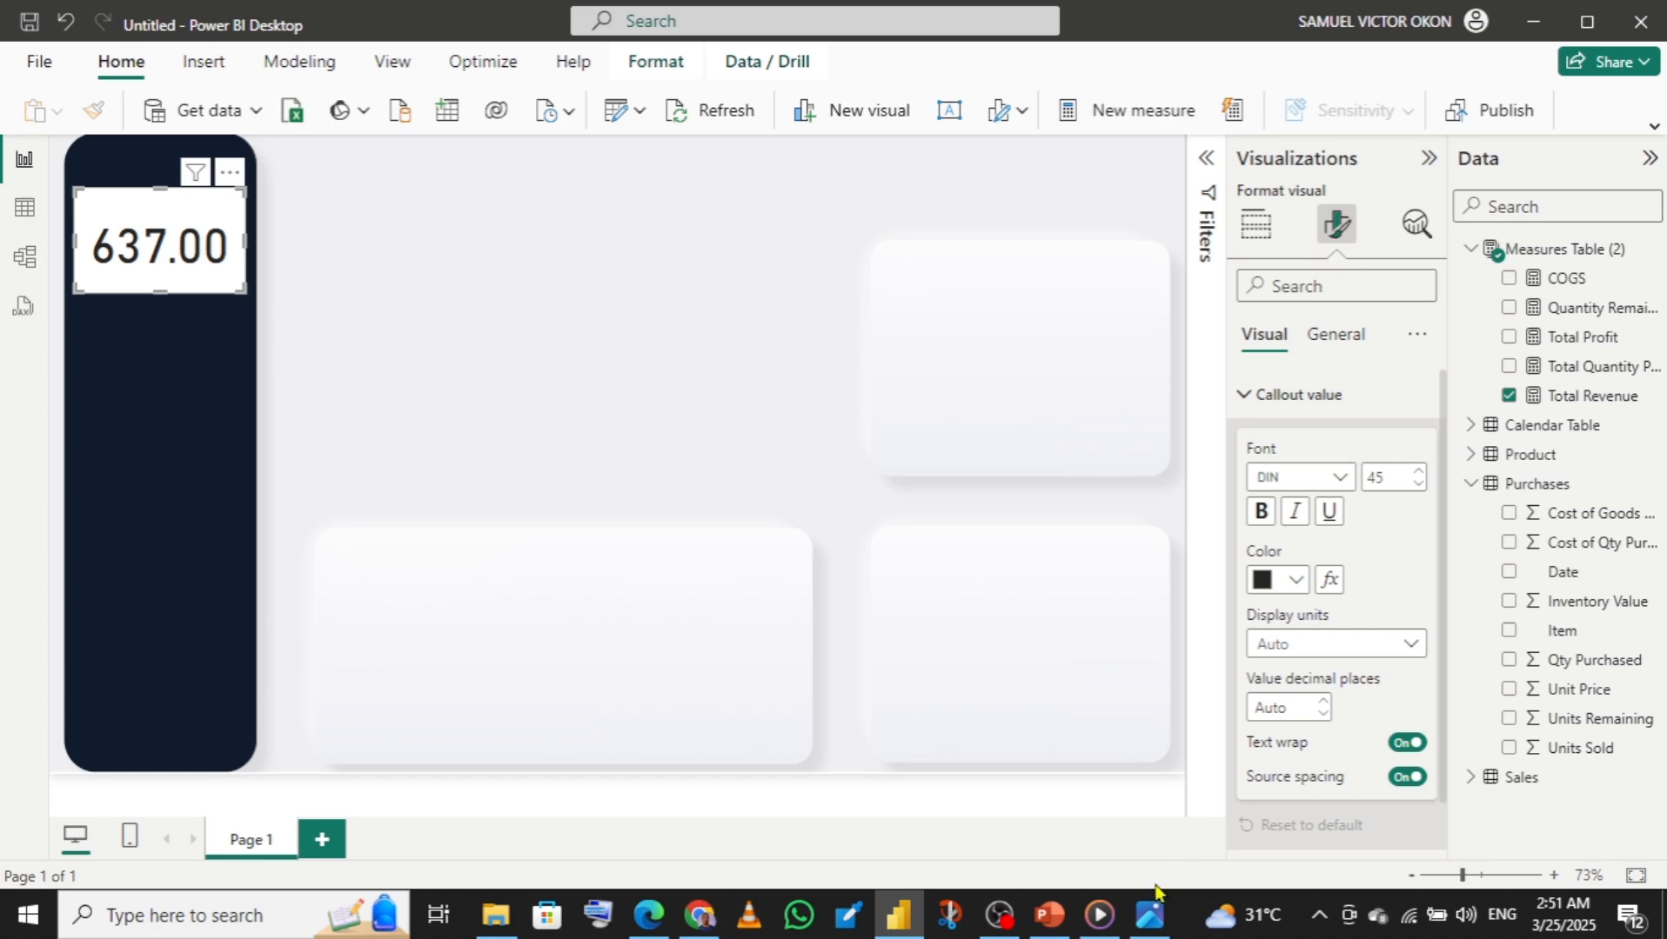
{"action": "mouse_move", "coordinate": [1149, 911]}
{"action": "left_click", "coordinate": [1296, 581]}
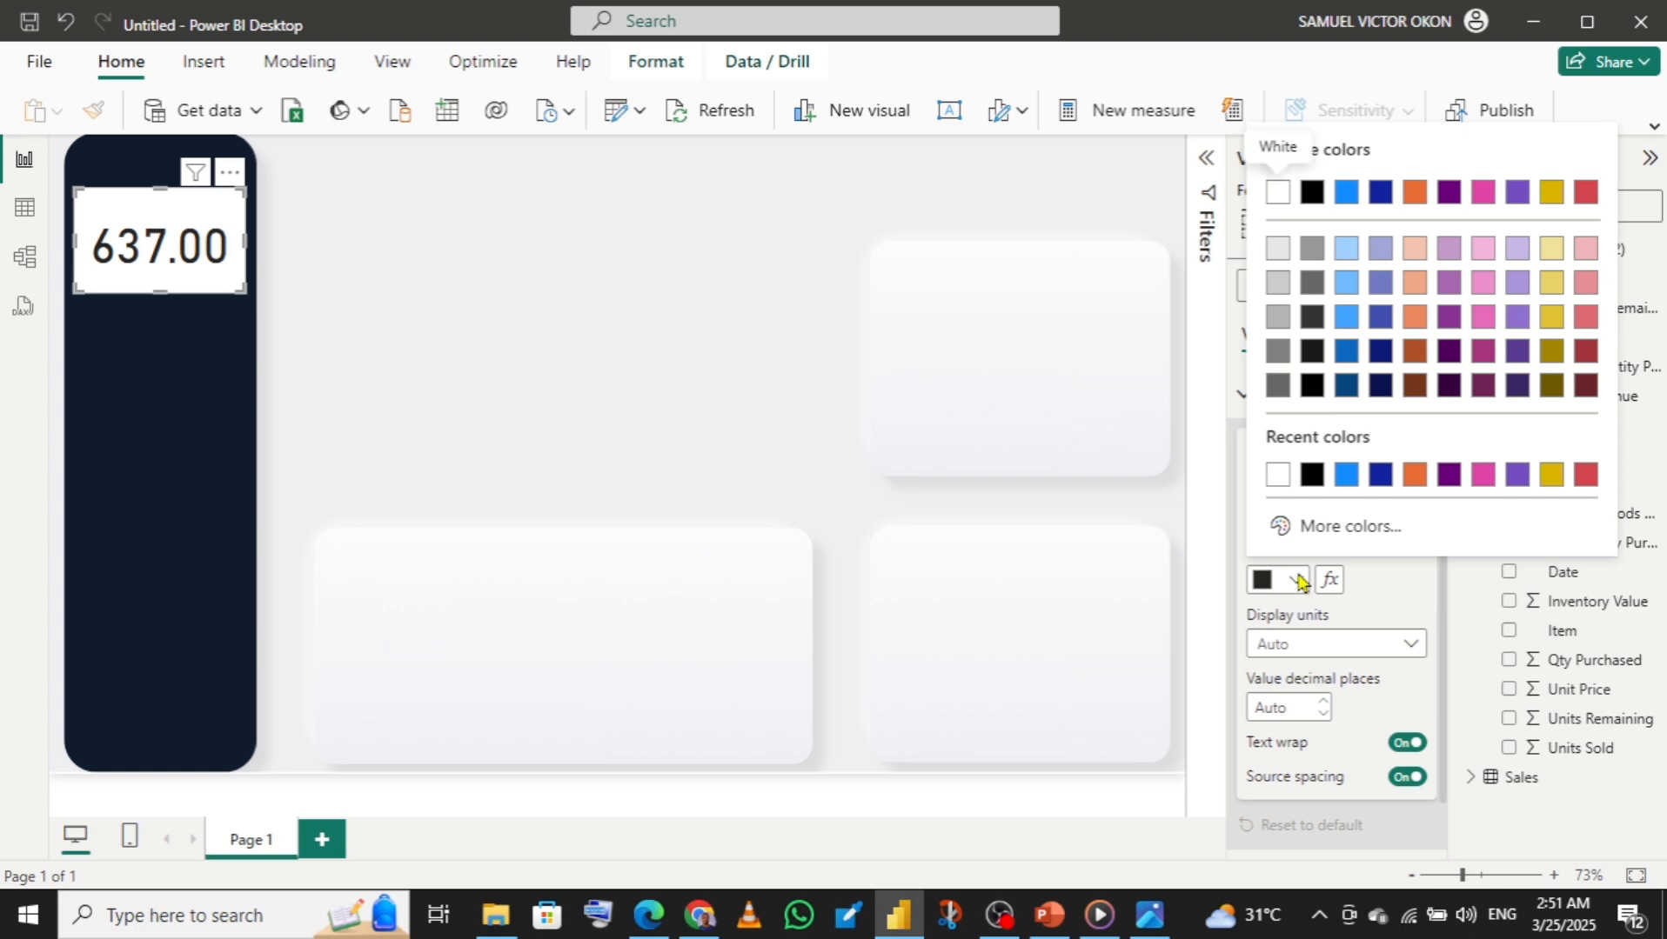
{"action": "left_click", "coordinate": [1331, 527]}
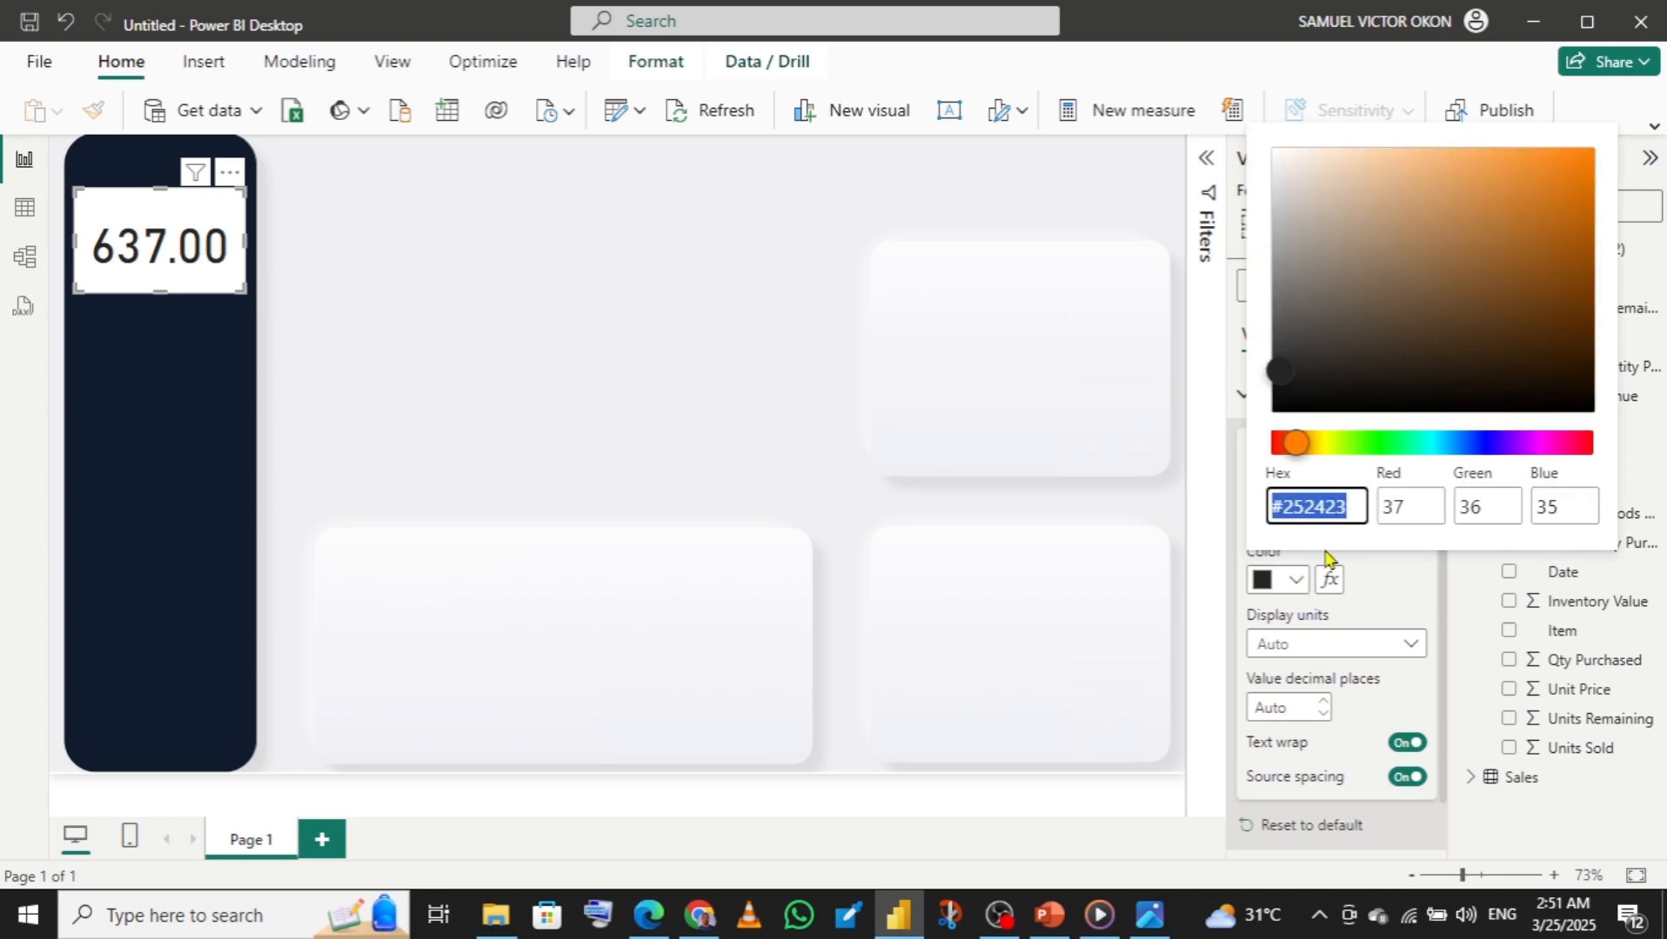
{"action": "key", "text": "ctrl+v"}
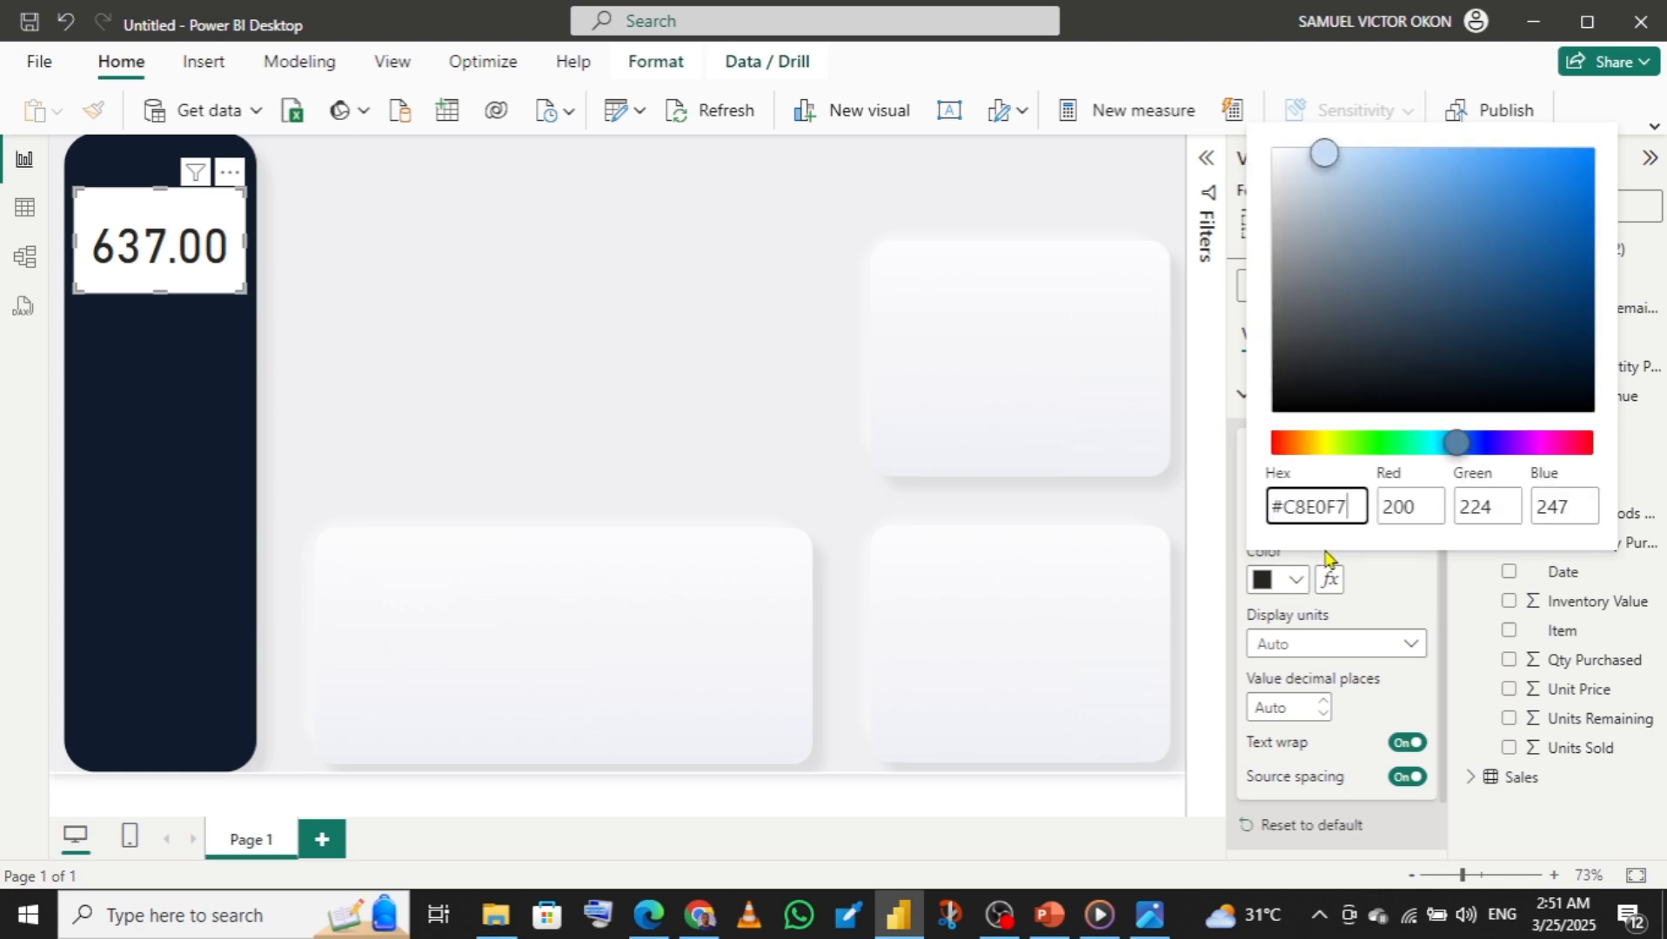
{"action": "left_click", "coordinate": [1376, 589]}
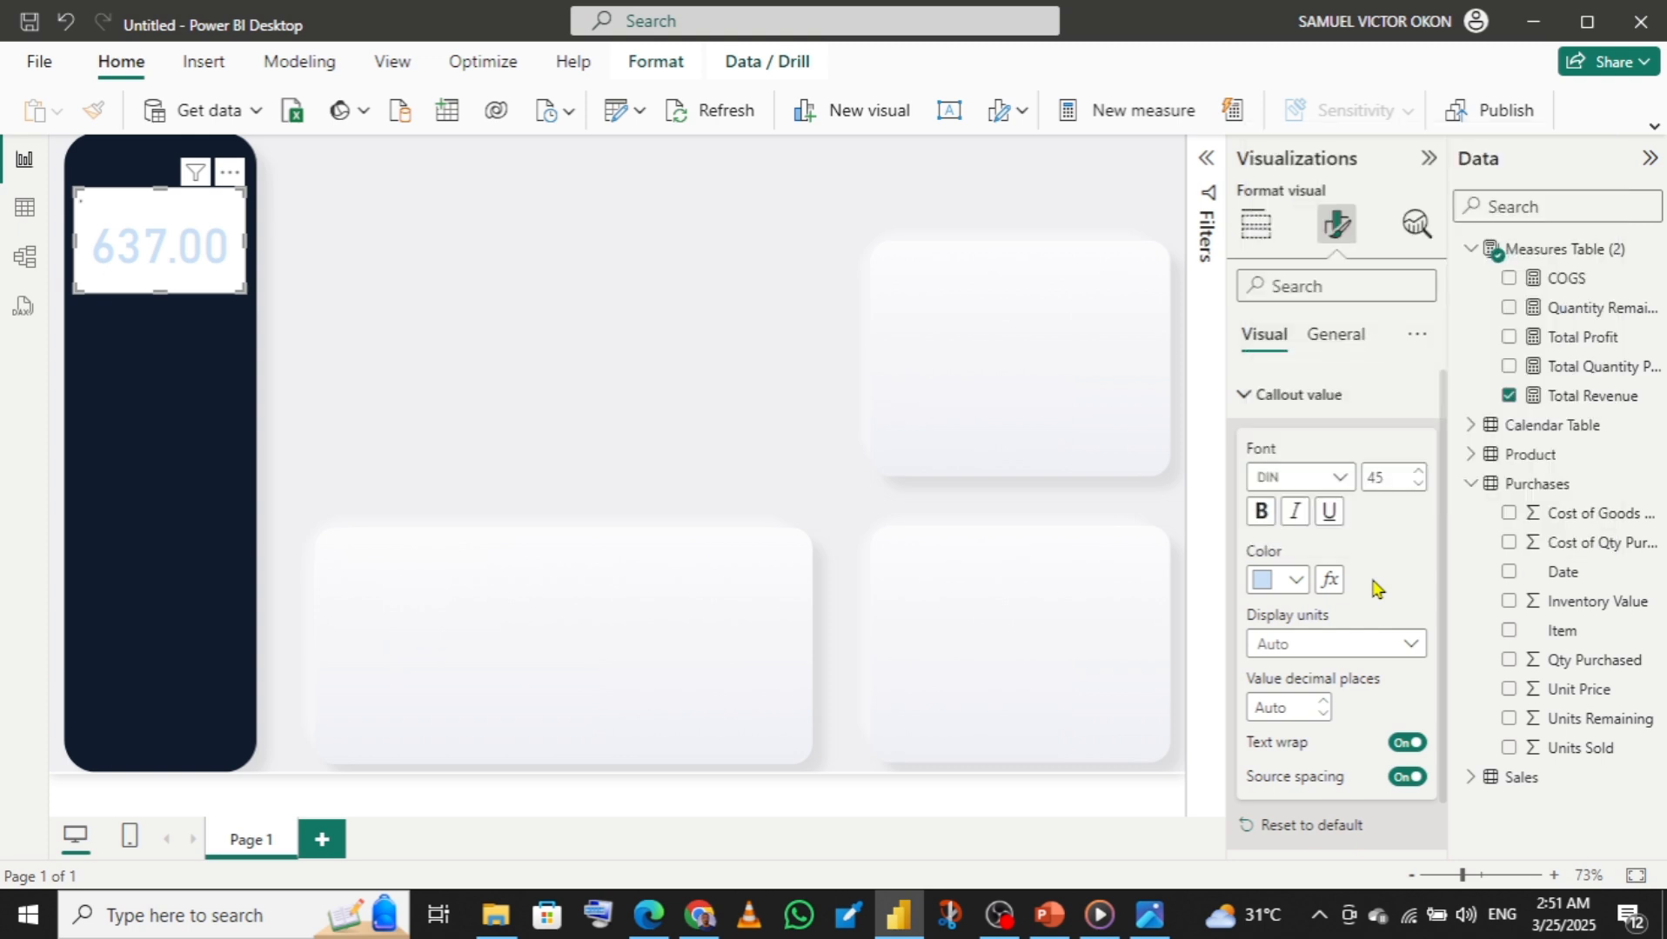
- Set the card's callout display units to None and the Total Revenue measure's decimal places to 0
{"action": "left_click", "coordinate": [1408, 648]}
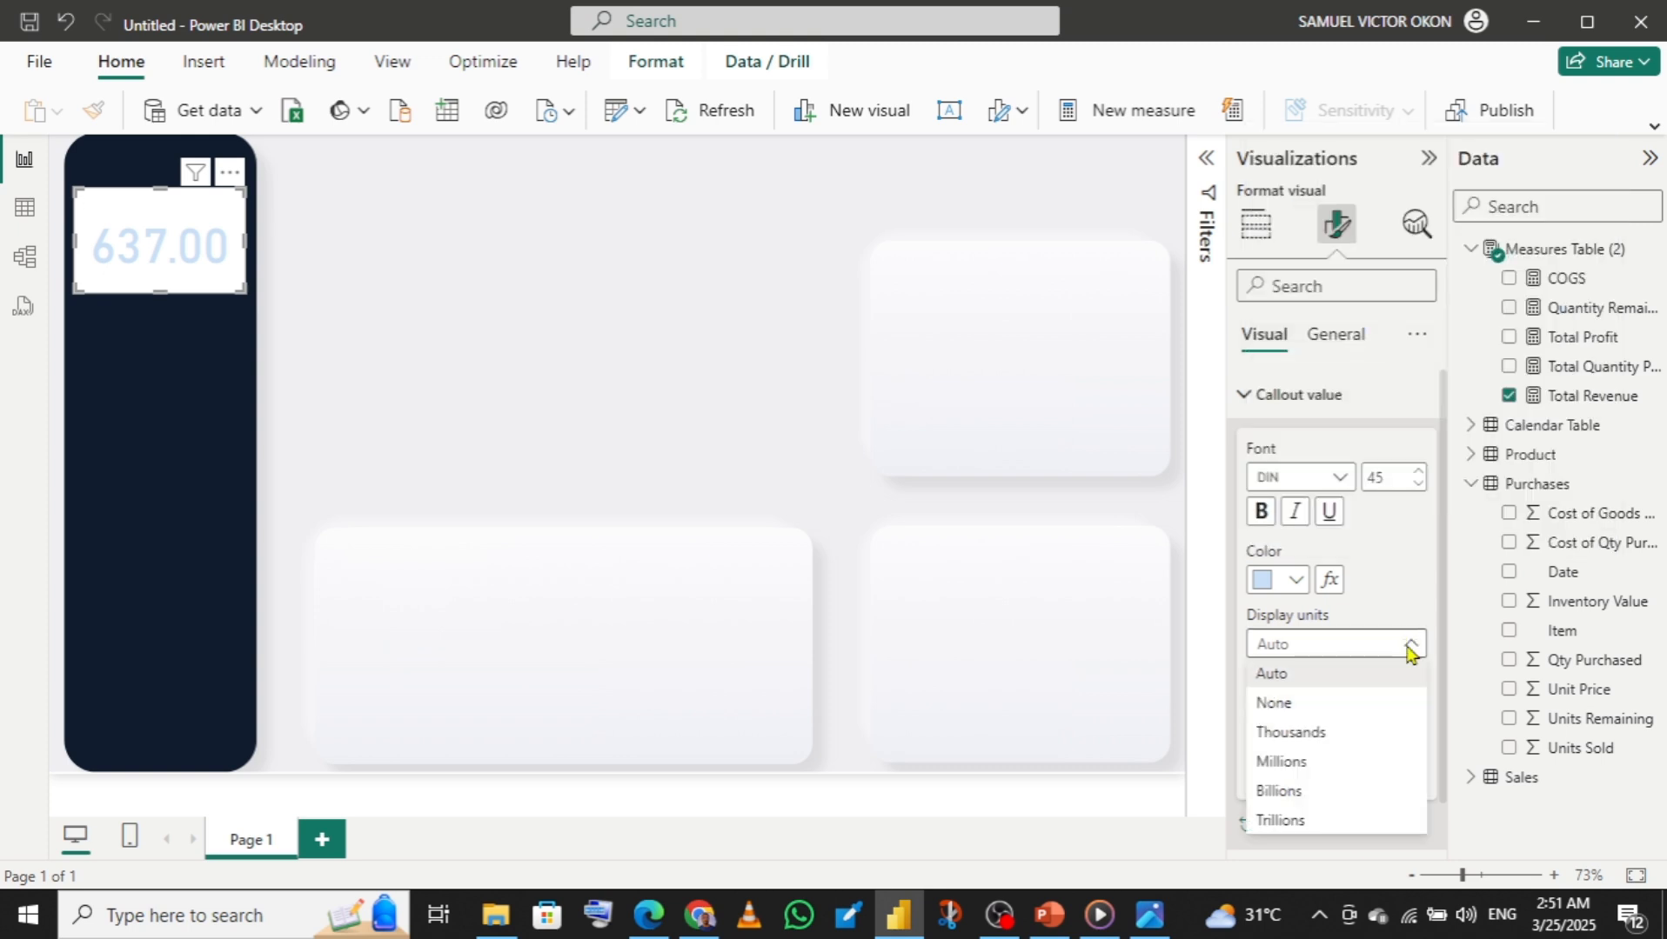
{"action": "left_click", "coordinate": [1318, 709]}
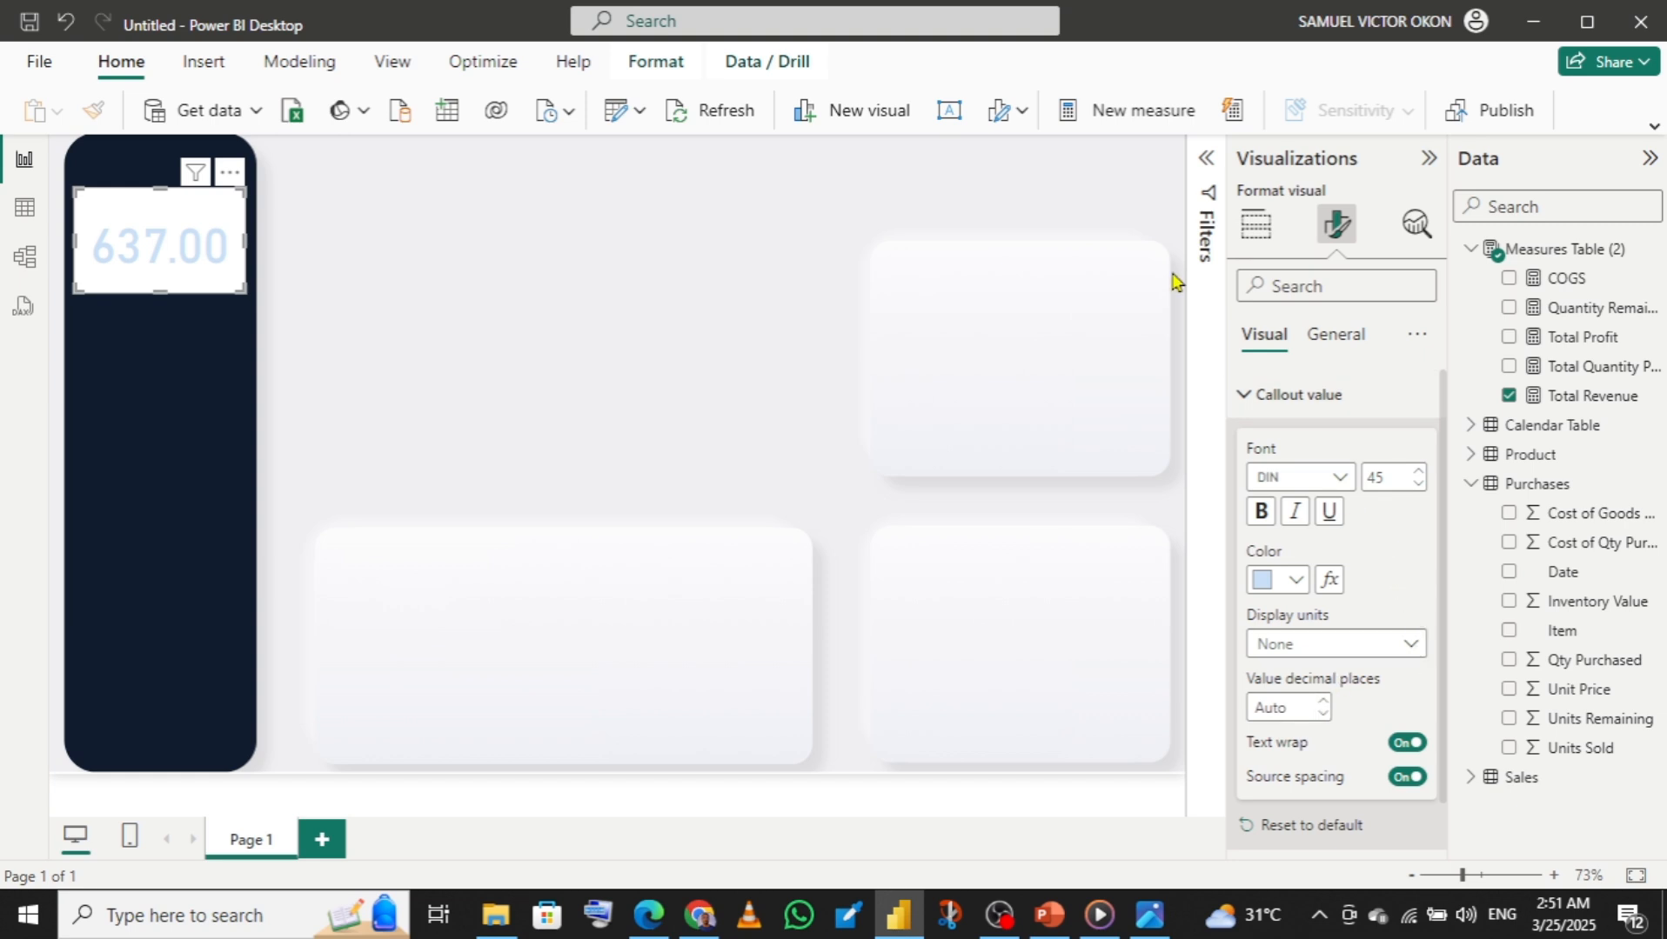
{"action": "left_click", "coordinate": [1592, 399]}
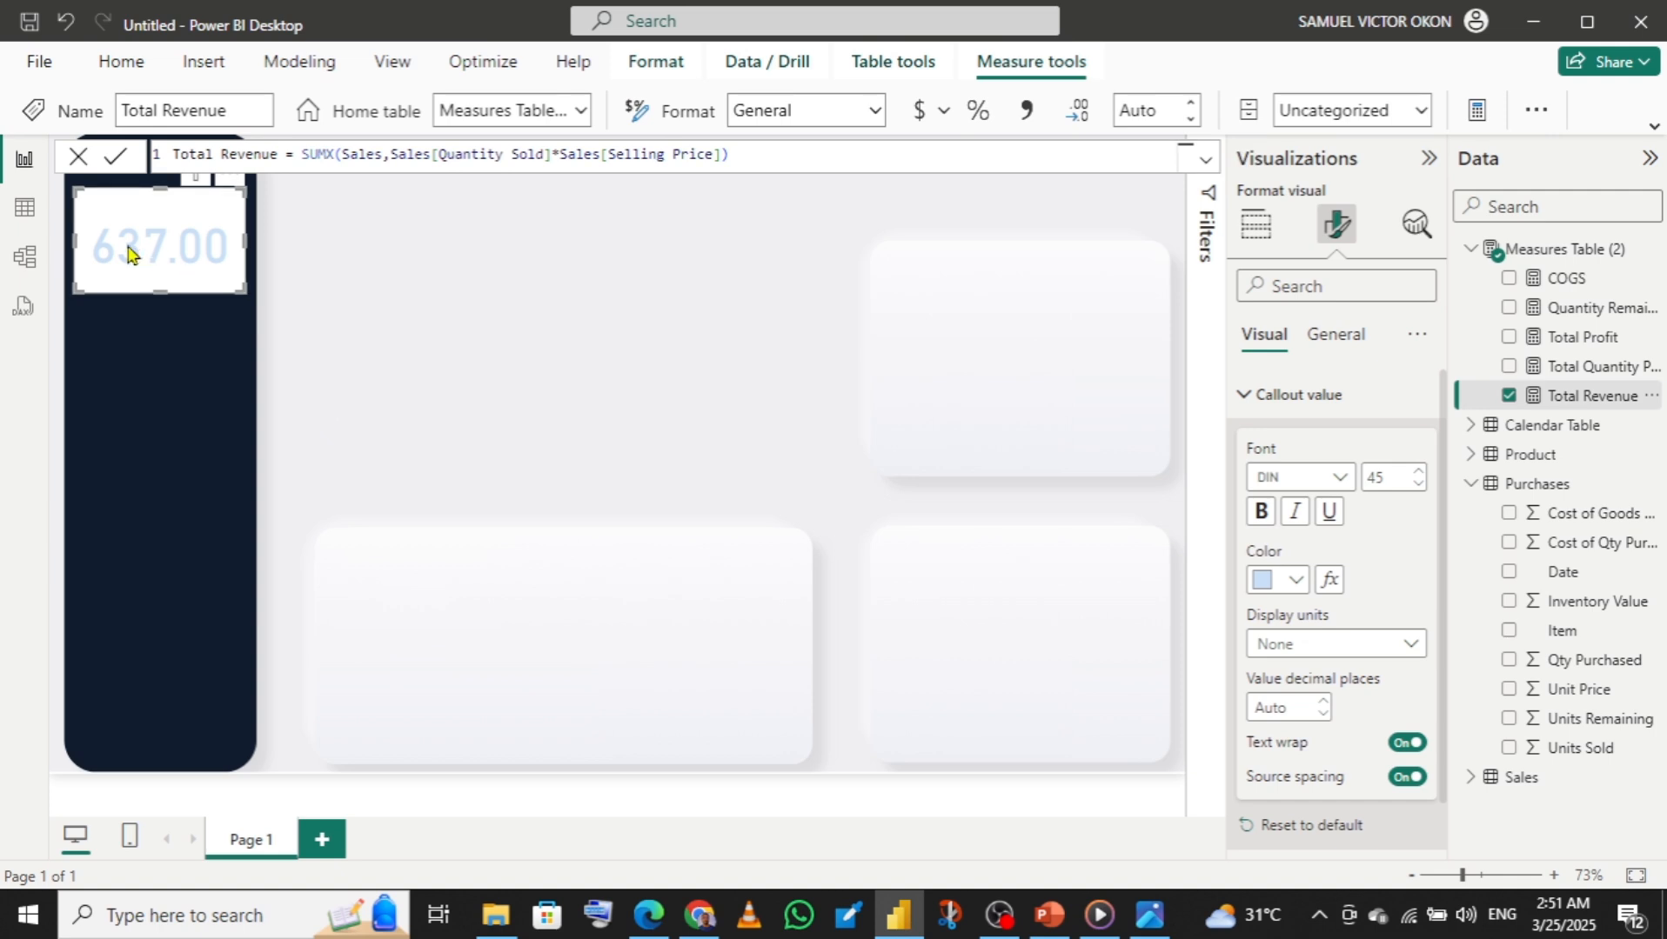
{"action": "left_click", "coordinate": [1158, 106]}
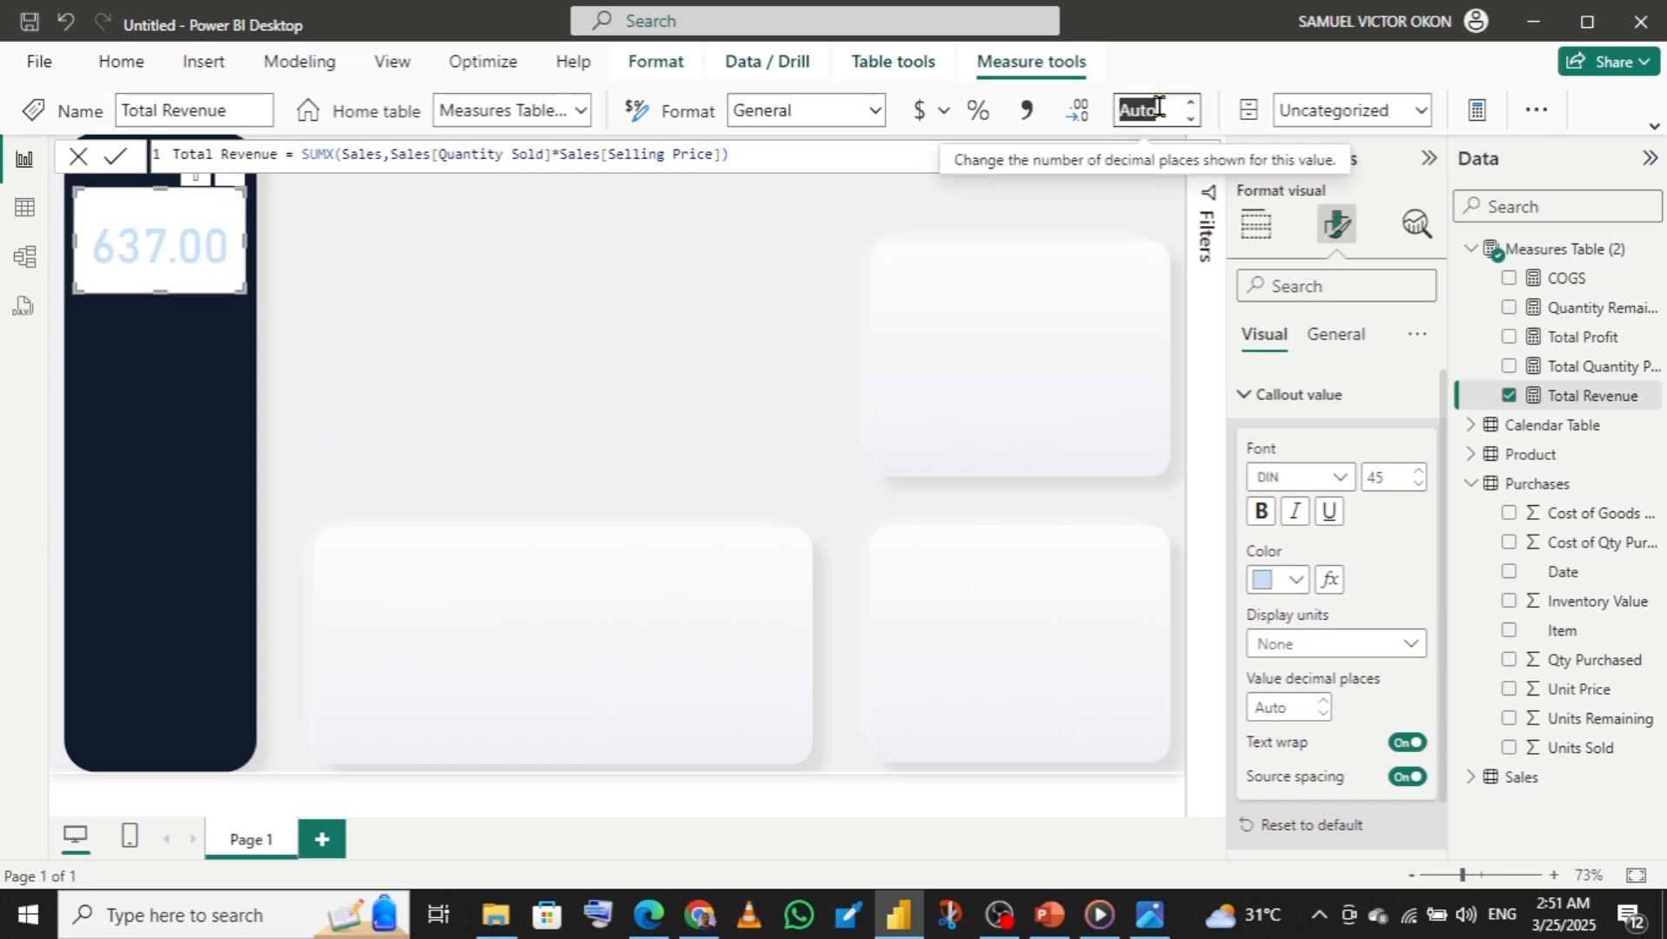
{"action": "type", "text": "0"}
{"action": "key", "text": "Return"}
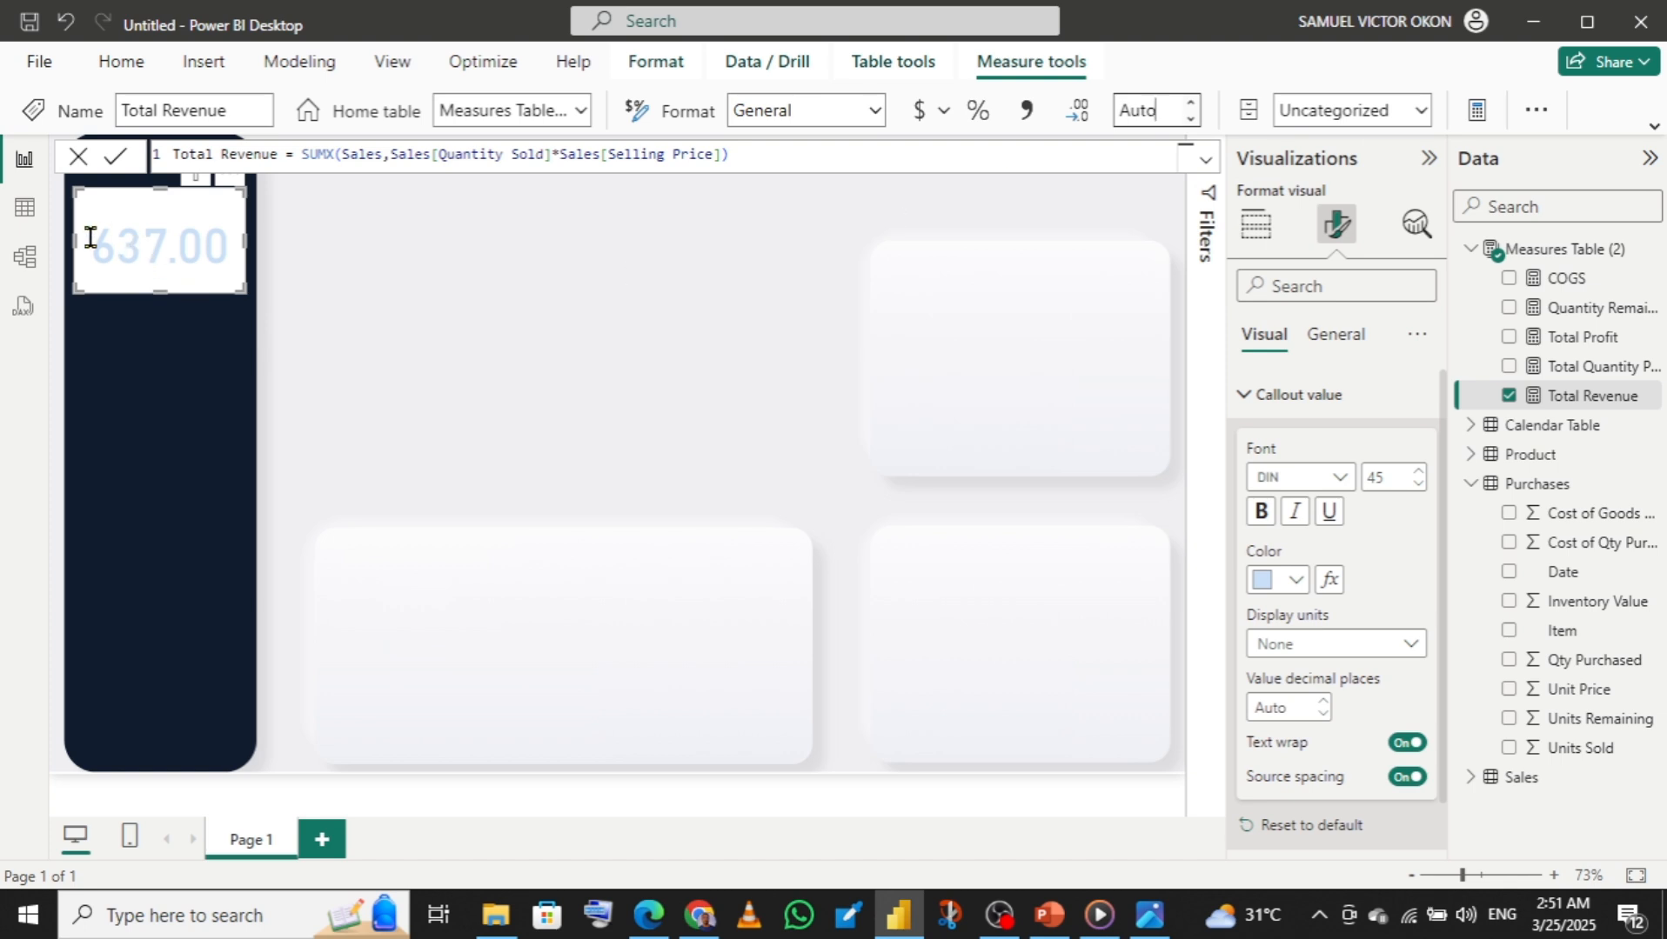
{"action": "left_click", "coordinate": [152, 241]}
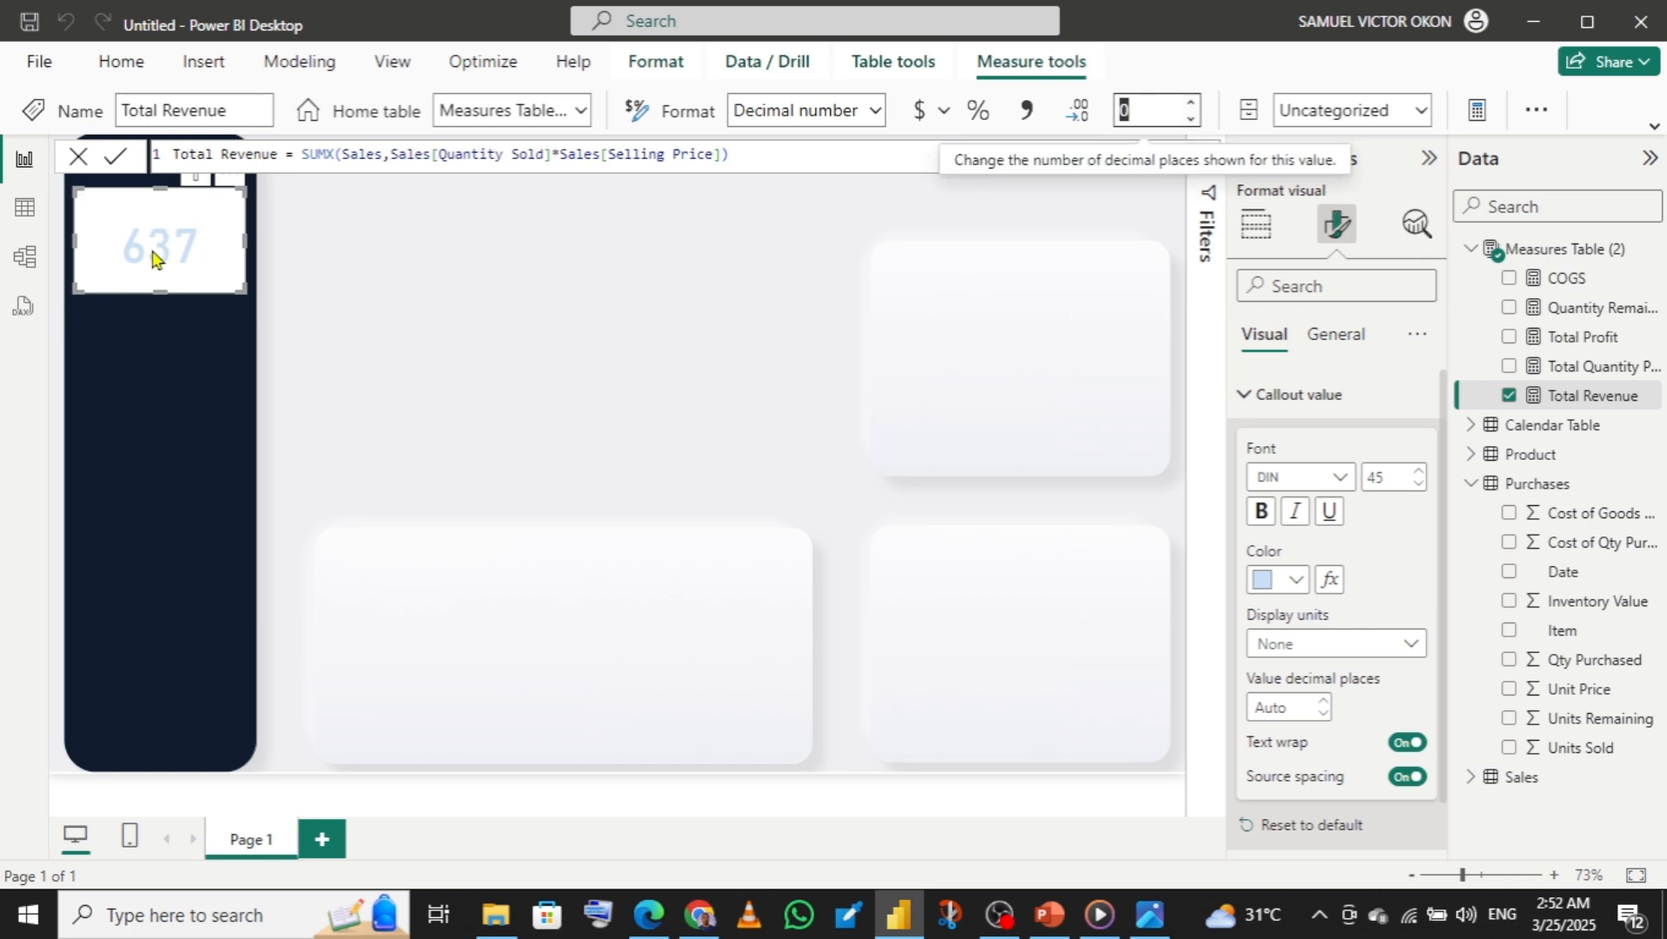
- Change the Total Revenue measure's format to Currency and collapse the card's callout value settings
{"action": "left_click", "coordinate": [1423, 111]}
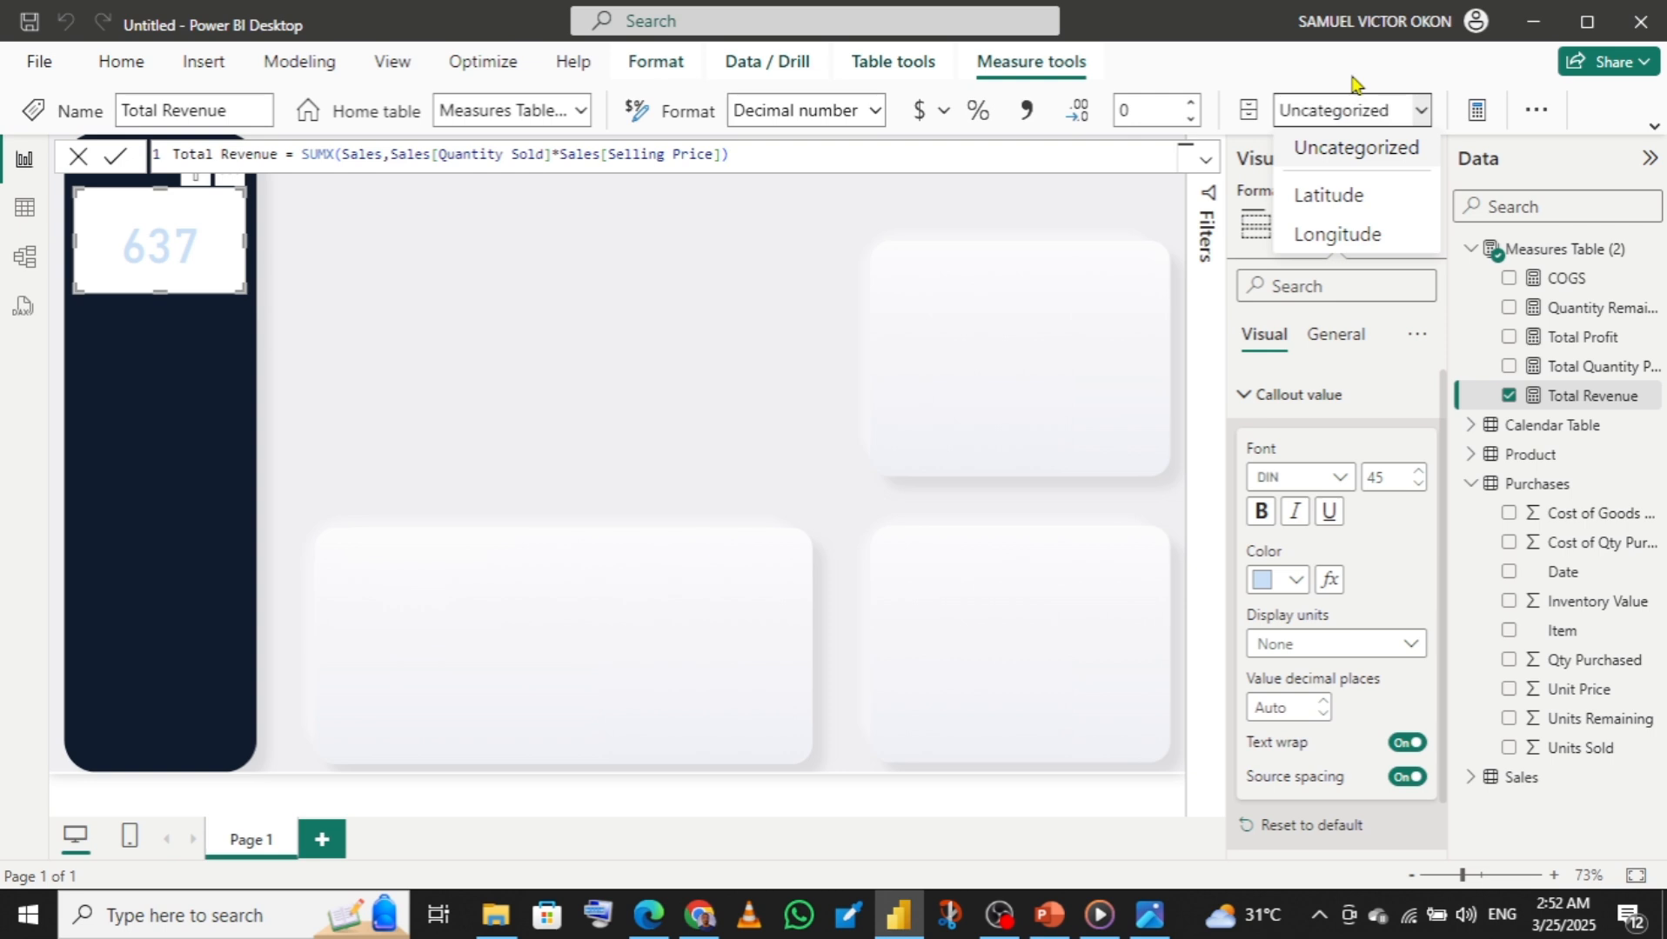
{"action": "left_click", "coordinate": [875, 113]}
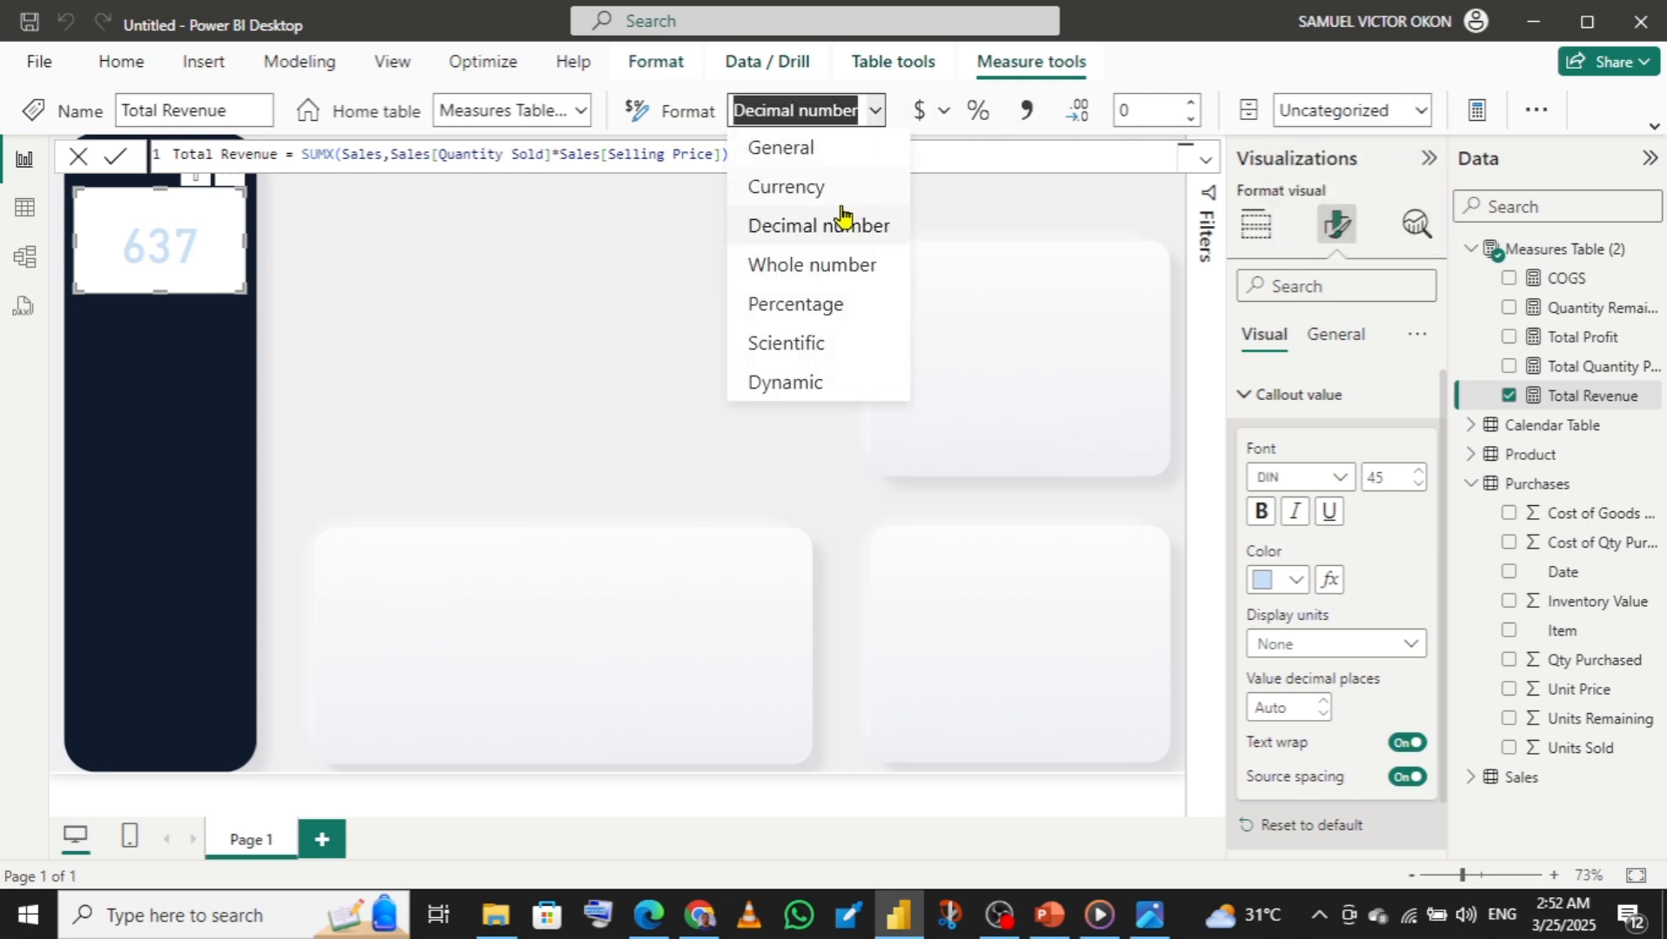
{"action": "left_click", "coordinate": [809, 200]}
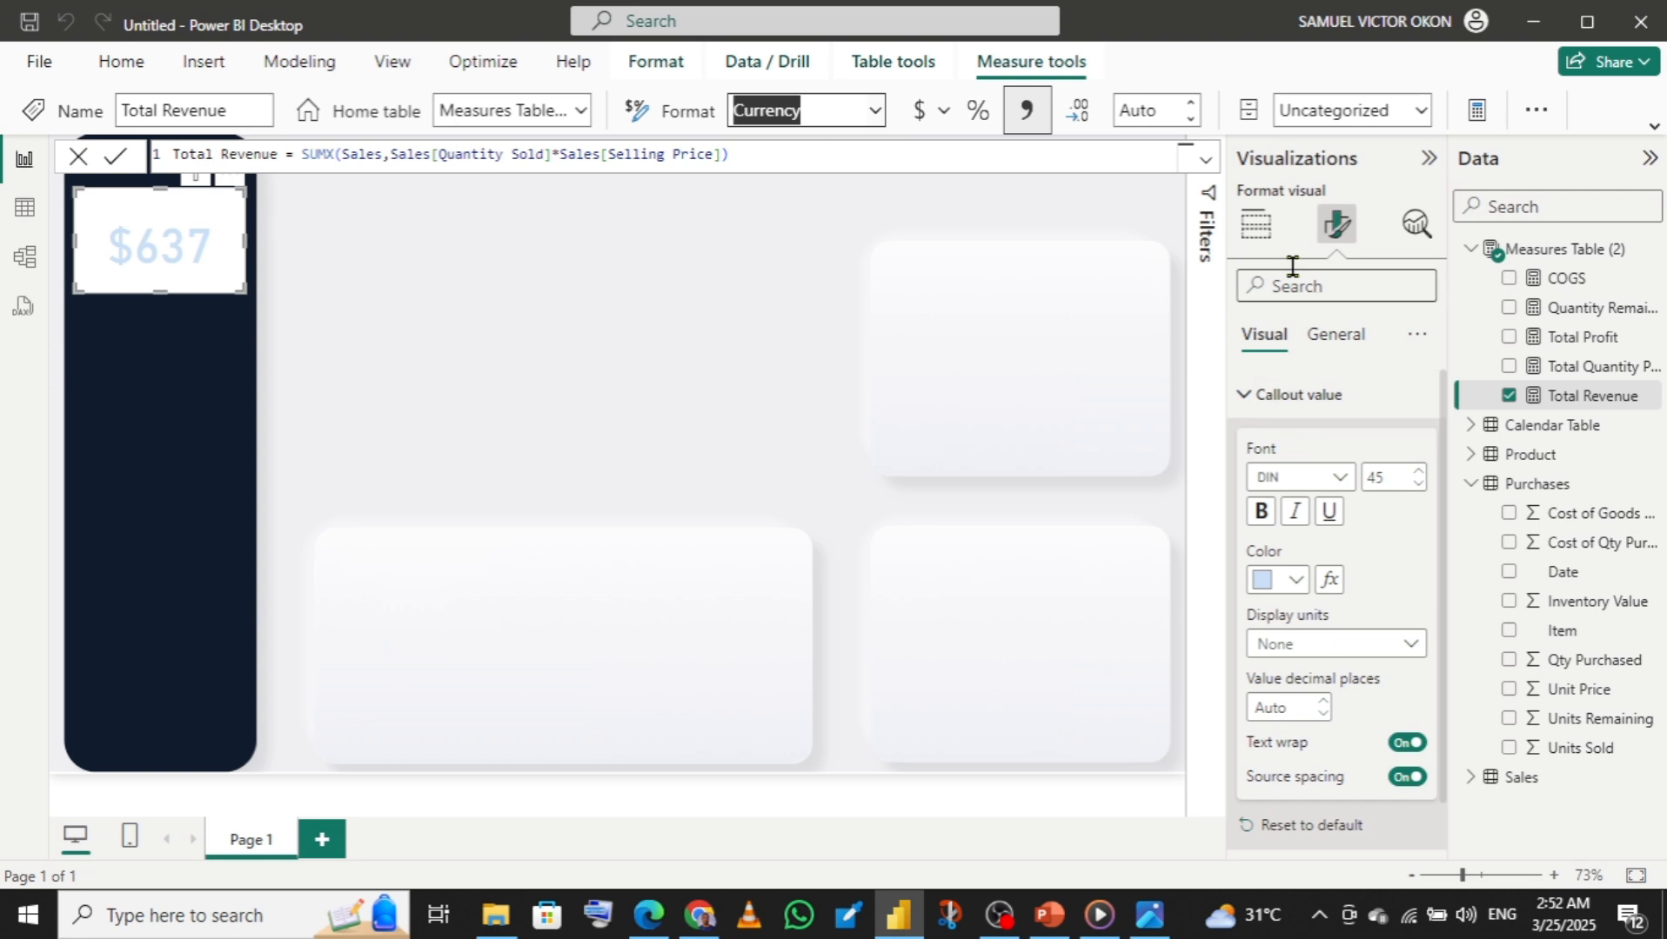
{"action": "left_click", "coordinate": [1253, 416]}
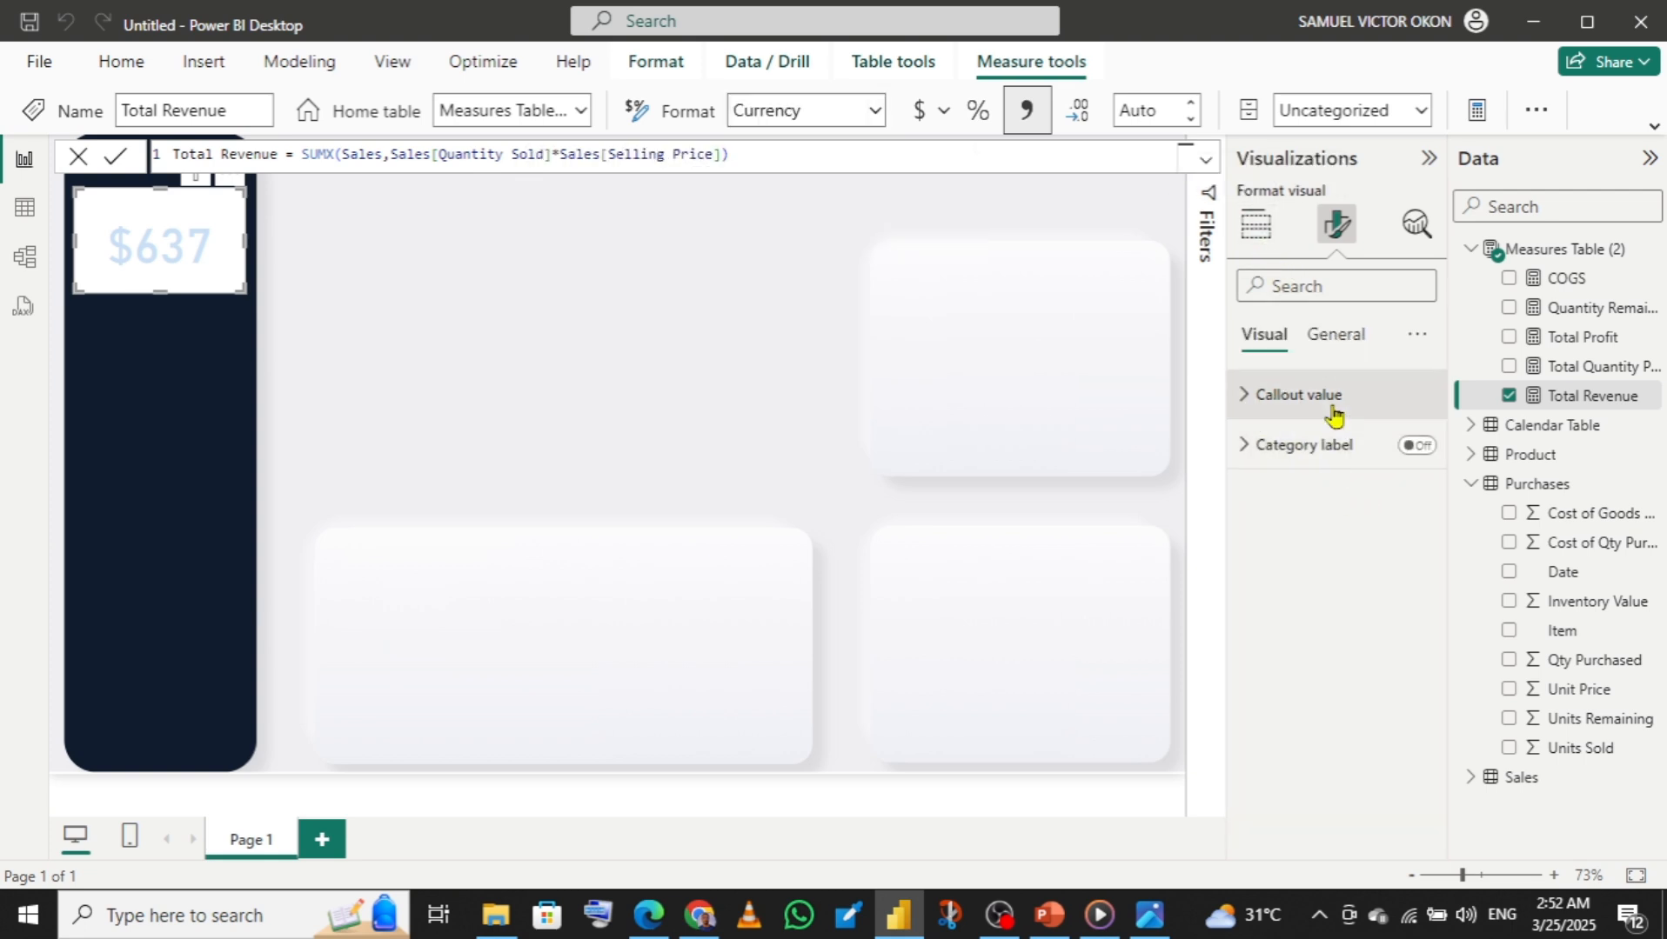
- Turn off the background effect of the Total Revenue card and collapse its effects settings
{"action": "left_click", "coordinate": [1340, 347]}
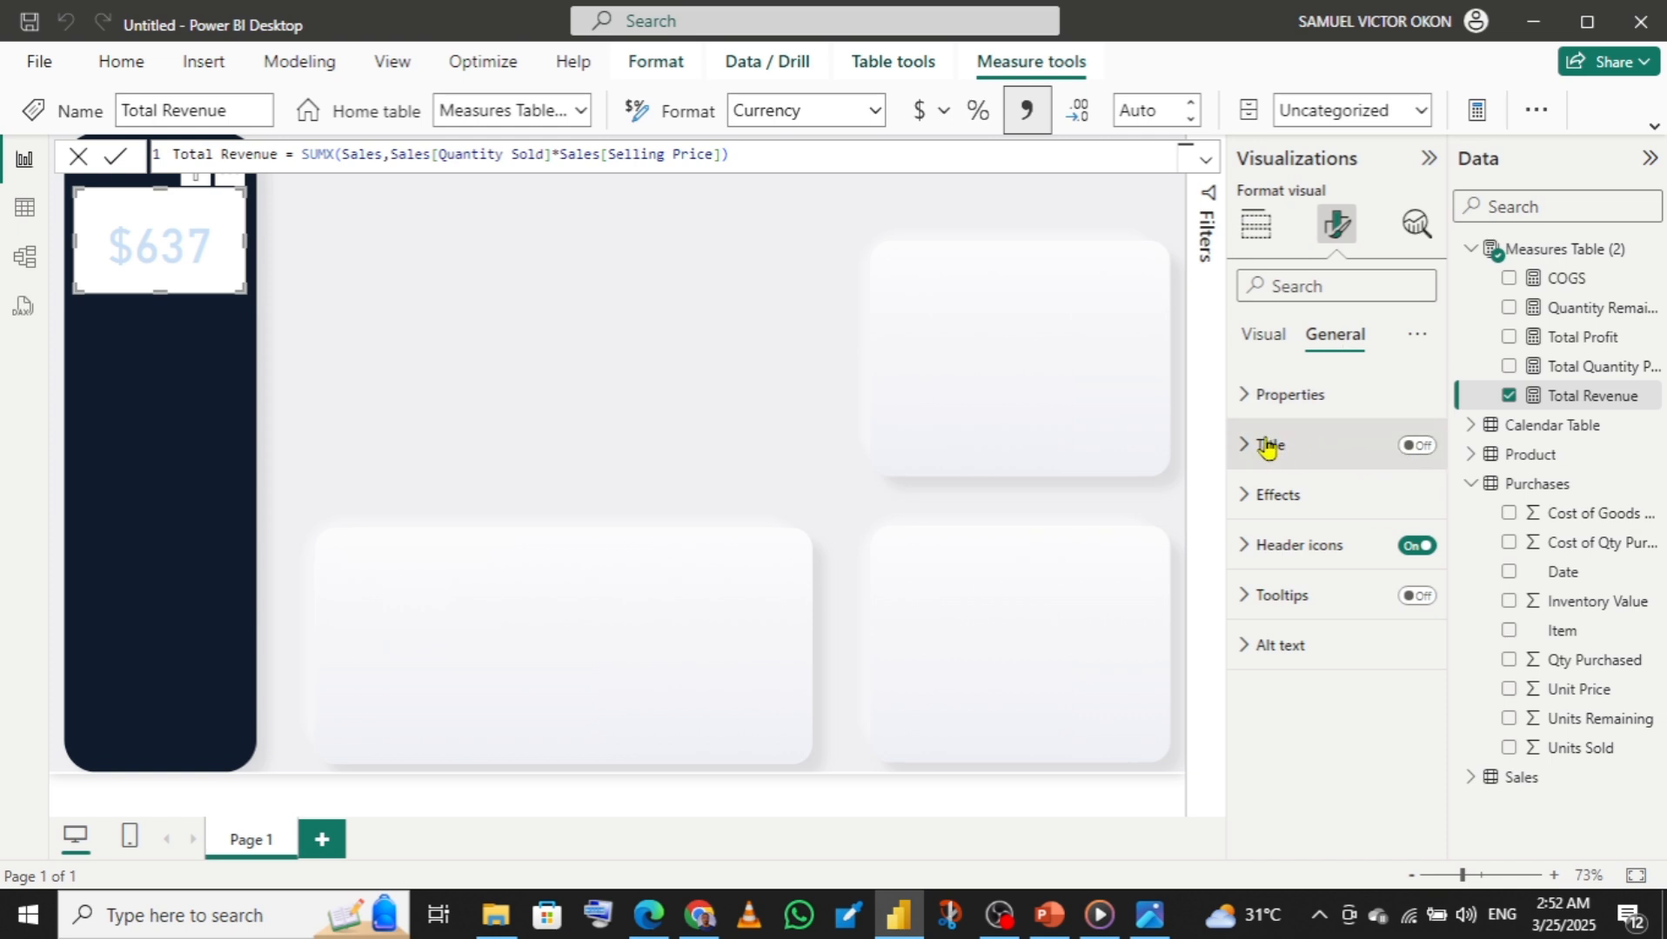
{"action": "left_click", "coordinate": [1250, 495]}
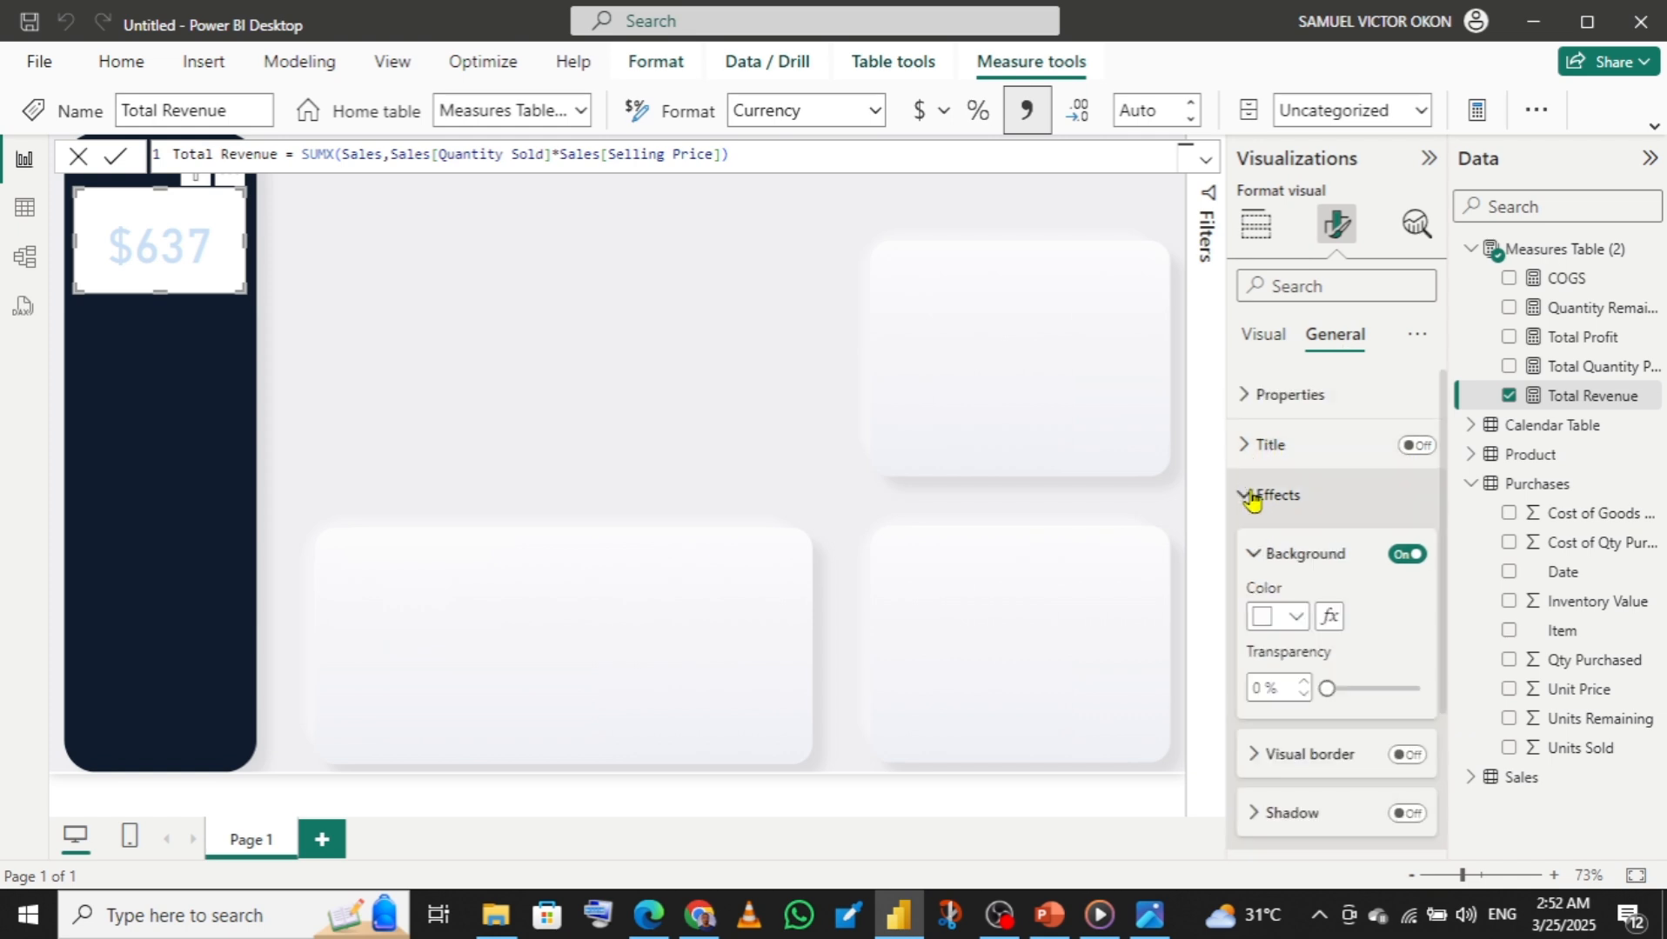
{"action": "left_click", "coordinate": [1420, 558]}
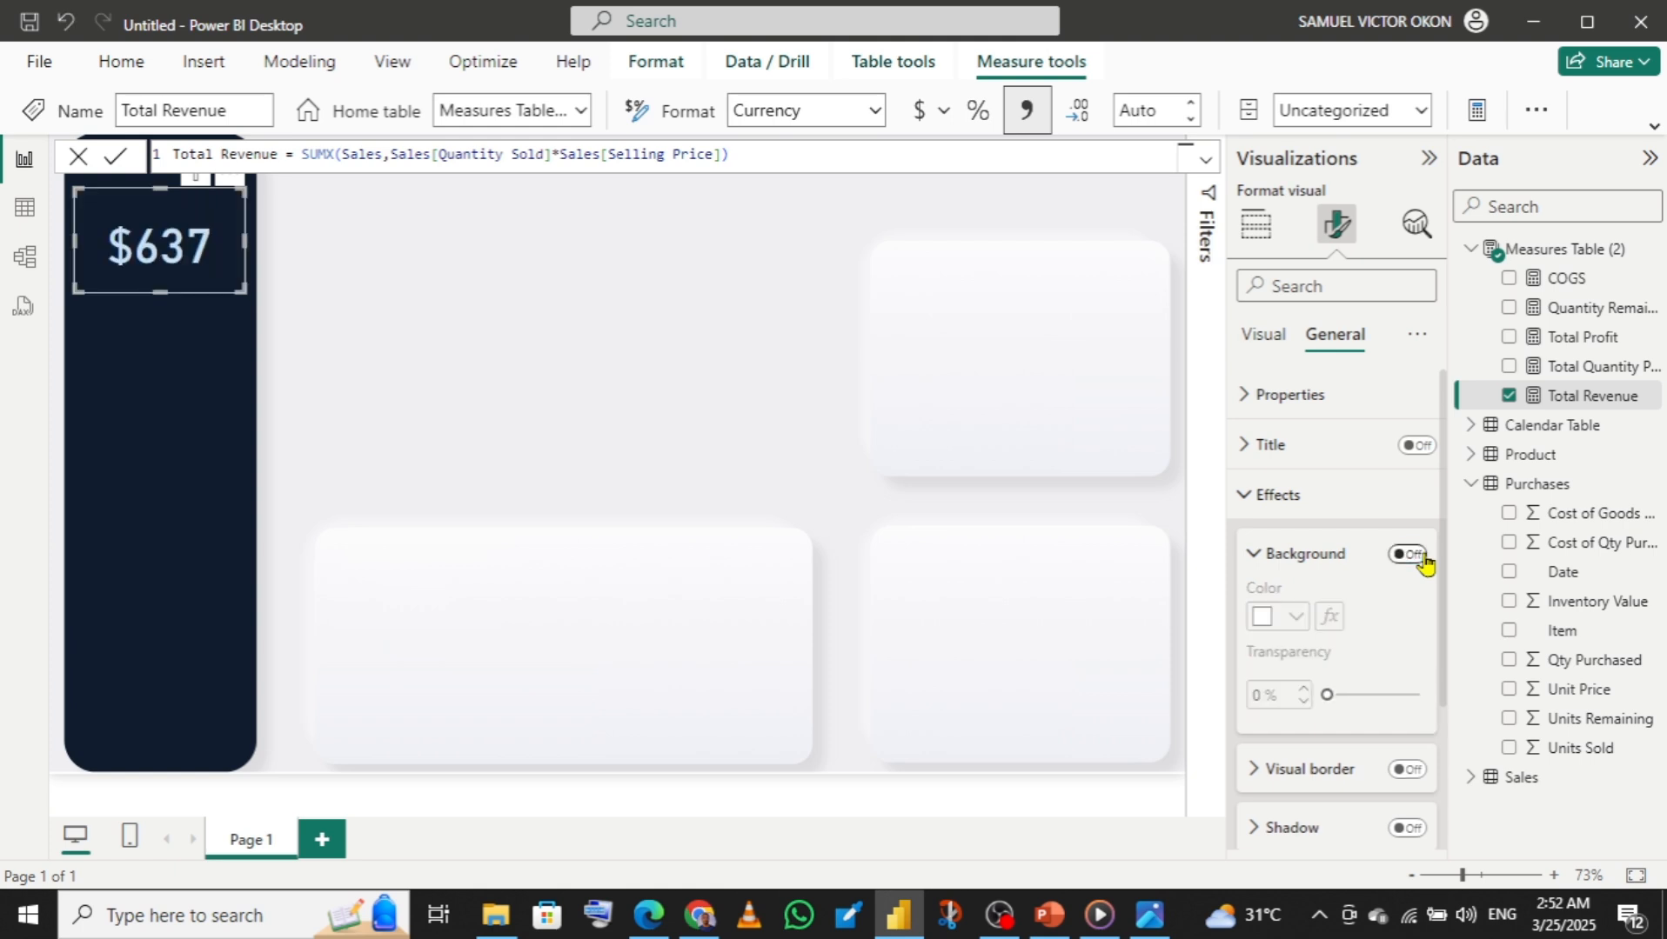
{"action": "left_click", "coordinate": [1244, 495]}
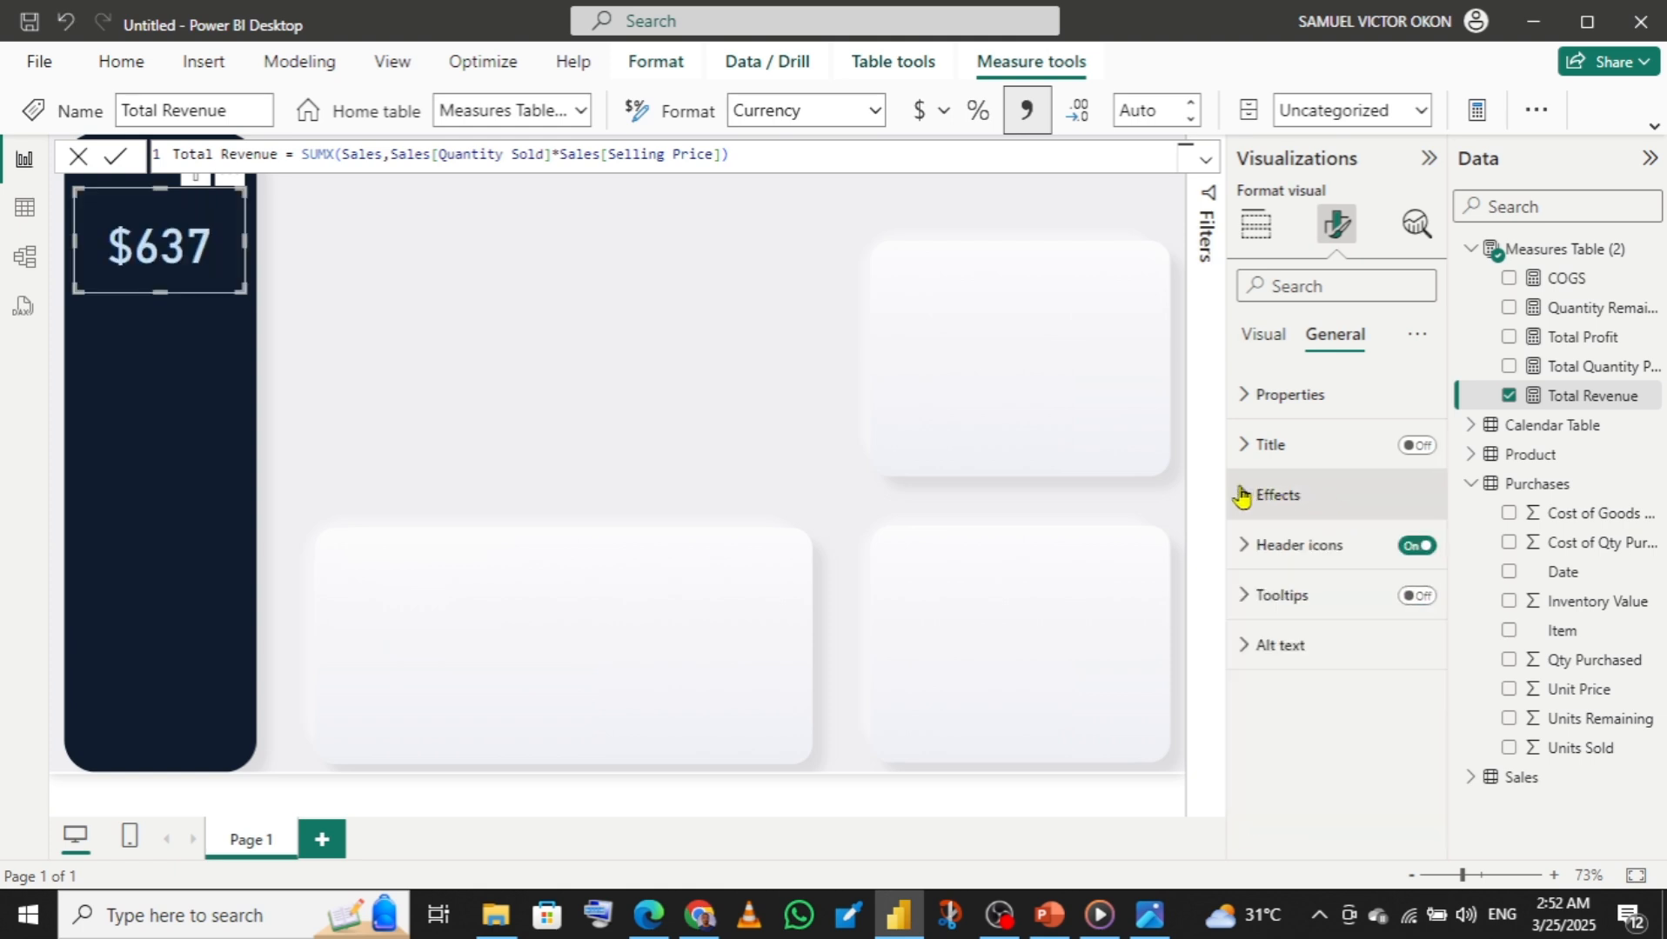
- Turn on the card's title and set its text to "Total Revenue"
{"action": "left_click", "coordinate": [1418, 447]}
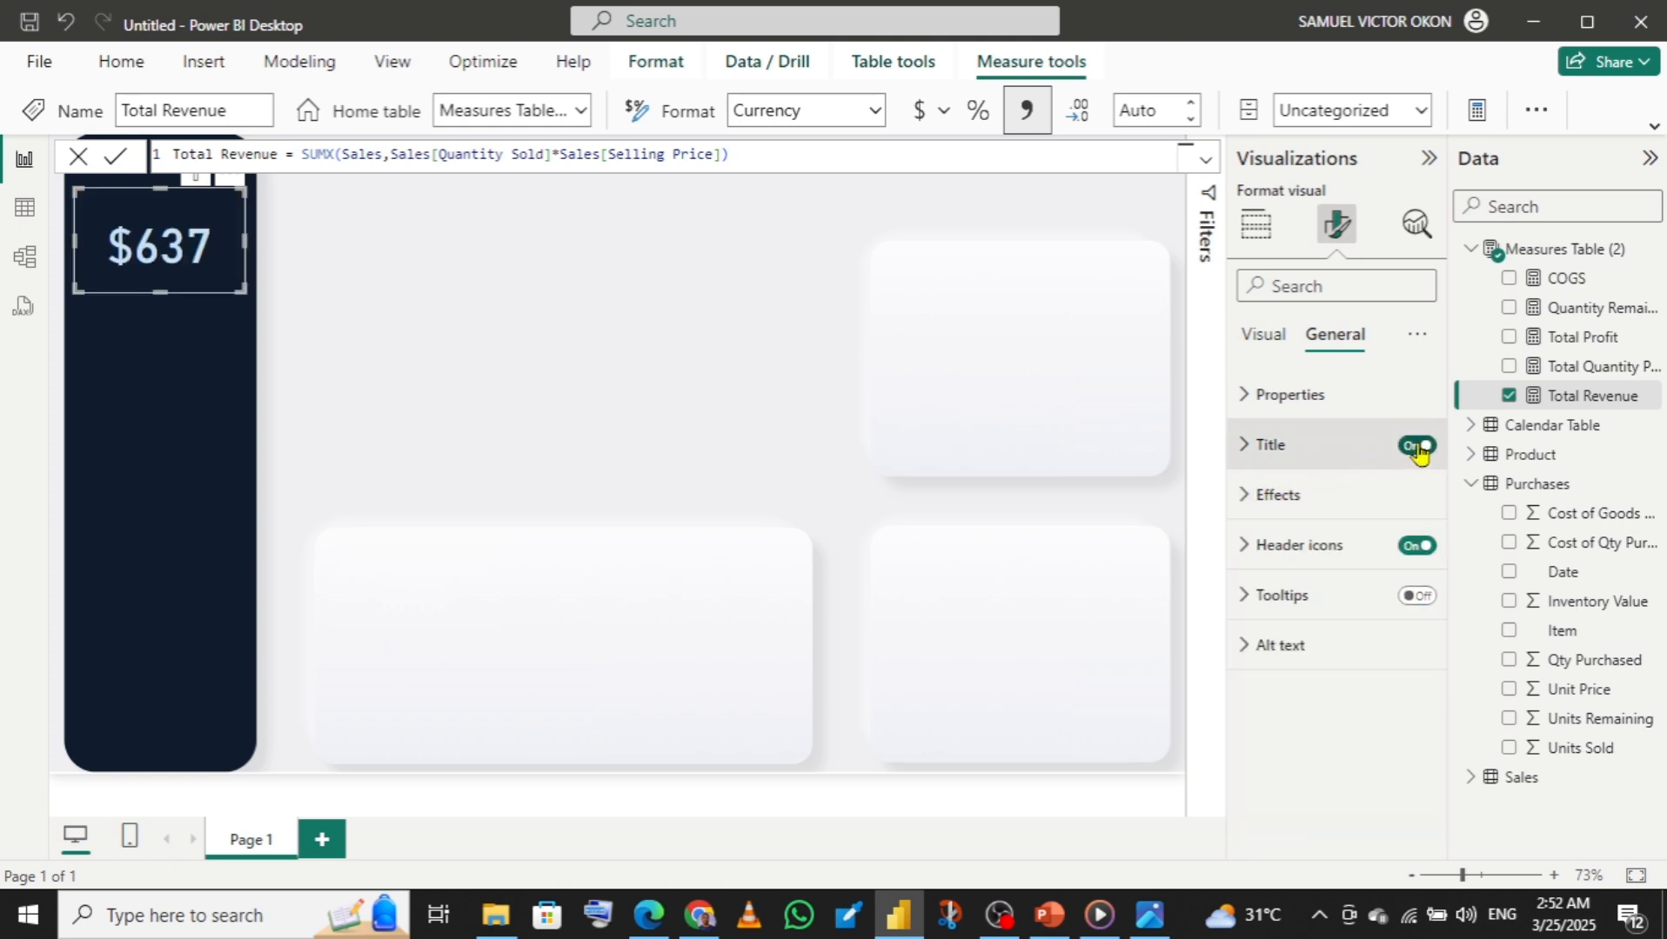
{"action": "left_click", "coordinate": [1257, 446]}
{"action": "left_click", "coordinate": [1271, 563]}
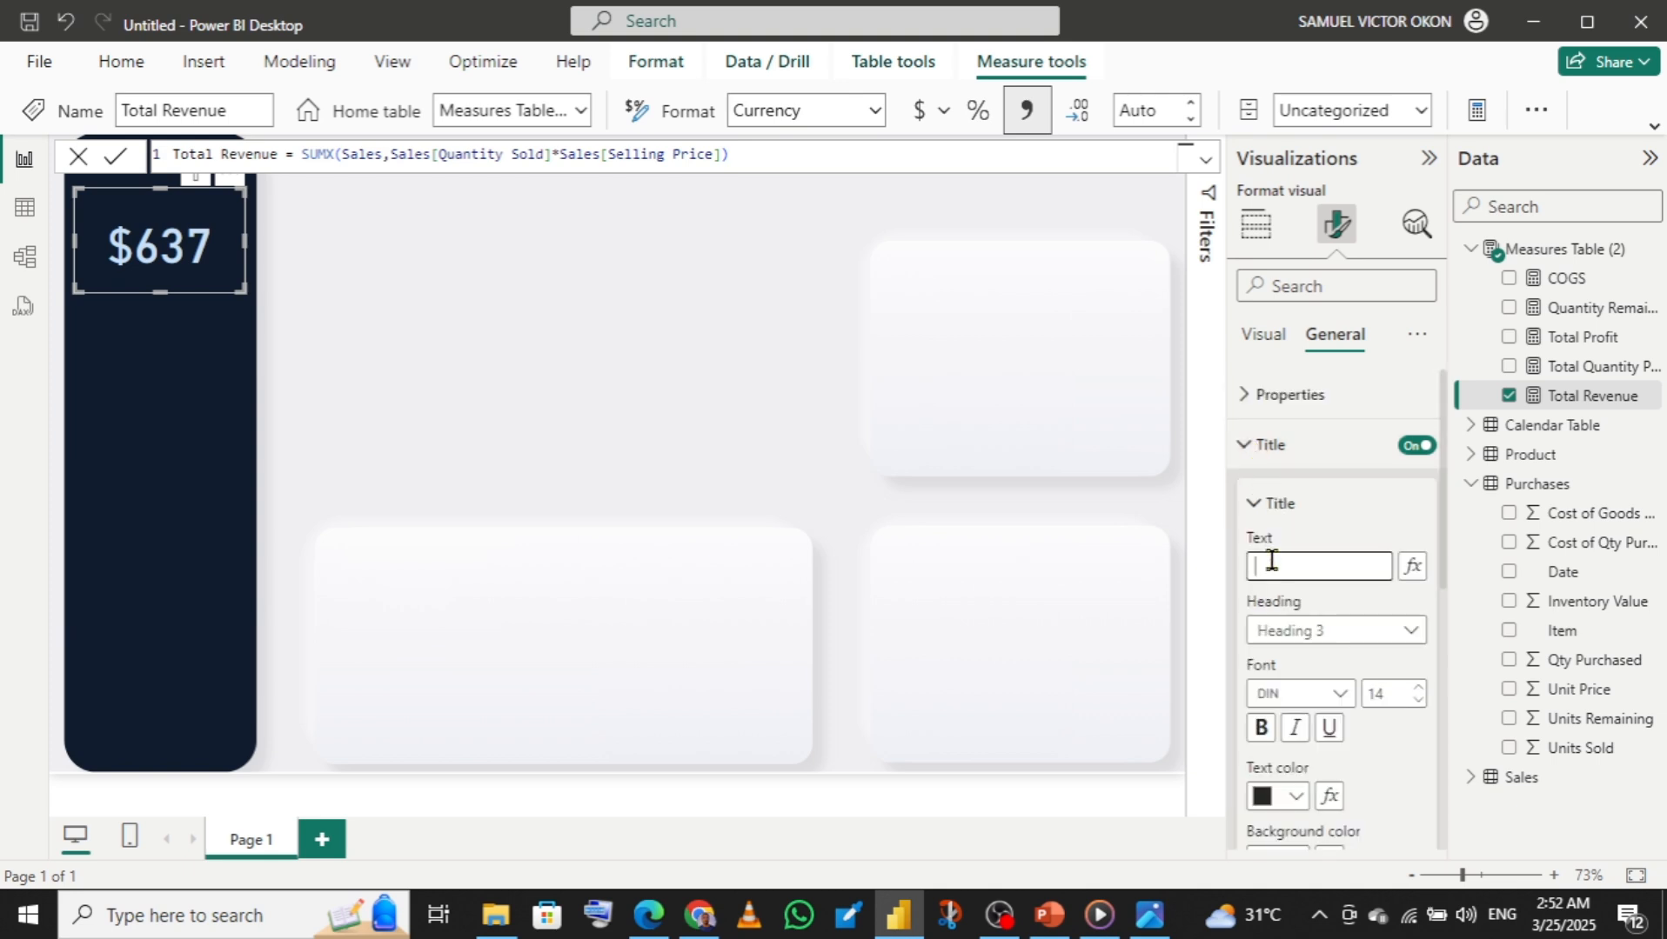
{"action": "type", "text": "Total"}
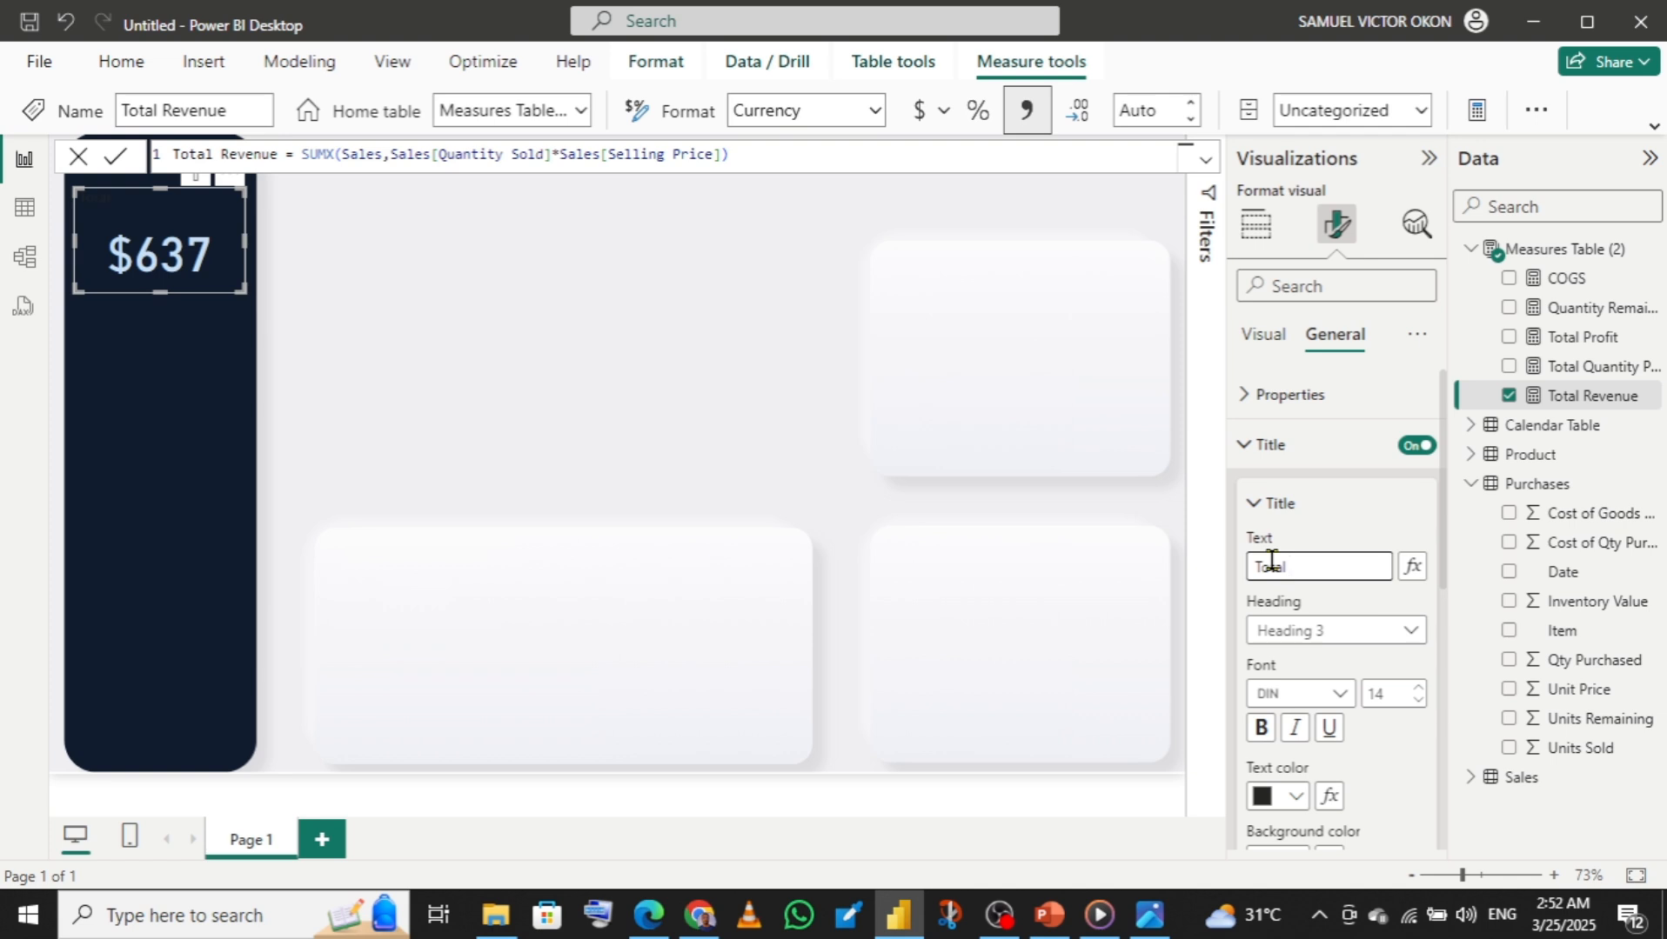
{"action": "type", "text": " Revenue"}
- Set the card title's text color to the recently used light blue and center it horizontally
{"action": "left_click", "coordinate": [1297, 798]}
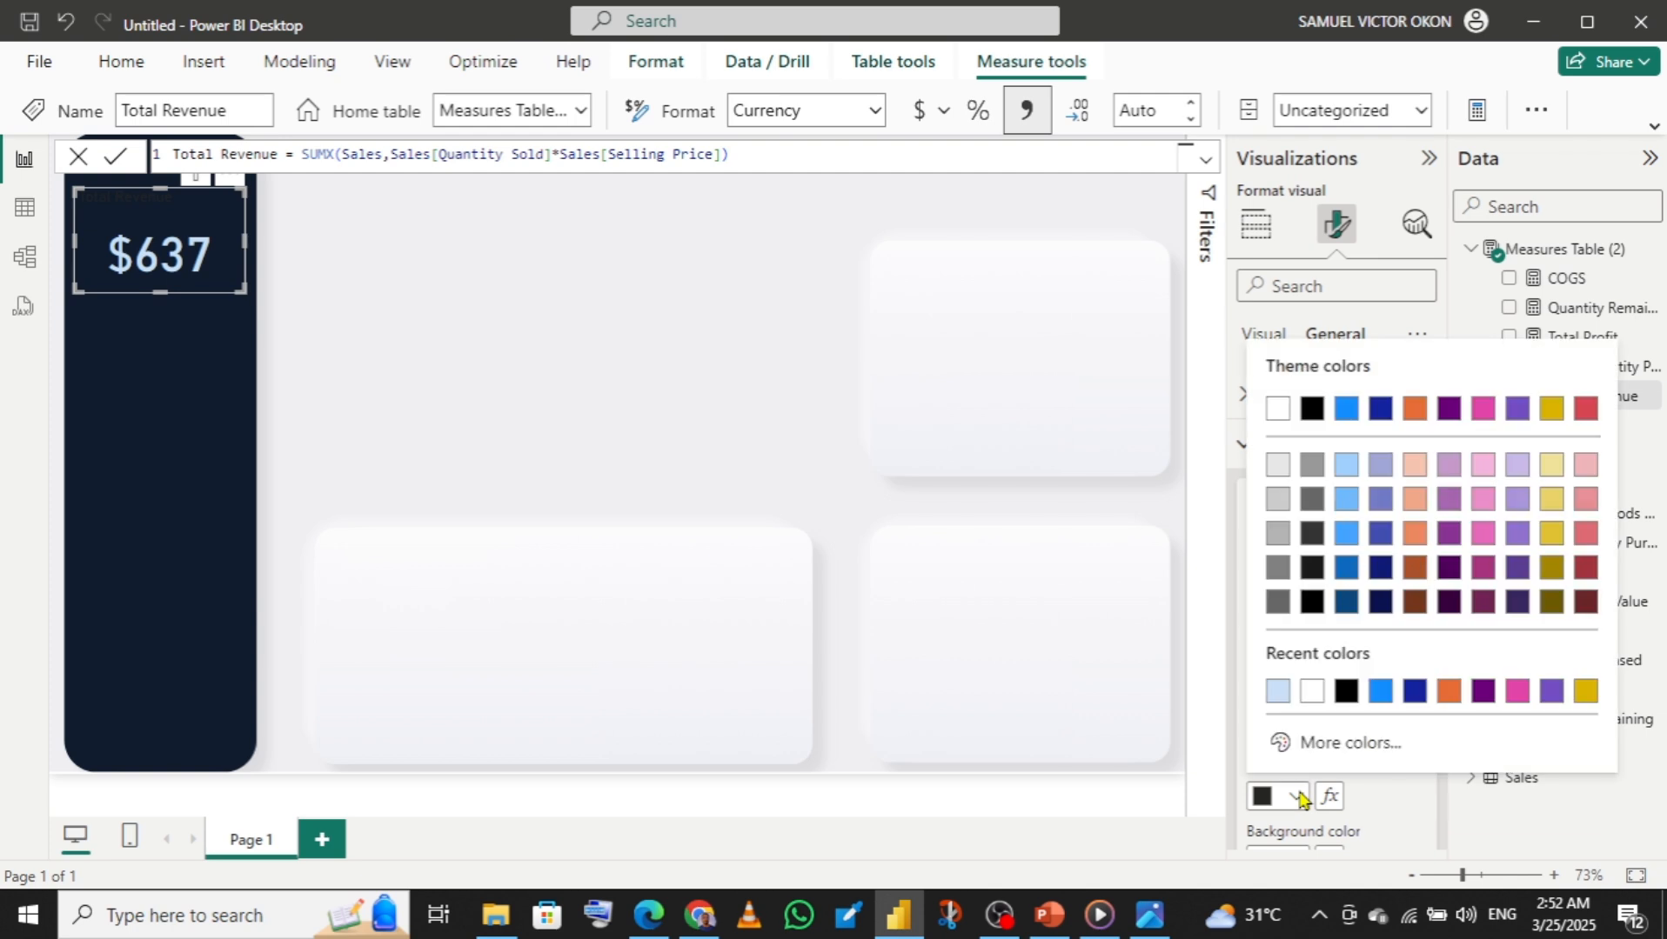
{"action": "left_click", "coordinate": [1278, 692]}
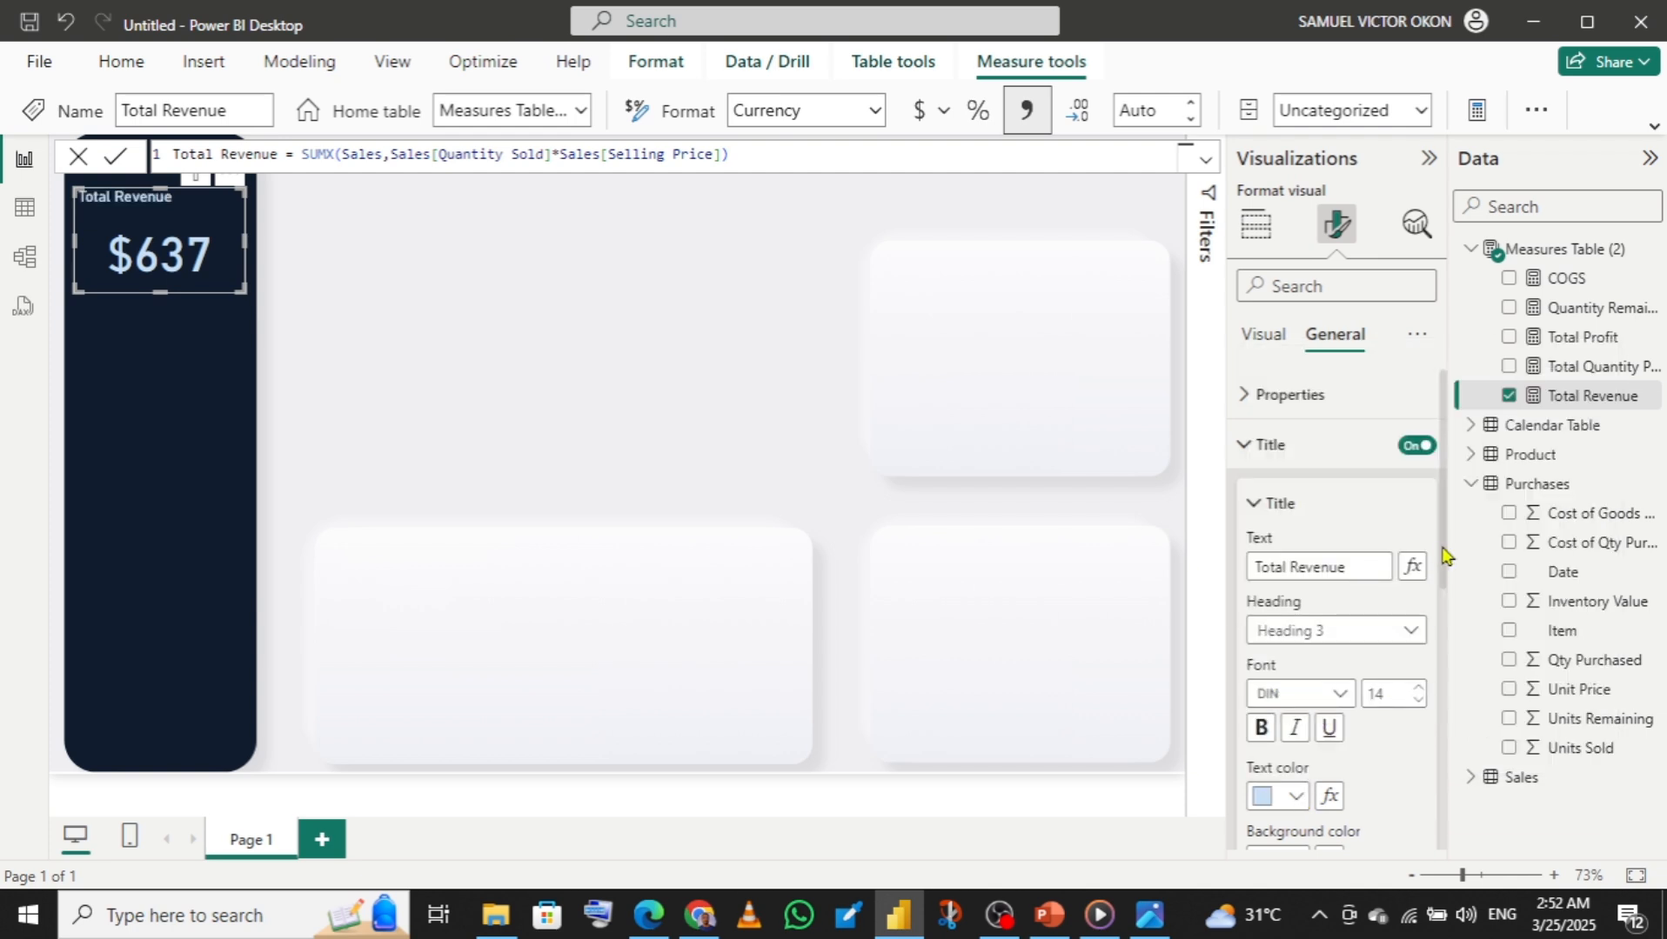
{"action": "scroll", "coordinate": [1448, 625], "scroll_direction": "down", "scroll_amount": 3}
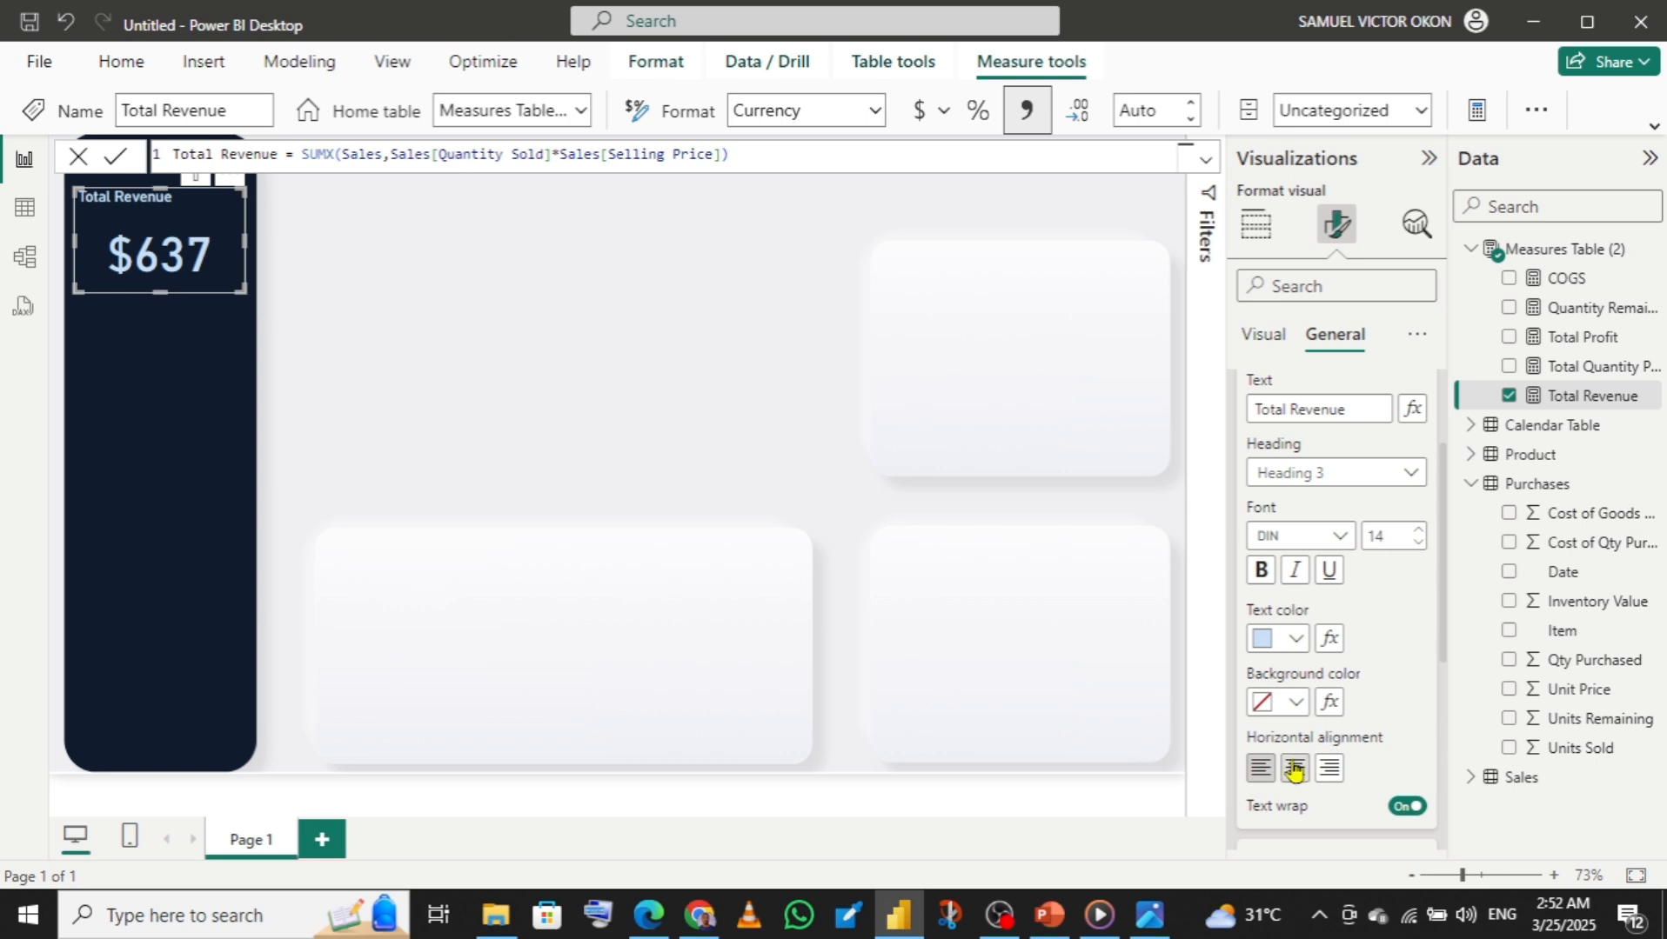
{"action": "left_click", "coordinate": [1294, 769]}
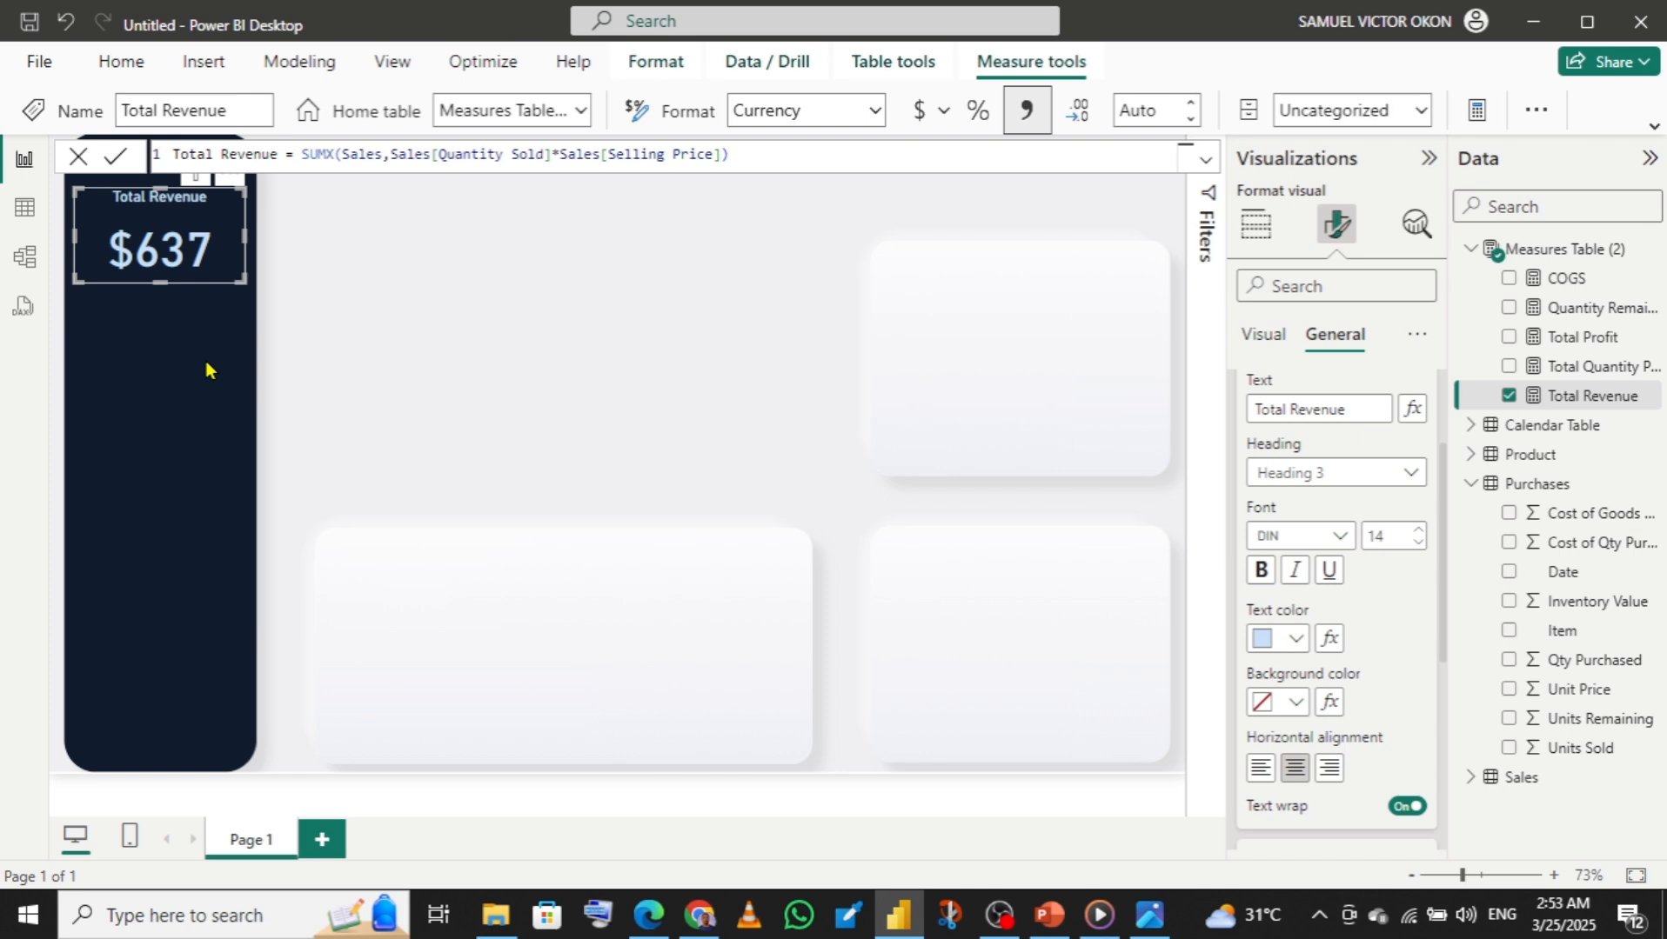
- Paste three copies of the Total Revenue card and stack them below the original in the dark sidebar
{"action": "key", "text": "ctrl+v"}
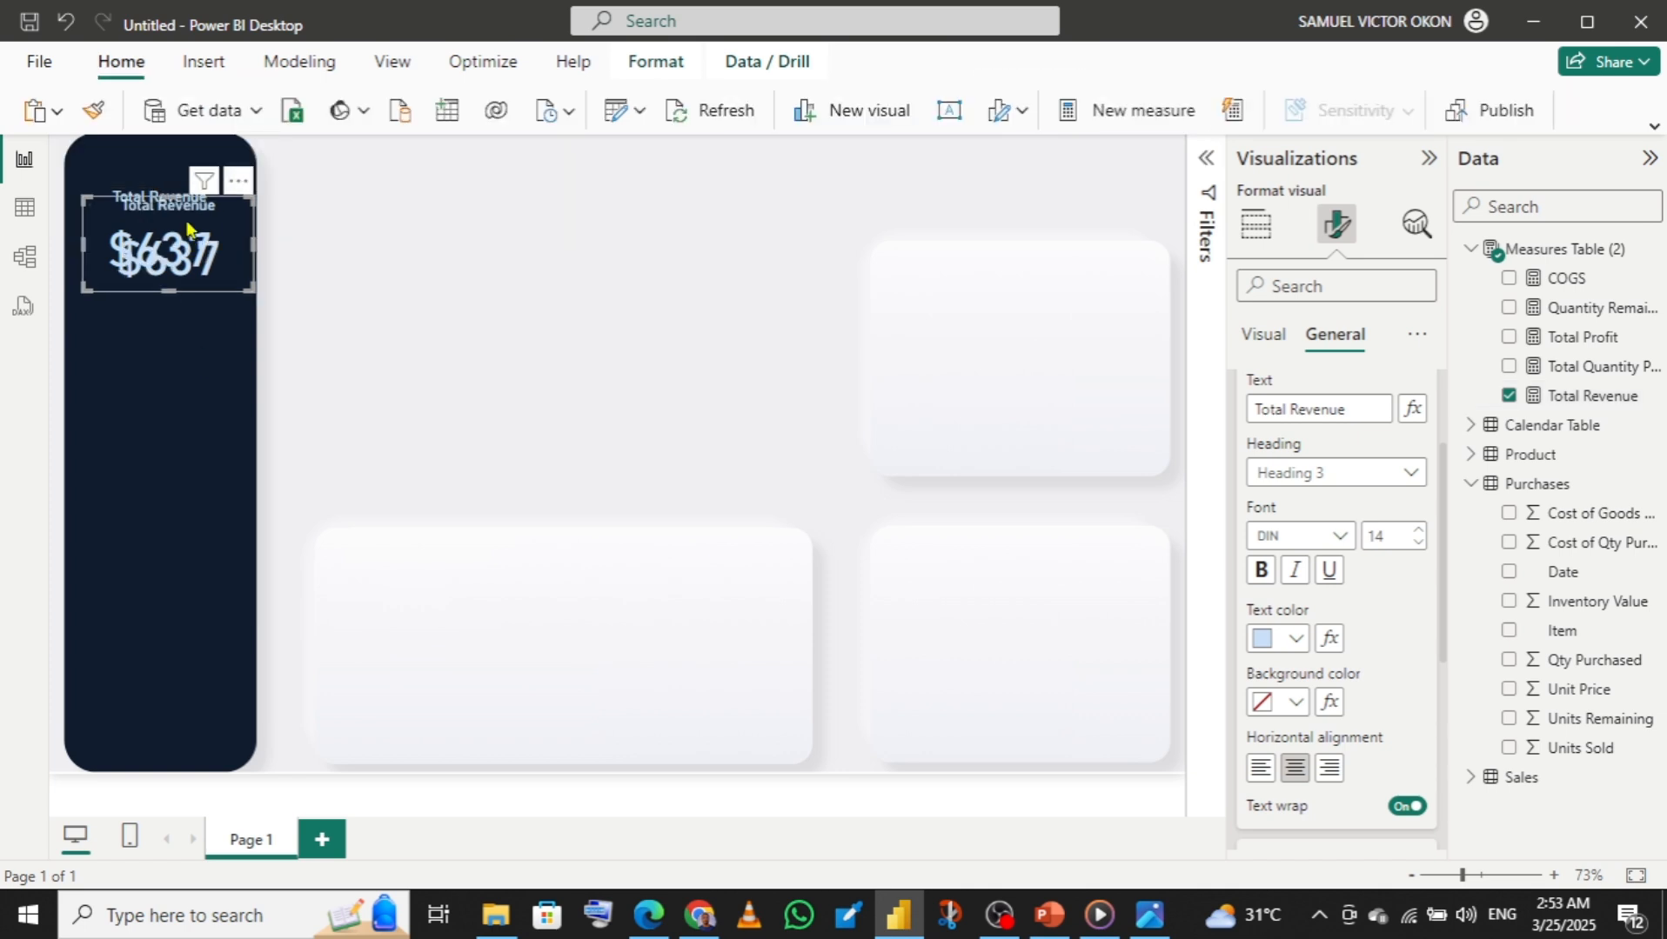
{"action": "left_click_drag", "start_coordinate": [187, 220], "coordinate": [180, 351]}
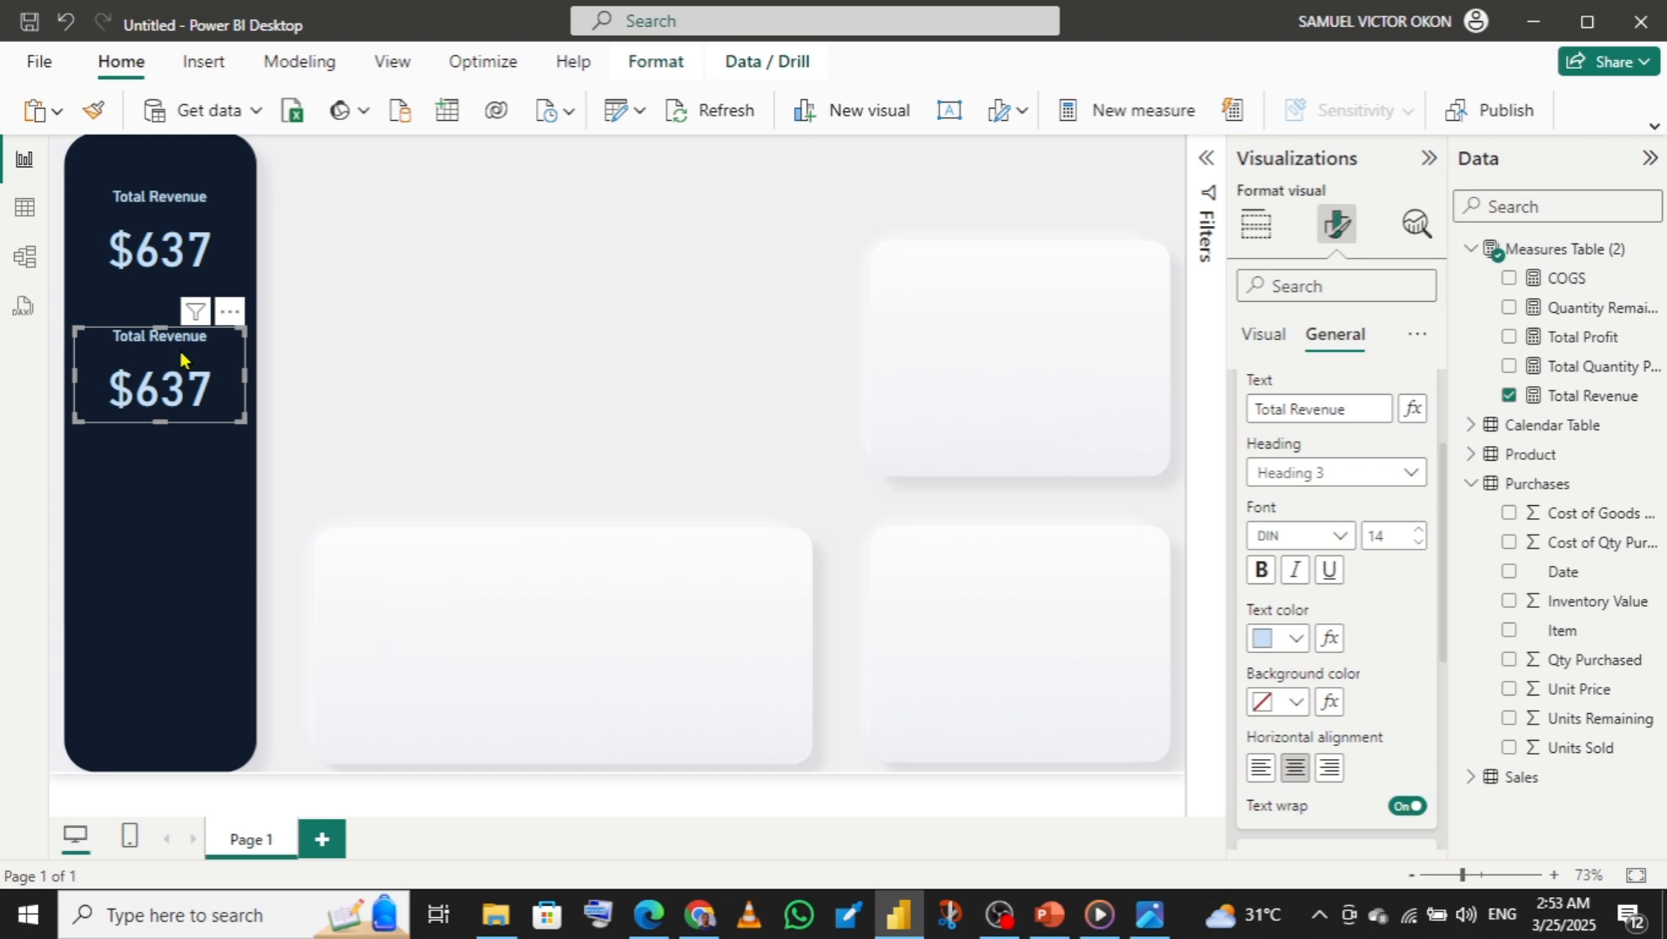
{"action": "key", "text": "ctrl+v"}
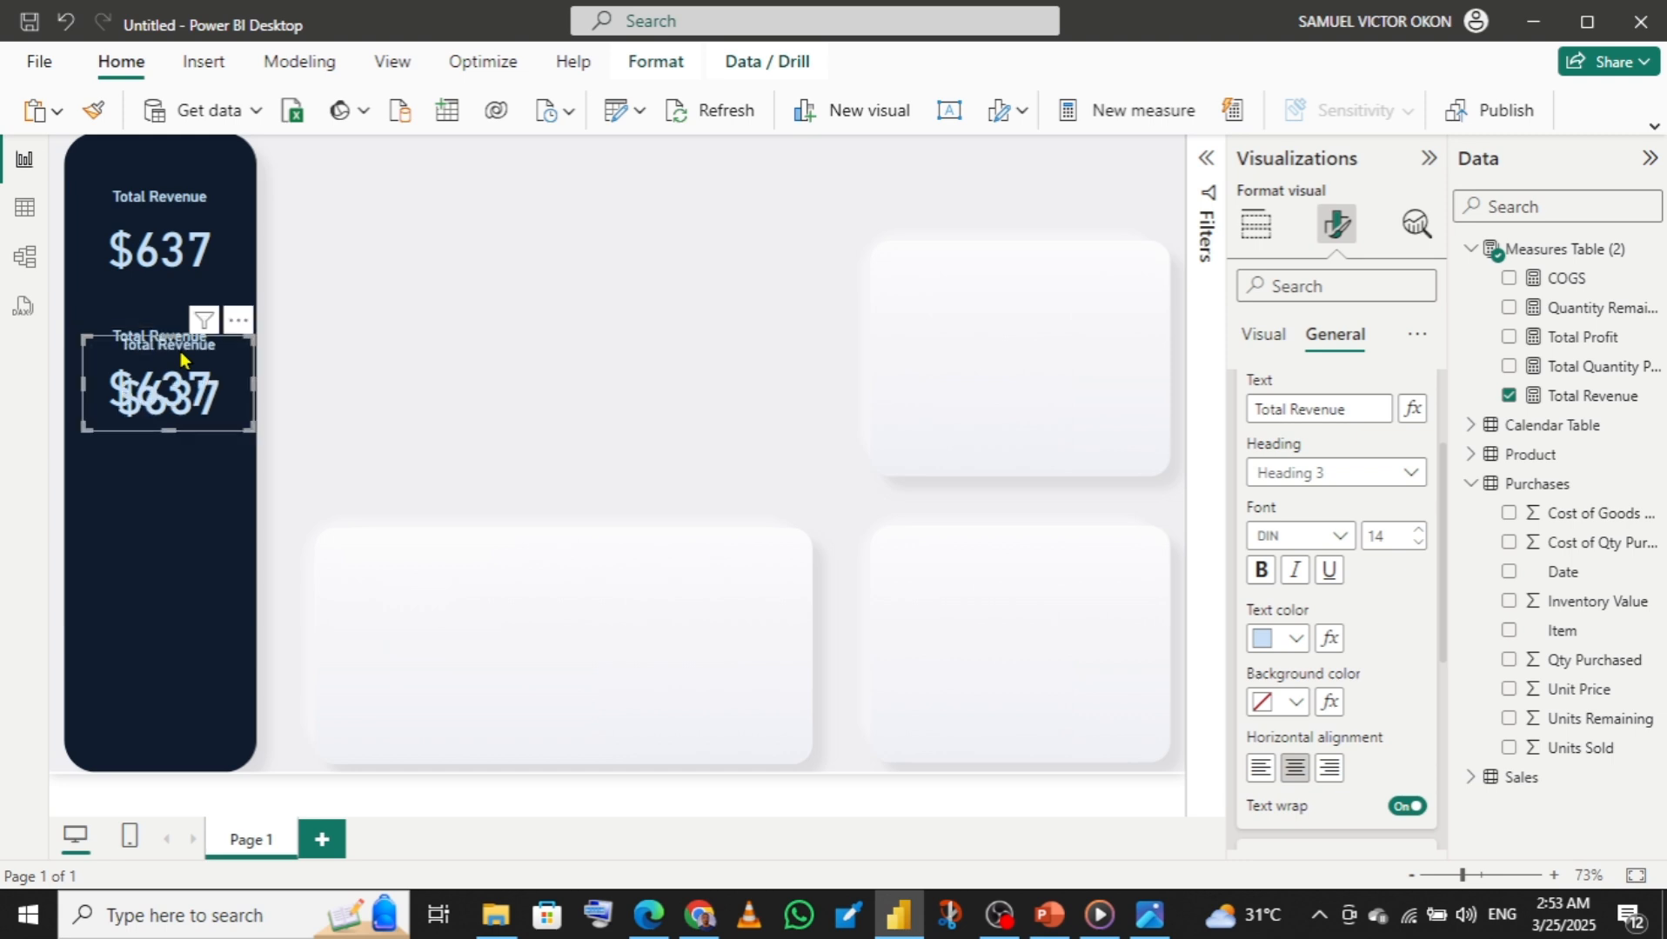
{"action": "left_click_drag", "start_coordinate": [180, 351], "coordinate": [170, 490]}
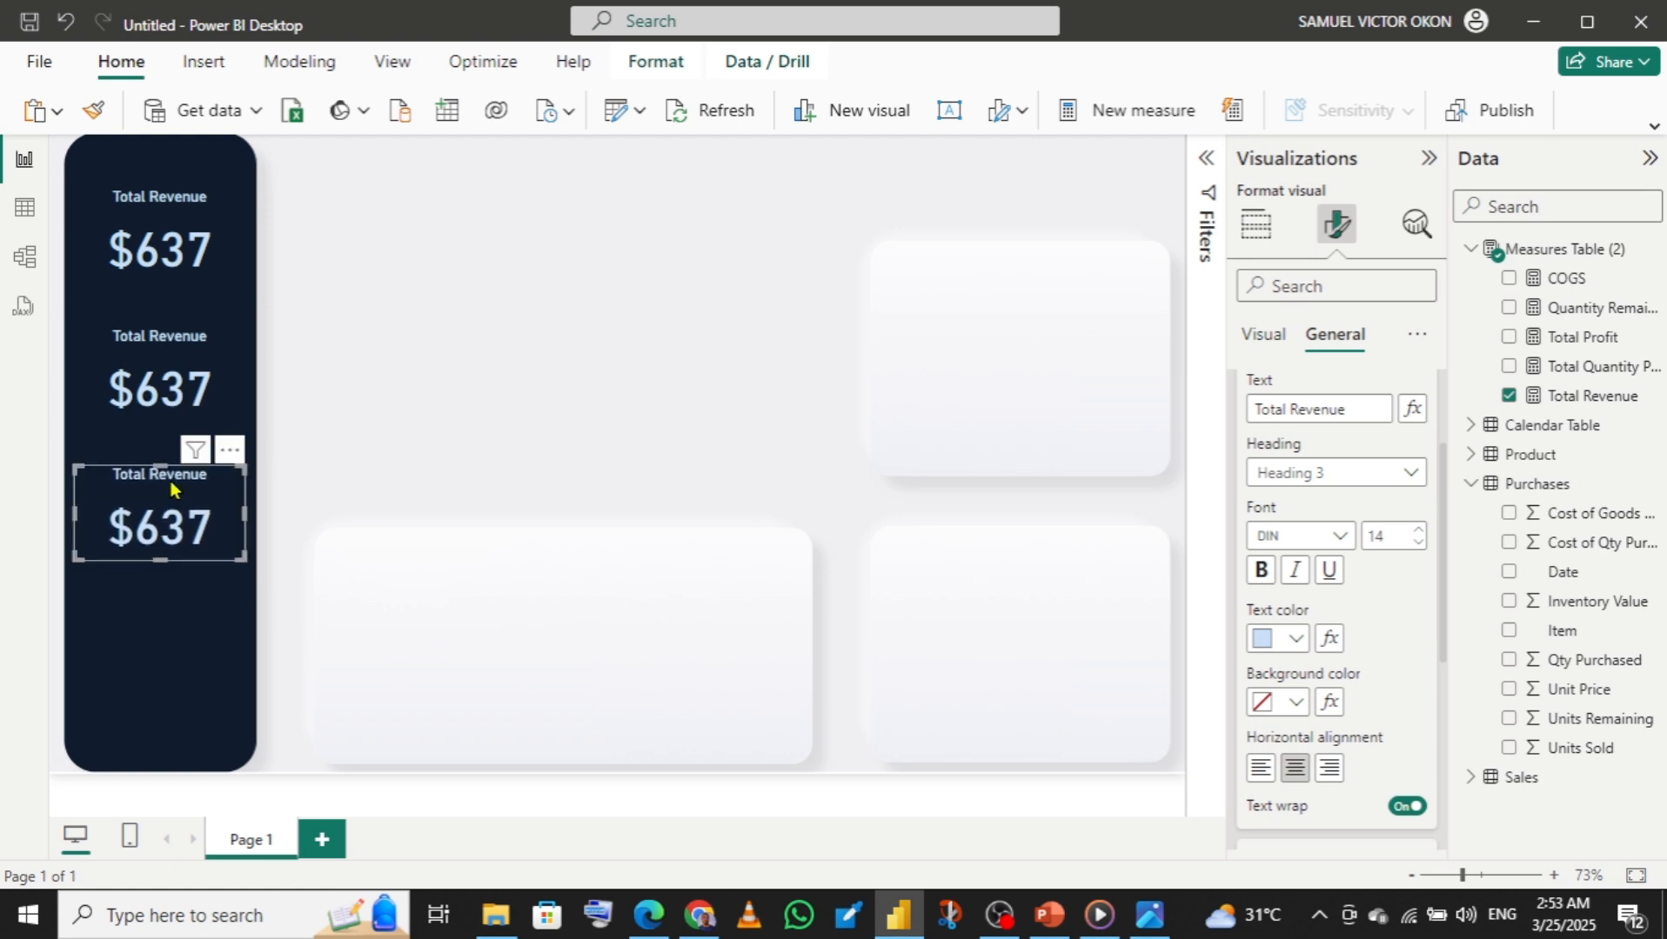
{"action": "key", "text": "ctrl+v"}
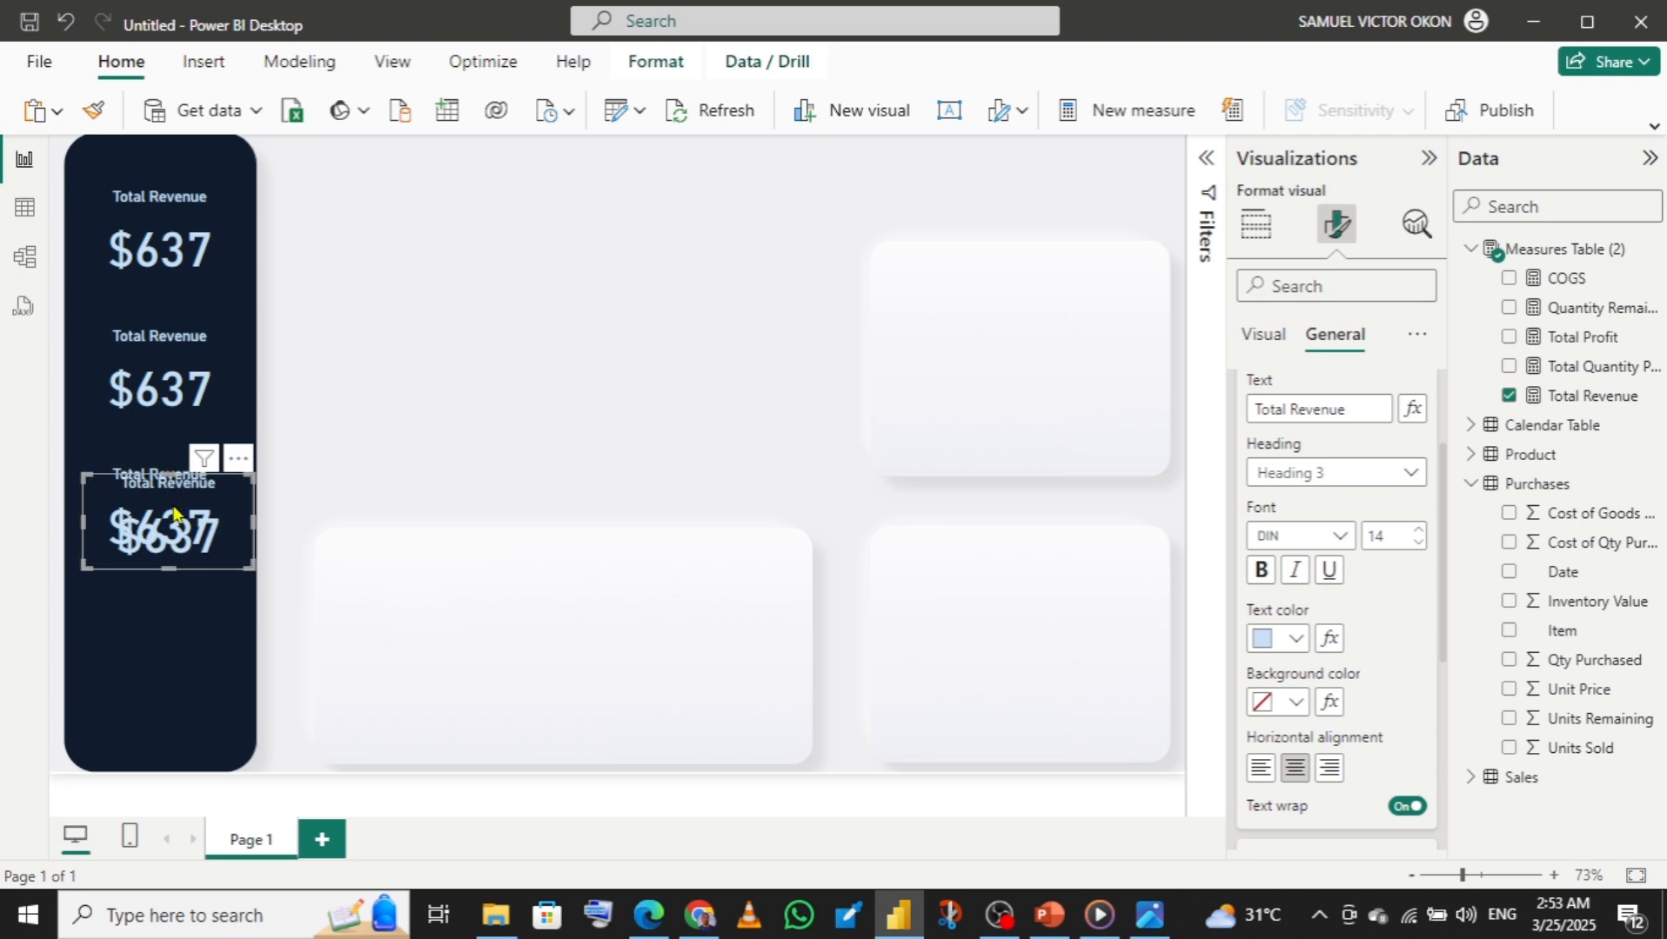
{"action": "left_click_drag", "start_coordinate": [171, 489], "coordinate": [162, 687]}
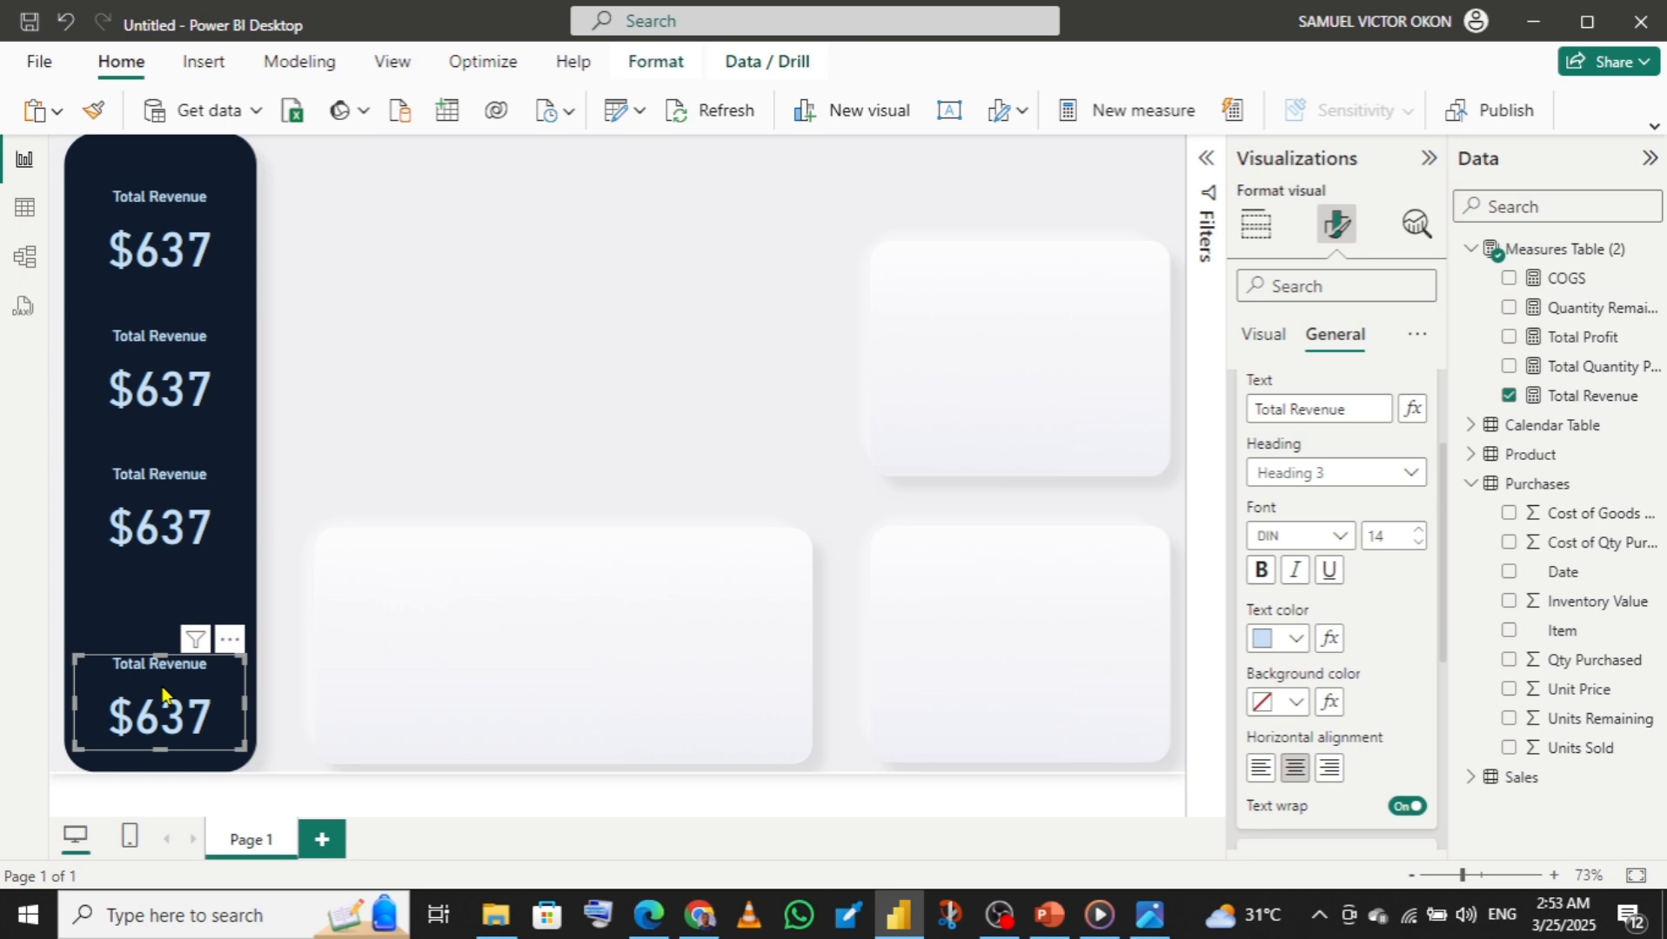
{"action": "left_click_drag", "start_coordinate": [162, 686], "coordinate": [162, 667]}
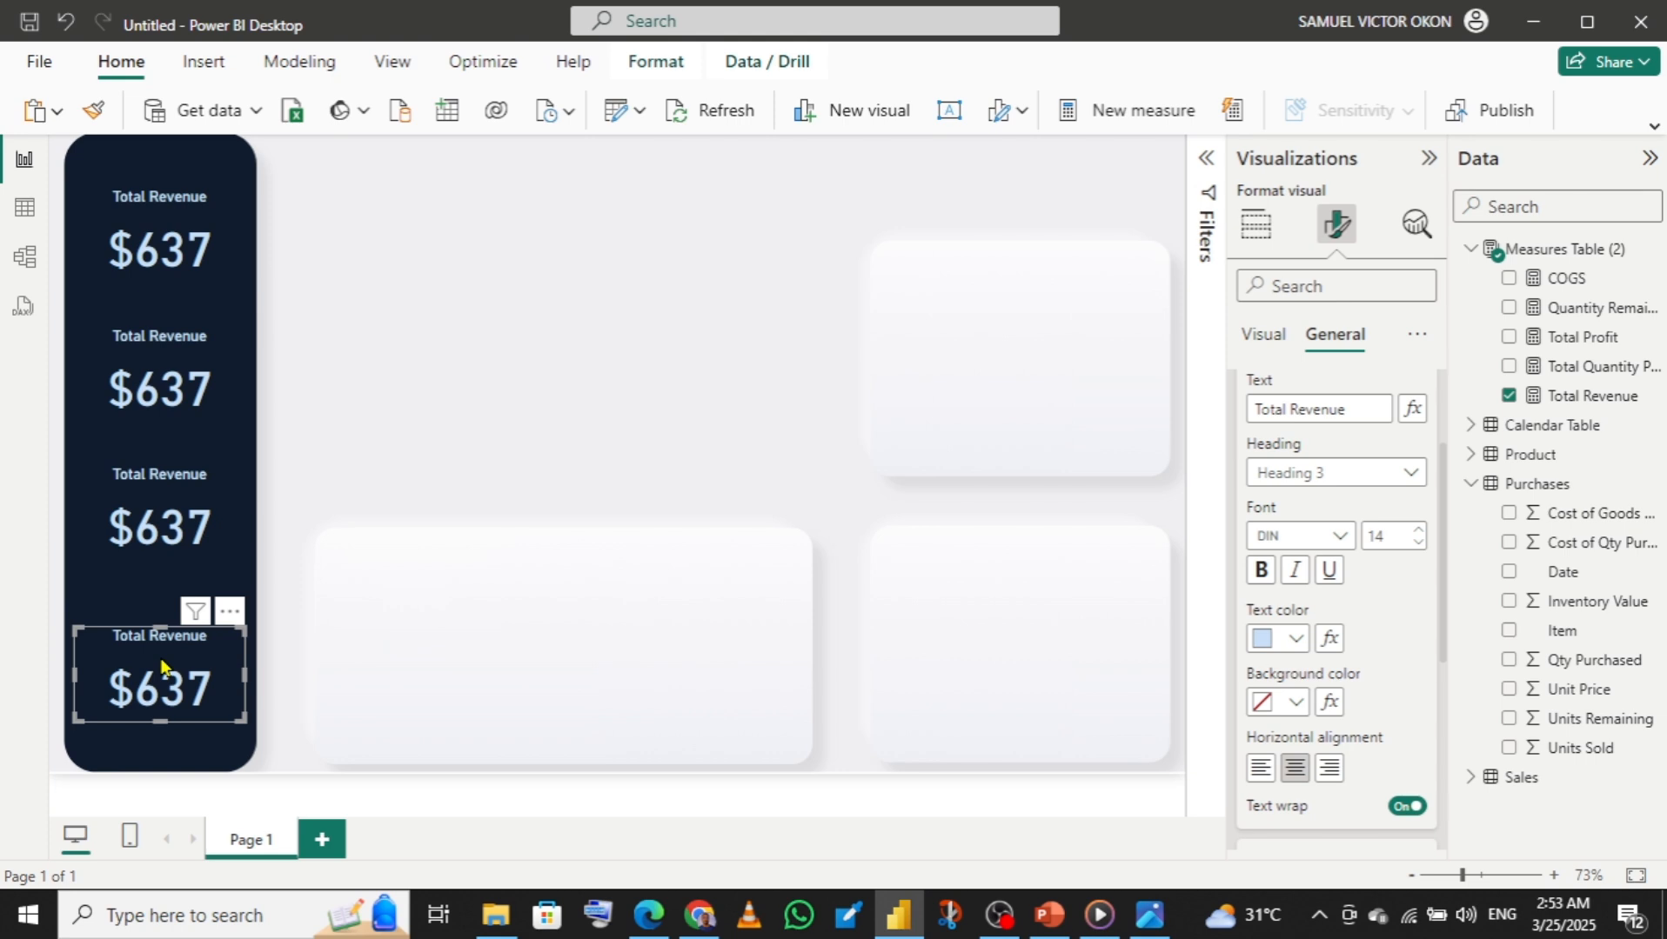
- Select all four sidebar cards and distribute them vertically
{"action": "left_click", "coordinate": [150, 515], "text": "ctrl"}
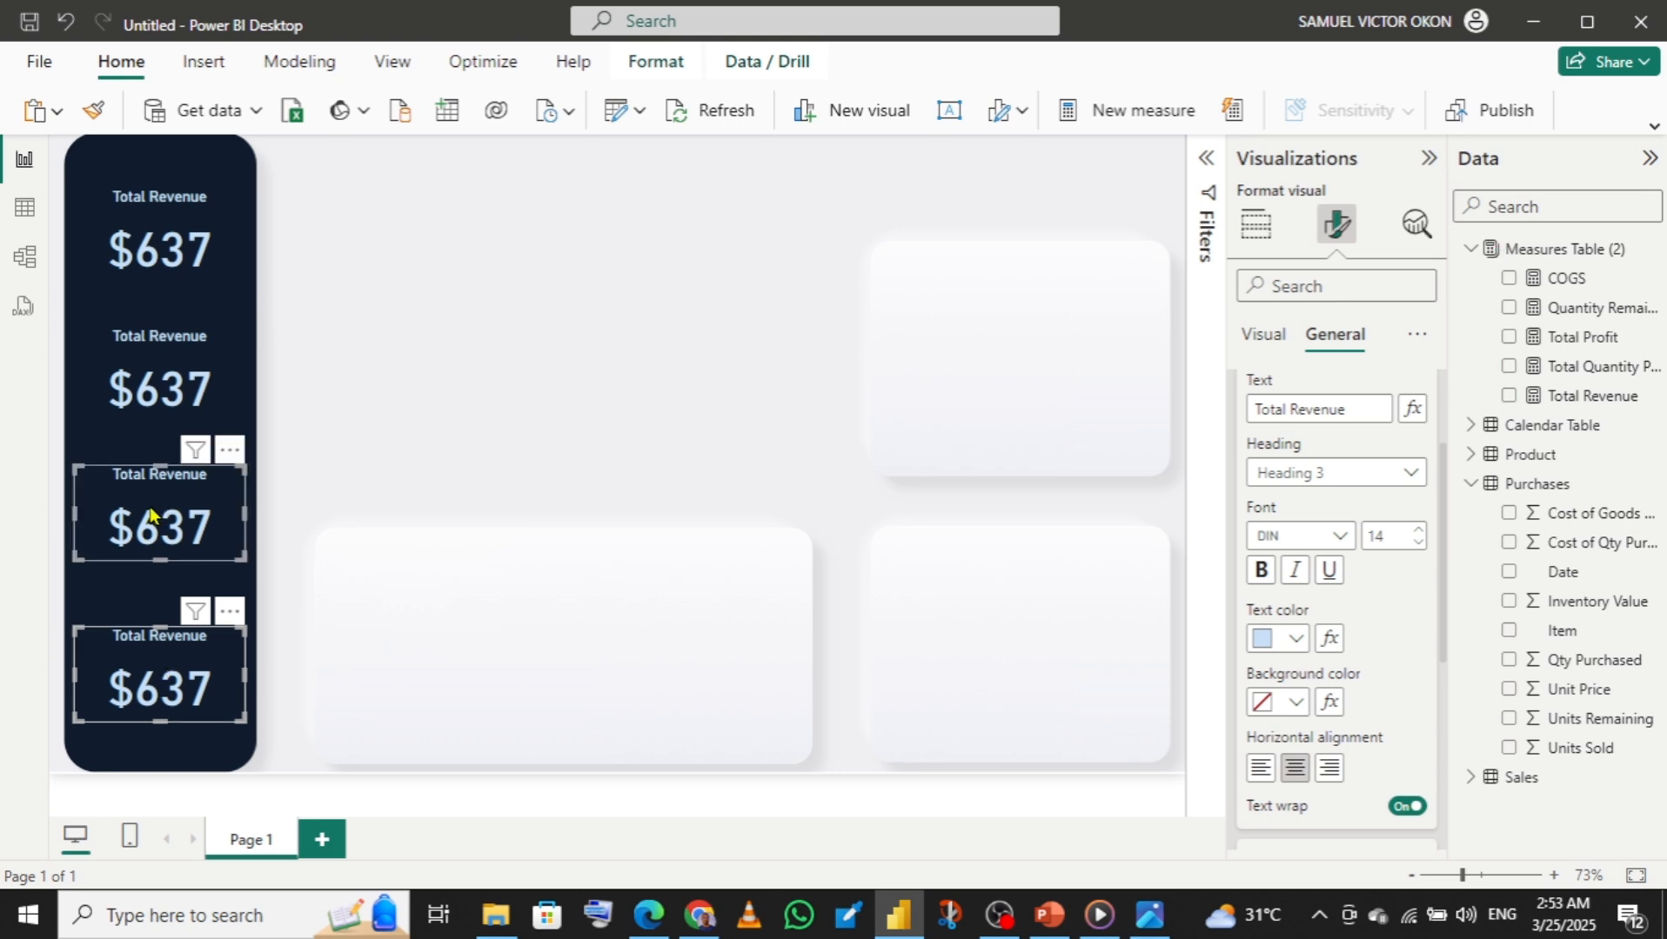
{"action": "left_click", "coordinate": [165, 386], "text": "ctrl"}
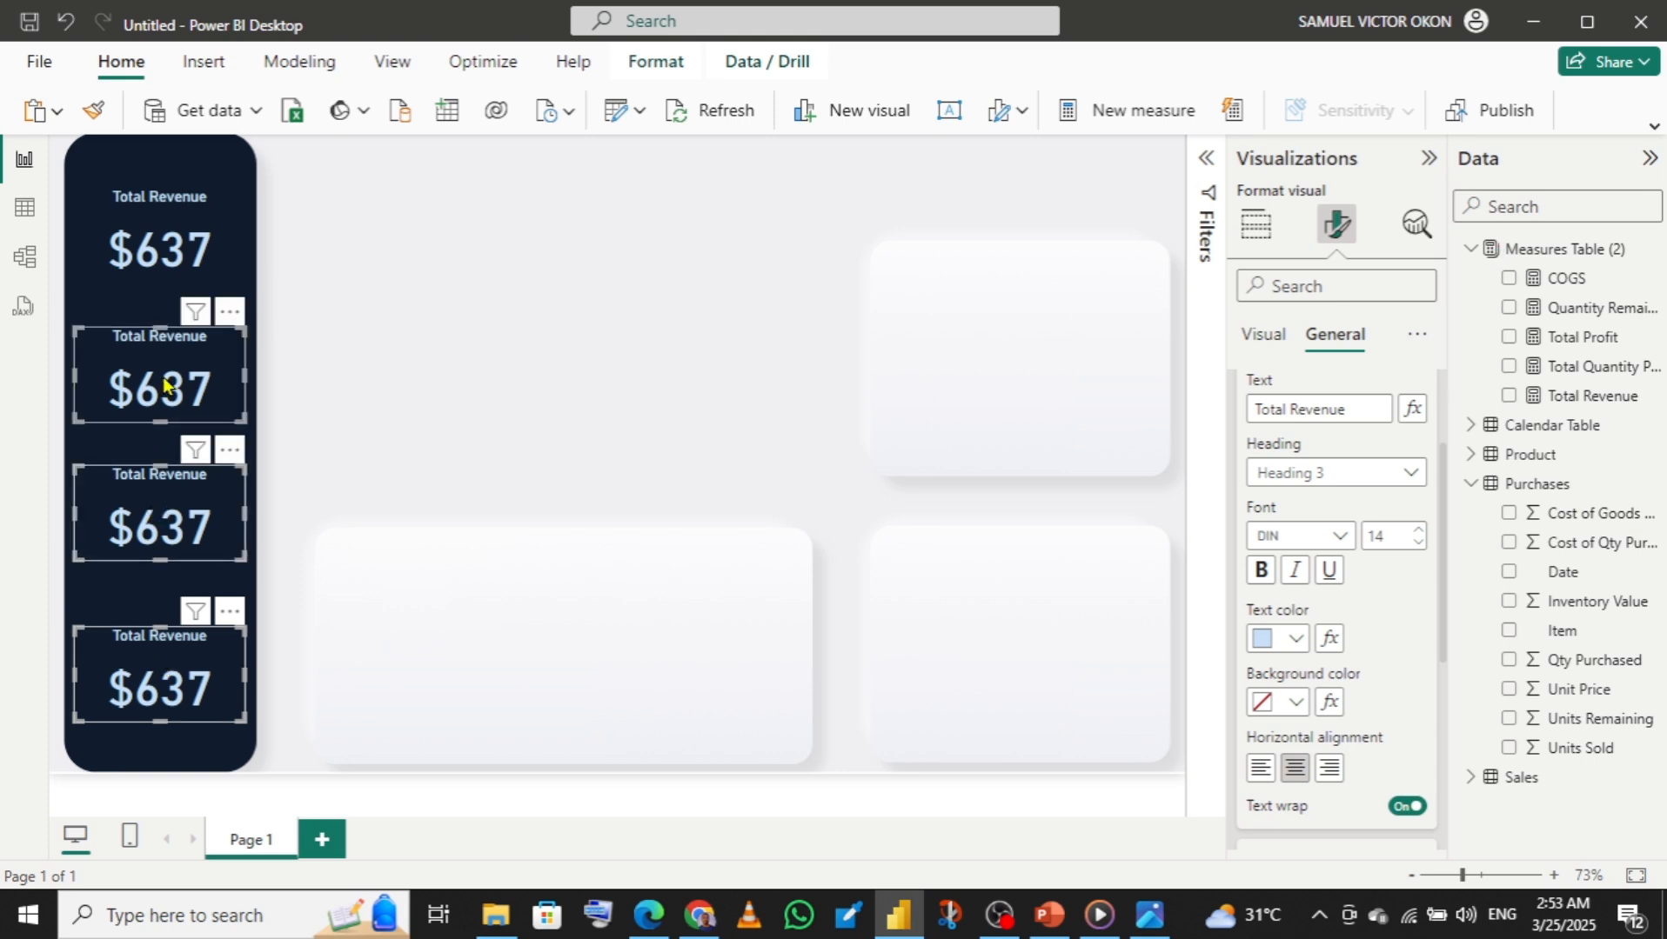
{"action": "left_click", "coordinate": [168, 249], "text": "ctrl"}
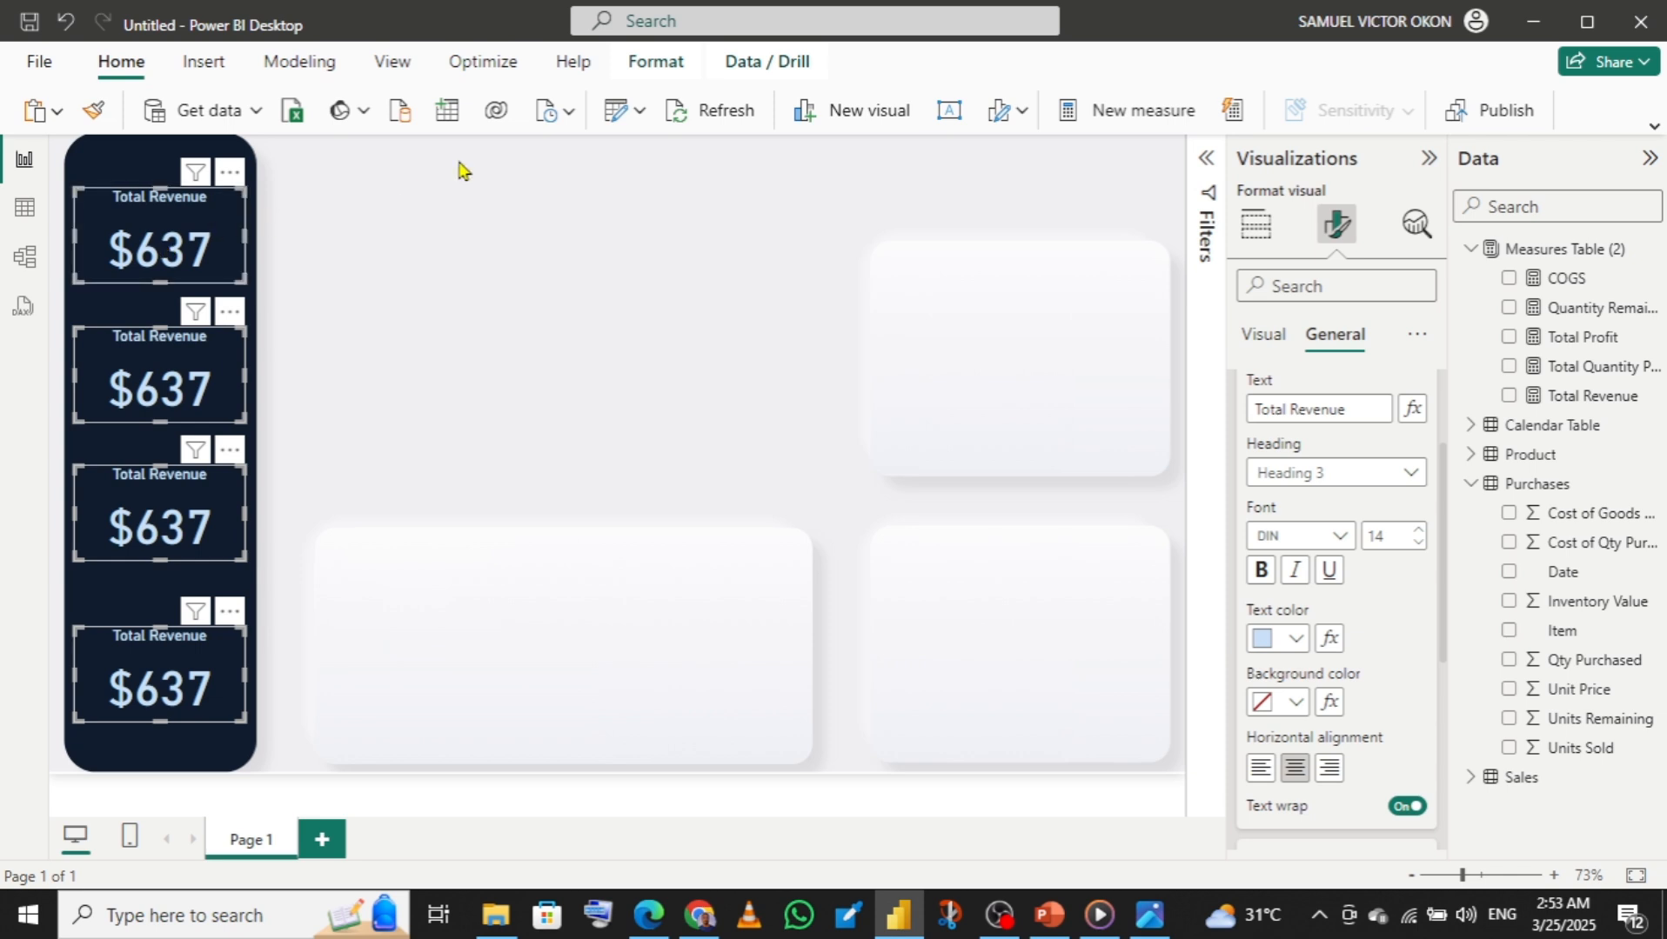
{"action": "left_click", "coordinate": [658, 67]}
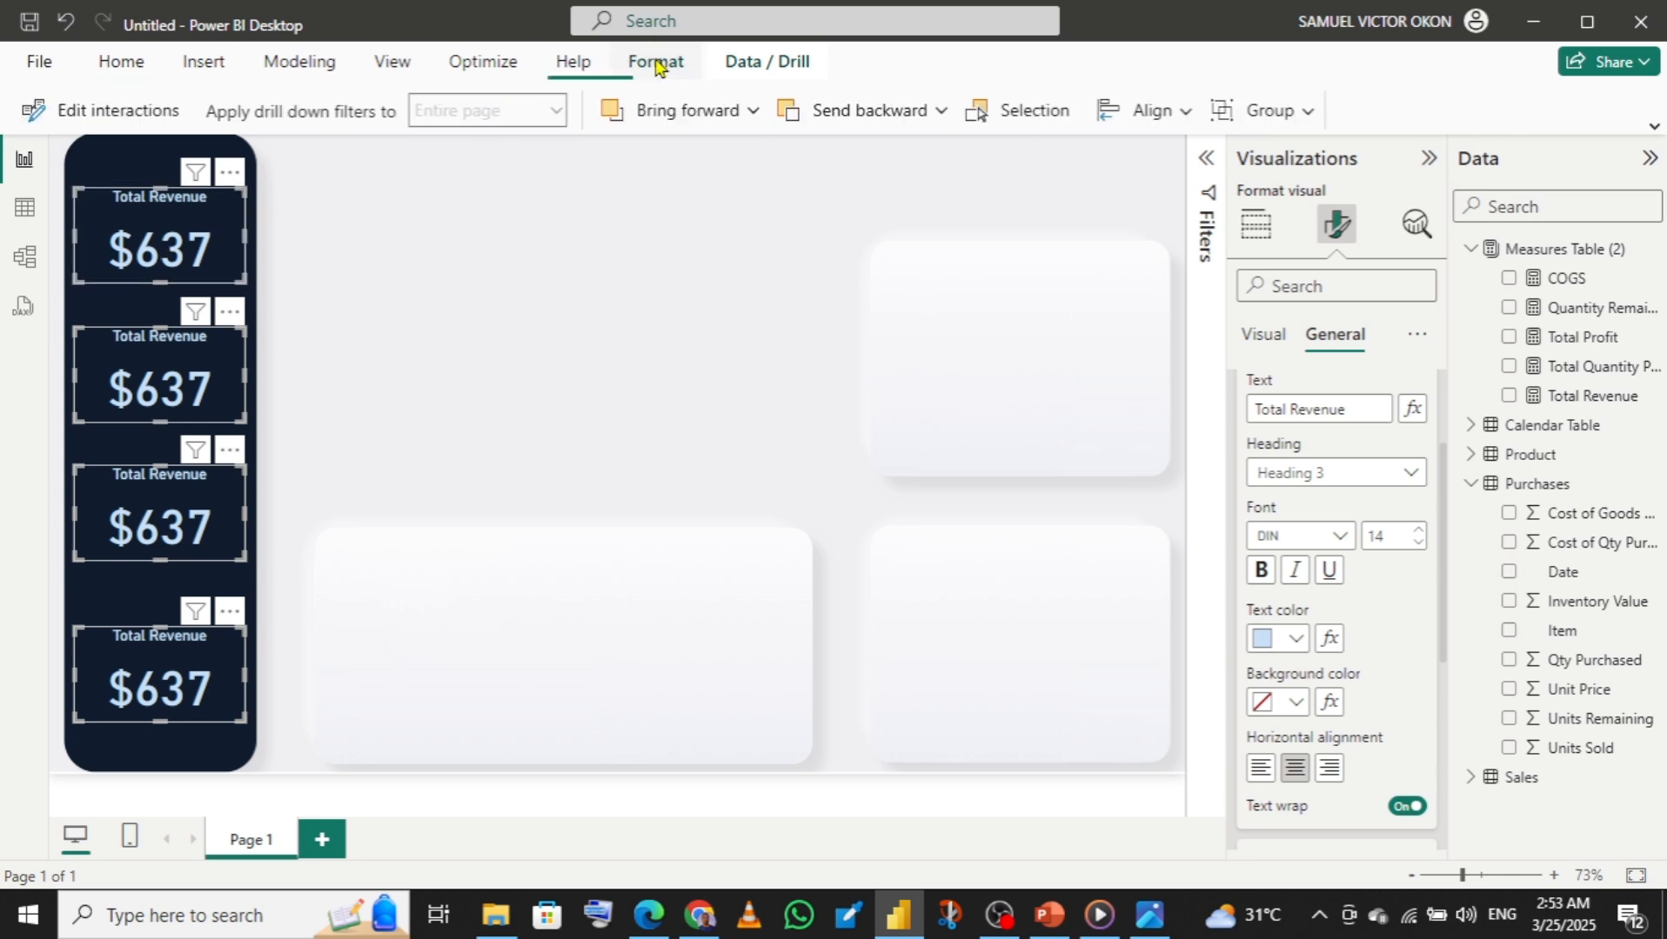
{"action": "left_click", "coordinate": [1186, 112]}
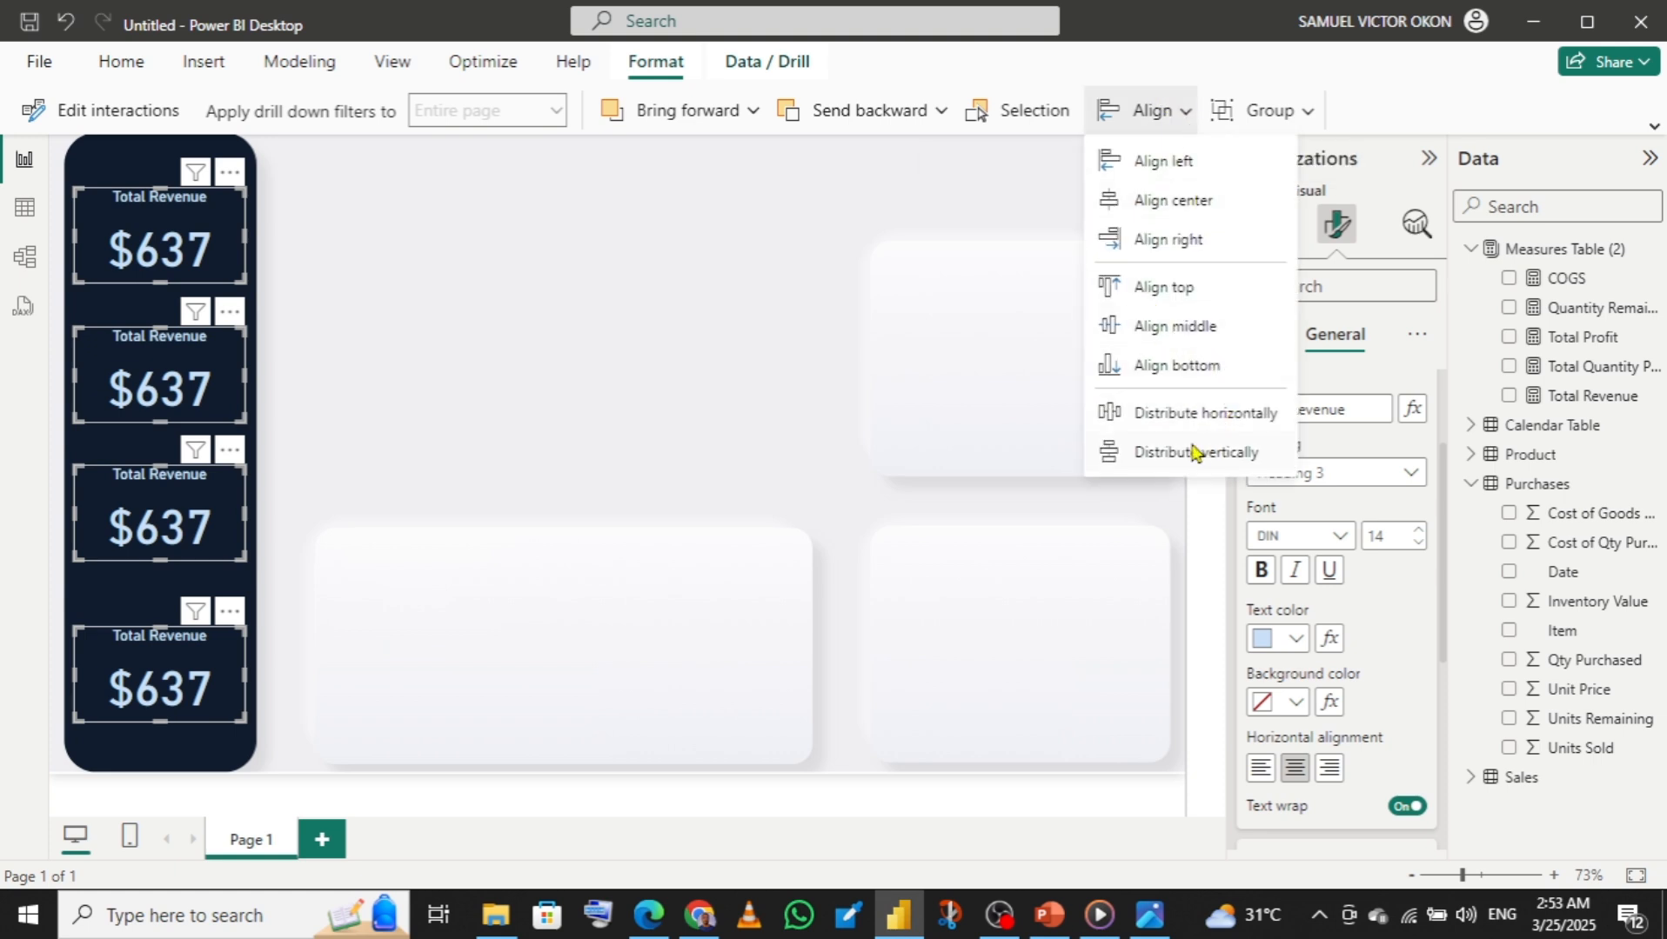
{"action": "left_click", "coordinate": [1166, 454]}
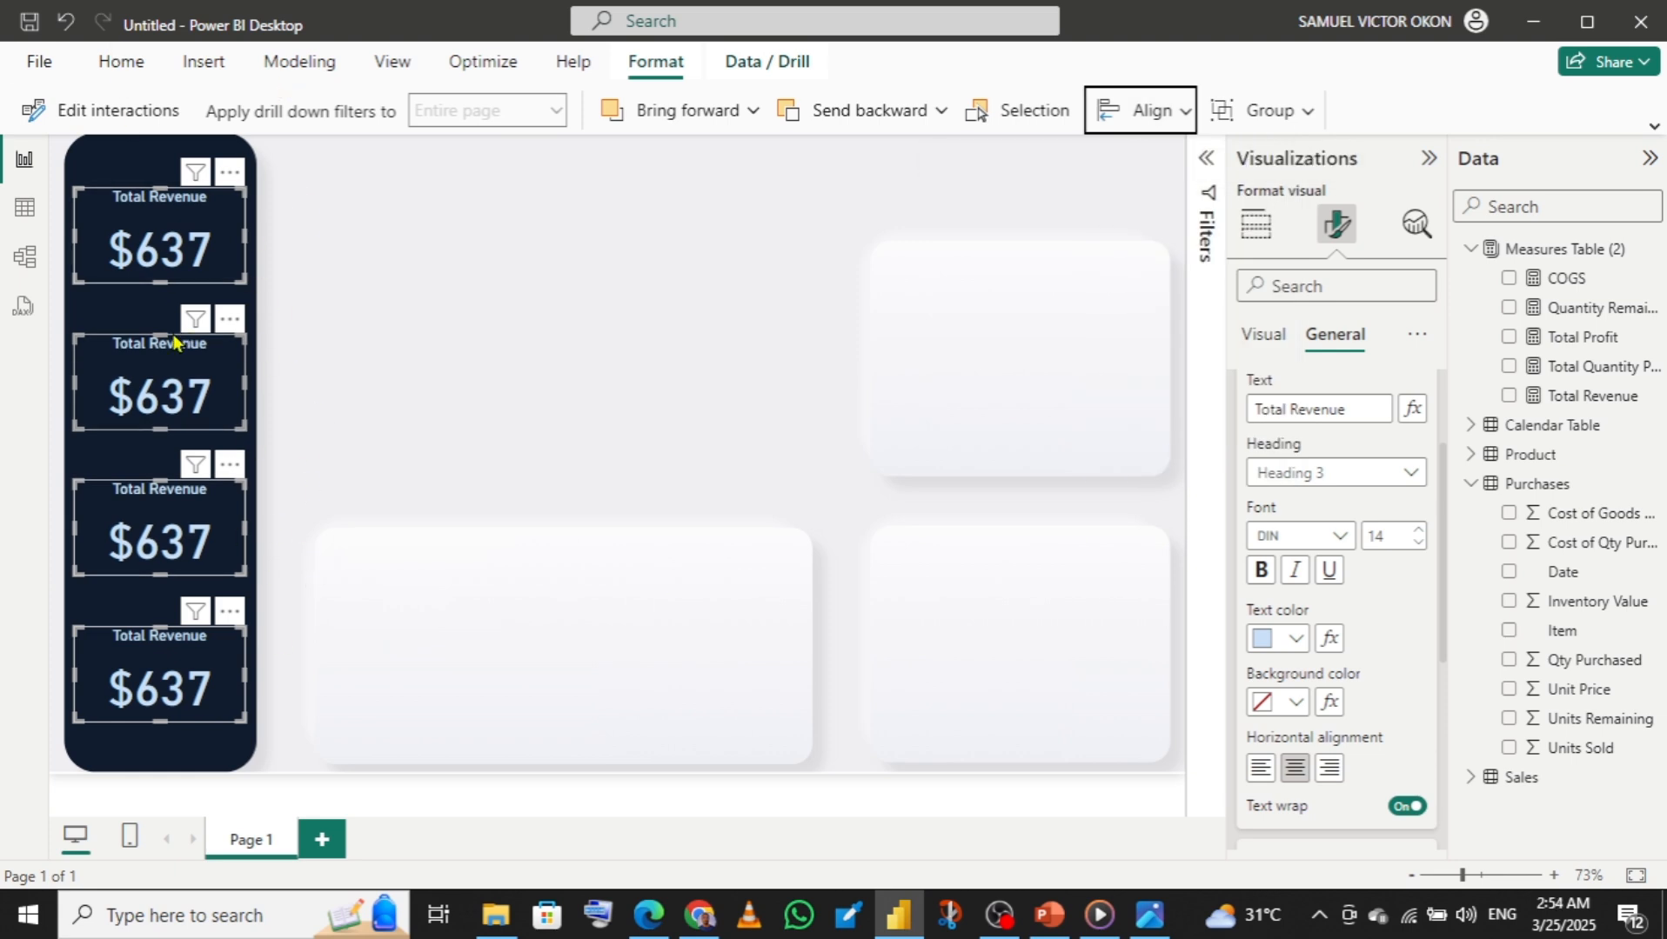
- Replace the Total Revenue field with the COGS measure in the second sidebar card
{"action": "left_click", "coordinate": [146, 368]}
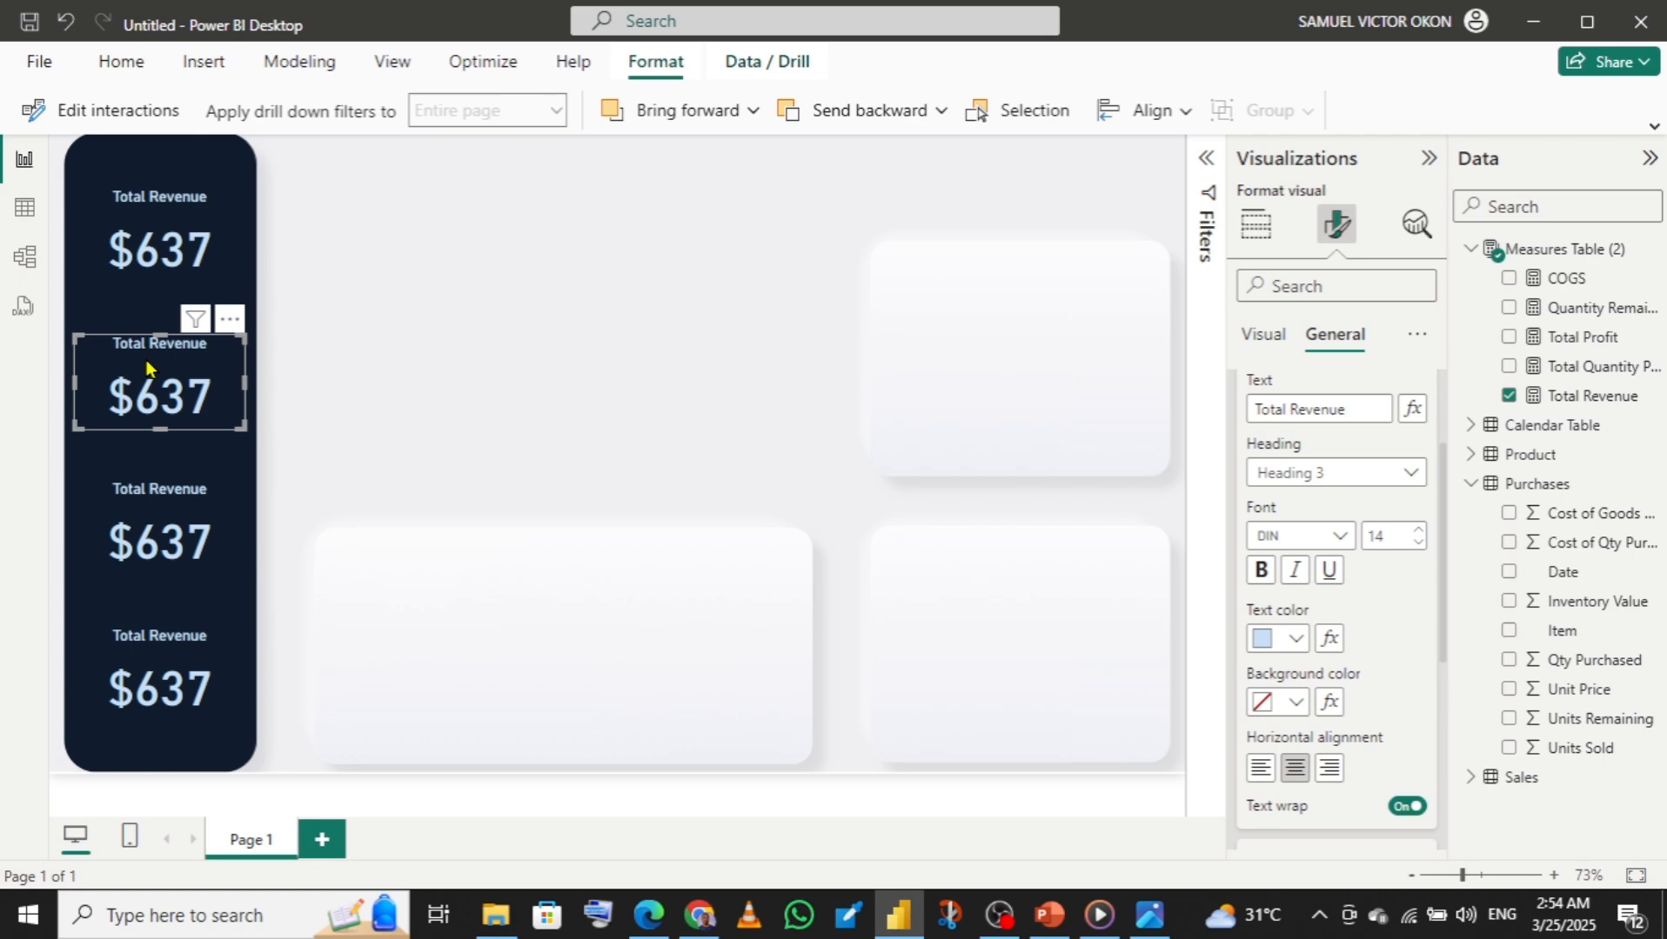
{"action": "mouse_move", "coordinate": [1148, 910]}
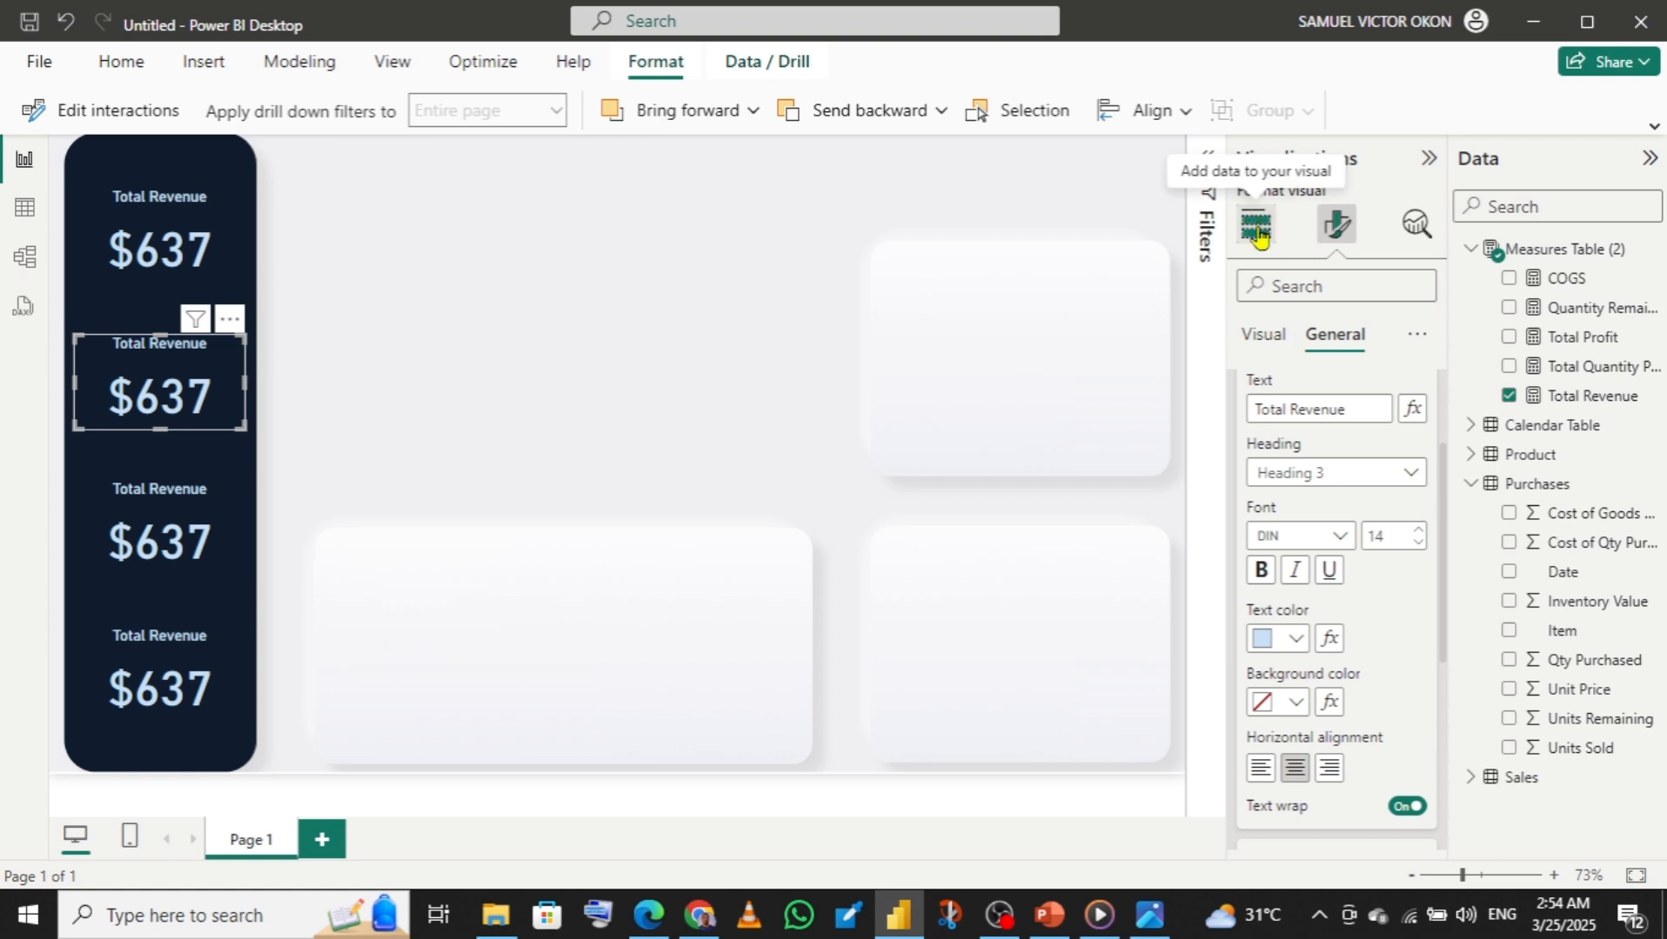
{"action": "left_click", "coordinate": [1256, 228]}
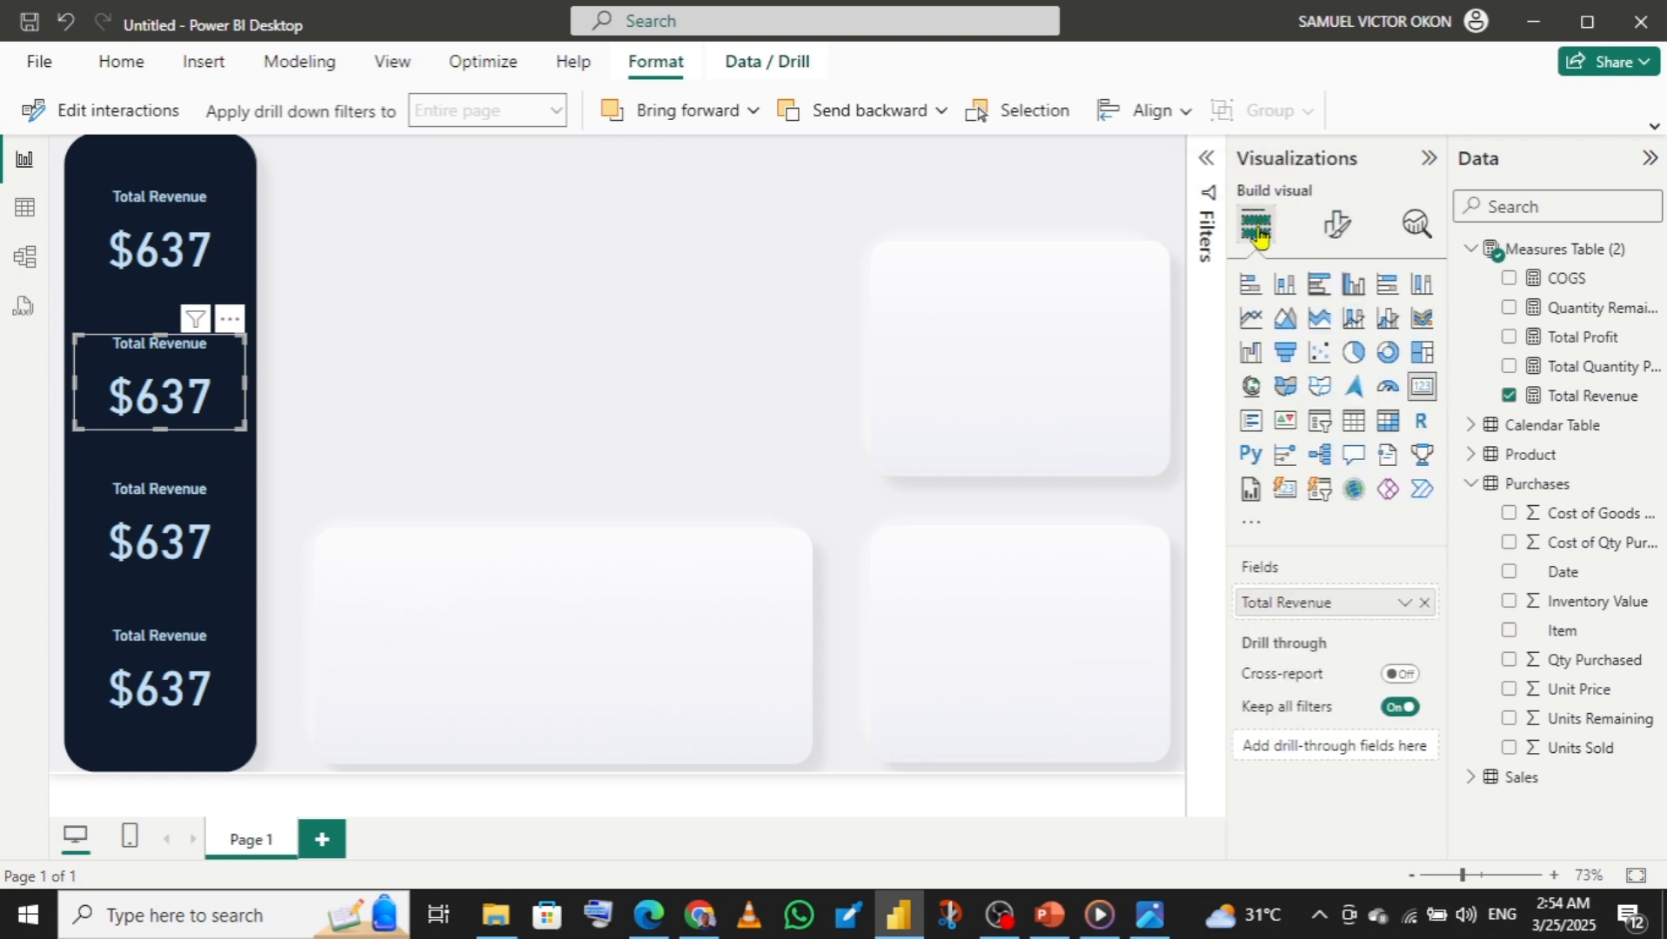
{"action": "left_click", "coordinate": [1425, 603]}
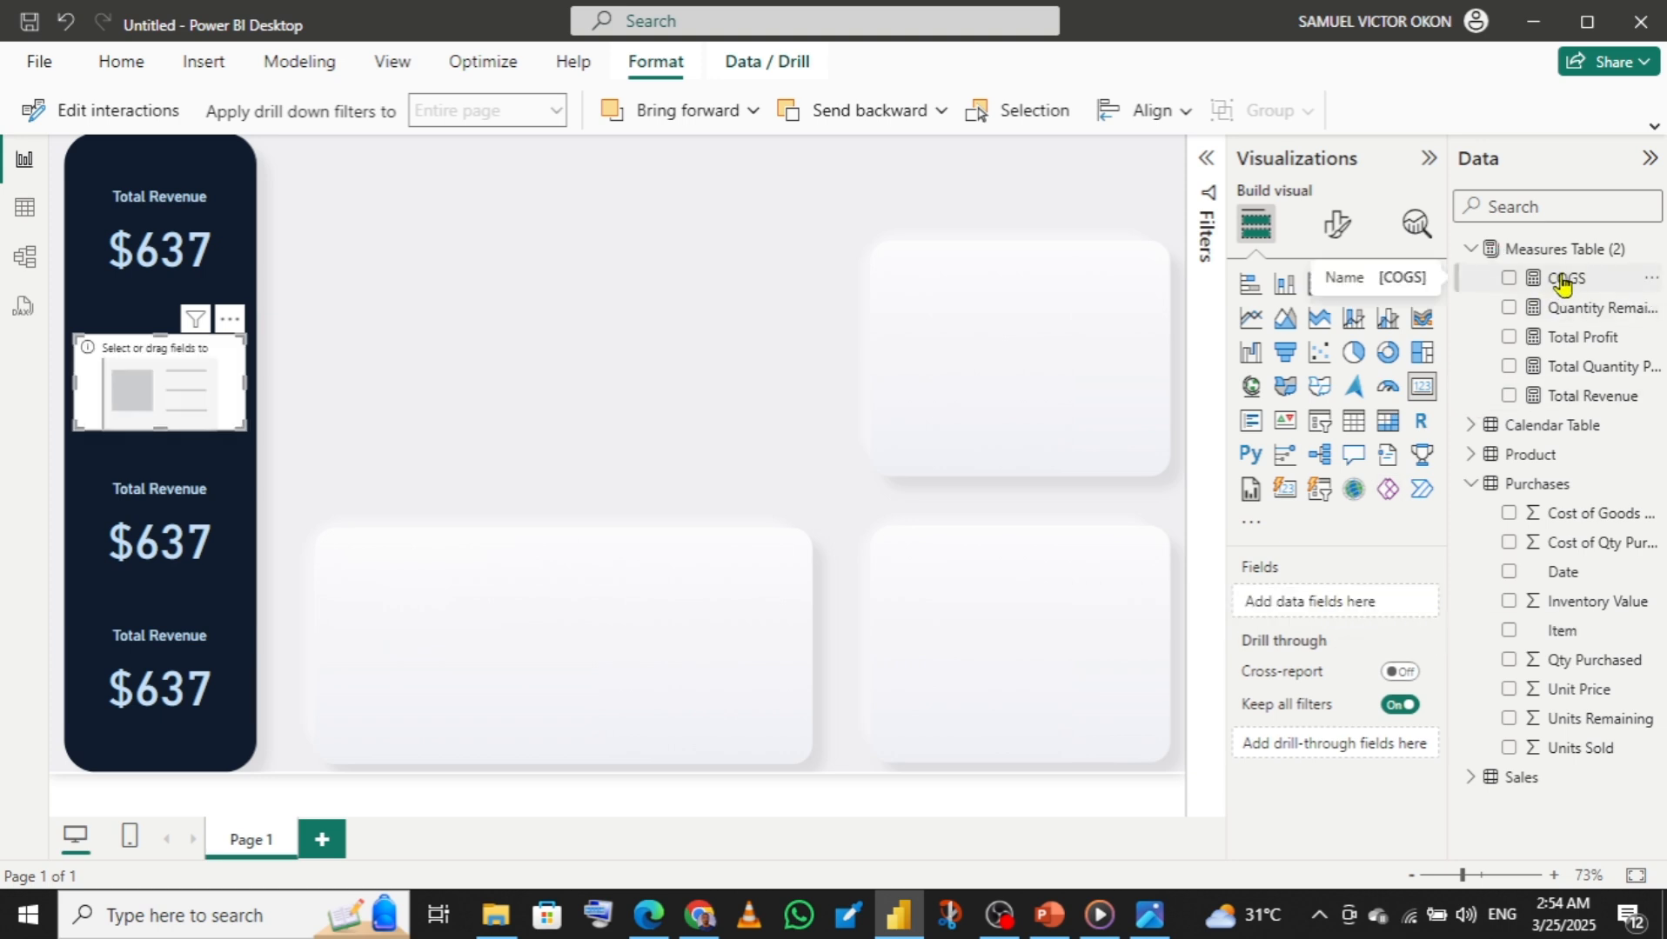
{"action": "left_click_drag", "start_coordinate": [1563, 283], "coordinate": [1338, 604]}
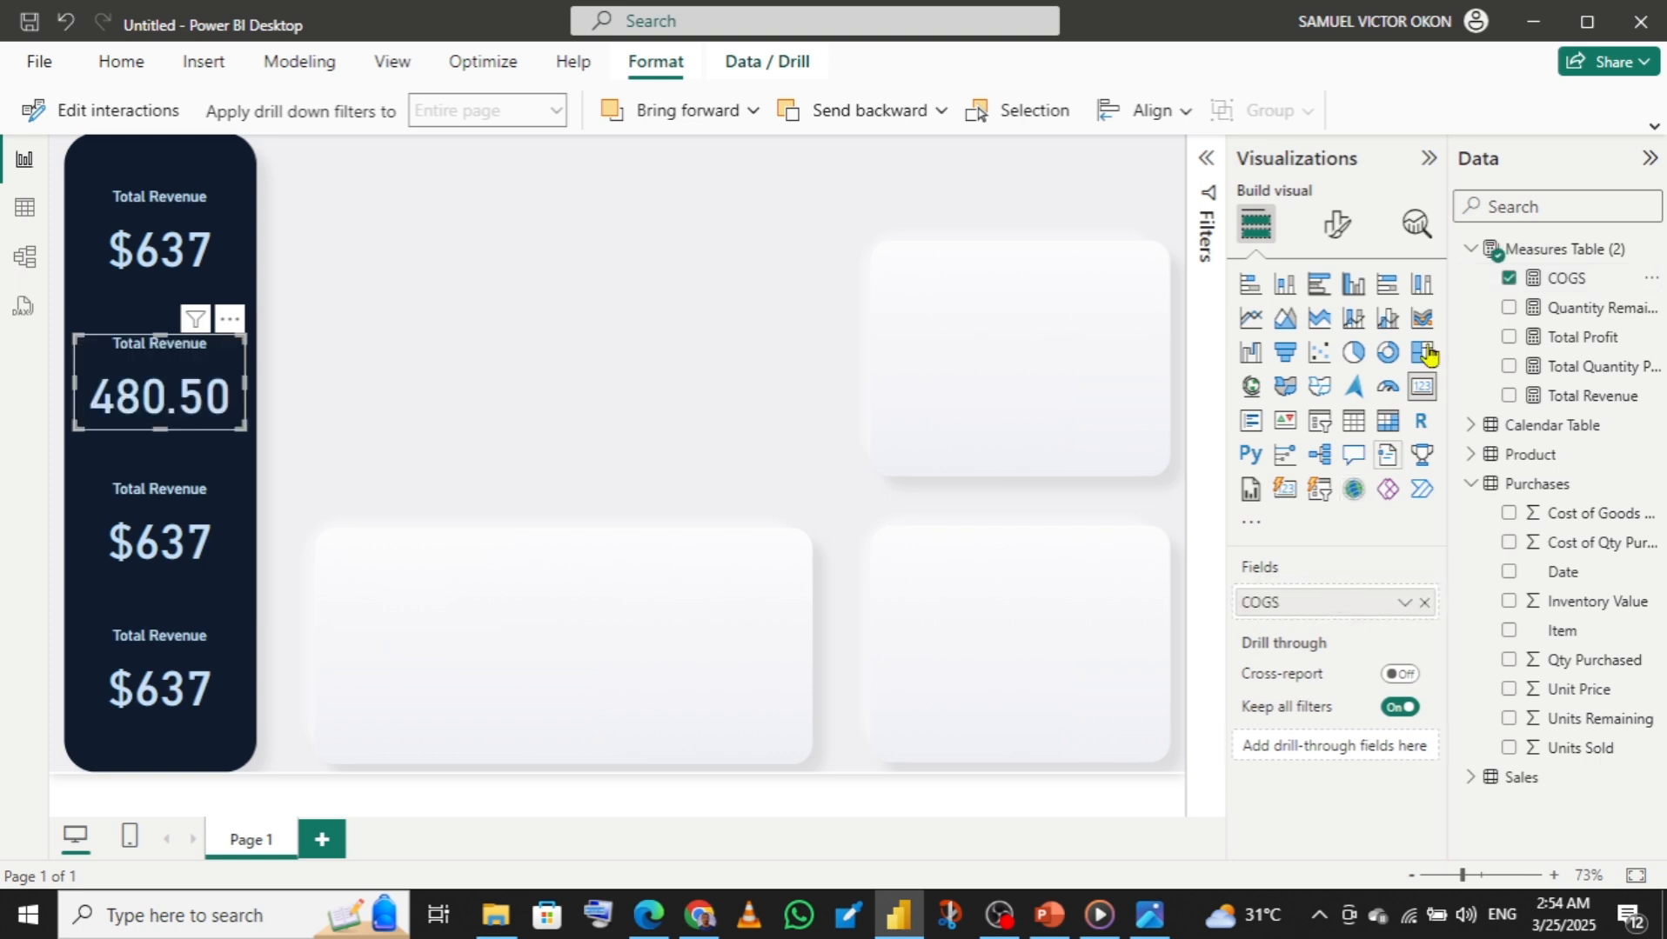
- Set the COGS measure's format to Currency with 0 decimal places
{"action": "left_click", "coordinate": [1566, 280]}
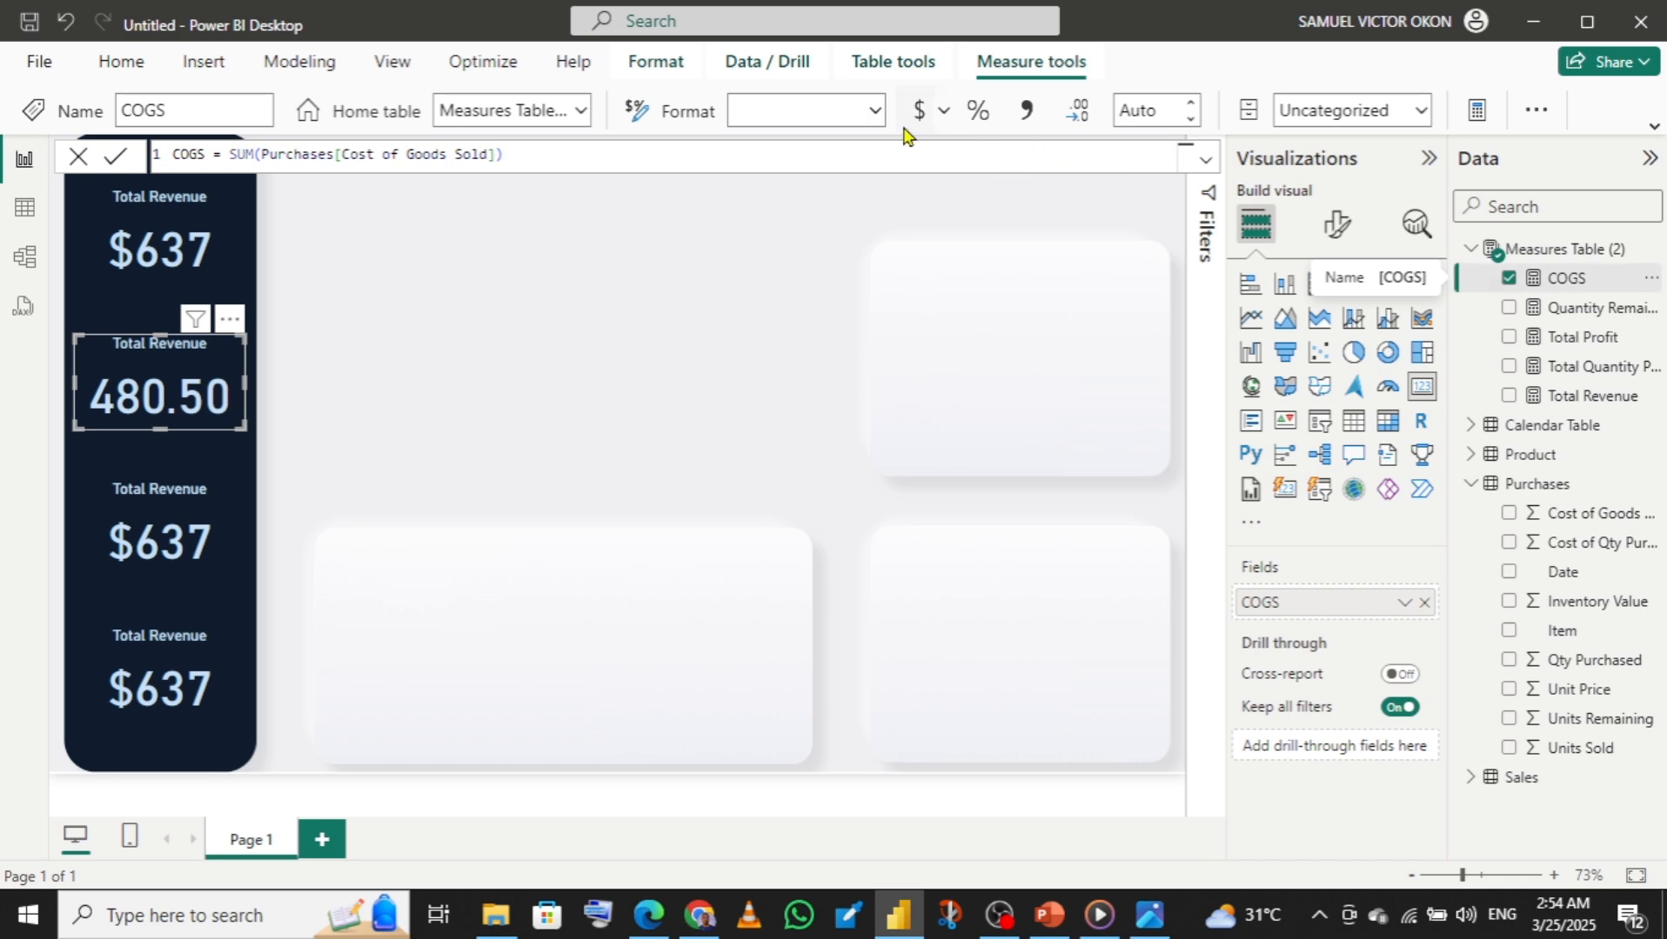
{"action": "left_click", "coordinate": [873, 106]}
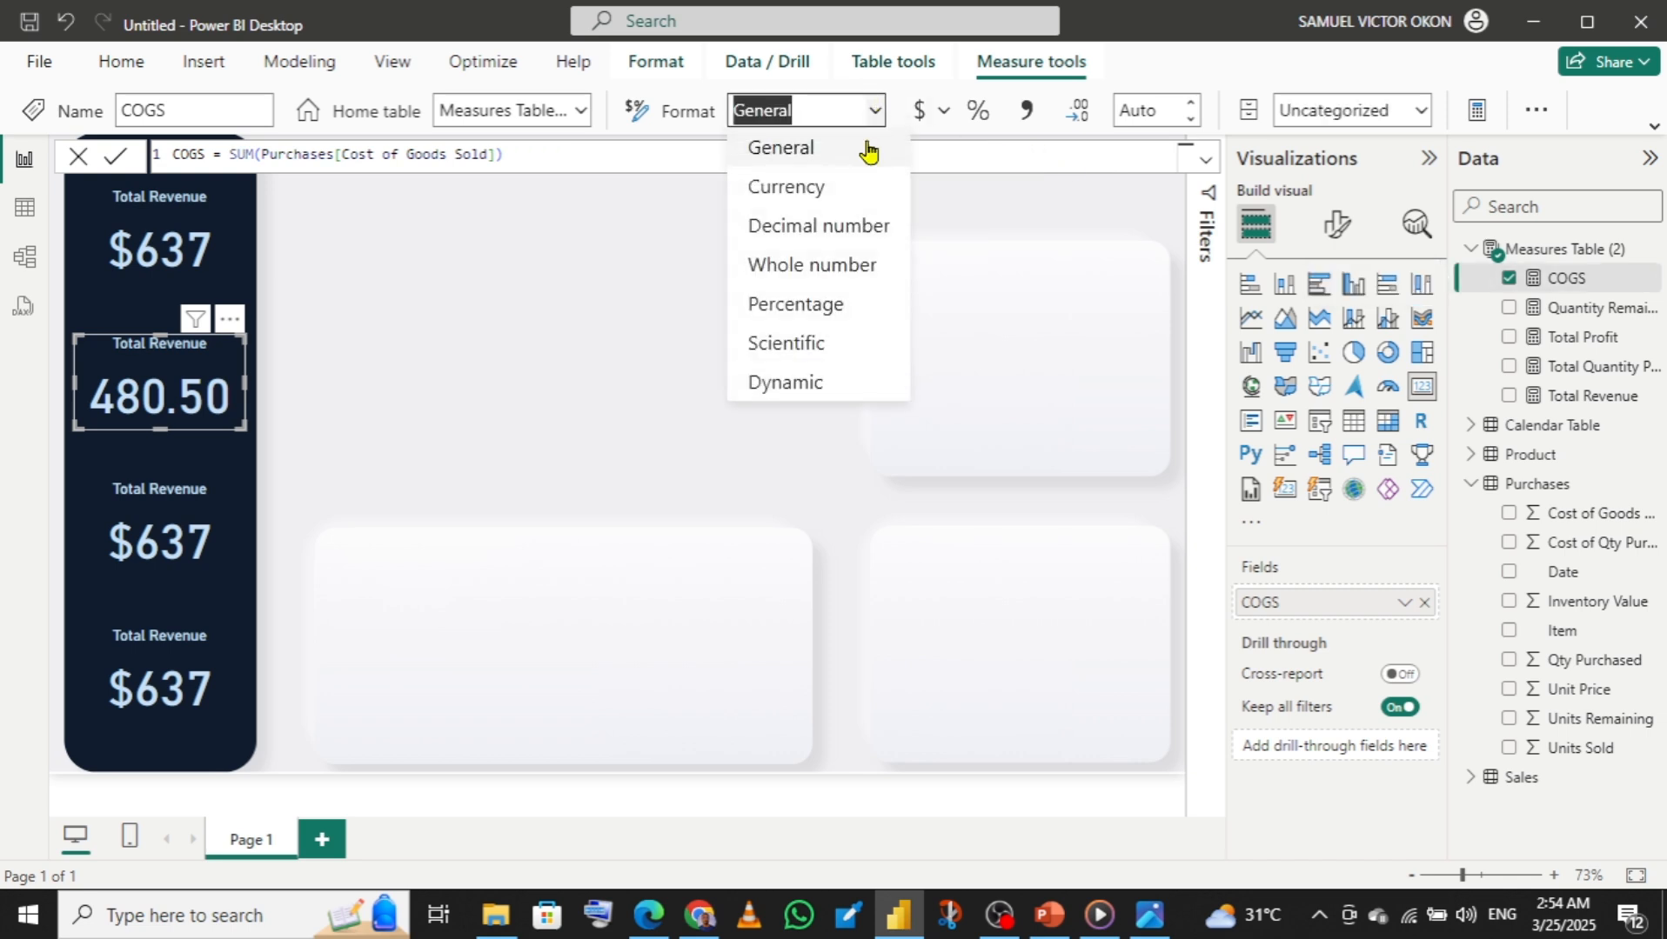
{"action": "left_click", "coordinate": [815, 198]}
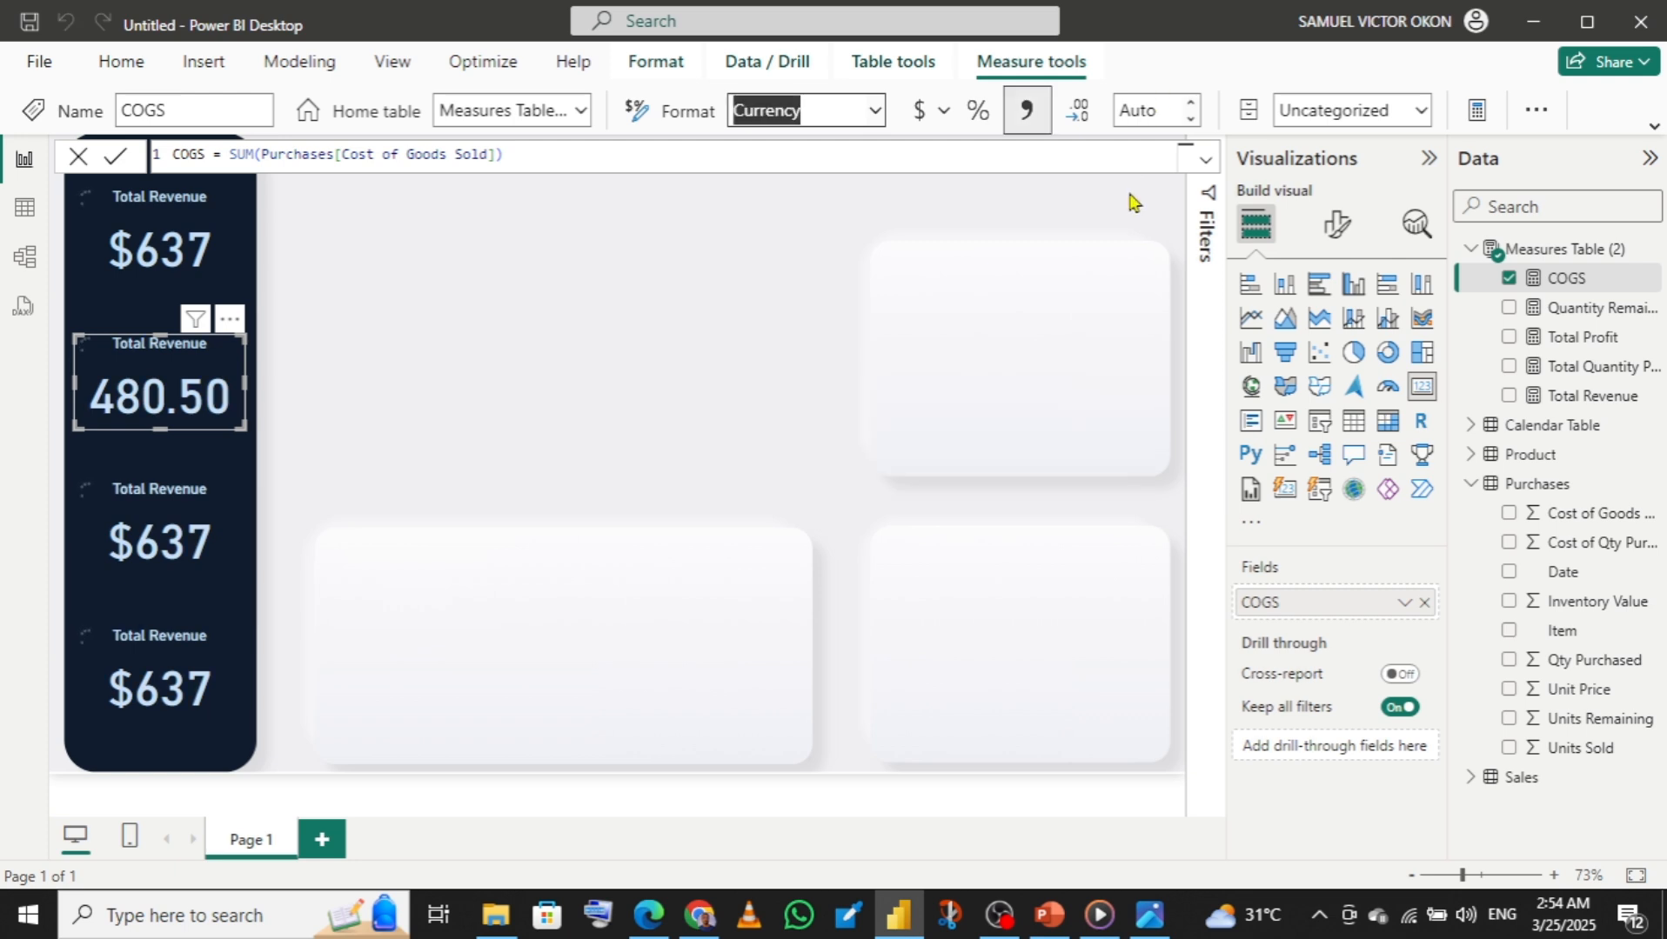
{"action": "left_click", "coordinate": [1150, 113]}
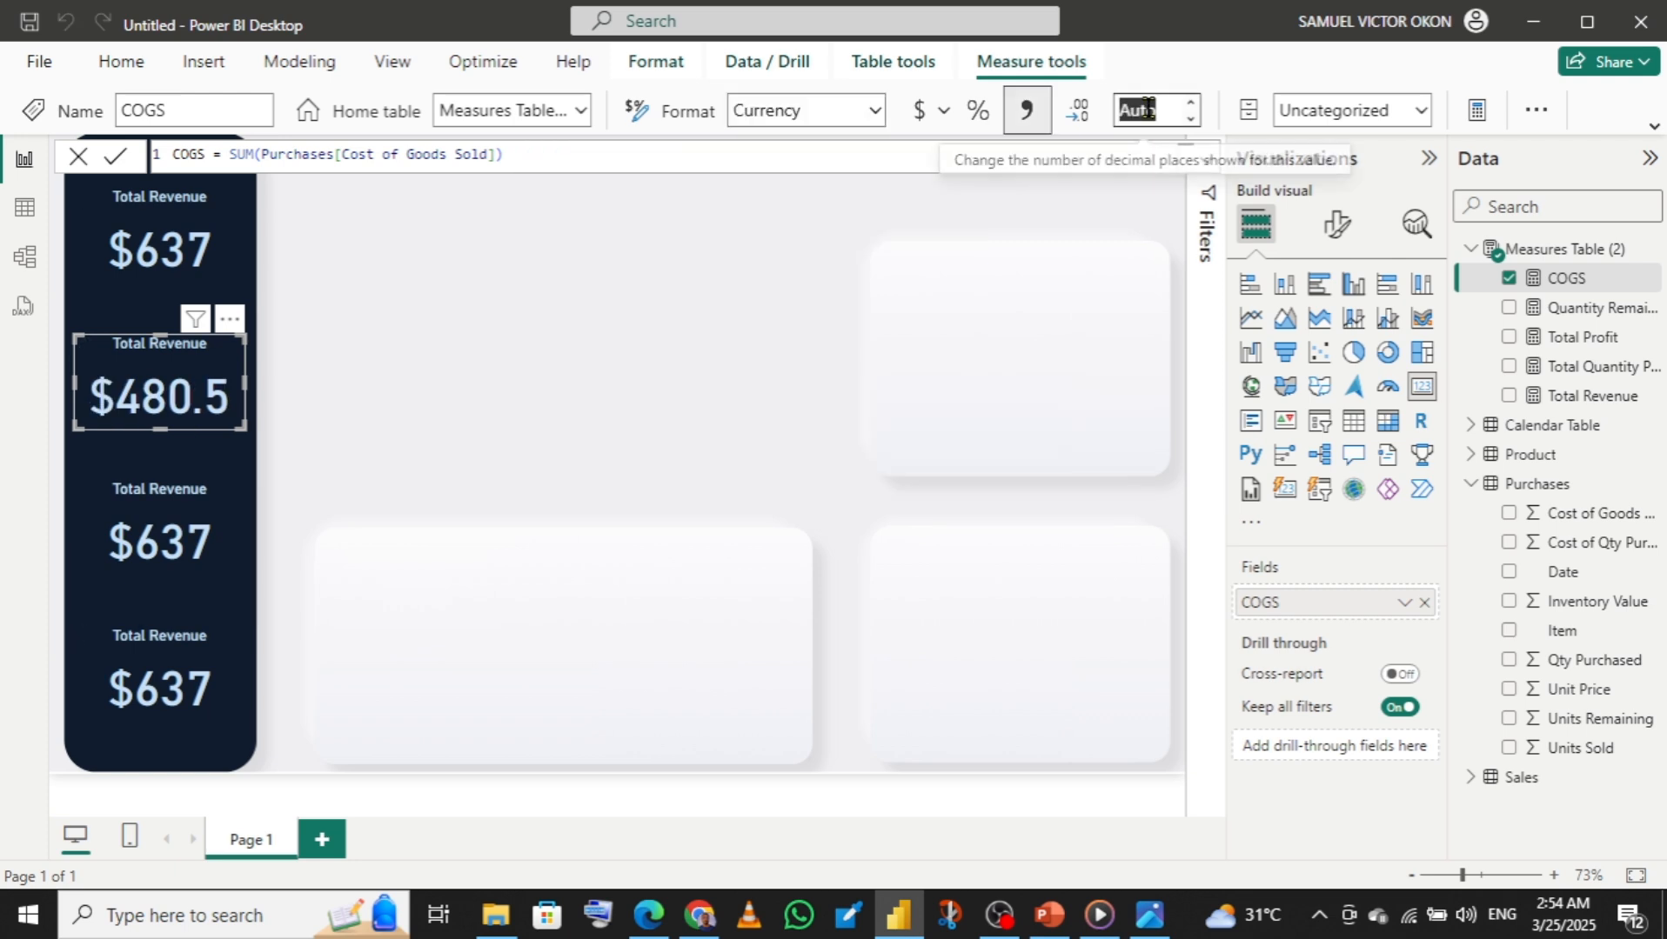
{"action": "type", "text": "0"}
{"action": "key", "text": "Return"}
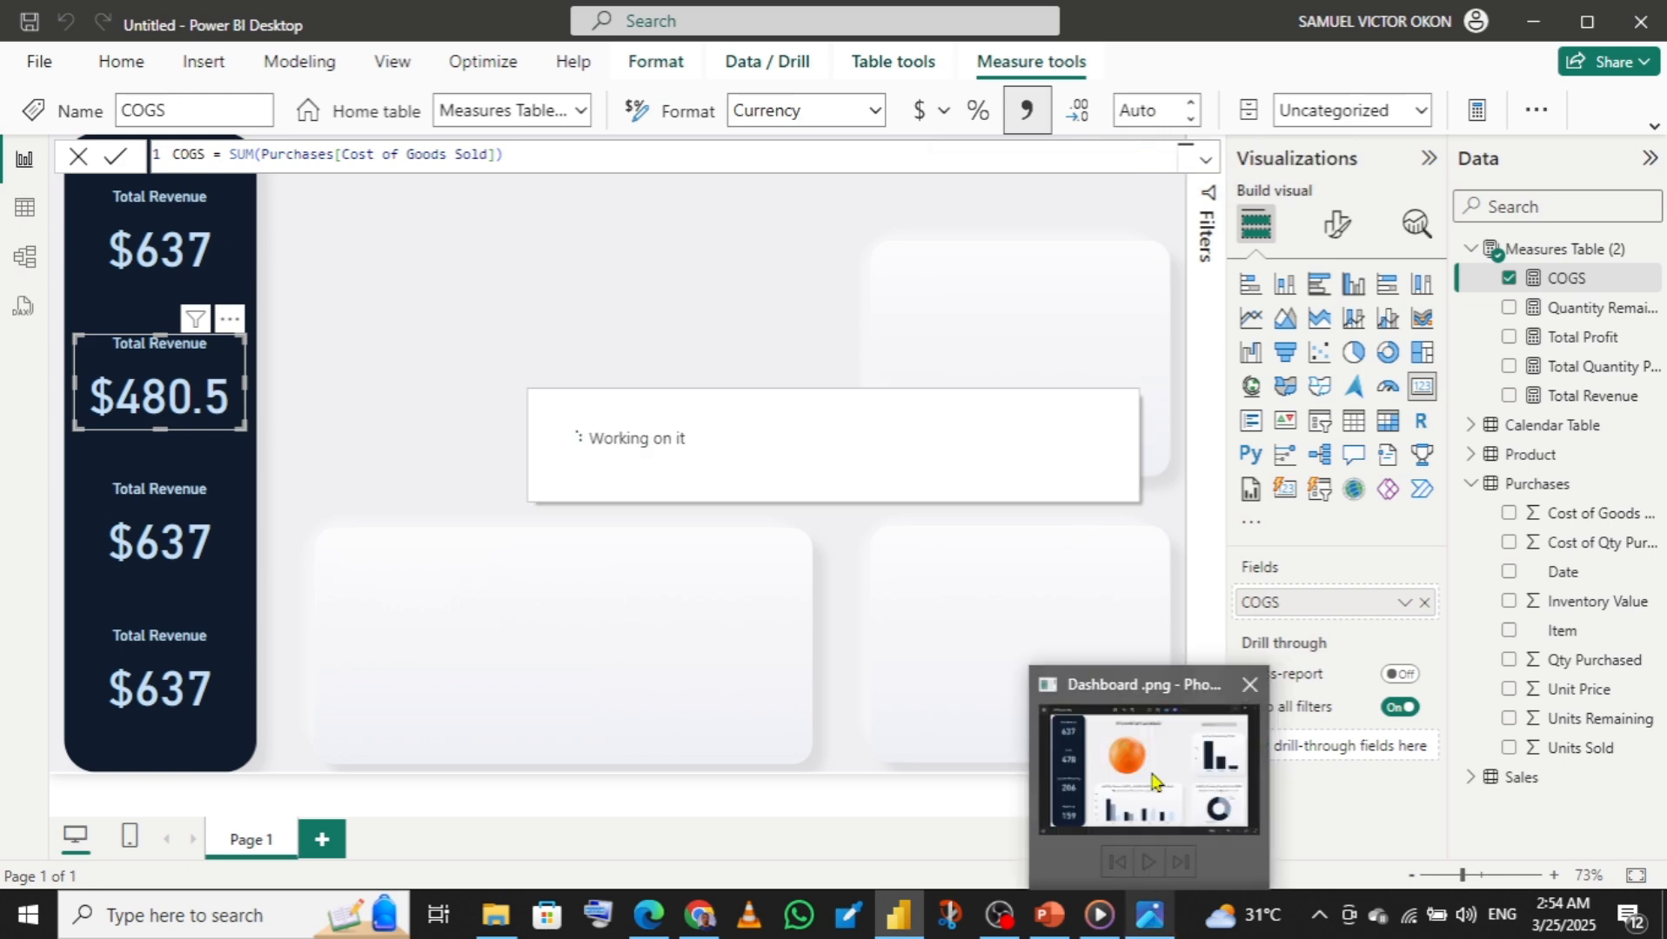
{"action": "mouse_move", "coordinate": [1153, 781]}
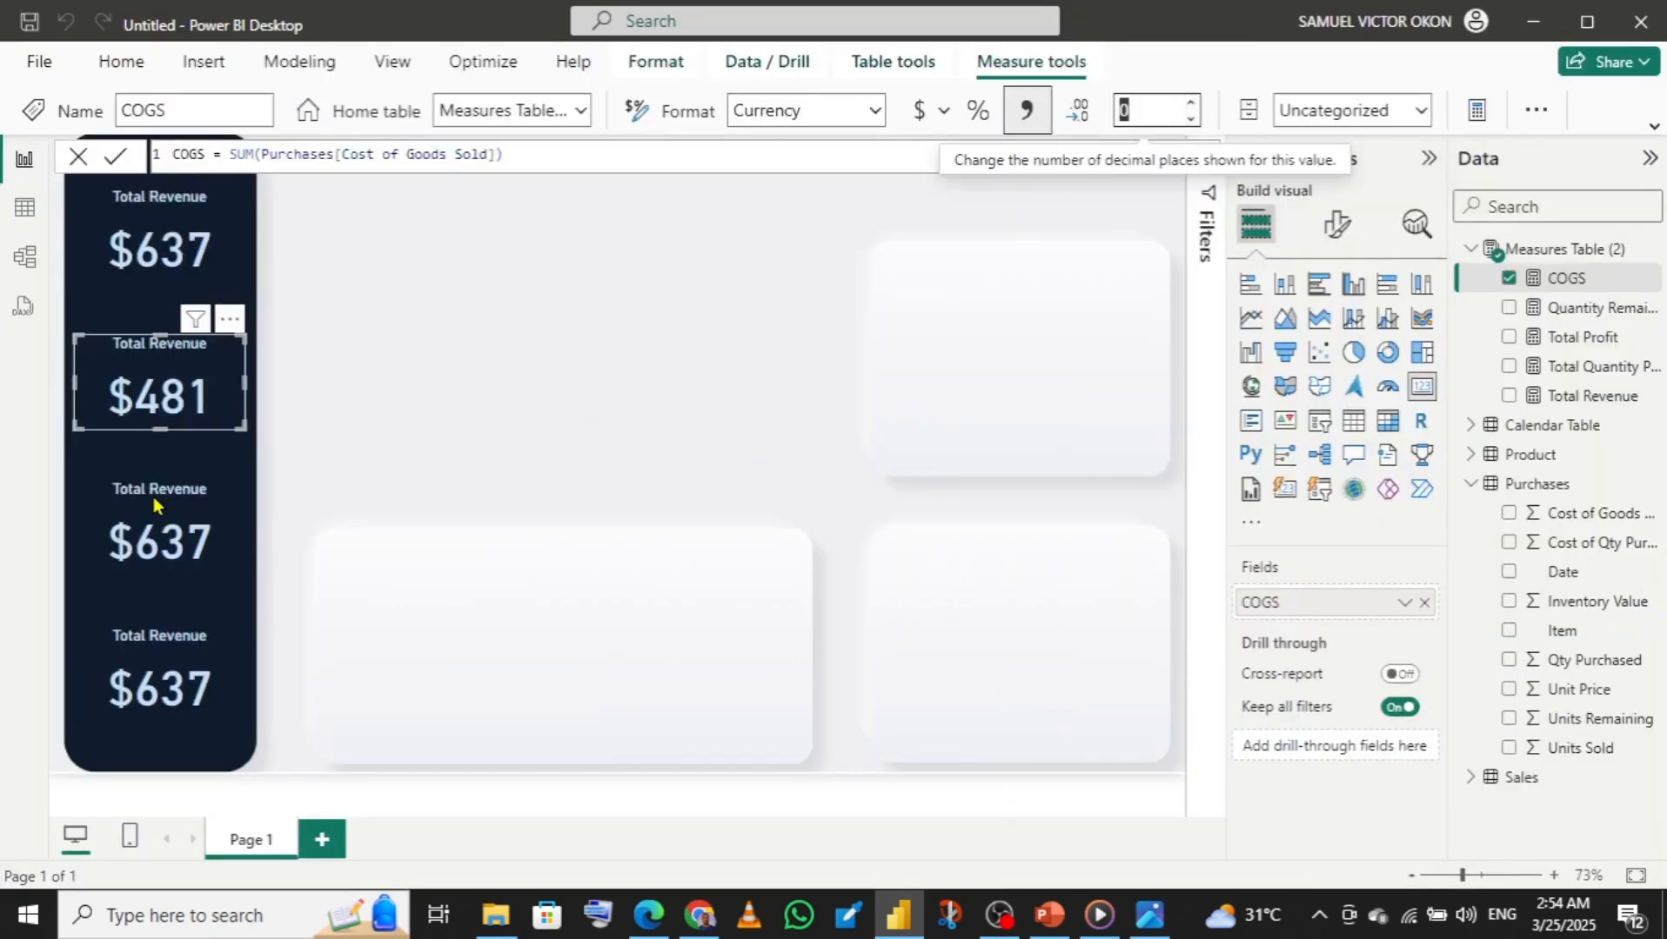
- Replace the Total Revenue field with the Total Profit measure in the third sidebar card
{"action": "left_click", "coordinate": [162, 524]}
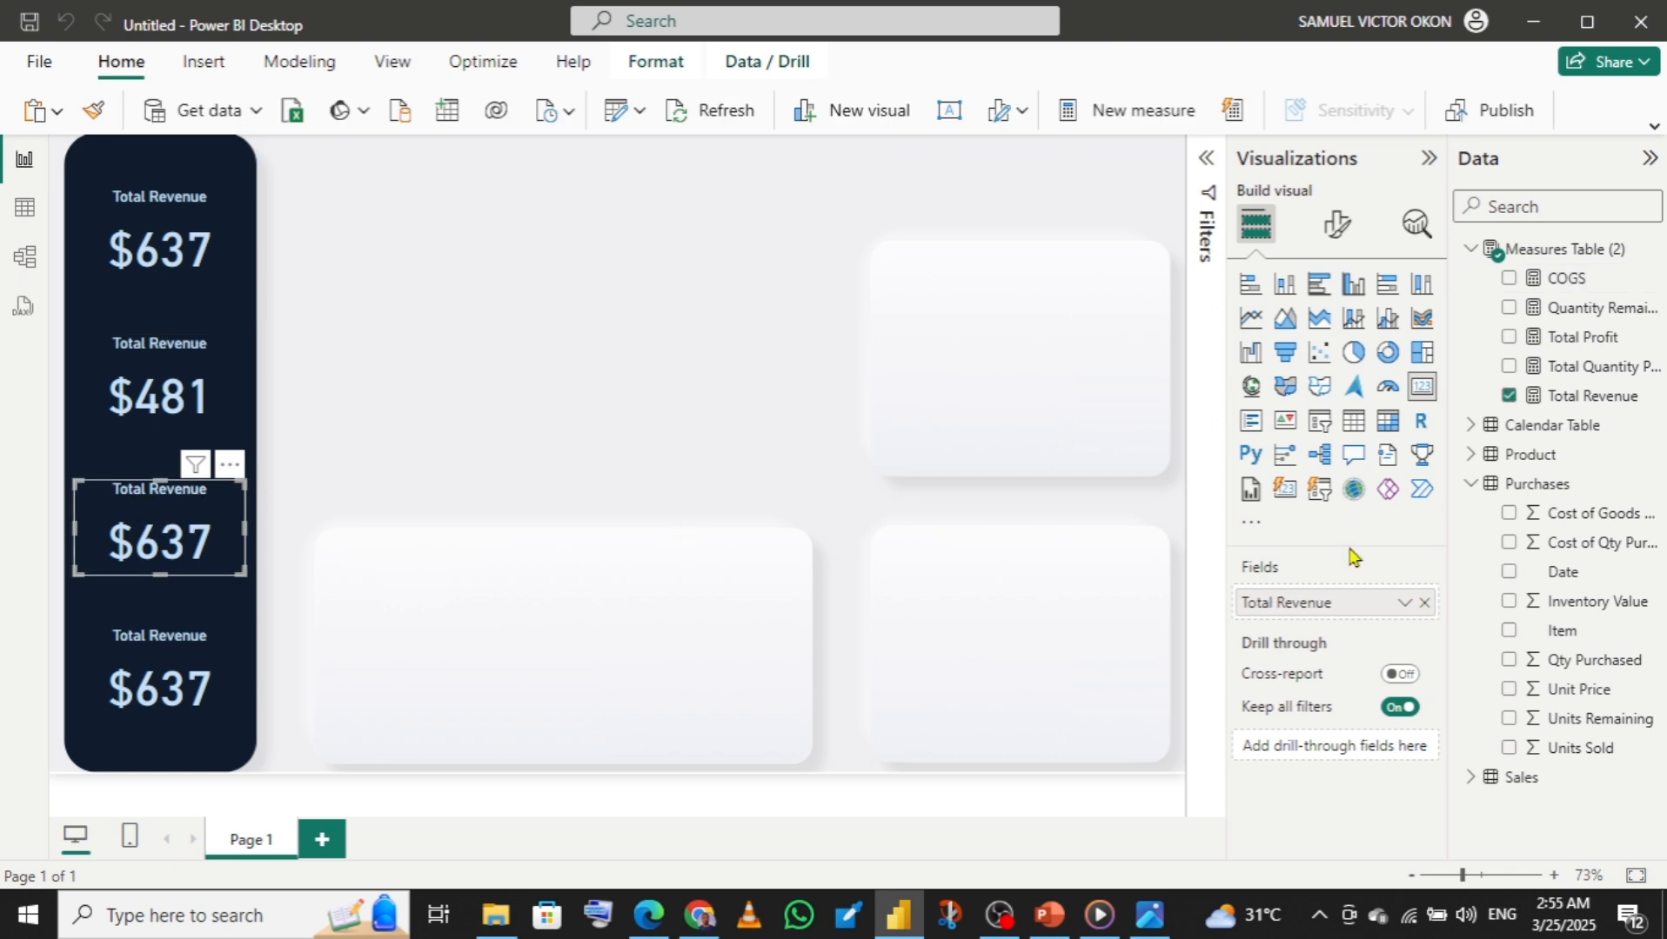
{"action": "left_click", "coordinate": [1425, 604]}
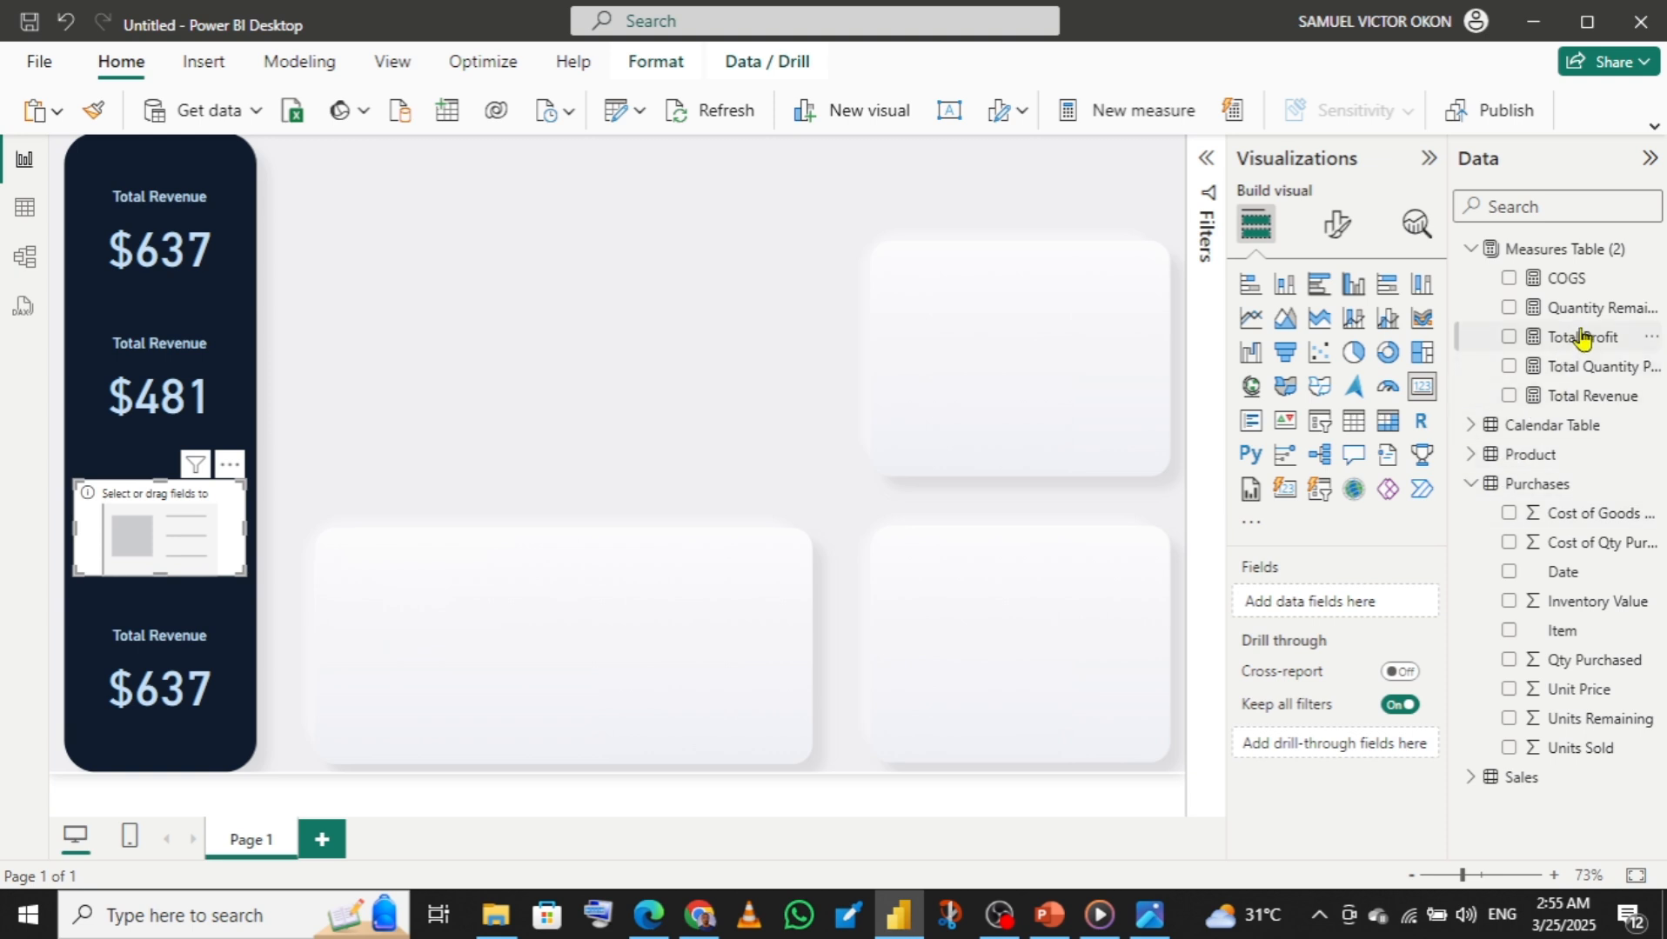
{"action": "left_click_drag", "start_coordinate": [1585, 337], "coordinate": [1355, 599]}
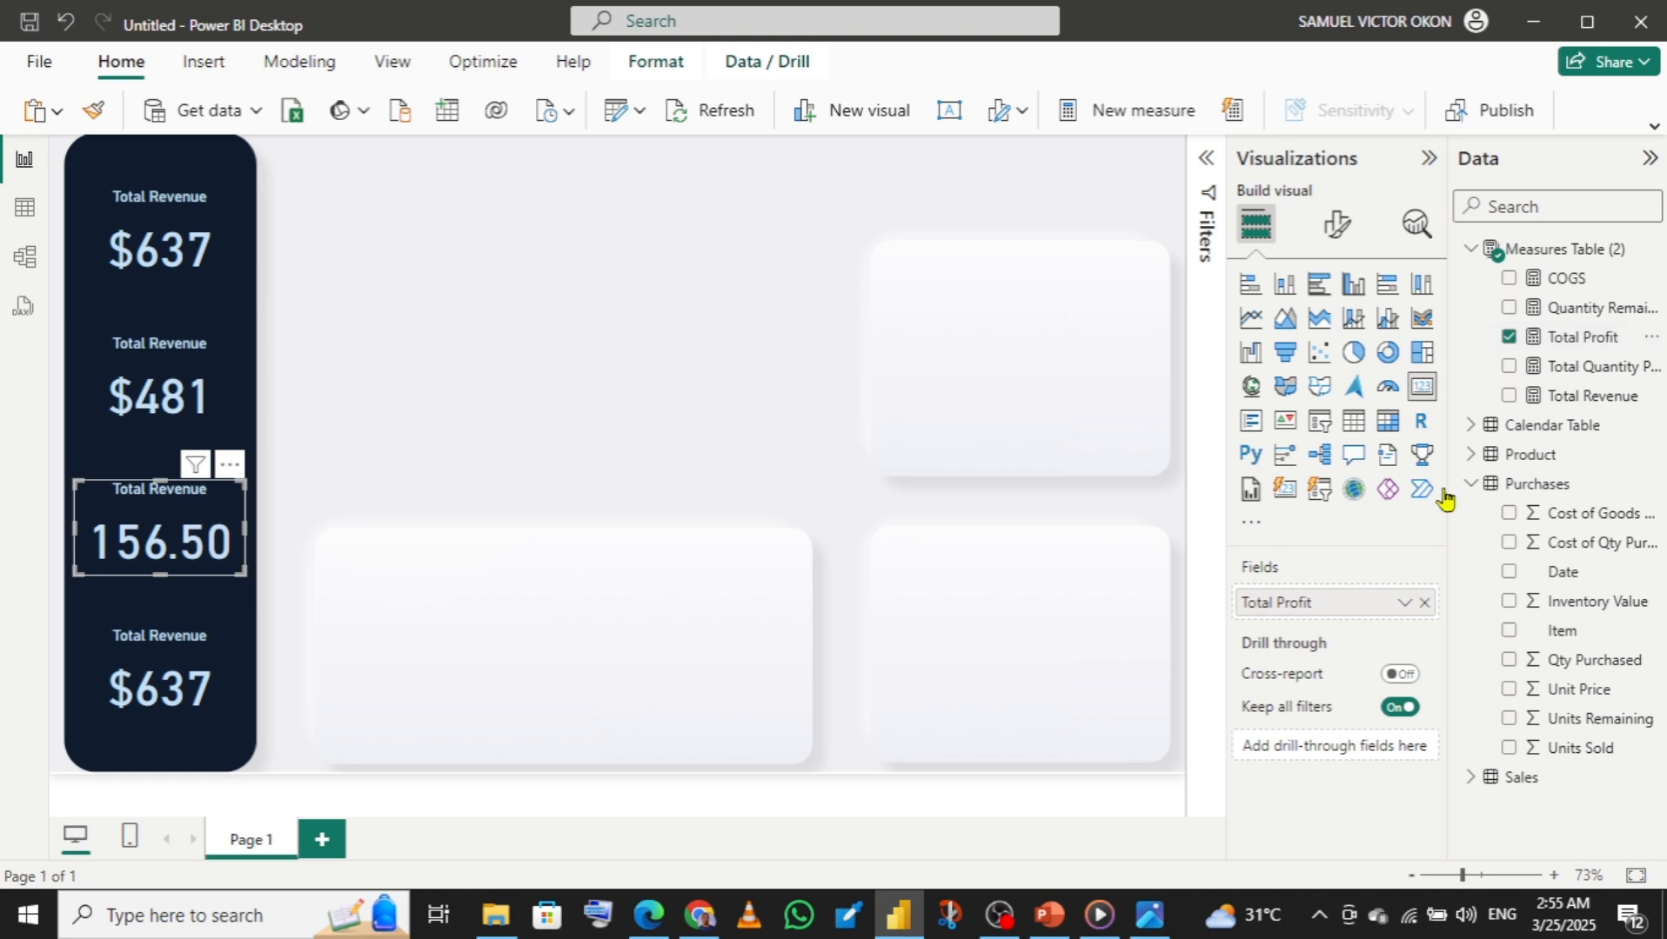
- Set the Total Profit measure's format to Currency with 0 decimal places
{"action": "left_click", "coordinate": [1581, 339]}
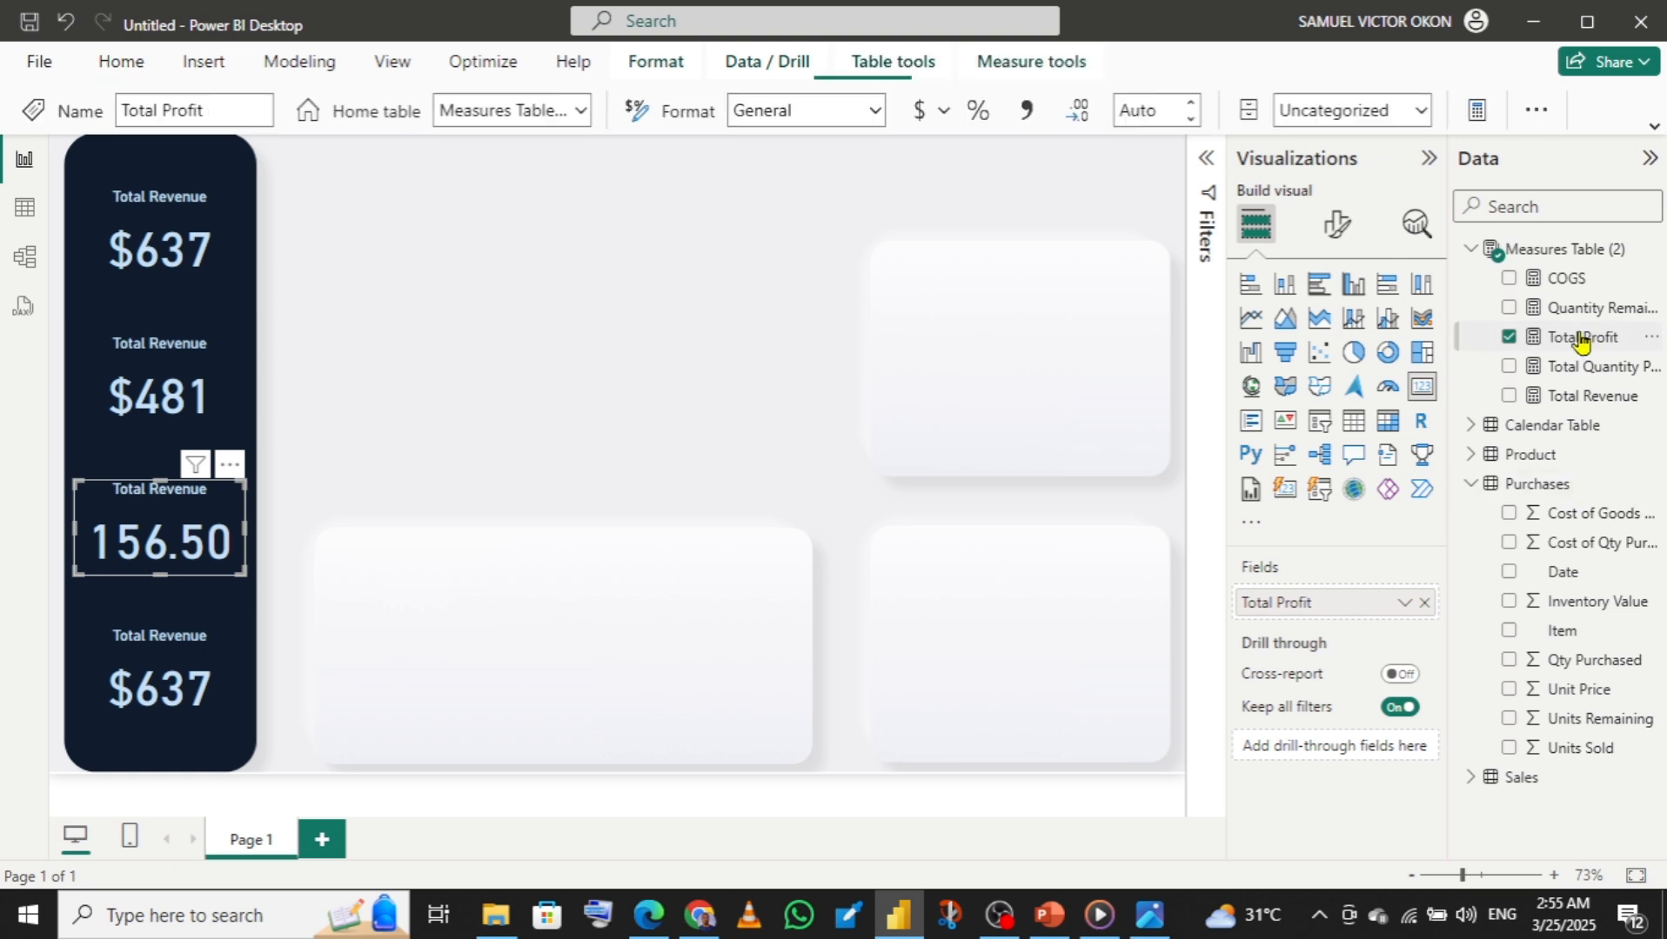
{"action": "left_click", "coordinate": [875, 113]}
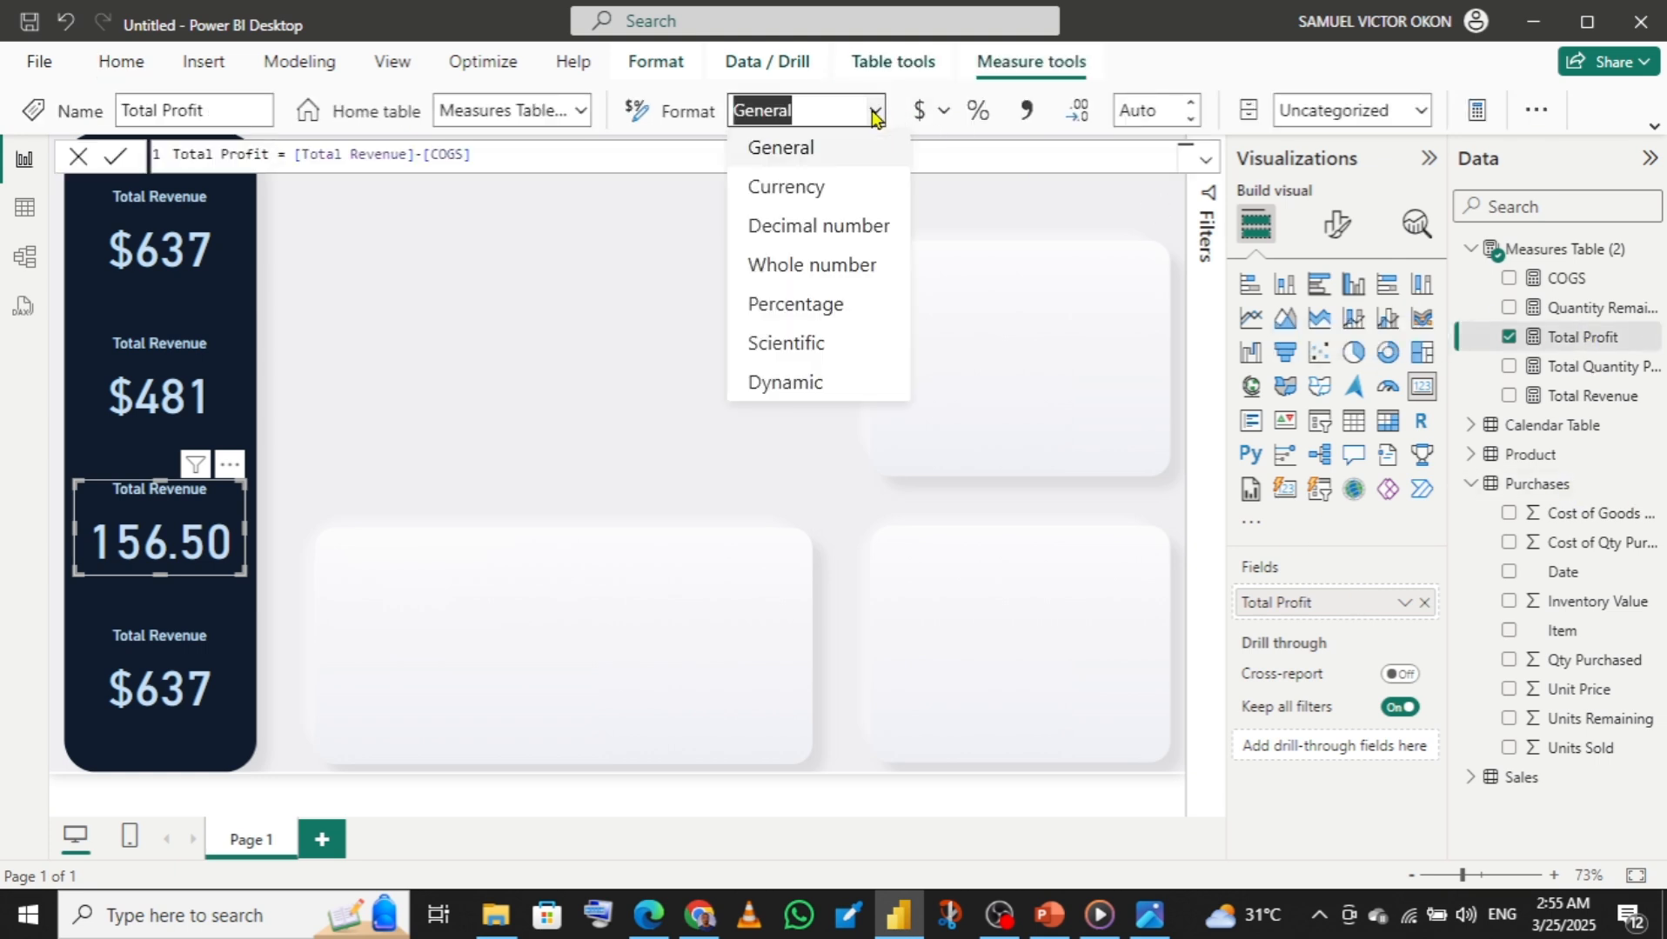
{"action": "left_click", "coordinate": [788, 204]}
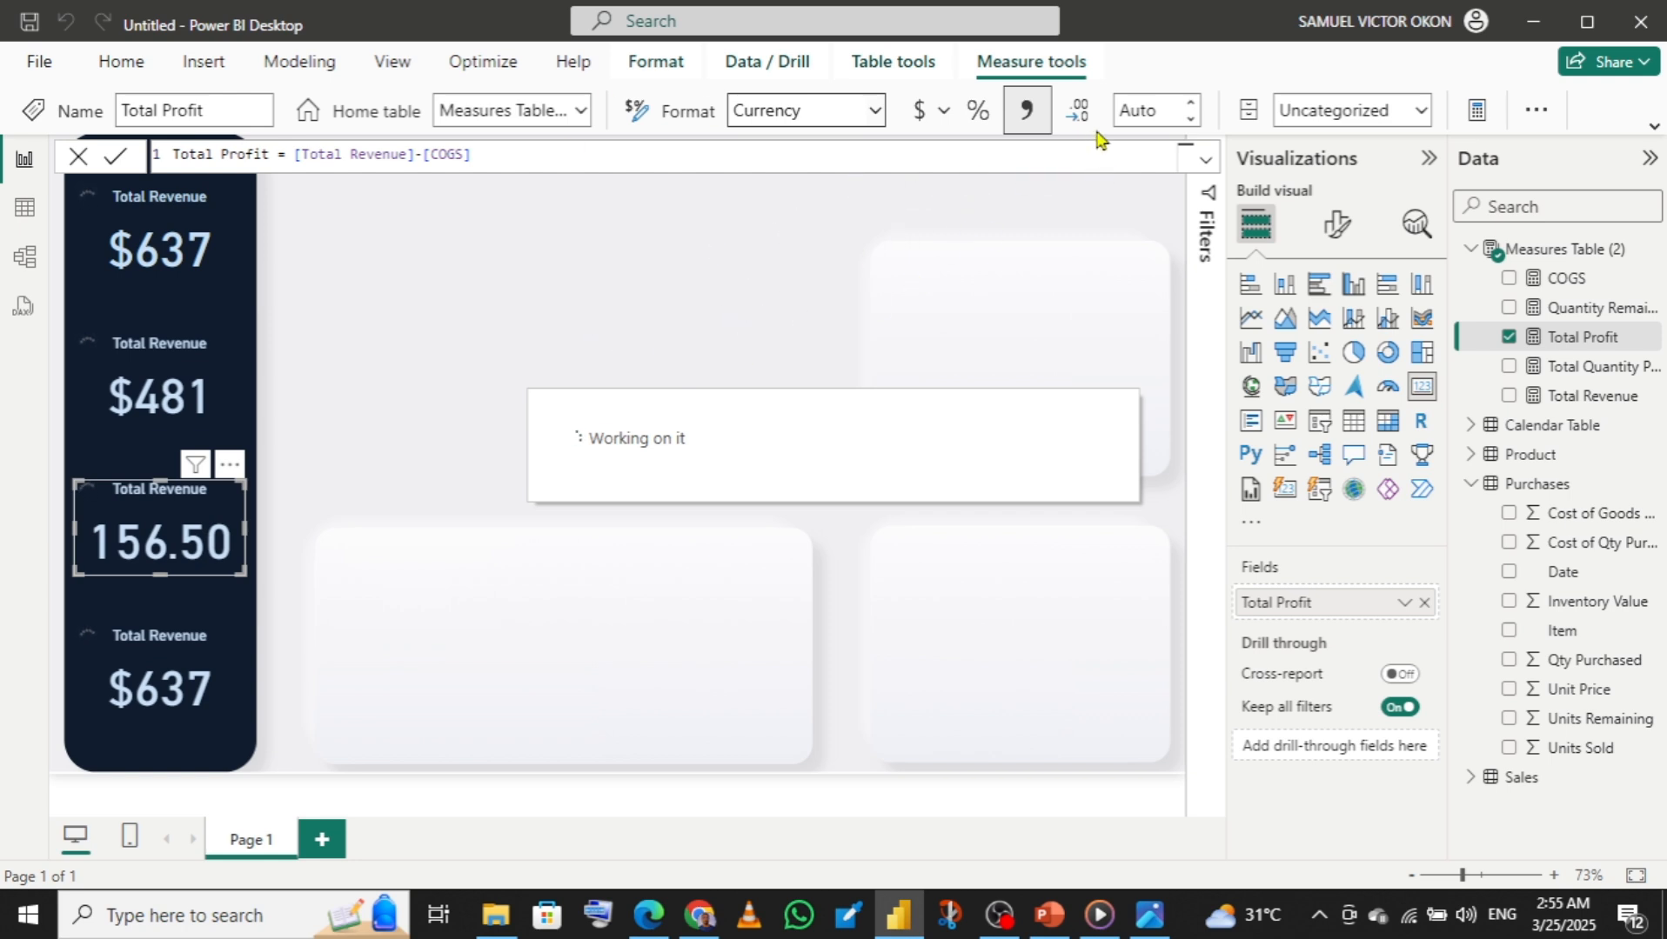
{"action": "left_click", "coordinate": [1144, 108]}
{"action": "type", "text": "0"}
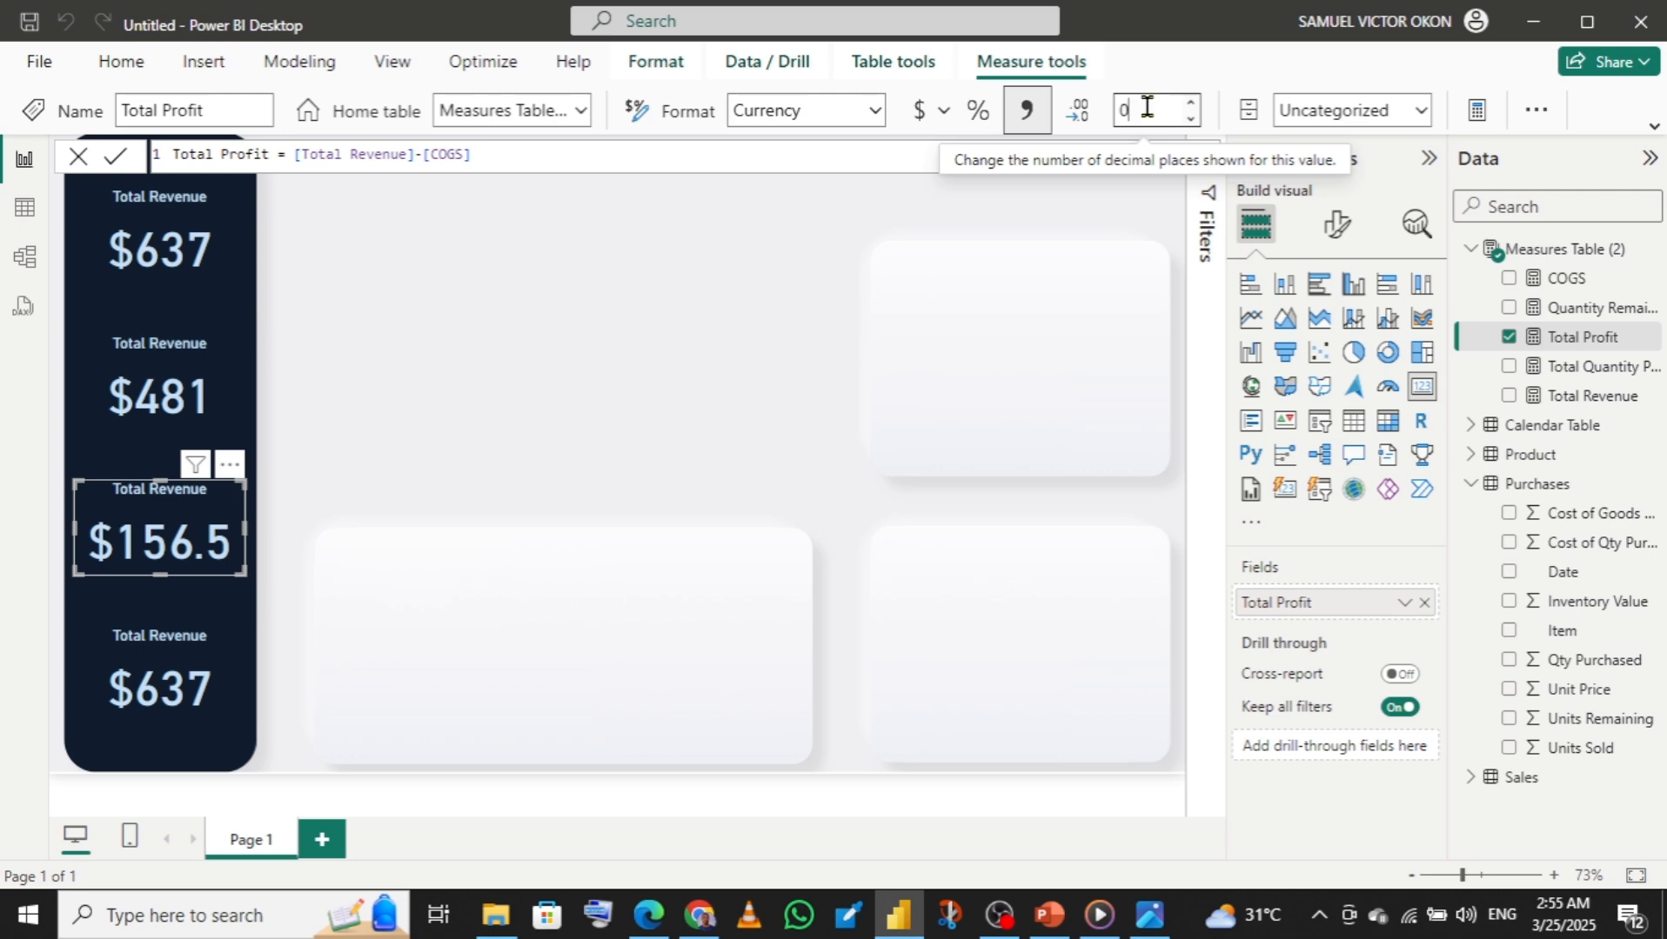
{"action": "key", "text": "Return"}
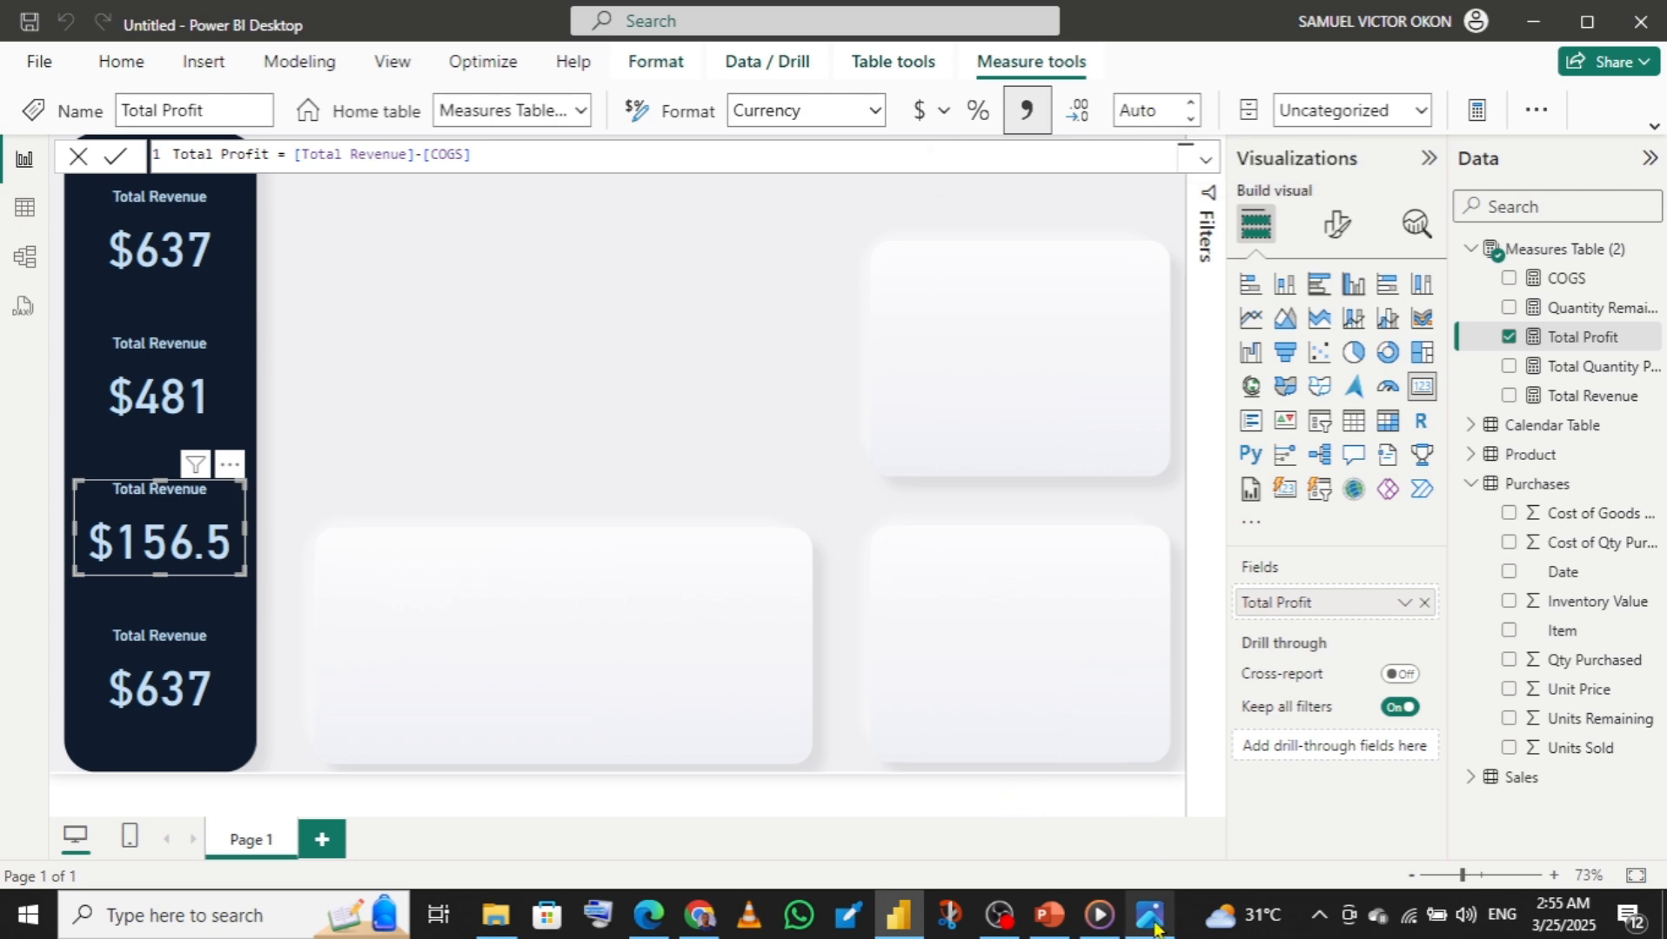
{"action": "mouse_move", "coordinate": [1157, 739]}
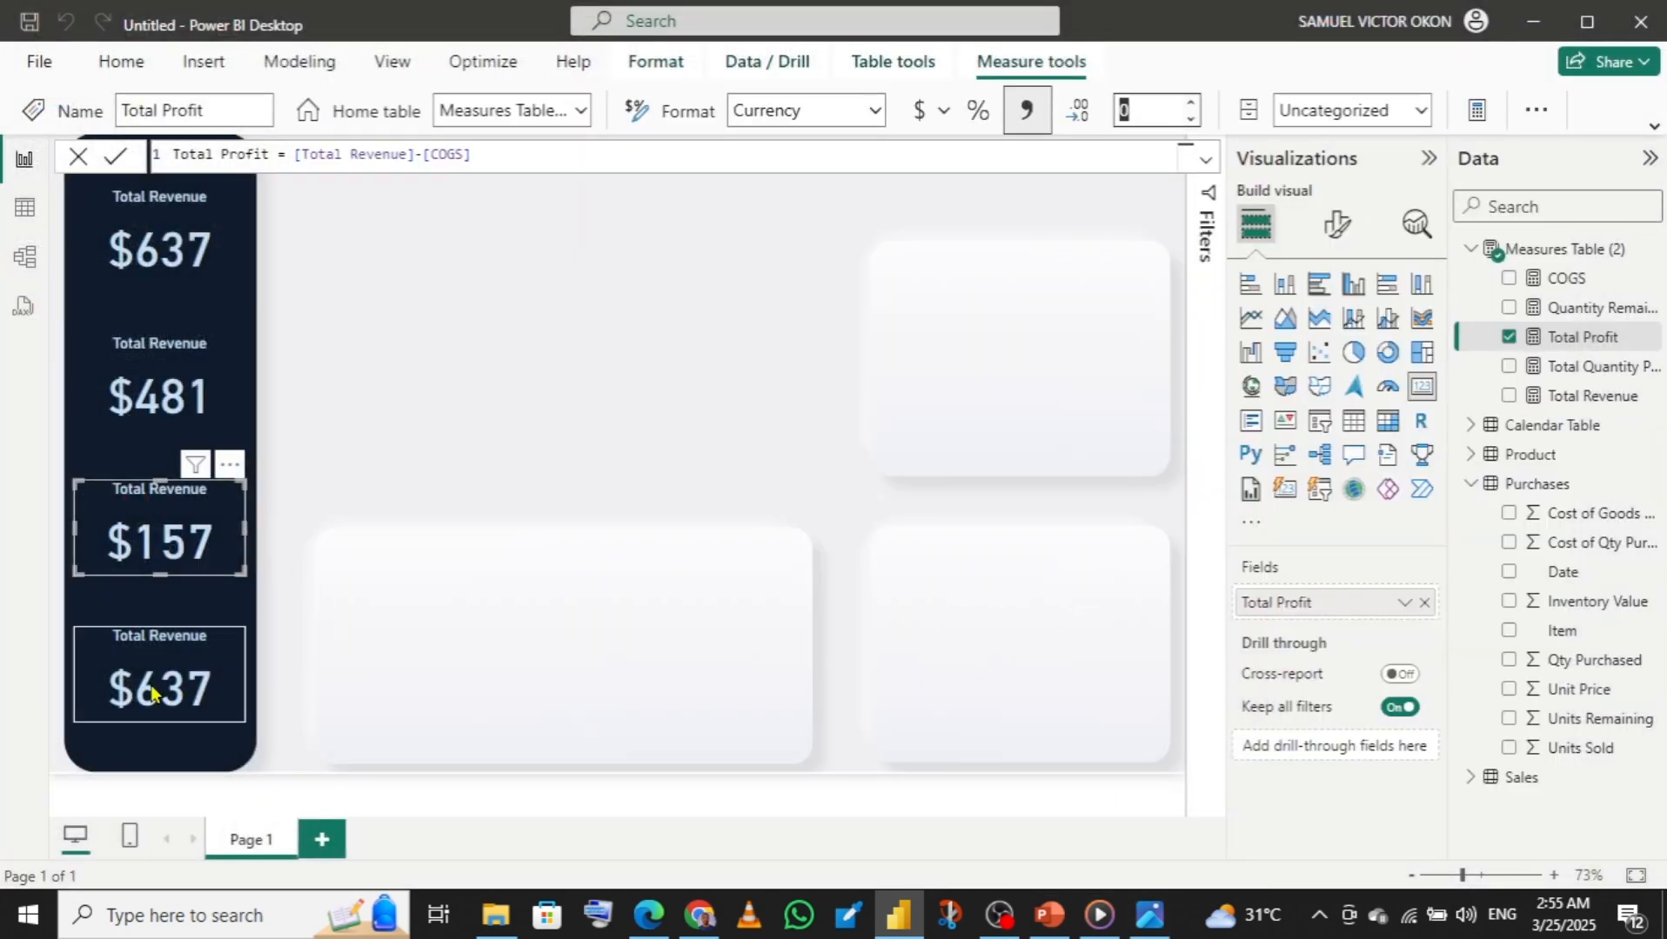
- Replace the Total Revenue field with the Quantity Remaining measure in the fourth sidebar card
{"action": "left_click", "coordinate": [153, 693]}
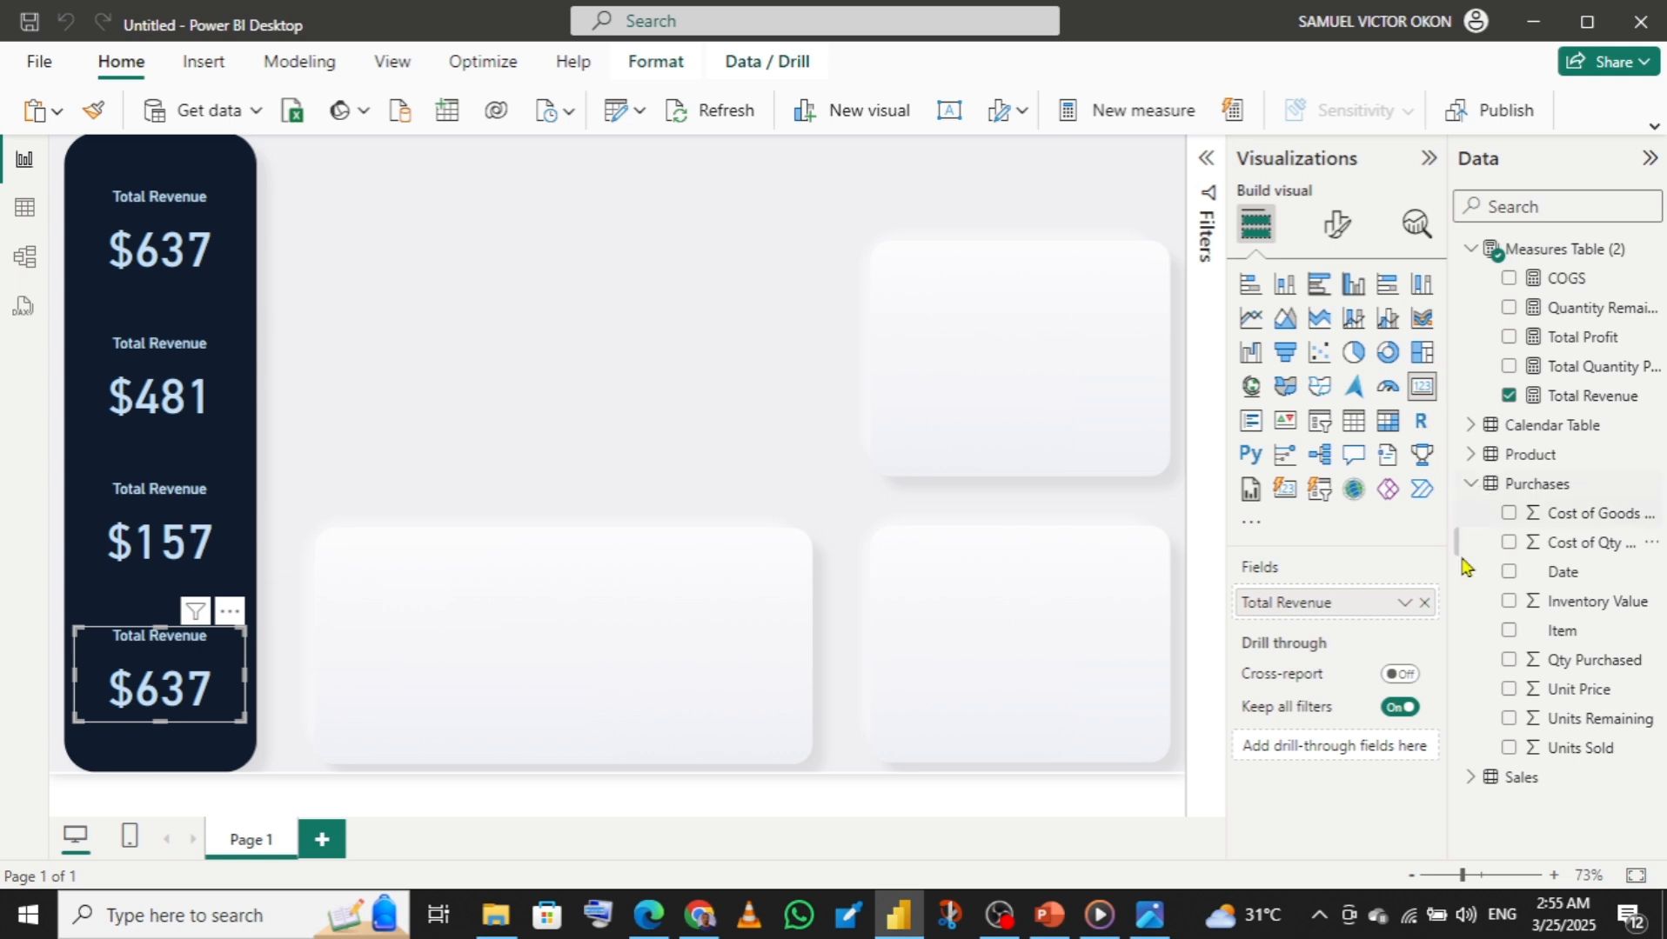
{"action": "left_click", "coordinate": [1424, 602]}
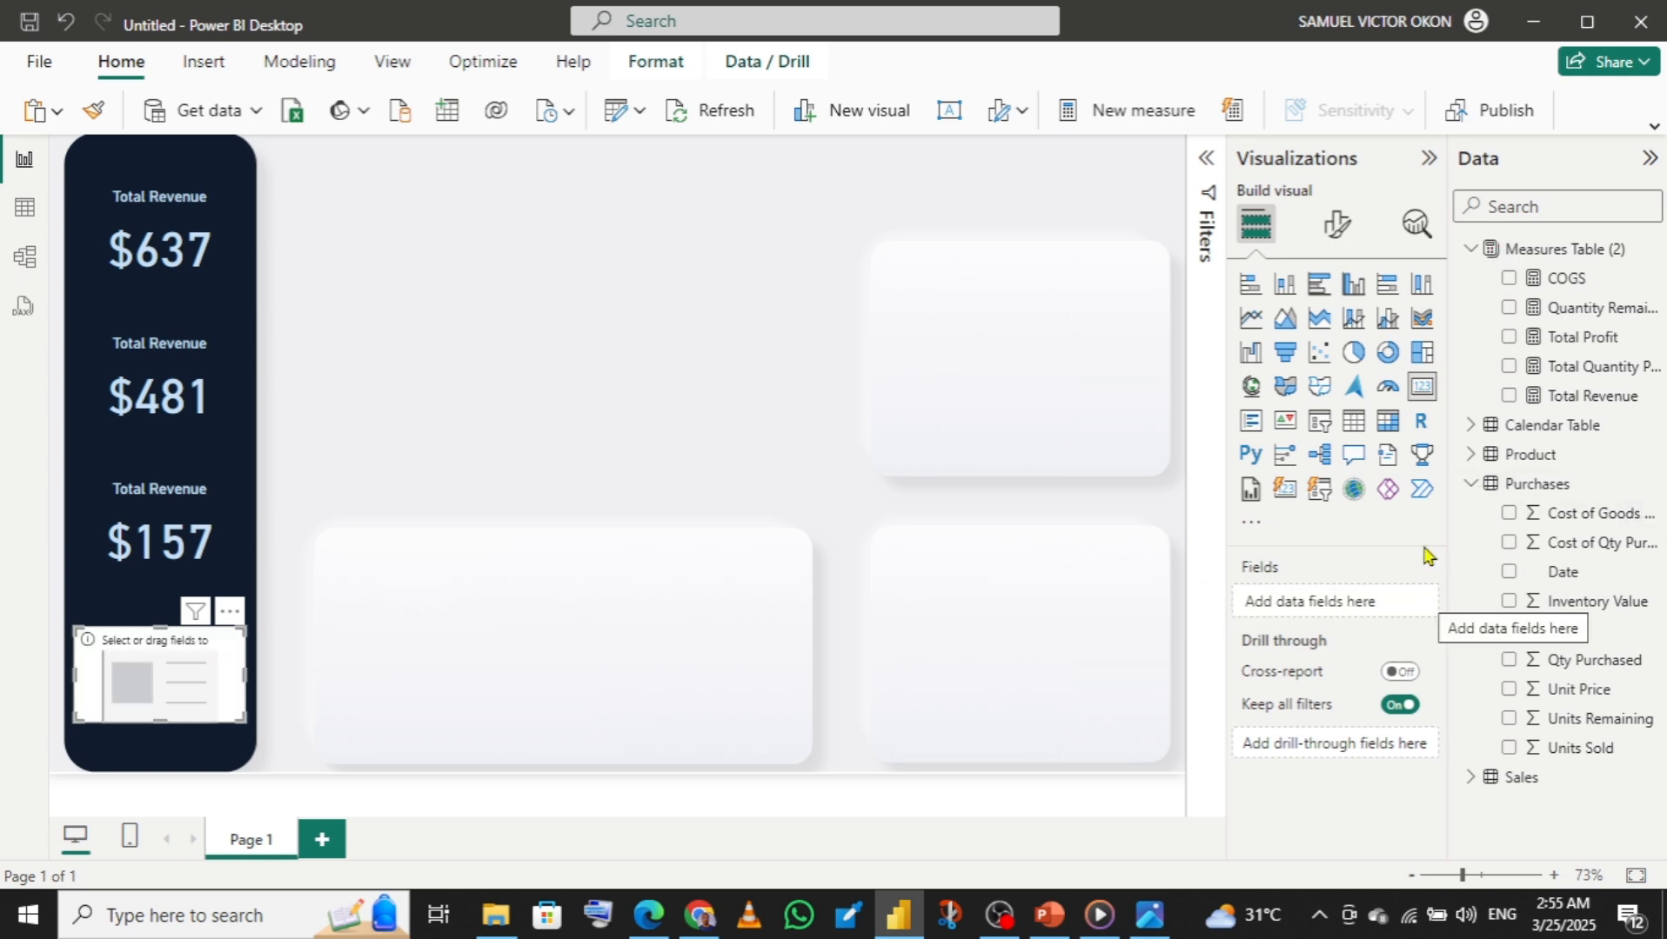
{"action": "left_click_drag", "start_coordinate": [1618, 310], "coordinate": [1366, 626]}
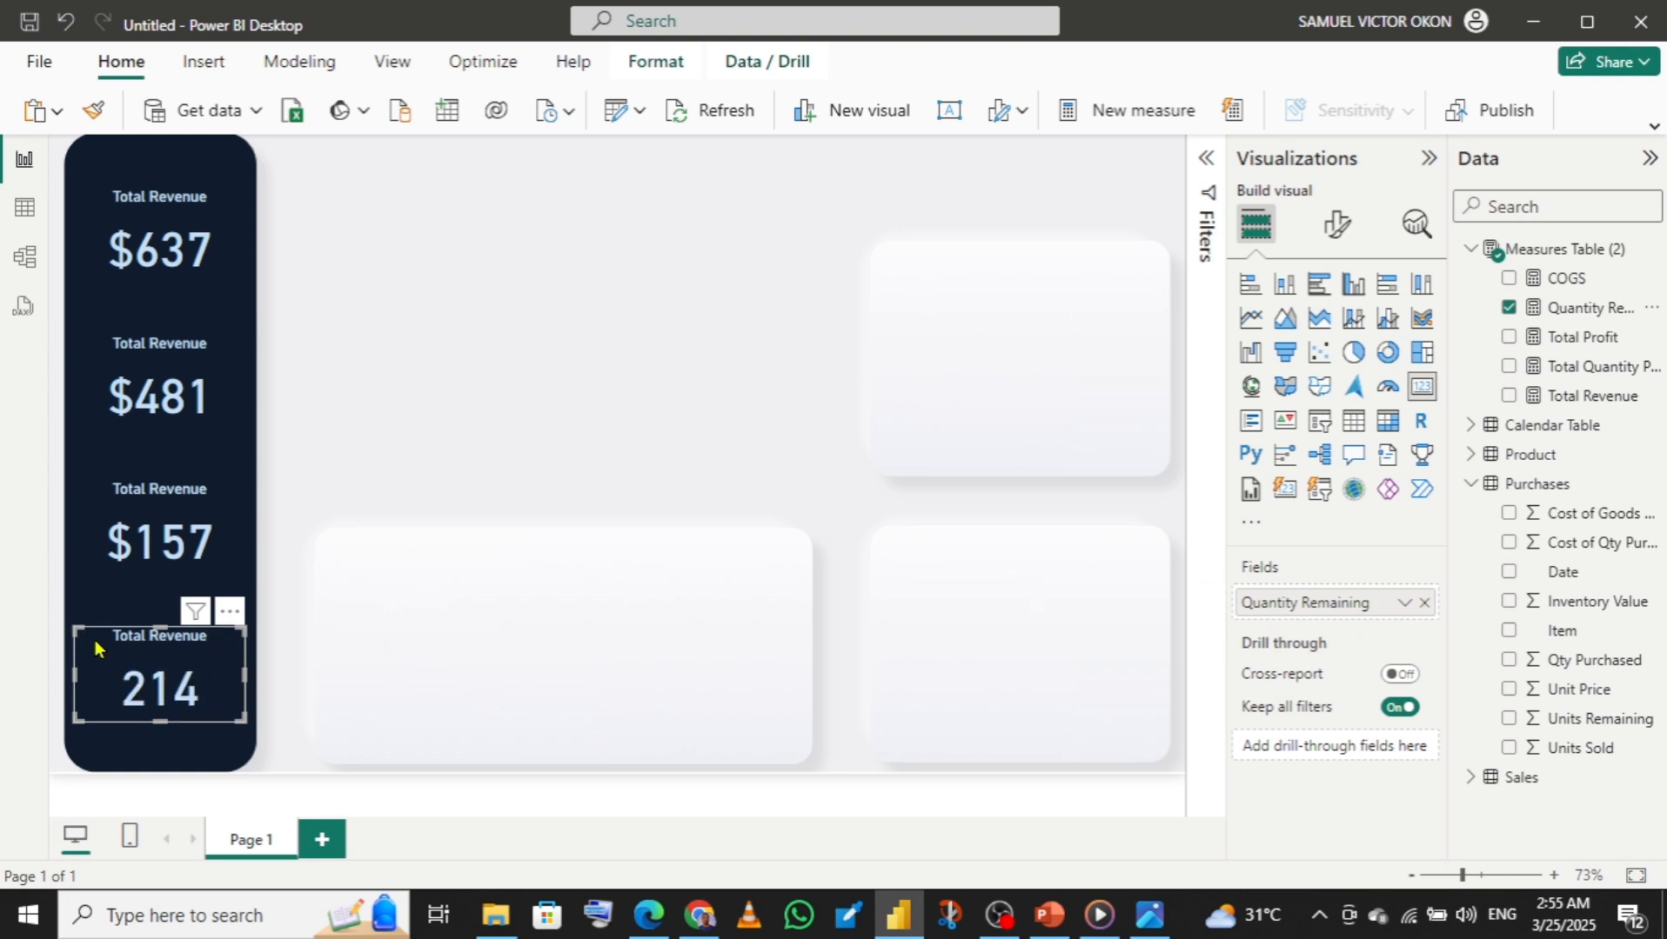
- Change the title text of the second sidebar card to "COGS"
{"action": "left_click", "coordinate": [148, 401]}
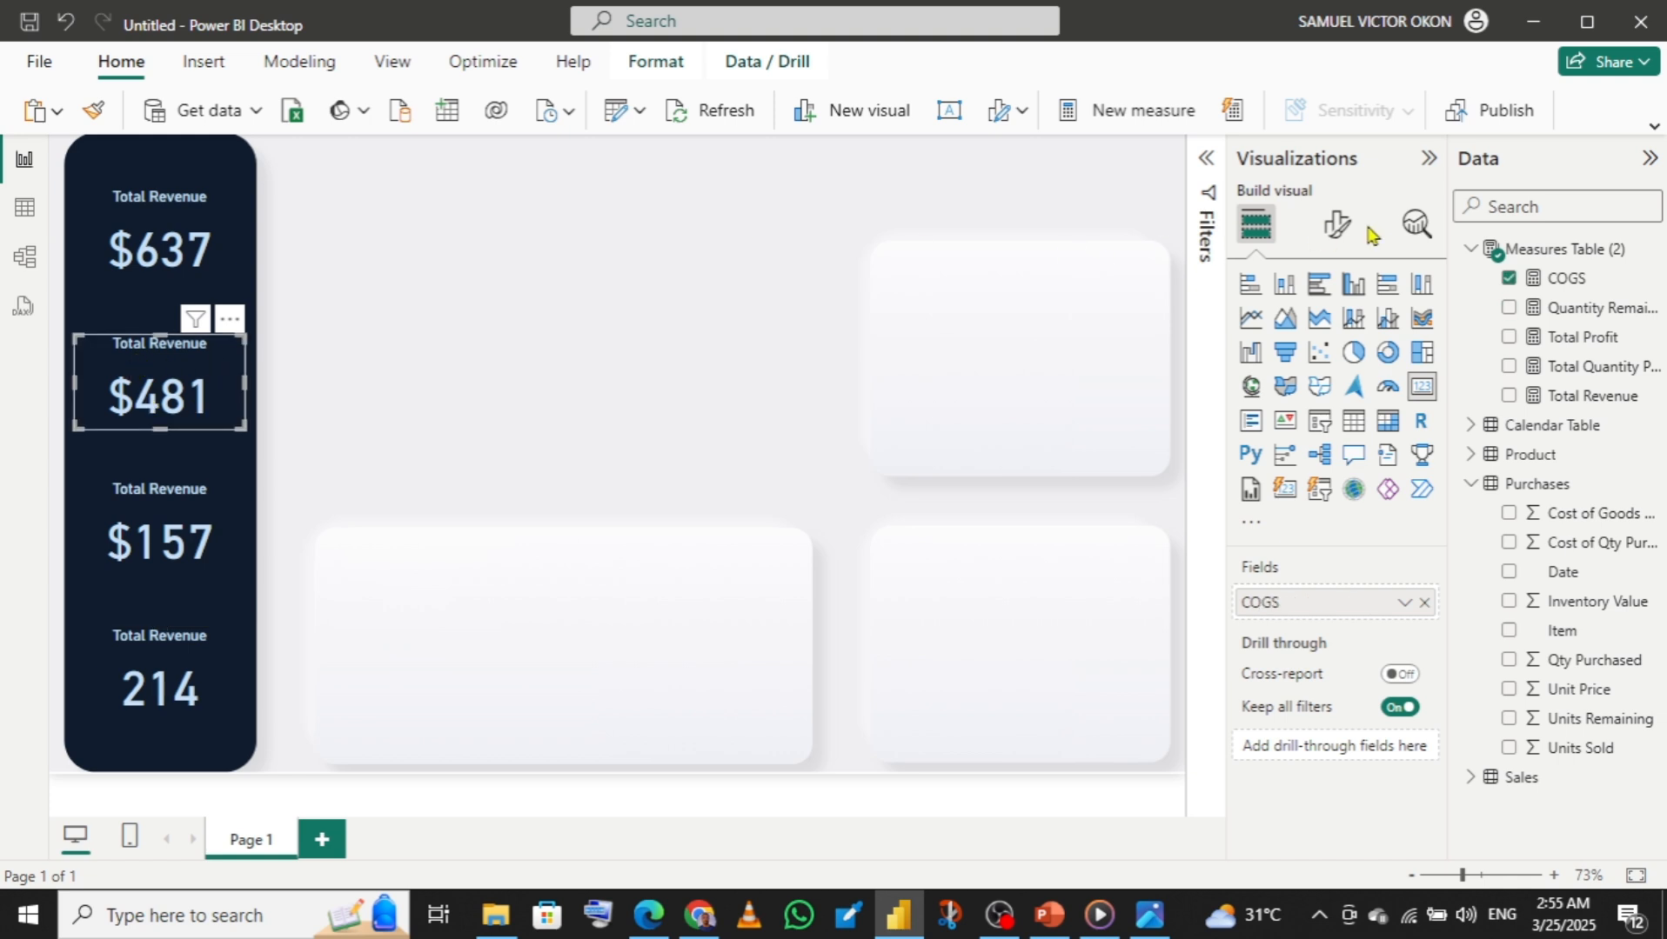
{"action": "left_click", "coordinate": [1319, 233]}
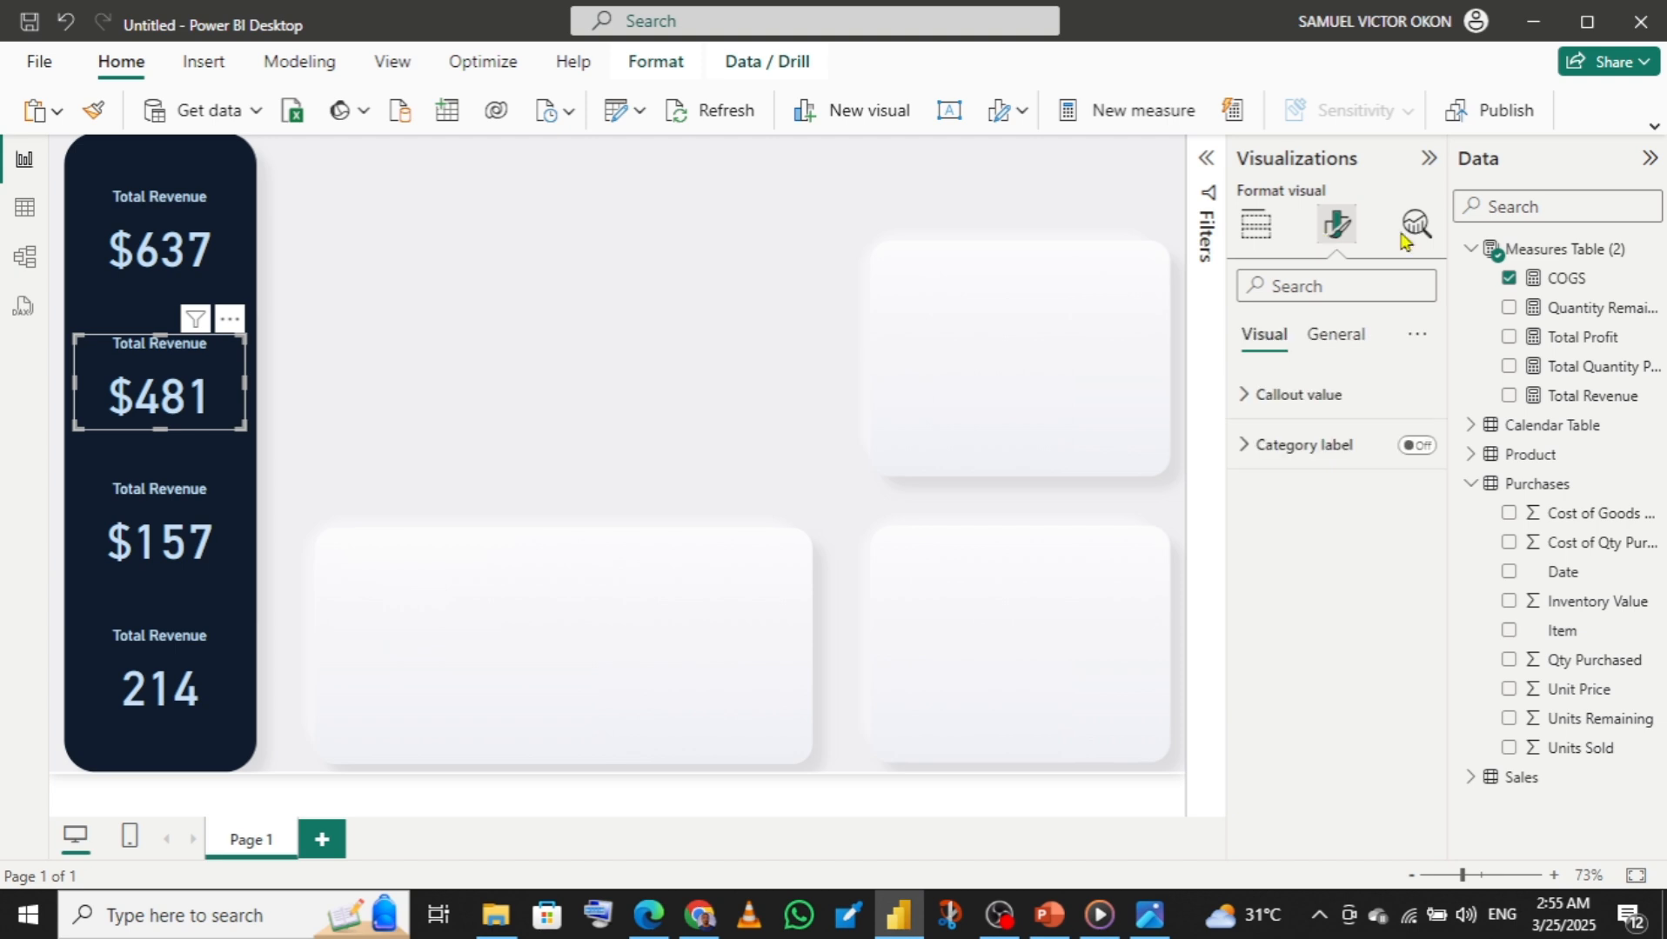
{"action": "left_click", "coordinate": [1326, 340]}
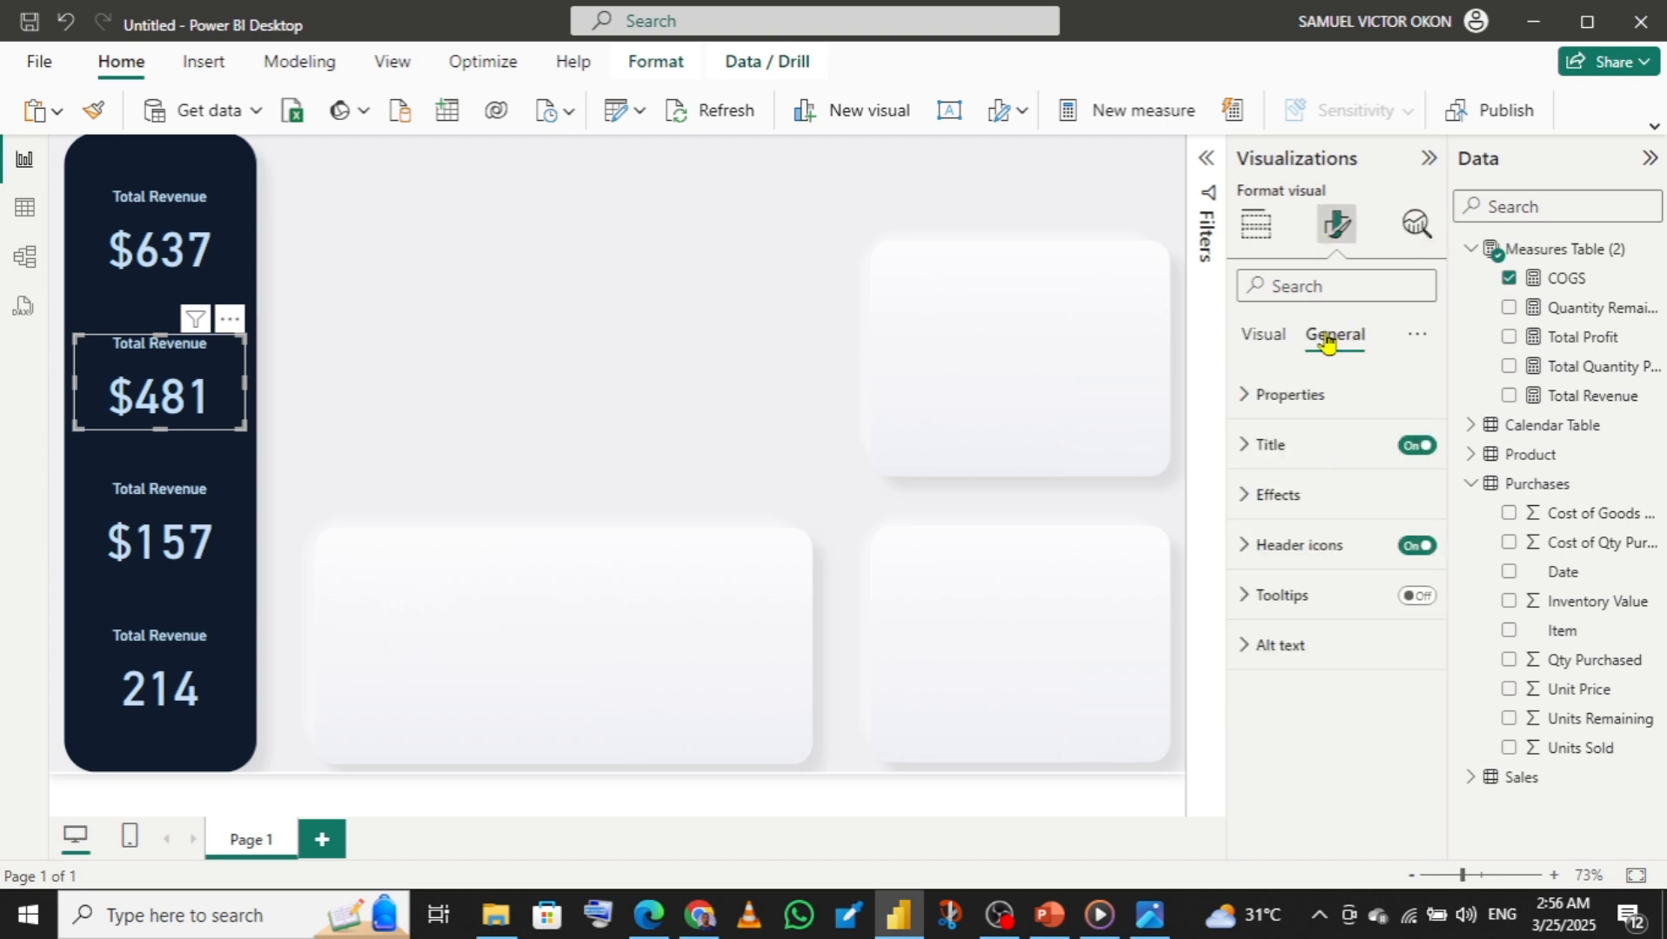
{"action": "left_click", "coordinate": [1258, 447]}
{"action": "left_click", "coordinate": [1374, 569]}
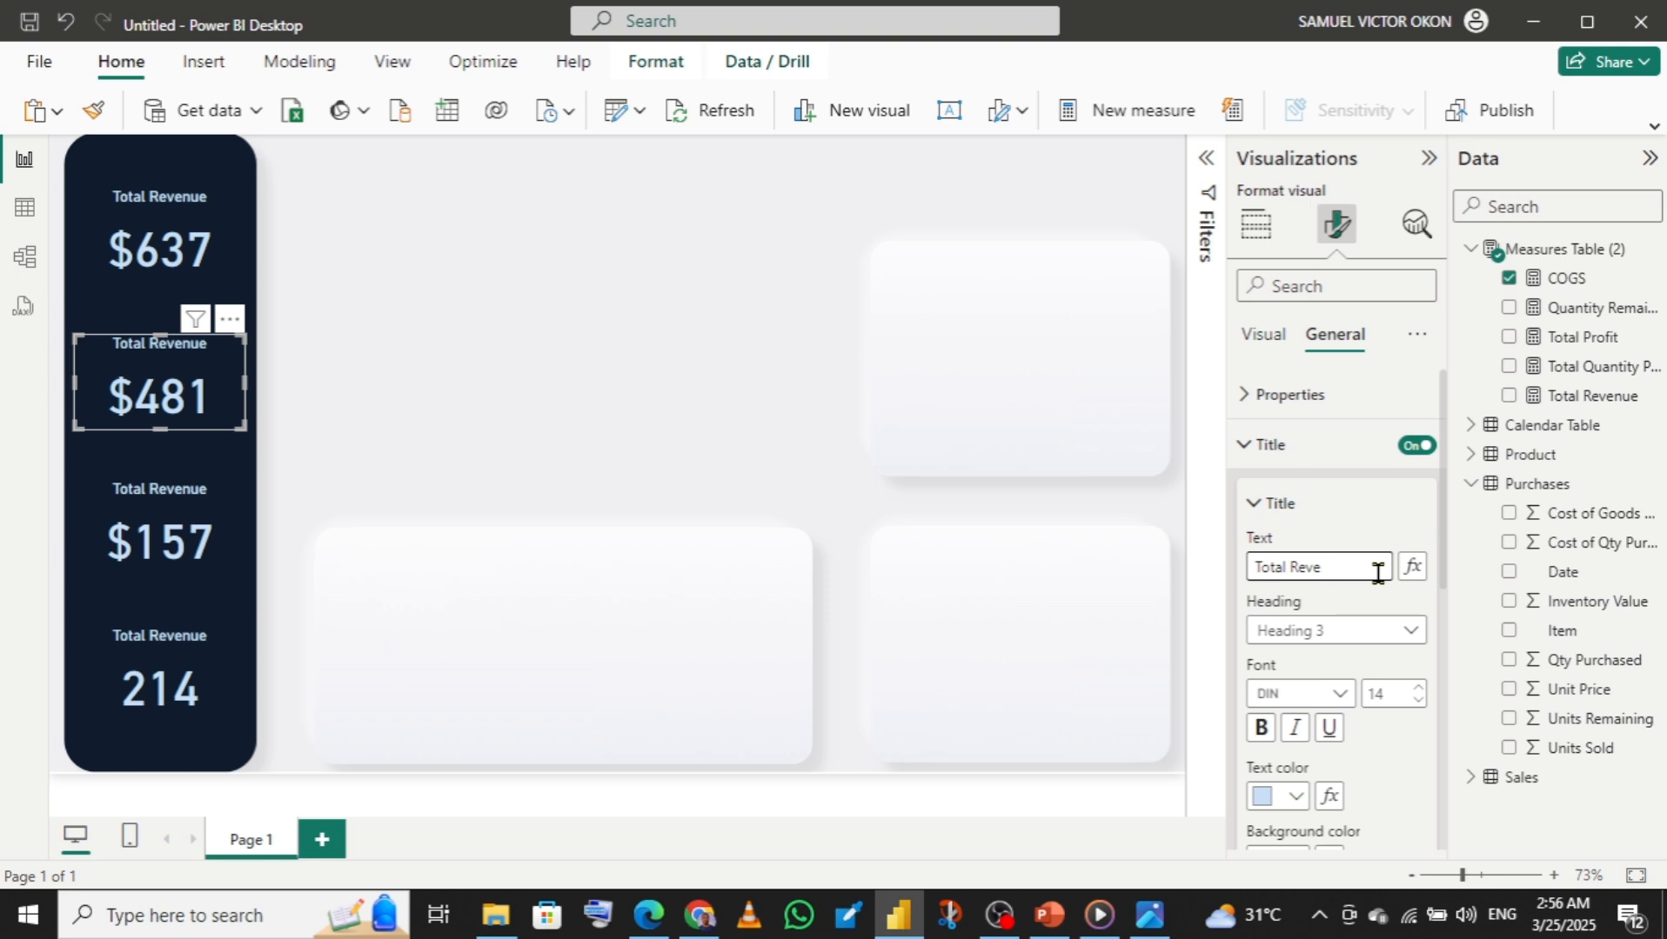
{"action": "key", "text": "BackSpace"}
{"action": "key", "text": "BackSpace"}
{"action": "key", "text": "BackSpace"}
{"action": "key", "text": "BackSpace"}
{"action": "key", "text": "BackSpace"}
{"action": "key", "text": "BackSpace"}
{"action": "key", "text": "BackSpace"}
{"action": "key", "text": "BackSpace"}
{"action": "key", "text": "BackSpace"}
{"action": "key", "text": "BackSpace"}
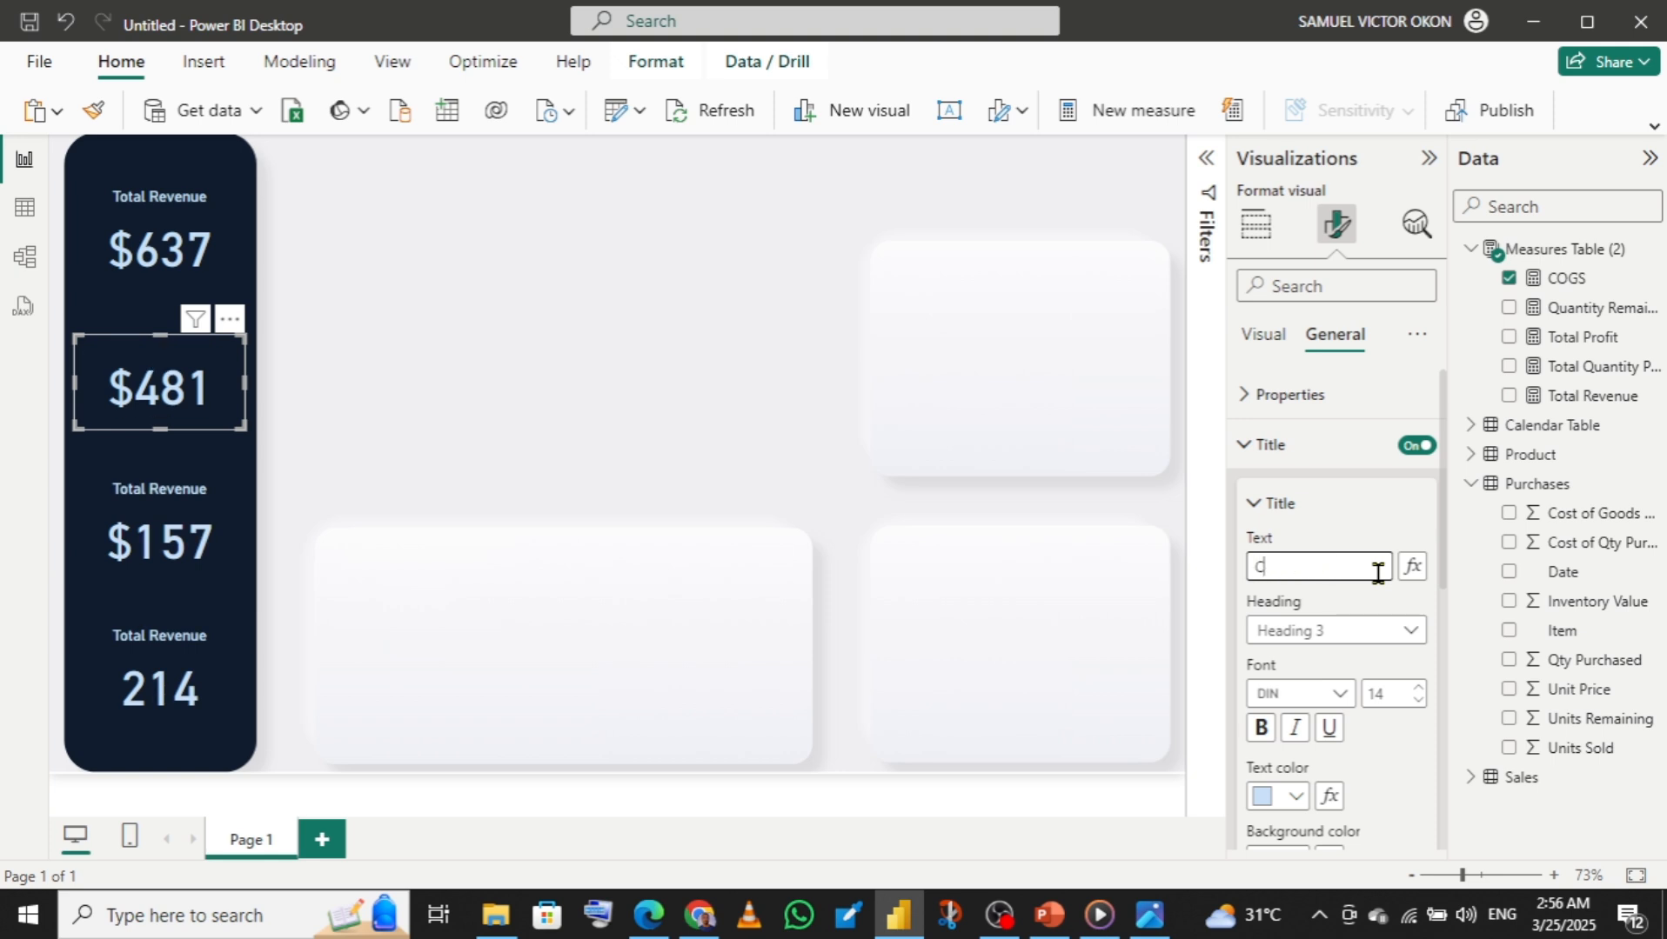
{"action": "type", "text": "CO"}
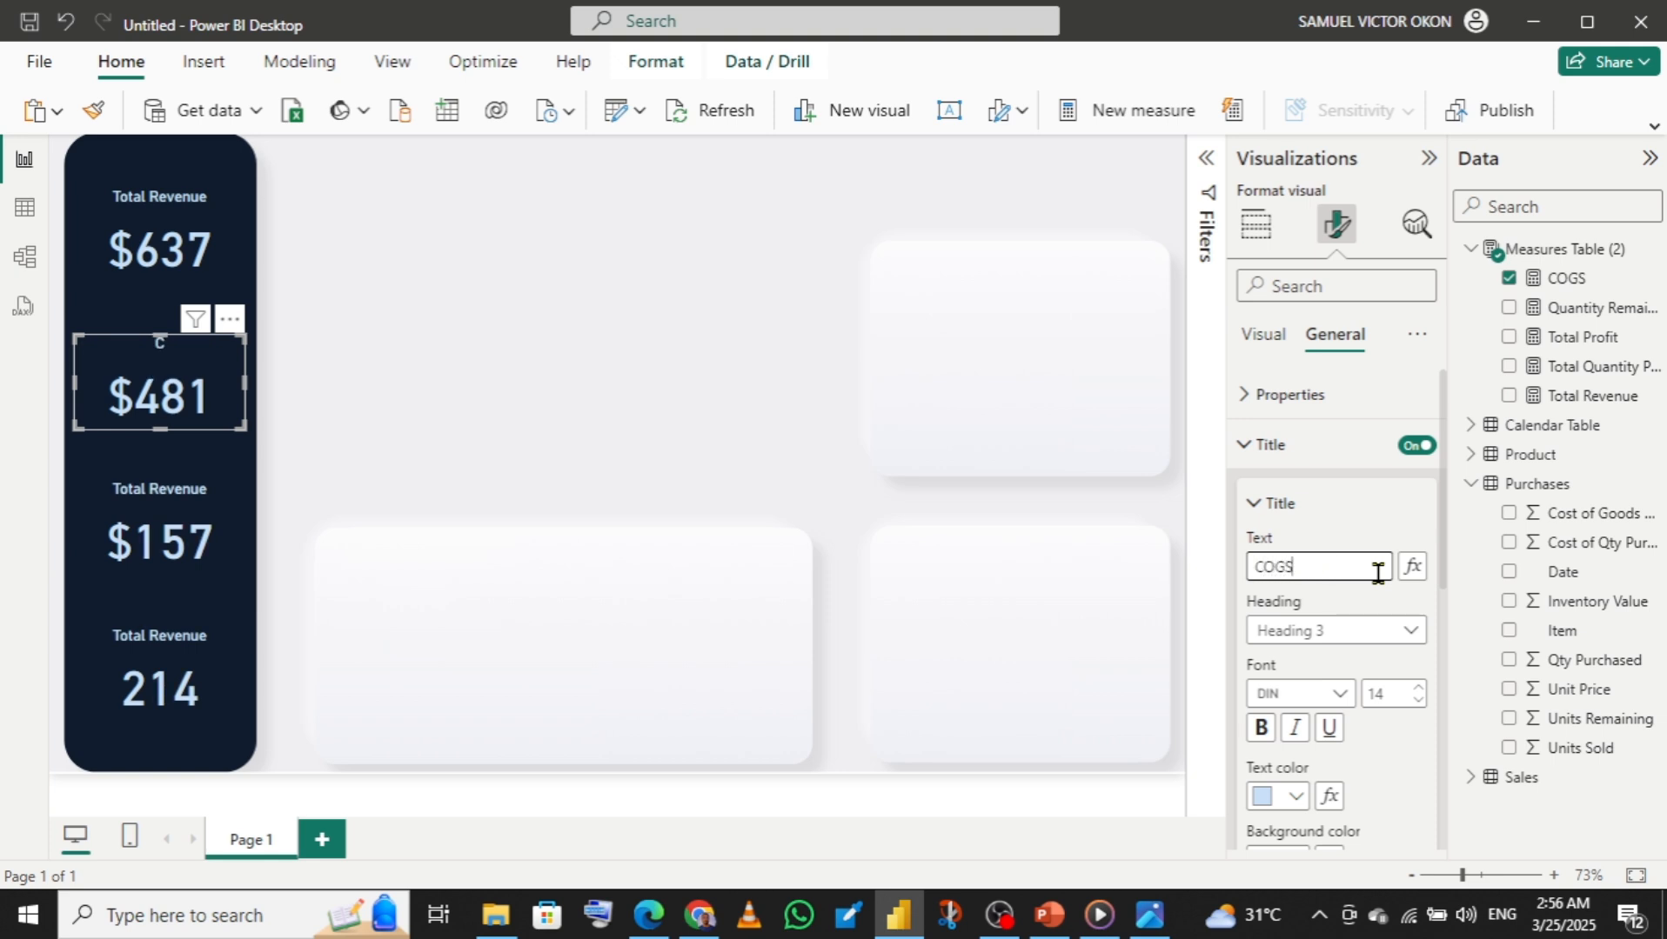
{"action": "type", "text": "GS"}
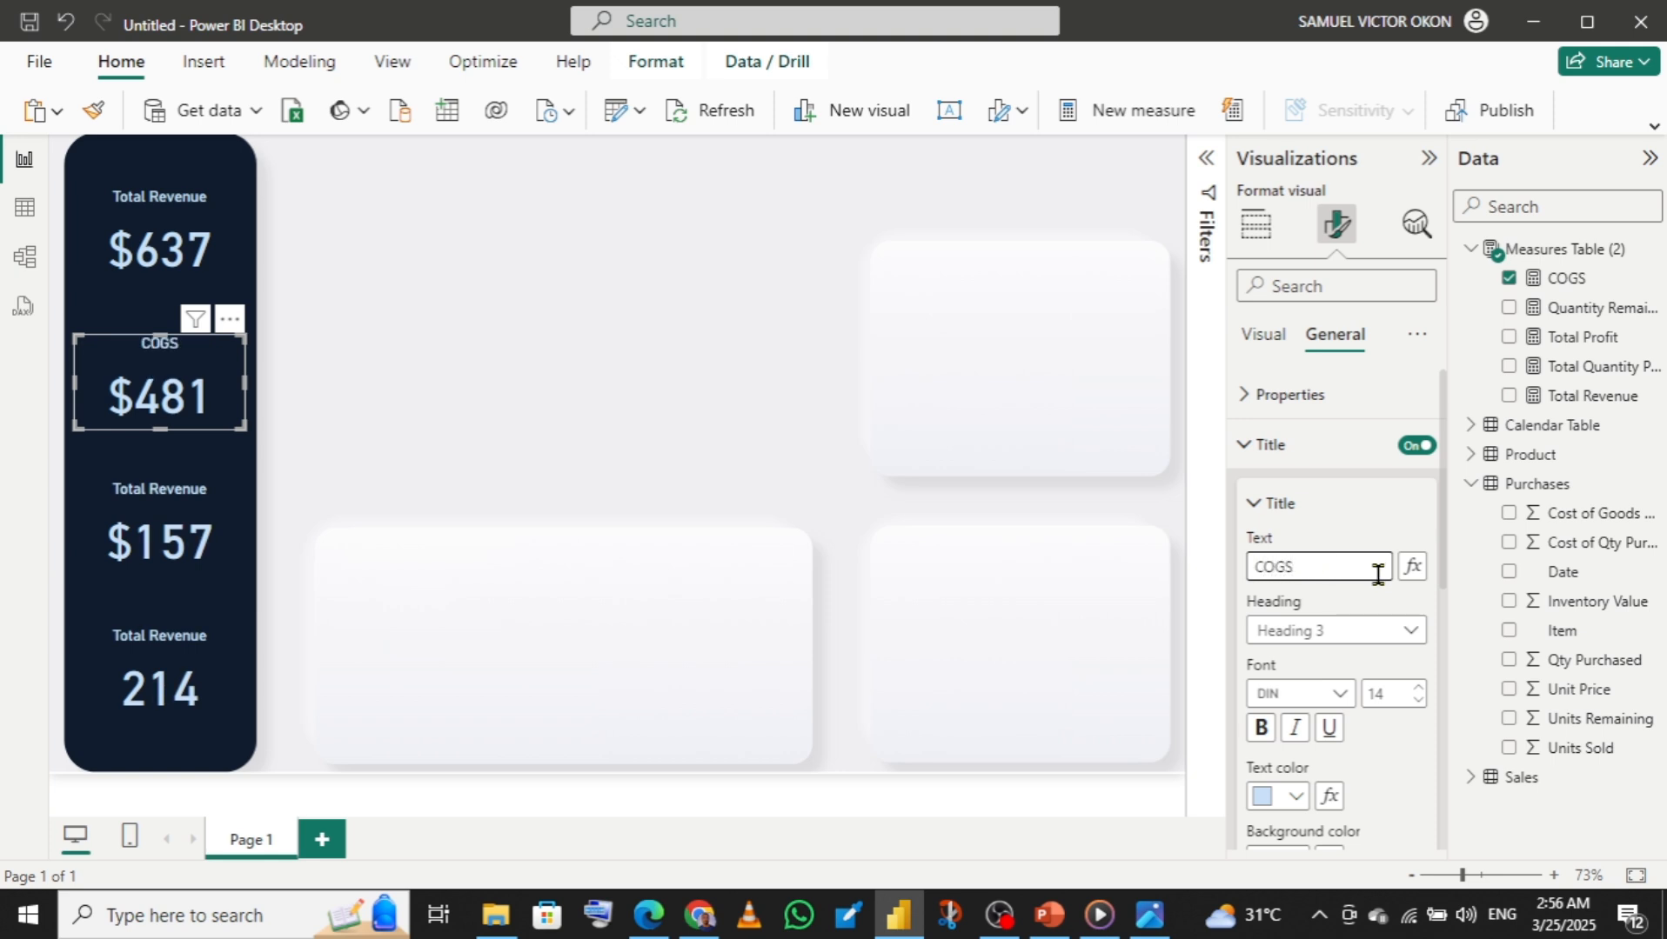
- Change the title text of the third sidebar card to "Total Profit"
{"action": "left_click", "coordinate": [150, 540]}
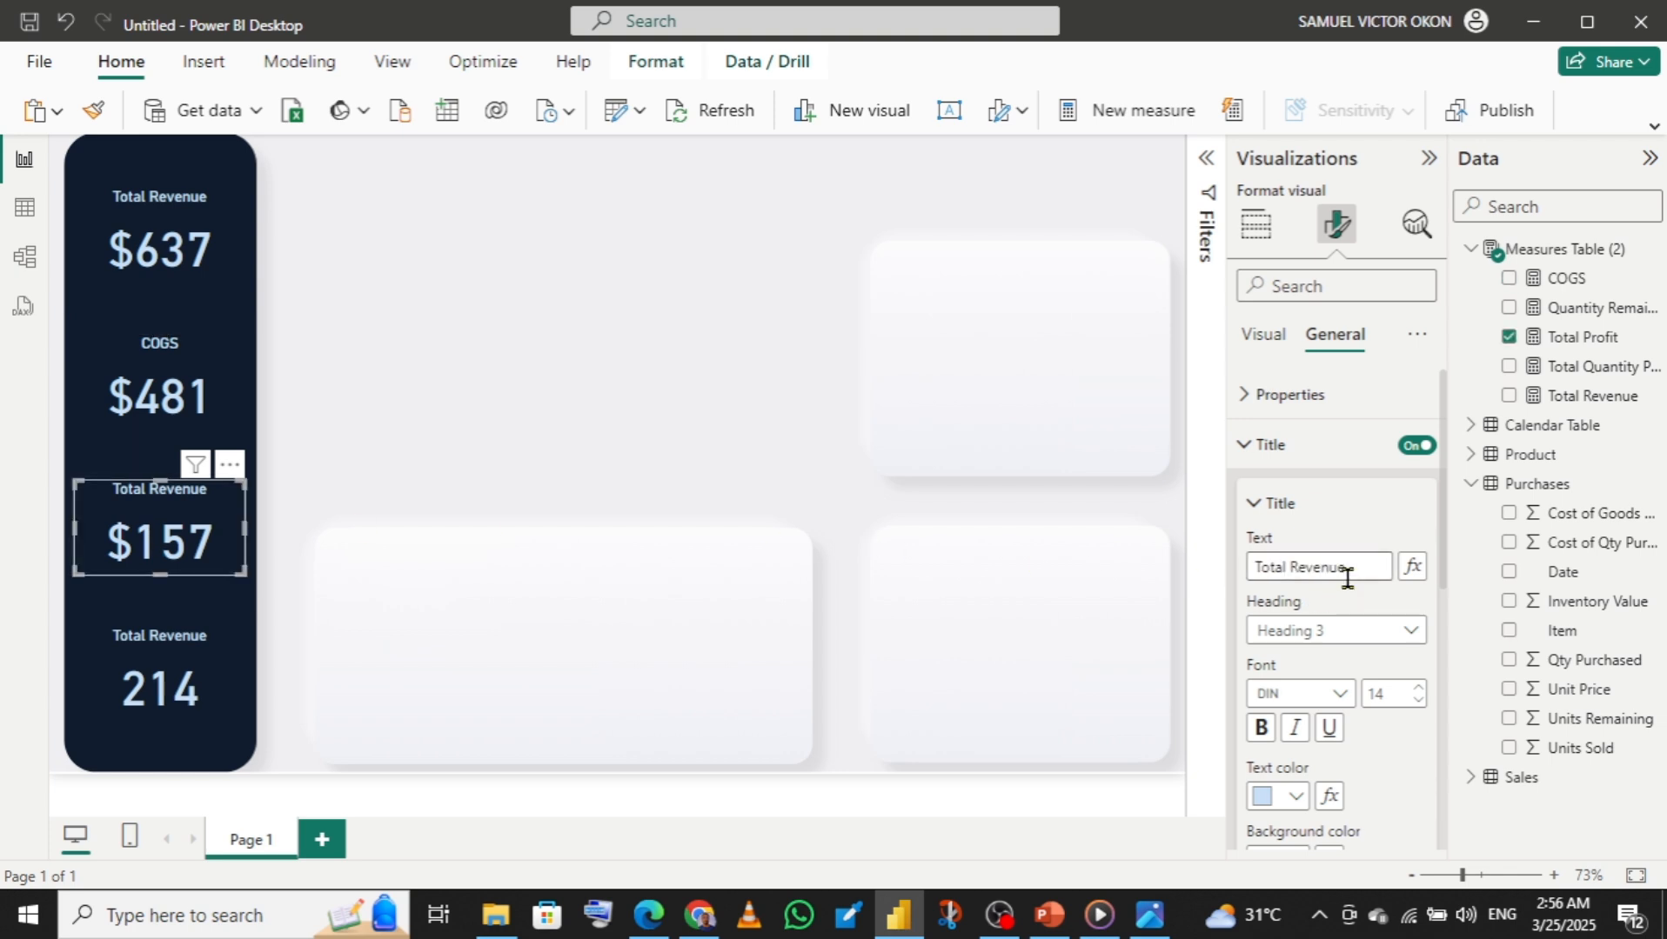
{"action": "left_click_drag", "start_coordinate": [1347, 578], "coordinate": [1296, 570]}
{"action": "type", "text": "p"}
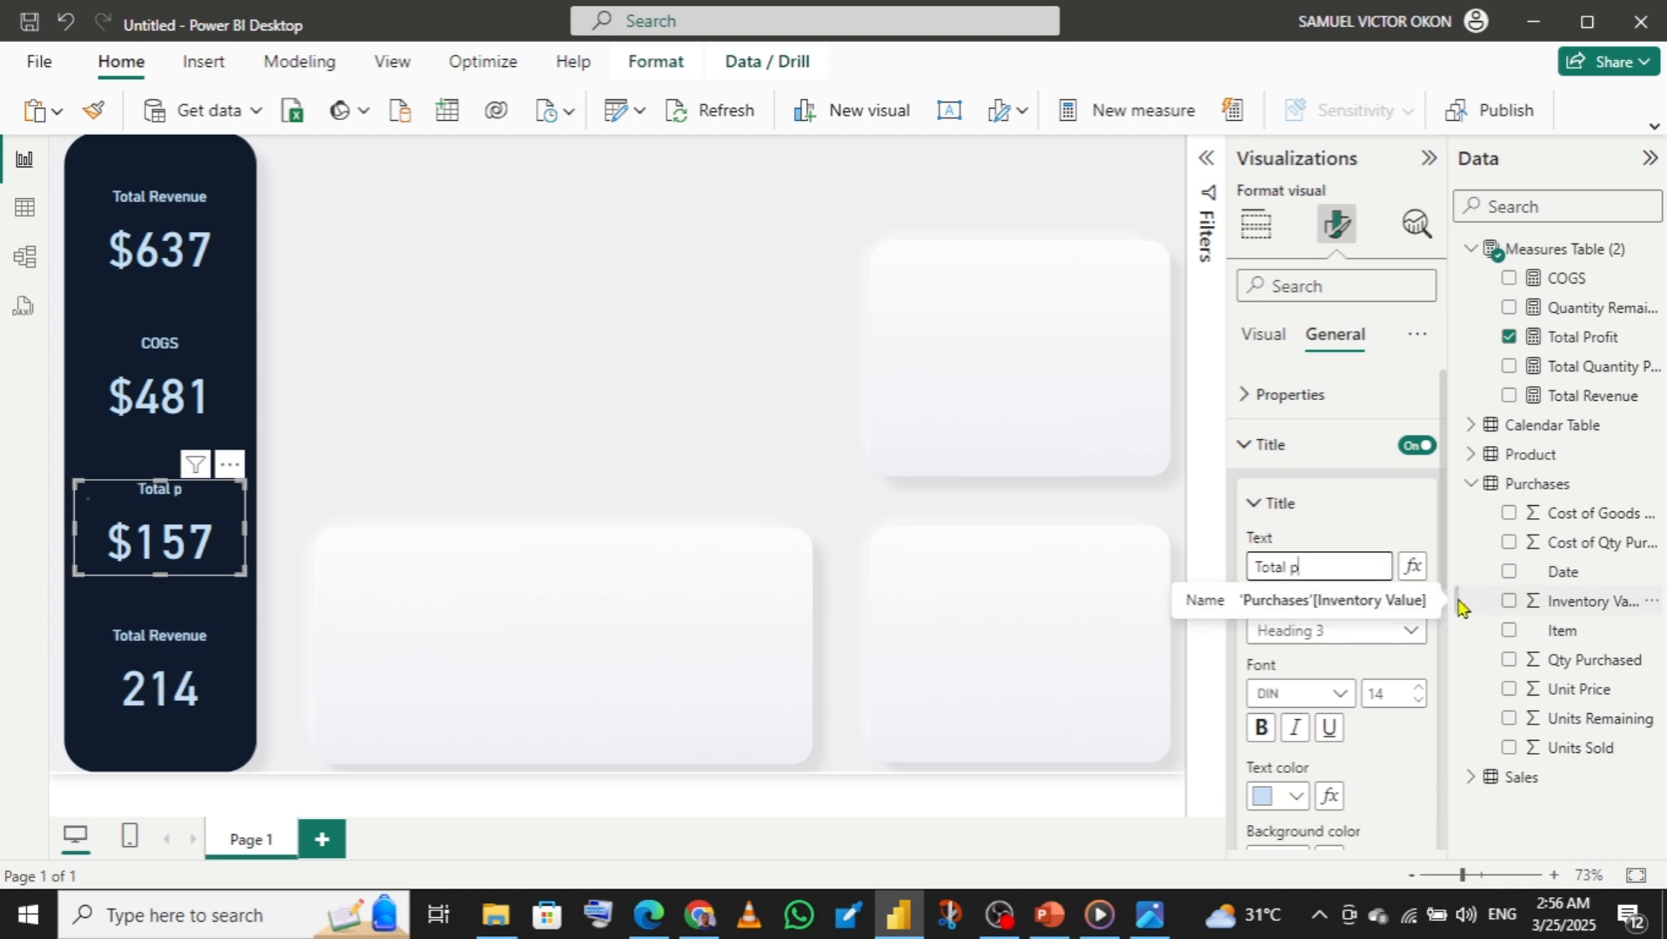
{"action": "type", "text": "rofit"}
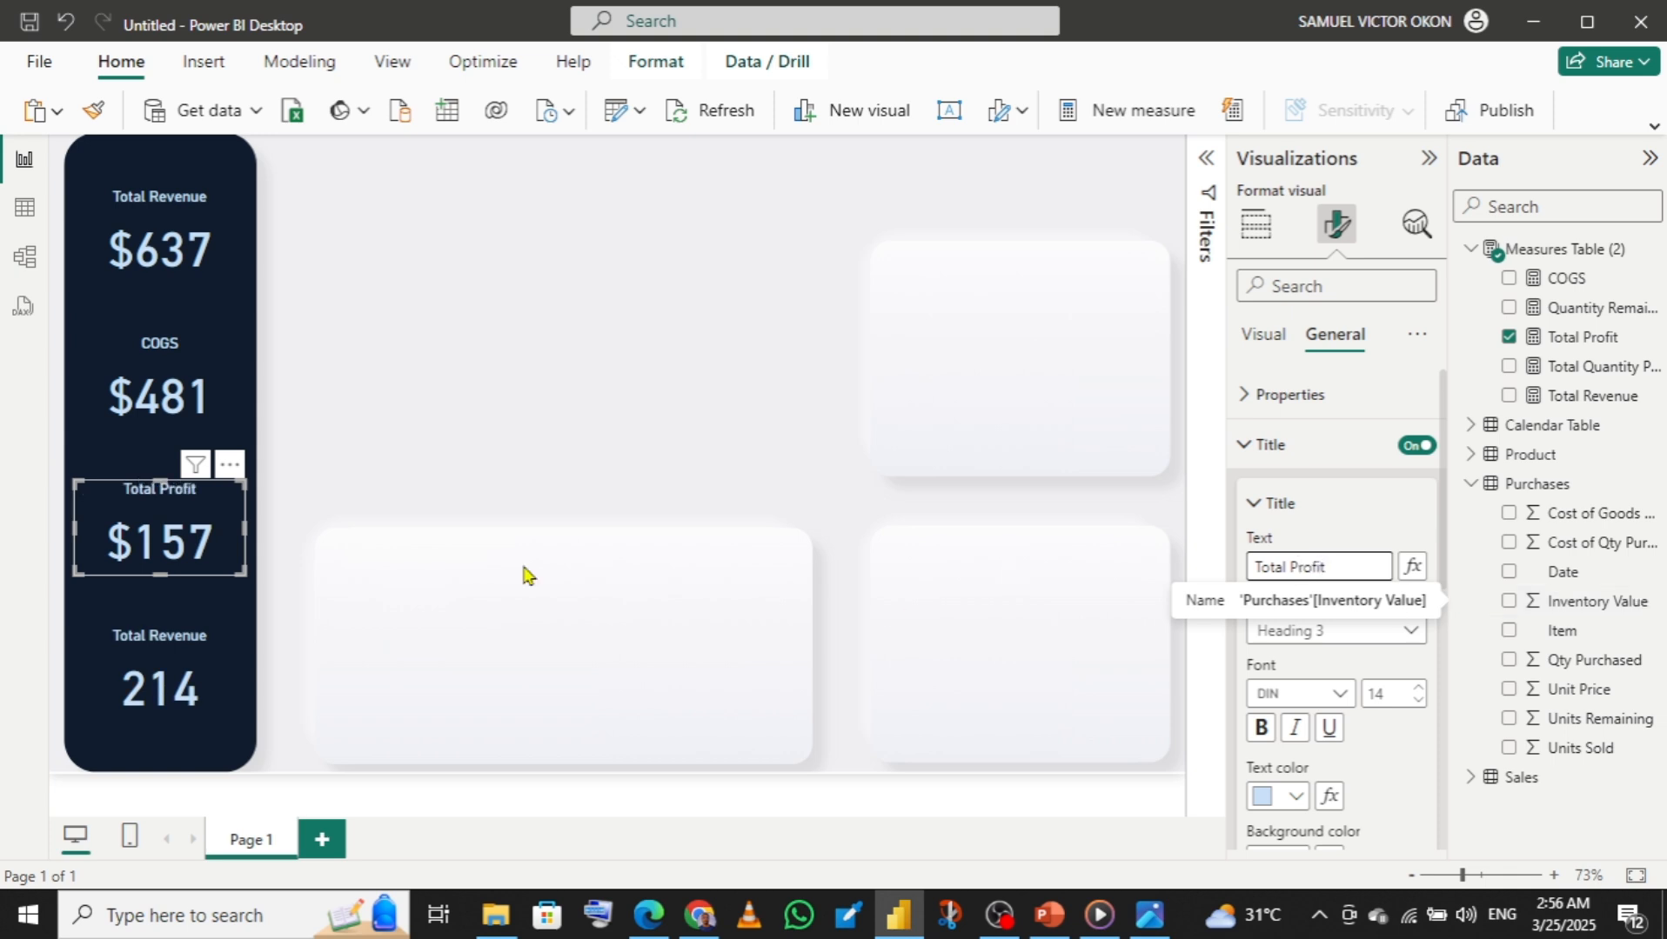
- Change the title text of the fourth sidebar card to "Quantity Remaning" and deselect the card
{"action": "left_click", "coordinate": [199, 666]}
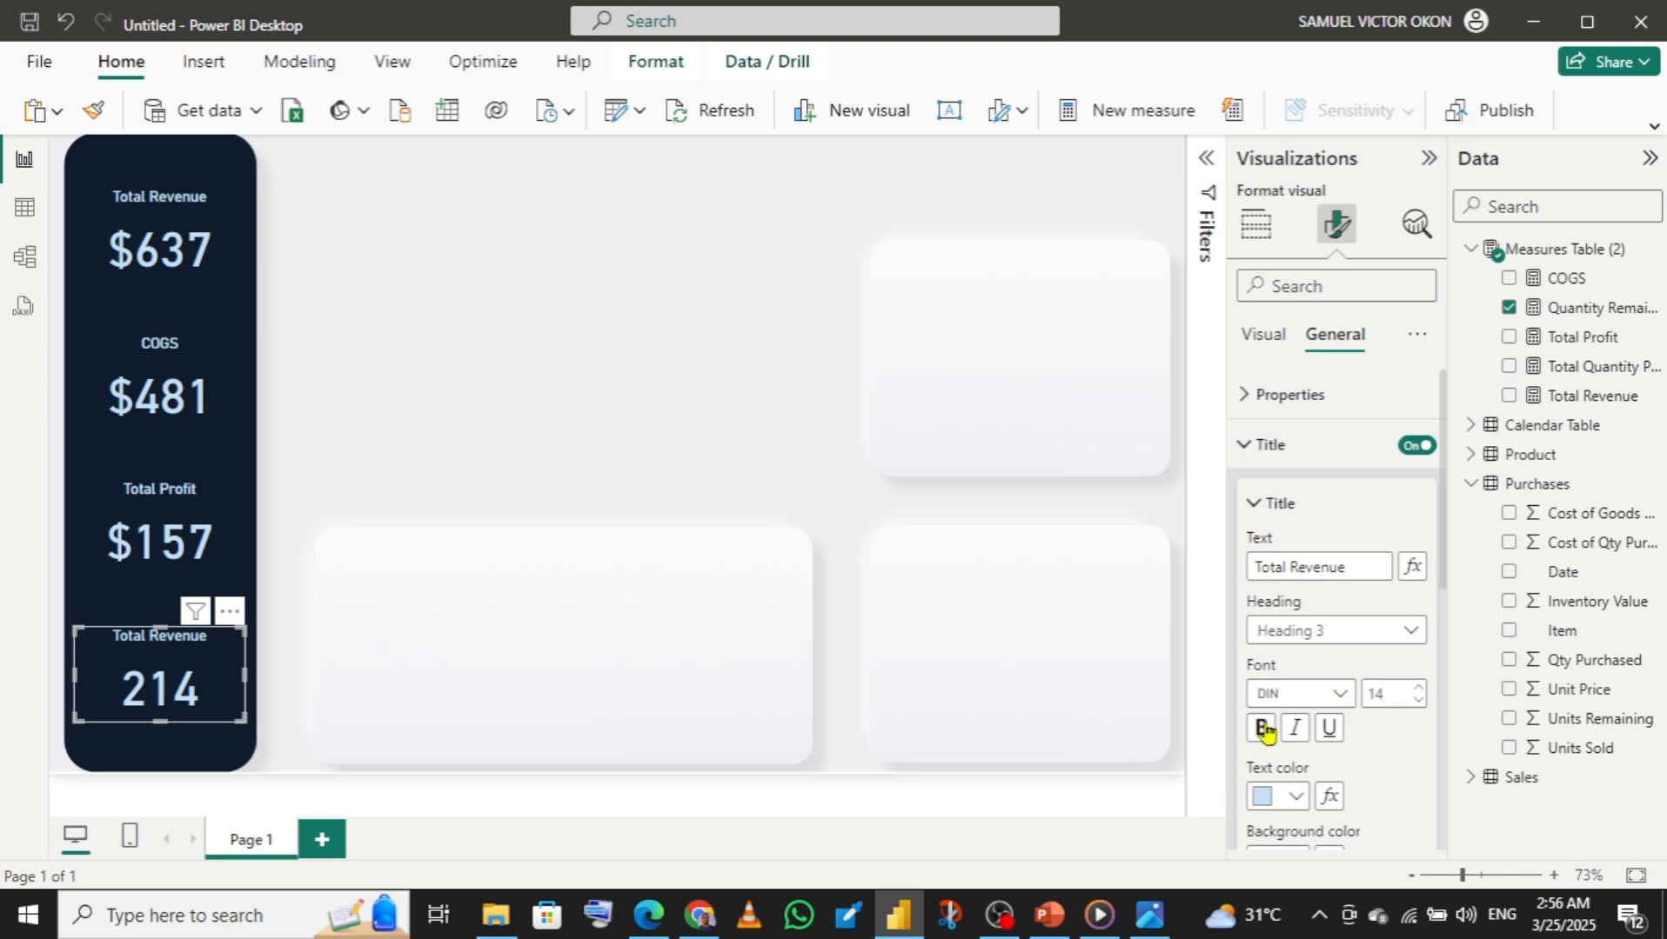
{"action": "left_click_drag", "start_coordinate": [1360, 566], "coordinate": [1257, 567]}
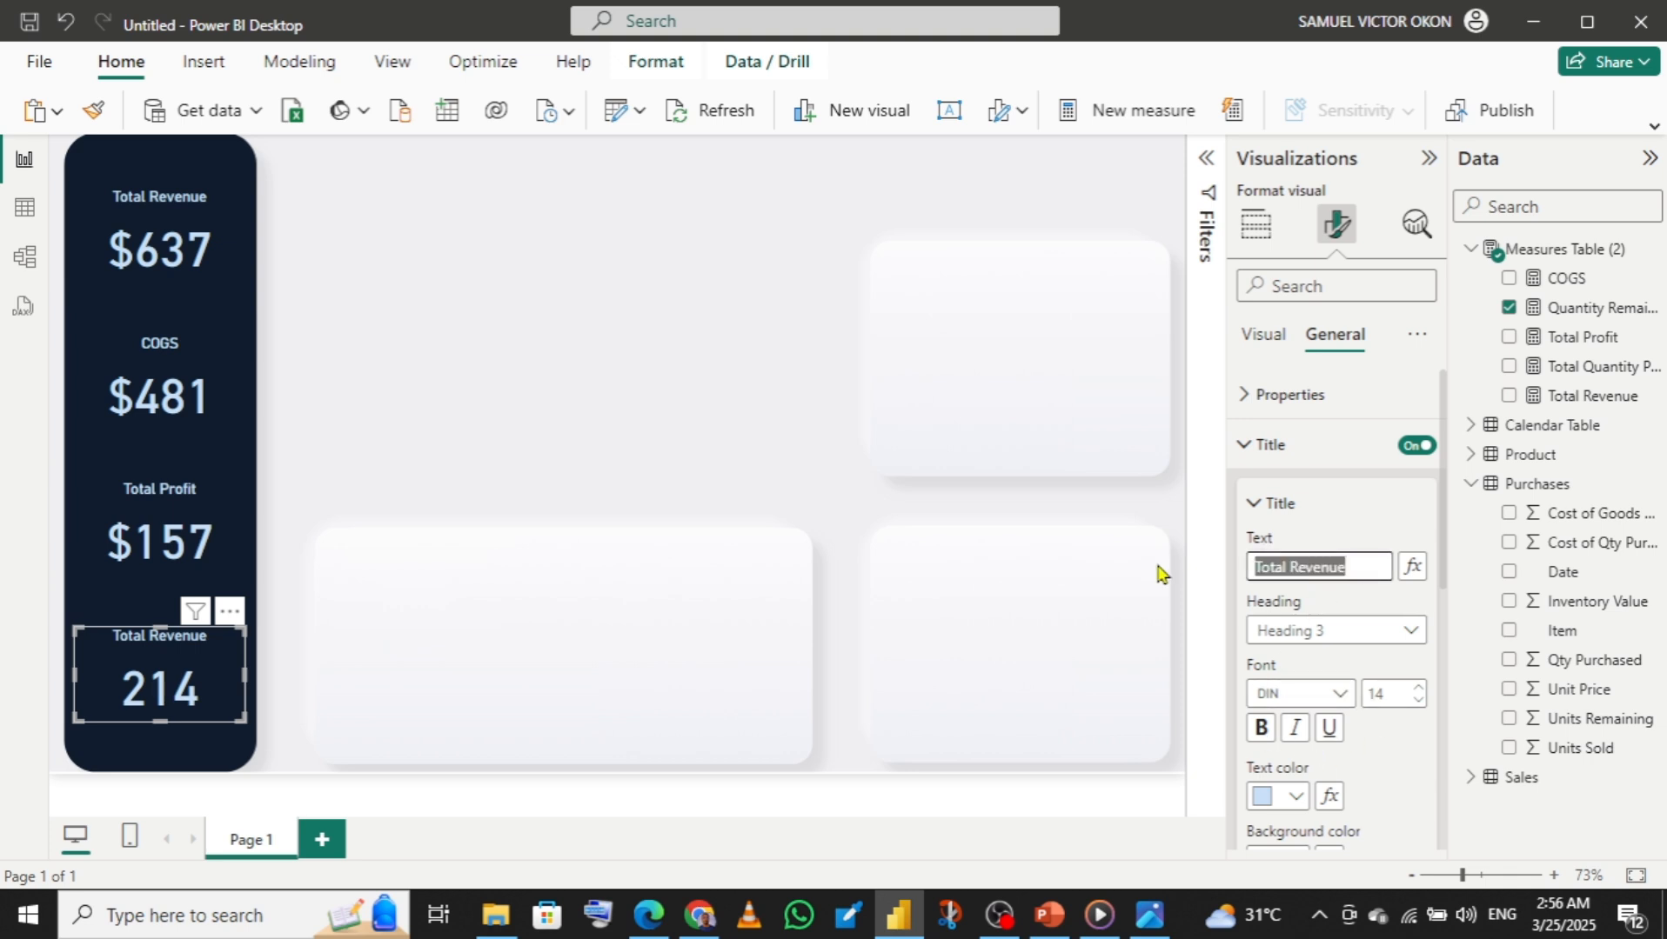
{"action": "type", "text": "R"}
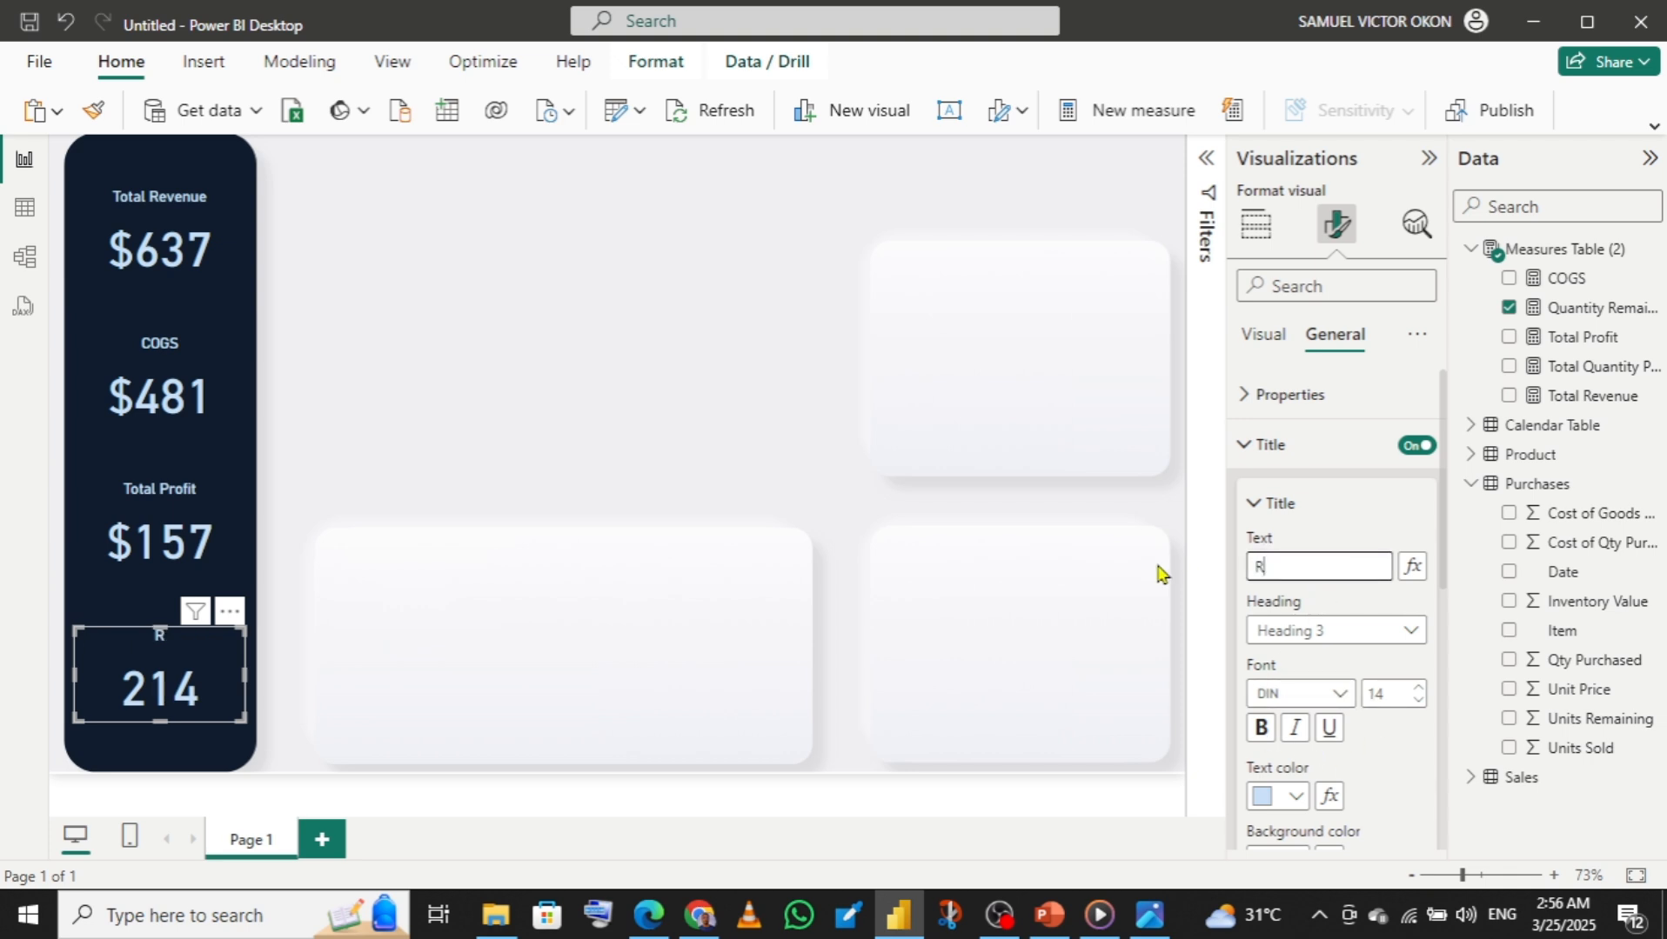
{"action": "type", "text": "ua"}
{"action": "key", "text": "BackSpace"}
{"action": "key", "text": "BackSpace"}
{"action": "type", "text": "Qu"}
{"action": "key", "text": "BackSpace"}
{"action": "type", "text": "antity Rema"}
{"action": "key", "text": "BackSpace"}
{"action": "type", "text": "an"}
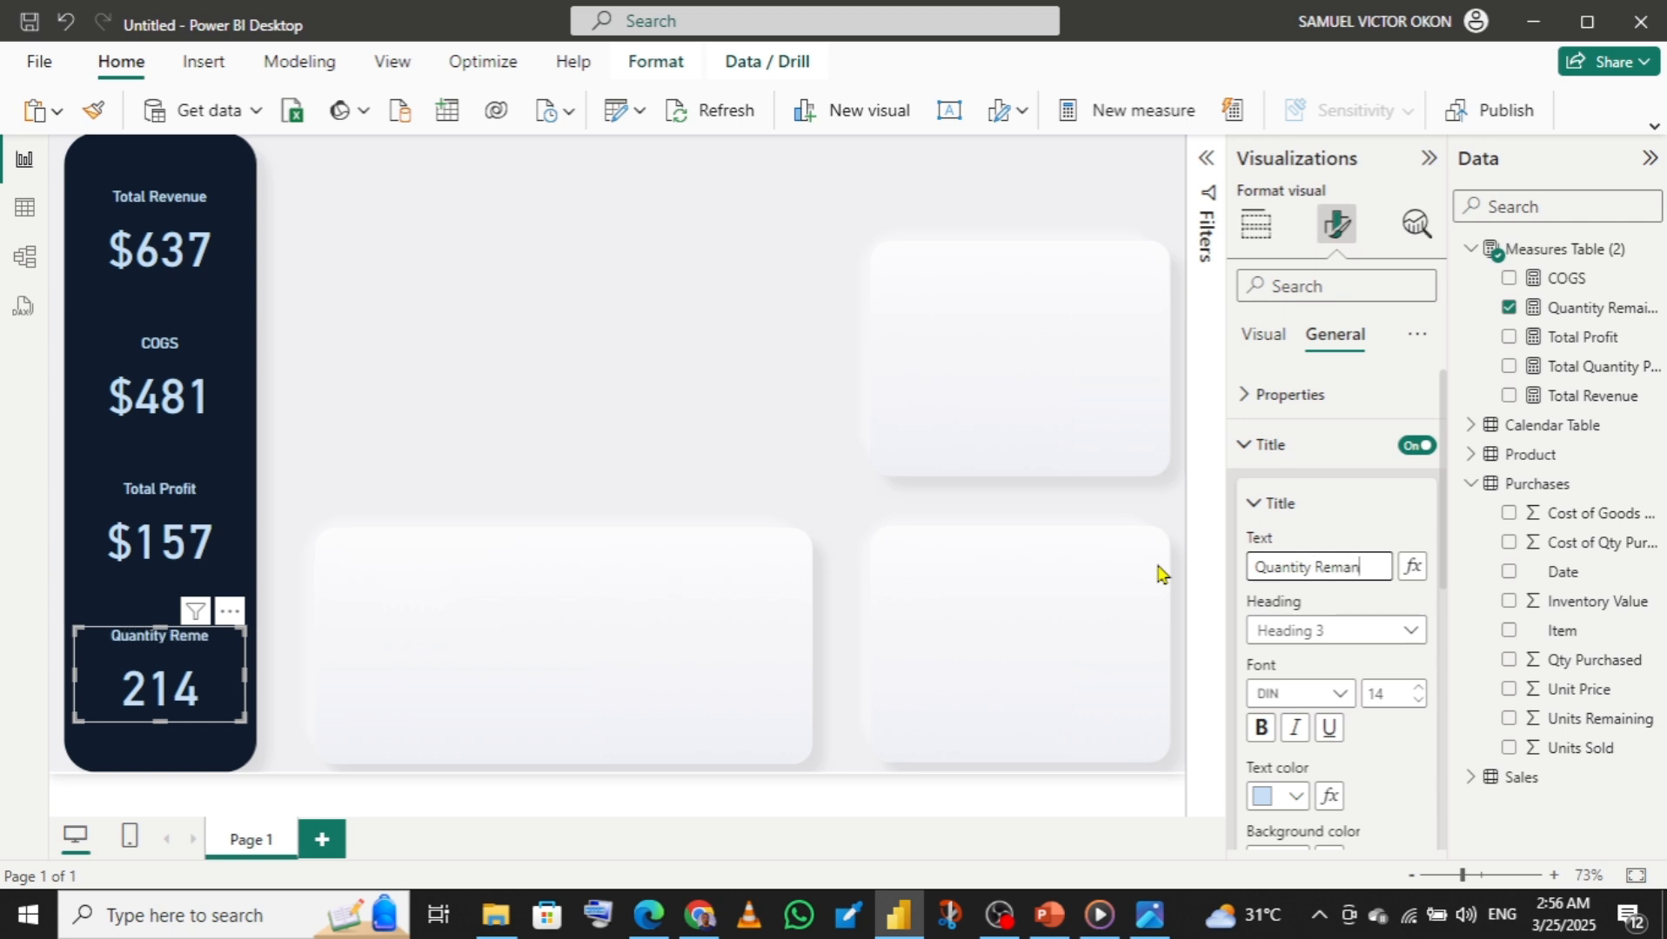
{"action": "type", "text": "ining"}
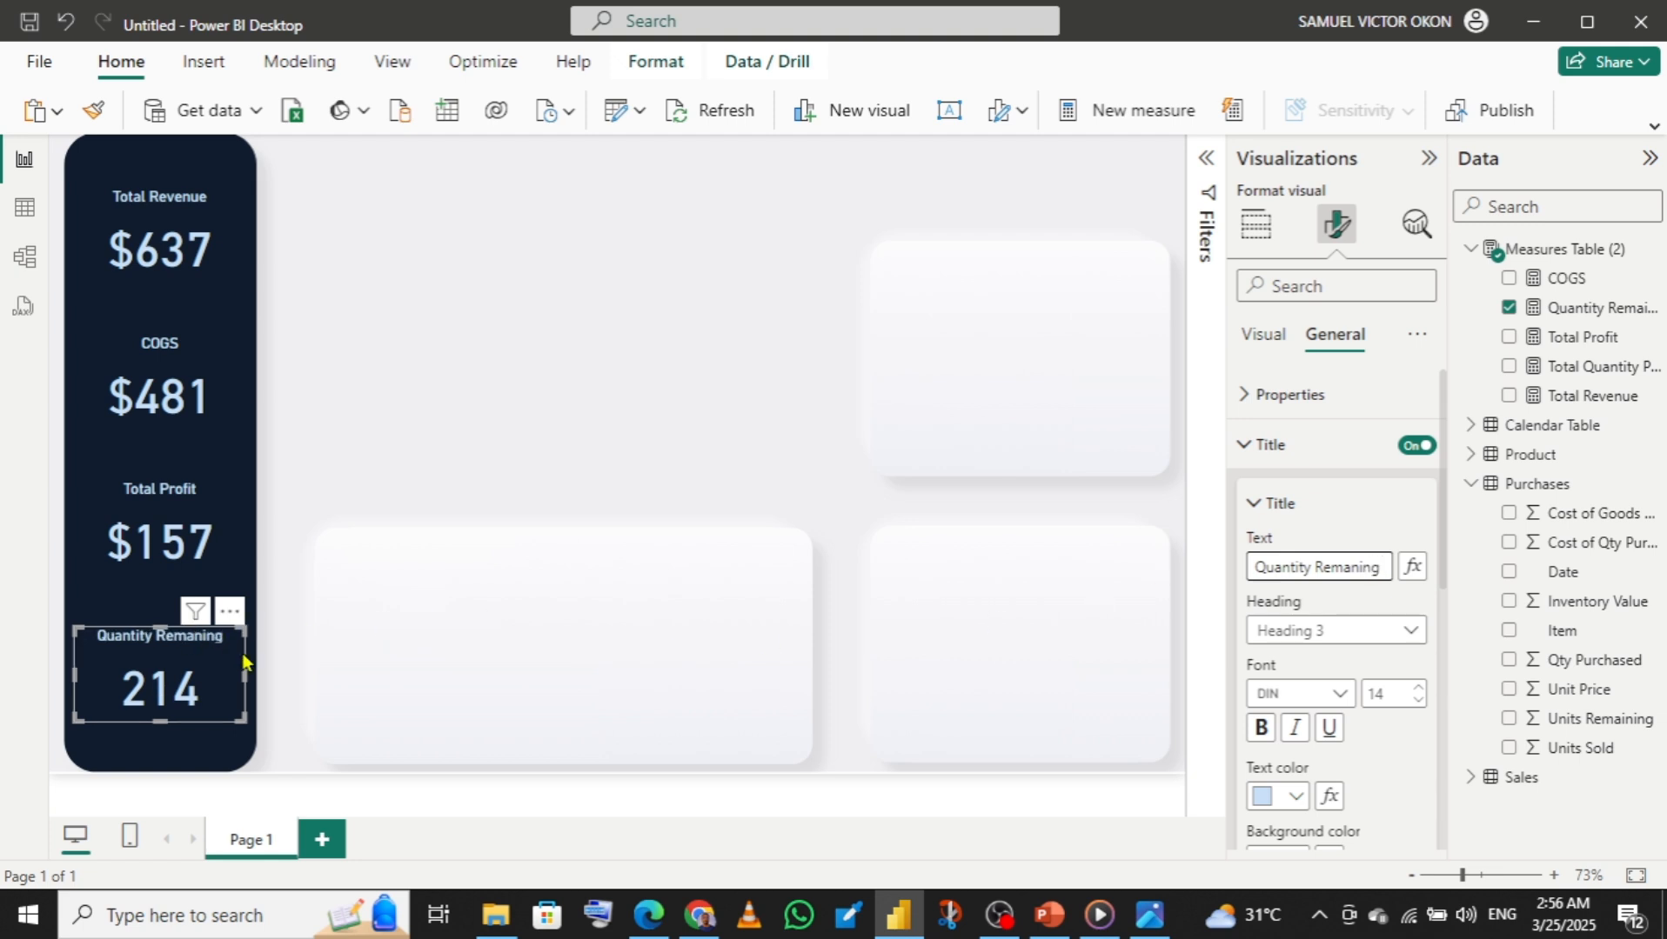
{"action": "left_click", "coordinate": [620, 322]}
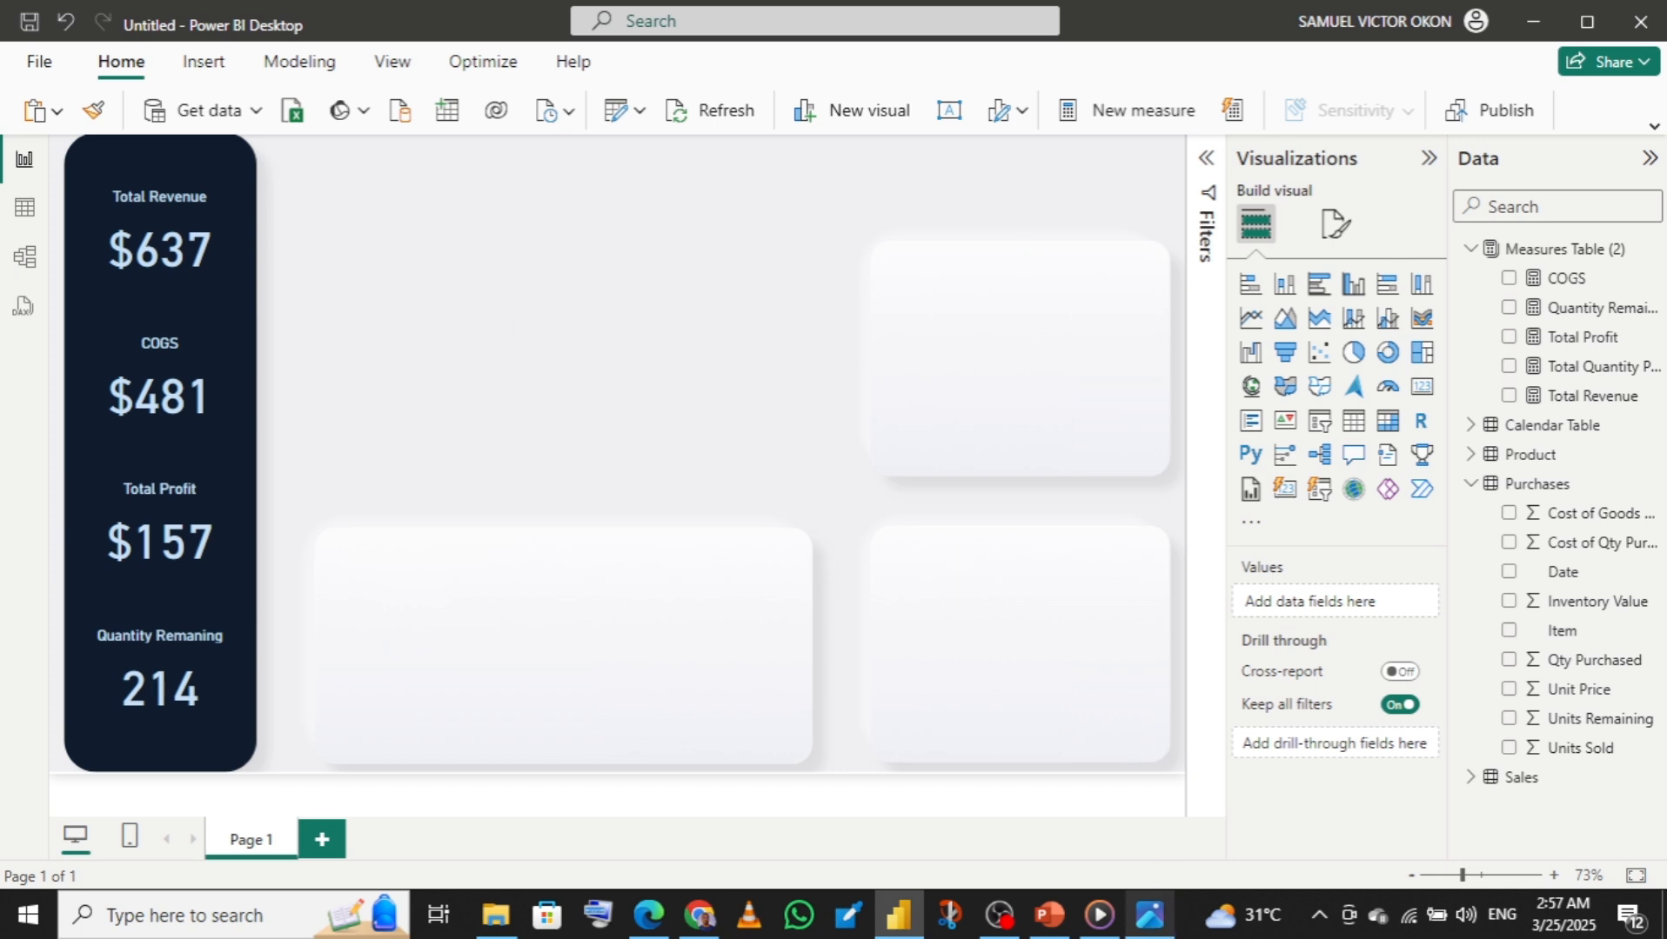
- Check the reference Dashboard.png in Photos, return to Power BI and insert an empty clustered column chart on the page
{"action": "mouse_move", "coordinate": [1150, 915]}
{"action": "mouse_move", "coordinate": [1130, 741]}
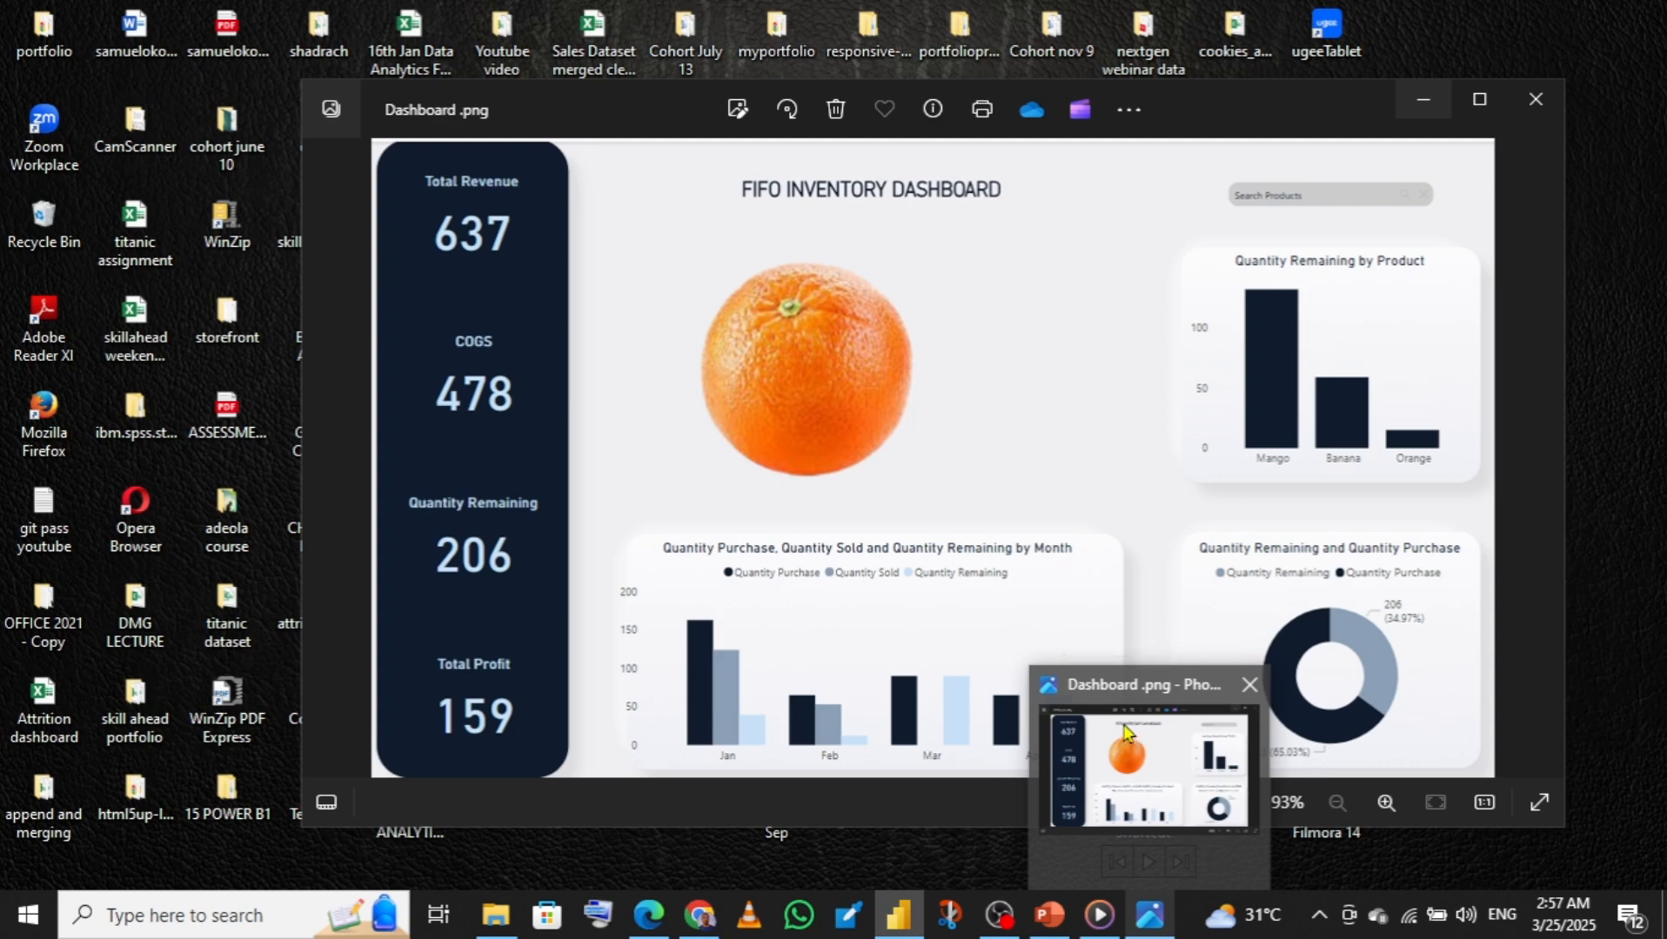
{"action": "left_click", "coordinate": [1128, 733]}
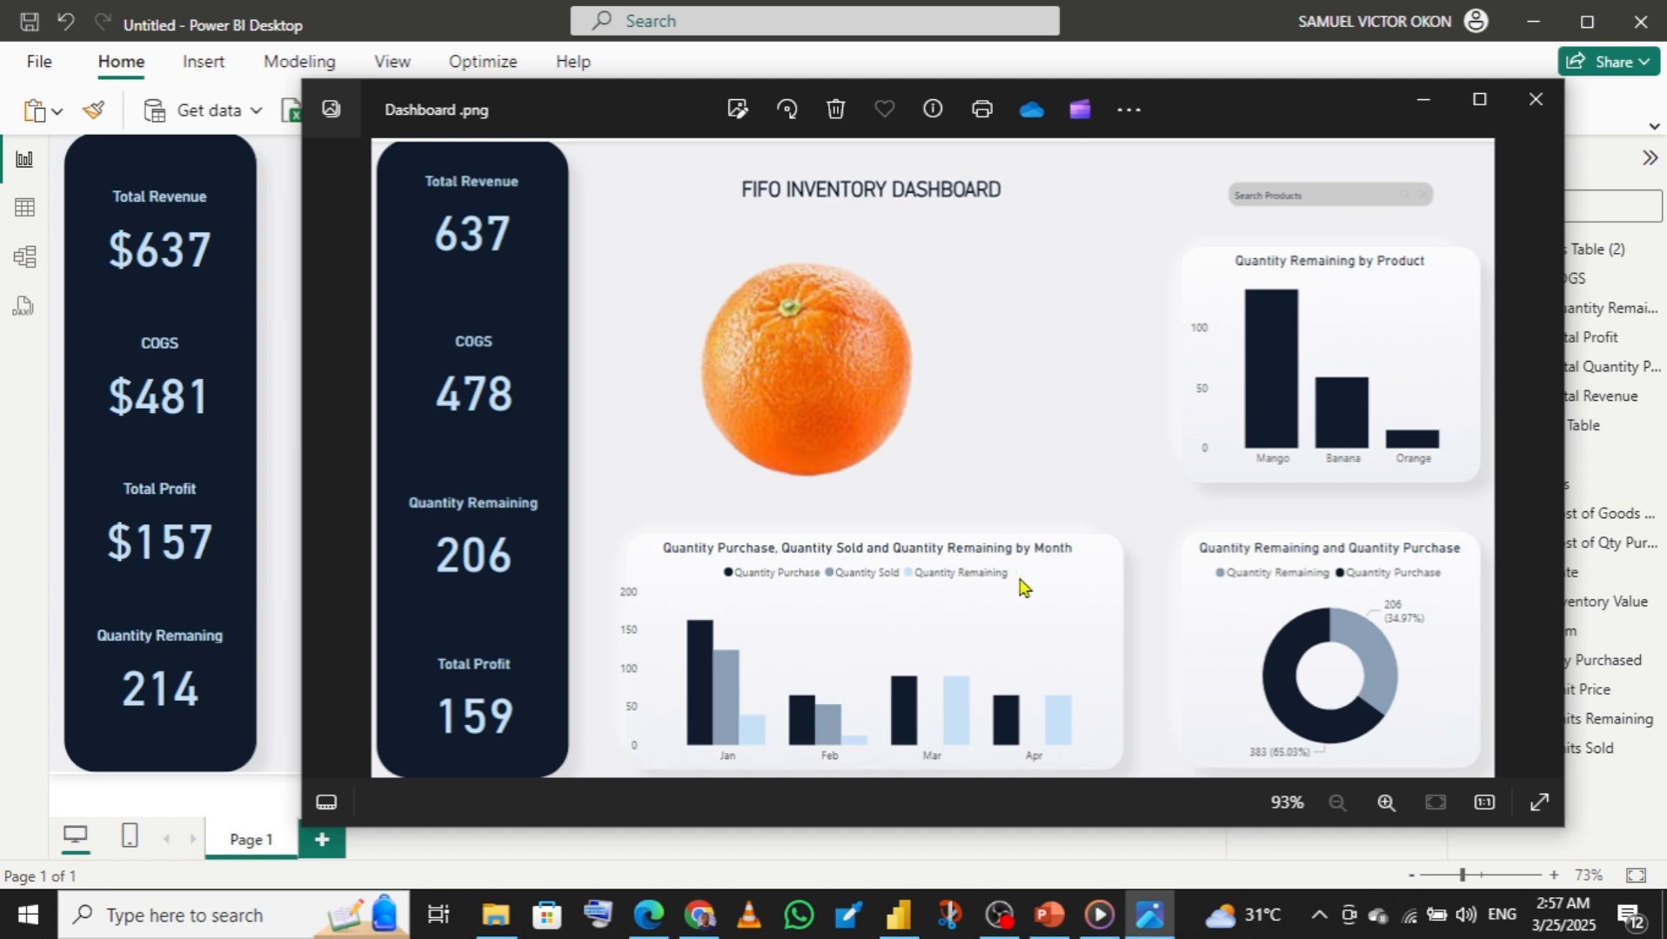
{"action": "mouse_move", "coordinate": [899, 913]}
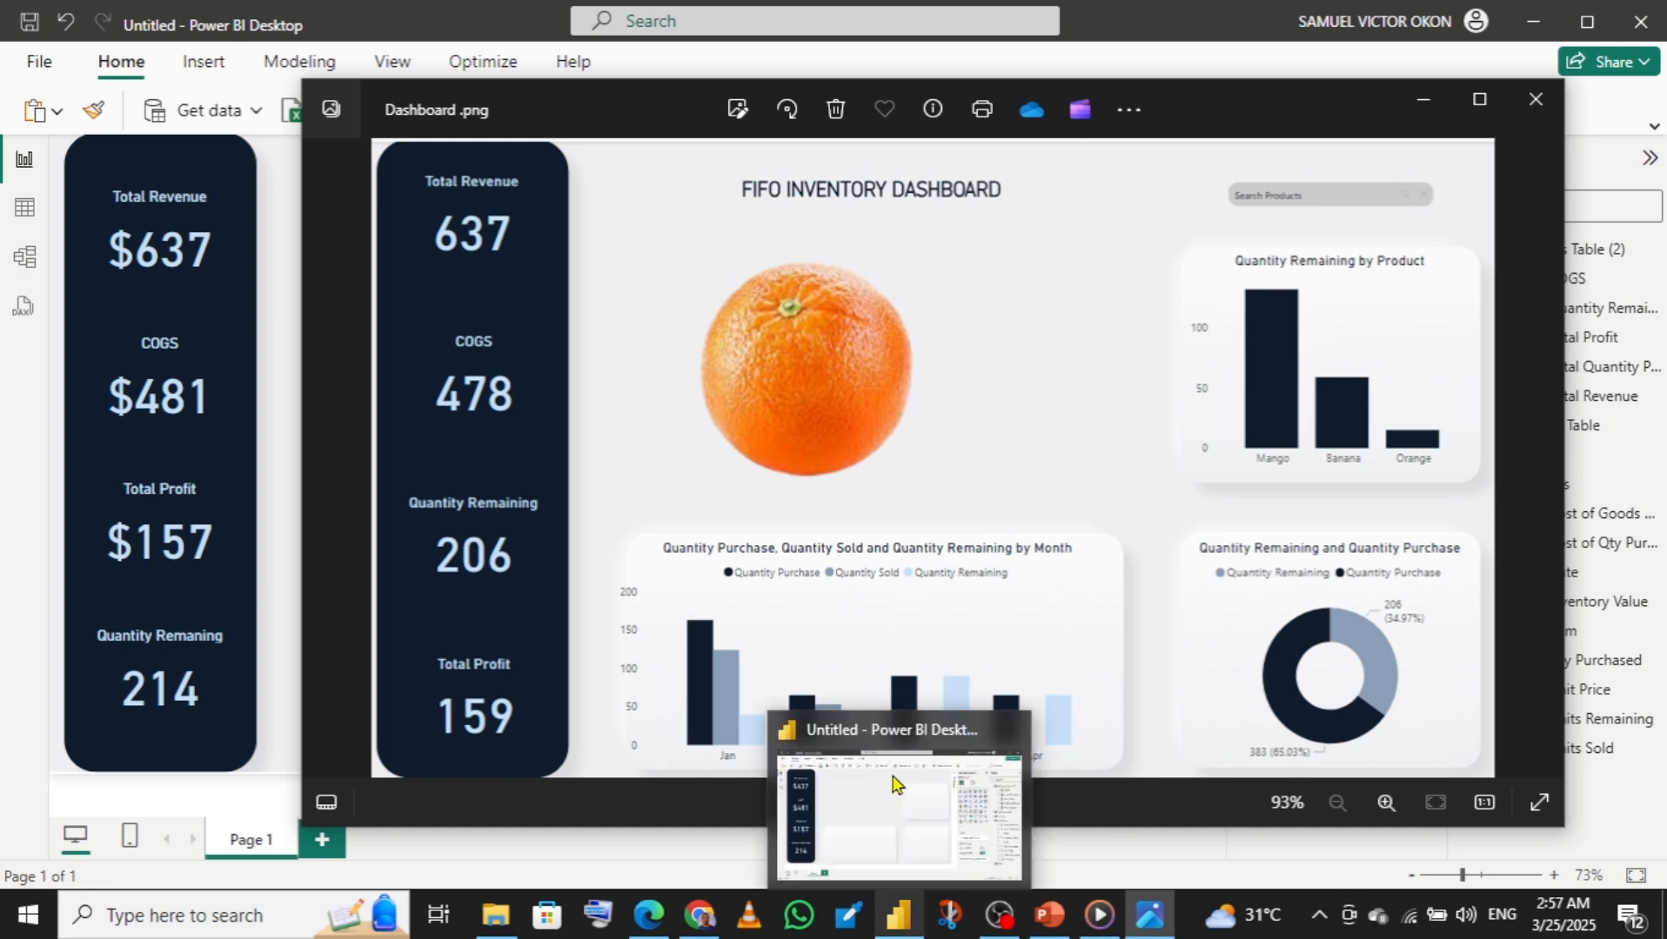
{"action": "left_click", "coordinate": [894, 785]}
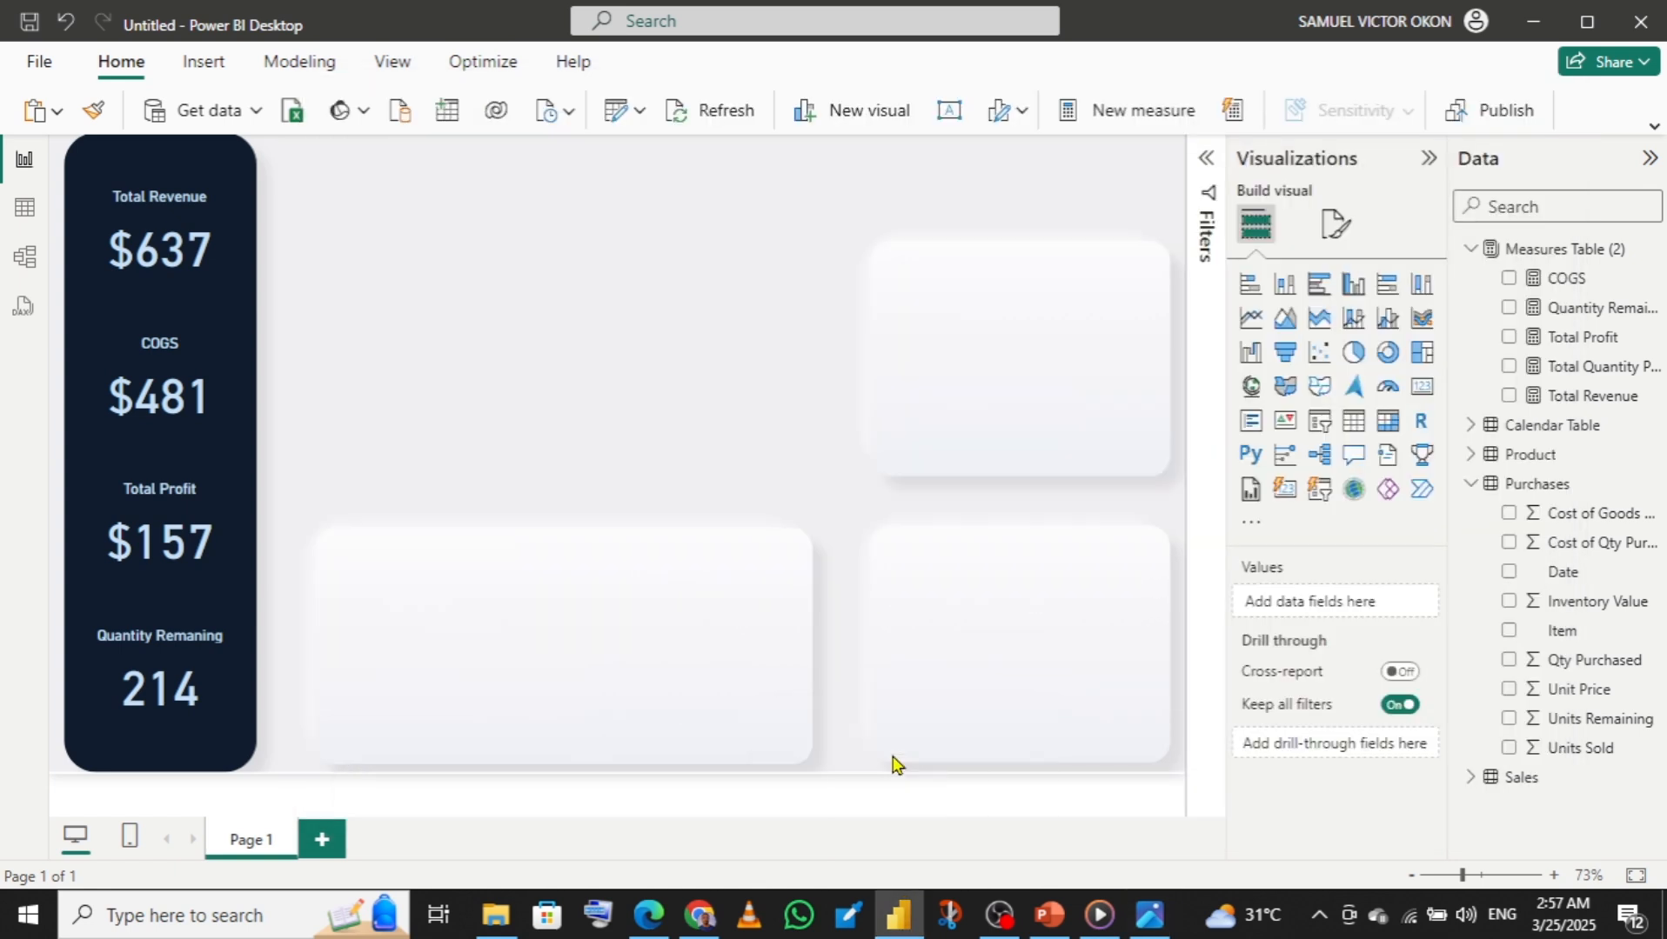
{"action": "left_click", "coordinate": [1351, 287]}
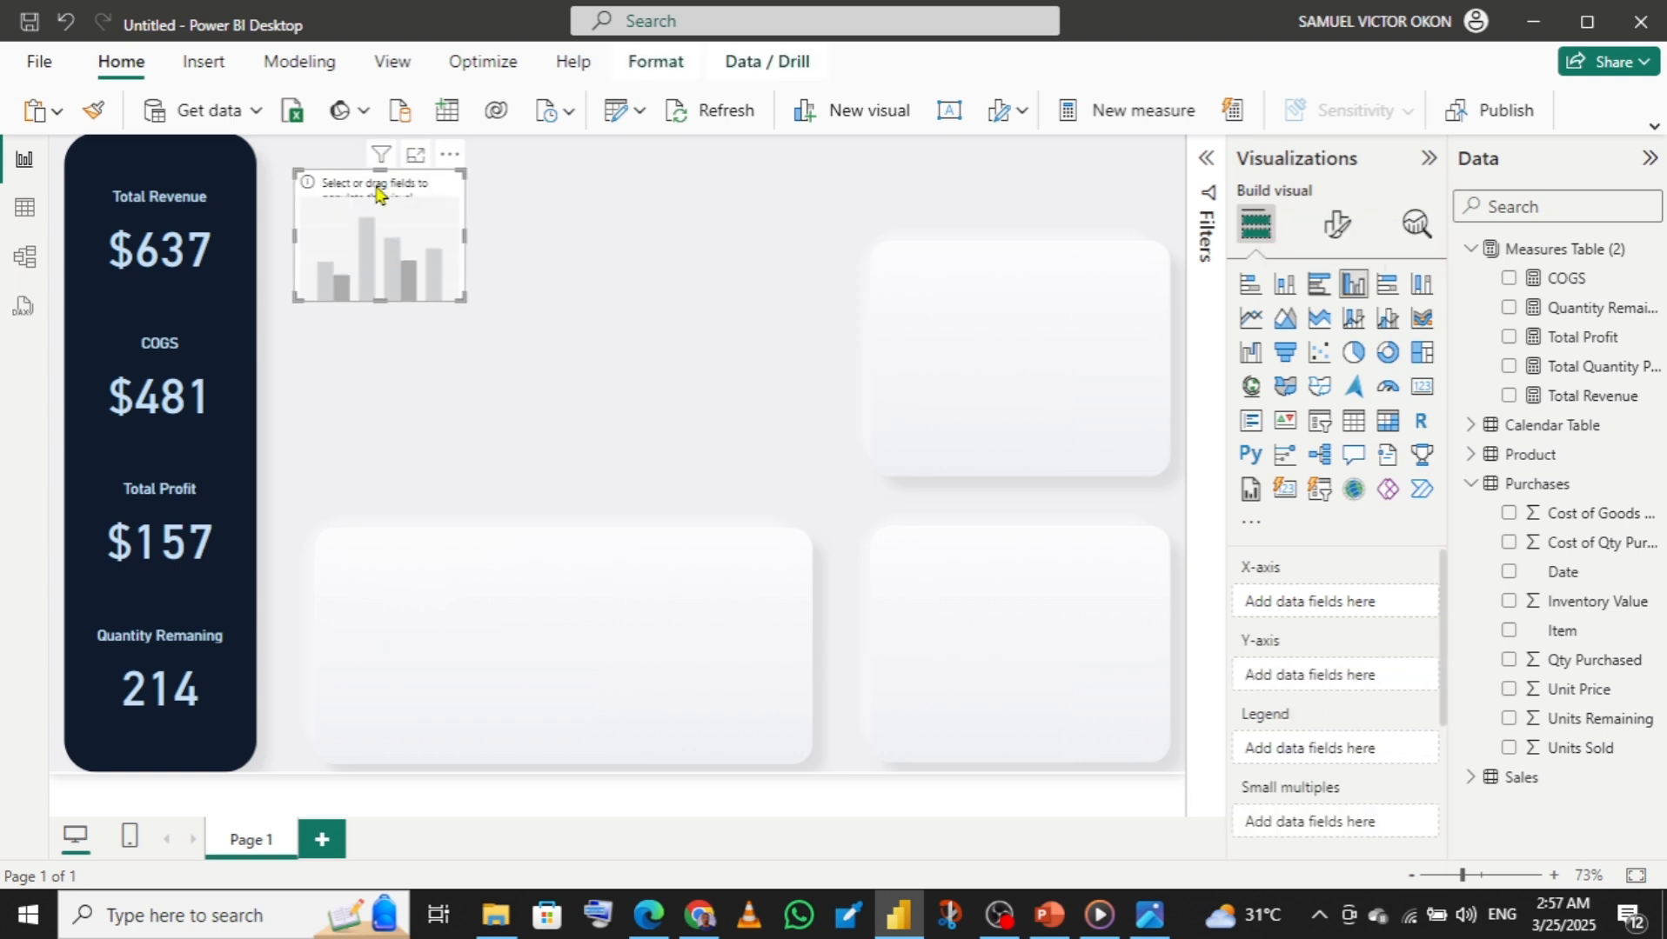
- Move the empty column chart onto the wide white panel beside the sidebar and resize it to fill the panel
{"action": "left_click_drag", "start_coordinate": [383, 186], "coordinate": [410, 570]}
{"action": "left_click_drag", "start_coordinate": [411, 675], "coordinate": [414, 756]}
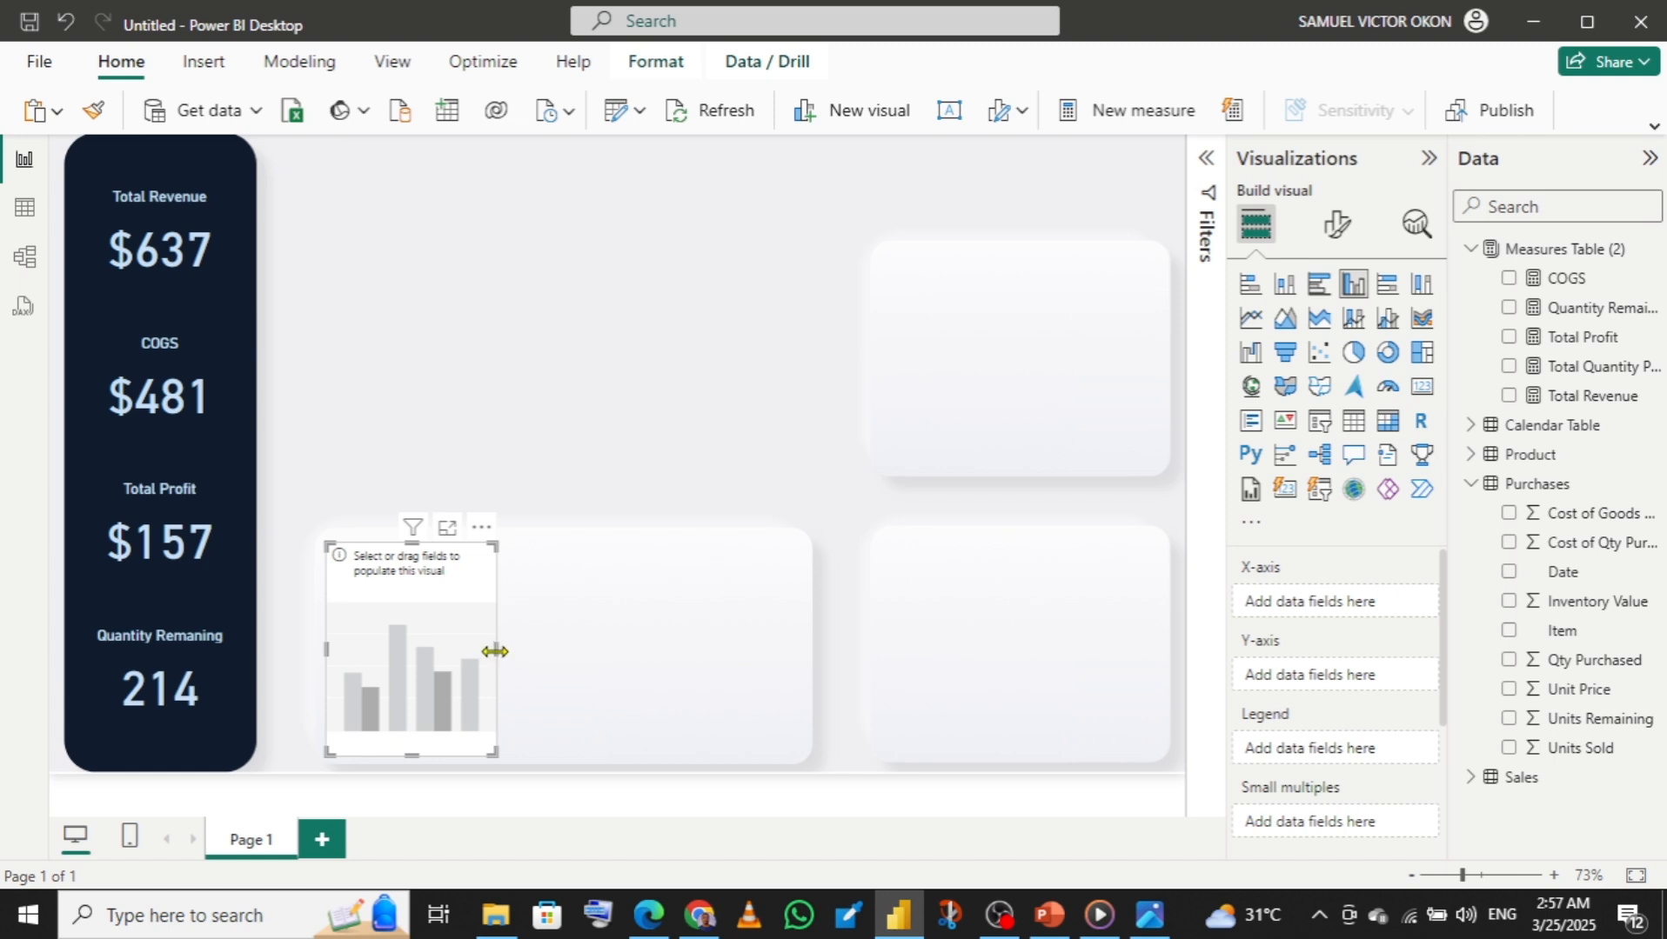
{"action": "left_click_drag", "start_coordinate": [500, 652], "coordinate": [805, 609]}
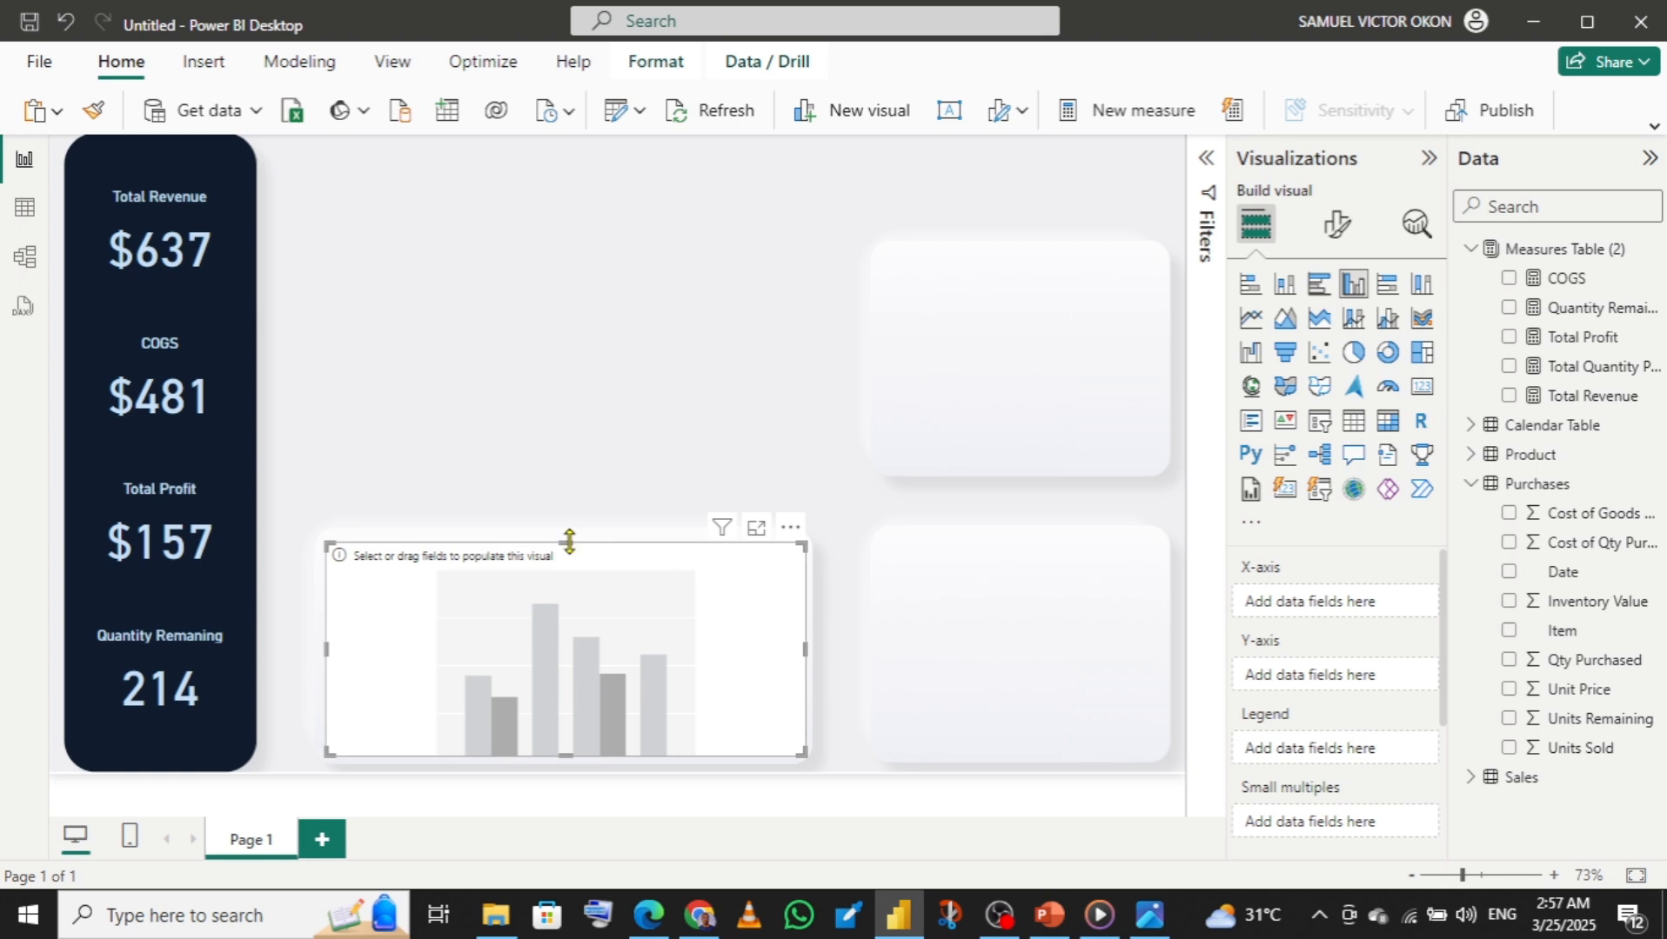
- Make the empty column chart slightly taller and add a new measure to Measures Table (2)
{"action": "left_click_drag", "start_coordinate": [567, 541], "coordinate": [570, 547]}
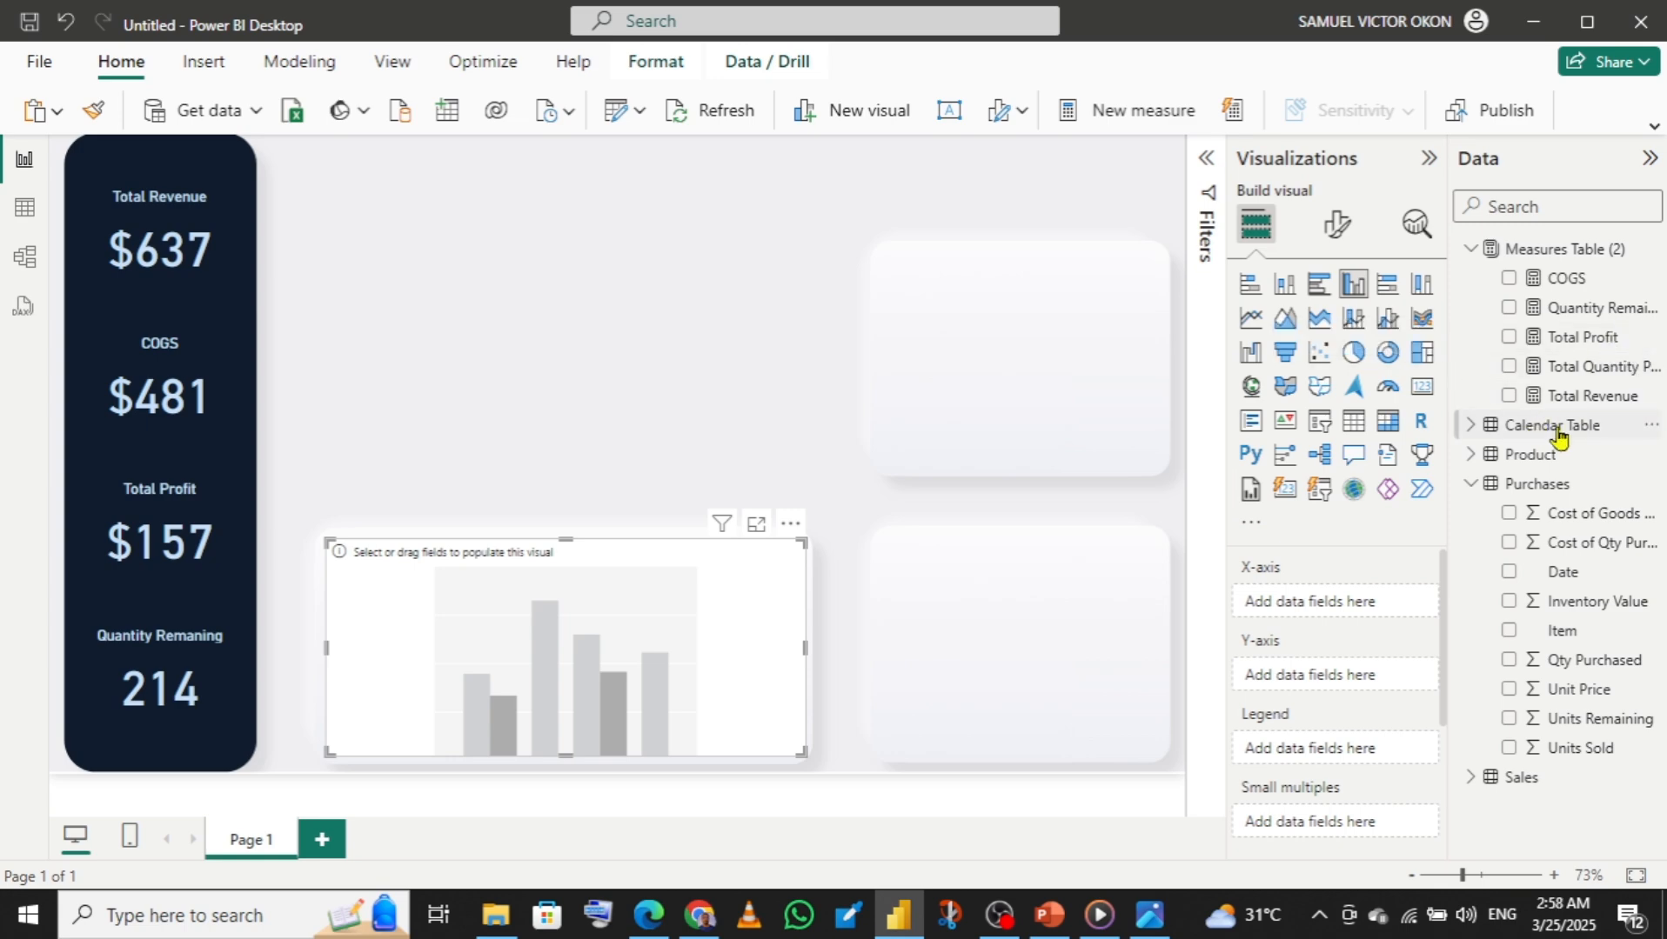
{"action": "mouse_move", "coordinate": [1144, 832]}
{"action": "right_click", "coordinate": [1540, 258]}
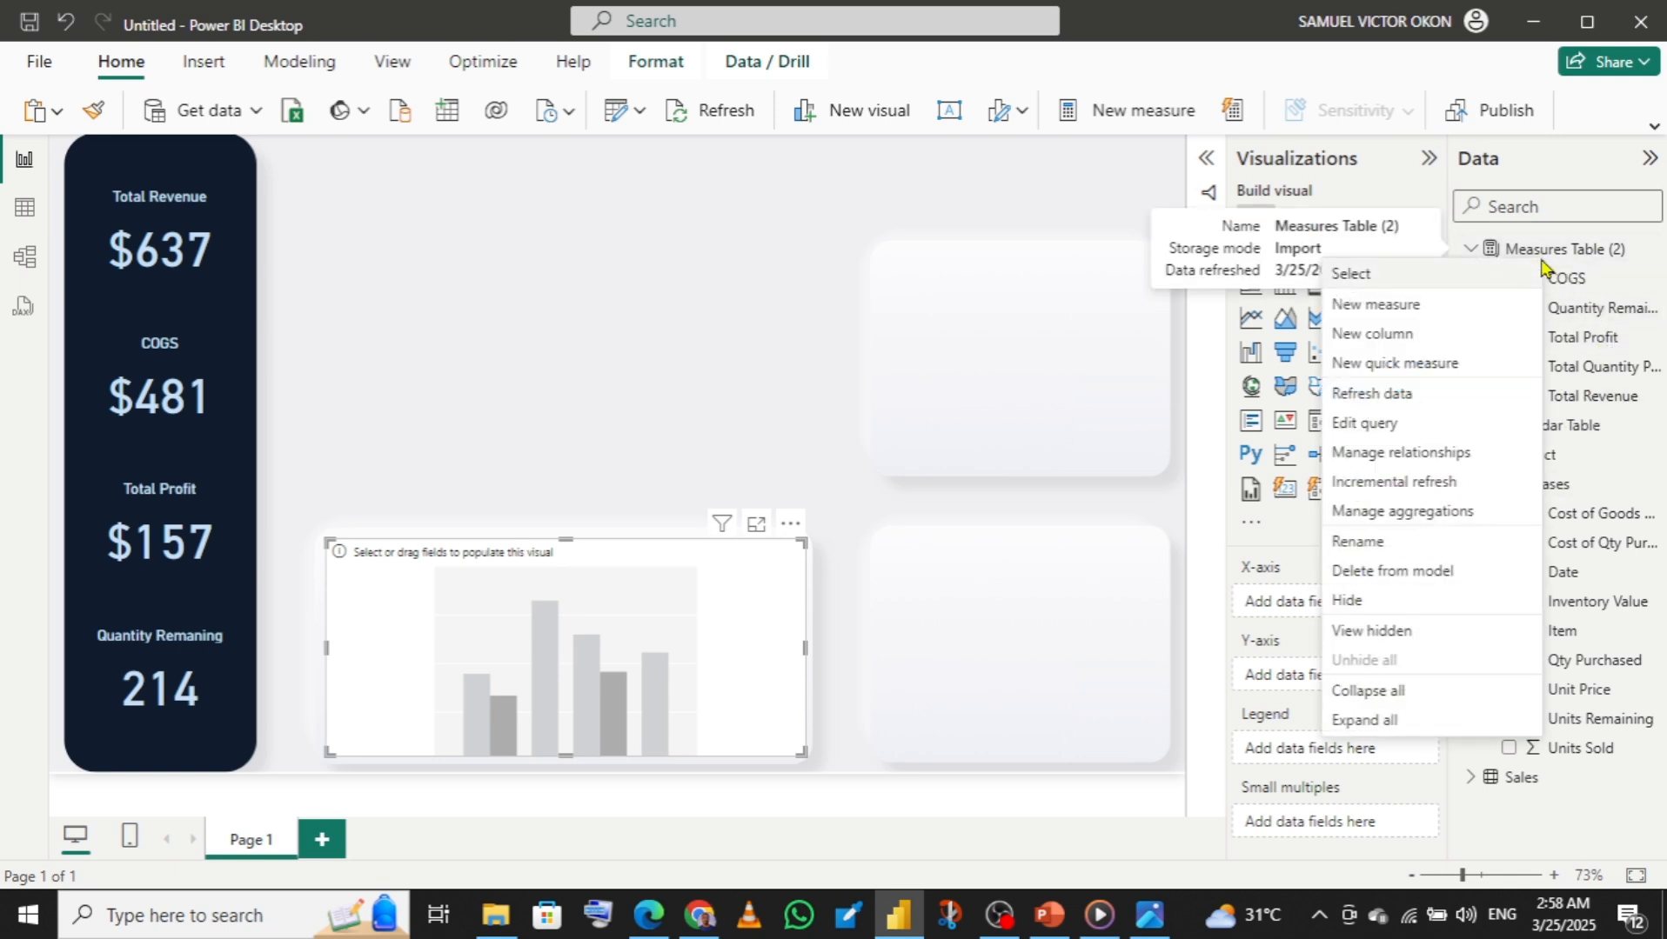
{"action": "left_click", "coordinate": [1418, 309]}
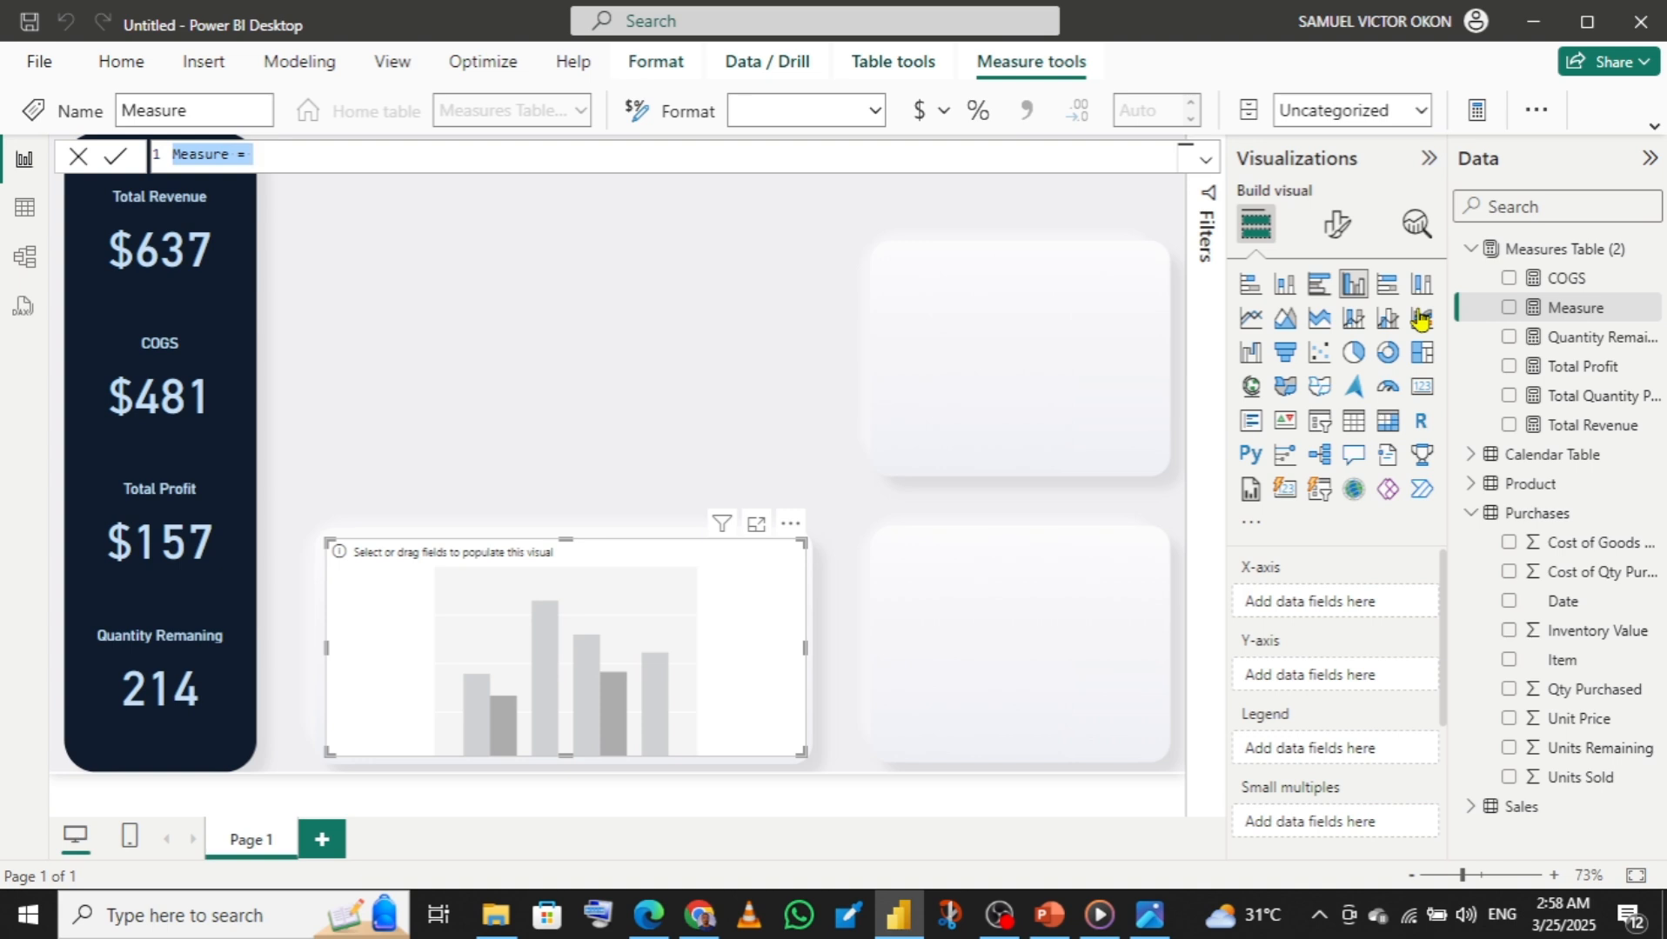
- Define the new measure as Total Quantity Sold = SUM(Sales[Quantity Sold])
{"action": "type", "text": "Tot"}
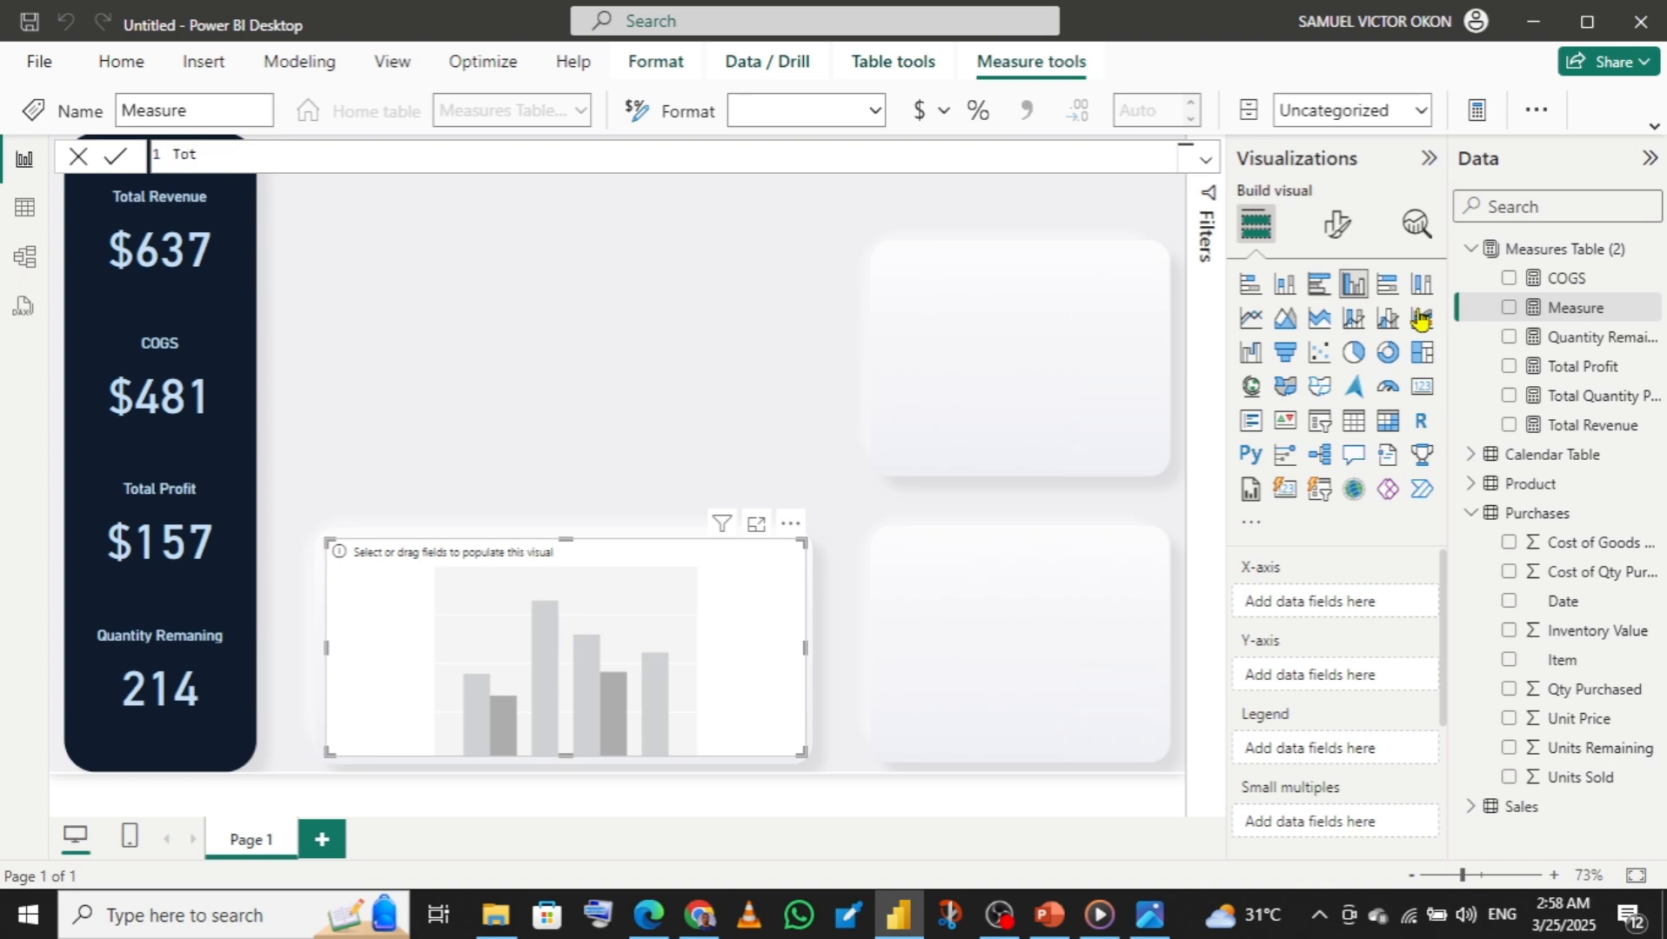
{"action": "type", "text": "al Quantity Sold = sum"}
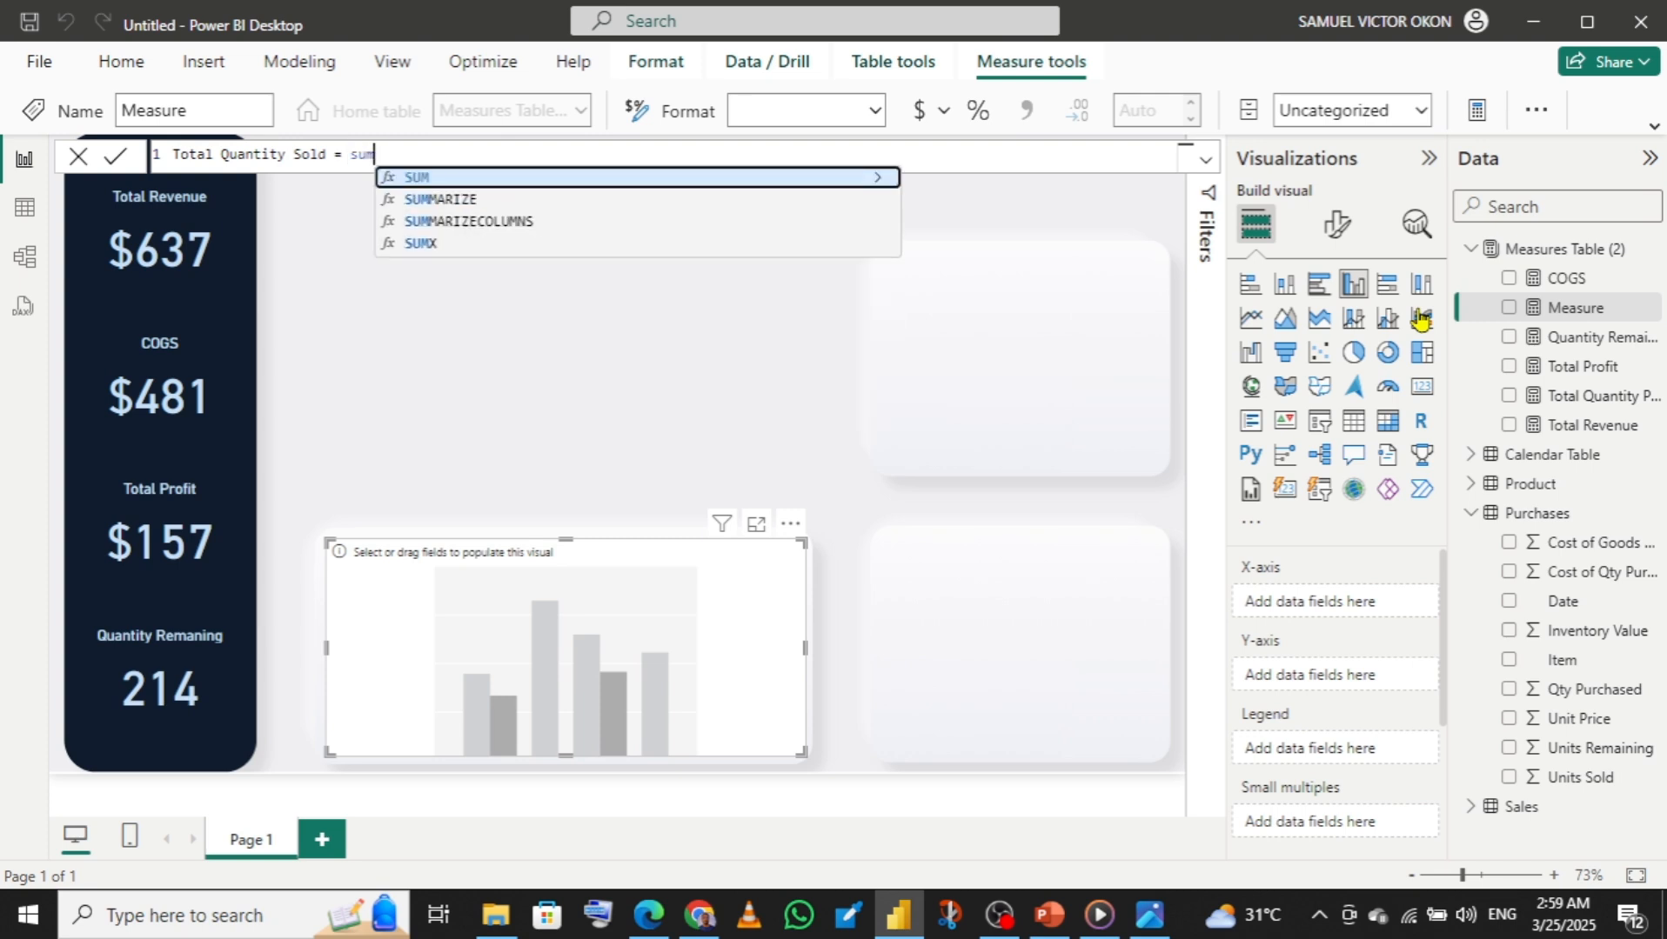
{"action": "key", "text": "Tab"}
{"action": "type", "text": "s"}
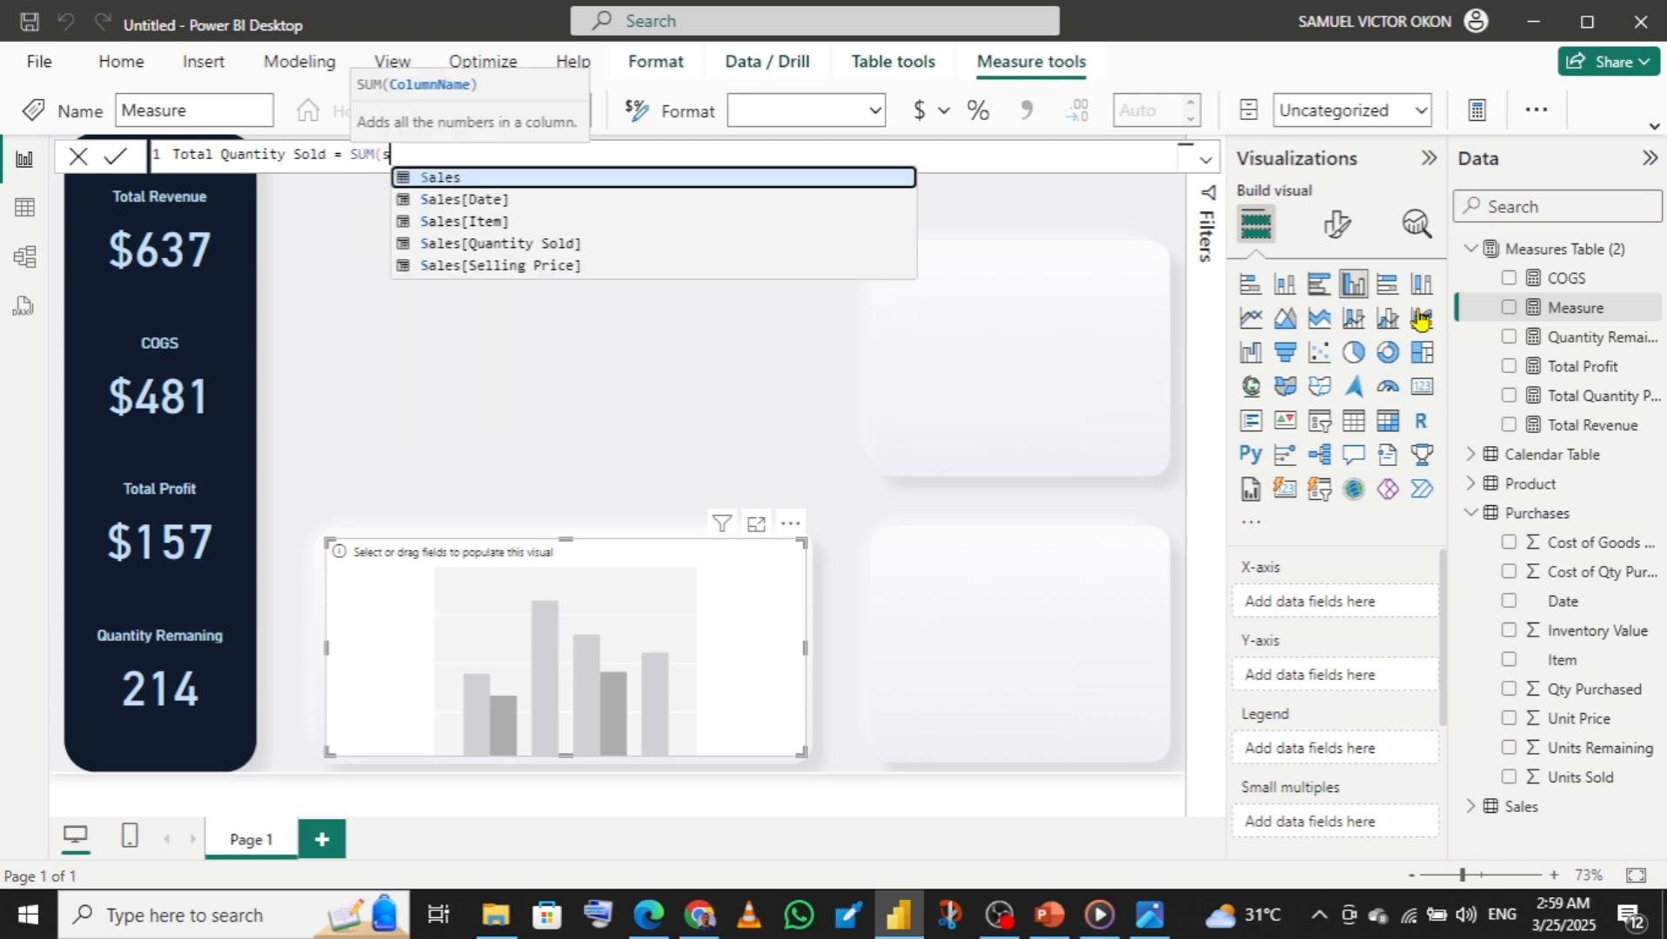
{"action": "type", "text": "al"}
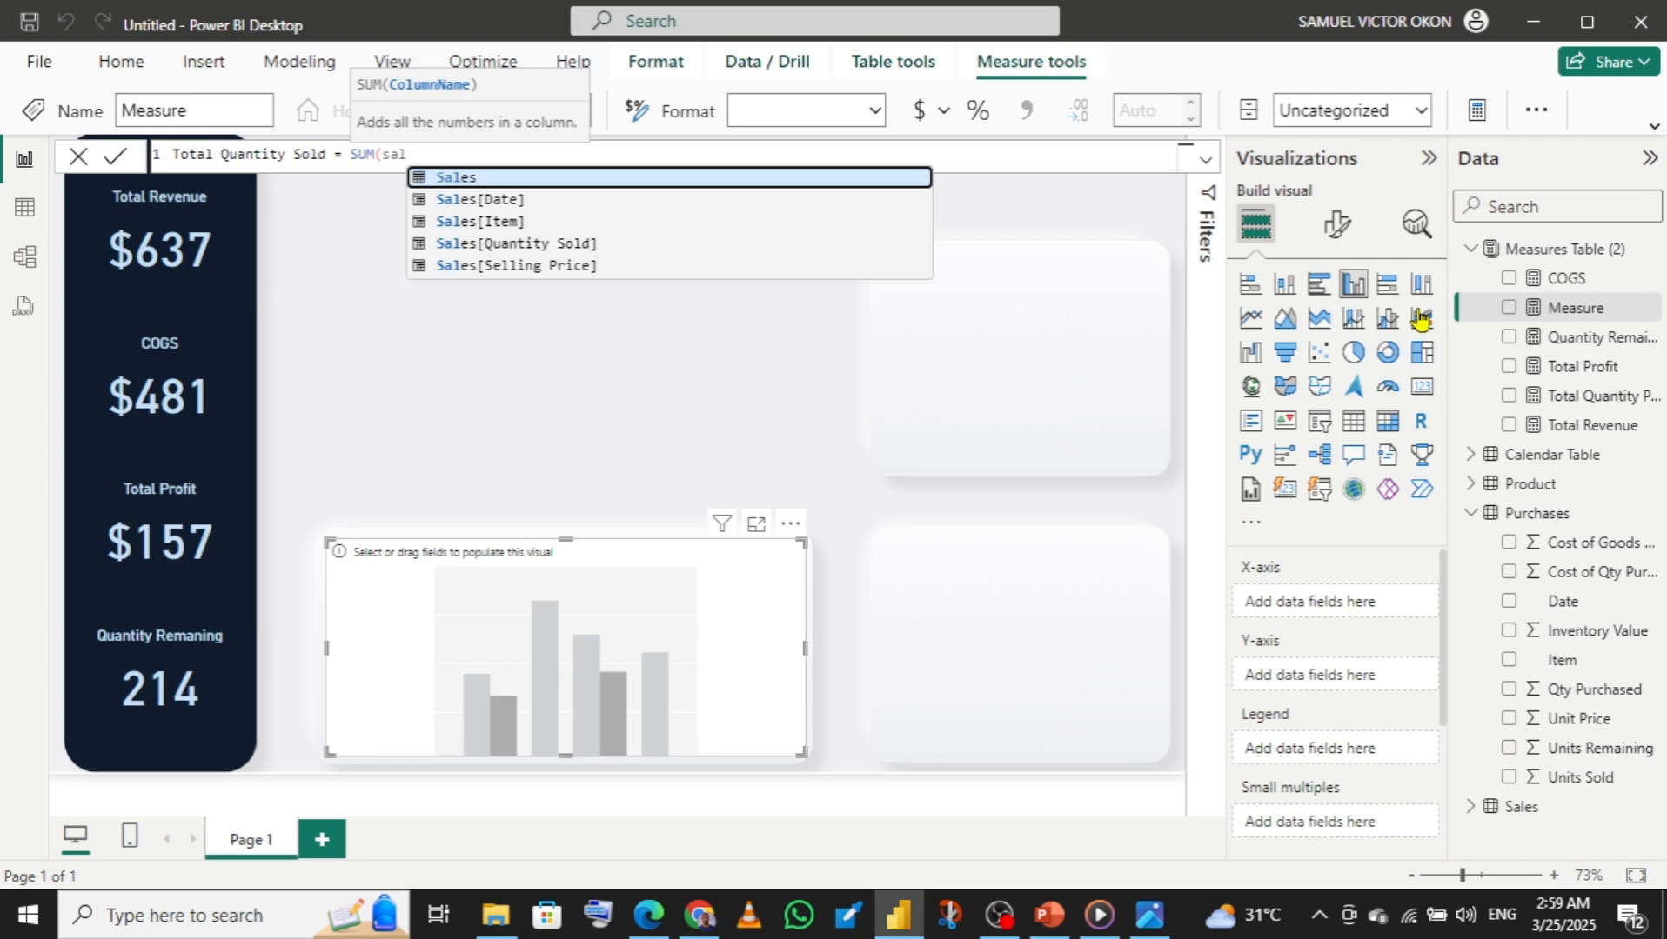
{"action": "key", "text": "Down"}
{"action": "key", "text": "Down"}
{"action": "key", "text": "Down"}
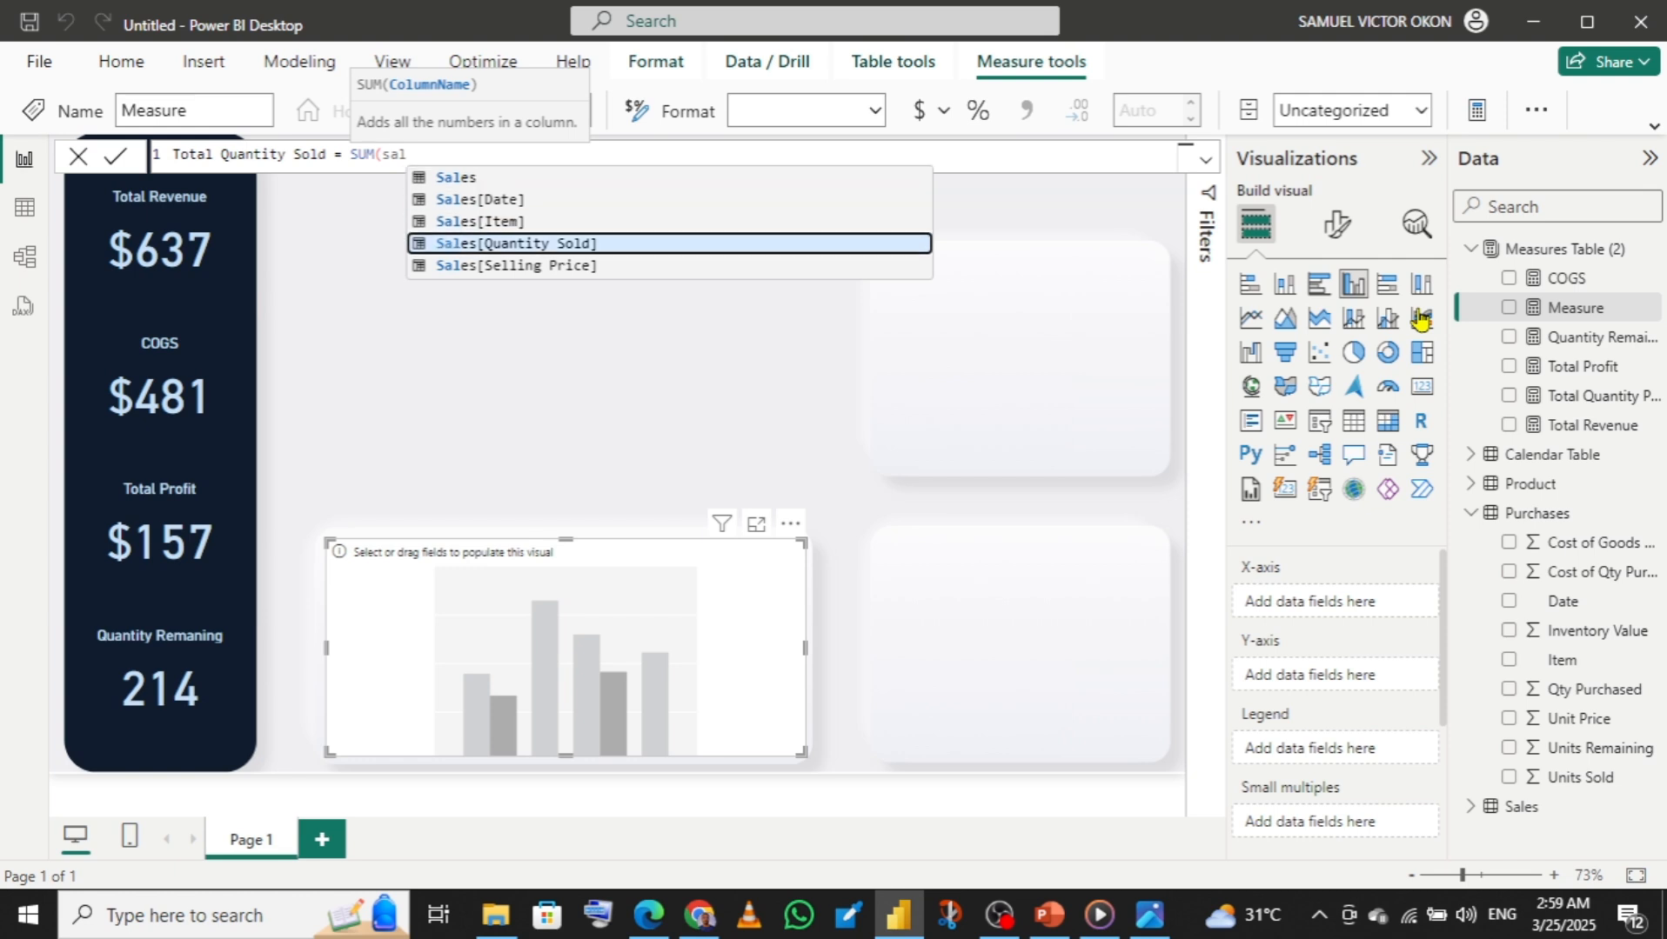
{"action": "key", "text": "Tab"}
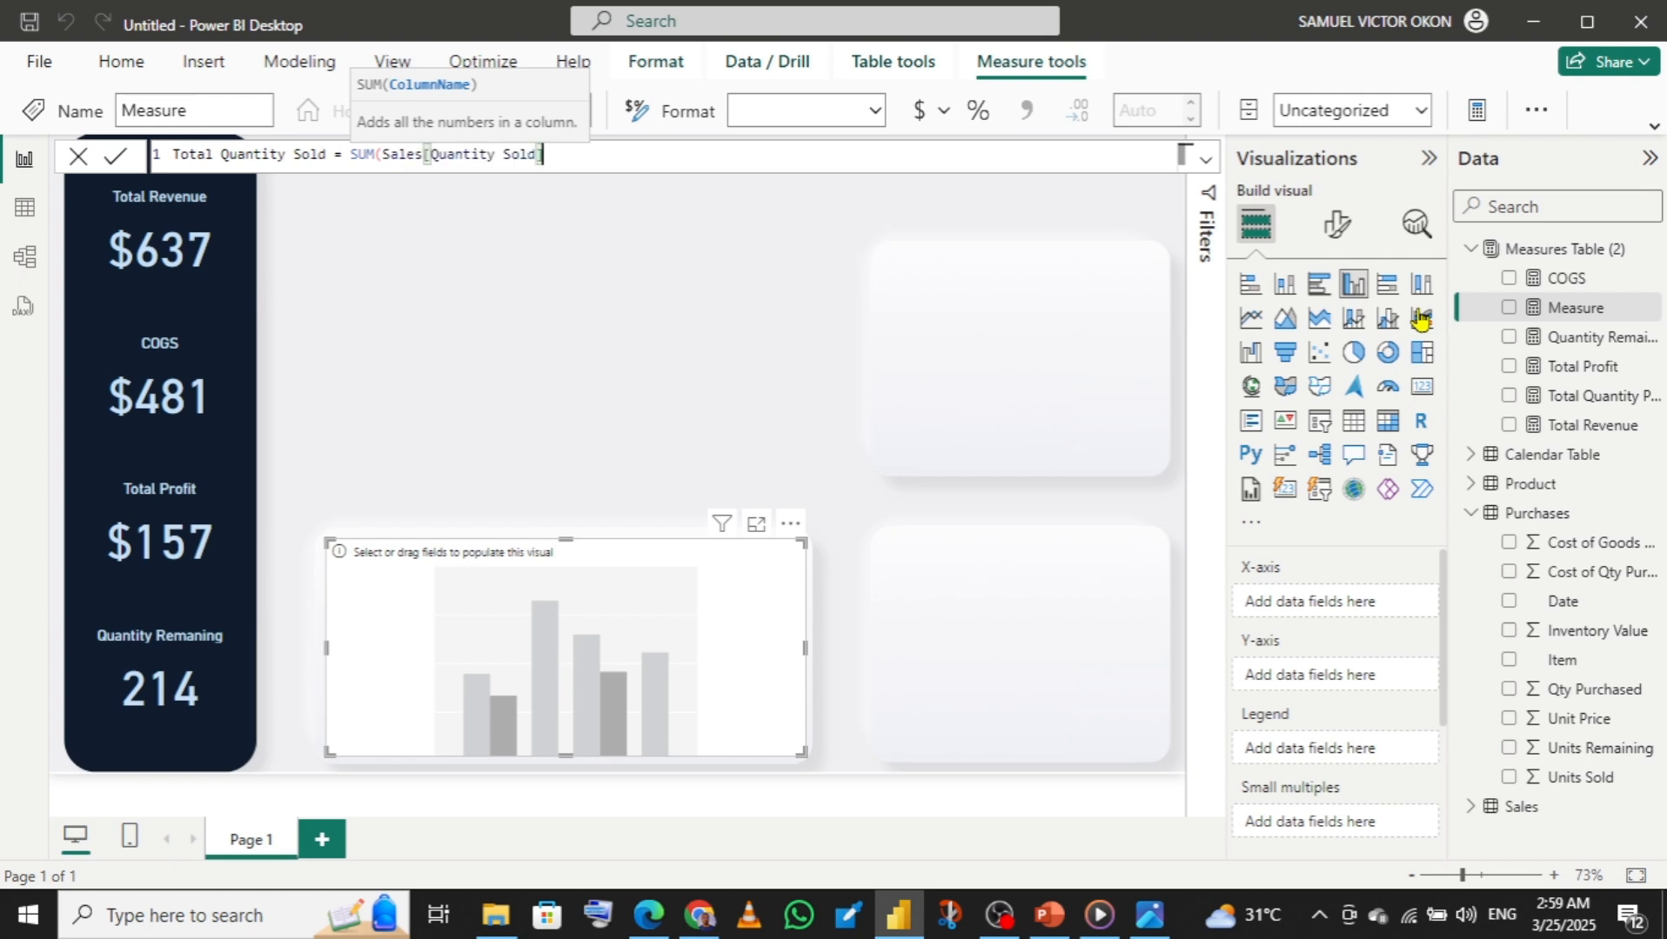
{"action": "type", "text": ")"}
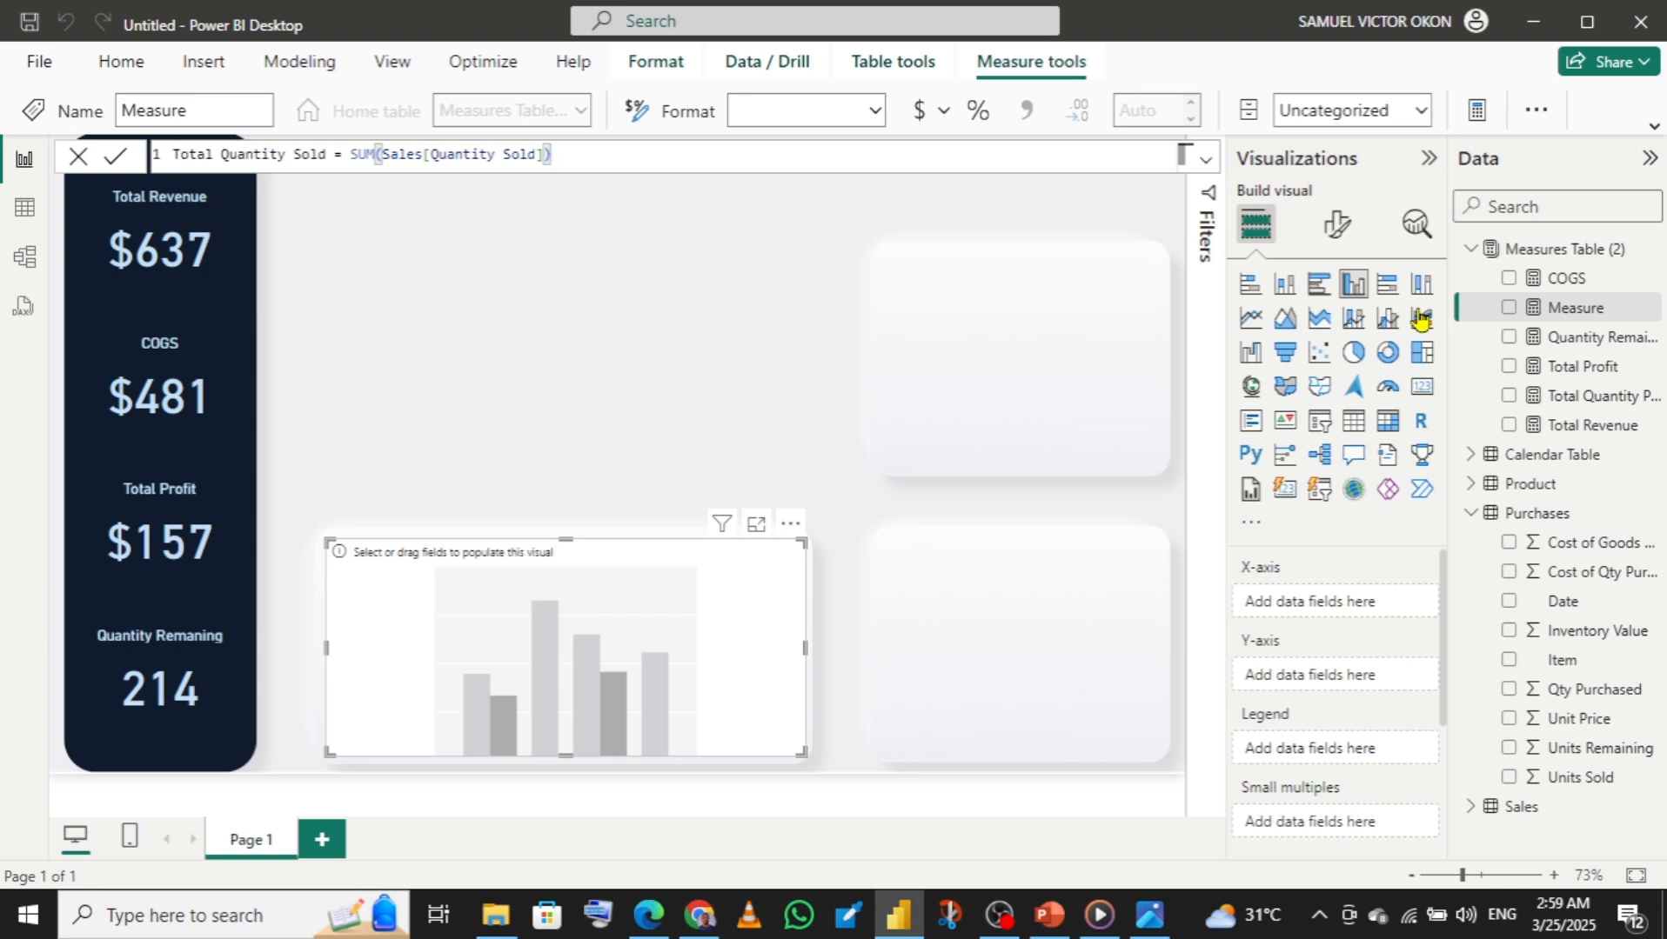
{"action": "key", "text": "Return"}
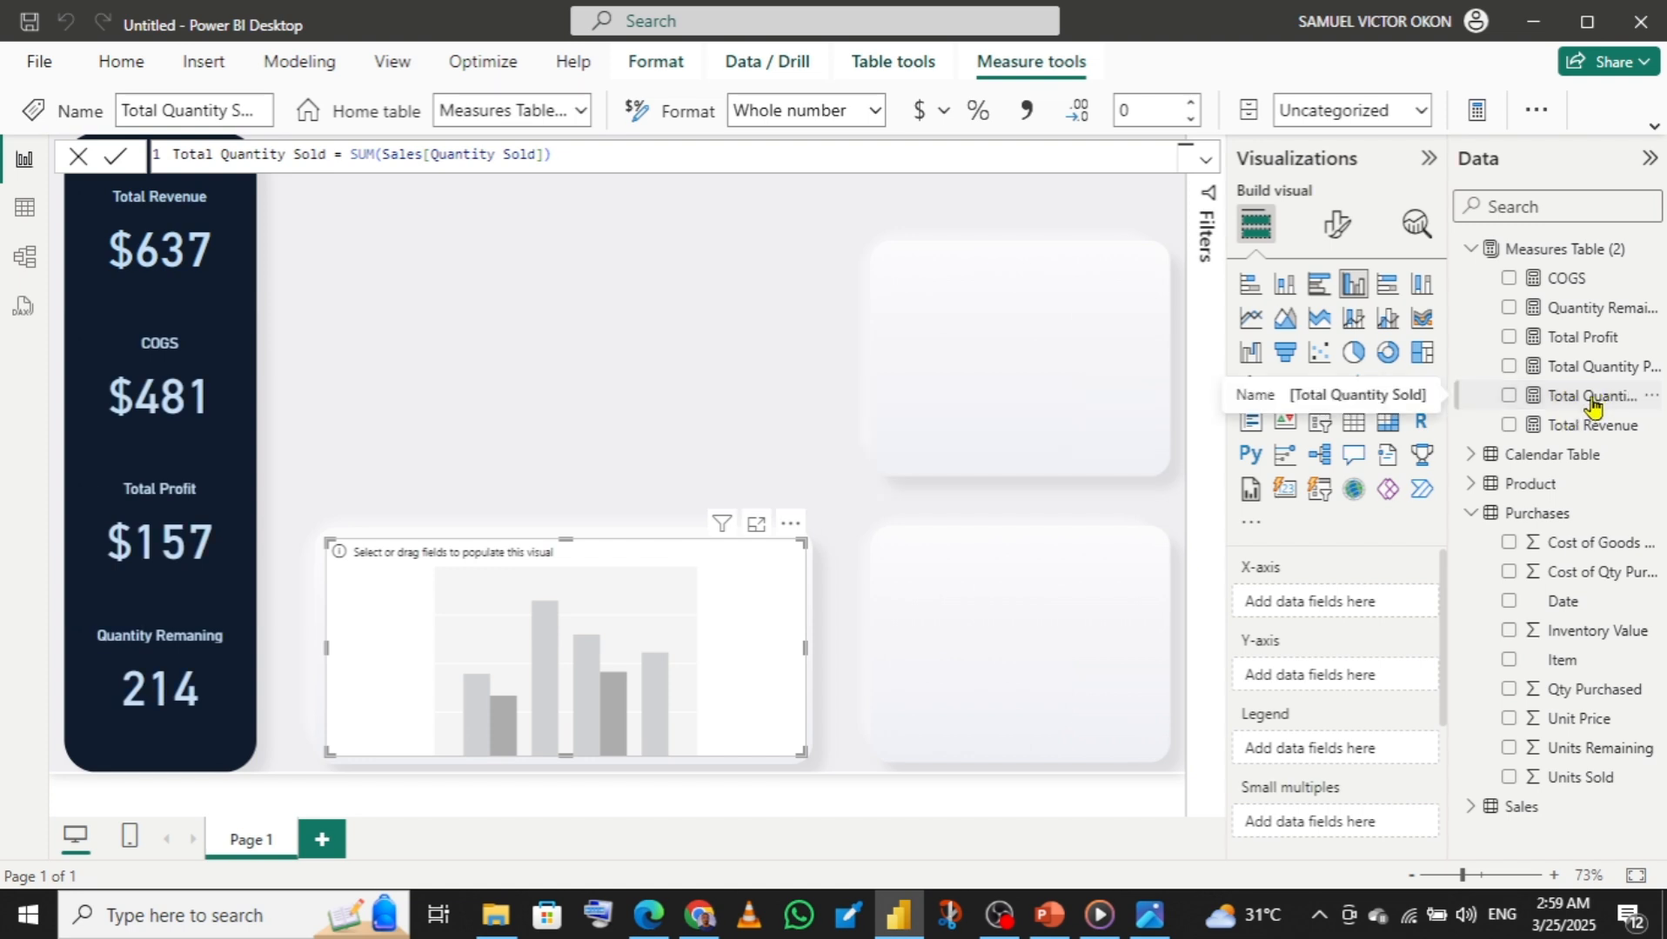
- Put Total Quantity Purchased, Total Quantity Sold and Quantity Remaining, in that order, on the column chart's Y-axis
{"action": "left_click_drag", "start_coordinate": [1592, 406], "coordinate": [1355, 686]}
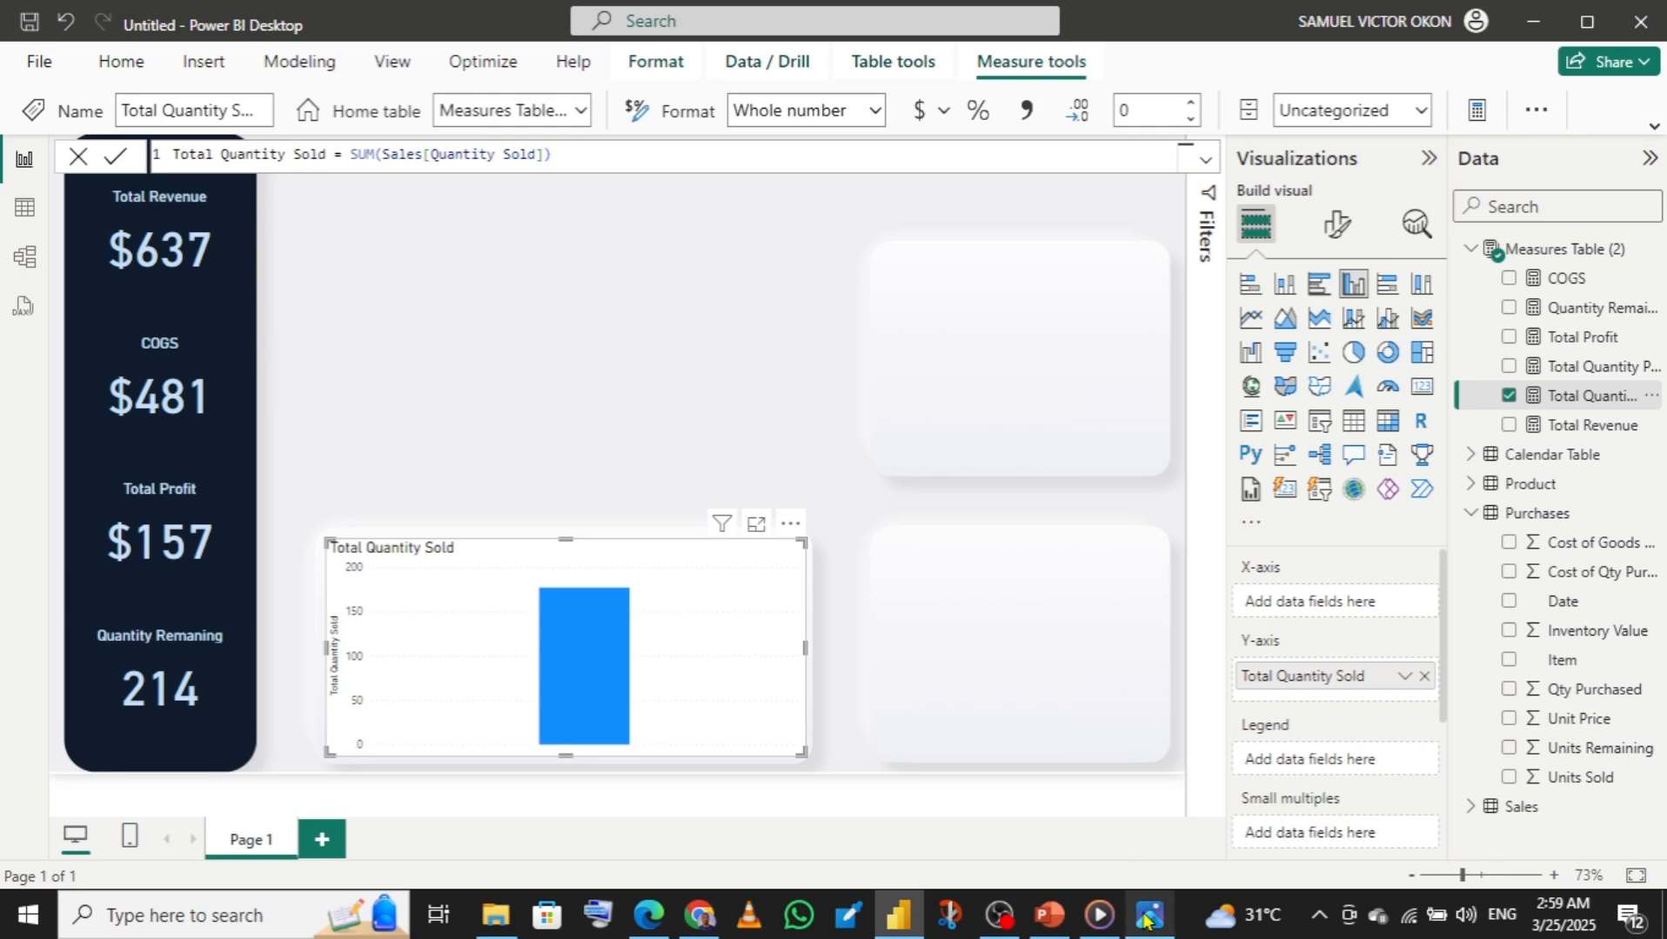
{"action": "mouse_move", "coordinate": [1148, 919]}
{"action": "mouse_move", "coordinate": [1155, 773]}
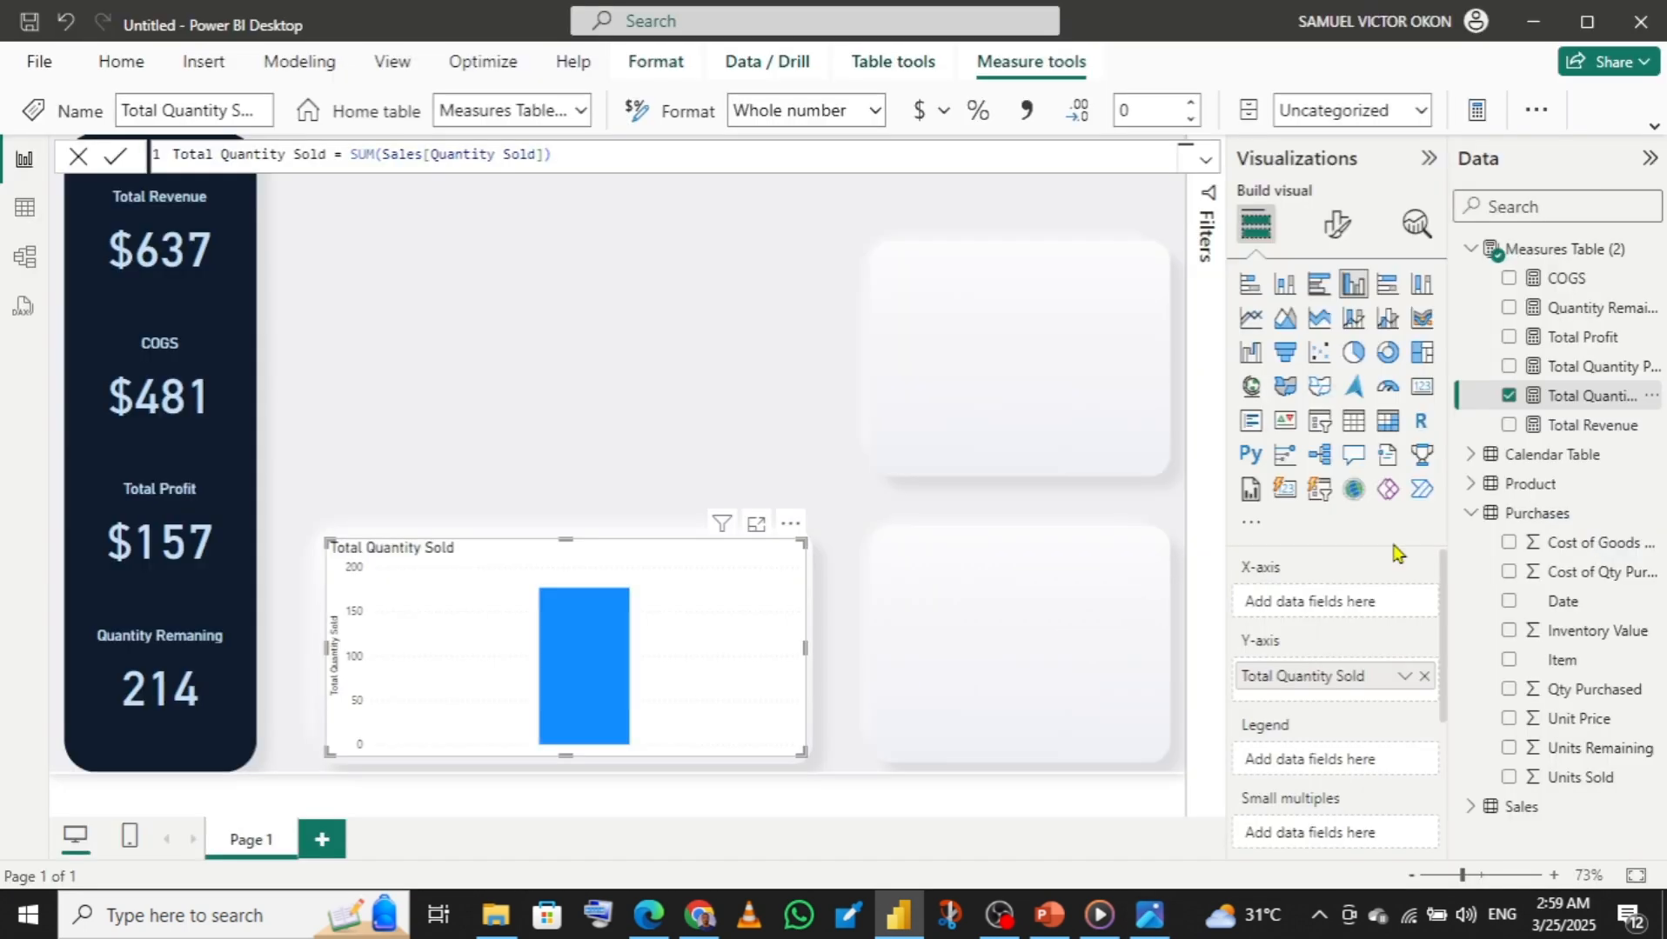
{"action": "left_click_drag", "start_coordinate": [1596, 372], "coordinate": [1368, 654]}
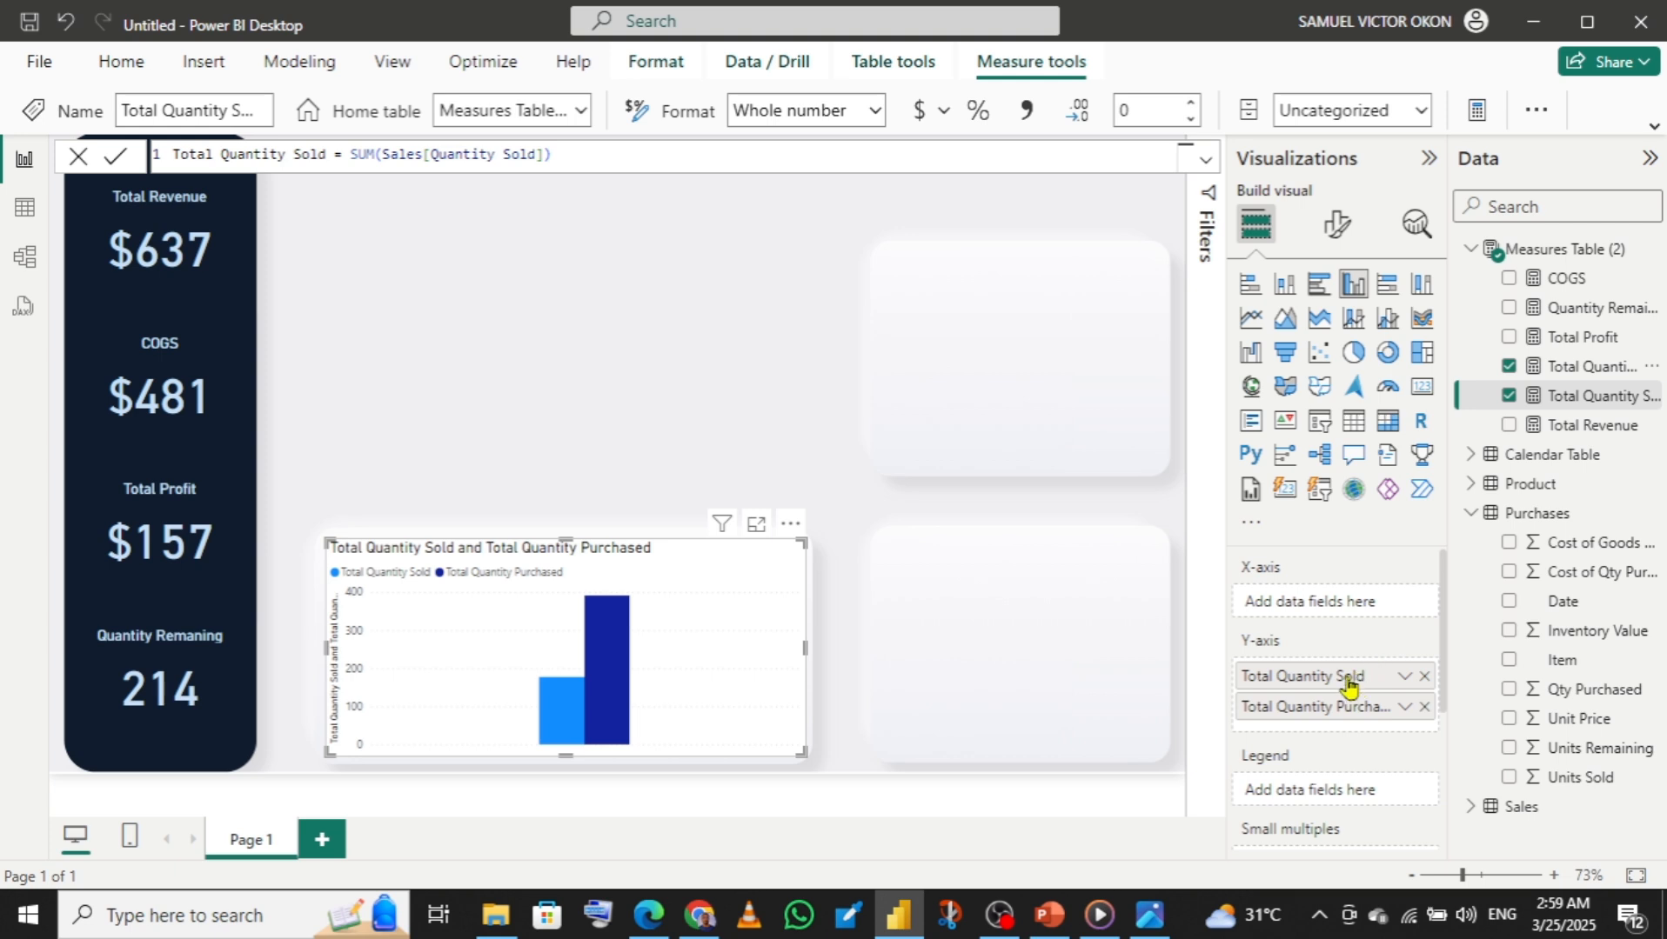
{"action": "mouse_move", "coordinate": [1346, 679]}
{"action": "left_mouse_down"}
{"action": "mouse_move", "coordinate": [1348, 724]}
{"action": "mouse_move", "coordinate": [1342, 684]}
{"action": "mouse_move", "coordinate": [1321, 680]}
{"action": "left_mouse_up"}
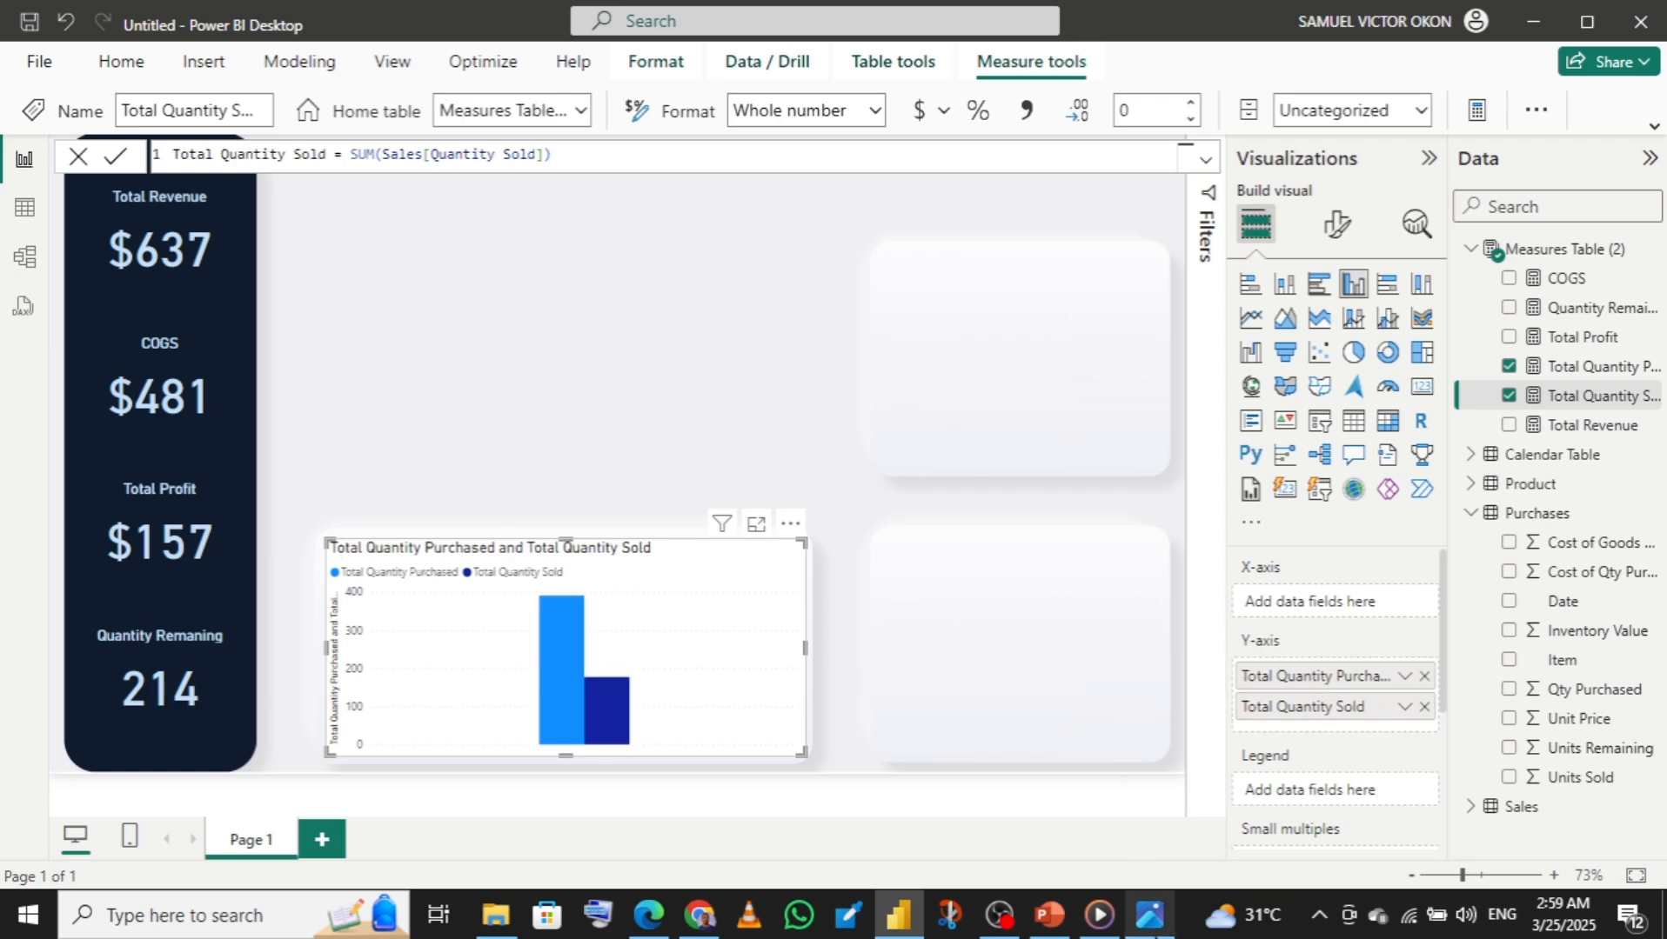
{"action": "mouse_move", "coordinate": [1148, 912]}
{"action": "mouse_move", "coordinate": [1135, 740]}
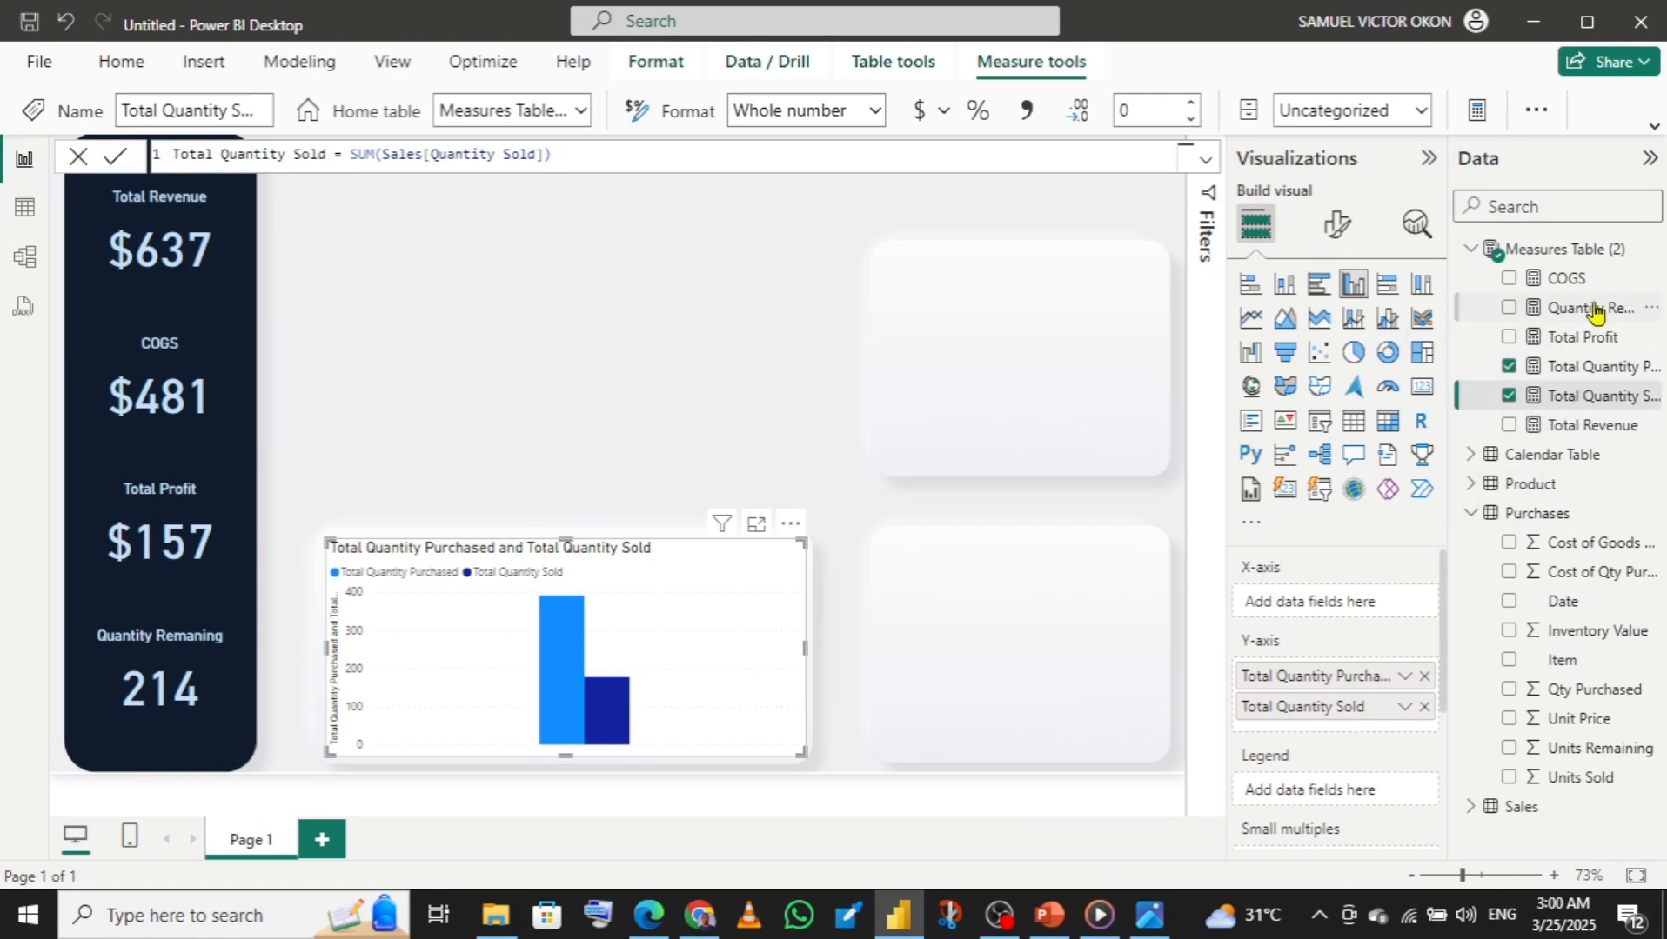
{"action": "left_click_drag", "start_coordinate": [1594, 313], "coordinate": [1352, 721]}
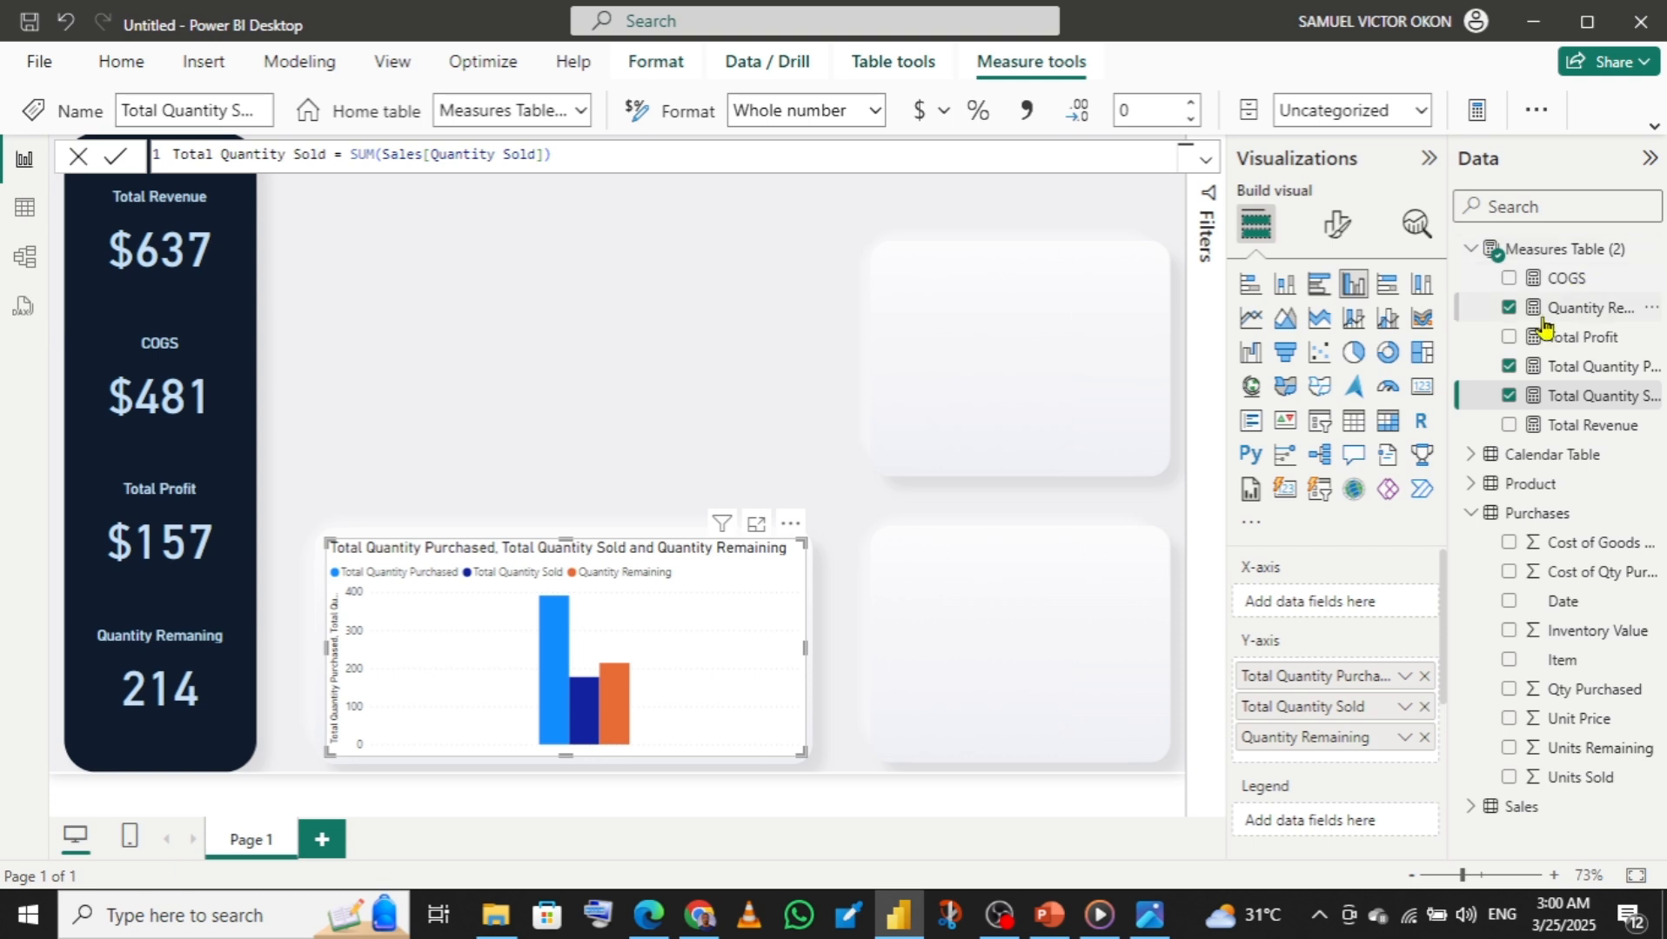
- Set Month Name from the Calendar Table as the column chart's X-axis
{"action": "left_click", "coordinate": [1472, 261]}
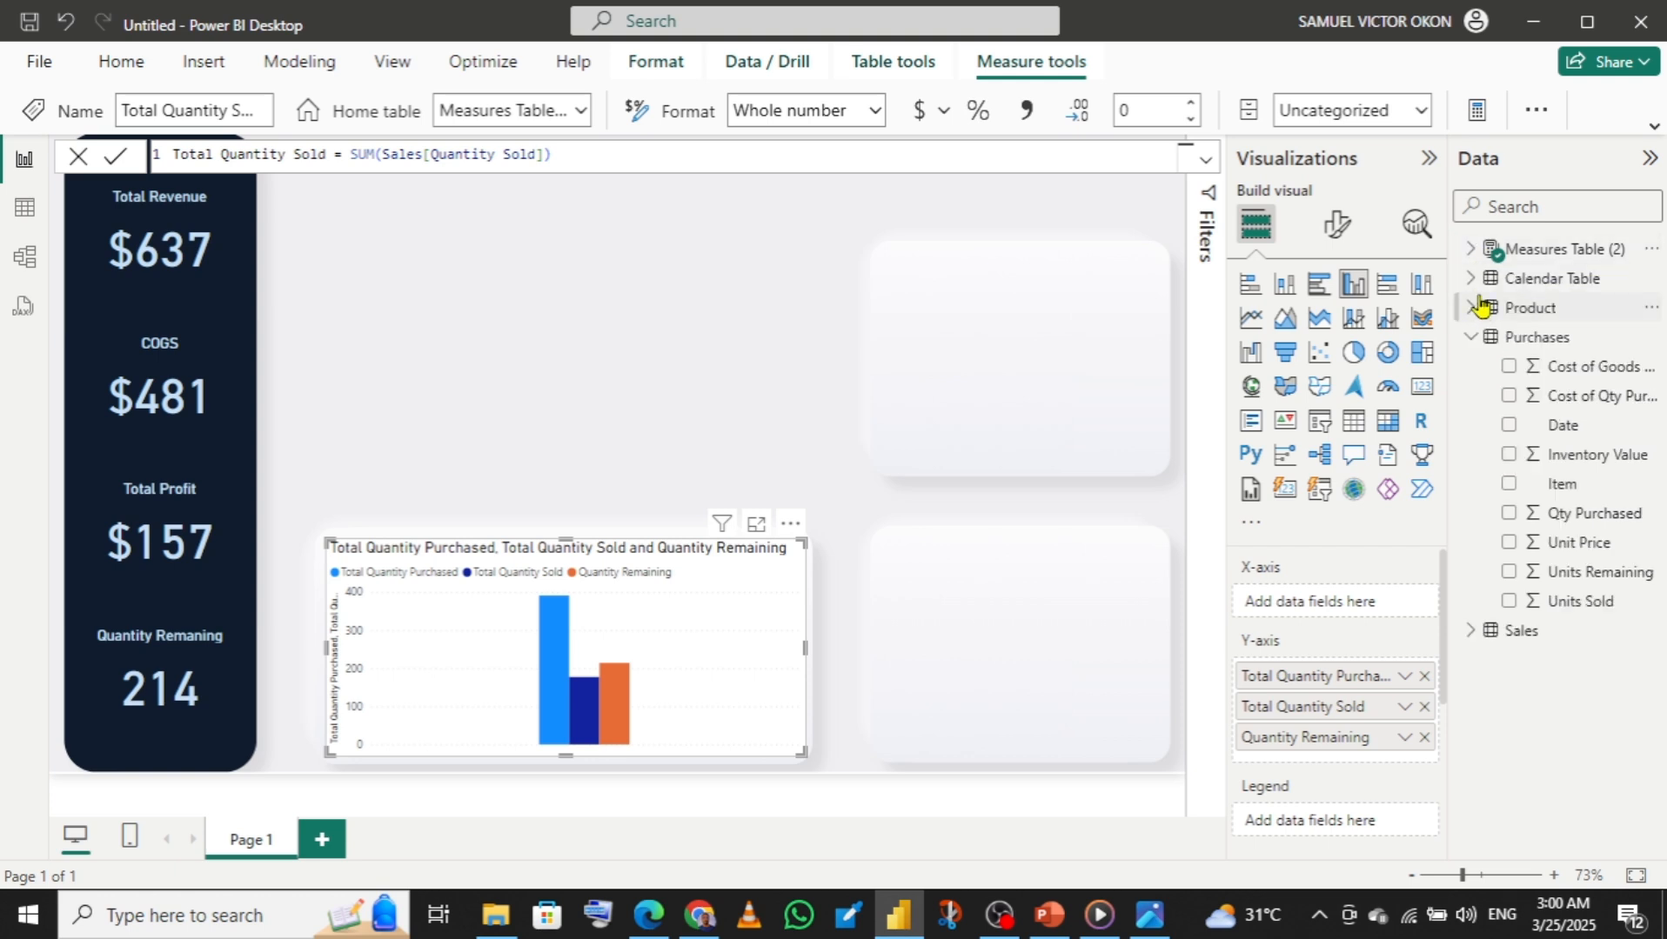
{"action": "left_click", "coordinate": [1473, 280]}
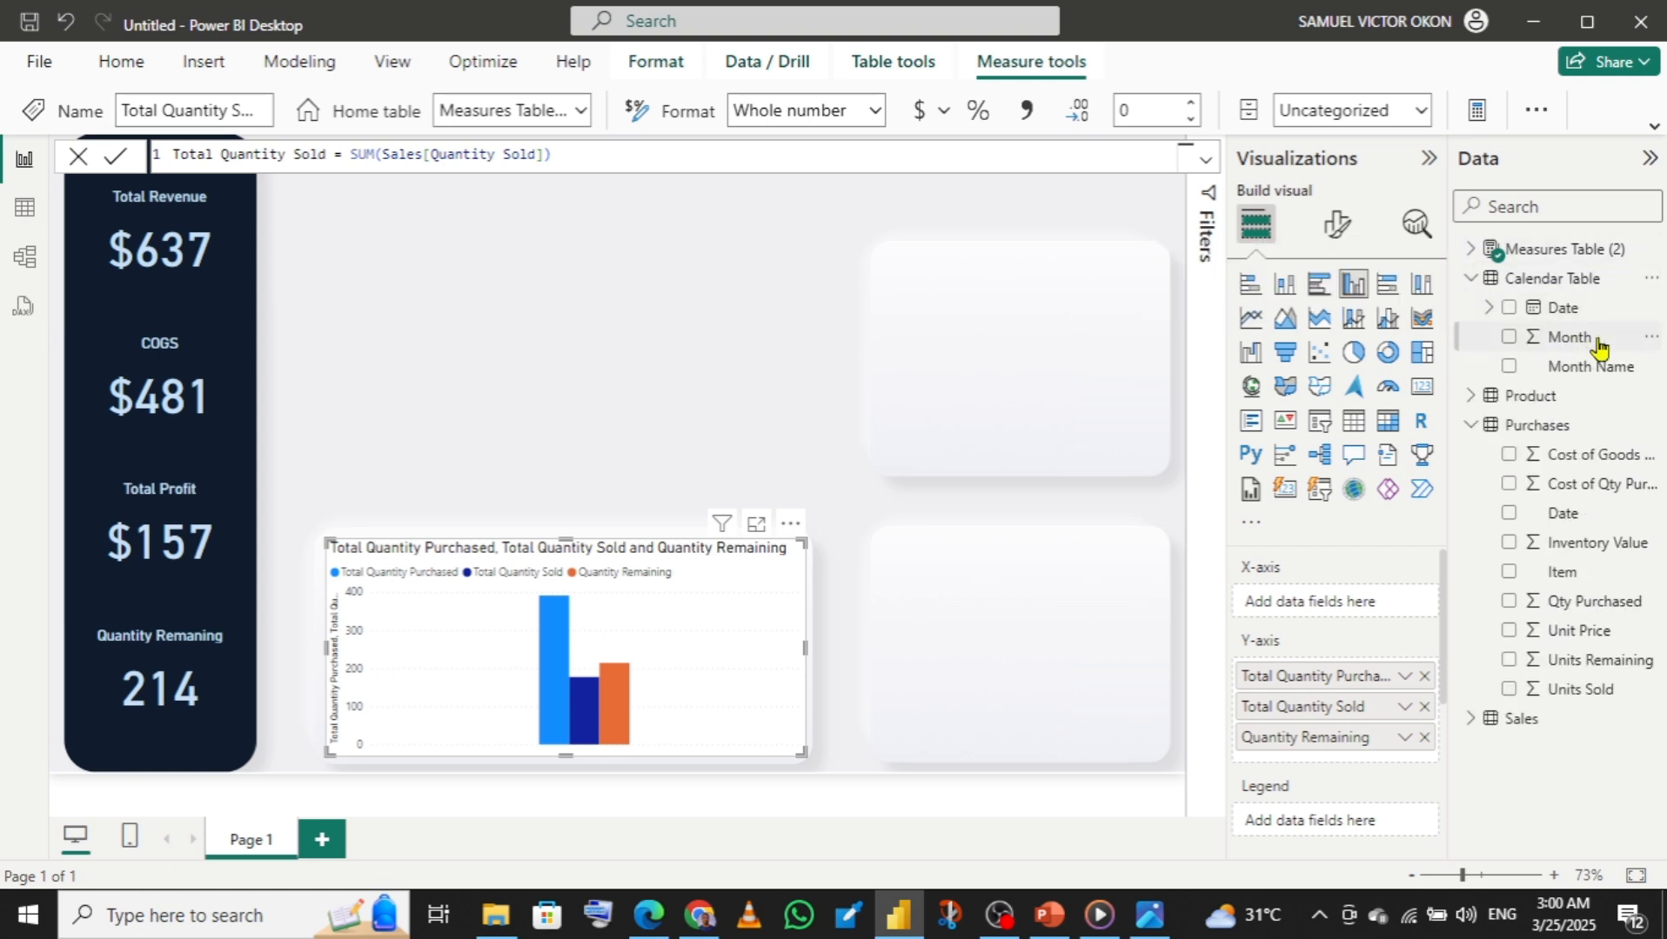
{"action": "left_click_drag", "start_coordinate": [1605, 381], "coordinate": [1370, 614]}
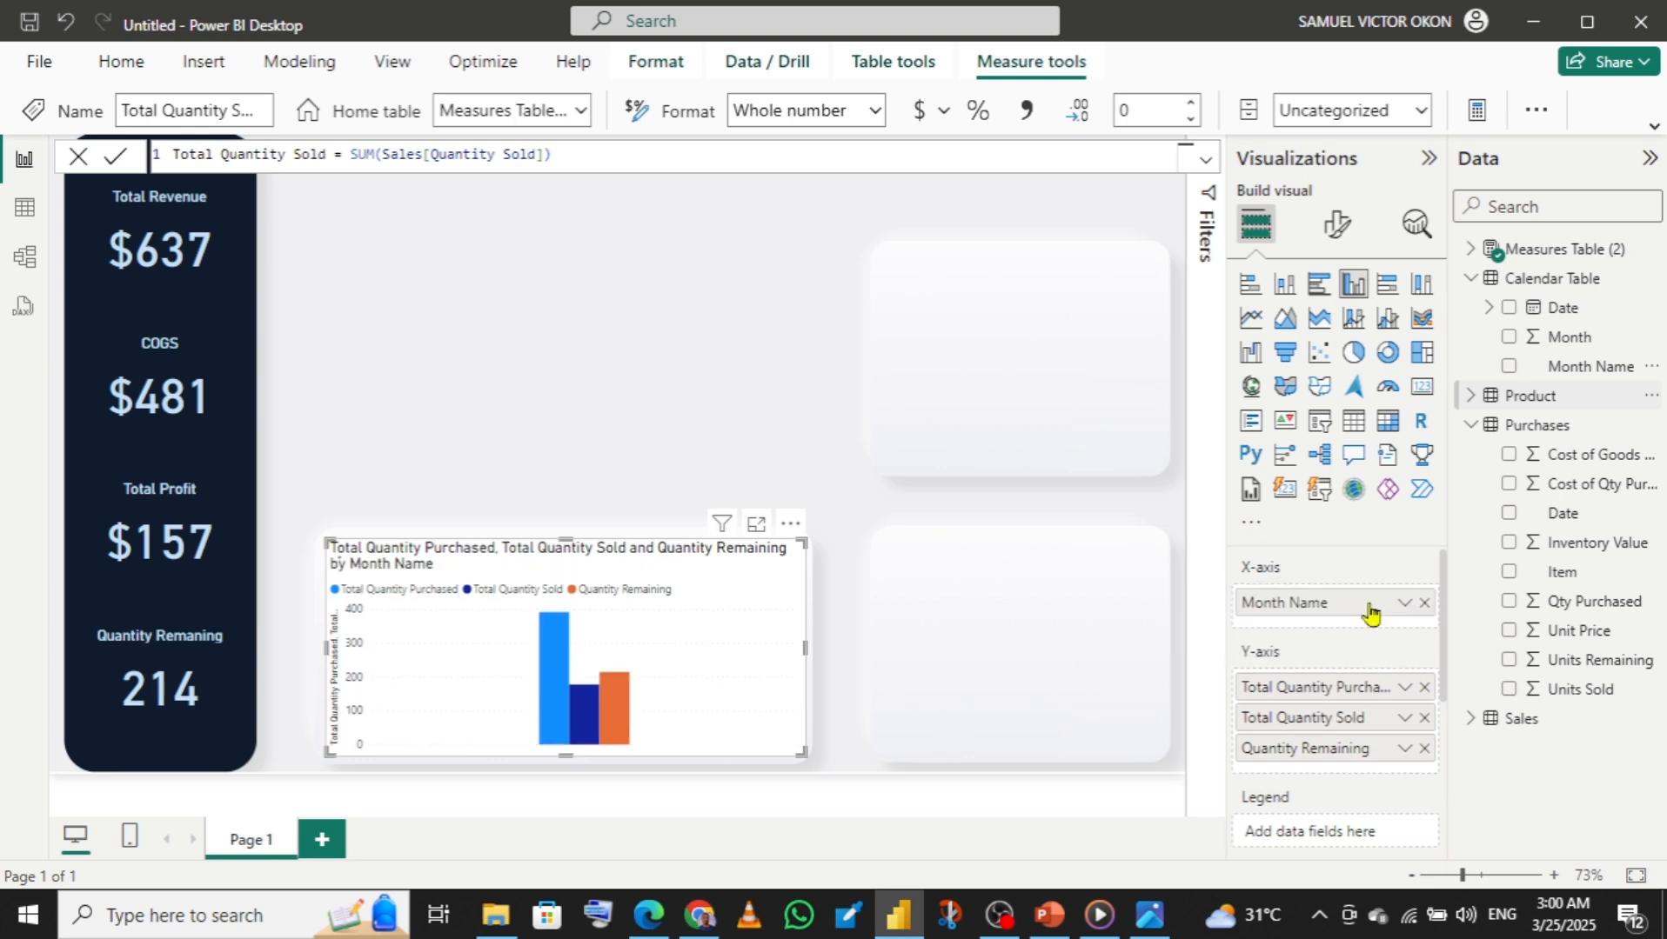
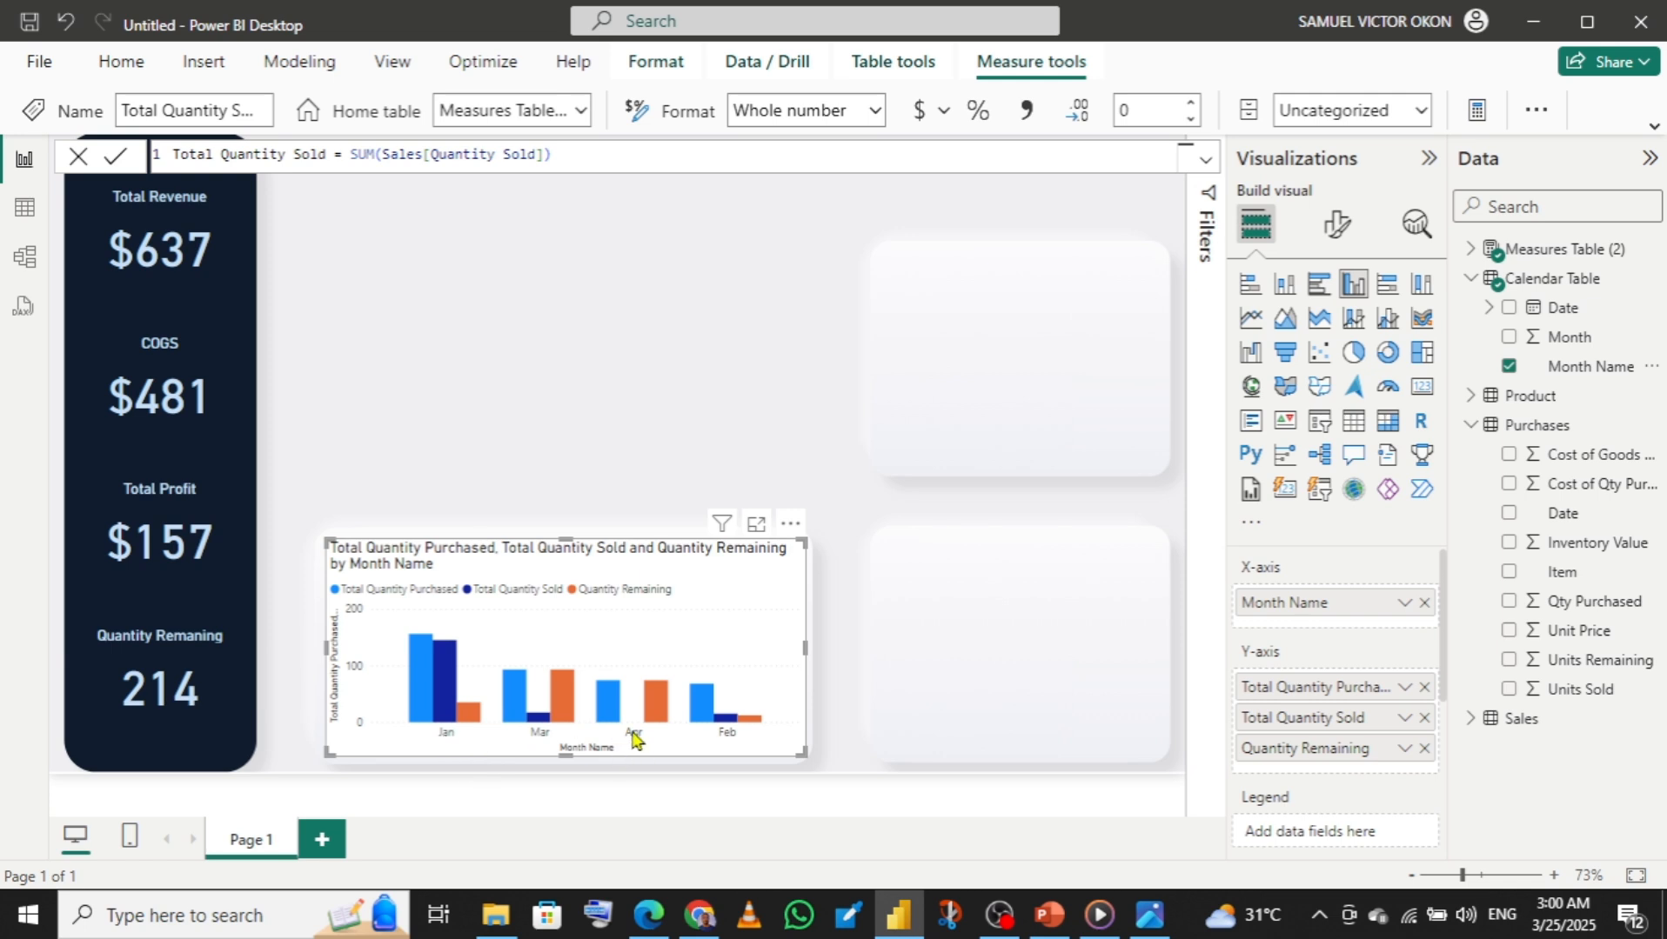
- In the Calendar Table's data, sort the Month Name column by the Month column and return to the report page
{"action": "left_click", "coordinate": [26, 210]}
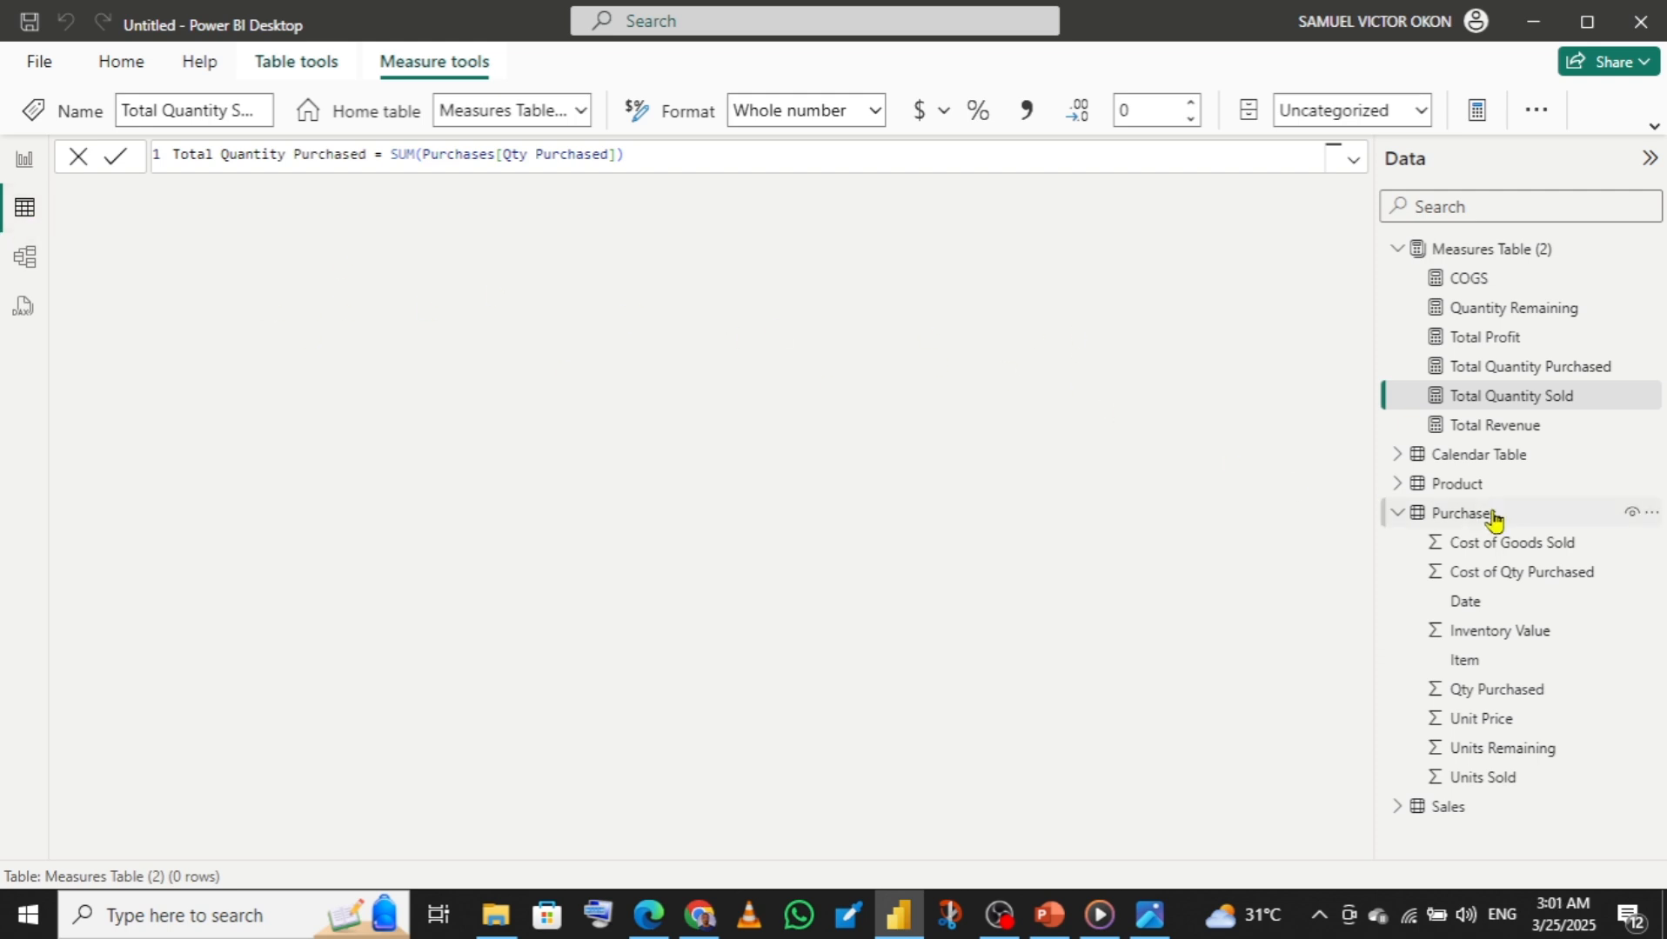
{"action": "left_click", "coordinate": [1506, 468]}
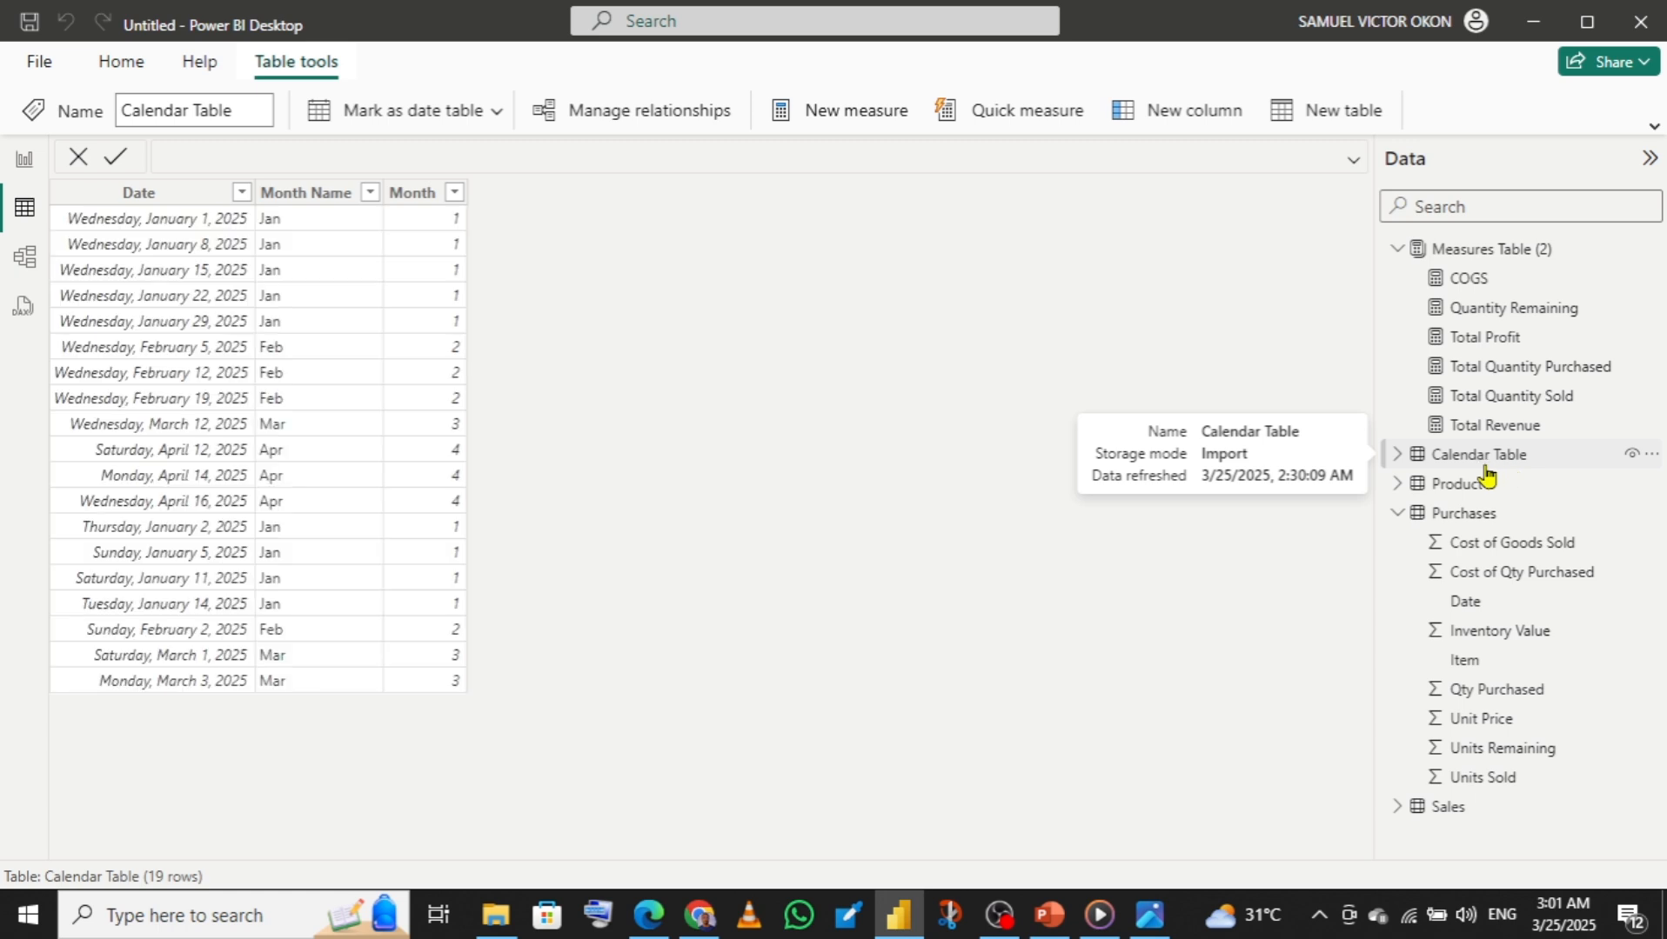
{"action": "left_click", "coordinate": [306, 193]}
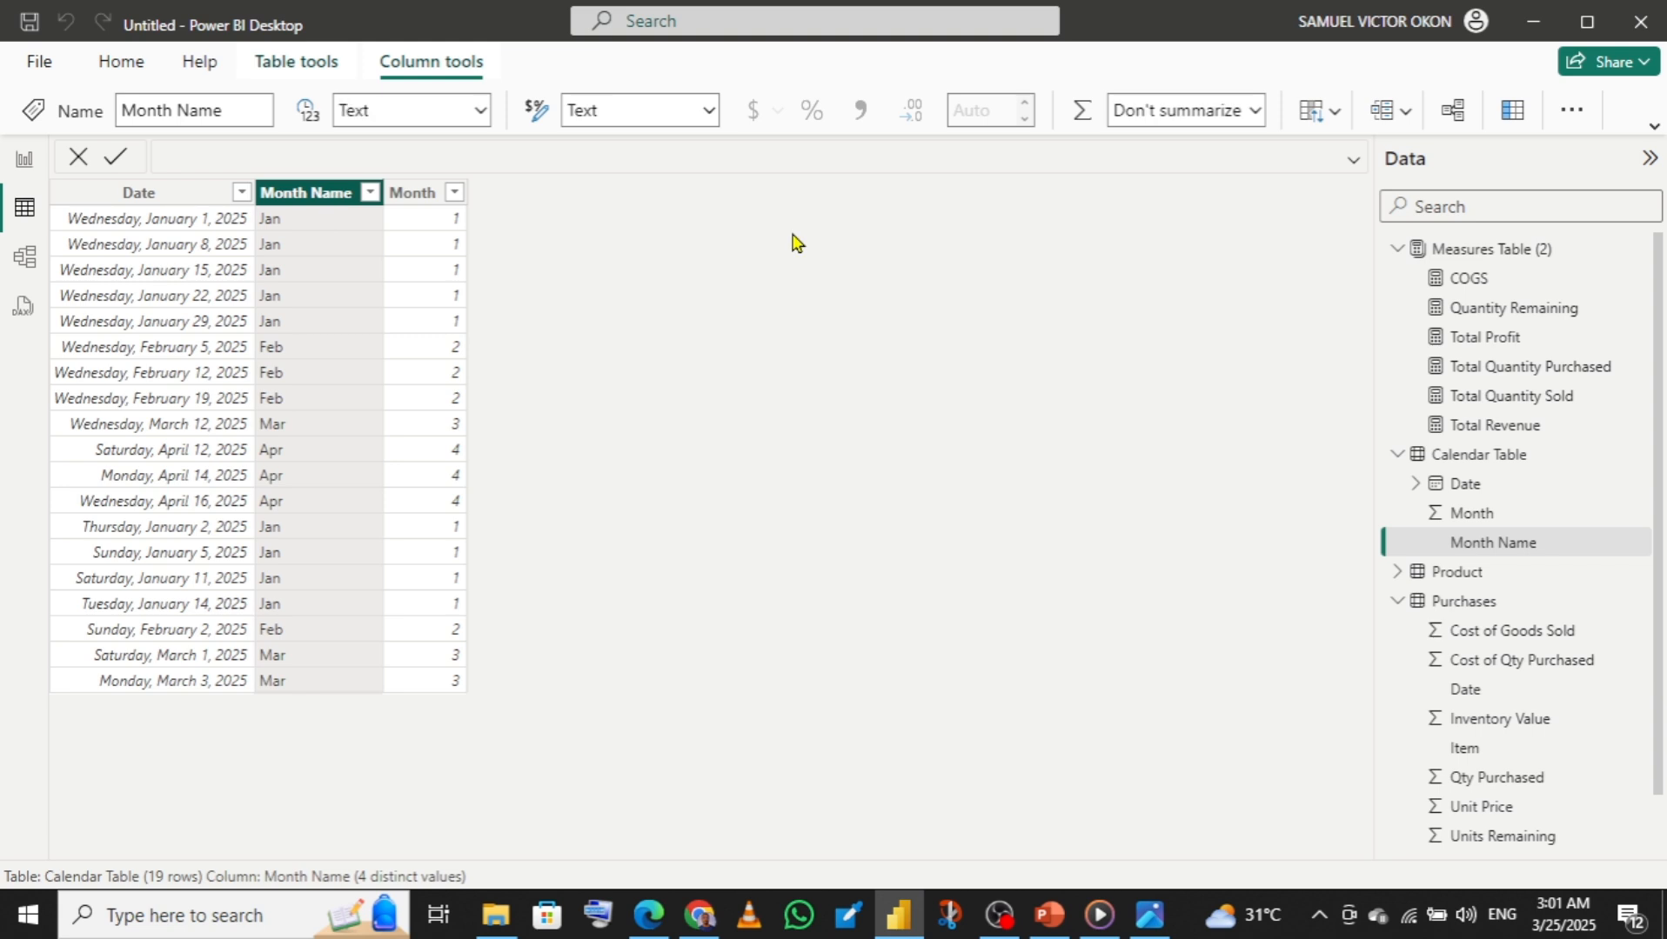
{"action": "left_click", "coordinate": [1336, 113]}
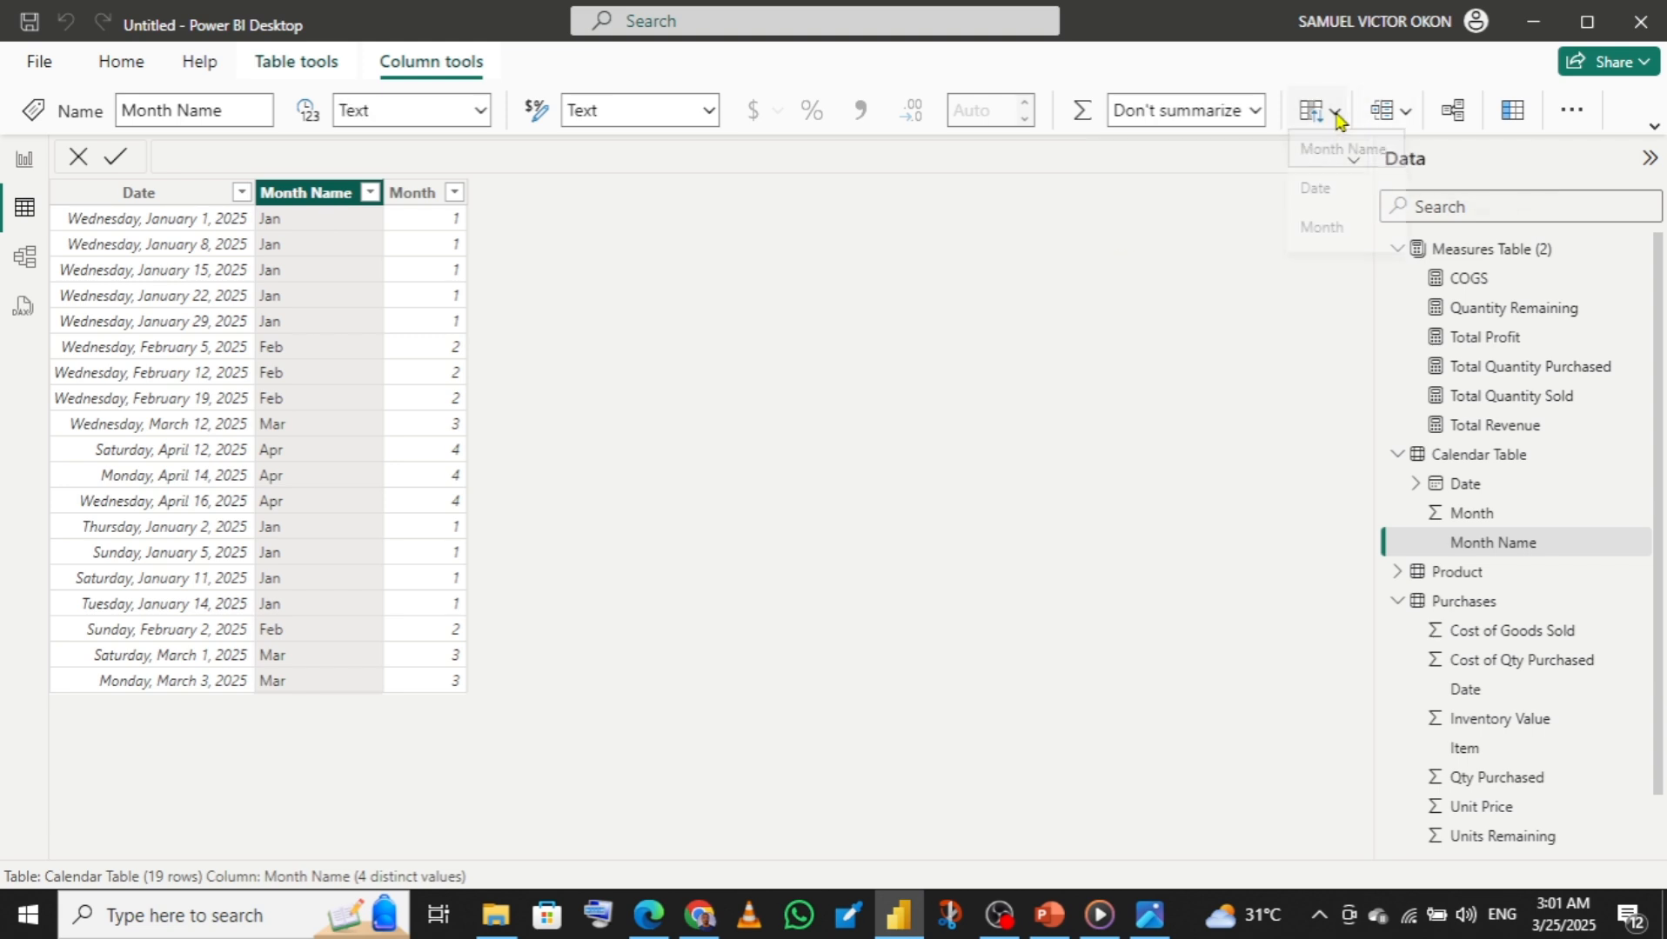
{"action": "left_click", "coordinate": [1329, 241]}
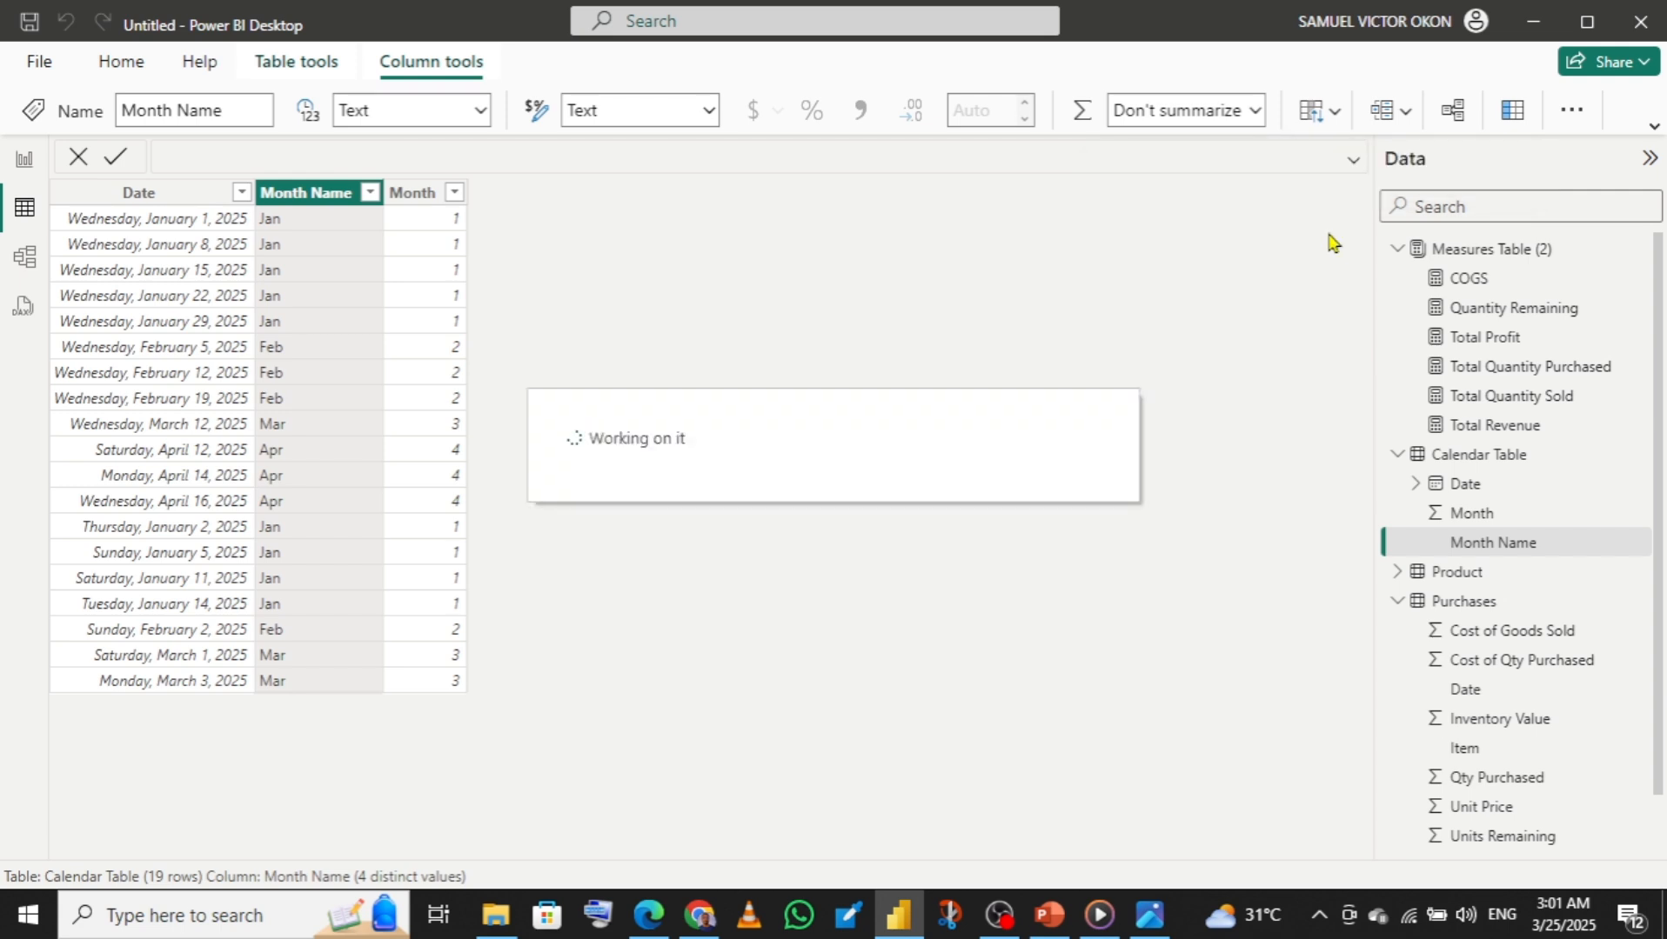
{"action": "left_click", "coordinate": [23, 163]}
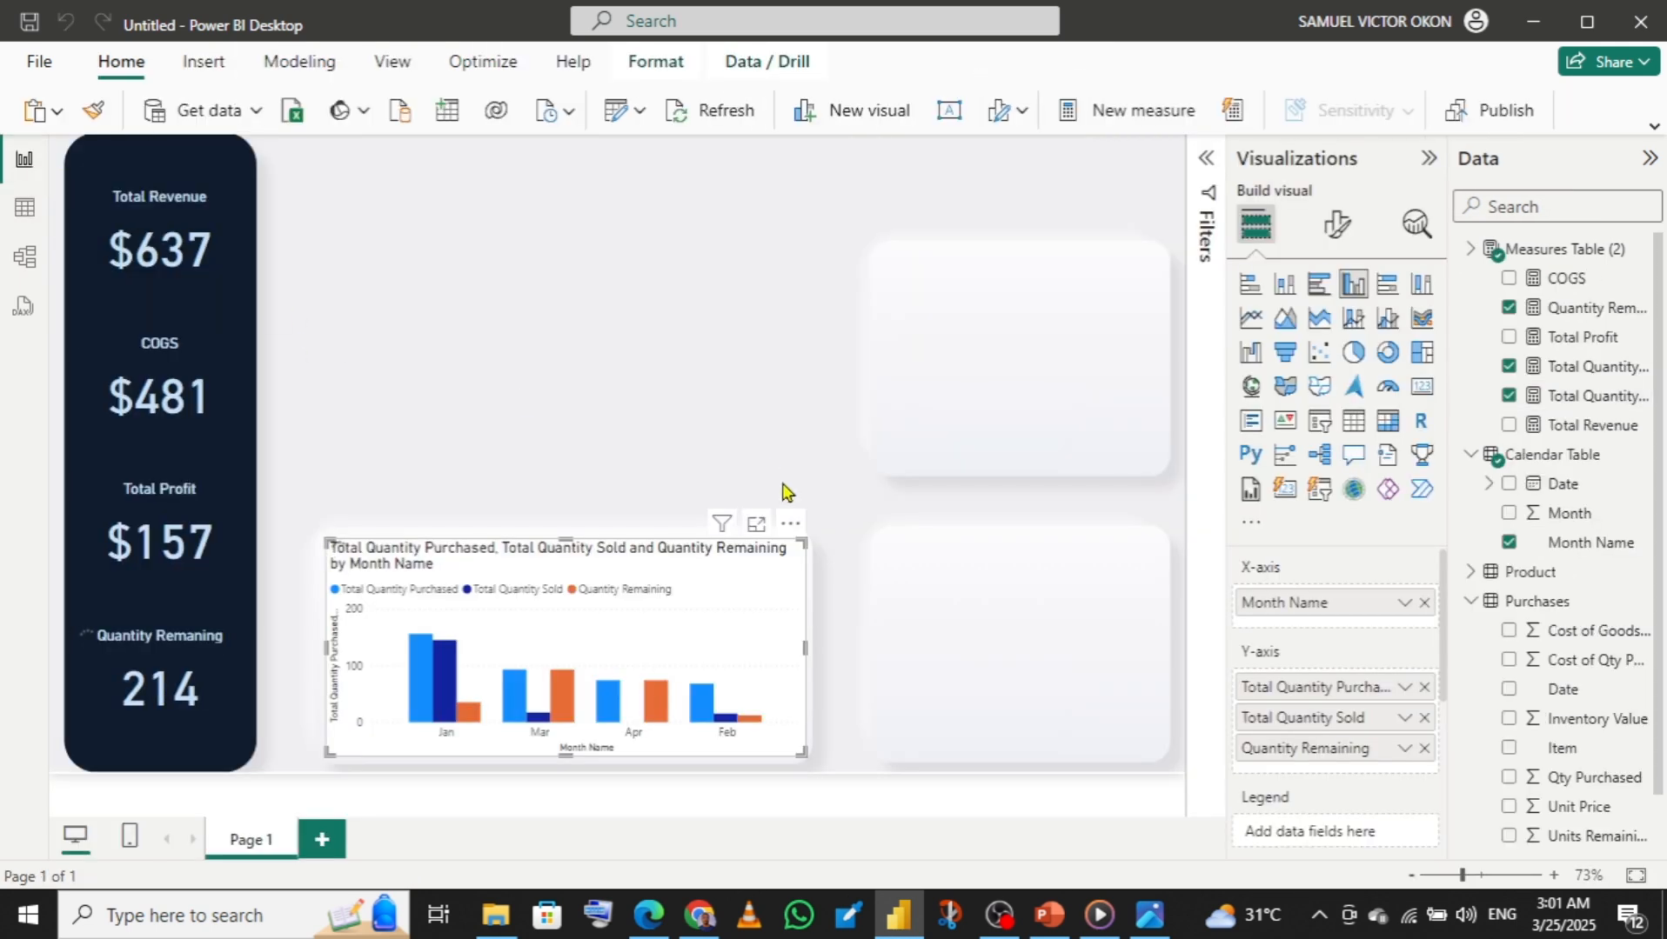
- Sort the column chart's axis by Month Name in ascending order
{"action": "left_click", "coordinate": [792, 525]}
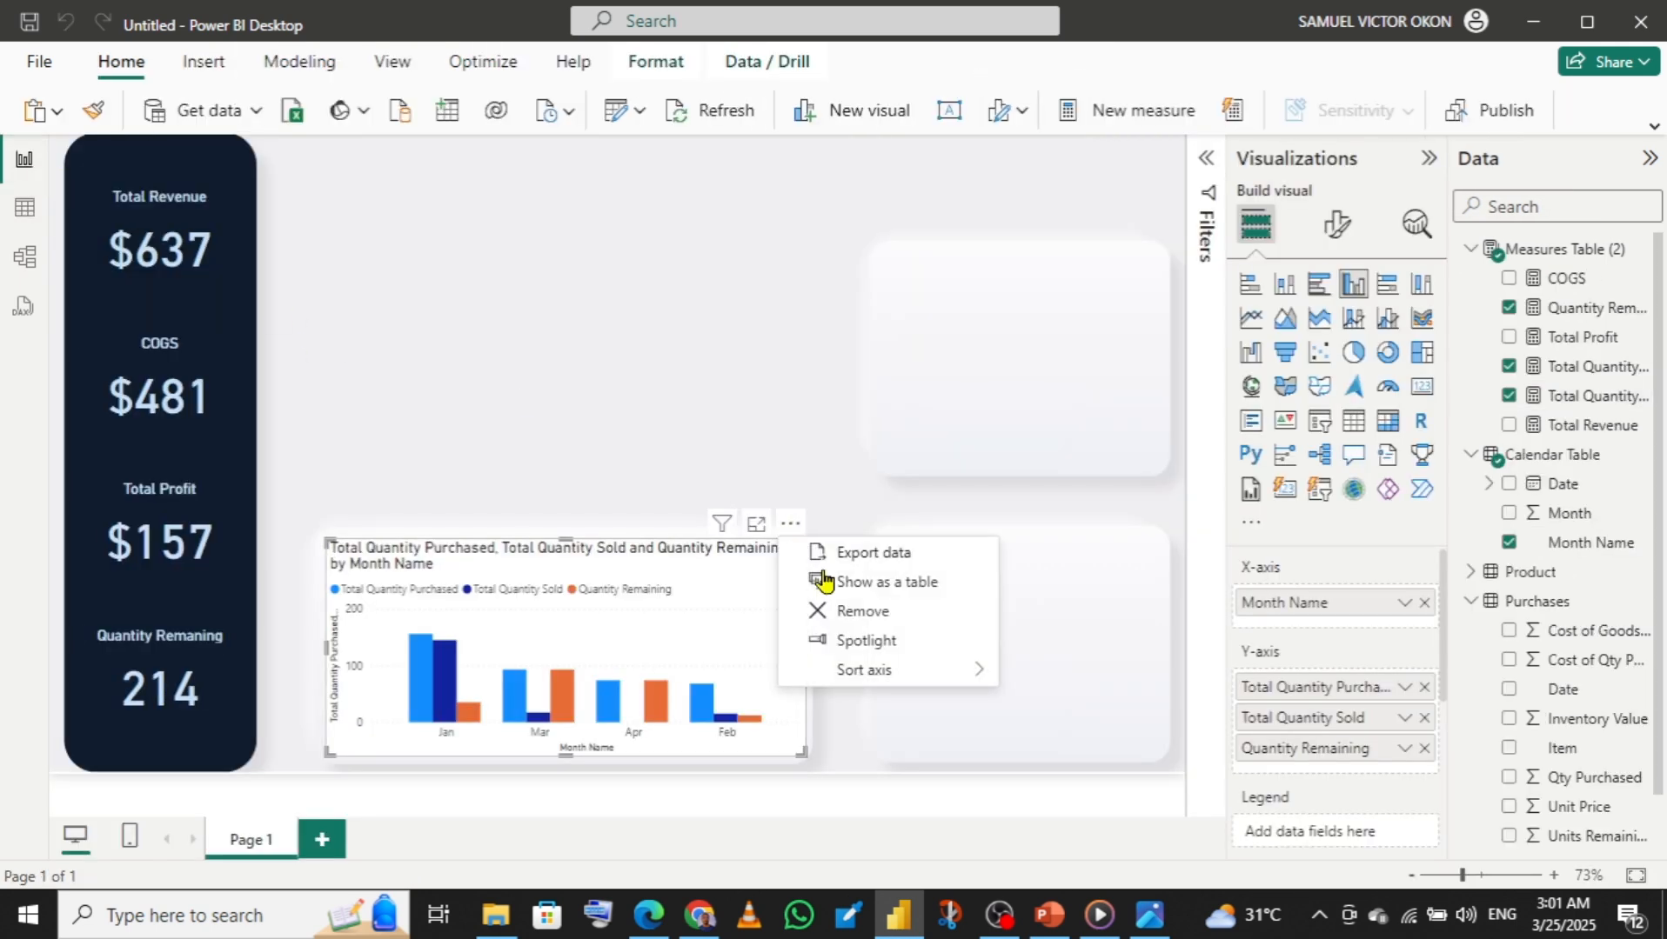
{"action": "mouse_move", "coordinate": [929, 674]}
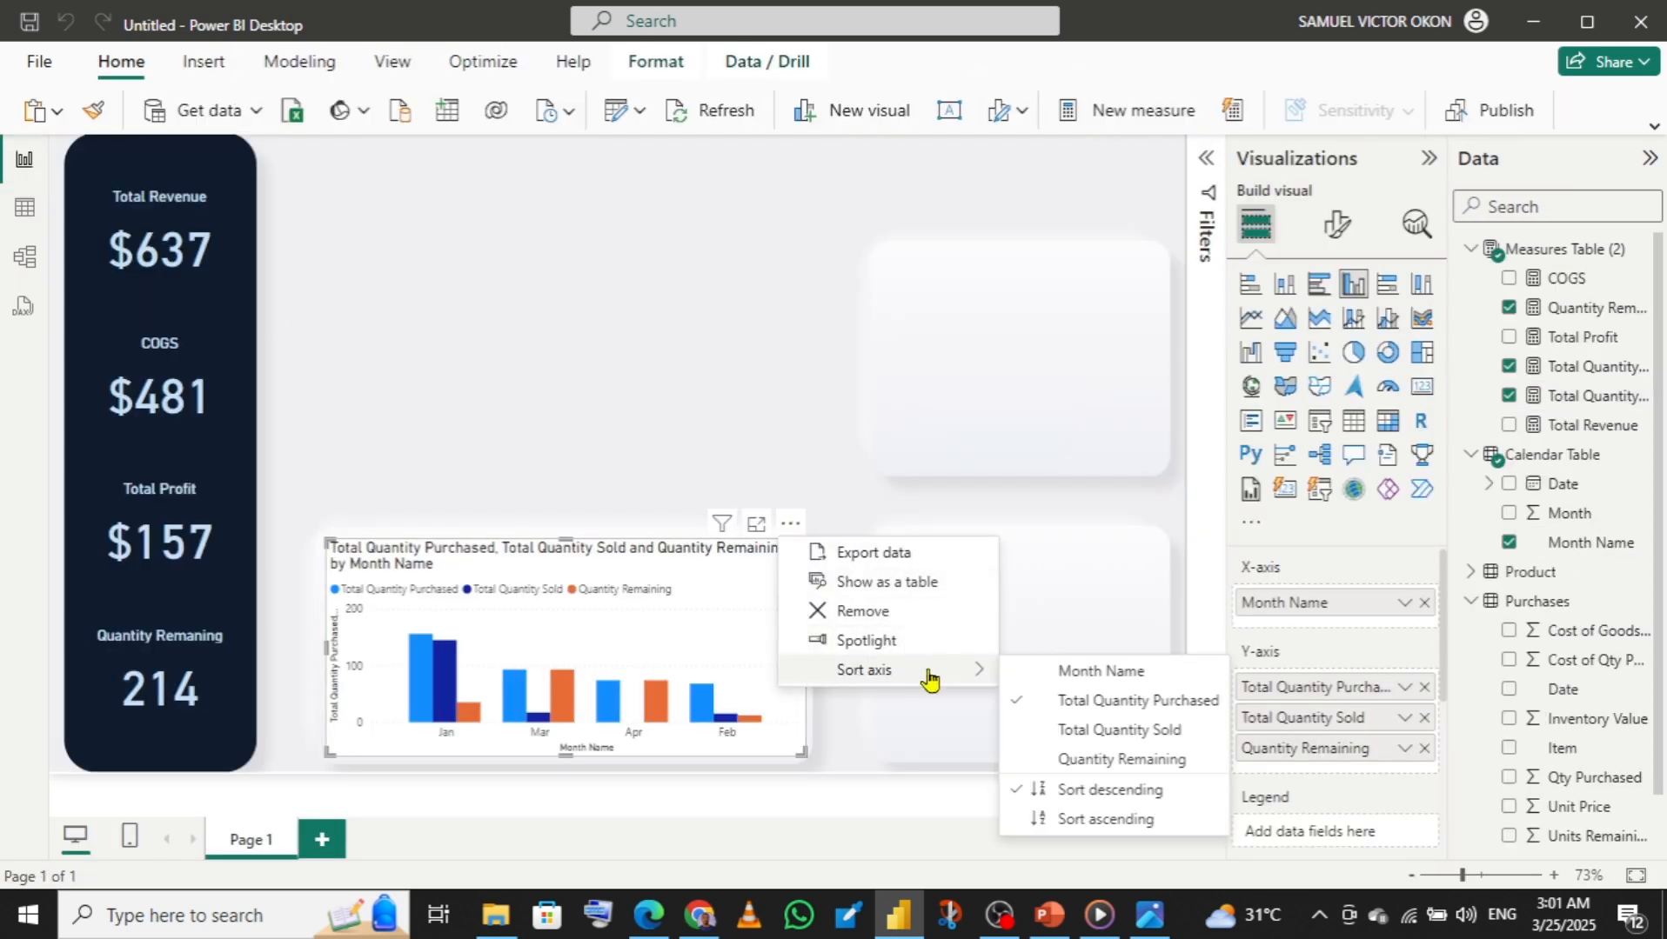
{"action": "left_click", "coordinate": [1084, 675]}
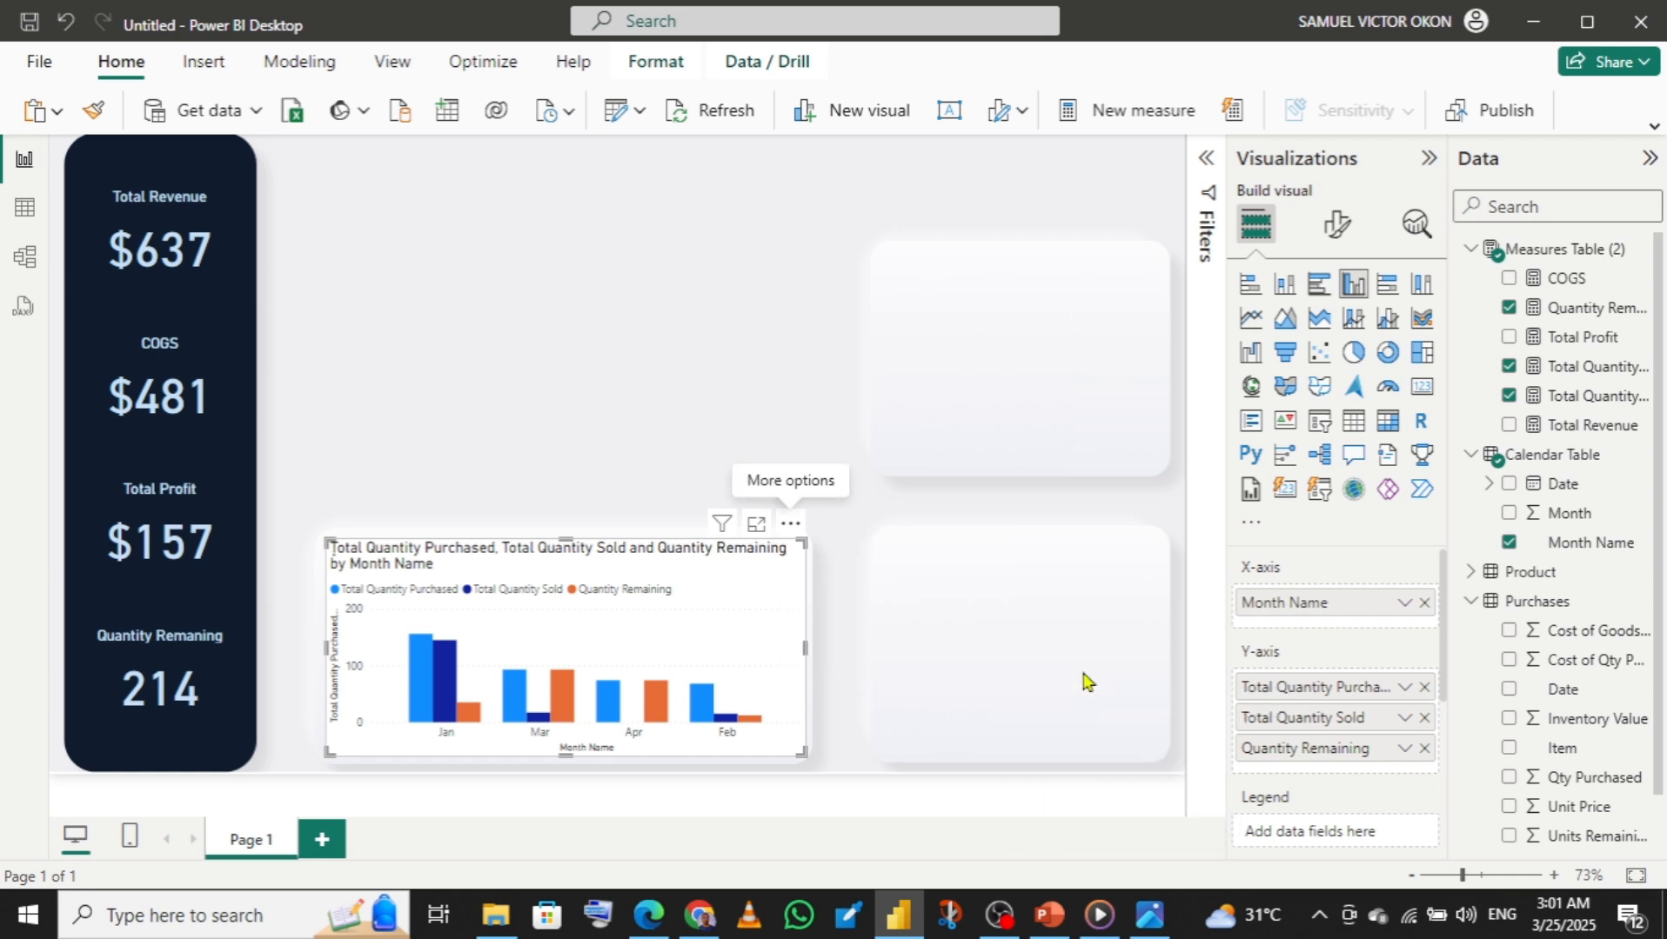
{"action": "left_click", "coordinate": [791, 525]}
{"action": "mouse_move", "coordinate": [911, 685]}
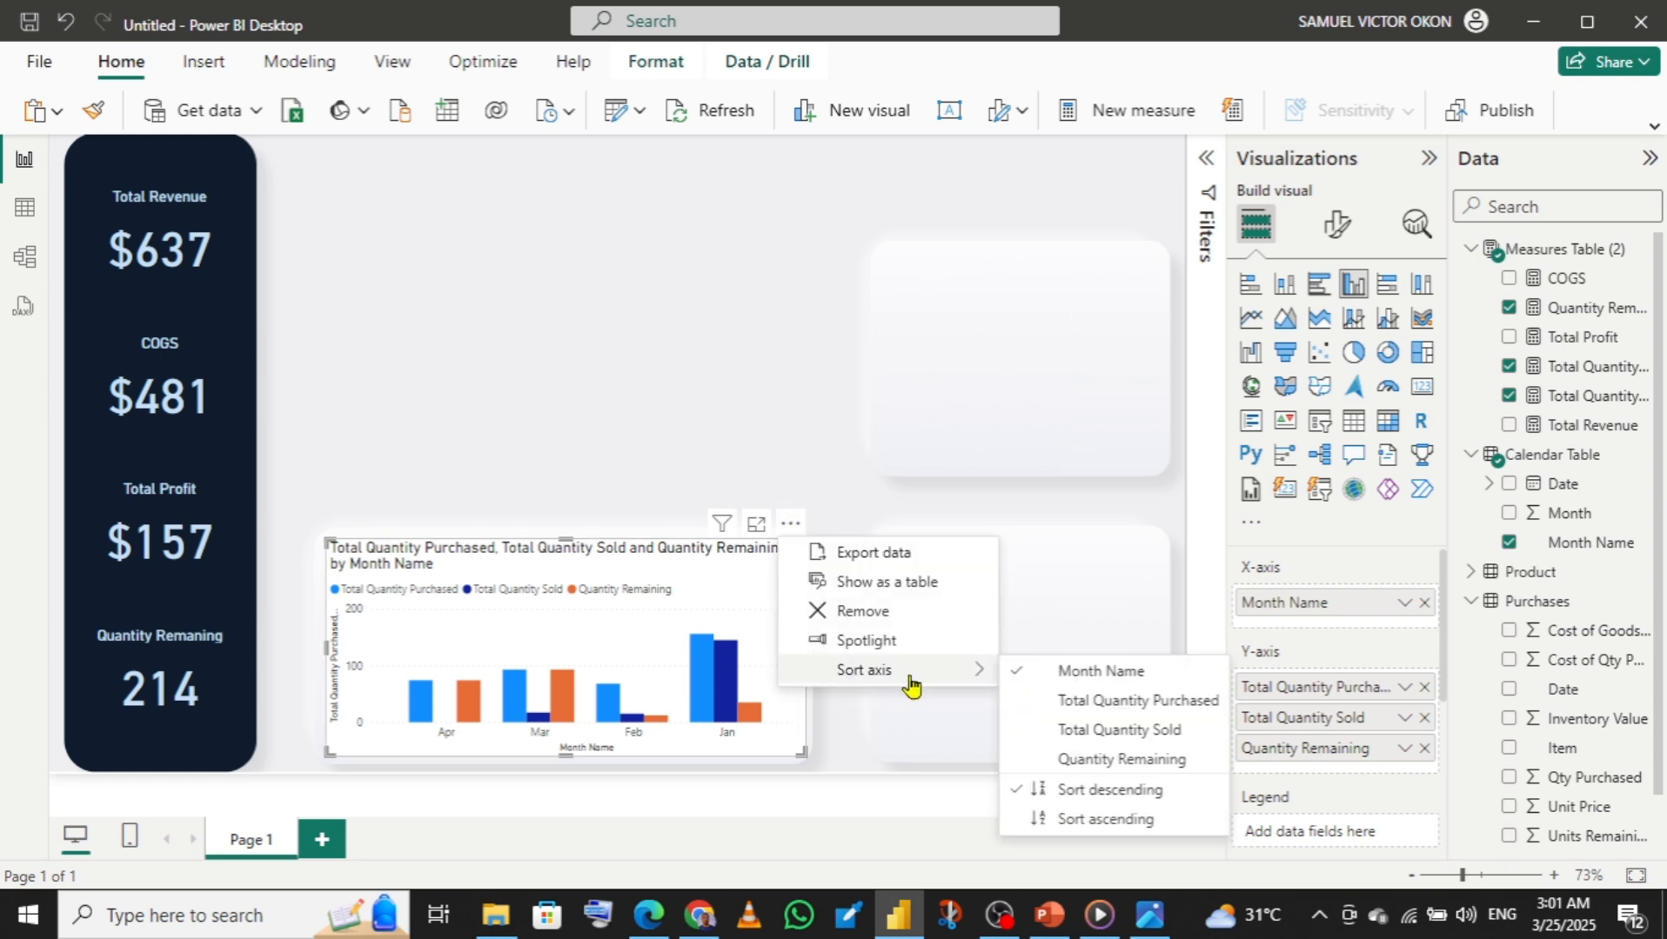
{"action": "left_click", "coordinate": [1080, 820]}
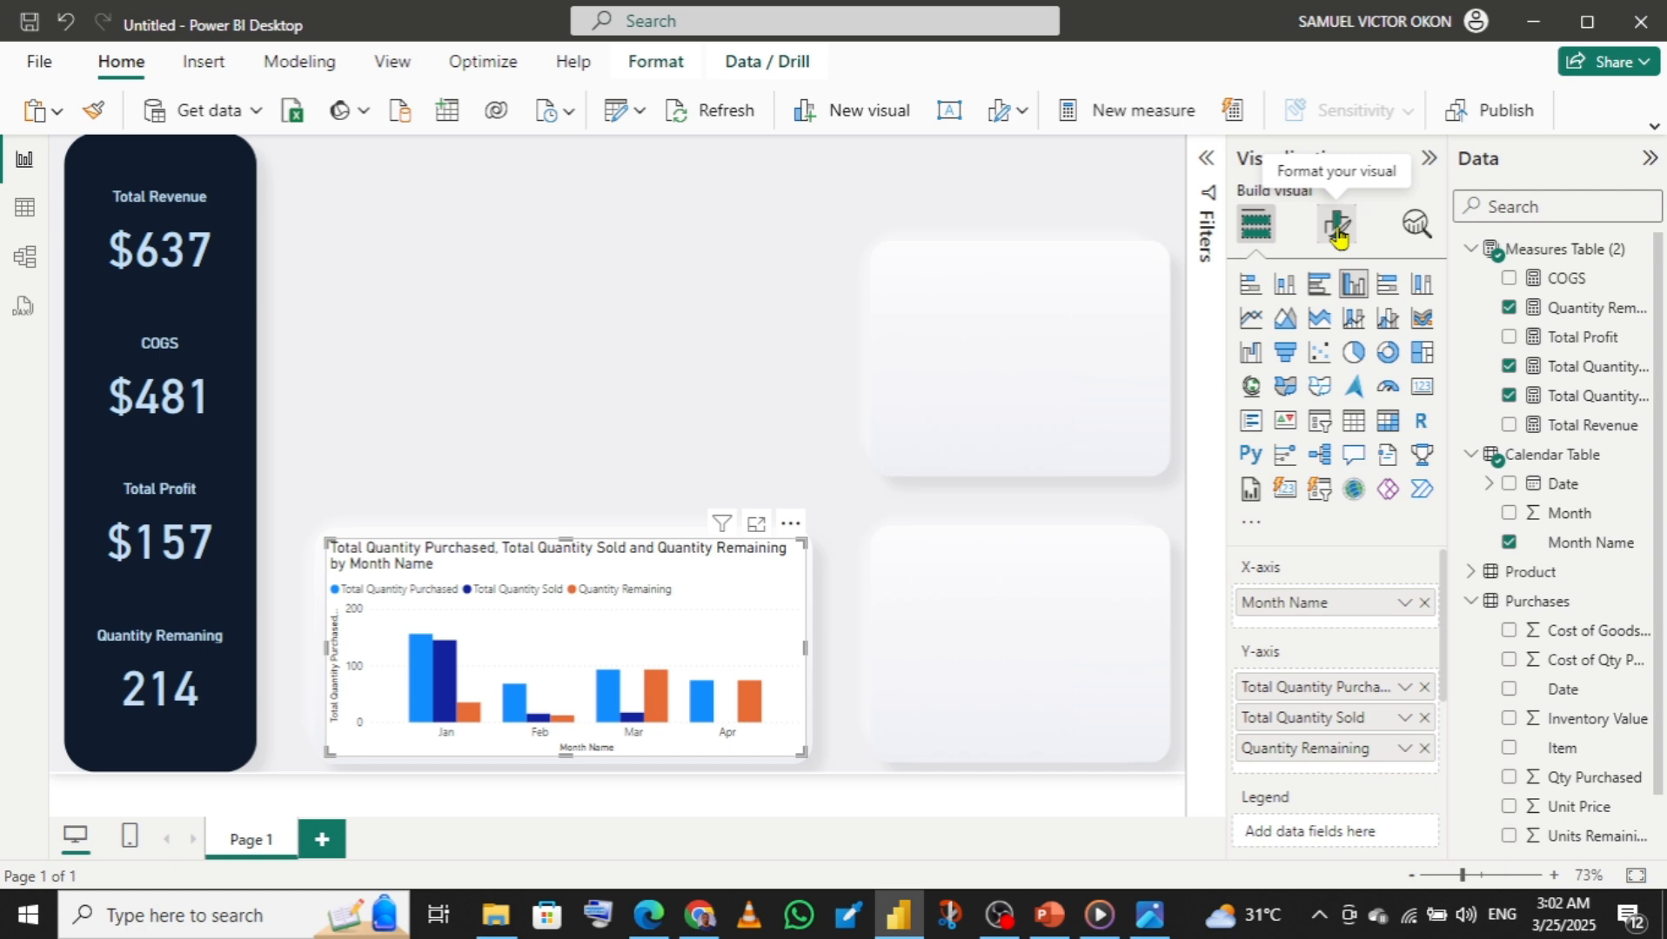
- Turn off the X-axis title and the Y-axis title on the column chart
{"action": "left_click", "coordinate": [1338, 230]}
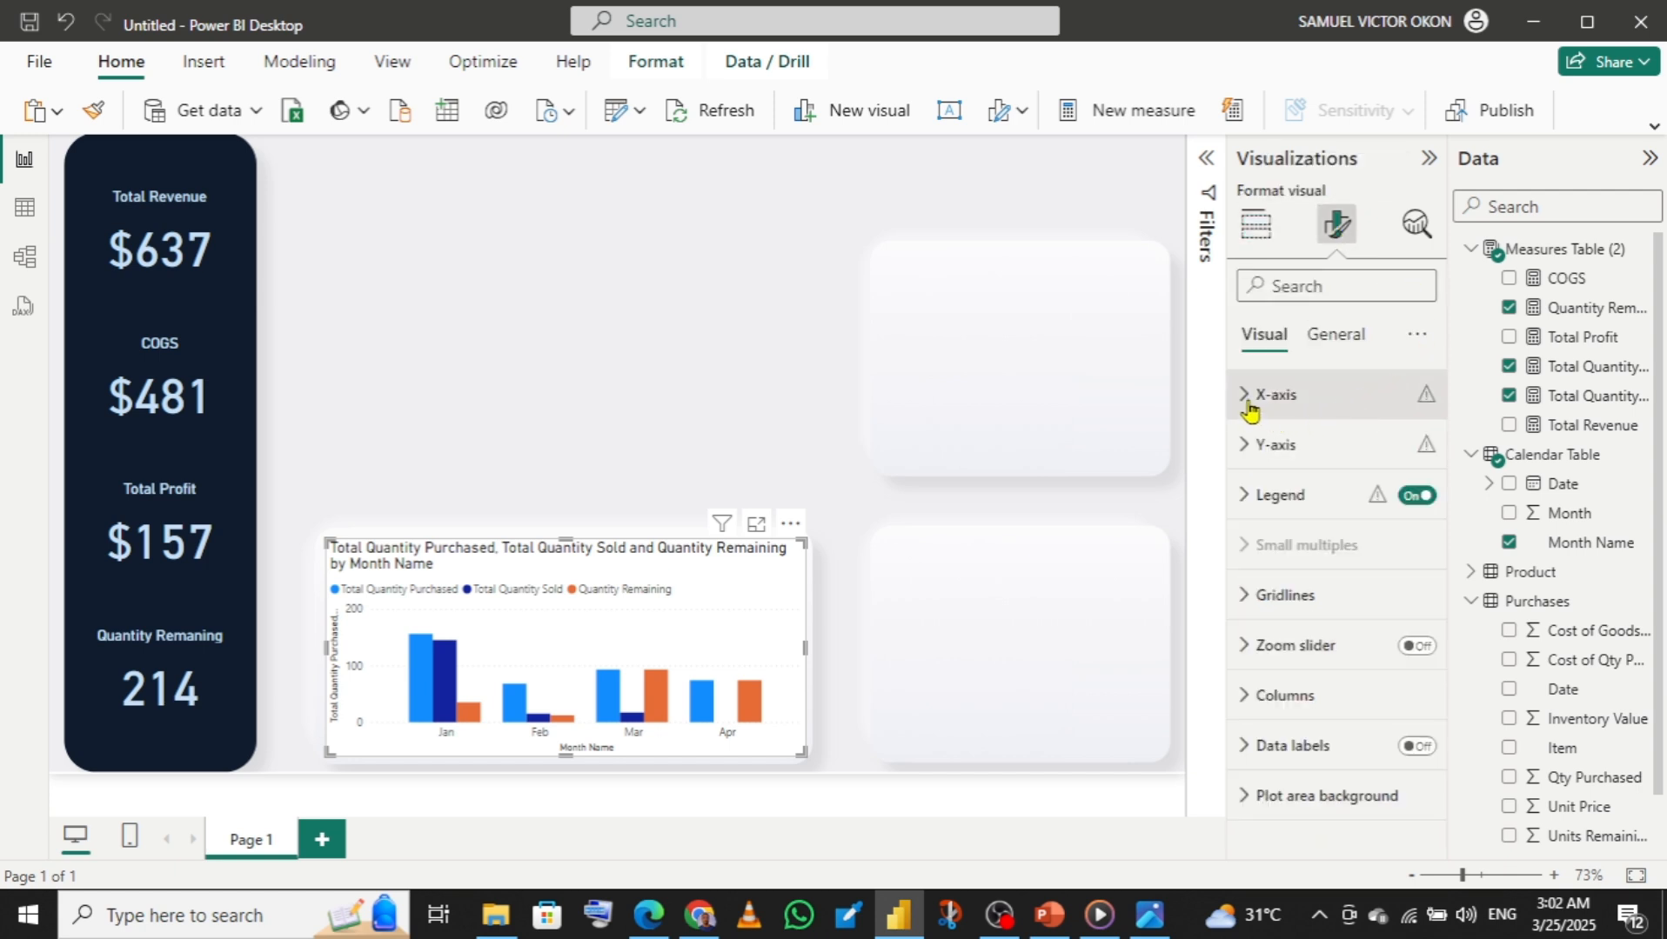
{"action": "left_click", "coordinate": [1249, 402]}
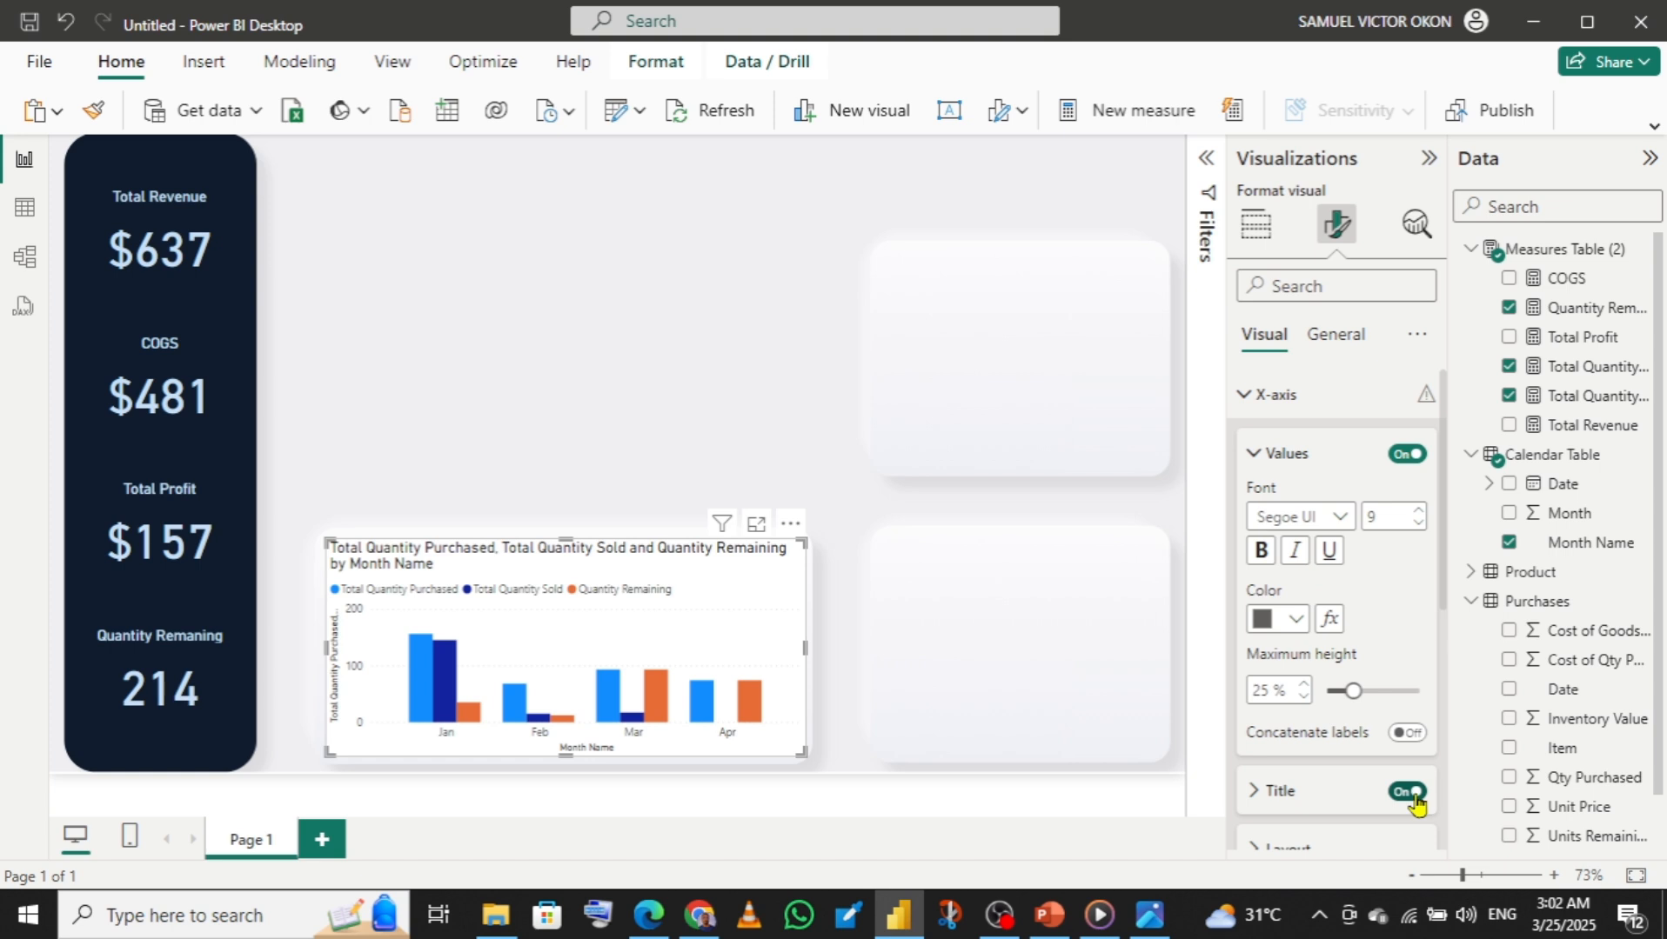
{"action": "left_click", "coordinate": [1258, 415]}
{"action": "left_click", "coordinate": [1244, 447]}
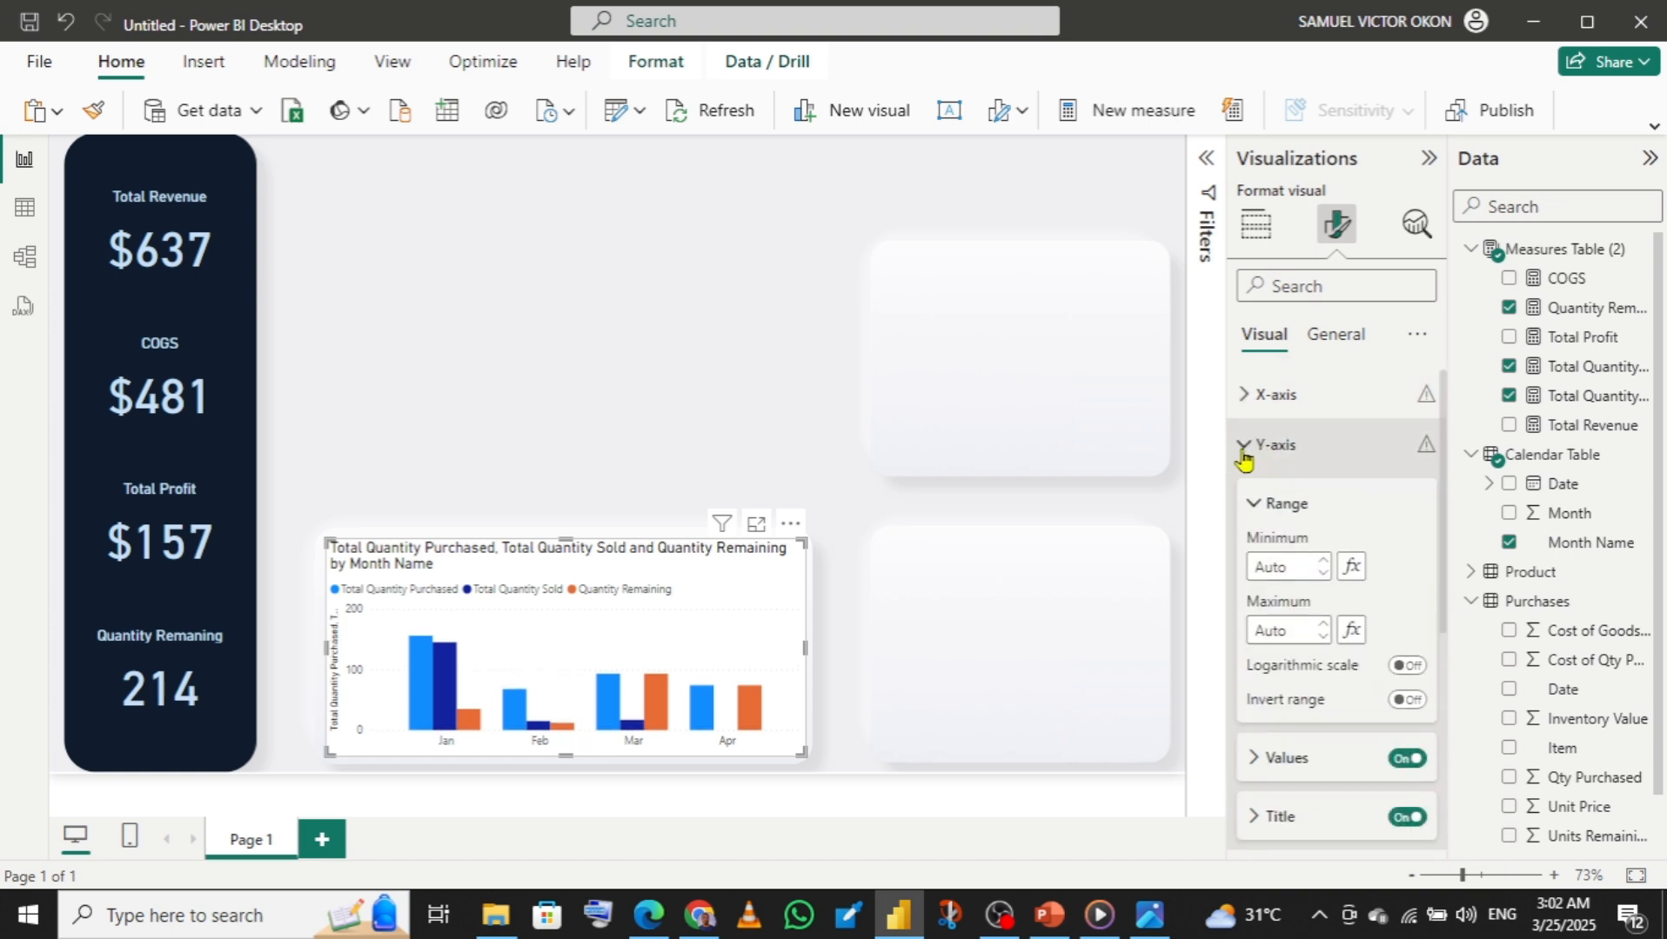
{"action": "left_click", "coordinate": [1407, 820]}
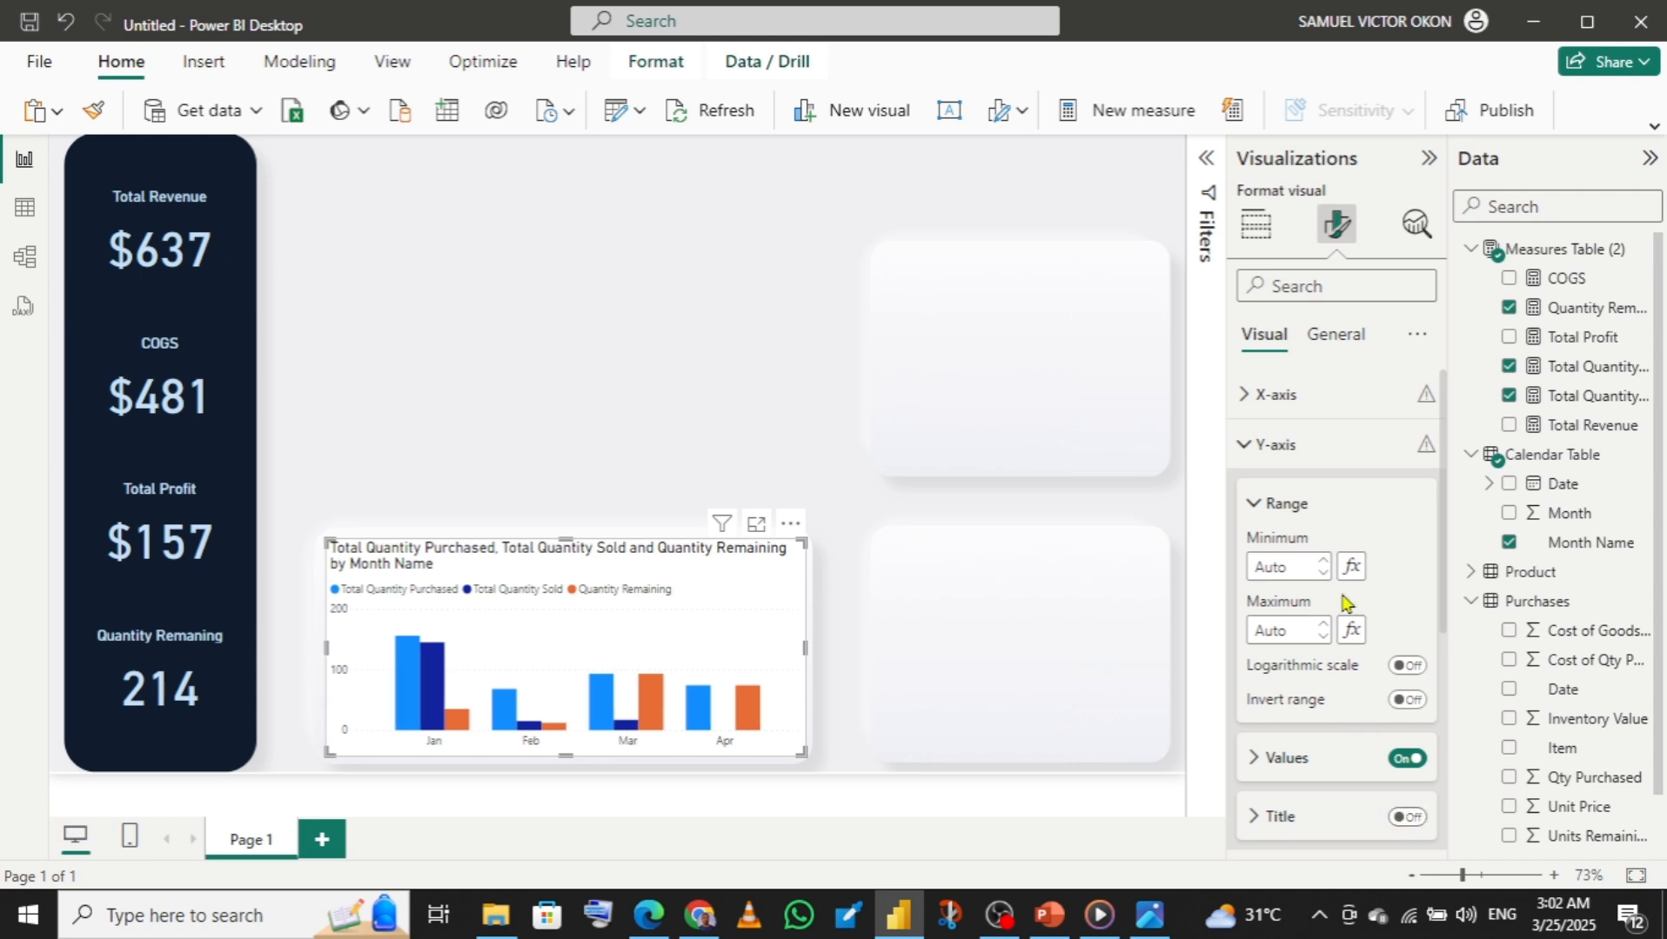
{"action": "left_click", "coordinate": [1245, 446]}
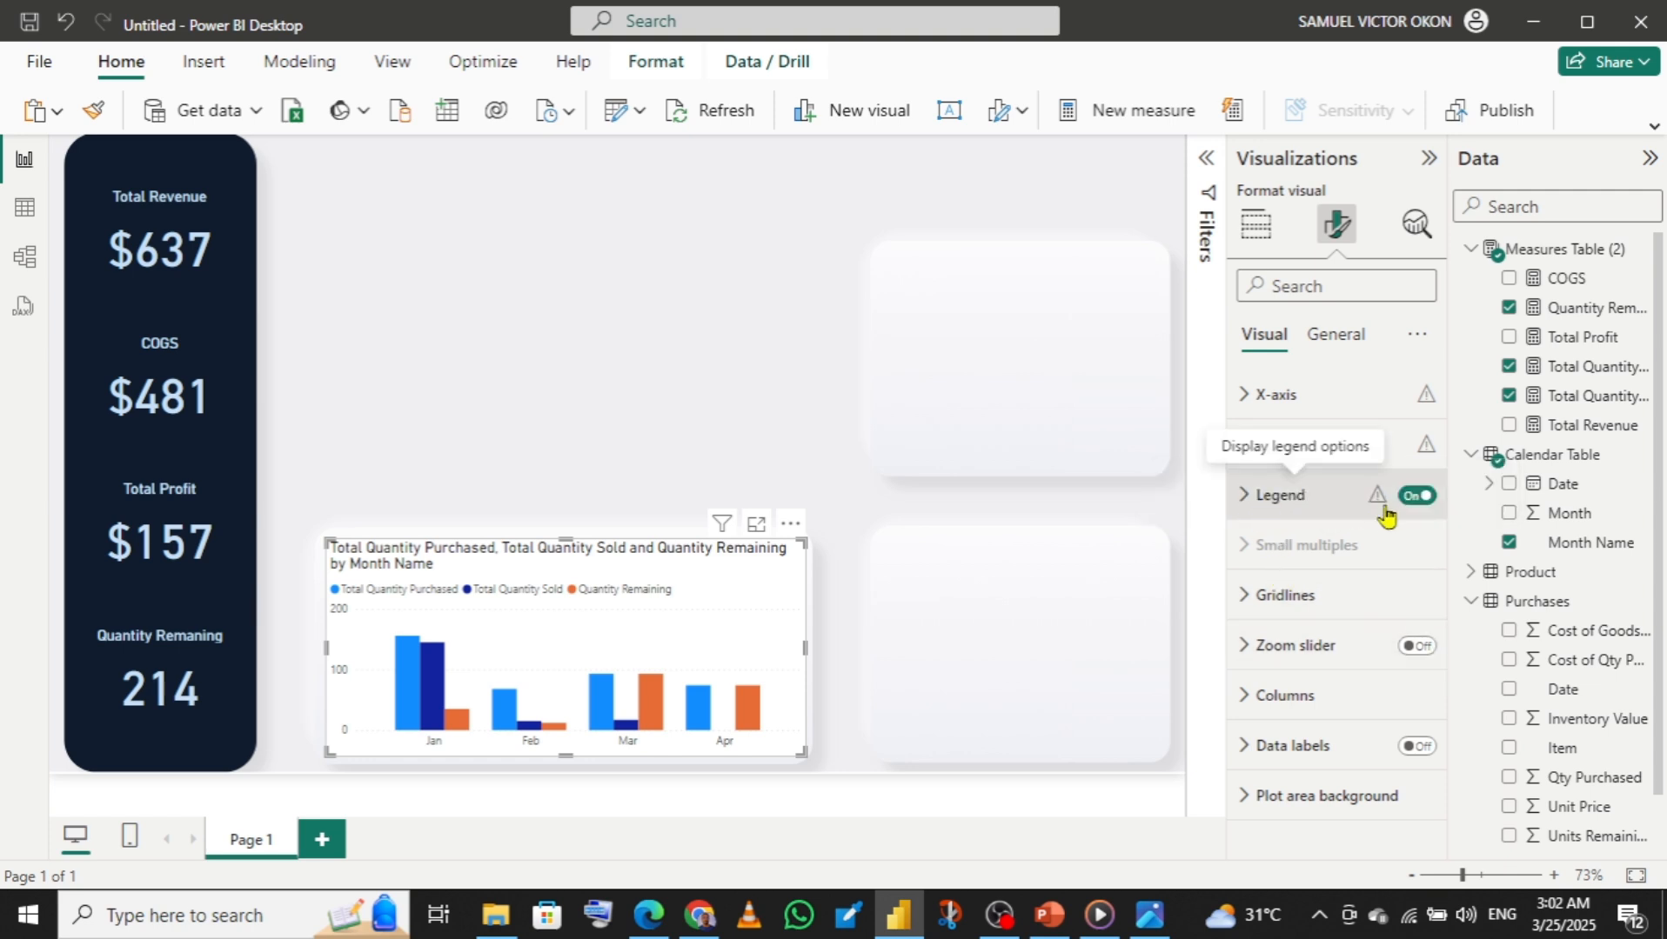
- Turn off the column chart's legend title and set the legend position to Top center
{"action": "left_click", "coordinate": [1249, 505]}
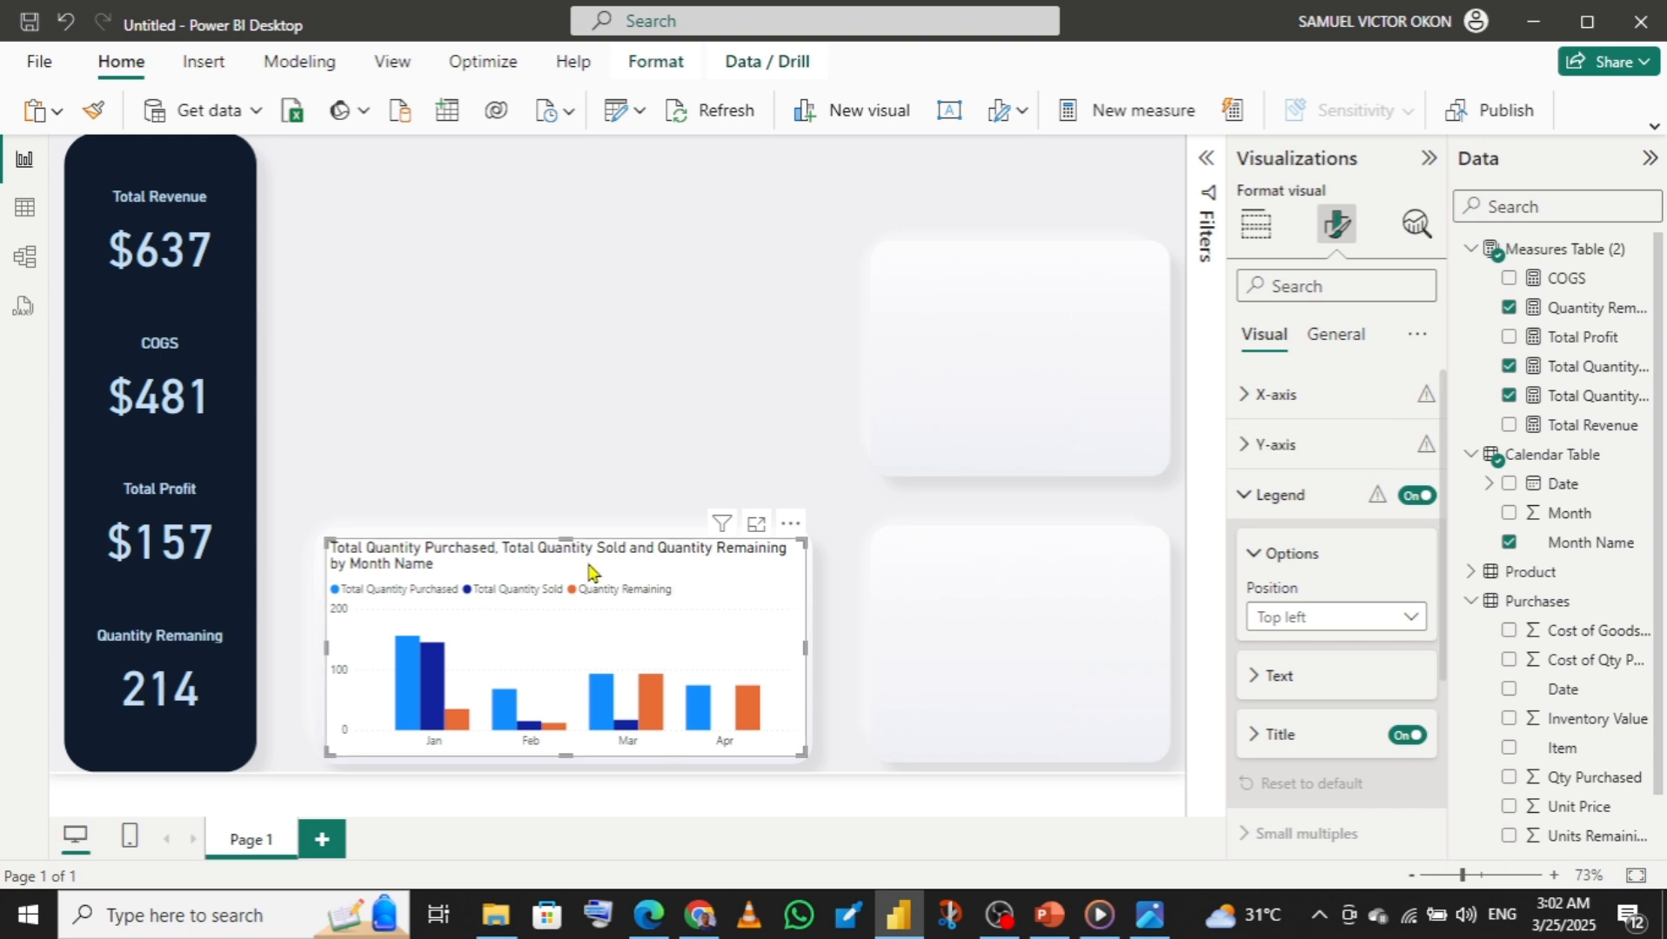
{"action": "left_click", "coordinate": [1409, 737]}
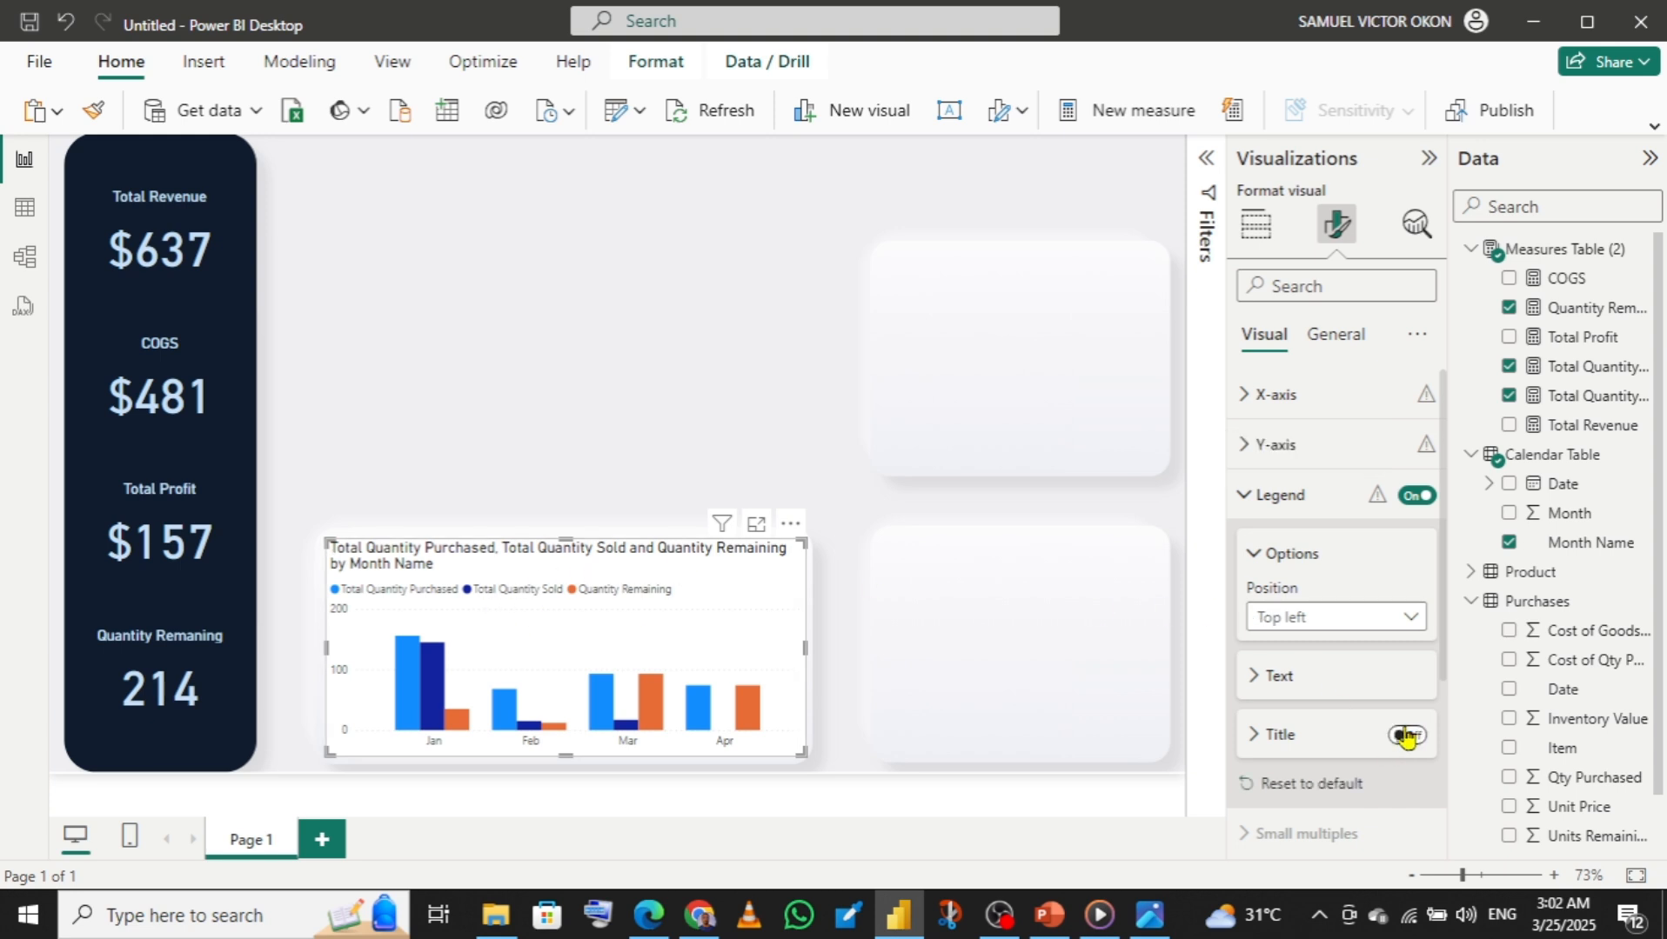
{"action": "left_click", "coordinate": [1336, 620]}
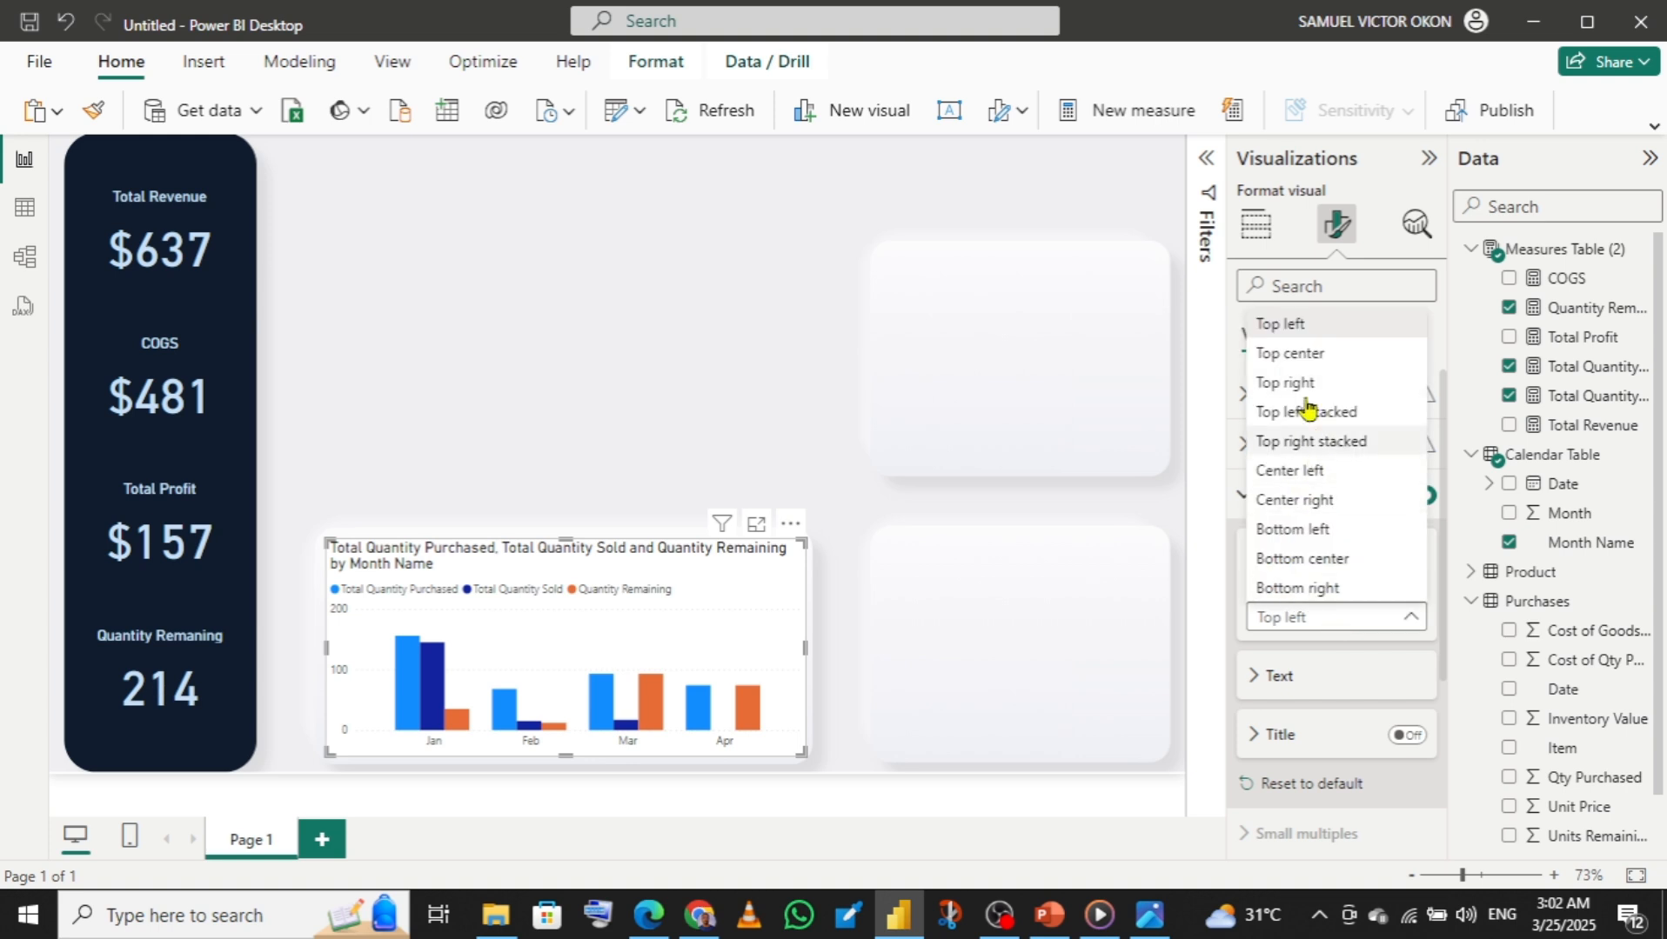
{"action": "left_click", "coordinate": [1333, 366]}
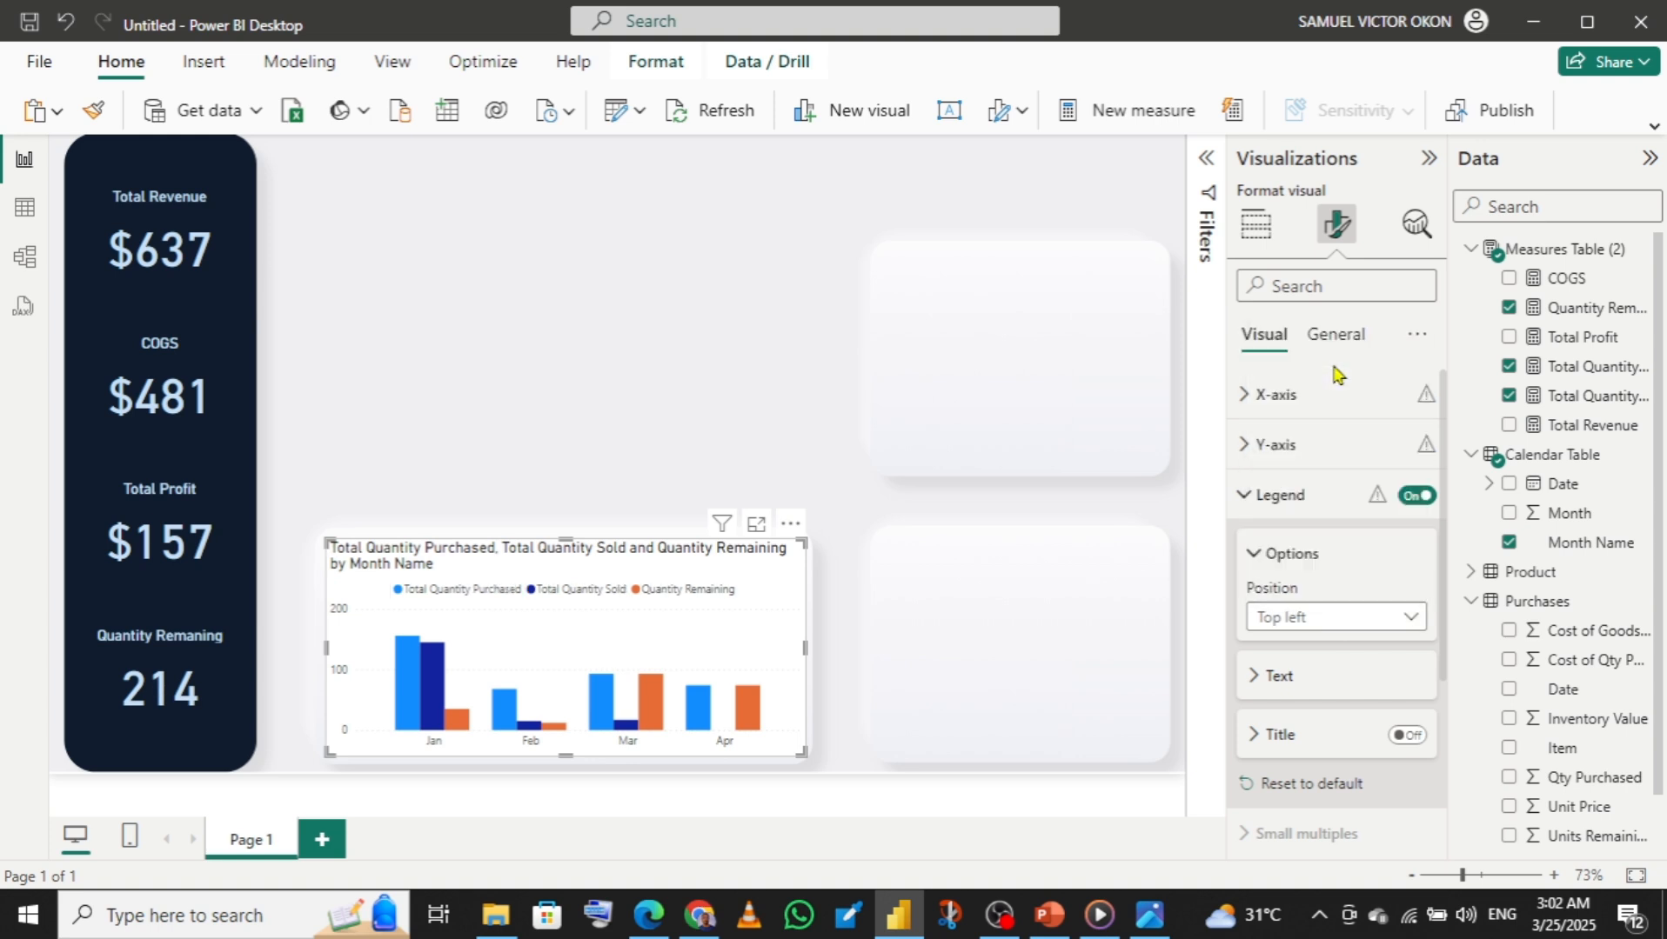
{"action": "left_click", "coordinate": [1246, 511]}
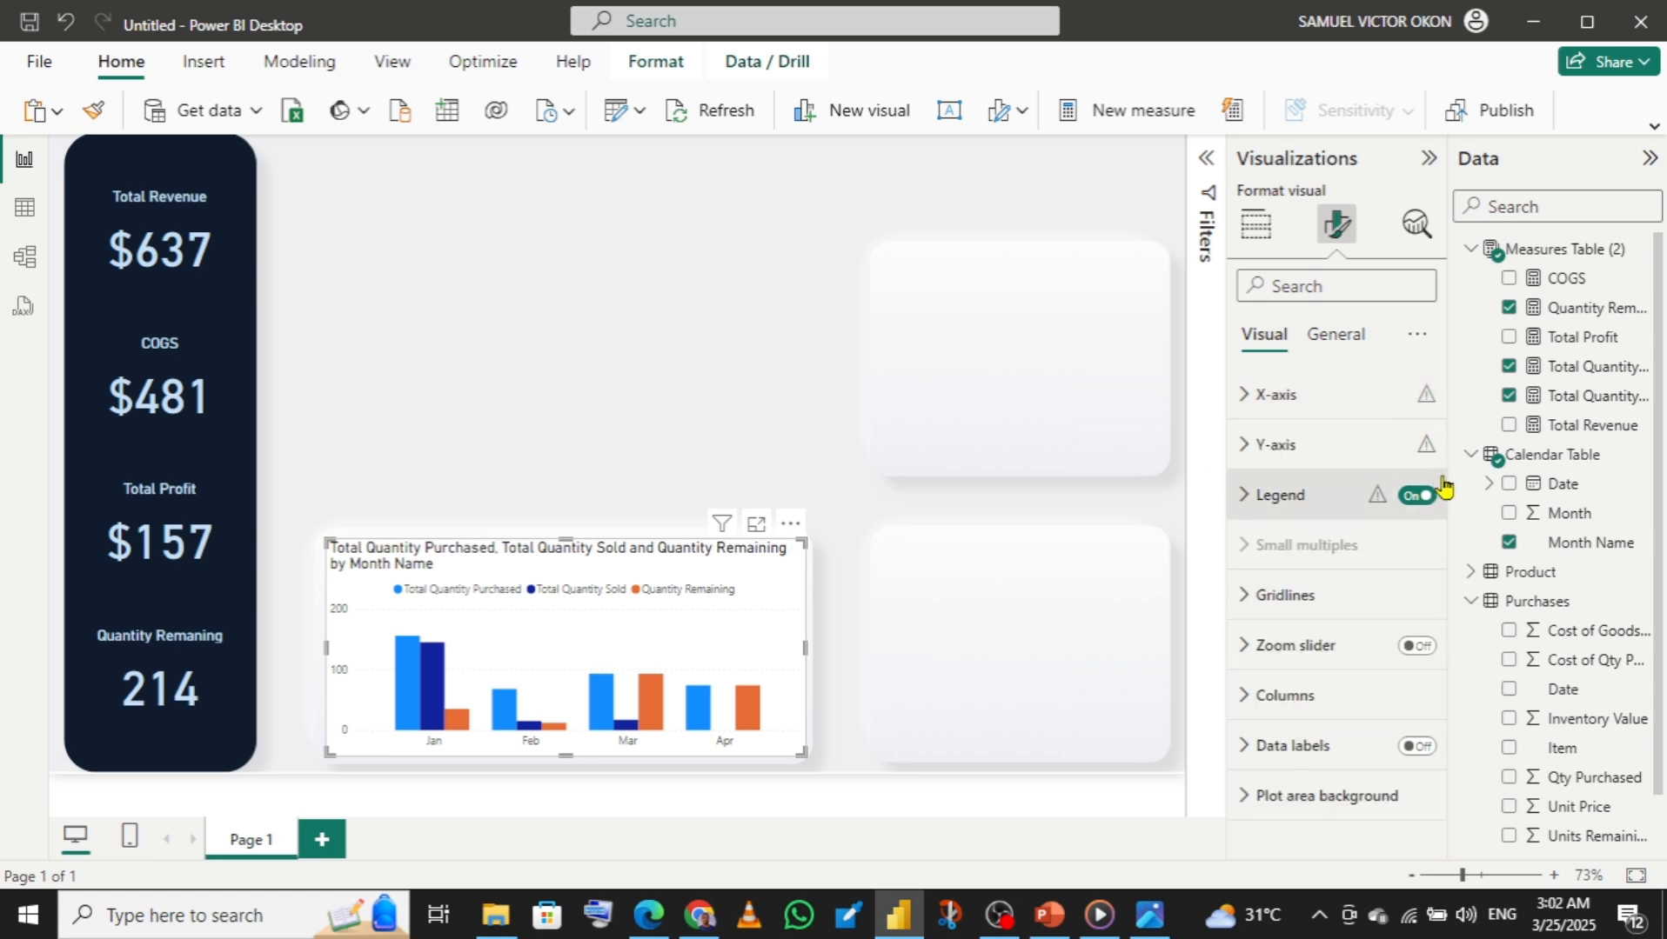
- Expand the column chart's Columns formatting to reach its series and color settings
{"action": "left_click", "coordinate": [1245, 696]}
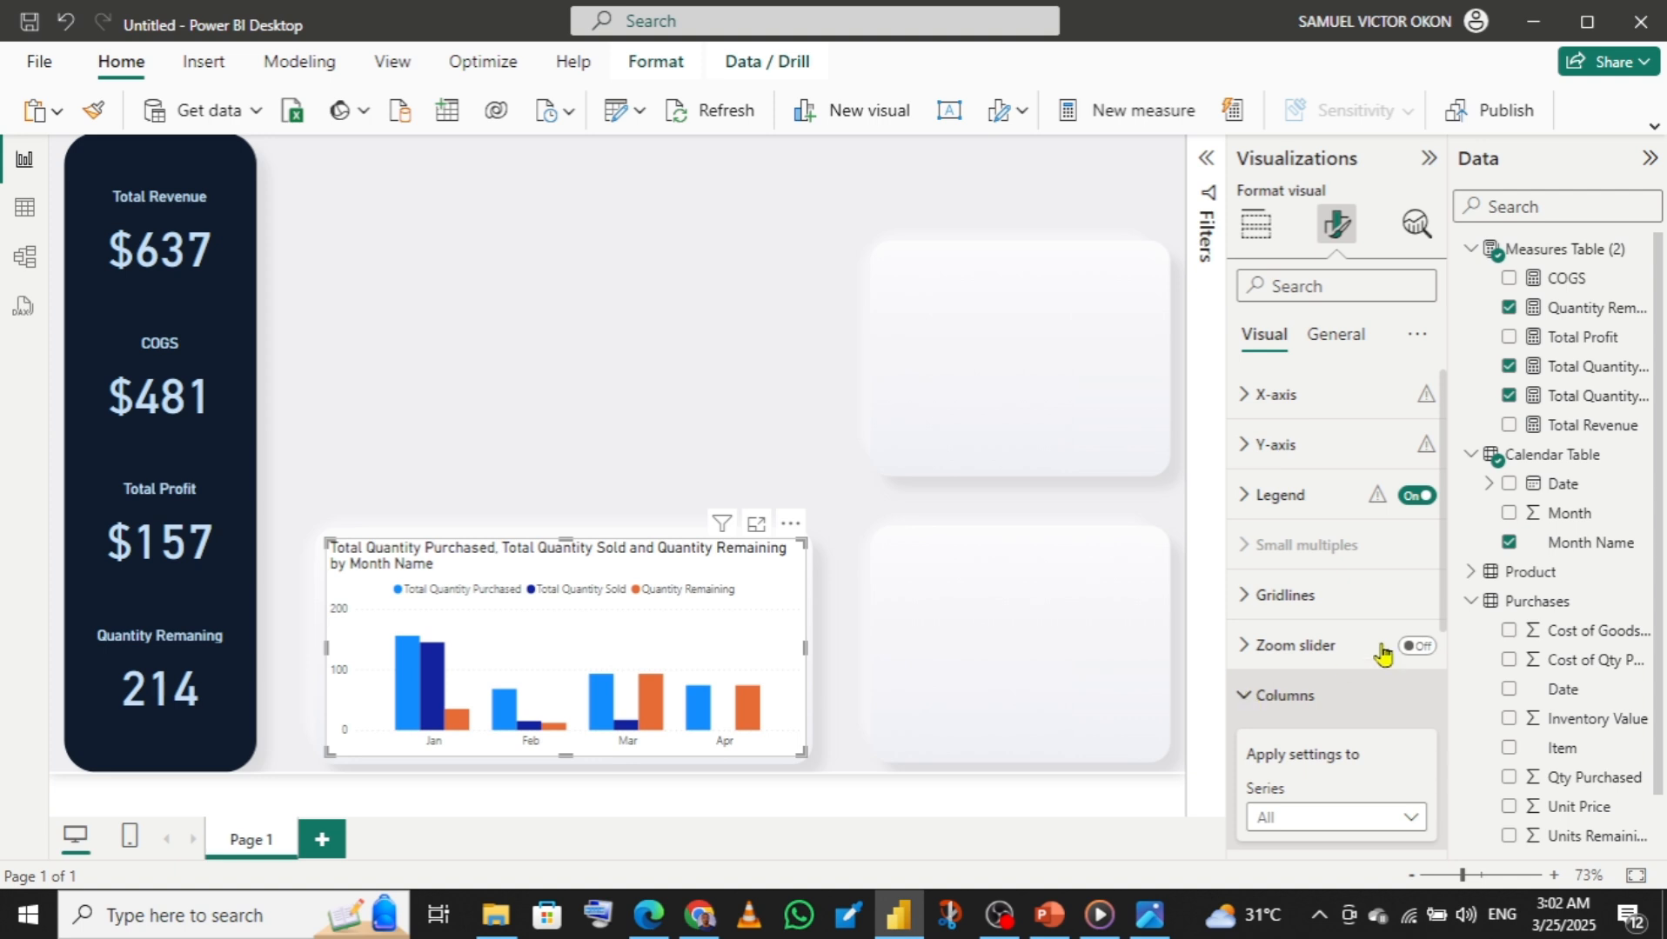
{"action": "scroll", "coordinate": [1460, 748], "scroll_direction": "down", "scroll_amount": 4}
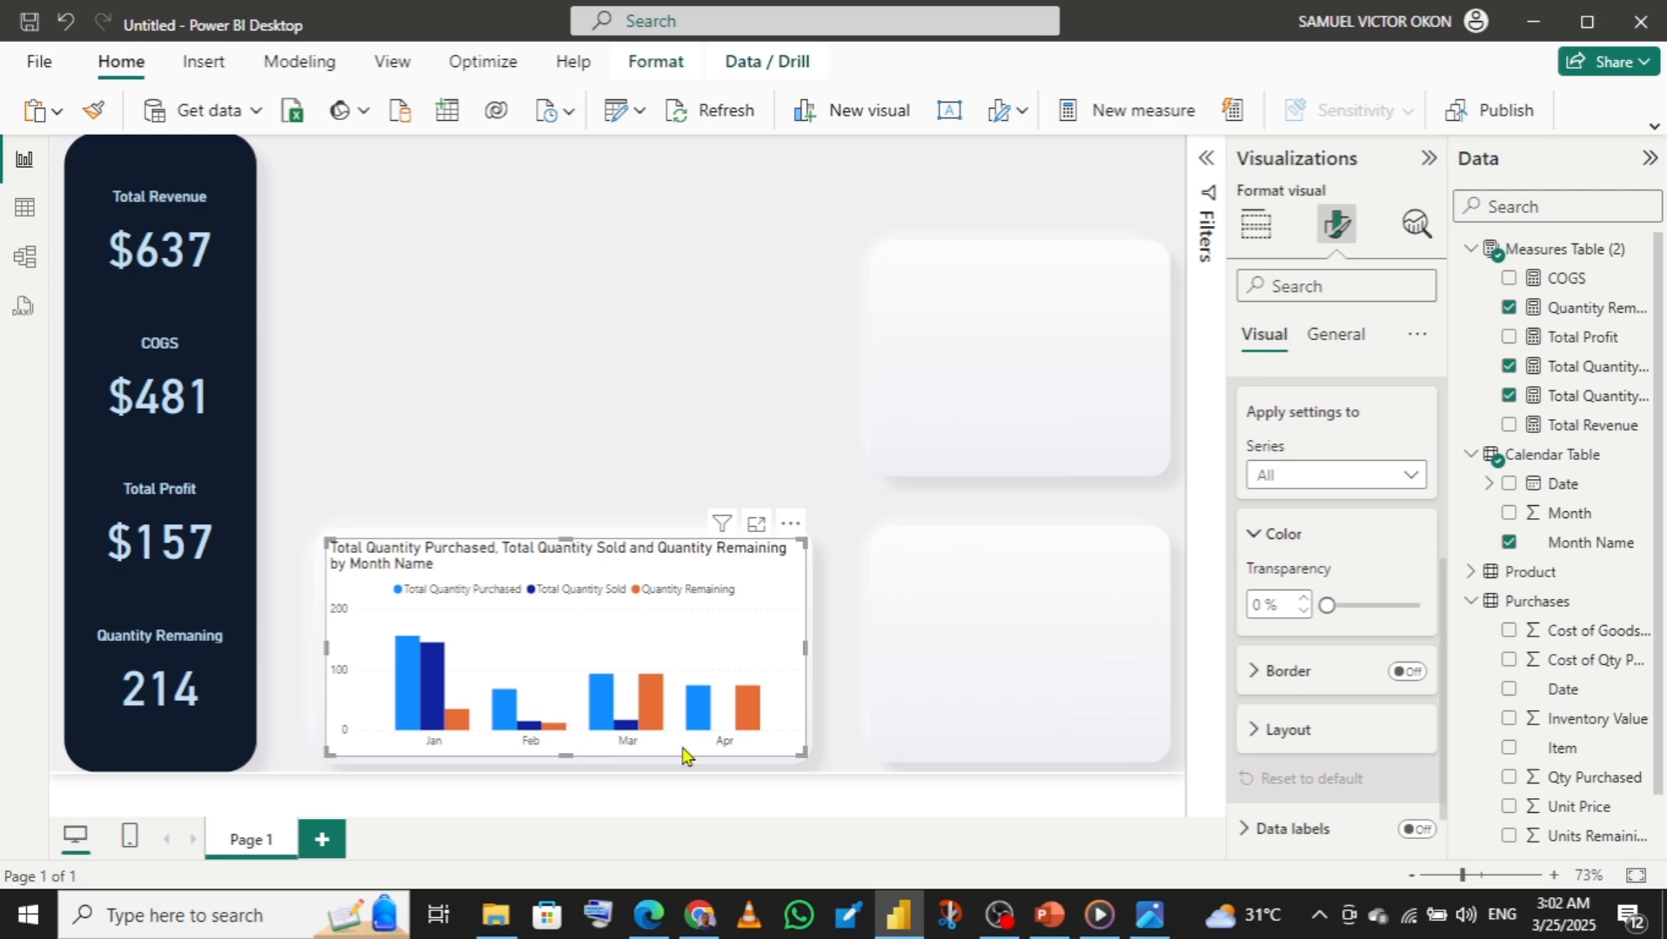
- Sample the grey-blue Quantity Sold column in Dashboard.png with Color Picker, copy its hex 8a9fb5, and return to Power BI
{"action": "mouse_move", "coordinate": [1146, 909]}
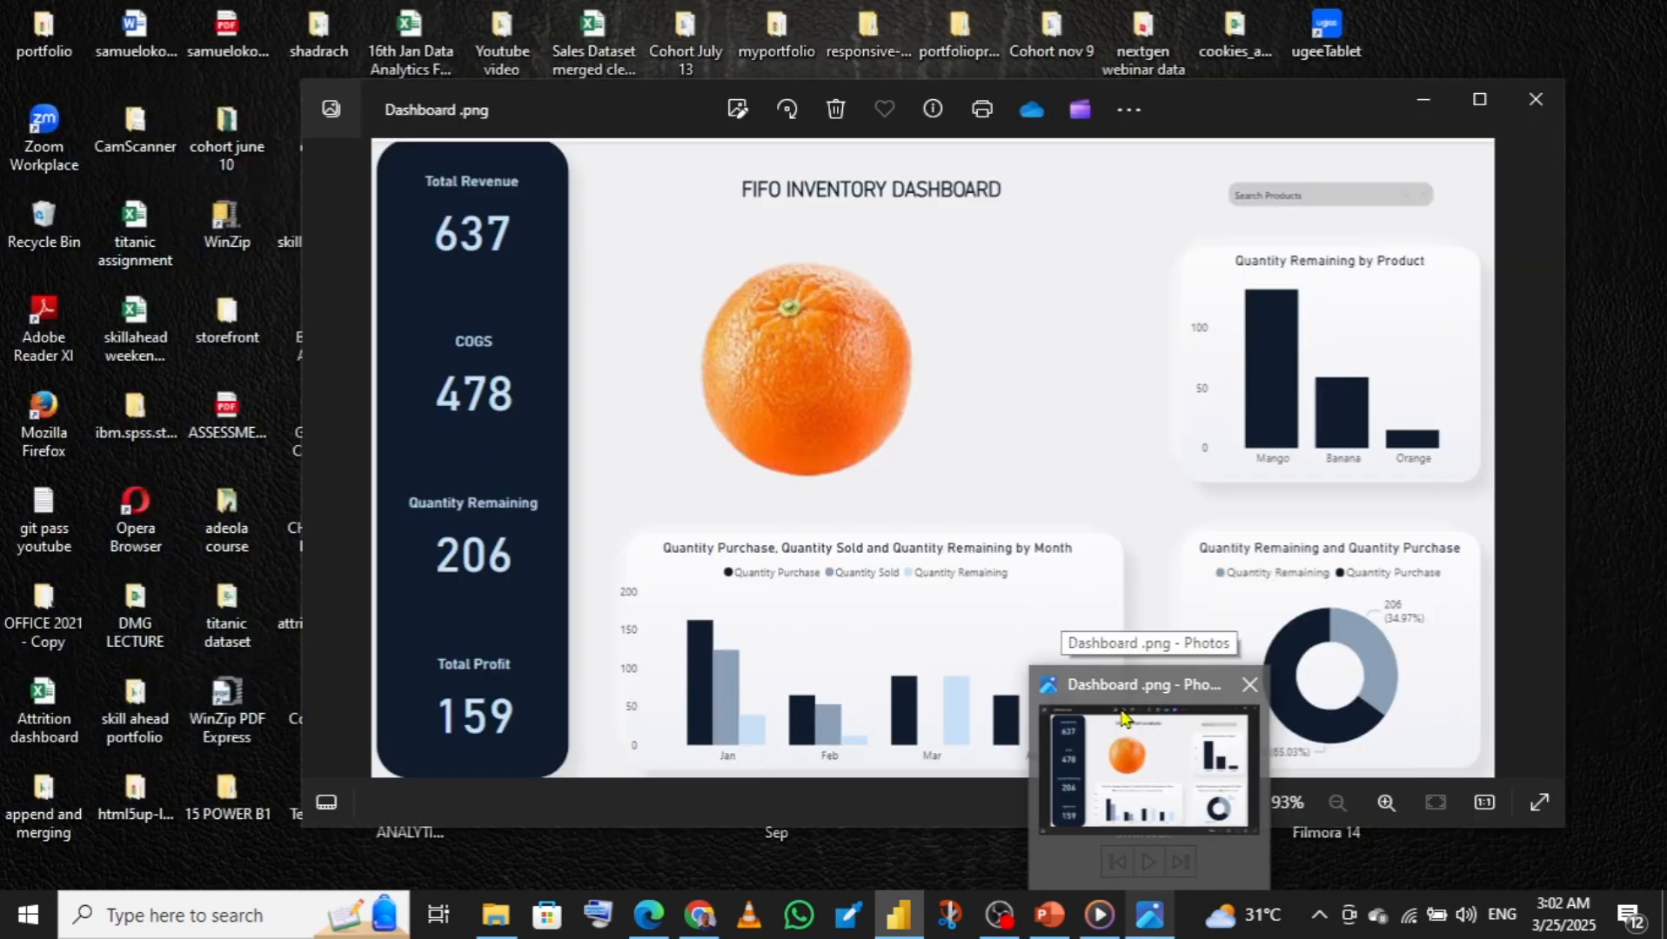
{"action": "left_click", "coordinate": [1123, 739]}
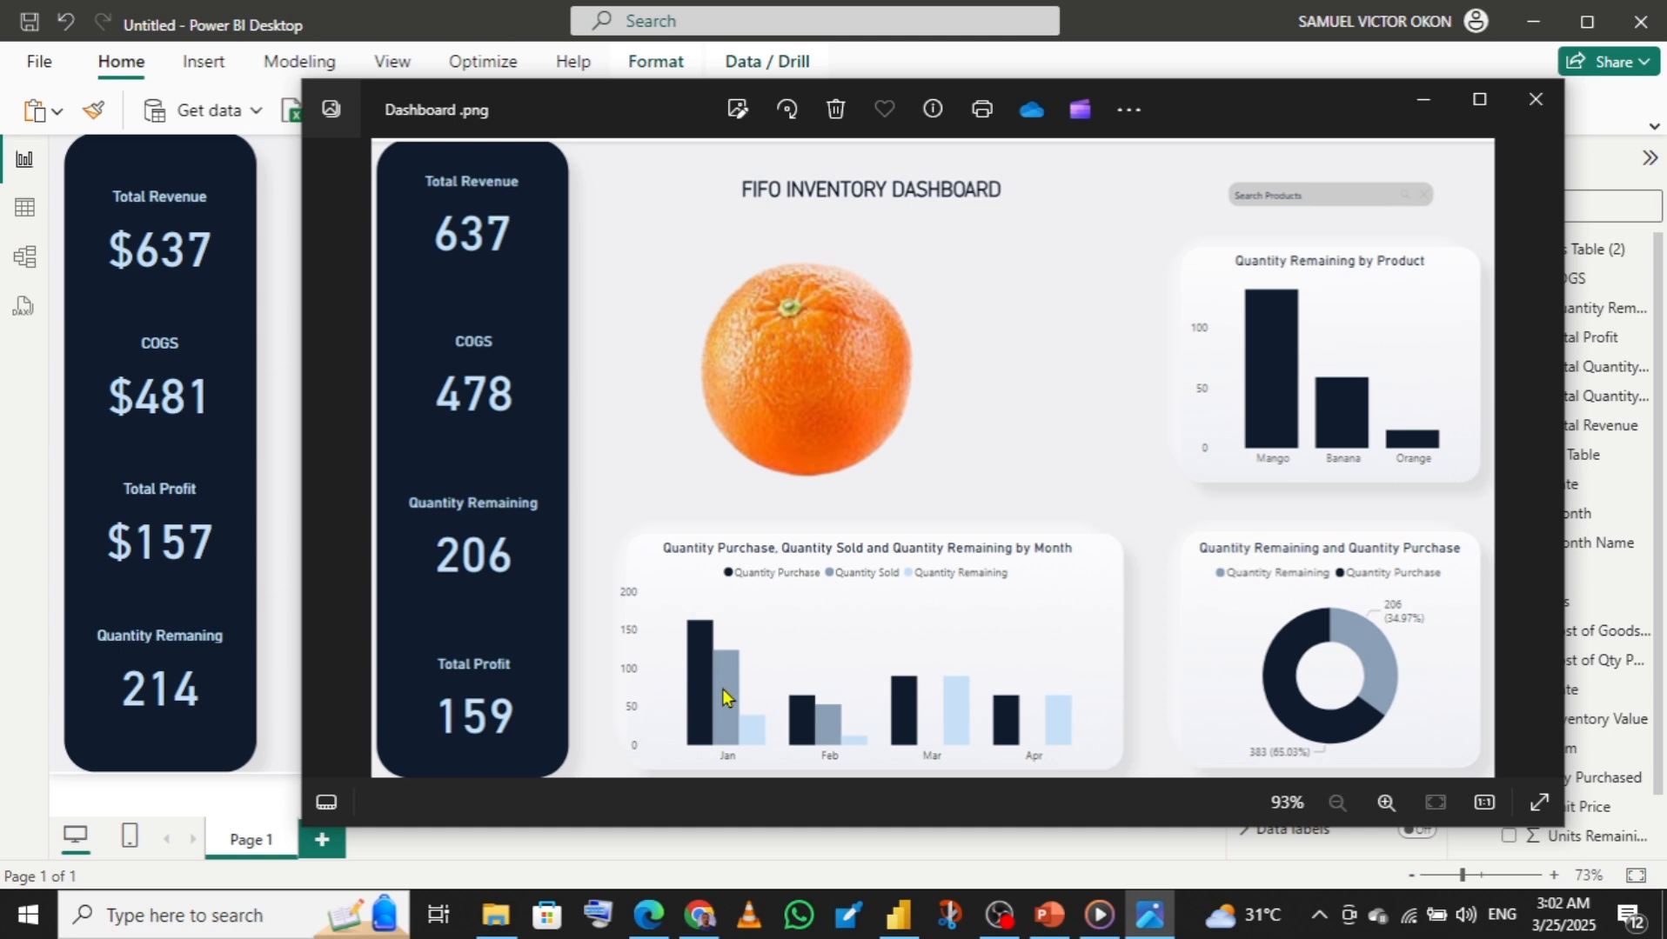
{"action": "key", "text": "shift+super+c"}
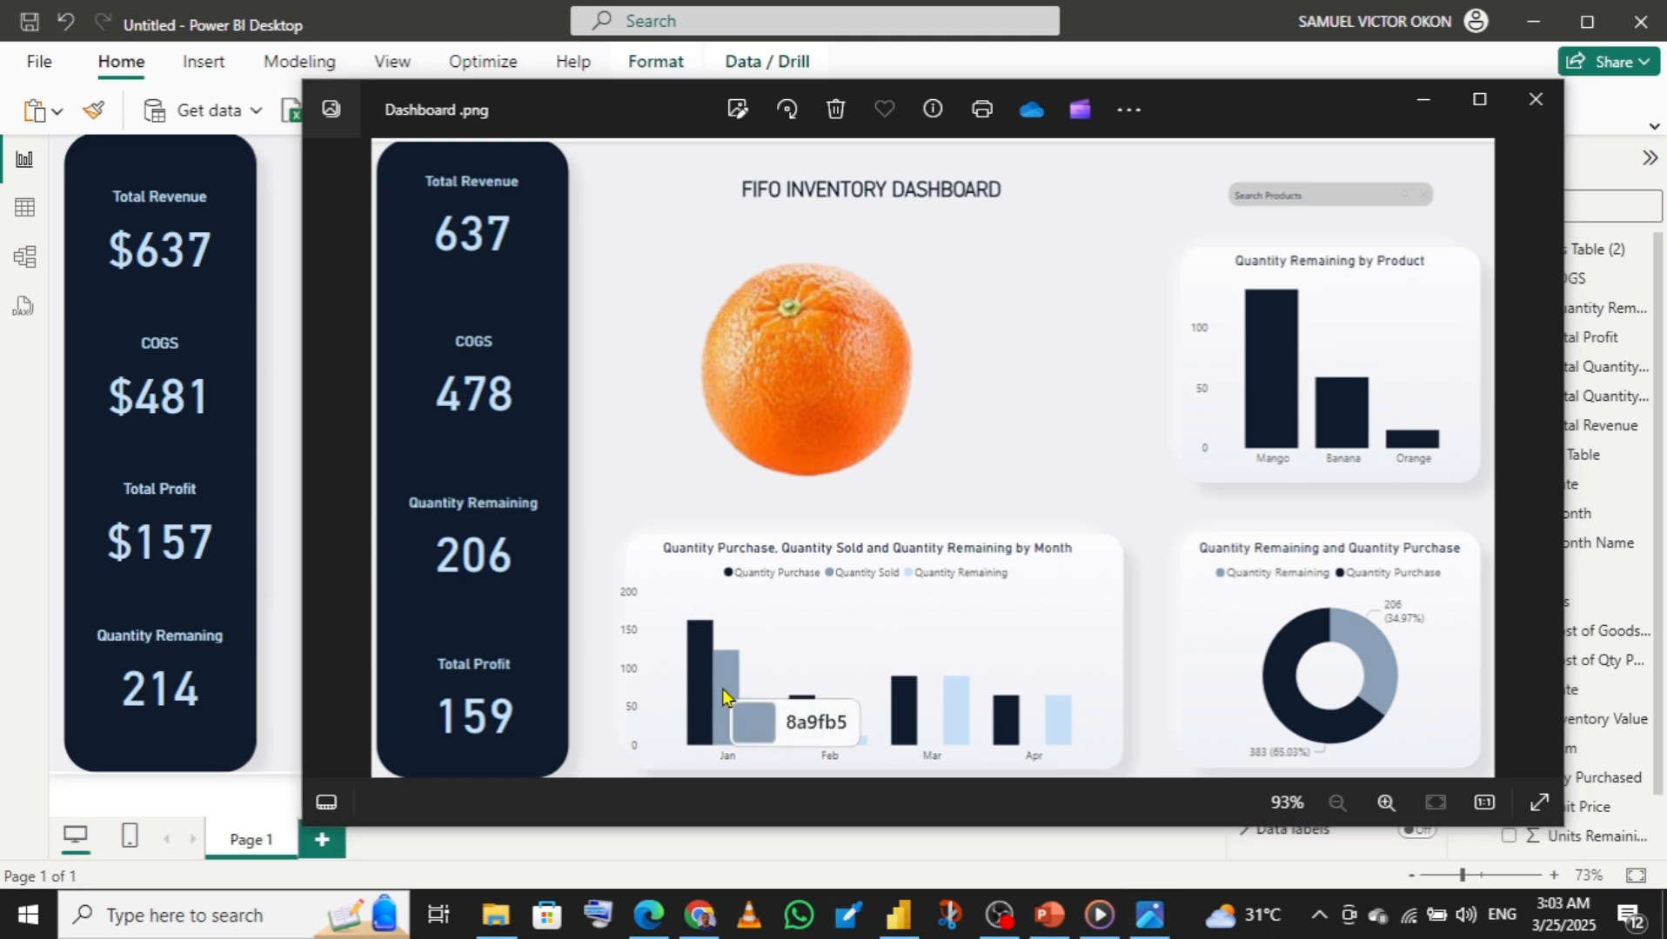
{"action": "left_click", "coordinate": [721, 688]}
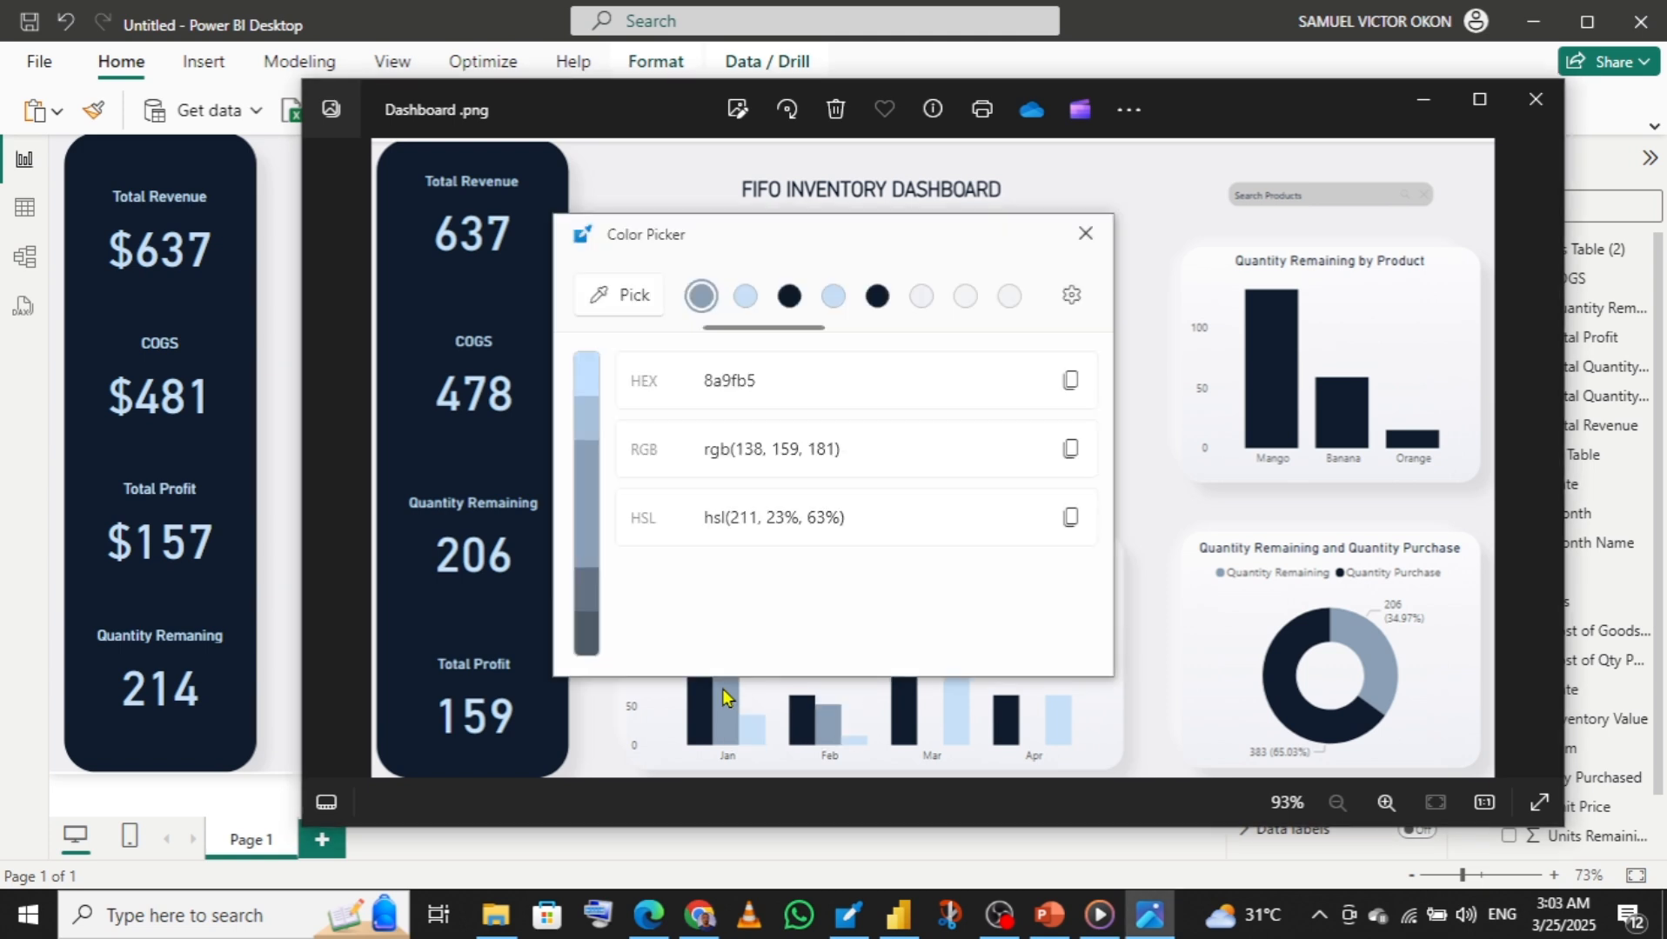
{"action": "left_click", "coordinate": [1069, 389]}
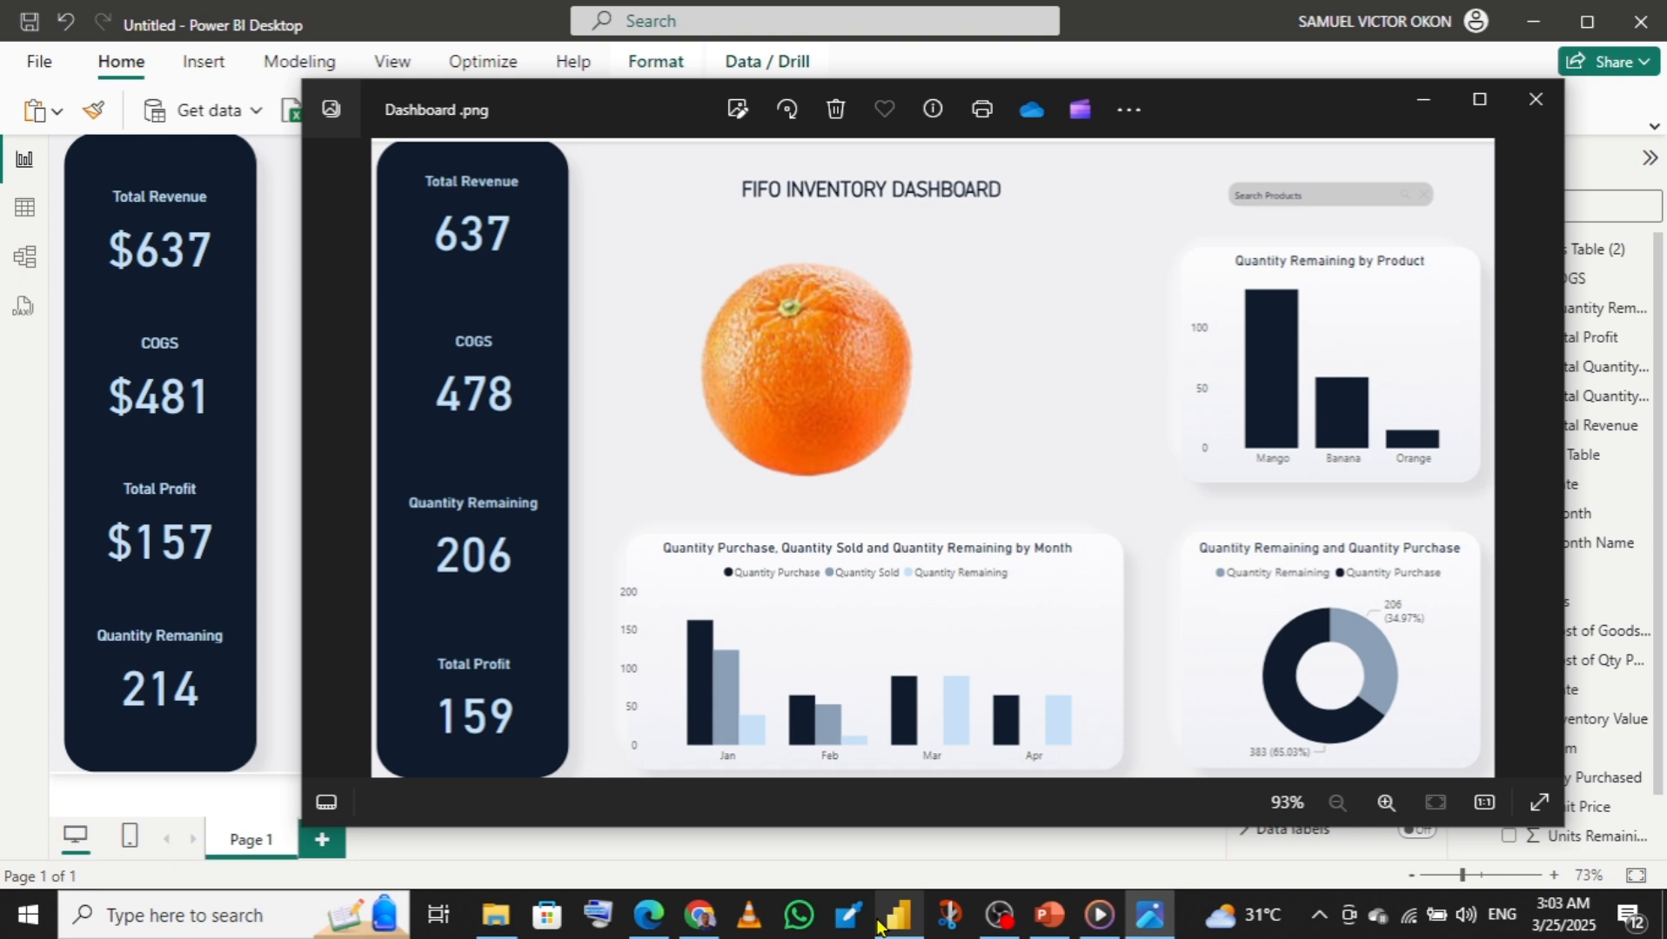
{"action": "mouse_move", "coordinate": [878, 926]}
{"action": "left_click", "coordinate": [915, 805]}
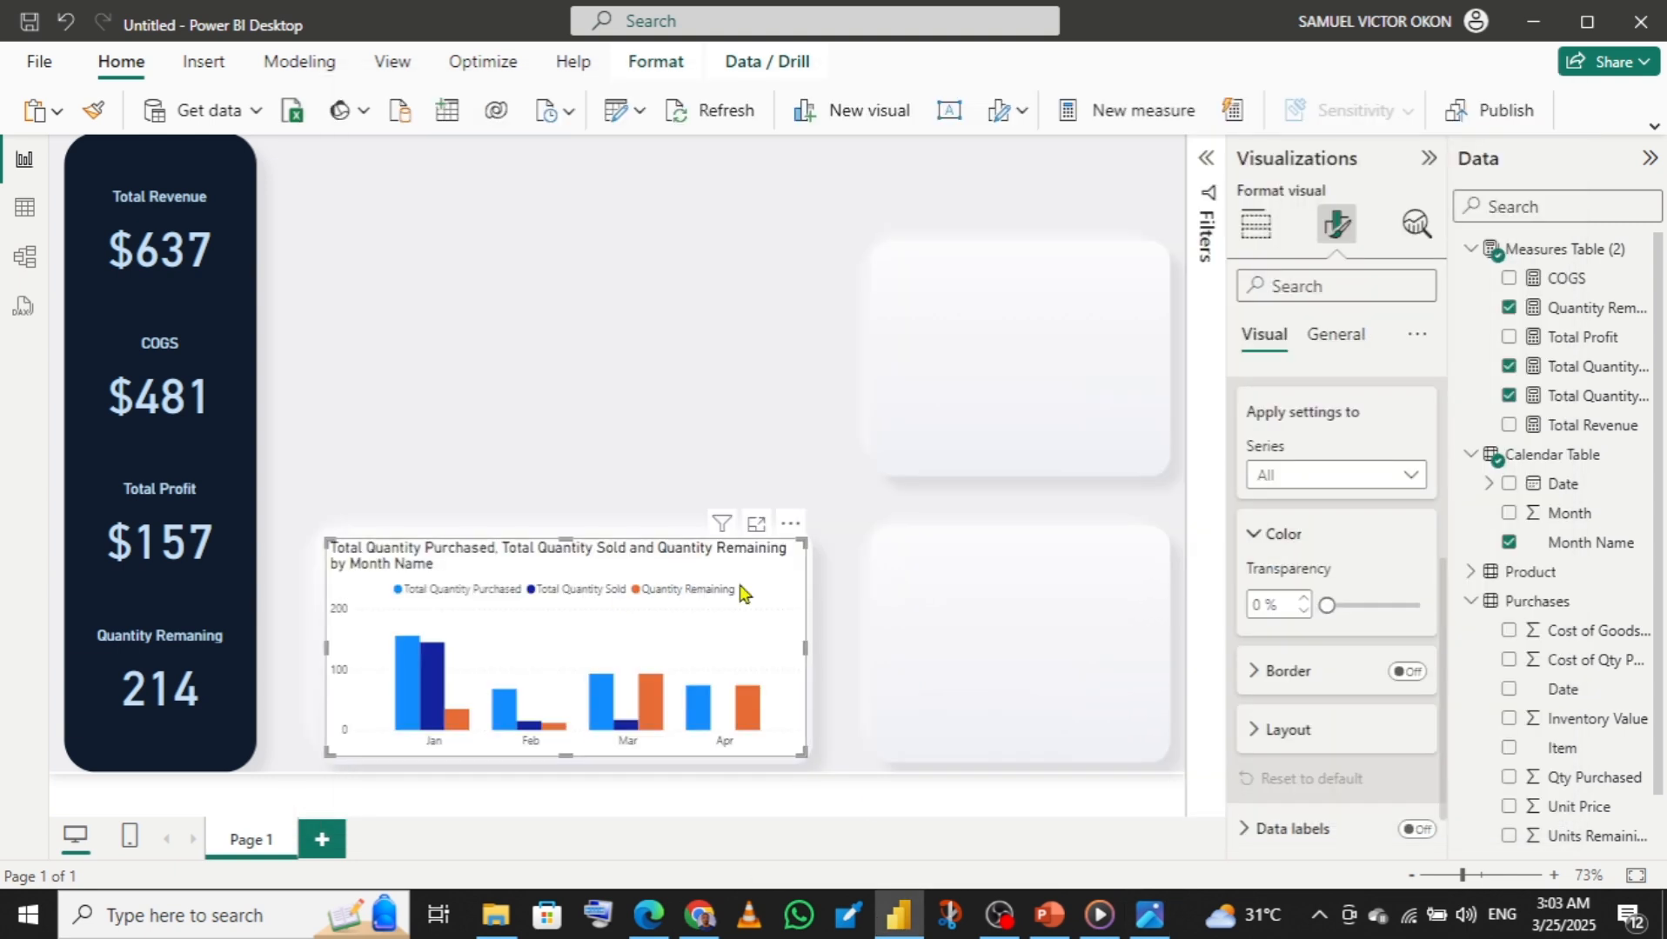
- Choose the Total Quantity Purchased series for column coloring and copy the navy KPI sidebar's hex 0f1c2e with Color Picker
{"action": "left_click", "coordinate": [1359, 481]}
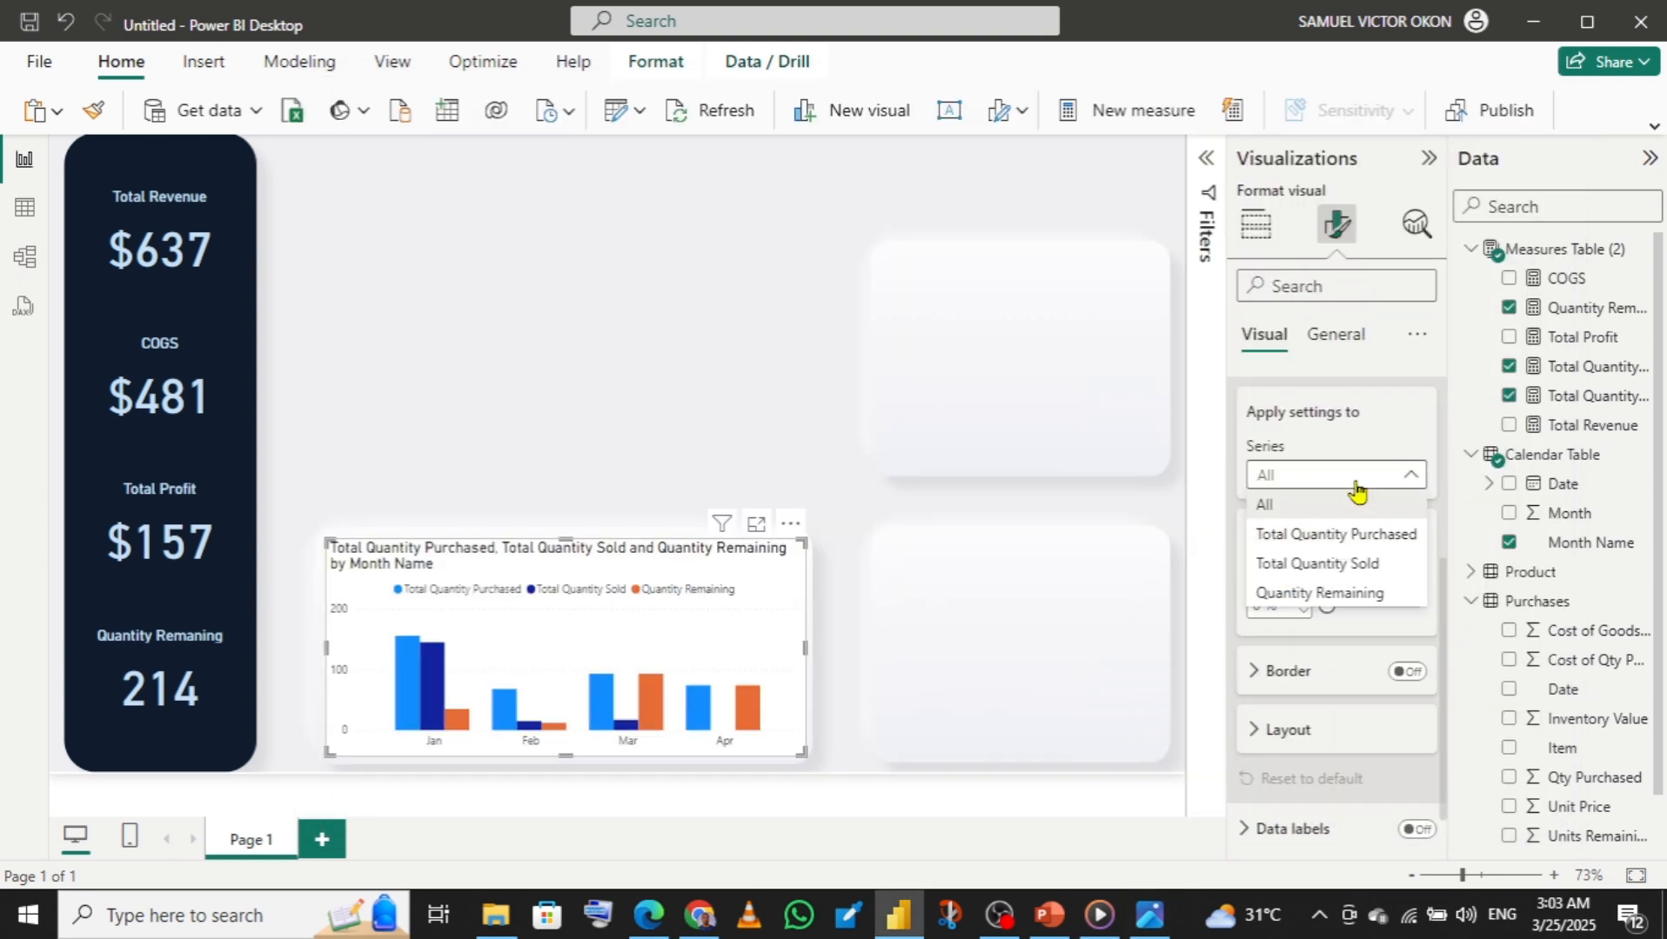
{"action": "left_click", "coordinate": [1334, 539]}
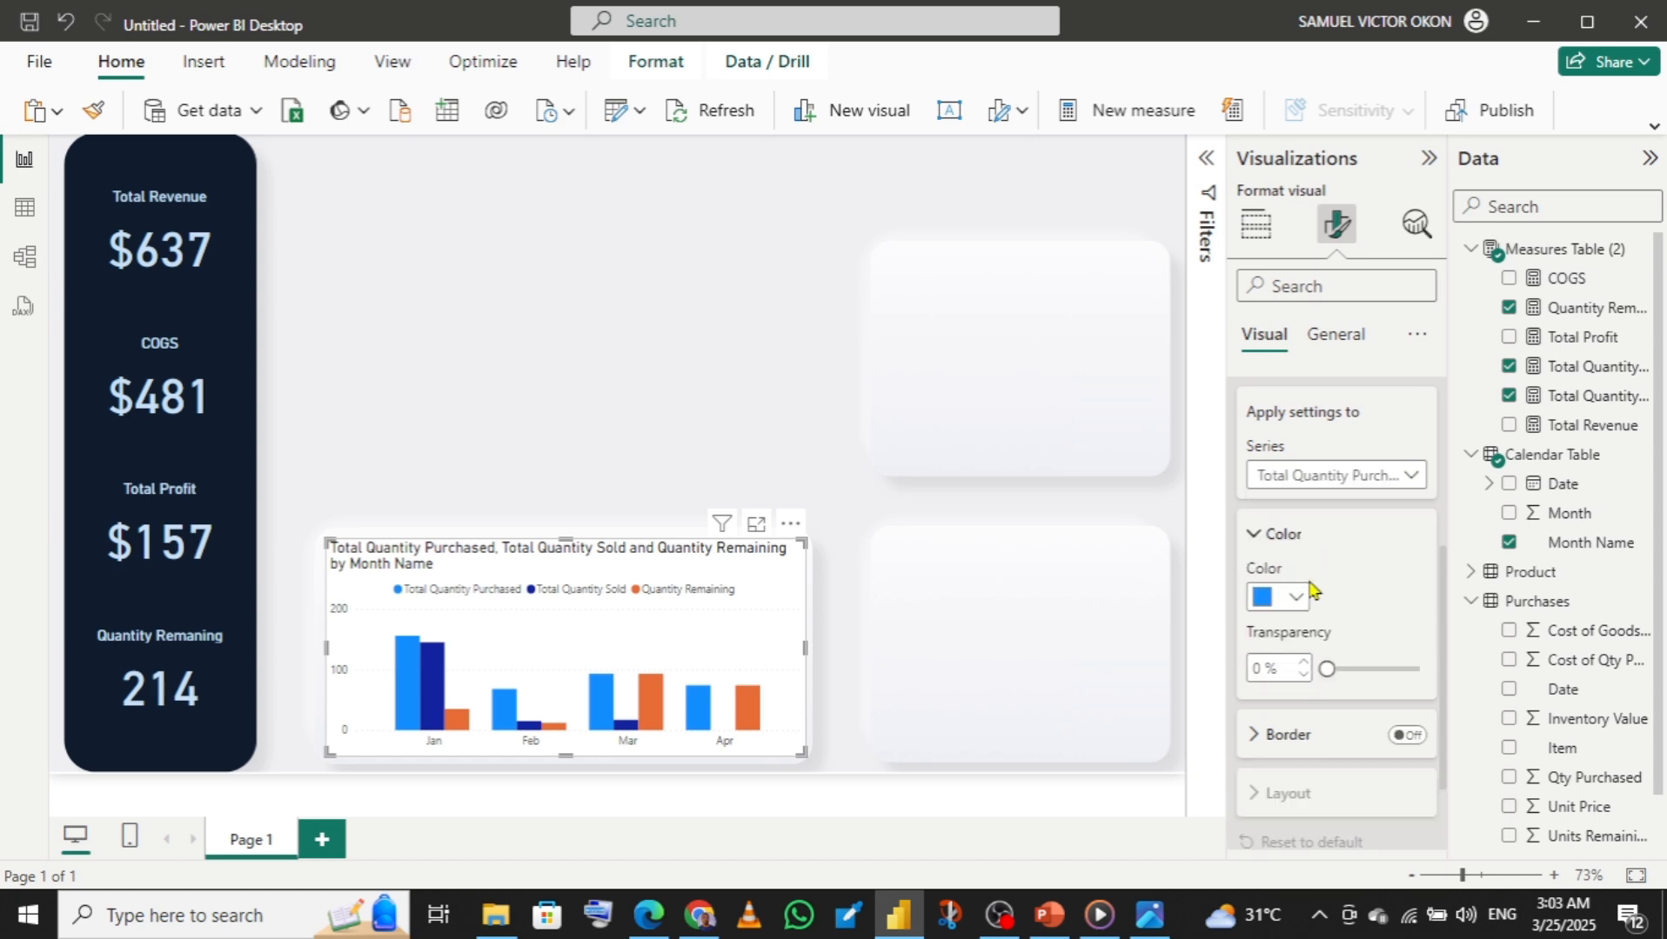
{"action": "left_click", "coordinate": [1298, 597]}
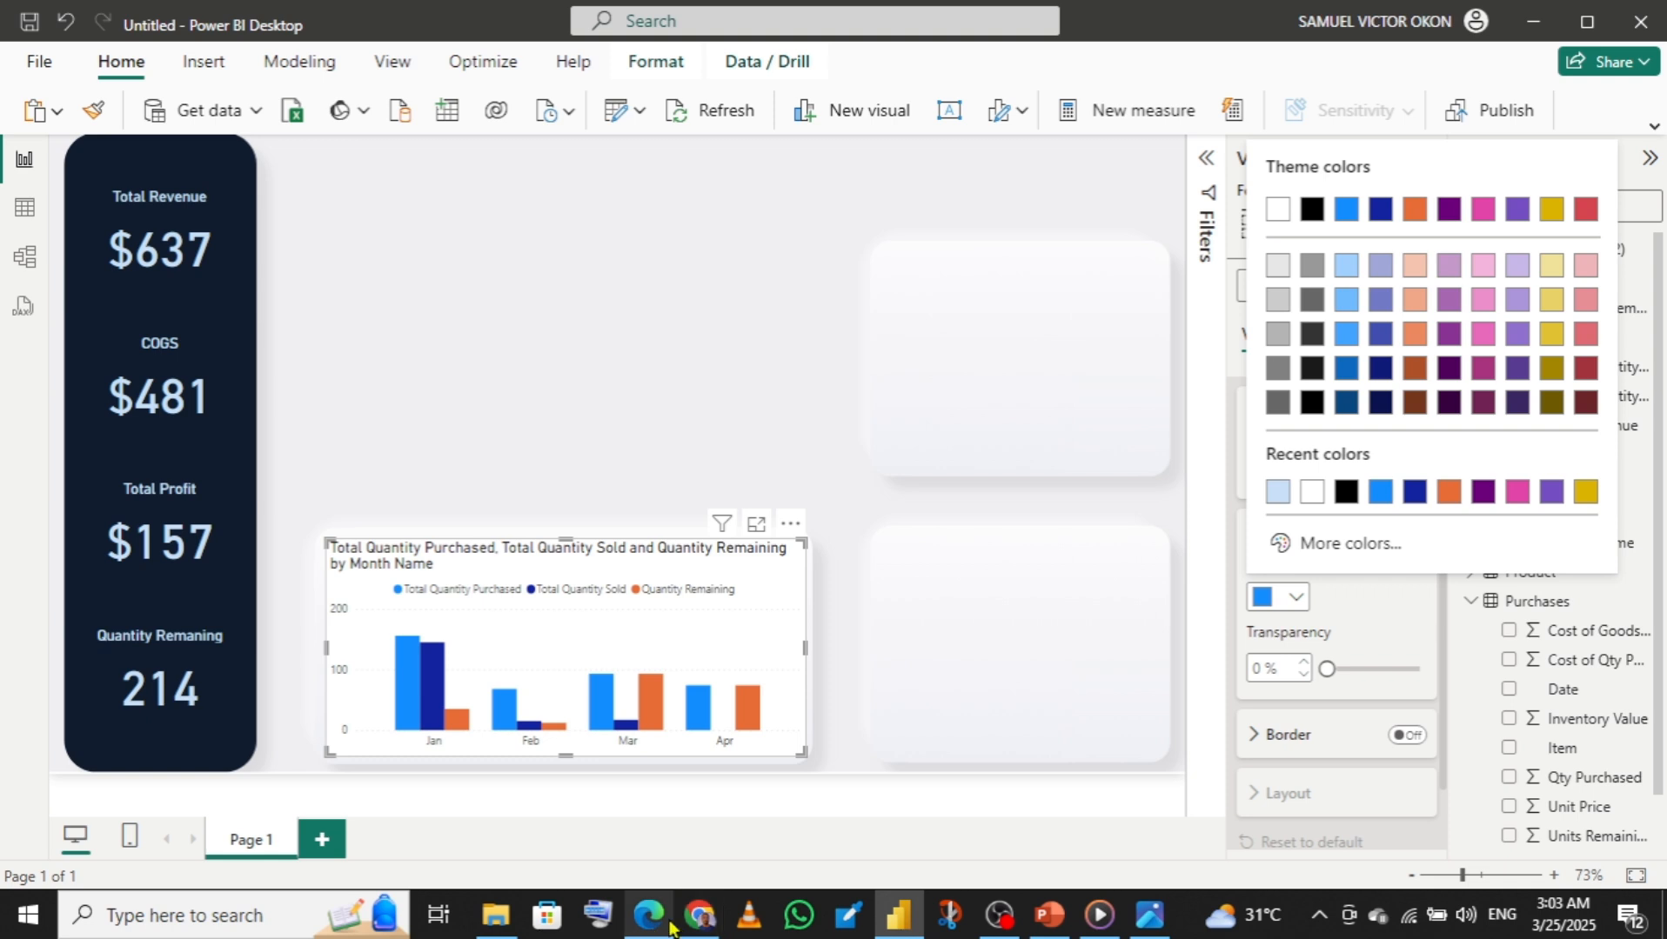
{"action": "mouse_move", "coordinate": [920, 909]}
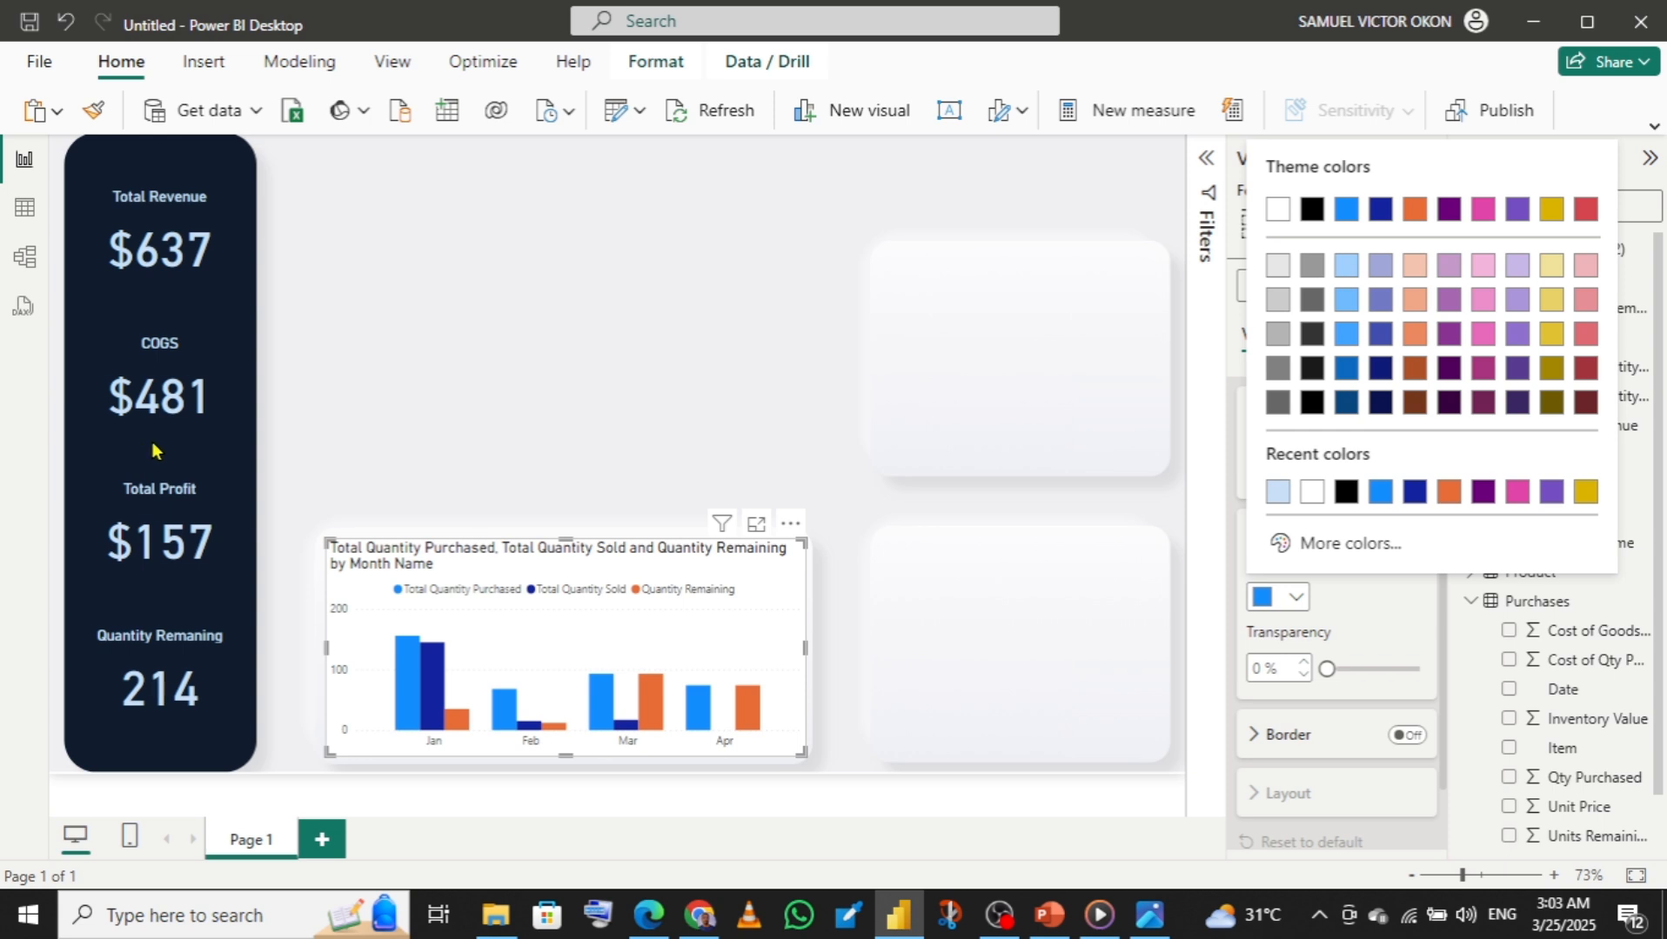
{"action": "key", "text": "super+shift+c"}
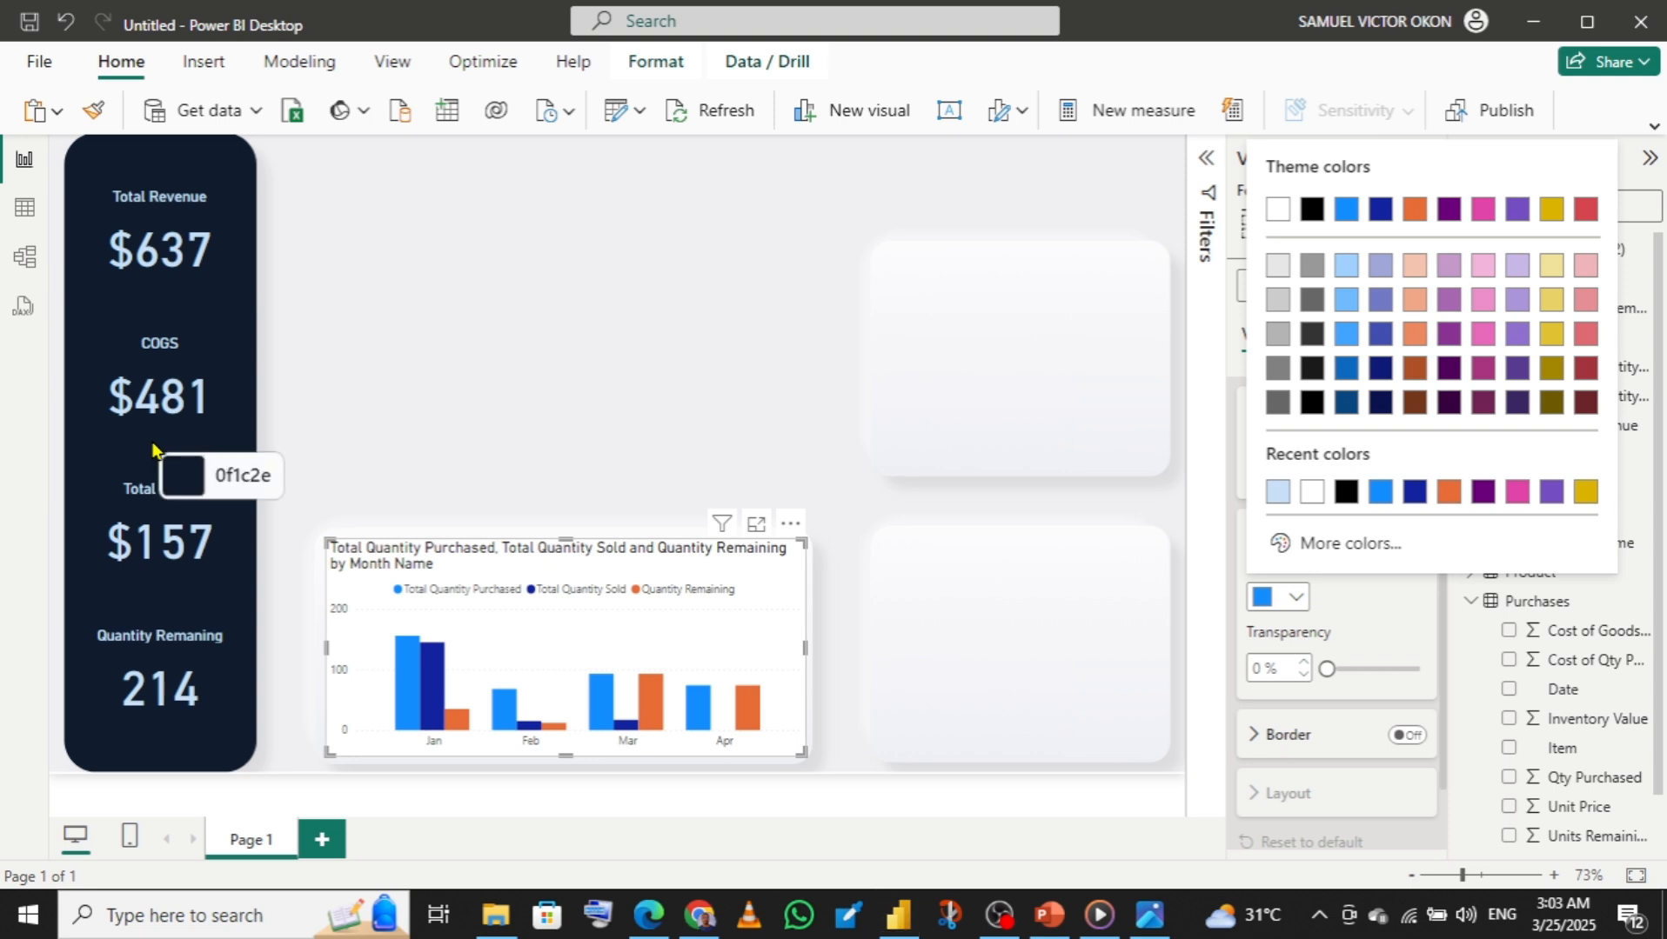
{"action": "left_click", "coordinate": [152, 450]}
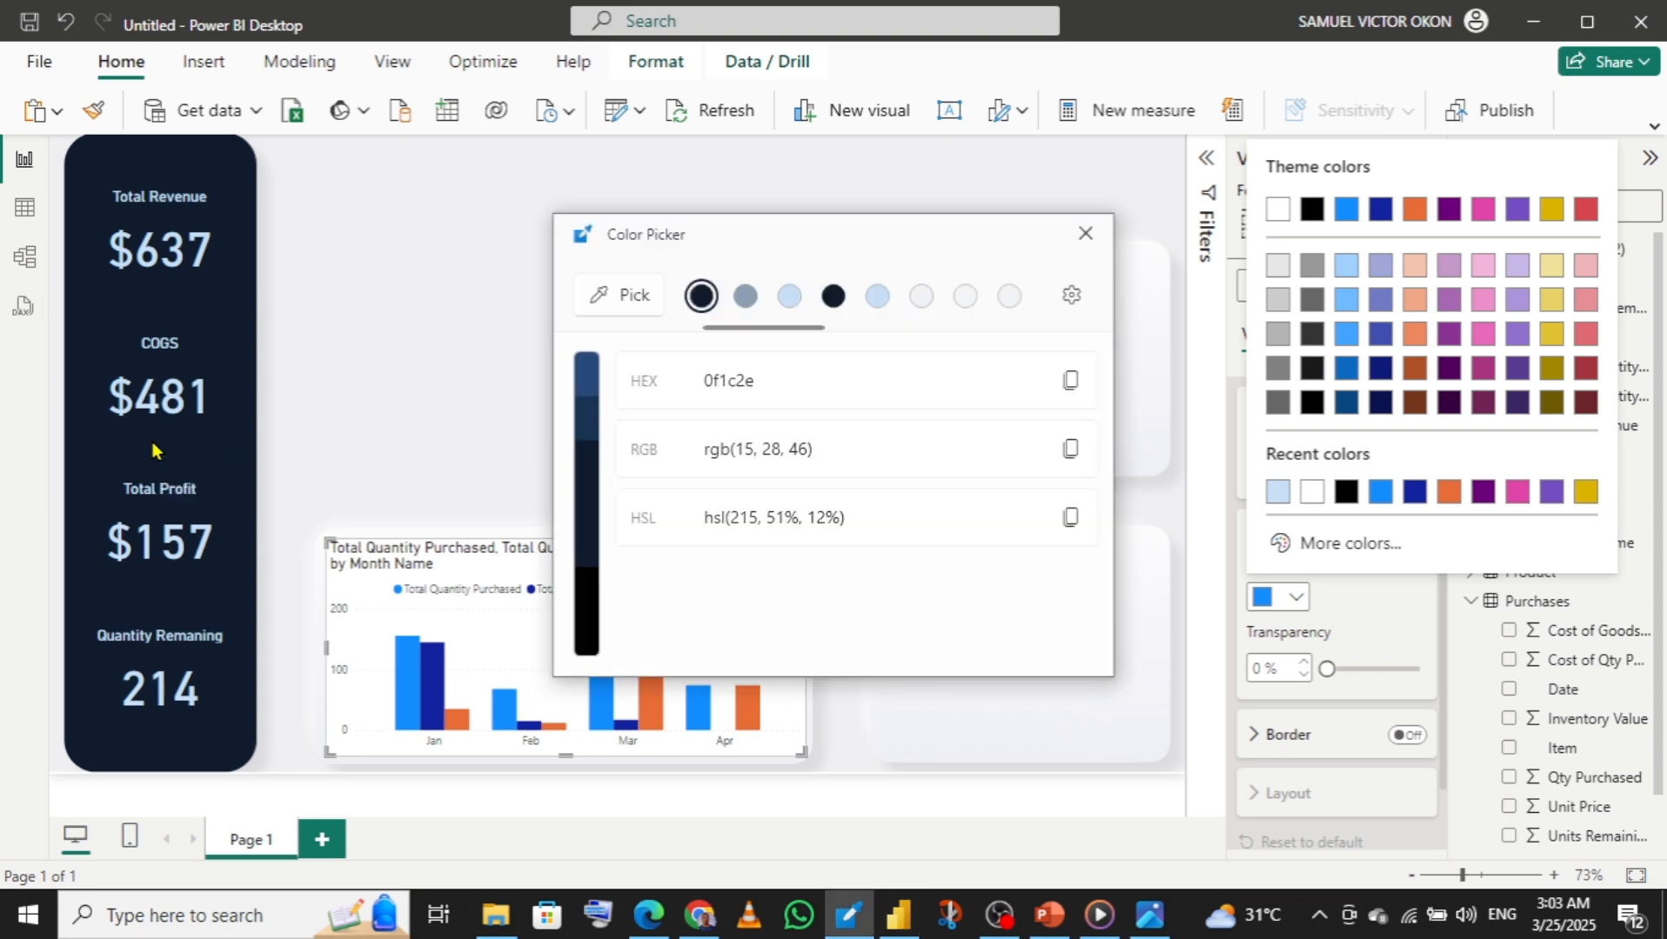
{"action": "left_click", "coordinate": [1072, 380]}
{"action": "left_click", "coordinate": [1085, 233]}
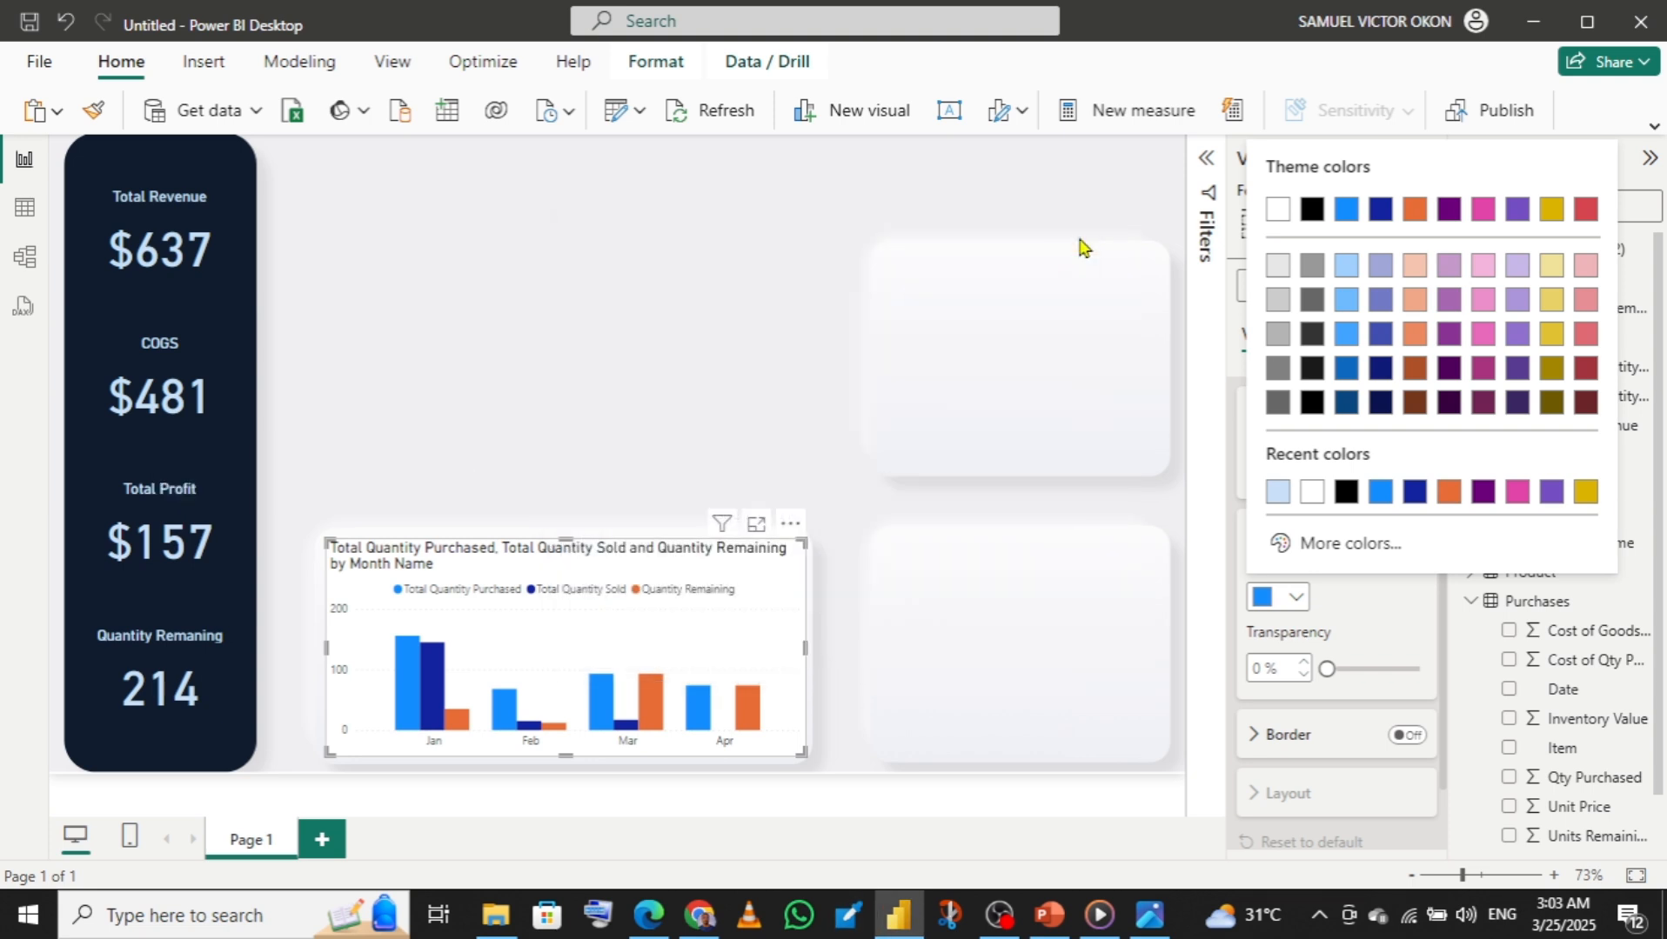
- Set the Total Quantity Purchased columns to the custom color #0F1C2E
{"action": "left_click", "coordinate": [1297, 599]}
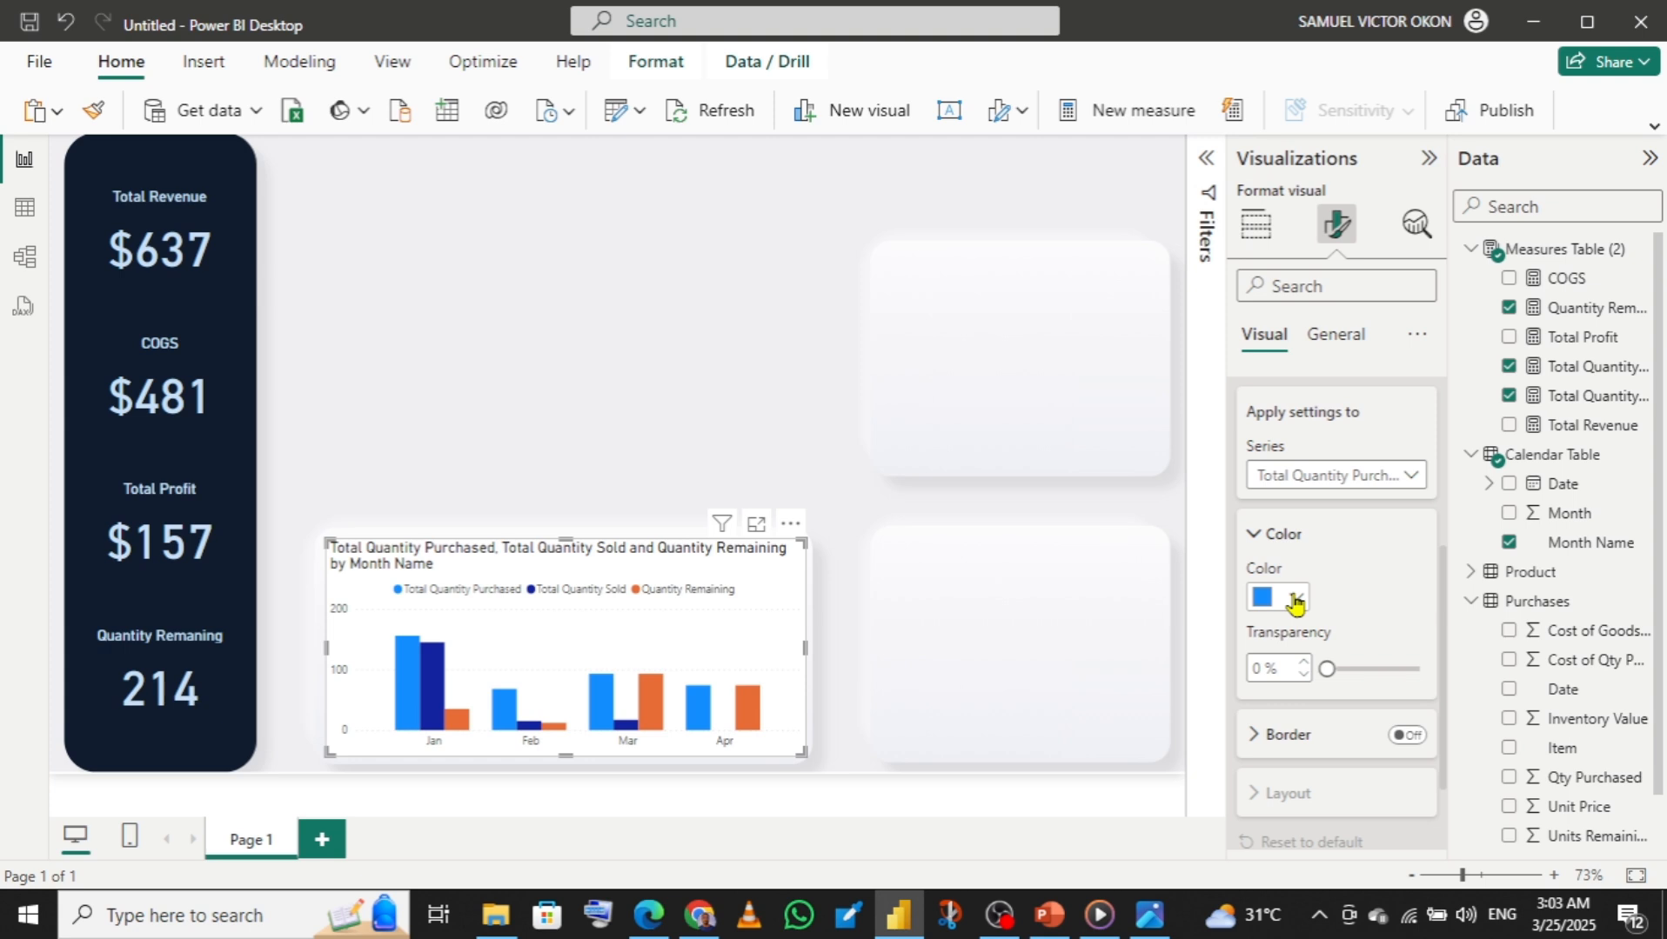
{"action": "left_click", "coordinate": [1296, 599]}
{"action": "left_click", "coordinate": [1327, 544]}
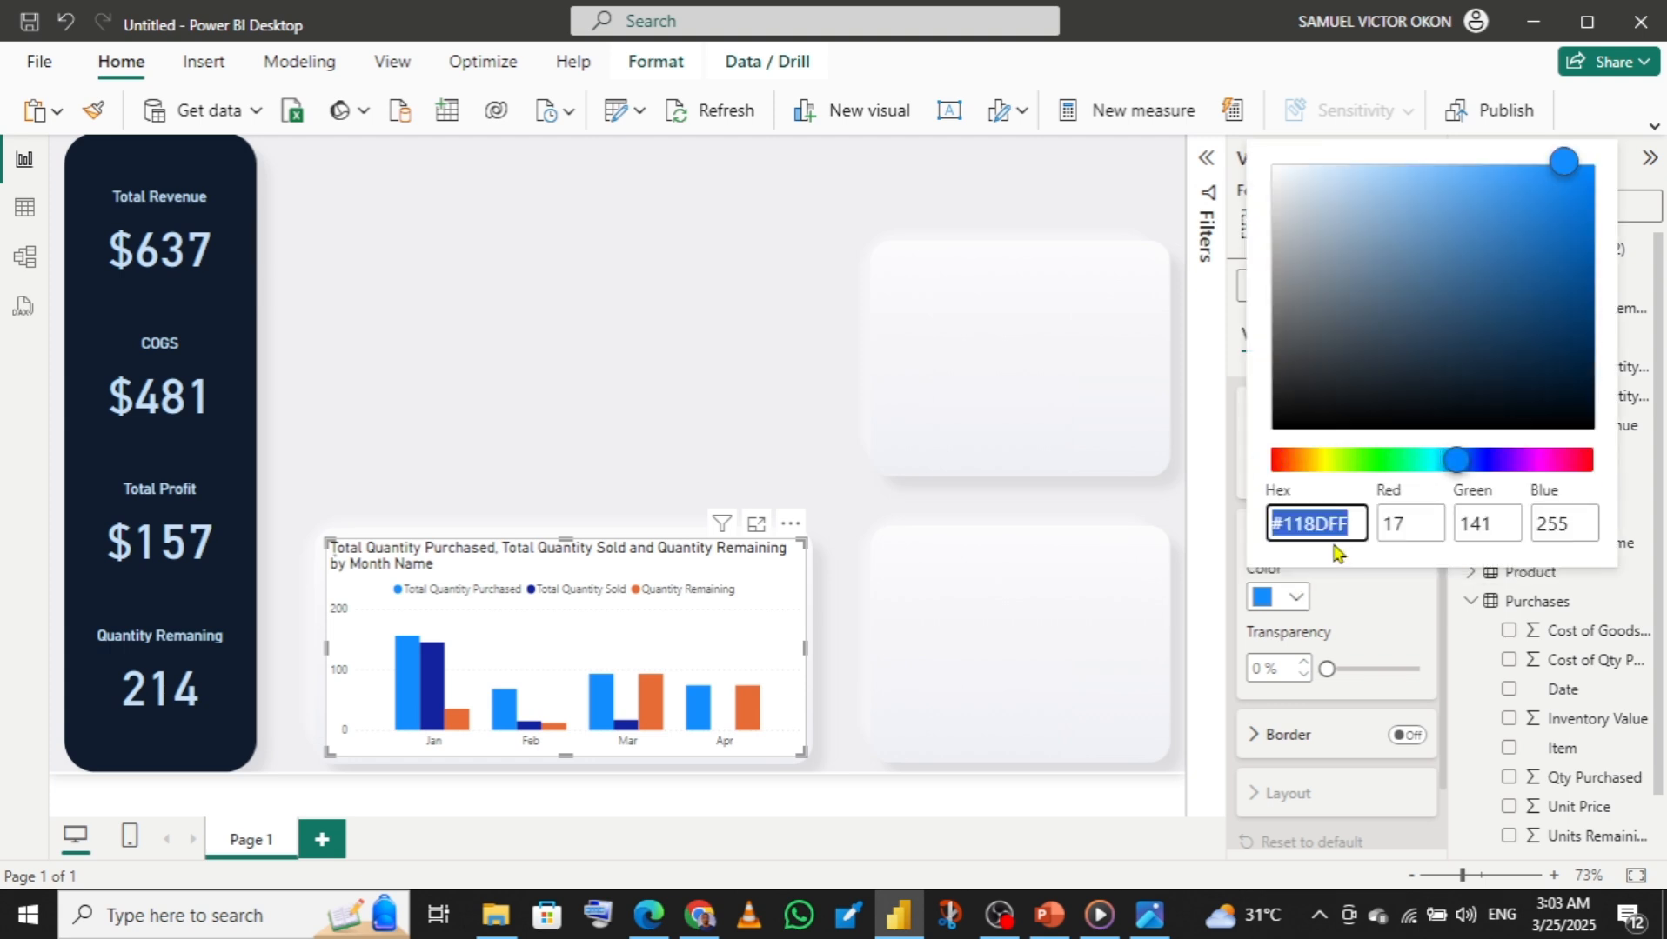
{"action": "key", "text": "ctrl+v"}
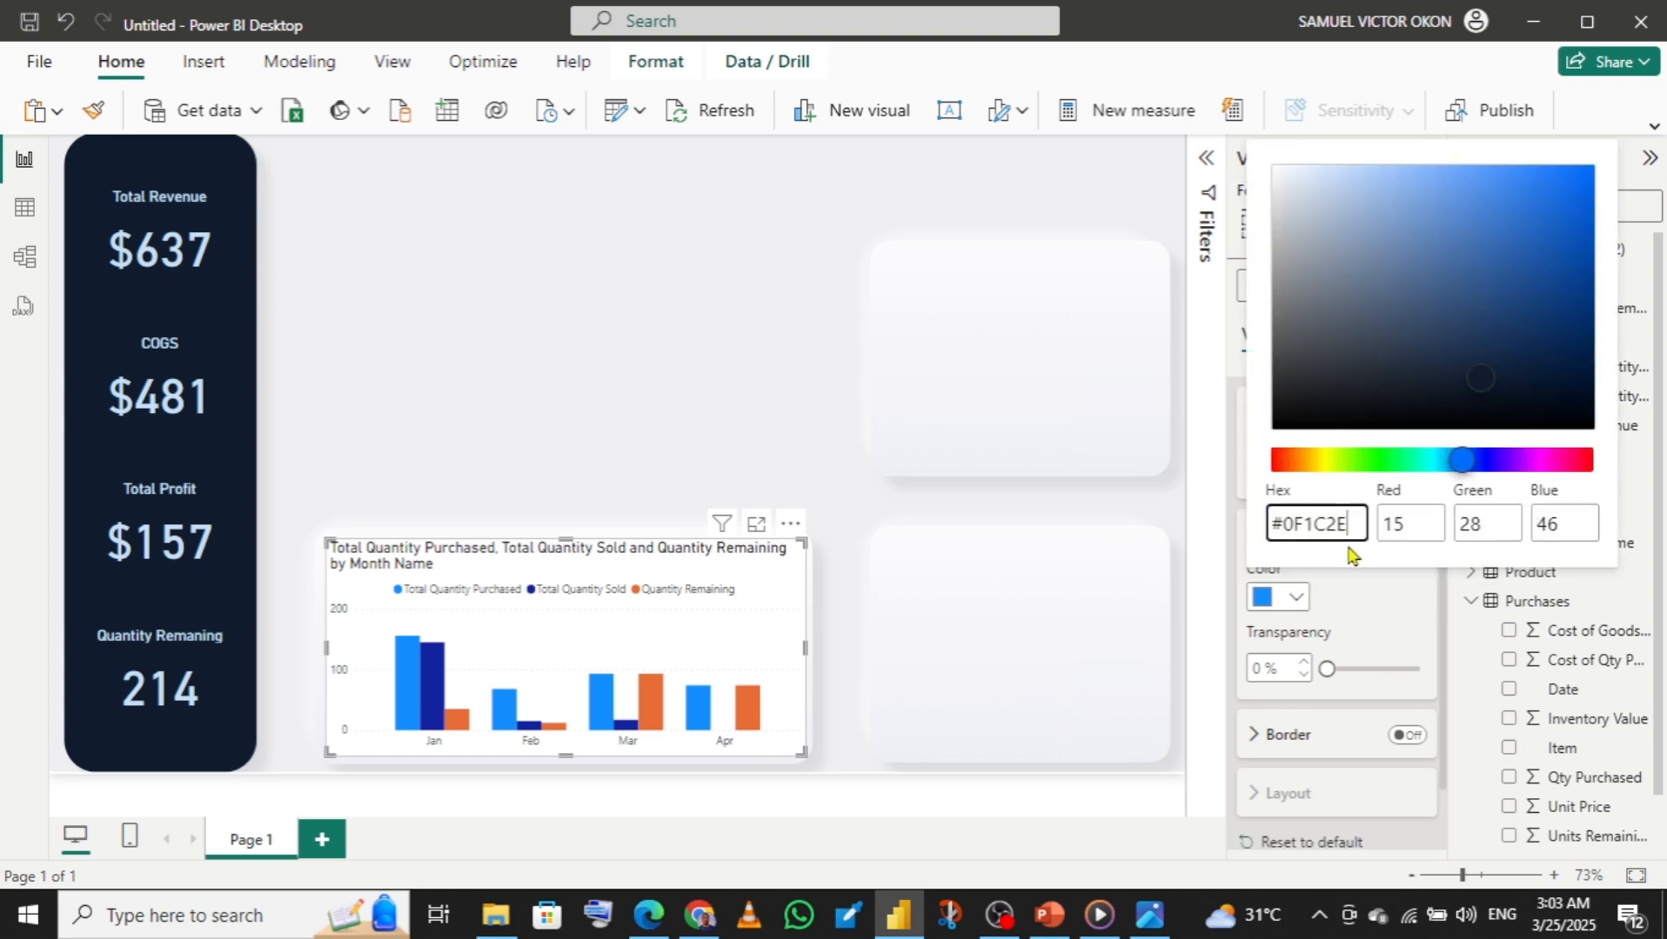
{"action": "left_click", "coordinate": [1396, 627]}
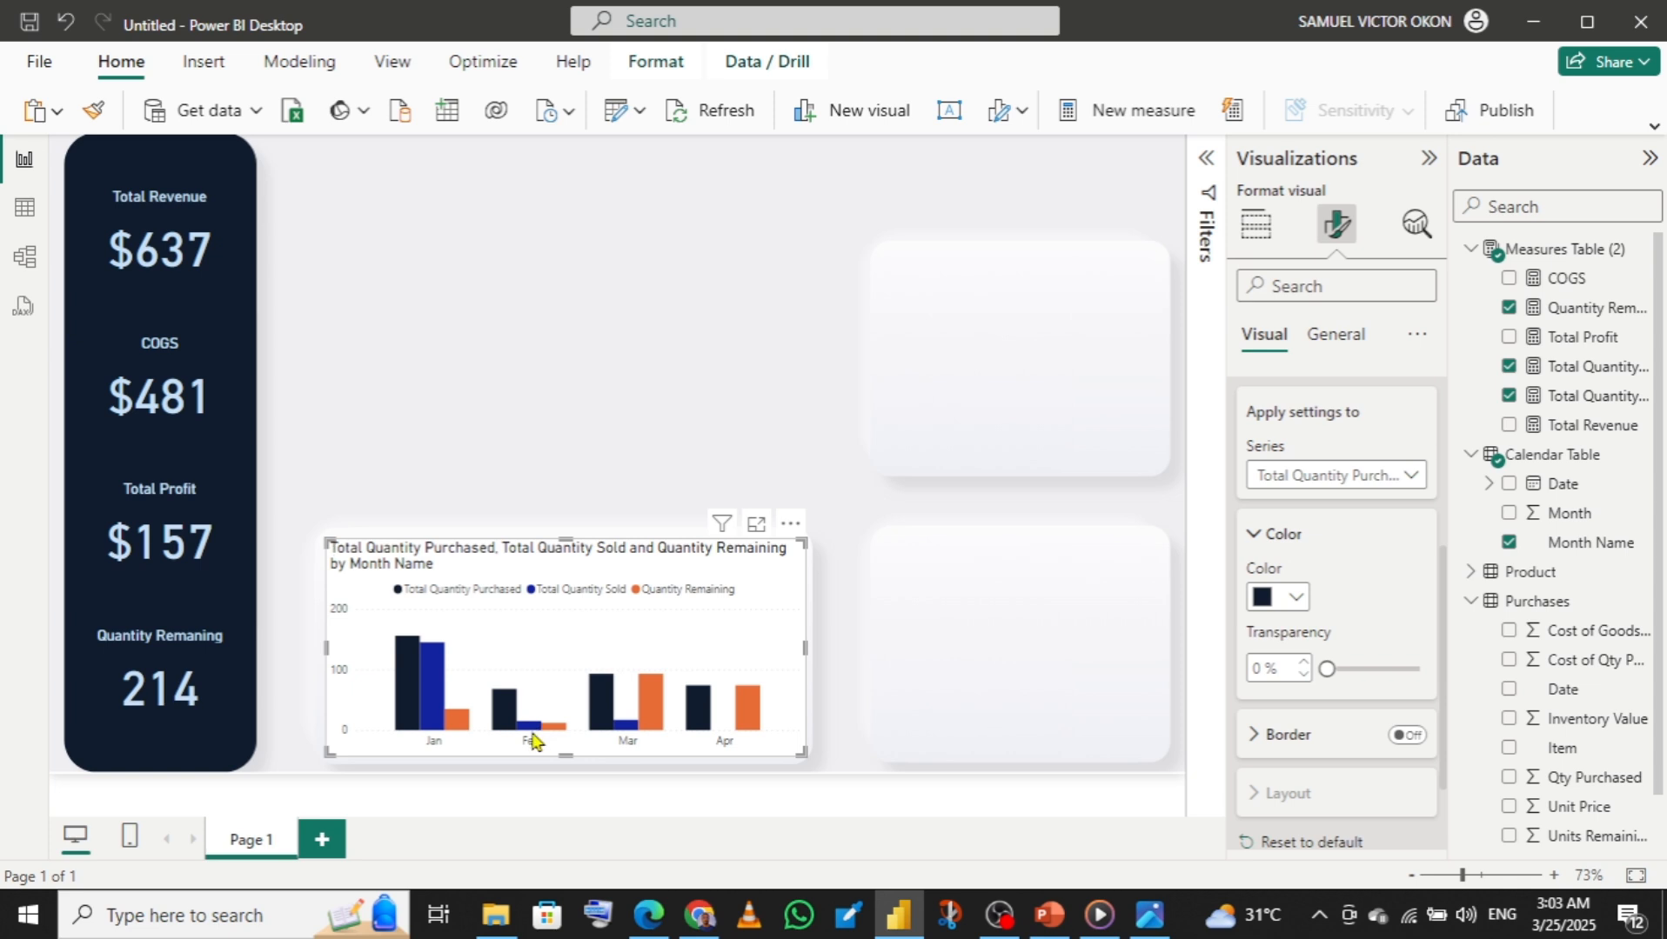
- Choose the Total Quantity Sold series for coloring and copy the grey-blue column's hex 8a9fb5 from Dashboard.png with Color Picker, returning to Power BI
{"action": "mouse_move", "coordinate": [428, 693]}
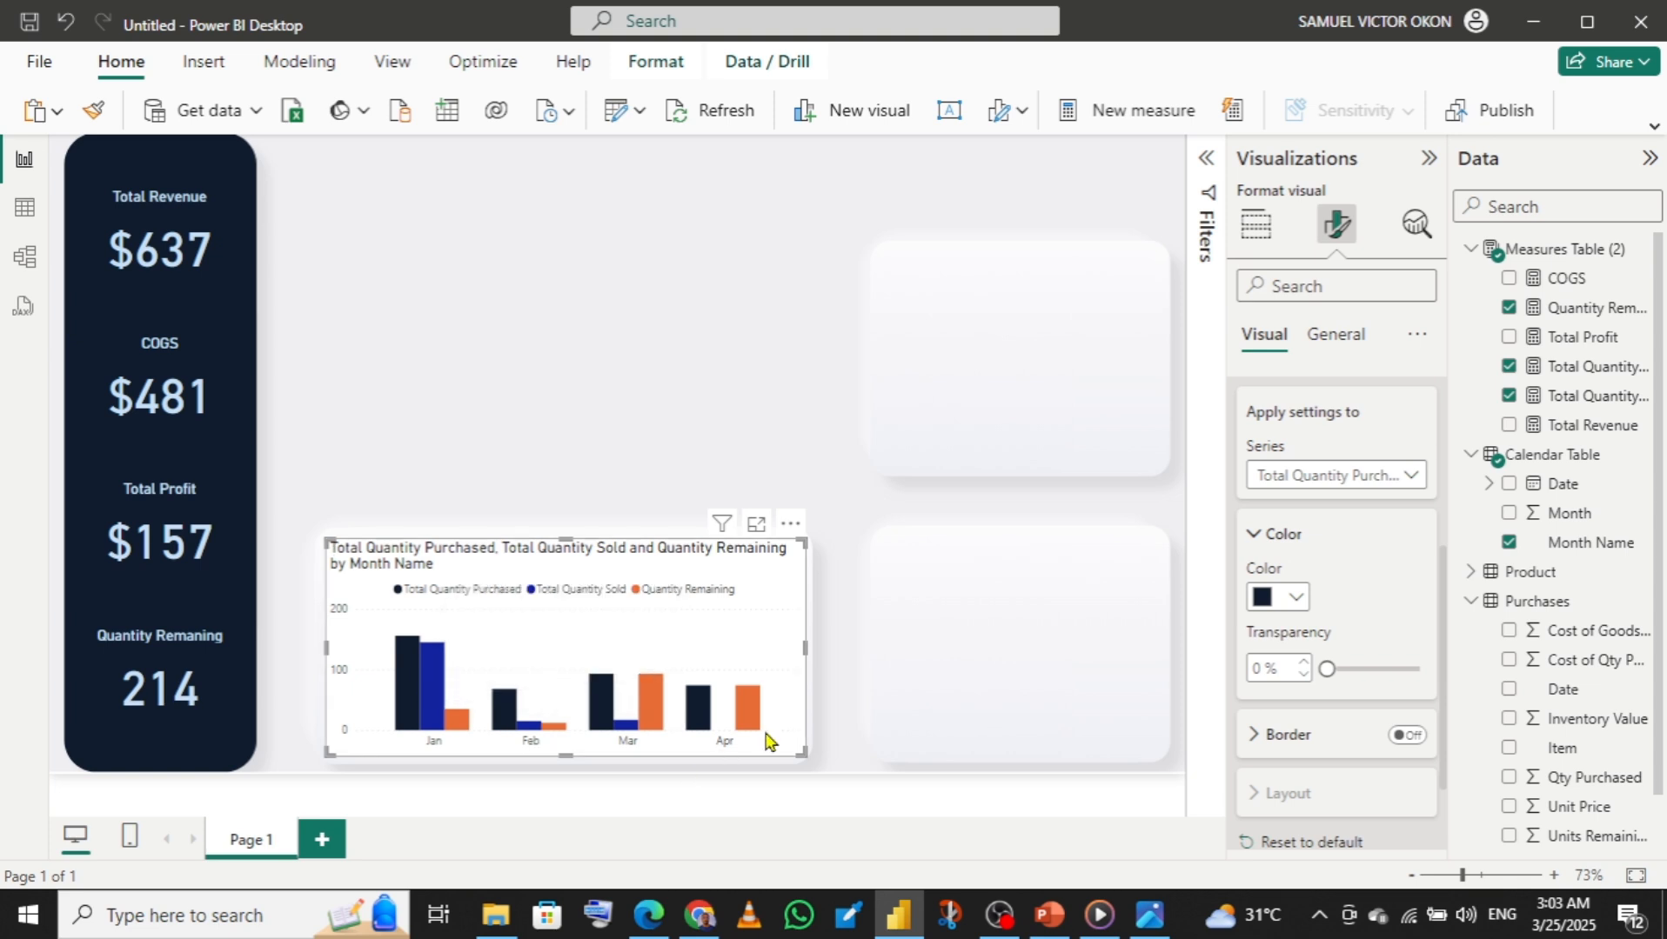
{"action": "left_click", "coordinate": [1354, 478]}
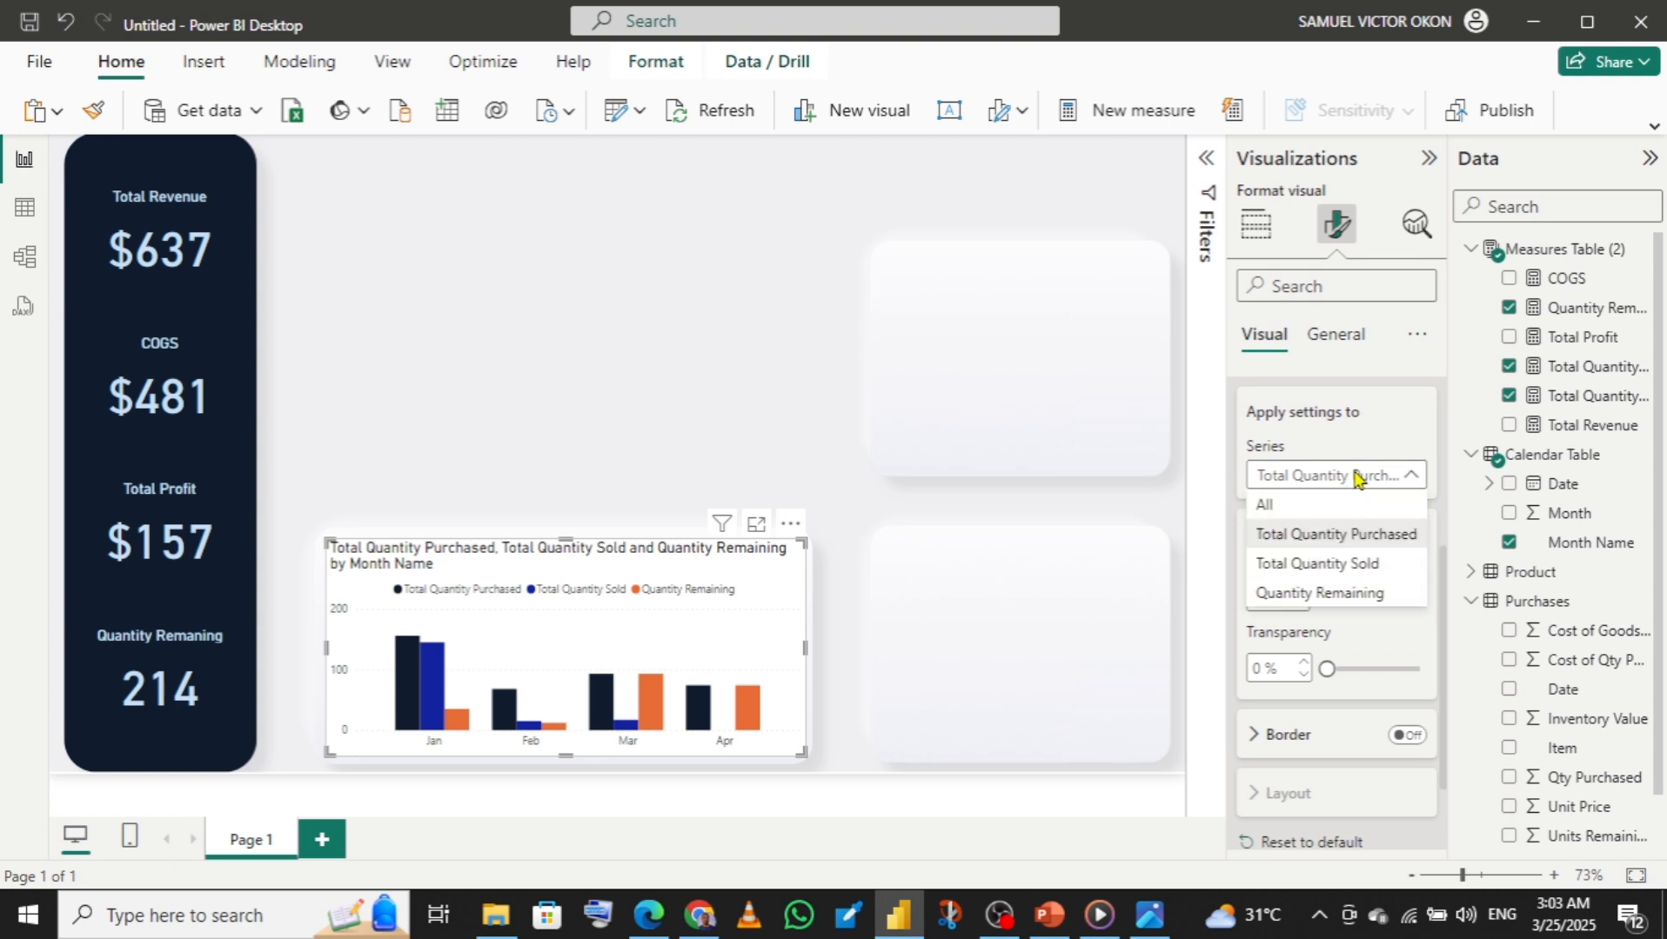
{"action": "left_click", "coordinate": [1337, 566]}
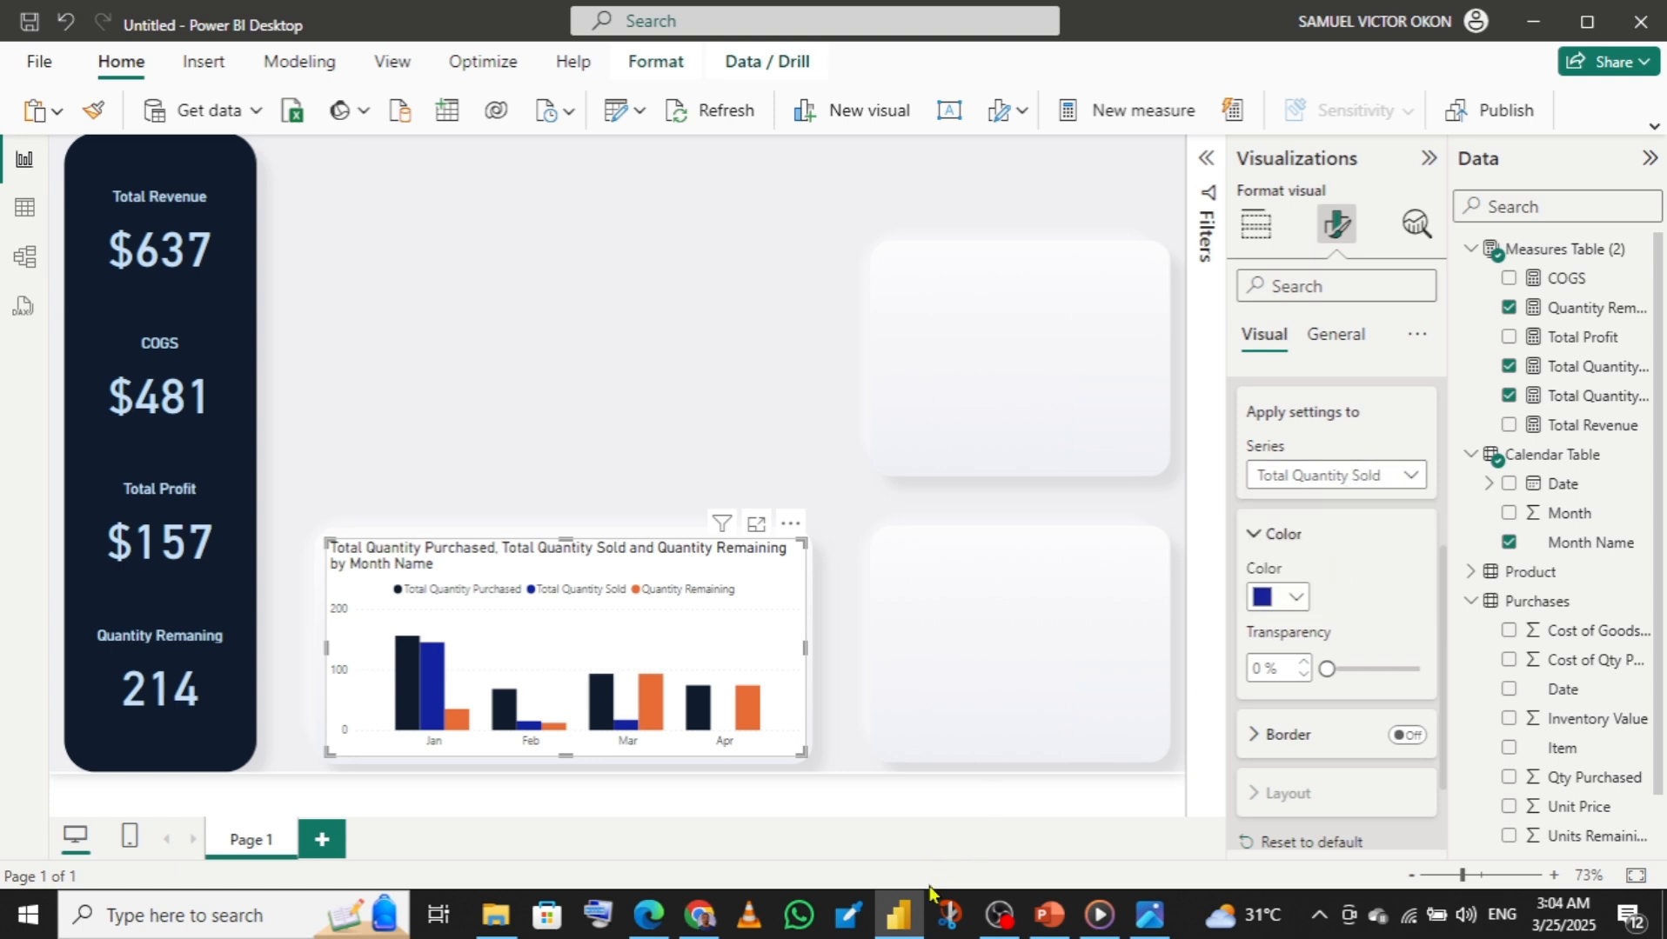
{"action": "left_click", "coordinate": [1150, 913]}
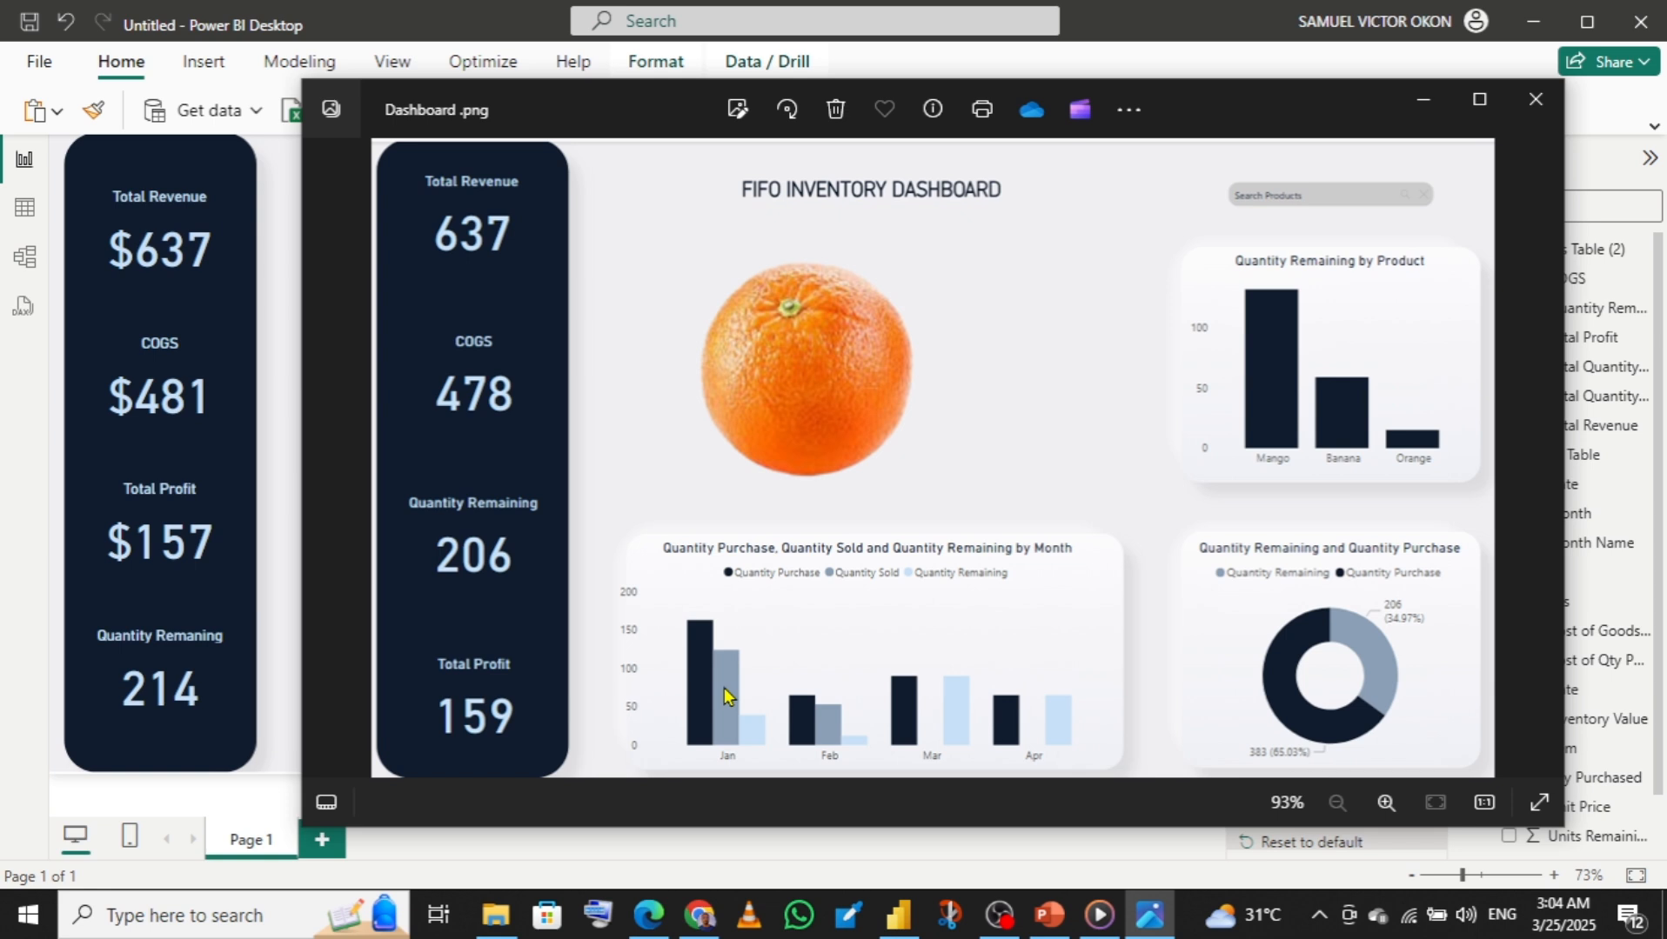
{"action": "key", "text": "super+shift+c"}
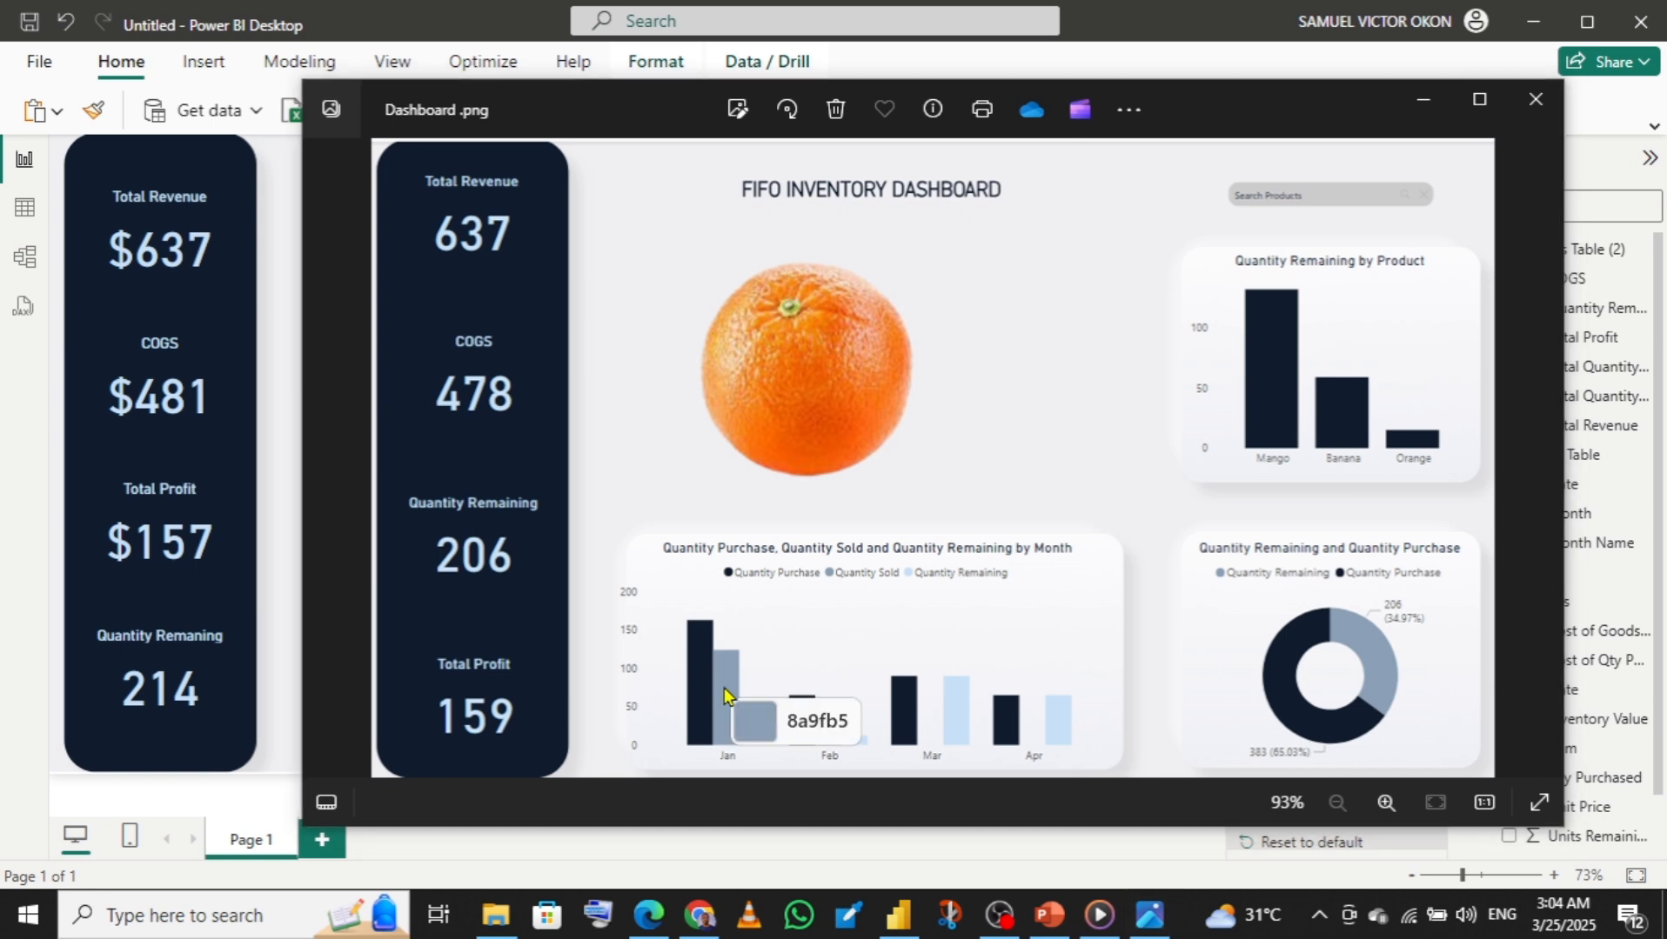
{"action": "left_click", "coordinate": [723, 696]}
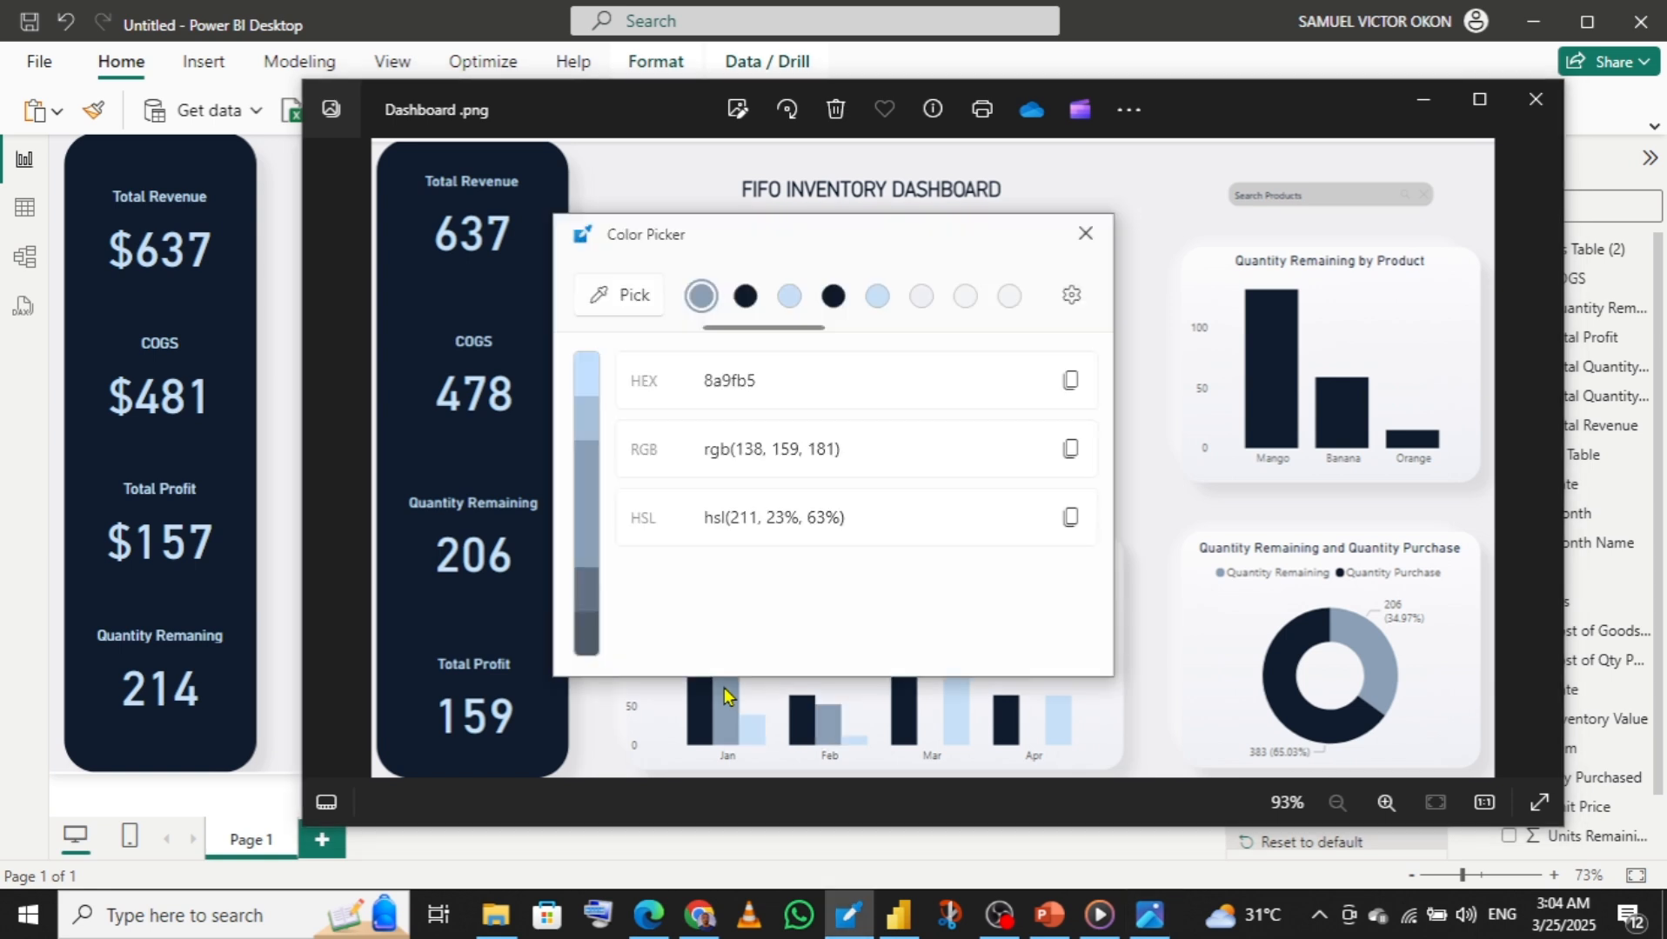
{"action": "left_click", "coordinate": [1070, 387]}
{"action": "left_click", "coordinate": [1085, 233]}
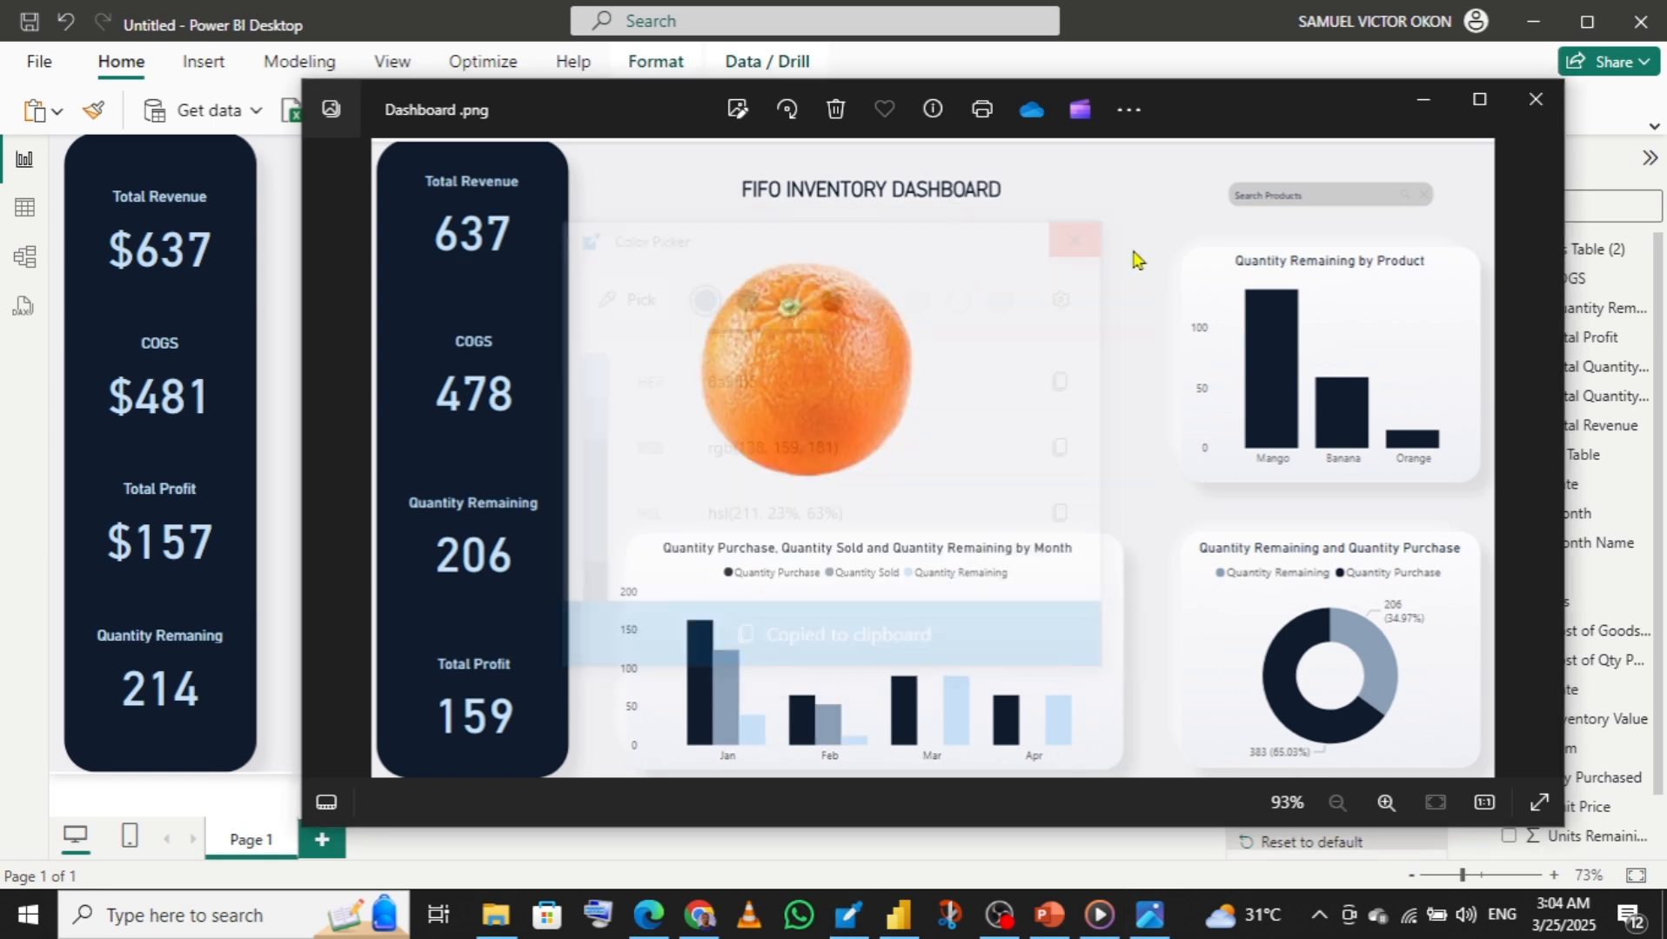
{"action": "left_click", "coordinate": [1423, 100]}
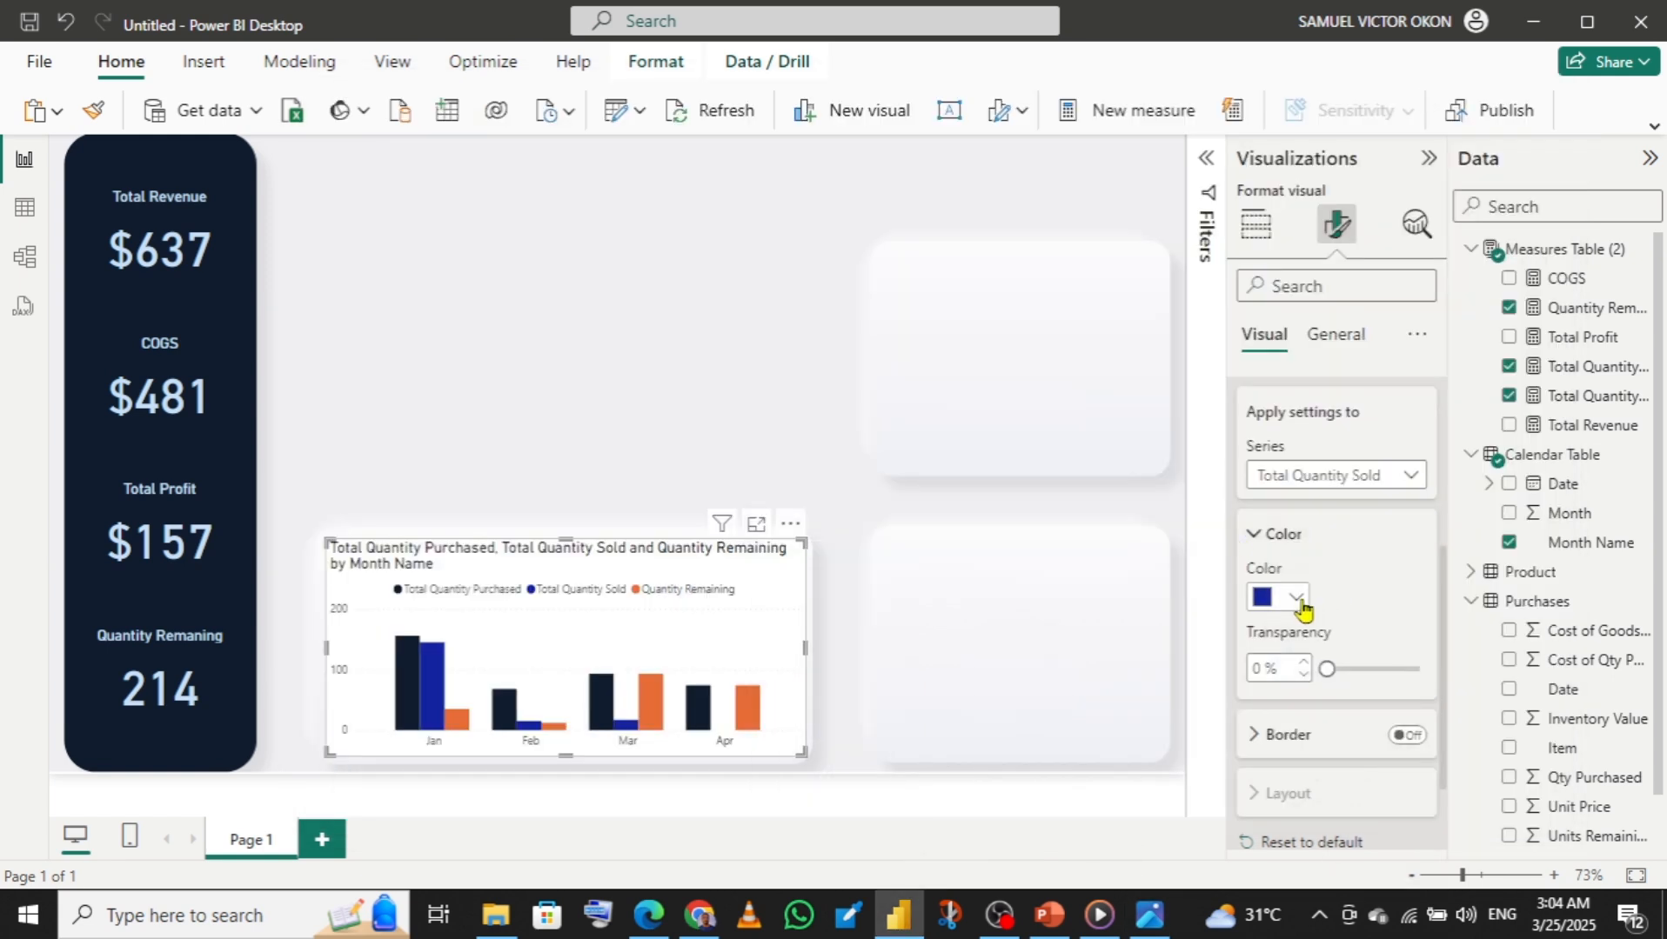
- Set the Total Quantity Sold columns to the custom color #8A9FB5
{"action": "left_click", "coordinate": [1295, 598]}
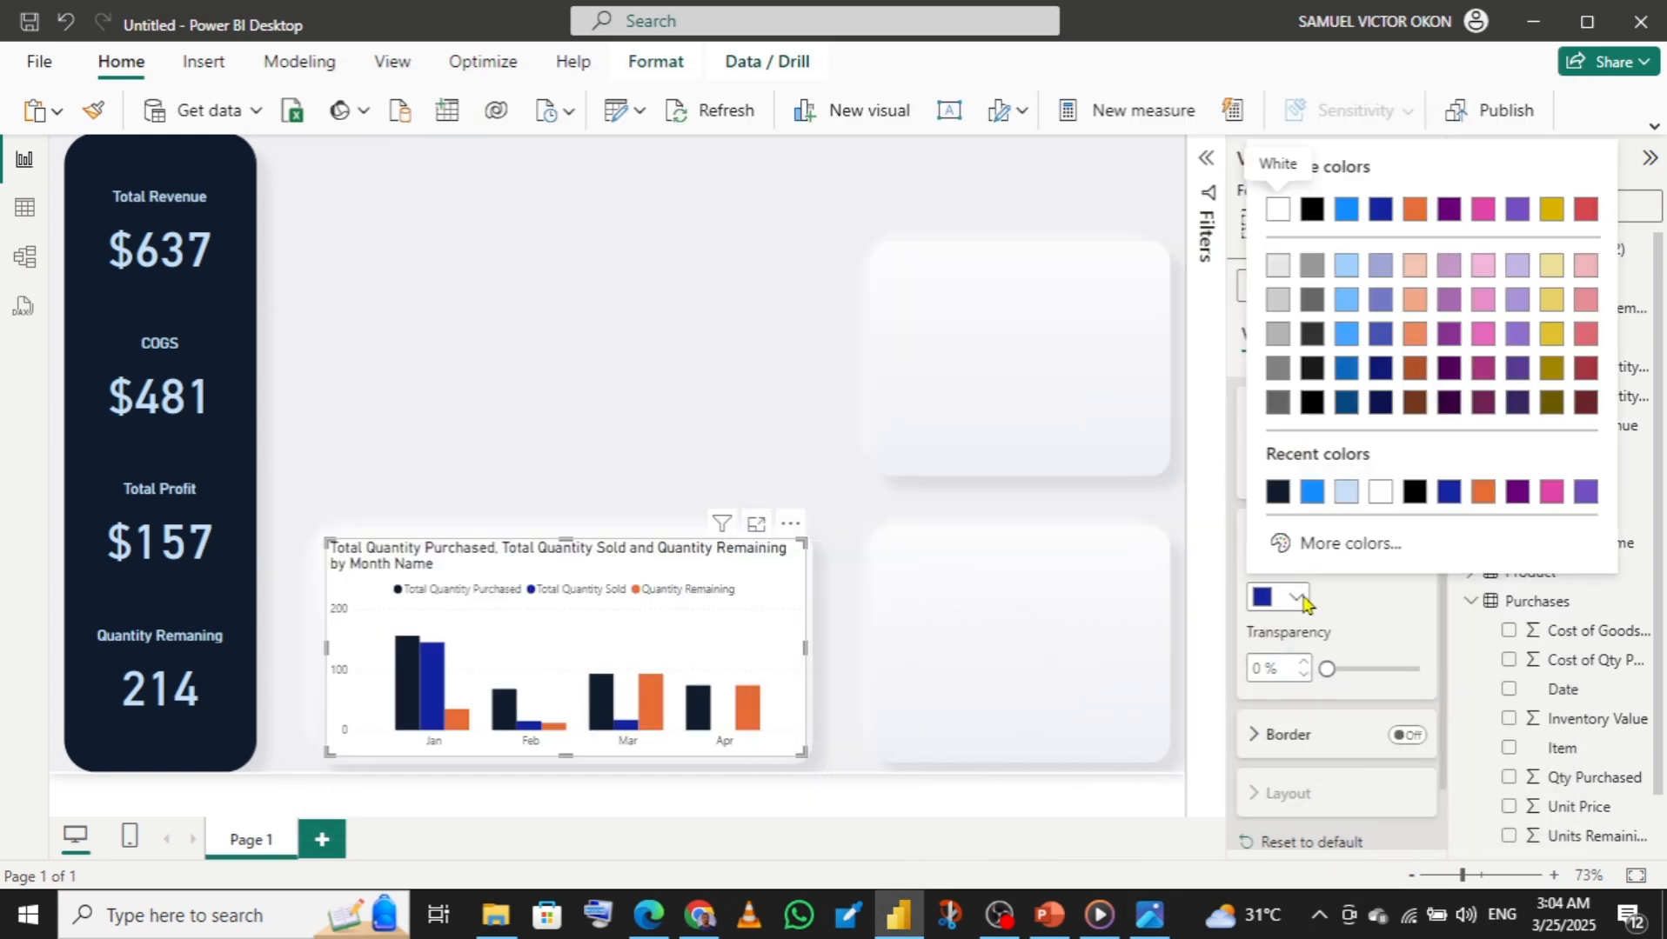
{"action": "left_click", "coordinate": [1333, 544]}
{"action": "key", "text": "ctrl+v"}
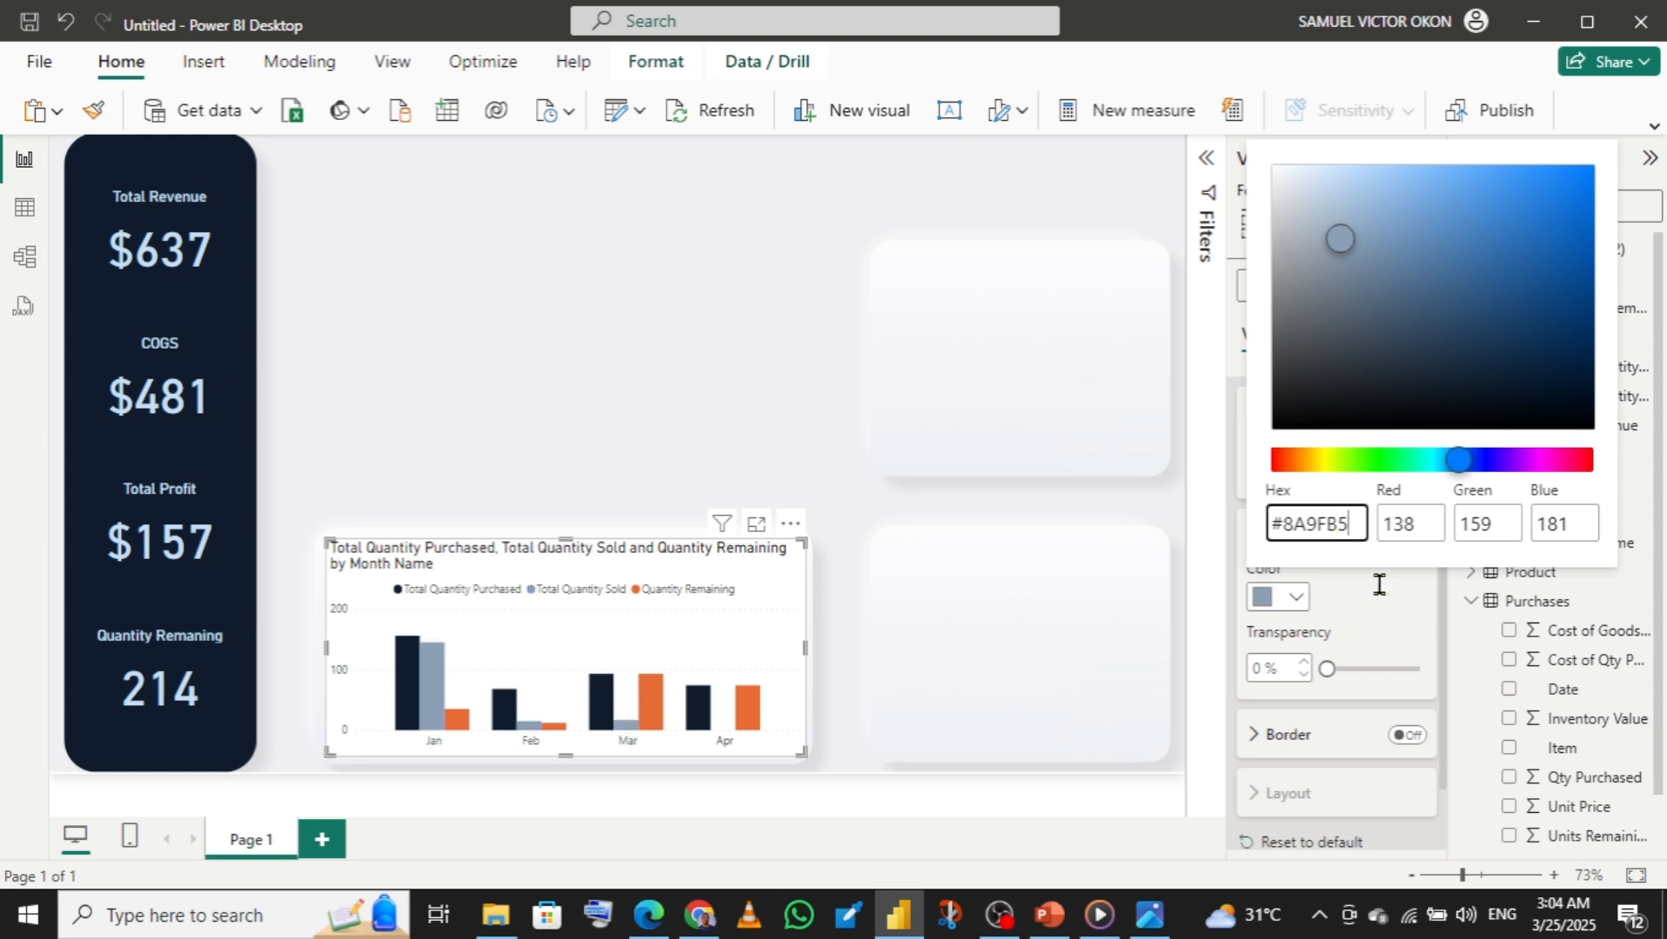
{"action": "left_click", "coordinate": [1420, 630]}
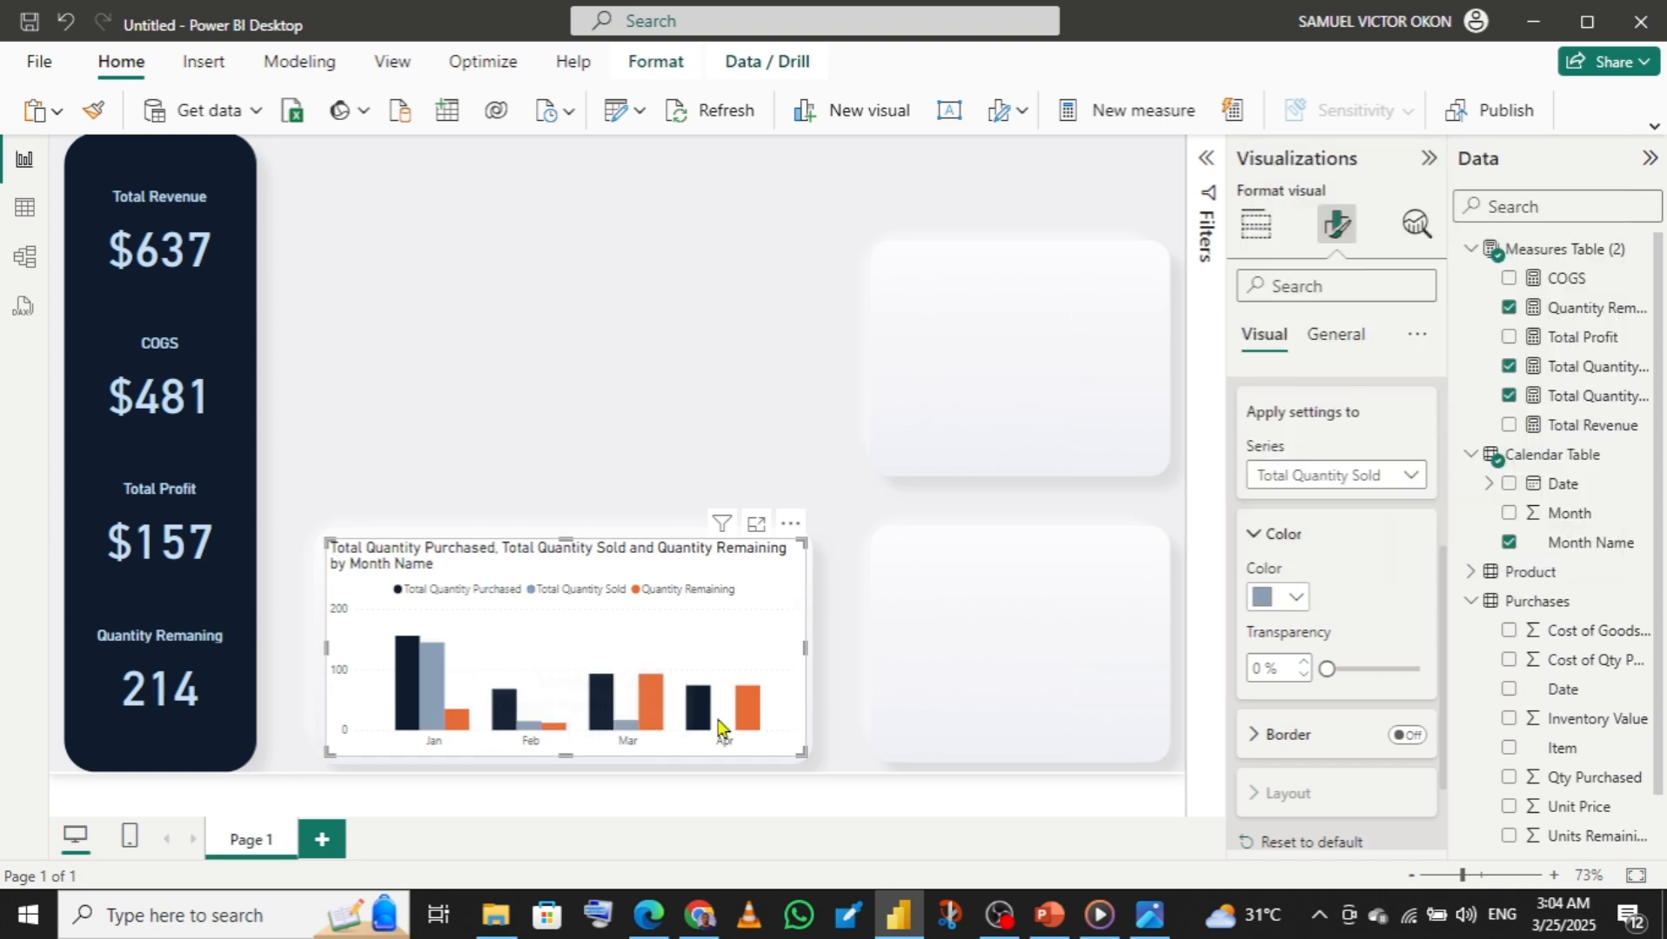
- Choose the Quantity Remaining series and color its columns with the recently used light blue
{"action": "left_click", "coordinate": [1290, 476]}
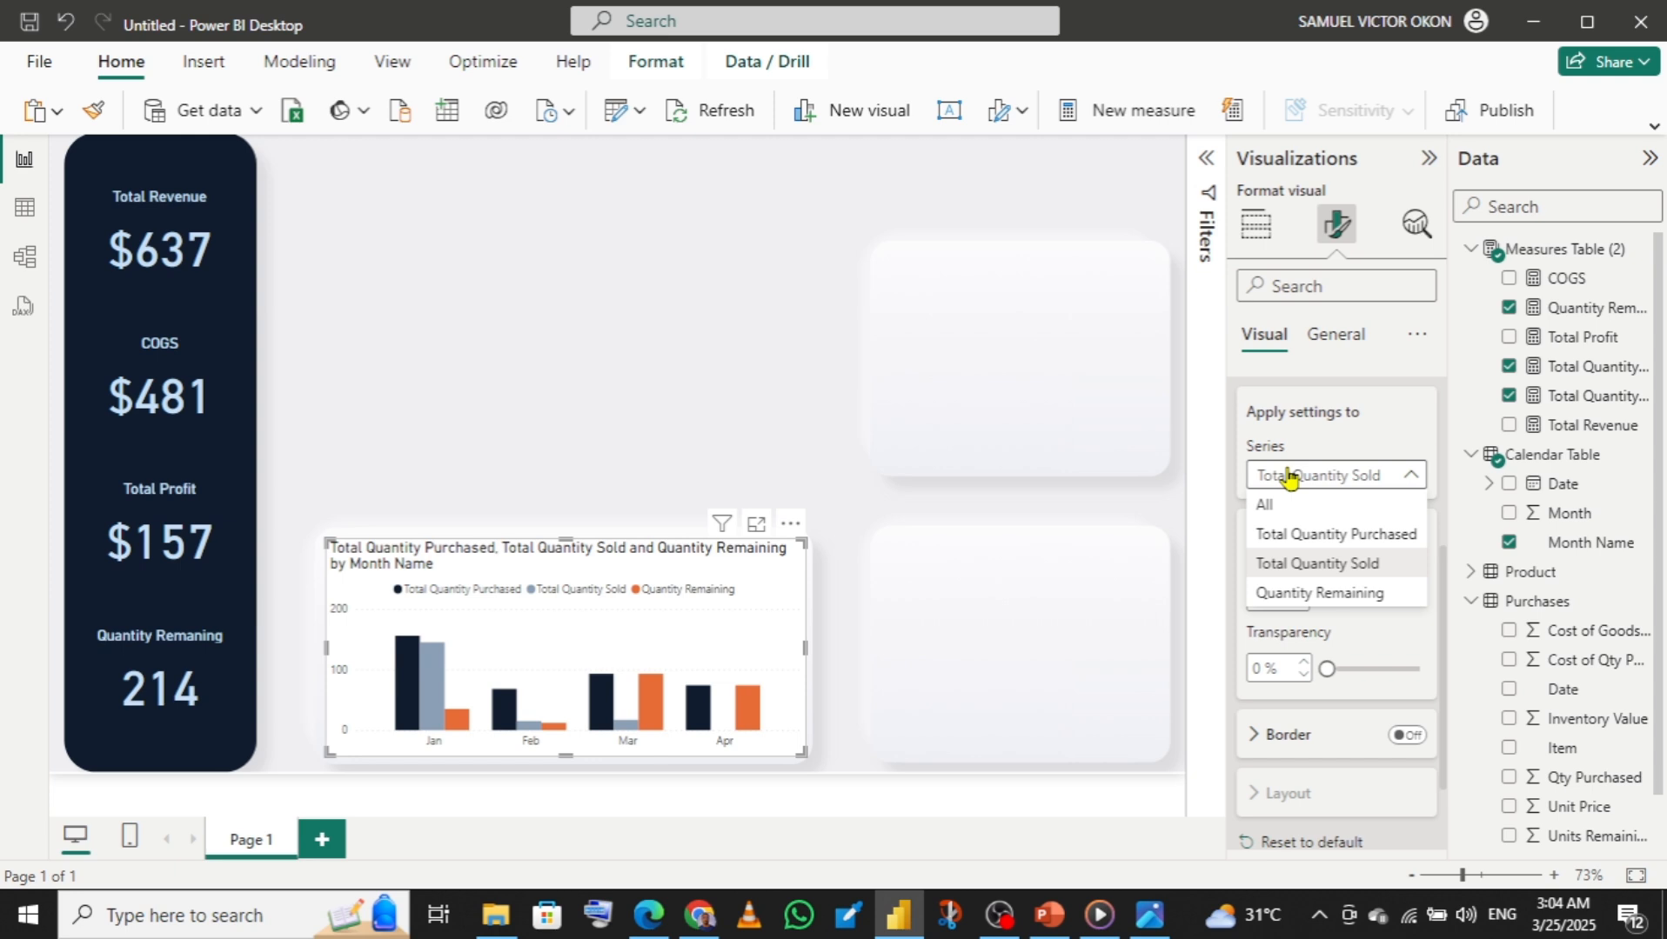
{"action": "left_click", "coordinate": [1311, 596]}
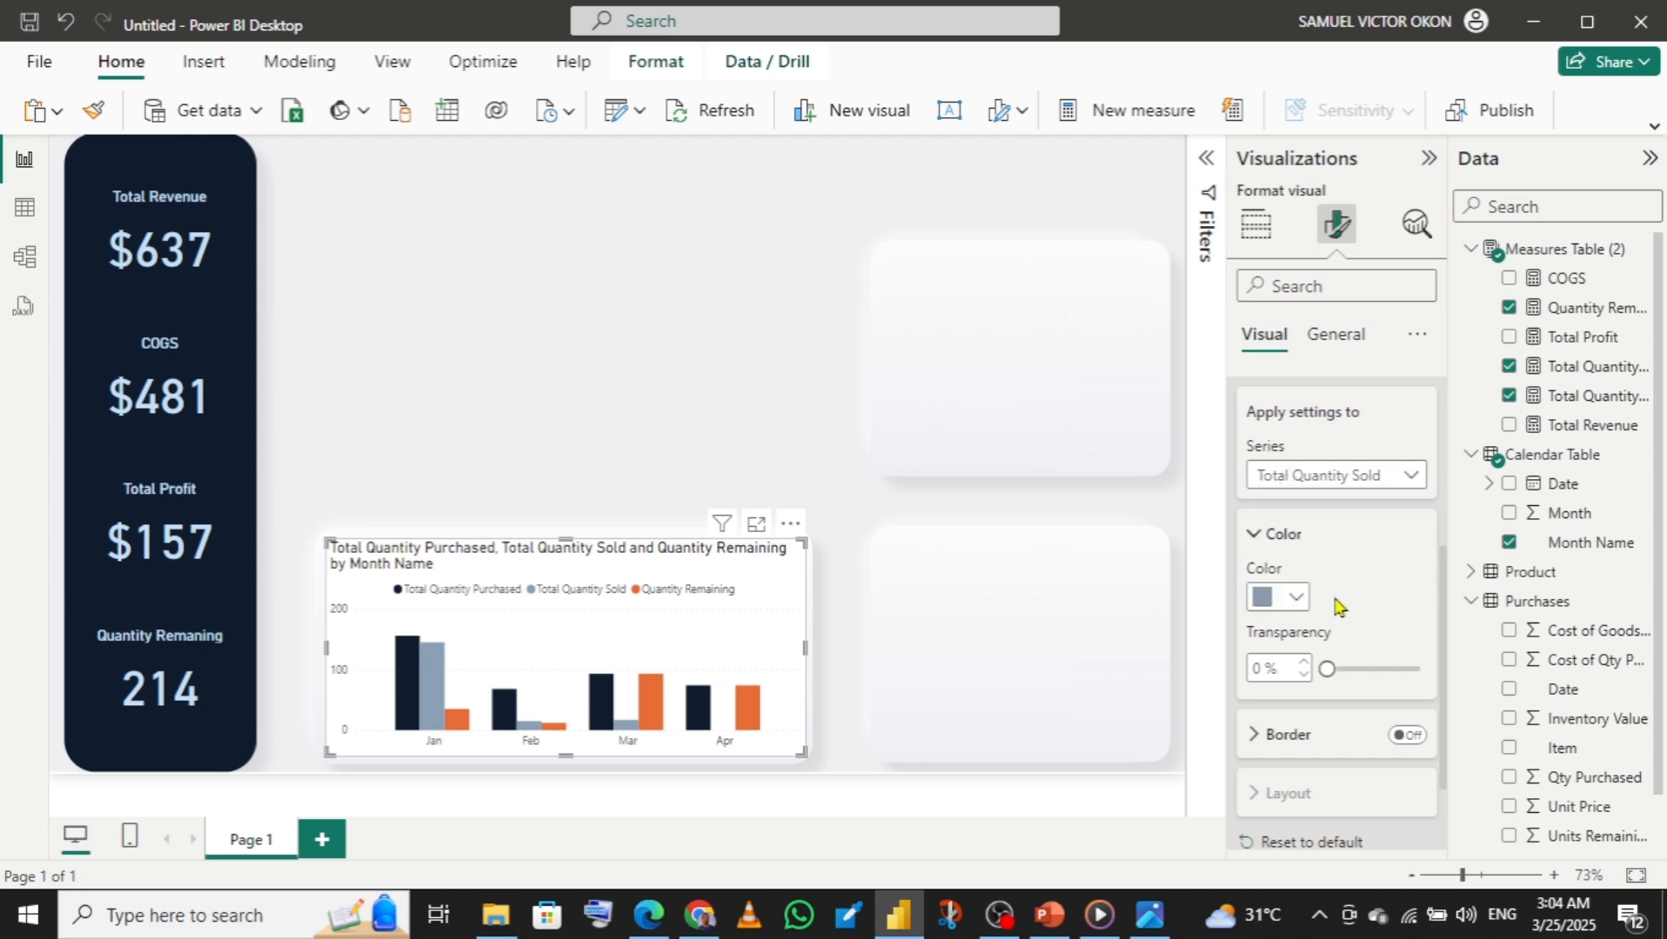
{"action": "left_click", "coordinate": [1298, 599]}
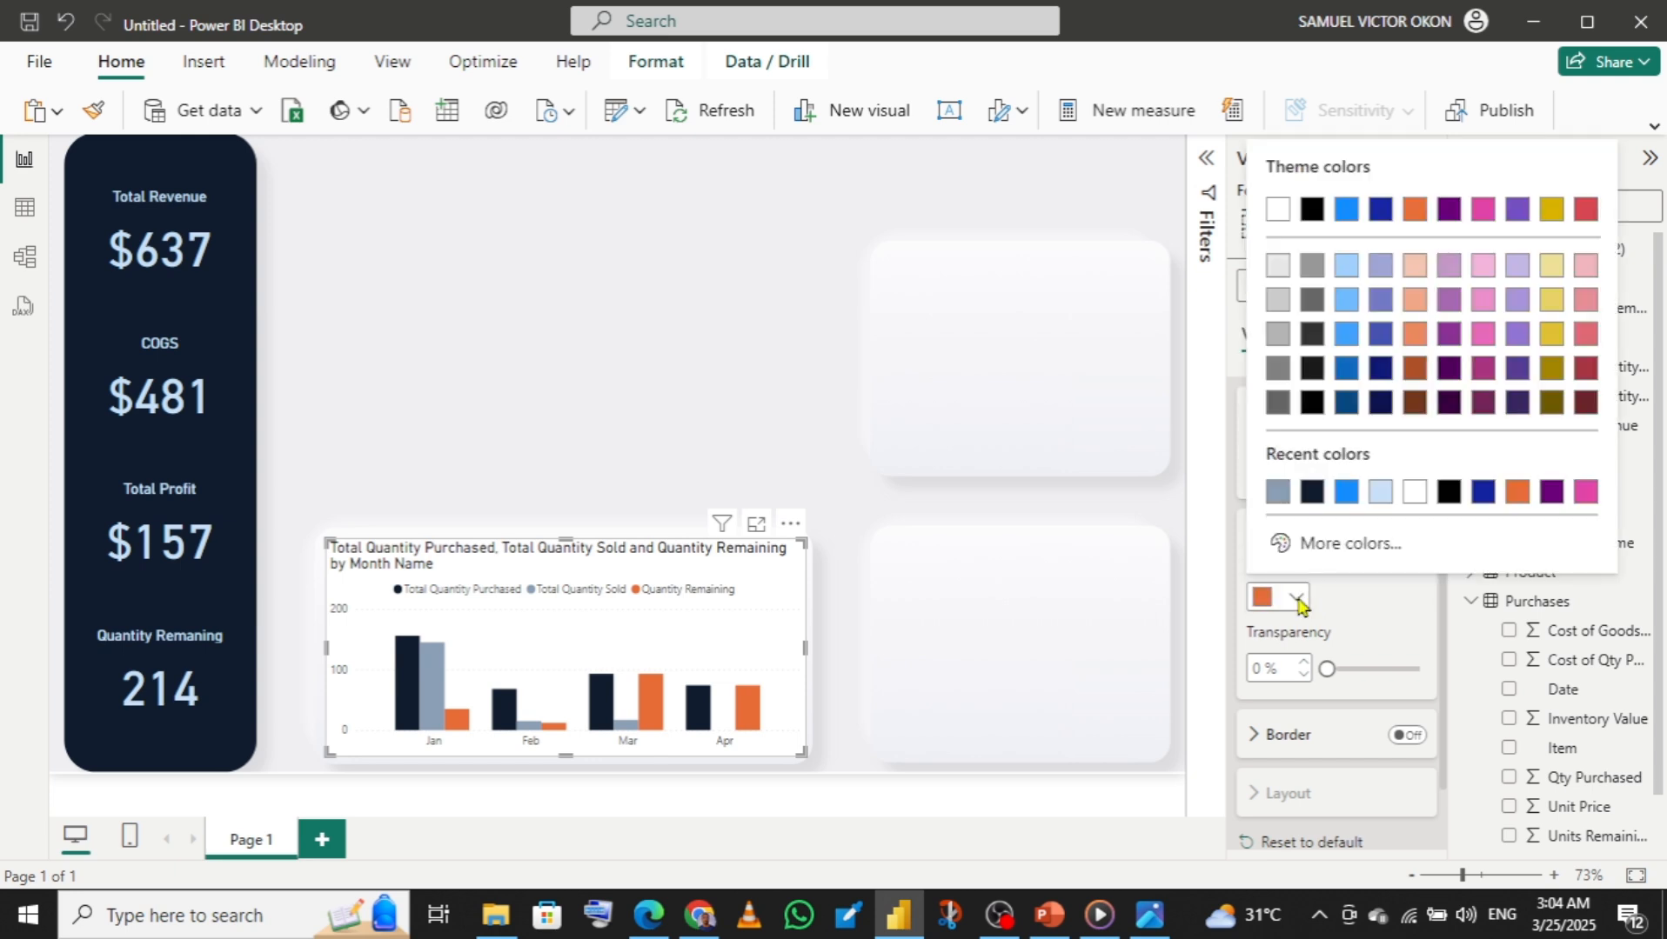
{"action": "left_click", "coordinate": [1381, 494]}
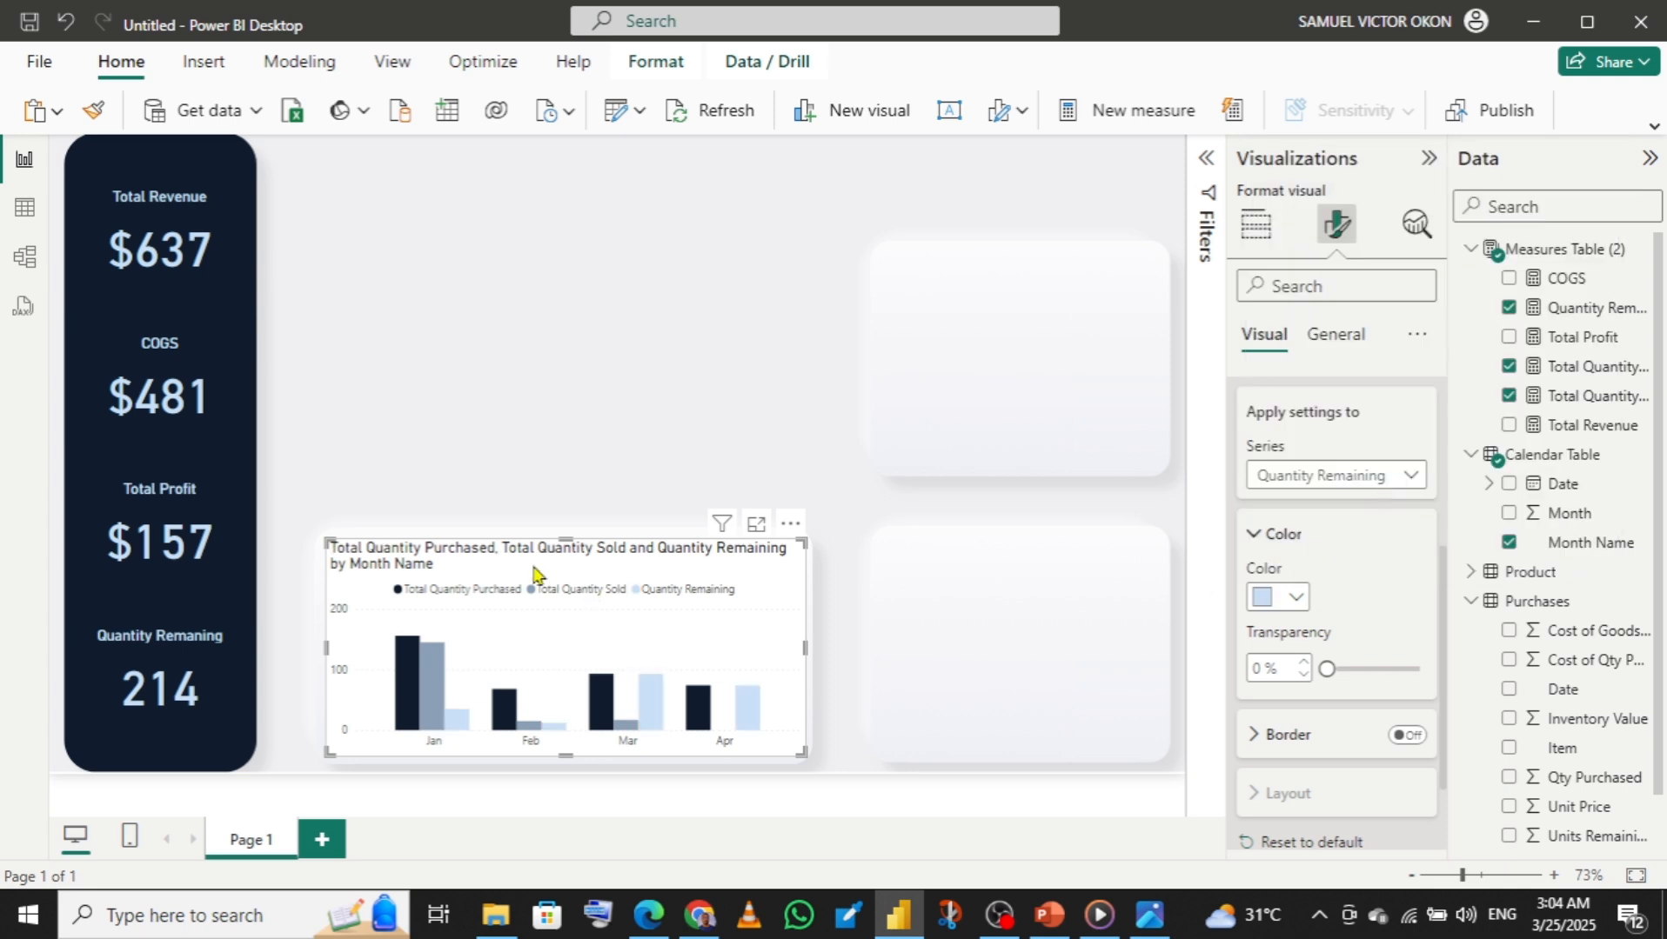
- Set the column chart's title font size to 13 and center the title horizontally
{"action": "left_click", "coordinate": [1334, 336]}
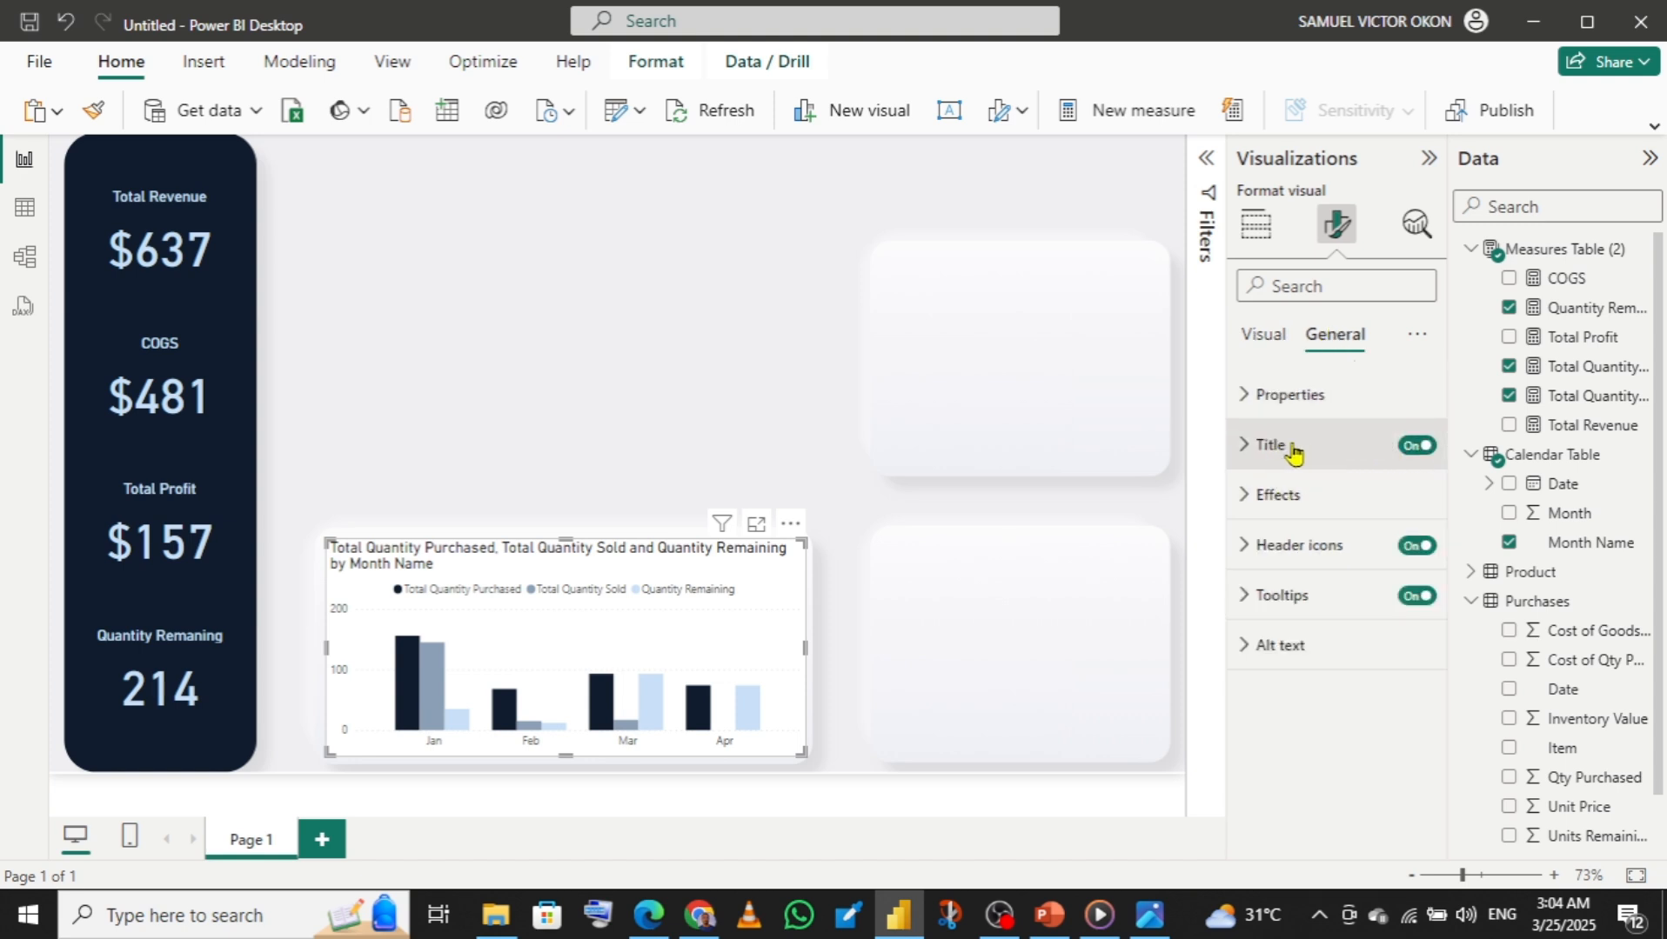
{"action": "left_click", "coordinate": [1245, 447]}
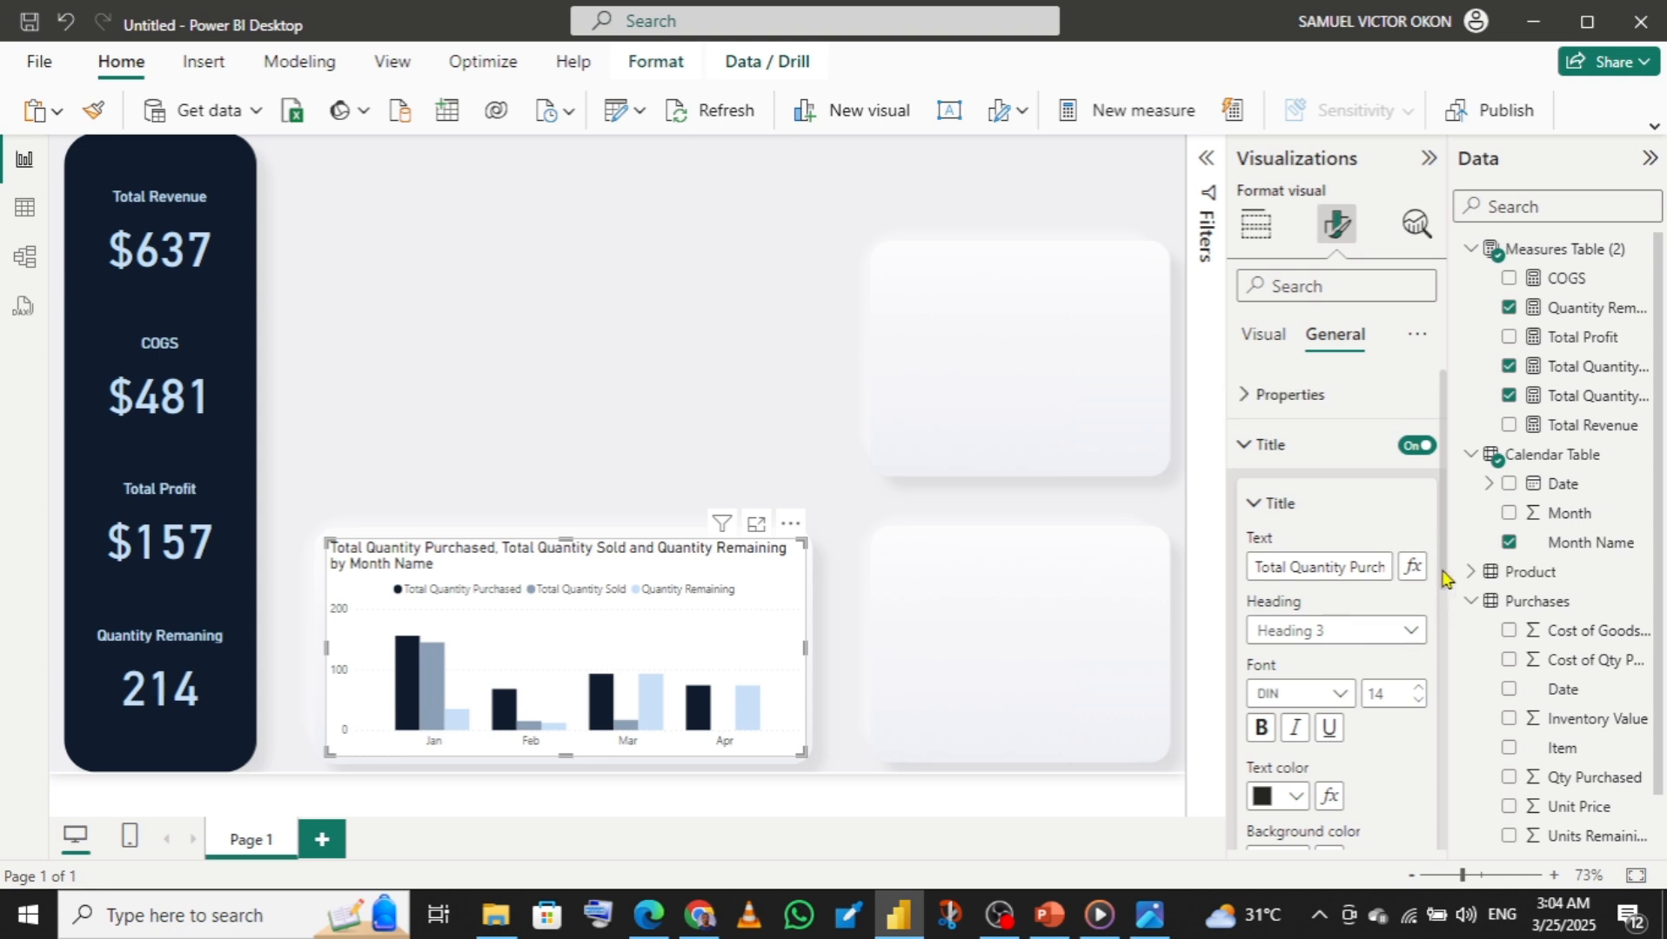
{"action": "left_click_drag", "start_coordinate": [1444, 567], "coordinate": [1447, 659]}
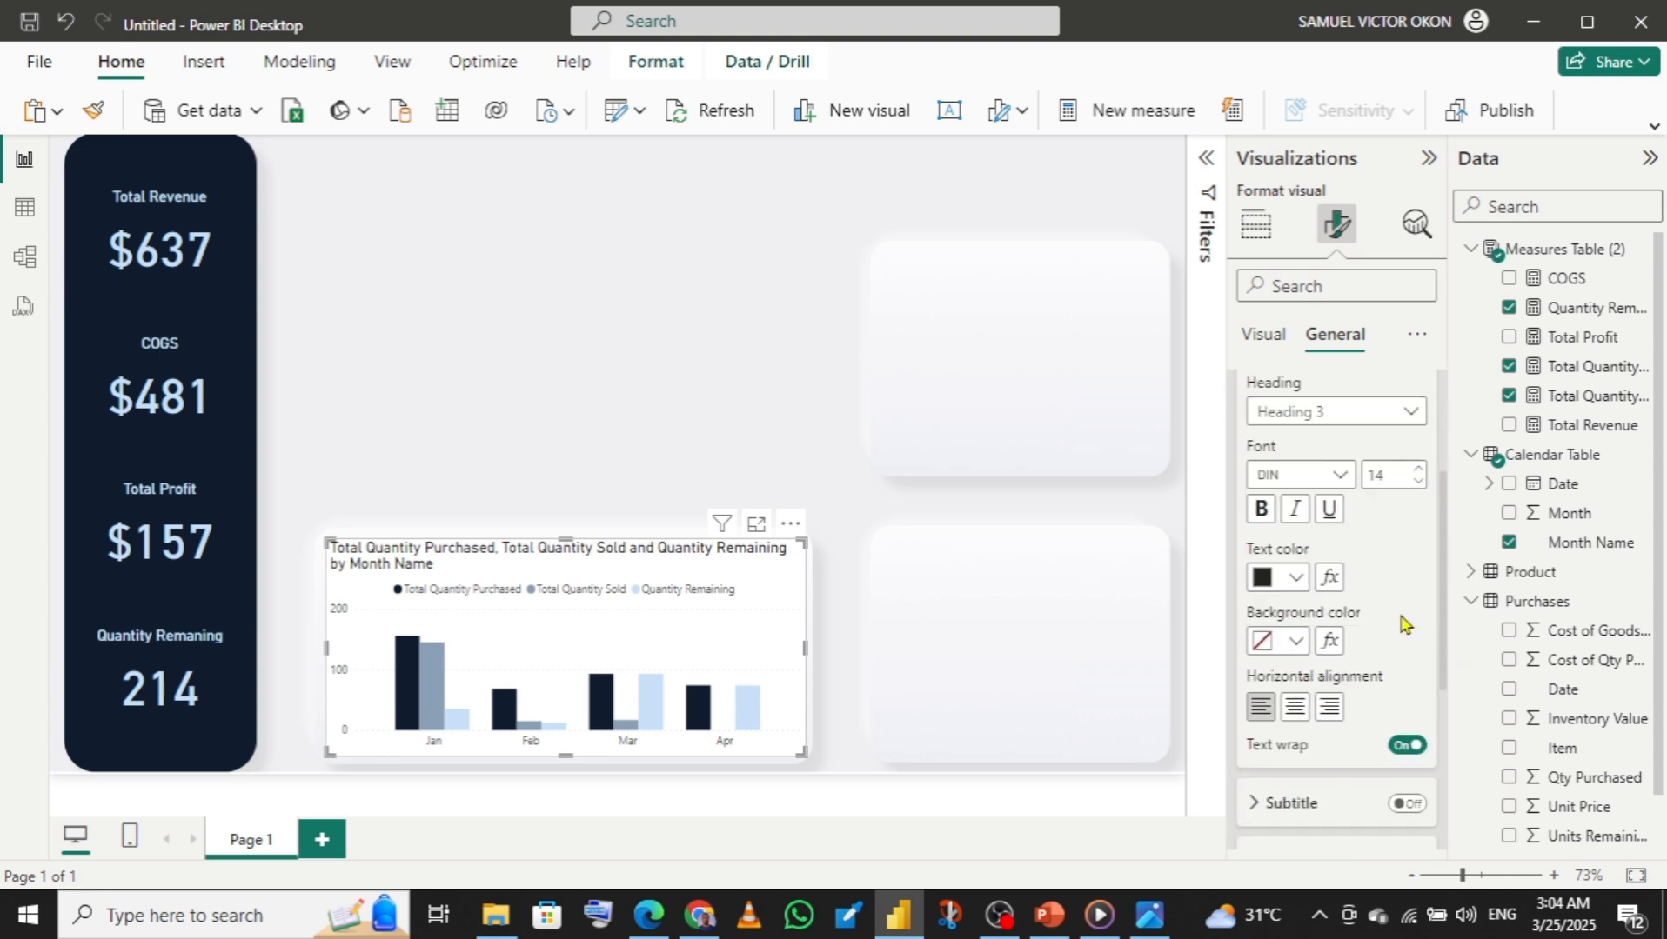
{"action": "left_click", "coordinate": [1419, 483]}
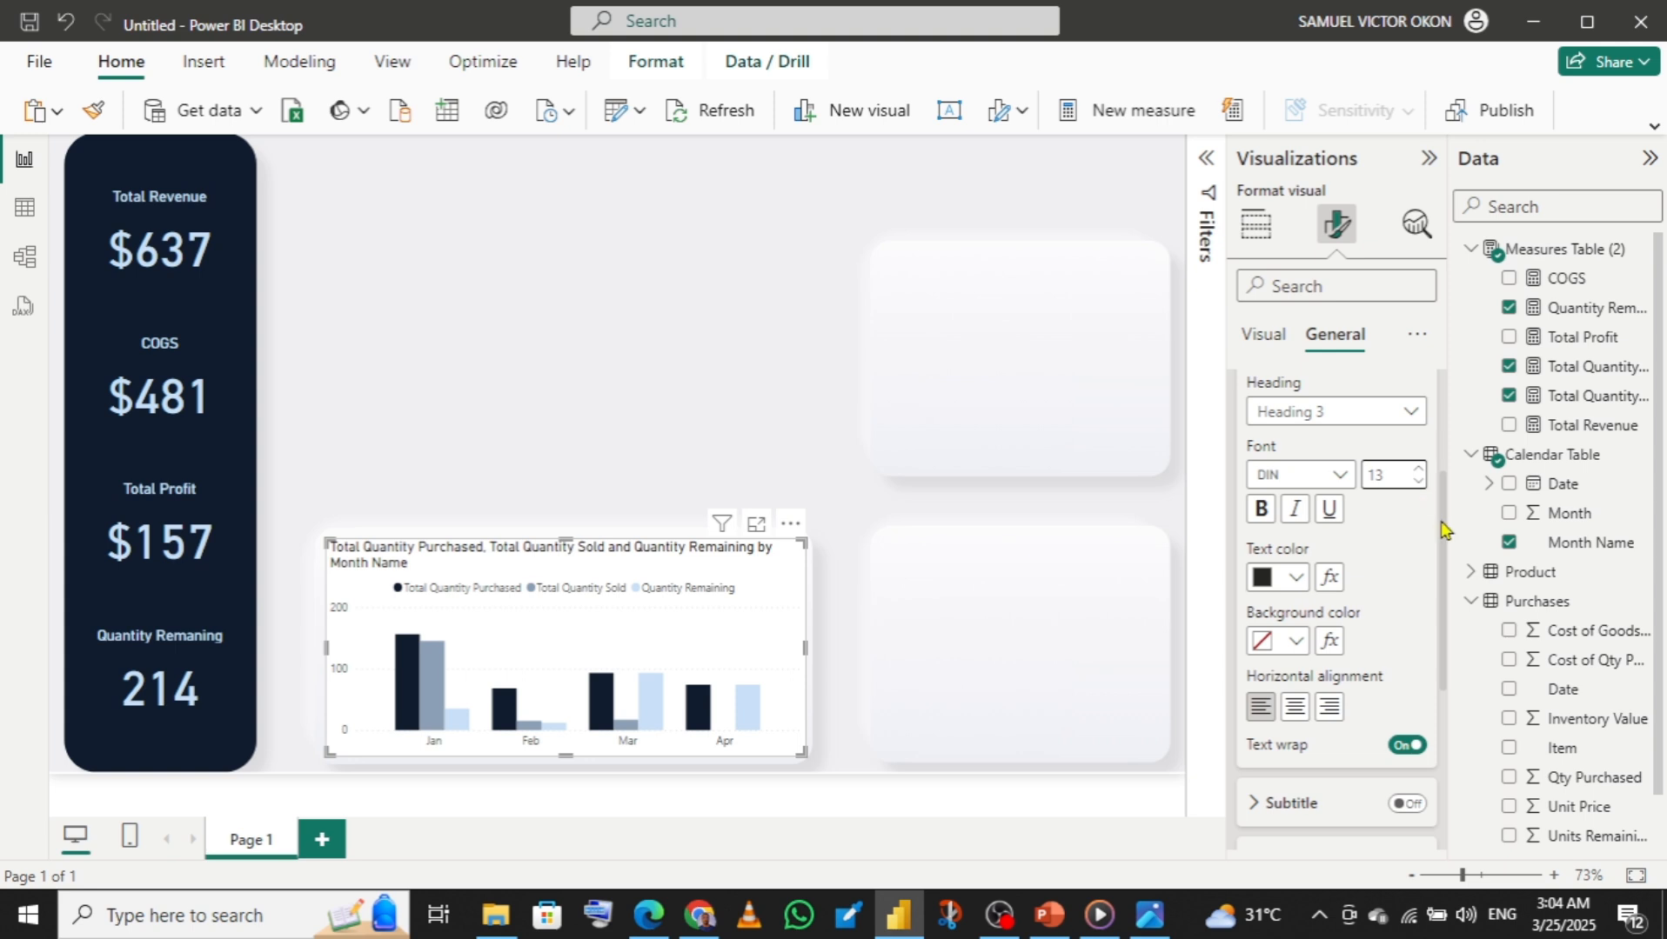
{"action": "left_click_drag", "start_coordinate": [1442, 517], "coordinate": [1441, 443]}
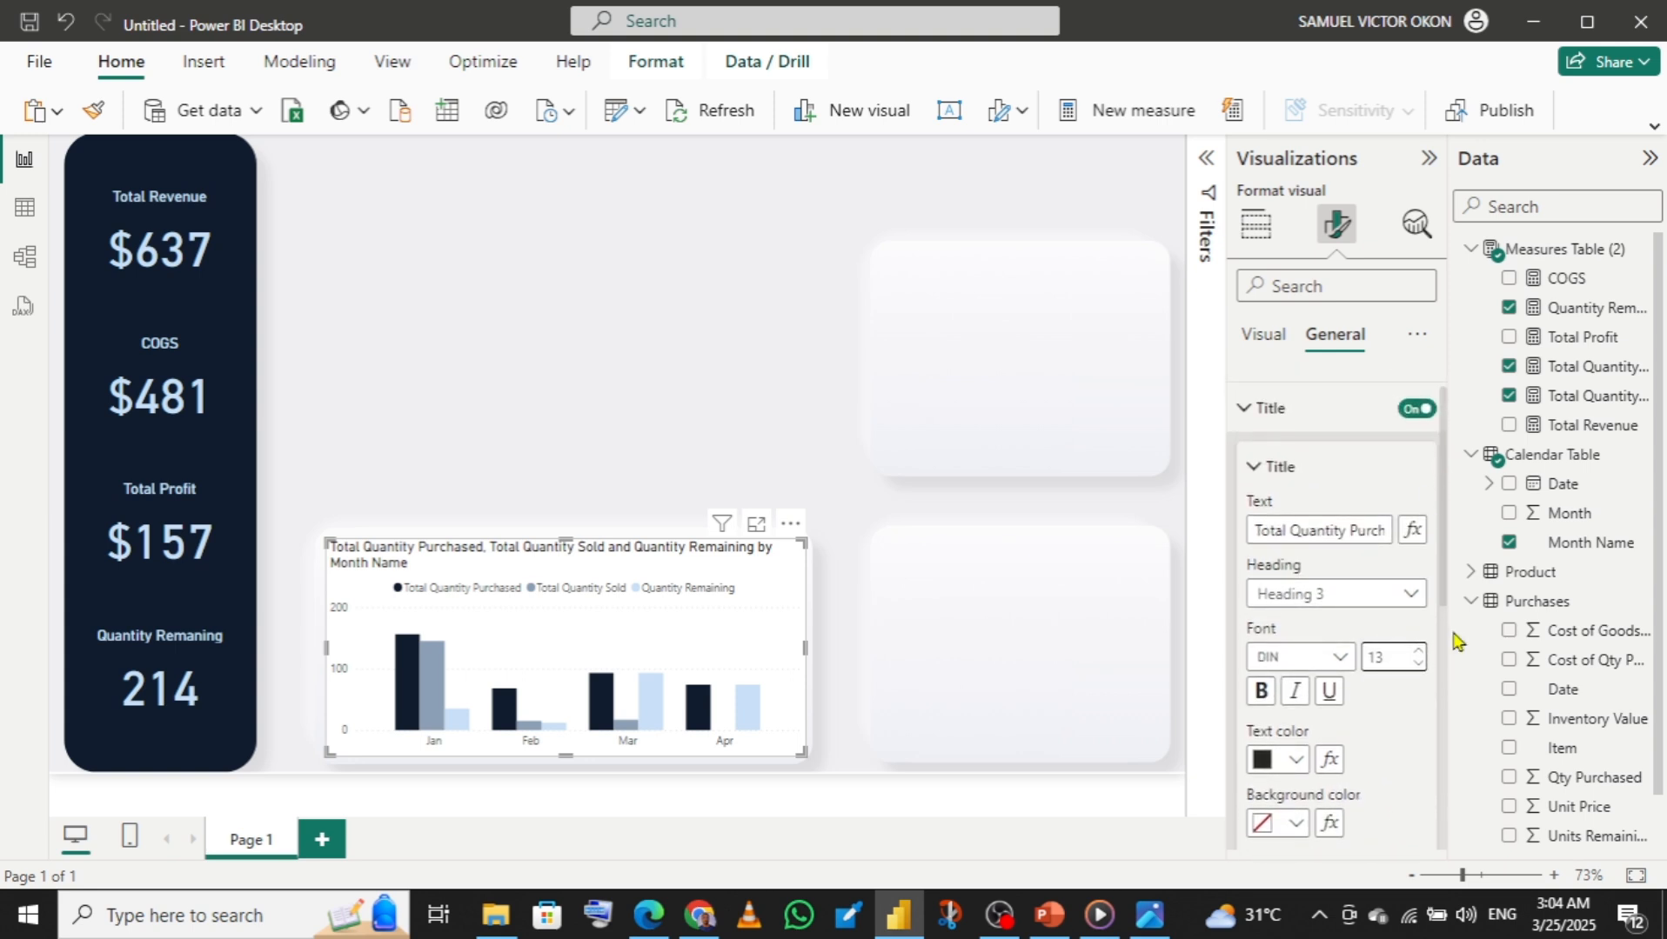
{"action": "left_click_drag", "start_coordinate": [1442, 571], "coordinate": [1441, 637]}
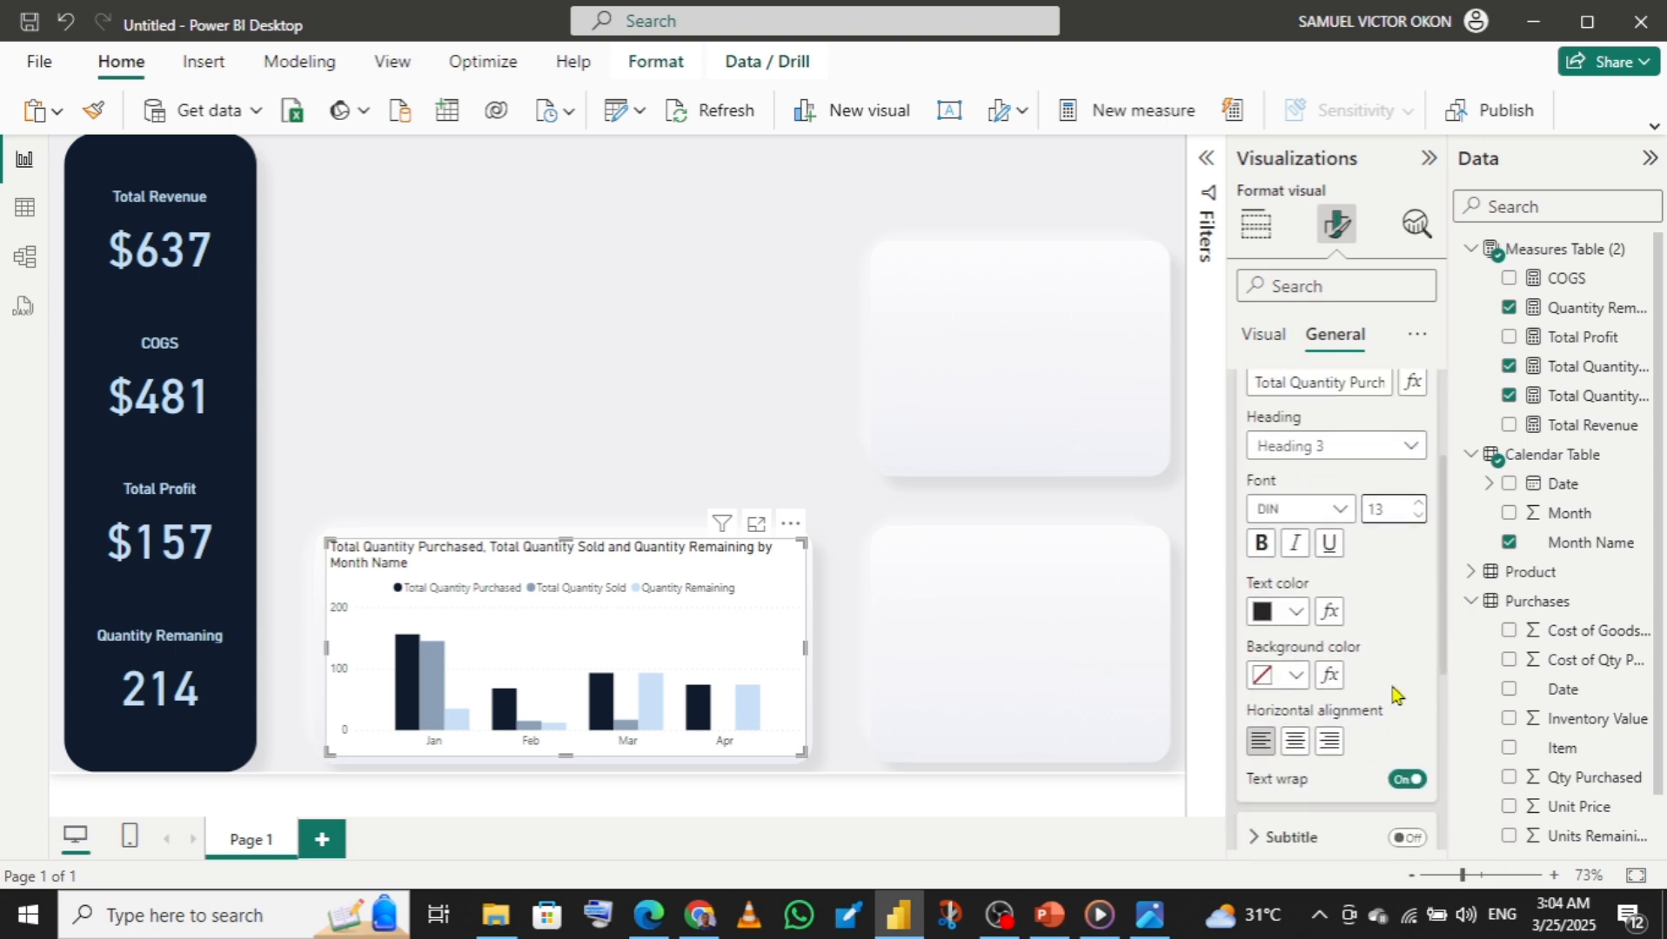
{"action": "left_click", "coordinate": [1296, 741]}
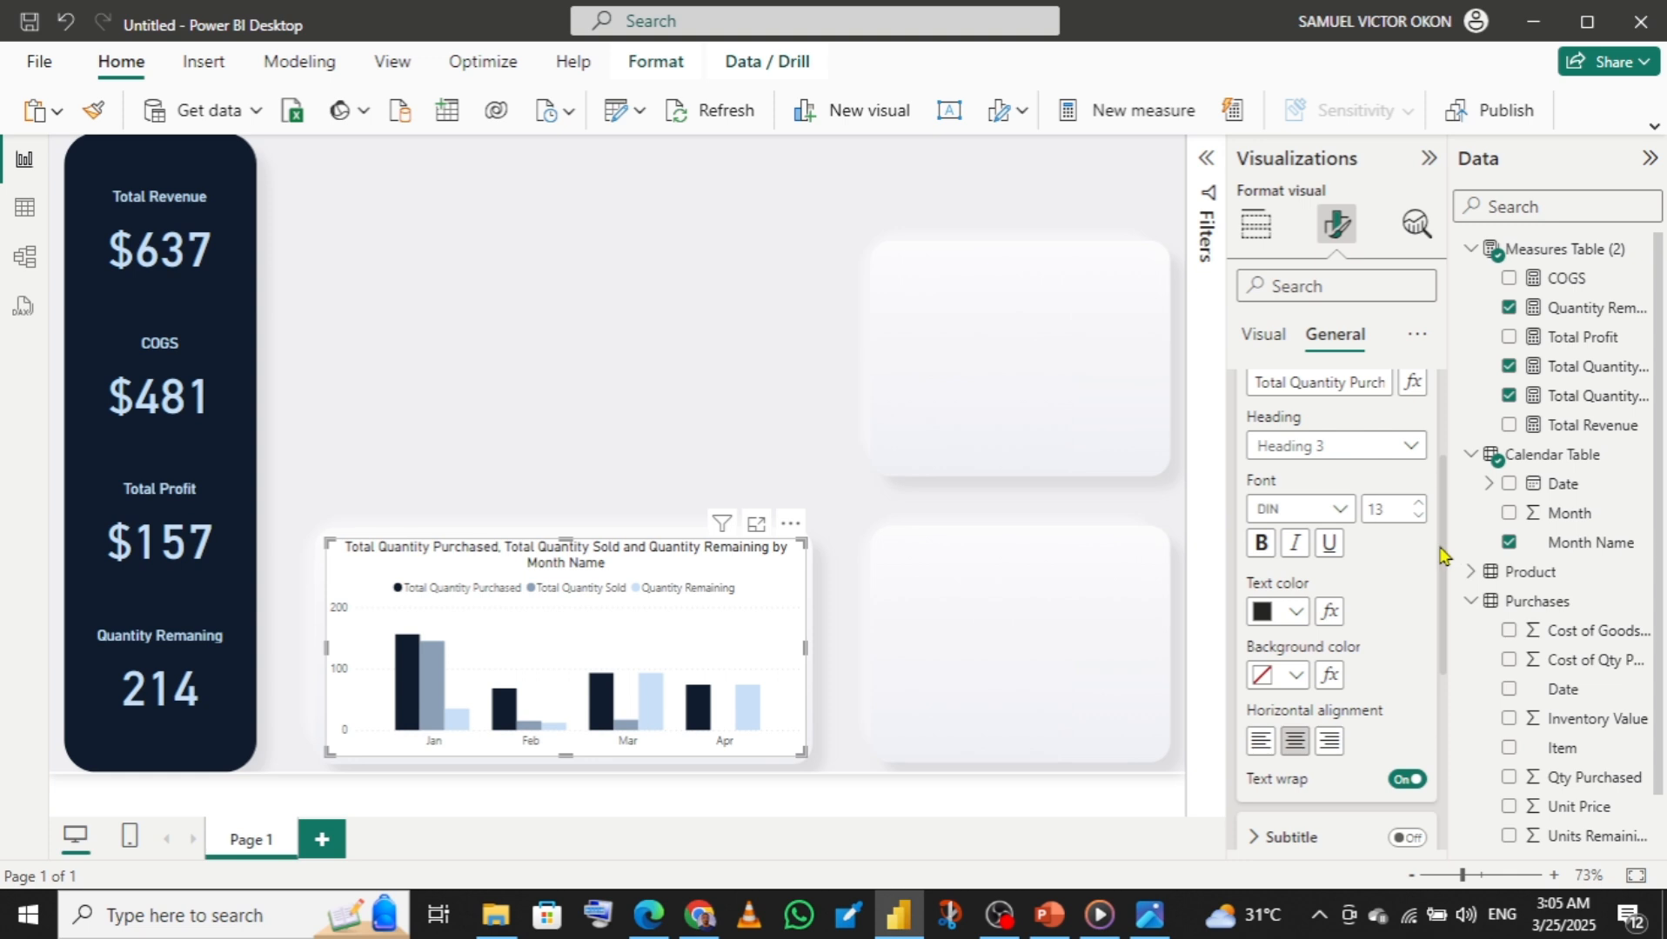
- Shorten the end of the chart's title text from "by Month Name" to "by Month"
{"action": "scroll", "coordinate": [1444, 467], "scroll_direction": "up", "scroll_amount": 3}
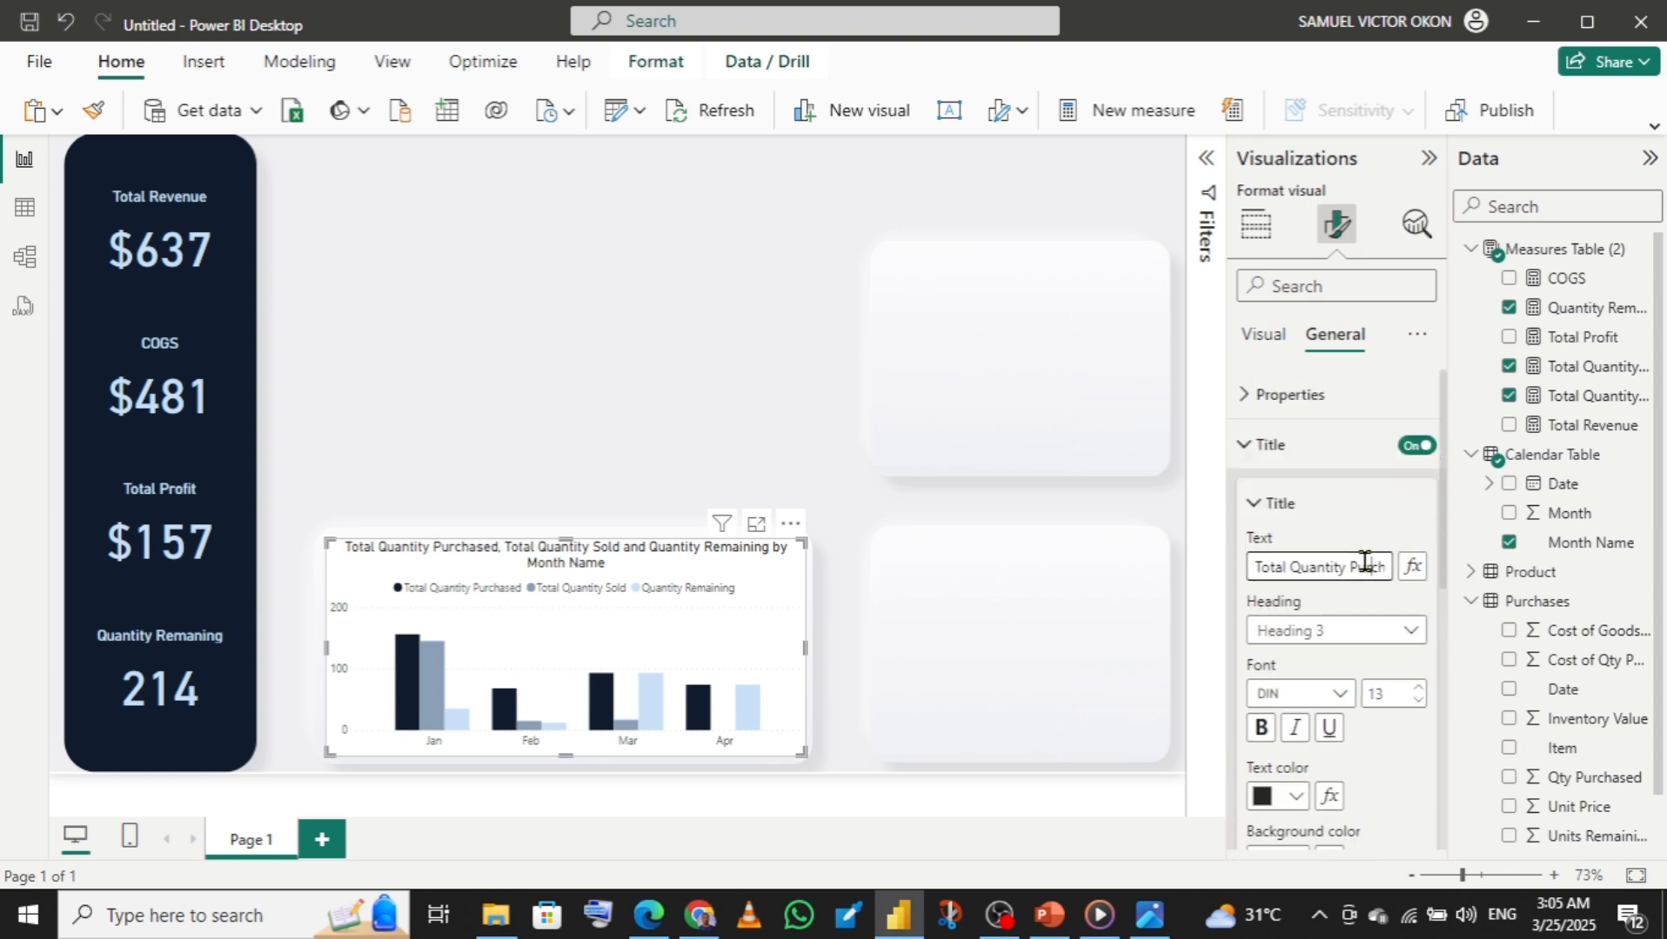
{"action": "key", "text": "Right"}
{"action": "key", "text": "Right"}
{"action": "key", "text": "Right"}
{"action": "key", "text": "Right"}
{"action": "key", "text": "Right"}
{"action": "key", "text": "Right"}
{"action": "key", "text": "Right"}
{"action": "key", "text": "Right"}
{"action": "key", "text": "Right"}
{"action": "key", "text": "Right"}
{"action": "key", "text": "Right"}
{"action": "key", "text": "Right"}
{"action": "key", "text": "Right"}
{"action": "key", "text": "Right"}
{"action": "key", "text": "Right"}
{"action": "key", "text": "Right"}
{"action": "key", "text": "Right"}
{"action": "key", "text": "Right"}
{"action": "key", "text": "Right"}
{"action": "key", "text": "Right"}
{"action": "key", "text": "Right"}
{"action": "key", "text": "Right"}
{"action": "key", "text": "Right"}
{"action": "key", "text": "Right"}
{"action": "key", "text": "Right"}
{"action": "key", "text": "Right"}
{"action": "key", "text": "Right"}
{"action": "key", "text": "Right"}
{"action": "key", "text": "Right"}
{"action": "key", "text": "Right"}
{"action": "key", "text": "Right"}
{"action": "key", "text": "Right"}
{"action": "key", "text": "Right"}
{"action": "key", "text": "Right"}
{"action": "key", "text": "Right"}
{"action": "key", "text": "Right"}
{"action": "key", "text": "Right"}
{"action": "key", "text": "Right"}
{"action": "key", "text": "Right"}
{"action": "key", "text": "Right"}
{"action": "key", "text": "BackSpace"}
{"action": "key", "text": "BackSpace"}
{"action": "key", "text": "BackSpace"}
{"action": "key", "text": "BackSpace"}
{"action": "key", "text": "BackSpace"}
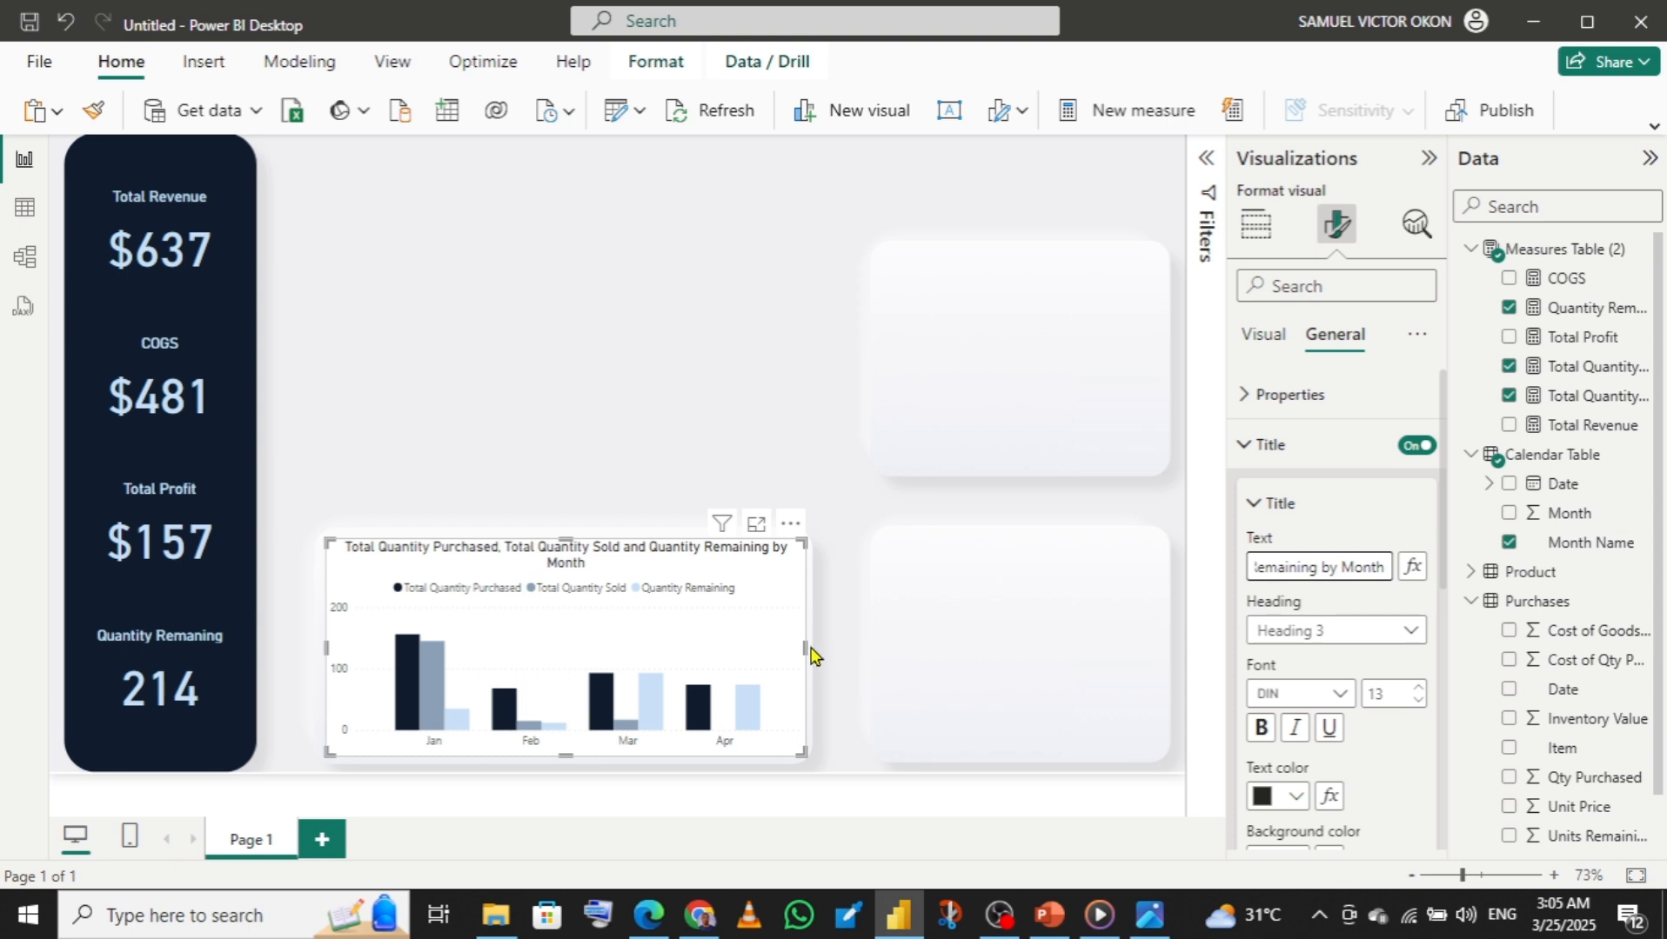
- Widen the column chart slightly on both sides until its title fits one line, and extend its upper edge slightly upward
{"action": "left_click_drag", "start_coordinate": [809, 648], "coordinate": [818, 649]}
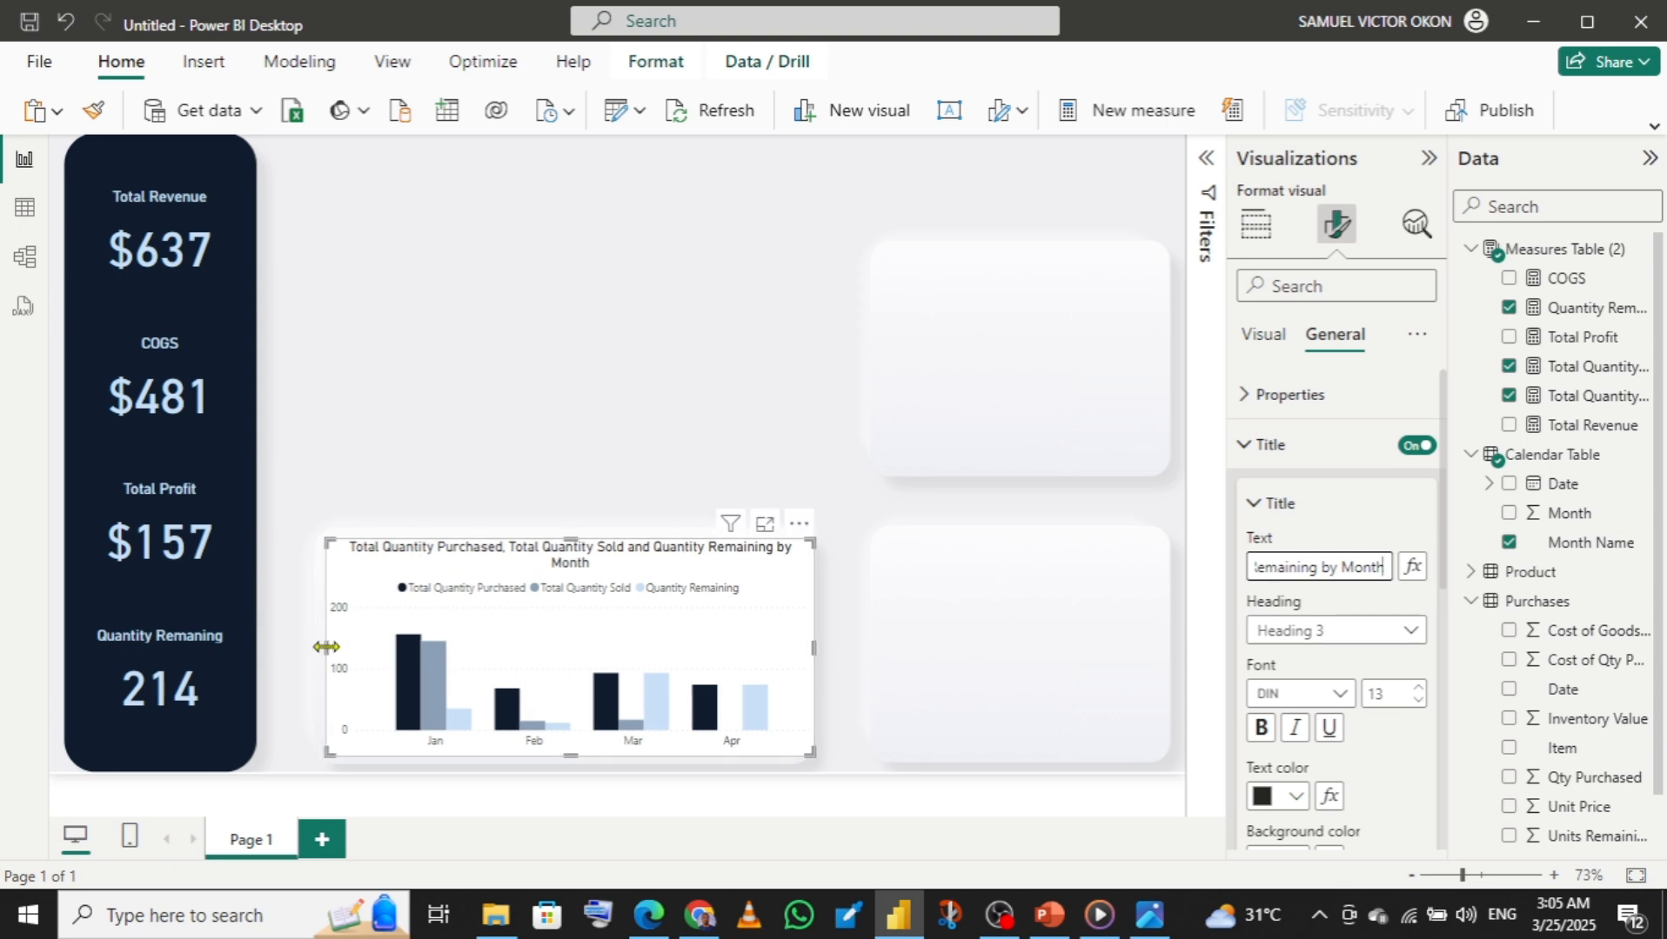
{"action": "left_click_drag", "start_coordinate": [320, 657], "coordinate": [308, 655]}
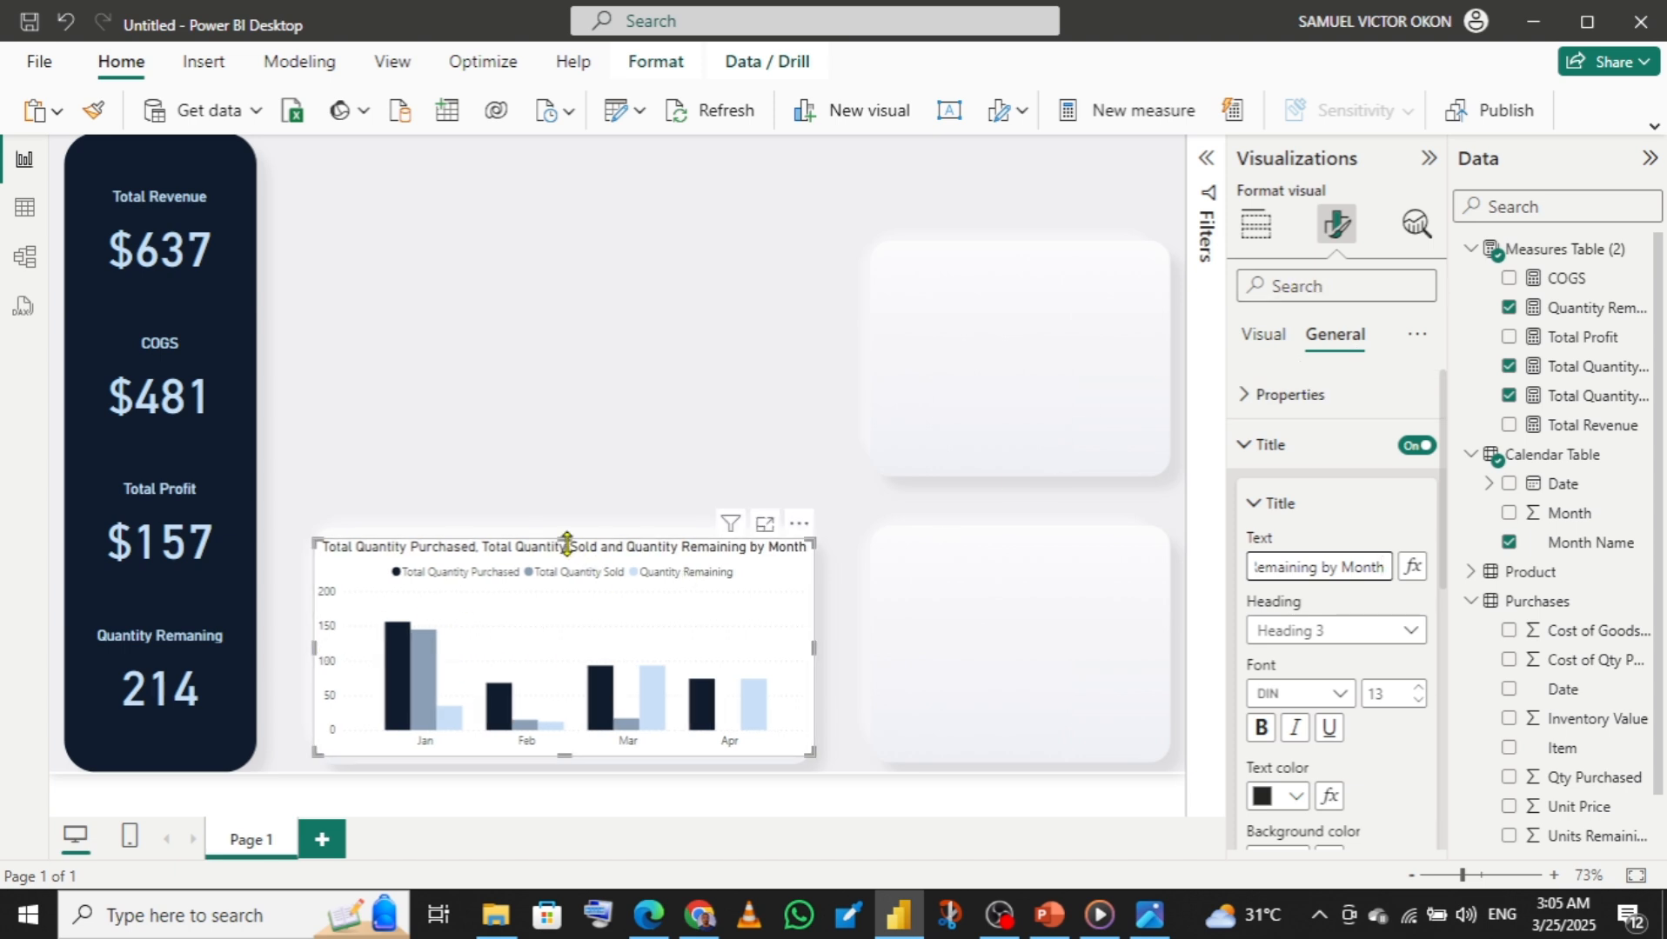
{"action": "left_click_drag", "start_coordinate": [567, 545], "coordinate": [564, 537]}
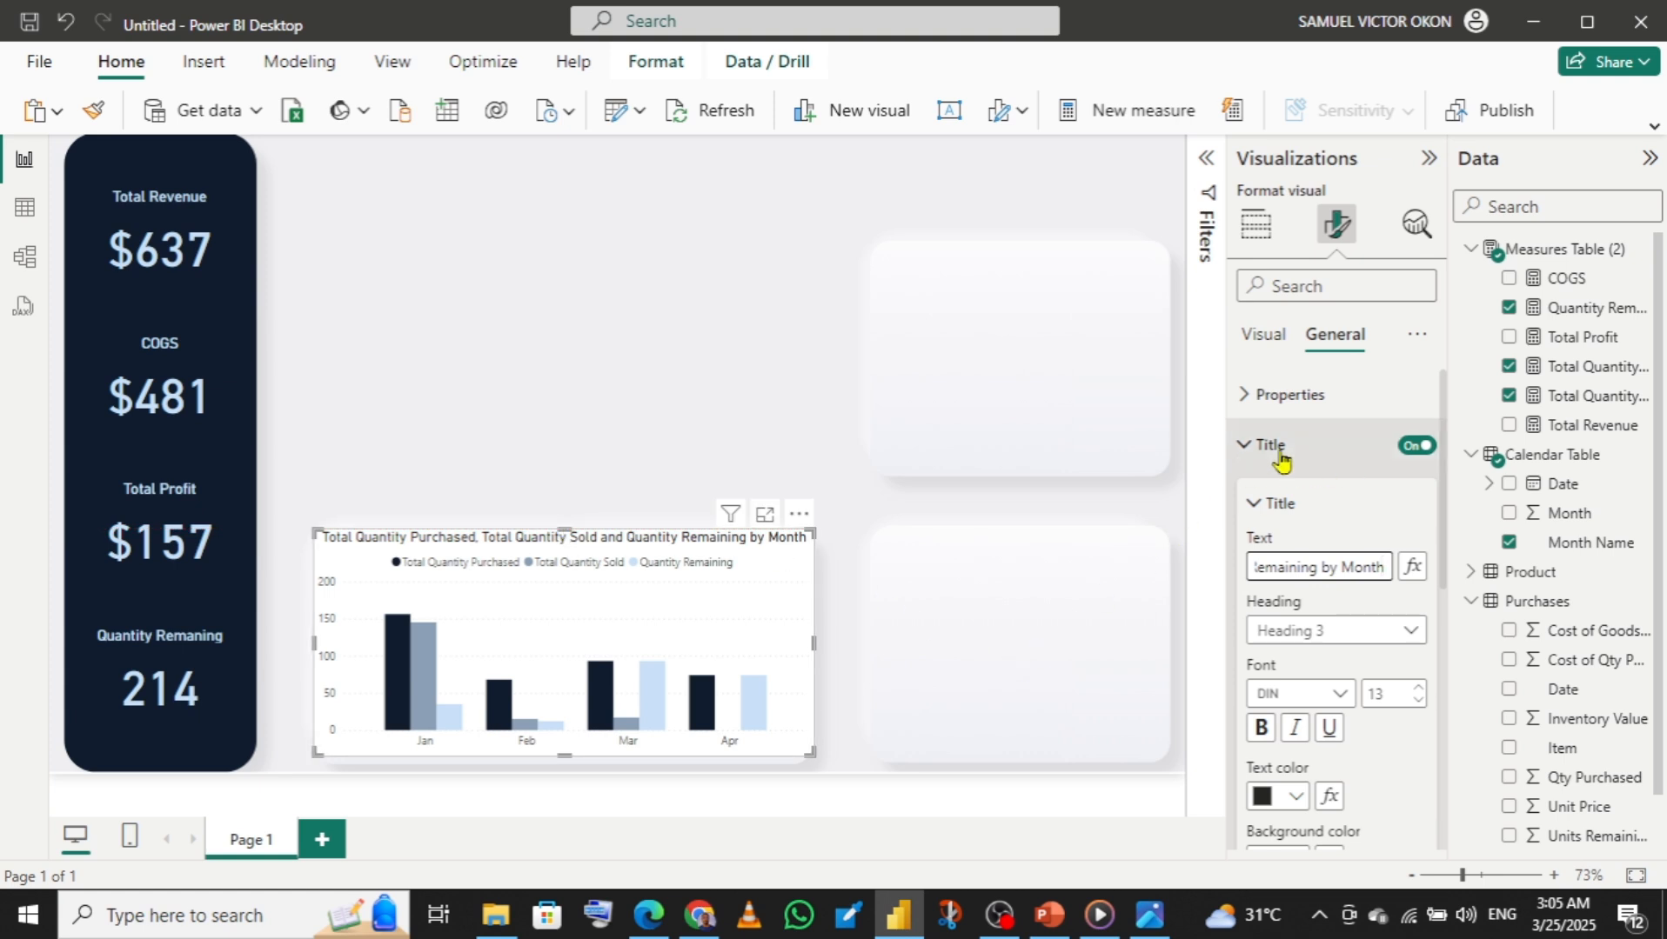
- Turn off the column chart's background in its Effects settings
{"action": "left_click", "coordinate": [1251, 452]}
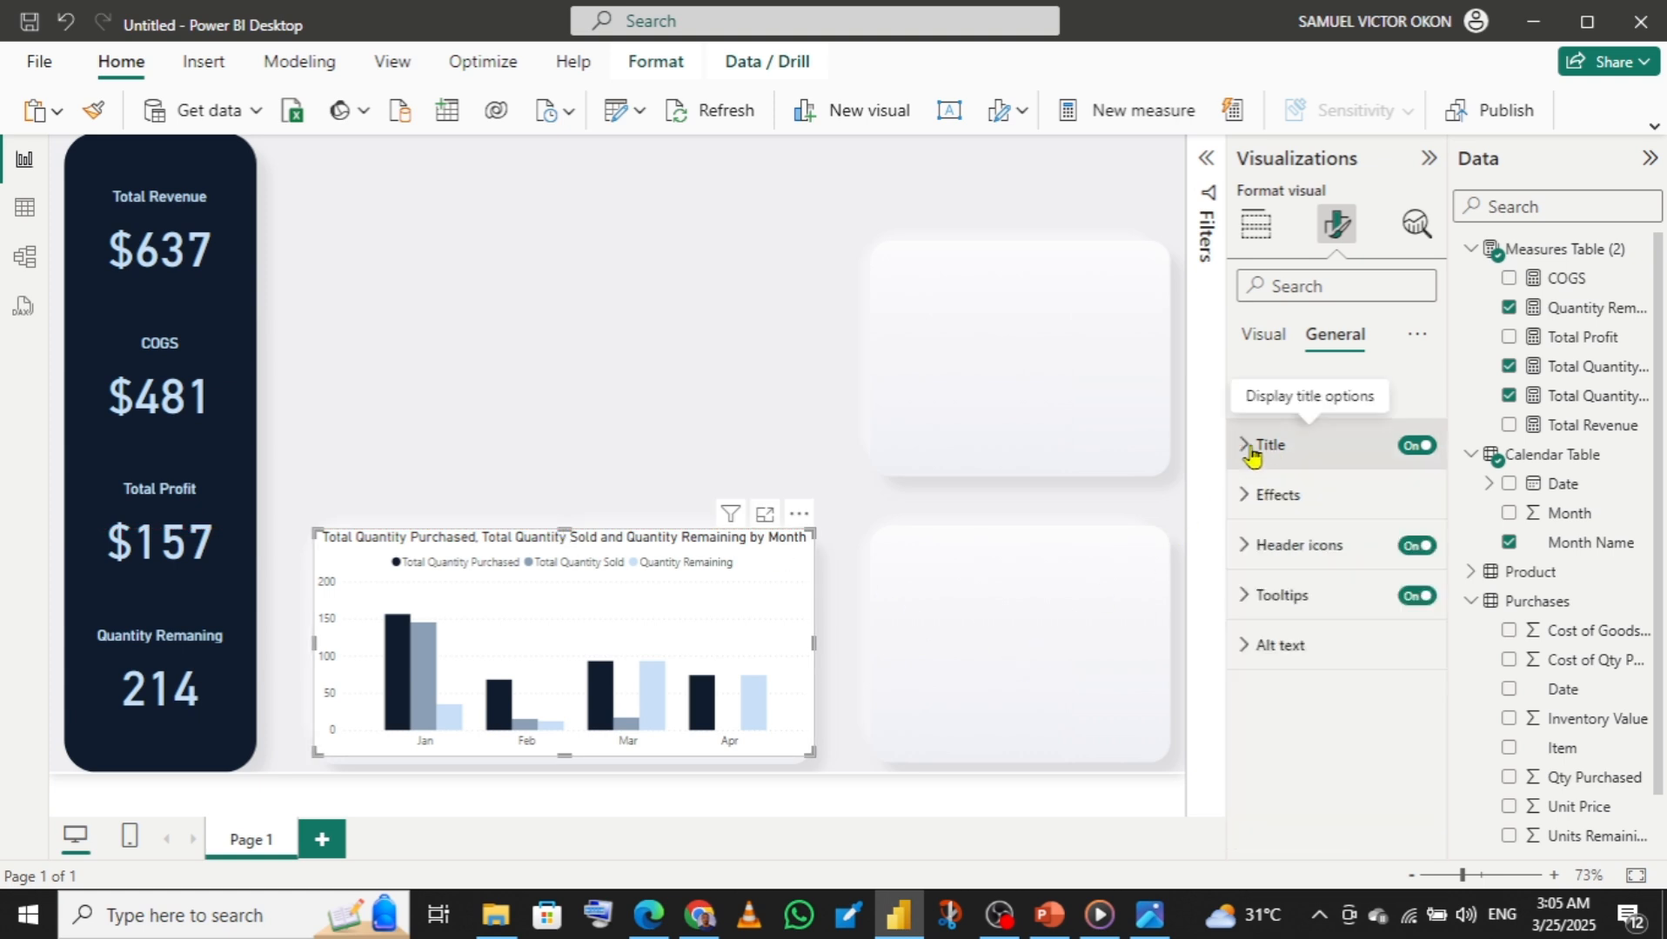
{"action": "left_click", "coordinate": [1245, 497]}
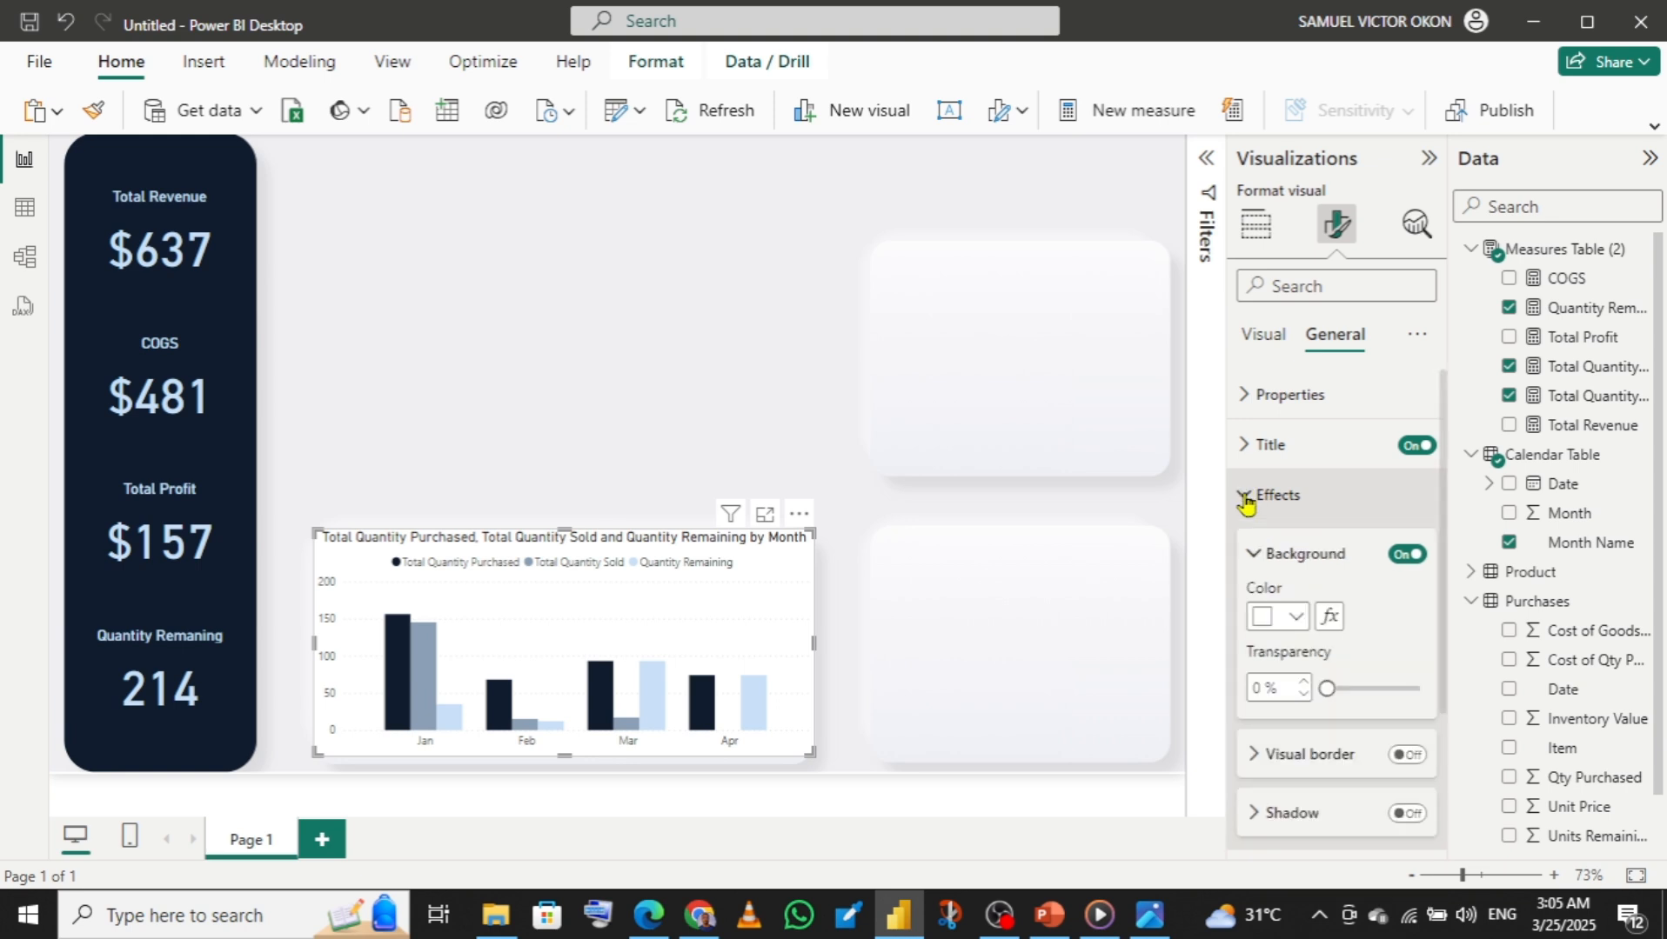
{"action": "left_click", "coordinate": [1407, 556]}
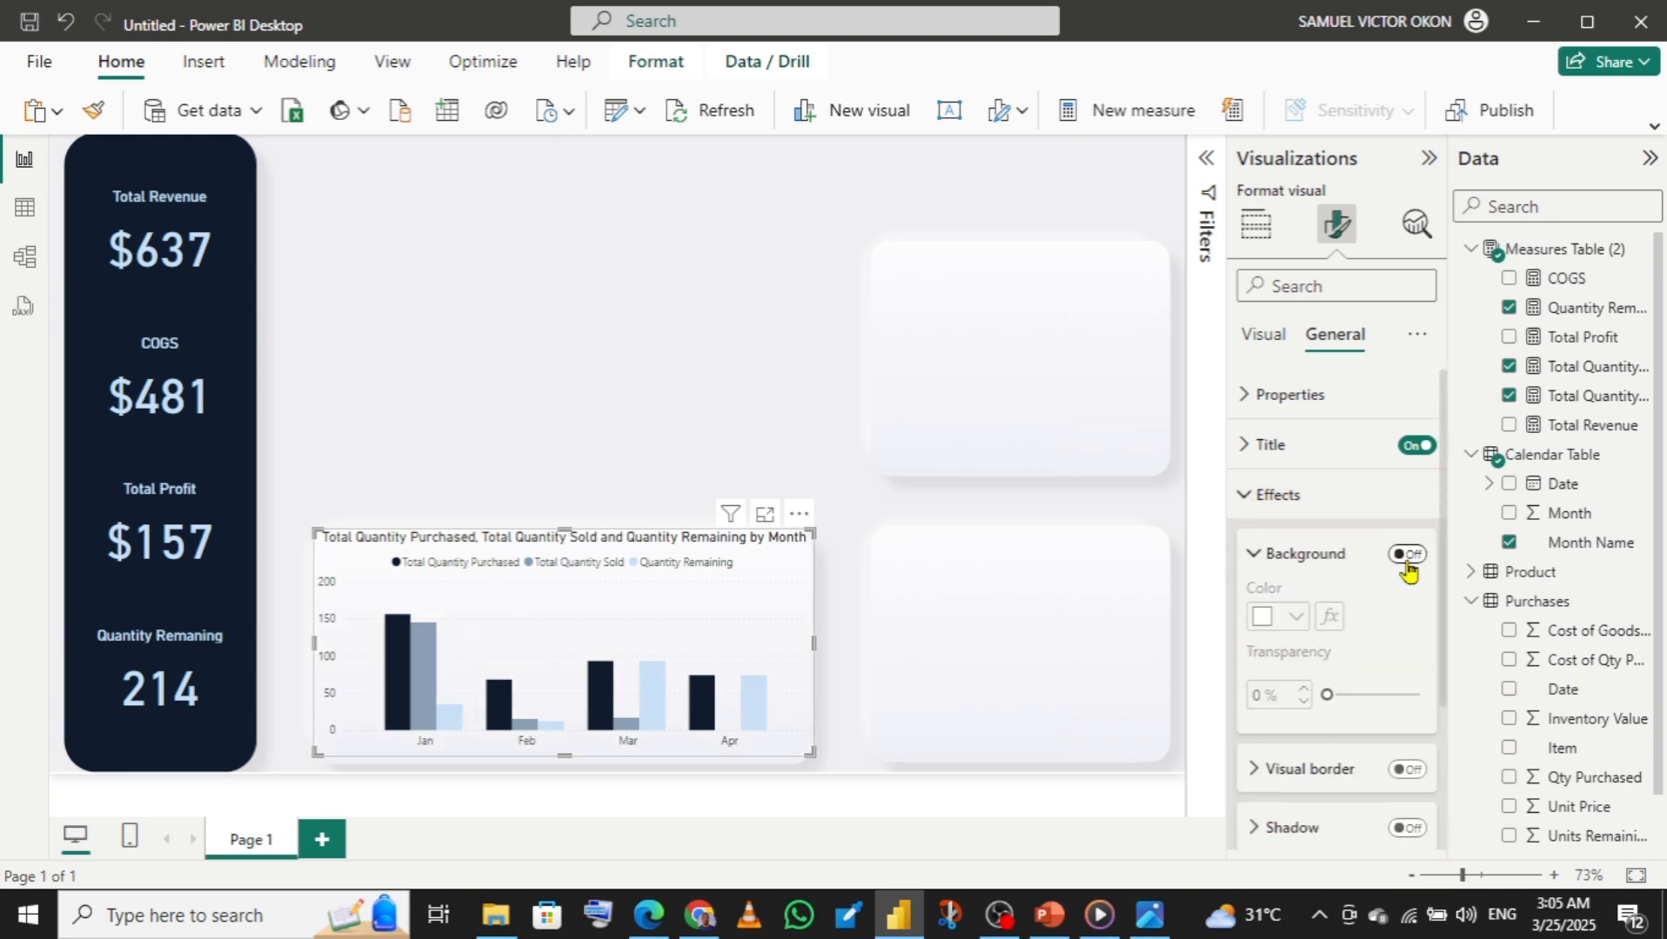
{"action": "left_click", "coordinate": [1253, 494]}
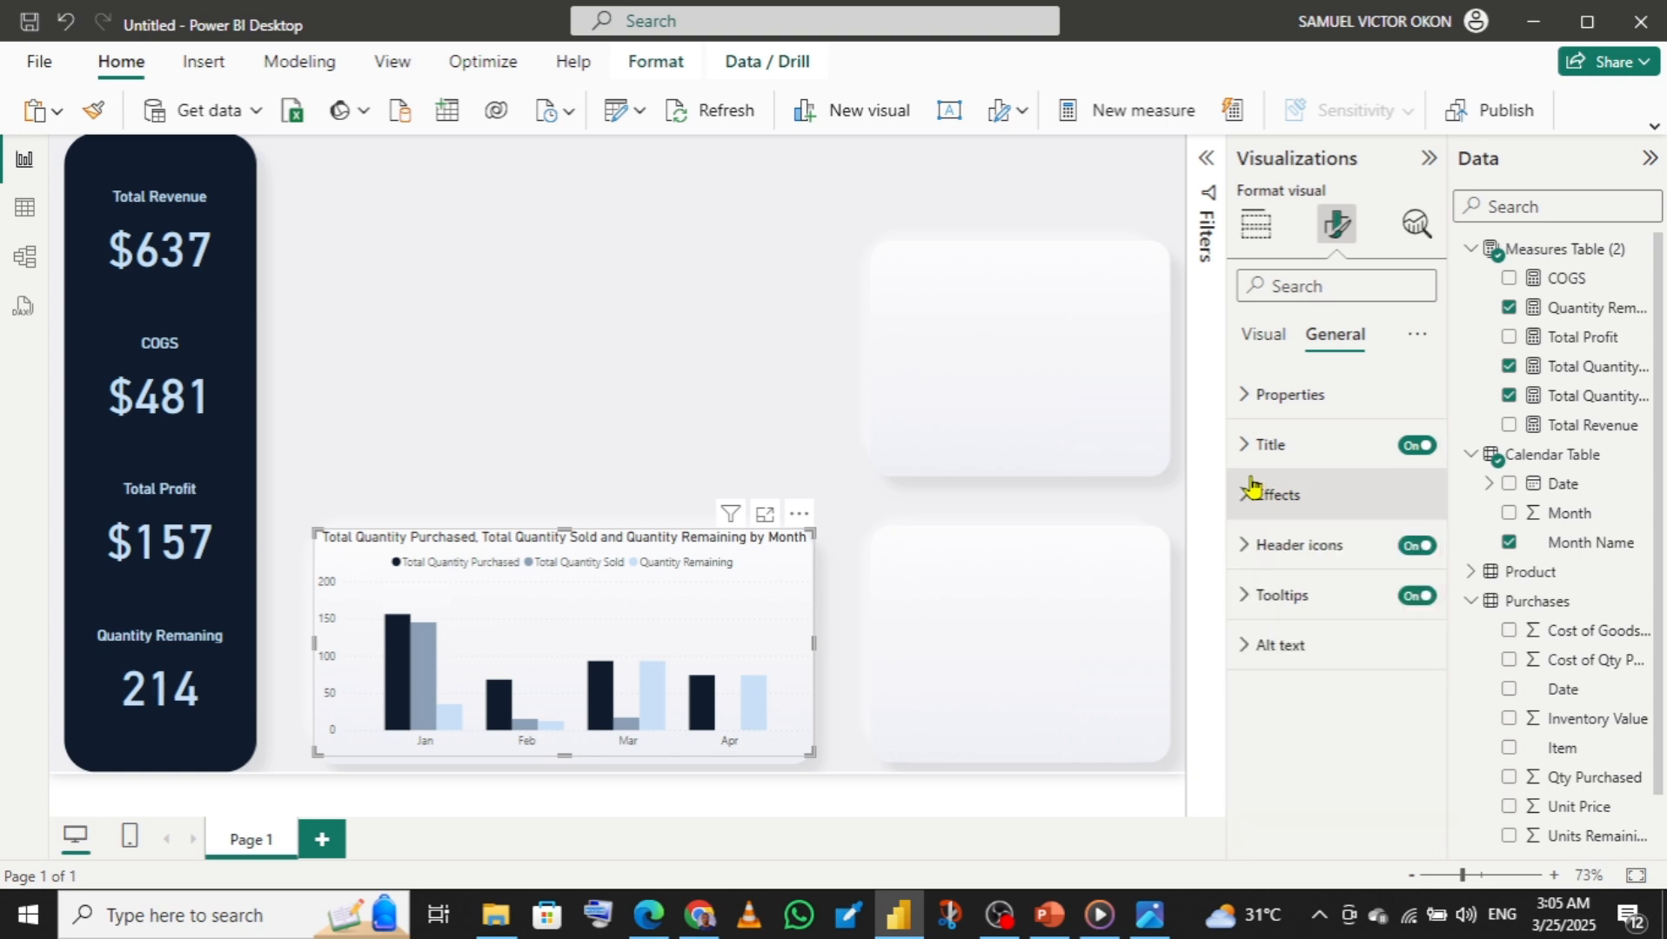
- Turn off the column chart's horizontal gridlines and deselect the chart
{"action": "left_click", "coordinate": [1259, 337]}
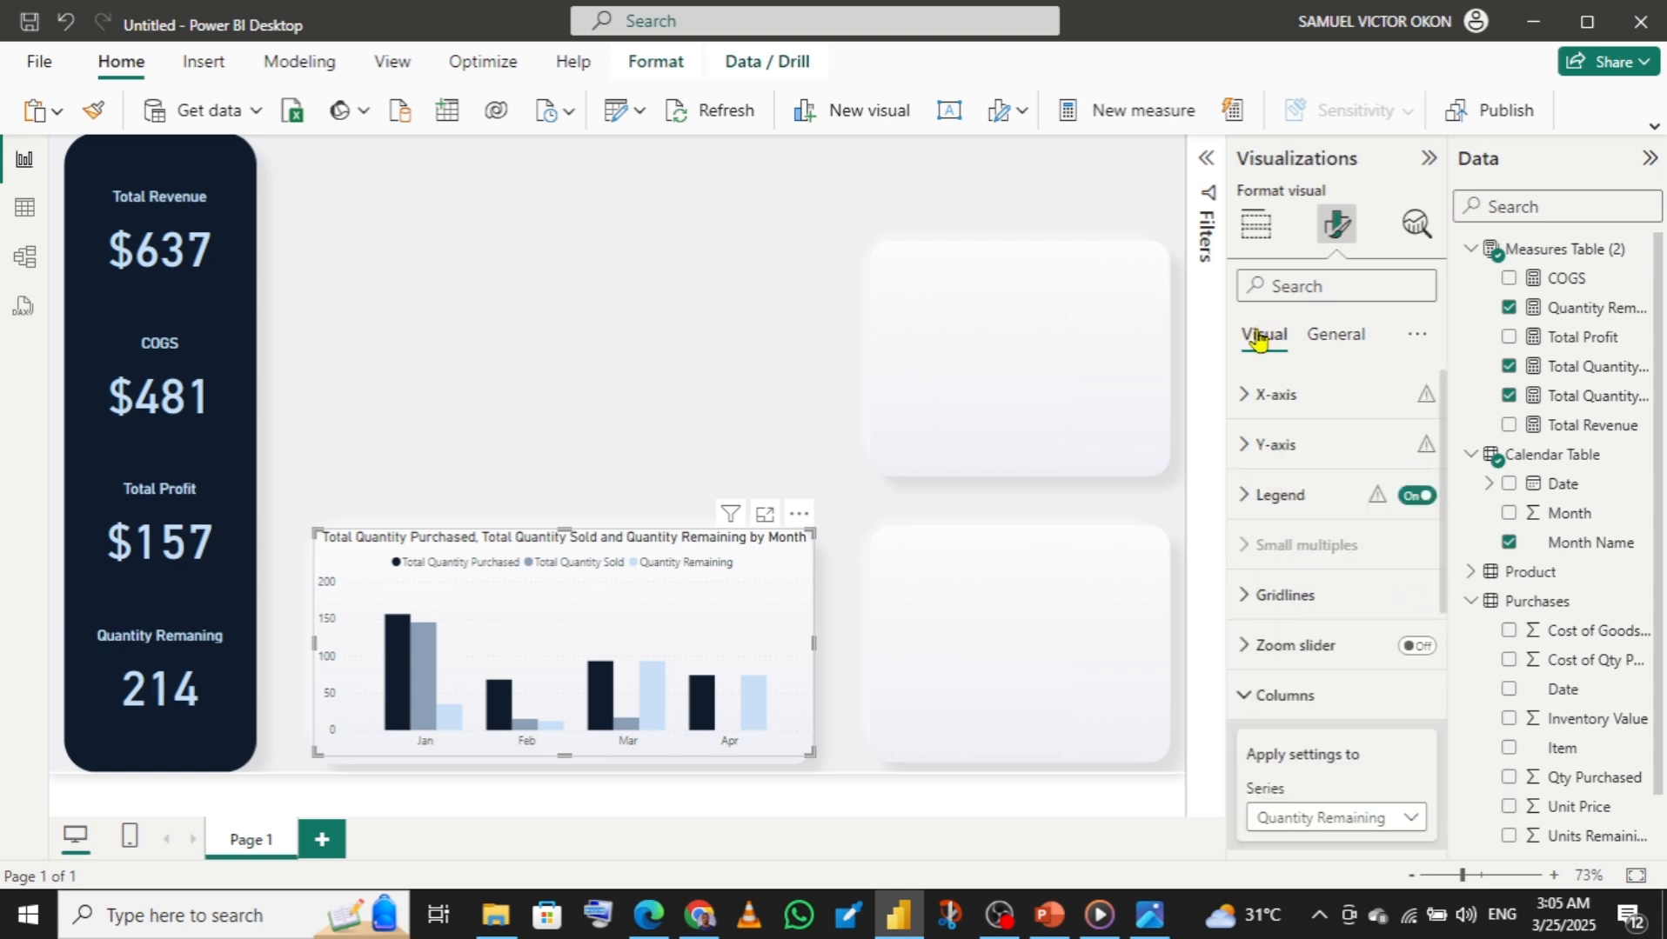
{"action": "left_click", "coordinate": [1259, 603]}
{"action": "left_click", "coordinate": [1404, 656]}
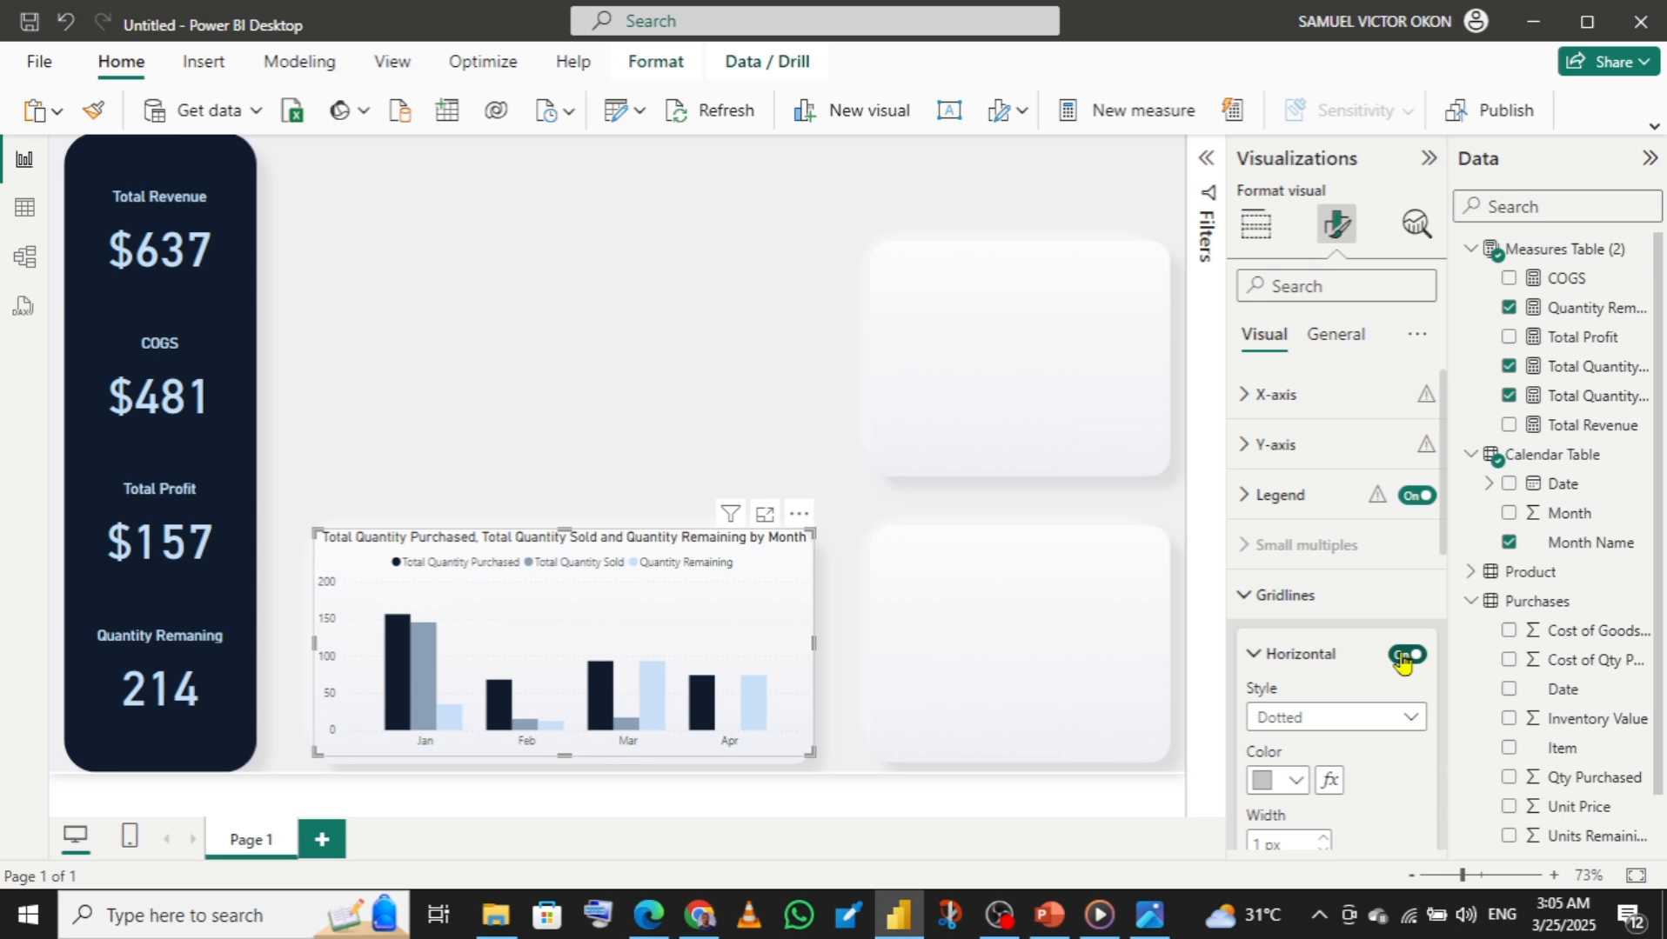
{"action": "left_click", "coordinate": [1404, 656]}
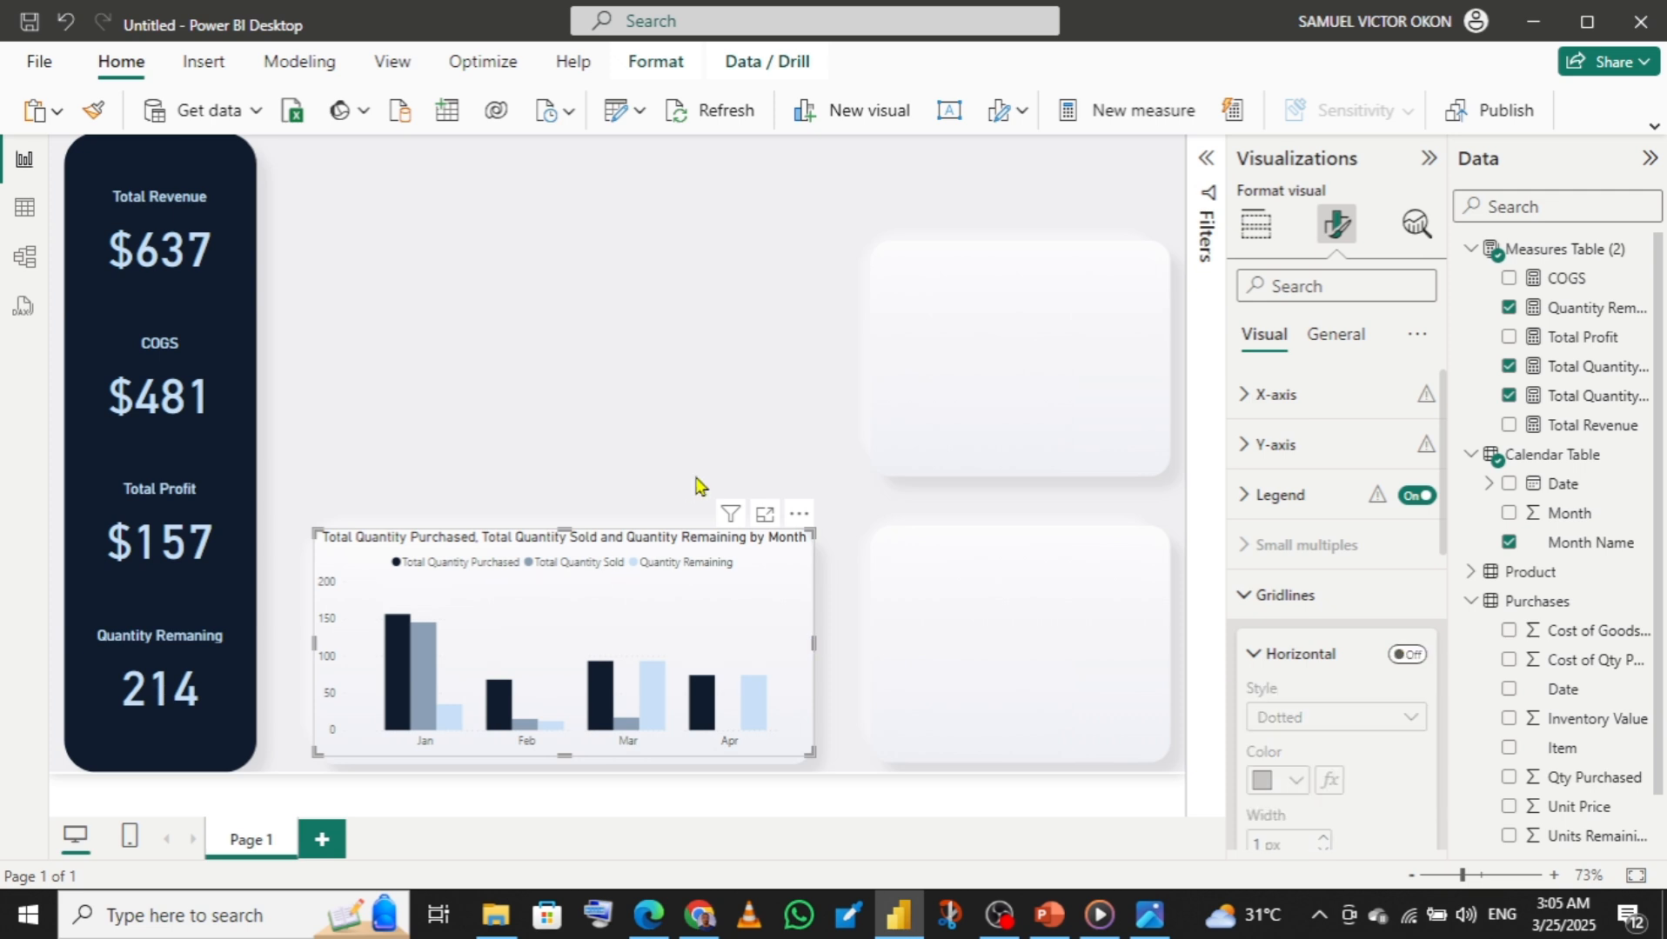
{"action": "left_click", "coordinate": [548, 295]}
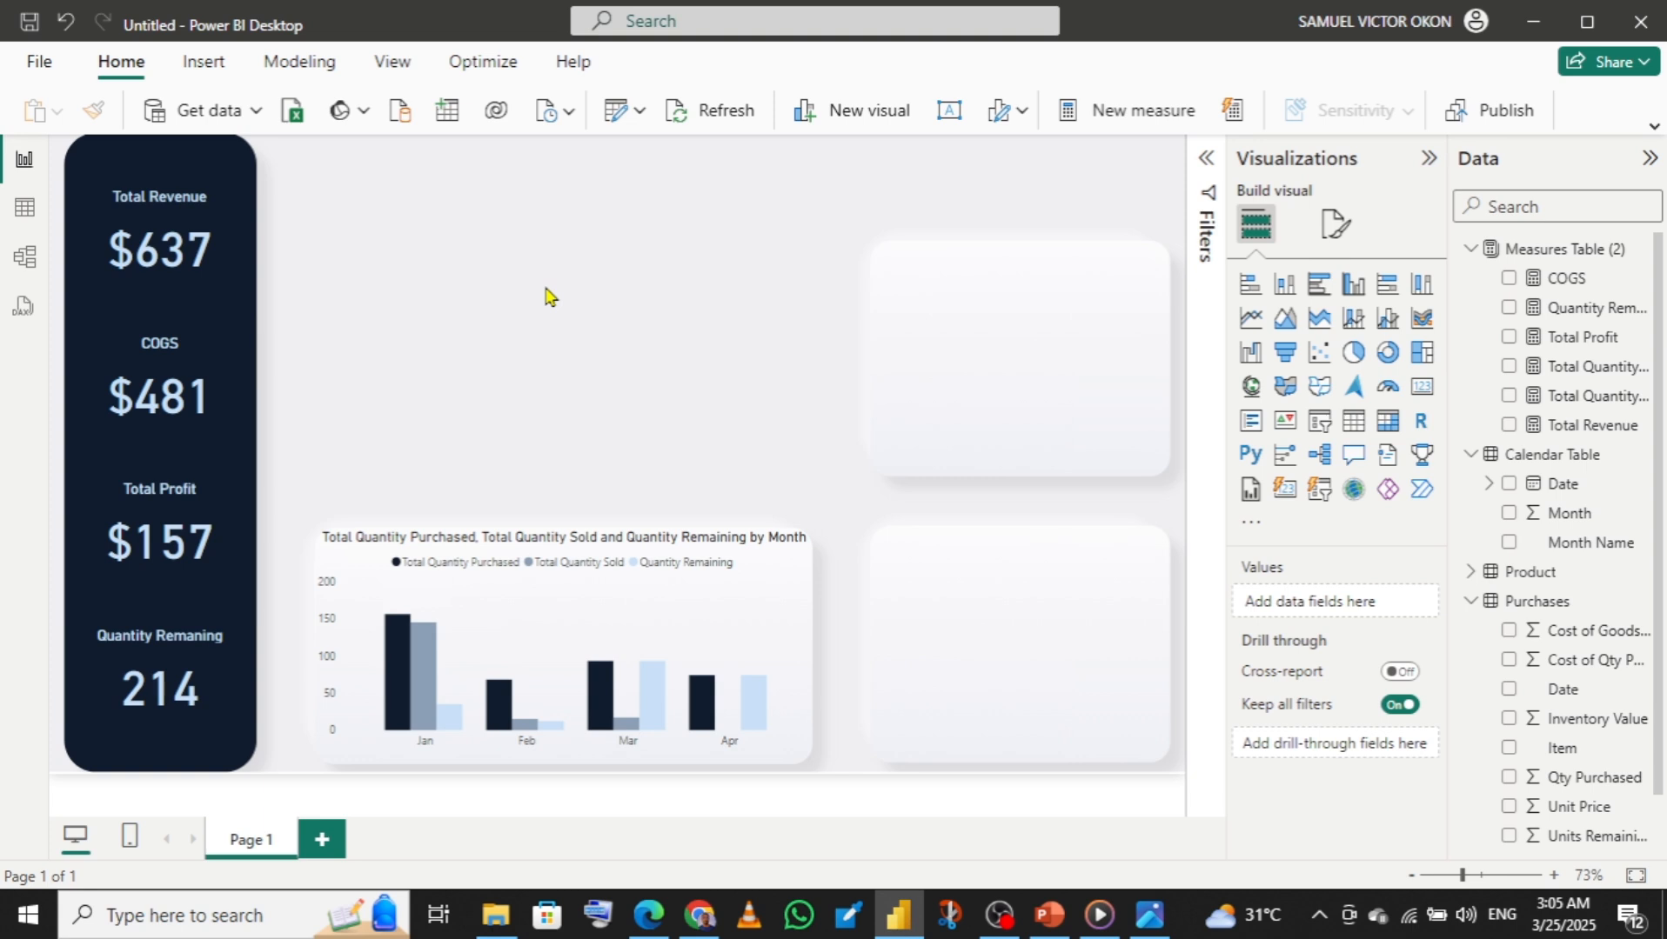
- Extend the column chart's lower edge slightly downward and align its upper edge with the top of its background card
{"action": "left_click", "coordinate": [532, 558]}
{"action": "left_click_drag", "start_coordinate": [563, 757], "coordinate": [566, 767]}
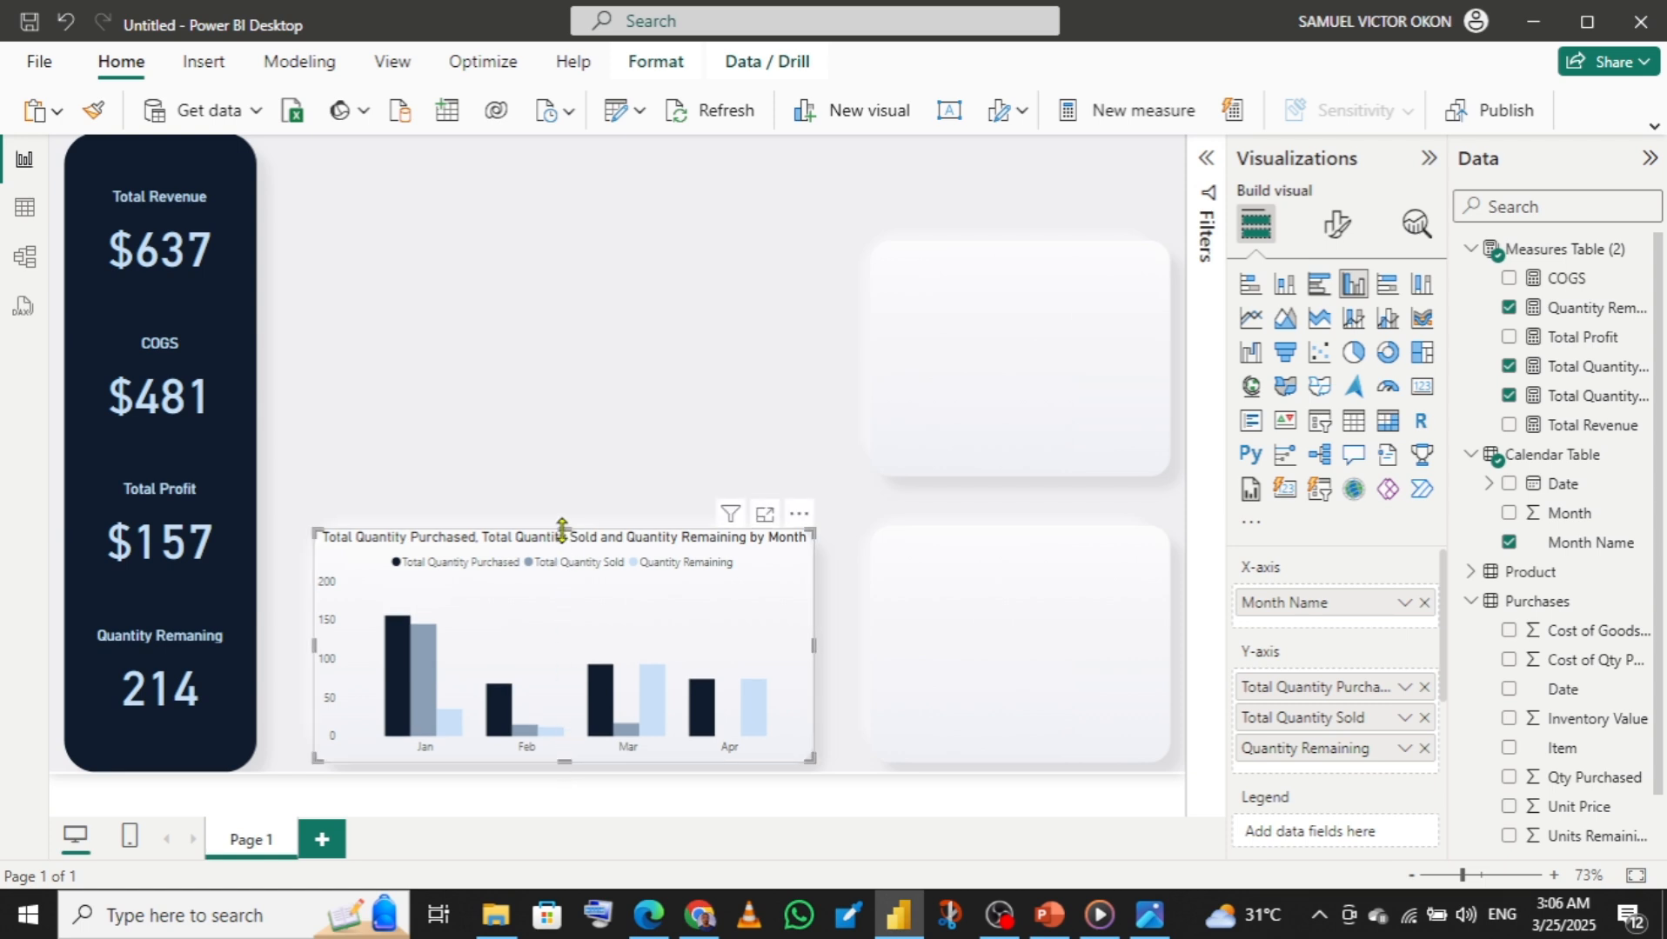
{"action": "left_click_drag", "start_coordinate": [562, 537], "coordinate": [565, 551]}
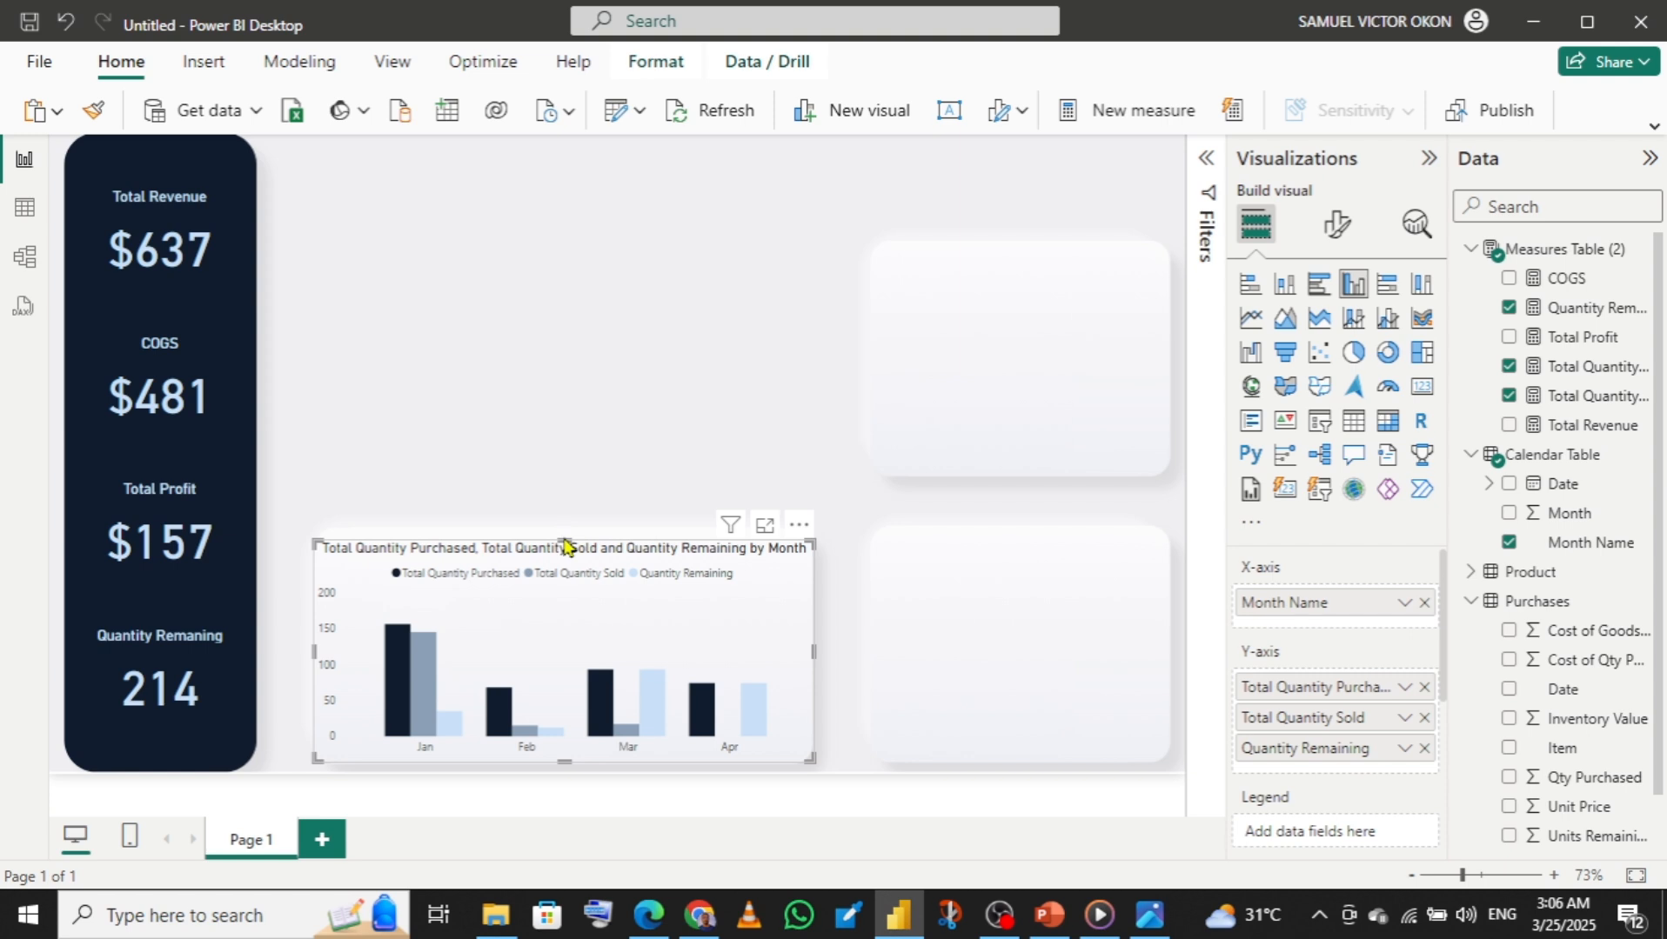
{"action": "left_click_drag", "start_coordinate": [566, 546], "coordinate": [567, 545]}
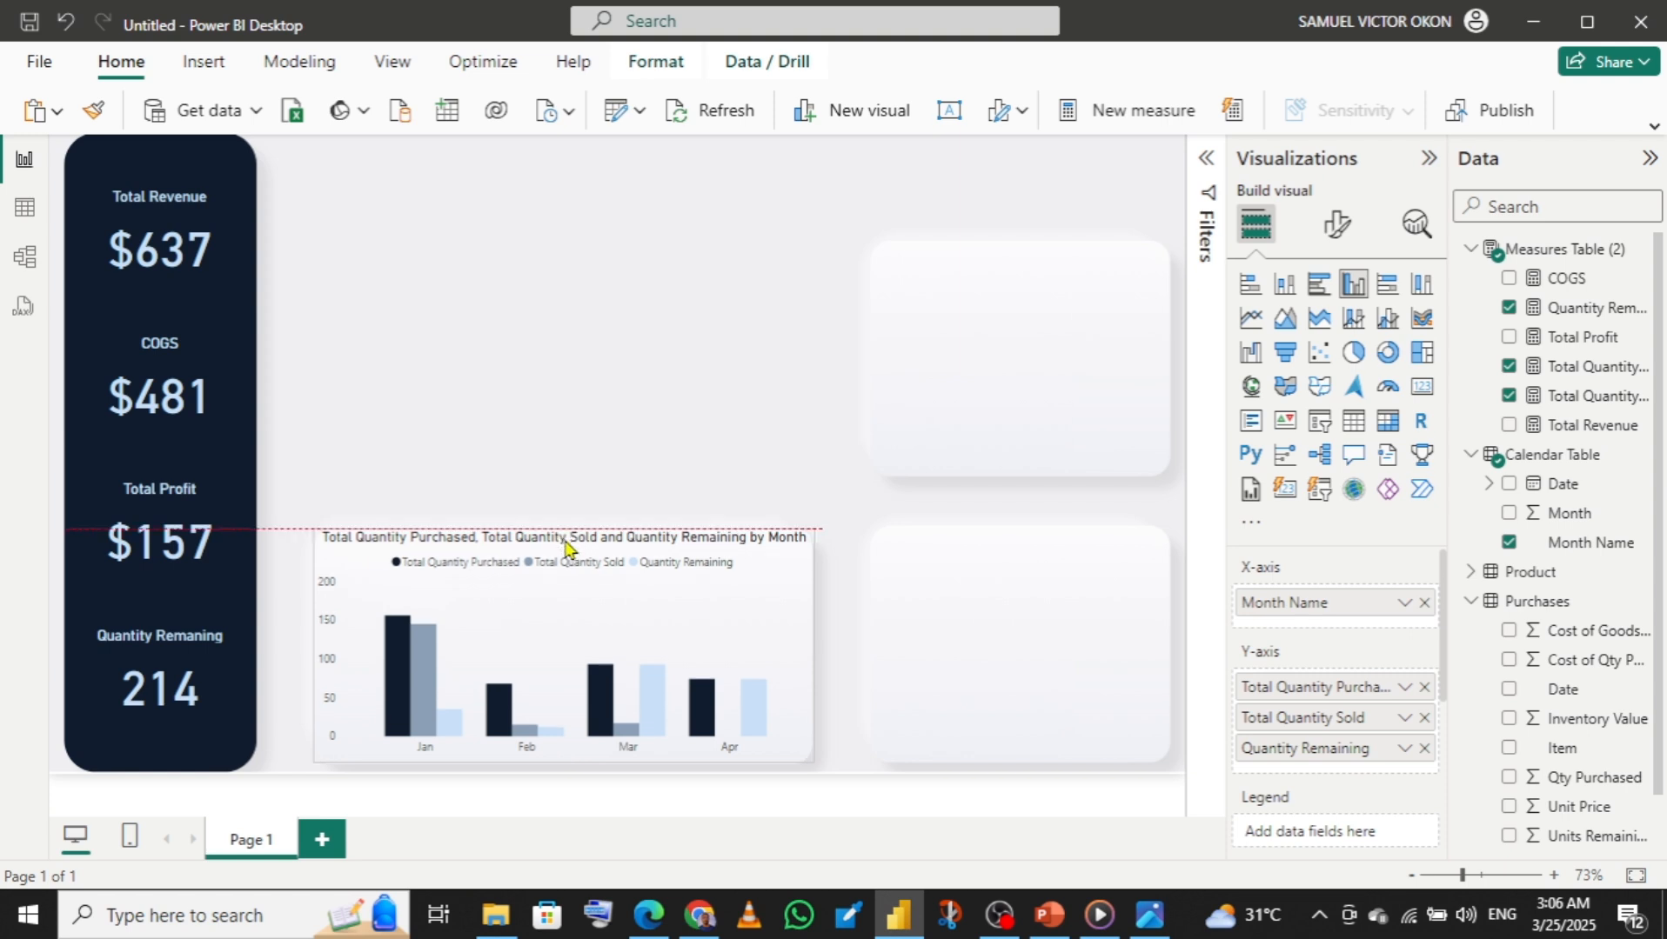
{"action": "left_click_drag", "start_coordinate": [567, 547], "coordinate": [567, 557]}
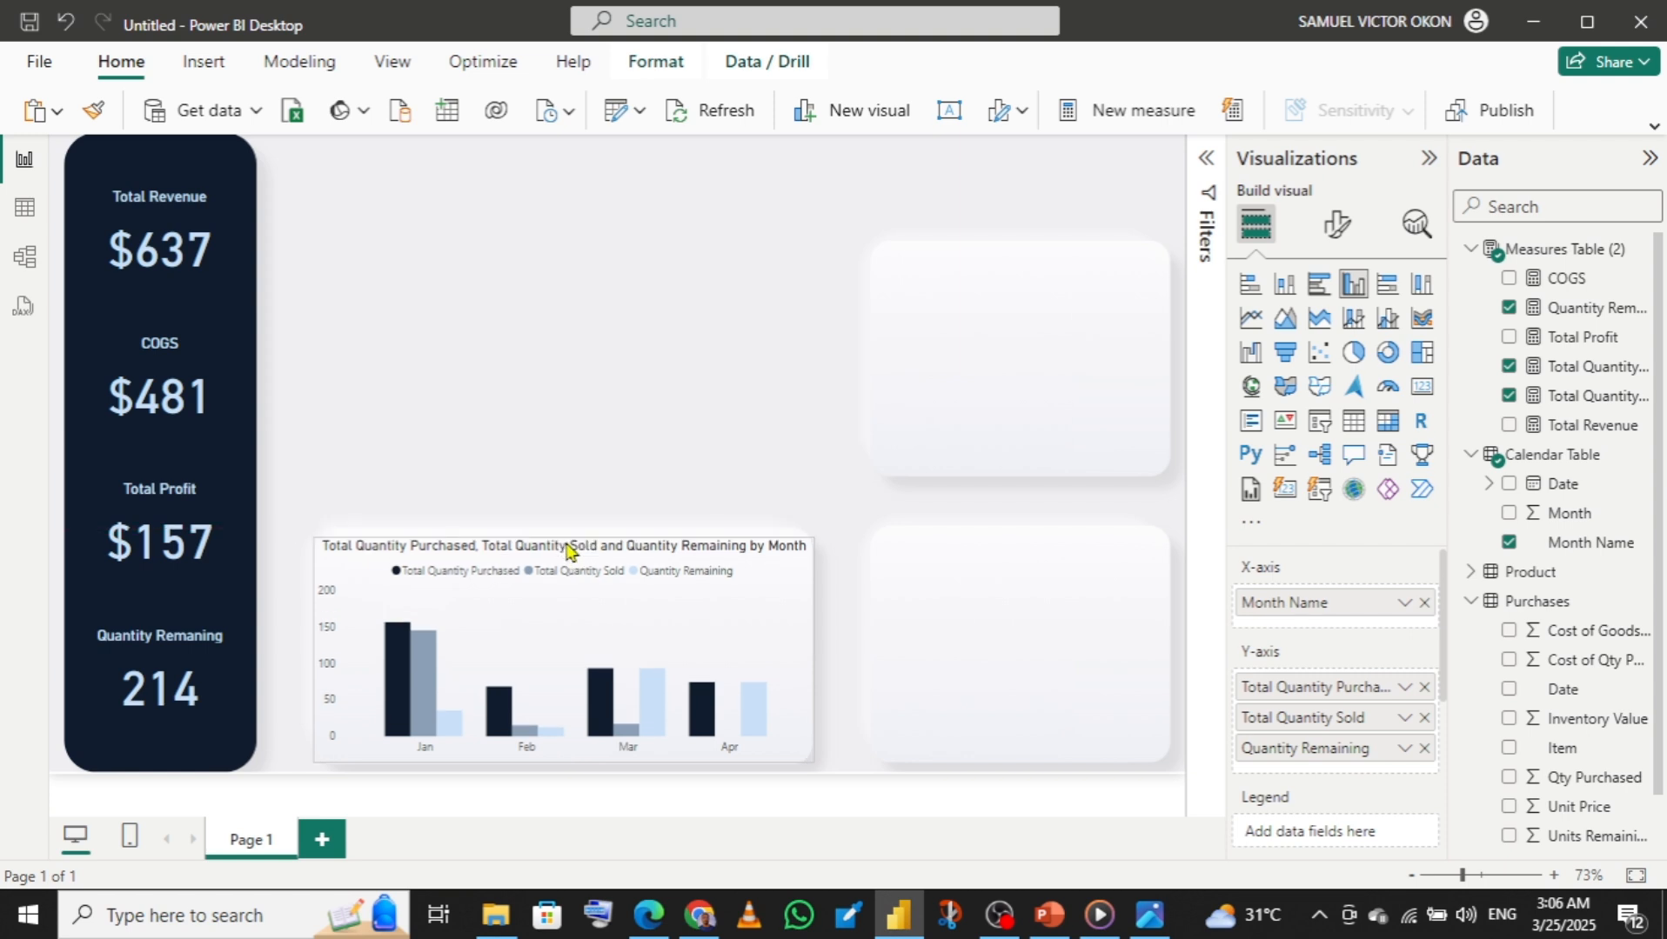
{"action": "left_click", "coordinate": [571, 485]}
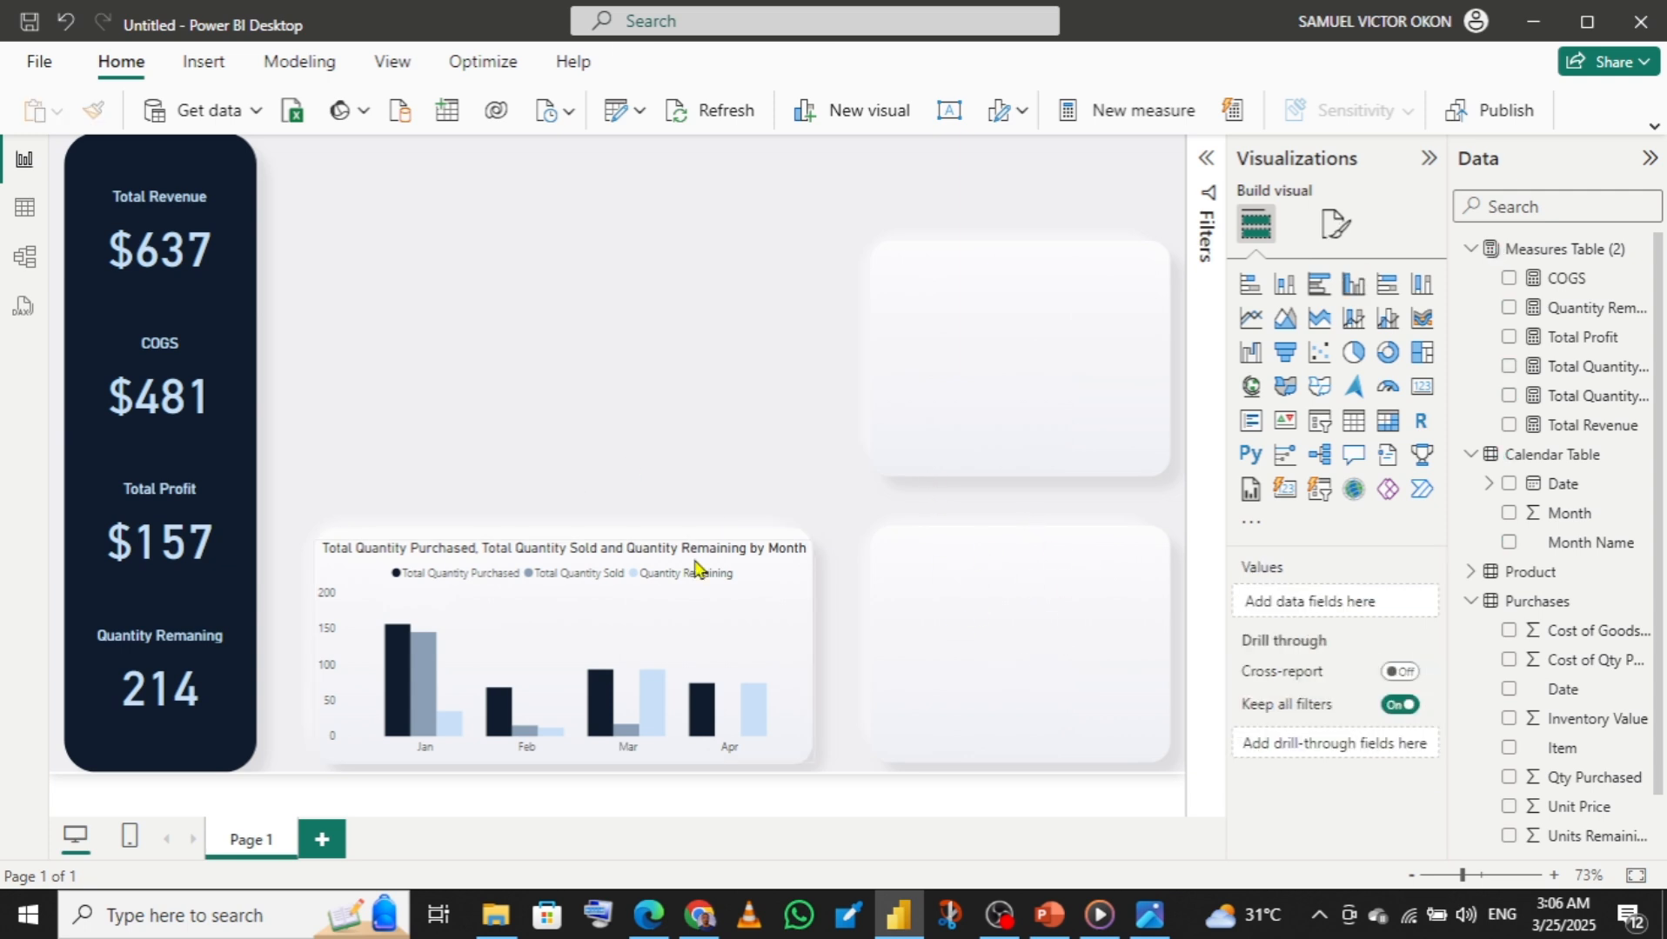
{"action": "left_click", "coordinate": [546, 552]}
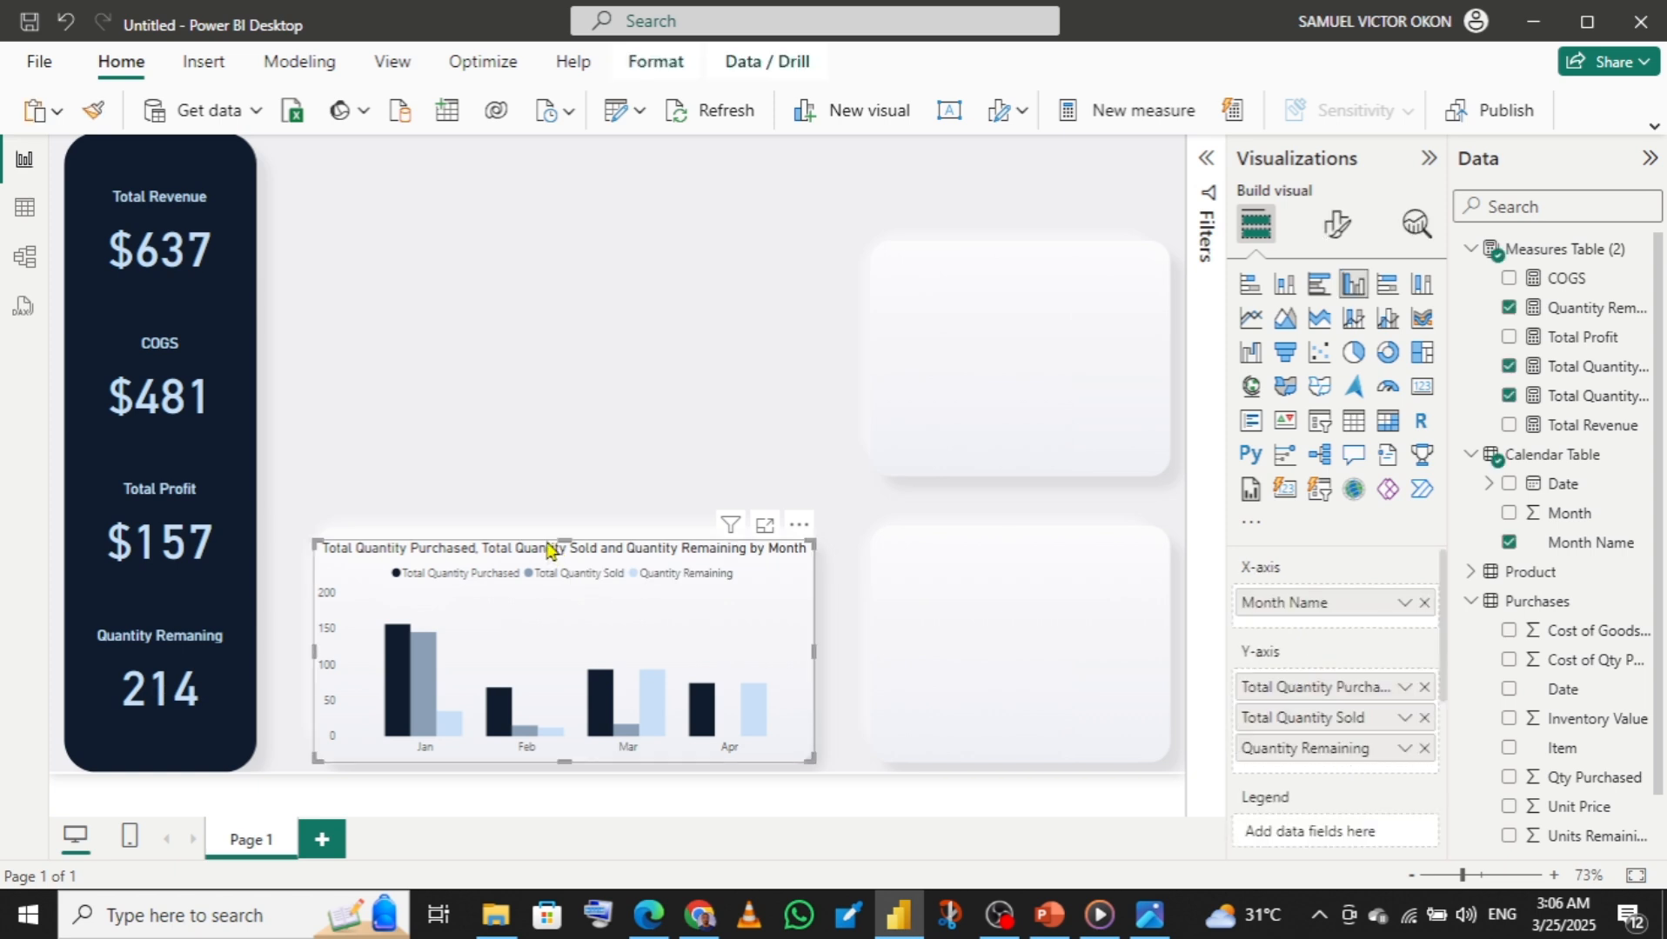
{"action": "left_click_drag", "start_coordinate": [558, 530], "coordinate": [557, 528]}
{"action": "left_click", "coordinate": [661, 454]}
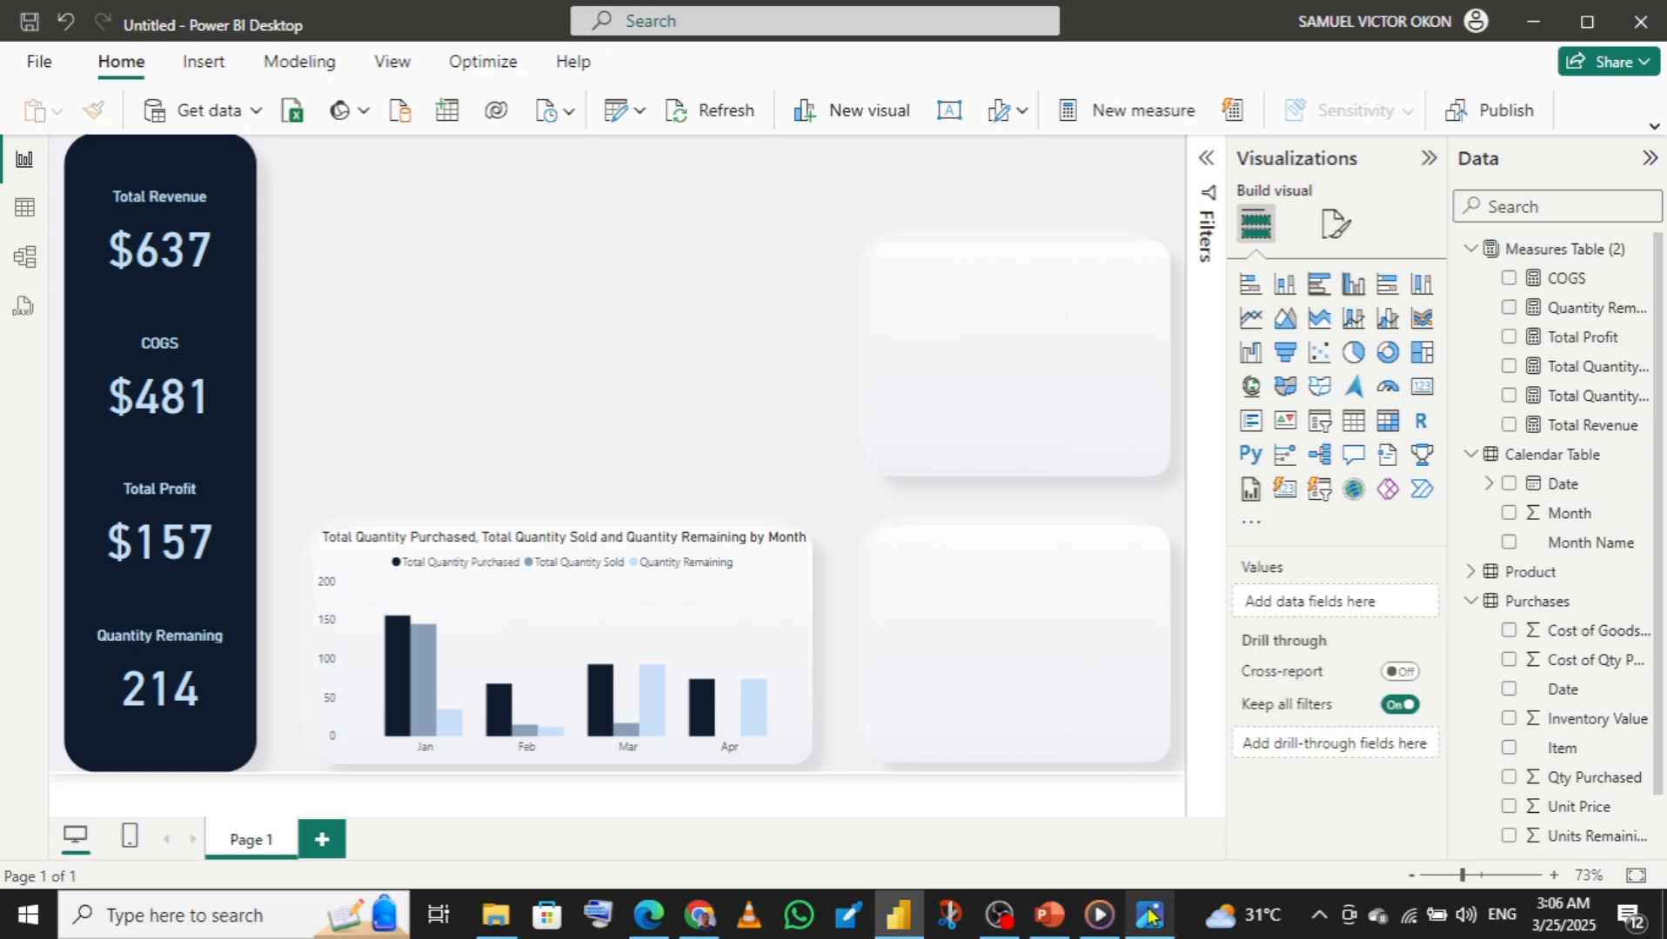
- Check the reference dashboard image and insert an empty donut chart on the report page
{"action": "mouse_move", "coordinate": [1148, 913]}
{"action": "mouse_move", "coordinate": [1150, 733]}
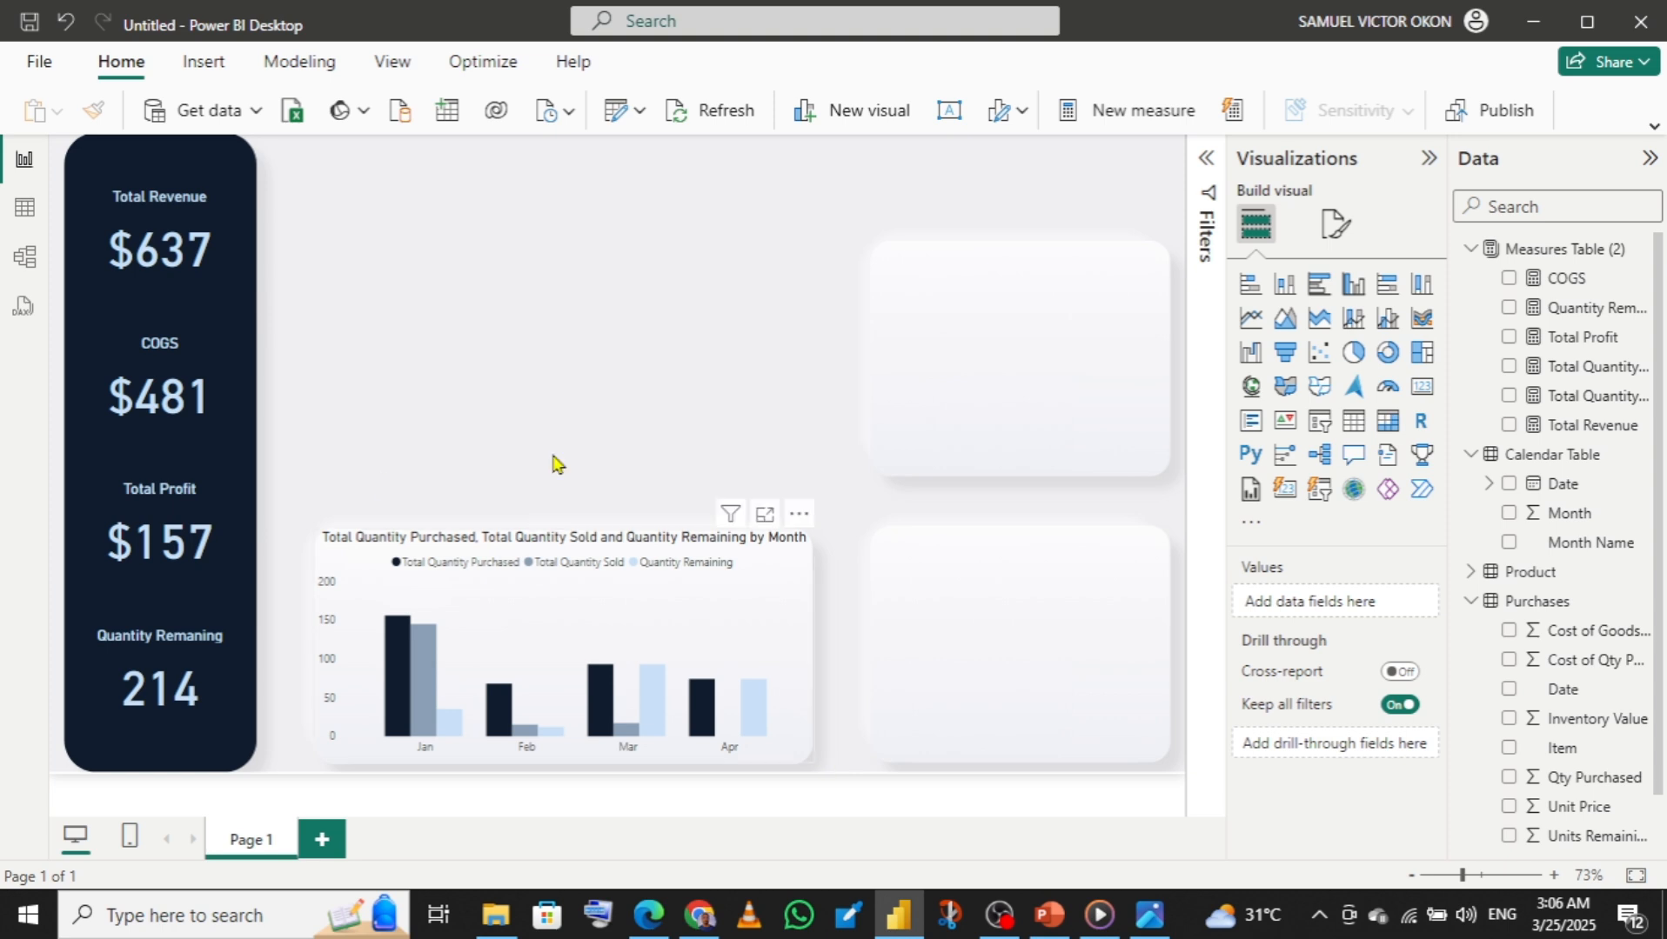
{"action": "left_click", "coordinate": [1387, 354]}
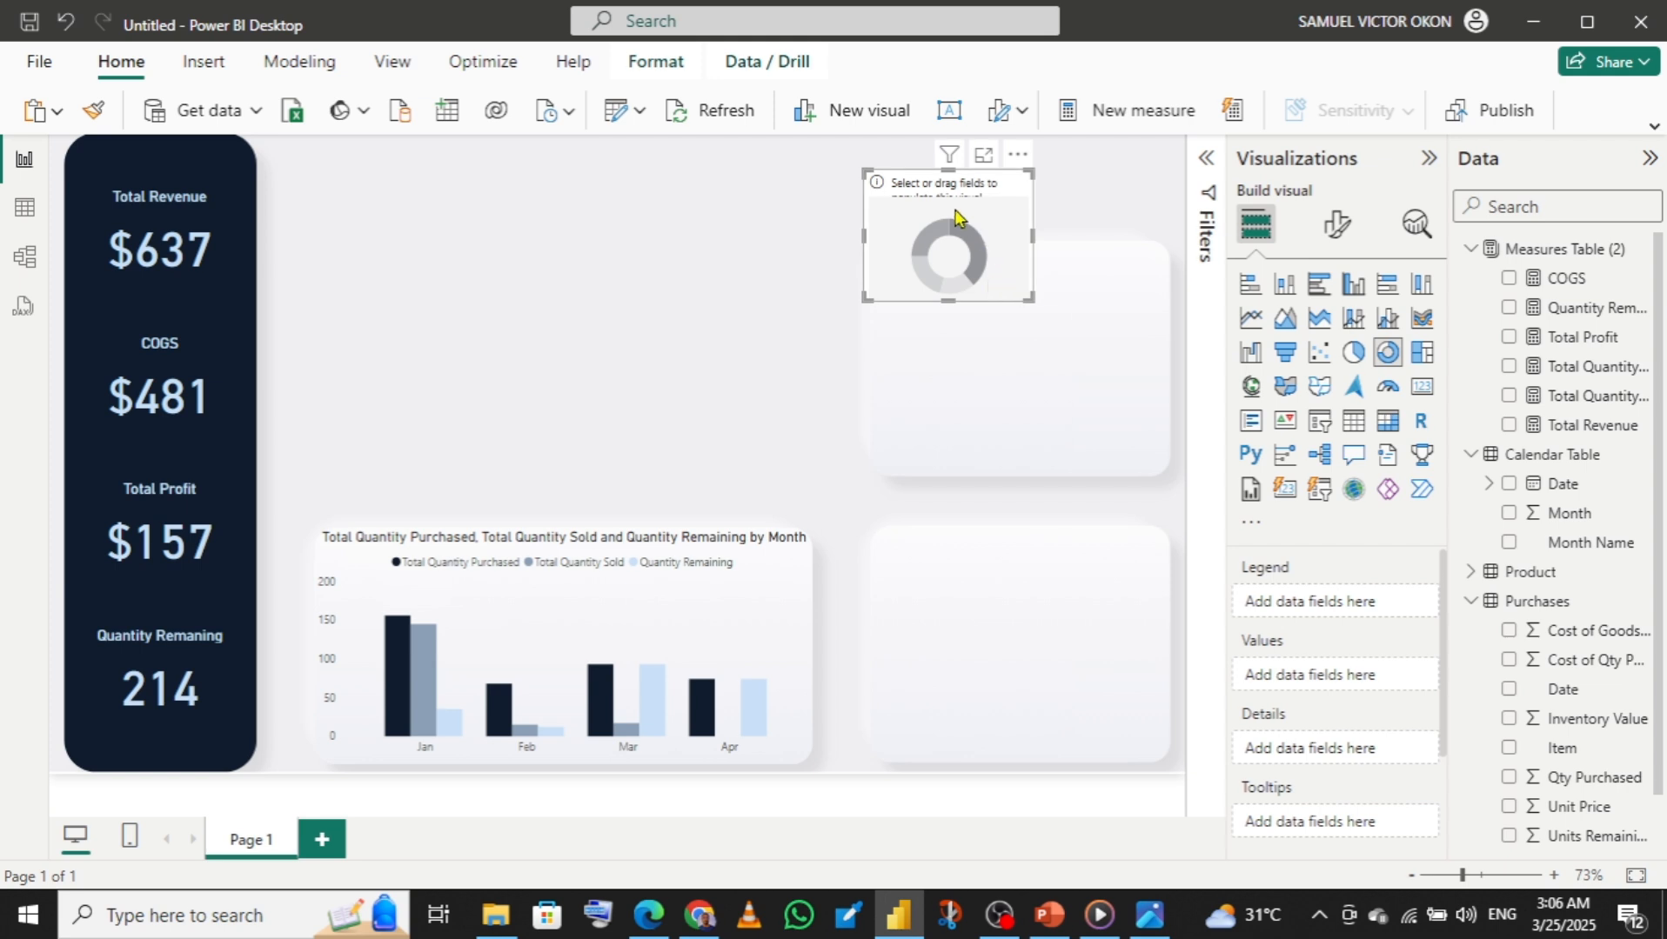
- Move the empty donut chart onto the blank card beside the monthly quantity chart and resize it to fill the card
{"action": "left_click_drag", "start_coordinate": [922, 189], "coordinate": [942, 566]}
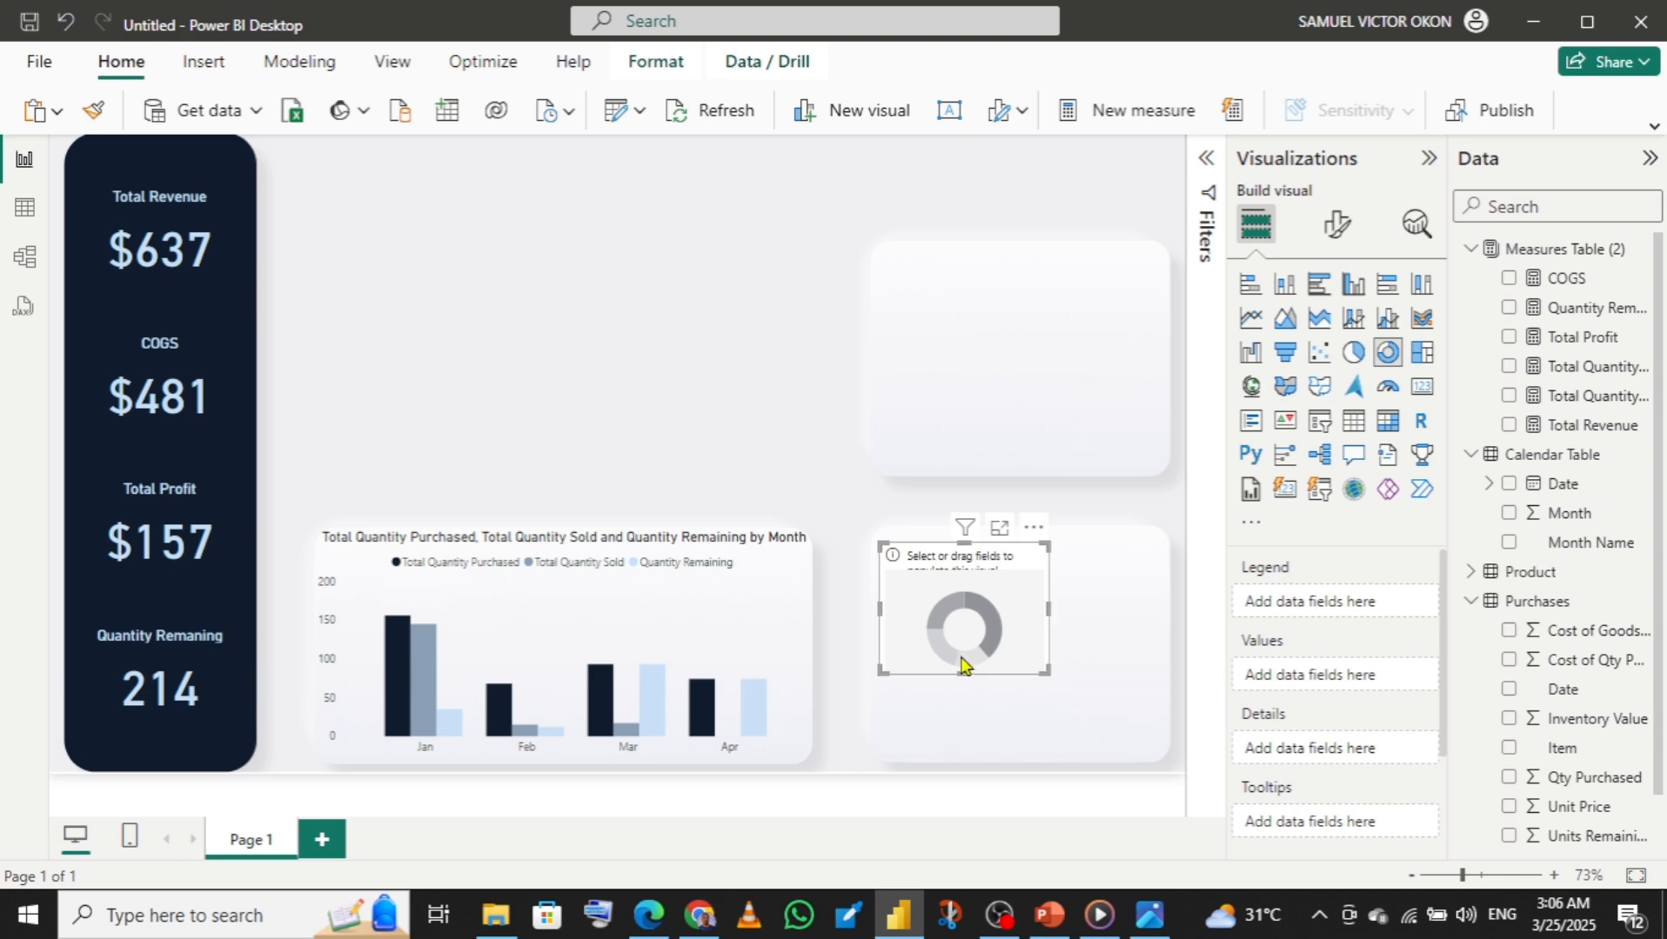
{"action": "left_click_drag", "start_coordinate": [964, 667], "coordinate": [974, 762]}
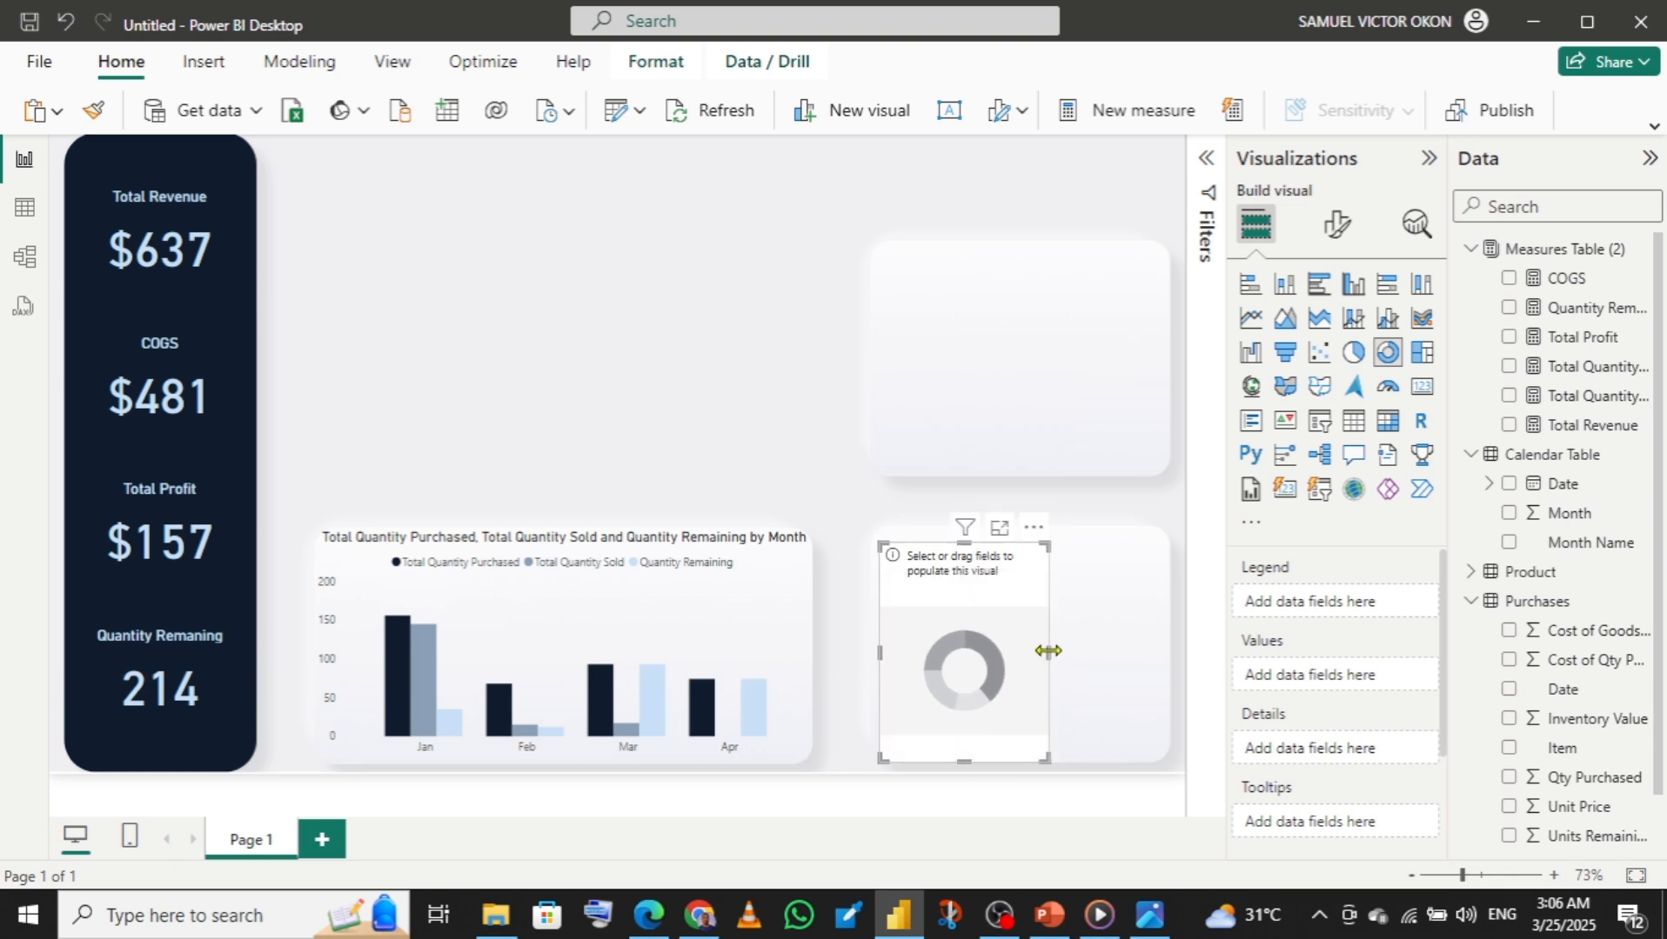
{"action": "left_click_drag", "start_coordinate": [1048, 652], "coordinate": [1165, 636]}
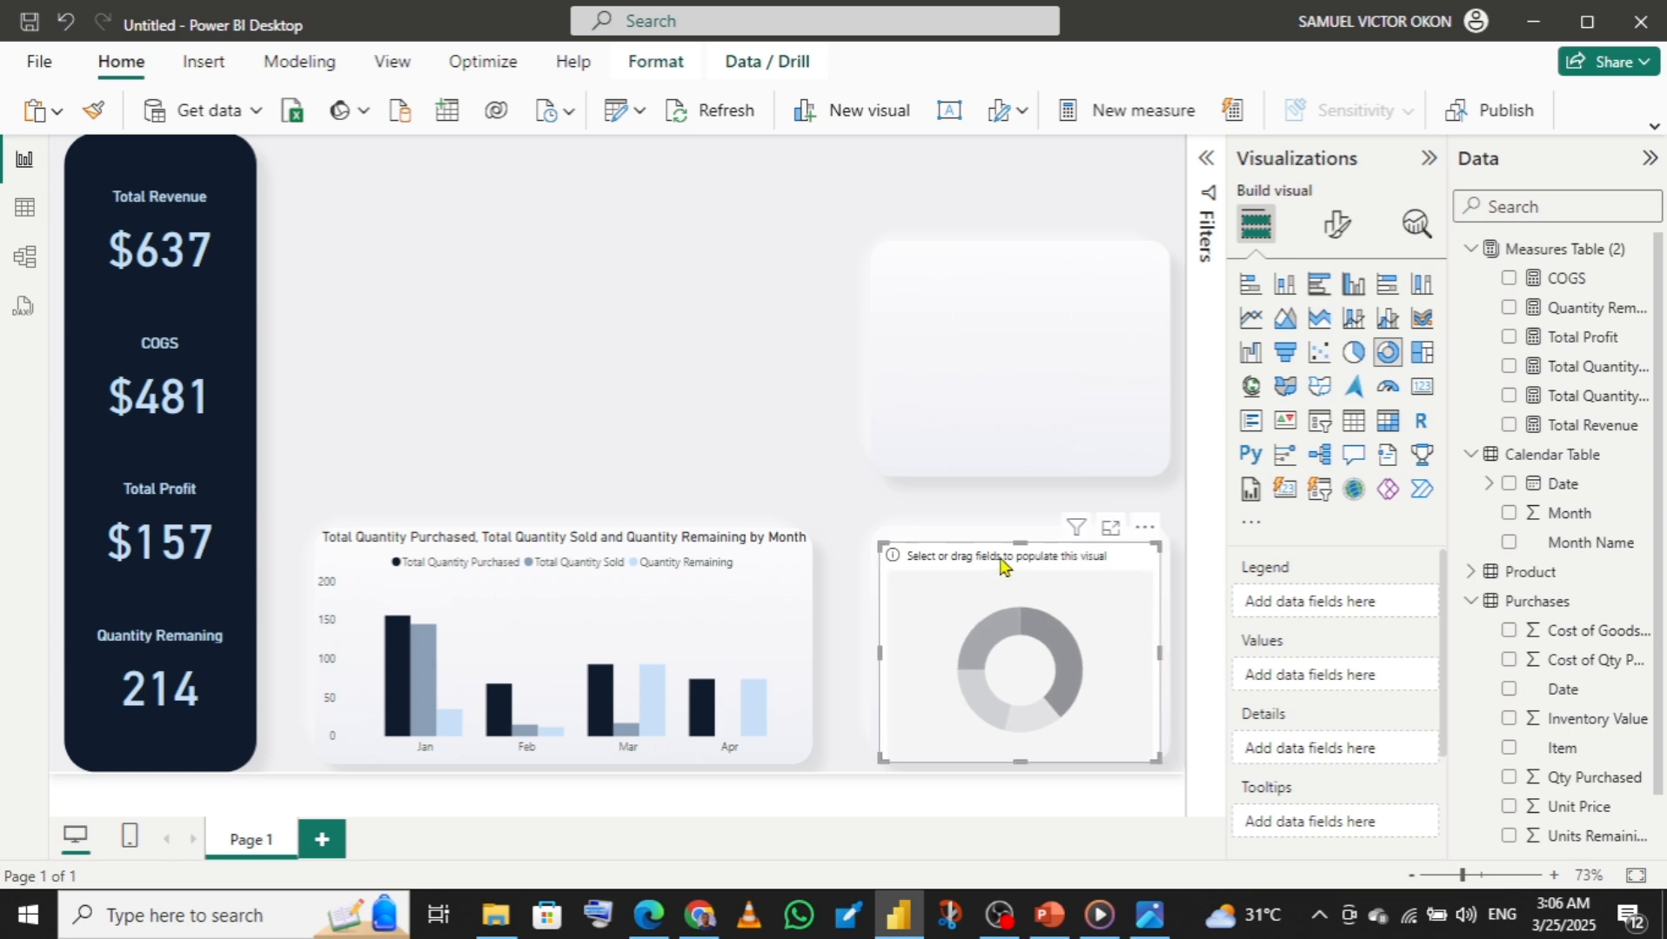
{"action": "left_click_drag", "start_coordinate": [1023, 546], "coordinate": [1023, 532]}
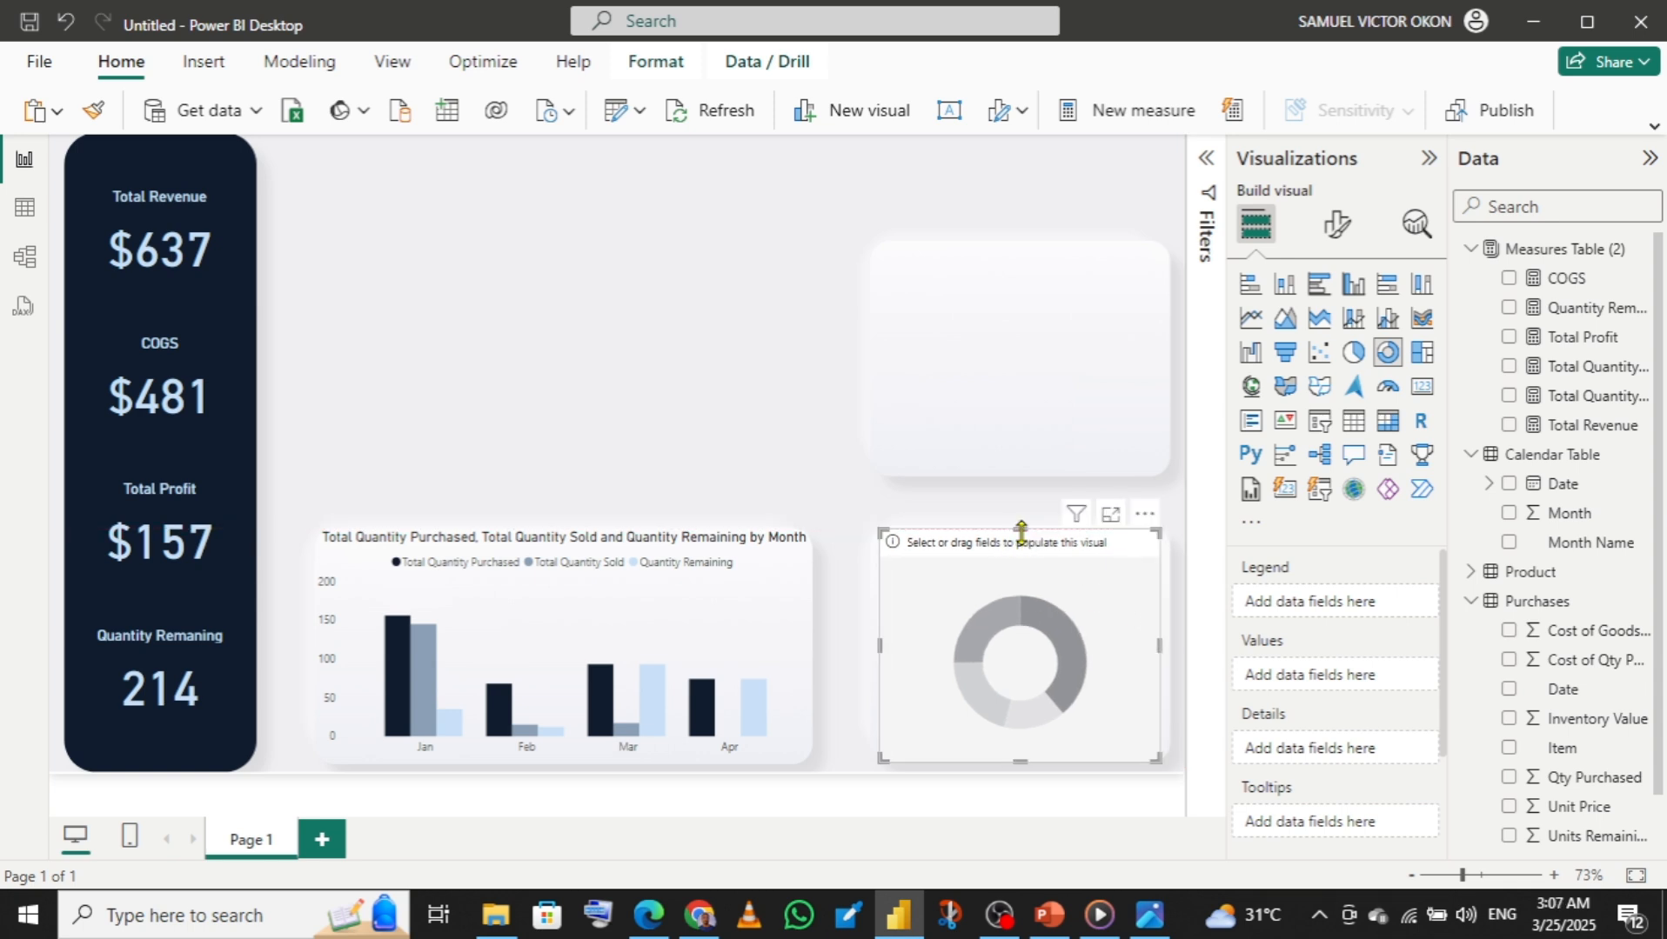
{"action": "left_click_drag", "start_coordinate": [880, 643], "coordinate": [870, 644]}
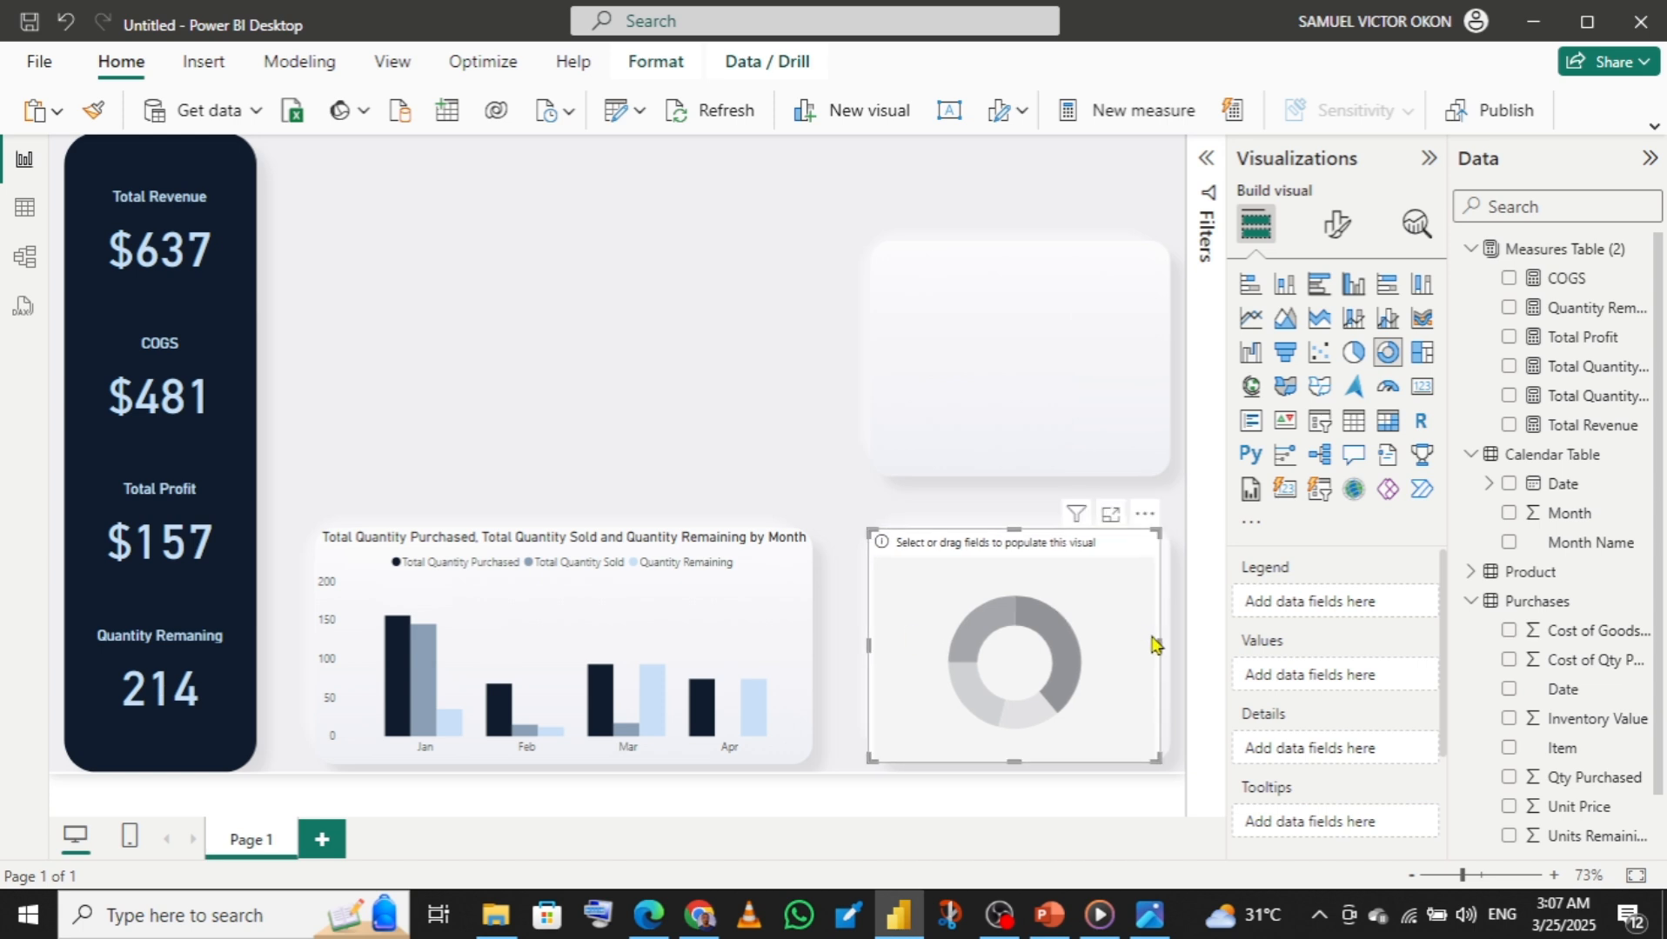
{"action": "left_click_drag", "start_coordinate": [1158, 642], "coordinate": [1168, 653]}
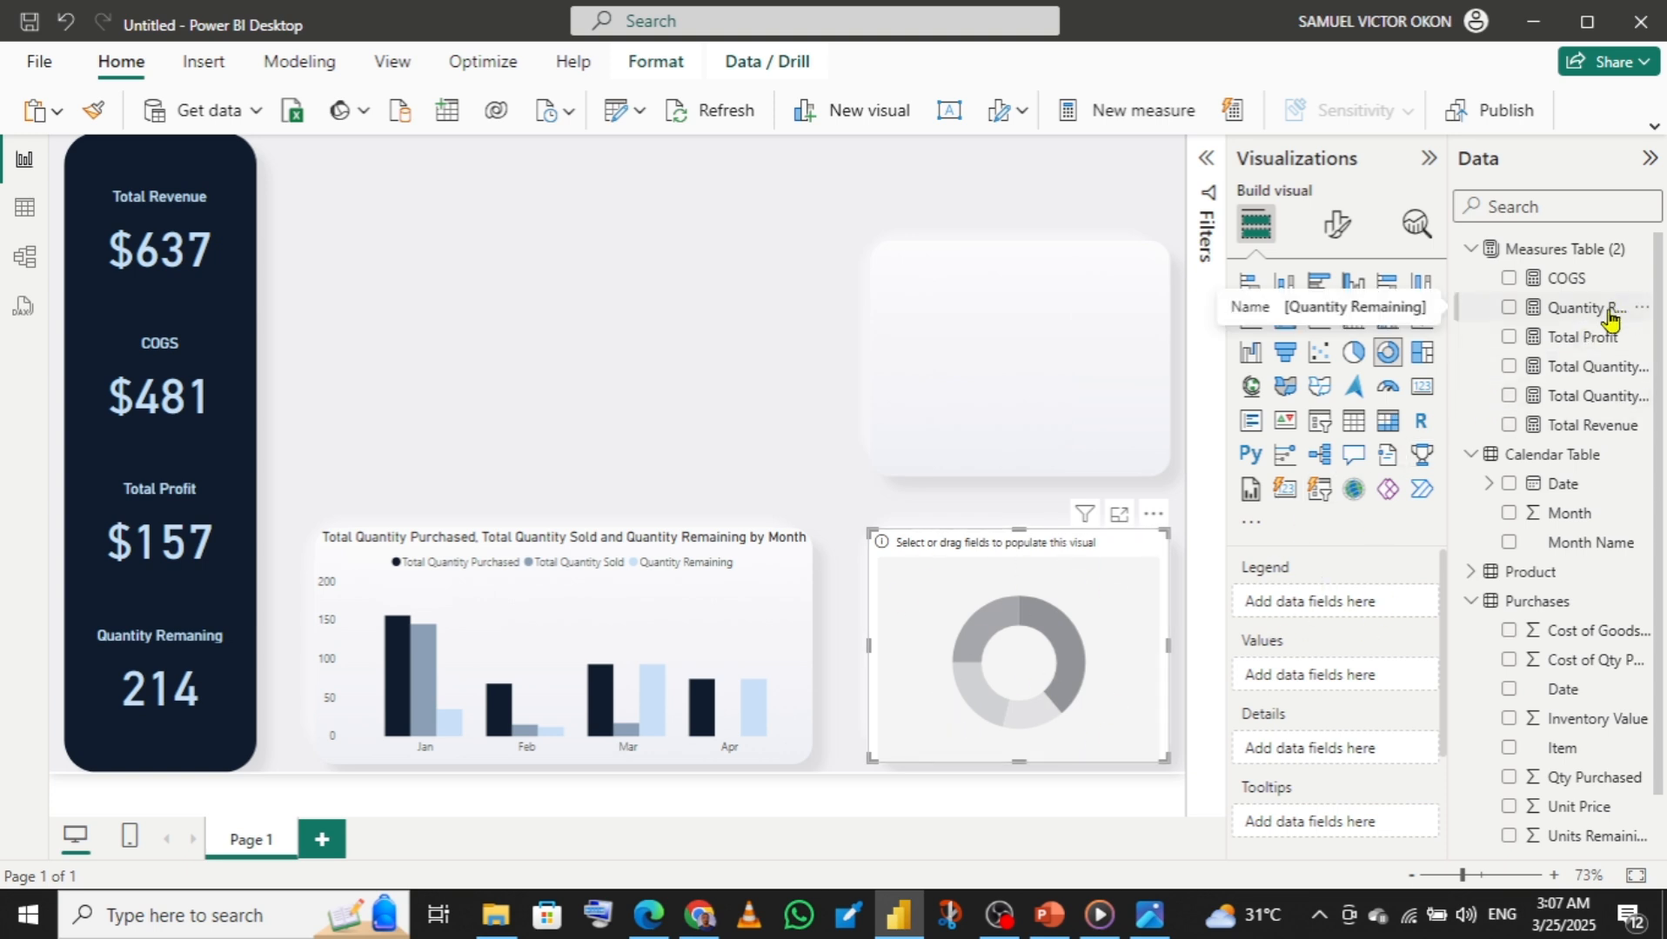
- Add the Quantity Remaining and Total Quantity Purchased measures as the donut chart's values
{"action": "left_click_drag", "start_coordinate": [1610, 320], "coordinate": [1377, 685]}
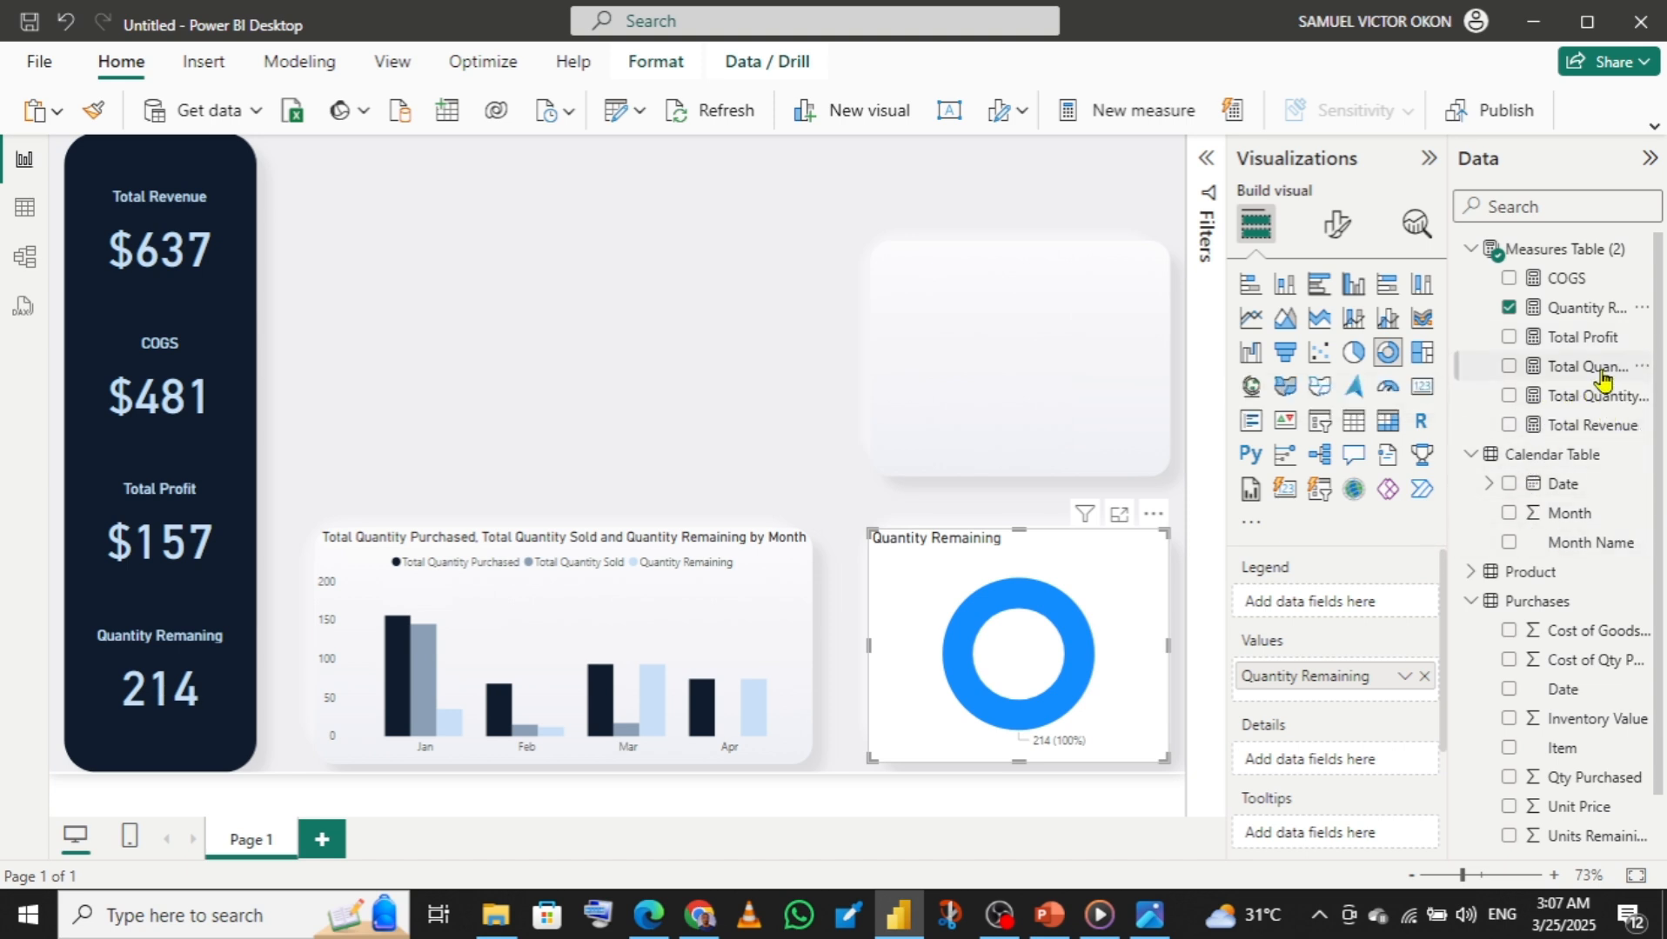
{"action": "left_click_drag", "start_coordinate": [1603, 380], "coordinate": [1353, 705]}
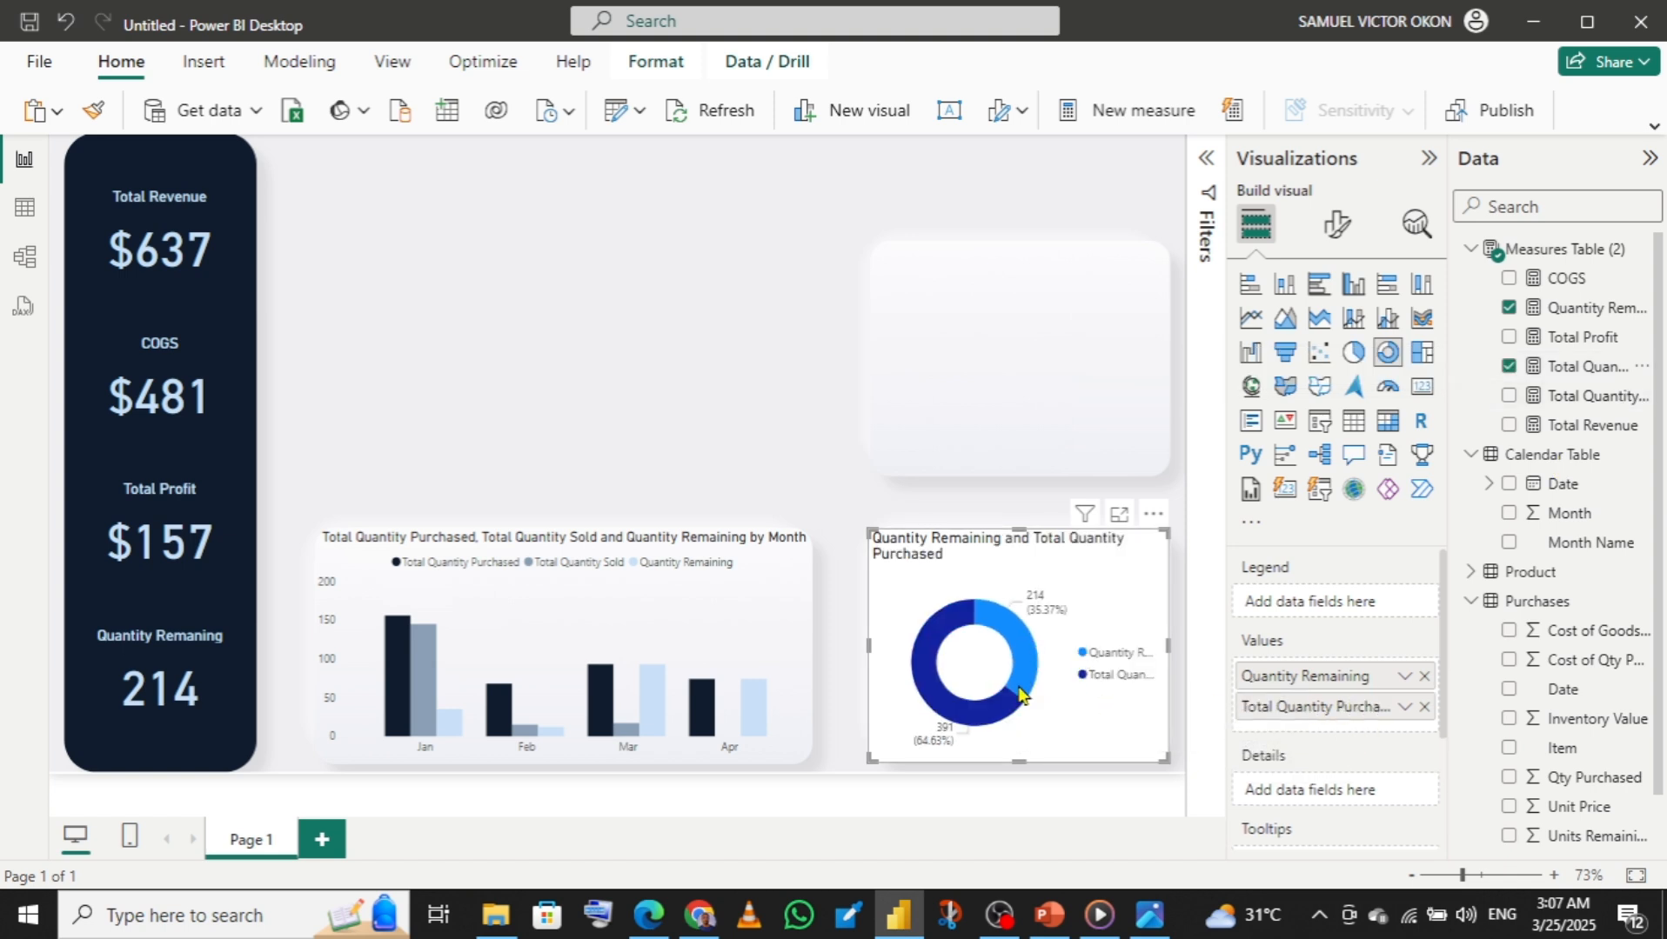
- Color the donut's Quantity Remaining slice light blue and its Total Quantity Purchased slice dark navy, using the recent colors
{"action": "left_click", "coordinate": [1344, 238]}
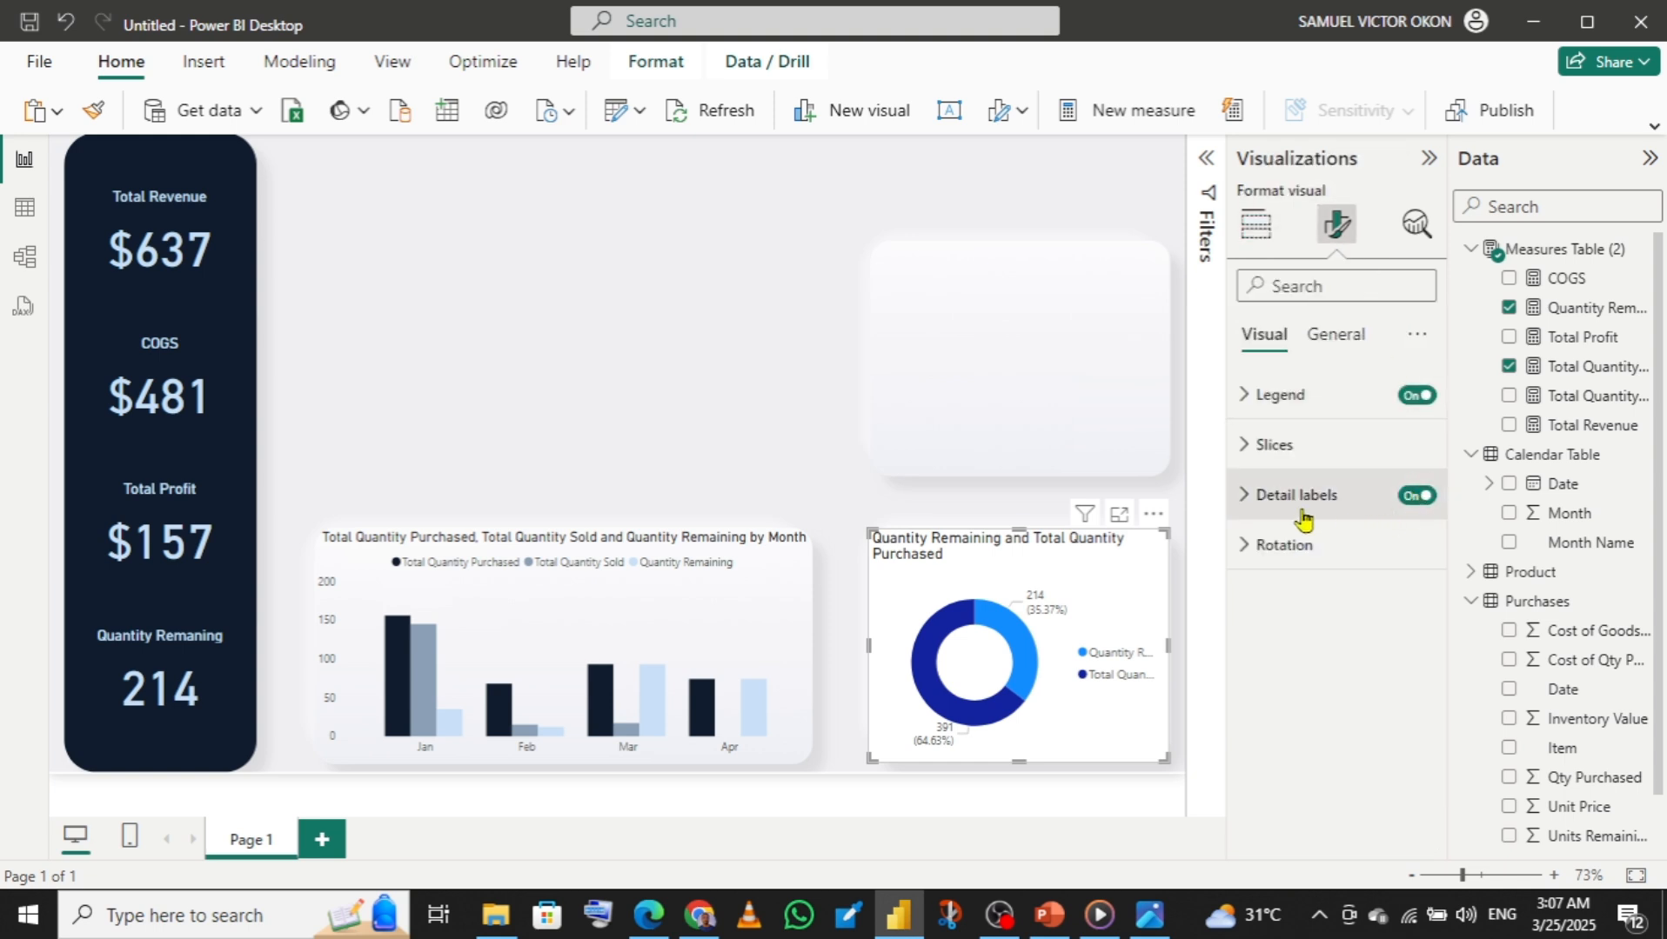
{"action": "left_click", "coordinate": [1244, 448]}
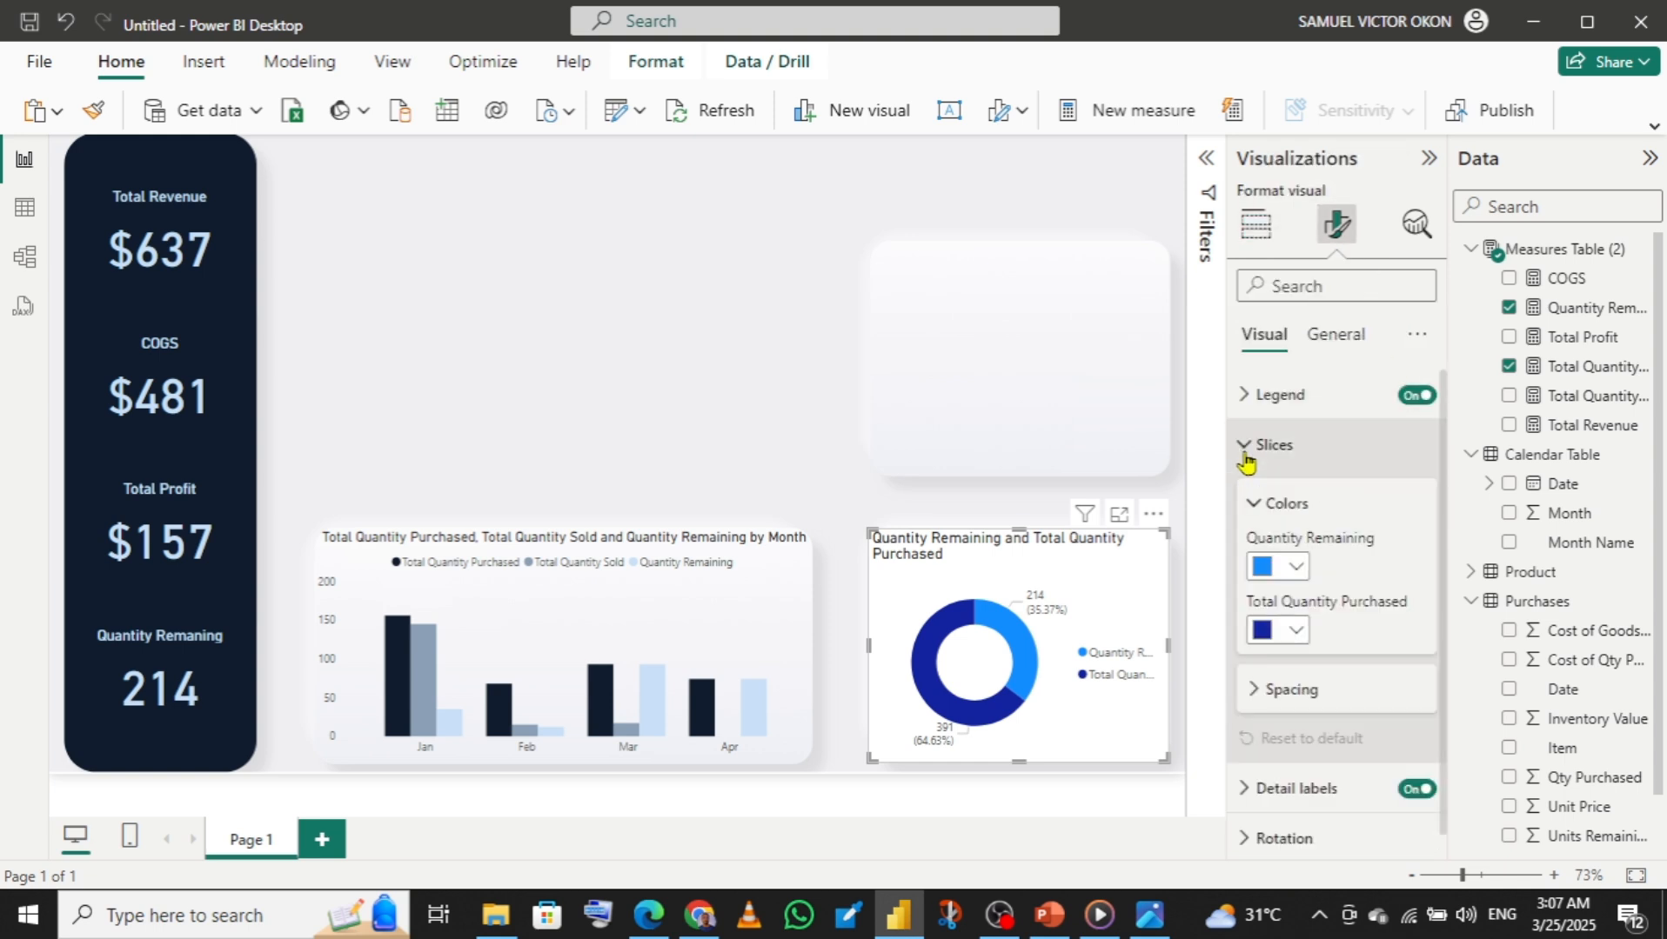
{"action": "left_click", "coordinate": [1295, 568]}
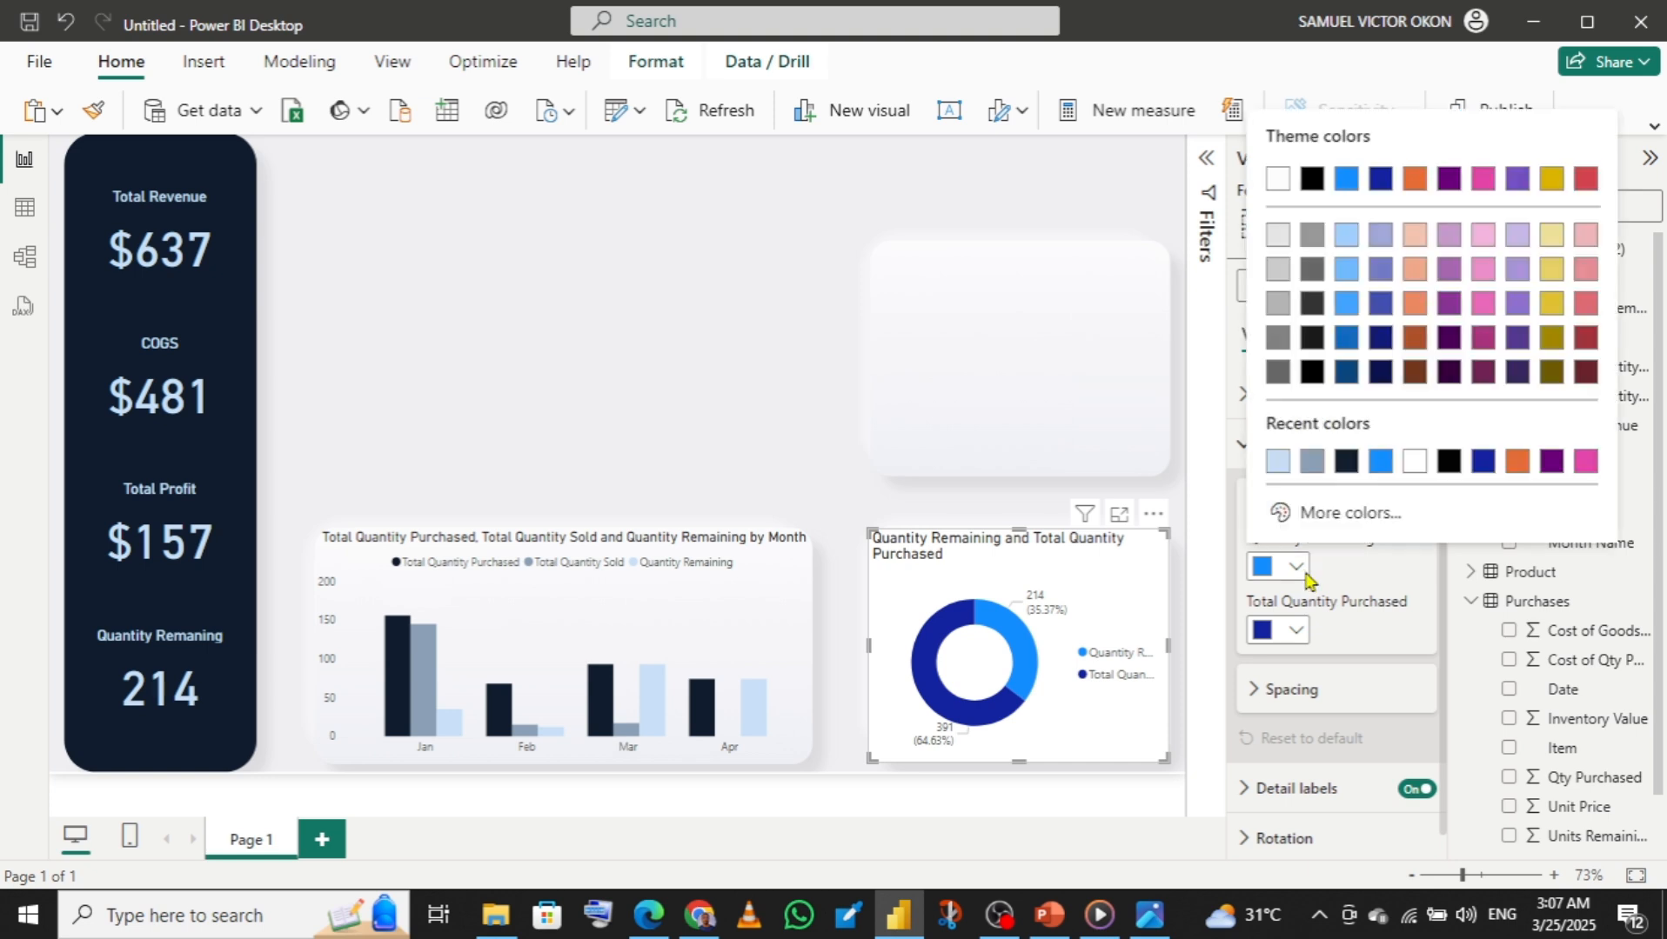
{"action": "left_click", "coordinate": [1345, 462]}
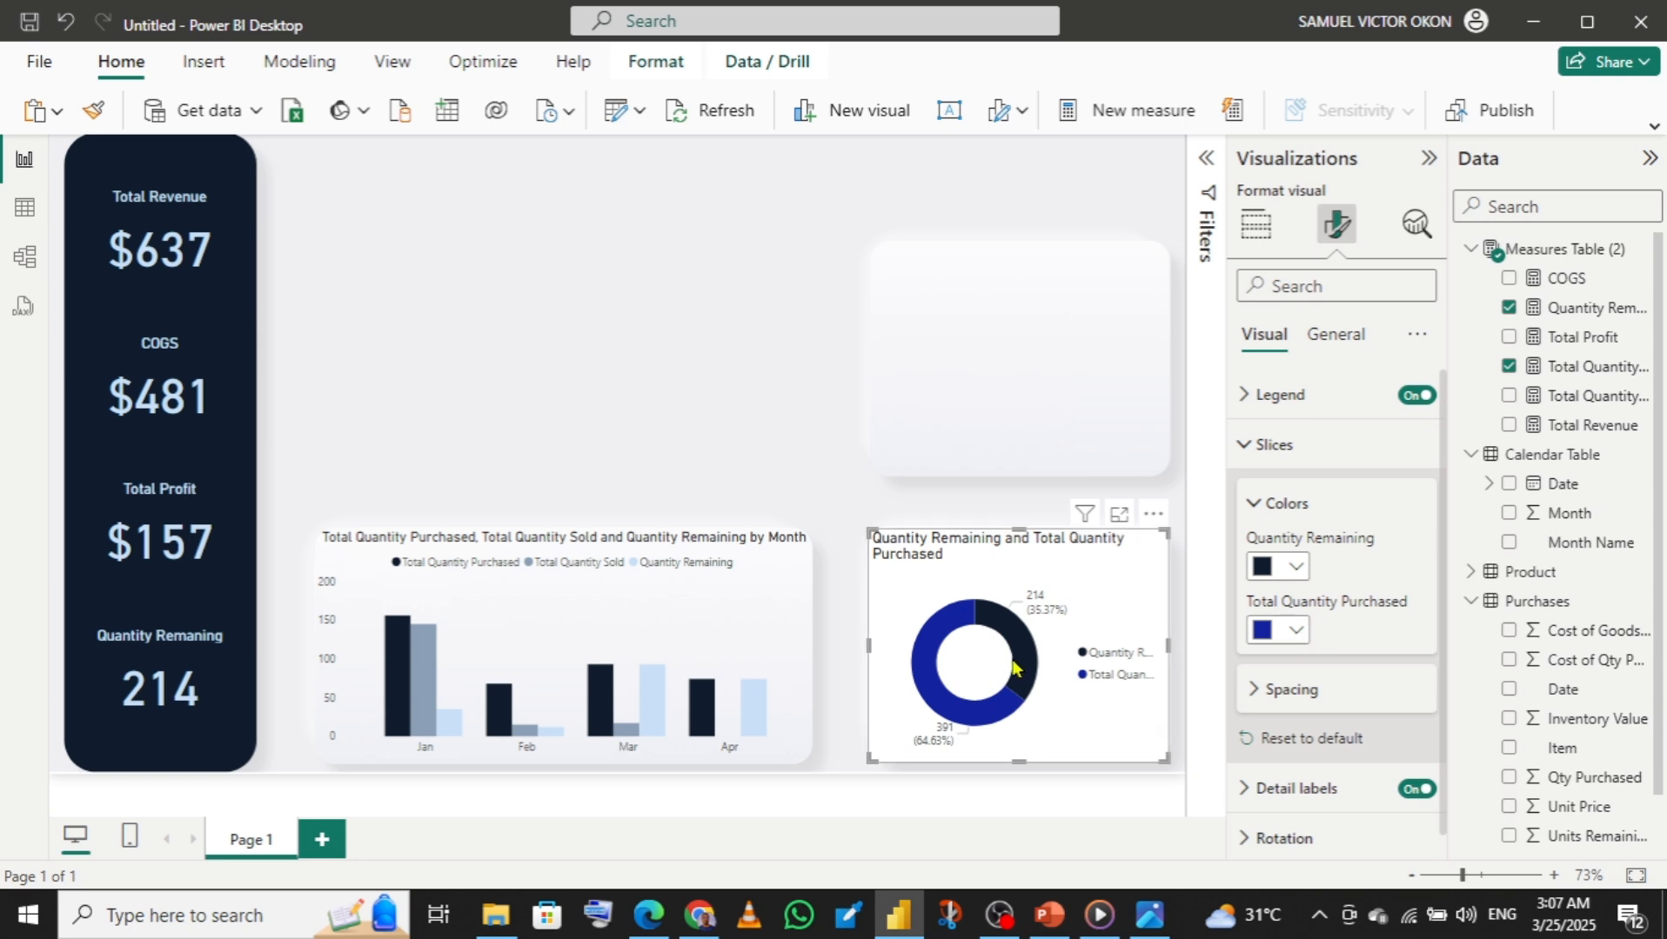
{"action": "left_click", "coordinate": [1293, 569]}
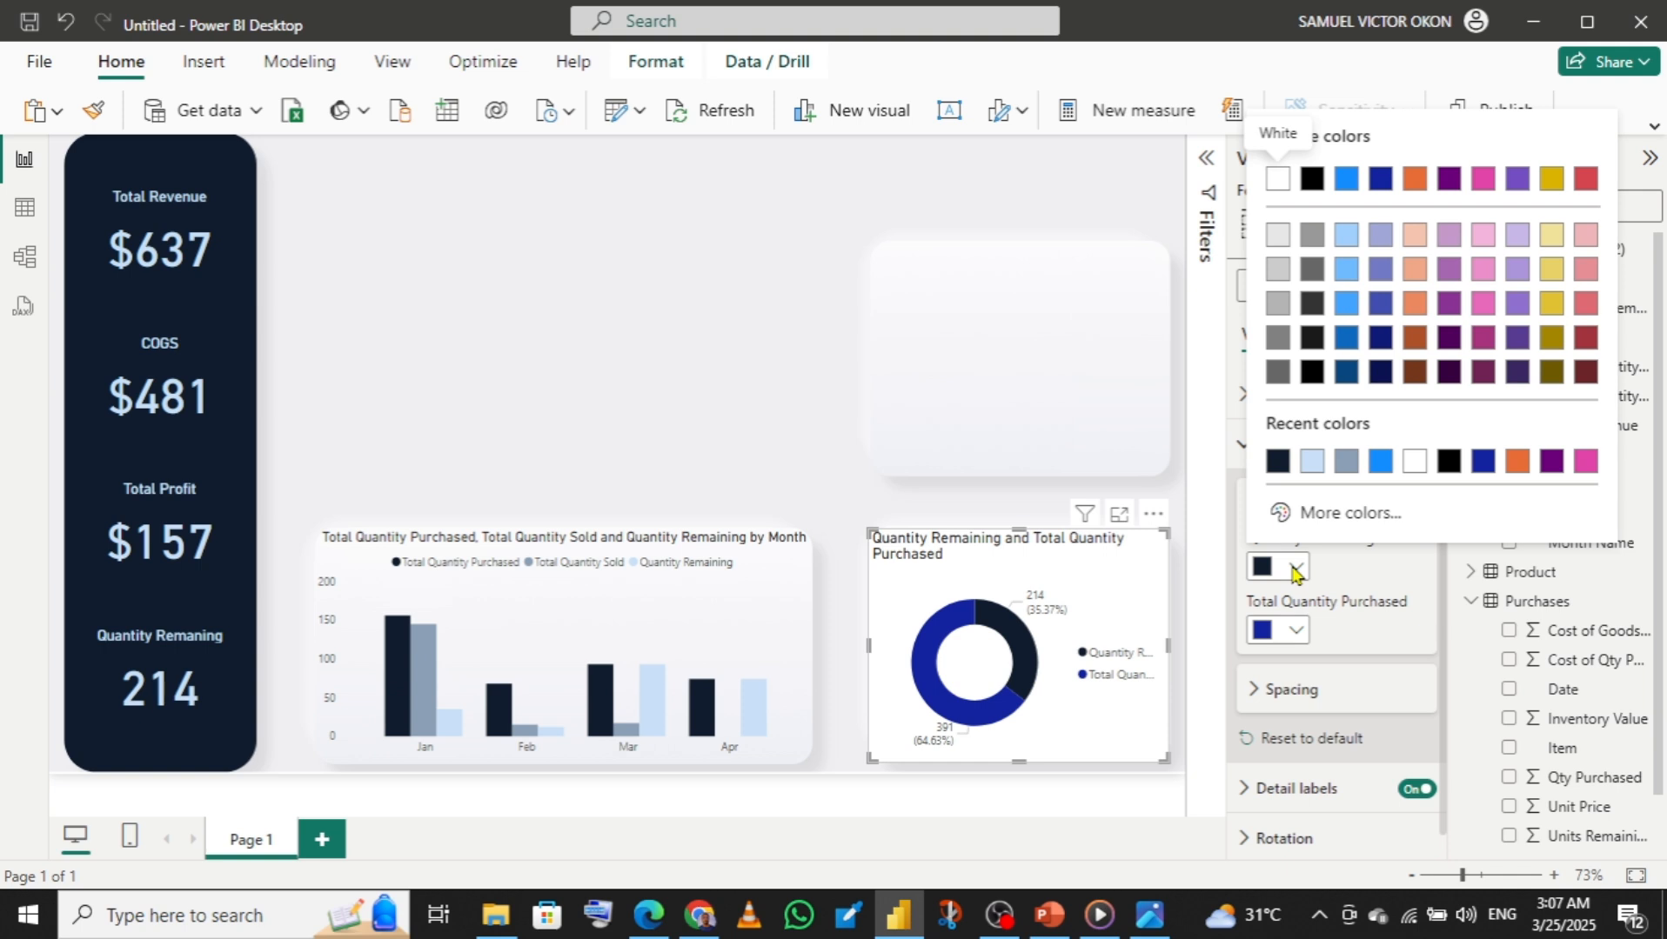
{"action": "left_click", "coordinate": [1311, 462]}
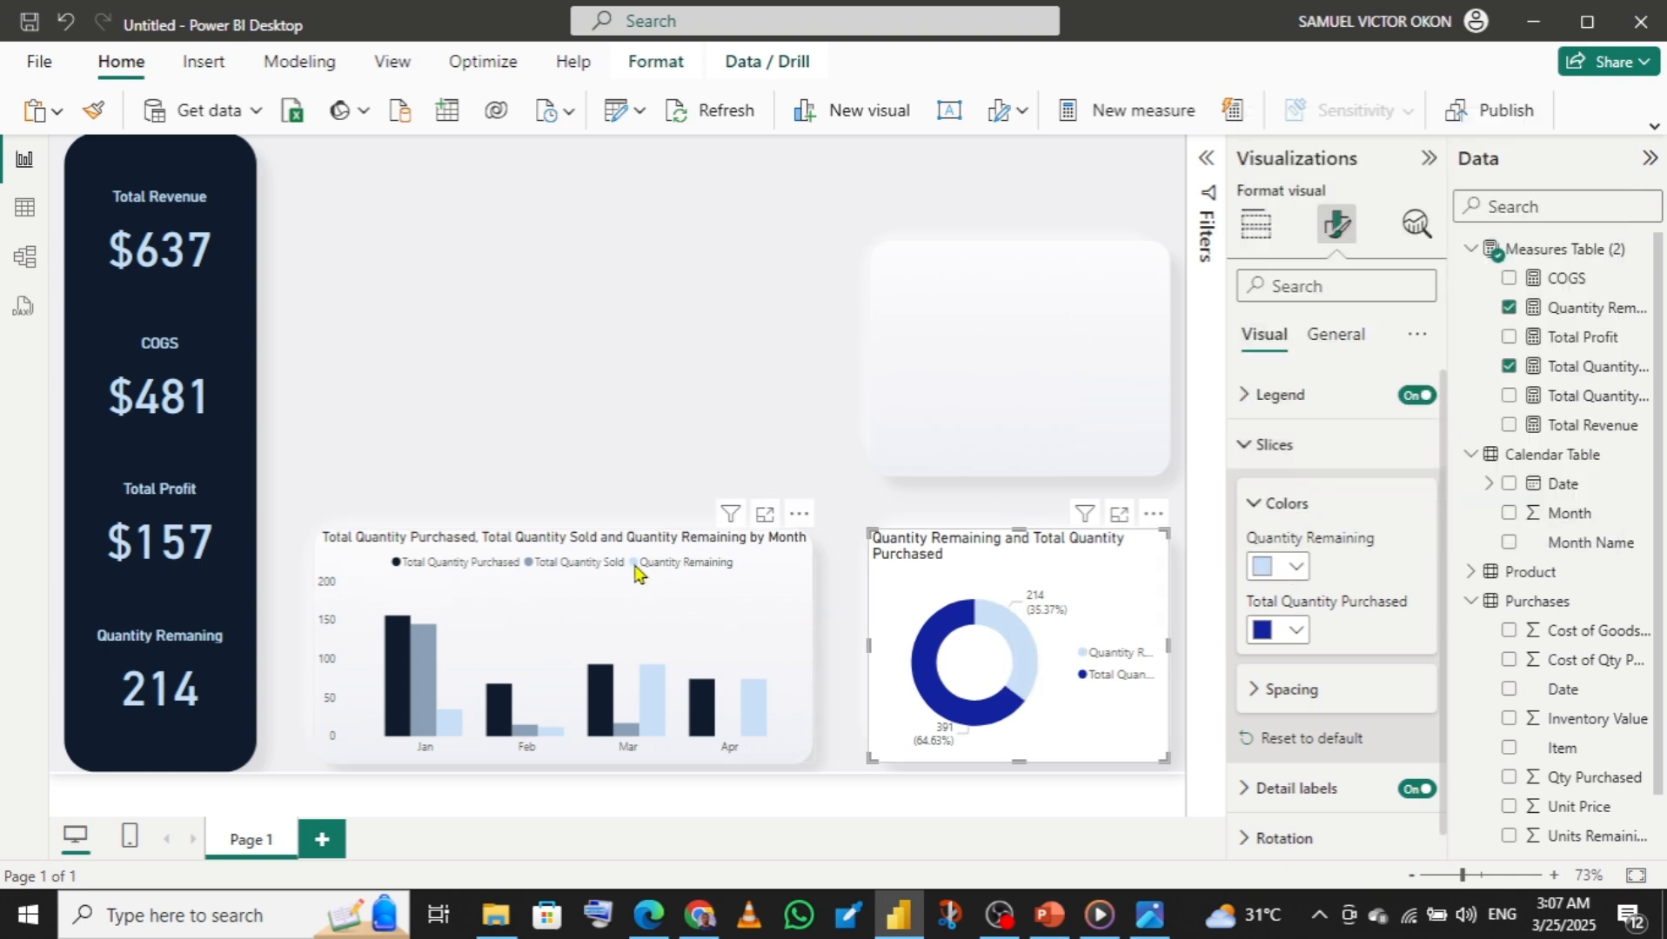
{"action": "left_click", "coordinate": [1297, 637]}
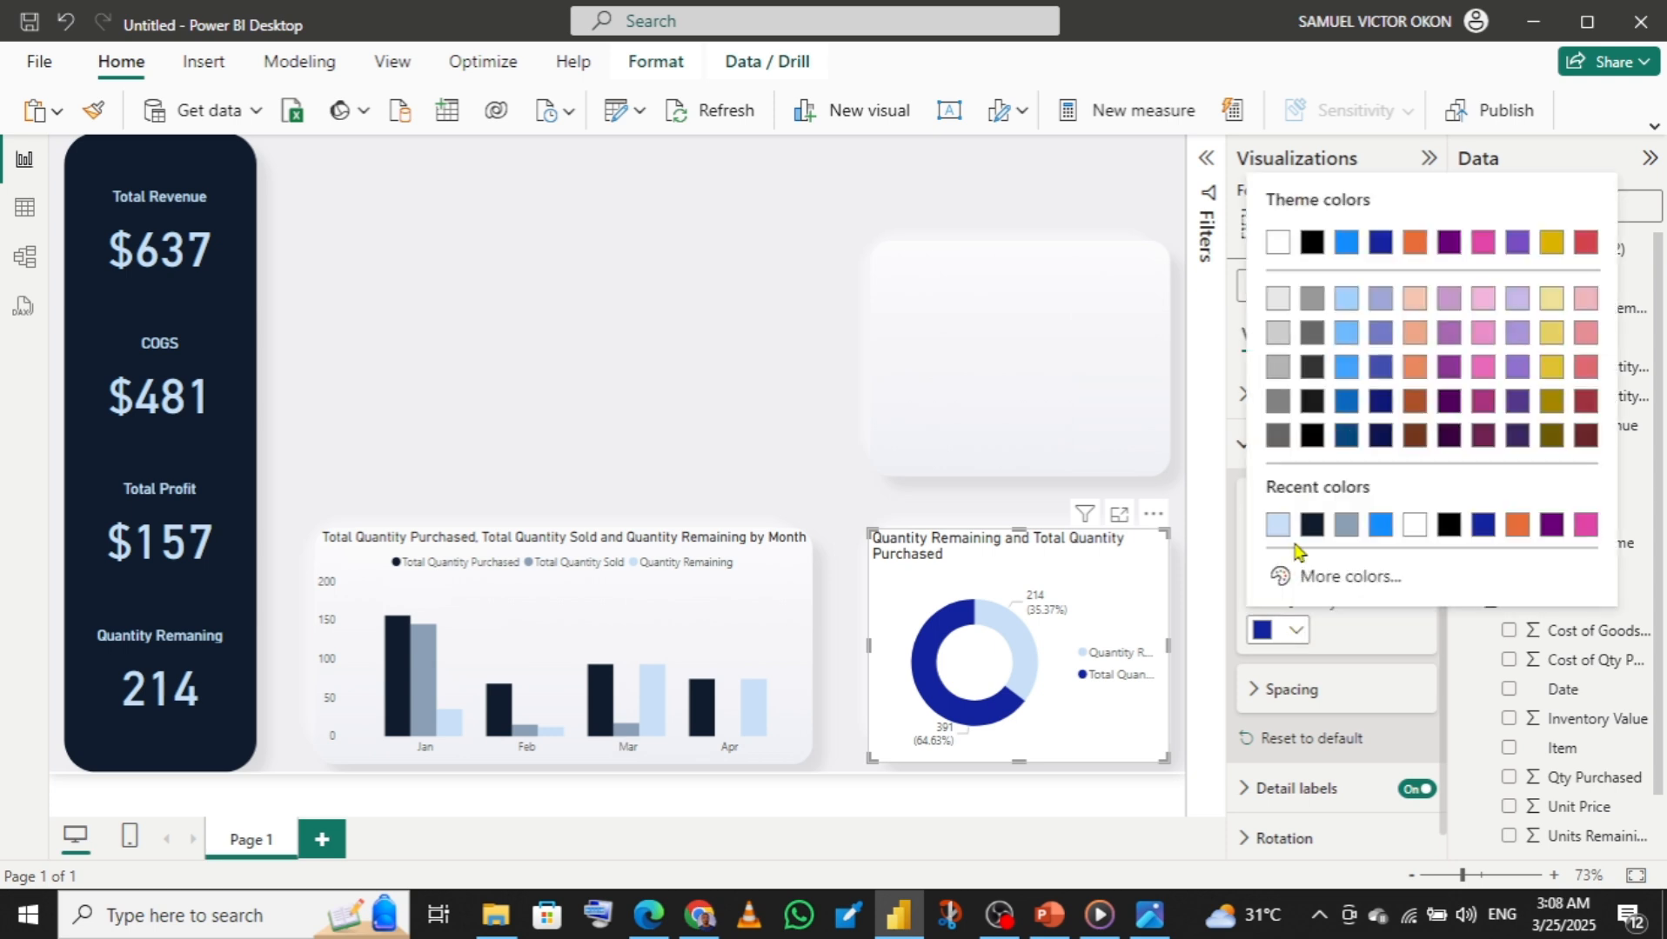
{"action": "left_click", "coordinate": [1314, 524]}
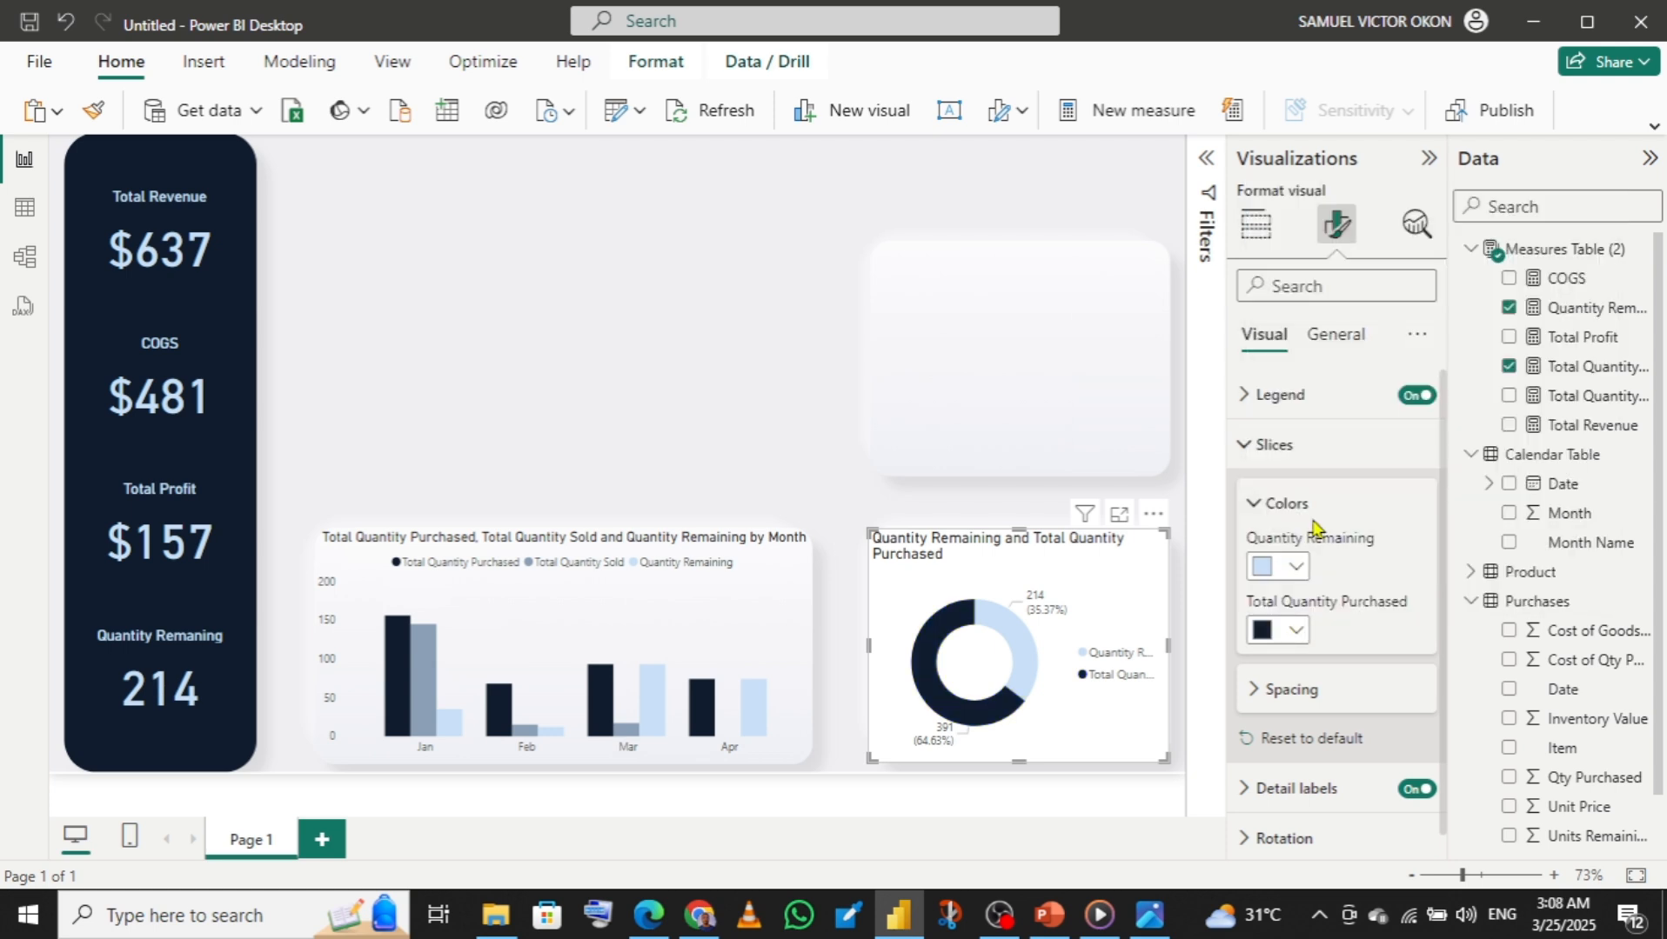
- Reduce the inner radius of the donut chart's slices to 48%
{"action": "left_click", "coordinate": [1259, 696]}
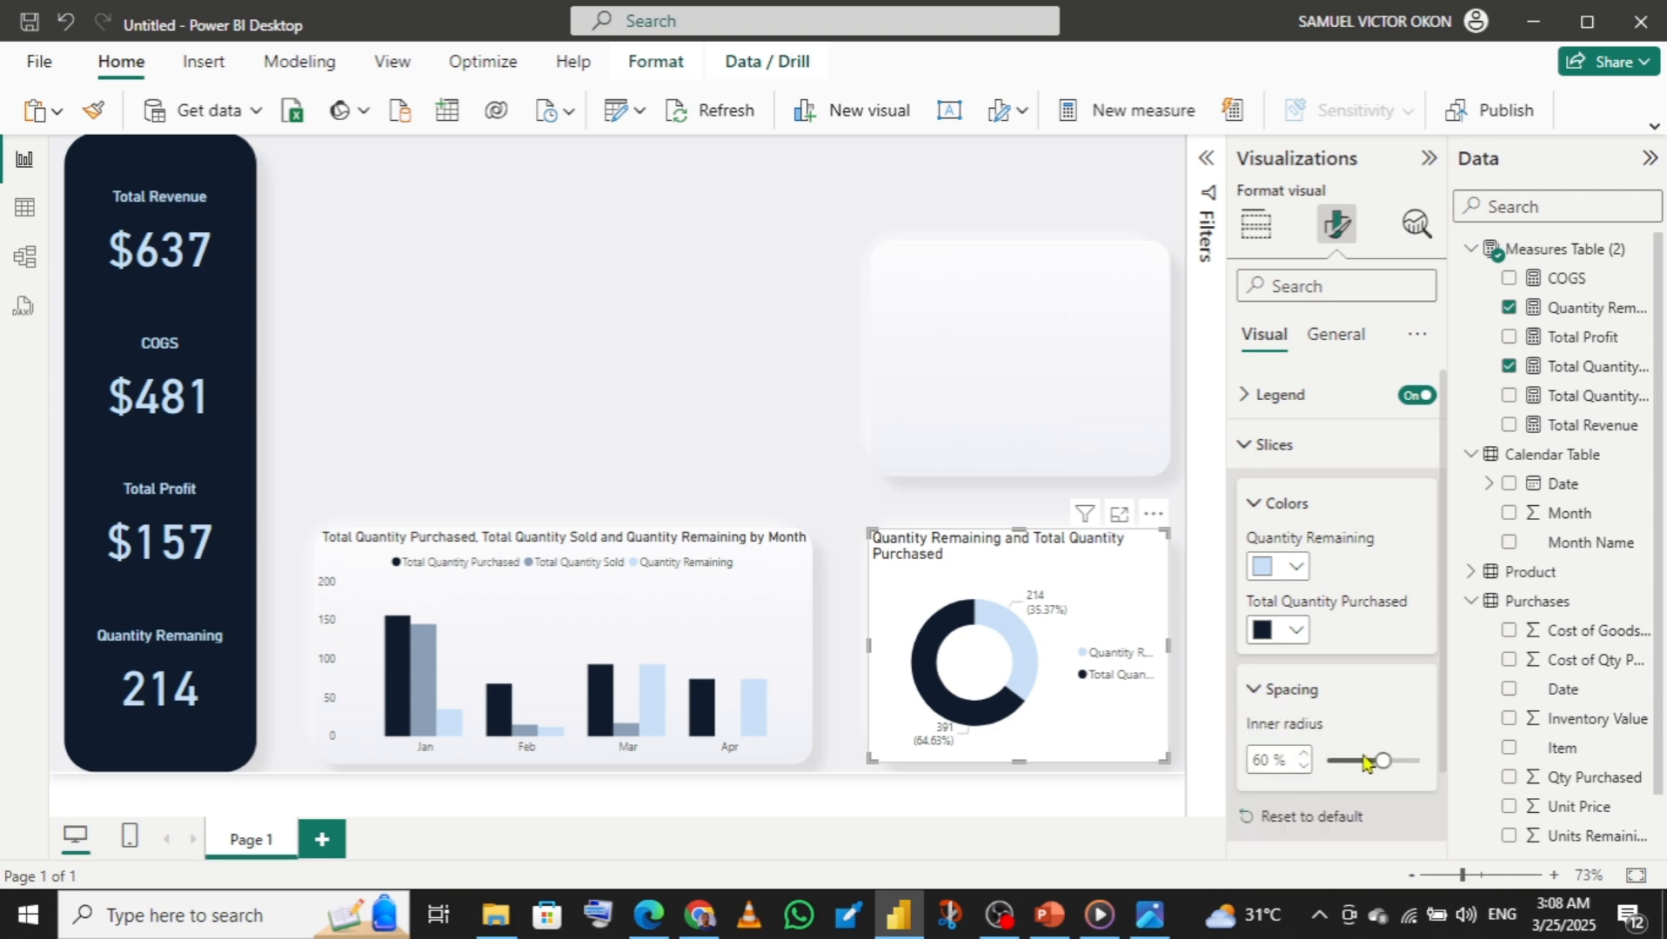
{"action": "left_click_drag", "start_coordinate": [1376, 756], "coordinate": [1371, 758]}
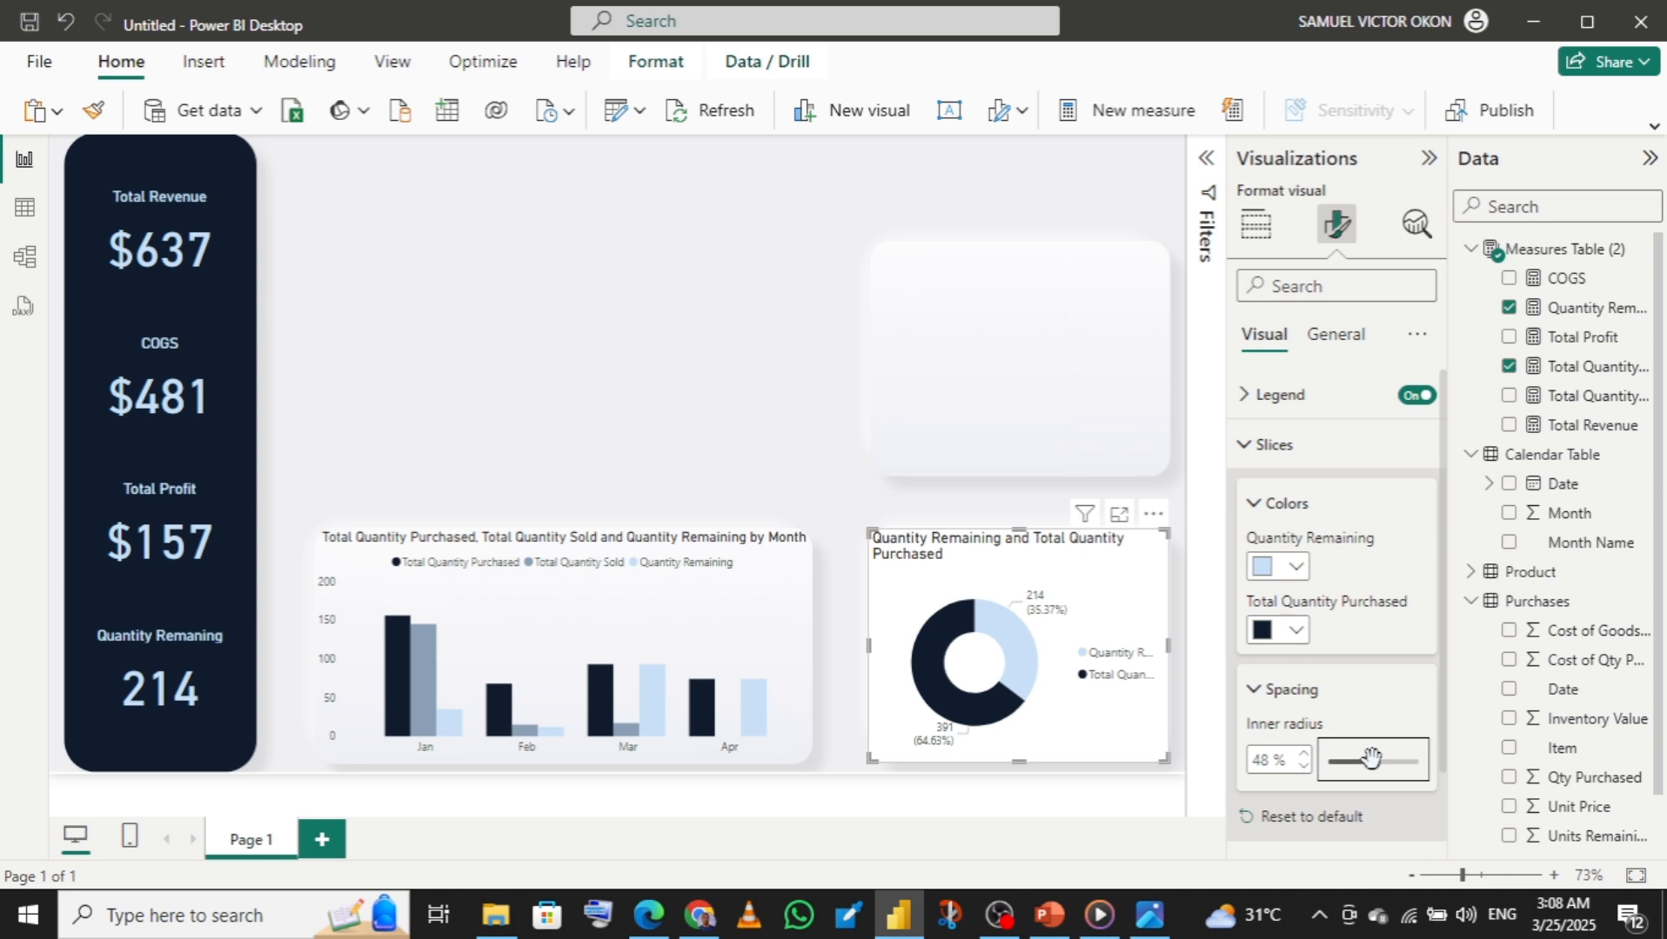
{"action": "left_click", "coordinate": [1254, 450]}
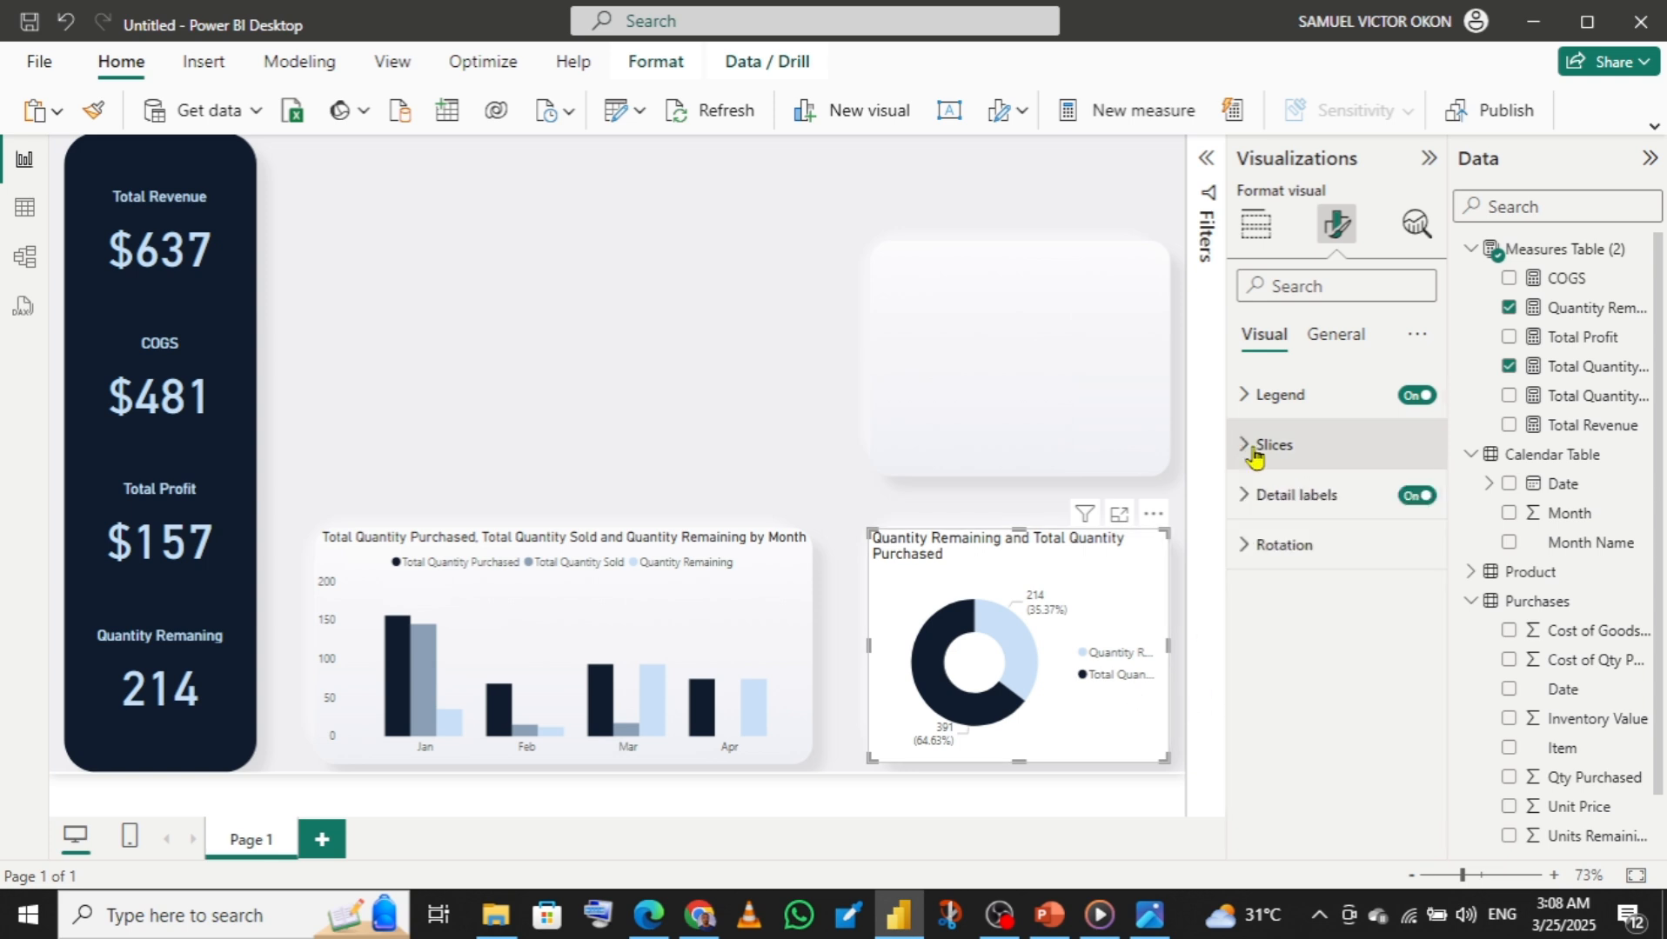
{"action": "left_click", "coordinate": [1255, 498]}
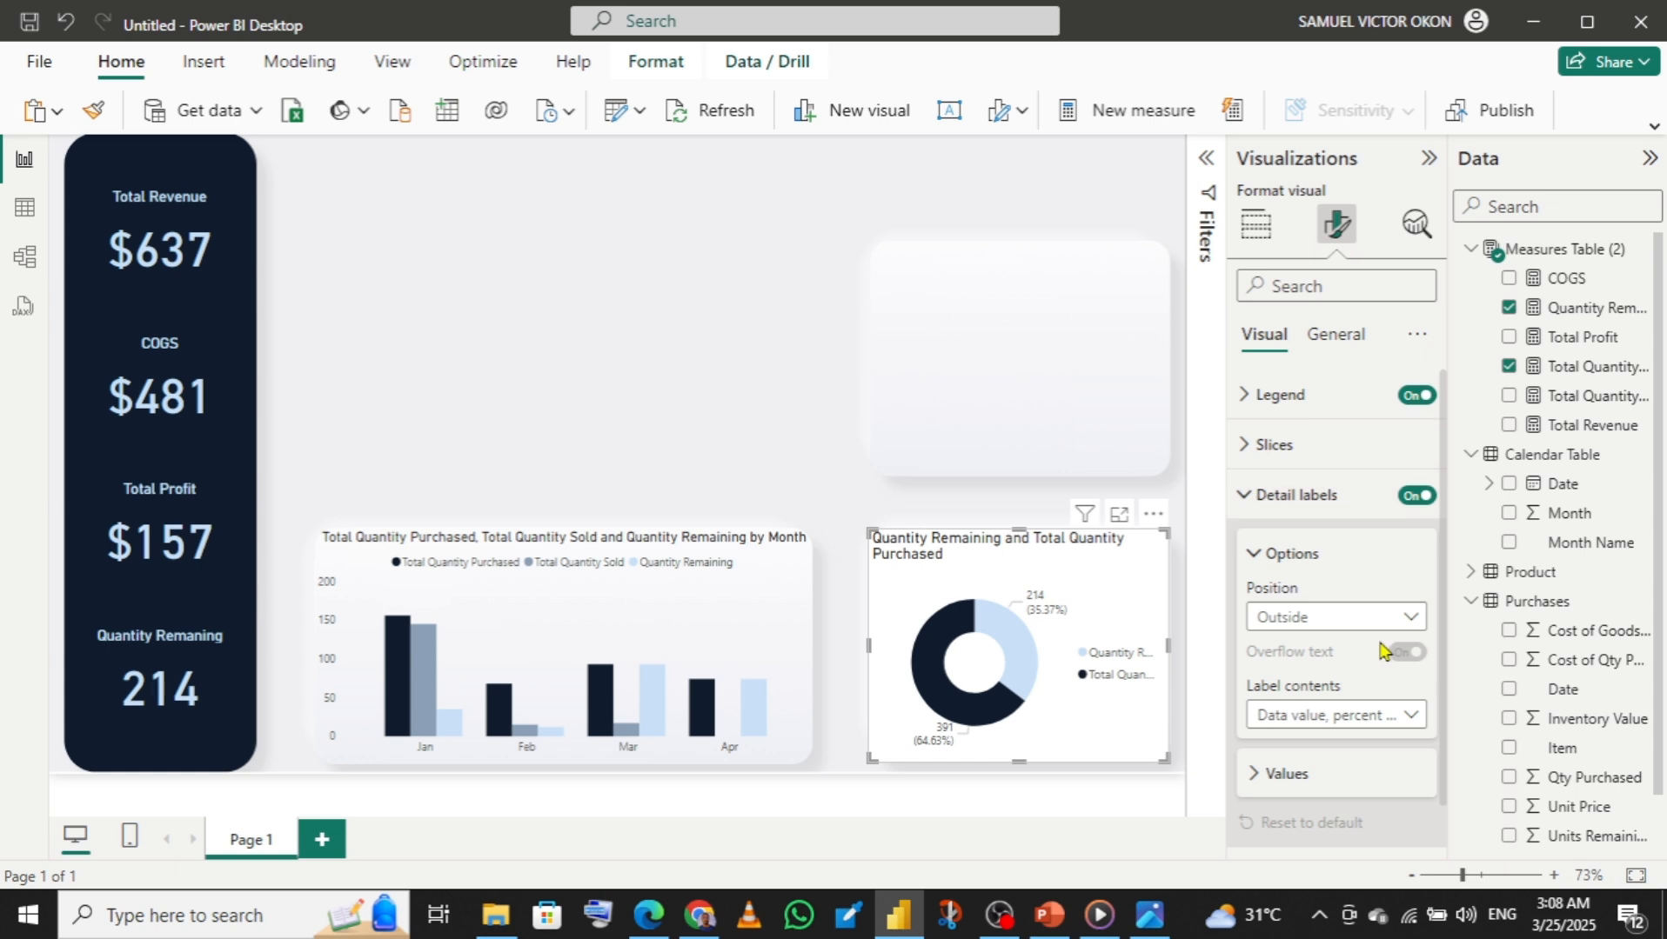
{"action": "left_click", "coordinate": [1255, 558]}
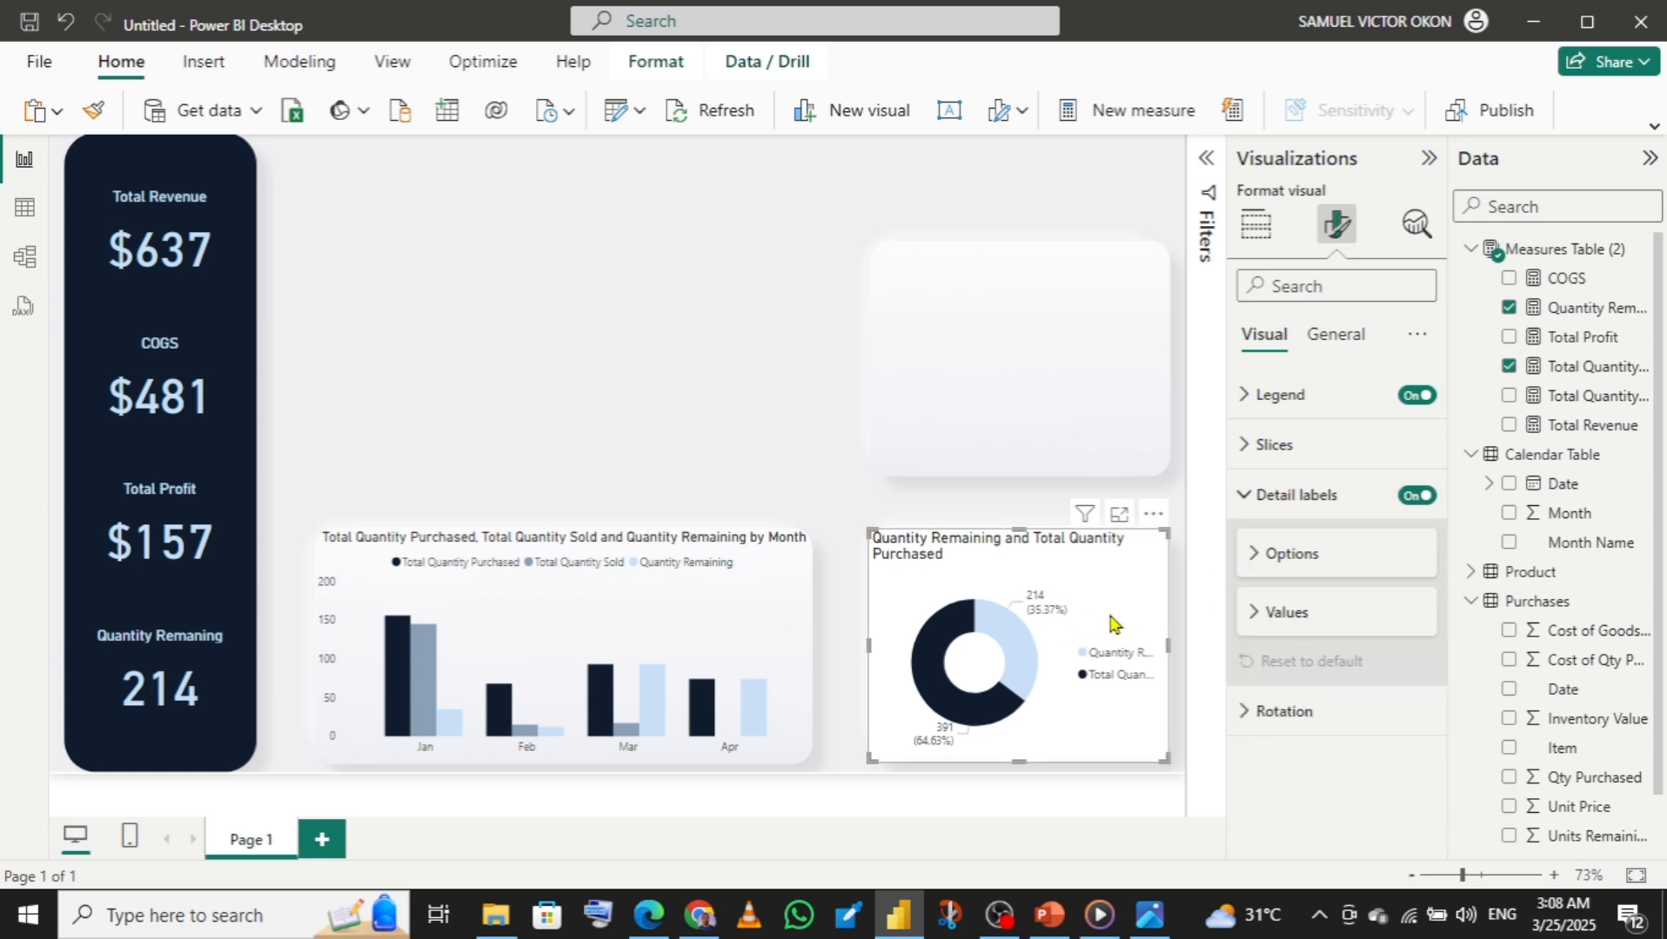
{"action": "left_click", "coordinate": [1245, 492]}
- Set the donut chart's legend position to Top center
{"action": "left_click", "coordinate": [1244, 395]}
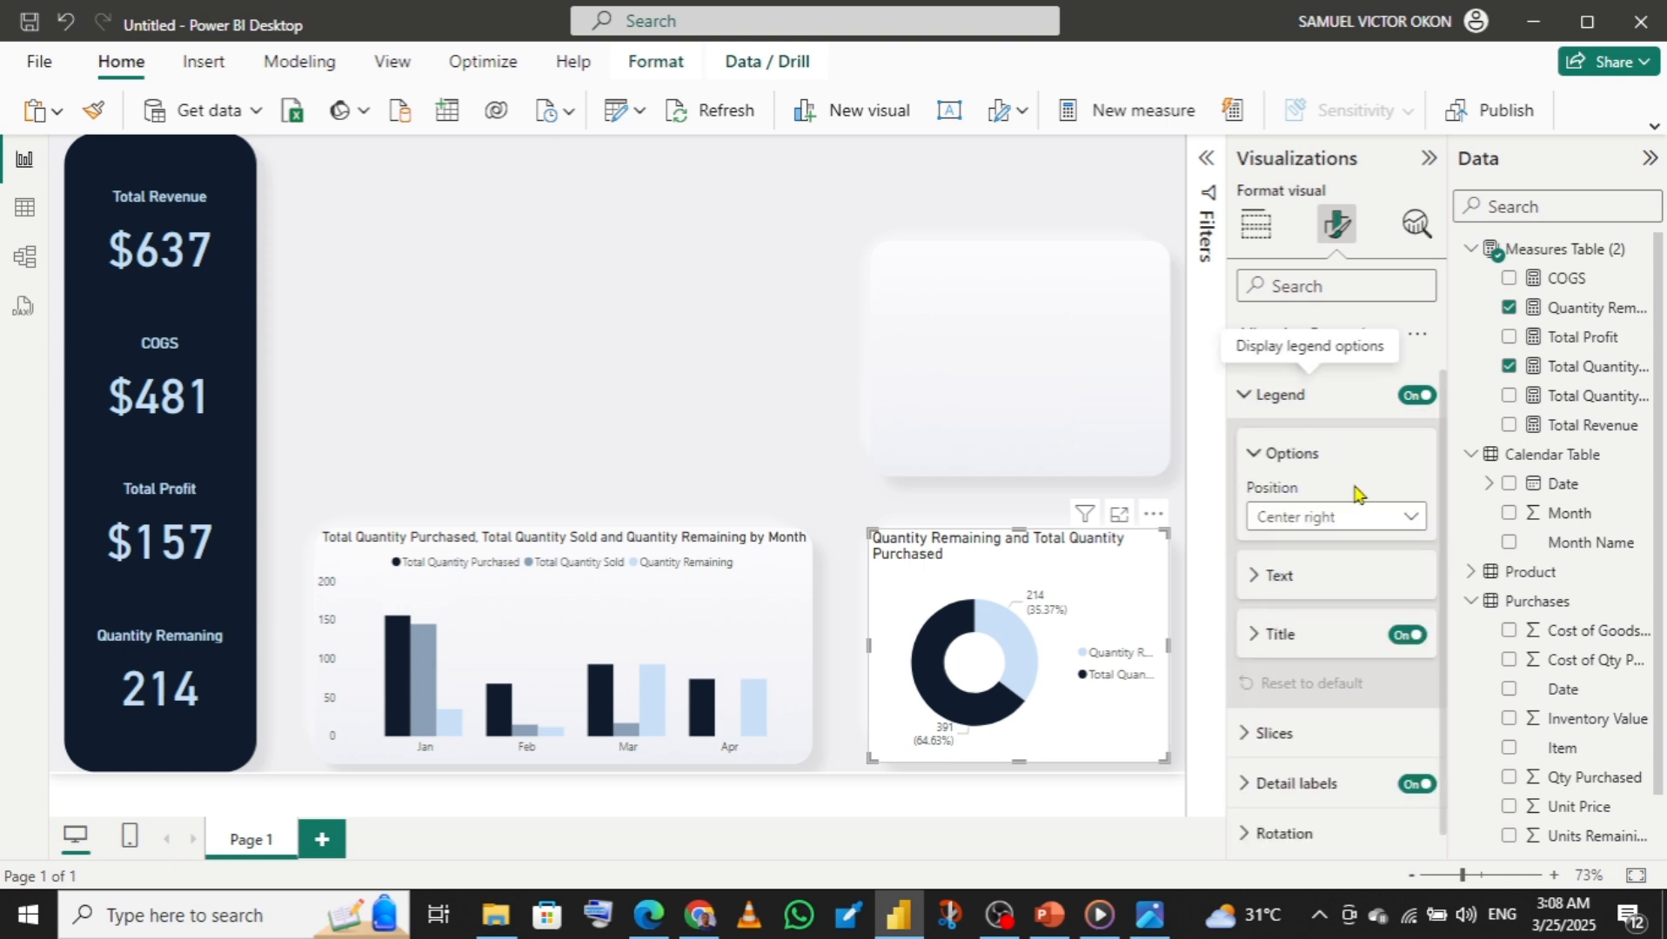
{"action": "left_click", "coordinate": [1332, 522]}
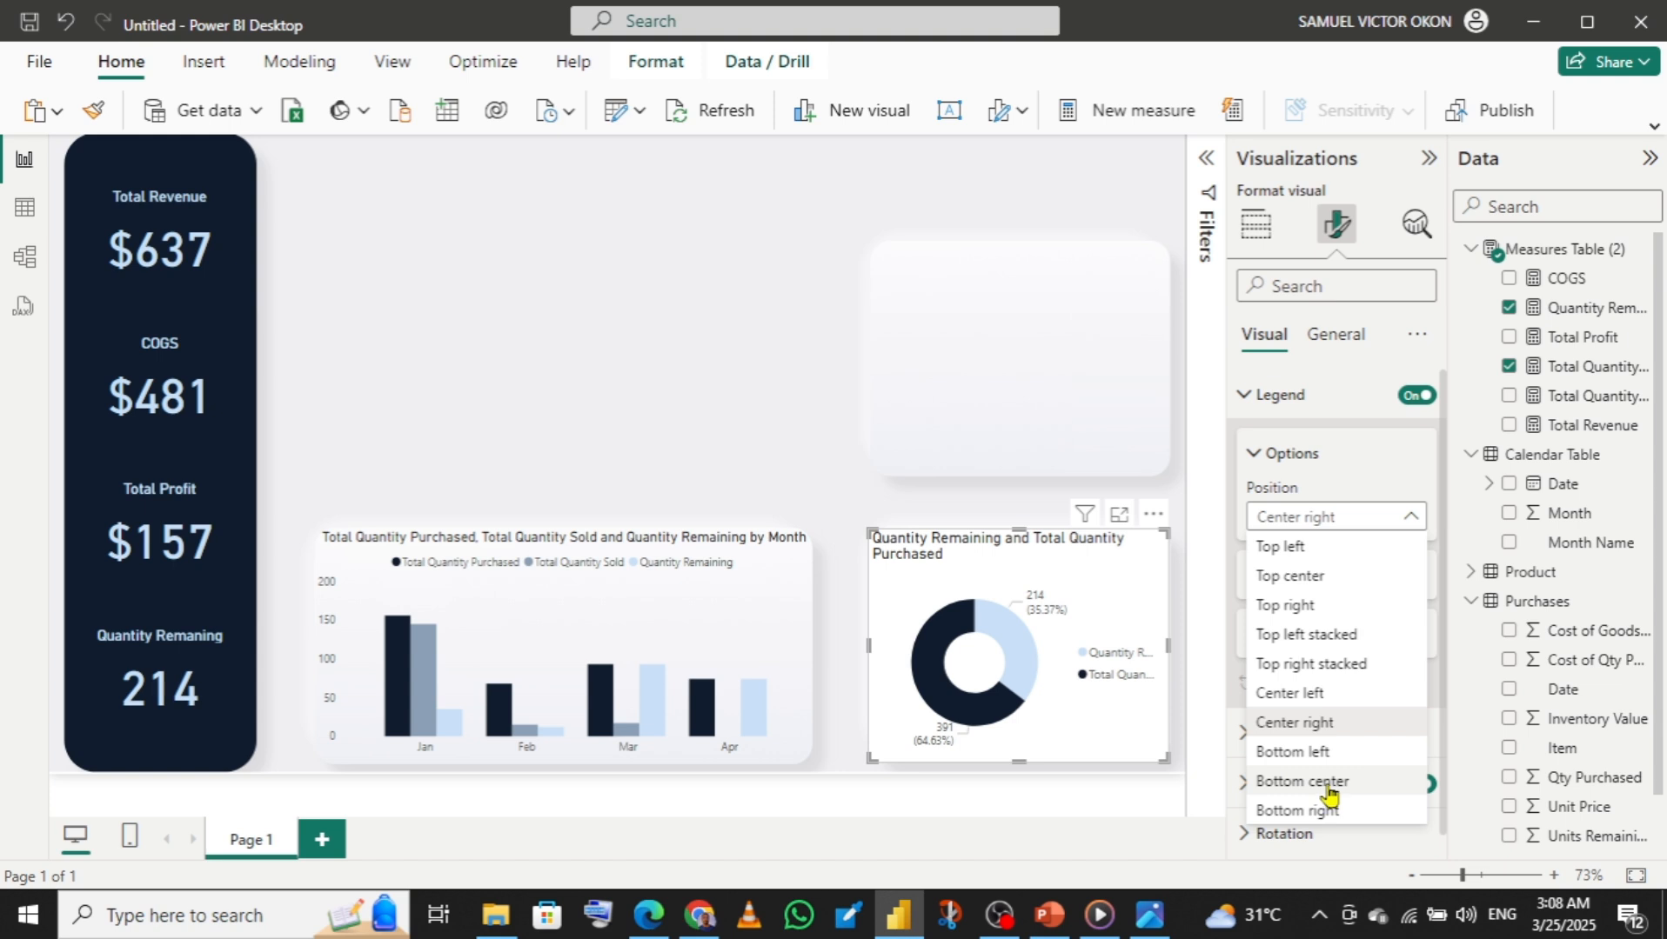
{"action": "left_click", "coordinate": [1314, 577]}
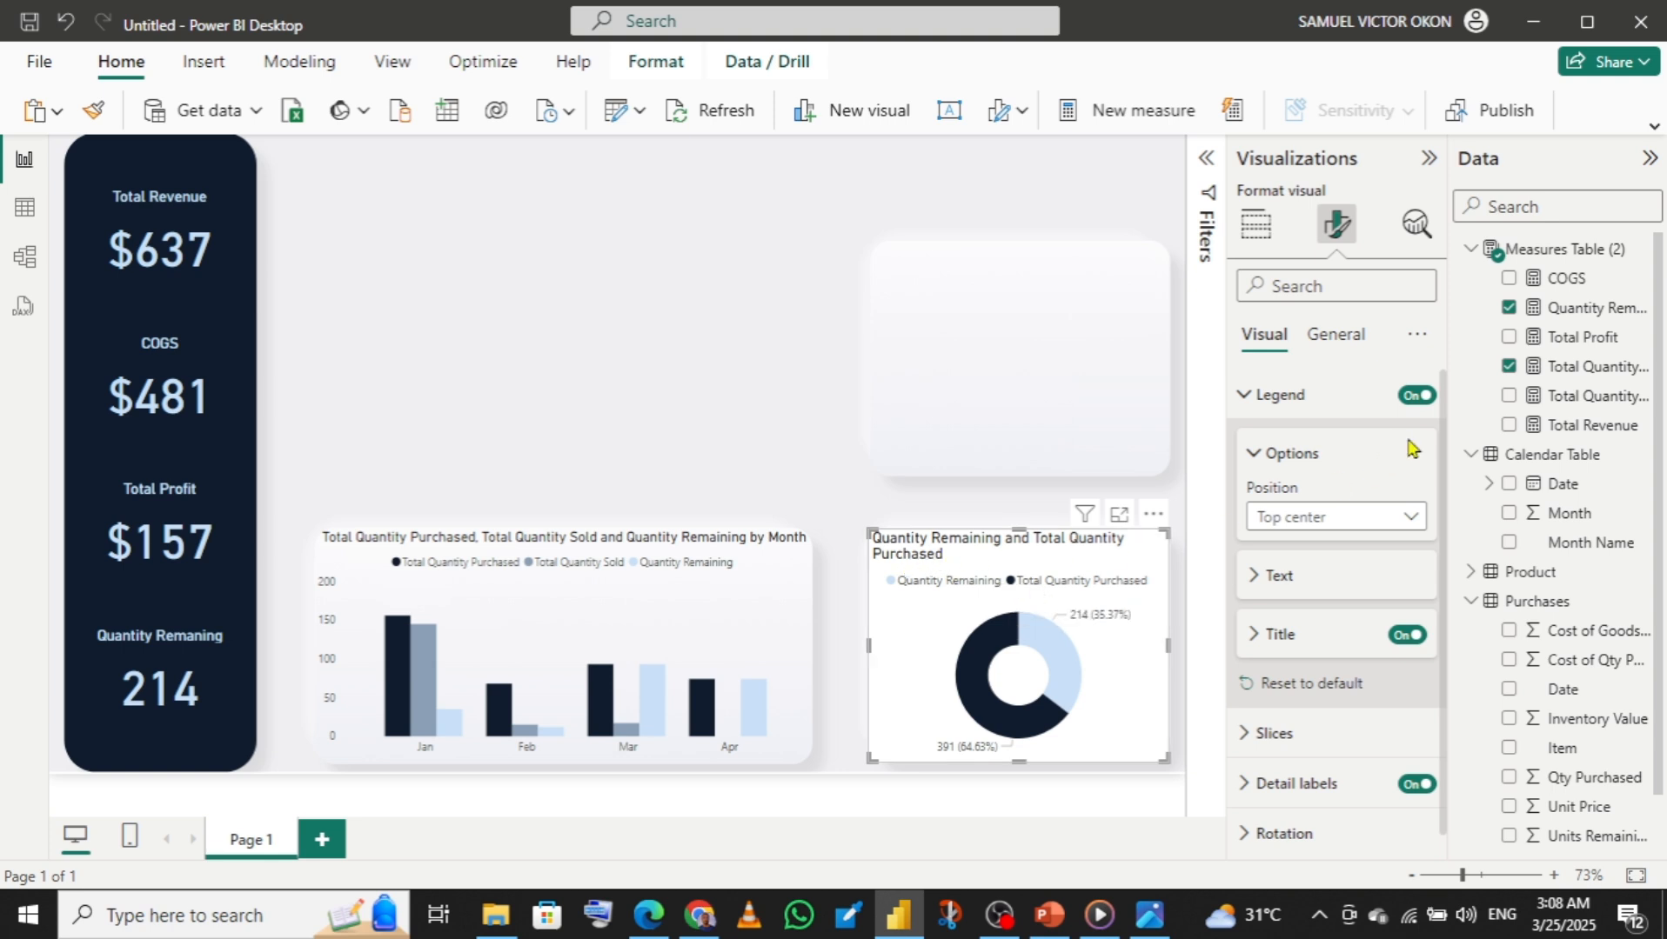
{"action": "left_click", "coordinate": [1248, 397]}
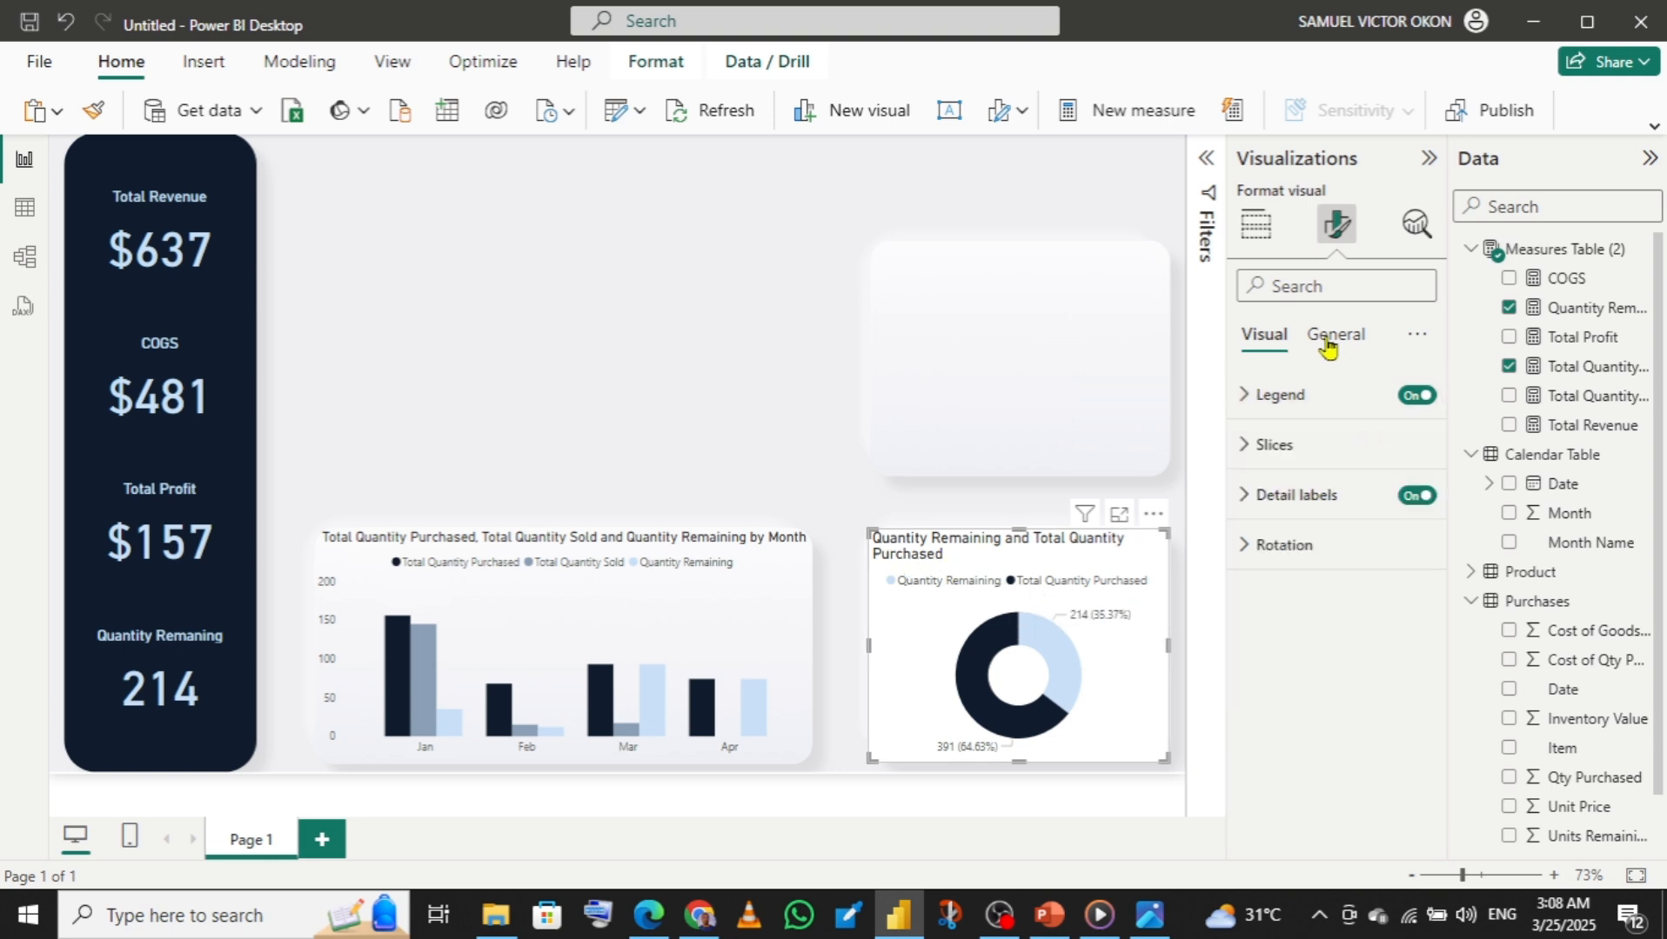
- Set the donut chart's title font size to 13 and center the title horizontally
{"action": "left_click", "coordinate": [1329, 351]}
{"action": "left_click", "coordinate": [1247, 449]}
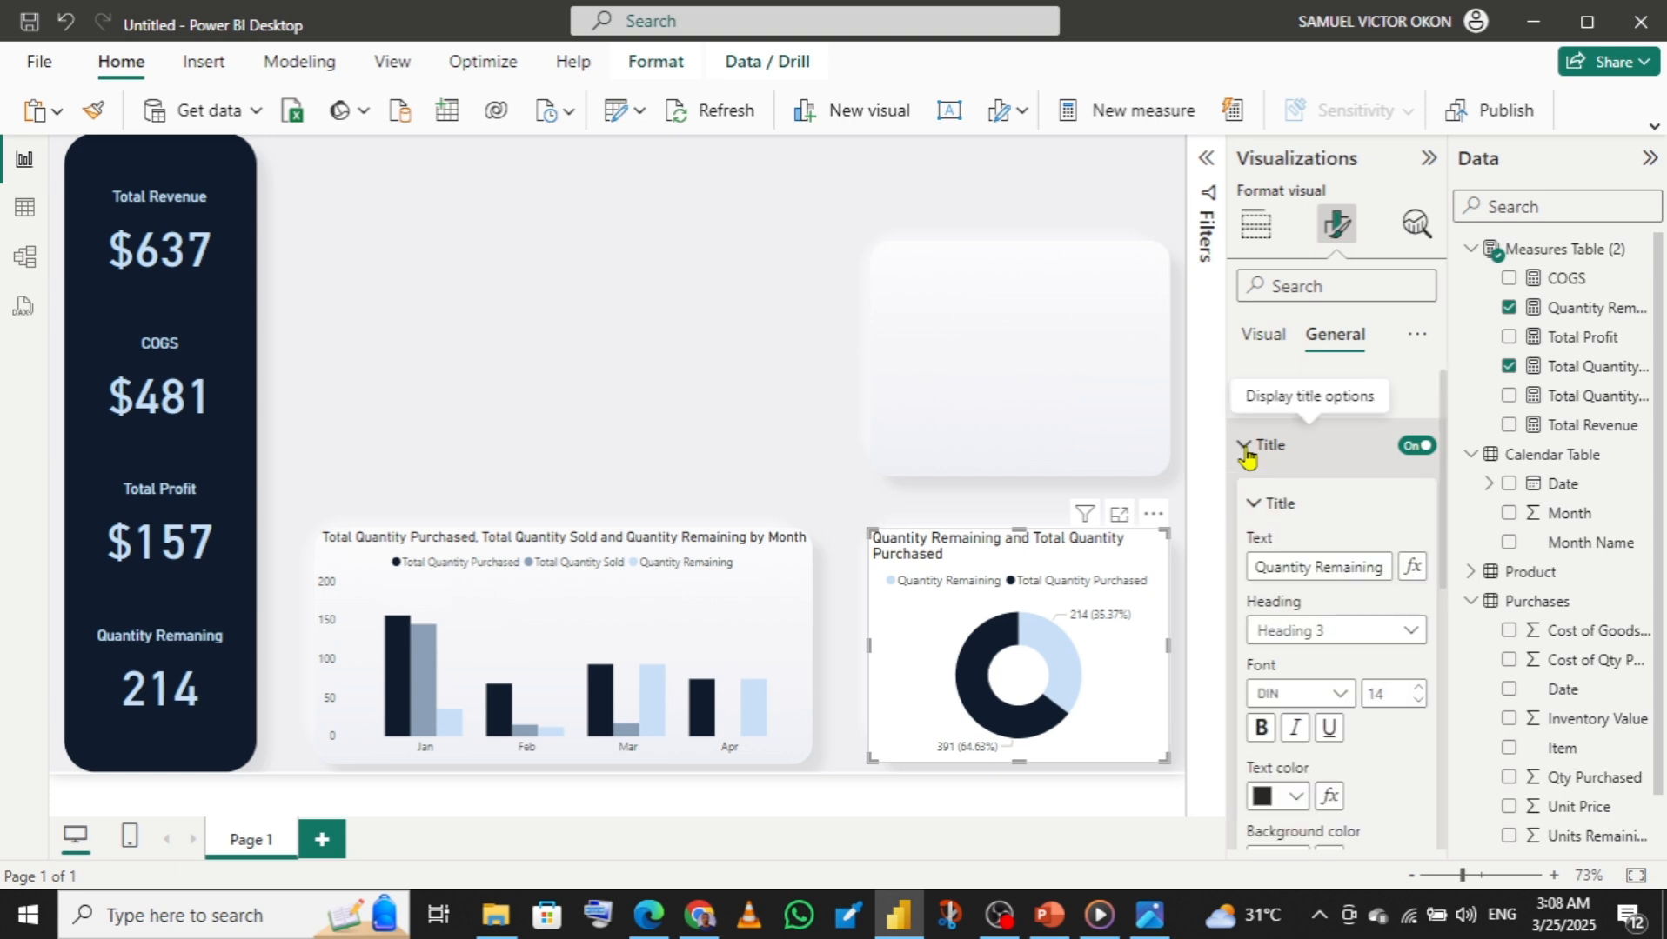
{"action": "left_click", "coordinate": [1418, 702]}
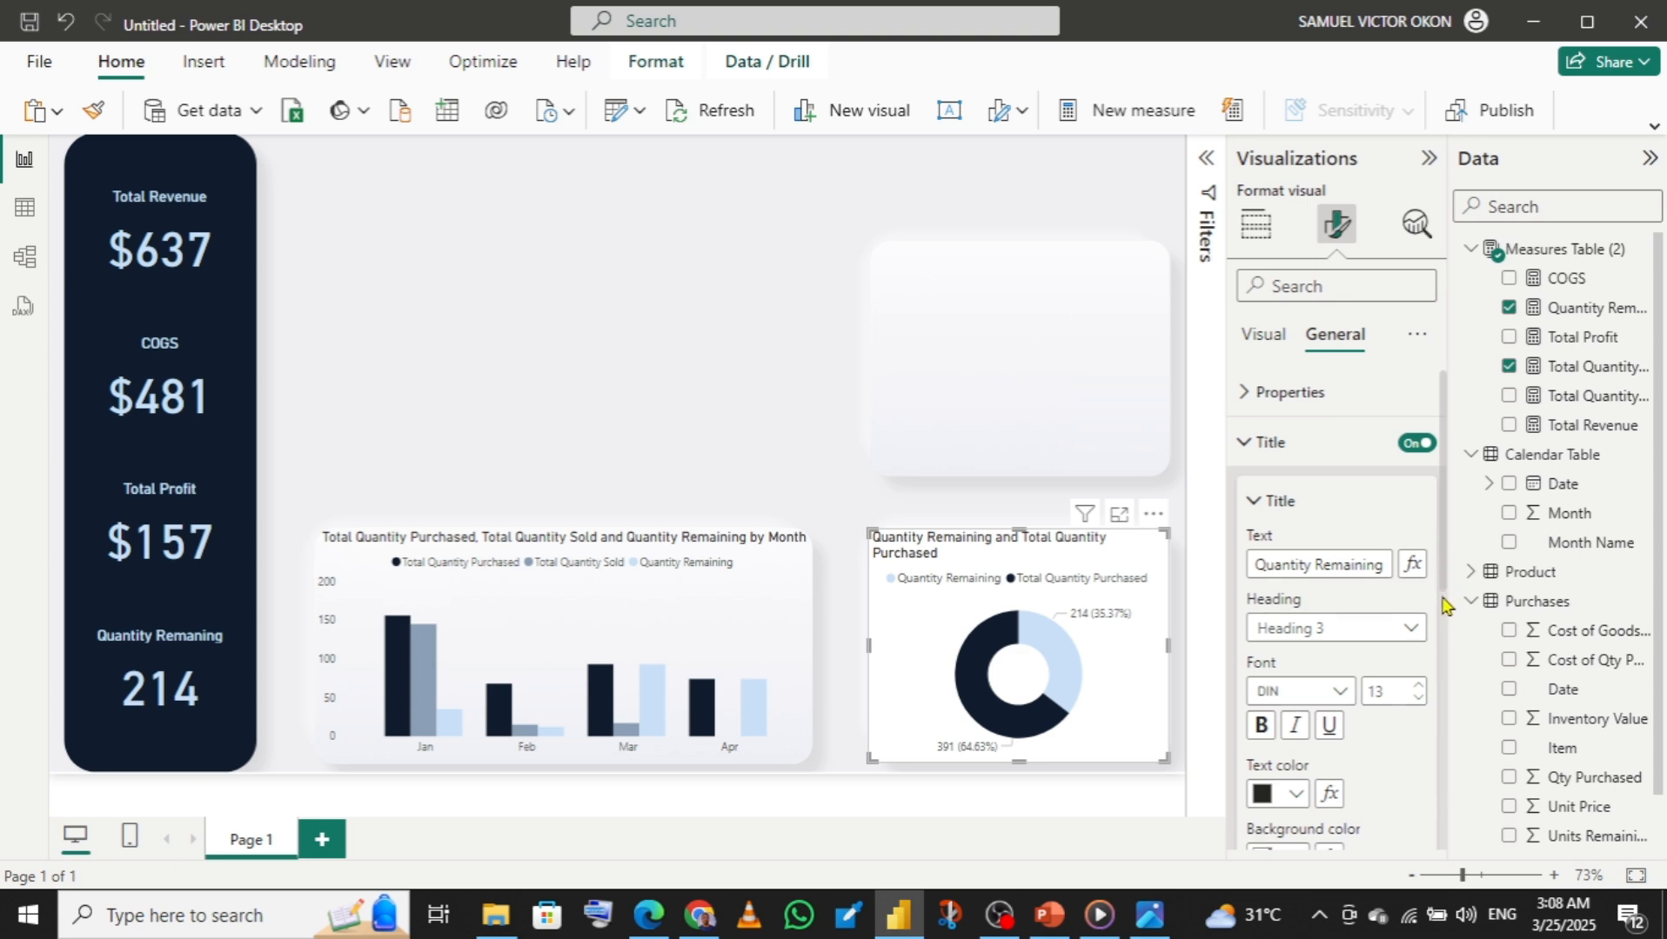
{"action": "left_click_drag", "start_coordinate": [1443, 575], "coordinate": [1442, 648]}
{"action": "left_click", "coordinate": [1295, 772]}
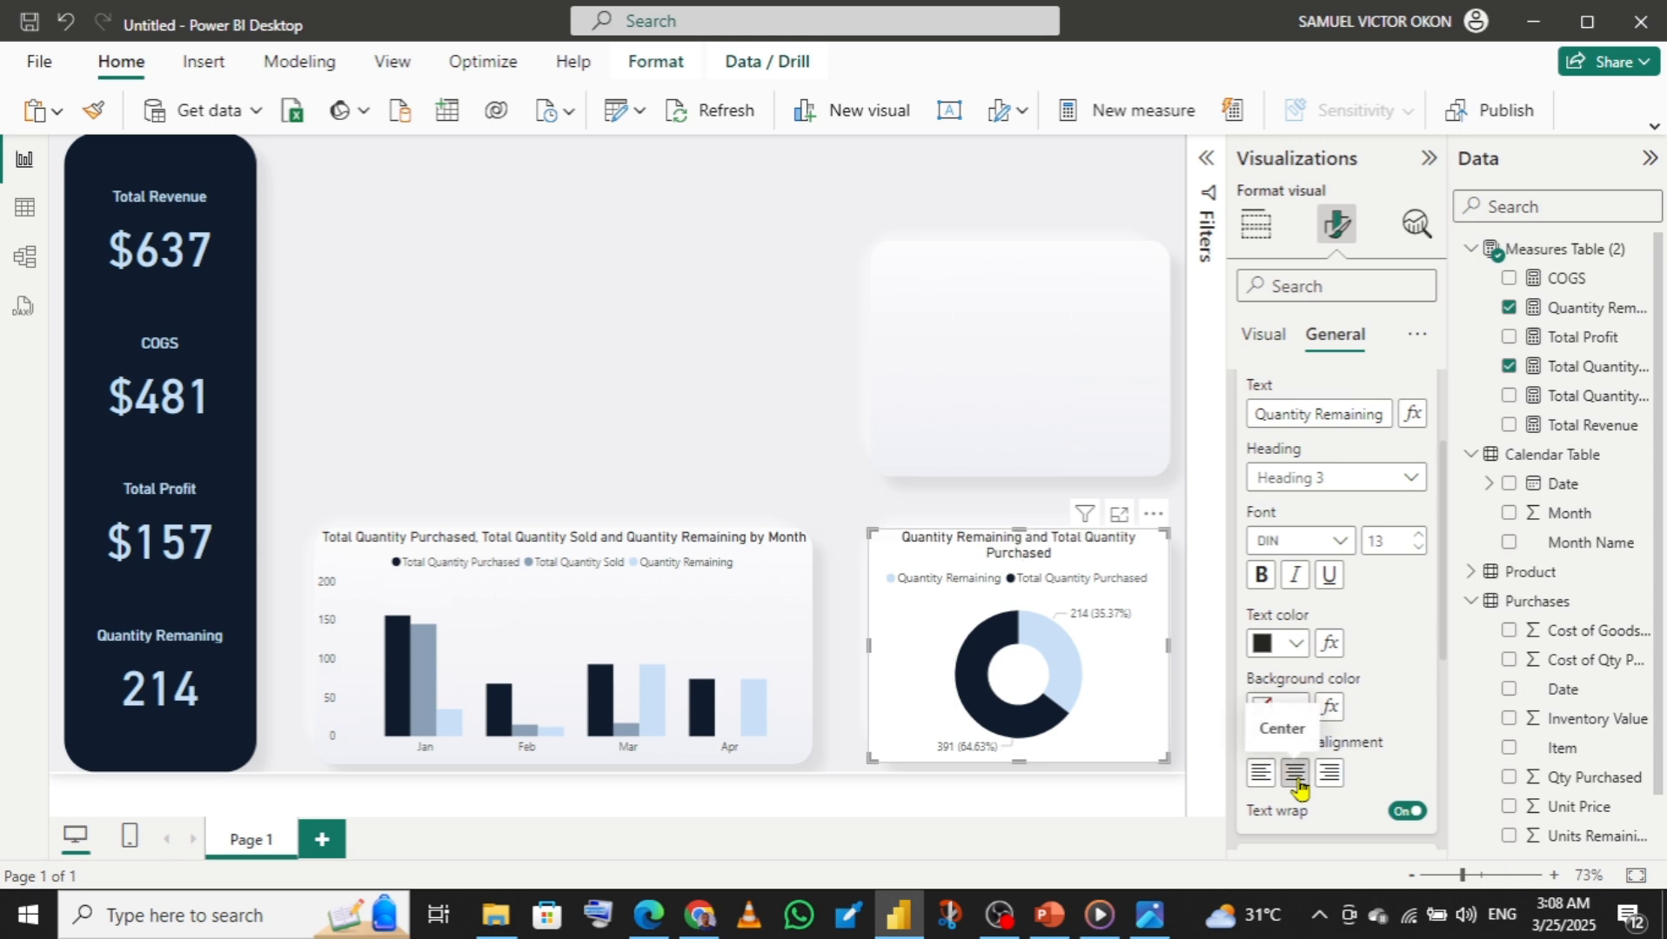
{"action": "left_click_drag", "start_coordinate": [1445, 619], "coordinate": [1440, 502]}
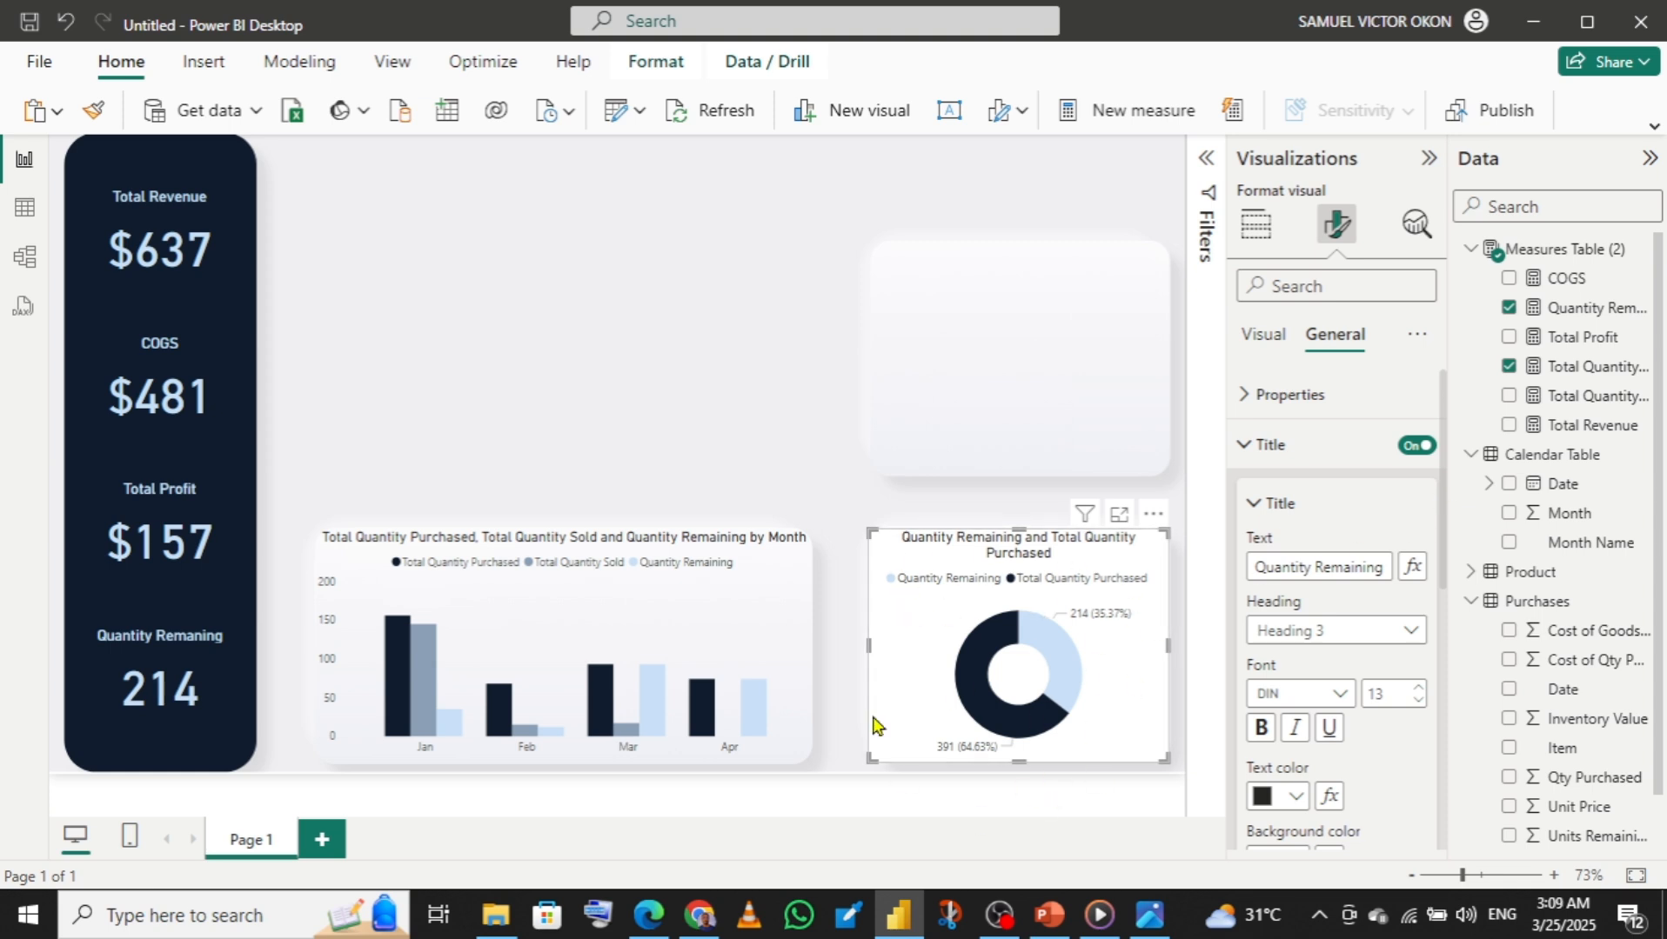
{"action": "left_click", "coordinate": [1255, 468]}
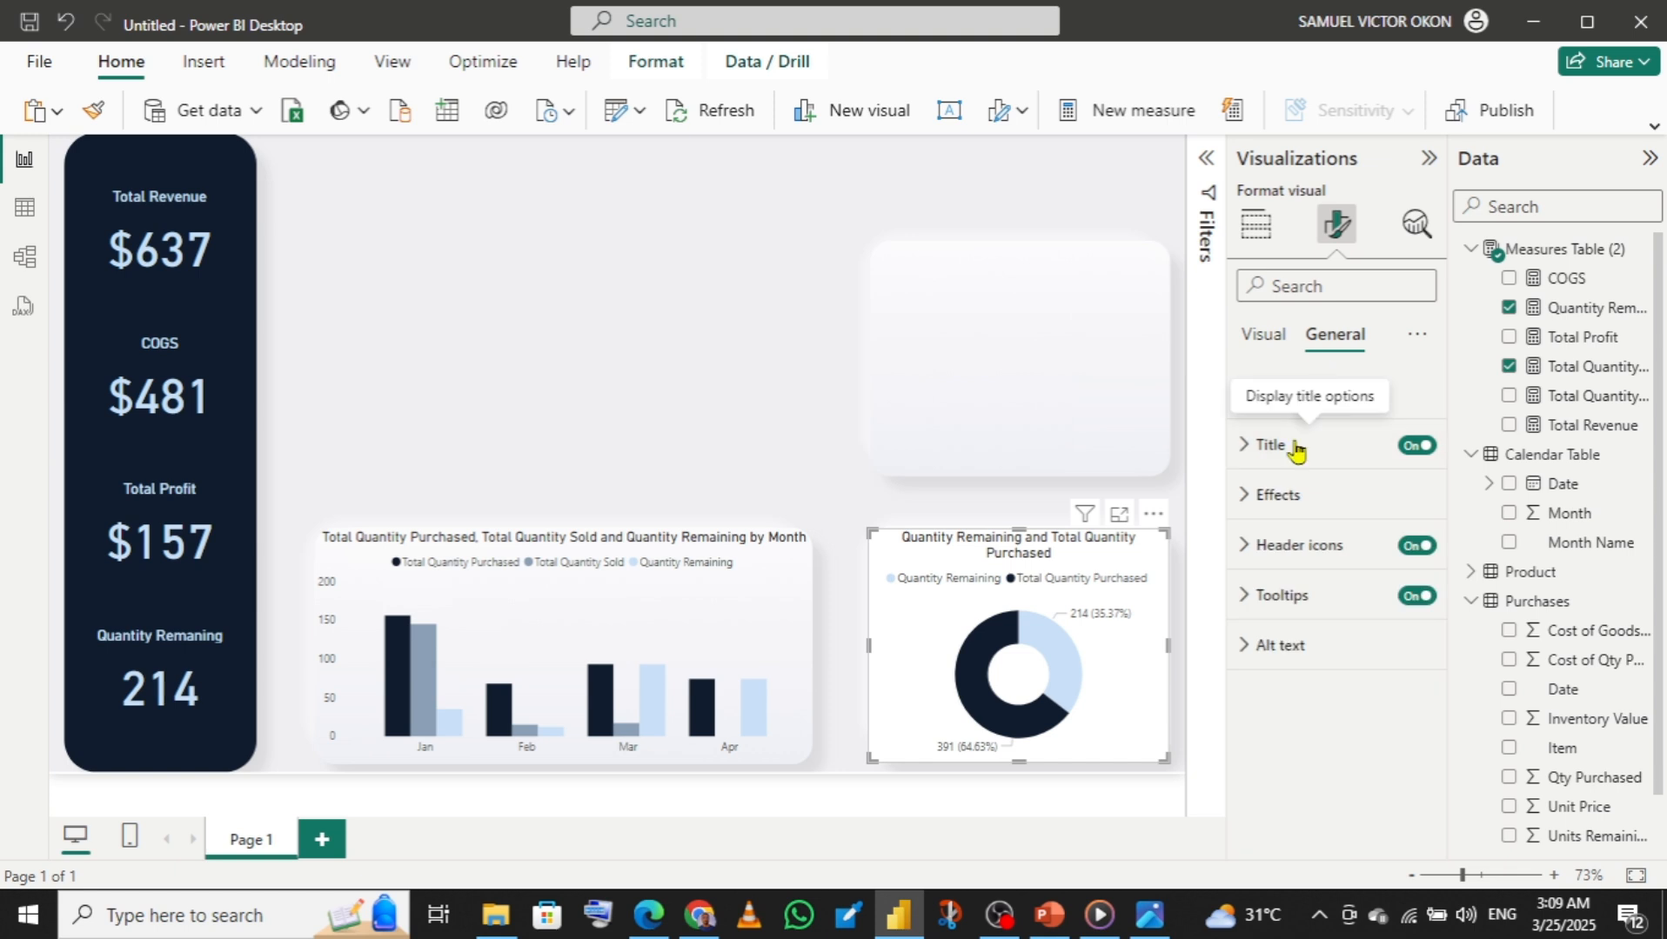
- Turn off the donut chart's background so the card beneath shows through, and deselect the chart
{"action": "left_click", "coordinate": [1250, 518]}
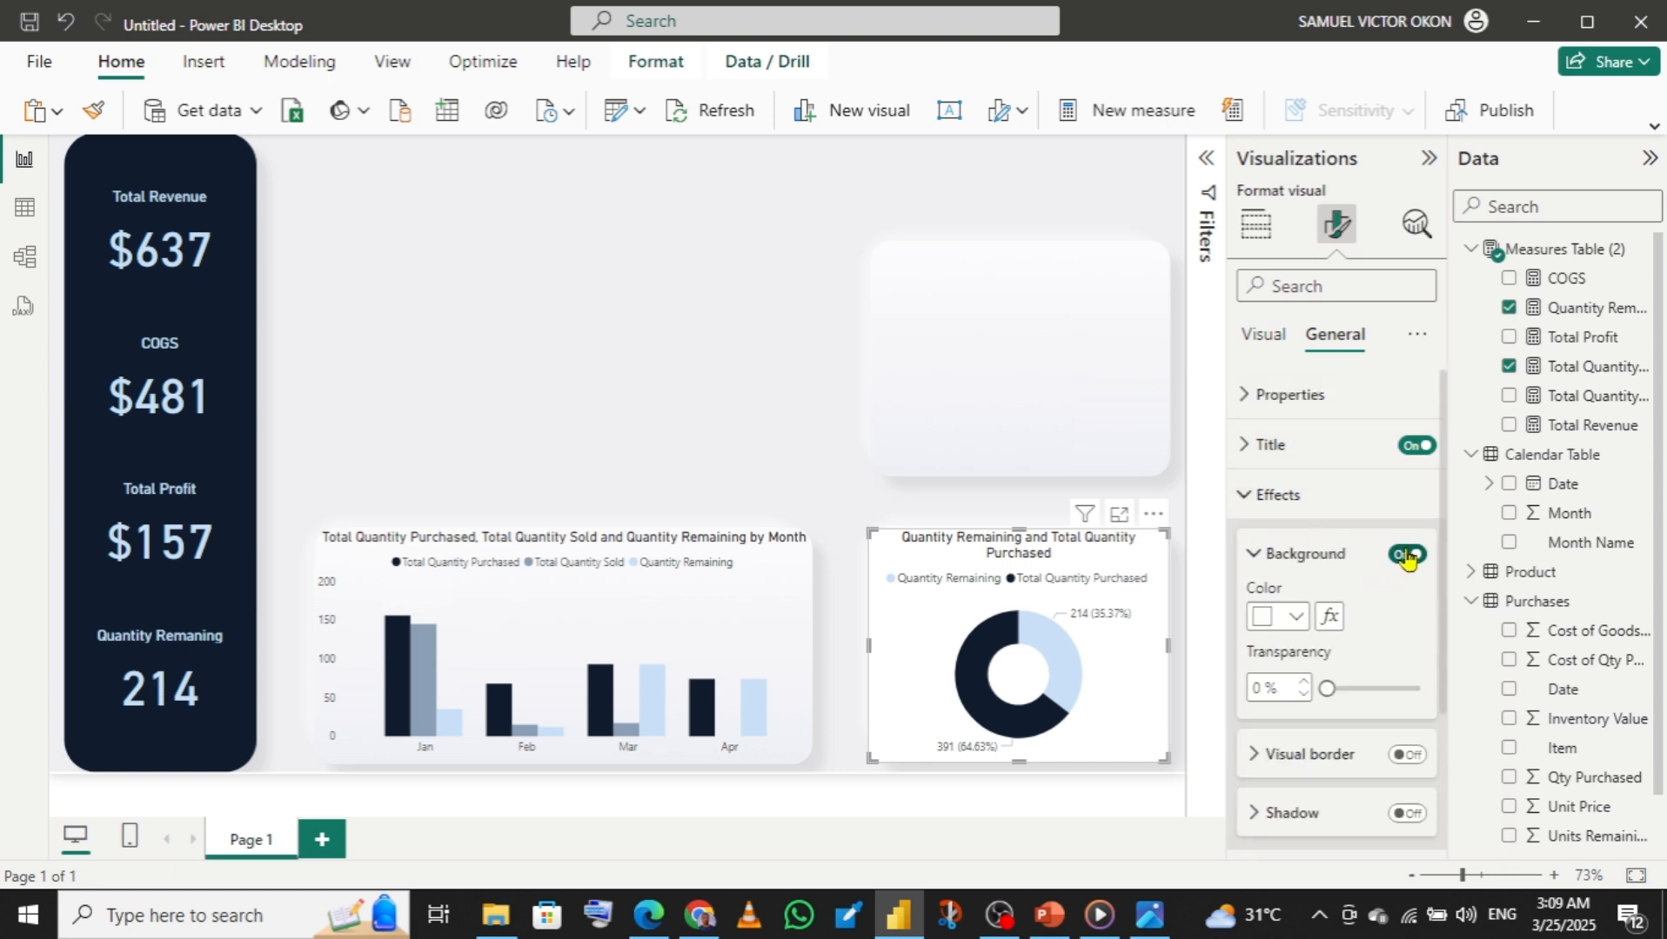
{"action": "left_click", "coordinate": [1407, 555]}
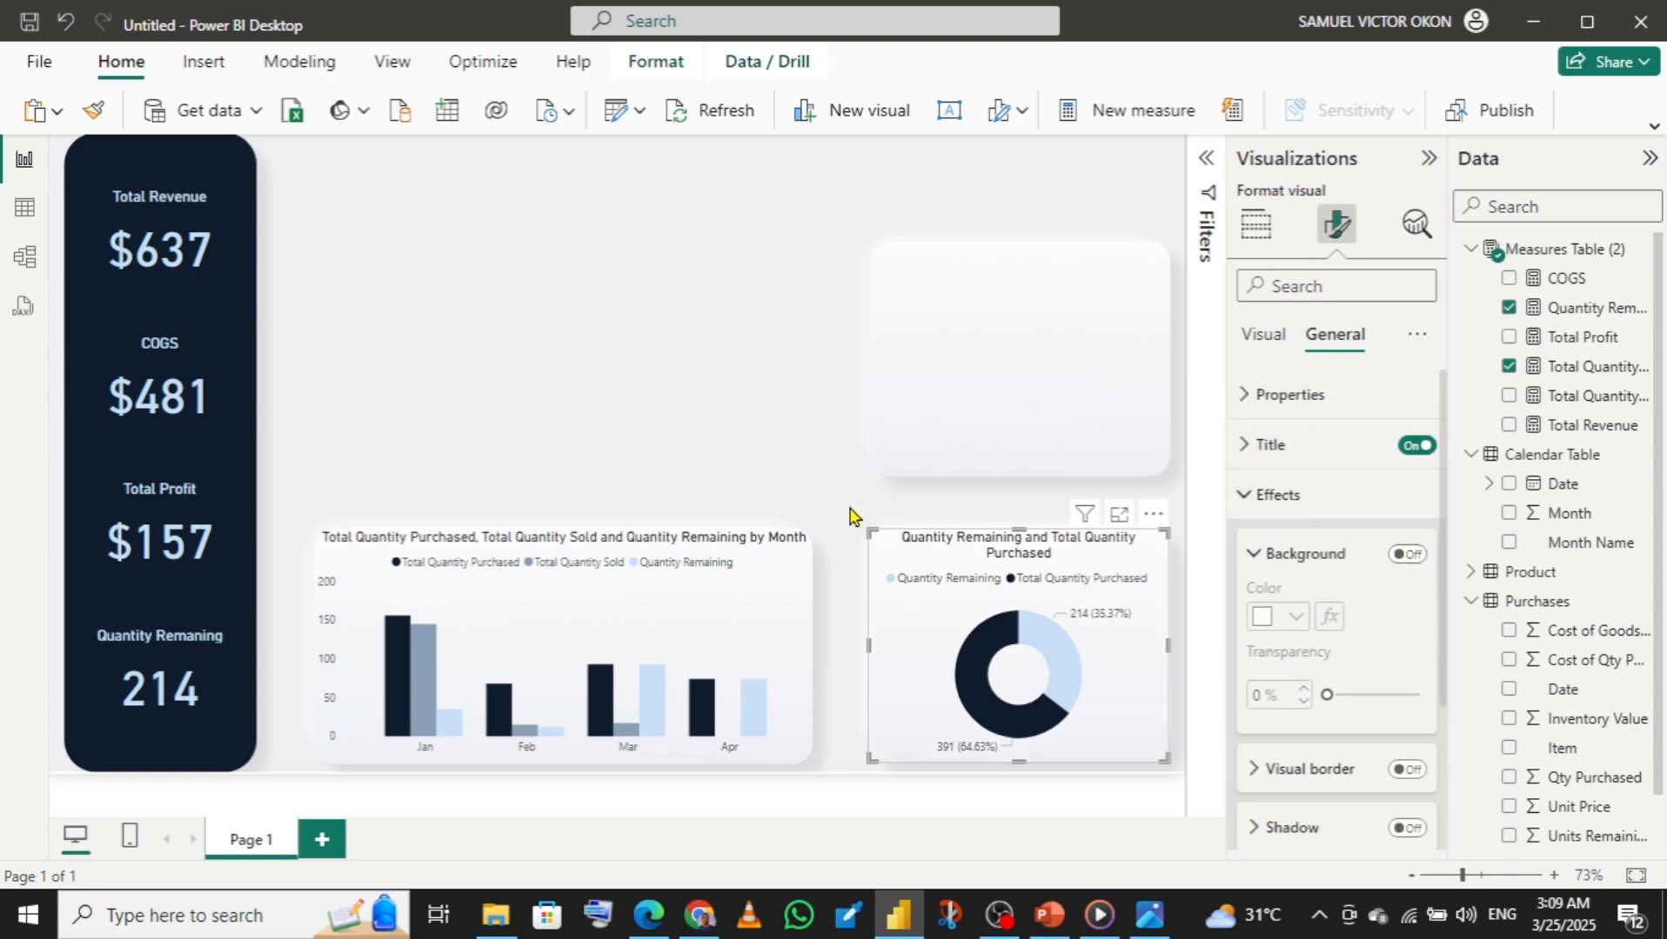
{"action": "left_click", "coordinate": [814, 487]}
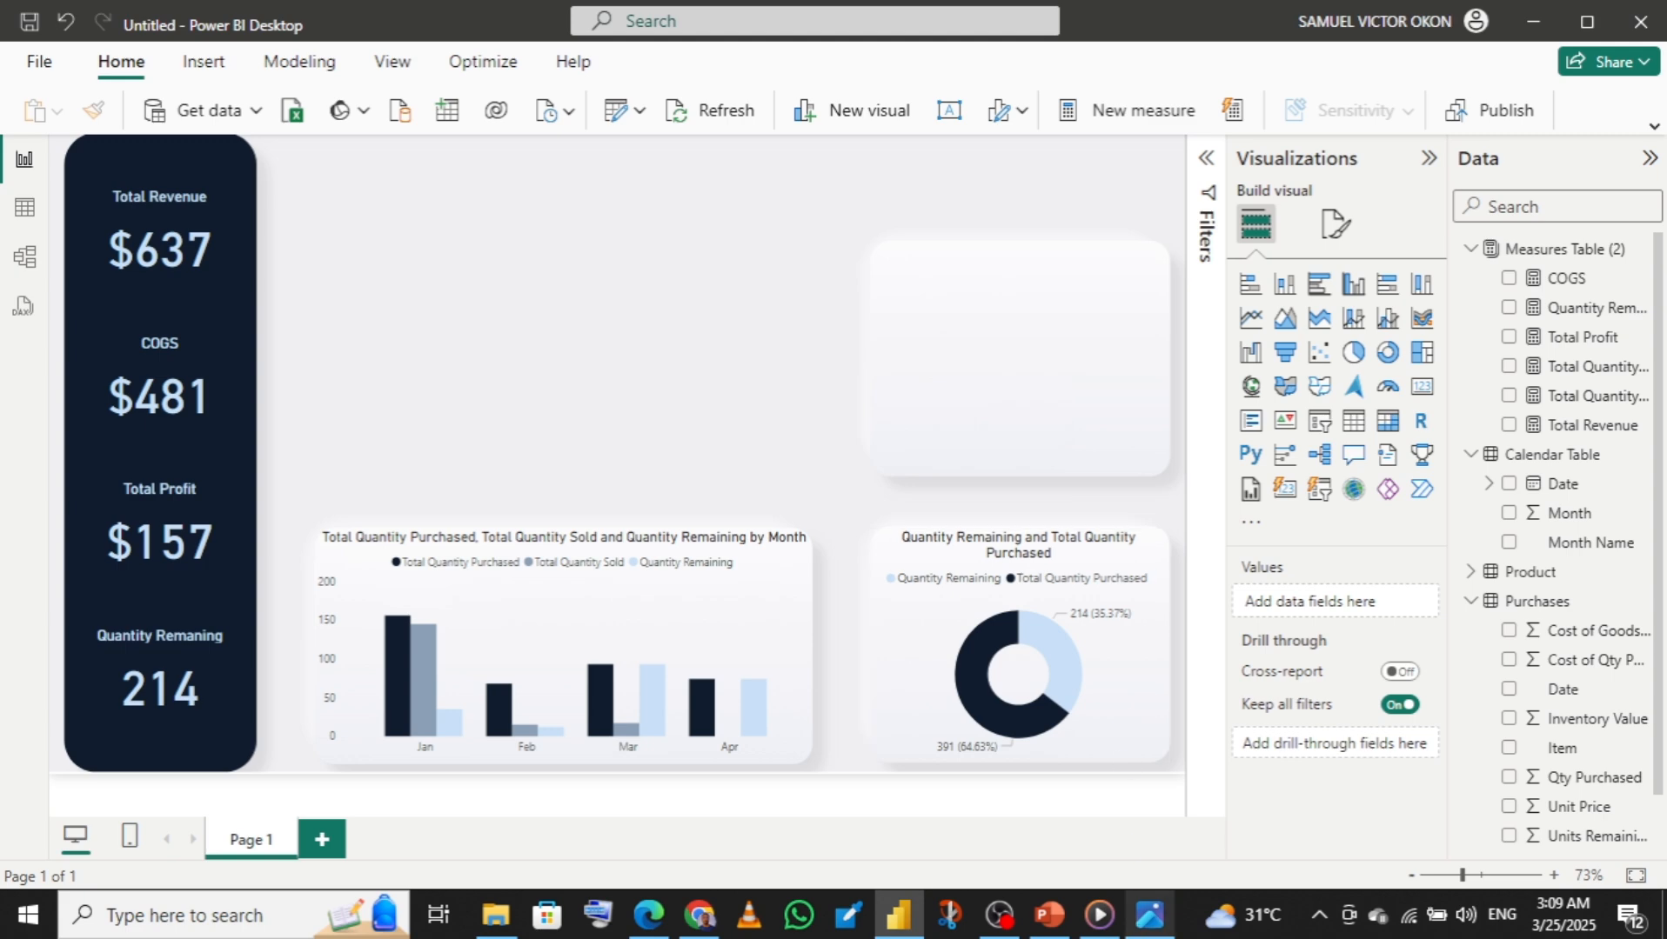
- Insert an empty stacked column chart on the report page
{"action": "mouse_move", "coordinate": [1149, 914]}
{"action": "mouse_move", "coordinate": [1134, 799]}
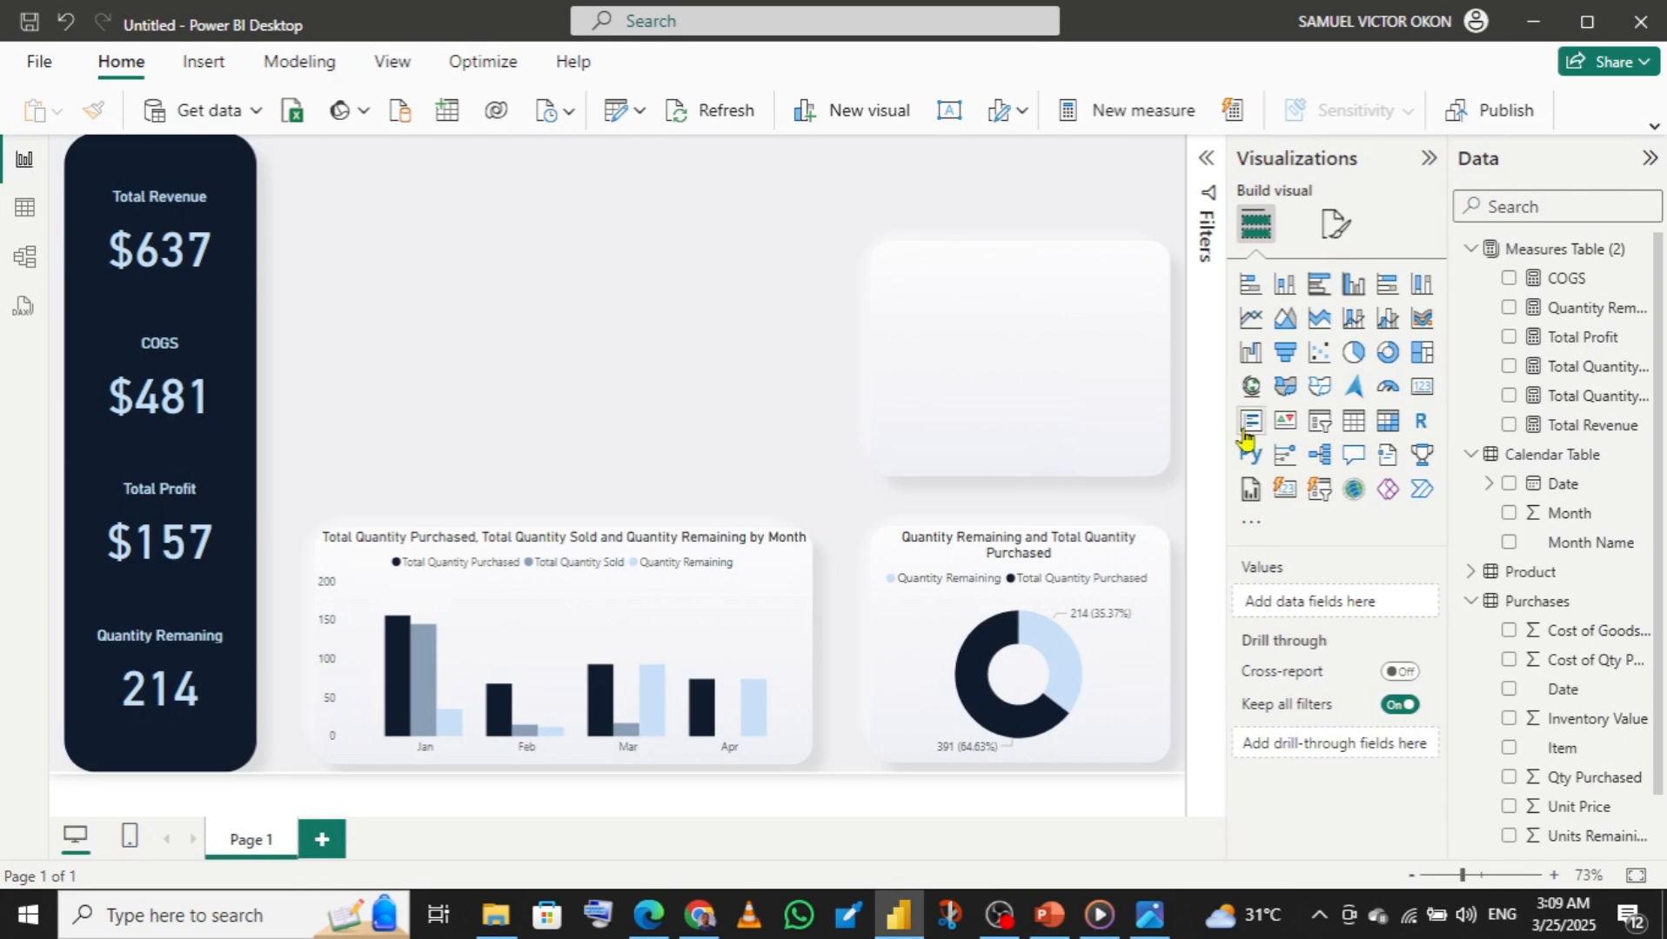
{"action": "left_click", "coordinate": [1286, 290]}
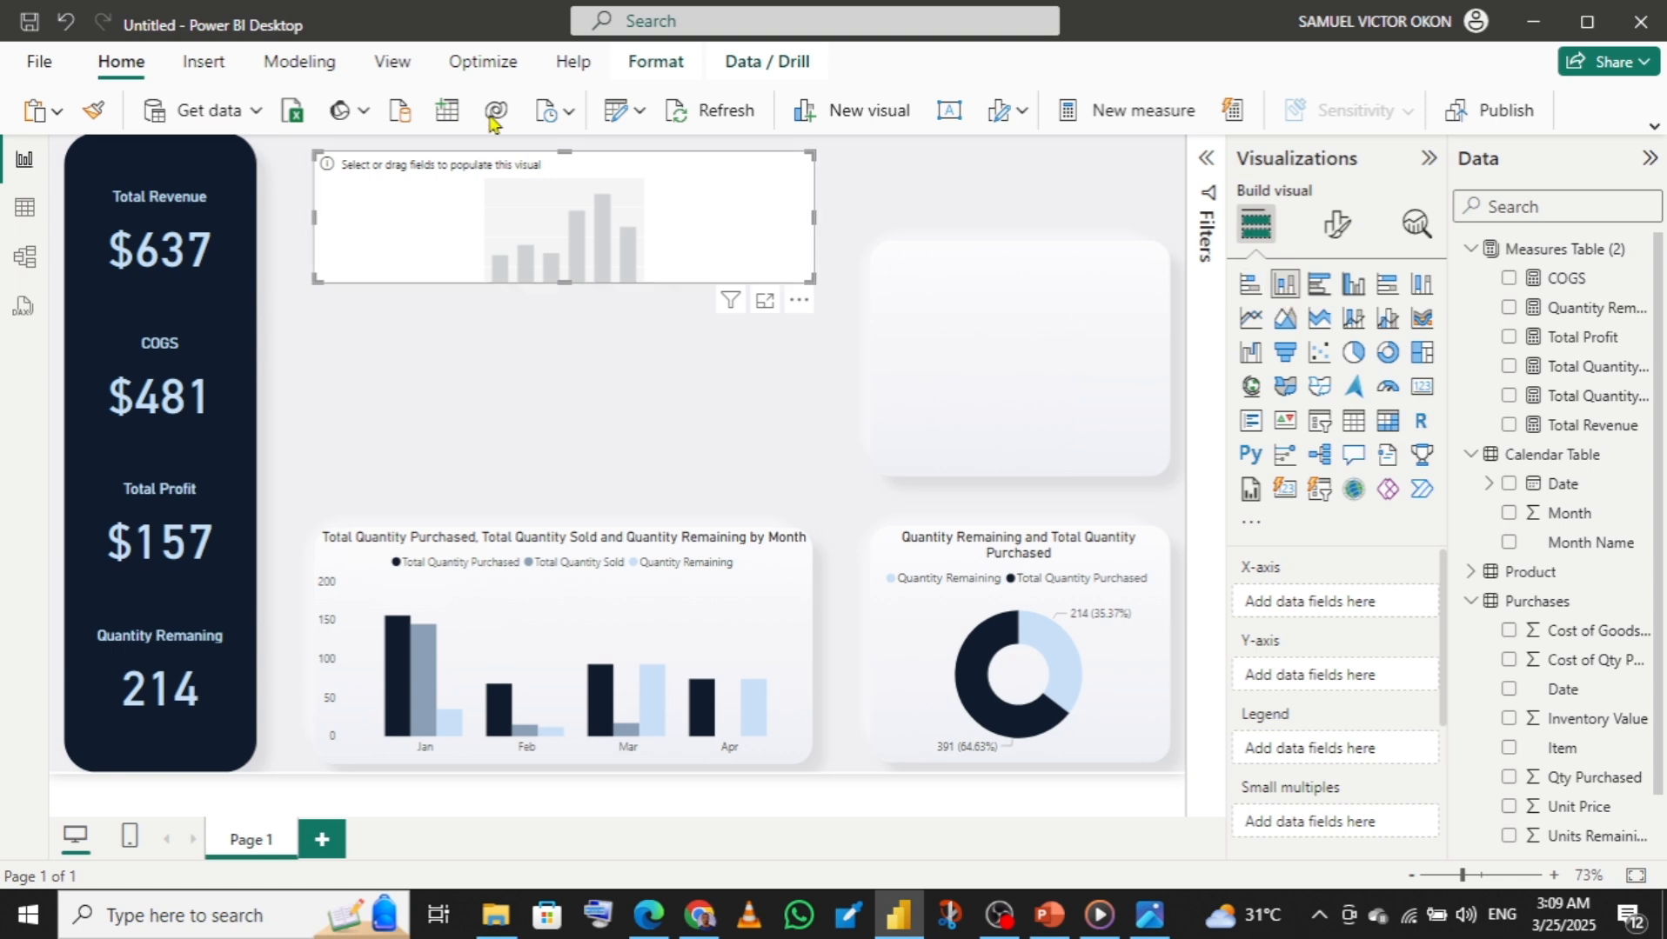
- Move the empty stacked column chart onto the blank card above the donut chart and resize it to fill that card
{"action": "left_click_drag", "start_coordinate": [867, 294], "coordinate": [1049, 294]}
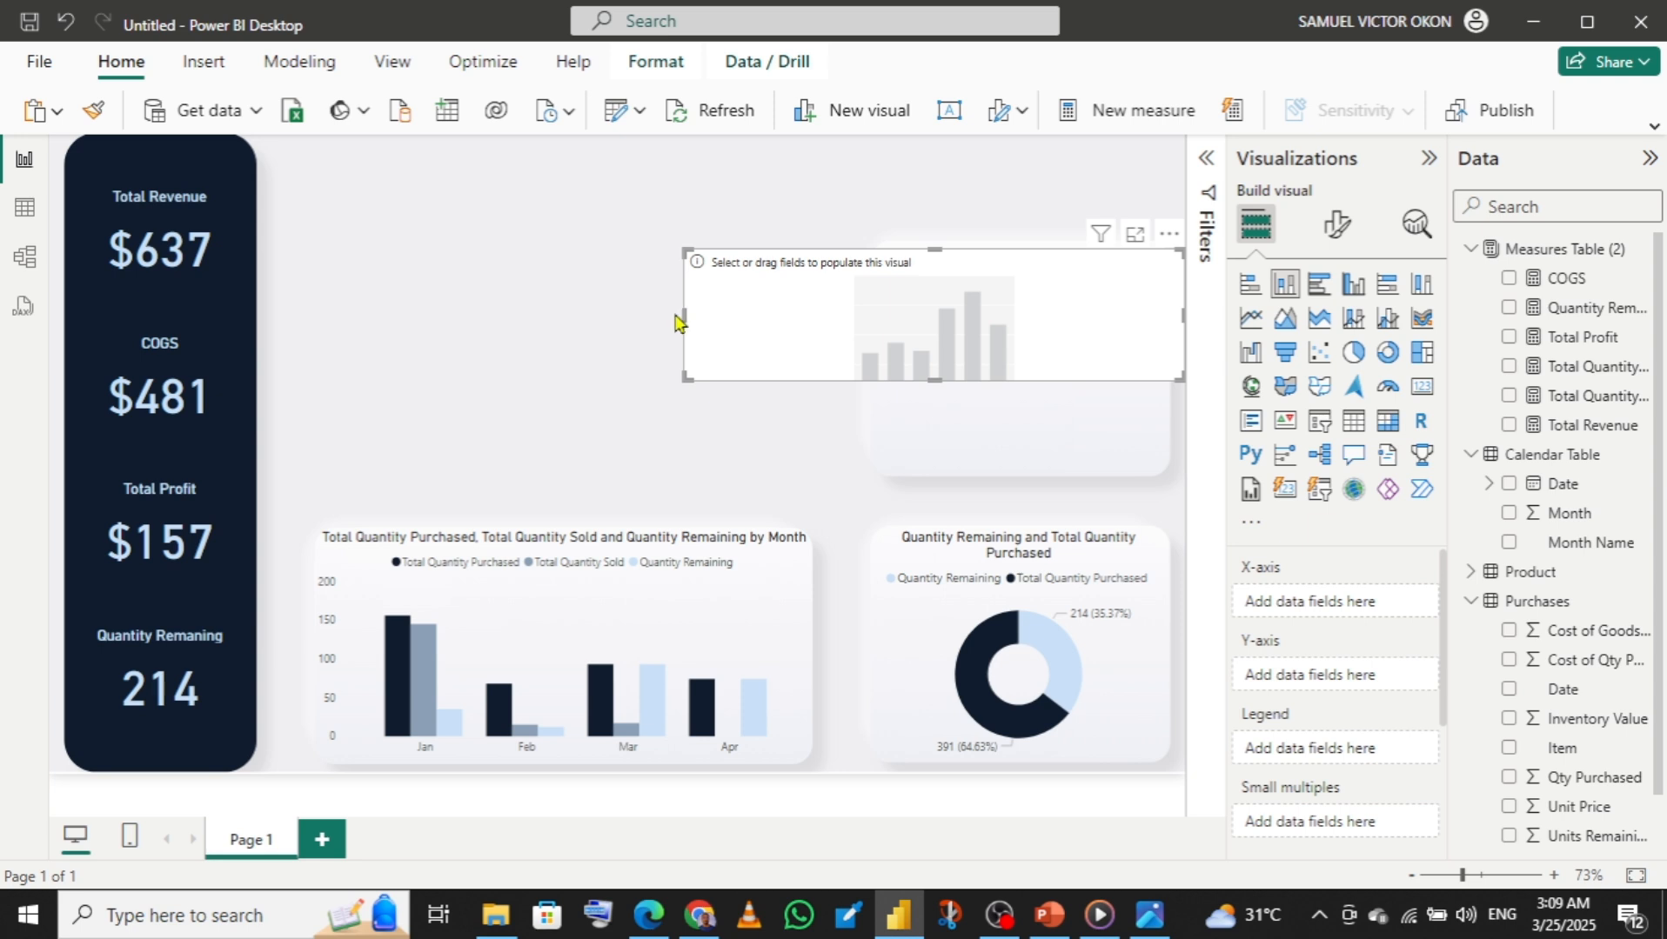
{"action": "left_click_drag", "start_coordinate": [681, 313], "coordinate": [882, 313]}
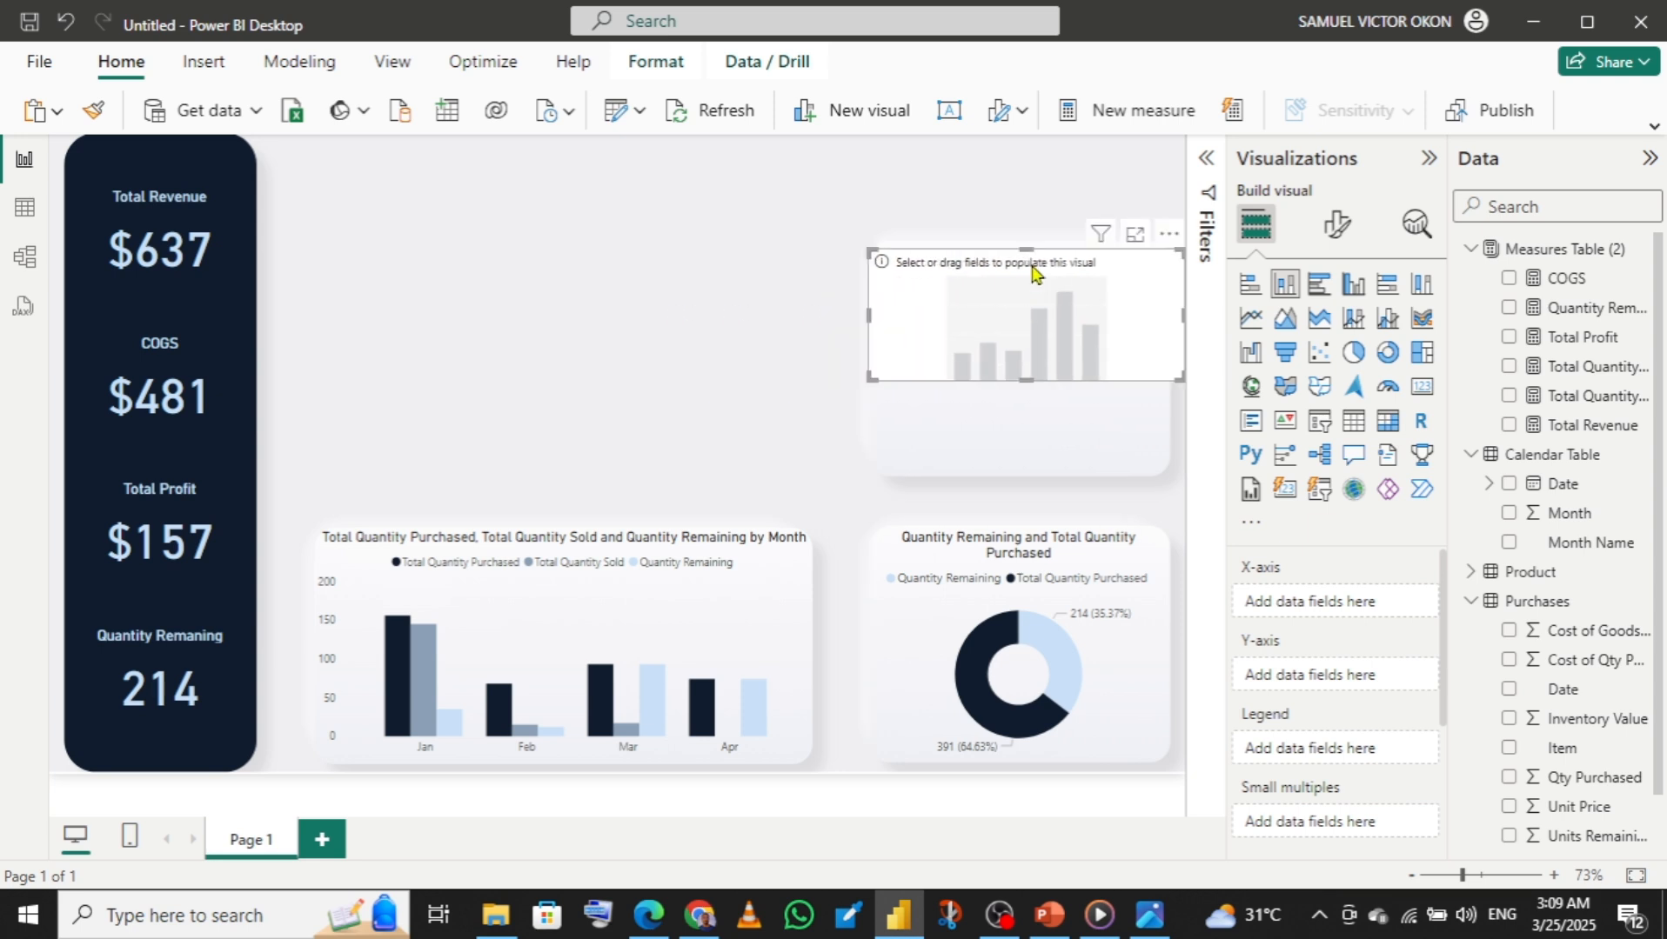
{"action": "left_click_drag", "start_coordinate": [1034, 248], "coordinate": [1034, 236]}
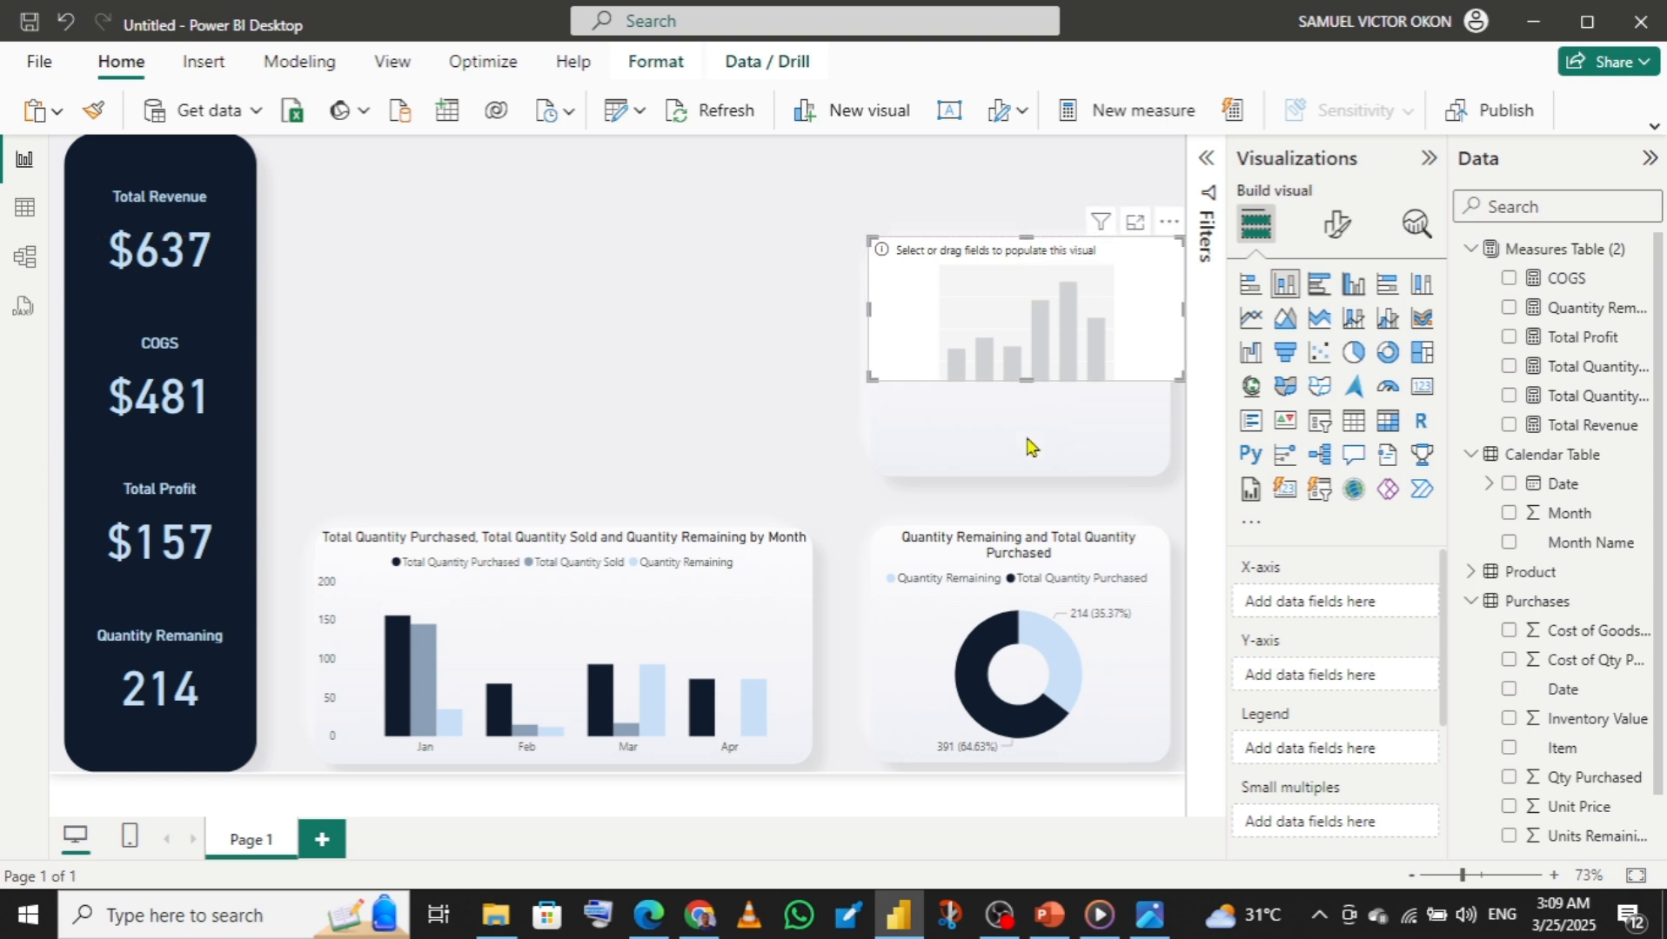
{"action": "left_click_drag", "start_coordinate": [1027, 439], "coordinate": [1029, 479]}
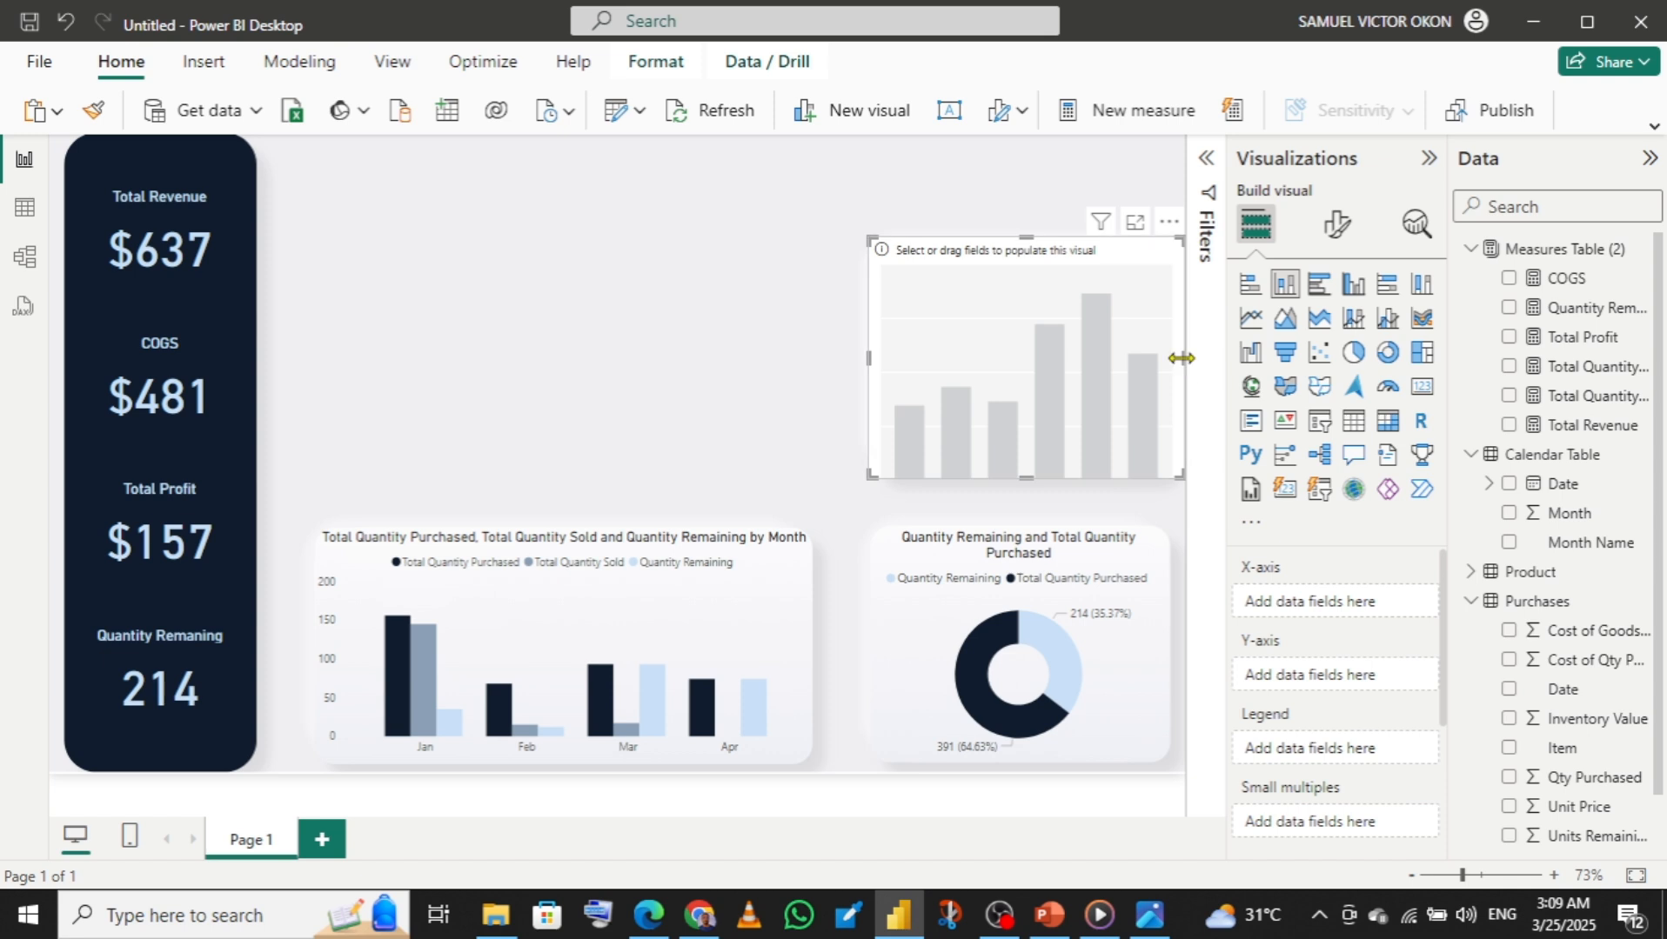
{"action": "left_click_drag", "start_coordinate": [1167, 369], "coordinate": [1160, 364]}
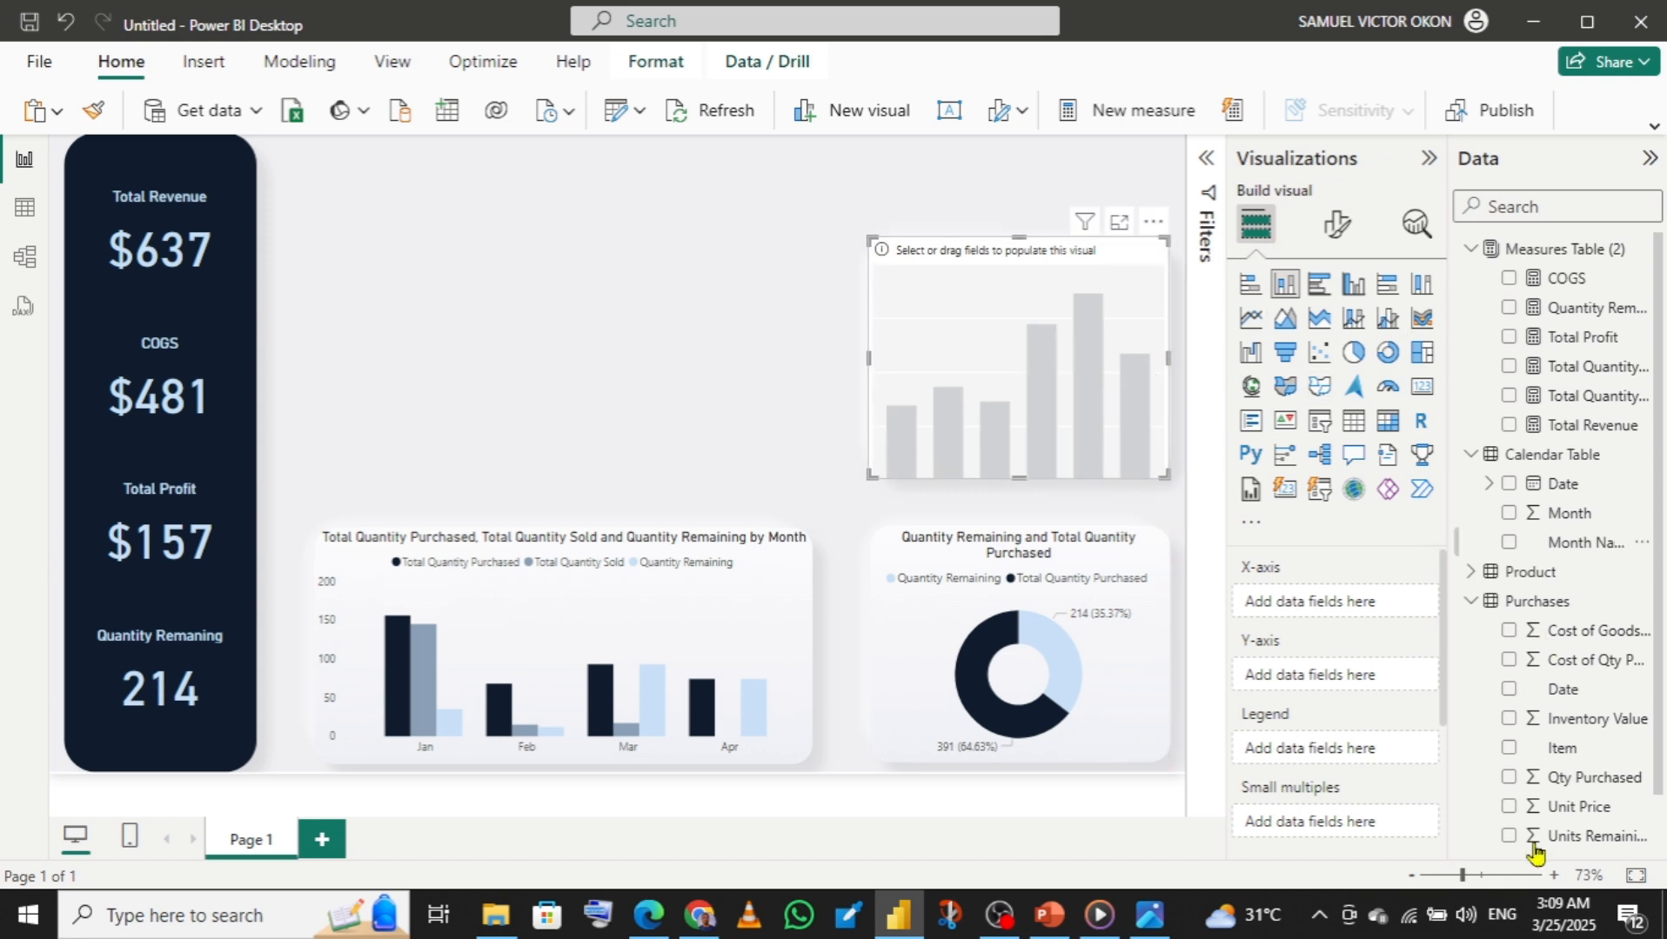
- Plot the Quantity Remaining measure on the new column chart's Y-axis against the Product table's Item on the X-axis, and deselect the chart
{"action": "mouse_move", "coordinate": [1151, 914]}
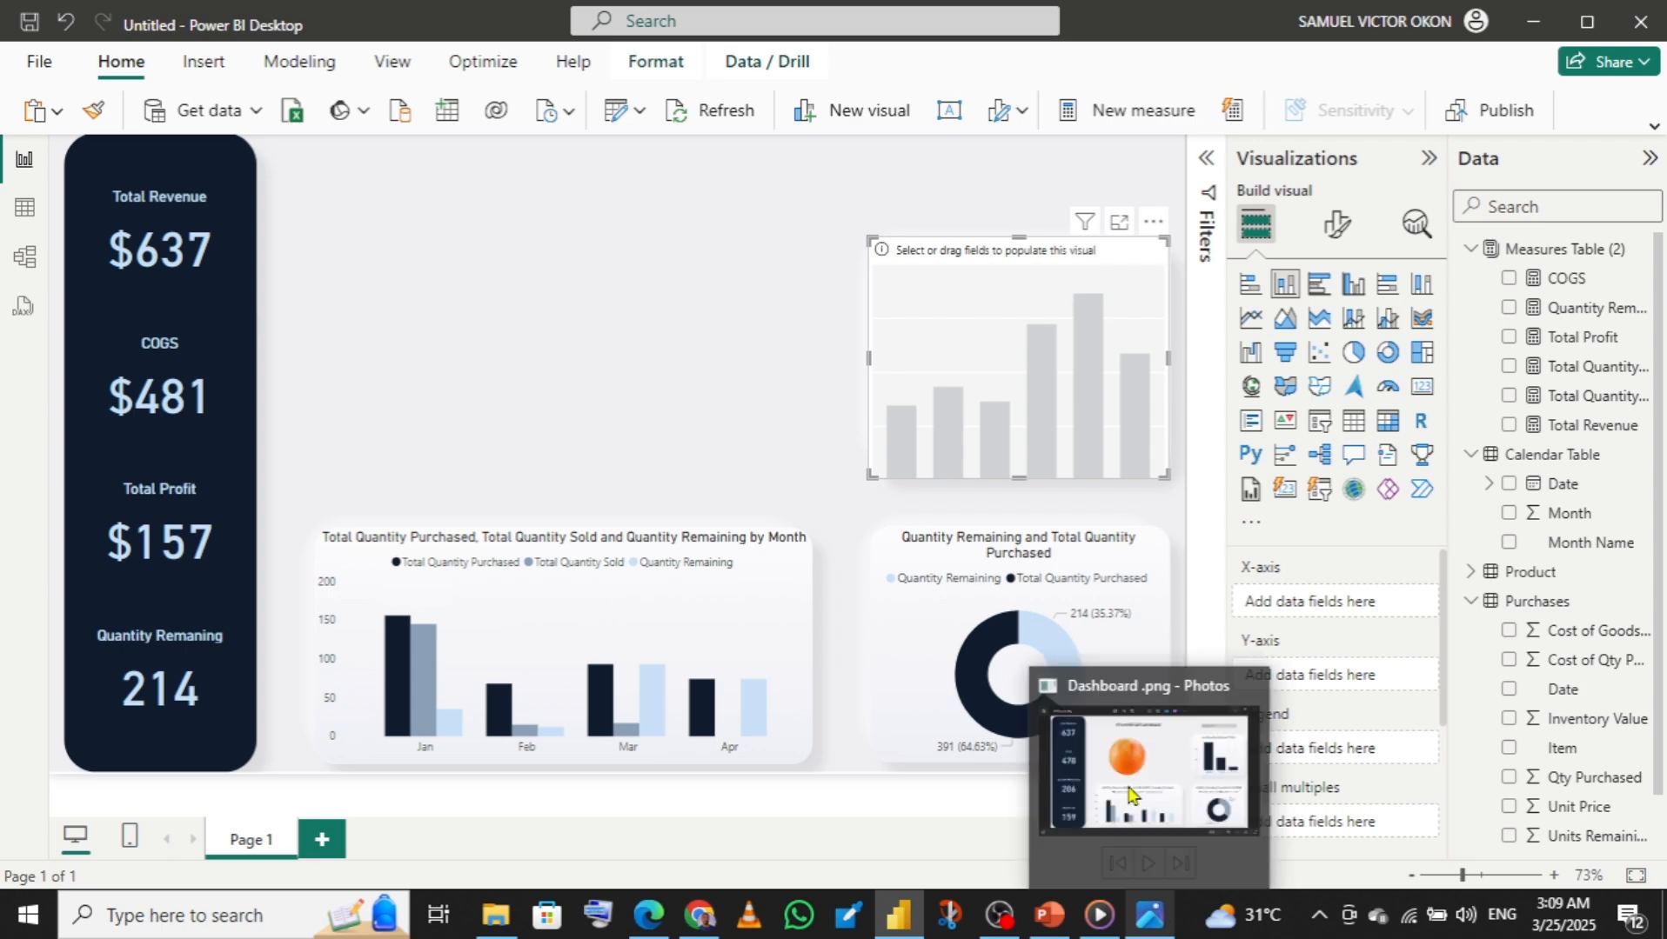
{"action": "mouse_move", "coordinate": [1131, 793]}
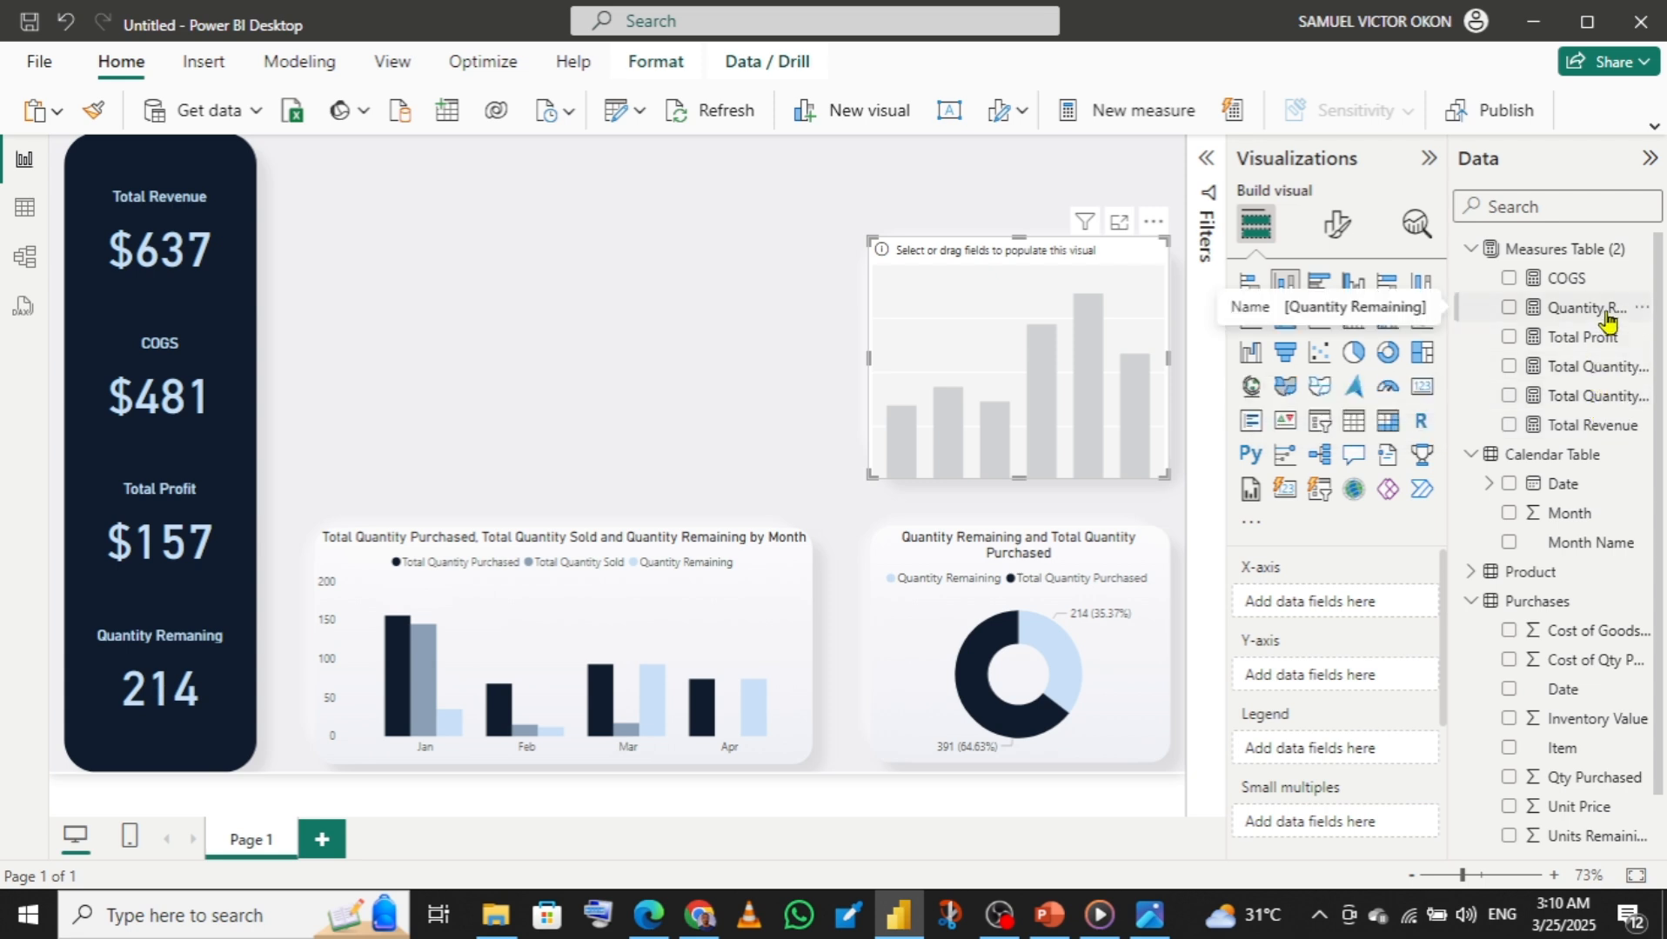
{"action": "left_click_drag", "start_coordinate": [1608, 322], "coordinate": [1386, 691]}
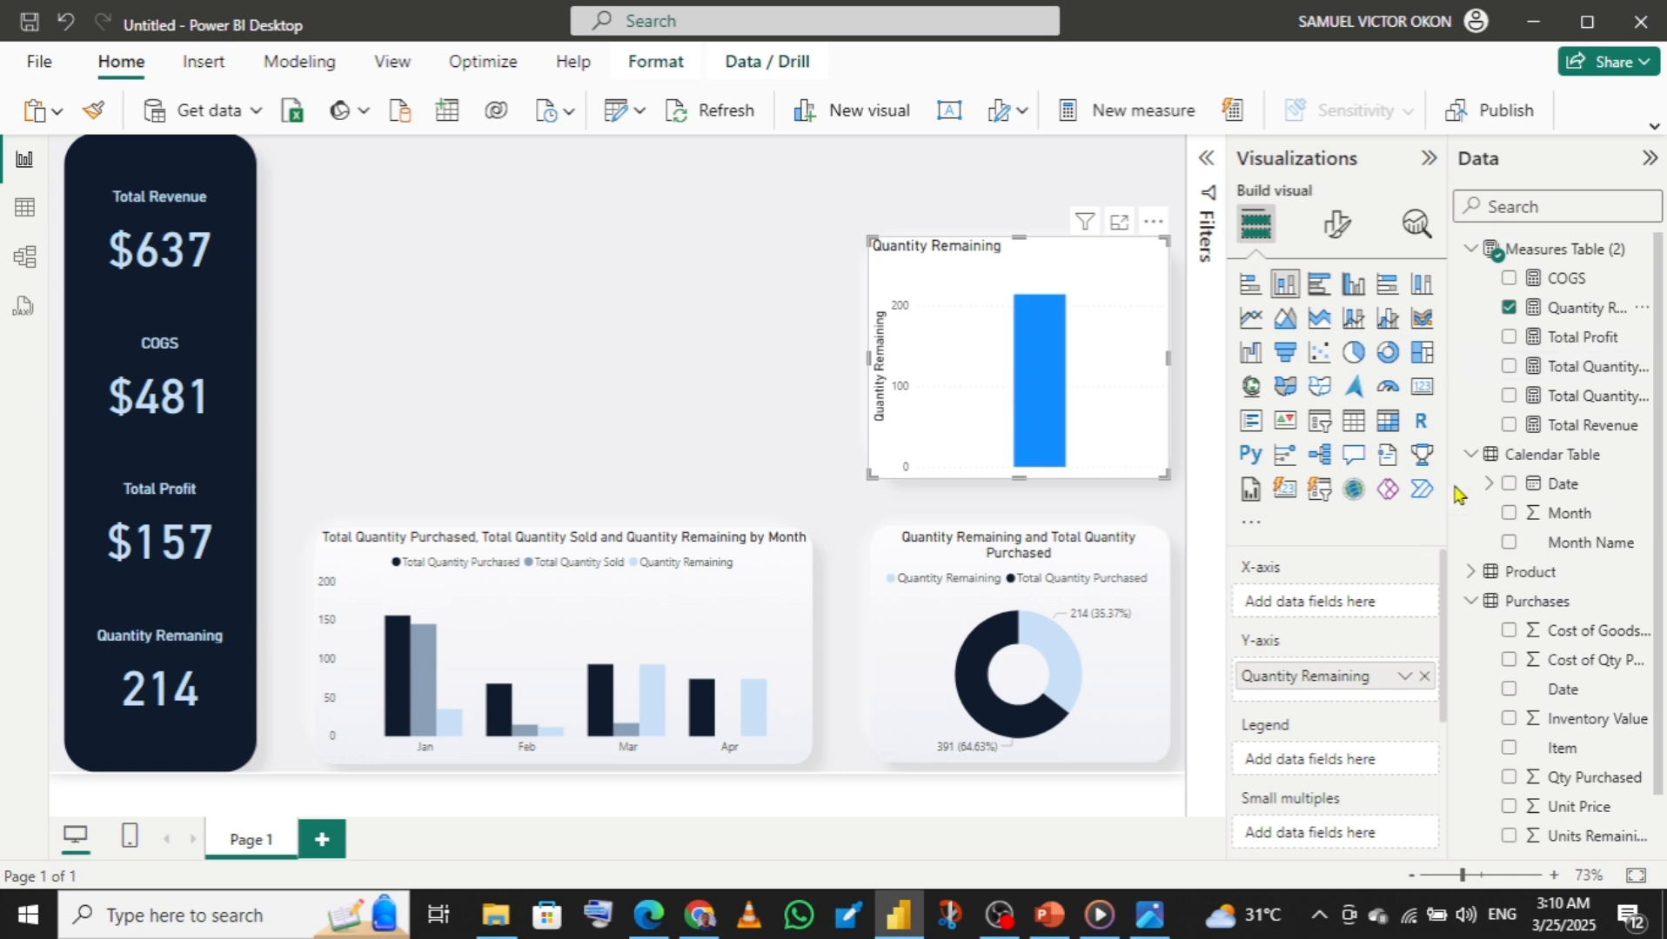
{"action": "left_click", "coordinate": [1472, 573]}
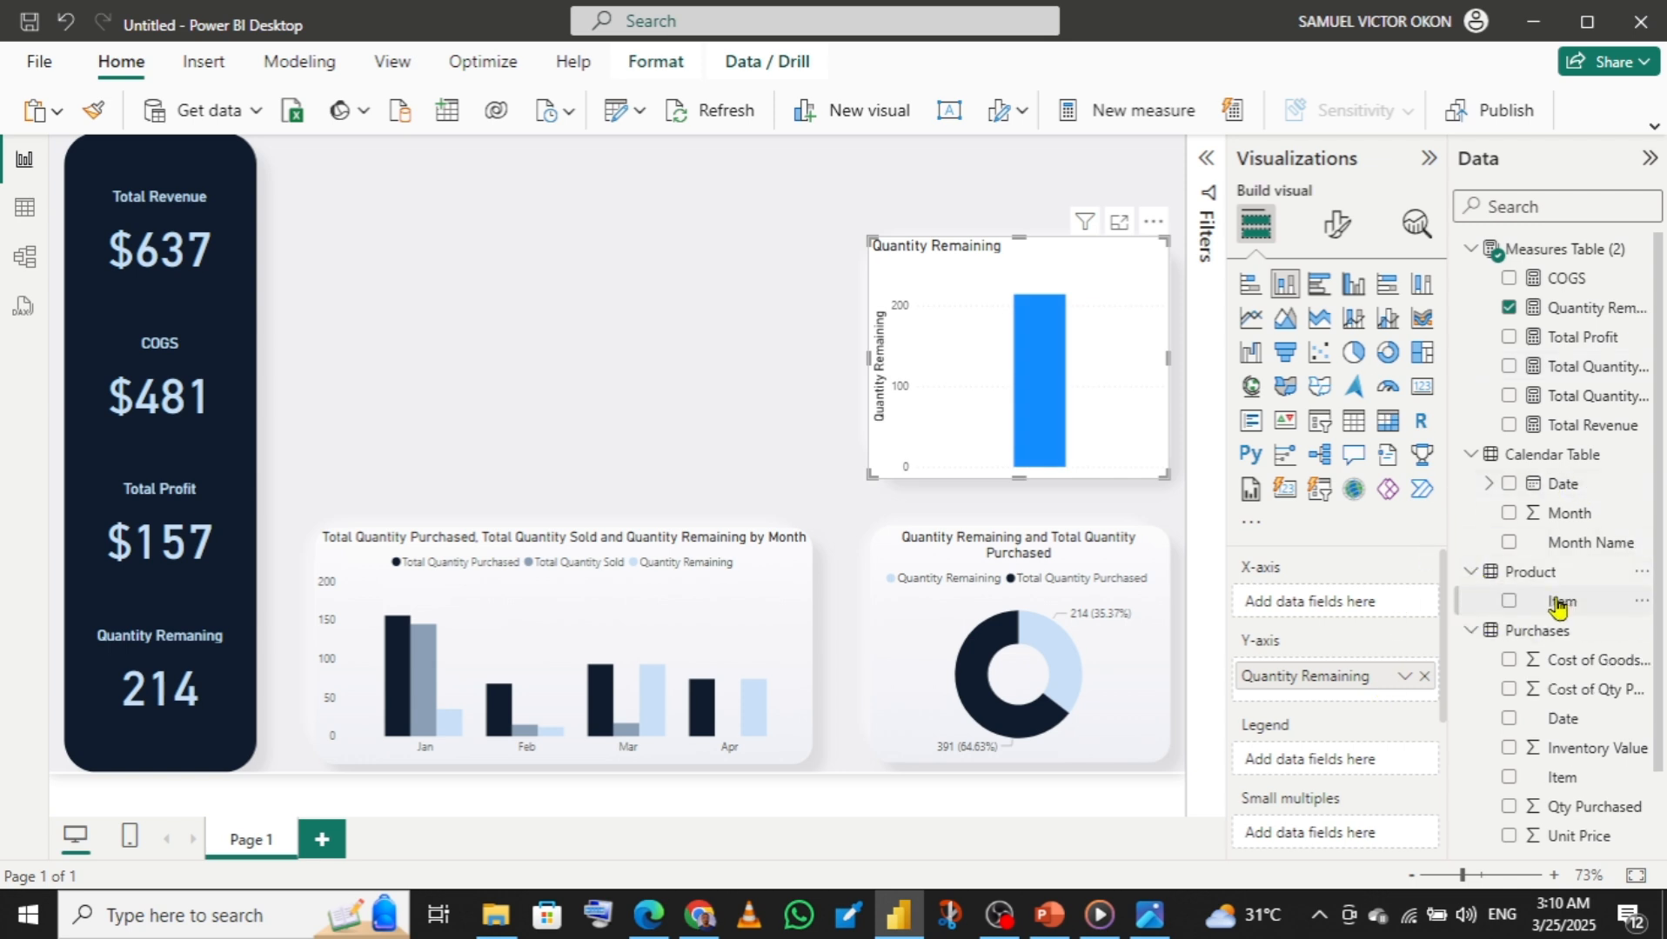
{"action": "left_click_drag", "start_coordinate": [1559, 602], "coordinate": [1335, 607]}
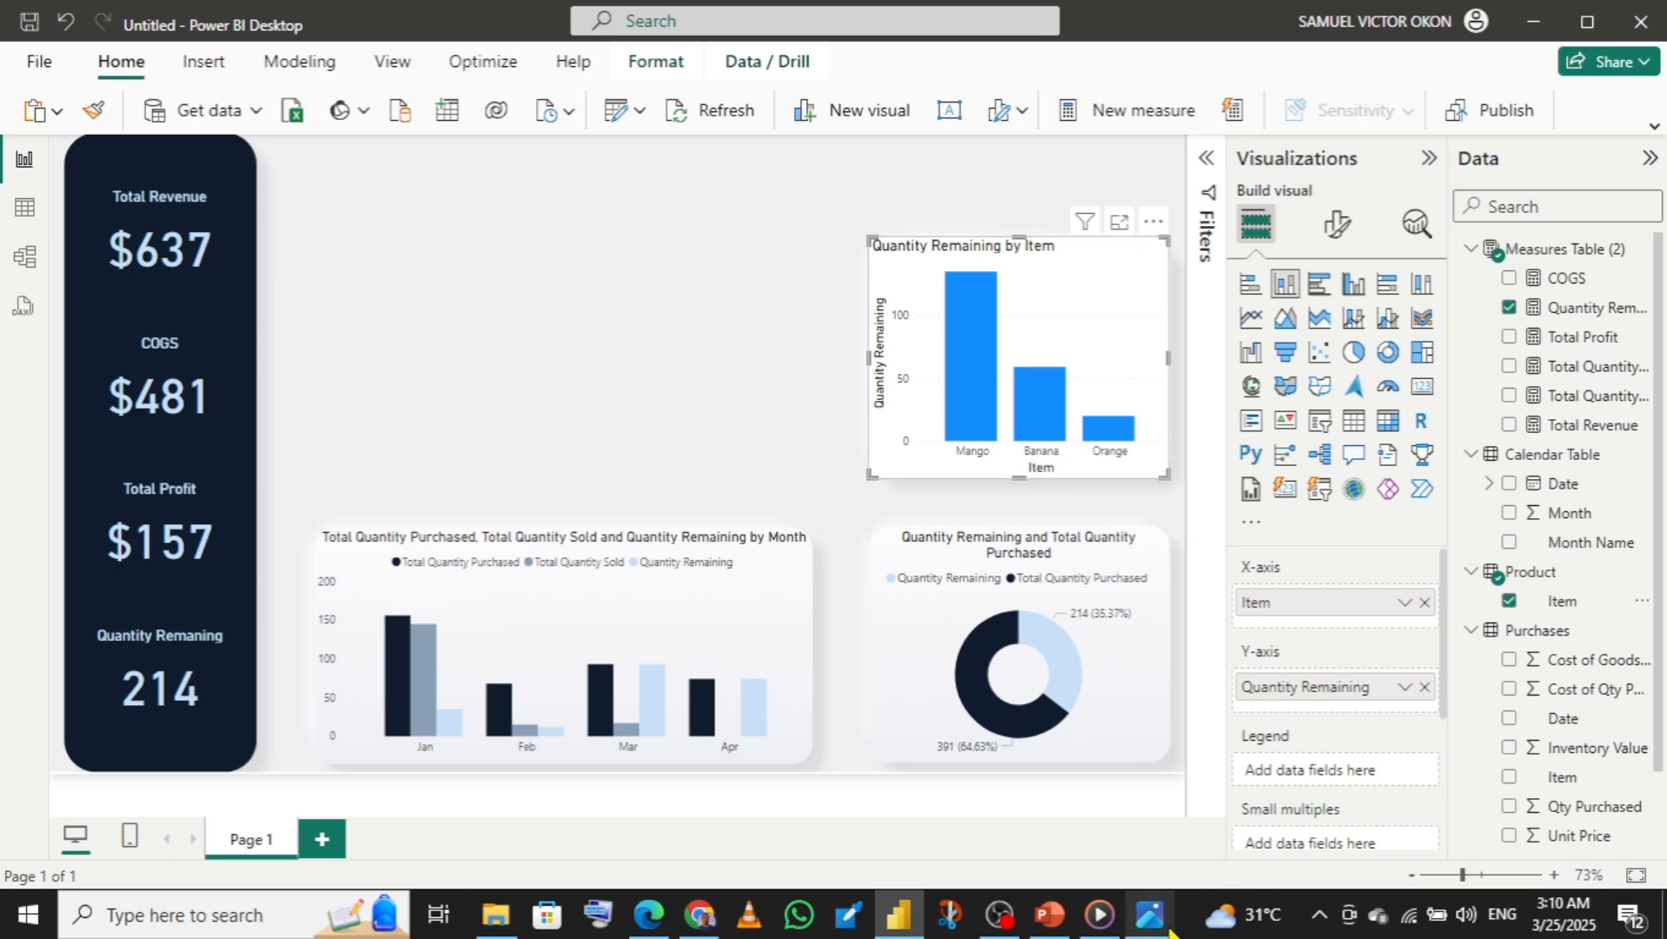
{"action": "mouse_move", "coordinate": [1114, 722]}
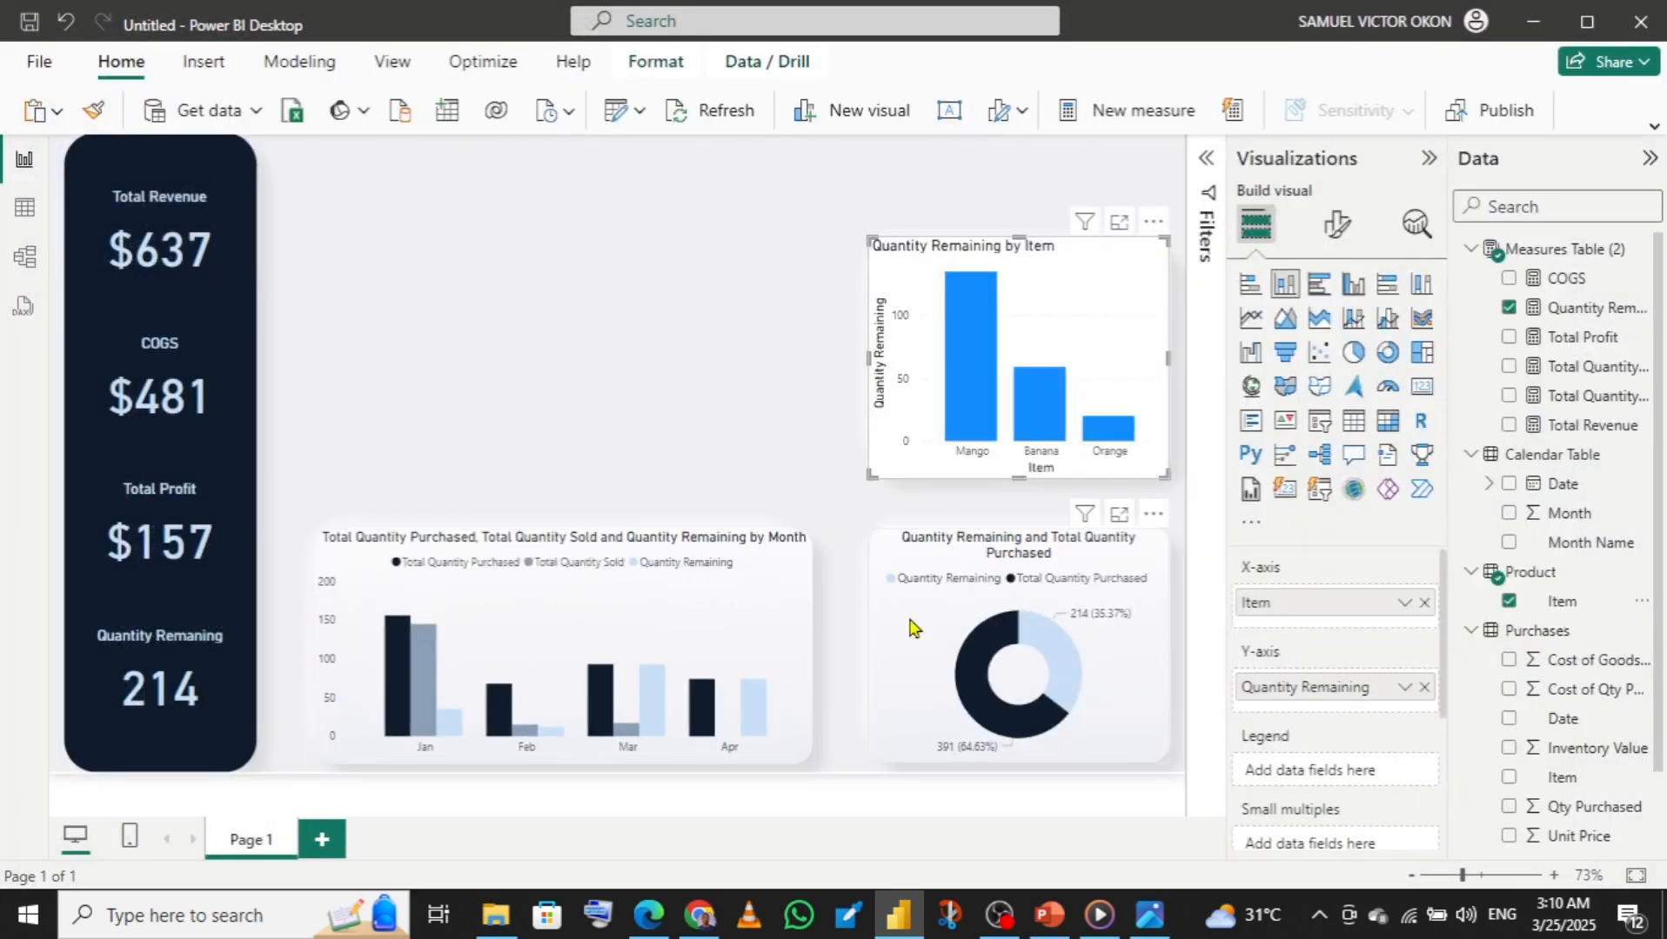
{"action": "left_click", "coordinate": [909, 628]}
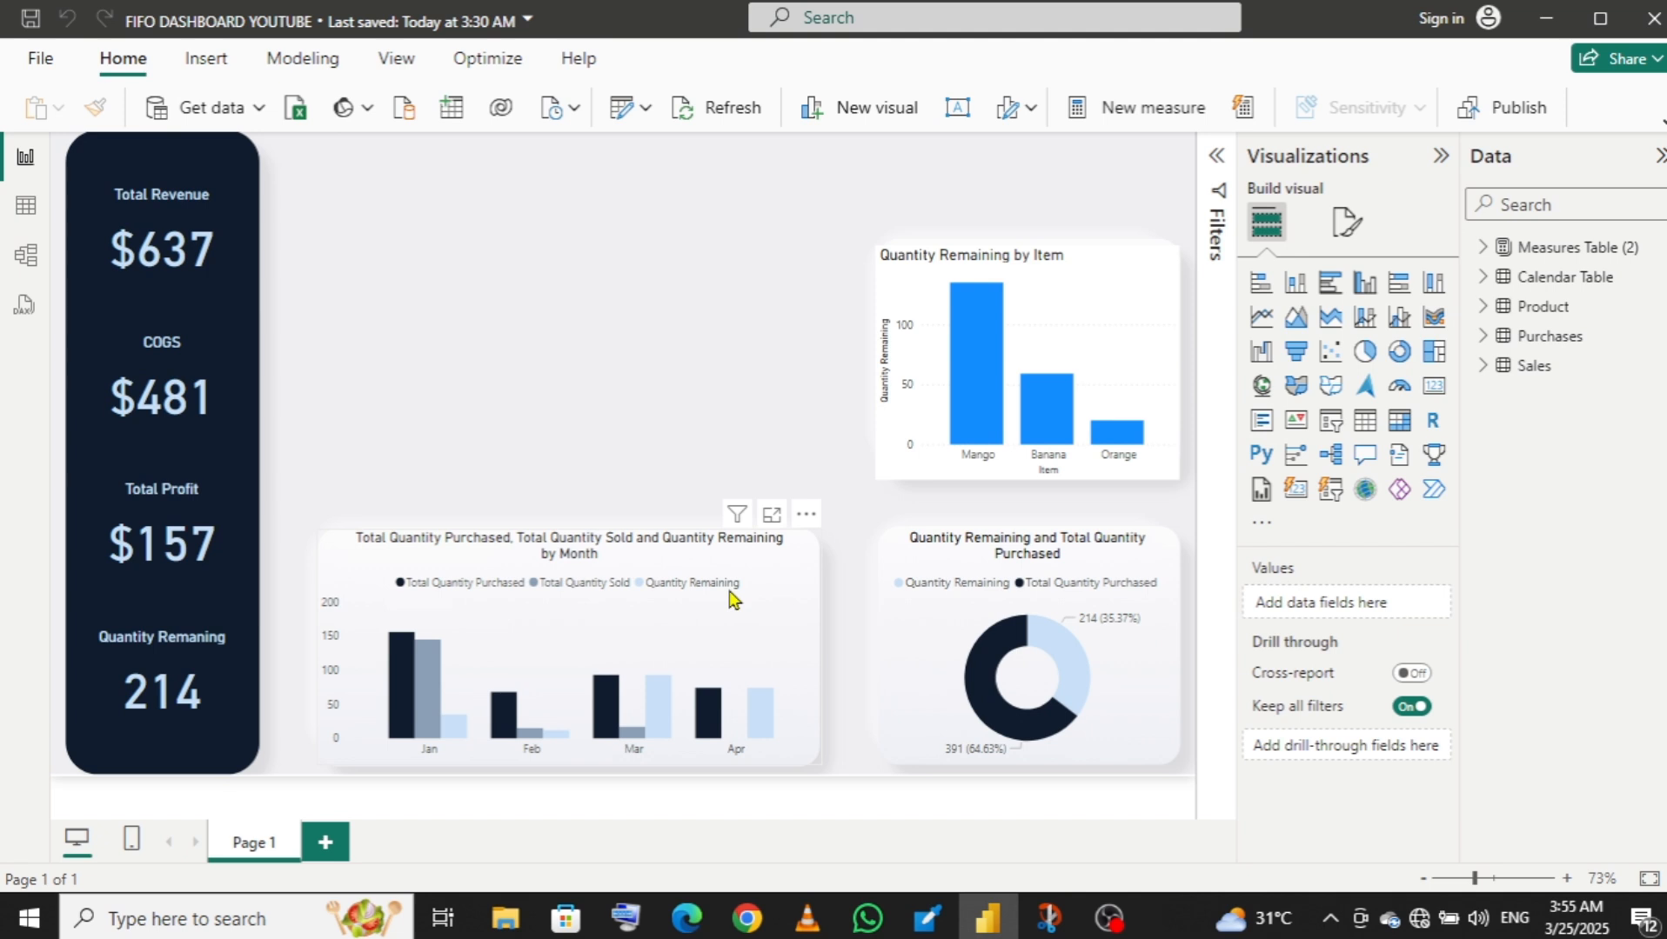
{"action": "left_click", "coordinate": [730, 593]}
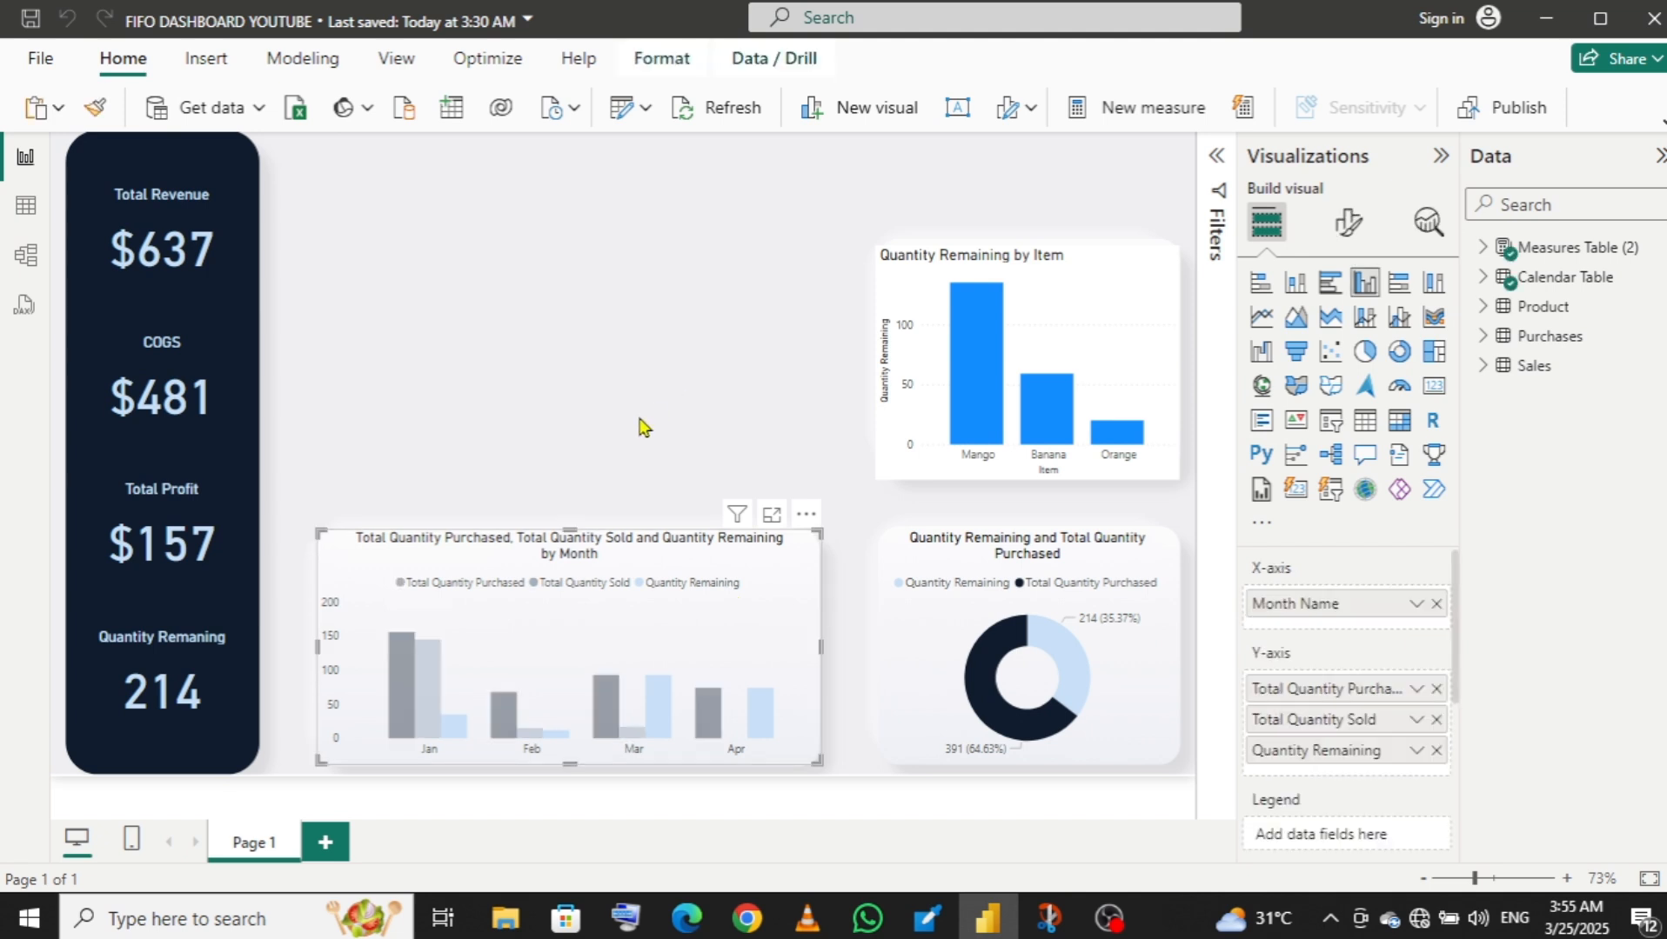
{"action": "left_click", "coordinate": [683, 589]}
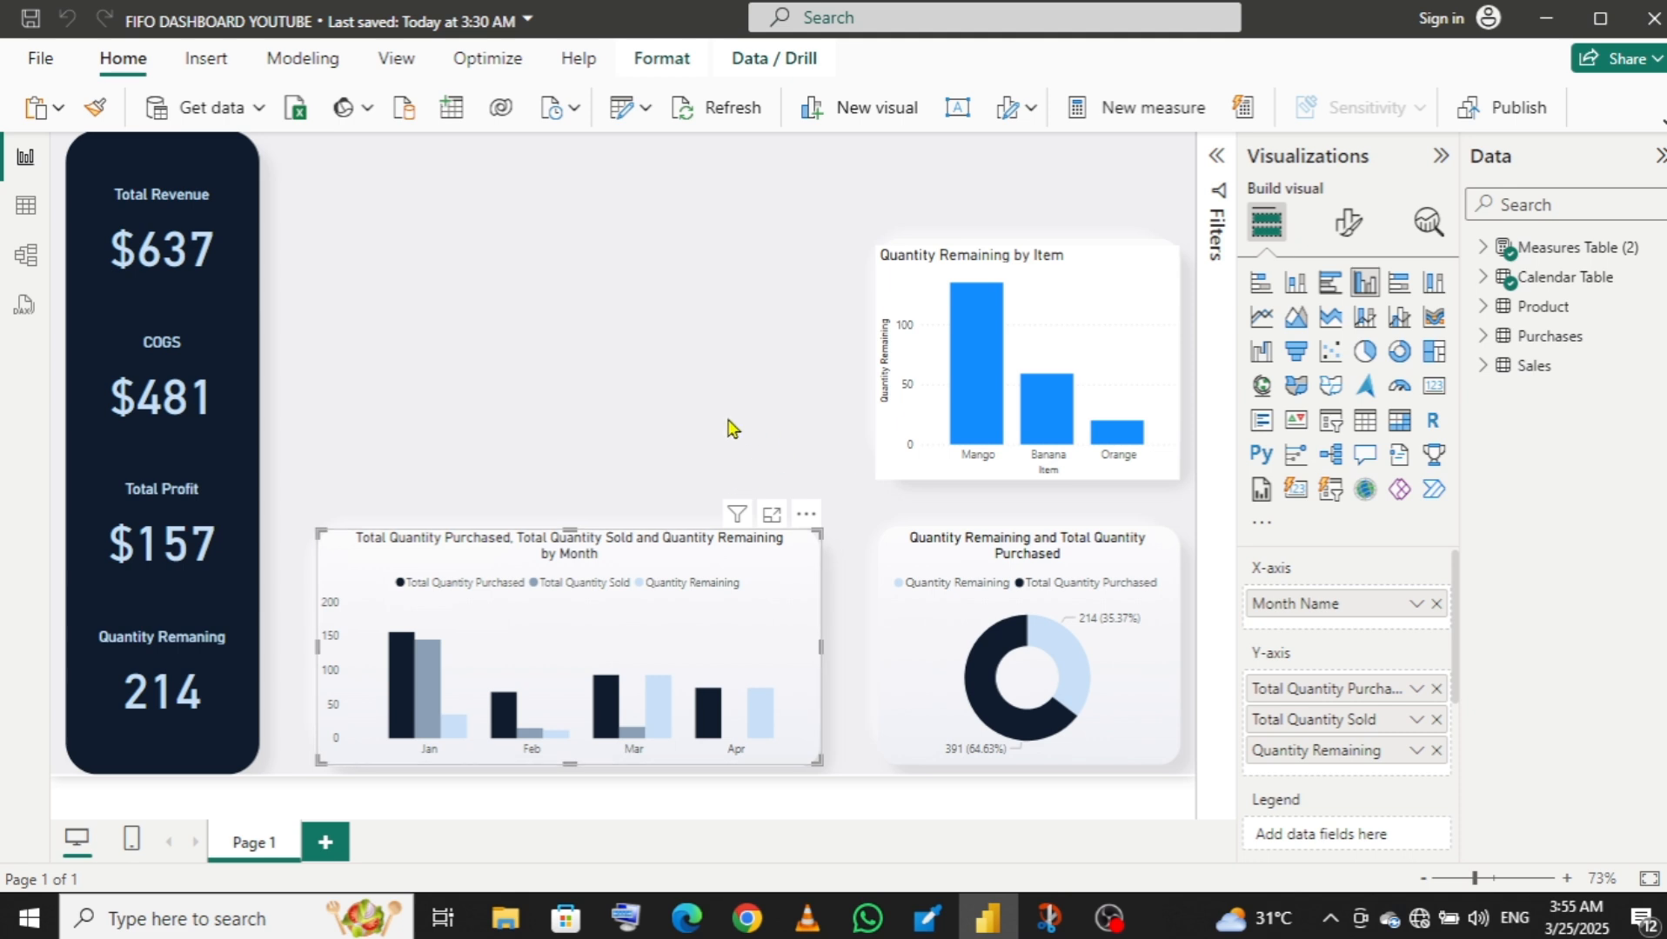
{"action": "left_click", "coordinate": [826, 430]}
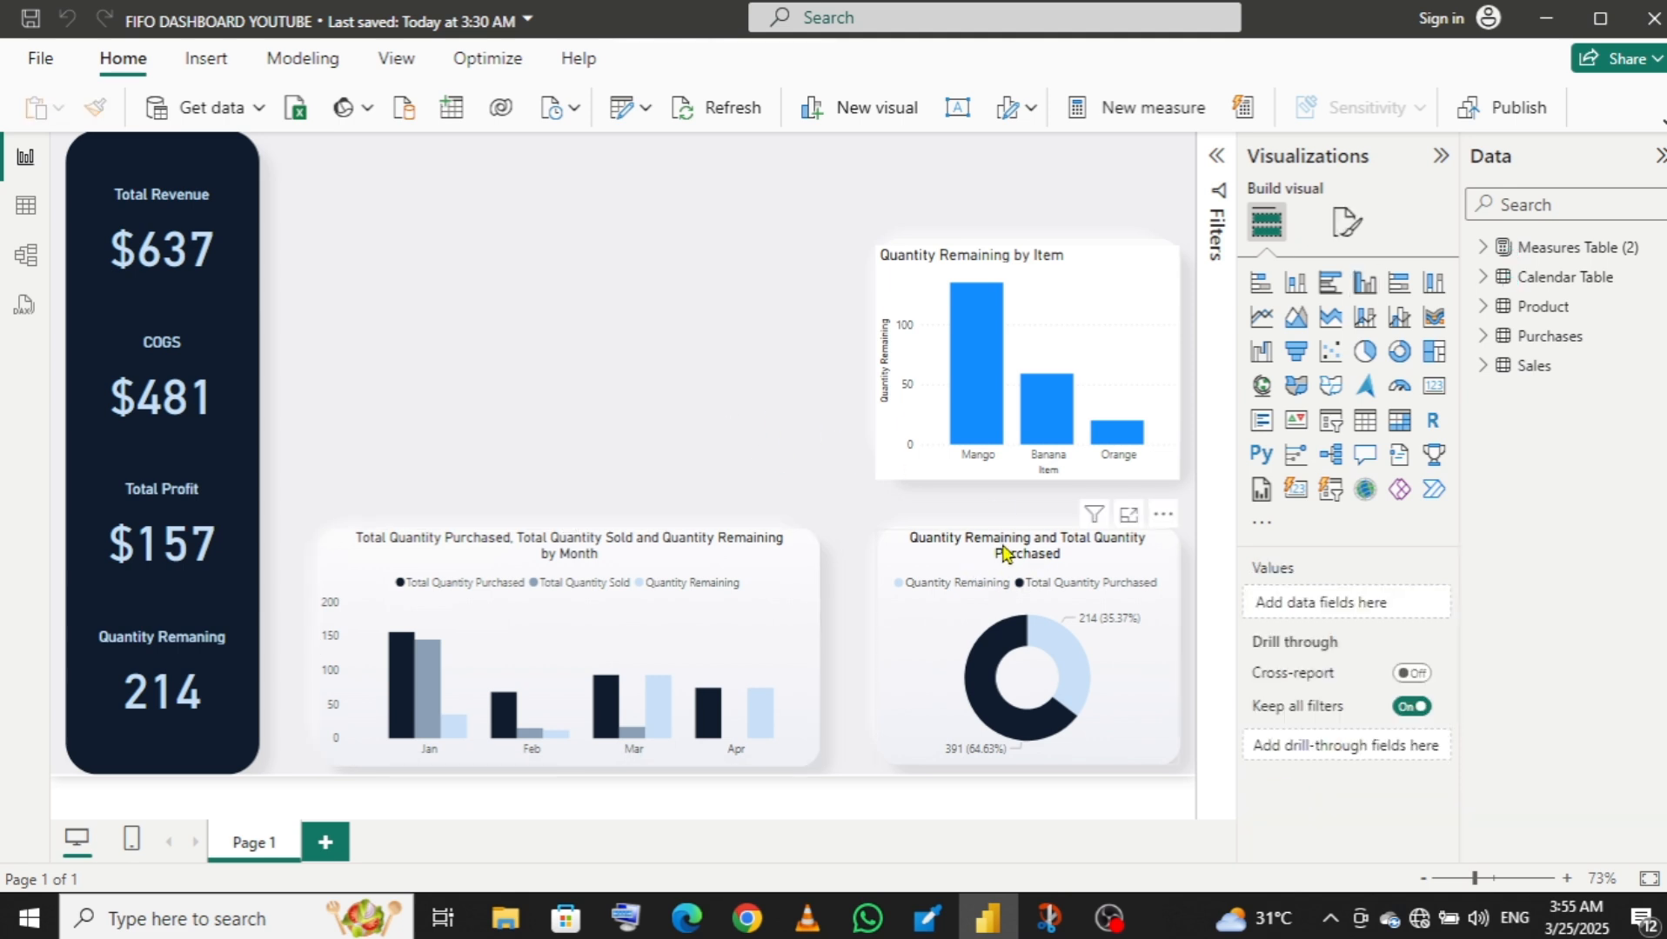
- Shorten the donut chart's title text to "Quantity Remaining and Quantity Purchased"
{"action": "left_click", "coordinate": [1003, 551]}
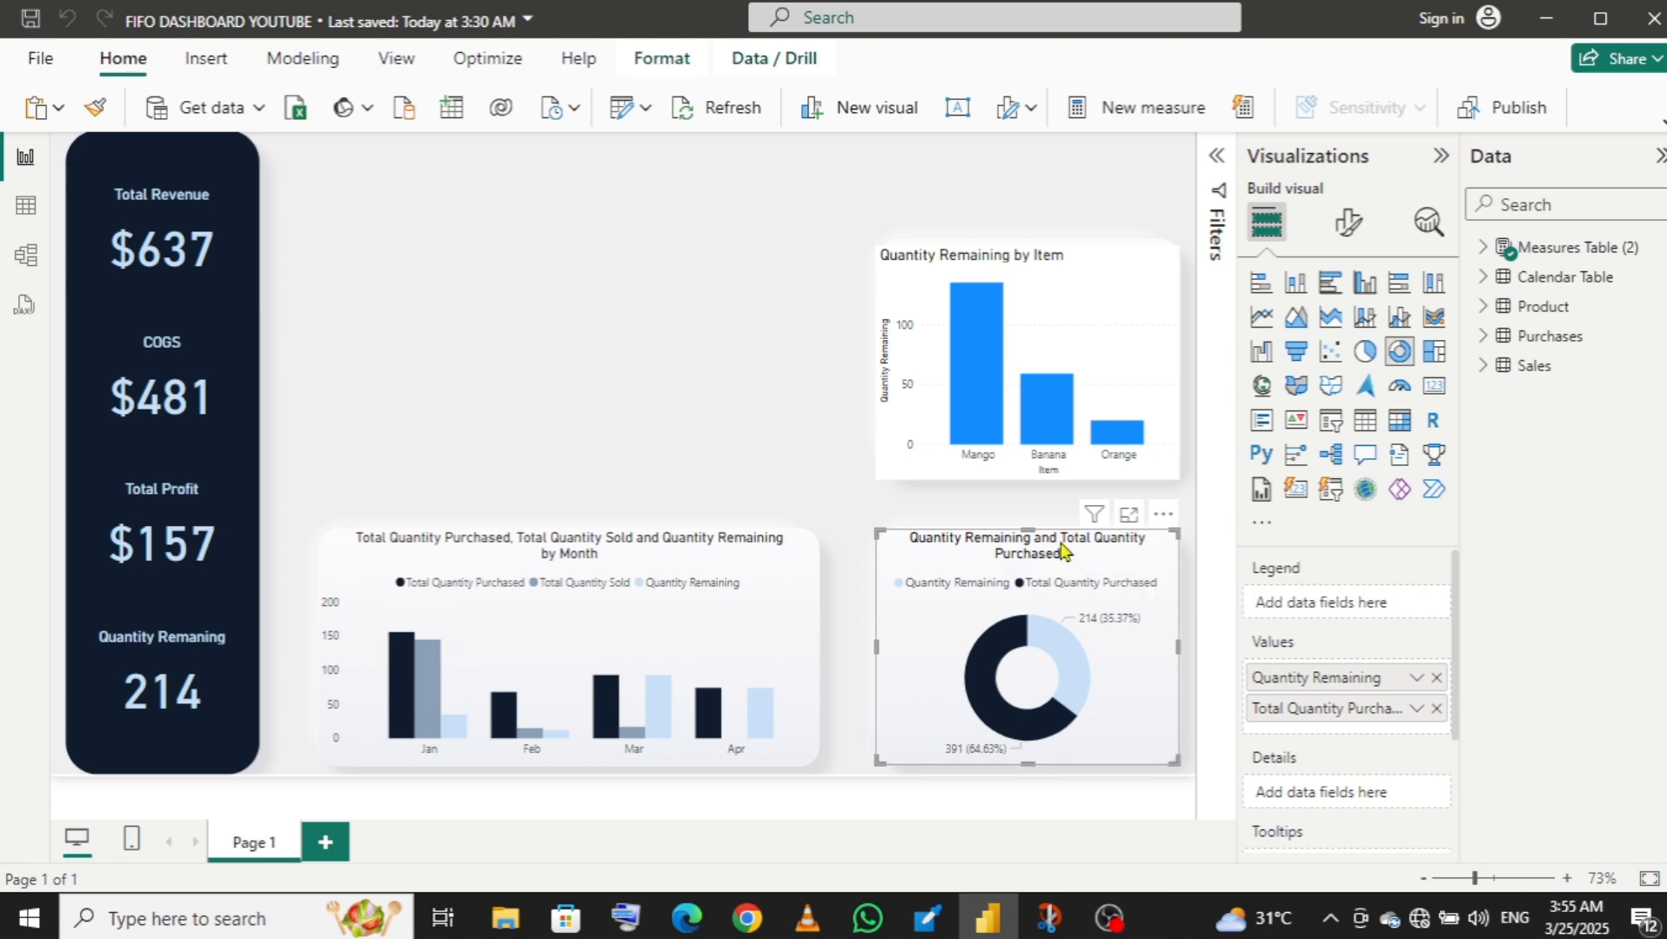
{"action": "left_click", "coordinate": [1350, 228]}
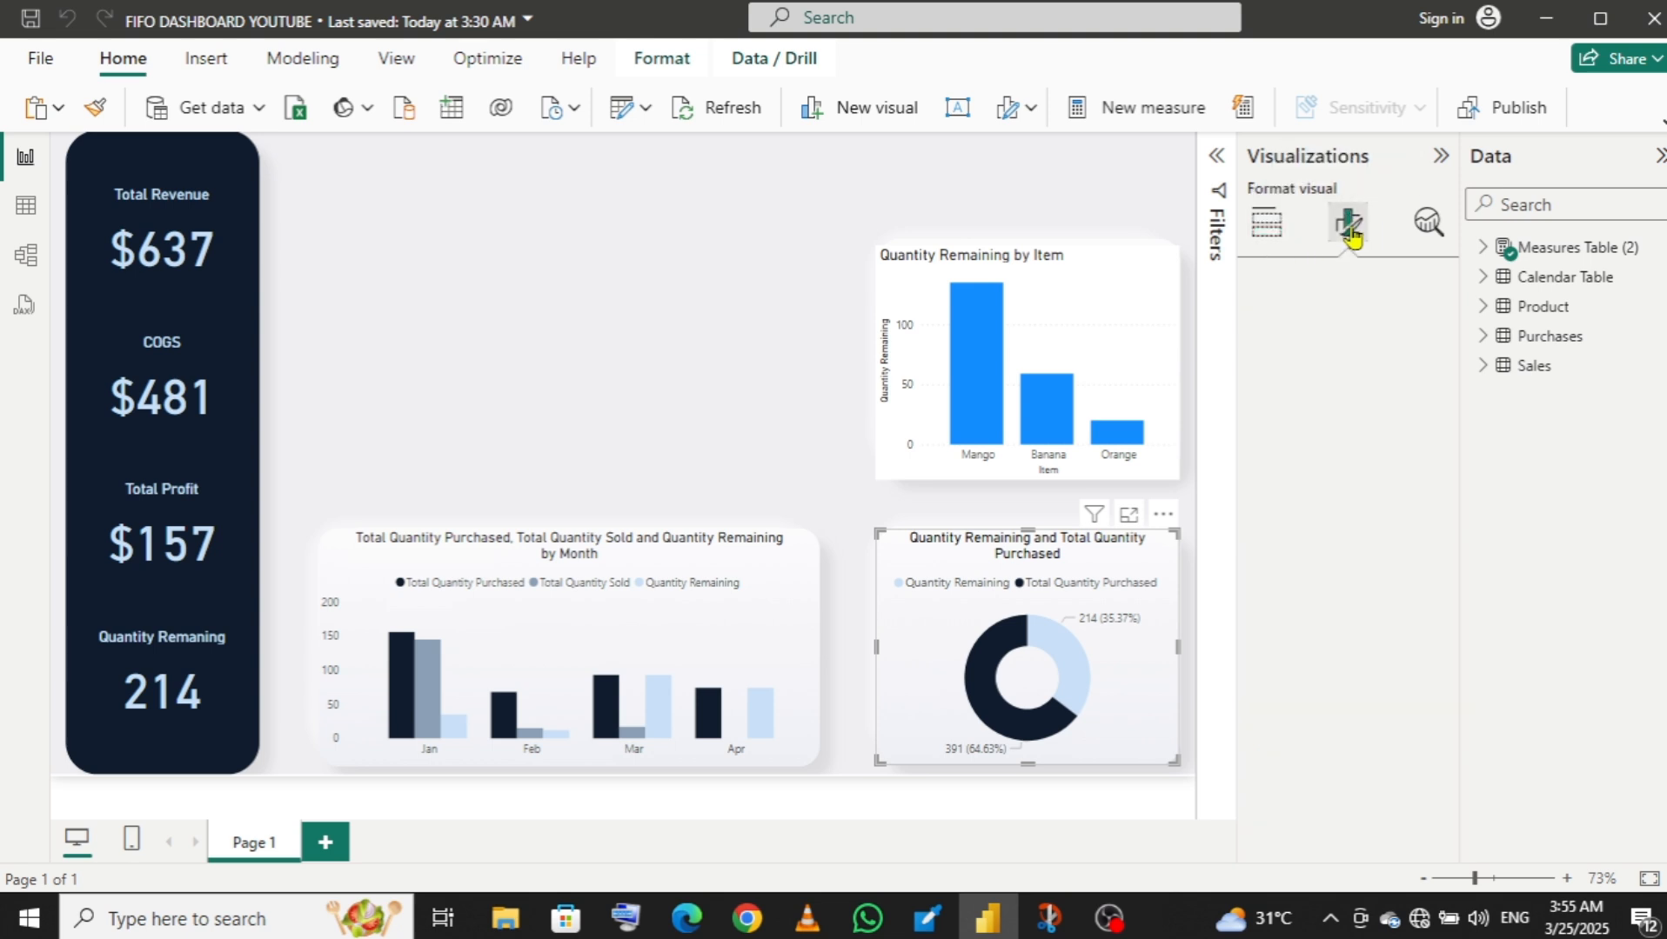
{"action": "left_click", "coordinate": [1359, 339]}
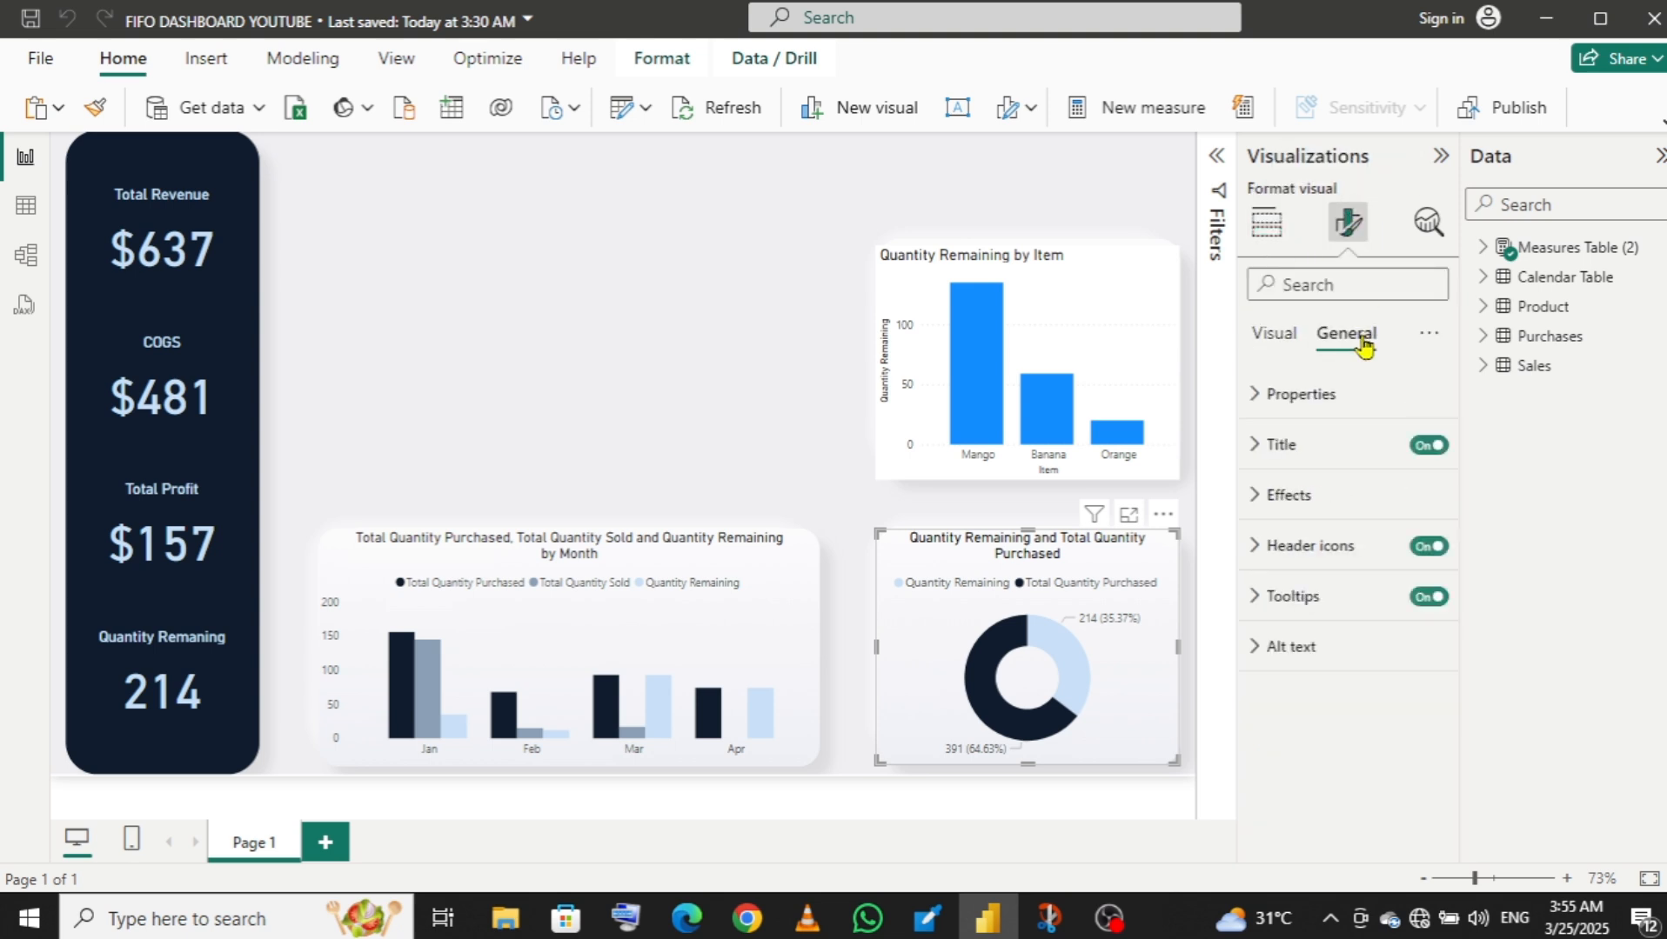
{"action": "left_click", "coordinate": [1259, 447]}
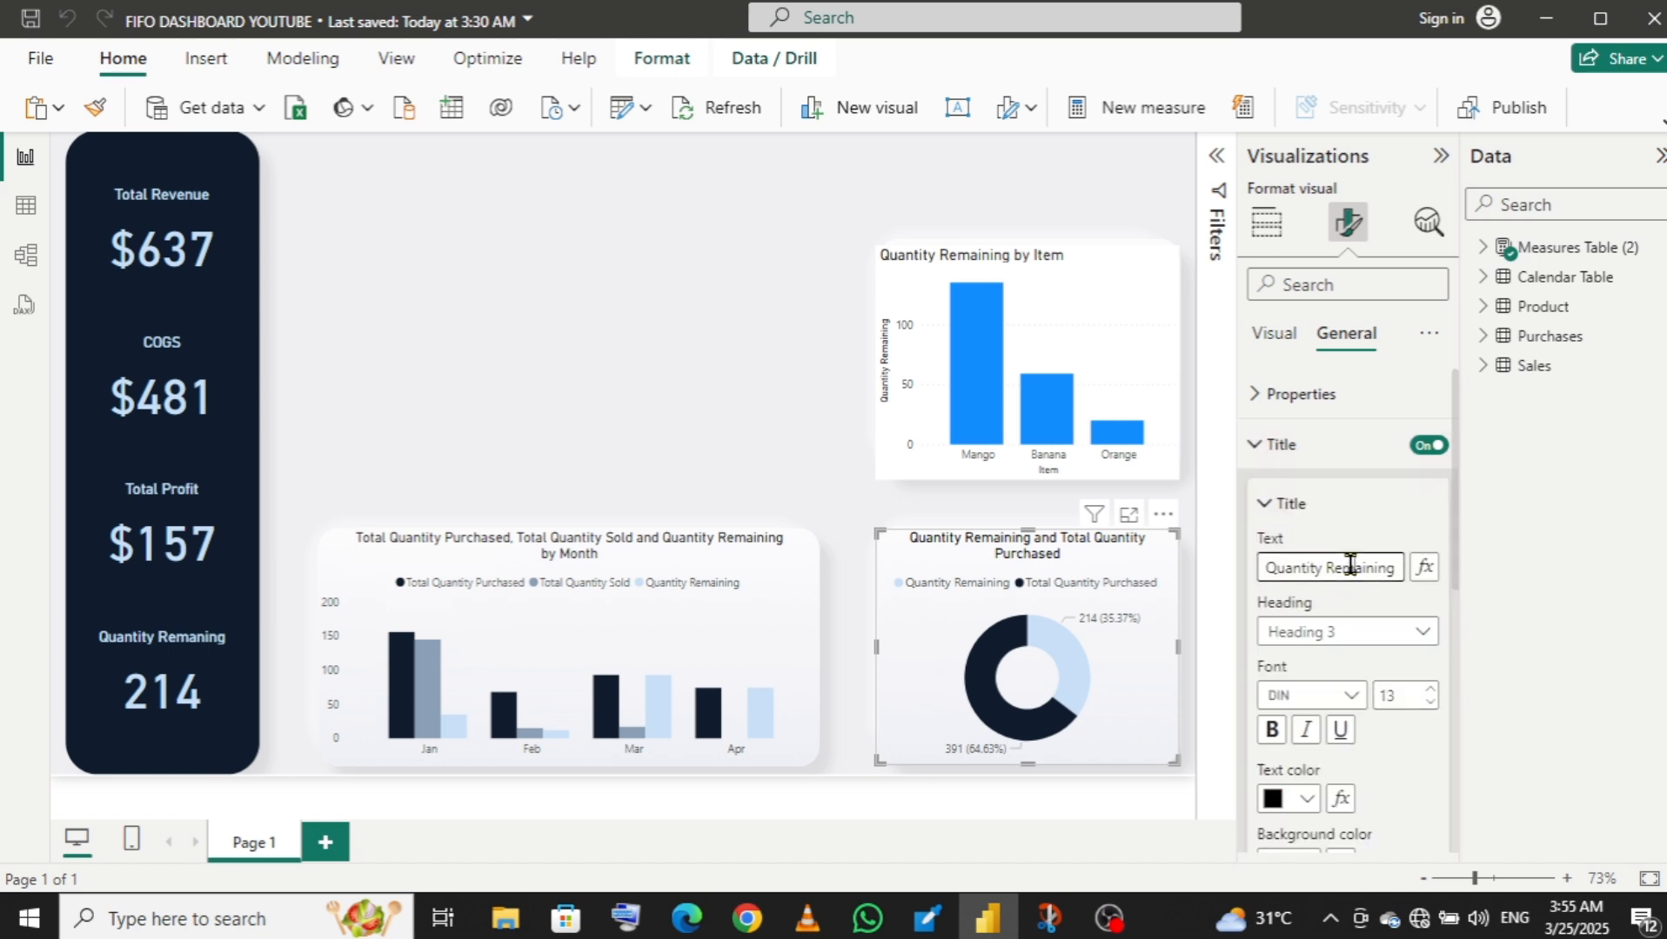
{"action": "key", "text": "Right"}
{"action": "key", "text": "Right"}
{"action": "key", "text": "Right"}
{"action": "key", "text": "Right"}
{"action": "key", "text": "Right"}
{"action": "key", "text": "Right"}
{"action": "key", "text": "Right"}
{"action": "key", "text": "Right"}
{"action": "key", "text": "Right"}
{"action": "key", "text": "Right"}
{"action": "key", "text": "Right"}
{"action": "key", "text": "Right"}
{"action": "key", "text": "Right"}
{"action": "key", "text": "Right"}
{"action": "key", "text": "Right"}
{"action": "key", "text": "Right"}
{"action": "key", "text": "BackSpace"}
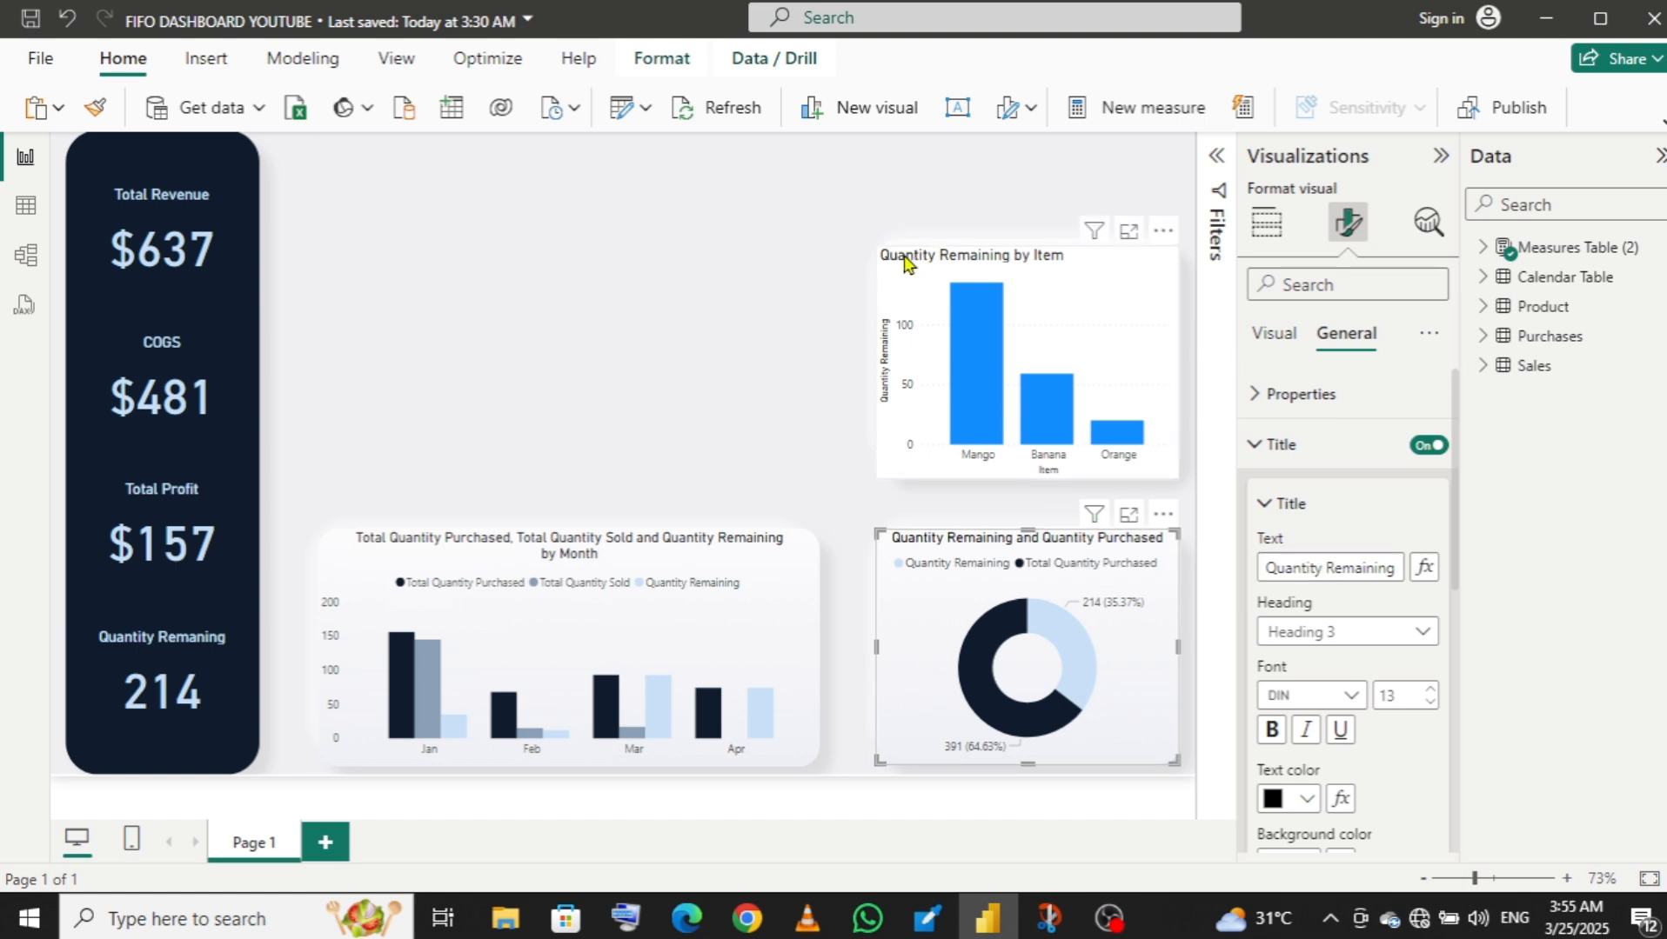
- Widen the monthly quantity column chart slightly by extending its left edge toward the KPI card
{"action": "left_click", "coordinate": [905, 261]}
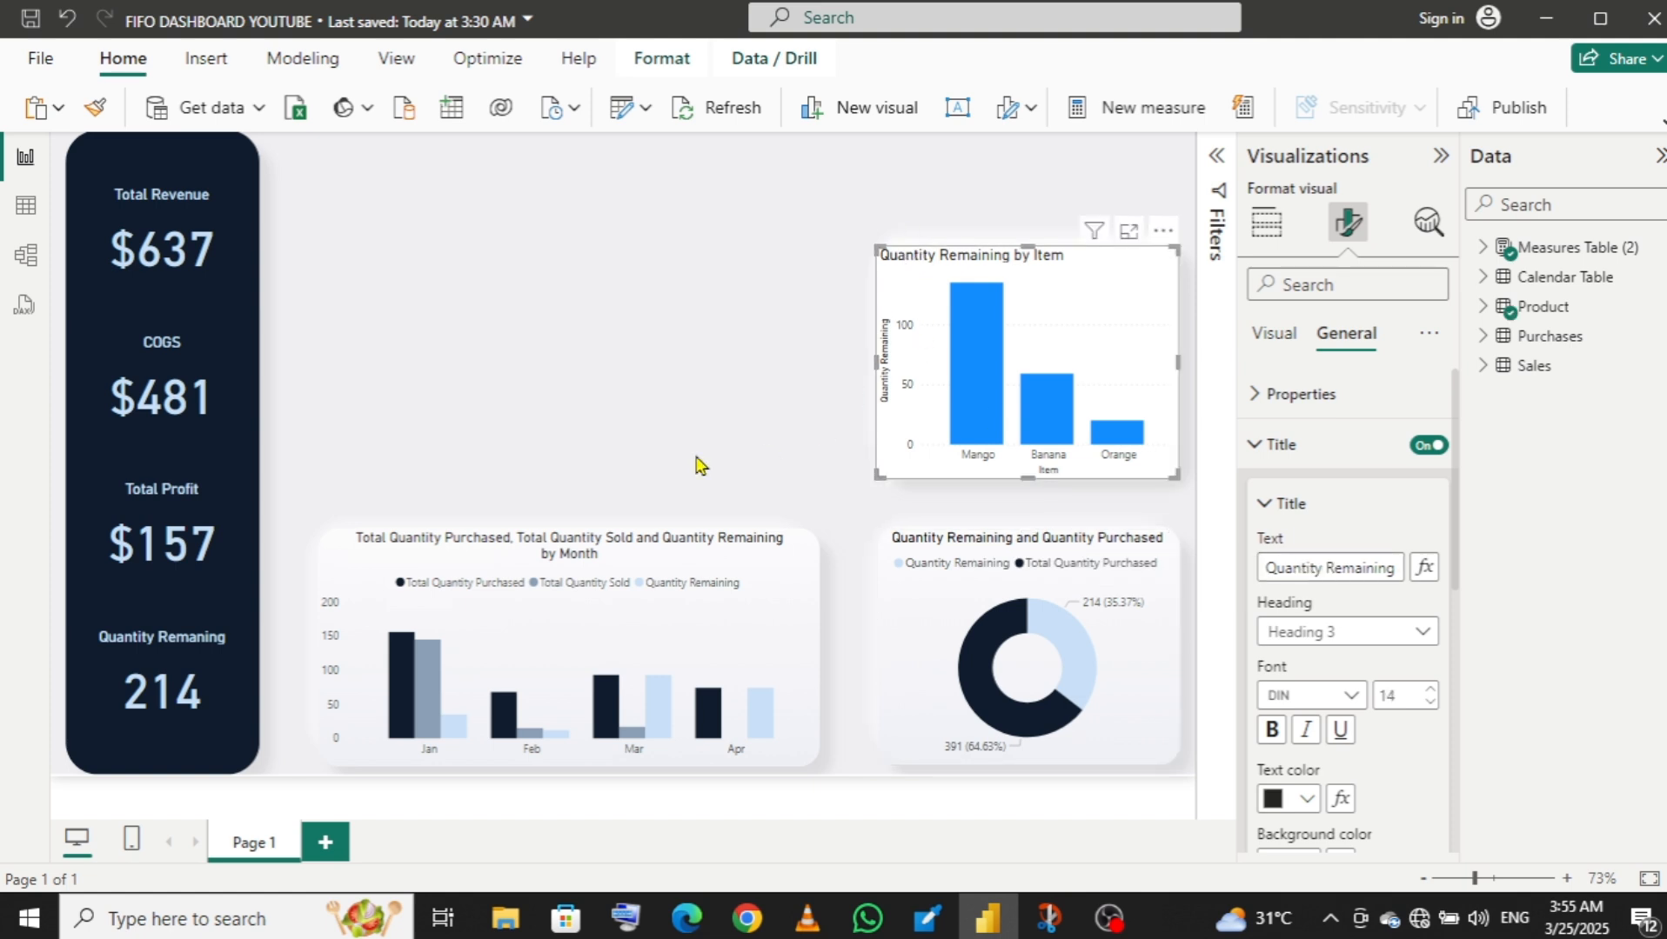
{"action": "left_click", "coordinate": [615, 550]}
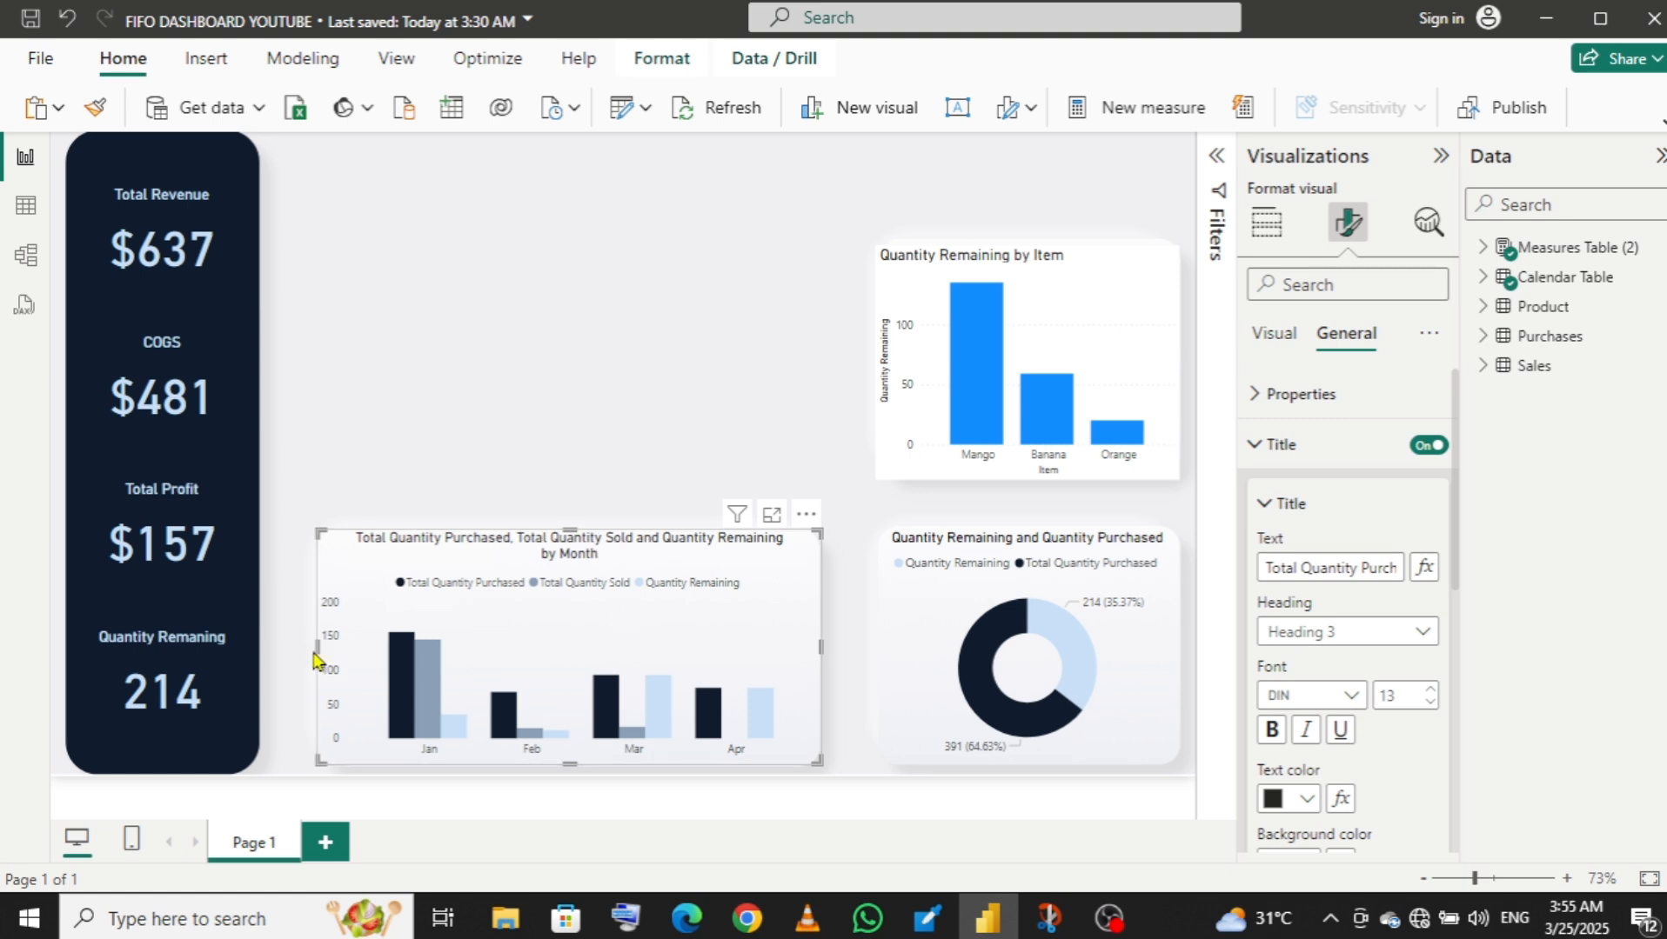
{"action": "left_click_drag", "start_coordinate": [311, 659], "coordinate": [301, 659]}
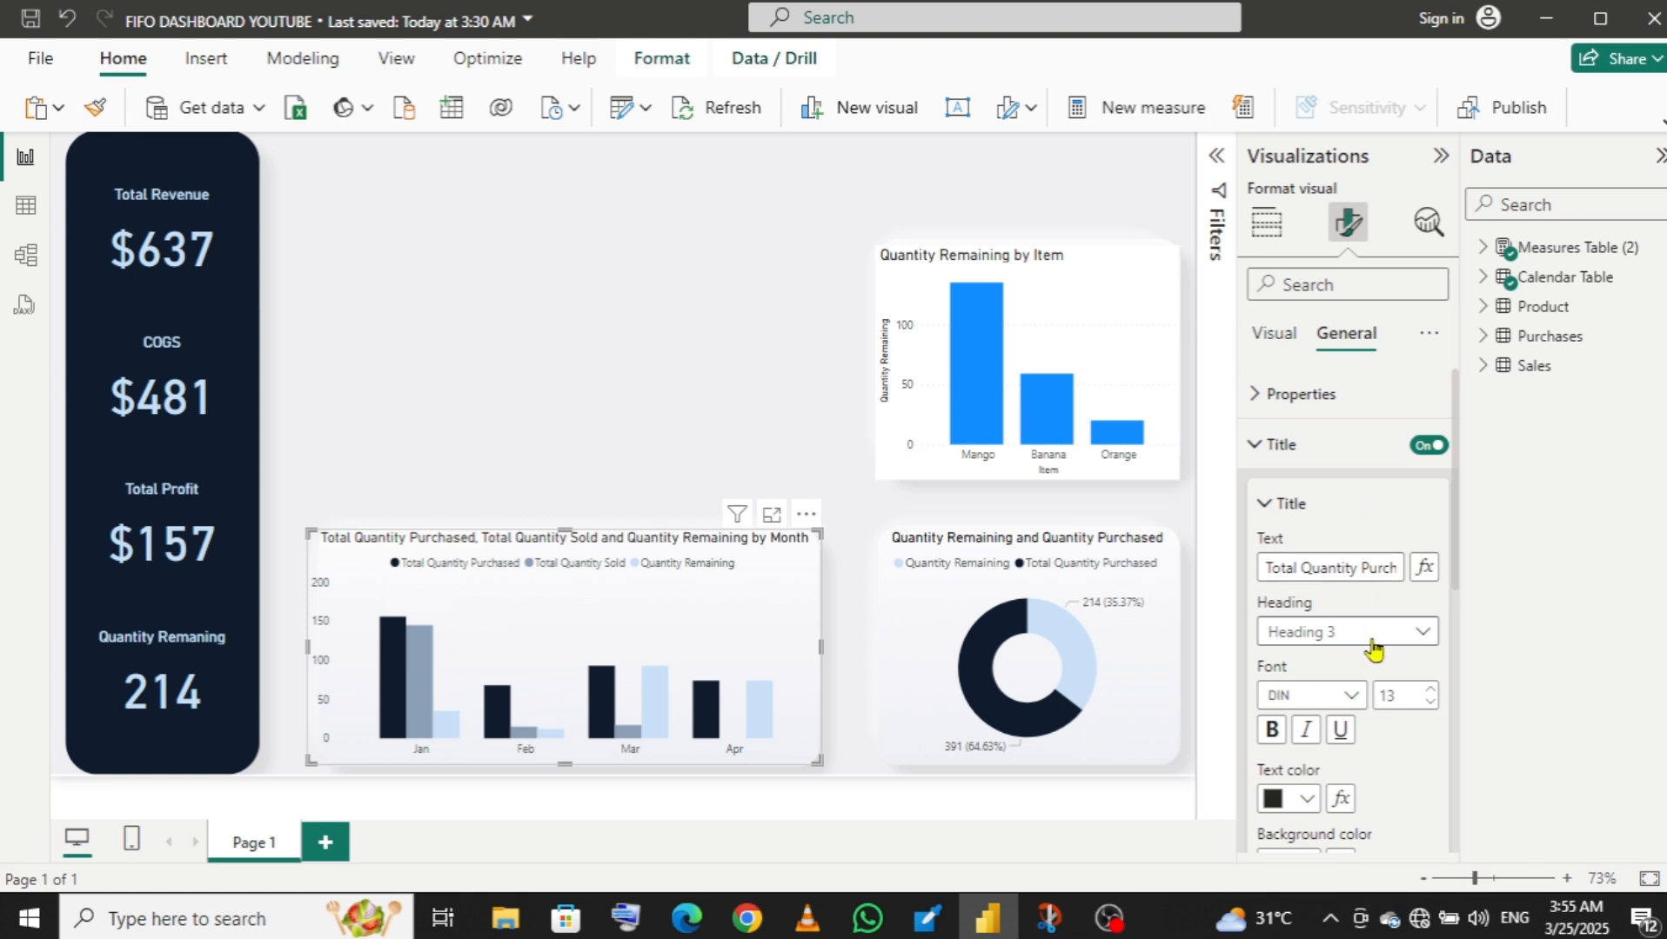
- Sample the dark navy background of the KPI card with the Color Picker and copy its hex code 0f1c2e
{"action": "left_click", "coordinate": [1306, 802]}
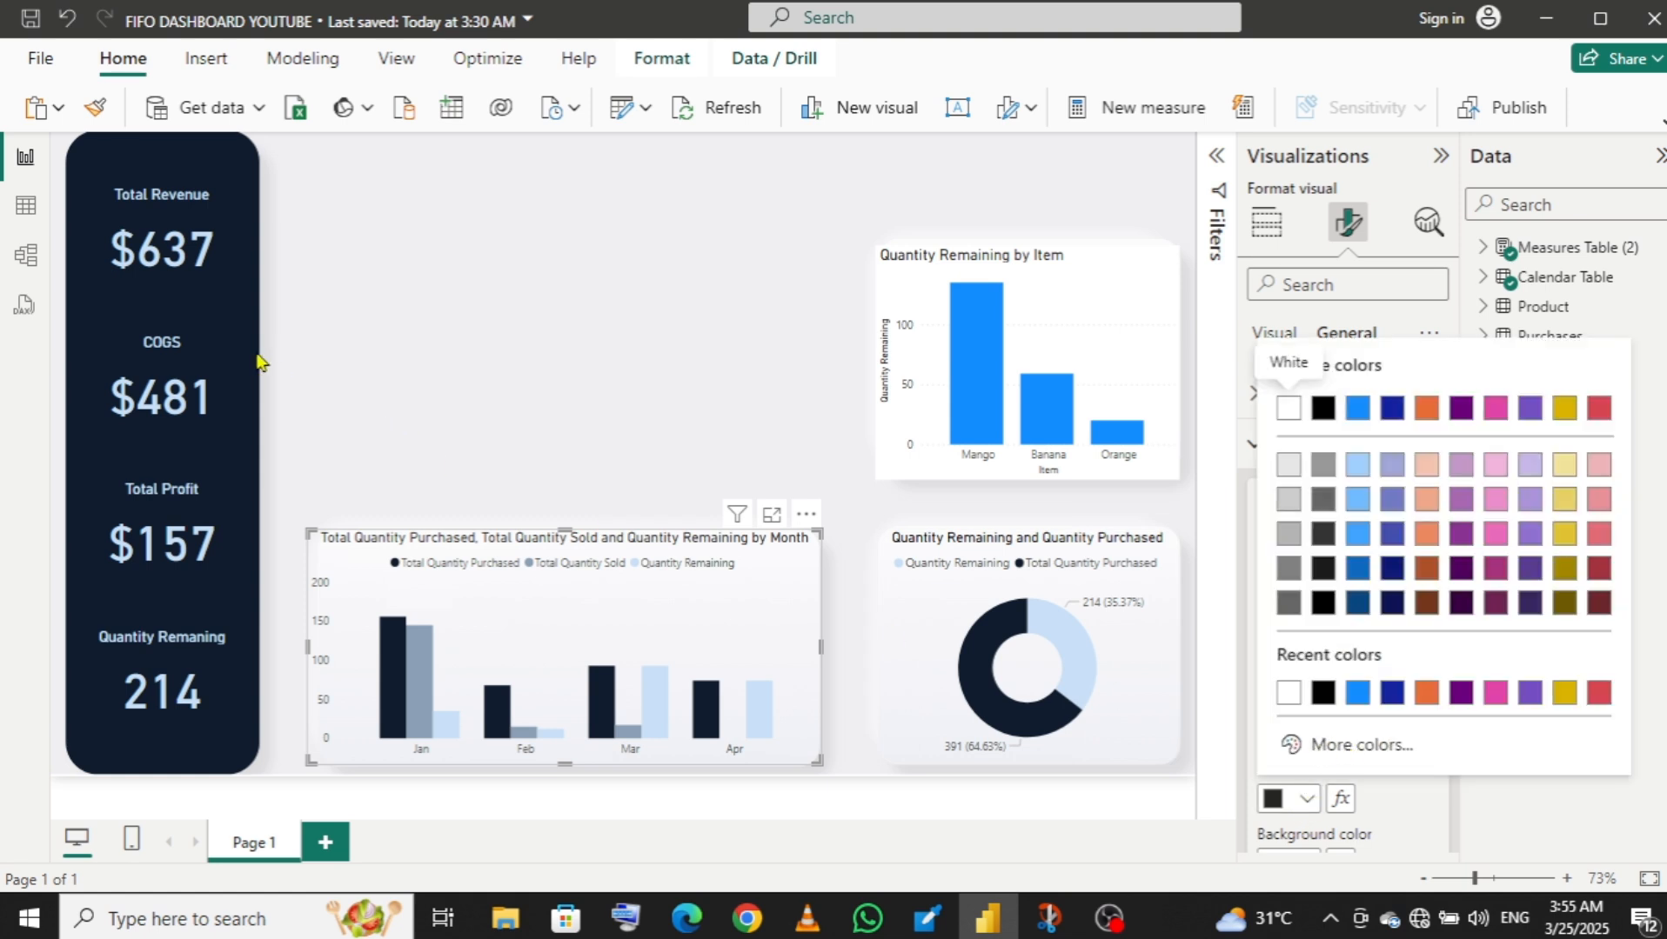
{"action": "left_click", "coordinate": [216, 327]}
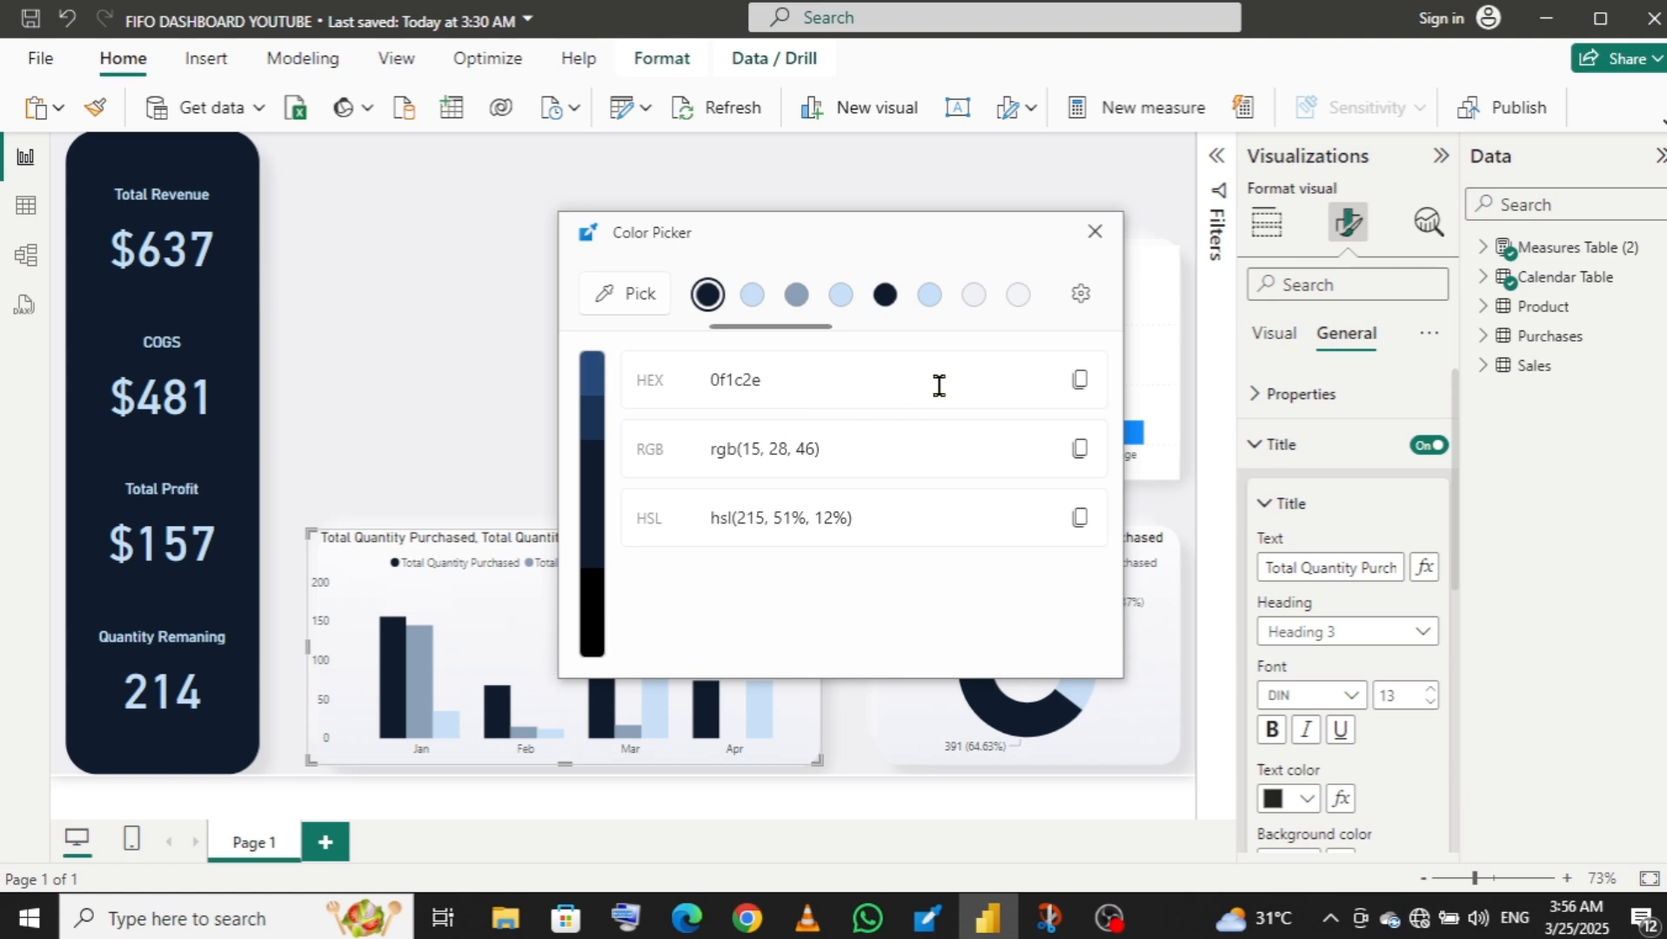
{"action": "left_click", "coordinate": [1078, 380]}
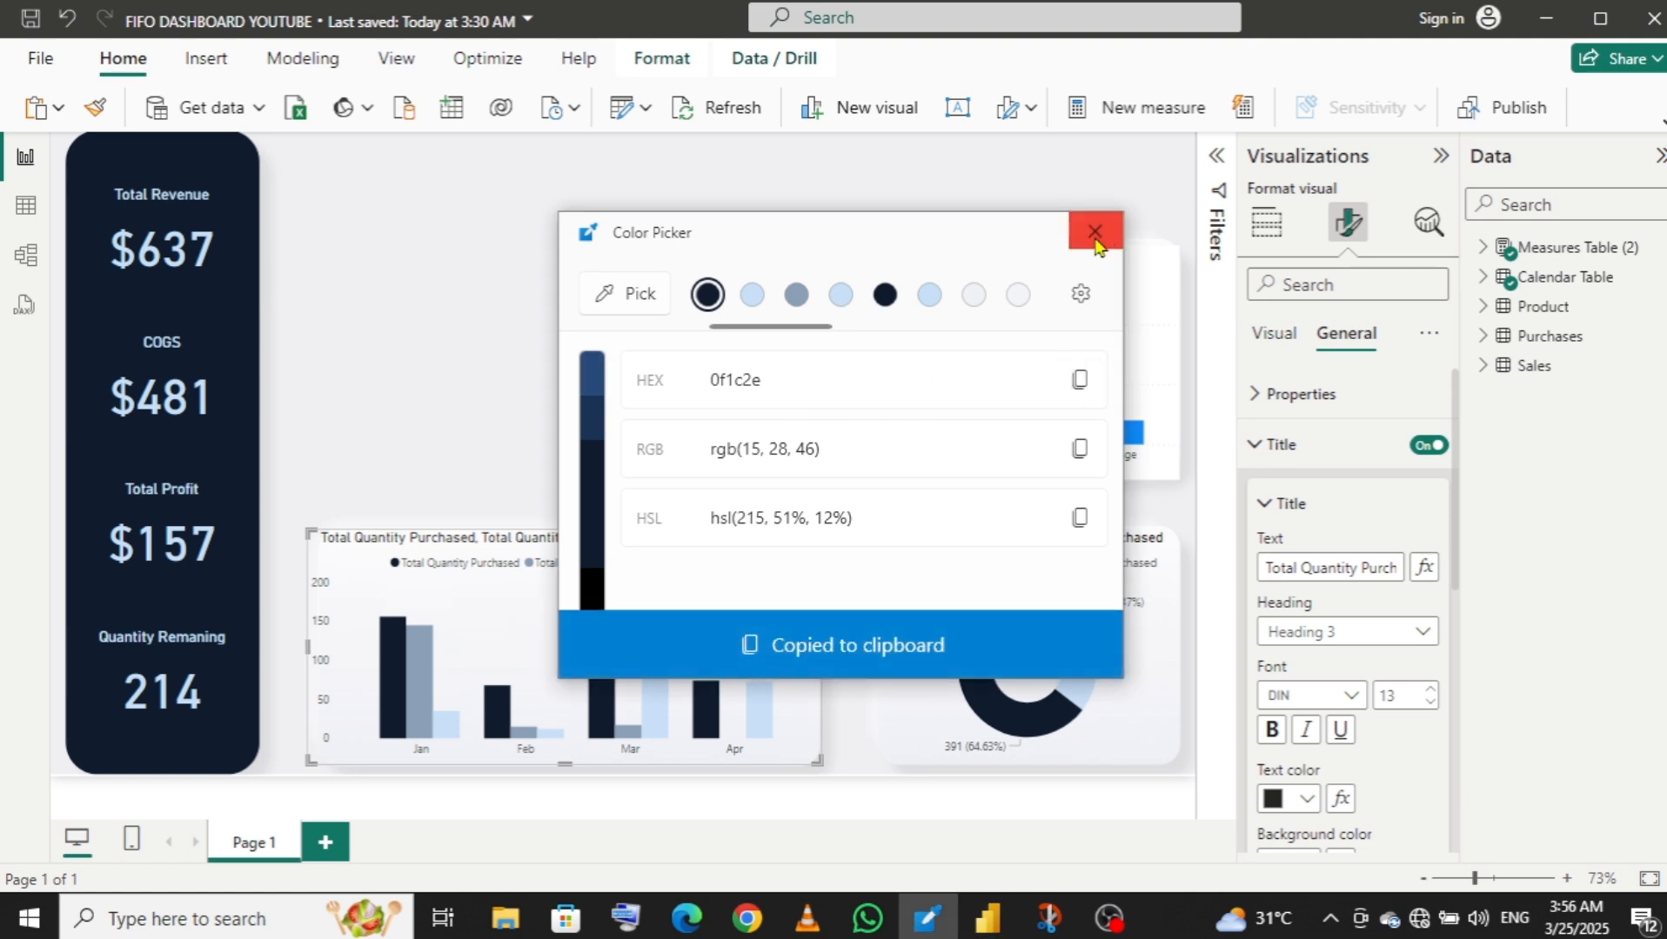
{"action": "left_click", "coordinate": [1094, 232]}
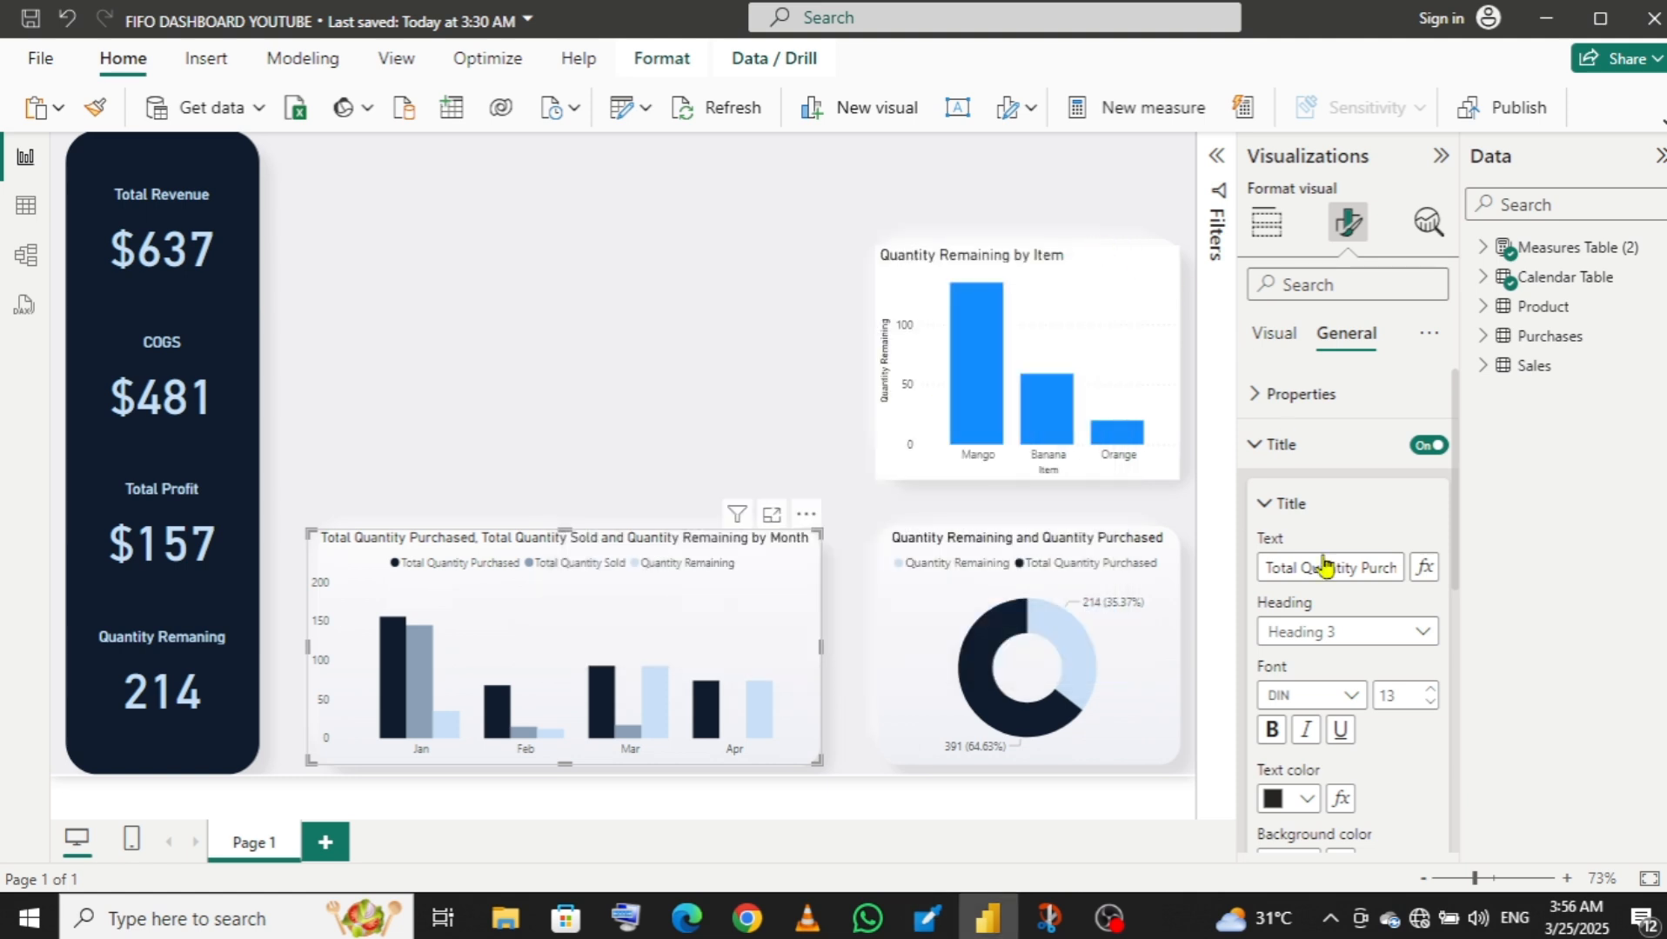
- Set the monthly quantity column chart's title text color to the custom hex value #0F1C2E
{"action": "left_click", "coordinate": [1307, 798]}
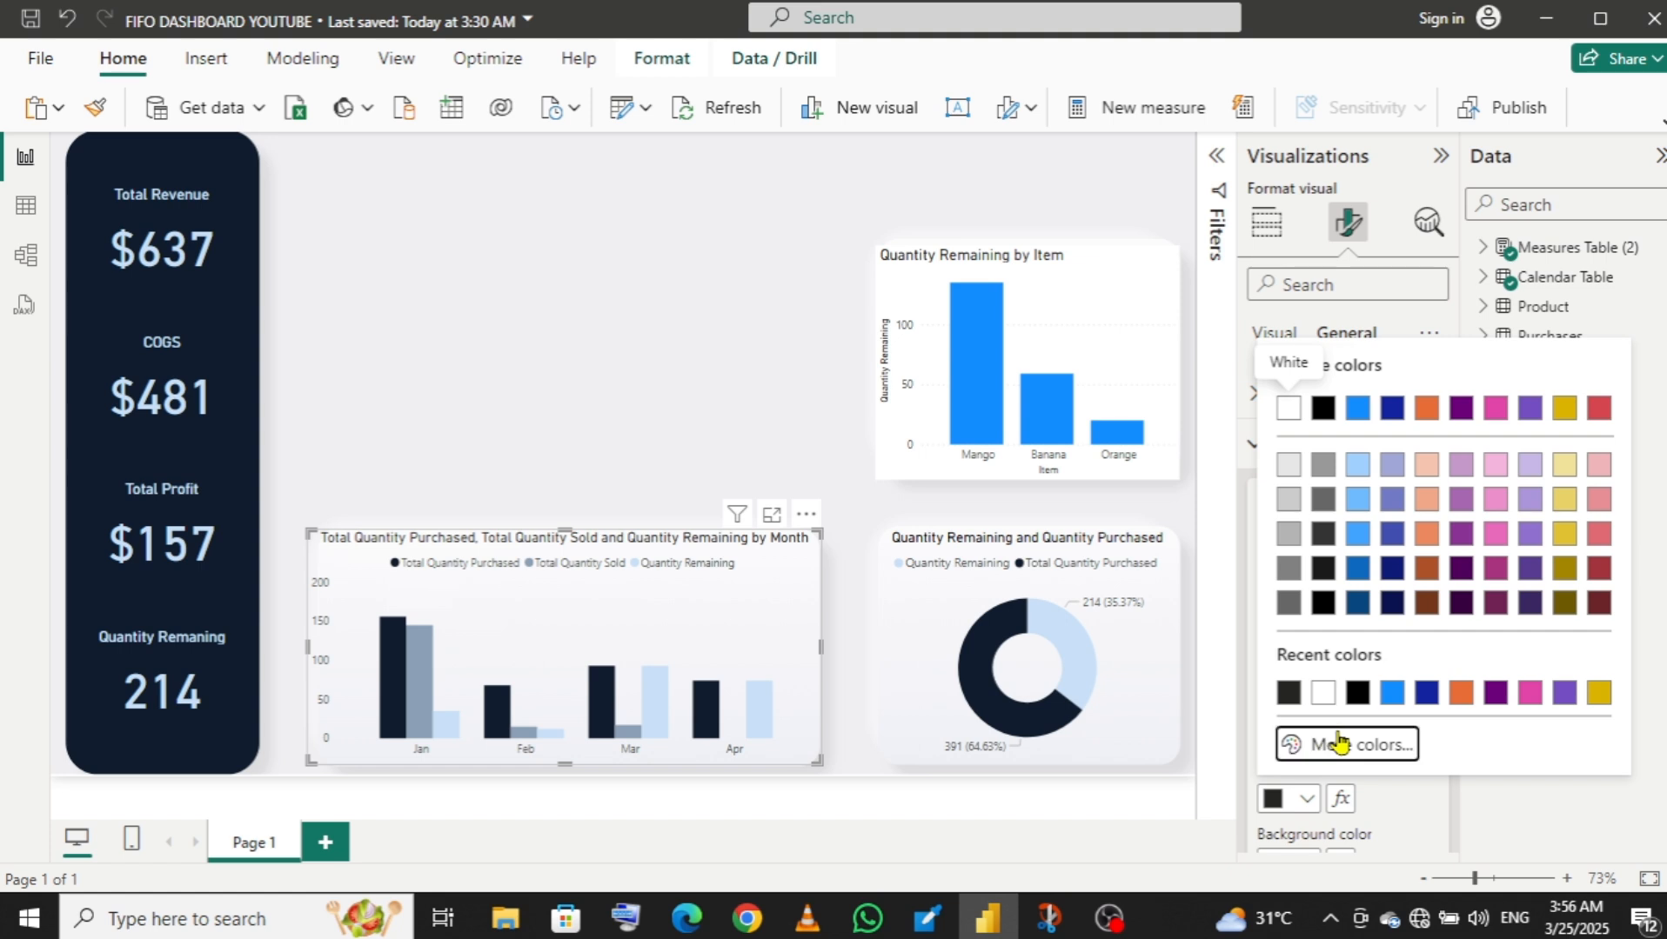
{"action": "left_click", "coordinate": [1283, 742]}
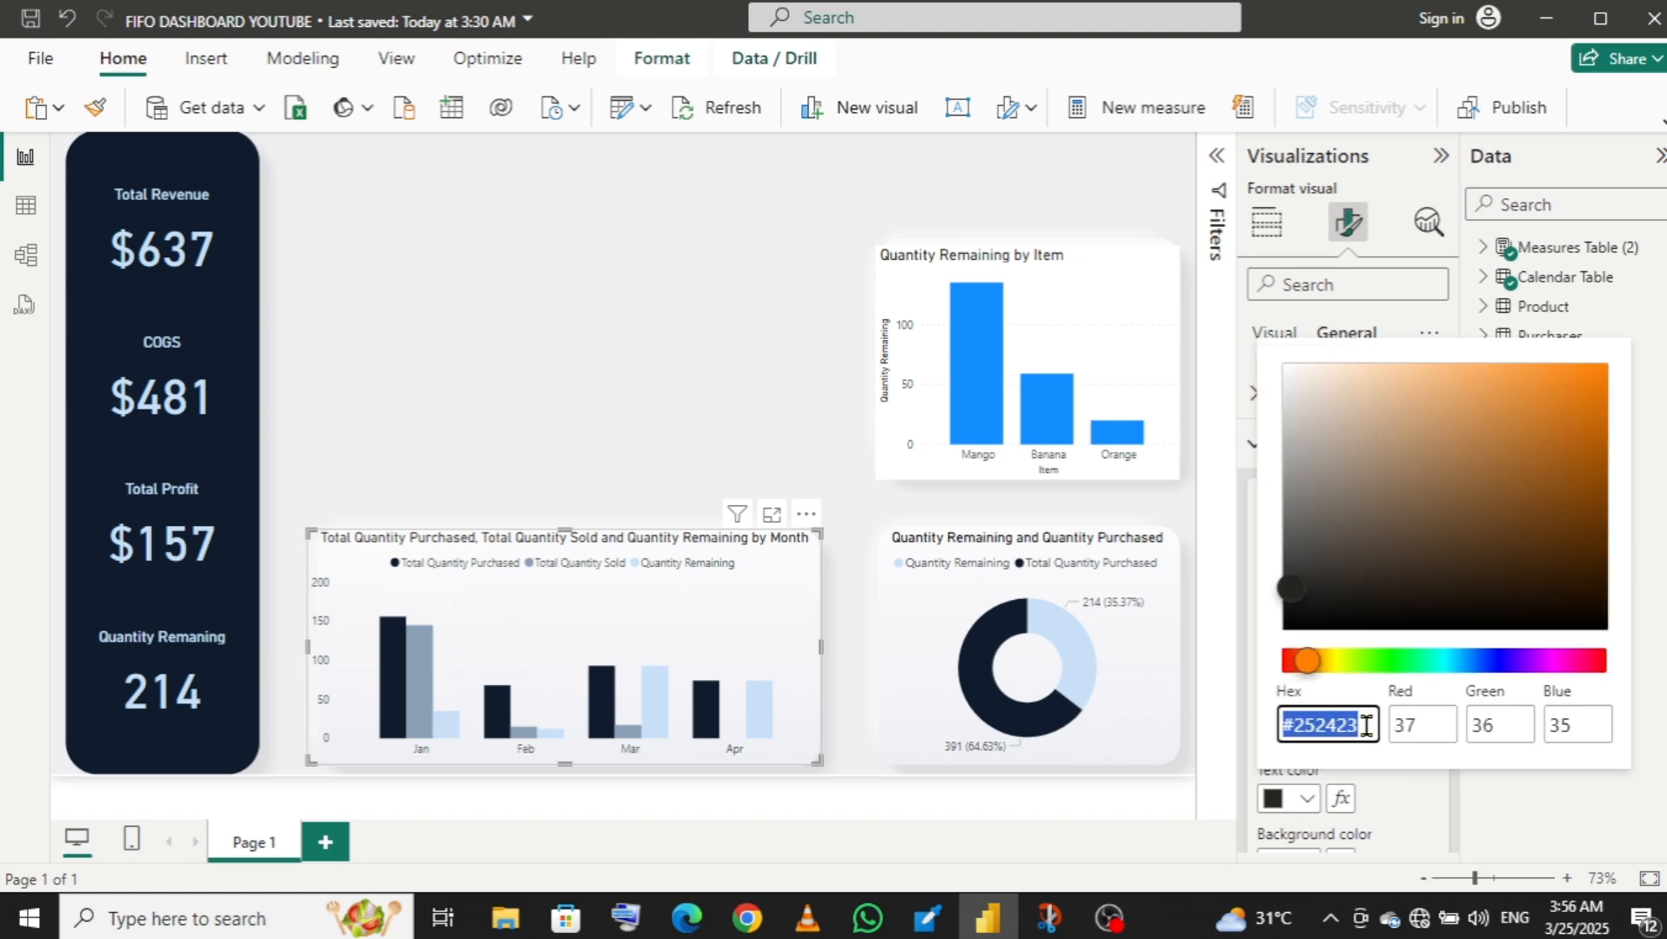
{"action": "key", "text": "ctrl+v"}
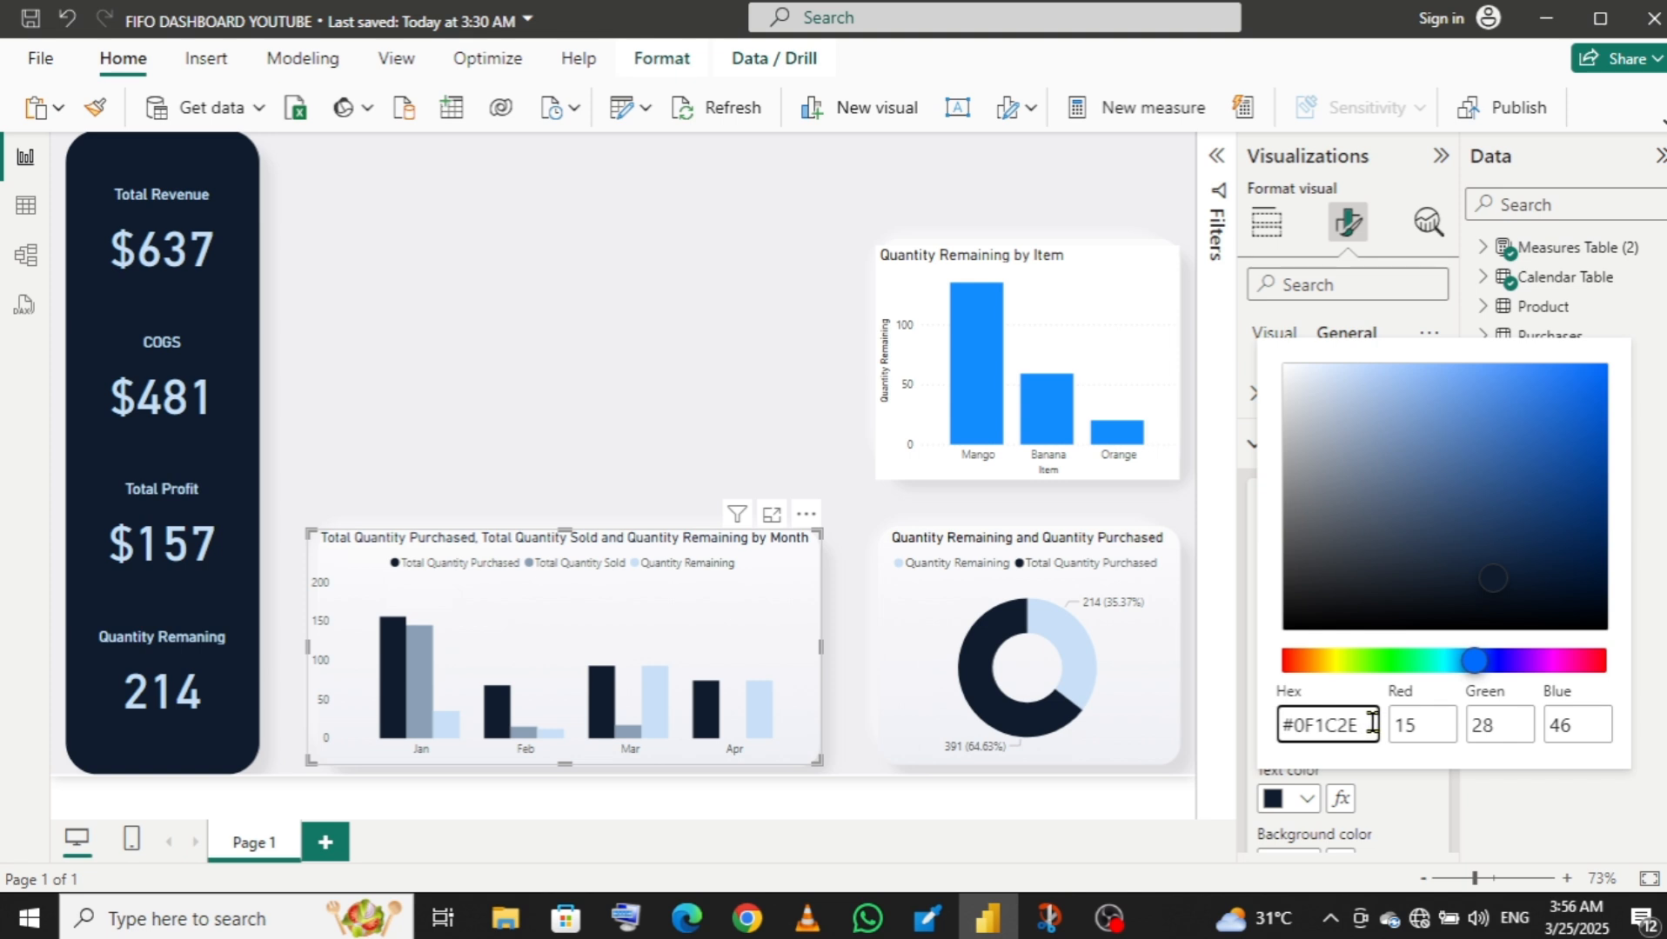
{"action": "left_click", "coordinate": [510, 393]}
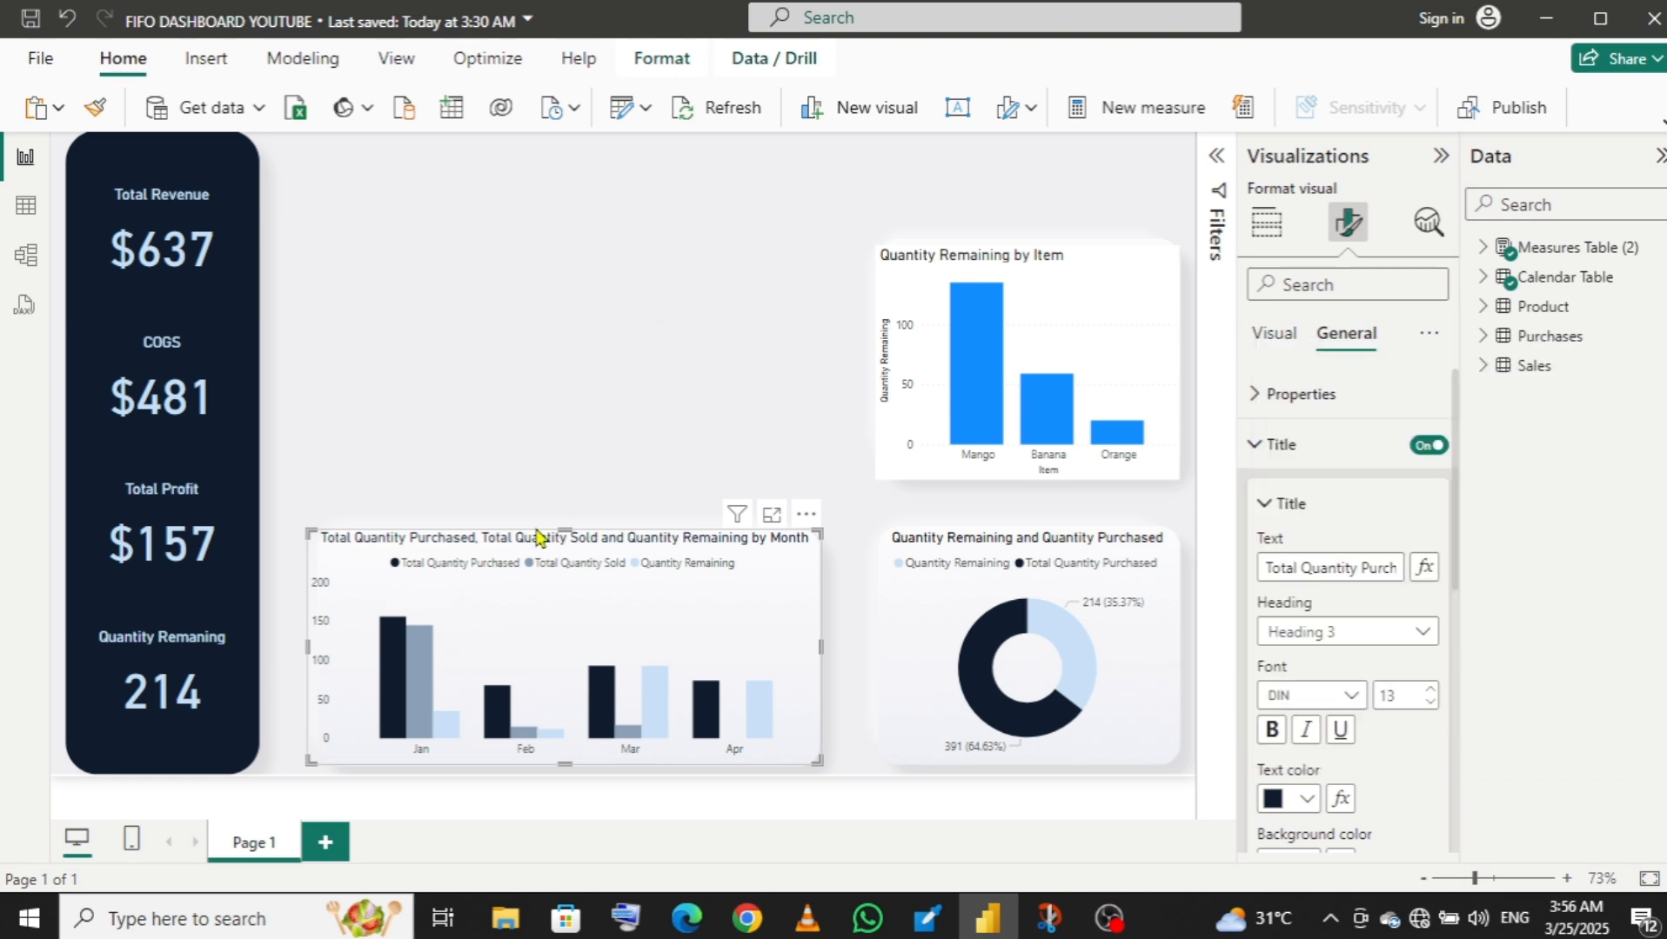
- Set the donut chart's title text color to the recently used dark navy #0F1C2E
{"action": "left_click", "coordinate": [927, 544]}
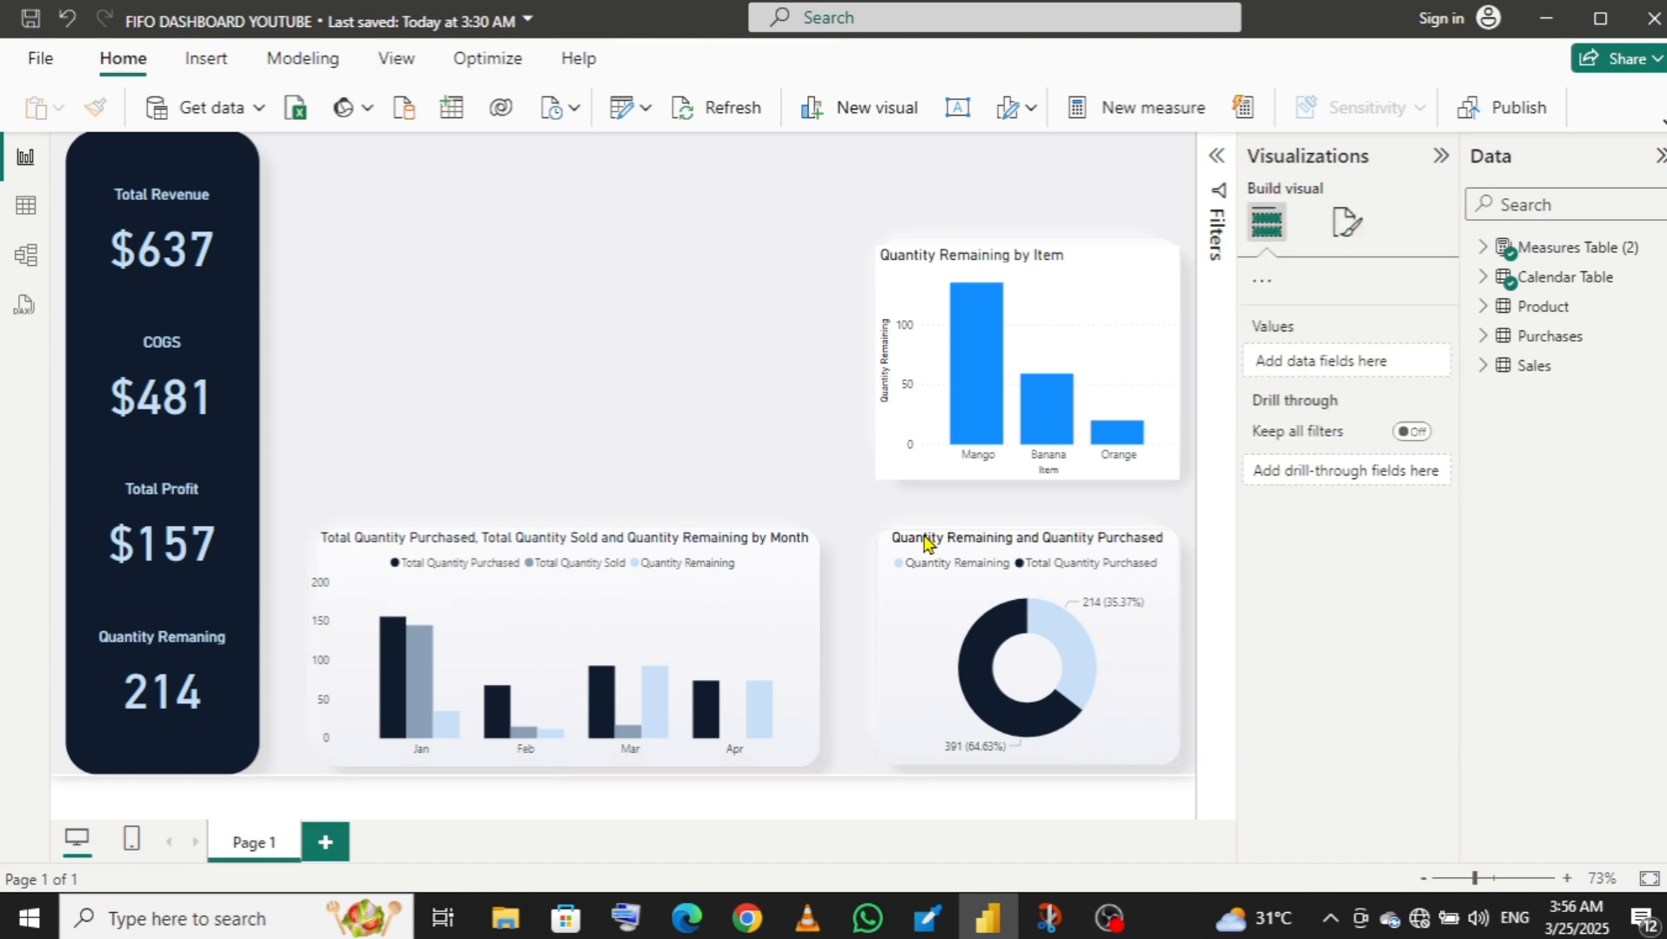
{"action": "left_click", "coordinate": [1348, 222]}
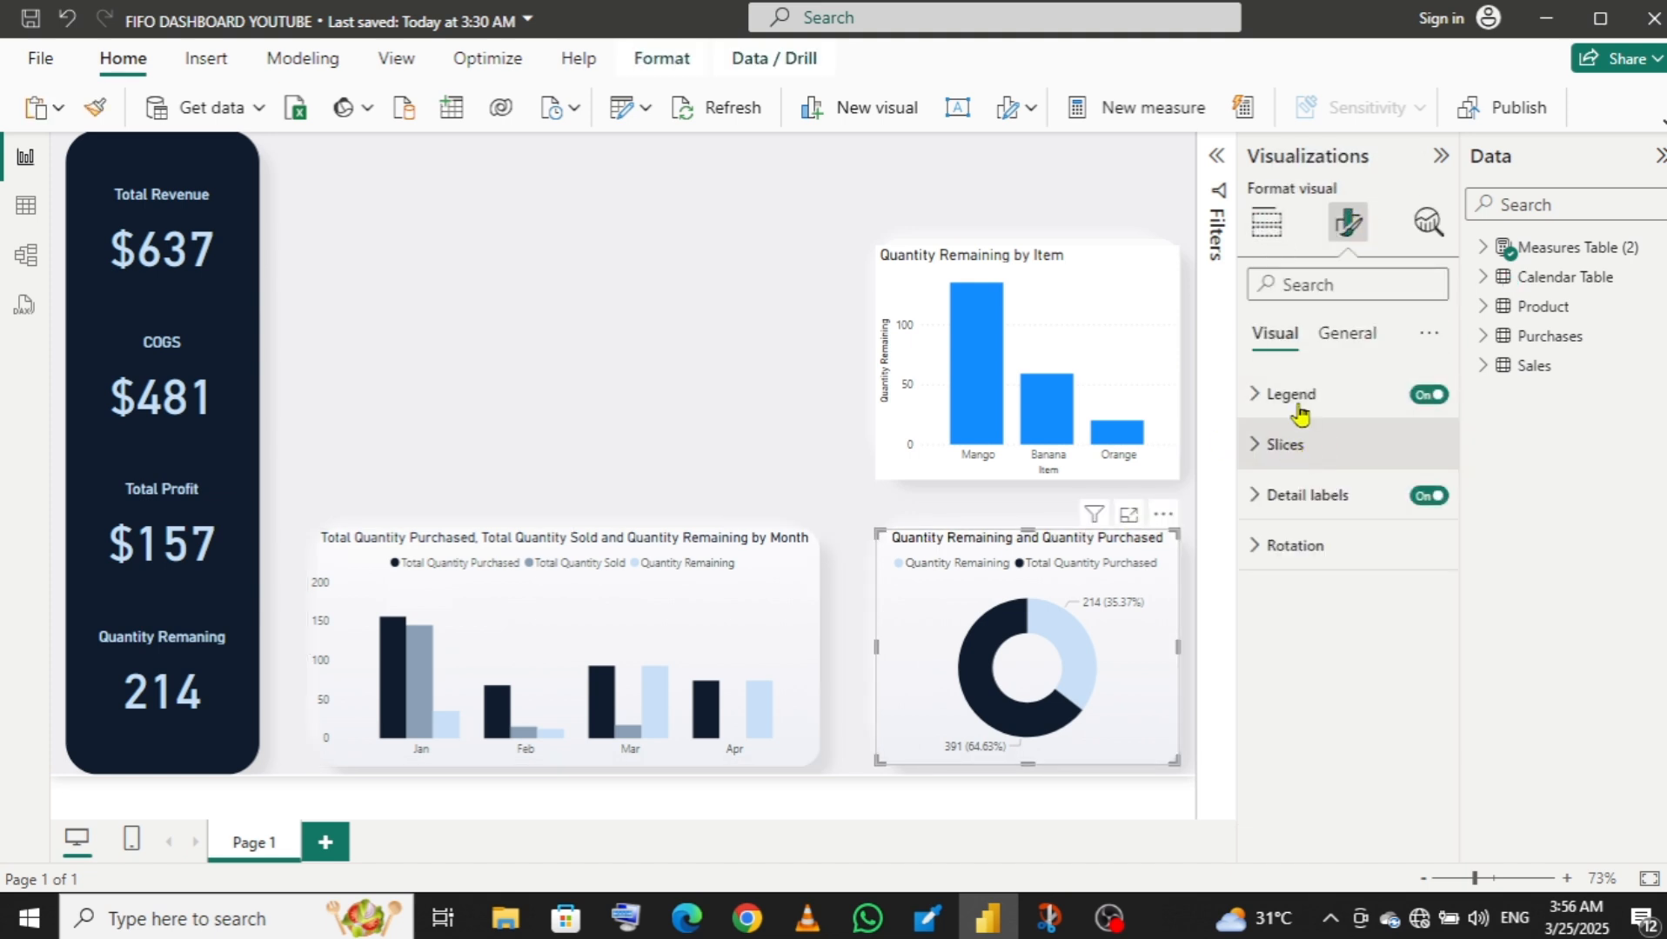
{"action": "left_click", "coordinate": [1341, 337]}
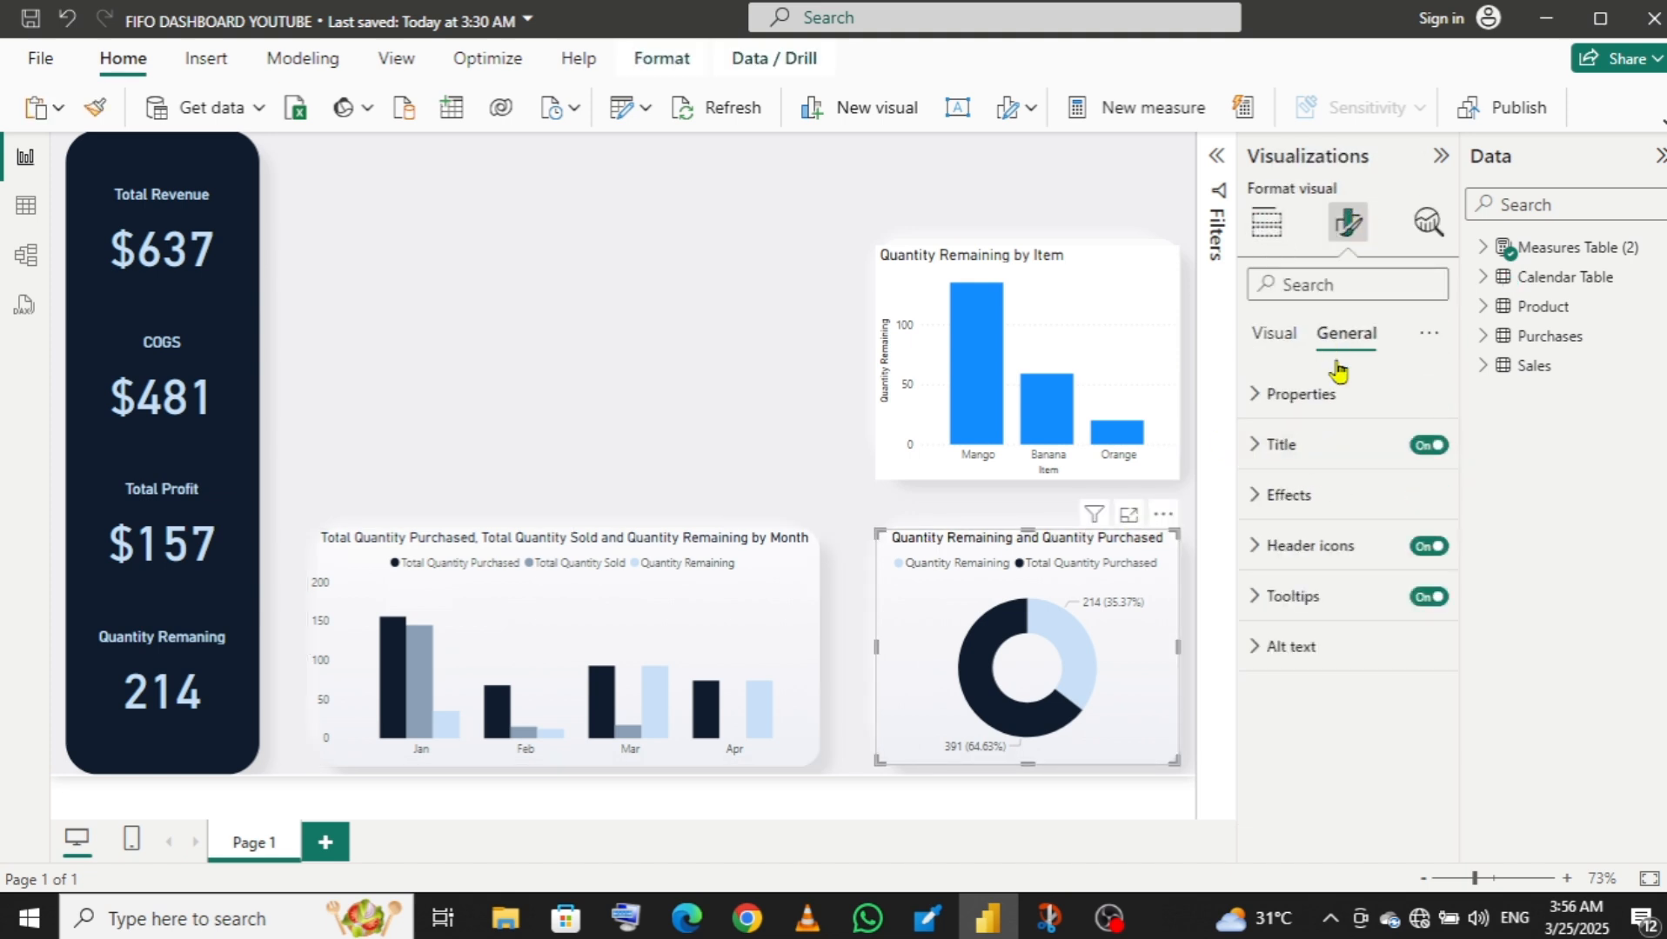
{"action": "left_click", "coordinate": [1261, 447]}
{"action": "left_click", "coordinate": [1307, 800]}
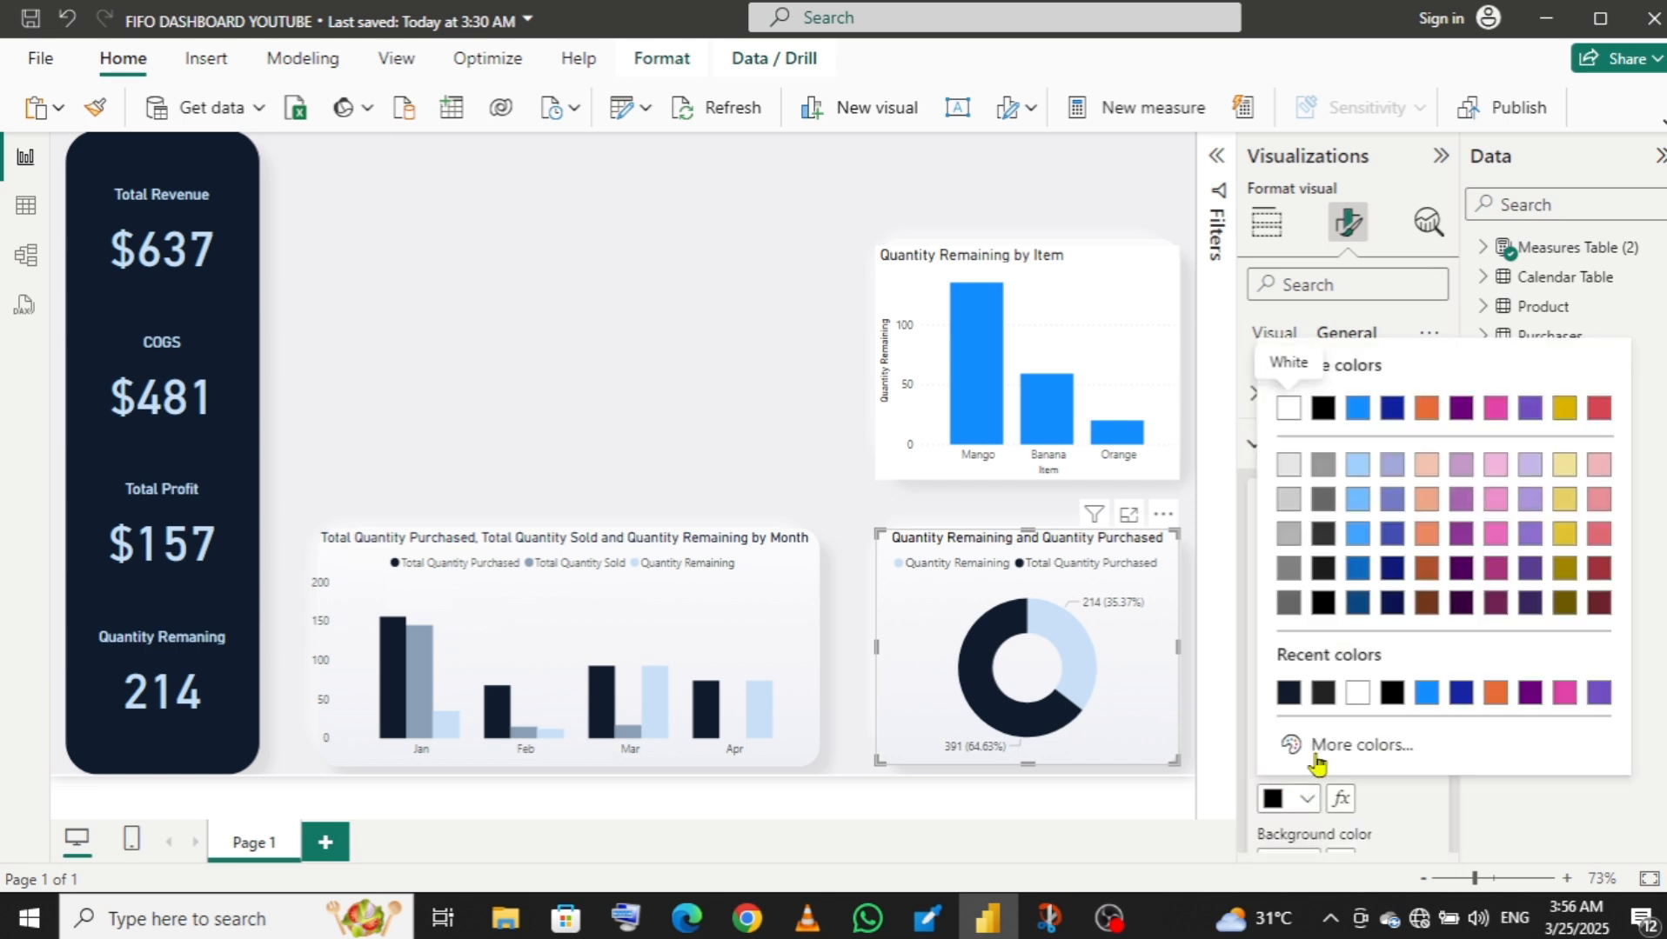
{"action": "left_click", "coordinate": [1286, 706]}
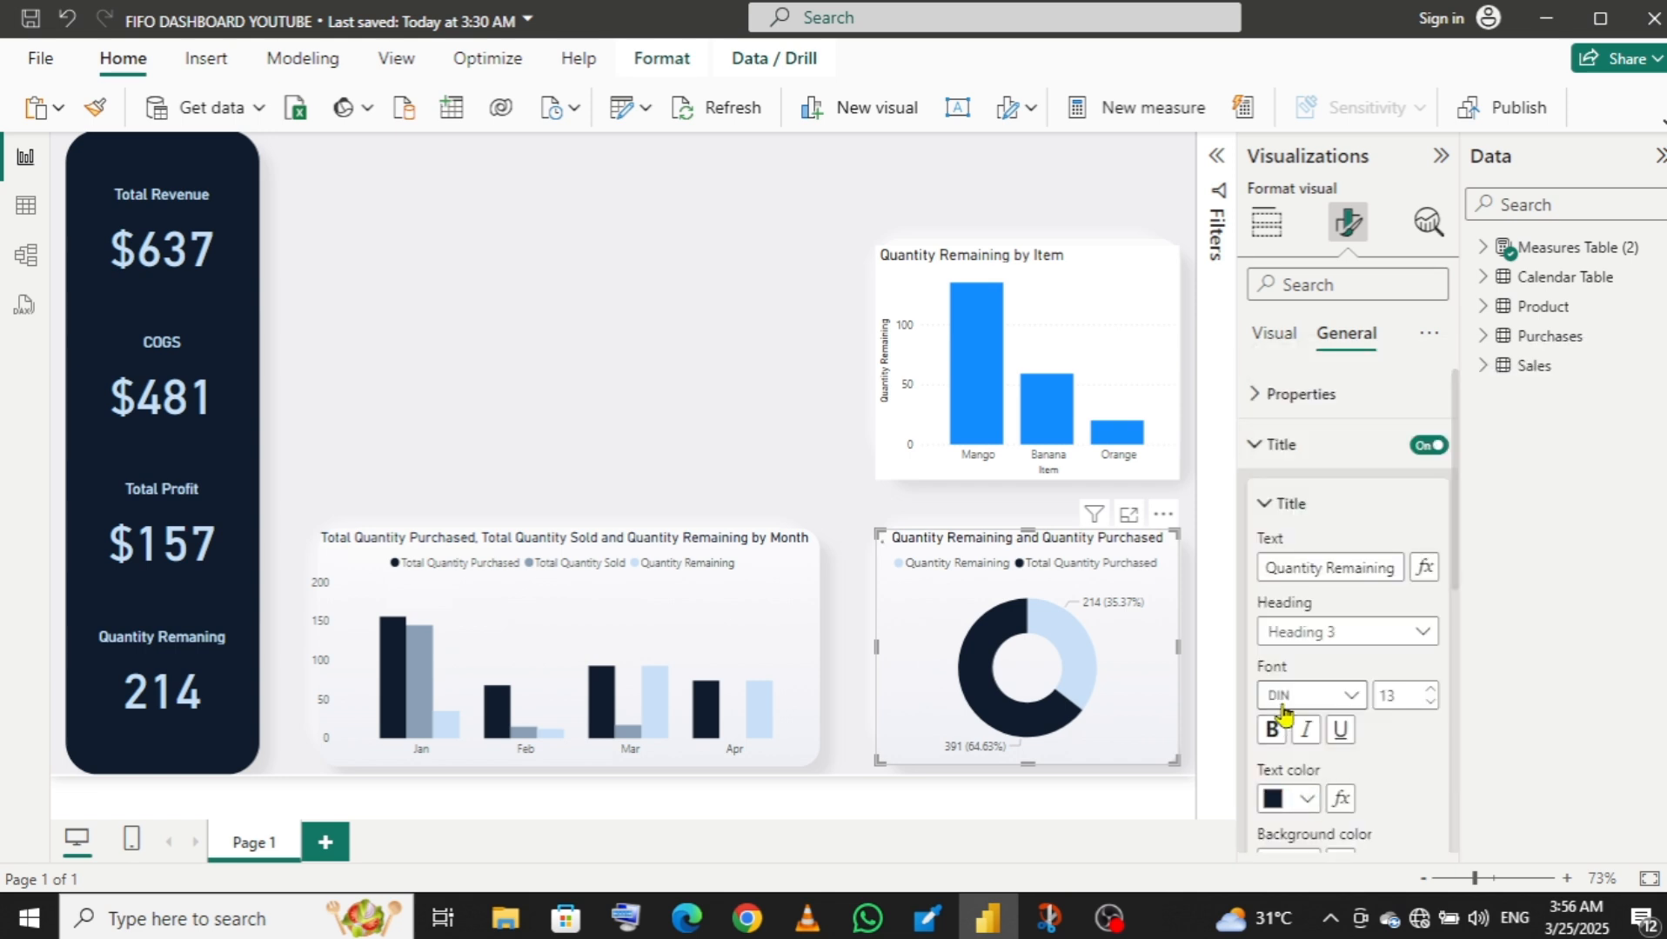
- Set the Quantity Remaining by Item chart's title text color to the recently used dark navy #0F1C2E
{"action": "left_click", "coordinate": [1094, 275]}
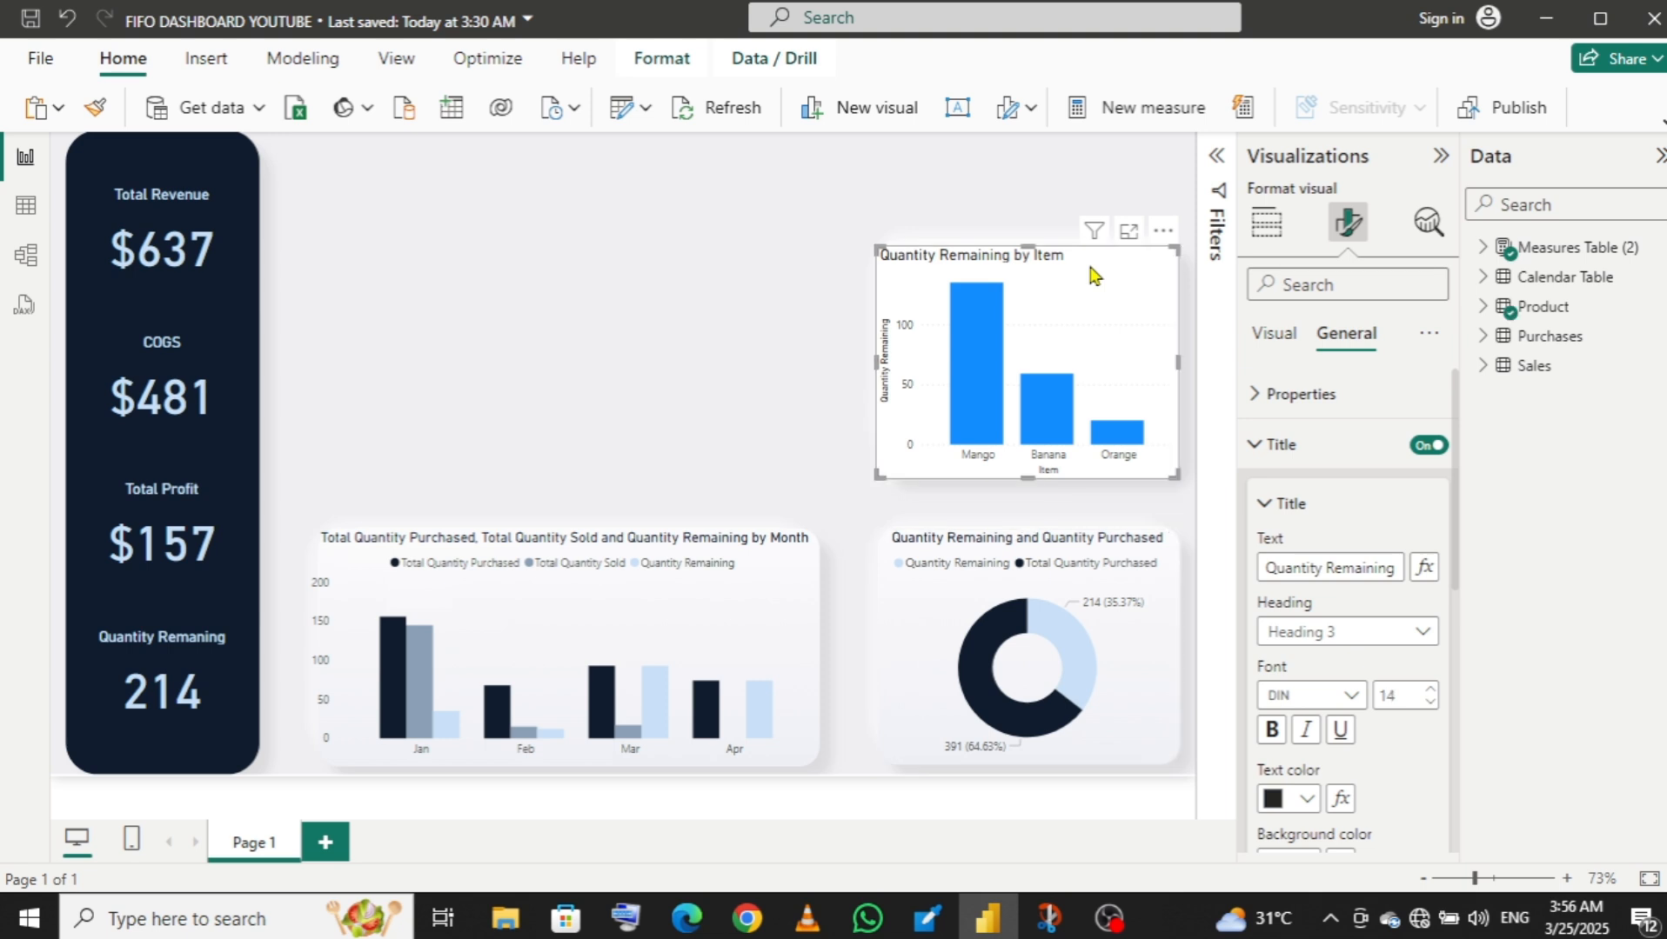
{"action": "left_click", "coordinate": [1309, 798]}
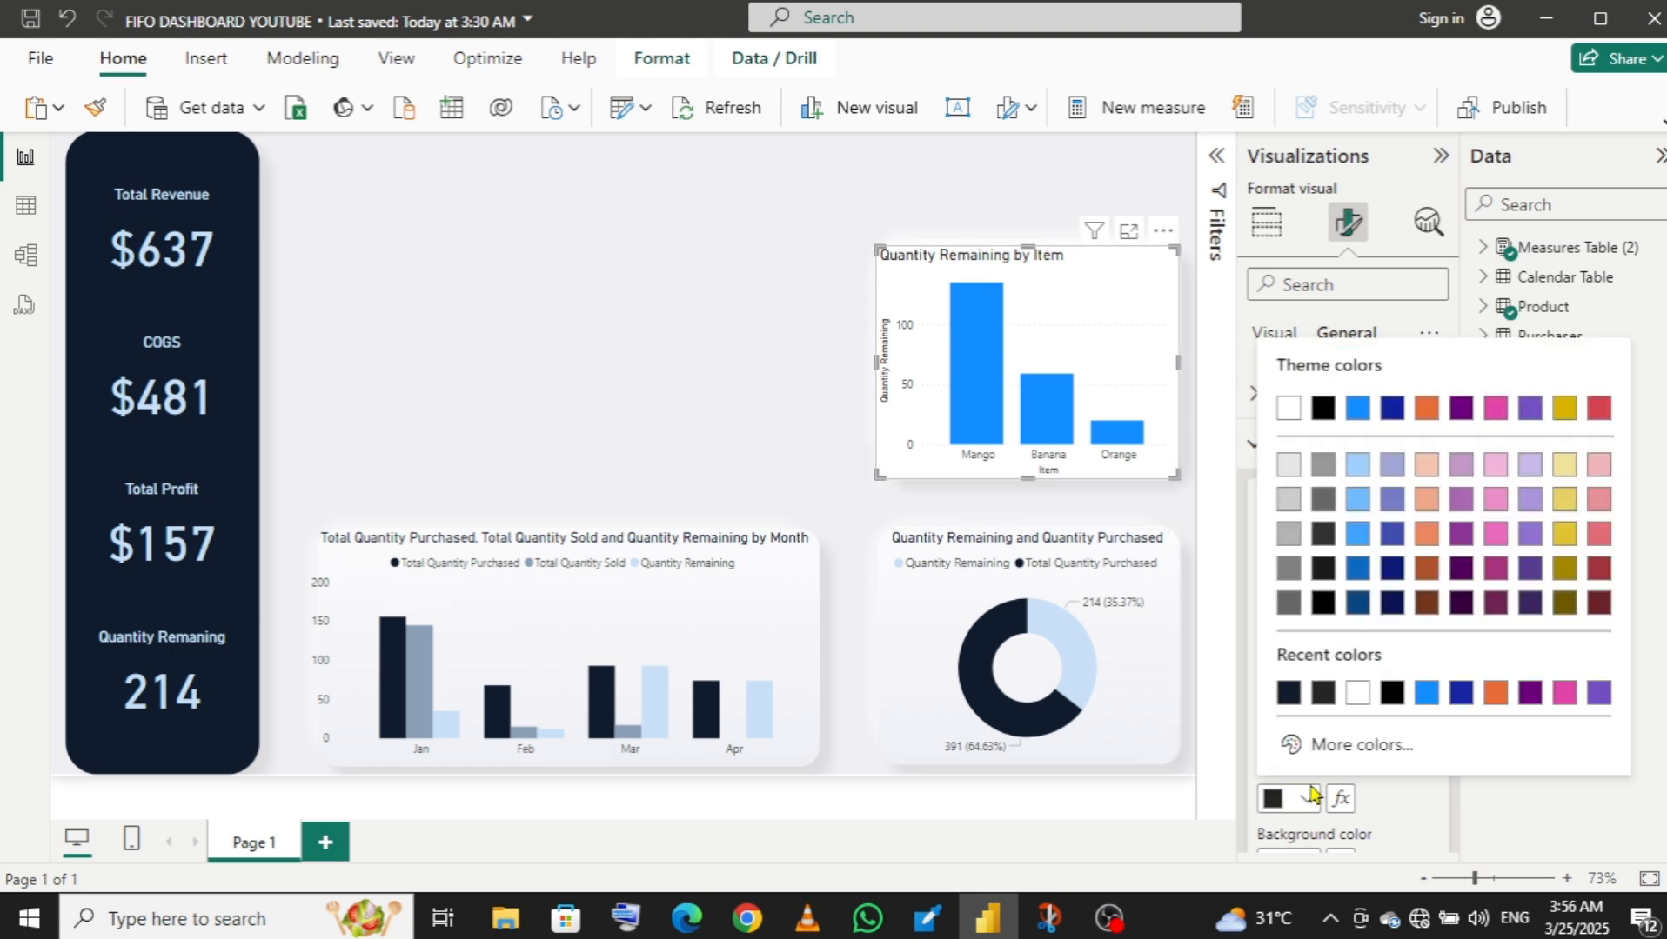
{"action": "left_click", "coordinate": [1293, 703]}
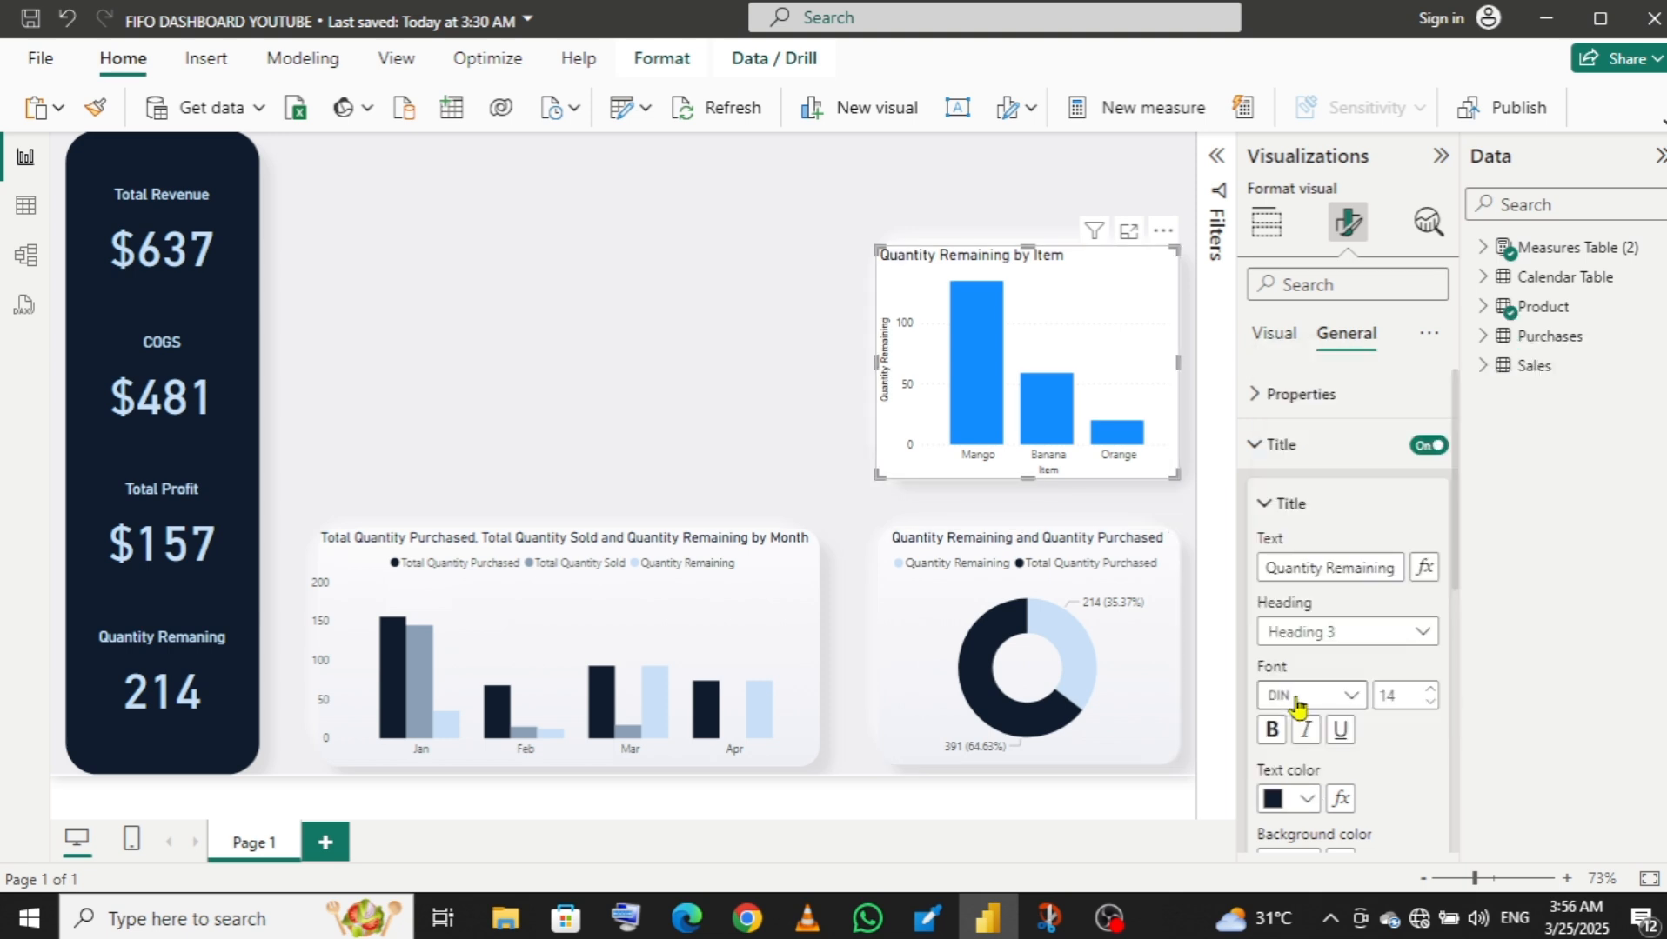
- Center the Quantity Remaining by Item chart's title and set its font size to 13
{"action": "scroll", "coordinate": [1460, 644], "scroll_direction": "down", "scroll_amount": 3}
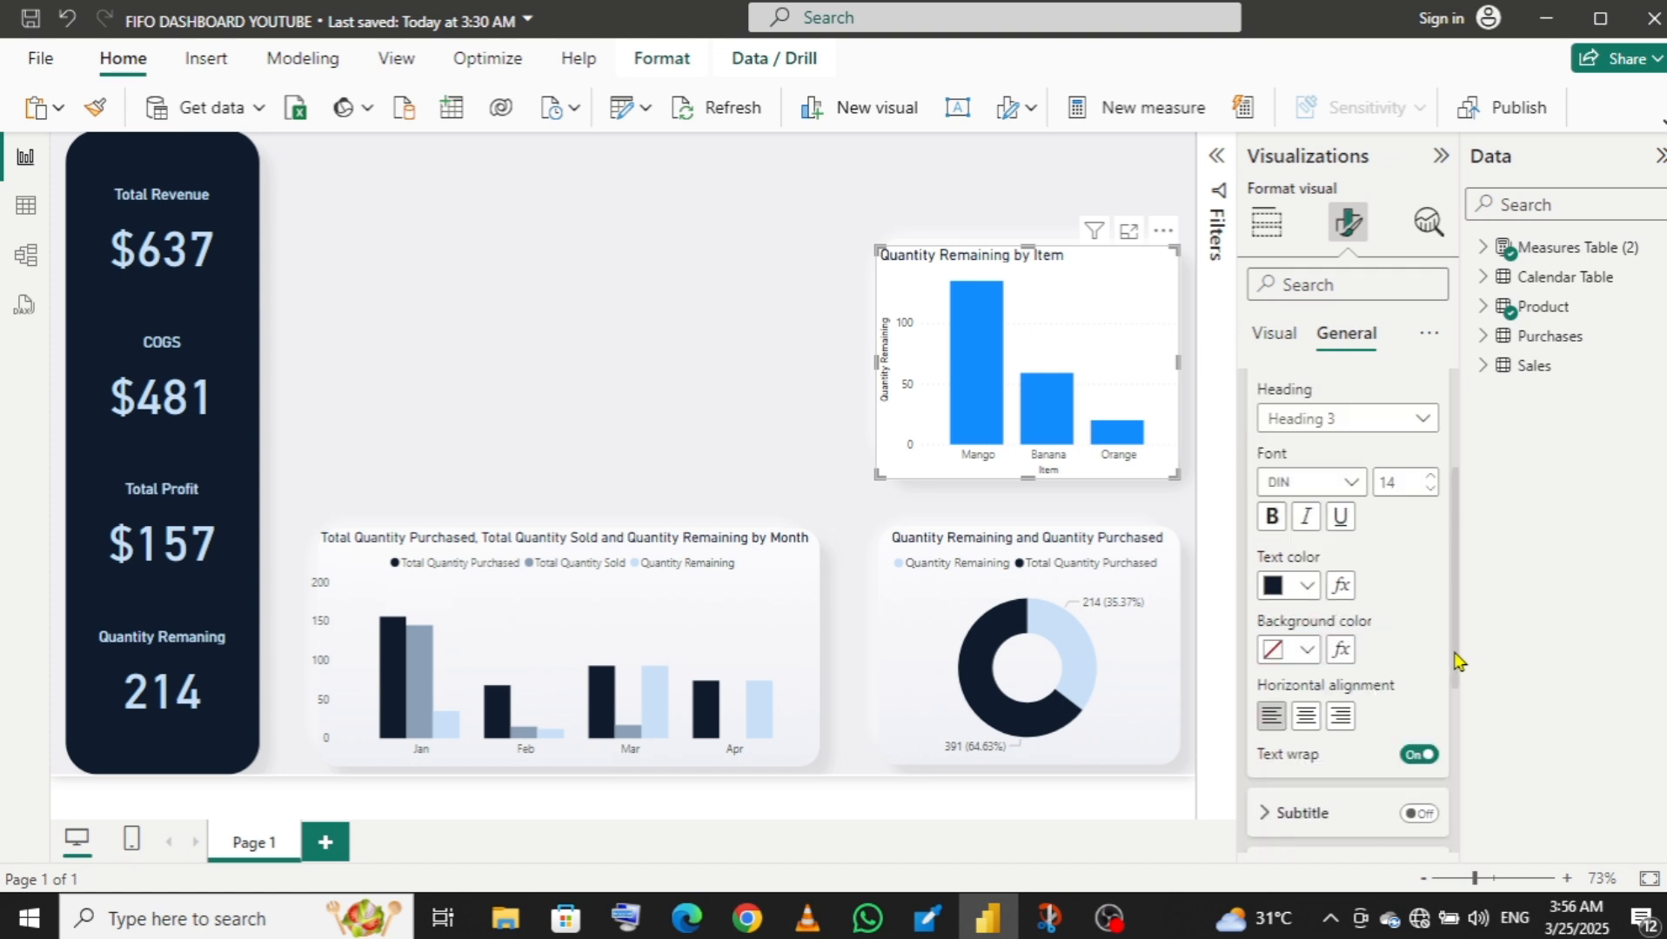
{"action": "scroll", "coordinate": [1456, 674], "scroll_direction": "down", "scroll_amount": 1}
{"action": "left_click", "coordinate": [1307, 654]}
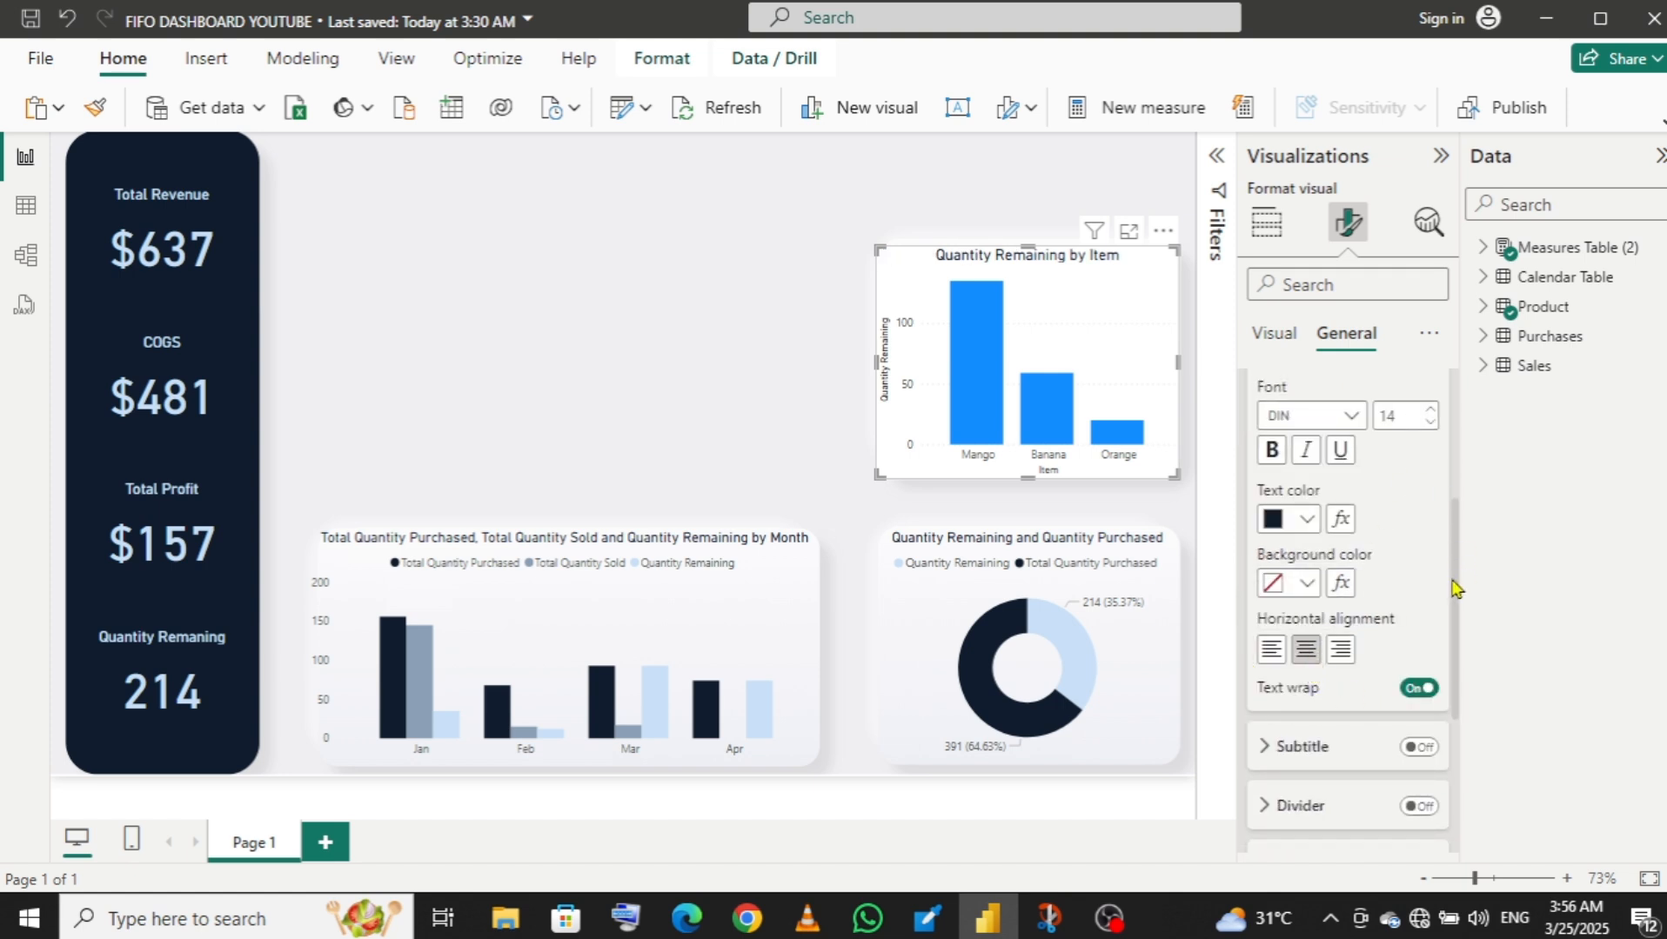
{"action": "scroll", "coordinate": [1454, 500], "scroll_direction": "up", "scroll_amount": 2}
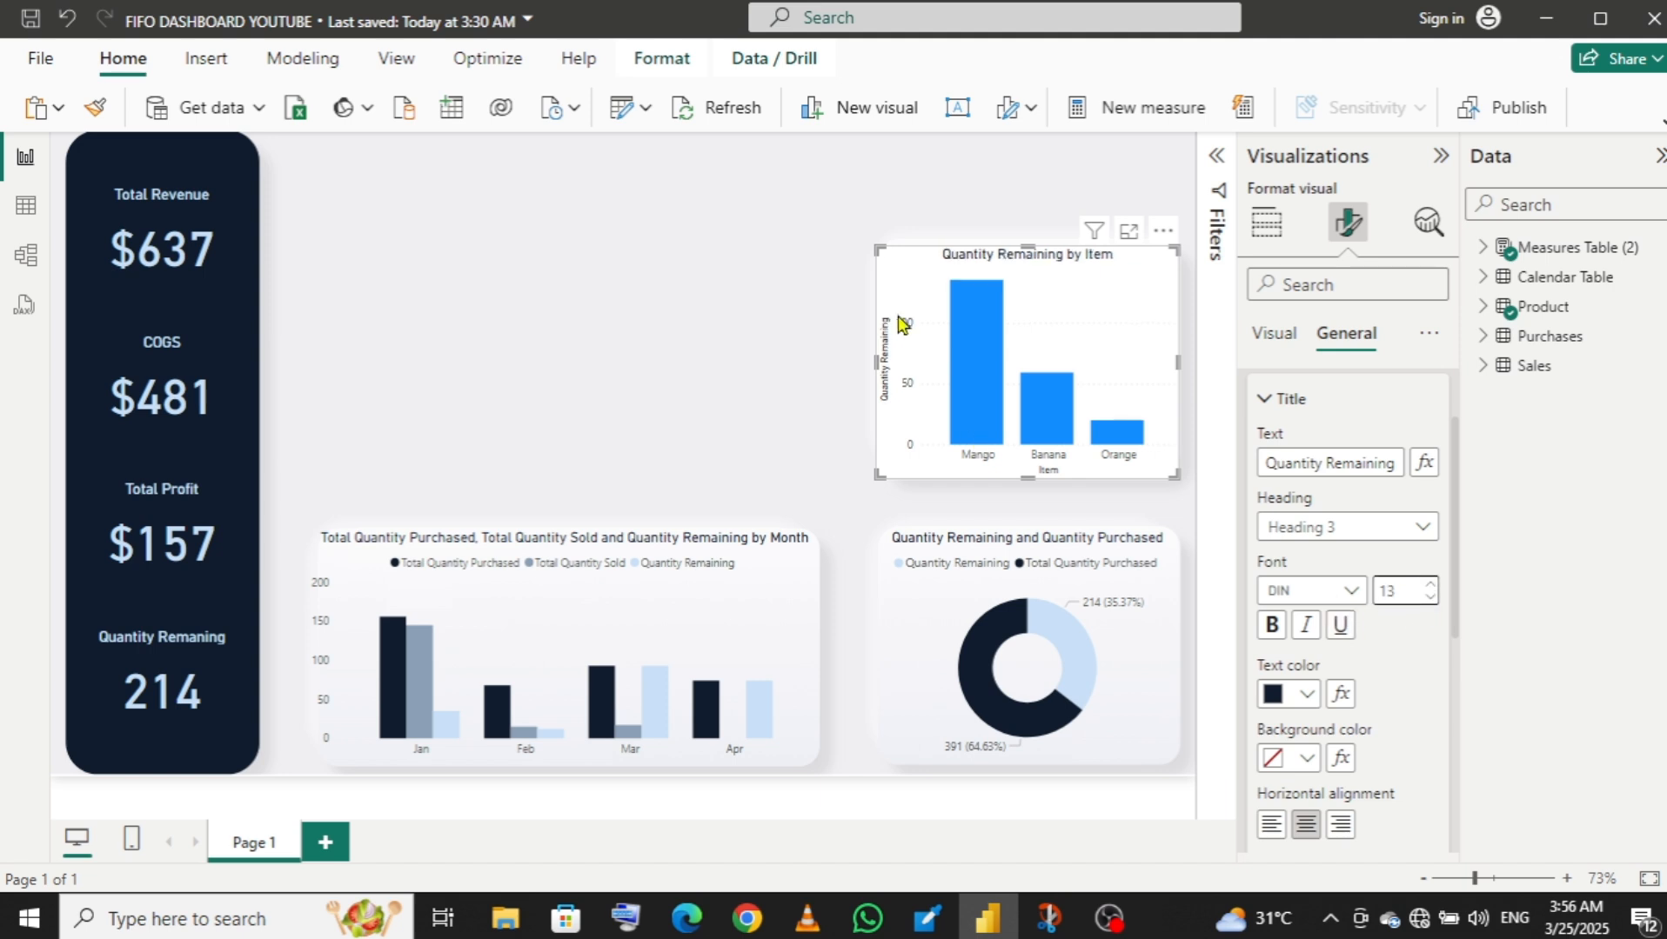
- Turn off the X-axis and Y-axis titles of the Quantity Remaining by Item chart
{"action": "left_click", "coordinate": [1270, 335]}
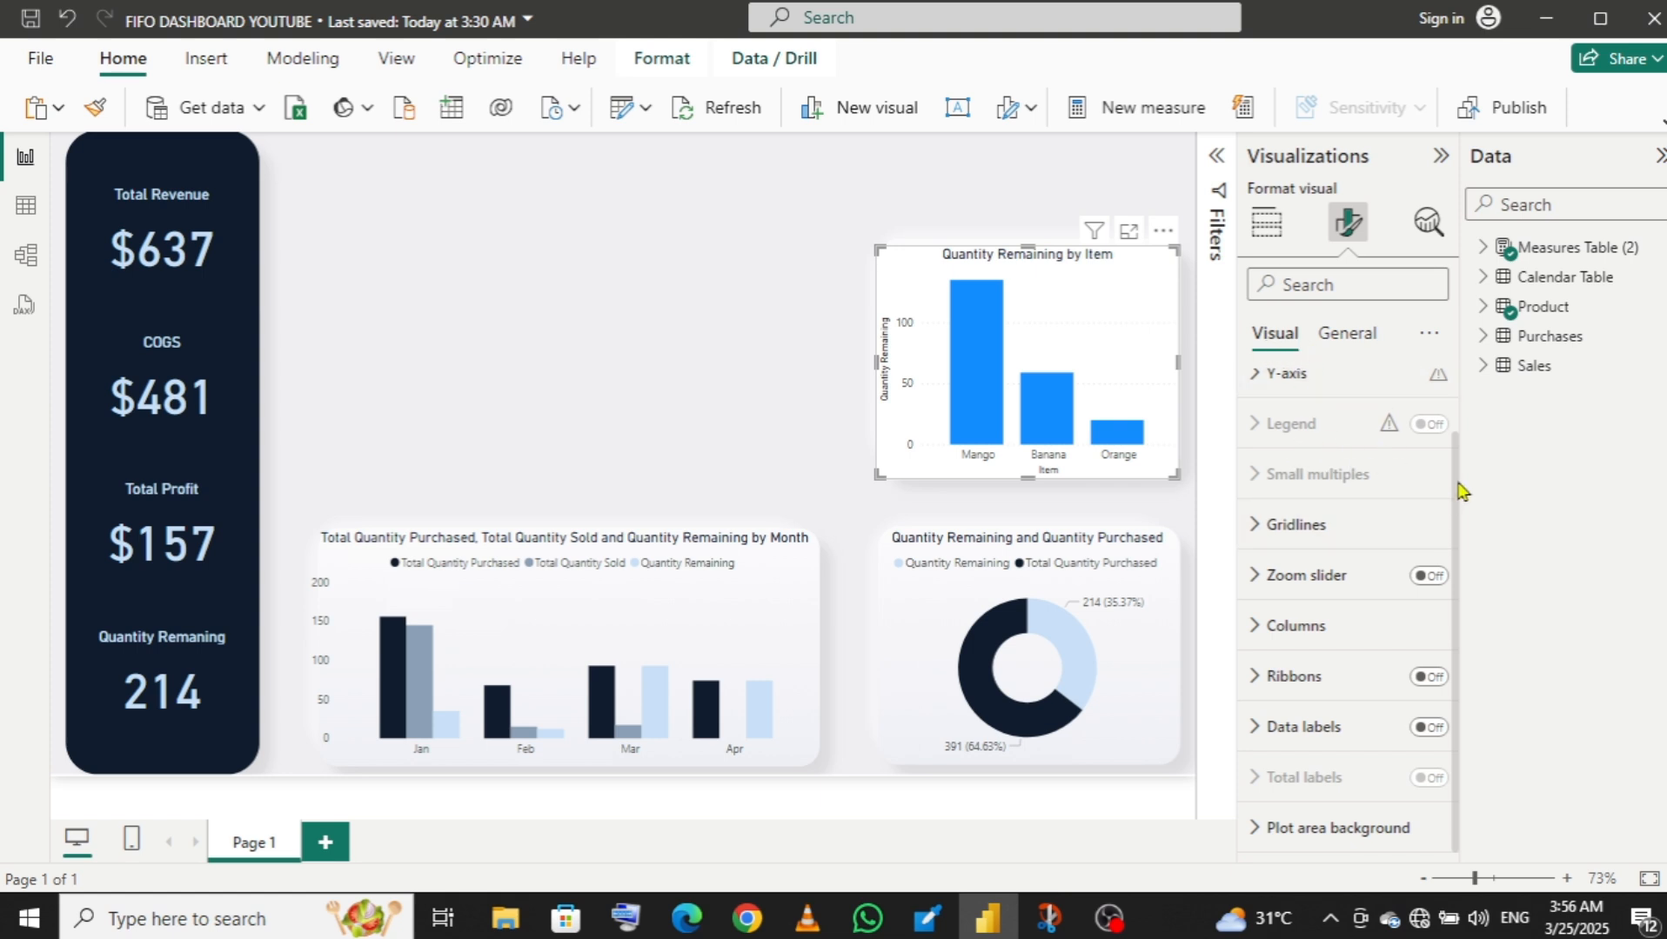
{"action": "left_click_drag", "start_coordinate": [1462, 492], "coordinate": [1454, 415]}
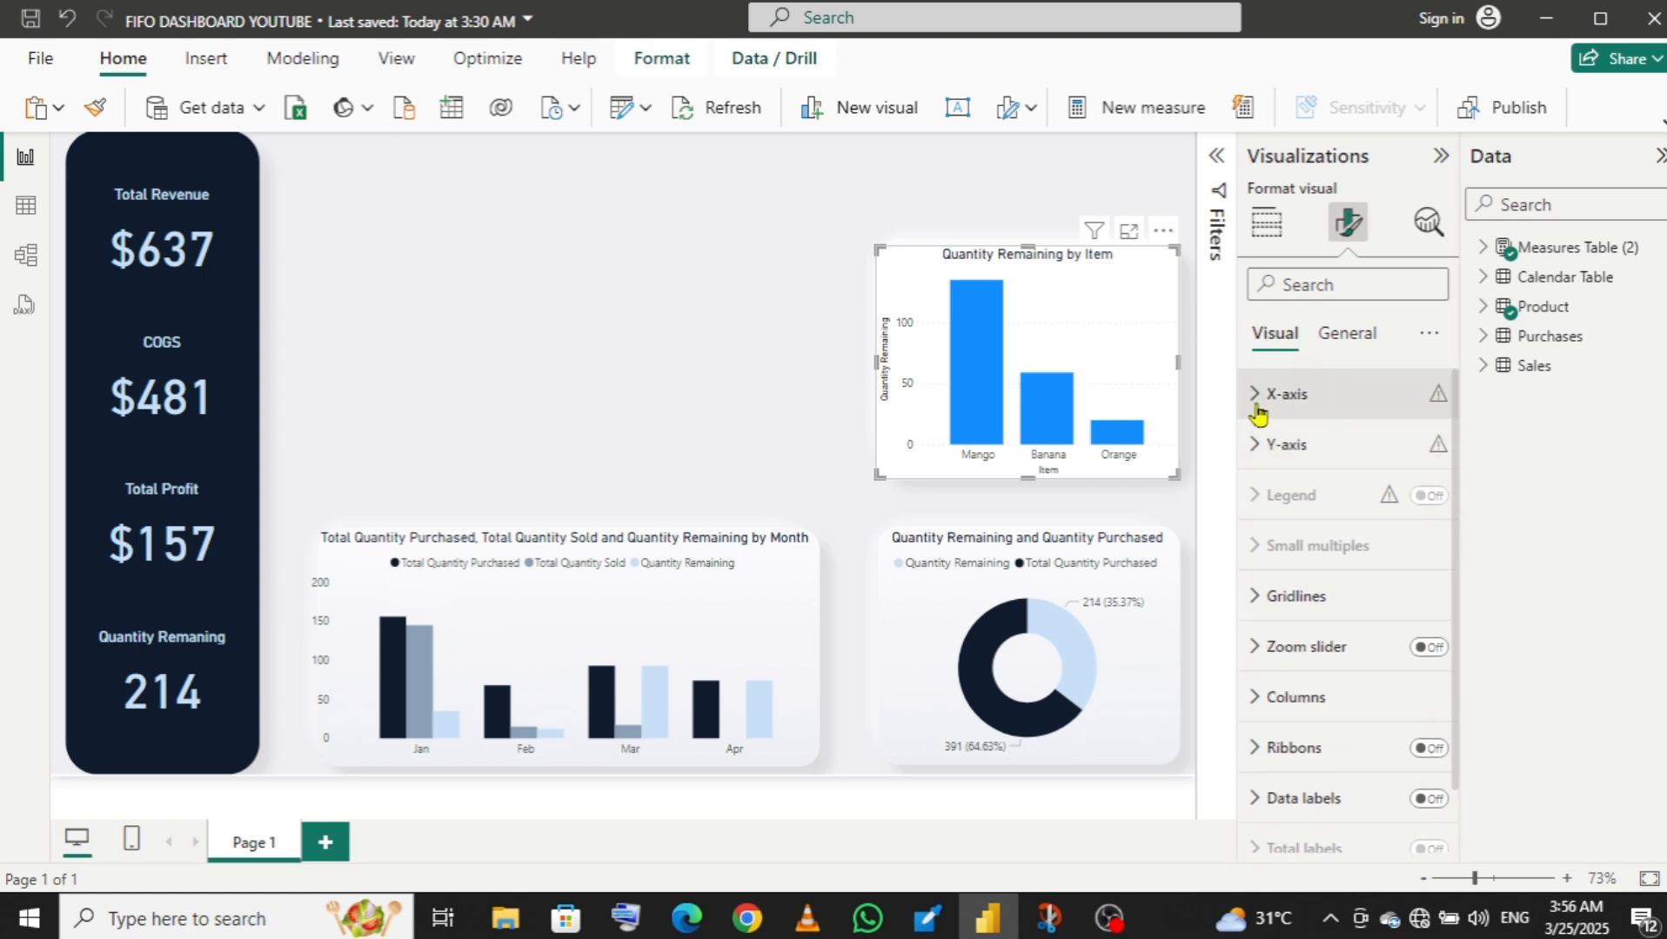
{"action": "left_click", "coordinate": [1259, 413]}
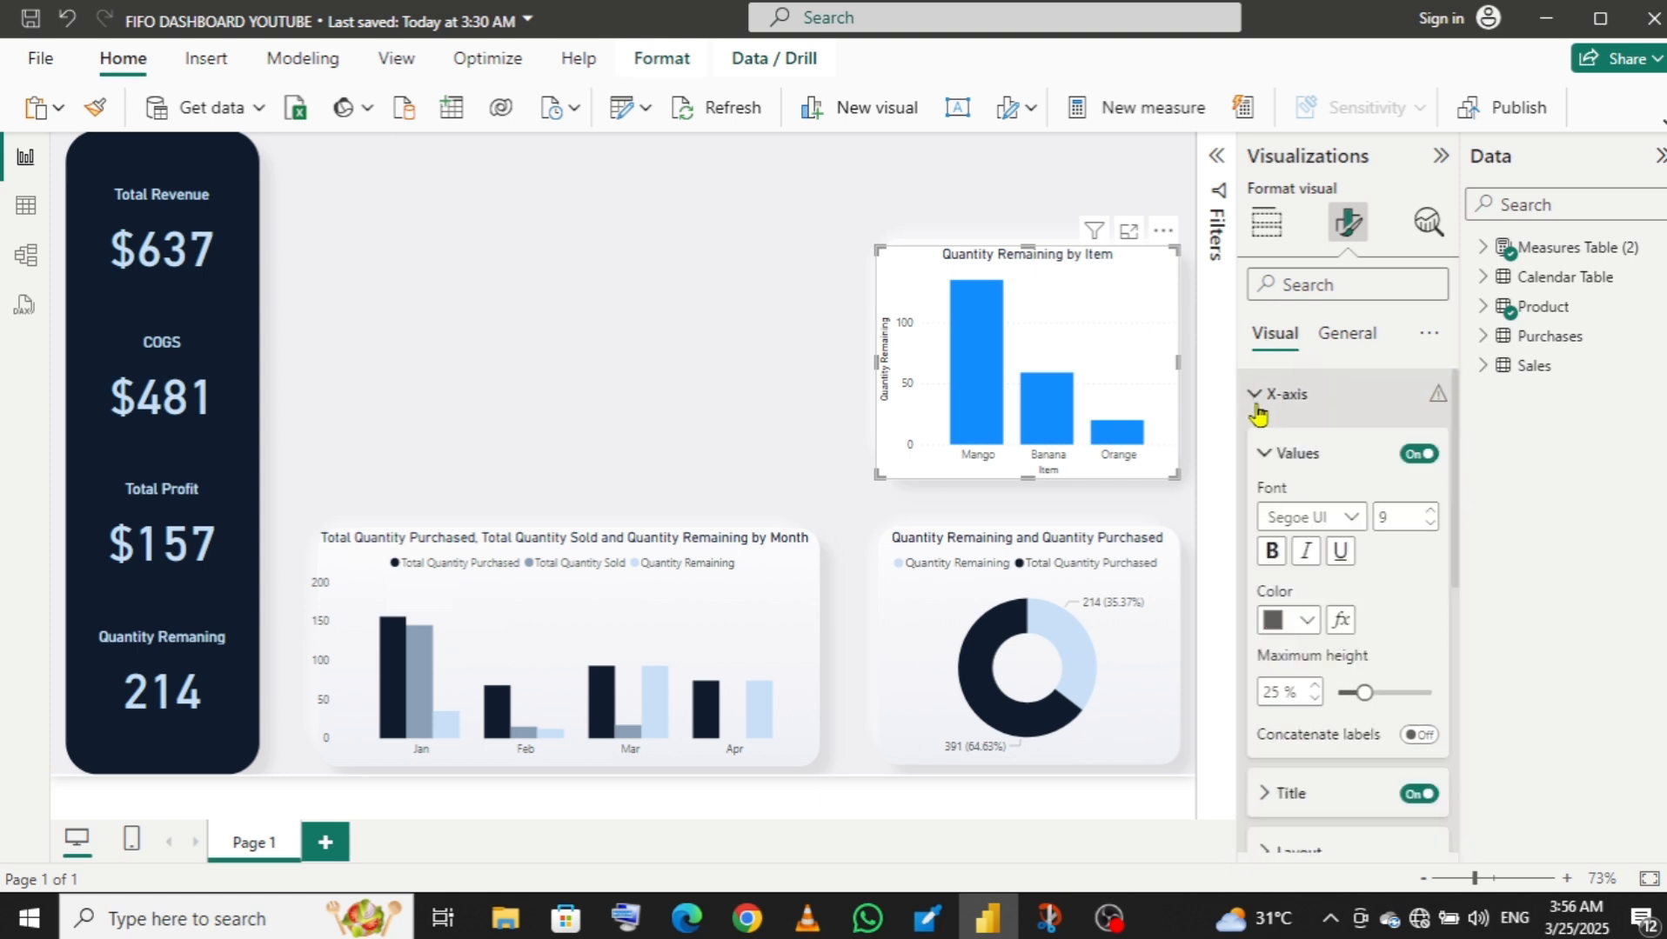
{"action": "left_click", "coordinate": [1424, 797]}
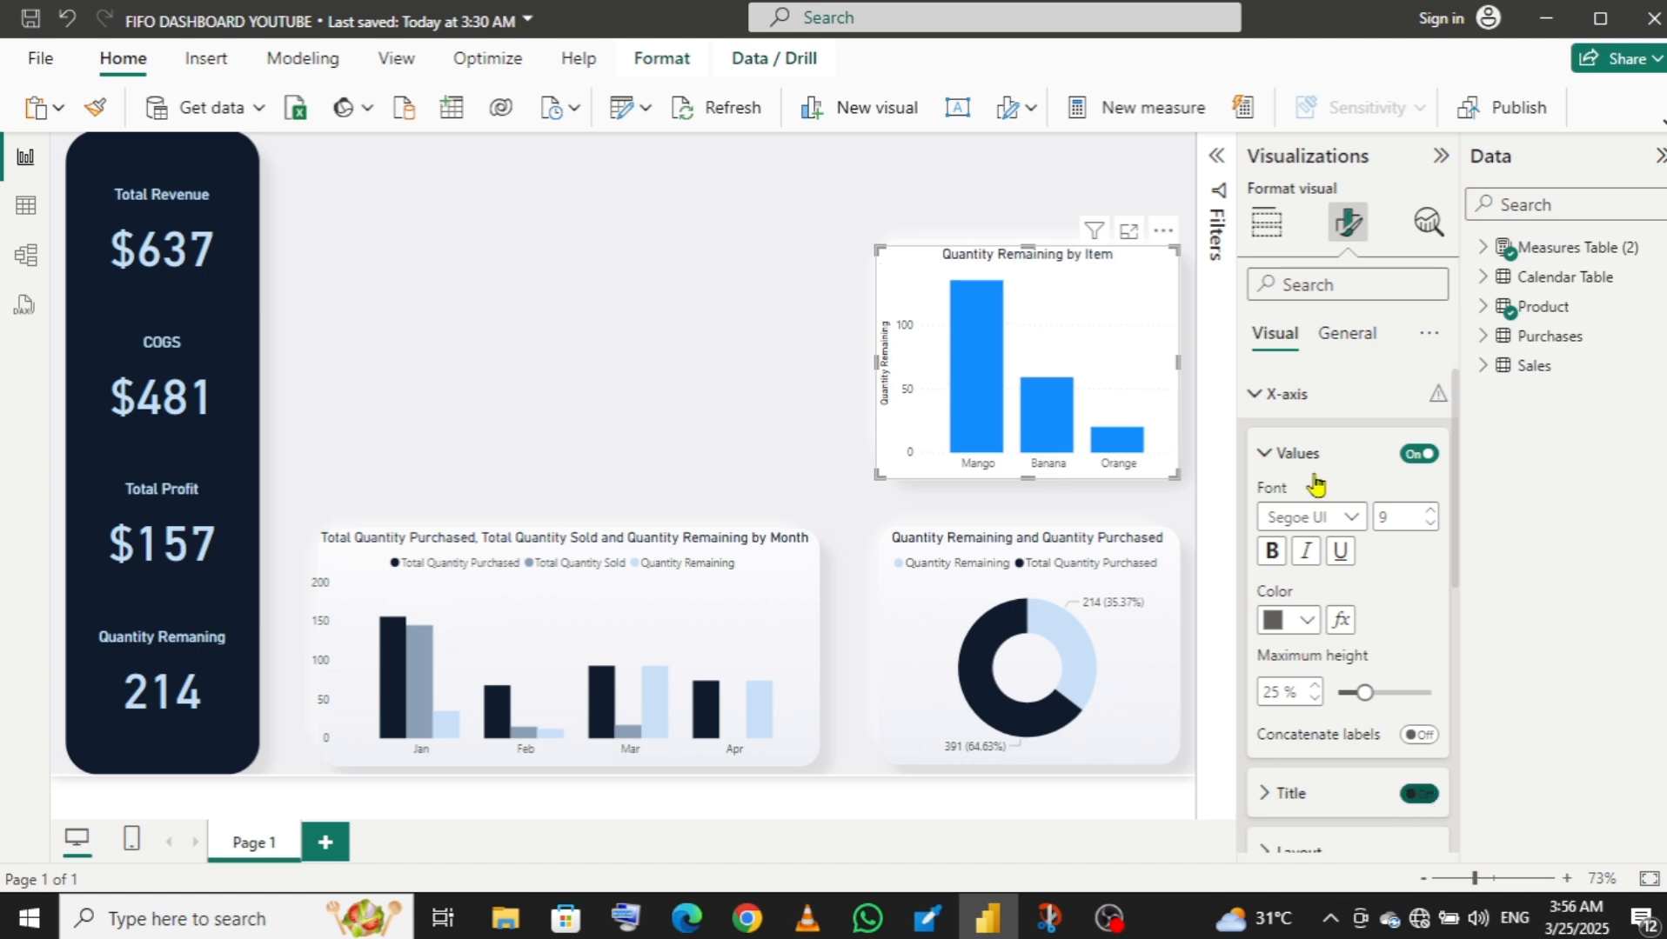
{"action": "left_click", "coordinate": [1254, 410]}
{"action": "left_click", "coordinate": [1247, 450]}
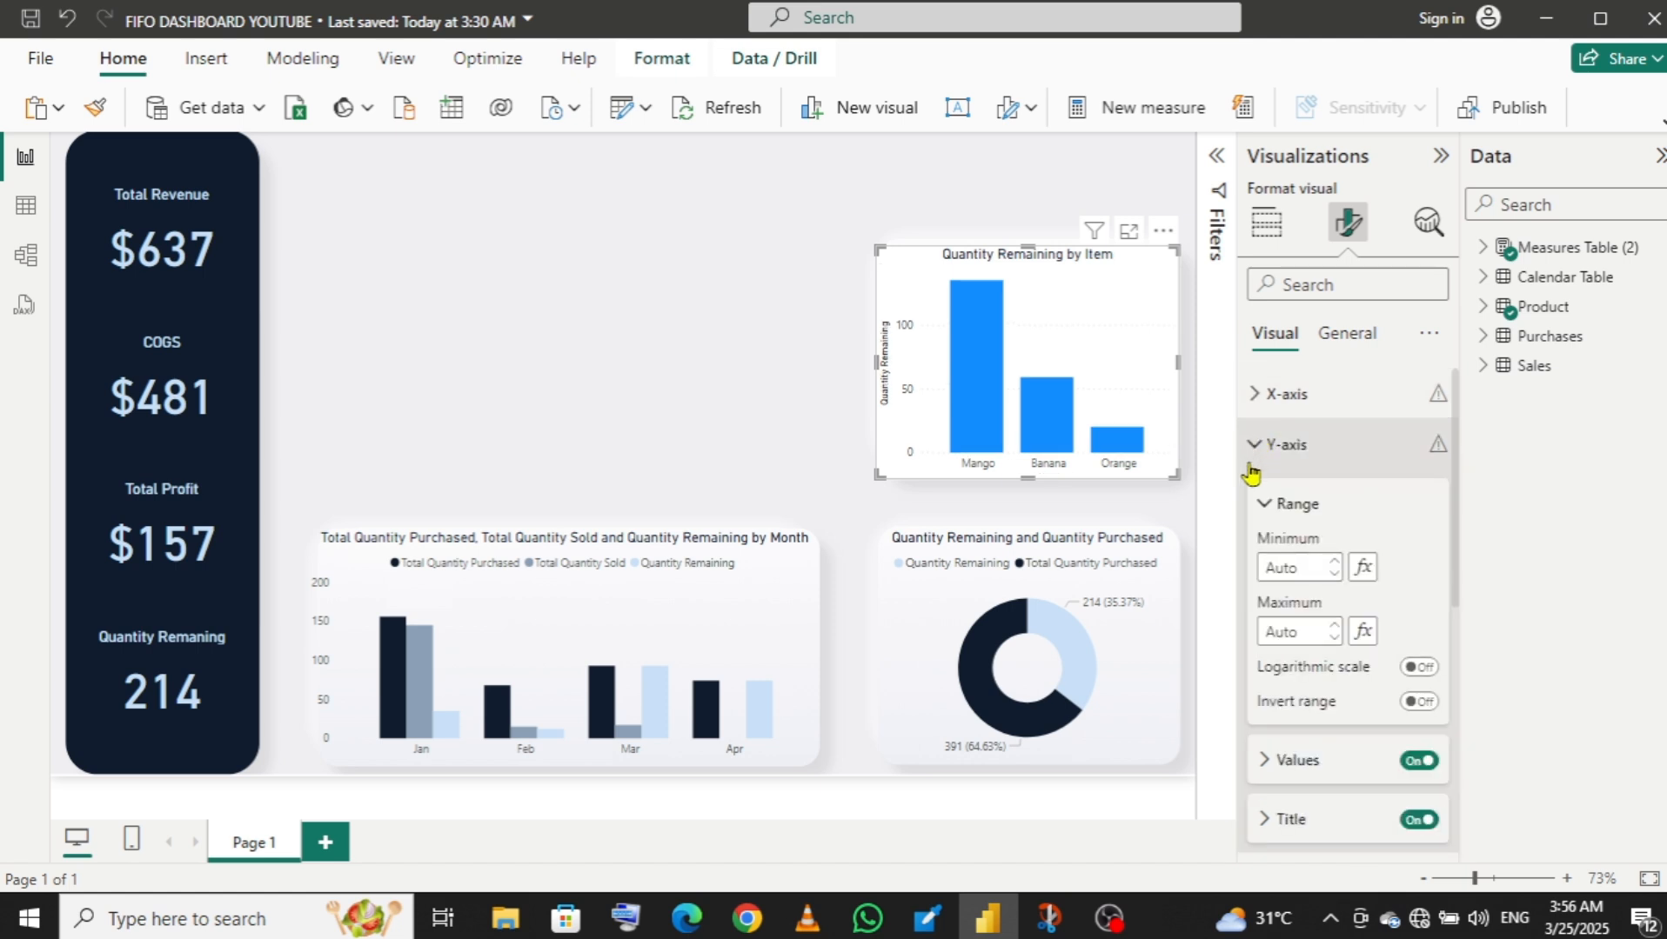
{"action": "left_click", "coordinate": [1432, 822]}
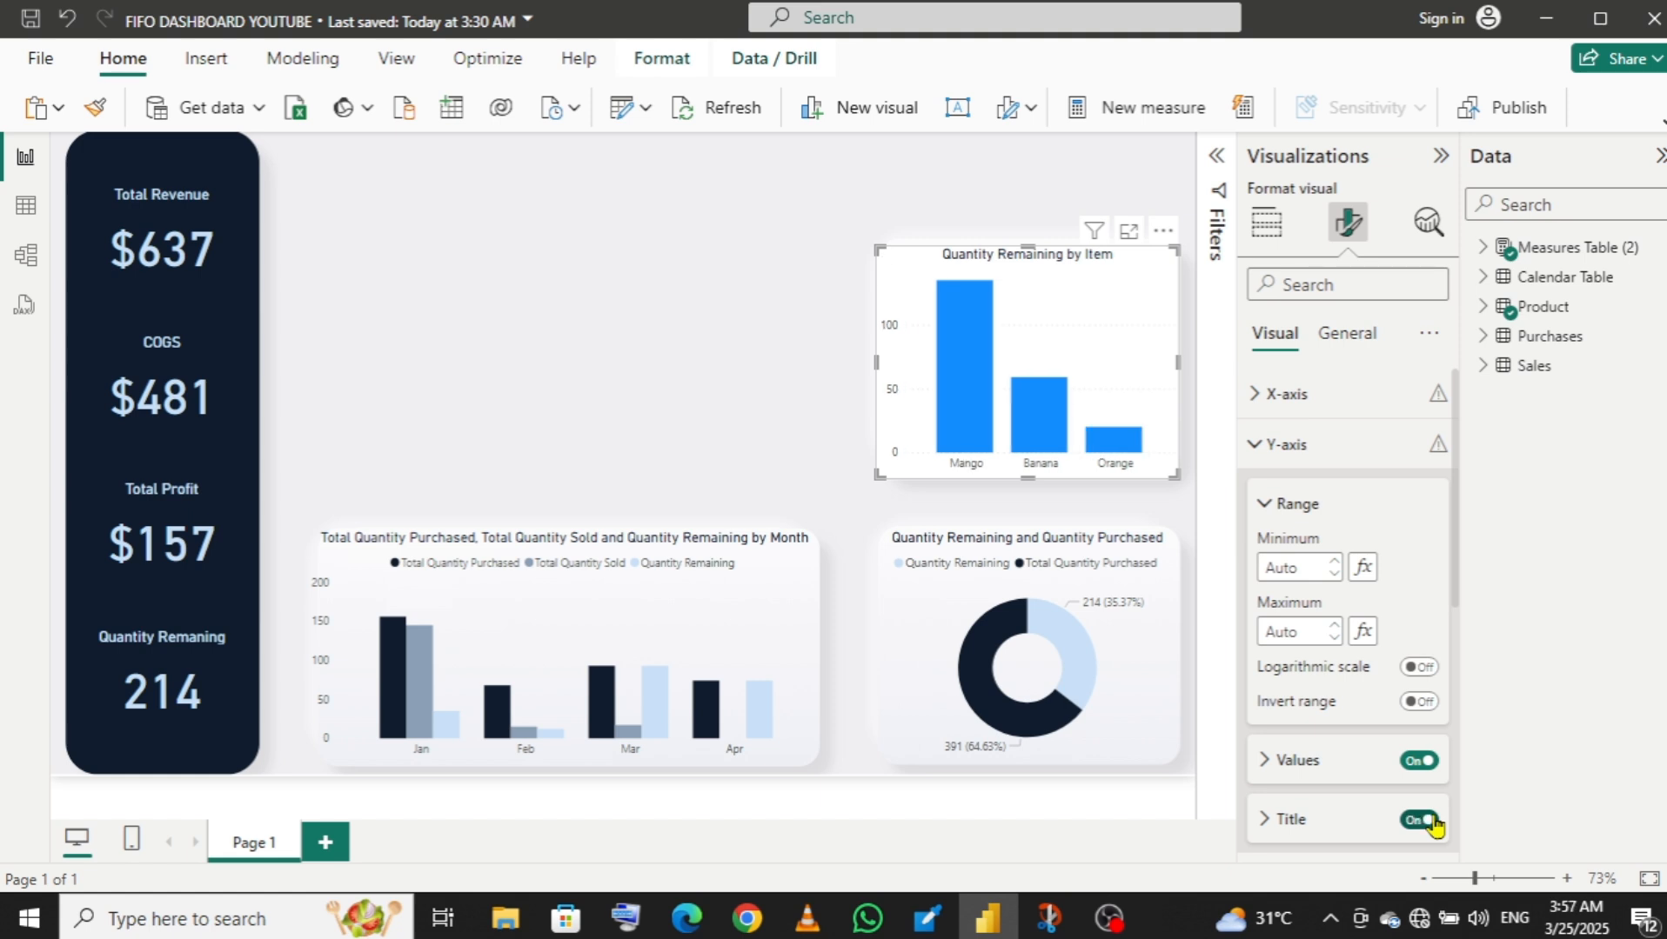
{"action": "left_click", "coordinate": [1276, 459]}
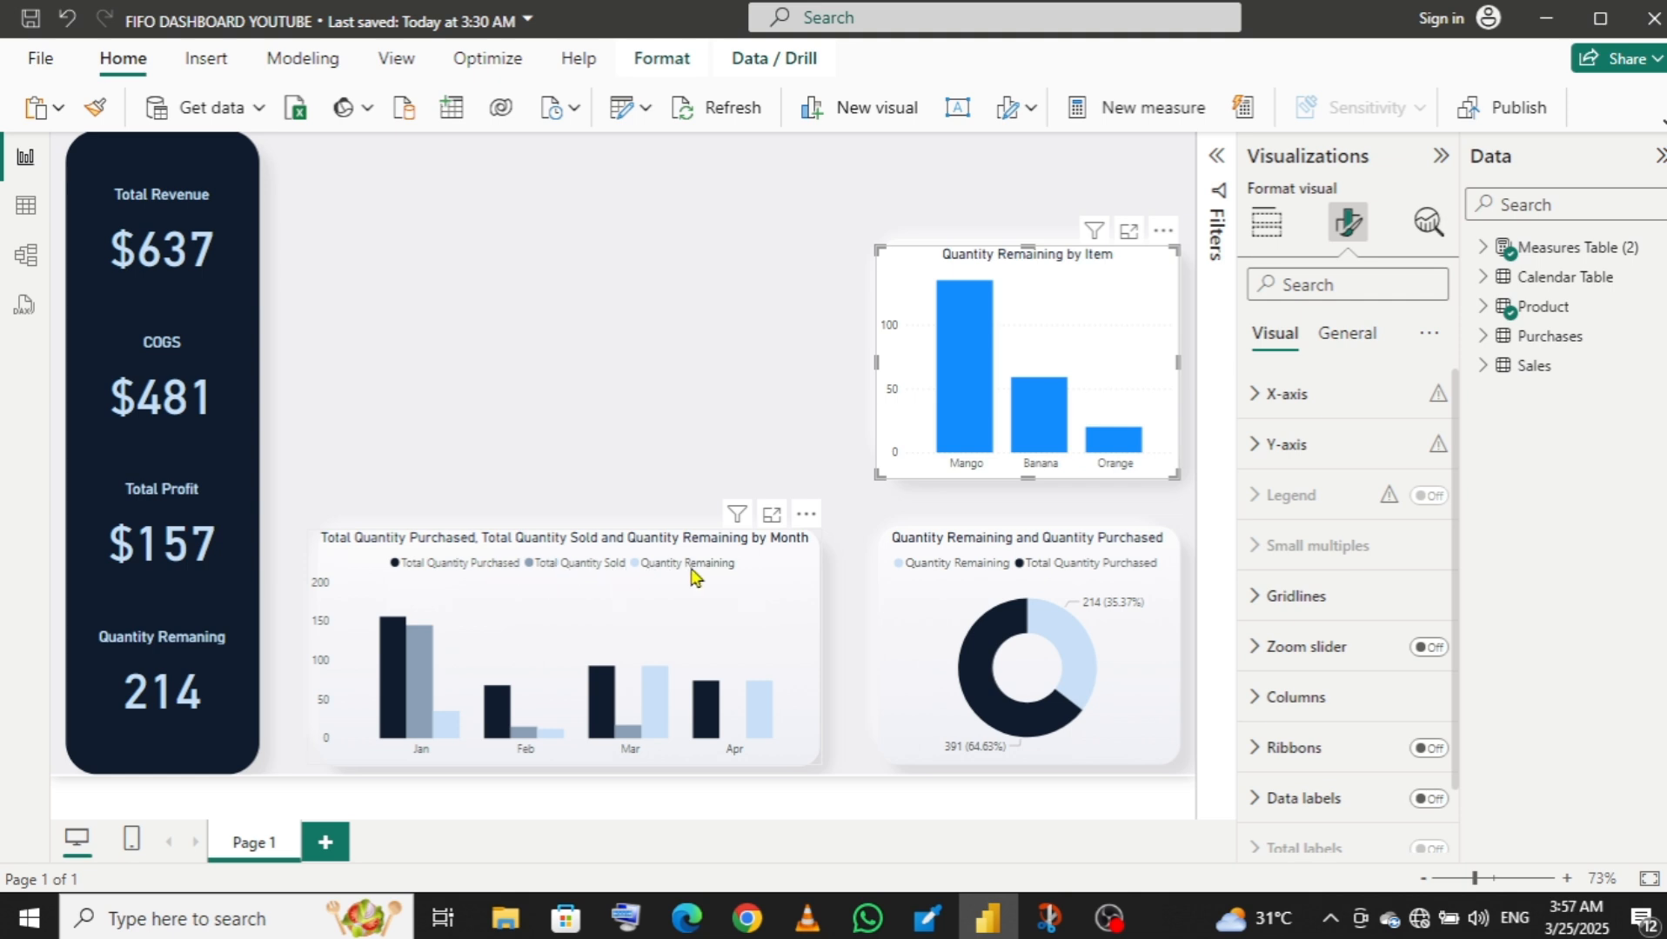
- Sample the light blue March column of the monthly chart with the Color Picker and copy its hex code c7dff6
{"action": "mouse_move", "coordinate": [656, 709]}
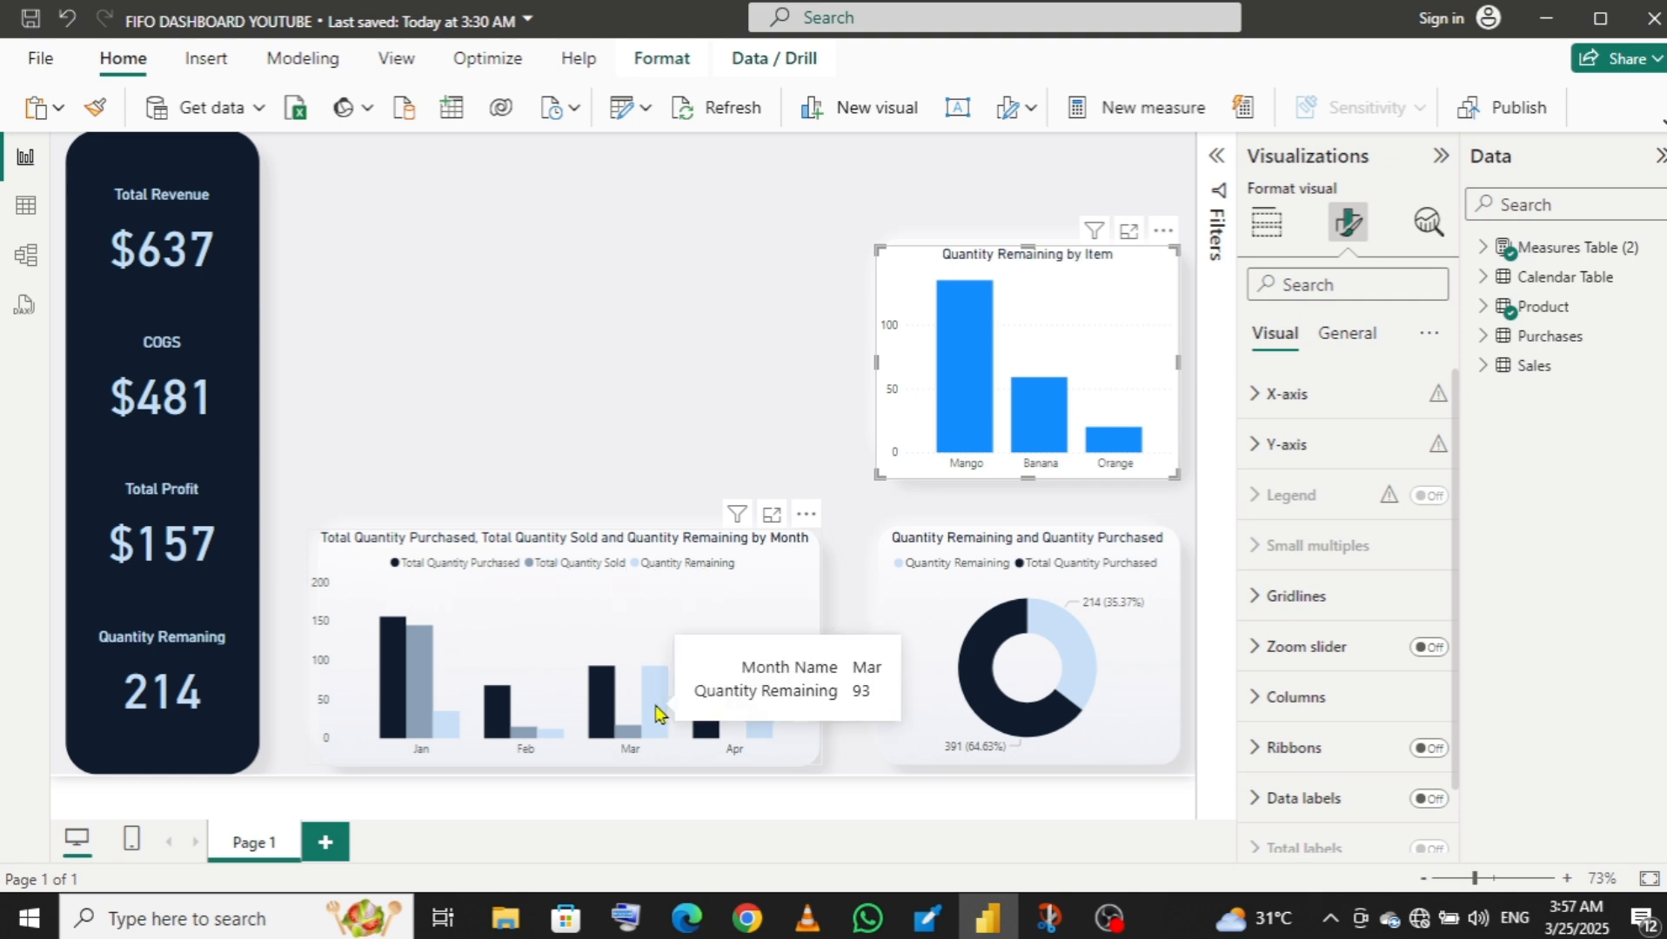
{"action": "key", "text": "super+shift+c"}
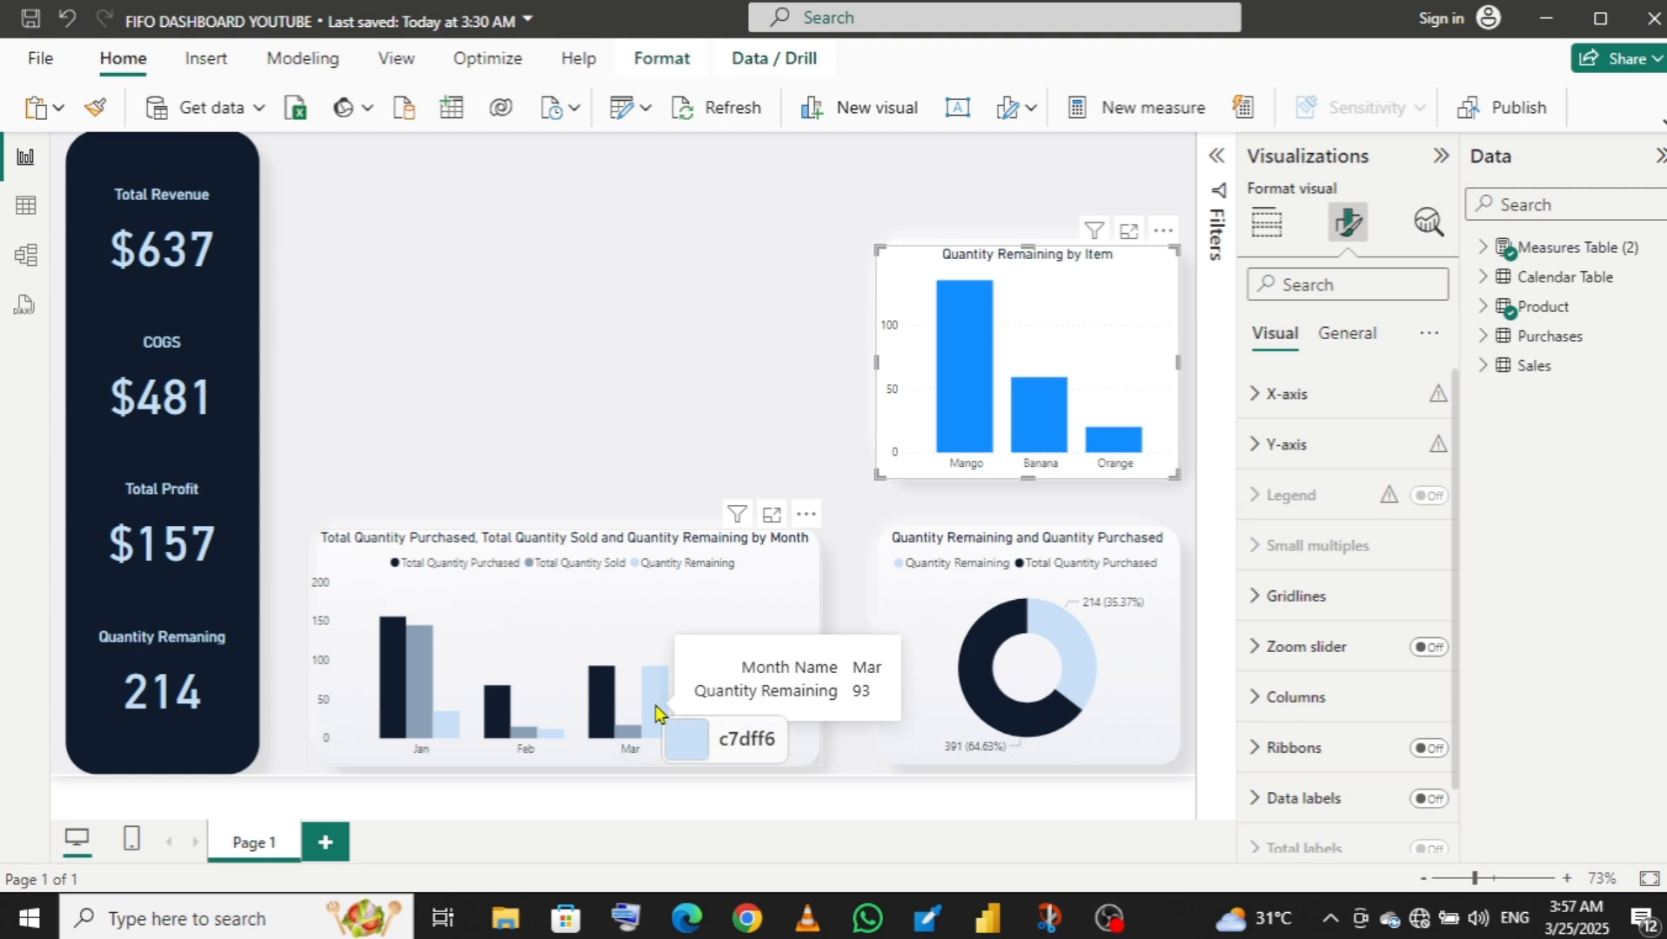
{"action": "left_click", "coordinate": [656, 708]}
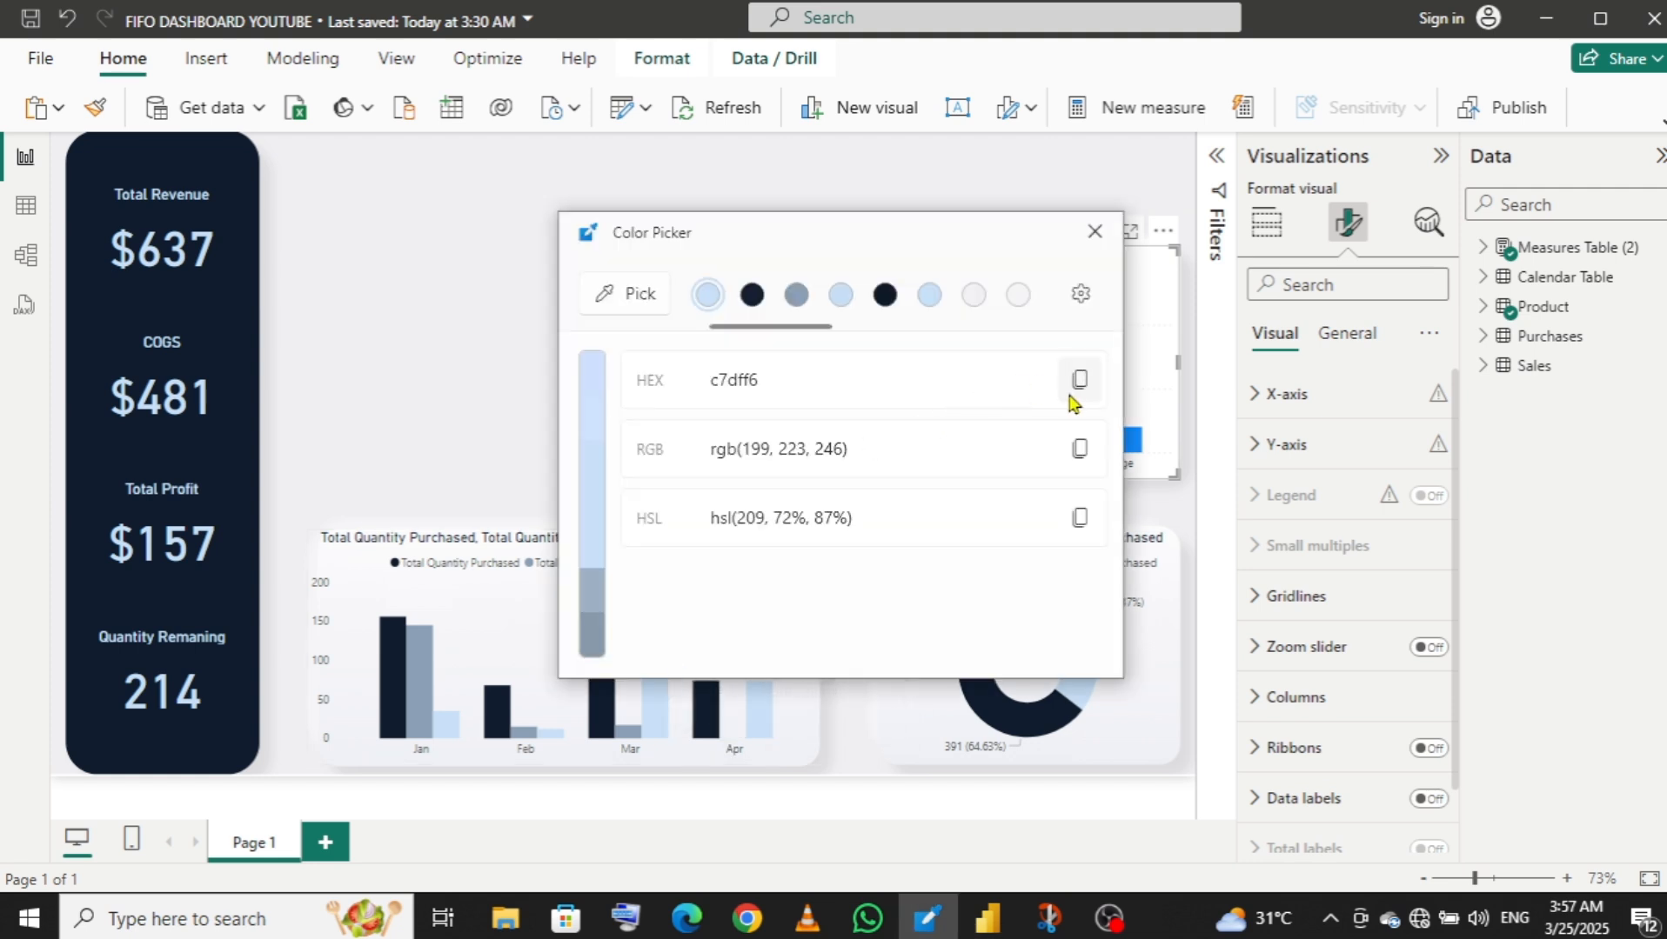
{"action": "left_click", "coordinate": [1079, 381]}
{"action": "left_click", "coordinate": [1094, 232]}
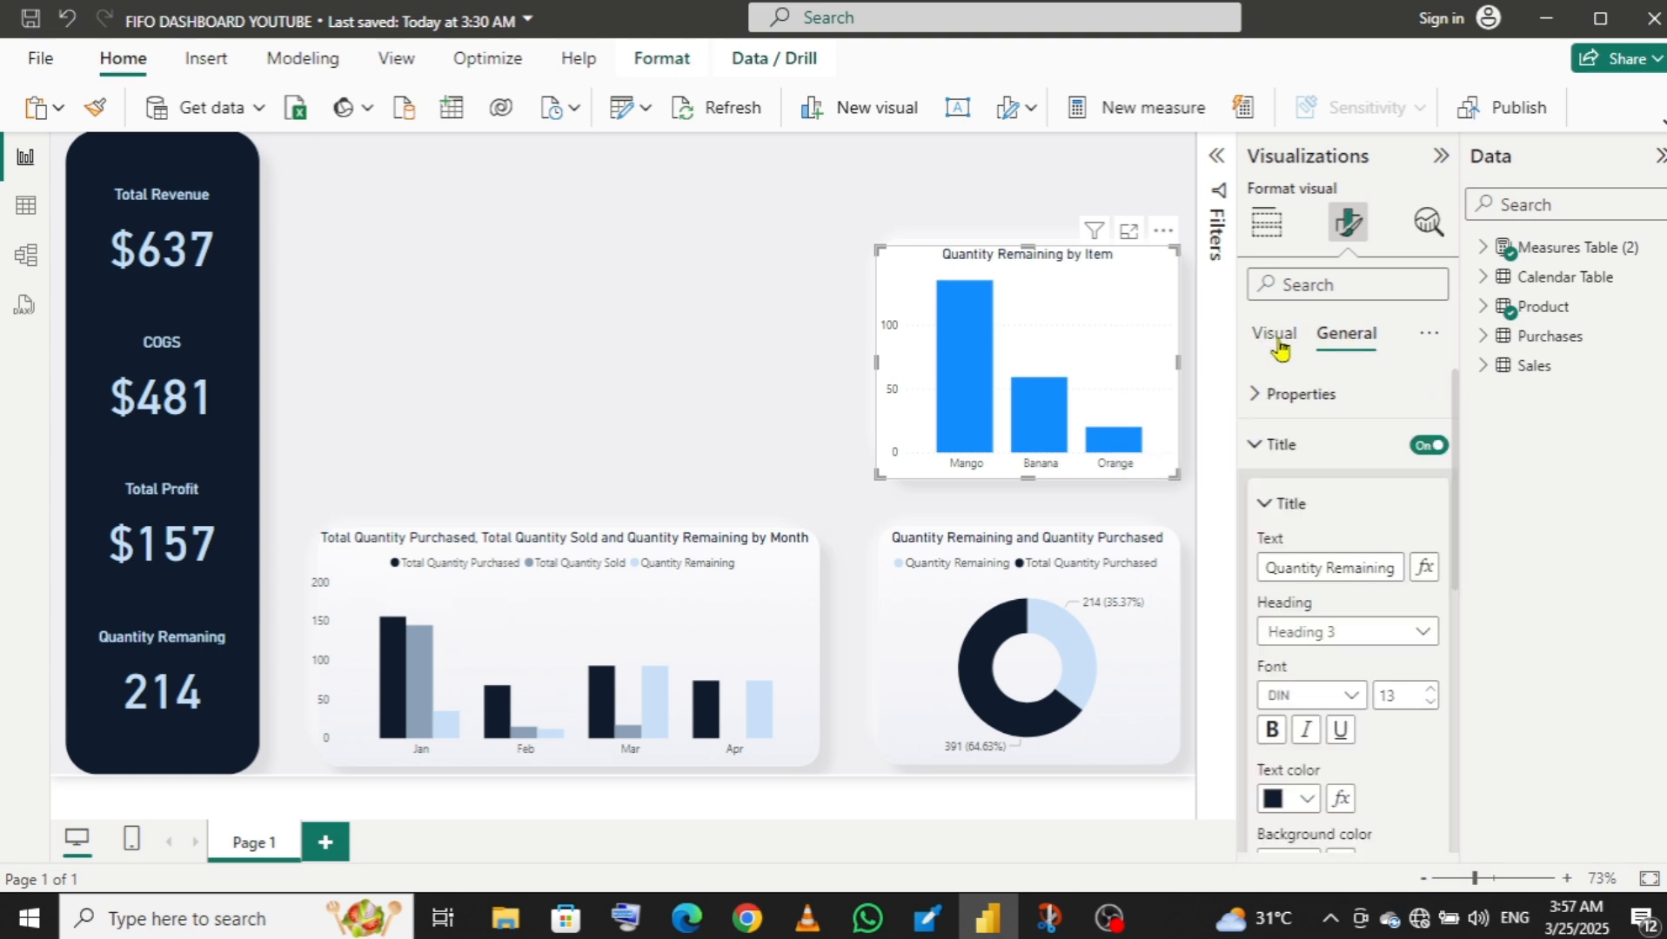
- Open the custom color settings for the Quantity Remaining by Item chart's columns and try to paste the copied hex code
{"action": "left_click", "coordinate": [1276, 339]}
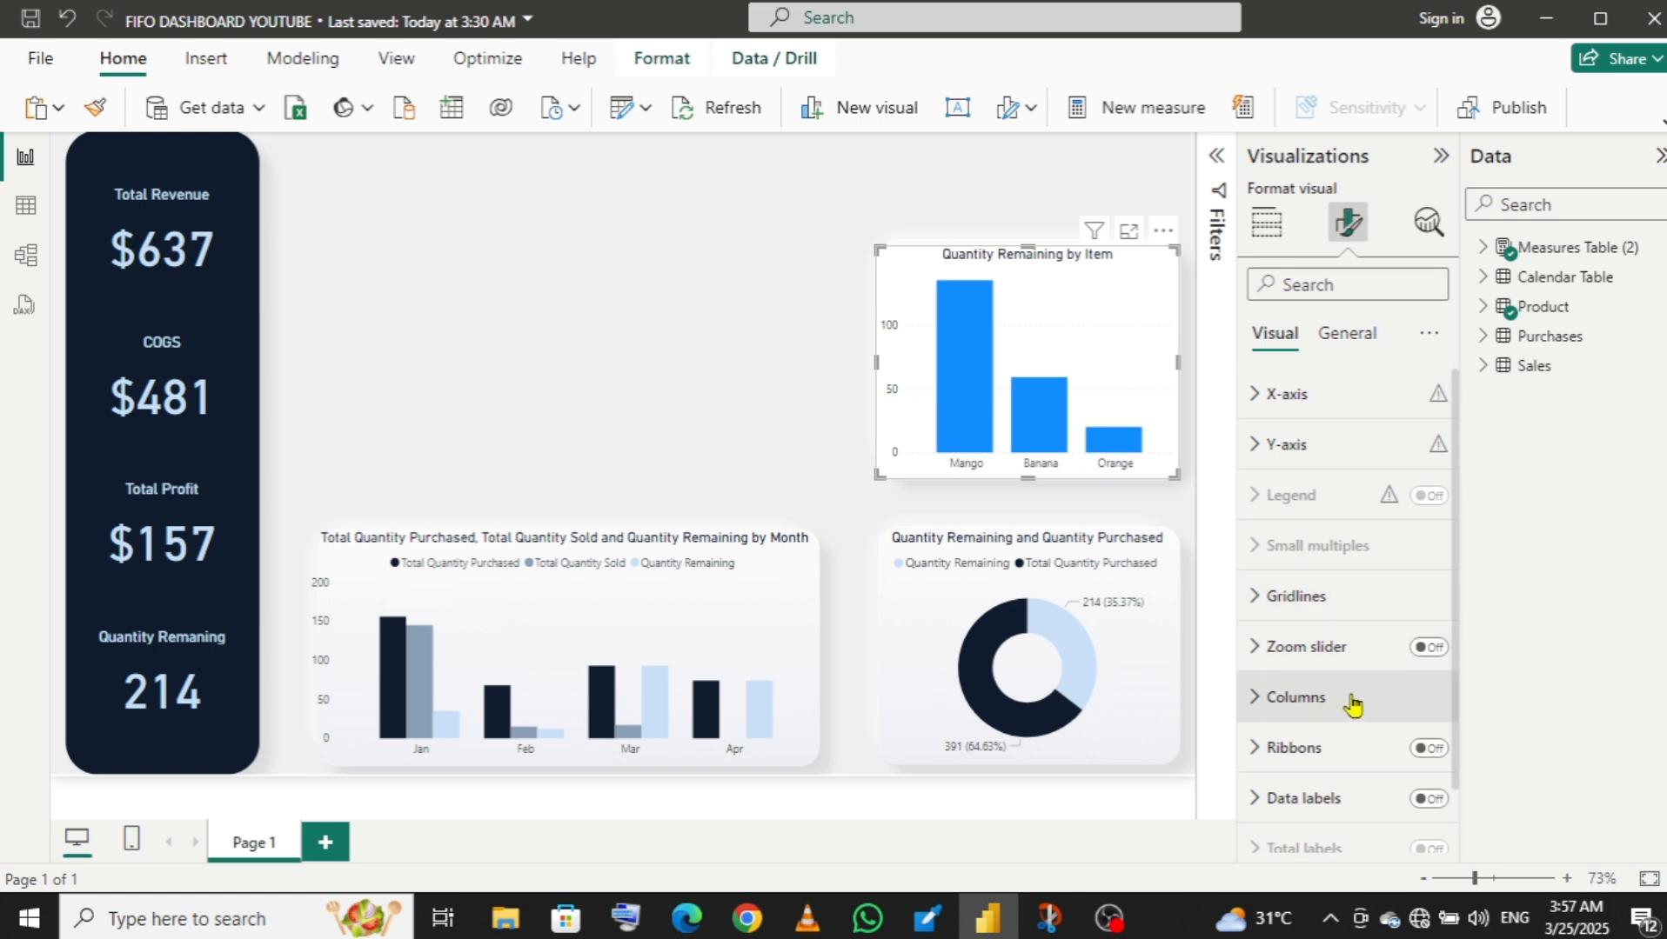
{"action": "left_click", "coordinate": [1257, 701]}
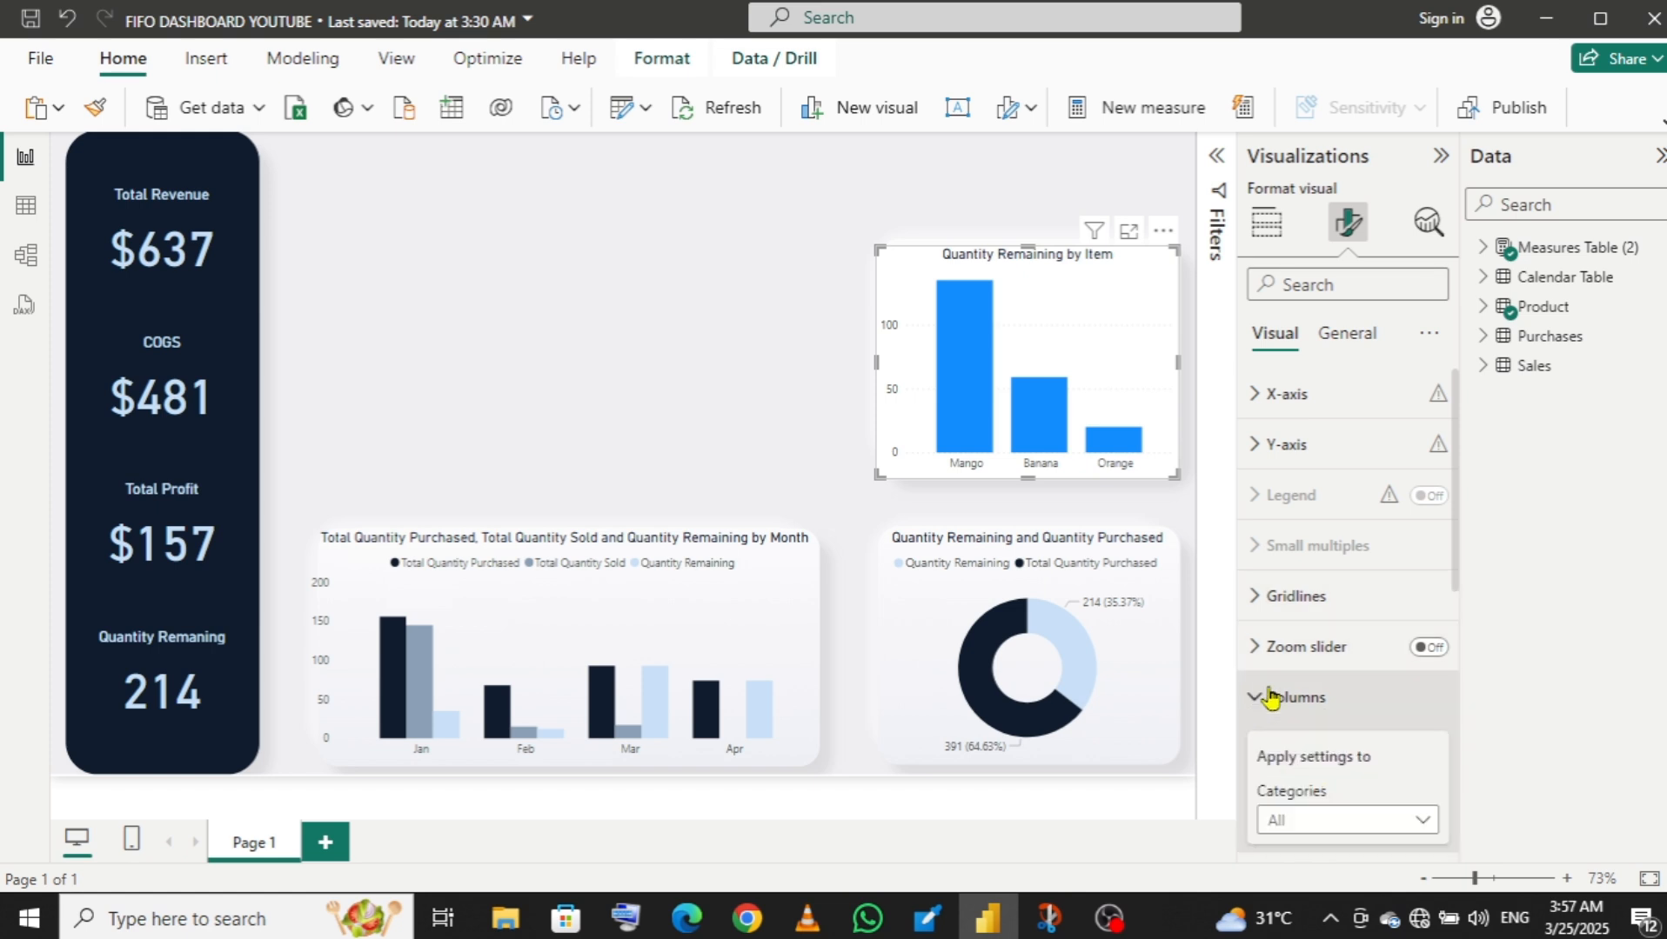
{"action": "left_click_drag", "start_coordinate": [1458, 556], "coordinate": [1455, 698]}
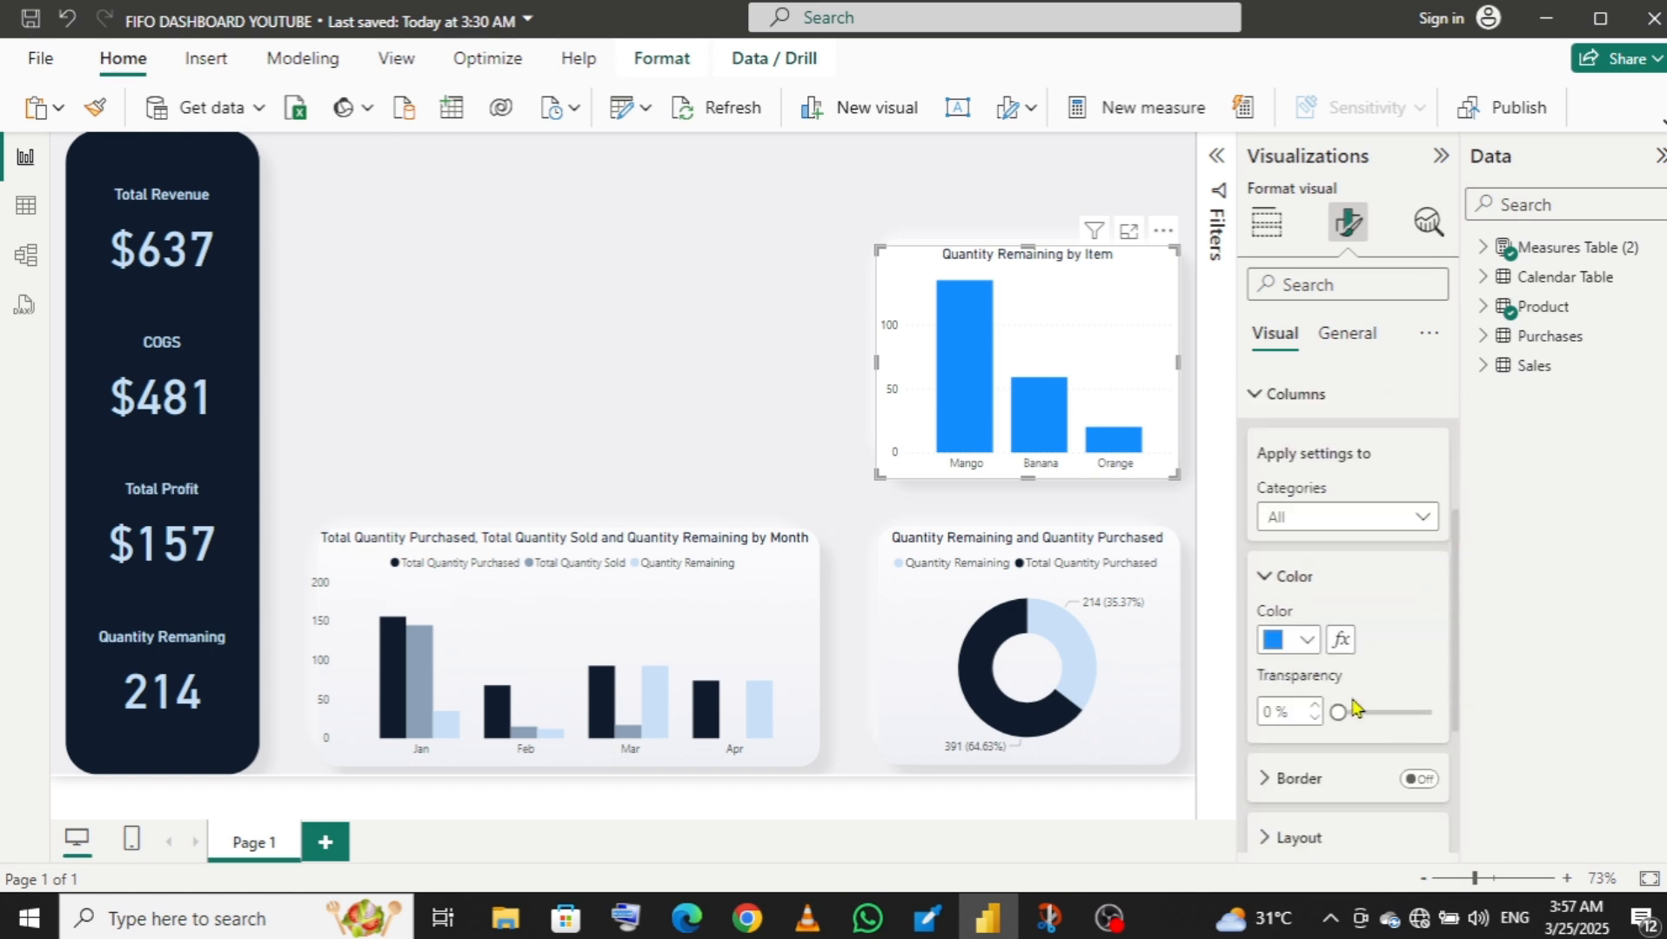
{"action": "left_click", "coordinate": [1296, 642]}
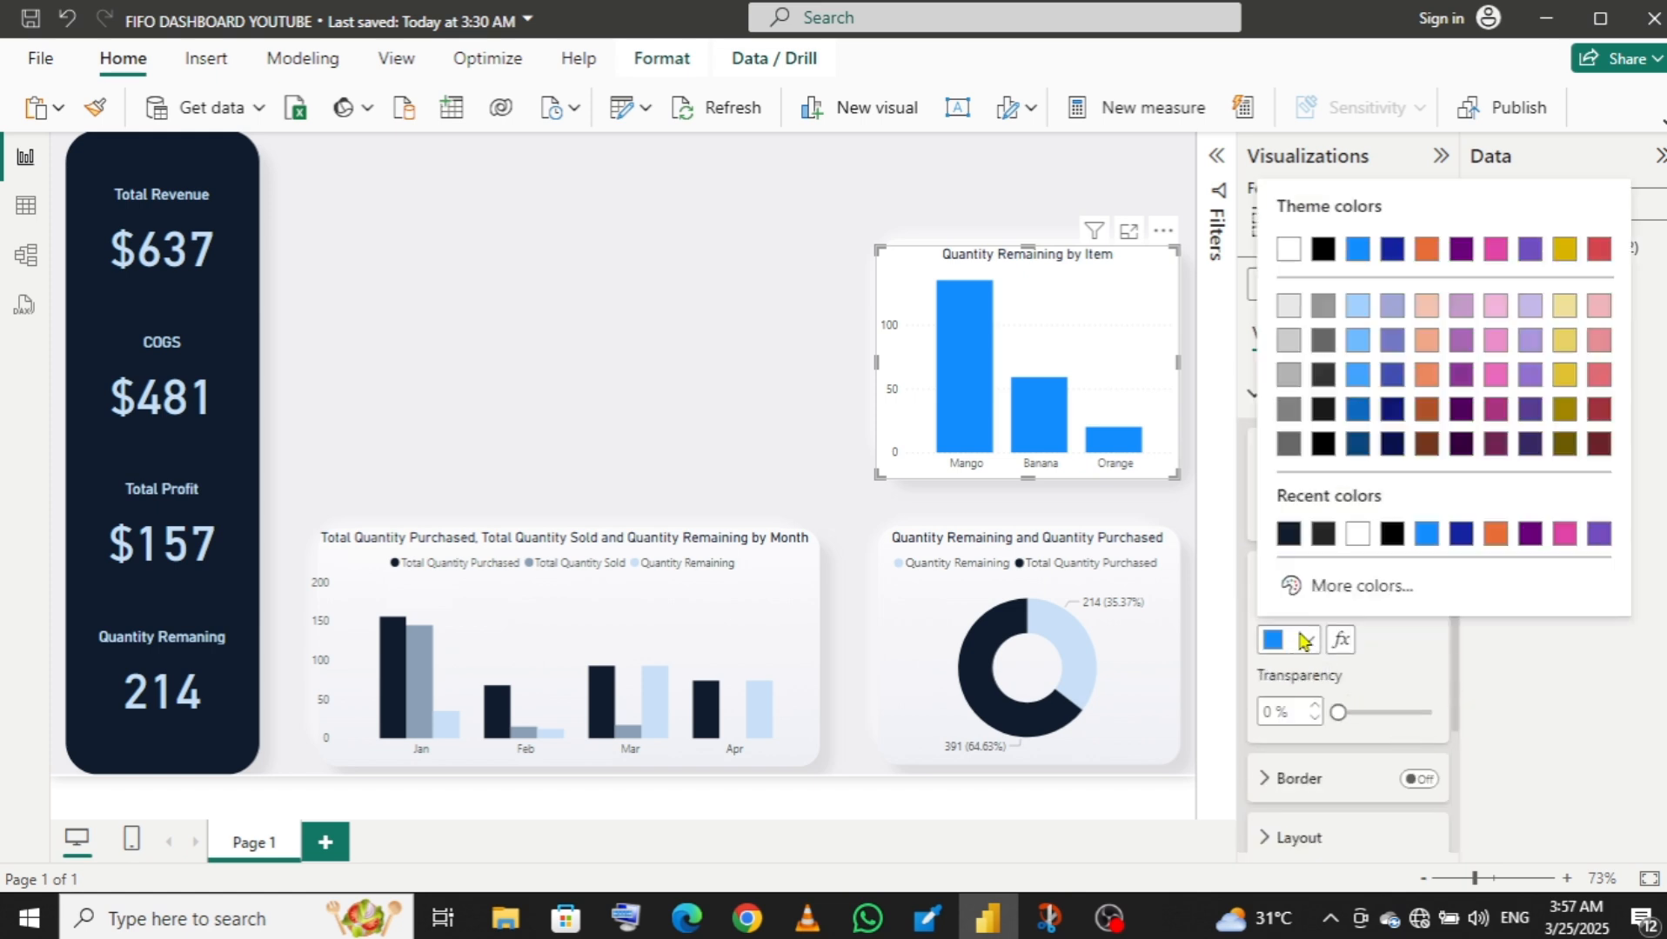
{"action": "left_click", "coordinate": [1353, 587]}
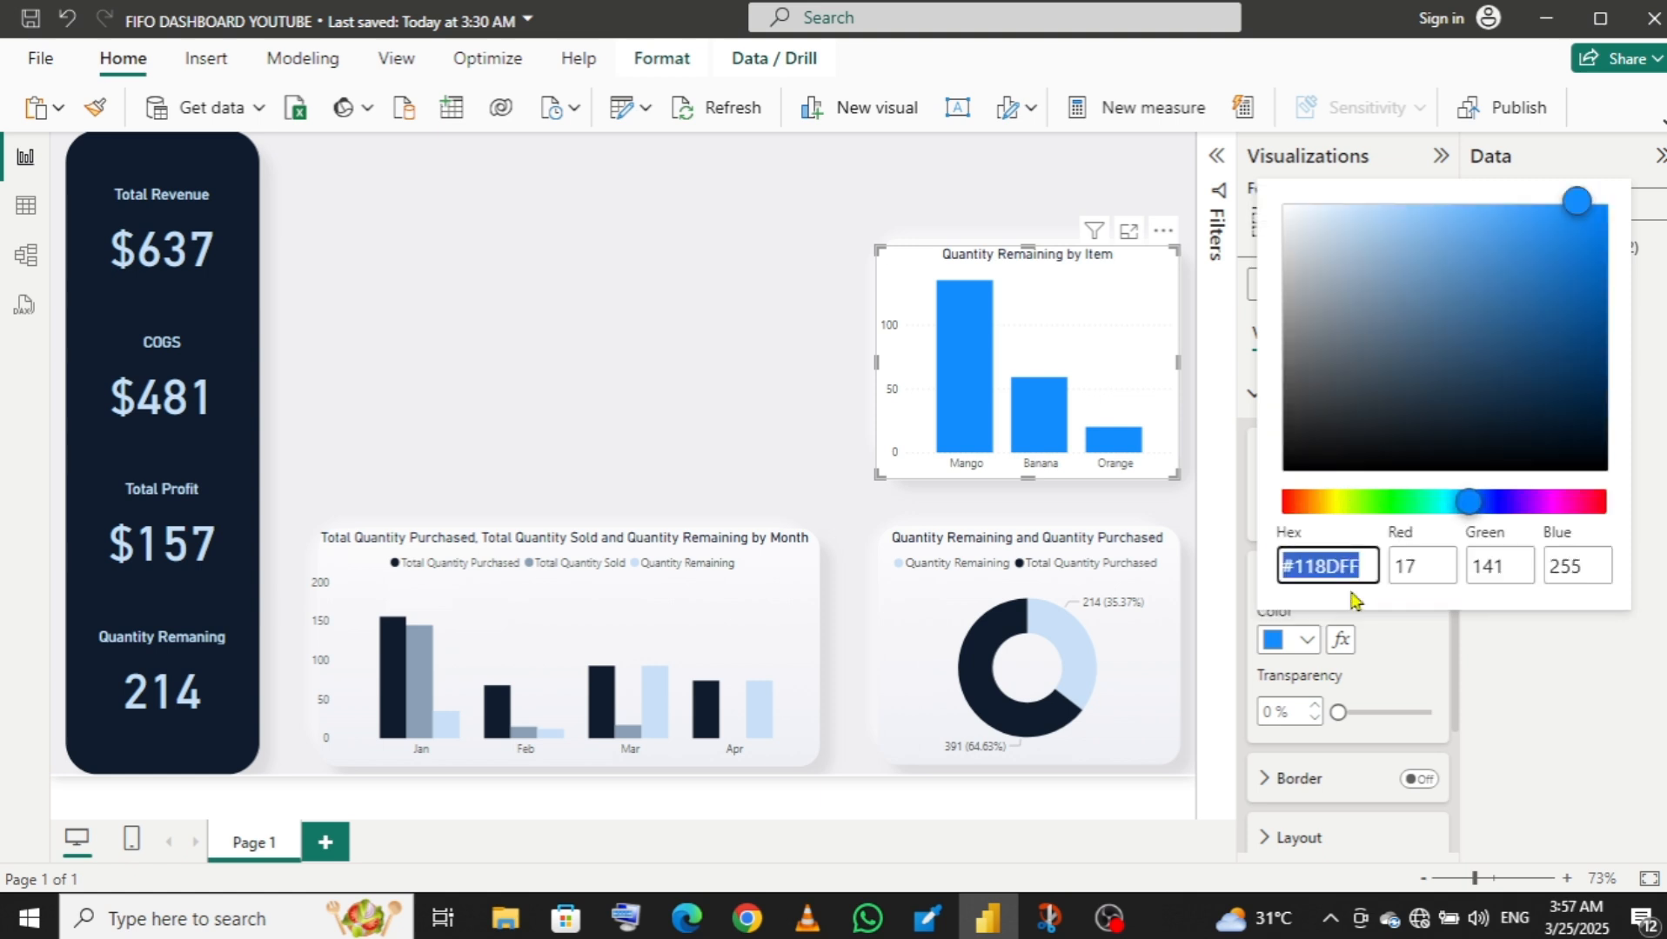
{"action": "key", "text": "ctrl+v"}
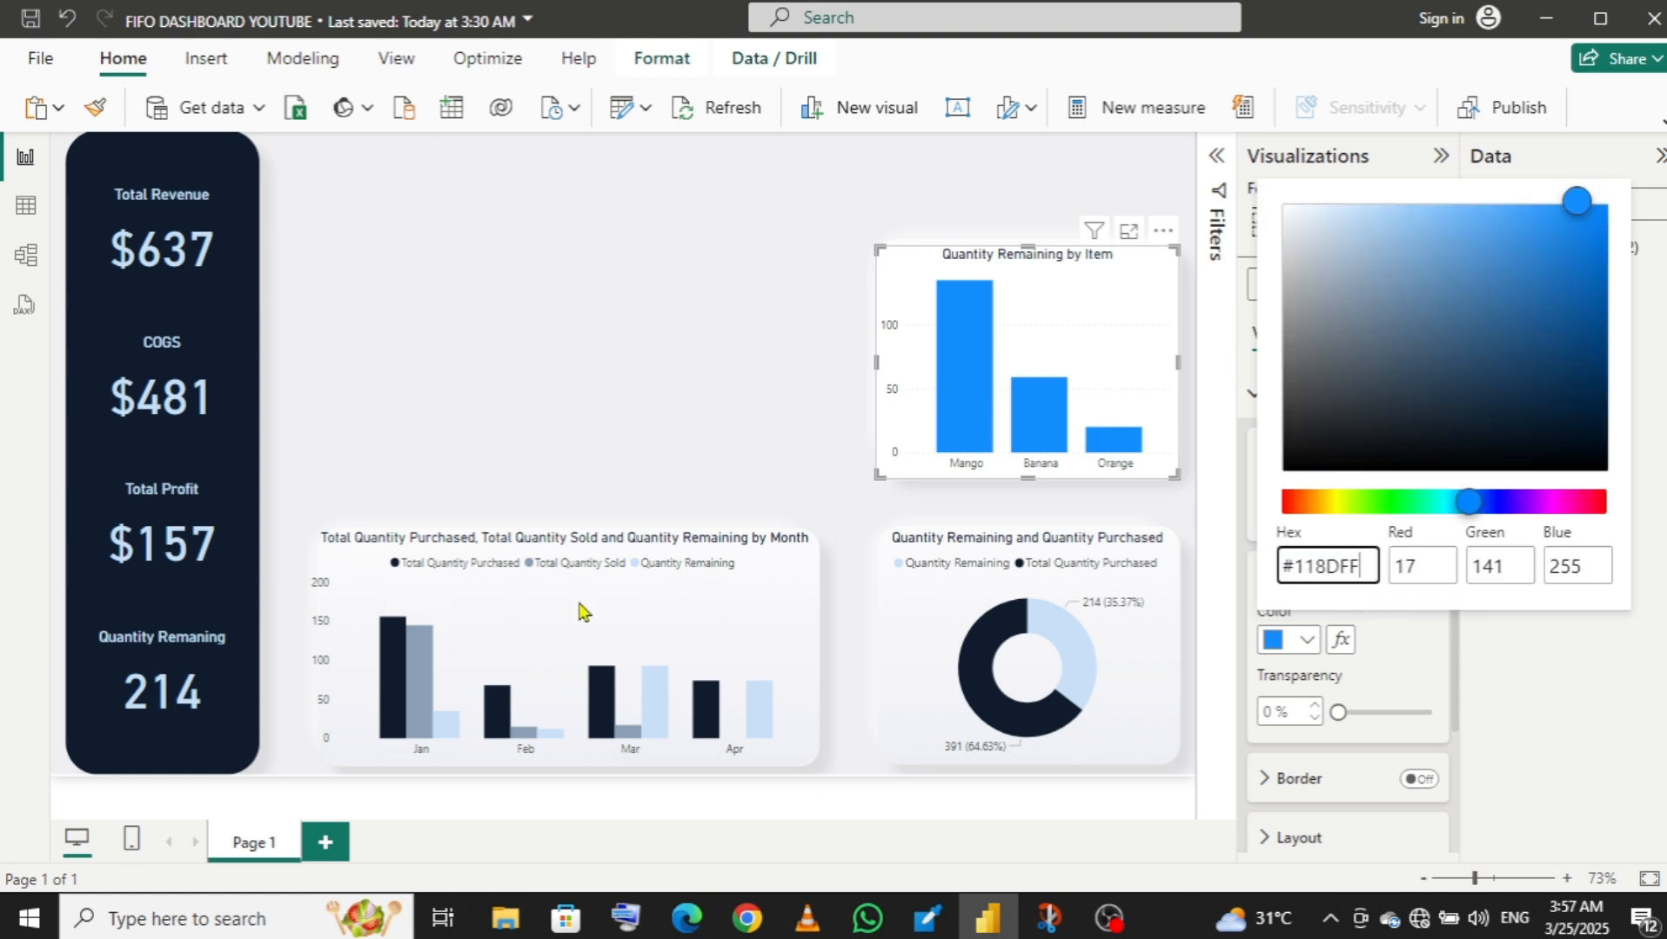
- Resample the light blue March column with the Color Picker and copy its hex code c8e0f7
{"action": "key", "text": "super+shift+c"}
{"action": "left_click", "coordinate": [656, 706]}
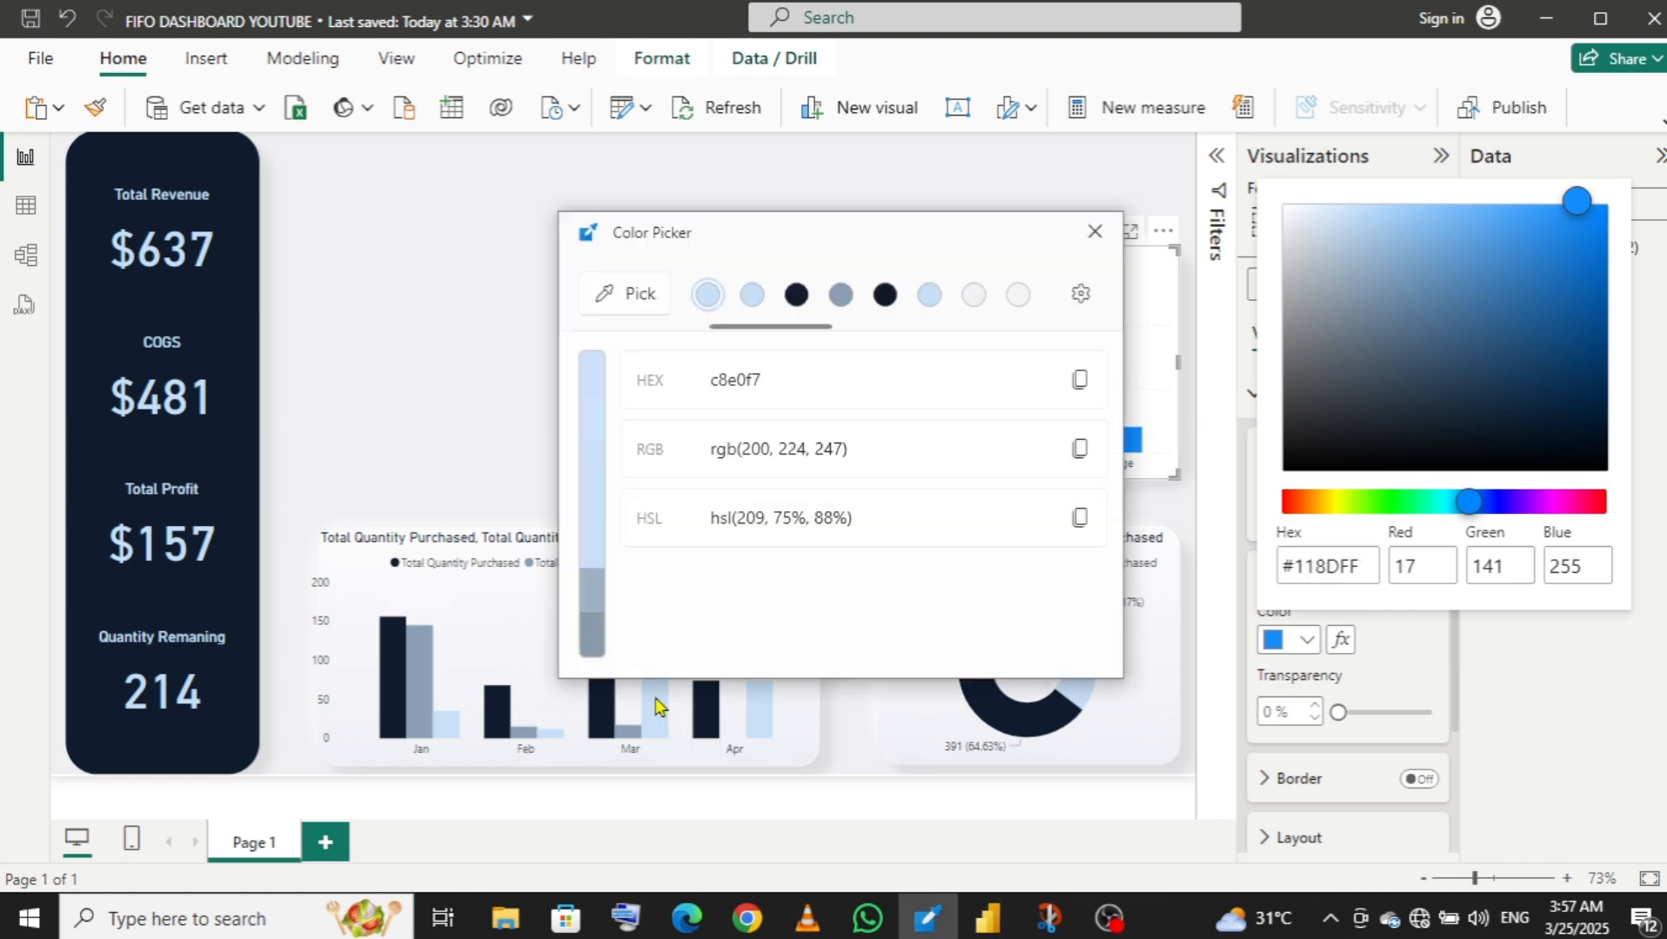
{"action": "left_click", "coordinate": [1079, 381]}
{"action": "left_click", "coordinate": [1095, 230]}
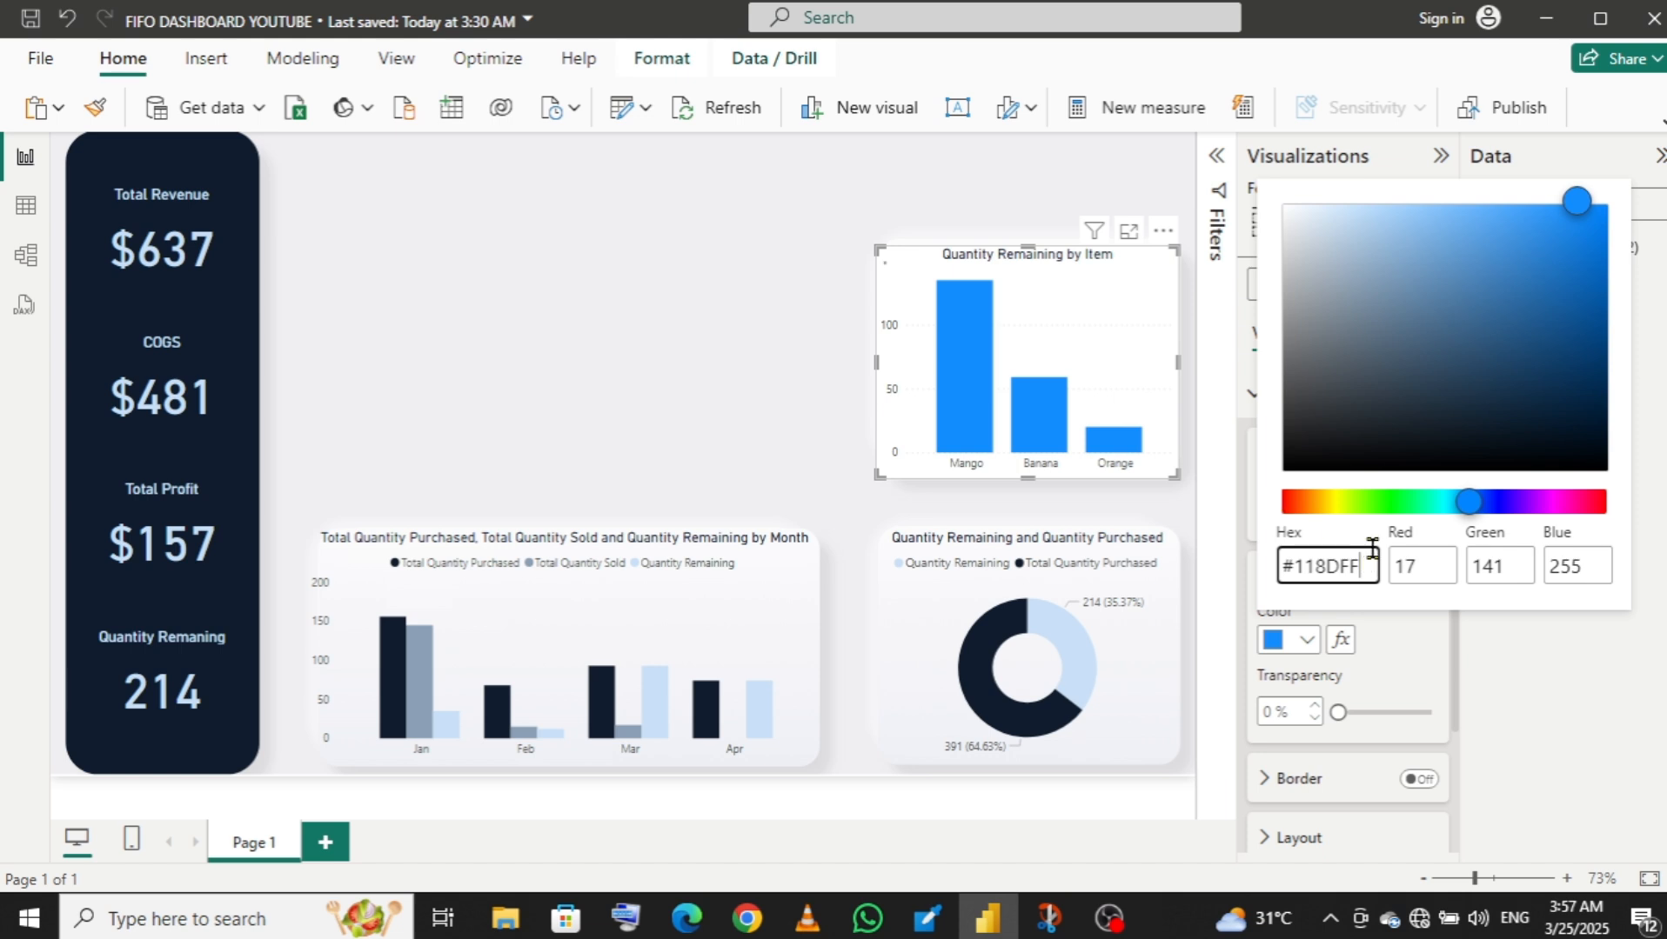
- Set the column color of the Quantity Remaining by Item chart to the custom hex value #C8E0F7
{"action": "key", "text": "ctrl+a"}
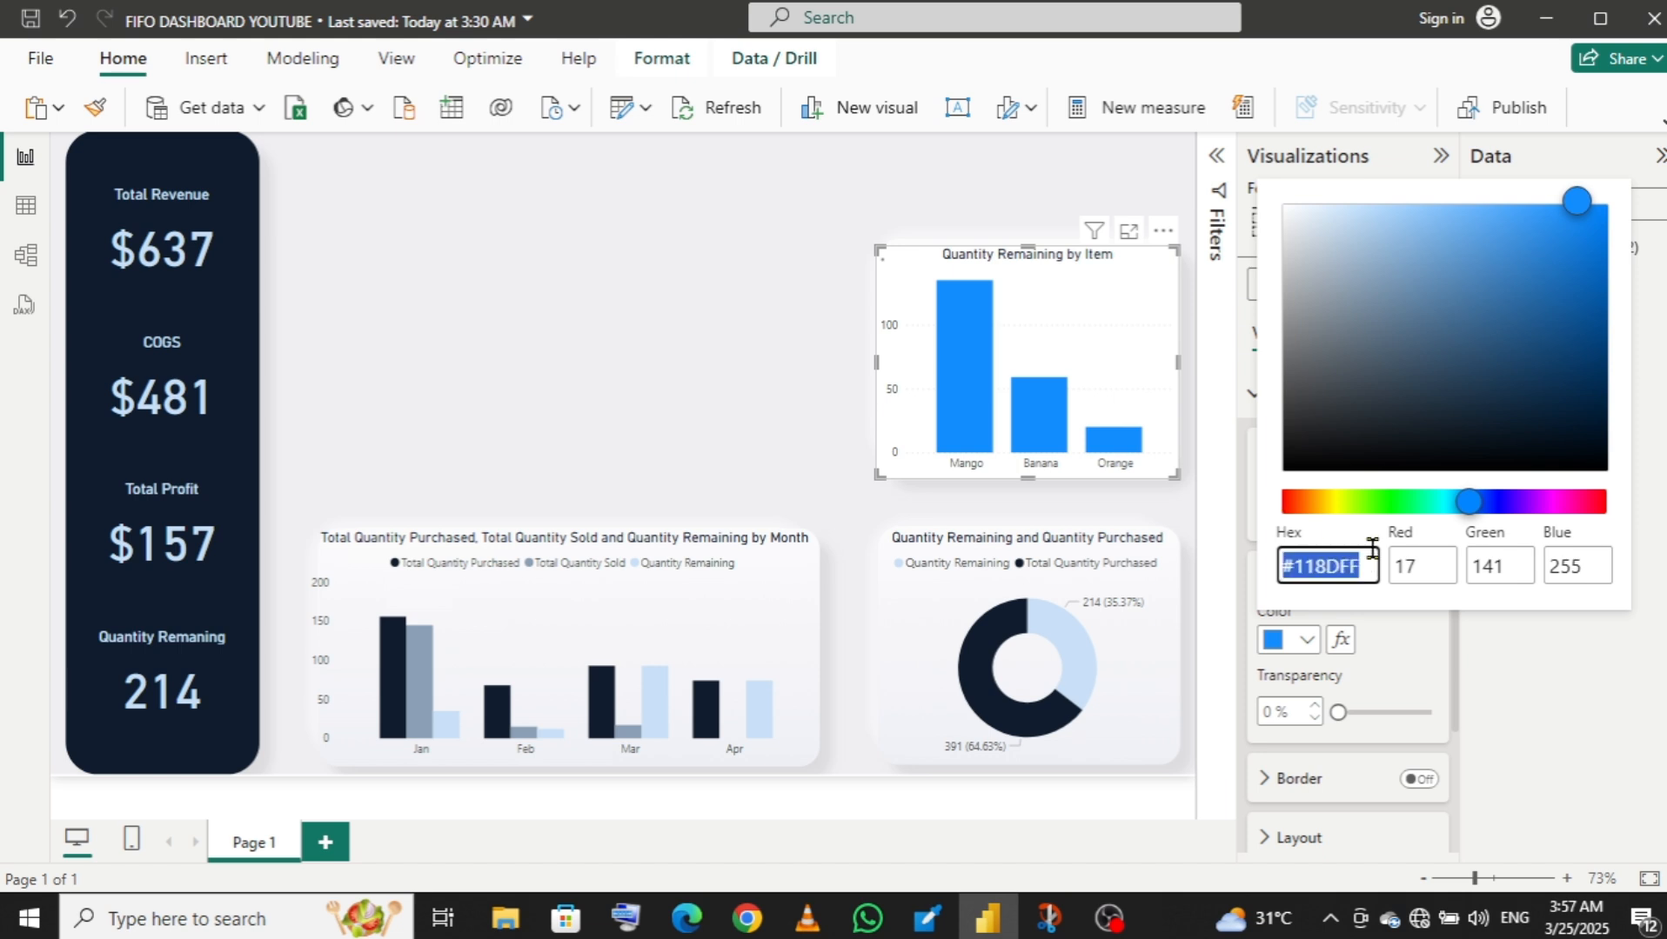
{"action": "key", "text": "ctrl+v"}
{"action": "left_click", "coordinate": [1417, 638]}
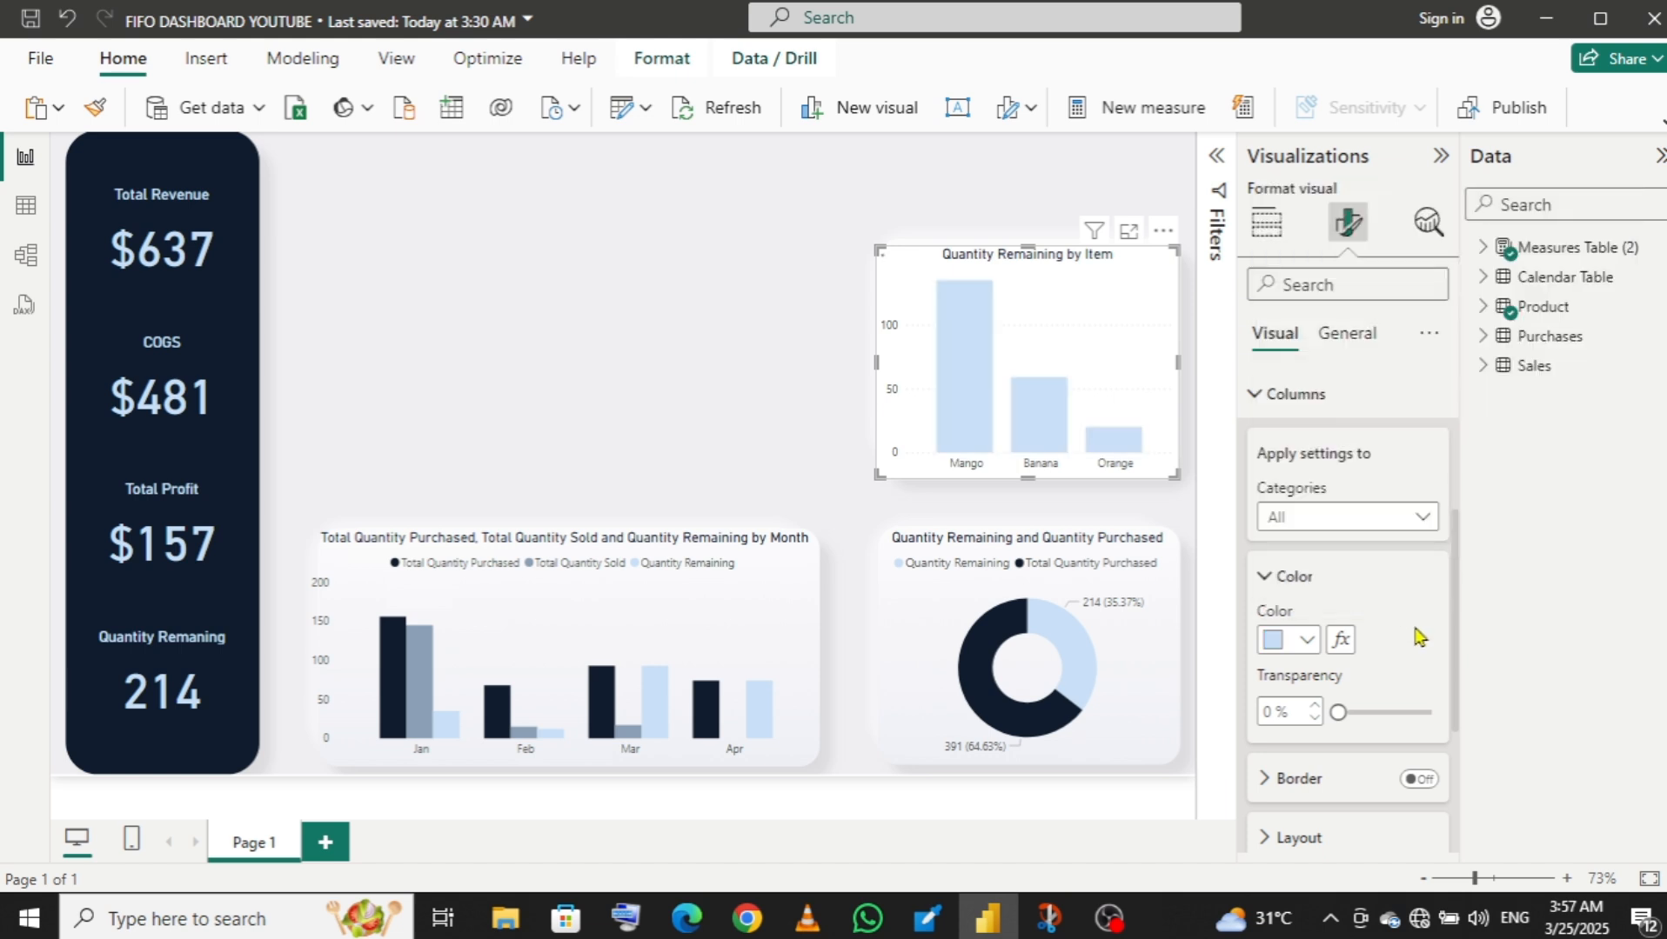
- Turn off the background of the Quantity Remaining by Item chart in its general effects settings
{"action": "left_click", "coordinate": [1356, 348]}
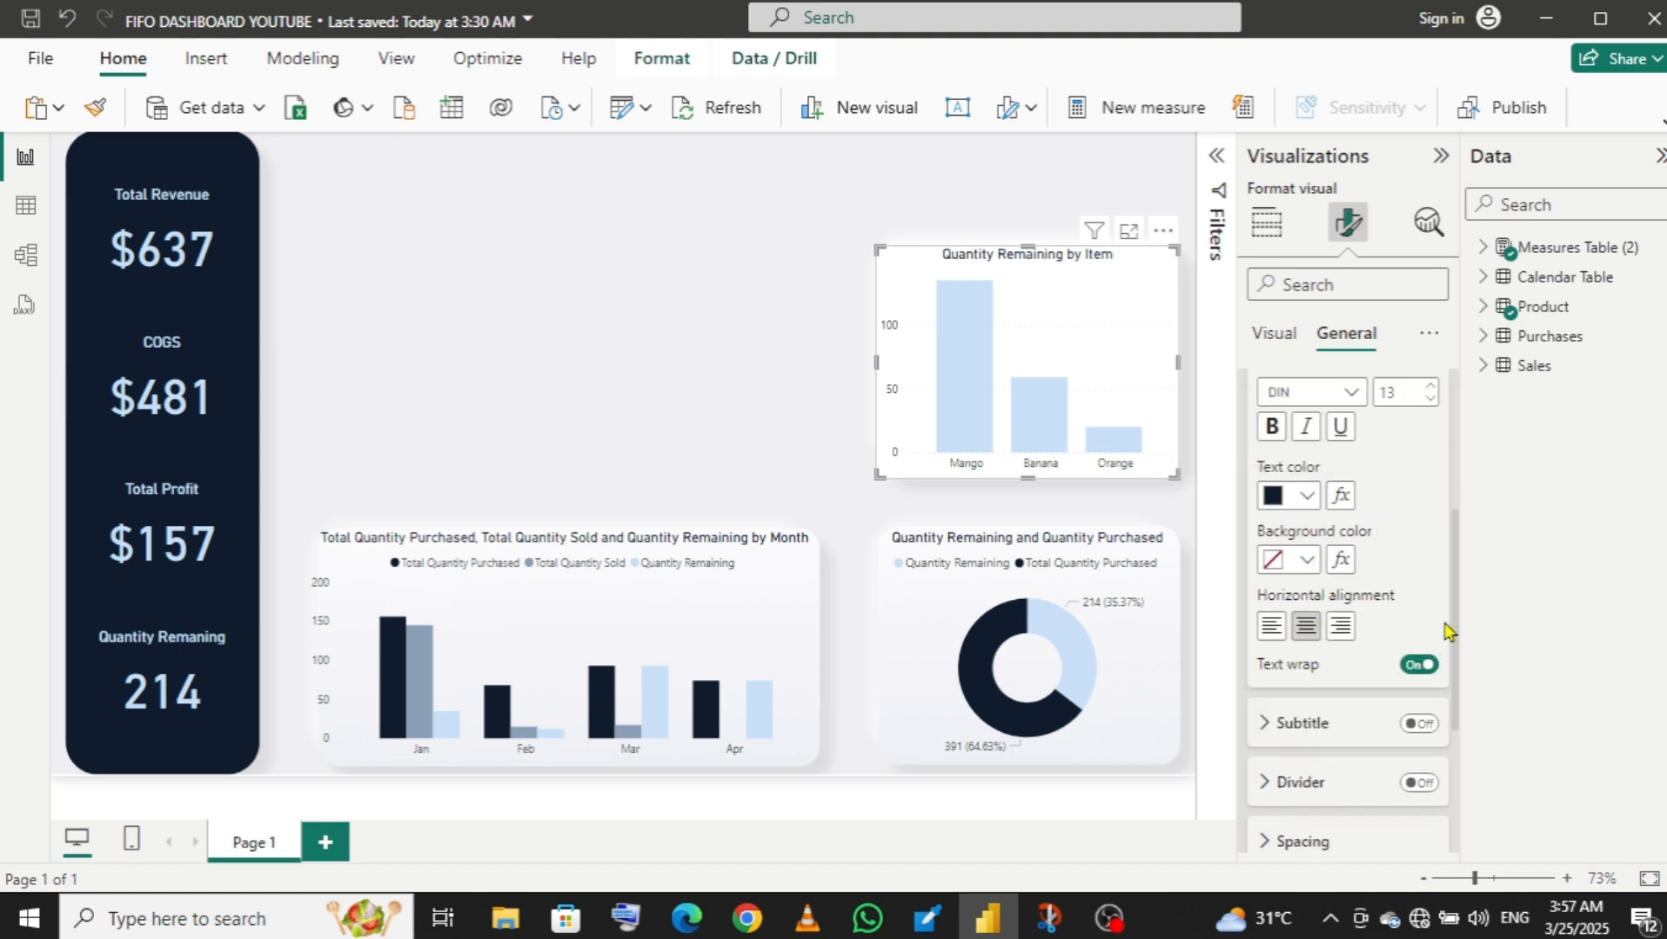
{"action": "left_click_drag", "start_coordinate": [1453, 614], "coordinate": [1455, 489]}
{"action": "left_click", "coordinate": [1276, 428]}
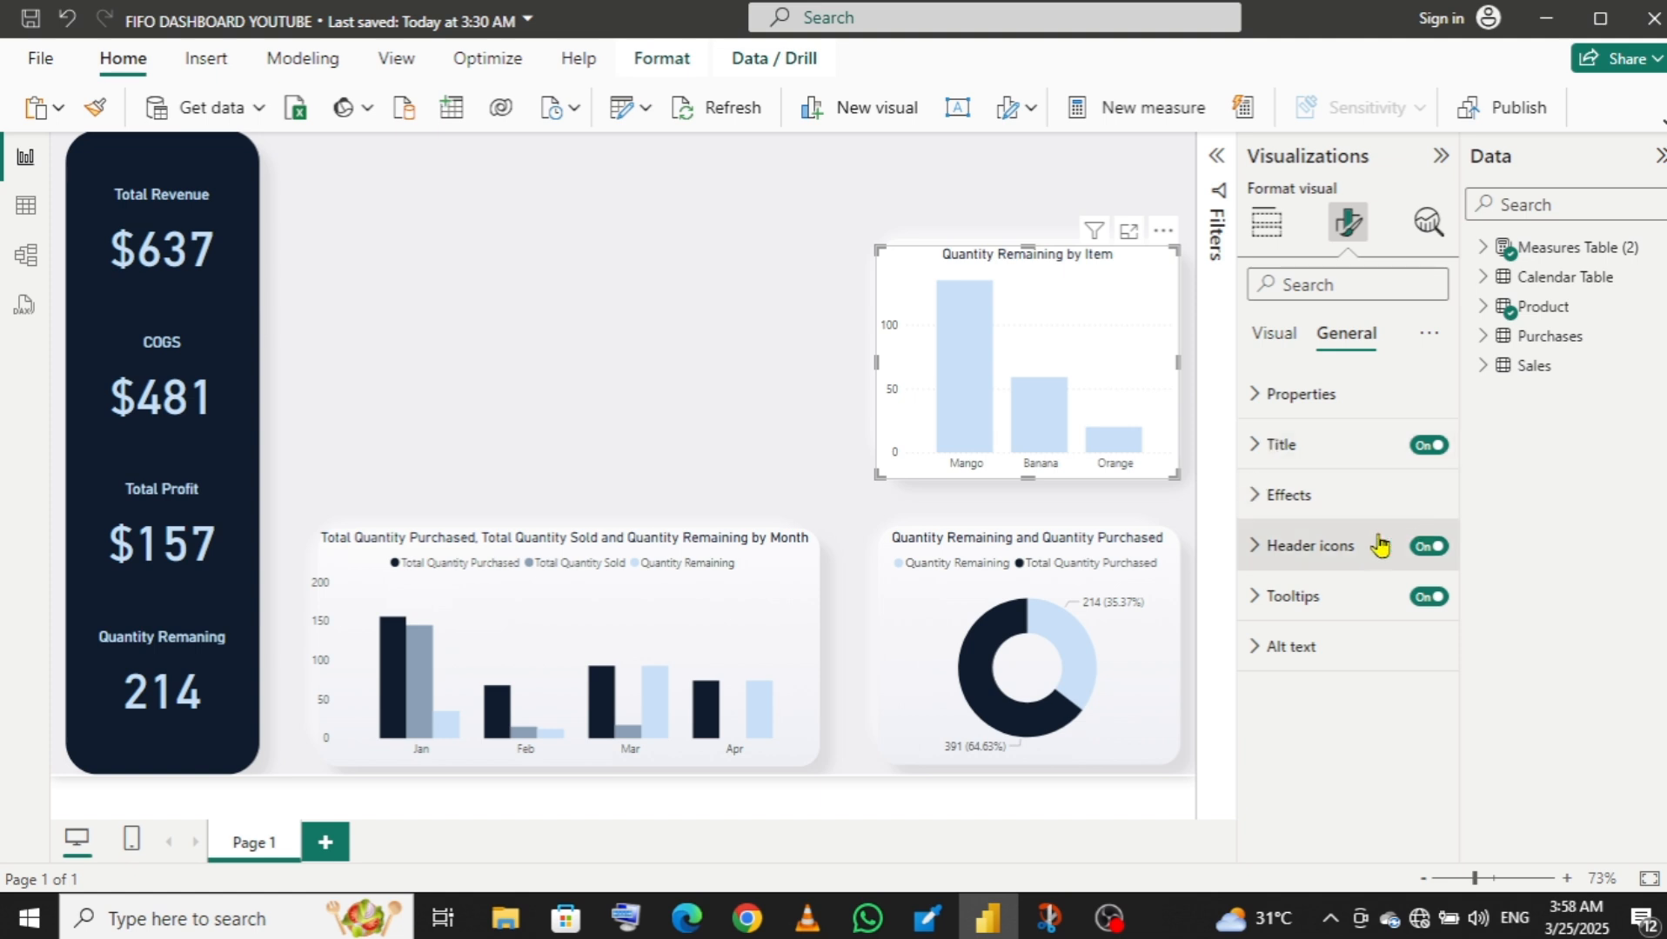
{"action": "left_click", "coordinate": [1292, 515]}
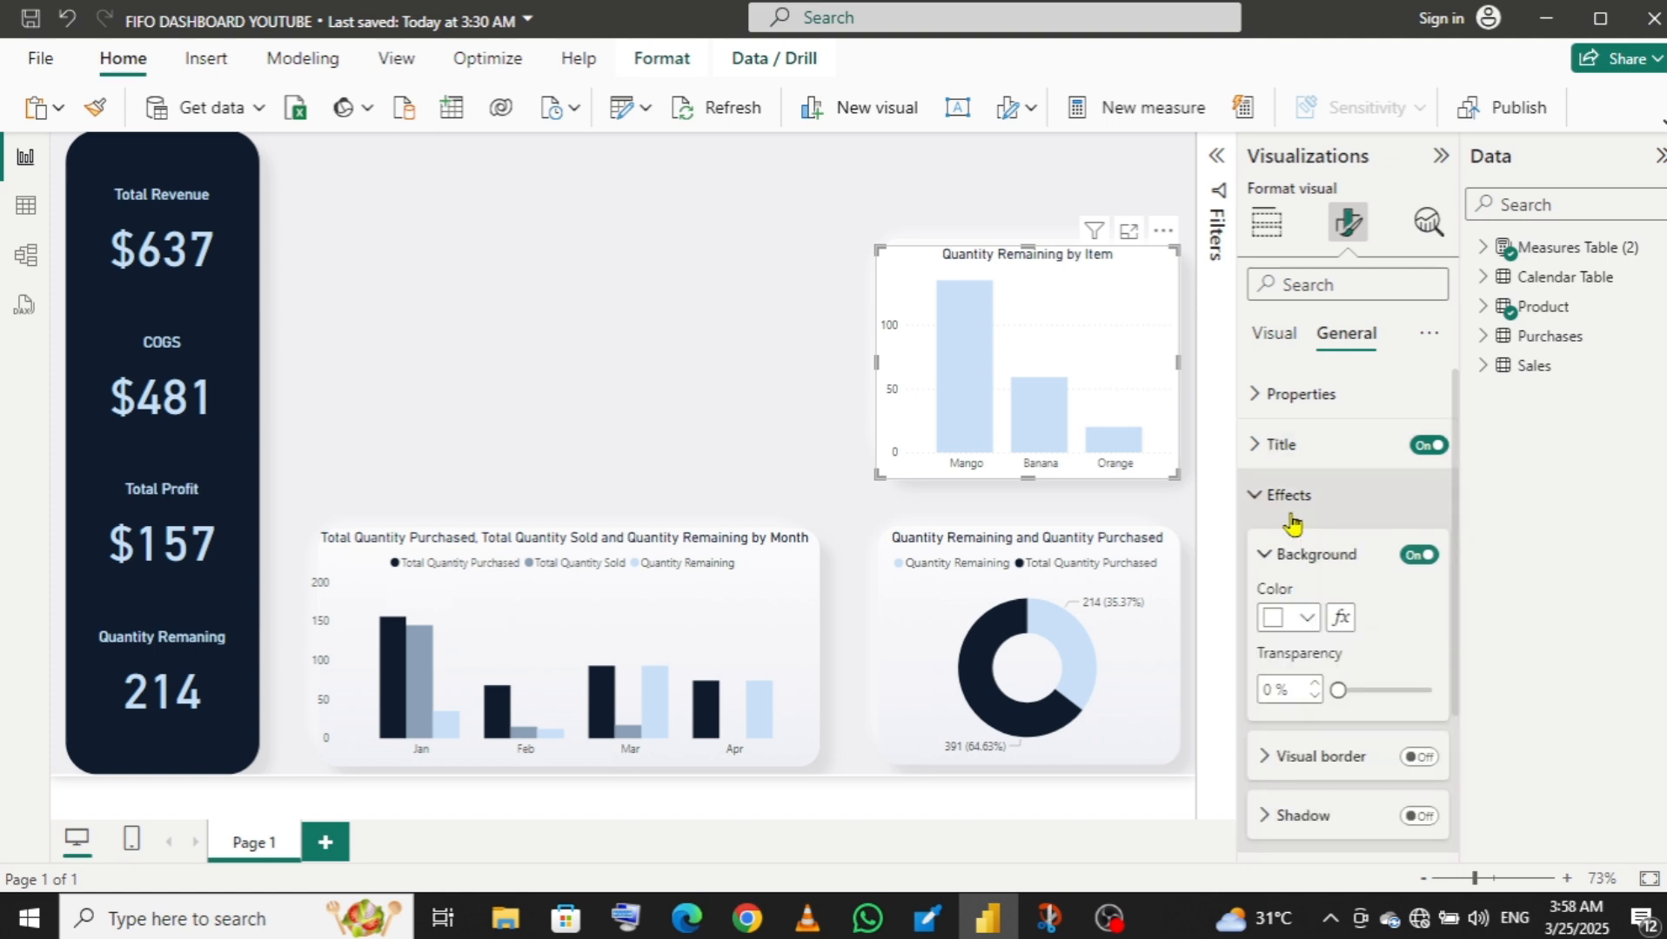
{"action": "left_click", "coordinate": [1419, 556]}
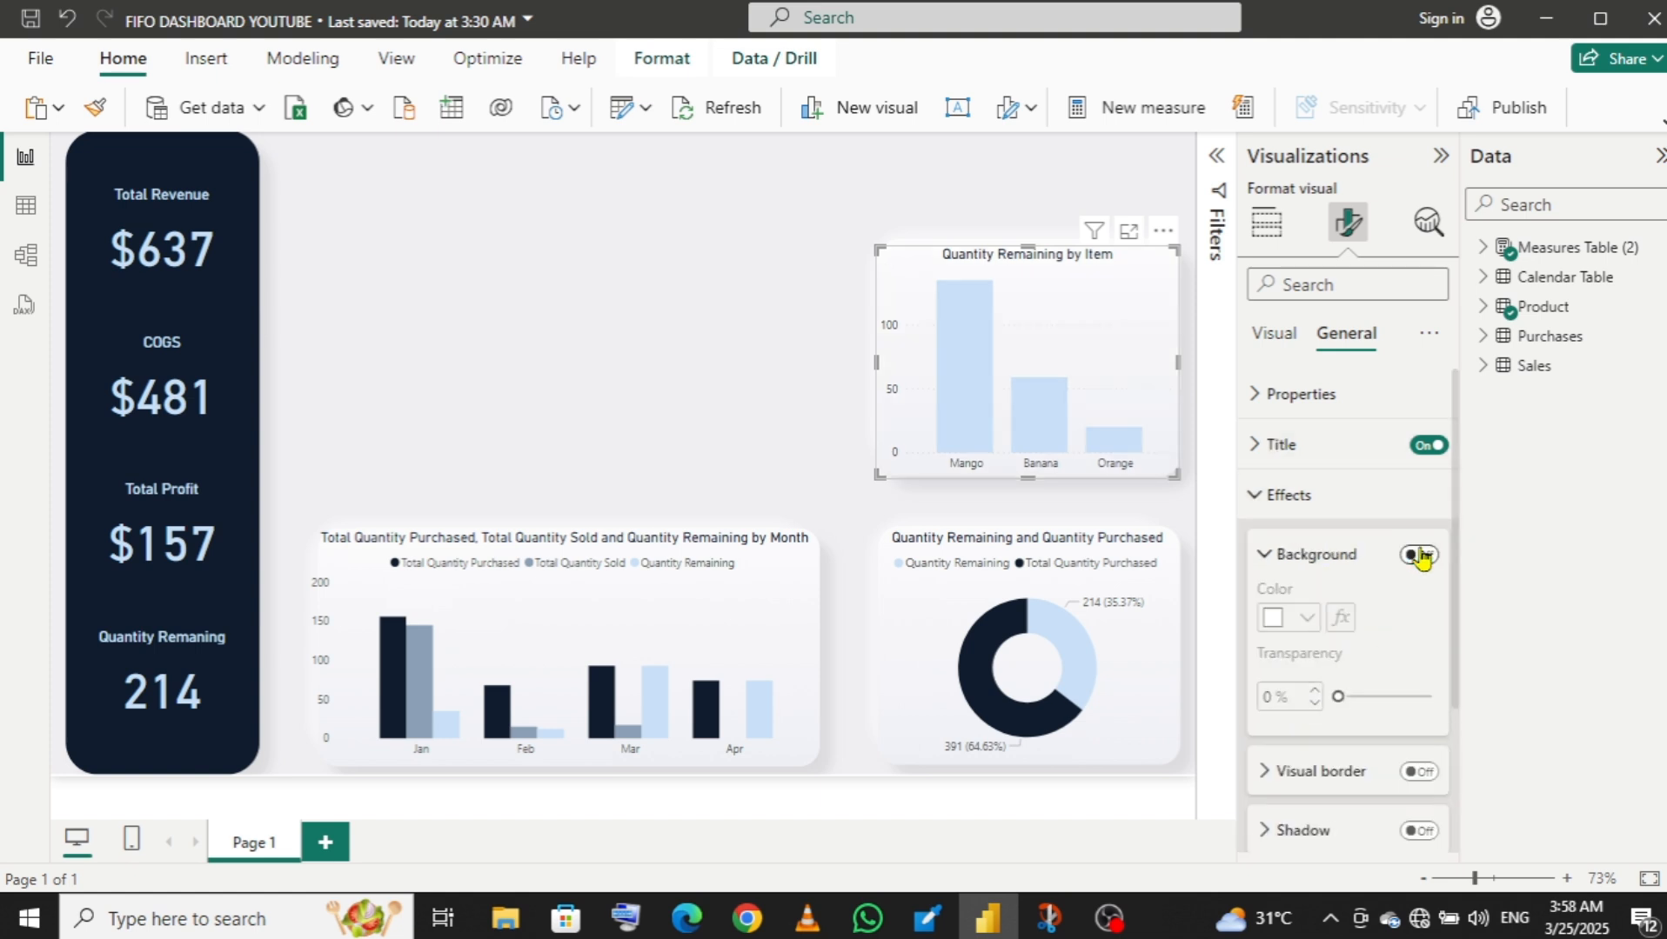
- Turn off the horizontal gridlines of the Quantity Remaining by Item chart
{"action": "left_click", "coordinate": [1274, 338]}
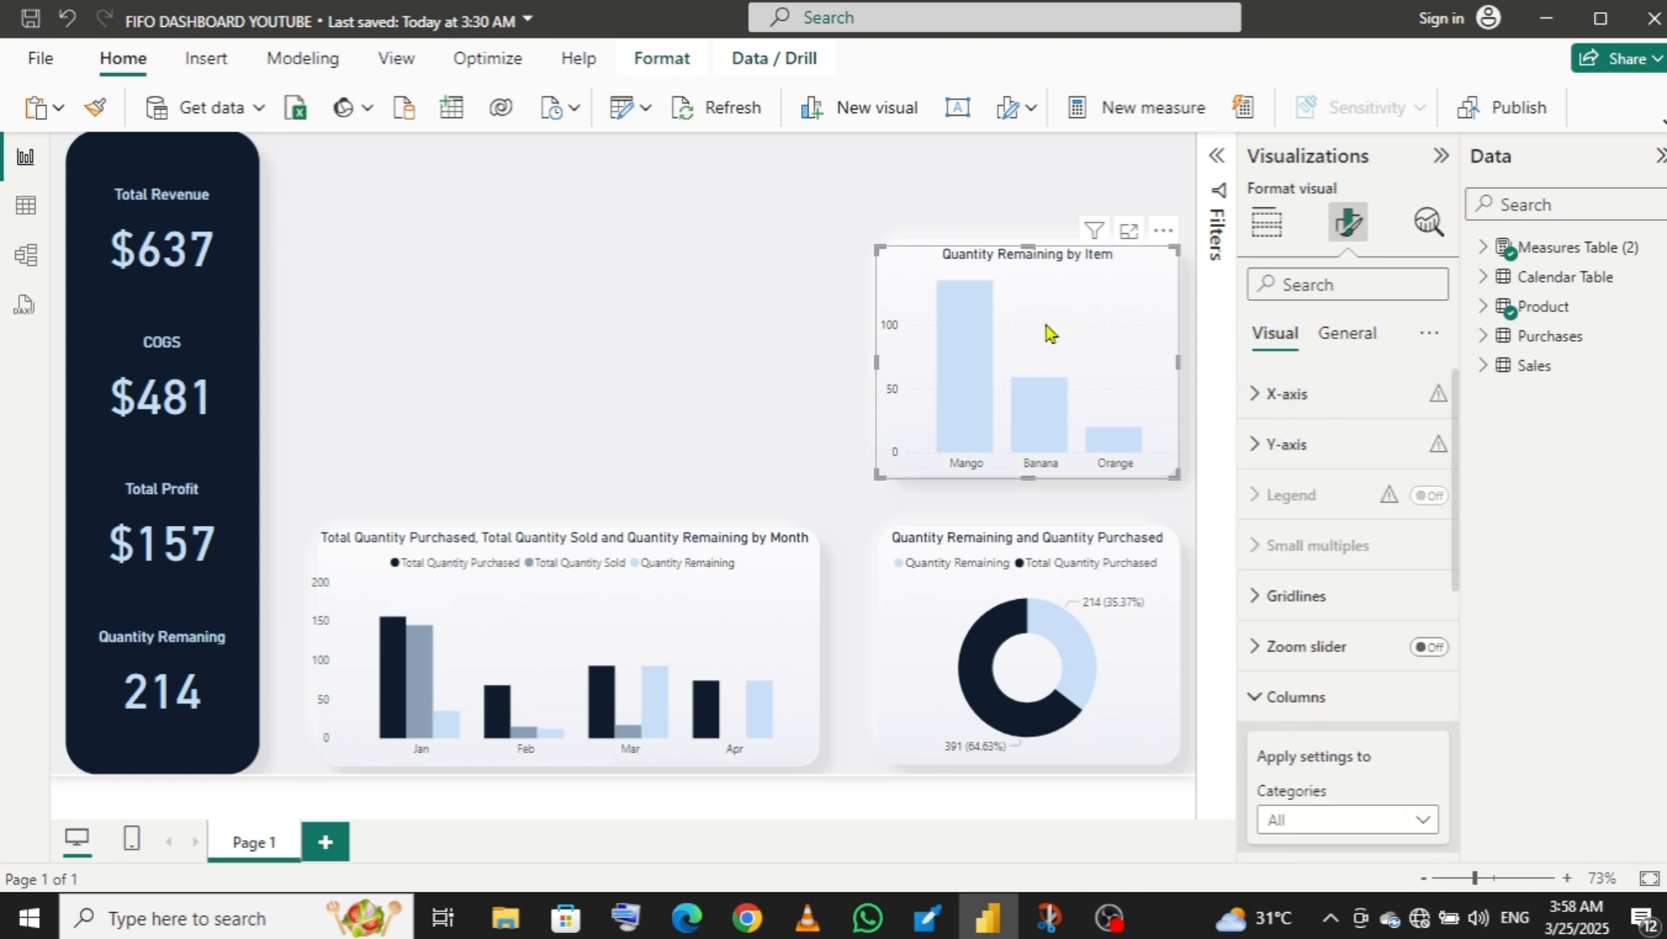
{"action": "left_click", "coordinate": [1326, 614]}
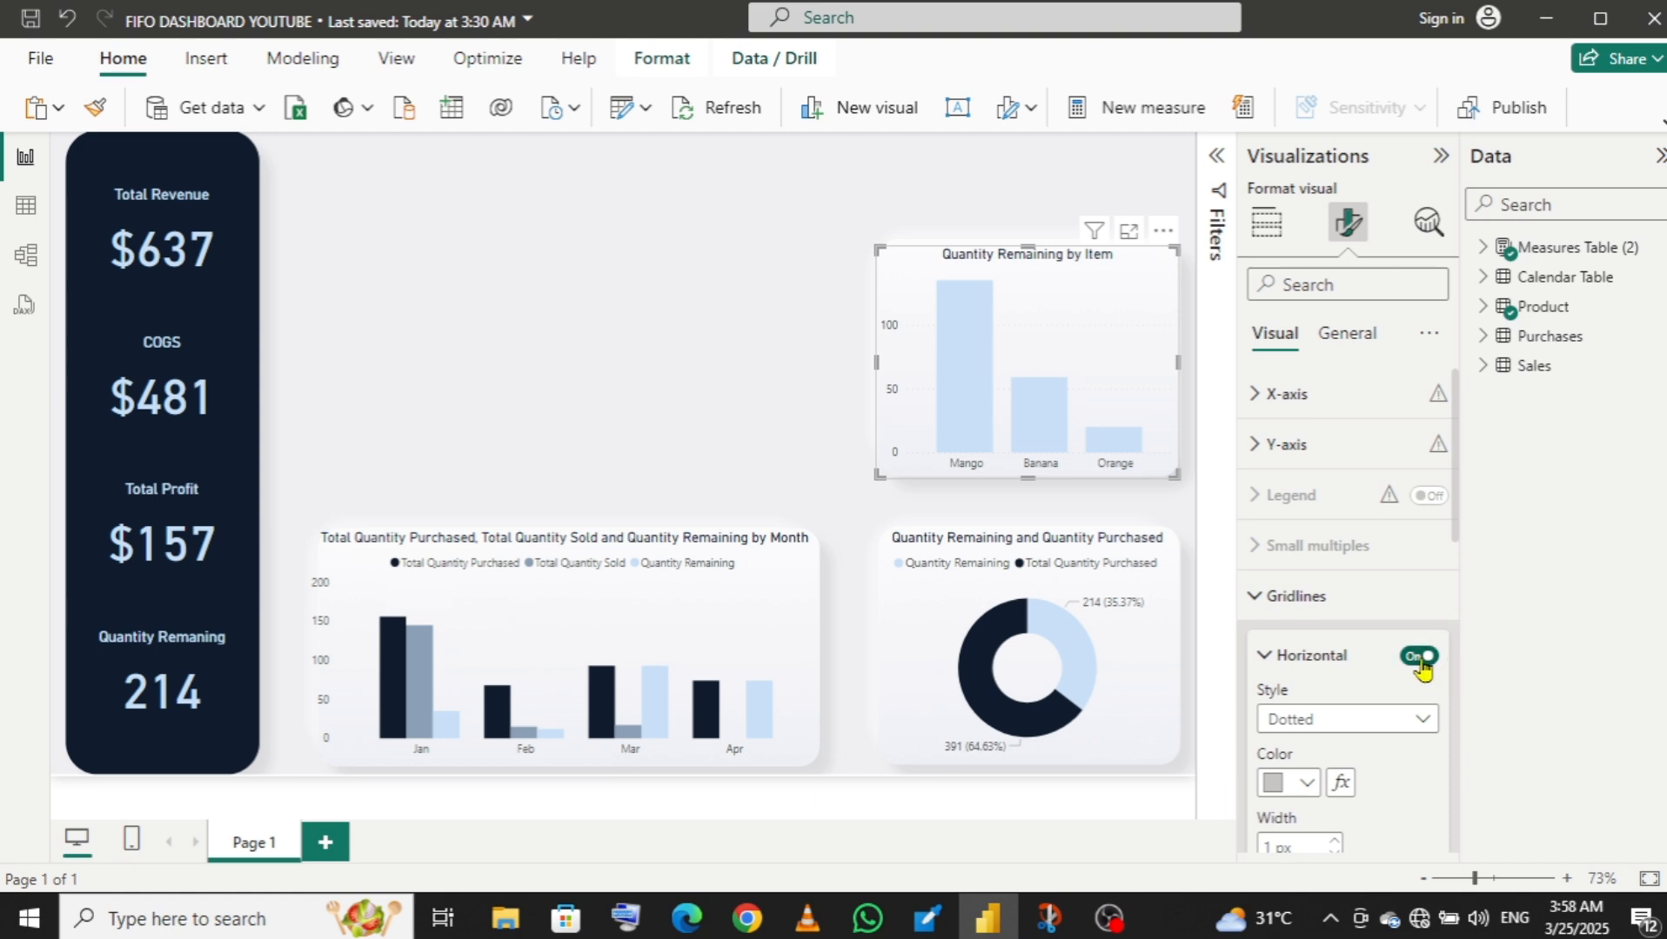
{"action": "left_click", "coordinate": [1290, 604]}
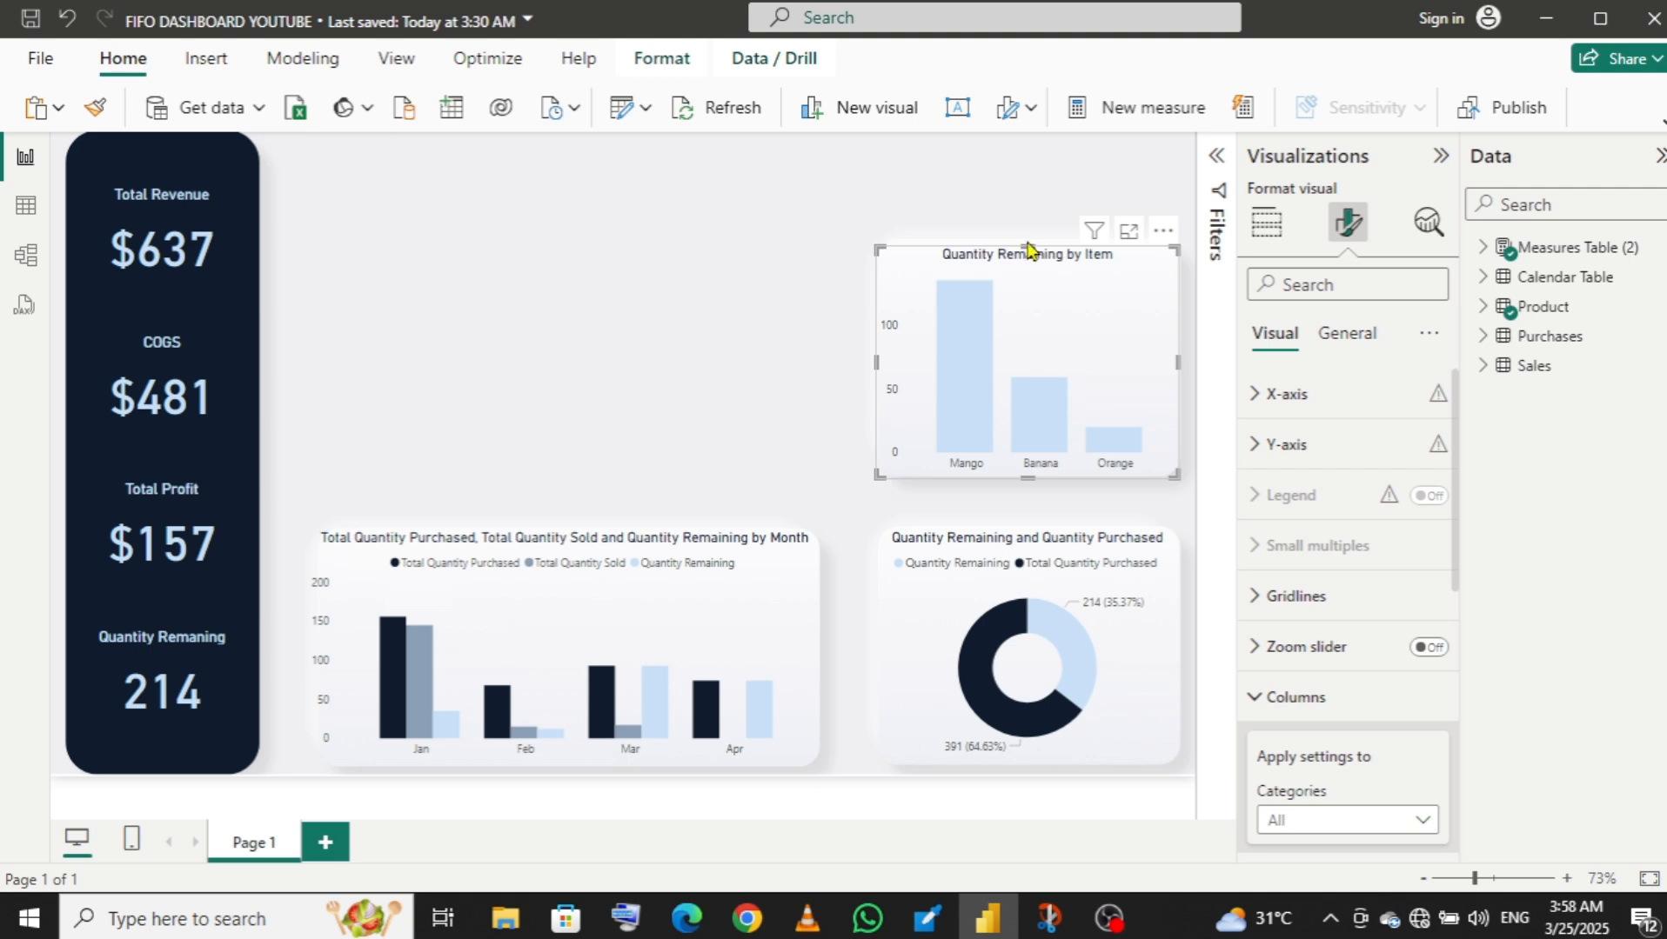
- Adjust the upper edge of the Quantity Remaining by Item chart so its title sits neatly inside the background card
{"action": "left_click_drag", "start_coordinate": [1028, 249], "coordinate": [1029, 237]}
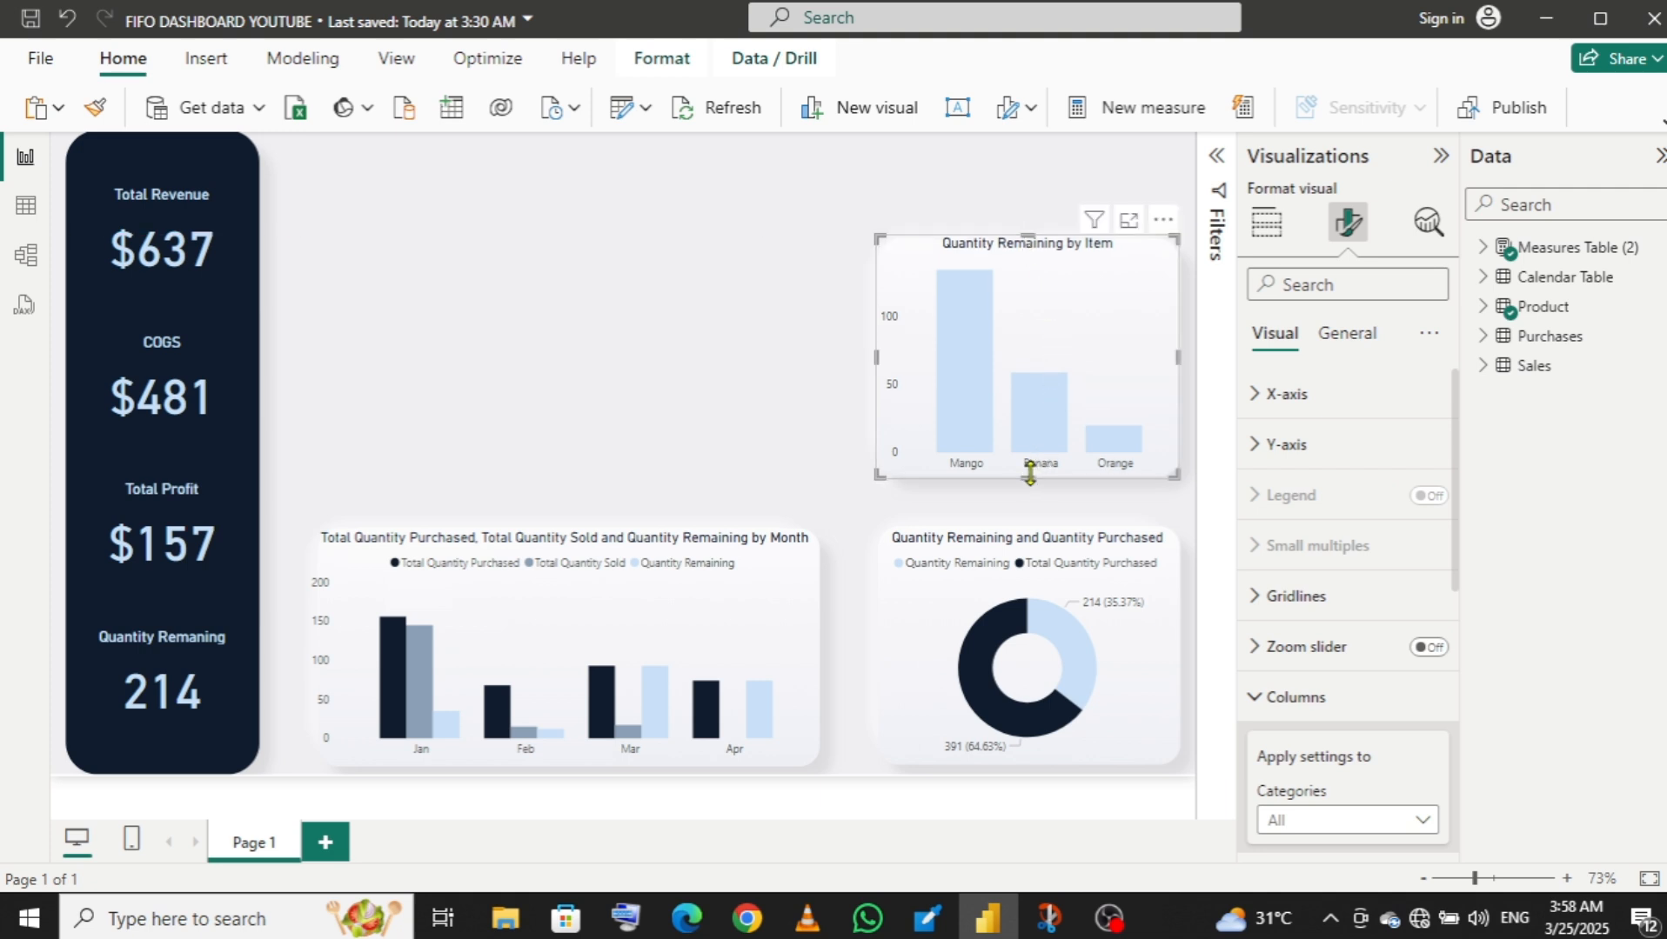
{"action": "left_click", "coordinate": [753, 359]}
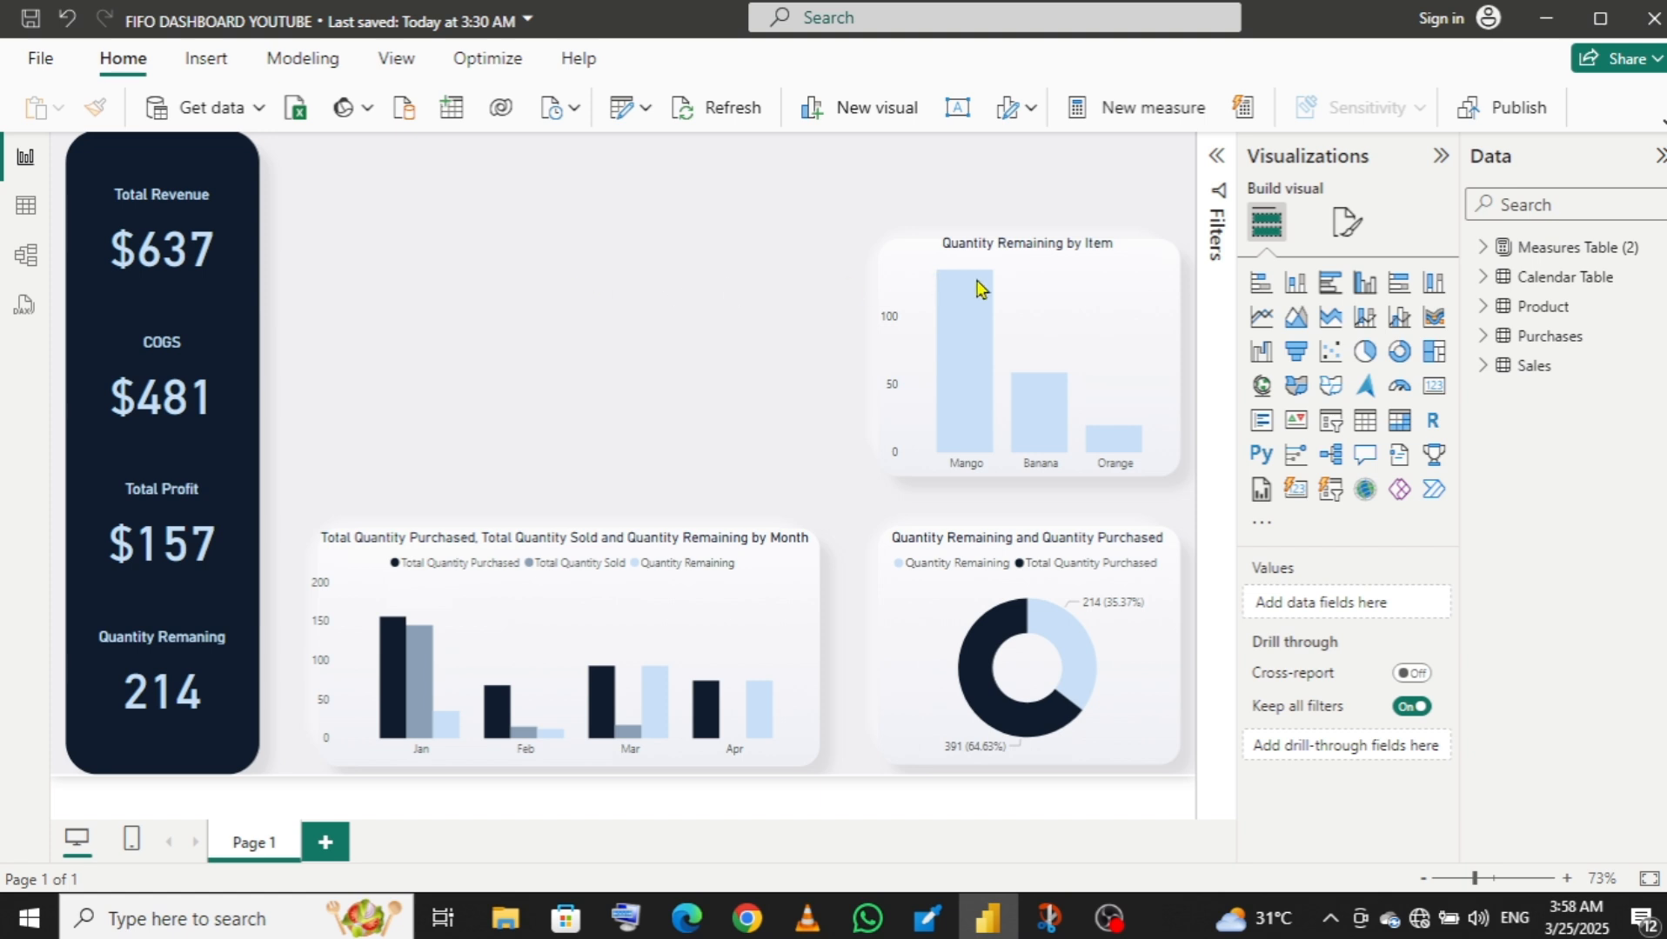
{"action": "left_click", "coordinate": [1030, 254]}
{"action": "left_click_drag", "start_coordinate": [1031, 258], "coordinate": [1029, 259]}
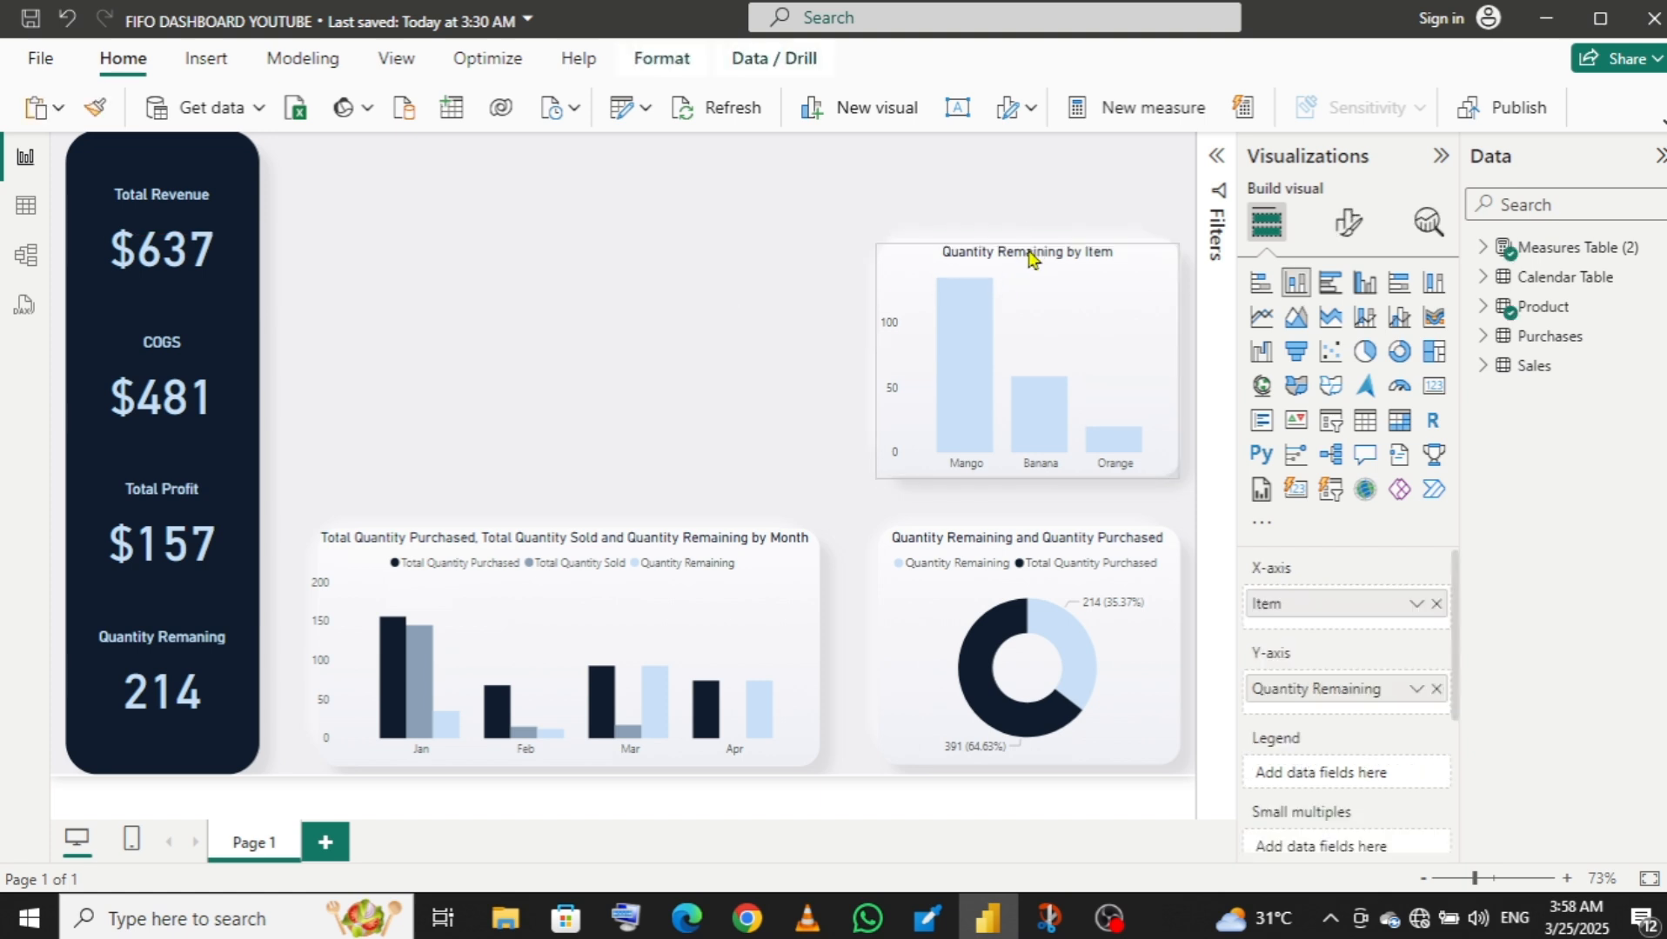
{"action": "left_click", "coordinate": [646, 277]}
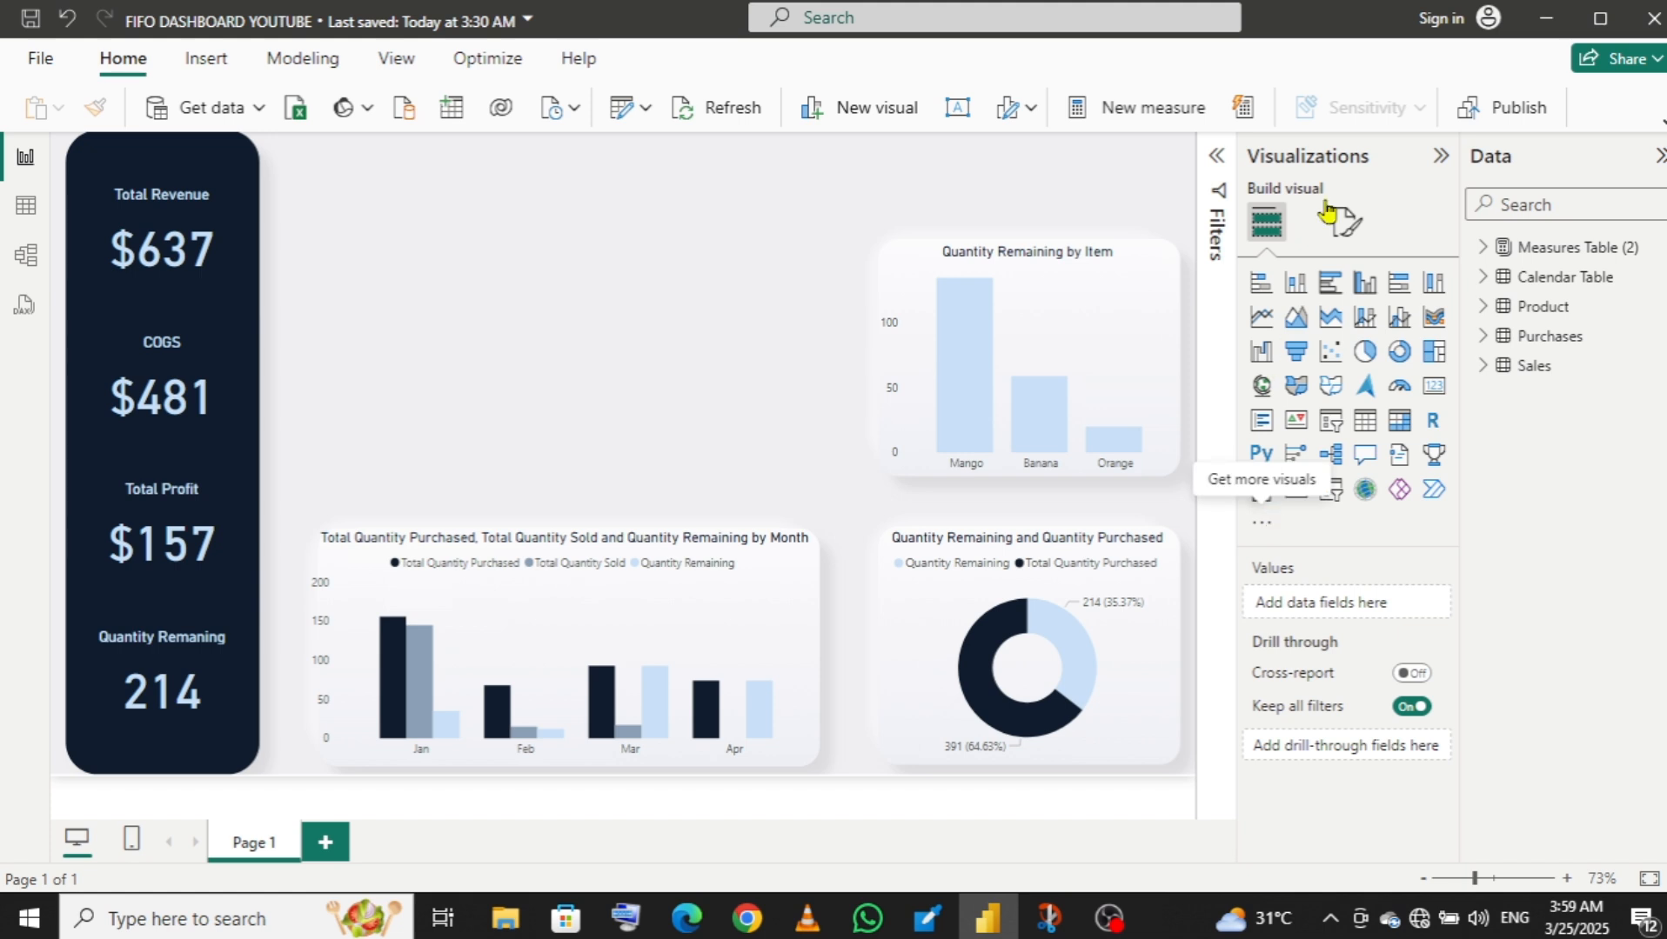
- Sign in to the Power BI account and close the account details
{"action": "left_click", "coordinate": [1439, 19]}
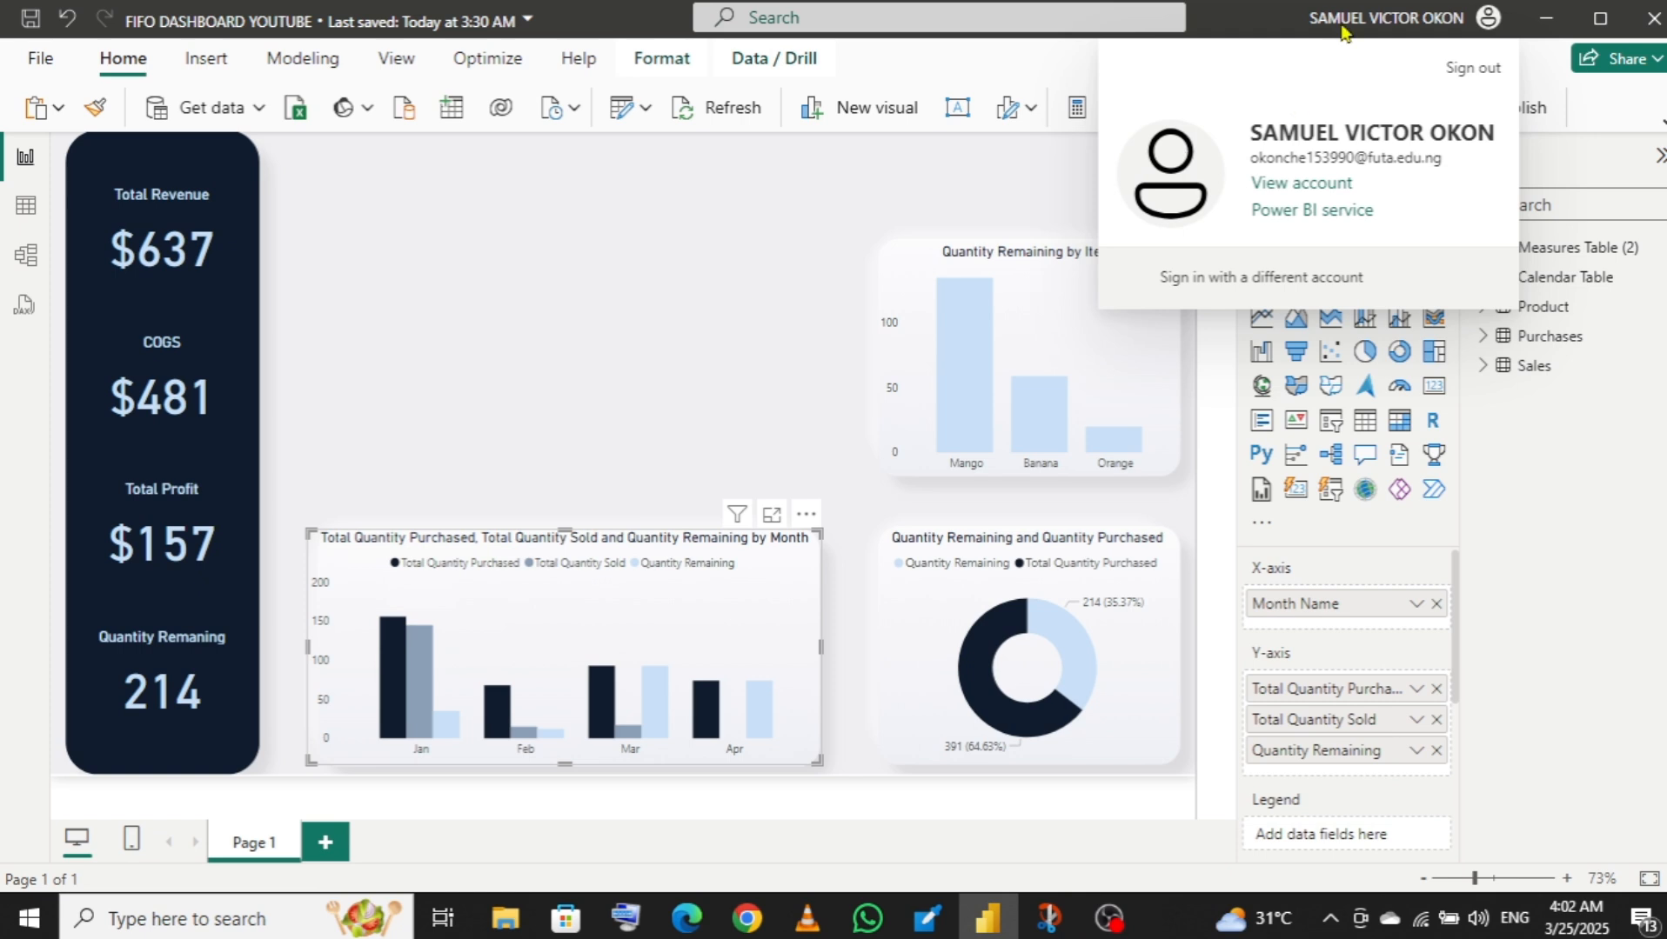
{"action": "left_click", "coordinate": [1313, 181]}
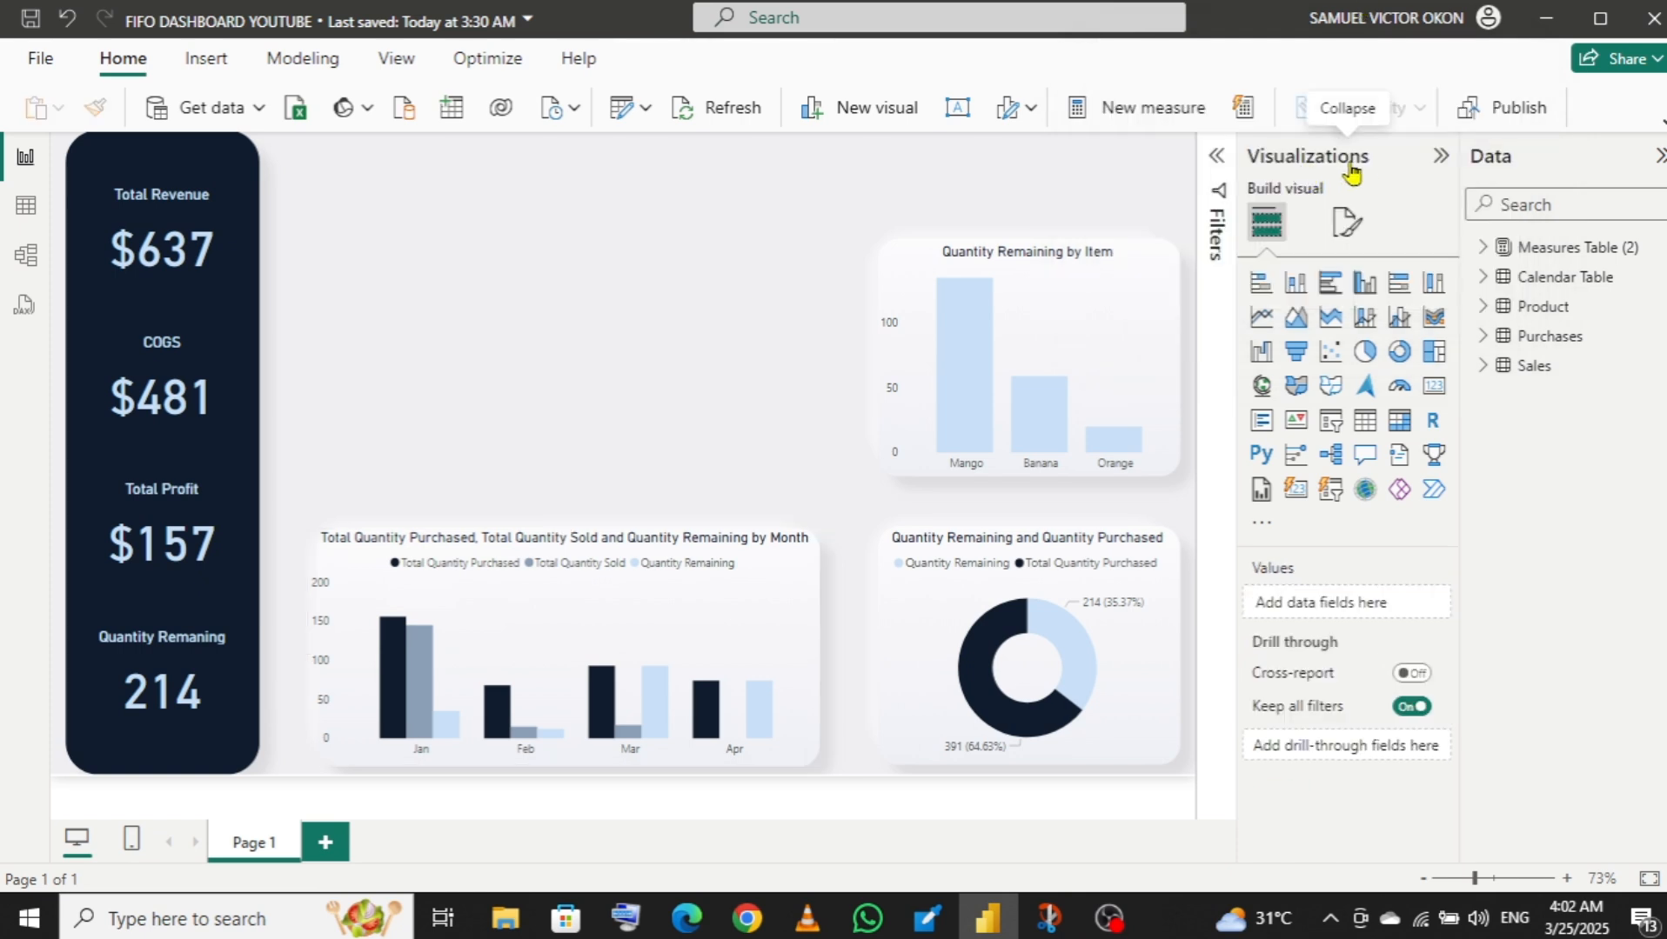
- Search the Power BI visuals gallery for "simpl" and import the Simple Image visual into the report
{"action": "left_click", "coordinate": [1263, 527]}
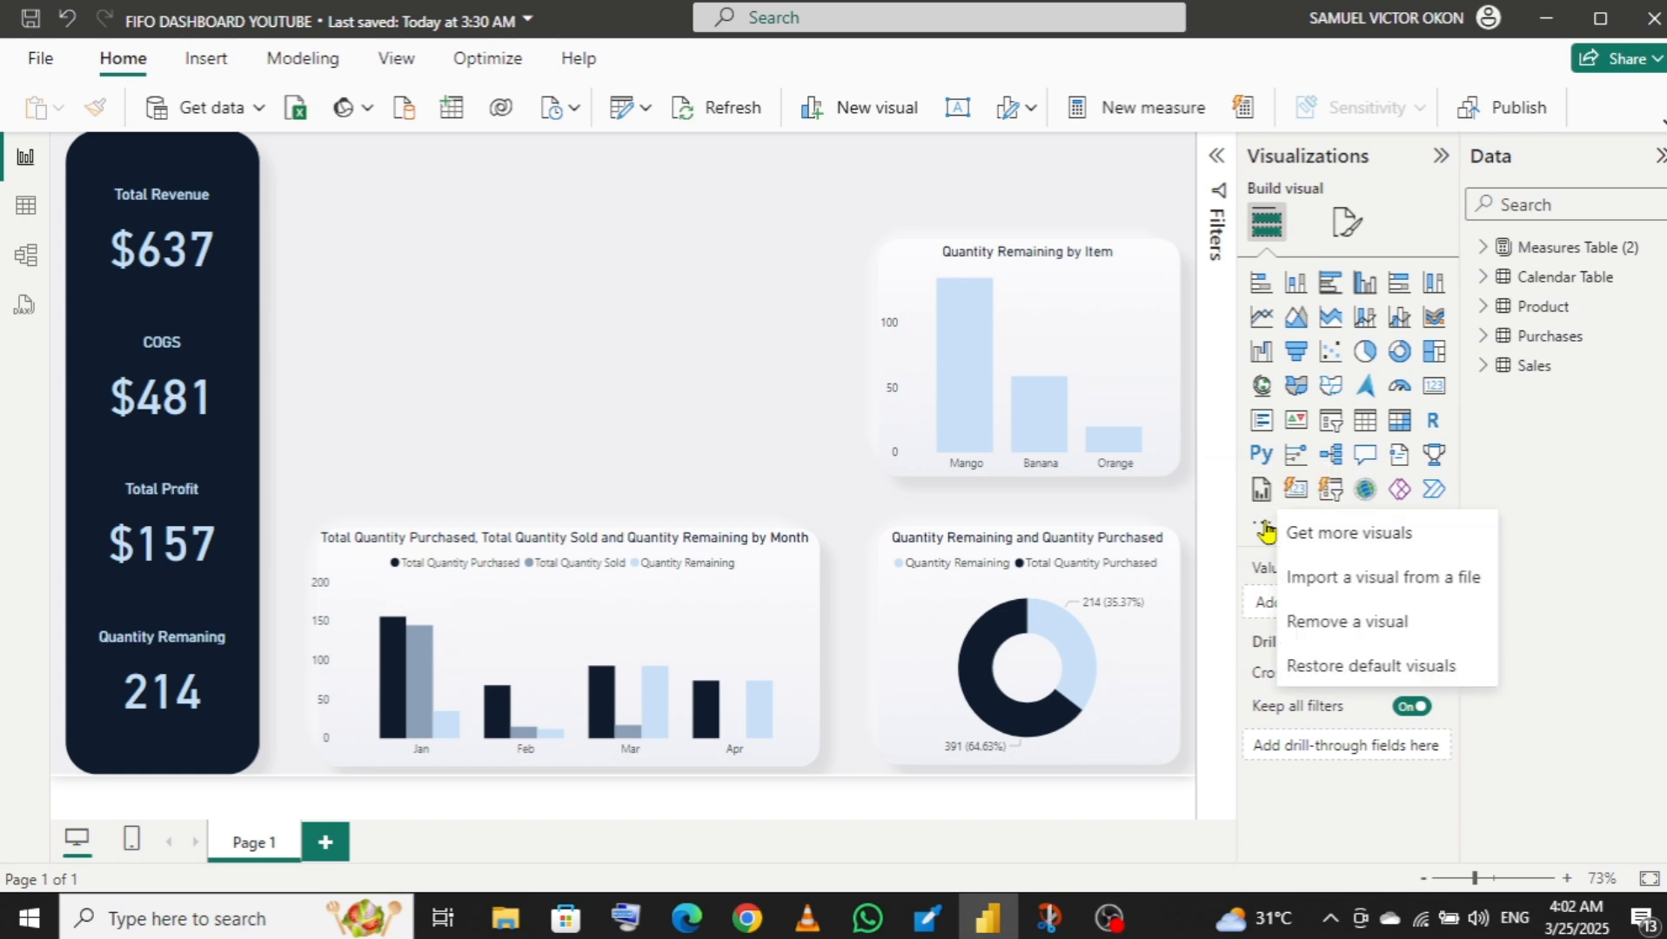
{"action": "left_click", "coordinate": [1403, 543]}
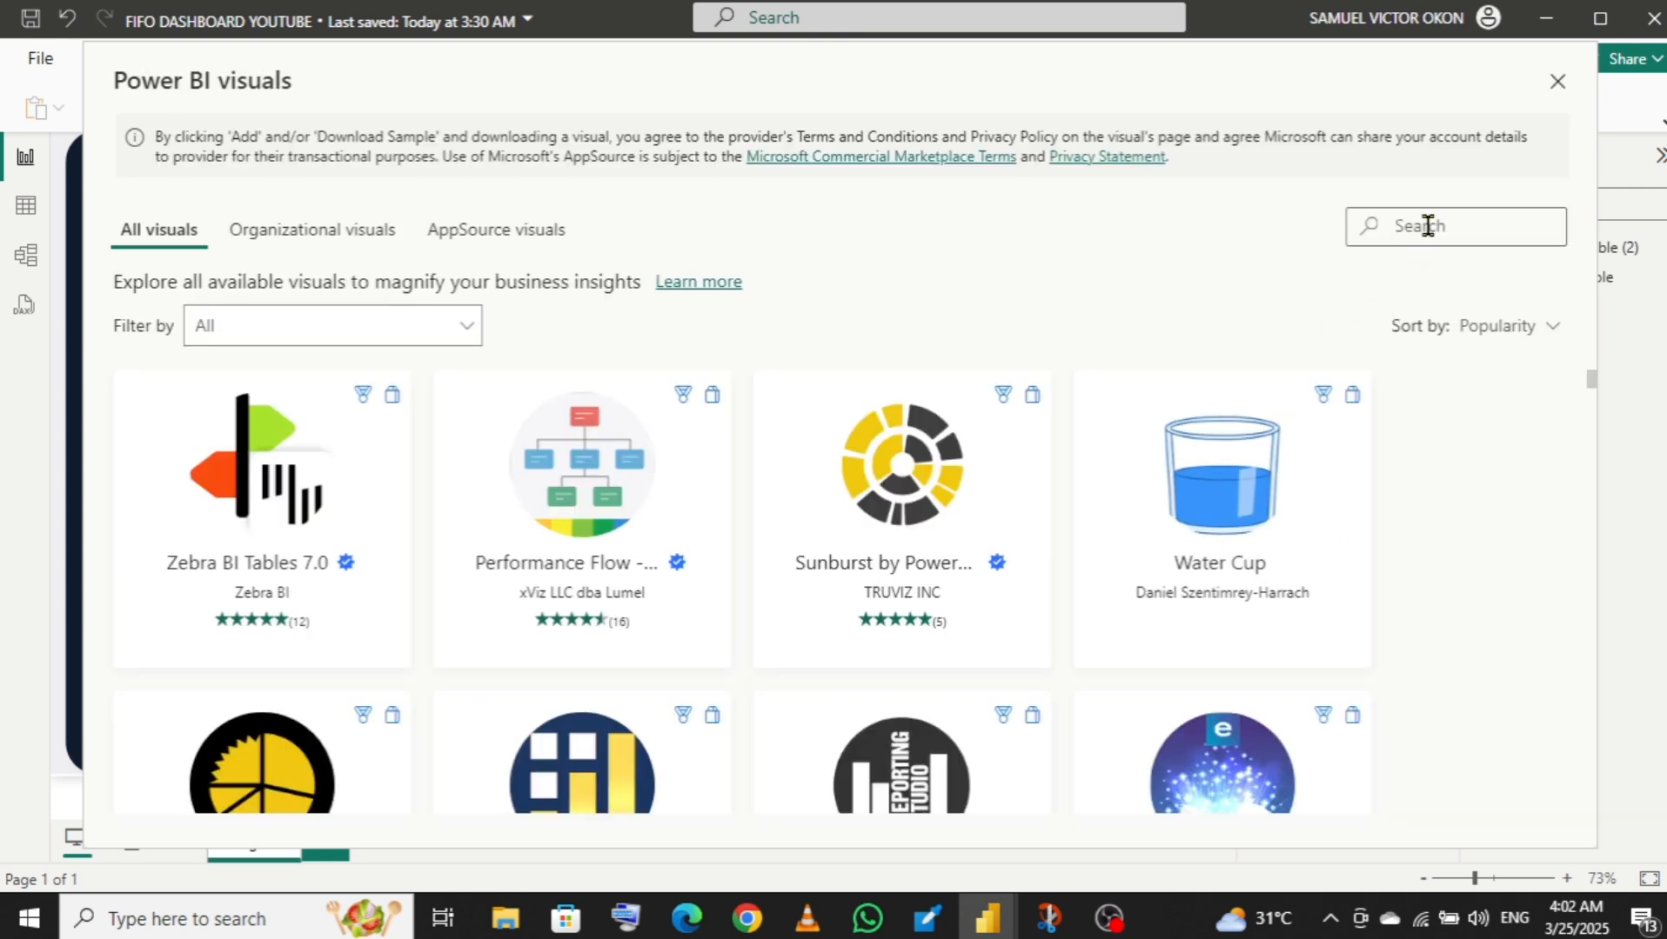
{"action": "type", "text": "simpl"}
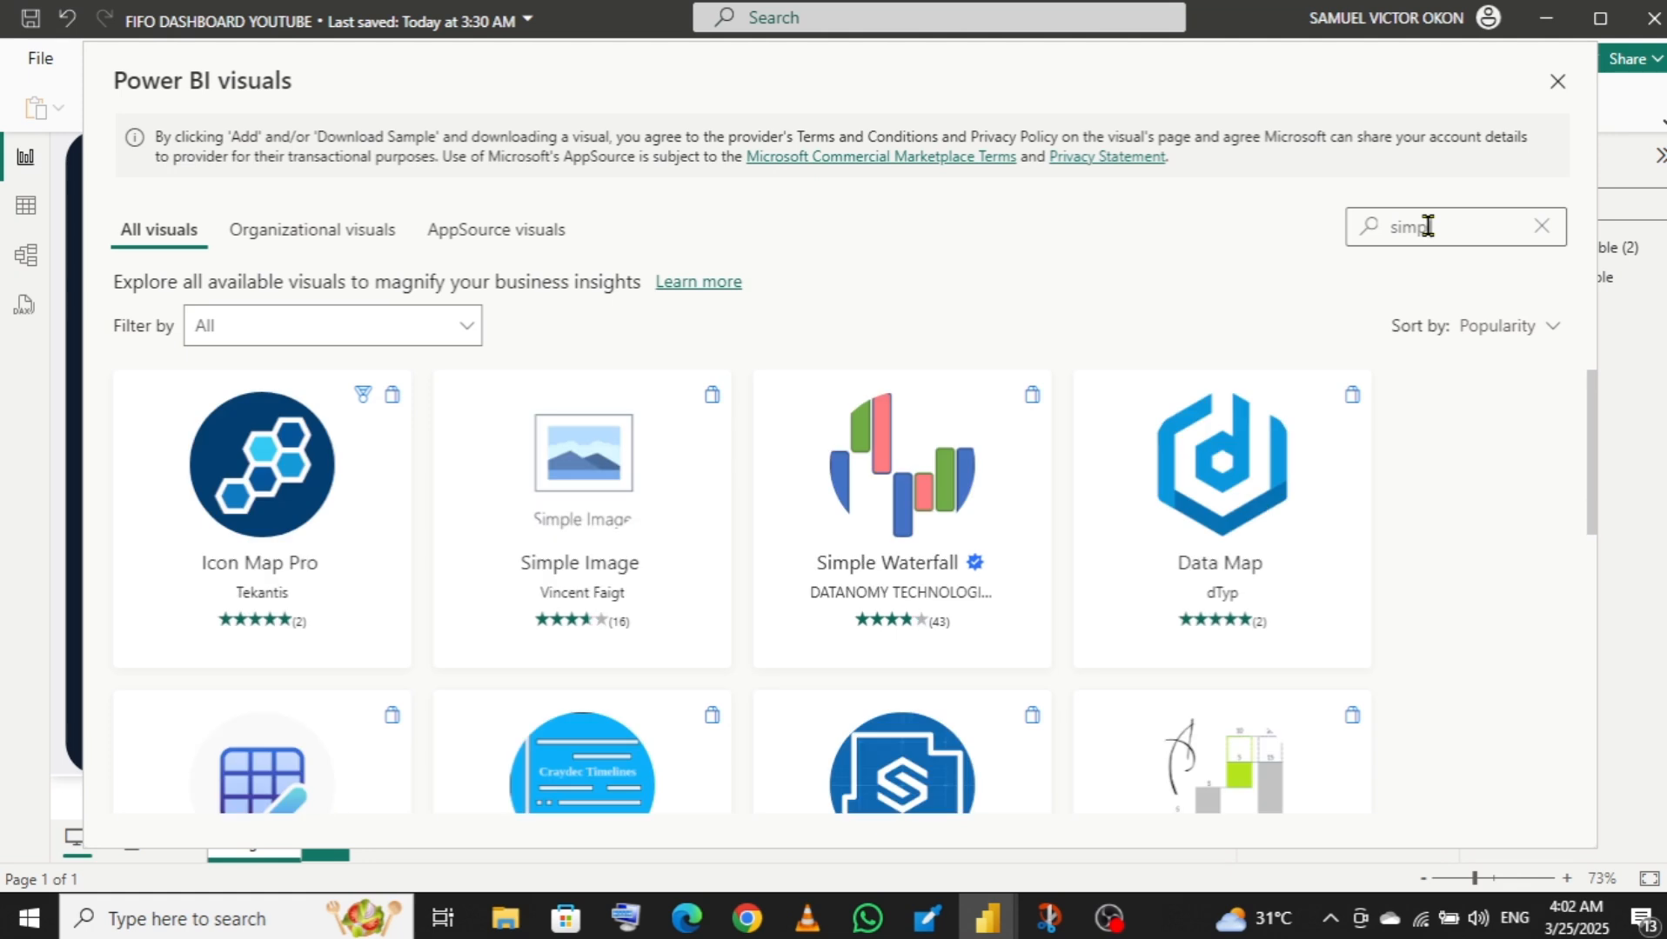
{"action": "left_click", "coordinate": [613, 468]}
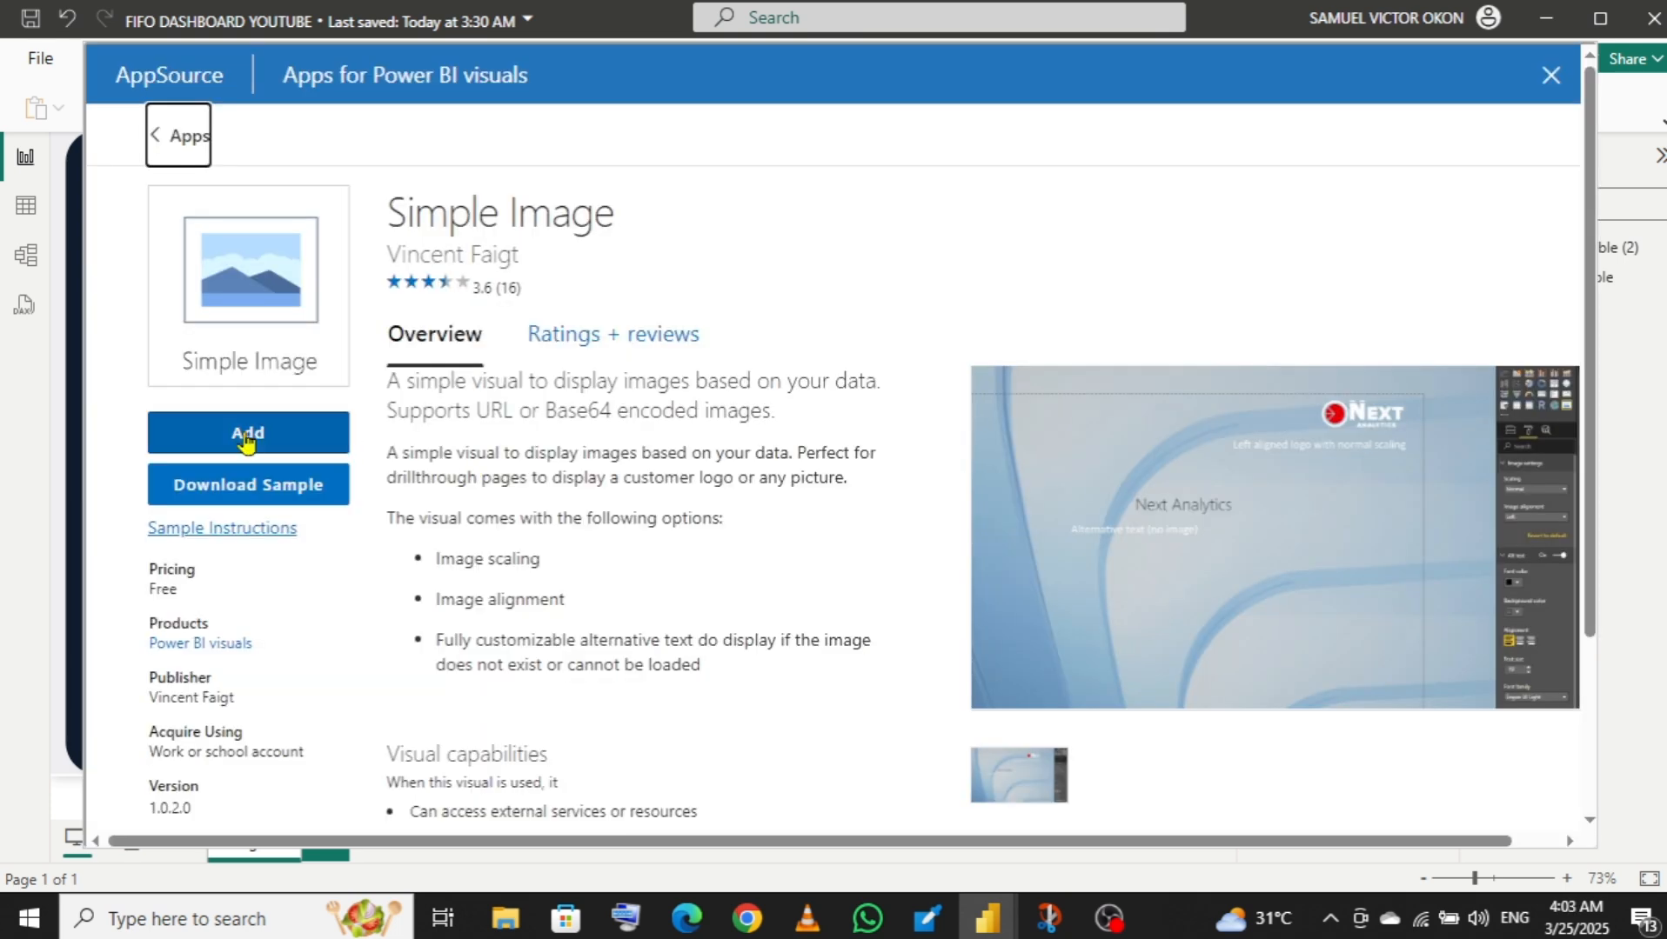
{"action": "left_click", "coordinate": [260, 442]}
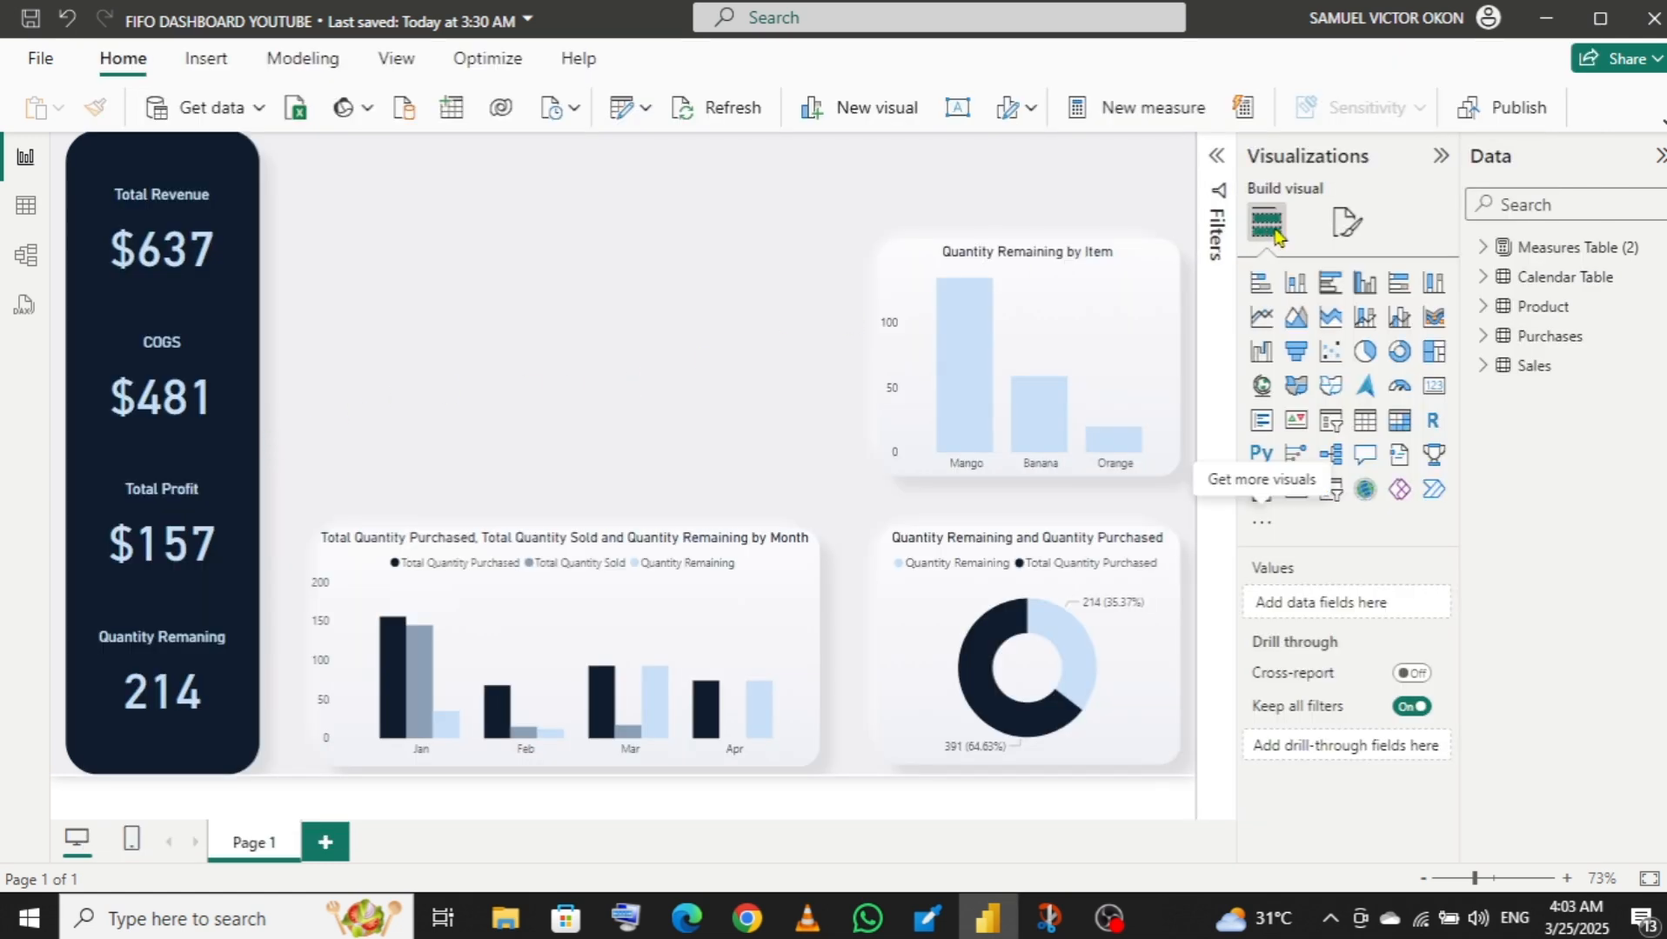
{"action": "left_click", "coordinate": [1263, 525]}
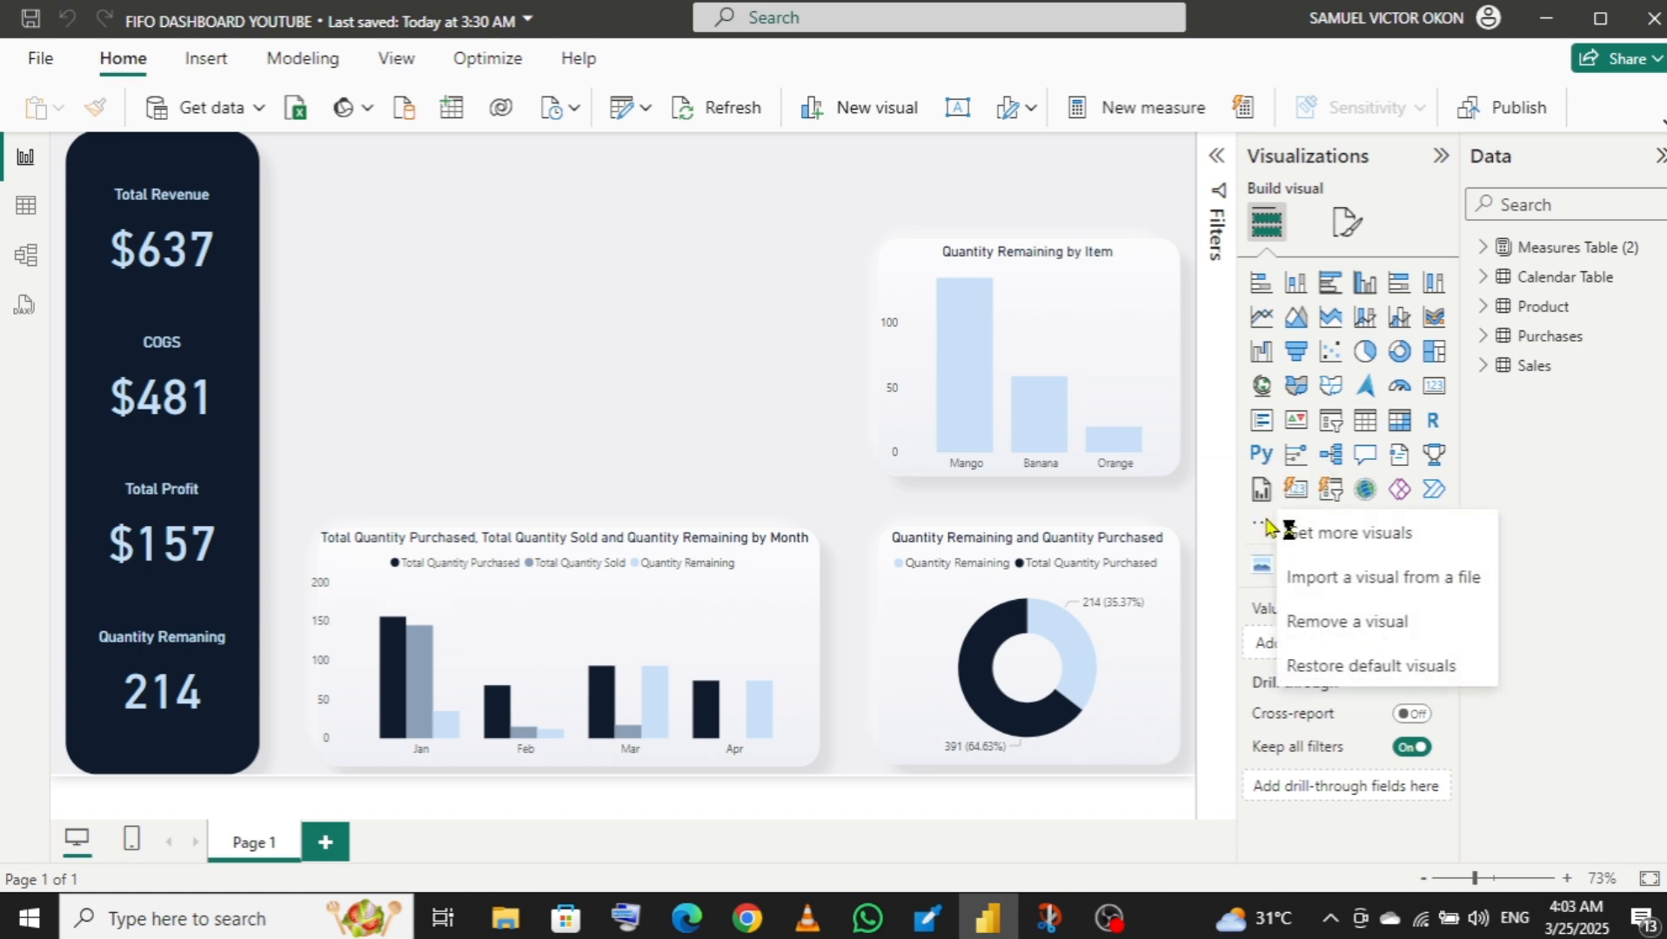
{"action": "left_click", "coordinate": [1367, 539]}
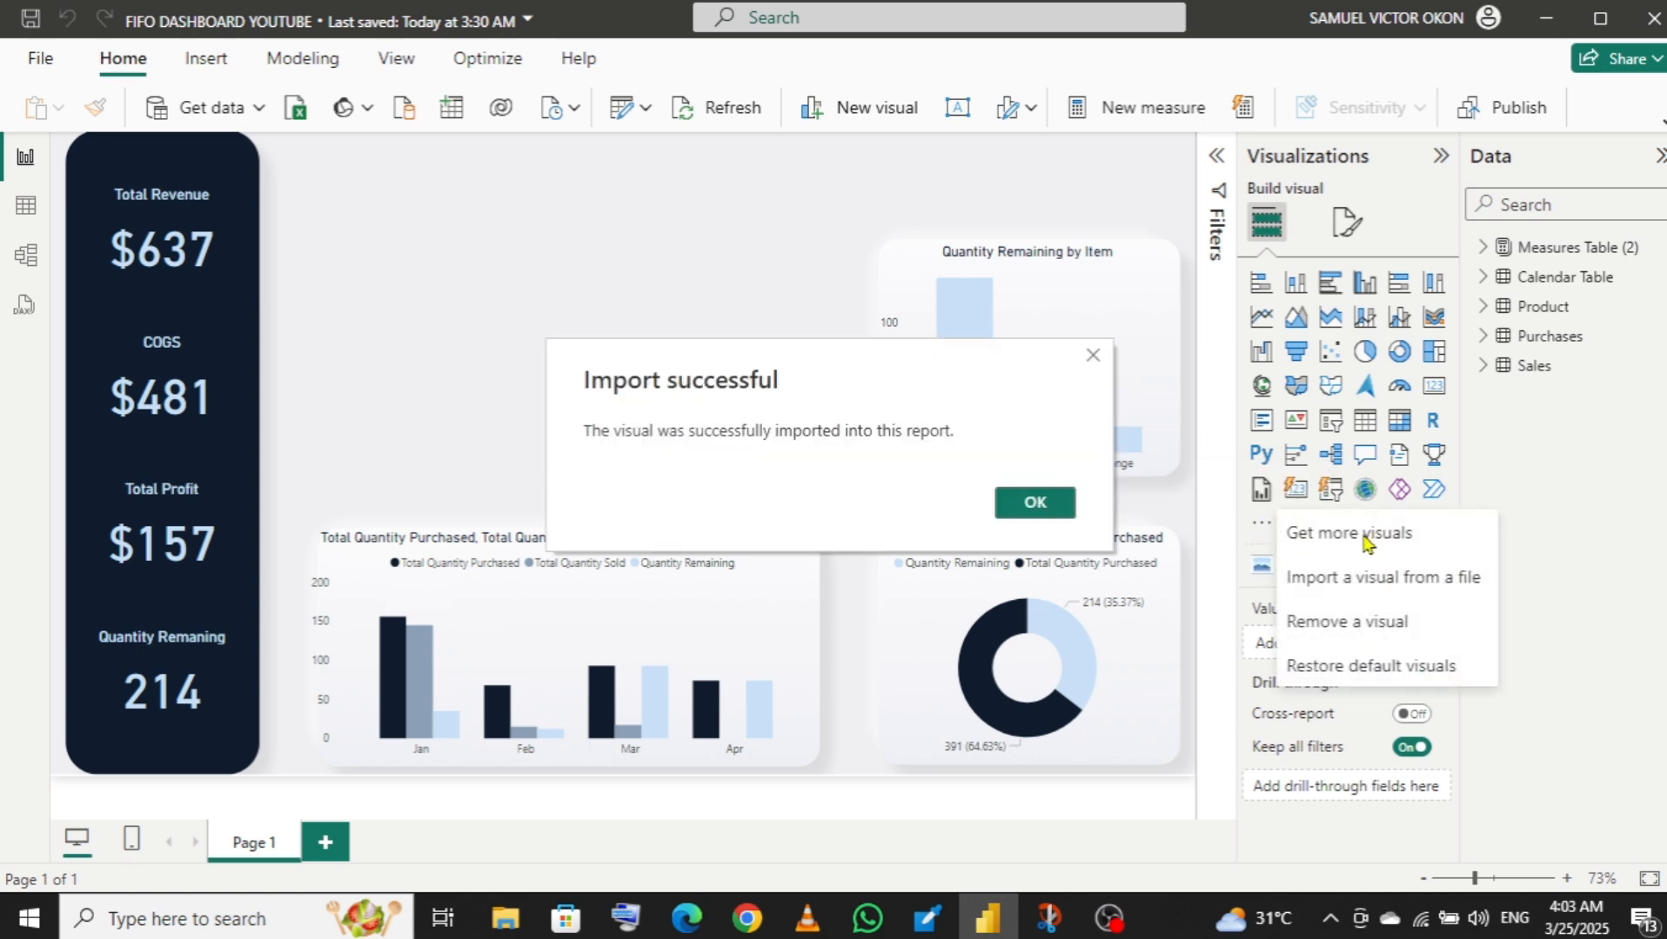
{"action": "left_click", "coordinate": [1044, 501]}
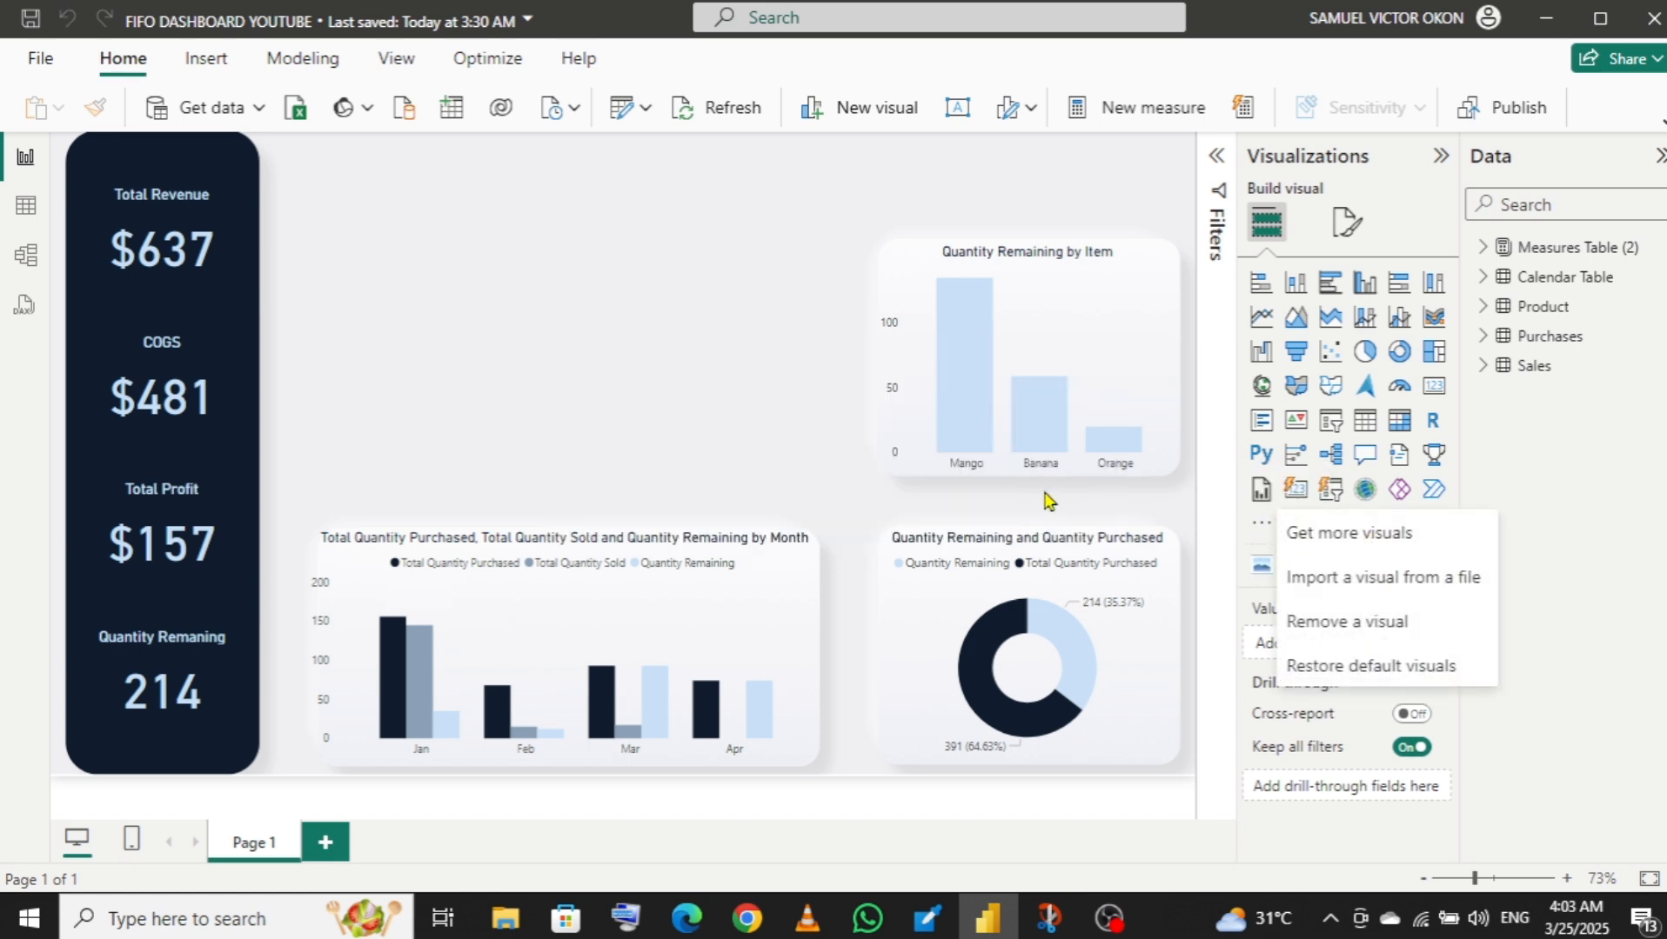
- Search the Power BI visuals gallery for "slicer" and import the Text search slicer visual into the report
{"action": "left_click", "coordinate": [1362, 534]}
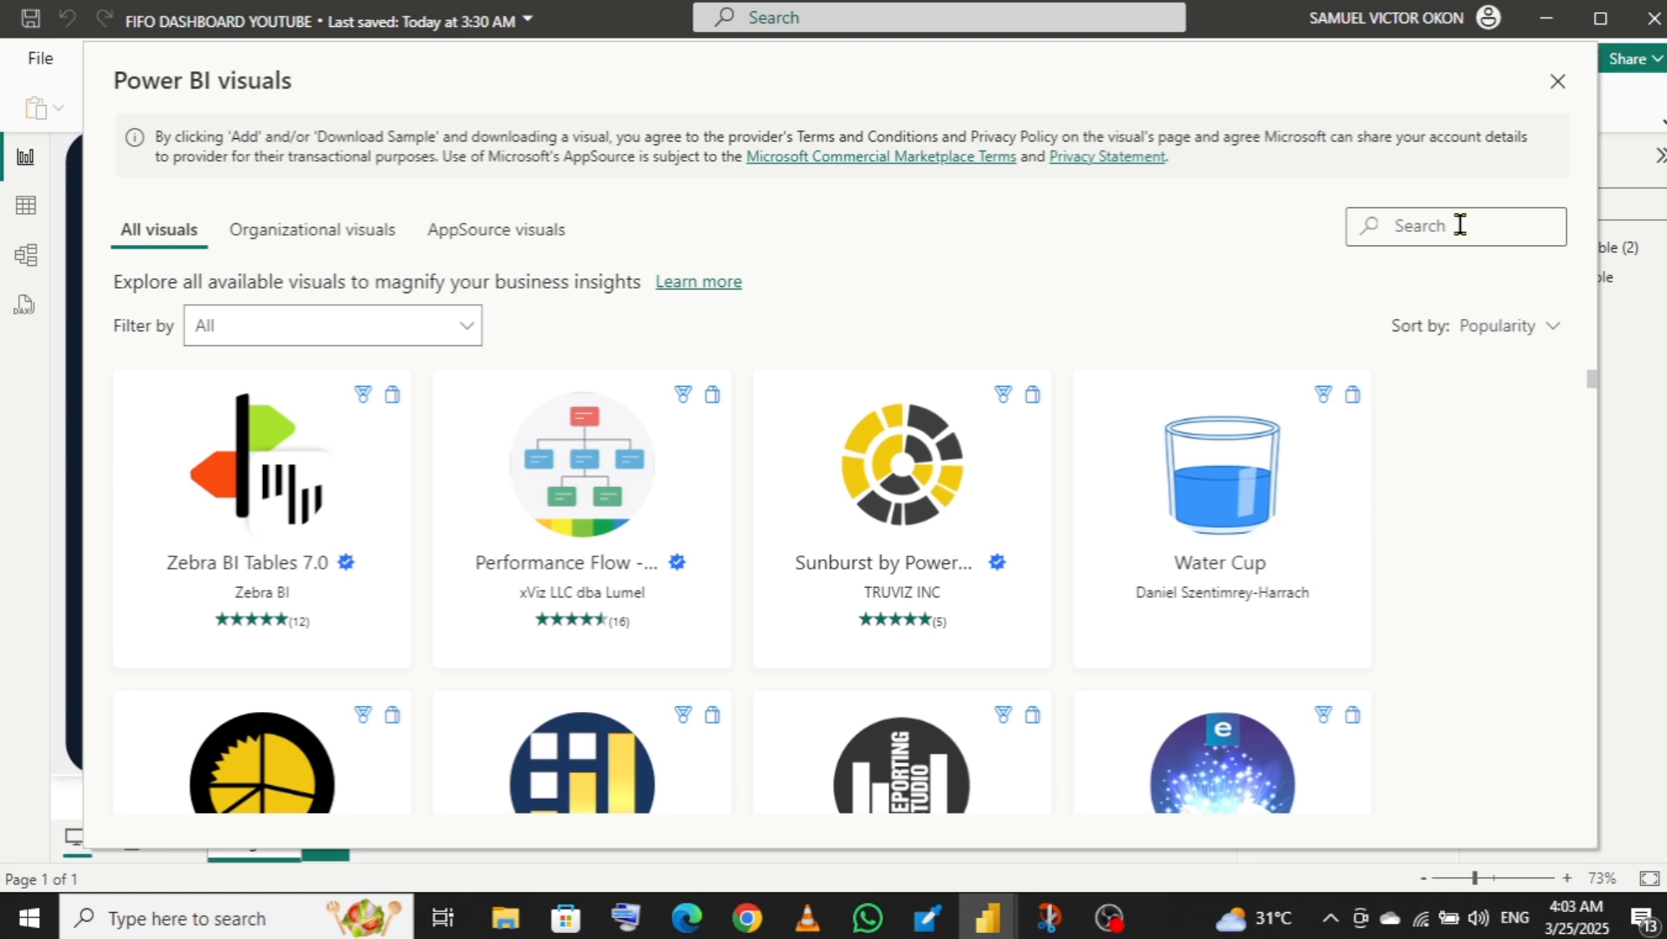
{"action": "type", "text": "slicw"}
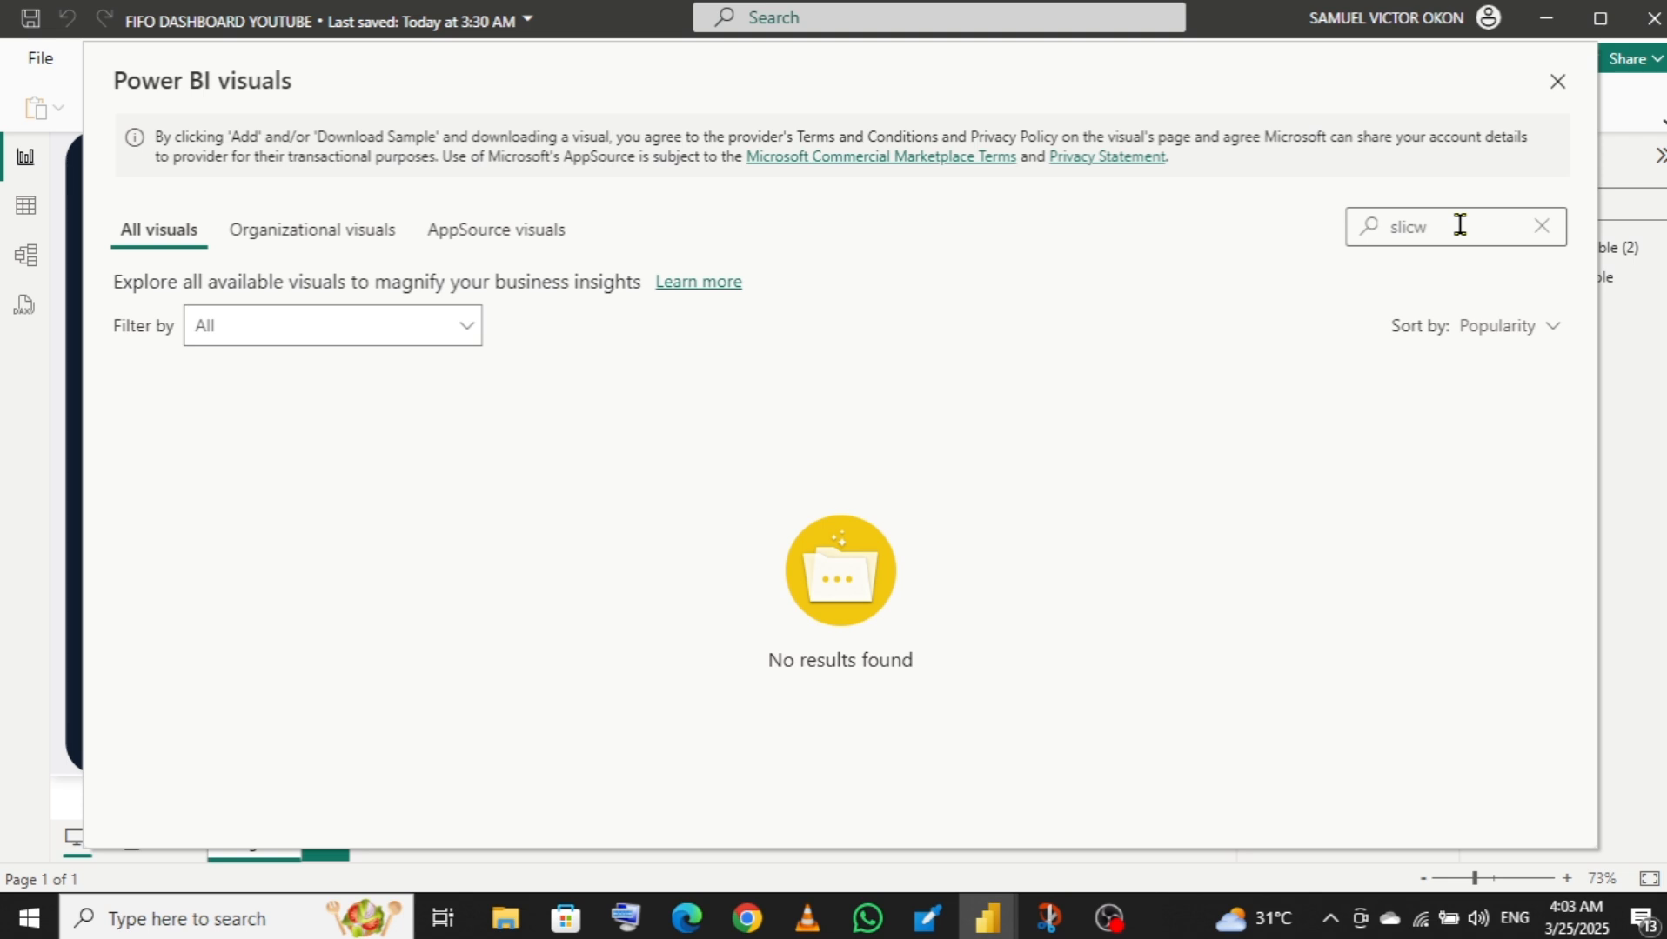
{"action": "key", "text": "BackSpace"}
{"action": "type", "text": "er"}
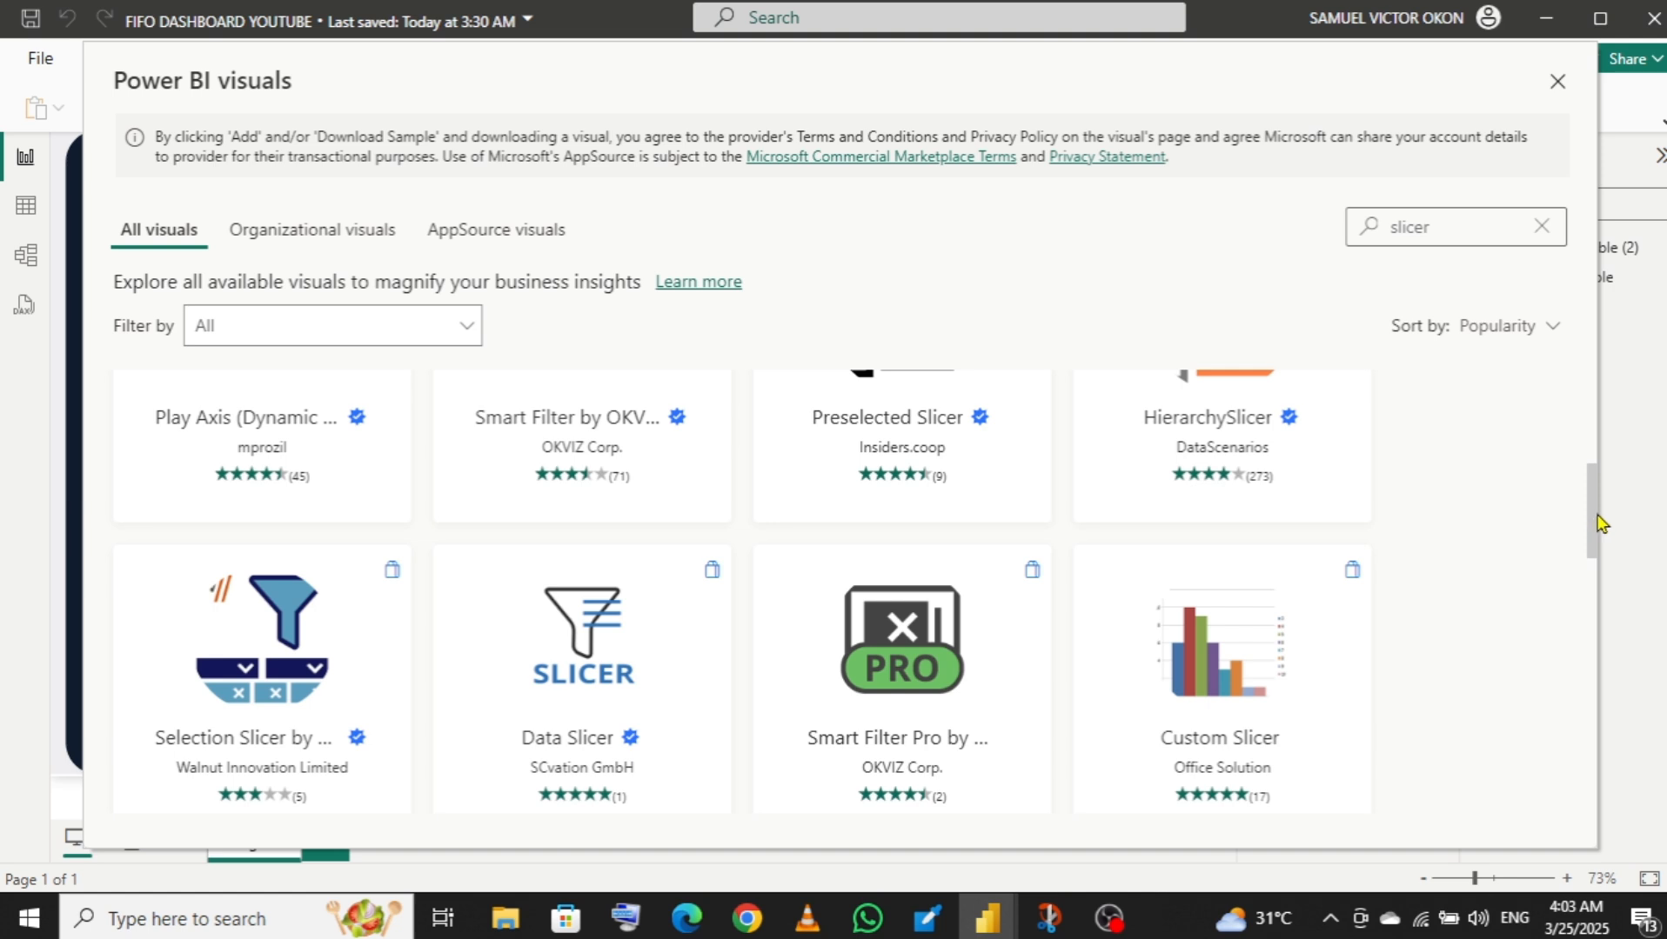
{"action": "left_click_drag", "start_coordinate": [1594, 519], "coordinate": [1578, 408]}
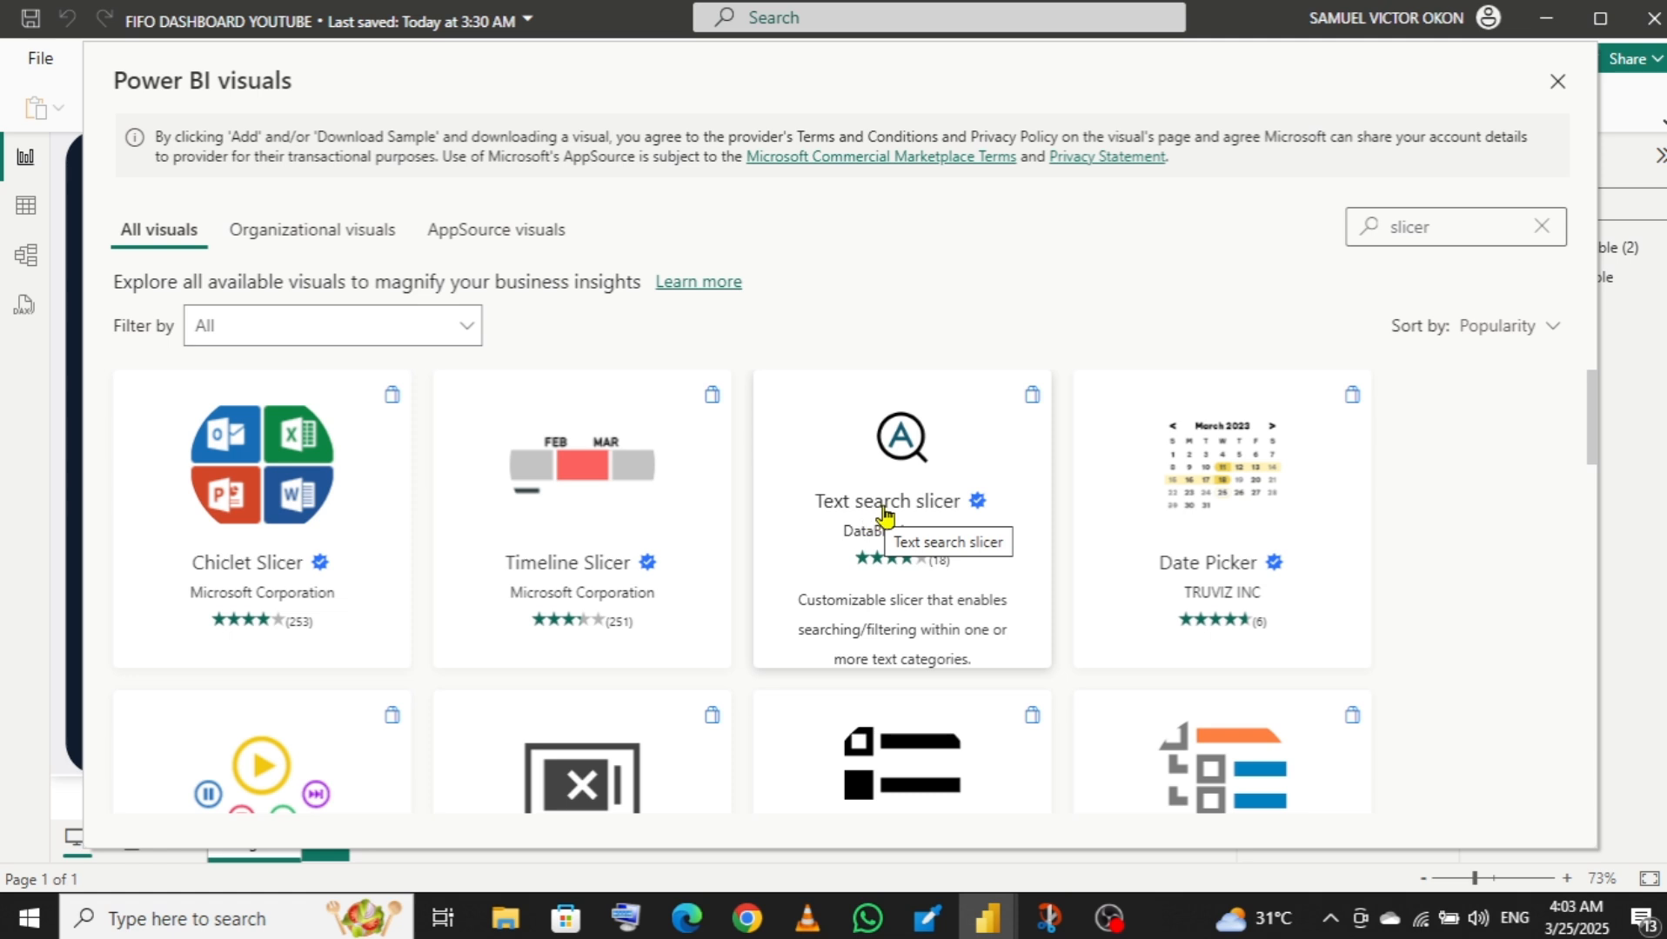
{"action": "left_click", "coordinate": [884, 515]}
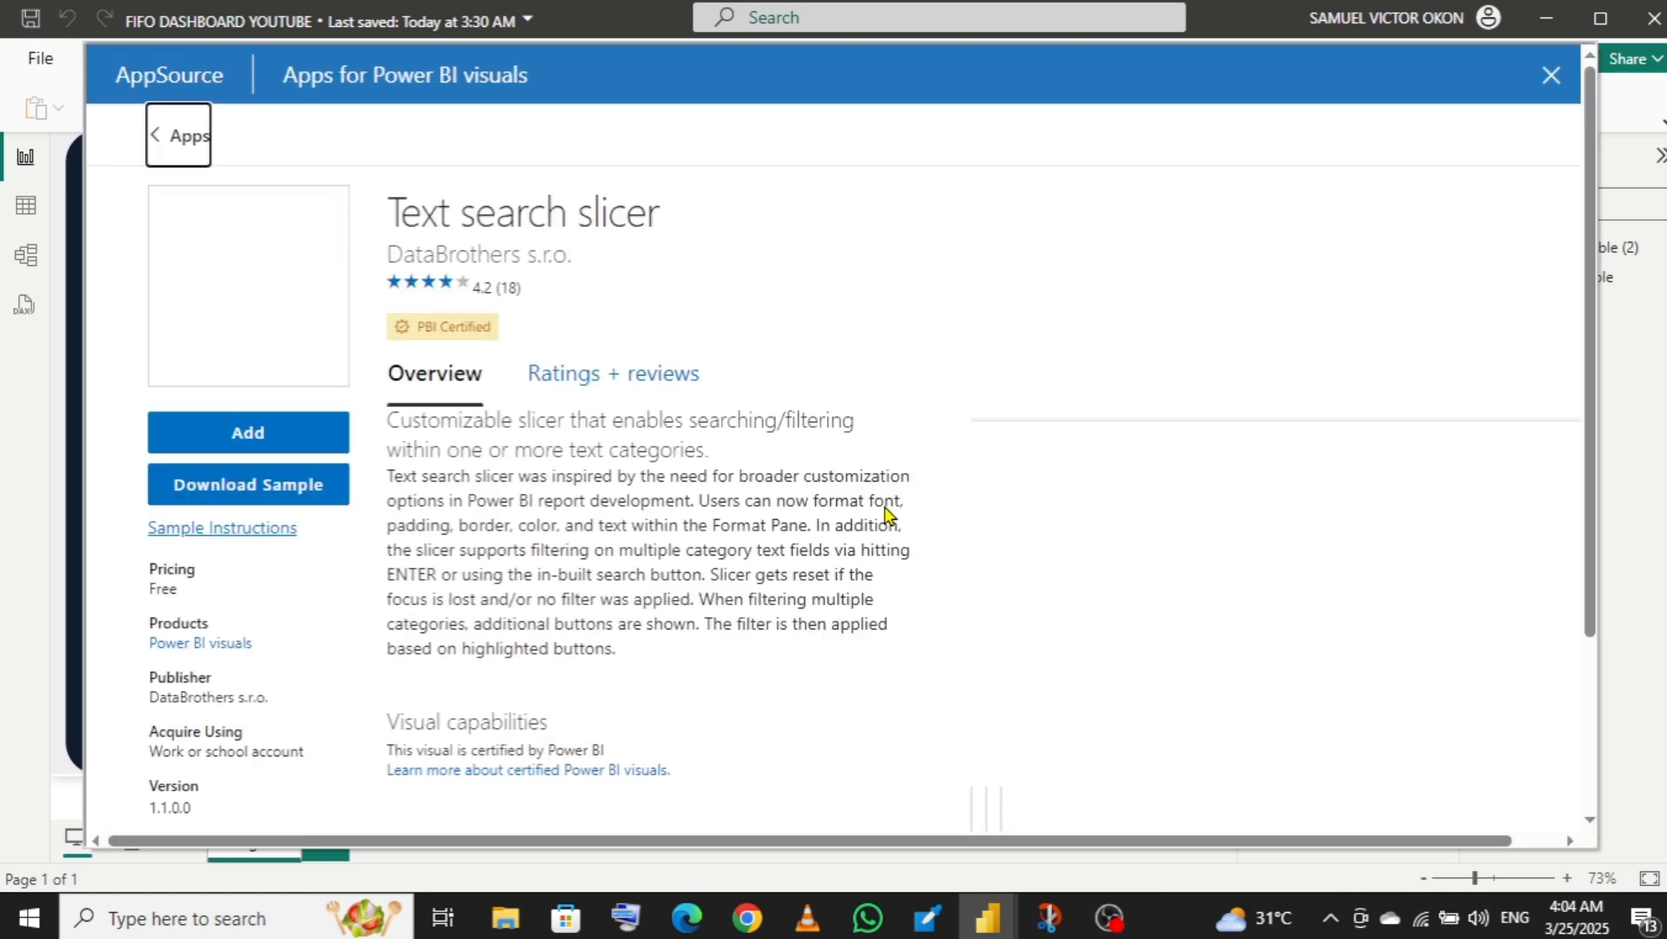
{"action": "left_click", "coordinate": [228, 434]}
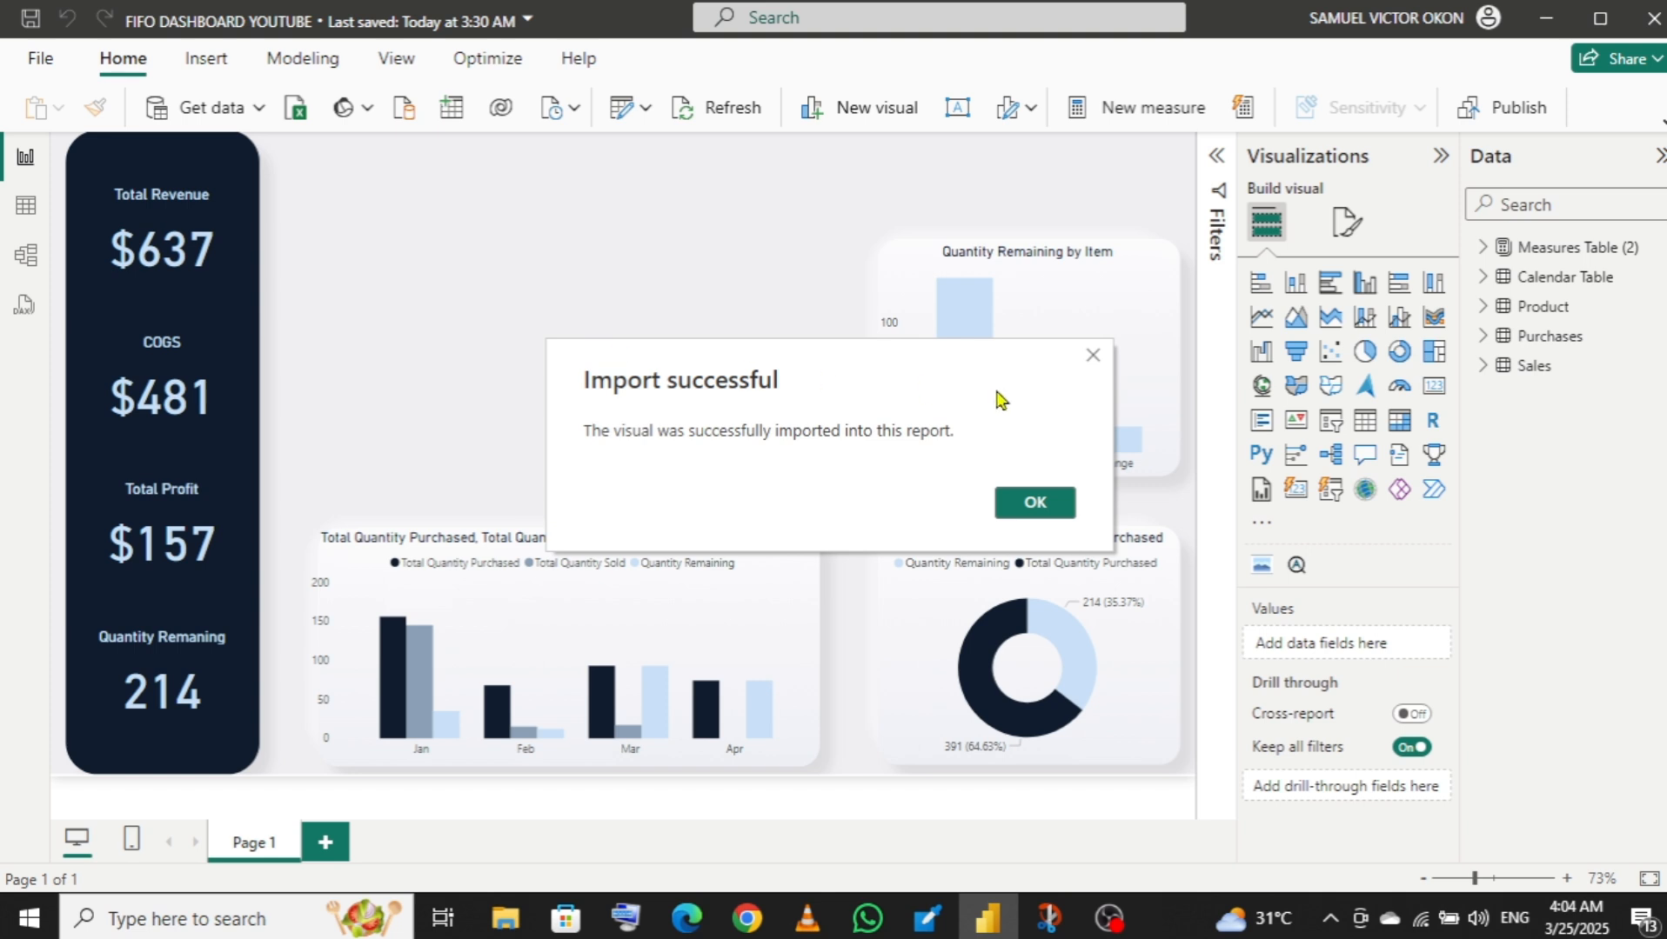
{"action": "left_click", "coordinate": [1026, 504]}
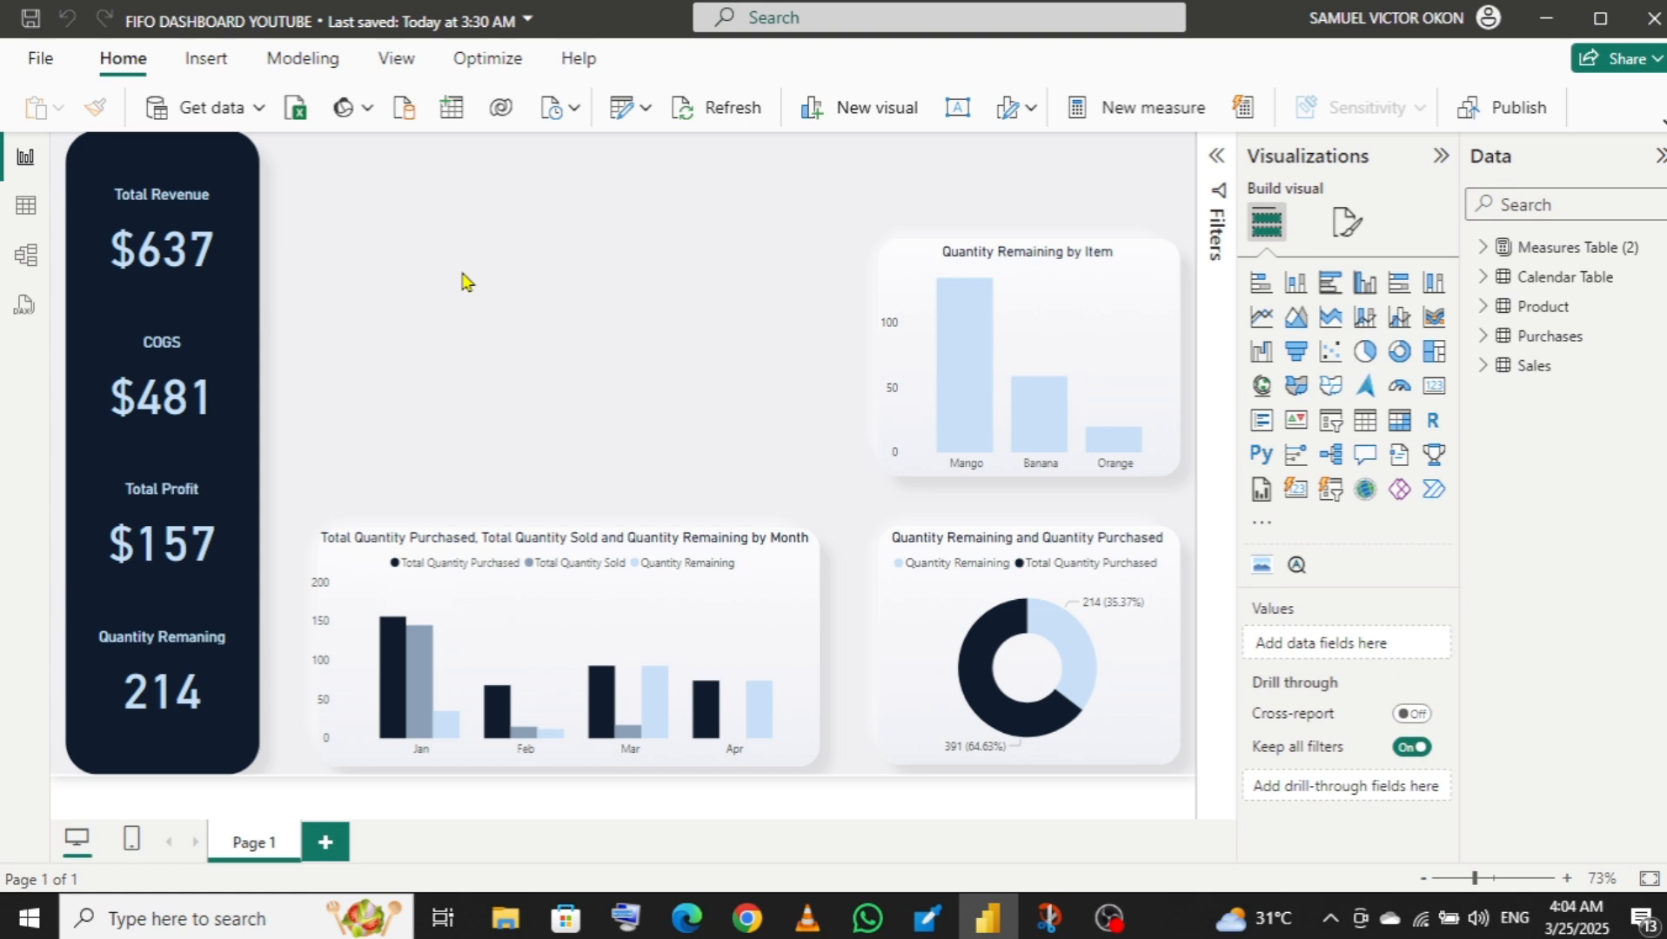
{"action": "left_click", "coordinate": [747, 919]}
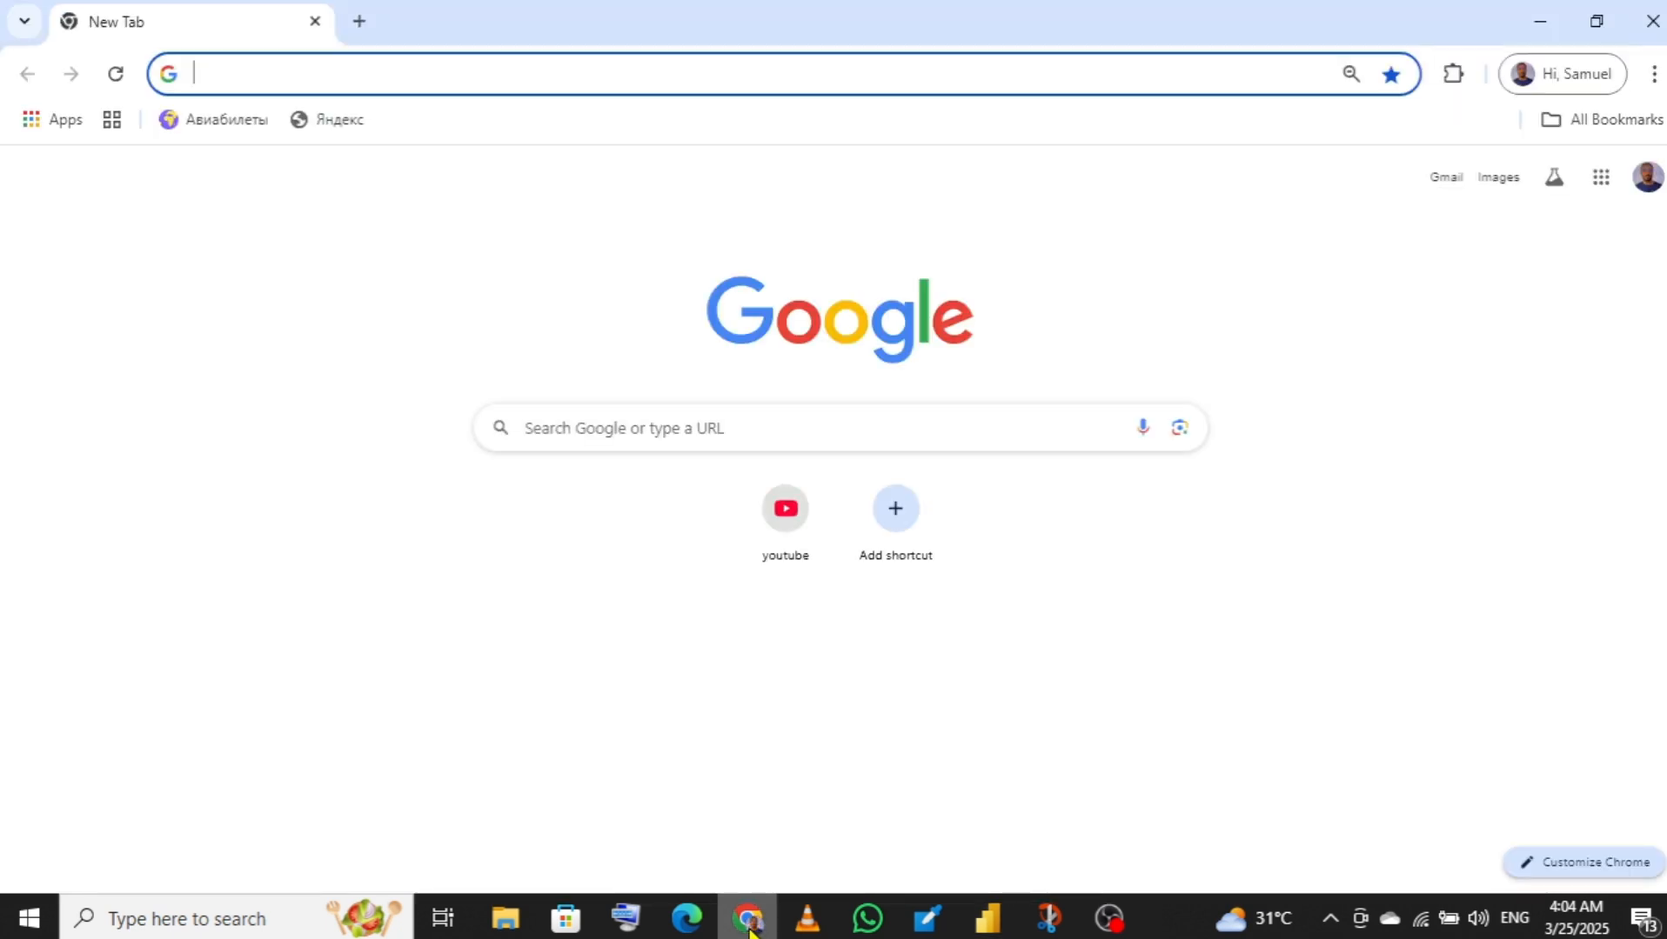
{"action": "left_click", "coordinate": [999, 923]}
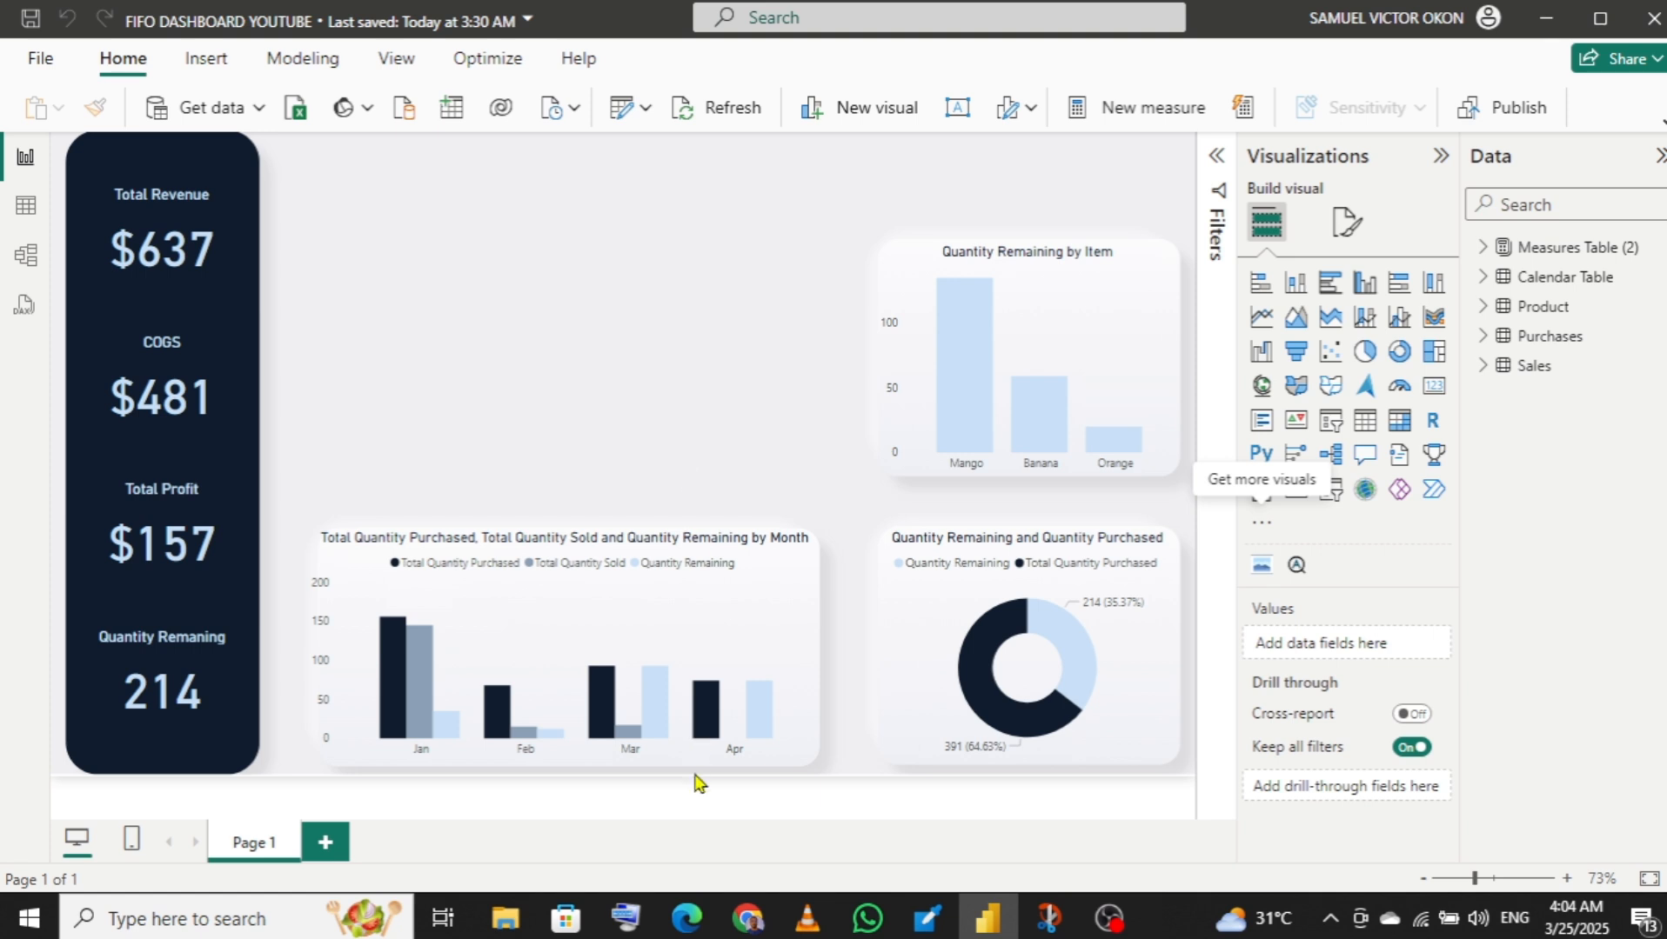
{"action": "left_click", "coordinate": [178, 915]}
{"action": "type", "text": "e"}
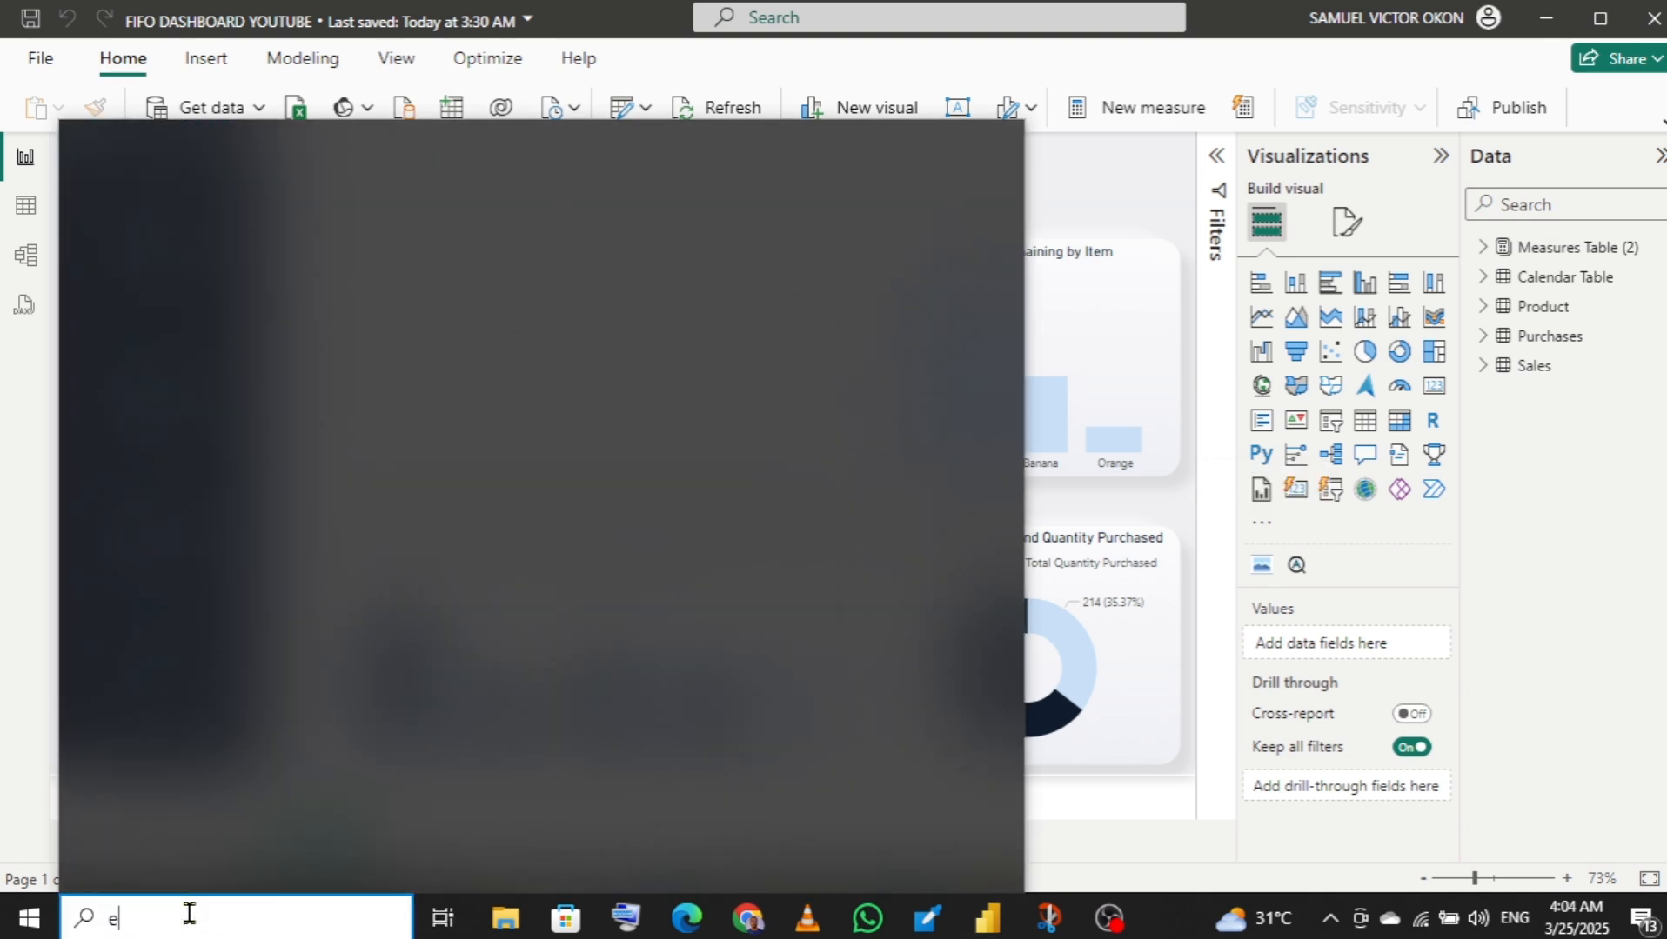
{"action": "type", "text": "xcel"}
{"action": "key", "text": "Escape"}
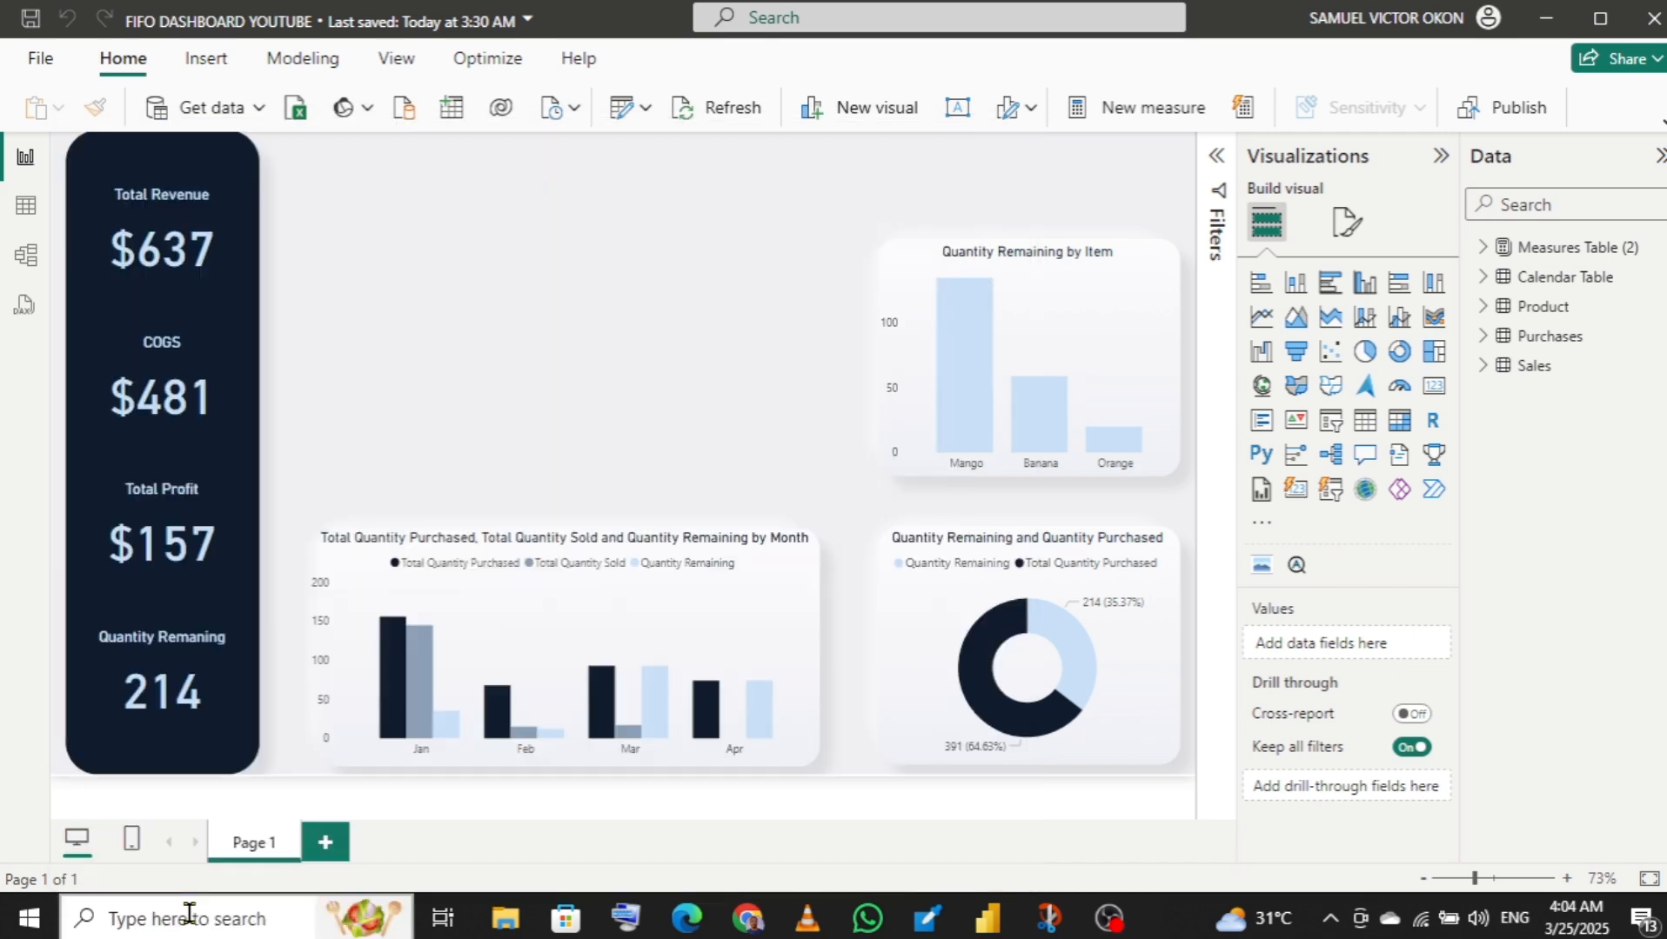
- Switch to Chrome and run a Google search for "mango image"
{"action": "left_click", "coordinate": [745, 924]}
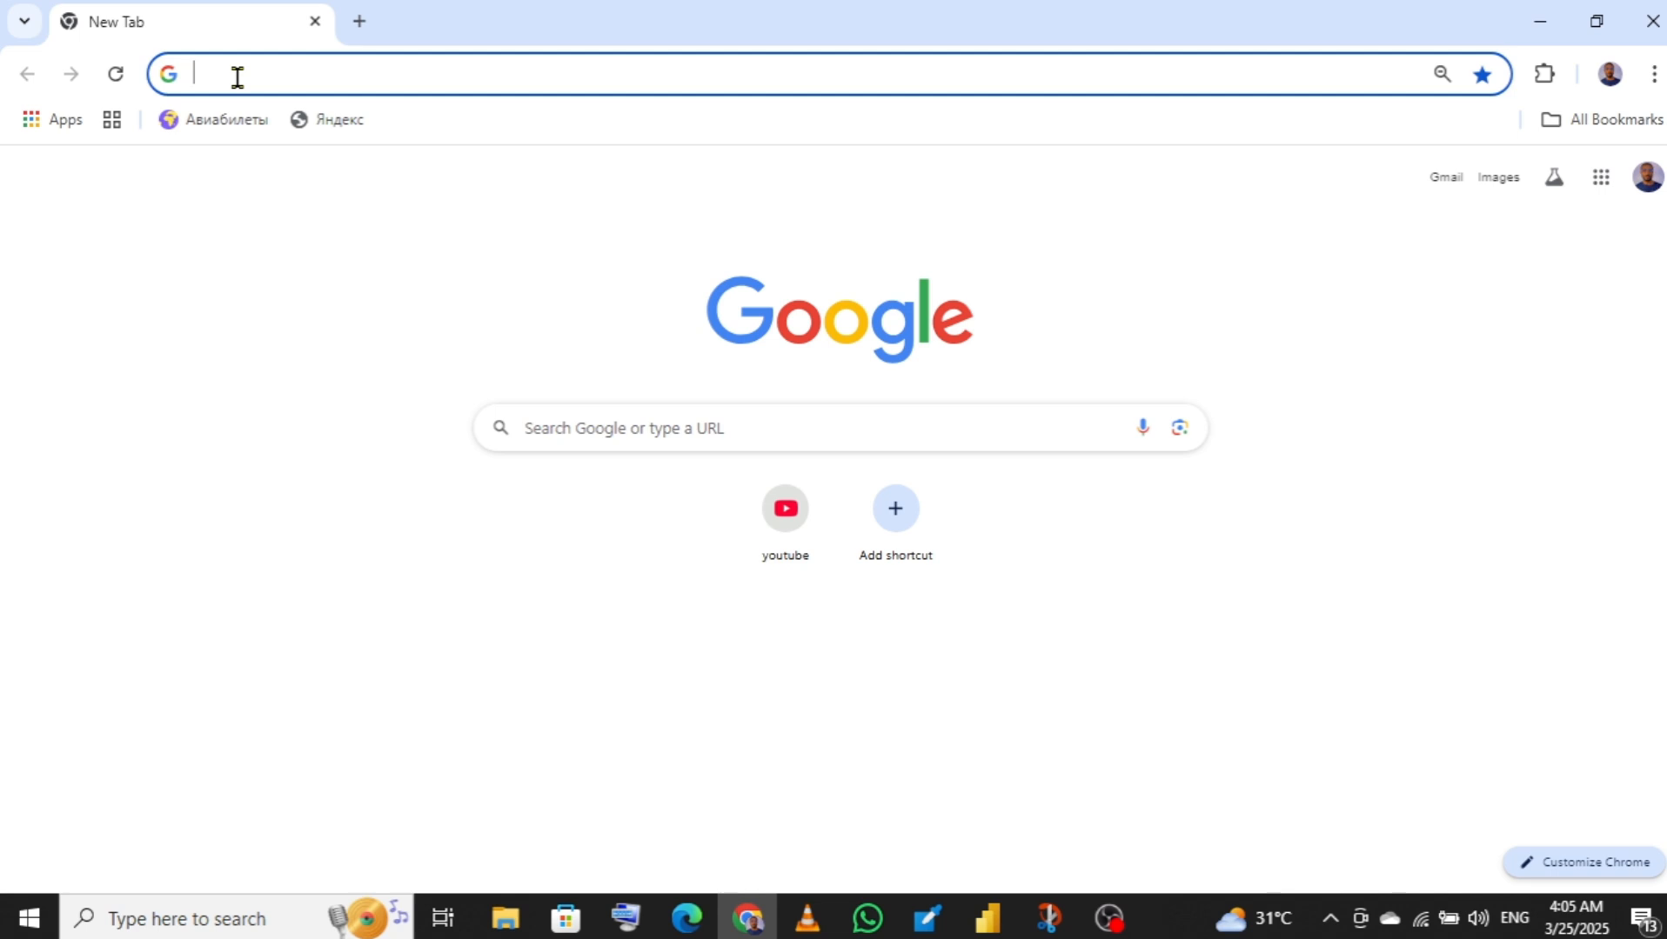
{"action": "type", "text": "mango image"}
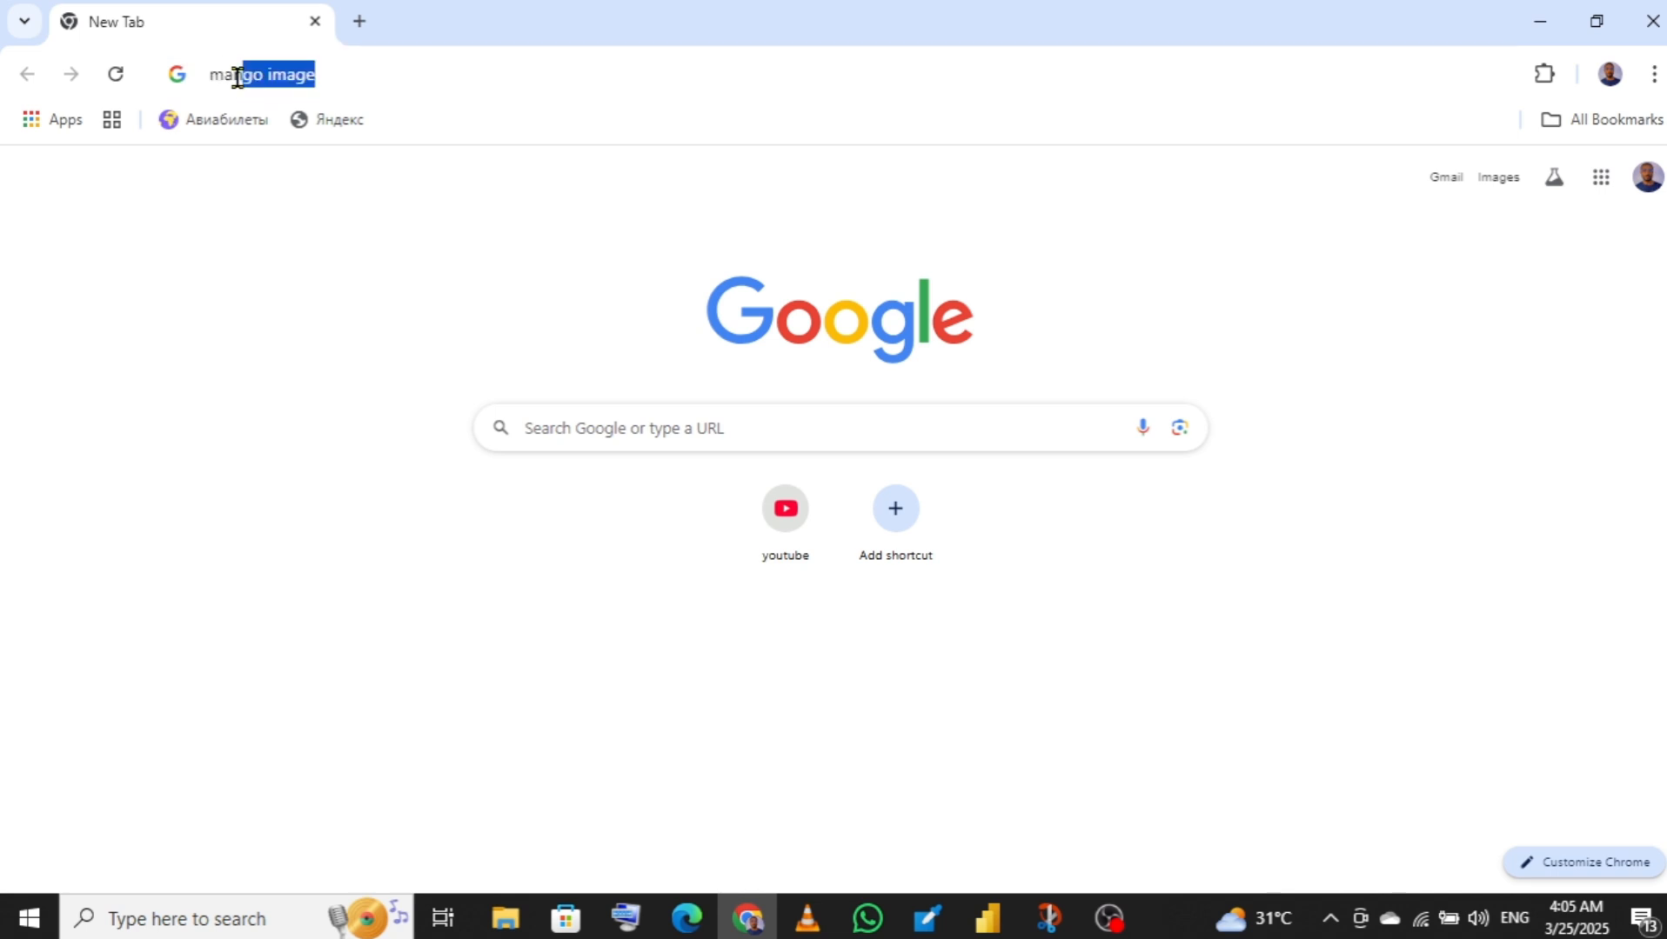
{"action": "left_click", "coordinate": [336, 71]}
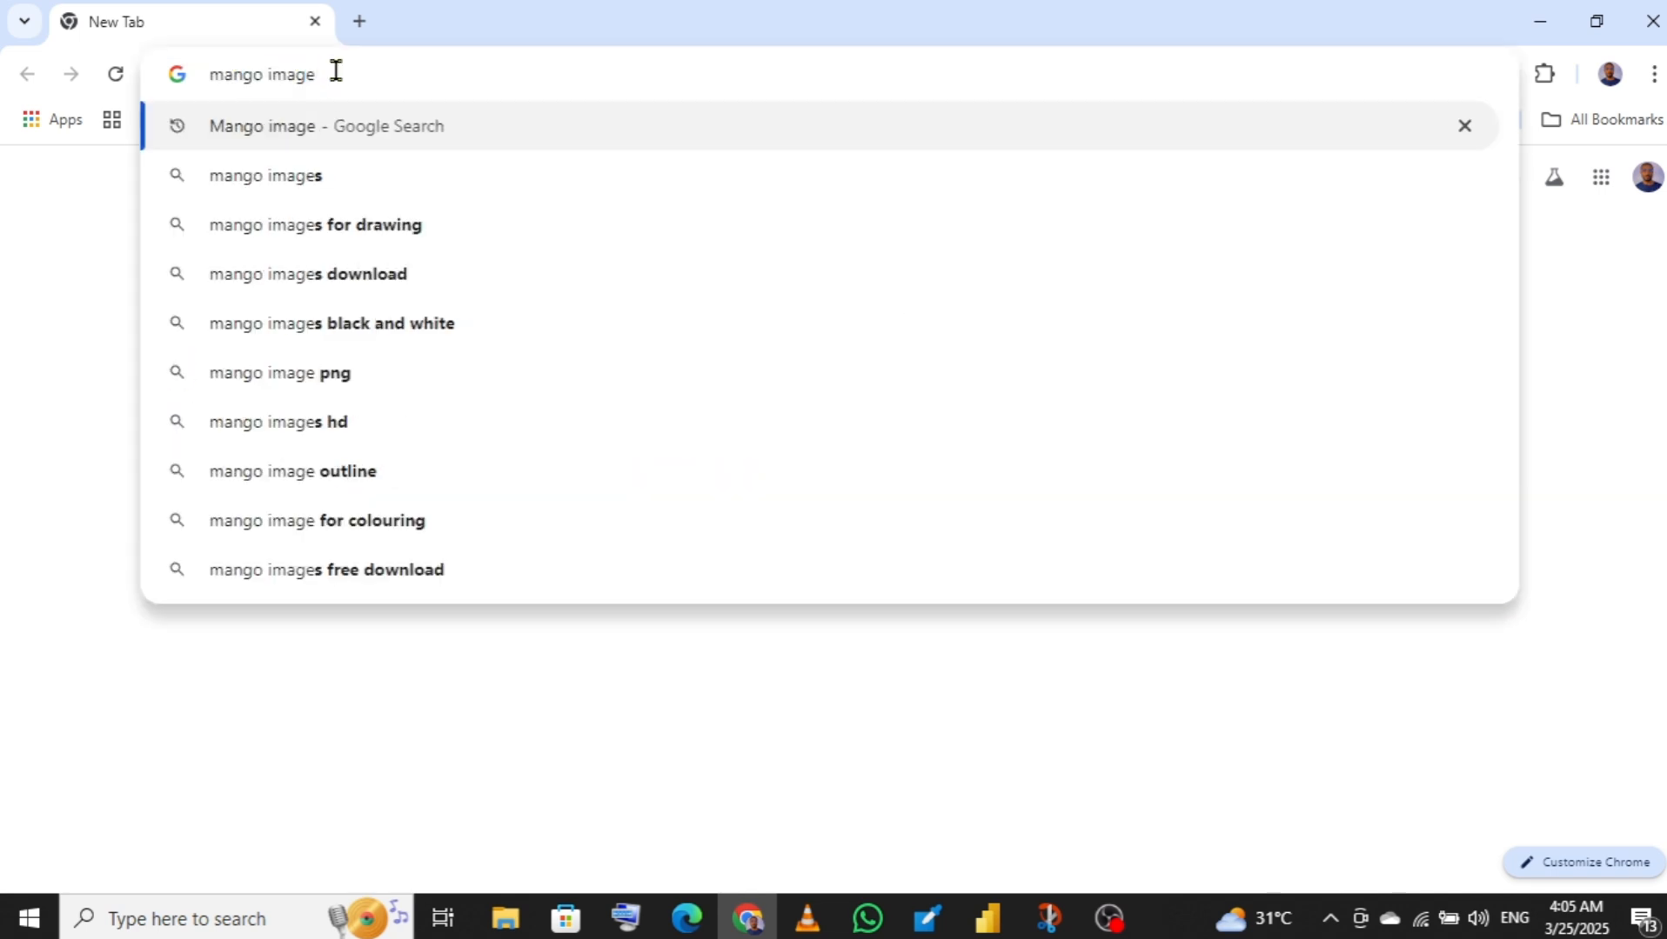
{"action": "key", "text": "Return"}
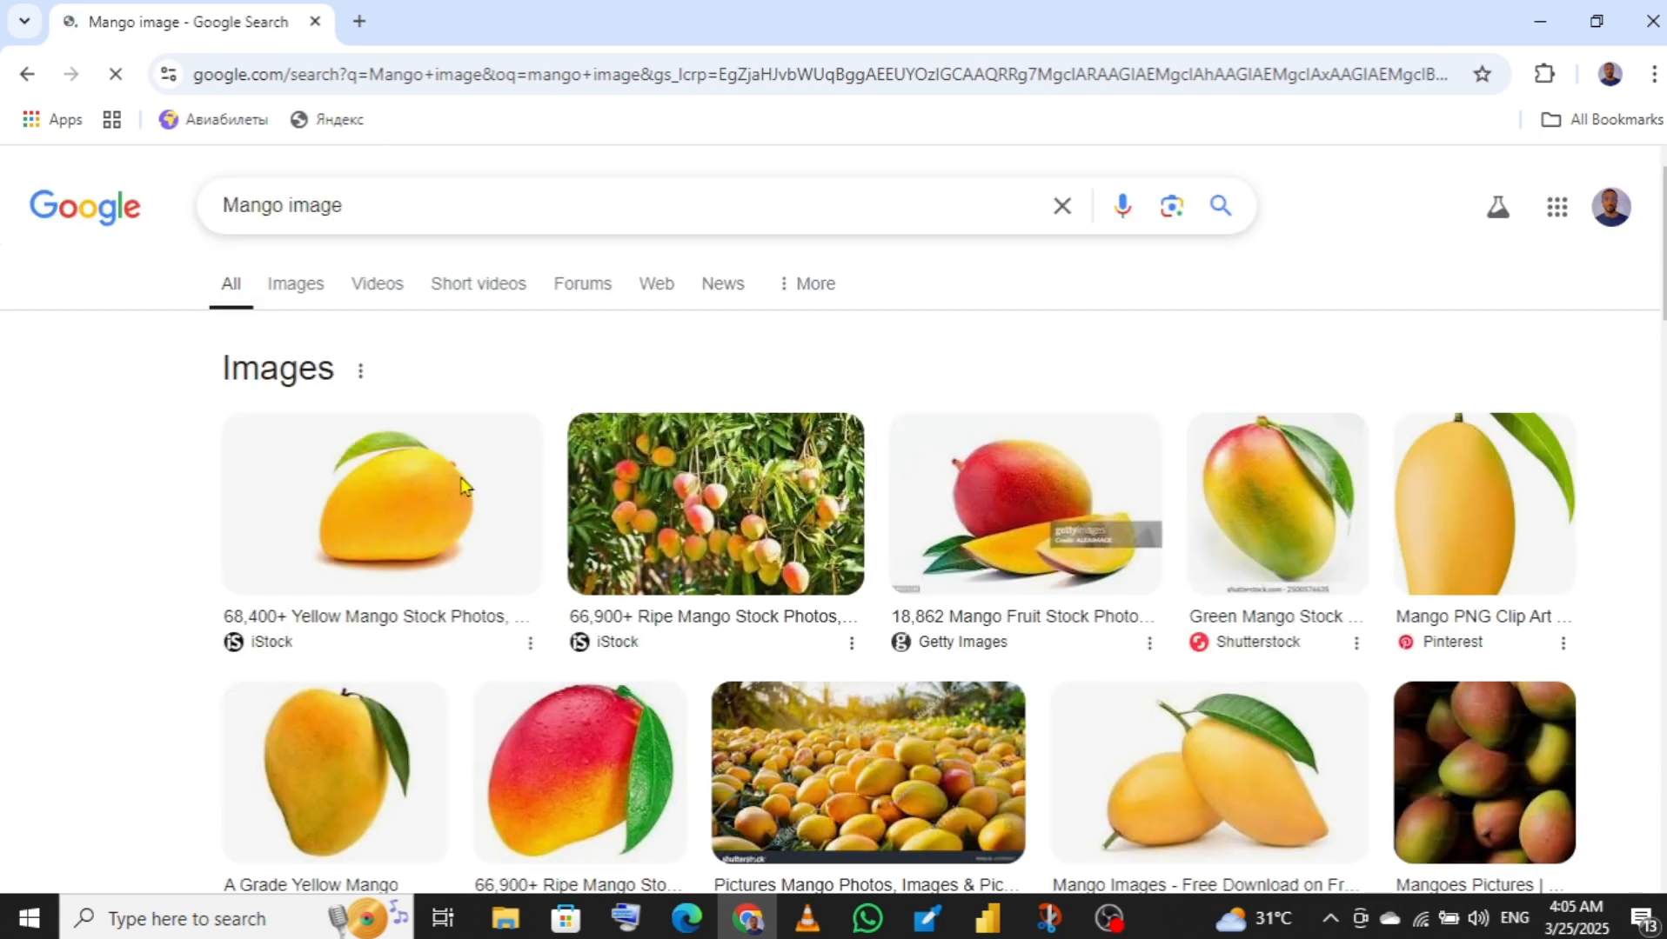
- Save the first yellow mango image from the search results to the Downloads folder as "mango youtiube"
{"action": "right_click", "coordinate": [419, 514]}
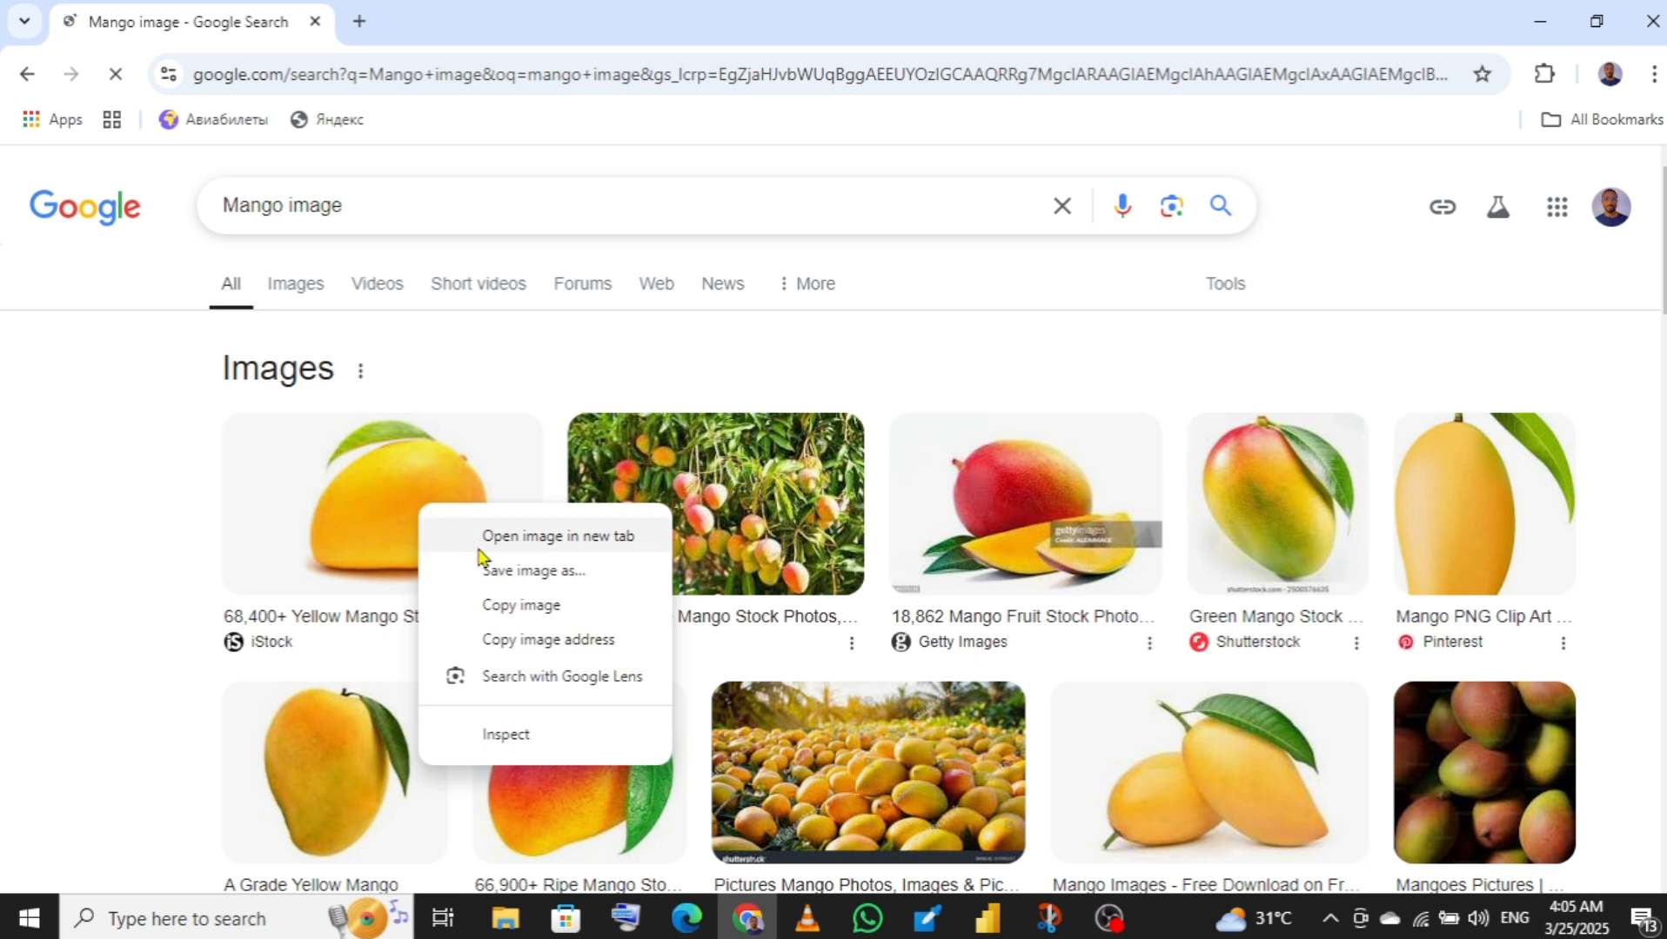
{"action": "left_click", "coordinate": [535, 580]}
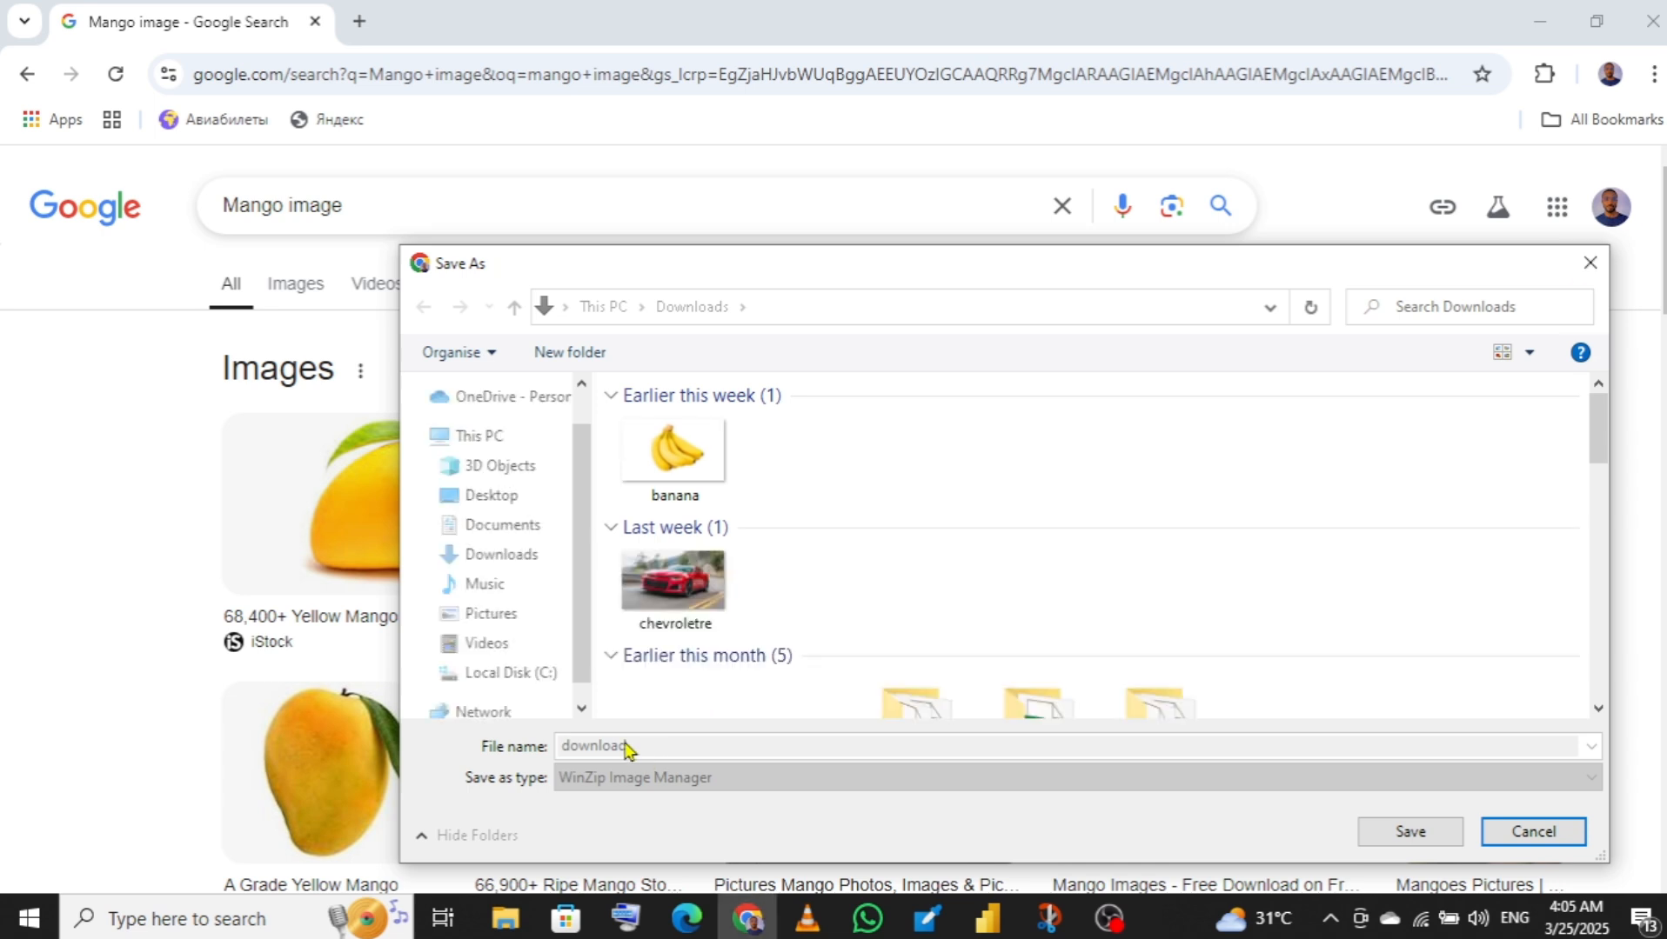
{"action": "type", "text": "ma"}
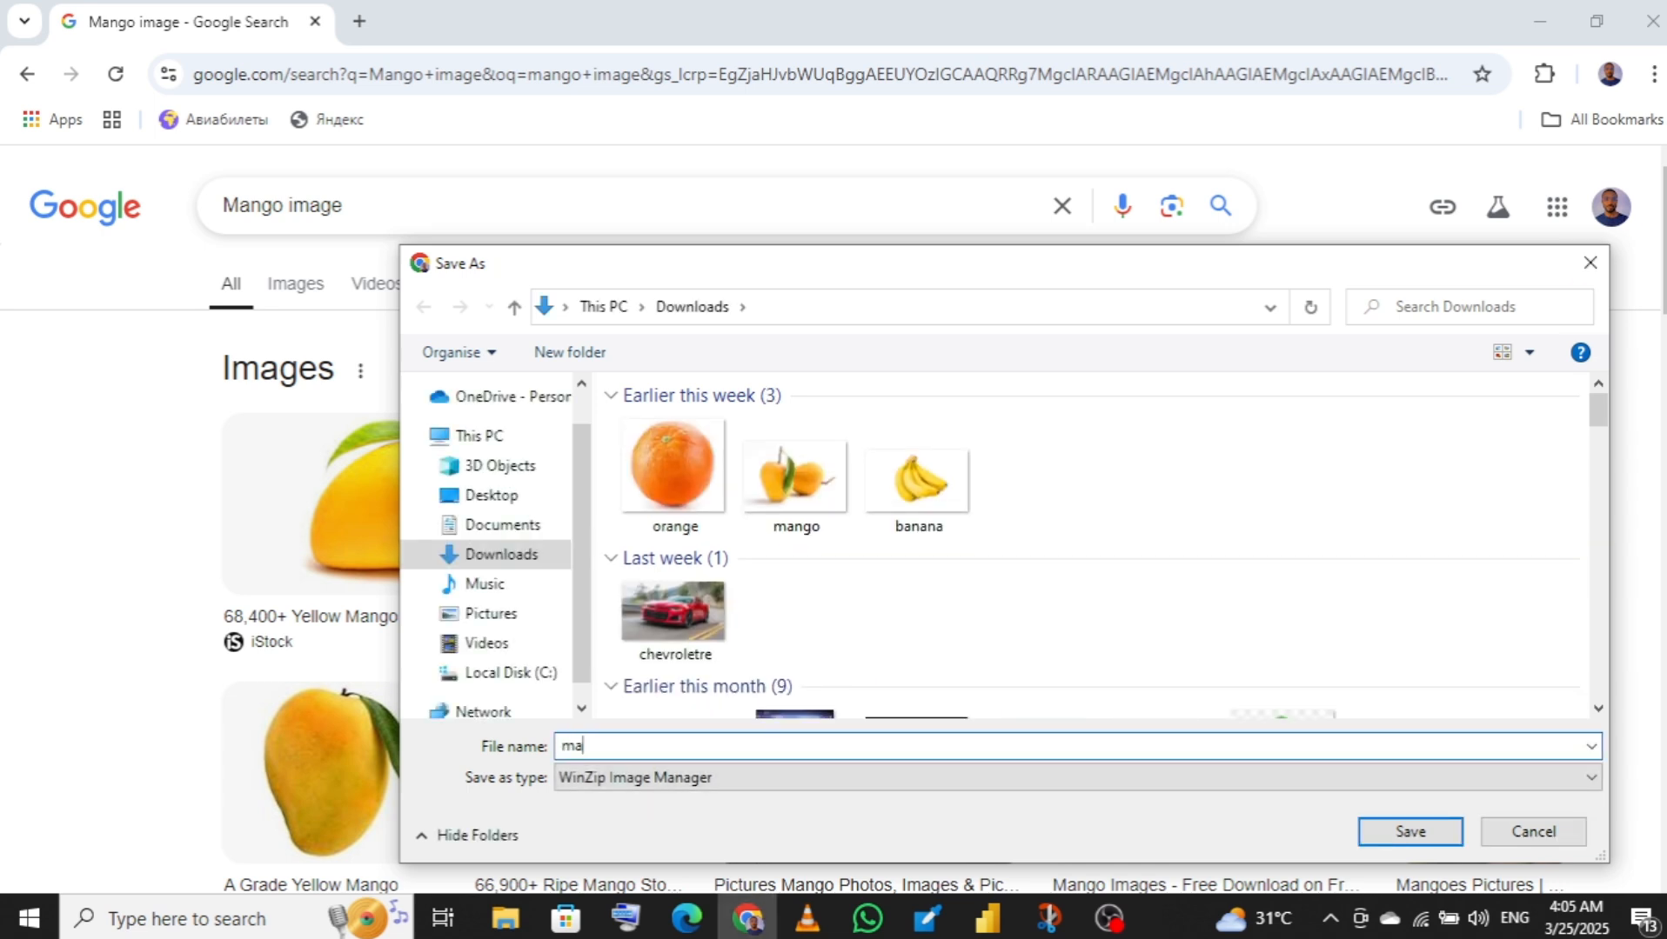
{"action": "type", "text": "ngo youtiub"}
{"action": "key", "text": "BackSpace"}
{"action": "key", "text": "BackSpace"}
{"action": "key", "text": "BackSpace"}
{"action": "type", "text": "ube"}
{"action": "left_click", "coordinate": [1405, 835]}
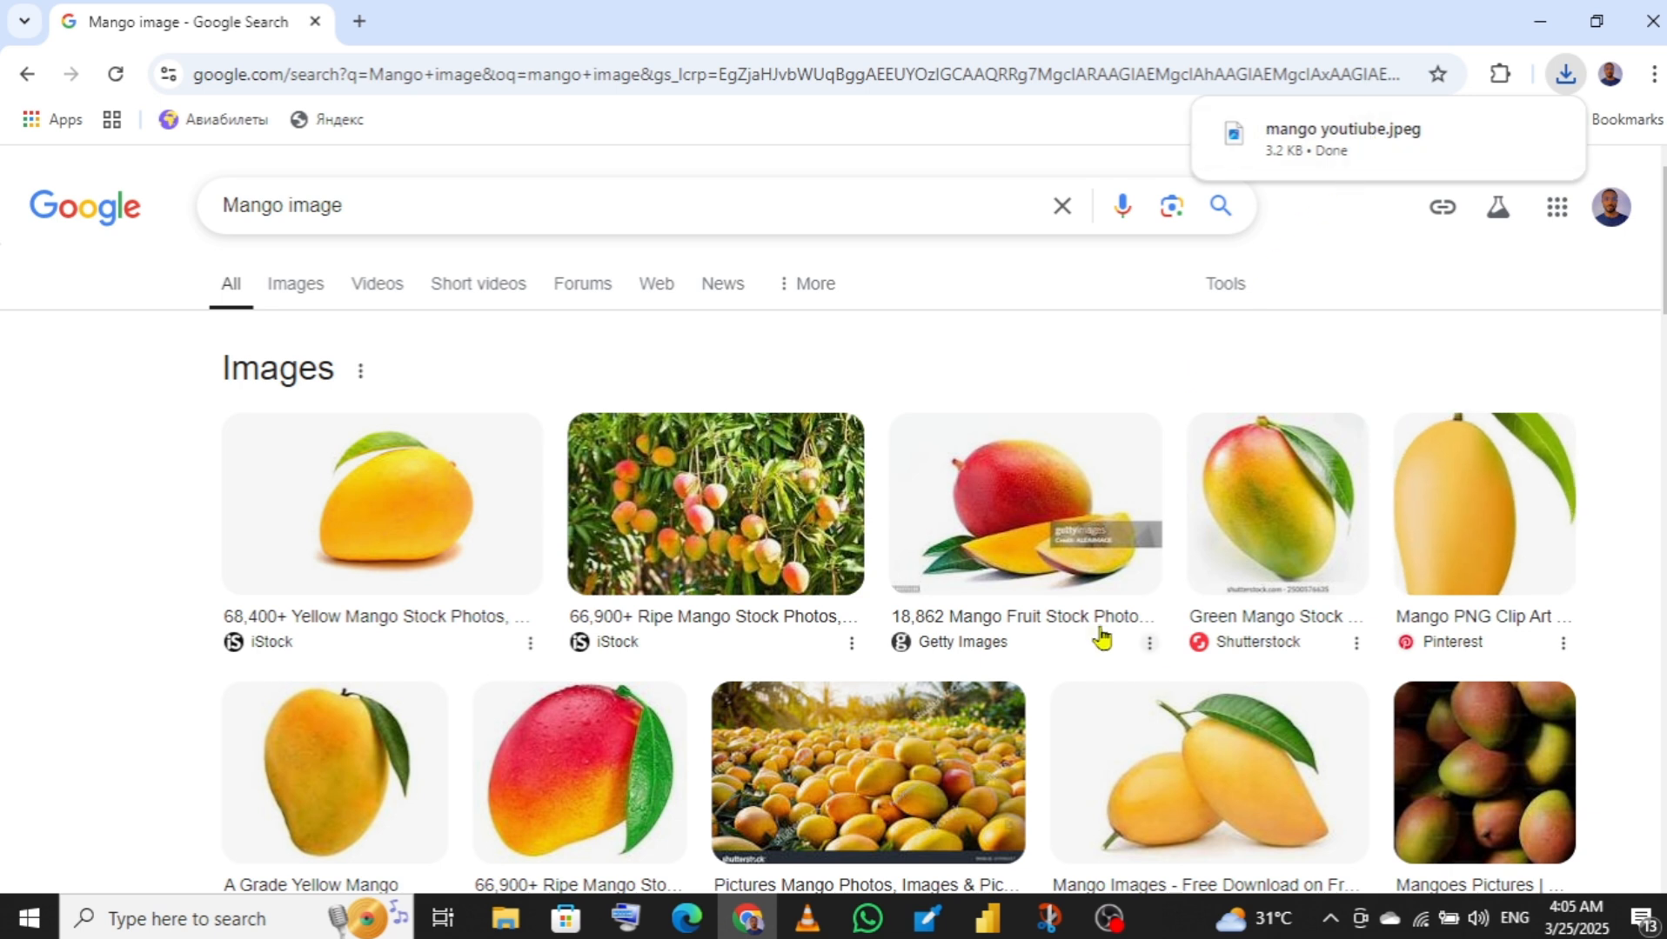
- Find Excel through the Windows search and launch it
{"action": "left_click", "coordinate": [181, 915]}
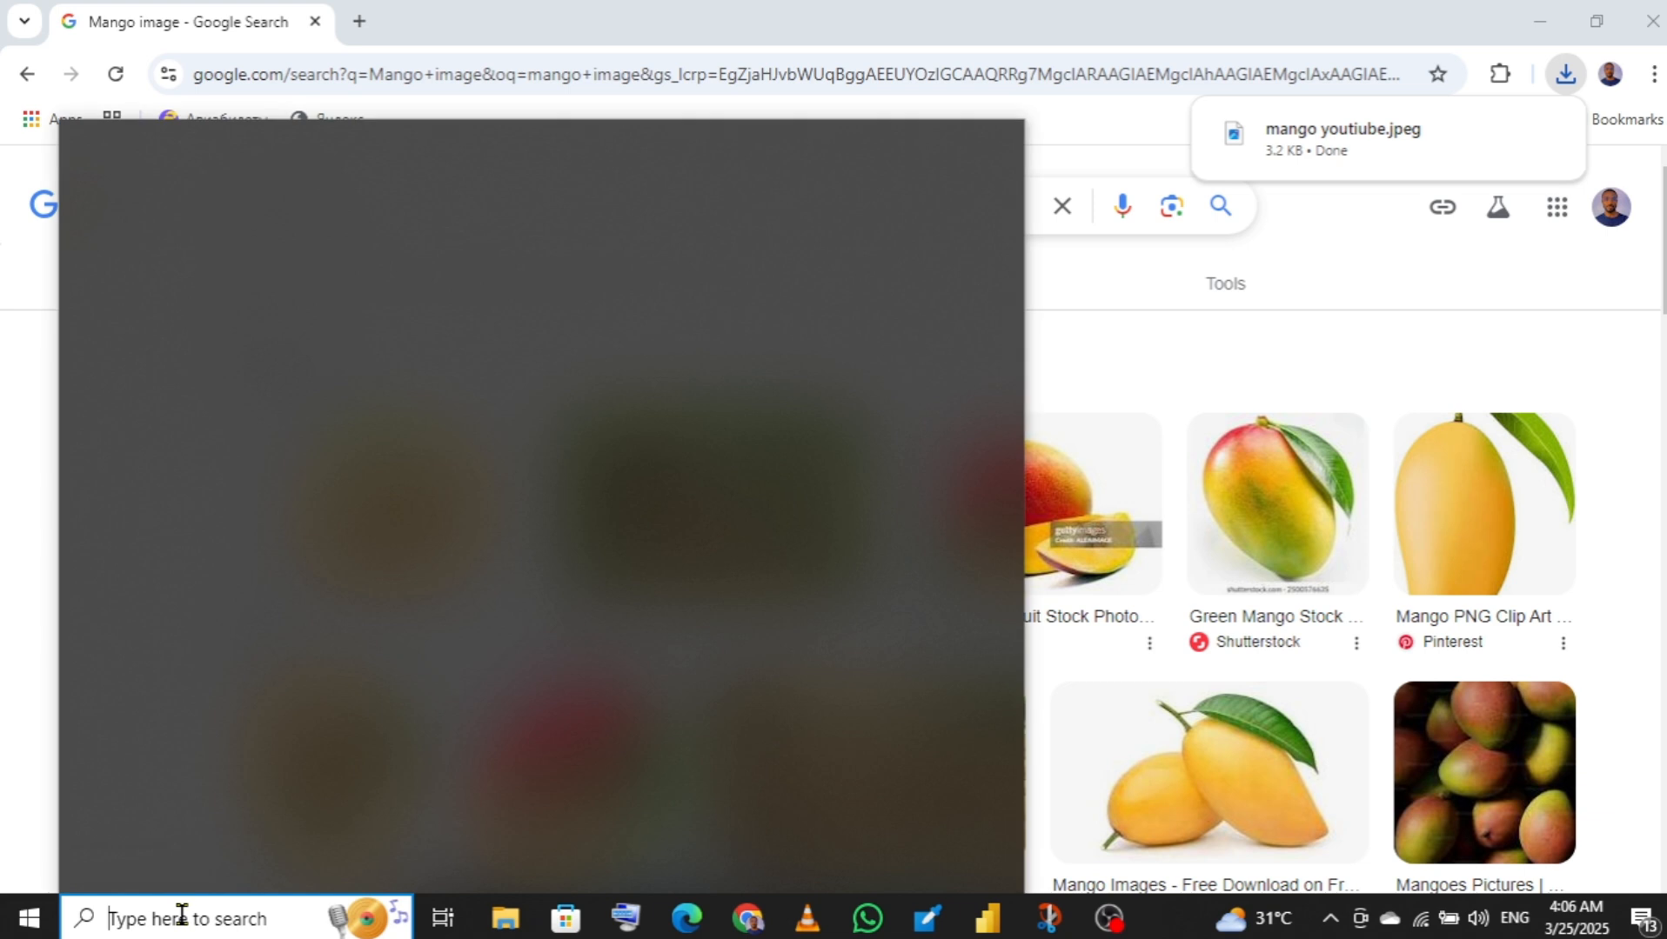
{"action": "type", "text": "excel"}
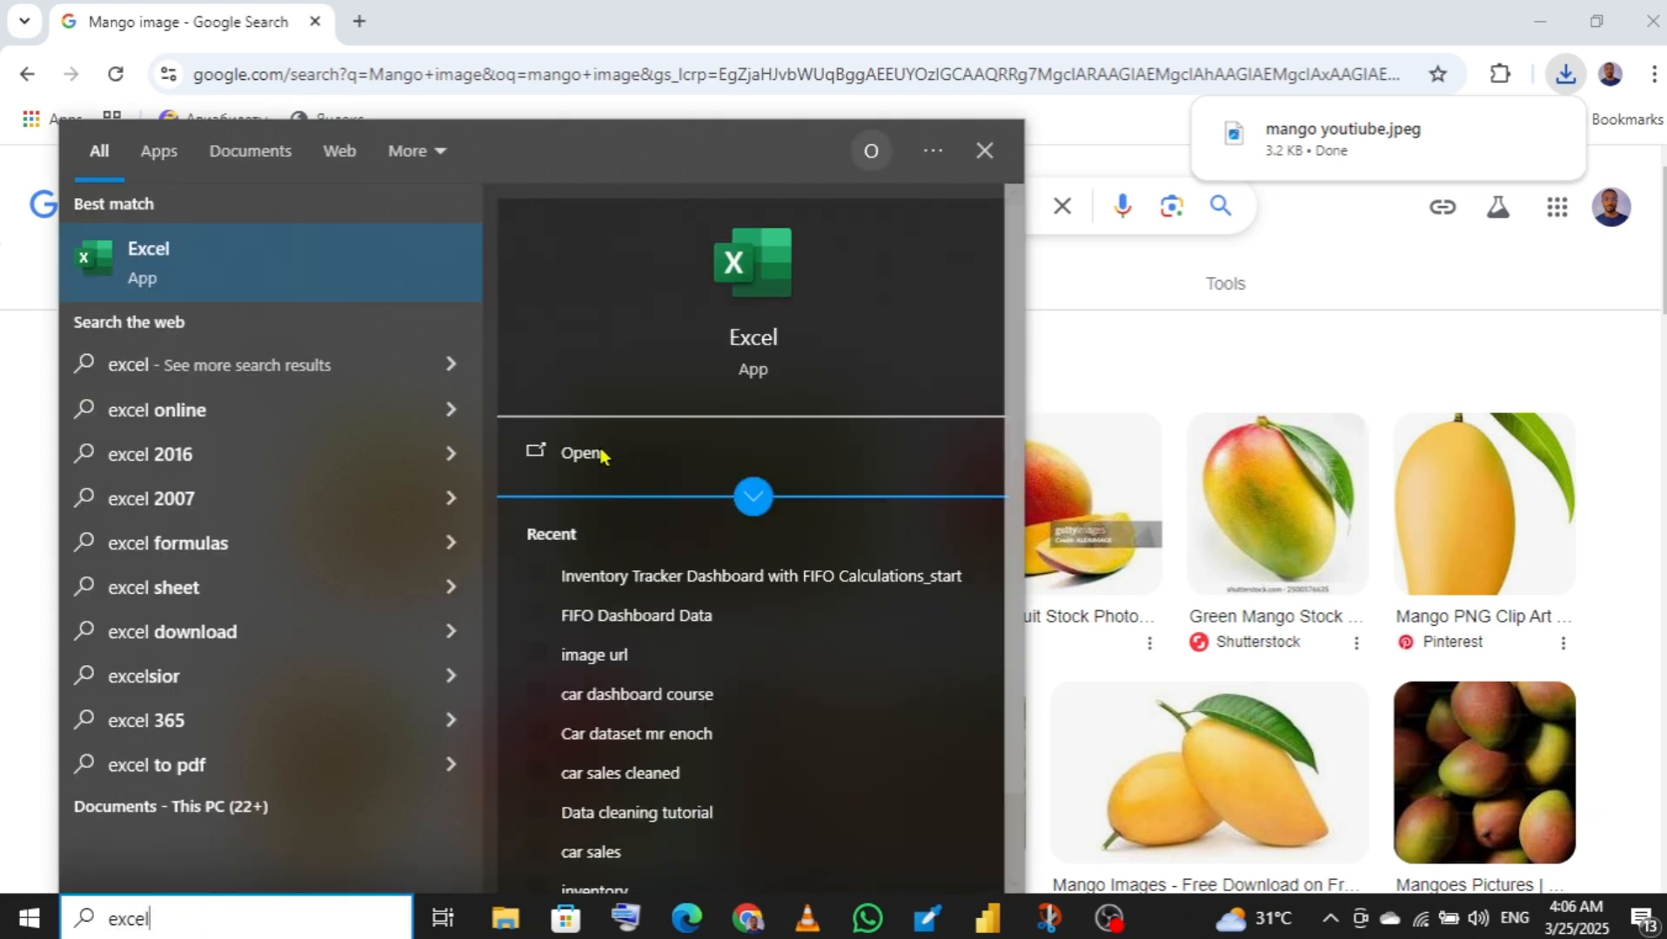
{"action": "left_click", "coordinate": [566, 462]}
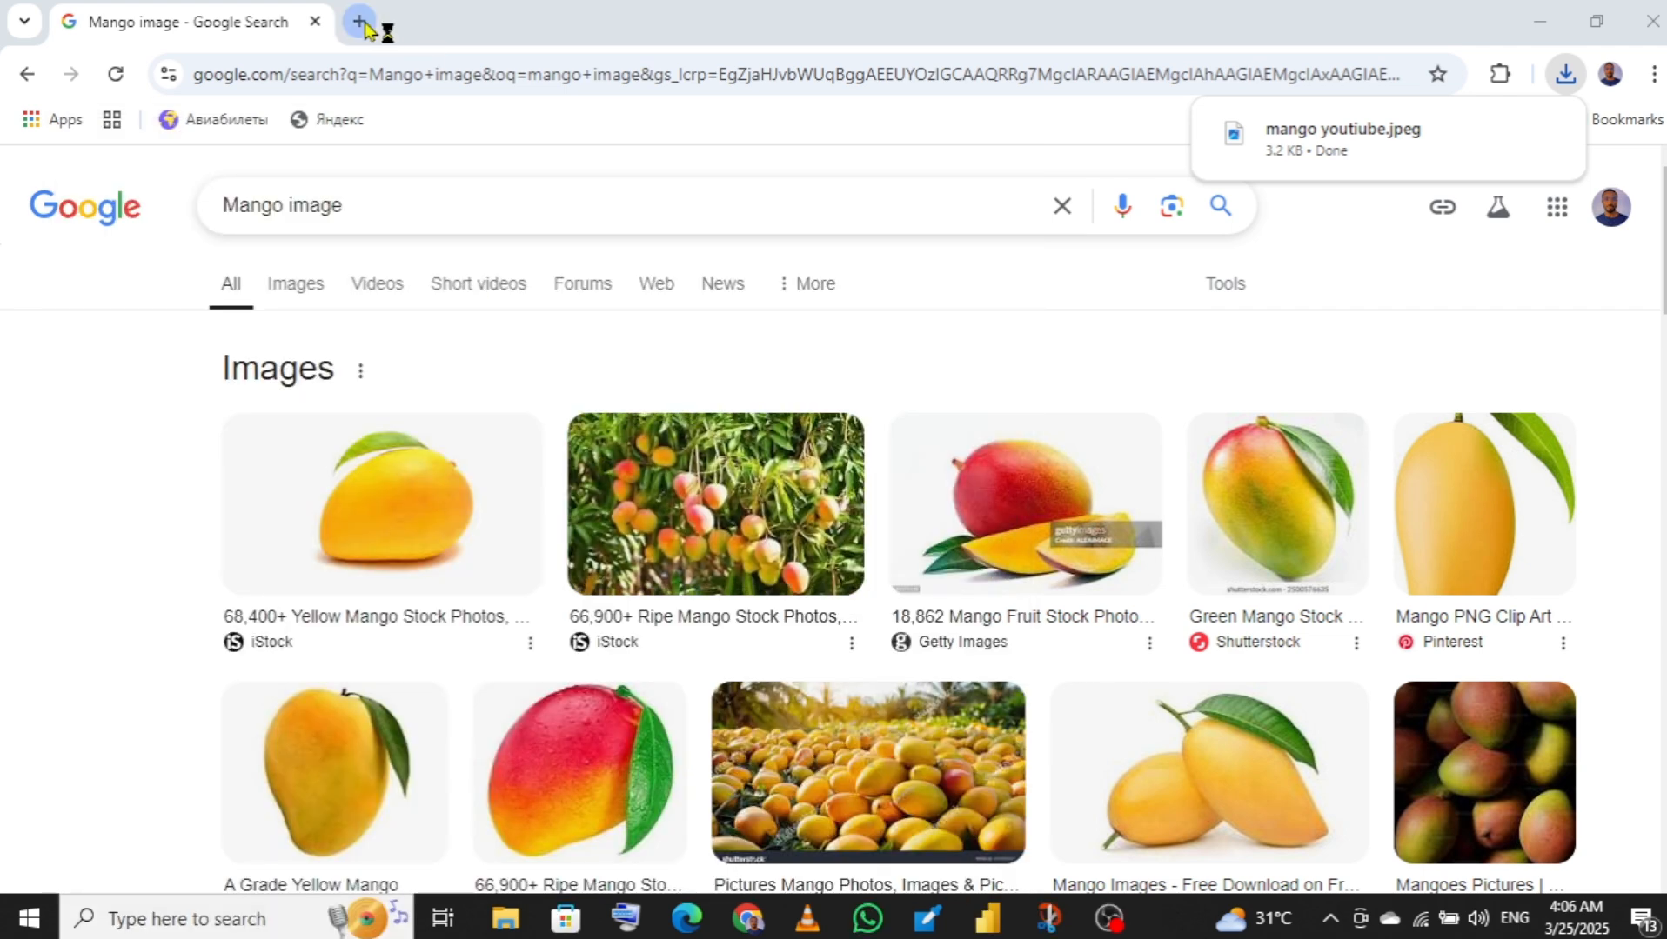
- Open the remove.bg/upload page in a new browser tab
{"action": "left_click", "coordinate": [360, 21]}
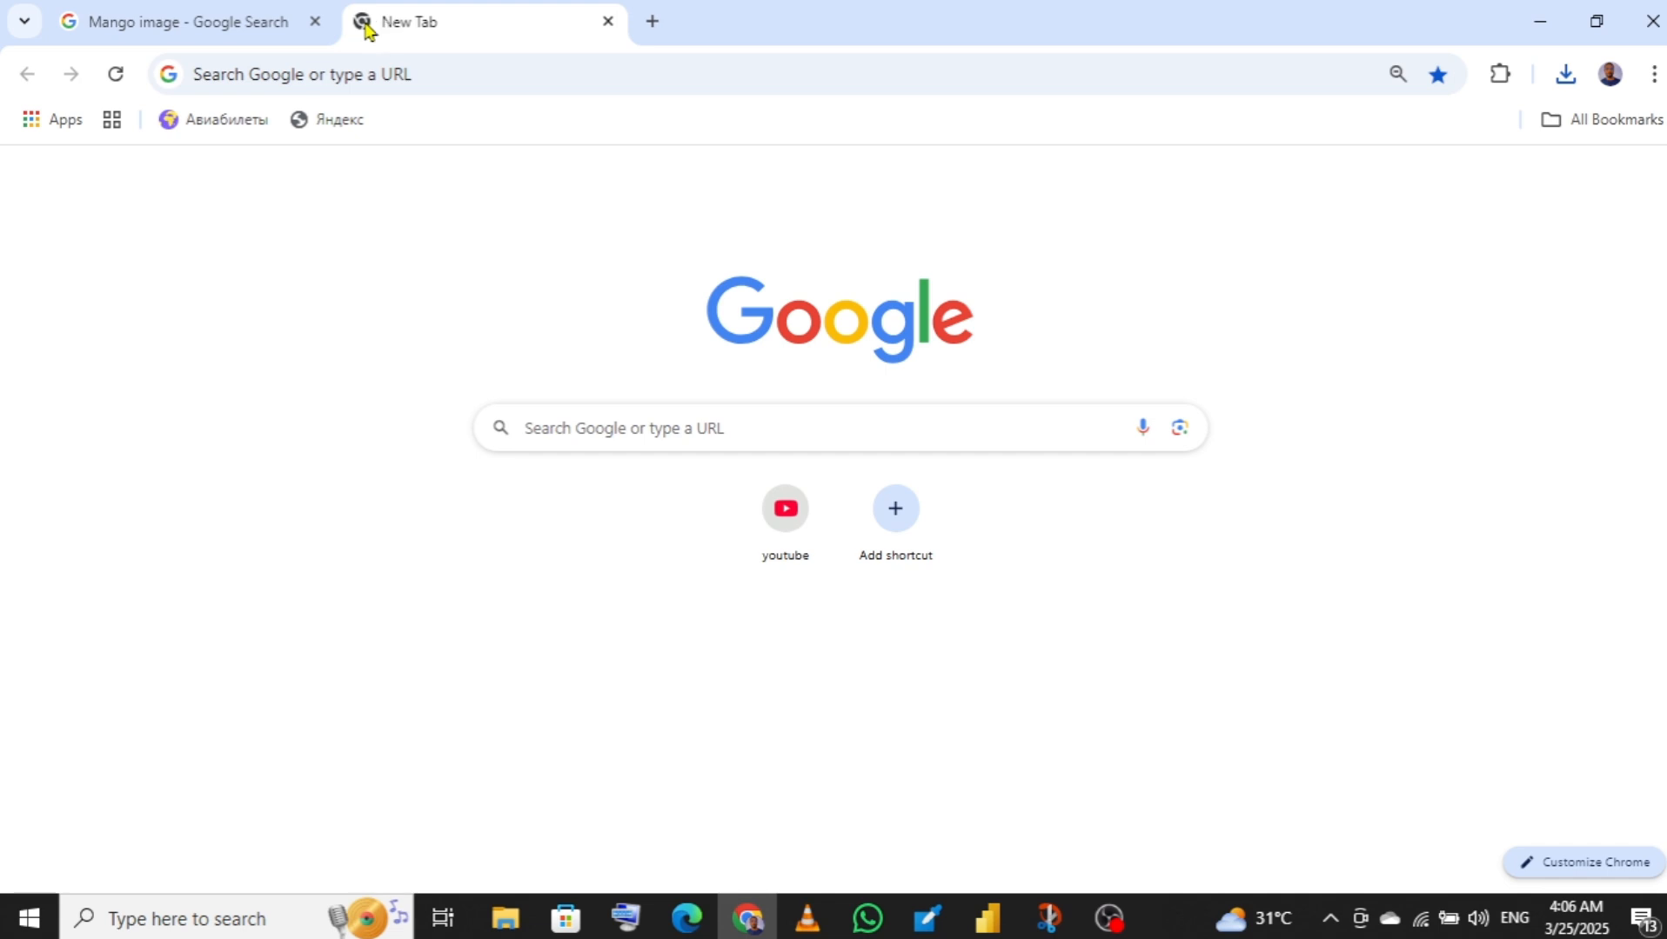
{"action": "left_click", "coordinate": [379, 59]}
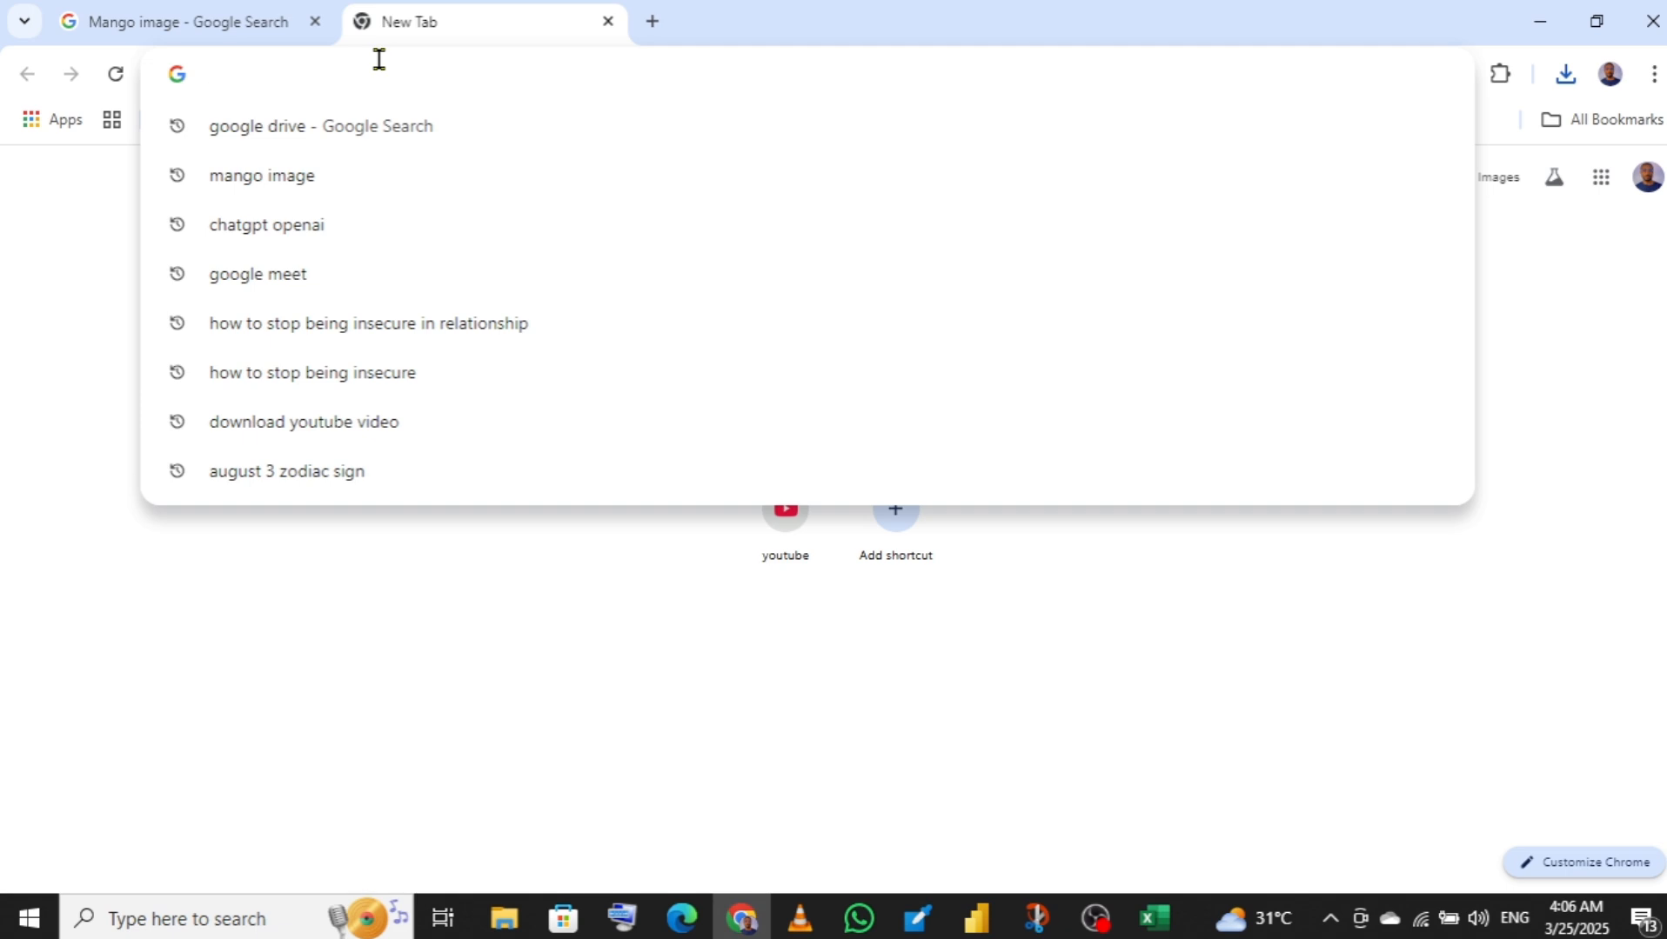
{"action": "type", "text": "www"}
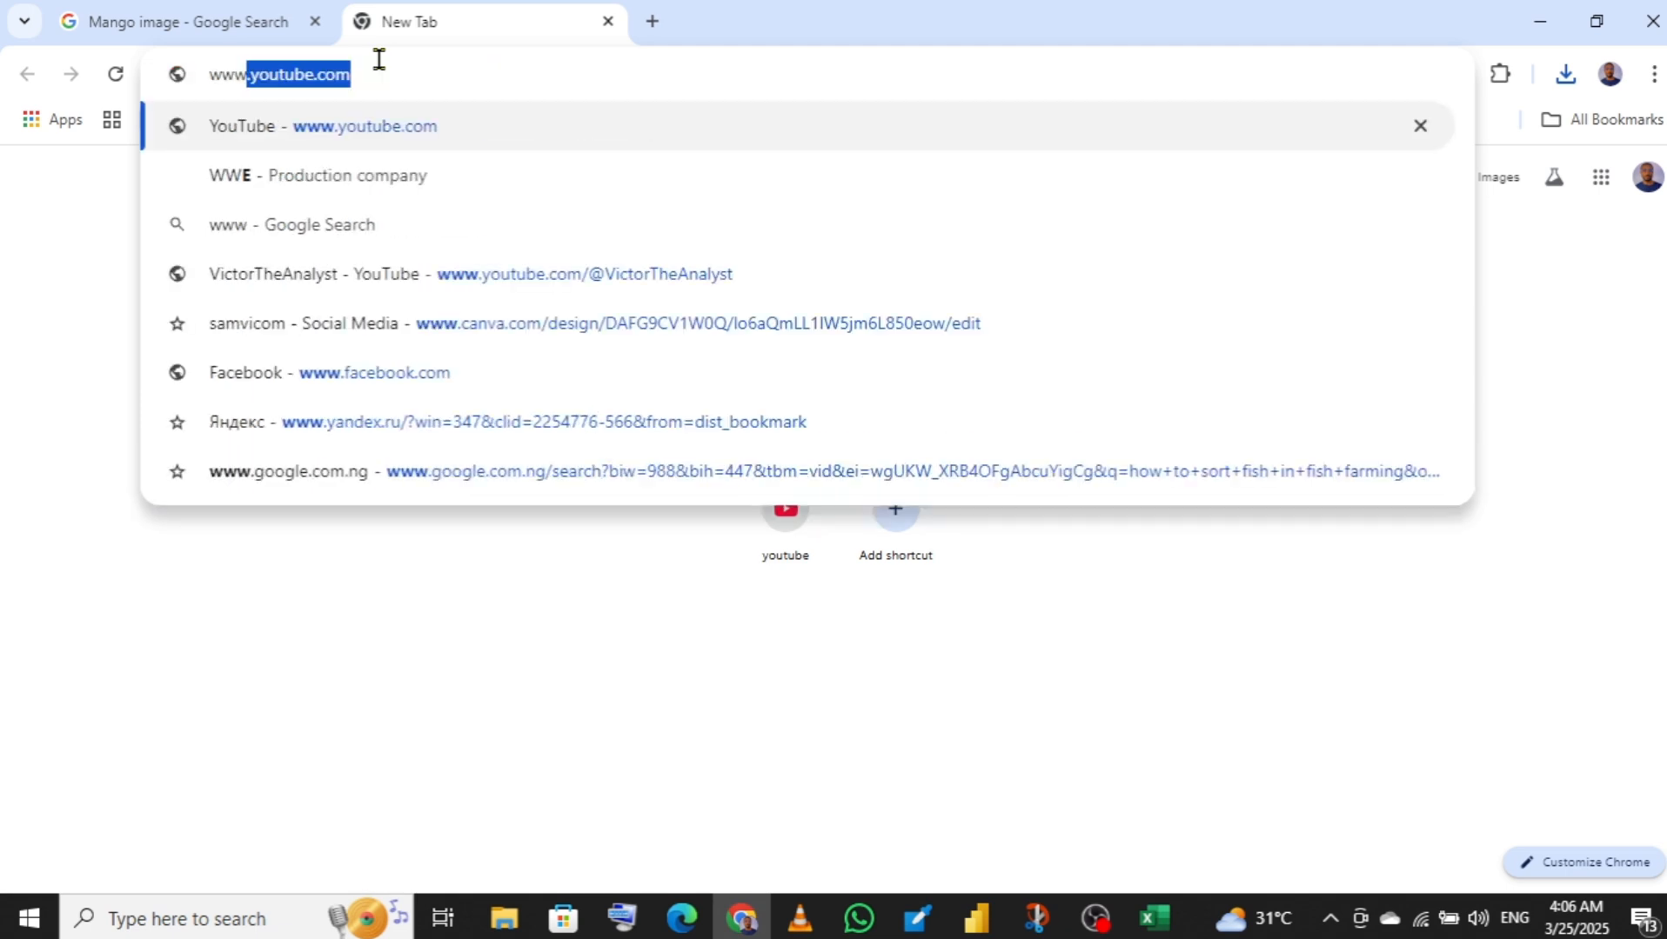
{"action": "type", "text": "."}
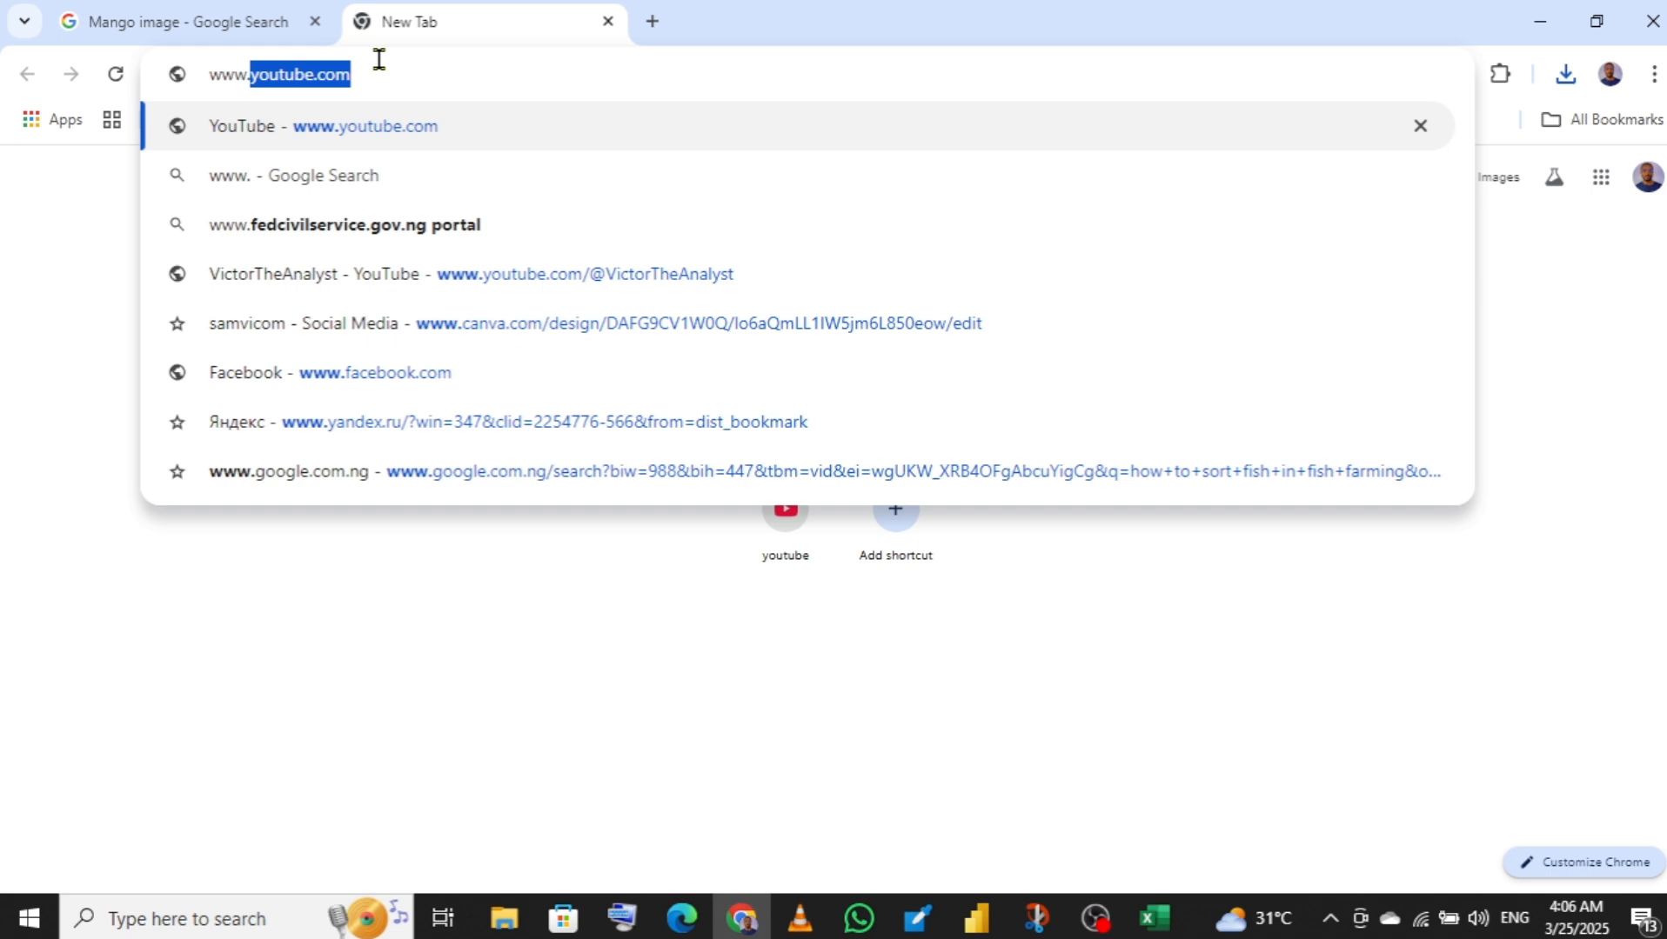
{"action": "type", "text": "r"}
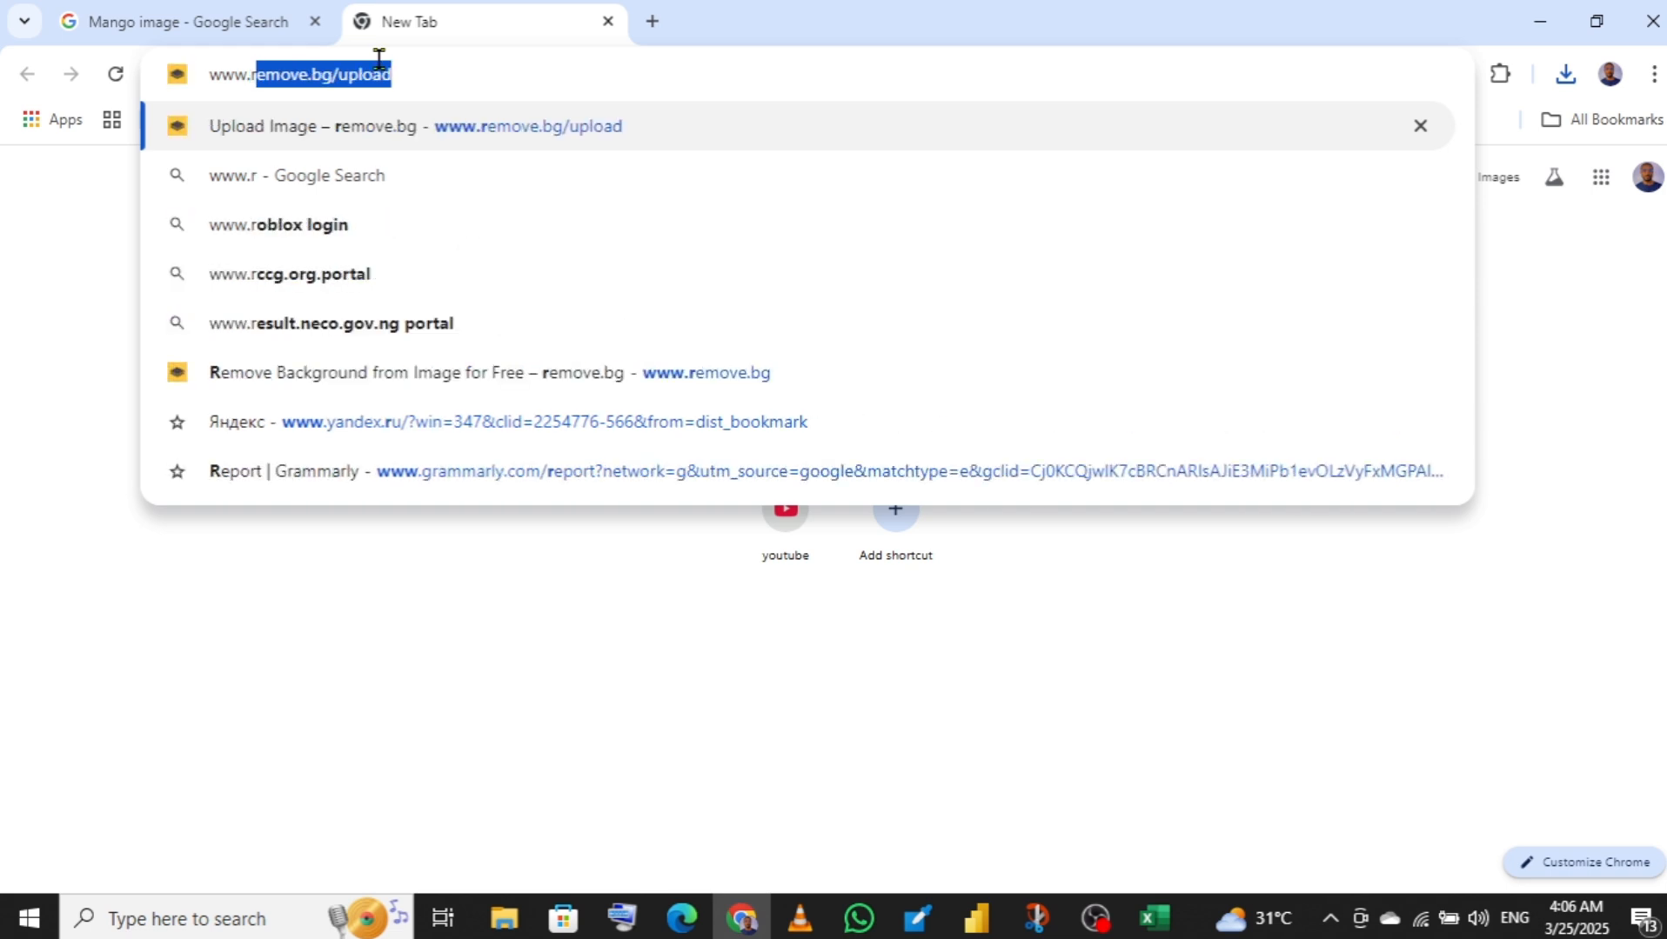
{"action": "key", "text": "Return"}
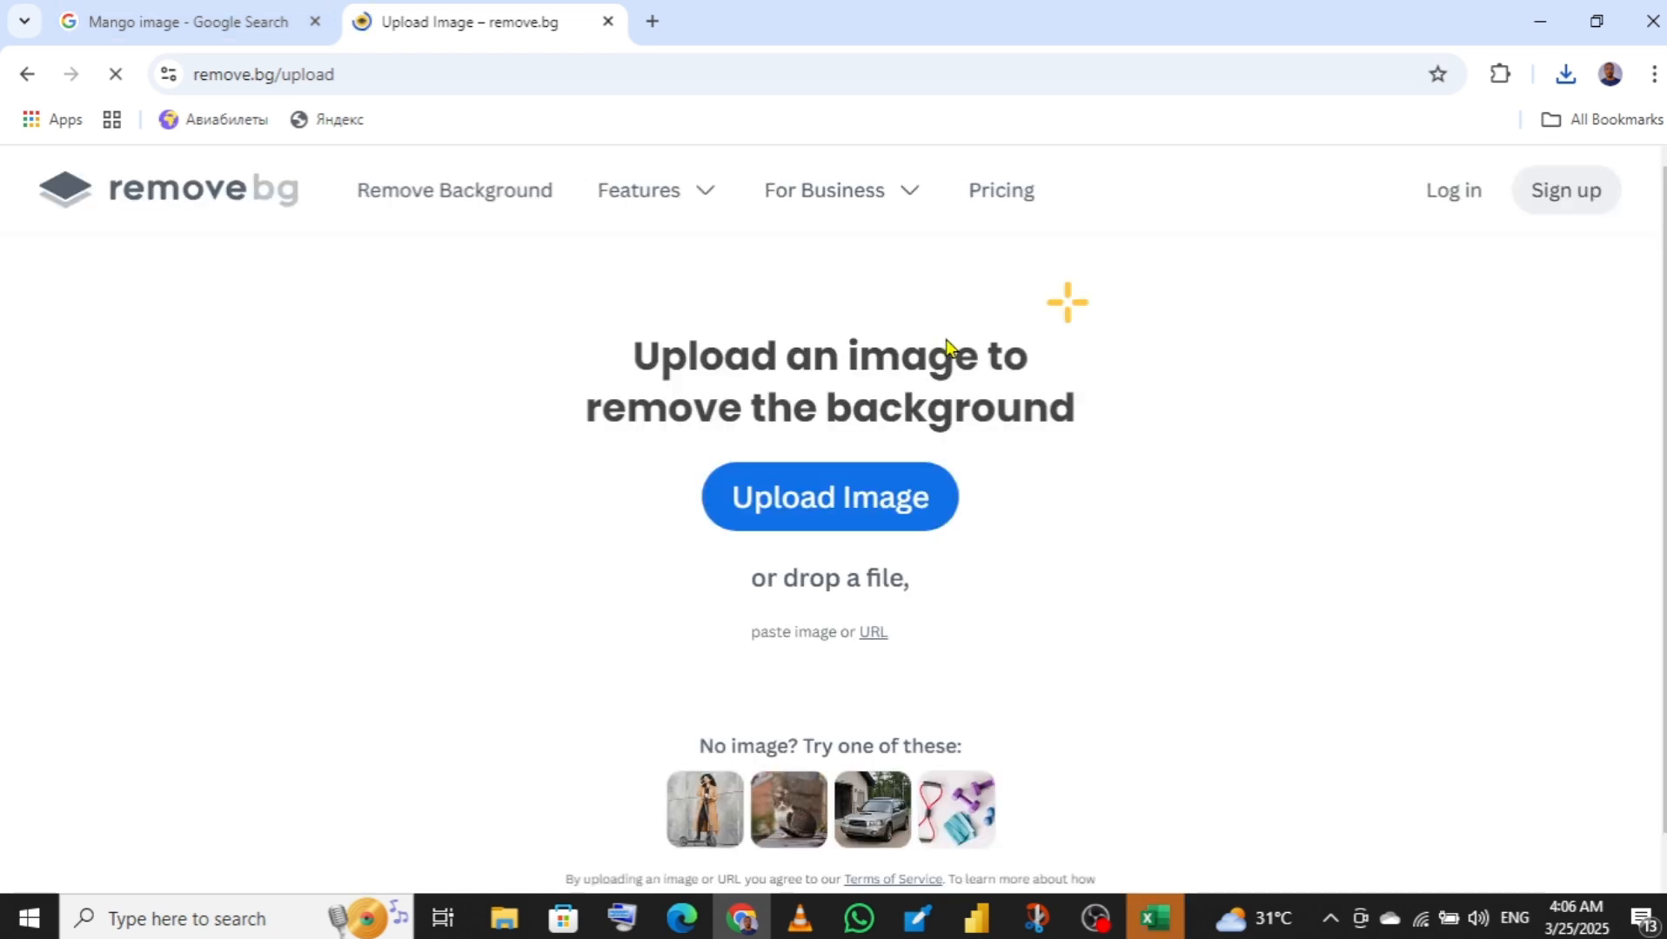
- Upload the "mango youtiube" image for background removal and download the free preview version of the result
{"action": "left_click", "coordinate": [809, 501]}
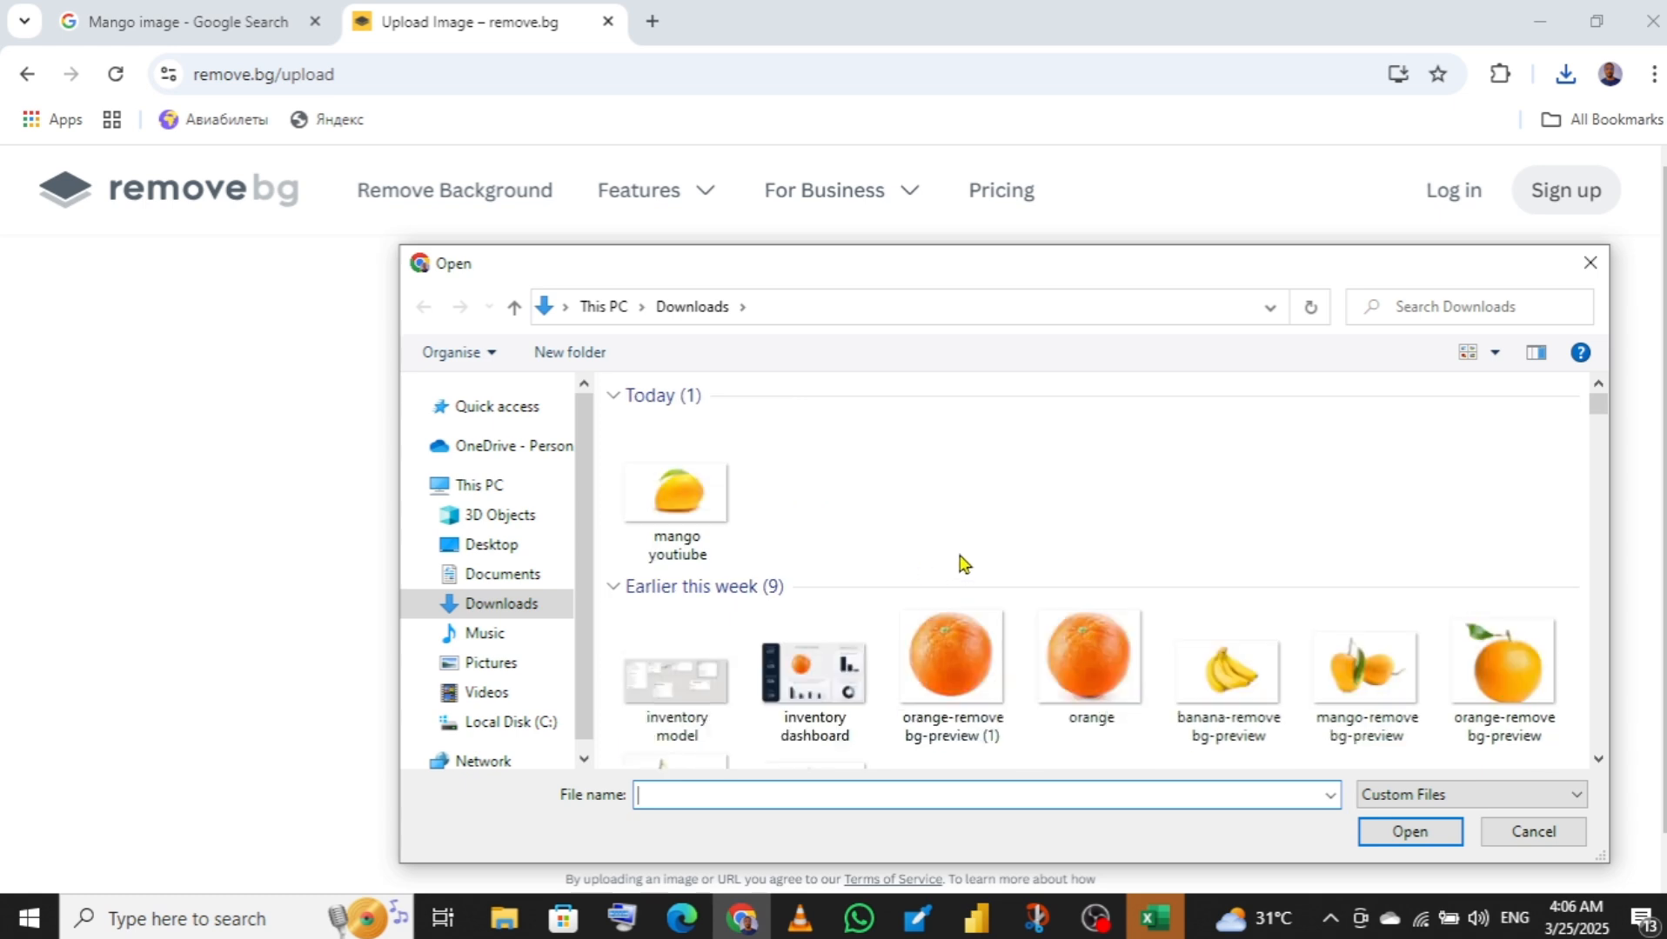
{"action": "left_click", "coordinate": [681, 489]}
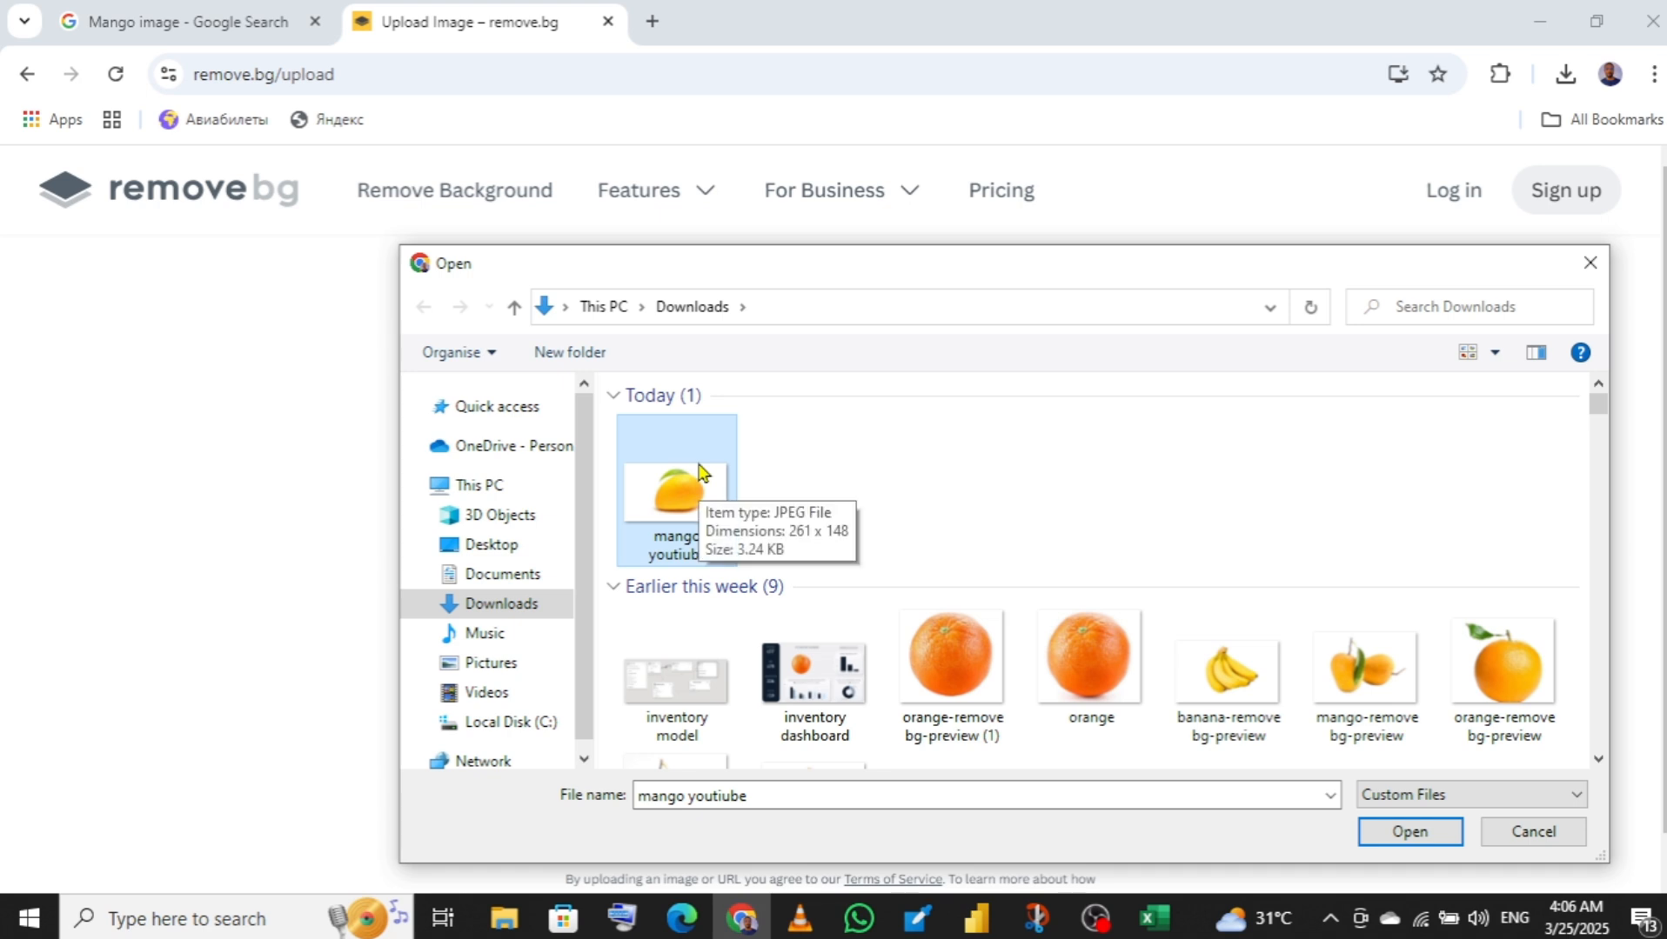
{"action": "left_click", "coordinate": [1384, 837]}
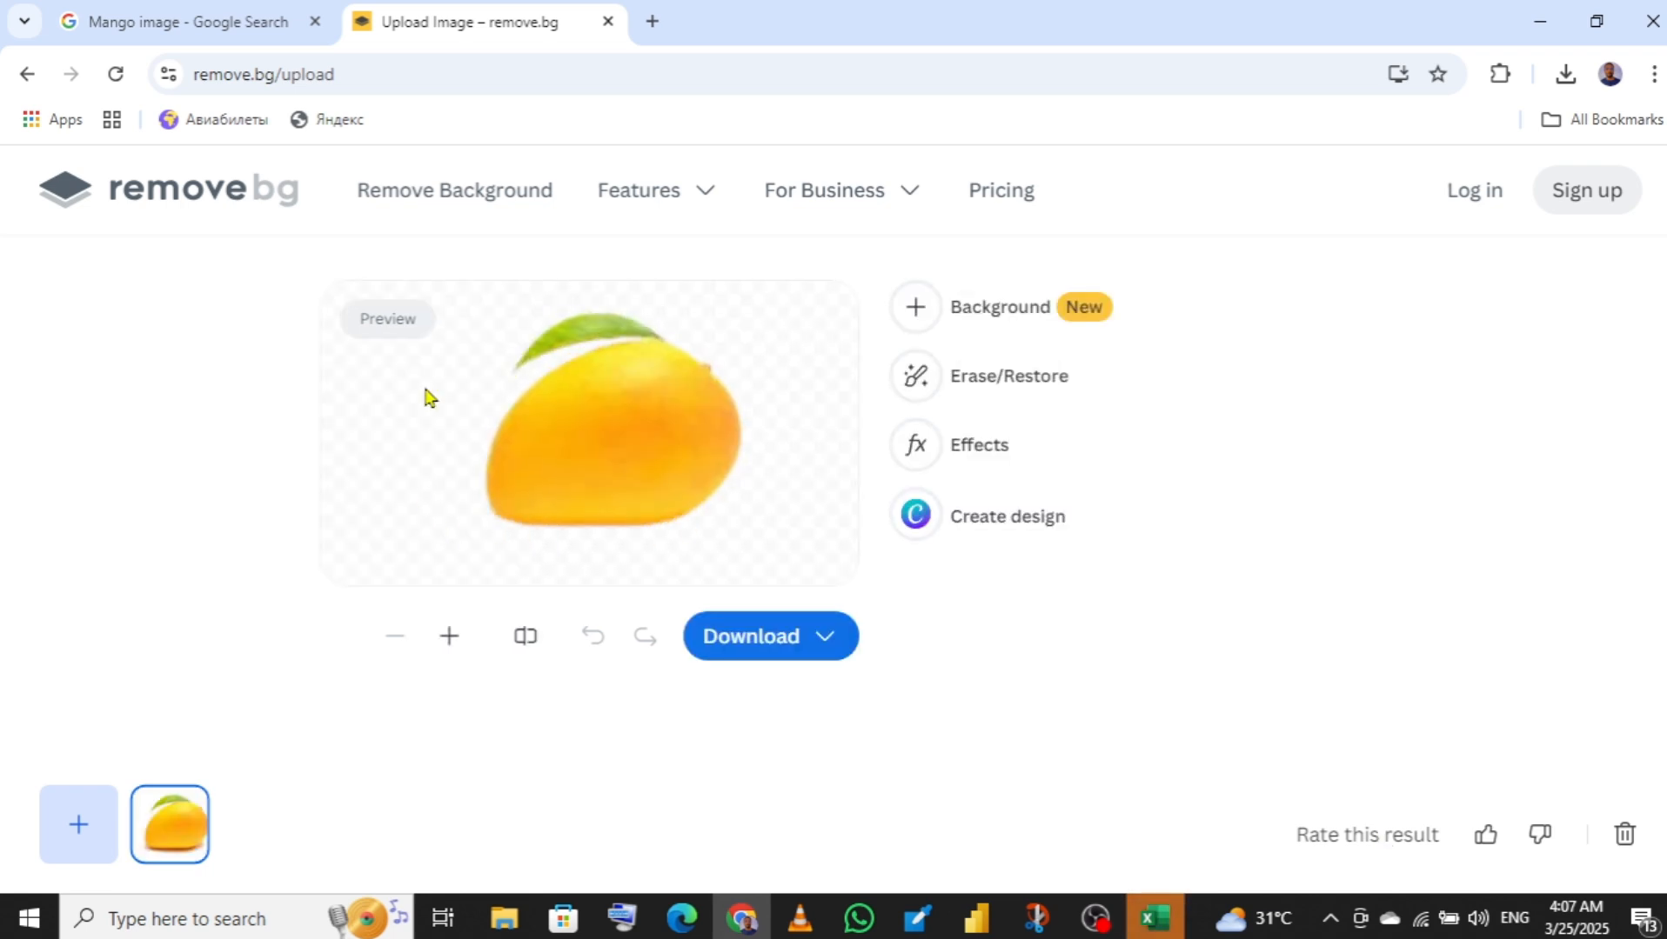
{"action": "left_click", "coordinate": [744, 647]}
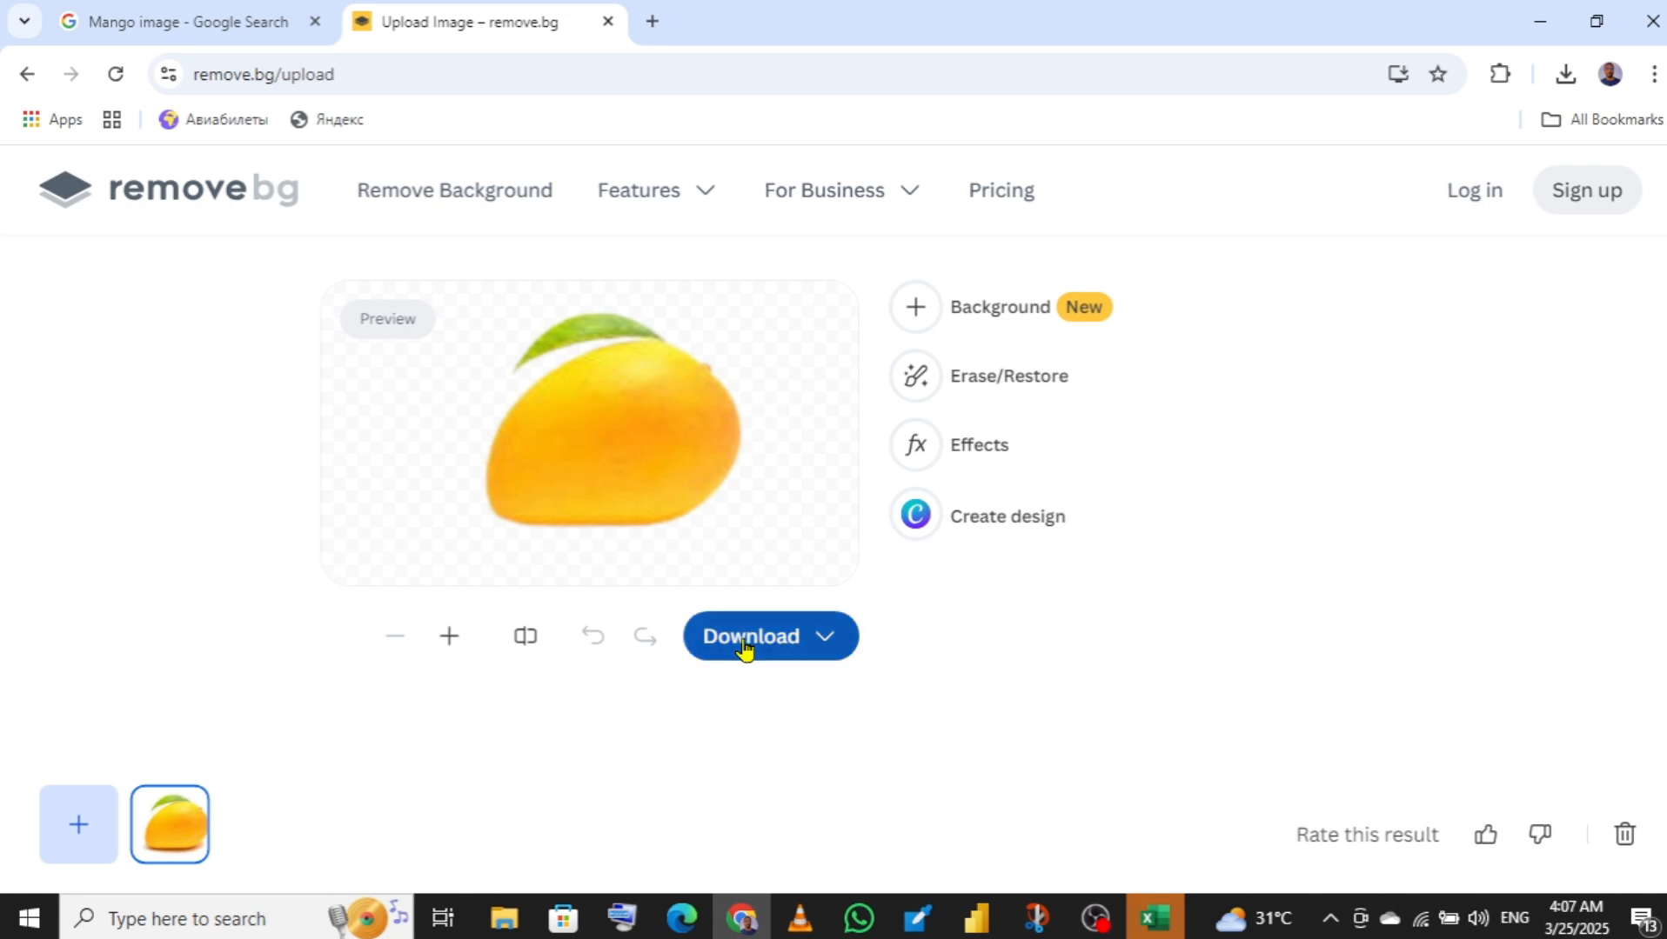
{"action": "left_click", "coordinate": [867, 479]}
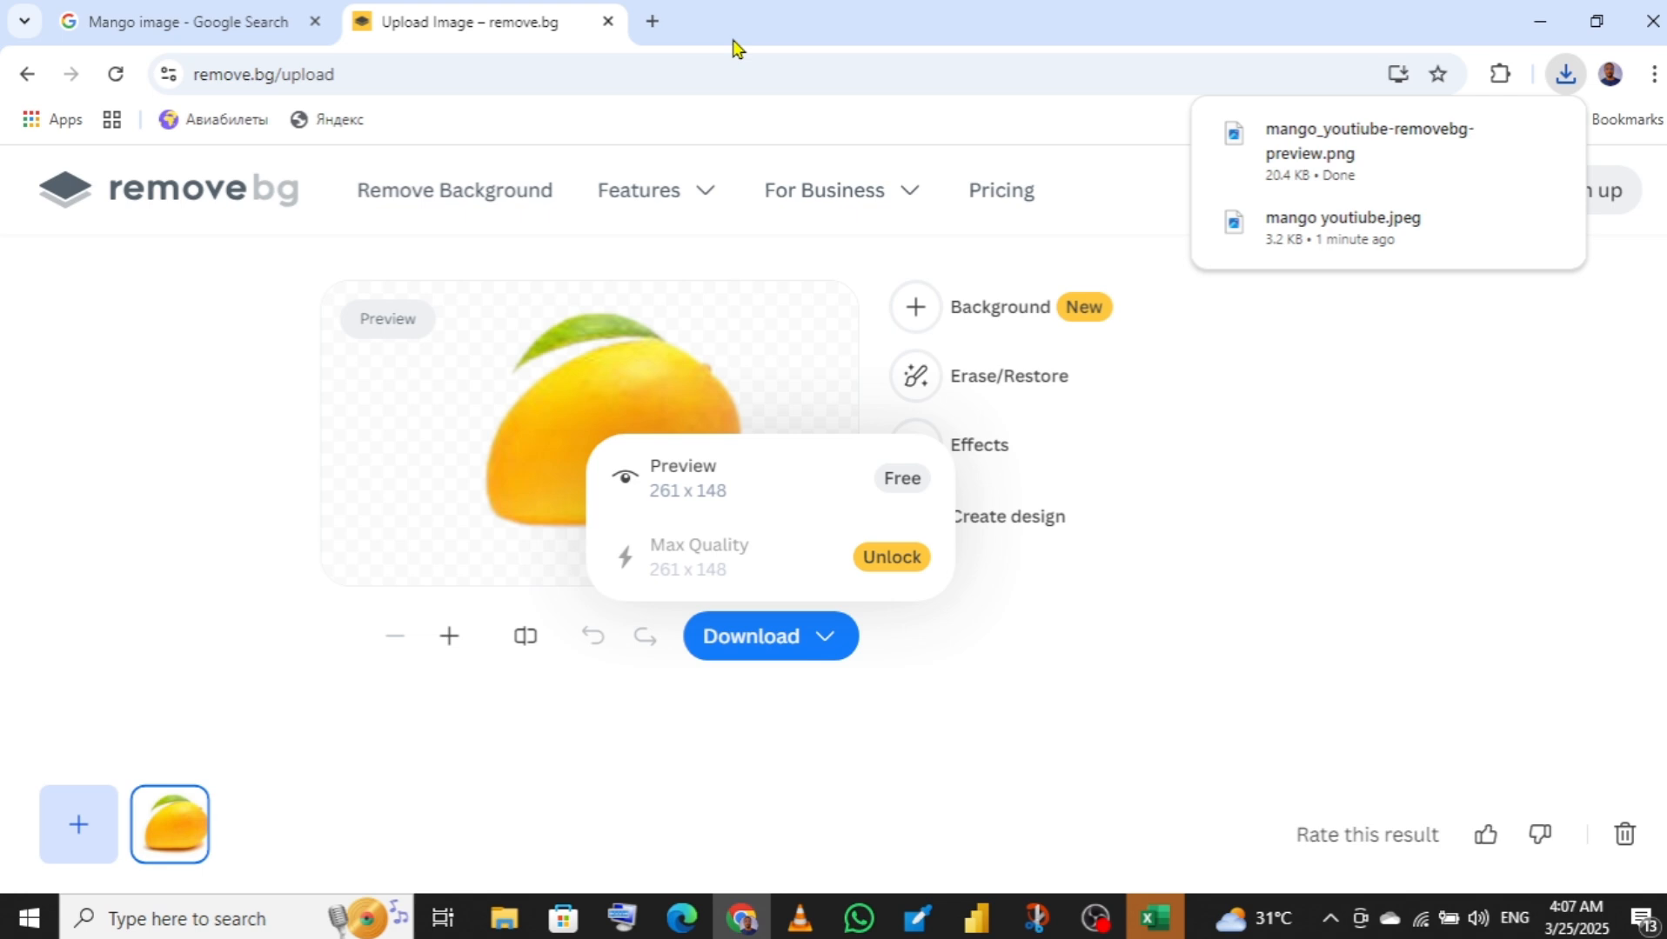
- Open the postimages.org image hosting site in a new browser tab
{"action": "left_click", "coordinate": [652, 26]}
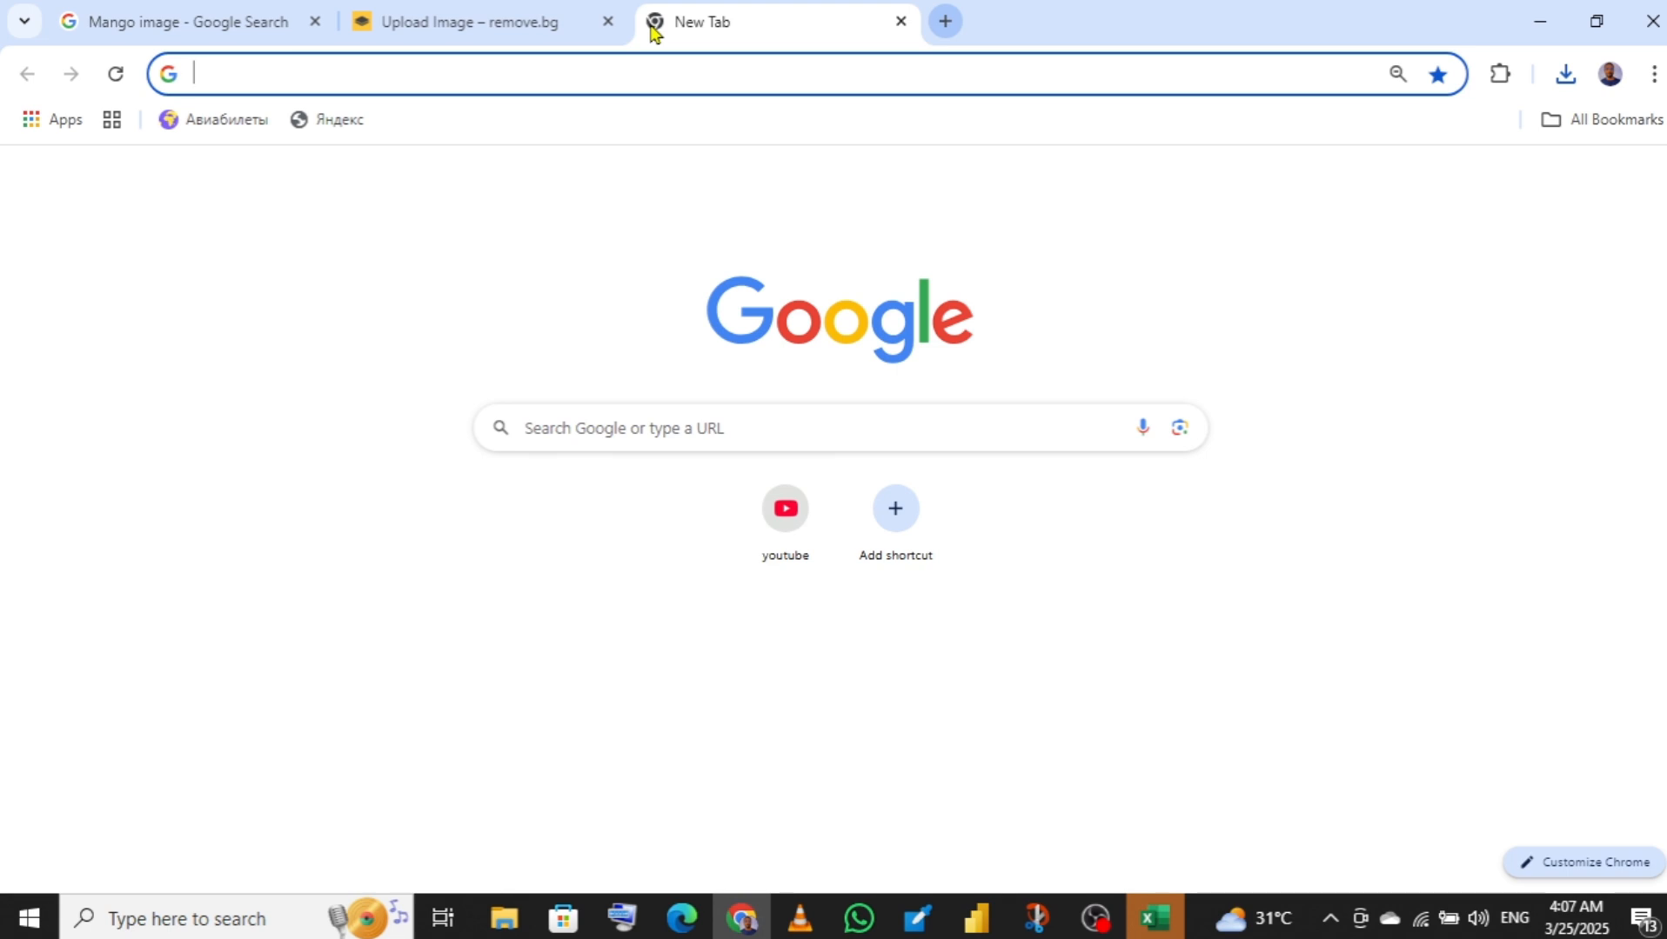
{"action": "type", "text": "postimages.org"}
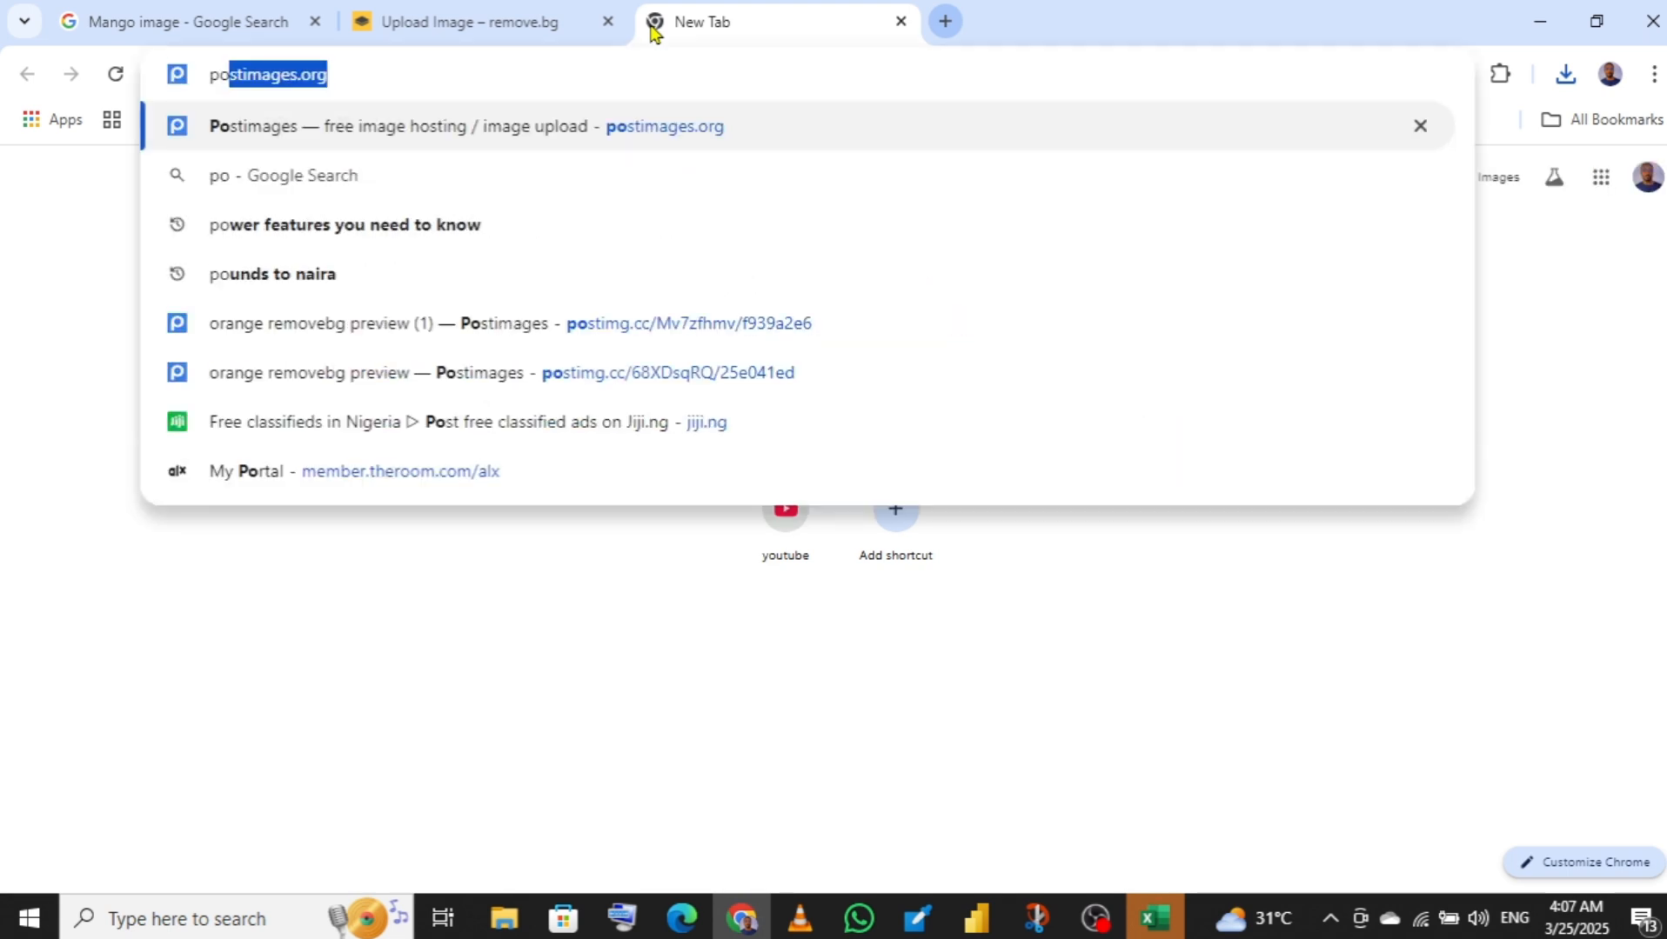
{"action": "key", "text": "Return"}
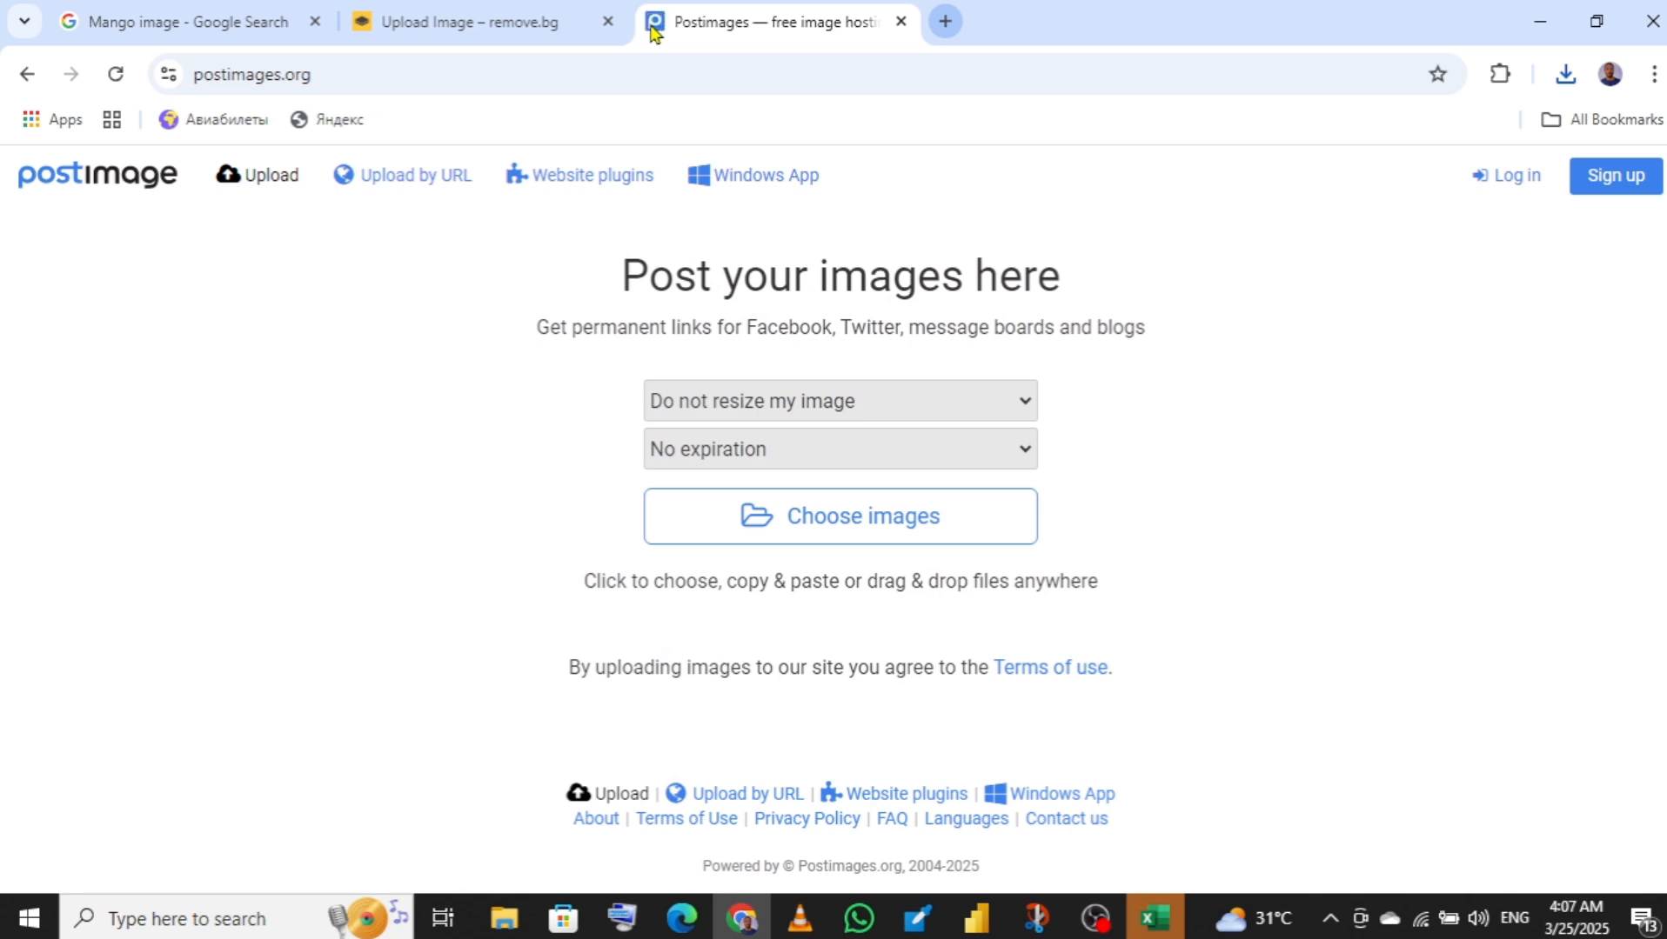
- Upload the "mango_youtiube-removebg-preview" image without resizing or expiration and copy its direct link
{"action": "left_click", "coordinate": [783, 526]}
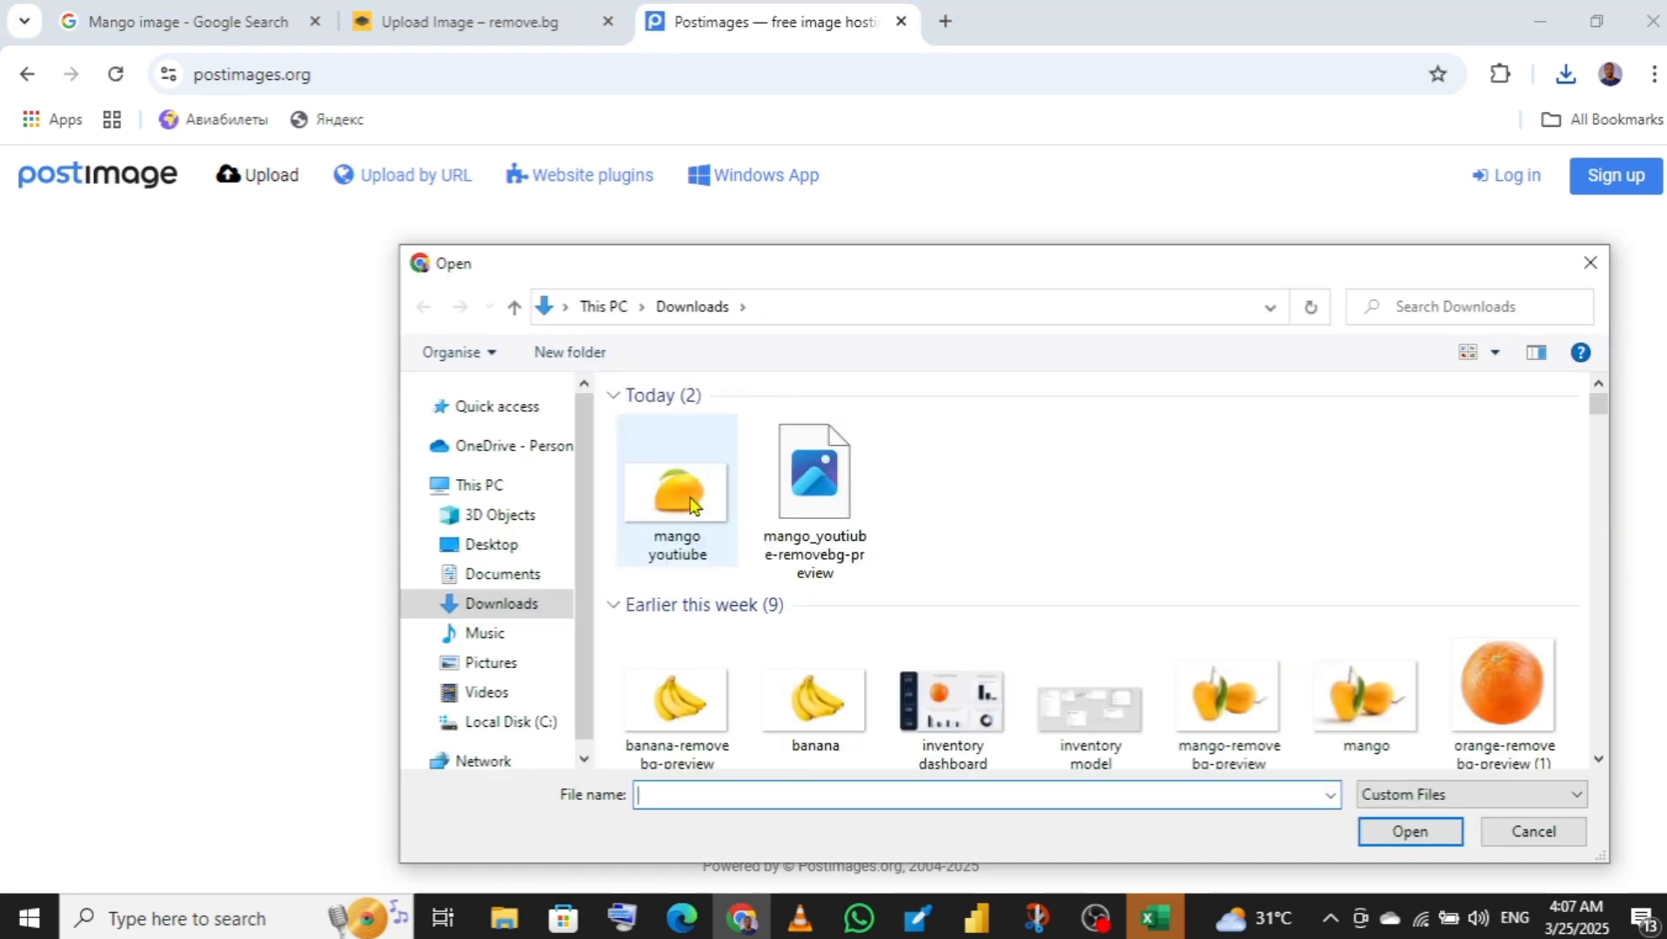
{"action": "left_click", "coordinate": [687, 476]}
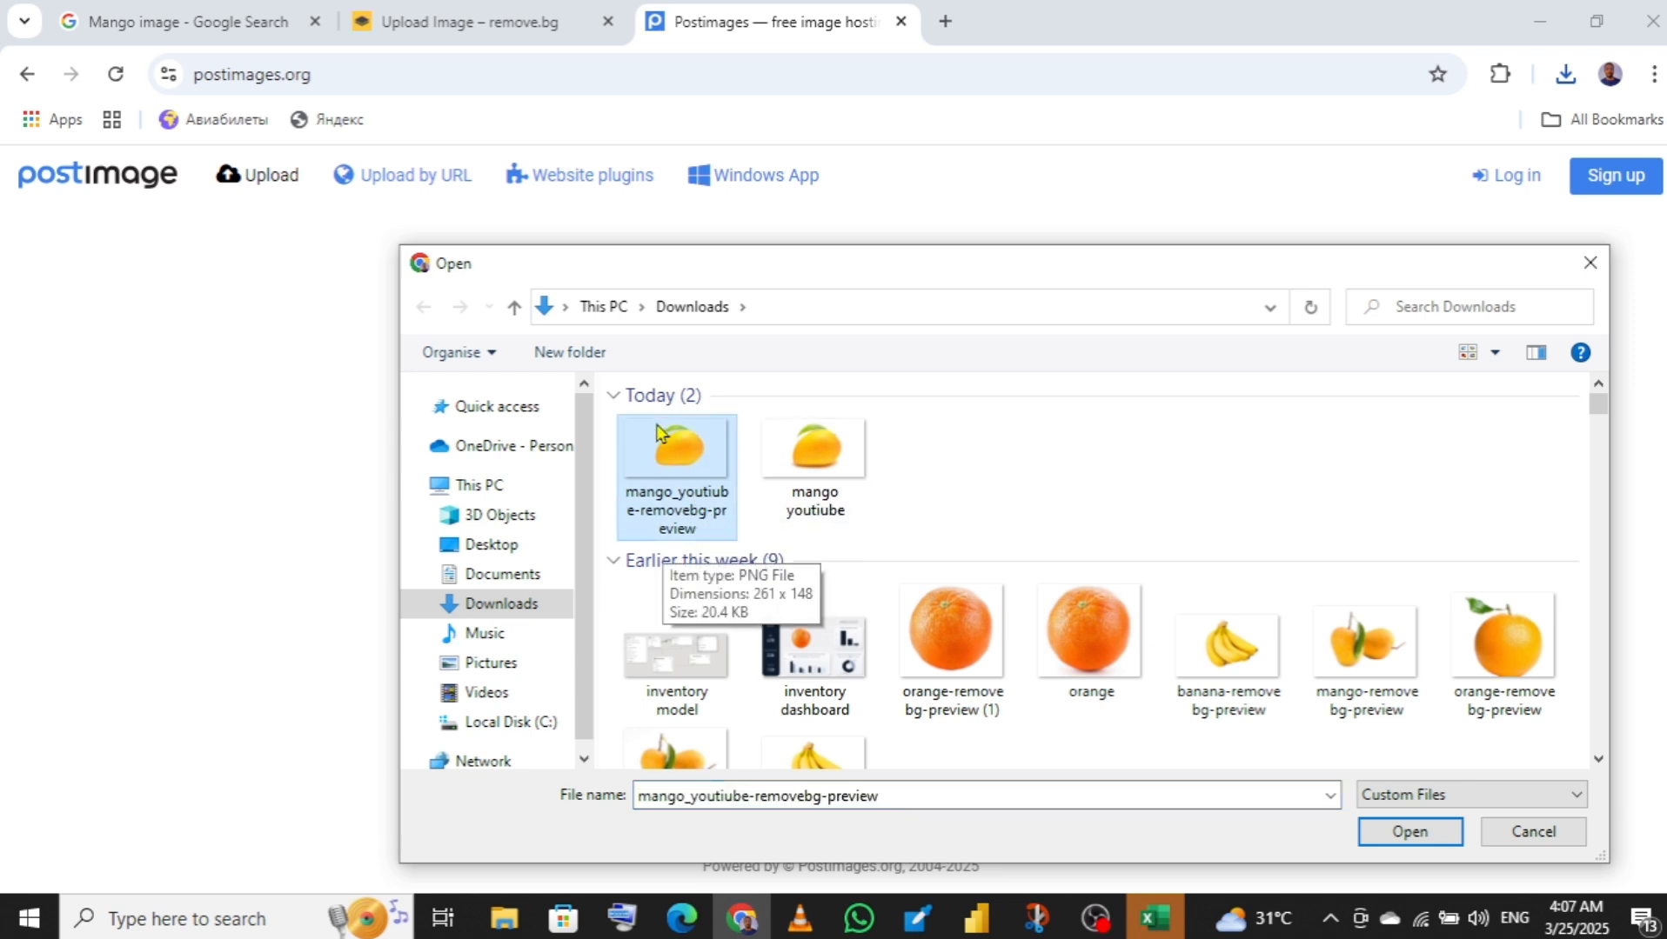
{"action": "left_click", "coordinate": [1411, 832]}
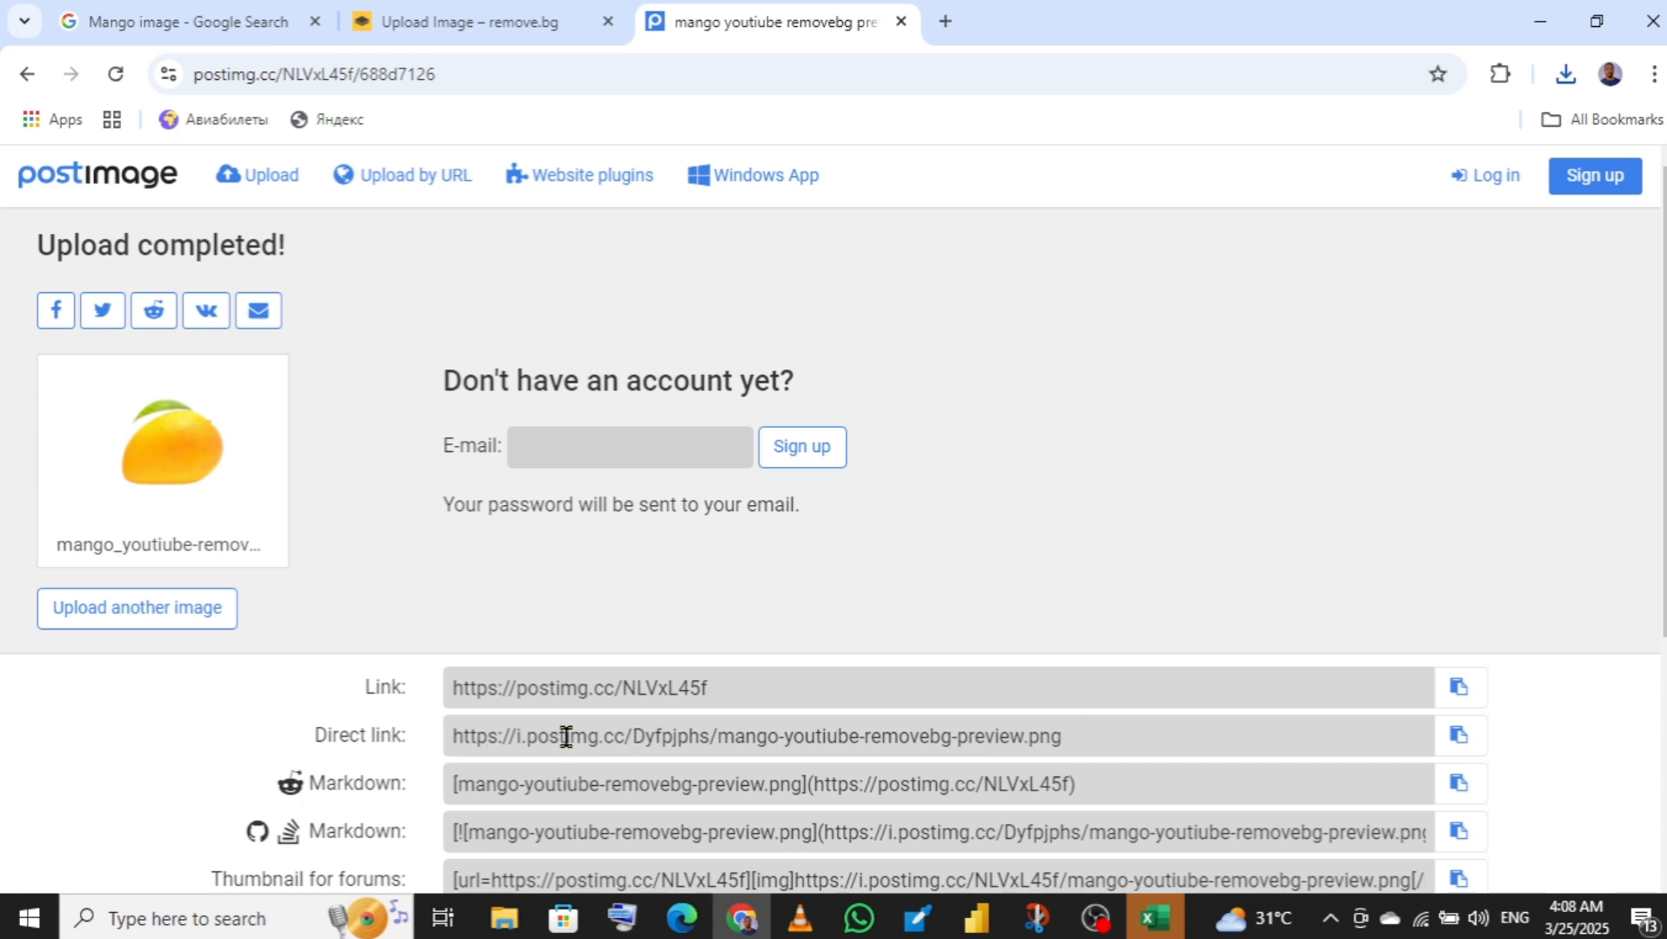
{"action": "left_click", "coordinate": [1457, 737]}
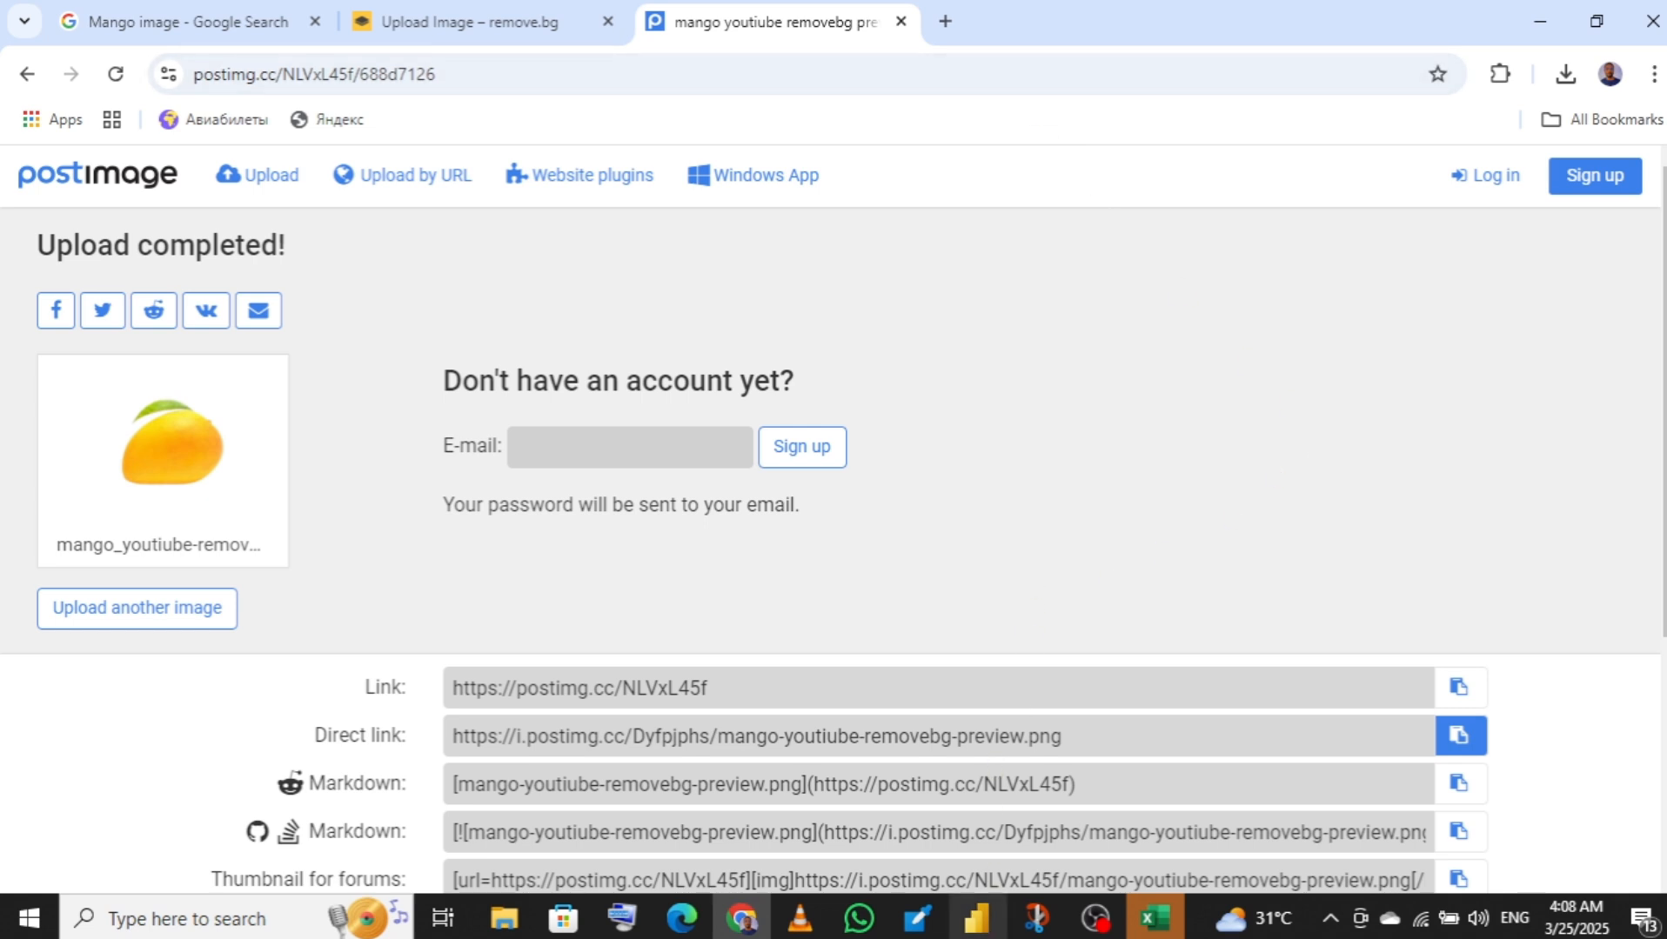
- Switch to Excel and create a blank workbook, discarding the recovered files and dismissing the licence notices
{"action": "mouse_move", "coordinate": [976, 918]}
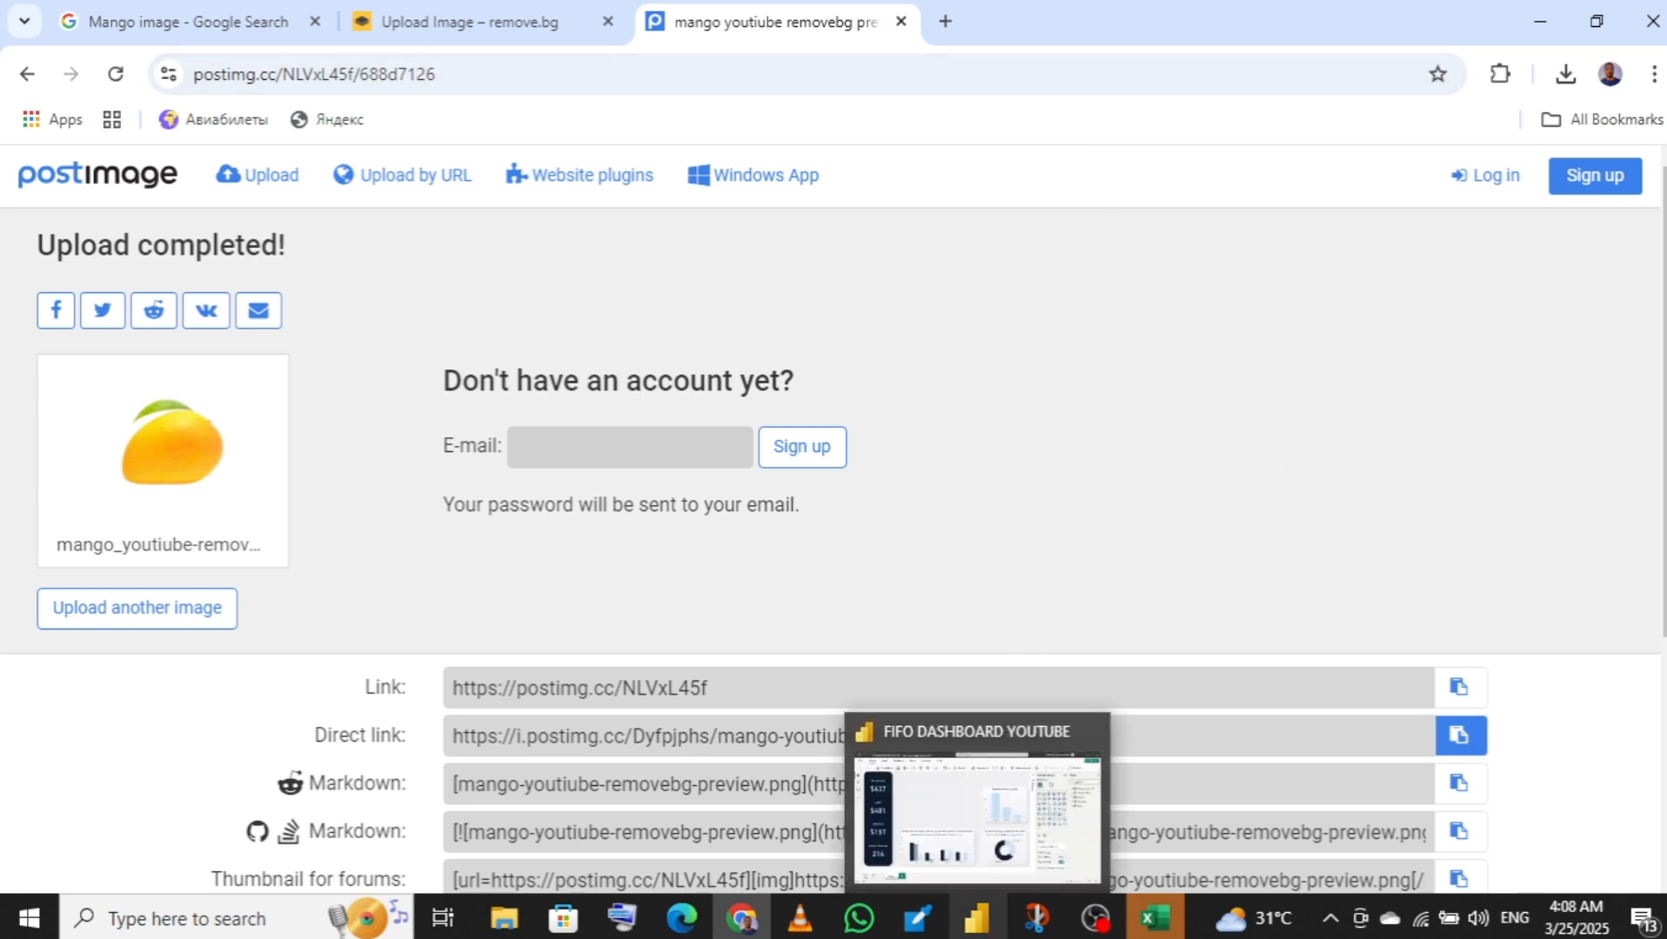
{"action": "mouse_move", "coordinate": [1144, 921]}
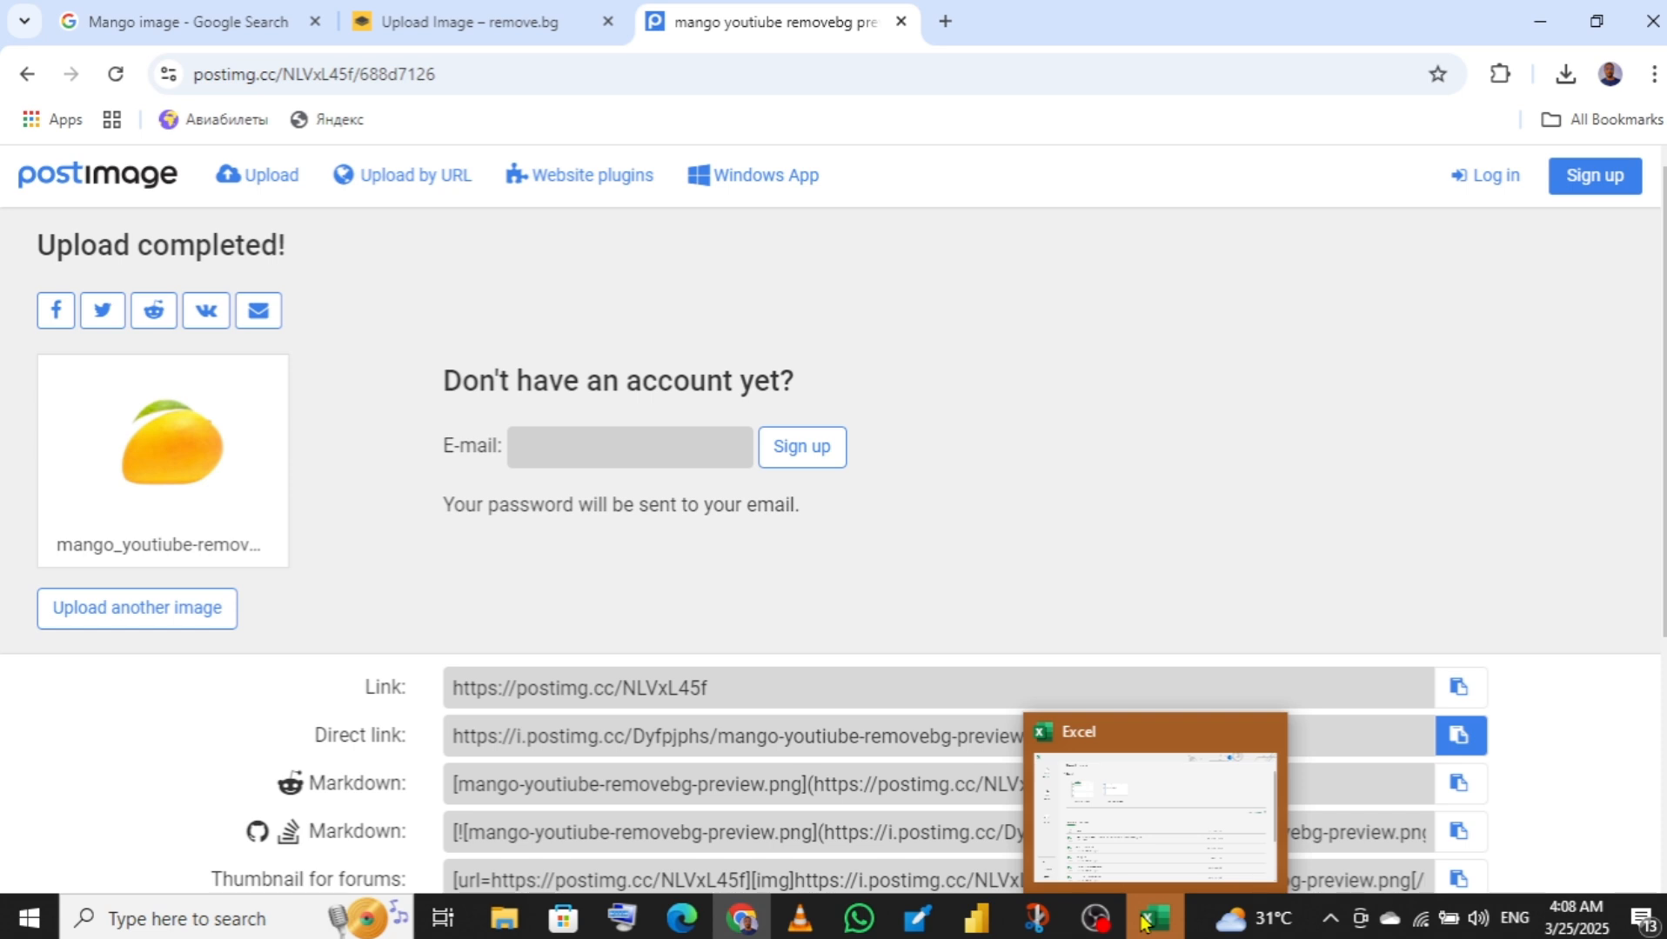
{"action": "left_click", "coordinate": [1148, 919]}
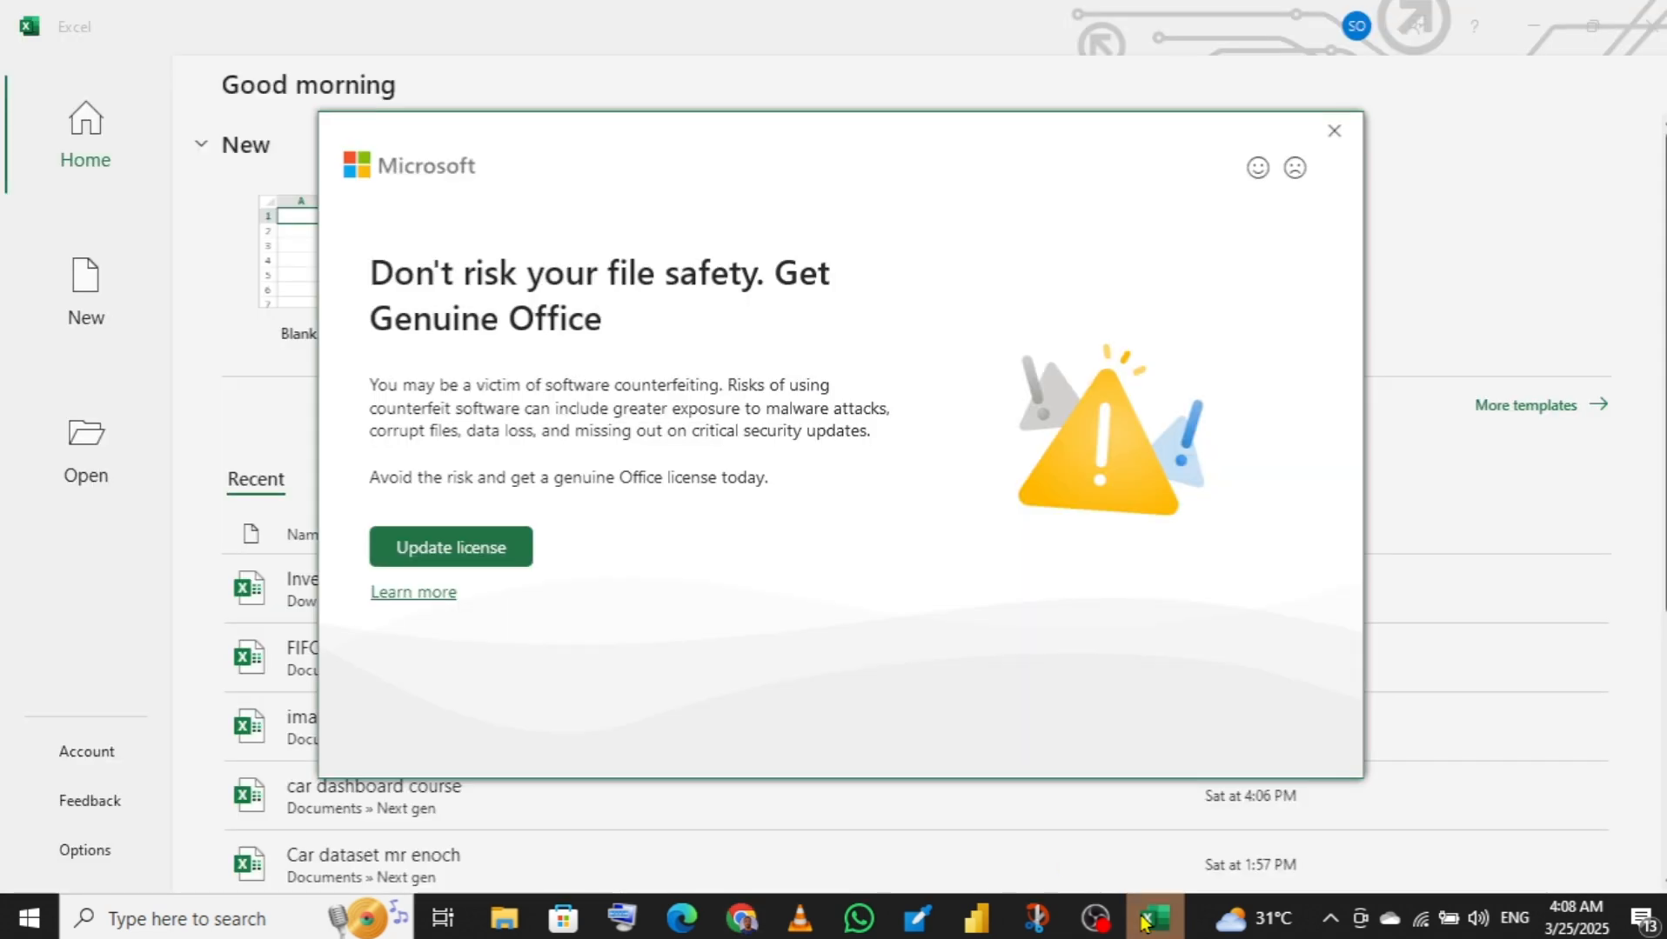
{"action": "left_click", "coordinate": [1331, 132]}
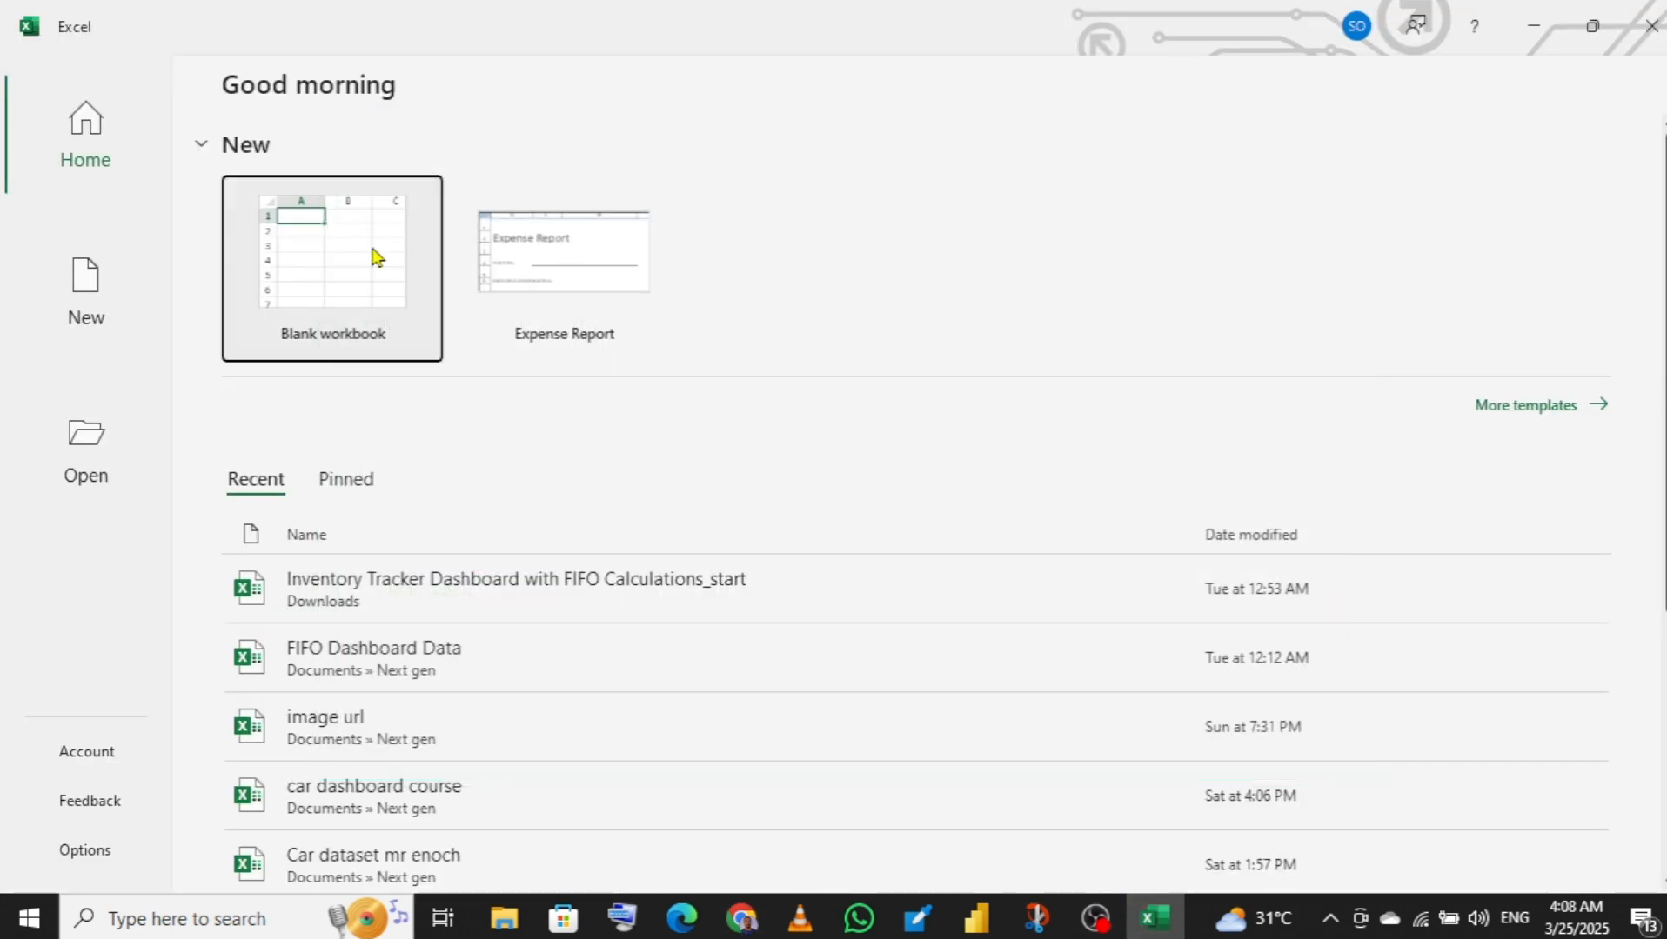
{"action": "left_click", "coordinate": [374, 252]}
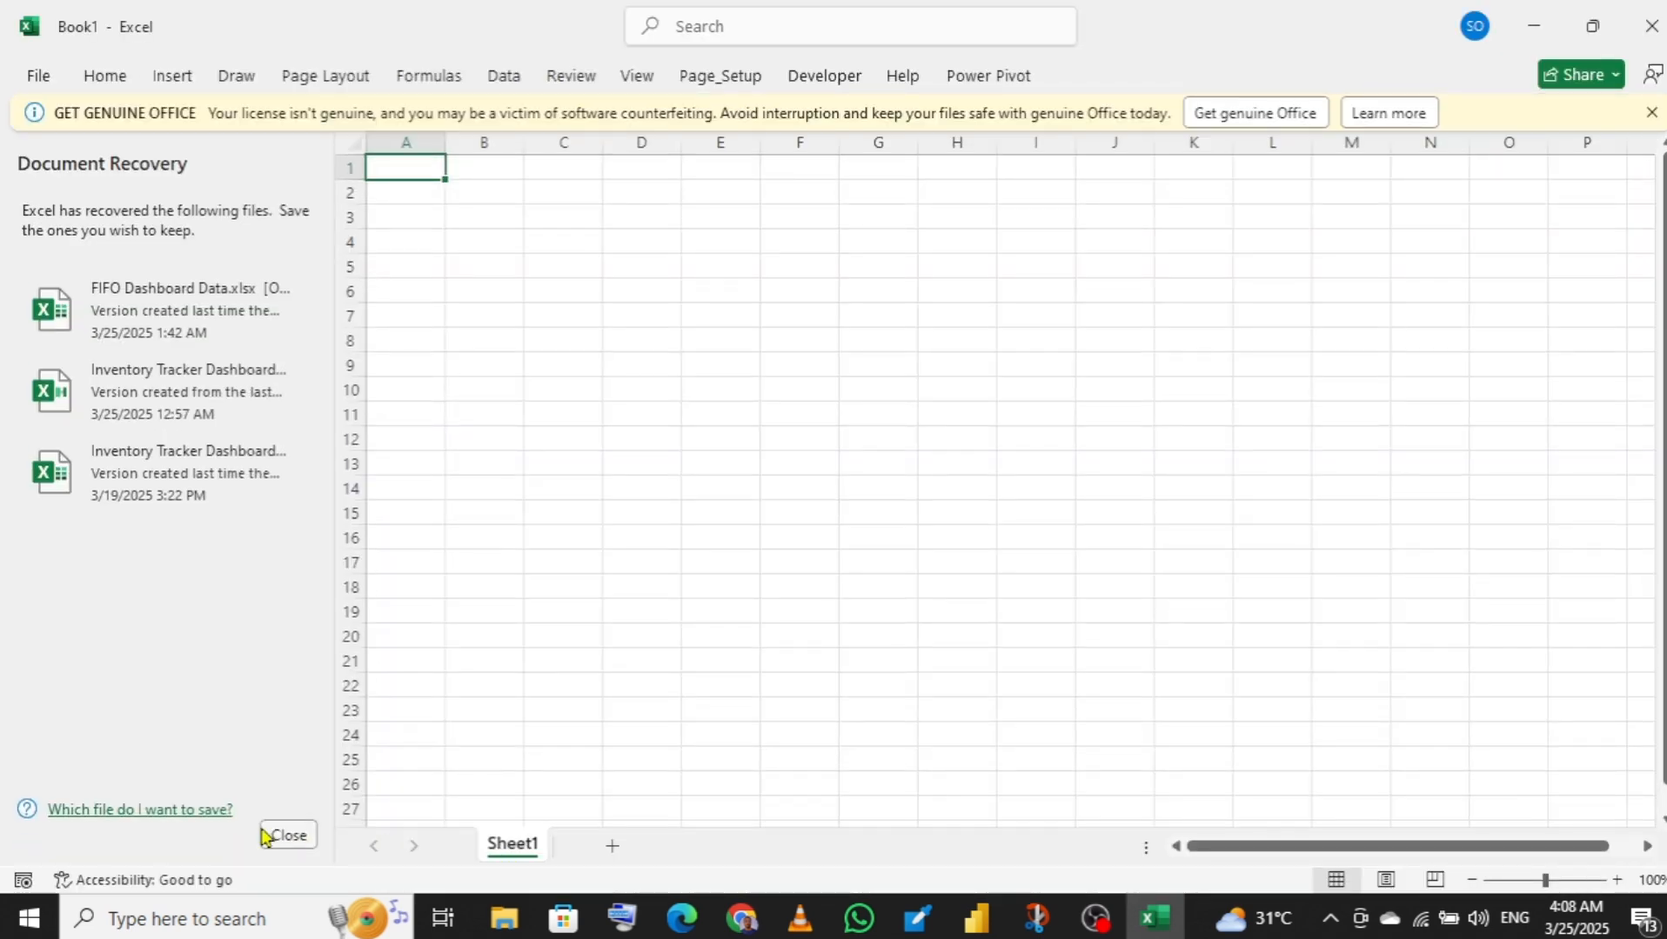
{"action": "left_click", "coordinate": [287, 835]}
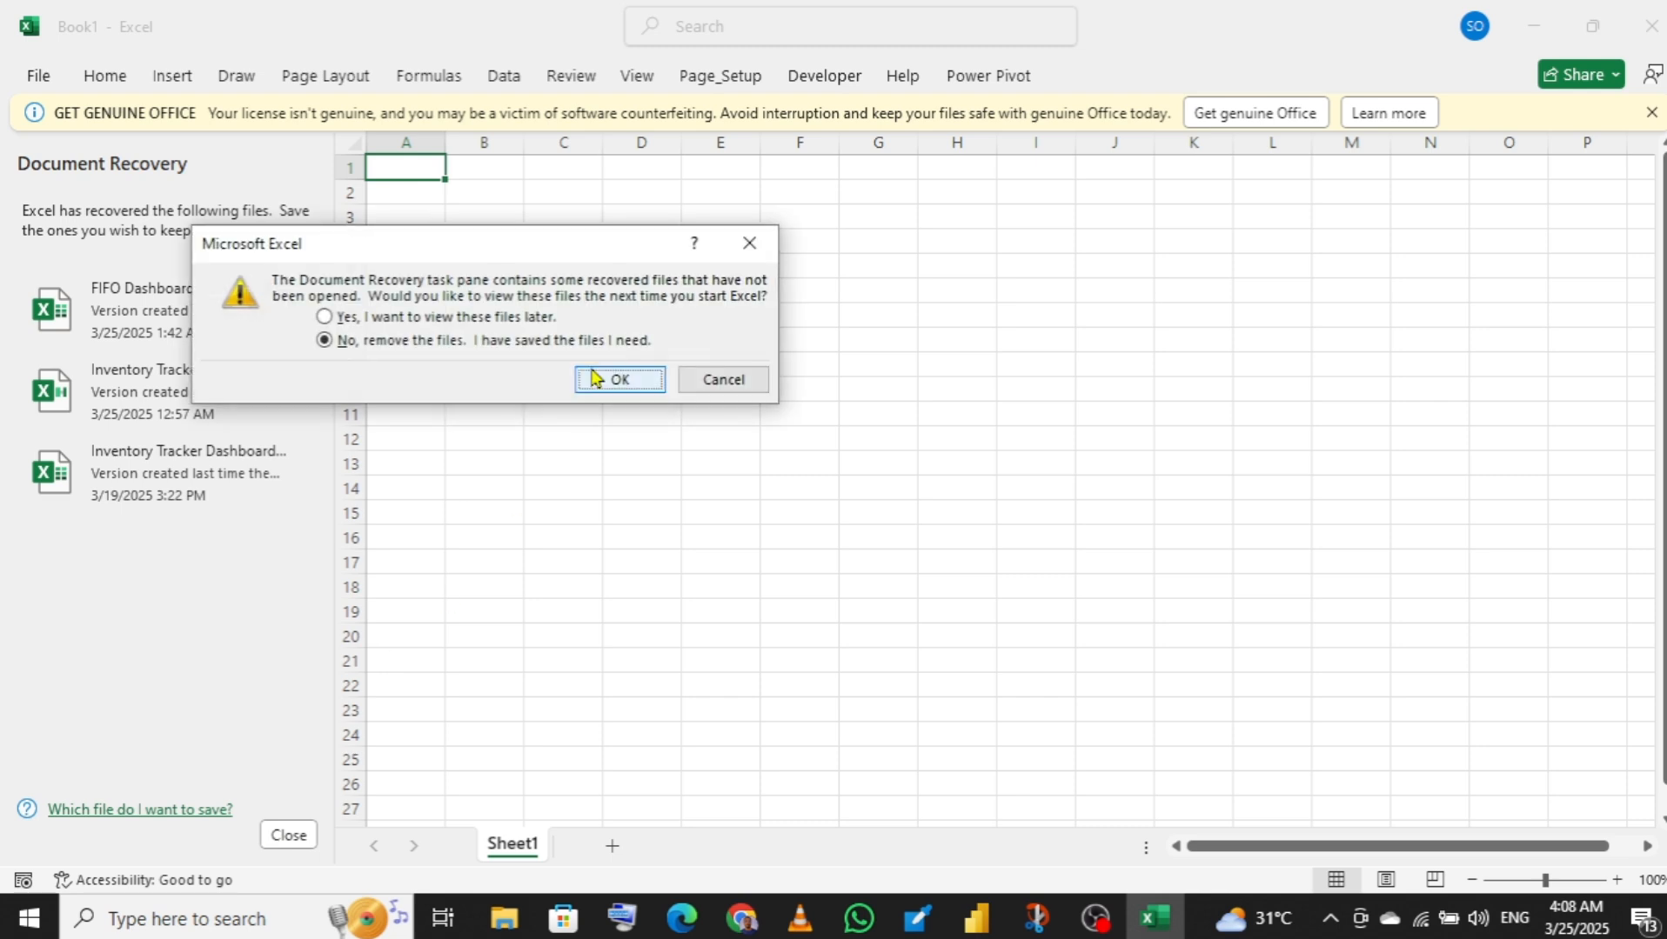
{"action": "left_click", "coordinate": [614, 380]}
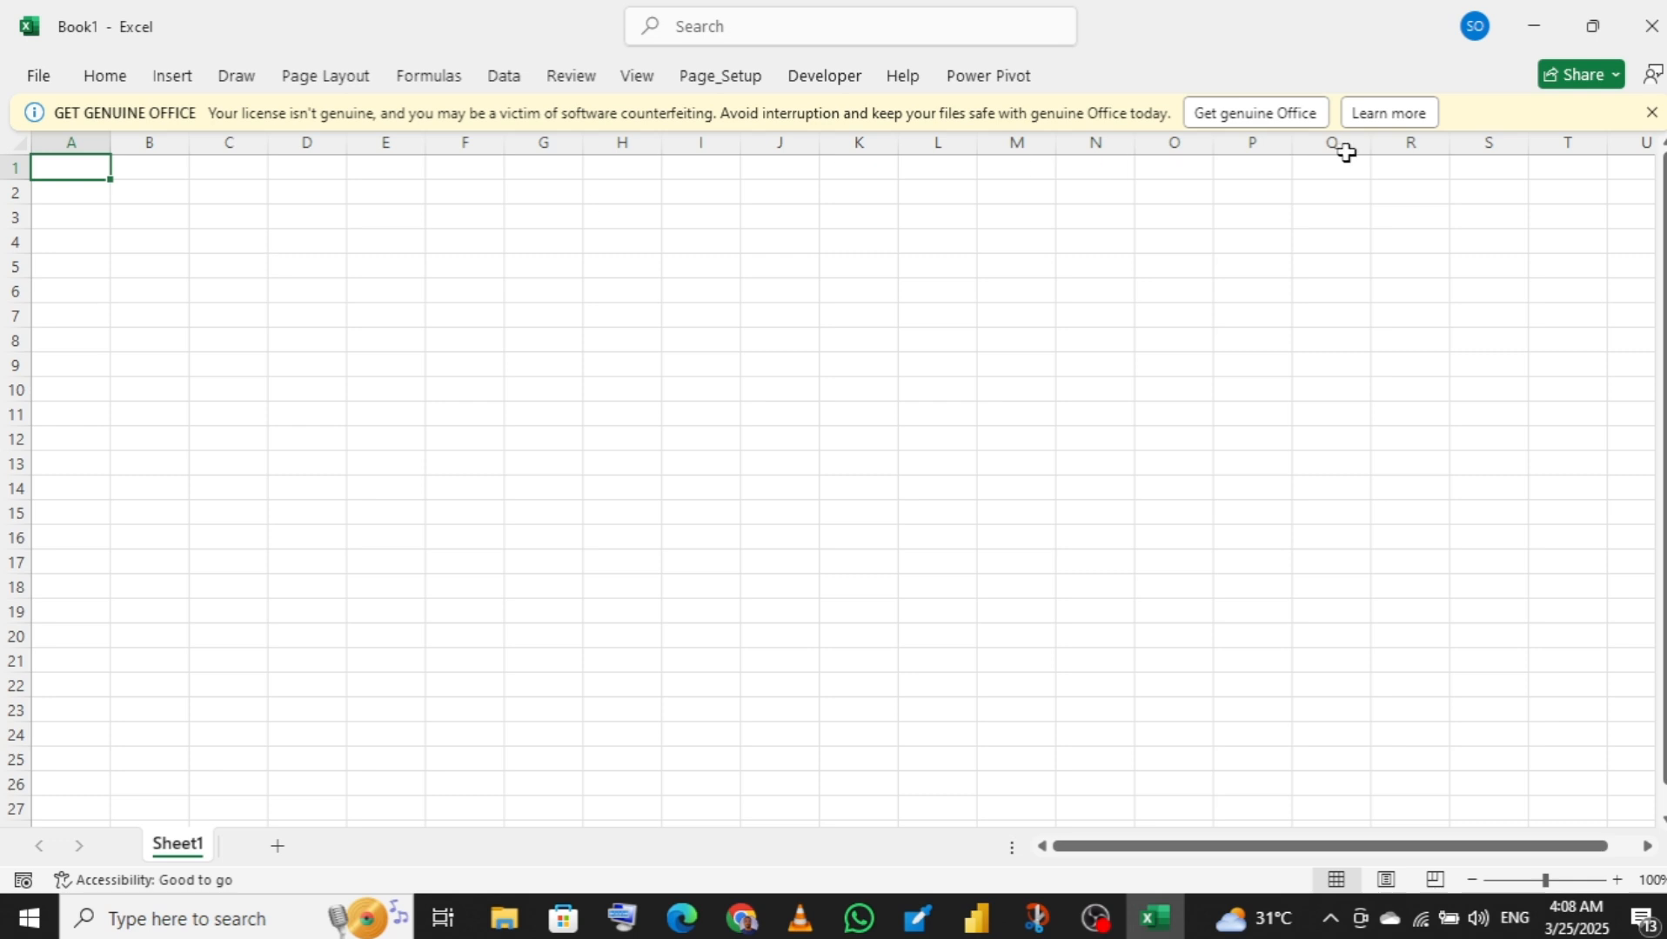
{"action": "left_click", "coordinate": [1651, 114]}
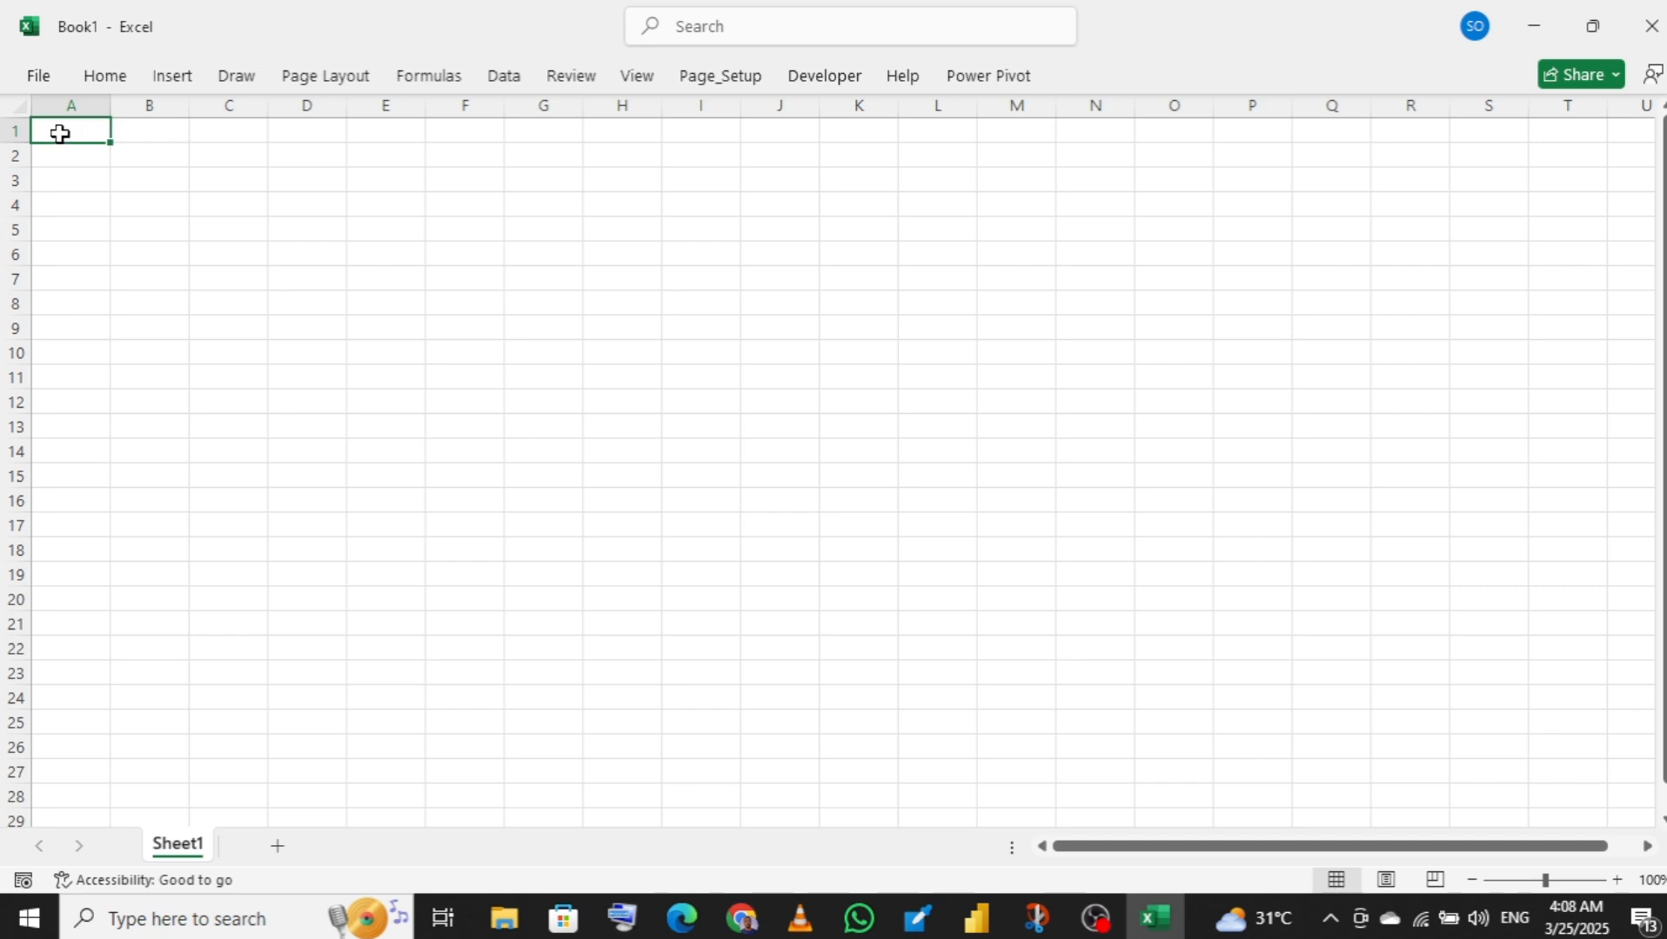
- Enter the column headers Item in A1 and Image Link in B1
{"action": "type", "text": "I"}
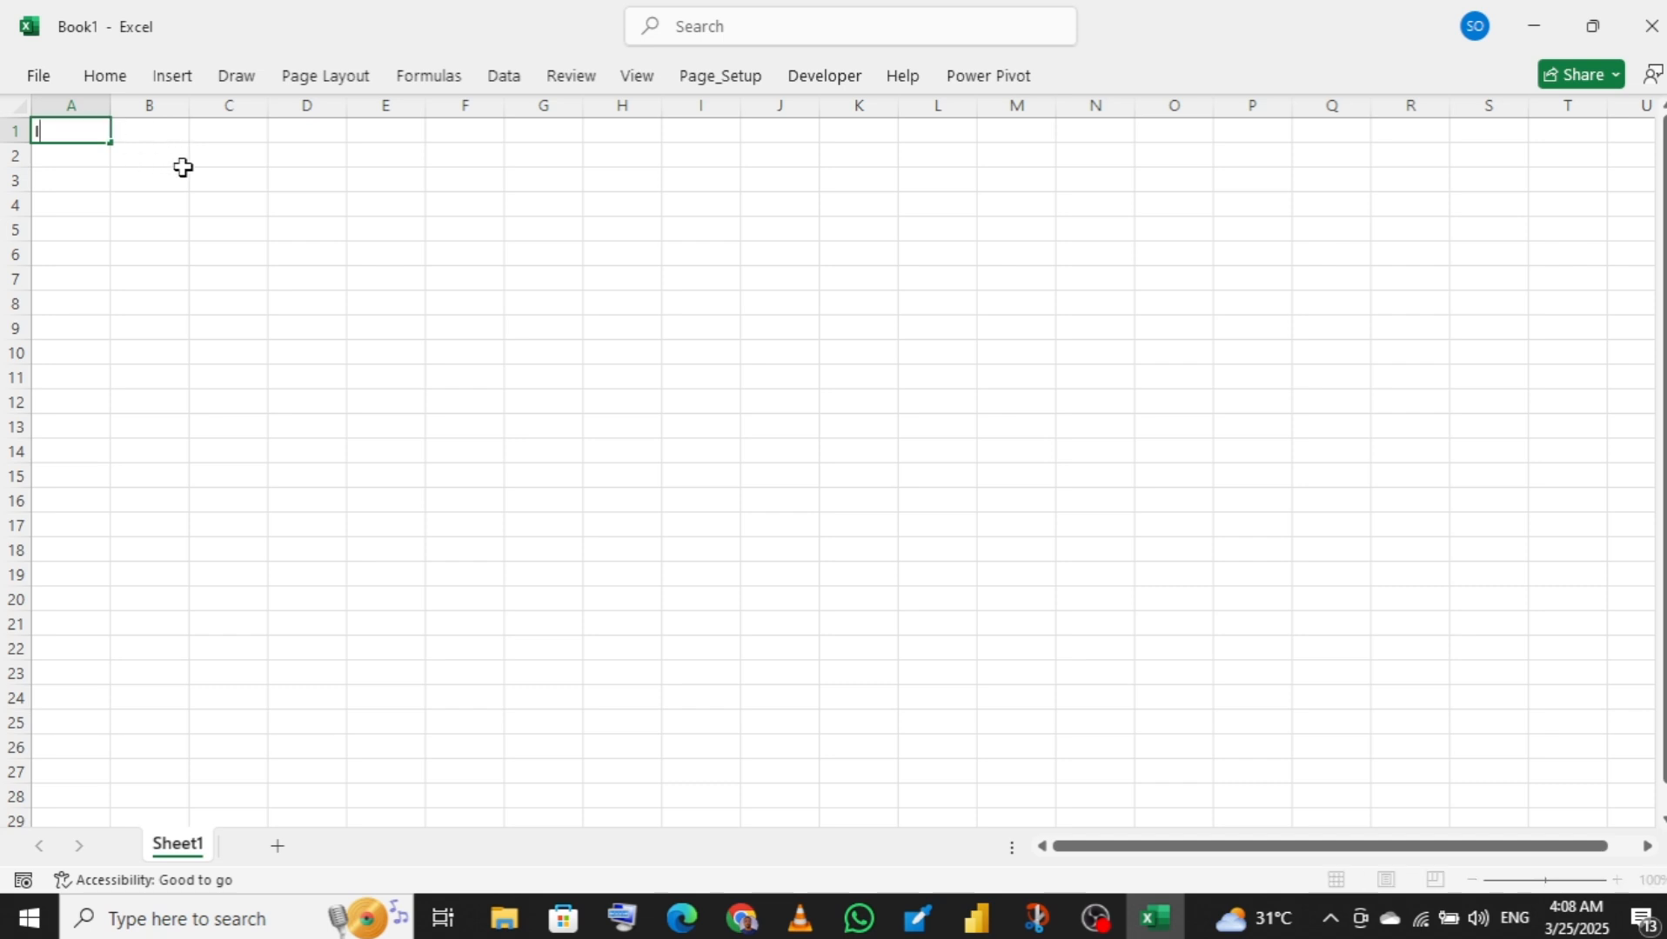
{"action": "type", "text": "tem"}
{"action": "left_click", "coordinate": [164, 129]}
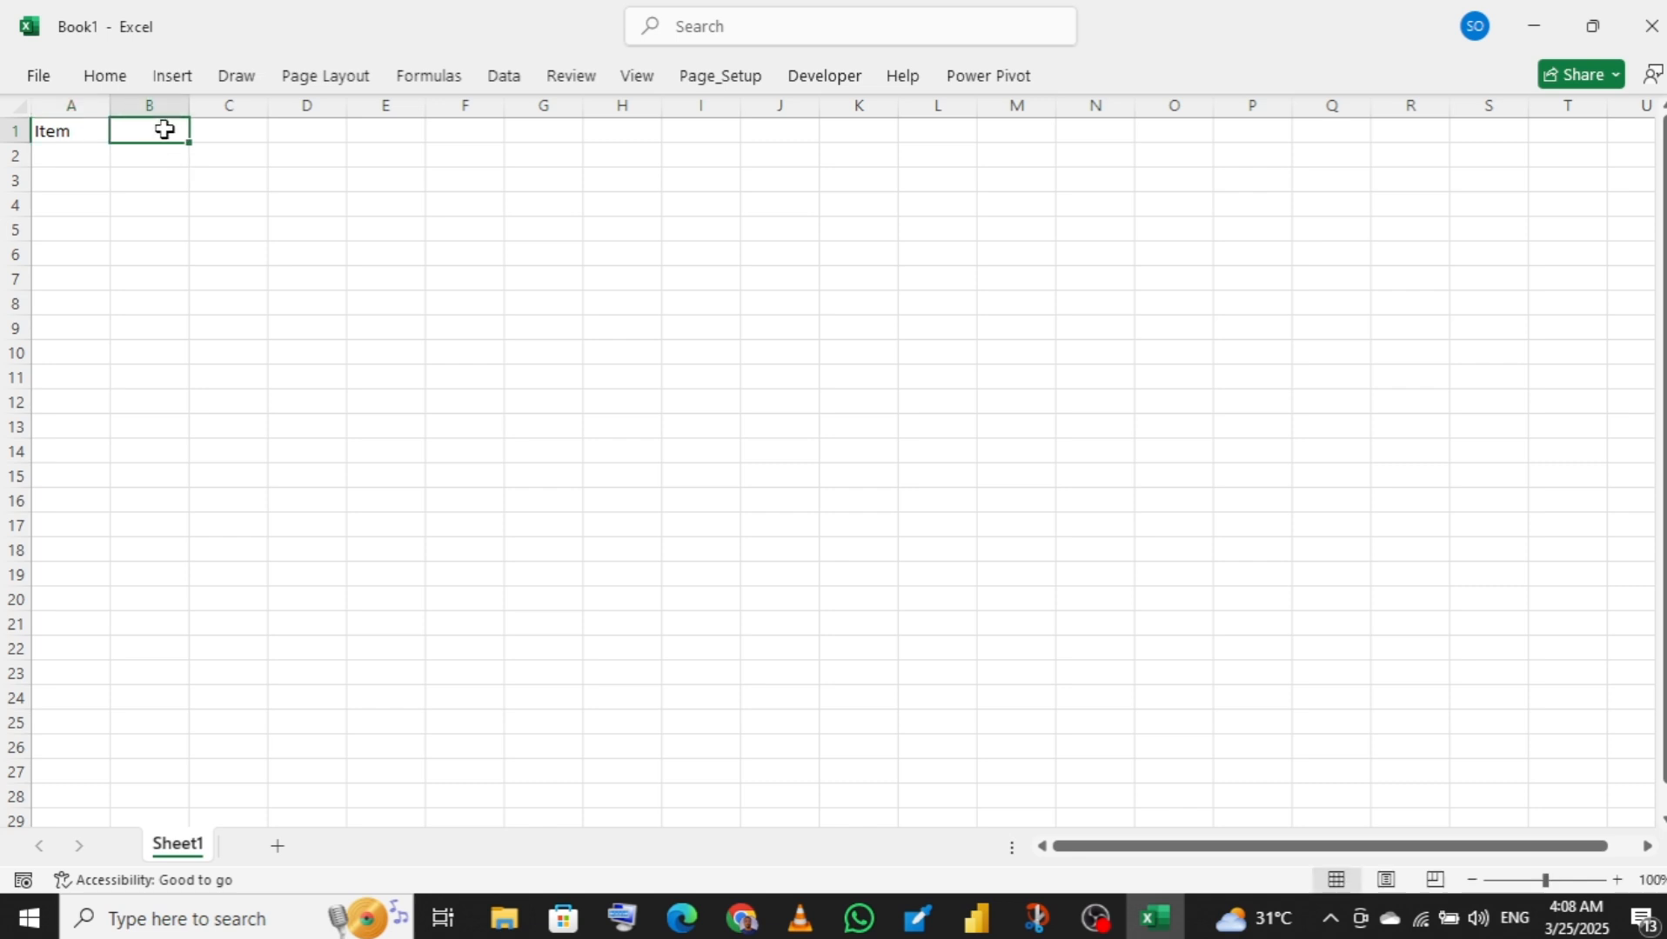
{"action": "type", "text": "Image"}
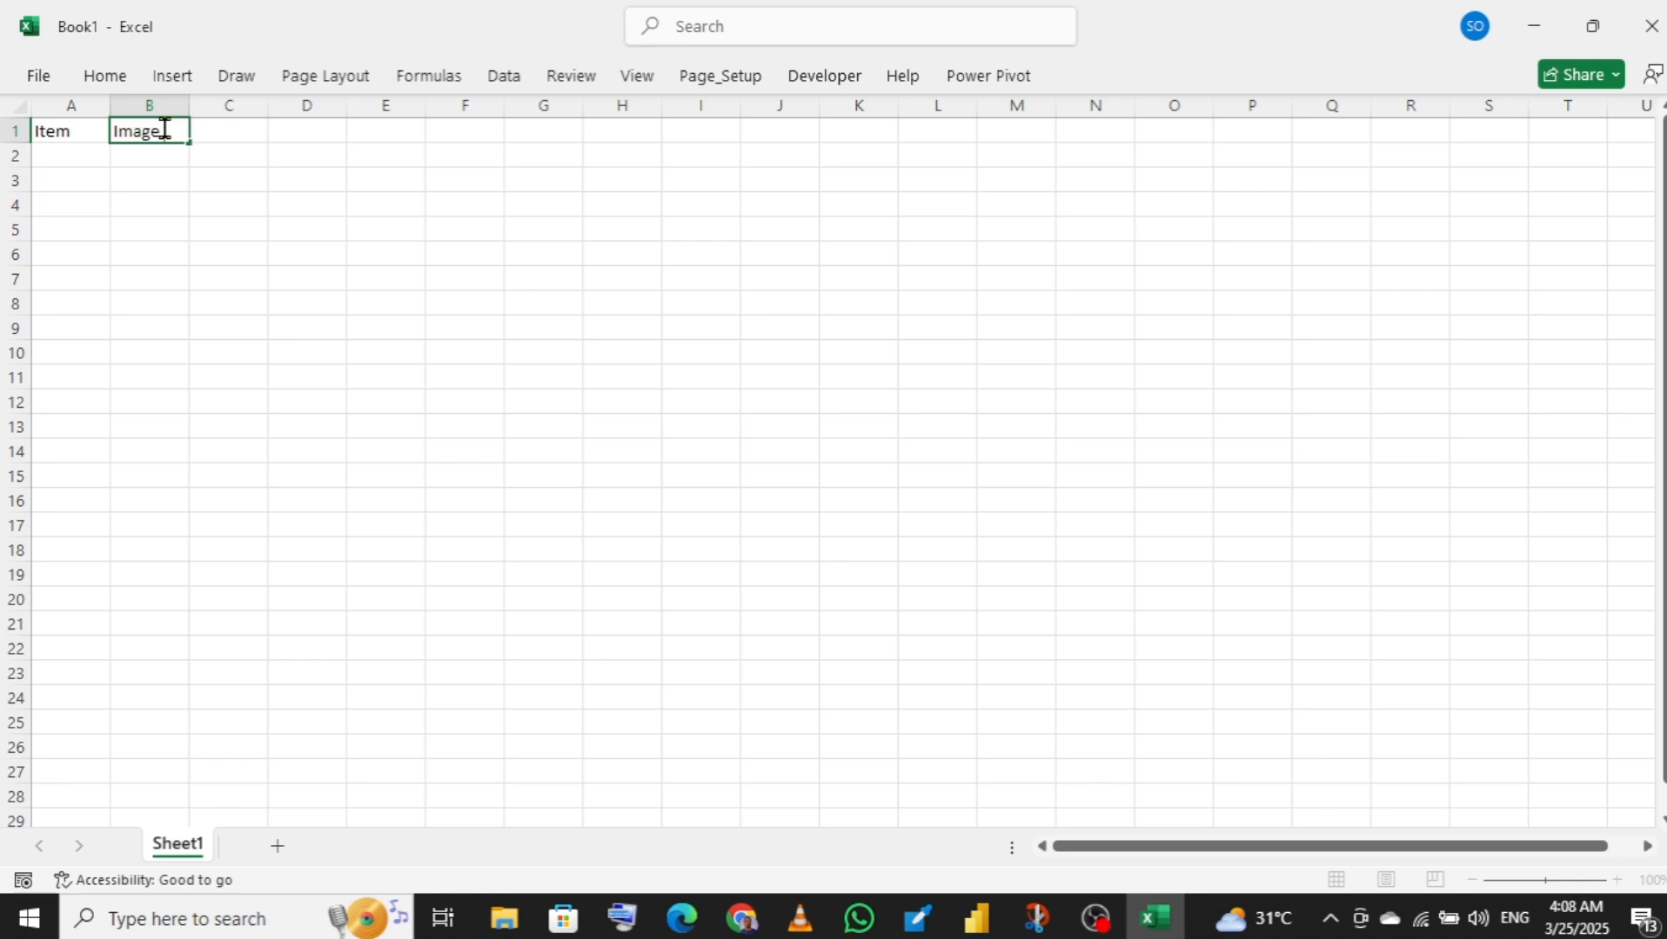
{"action": "type", "text": " Link"}
{"action": "key", "text": "Return"}
- Enter Orange as the first item in cell A2
{"action": "left_click", "coordinate": [54, 160]}
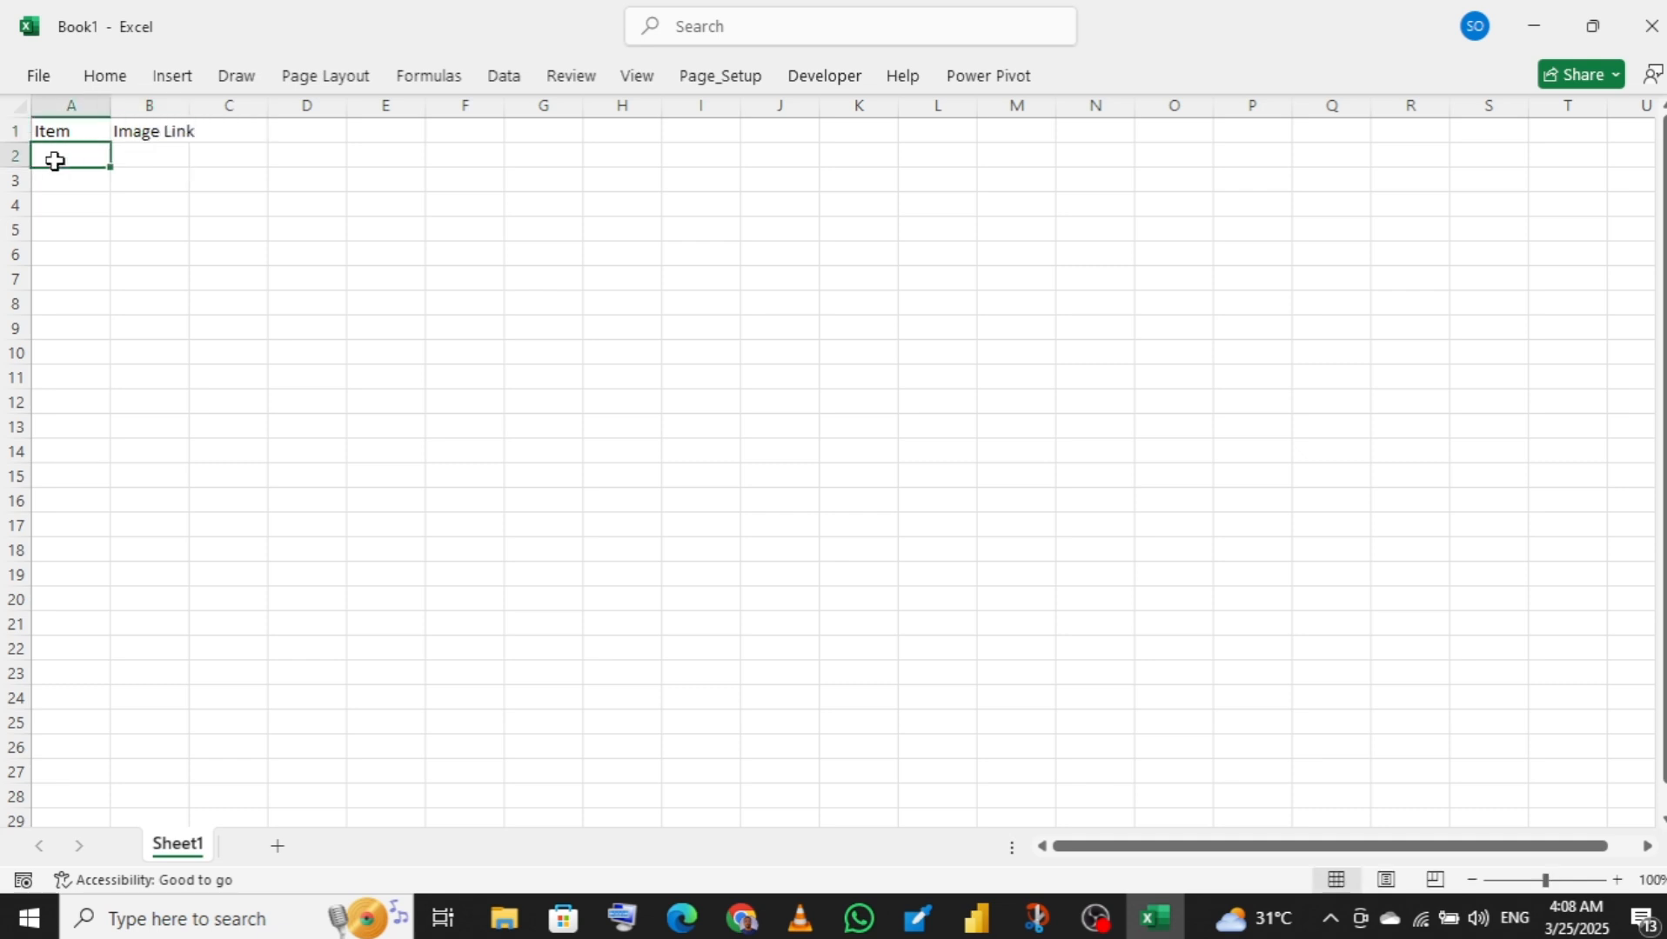
{"action": "type", "text": "Orang"}
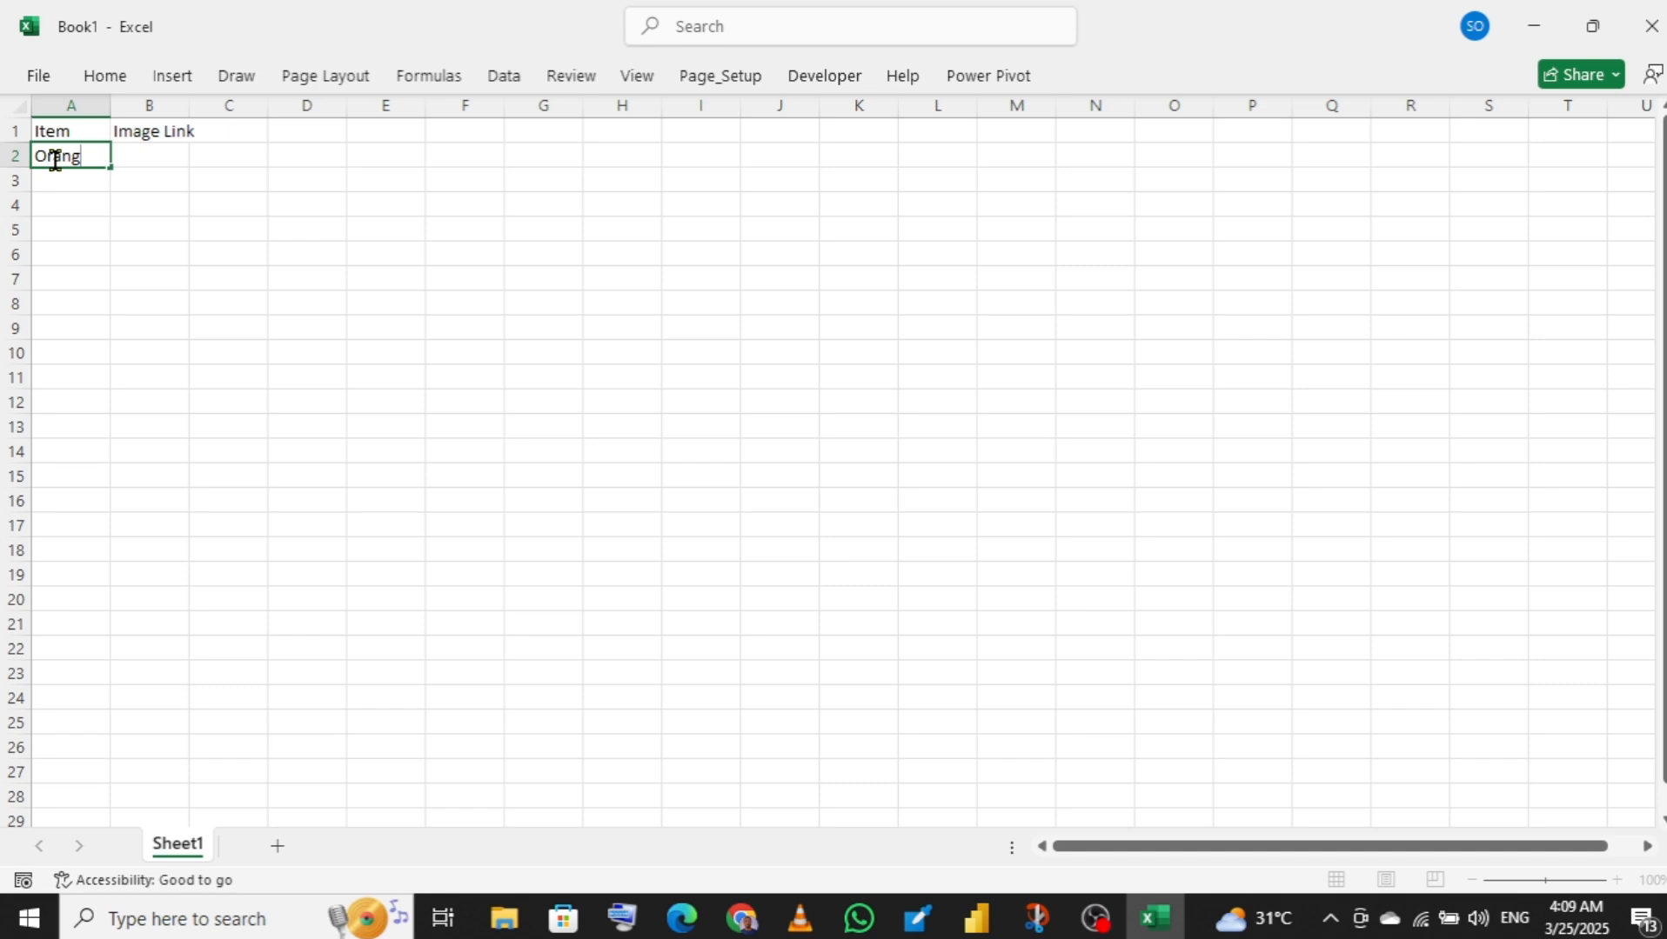
{"action": "type", "text": "w"}
{"action": "key", "text": "BackSpace"}
{"action": "type", "text": "e"}
- Paste the copied direct link of the mango image into B2 and widen column B
{"action": "left_click", "coordinate": [161, 157]}
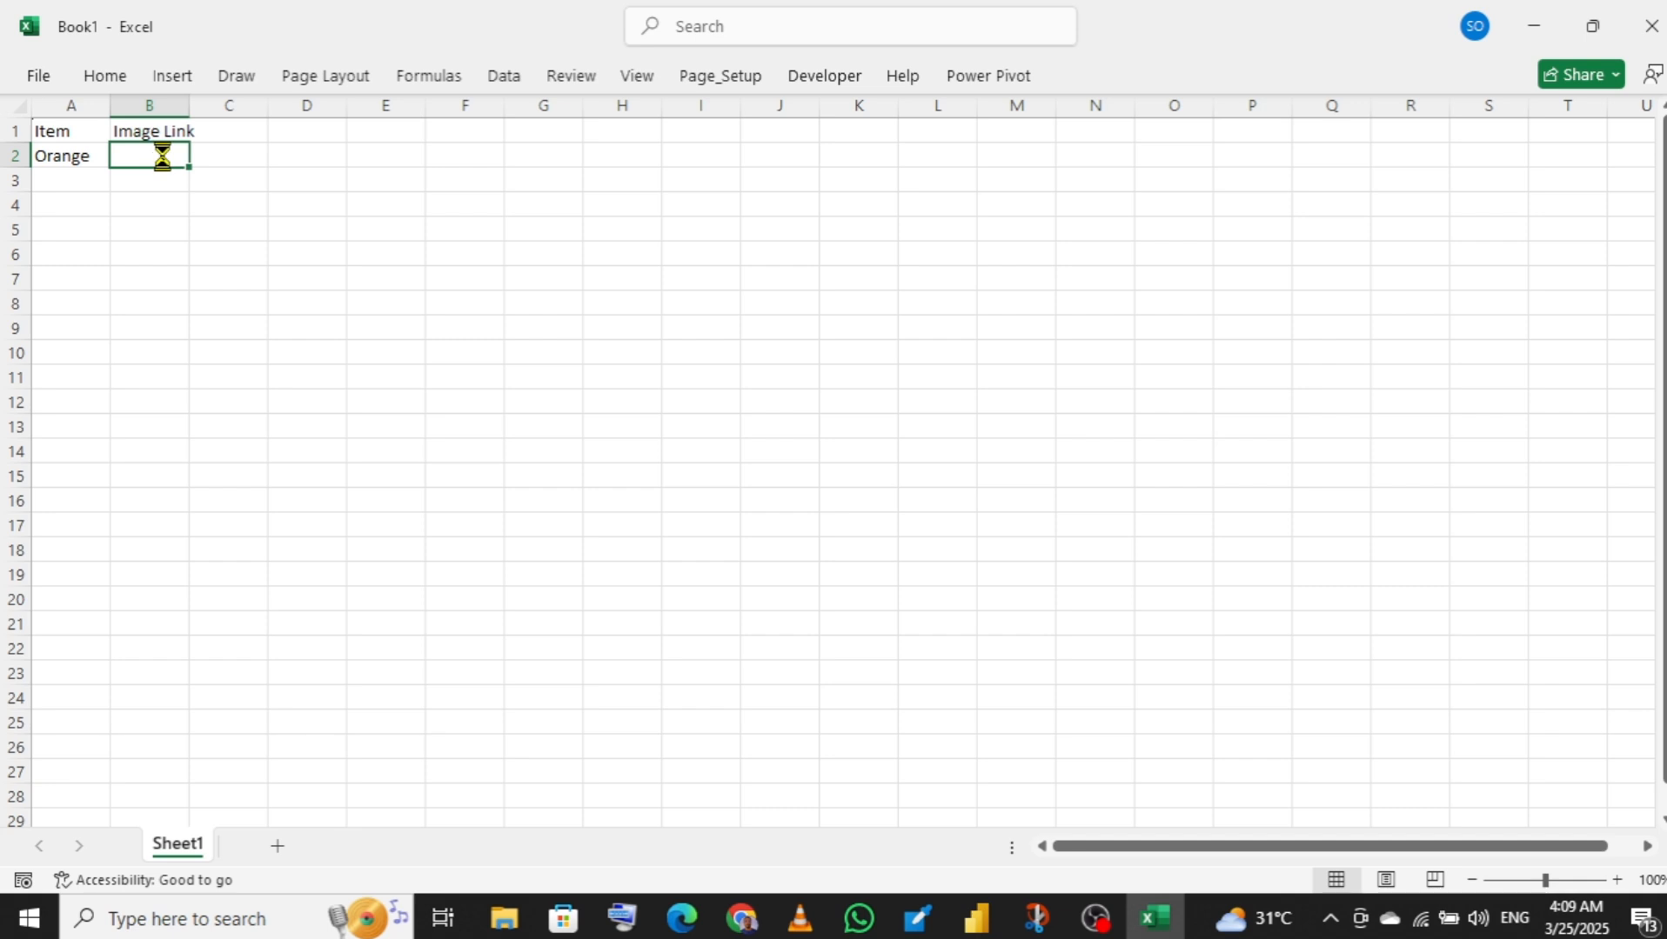
{"action": "key", "text": "ctrl+v"}
{"action": "left_click_drag", "start_coordinate": [194, 105], "coordinate": [295, 105]}
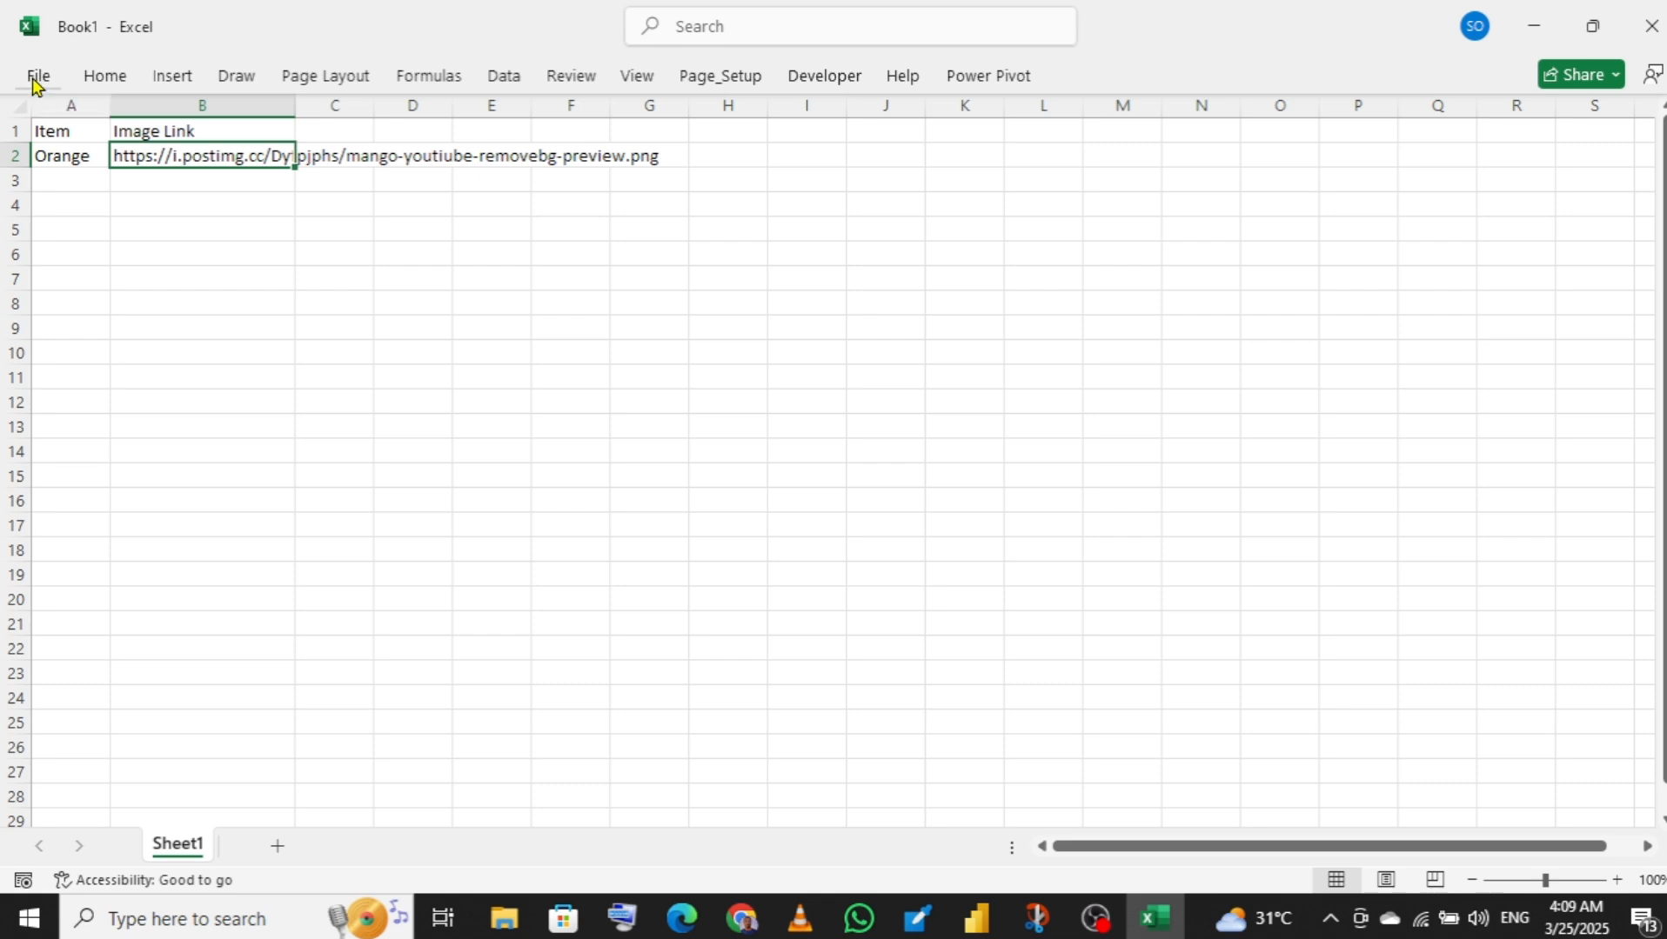
- Replace the item name in cell A2 with Mango
{"action": "double_click", "coordinate": [70, 158]}
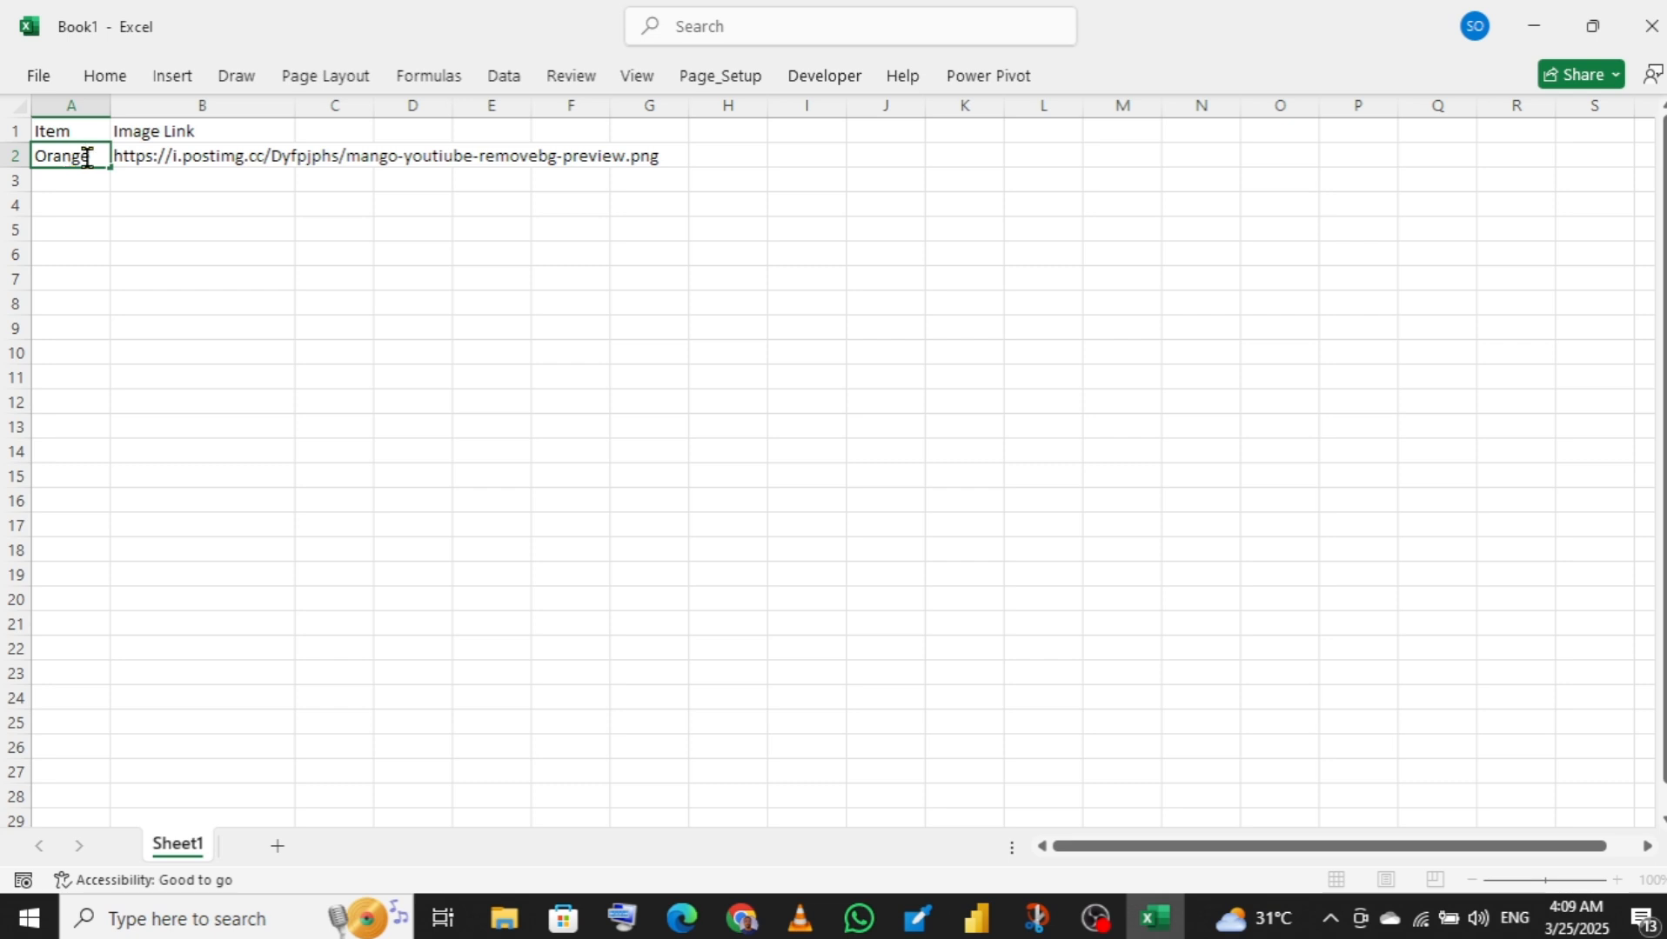
{"action": "left_click_drag", "start_coordinate": [90, 157], "coordinate": [16, 158]}
{"action": "key", "text": "BackSpace"}
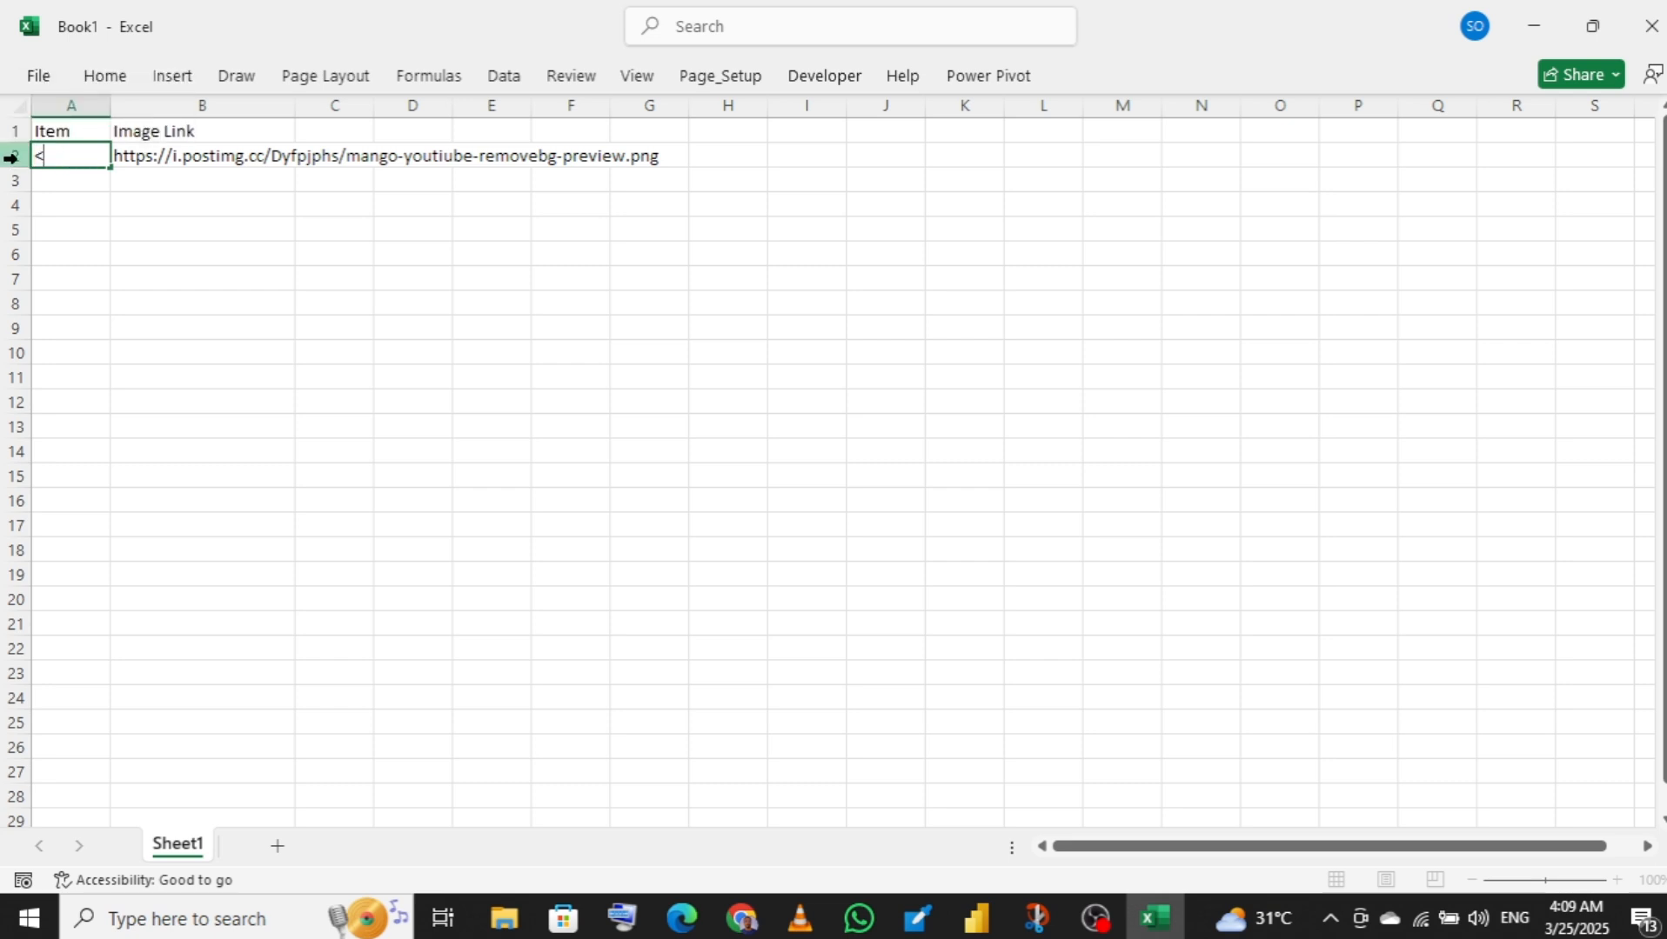
{"action": "type", "text": "Mango"}
{"action": "key", "text": "Return"}
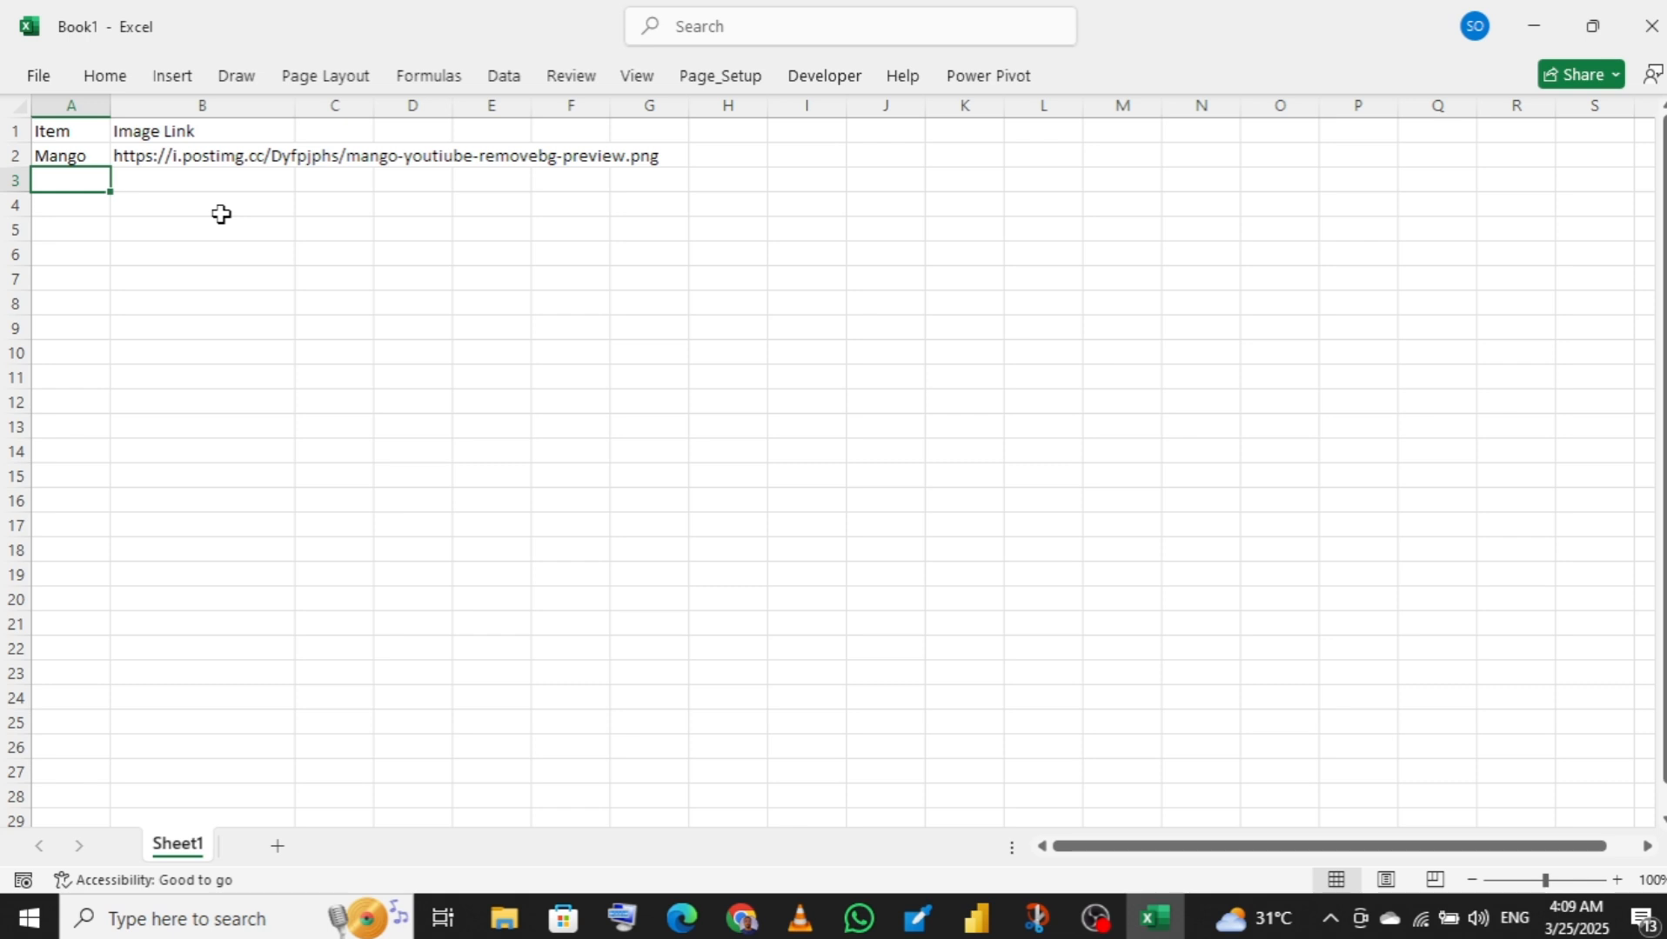
- Switch to the FIFO DASHBOARD YOUTUBE report in Power BI, show its model view and connect to the "image url" Excel workbook in Next gen
{"action": "left_click", "coordinate": [36, 77]}
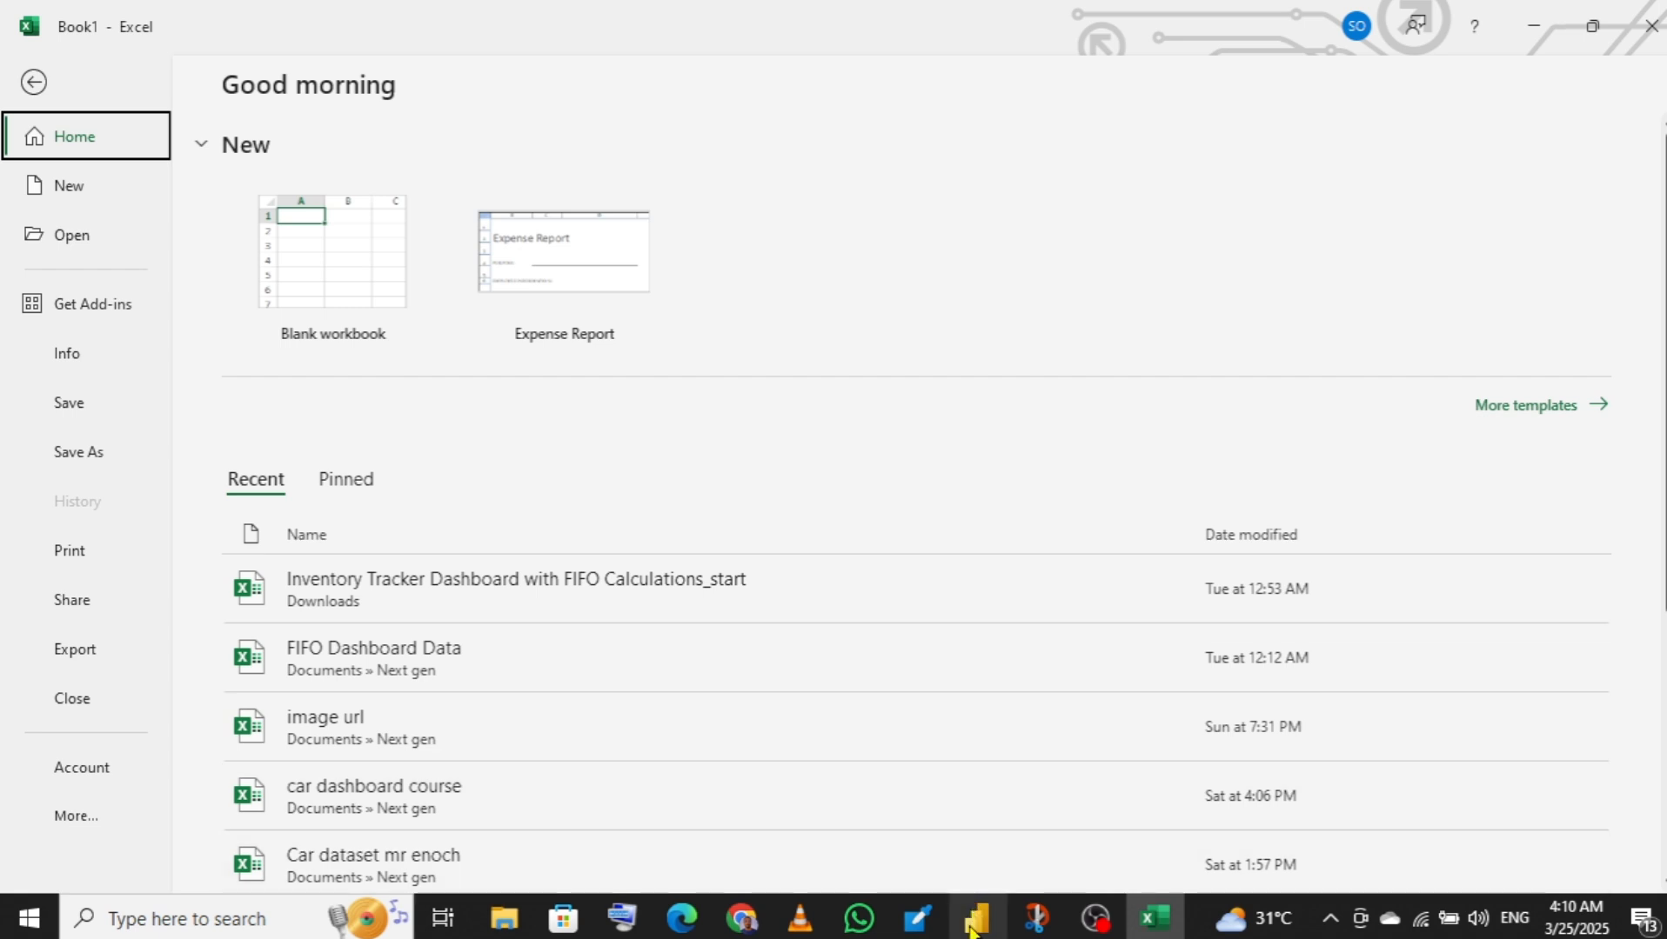
{"action": "mouse_move", "coordinate": [972, 928]}
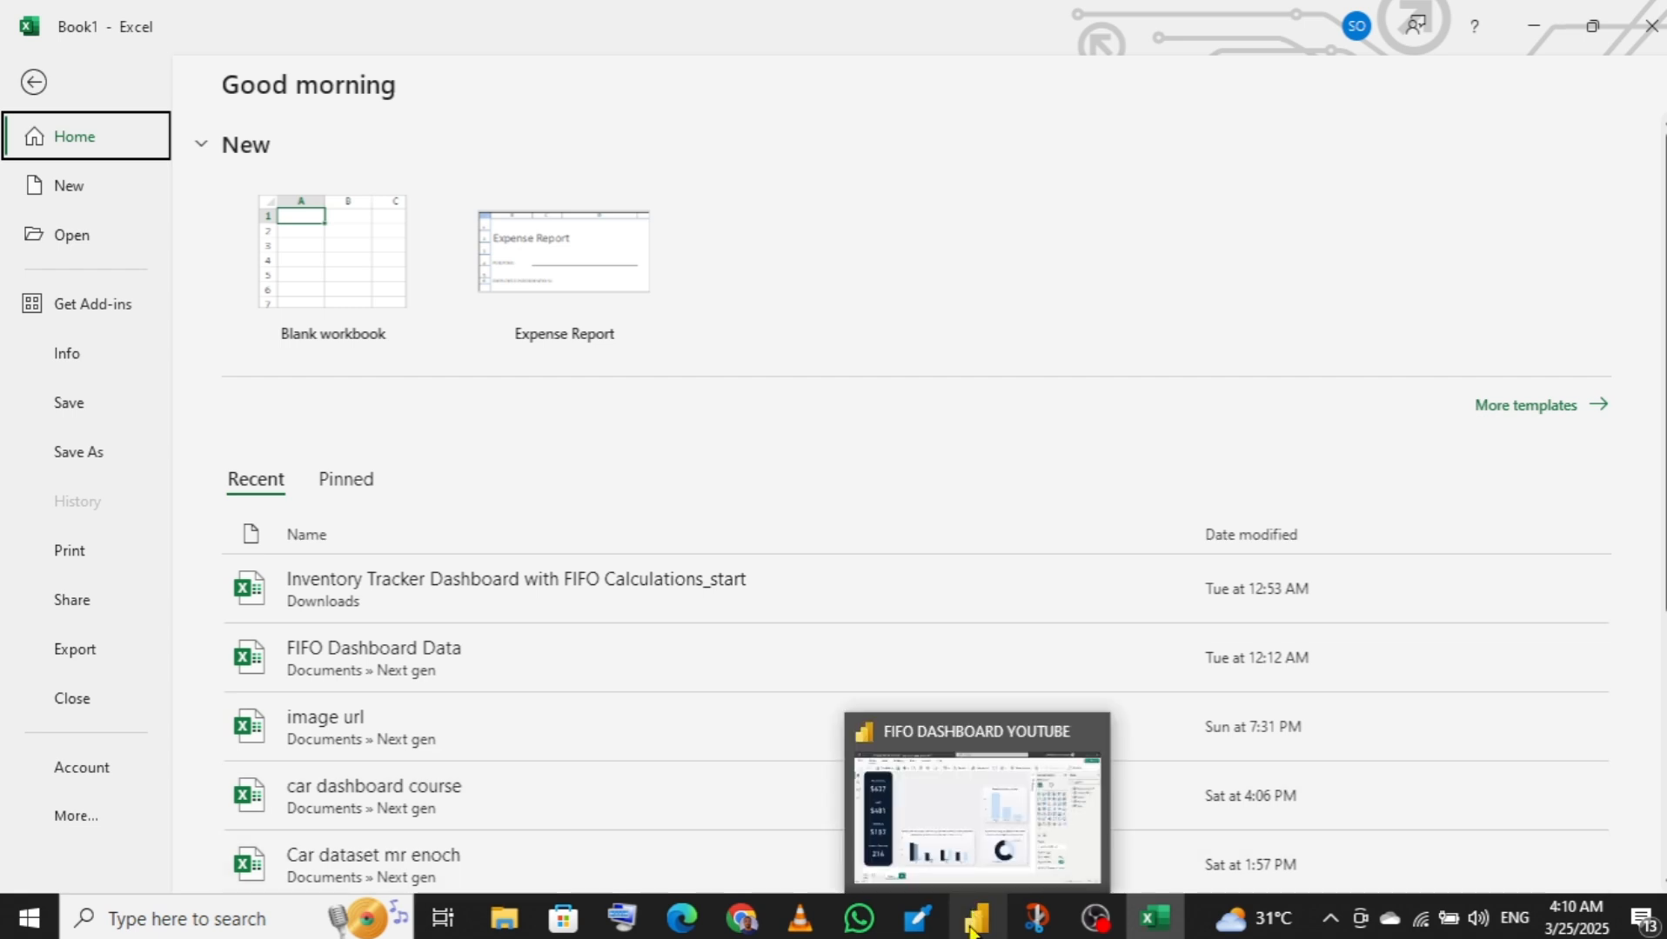
{"action": "left_click", "coordinate": [914, 793]}
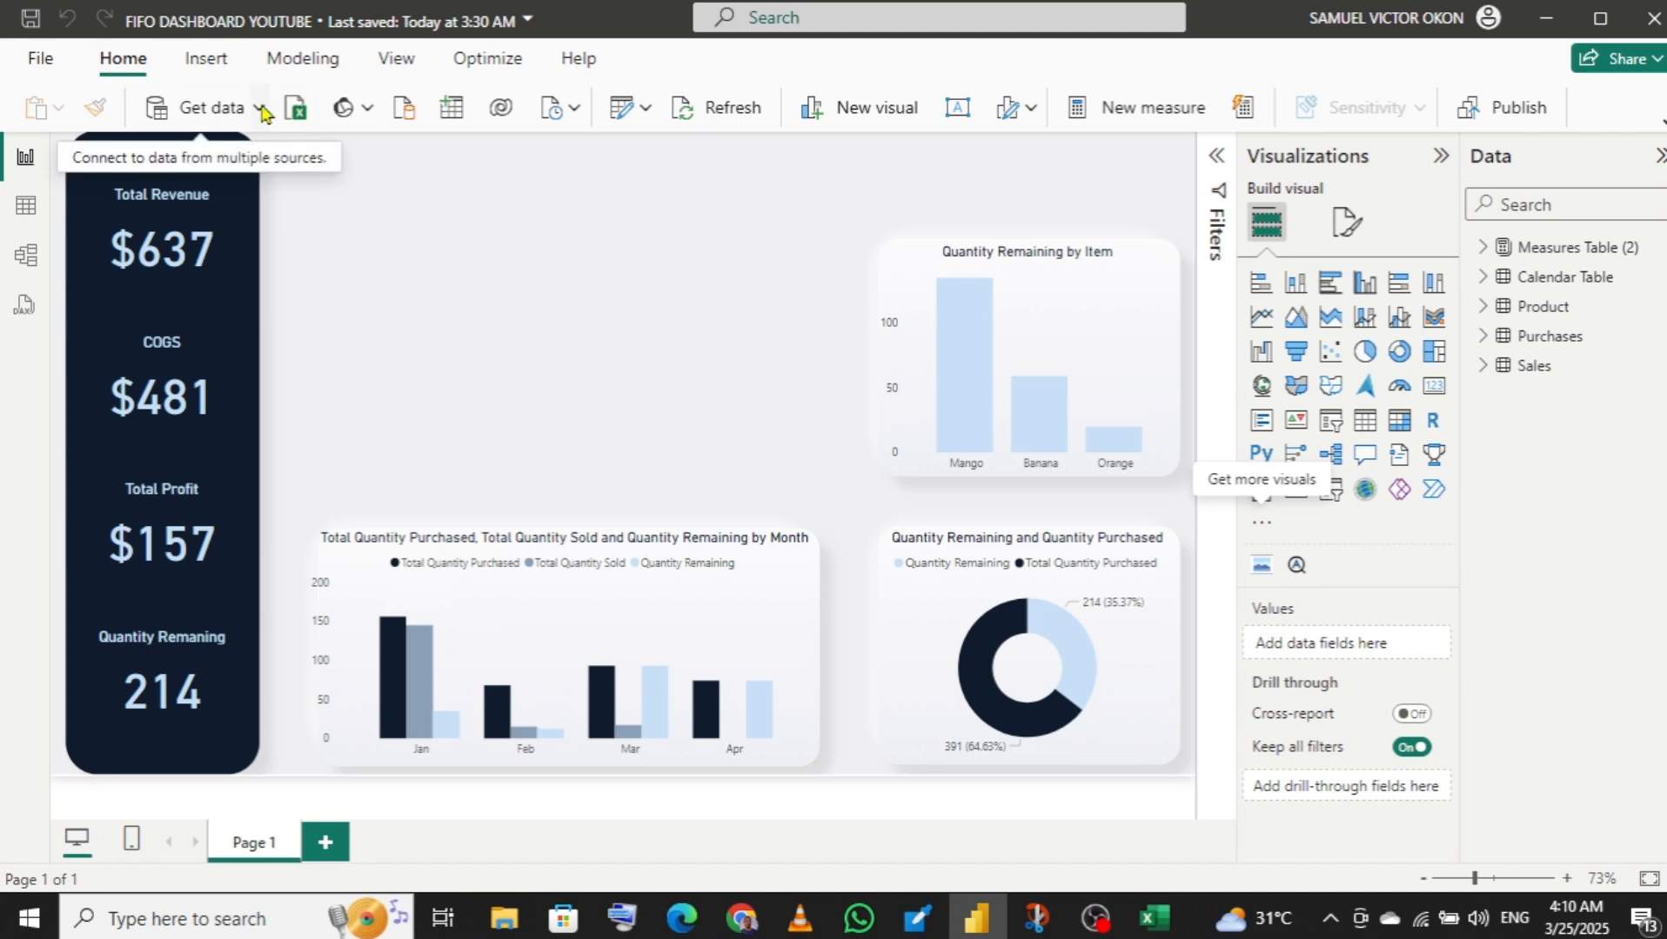
{"action": "left_click", "coordinate": [35, 258]}
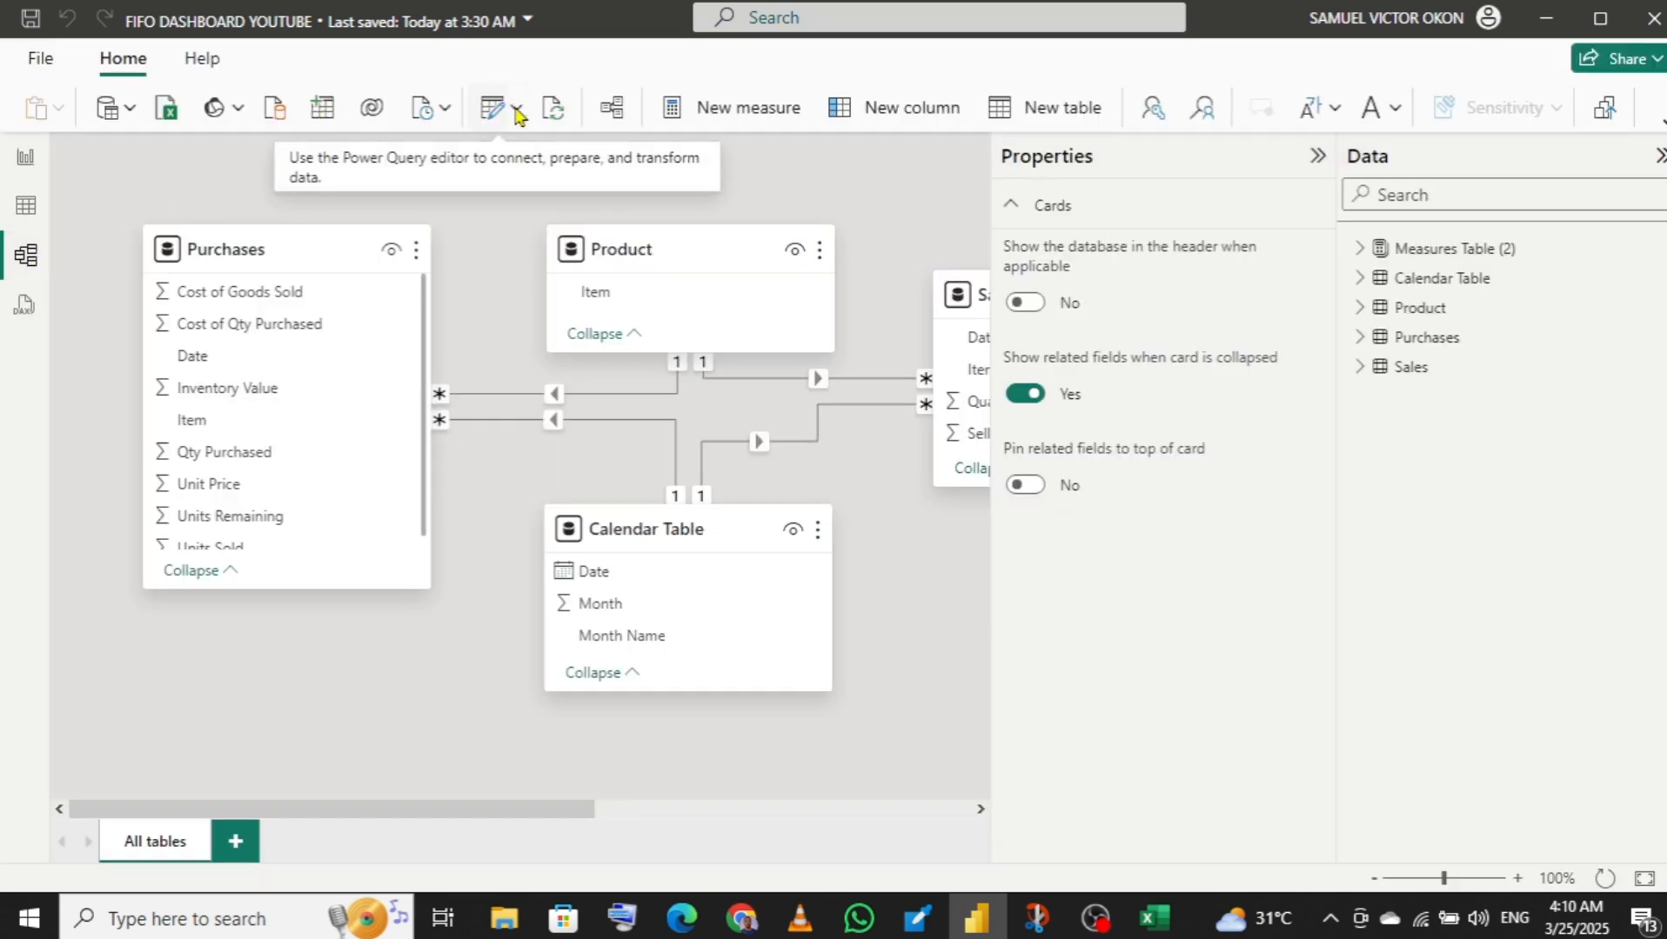
{"action": "left_click", "coordinate": [127, 110]}
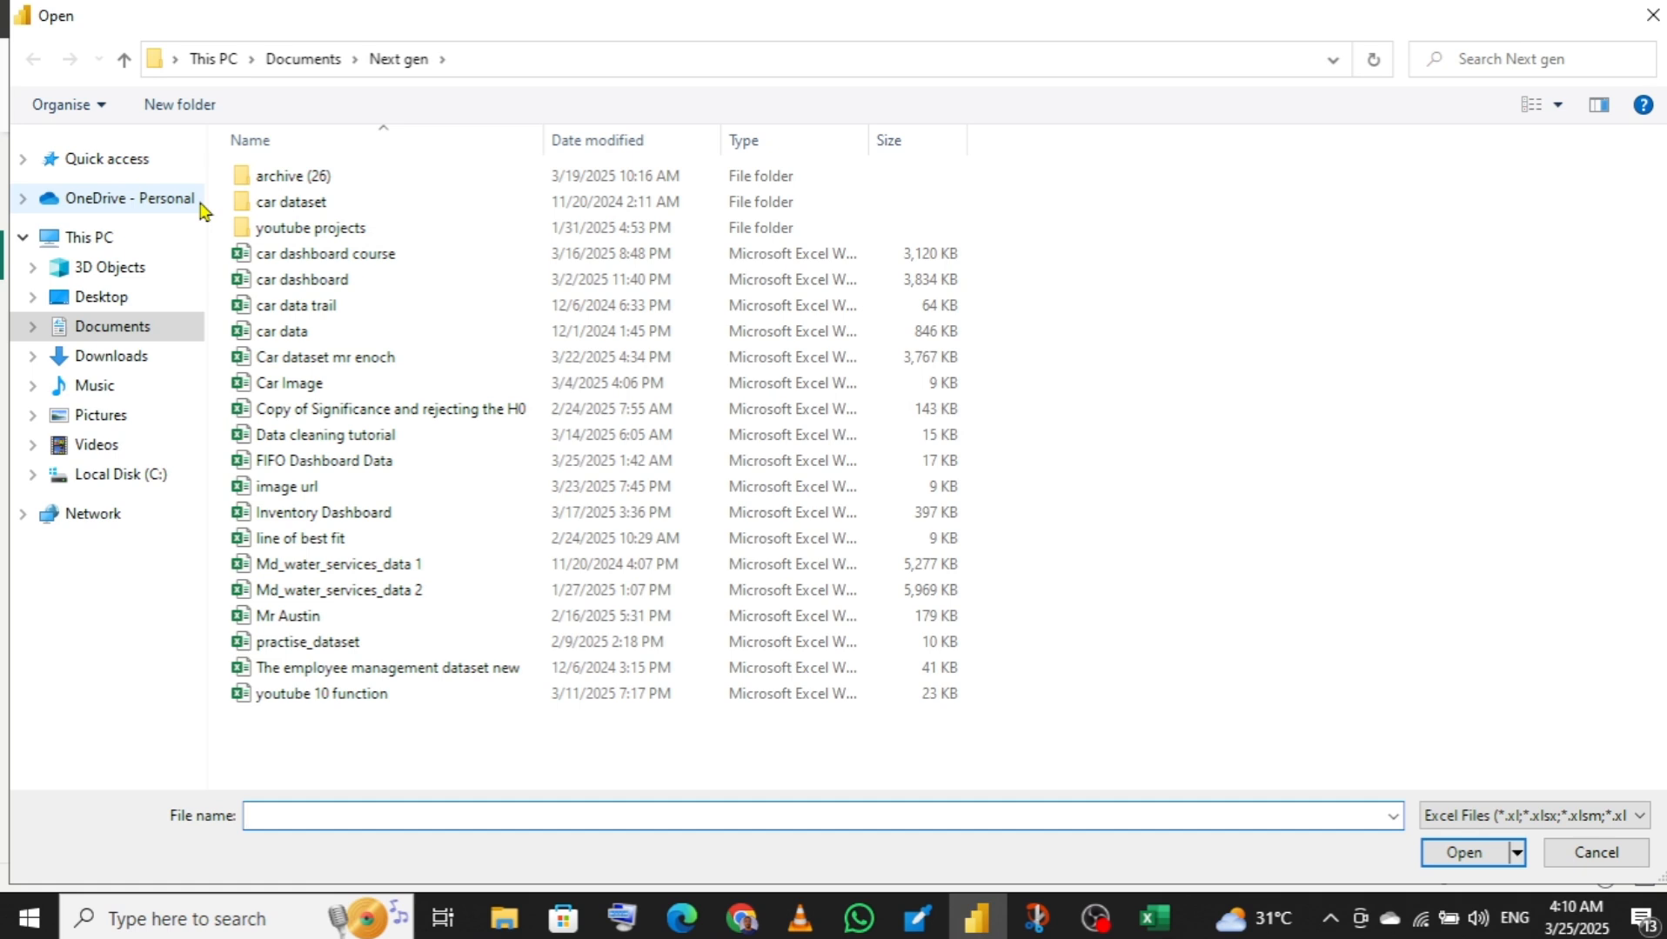
{"action": "left_click", "coordinate": [327, 490]}
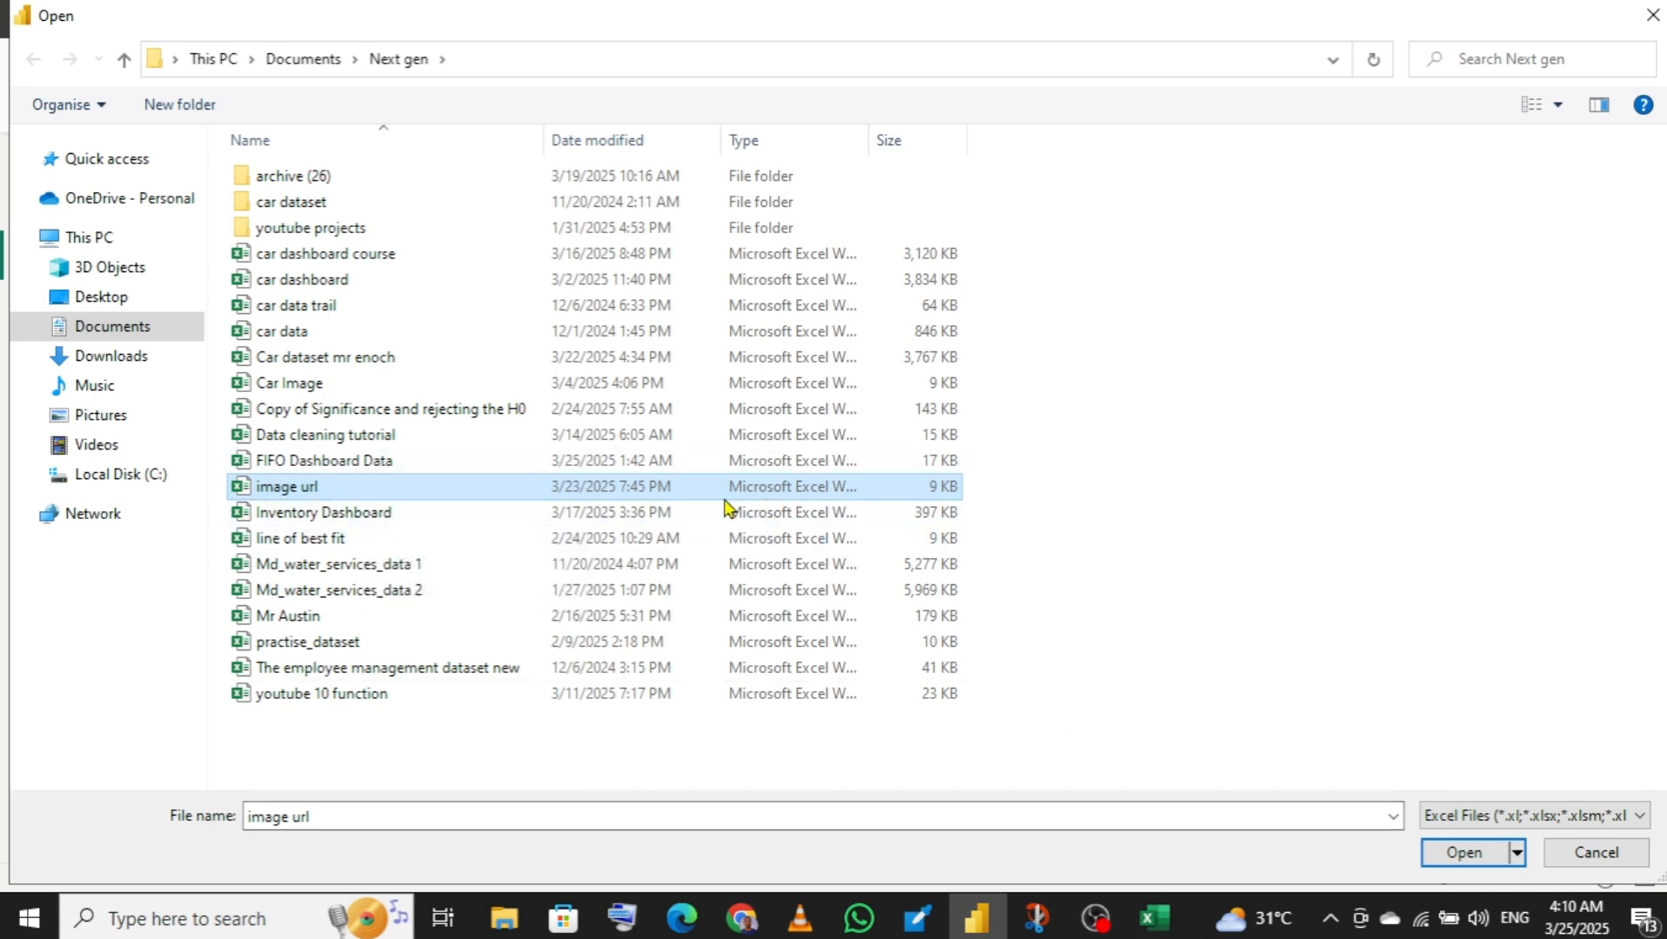
{"action": "left_click", "coordinate": [1431, 852]}
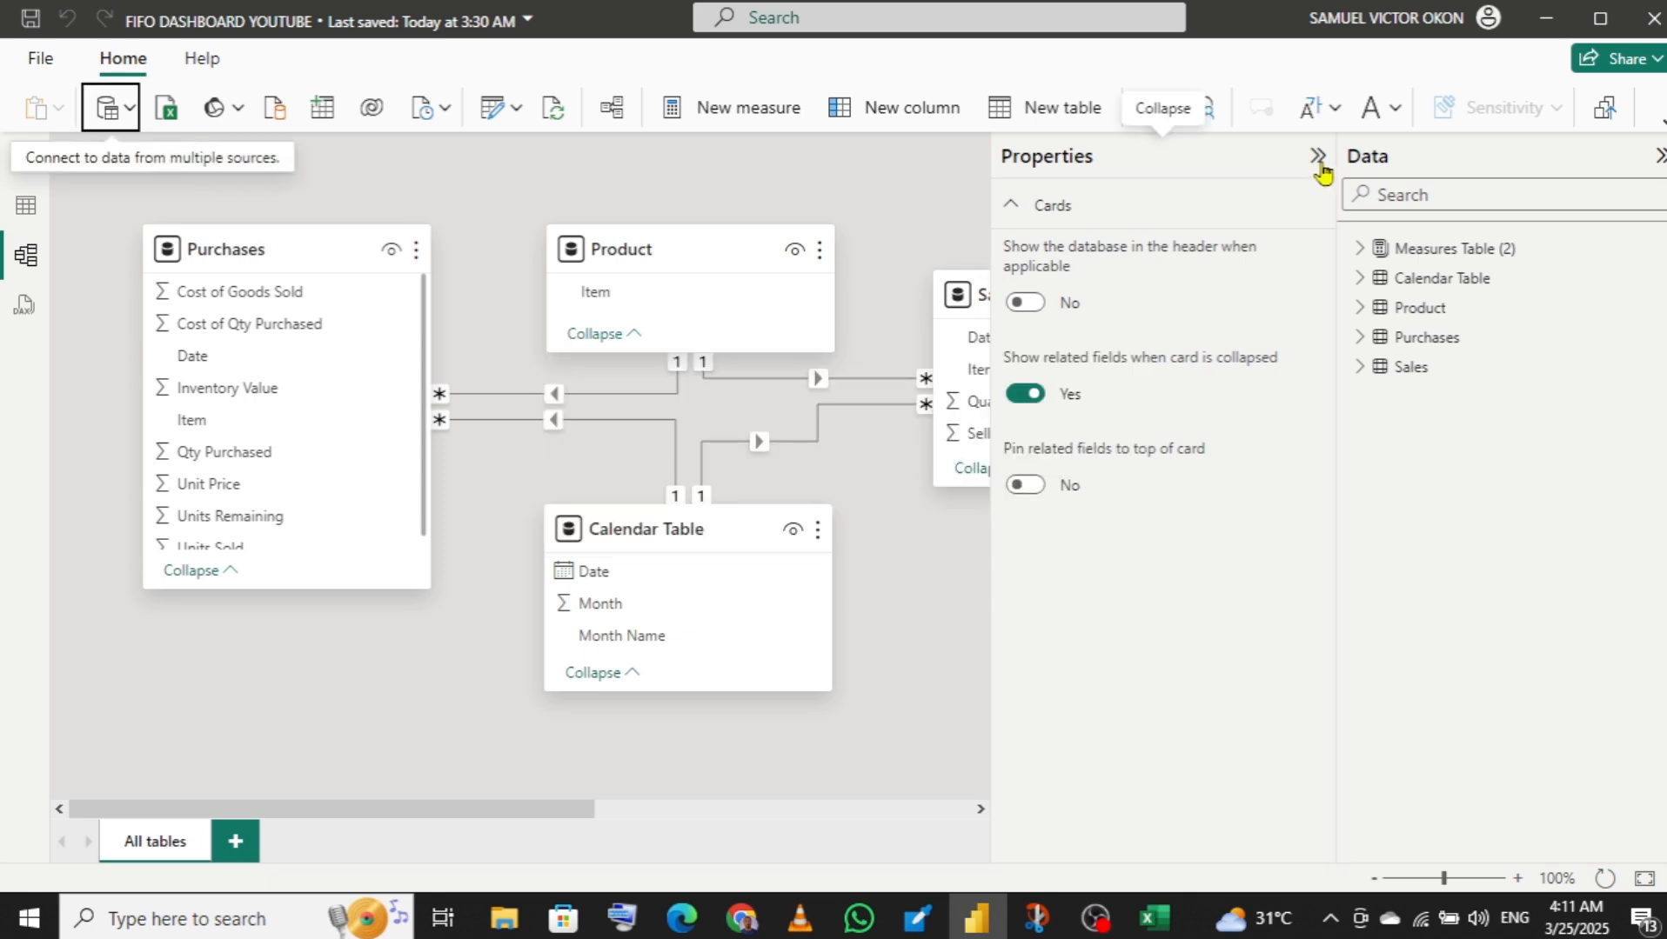
- Select Sheet1 of the image url workbook and open it for transformation in Power Query
{"action": "key", "text": "alt+Tab"}
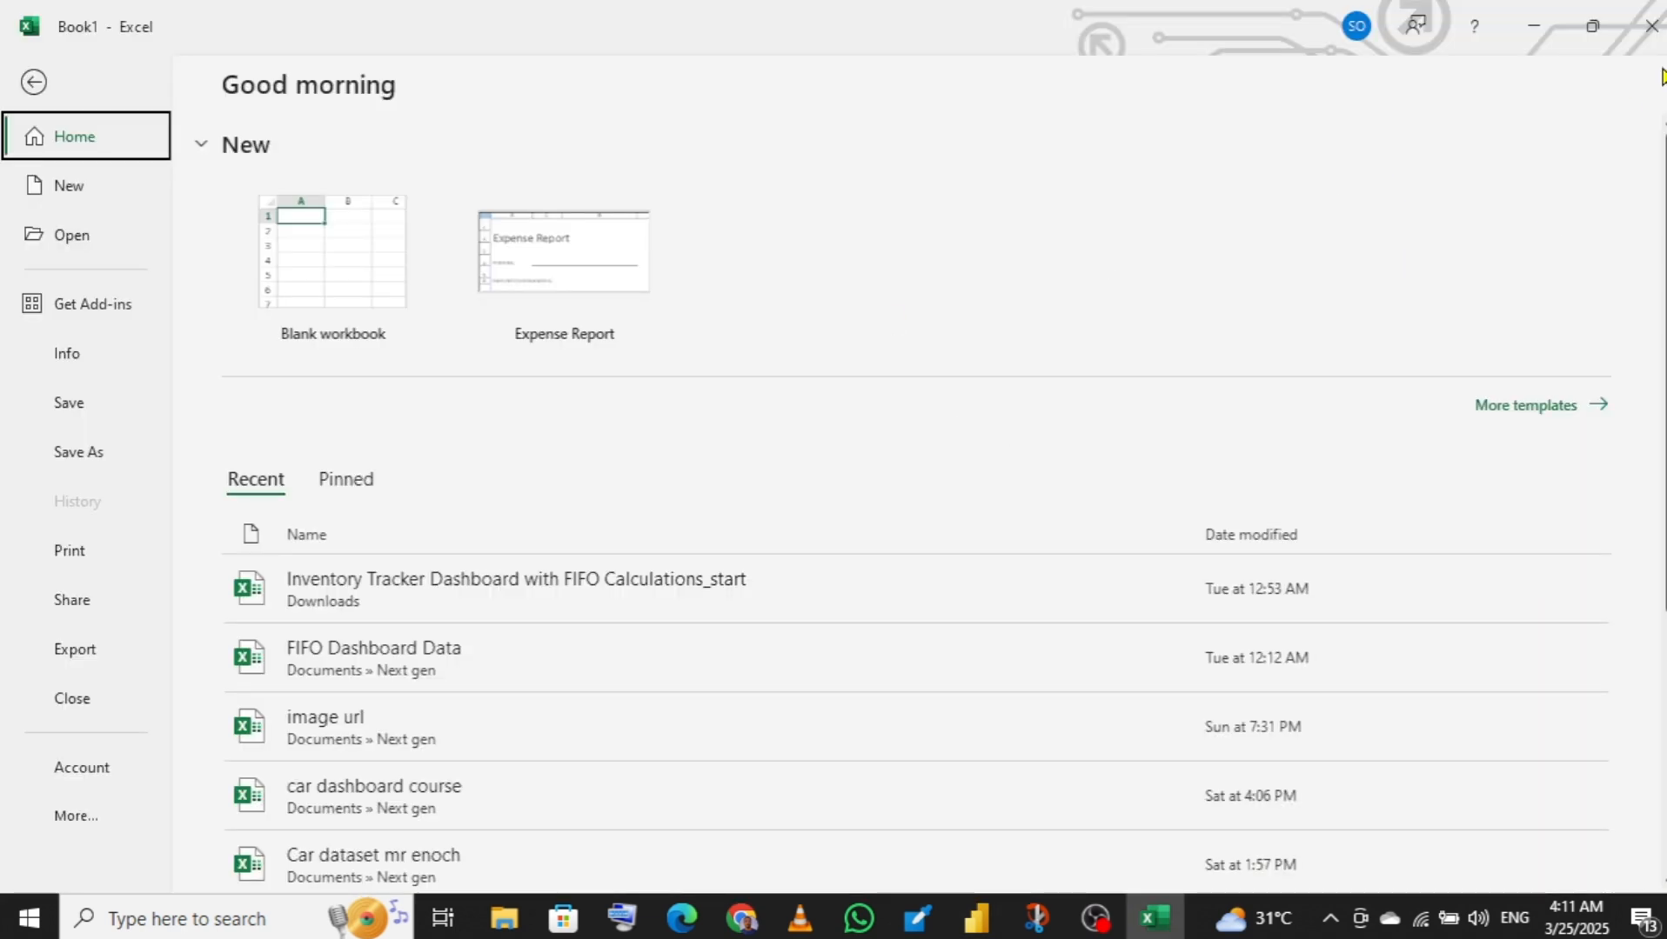
{"action": "left_click", "coordinate": [1534, 26]}
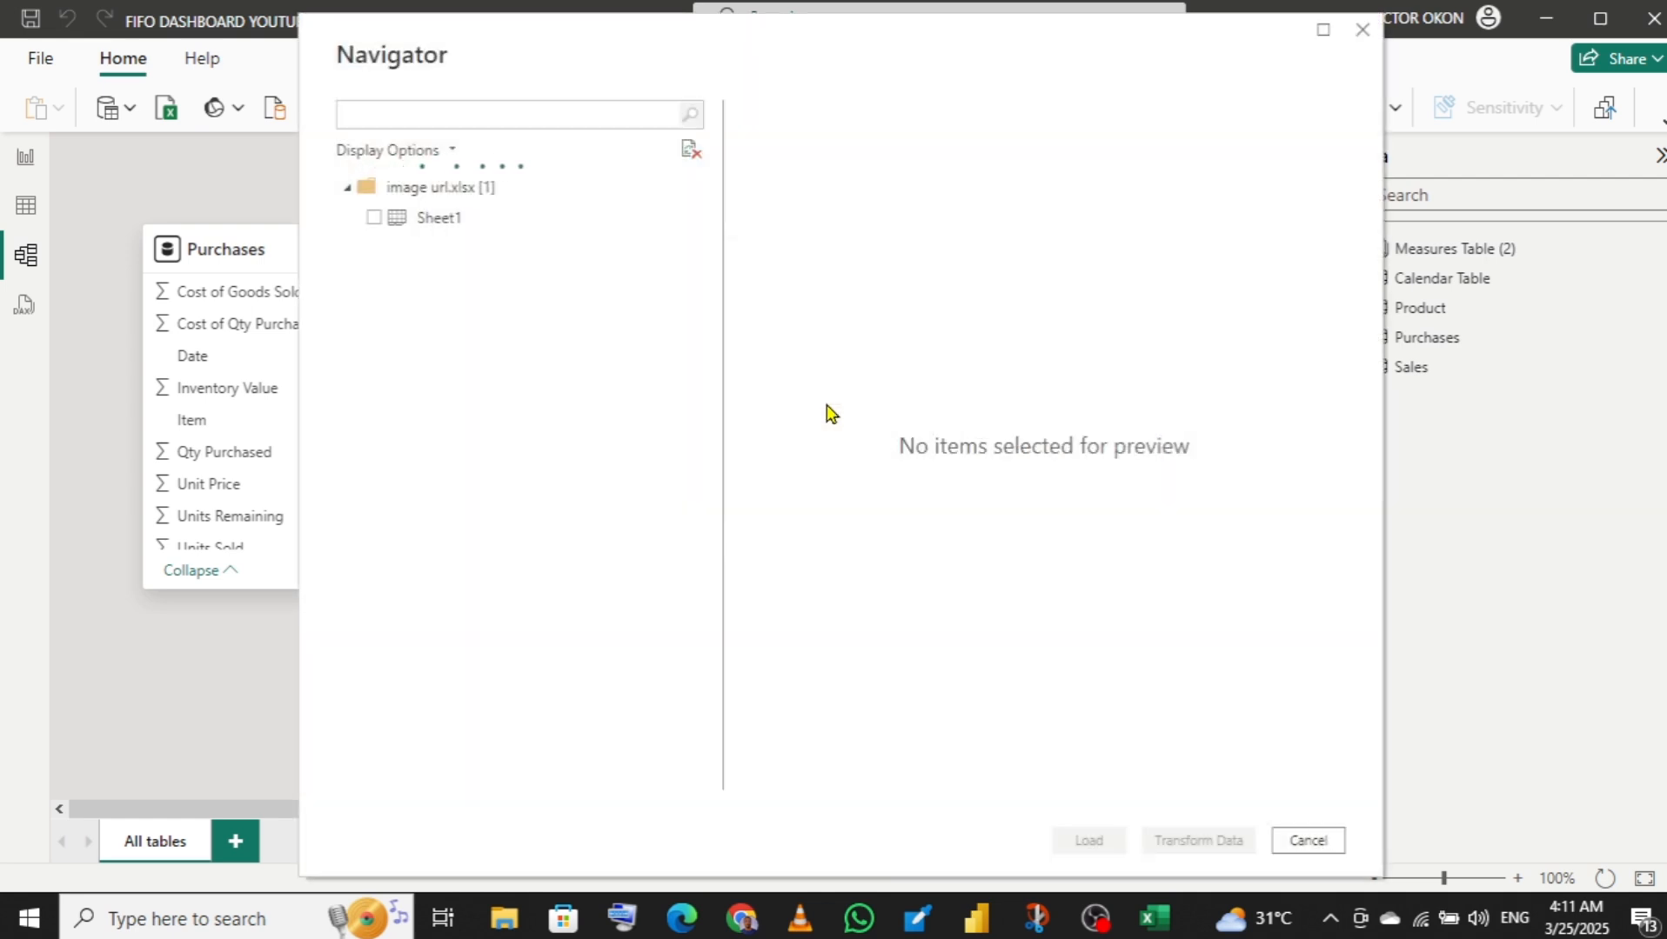
{"action": "left_click", "coordinate": [374, 218]}
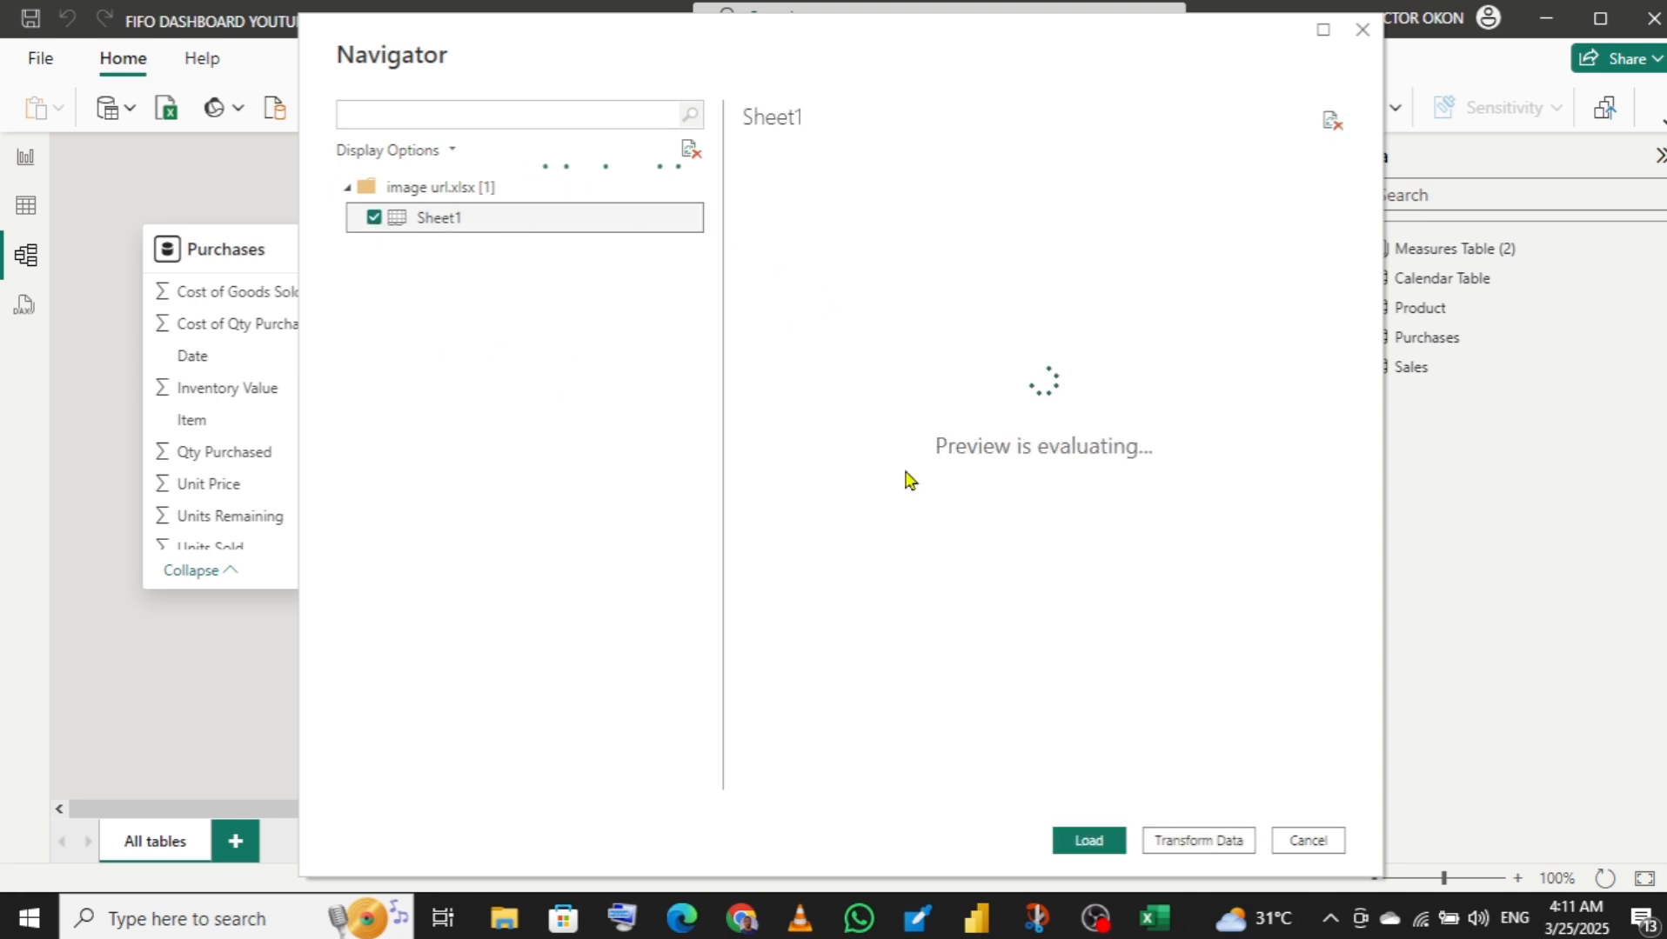
{"action": "left_click", "coordinate": [1190, 842]}
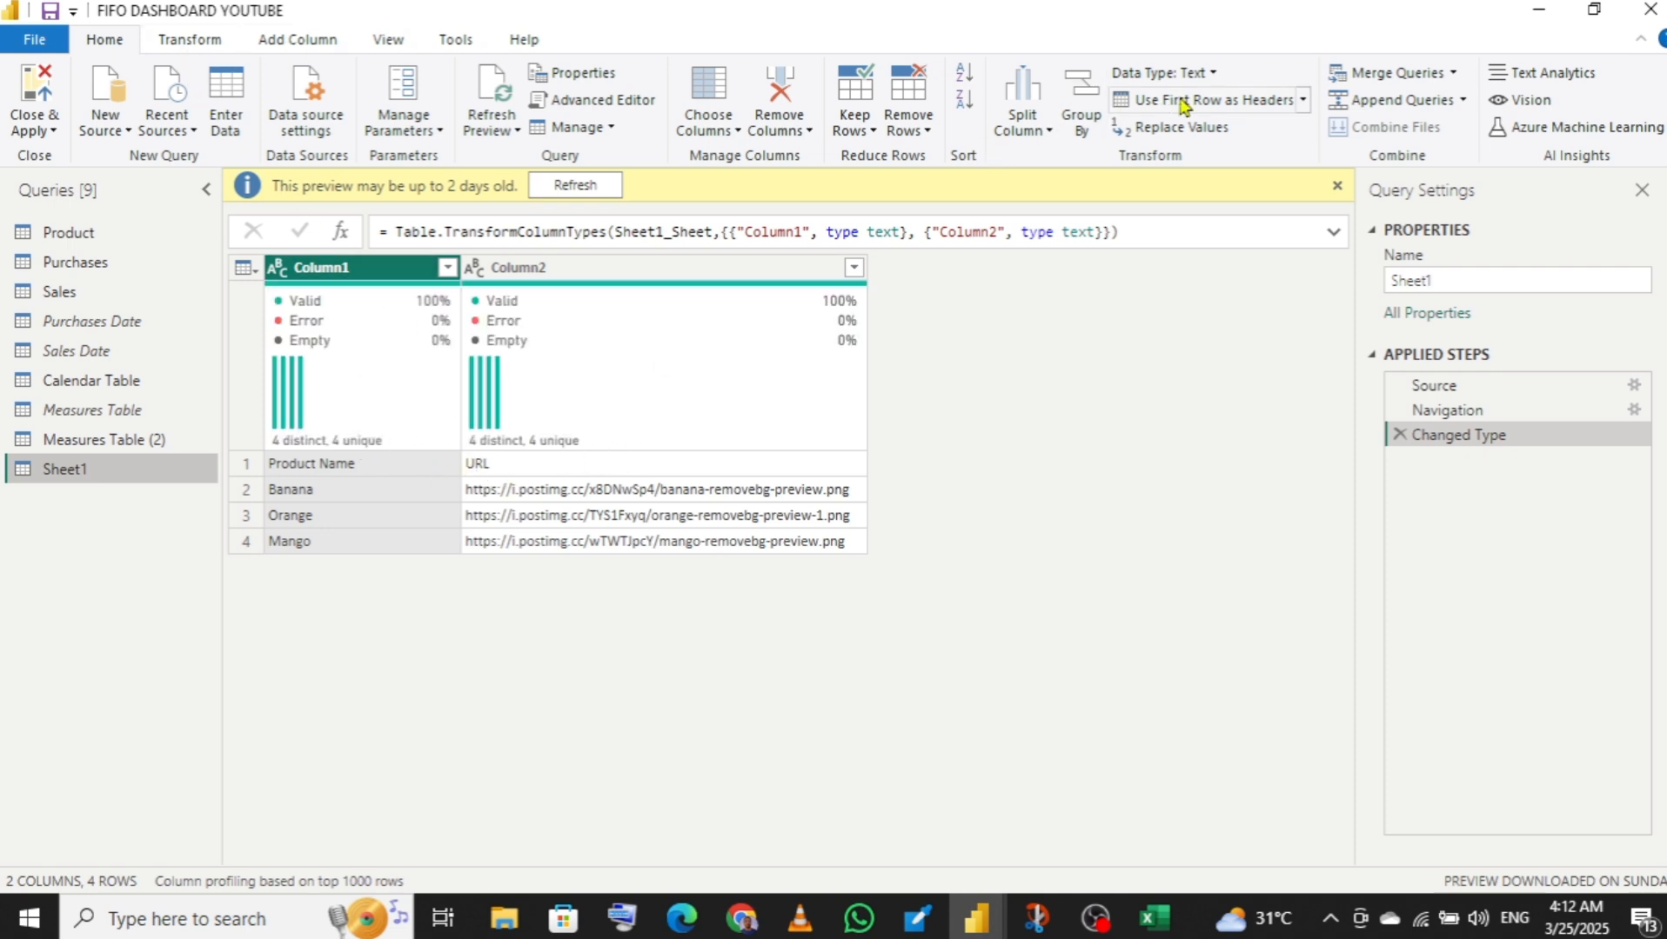
- Promote the first row of Sheet1 to column headers and apply the query changes to the model
{"action": "left_click", "coordinate": [1301, 101]}
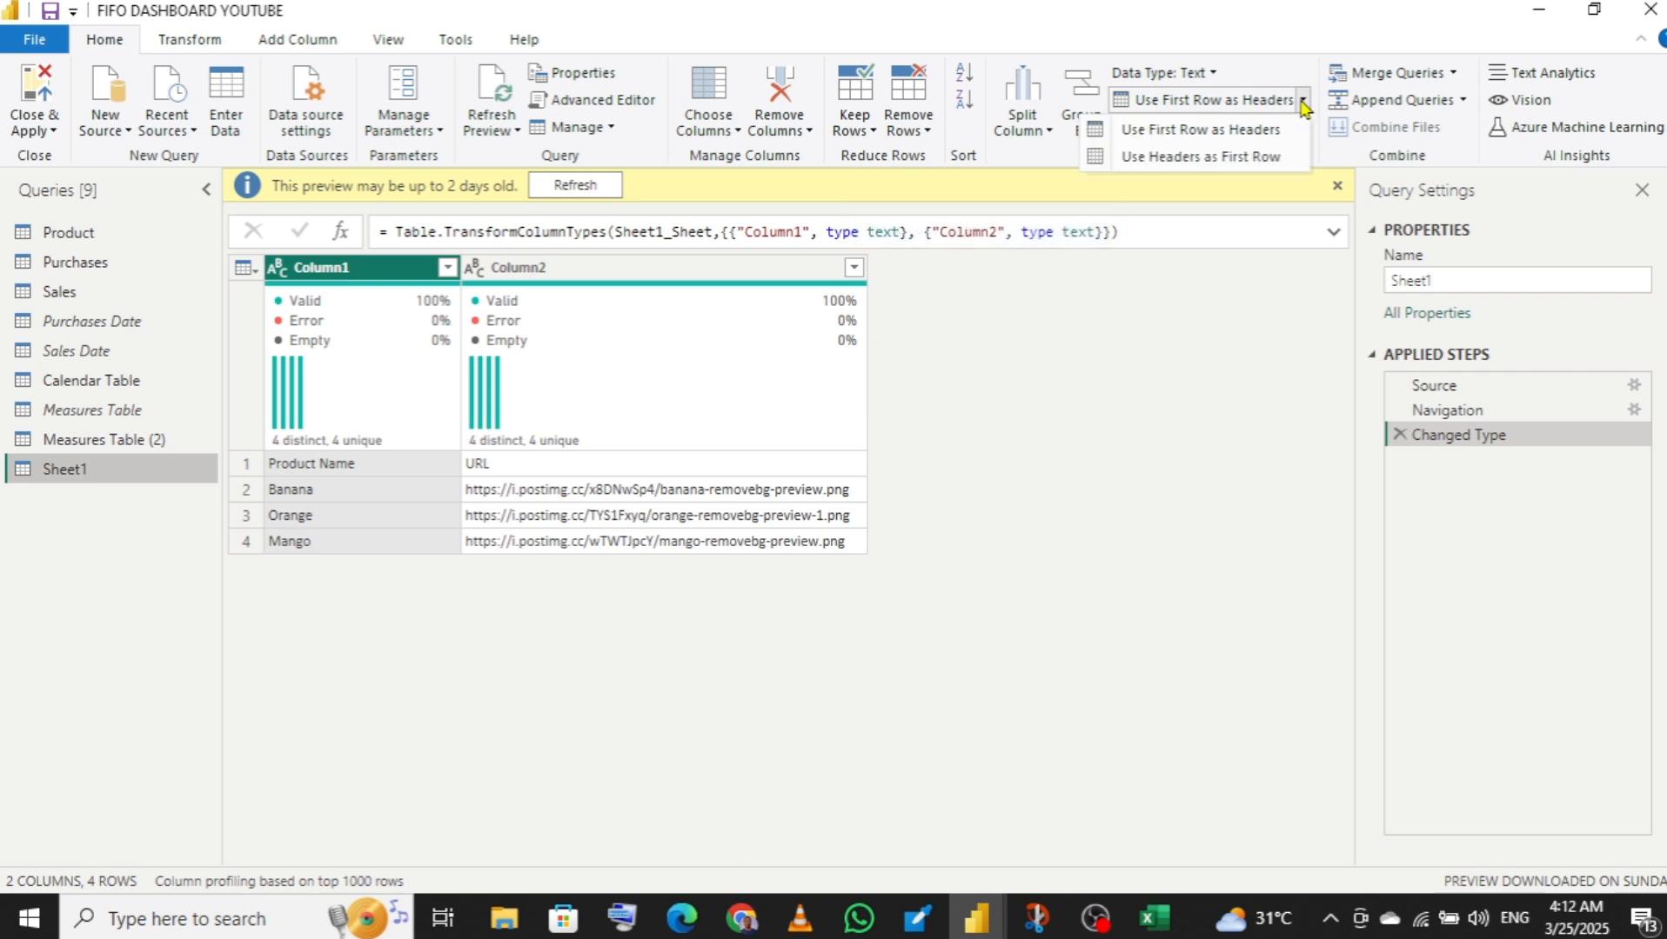
{"action": "left_click", "coordinate": [1192, 133]}
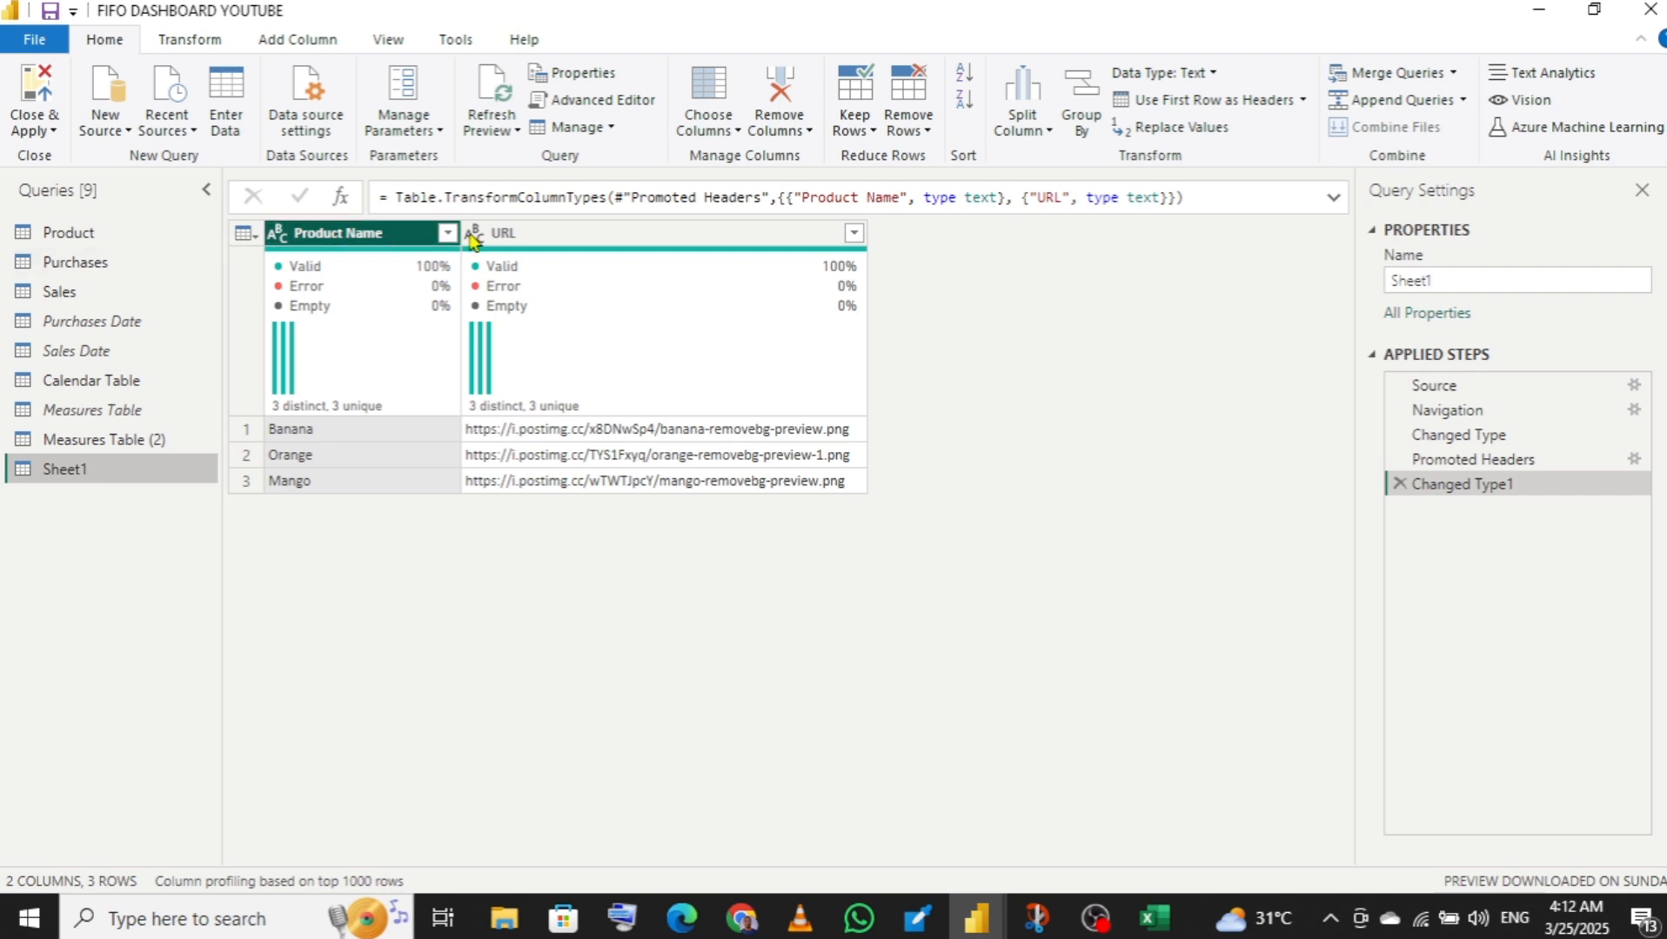
{"action": "left_click", "coordinate": [41, 132]}
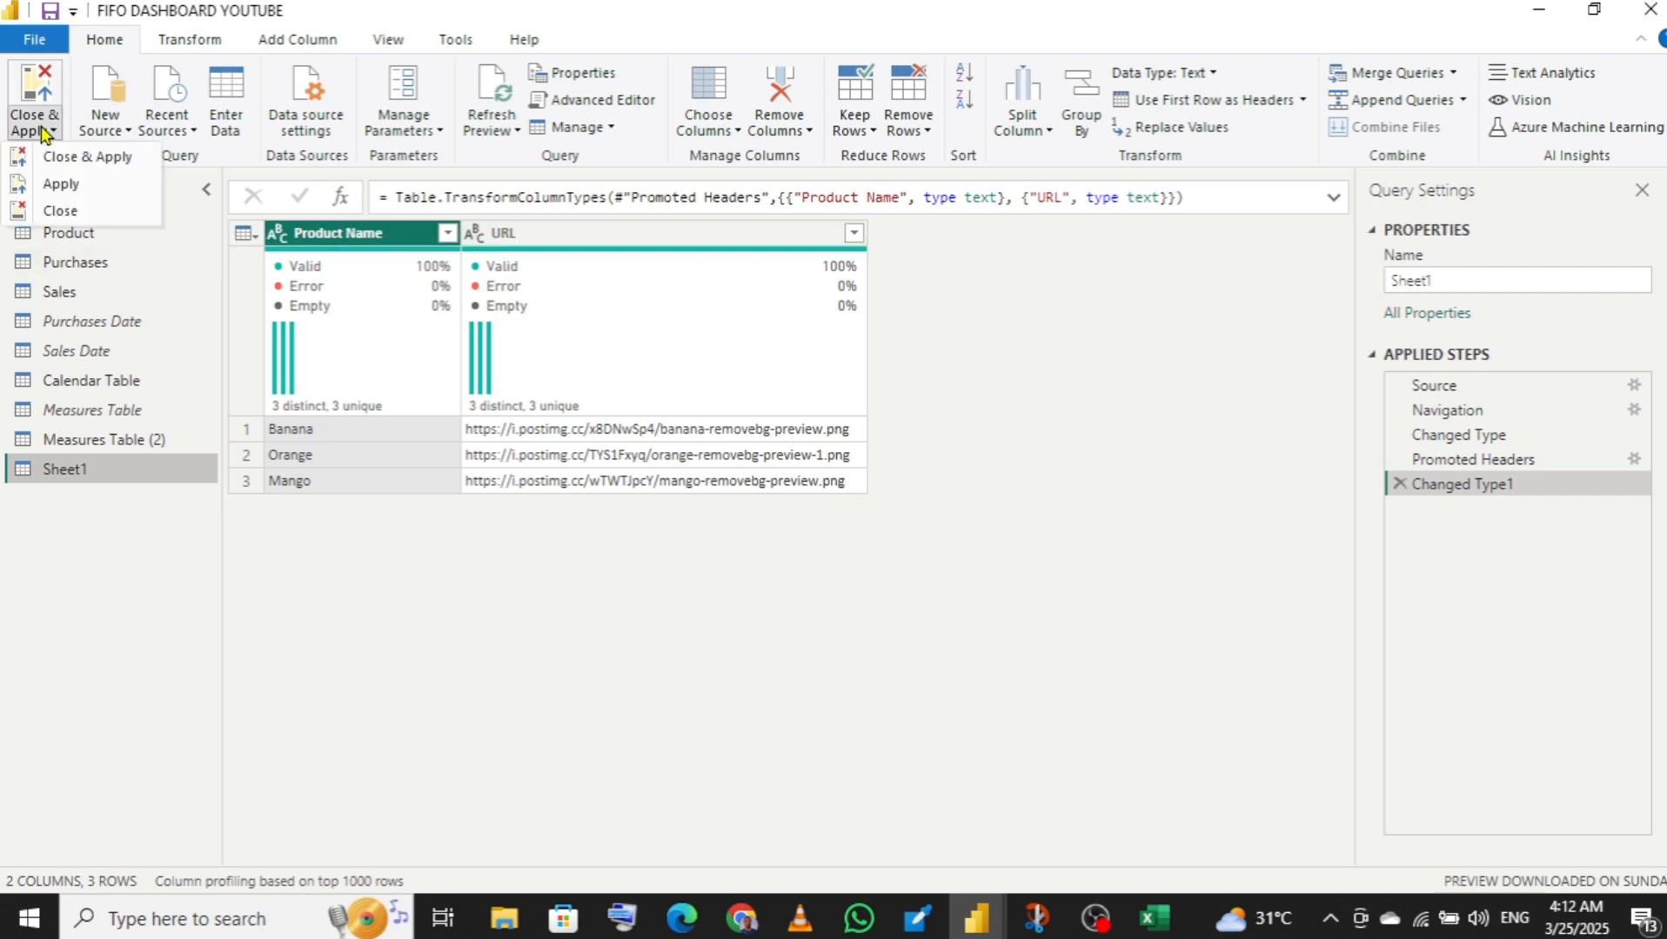
{"action": "left_click", "coordinate": [87, 158]}
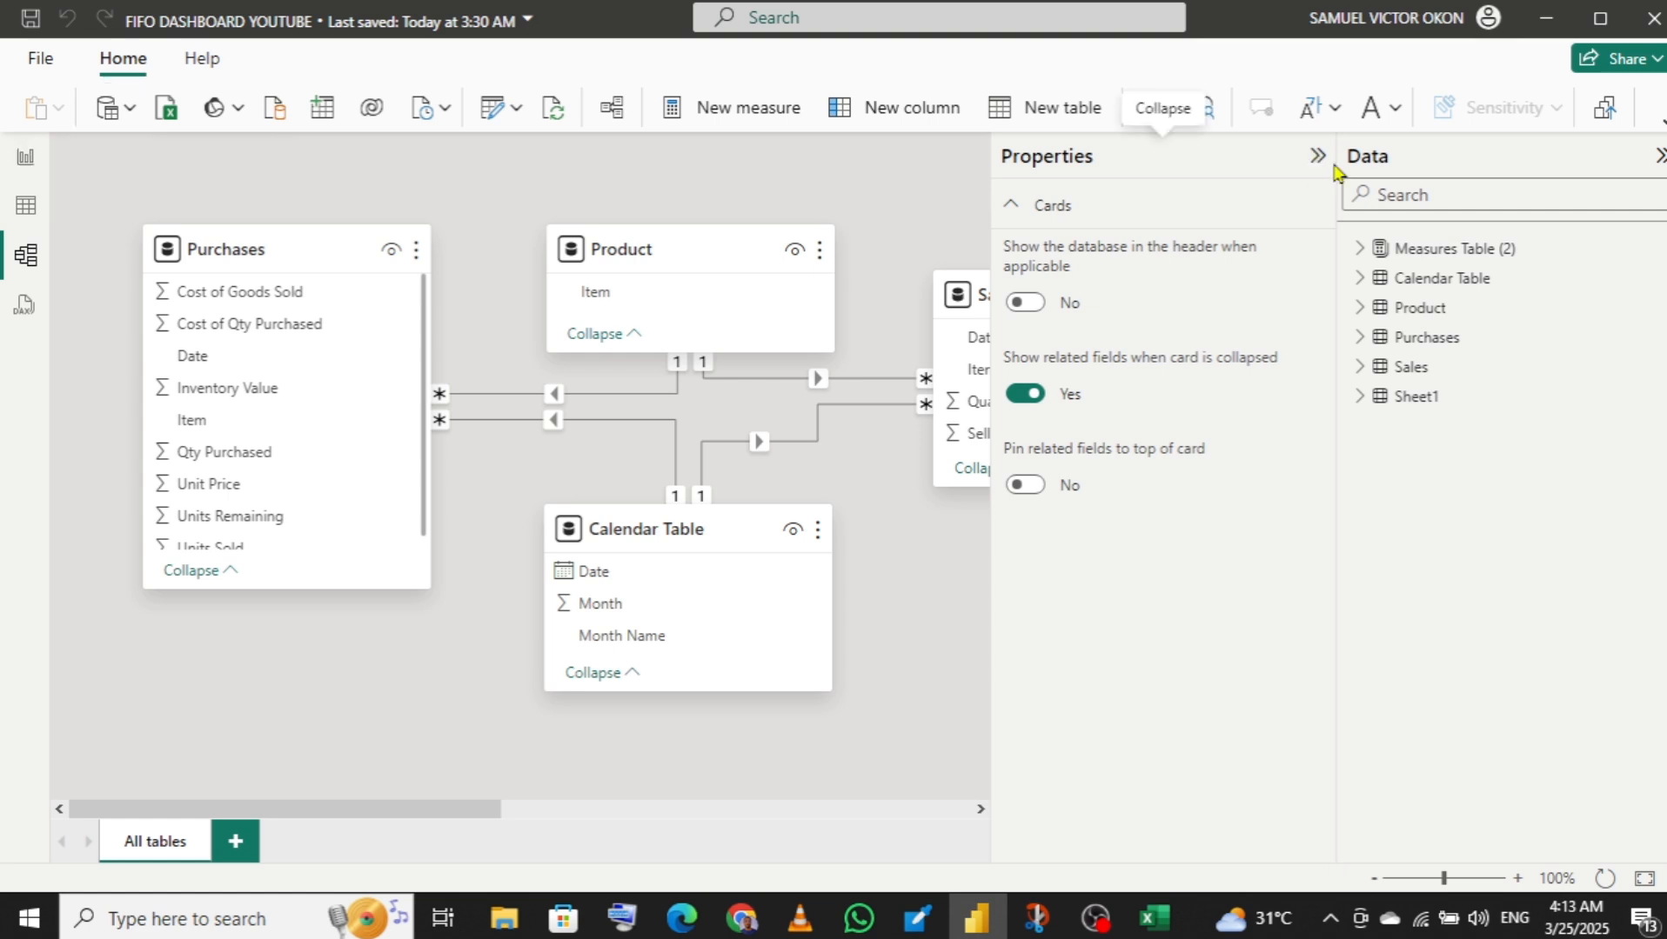
- Collapse the Properties and Data panes to widen the model diagram
{"action": "left_click", "coordinate": [1317, 159]}
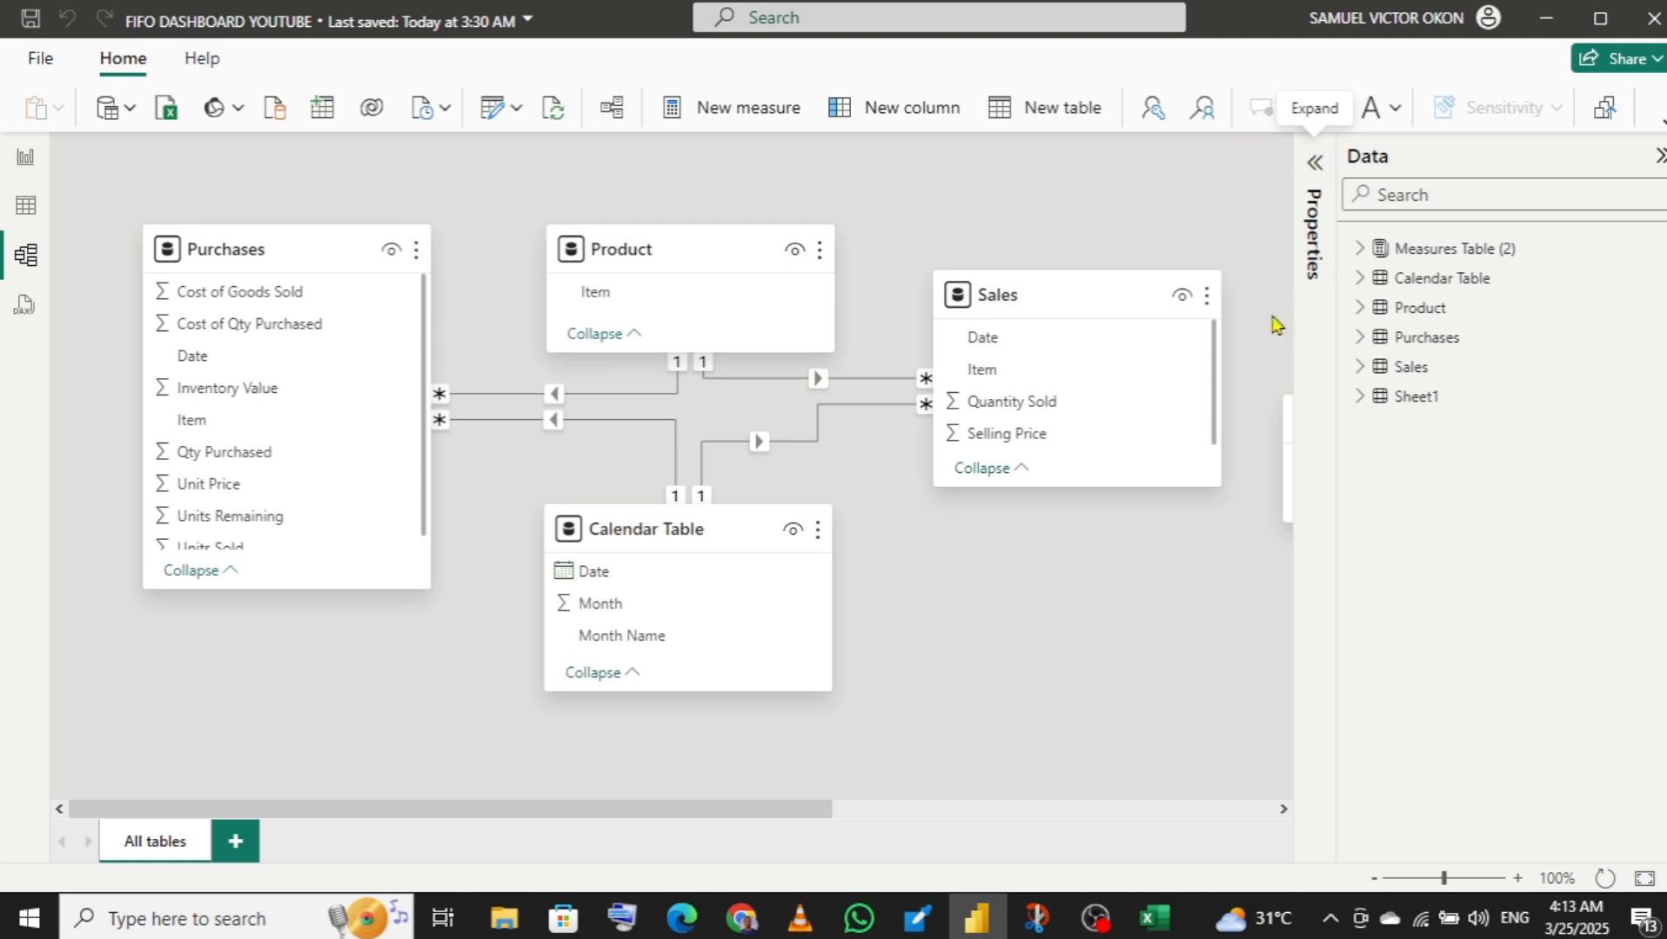
{"action": "left_click", "coordinate": [1659, 156]}
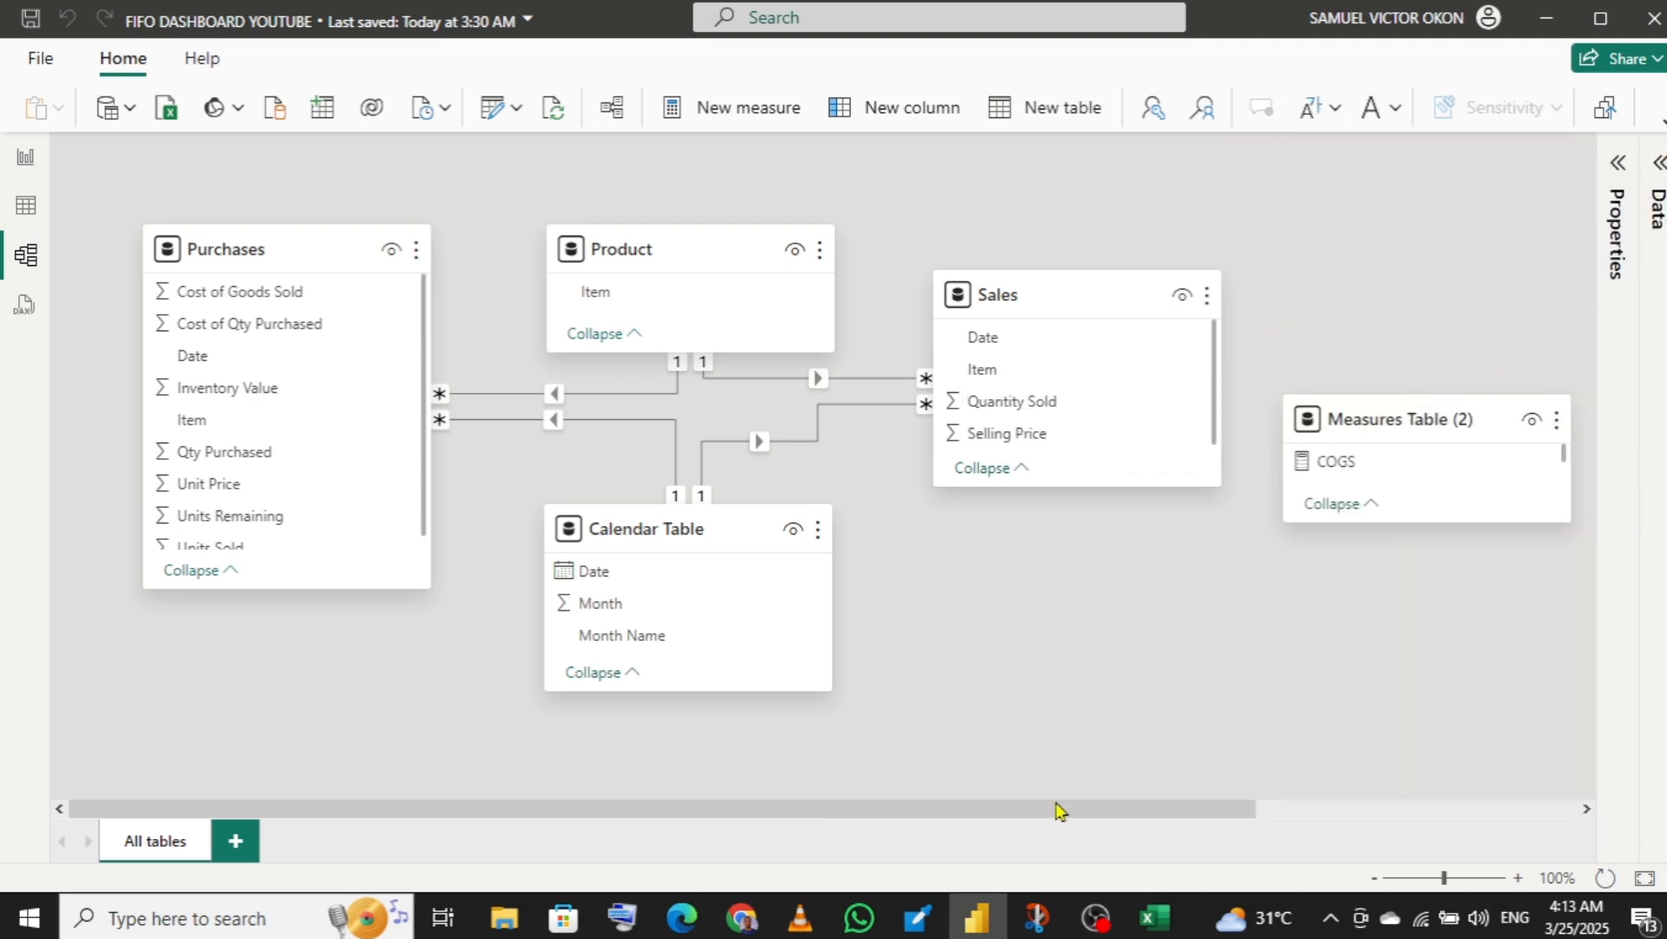
- Rearrange the model diagram by placing Sheet1 beside the Product table and moving the Sales table below it
{"action": "left_click_drag", "start_coordinate": [1128, 809], "coordinate": [1428, 802]}
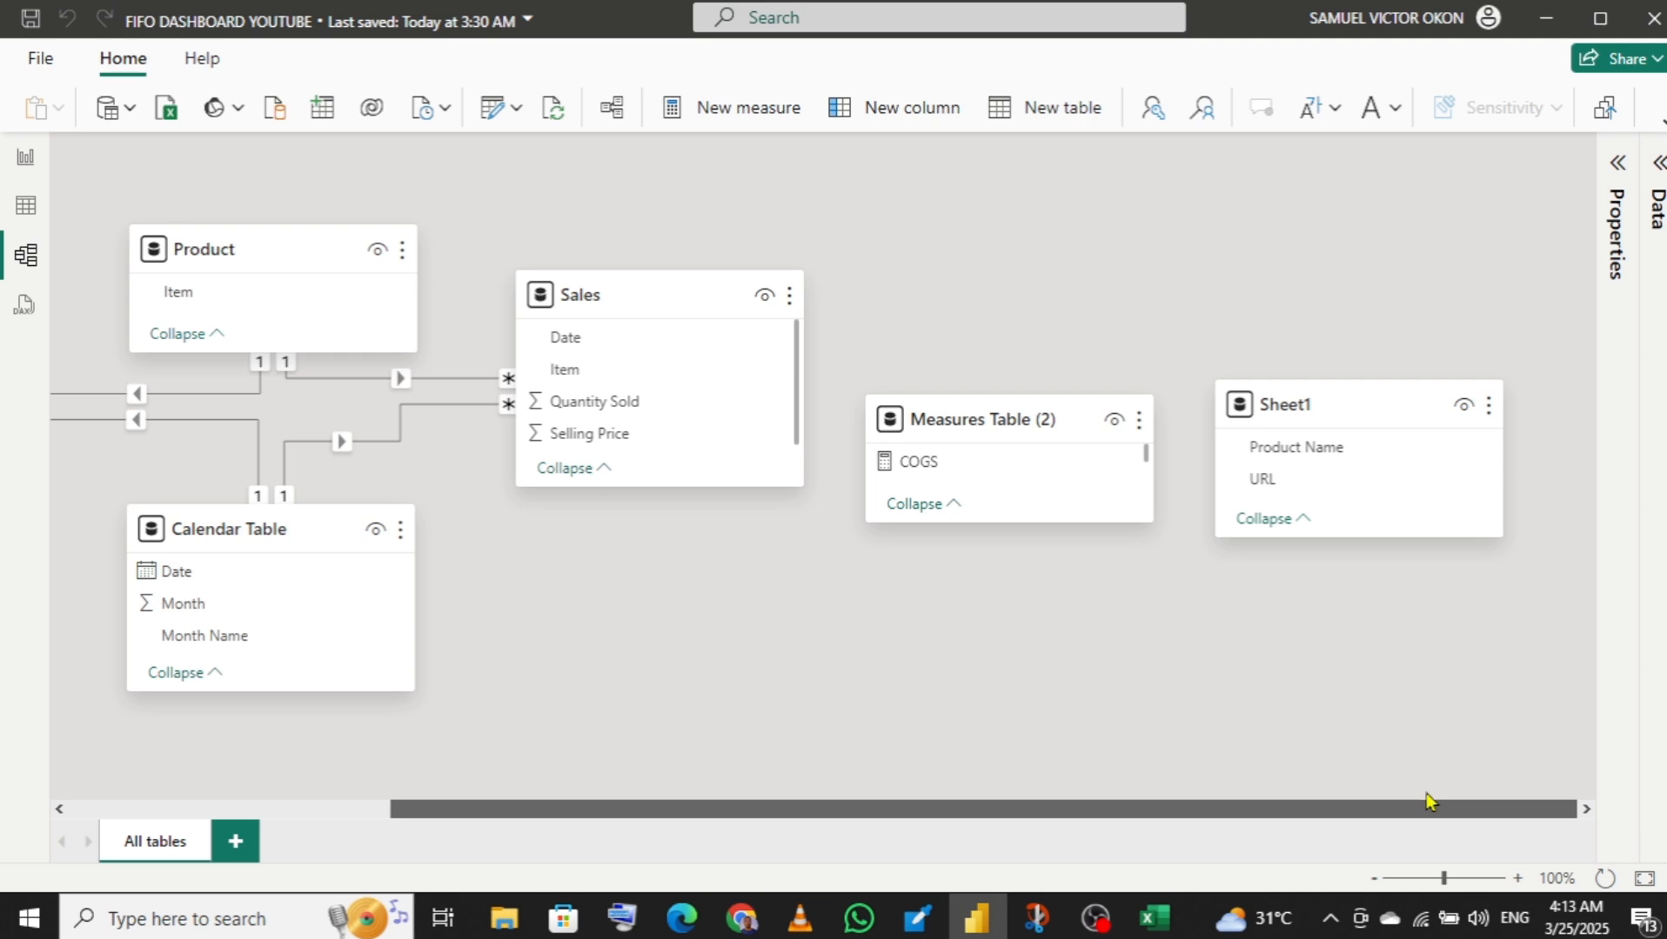
{"action": "left_click", "coordinate": [1365, 412]}
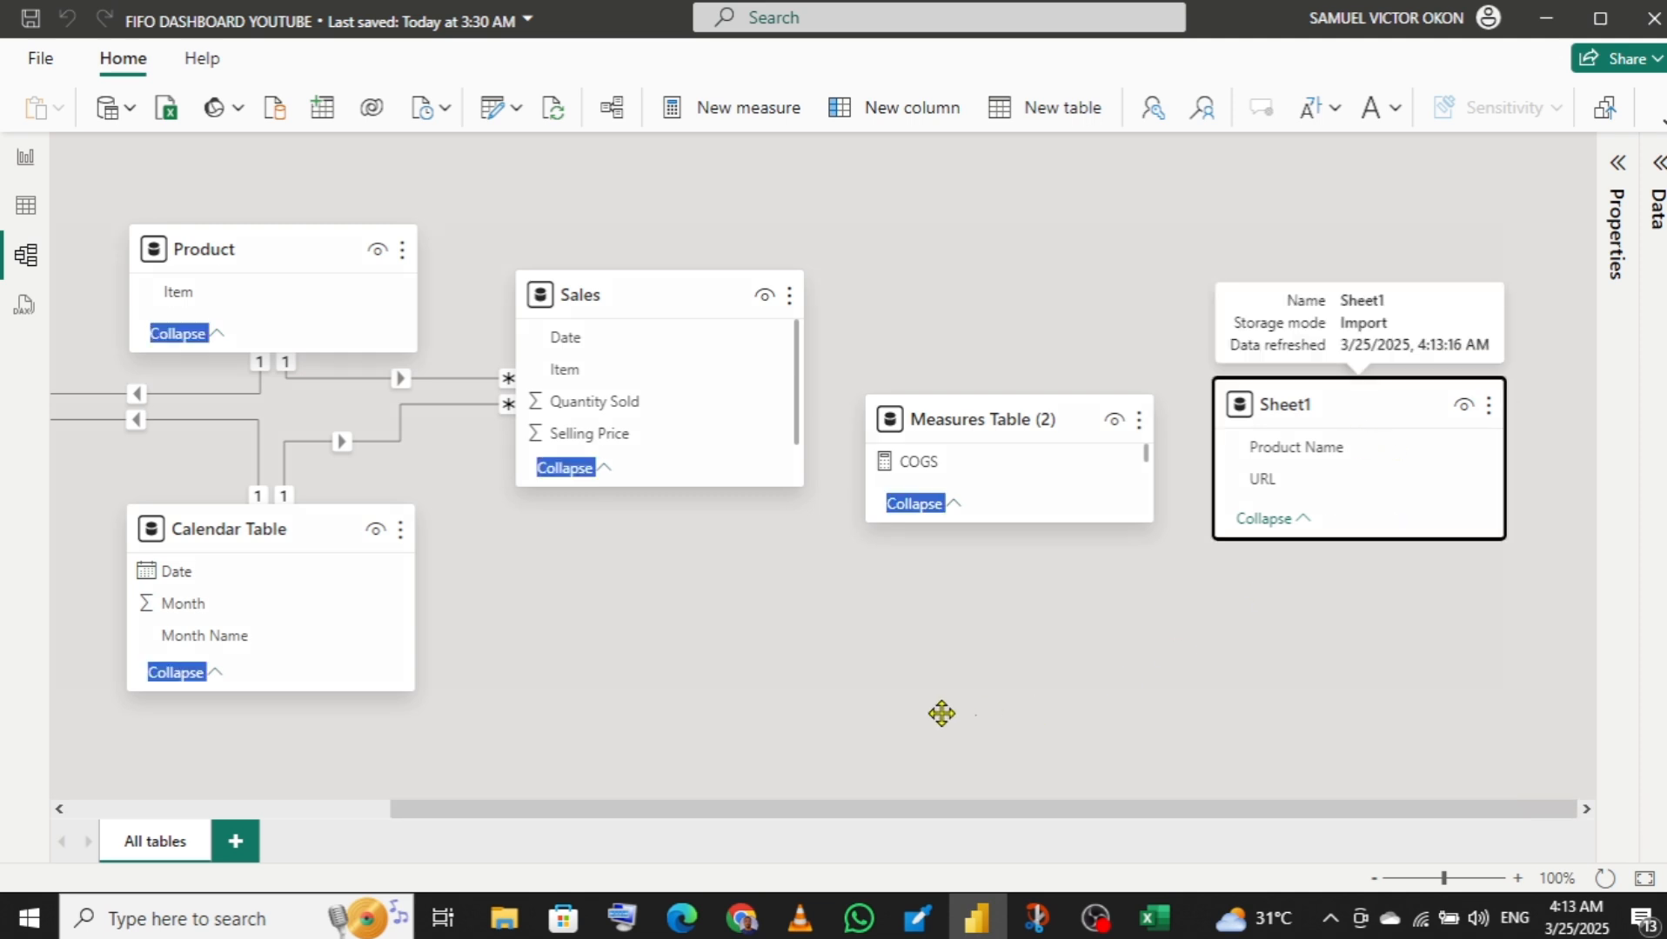
{"action": "left_click_drag", "start_coordinate": [941, 713], "coordinate": [975, 246]}
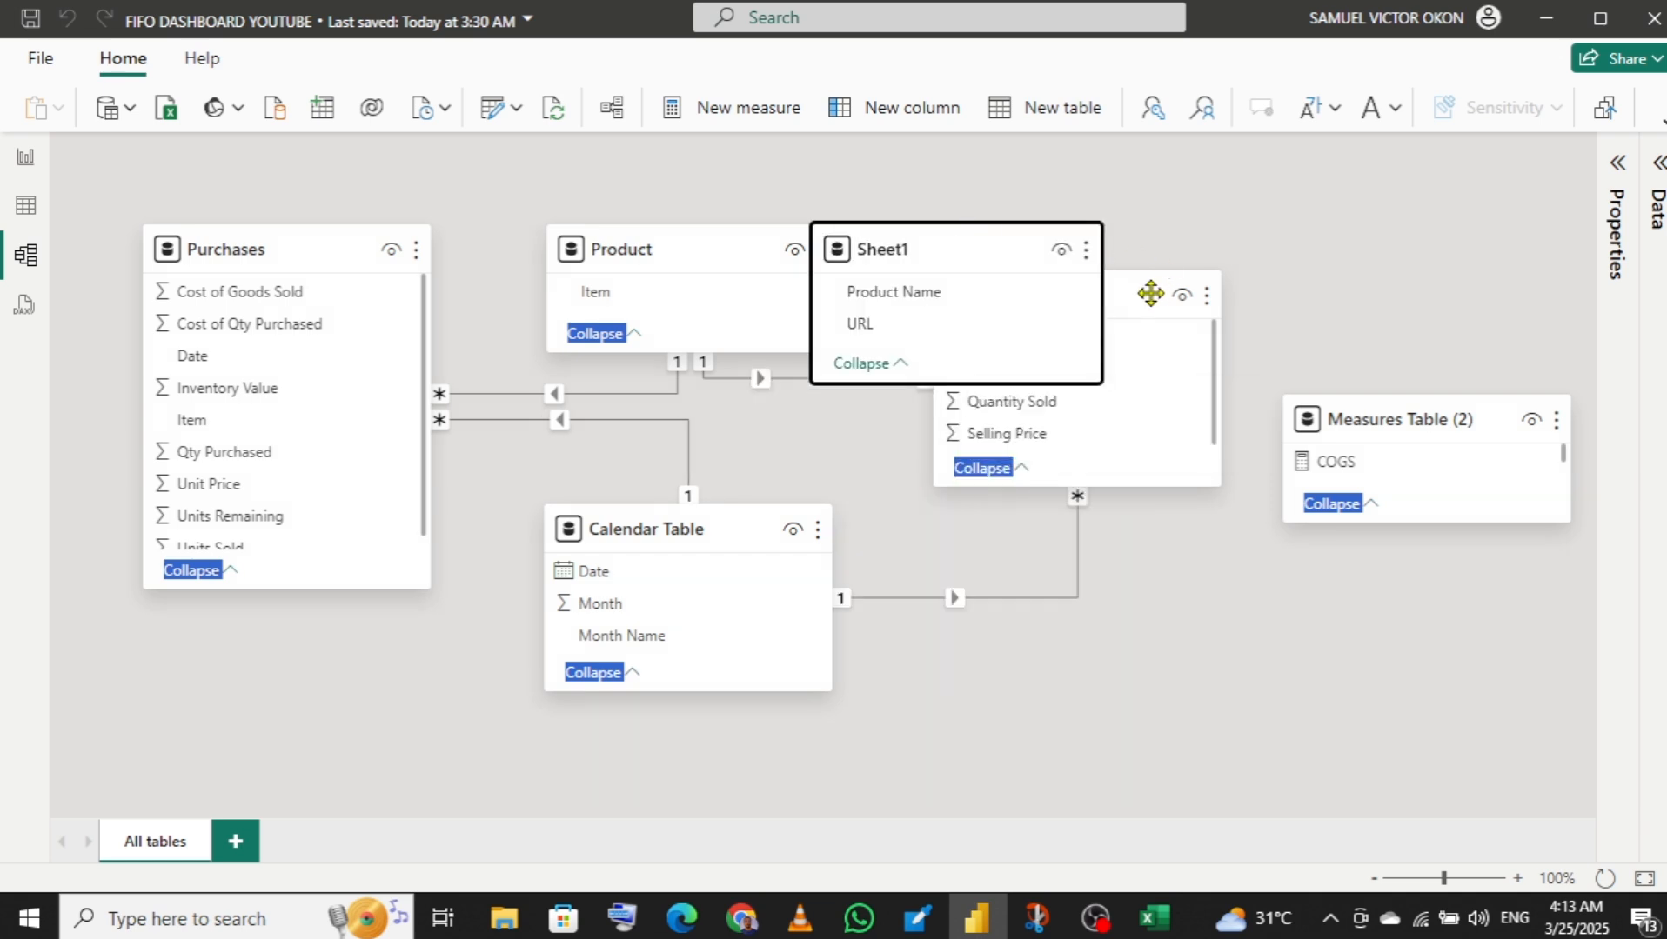
{"action": "left_click_drag", "start_coordinate": [1155, 293], "coordinate": [1150, 464]}
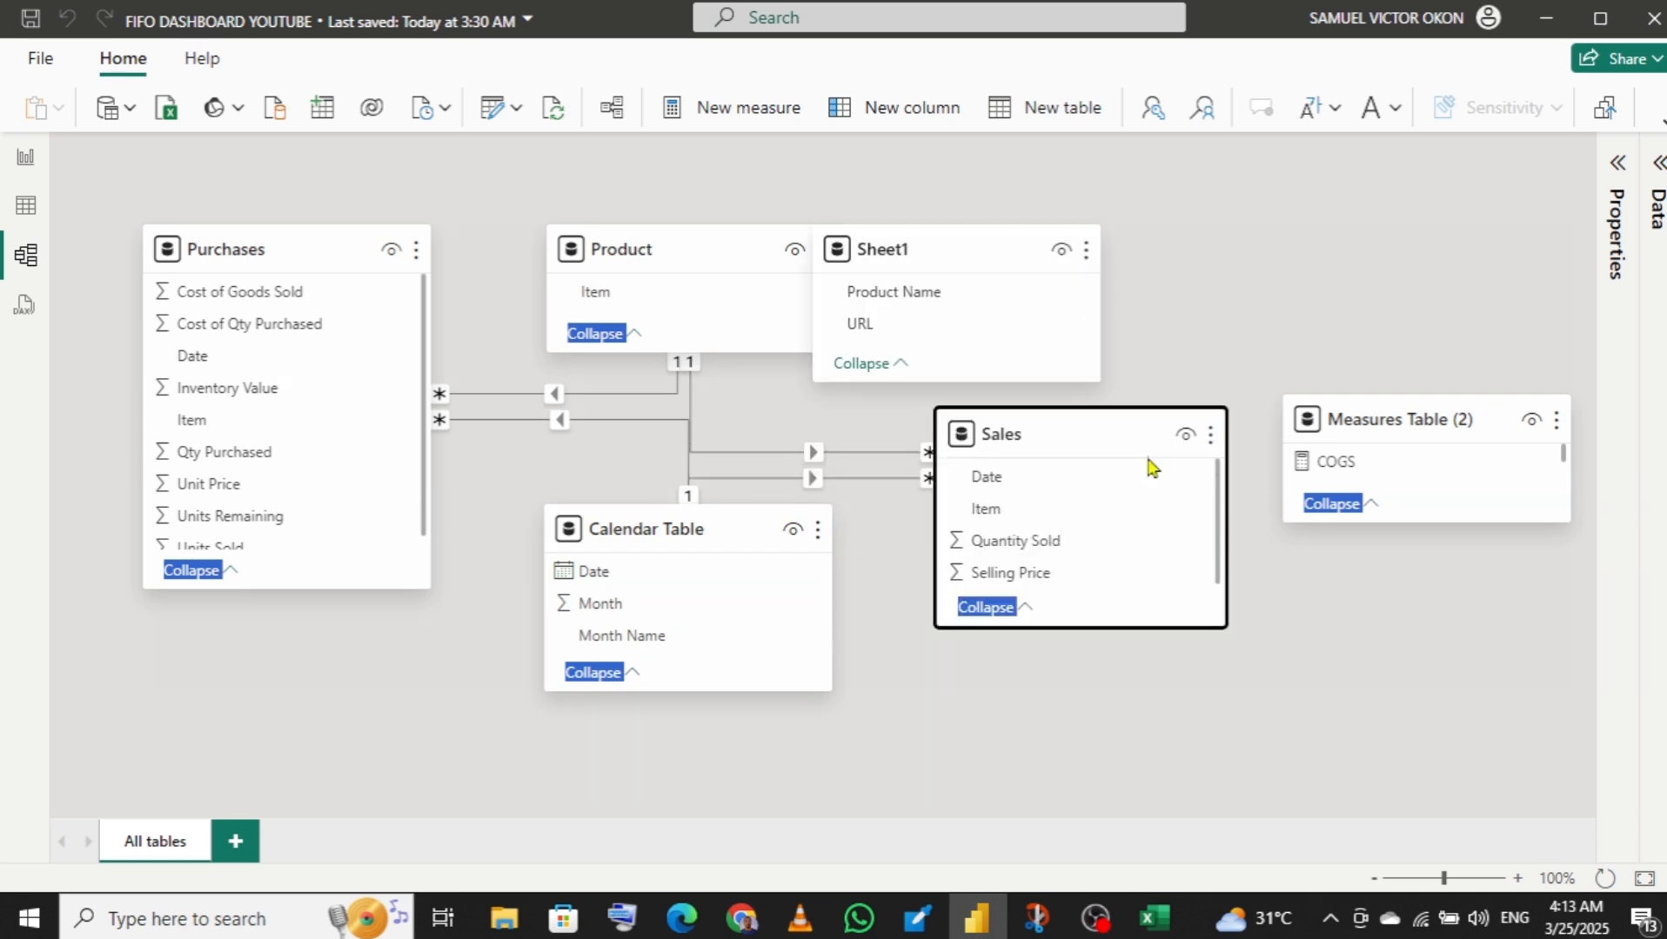
{"action": "left_click", "coordinate": [929, 251]}
{"action": "left_click_drag", "start_coordinate": [929, 252], "coordinate": [1062, 216]}
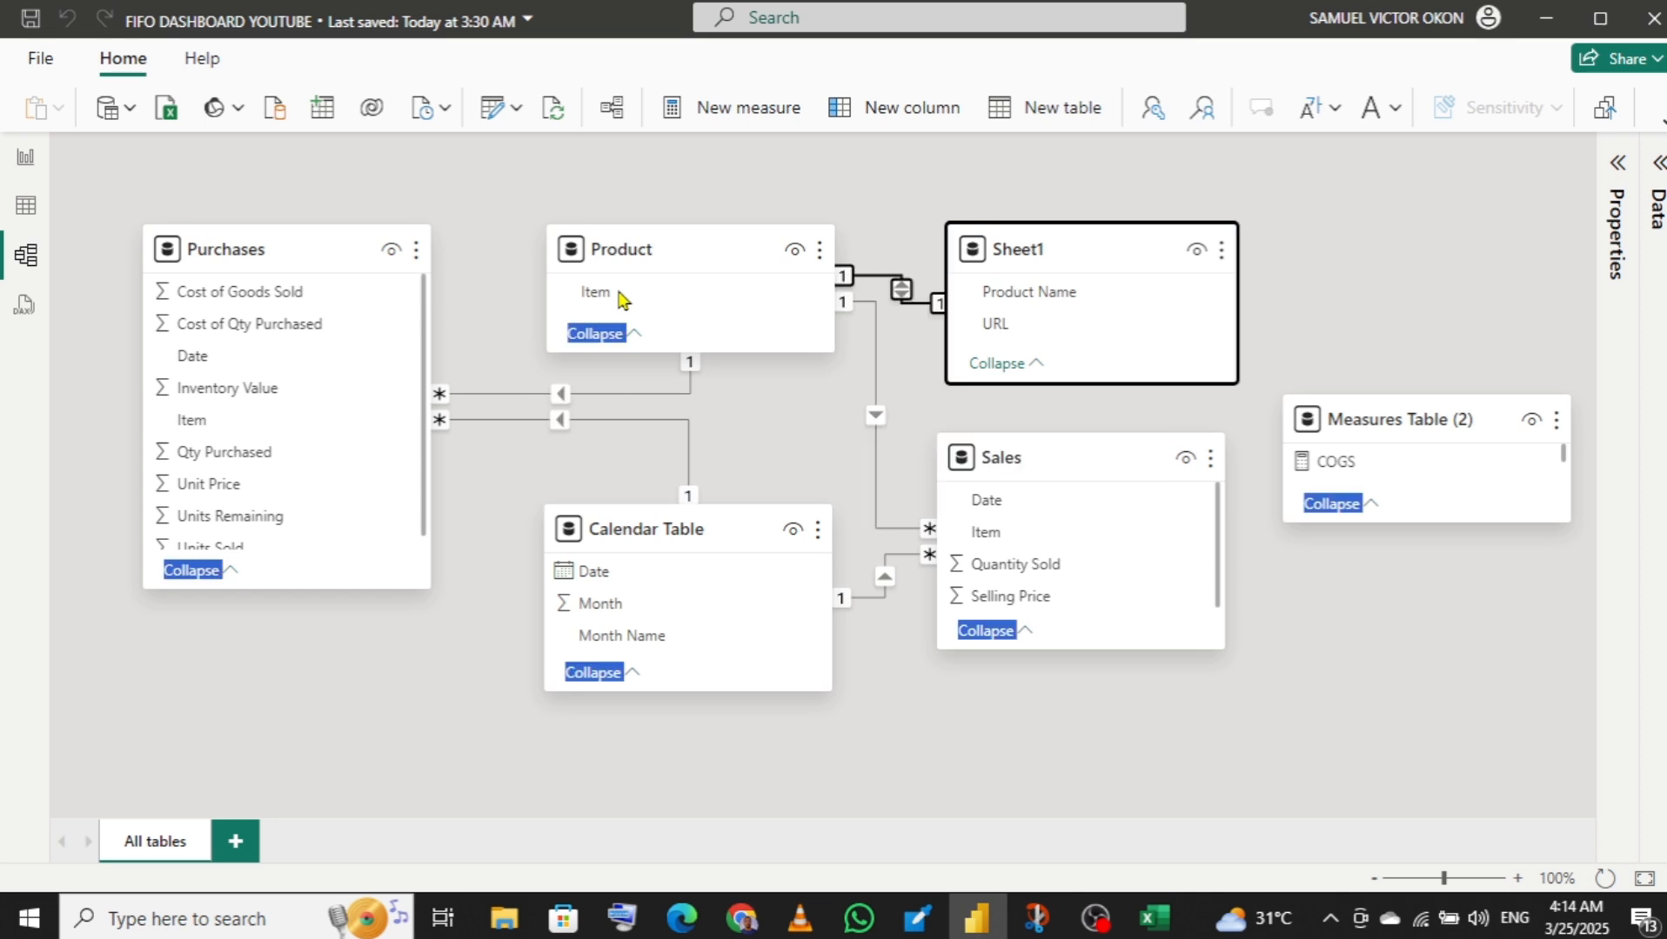
- Review the properties of the relationship between Sheet1 and Product and accept them as they are
{"action": "right_click", "coordinate": [901, 294]}
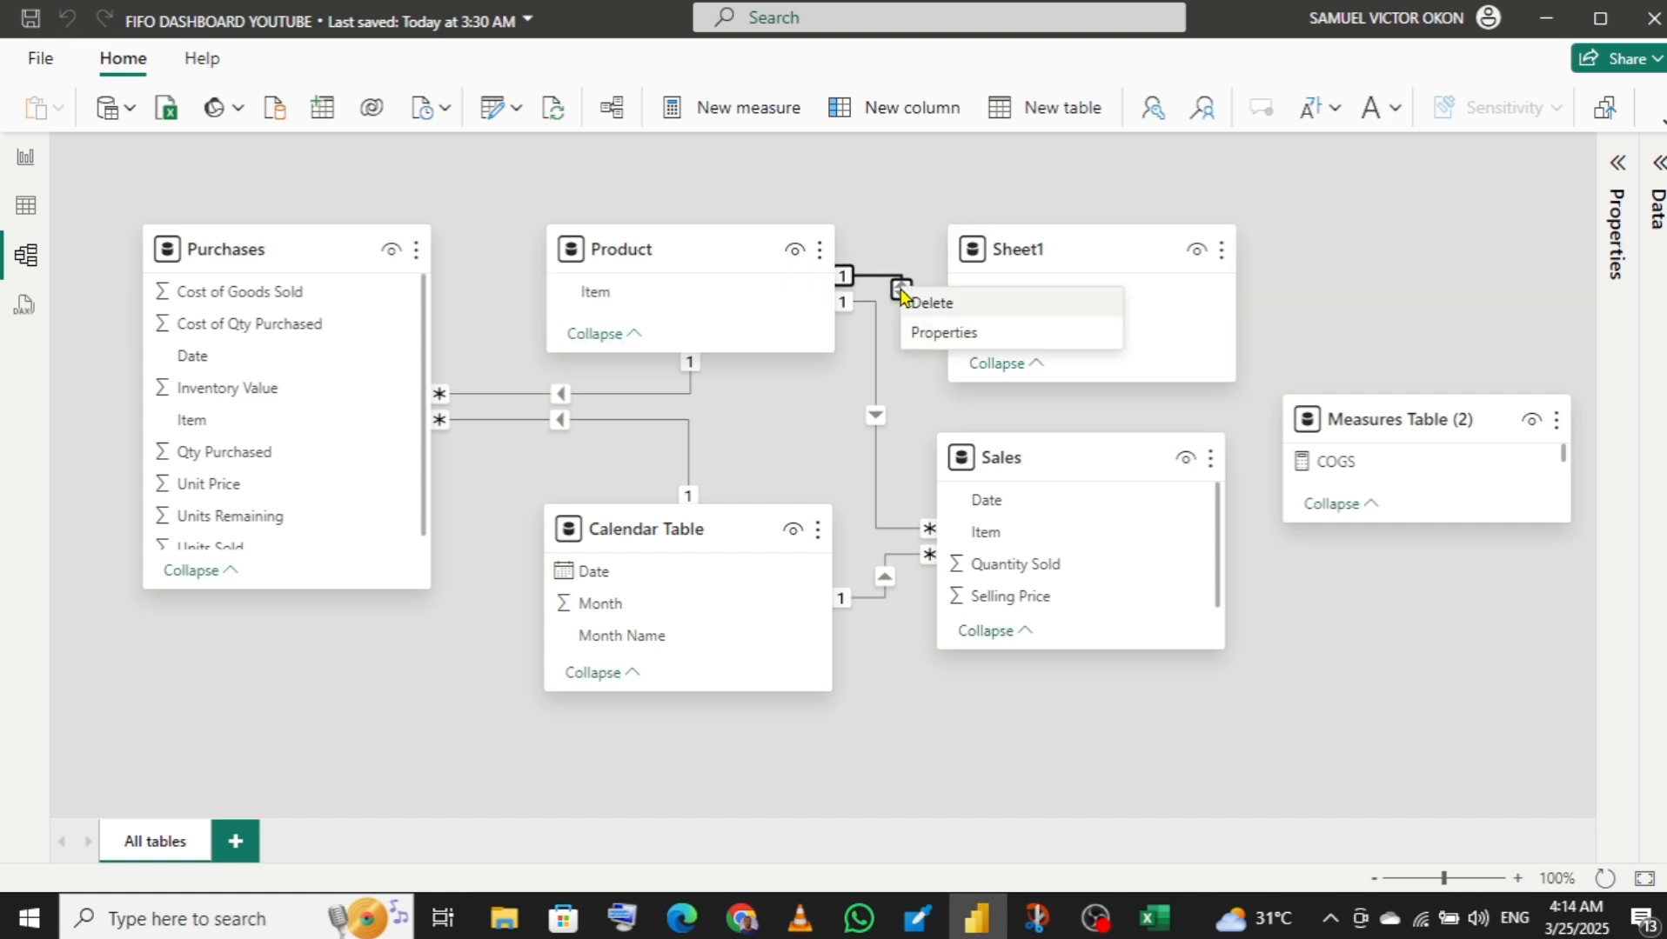
{"action": "left_click", "coordinate": [976, 340]}
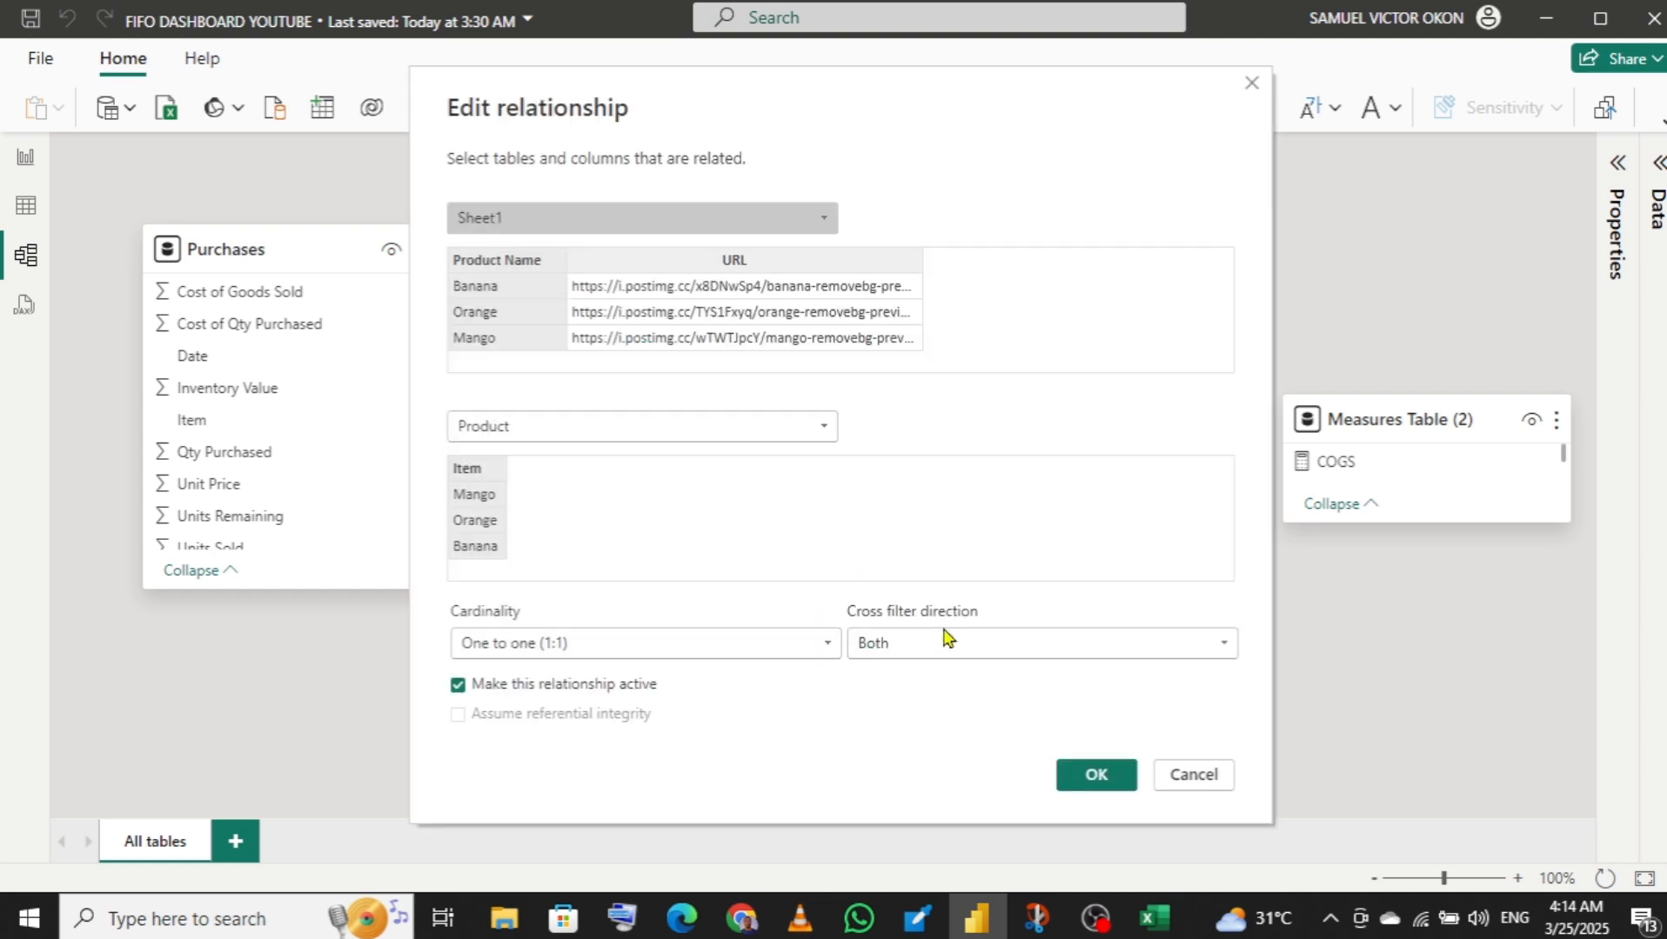
{"action": "left_click", "coordinate": [1087, 777]}
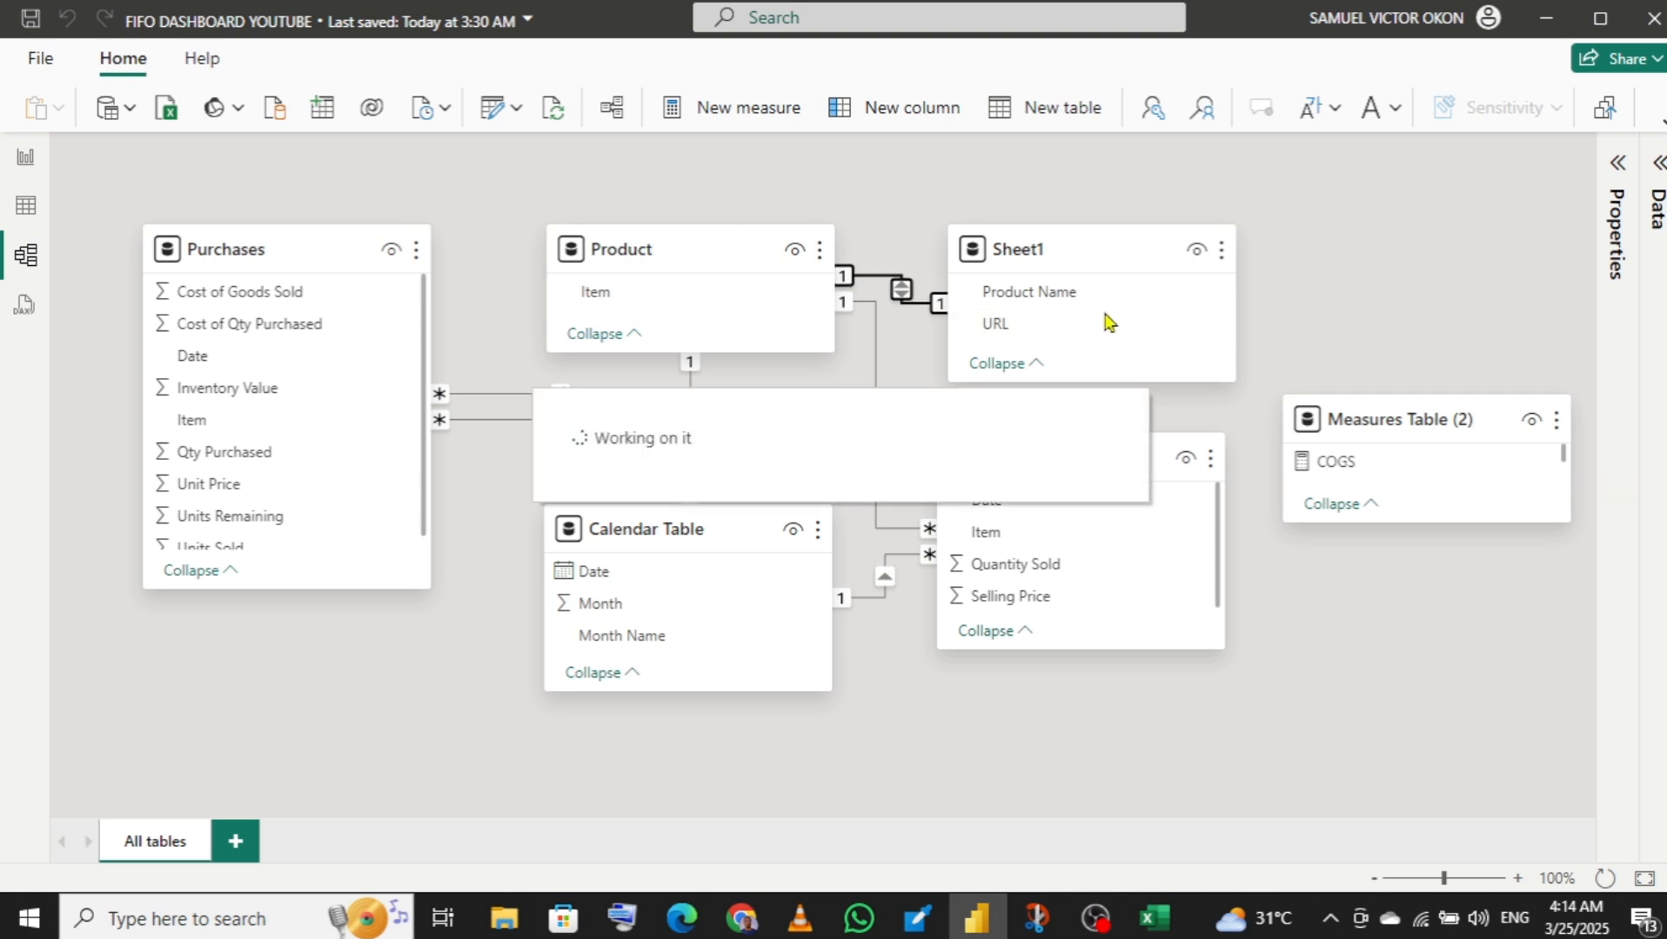
- Set the data category of Sheet1's URL column to Image URL
{"action": "left_click", "coordinate": [27, 210]}
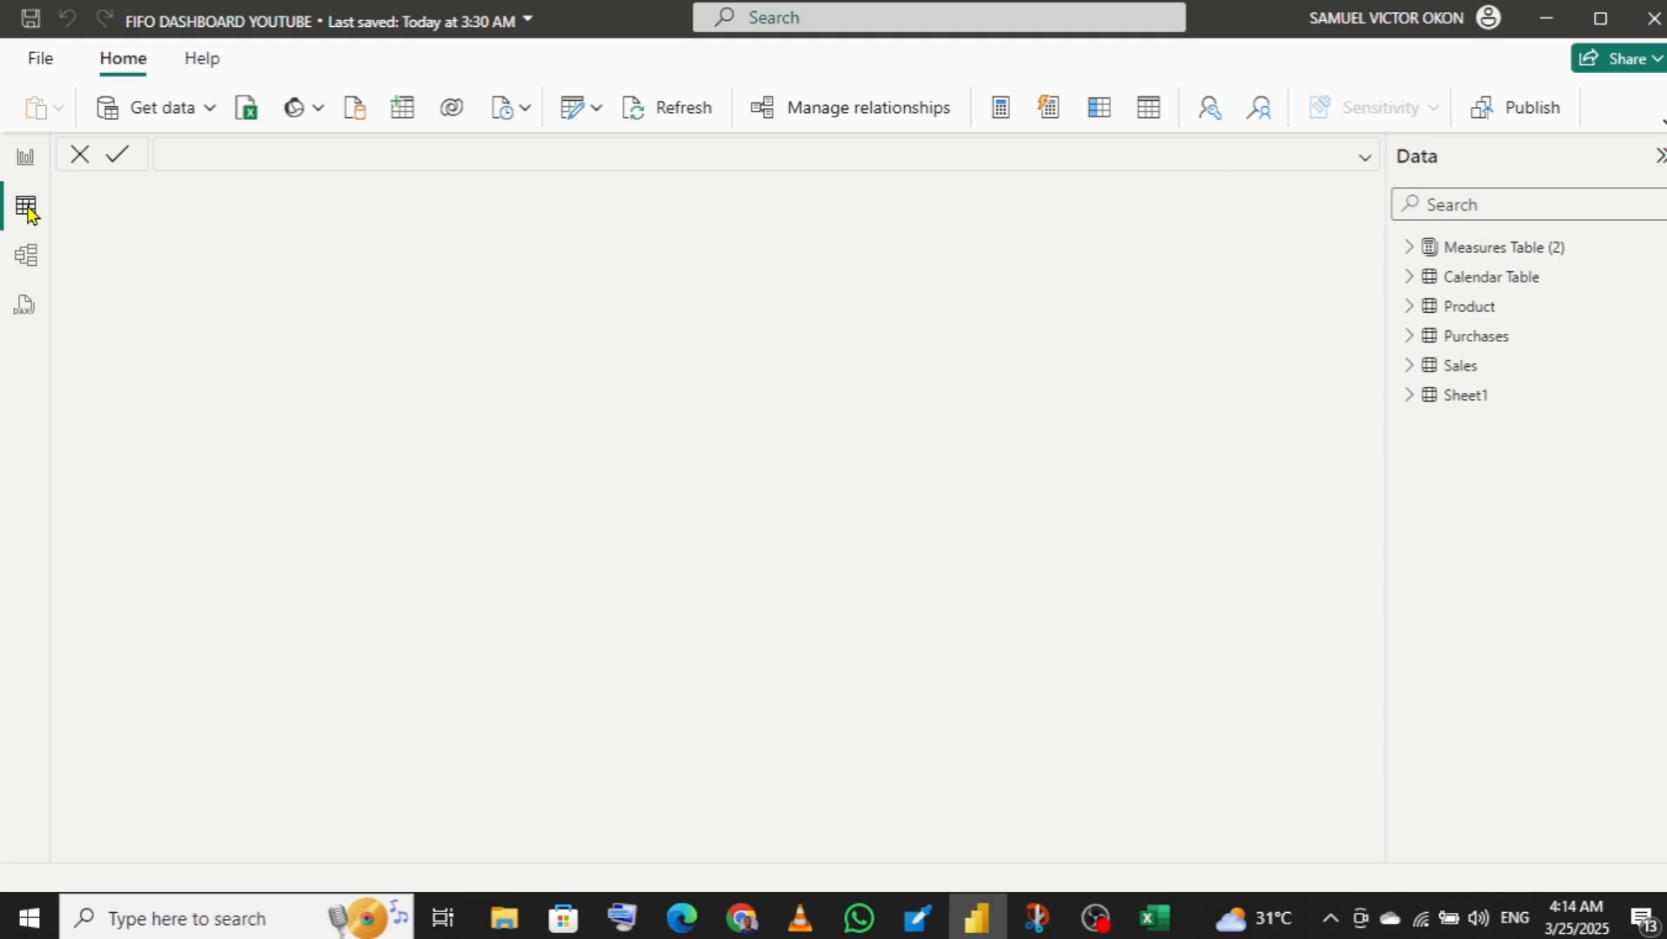
{"action": "left_click", "coordinate": [1482, 398]}
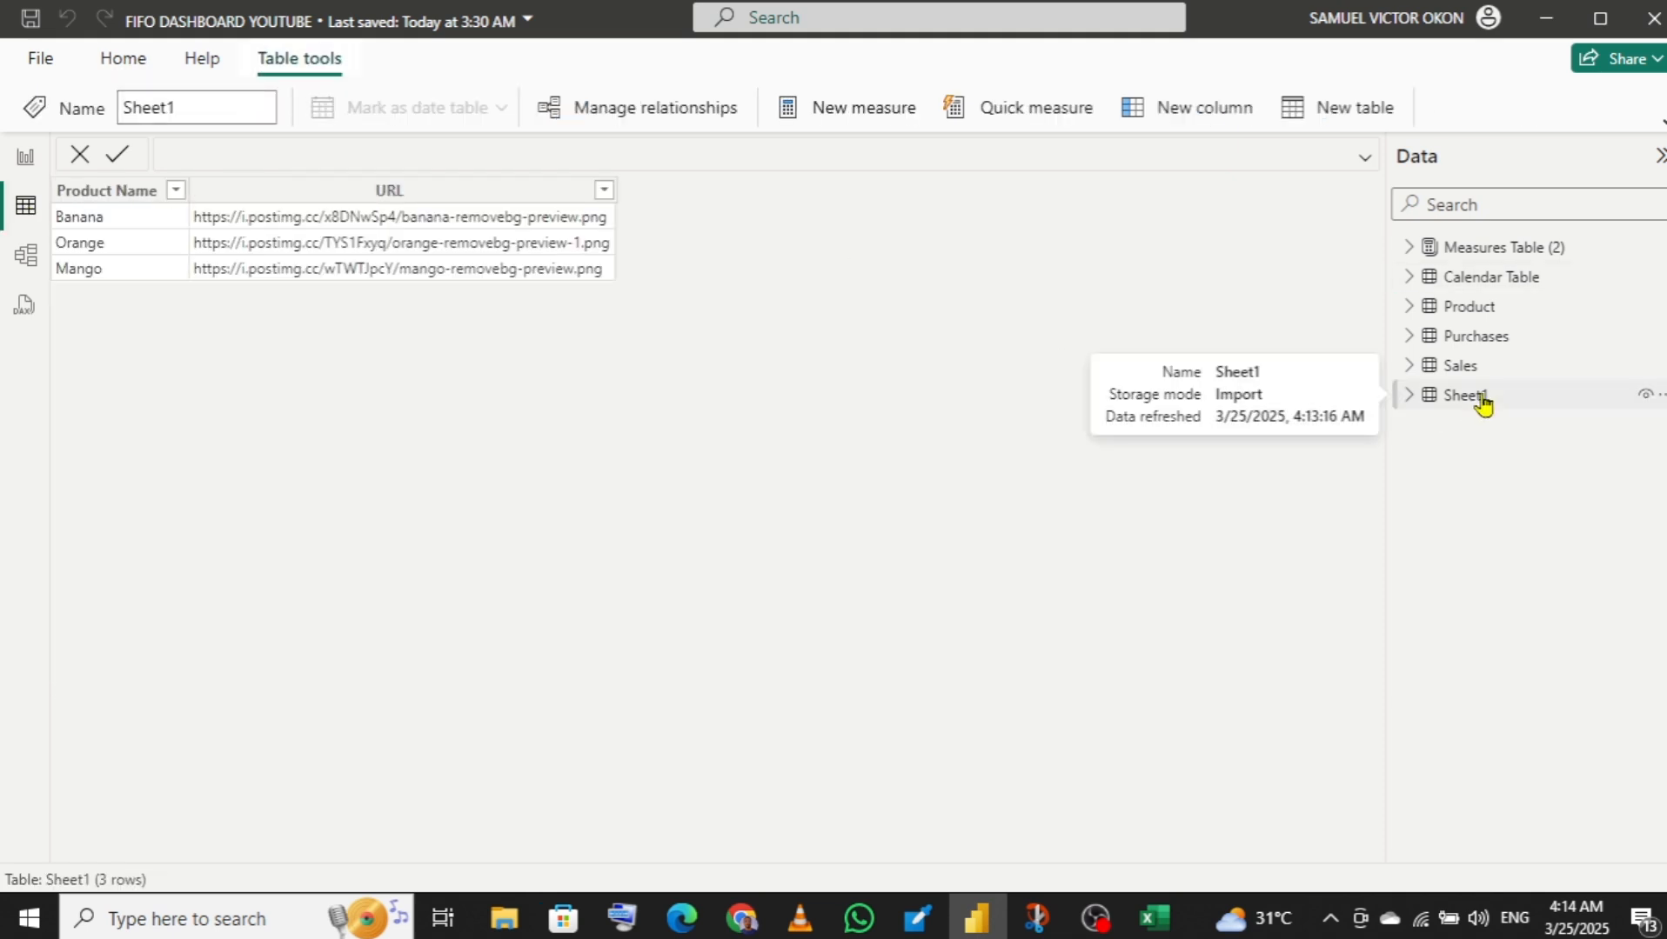
{"action": "left_click", "coordinate": [417, 193]}
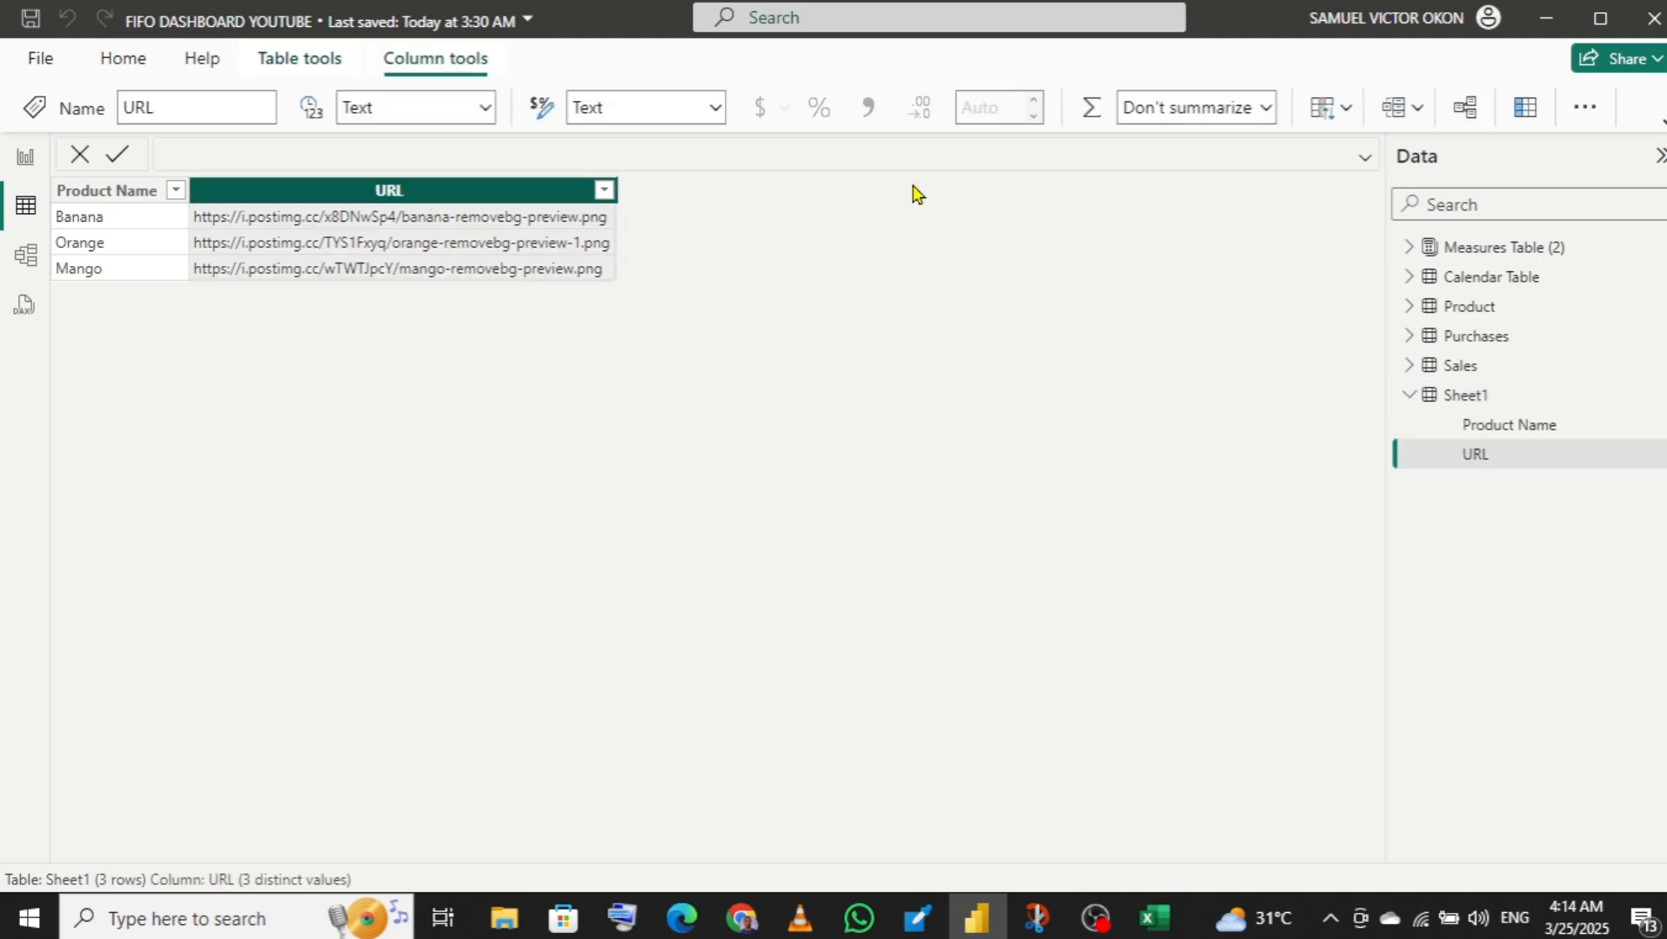
{"action": "left_click", "coordinate": [1589, 117]}
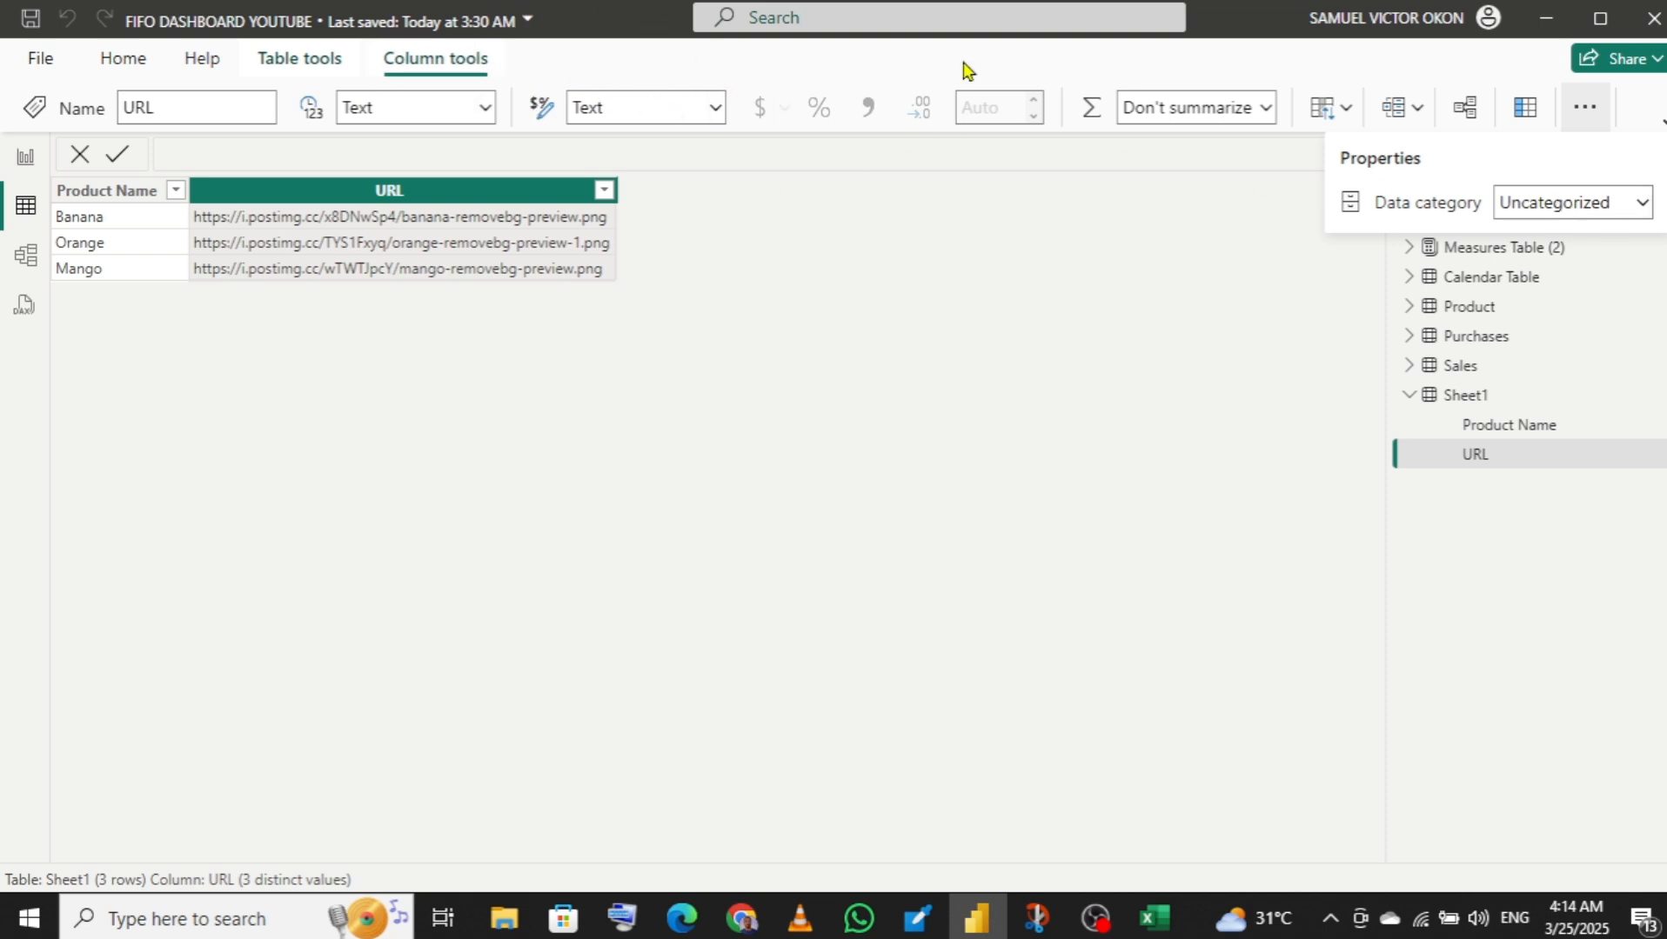
{"action": "left_click", "coordinate": [1644, 204]}
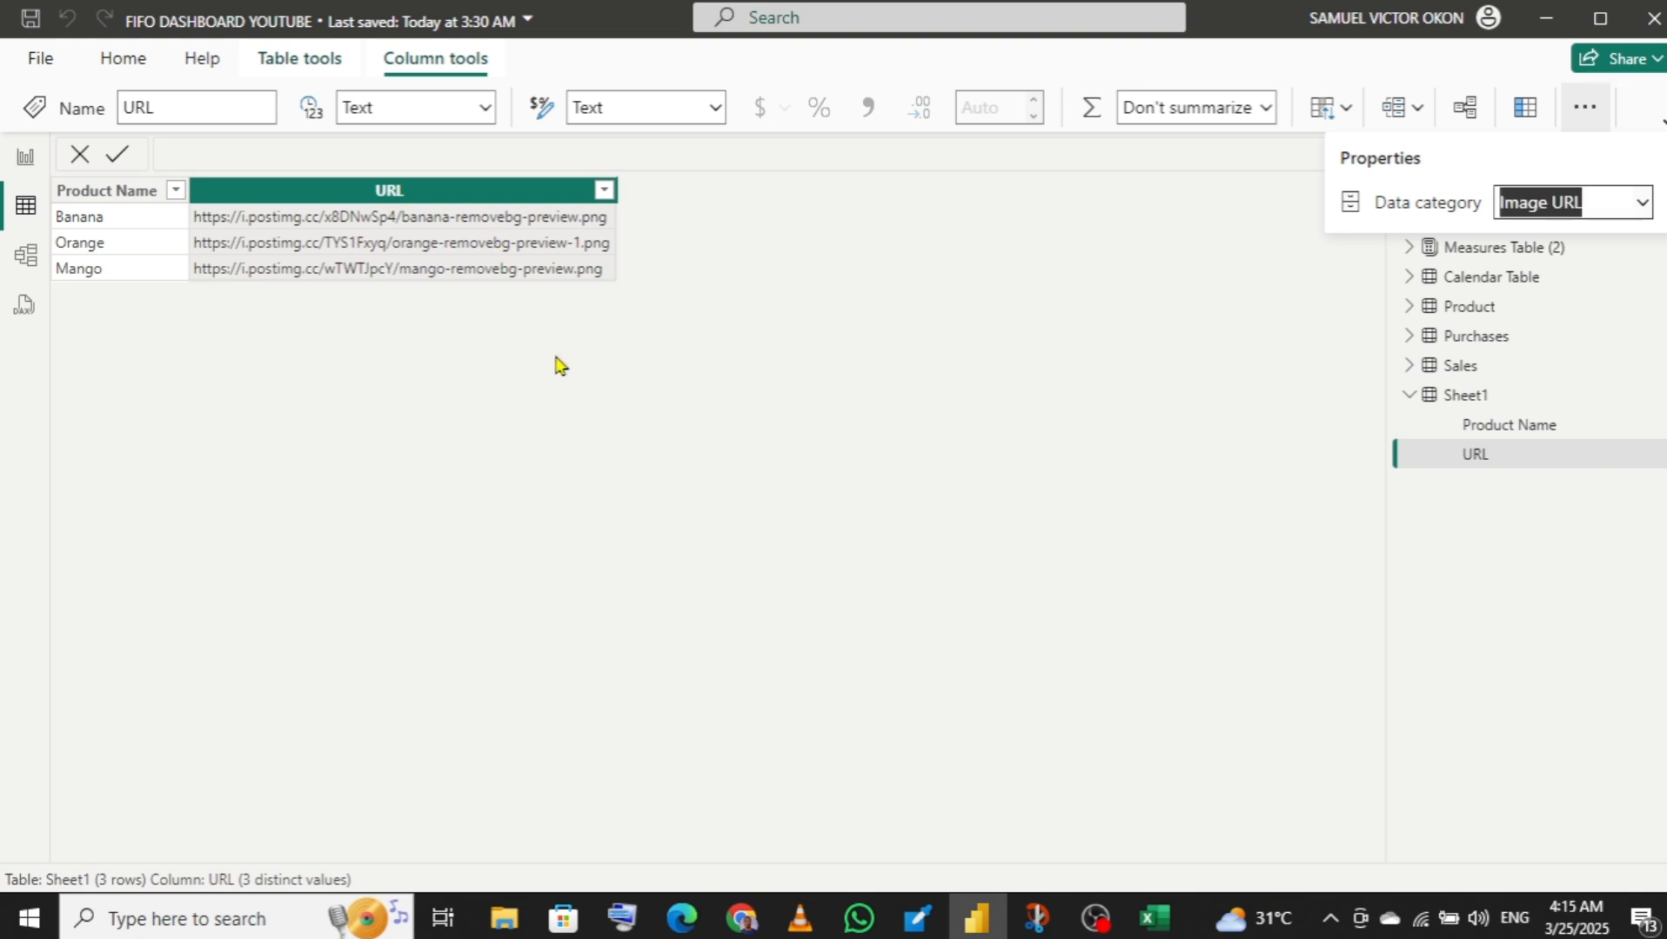
- Add an image visual to the report page and enlarge it to fill the space above the monthly quantity chart
{"action": "left_click", "coordinate": [25, 156]}
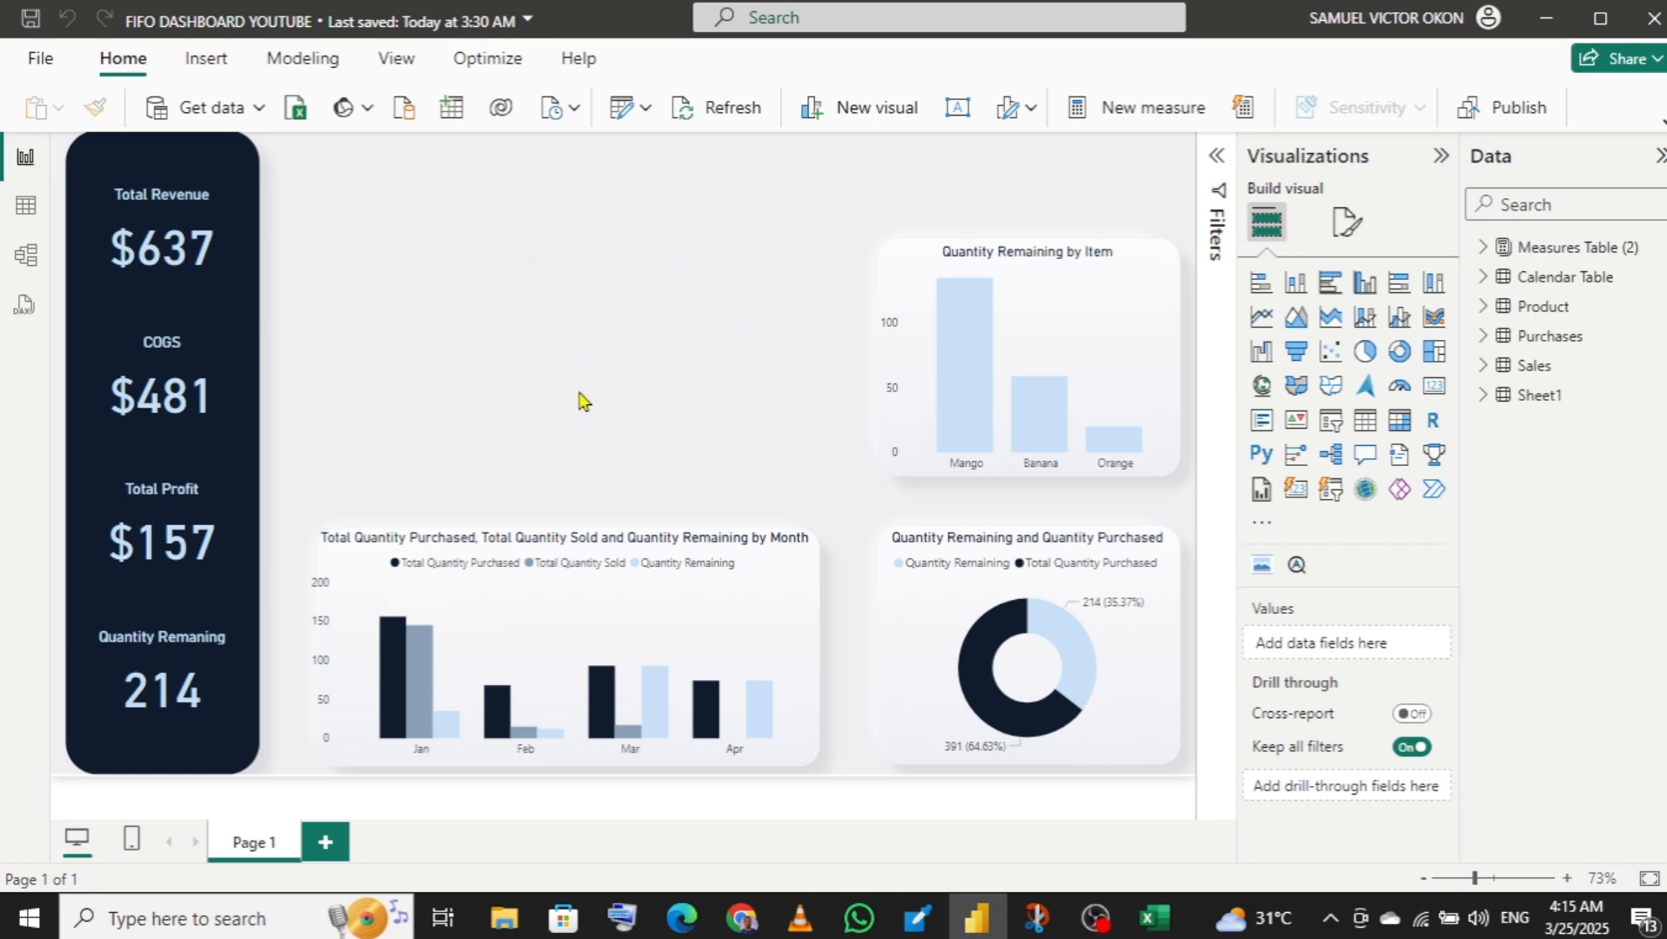
{"action": "left_click", "coordinate": [1259, 567]}
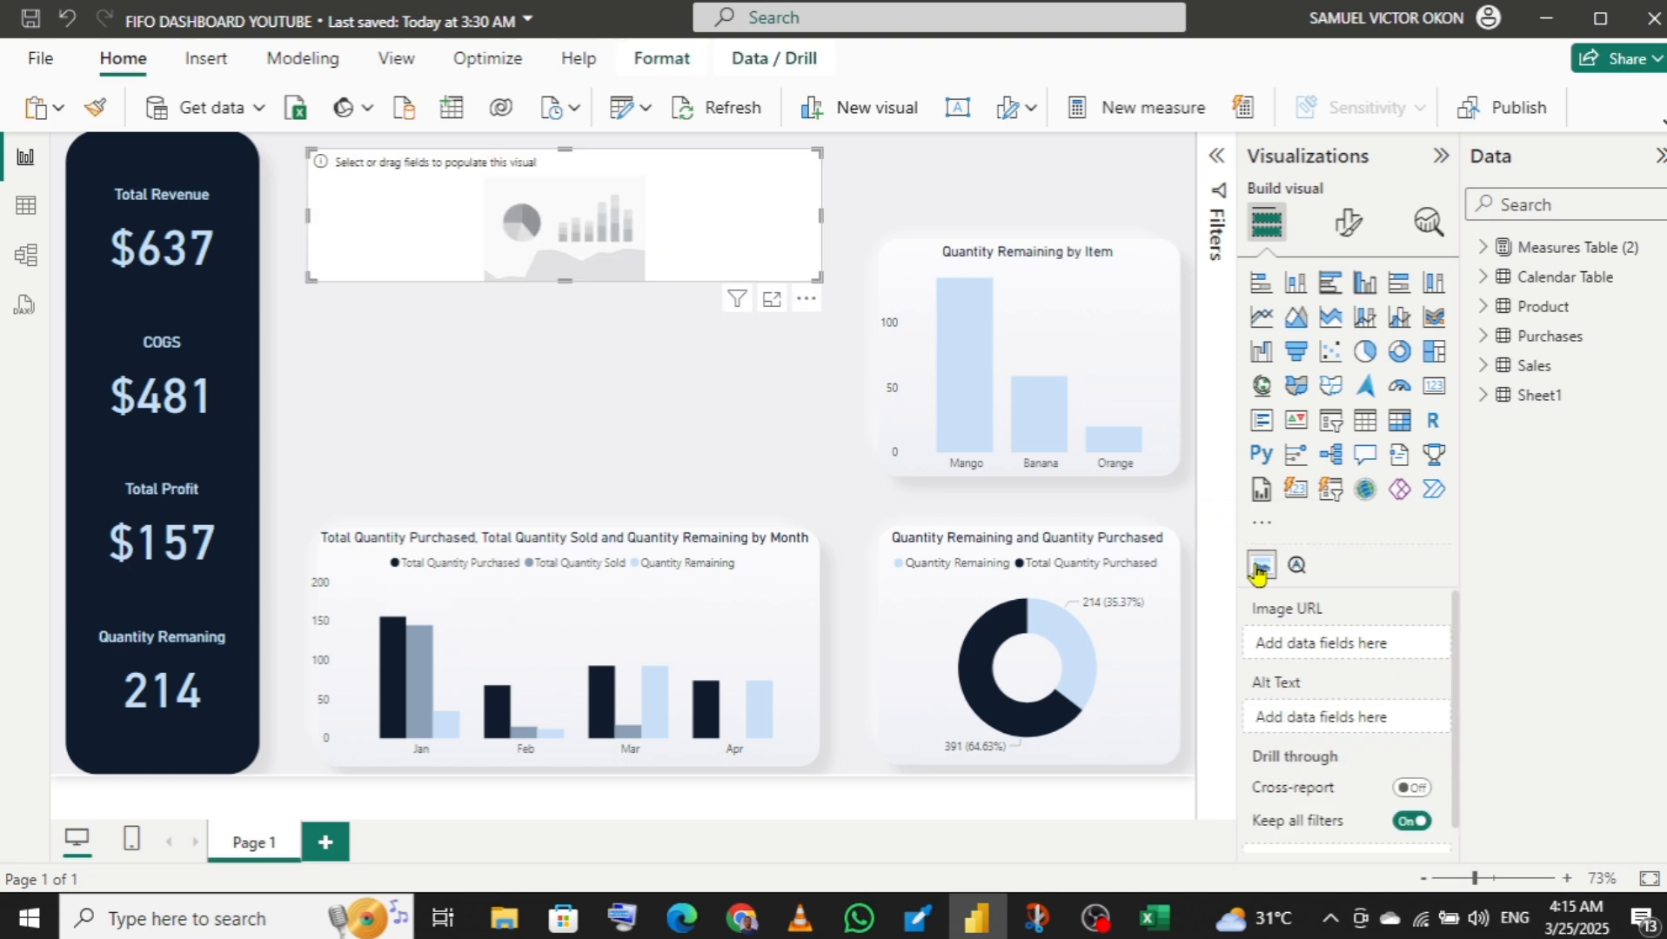
{"action": "left_click_drag", "start_coordinate": [563, 280], "coordinate": [582, 429]}
{"action": "left_click_drag", "start_coordinate": [573, 267], "coordinate": [574, 302]}
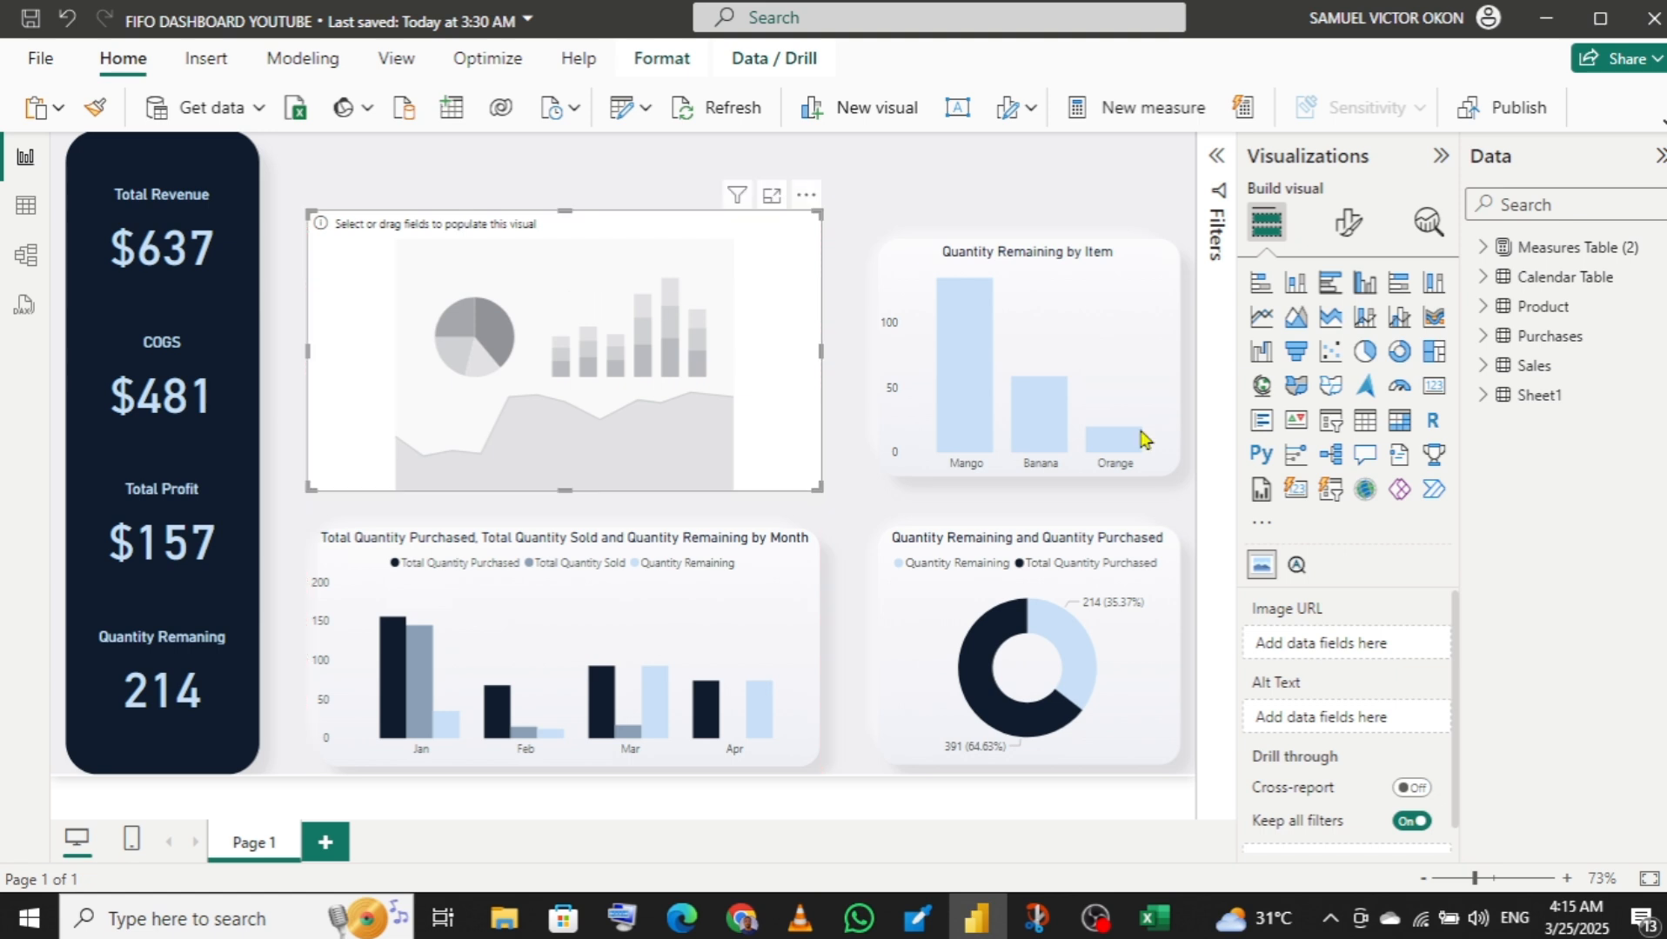
- Assign Sheet1's URL field as the visual's Image URL and trim the visual's frame from its top and left edges
{"action": "left_click", "coordinate": [1481, 397]}
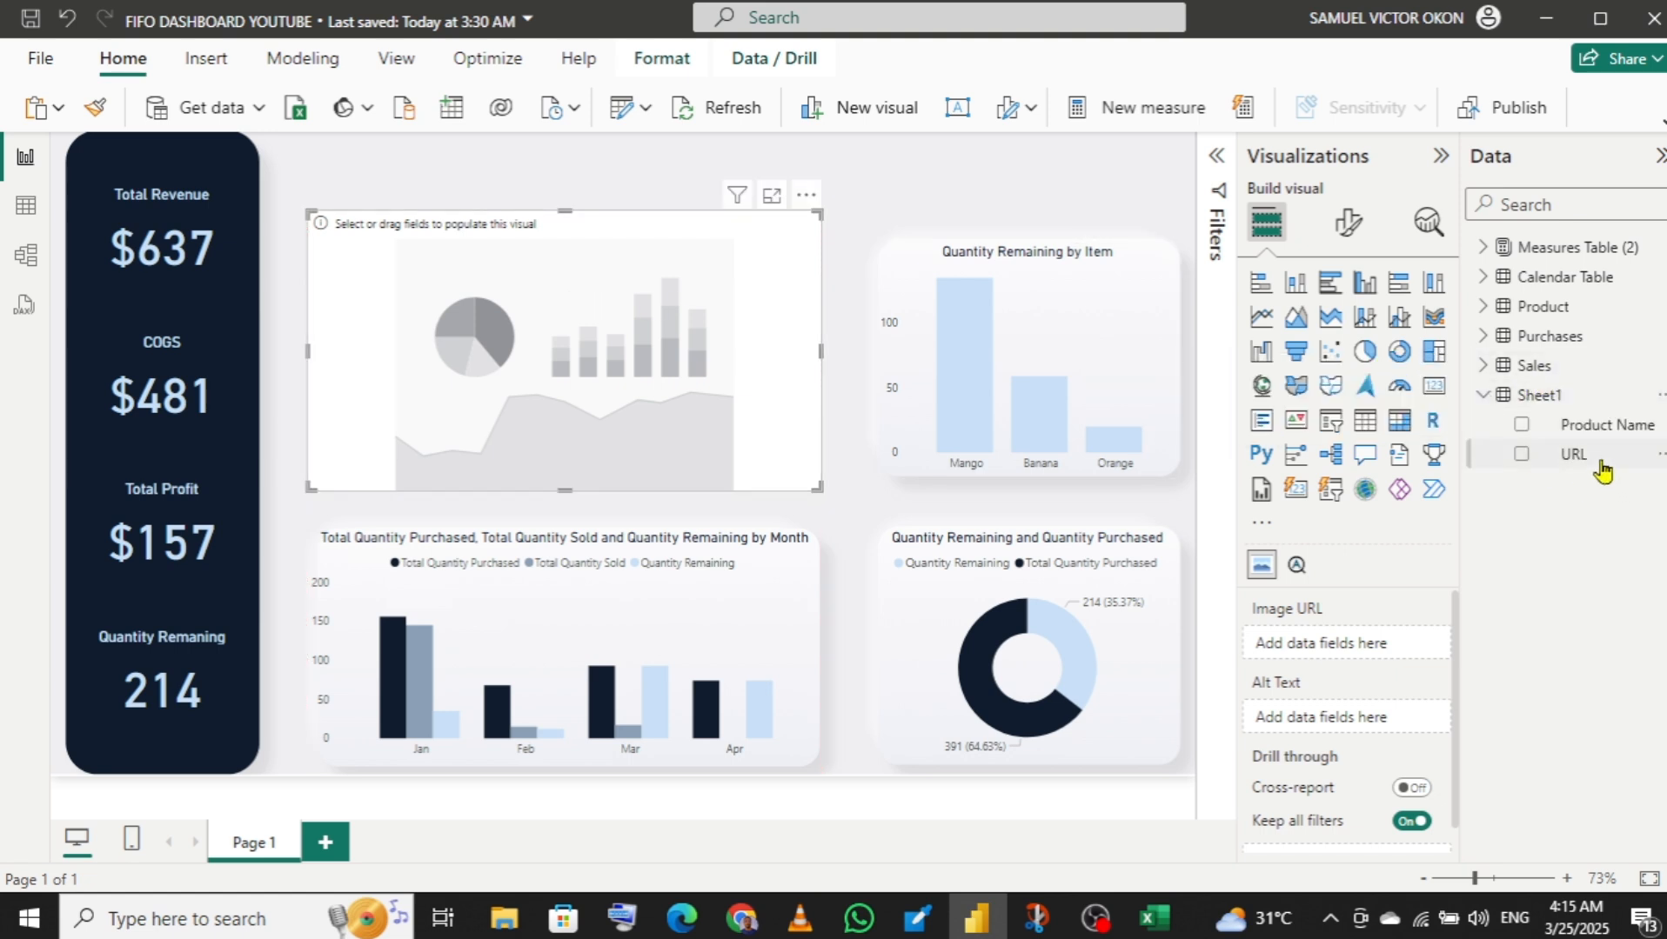
{"action": "left_click_drag", "start_coordinate": [1598, 467], "coordinate": [1363, 654]}
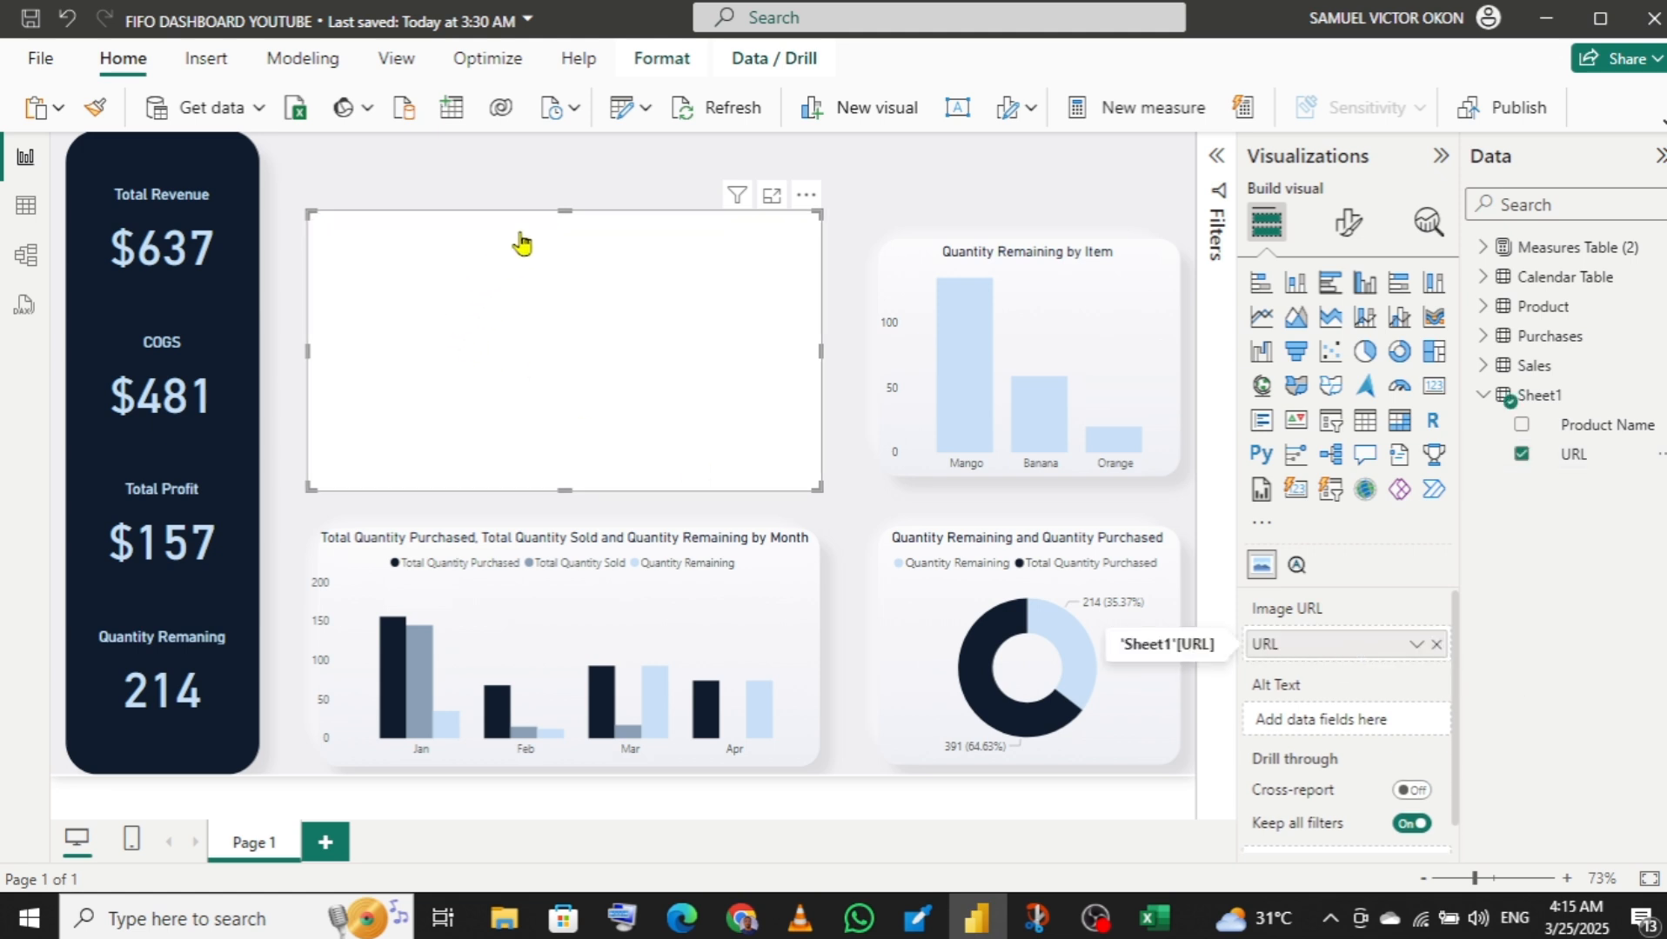
{"action": "left_click_drag", "start_coordinate": [564, 211], "coordinate": [564, 235]}
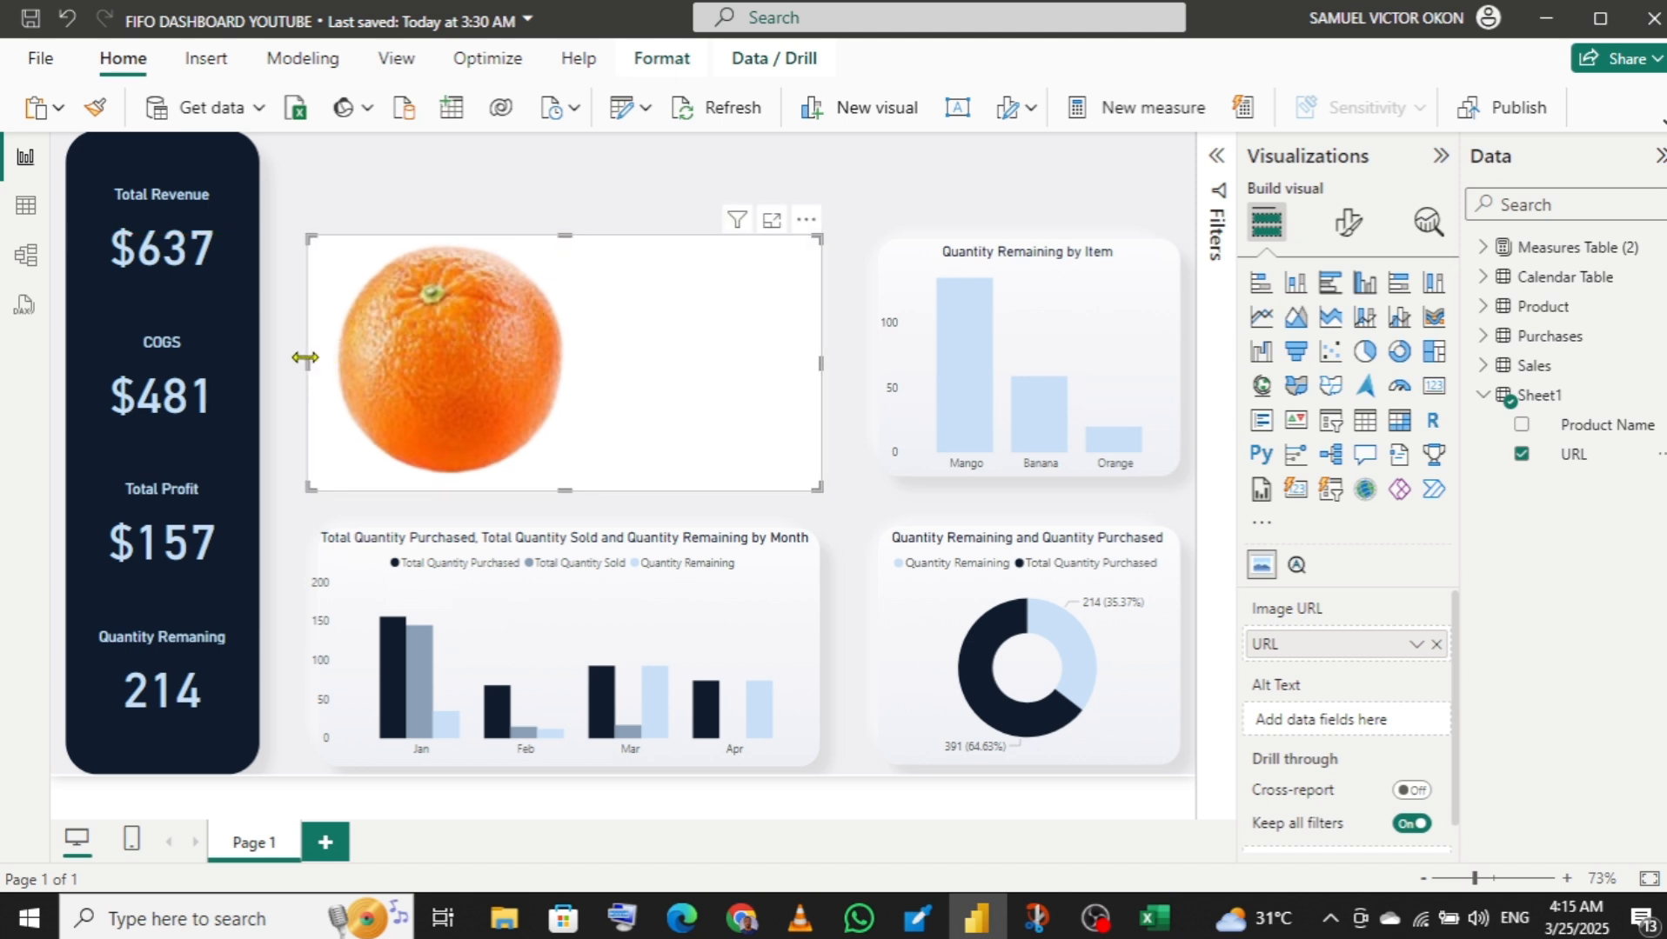
{"action": "left_click_drag", "start_coordinate": [305, 358], "coordinate": [391, 358]}
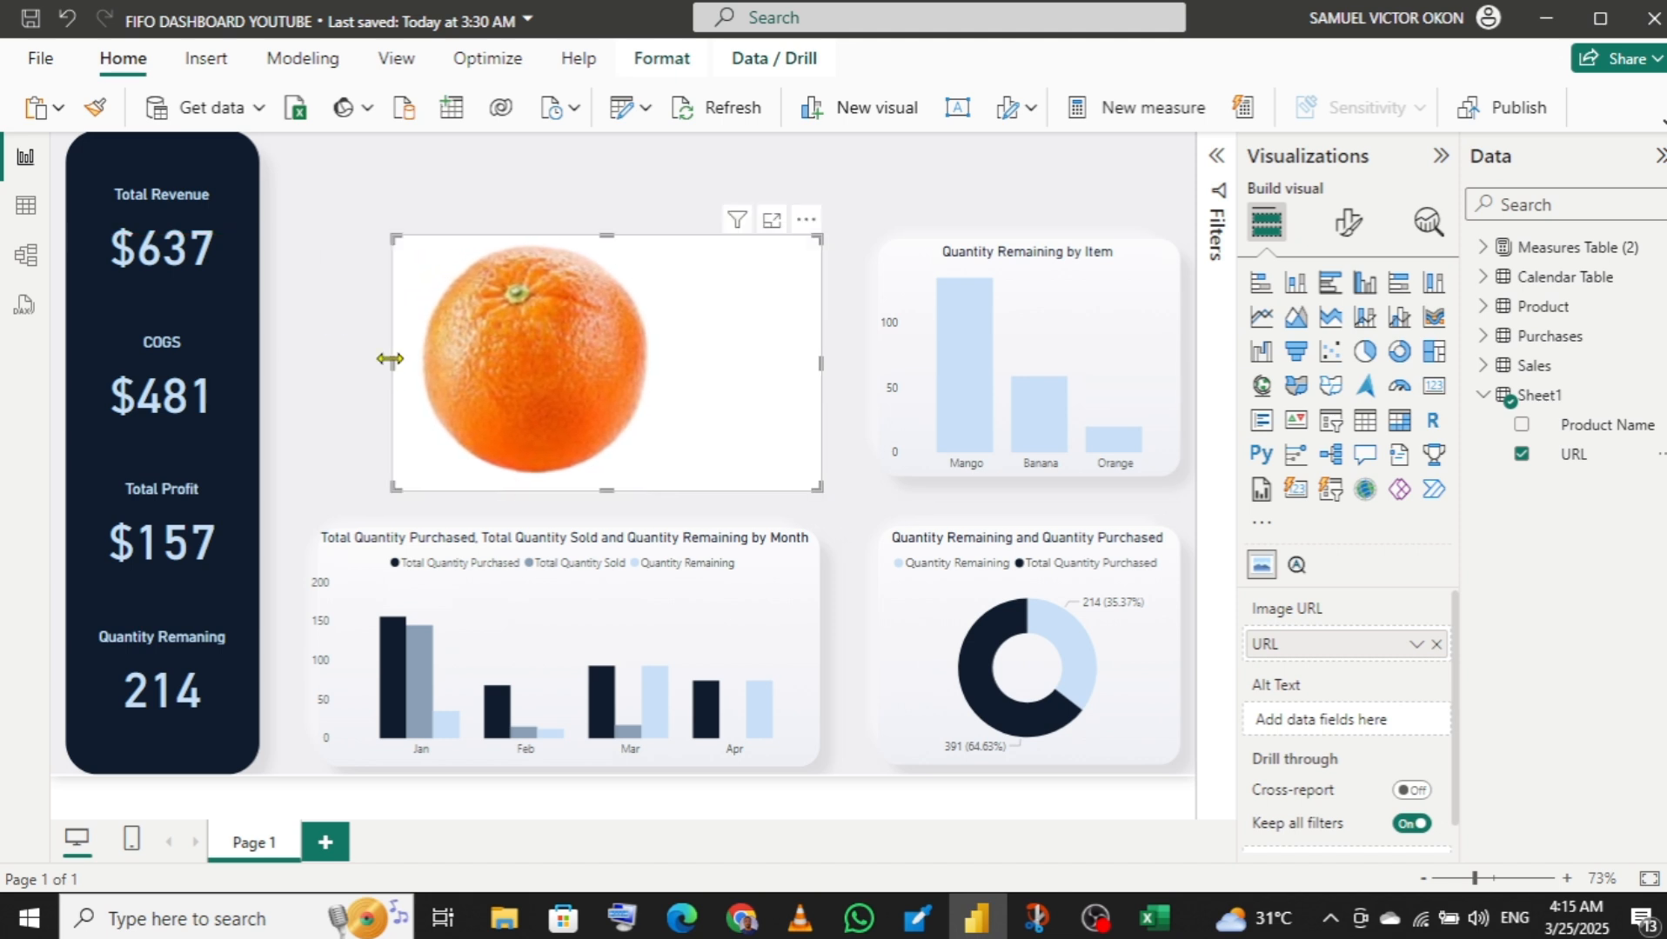
- Turn off the image visual's background and narrow its frame from the right edge
{"action": "left_click", "coordinate": [1350, 224]}
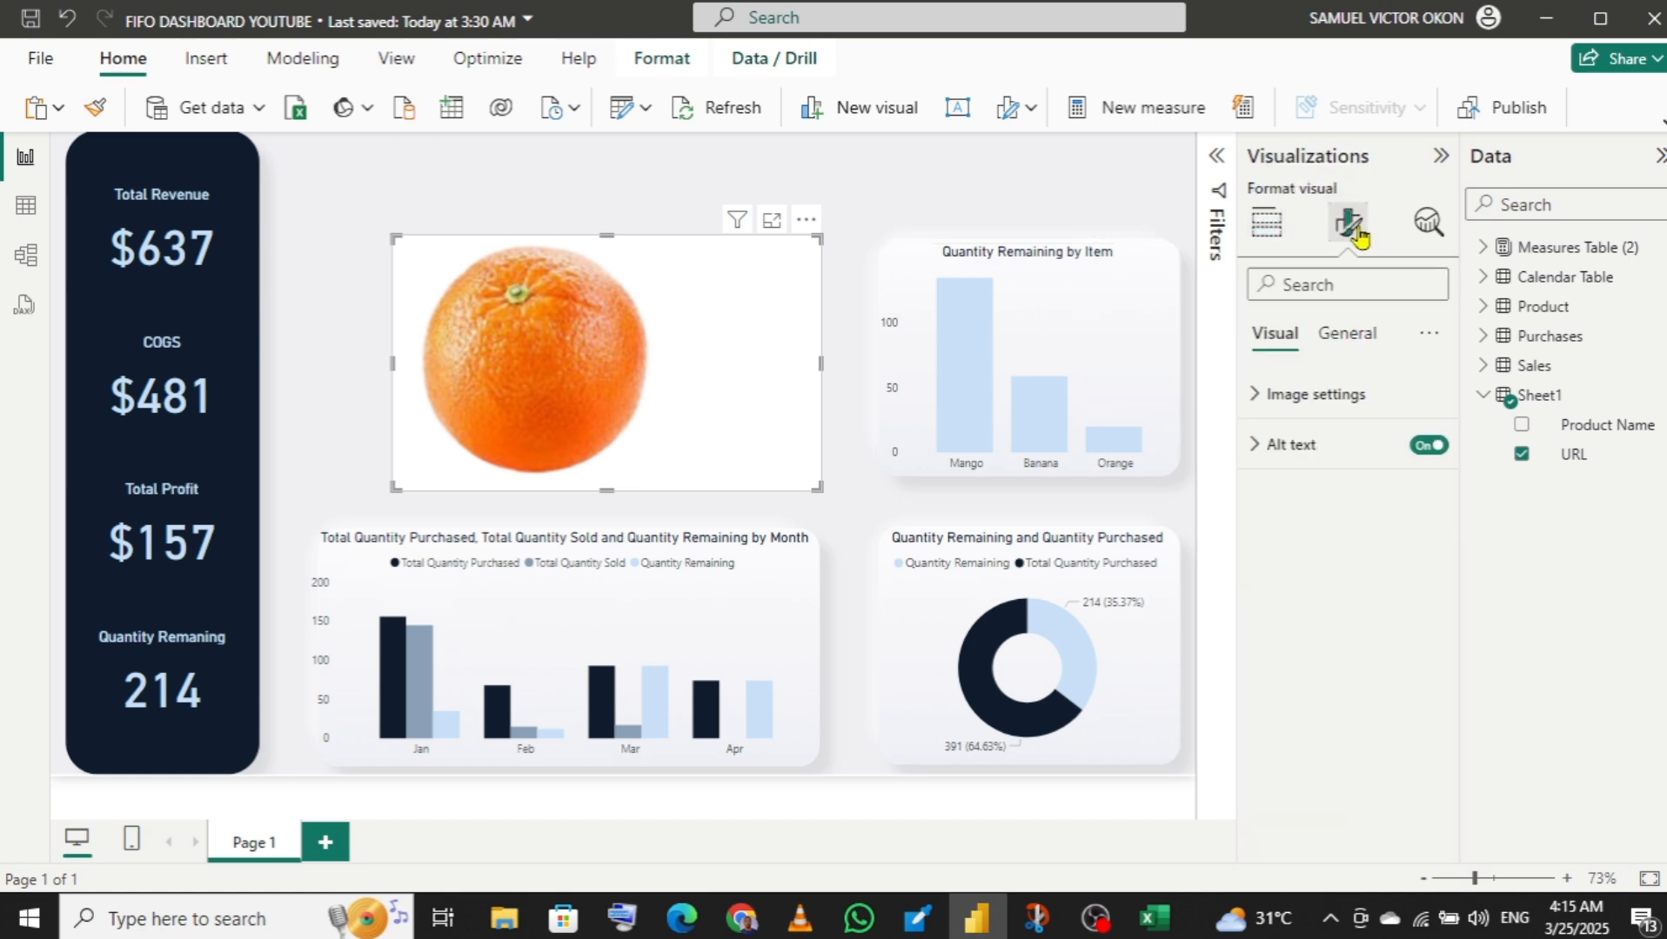
{"action": "left_click", "coordinate": [1344, 336]}
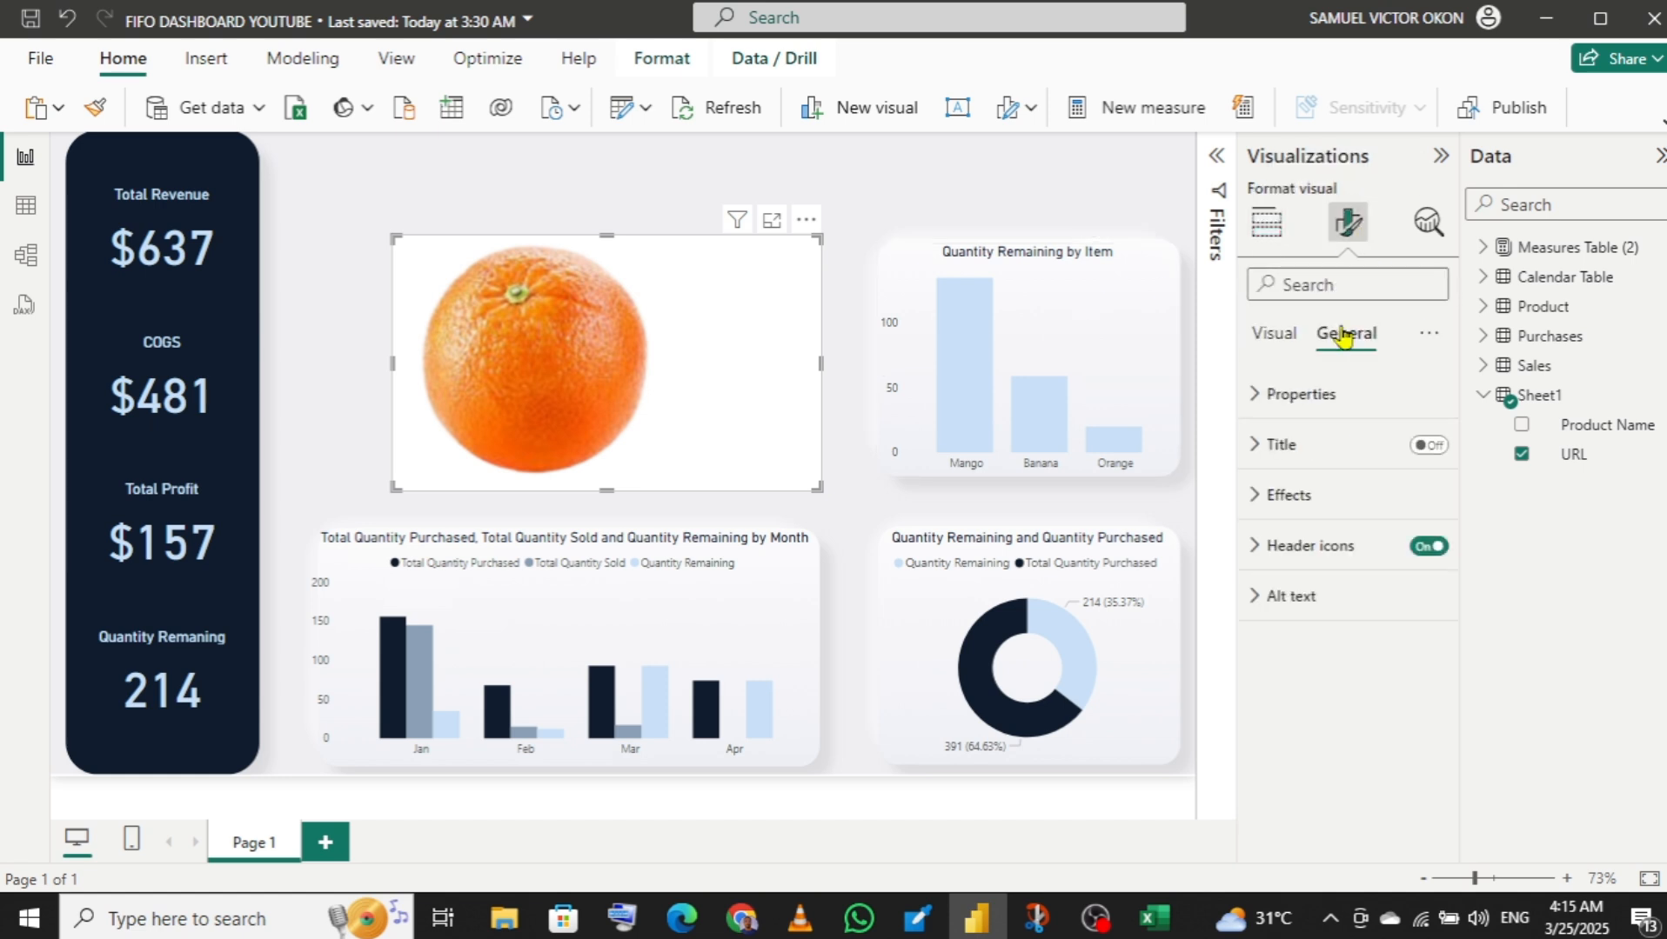
{"action": "left_click", "coordinate": [1258, 494]}
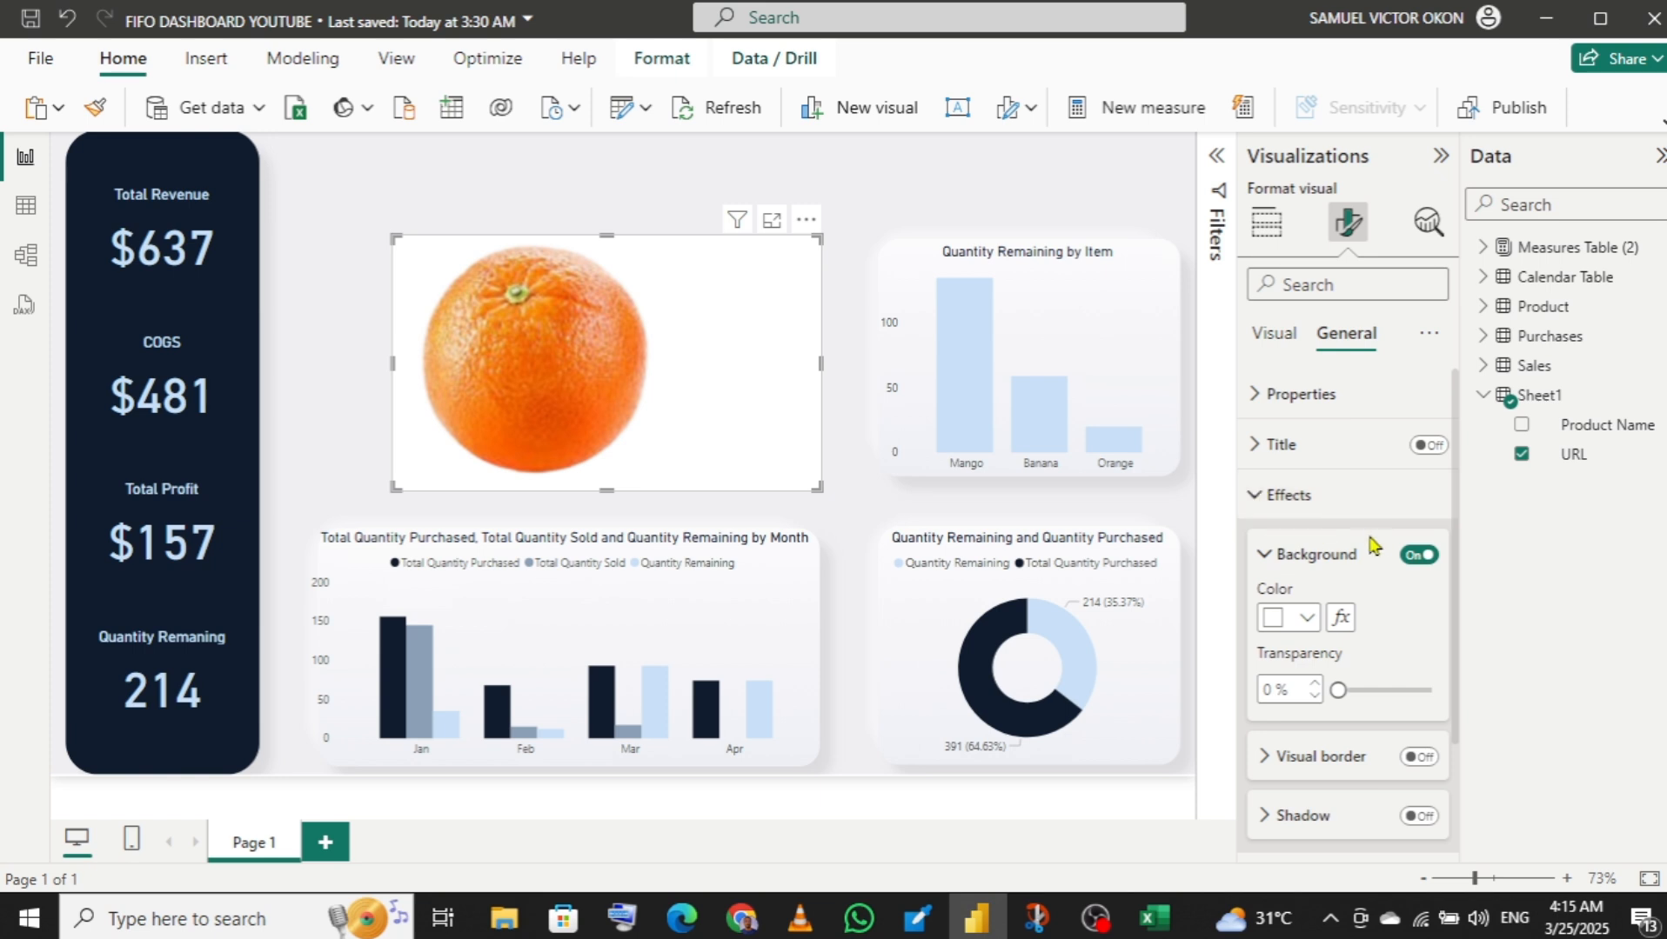
{"action": "left_click", "coordinate": [1417, 556]}
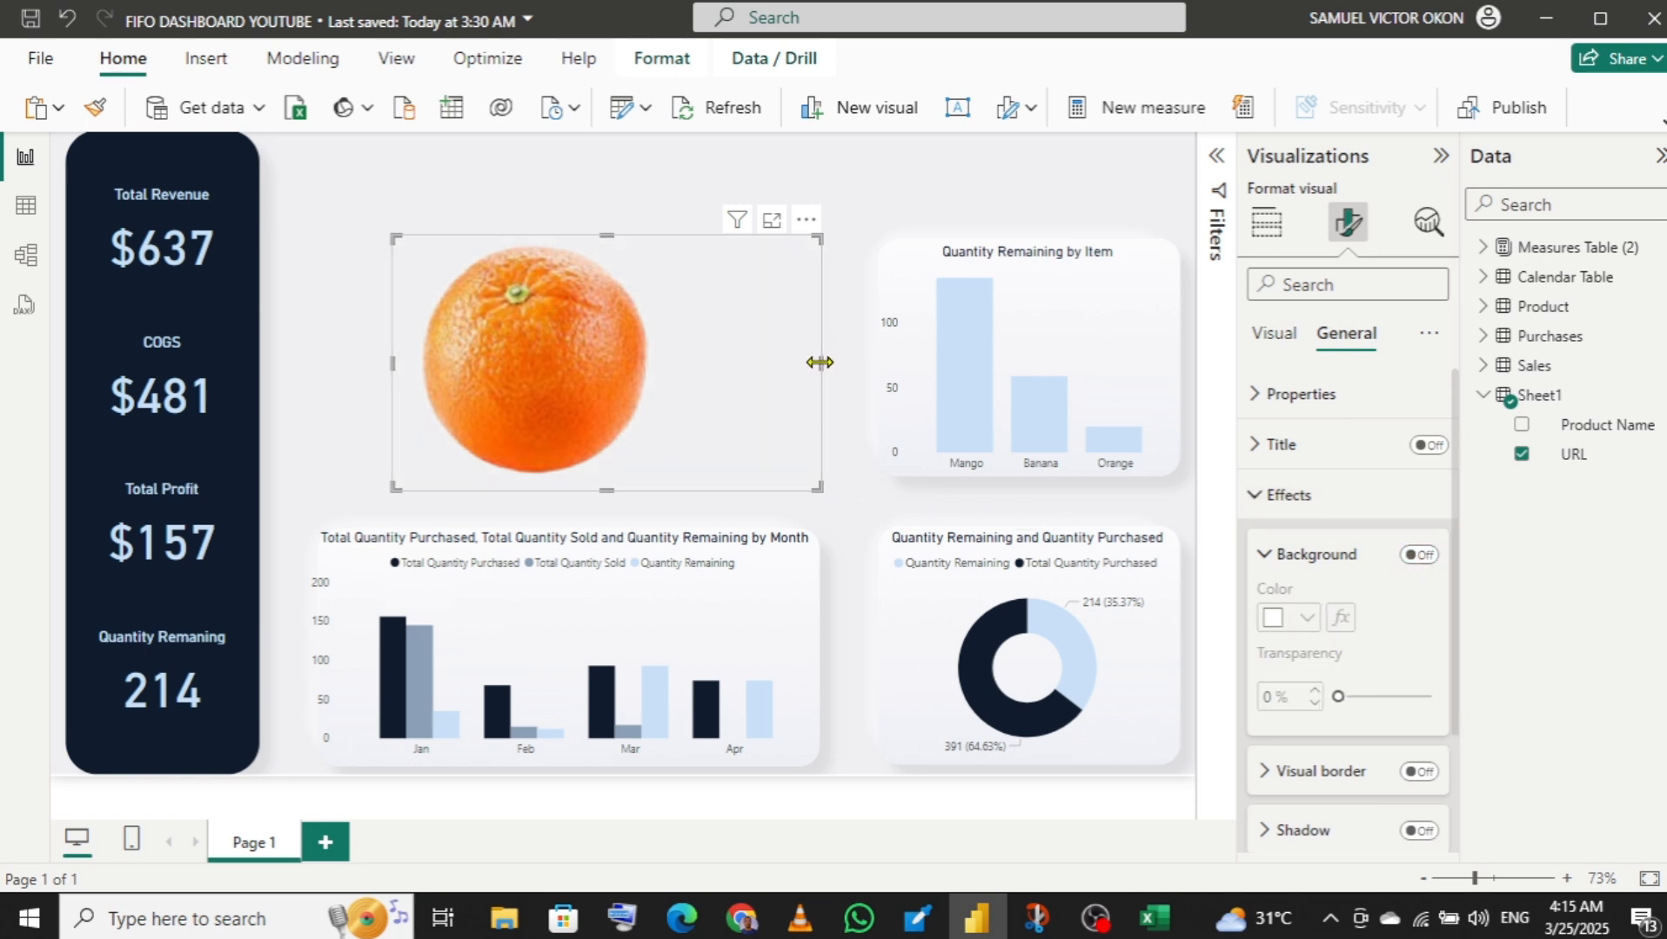
{"action": "left_click_drag", "start_coordinate": [819, 362], "coordinate": [738, 364]}
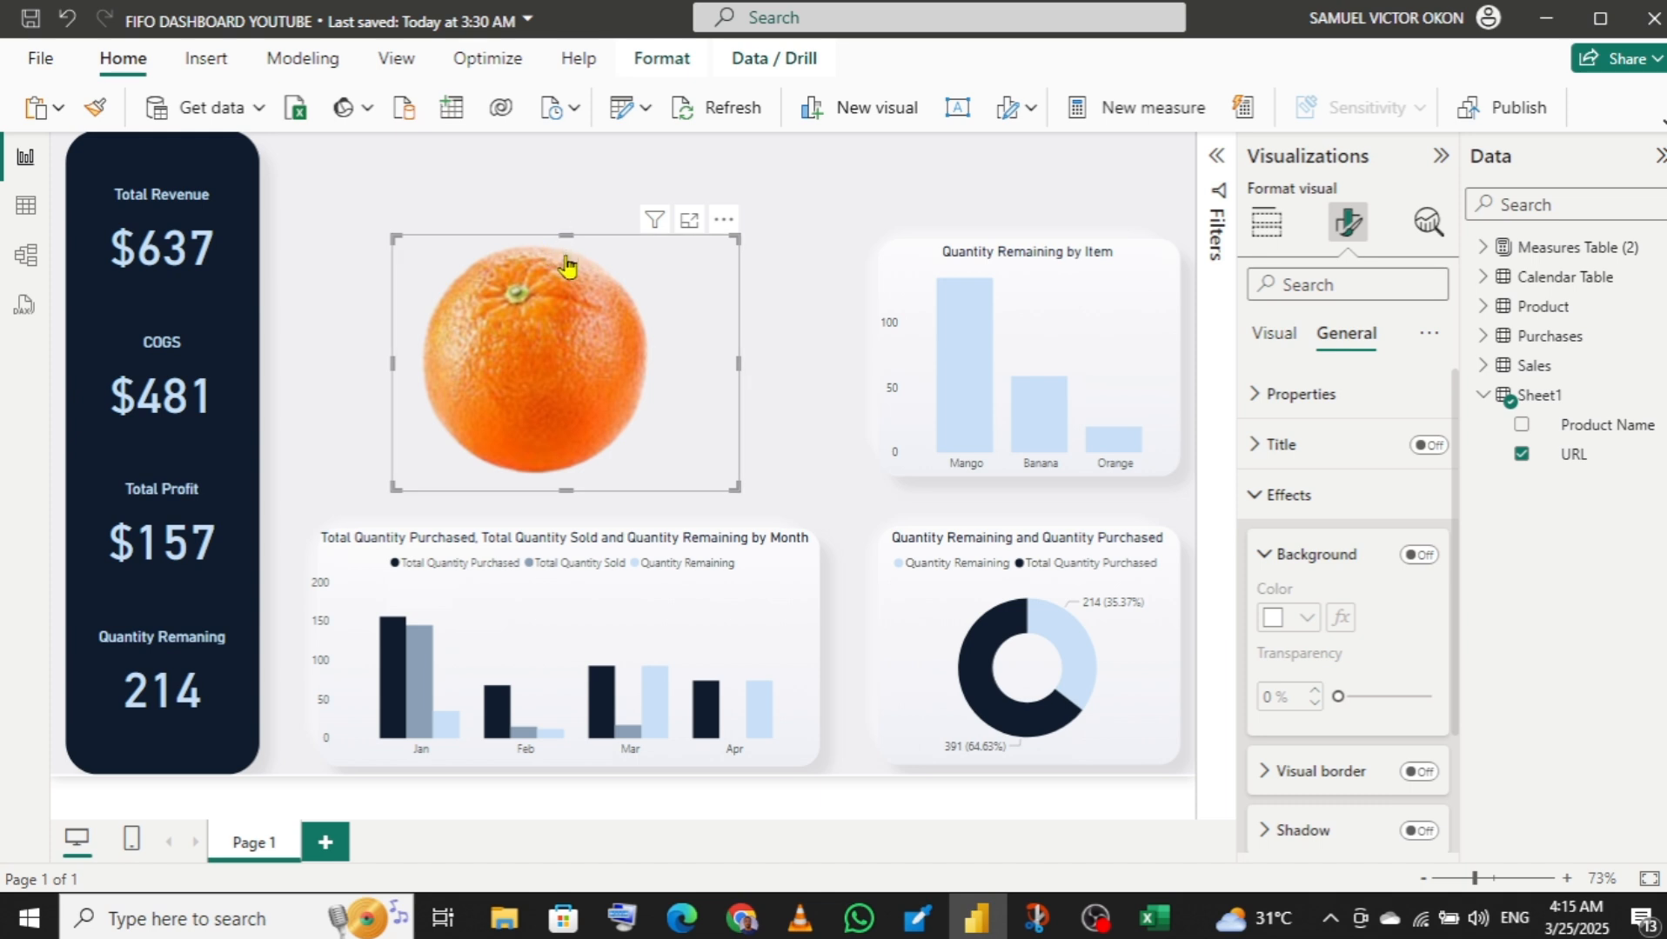
{"action": "left_click", "coordinate": [401, 182]}
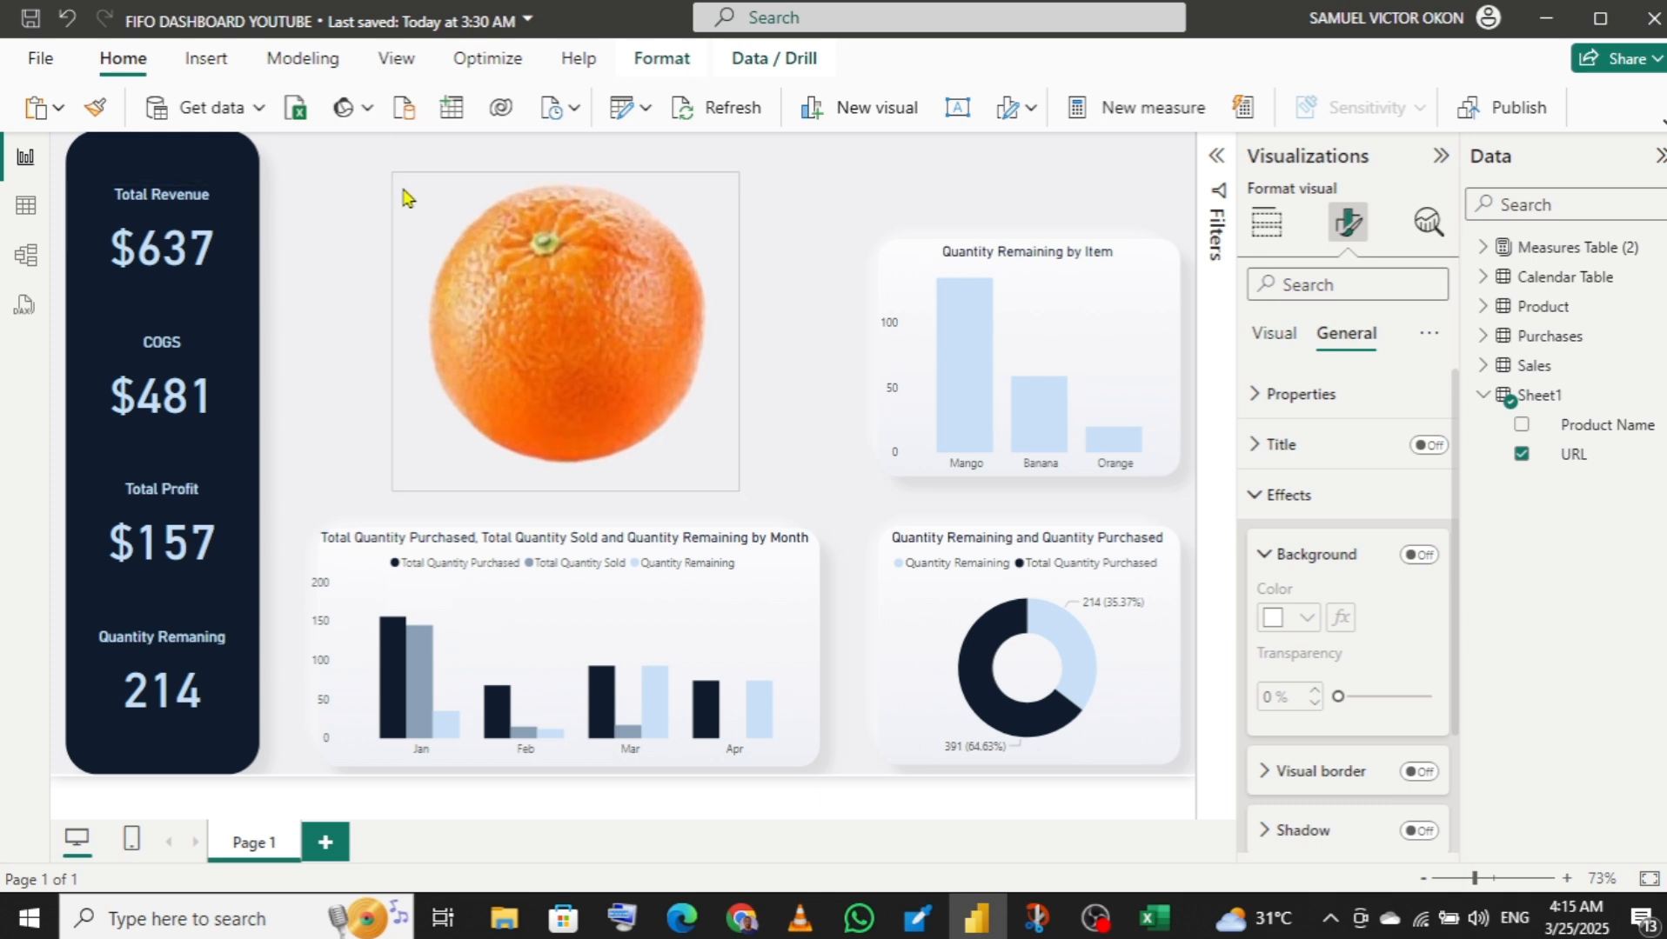
{"action": "mouse_move", "coordinate": [418, 275]}
{"action": "left_mouse_down"}
{"action": "mouse_move", "coordinate": [420, 227]}
{"action": "mouse_move", "coordinate": [421, 256]}
{"action": "left_mouse_up"}
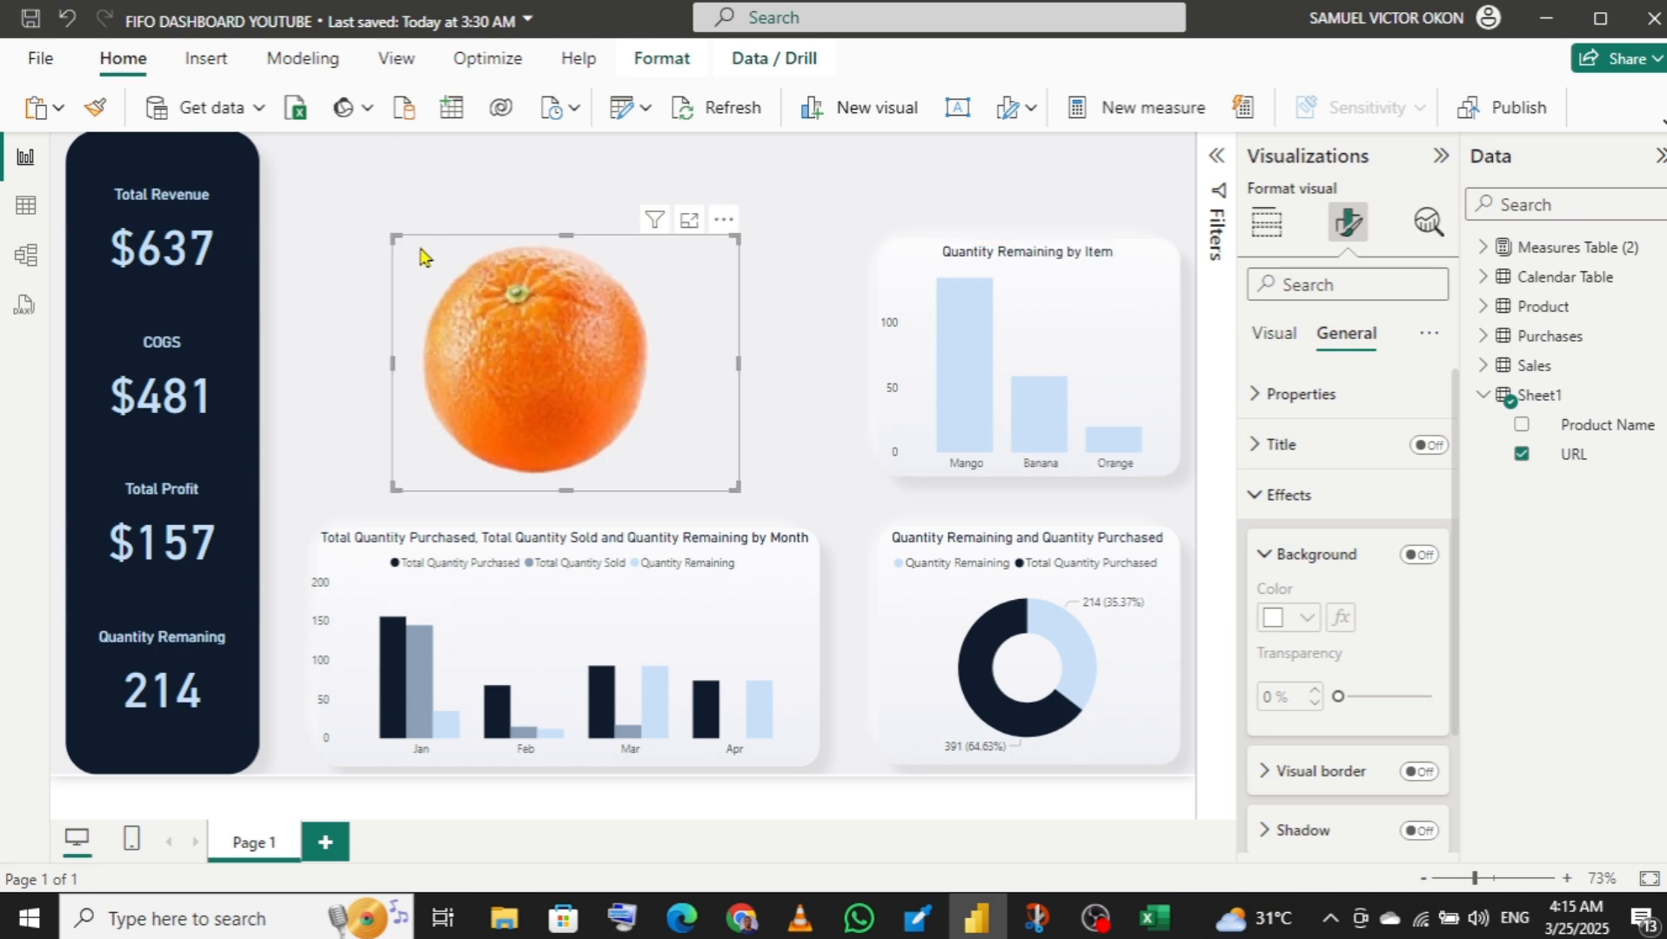
{"action": "left_click", "coordinate": [445, 193]}
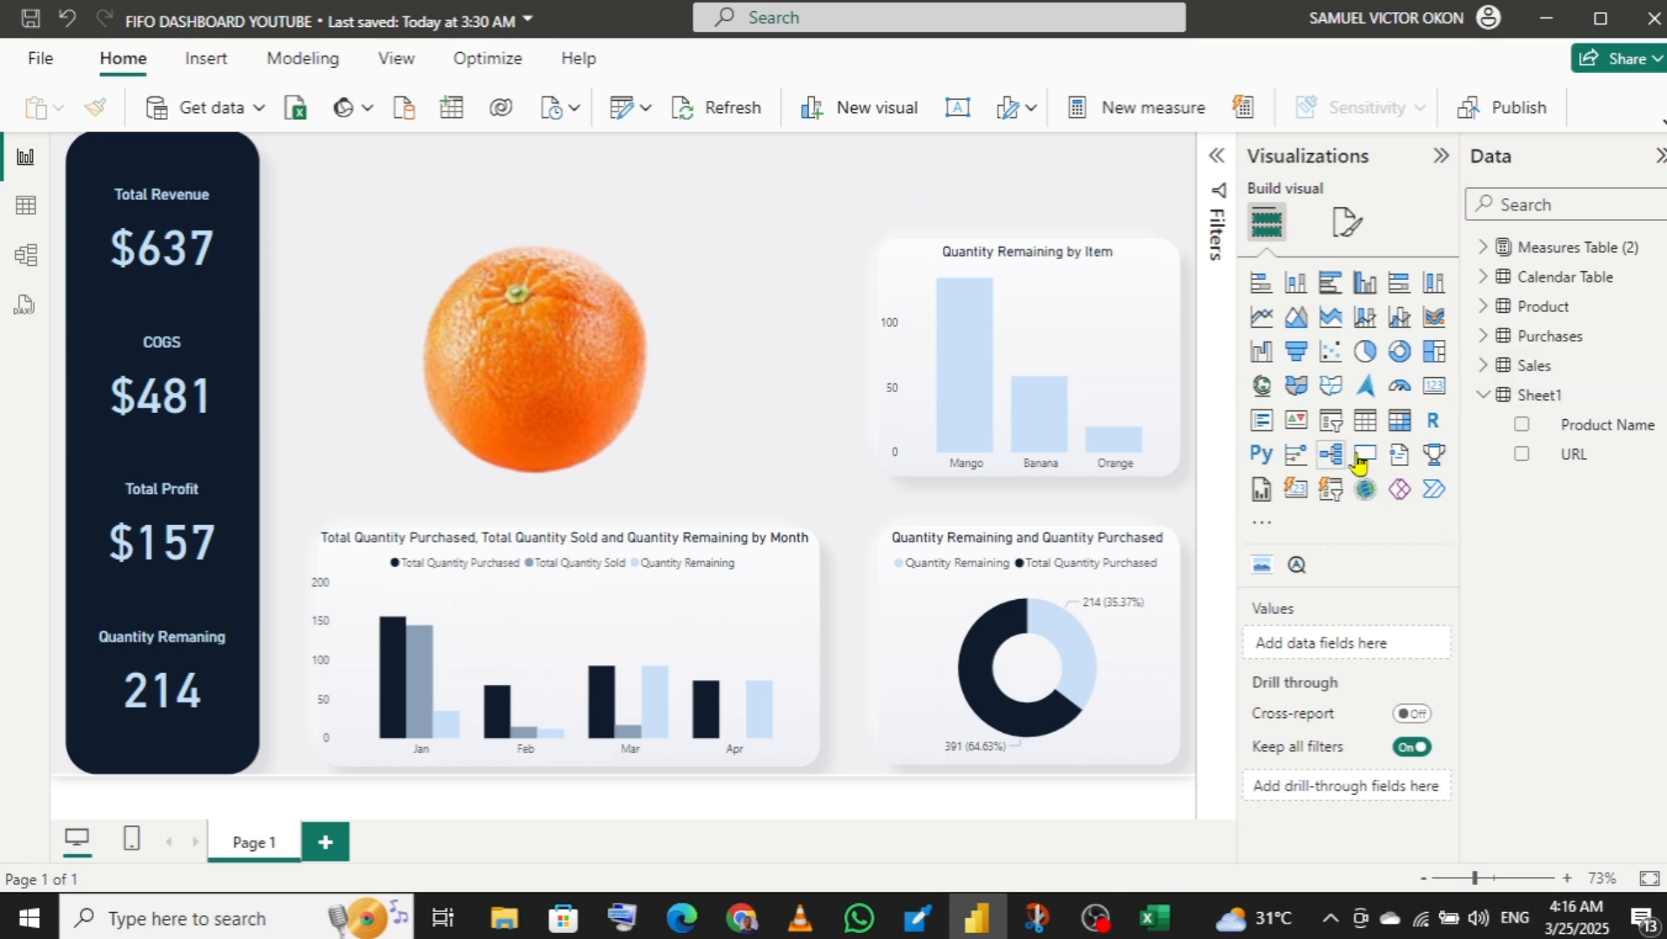
- Add a text search visual and shape it into a thin bar above the Quantity Remaining by Item chart
{"action": "left_click", "coordinate": [1296, 567]}
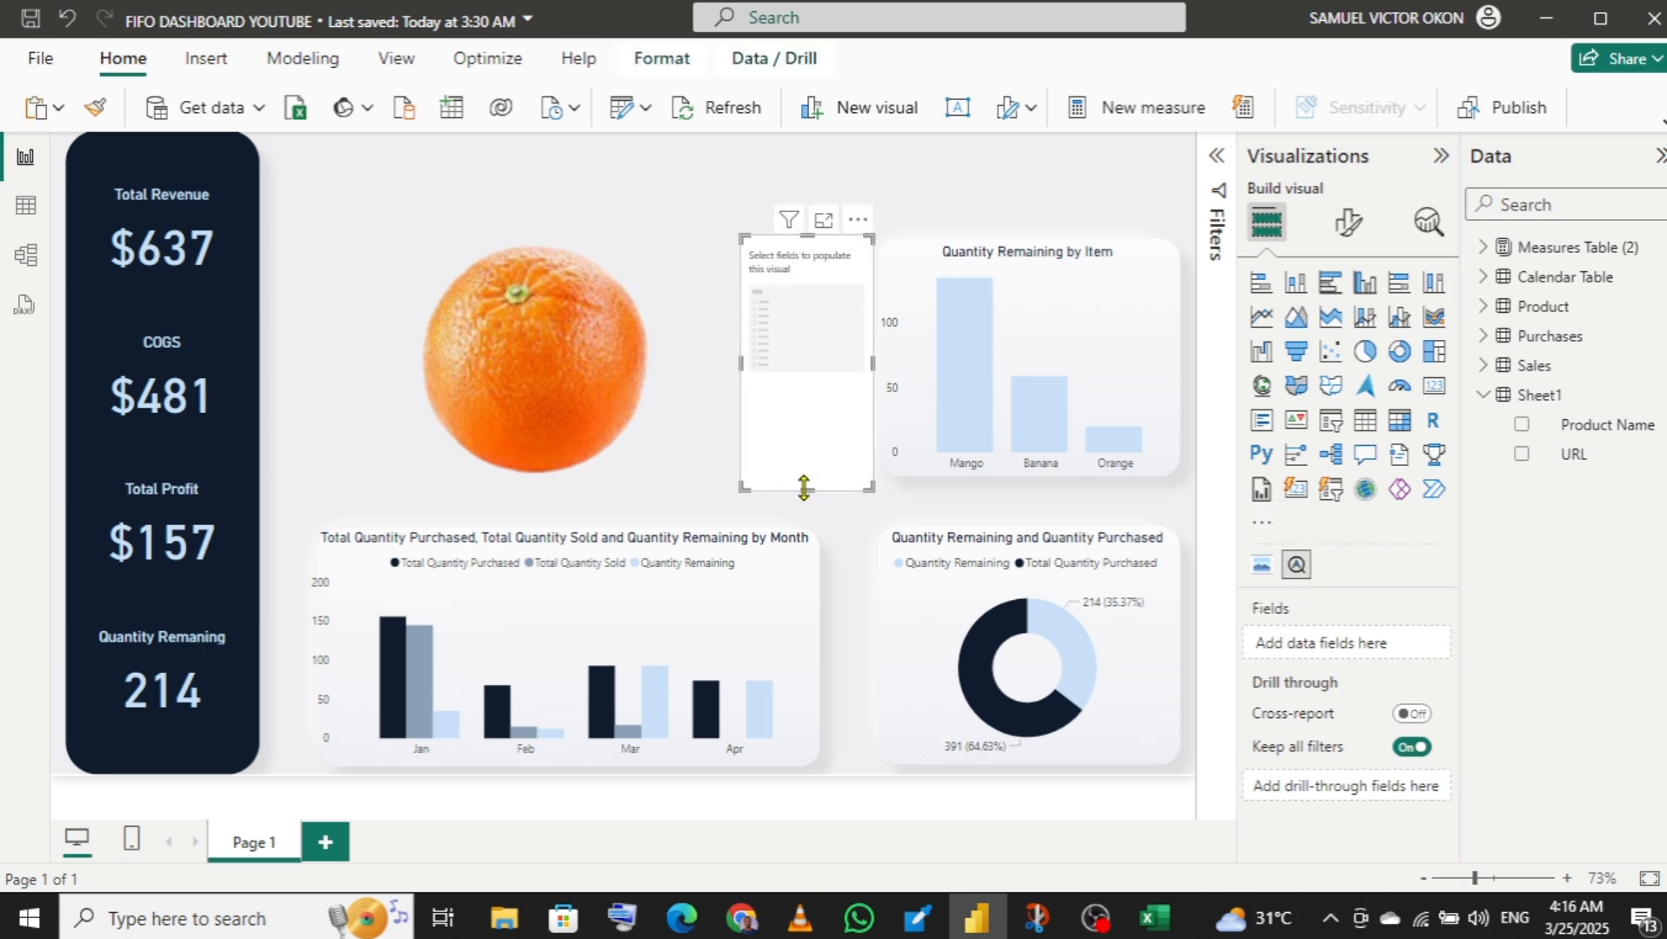
{"action": "mouse_move", "coordinate": [768, 315]}
{"action": "left_mouse_down"}
{"action": "mouse_move", "coordinate": [755, 246]}
{"action": "mouse_move", "coordinate": [759, 286]}
{"action": "left_mouse_up"}
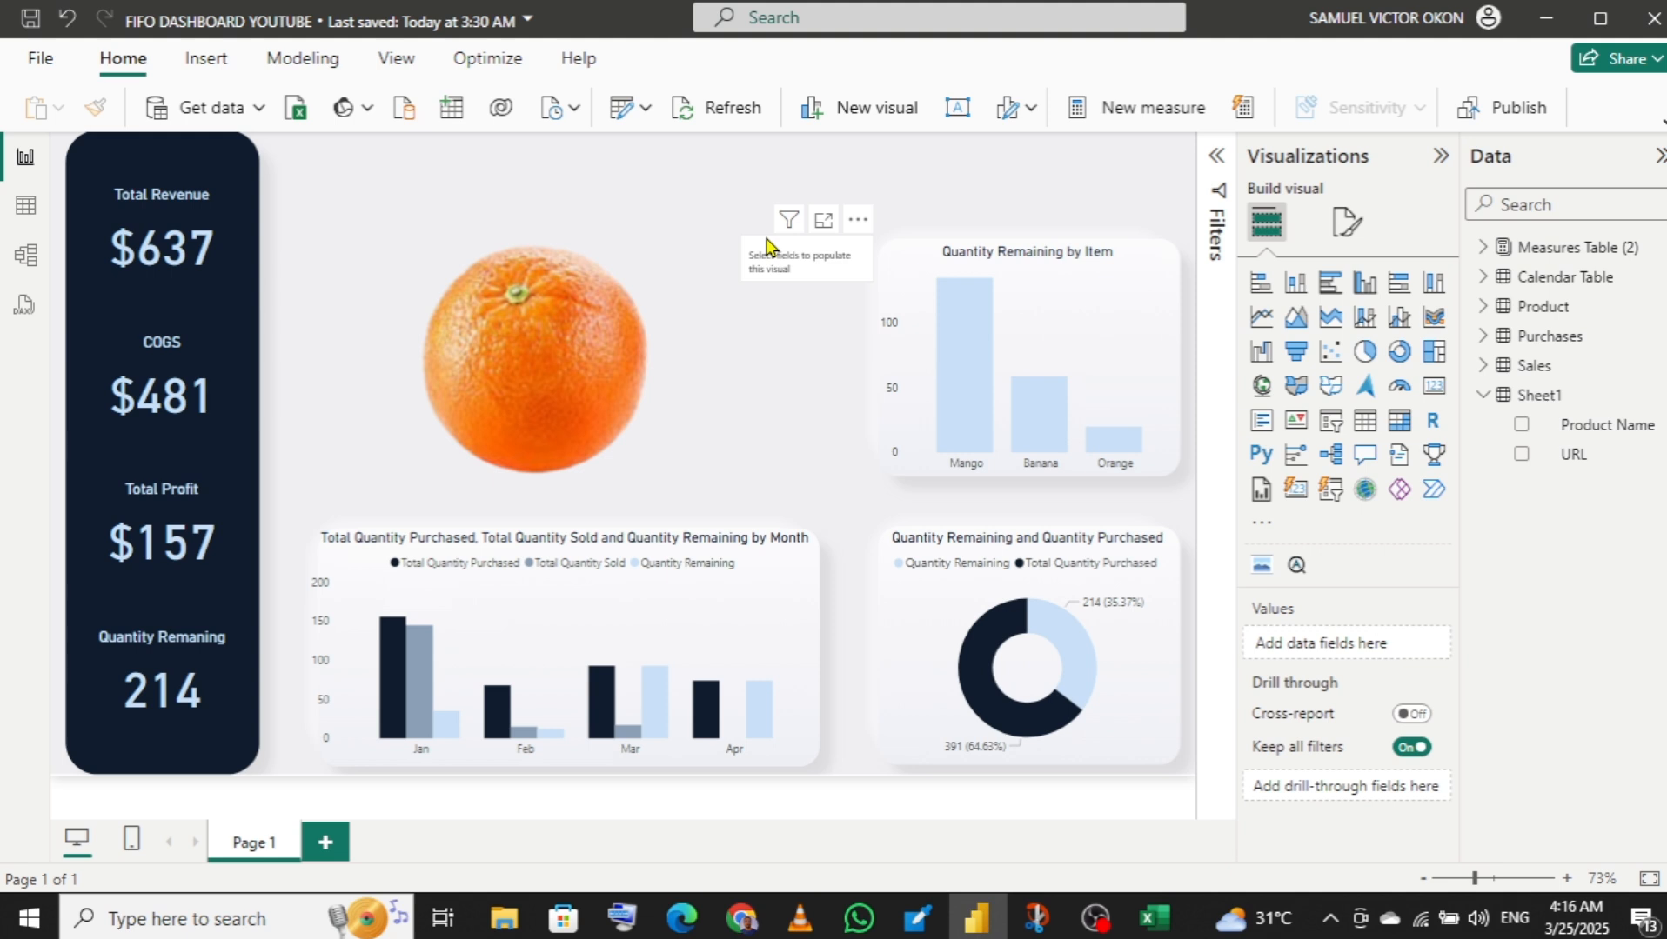
{"action": "left_click_drag", "start_coordinate": [800, 202], "coordinate": [926, 191]}
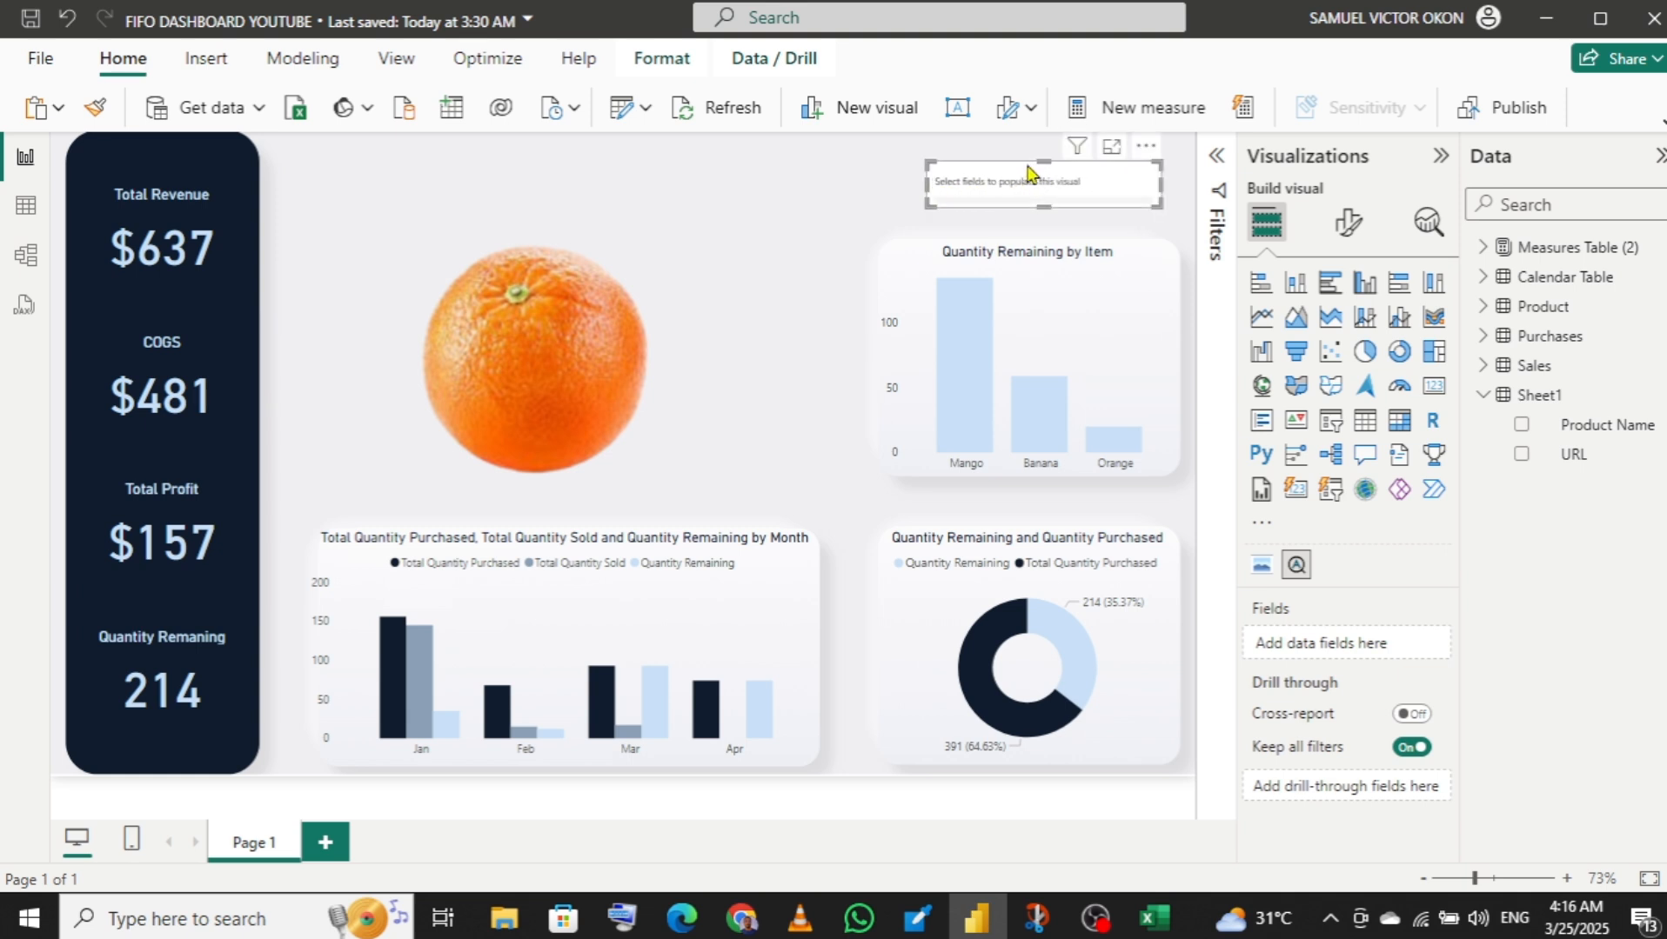
{"action": "left_click_drag", "start_coordinate": [1027, 171], "coordinate": [1007, 176]}
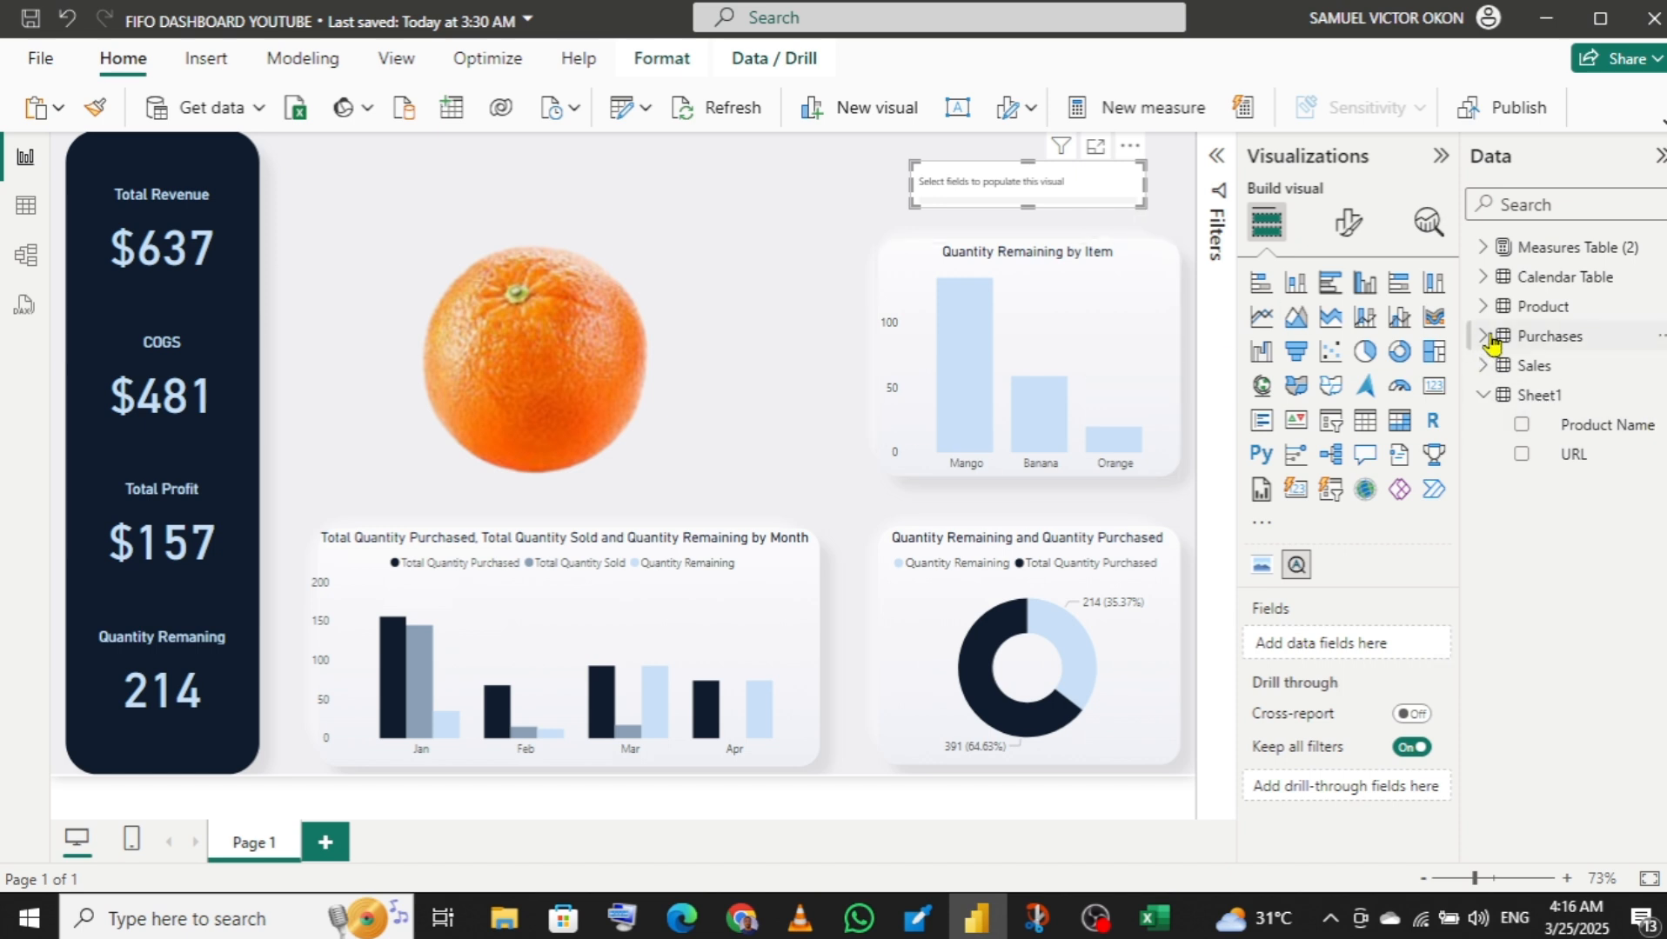
- Assign the Product table's Item field to the search visual and open its formatting options
{"action": "left_click", "coordinate": [1483, 306]}
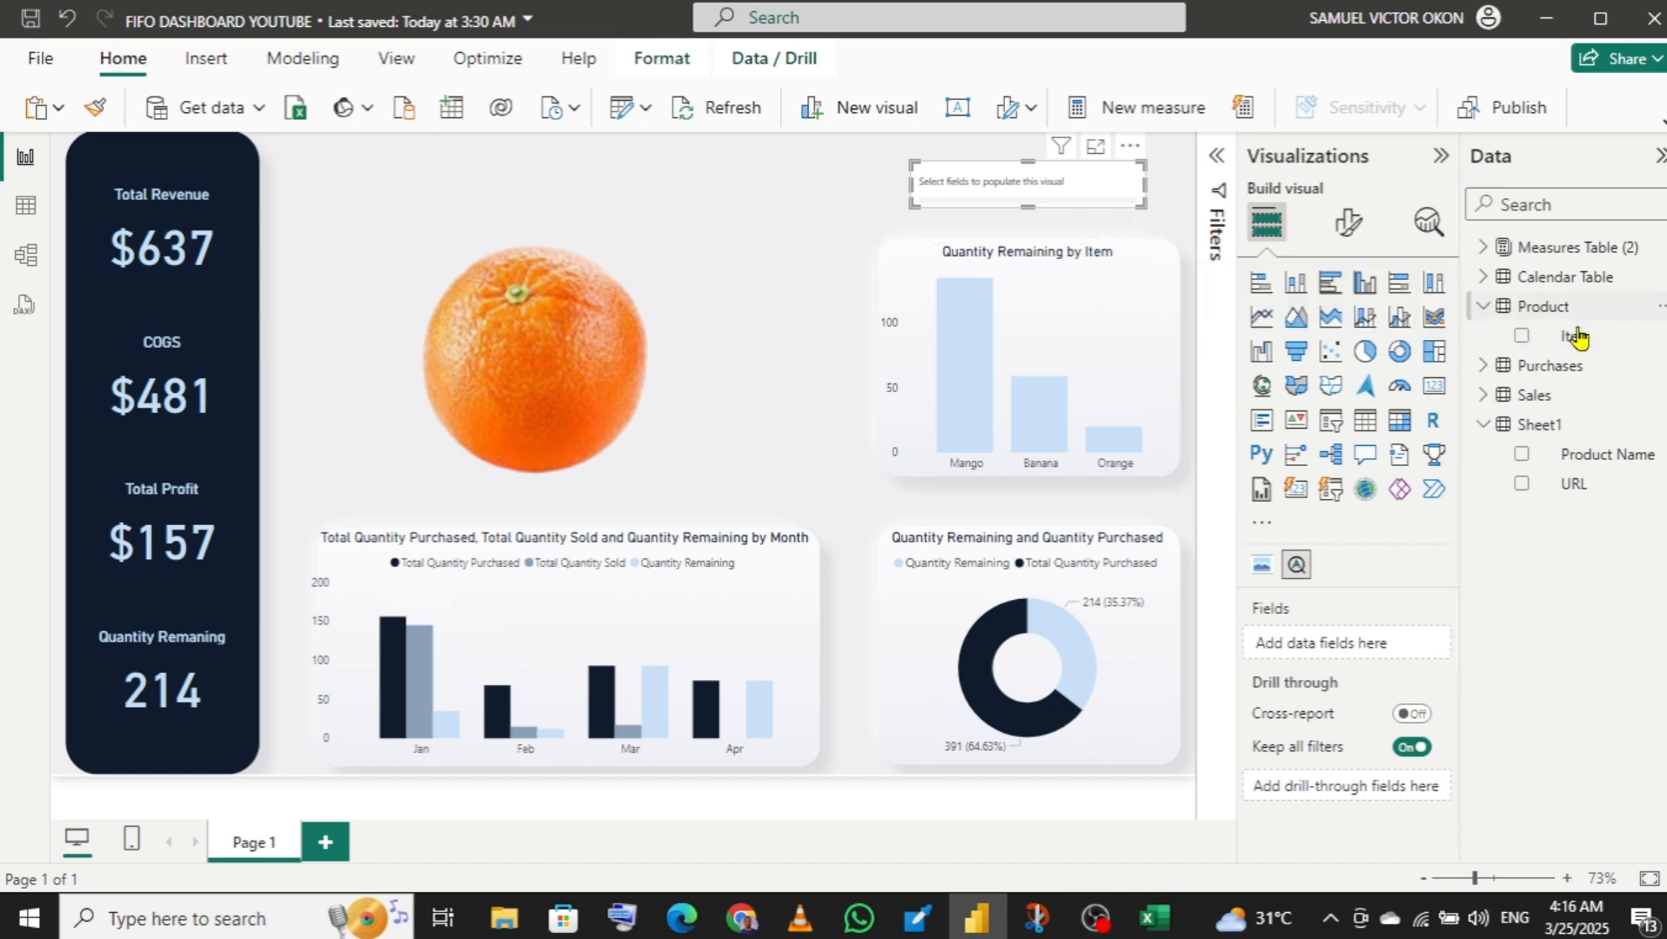
{"action": "left_click_drag", "start_coordinate": [1579, 340], "coordinate": [1367, 655]}
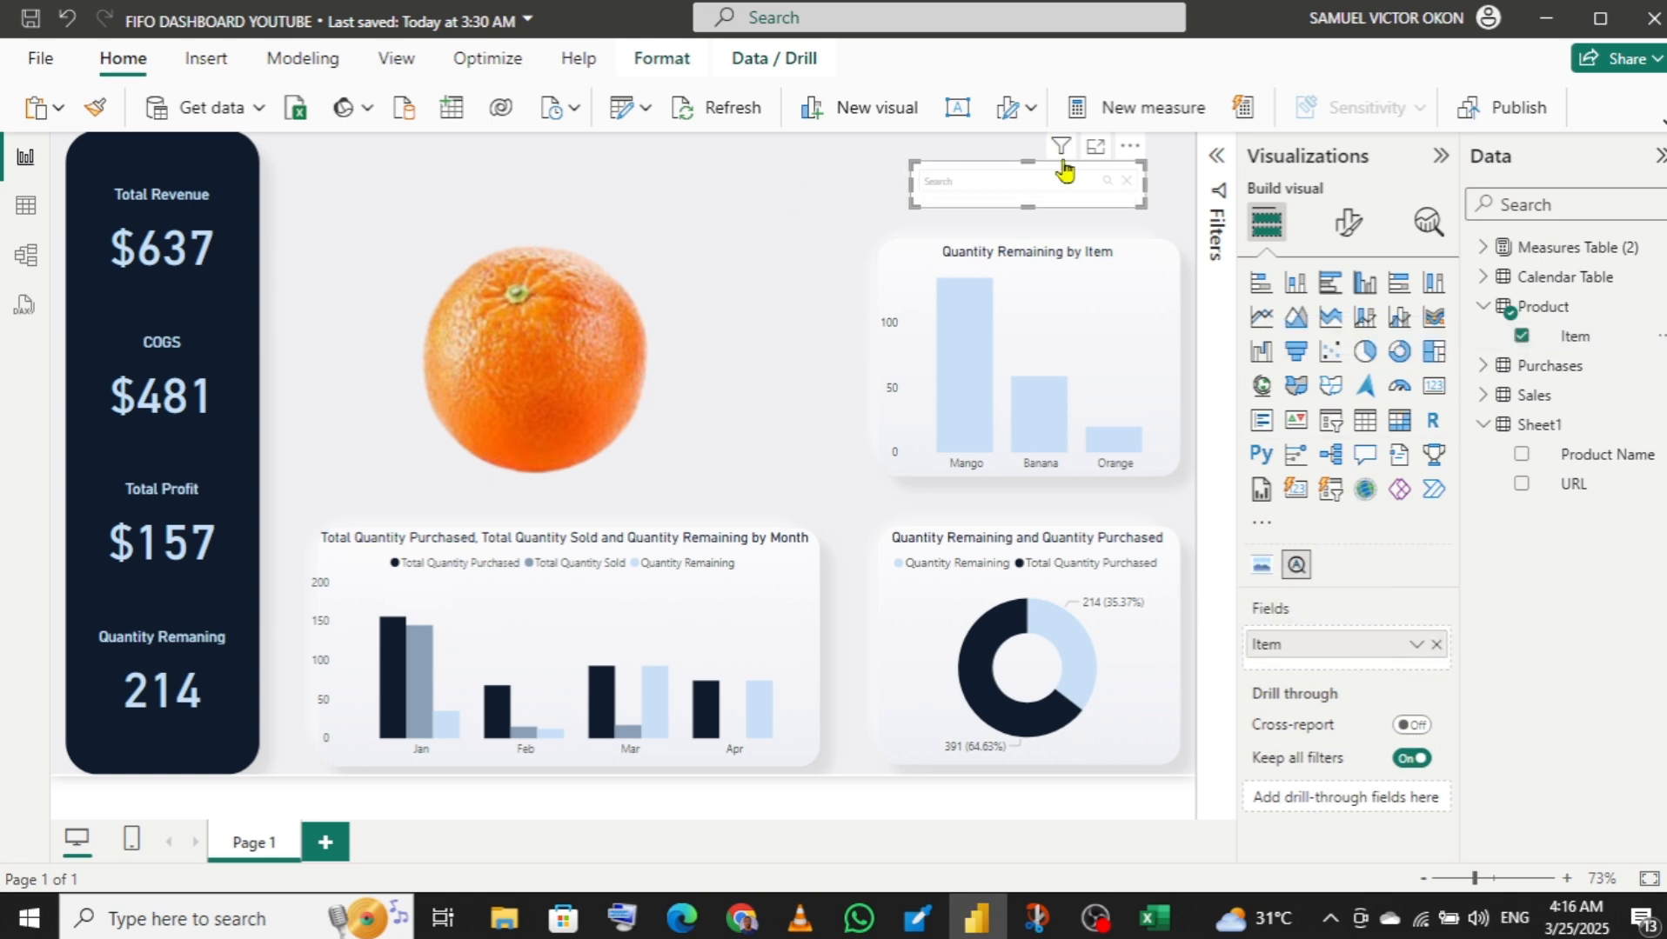
{"action": "left_click", "coordinate": [1349, 222]}
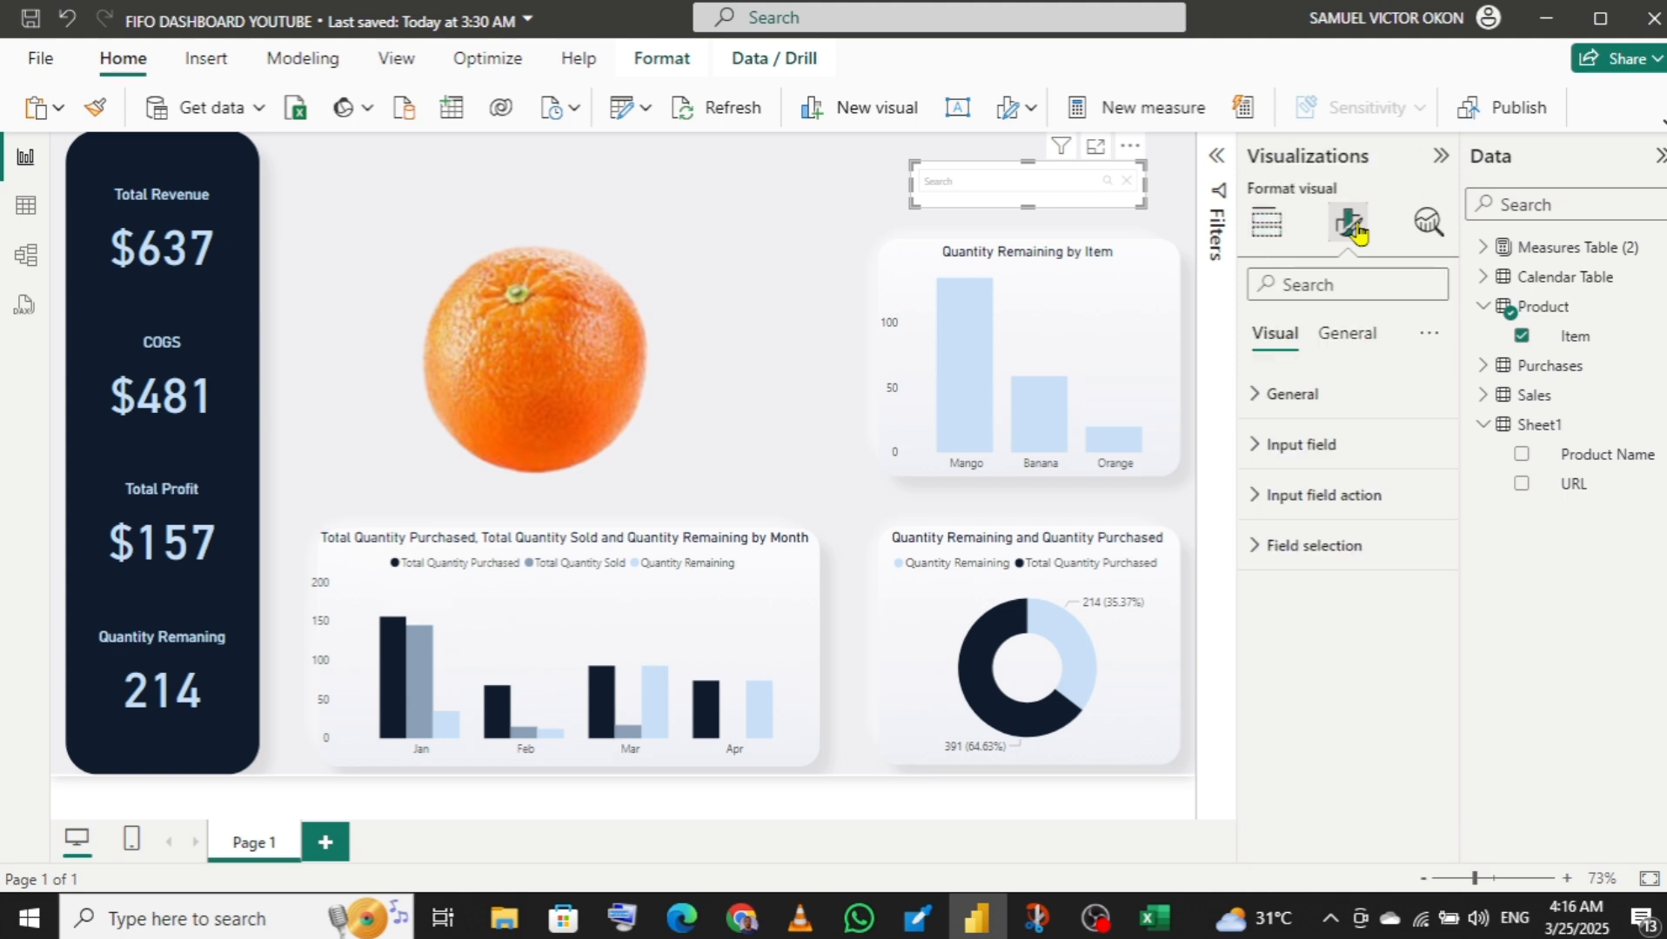
- Set the font color of the search visual's input field to dark navy
{"action": "left_click", "coordinate": [1258, 398]}
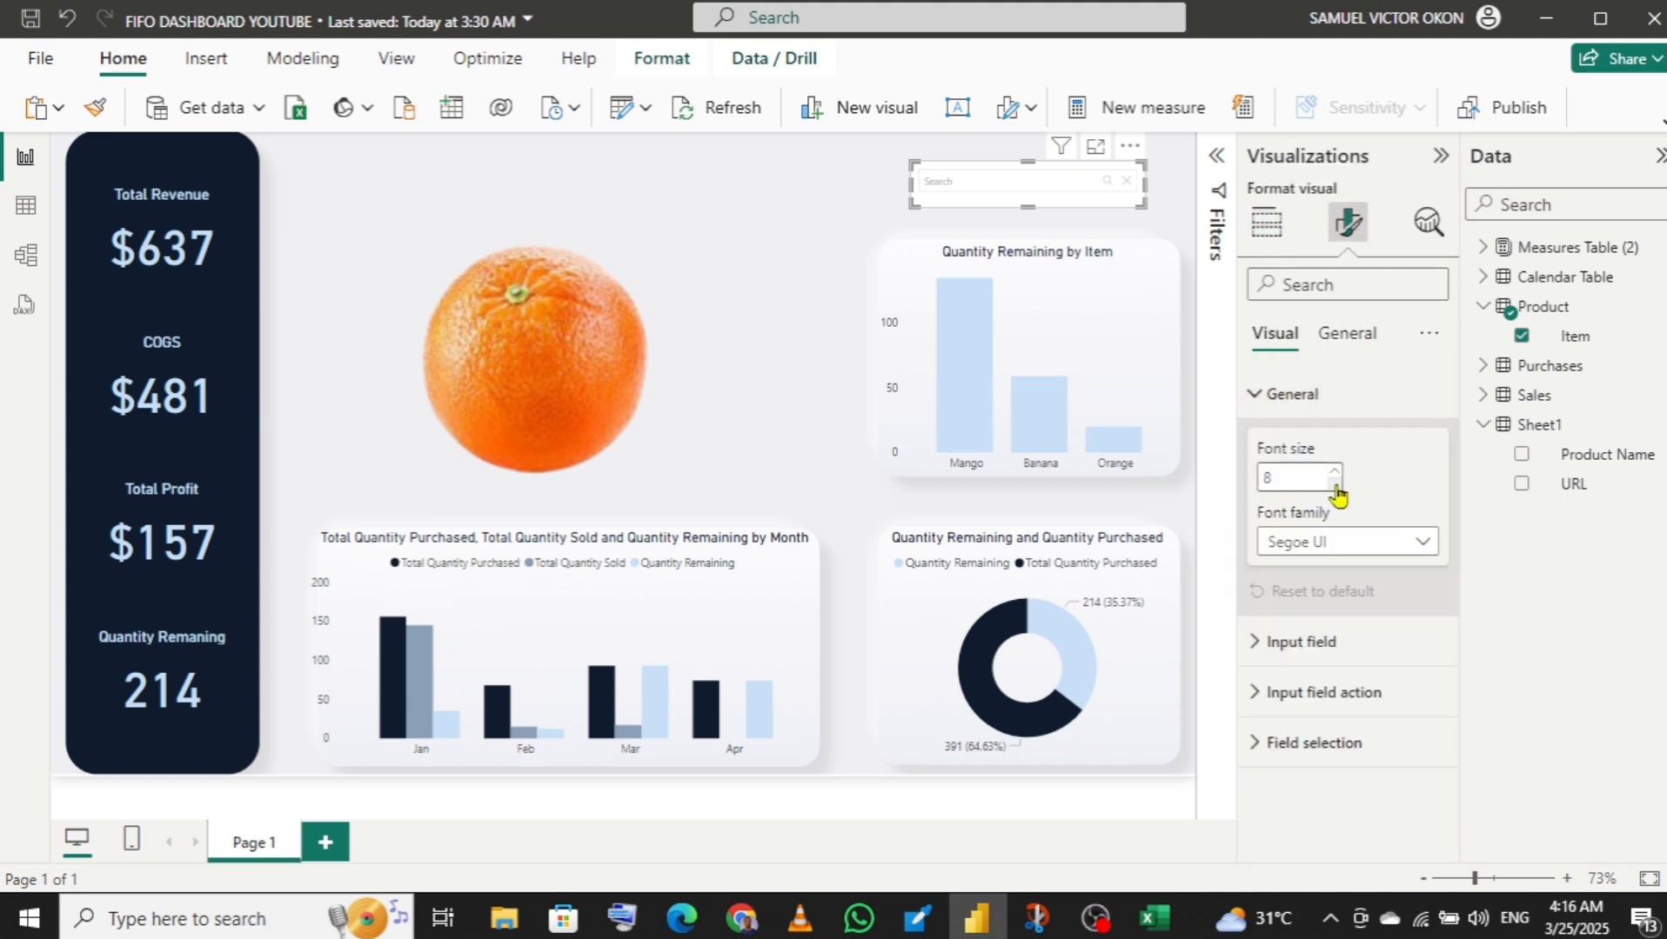
{"action": "left_click", "coordinate": [1271, 394]}
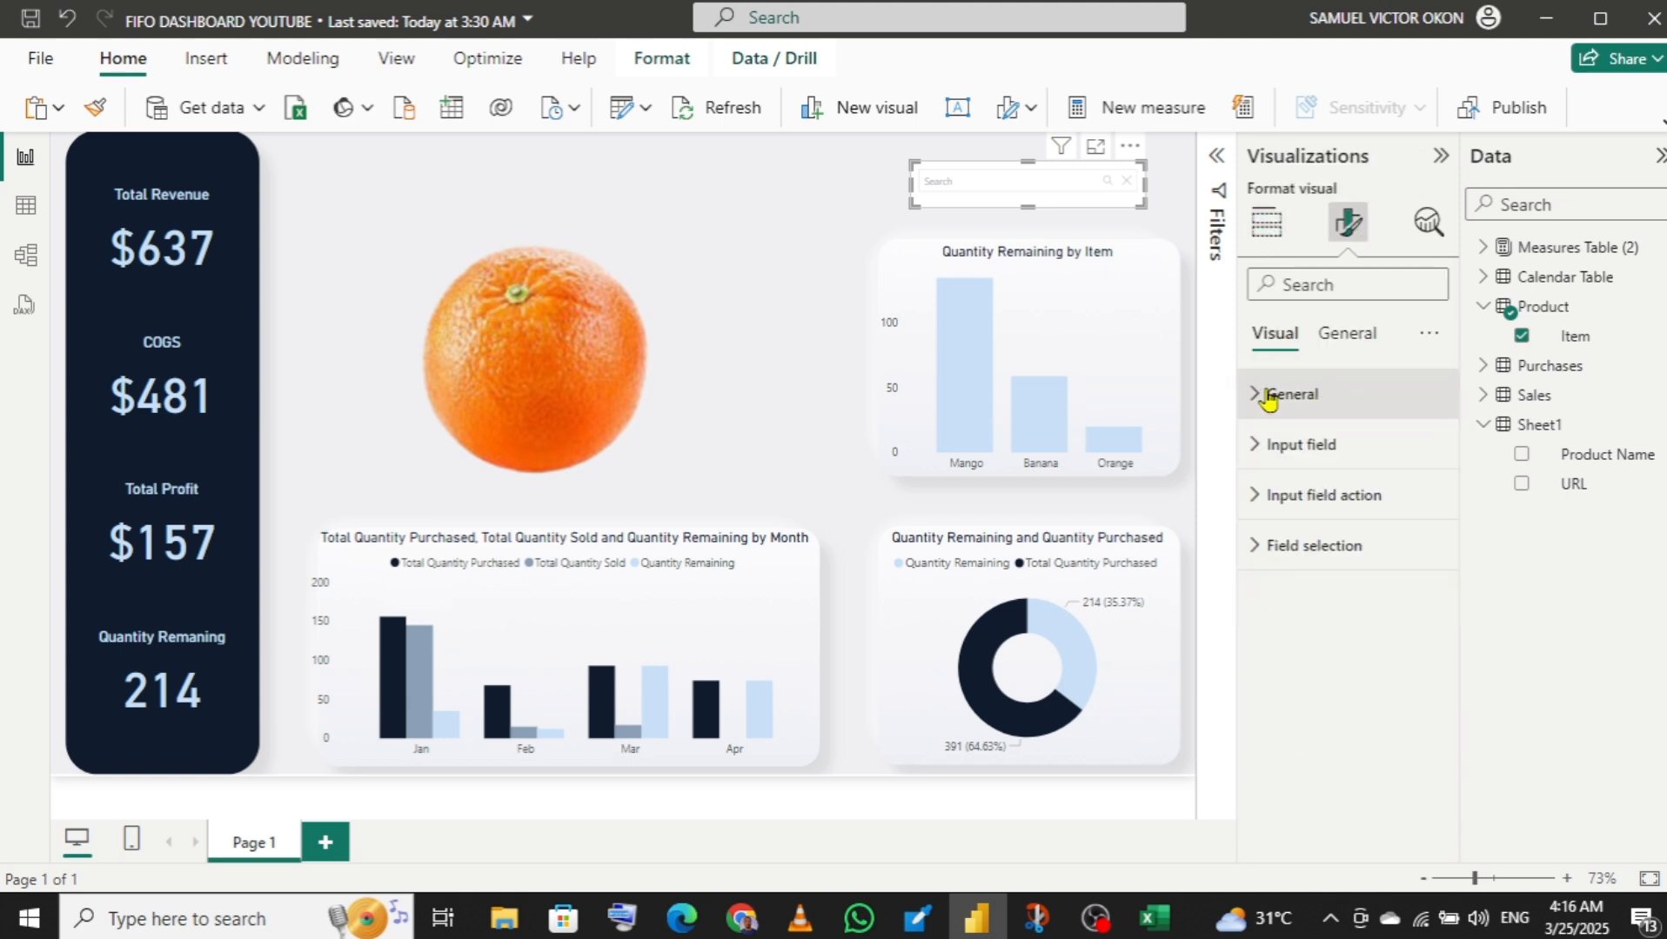
{"action": "left_click", "coordinate": [1263, 464]}
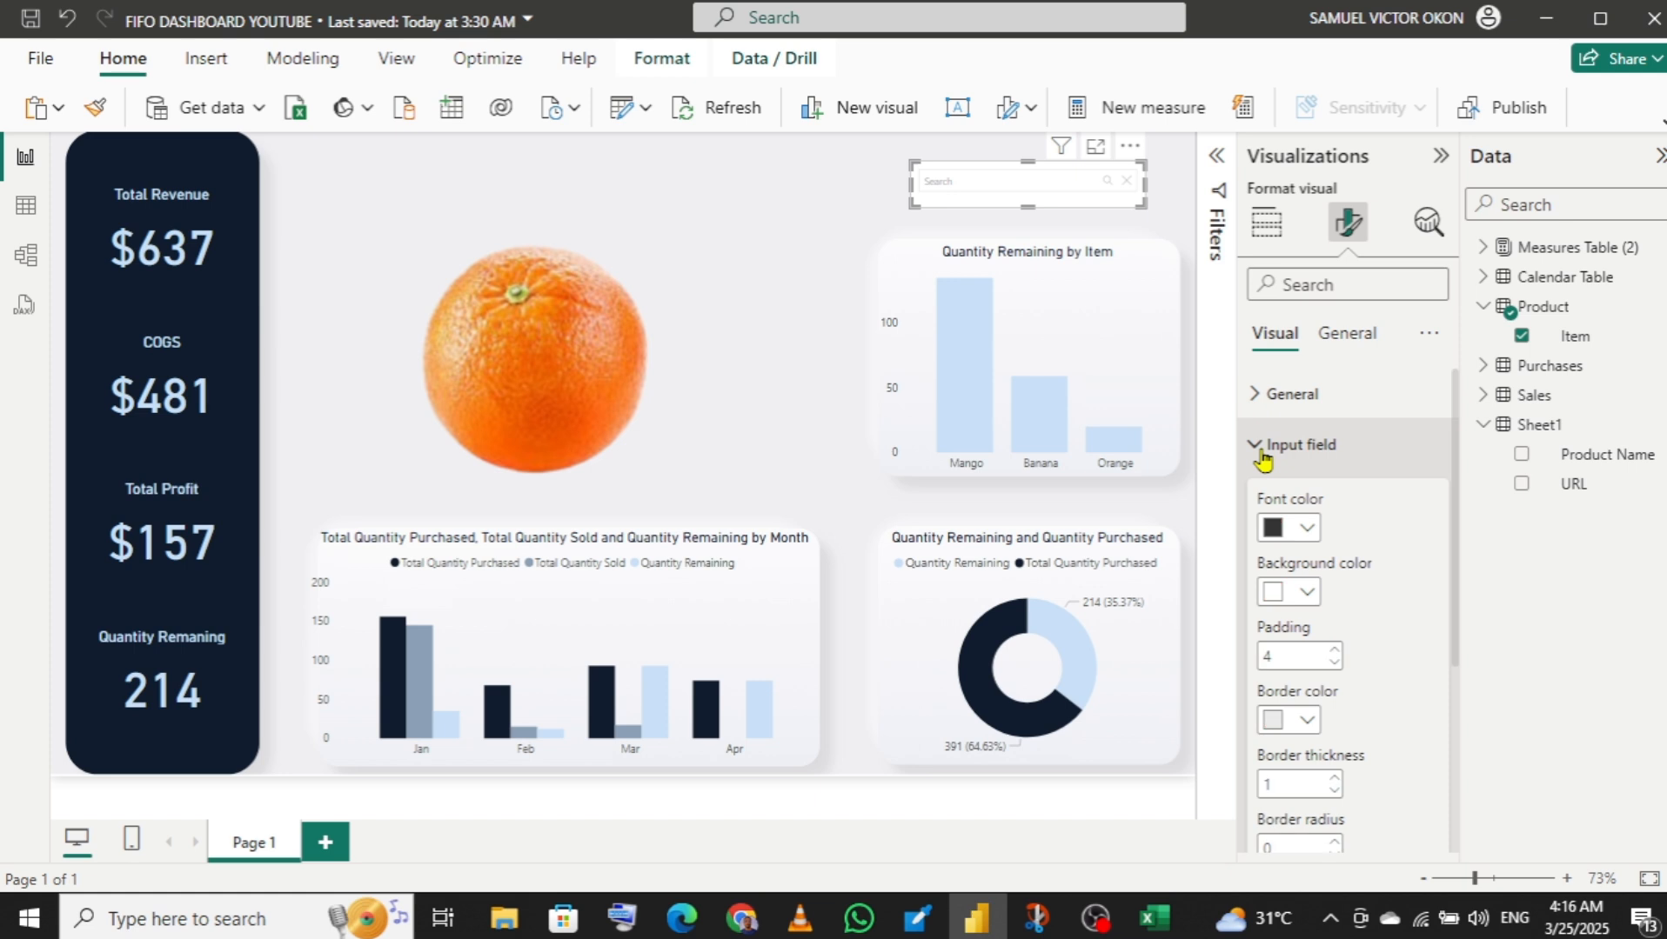
{"action": "left_click", "coordinate": [1308, 529]}
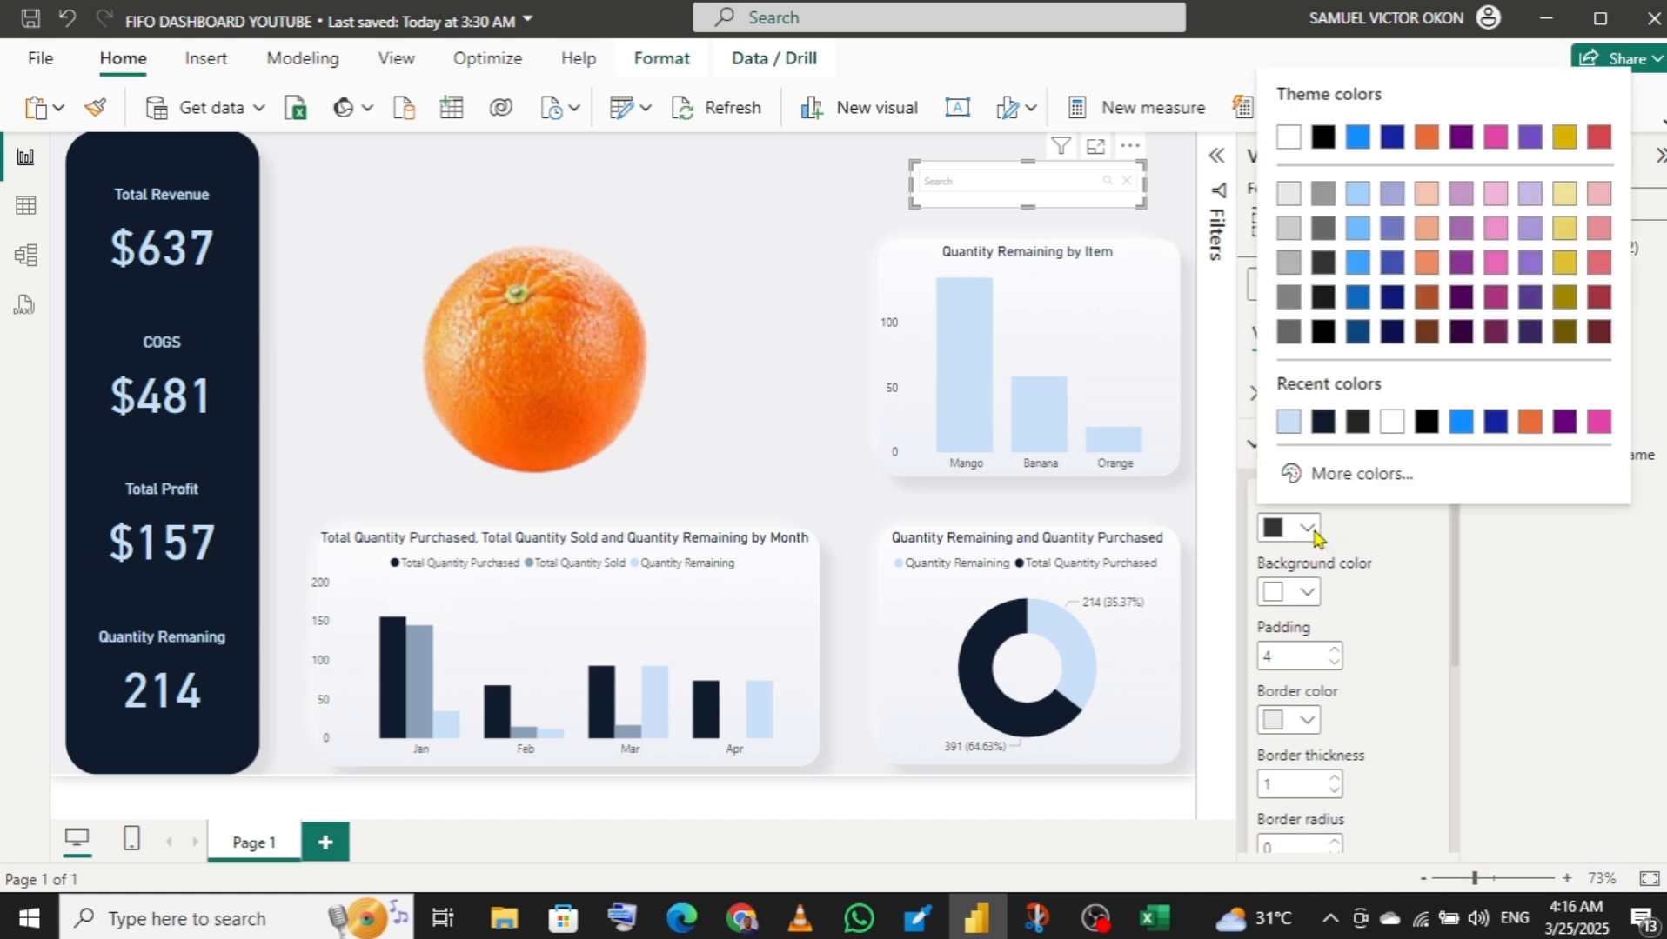
{"action": "left_click", "coordinate": [1325, 428]}
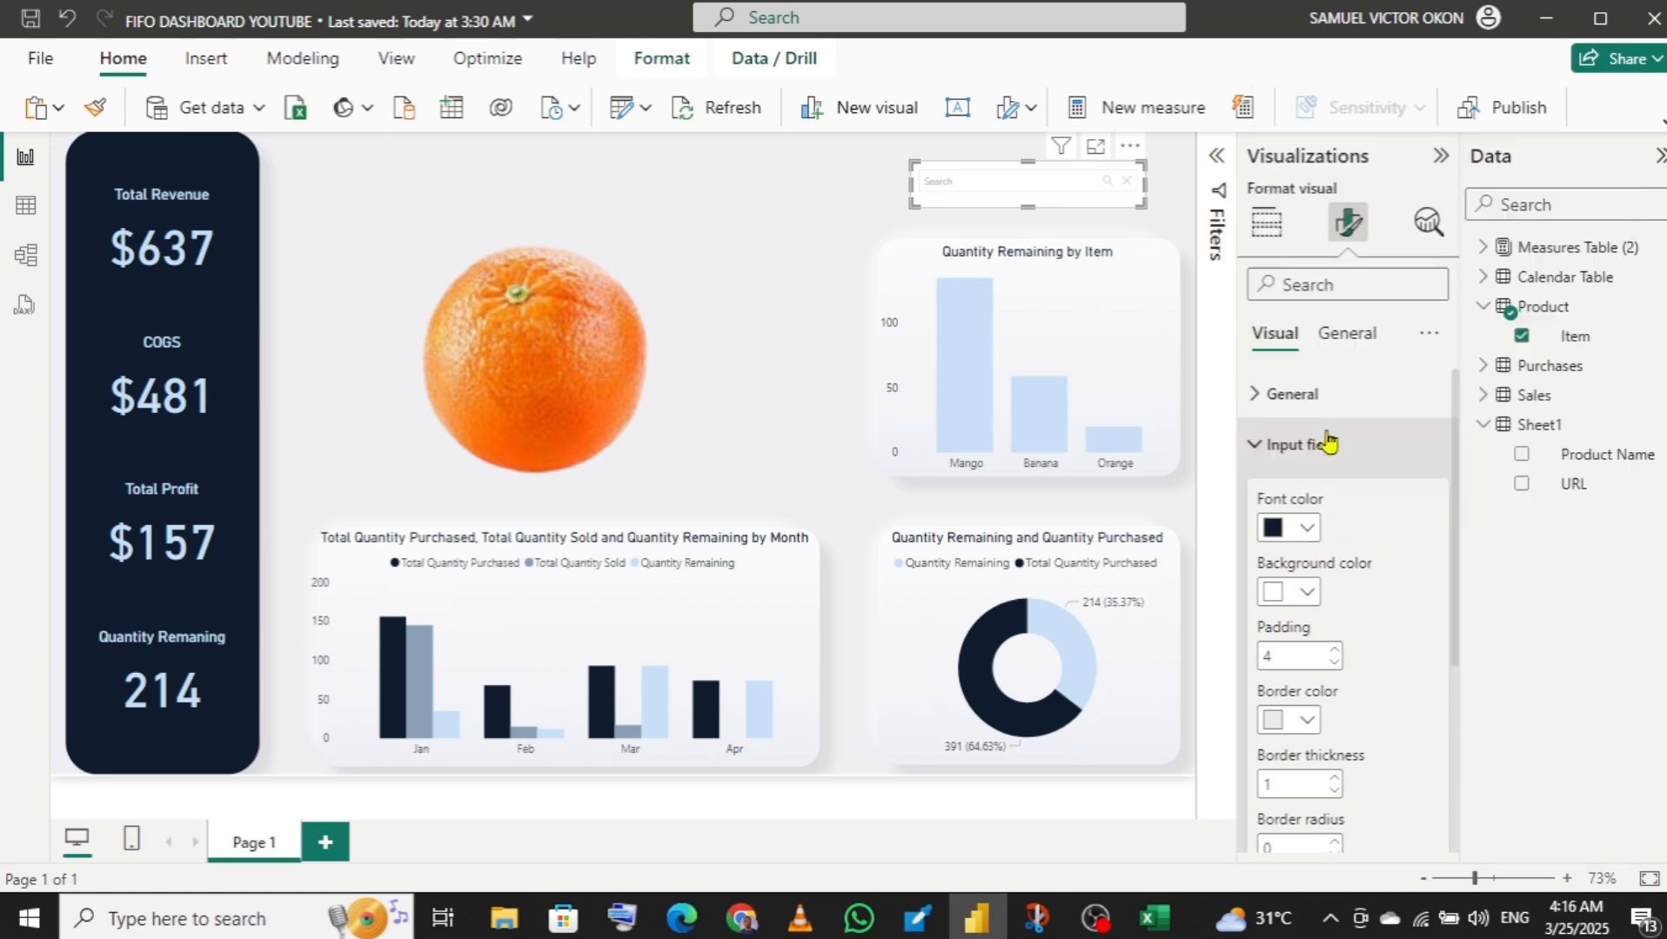
- Set the search input field's background color to a light gray theme shade
{"action": "left_click", "coordinate": [1308, 595]}
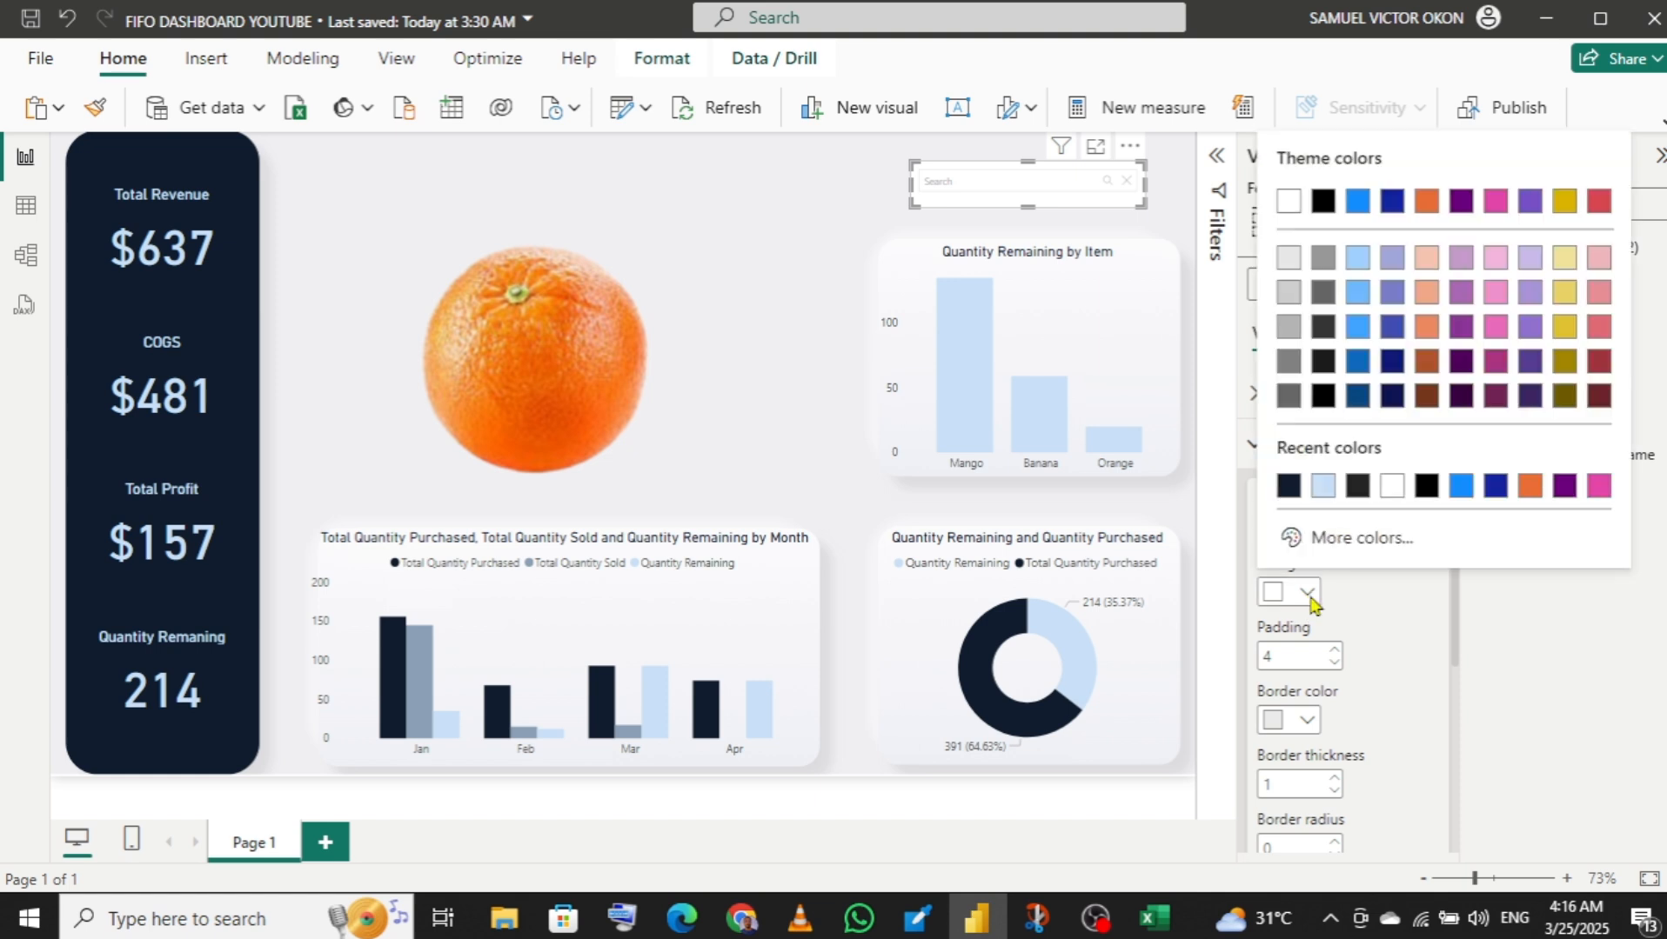
{"action": "left_click", "coordinate": [1346, 602]}
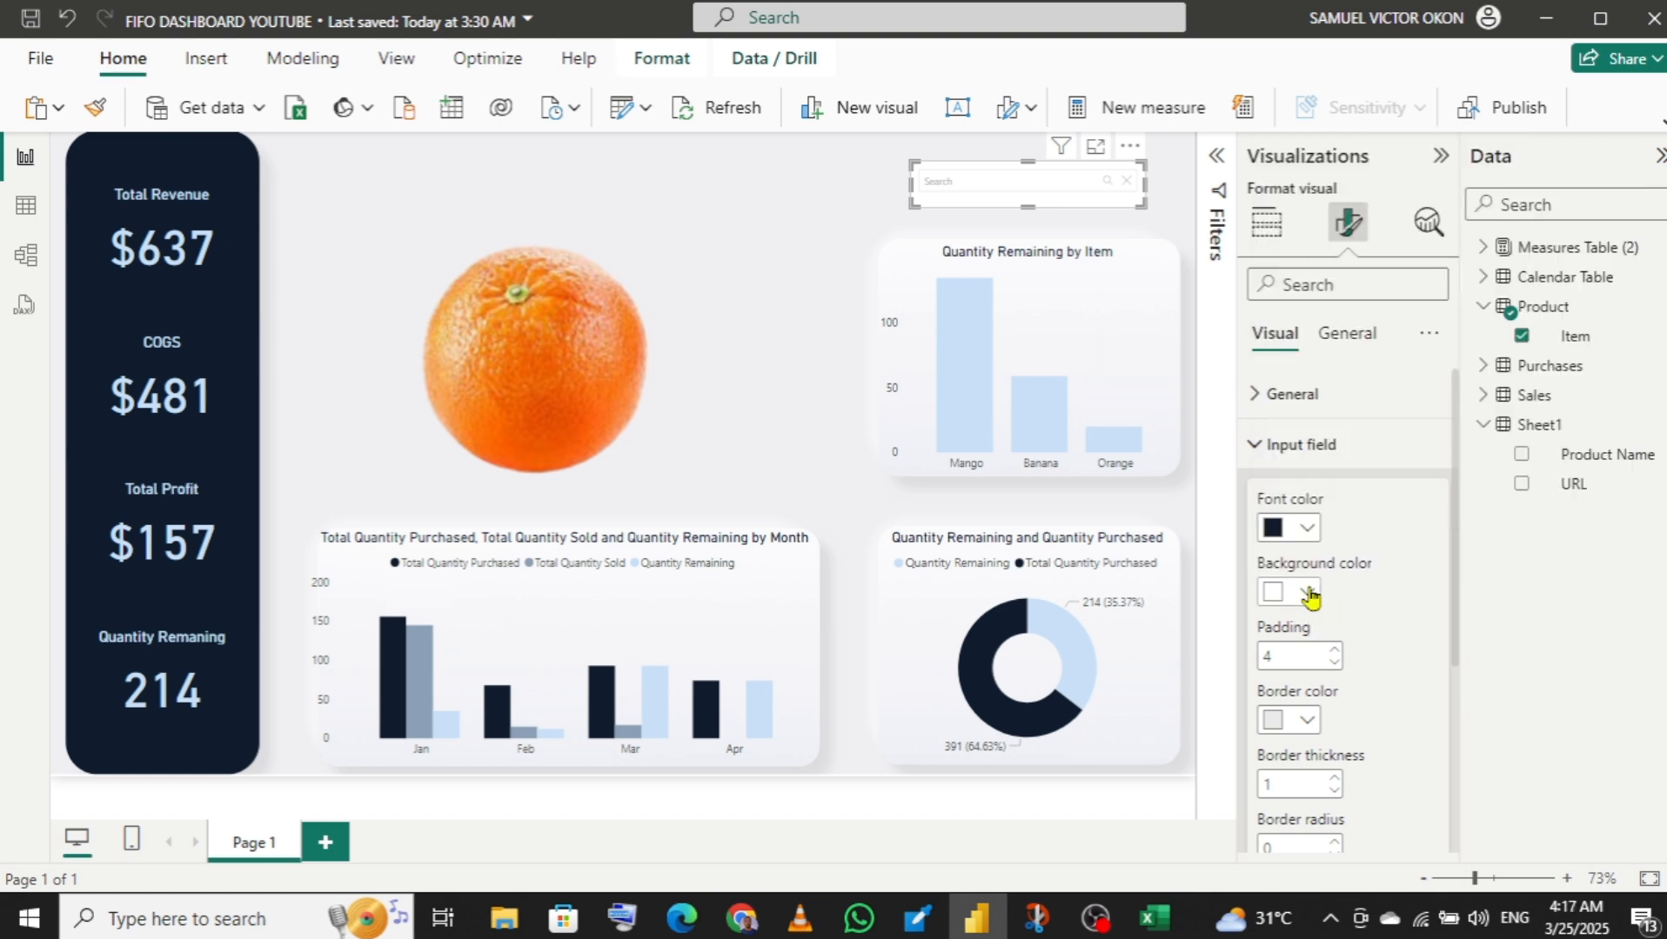
{"action": "left_click", "coordinate": [1310, 597]}
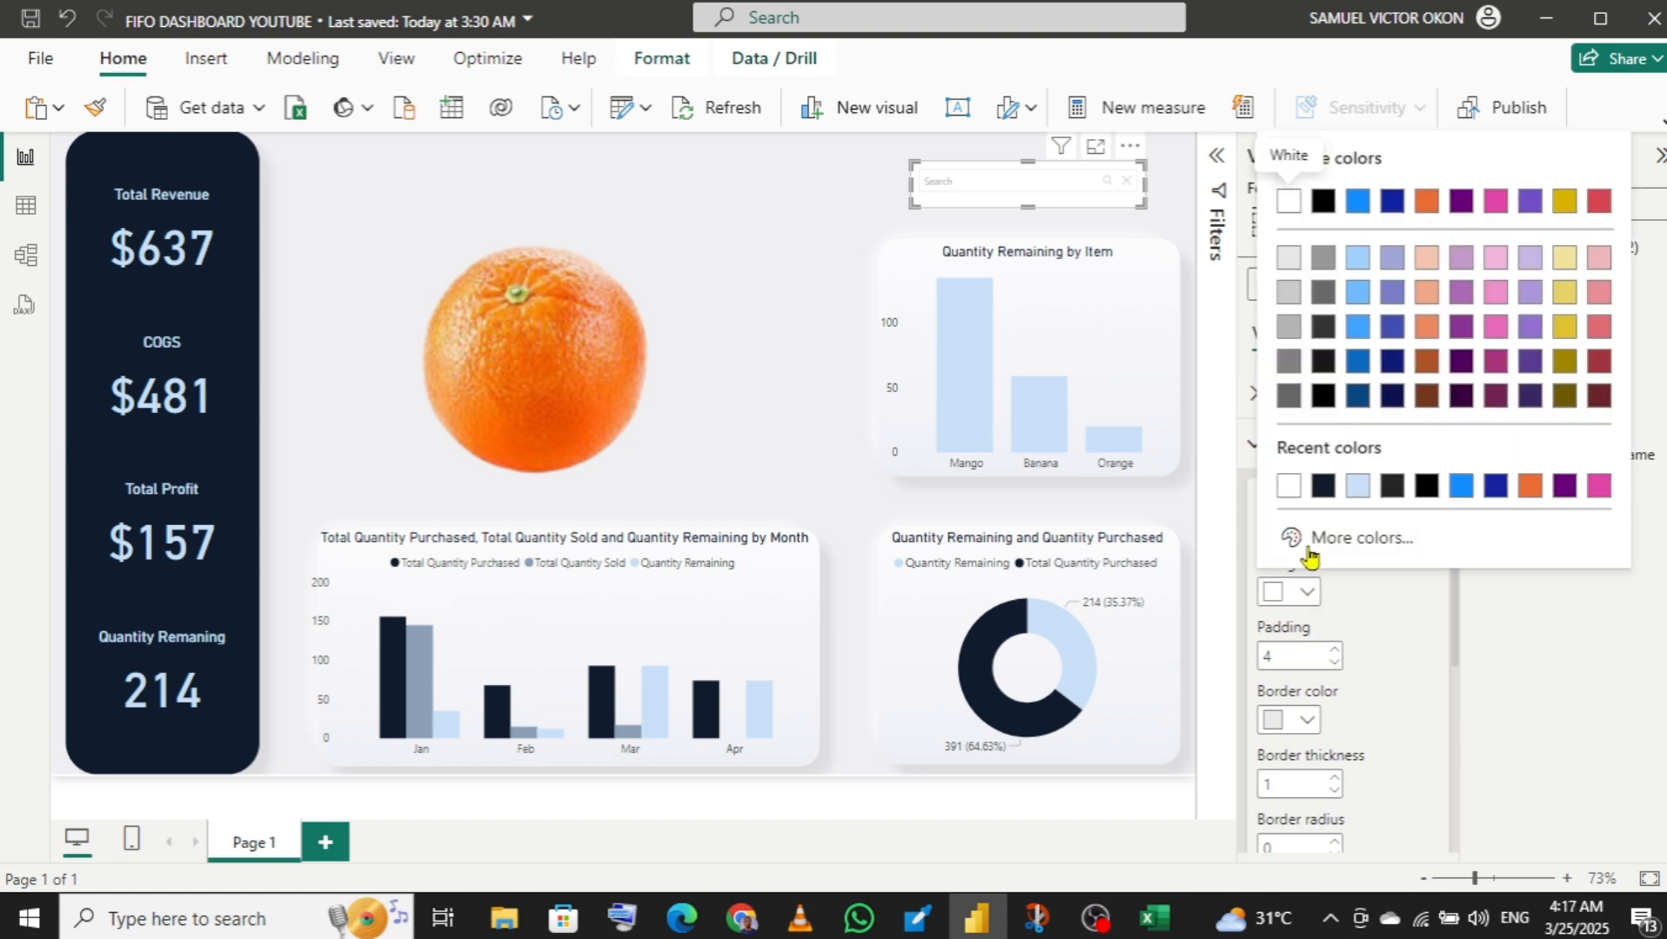
{"action": "left_click", "coordinate": [1288, 327]}
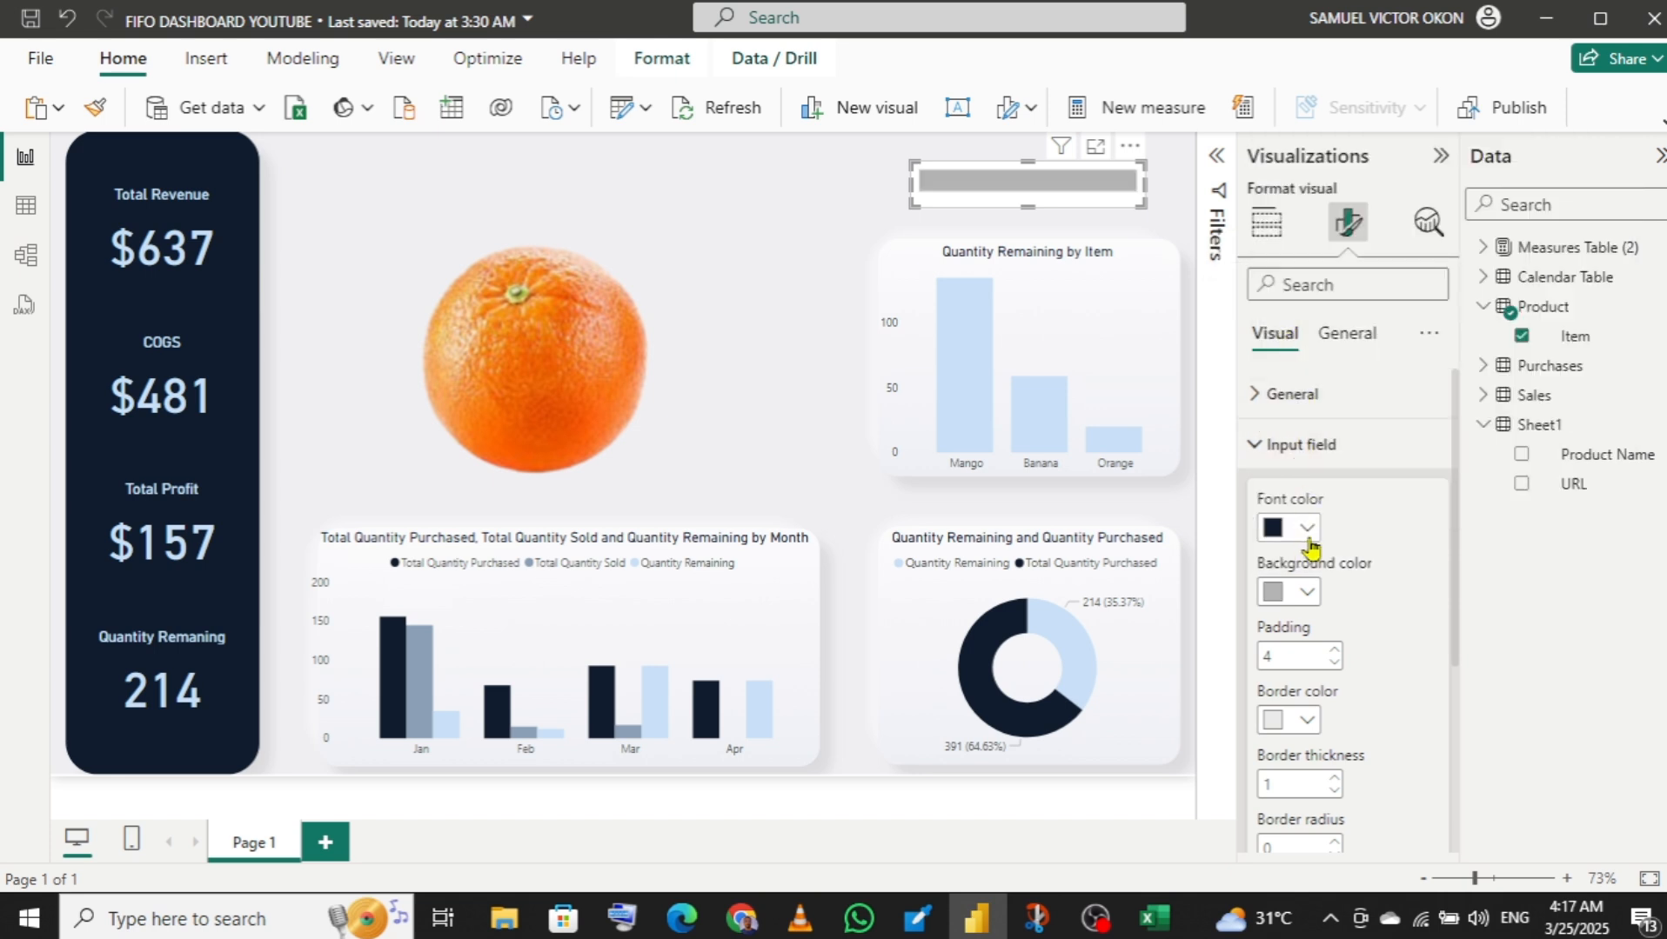
{"action": "left_click", "coordinate": [1307, 593]}
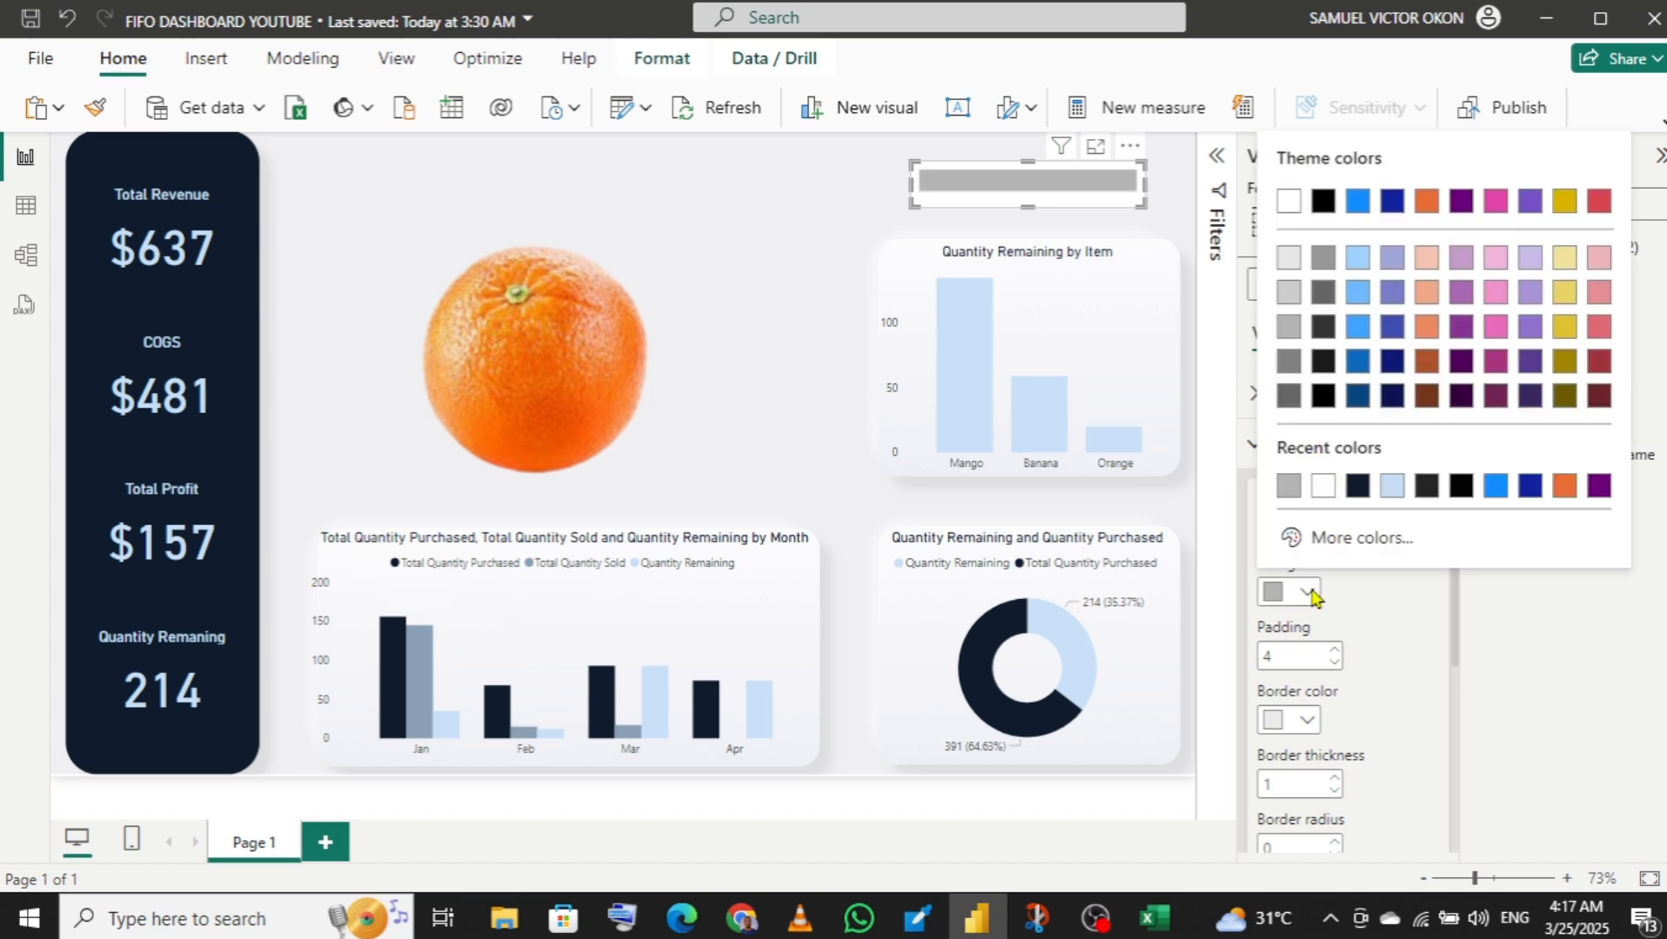
{"action": "left_click", "coordinate": [1288, 292]}
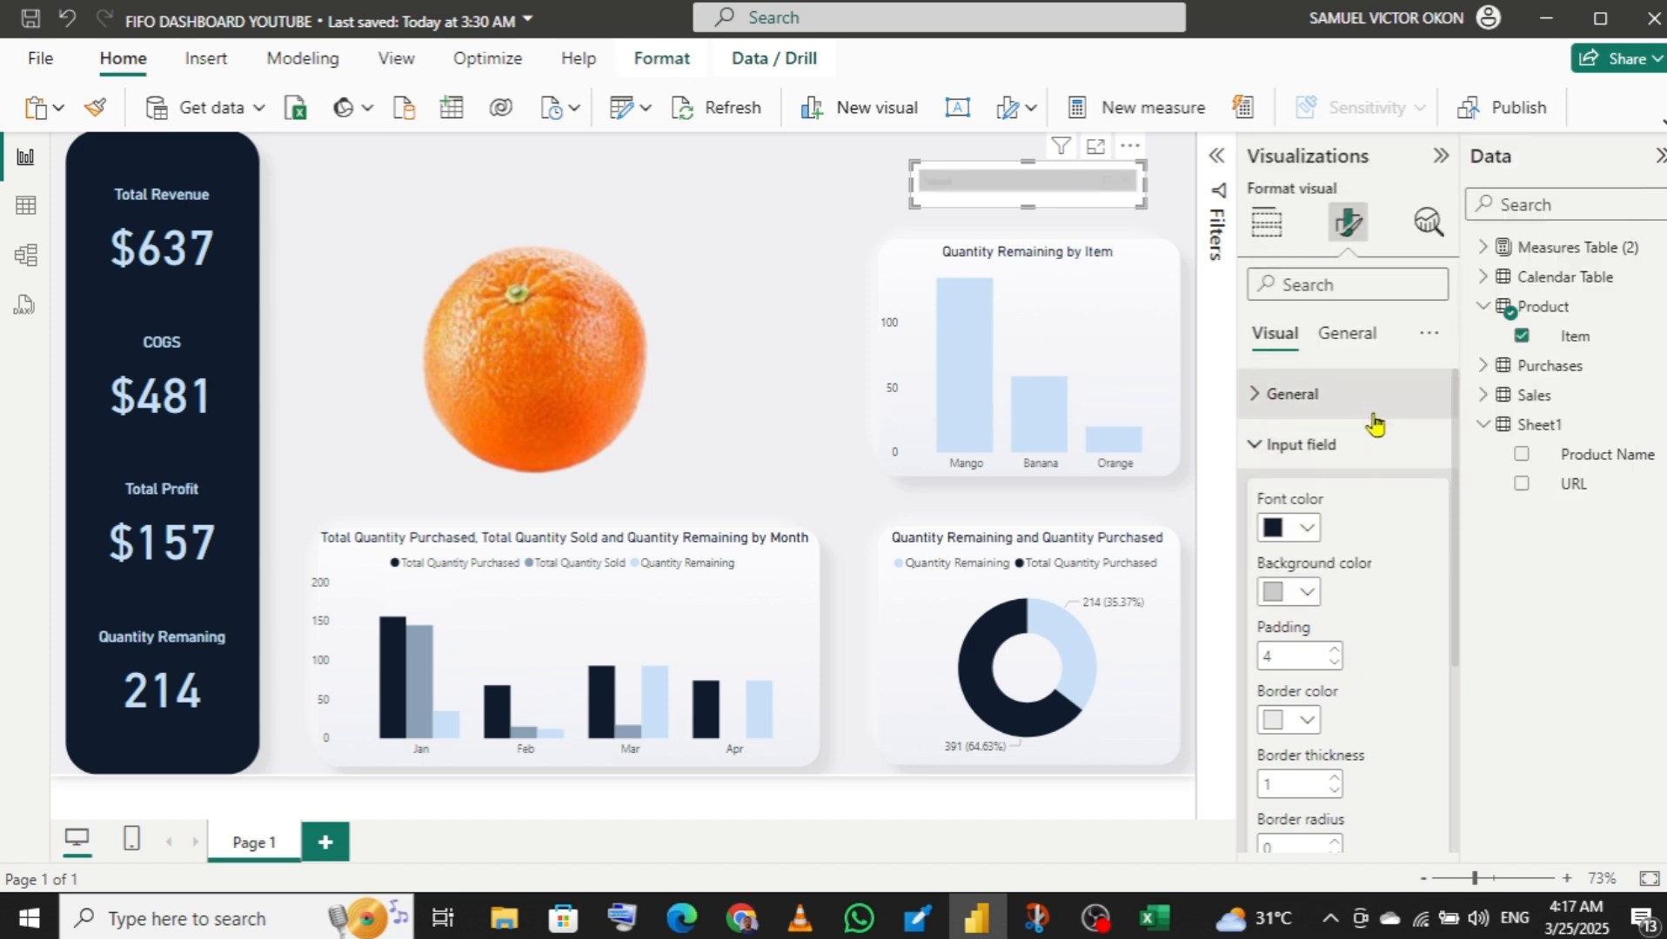
- Turn off the search visual's overall background in its effects
{"action": "left_click", "coordinate": [1347, 335]}
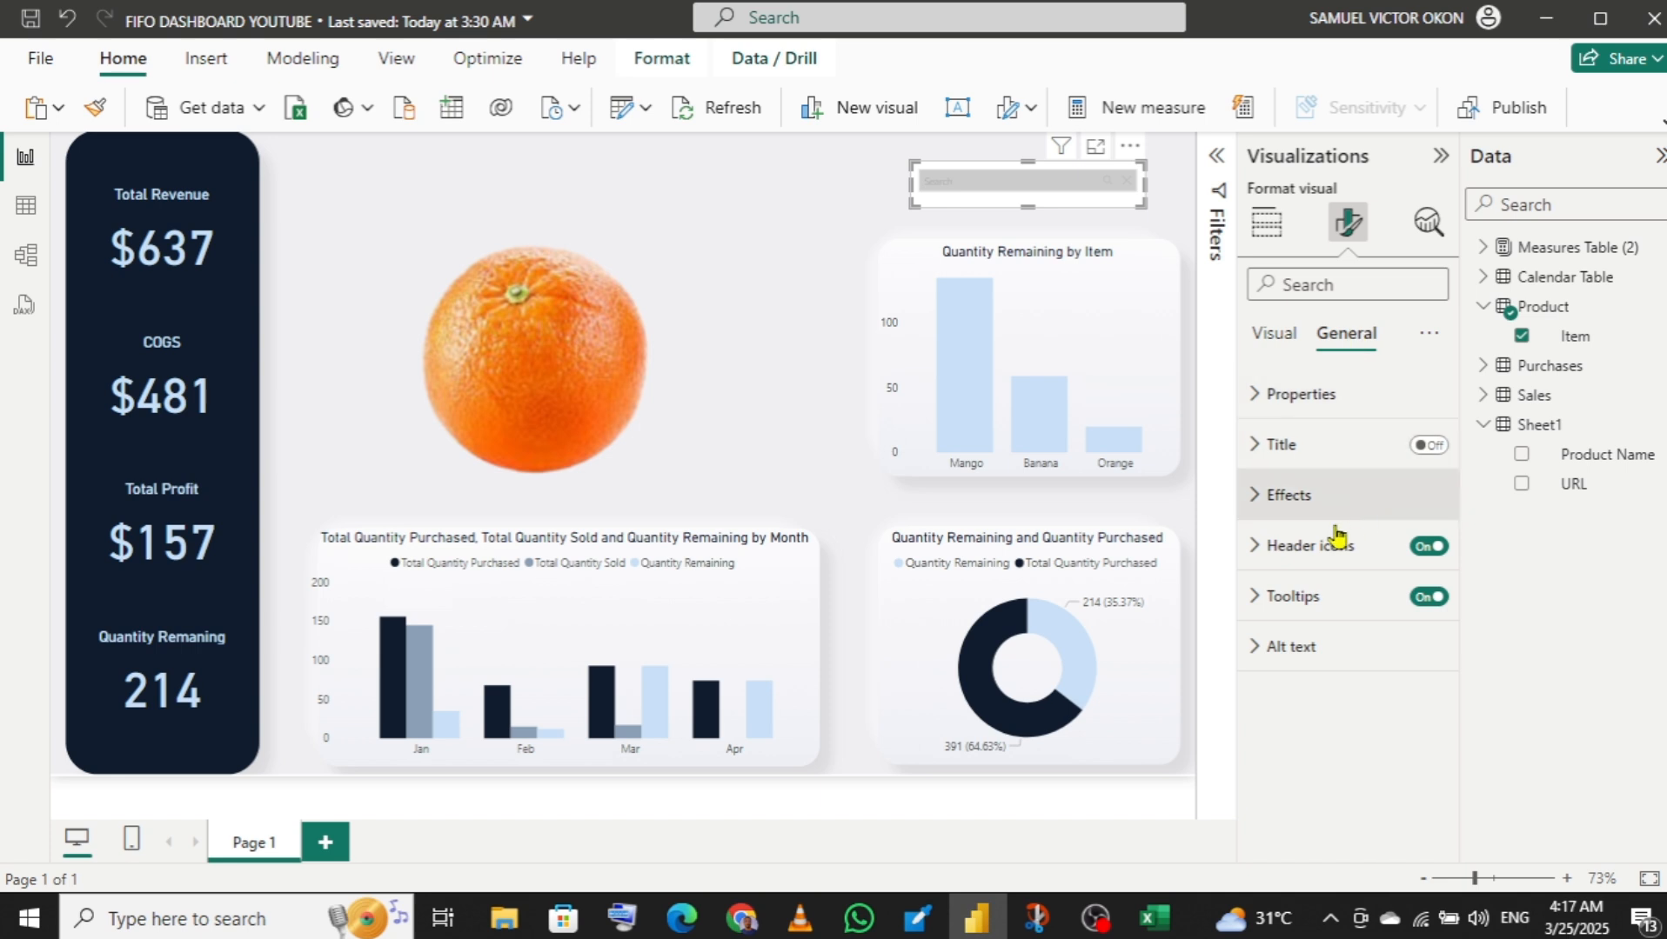
{"action": "left_click", "coordinate": [1266, 513]}
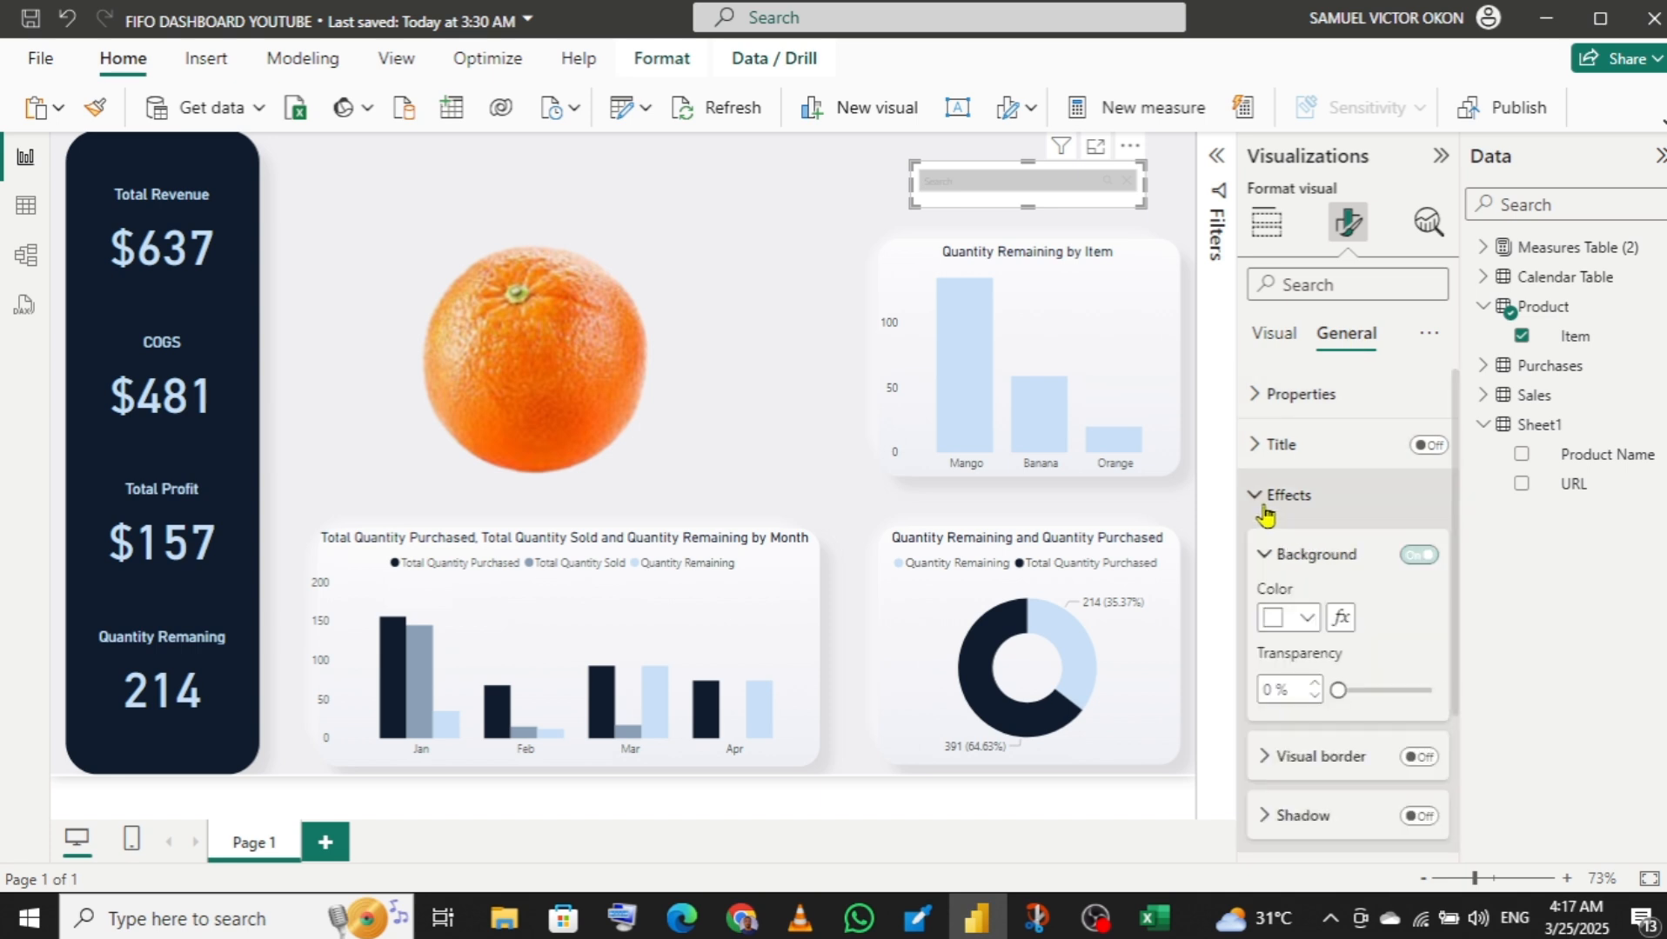
{"action": "left_click", "coordinate": [1415, 559]}
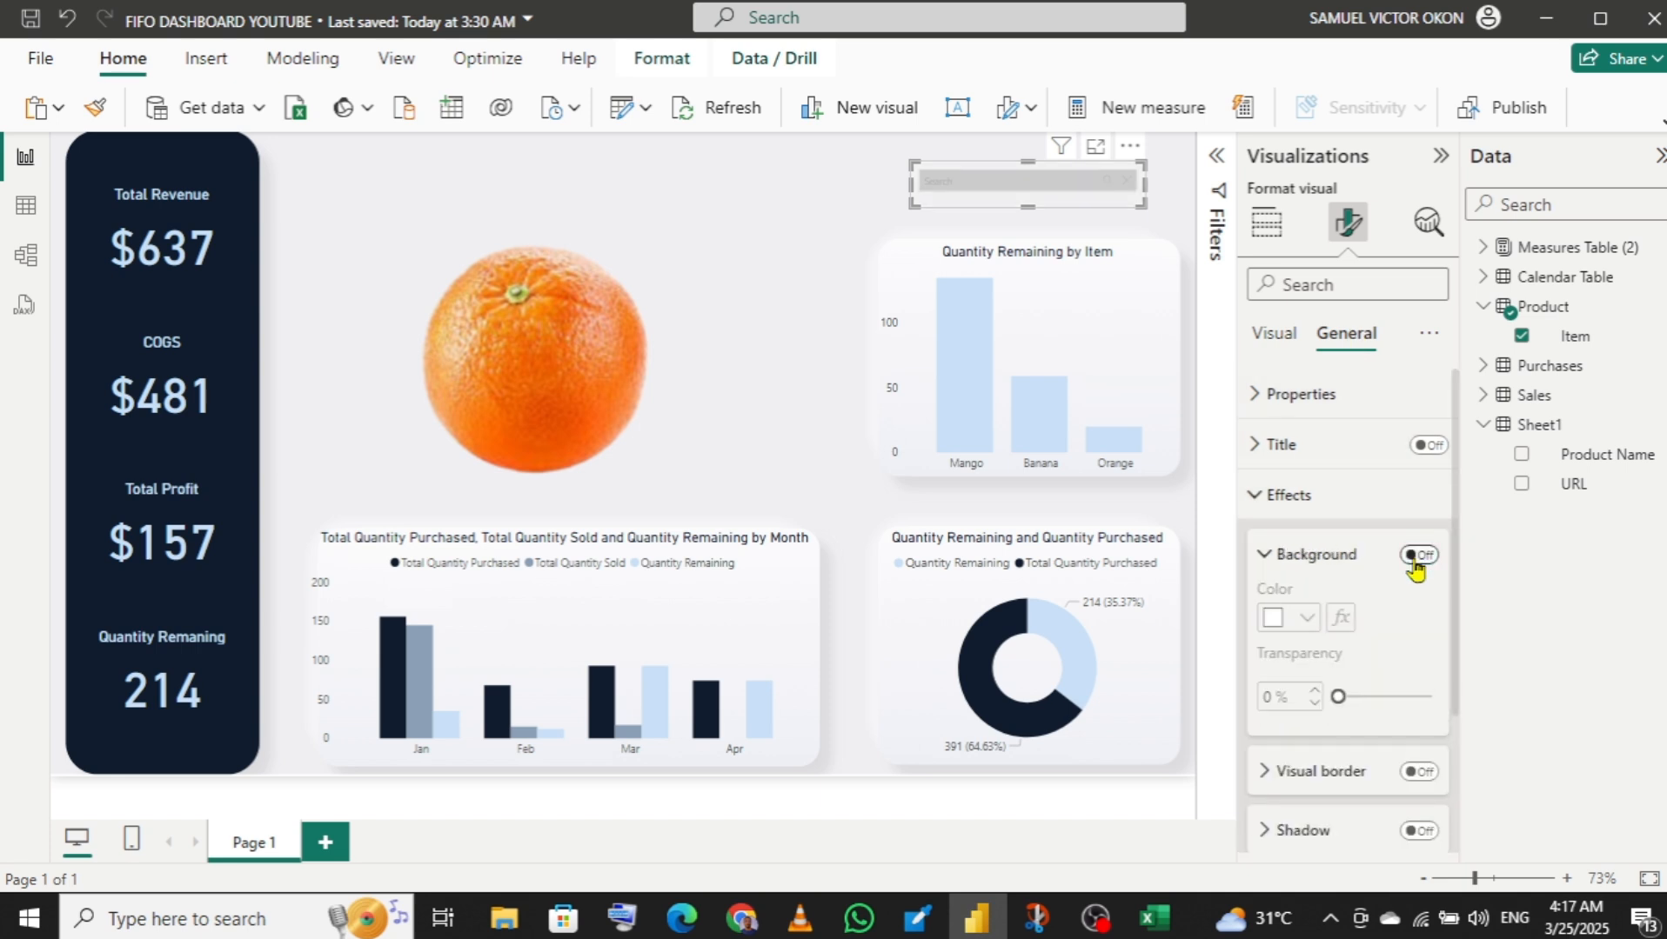
{"action": "left_click", "coordinate": [1263, 498]}
- Set the search input field's padding to 7 and its border radius to 10
{"action": "left_click", "coordinate": [1272, 346]}
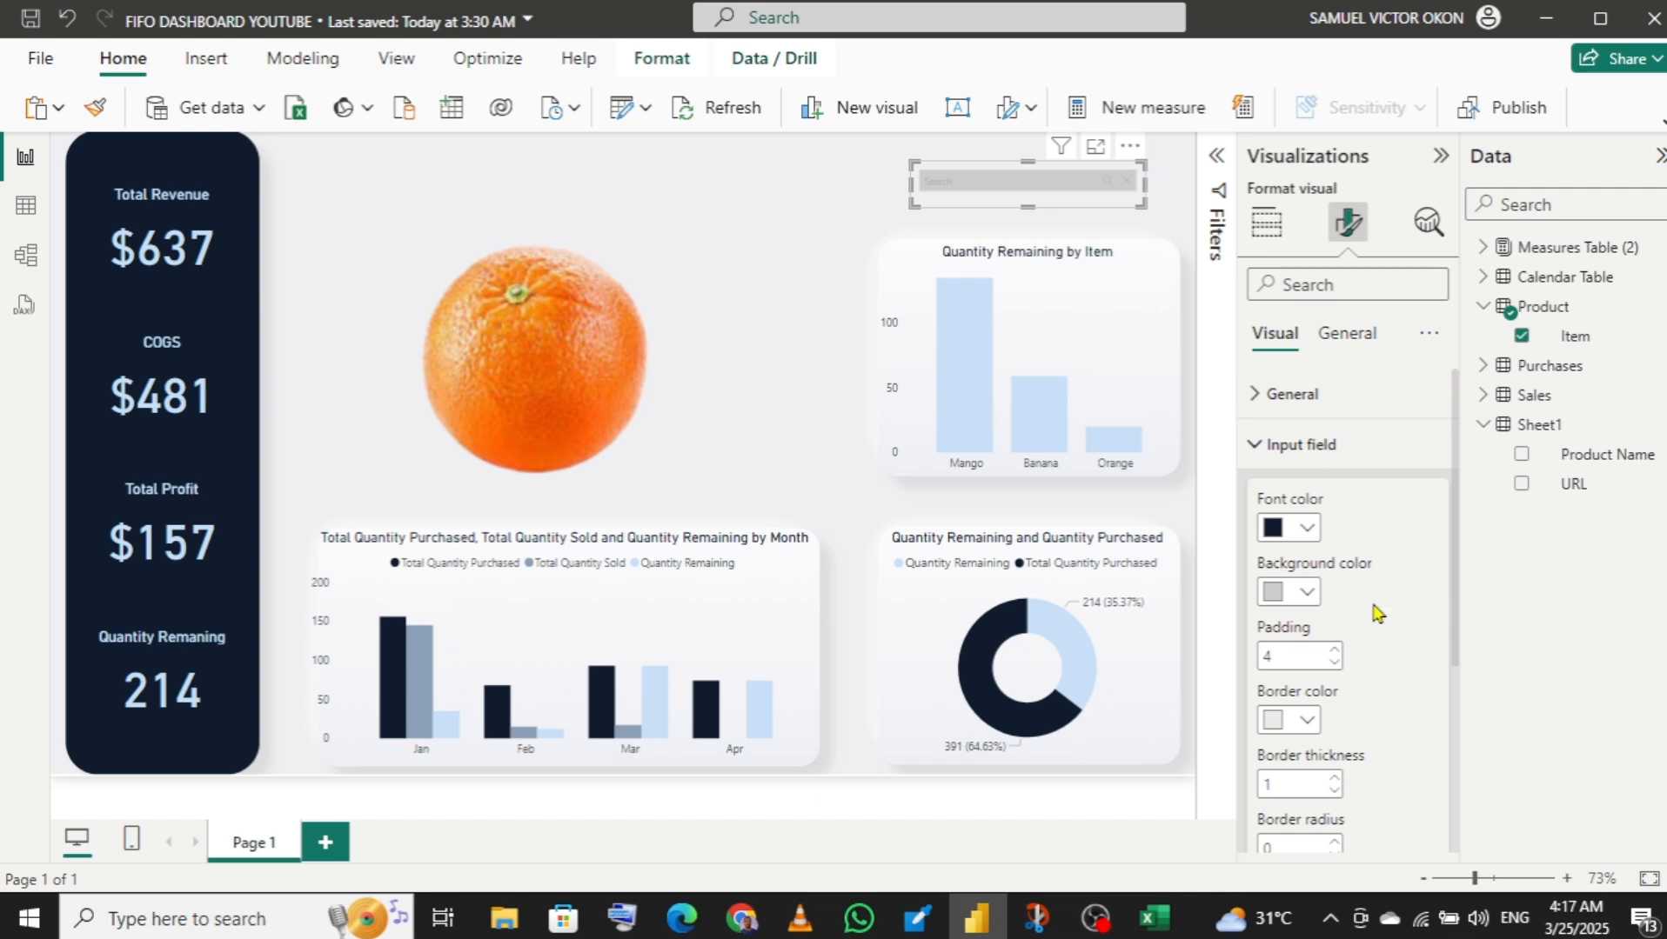
{"action": "left_click", "coordinate": [1332, 652]}
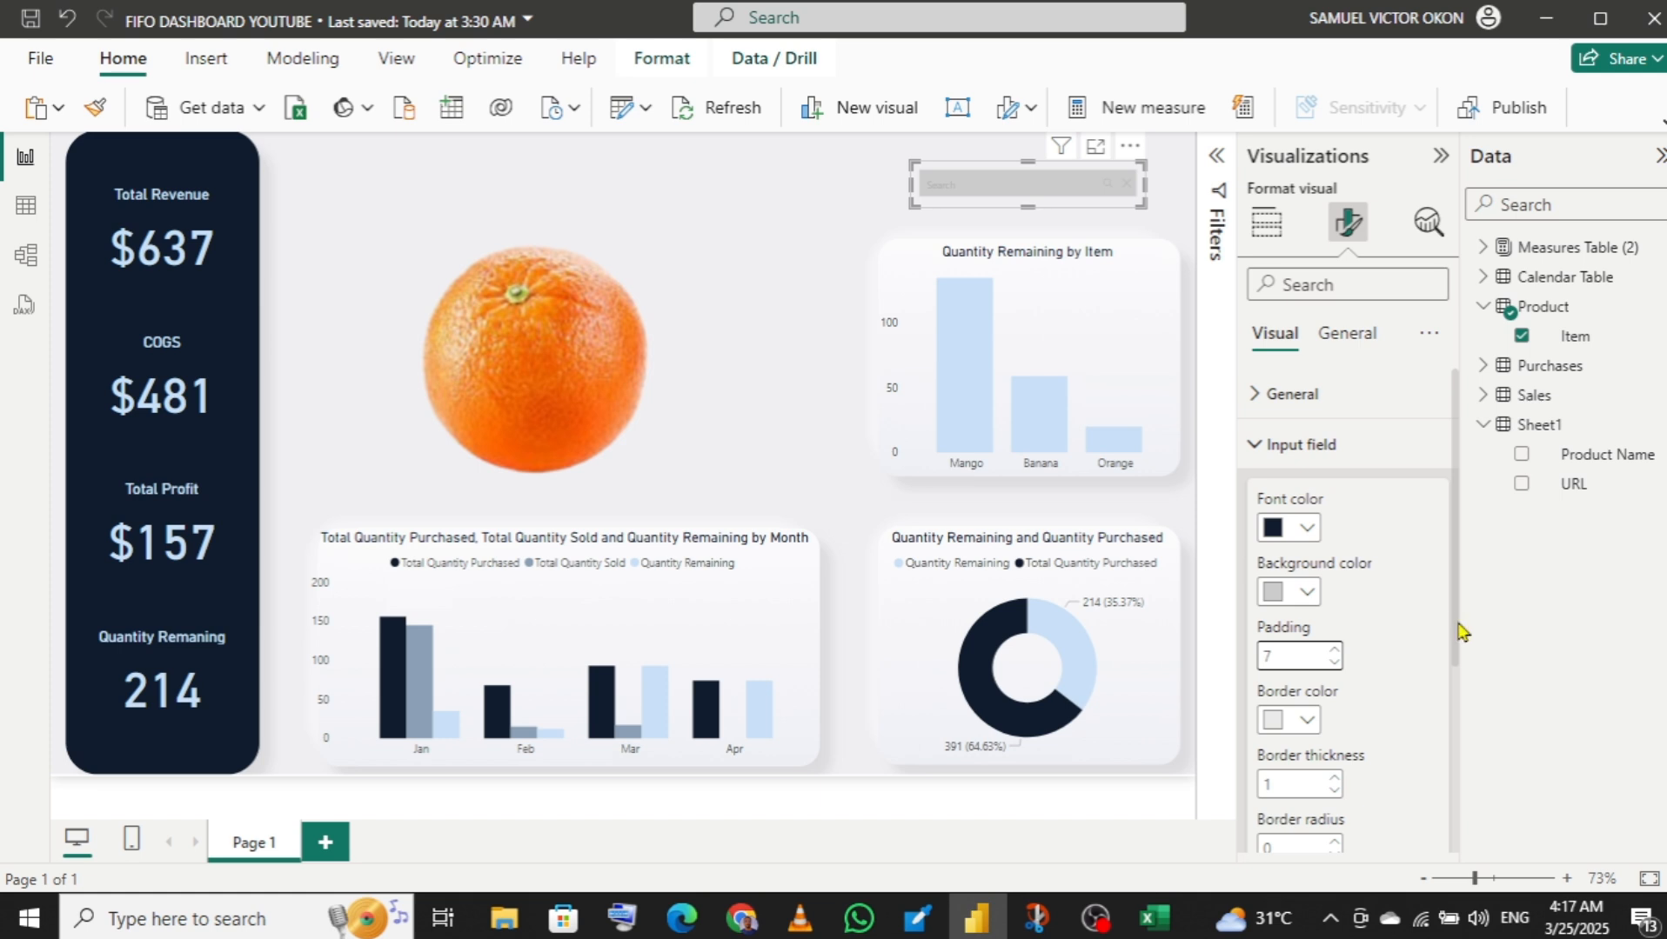
{"action": "left_click_drag", "start_coordinate": [1458, 624], "coordinate": [1458, 711]}
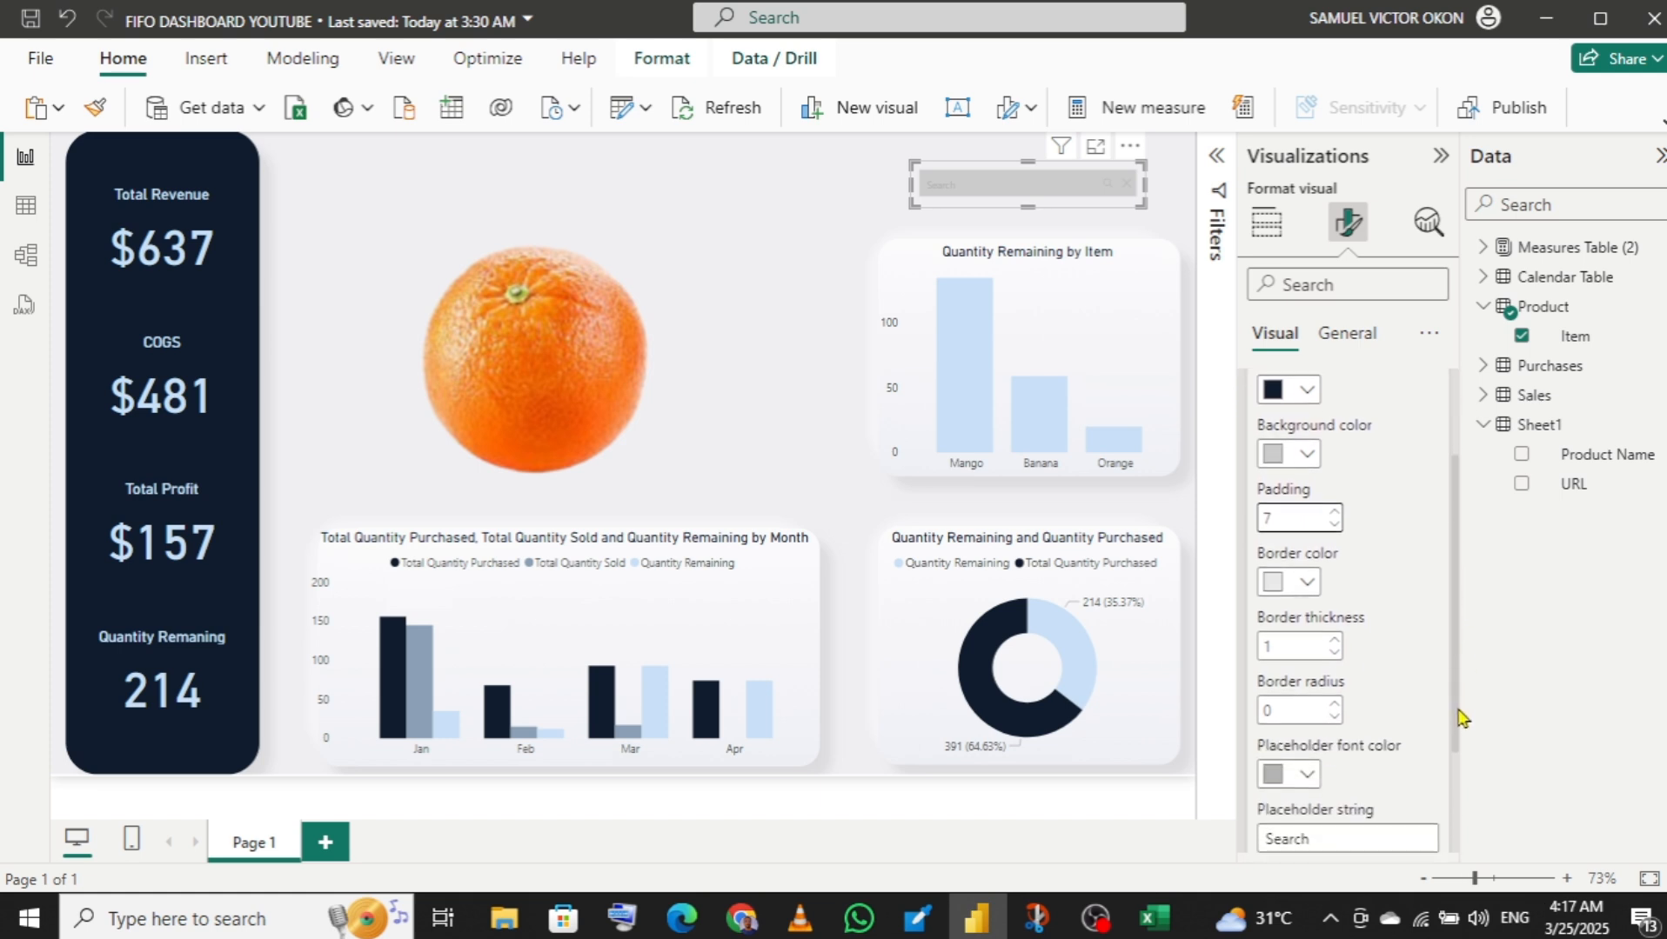
{"action": "left_click", "coordinate": [1335, 704]}
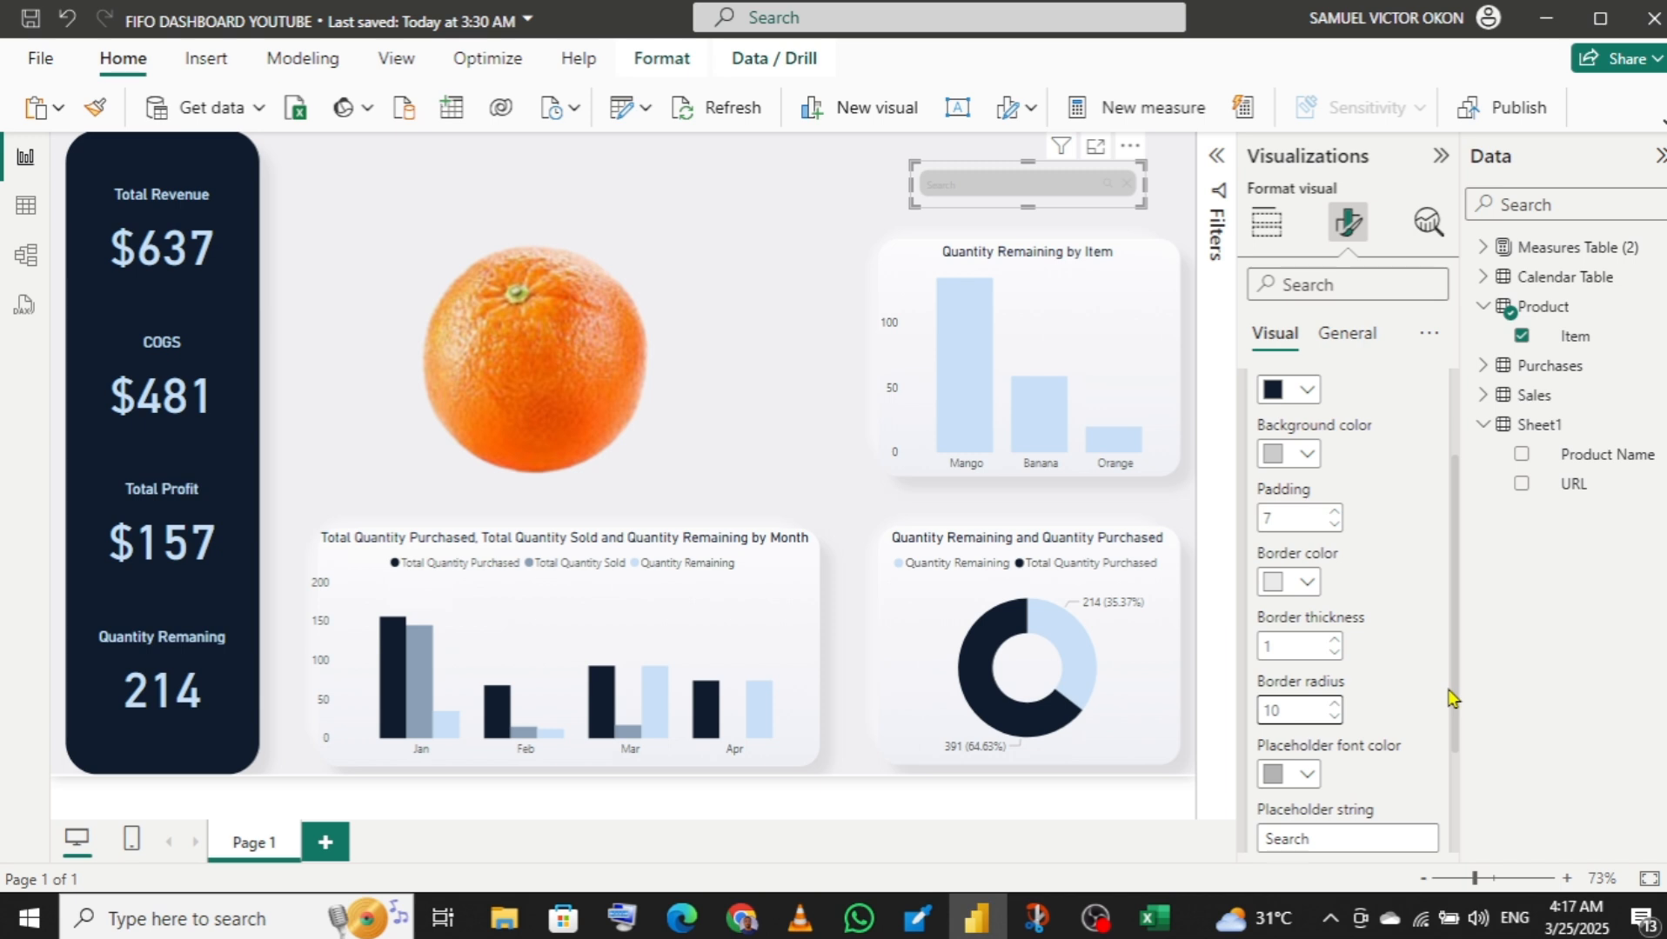
- Set the search placeholder's font color to dark navy and its text to "Search Products"
{"action": "scroll", "coordinate": [1456, 722], "scroll_direction": "down", "scroll_amount": 2}
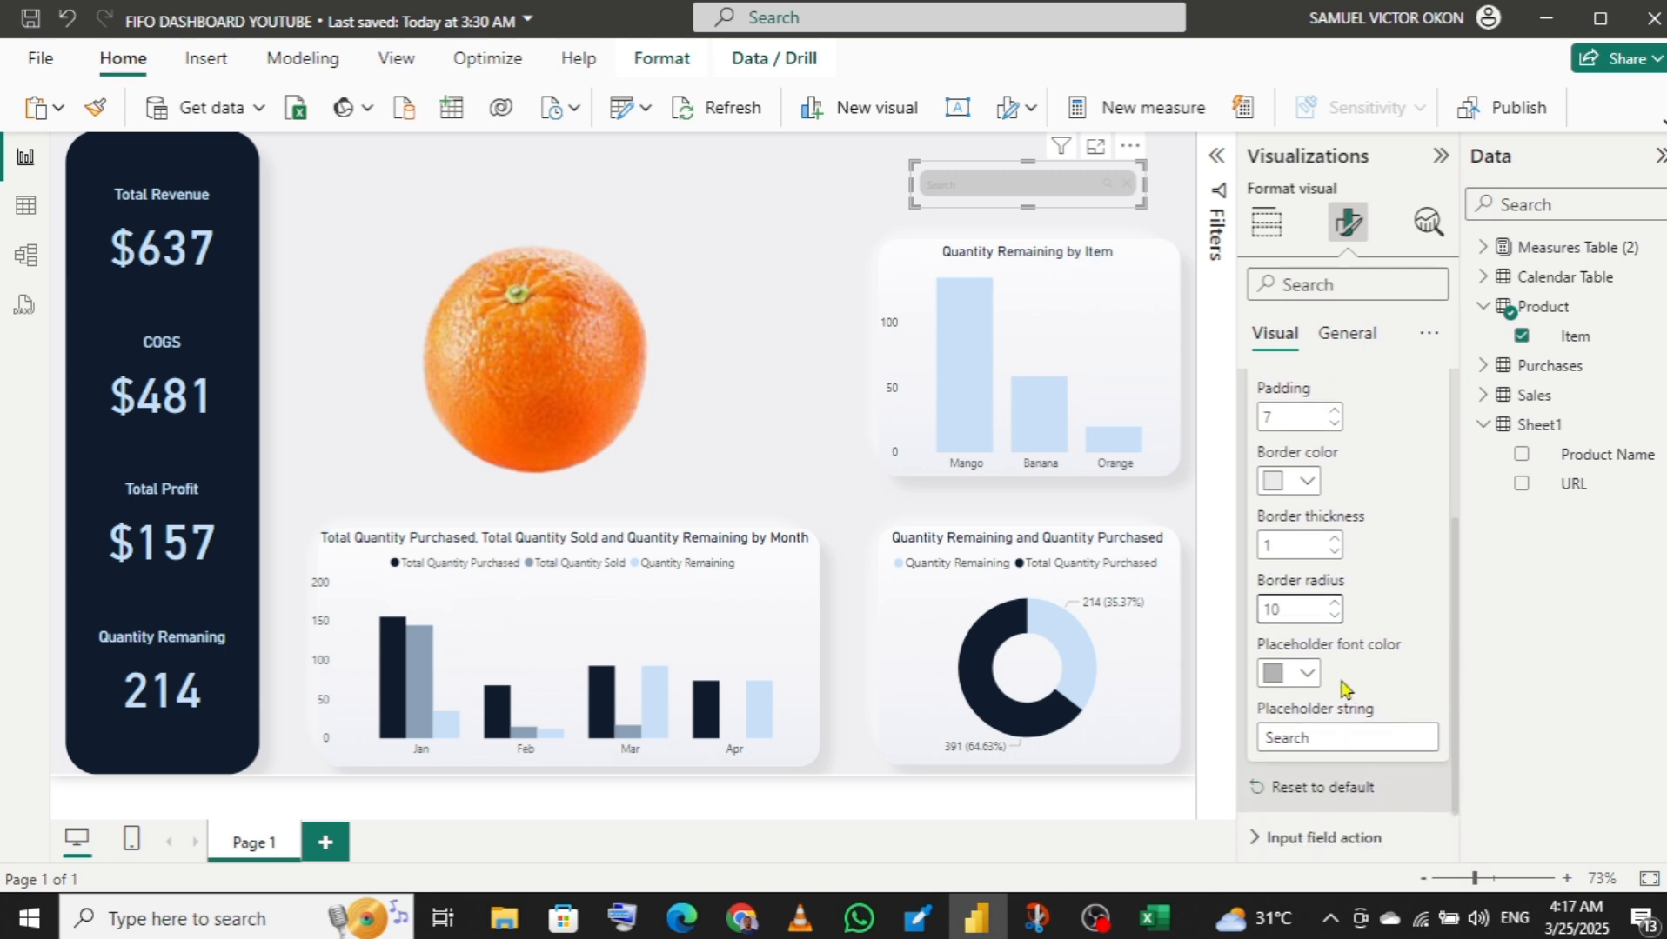
{"action": "left_click", "coordinate": [1309, 677]}
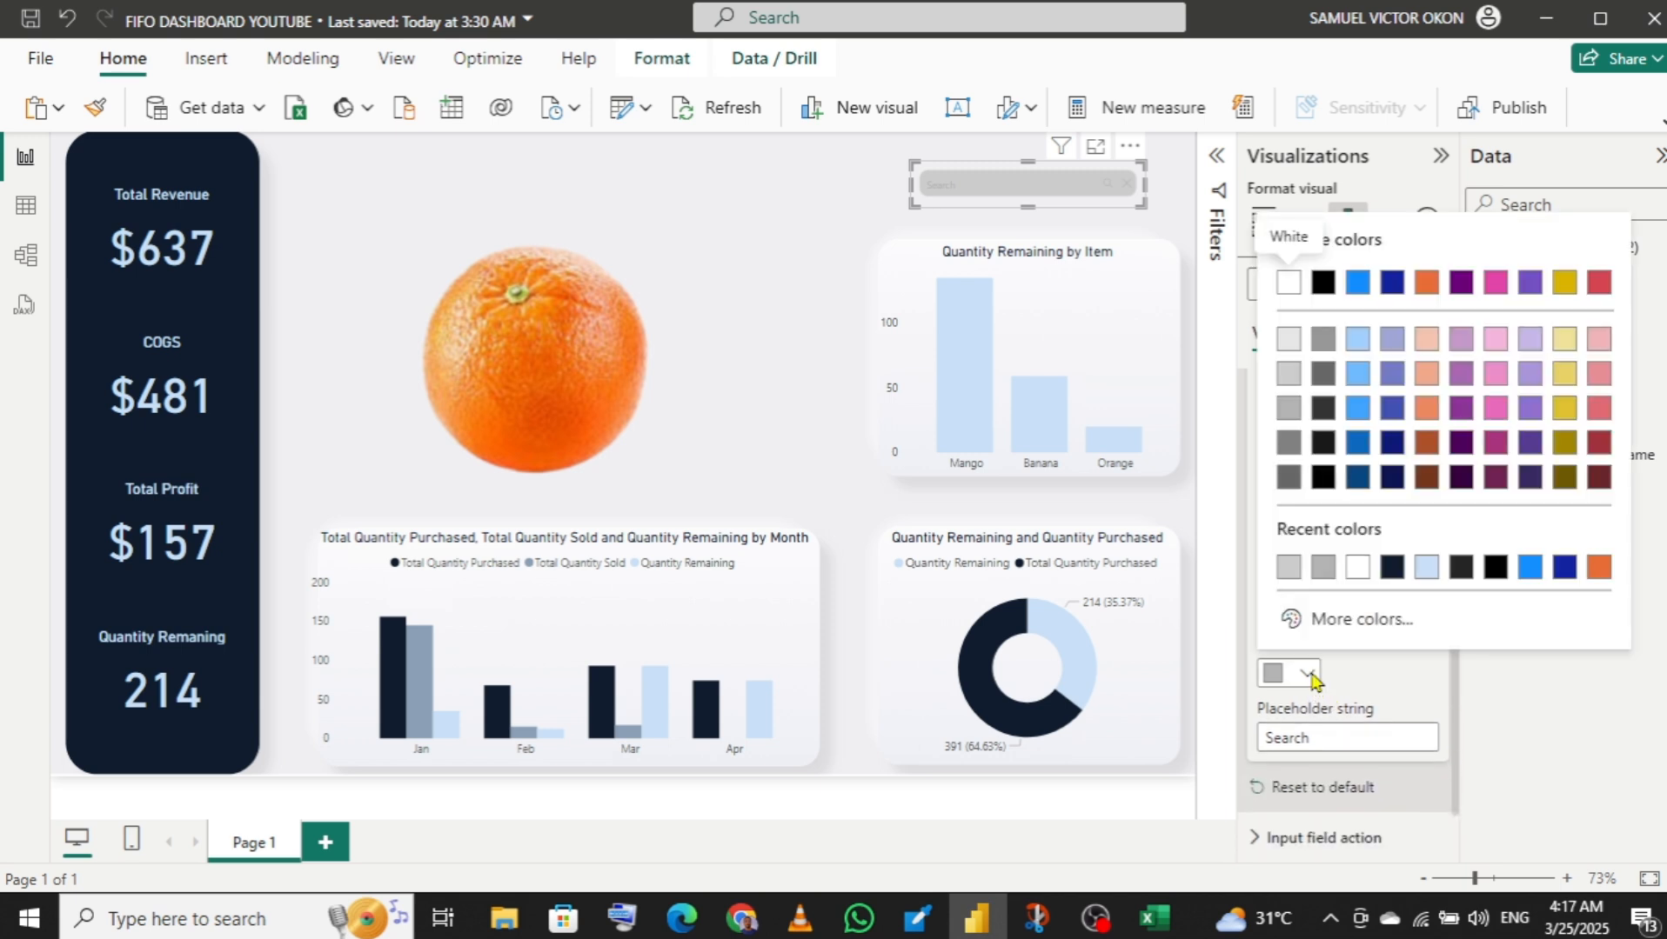
{"action": "left_click", "coordinate": [1391, 568]}
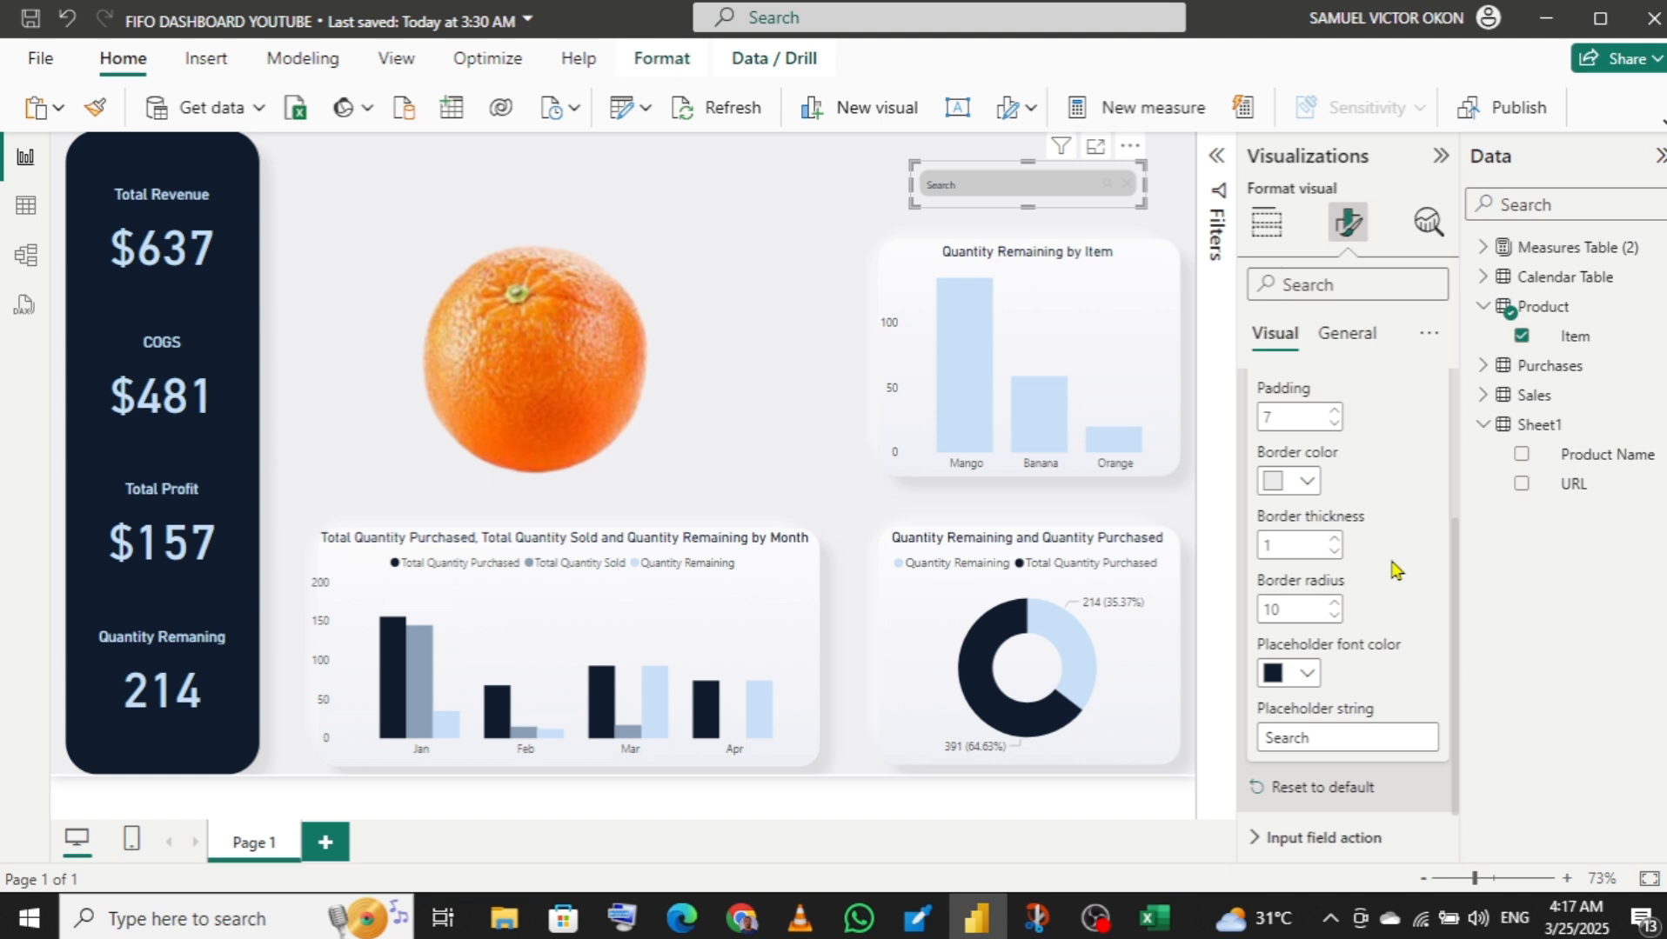
{"action": "left_click", "coordinate": [1365, 741]}
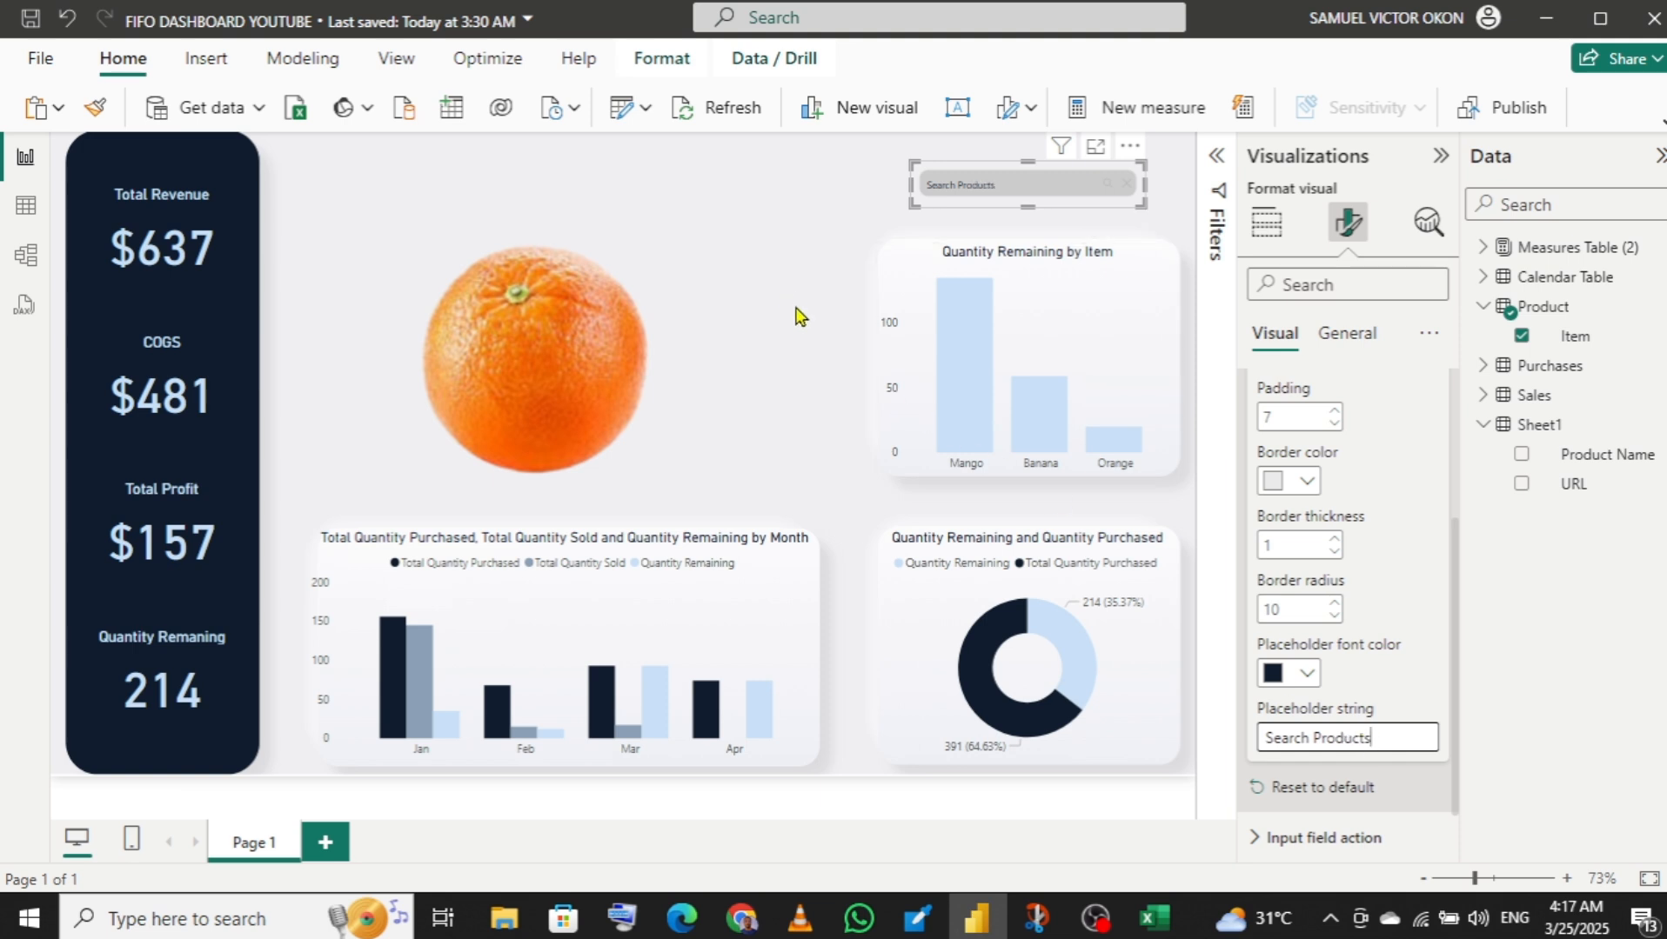
{"action": "left_click", "coordinate": [800, 335]}
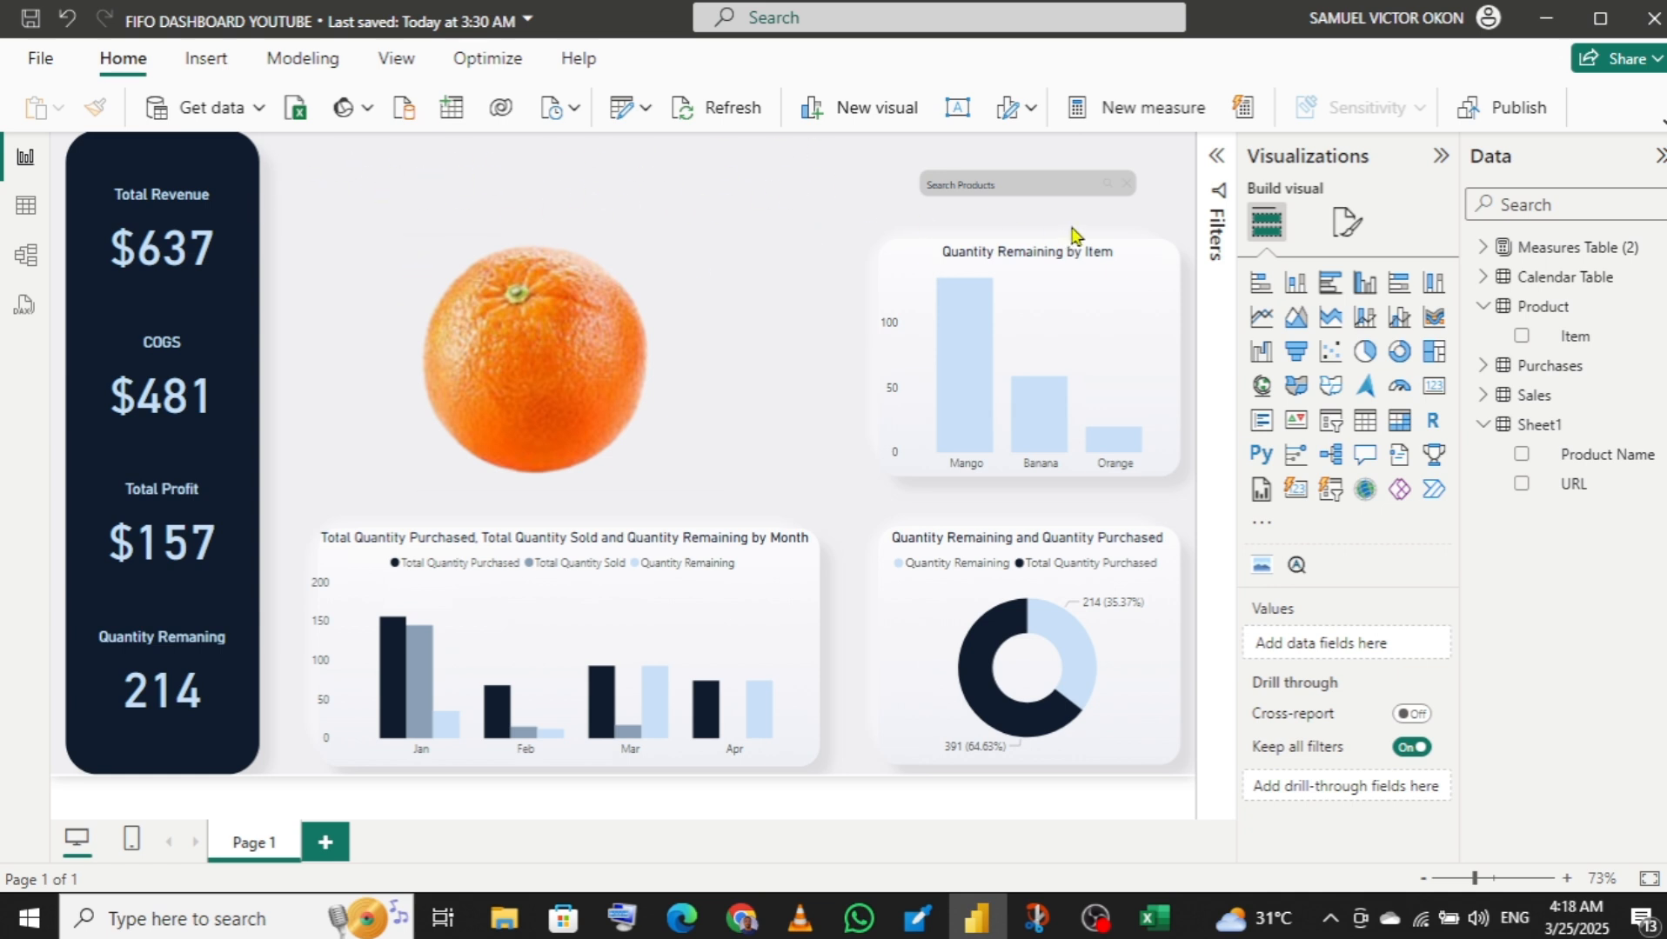
- Insert a text box and shape it into a thin bar above the fruit image, as wide as the monthly quantity chart
{"action": "left_click", "coordinate": [956, 110]}
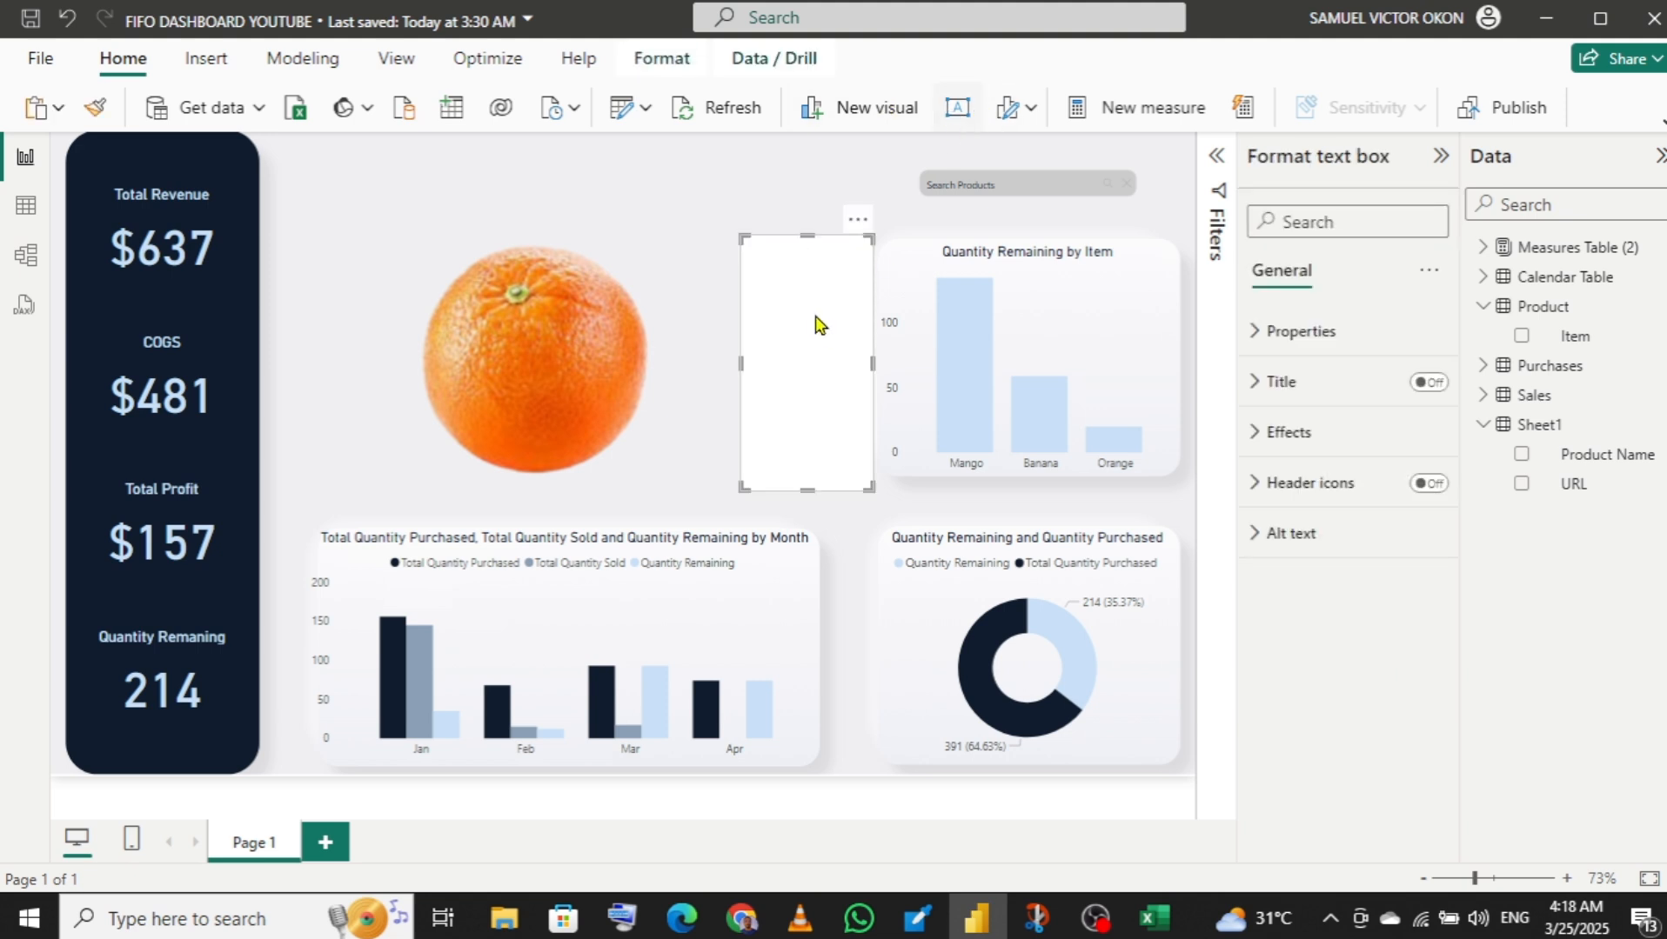
{"action": "left_click", "coordinate": [782, 165]}
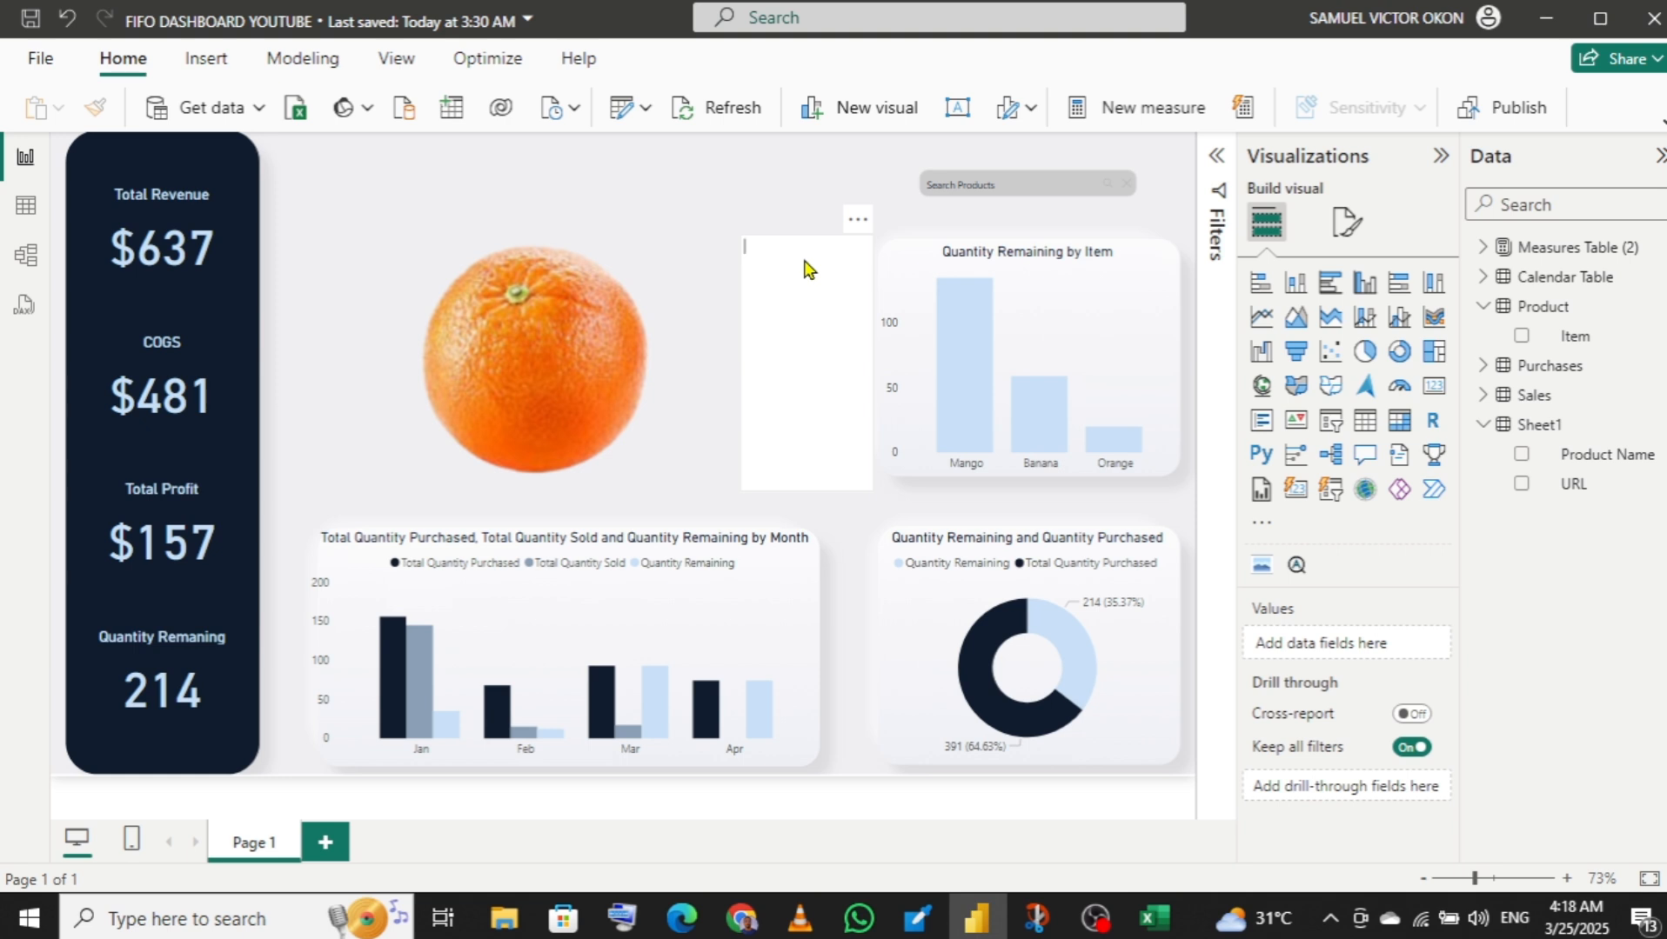
{"action": "left_click", "coordinate": [805, 269]}
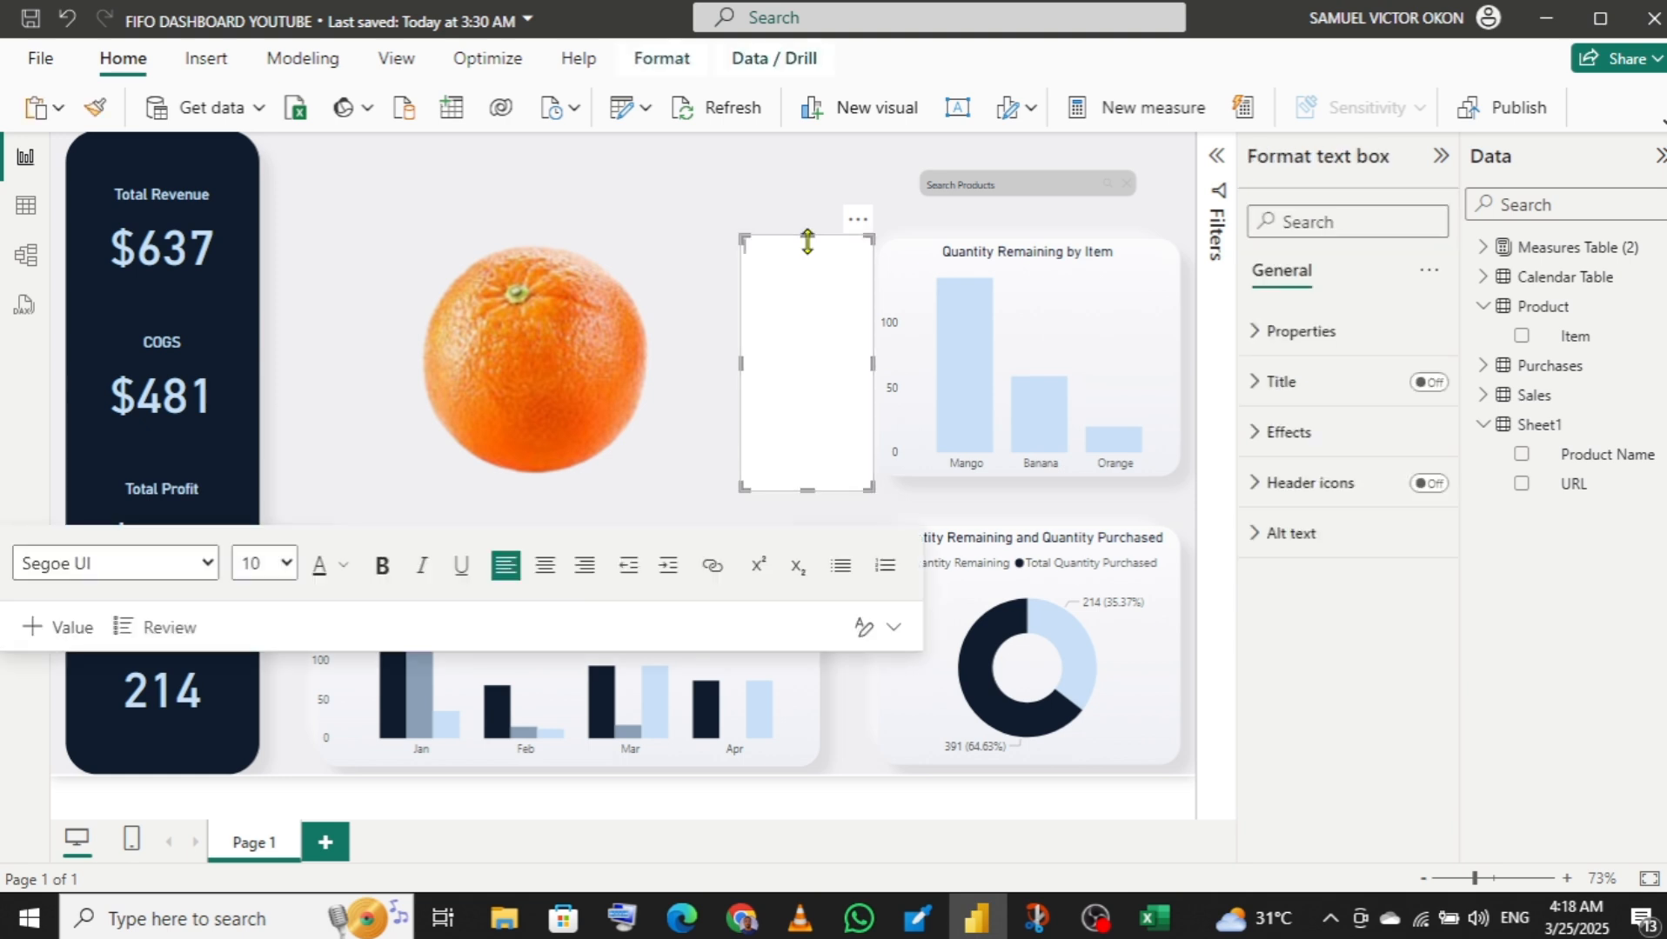
{"action": "left_click_drag", "start_coordinate": [808, 242], "coordinate": [804, 157]}
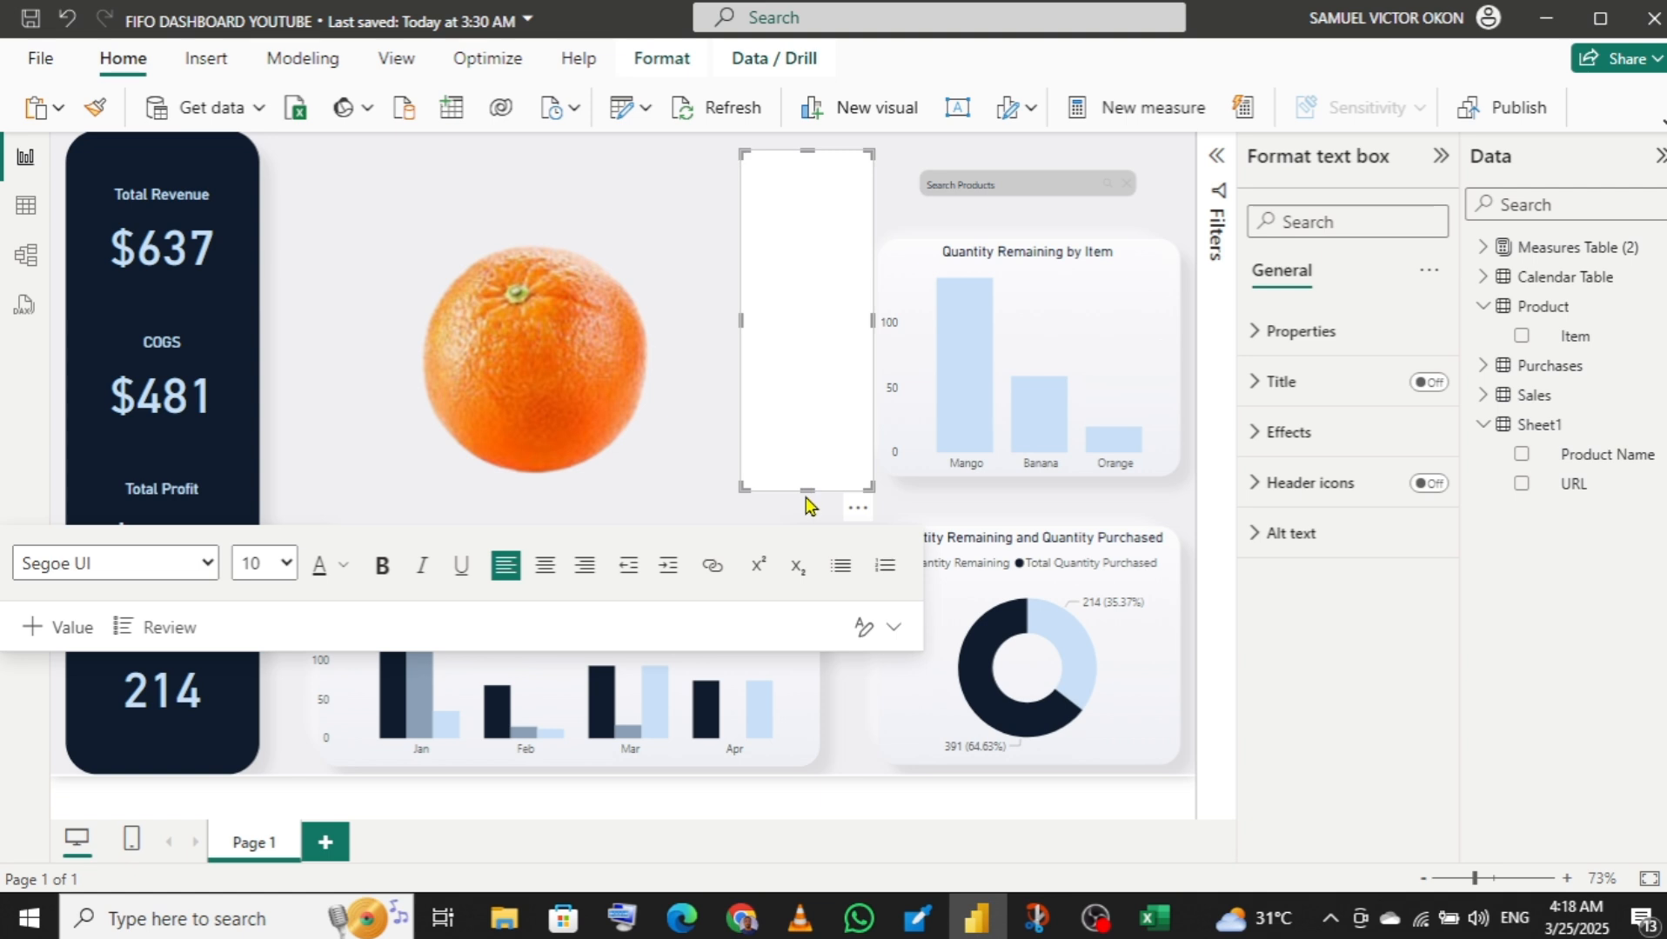
{"action": "left_click_drag", "start_coordinate": [804, 488], "coordinate": [308, 181]}
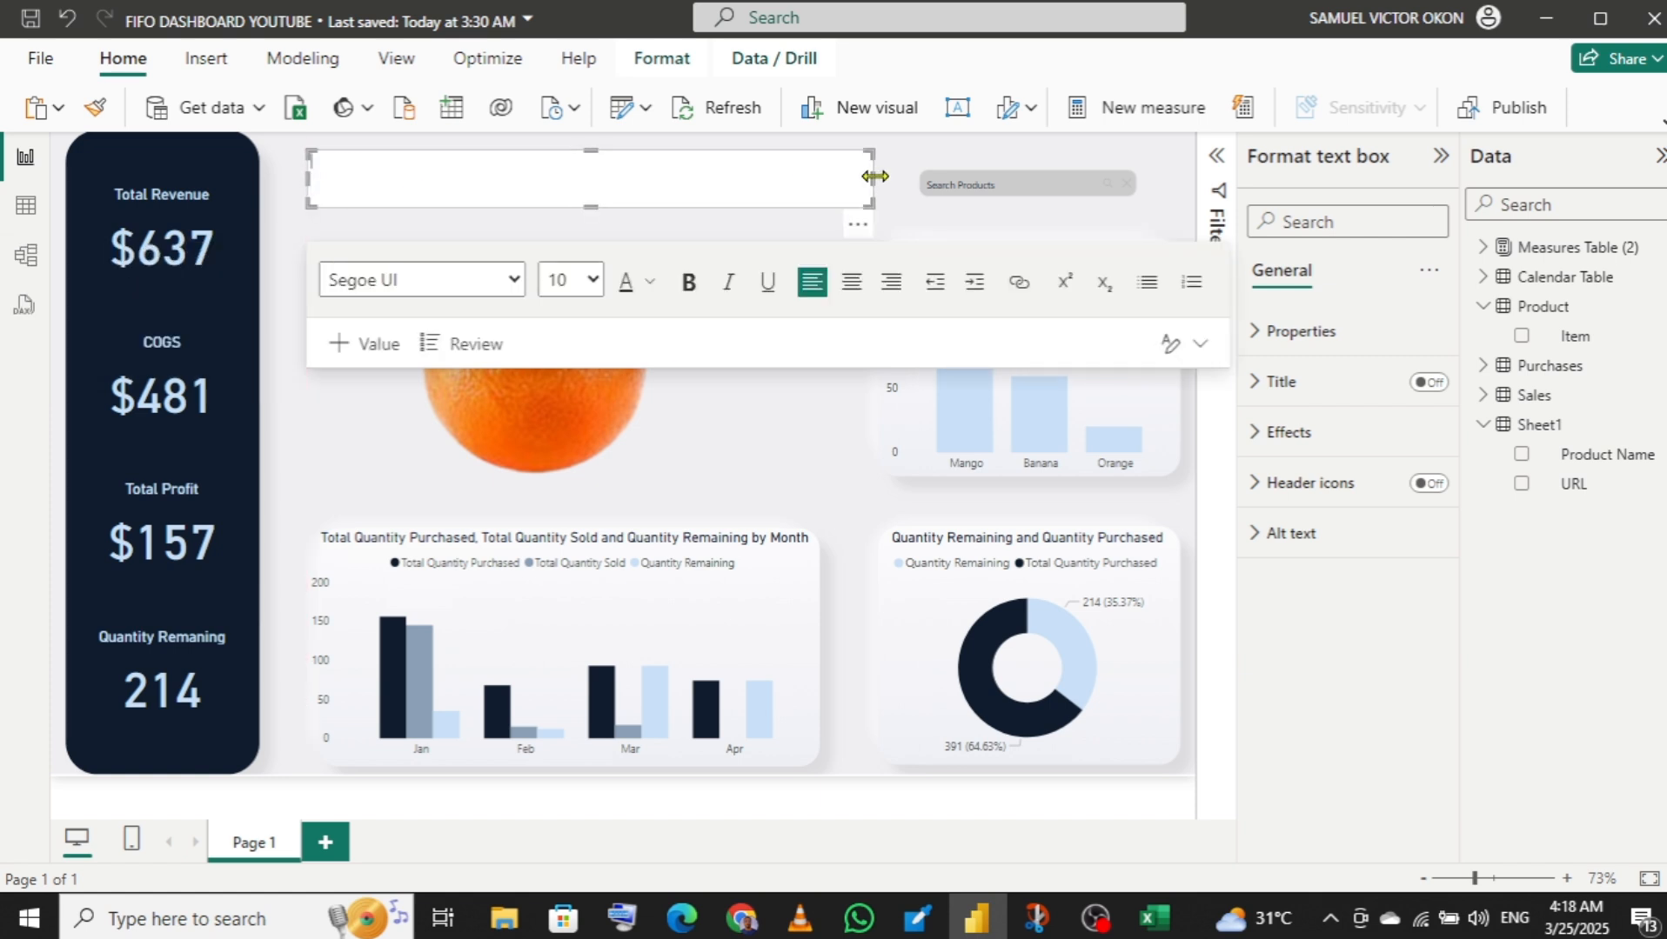
{"action": "left_click_drag", "start_coordinate": [870, 173], "coordinate": [820, 184]}
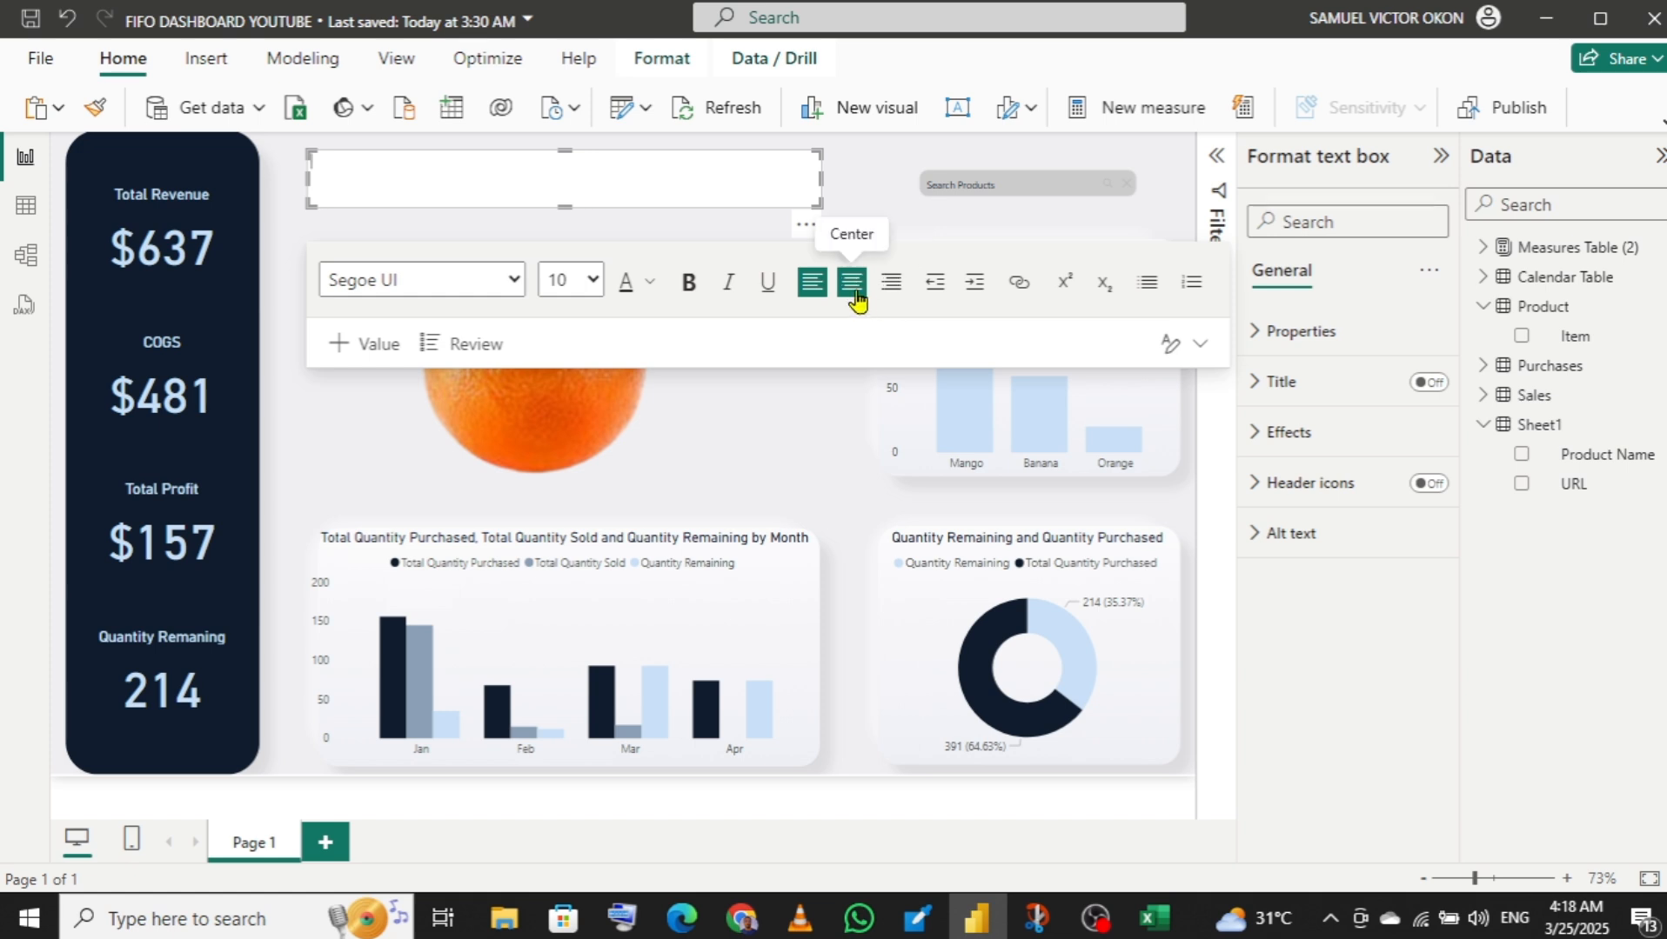
- Enter the centered title "FIFO INVENTORY DASHBOARD" in the empty text box and set its font size to 18
{"action": "left_click", "coordinate": [851, 287]}
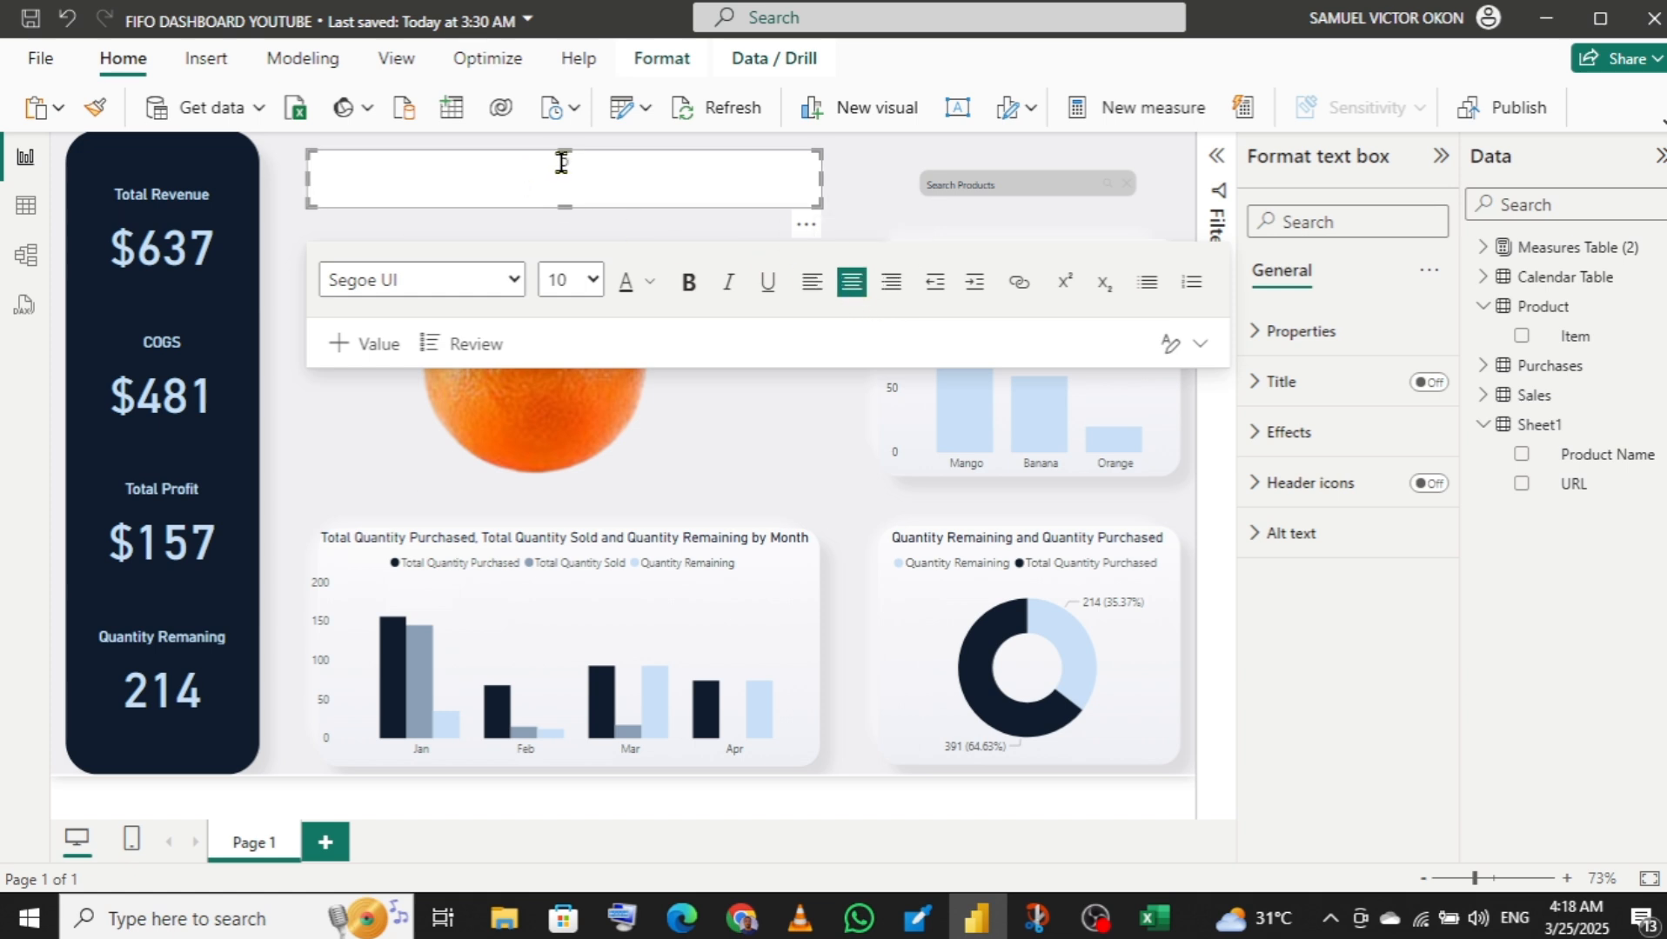
{"action": "type", "text": "FIFO INVENTORY DASHBOARD"}
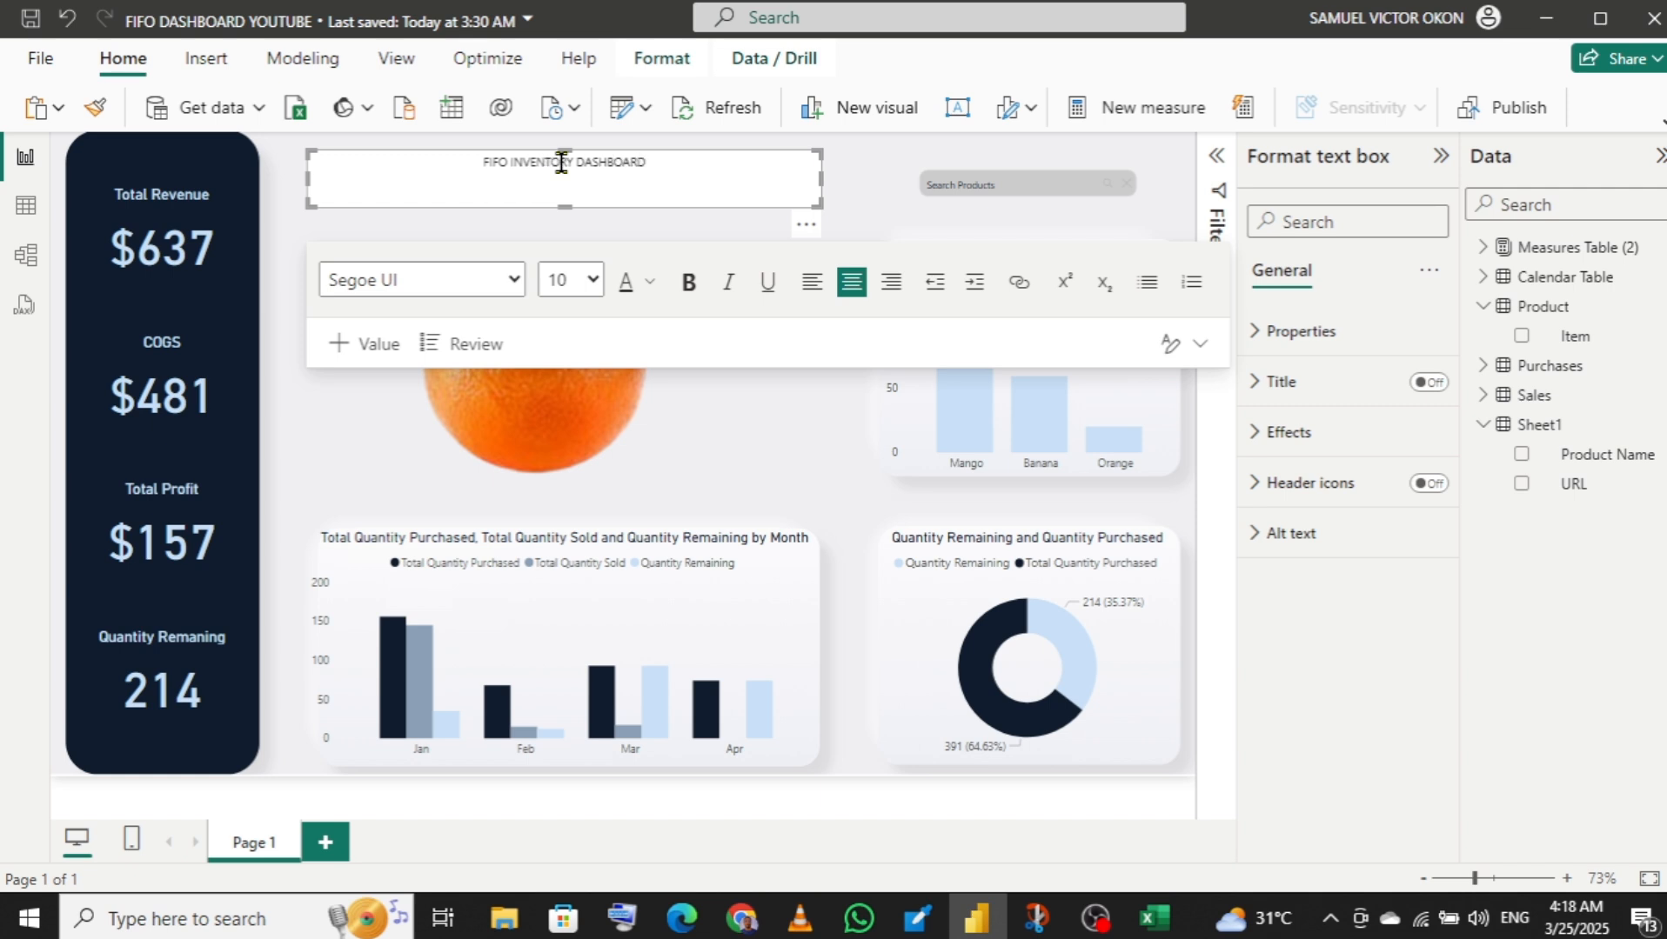
{"action": "left_click_drag", "start_coordinate": [682, 164], "coordinate": [453, 162]}
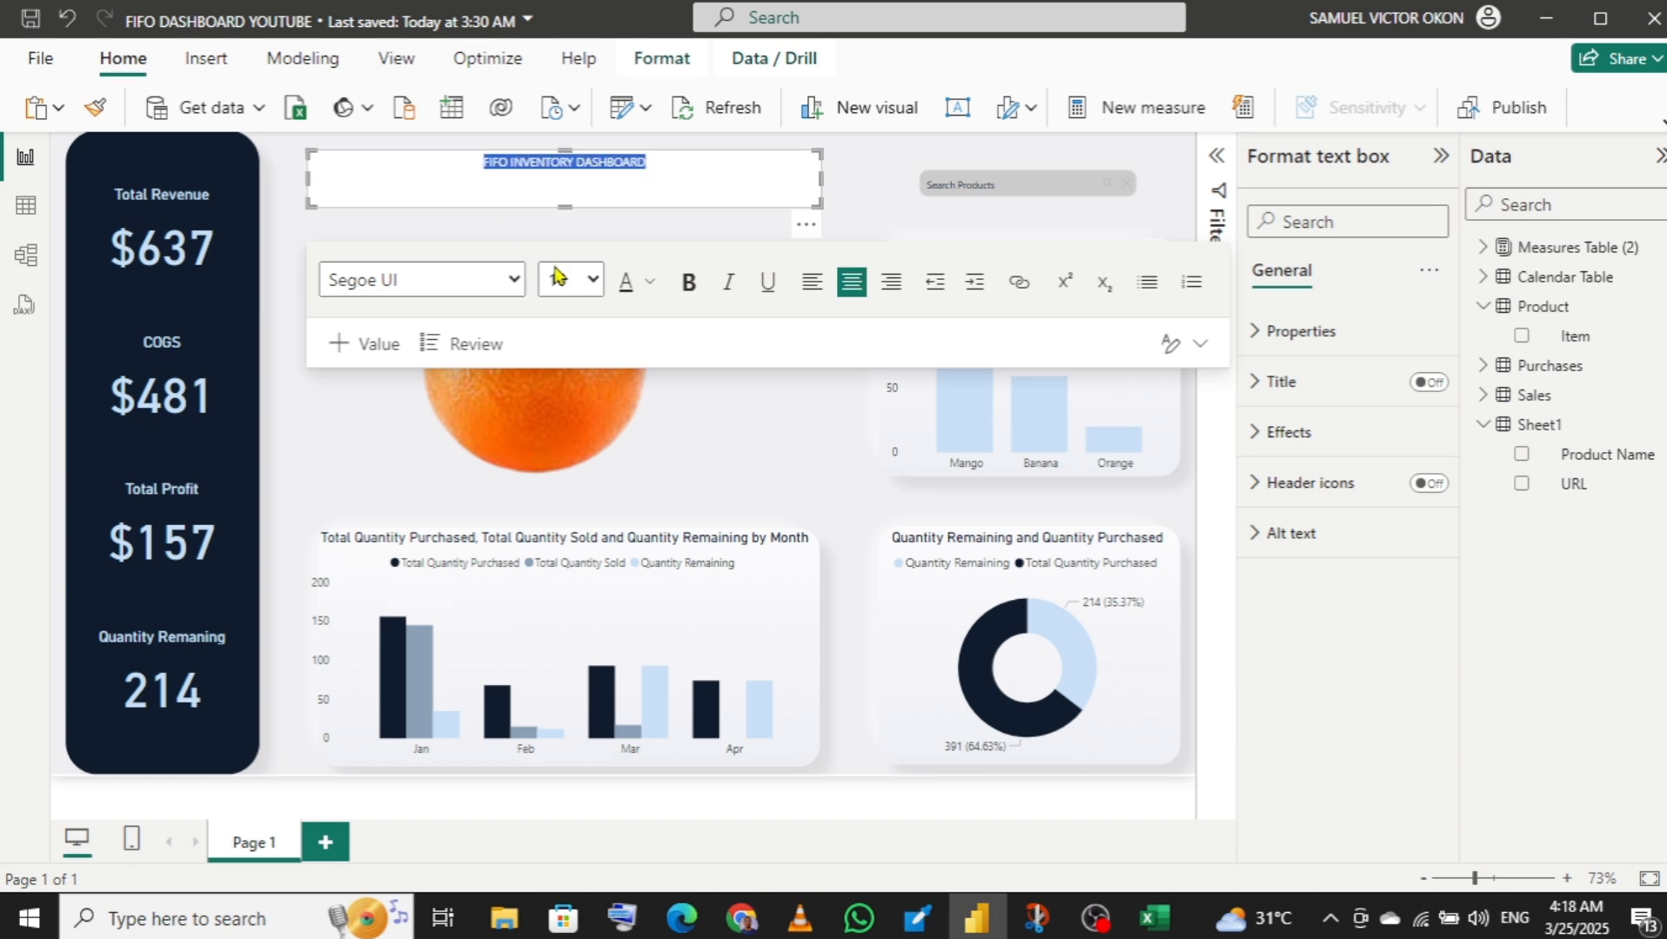
{"action": "left_click", "coordinate": [594, 279]}
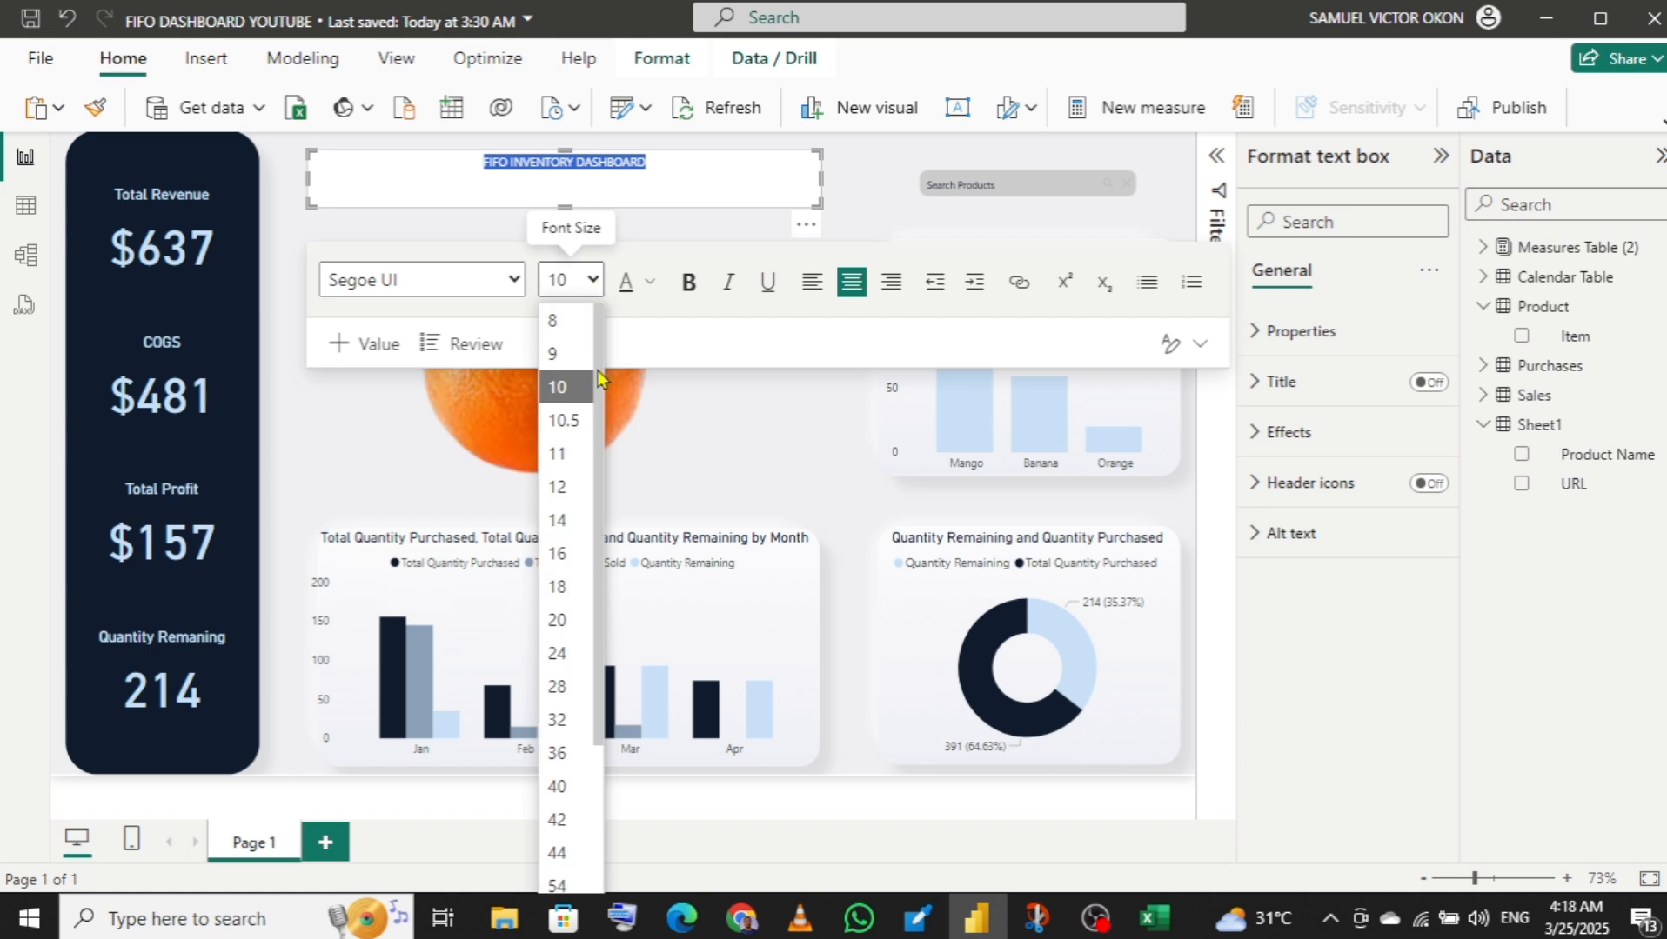
{"action": "left_click", "coordinate": [559, 619]}
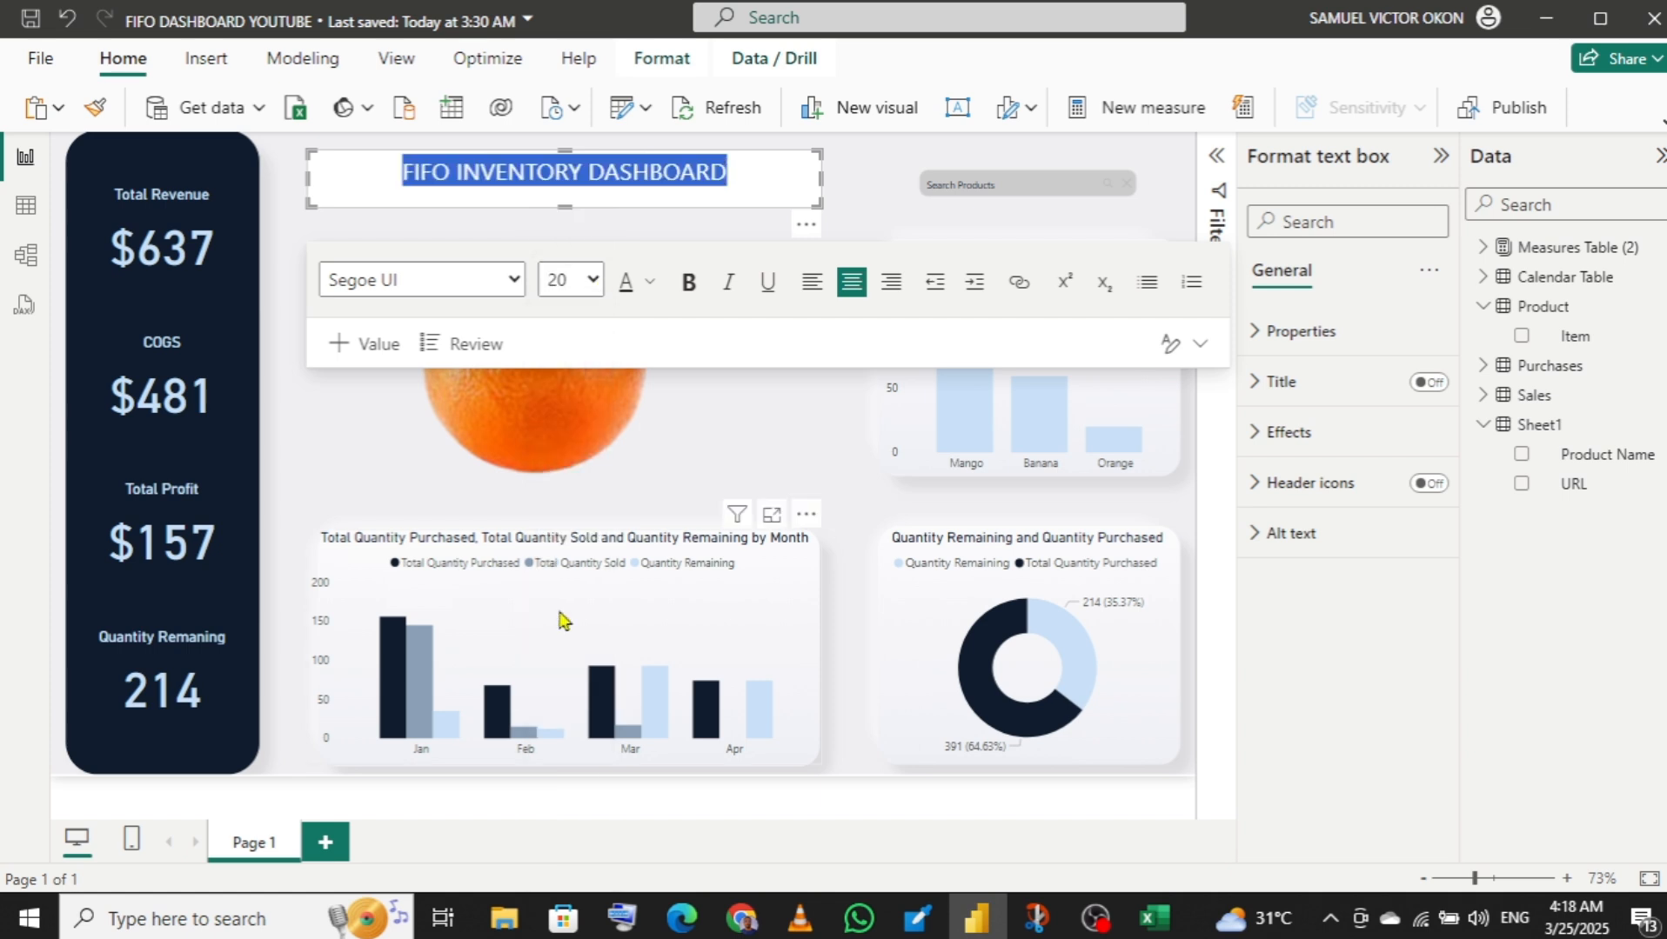
{"action": "left_click", "coordinate": [592, 280]}
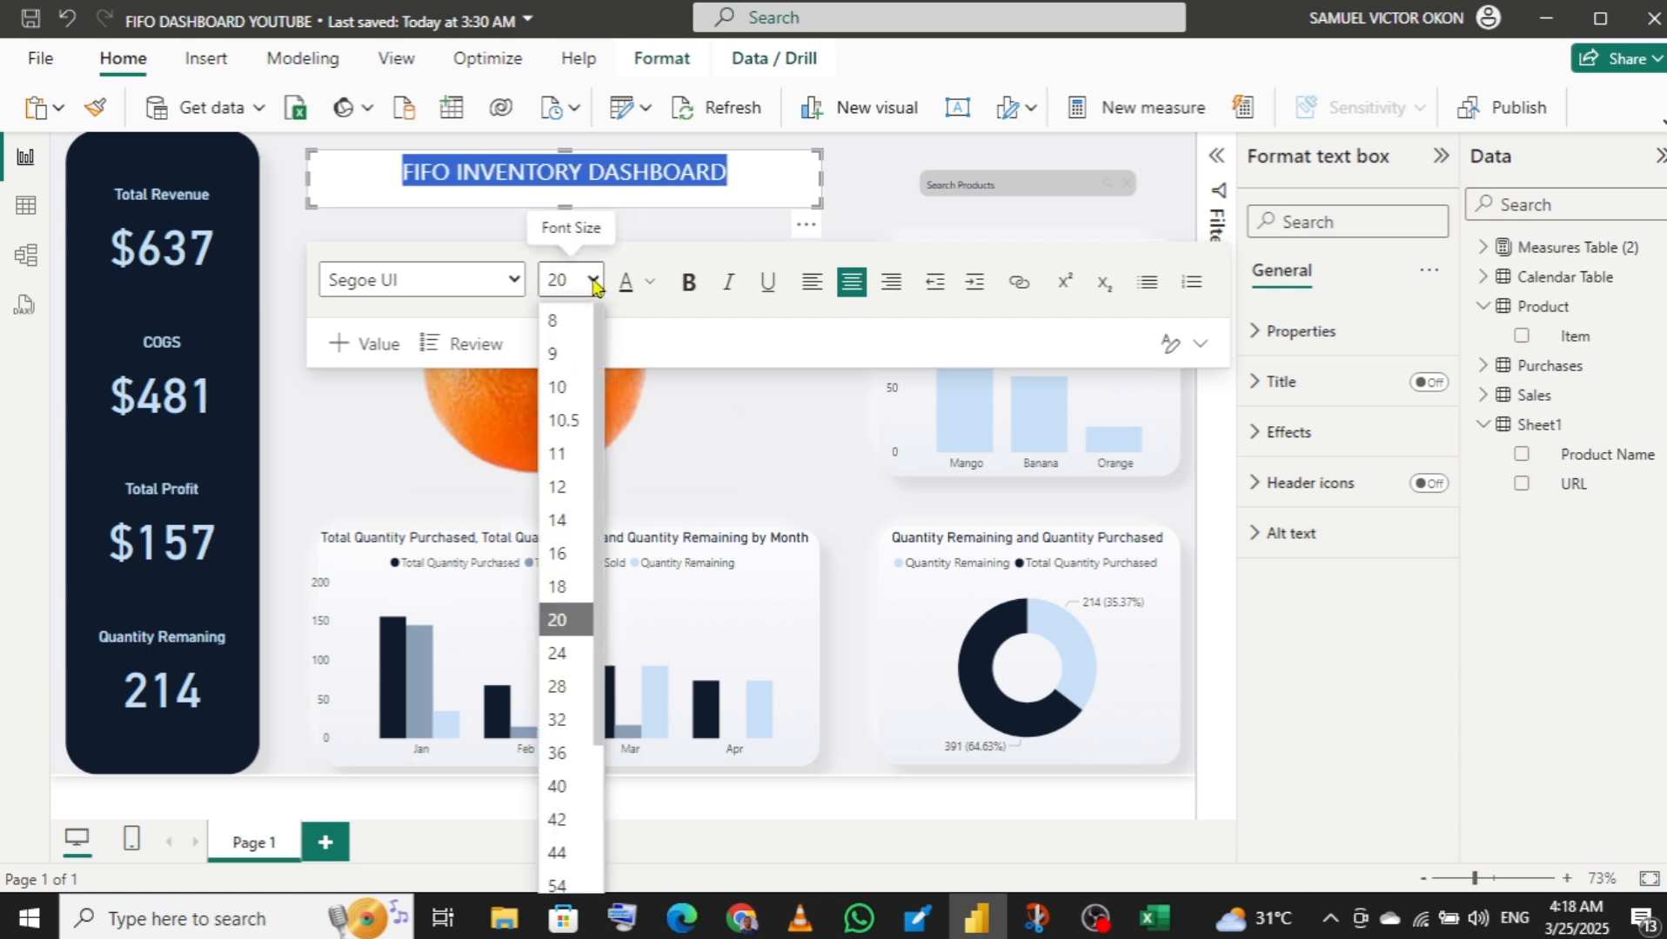
{"action": "left_click", "coordinate": [554, 587]}
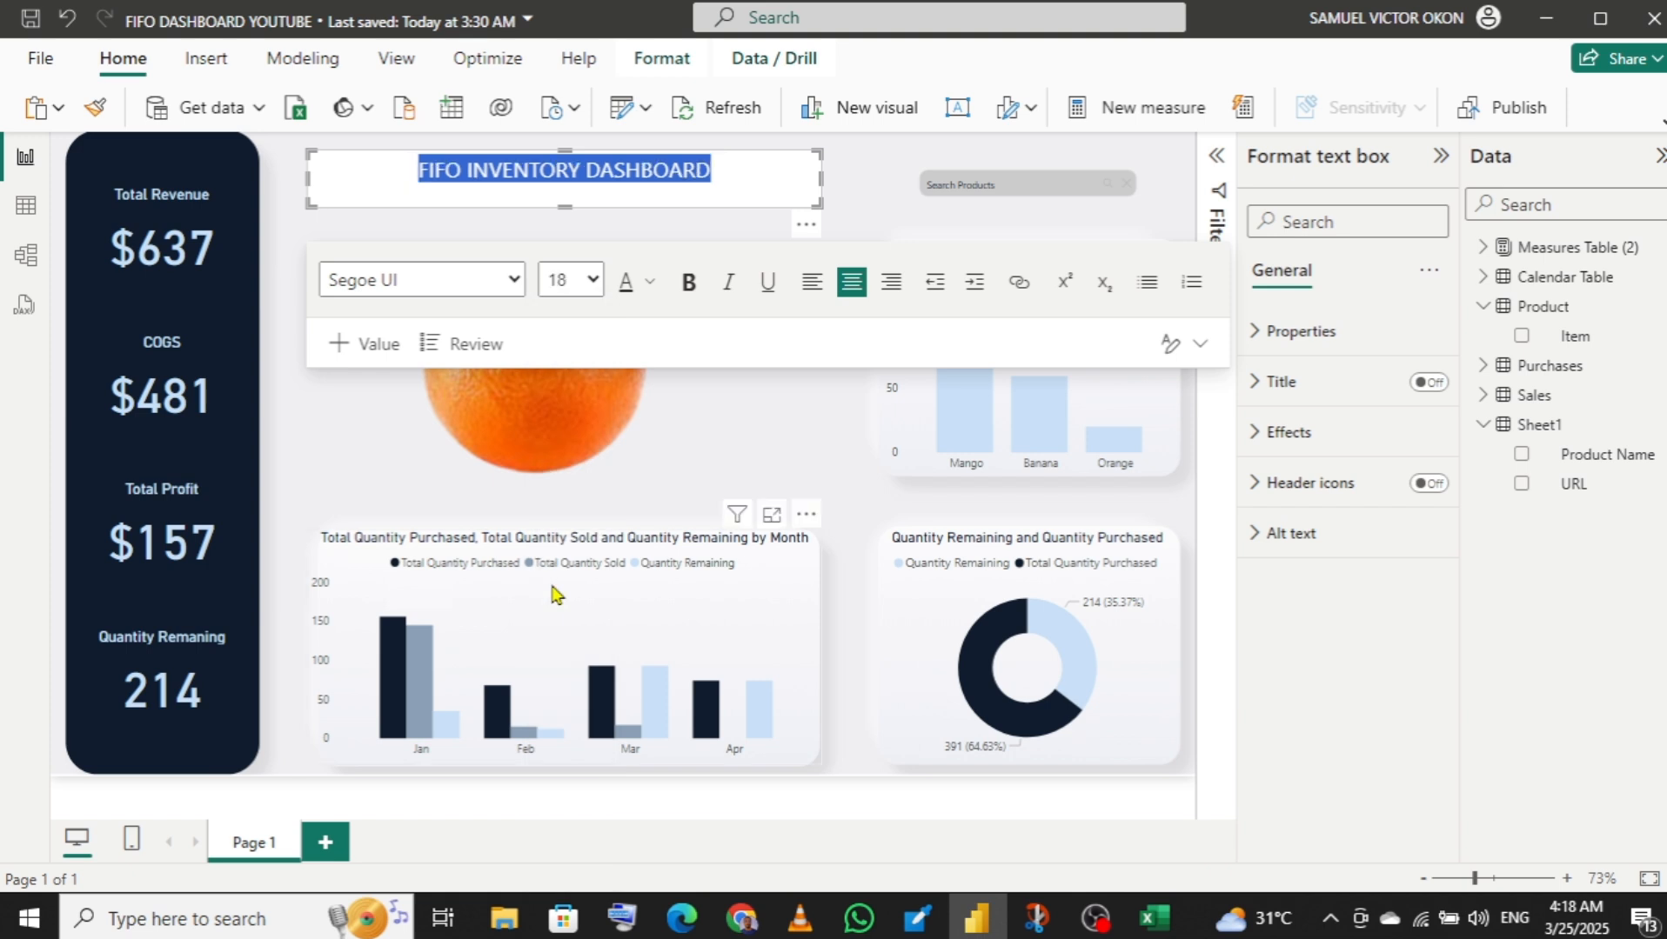
- Set the dashboard title's font to DIN and its font color to the recently used dark navy
{"action": "left_click", "coordinate": [514, 280]}
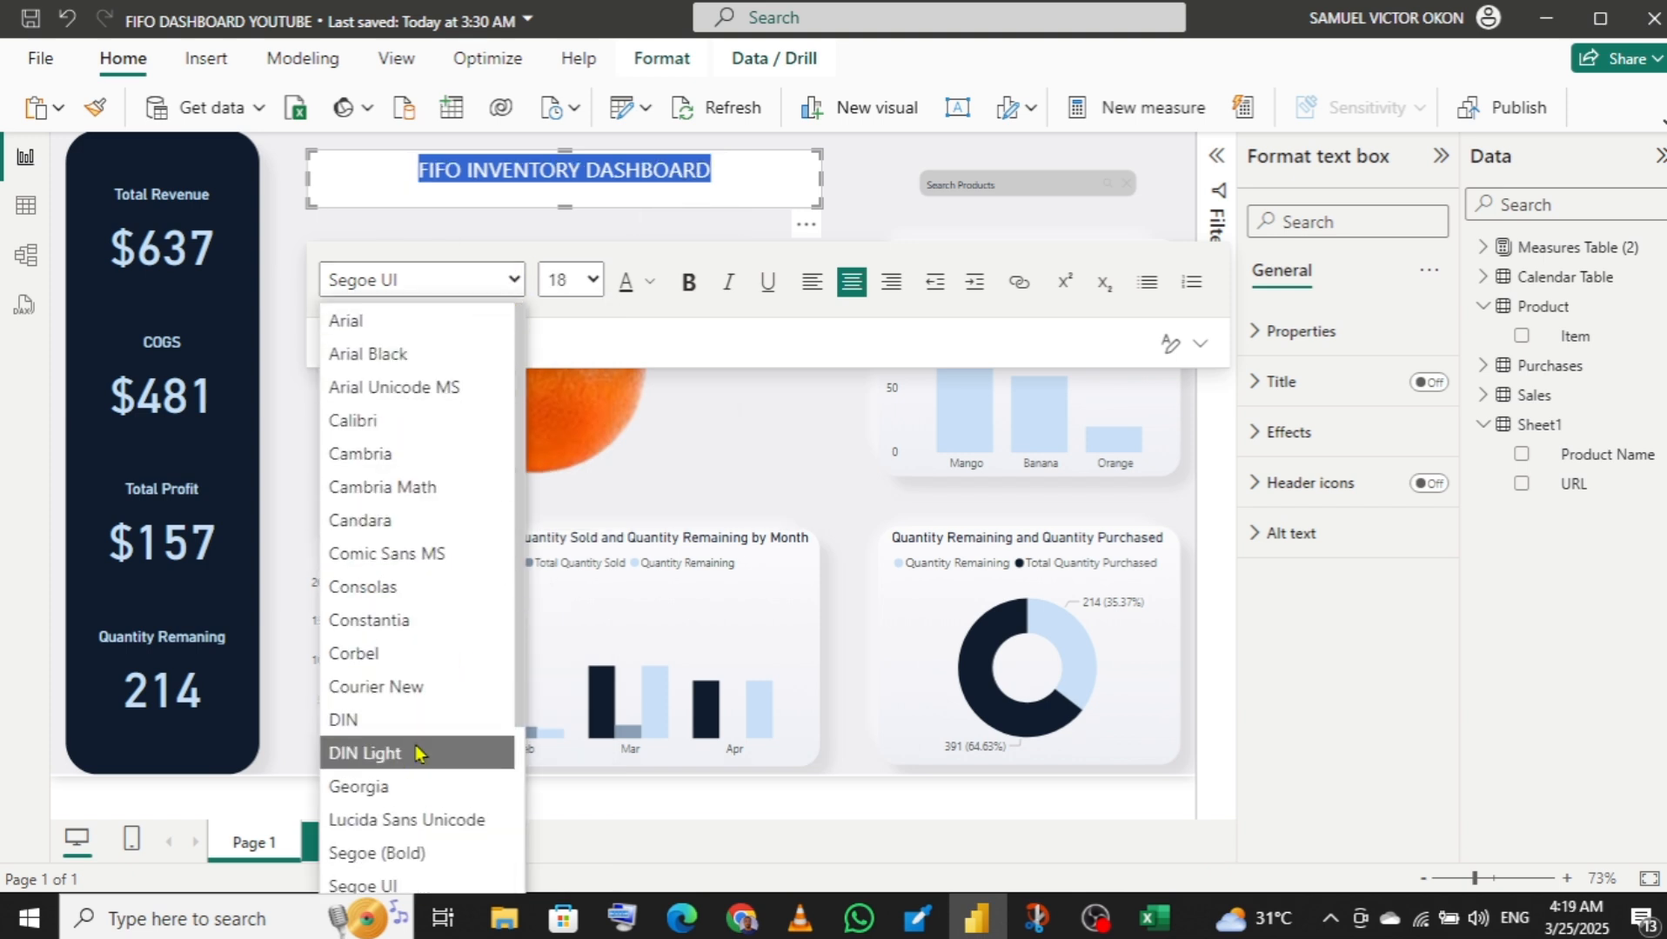
{"action": "left_click", "coordinate": [384, 729]}
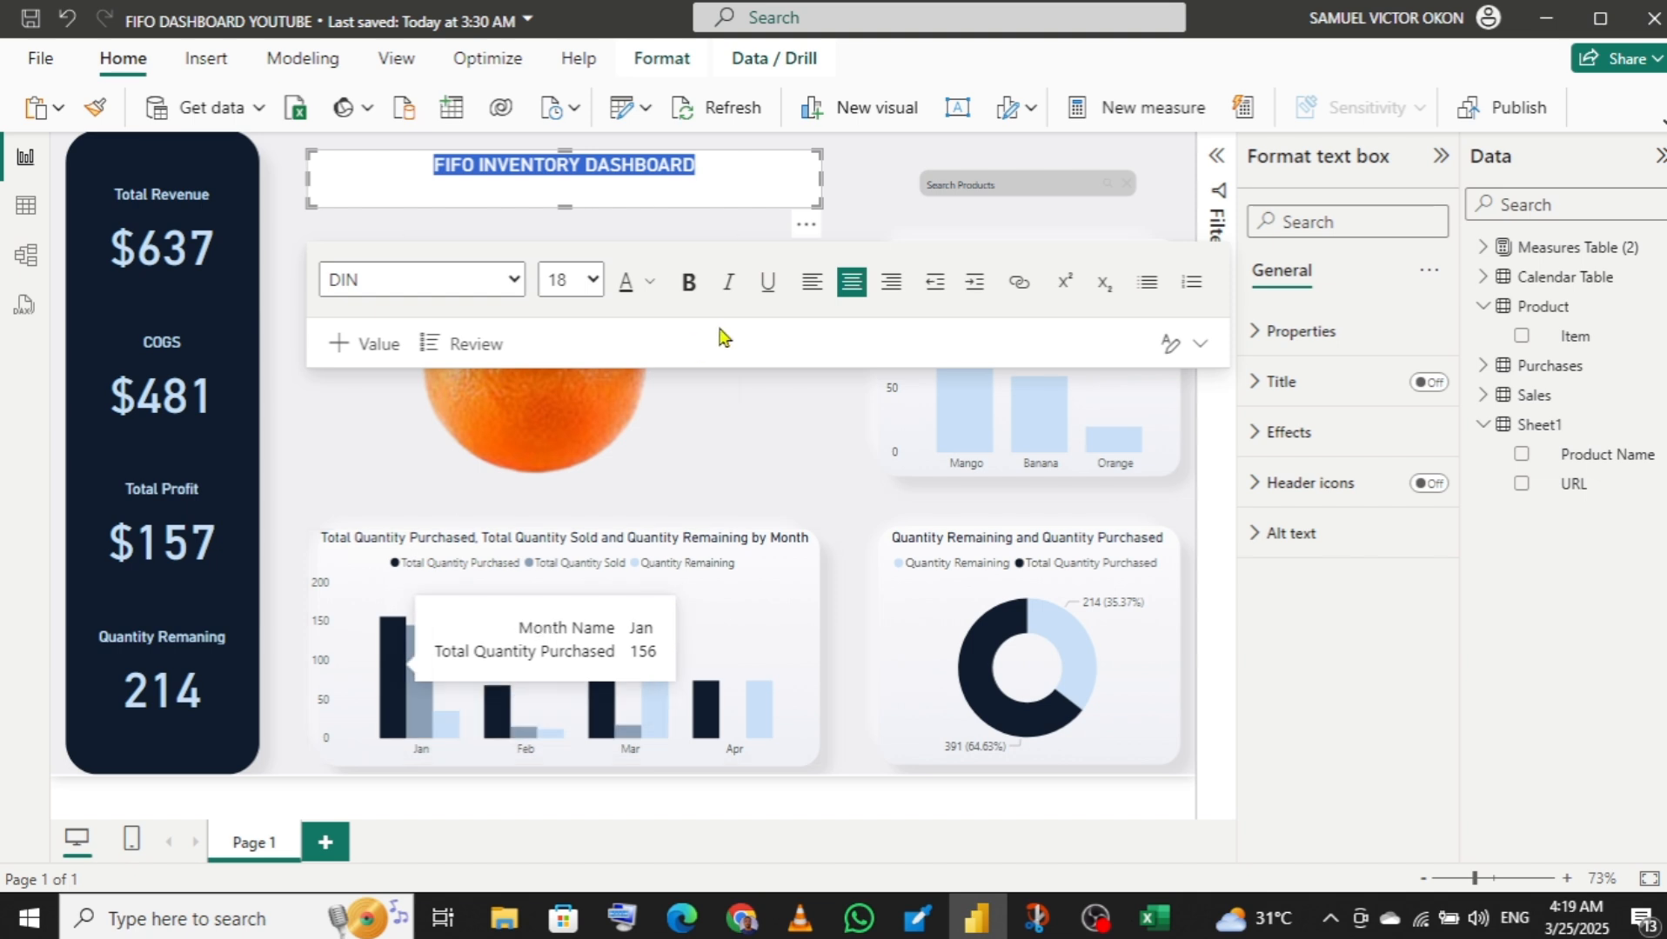
{"action": "left_click", "coordinate": [649, 283]}
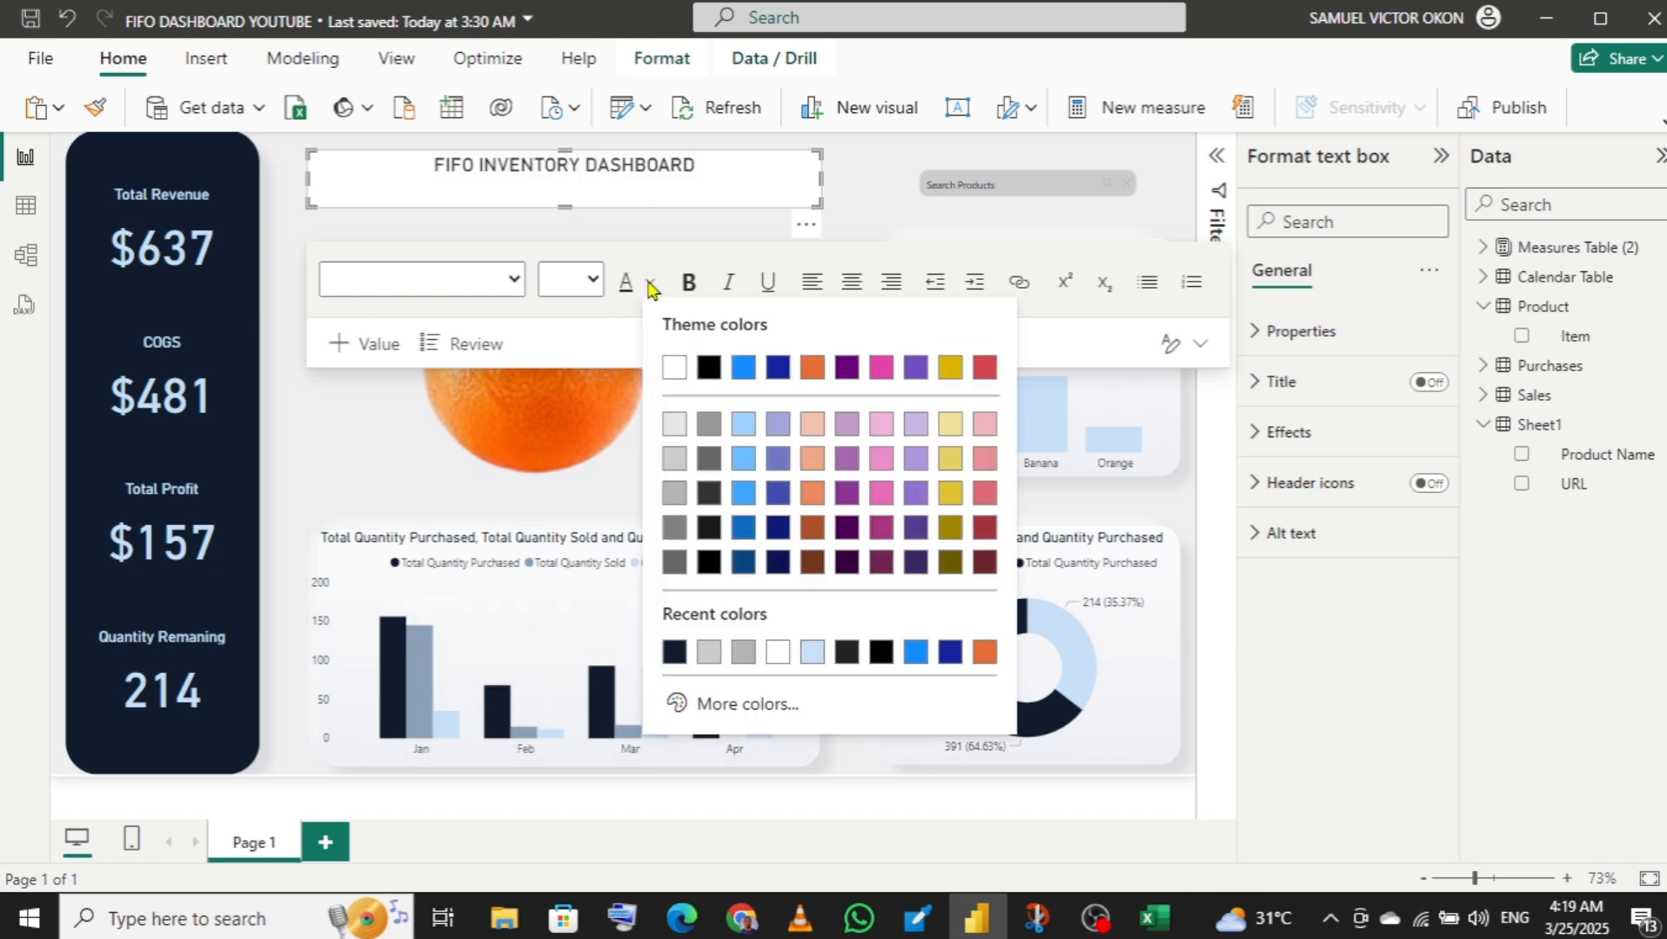
{"action": "left_click", "coordinate": [676, 655]}
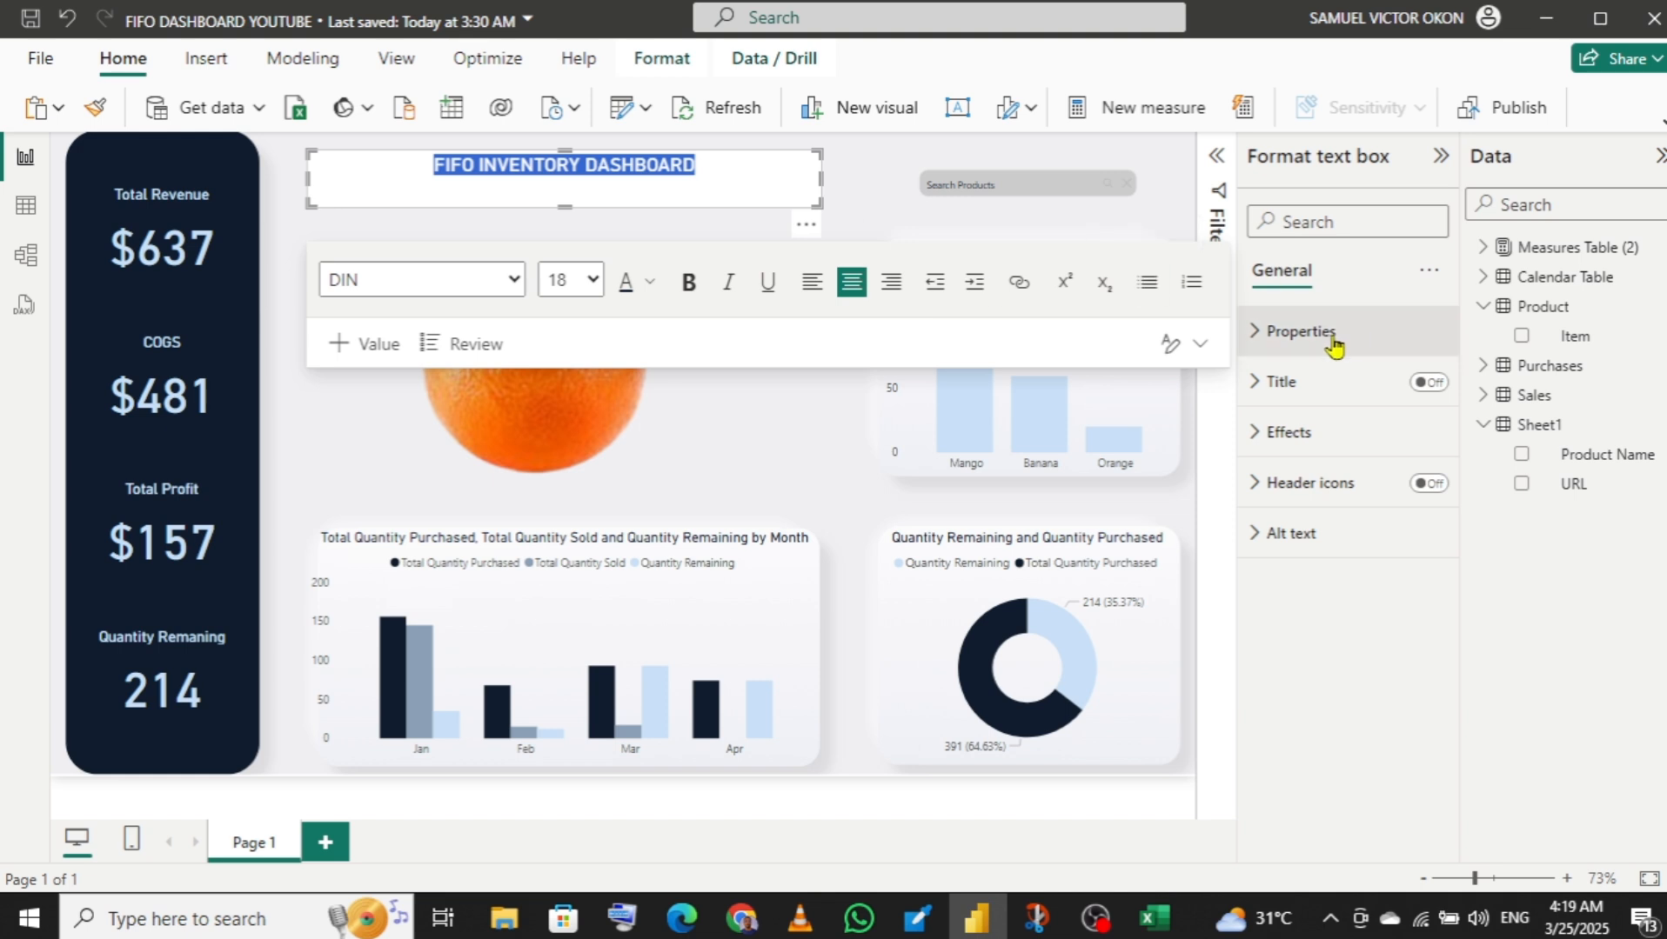
- Turn off the title text box's background and lower its upper edge so the title sits slightly lower above the fruit image
{"action": "left_click", "coordinate": [1255, 439]}
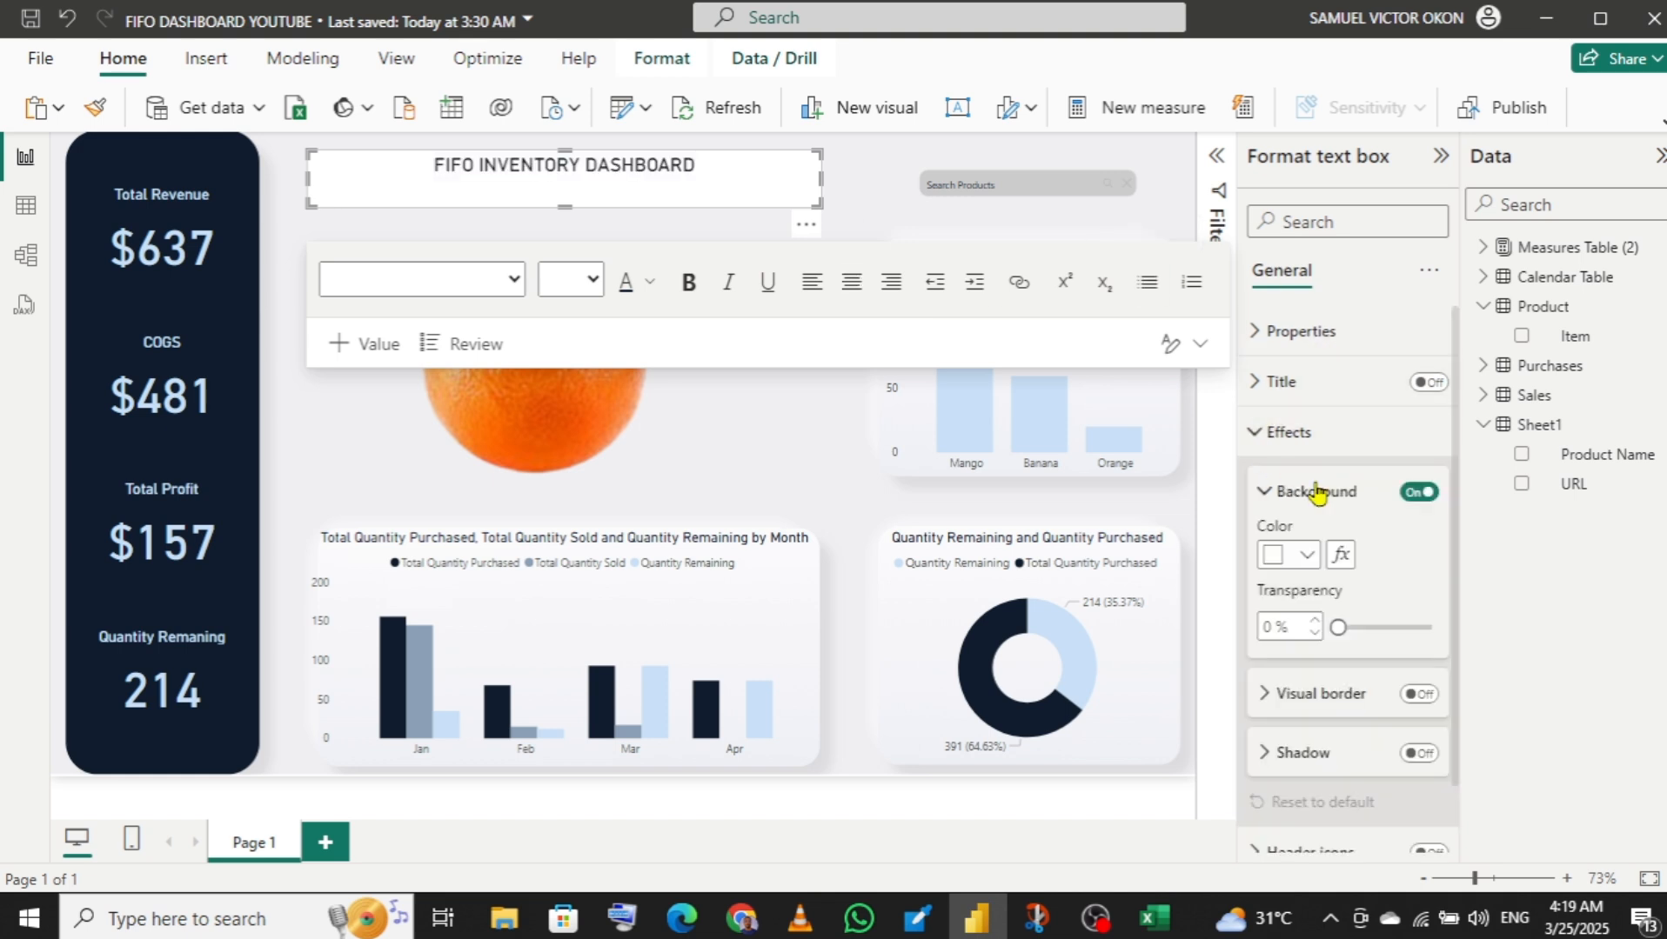
{"action": "left_click", "coordinate": [1417, 492]}
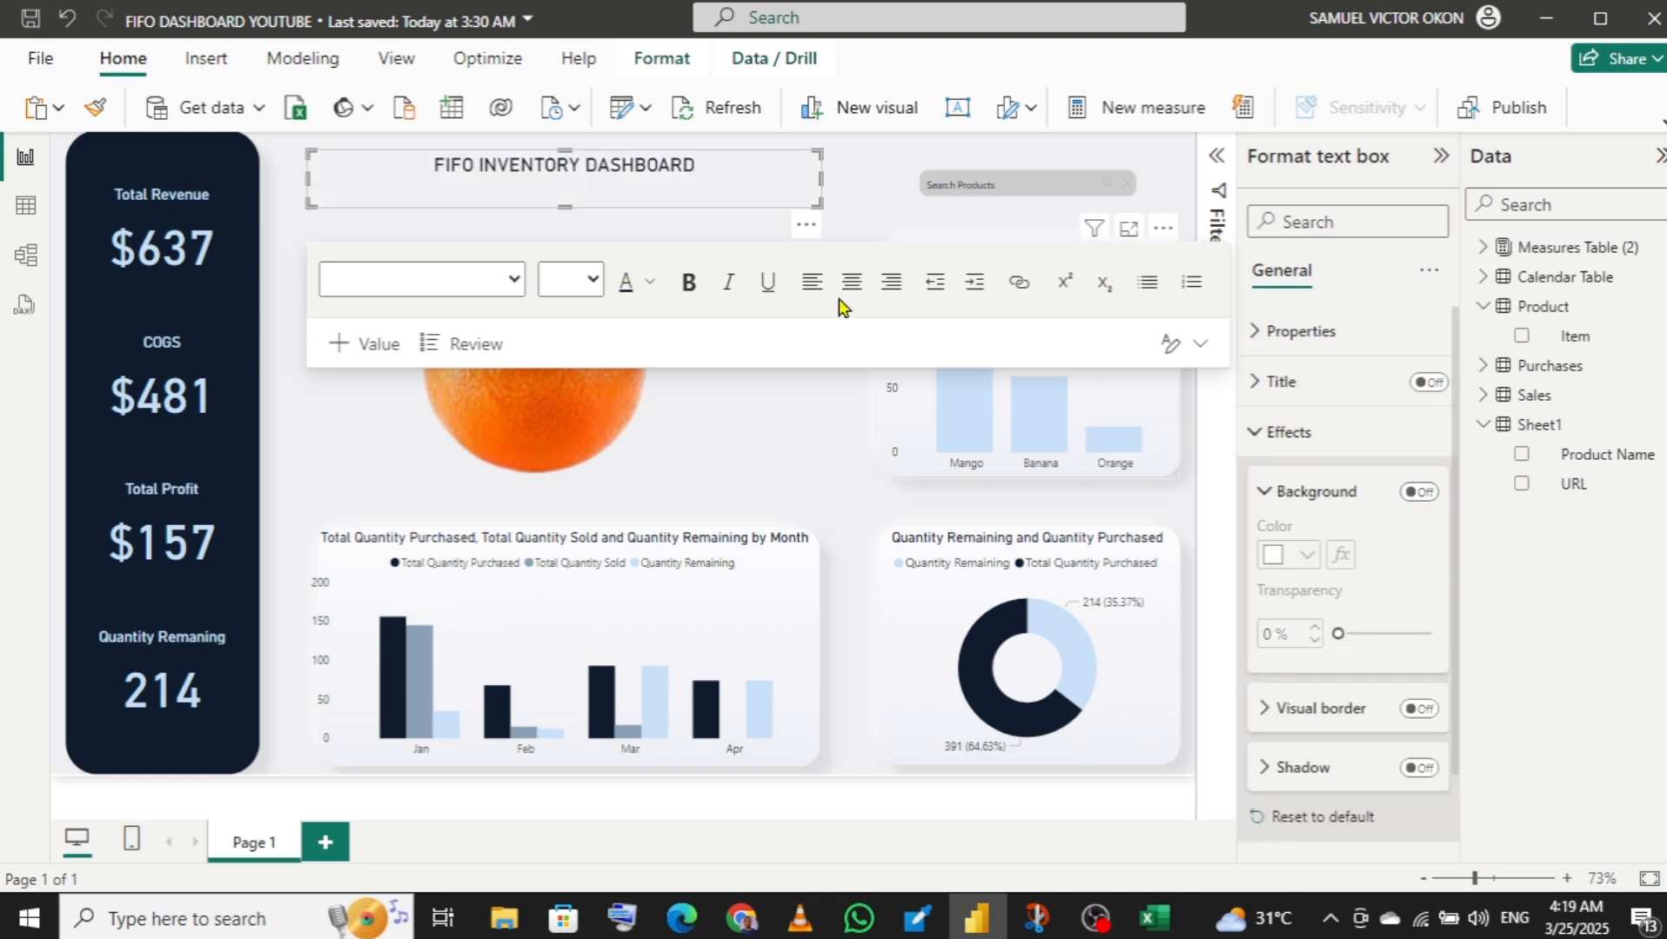
{"action": "left_click_drag", "start_coordinate": [565, 151], "coordinate": [563, 181]}
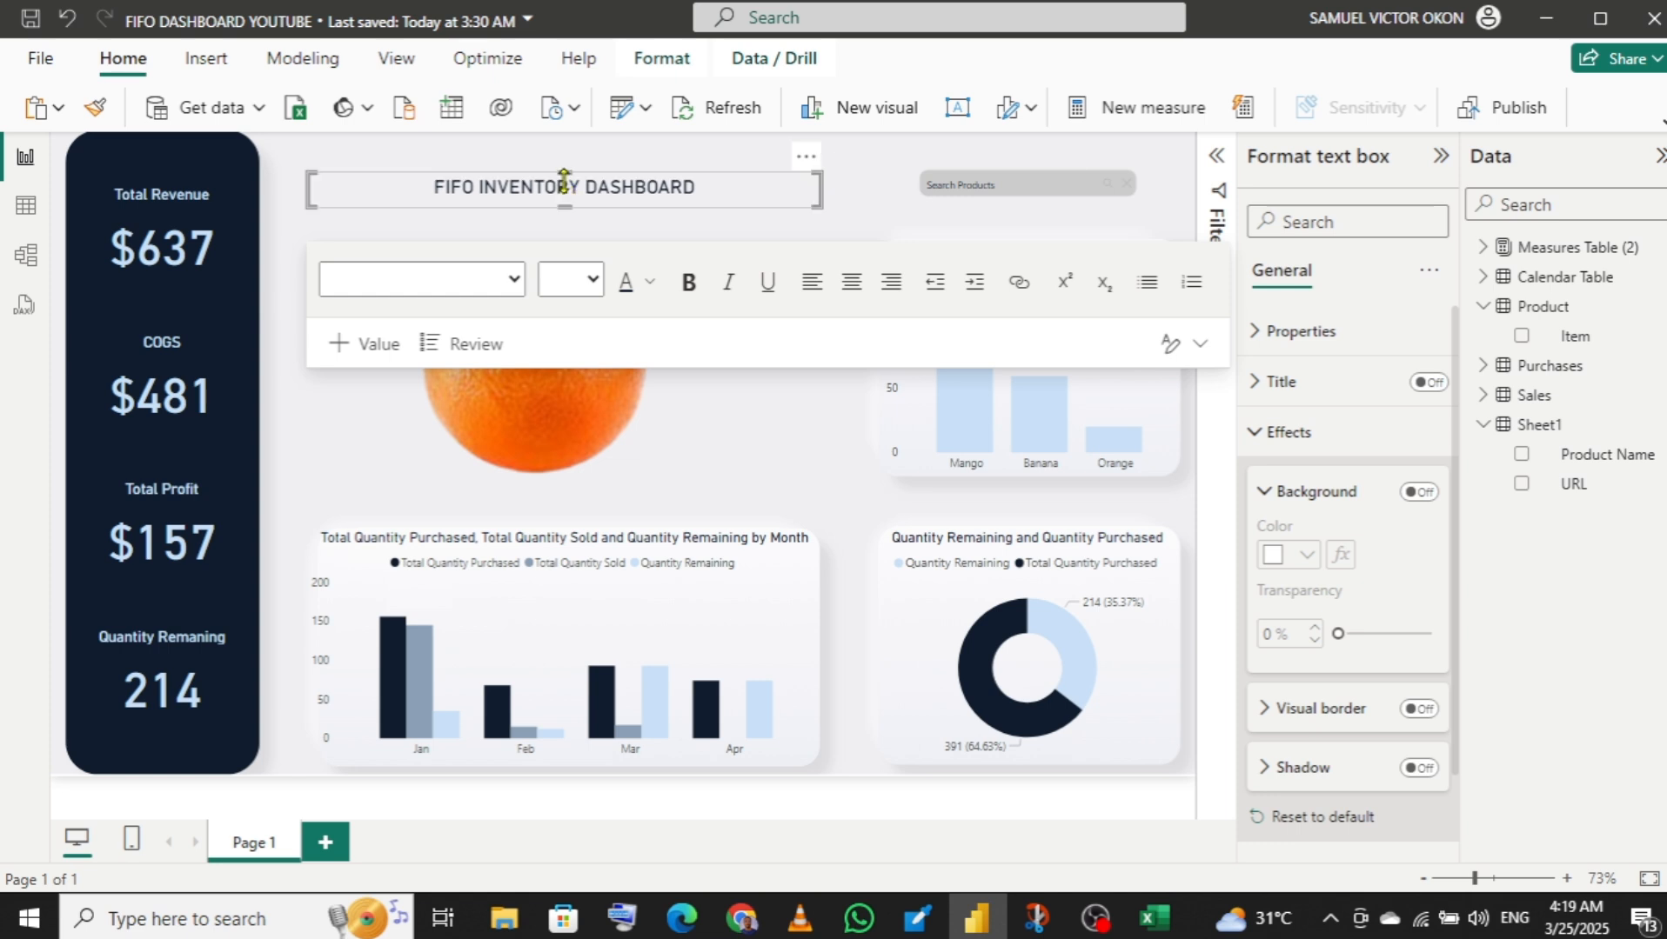
{"action": "left_click", "coordinate": [865, 196]}
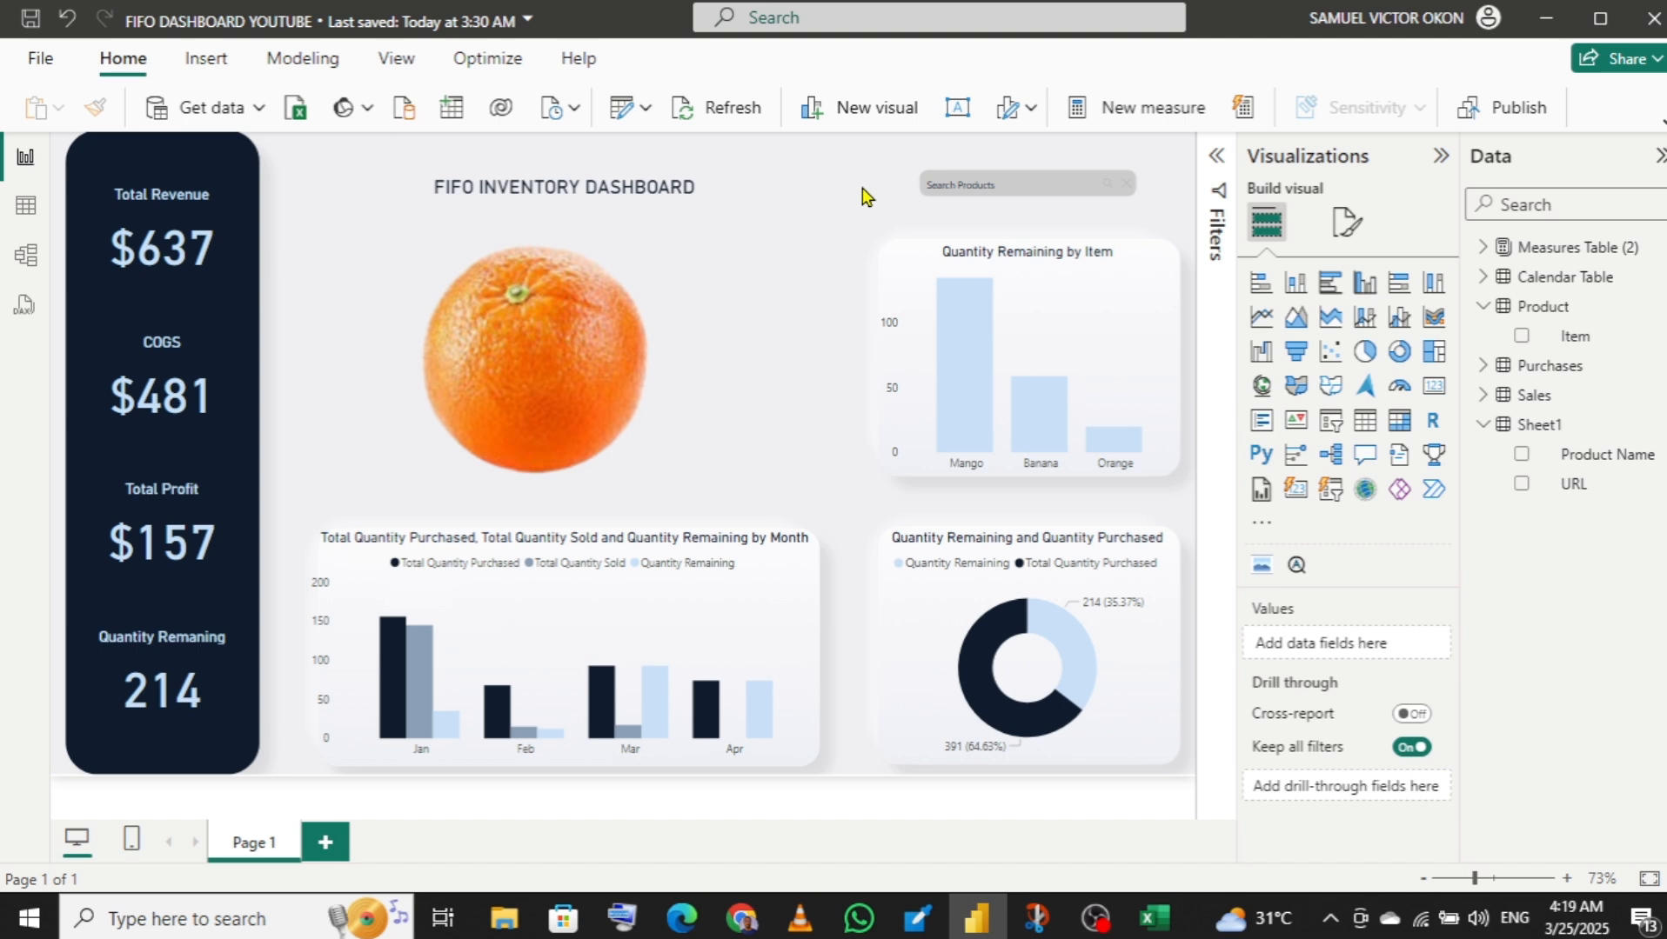
{"action": "left_click", "coordinate": [596, 185]}
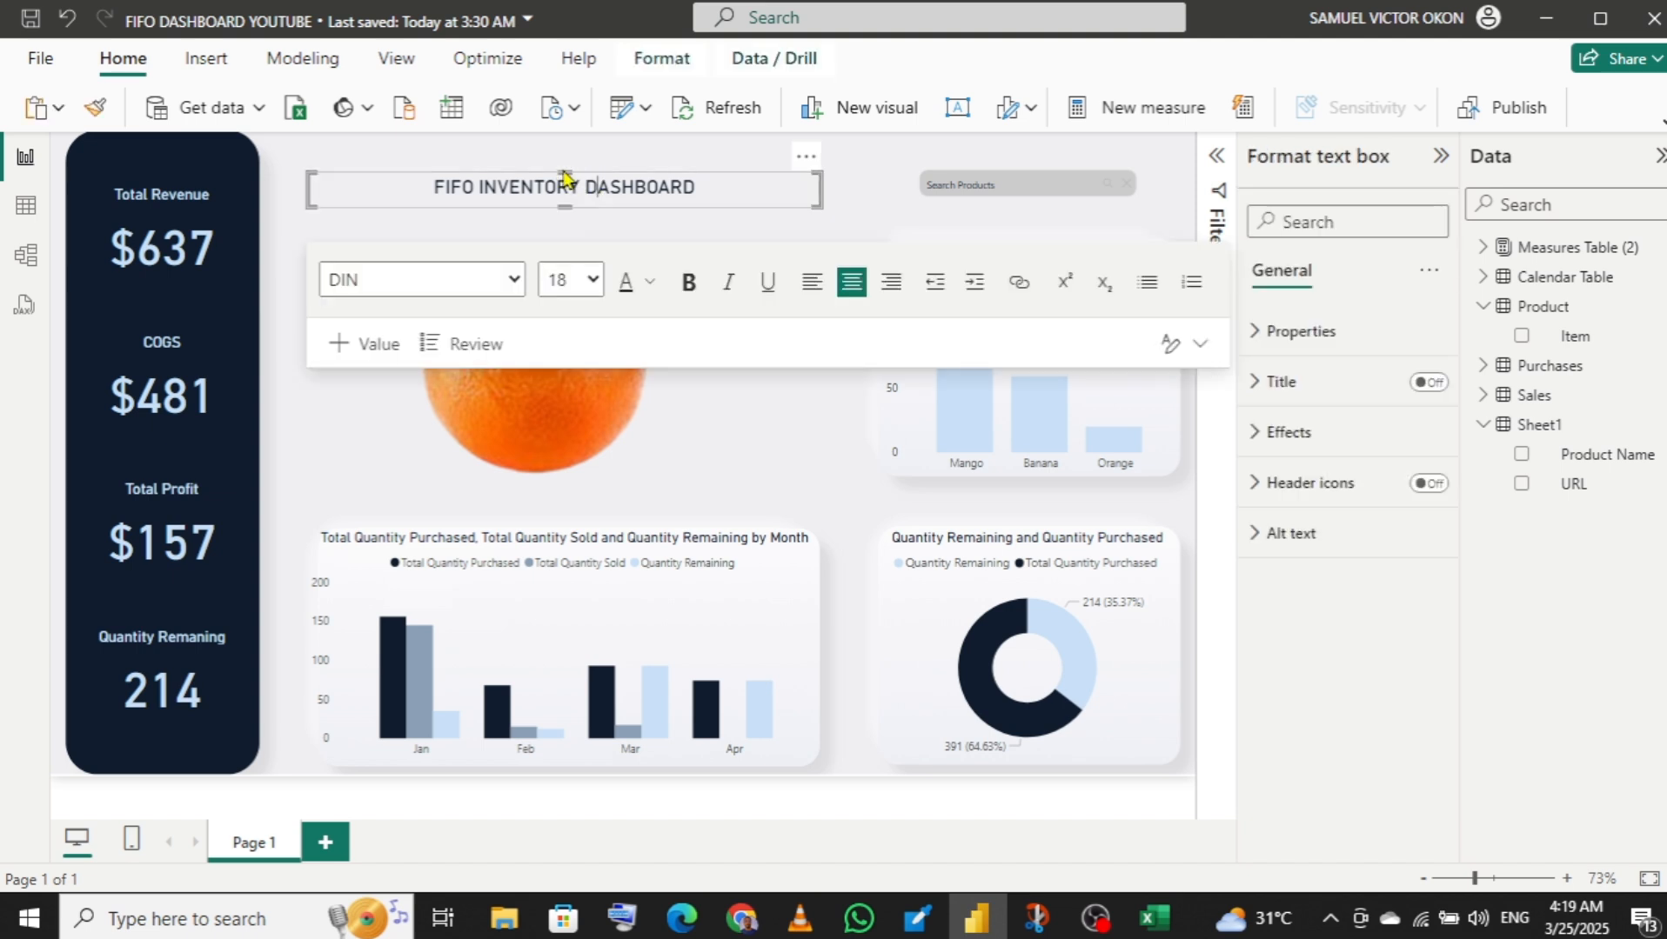
{"action": "left_click_drag", "start_coordinate": [564, 173], "coordinate": [565, 171]}
{"action": "left_click", "coordinate": [856, 216]}
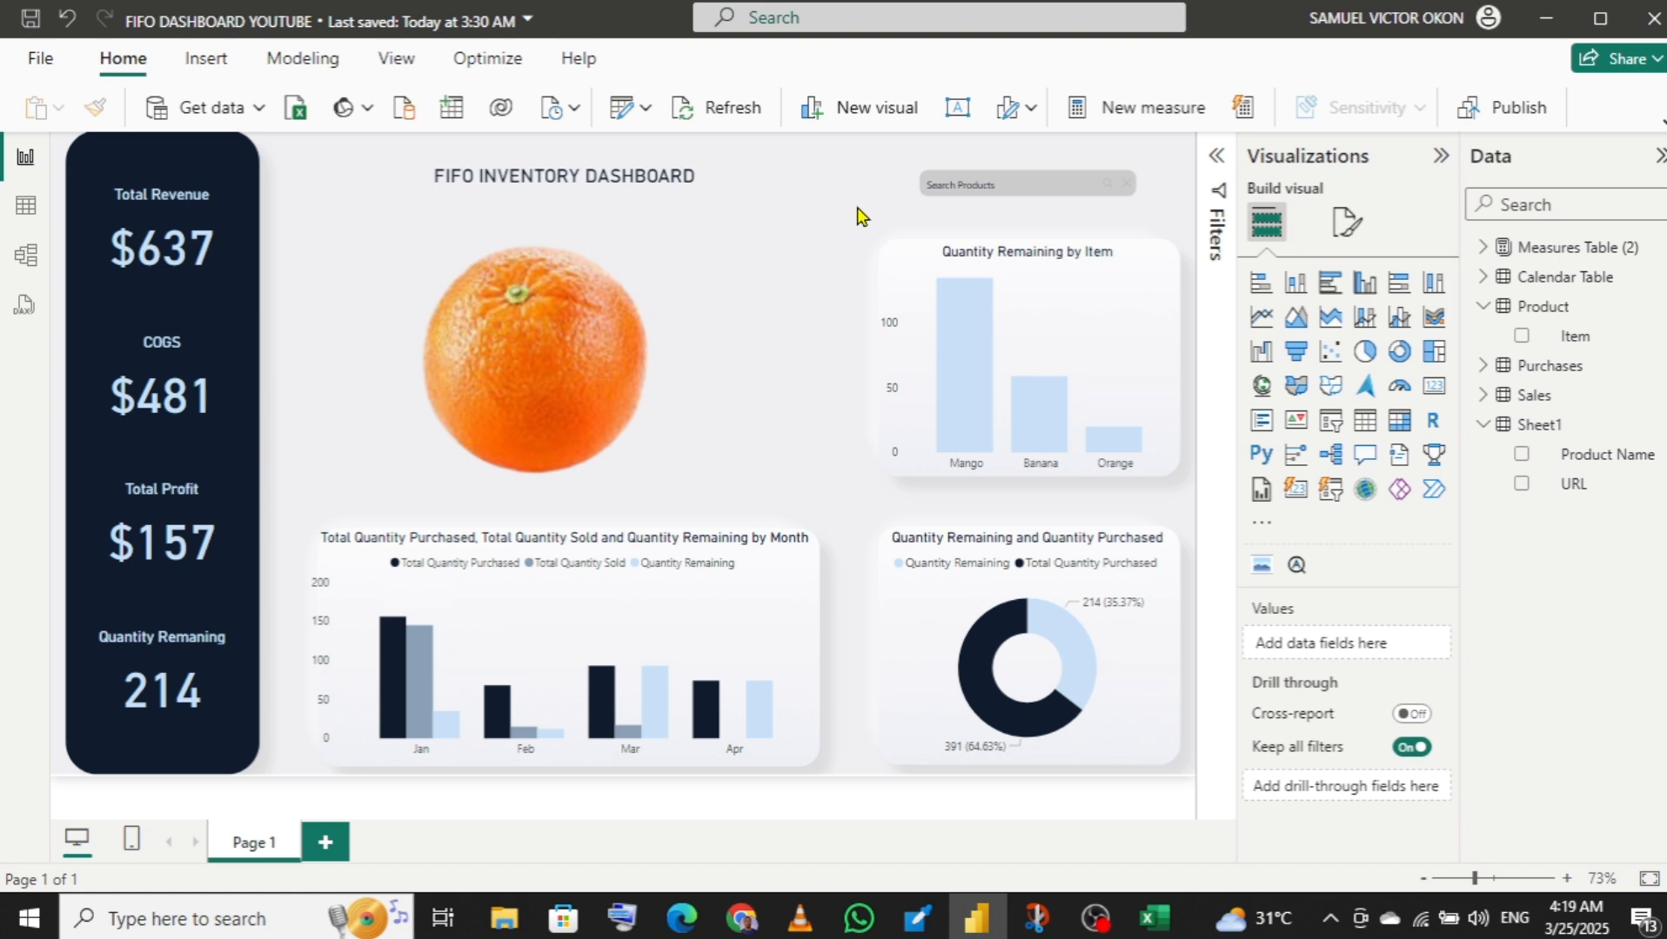
- Collapse the Visualizations and Data panes to give the report canvas more room
{"action": "left_click", "coordinate": [1440, 161]}
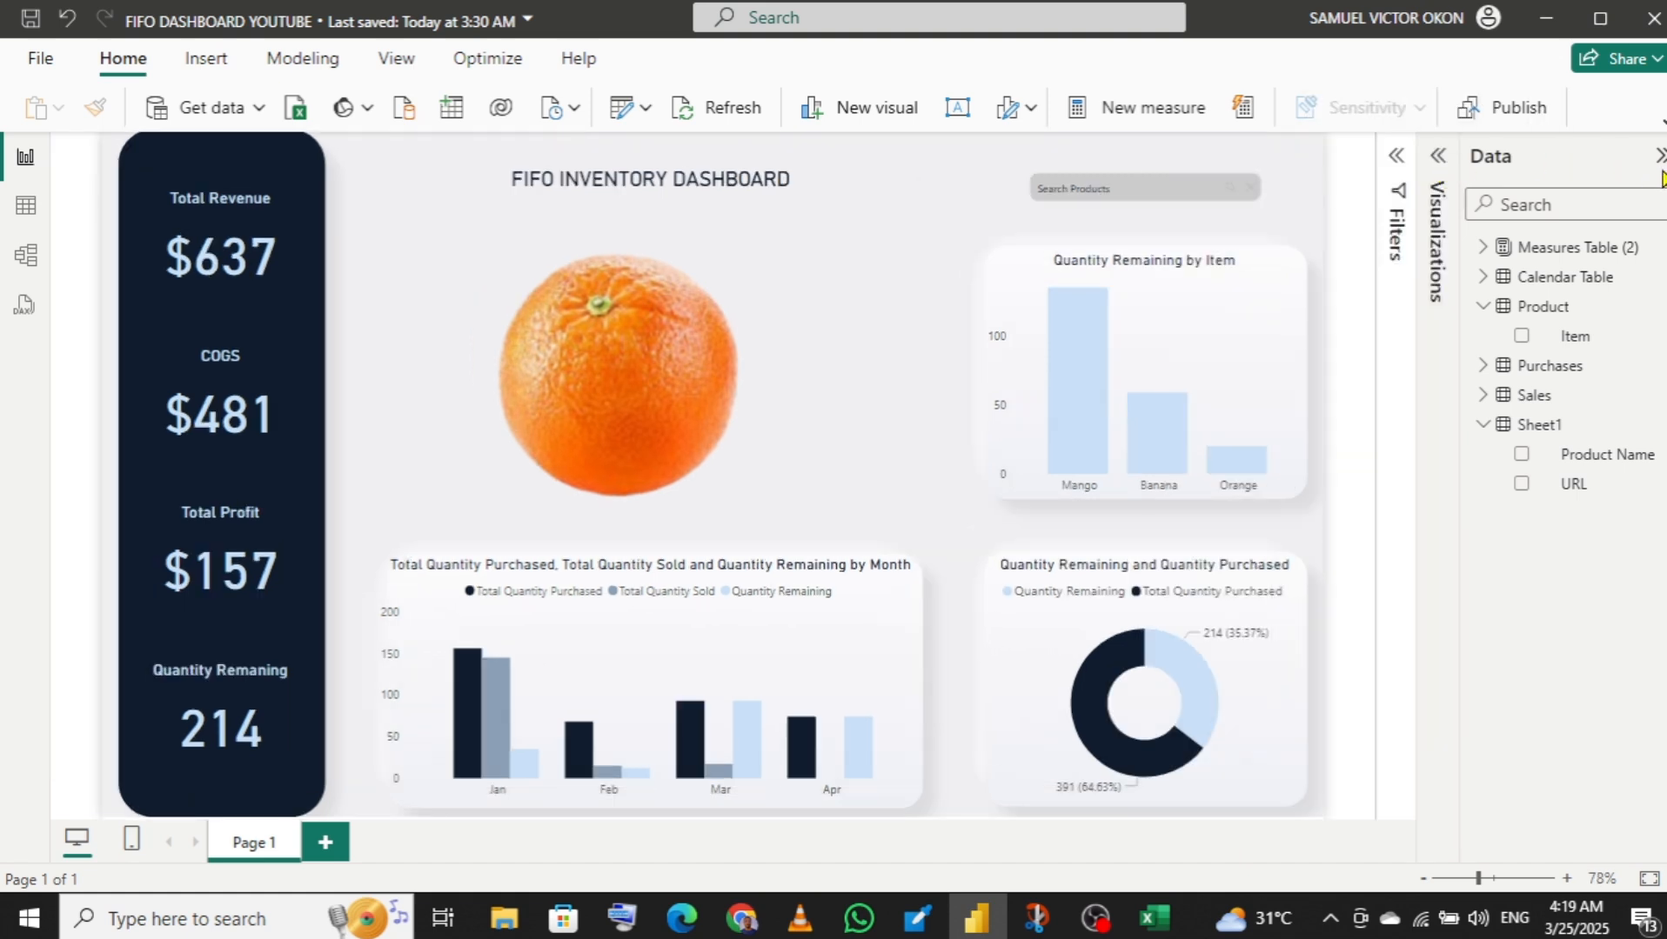
{"action": "left_click", "coordinate": [1658, 157]}
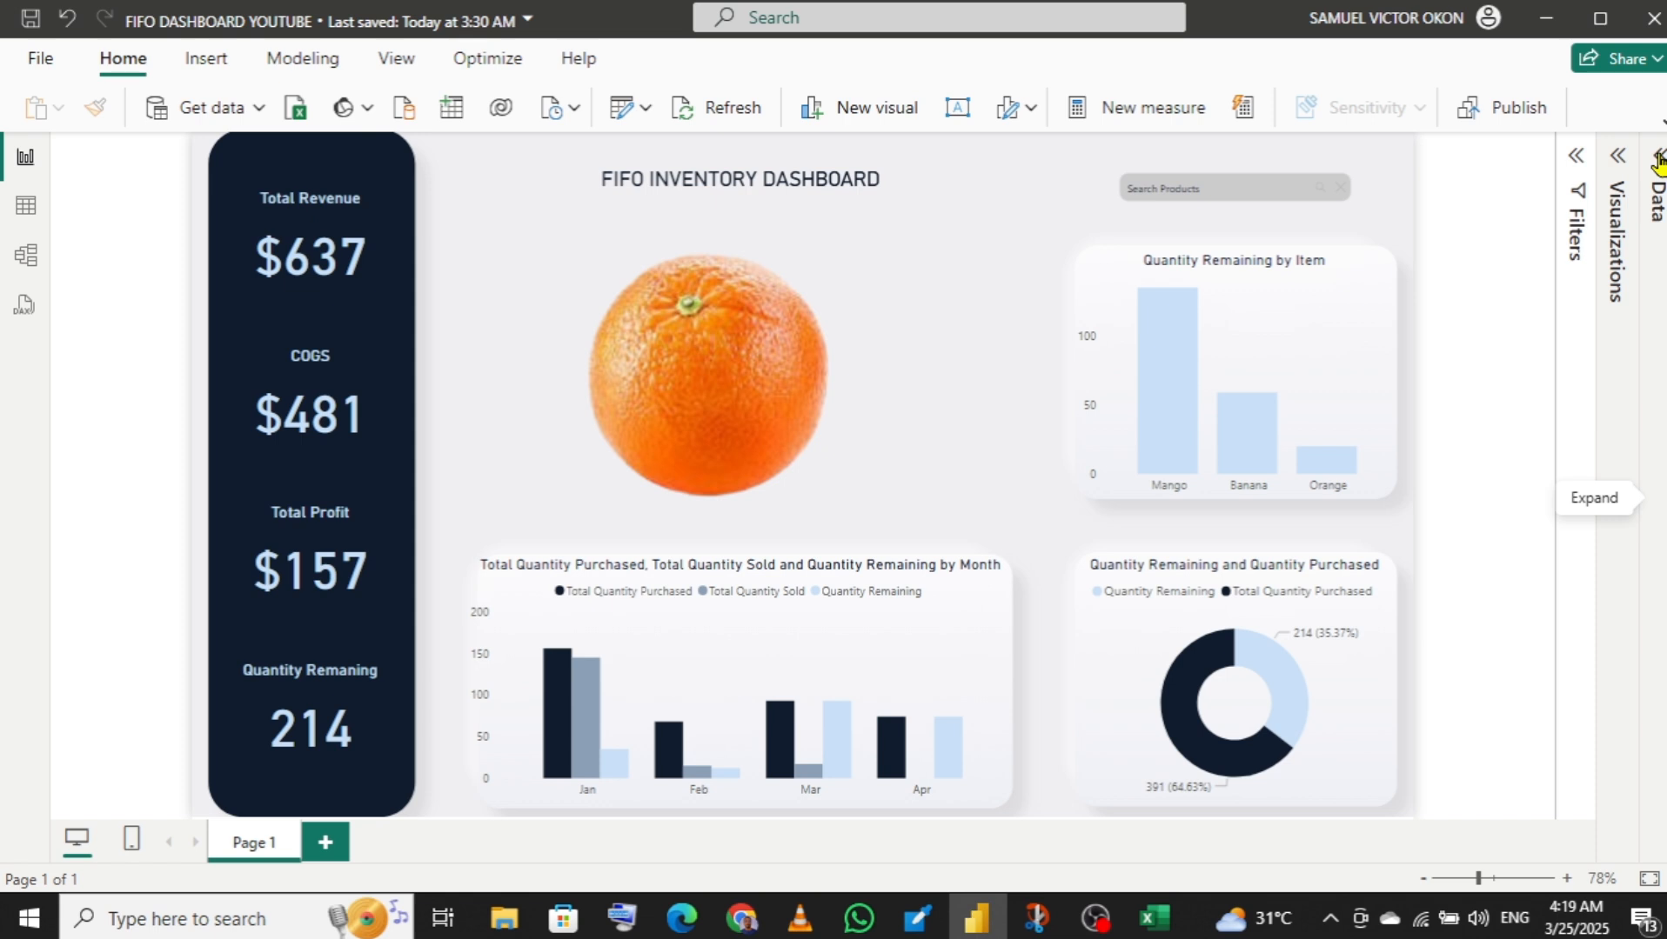